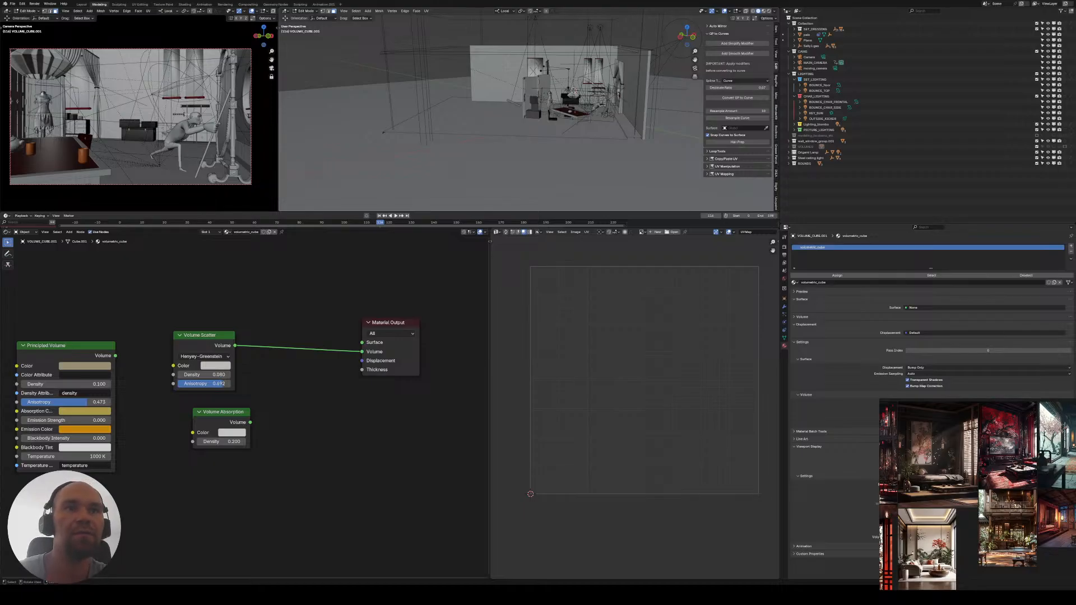
# - Enlarge the timeline and the 3D viewports above it by lowering the borders over the node editor
pyautogui.moveTo(367, 227); pyautogui.dragTo(367, 272)
pyautogui.moveTo(354, 212); pyautogui.dragTo(352, 243)
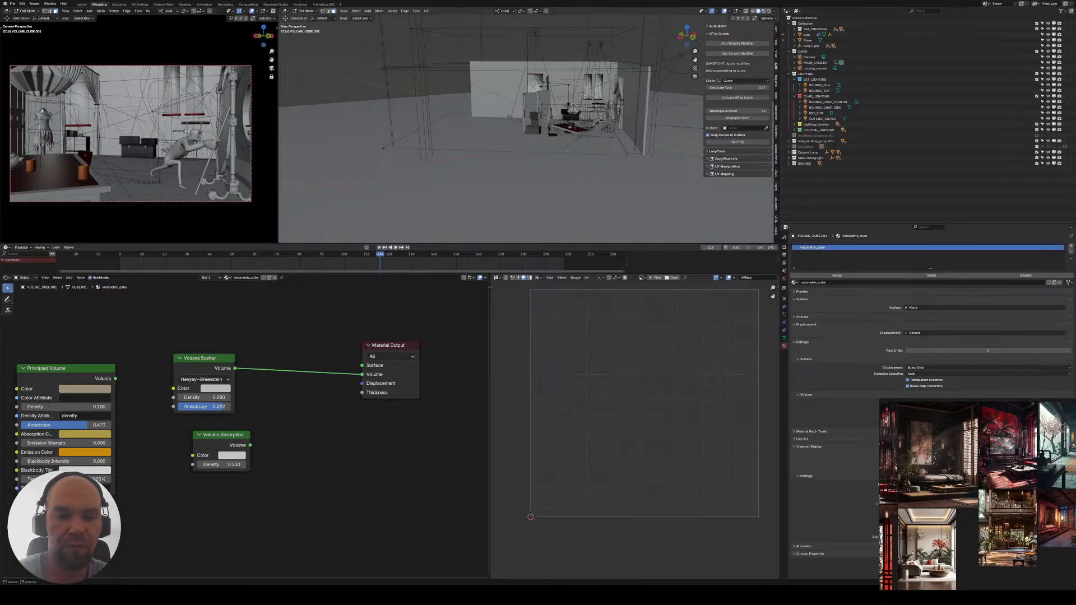
# - Paste the two room renders below the images on the reference board and scale the lower render to match the upper one's width
pyautogui.scroll(-5, 1046, 536)
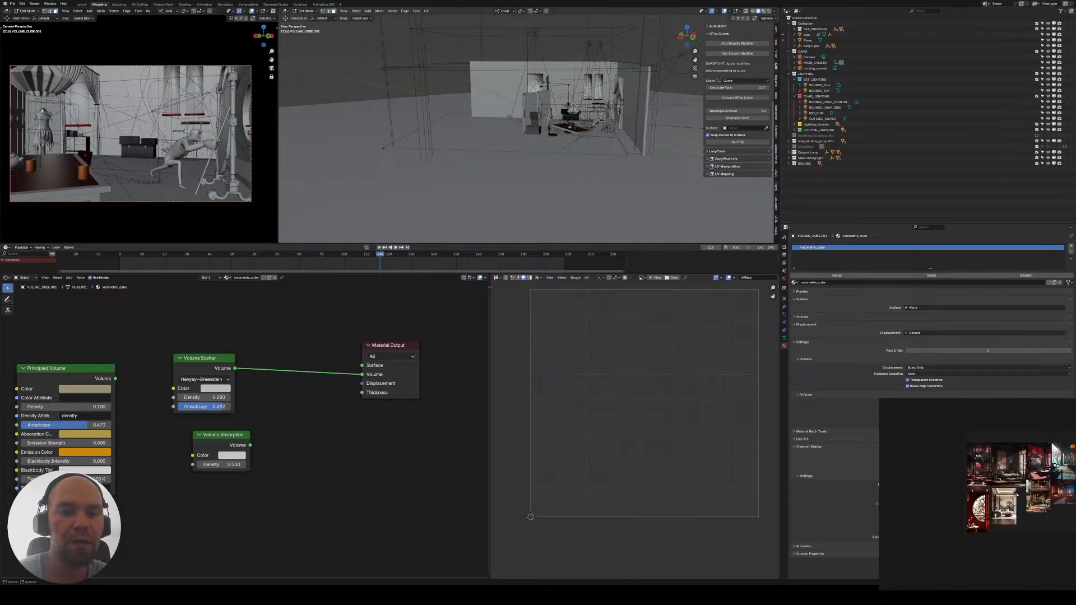
pyautogui.hotkey('ctrl', 'v')
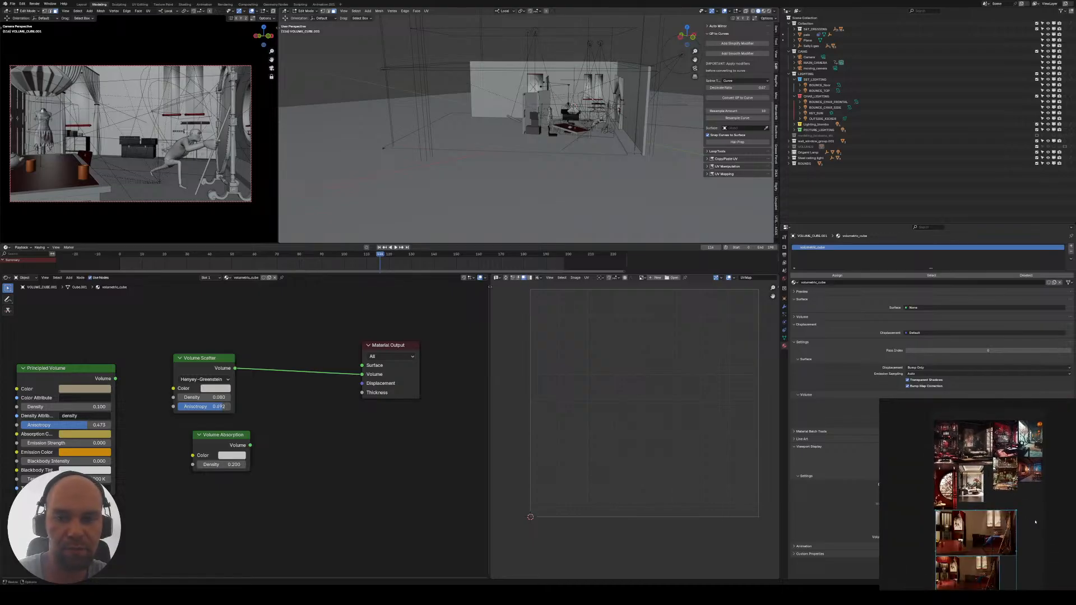
pyautogui.moveTo(1035, 522); pyautogui.dragTo(1026, 517, button='middle')
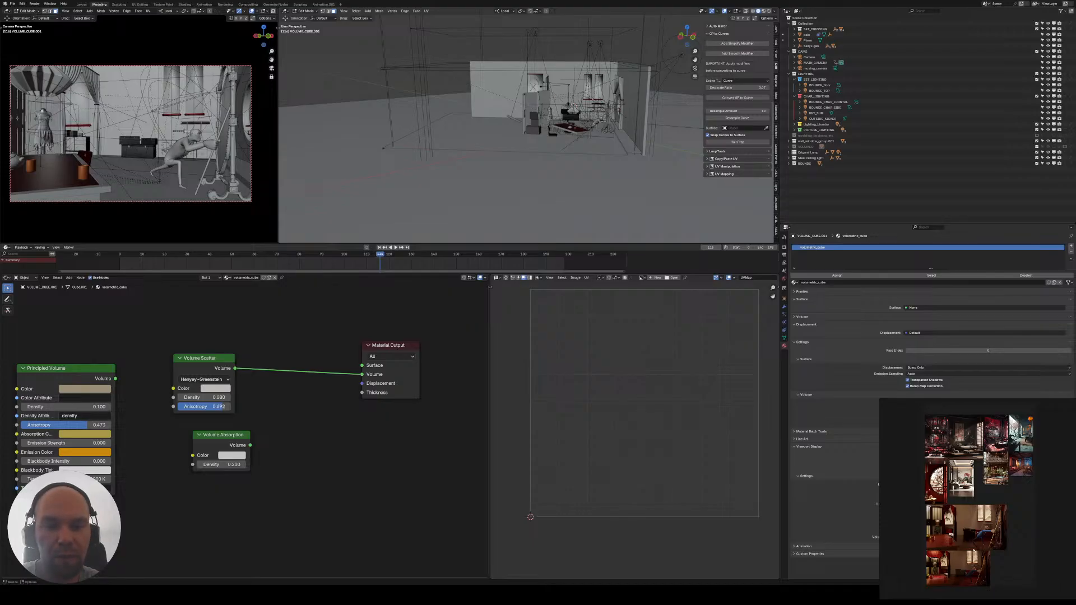
pyautogui.click(967, 547)
pyautogui.moveTo(967, 546); pyautogui.dragTo(956, 527, button='middle')
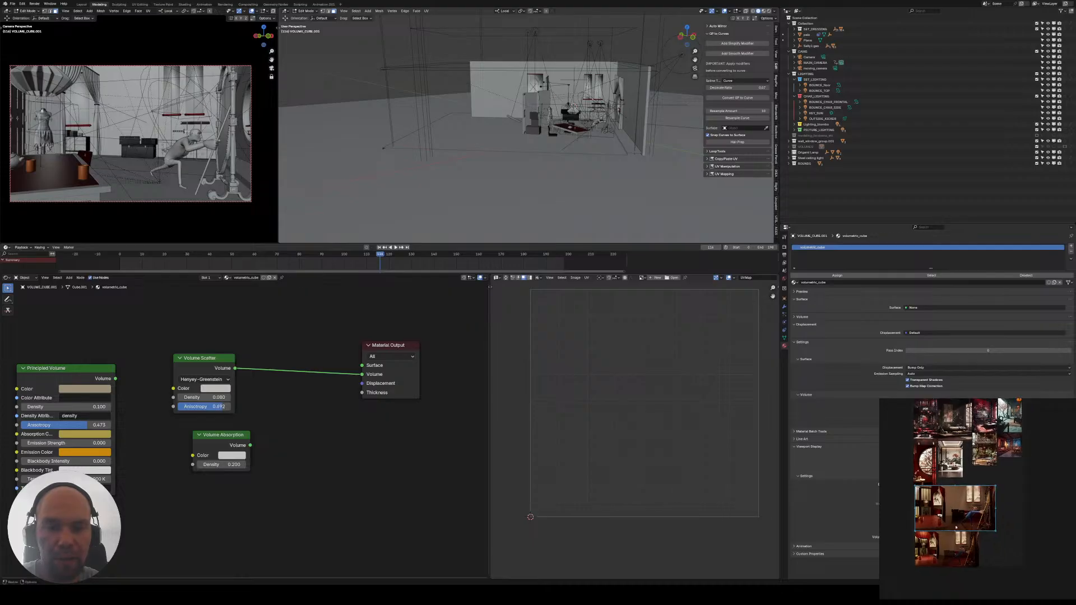
pyautogui.click(974, 549)
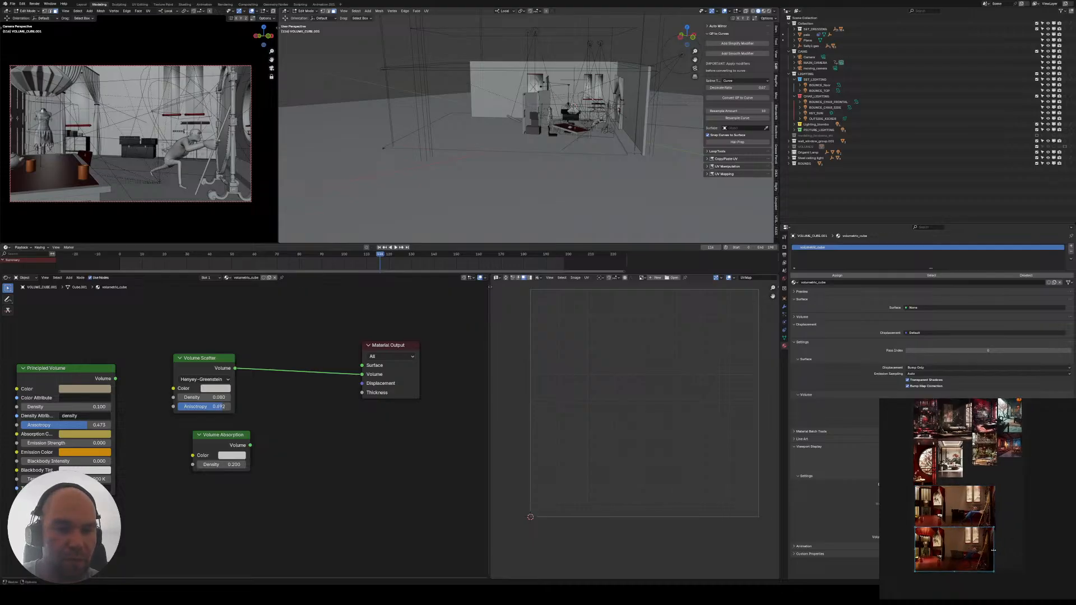
# - Add a text note reading "VERSION 1" beside the upper render on the reference board
pyautogui.scroll(4, 958, 534)
pyautogui.moveTo(958, 534); pyautogui.dragTo(1022, 498, button='middle')
pyautogui.click(887, 447)
pyautogui.hotkey('ctrl', 't')
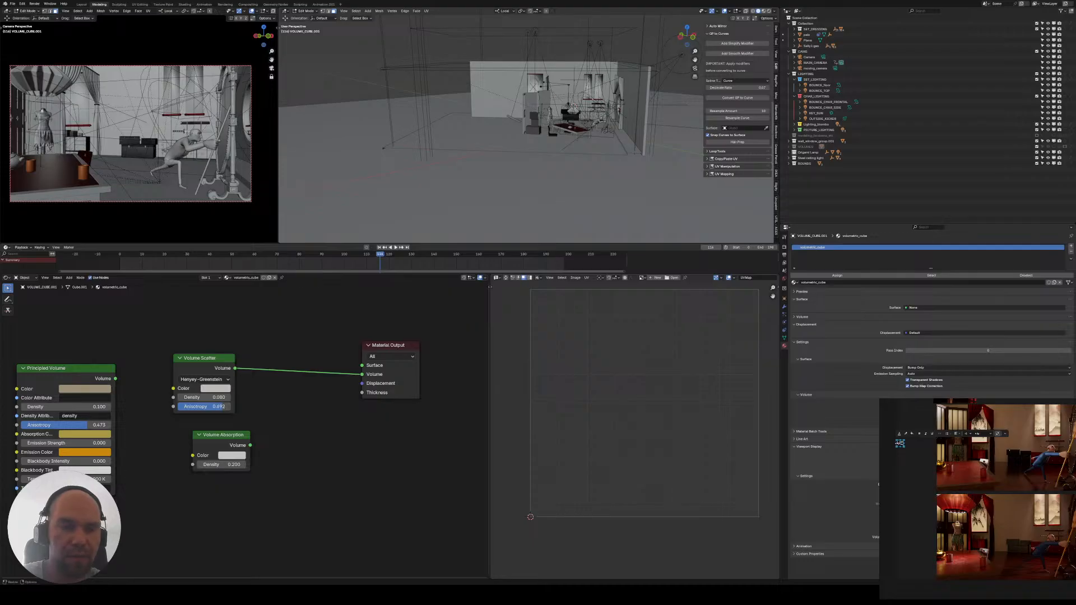
pyautogui.write('VERSION 1')
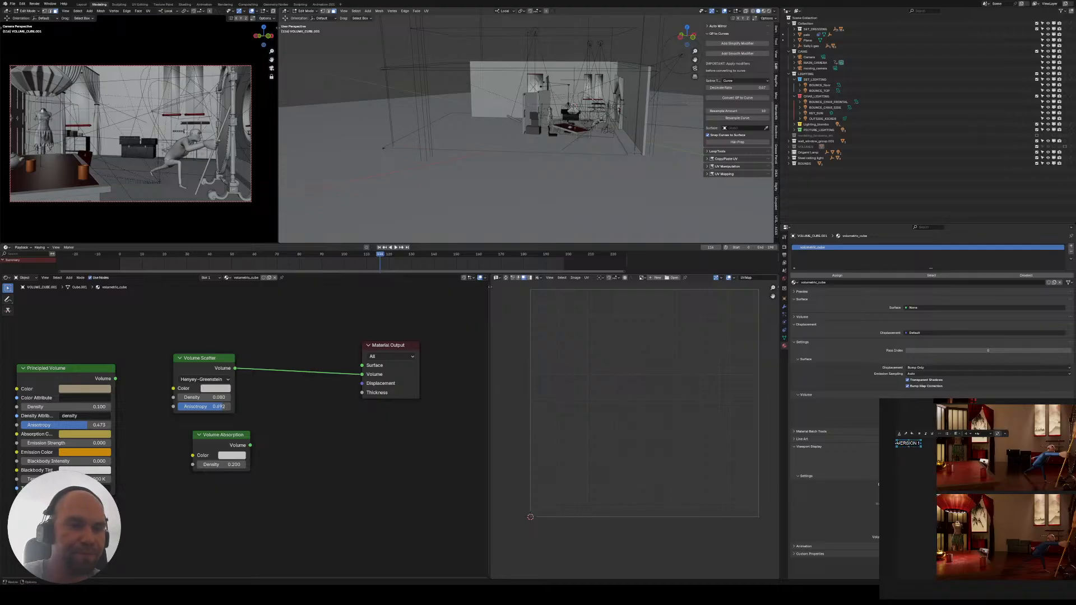
pyautogui.click(906, 453)
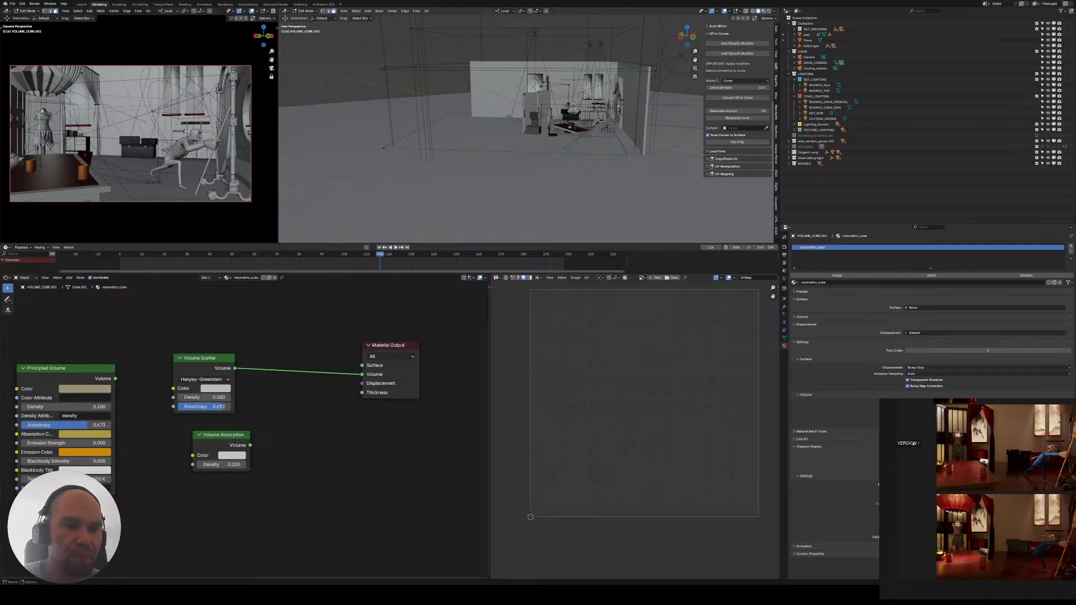
# - Enlarge the "VERSION 1" note and place it directly above the upper render
pyautogui.doubleClick(913, 443)
pyautogui.moveTo(920, 447)
pyautogui.mouseDown()
pyautogui.moveTo(960, 457)
pyautogui.moveTo(912, 436)
pyautogui.mouseUp()
pyautogui.scroll(-3, 923, 454)
pyautogui.moveTo(931, 457); pyautogui.dragTo(942, 455, button='middle')
pyautogui.moveTo(980, 572); pyautogui.dragTo(1011, 497)
pyautogui.moveTo(927, 442); pyautogui.dragTo(989, 455)
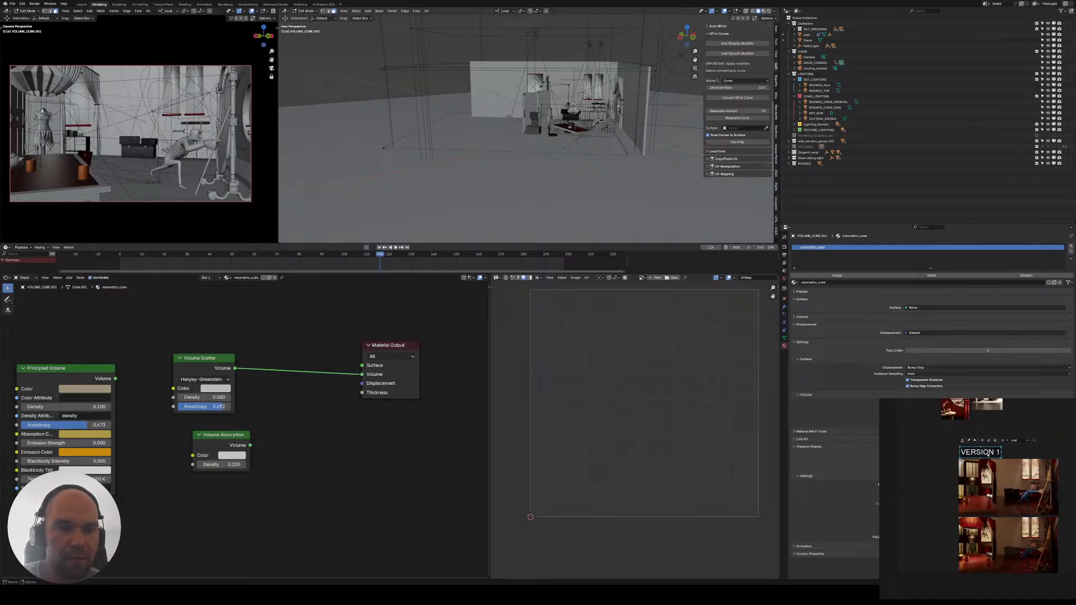
# - Separate the lower render from the upper one and label it with a copy of the note reading "VERSION 2"
pyautogui.moveTo(997, 529); pyautogui.dragTo(991, 508, button='middle')
pyautogui.moveTo(991, 508)
pyautogui.mouseDown()
pyautogui.moveTo(997, 538)
pyautogui.moveTo(988, 517)
pyautogui.mouseUp()
pyautogui.click(980, 431)
pyautogui.hotkey('ctrl', 'c')
pyautogui.hotkey('ctrl', 'v')
pyautogui.doubleClick(988, 517)
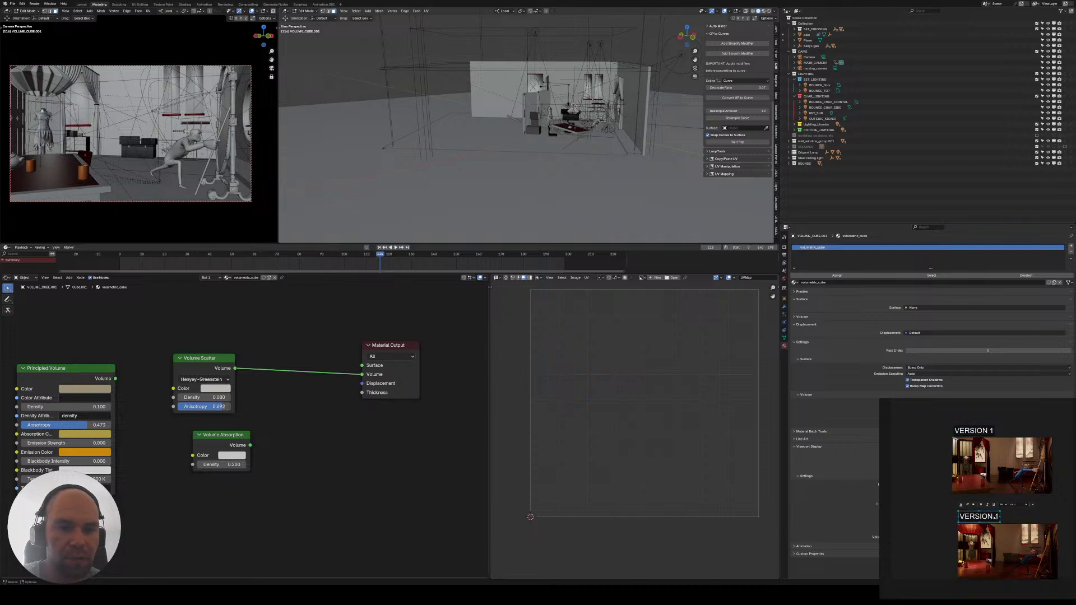
pyautogui.press('BackSpace')
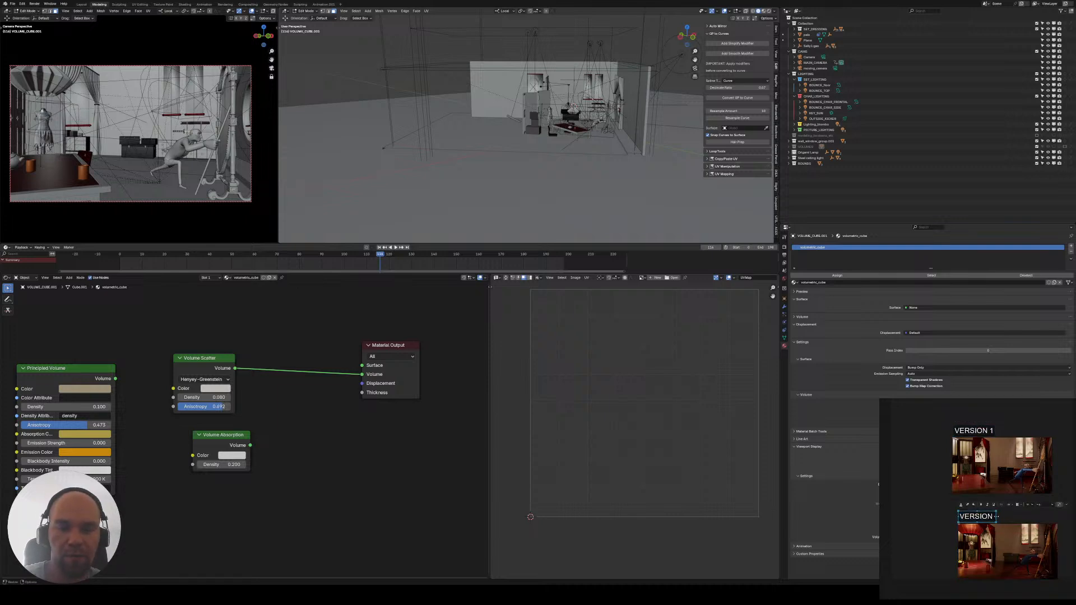
pyautogui.write('2')
pyautogui.click(1018, 514)
# - Place the second render and its label beside the first render, and shift the "VERSION 1" note toward the middle above its image
pyautogui.moveTo(1018, 515); pyautogui.dragTo(993, 542)
pyautogui.moveTo(993, 542); pyautogui.dragTo(958, 553, button='middle')
pyautogui.moveTo(958, 553); pyautogui.dragTo(1052, 467)
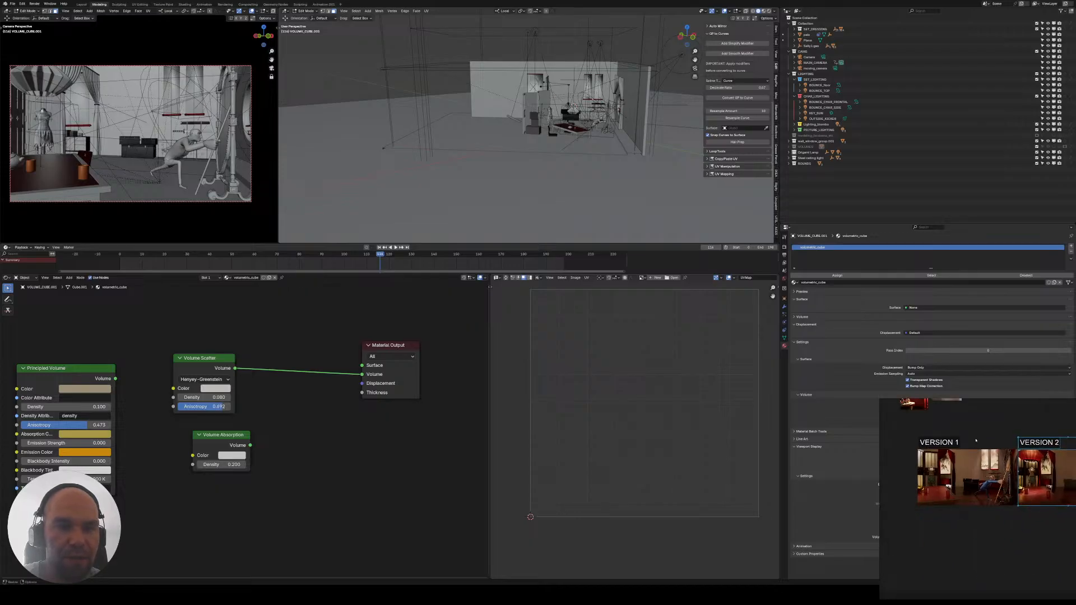
pyautogui.moveTo(976, 441); pyautogui.dragTo(965, 442, button='middle')
pyautogui.click(944, 444)
pyautogui.moveTo(927, 447); pyautogui.dragTo(965, 446)
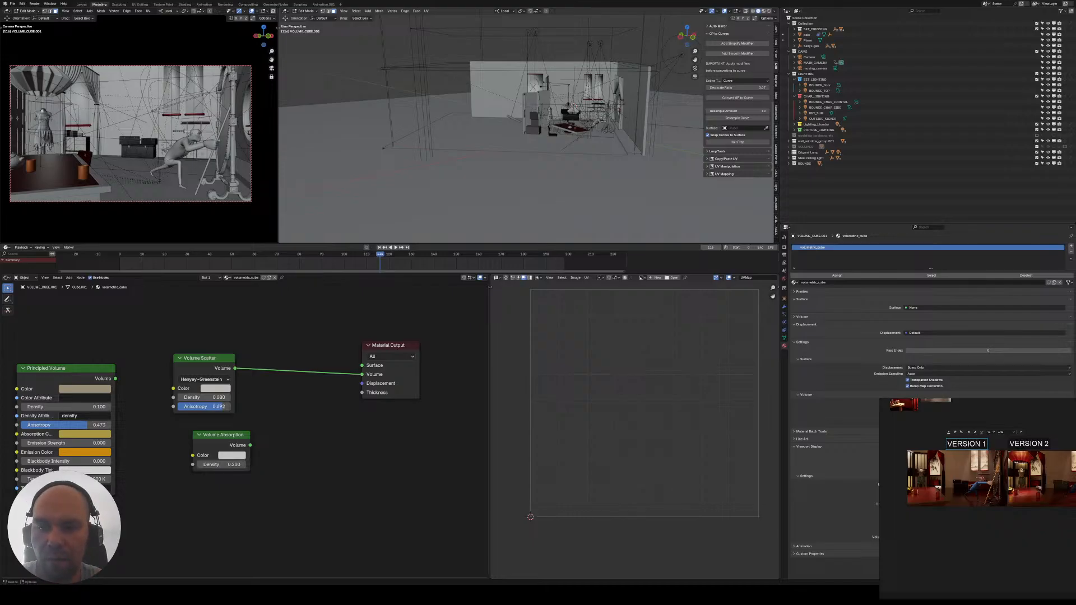
# - Move the reference board window over the Blender workspace and enlarge it to show the labelled renders bigger
pyautogui.moveTo(975, 499); pyautogui.dragTo(540, 321, button='right')
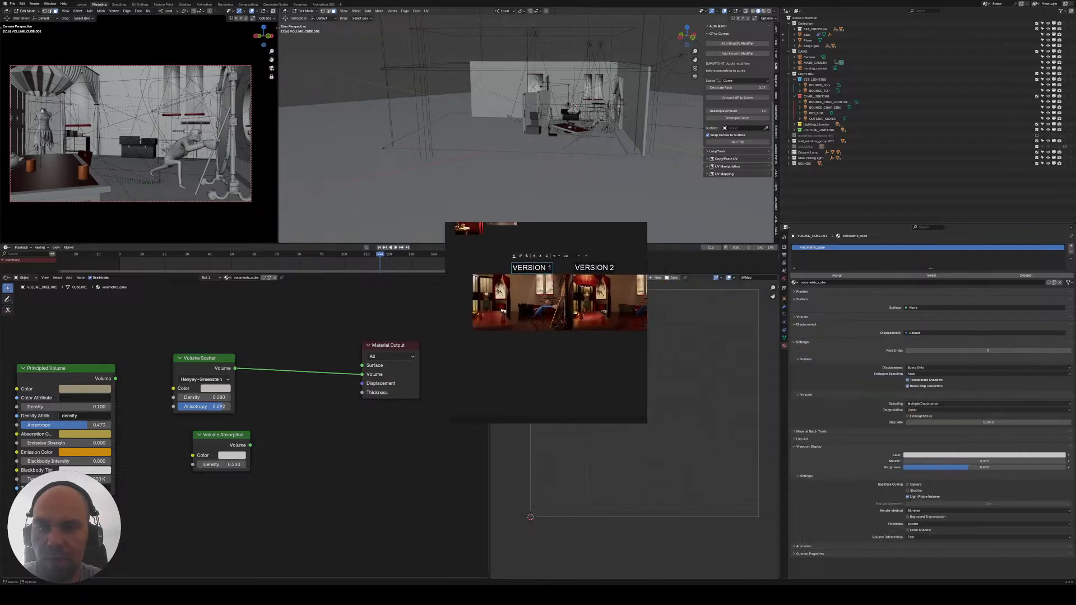
pyautogui.moveTo(647, 421); pyautogui.dragTo(903, 604)
pyautogui.moveTo(829, 521); pyautogui.dragTo(768, 422, button='right')
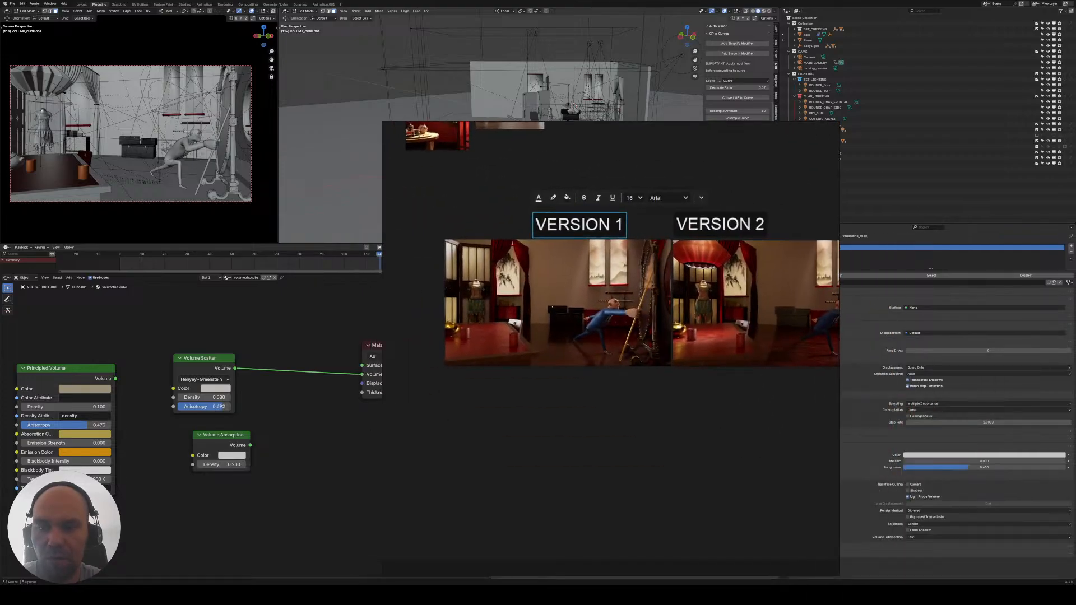
pyautogui.moveTo(839, 404); pyautogui.dragTo(979, 403)
pyautogui.moveTo(885, 404); pyautogui.dragTo(816, 362, button='right')
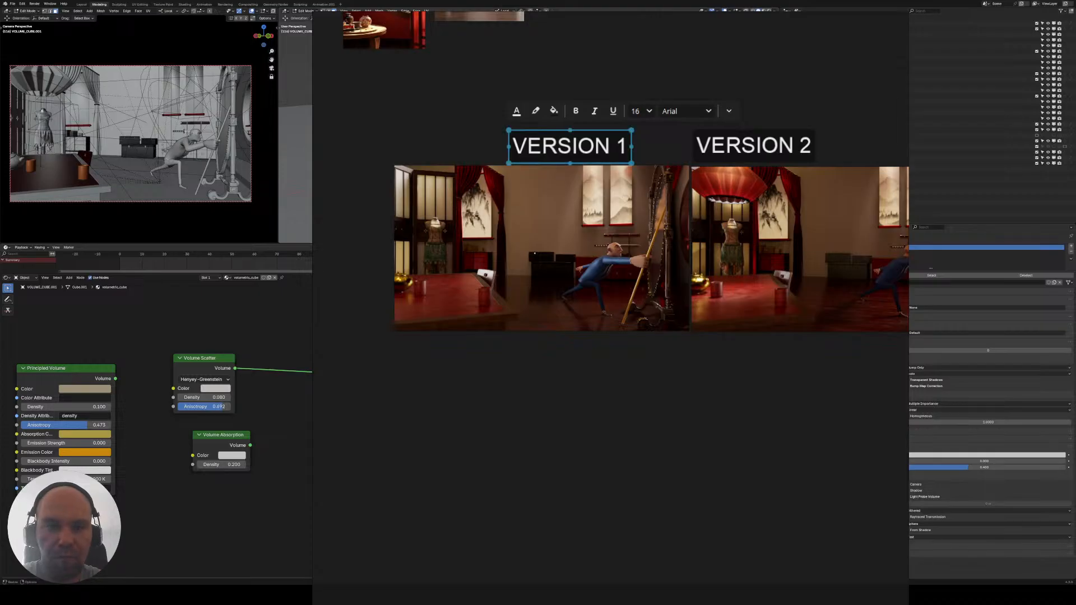
# - Widen the reference board window to nearly the full screen so both labelled renders fit side by side, and deselect the "VERSION 1" note
pyautogui.moveTo(686, 352); pyautogui.dragTo(646, 360, button='middle')
pyautogui.moveTo(906, 402); pyautogui.dragTo(1075, 401)
pyautogui.moveTo(766, 343); pyautogui.dragTo(836, 358, button='middle')
pyautogui.scroll(3, 741, 271)
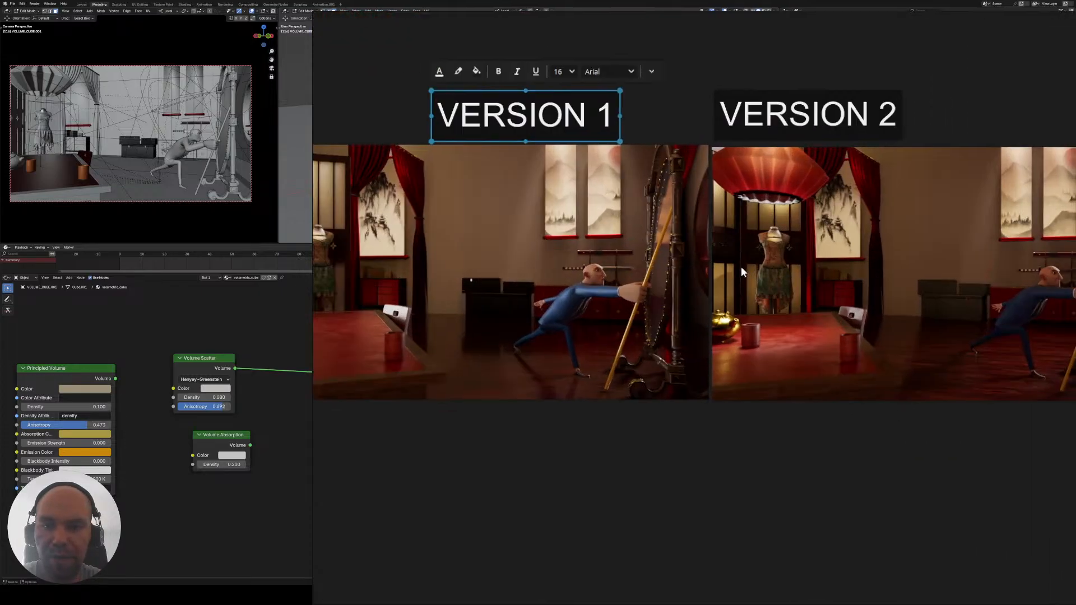
pyautogui.moveTo(741, 271); pyautogui.dragTo(848, 286, button='middle')
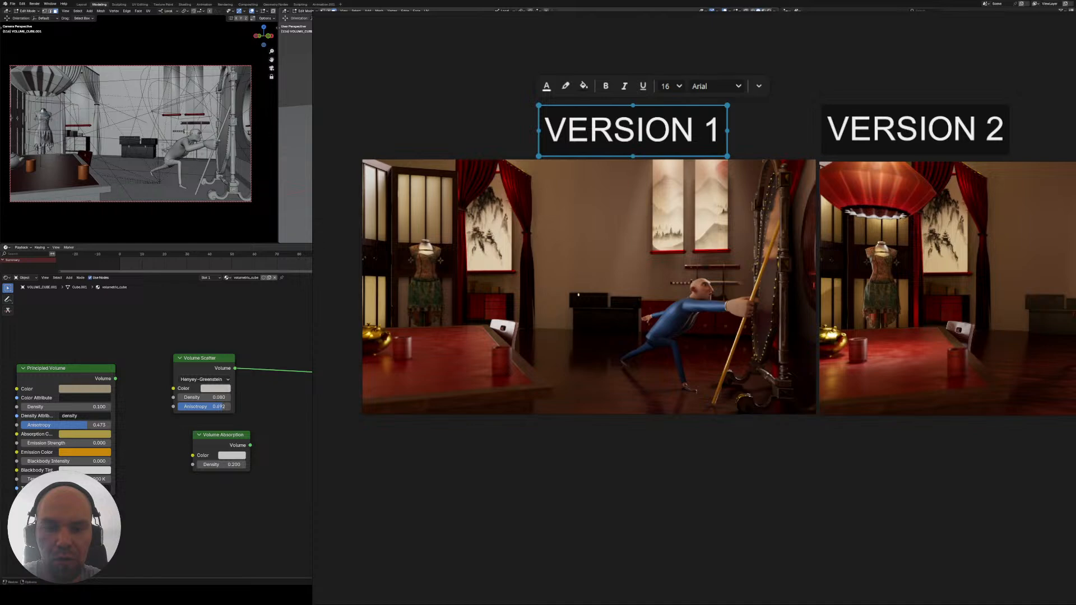
pyautogui.moveTo(1040, 467); pyautogui.dragTo(1067, 528, button='middle')
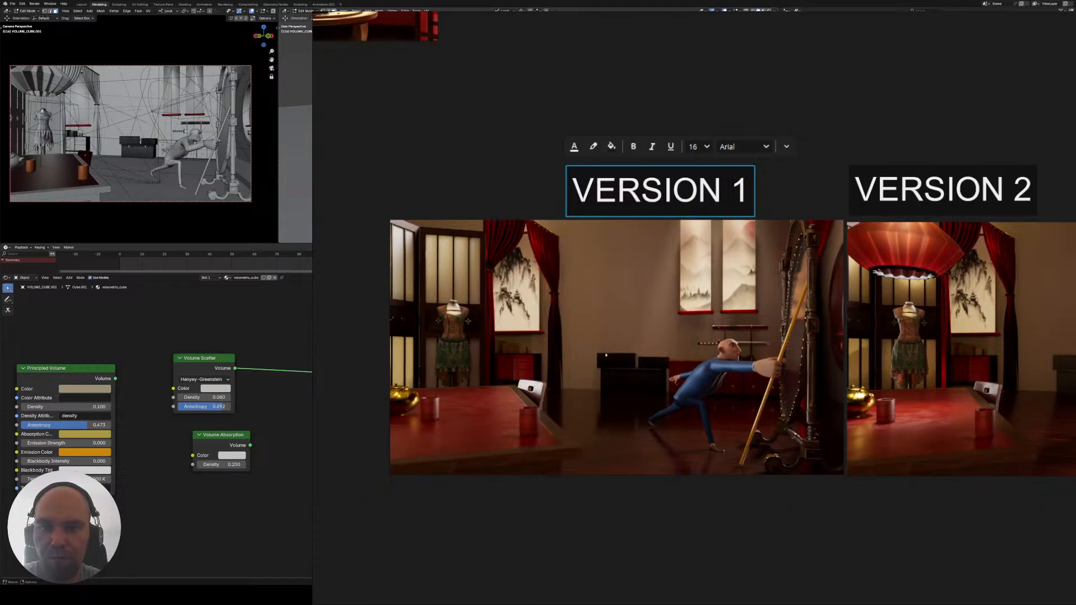
pyautogui.moveTo(606, 355); pyautogui.dragTo(328, 355, button='right')
pyautogui.click(524, 42)
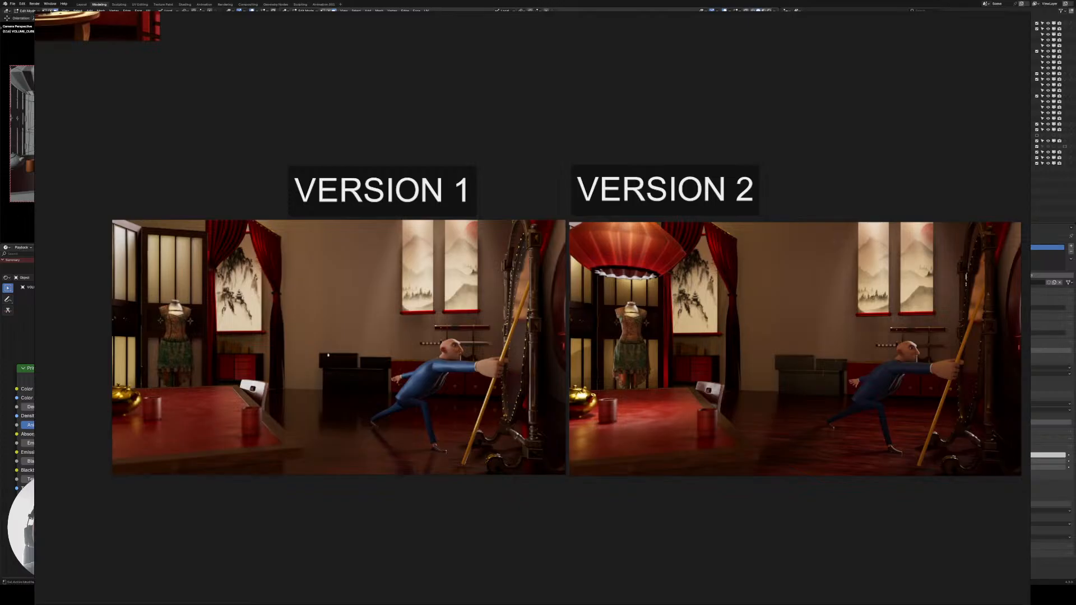
pyautogui.moveTo(1028, 604); pyautogui.dragTo(1074, 604)
# - Compare the lighting and composition of the Version 1 and Version 2 renders
pyautogui.scroll(3, 436, 429)
pyautogui.moveTo(436, 429); pyautogui.dragTo(324, 411, button='middle')
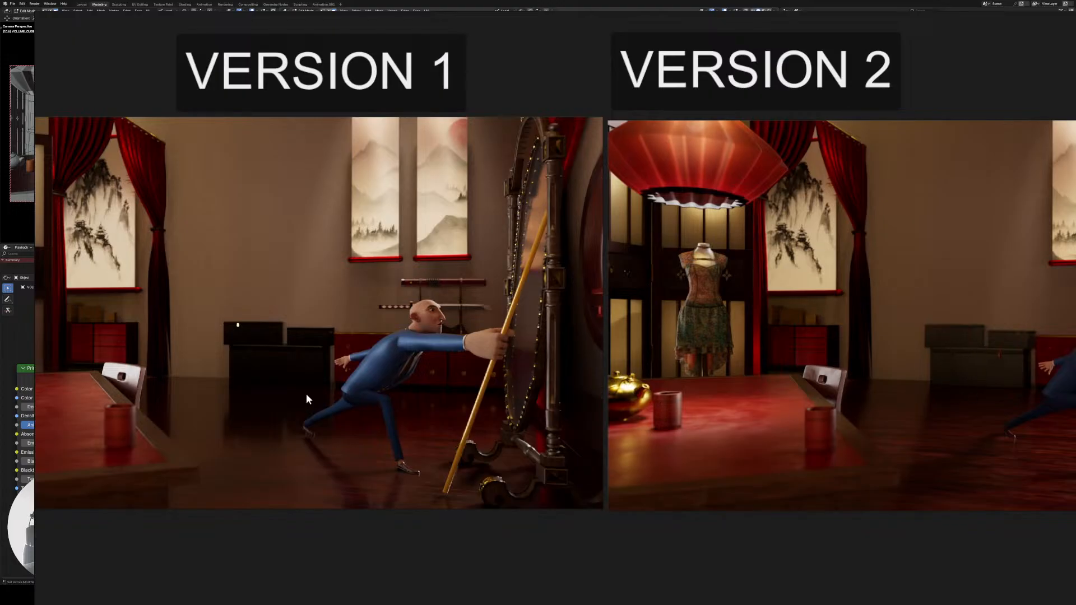
pyautogui.moveTo(322, 405); pyautogui.dragTo(226, 363, button='middle')
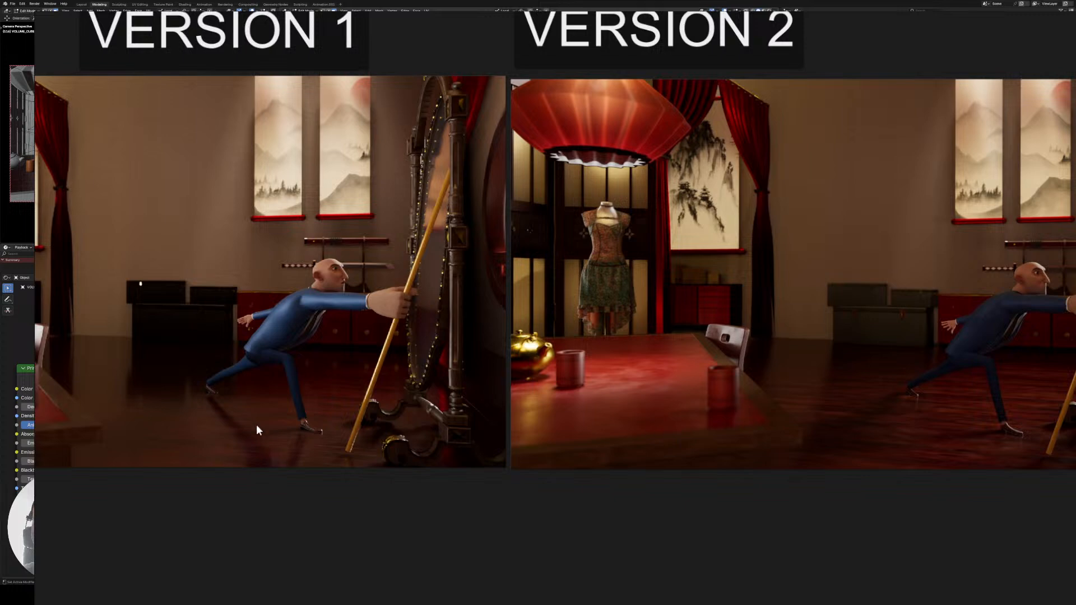
pyautogui.moveTo(295, 427); pyautogui.dragTo(245, 425, button='middle')
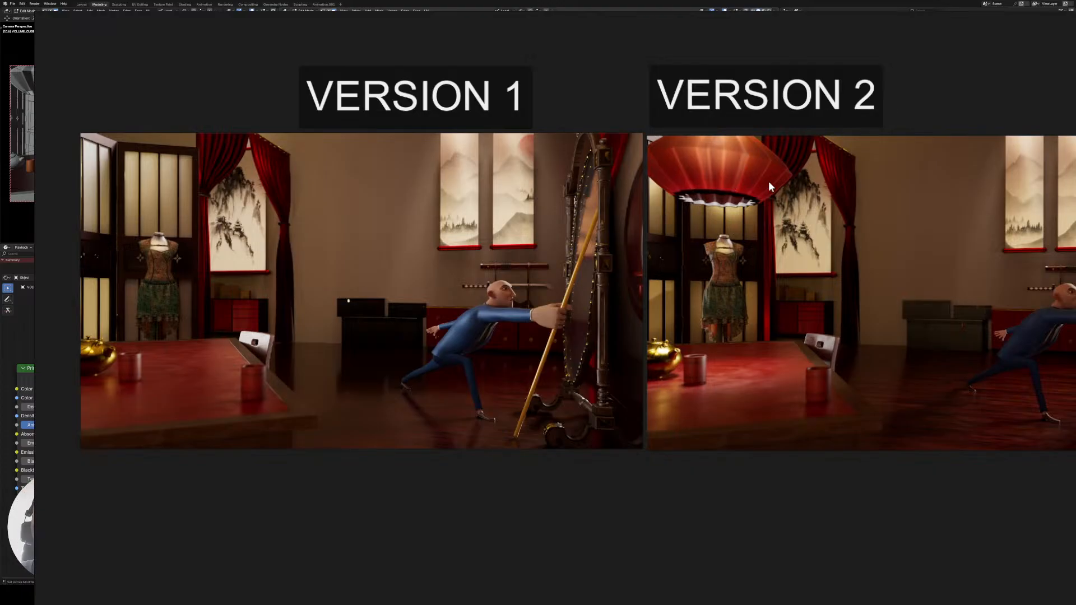
pyautogui.moveTo(882, 232); pyautogui.dragTo(753, 211, button='middle')
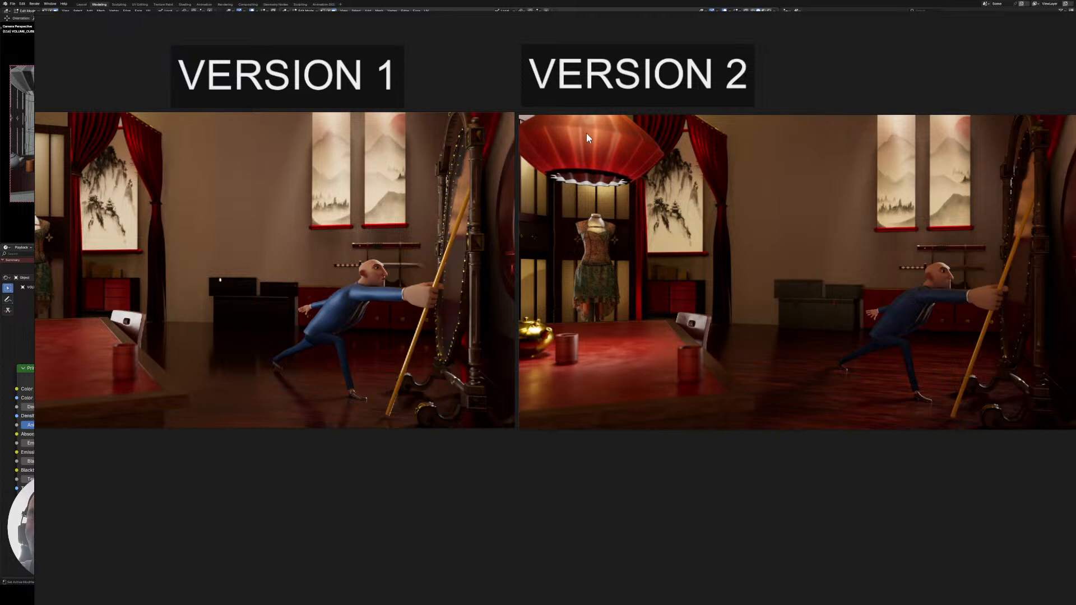
# - Examine the Version 2 render up close, including the curtain, back wall, floor, lantern and mannequin
pyautogui.scroll(5, 792, 198)
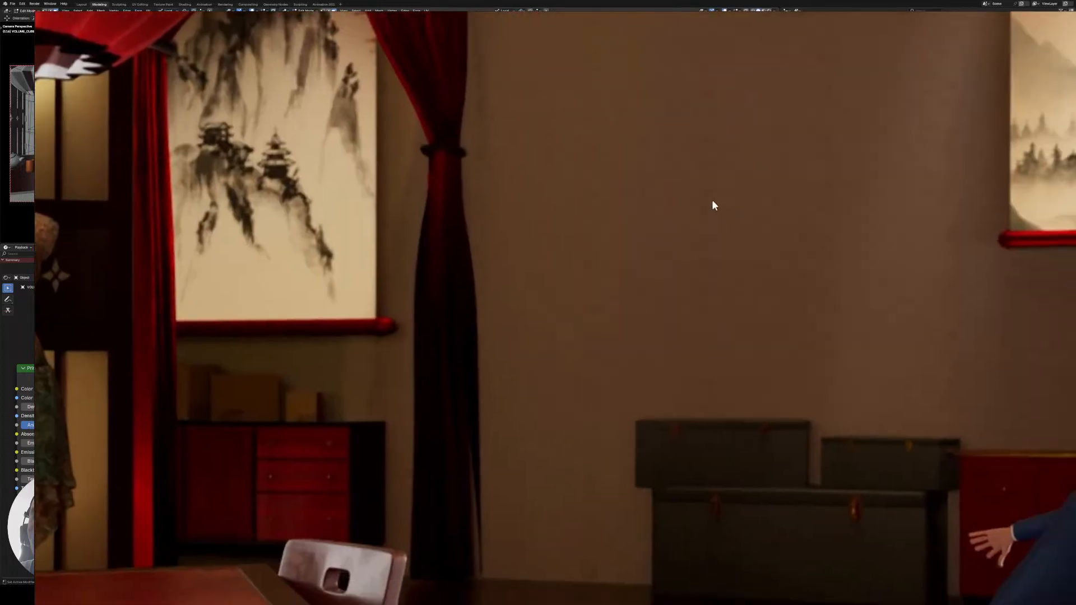
pyautogui.moveTo(460, 575); pyautogui.dragTo(464, 515, button='middle')
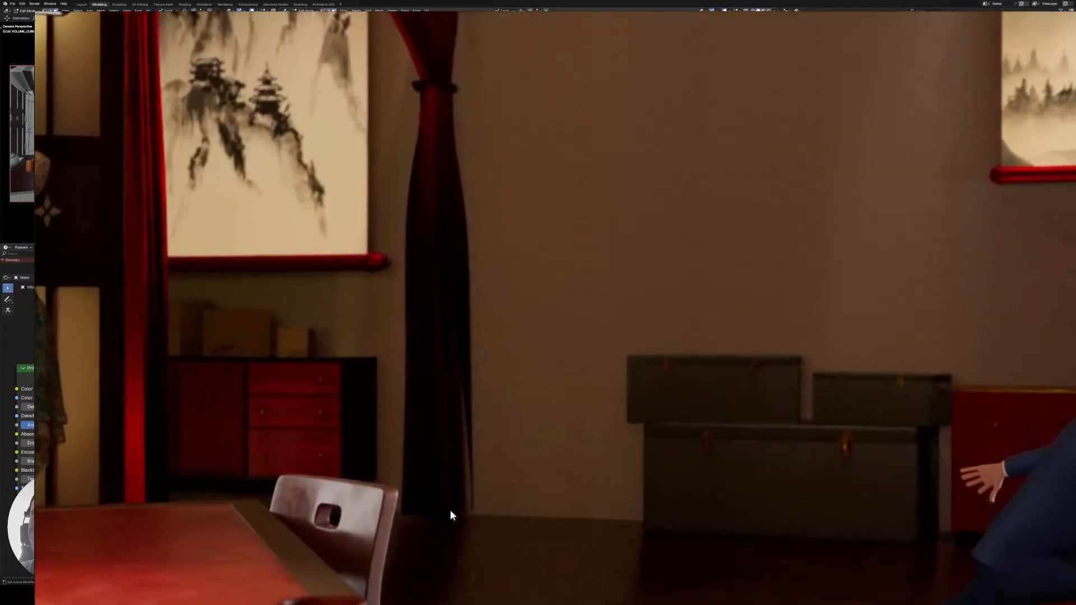
pyautogui.scroll(-3, 474, 522)
pyautogui.moveTo(613, 500); pyautogui.dragTo(550, 425, button='middle')
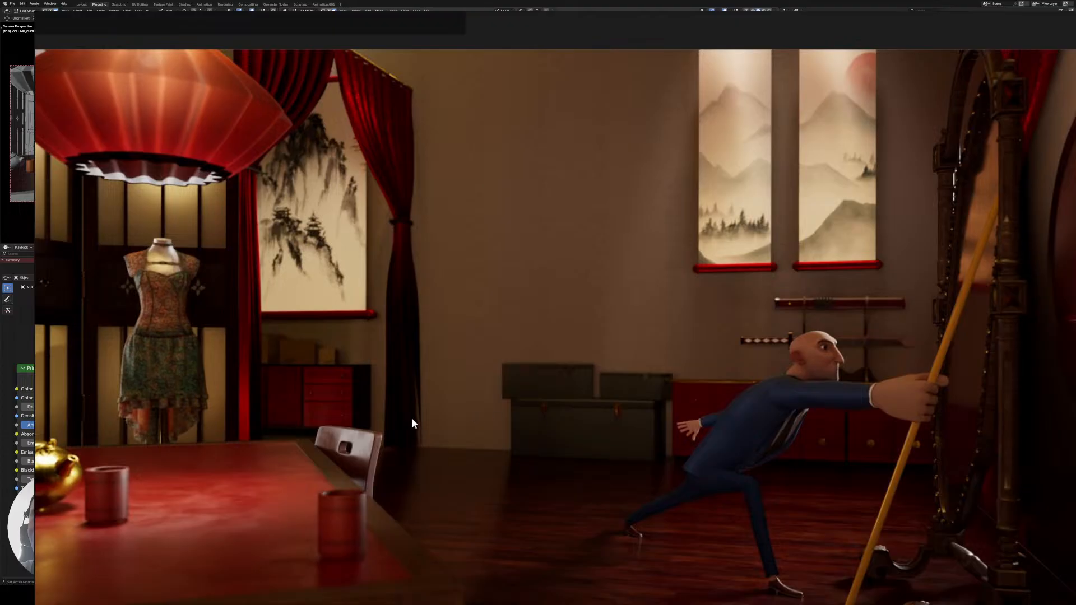
pyautogui.scroll(-3, 508, 293)
pyautogui.moveTo(512, 283); pyautogui.dragTo(495, 342, button='middle')
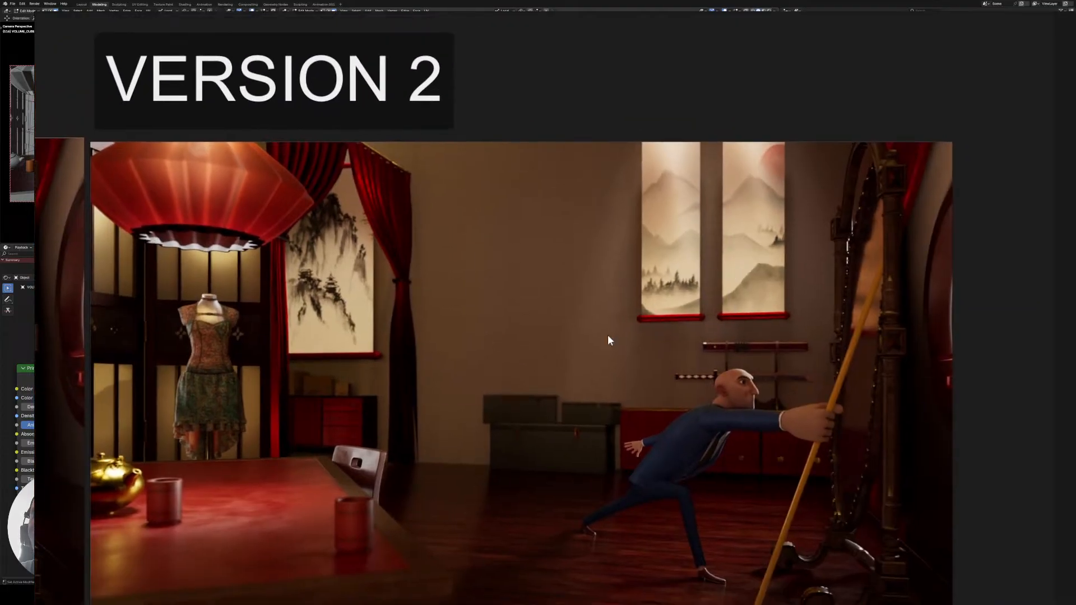
pyautogui.moveTo(448, 311); pyautogui.dragTo(545, 305, button='middle')
pyautogui.scroll(-2, 472, 339)
pyautogui.moveTo(493, 333); pyautogui.dragTo(554, 309, button='middle')
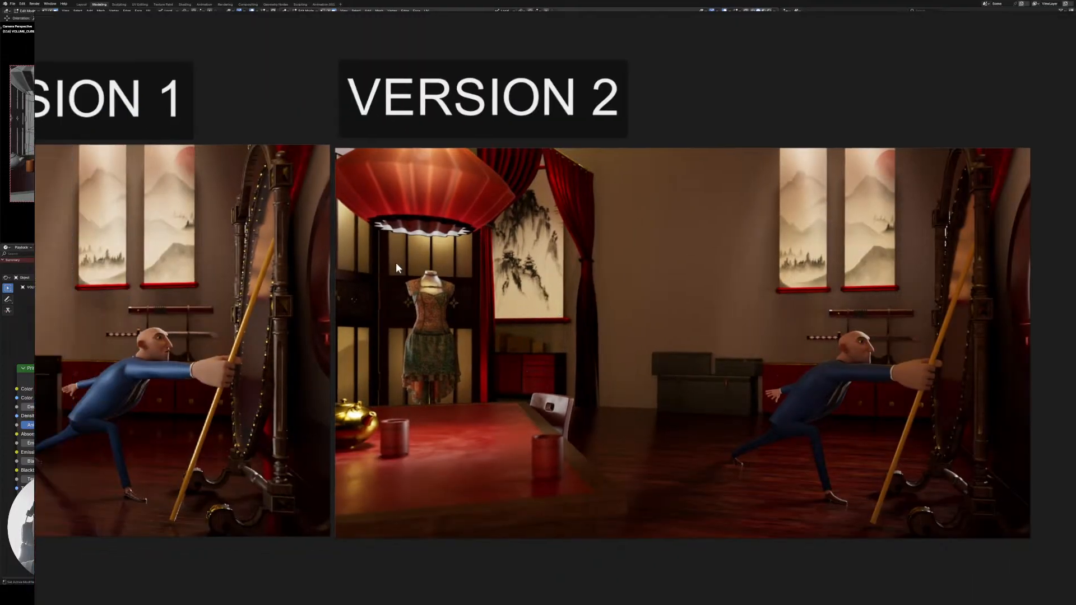
pyautogui.moveTo(412, 263); pyautogui.dragTo(428, 265, button='middle')
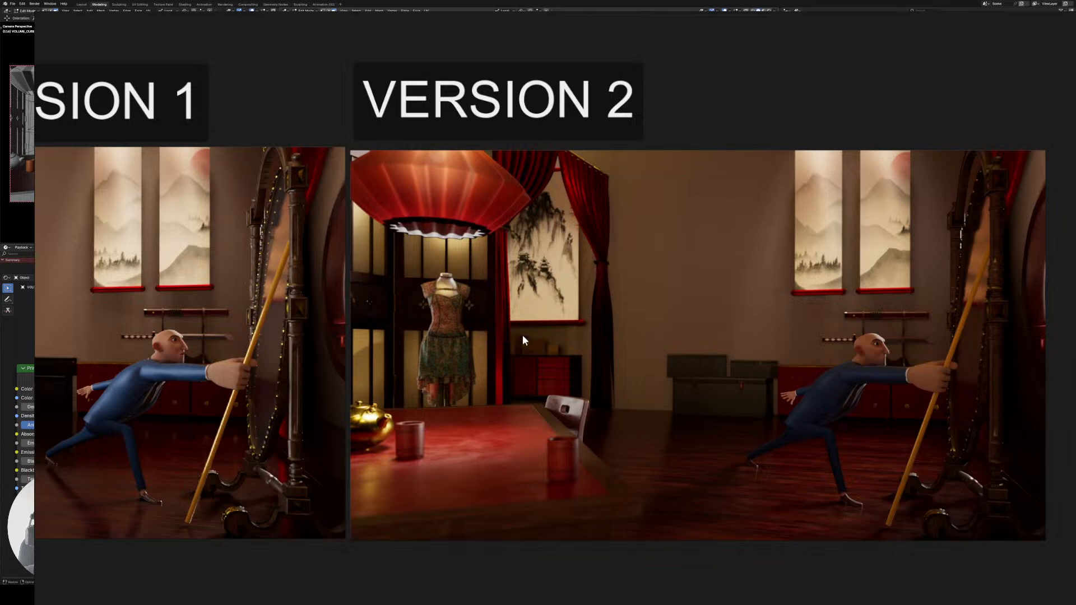
# - Reduce the reference board window to about half the screen width and bring the collected Chinese room images into view
pyautogui.moveTo(41, 14); pyautogui.dragTo(151, 67)
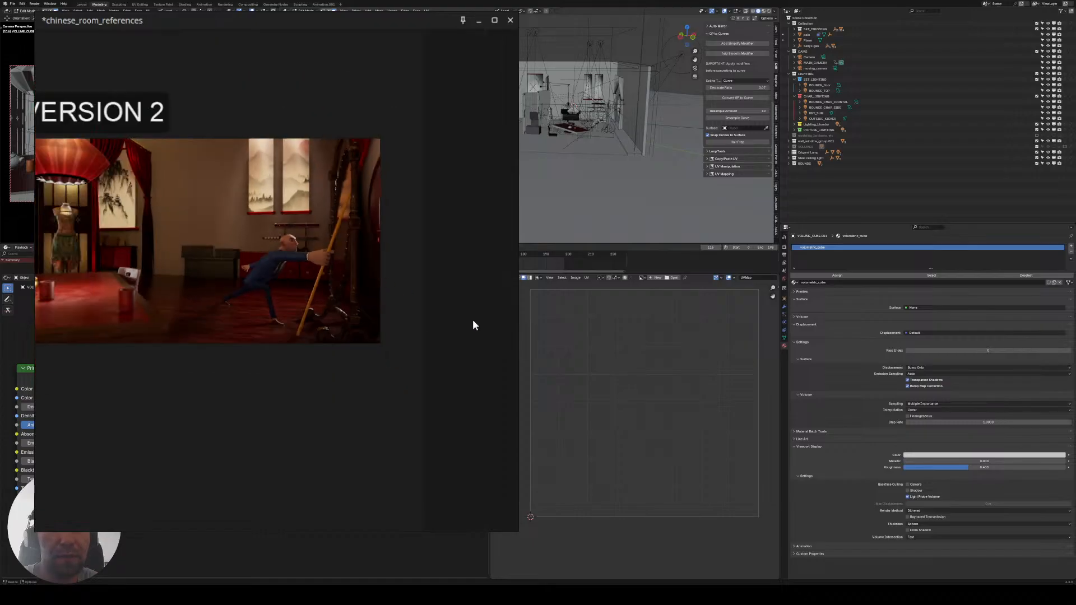
pyautogui.moveTo(514, 341); pyautogui.dragTo(580, 341)
pyautogui.moveTo(264, 316); pyautogui.dragTo(413, 407, button='middle')
pyautogui.scroll(-4, 264, 257)
pyautogui.moveTo(286, 246); pyautogui.dragTo(388, 442, button='middle')
pyautogui.scroll(3, 372, 338)
pyautogui.scroll(2, 372, 338)
pyautogui.moveTo(434, 326); pyautogui.dragTo(458, 277, button='middle')
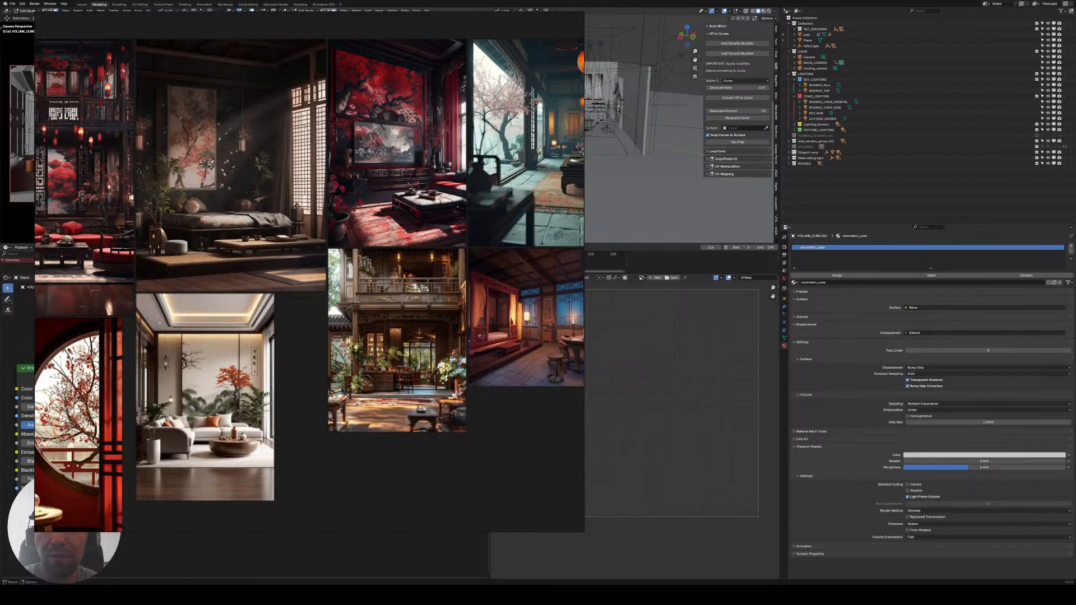
# - Shrink the reference board window further and park it over the material properties area
pyautogui.moveTo(584, 532); pyautogui.dragTo(358, 317)
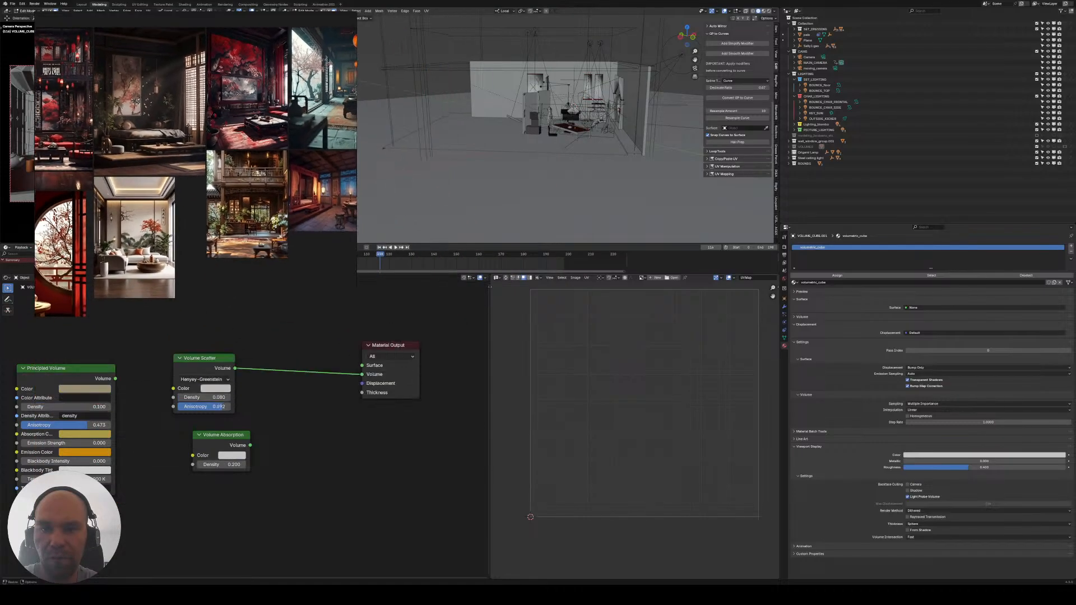
pyautogui.moveTo(291, 241); pyautogui.dragTo(1011, 513, button='right')
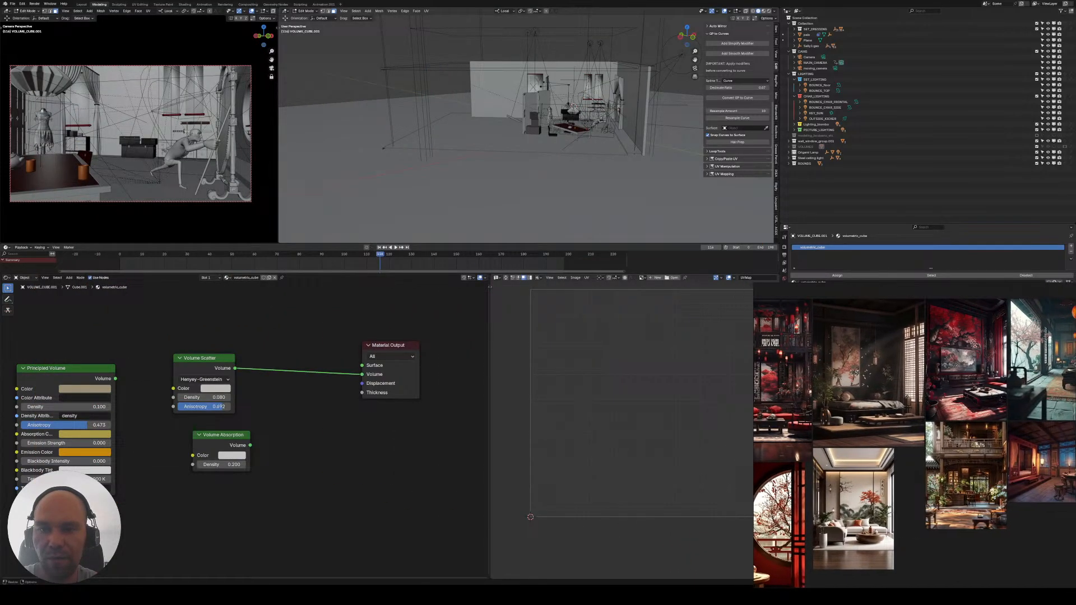
# - Shrink the reference board window to uncover the material settings, and bring the tea table into close view in the 3D scene
pyautogui.moveTo(754, 283); pyautogui.dragTo(785, 313)
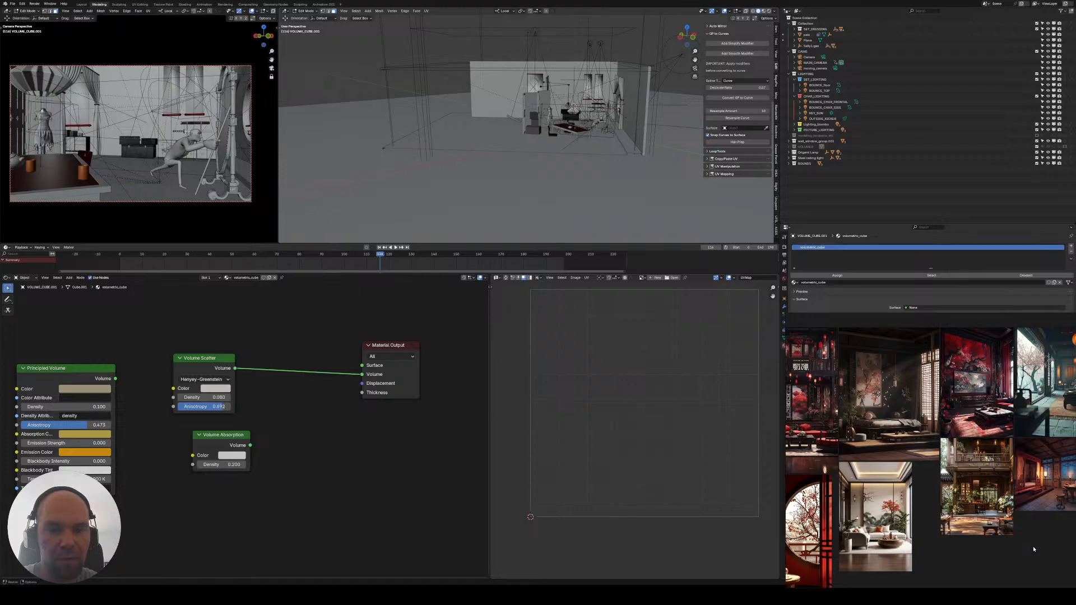
pyautogui.scroll(5, 890, 485)
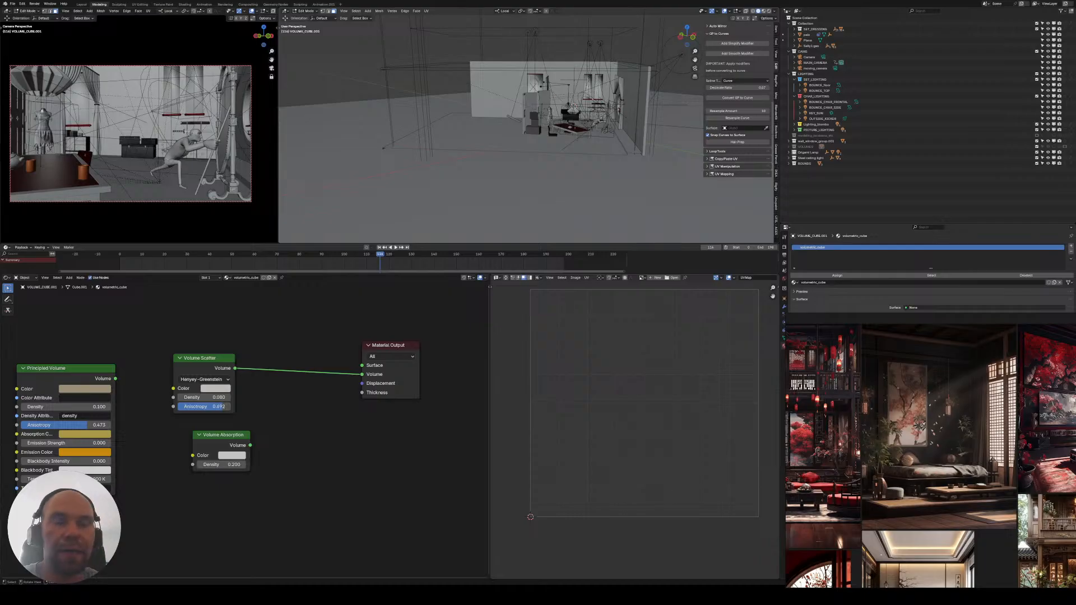
pyautogui.moveTo(574, 105); pyautogui.dragTo(532, 155, button='middle')
pyautogui.scroll(6, 554, 120)
pyautogui.scroll(-3, 475, 173)
pyautogui.scroll(-4, 499, 128)
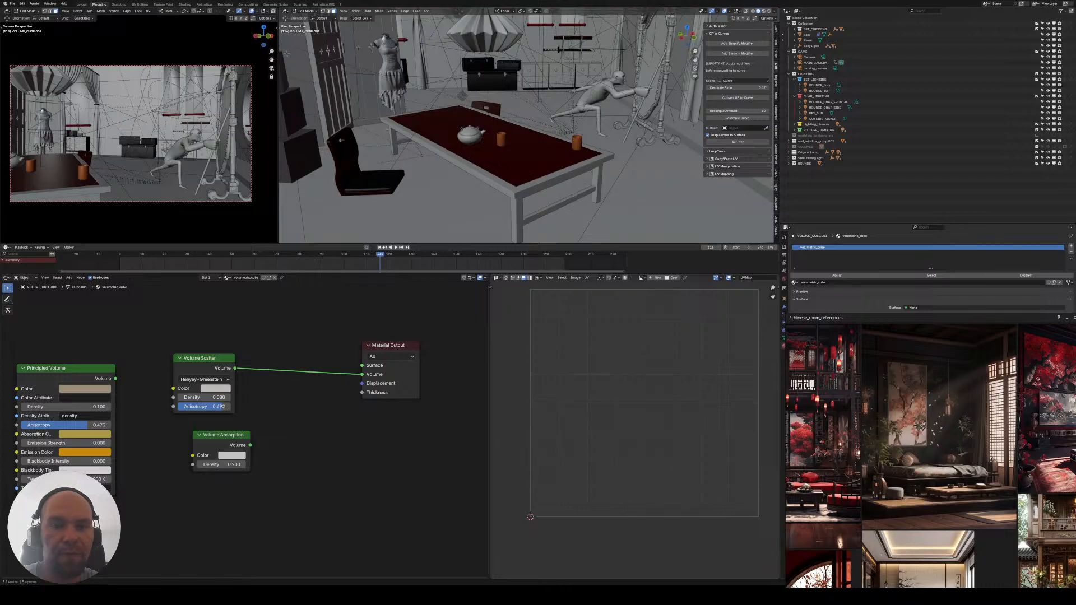
# - Examine the room render on the reference board up close, covering the mannequin, table, back wall, hanging pictures and man
pyautogui.scroll(-5, 983, 437)
pyautogui.scroll(2, 980, 465)
pyautogui.moveTo(983, 529); pyautogui.dragTo(885, 313, button='middle')
pyautogui.scroll(4, 948, 438)
pyautogui.moveTo(997, 452); pyautogui.dragTo(929, 524, button='middle')
pyautogui.scroll(4, 937, 454)
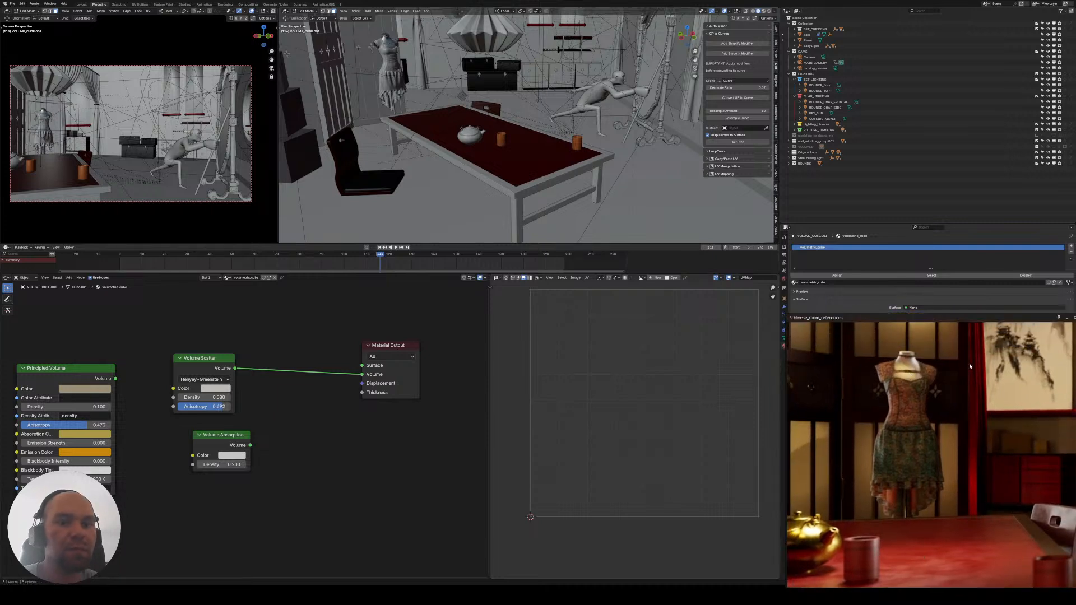
pyautogui.scroll(-3, 974, 385)
pyautogui.moveTo(971, 385); pyautogui.dragTo(941, 424, button='middle')
pyautogui.moveTo(963, 533); pyautogui.dragTo(879, 492, button='middle')
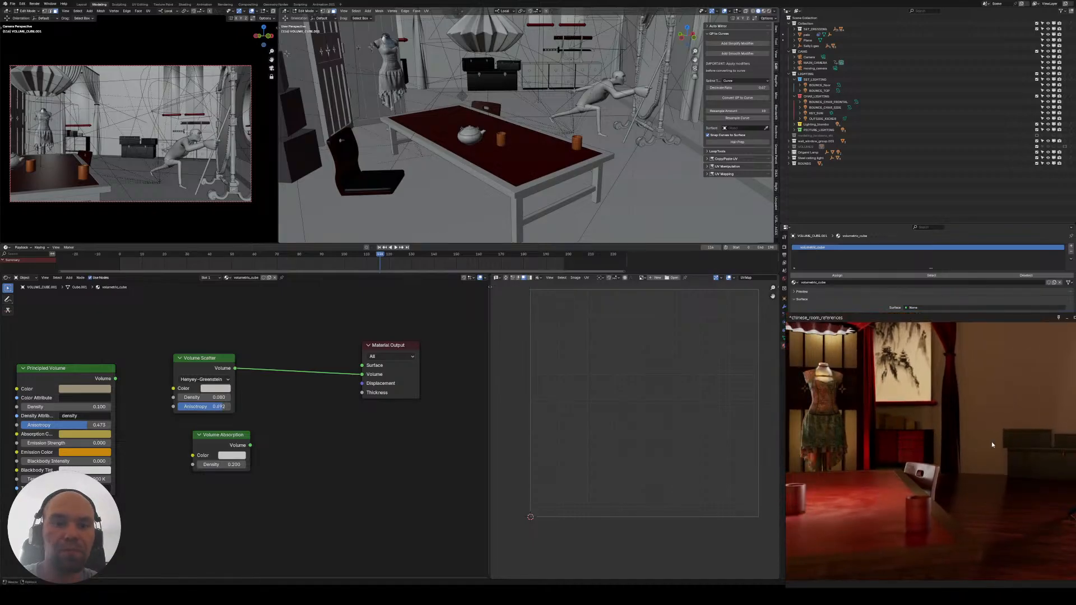
pyautogui.moveTo(992, 445); pyautogui.dragTo(906, 522, button='middle')
pyautogui.moveTo(919, 437); pyautogui.dragTo(955, 458, button='middle')
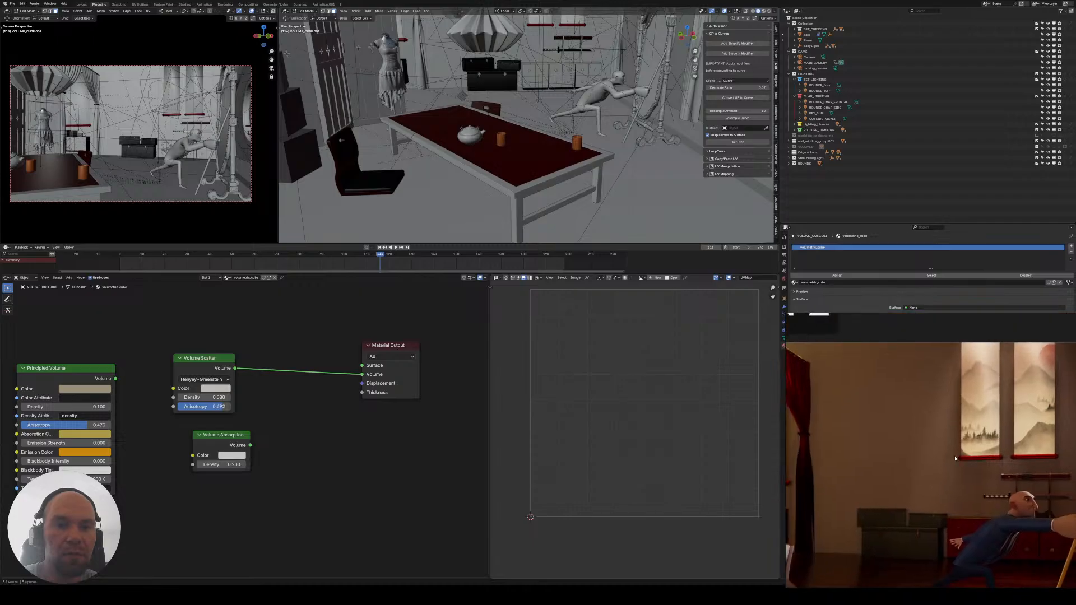
# - Leave Edit Mode and select the left hanging picture above the sword rack, bringing its picture holder material nodes into view
pyautogui.scroll(4, 552, 118)
pyautogui.moveTo(521, 140); pyautogui.dragTo(482, 143, button='middle')
pyautogui.scroll(5, 515, 116)
pyautogui.press('Tab')
pyautogui.click(515, 116)
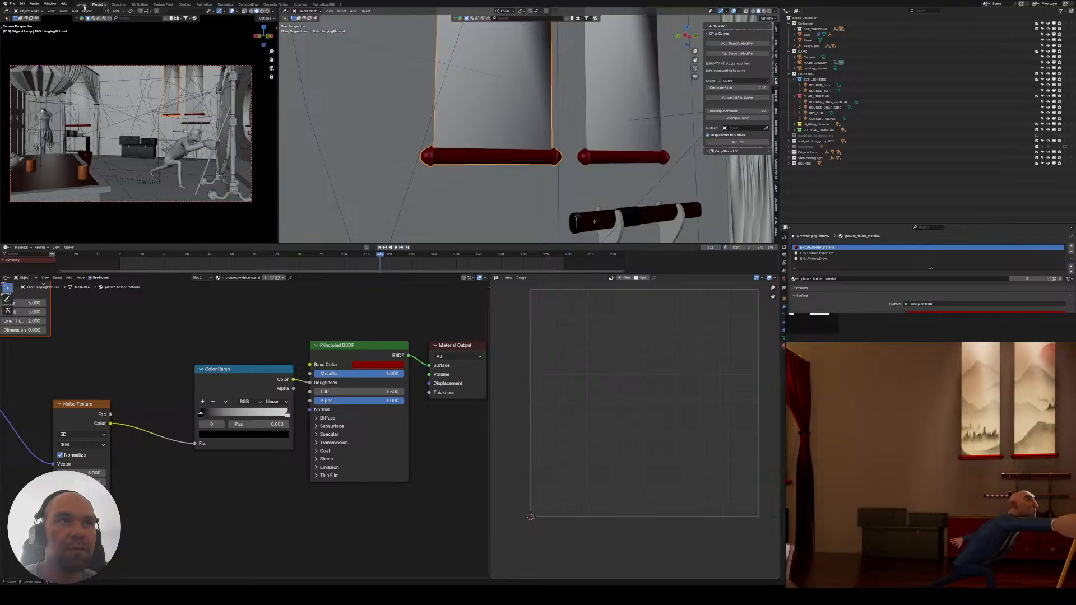
pyautogui.moveTo(462, 274); pyautogui.dragTo(461, 280)
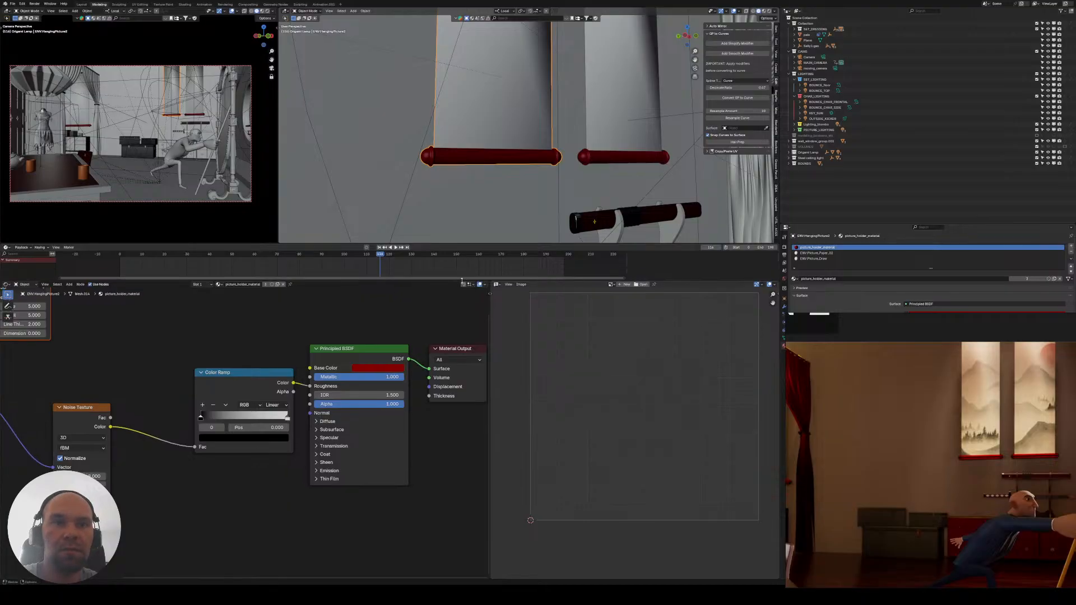
pyautogui.scroll(-3, 212, 365)
pyautogui.moveTo(211, 365)
pyautogui.mouseDown(button='middle')
pyautogui.moveTo(322, 372)
pyautogui.moveTo(273, 374)
pyautogui.mouseUp(button='middle')
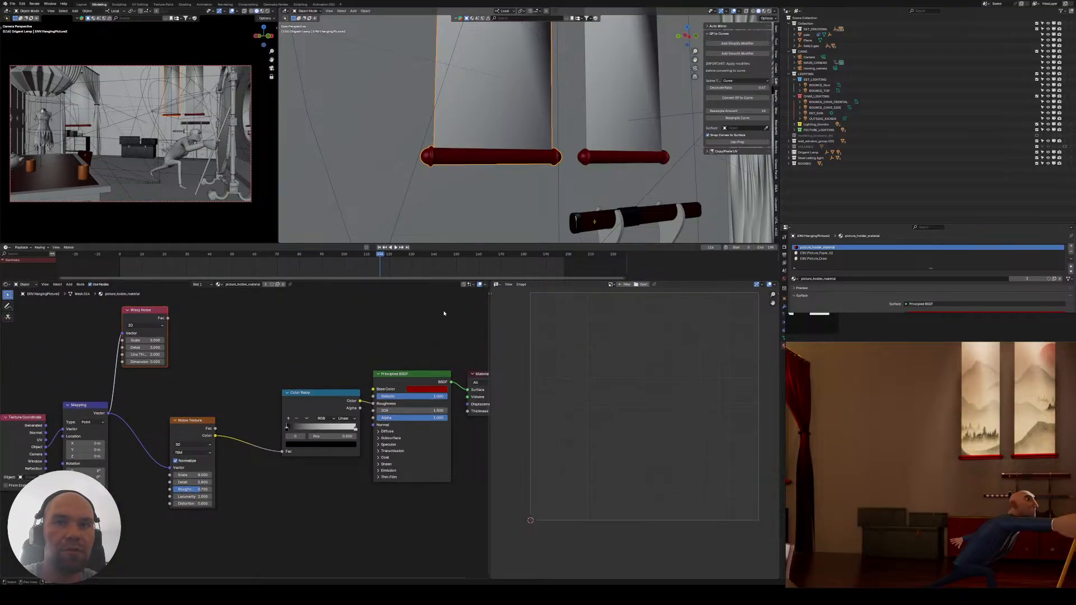
pyautogui.moveTo(444, 313); pyautogui.dragTo(388, 322, button='middle')
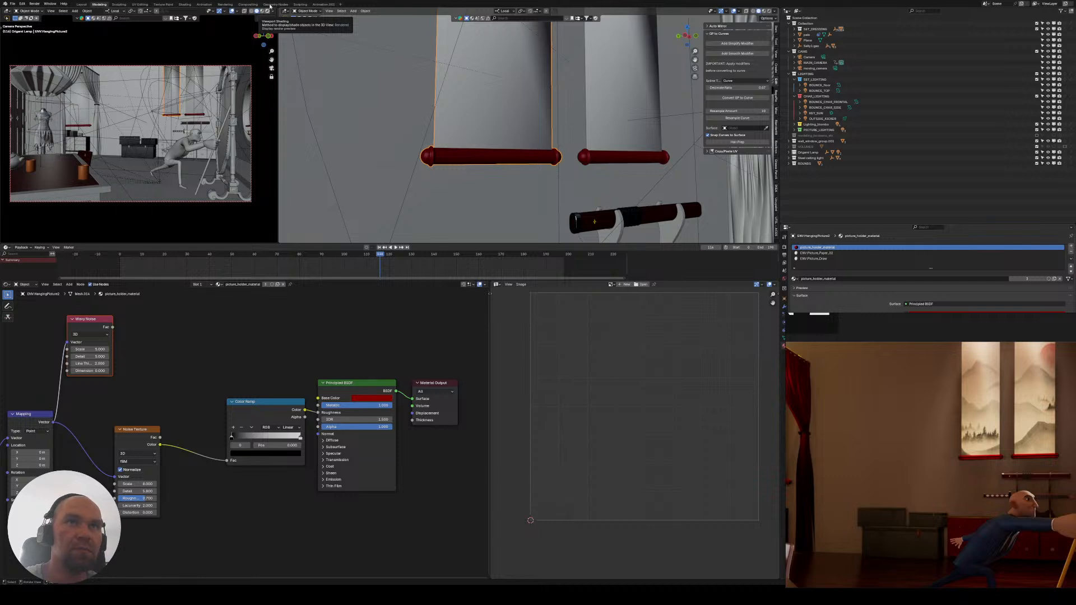
# - Switch the camera viewport to rendered shading, leave the camera view and frame the lower red rod of the selected hanging picture
pyautogui.click(268, 10)
pyautogui.press('KP_0')
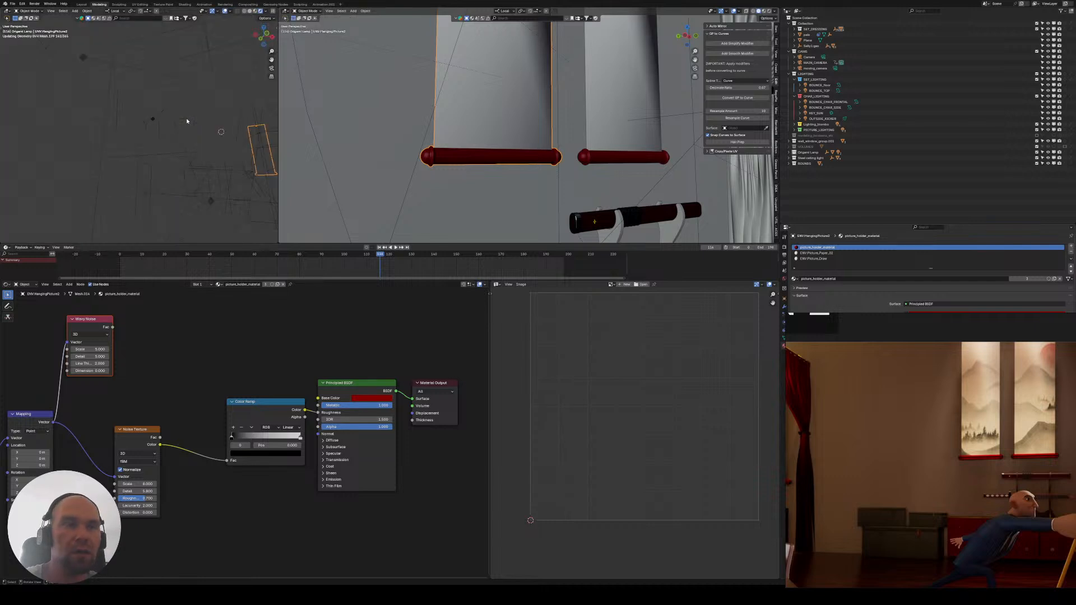
pyautogui.press('KP_Decimal')
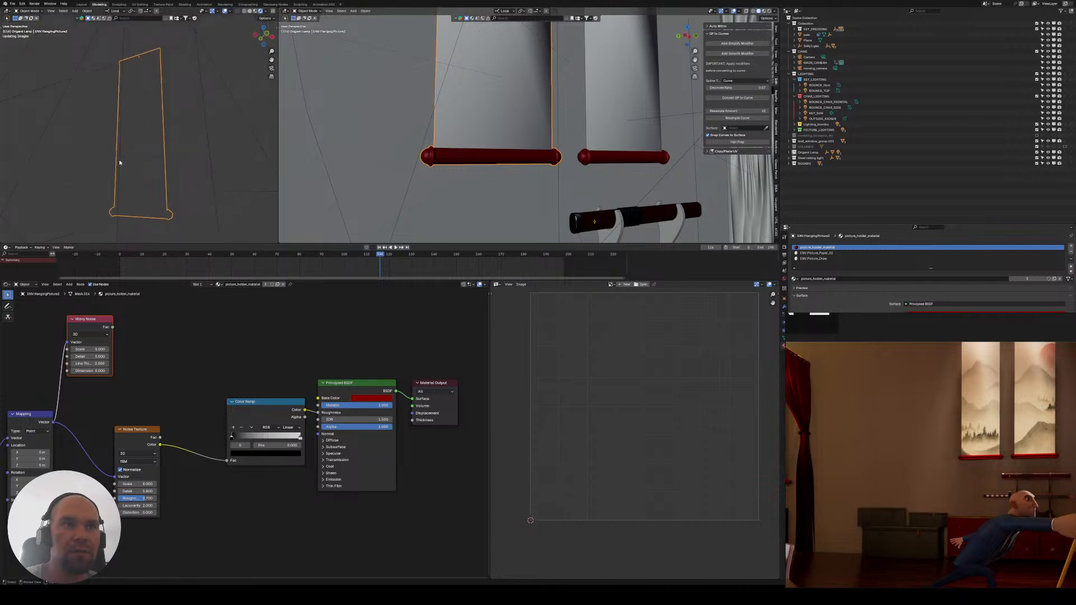
pyautogui.rightClick(119, 162)
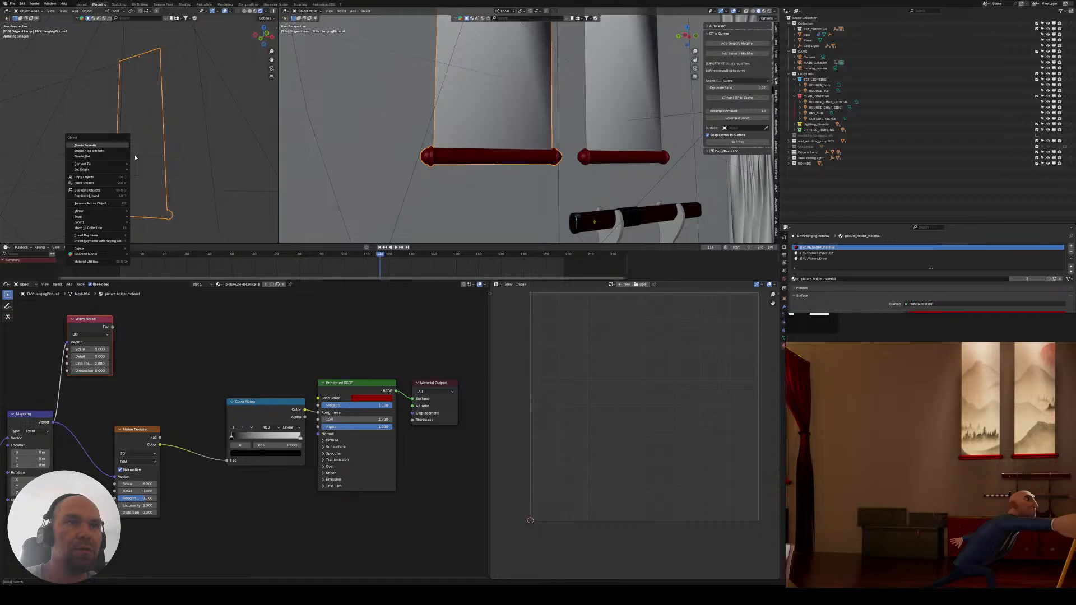
pyautogui.press('Escape')
pyautogui.scroll(4, 127, 168)
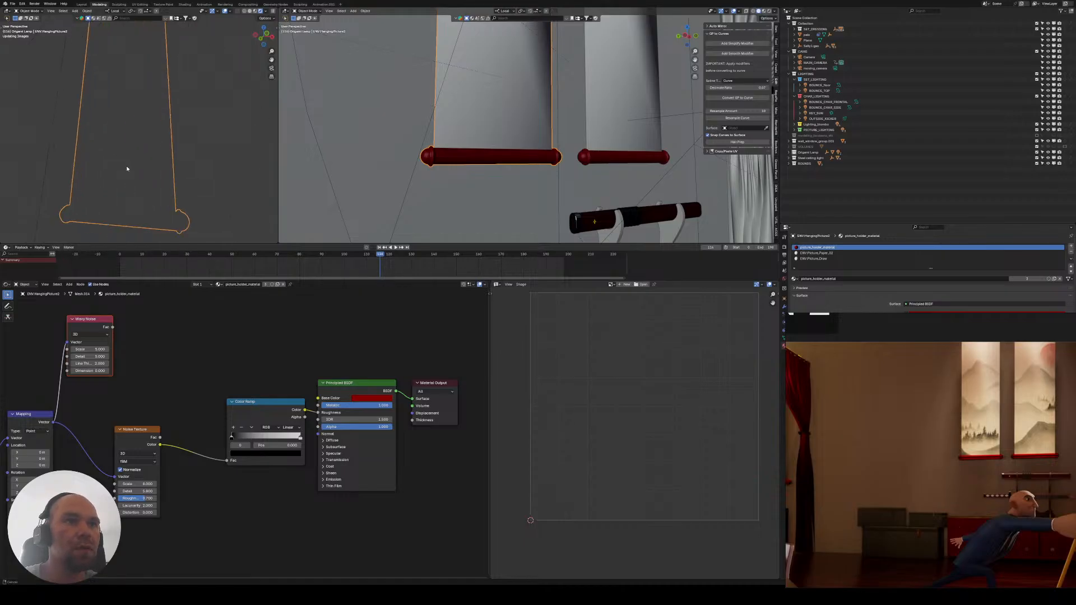
pyautogui.keyDown('shift'); pyautogui.moveTo(127, 168); pyautogui.dragTo(126, 169, button='middle'); pyautogui.keyUp('shift')
pyautogui.scroll(3, 126, 168)
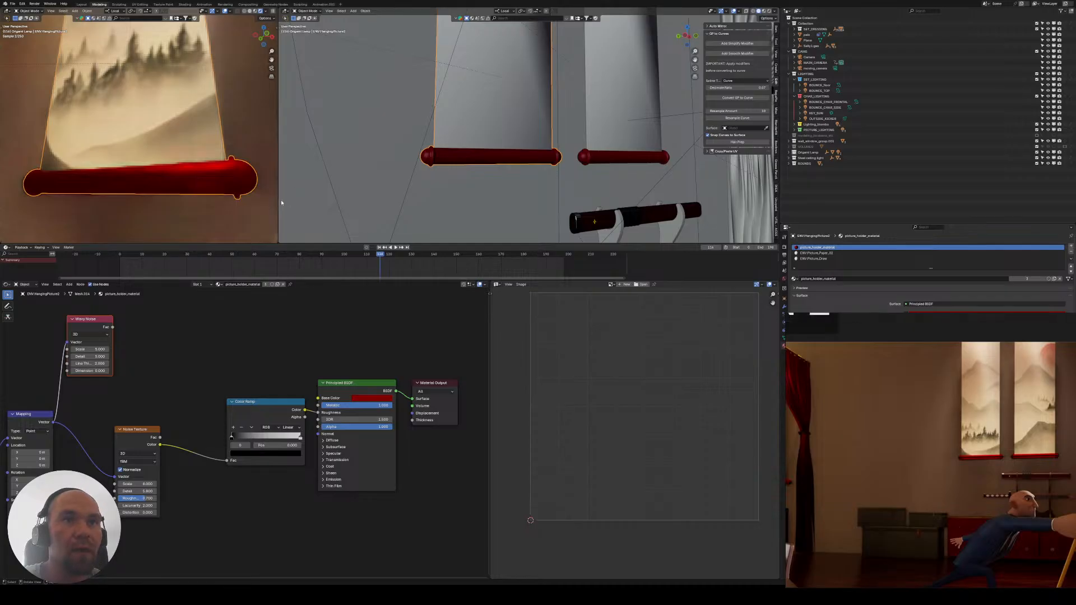
# - Enlarge the rendered viewport and examine the red rod and its rounded end from several angles
pyautogui.moveTo(278, 206); pyautogui.dragTo(293, 211)
pyautogui.moveTo(247, 243); pyautogui.dragTo(242, 292)
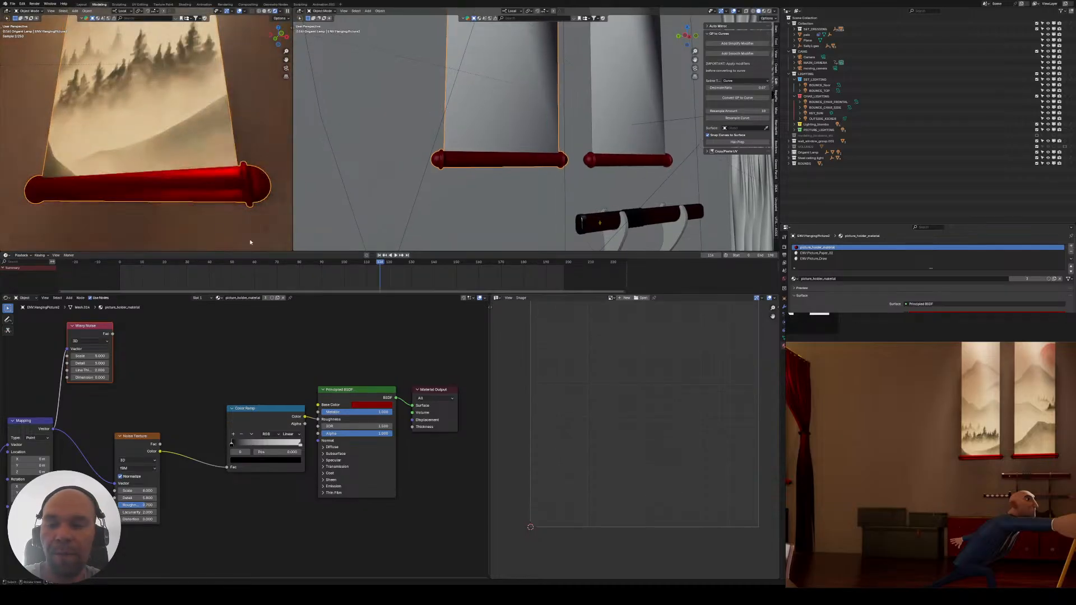
pyautogui.moveTo(169, 151); pyautogui.dragTo(177, 184, button='middle')
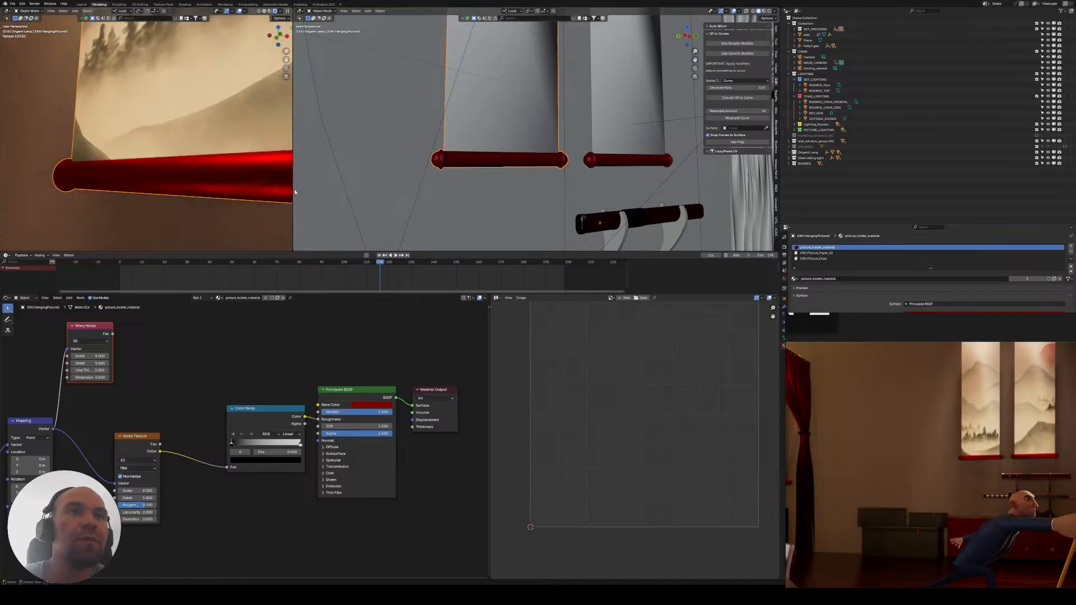
pyautogui.moveTo(293, 190); pyautogui.dragTo(321, 188)
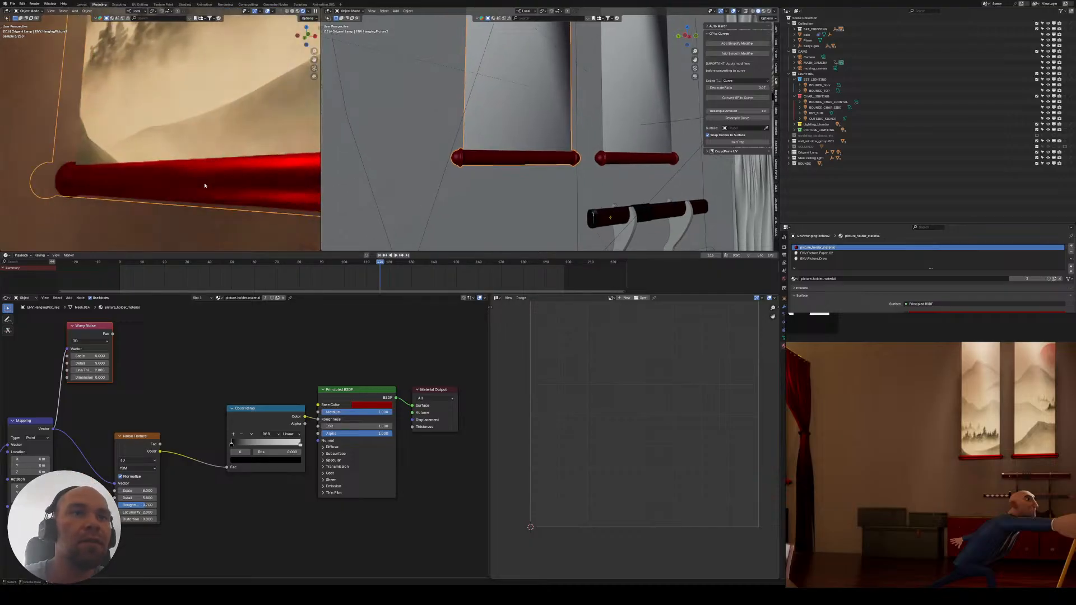
pyautogui.moveTo(205, 186); pyautogui.dragTo(208, 175, button='middle')
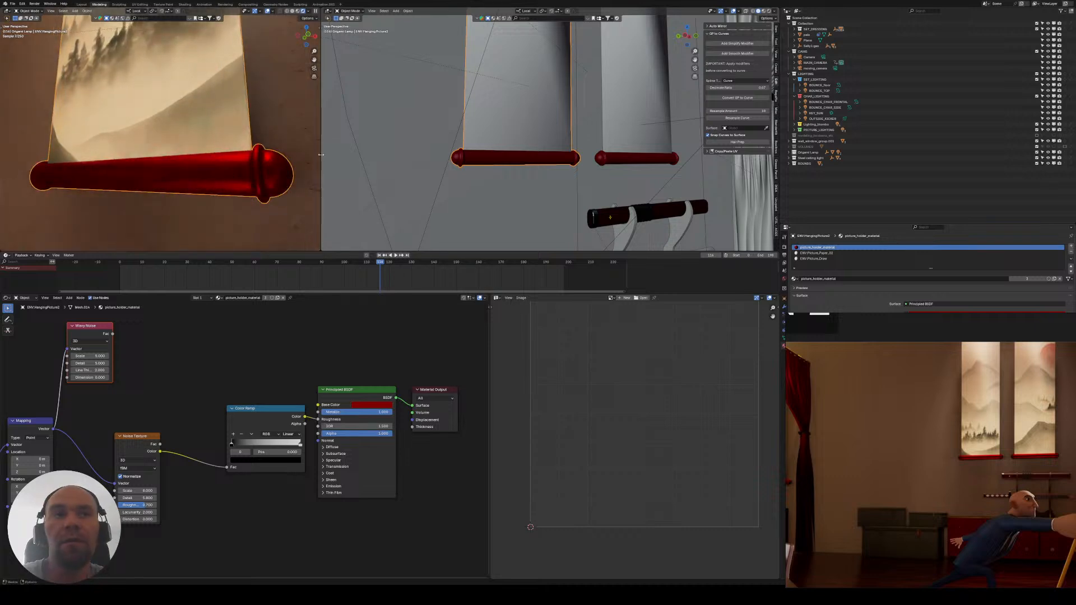
pyautogui.moveTo(246, 163); pyautogui.dragTo(210, 175, button='middle')
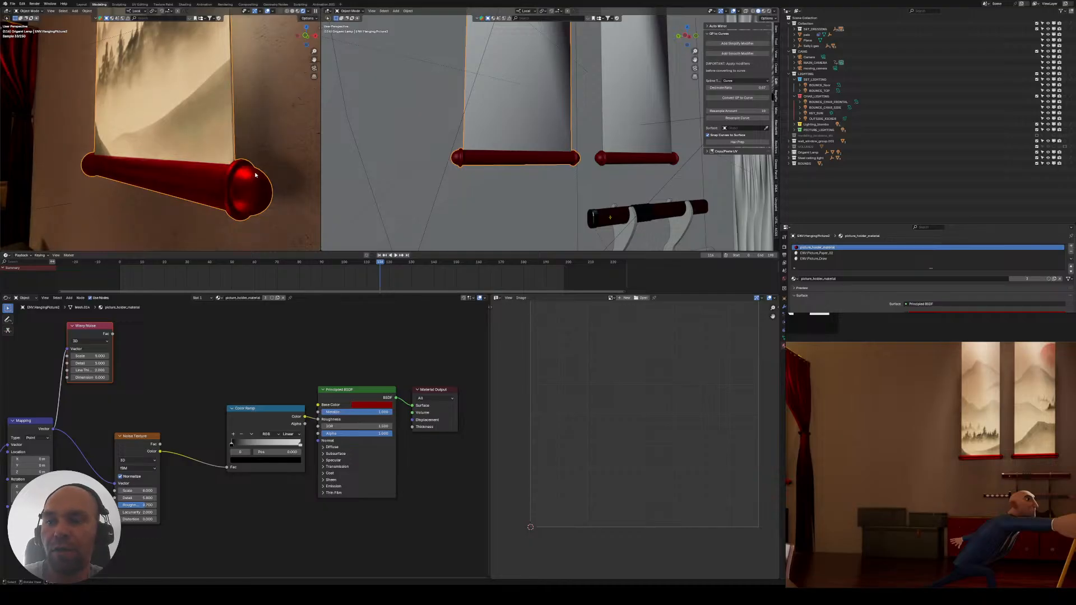
pyautogui.moveTo(217, 162); pyautogui.dragTo(187, 148, button='middle')
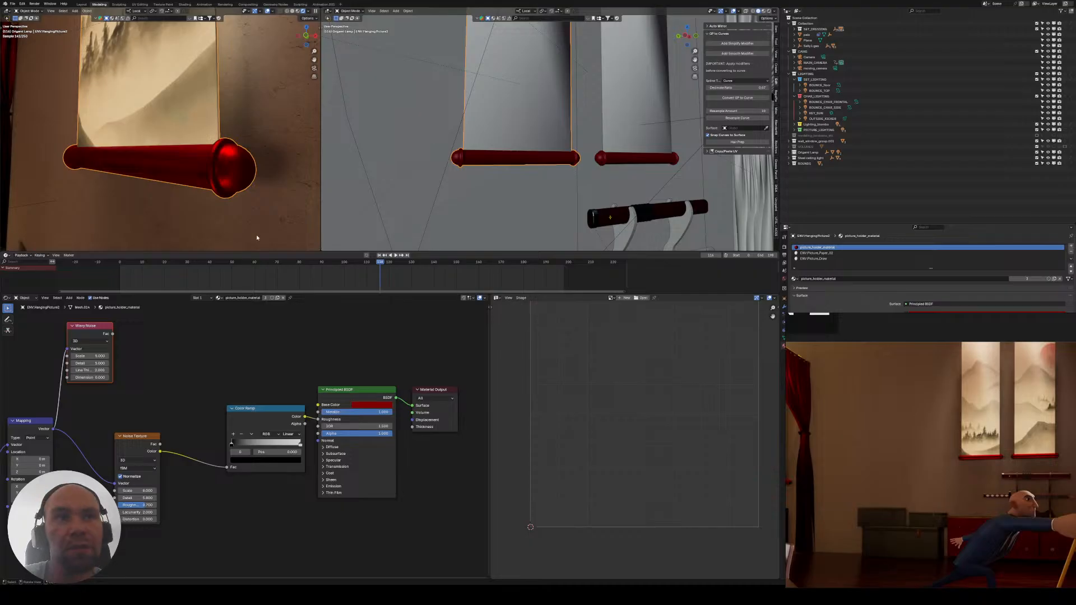
pyautogui.moveTo(285, 251); pyautogui.dragTo(283, 257)
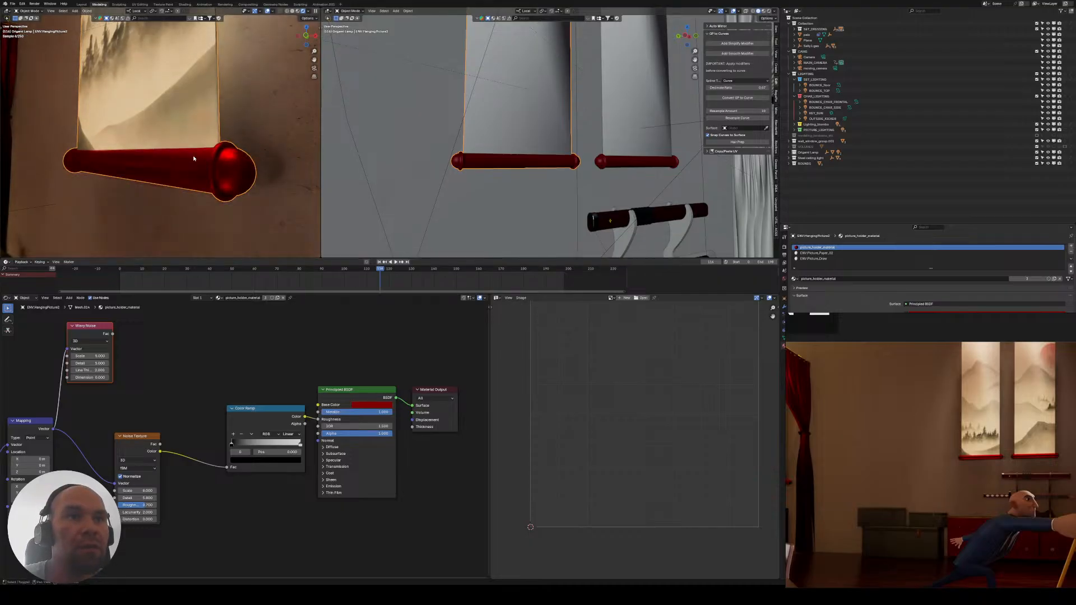
pyautogui.moveTo(195, 160)
pyautogui.mouseDown(button='middle')
pyautogui.moveTo(163, 172)
pyautogui.moveTo(179, 171)
pyautogui.mouseUp(button='middle')
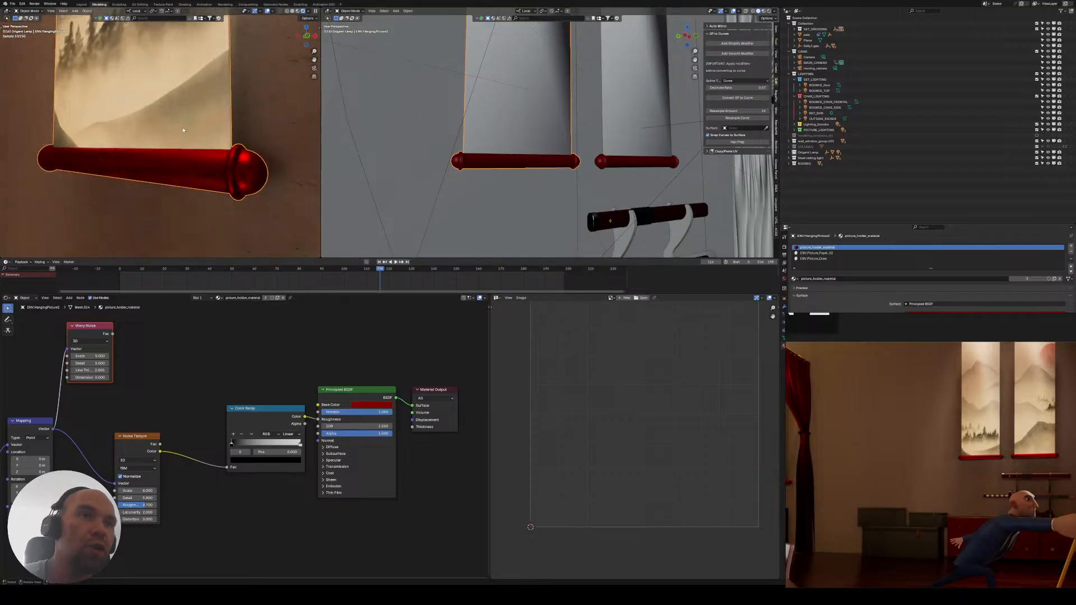
pyautogui.moveTo(216, 139); pyautogui.dragTo(280, 167, button='middle')
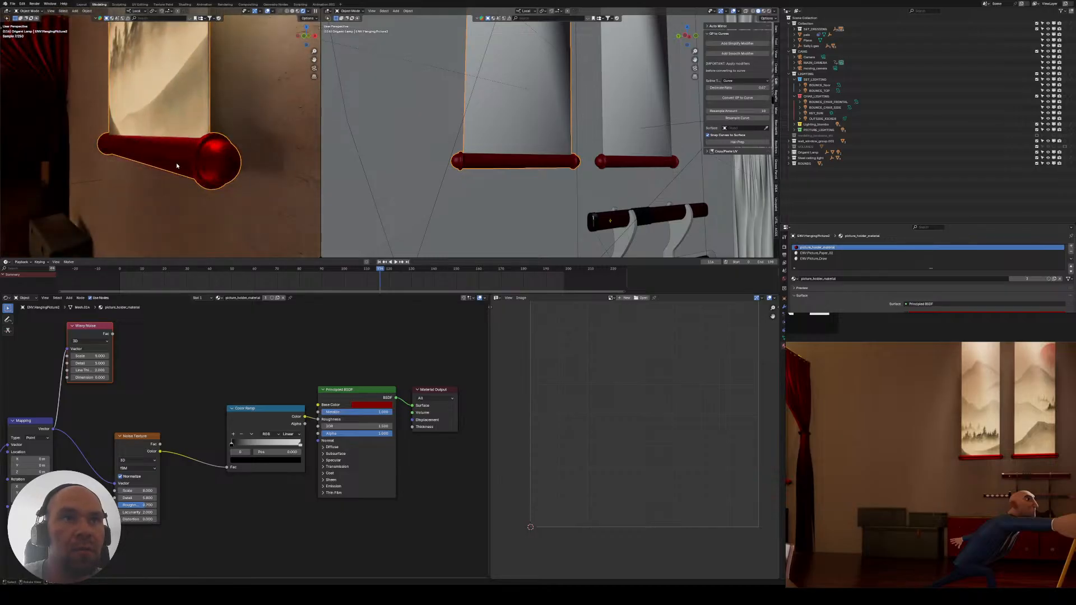
# - Give the node editor more height and stack the unused noise node directly above the Noise Texture node
pyautogui.moveTo(256, 293); pyautogui.dragTo(281, 287)
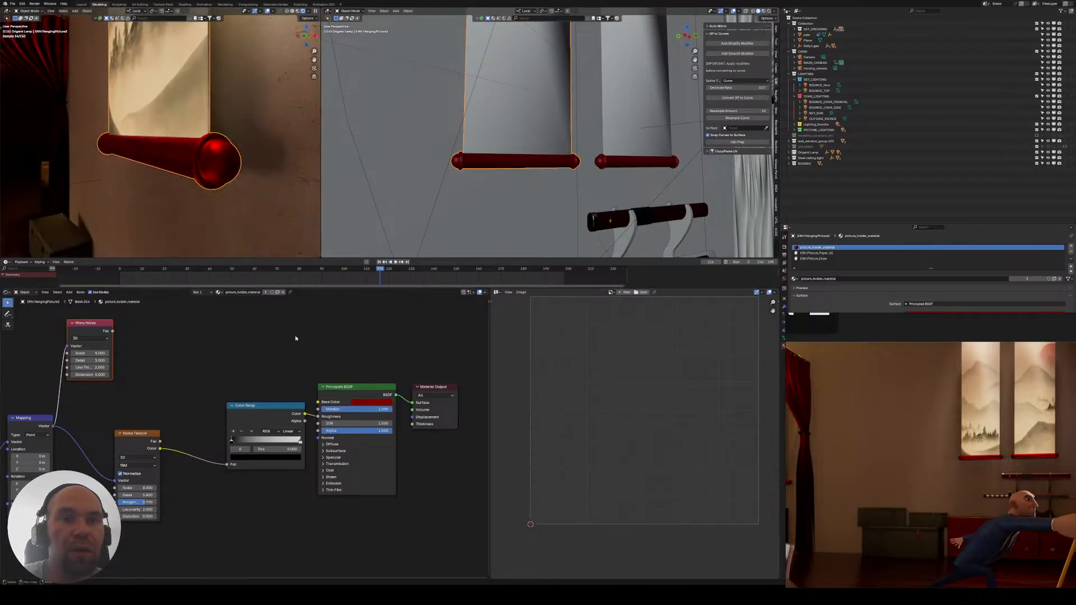
pyautogui.moveTo(265, 354)
pyautogui.mouseDown(button='middle')
pyautogui.moveTo(275, 344)
pyautogui.moveTo(254, 375)
pyautogui.moveTo(307, 354)
pyautogui.moveTo(212, 362)
pyautogui.moveTo(215, 374)
pyautogui.mouseUp(button='middle')
pyautogui.scroll(-2, 279, 349)
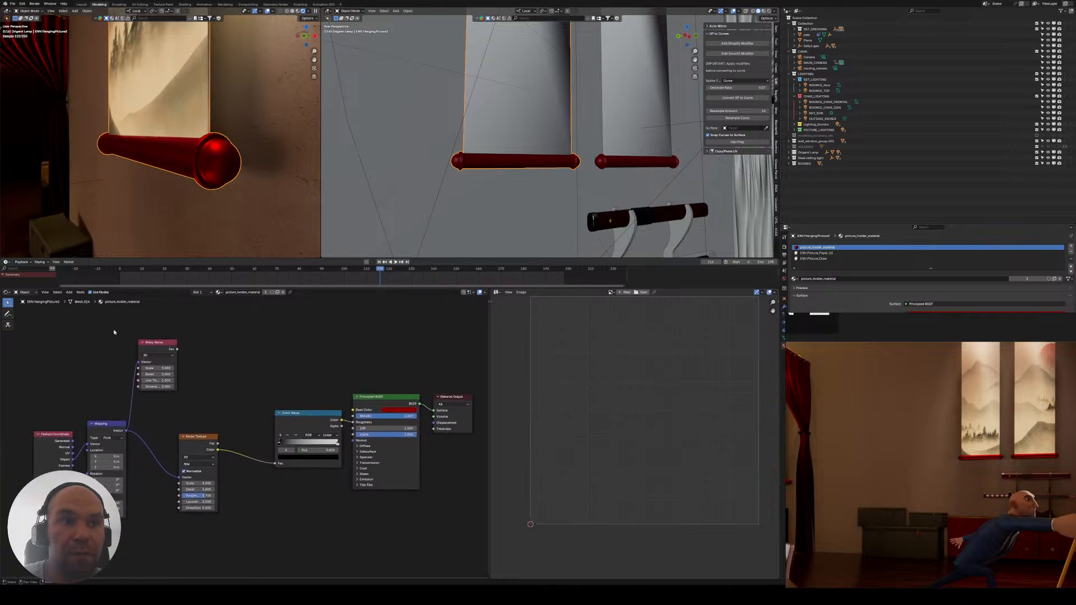
pyautogui.moveTo(114, 331); pyautogui.dragTo(194, 384)
pyautogui.press('g')
pyautogui.click(230, 402)
pyautogui.moveTo(232, 413); pyautogui.dragTo(222, 380, button='middle')
pyautogui.moveTo(222, 384); pyautogui.dragTo(199, 425)
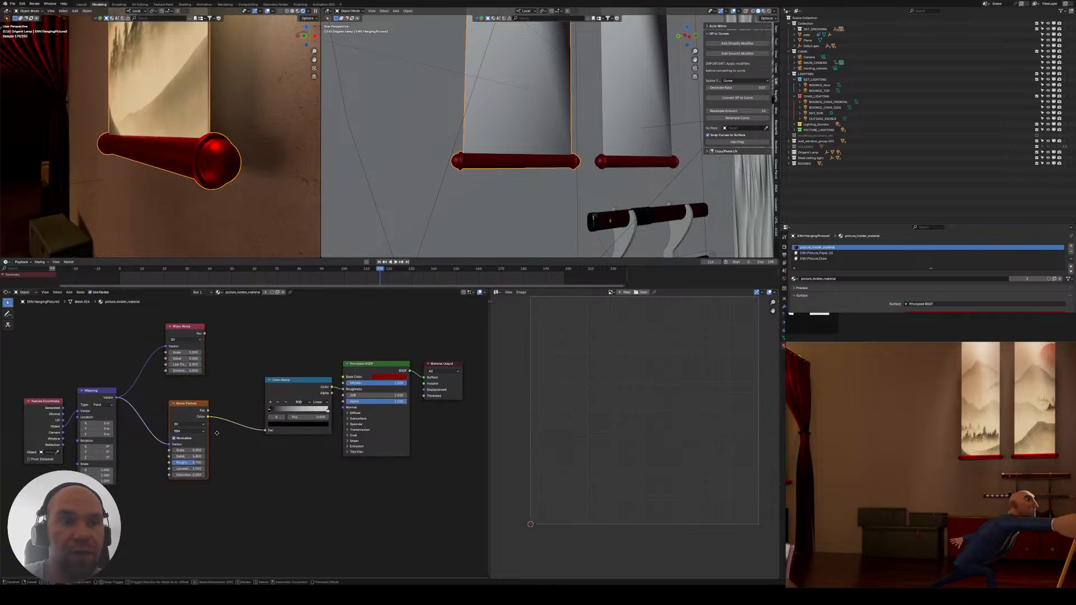
pyautogui.press('g')
pyautogui.click(216, 406)
# - Move the Color Ramp node close to the Noise Texture and shift the unused noise node slightly away above it
pyautogui.moveTo(264, 374); pyautogui.dragTo(222, 372, button='middle')
pyautogui.moveTo(232, 349); pyautogui.dragTo(254, 401)
pyautogui.press('g')
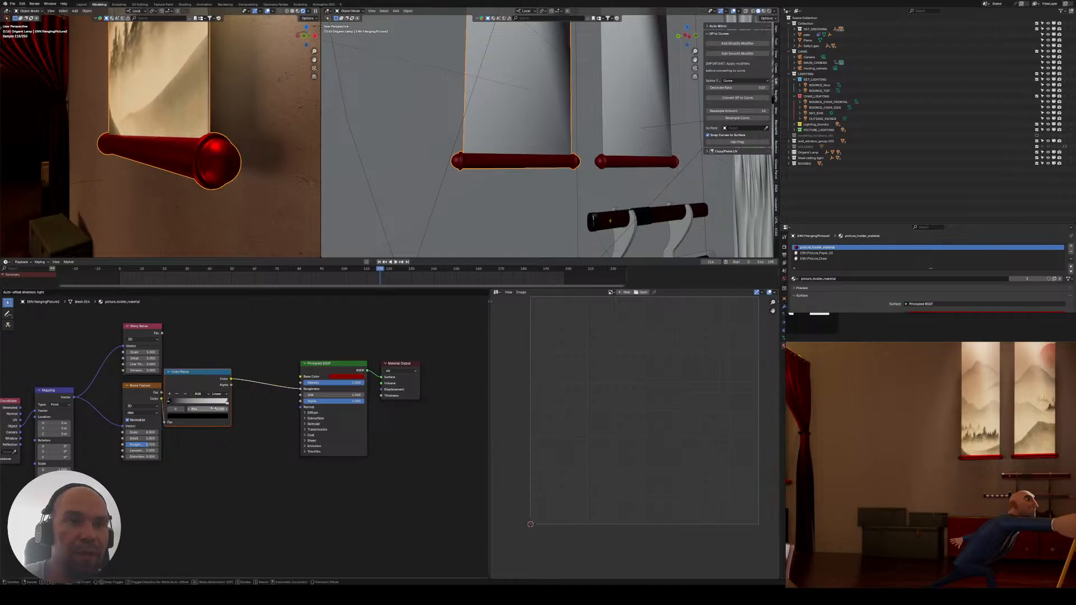
pyautogui.click(219, 398)
pyautogui.moveTo(205, 350); pyautogui.dragTo(222, 391, button='middle')
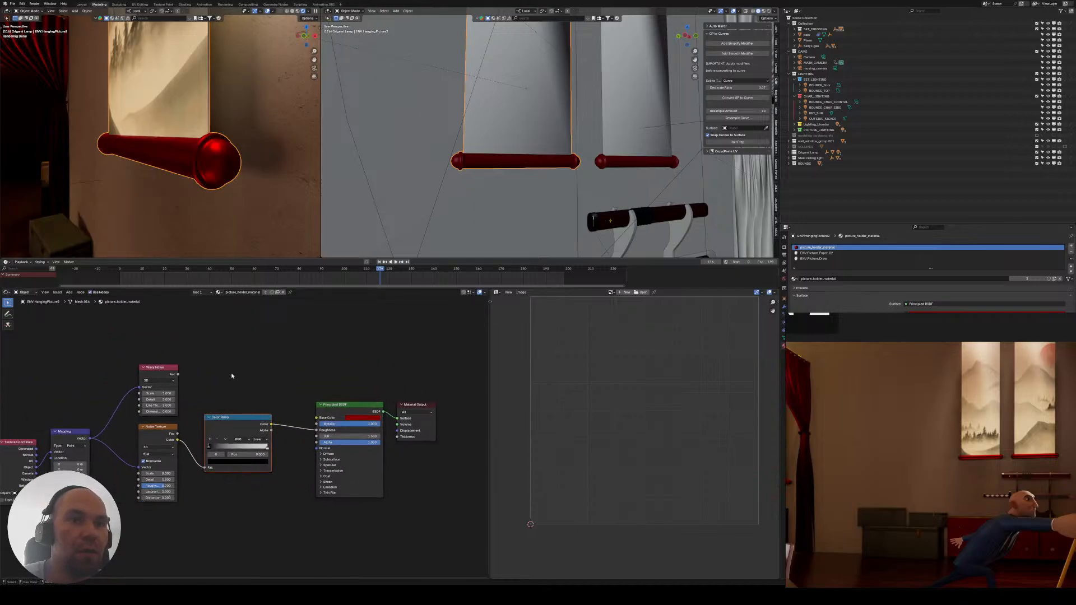
pyautogui.moveTo(198, 365); pyautogui.dragTo(173, 386)
pyautogui.press('g')
pyautogui.click(168, 382)
# - Widen the rendered viewport and inspect the surface of the red rod's rounded end up close
pyautogui.moveTo(167, 205); pyautogui.dragTo(207, 182, button='middle')
pyautogui.keyDown('shift'); pyautogui.moveTo(208, 163); pyautogui.dragTo(159, 212, button='middle'); pyautogui.keyUp('shift')
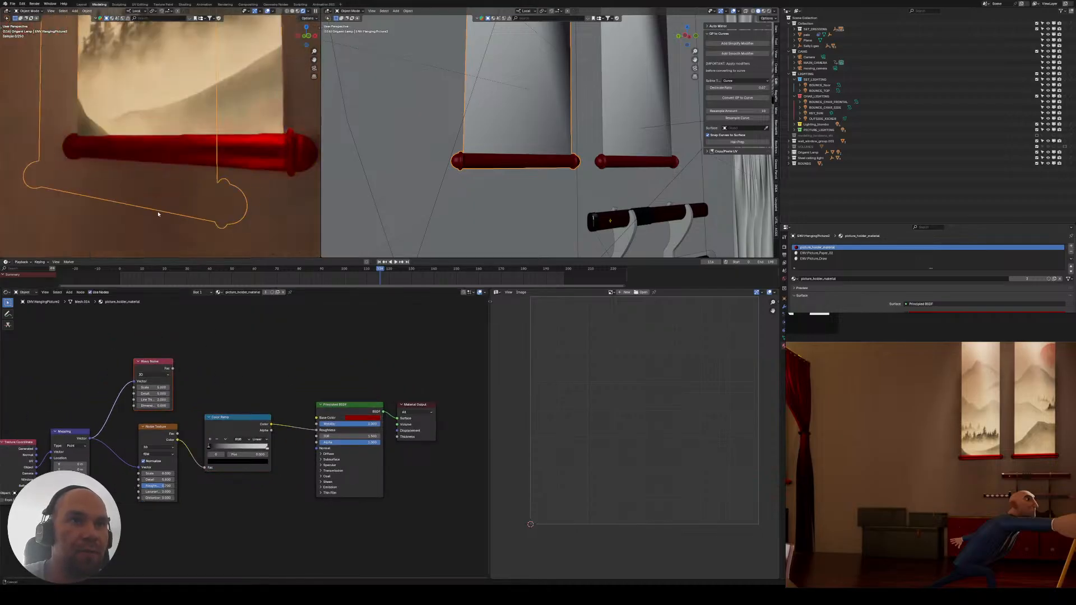
pyautogui.scroll(3, 162, 211)
pyautogui.keyDown('shift'); pyautogui.moveTo(230, 199); pyautogui.dragTo(178, 154, button='middle'); pyautogui.keyUp('shift')
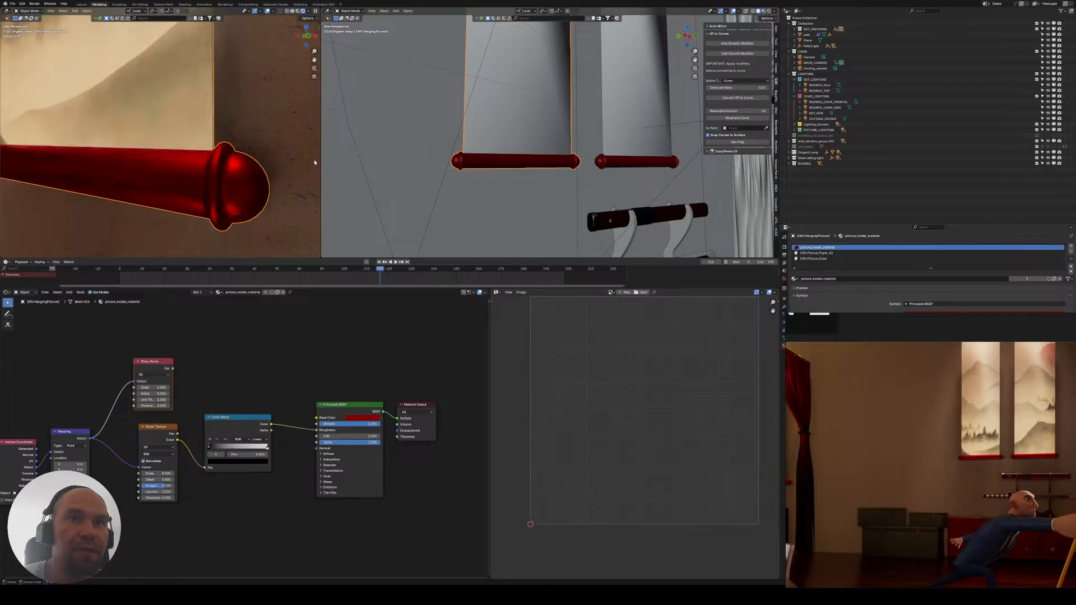
pyautogui.moveTo(321, 164); pyautogui.dragTo(346, 166)
pyautogui.moveTo(261, 171); pyautogui.dragTo(201, 167, button='middle')
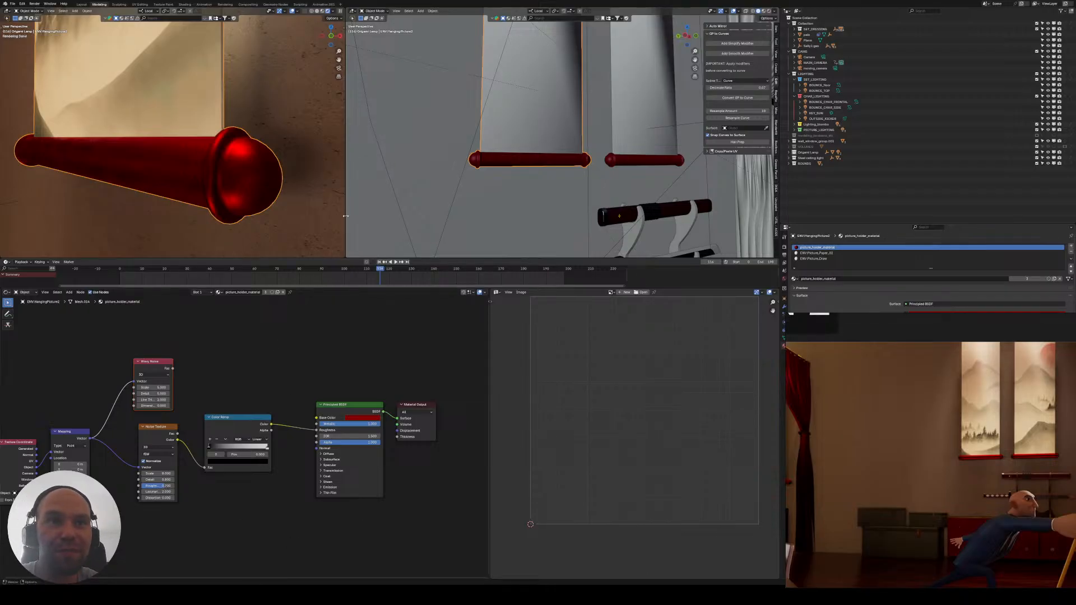
pyautogui.moveTo(346, 216); pyautogui.dragTo(356, 217)
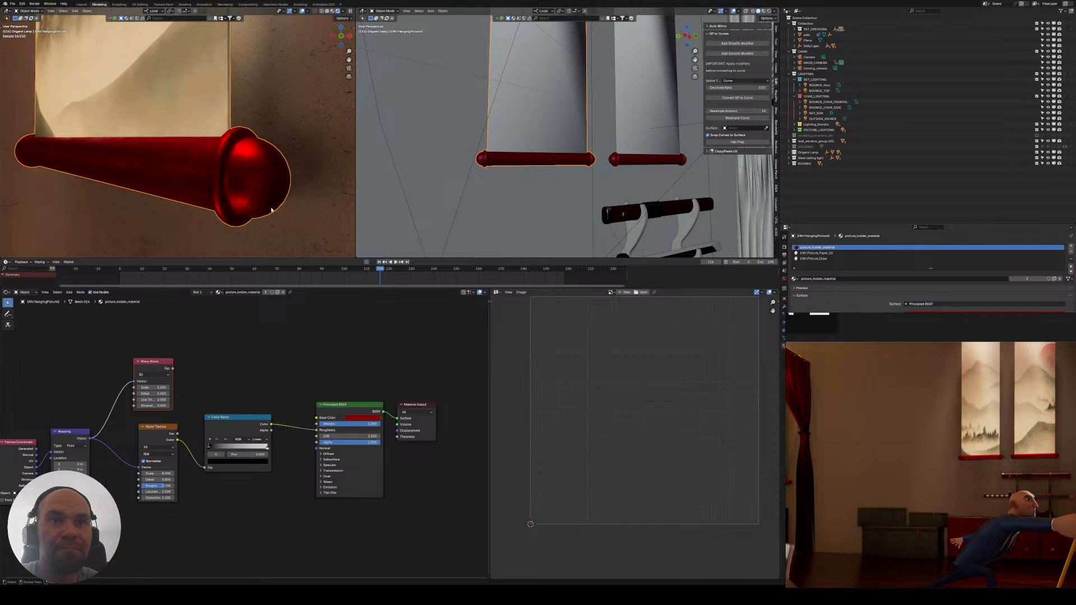
# - Move the Principled BSDF slightly closer to the Color Ramp and place the Material Output farther away from the shader
pyautogui.moveTo(393, 357); pyautogui.dragTo(341, 352, button='middle')
pyautogui.click(331, 459)
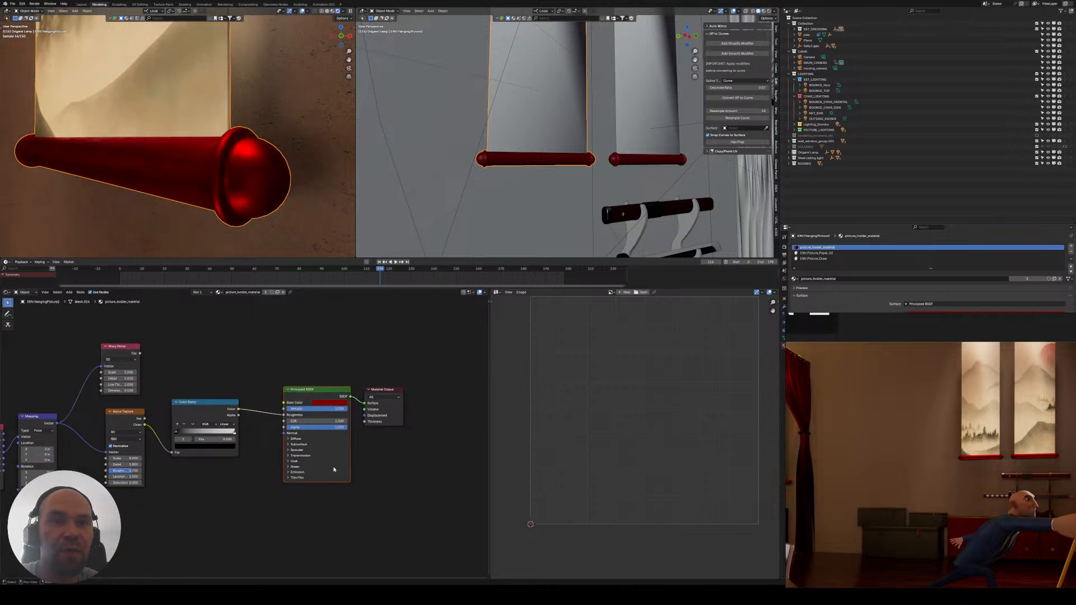
pyautogui.press('g')
pyautogui.click(329, 464)
pyautogui.click(390, 419)
pyautogui.press('g')
pyautogui.click(443, 426)
pyautogui.moveTo(348, 426); pyautogui.dragTo(332, 388, button='middle')
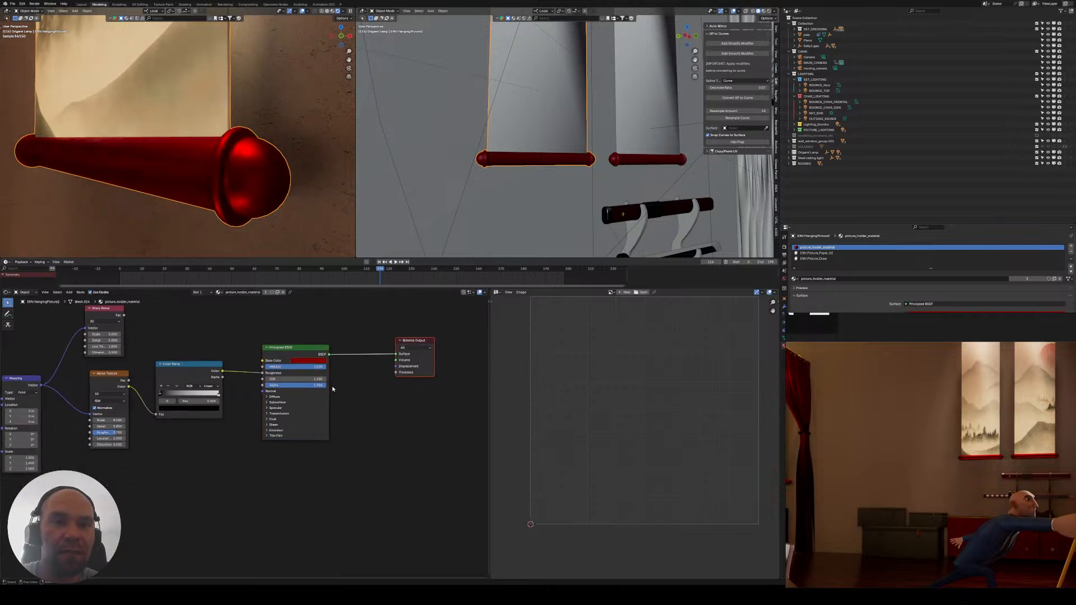
# - Move the Principled BSDF node slightly higher and farther away from the Color Ramp node
pyautogui.moveTo(321, 431); pyautogui.dragTo(330, 410)
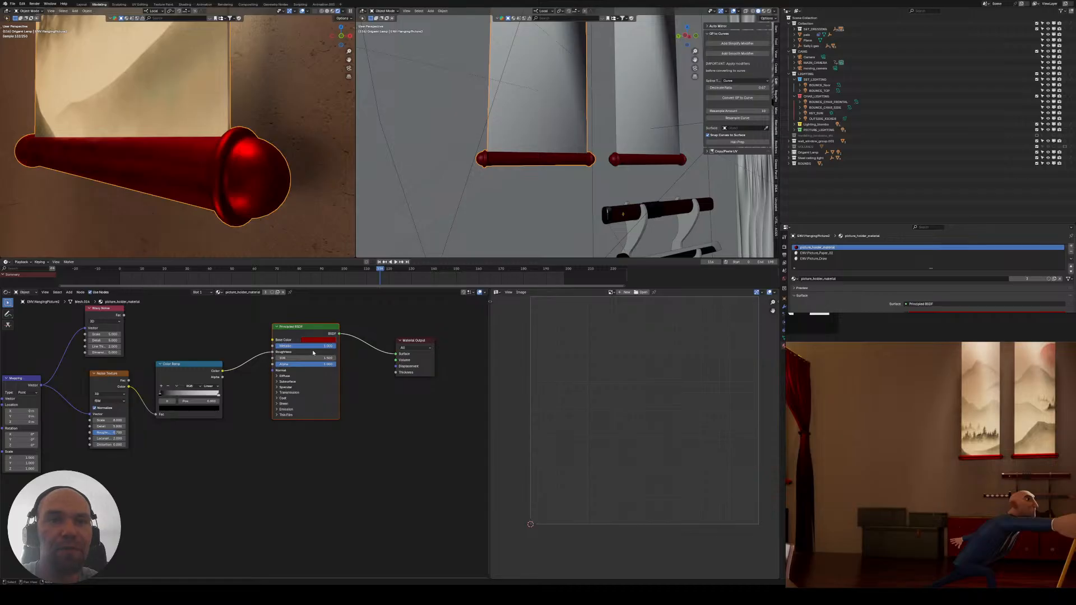
pyautogui.moveTo(251, 337); pyautogui.dragTo(207, 342, button='middle')
pyautogui.moveTo(282, 413); pyautogui.dragTo(306, 414)
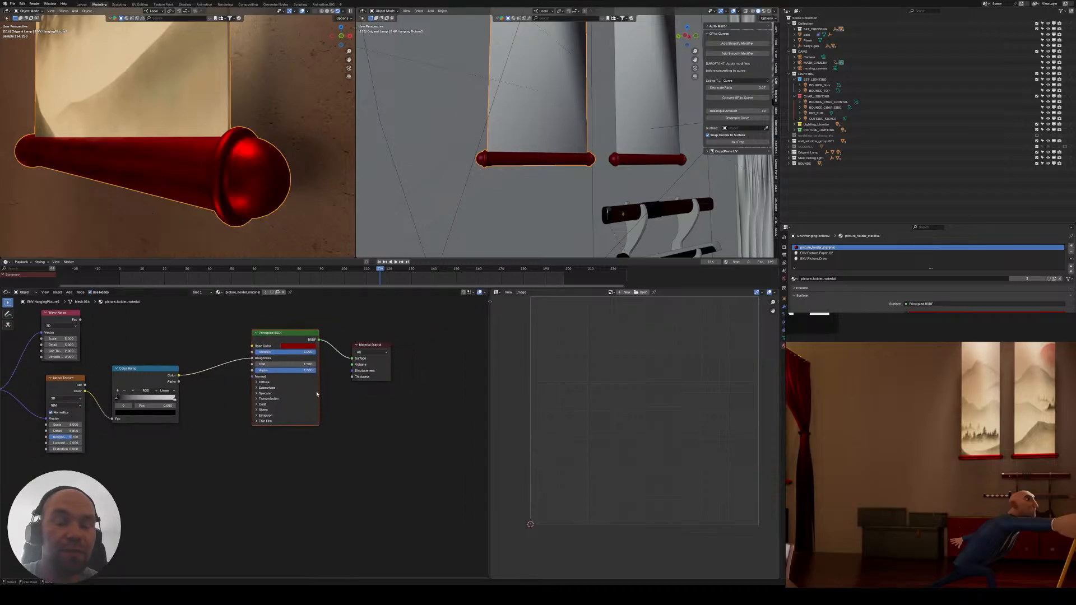
pyautogui.moveTo(279, 380); pyautogui.dragTo(343, 390, button='middle')
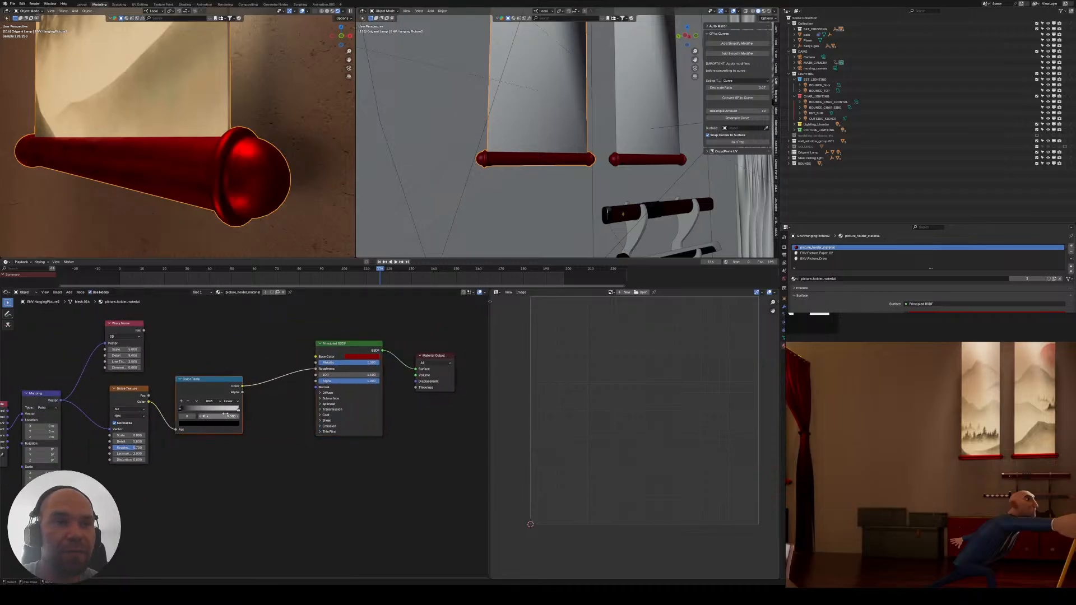
# - Set the metallic value of the red rod material to 0
pyautogui.moveTo(168, 189); pyautogui.dragTo(198, 203, button='middle')
pyautogui.moveTo(283, 152); pyautogui.dragTo(234, 175, button='middle')
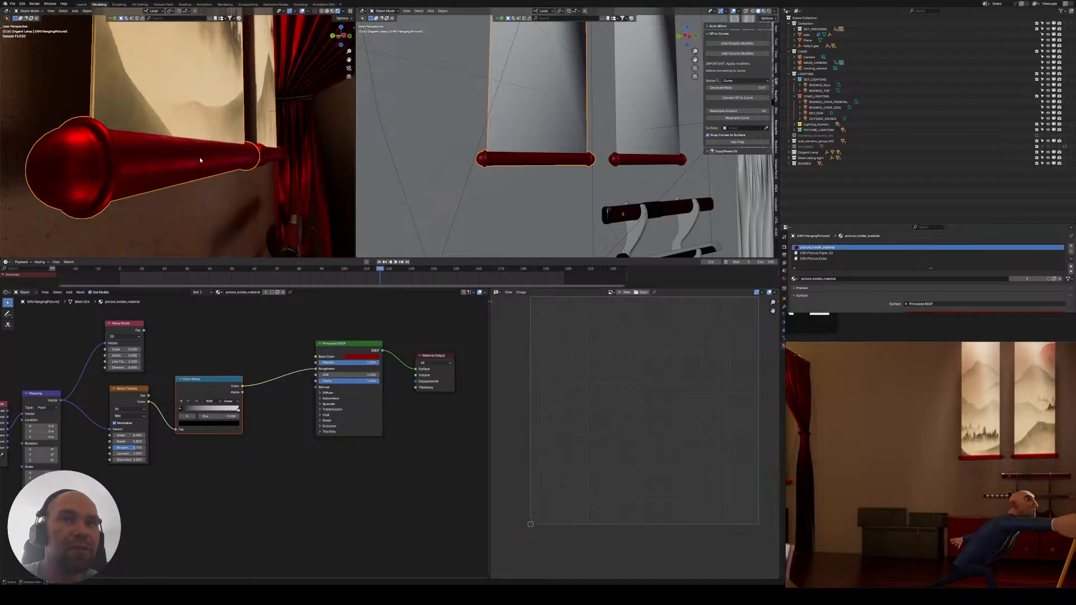
pyautogui.moveTo(193, 163); pyautogui.dragTo(169, 153, button='middle')
pyautogui.scroll(1, 209, 399)
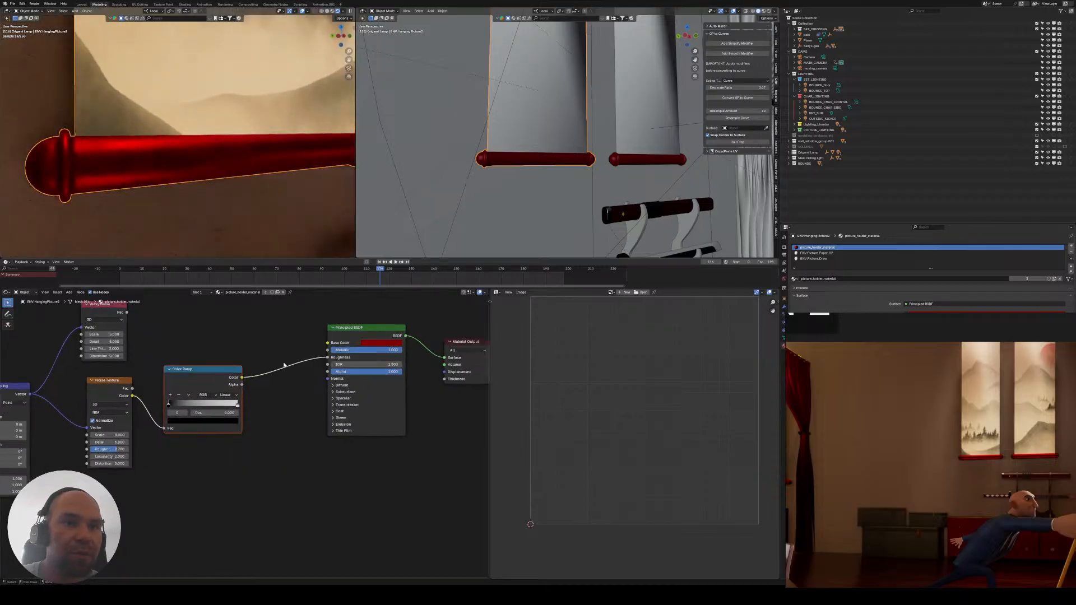
pyautogui.moveTo(339, 362); pyautogui.dragTo(286, 362)
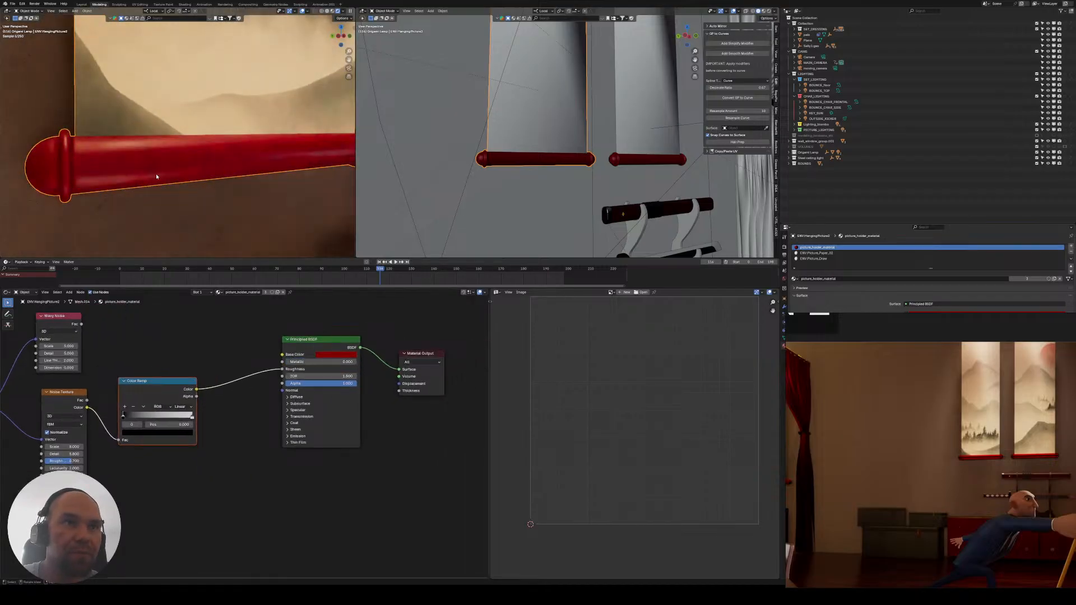
# - Set the red rod material's metallic value to about 0.5 and check its base color
pyautogui.moveTo(159, 176); pyautogui.dragTo(192, 181, button='middle')
pyautogui.scroll(-3, 218, 169)
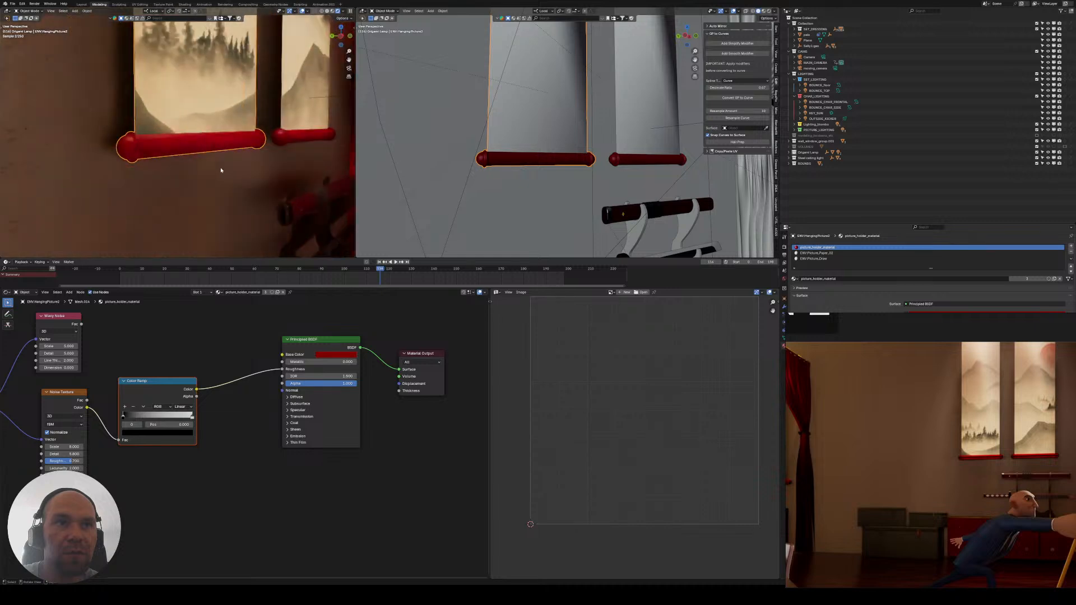
pyautogui.scroll(1, 221, 169)
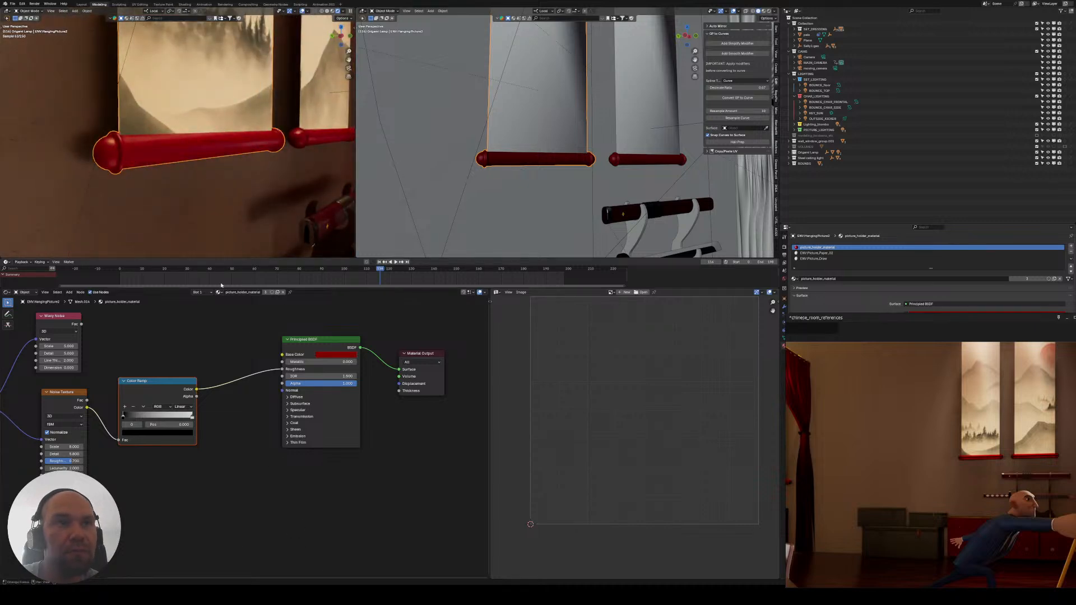
pyautogui.moveTo(307, 366); pyautogui.dragTo(262, 365)
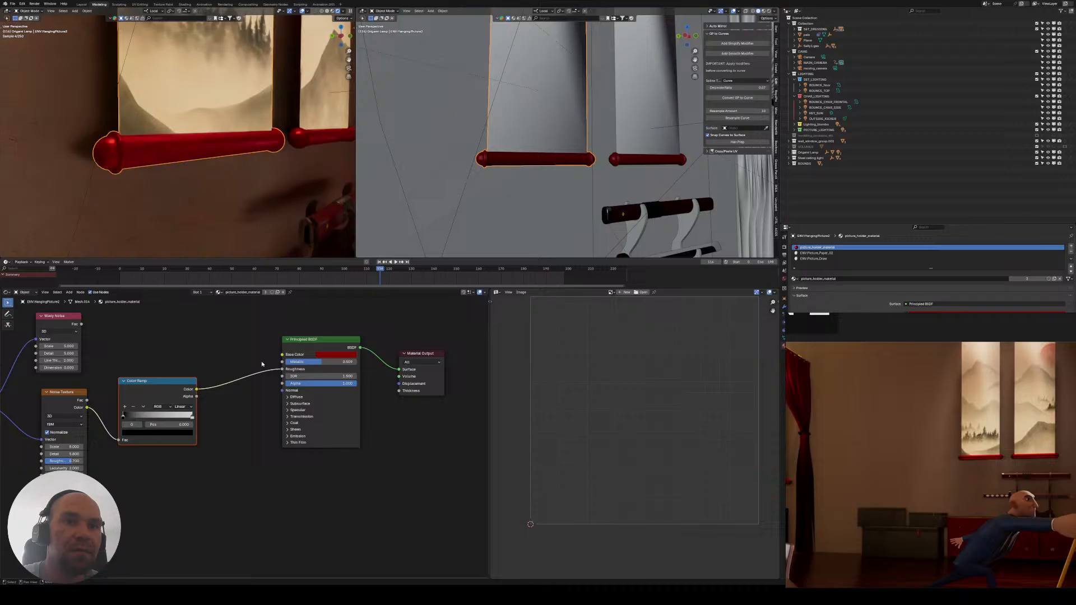
pyautogui.click(336, 354)
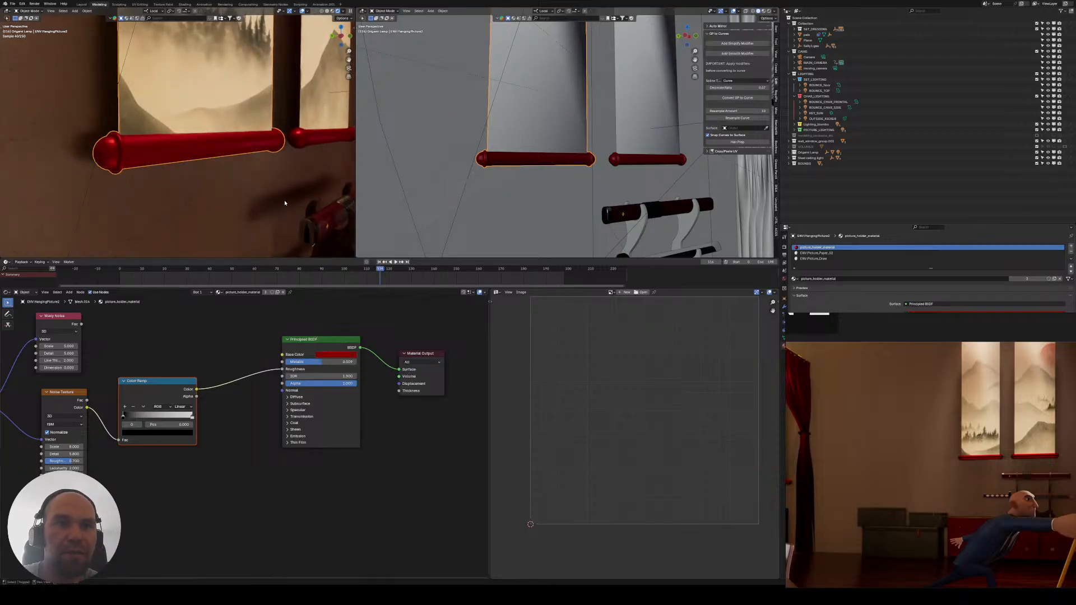
# - Select the sword cover on the rack and slightly brighten the base color of its body material
pyautogui.keyDown('shift'); pyautogui.moveTo(285, 204); pyautogui.dragTo(173, 160, button='middle'); pyautogui.keyUp('shift')
pyautogui.click(212, 180)
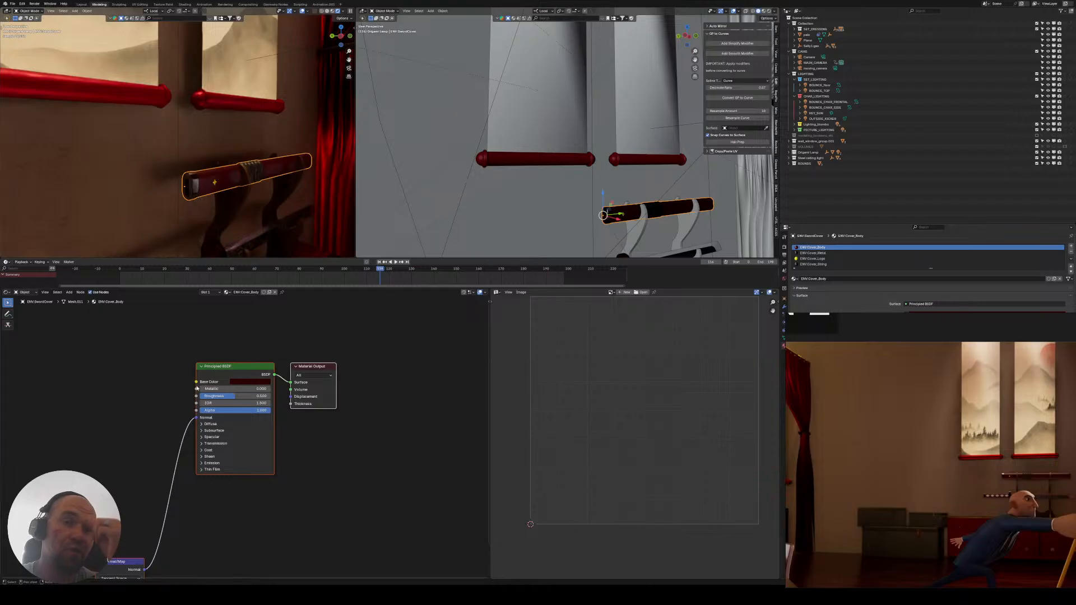
pyautogui.click(250, 382)
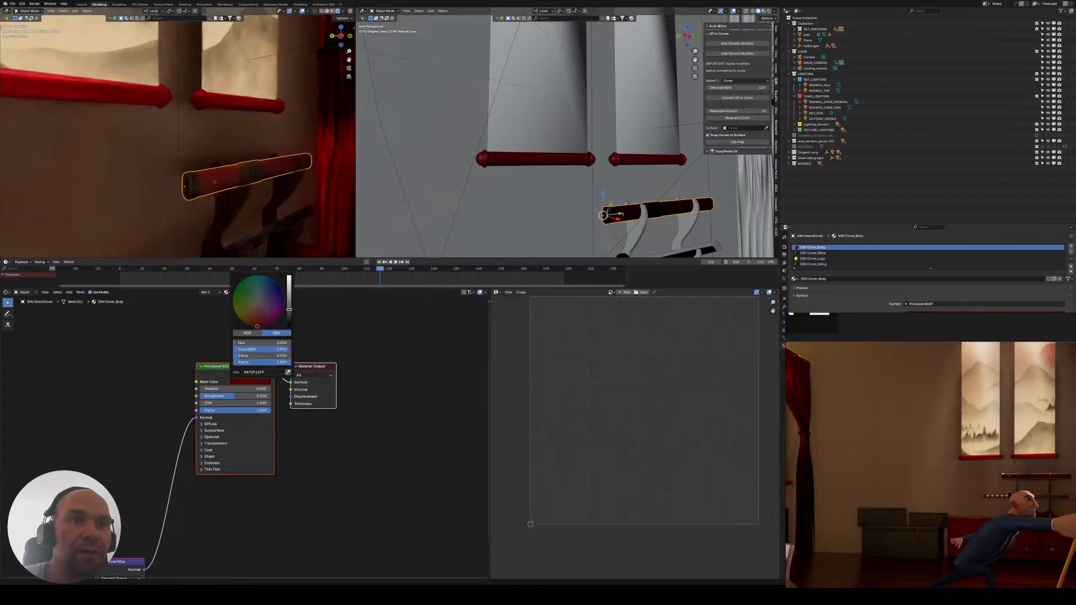
pyautogui.moveTo(289, 310); pyautogui.dragTo(289, 309)
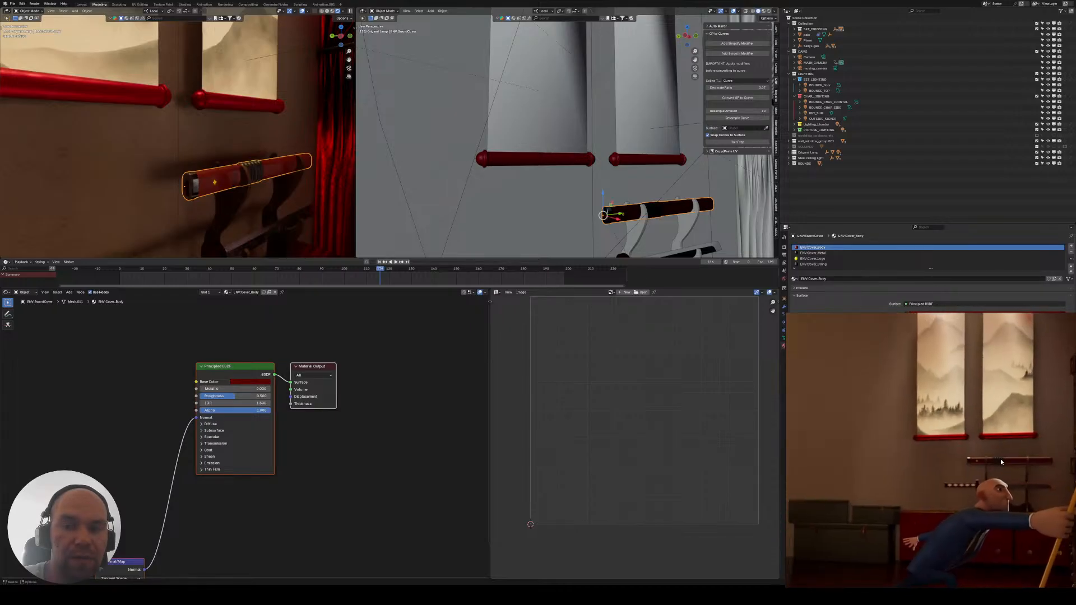
# - Darken the base color of the hanging picture's rod material to a deep red, using the reference render as a guide
pyautogui.scroll(3, 136, 145)
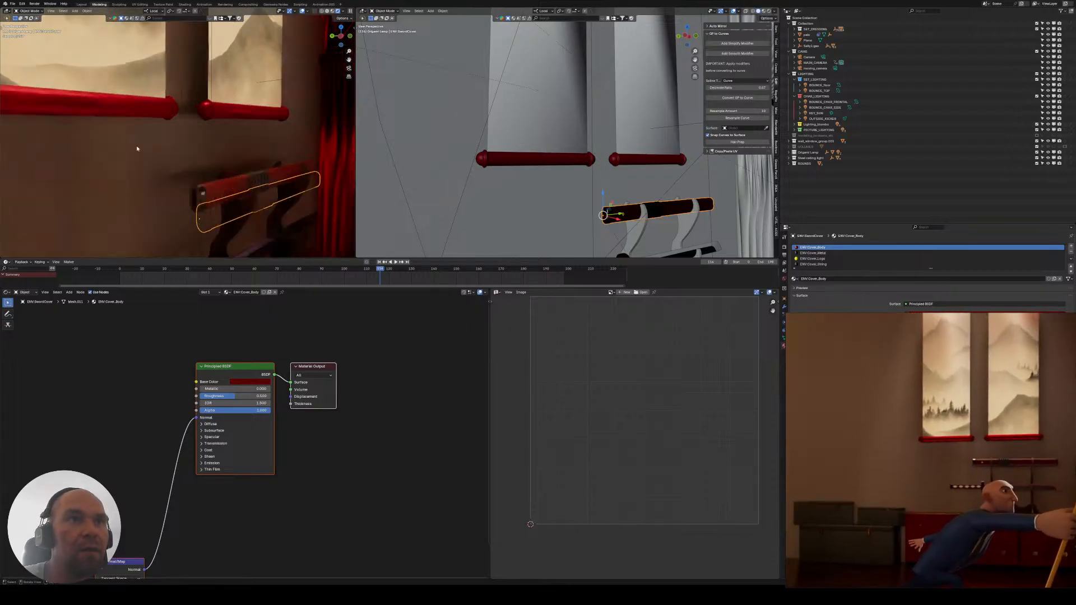
pyautogui.click(136, 135)
pyautogui.click(336, 355)
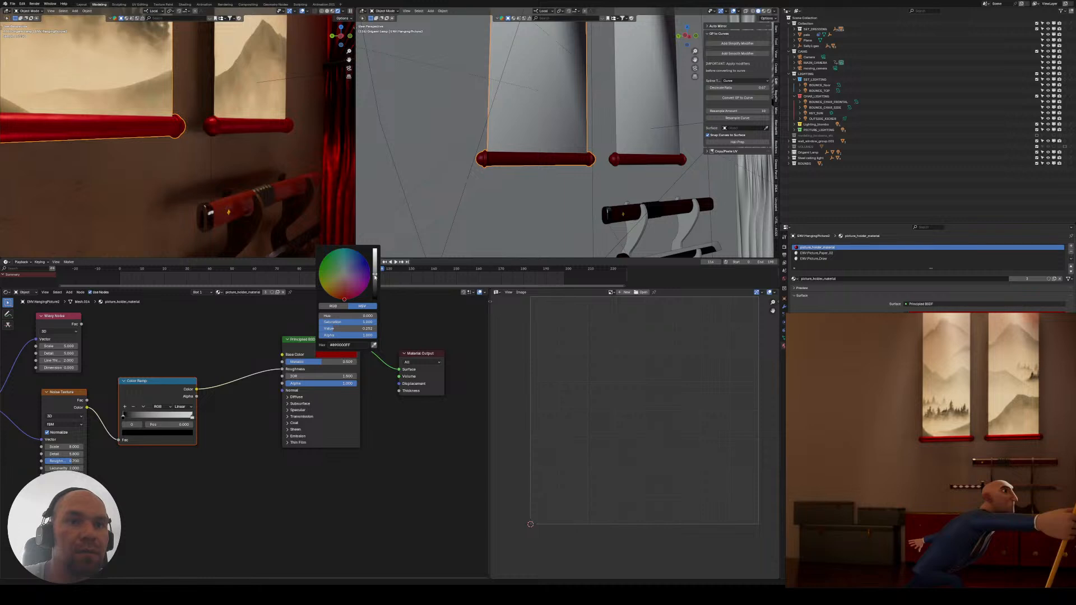
pyautogui.moveTo(375, 277); pyautogui.dragTo(375, 287)
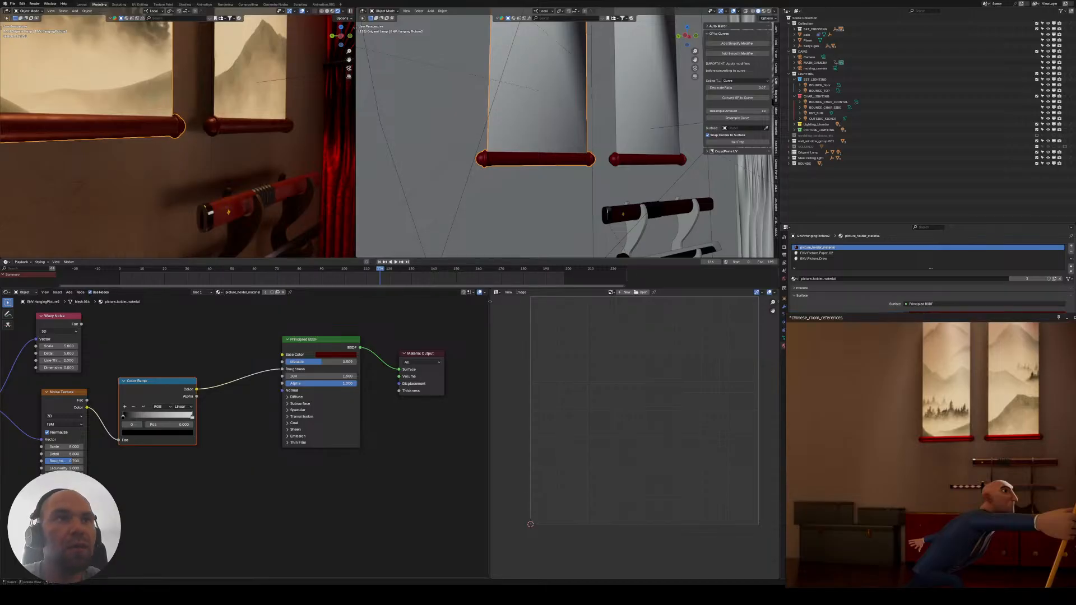
# - Narrow the rendered viewport slightly and examine the darkened rods with the swords and wall from farther back in the room
pyautogui.moveTo(168, 152); pyautogui.dragTo(144, 154, button='middle')
pyautogui.keyDown('shift'); pyautogui.moveTo(87, 129); pyautogui.dragTo(177, 163, button='middle'); pyautogui.keyUp('shift')
pyautogui.scroll(-2, 178, 149)
pyautogui.scroll(-3, 175, 196)
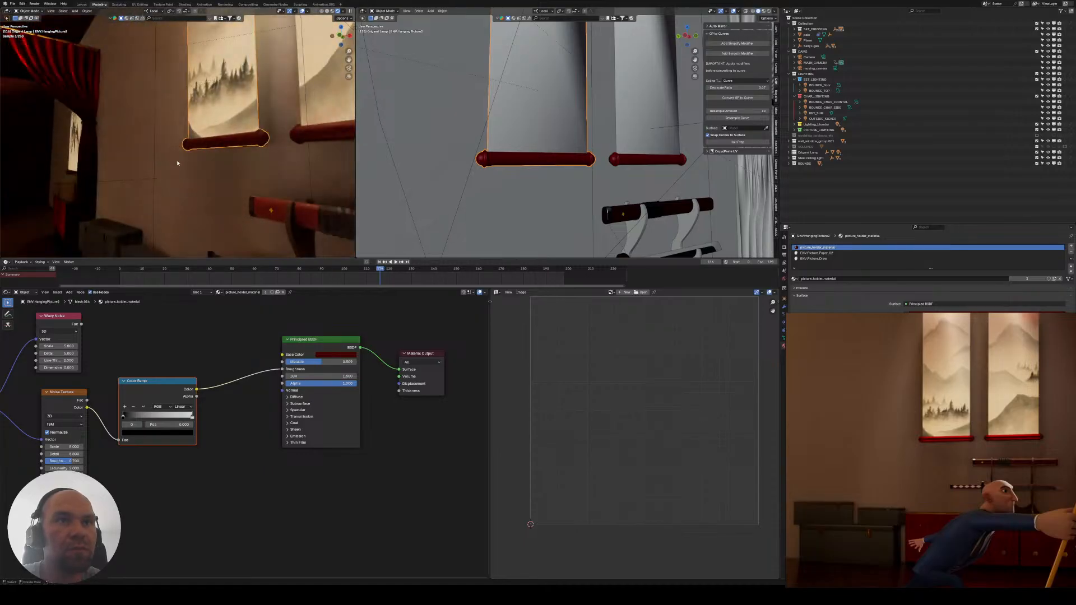
pyautogui.moveTo(354, 149); pyautogui.dragTo(340, 150)
pyautogui.moveTo(236, 163); pyautogui.dragTo(202, 175, button='middle')
pyautogui.scroll(-3, 220, 175)
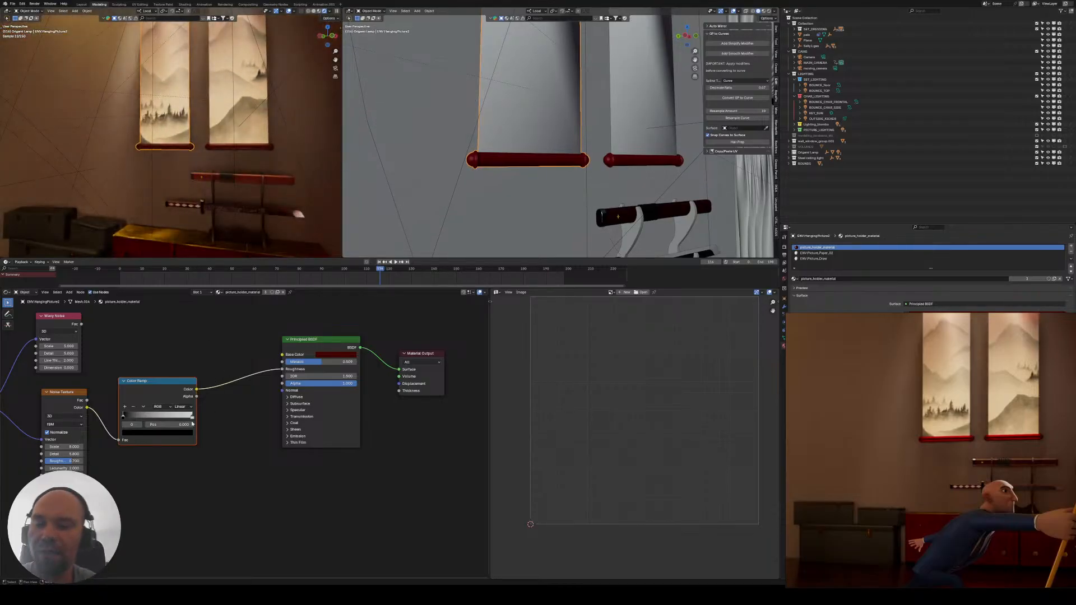
pyautogui.moveTo(165, 175)
pyautogui.mouseDown(button='middle')
pyautogui.moveTo(179, 169)
pyautogui.moveTo(206, 196)
pyautogui.moveTo(166, 158)
pyautogui.mouseUp(button='middle')
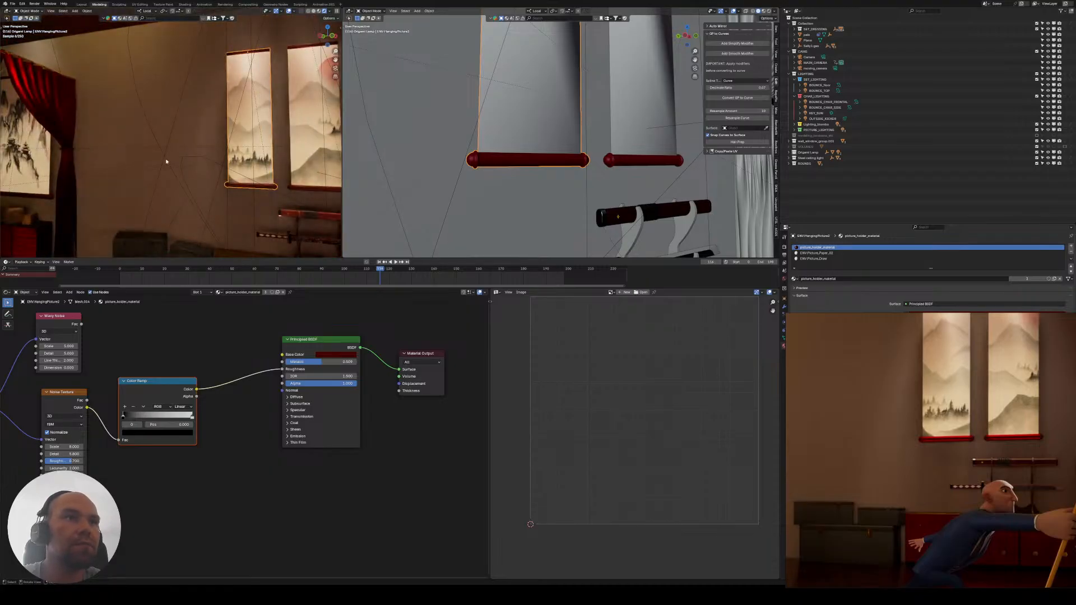
# - Select the red curtain beside the wall picture and set its material's metallic value to 0
pyautogui.click(50, 109)
pyautogui.moveTo(254, 373); pyautogui.dragTo(110, 395, button='middle')
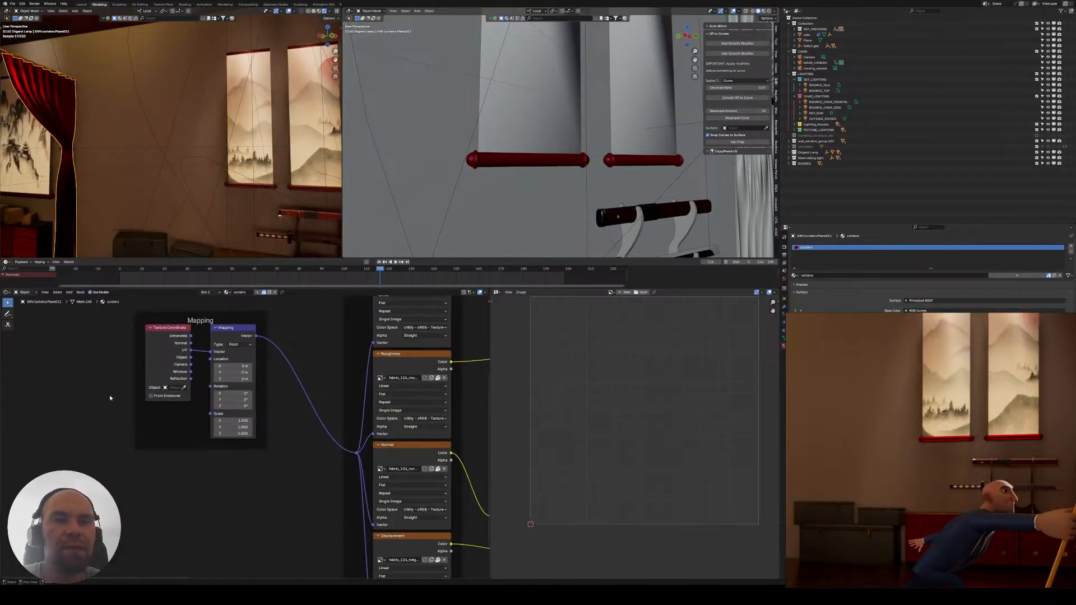
pyautogui.moveTo(300, 367); pyautogui.dragTo(126, 426, button='middle')
pyautogui.moveTo(369, 365); pyautogui.dragTo(186, 388, button='middle')
pyautogui.moveTo(449, 362); pyautogui.dragTo(254, 411, button='middle')
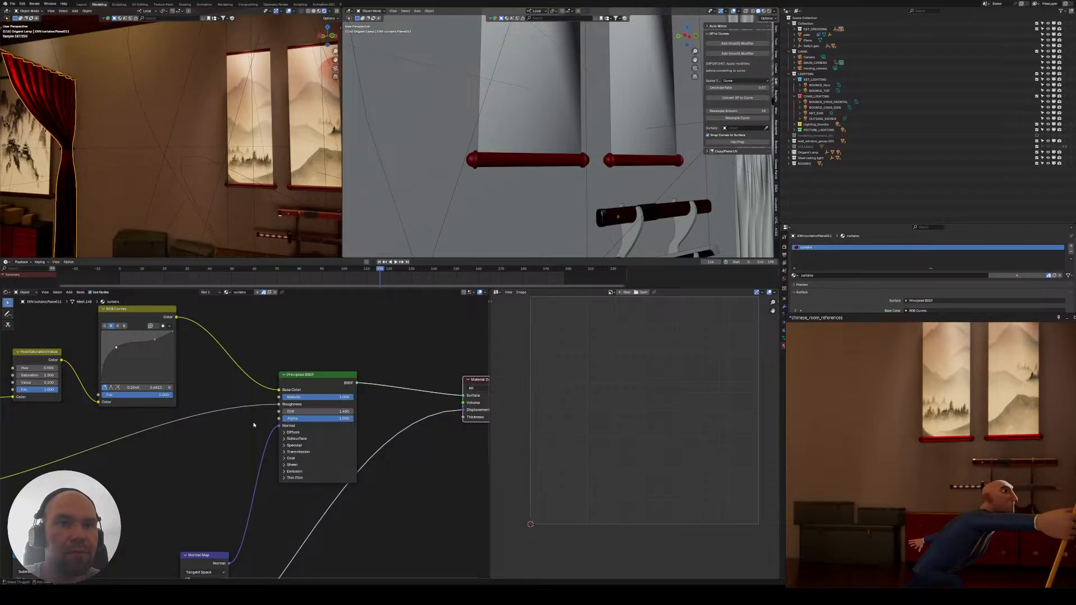
pyautogui.moveTo(253, 424); pyautogui.dragTo(221, 405, button='middle')
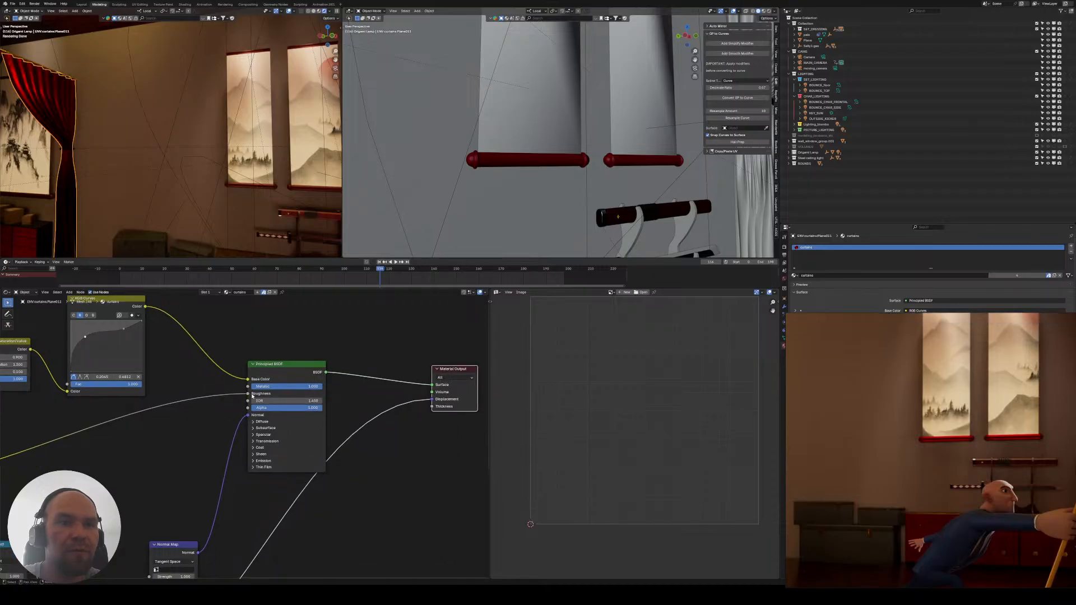
pyautogui.keyDown('shift'); pyautogui.moveTo(98, 171); pyautogui.dragTo(146, 130, button='middle'); pyautogui.keyUp('shift')
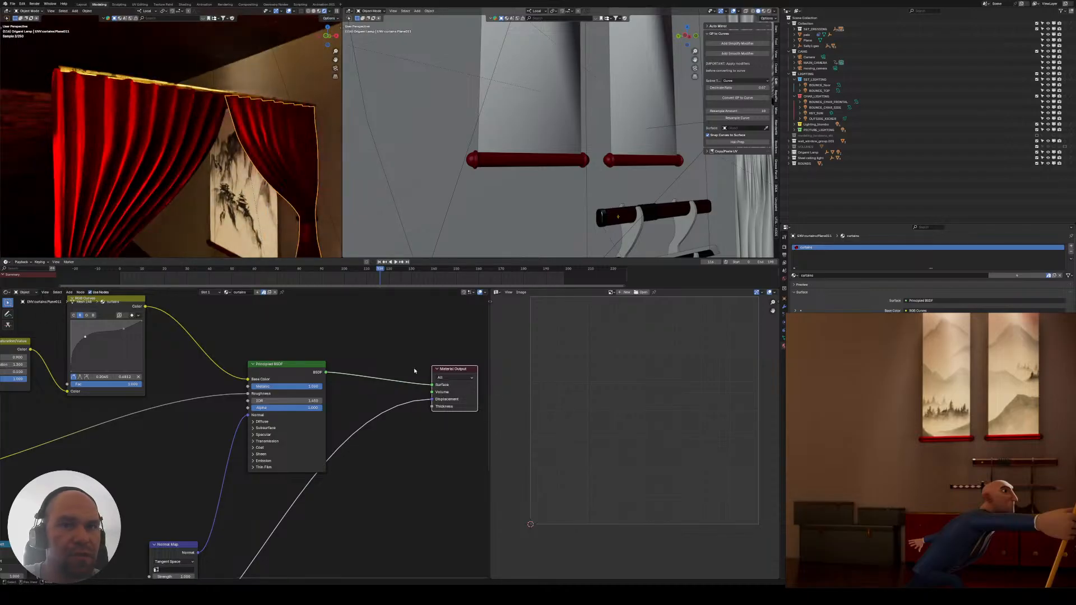
pyautogui.moveTo(321, 386); pyautogui.dragTo(251, 386)
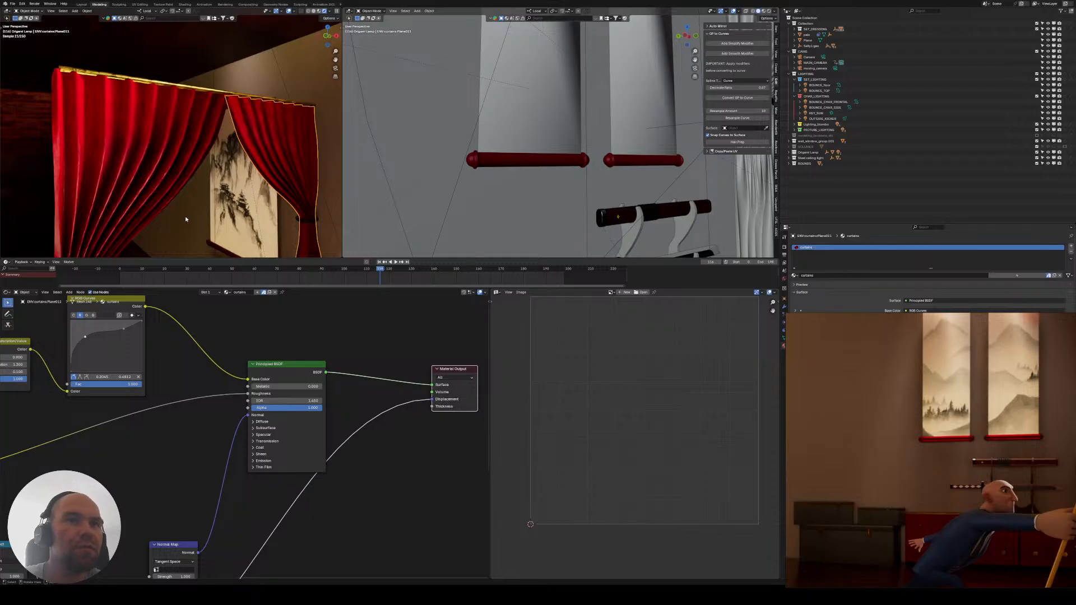
# - Select the curtain beside the round window and raise its material's subsurface weight to about 0.15
pyautogui.moveTo(184, 217)
pyautogui.mouseDown(button='middle')
pyautogui.moveTo(231, 219)
pyautogui.moveTo(70, 177)
pyautogui.mouseUp(button='middle')
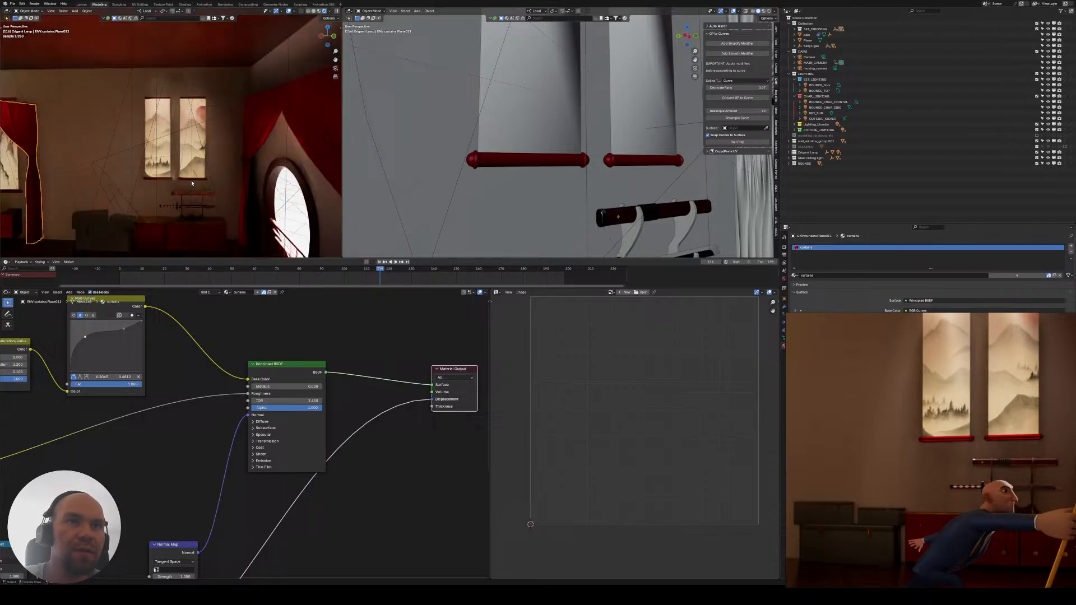
pyautogui.click(256, 121)
pyautogui.moveTo(176, 357); pyautogui.dragTo(143, 372, button='middle')
pyautogui.moveTo(408, 386); pyautogui.dragTo(453, 392)
pyautogui.scroll(2, 242, 422)
pyautogui.click(264, 412)
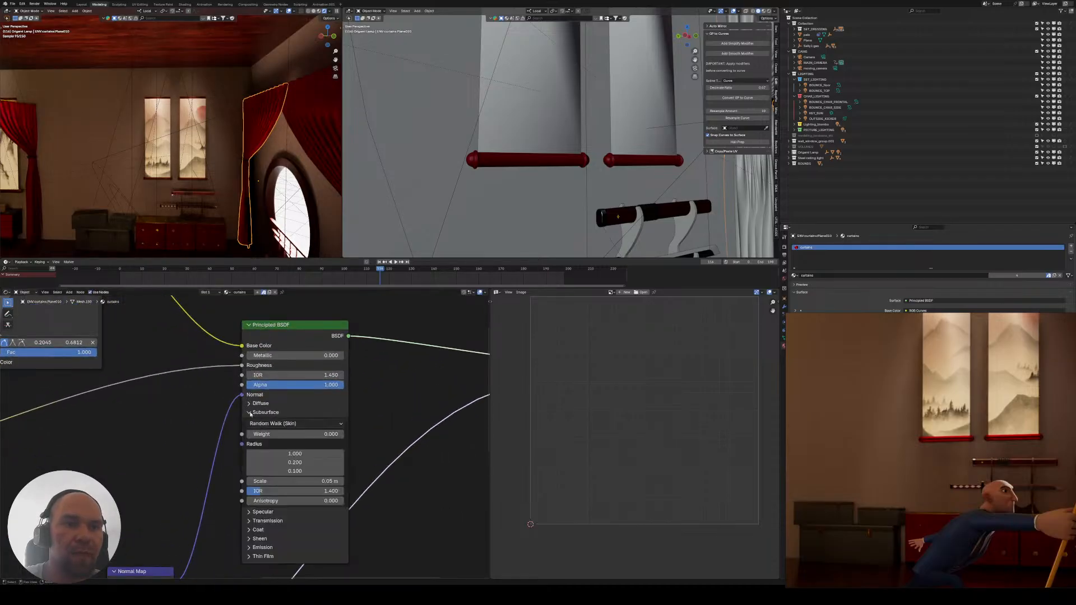
pyautogui.moveTo(296, 435); pyautogui.dragTo(299, 434)
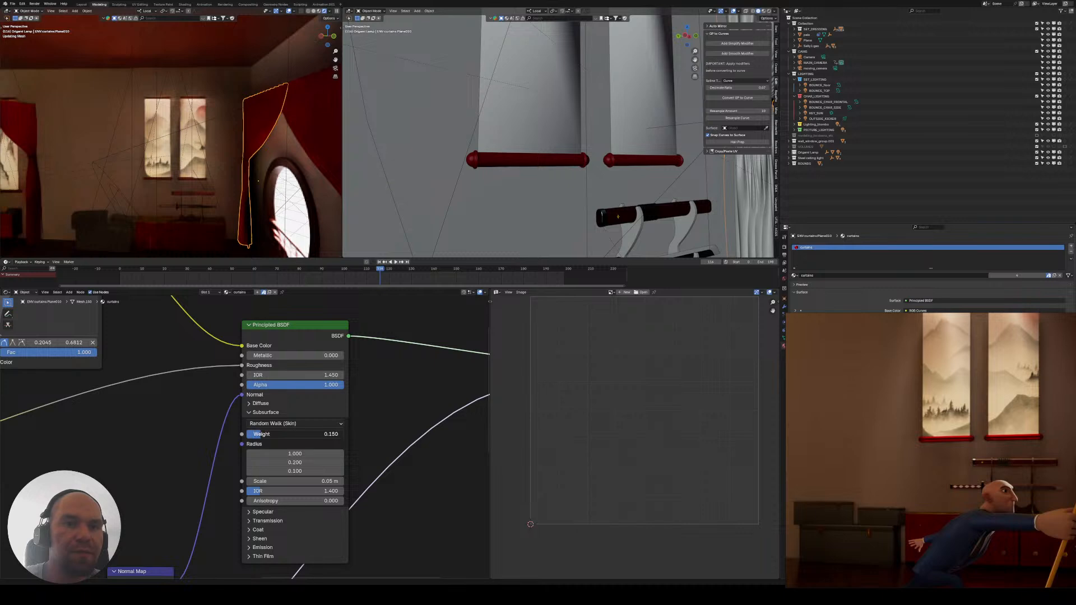
# - Move the Material Output farther from the curtain's Principled BSDF and add a Translucent BSDF node above that shader
pyautogui.scroll(-2, 292, 432)
pyautogui.moveTo(342, 422); pyautogui.dragTo(151, 461, button='middle')
pyautogui.scroll(-1, 151, 460)
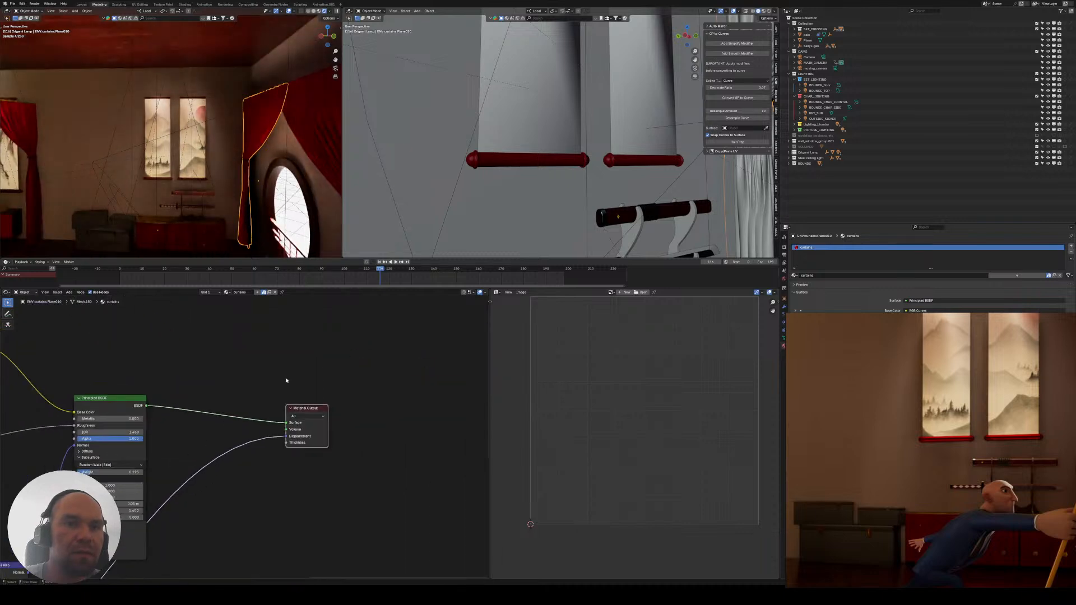
pyautogui.moveTo(324, 436); pyautogui.dragTo(402, 451)
pyautogui.click(207, 352)
pyautogui.hotkey('shift', 'a')
pyautogui.write('transl')
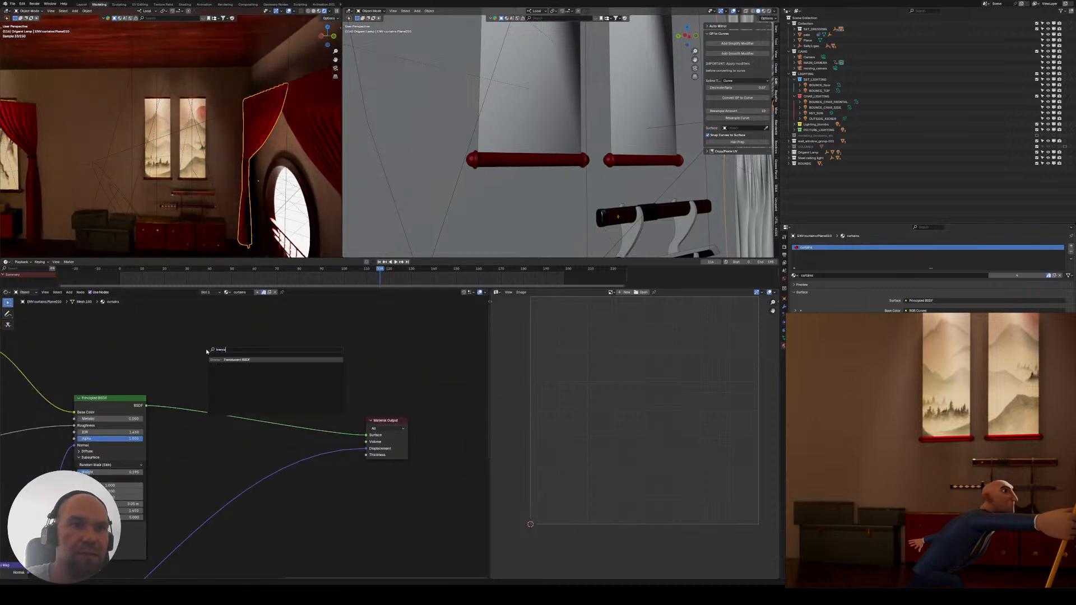
pyautogui.press('Return')
pyautogui.click(88, 340)
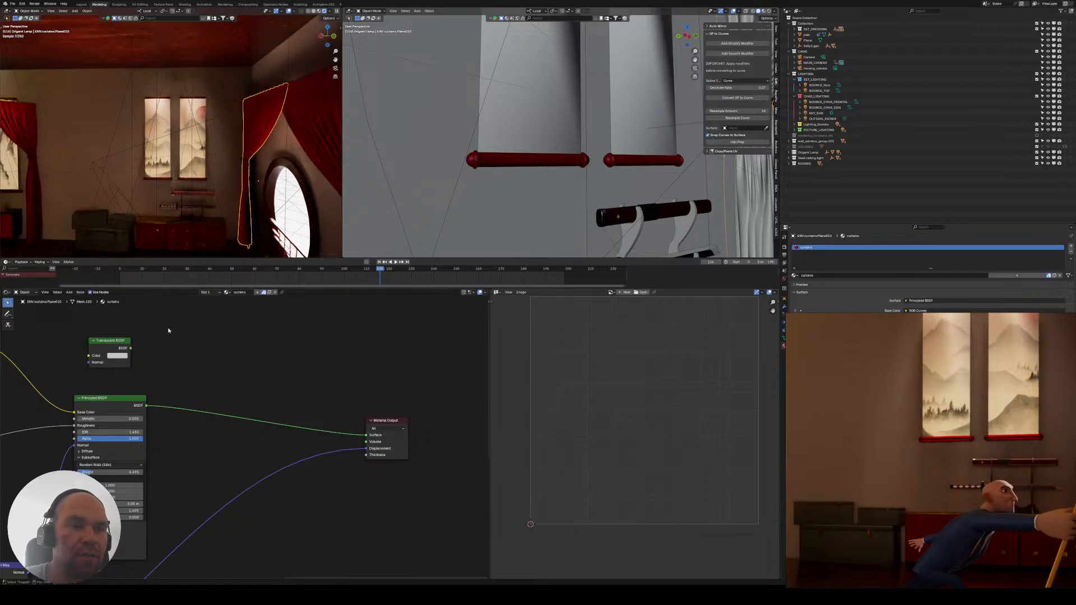
# - Add a Mix Shader combining the Translucent BSDF and Principled BSDF, and feed it into the Material Output's surface
pyautogui.hotkey('shift', 'a')
pyautogui.write('mix shade')
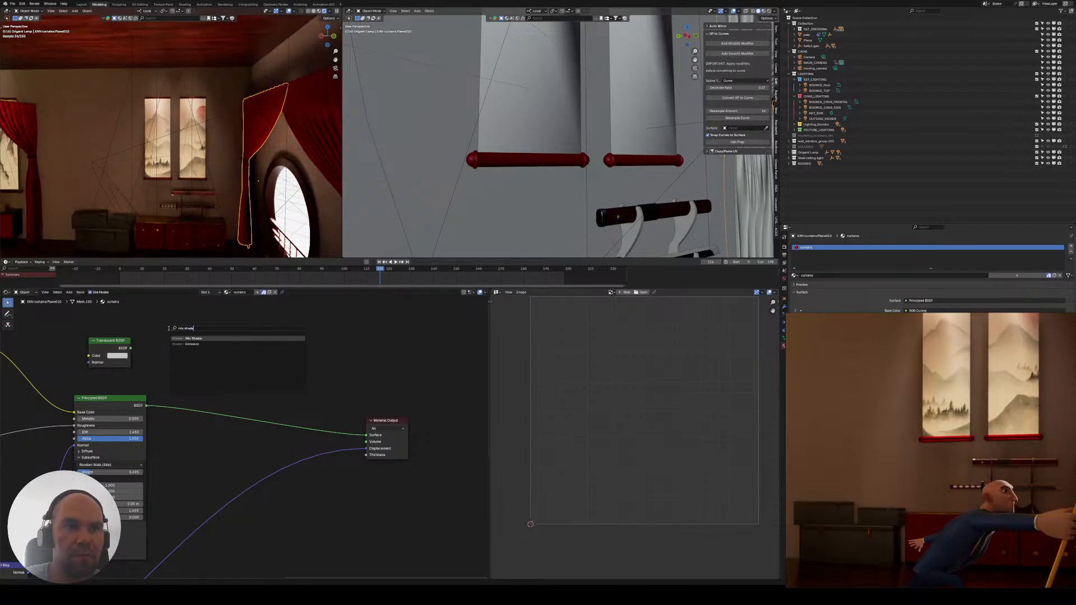
pyautogui.press('Return')
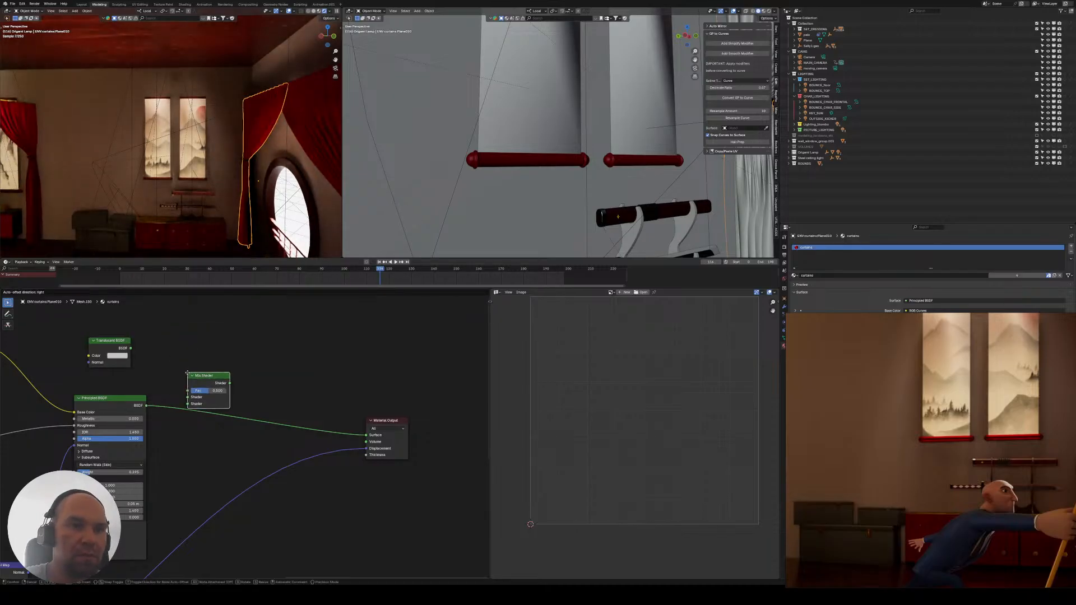
pyautogui.click(215, 372)
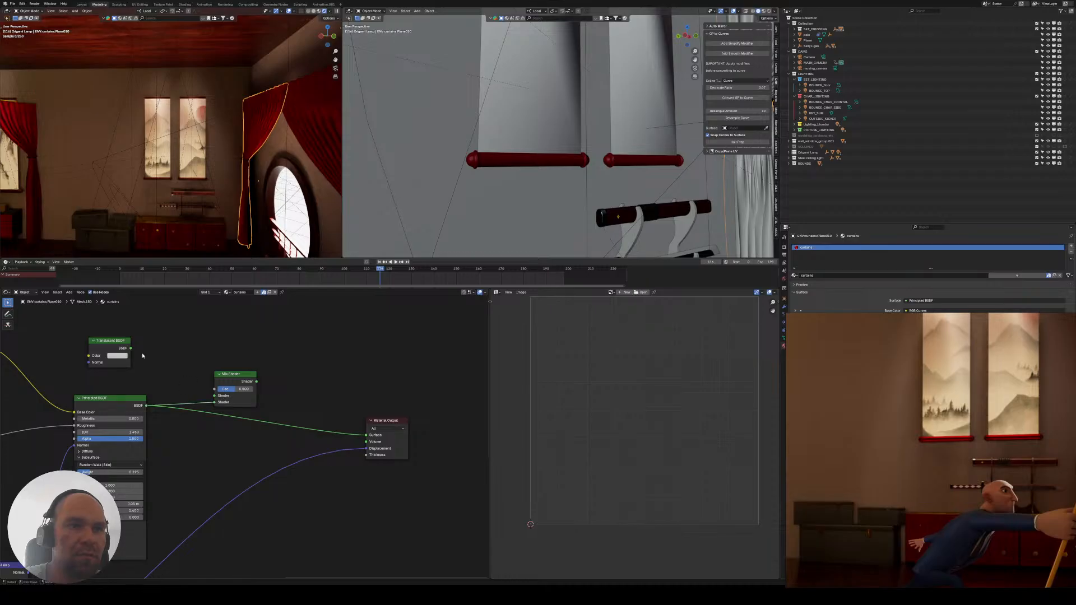
pyautogui.moveTo(131, 348); pyautogui.dragTo(355, 426)
pyautogui.moveTo(128, 340); pyautogui.dragTo(147, 359)
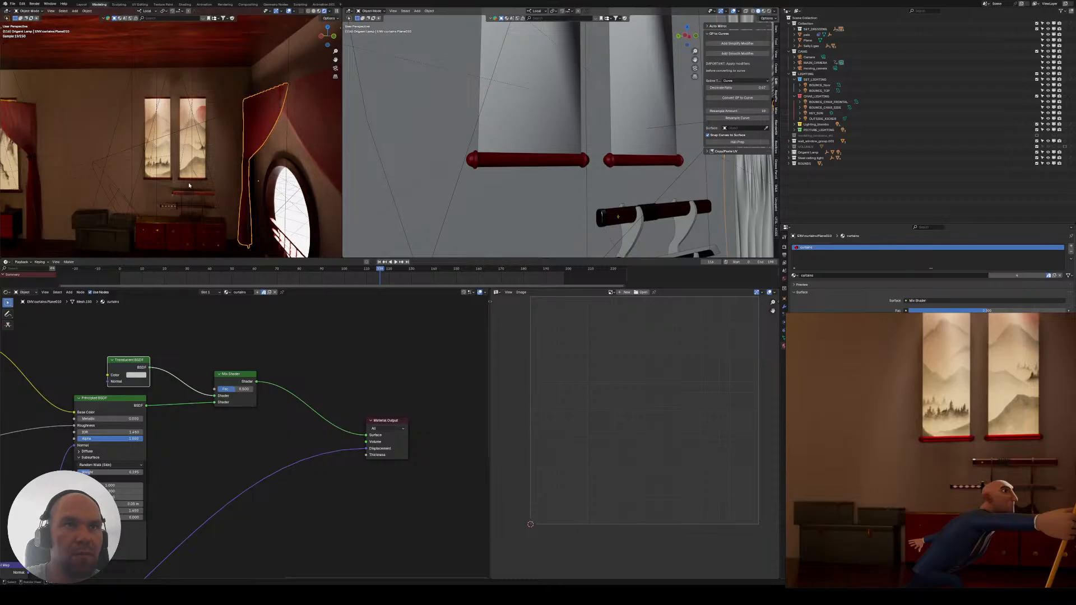
pyautogui.moveTo(189, 185); pyautogui.dragTo(142, 180, button='middle')
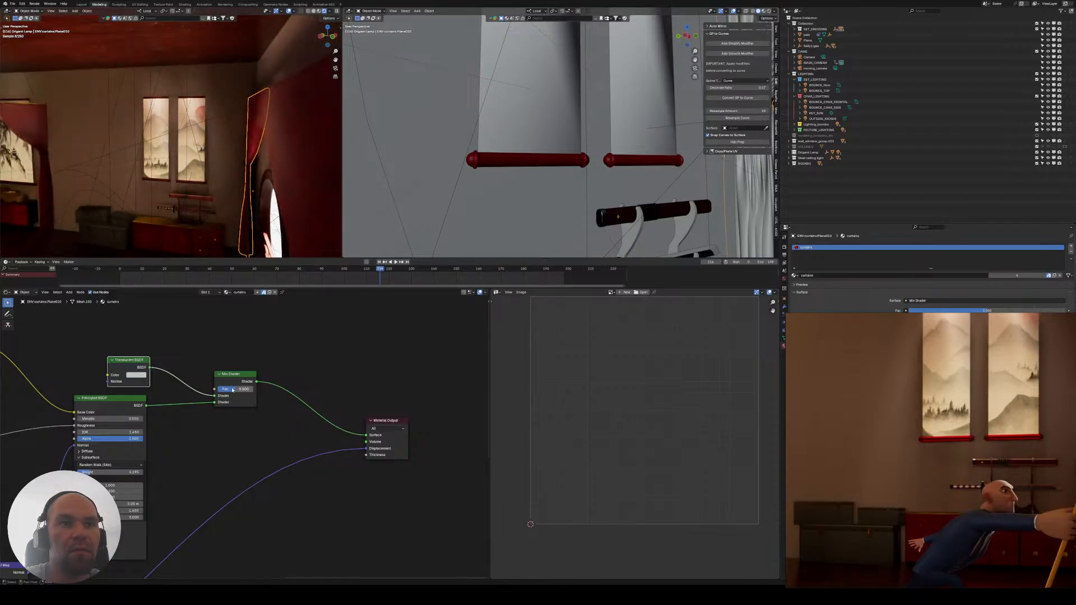
# - Tint the curtain's Translucent BSDF dark red and lower its Mix Shader factor to about 0.3
pyautogui.moveTo(235, 389); pyautogui.dragTo(248, 389)
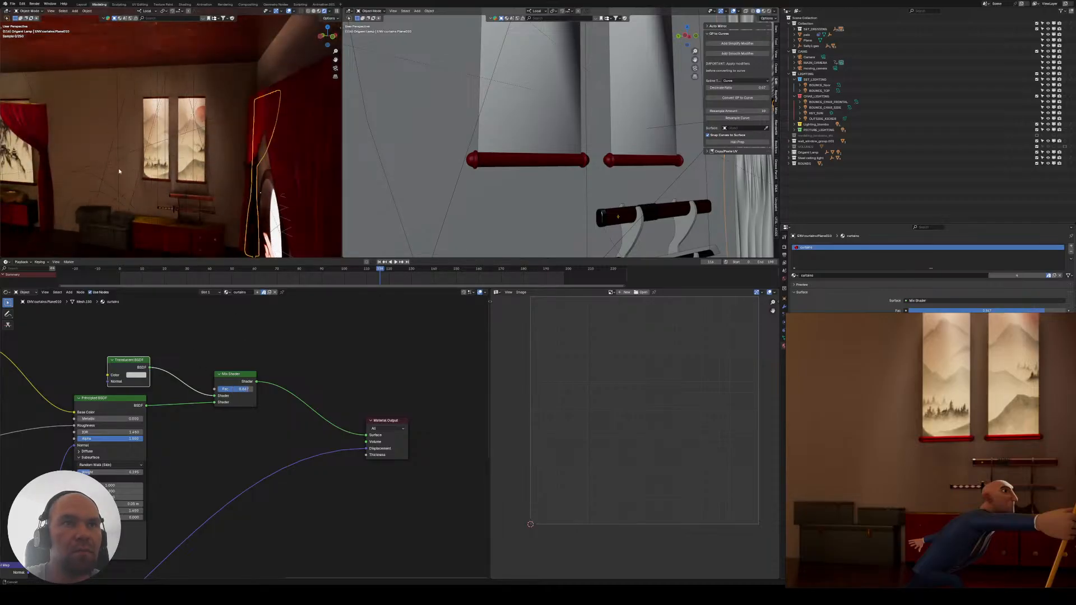
pyautogui.keyDown('shift'); pyautogui.moveTo(119, 170); pyautogui.dragTo(185, 122, button='middle'); pyautogui.keyUp('shift')
pyautogui.scroll(4, 202, 147)
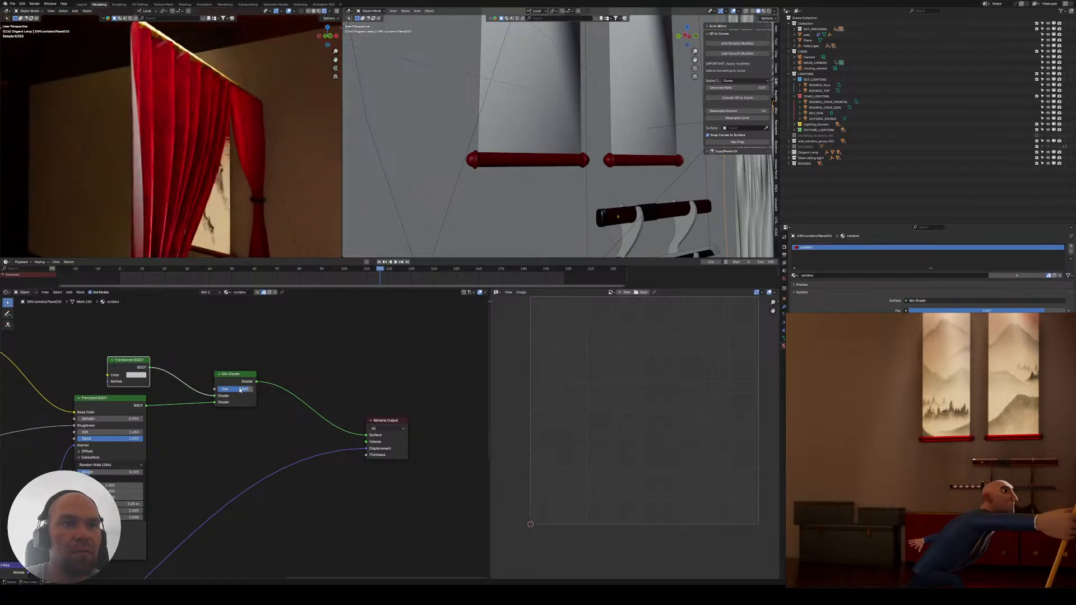
pyautogui.moveTo(240, 389)
pyautogui.mouseDown()
pyautogui.moveTo(212, 389)
pyautogui.moveTo(225, 389)
pyautogui.mouseUp()
pyautogui.moveTo(180, 192); pyautogui.dragTo(157, 207, button='middle')
pyautogui.click(137, 375)
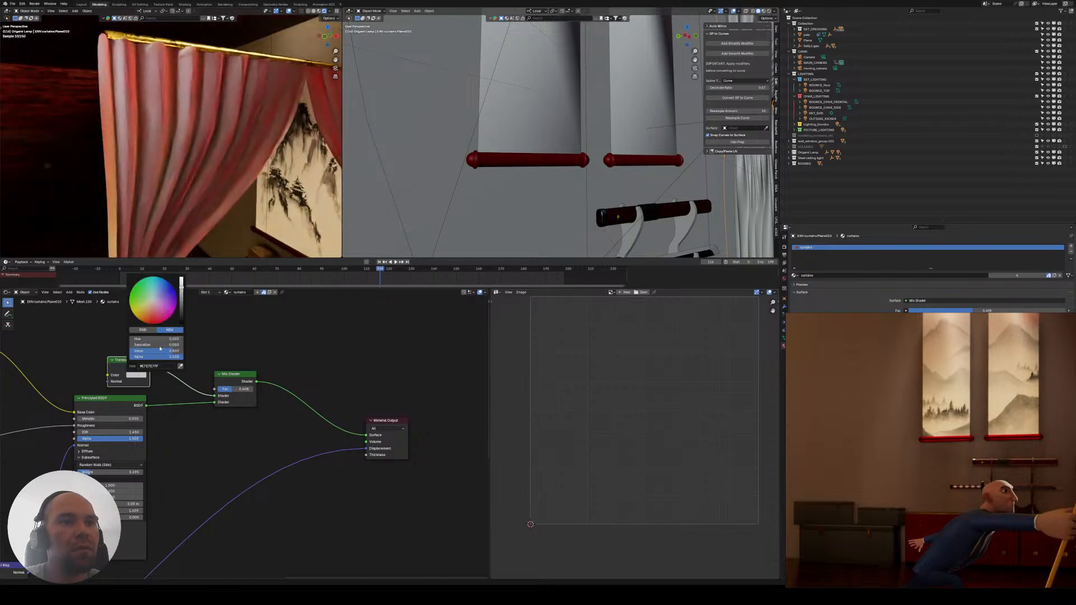
pyautogui.moveTo(154, 312); pyautogui.dragTo(182, 304)
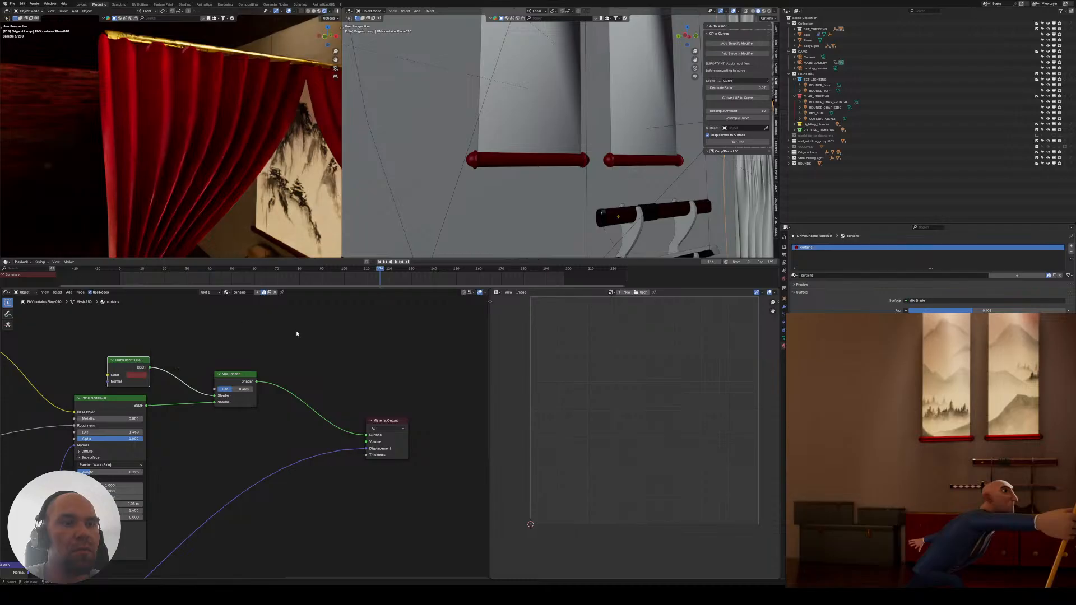
pyautogui.moveTo(239, 389); pyautogui.dragTo(226, 389)
# - Extend the node editor over the empty image editor beside it, and make the 3D viewports taller
pyautogui.scroll(-4, 196, 331)
pyautogui.moveTo(194, 330); pyautogui.dragTo(354, 328, button='middle')
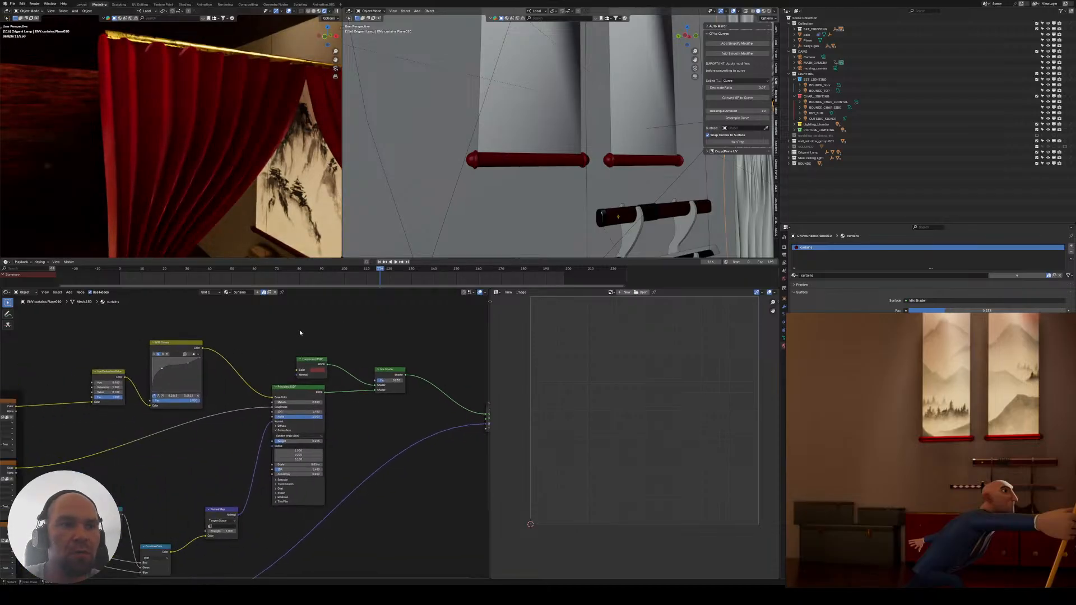
pyautogui.scroll(-3, 297, 332)
pyautogui.moveTo(168, 349); pyautogui.dragTo(276, 336, button='middle')
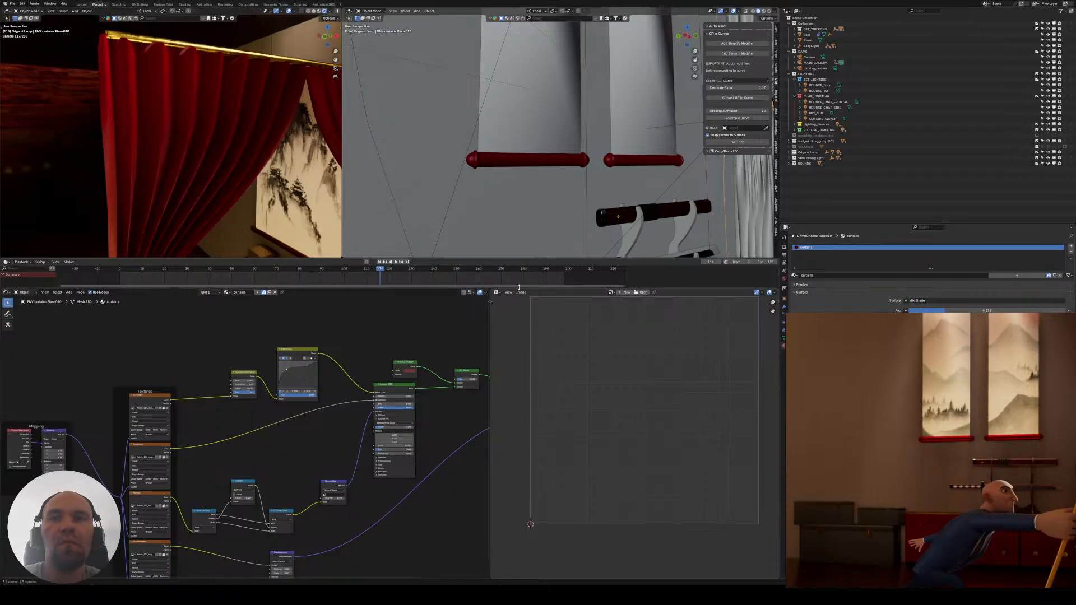
pyautogui.moveTo(489, 291); pyautogui.dragTo(507, 294)
pyautogui.moveTo(596, 288); pyautogui.dragTo(594, 324)
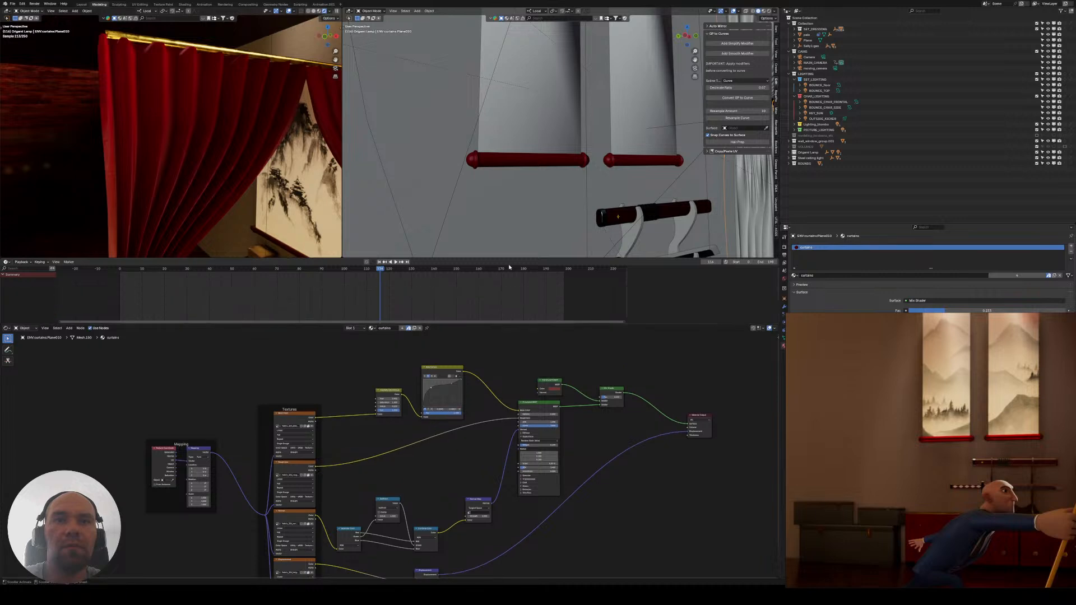
pyautogui.moveTo(502, 259); pyautogui.dragTo(496, 302)
# - Frame the hanging pictures and red cupboard in the rendered view, and widen the solid viewport beside it
pyautogui.scroll(-6, 263, 194)
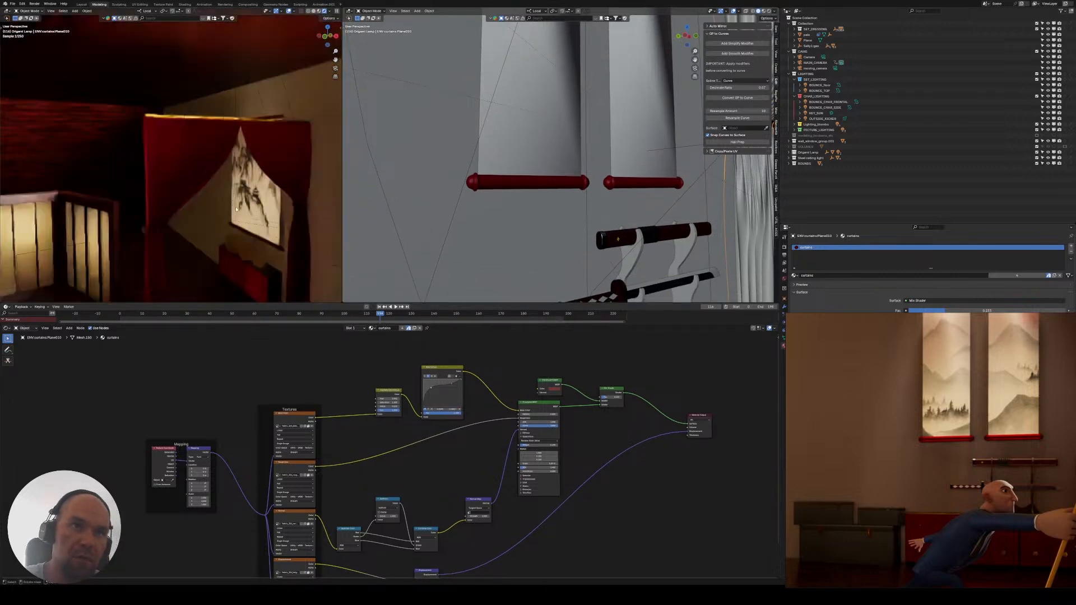
pyautogui.moveTo(263, 194); pyautogui.dragTo(218, 189, button='middle')
pyautogui.keyDown('shift'); pyautogui.moveTo(203, 173); pyautogui.dragTo(194, 208, button='middle'); pyautogui.keyUp('shift')
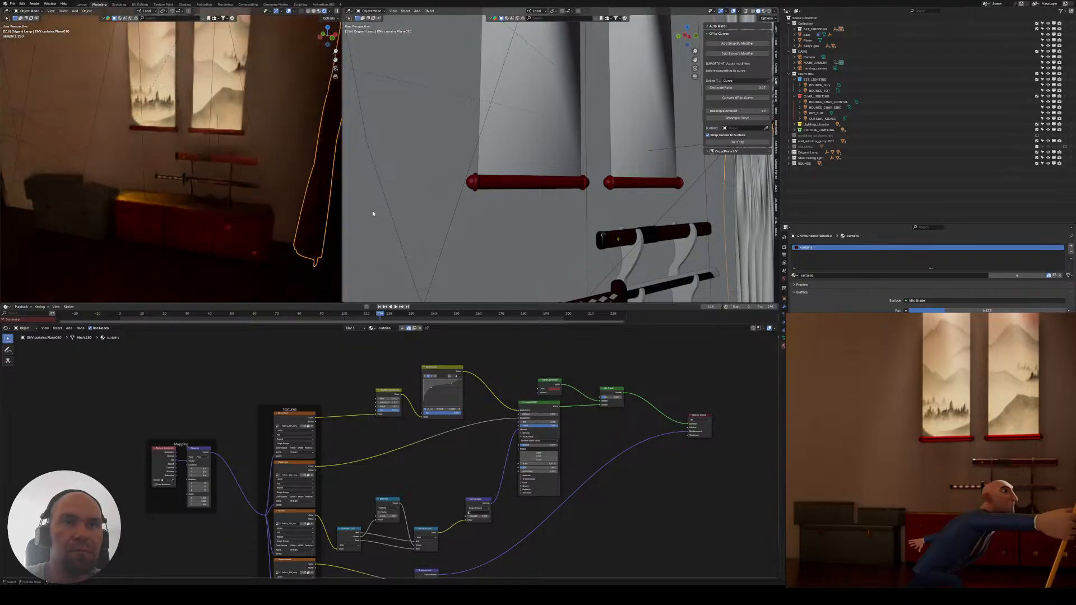
pyautogui.moveTo(342, 213); pyautogui.dragTo(240, 213)
pyautogui.moveTo(185, 206)
pyautogui.keyDown('shift'); pyautogui.mouseDown(button='middle')
pyautogui.moveTo(144, 210)
pyautogui.moveTo(191, 193)
pyautogui.mouseUp(button='middle'); pyautogui.keyUp('shift')
# - Select the round drawer knobs on the red cupboard and frame them in both viewports
pyautogui.keyDown('shift'); pyautogui.moveTo(493, 246); pyautogui.dragTo(510, 139, button='middle'); pyautogui.keyUp('shift')
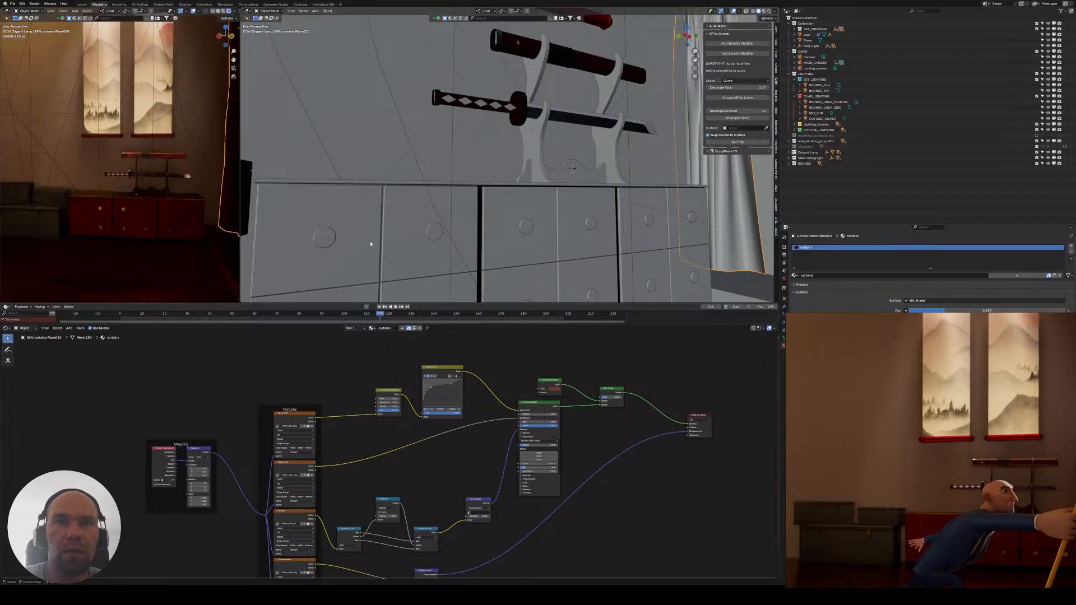
pyautogui.click(324, 239)
pyautogui.press('KP_Decimal')
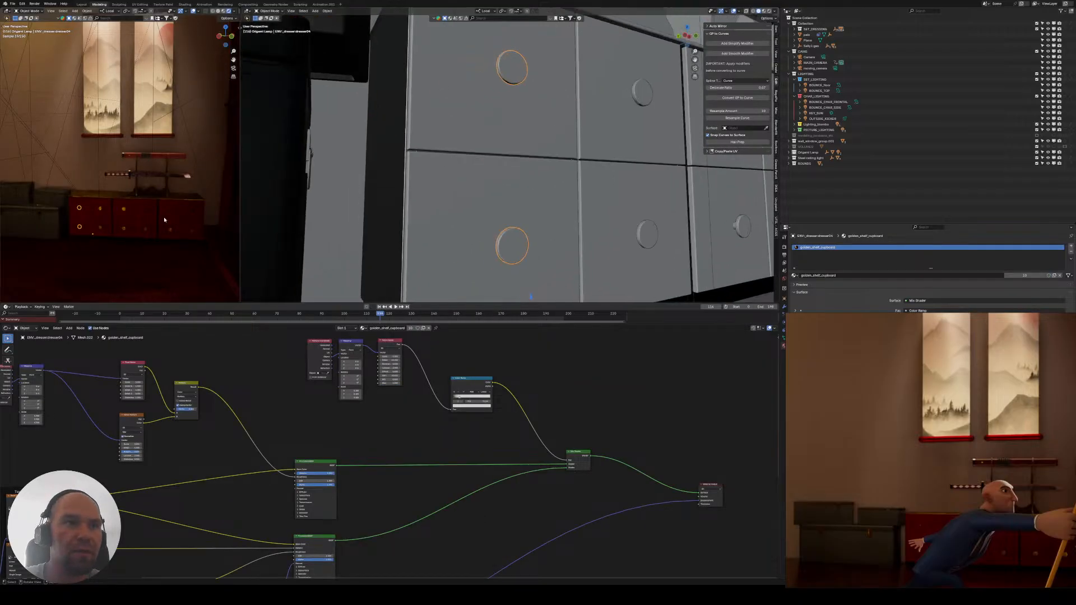
pyautogui.press('KP_Decimal')
pyautogui.moveTo(81, 211); pyautogui.dragTo(118, 208, button='middle')
pyautogui.keyDown('shift'); pyautogui.moveTo(119, 208); pyautogui.dragTo(127, 163, button='middle'); pyautogui.keyUp('shift')
pyautogui.scroll(2, 517, 258)
pyautogui.keyDown('shift'); pyautogui.moveTo(517, 258); pyautogui.dragTo(479, 168, button='middle'); pyautogui.keyUp('shift')
pyautogui.moveTo(479, 168); pyautogui.dragTo(395, 165, button='middle')
pyautogui.scroll(4, 499, 171)
# - Examine the drawer knobs' mesh in Edit Mode and check their object settings and modifiers
pyautogui.press('Tab')
pyautogui.scroll(3, 452, 221)
pyautogui.scroll(-4, 428, 178)
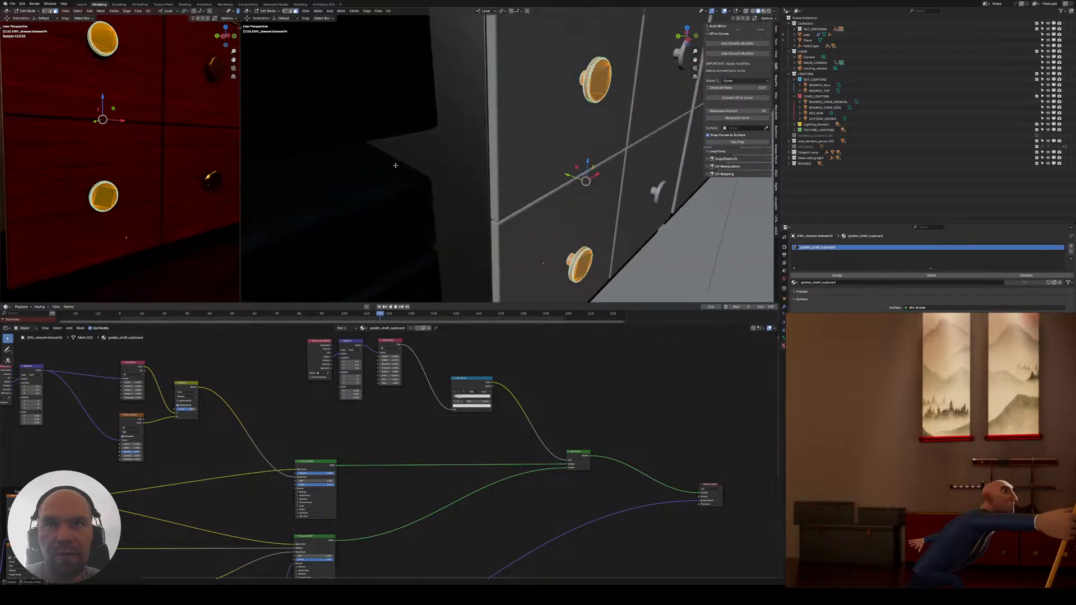
pyautogui.keyDown('shift'); pyautogui.moveTo(557, 185); pyautogui.dragTo(524, 142, button='middle'); pyautogui.keyUp('shift')
pyautogui.moveTo(524, 142); pyautogui.dragTo(459, 151, button='middle')
pyautogui.scroll(6, 462, 195)
pyautogui.keyDown('shift'); pyautogui.moveTo(466, 217); pyautogui.dragTo(474, 184, button='middle'); pyautogui.keyUp('shift')
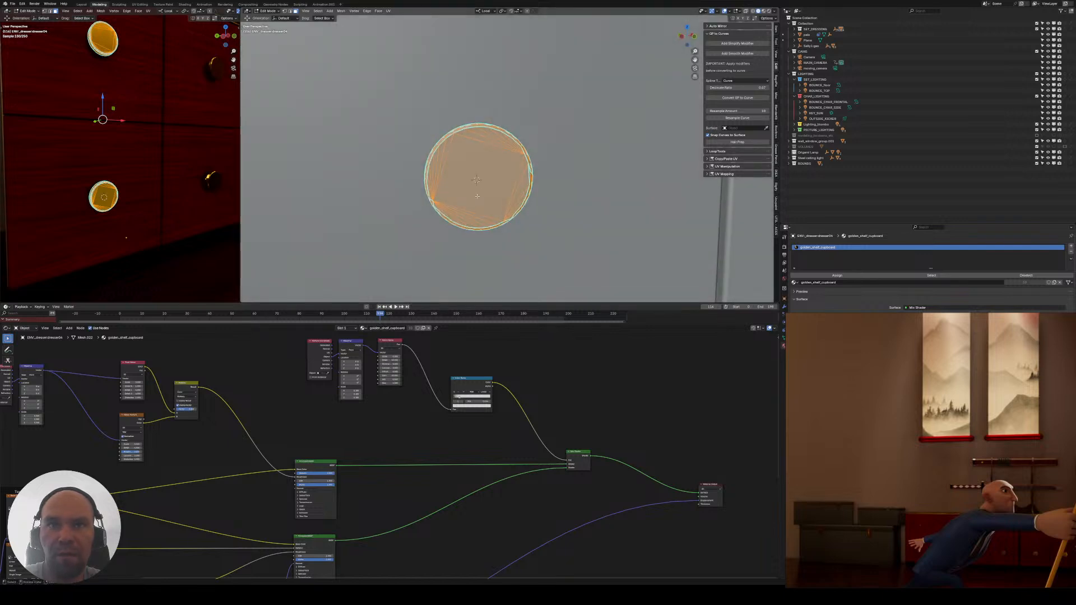
pyautogui.click(785, 301)
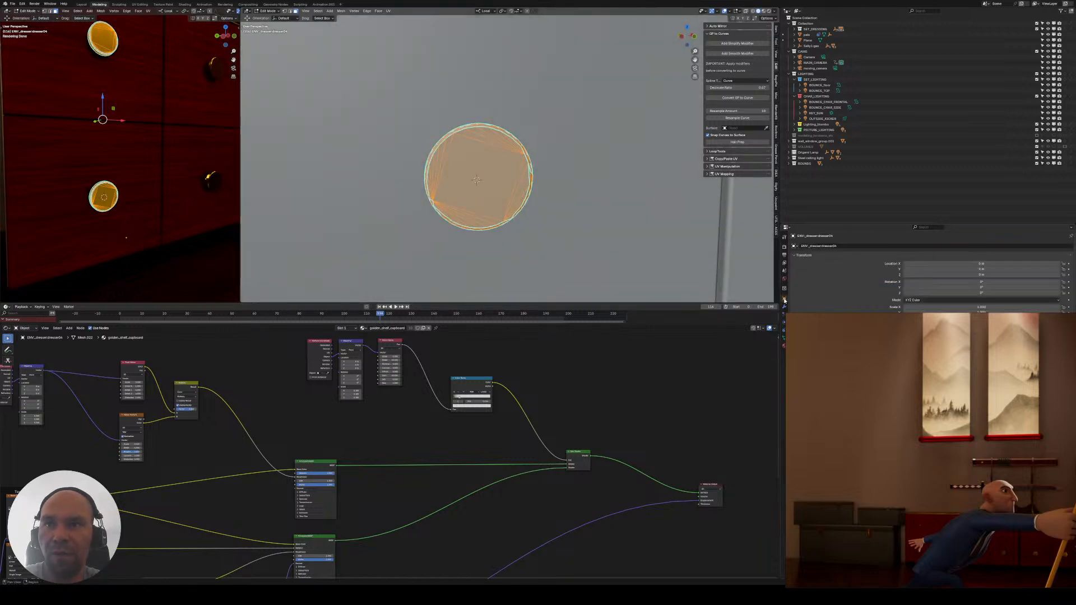
pyautogui.click(785, 307)
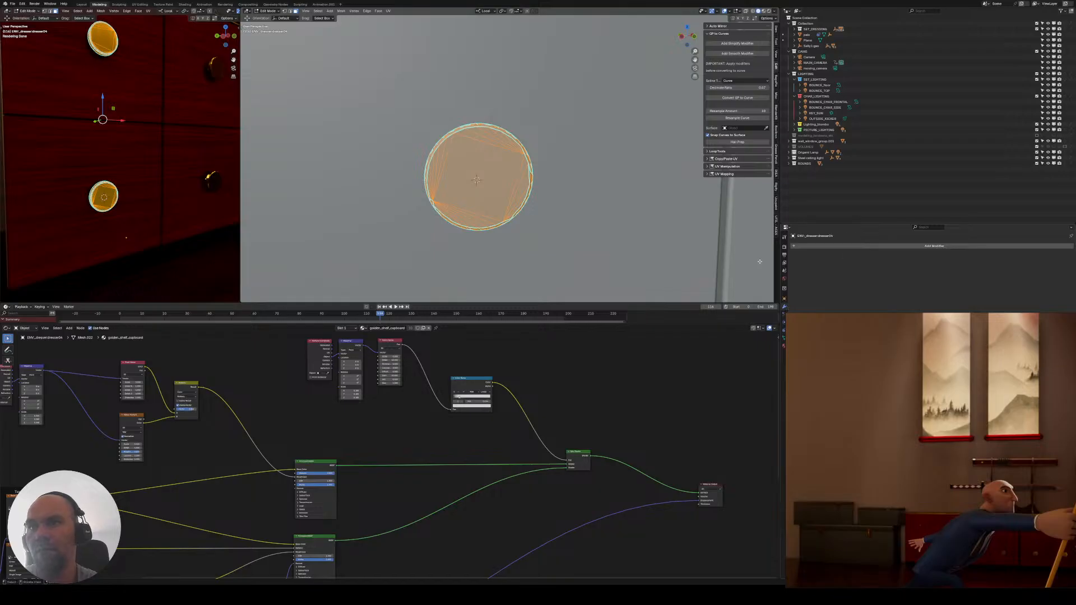
# - Return to Object Mode and add a mesh cylinder at the centre of the lower drawer knob
pyautogui.keyDown('shift'); pyautogui.moveTo(466, 182); pyautogui.dragTo(463, 182, button='middle'); pyautogui.keyUp('shift')
pyautogui.press('Tab')
pyautogui.hotkey('shift', 'a')
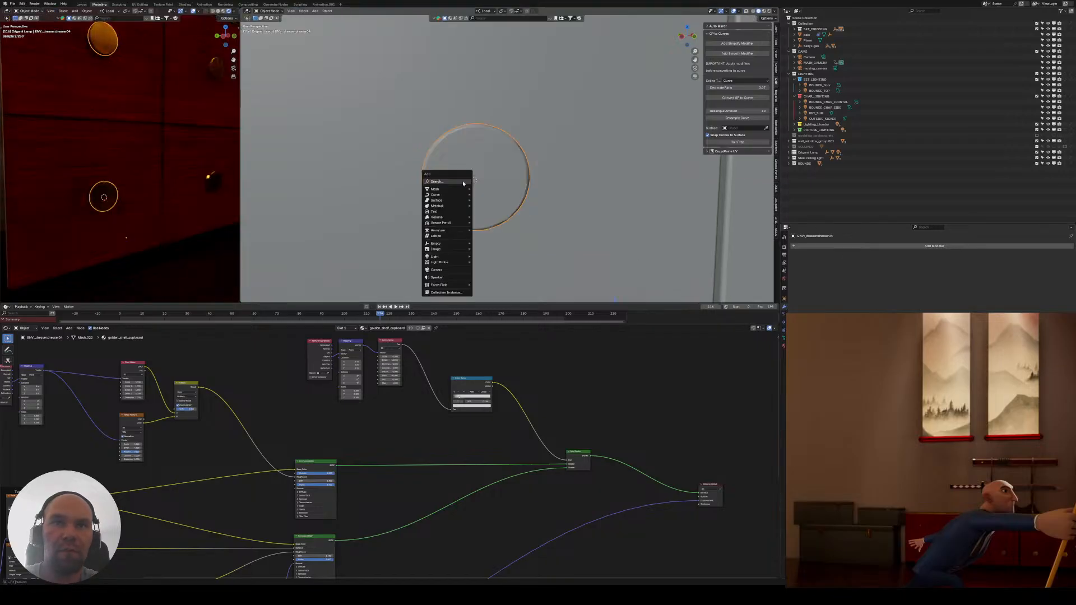
pyautogui.moveTo(442, 192)
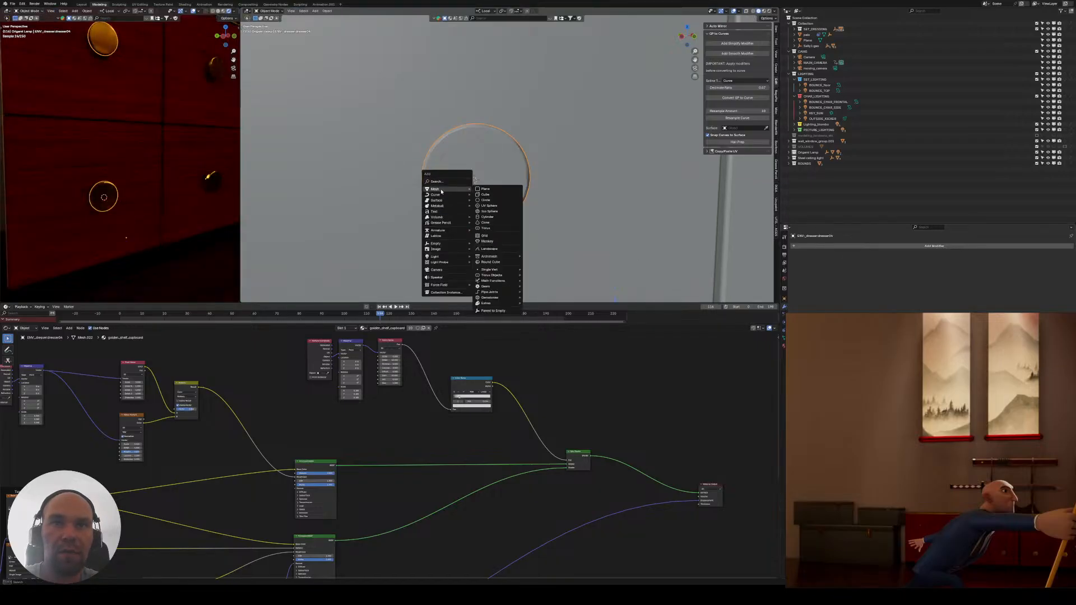
pyautogui.click(497, 217)
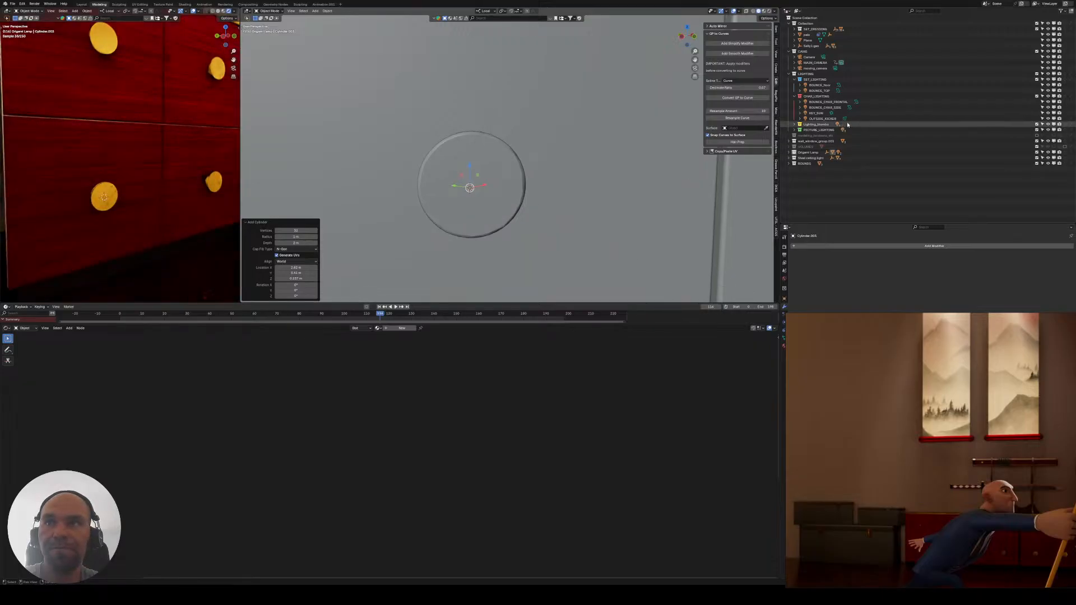
# - Move the new cylinder from the Origami Lamp collection into SET_DRESSING, and expand that collection's contents
pyautogui.press('KP_Decimal')
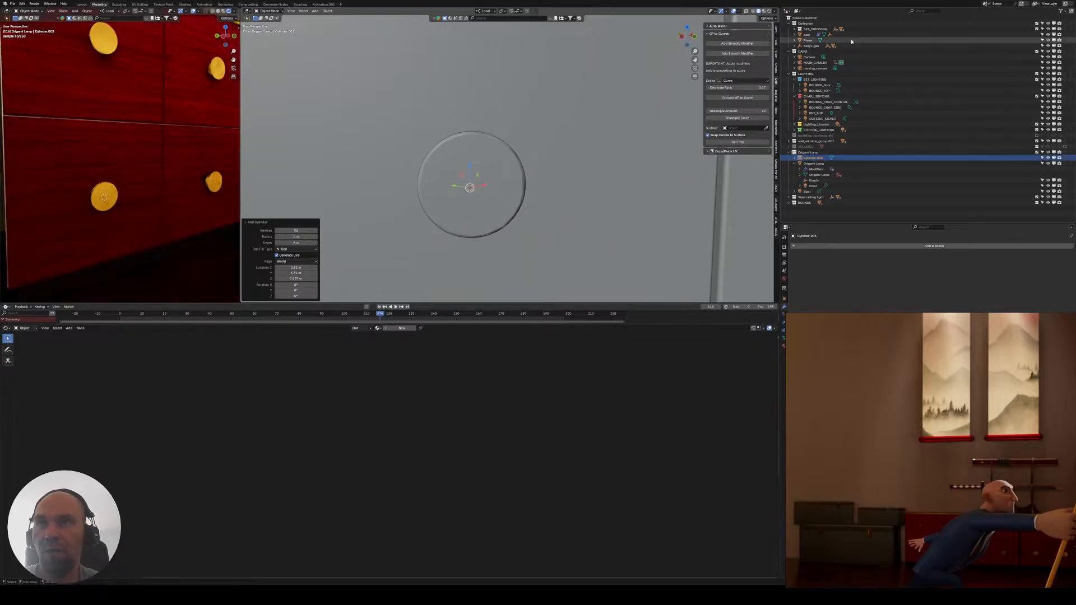
pyautogui.moveTo(819, 159); pyautogui.dragTo(816, 29)
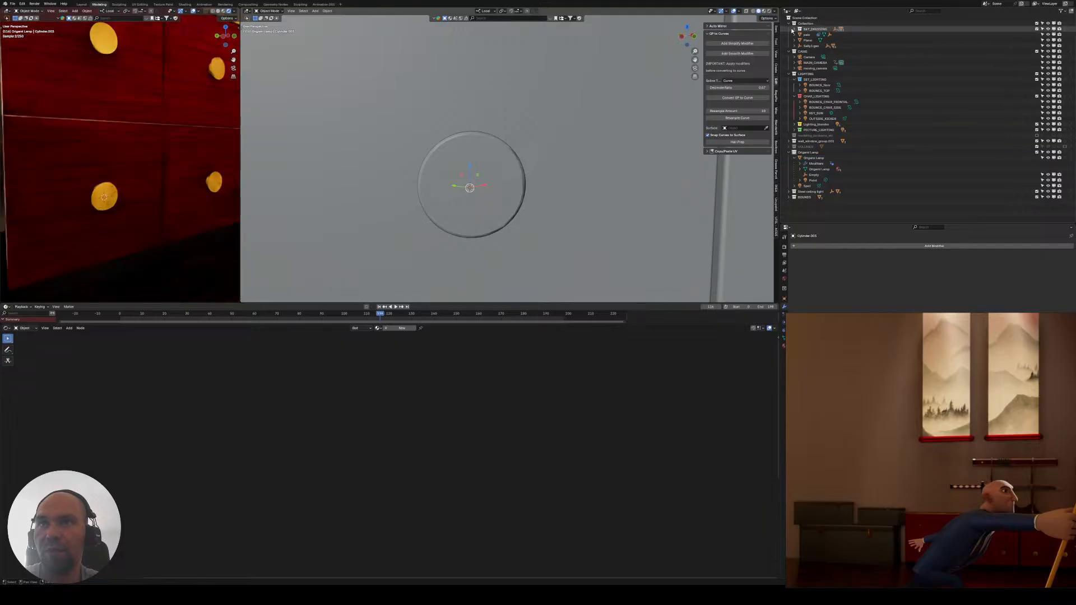
pyautogui.click(786, 158)
pyautogui.click(787, 153)
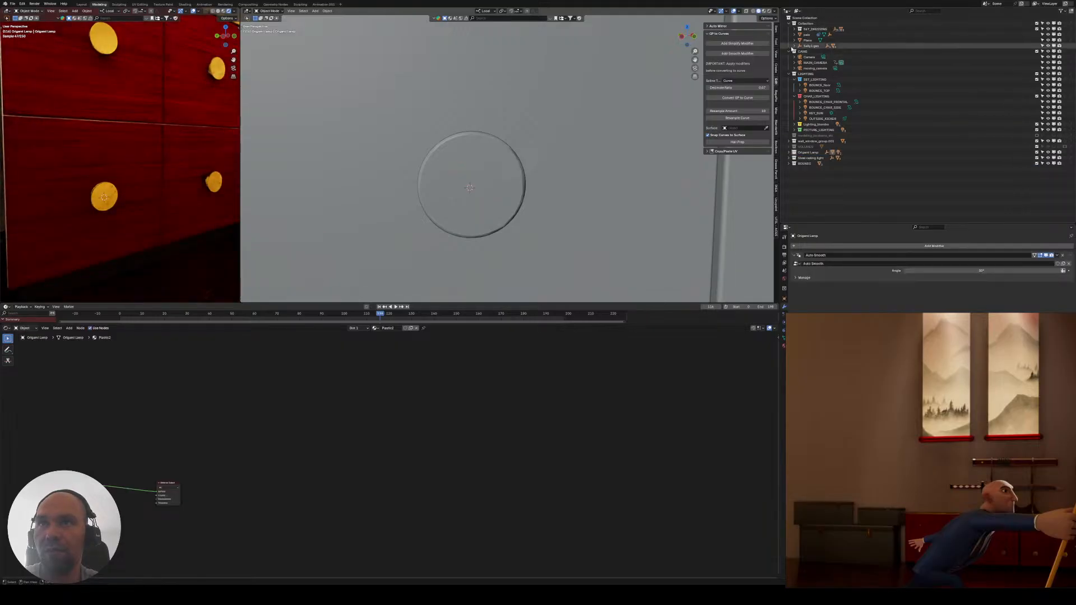
pyautogui.click(794, 30)
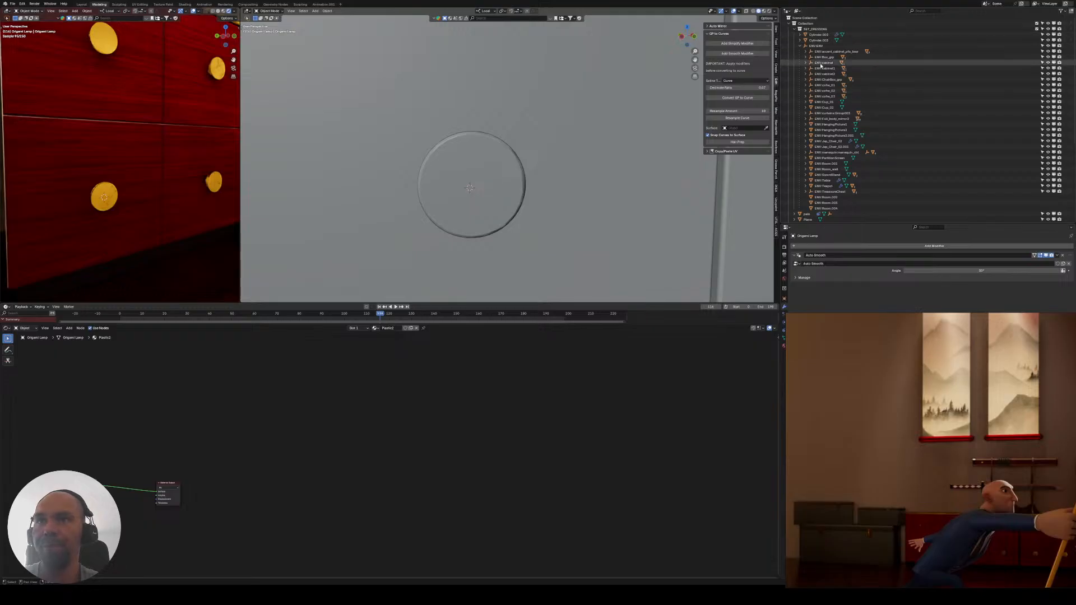
pyautogui.click(831, 51)
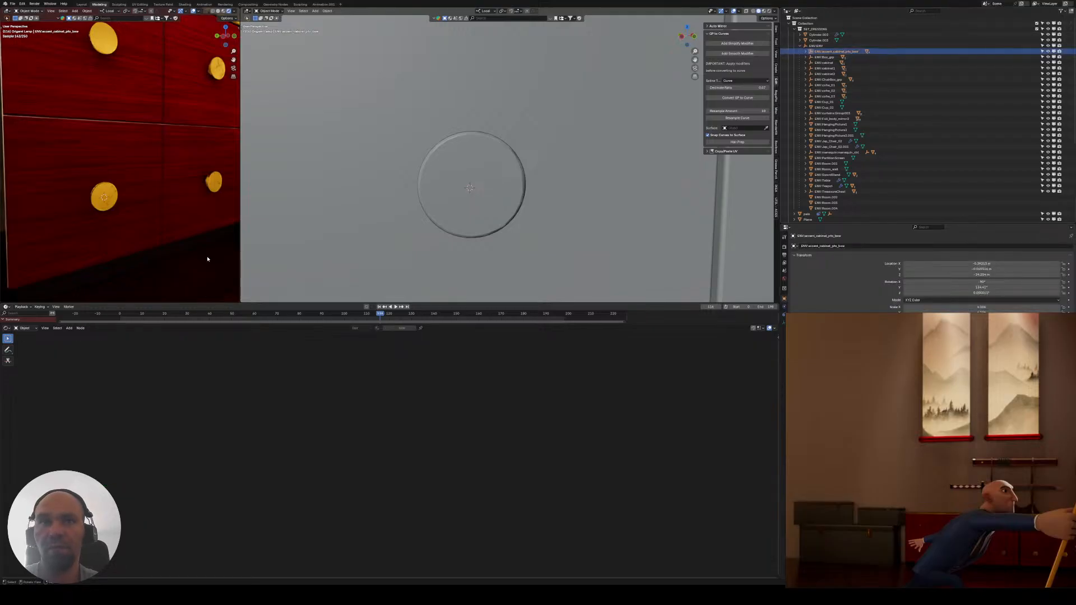
# - Select the new cylinder and scale it down to roughly the width of the existing drawer knob
pyautogui.click(480, 191)
pyautogui.press('KP_Decimal')
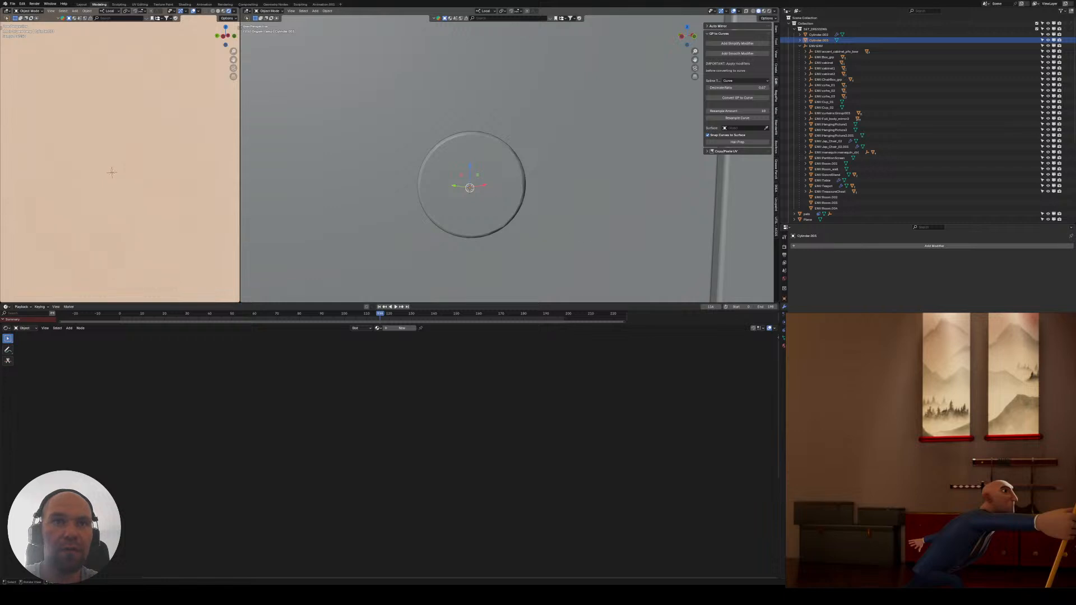
pyautogui.press('s')
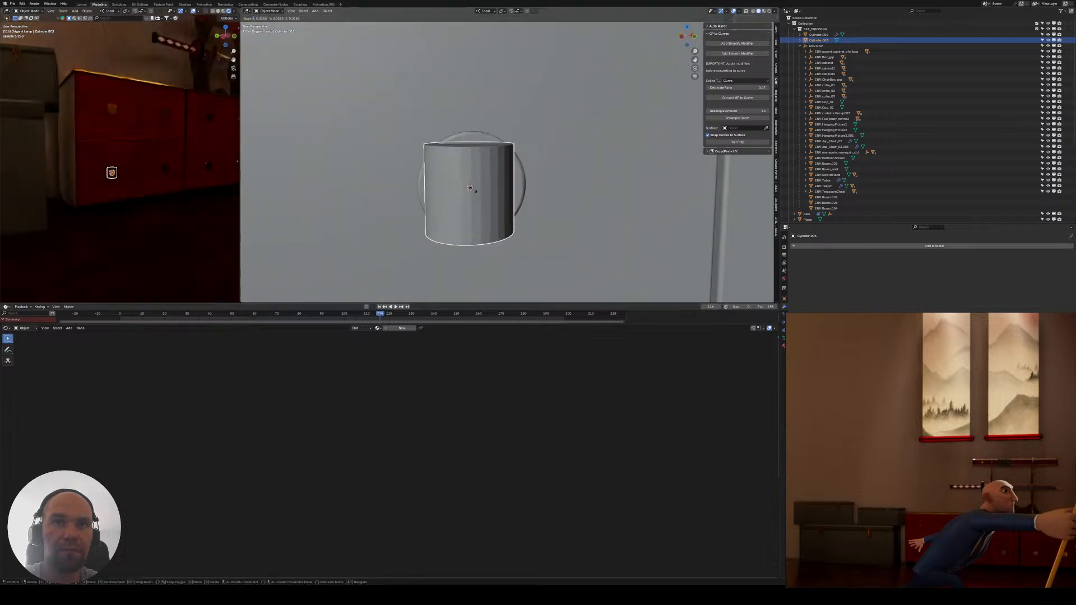
pyautogui.click(470, 187)
# - Rename the new cylinder as cupboard_knob
pyautogui.doubleClick(818, 40)
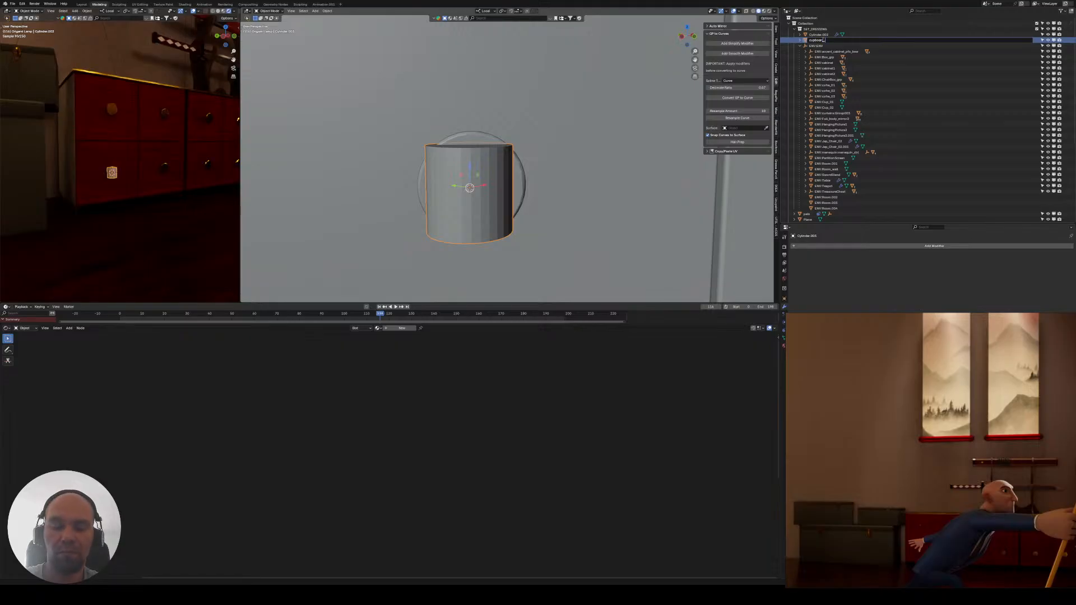
pyautogui.write('cupboard_knob')
pyautogui.press('Return')
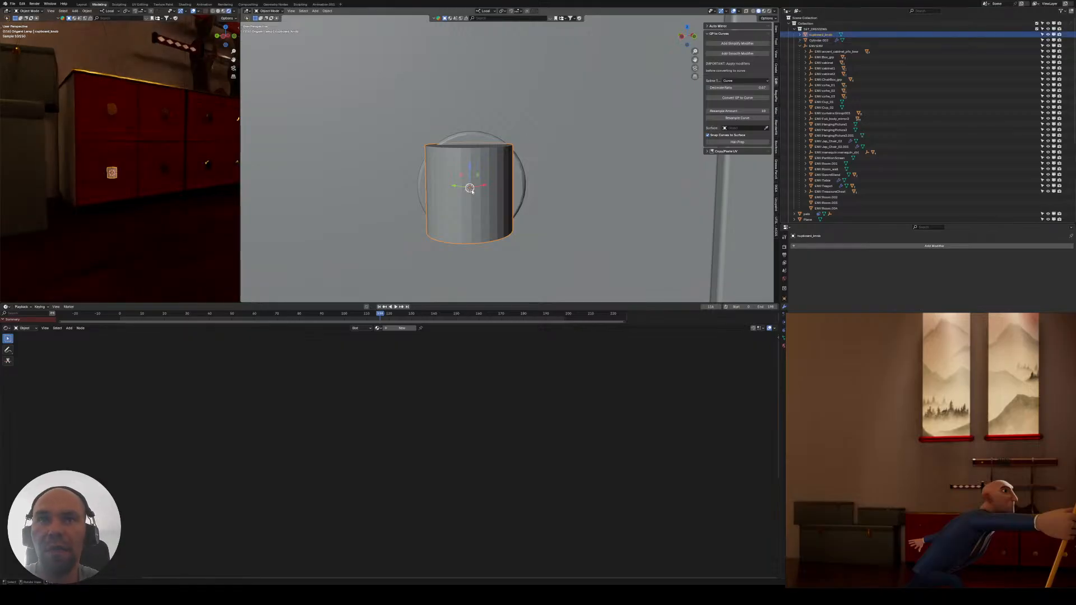
# - Try rotating the cylinder 90° about its local Y axis, and undo the rotation
pyautogui.moveTo(467, 179); pyautogui.dragTo(528, 207, button='middle')
pyautogui.press('r')
pyautogui.press('y')
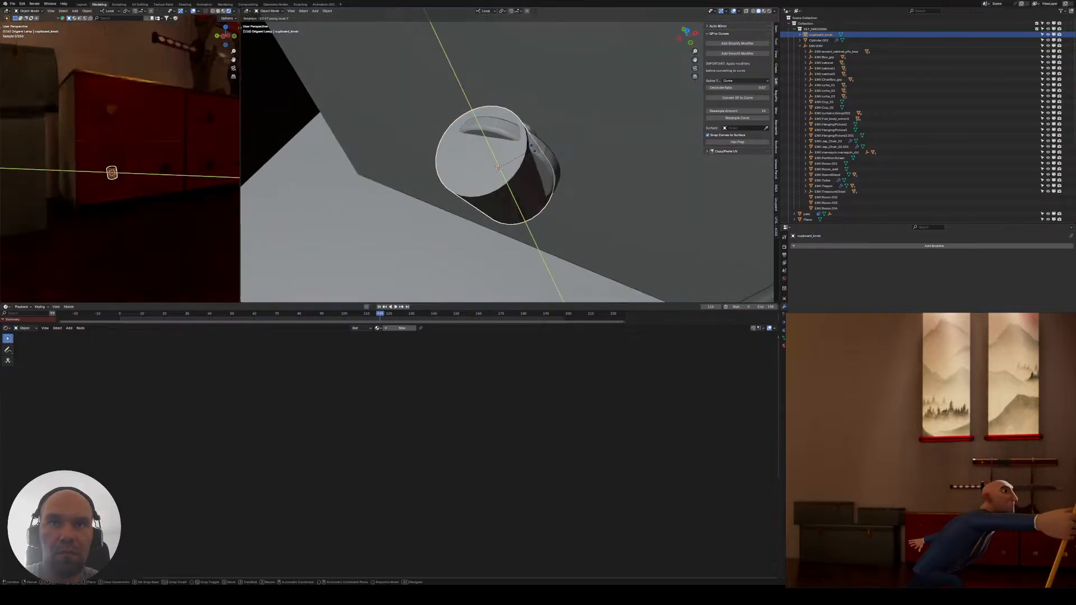
pyautogui.click(512, 156)
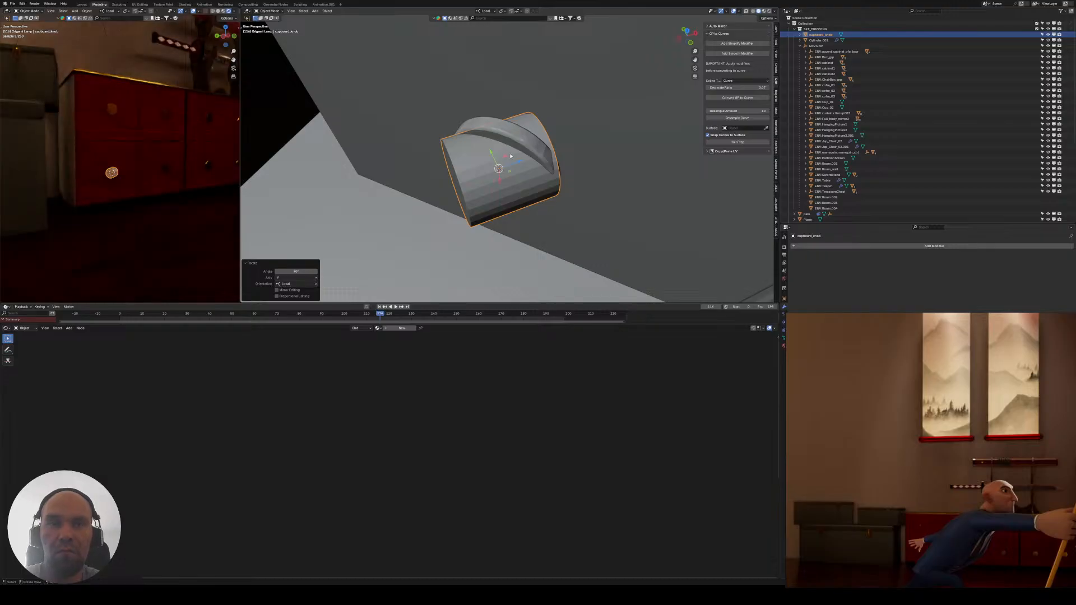
pyautogui.hotkey('ctrl', 'z')
# - Extrude the cylinder's top face in place in Edit Mode and scale it inward to form a smaller inner face
pyautogui.press('Tab')
pyautogui.moveTo(496, 148)
pyautogui.keyDown('shift'); pyautogui.mouseDown(button='middle')
pyautogui.moveTo(489, 174)
pyautogui.moveTo(503, 150)
pyautogui.mouseUp(button='middle'); pyautogui.keyUp('shift')
pyautogui.click(496, 151)
pyautogui.press('e')
pyautogui.rightClick(550, 220)
pyautogui.press('s')
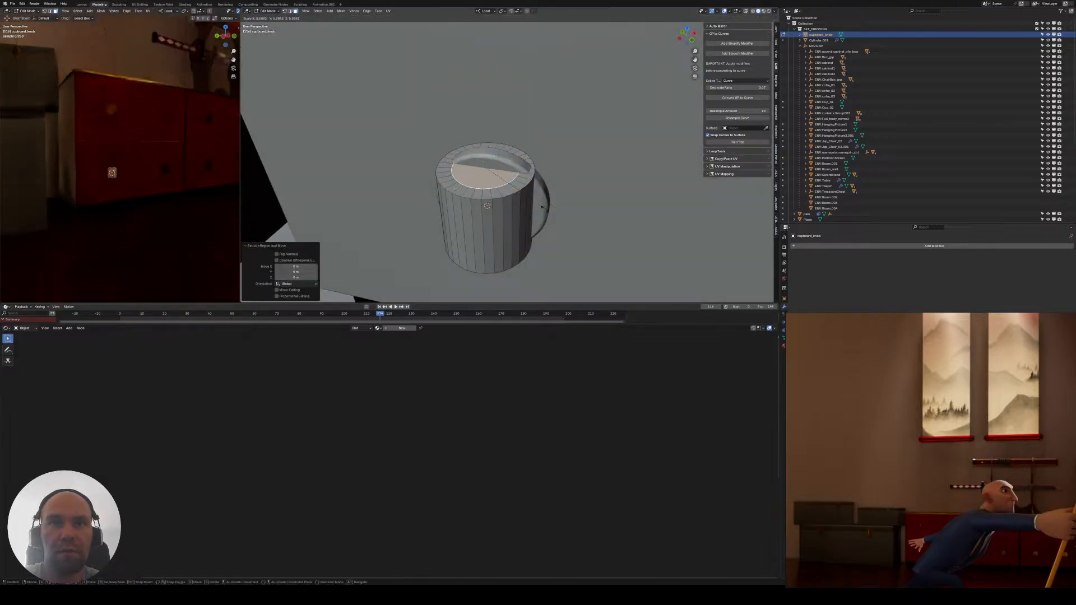
pyautogui.click(545, 213)
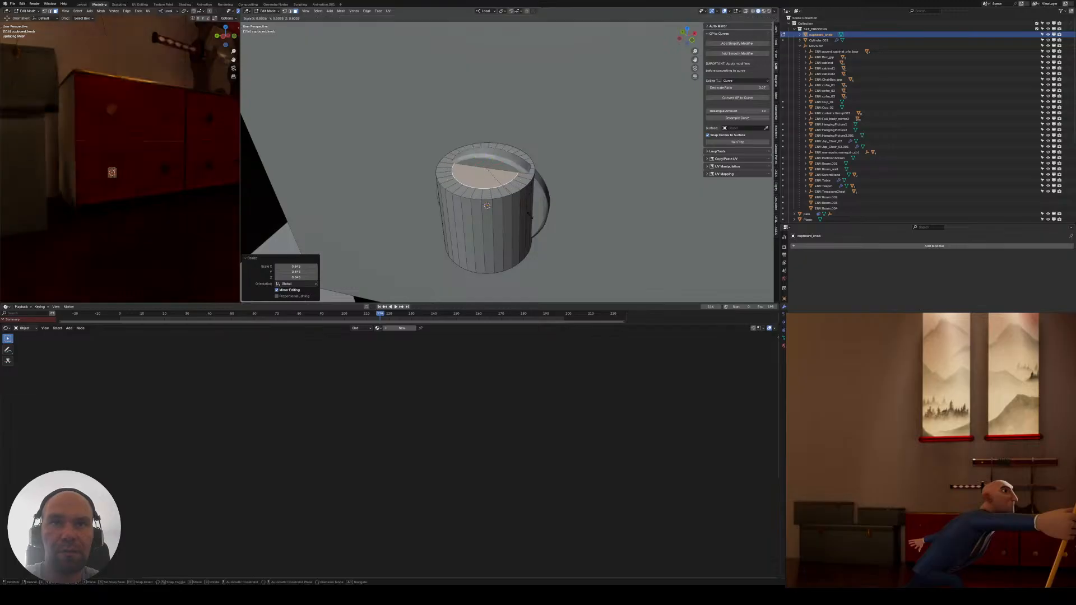
# - Extrude the inner top face and raise it along Z to form a short, narrow neck on the knob
pyautogui.press('e')
pyautogui.rightClick(524, 171)
pyautogui.moveTo(524, 194); pyautogui.dragTo(502, 184, button='middle')
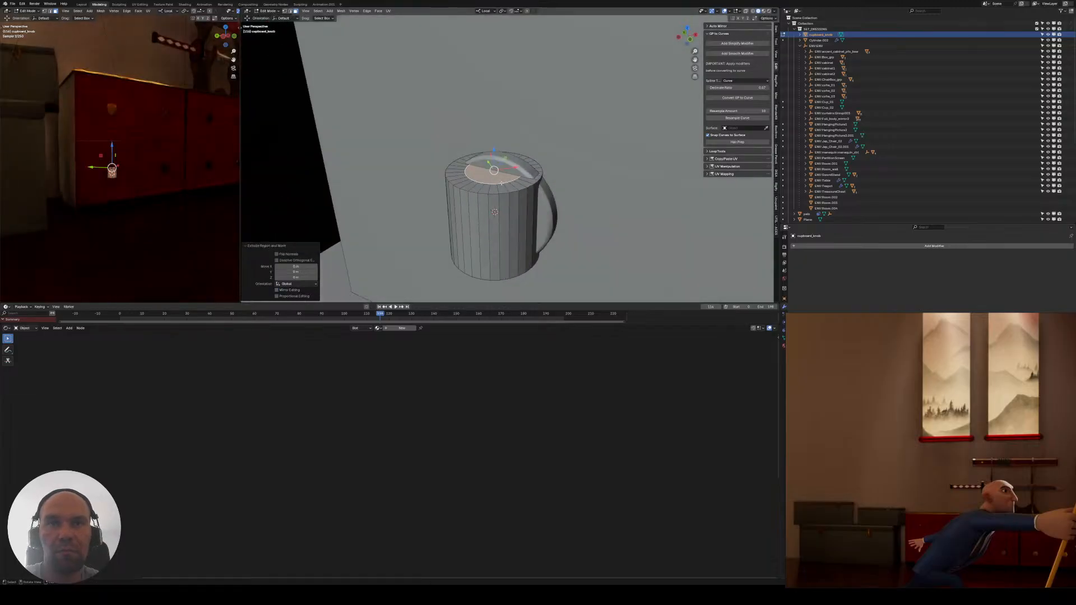
pyautogui.press('g')
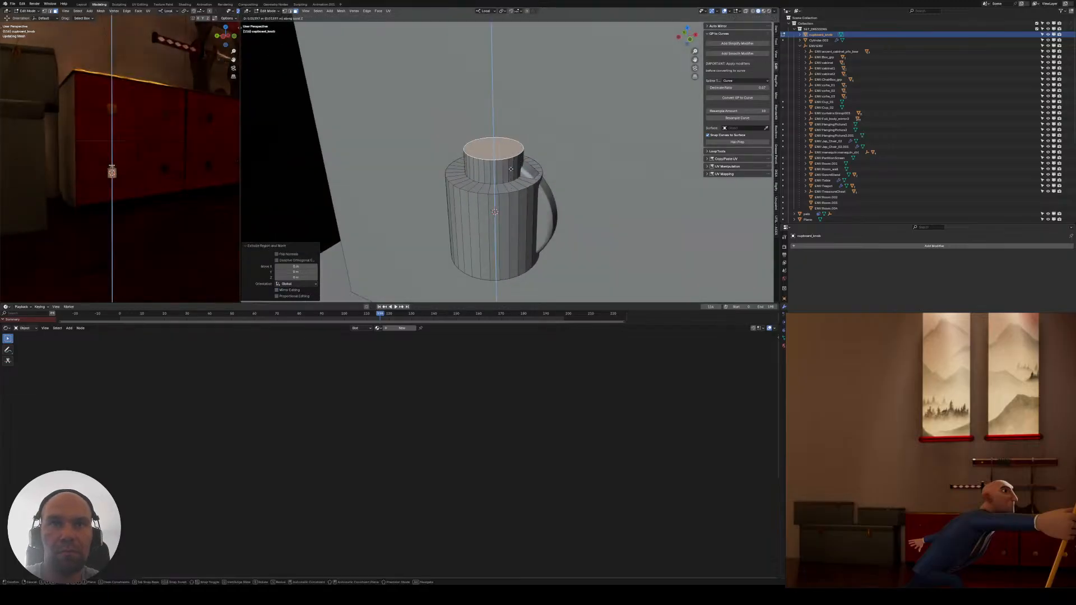
pyautogui.click(510, 171)
pyautogui.keyDown('shift'); pyautogui.moveTo(511, 172); pyautogui.dragTo(507, 183, button='middle'); pyautogui.keyUp('shift')
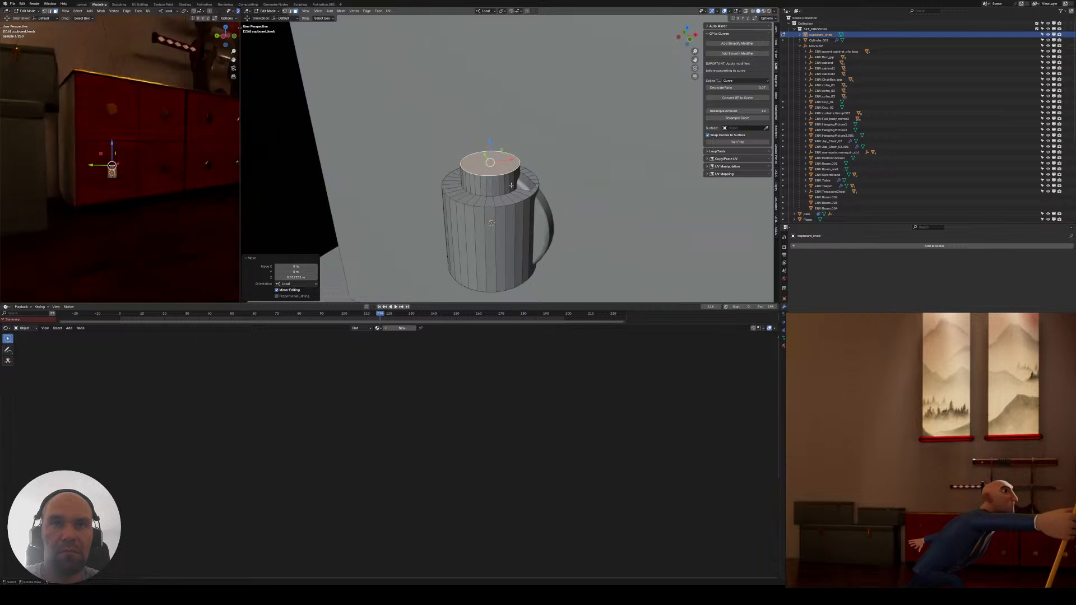
# - Extrude the neck's top face in place, scale it outward beyond the cylinder body, and raise it slightly along Z to flare the cap's underside
pyautogui.press('e')
pyautogui.rightClick(512, 161)
pyautogui.press('s')
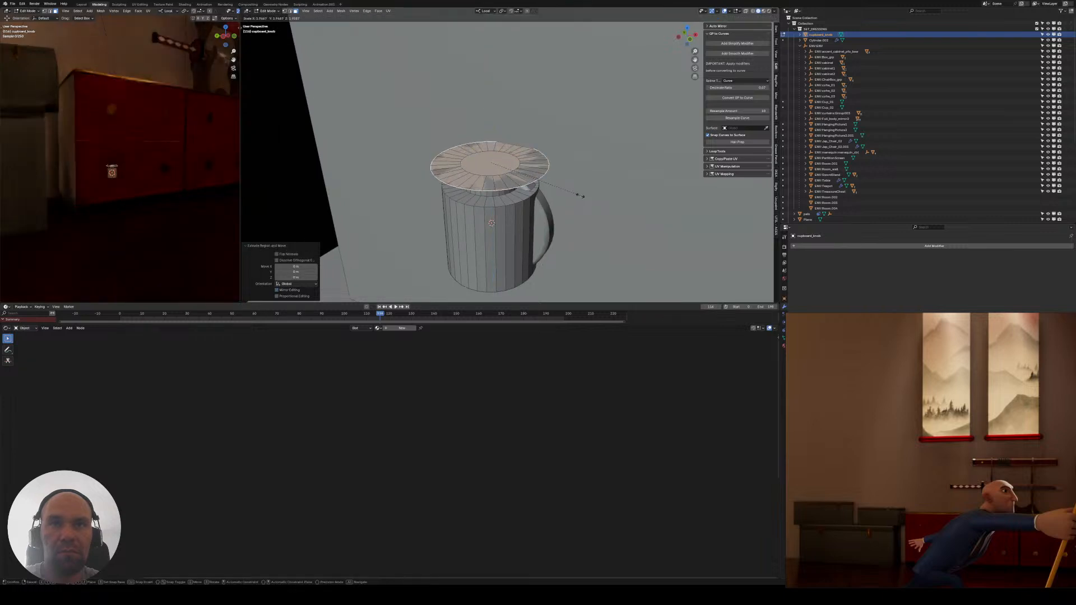
pyautogui.click(580, 195)
pyautogui.press('g')
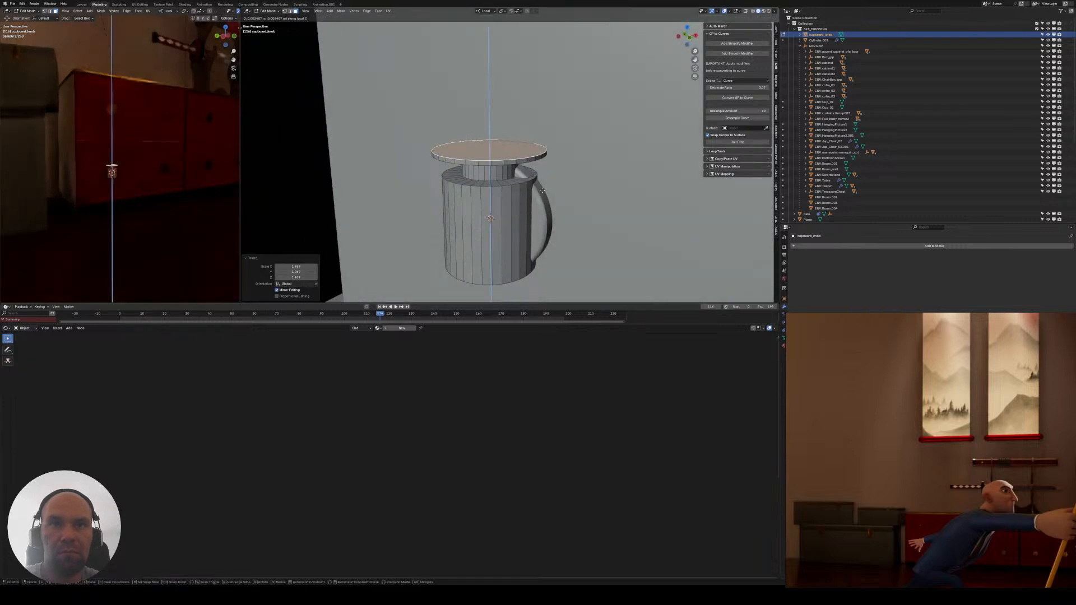
pyautogui.click(542, 189)
pyautogui.press('s')
pyautogui.click(553, 190)
# - Extrude the flared top face upward along Z to give the knob's cap a thick vertical rim
pyautogui.keyDown('shift'); pyautogui.moveTo(545, 192); pyautogui.dragTo(547, 211, button='middle'); pyautogui.keyUp('shift')
pyautogui.press('e')
pyautogui.press('z')
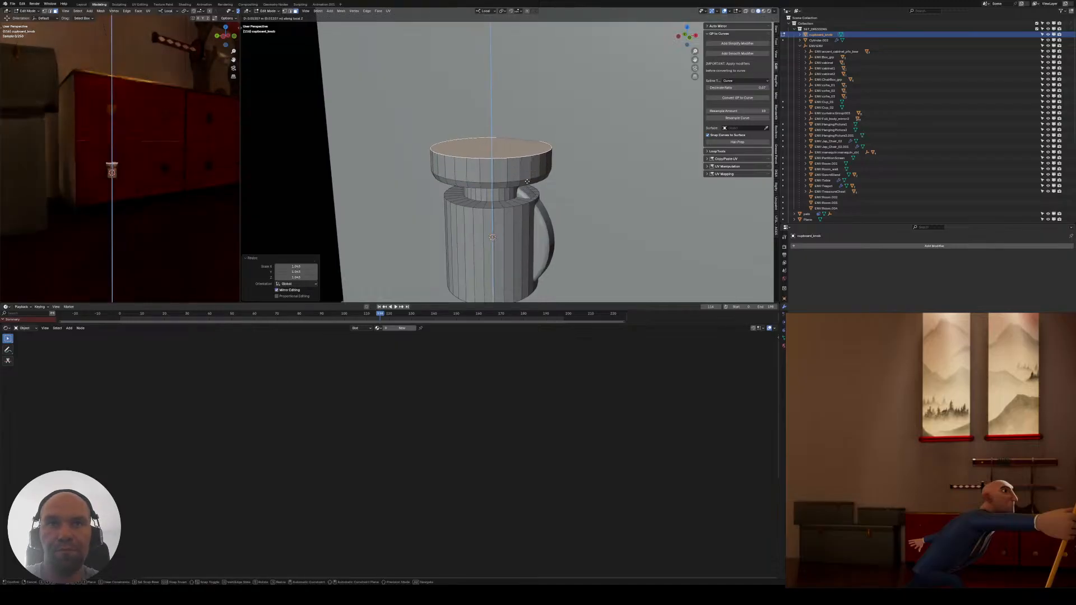
pyautogui.click(528, 181)
# - Extrude the cap's top face in place, scale it slightly inward, and raise it a little along Z
pyautogui.press('e')
pyautogui.rightClick(552, 196)
pyautogui.press('s')
pyautogui.click(549, 193)
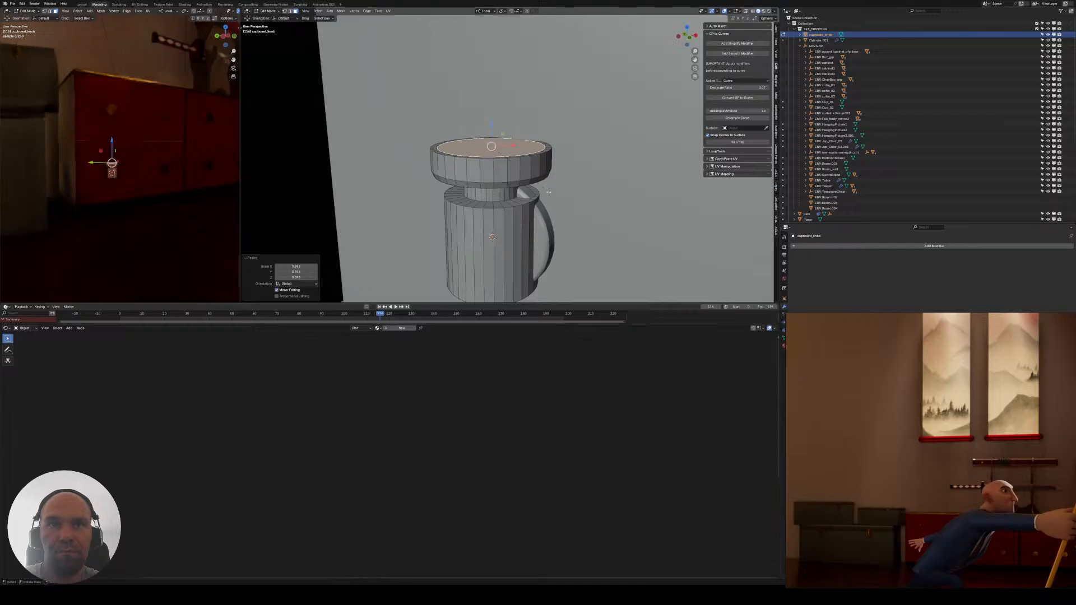
pyautogui.press('g')
pyautogui.press('z')
pyautogui.click(549, 189)
# - Extrude the cap's top face upward and scale it inward to form a sloped shoulder
pyautogui.press('e')
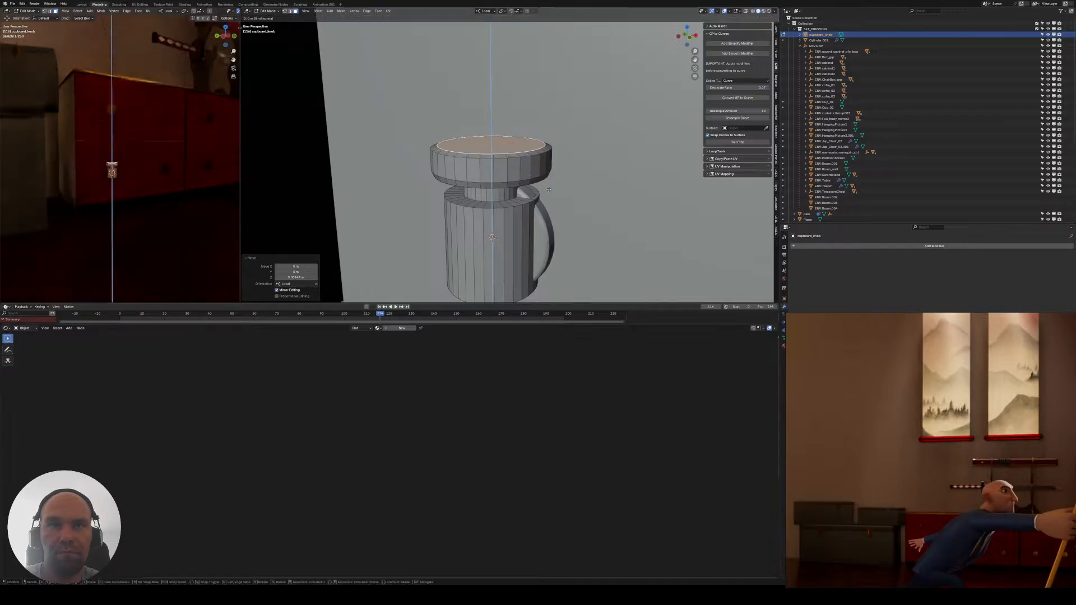
pyautogui.click(548, 178)
pyautogui.press('s')
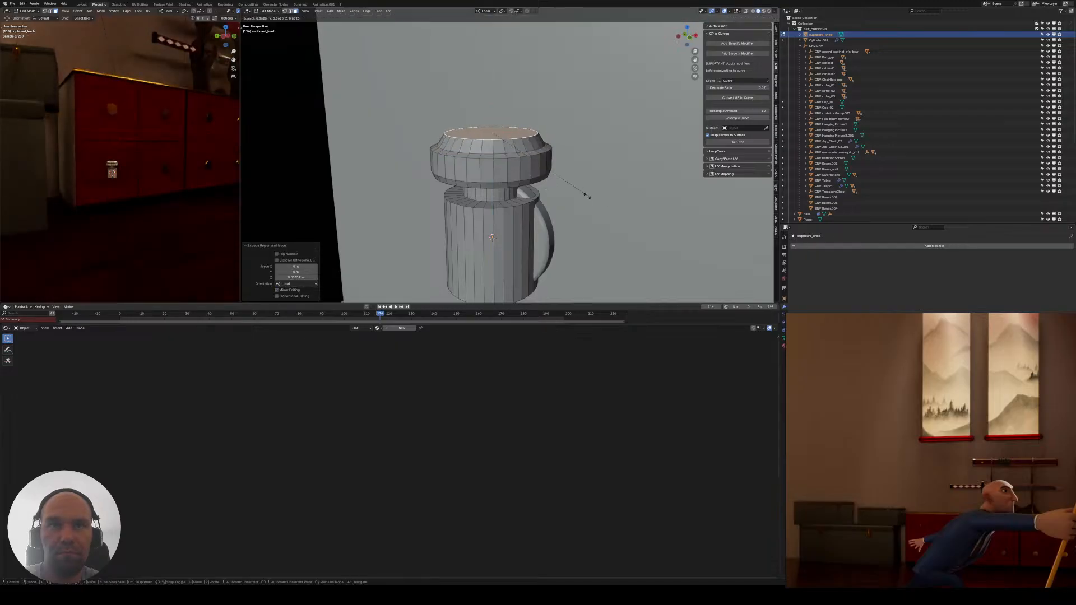
pyautogui.click(584, 195)
# - Select the loop around the lower rim of the knob's cap and shift it along Z
pyautogui.scroll(3, 560, 191)
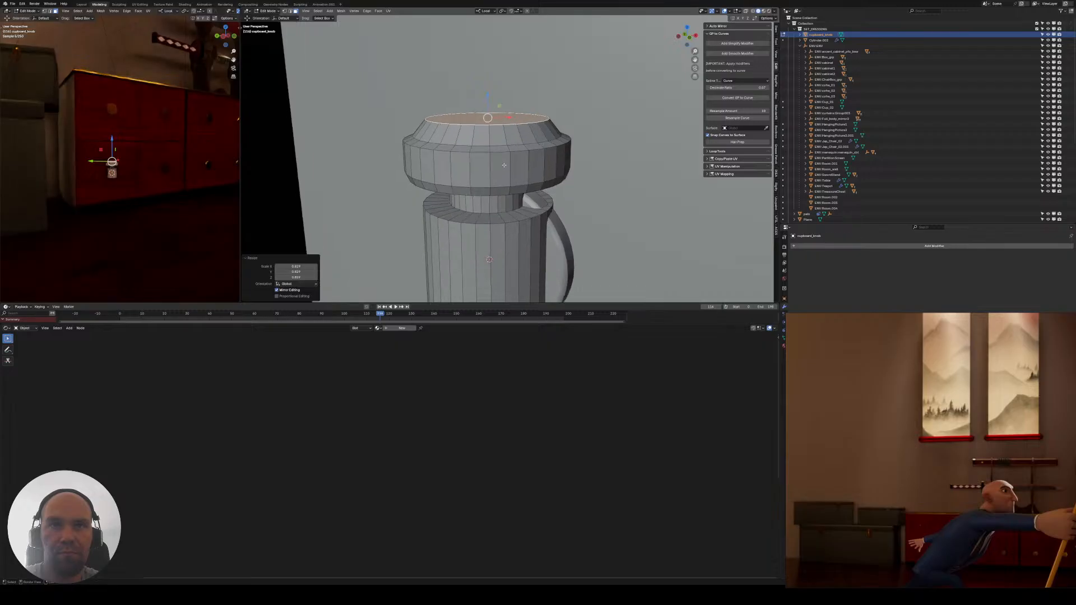
pyautogui.moveTo(483, 187); pyautogui.dragTo(472, 162, button='middle')
pyautogui.press('2')
pyautogui.keyDown('alt'); pyautogui.click(469, 147); pyautogui.keyUp('alt')
pyautogui.press('g')
pyautogui.press('z')
pyautogui.click(491, 162)
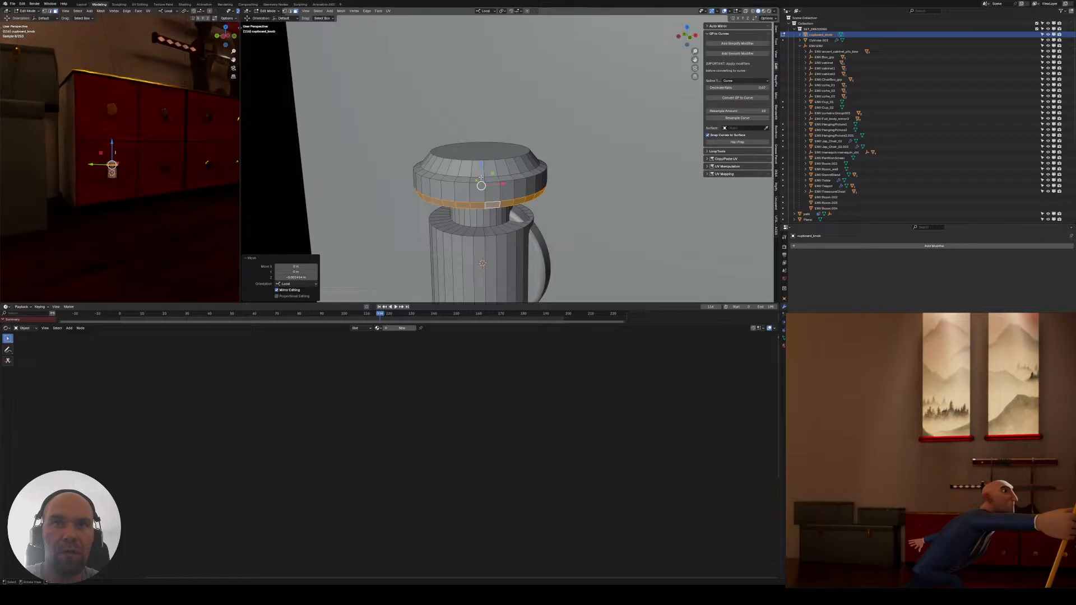
# - Extrude the cap's top face in place, scale it inward, and raise it along Z to begin a dome
pyautogui.scroll(2, 472, 162)
pyautogui.click(473, 152)
pyautogui.press('e')
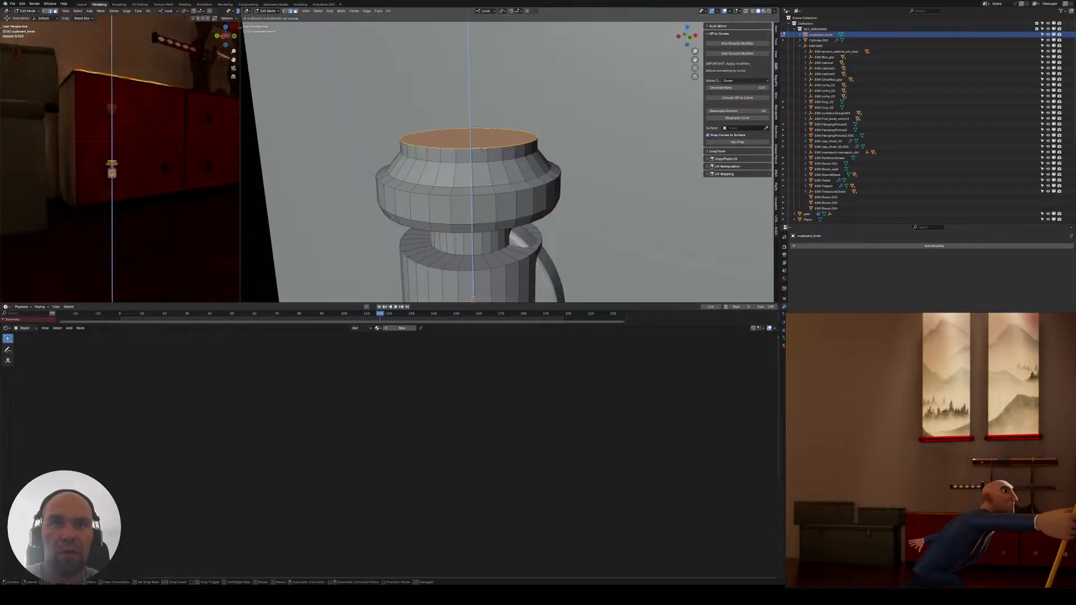
pyautogui.press('Escape')
pyautogui.press('s')
pyautogui.click(537, 178)
pyautogui.press('g')
pyautogui.press('z')
pyautogui.click(532, 170)
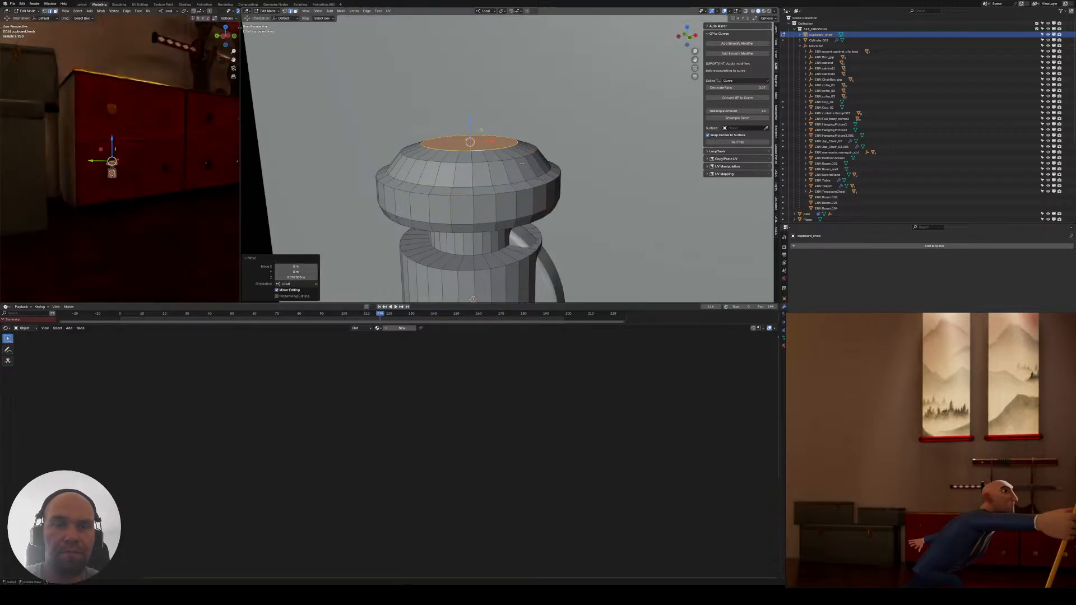
# - Extrude the dome's top face in place again, scale it to a smaller circle, and lift it slightly along Z
pyautogui.scroll(3, 476, 173)
pyautogui.moveTo(476, 173); pyautogui.dragTo(507, 179, button='middle')
pyautogui.press('g')
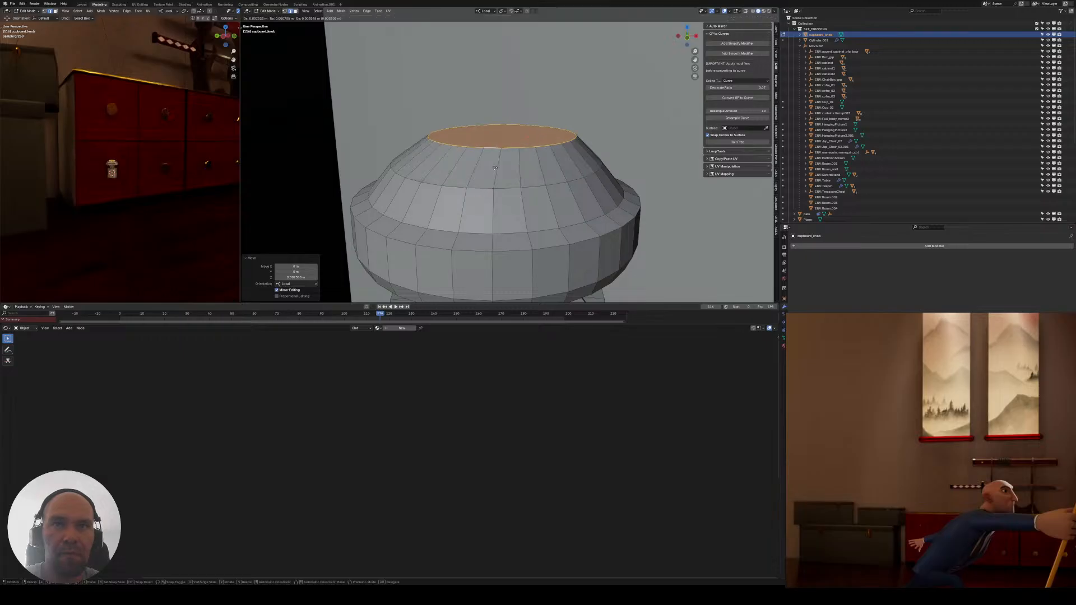
pyautogui.press('Escape')
pyautogui.press('e')
pyautogui.press('Escape')
pyautogui.press('s')
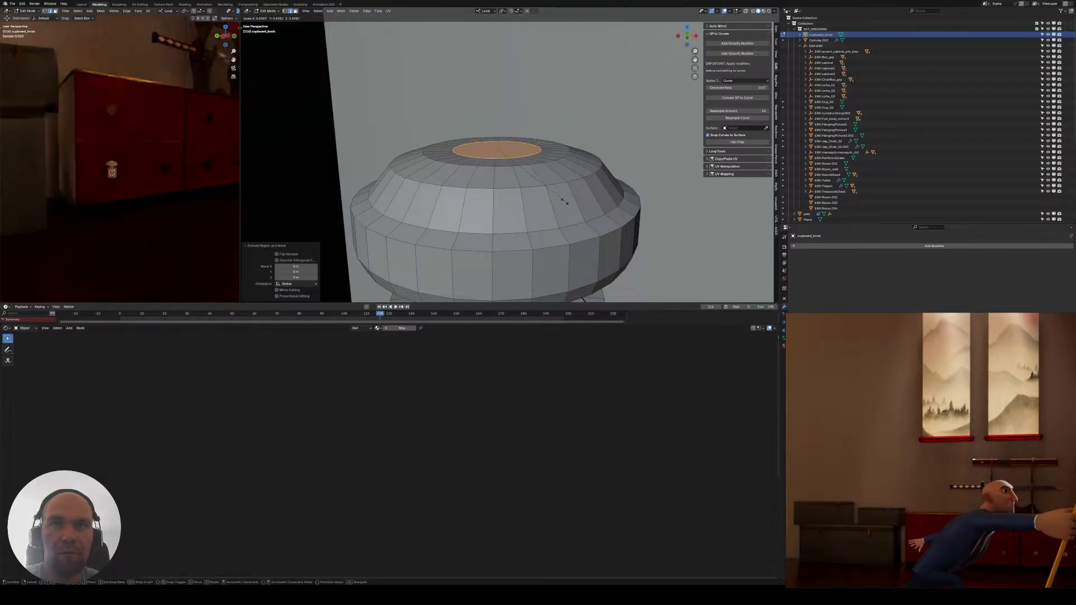
pyautogui.click(563, 201)
pyautogui.press('g')
pyautogui.press('z')
pyautogui.click(559, 191)
# - Scale the edge loop around the dome's middle slightly outward and lower it along Z to round the profile
pyautogui.scroll(-3, 493, 185)
pyautogui.moveTo(472, 183); pyautogui.dragTo(491, 185, button='middle')
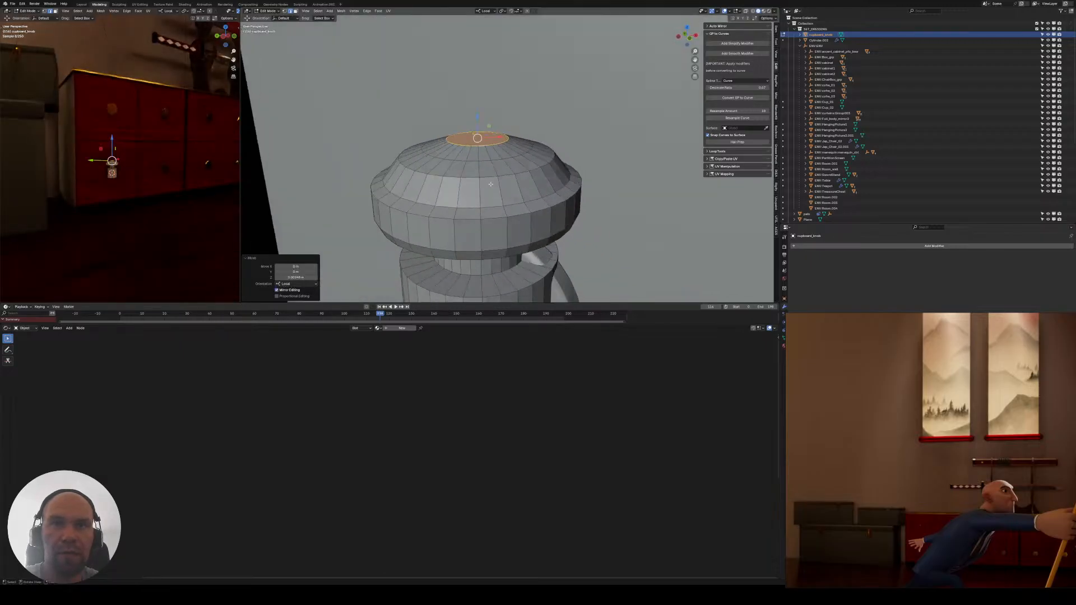
pyautogui.scroll(2, 463, 178)
pyautogui.press('s')
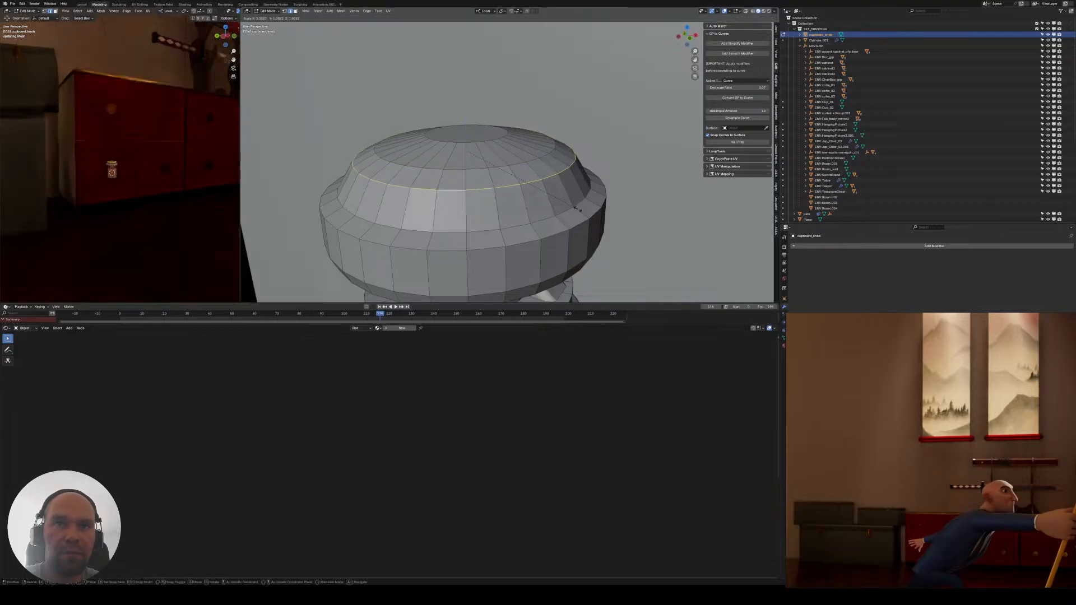
pyautogui.click(577, 212)
pyautogui.press('g')
pyautogui.press('z')
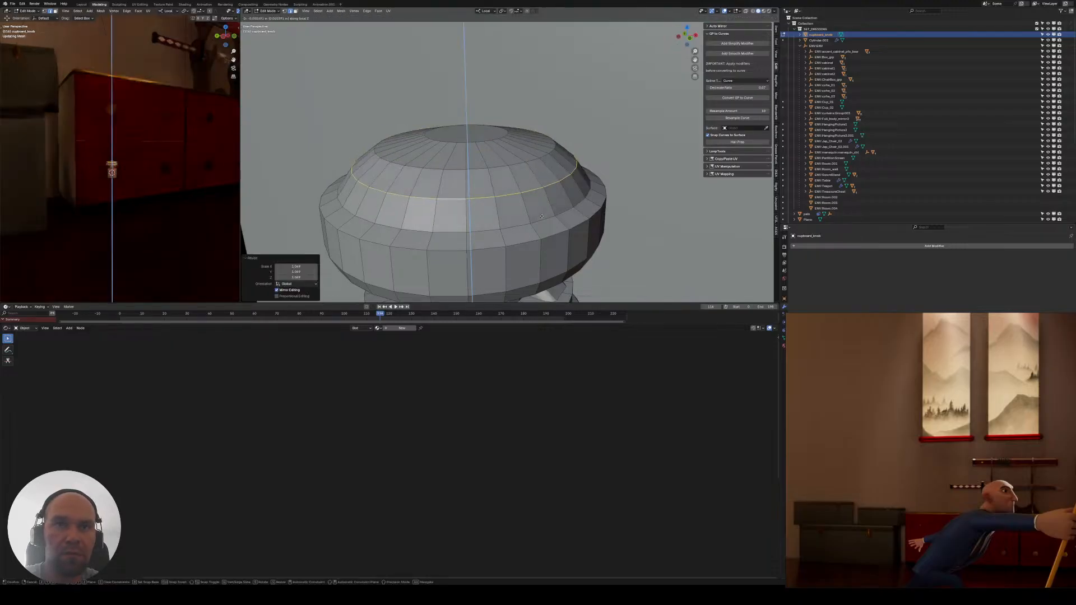
pyautogui.click(522, 216)
# - Bevel the edge loop where the dome meets the cap's rim, using two segments
pyautogui.scroll(-4, 522, 216)
pyautogui.keyDown('alt'); pyautogui.click(482, 196); pyautogui.keyUp('alt')
pyautogui.keyDown('alt'); pyautogui.click(481, 204); pyautogui.keyUp('alt')
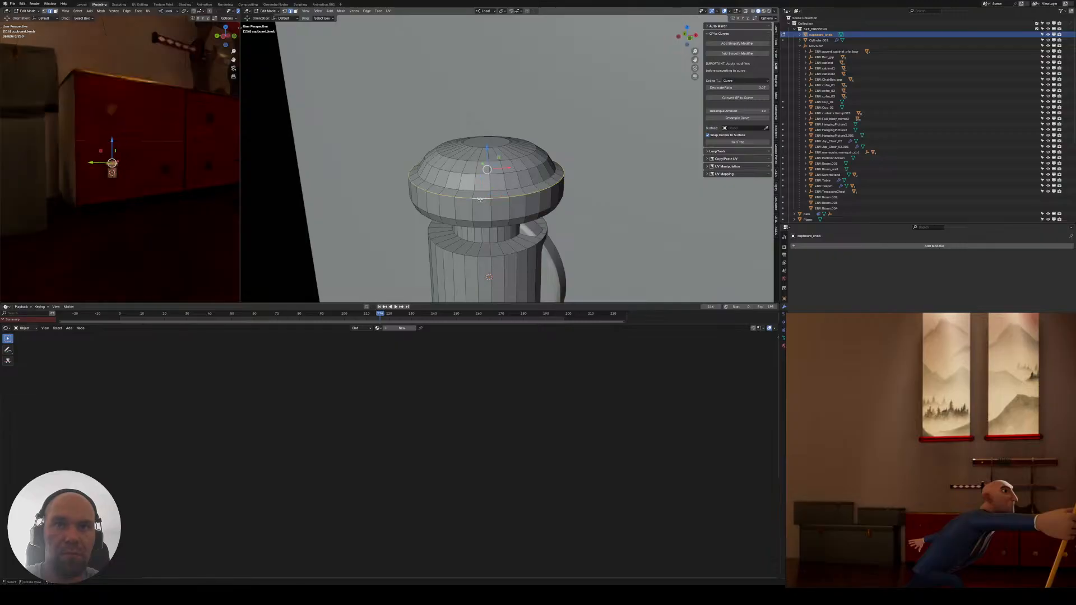
pyautogui.scroll(2, 503, 191)
pyautogui.hotkey('ctrl', 'b')
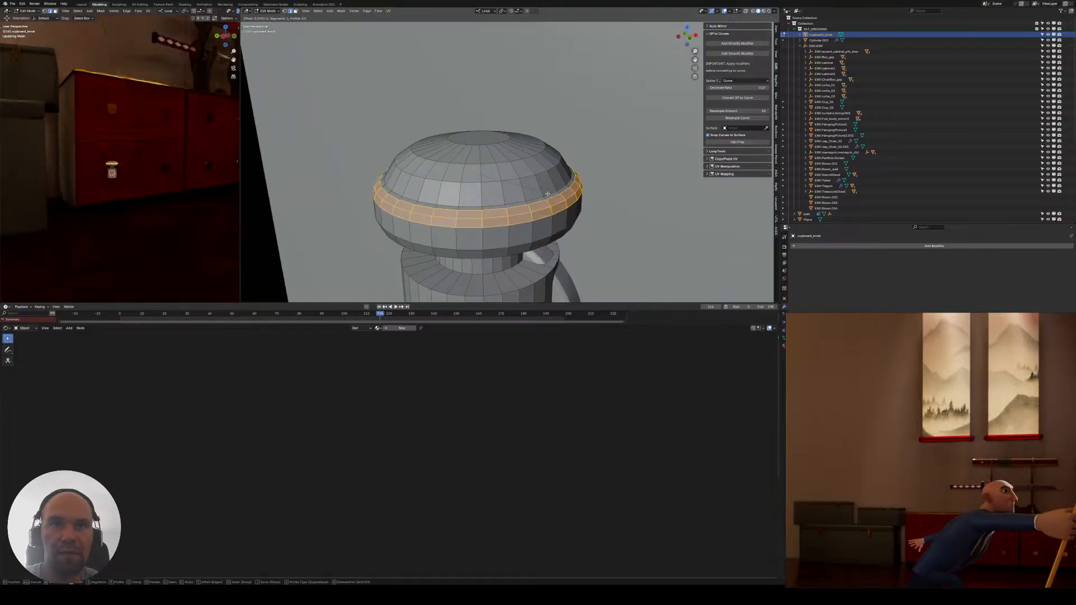
pyautogui.click(548, 194)
# - Extrude the dome's top face in place and shrink it to a tiny face at the centre
pyautogui.scroll(-2, 548, 194)
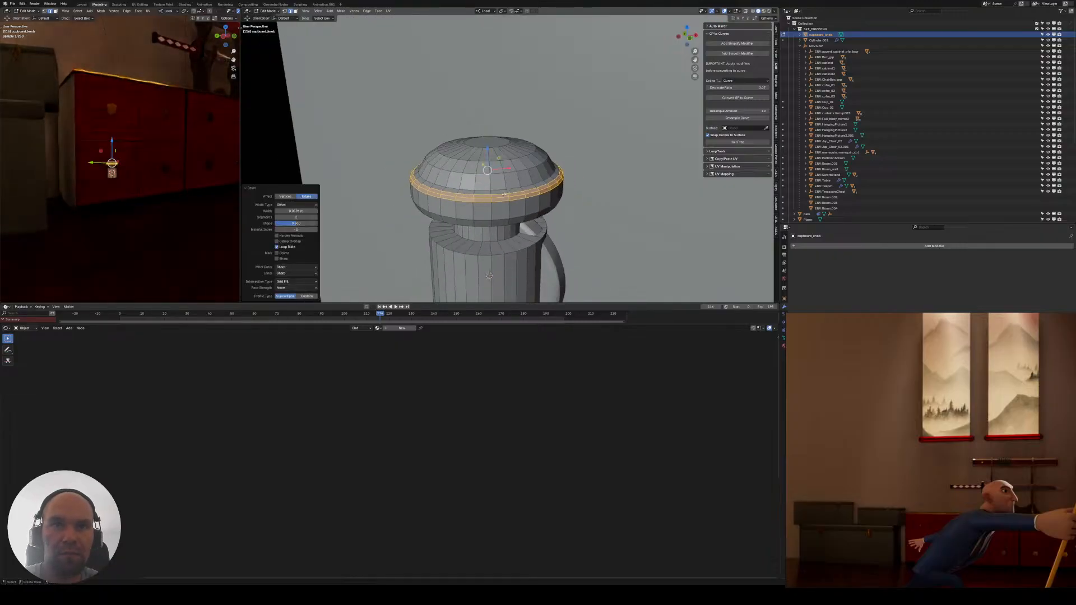
pyautogui.moveTo(548, 194); pyautogui.dragTo(547, 228, button='middle')
pyautogui.press('3')
pyautogui.click(455, 149)
pyautogui.press('e')
pyautogui.rightClick(544, 199)
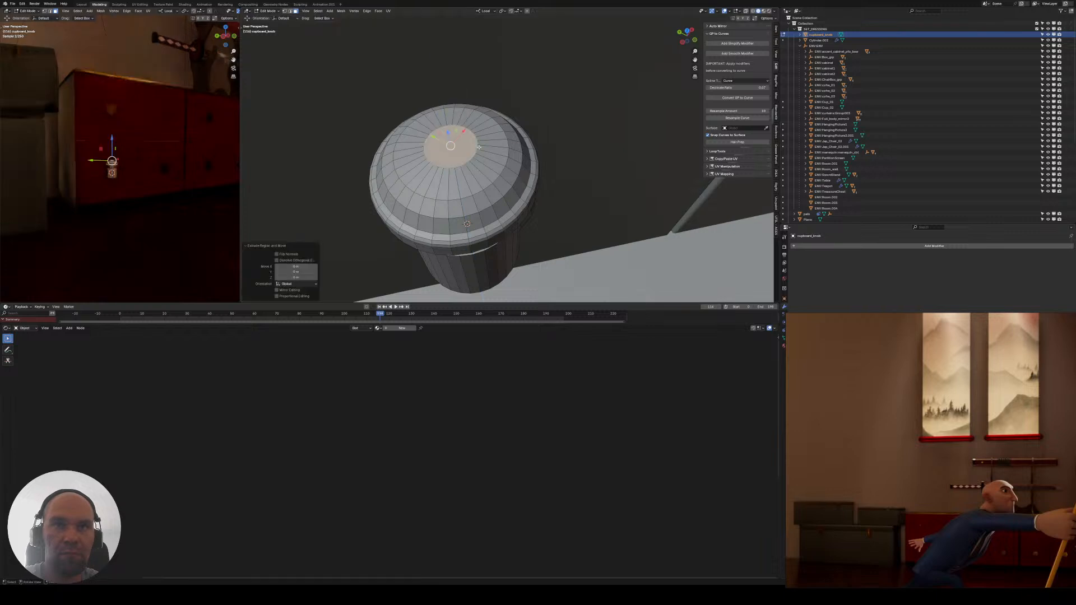
pyautogui.press('s')
pyautogui.click(466, 156)
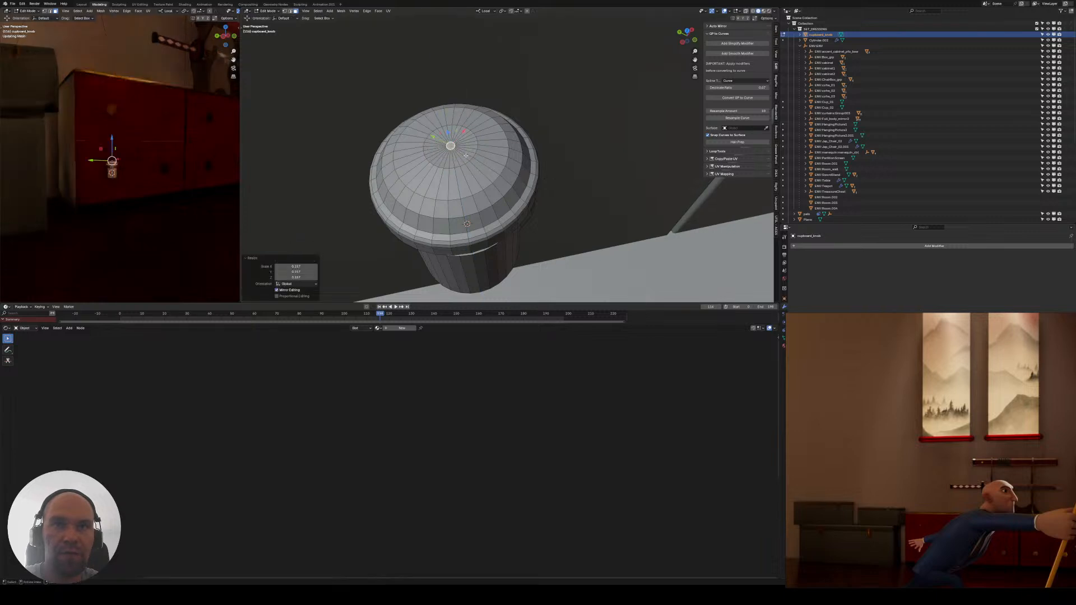
# - Scale the edge loop surrounding the dome's tiny centre face outward and lower it slightly along Z
pyautogui.press('Tab')
pyautogui.moveTo(465, 156); pyautogui.dragTo(494, 170, button='middle')
pyautogui.scroll(6, 504, 151)
pyautogui.press('Tab')
pyautogui.press('2')
pyautogui.keyDown('alt'); pyautogui.click(468, 181); pyautogui.keyUp('alt')
pyautogui.press('s')
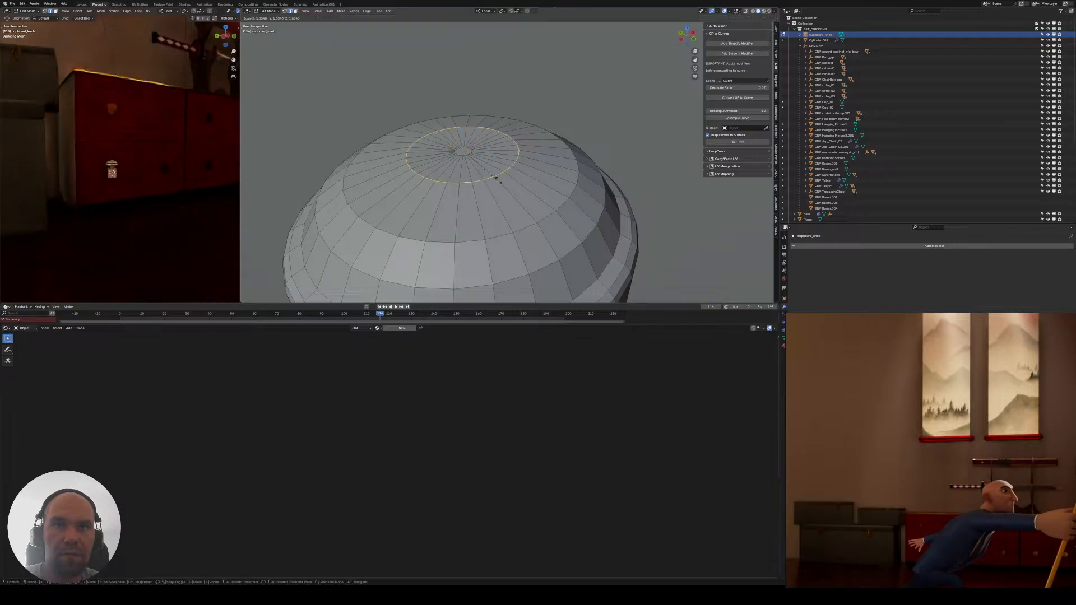
pyautogui.click(507, 185)
pyautogui.press('g')
pyautogui.press('z')
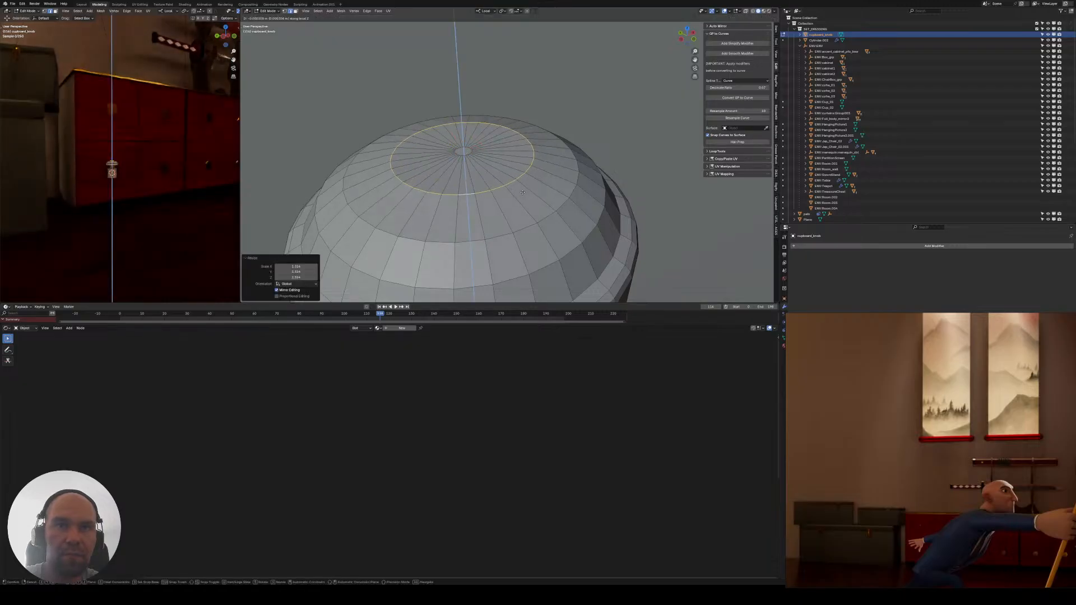
pyautogui.click(521, 198)
# - Select the side, shoulder and bottom faces of the wide cylinder body below the neck and delete them
pyautogui.moveTo(521, 197); pyautogui.dragTo(470, 157, button='middle')
pyautogui.scroll(-8, 470, 156)
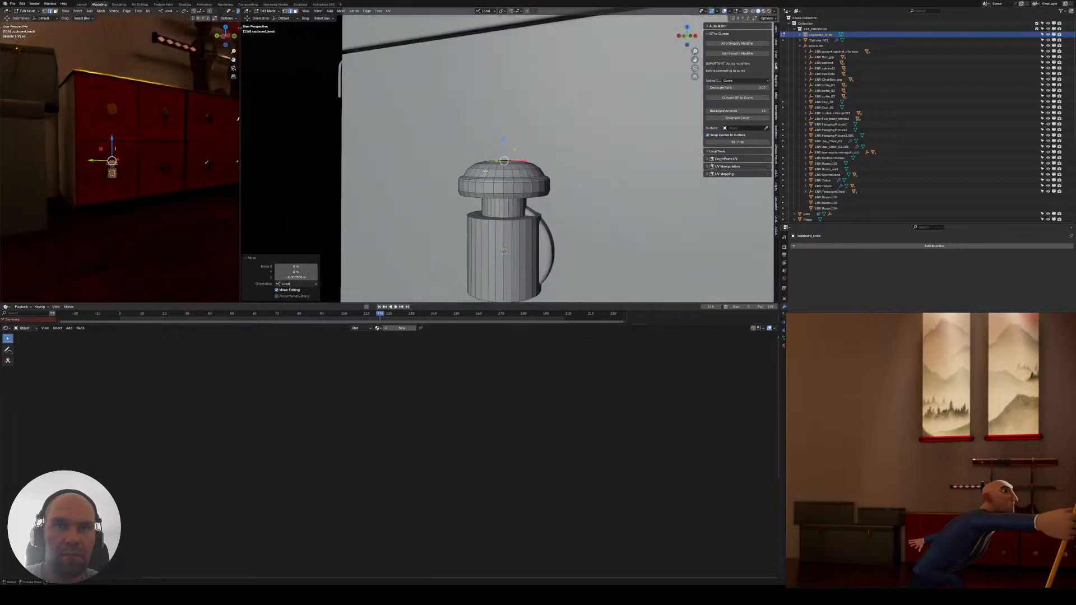
pyautogui.keyDown('shift'); pyautogui.moveTo(516, 216); pyautogui.dragTo(489, 181, button='middle'); pyautogui.keyUp('shift')
pyautogui.scroll(2, 489, 181)
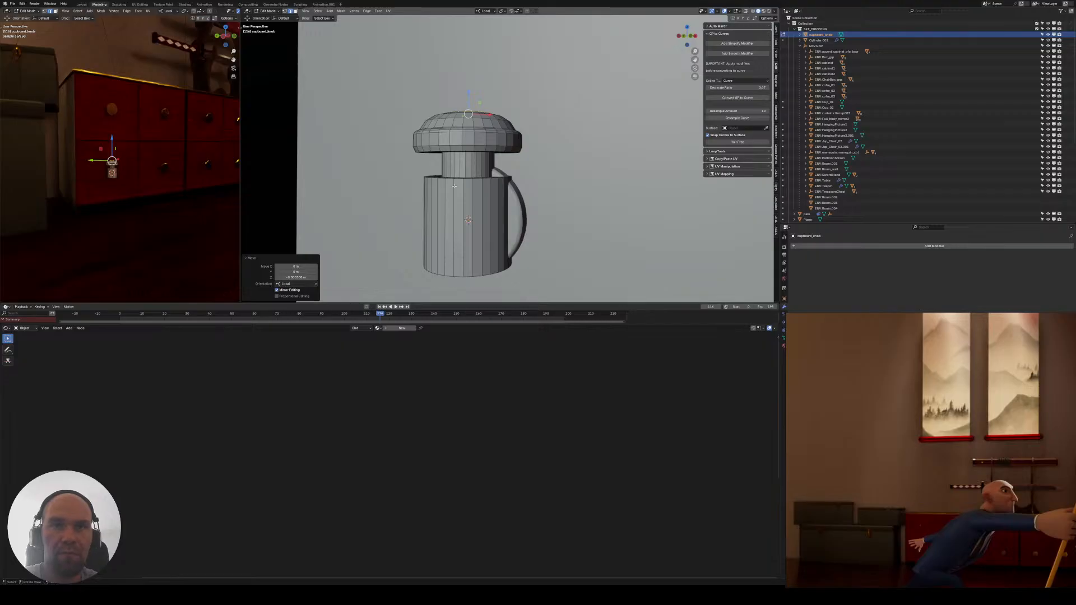
pyautogui.keyDown('alt'); pyautogui.click(461, 184); pyautogui.keyUp('alt')
pyautogui.press('3')
pyautogui.moveTo(480, 192); pyautogui.dragTo(448, 157, button='middle')
pyautogui.keyDown('alt'); pyautogui.click(441, 174); pyautogui.keyUp('alt')
pyautogui.keyDown('alt'); pyautogui.click(444, 174); pyautogui.keyUp('alt')
pyautogui.keyDown('alt'); pyautogui.keyDown('shift'); pyautogui.click(455, 196); pyautogui.keyUp('shift'); pyautogui.keyUp('alt')
pyautogui.keyDown('shift'); pyautogui.click(441, 229); pyautogui.keyUp('shift')
pyautogui.press('x')
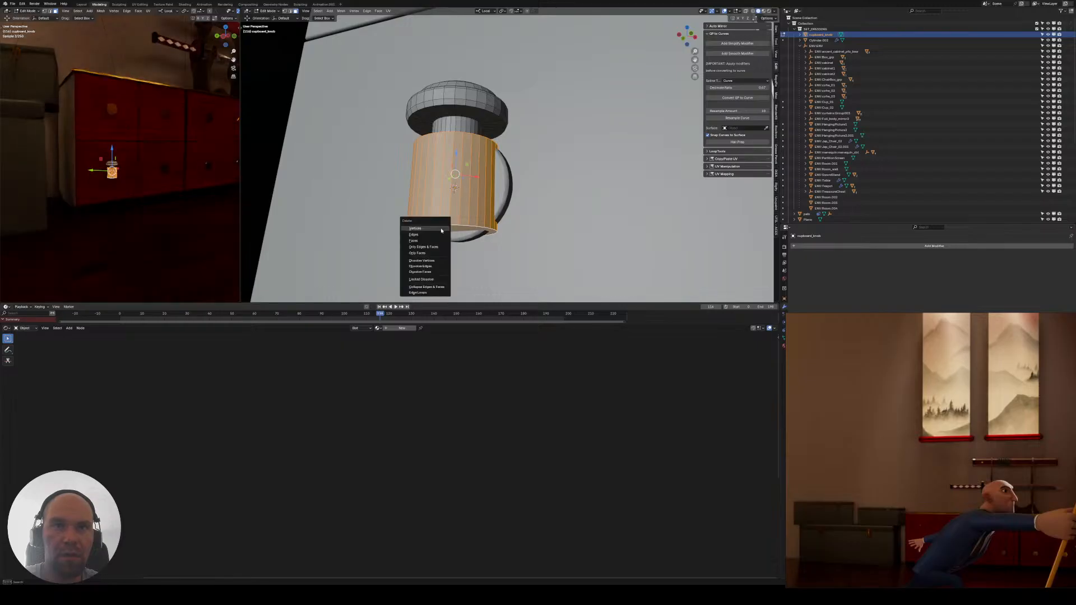
pyautogui.click(435, 242)
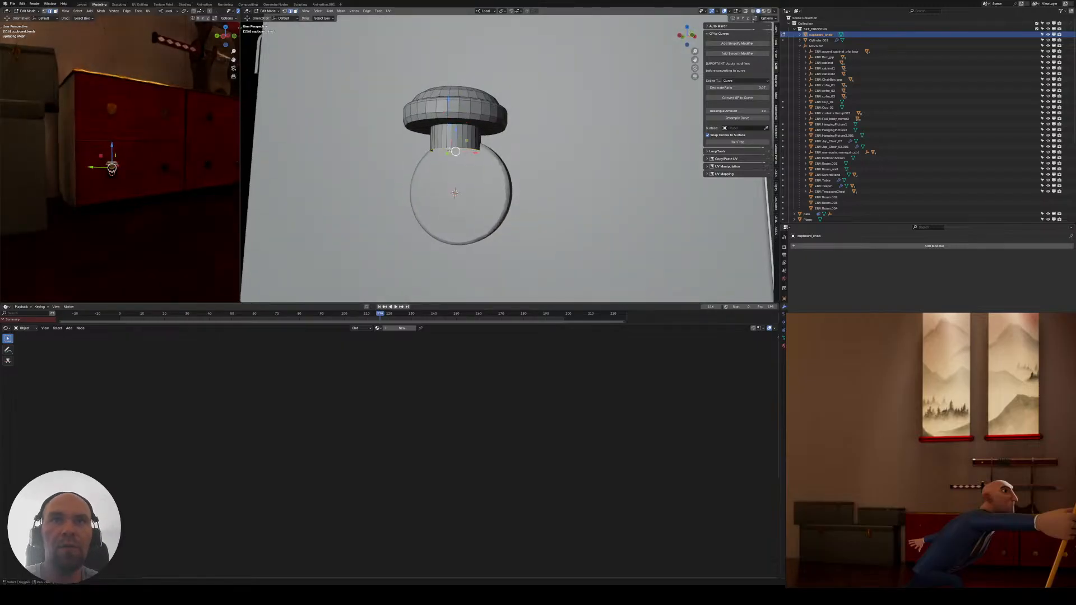
# - Extrude the neck's open bottom edge downward along Z to form a long narrow stem, and return to Object Mode
pyautogui.press('e')
pyautogui.press('z')
pyautogui.press('z')
pyautogui.click(461, 238)
pyautogui.moveTo(462, 238); pyautogui.dragTo(450, 252, button='middle')
pyautogui.press('Tab')
# - Add a Subdivision Surface modifier to cupboard_knob
pyautogui.moveTo(485, 179); pyautogui.dragTo(481, 157, button='middle')
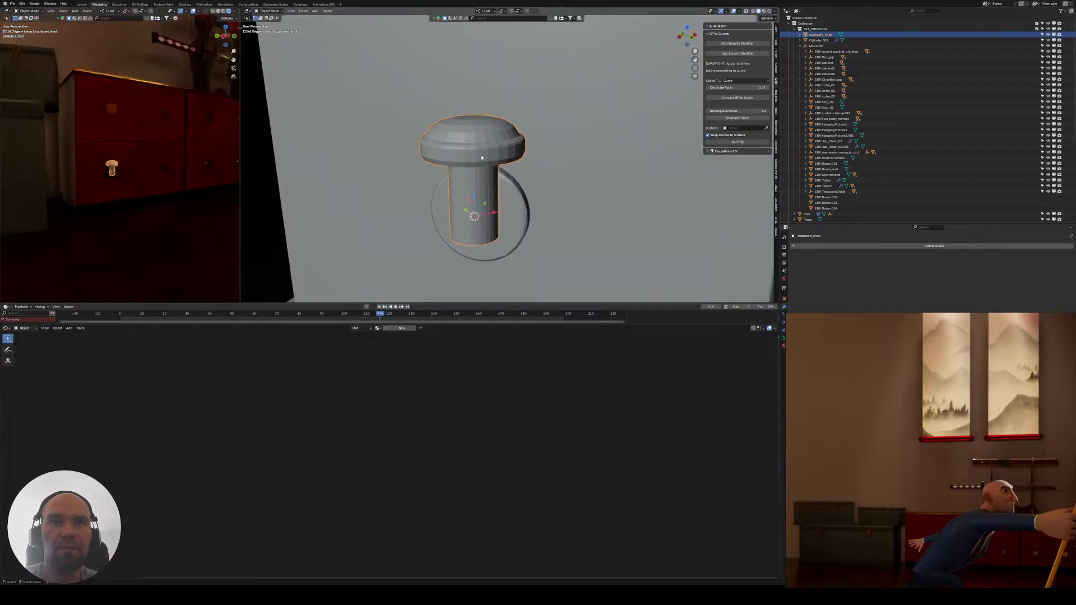
pyautogui.click(817, 247)
pyautogui.write('sub')
pyautogui.press('Return')
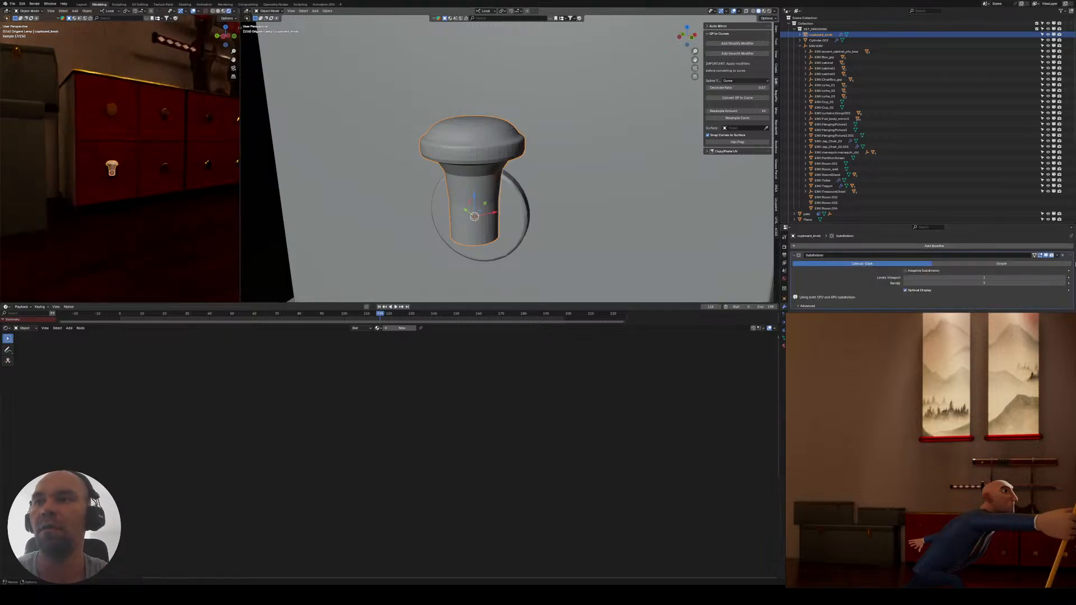
# - Add a Bevel modifier to cupboard_knob and move it above the Subdivision modifier in the stack
pyautogui.click(966, 249)
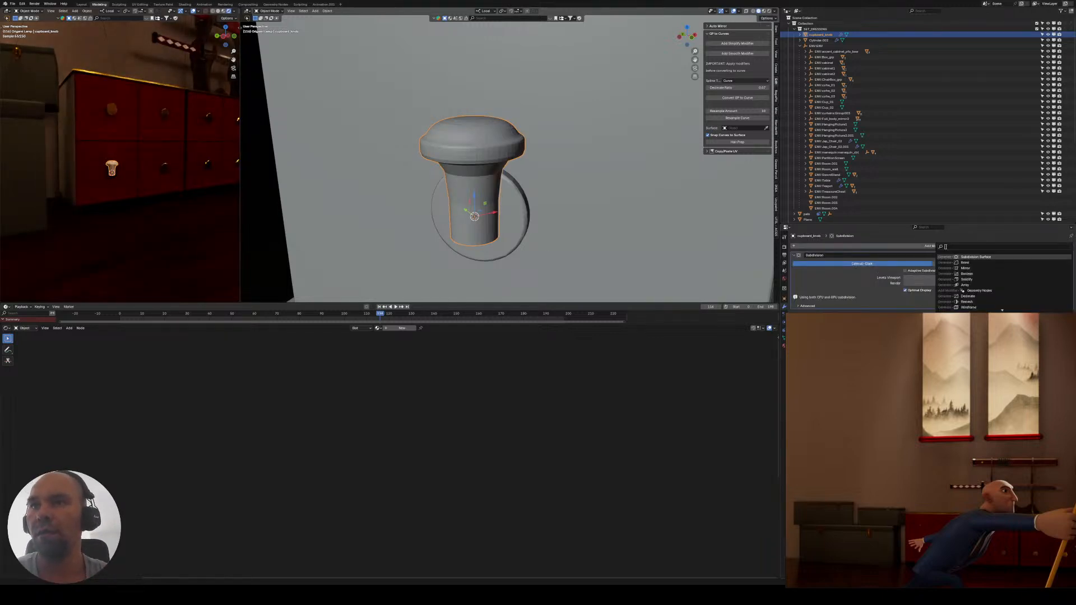
pyautogui.click(972, 256)
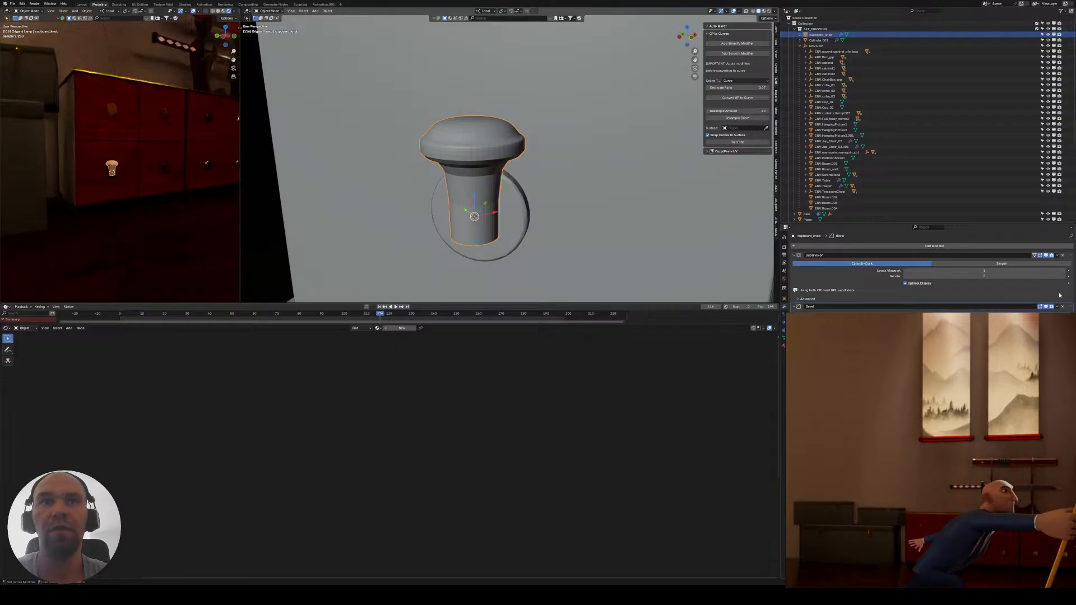
pyautogui.moveTo(1071, 307); pyautogui.dragTo(1067, 261)
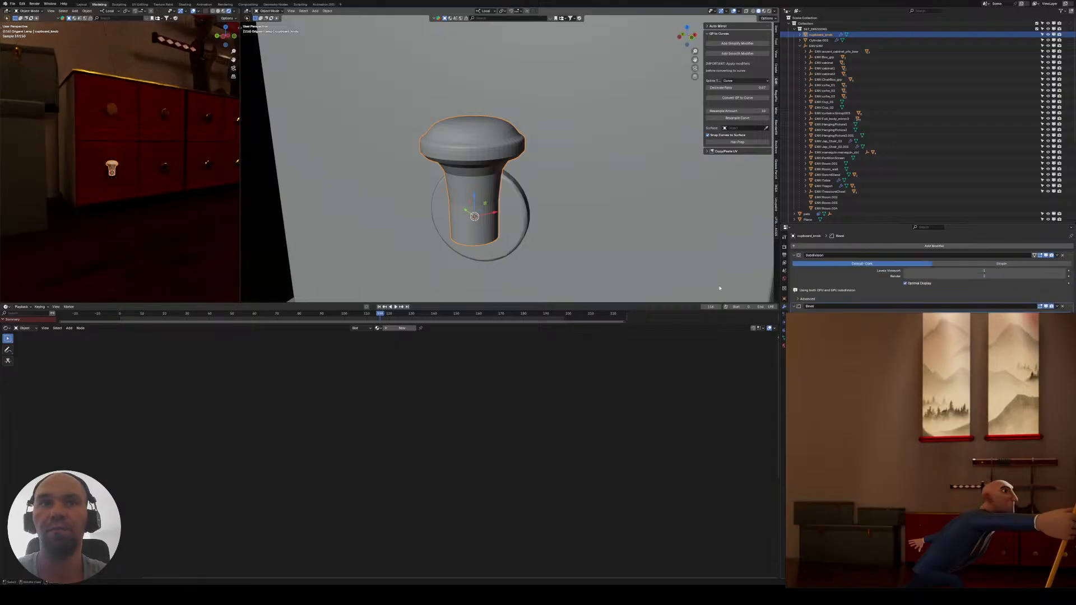
pyautogui.moveTo(422, 202); pyautogui.dragTo(460, 194, button='middle')
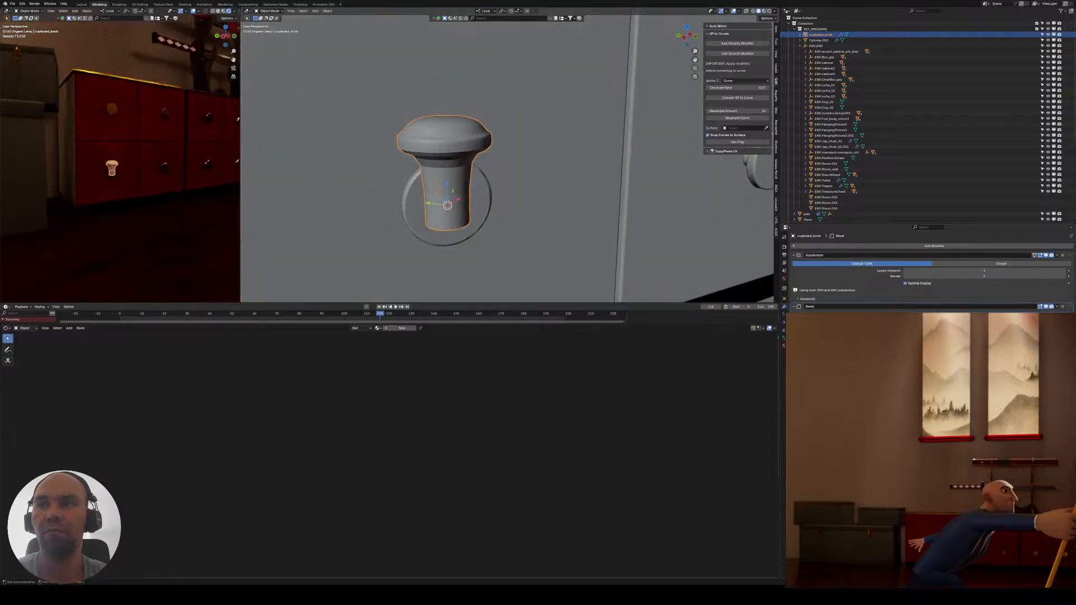
pyautogui.moveTo(1071, 307); pyautogui.dragTo(1069, 255)
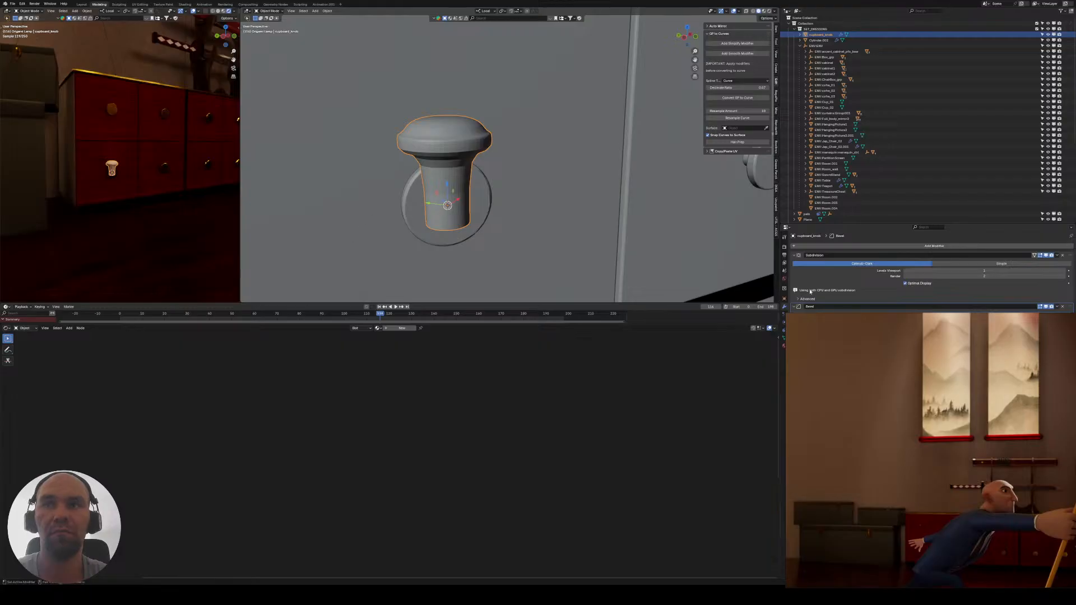
pyautogui.moveTo(1071, 307); pyautogui.dragTo(1069, 255)
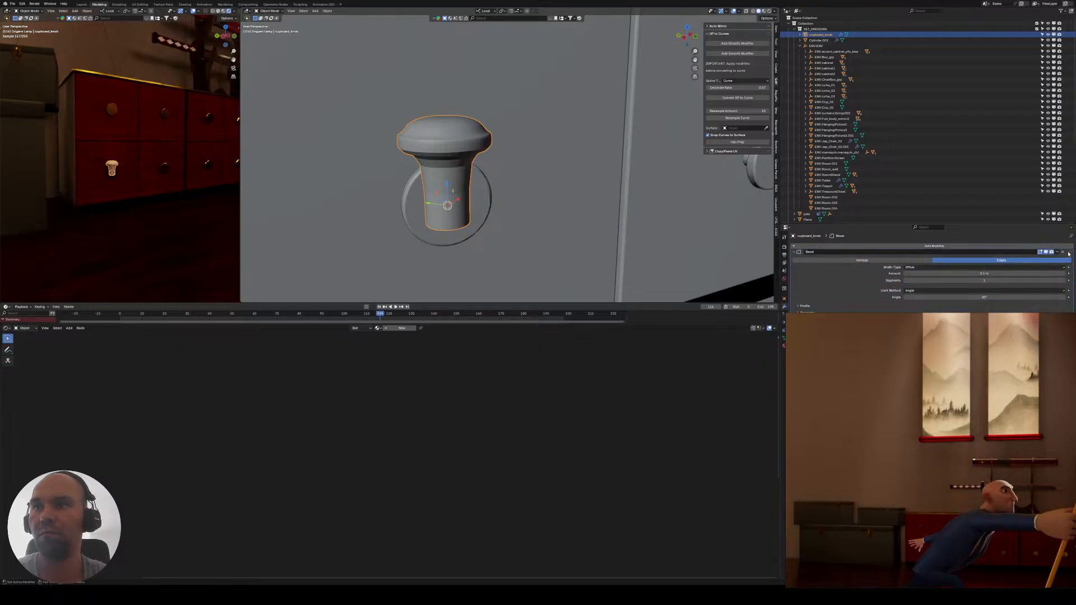
pyautogui.moveTo(448, 191); pyautogui.dragTo(439, 187, button='middle')
pyautogui.scroll(4, 438, 187)
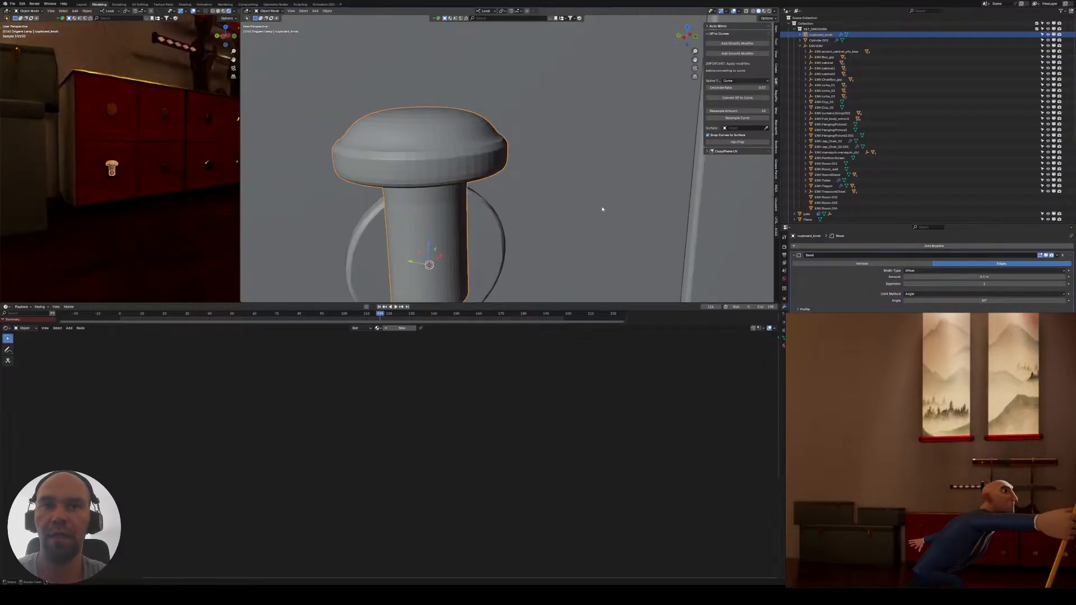
# - Apply Shade Smooth to cupboard_knob
pyautogui.keyDown('shift'); pyautogui.moveTo(318, 176); pyautogui.dragTo(347, 175, button='middle'); pyautogui.keyUp('shift')
pyautogui.press('Tab')
pyautogui.press('Tab')
pyautogui.press('F3')
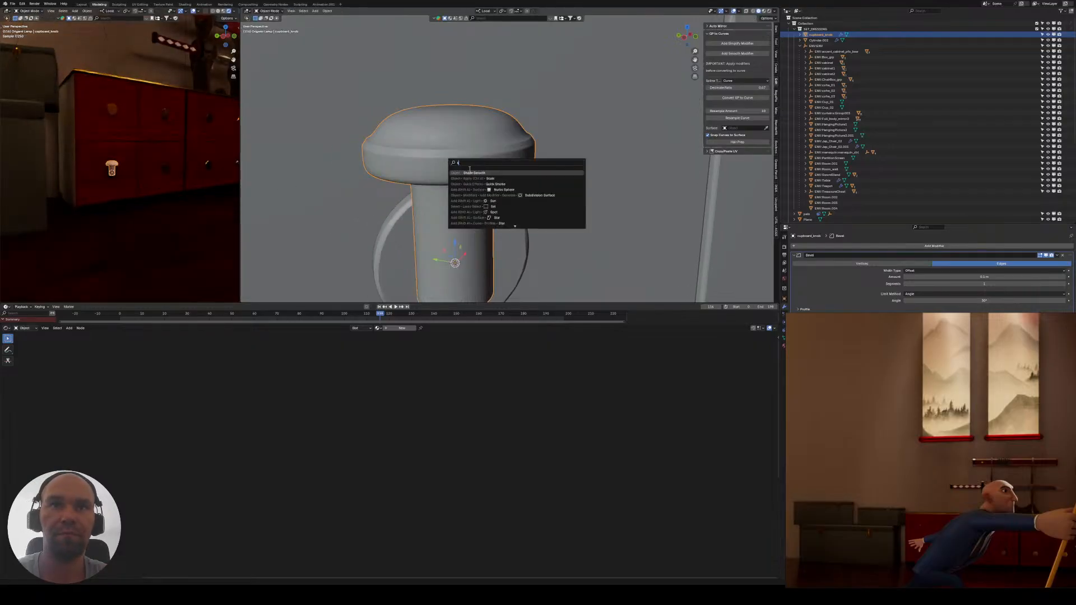
pyautogui.write('s')
pyautogui.press('Return')
pyautogui.moveTo(470, 168); pyautogui.dragTo(455, 137, button='middle')
pyautogui.scroll(2, 487, 163)
pyautogui.scroll(1, 528, 170)
pyautogui.moveTo(487, 128); pyautogui.dragTo(493, 130, button='middle')
pyautogui.keyDown('shift'); pyautogui.moveTo(494, 129); pyautogui.dragTo(506, 164, button='middle'); pyautogui.keyUp('shift')
pyautogui.scroll(-2, 499, 96)
pyautogui.scroll(-2, 495, 110)
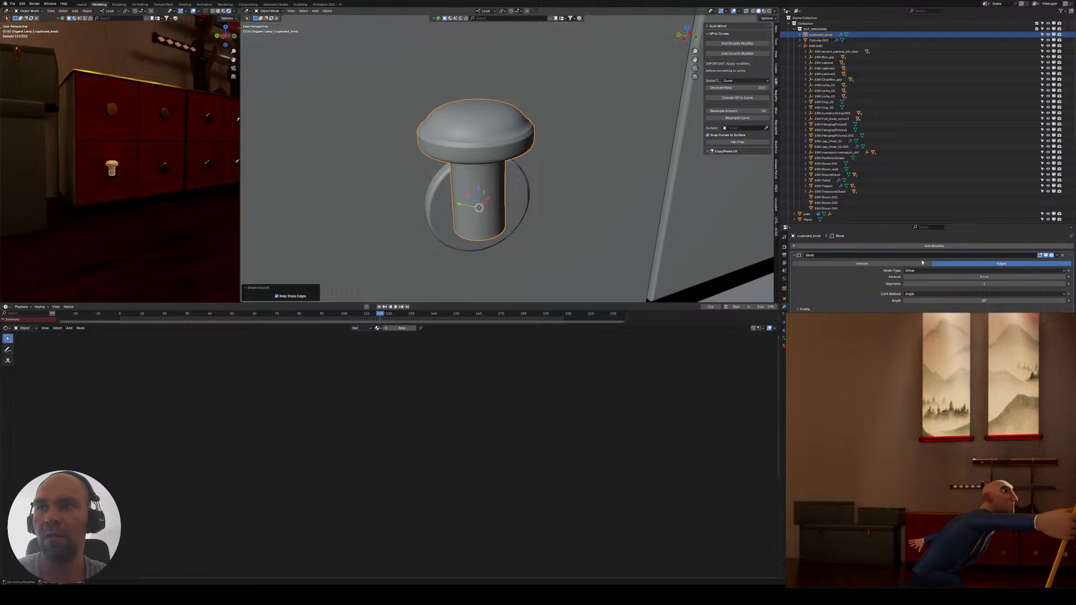
# - Set the segments of cupboard_knob's Bevel modifier to 2
pyautogui.click(1064, 284)
pyautogui.moveTo(483, 173); pyautogui.dragTo(467, 141, button='middle')
pyautogui.moveTo(491, 212); pyautogui.dragTo(492, 196, button='middle')
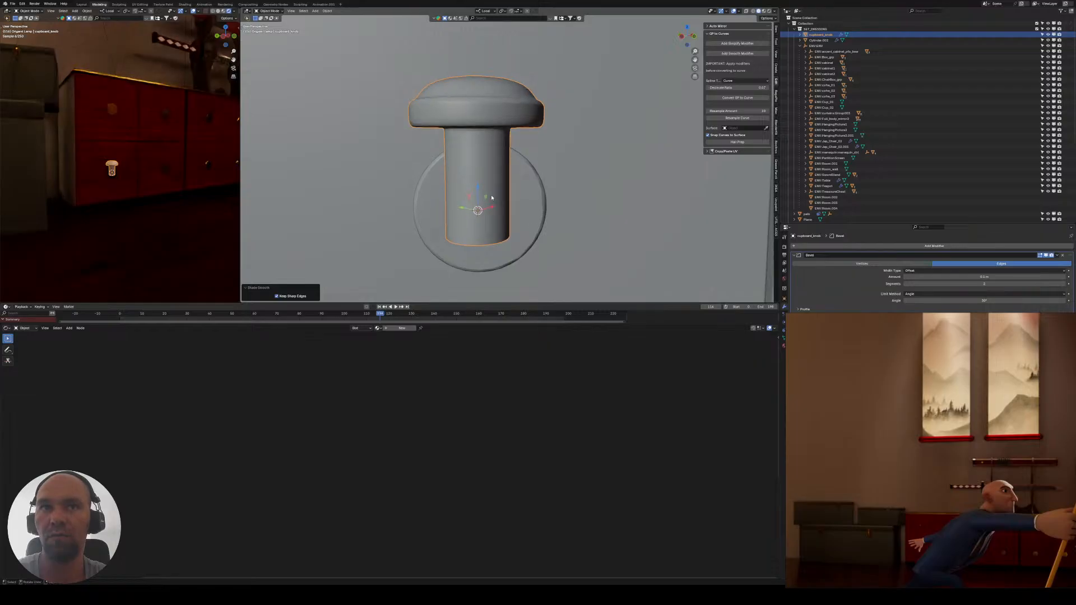
pyautogui.press('F3')
pyautogui.press('Escape')
# - Rotate the knob -90° about its local Y axis to lay it horizontal, with the dome facing outward
pyautogui.press('r')
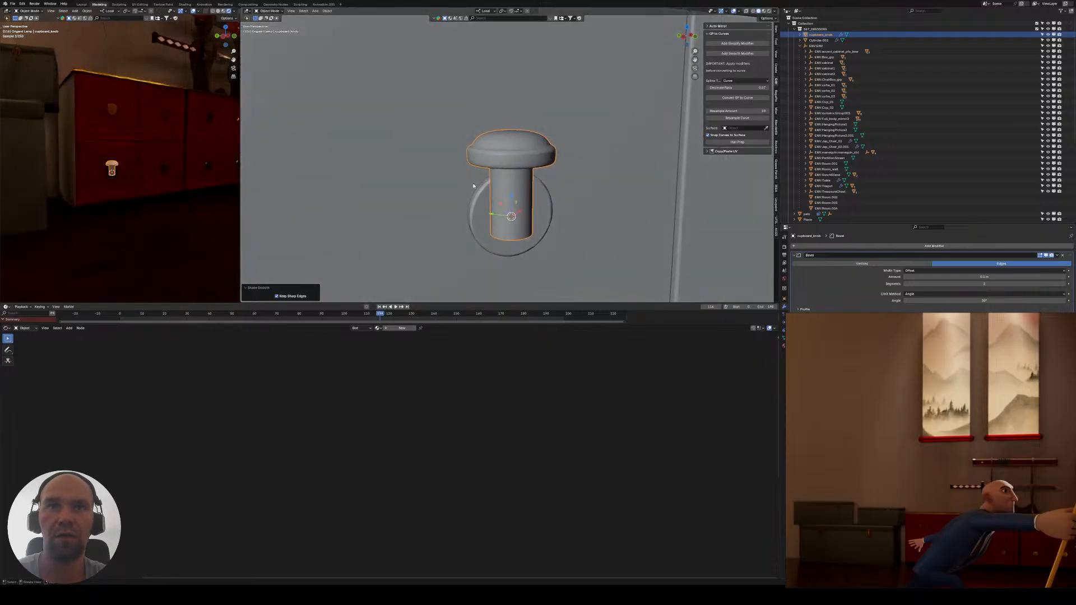
pyautogui.press('y')
pyautogui.press('y')
pyautogui.write('90')
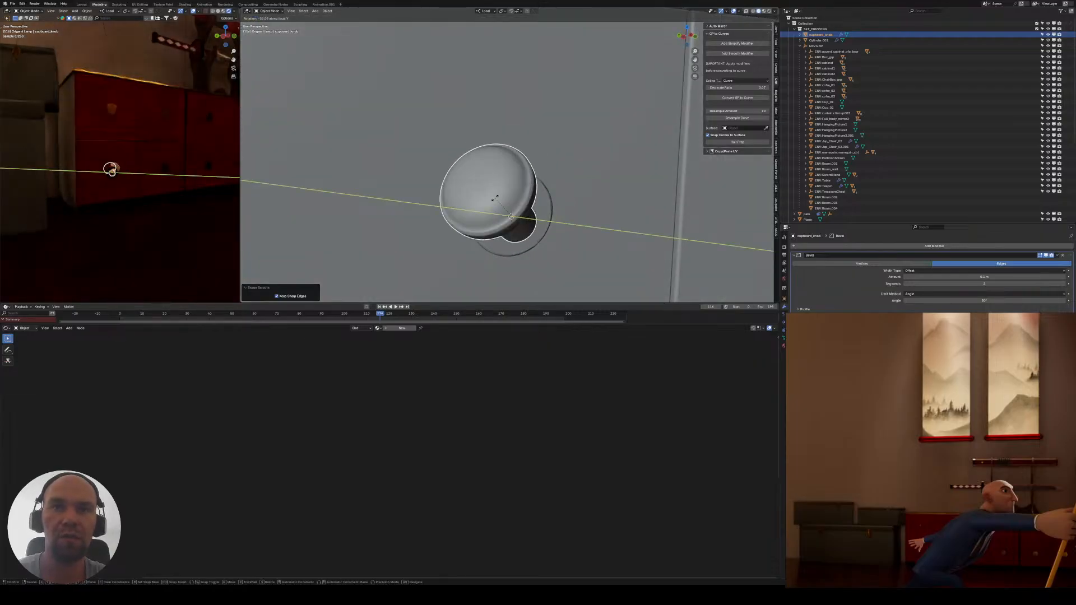
pyautogui.write('-')
pyautogui.press('Return')
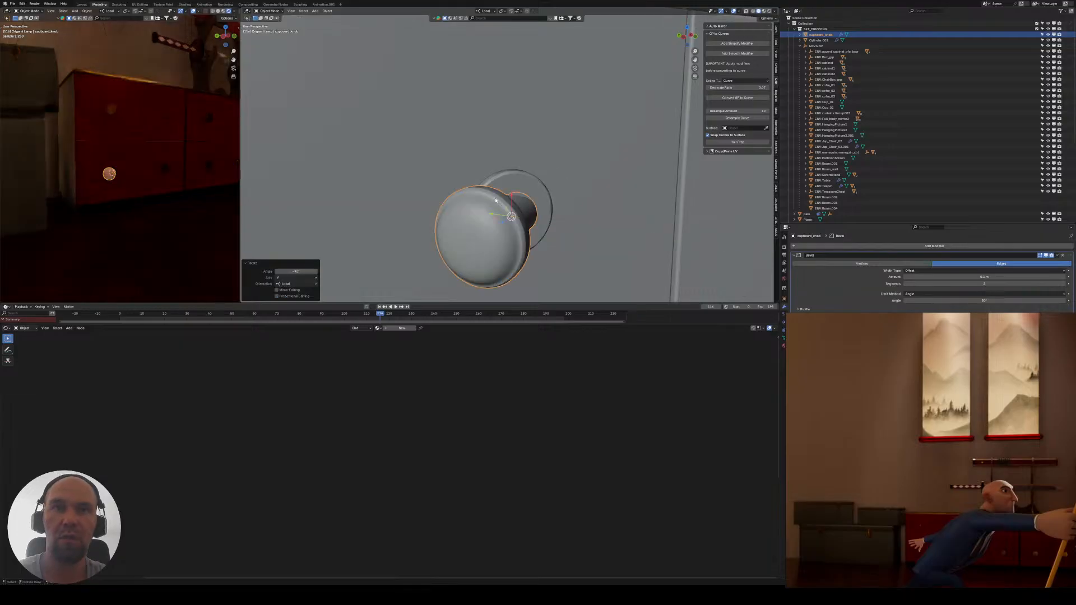
# - In top view, rotate the knob about its local X axis until its stem is perpendicular to the cupboard front
pyautogui.scroll(-2, 495, 200)
pyautogui.press('KP_7')
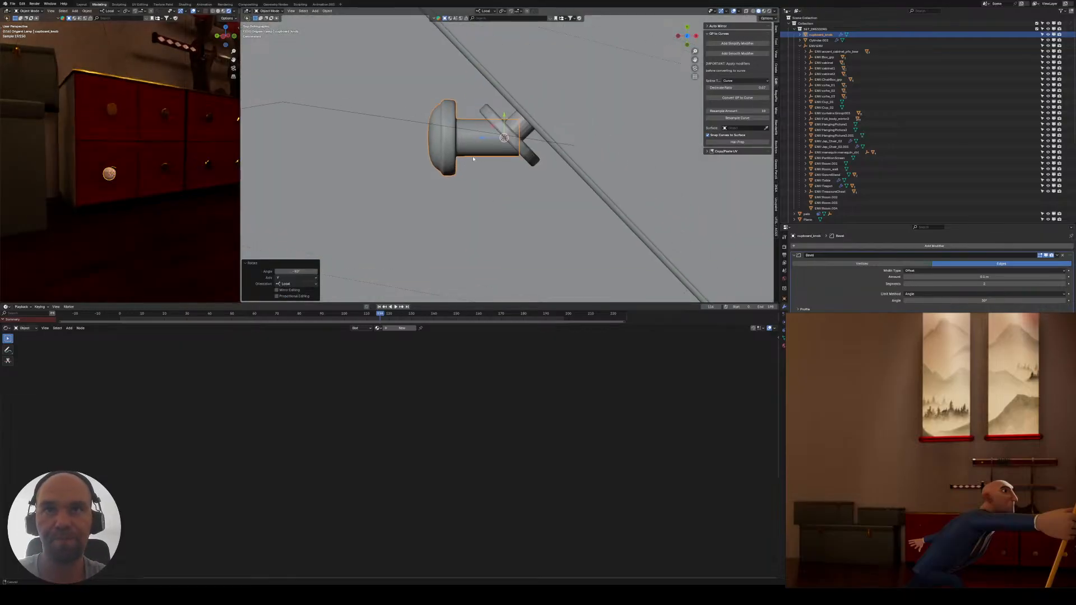
pyautogui.press('g')
pyautogui.press('r')
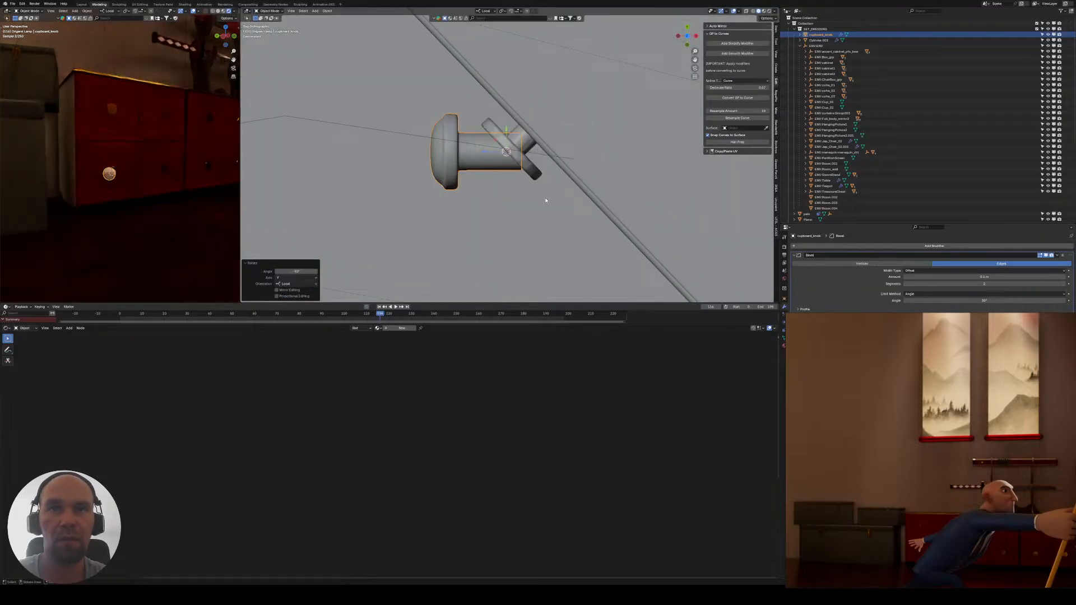
pyautogui.press('y')
pyautogui.press('x')
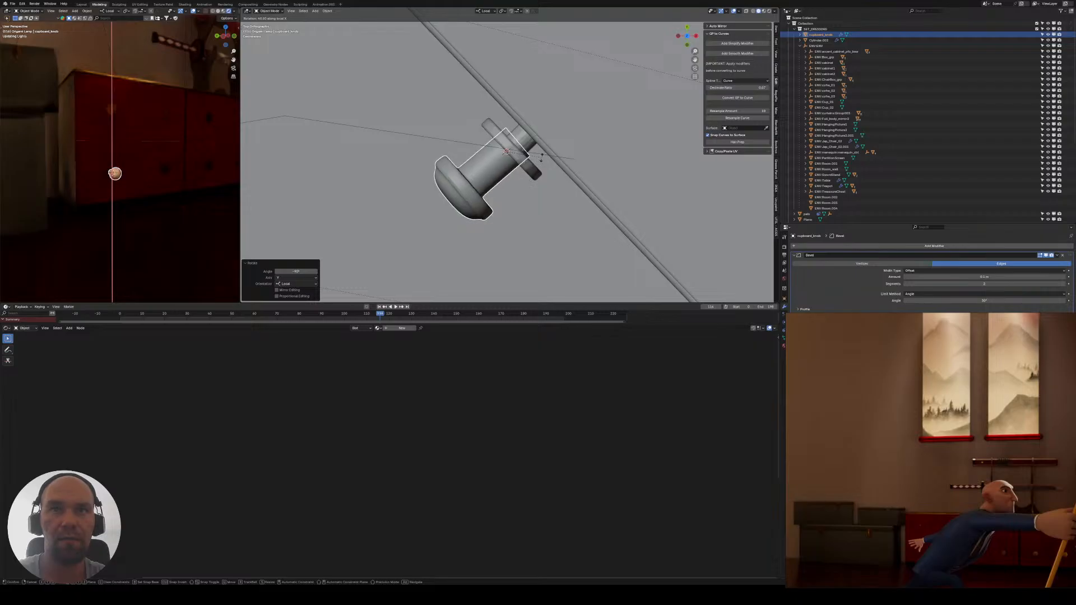
pyautogui.click(541, 160)
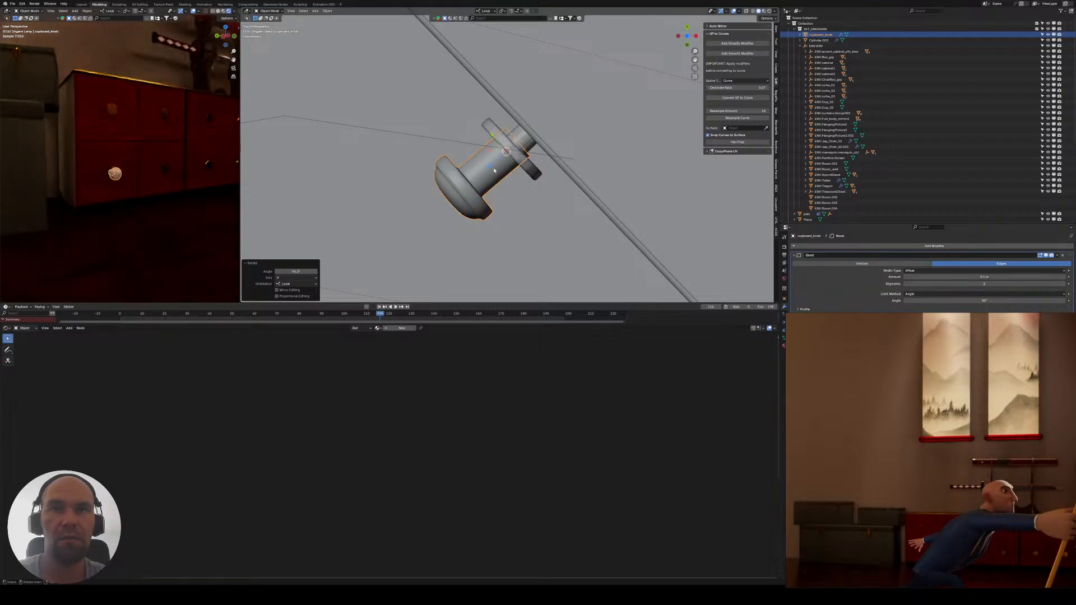
# - Move the knob within its local YZ plane so its stem sinks into the cupboard front, fine-tuning its rotation about local X
pyautogui.keyDown('shift'); pyautogui.moveTo(493, 170); pyautogui.dragTo(487, 173, button='middle'); pyautogui.keyUp('shift')
pyautogui.press('g')
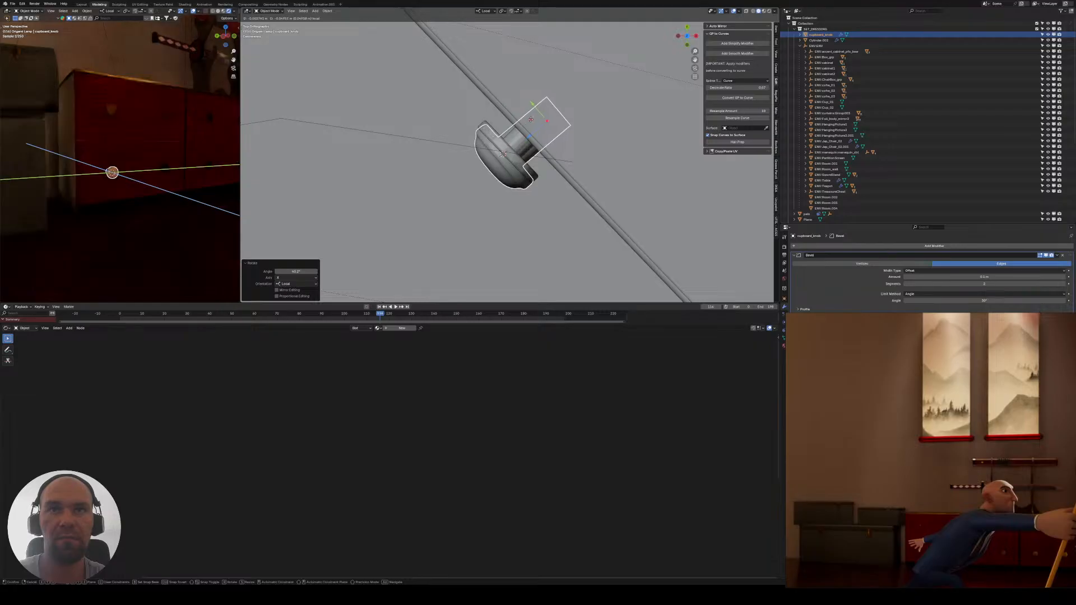
pyautogui.click(530, 120)
pyautogui.press('r')
pyautogui.press('z')
pyautogui.press('x')
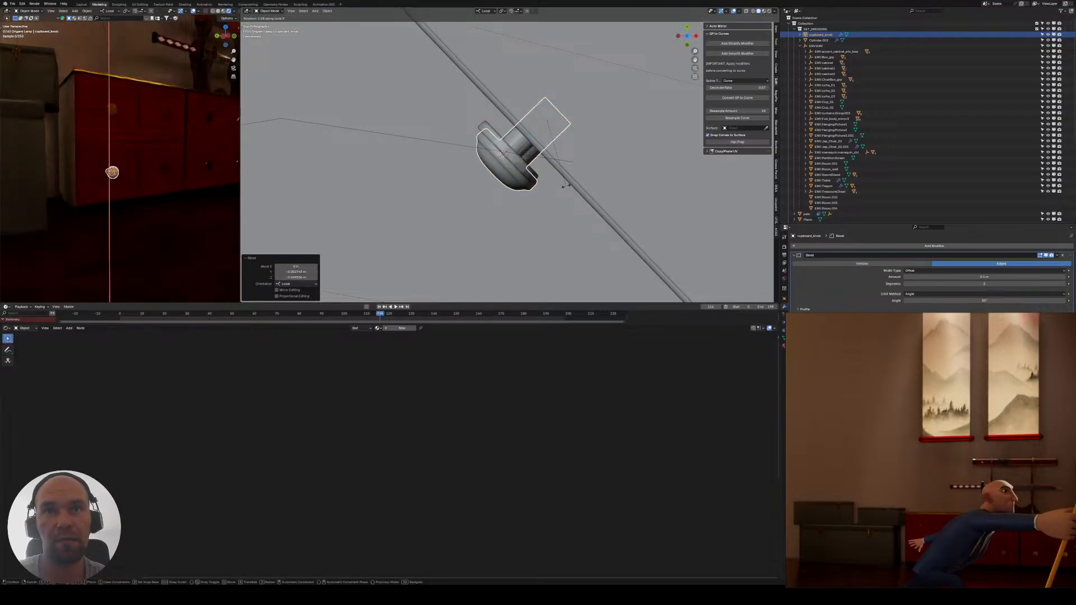
pyautogui.click(565, 186)
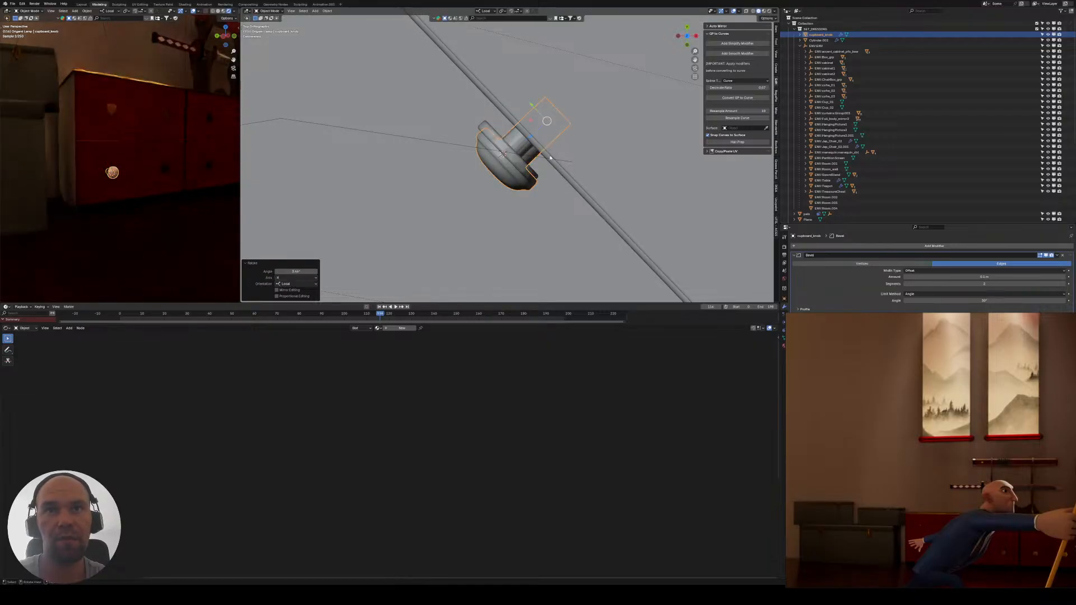
pyautogui.press('g')
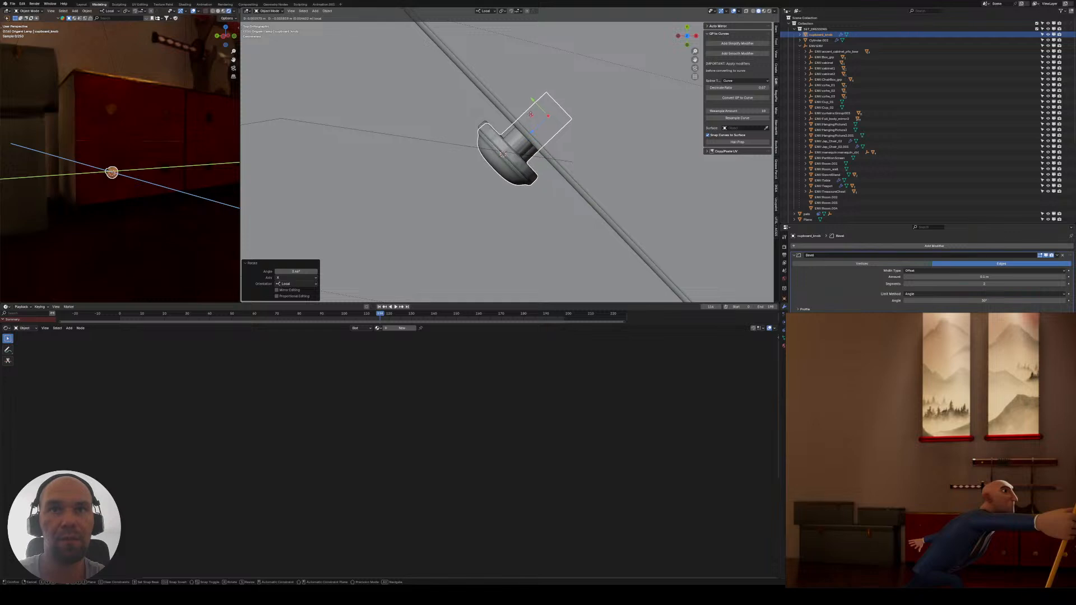
pyautogui.click(547, 116)
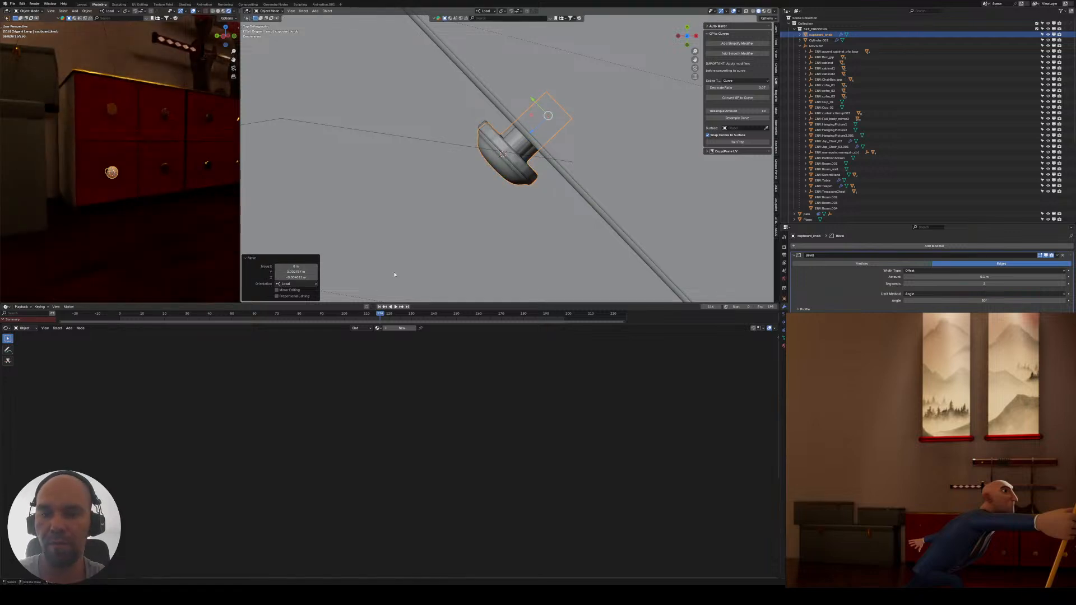
# - Align the knob over the flat round disc on the drawer, and shift it along local Y to sit beside the disc
pyautogui.moveTo(469, 220); pyautogui.dragTo(487, 174, button='middle')
pyautogui.scroll(-5, 503, 187)
pyautogui.scroll(4, 486, 218)
pyautogui.scroll(2, 480, 192)
pyautogui.moveTo(479, 164); pyautogui.dragTo(479, 163)
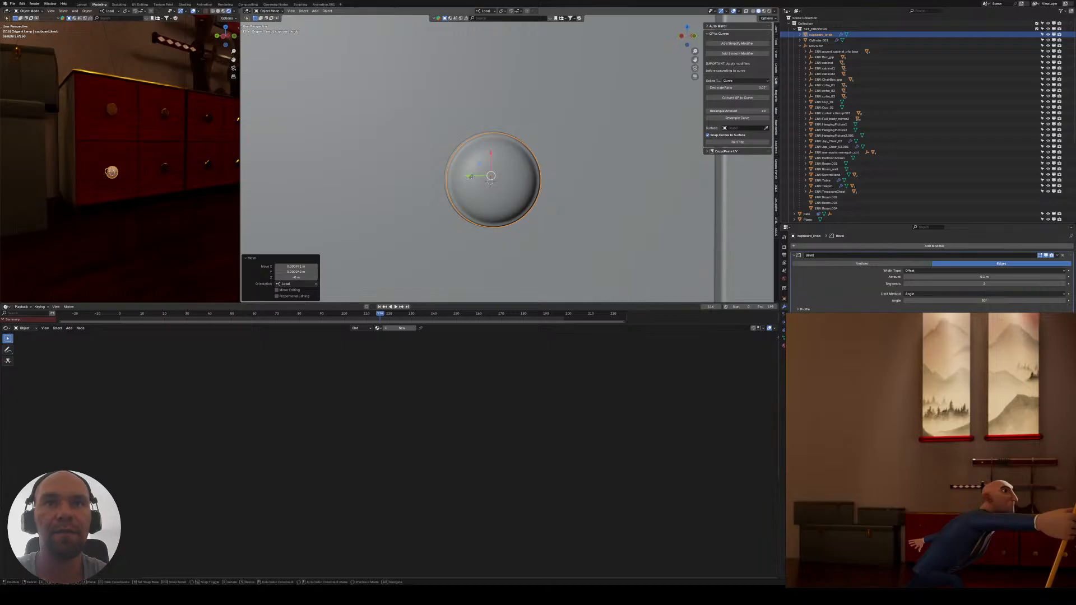
pyautogui.moveTo(464, 177); pyautogui.dragTo(559, 177)
# - Compare the flat gold disc with the new knob in the close-up render and inspect the mesh of both
pyautogui.scroll(4, 128, 184)
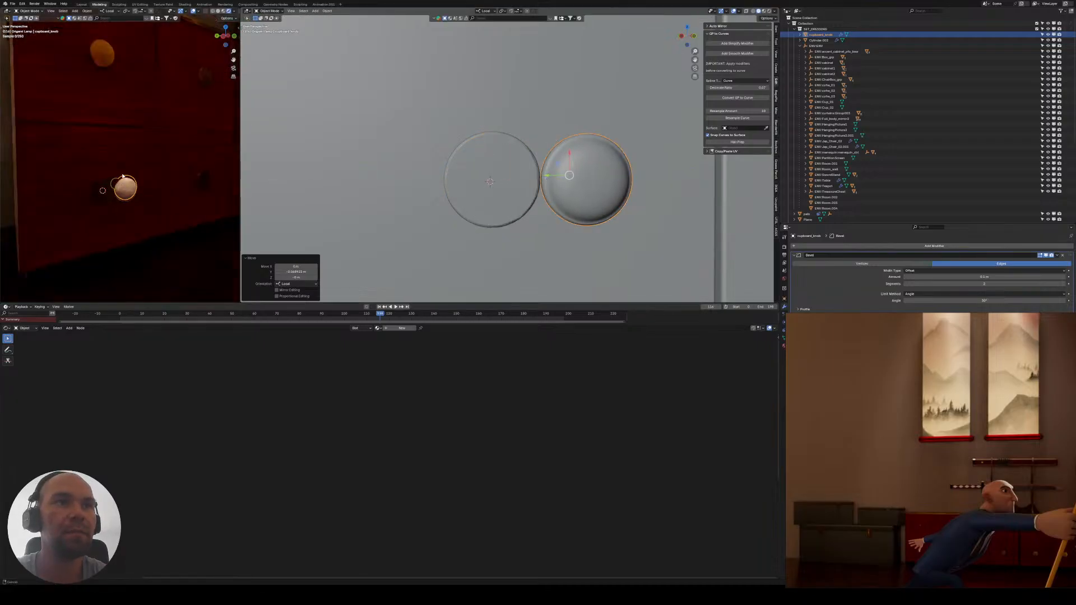
pyautogui.keyDown('shift'); pyautogui.moveTo(112, 198); pyautogui.dragTo(109, 140, button='middle'); pyautogui.keyUp('shift')
pyautogui.scroll(4, 110, 141)
pyautogui.keyDown('shift'); pyautogui.moveTo(105, 92); pyautogui.dragTo(165, 157, button='middle'); pyautogui.keyUp('shift')
pyautogui.scroll(4, 125, 144)
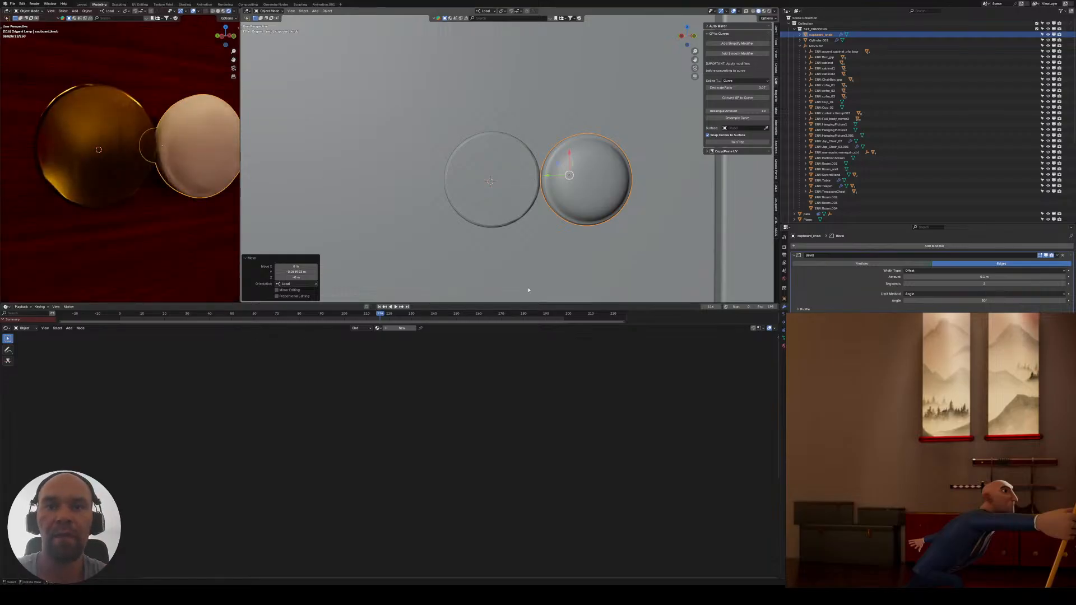
pyautogui.press('Tab')
pyautogui.press('Tab')
pyautogui.moveTo(509, 188); pyautogui.dragTo(452, 156, button='middle')
pyautogui.click(507, 194)
pyautogui.press('Tab')
pyautogui.scroll(3, 500, 188)
pyautogui.press('Tab')
pyautogui.scroll(-2, 397, 178)
pyautogui.scroll(-2, 436, 150)
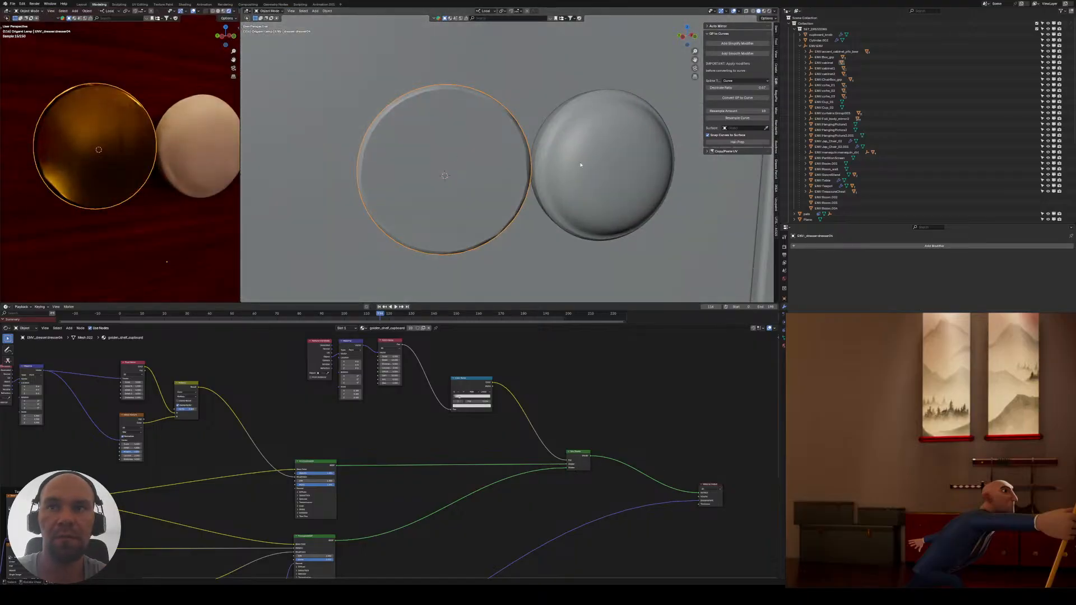
pyautogui.moveTo(514, 173); pyautogui.dragTo(595, 184, button='middle')
# - Try the Metallic Gold material on cupboard_knob
pyautogui.click(634, 208)
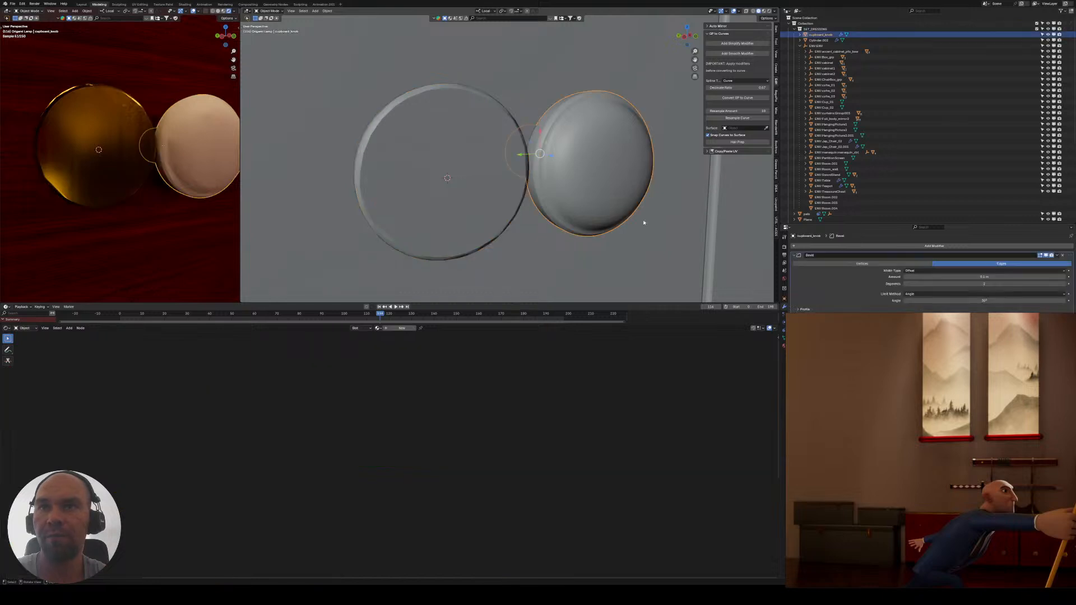
pyautogui.click(784, 344)
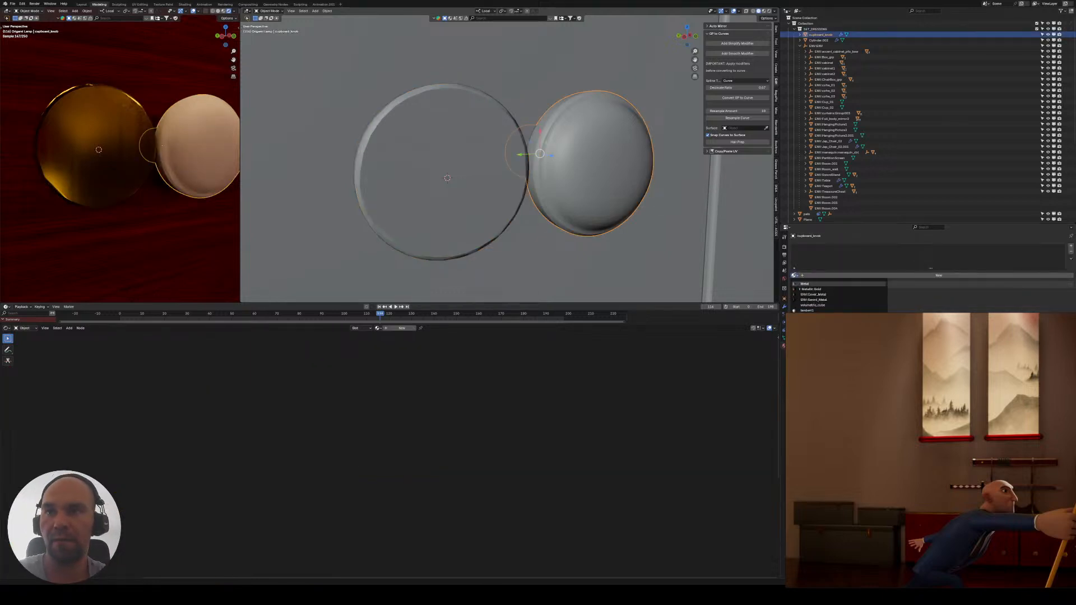
pyautogui.click(811, 289)
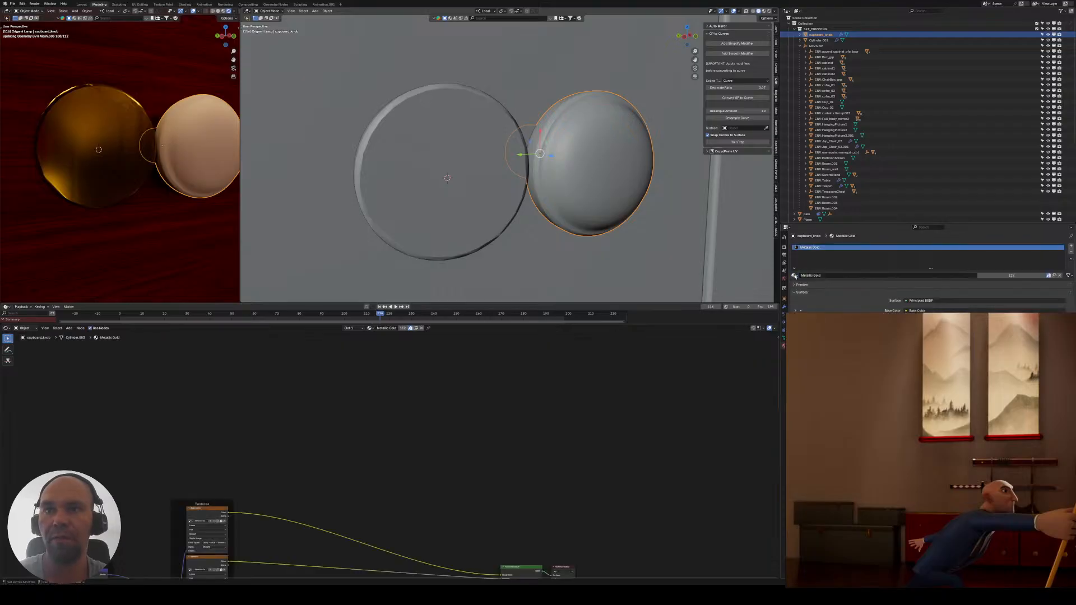
# - Check the flat disc's material and assign the same golden_shelf_cupboard material to cupboard_knob
pyautogui.click(461, 201)
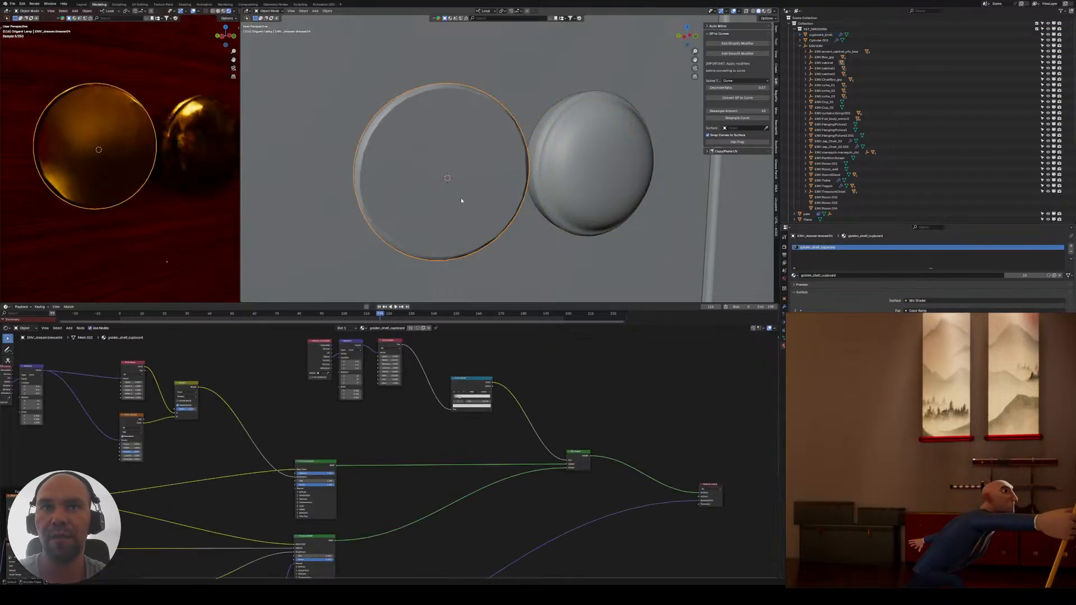
pyautogui.click(590, 191)
pyautogui.click(793, 276)
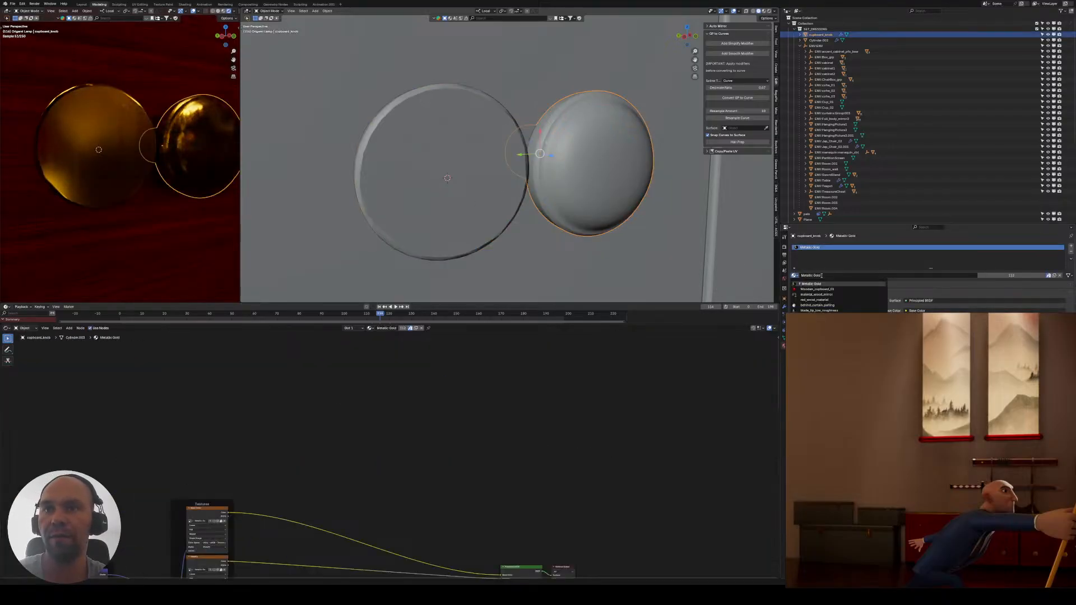
pyautogui.scroll(-2, 809, 309)
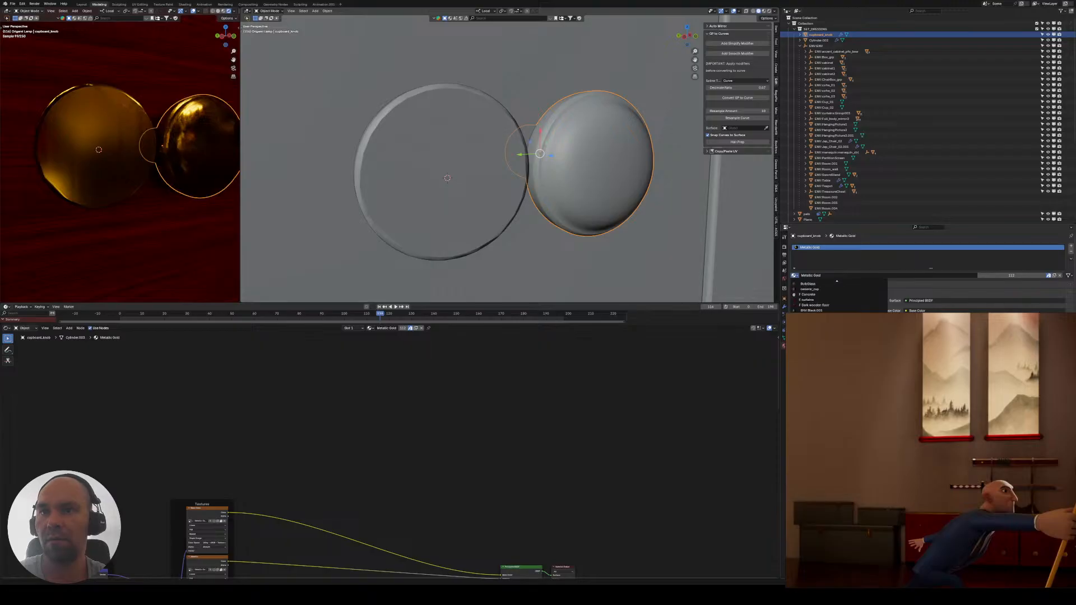
pyautogui.write('met')
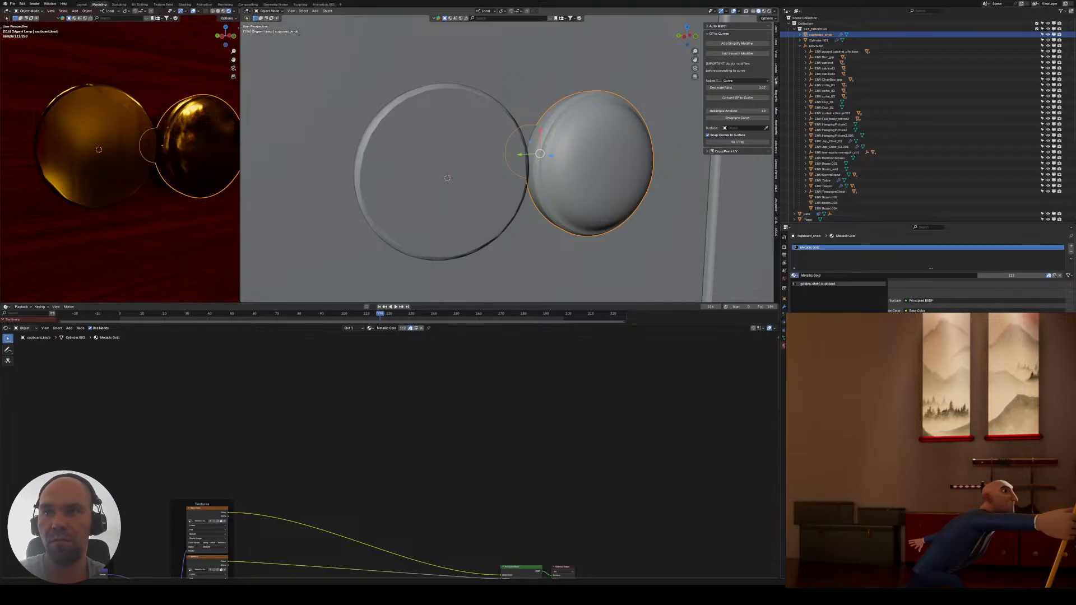
pyautogui.press('Return')
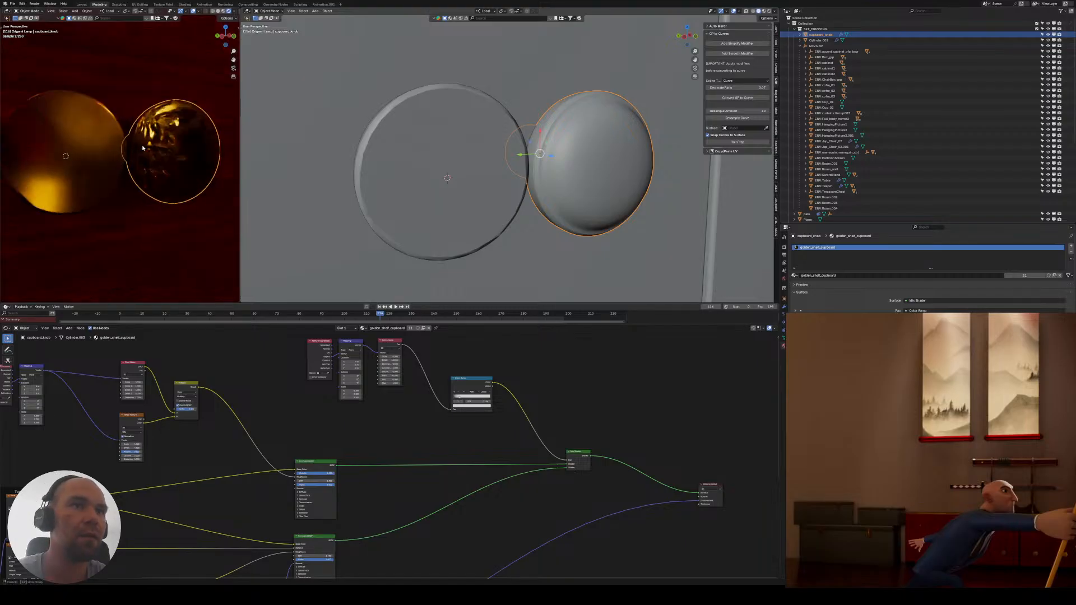
# - Widen the rendered viewport around the knob and turn off Scene World to light it with the viewport HDRI
pyautogui.scroll(4, 142, 143)
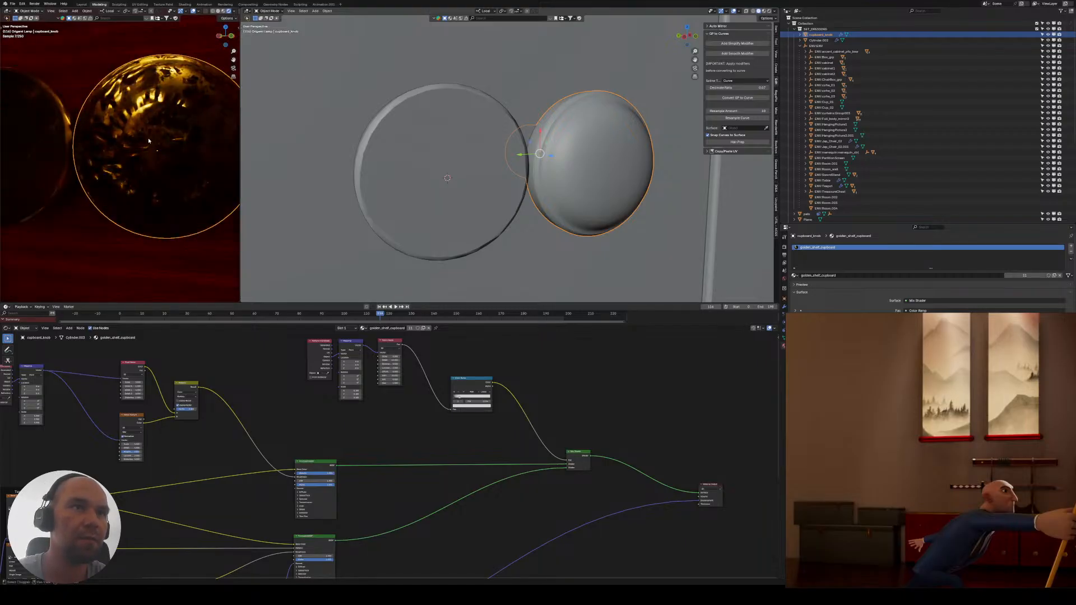
pyautogui.moveTo(148, 141); pyautogui.dragTo(236, 118, button='middle')
pyautogui.moveTo(238, 118); pyautogui.dragTo(264, 119)
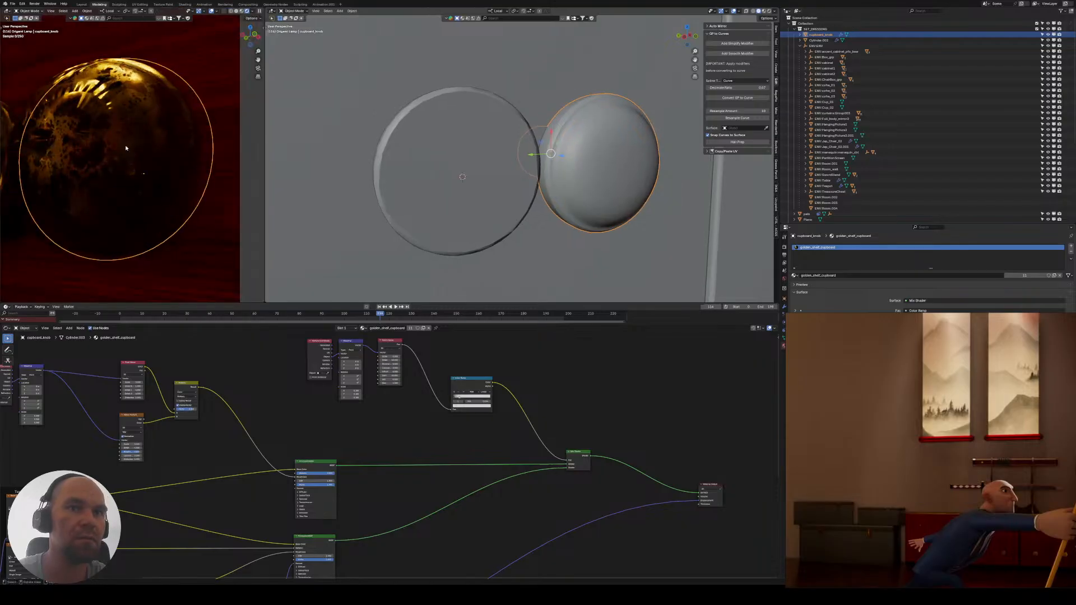
pyautogui.click(250, 11)
pyautogui.click(221, 63)
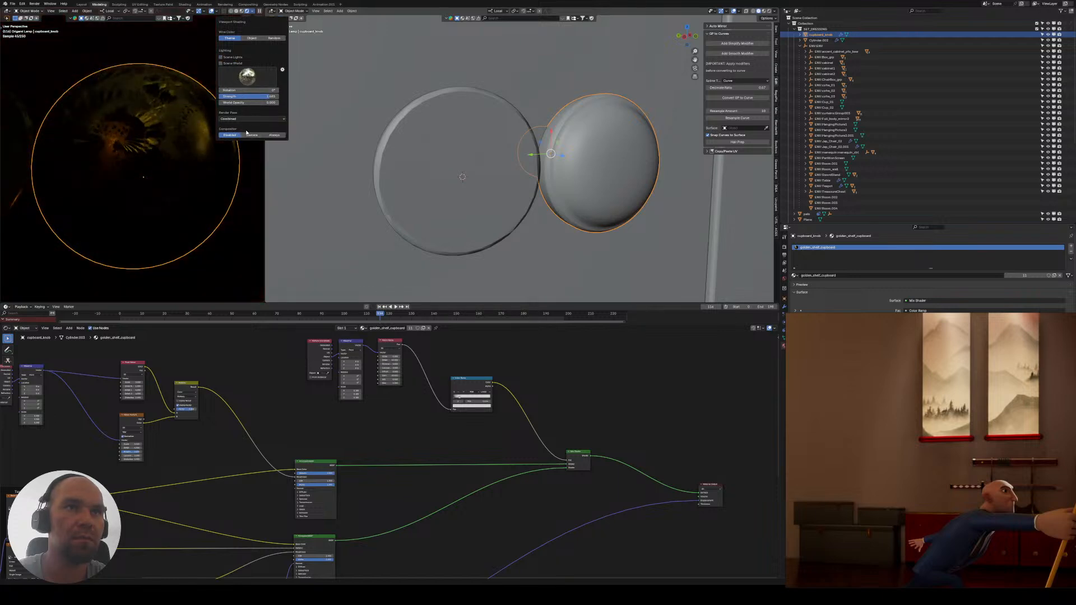
pyautogui.scroll(-2, 162, 127)
pyautogui.moveTo(163, 126)
pyautogui.mouseDown(button='middle')
pyautogui.moveTo(176, 172)
pyautogui.moveTo(180, 152)
pyautogui.mouseUp(button='middle')
pyautogui.scroll(3, 172, 167)
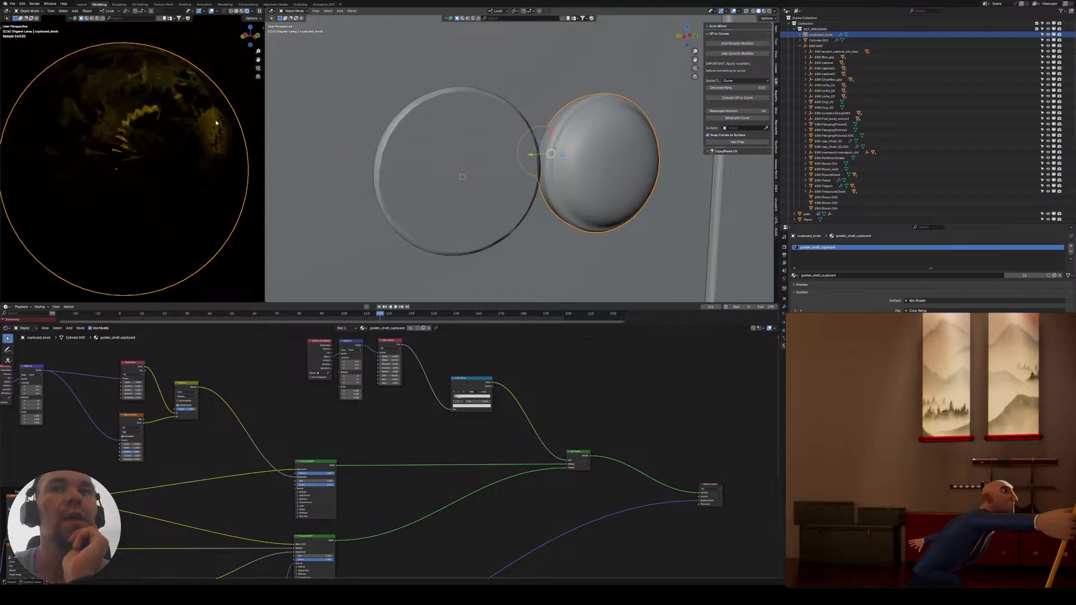
# - In Edit Mode, add one loop cut to the knob's dome, centred on the ring of faces around its middle, without sliding it
pyautogui.moveTo(620, 142); pyautogui.dragTo(575, 150, button='middle')
pyautogui.press('Tab')
pyautogui.scroll(2, 548, 169)
pyautogui.keyDown('shift'); pyautogui.moveTo(575, 150); pyautogui.dragTo(530, 146, button='middle'); pyautogui.keyUp('shift')
pyautogui.scroll(2, 542, 156)
pyautogui.hotkey('ctrl', 'r')
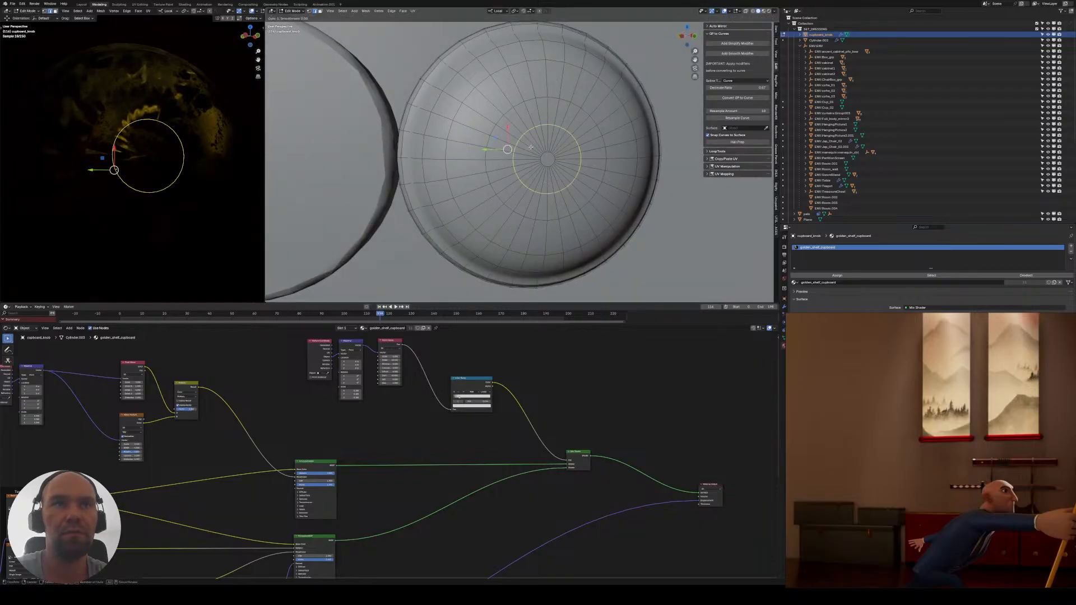
pyautogui.click(531, 147)
pyautogui.rightClick(532, 147)
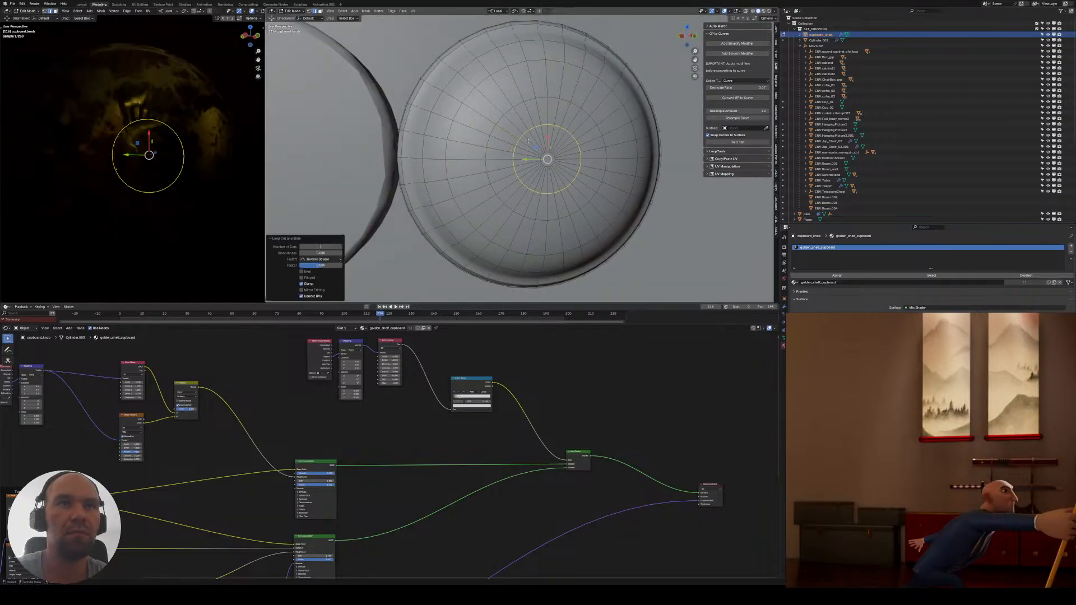
# - Select the face at the centre of the knob's dome and search the commands for "quad"
pyautogui.scroll(2, 561, 151)
pyautogui.moveTo(593, 153); pyautogui.dragTo(577, 155, button='middle')
pyautogui.press('3')
pyautogui.click(562, 158)
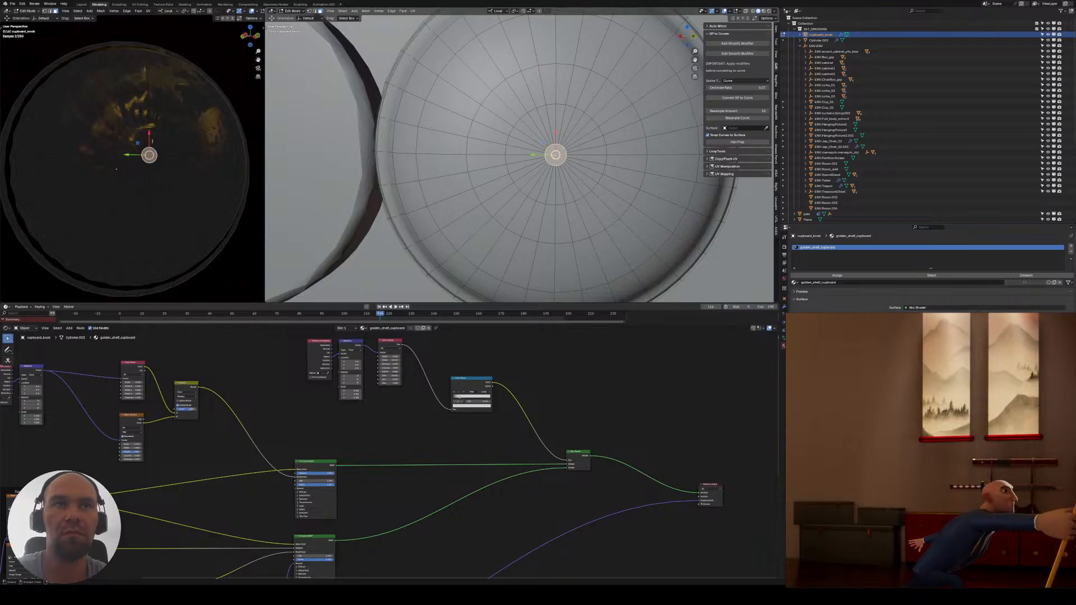
pyautogui.press('F3')
pyautogui.write('q')
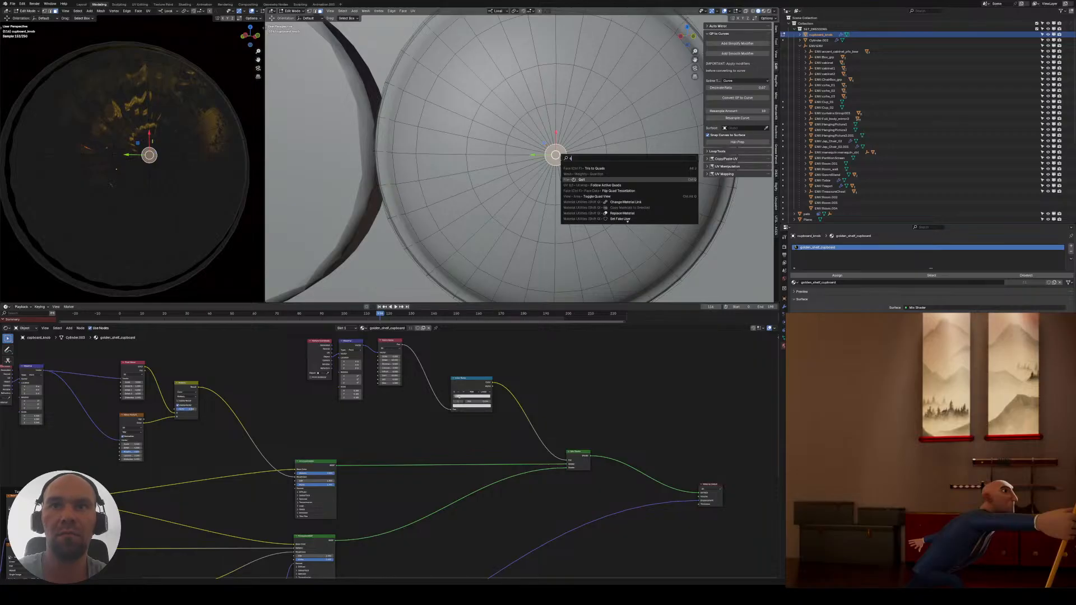
pyautogui.press('Escape')
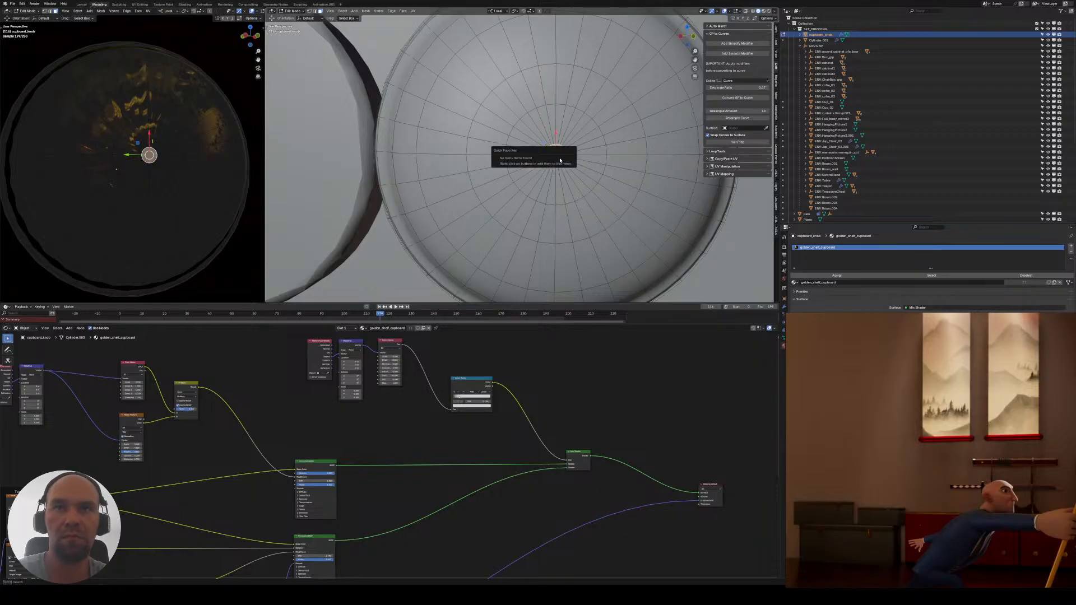
pyautogui.press('F3')
pyautogui.write('quad')
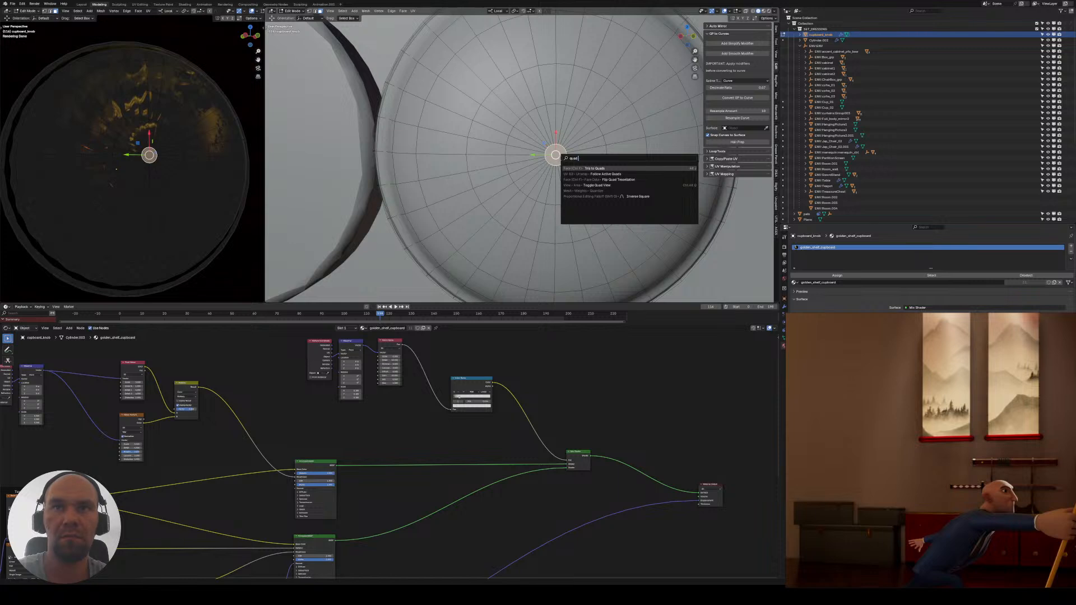
pyautogui.press('Escape')
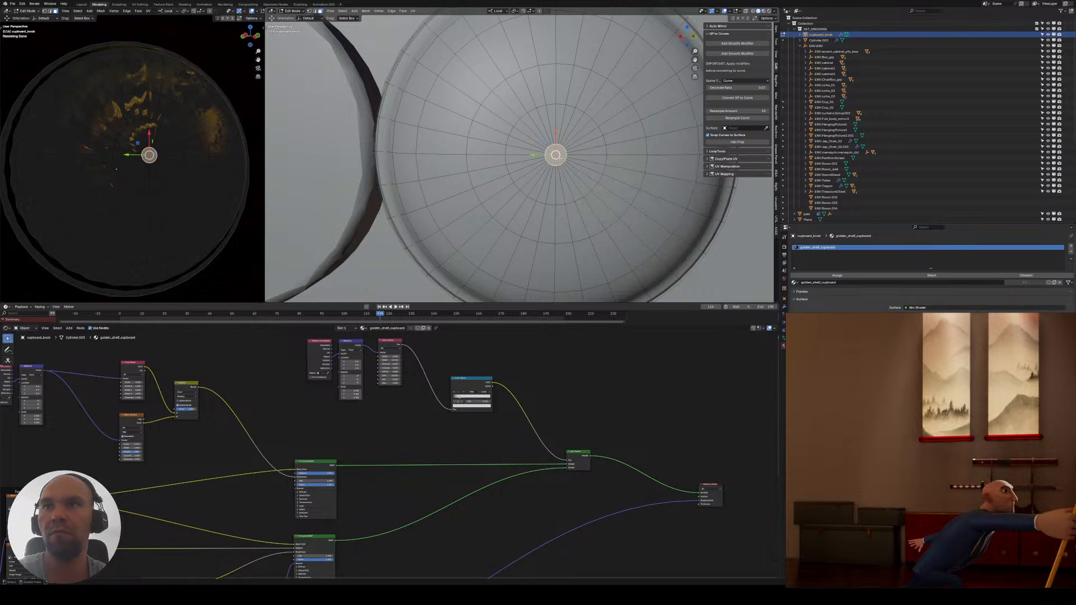
# - Try triangulating the face at the dome's centre, then undo it
pyautogui.scroll(-1, 539, 154)
pyautogui.scroll(3, 519, 154)
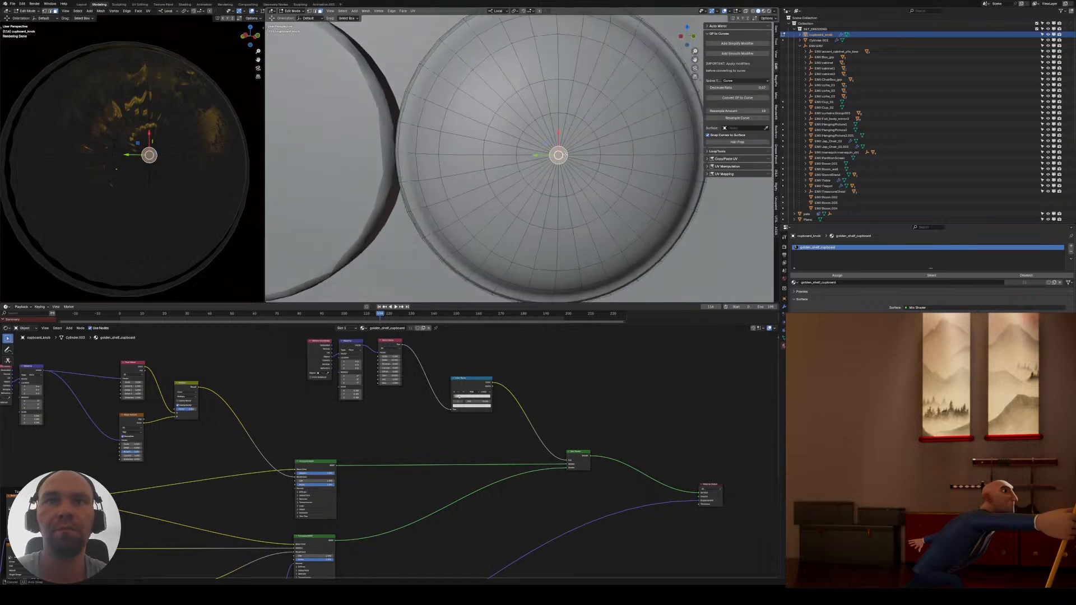
pyautogui.keyDown('shift'); pyautogui.moveTo(565, 153); pyautogui.dragTo(541, 149, button='middle'); pyautogui.keyUp('shift')
pyautogui.press('t')
pyautogui.hotkey('ctrl', 't')
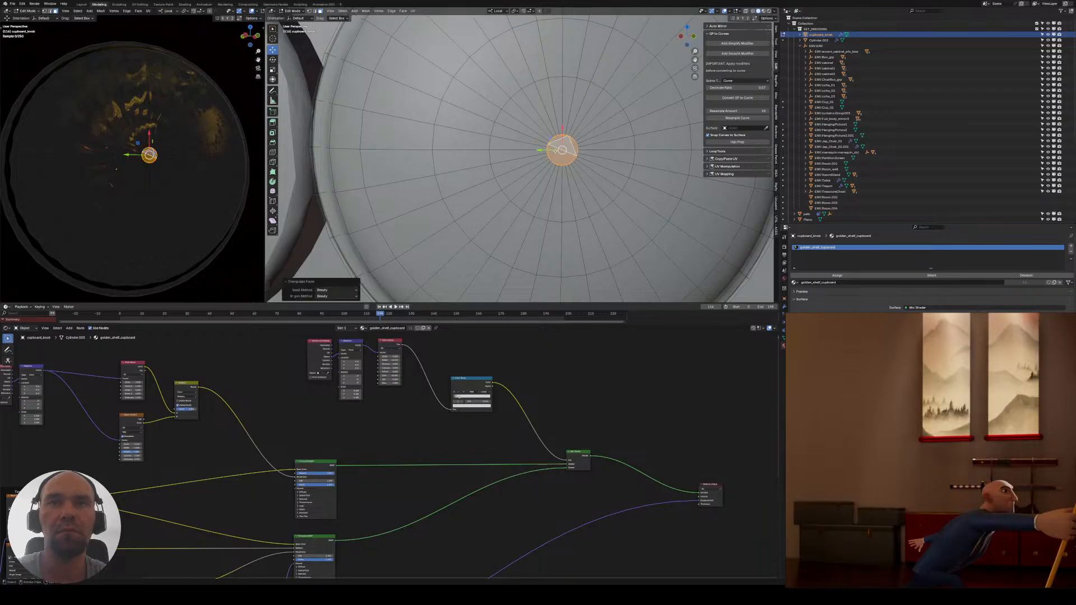
pyautogui.hotkey('ctrl', 'z')
pyautogui.hotkey('ctrl', 'z')
# - Return to Object Mode and turn Scene World lighting back on in the rendered viewport around the knob
pyautogui.press('Tab')
pyautogui.moveTo(177, 173)
pyautogui.mouseDown(button='middle')
pyautogui.moveTo(160, 167)
pyautogui.moveTo(169, 161)
pyautogui.mouseUp(button='middle')
pyautogui.scroll(2, 168, 161)
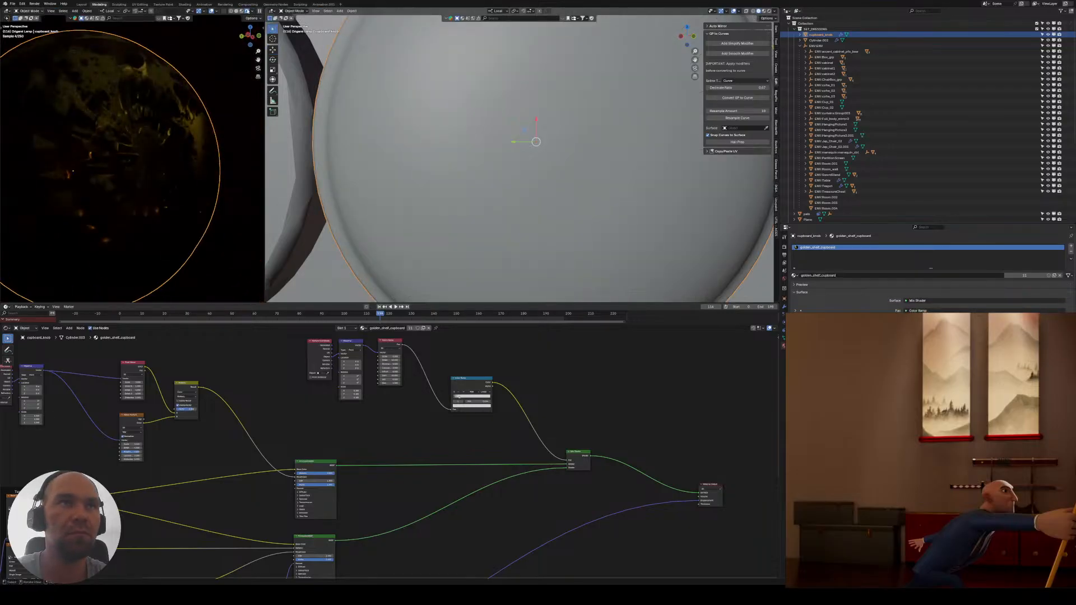
pyautogui.click(254, 11)
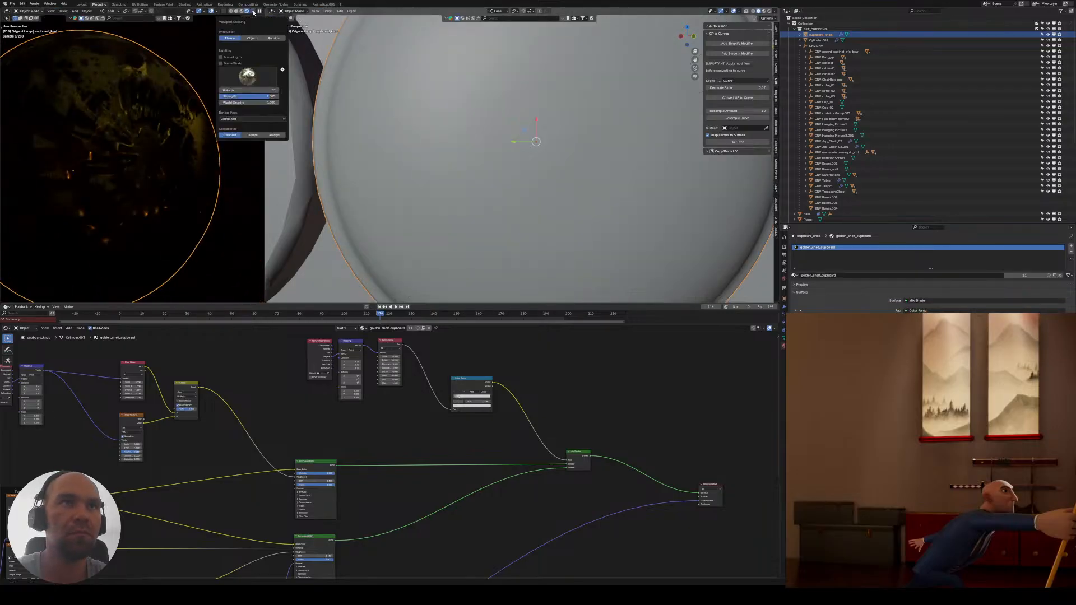
pyautogui.click(229, 65)
pyautogui.moveTo(161, 136); pyautogui.dragTo(138, 140, button='middle')
pyautogui.scroll(3, 557, 449)
# - Try lowering the golden_shelf_cupboard material's Normal Map strength to 0, then undo the change
pyautogui.moveTo(626, 503); pyautogui.dragTo(616, 327, button='middle')
pyautogui.moveTo(440, 355); pyautogui.dragTo(347, 410, button='middle')
pyautogui.moveTo(575, 370); pyautogui.dragTo(553, 428)
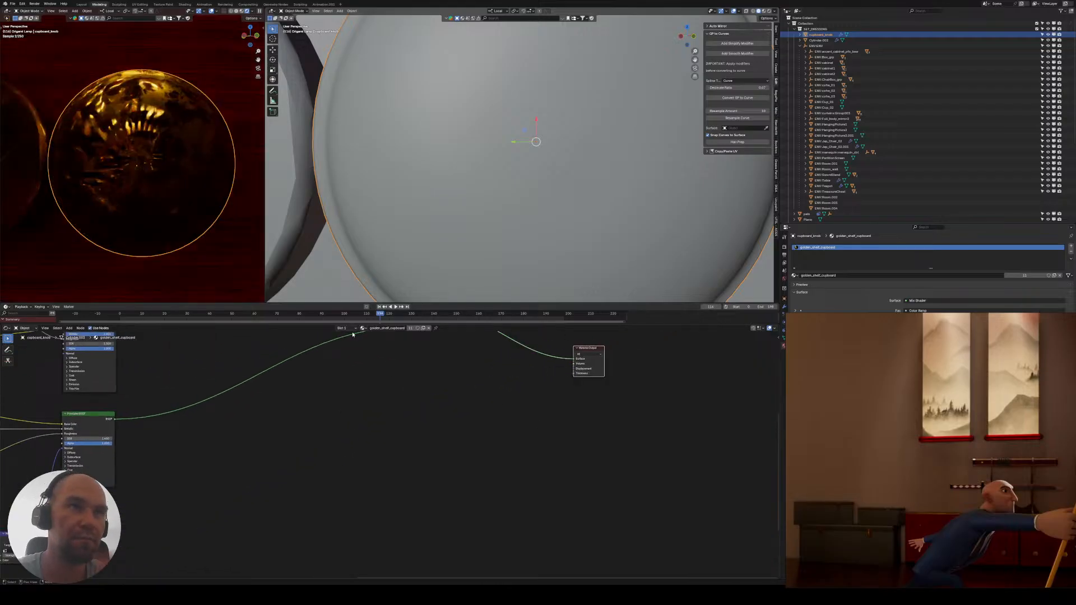
pyautogui.scroll(-3, 97, 231)
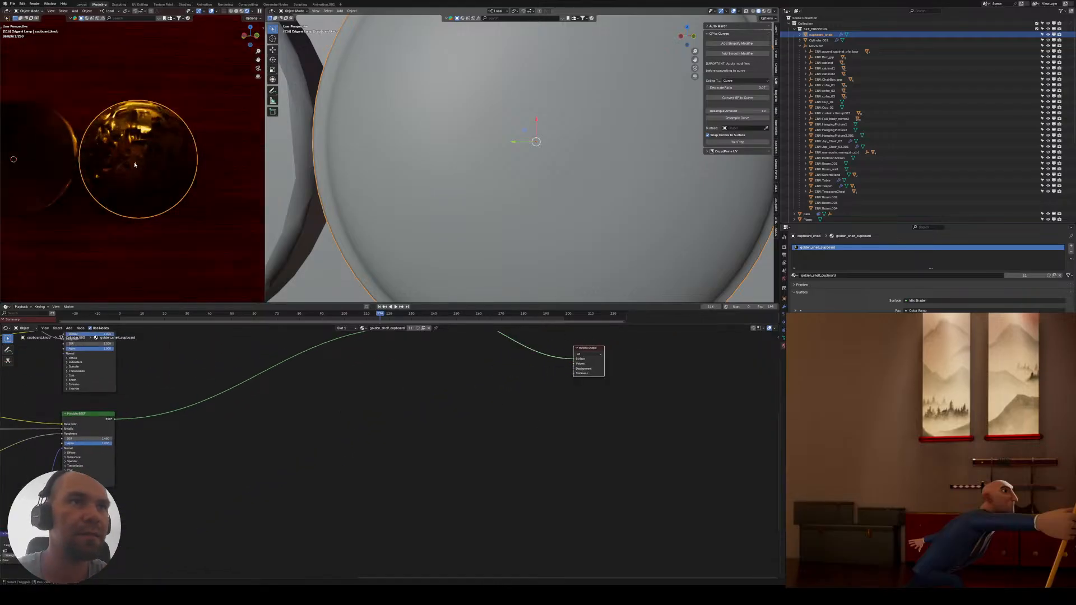
pyautogui.keyDown('shift'); pyautogui.moveTo(104, 227); pyautogui.dragTo(165, 269, button='middle'); pyautogui.keyUp('shift')
pyautogui.moveTo(167, 411); pyautogui.dragTo(189, 404, button='middle')
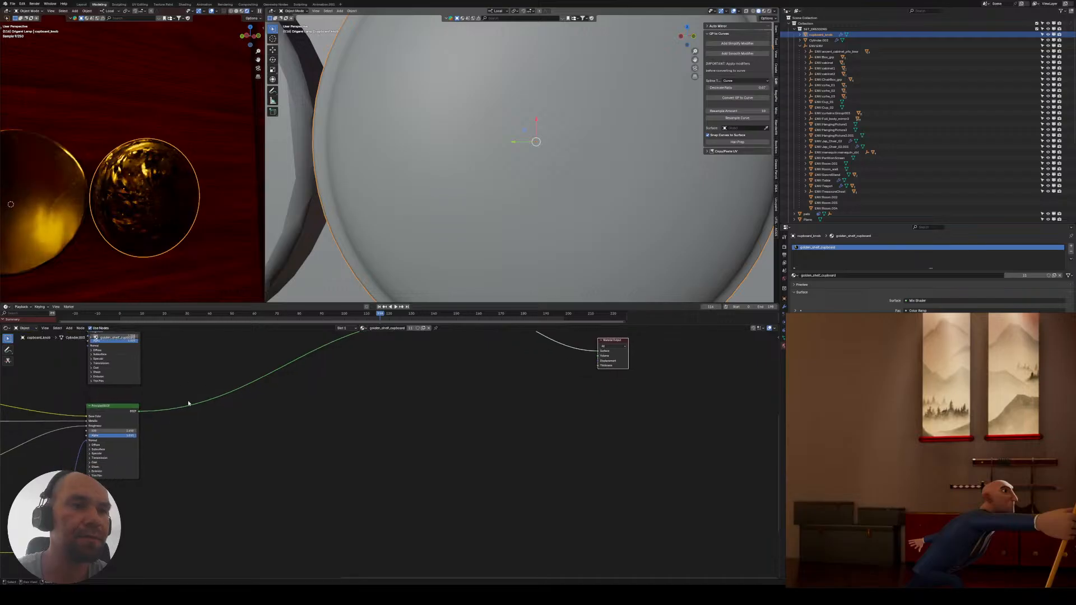
pyautogui.moveTo(66, 486); pyautogui.dragTo(164, 392, button='middle')
pyautogui.scroll(3, 157, 426)
pyautogui.moveTo(146, 469); pyautogui.dragTo(195, 461, button='middle')
pyautogui.moveTo(193, 456); pyautogui.dragTo(159, 456)
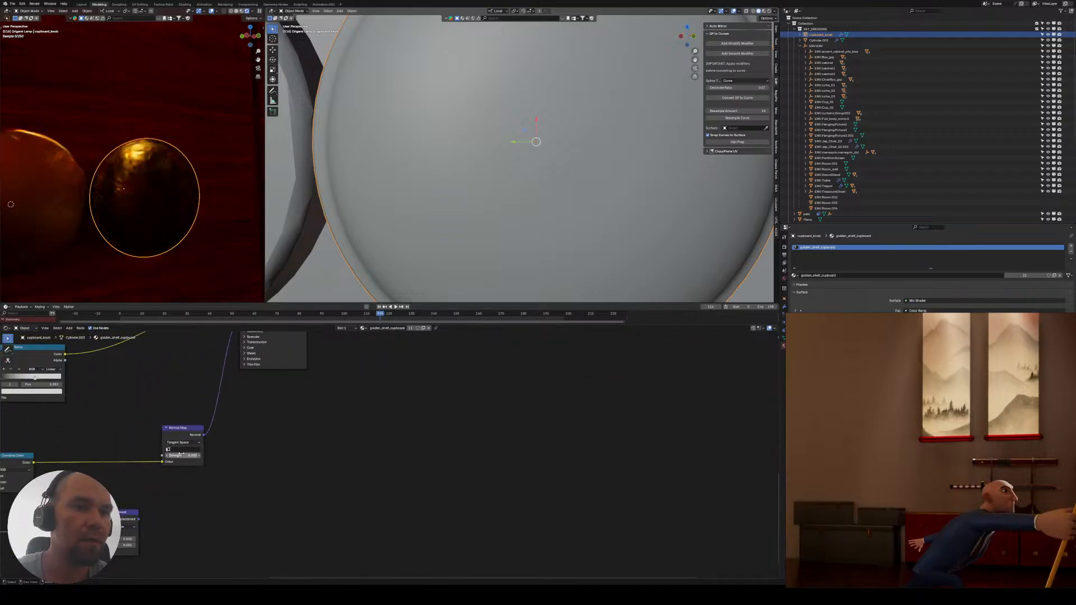
pyautogui.moveTo(131, 283); pyautogui.dragTo(135, 198, button='middle')
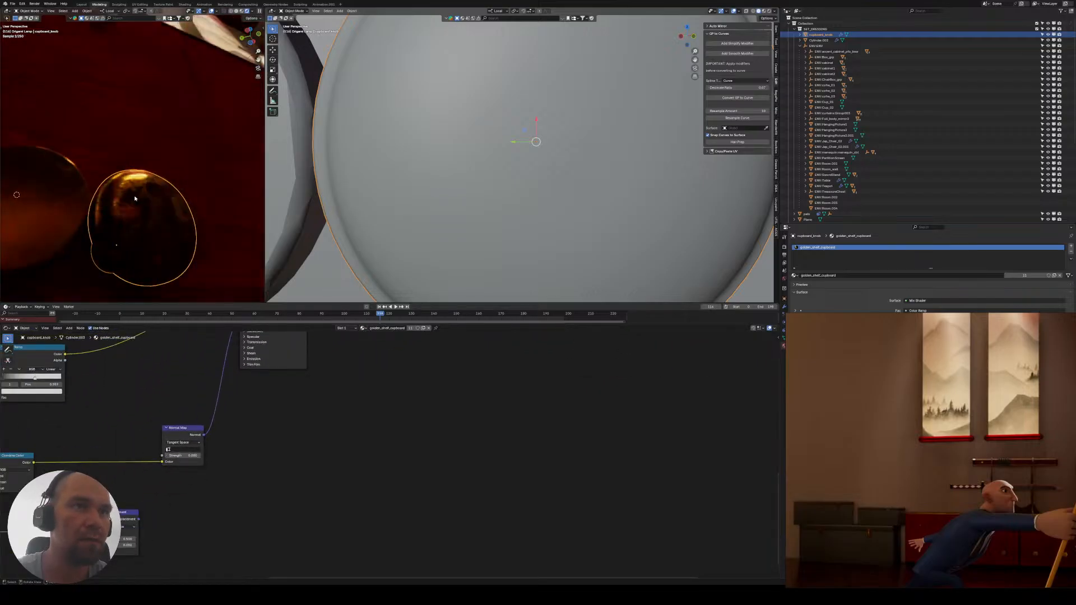
pyautogui.hotkey('ctrl', 'z')
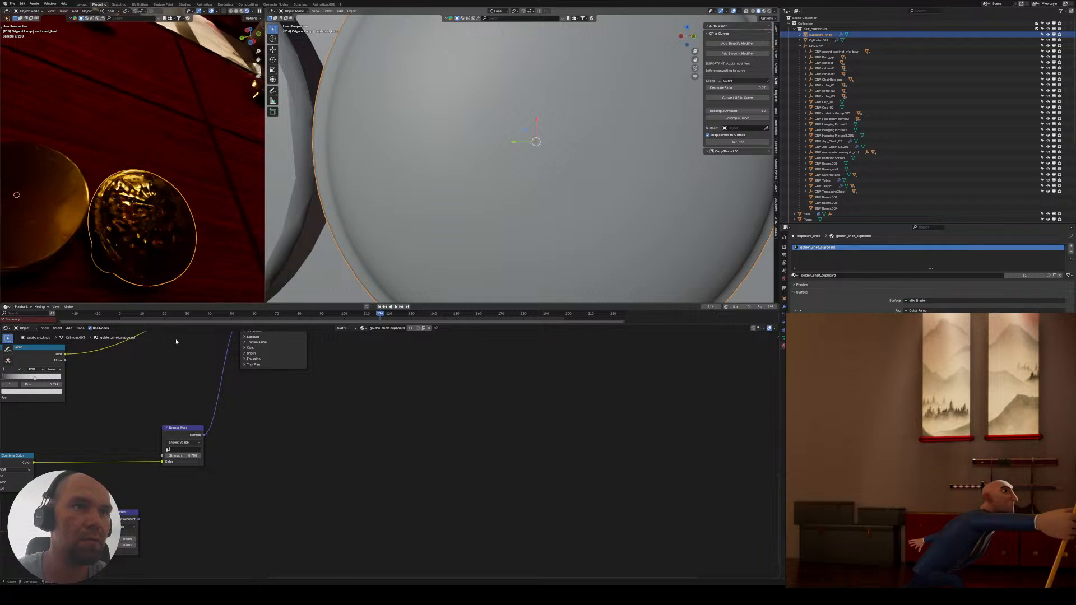
# - Lower the Normal Map node's strength in small increments and check the gold reflections from another angle
pyautogui.click(166, 457)
pyautogui.click(167, 457)
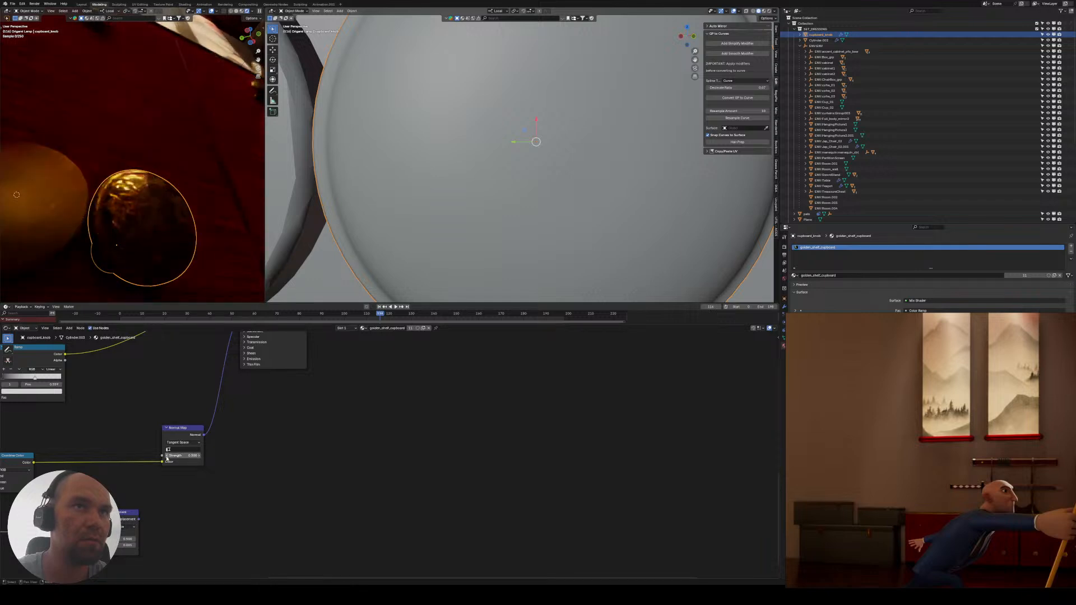
pyautogui.click(166, 457)
pyautogui.click(167, 457)
pyautogui.click(166, 457)
pyautogui.click(167, 457)
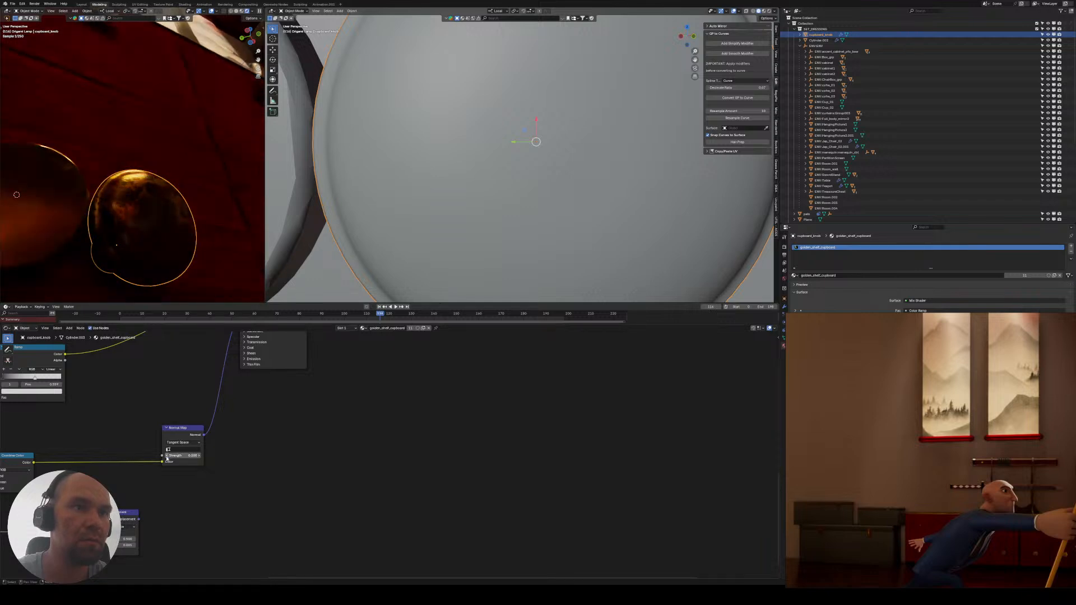
pyautogui.moveTo(143, 247); pyautogui.dragTo(72, 247, button='middle')
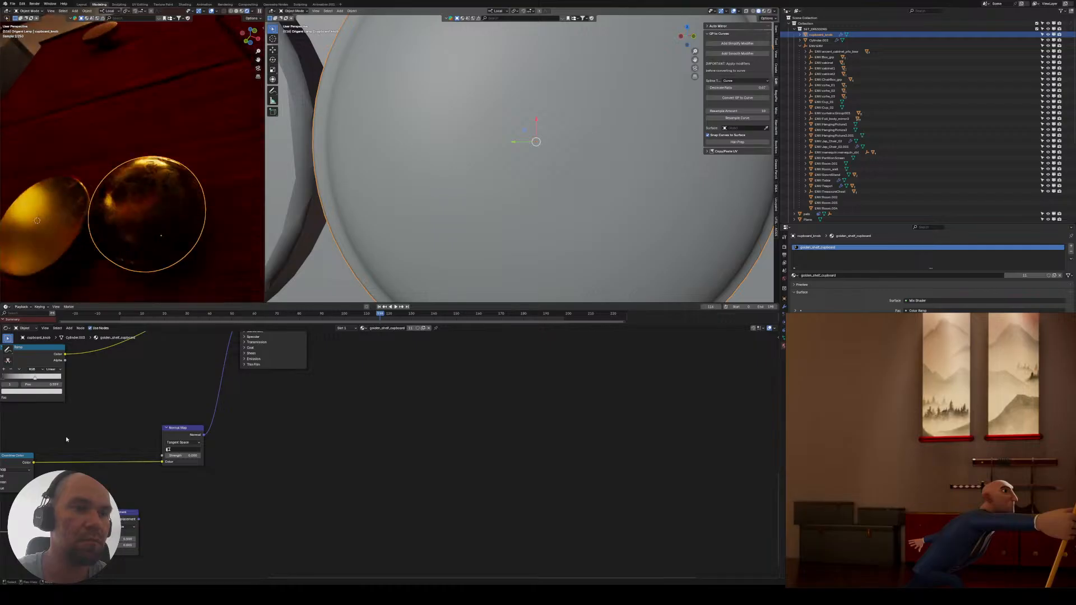
# - Split the shader node area in two, select the Normal texture node, and make the new area an Image Editor
pyautogui.moveTo(37, 441); pyautogui.dragTo(298, 422, button='middle')
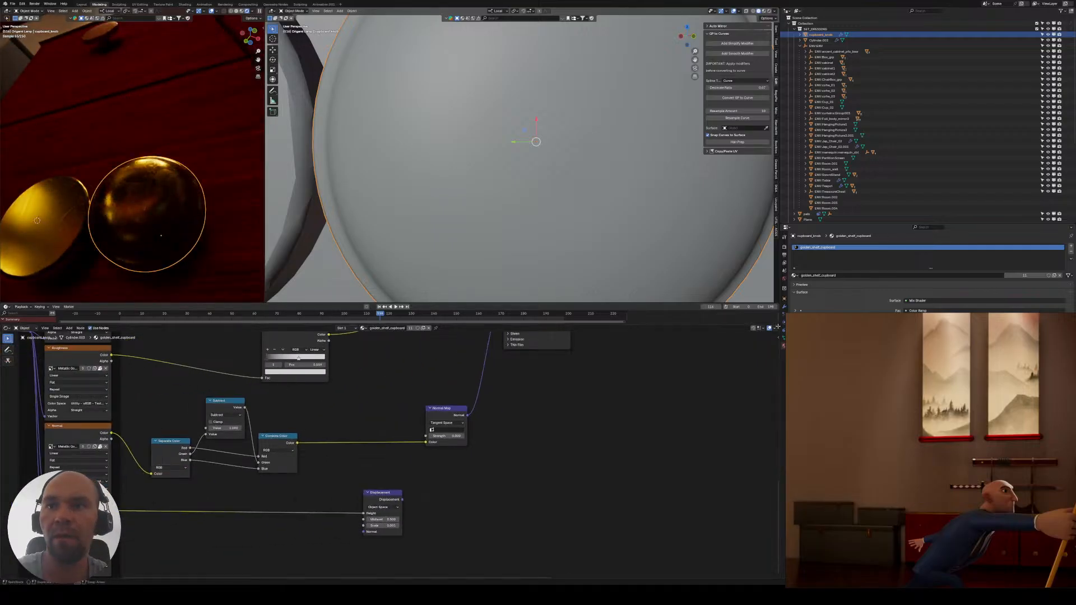
pyautogui.moveTo(778, 326); pyautogui.dragTo(517, 354)
pyautogui.moveTo(92, 440); pyautogui.dragTo(260, 432, button='middle')
pyautogui.scroll(3, 246, 433)
pyautogui.moveTo(146, 423); pyautogui.dragTo(228, 410, button='middle')
pyautogui.click(130, 406)
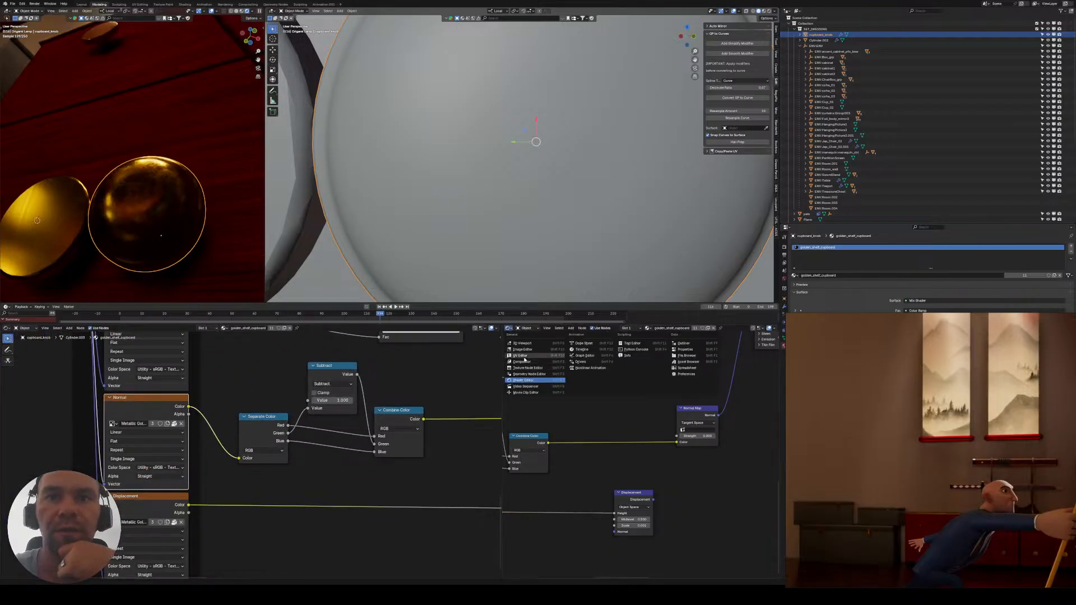
pyautogui.hotkey('shift', 'F10')
pyautogui.click(508, 328)
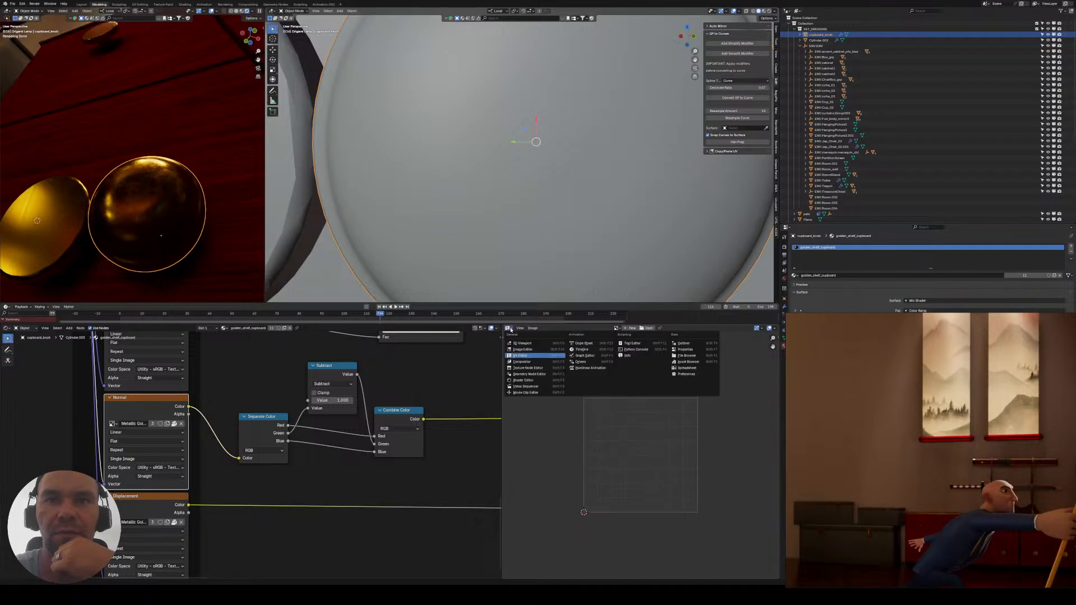
pyautogui.click(522, 350)
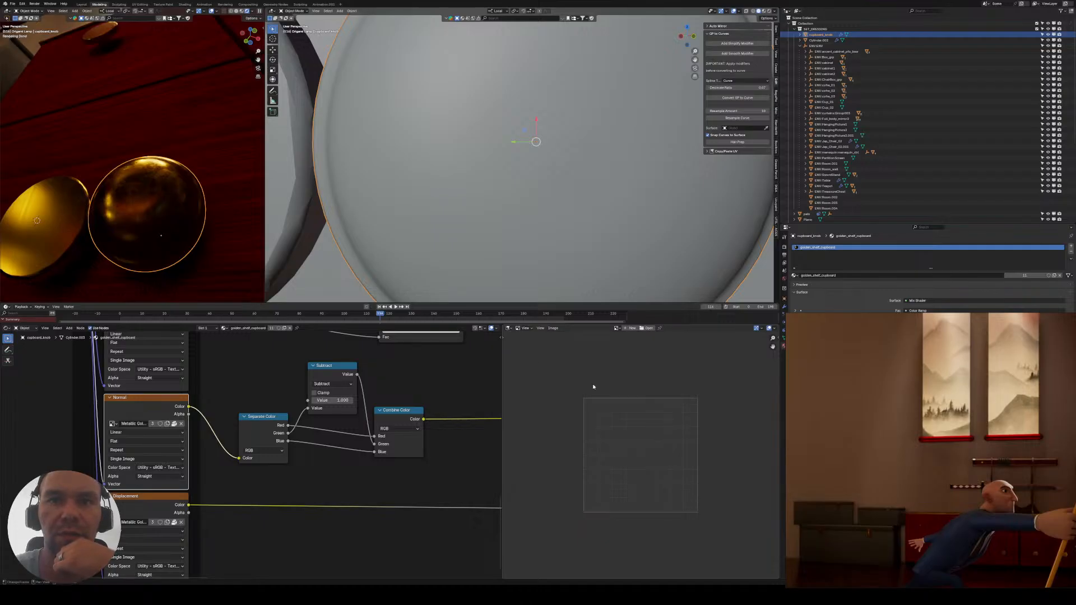
# - Open the metal NormalGL texture in the Image Editor and examine its surface detail up close and as a whole
pyautogui.click(617, 328)
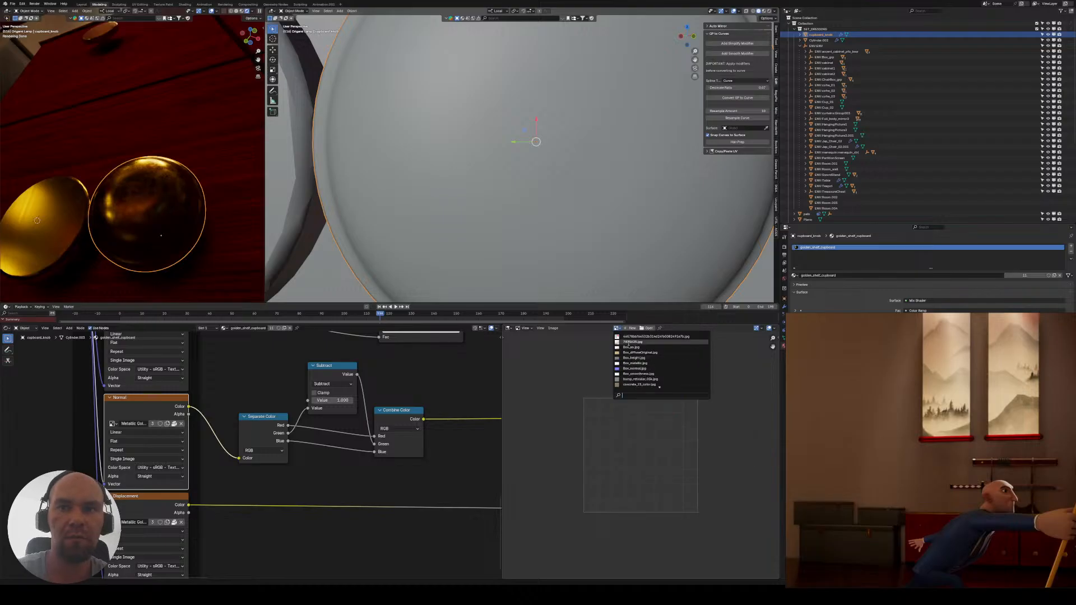
pyautogui.write('metal')
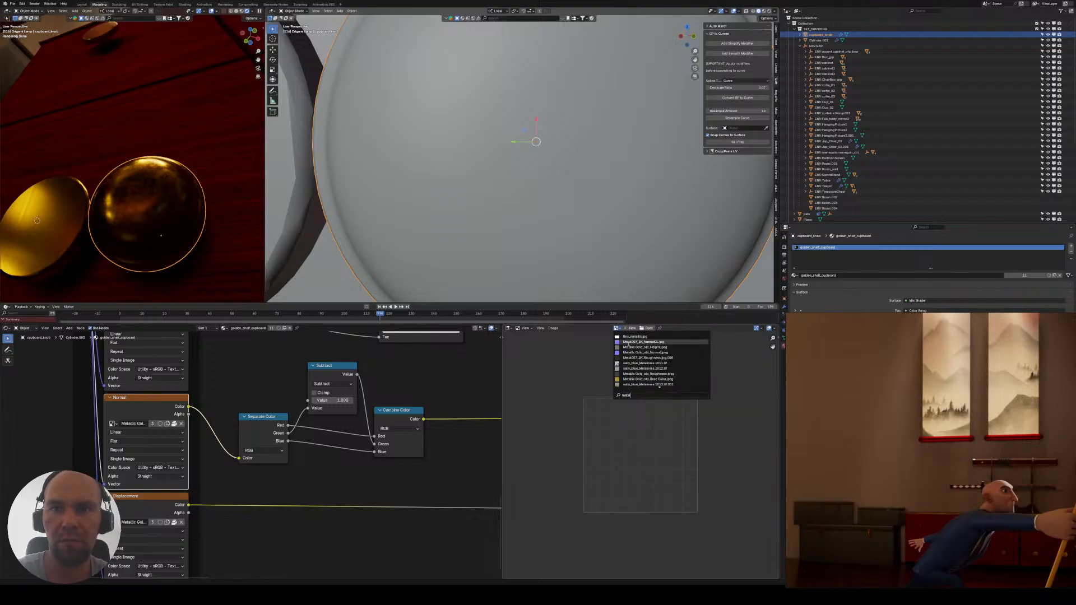
pyautogui.click(628, 342)
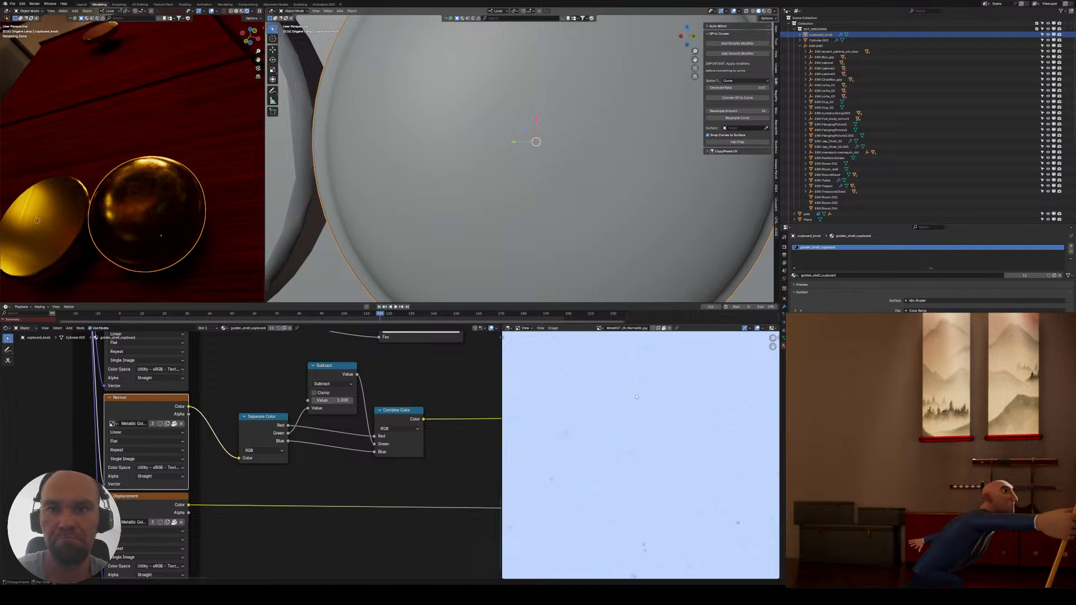
pyautogui.scroll(5, 626, 432)
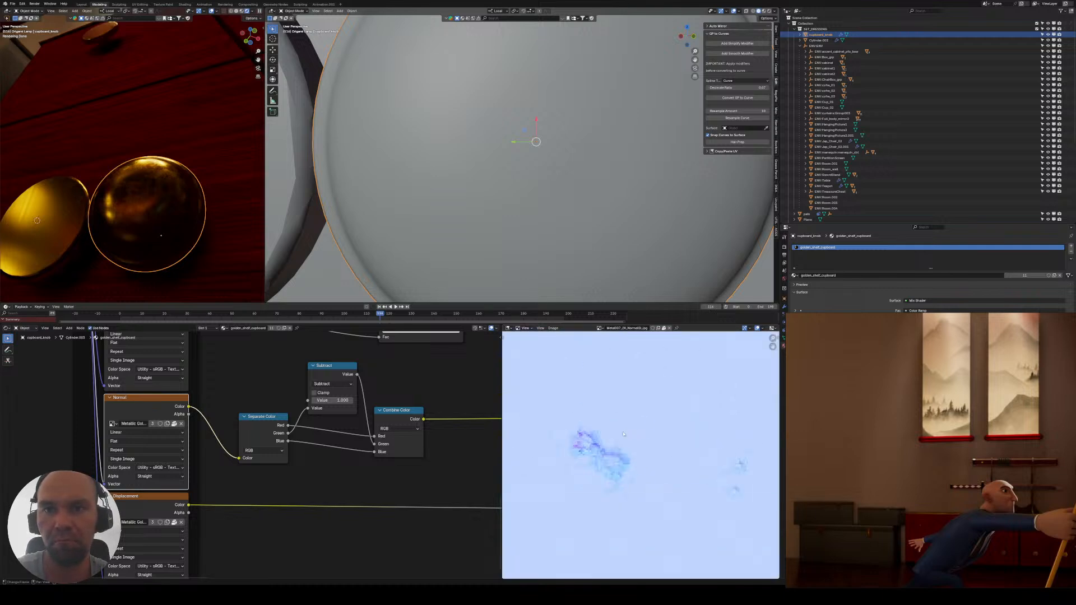
pyautogui.press('Home')
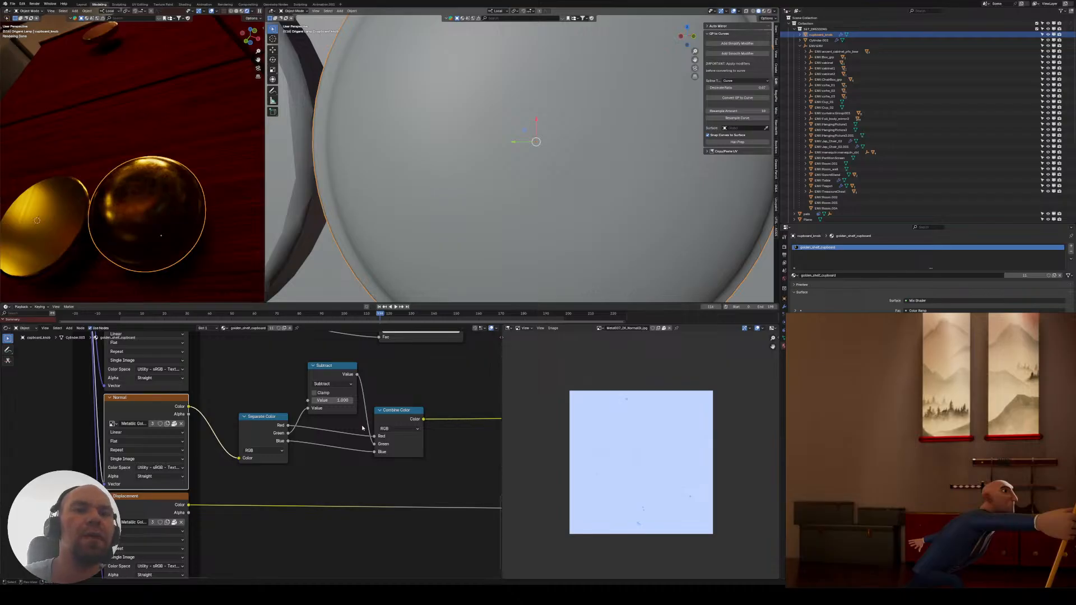
# - Preview the outputs of the Normal Map and Subtract nodes on the knob, ending on the Normal Map
pyautogui.scroll(-1, 362, 428)
pyautogui.moveTo(362, 428); pyautogui.dragTo(224, 442, button='middle')
pyautogui.moveTo(316, 426); pyautogui.dragTo(273, 439, button='middle')
pyautogui.scroll(-2, 265, 409)
pyautogui.scroll(-1, 143, 425)
pyautogui.moveTo(141, 424); pyautogui.dragTo(127, 442, button='middle')
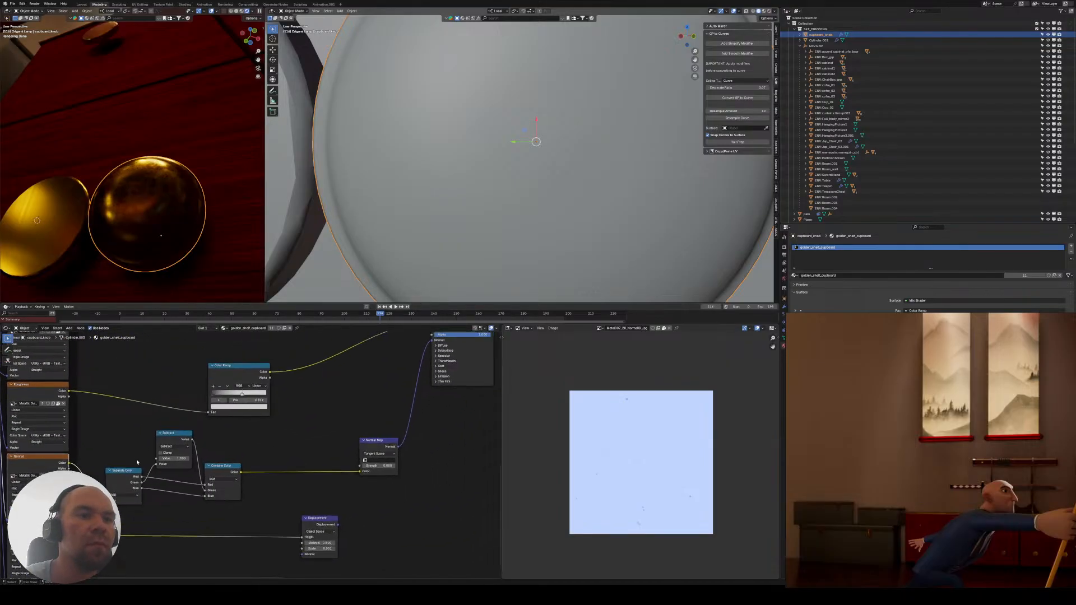
pyautogui.keyDown('ctrl'); pyautogui.keyDown('shift'); pyautogui.click(378, 447); pyautogui.keyUp('shift'); pyautogui.keyUp('ctrl')
pyautogui.moveTo(106, 211); pyautogui.dragTo(135, 252, button='middle')
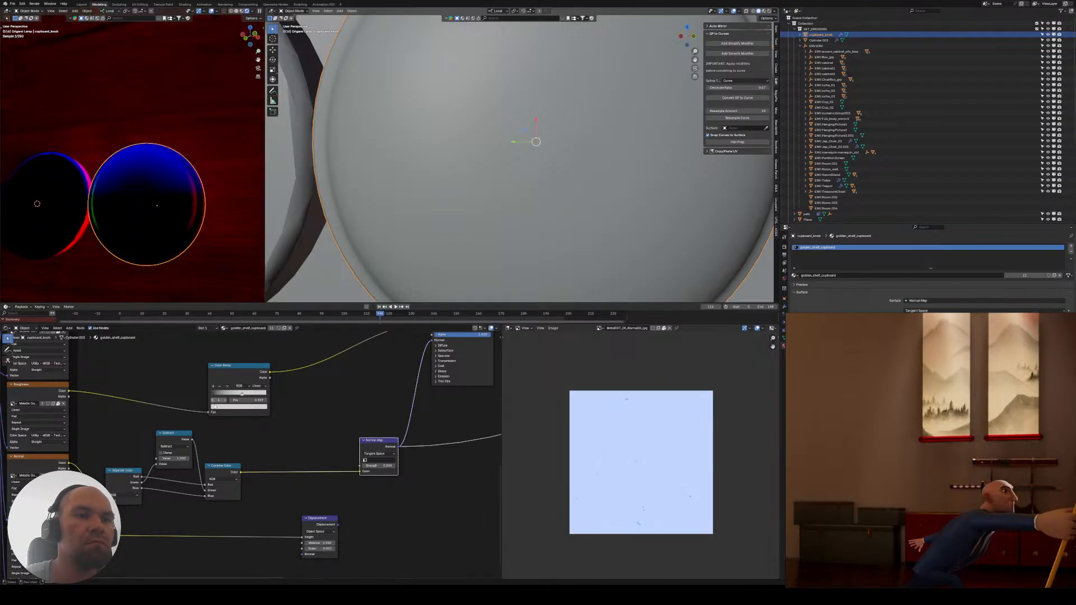
pyautogui.keyDown('ctrl'); pyautogui.keyDown('shift'); pyautogui.click(170, 434); pyautogui.keyUp('shift'); pyautogui.keyUp('ctrl')
pyautogui.keyDown('ctrl'); pyautogui.keyDown('shift'); pyautogui.click(379, 442); pyautogui.keyUp('shift'); pyautogui.keyUp('ctrl')
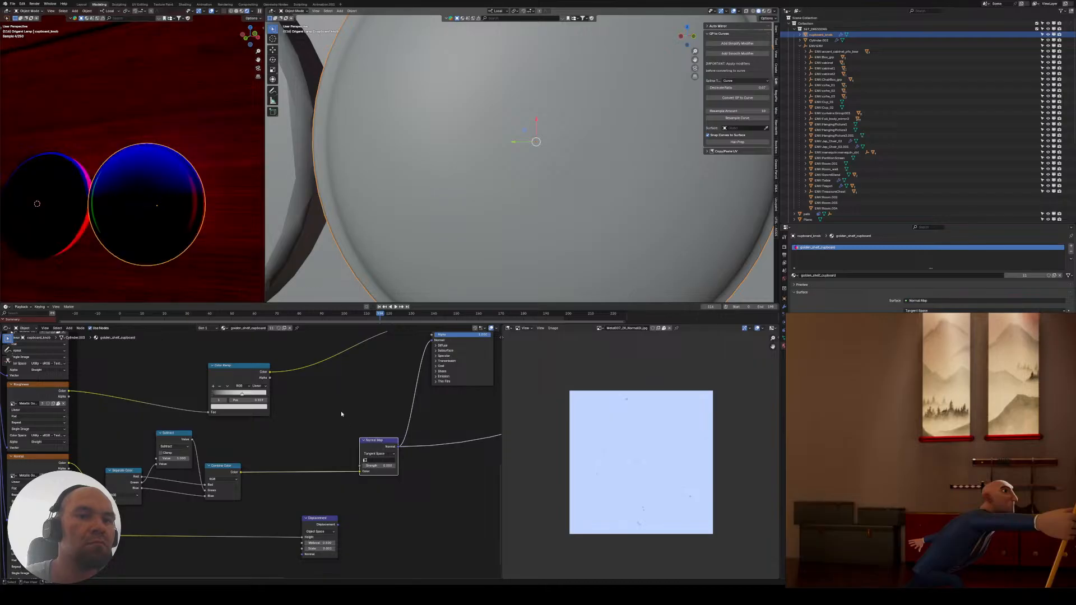
# - Add a Bump node linking the Normal texture's Color to its Height and its output to the lower Principled BSDF's Normal
pyautogui.moveTo(332, 402); pyautogui.dragTo(305, 405, button='middle')
pyautogui.hotkey('shift', 'a')
pyautogui.write('bump')
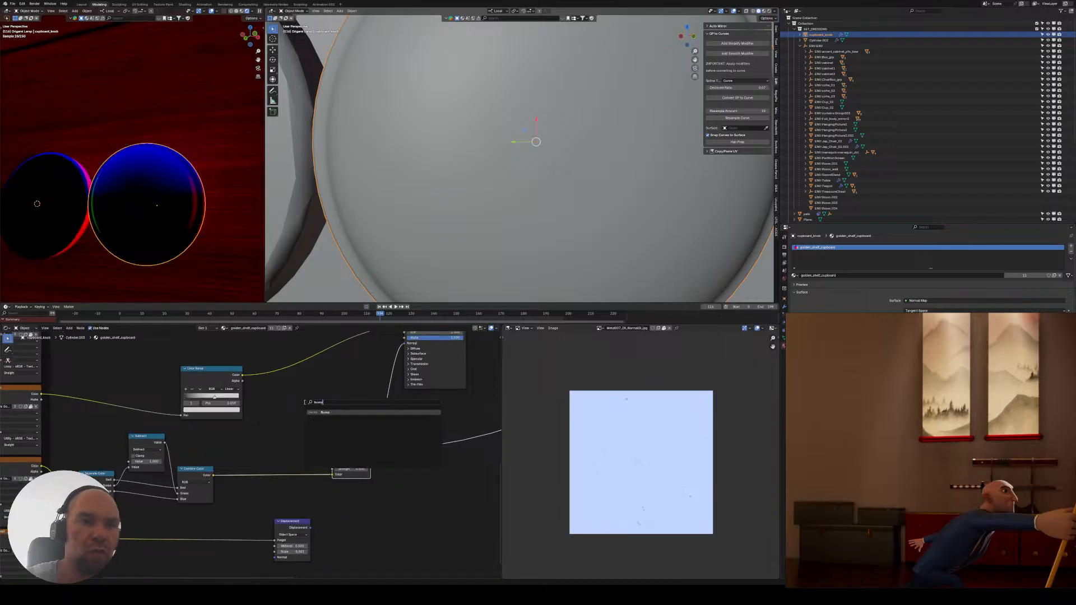
pyautogui.press('Return')
pyautogui.click(280, 408)
pyautogui.moveTo(41, 466); pyautogui.dragTo(281, 441)
pyautogui.moveTo(366, 383); pyautogui.dragTo(253, 451, button='middle')
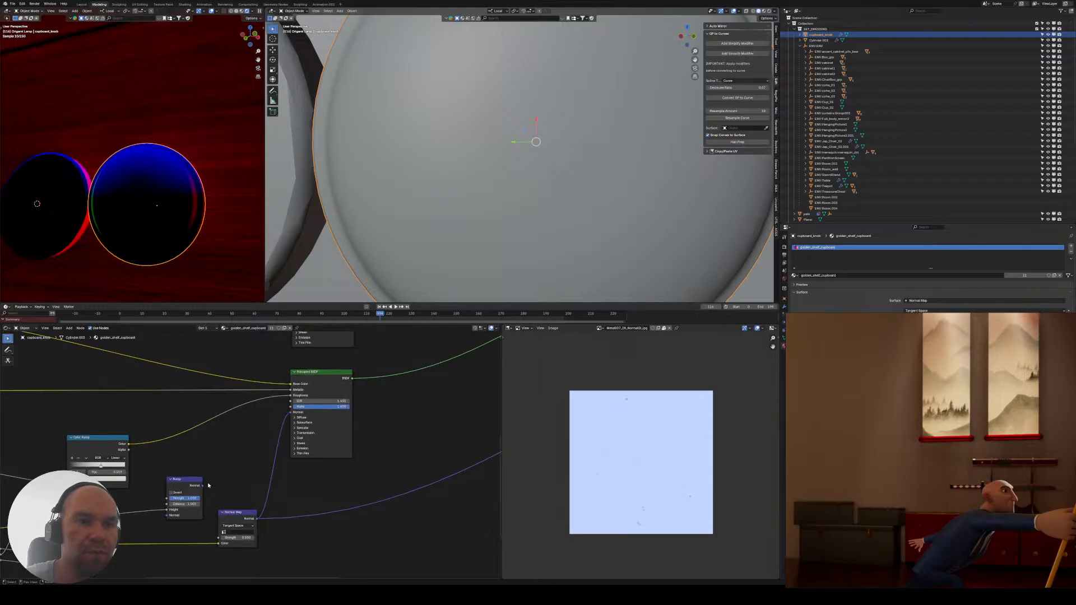
pyautogui.moveTo(294, 411); pyautogui.dragTo(292, 413)
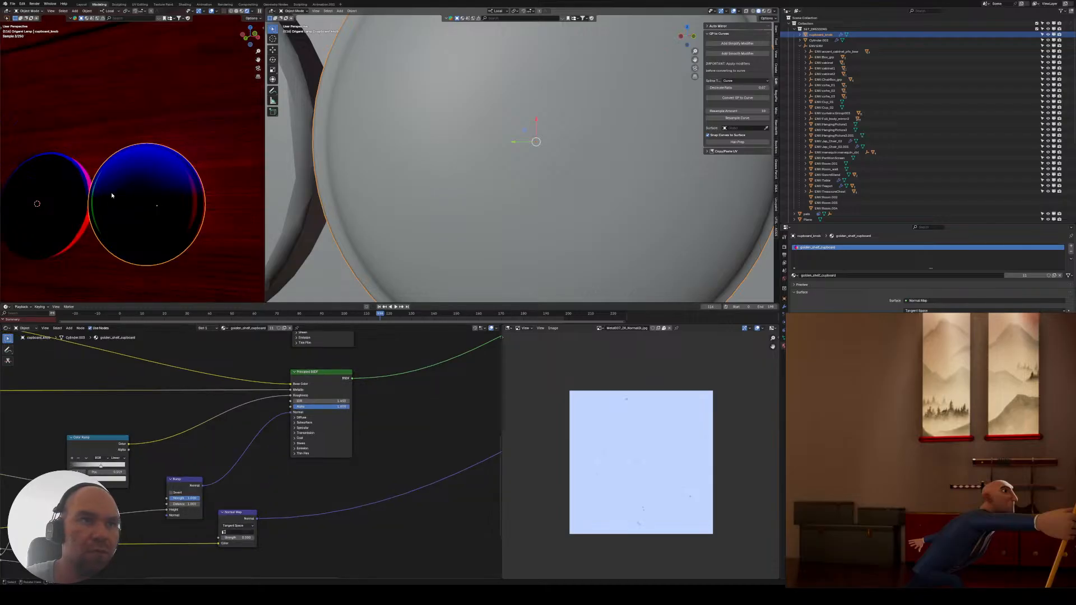
# - Preview the Bump node's output on the knob and the flat disc
pyautogui.keyDown('ctrl'); pyautogui.keyDown('shift'); pyautogui.click(178, 489); pyautogui.keyUp('shift'); pyautogui.keyUp('ctrl')
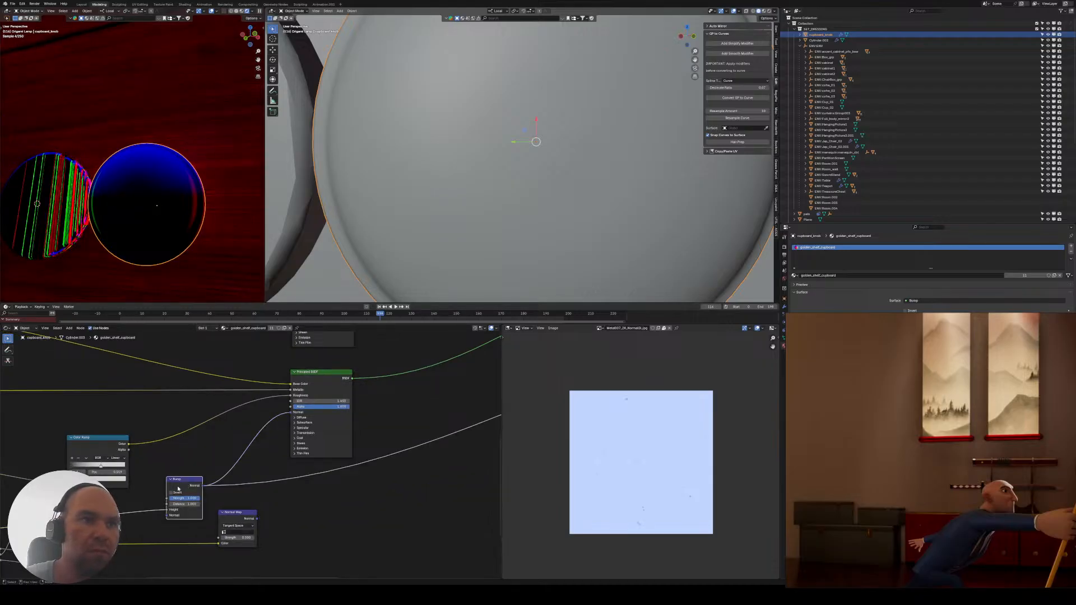
pyautogui.moveTo(103, 247); pyautogui.dragTo(129, 224, button='middle')
pyautogui.moveTo(370, 411); pyautogui.dragTo(300, 418, button='middle')
pyautogui.scroll(-2, 300, 418)
pyautogui.moveTo(425, 384); pyautogui.dragTo(328, 399, button='middle')
pyautogui.scroll(-2, 293, 425)
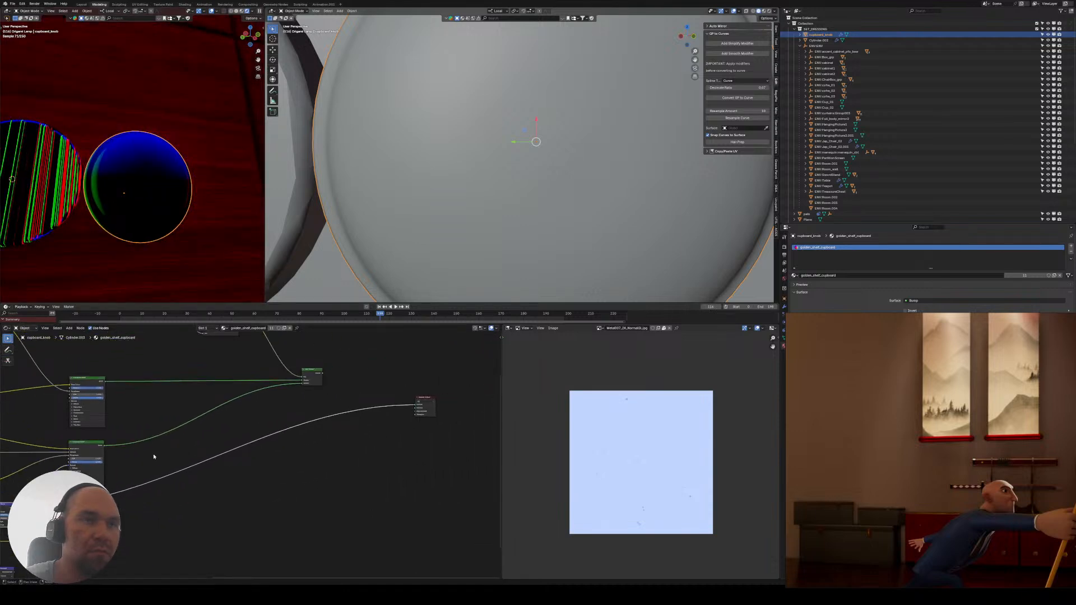
# - Move the Normal texture's link on the Bump node from the Height input to the Normal input and check the knob
pyautogui.moveTo(177, 434); pyautogui.dragTo(217, 437, button='middle')
pyautogui.scroll(2, 244, 446)
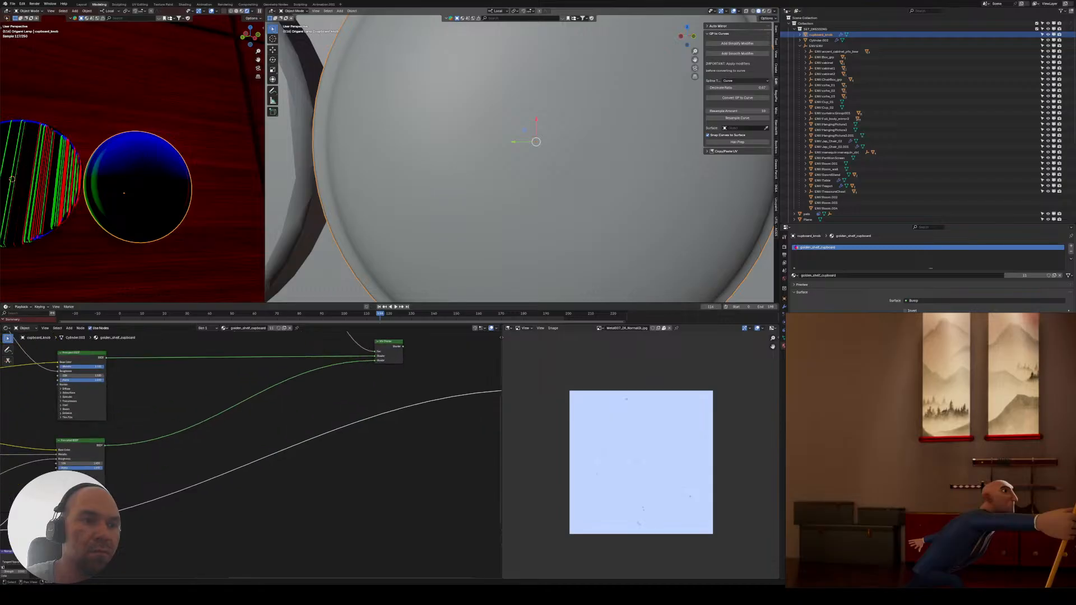
pyautogui.moveTo(112, 507); pyautogui.dragTo(336, 477, button='middle')
pyautogui.scroll(3, 244, 481)
pyautogui.moveTo(245, 480); pyautogui.dragTo(211, 431, button='middle')
pyautogui.moveTo(218, 473); pyautogui.dragTo(217, 480)
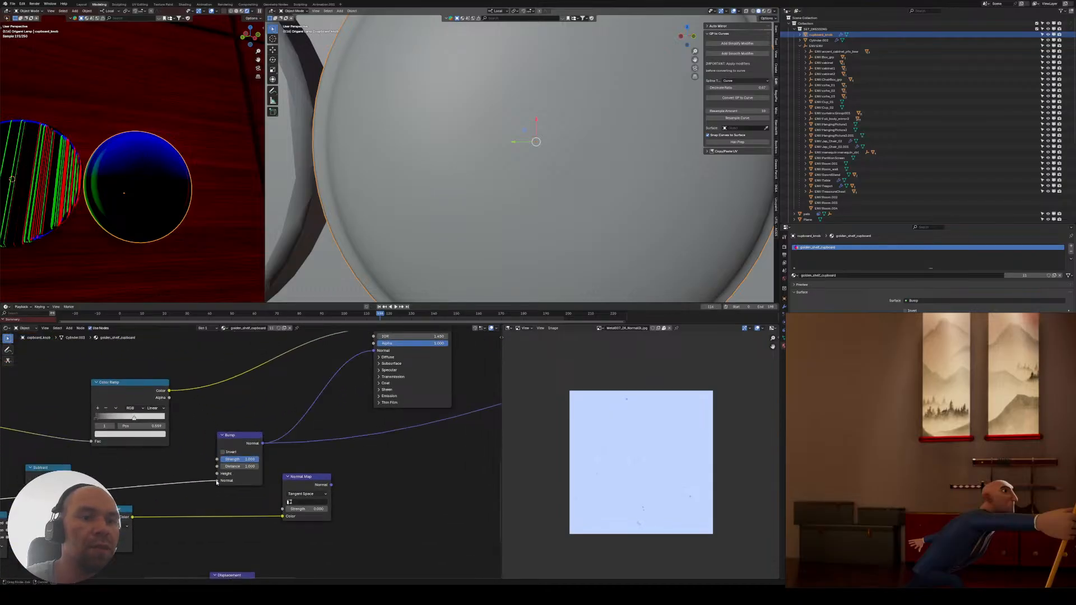
pyautogui.moveTo(144, 254); pyautogui.dragTo(135, 168, button='middle')
pyautogui.scroll(-2, 135, 168)
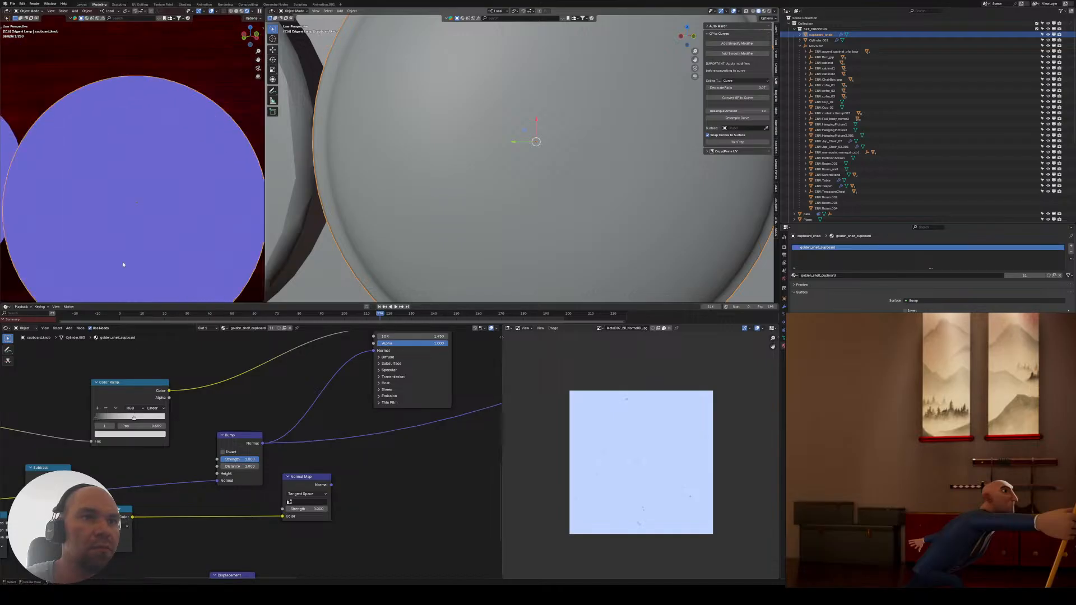
# - Apply the scale of the domed cupboard knob
pyautogui.moveTo(138, 427); pyautogui.dragTo(410, 429, button='middle')
pyautogui.scroll(-4, 257, 444)
pyautogui.moveTo(77, 425); pyautogui.dragTo(305, 440, button='middle')
pyautogui.scroll(2, 224, 450)
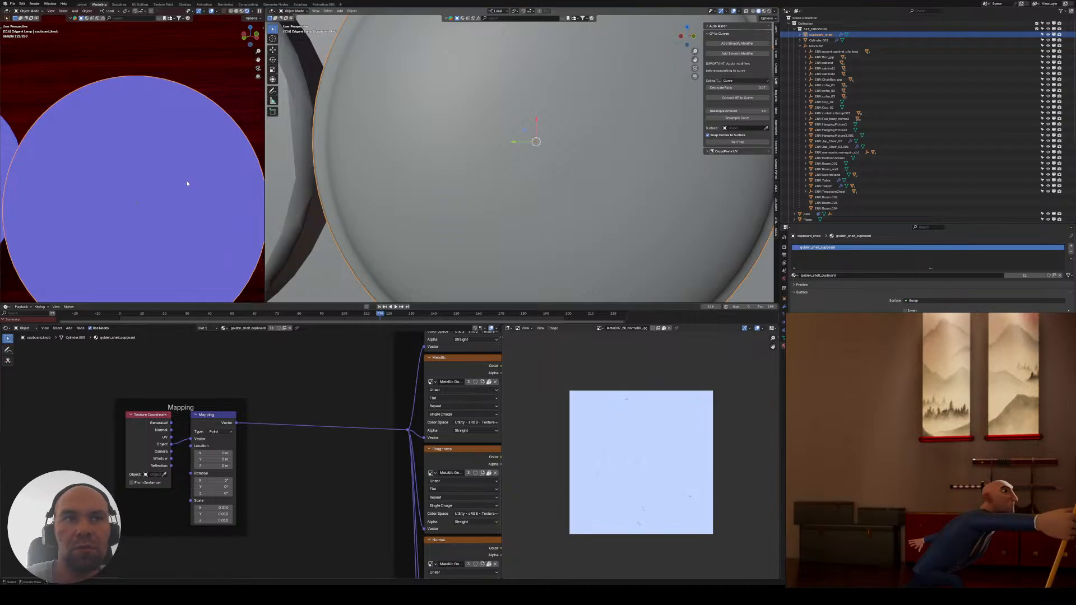
pyautogui.scroll(-2, 187, 183)
pyautogui.press('Tab')
pyautogui.press('Tab')
pyautogui.press('F3')
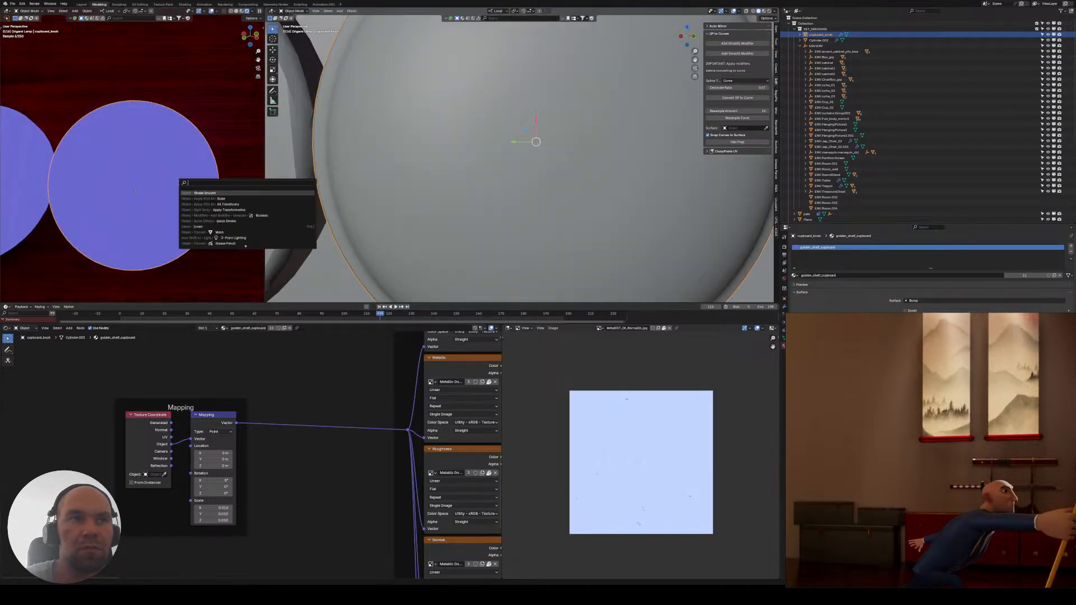
pyautogui.press('Down')
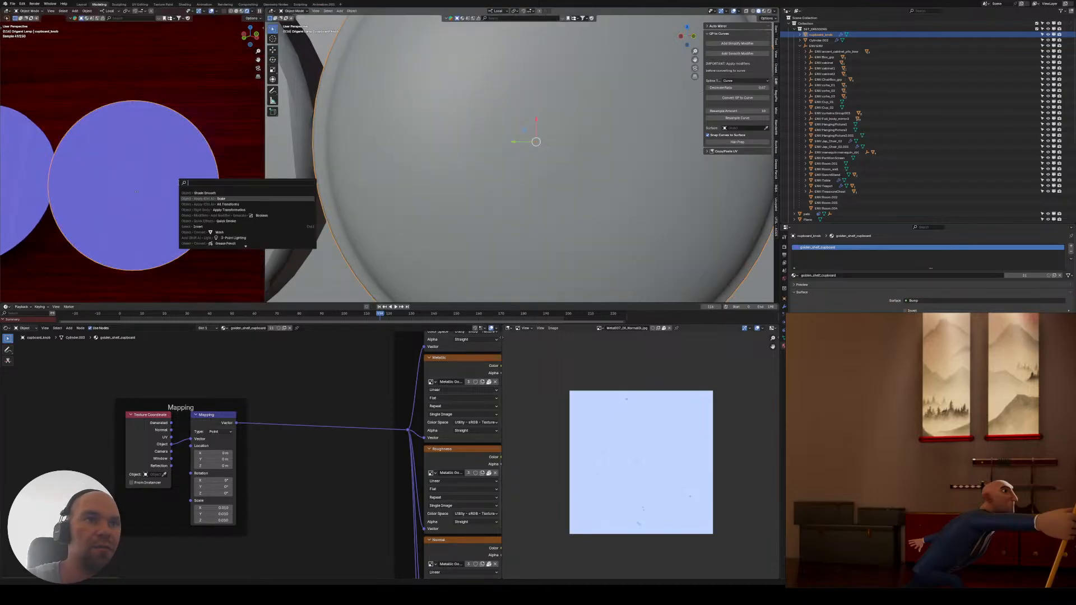
pyautogui.press('Return')
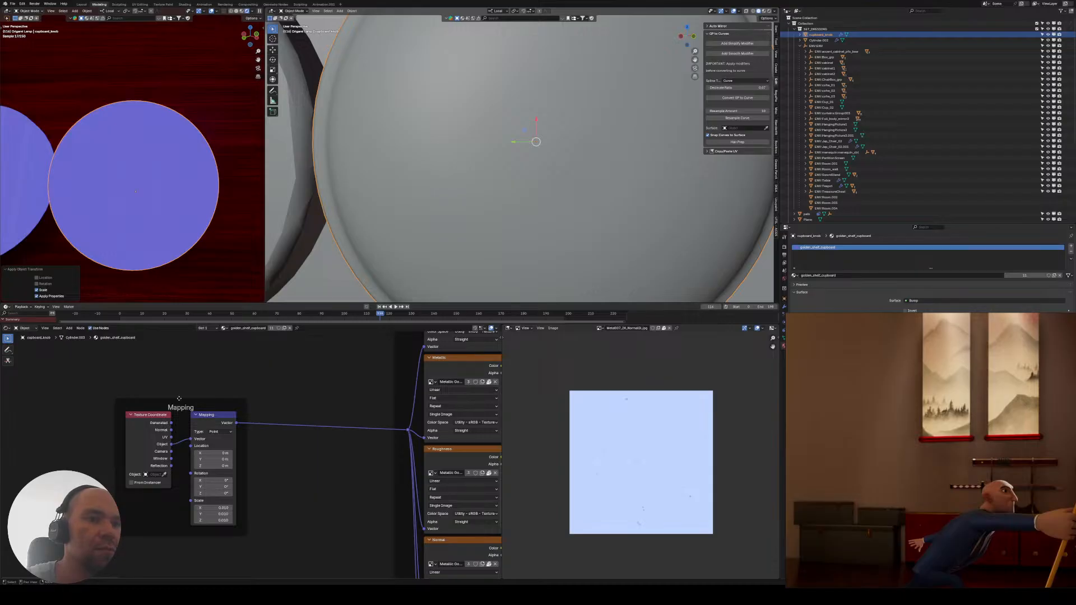
# - Mark a seam along a radial edge line running from the knob's centre towards its rim
pyautogui.press('Tab')
pyautogui.moveTo(140, 173); pyautogui.dragTo(111, 123, button='middle')
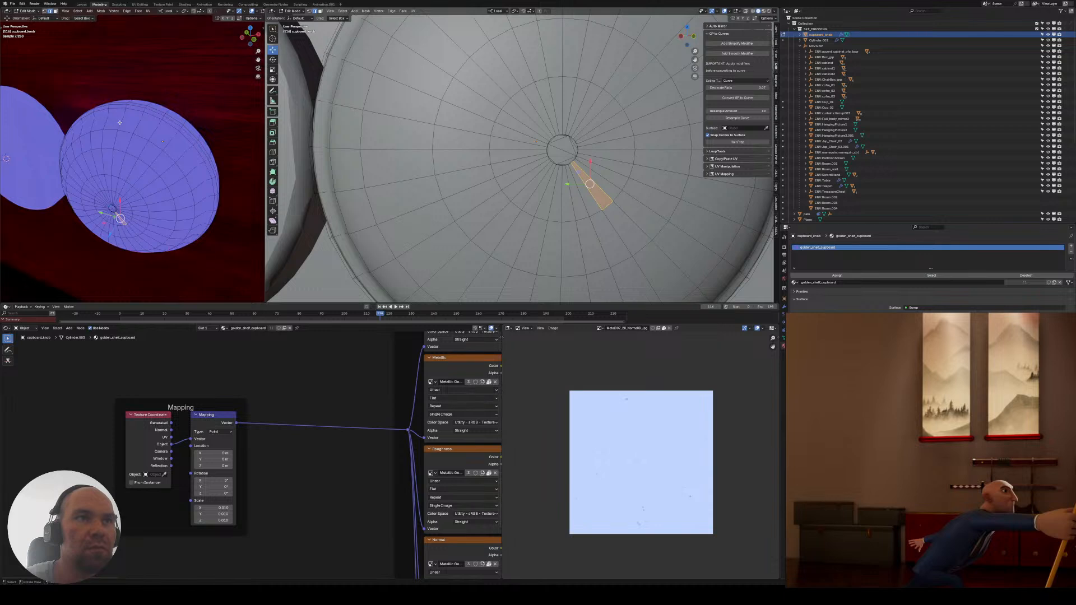
pyautogui.click(120, 122)
pyautogui.click(109, 222)
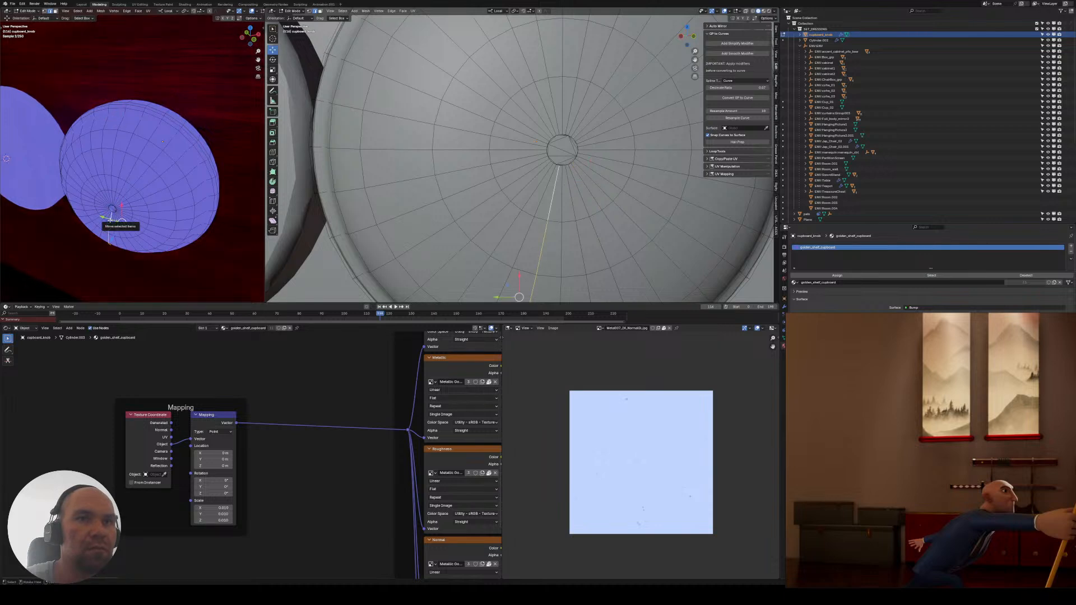
pyautogui.hotkey('ctrl', 'e')
pyautogui.press('m')
# - Select the knob's whole linked mesh, unwrap it with the Angle Based method, and return to Object Mode
pyautogui.hotkey('ctrl', 'l')
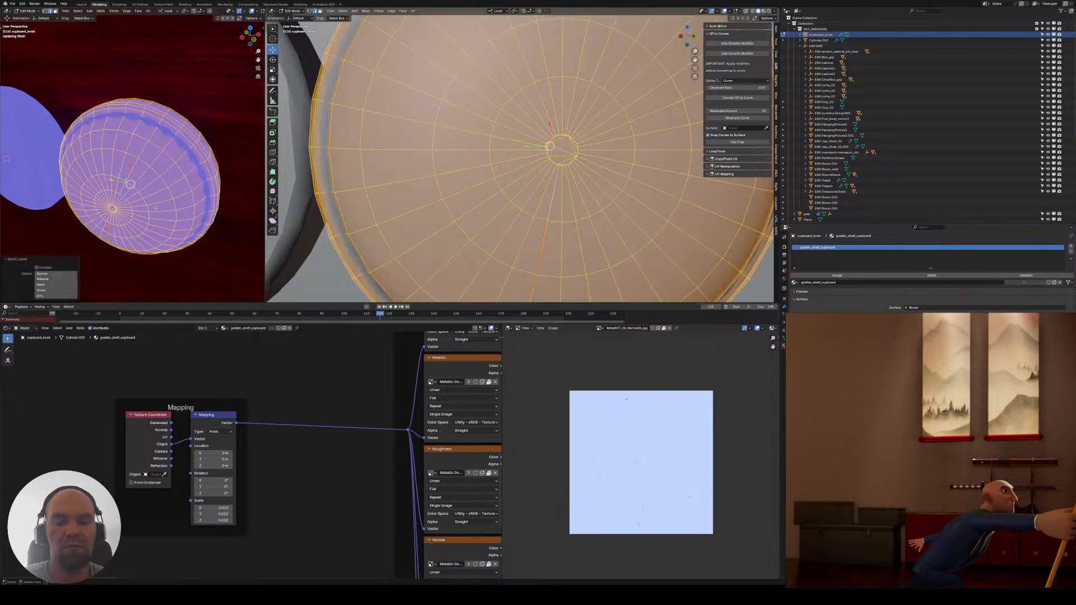
pyautogui.press('u')
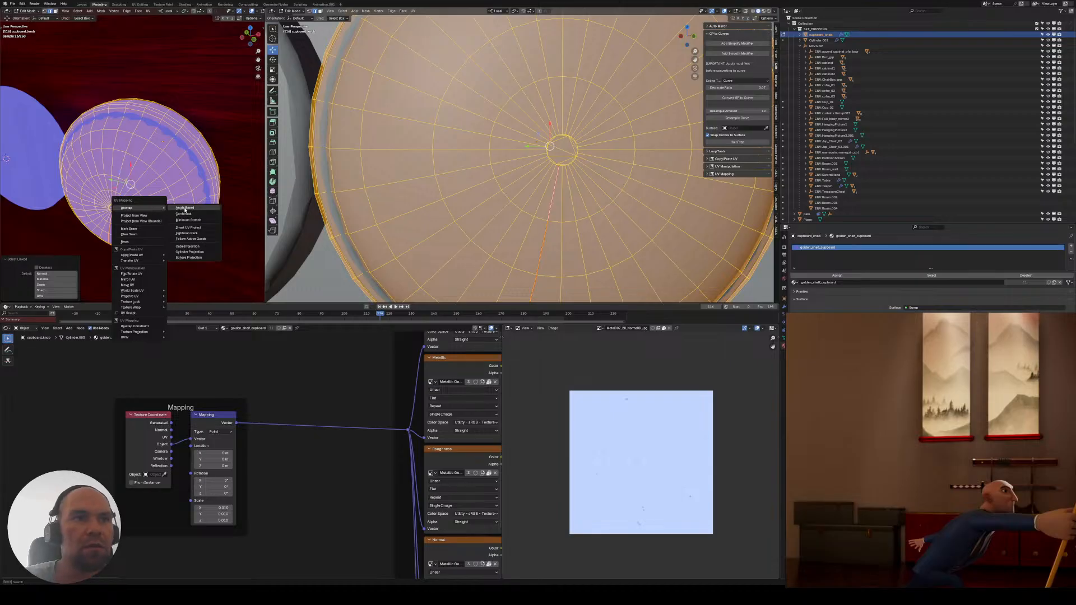
pyautogui.click(185, 209)
pyautogui.scroll(-2, 579, 436)
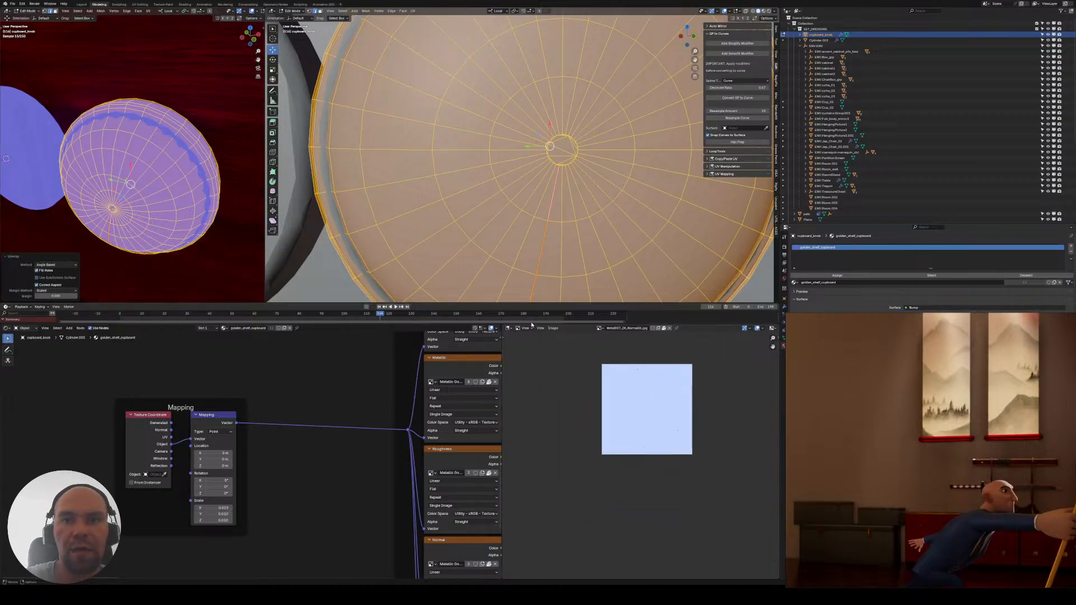
pyautogui.moveTo(163, 206); pyautogui.dragTo(188, 209, button='middle')
pyautogui.click(336, 418)
pyautogui.scroll(-10, 314, 404)
pyautogui.press('Tab')
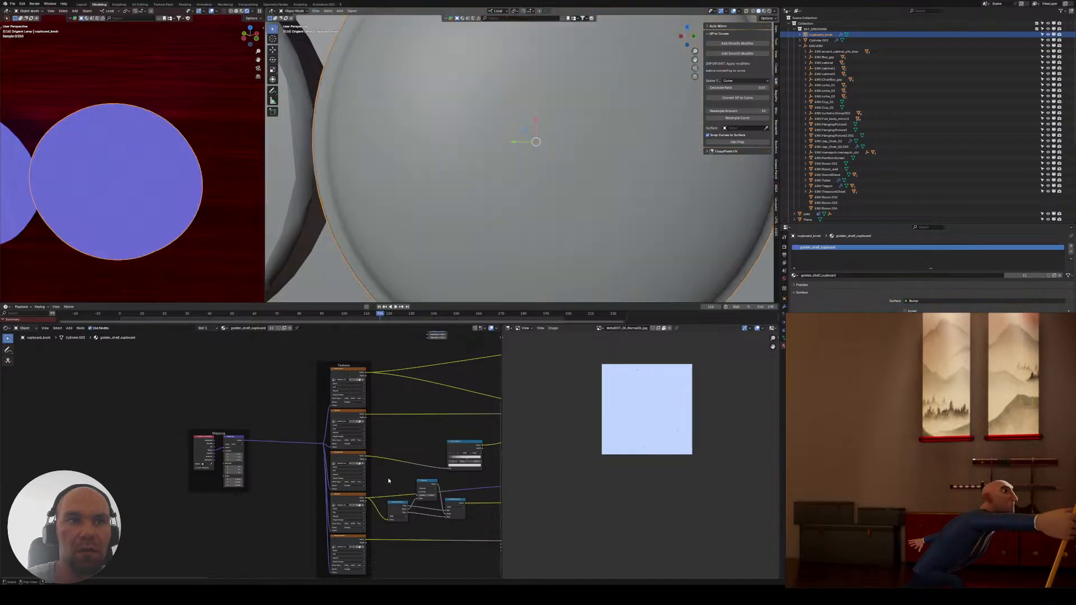
# - Preview the Mix Shader's output and inspect the gold knob's reflections from several angles
pyautogui.moveTo(489, 433); pyautogui.dragTo(312, 428, button='middle')
pyautogui.moveTo(482, 381); pyautogui.dragTo(401, 407, button='middle')
pyautogui.keyDown('ctrl'); pyautogui.keyDown('shift'); pyautogui.click(335, 380); pyautogui.keyUp('shift'); pyautogui.keyUp('ctrl')
pyautogui.scroll(4, 239, 455)
pyautogui.moveTo(127, 203); pyautogui.dragTo(163, 172, button='middle')
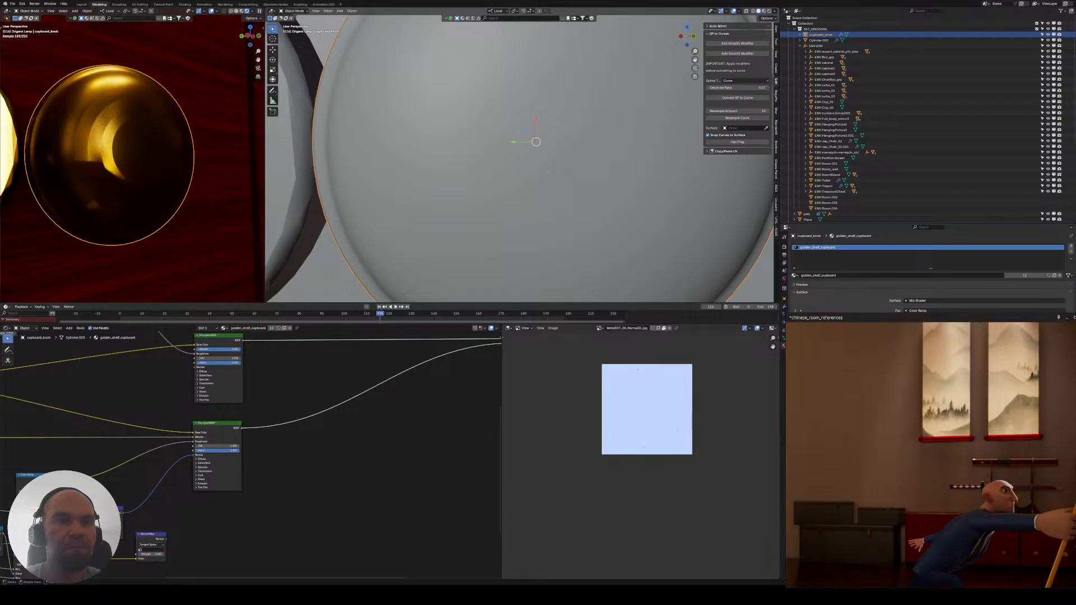
pyautogui.moveTo(129, 168); pyautogui.dragTo(150, 180, button='middle')
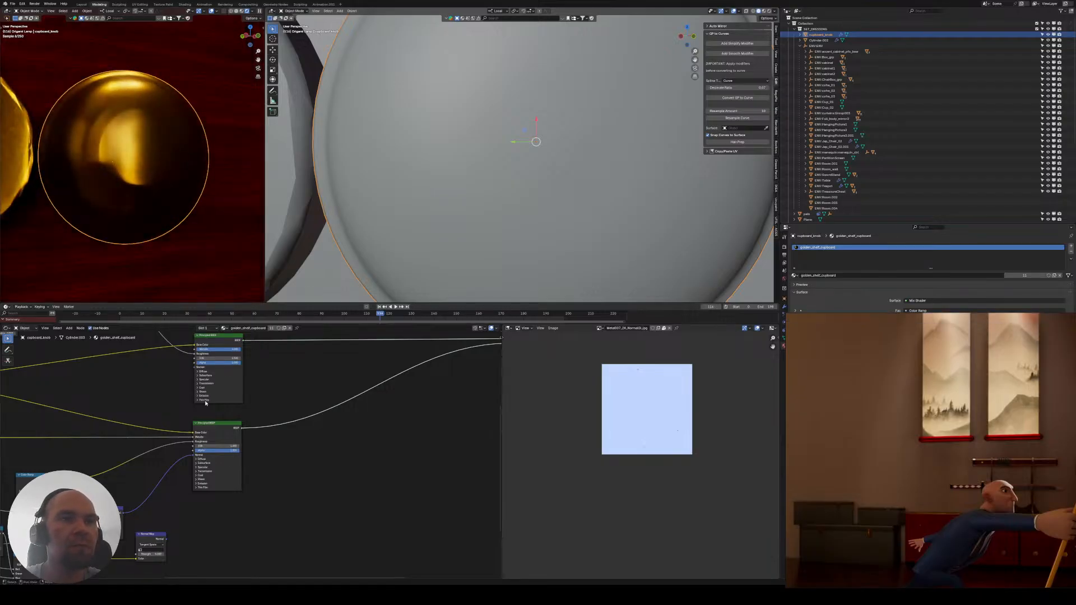
# - Move the Normal texture's link on the Bump node from the Normal input back to Height and inspect the knob
pyautogui.moveTo(145, 474); pyautogui.dragTo(231, 452, button='middle')
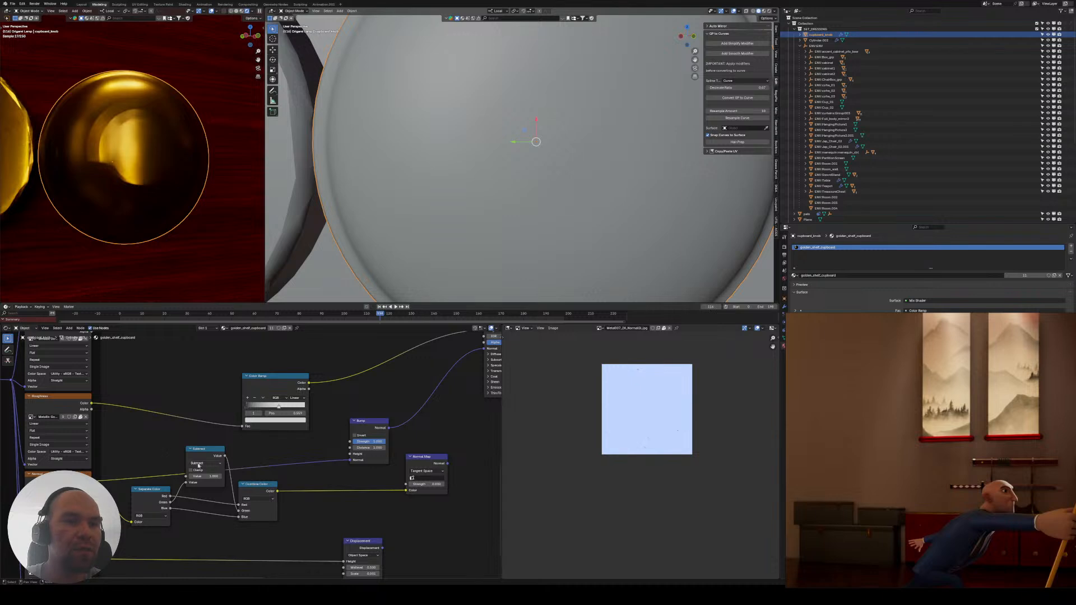
pyautogui.moveTo(159, 533); pyautogui.dragTo(259, 477)
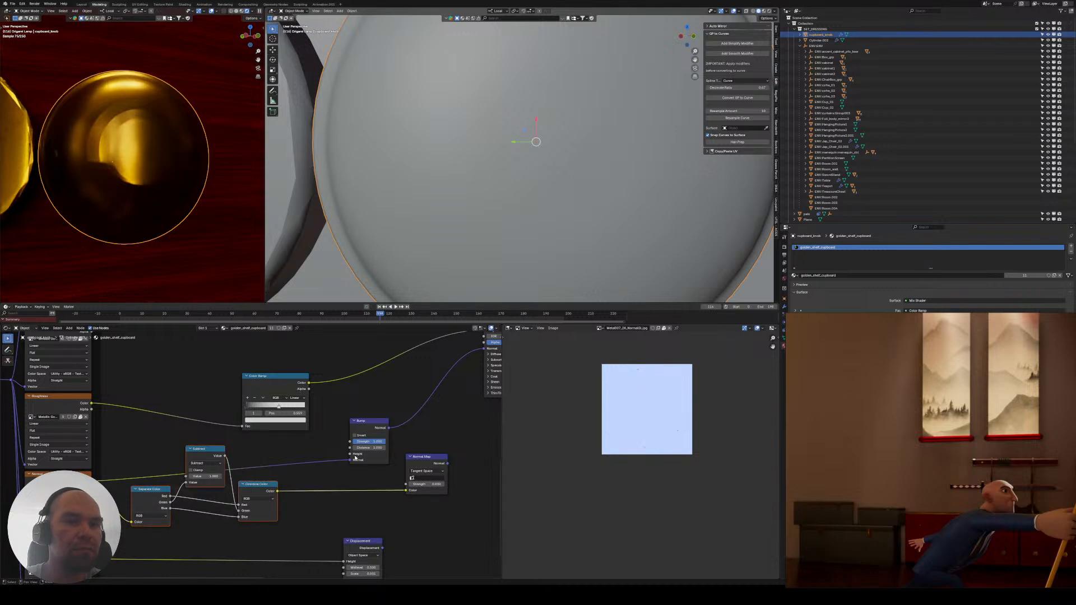
pyautogui.moveTo(349, 462); pyautogui.dragTo(350, 455)
pyautogui.moveTo(153, 200); pyautogui.dragTo(112, 183, button='middle')
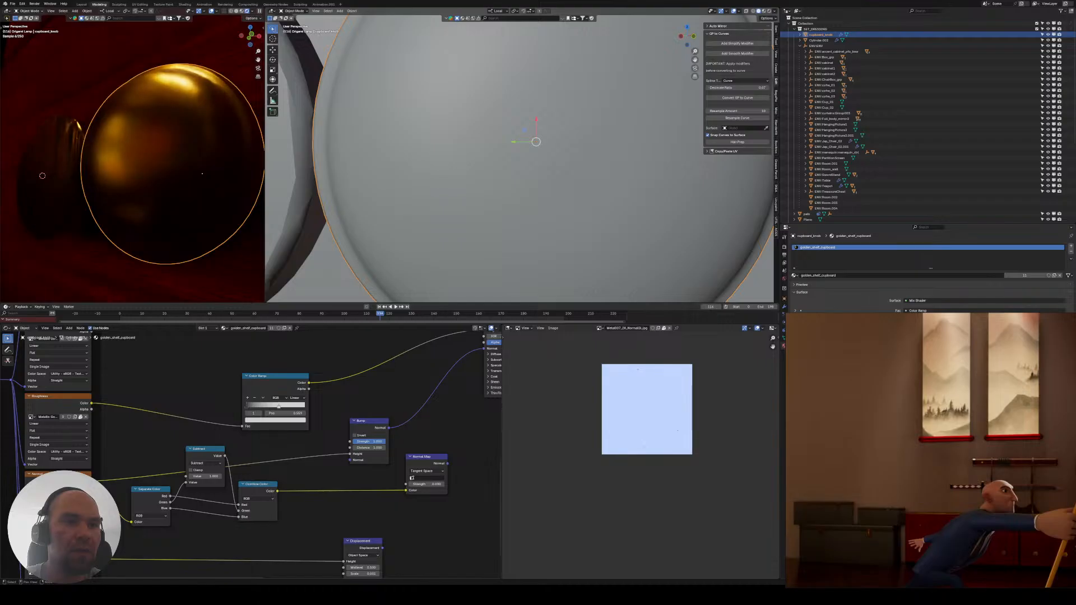
# - Set the Mapping node's Scale to 0.1 on all three axes
pyautogui.moveTo(336, 457); pyautogui.dragTo(289, 460, button='middle')
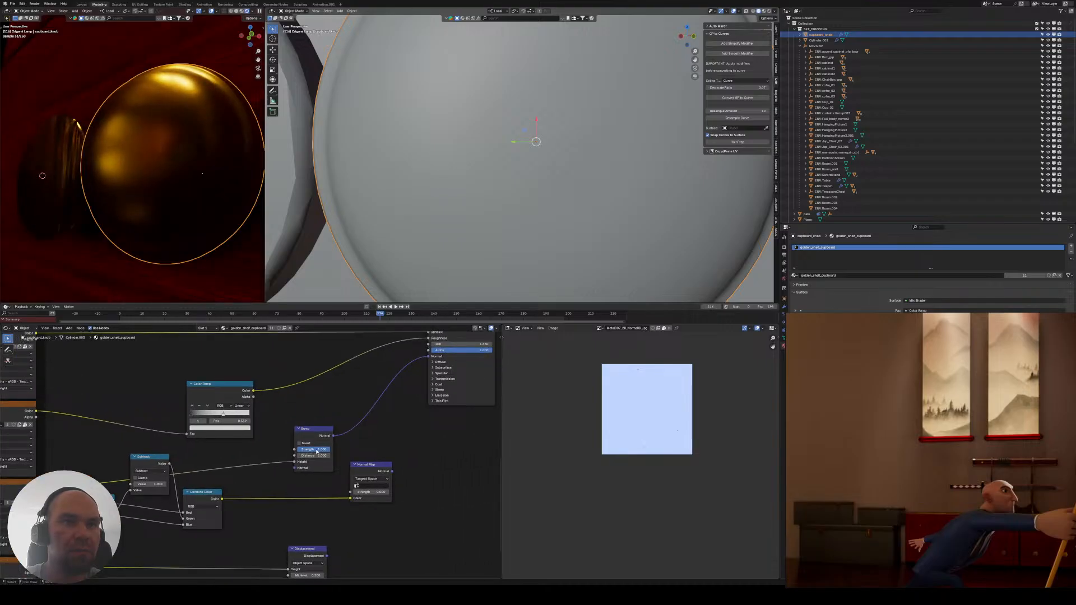
pyautogui.moveTo(100, 454); pyautogui.dragTo(298, 427, button='middle')
pyautogui.moveTo(81, 430); pyautogui.dragTo(211, 476, button='middle')
pyautogui.moveTo(117, 473); pyautogui.dragTo(118, 484)
pyautogui.write('.1')
pyautogui.press('Return')
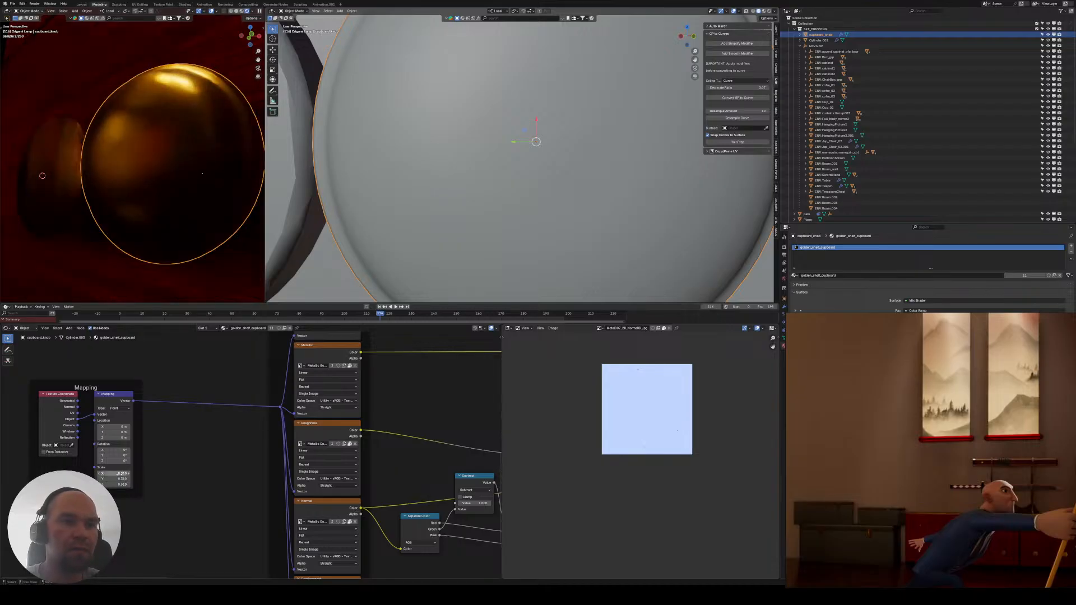
# - Set the Mapping node's Scale to 1 on all axes and inspect the flat disc beside the knob in an enlarged viewport
pyautogui.click(116, 474)
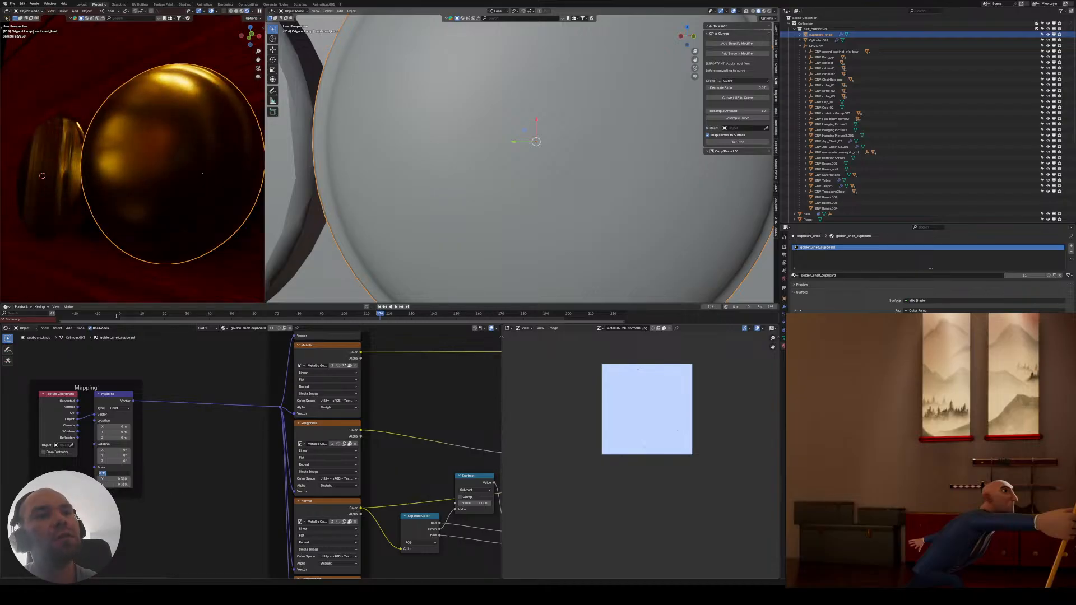
pyautogui.write('1')
pyautogui.press('Return')
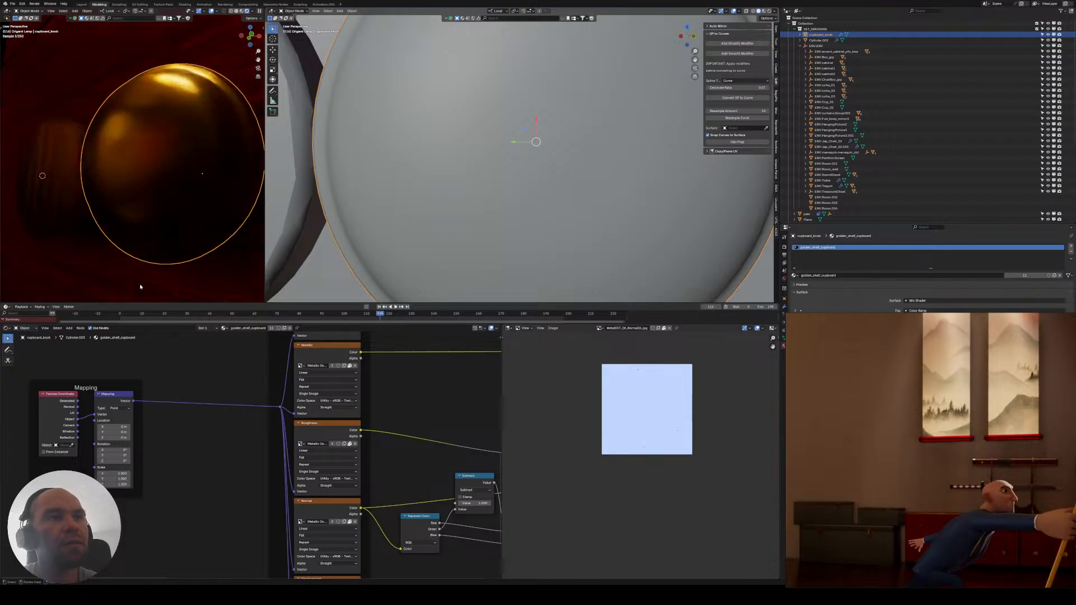
pyautogui.moveTo(150, 185); pyautogui.dragTo(154, 183, button='middle')
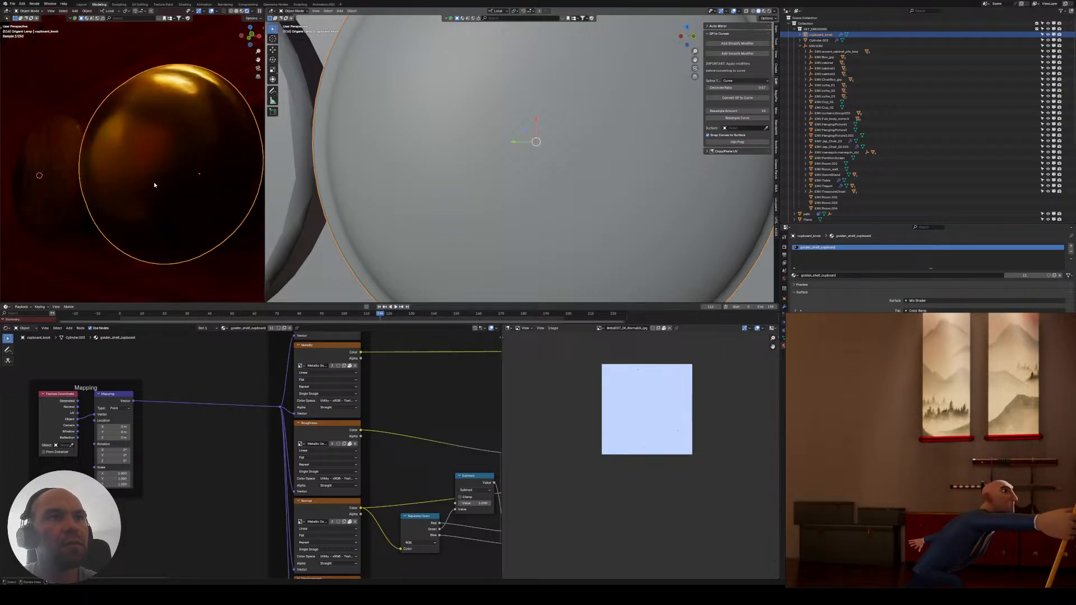
pyautogui.click(43, 166)
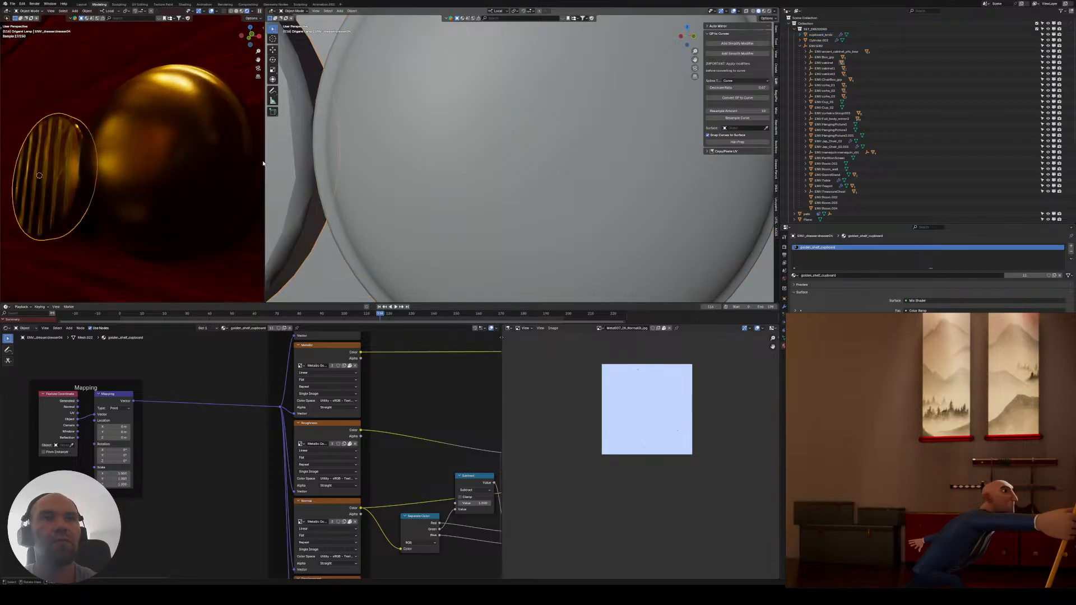
pyautogui.moveTo(263, 163); pyautogui.dragTo(385, 168)
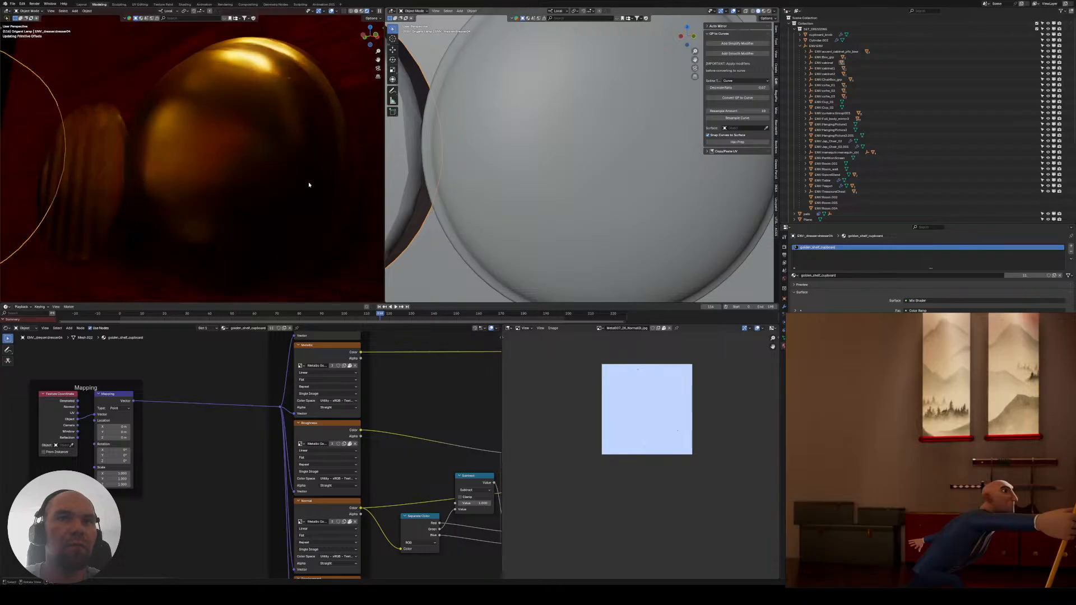
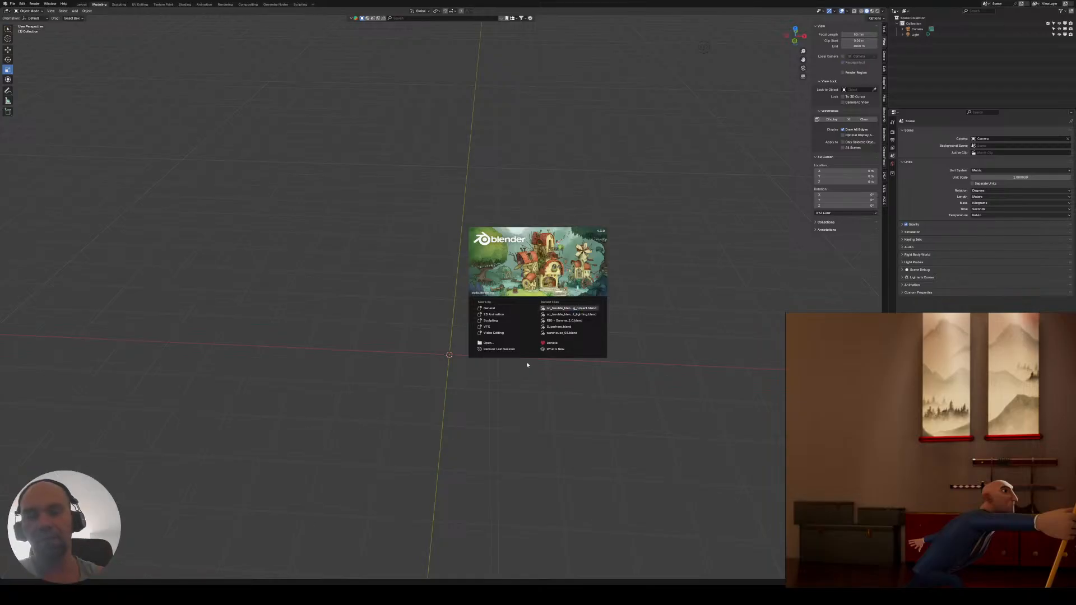
# - Reopen the room scene from the recent files and bring back the saved state containing the cupboard knob
pyautogui.click(566, 309)
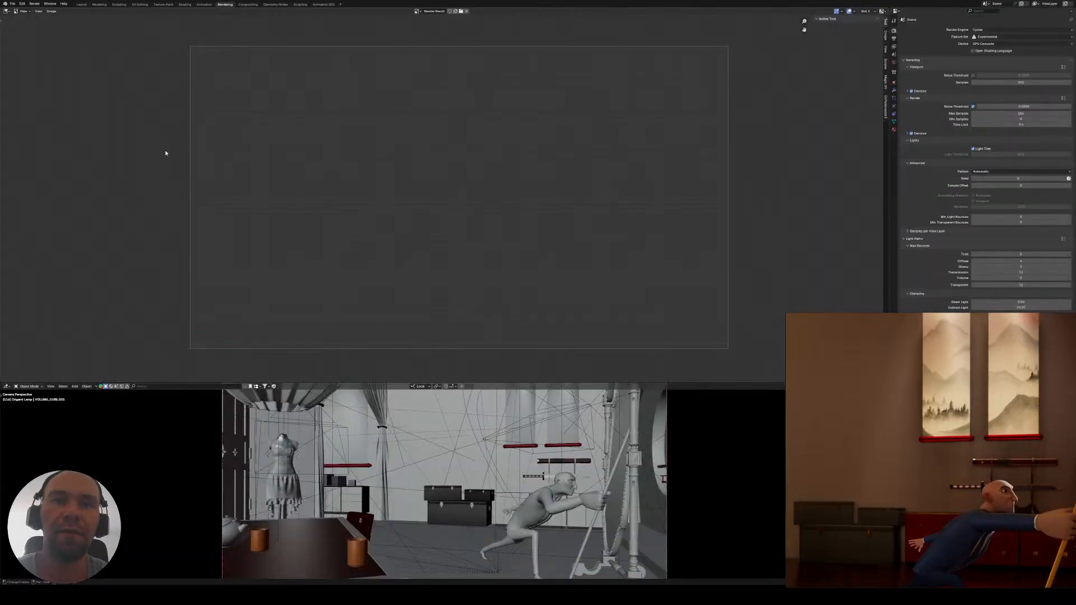
pyautogui.click(13, 4)
pyautogui.moveTo(26, 22)
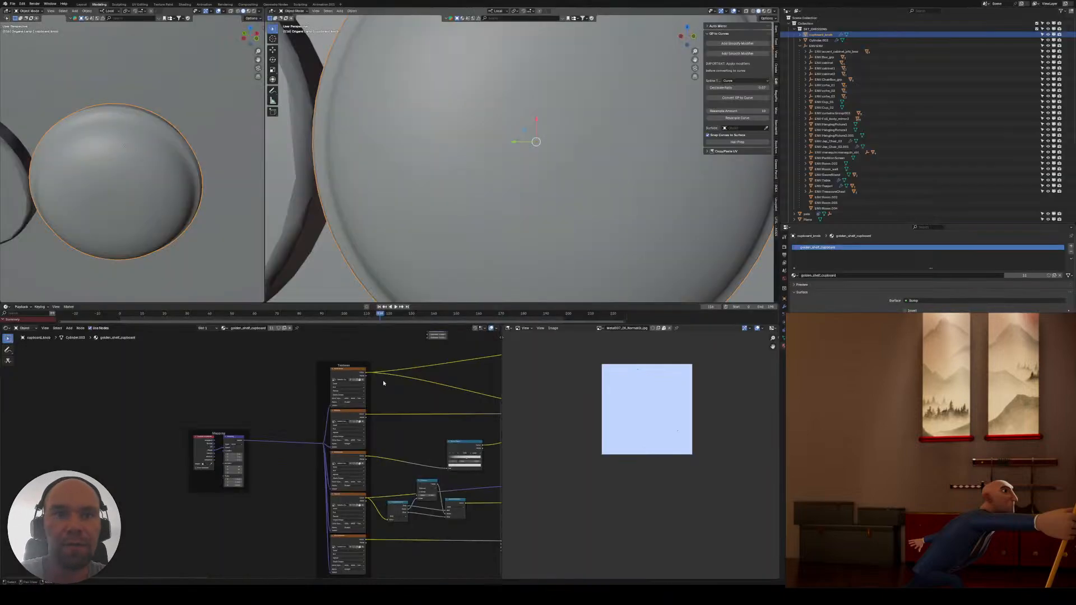
# - Switch the viewport showing the knob and flat disc from the side to Rendered shading
pyautogui.scroll(-2, 140, 207)
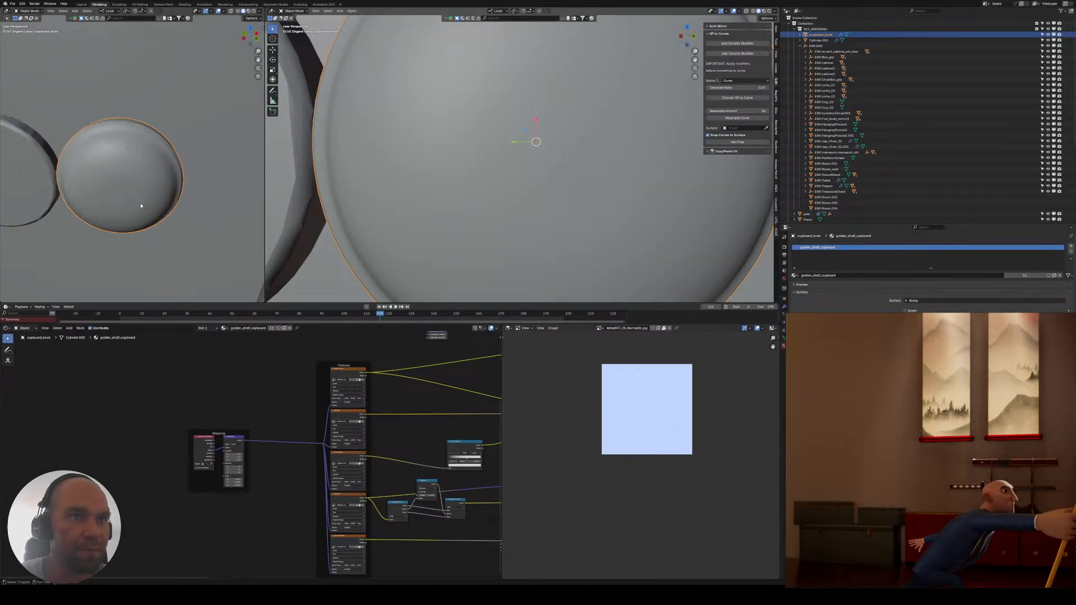
pyautogui.moveTo(140, 206); pyautogui.dragTo(186, 230, button='middle')
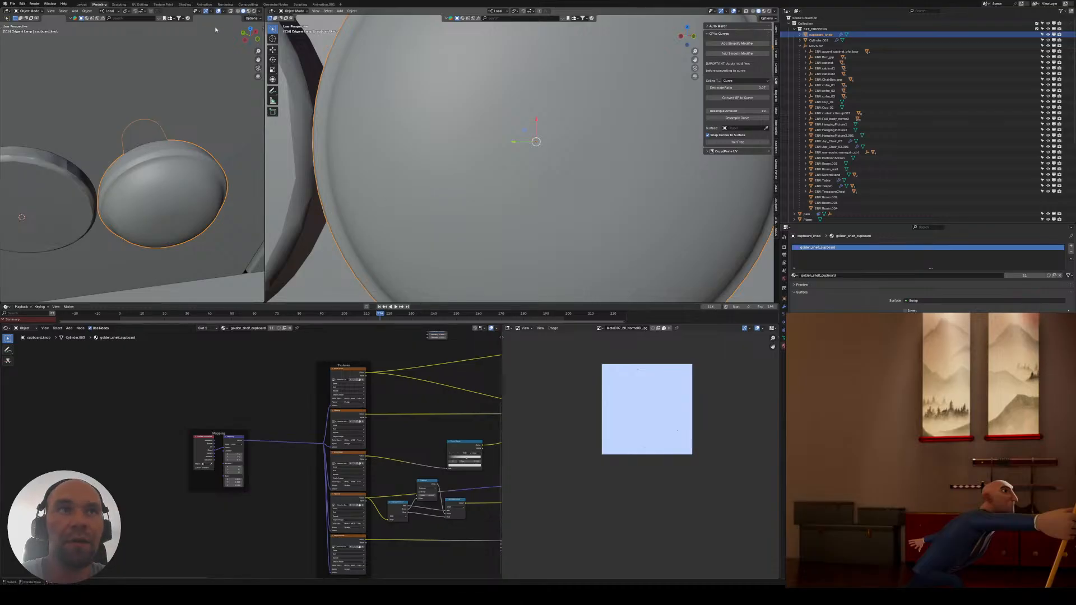
pyautogui.click(253, 11)
# - Link the Normal texture's Color output to the Bump node's Height input
pyautogui.moveTo(415, 464); pyautogui.dragTo(205, 415, button='middle')
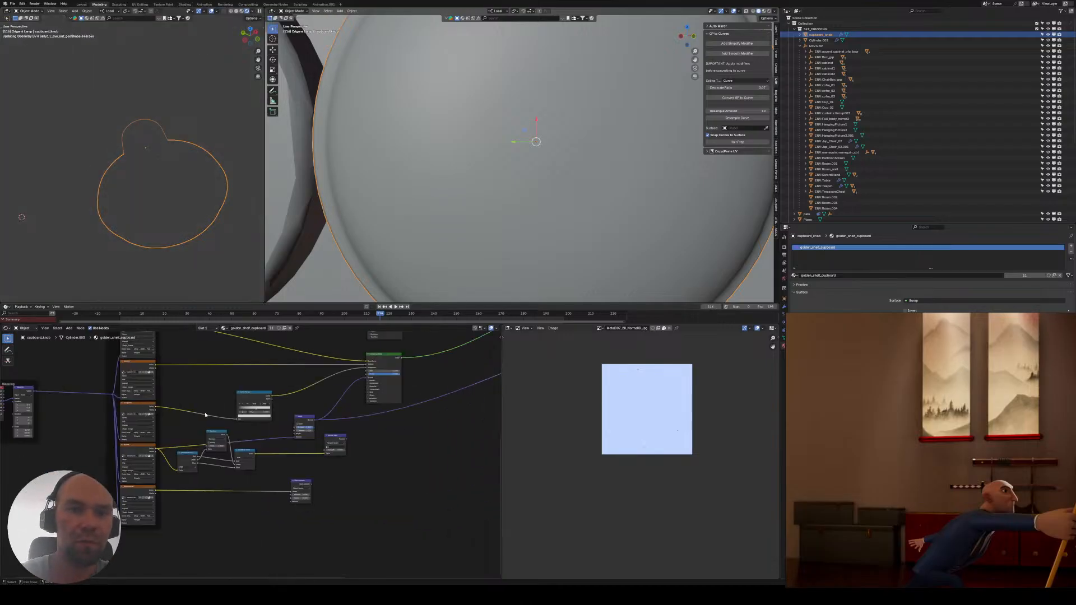
pyautogui.scroll(3, 261, 408)
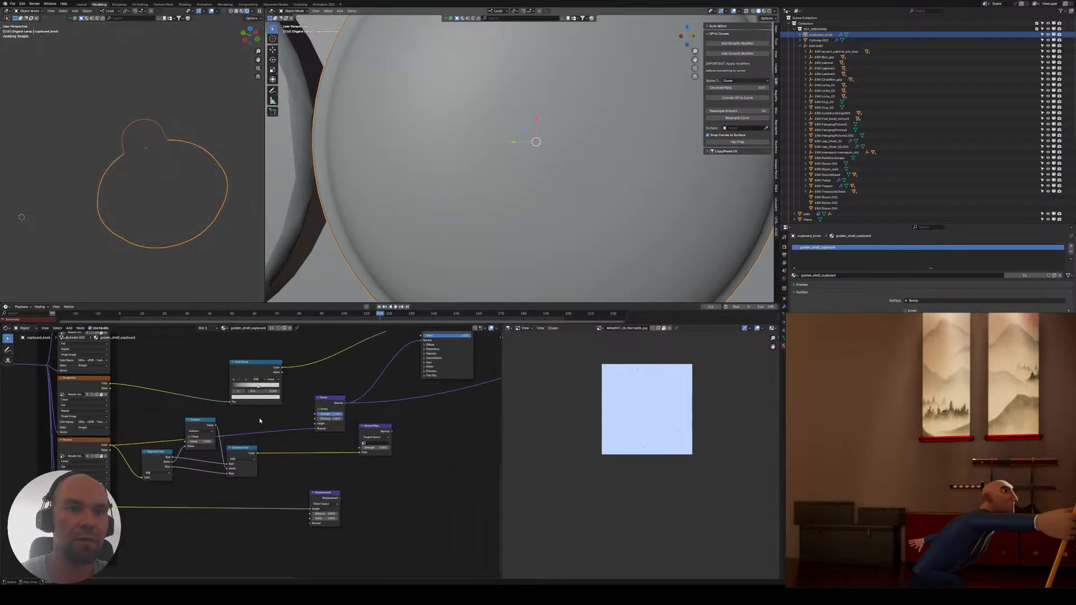
pyautogui.scroll(1, 253, 446)
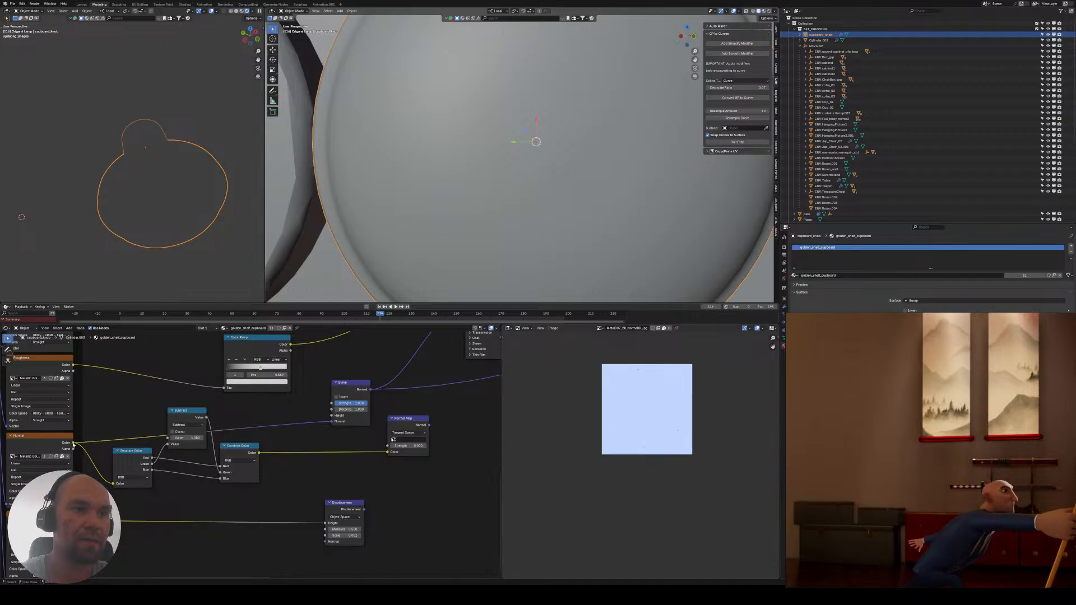
pyautogui.moveTo(73, 444); pyautogui.dragTo(331, 416)
pyautogui.scroll(1, 322, 399)
pyautogui.scroll(-3, 314, 401)
pyautogui.moveTo(197, 441); pyautogui.dragTo(145, 441, button='middle')
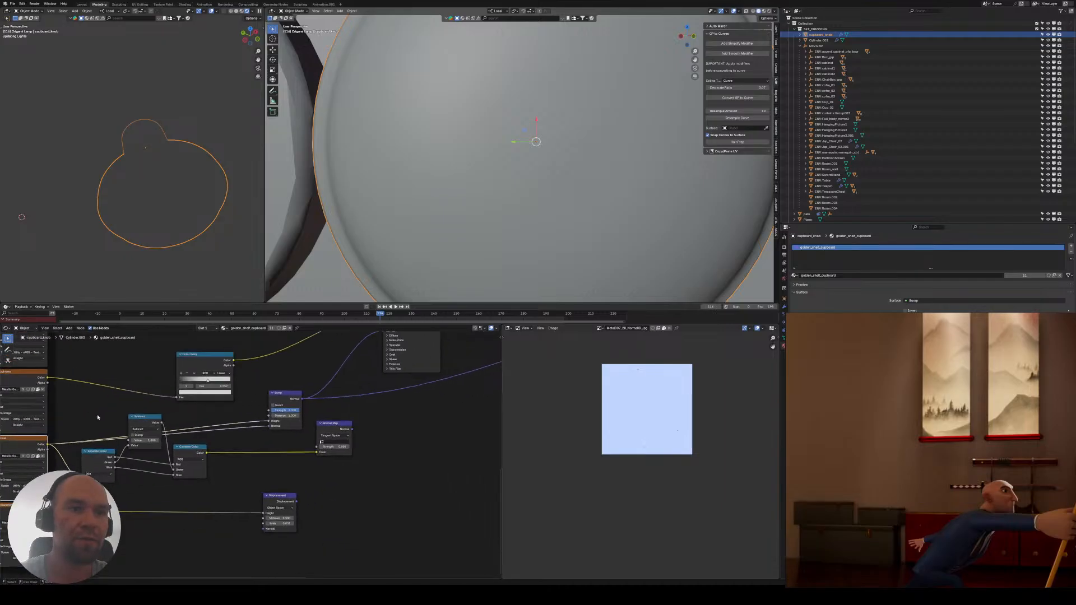
# - Delete the Separate Color, Subtract, Combine Color and Normal Map nodes from the gold material
pyautogui.moveTo(90, 415); pyautogui.dragTo(197, 483)
pyautogui.press('x')
pyautogui.moveTo(363, 470); pyautogui.dragTo(321, 424)
pyautogui.press('x')
# - Reconnect the gold material's Mix Shader output to the Material Output's Surface input
pyautogui.moveTo(415, 414); pyautogui.dragTo(252, 494, button='middle')
pyautogui.moveTo(319, 403); pyautogui.dragTo(97, 472, button='middle')
pyautogui.scroll(-3, 120, 465)
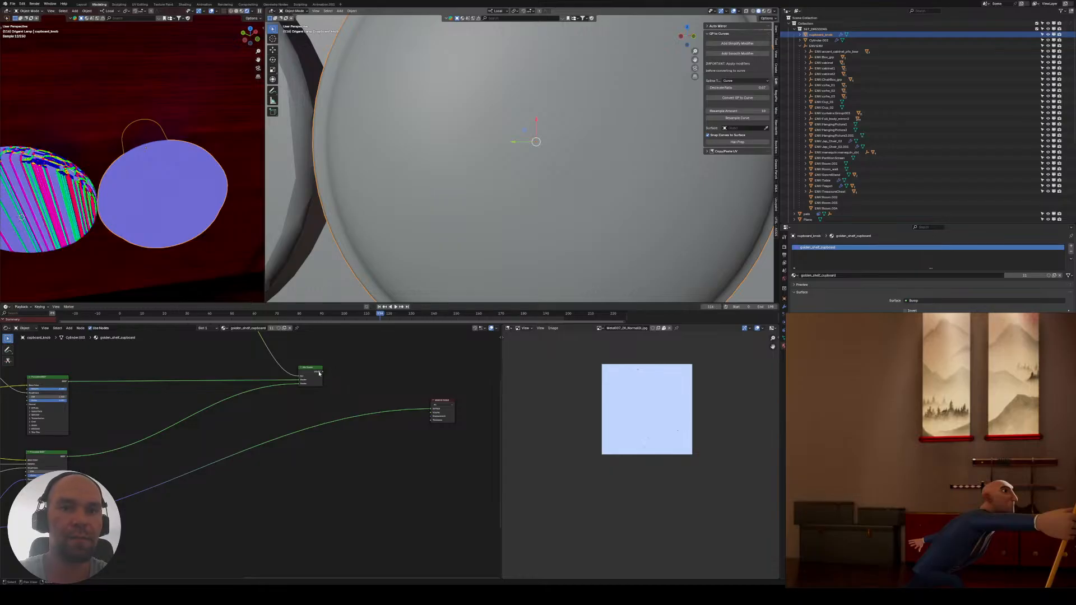
pyautogui.moveTo(432, 406); pyautogui.dragTo(433, 408)
pyautogui.scroll(-1, 224, 401)
# - Disconnect the link feeding the Bump node's Normal input, keeping only its Height connection
pyautogui.moveTo(223, 401); pyautogui.dragTo(384, 488, button='middle')
pyautogui.moveTo(157, 277); pyautogui.dragTo(168, 223, button='middle')
pyautogui.moveTo(182, 443); pyautogui.dragTo(247, 379, button='middle')
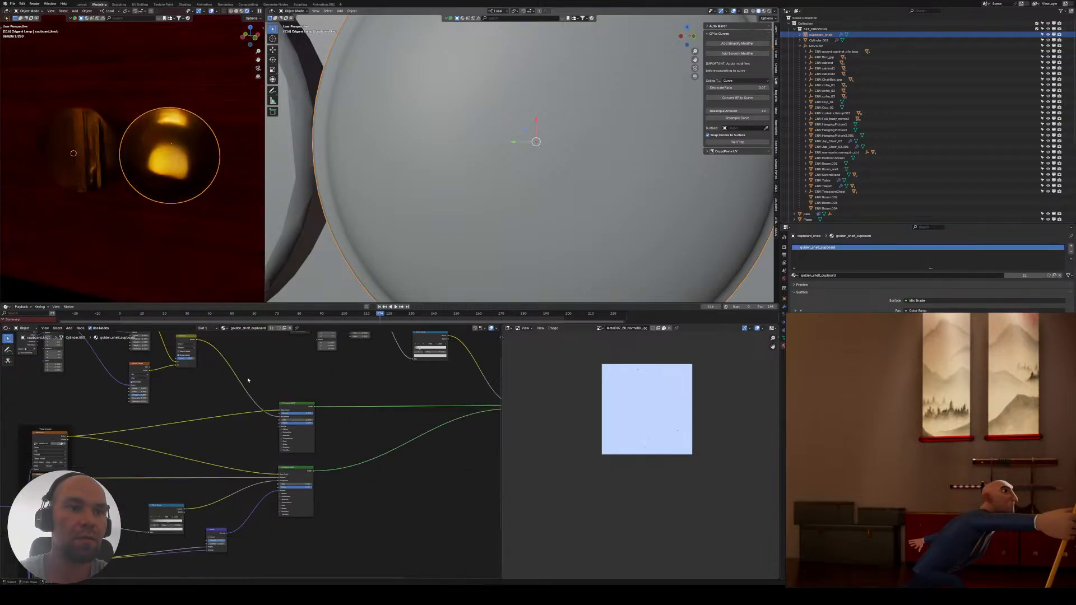
pyautogui.scroll(5, 202, 478)
pyautogui.moveTo(208, 504); pyautogui.dragTo(166, 376, button='middle')
pyautogui.moveTo(171, 450); pyautogui.dragTo(160, 457)
pyautogui.scroll(-3, 161, 133)
# - Add an area light at the 3D cursor beside the cupboard knobs and raise it along its Z axis
pyautogui.keyDown('shift'); pyautogui.moveTo(161, 133); pyautogui.dragTo(166, 161, button='middle'); pyautogui.keyUp('shift')
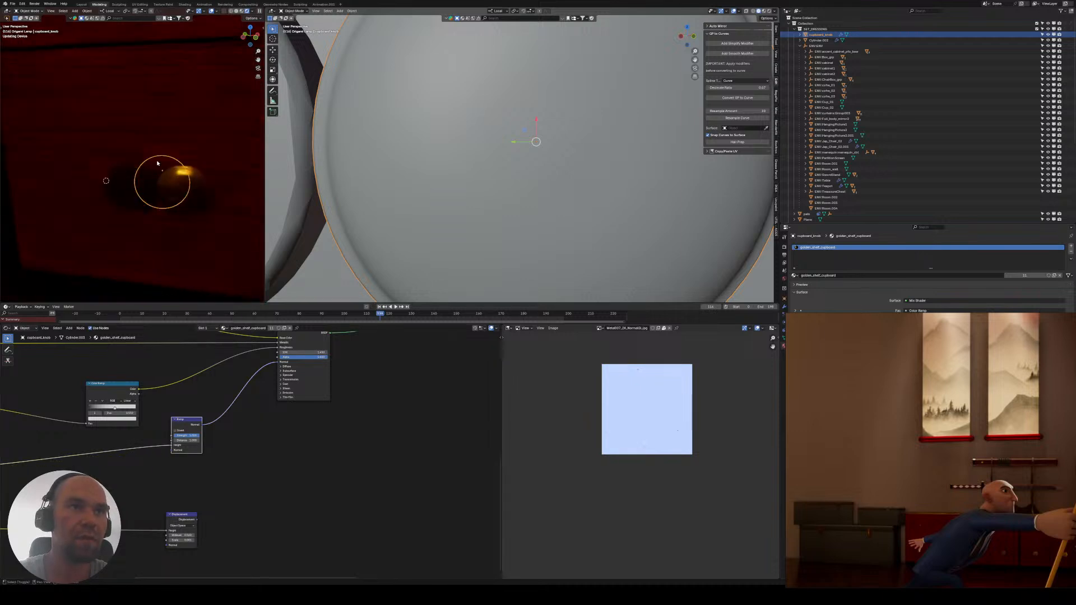
pyautogui.hotkey('shift', 'a')
pyautogui.press('Escape')
pyautogui.hotkey('shift', 'a')
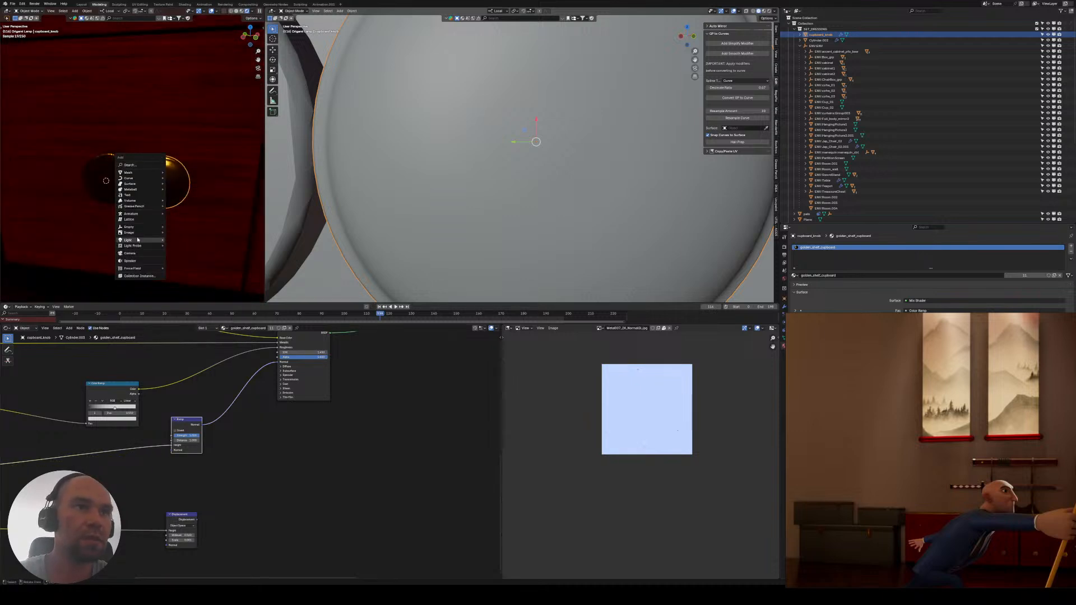
pyautogui.moveTo(147, 240)
pyautogui.click(178, 258)
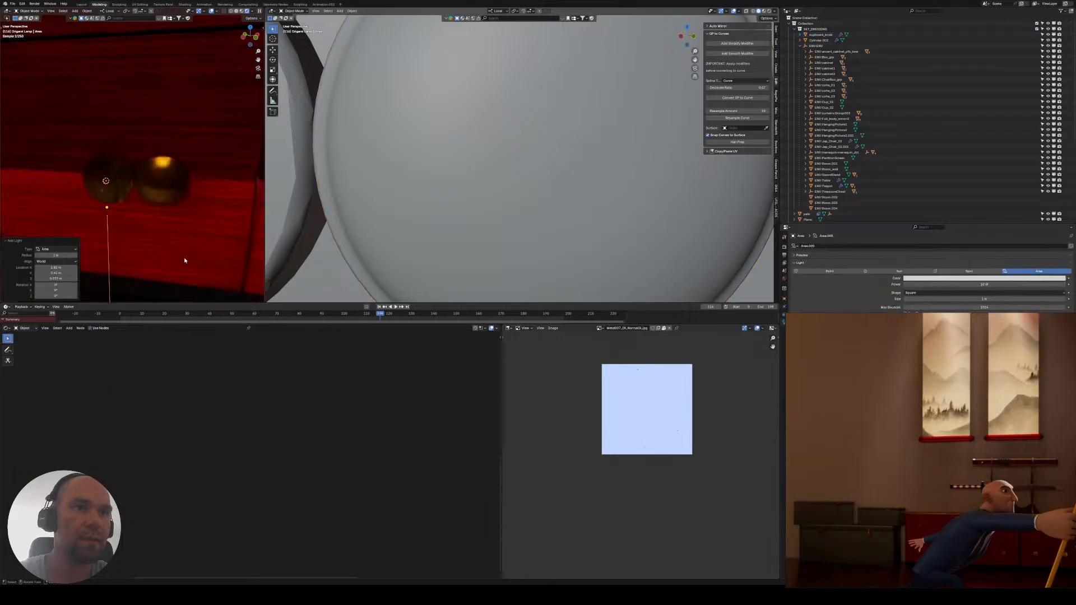
pyautogui.press('g')
pyautogui.press('z')
pyautogui.press('z')
pyautogui.click(165, 128)
# - Move the area light in front of the chests beside the red dresser and rotate it to face the drawers
pyautogui.scroll(-6, 168, 137)
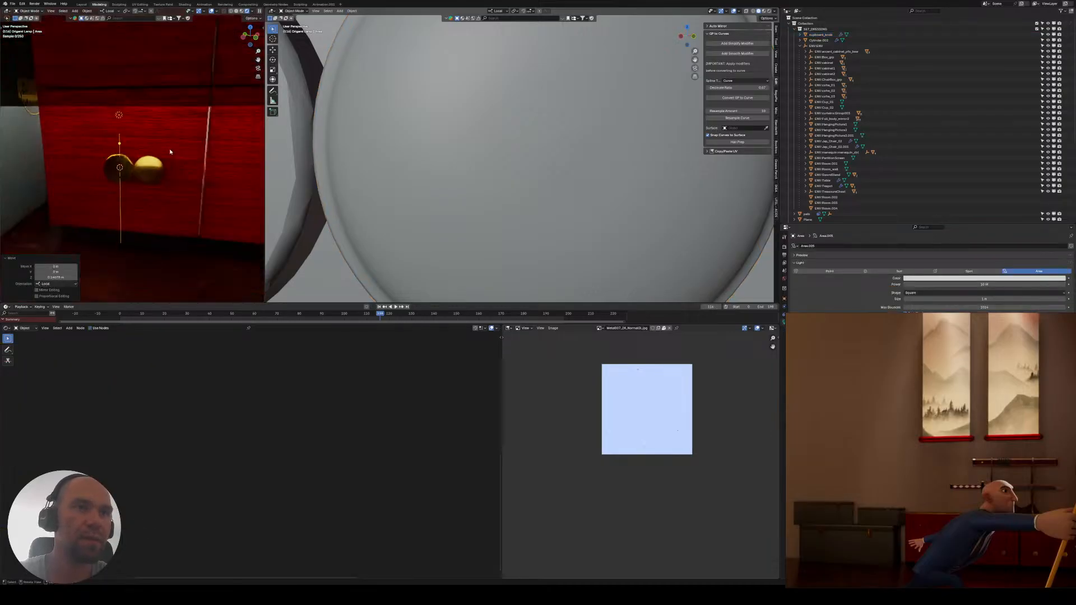
pyautogui.moveTo(173, 147); pyautogui.dragTo(188, 169, button='middle')
pyautogui.press('g')
pyautogui.click(166, 123)
pyautogui.press('r')
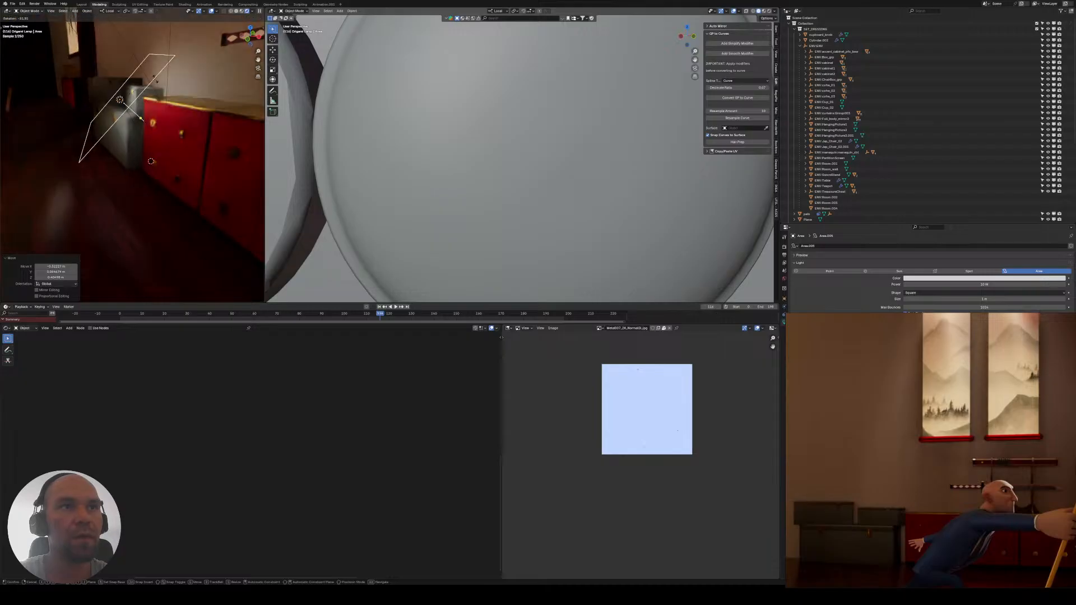
pyautogui.click(161, 83)
pyautogui.moveTo(140, 119); pyautogui.dragTo(140, 168, button='middle')
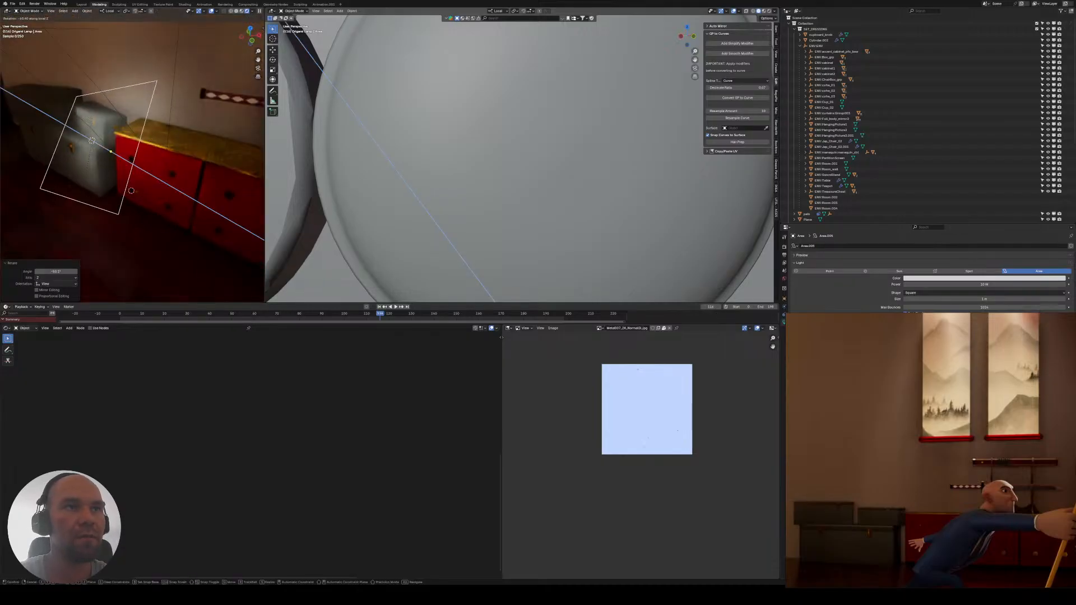
pyautogui.press('r')
pyautogui.press('x')
pyautogui.press('x')
pyautogui.click(67, 250)
pyautogui.moveTo(100, 233); pyautogui.dragTo(128, 163, button='middle')
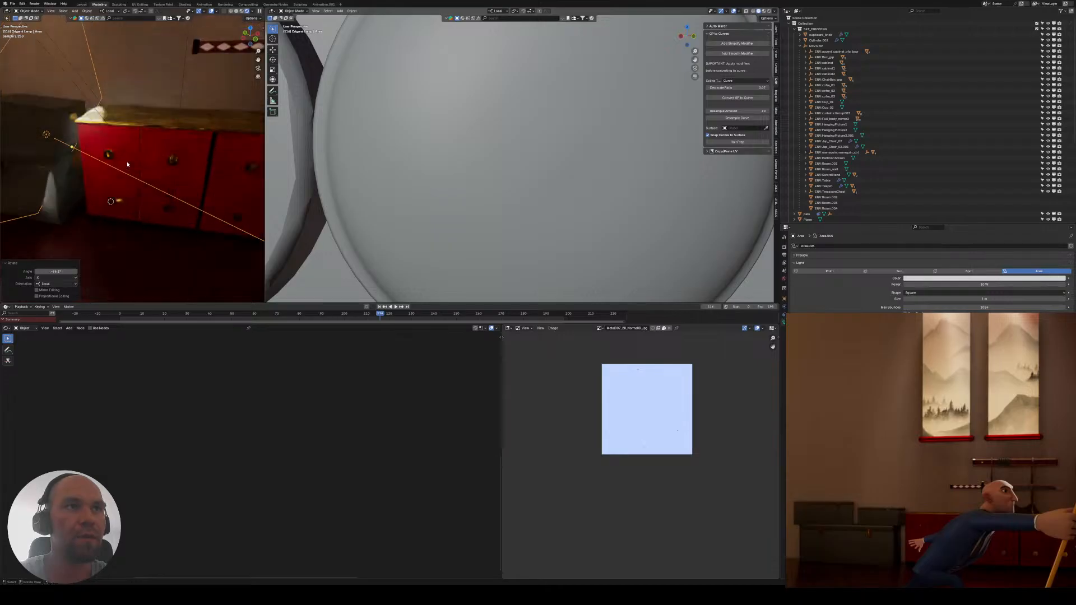
# - Set the area light's power to 150 W
pyautogui.keyDown('ctrl'); pyautogui.moveTo(122, 201); pyautogui.dragTo(139, 152, button='middle'); pyautogui.keyUp('ctrl')
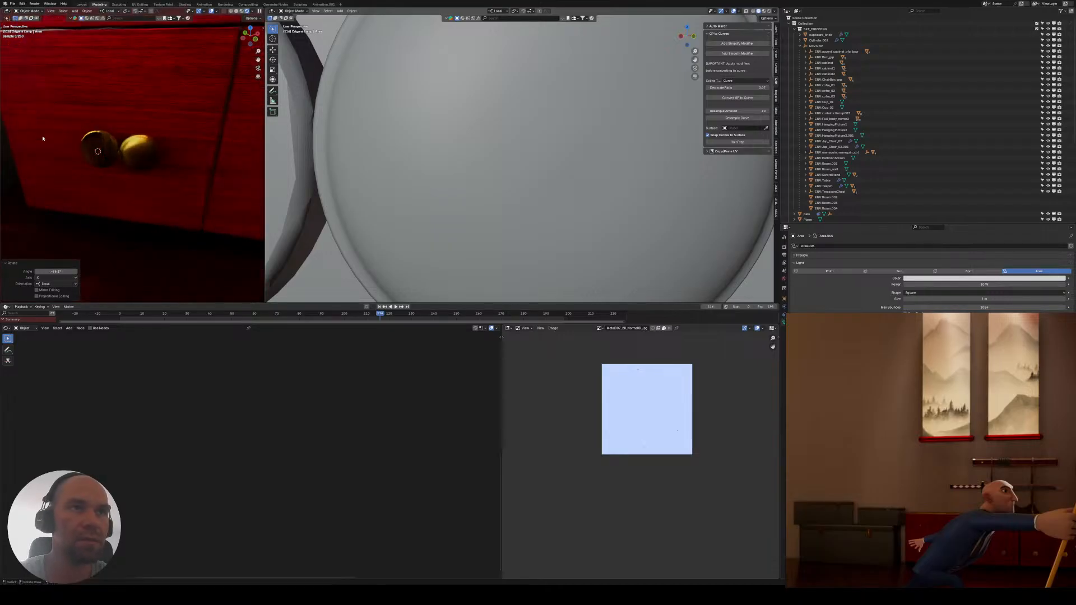
pyautogui.click(968, 285)
pyautogui.write('150')
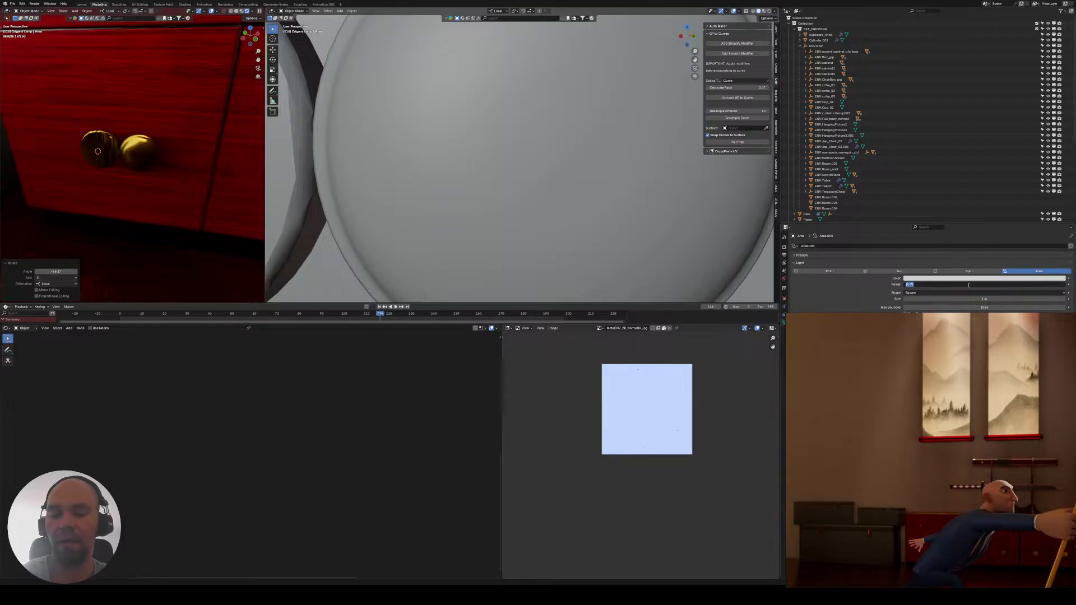
pyautogui.press('Return')
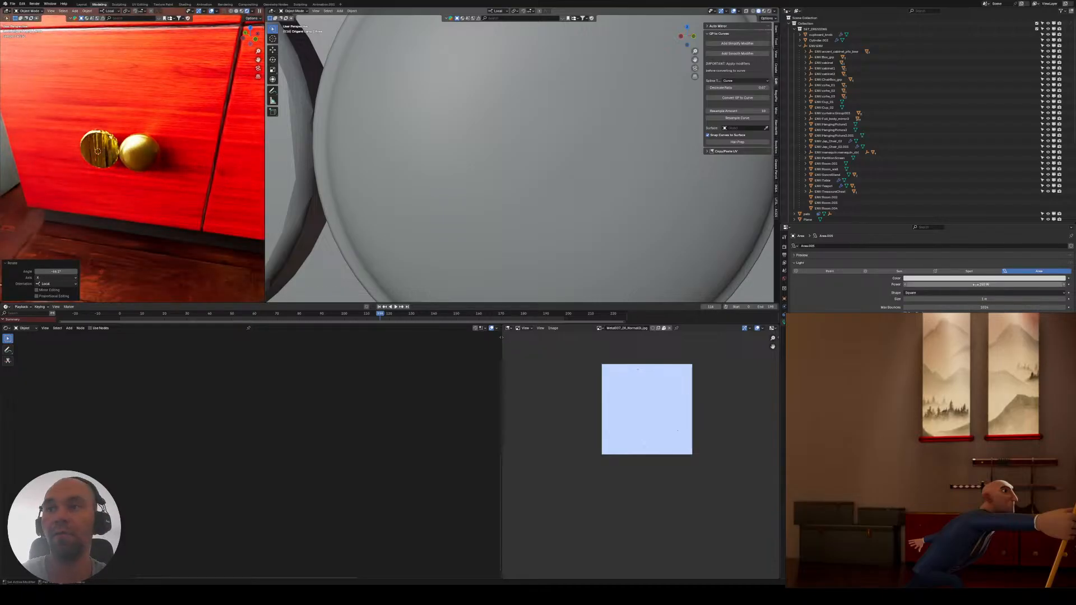
# - Delete the old flat gold disc object next to the domed knob
pyautogui.scroll(-1, 122, 214)
pyautogui.moveTo(159, 243); pyautogui.dragTo(136, 189, button='middle')
pyautogui.scroll(1, 175, 206)
pyautogui.scroll(2, 133, 166)
pyautogui.click(135, 176)
pyautogui.press('x')
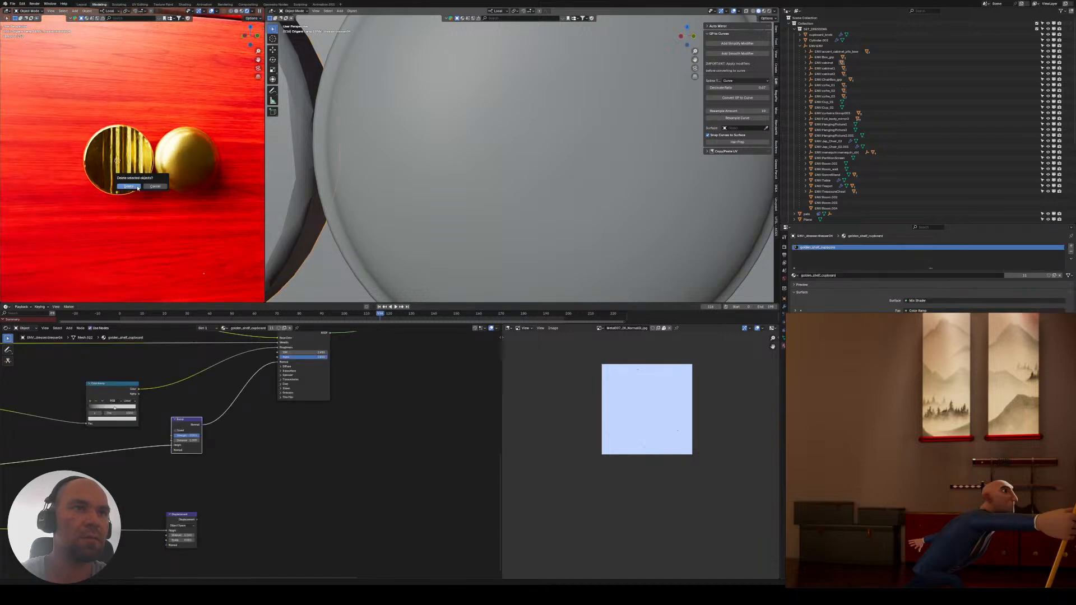
pyautogui.click(138, 188)
# - Move the domed knob along the Y axis into the deleted disc's place on the drawer
pyautogui.click(194, 173)
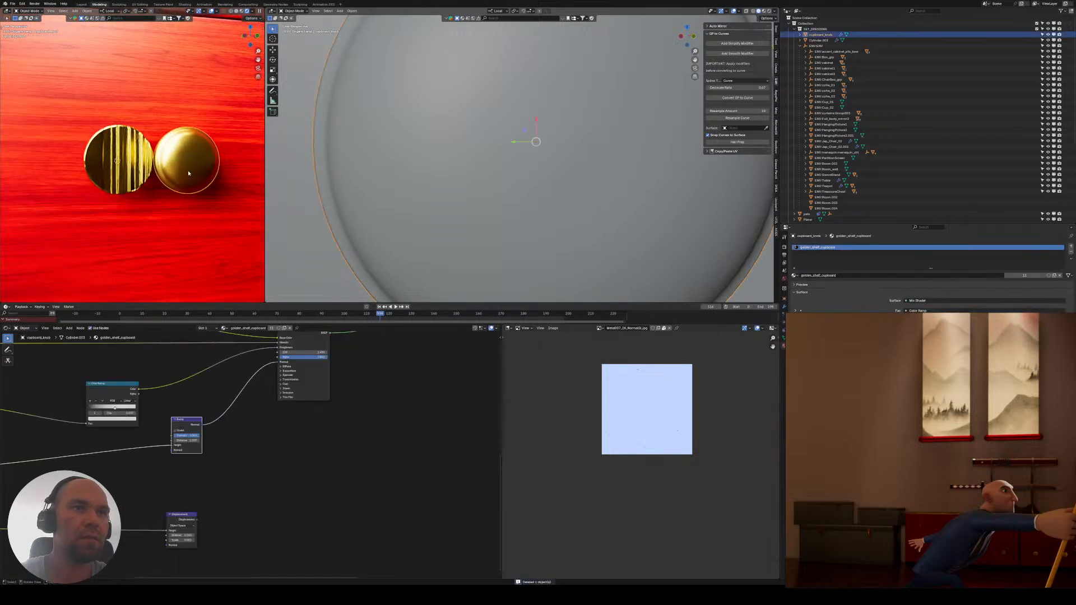
pyautogui.press('g')
pyautogui.press('y')
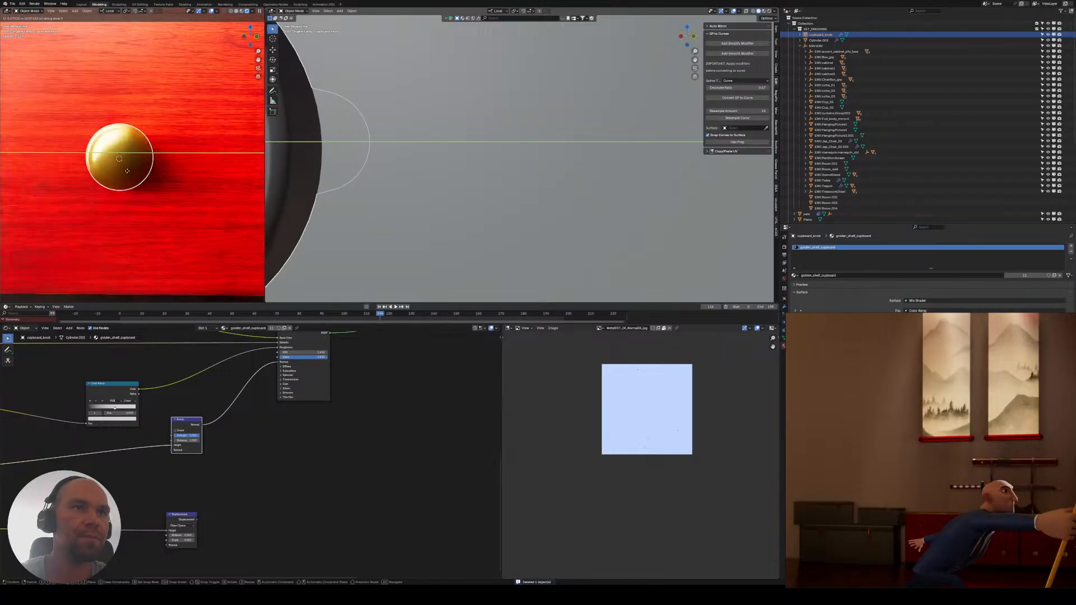
pyautogui.click(128, 169)
# - Duplicate the knob's mesh in Edit Mode and move the copy up along Z onto the drawer above
pyautogui.scroll(-3, 145, 167)
pyautogui.scroll(-5, 144, 224)
pyautogui.keyDown('shift'); pyautogui.moveTo(146, 166); pyautogui.dragTo(119, 198, button='middle'); pyautogui.keyUp('shift')
pyautogui.press('Tab')
pyautogui.scroll(2, 133, 186)
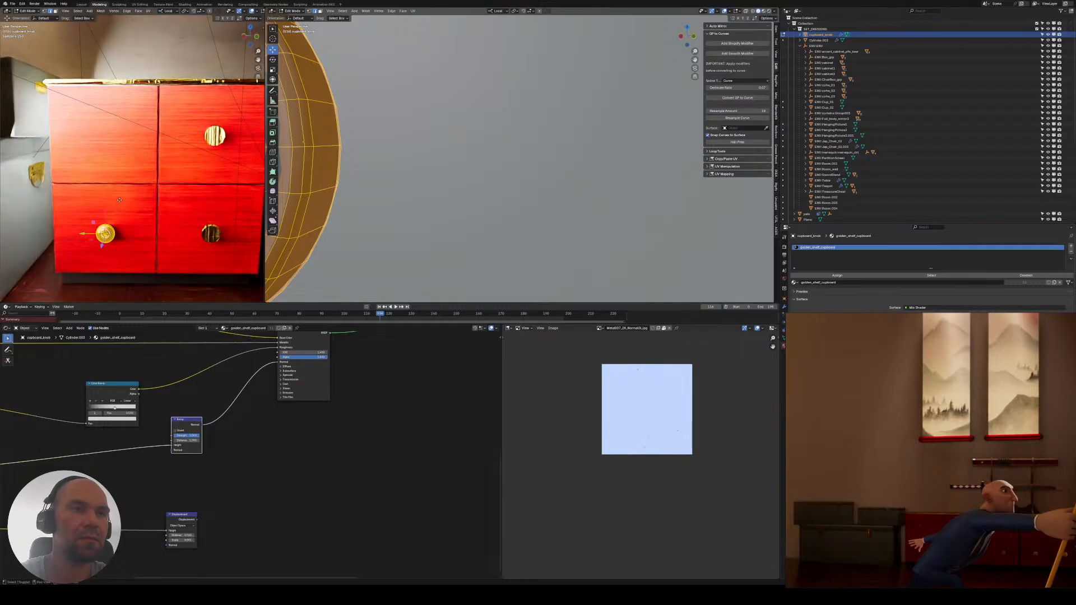
pyautogui.press('g')
pyautogui.press('y')
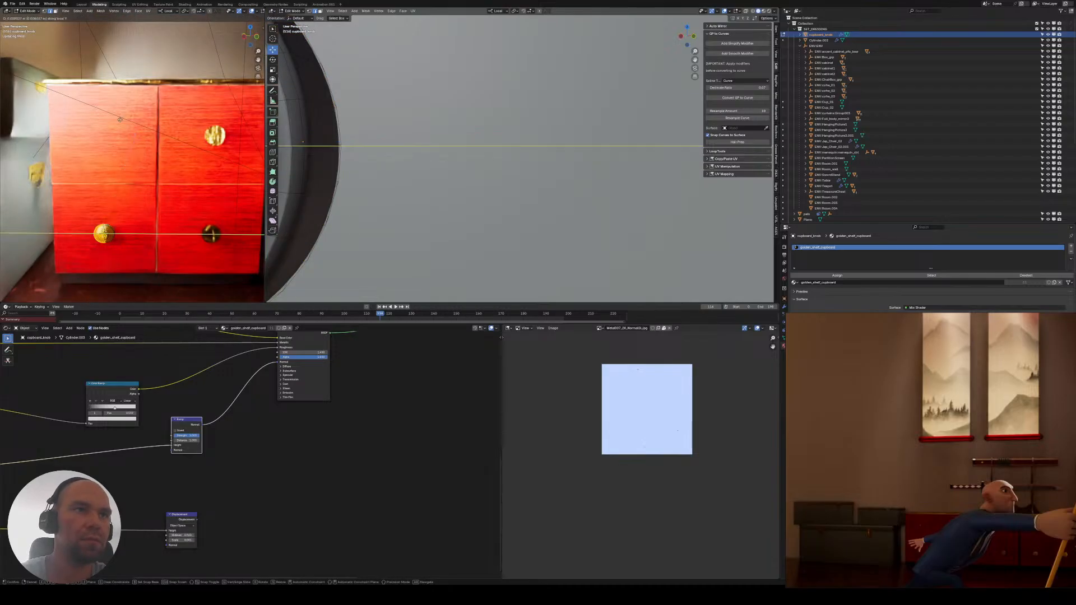
pyautogui.press('z')
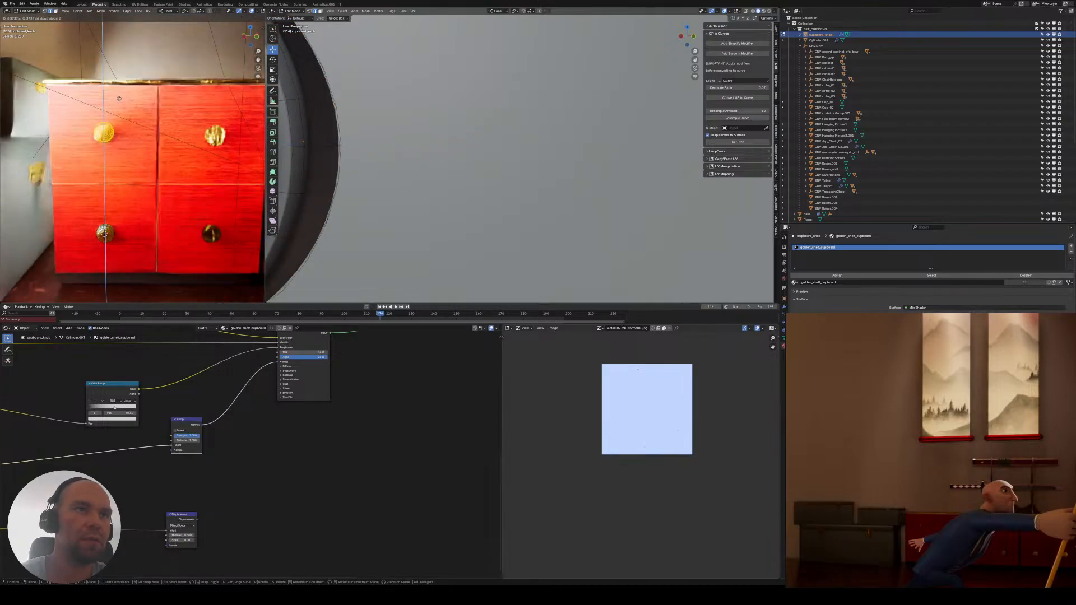
pyautogui.click(118, 99)
pyautogui.scroll(-2, 134, 163)
pyautogui.moveTo(139, 166)
pyautogui.keyDown('shift'); pyautogui.mouseDown(button='middle')
pyautogui.moveTo(94, 169)
pyautogui.moveTo(129, 173)
pyautogui.moveTo(121, 168)
pyautogui.mouseUp(button='middle'); pyautogui.keyUp('shift')
pyautogui.press('Tab')
pyautogui.scroll(2, 122, 168)
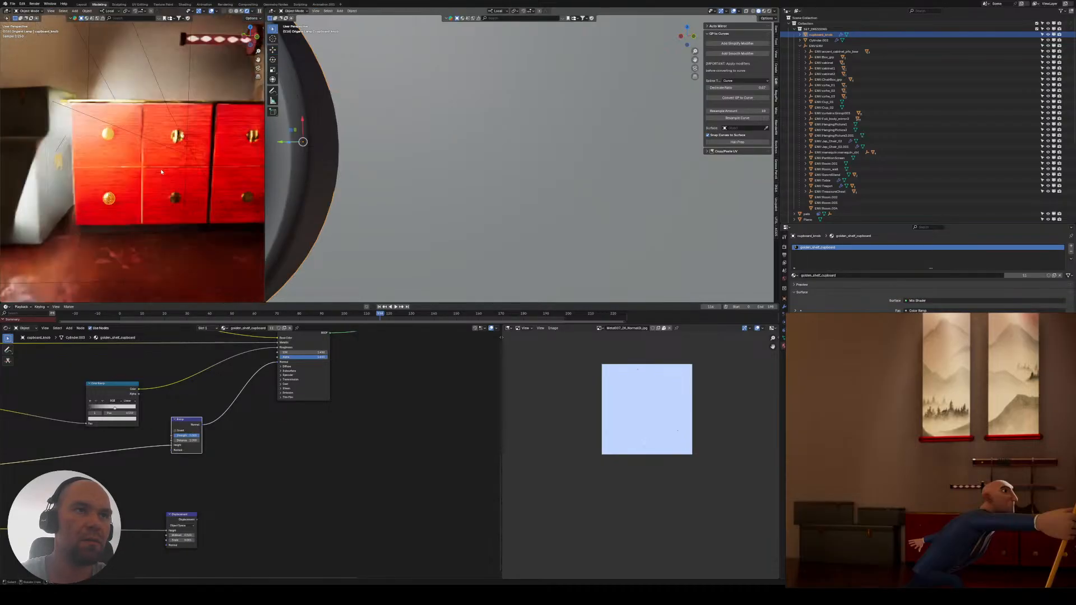
# - Examine the placement of the two domed knobs on the dresser's first drawer column
pyautogui.click(186, 208)
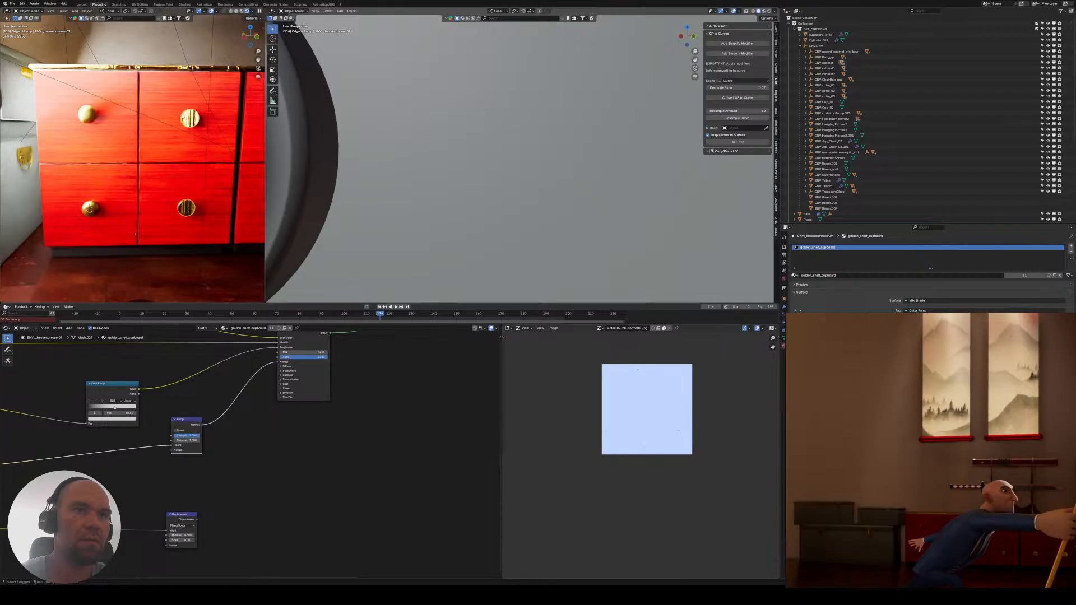
pyautogui.click(82, 114)
pyautogui.press('Tab')
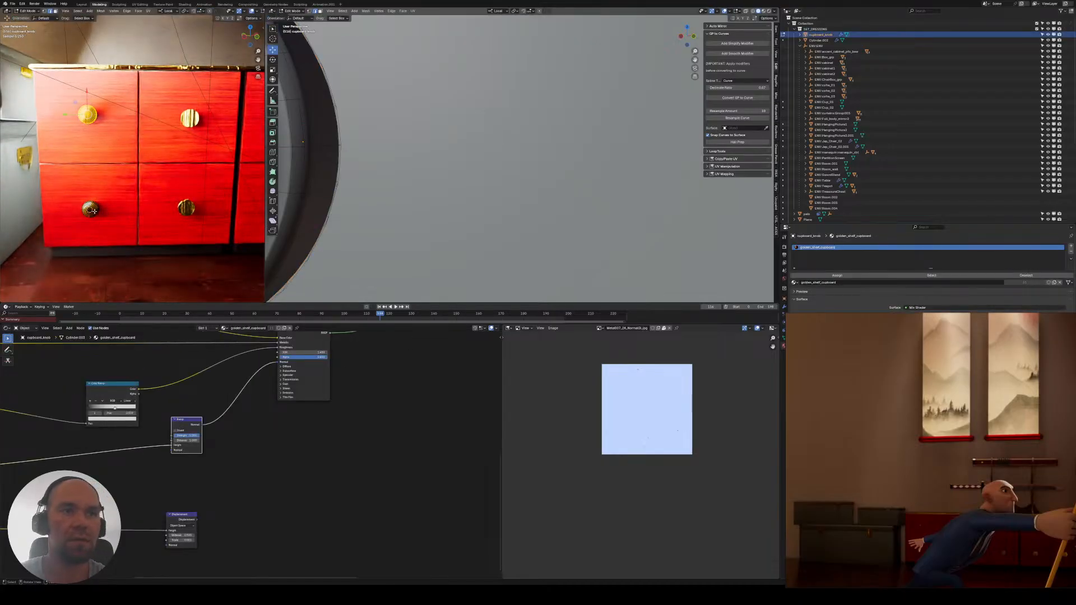
pyautogui.hotkey('ctrl', 'l')
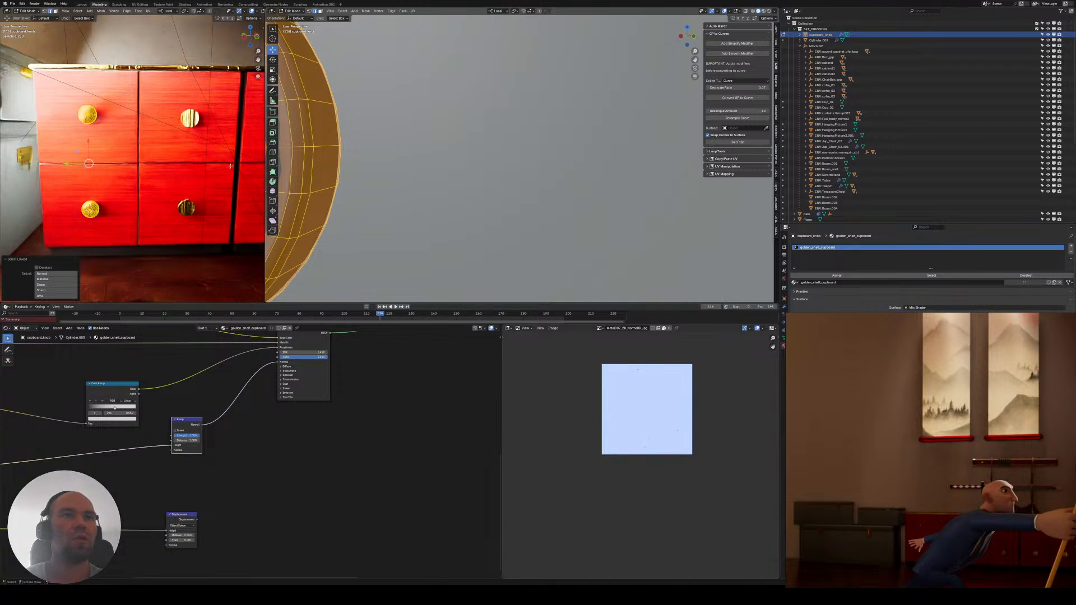
pyautogui.keyDown('shift'); pyautogui.moveTo(88, 154); pyautogui.dragTo(133, 140, button='middle'); pyautogui.keyUp('shift')
pyautogui.scroll(2, 132, 163)
pyautogui.press('Tab')
pyautogui.keyDown('shift'); pyautogui.moveTo(133, 199); pyautogui.dragTo(129, 181, button='middle'); pyautogui.keyUp('shift')
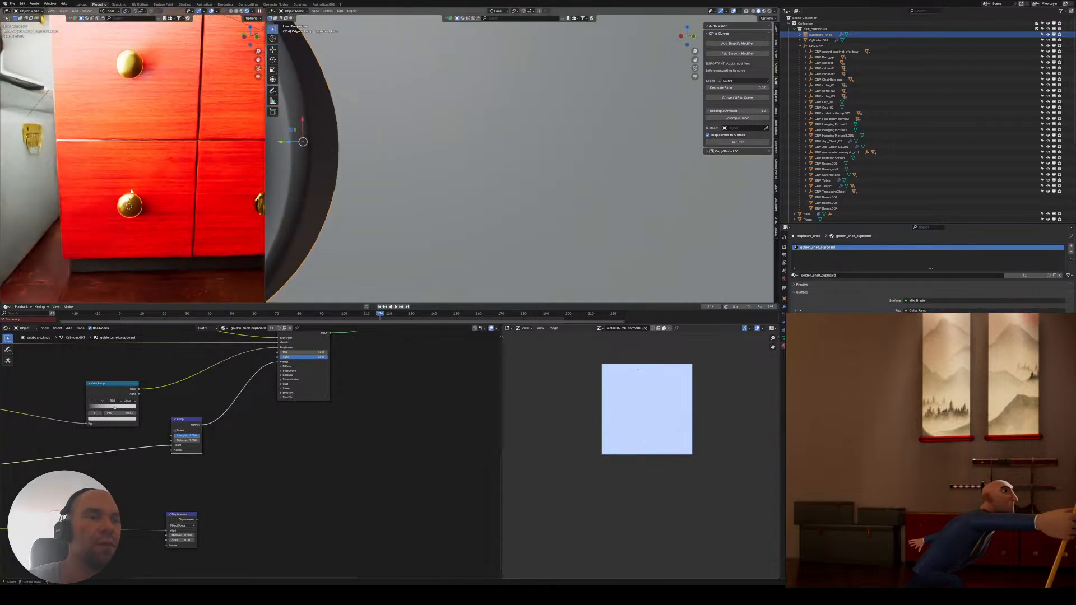
# - Show the rendered viewport through the scene camera and hide its overlays
pyautogui.scroll(-8, 387, 214)
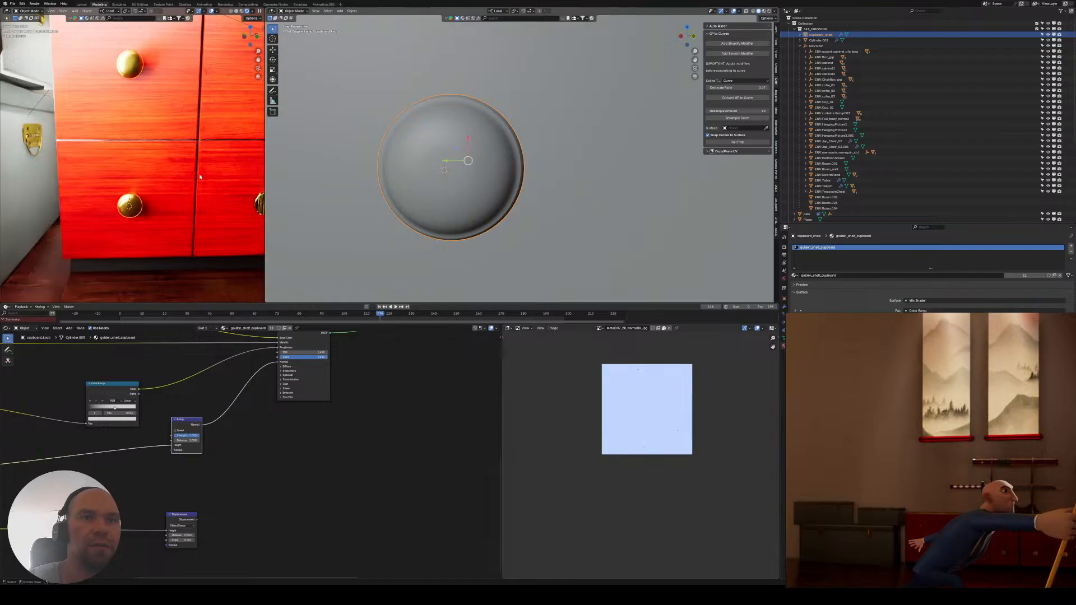
pyautogui.press('KP_0')
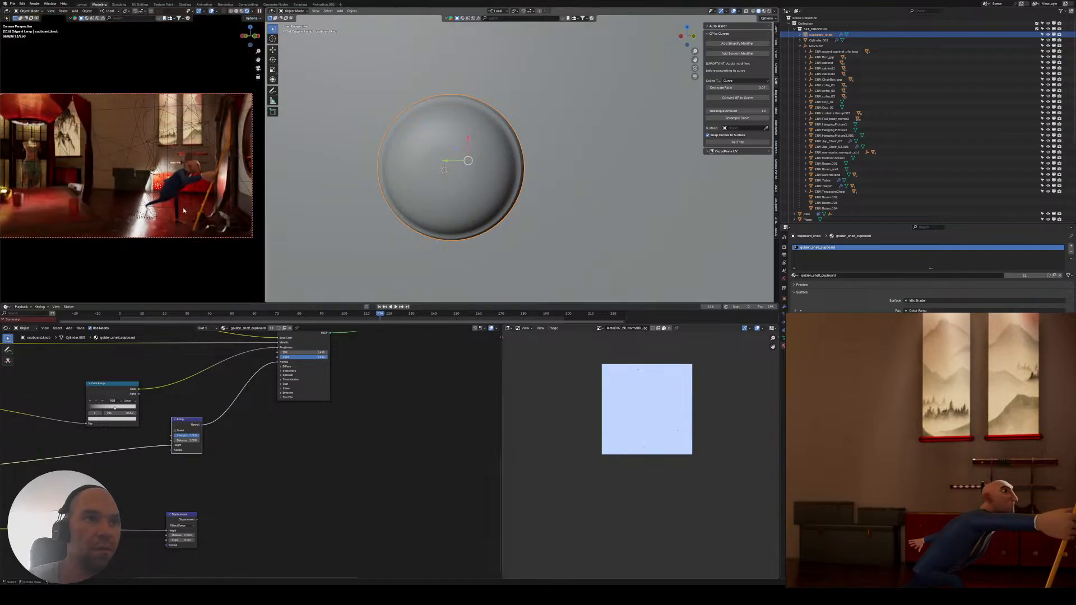
pyautogui.click(183, 211)
pyautogui.click(131, 170)
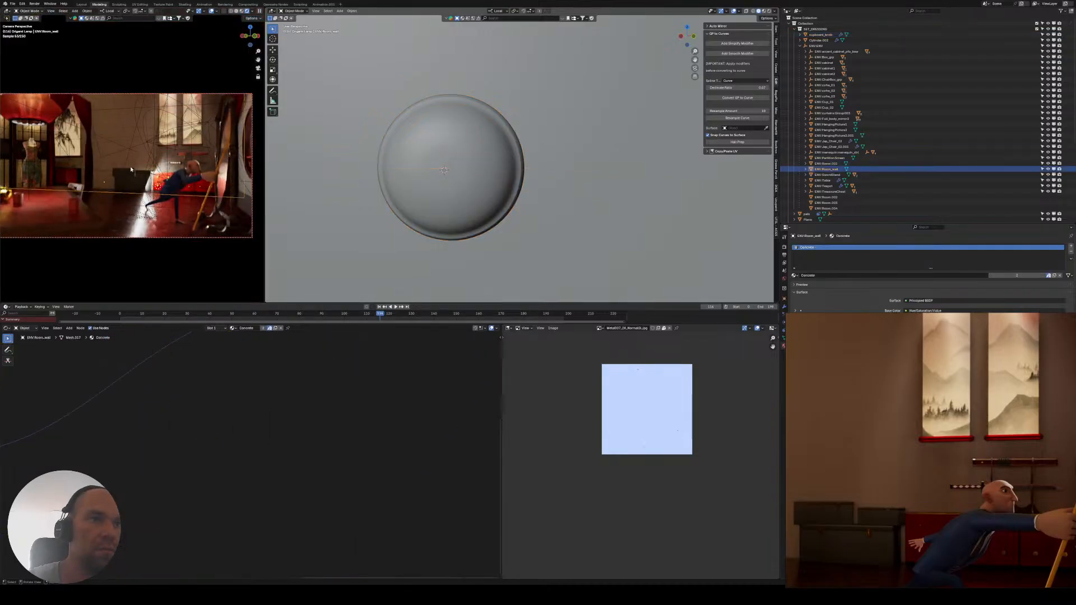
pyautogui.click(184, 205)
pyautogui.click(211, 12)
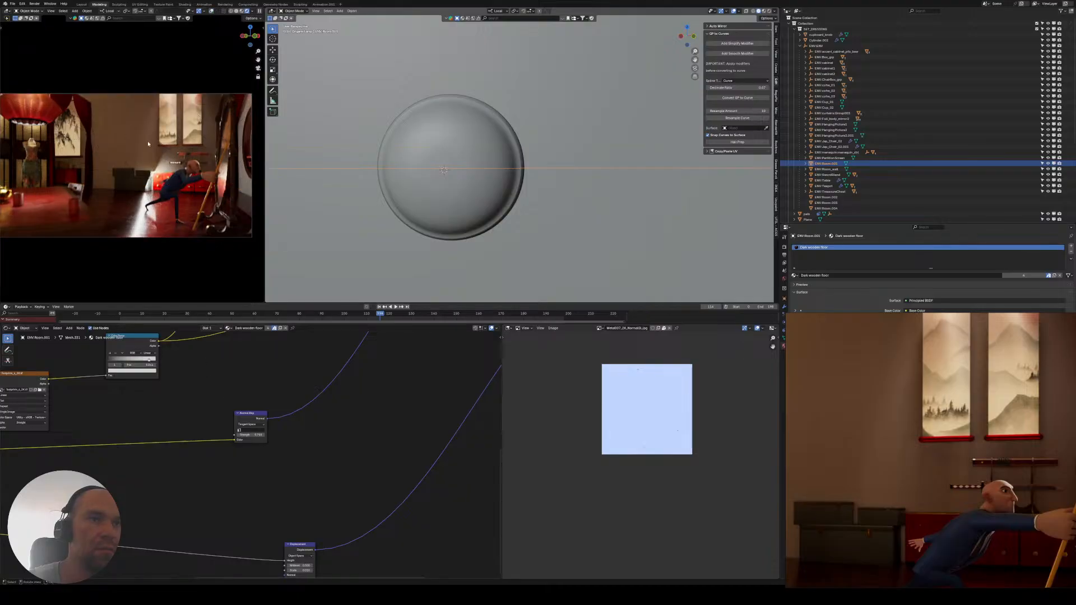
# - Try moving the area light away from the dresser to compare its effect in the camera render
pyautogui.scroll(-13, 465, 195)
pyautogui.keyDown('shift'); pyautogui.moveTo(457, 127); pyautogui.dragTo(470, 189, button='middle'); pyautogui.keyUp('shift')
pyautogui.moveTo(470, 188); pyautogui.dragTo(492, 187, button='middle')
pyautogui.click(494, 186)
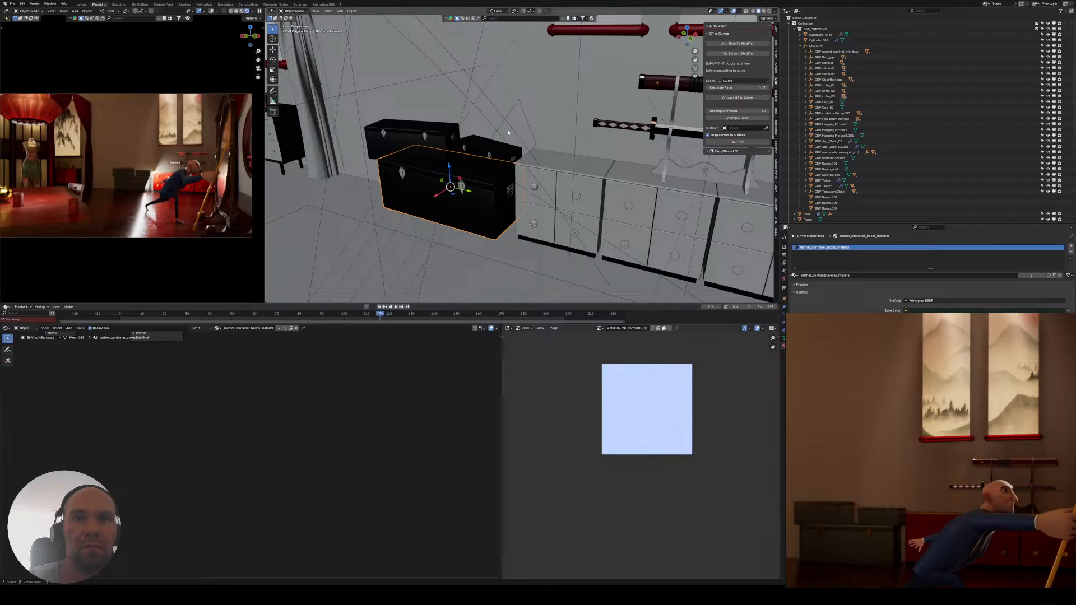
pyautogui.click(514, 110)
pyautogui.press('g')
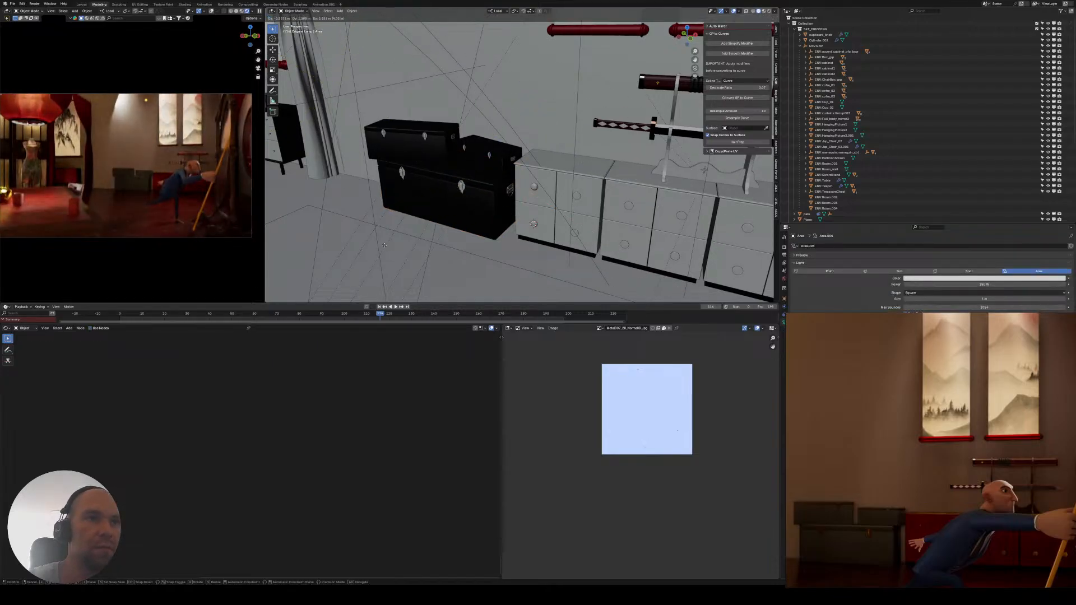
pyautogui.click(495, 172)
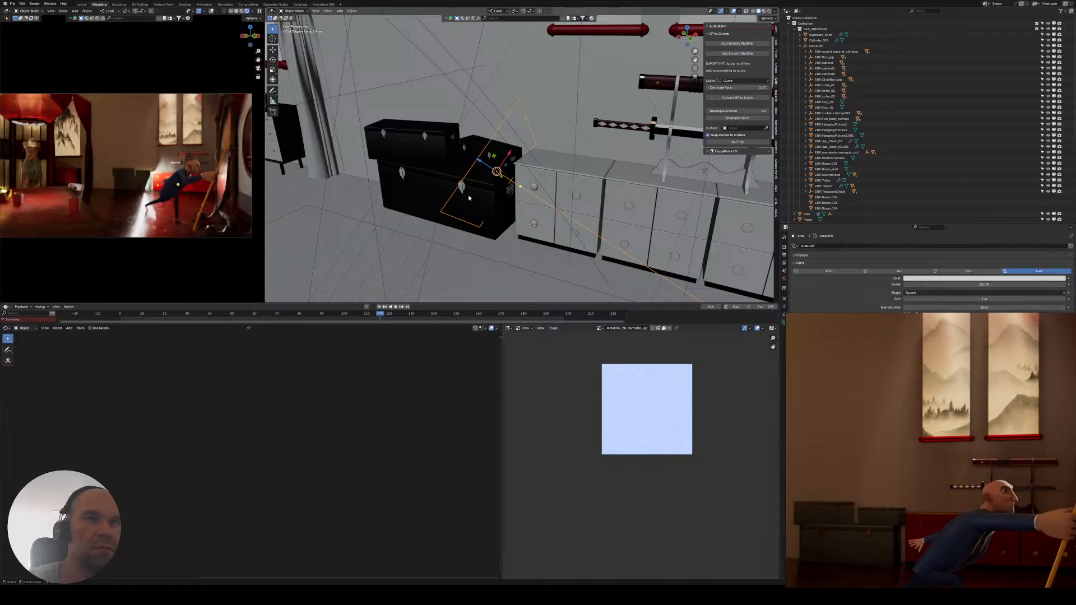
# - Duplicate the pair of domed knobs and move the copy along local Y onto the second drawer column
pyautogui.moveTo(469, 198); pyautogui.dragTo(448, 149, button='middle')
pyautogui.scroll(3, 480, 189)
pyautogui.scroll(4, 457, 173)
pyautogui.click(416, 114)
pyautogui.keyDown('shift'); pyautogui.moveTo(448, 148); pyautogui.dragTo(415, 148, button='middle'); pyautogui.keyUp('shift')
pyautogui.hotkey('shift', 'd')
pyautogui.press('y')
pyautogui.press('x')
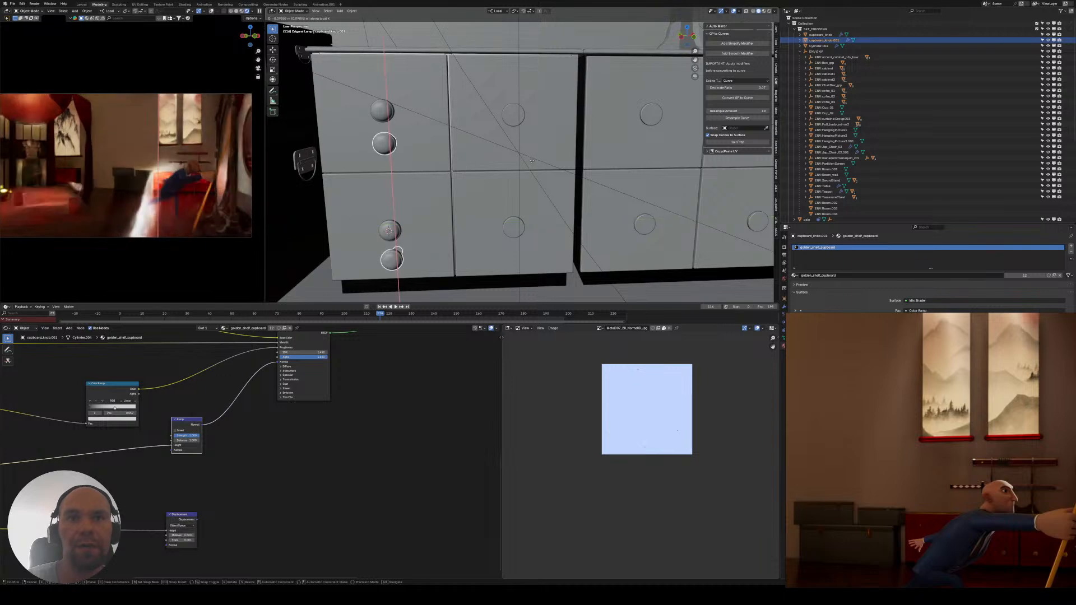
pyautogui.press('y')
pyautogui.click(535, 162)
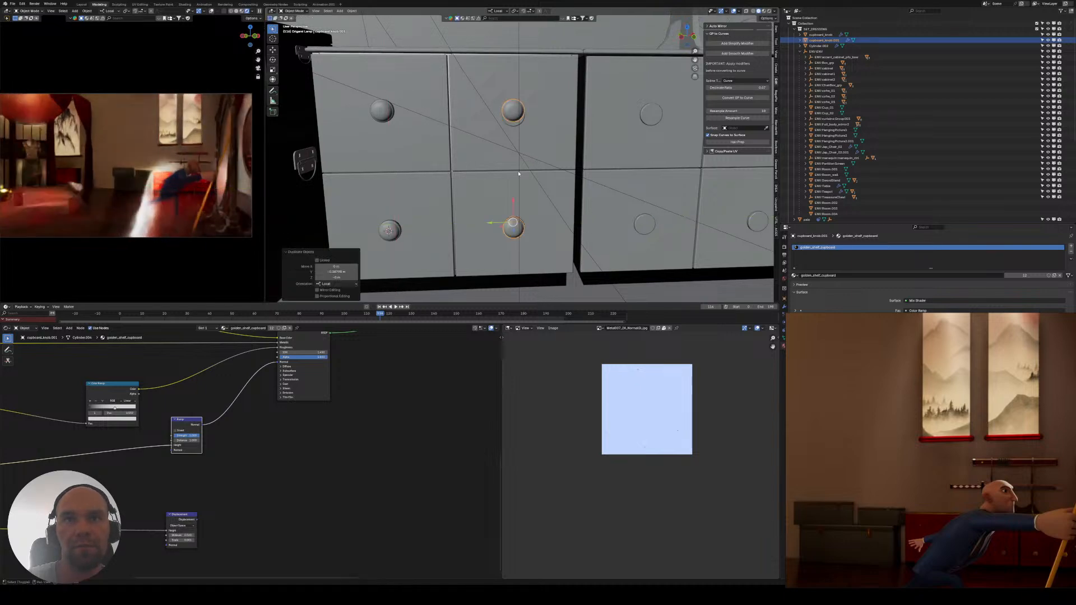
# - Fine-tune the duplicated knob pair's position against the flat discs of the second drawer column
pyautogui.moveTo(535, 163); pyautogui.dragTo(435, 178, button='middle')
pyautogui.press('g')
pyautogui.click(449, 144)
pyautogui.scroll(-3, 449, 144)
# - Shift only the upper knob of the second drawer column so it lines up with the flat disc behind it
pyautogui.press('Tab')
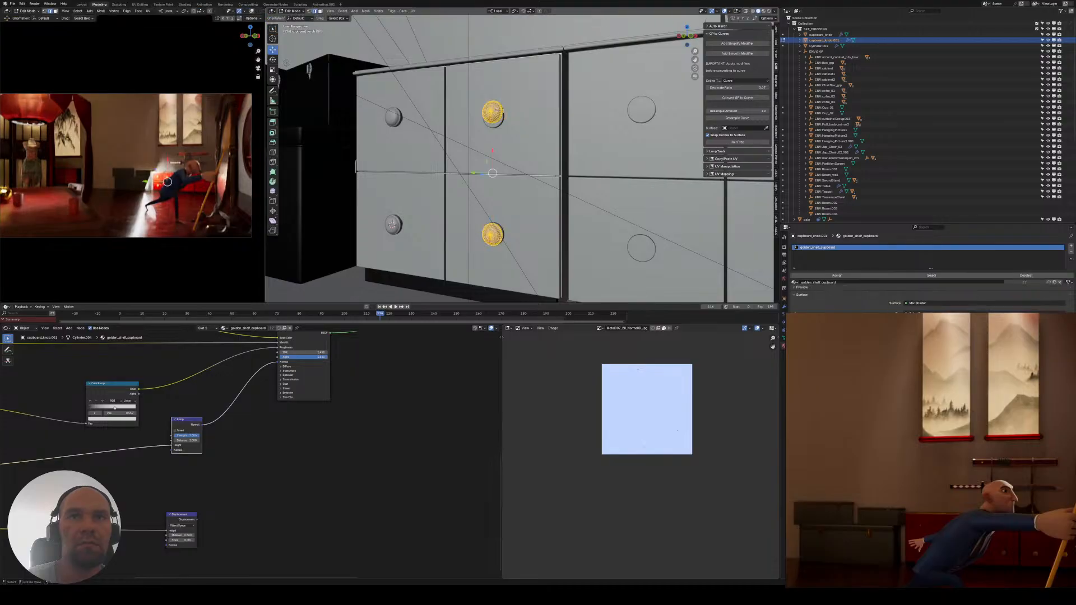
pyautogui.hotkey('alt', 'a')
pyautogui.press('l')
pyautogui.press('g')
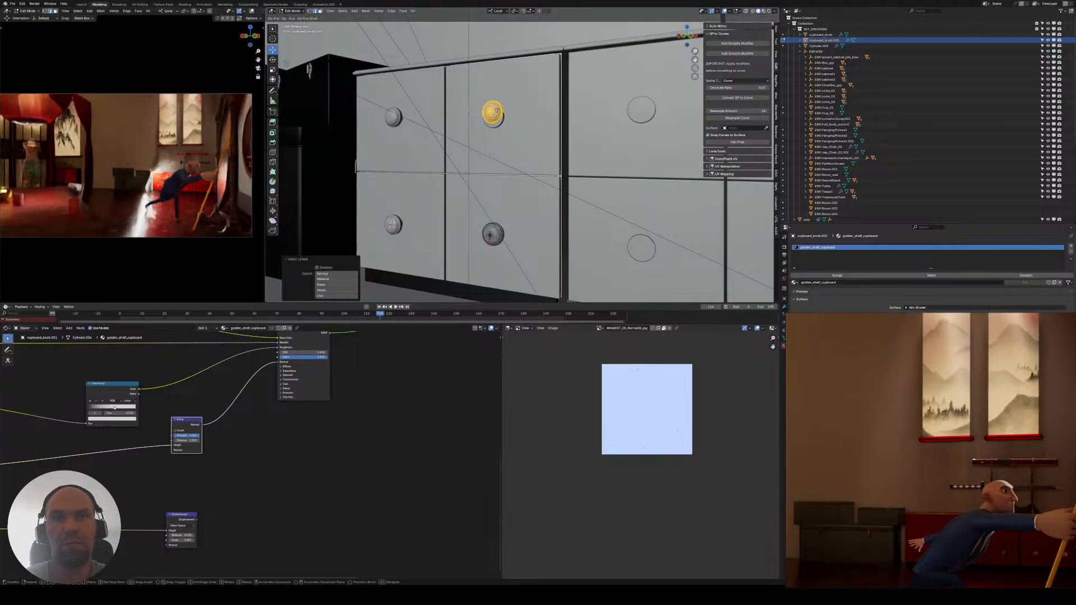
pyautogui.press('y')
pyautogui.press('x')
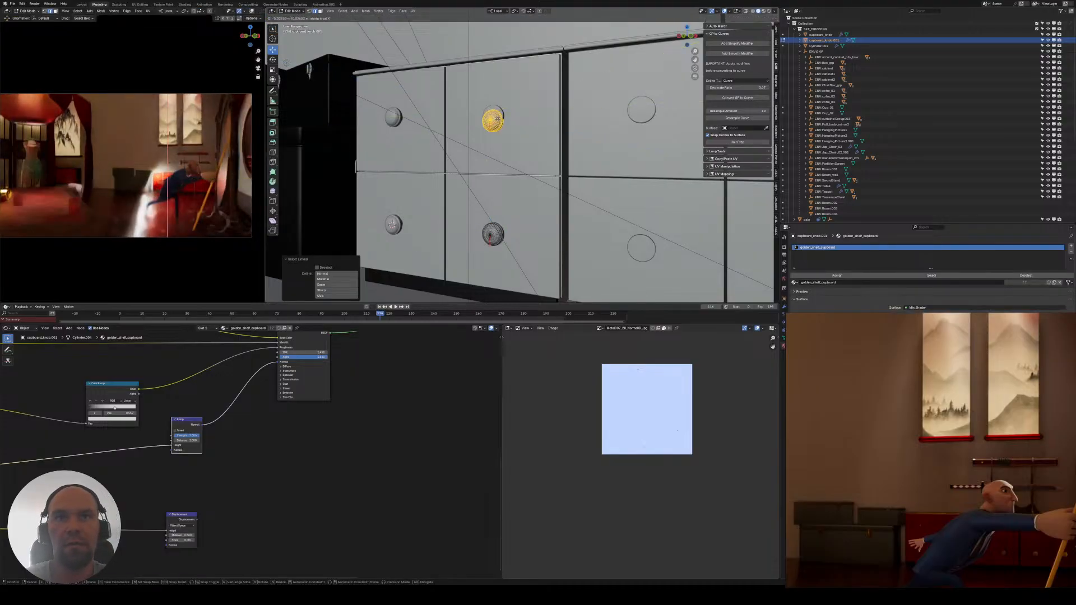
pyautogui.click(497, 114)
pyautogui.moveTo(496, 115); pyautogui.dragTo(502, 137, button='middle')
pyautogui.press('Tab')
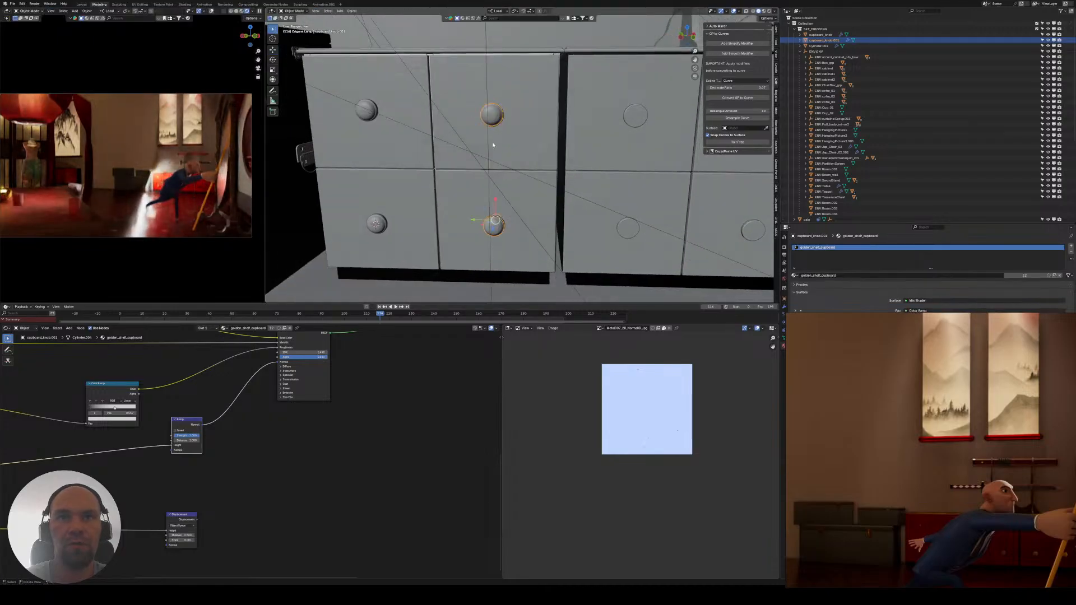
# - Delete the flat gold discs behind the domed knobs on the first dresser section
pyautogui.moveTo(502, 222); pyautogui.dragTo(481, 238, button='middle')
pyautogui.click(486, 237)
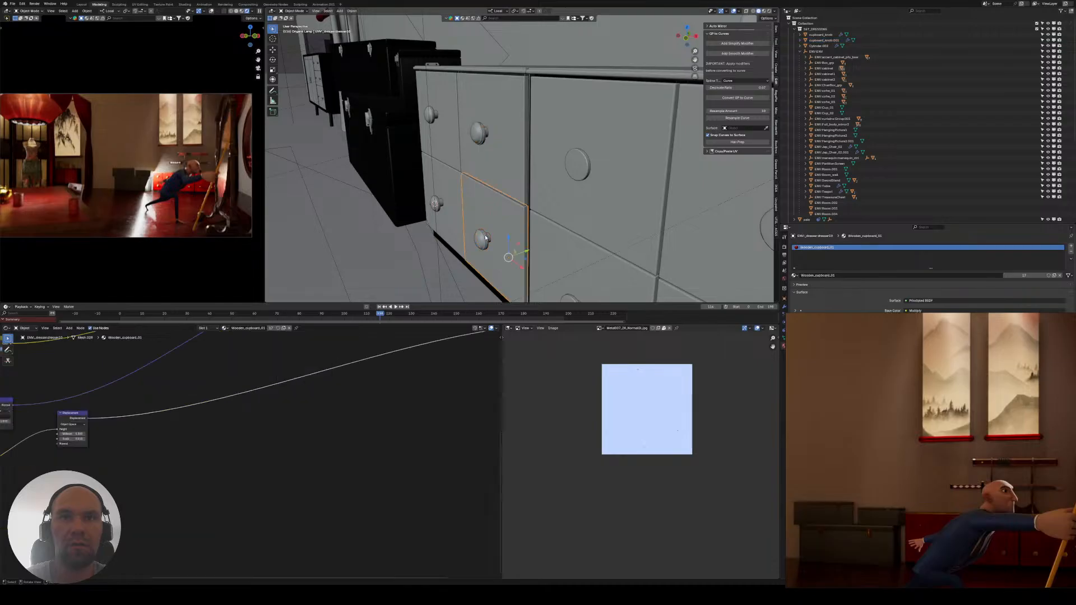
pyautogui.click(486, 238)
pyautogui.moveTo(484, 241); pyautogui.dragTo(480, 215, button='middle')
pyautogui.click(480, 212)
pyautogui.click(480, 212)
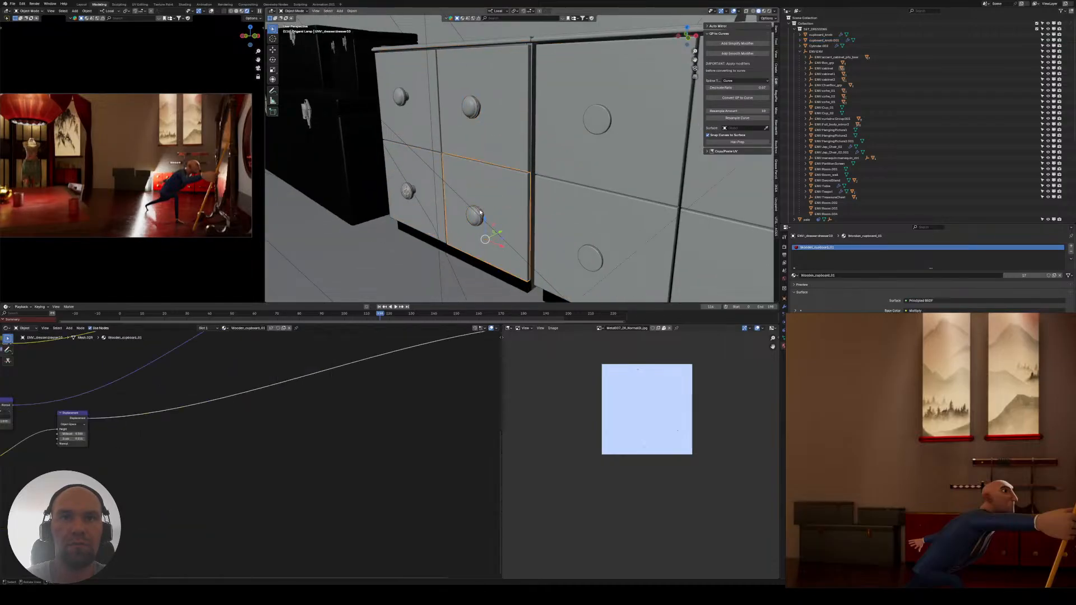
pyautogui.click(480, 212)
pyautogui.click(480, 212)
pyautogui.click(481, 212)
pyautogui.click(481, 212)
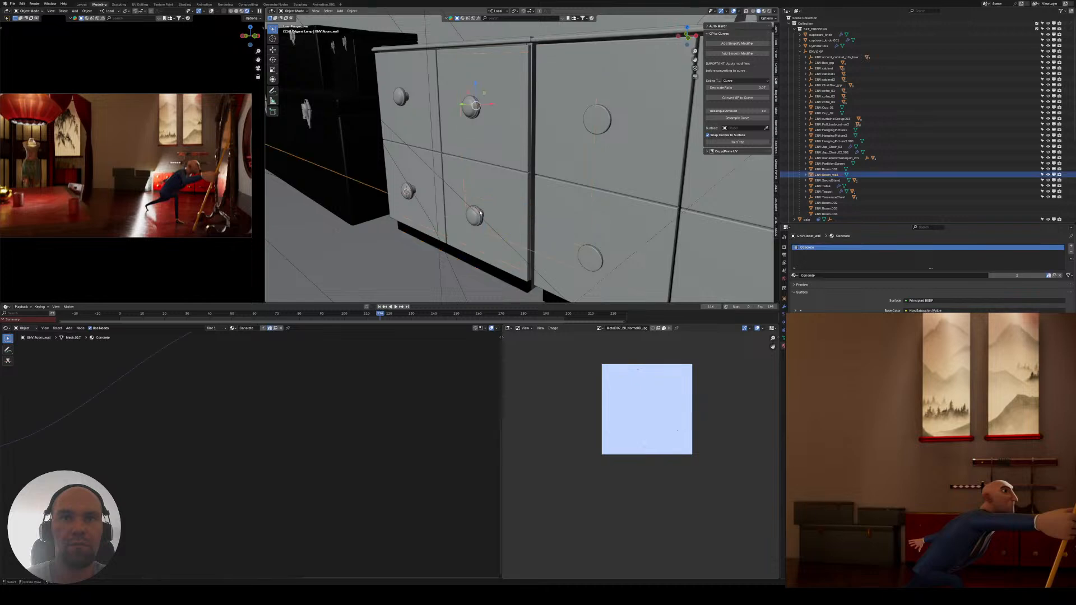
pyautogui.press('g')
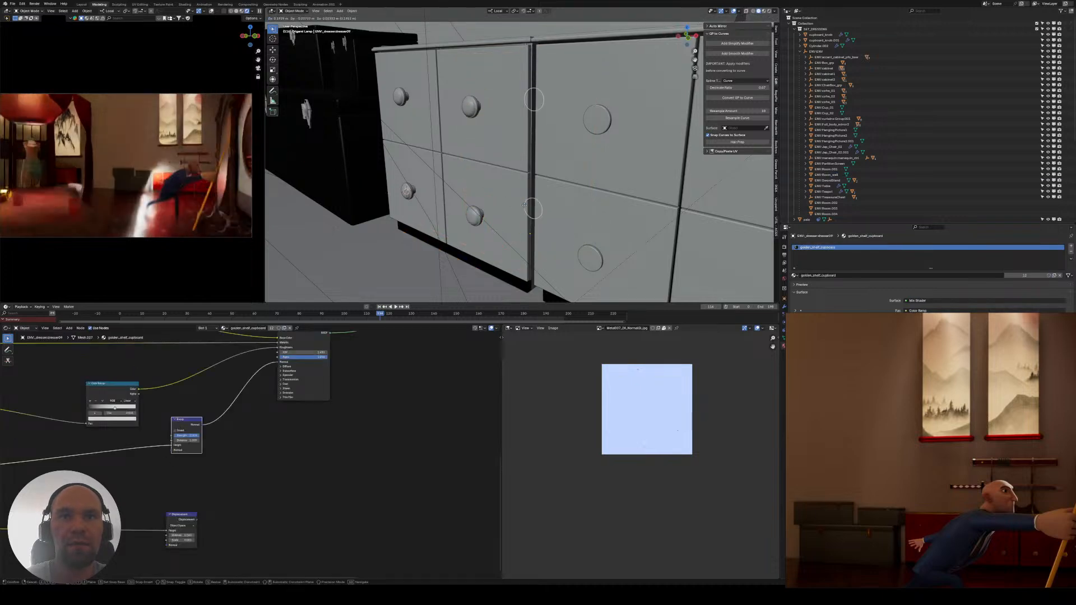
pyautogui.rightClick(446, 187)
pyautogui.press('x')
pyautogui.click(443, 187)
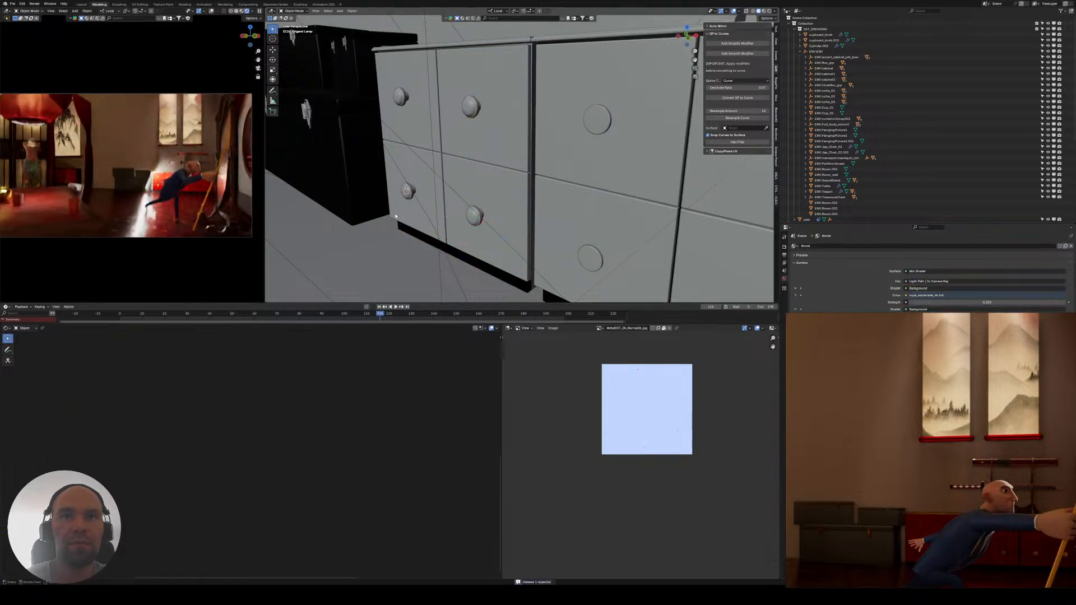
# - Duplicate both knob pairs of the first dresser section and move the copies along local Y onto the middle section
pyautogui.scroll(-3, 444, 188)
pyautogui.moveTo(401, 194)
pyautogui.mouseDown(button='middle')
pyautogui.moveTo(446, 196)
pyautogui.moveTo(397, 197)
pyautogui.moveTo(409, 207)
pyautogui.mouseUp(button='middle')
pyautogui.click(451, 190)
pyautogui.keyDown('shift'); pyautogui.click(384, 188); pyautogui.keyUp('shift')
pyautogui.hotkey('shift', 'd')
pyautogui.press('y')
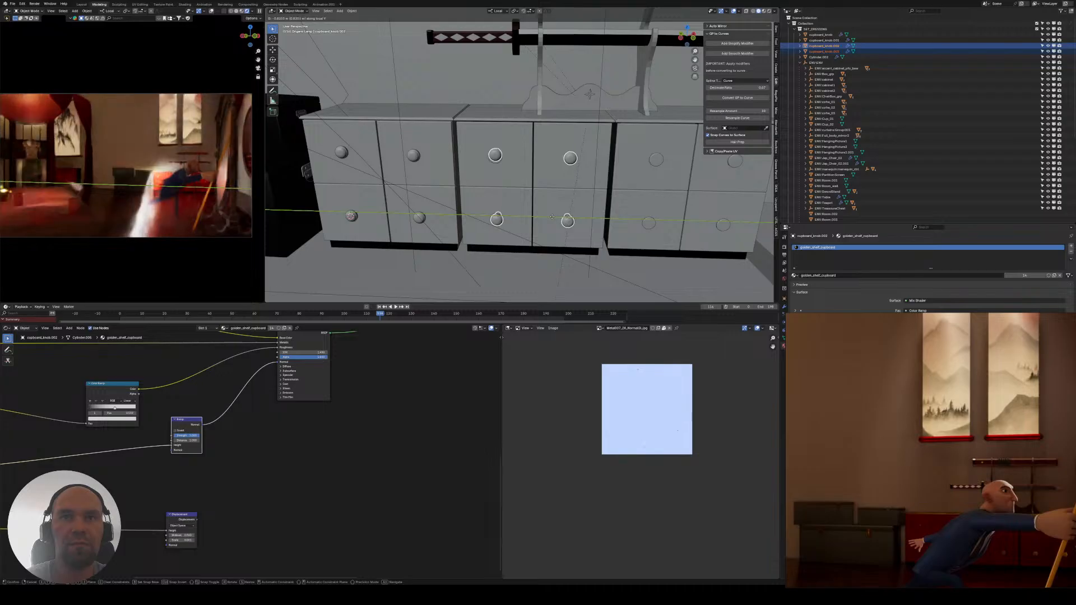
pyautogui.click(553, 217)
# - Nudge the upper knob of the first drawer column slightly downward within its mesh
pyautogui.moveTo(553, 216); pyautogui.dragTo(543, 143, button='middle')
pyautogui.scroll(3, 540, 183)
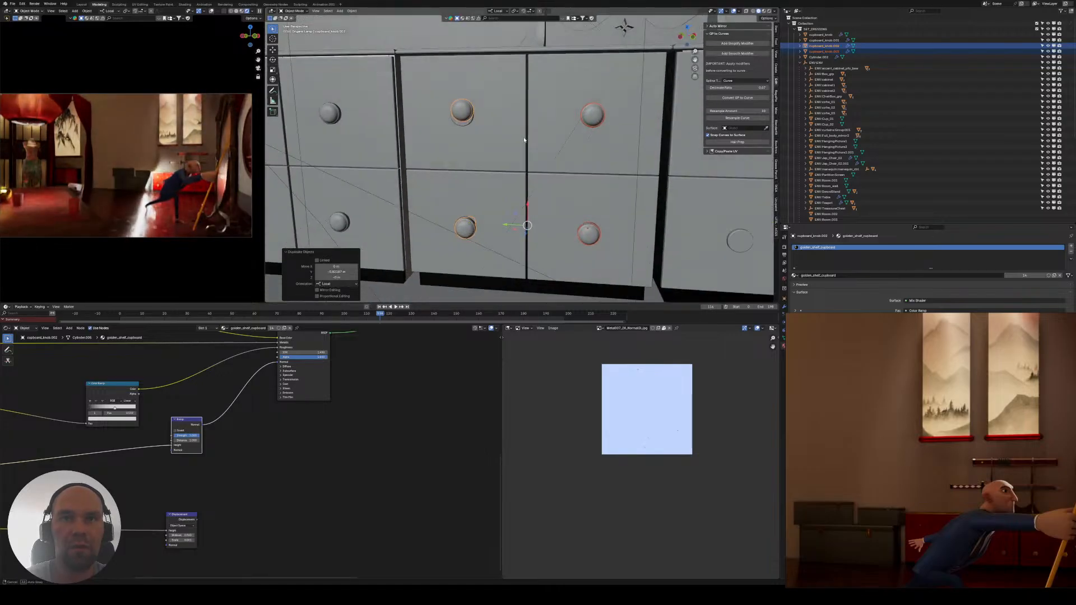
pyautogui.keyDown('shift'); pyautogui.moveTo(347, 145); pyautogui.dragTo(501, 134, button='middle'); pyautogui.keyUp('shift')
pyautogui.moveTo(420, 112); pyautogui.dragTo(411, 110, button='middle')
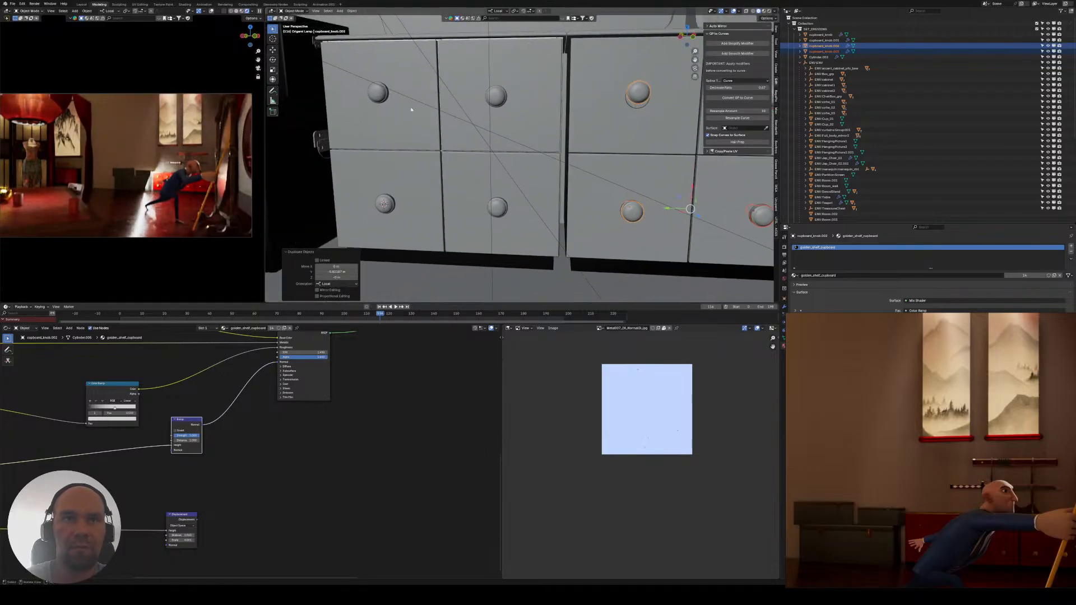
pyautogui.click(373, 94)
pyautogui.press('Tab')
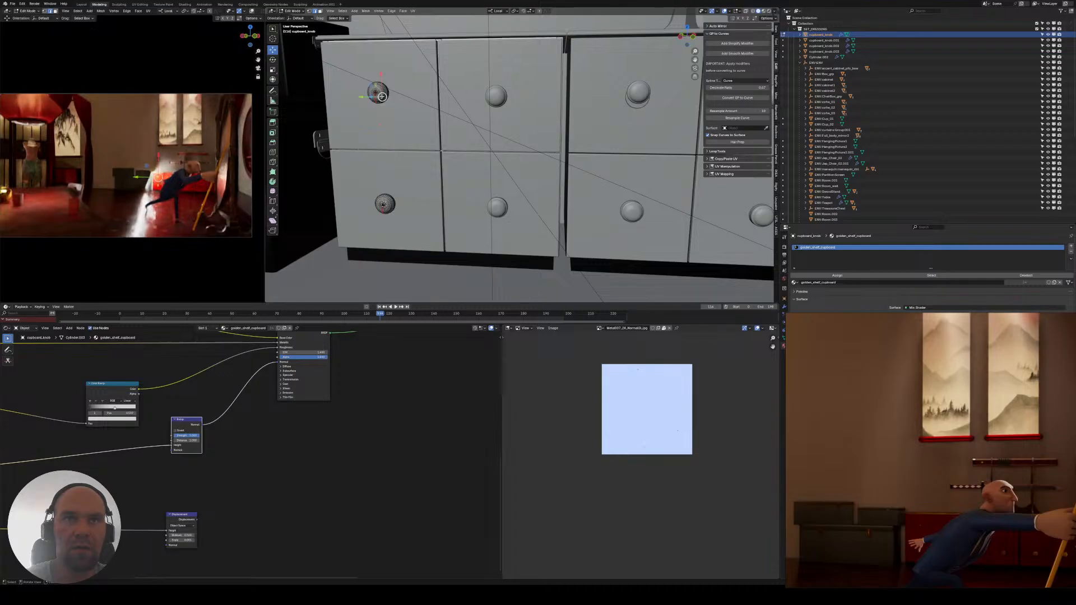
pyautogui.hotkey('ctrl', 'l')
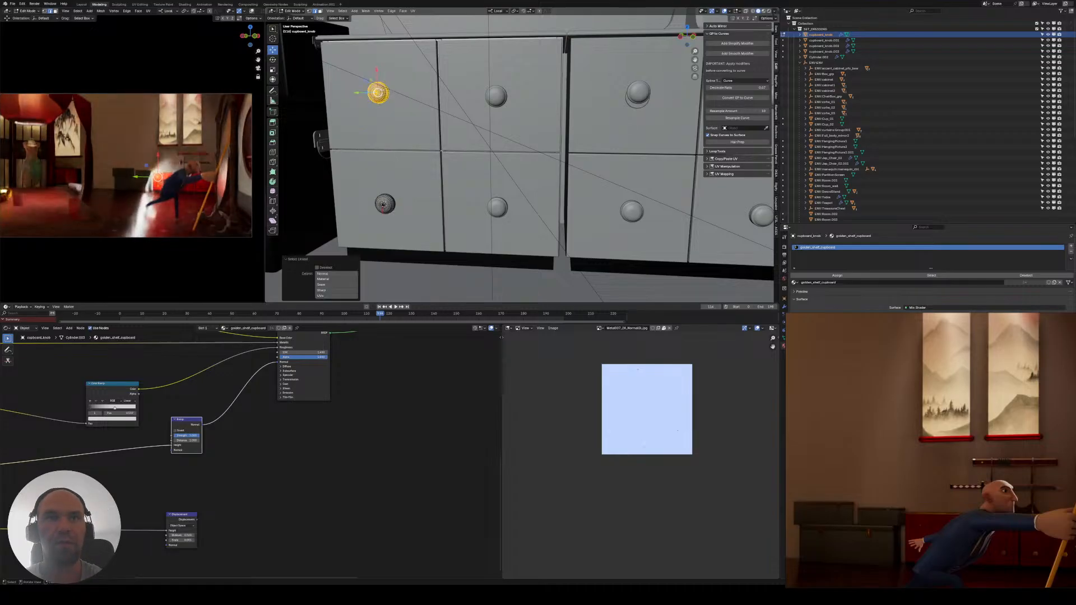
pyautogui.moveTo(375, 70); pyautogui.dragTo(377, 74)
pyautogui.press('Tab')
# - Align the upper knob of the middle section's first drawer column with its flat disc
pyautogui.keyDown('shift'); pyautogui.moveTo(546, 138); pyautogui.dragTo(377, 153, button='middle'); pyautogui.keyUp('shift')
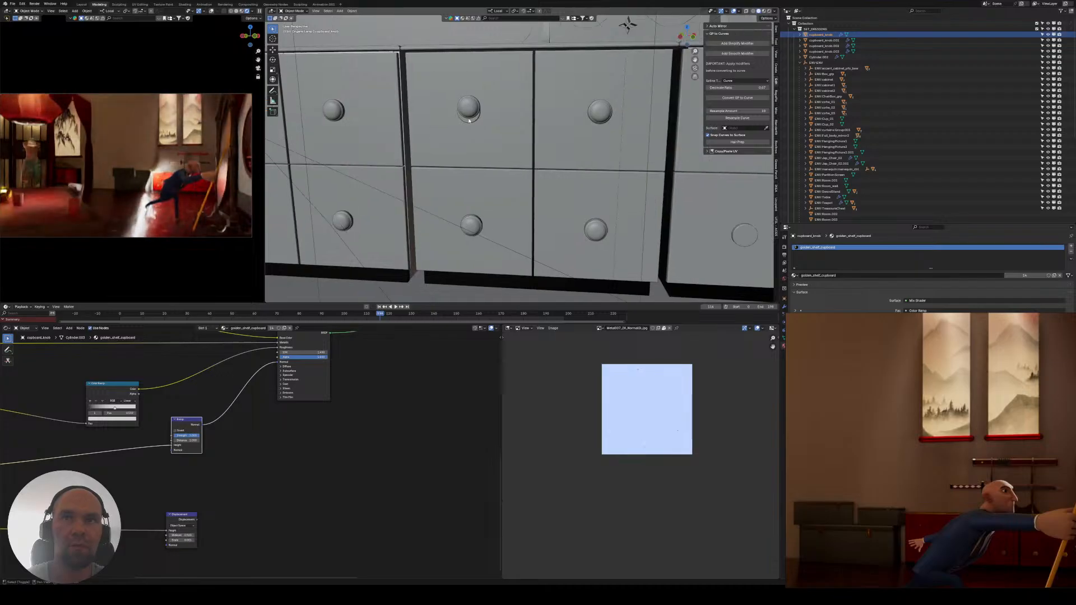
pyautogui.click(470, 118)
pyautogui.press('Tab')
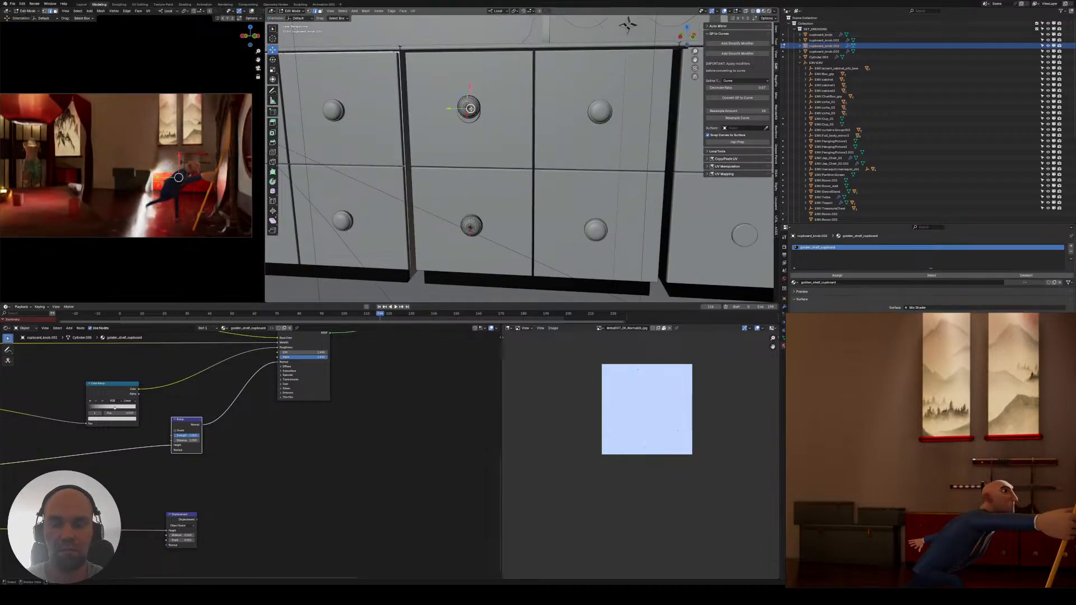
pyautogui.press('l')
pyautogui.press('g')
pyautogui.press('z')
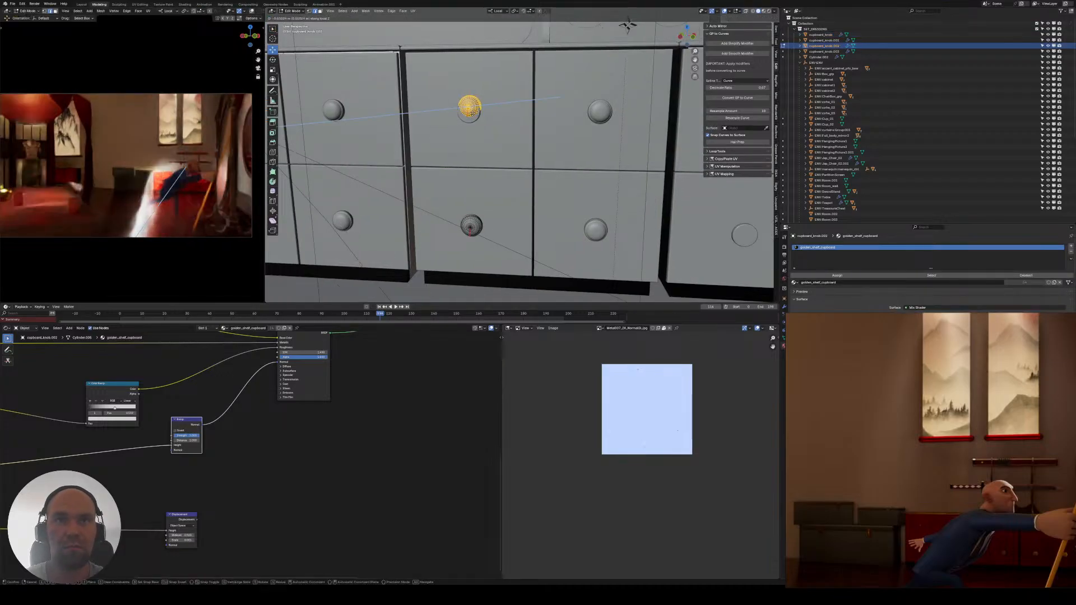
pyautogui.click(473, 114)
pyautogui.press('Tab')
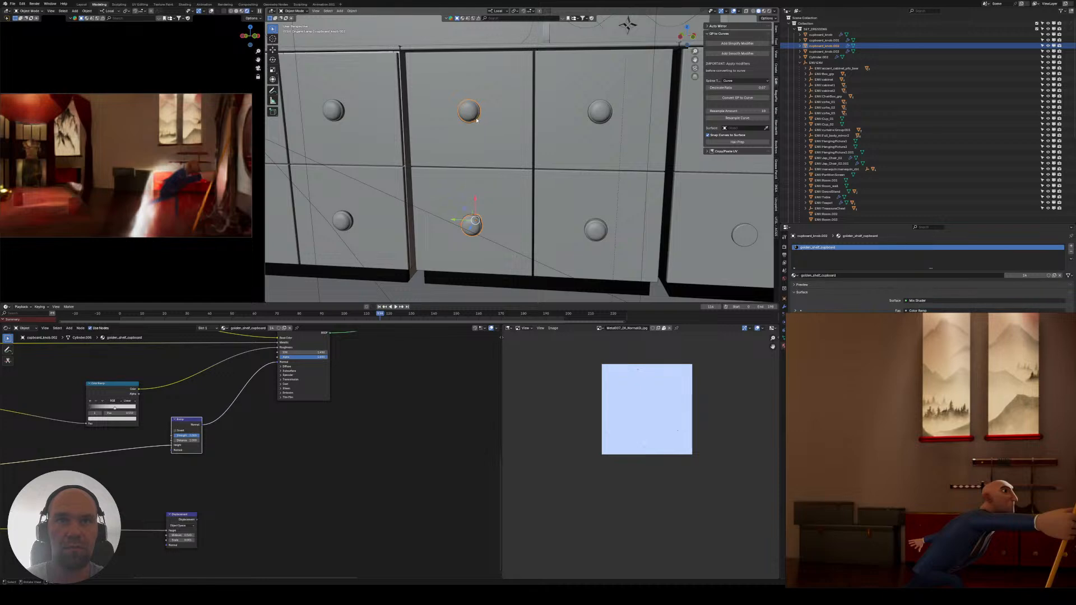
# - Hide the middle section's knobs, delete the flat discs behind them, and unhide the knobs
pyautogui.click(498, 120)
pyautogui.moveTo(498, 120); pyautogui.dragTo(495, 144, button='middle')
pyautogui.click(477, 113)
pyautogui.click(479, 140)
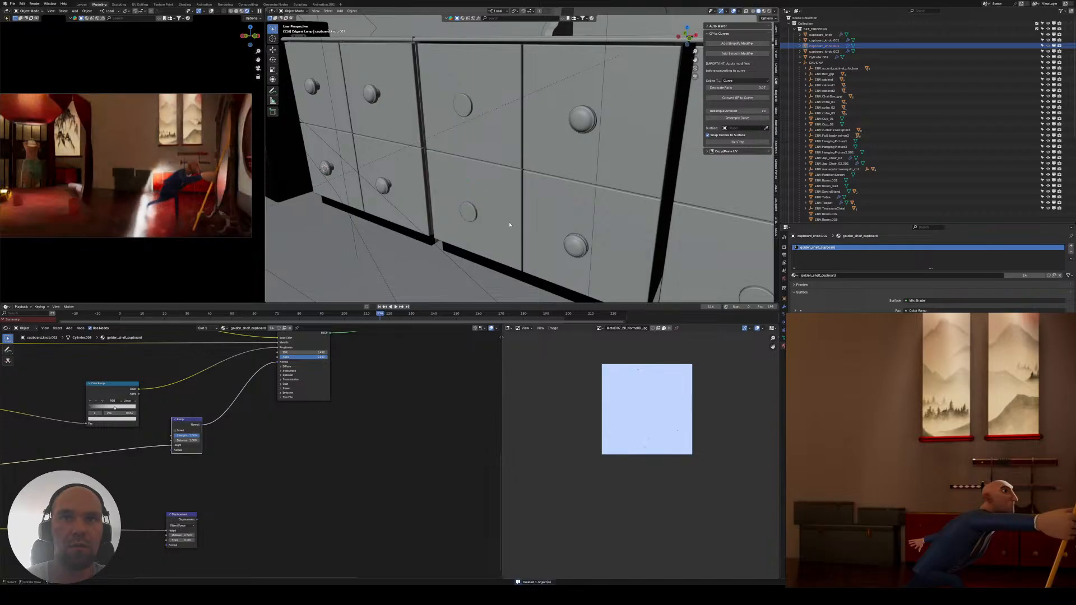
pyautogui.click(578, 244)
pyautogui.press('h')
pyautogui.click(577, 243)
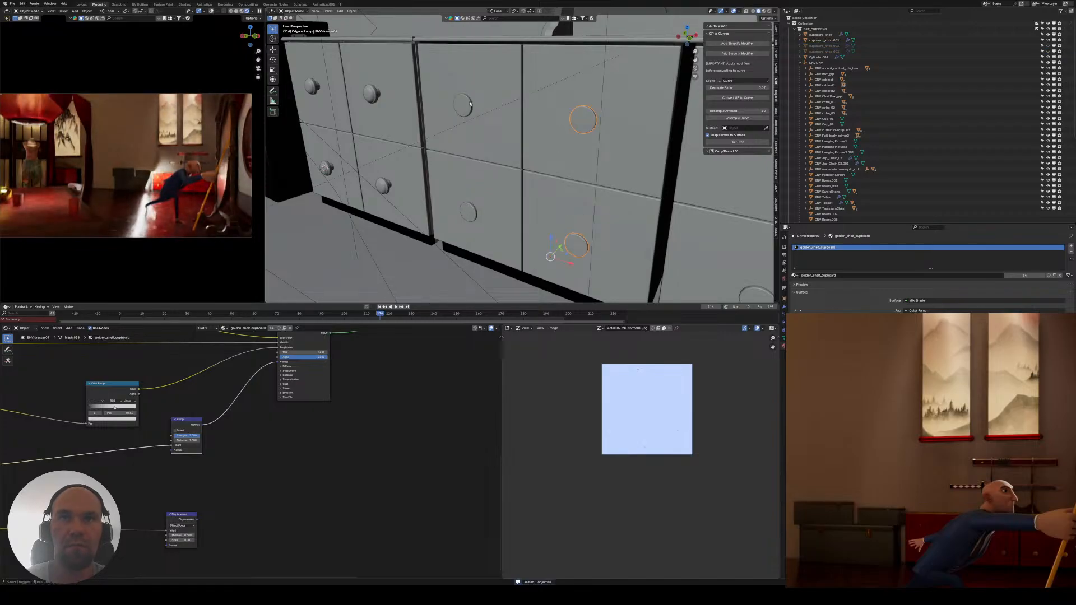
pyautogui.press('x')
pyautogui.click(461, 107)
pyautogui.moveTo(460, 106); pyautogui.dragTo(448, 166, button='middle')
pyautogui.hotkey('alt', 'h')
# - Duplicate the middle section's two knob pairs and move the copies along local Y onto the third dresser section
pyautogui.click(419, 123)
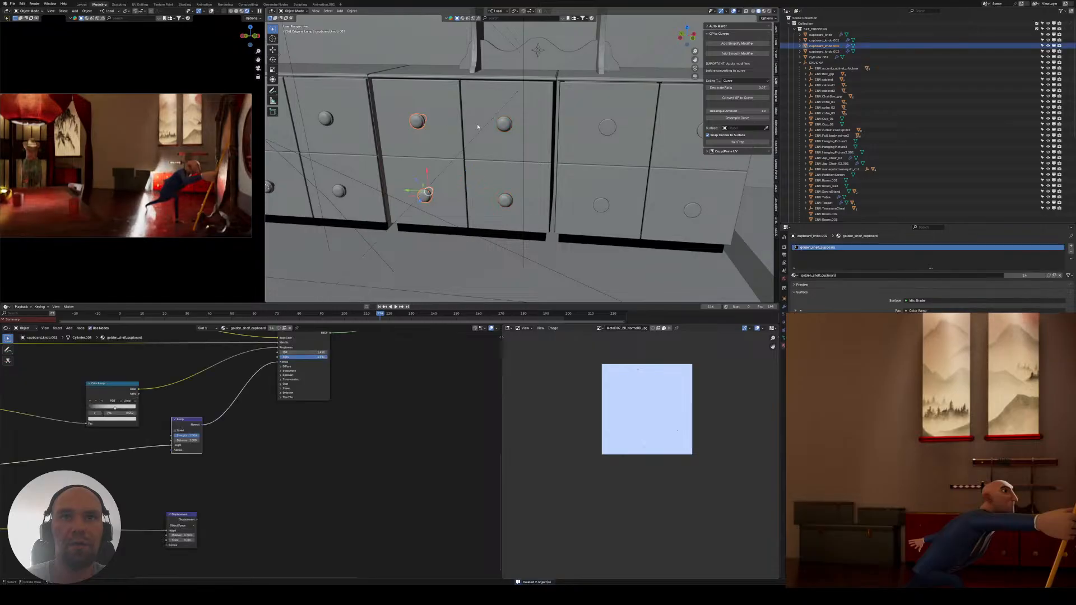
pyautogui.keyDown('shift'); pyautogui.click(500, 128); pyautogui.keyUp('shift')
pyautogui.moveTo(495, 133); pyautogui.dragTo(436, 193, button='middle')
pyautogui.hotkey('shift', 'd')
pyautogui.press('y')
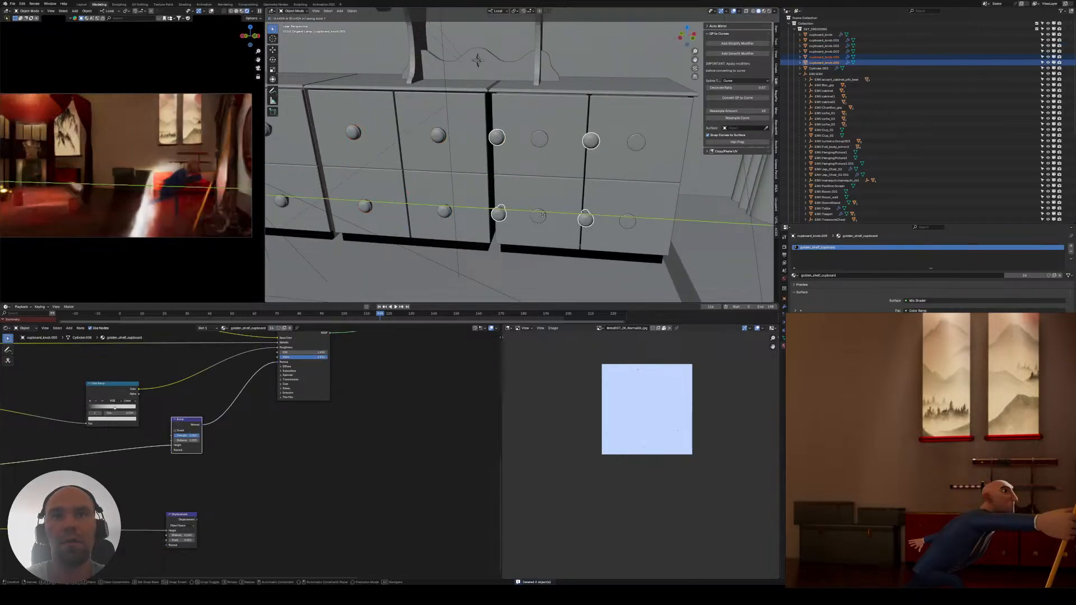
pyautogui.click(582, 218)
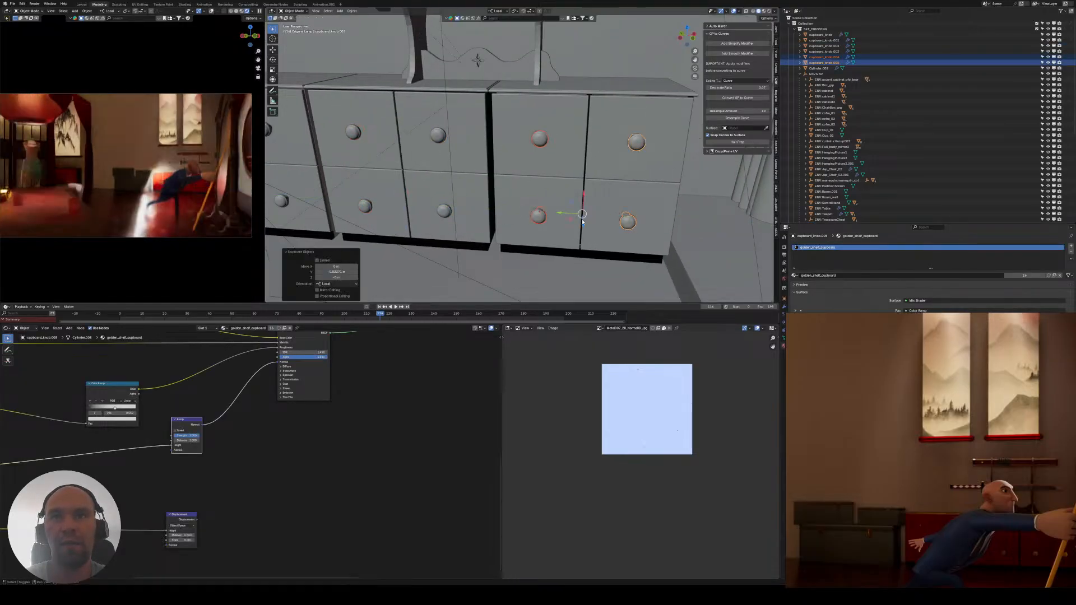
# - Hide the third section's new knobs, delete the flat discs behind them, and unhide the knobs
pyautogui.moveTo(581, 213); pyautogui.dragTo(527, 173, button='middle')
pyautogui.scroll(2, 533, 197)
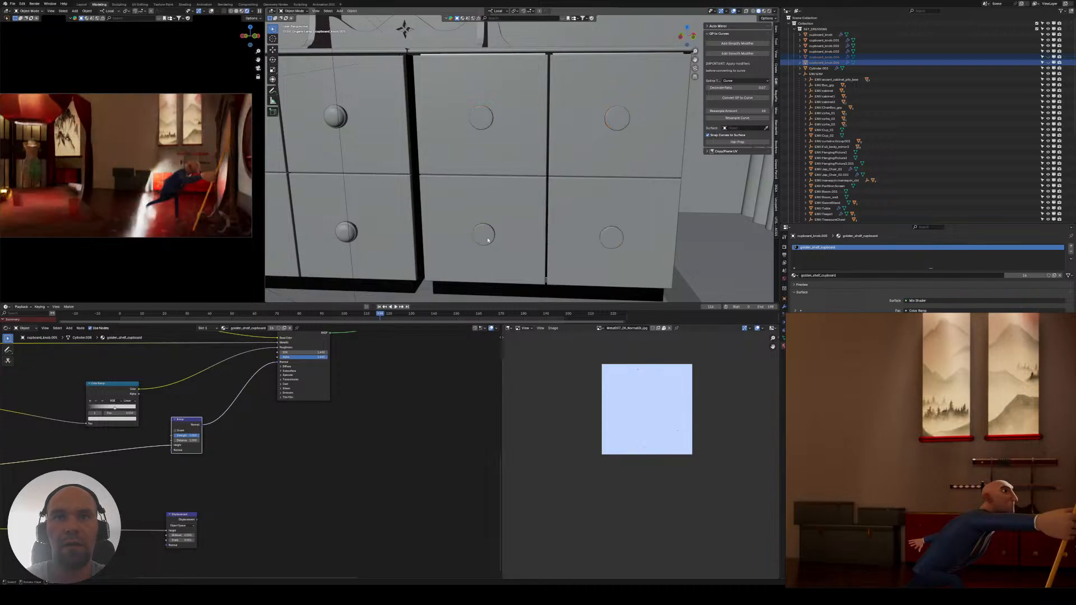
pyautogui.press('x')
pyautogui.click(589, 165)
pyautogui.hotkey('alt', 'h')
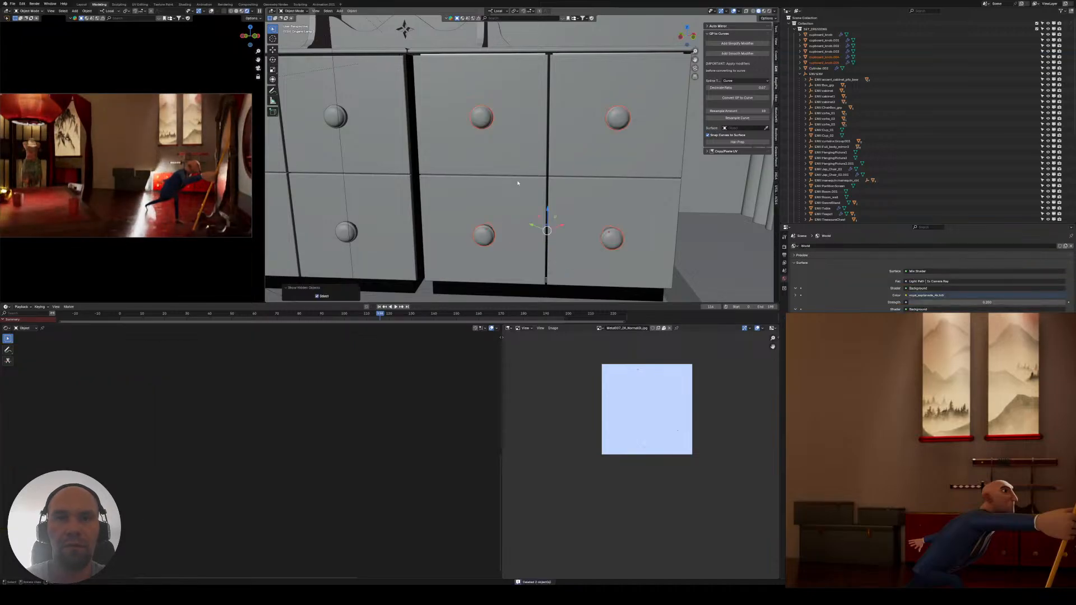
# - Examine the knobs across all three dresser sections and the surrounding chests, swords and room furniture
pyautogui.scroll(-2, 516, 183)
pyautogui.moveTo(517, 183); pyautogui.dragTo(536, 185, button='middle')
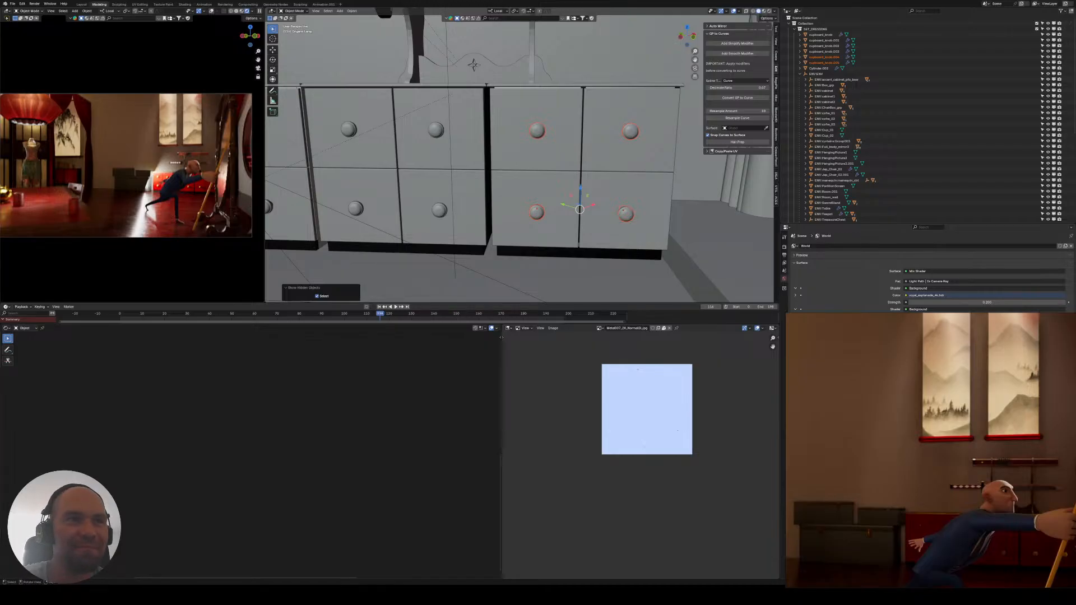
pyautogui.scroll(-2, 521, 168)
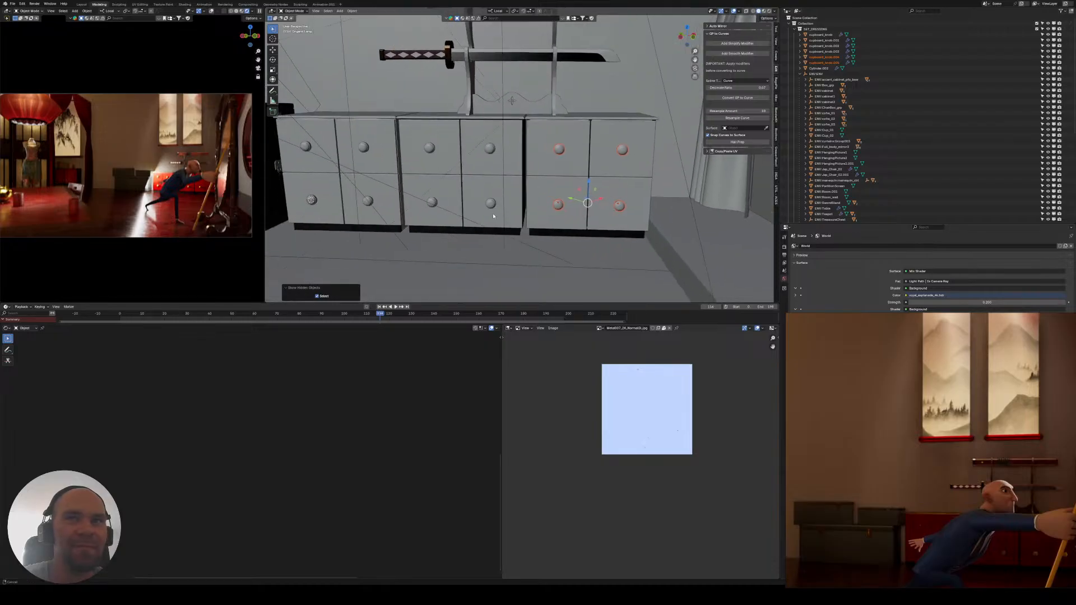
pyautogui.moveTo(482, 169); pyautogui.dragTo(579, 197, button='middle')
pyautogui.scroll(-3, 525, 169)
pyautogui.moveTo(504, 223); pyautogui.dragTo(222, 204, button='middle')
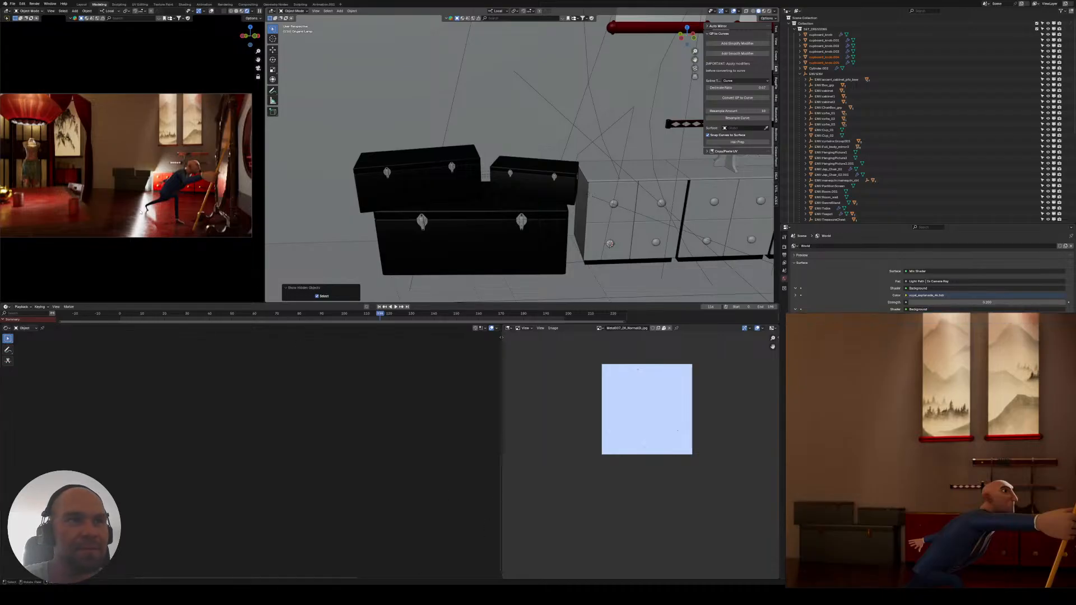
pyautogui.scroll(-3, 433, 218)
pyautogui.moveTo(497, 214); pyautogui.dragTo(200, 218, button='middle')
pyautogui.click(540, 182)
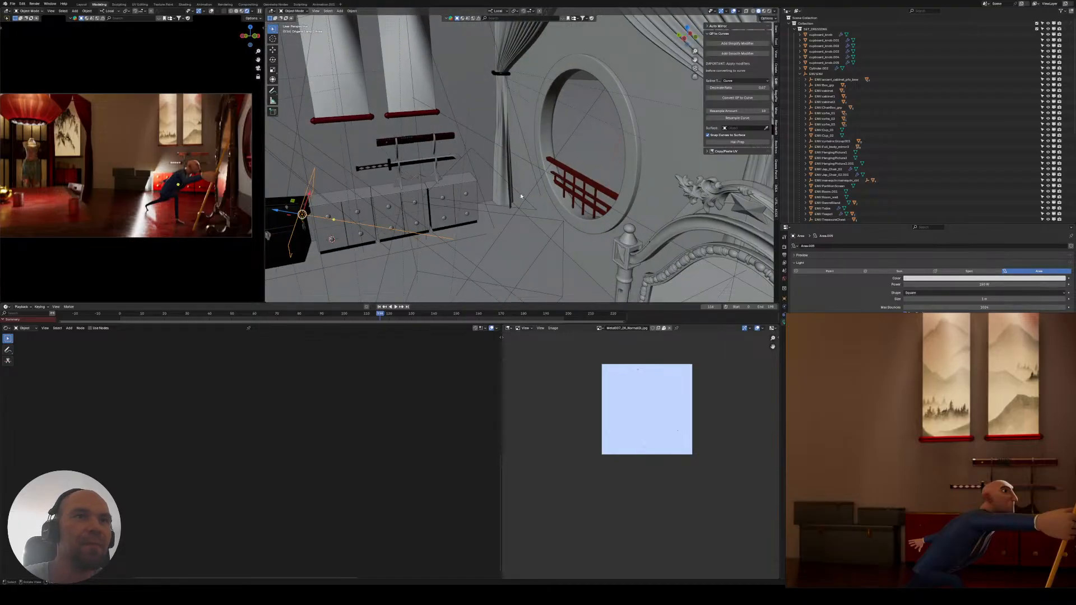
pyautogui.moveTo(521, 196)
pyautogui.keyDown('shift'); pyautogui.mouseDown(button='middle')
pyautogui.moveTo(564, 210)
pyautogui.moveTo(493, 227)
pyautogui.moveTo(503, 193)
pyautogui.mouseUp(button='middle'); pyautogui.keyUp('shift')
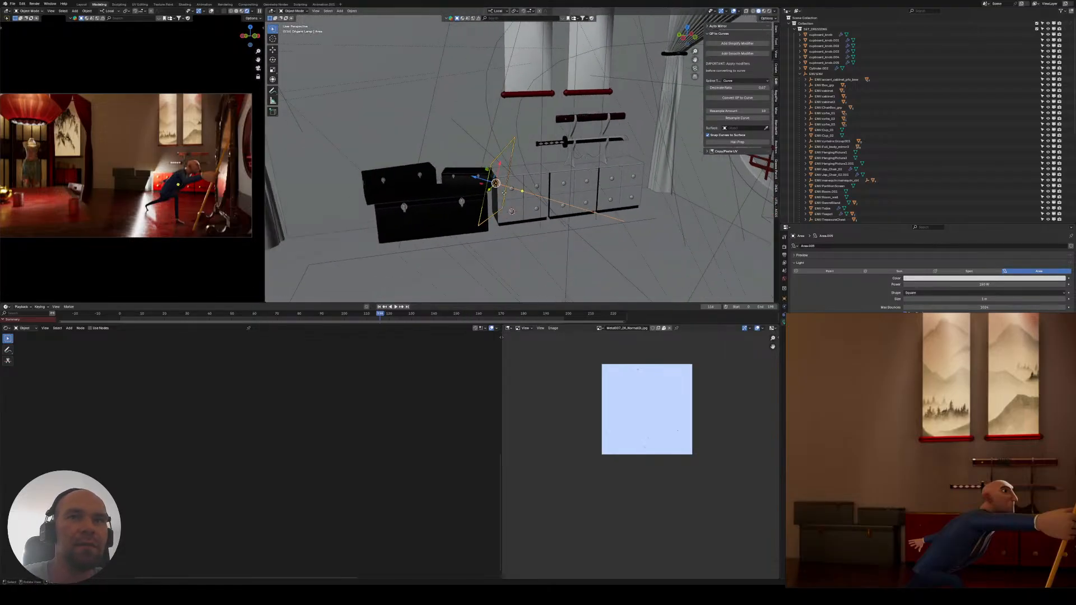
pyautogui.scroll(3, 501, 188)
# - Frame the first dresser section's top in the rendered view and examine its gold surface and the knobs up close
pyautogui.click(163, 175)
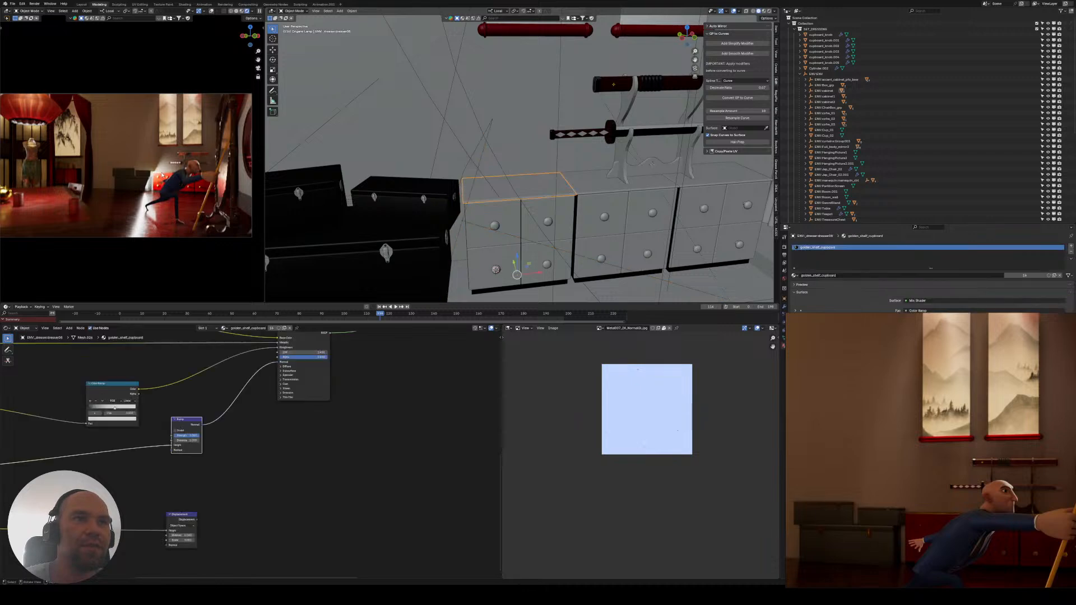
pyautogui.press('KP_Decimal')
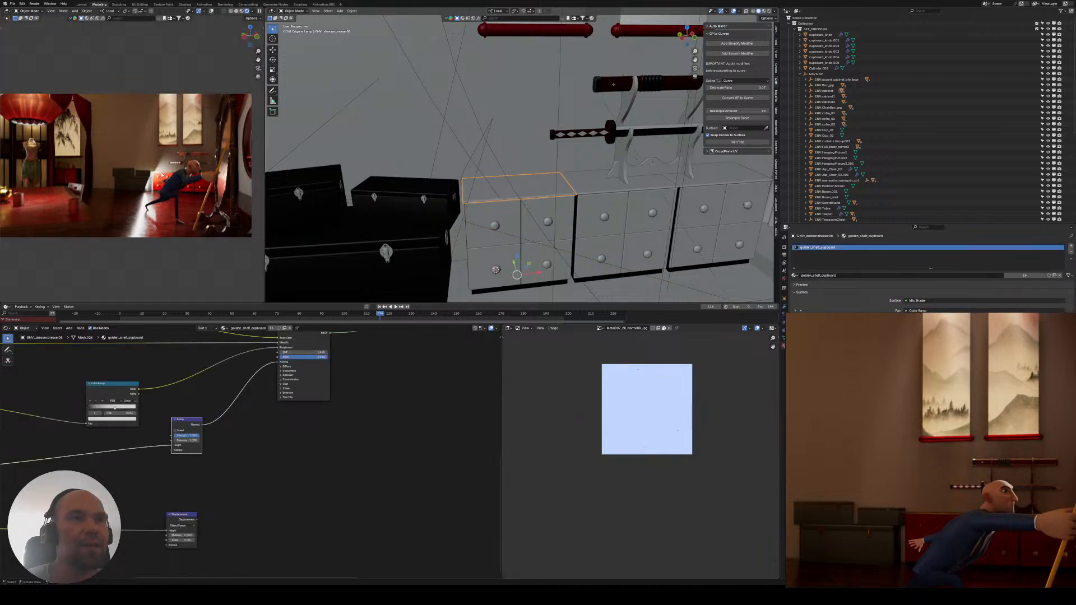
pyautogui.scroll(-3, 157, 171)
pyautogui.keyDown('shift'); pyautogui.moveTo(115, 106); pyautogui.dragTo(112, 168, button='middle'); pyautogui.keyUp('shift')
pyautogui.moveTo(113, 168); pyautogui.dragTo(159, 143, button='middle')
pyautogui.scroll(4, 126, 196)
pyautogui.scroll(-3, 162, 144)
# - Select the first dresser section's gold top and lower the Bump node's strength in its golden_shelf_cupboard material
pyautogui.click(209, 141)
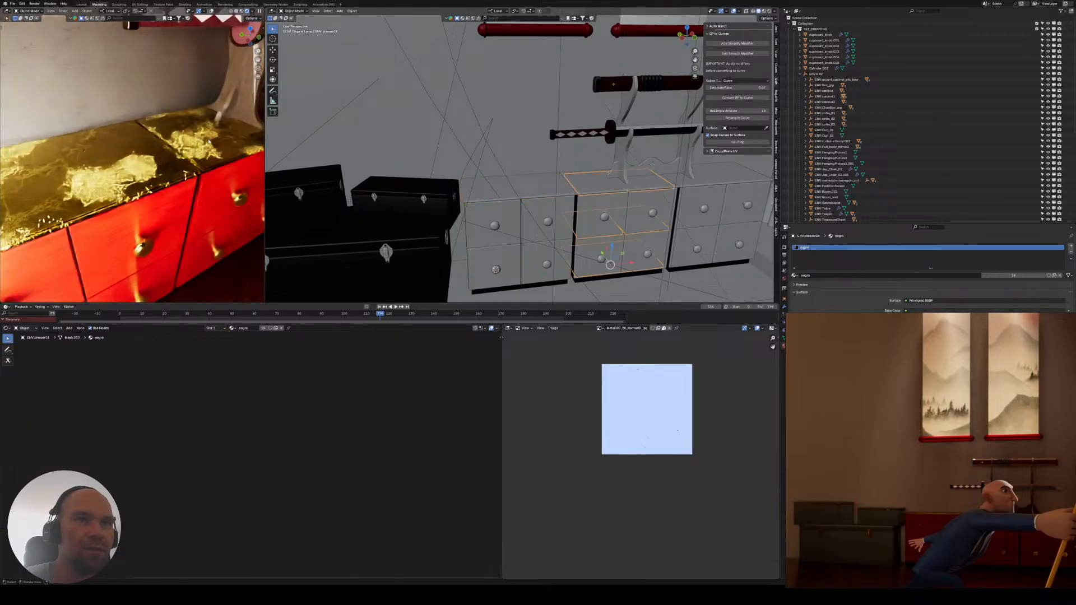
pyautogui.click(547, 194)
pyautogui.scroll(-3, 348, 353)
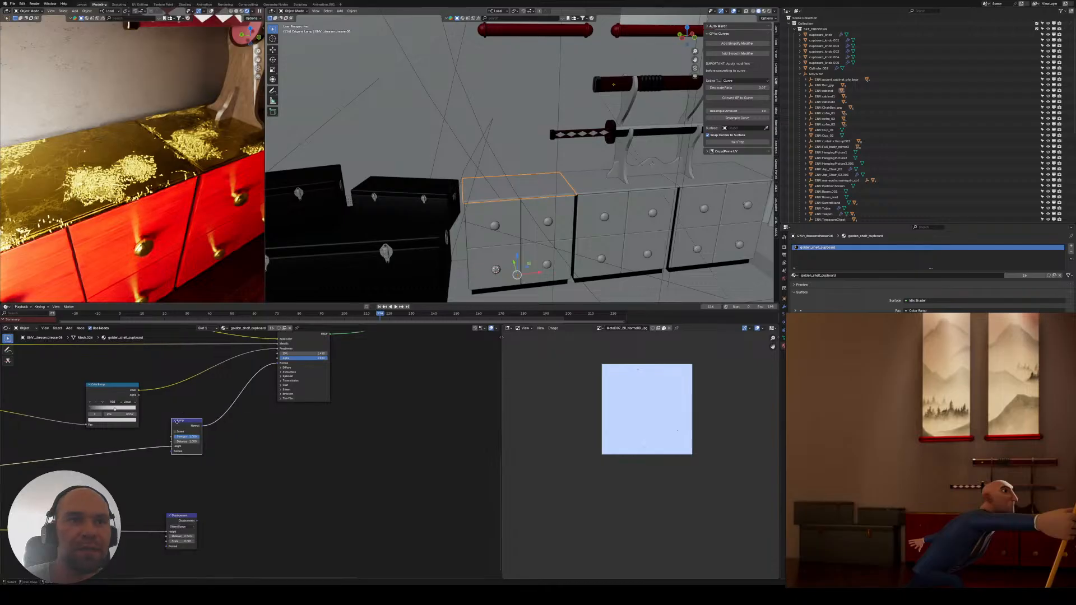
pyautogui.moveTo(348, 353); pyautogui.dragTo(157, 469, button='middle')
pyautogui.moveTo(235, 434); pyautogui.dragTo(305, 418, button='middle')
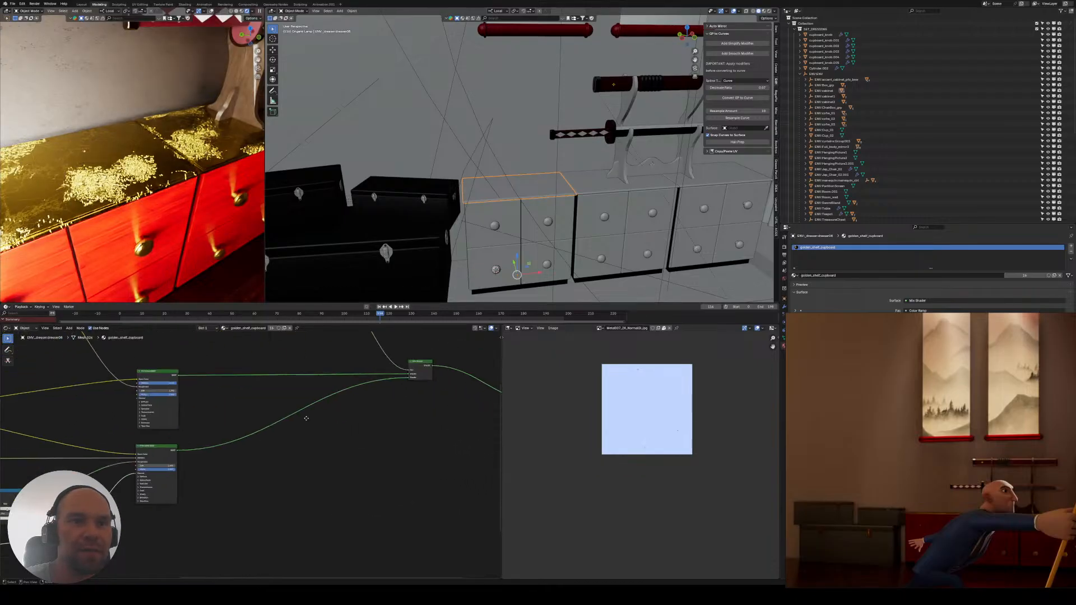
pyautogui.moveTo(124, 491); pyautogui.dragTo(227, 455, button='middle')
pyautogui.scroll(1, 238, 452)
pyautogui.scroll(4, 233, 449)
pyautogui.moveTo(136, 200); pyautogui.dragTo(123, 209, button='middle')
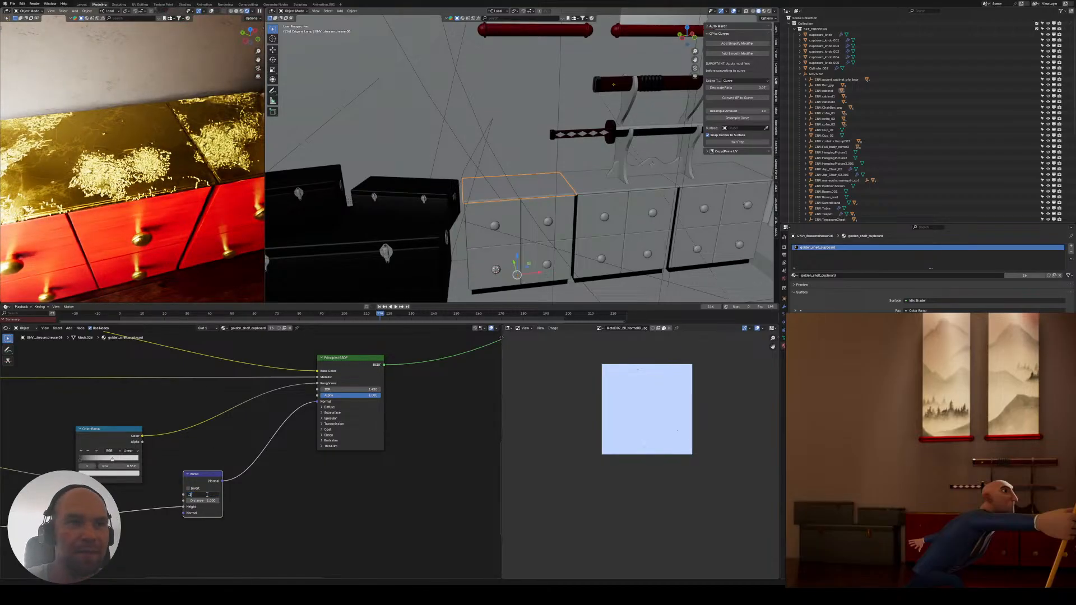
pyautogui.moveTo(40, 150); pyautogui.dragTo(157, 212, button='middle')
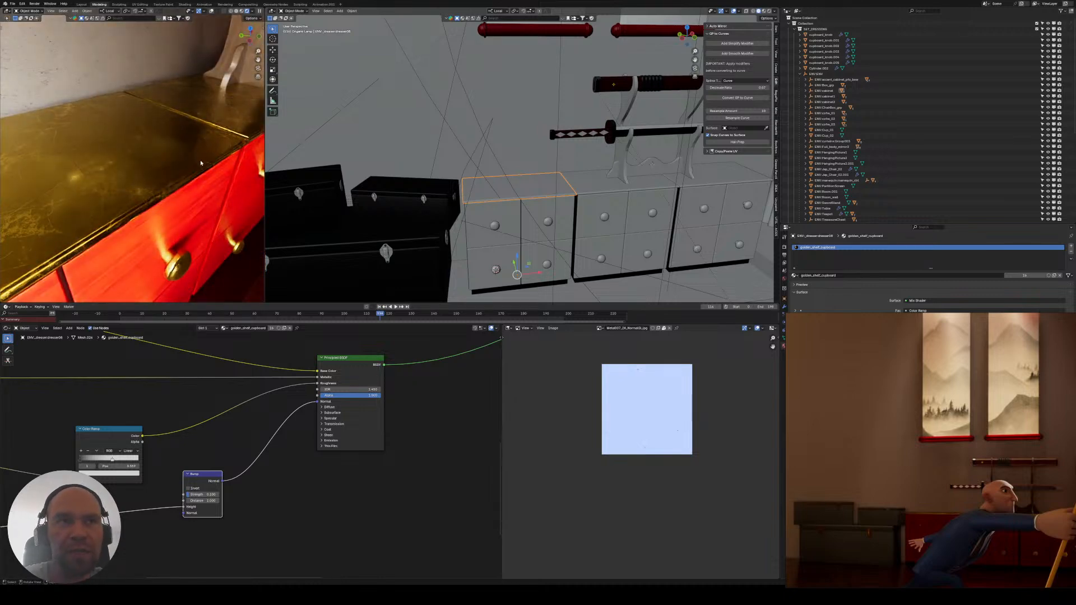
# - Widen the rendered viewport, examine the dresser within the whole room, and bring the round-window and living-room reference images into view
pyautogui.moveTo(265, 175); pyautogui.dragTo(352, 177)
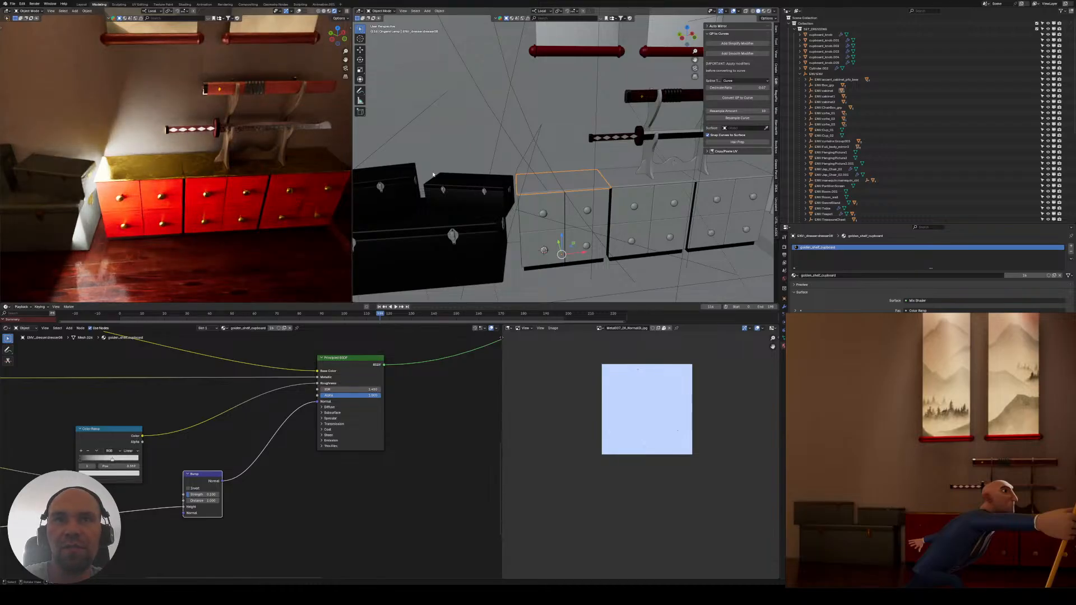
pyautogui.scroll(-2, 264, 176)
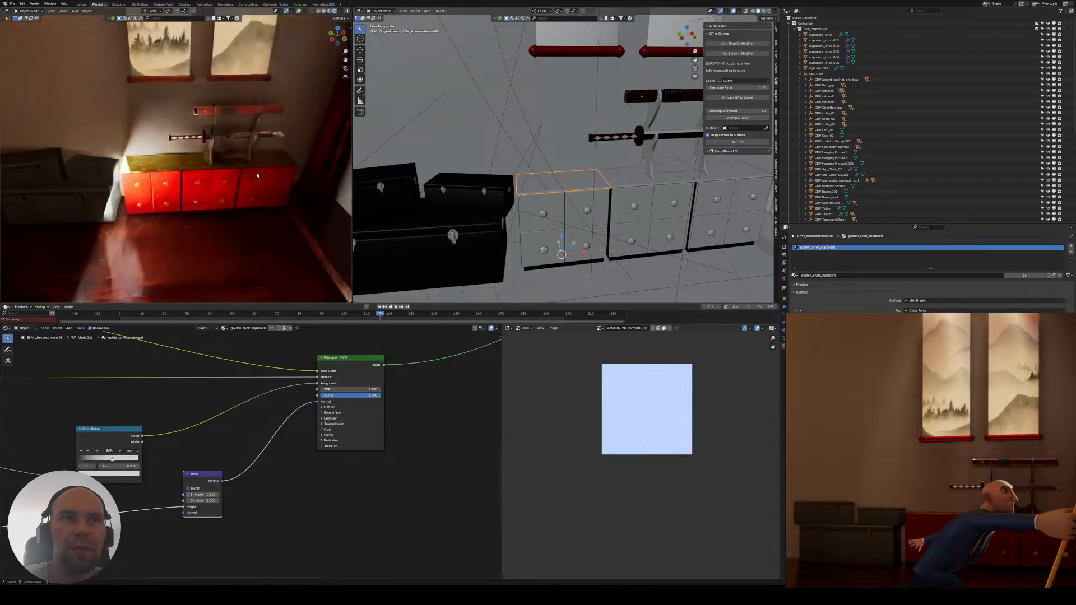
pyautogui.moveTo(260, 173)
pyautogui.mouseDown(button='middle')
pyautogui.moveTo(216, 183)
pyautogui.moveTo(223, 158)
pyautogui.moveTo(244, 172)
pyautogui.mouseUp(button='middle')
pyautogui.scroll(-5, 216, 183)
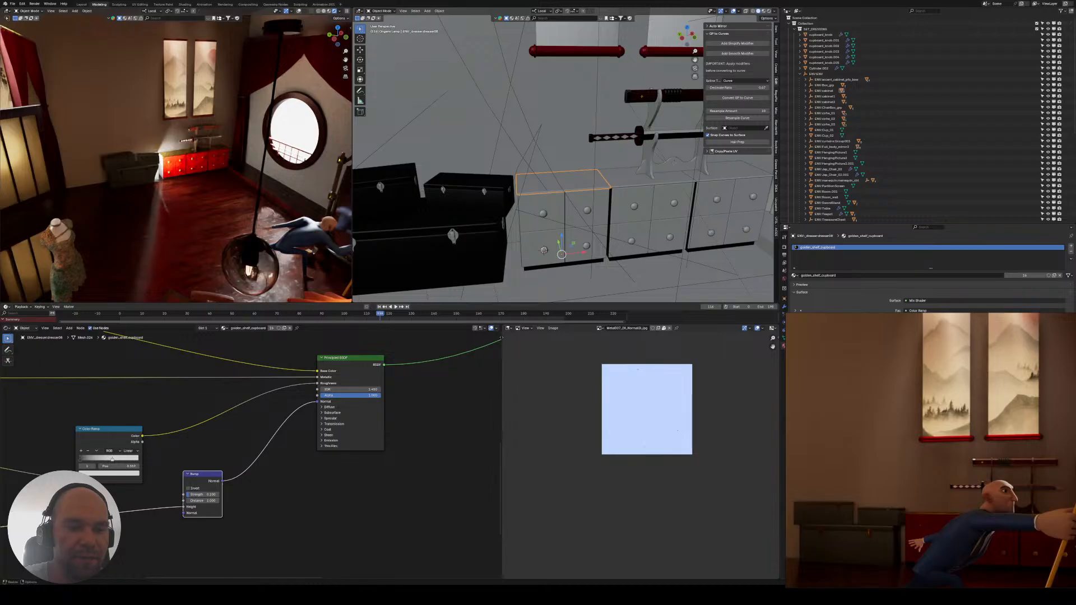
pyautogui.scroll(-6, 911, 485)
pyautogui.moveTo(912, 485); pyautogui.dragTo(1009, 485, button='middle')
pyautogui.scroll(-2, 1009, 485)
pyautogui.moveTo(829, 376); pyautogui.dragTo(869, 463, button='middle')
pyautogui.scroll(5, 936, 527)
pyautogui.scroll(2, 884, 506)
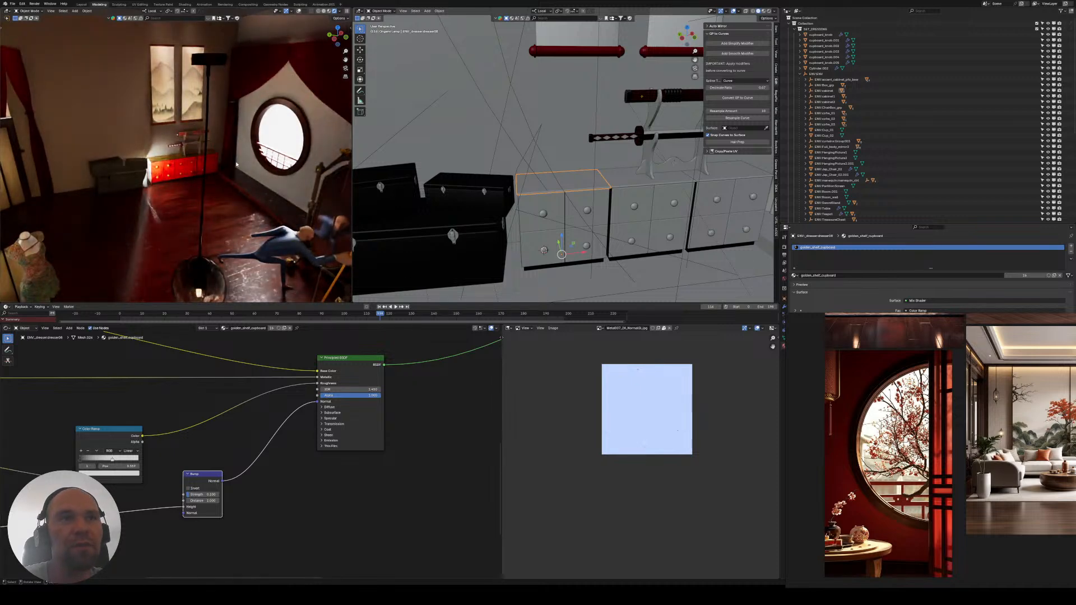
pyautogui.click(195, 122)
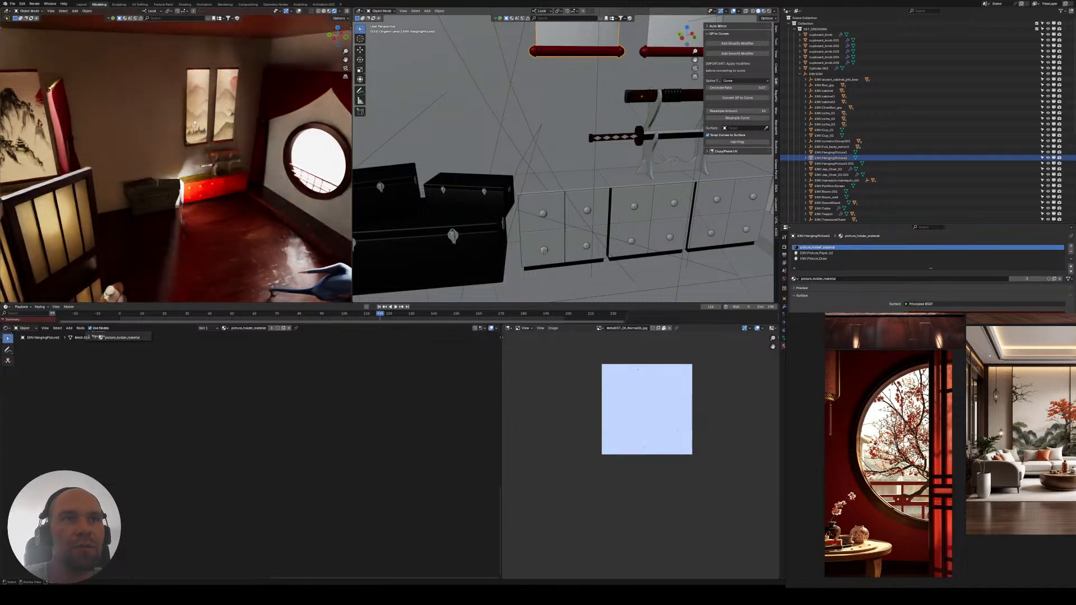
pyautogui.keyDown('shift'); pyautogui.moveTo(592, 73); pyautogui.dragTo(588, 111, button='middle'); pyautogui.keyUp('shift')
pyautogui.press('g')
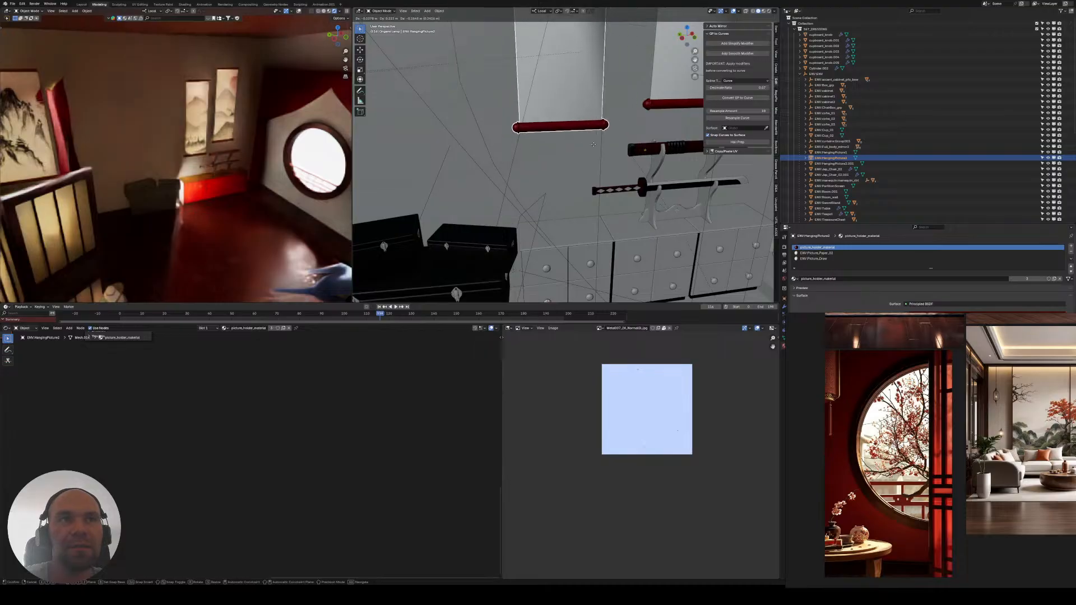
pyautogui.rightClick(580, 157)
# - Select the folding partition screen and frame the shader nodes of its ENV-Screen_Paper material
pyautogui.moveTo(162, 193); pyautogui.dragTo(133, 161, button='middle')
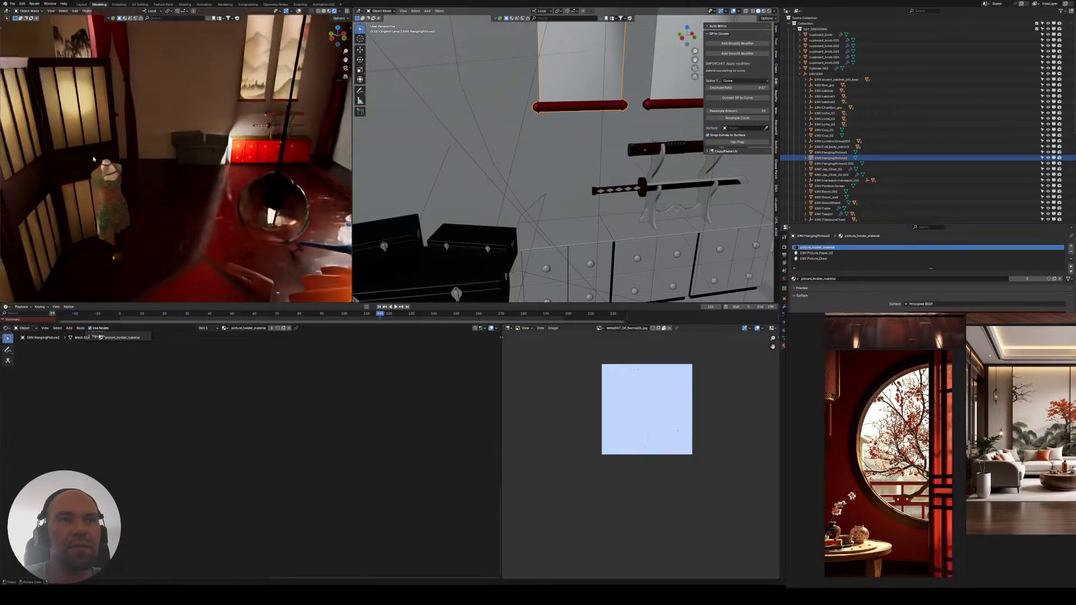
pyautogui.click(133, 161)
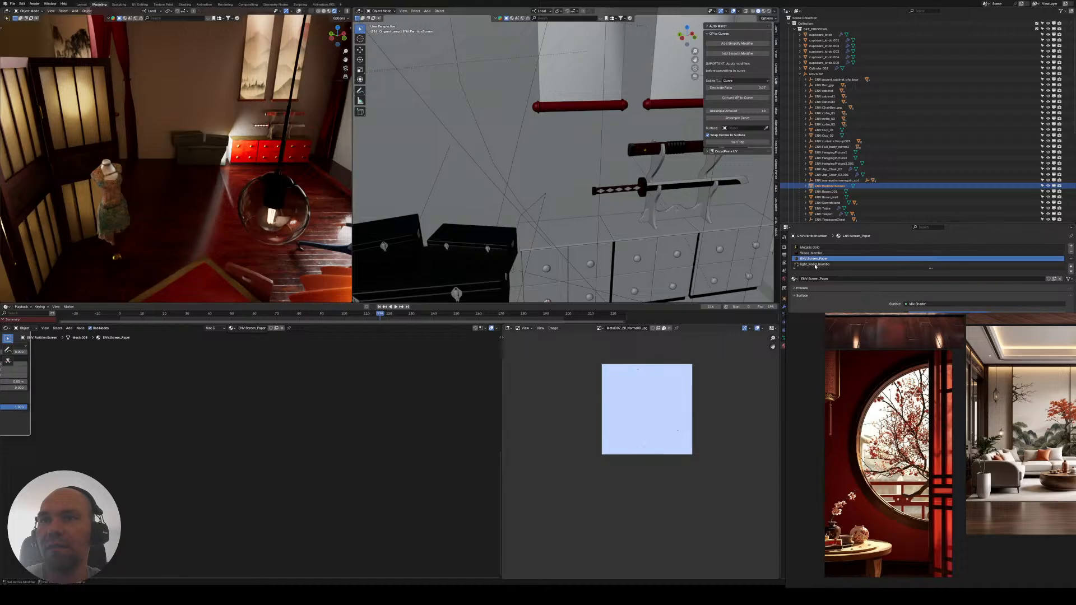
pyautogui.scroll(-11, 351, 394)
pyautogui.moveTo(241, 413); pyautogui.dragTo(310, 490, button='middle')
pyautogui.scroll(15, 310, 490)
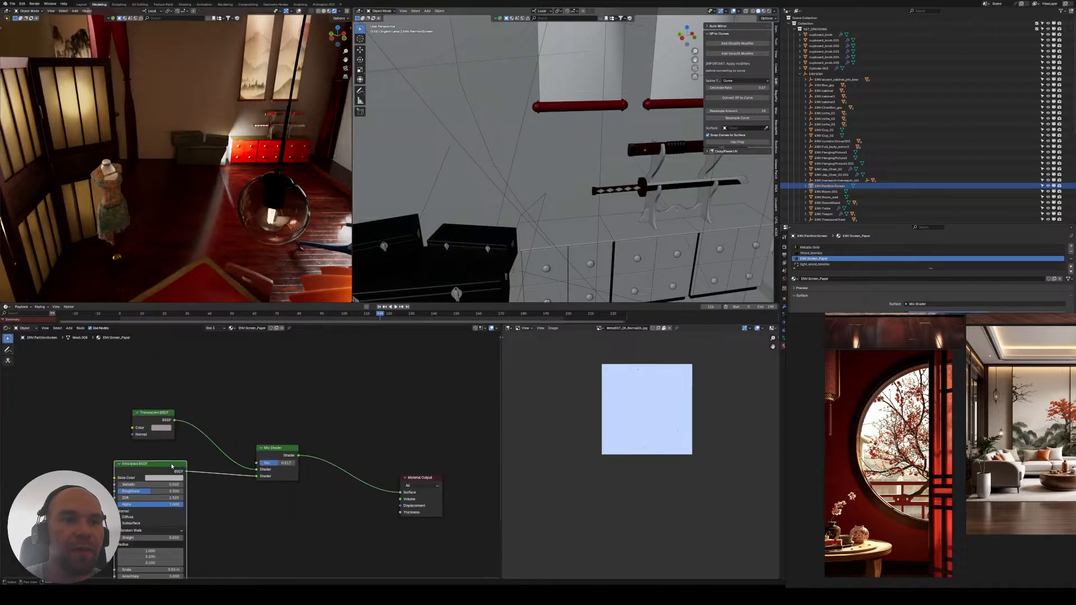
pyautogui.moveTo(145, 482); pyautogui.dragTo(242, 430, button='middle')
# - Change the screen paper's Principled BSDF base colour to a deep red
pyautogui.click(233, 434)
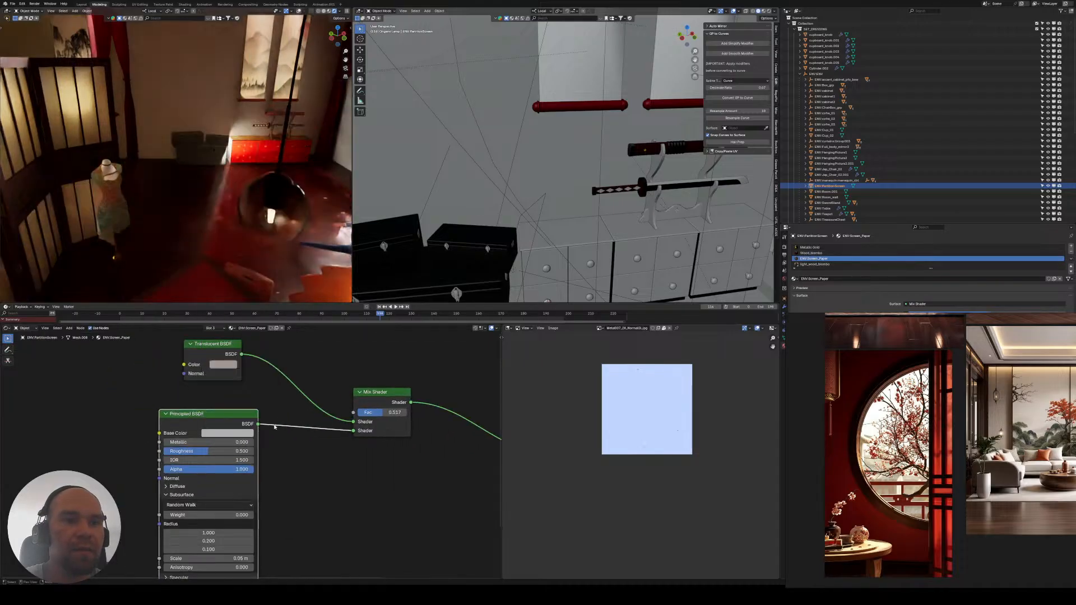
pyautogui.click(236, 435)
pyautogui.click(275, 421)
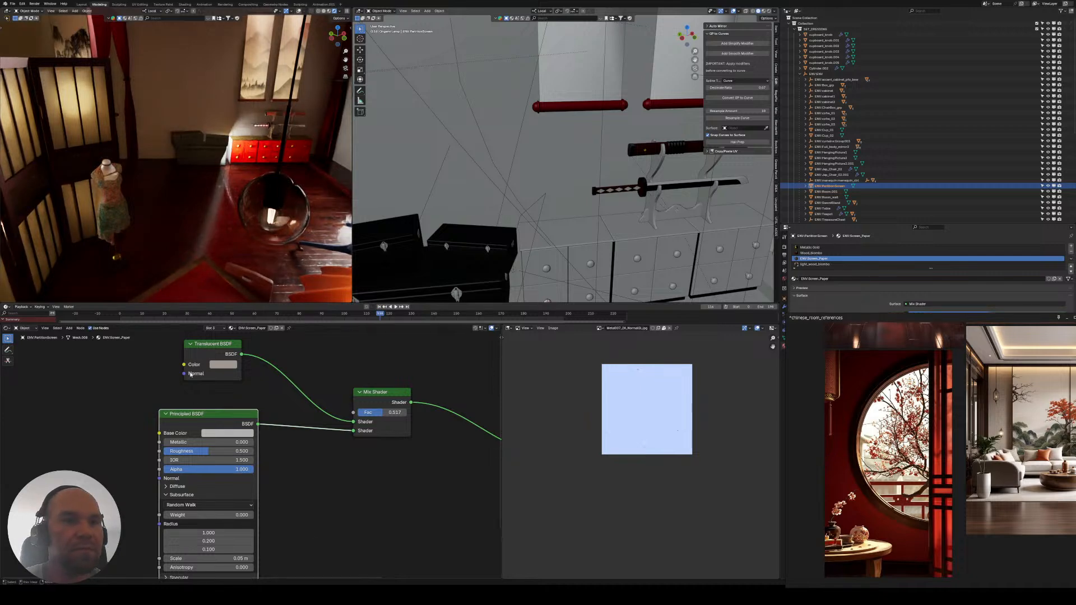
pyautogui.click(238, 434)
pyautogui.moveTo(237, 337); pyautogui.dragTo(235, 354)
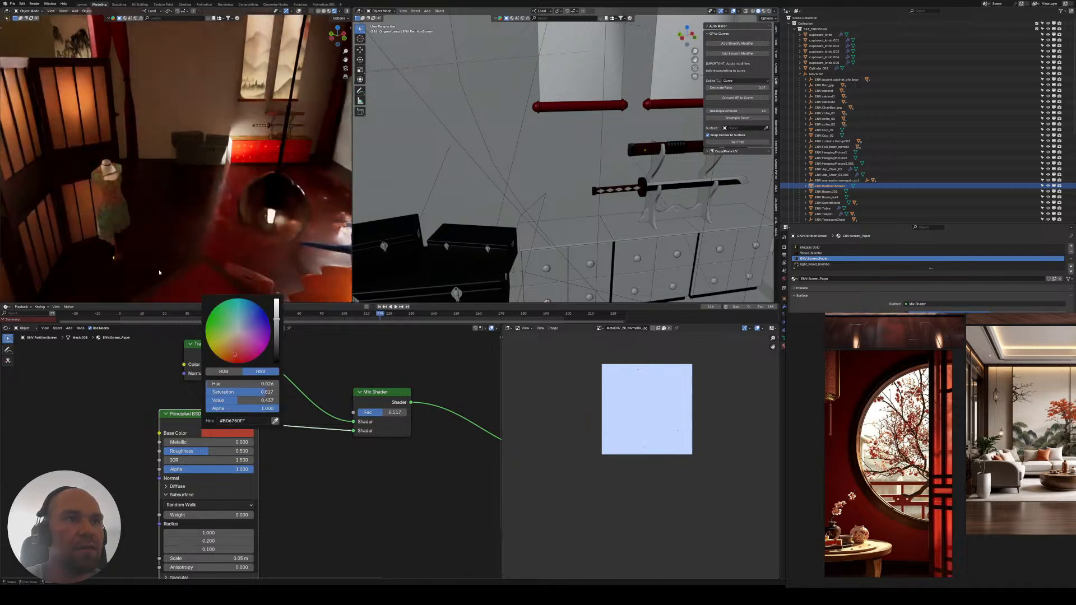
pyautogui.moveTo(151, 184); pyautogui.dragTo(166, 222, button='middle')
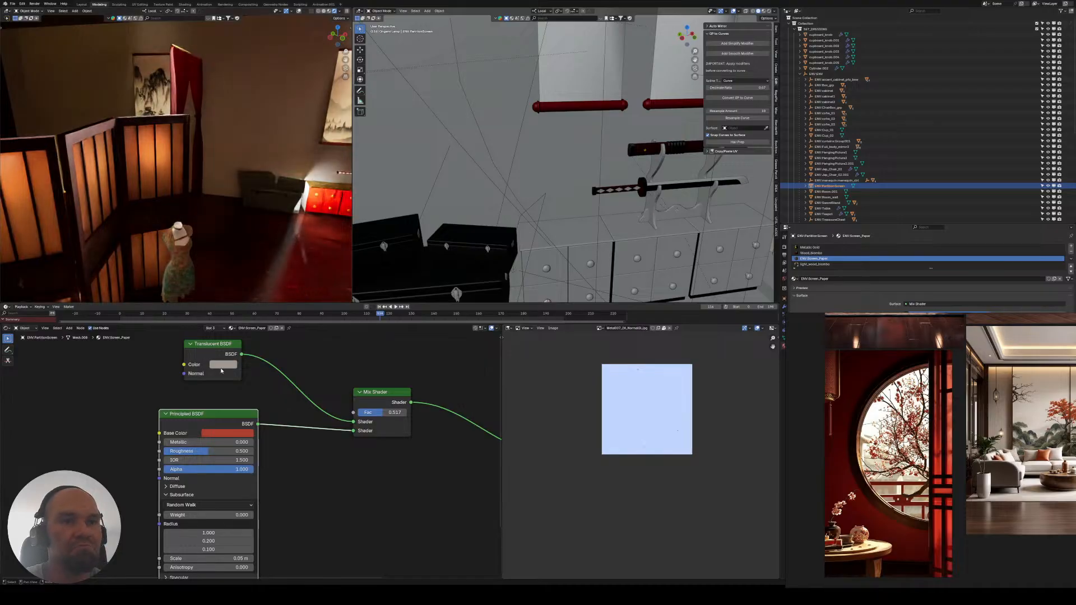
pyautogui.click(227, 433)
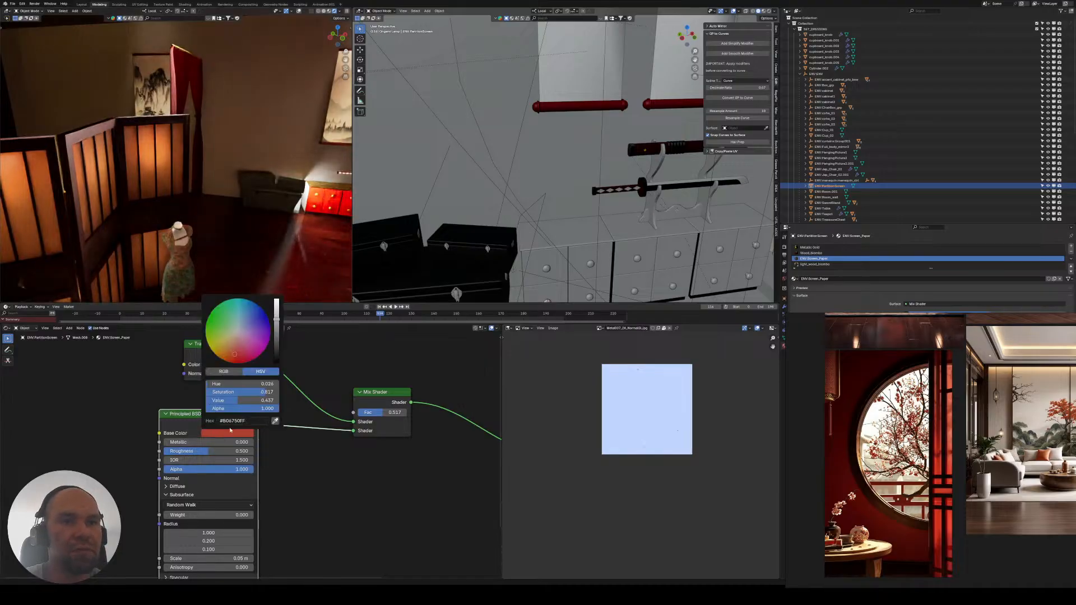
# - Set the screen paper's Translucent BSDF colour to golden yellow, with hue about 0.13, saturation about 0.81 and value about 0.52
pyautogui.click(225, 365)
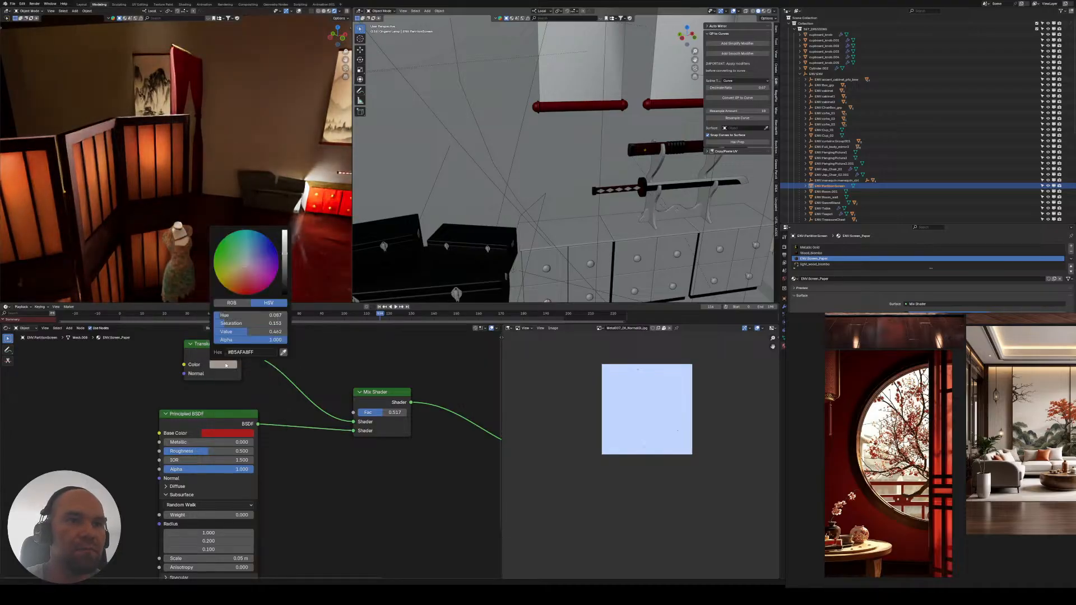
pyautogui.moveTo(269, 284); pyautogui.dragTo(231, 277)
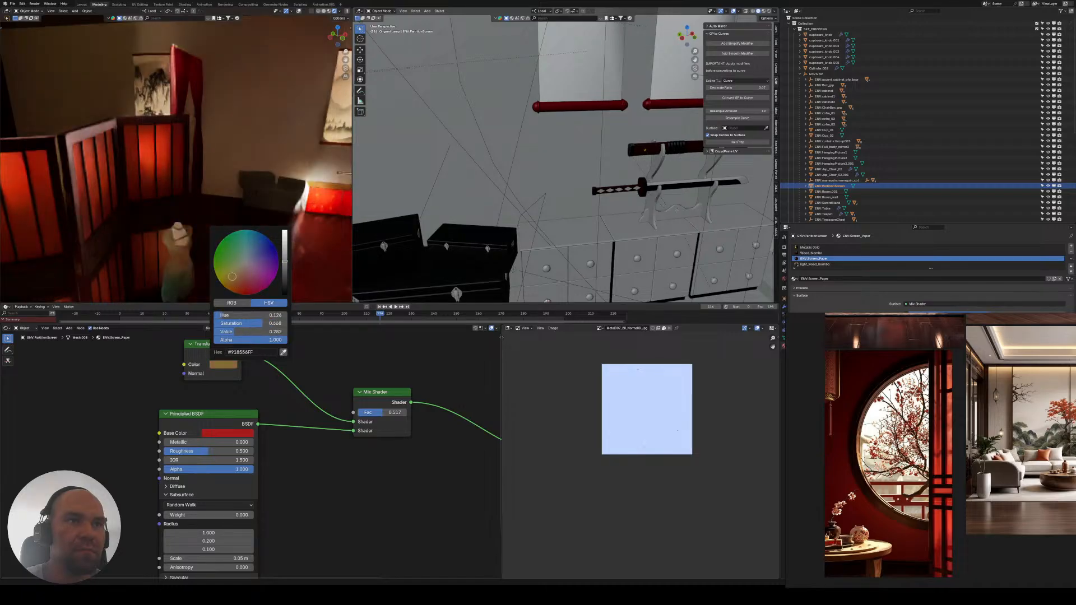
pyautogui.click(233, 365)
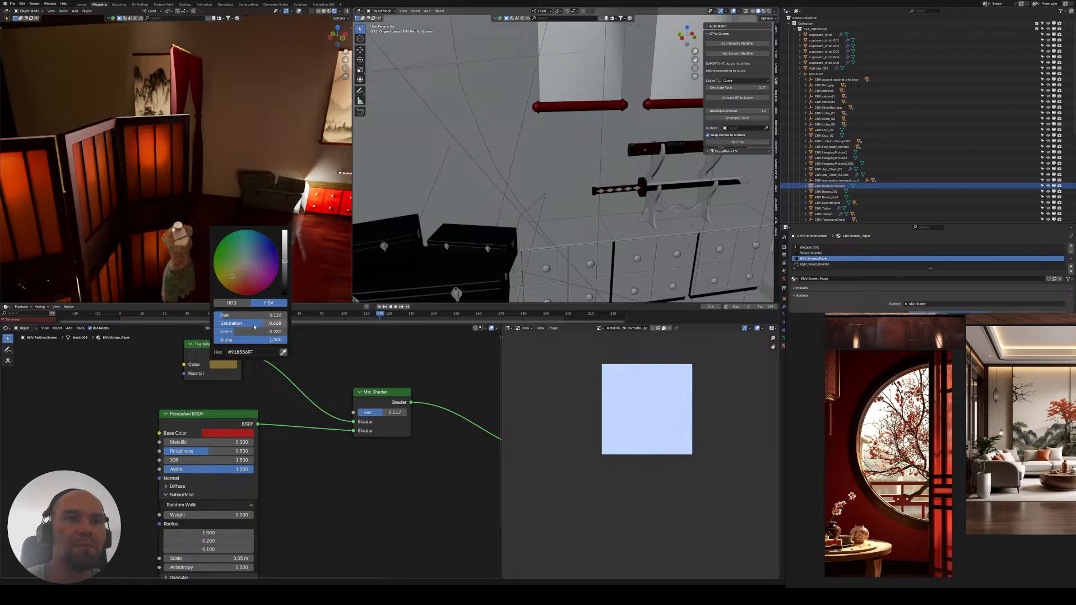
pyautogui.moveTo(254, 327); pyautogui.dragTo(261, 327)
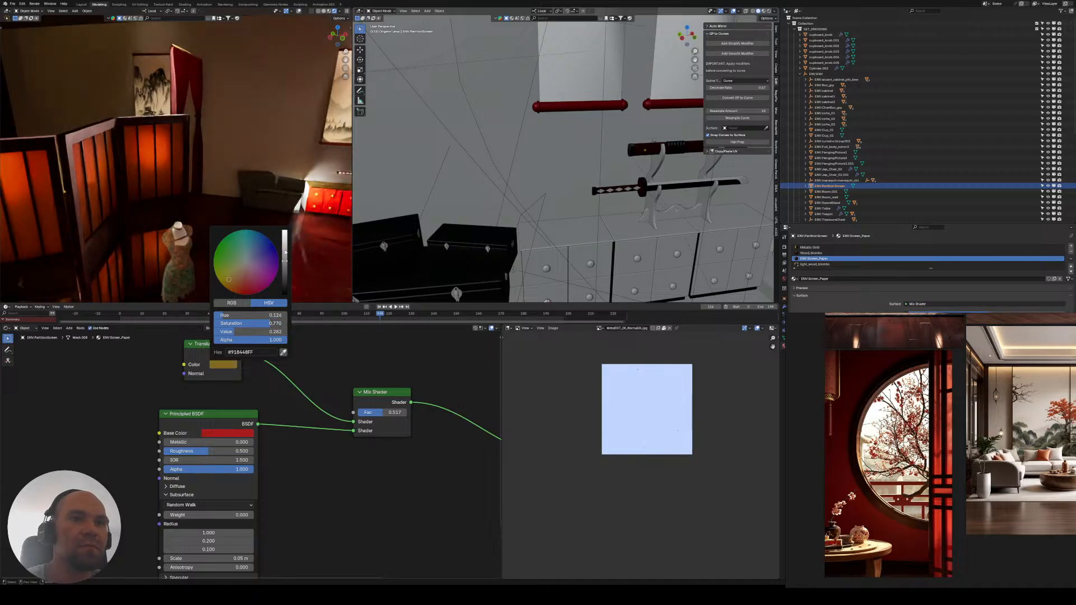
pyautogui.moveTo(284, 261); pyautogui.dragTo(285, 246)
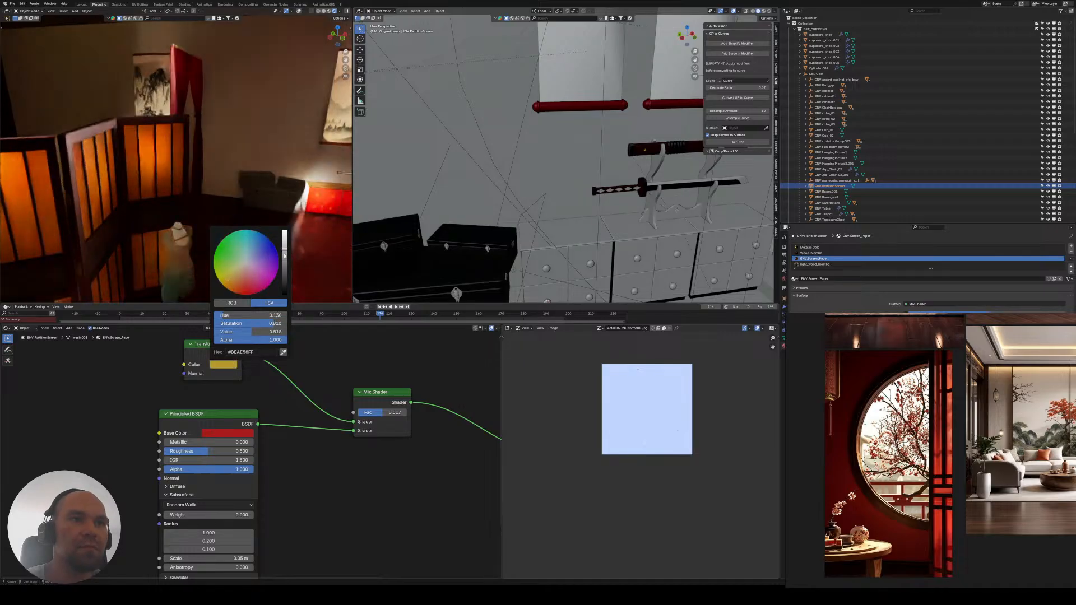
# - Fine-tune the Principled BSDF base colour of the screen paper to a brighter, slightly orange red
pyautogui.click(227, 433)
pyautogui.moveTo(227, 357); pyautogui.dragTo(230, 353)
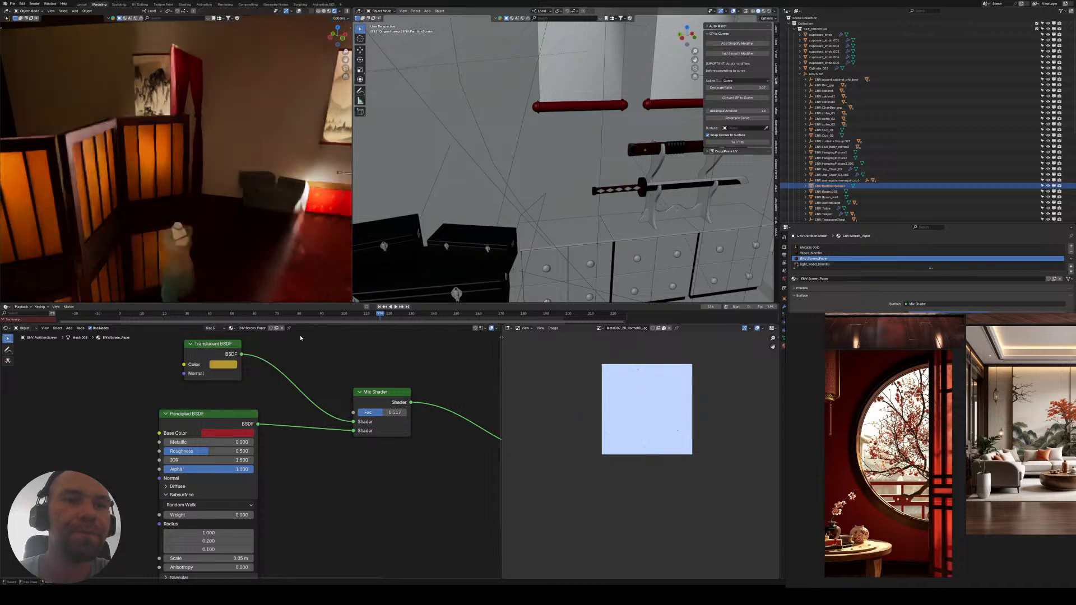
pyautogui.click(227, 434)
pyautogui.moveTo(277, 328); pyautogui.dragTo(277, 318)
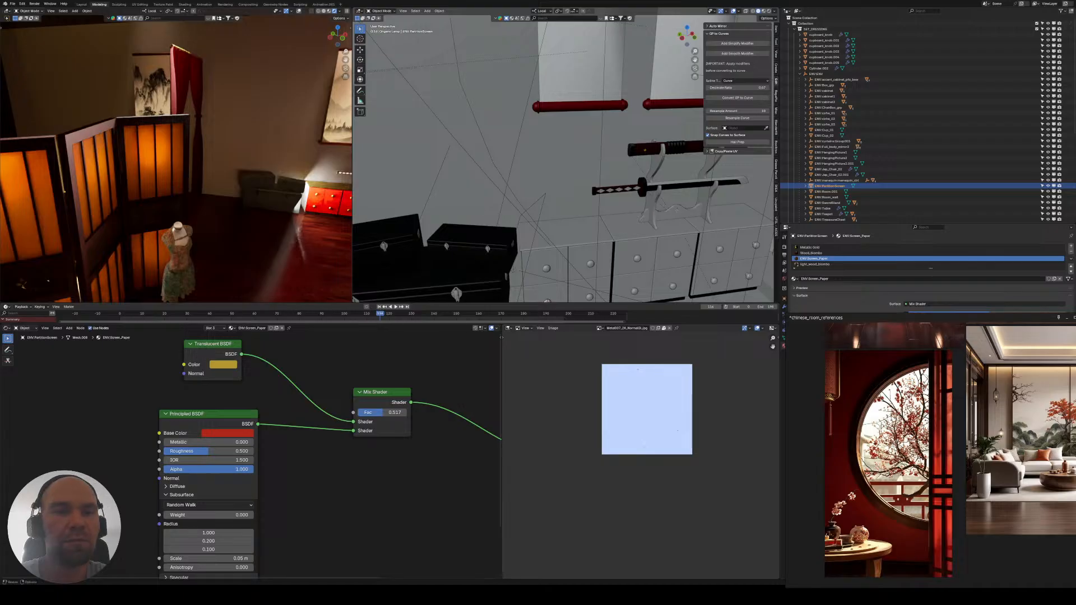
# - Examine the recoloured partition screen together with the dresser, table and lantern from several angles in the rendered room
pyautogui.moveTo(248, 233); pyautogui.dragTo(229, 224, button='middle')
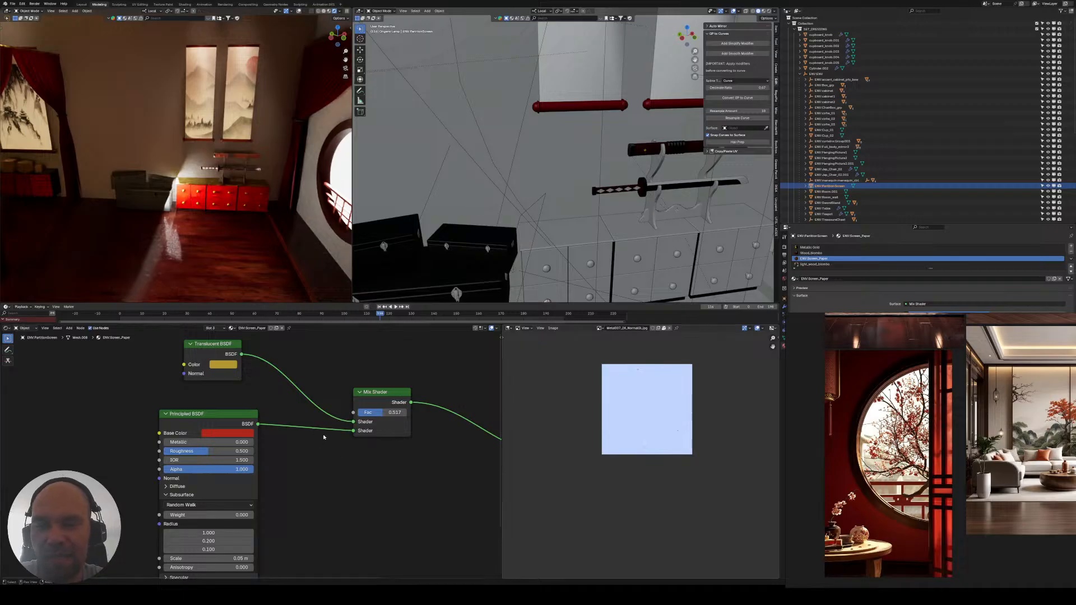
pyautogui.moveTo(268, 270); pyautogui.dragTo(197, 115, button='middle')
pyautogui.scroll(-4, 192, 158)
pyautogui.moveTo(191, 180)
pyautogui.mouseDown(button='middle')
pyautogui.moveTo(173, 192)
pyautogui.moveTo(189, 177)
pyautogui.mouseUp(button='middle')
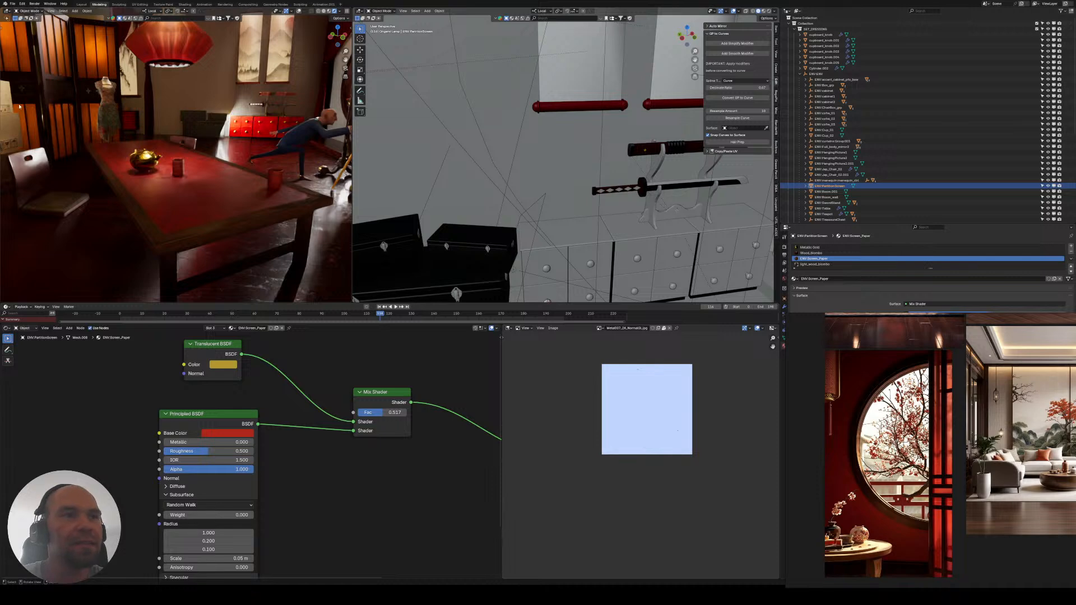
# - Inspect the character, the standing mirror and the surrounding room in the rendered view
pyautogui.moveTo(186, 150); pyautogui.dragTo(202, 163, button='middle')
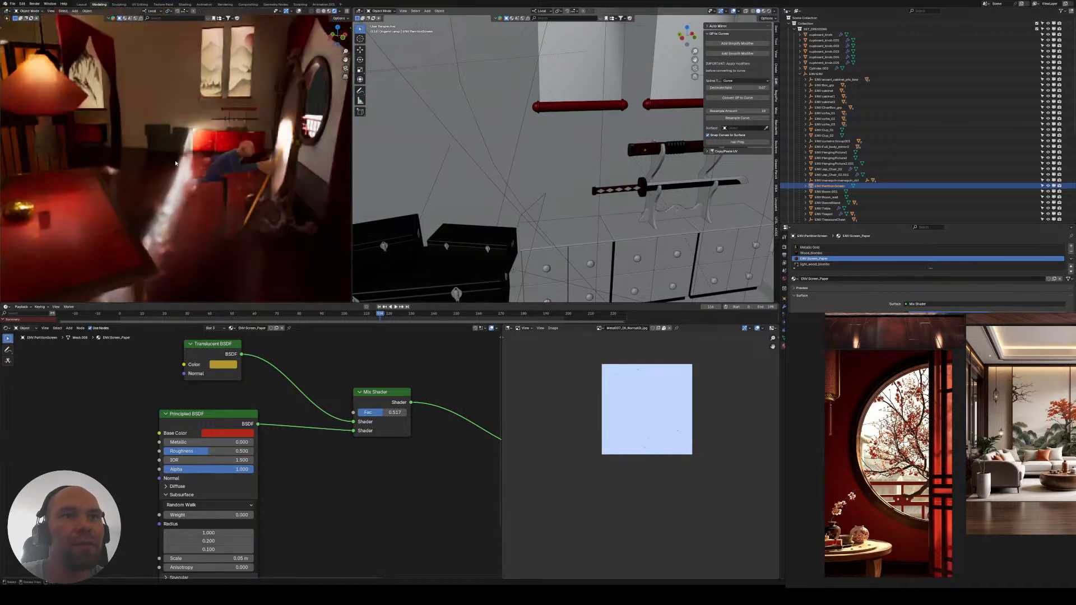
pyautogui.moveTo(286, 196); pyautogui.dragTo(257, 169, button='middle')
pyautogui.click(257, 169)
pyautogui.click(262, 173)
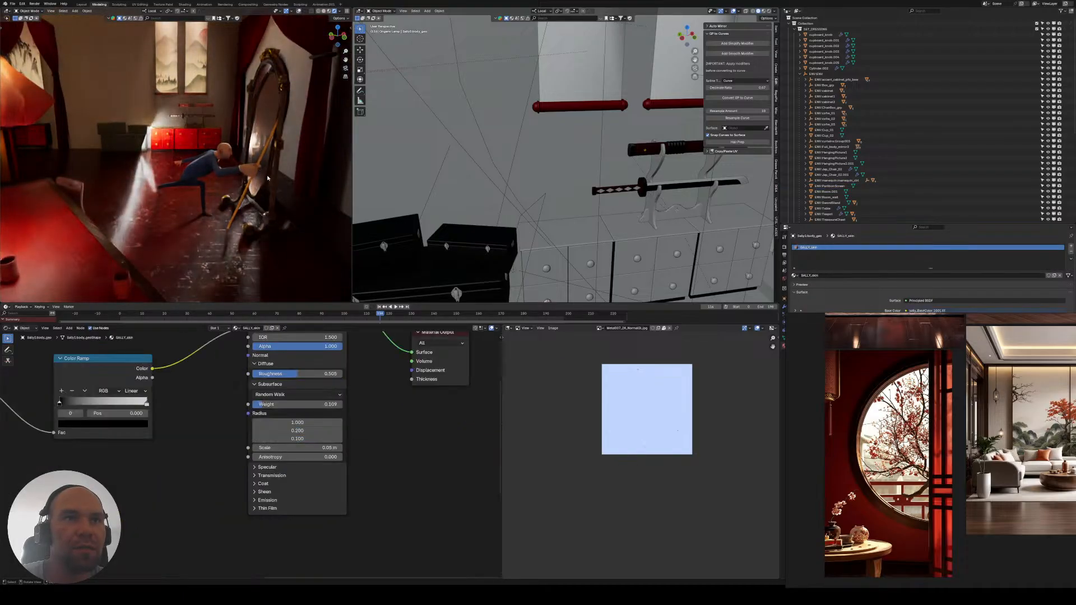
pyautogui.click(267, 178)
pyautogui.press('KP_Decimal')
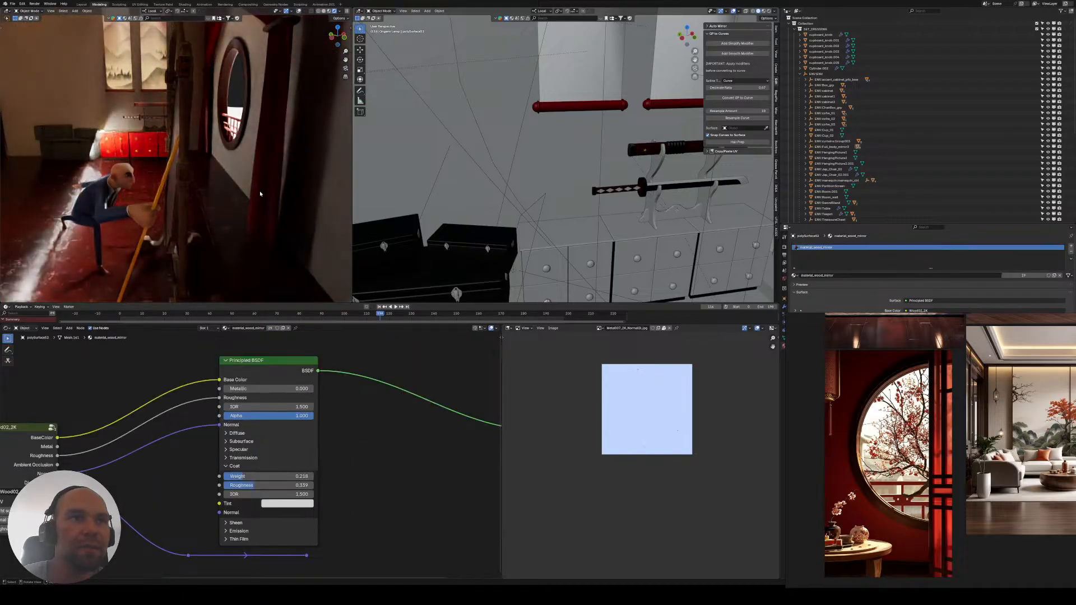
pyautogui.moveTo(180, 195)
pyautogui.mouseDown(button='middle')
pyautogui.moveTo(199, 200)
pyautogui.moveTo(88, 222)
pyautogui.moveTo(167, 192)
pyautogui.moveTo(128, 205)
pyautogui.moveTo(161, 199)
pyautogui.moveTo(97, 176)
pyautogui.moveTo(252, 189)
pyautogui.moveTo(212, 174)
pyautogui.moveTo(211, 146)
pyautogui.mouseUp(button='middle')
# - Exclude the collection of the hanging glass ceiling lamp from the scene
pyautogui.click(212, 175)
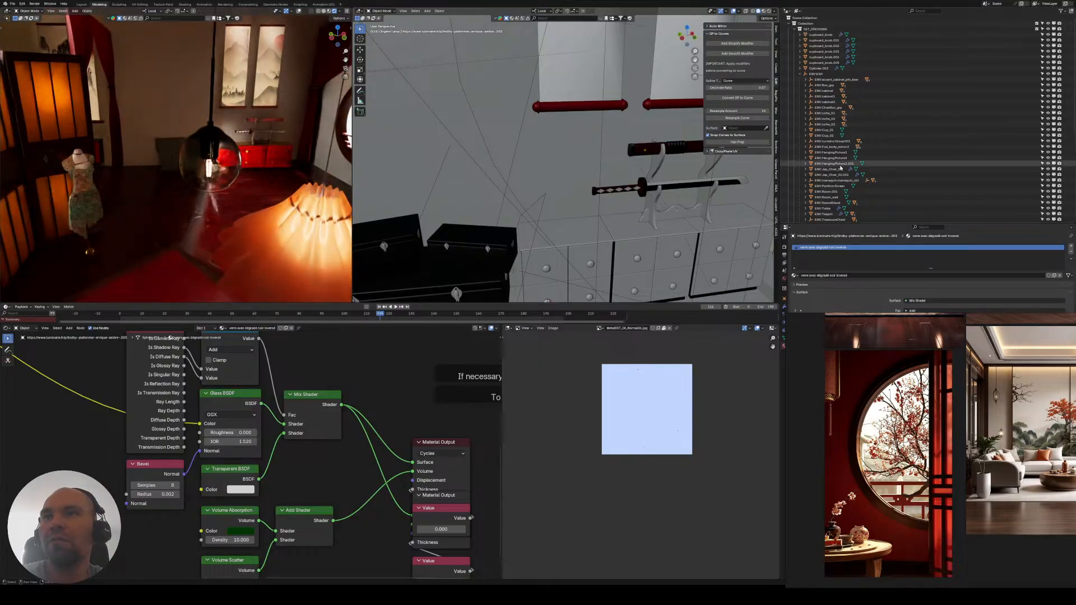
pyautogui.scroll(-10, 840, 167)
pyautogui.scroll(-1, 840, 167)
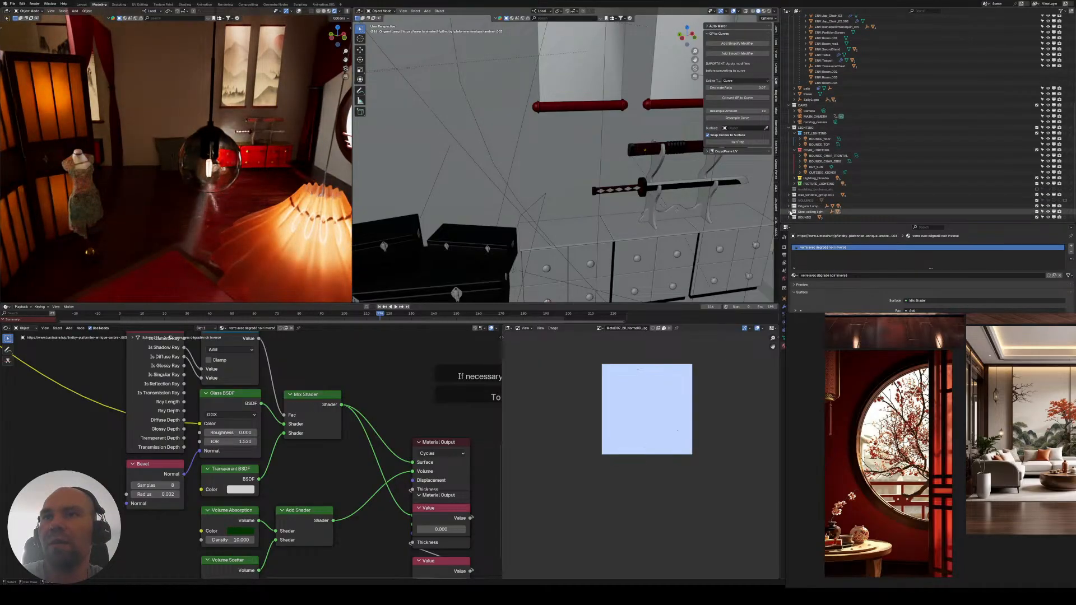
pyautogui.press('h')
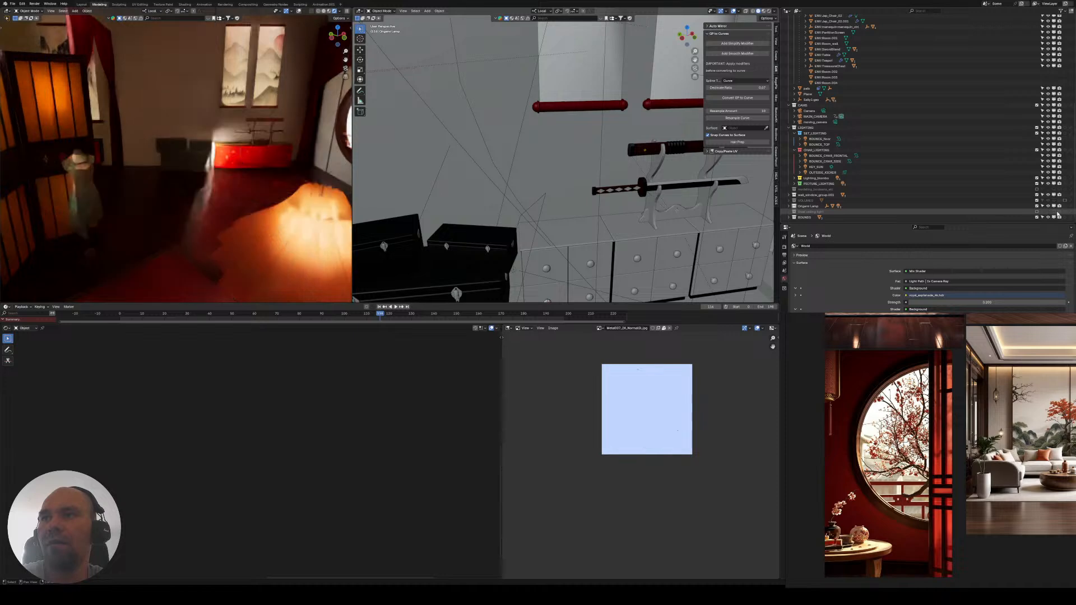
# - Examine the wooden floor and the bare back wall between the curtain and the hanging pictures, selecting the room wall
pyautogui.scroll(10, 208, 173)
pyautogui.rightClick(209, 173)
pyautogui.press('Escape')
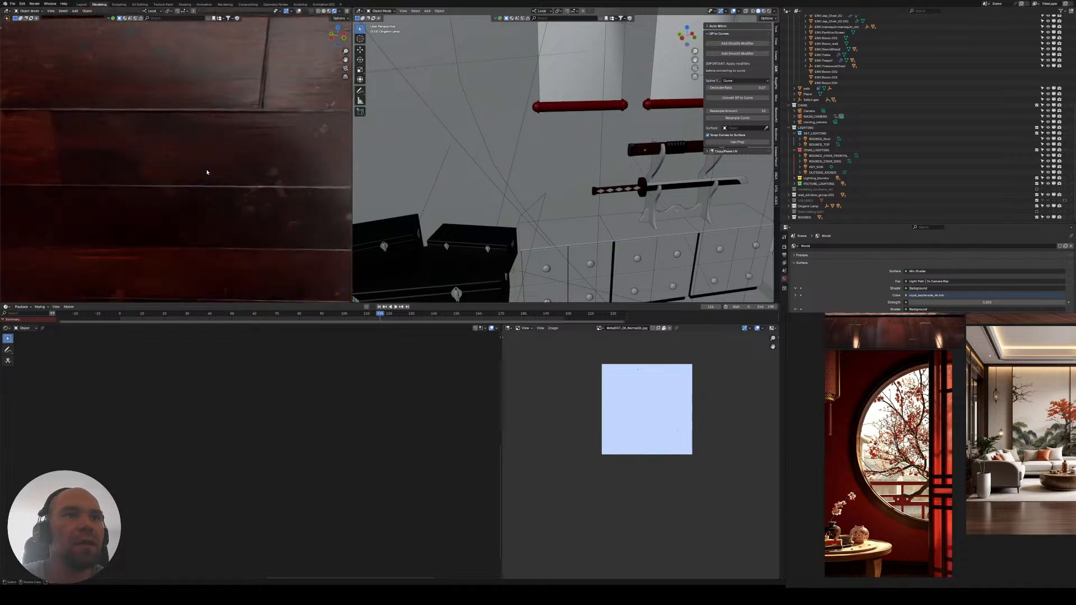
pyautogui.scroll(-8, 207, 172)
pyautogui.scroll(-2, 207, 173)
pyautogui.scroll(-3, 153, 180)
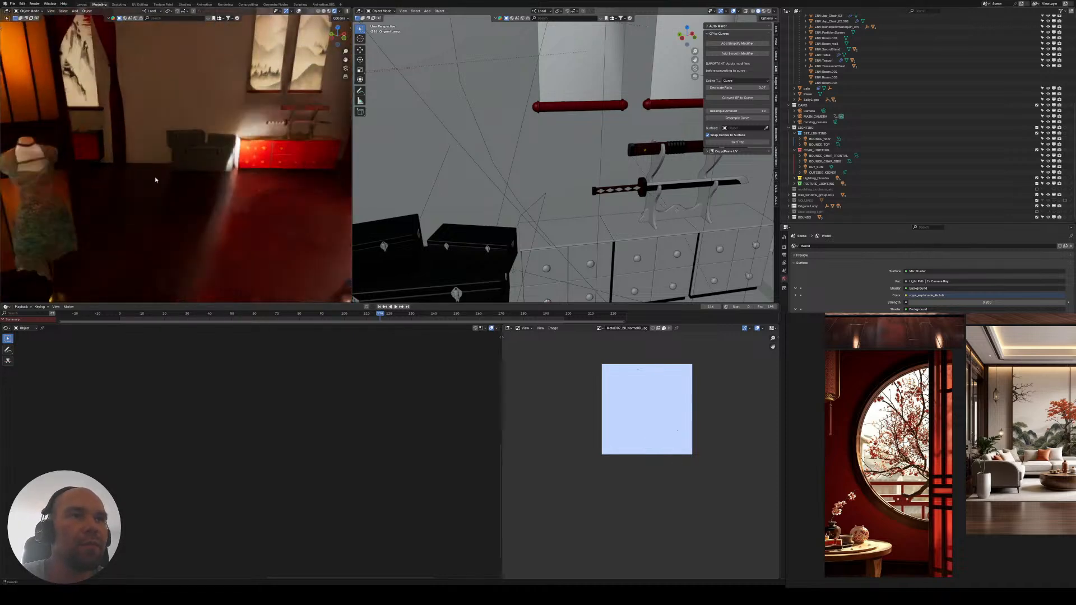
pyautogui.keyDown('shift'); pyautogui.moveTo(157, 180); pyautogui.dragTo(190, 149, button='middle'); pyautogui.keyUp('shift')
pyautogui.scroll(3, 209, 120)
pyautogui.click(185, 128)
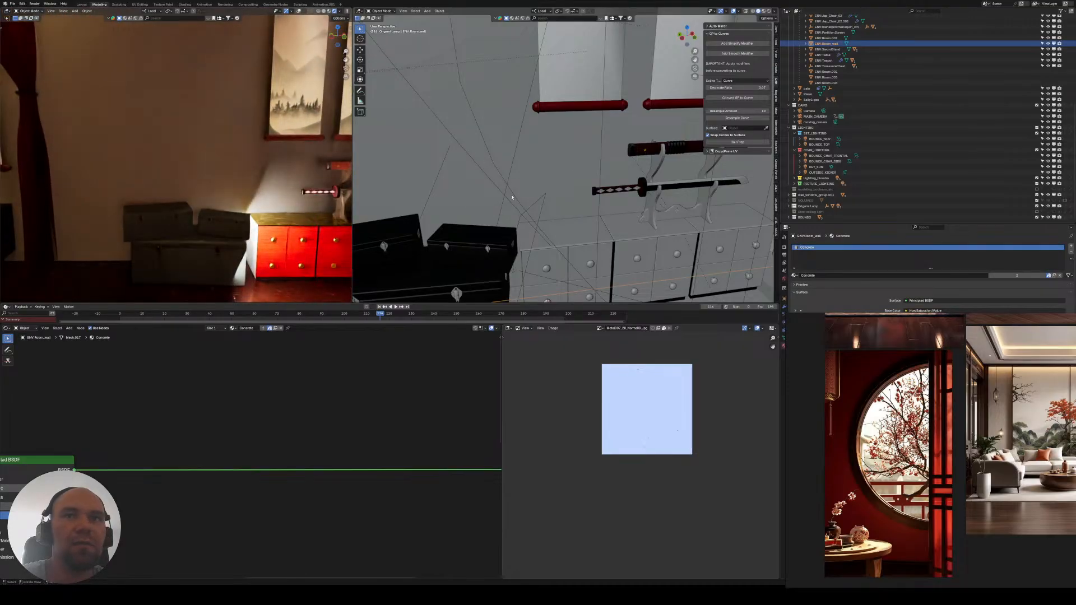
pyautogui.scroll(-5, 528, 149)
pyautogui.keyDown('shift'); pyautogui.moveTo(451, 130); pyautogui.dragTo(492, 181, button='middle'); pyautogui.keyUp('shift')
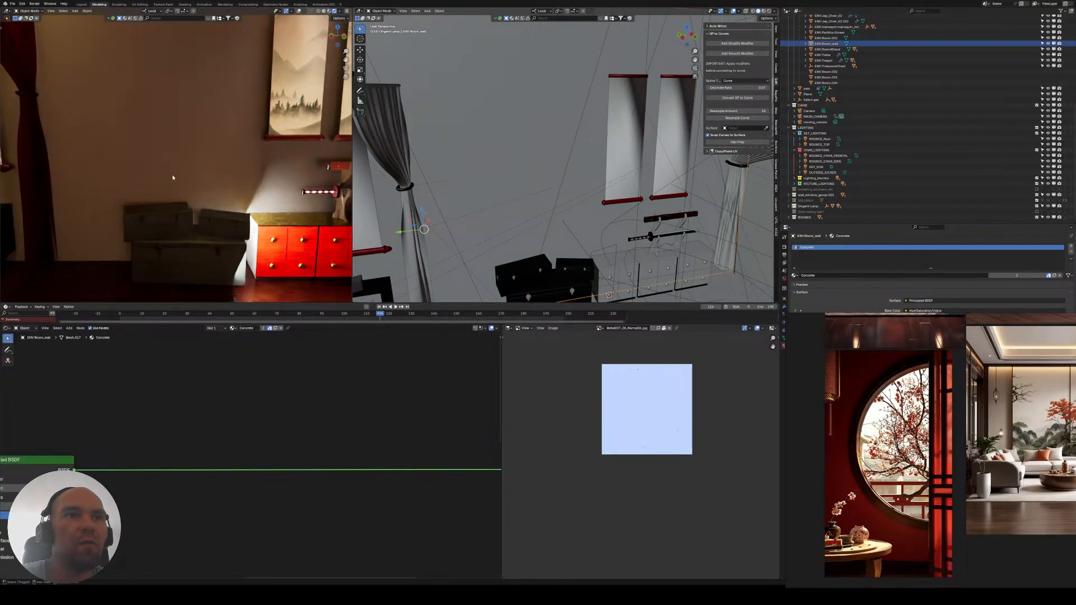
pyautogui.moveTo(173, 177)
pyautogui.mouseDown(button='middle')
pyautogui.moveTo(163, 200)
pyautogui.moveTo(186, 157)
pyautogui.mouseUp(button='middle')
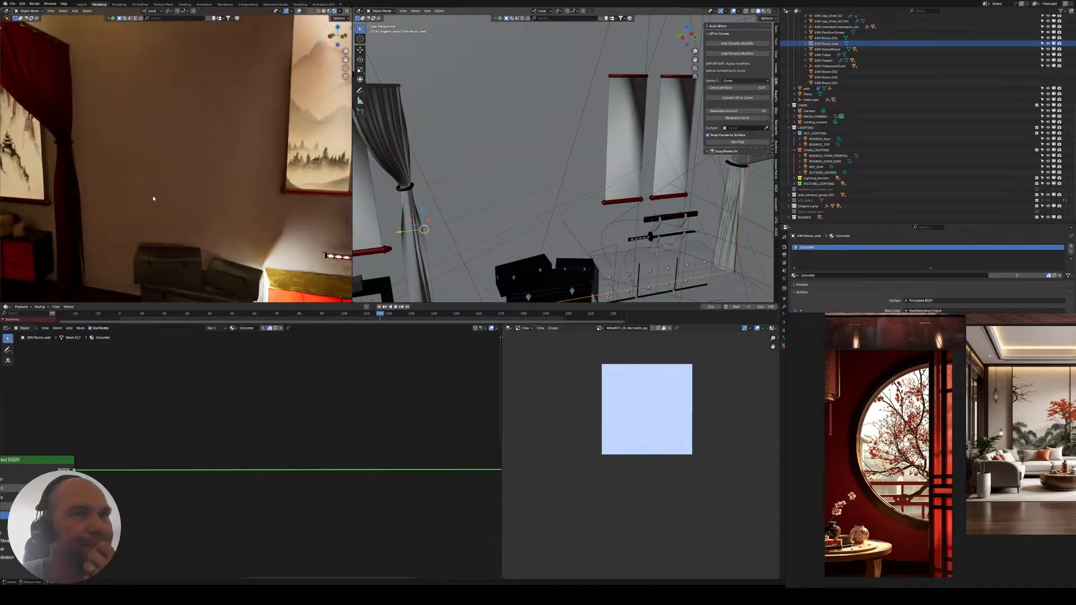
# - Enlarge the rendered viewport and the timeline, and show the shot through the camera at about frame 13
pyautogui.moveTo(352, 225); pyautogui.dragTo(390, 226)
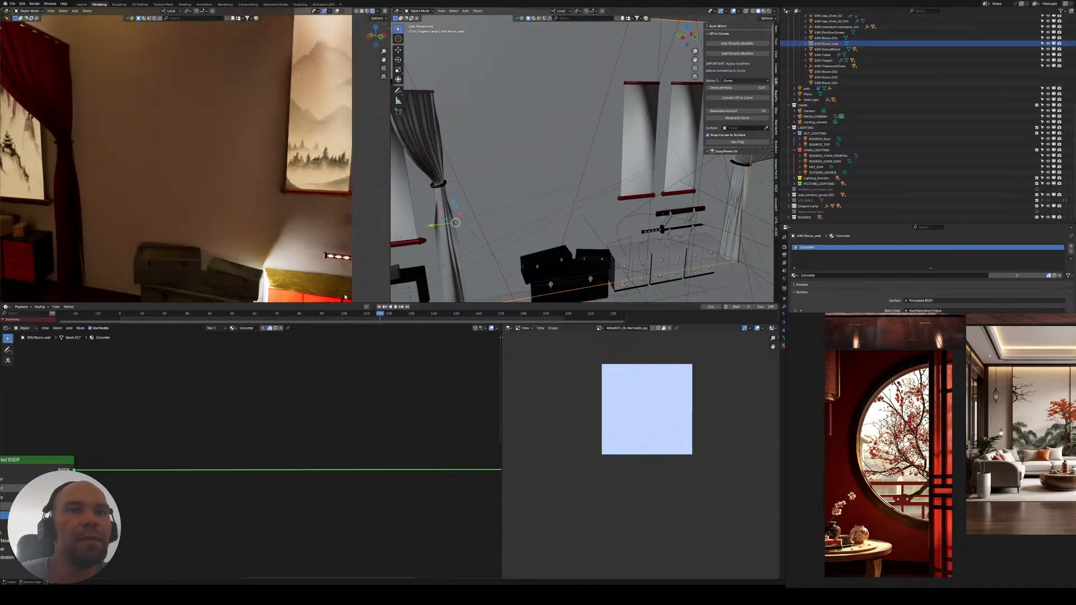
pyautogui.moveTo(333, 303); pyautogui.dragTo(333, 377)
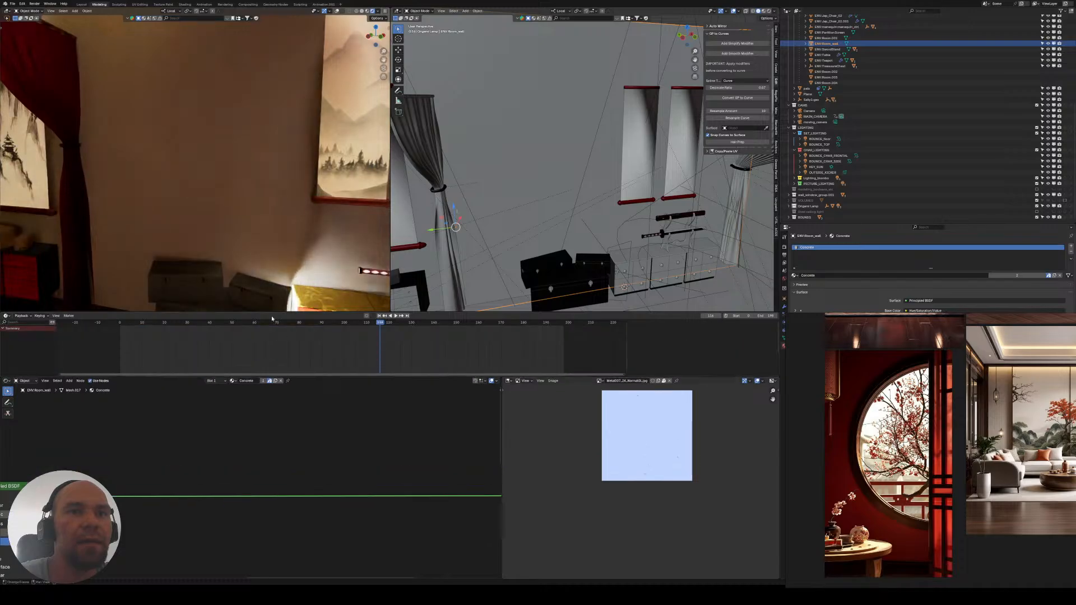
pyautogui.moveTo(250, 246); pyautogui.dragTo(257, 245, button='middle')
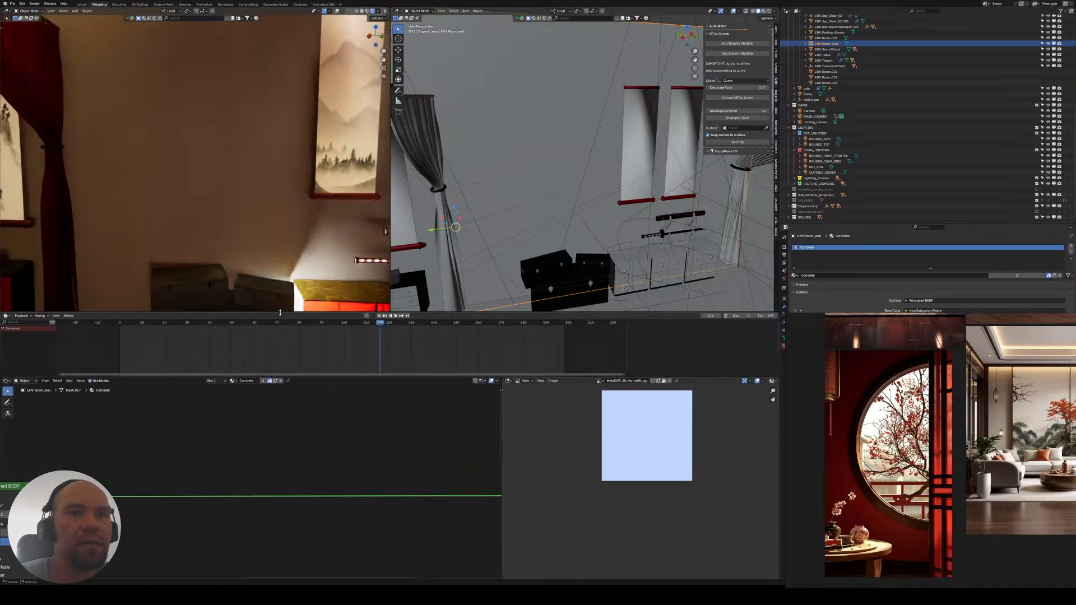
pyautogui.moveTo(280, 312); pyautogui.dragTo(280, 324)
pyautogui.press('KP_0')
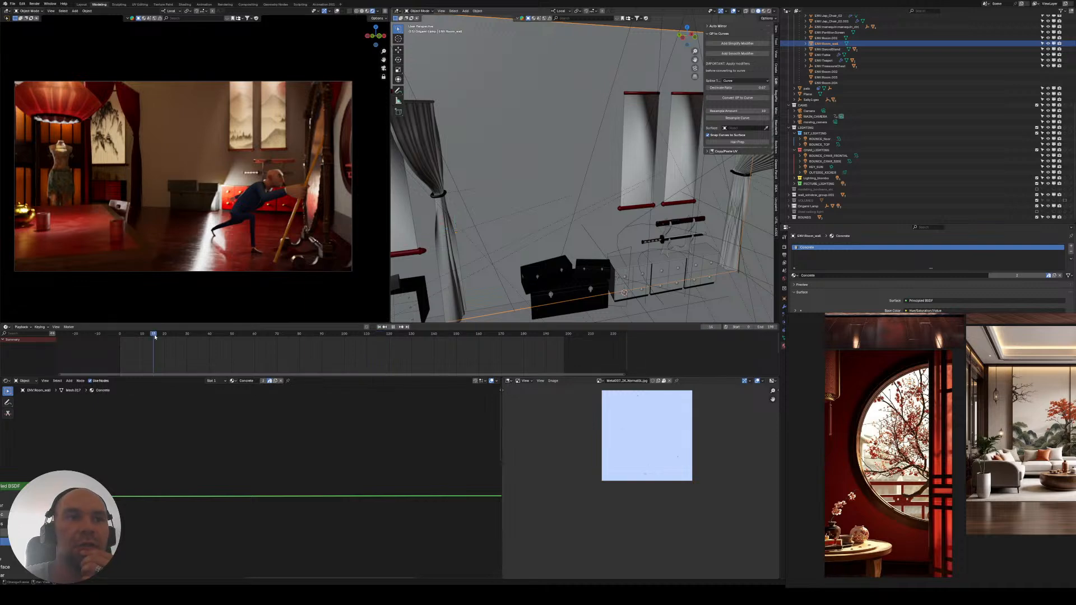
pyautogui.moveTo(155, 337)
pyautogui.mouseDown()
pyautogui.moveTo(128, 337)
pyautogui.moveTo(149, 337)
pyautogui.mouseUp()
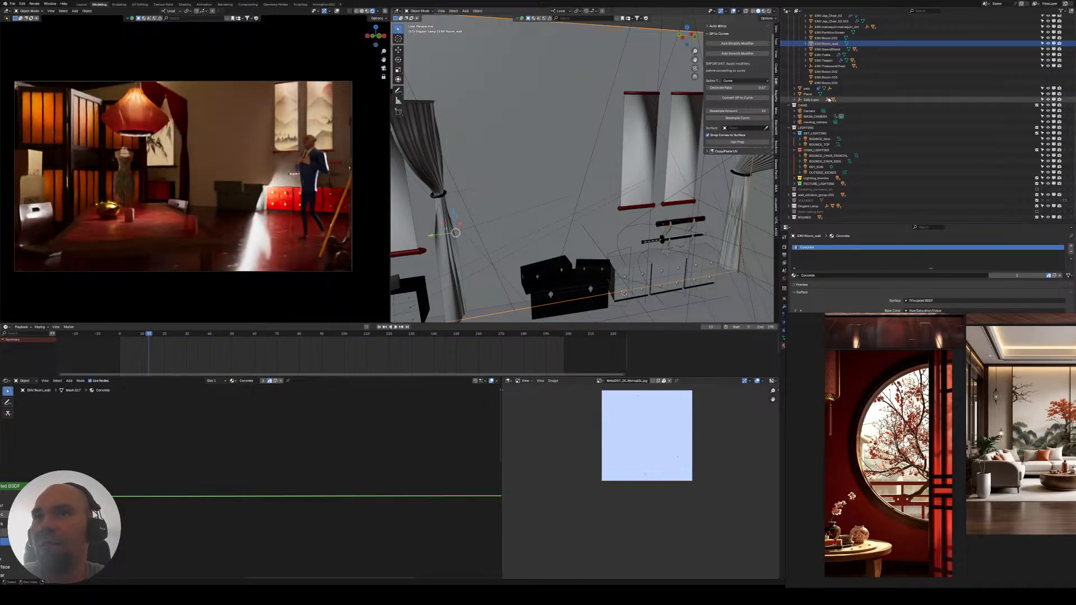
# - Move the area light beside the red cabinets out of the Origami Lamp collection and disable it in the viewports
pyautogui.scroll(10, 828, 99)
pyautogui.click(800, 74)
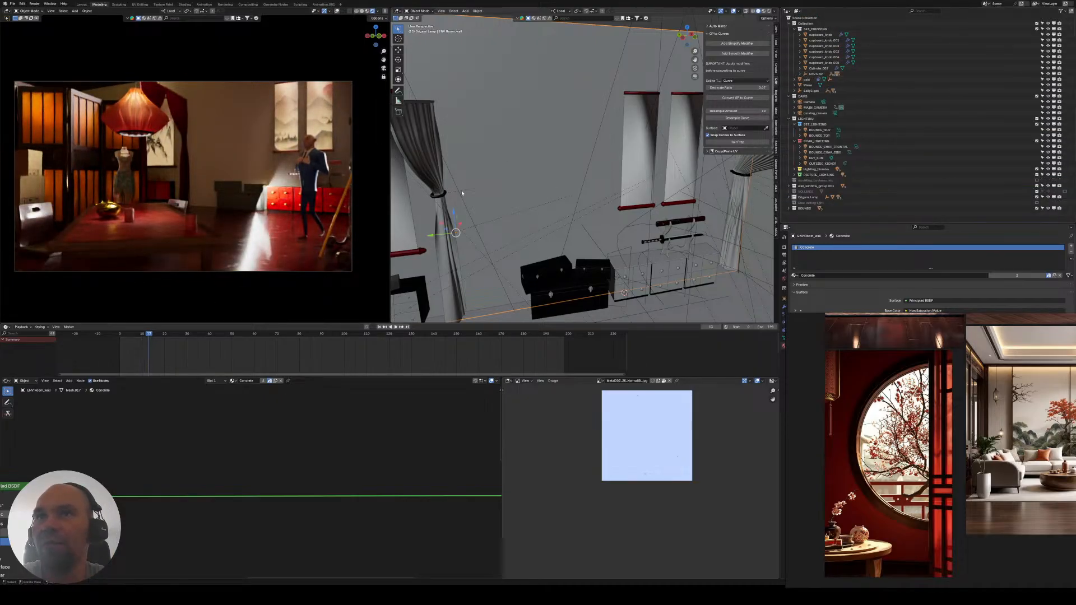
pyautogui.moveTo(531, 268); pyautogui.dragTo(602, 222, button='middle')
pyautogui.click(603, 227)
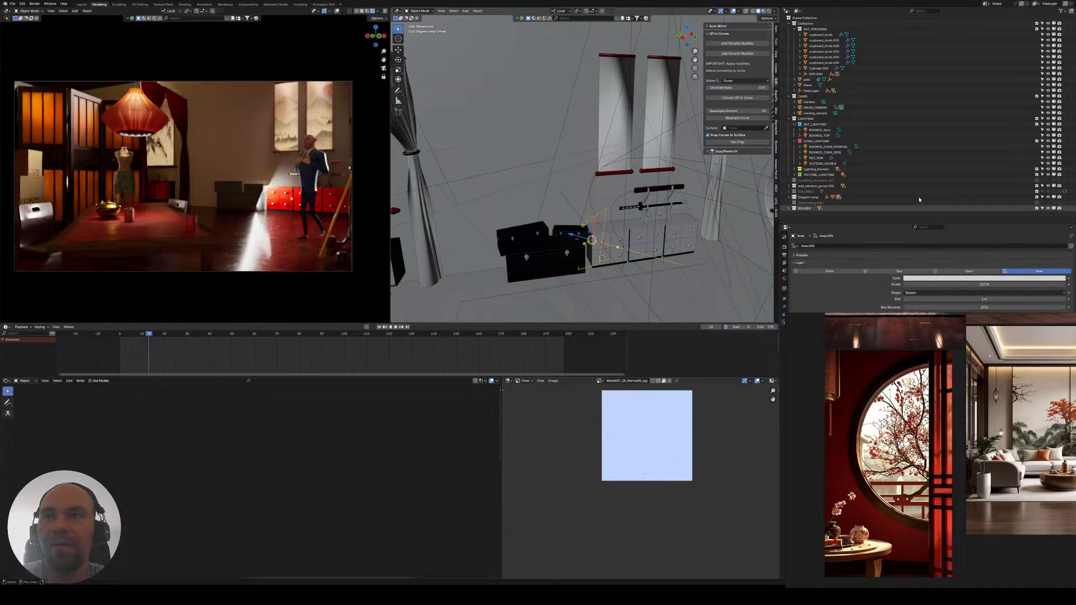
pyautogui.press('KP_Decimal')
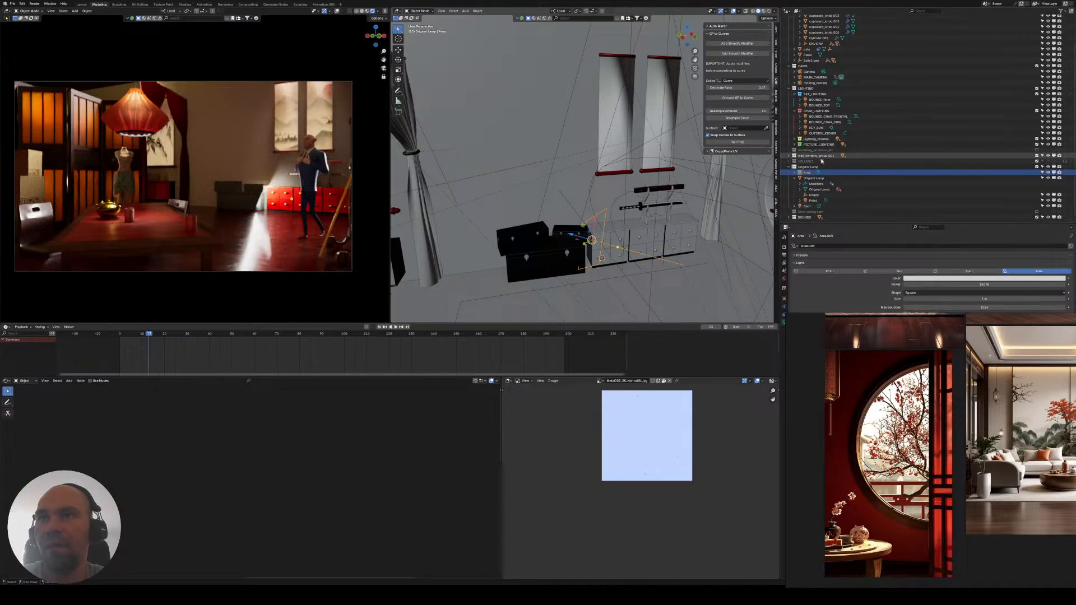
pyautogui.moveTo(807, 172); pyautogui.dragTo(807, 221)
pyautogui.moveTo(813, 218); pyautogui.dragTo(811, 219)
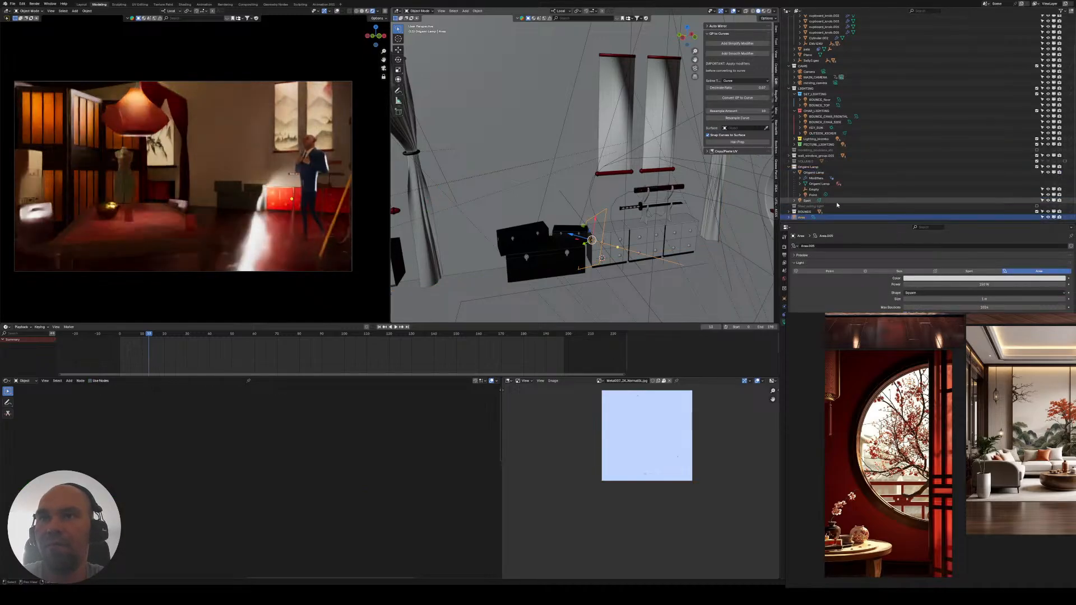
pyautogui.click(1053, 219)
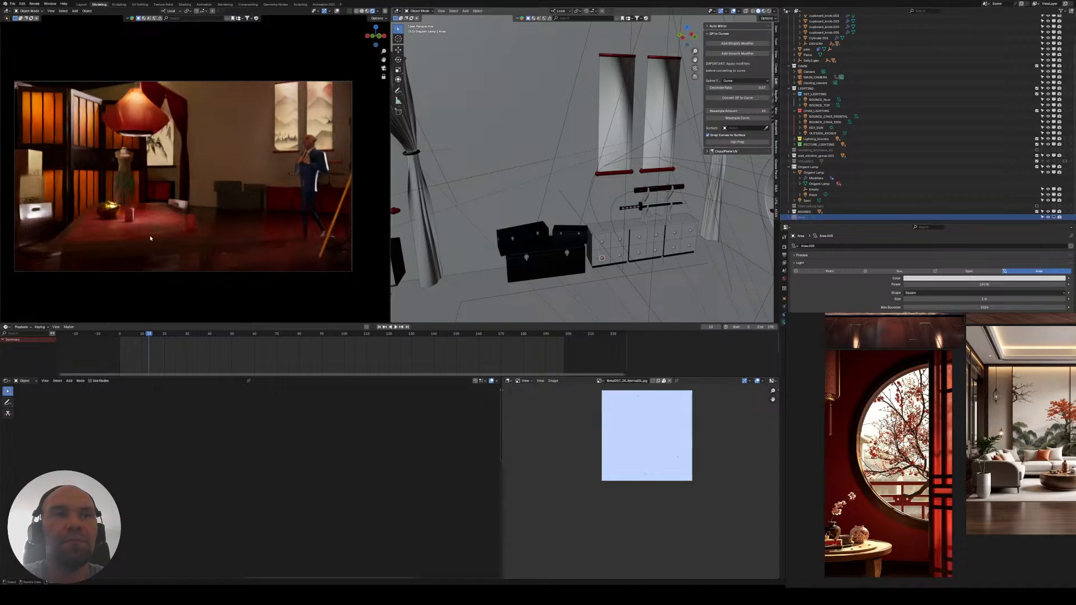
# - Add a new area light to the scene
pyautogui.scroll(-5, 579, 213)
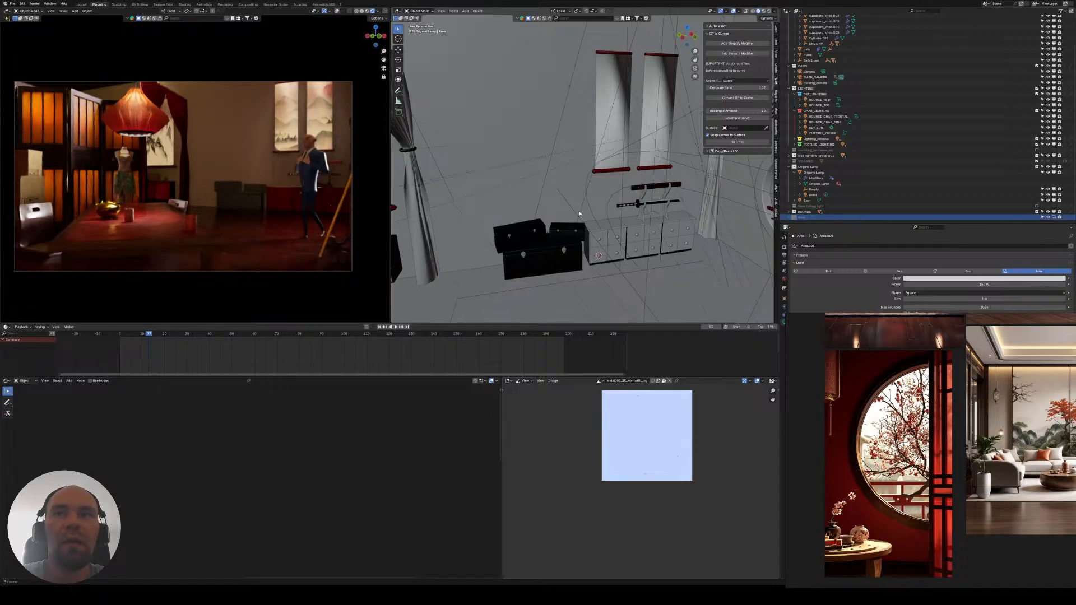
pyautogui.moveTo(578, 214)
pyautogui.mouseDown(button='middle')
pyautogui.moveTo(572, 227)
pyautogui.moveTo(573, 194)
pyautogui.mouseUp(button='middle')
pyautogui.hotkey('shift', 'a')
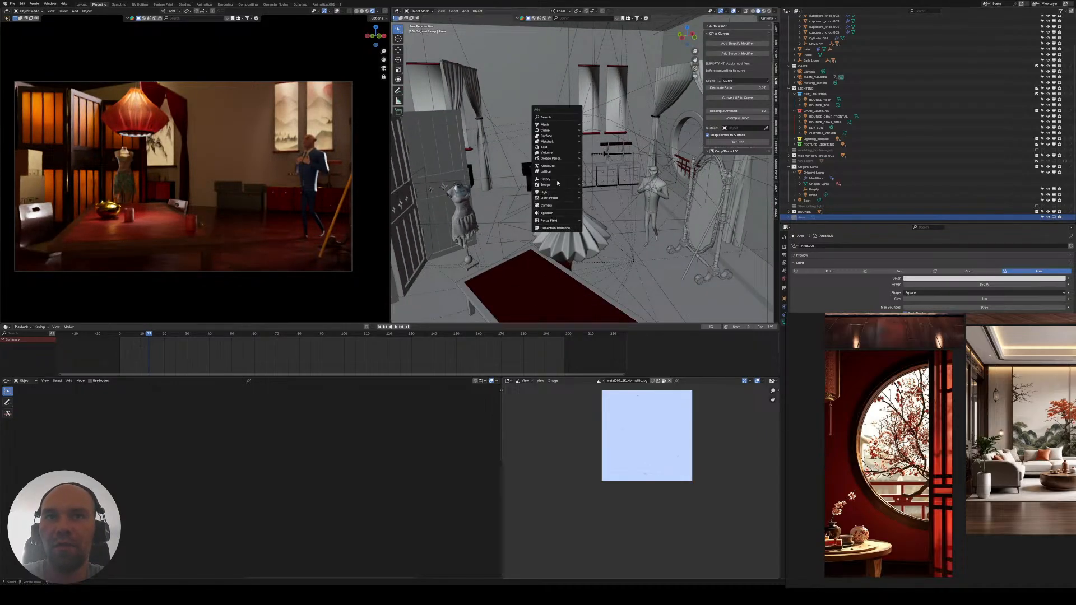
pyautogui.moveTo(555, 192)
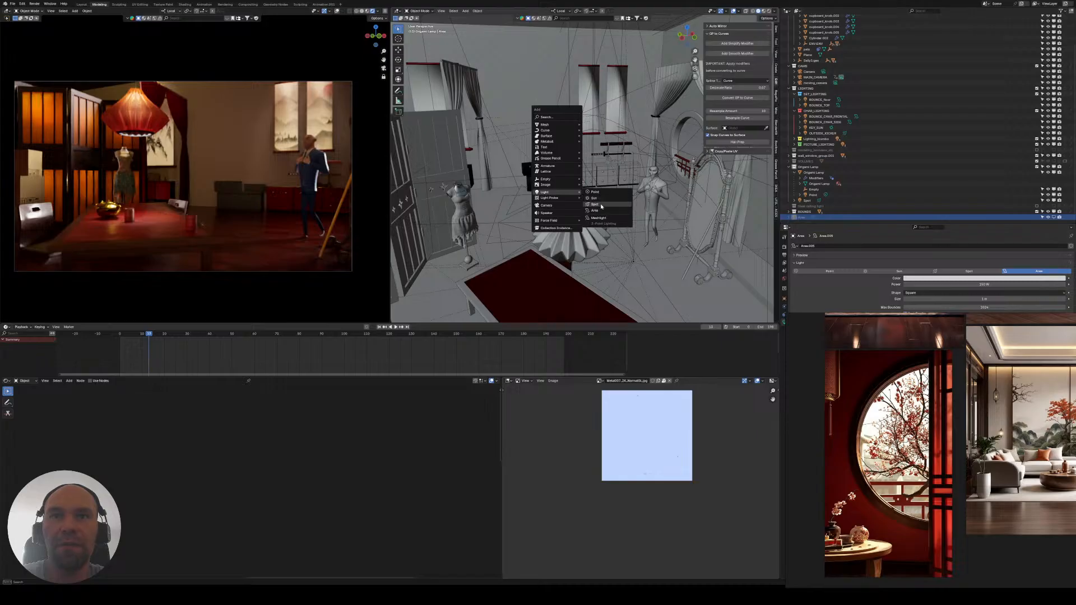
pyautogui.click(595, 210)
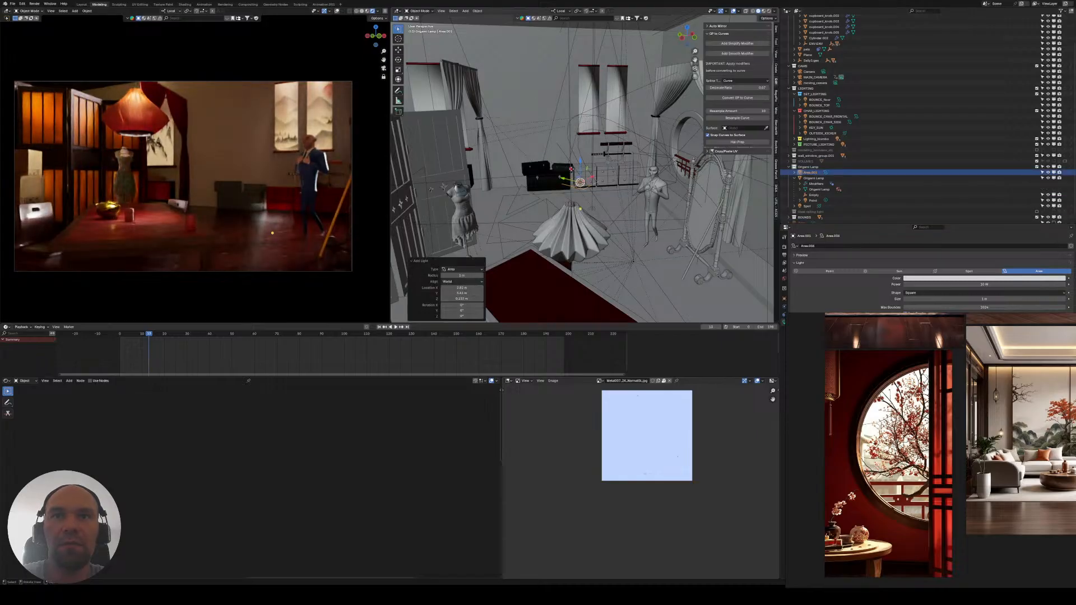
# - Centre the new area light over the room, scale it up to span the whole set, and raise it above the furniture
pyautogui.moveTo(572, 169); pyautogui.dragTo(638, 216)
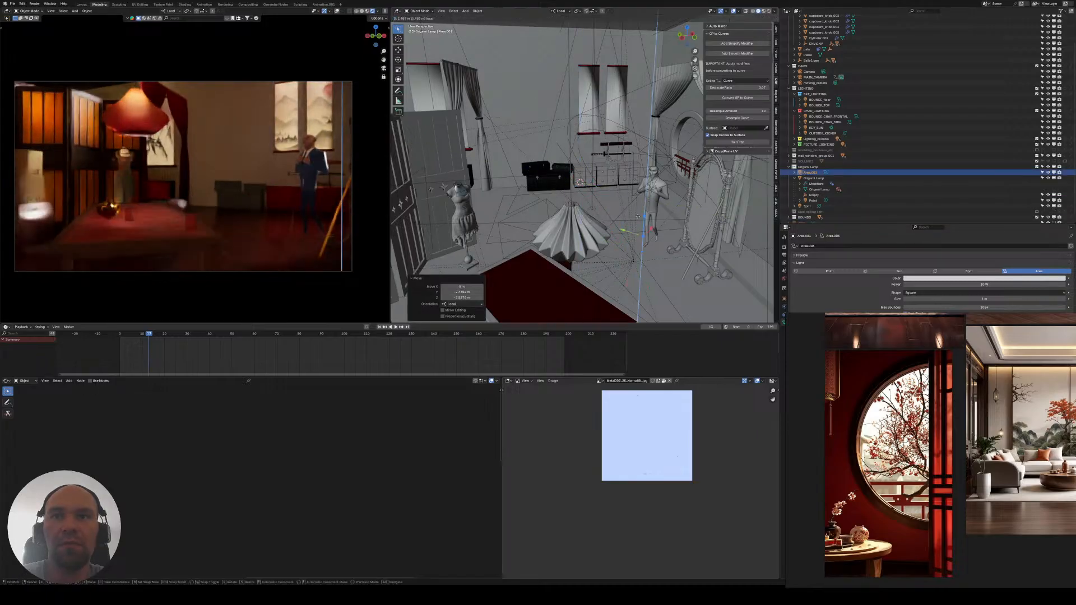
pyautogui.moveTo(639, 158); pyautogui.dragTo(640, 145)
pyautogui.rightClick(642, 167)
pyautogui.moveTo(639, 147); pyautogui.dragTo(615, 181, button='middle')
pyautogui.scroll(-5, 615, 181)
pyautogui.moveTo(606, 165); pyautogui.dragTo(553, 208)
pyautogui.press('s')
pyautogui.click(582, 237)
pyautogui.moveTo(583, 237); pyautogui.dragTo(600, 203, button='middle')
pyautogui.moveTo(546, 202); pyautogui.dragTo(544, 144)
# - Increase the overhead area light's power and tint it a warm orange-yellow
pyautogui.moveTo(946, 284); pyautogui.dragTo(1025, 285)
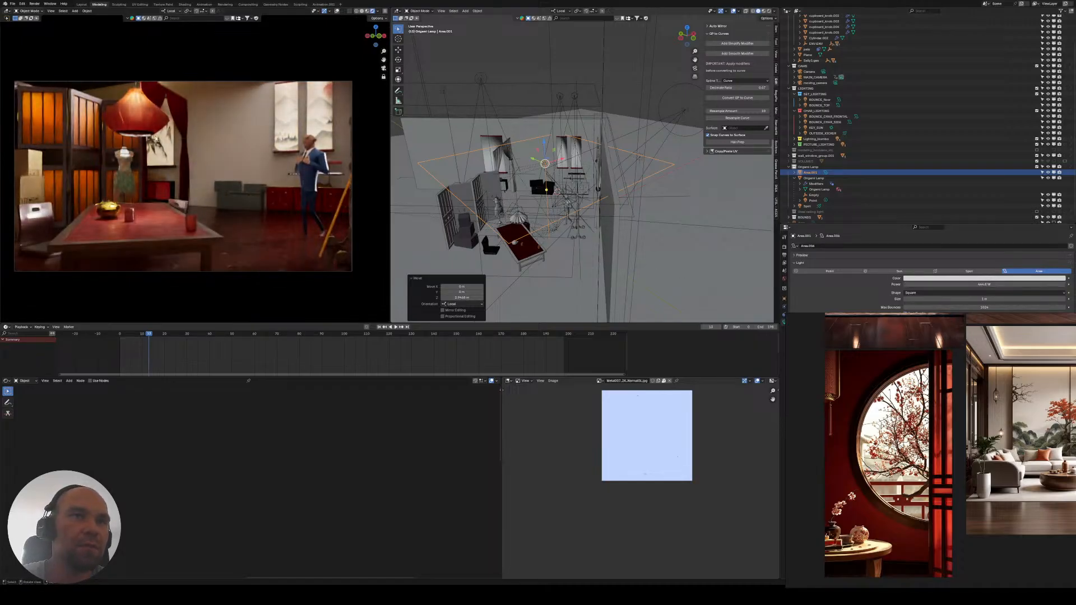
pyautogui.click(968, 279)
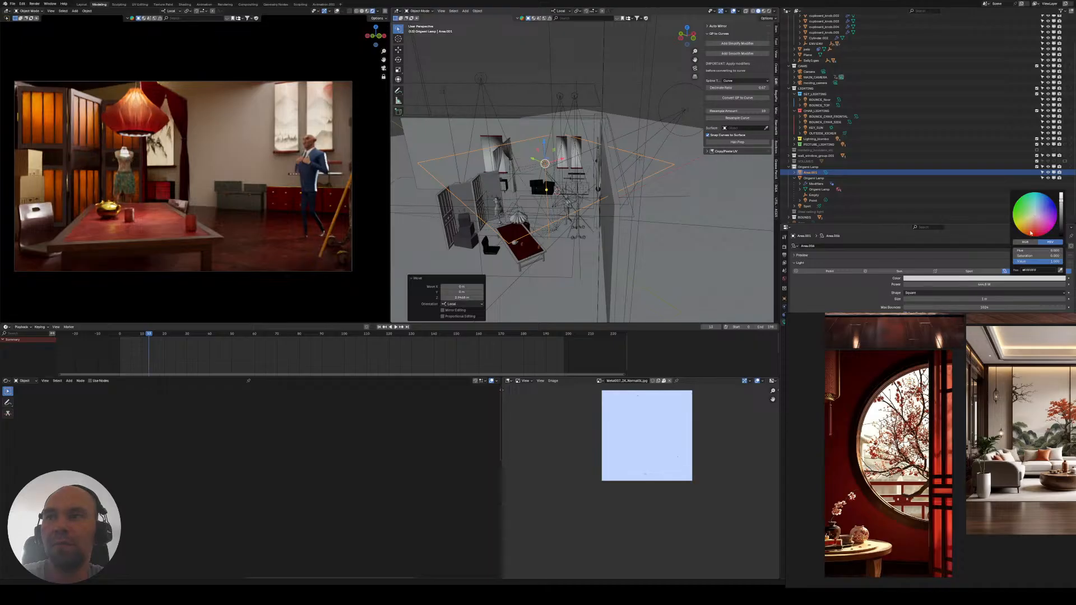
pyautogui.click(1031, 234)
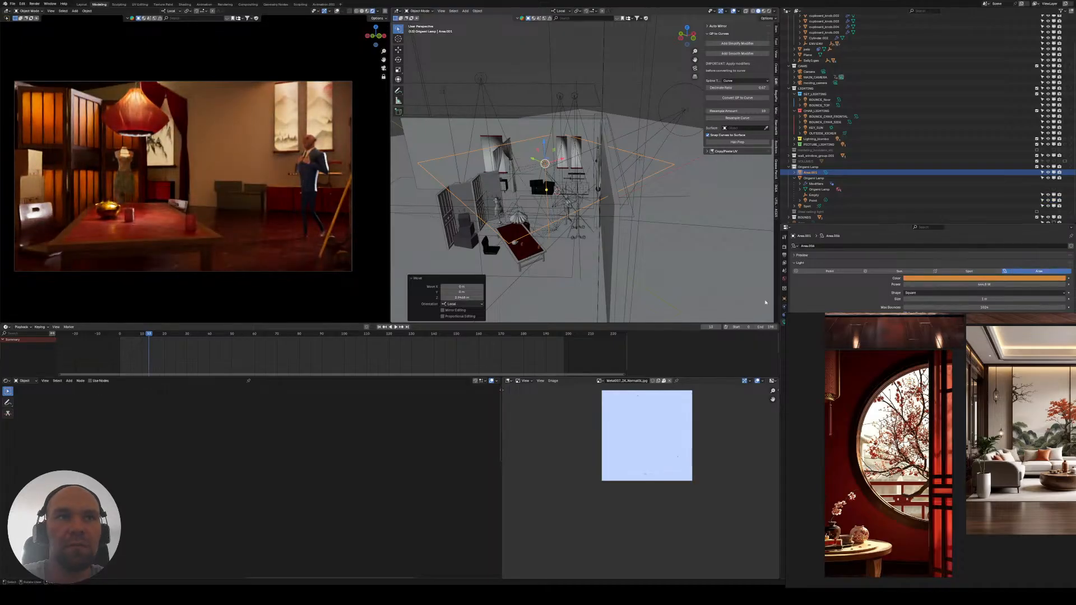
pyautogui.click(1044, 279)
pyautogui.click(1026, 223)
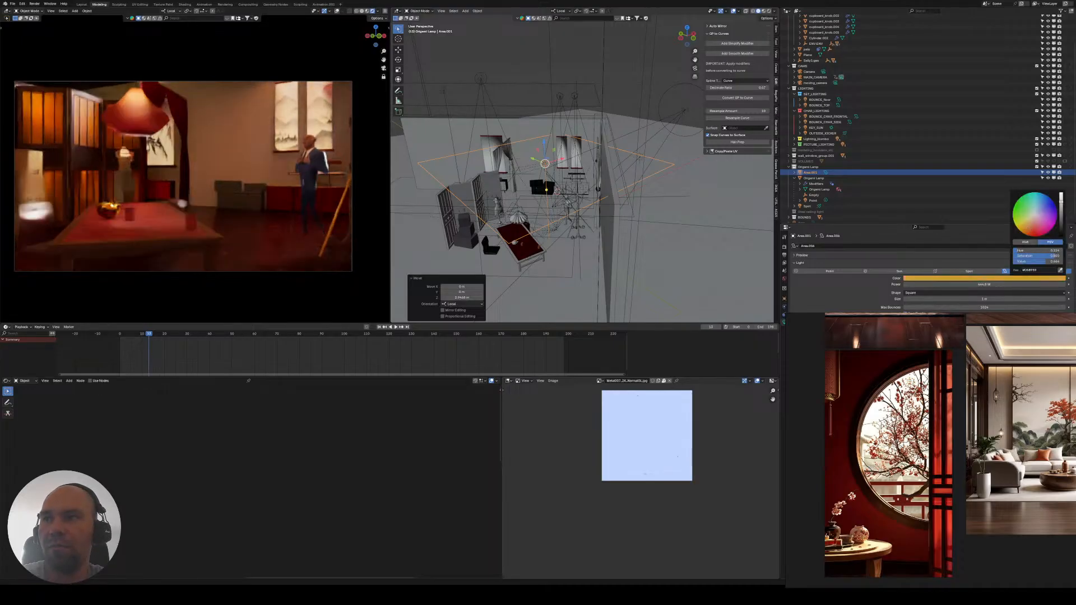
pyautogui.moveTo(1024, 224); pyautogui.dragTo(1025, 229)
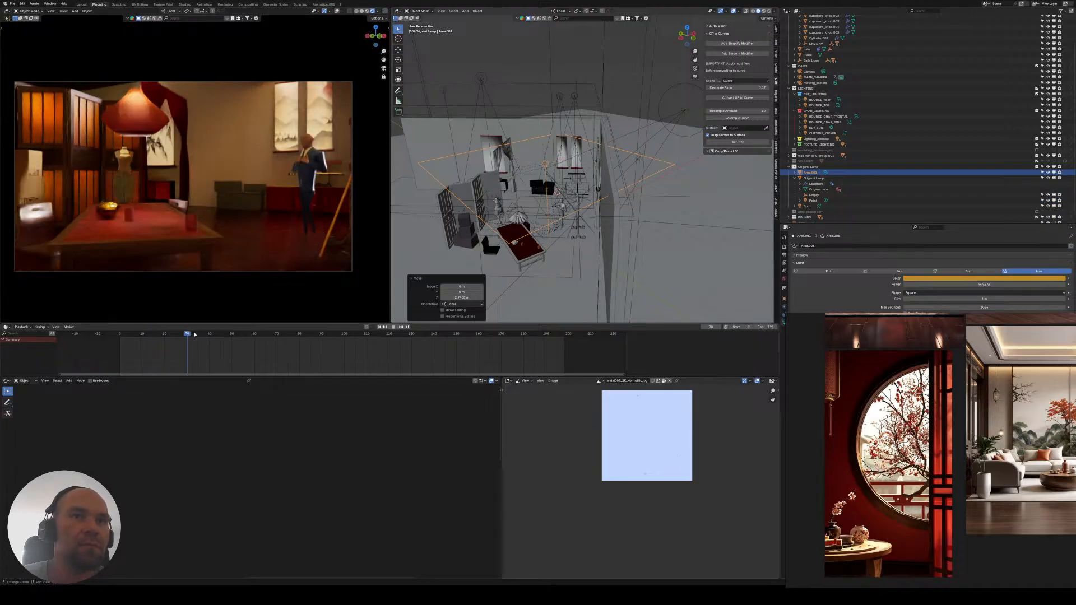
# - Play back the animation, examine the character's pose in front of the mirror around frame 110, and scrub to frame 120
pyautogui.press('space')
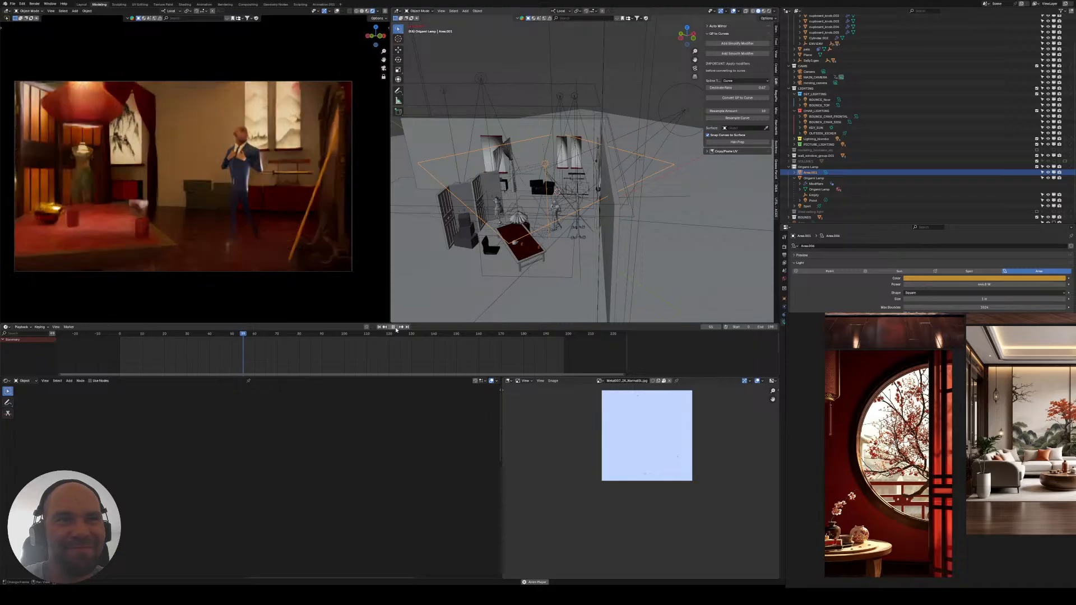
pyautogui.click(394, 328)
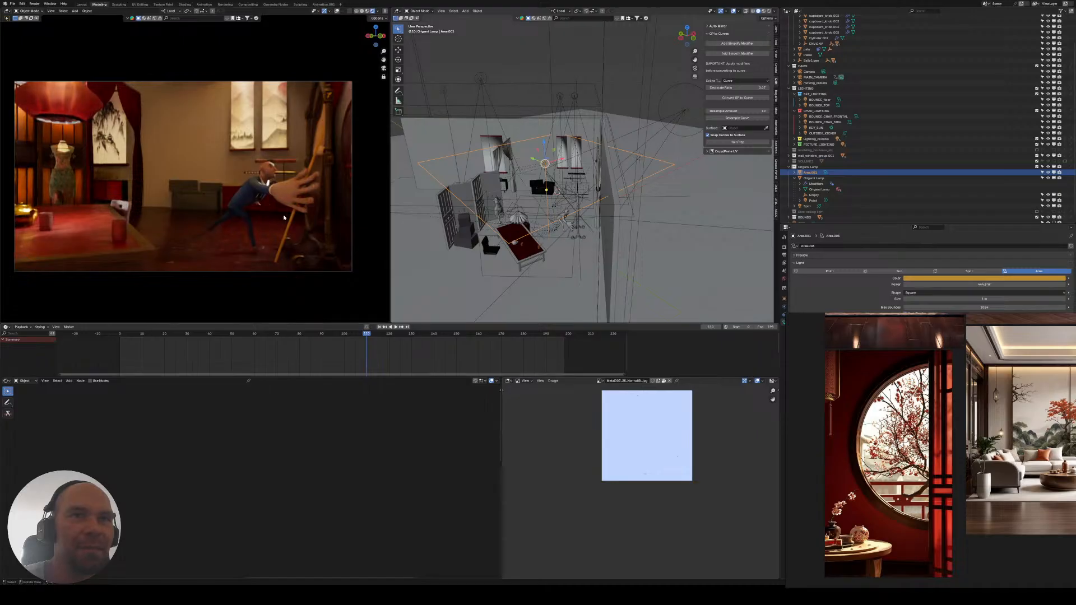
pyautogui.moveTo(572, 247); pyautogui.dragTo(389, 288, button='middle')
pyautogui.scroll(6, 592, 235)
pyautogui.scroll(2, 611, 197)
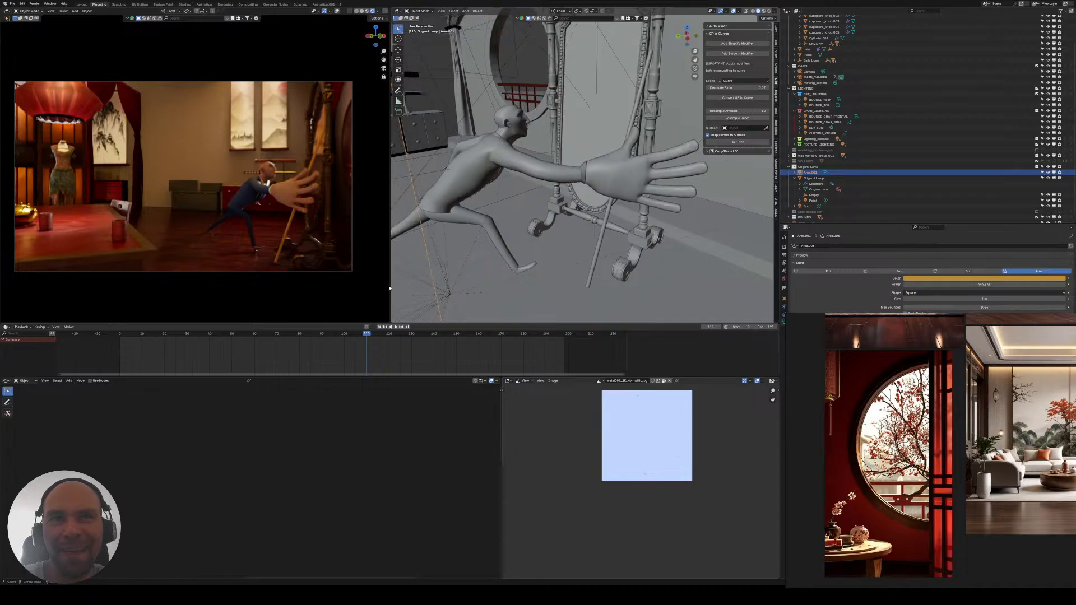
pyautogui.moveTo(368, 336); pyautogui.dragTo(389, 337)
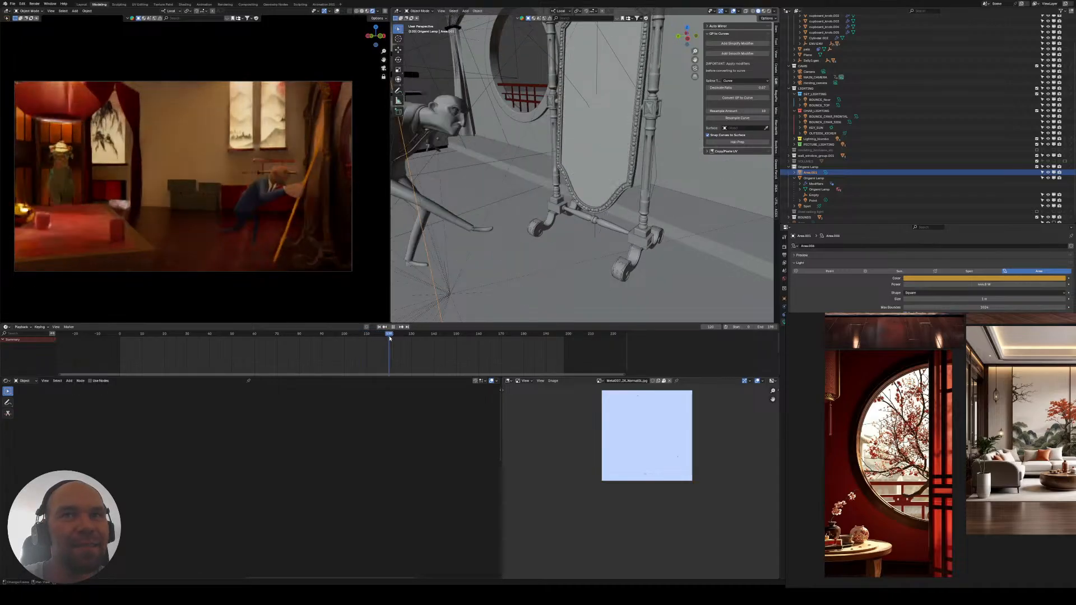
# - Play the animation on from frame 120 and scrub to the character's lunge pose around frame 157
pyautogui.scroll(-2, 583, 224)
pyautogui.moveTo(622, 218); pyautogui.dragTo(431, 271, button='middle')
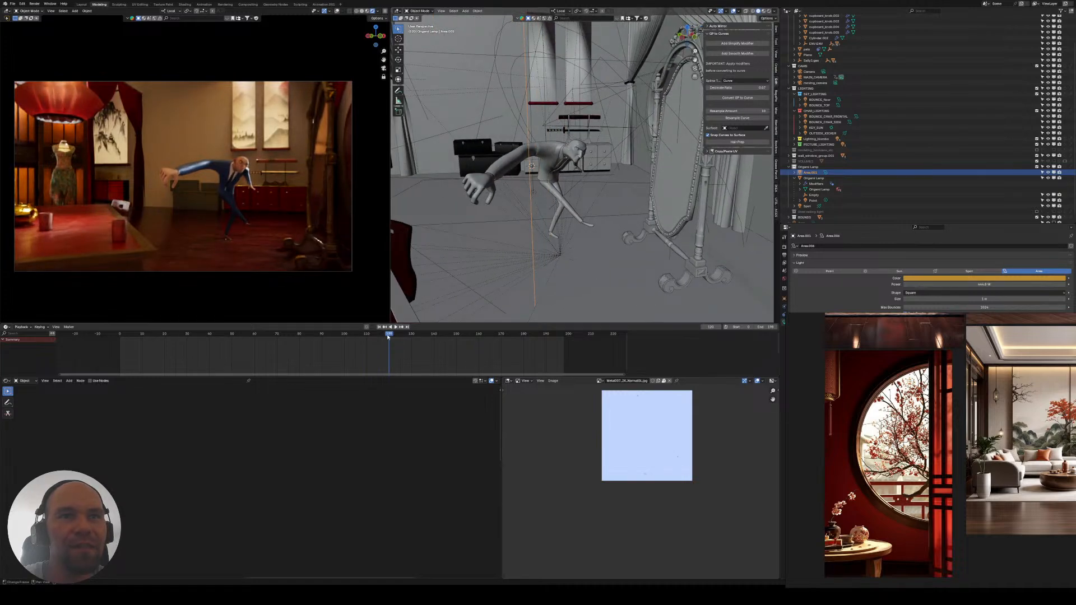
pyautogui.press('space')
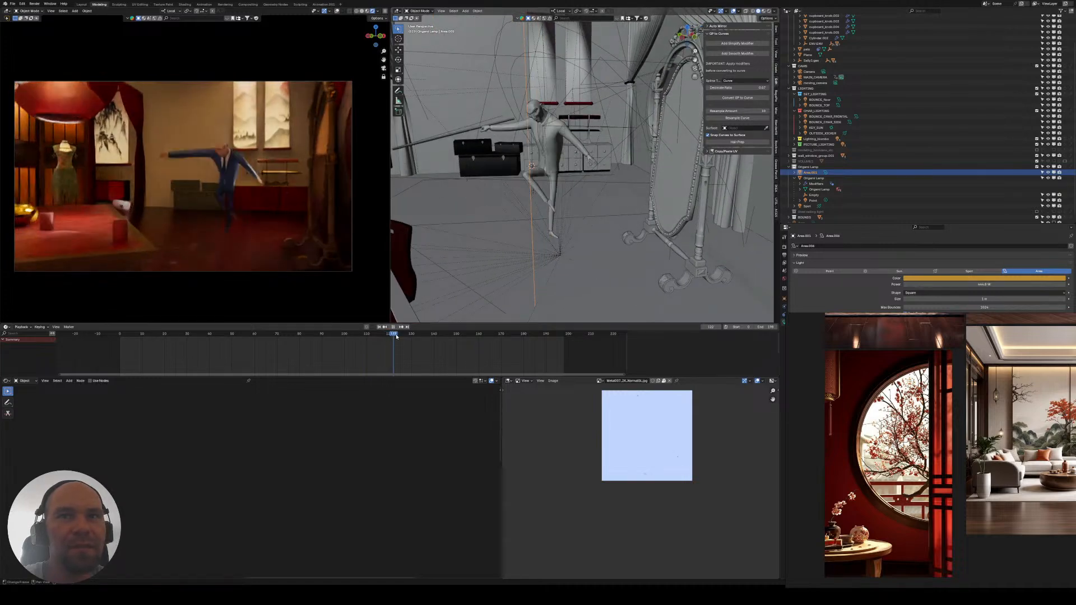
pyautogui.moveTo(396, 337); pyautogui.dragTo(473, 340)
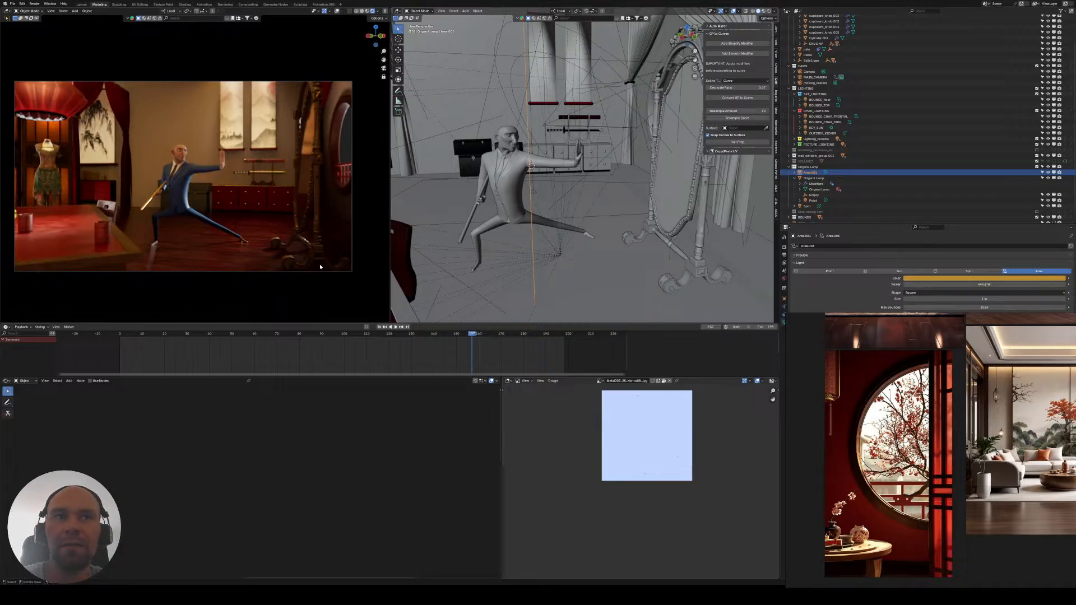
# - Select the character's eyebrows and frame his face in both viewports, showing it from the front in the rendered one
pyautogui.scroll(-3, 672, 190)
pyautogui.moveTo(672, 191); pyautogui.dragTo(650, 216, button='middle')
pyautogui.scroll(-4, 645, 235)
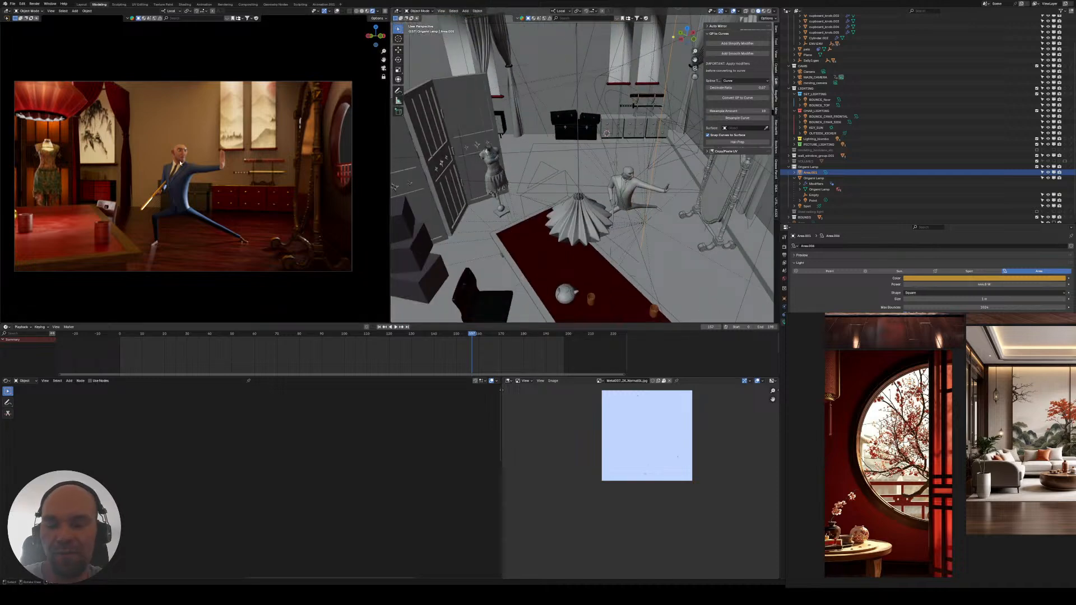
pyautogui.scroll(5, 199, 143)
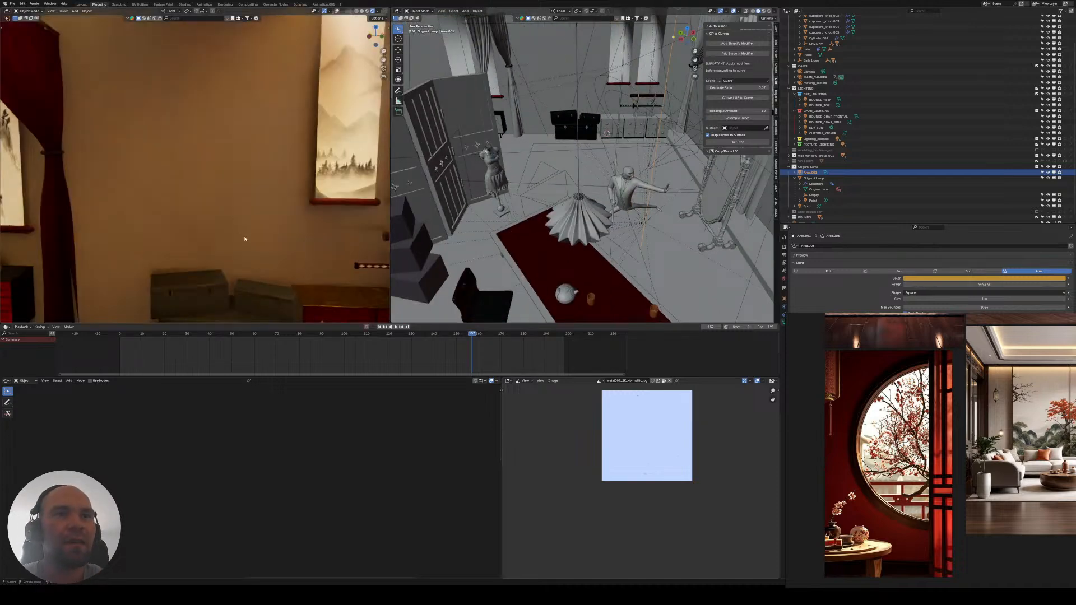
pyautogui.scroll(-3, 245, 238)
pyautogui.scroll(5, 687, 190)
pyautogui.click(719, 191)
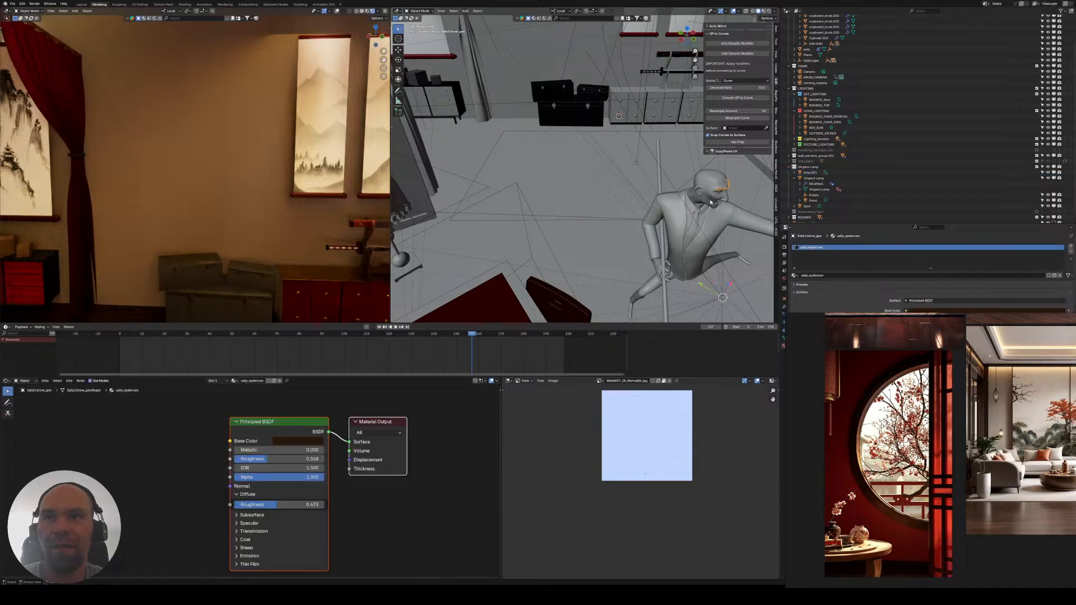
pyautogui.press('KP_Decimal')
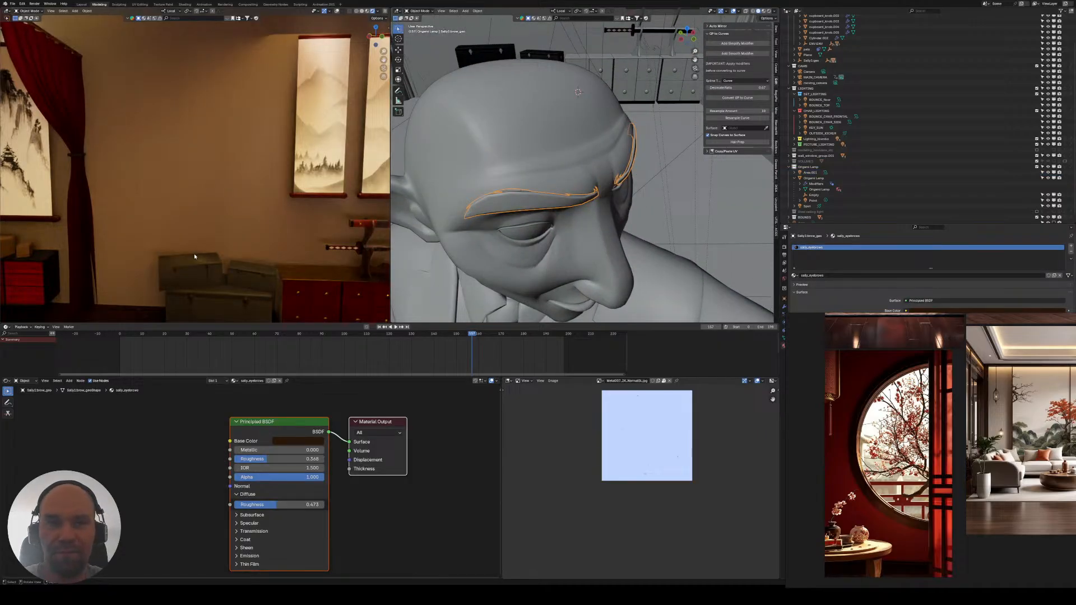
pyautogui.press('KP_Decimal')
pyautogui.moveTo(194, 254); pyautogui.dragTo(147, 180, button='middle')
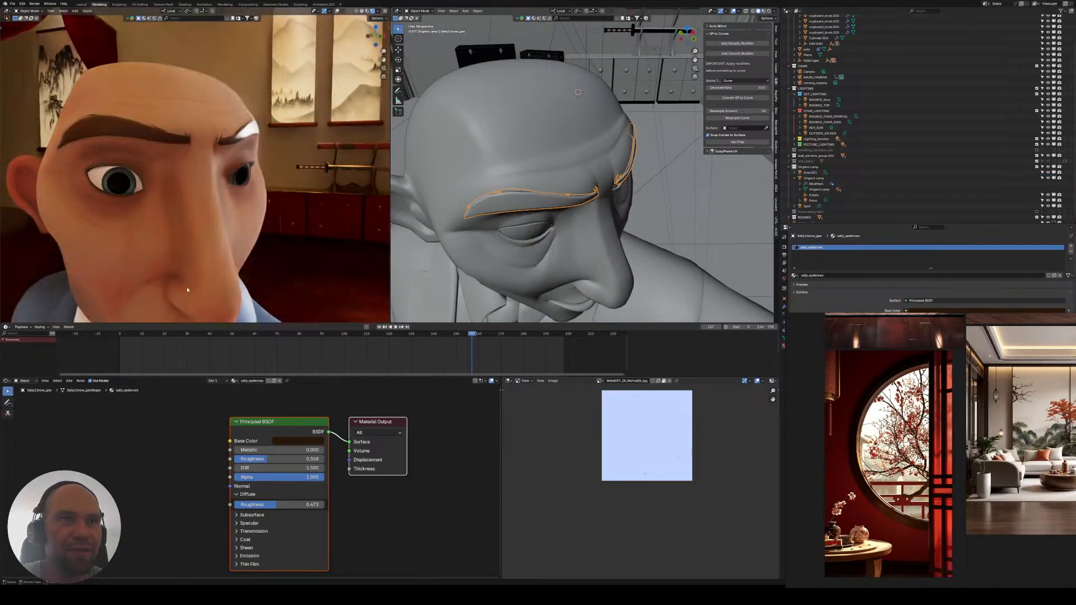
# - Enlarge the node editor, space out the eyebrow material's nodes, and set its Principled BSDF roughness to 1.000
pyautogui.moveTo(308, 377); pyautogui.dragTo(307, 353)
pyautogui.moveTo(270, 429); pyautogui.dragTo(215, 474, button='middle')
pyautogui.scroll(-2, 281, 399)
pyautogui.moveTo(305, 406); pyautogui.dragTo(343, 502)
pyautogui.press('g')
pyautogui.click(525, 489)
pyautogui.moveTo(233, 494); pyautogui.dragTo(274, 448, button='middle')
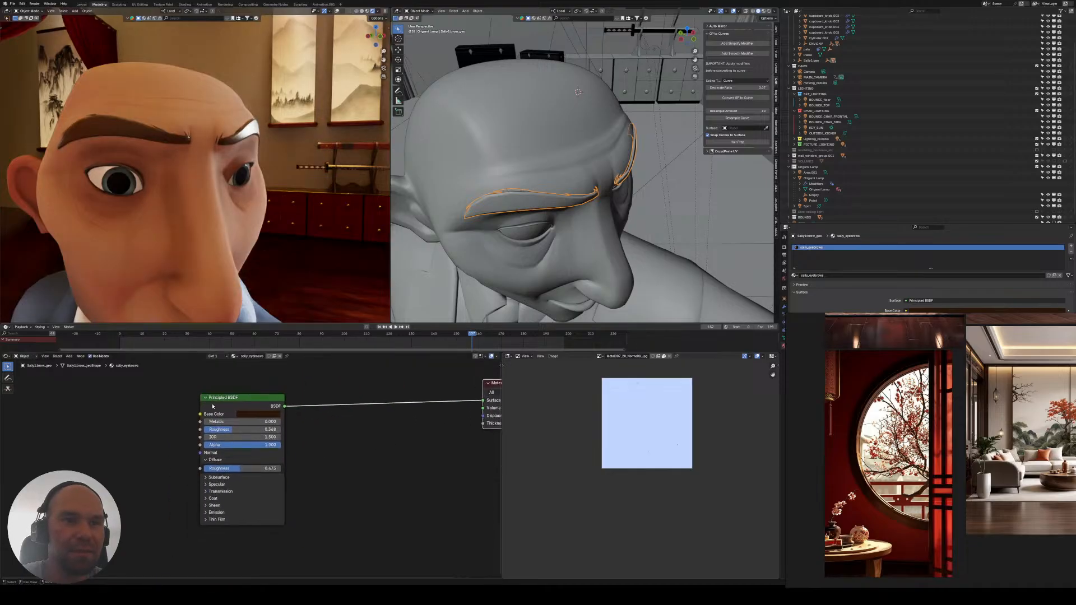
pyautogui.moveTo(275, 454)
pyautogui.mouseDown()
pyautogui.moveTo(337, 434)
pyautogui.moveTo(312, 409)
pyautogui.moveTo(329, 409)
pyautogui.mouseUp()
pyautogui.click(338, 434)
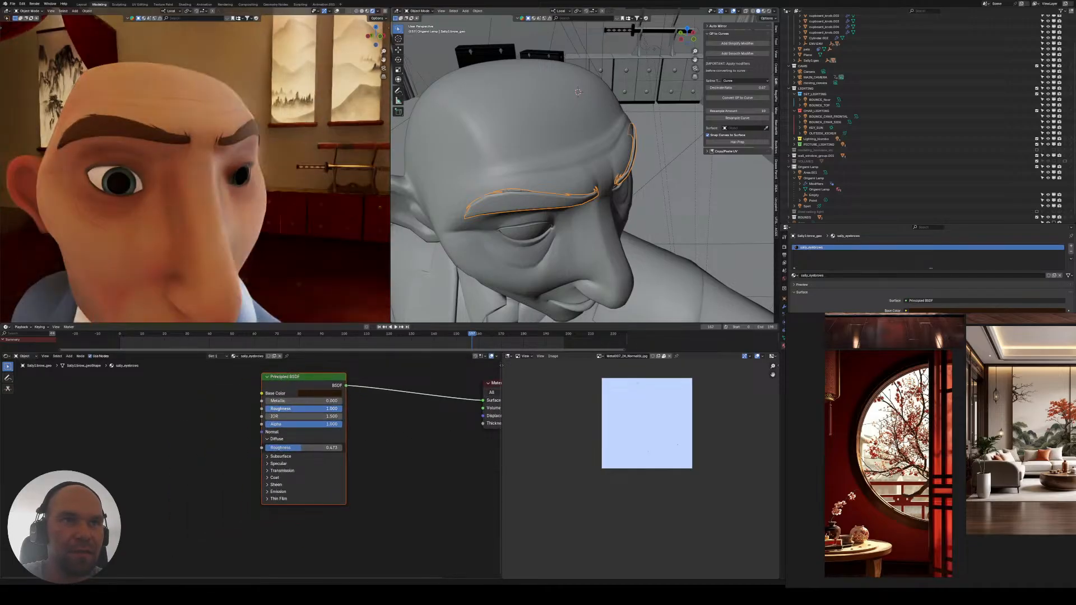
# - Select the outer shell of the character's right eye and test-move it out of the head to inspect its material
pyautogui.moveTo(174, 196); pyautogui.dragTo(122, 189, button='middle')
pyautogui.click(121, 190)
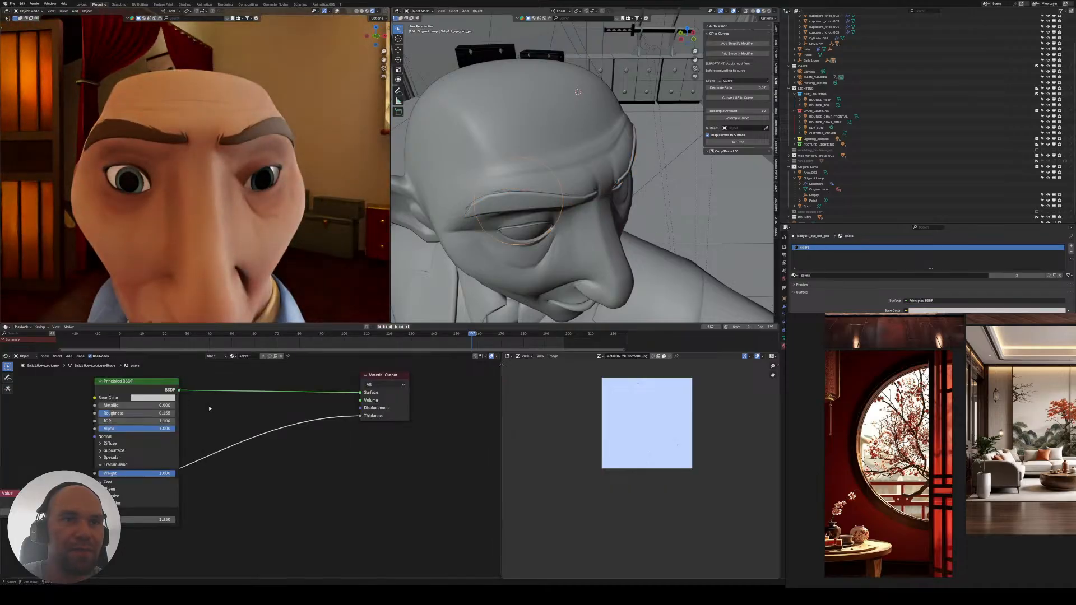
pyautogui.moveTo(209, 408); pyautogui.dragTo(302, 426, button='middle')
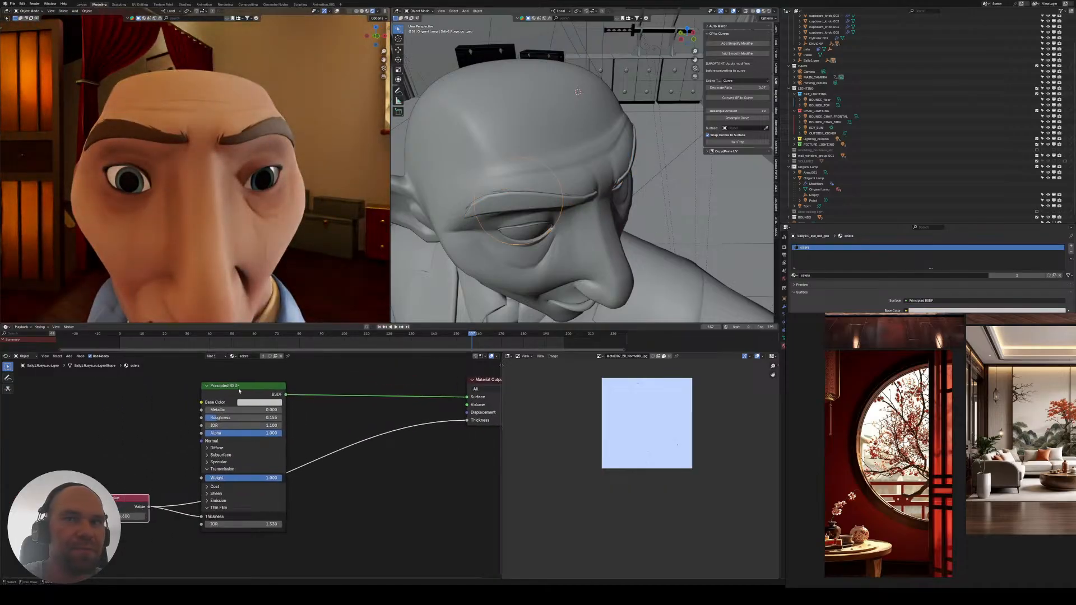
pyautogui.press('g')
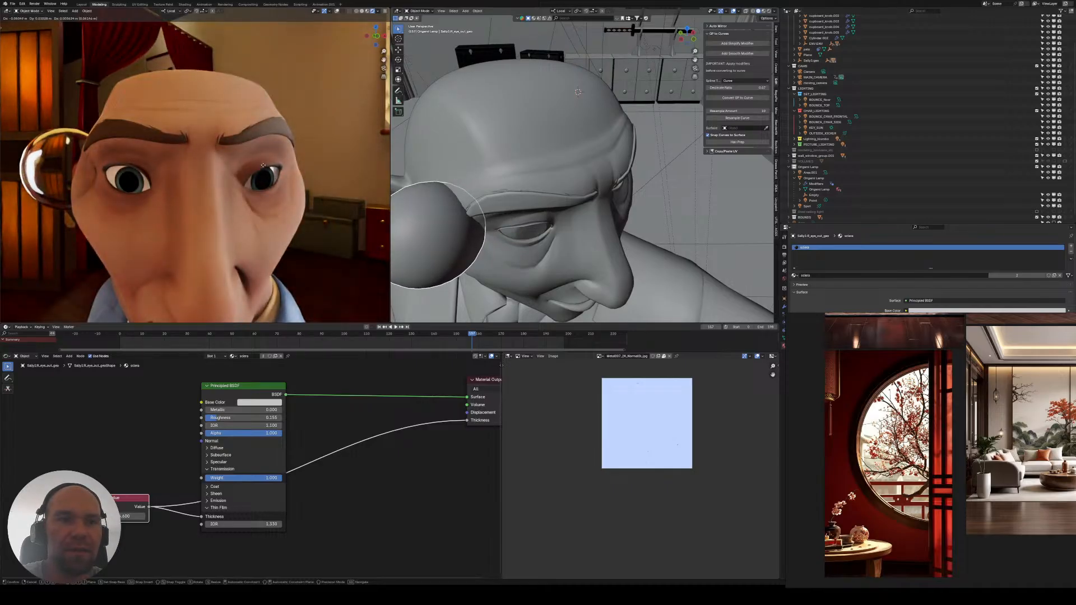
pyautogui.rightClick(263, 166)
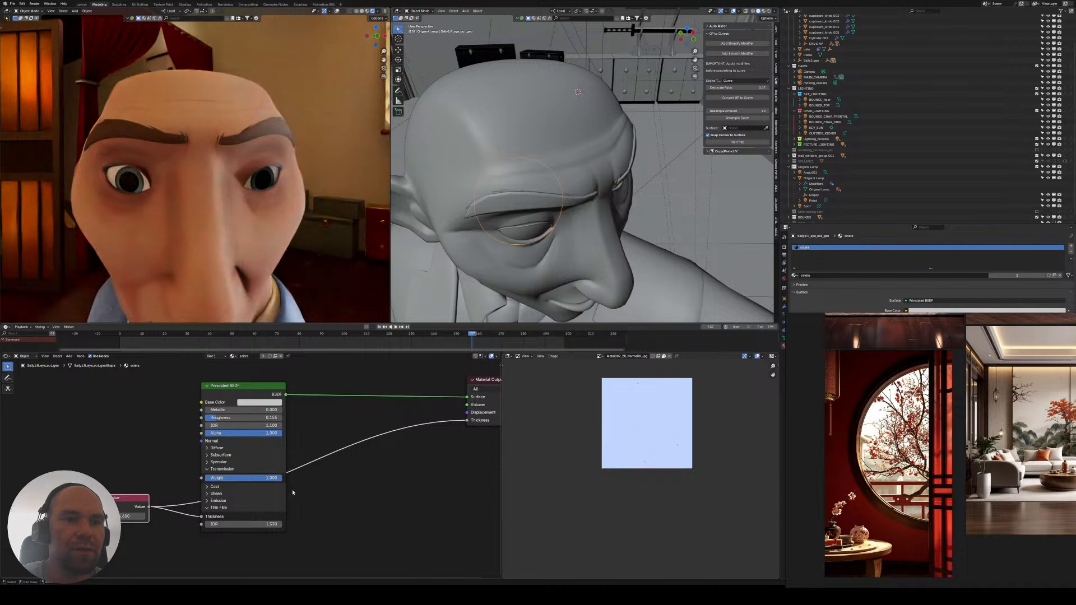
# - Make room in the outer eye's node tree and add a Transparent BSDF above the Principled BSDF
pyautogui.moveTo(291, 490); pyautogui.dragTo(274, 504, button='middle')
pyautogui.moveTo(226, 404); pyautogui.dragTo(130, 376)
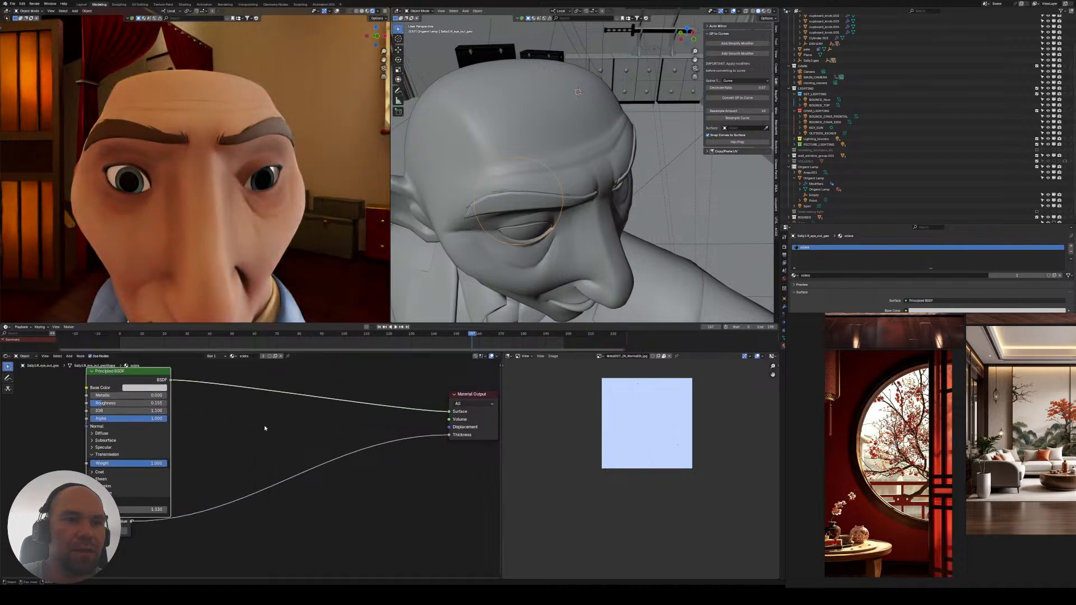
pyautogui.moveTo(264, 427); pyautogui.dragTo(243, 476, button='middle')
pyautogui.scroll(-1, 246, 471)
pyautogui.click(273, 406)
pyautogui.hotkey('shift', 'a')
pyautogui.write('tra')
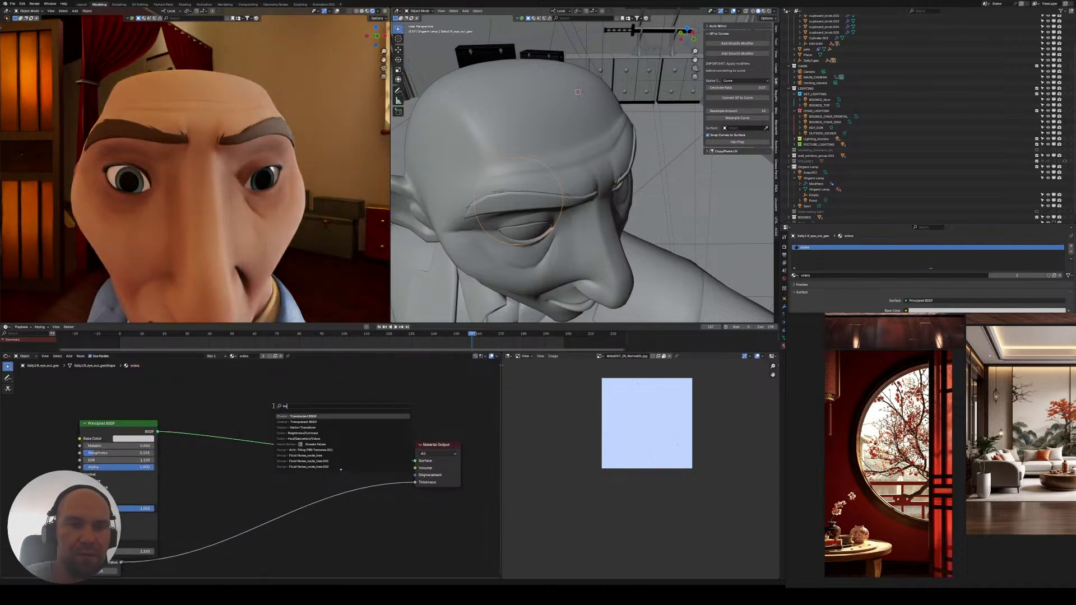
pyautogui.press('Down')
pyautogui.press('Return')
pyautogui.click(190, 389)
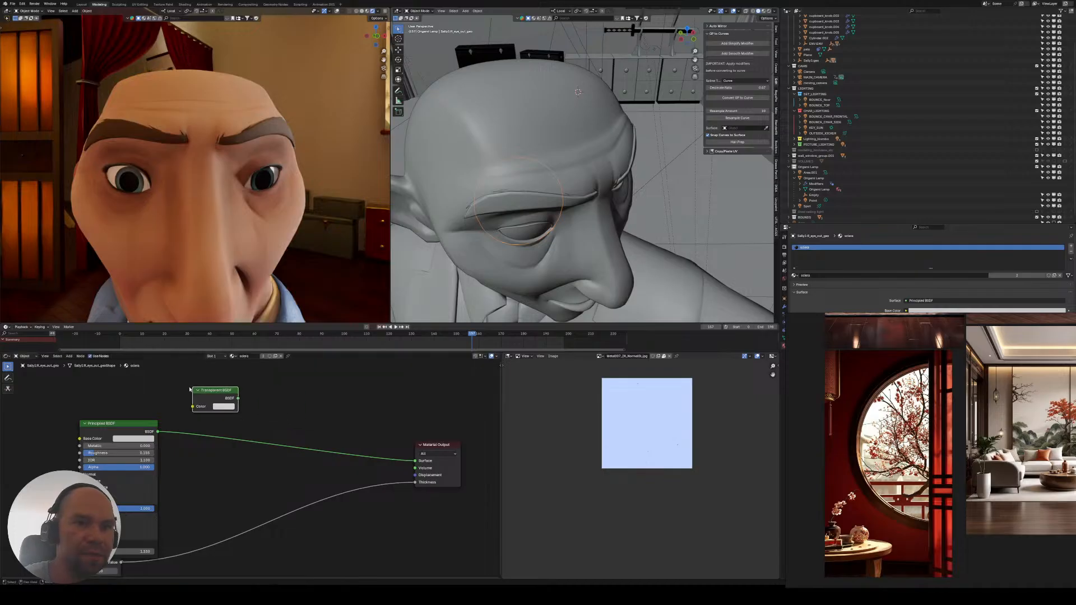
# - Blend the Transparent and Principled BSDFs with a Mix Shader, raise its factor to about 0.8, and tidy the nodes
pyautogui.keyDown('ctrl'); pyautogui.keyDown('shift'); pyautogui.moveTo(130, 428); pyautogui.dragTo(225, 386, button='right'); pyautogui.keyUp('shift'); pyautogui.keyUp('ctrl')
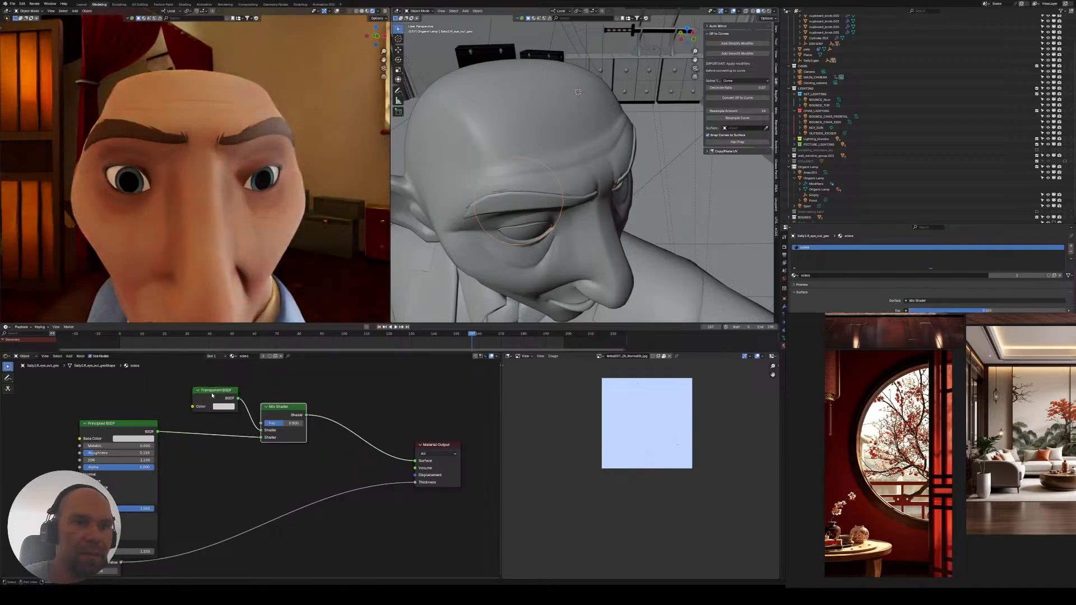
pyautogui.moveTo(210, 395); pyautogui.dragTo(144, 385)
pyautogui.moveTo(232, 396); pyautogui.dragTo(232, 424, button='middle')
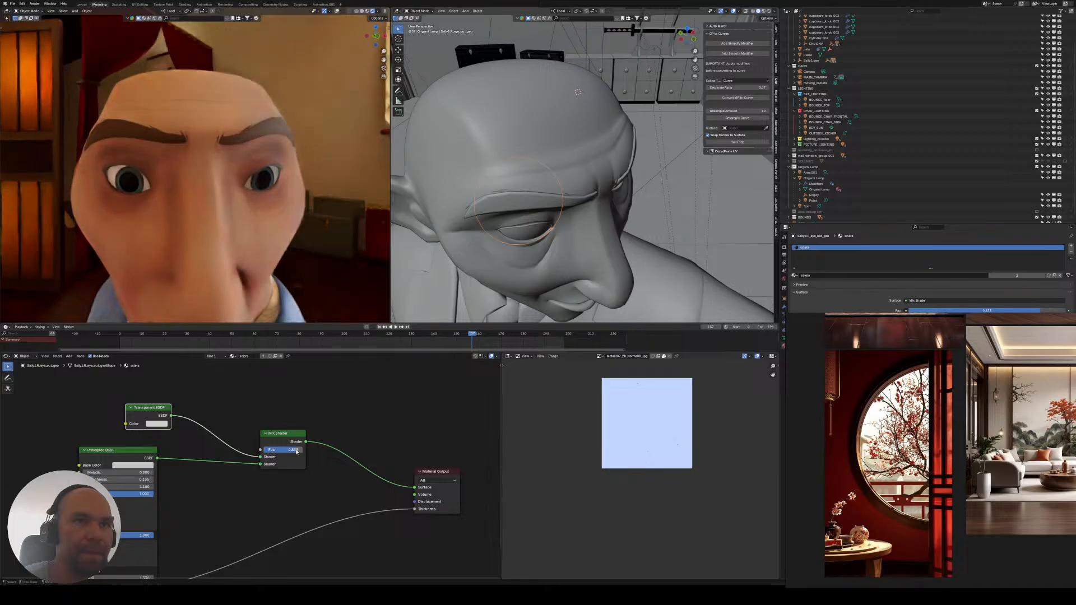
pyautogui.moveTo(158, 438); pyautogui.dragTo(184, 381, button='middle')
pyautogui.moveTo(133, 526); pyautogui.dragTo(94, 539)
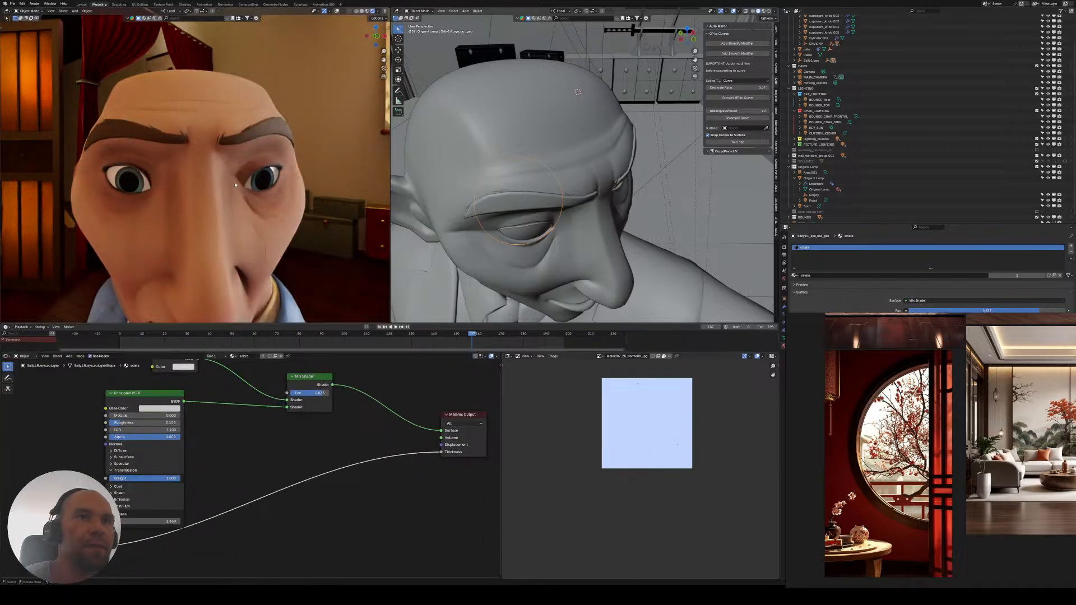
# - Select the character's right inner eyeball and expand the Specular settings of its Principled BSDF
pyautogui.moveTo(235, 185); pyautogui.dragTo(131, 186, button='middle')
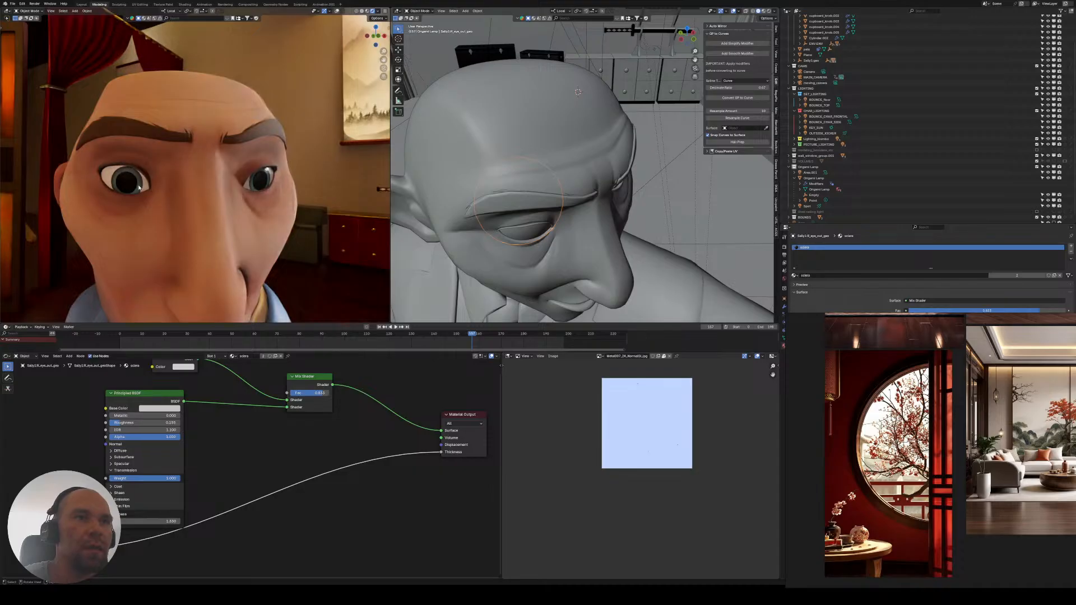
pyautogui.click(132, 185)
pyautogui.scroll(-2, 204, 429)
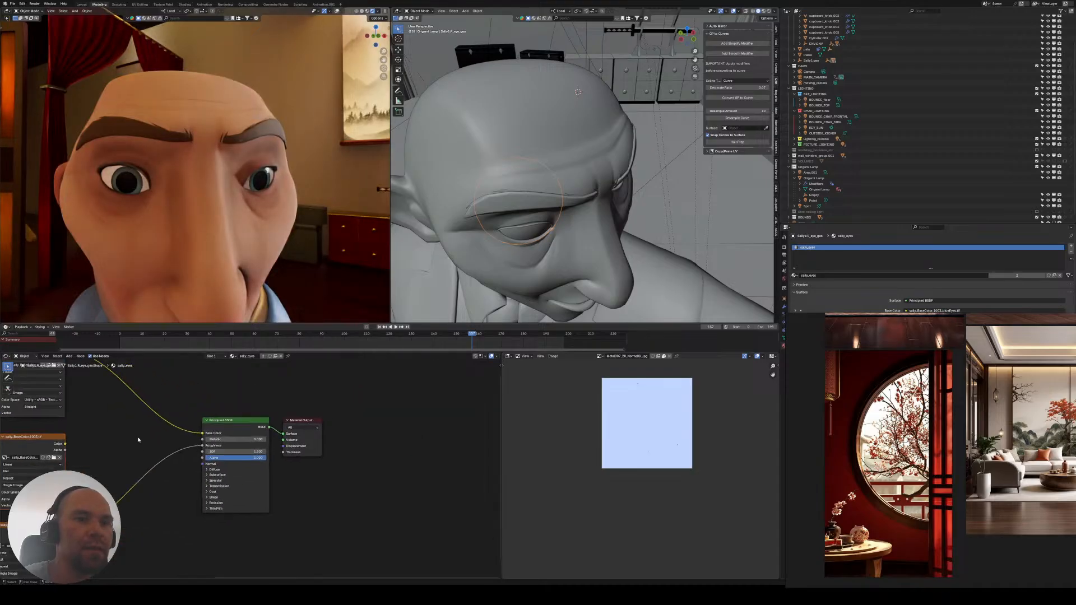
pyautogui.scroll(3, 216, 409)
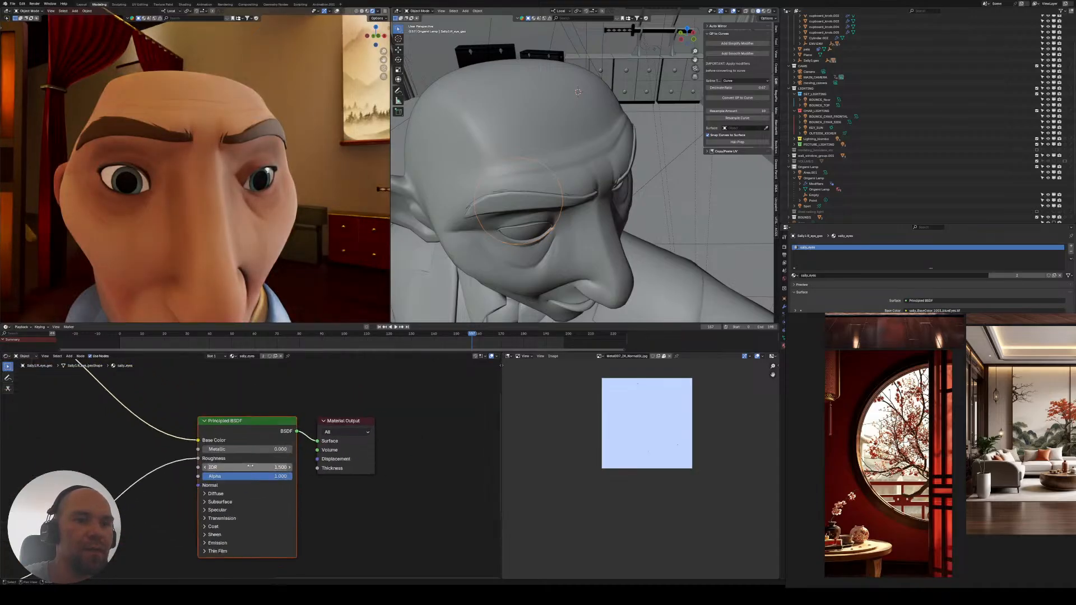
pyautogui.moveTo(204, 459); pyautogui.dragTo(187, 449, button='middle')
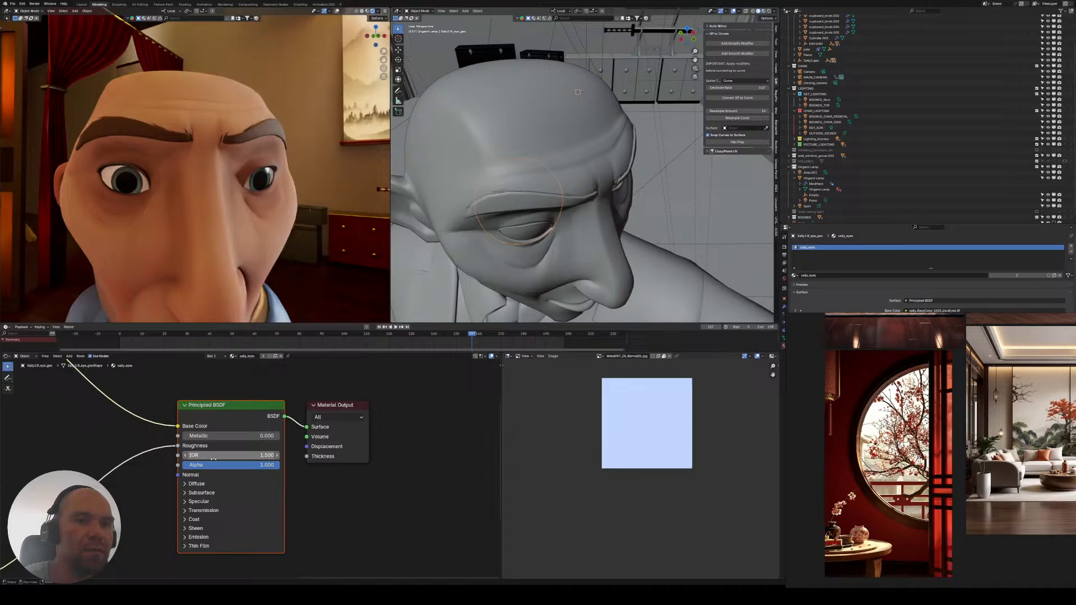
pyautogui.moveTo(159, 486); pyautogui.dragTo(171, 472, button='middle')
pyautogui.click(202, 488)
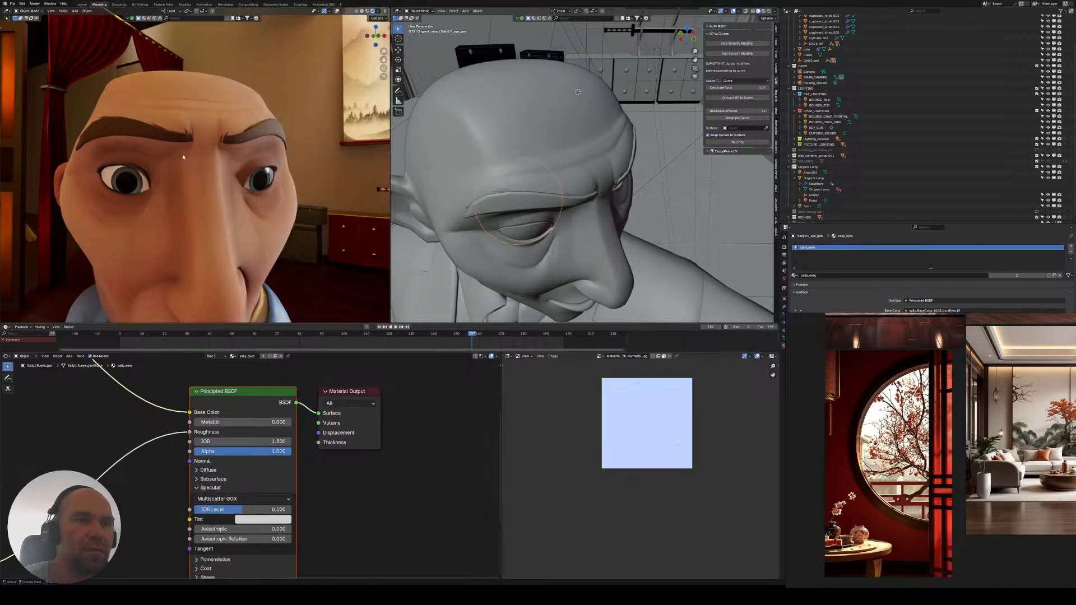
# - Move the right eyeball out of its socket beside the head and inspect its shading from several angles
pyautogui.press('g')
pyautogui.click(177, 133)
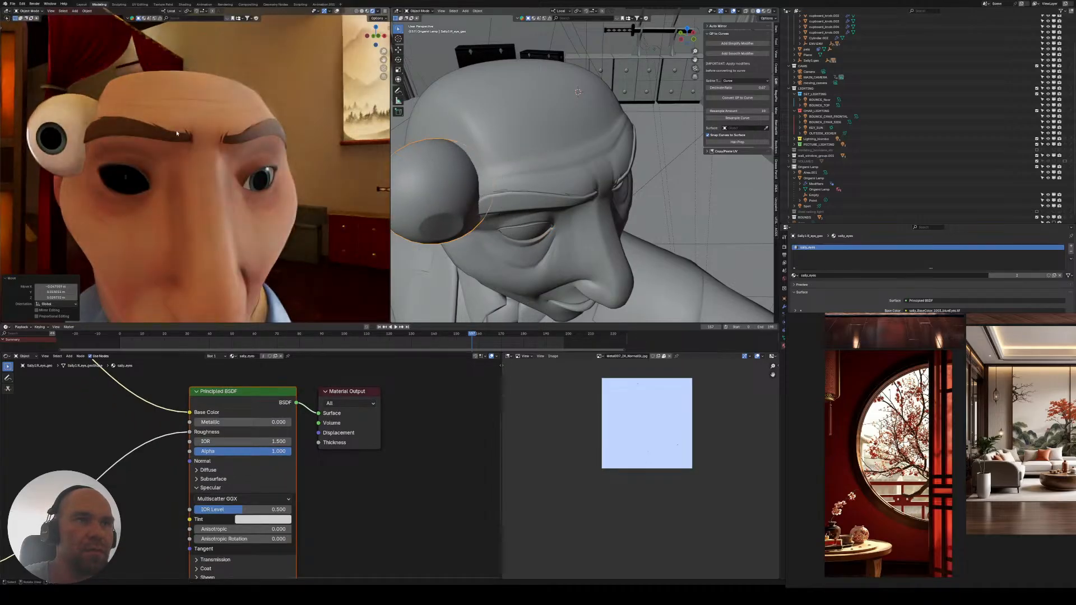
pyautogui.moveTo(176, 133); pyautogui.dragTo(230, 208, button='middle')
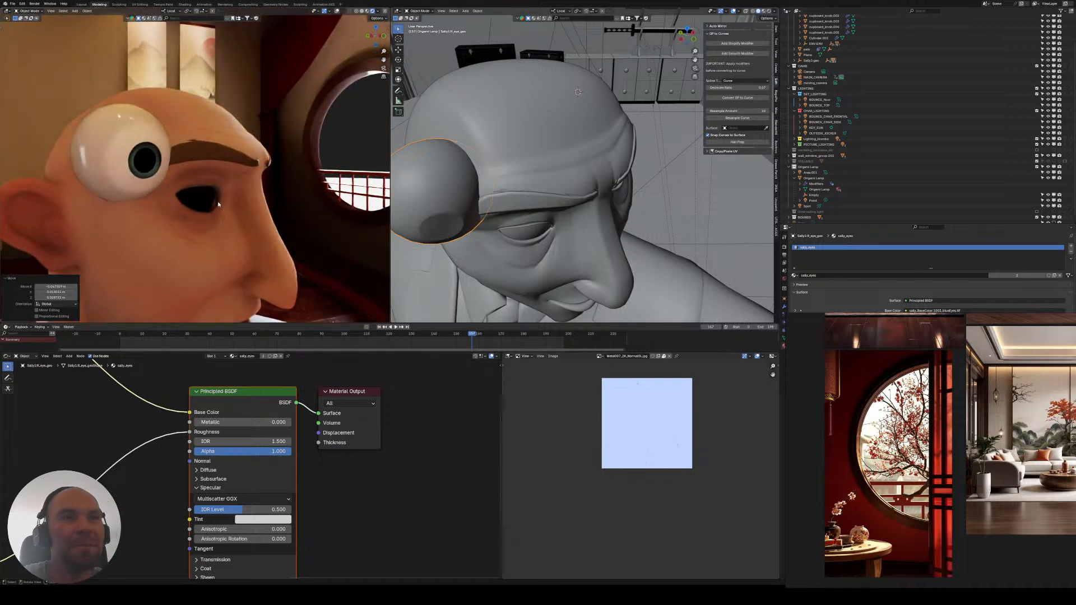
pyautogui.moveTo(225, 204); pyautogui.dragTo(202, 208, button='middle')
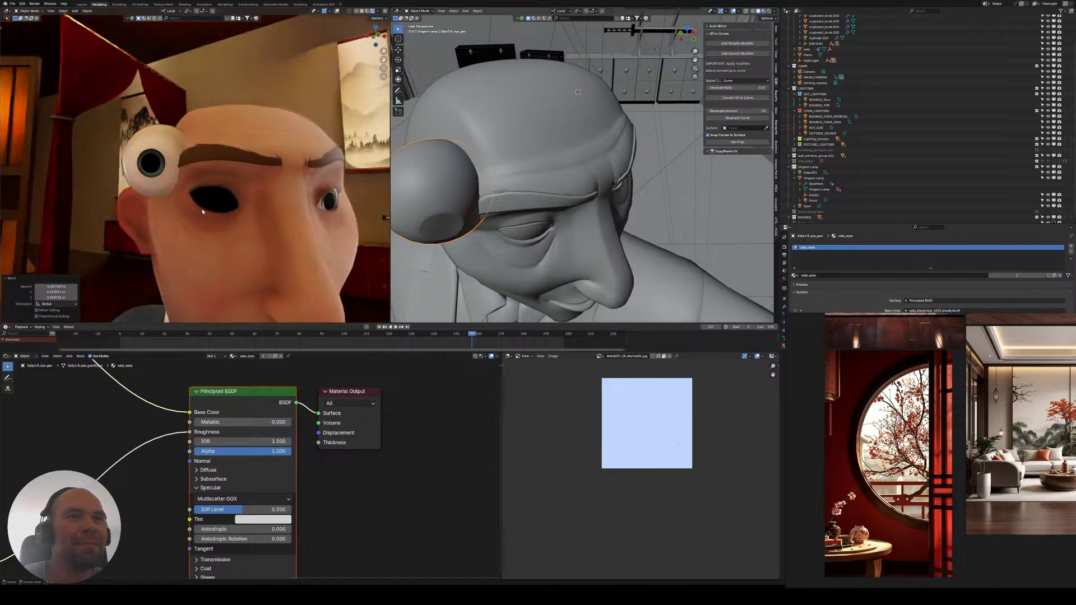
# - Set the eyeball material's specular IOR Level to 0.836 and check the highlights up close
pyautogui.moveTo(141, 460); pyautogui.dragTo(152, 402, button='middle')
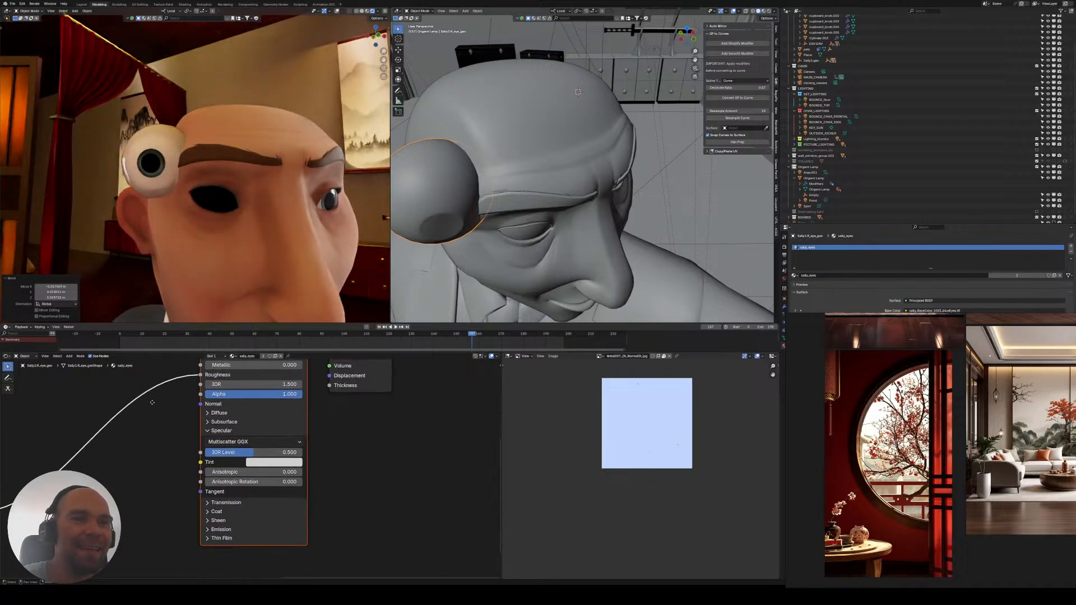
pyautogui.moveTo(243, 452); pyautogui.dragTo(275, 452)
pyautogui.keyDown('ctrl'); pyautogui.moveTo(166, 233); pyautogui.dragTo(231, 217, button='middle'); pyautogui.keyUp('ctrl')
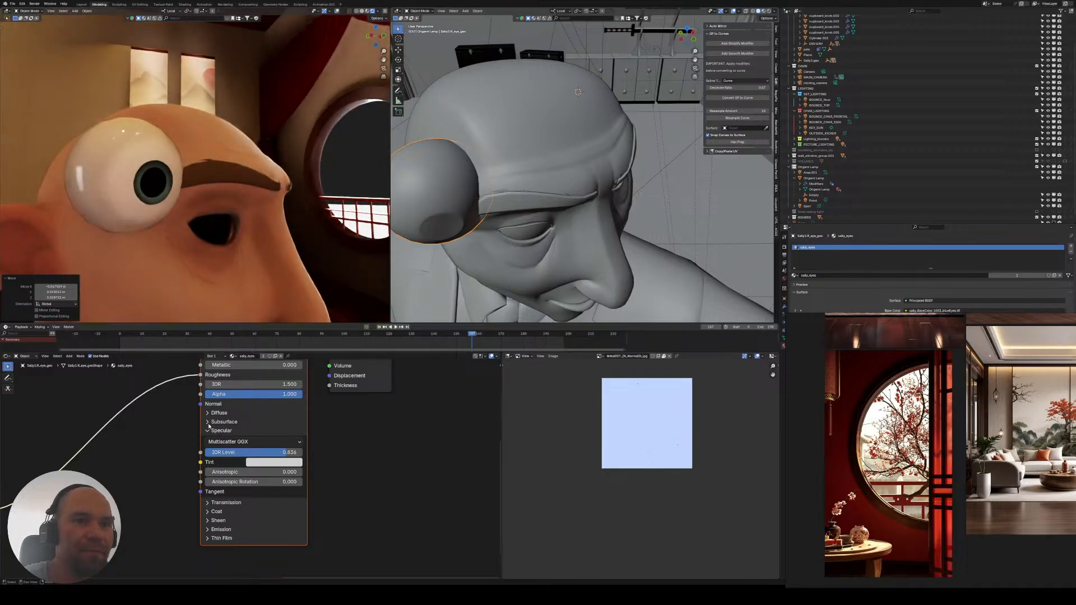
# - Expand the eyeball material's Subsurface settings and set its specular Anisotropic value to 1.000
pyautogui.click(207, 423)
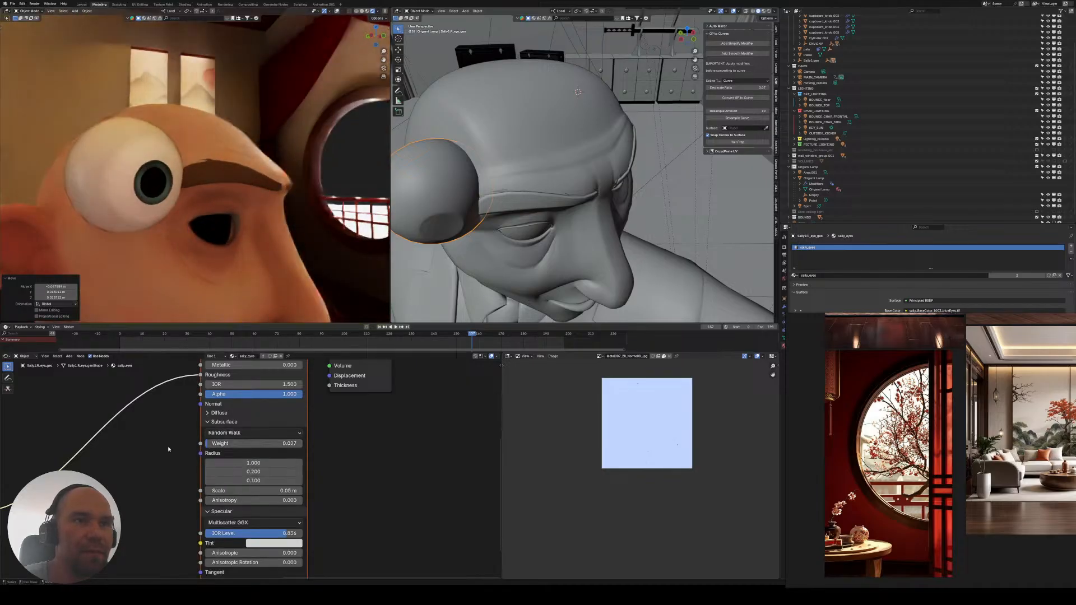
pyautogui.moveTo(144, 447); pyautogui.dragTo(133, 377, button='middle')
pyautogui.moveTo(338, 475); pyautogui.dragTo(329, 451, button='middle')
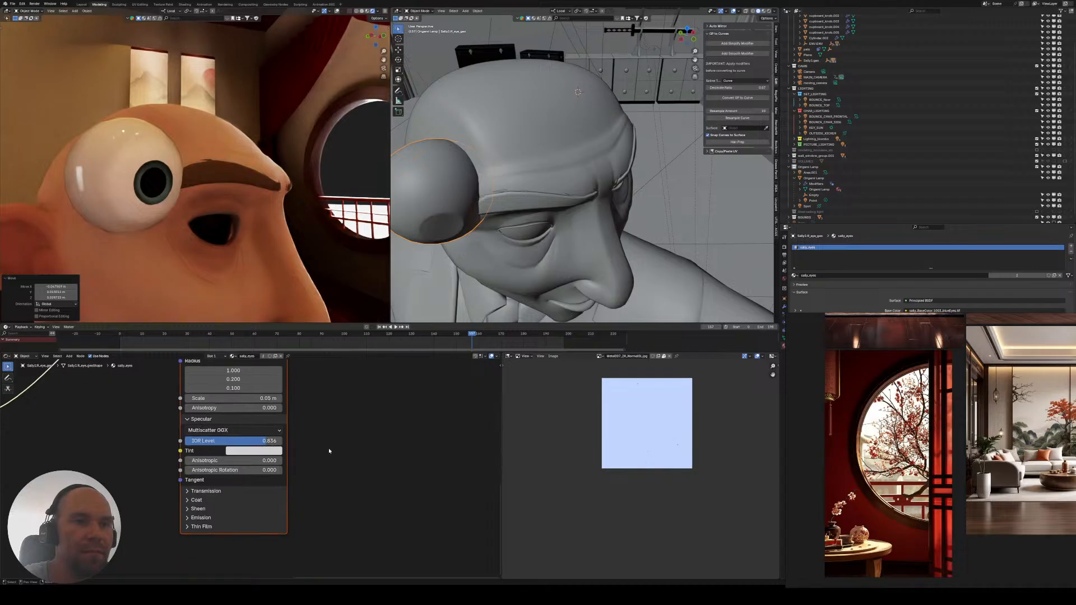
pyautogui.moveTo(235, 460); pyautogui.dragTo(267, 460)
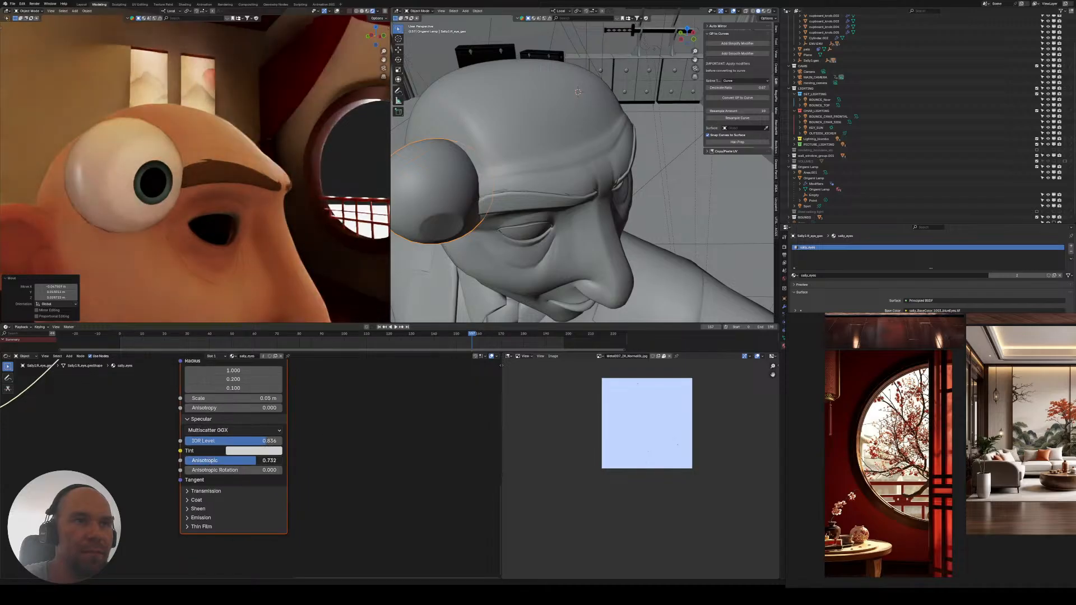
pyautogui.moveTo(234, 463); pyautogui.dragTo(281, 461)
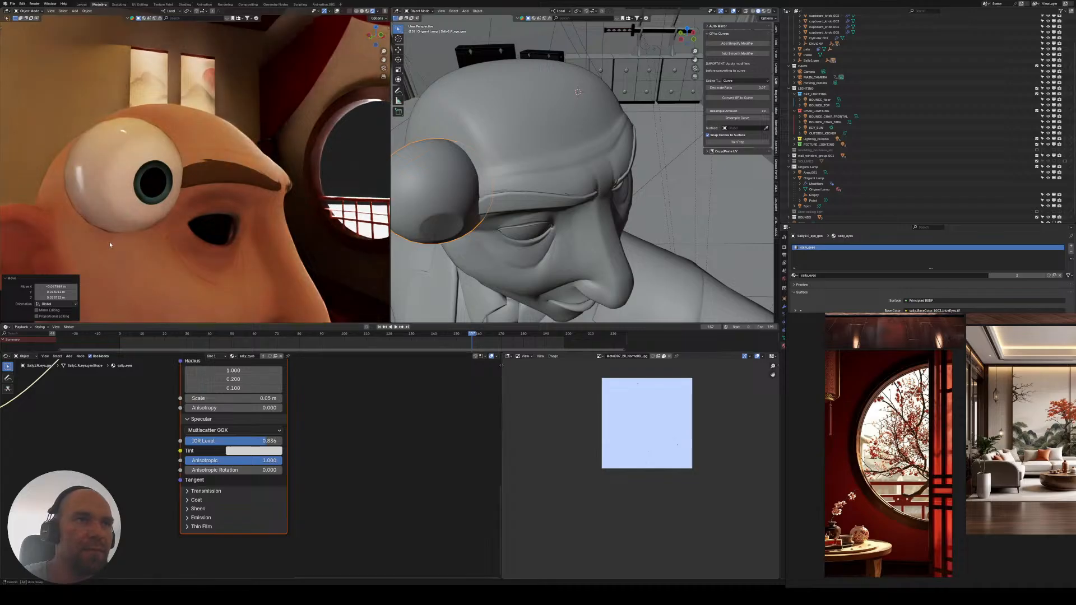
pyautogui.moveTo(119, 246); pyautogui.dragTo(100, 244, button='middle')
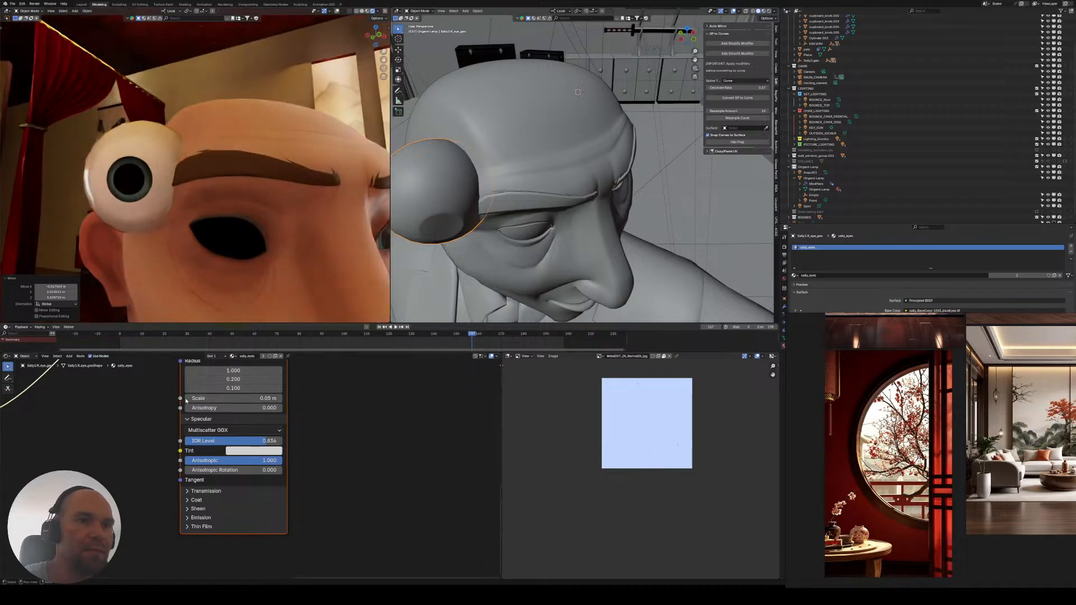
# - Expand the eyeball material's Sheen and Coat settings and set the coat Weight to 0.318
pyautogui.moveTo(186, 401); pyautogui.dragTo(160, 380, button='middle')
pyautogui.click(168, 488)
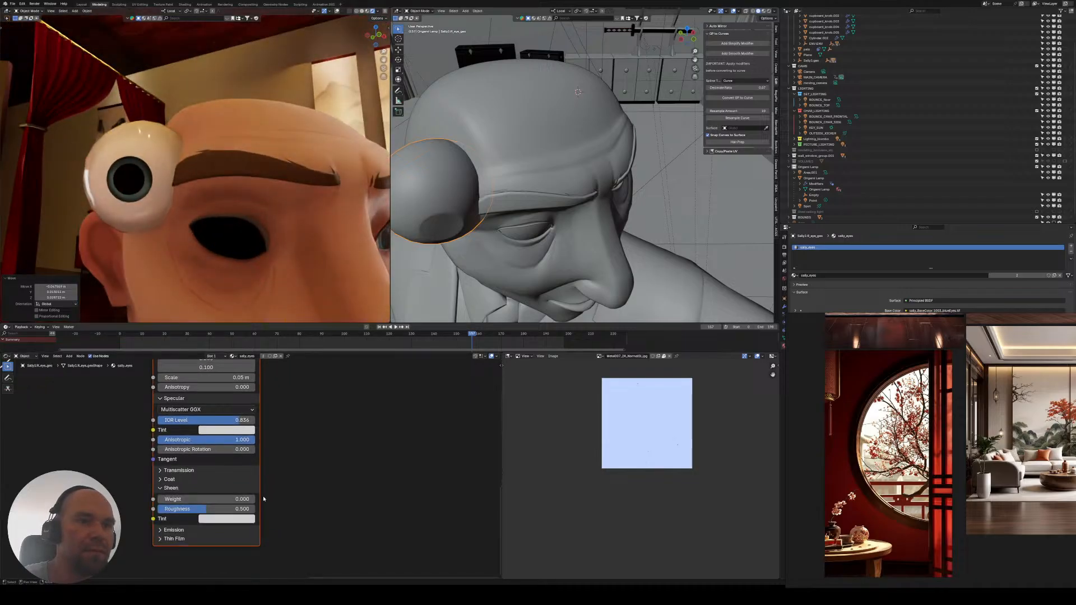
pyautogui.moveTo(263, 499); pyautogui.dragTo(243, 481, button='middle')
pyautogui.click(149, 461)
pyautogui.moveTo(168, 473)
pyautogui.mouseDown()
pyautogui.moveTo(232, 473)
pyautogui.moveTo(154, 472)
pyautogui.moveTo(168, 473)
pyautogui.mouseUp()
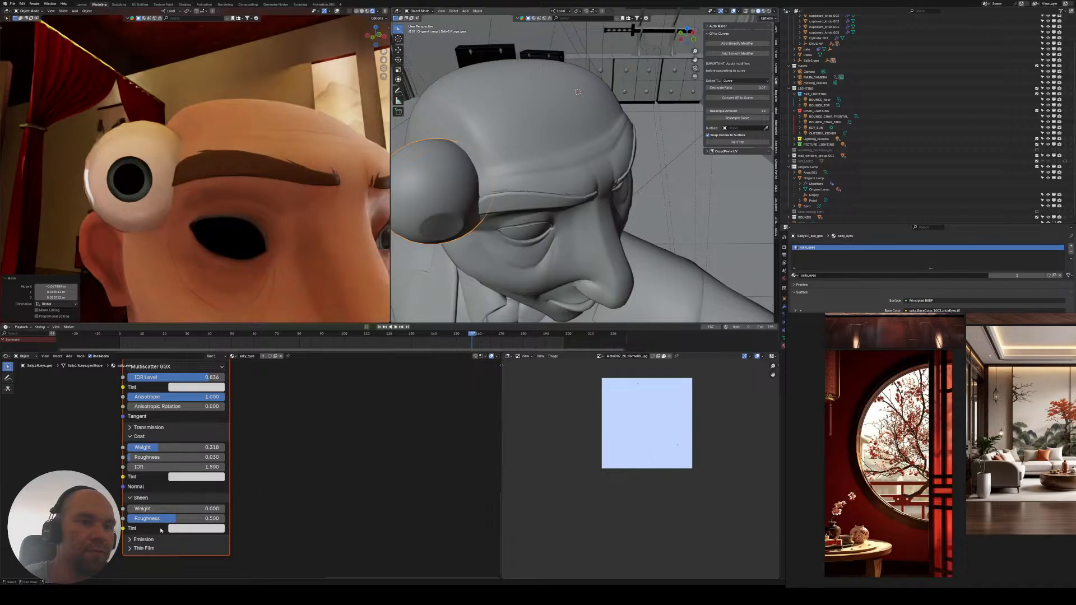
# - Move the eyeball's Principled BSDF and Material Output nodes farther away from the base colour texture to make room
pyautogui.moveTo(286, 405); pyautogui.dragTo(255, 514, button='middle')
pyautogui.moveTo(115, 421); pyautogui.dragTo(195, 516, button='middle')
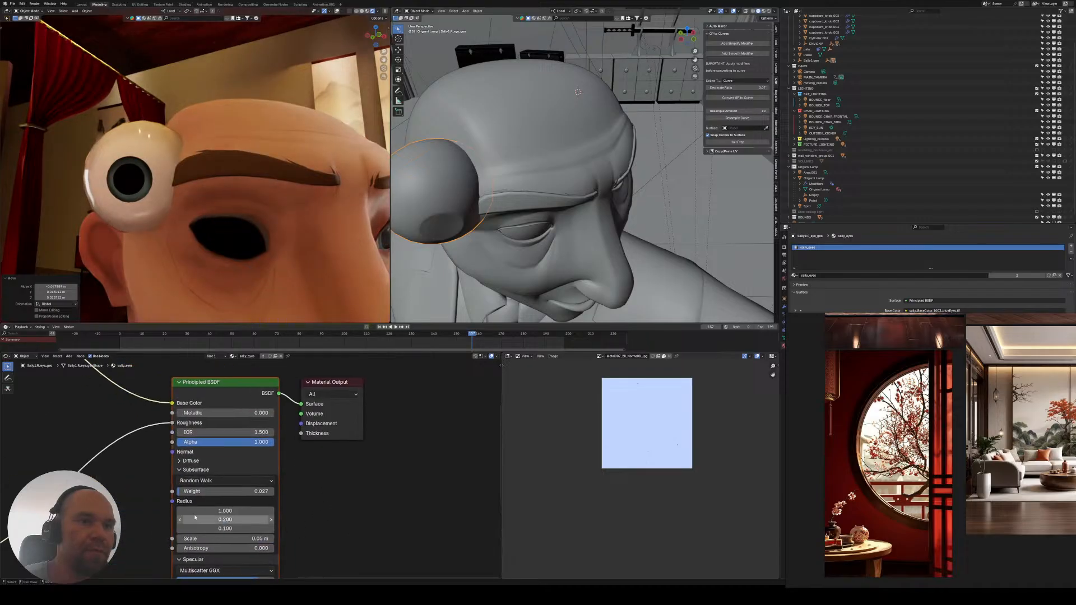
pyautogui.moveTo(126, 446); pyautogui.dragTo(207, 506, button='middle')
pyautogui.scroll(-3, 206, 507)
pyautogui.moveTo(153, 460); pyautogui.dragTo(163, 489, button='middle')
pyautogui.moveTo(236, 456); pyautogui.dragTo(379, 533)
pyautogui.press('g')
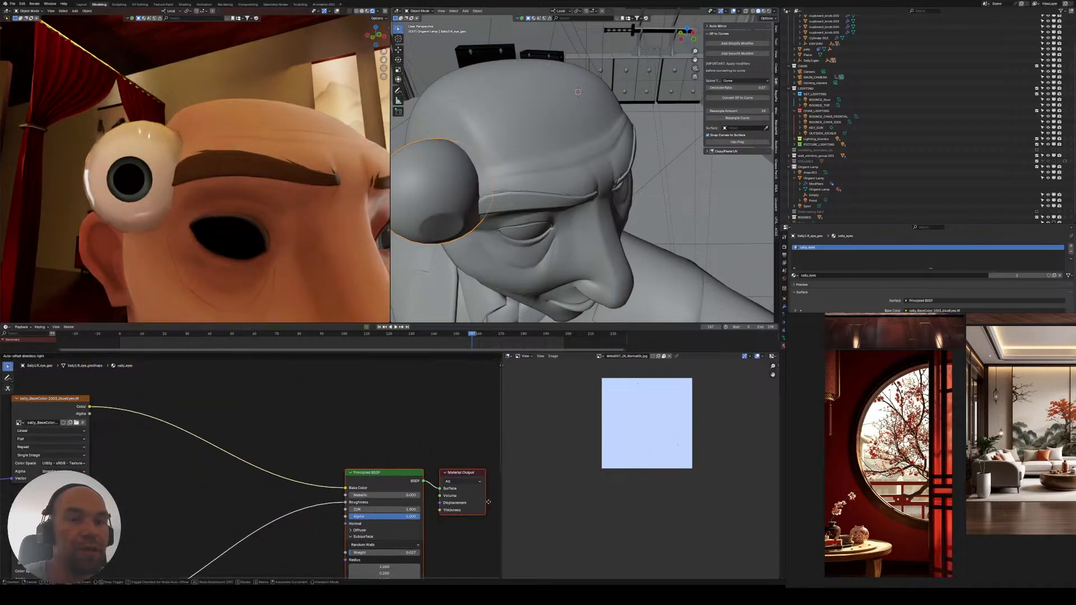
pyautogui.click(480, 512)
# - Add a Hue/Saturation/Value node and insert it between the eye's base colour texture and the Principled BSDF
pyautogui.click(236, 389)
pyautogui.hotkey('shift', 'a')
pyautogui.click(236, 389)
pyautogui.write('hue')
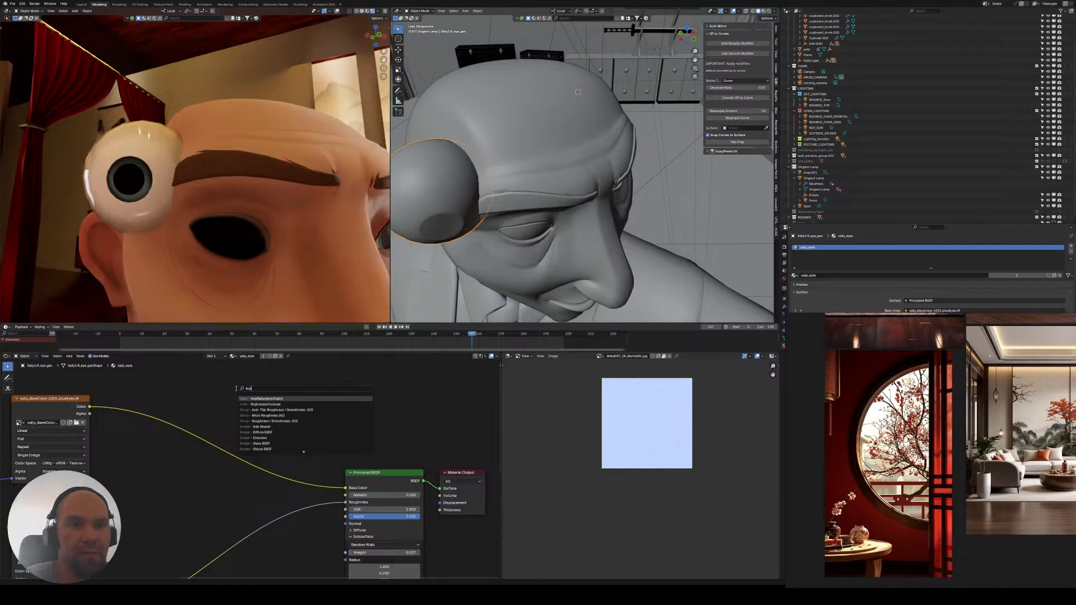
pyautogui.press('Return')
pyautogui.click(229, 389)
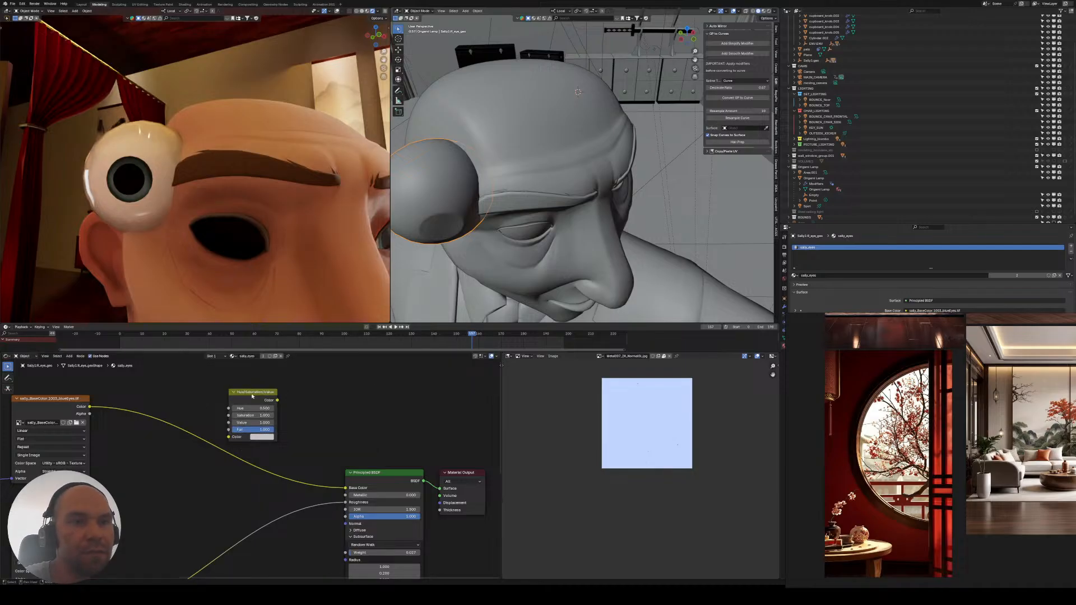
pyautogui.moveTo(252, 397); pyautogui.dragTo(210, 414)
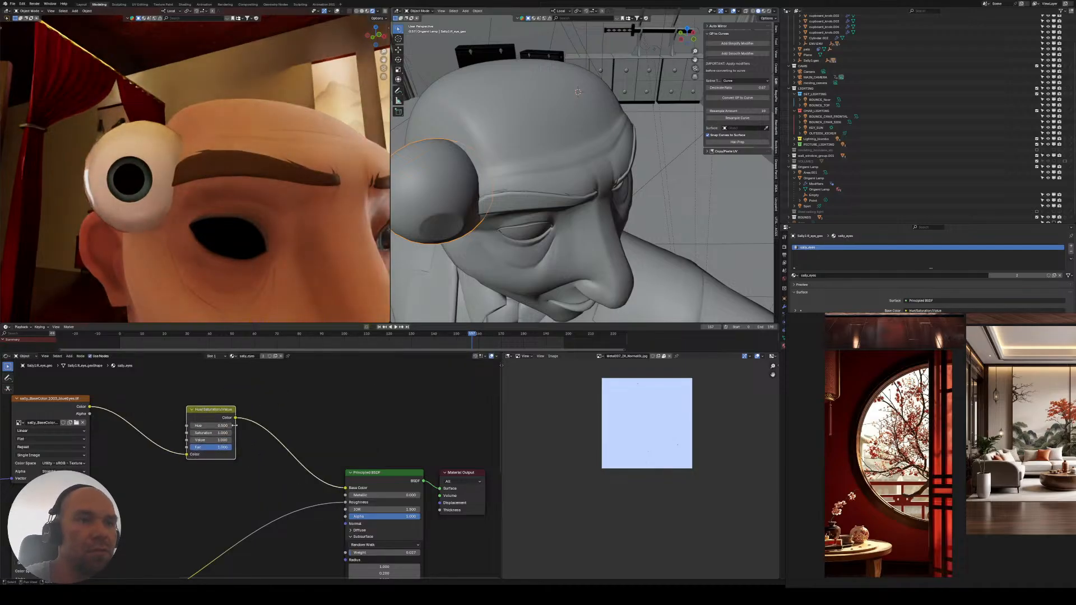
# - Try different Hue values on the eye colour and mute the Hue/Saturation/Value node
pyautogui.click(230, 426)
pyautogui.click(230, 426)
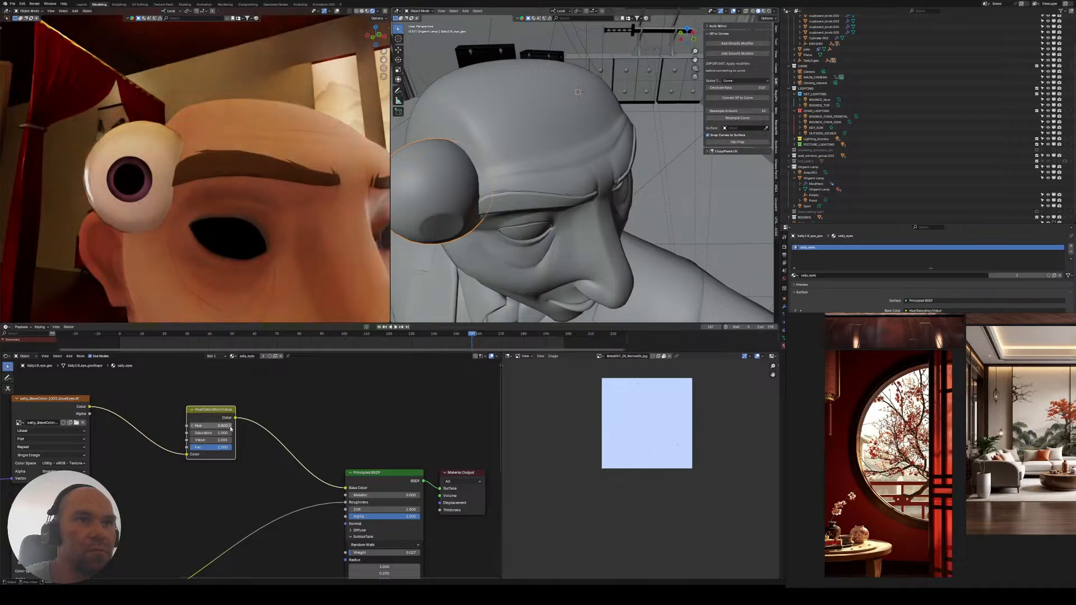
pyautogui.click(230, 426)
pyautogui.click(230, 426)
pyautogui.press('m')
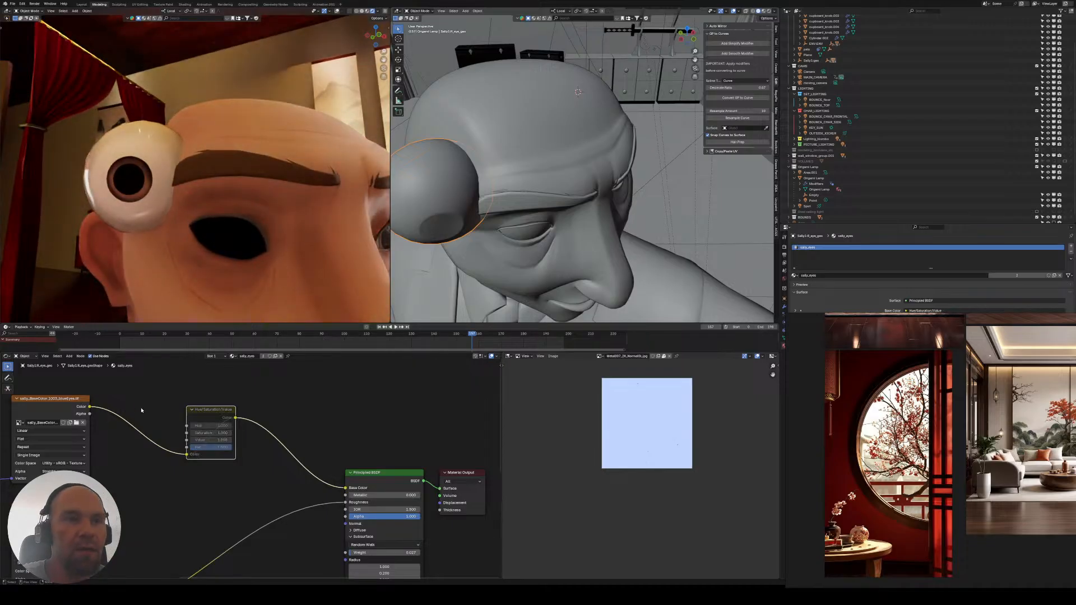
# - Check the eye material's texture nodes and advance the timeline by a few frames
pyautogui.press('Home')
pyautogui.moveTo(113, 433); pyautogui.dragTo(153, 398, button='middle')
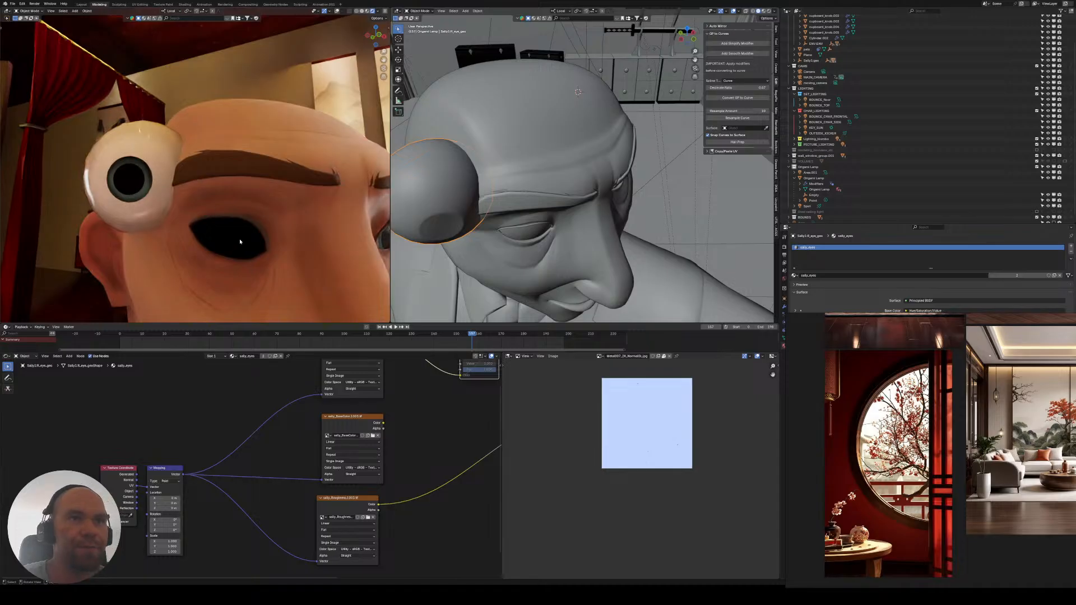
pyautogui.click(276, 171)
pyautogui.click(138, 192)
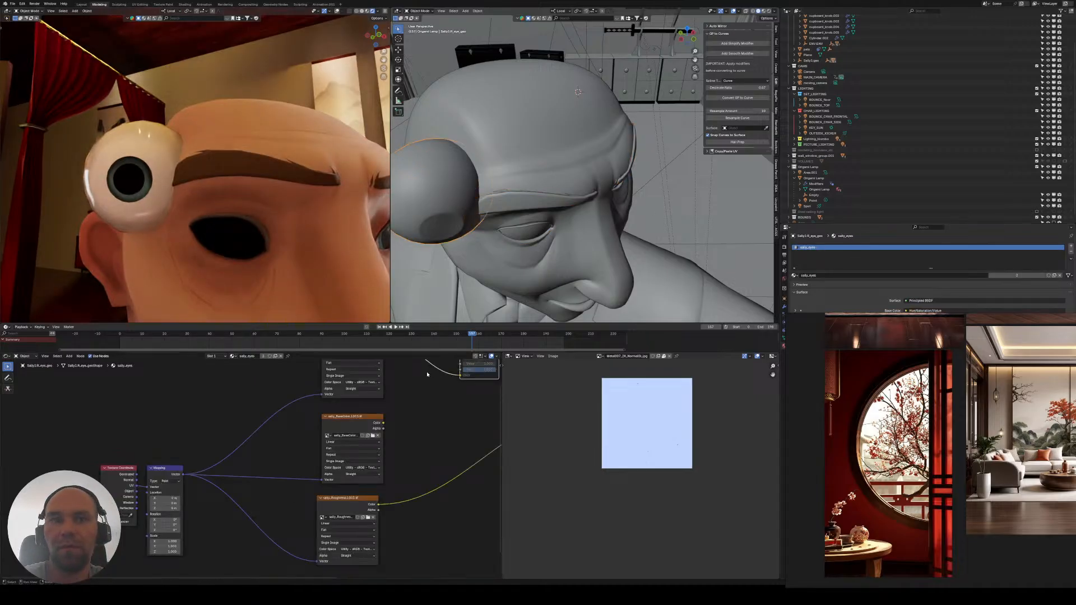
pyautogui.moveTo(475, 340)
pyautogui.mouseDown()
pyautogui.moveTo(464, 339)
pyautogui.moveTo(481, 339)
pyautogui.mouseUp()
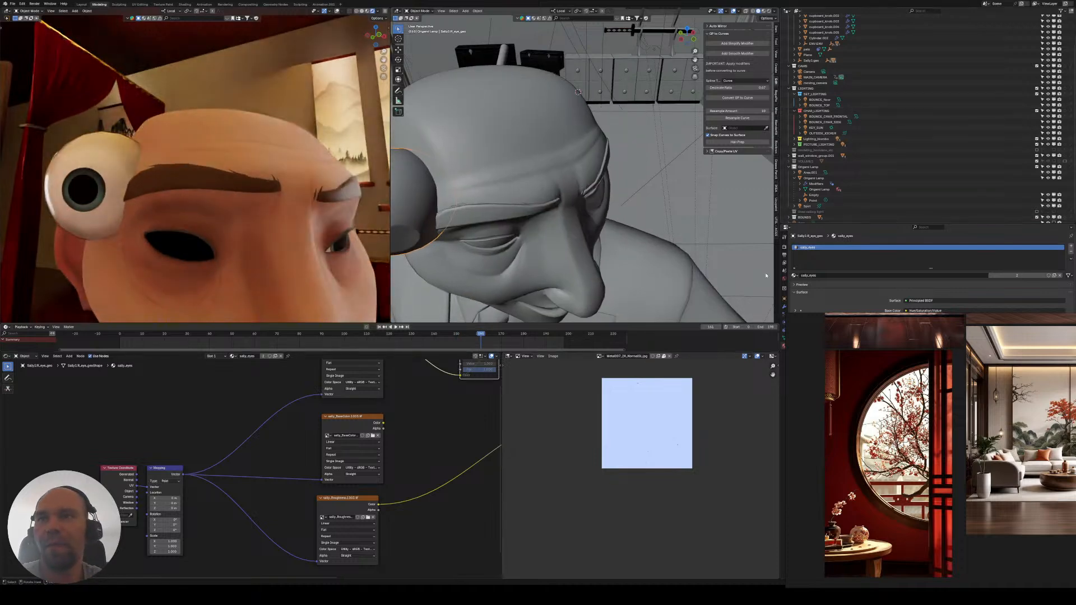
# - Set the 3D cursor's location to 0 on all axes
pyautogui.click(777, 50)
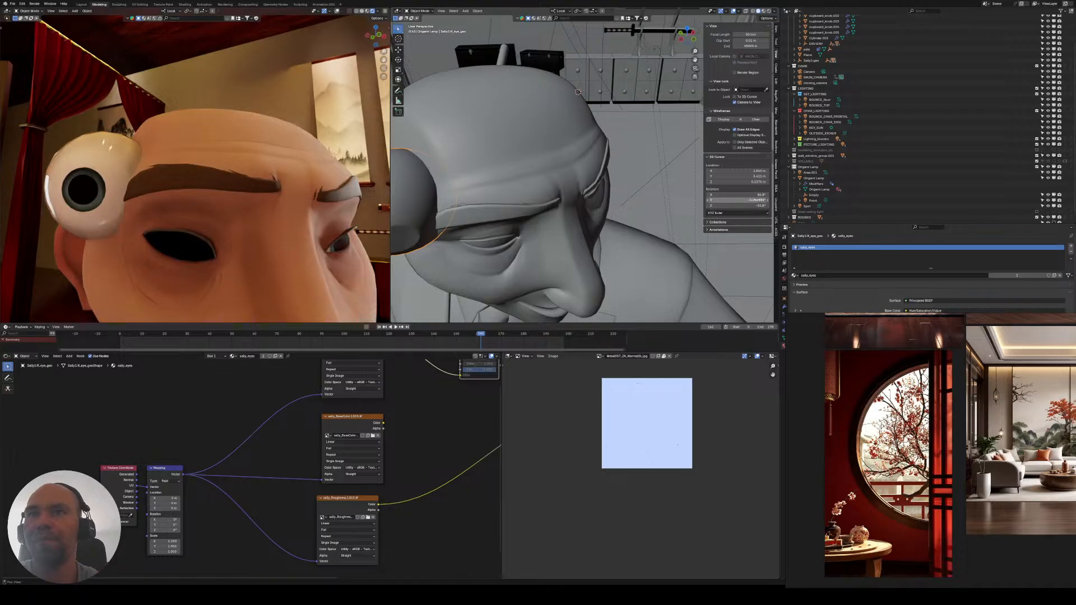
pyautogui.click(757, 176)
pyautogui.write('0')
pyautogui.press('Return')
pyautogui.click(757, 171)
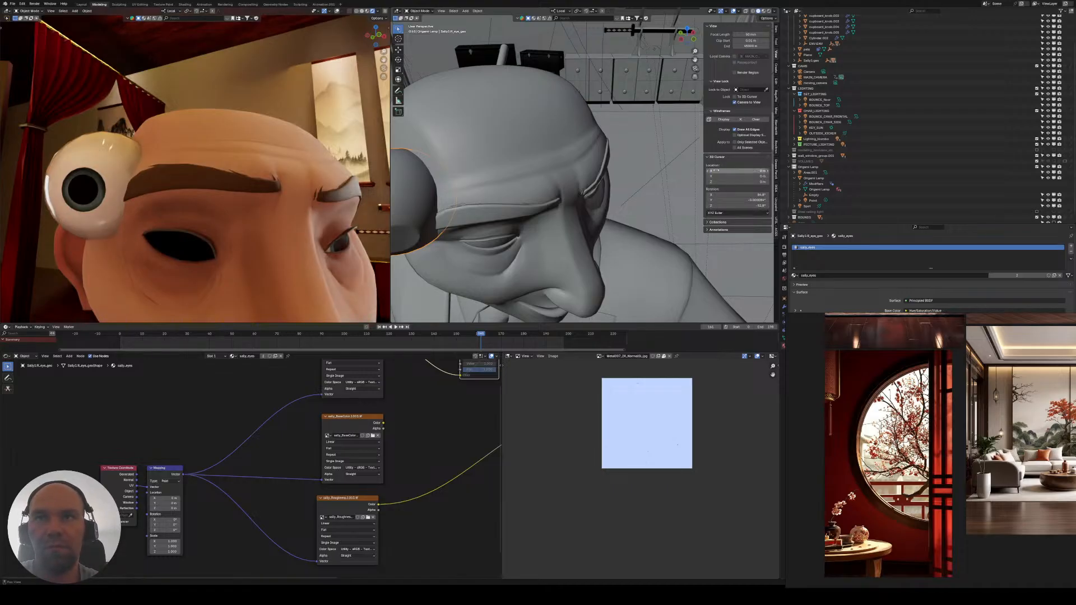
pyautogui.scroll(-2, 530, 180)
pyautogui.moveTo(530, 181); pyautogui.dragTo(566, 190, button='middle')
pyautogui.scroll(-1, 566, 189)
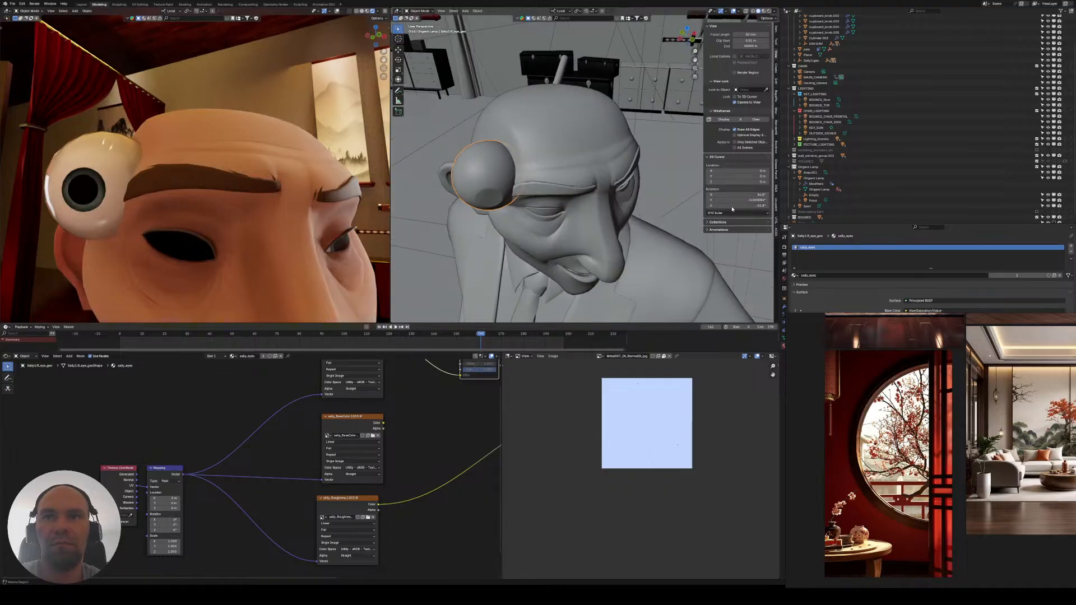
pyautogui.press('g')
pyautogui.rightClick(736, 80)
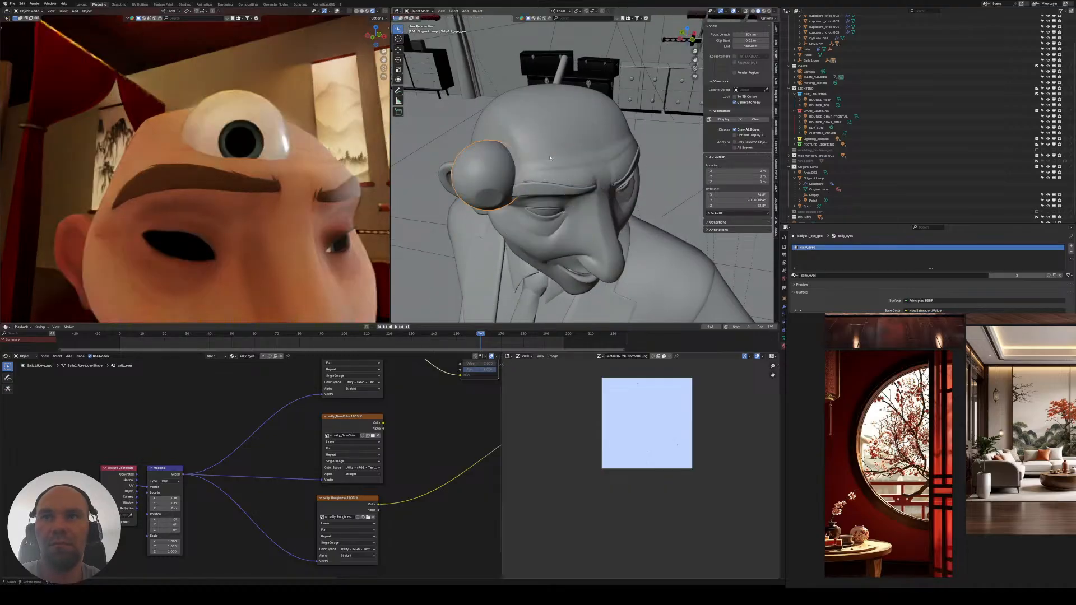
# - Return the right eyeball to its socket by setting its X, Y and Z location to 0
pyautogui.keyDown('ctrl'); pyautogui.scroll(2, 748, 58); pyautogui.keyUp('ctrl')
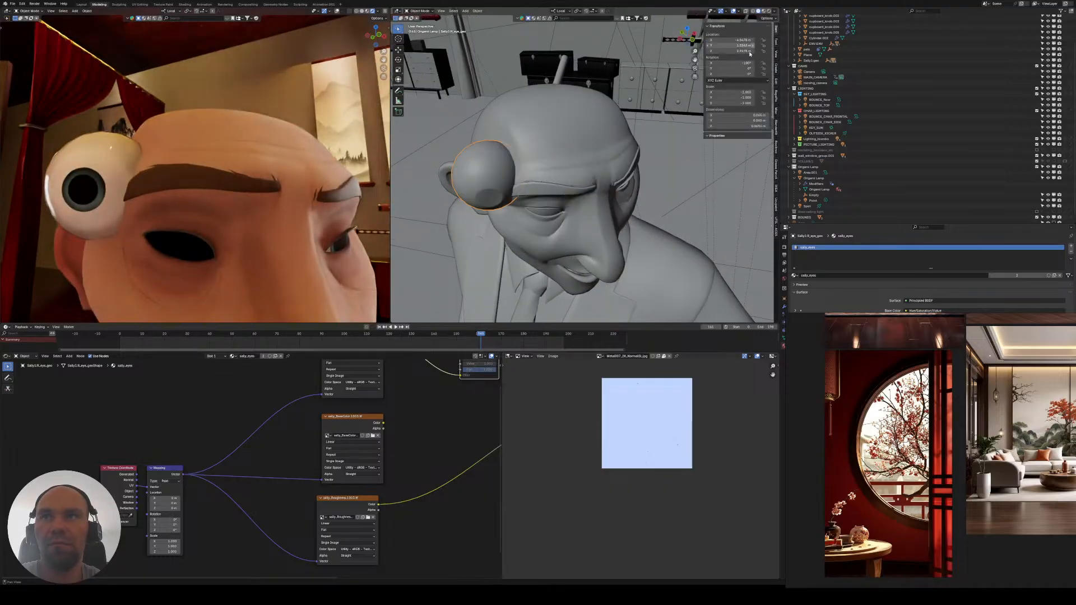
pyautogui.moveTo(740, 50); pyautogui.dragTo(736, 50)
pyautogui.rightClick(735, 50)
pyautogui.doubleClick(741, 40)
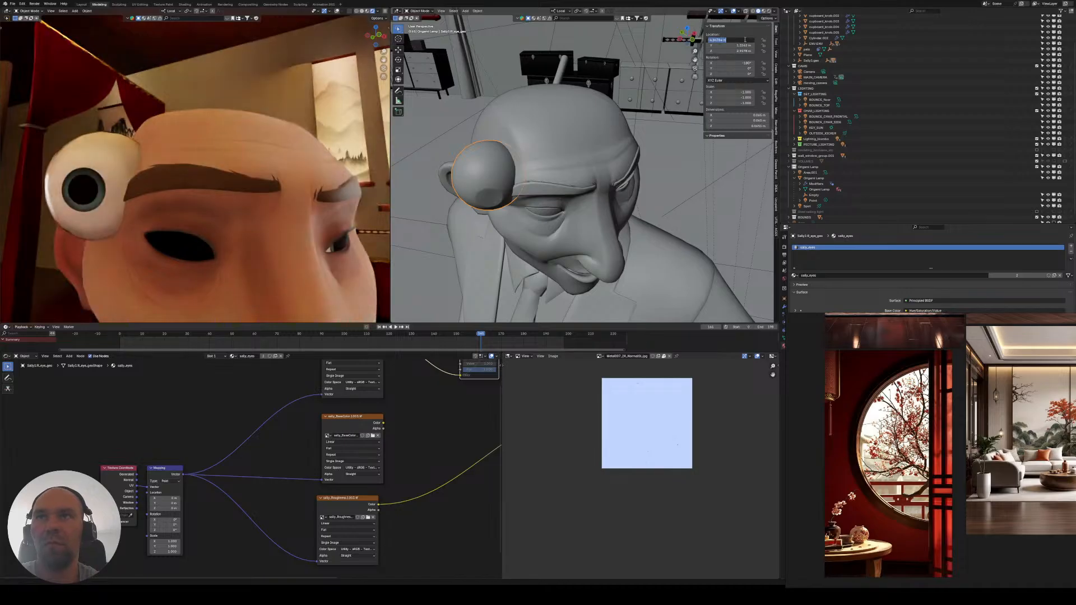
pyautogui.write('0')
pyautogui.press('Return')
pyautogui.doubleClick(742, 47)
pyautogui.write('0')
pyautogui.press('Return')
pyautogui.doubleClick(742, 51)
pyautogui.write('0')
pyautogui.press('Return')
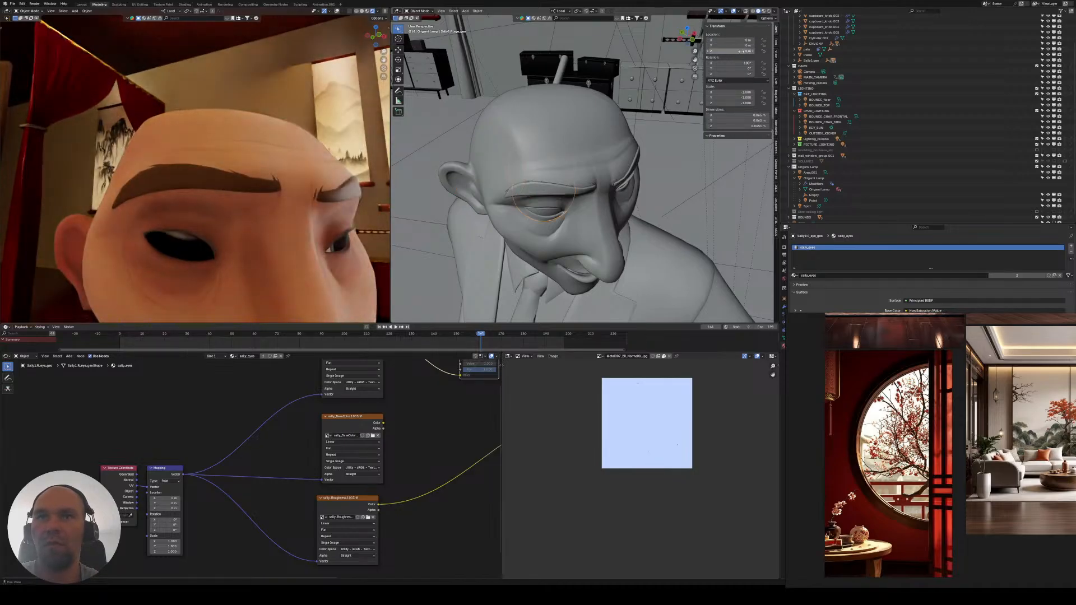
# - Examine the eyeball's fit in its socket up close and view the whole character in the room
pyautogui.moveTo(229, 238); pyautogui.dragTo(255, 236, button='middle')
pyautogui.moveTo(513, 230); pyautogui.dragTo(579, 176, button='middle')
pyautogui.scroll(3, 583, 196)
pyautogui.press('g')
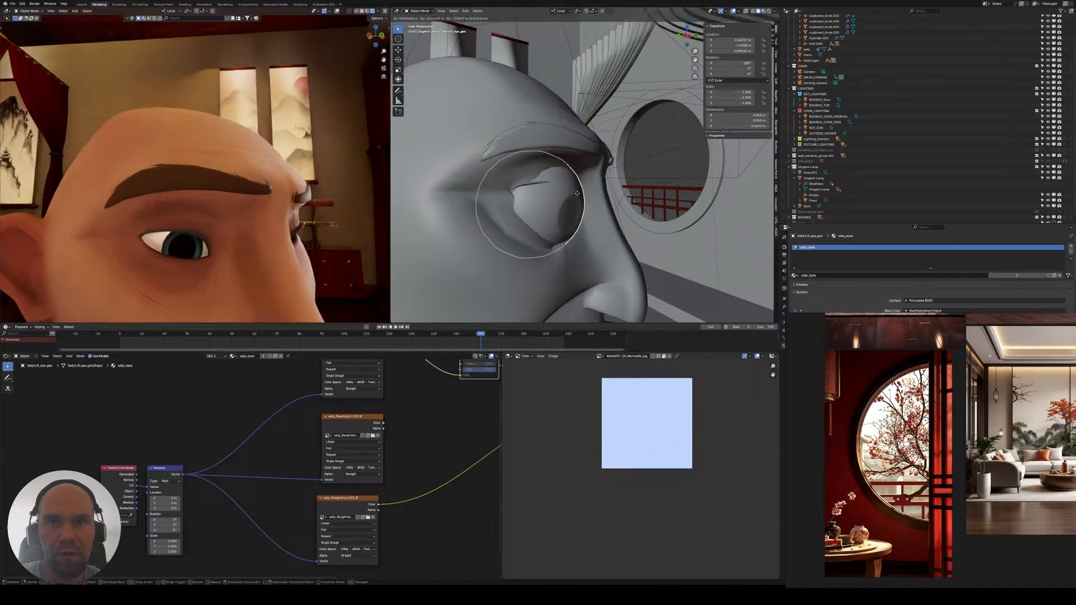
pyautogui.rightClick(563, 190)
pyautogui.scroll(-6, 255, 227)
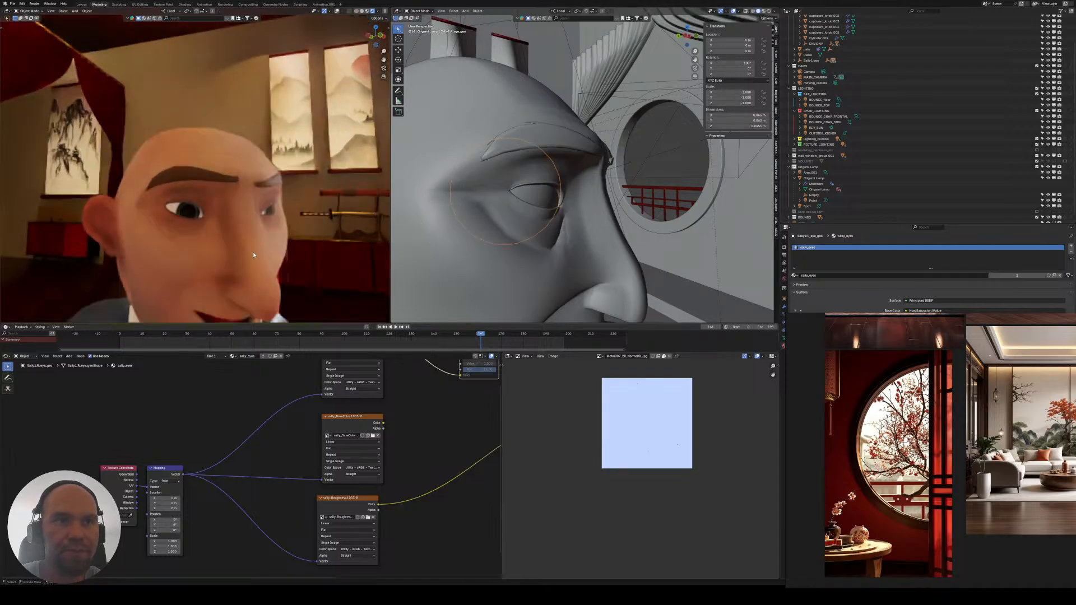
pyautogui.moveTo(251, 229); pyautogui.dragTo(254, 237, button='middle')
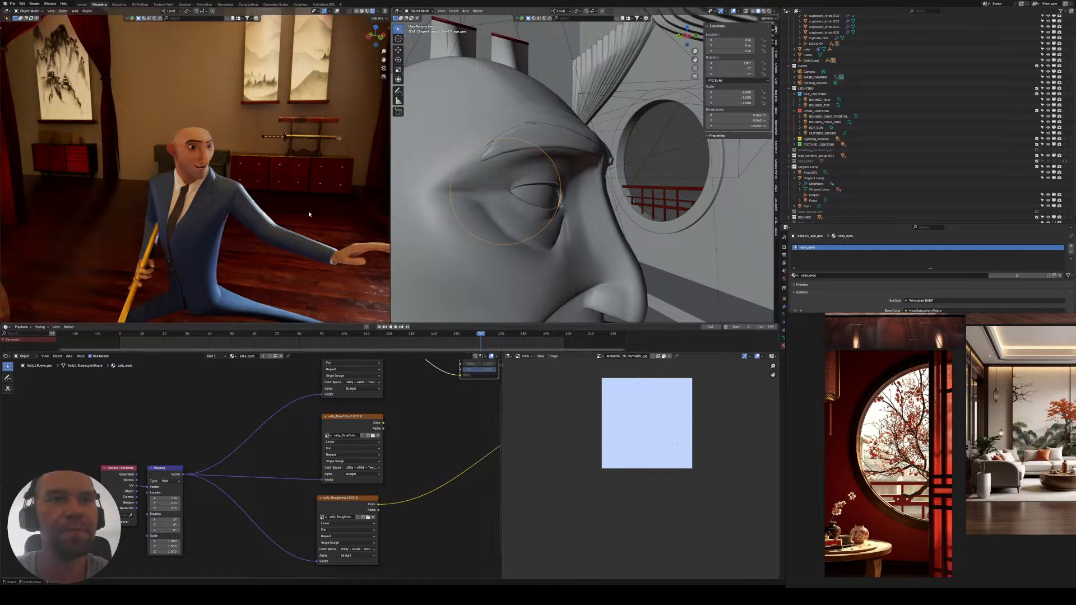
pyautogui.scroll(-2, 253, 224)
pyautogui.moveTo(186, 207); pyautogui.dragTo(244, 254, button='middle')
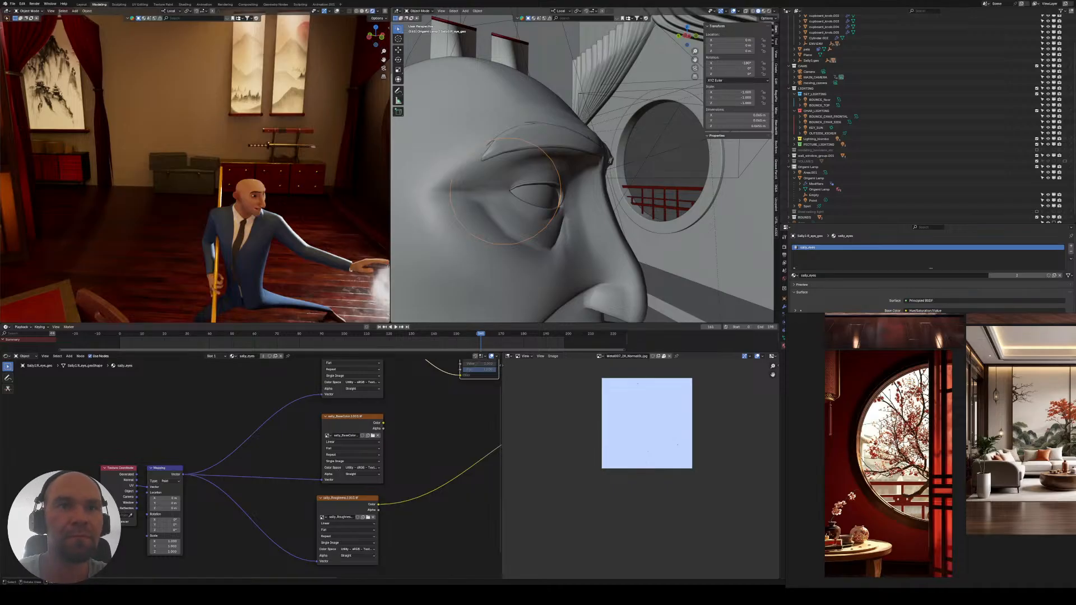
# - Select the dark wooden floor and bring its Multiply, Color Ramp and Principled BSDF nodes into view
pyautogui.scroll(-4, 274, 280)
pyautogui.keyDown('shift'); pyautogui.moveTo(278, 292); pyautogui.dragTo(173, 288, button='middle'); pyautogui.keyUp('shift')
pyautogui.scroll(3, 243, 237)
pyautogui.scroll(3, 247, 255)
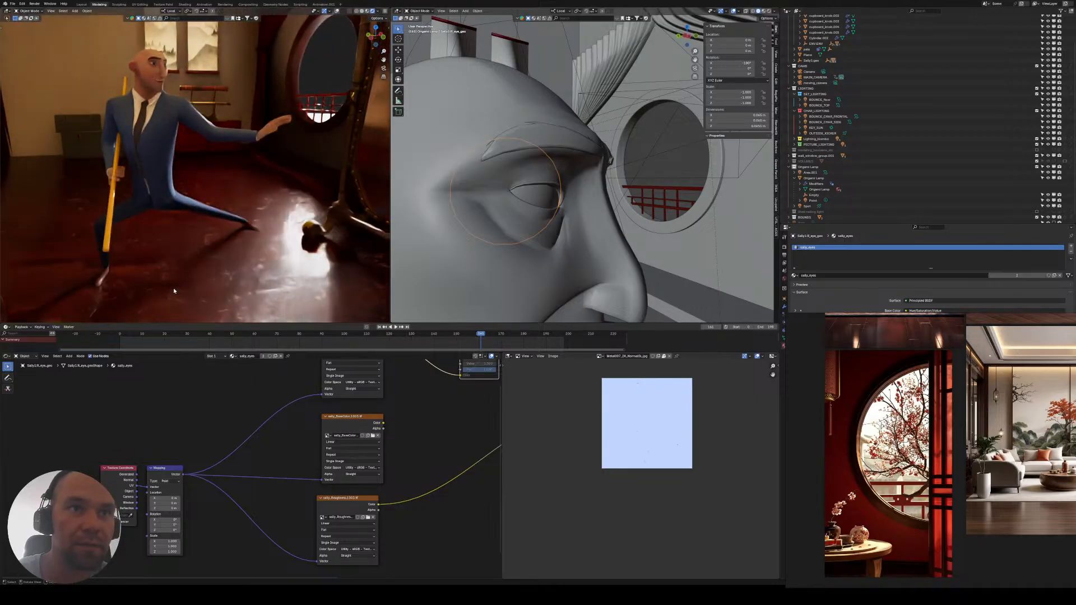
pyautogui.click(274, 260)
pyautogui.moveTo(381, 420); pyautogui.dragTo(161, 482, button='middle')
pyautogui.scroll(-4, 179, 469)
pyautogui.moveTo(465, 468); pyautogui.dragTo(340, 431, button='middle')
pyautogui.scroll(3, 269, 449)
pyautogui.scroll(2, 261, 438)
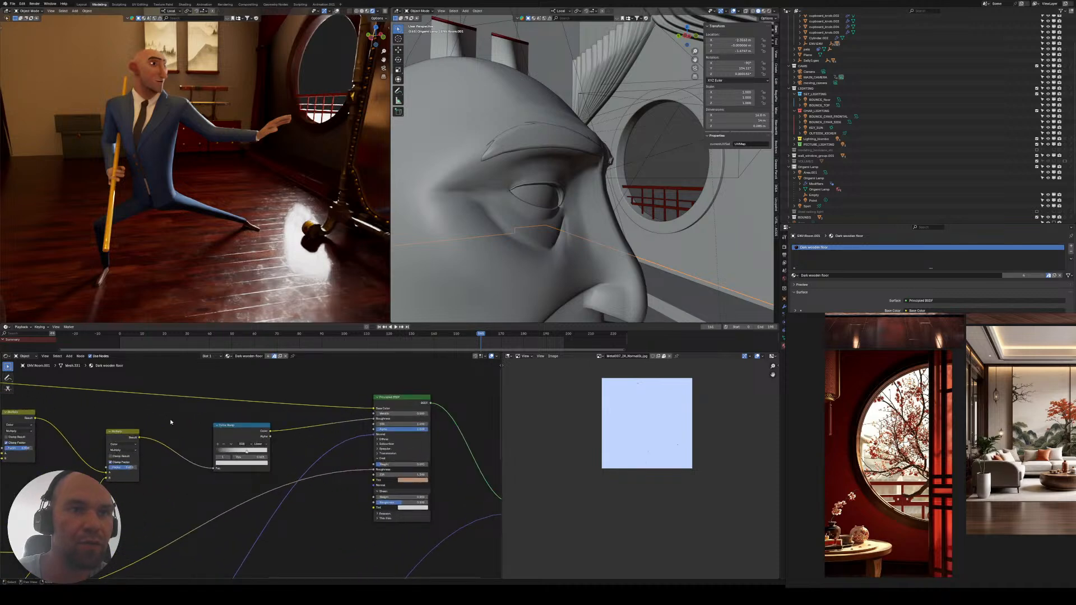
# - Adjust the Factor of the Multiply node that feeds the floor's roughness Color Ramp
pyautogui.scroll(2, 129, 474)
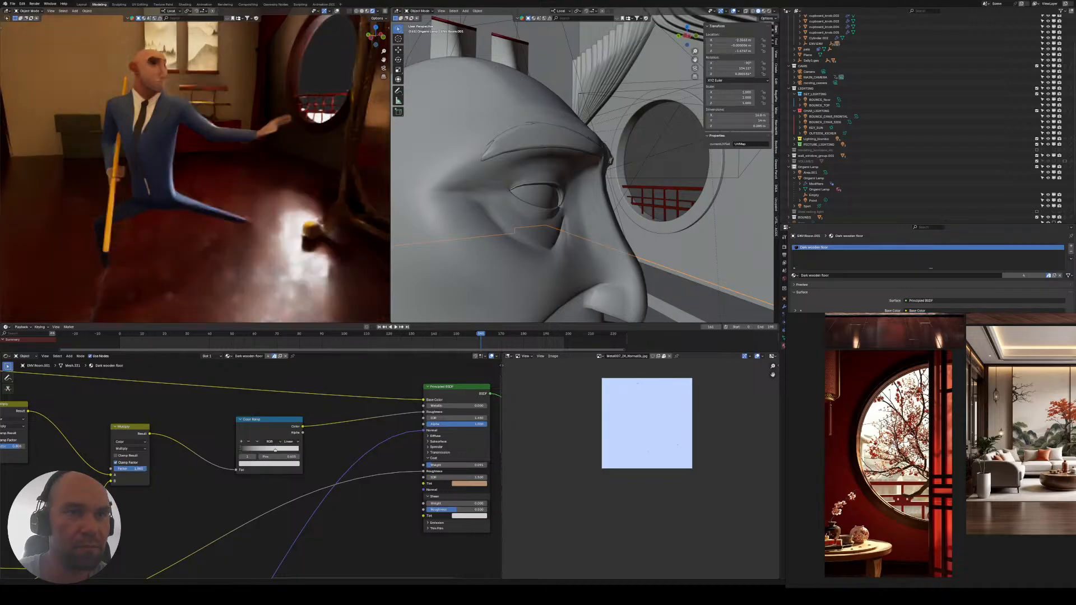
pyautogui.moveTo(144, 469); pyautogui.dragTo(173, 465)
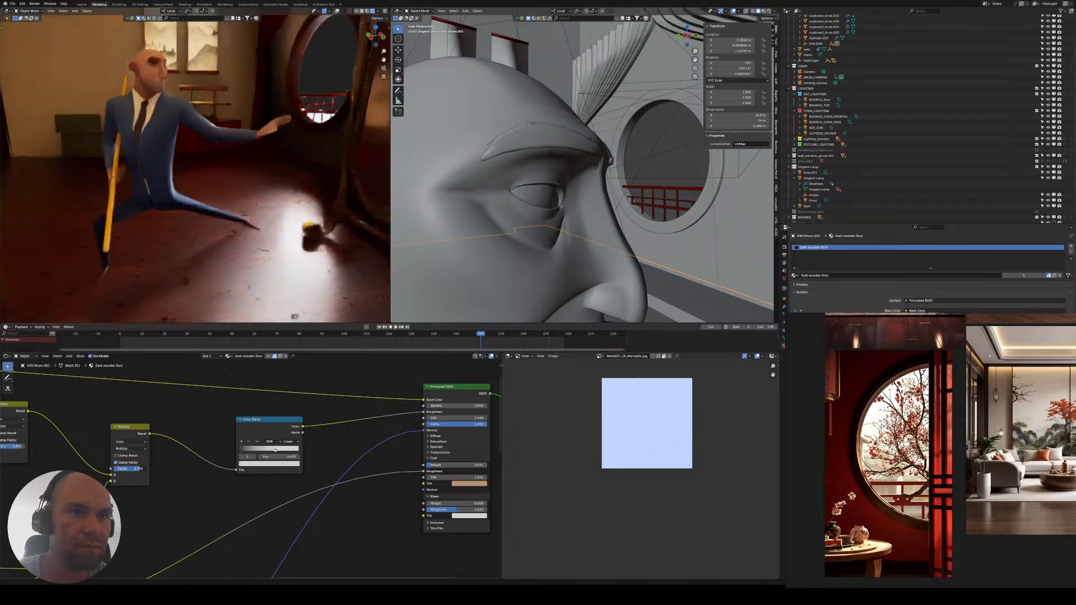
pyautogui.scroll(-2, 173, 465)
pyautogui.moveTo(174, 464); pyautogui.dragTo(150, 482, button='middle')
pyautogui.scroll(-4, 260, 448)
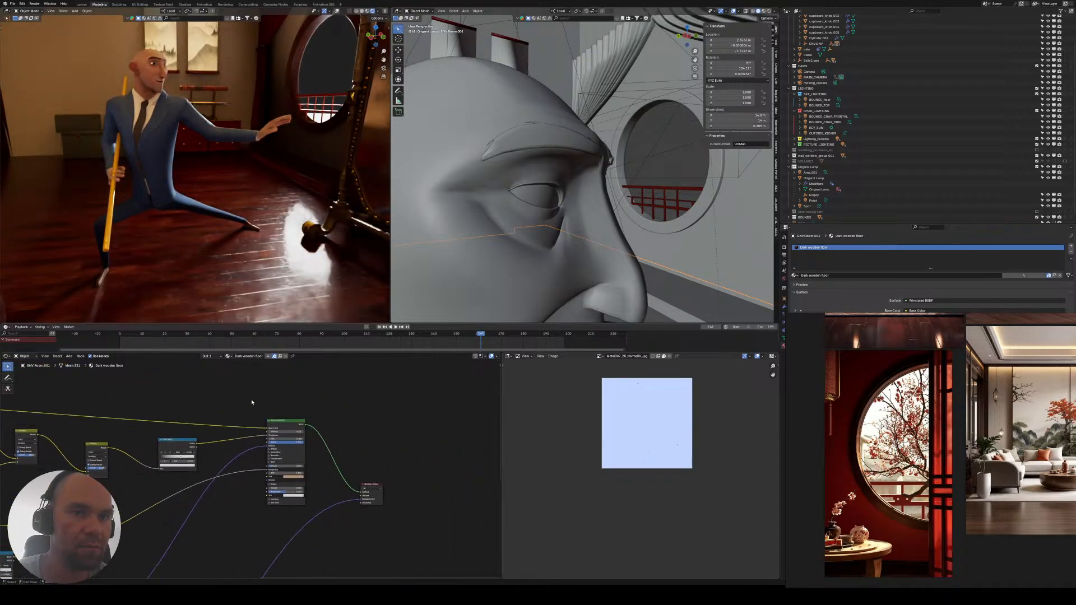
# - Shift the floor's Principled BSDF and Material Output nodes farther away from the roughness Color Ramp
pyautogui.moveTo(259, 386); pyautogui.dragTo(414, 515)
pyautogui.press('g')
pyautogui.click(503, 518)
pyautogui.moveTo(139, 460); pyautogui.dragTo(338, 454, button='middle')
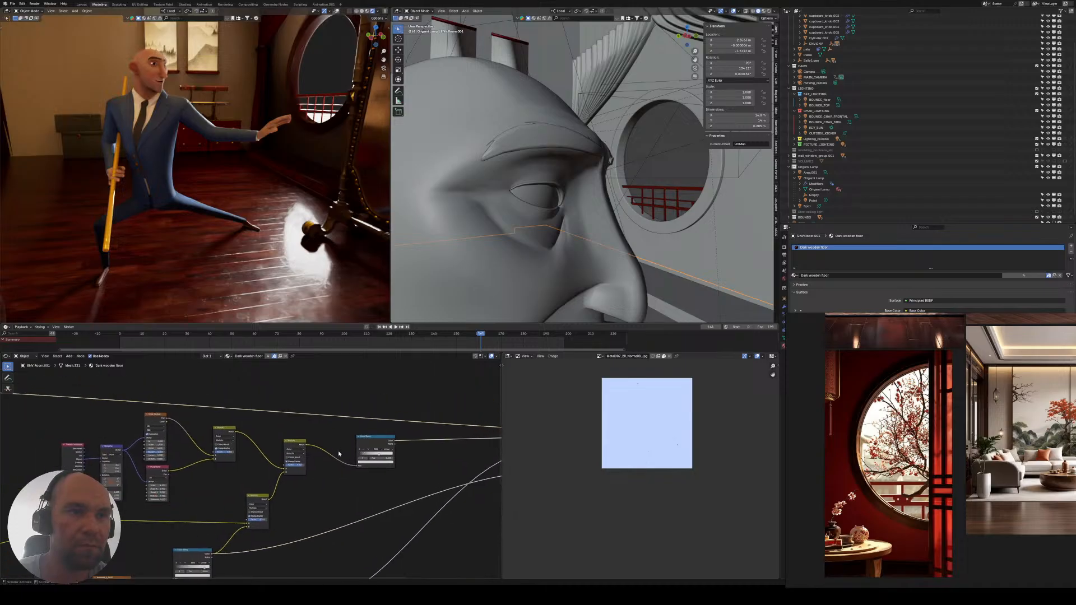
# - Inspect the floor's roughness node chain and move the Color Ramp closer to the last Multiply node
pyautogui.moveTo(439, 445); pyautogui.dragTo(395, 435, button='middle')
pyautogui.moveTo(199, 539); pyautogui.dragTo(243, 469, button='middle')
pyautogui.scroll(-2, 243, 470)
pyautogui.scroll(-3, 244, 470)
pyautogui.scroll(3, 178, 463)
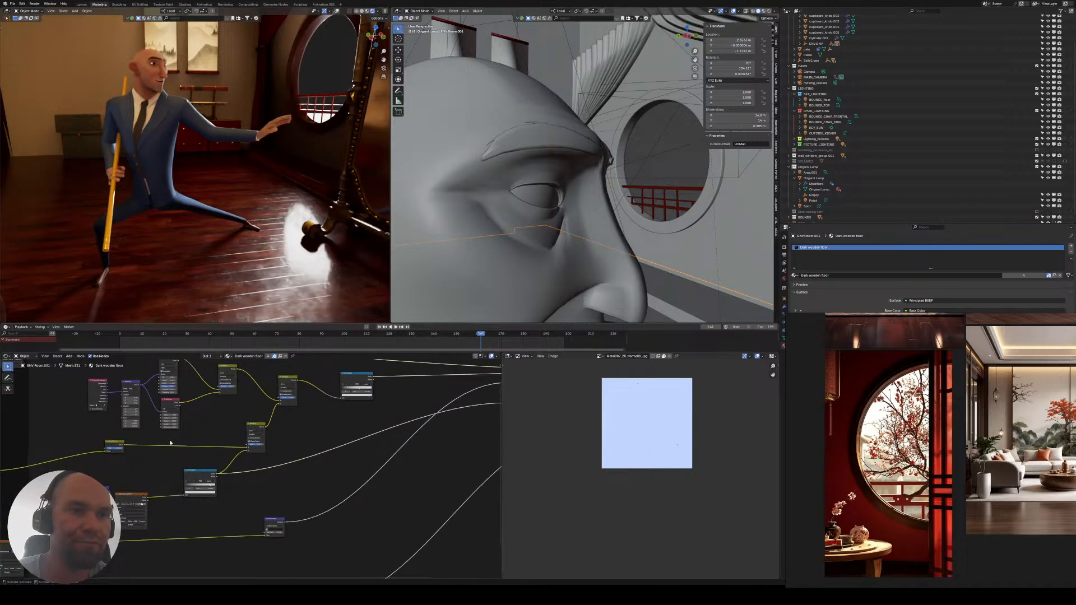
pyautogui.scroll(3, 208, 445)
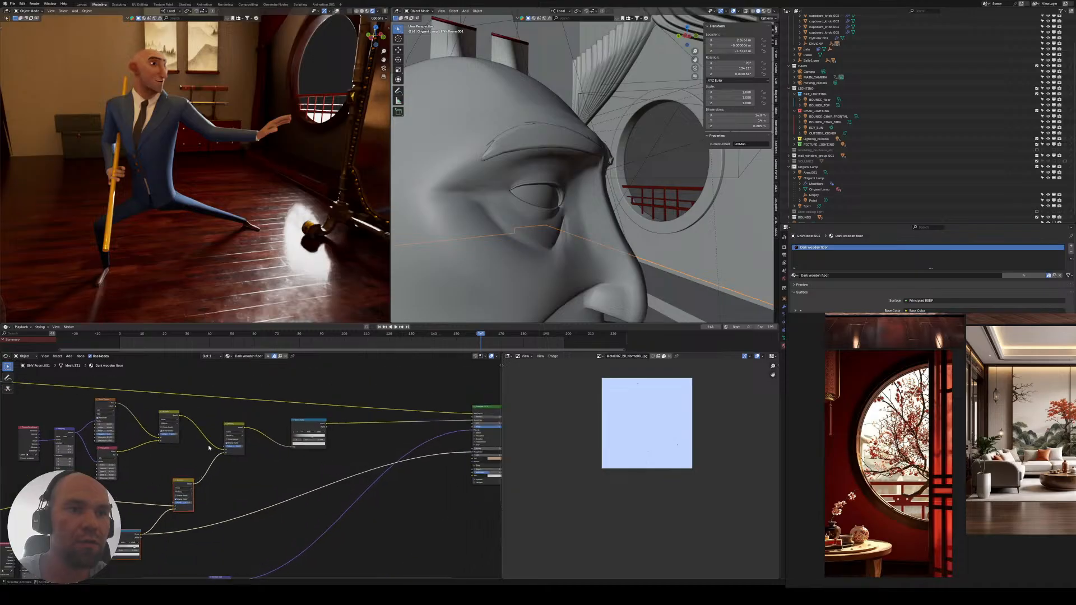
pyautogui.scroll(2, 184, 434)
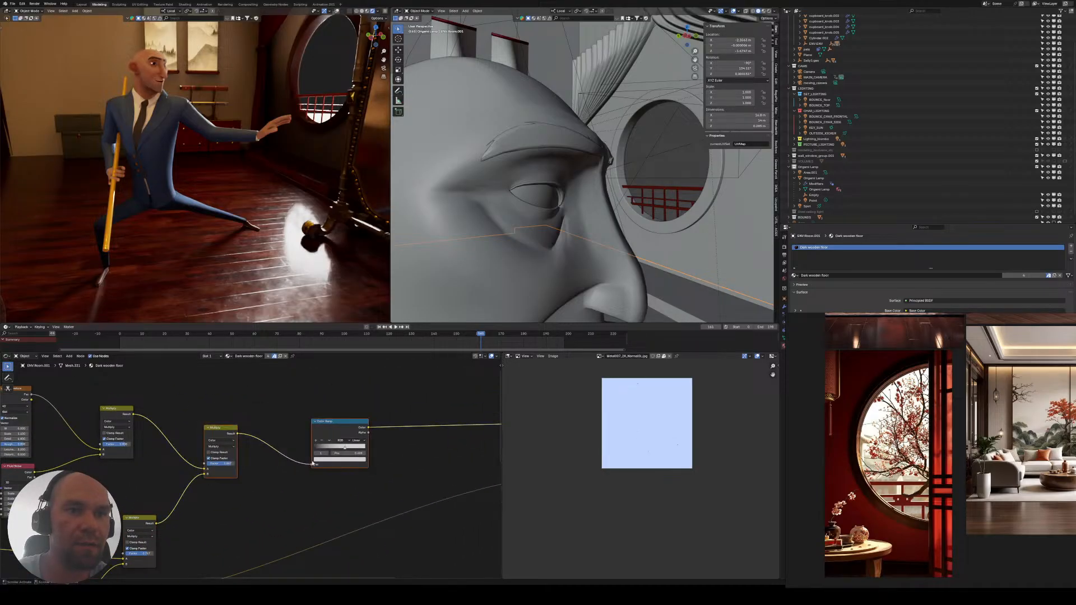
pyautogui.scroll(-4, 229, 410)
pyautogui.press('g')
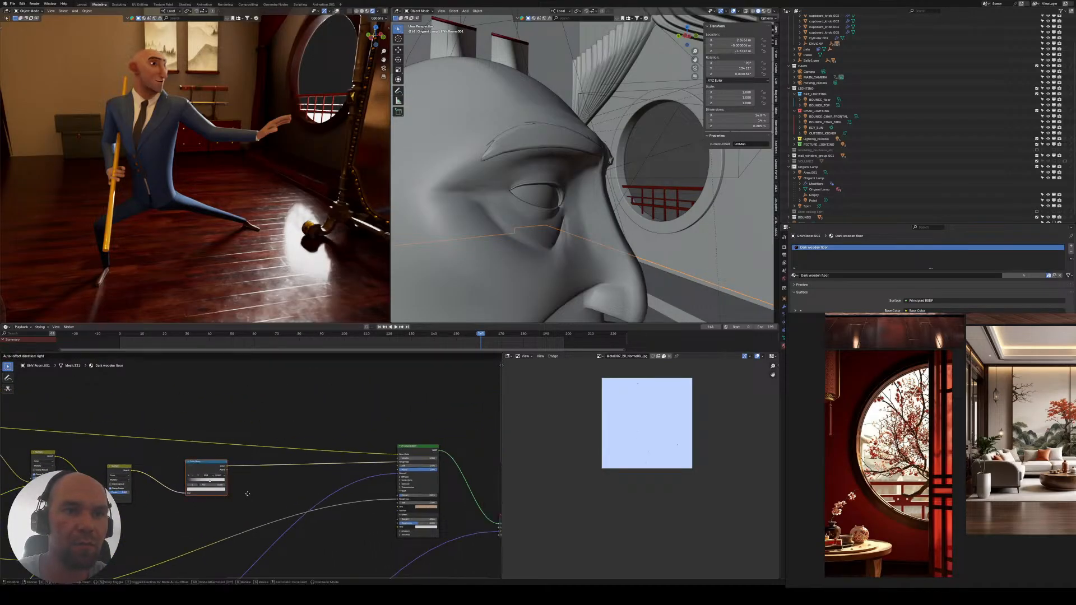
pyautogui.click(213, 494)
# - Duplicate the floor's Texture Coordinate, Mapping, noise and Multiply nodes and place the copies above the roughness Color Ramp
pyautogui.scroll(2, 113, 482)
pyautogui.moveTo(84, 480); pyautogui.dragTo(180, 471, button='middle')
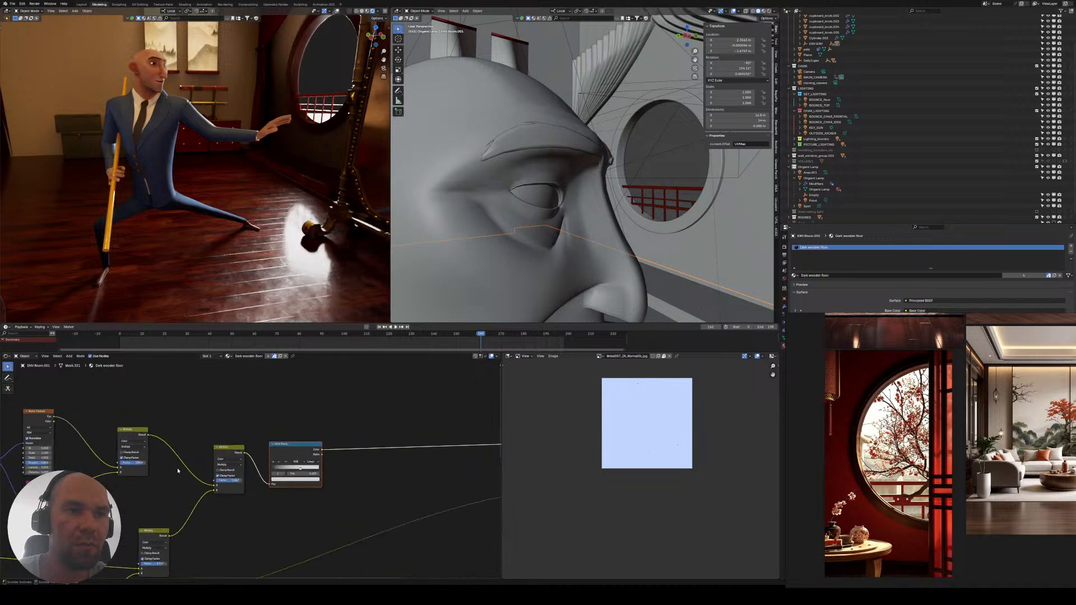
pyautogui.moveTo(102, 455); pyautogui.dragTo(191, 466, button='middle')
pyautogui.moveTo(292, 450)
pyautogui.mouseDown(button='middle')
pyautogui.moveTo(191, 455)
pyautogui.moveTo(288, 453)
pyautogui.mouseUp(button='middle')
pyautogui.scroll(-1, 213, 458)
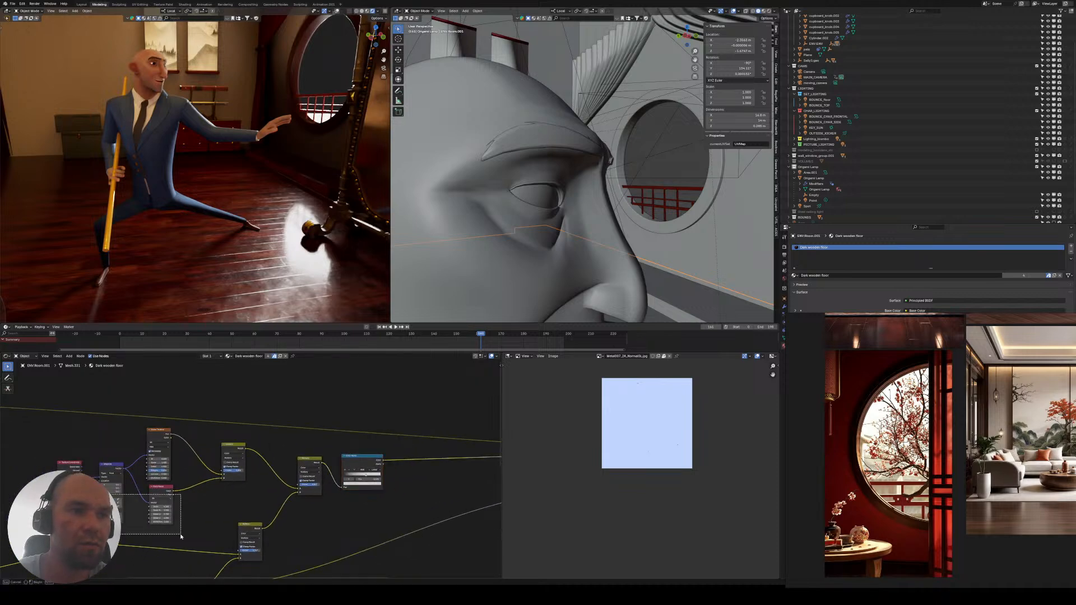
pyautogui.moveTo(234, 490); pyautogui.dragTo(164, 484, button='middle')
pyautogui.moveTo(159, 443); pyautogui.dragTo(139, 473, button='middle')
pyautogui.hotkey('shift', 'd')
pyautogui.click(413, 380)
pyautogui.moveTo(353, 423); pyautogui.dragTo(261, 425, button='middle')
pyautogui.click(261, 425)
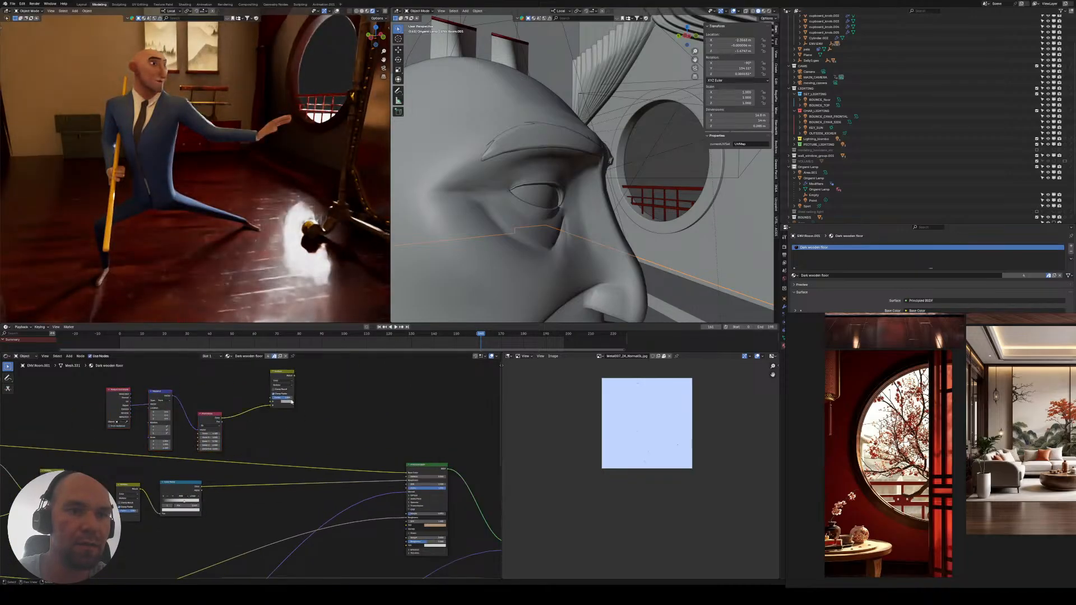
# - Link the roughness Color Ramp into the duplicated Multiply node and connect its result to the Principled BSDF's Roughness
pyautogui.moveTo(204, 487); pyautogui.dragTo(303, 429)
pyautogui.scroll(2, 302, 430)
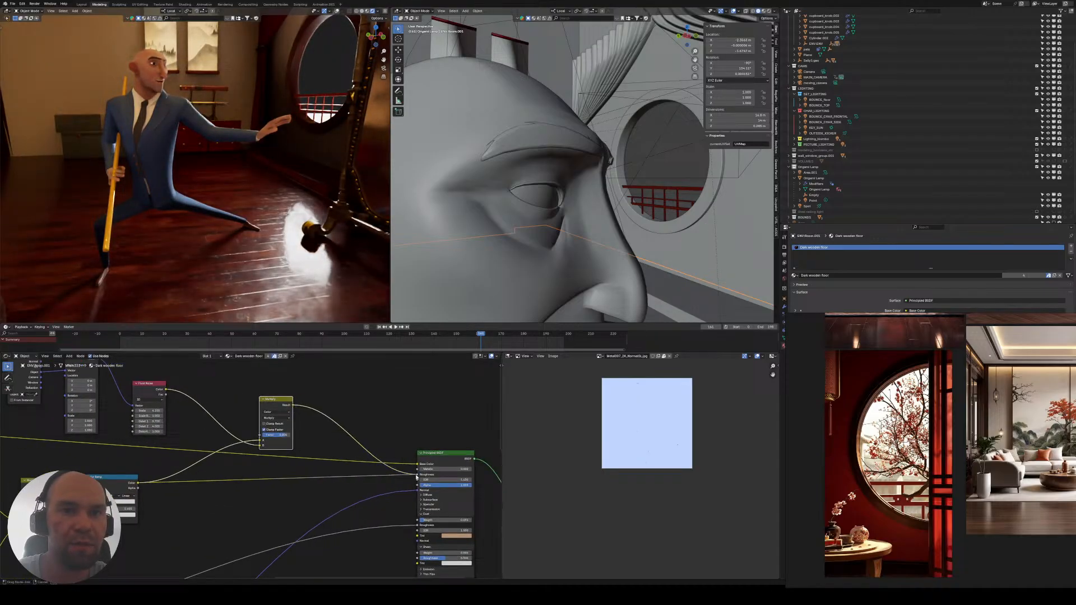
pyautogui.moveTo(417, 477); pyautogui.dragTo(417, 476)
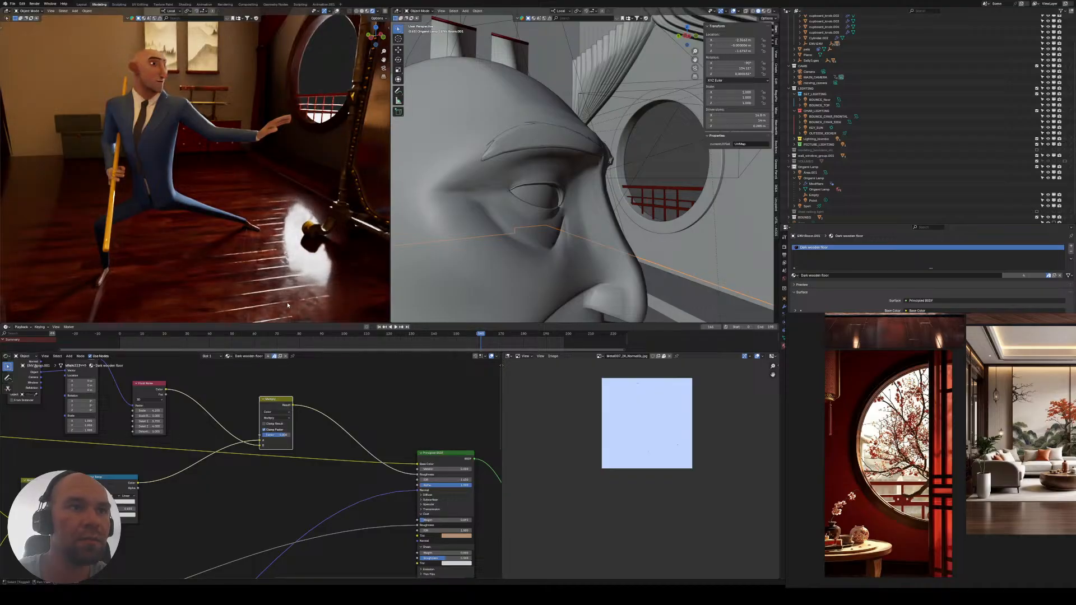
# - Lower the Factor of the duplicated Multiply node, check the floor's reflections up close and open the render settings
pyautogui.scroll(2, 268, 425)
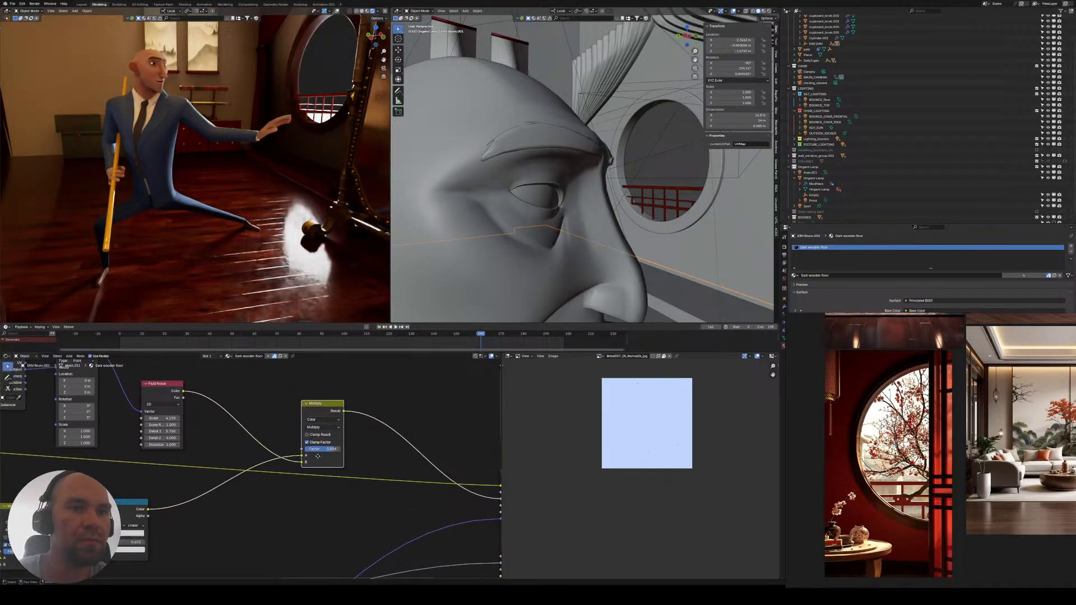
pyautogui.moveTo(339, 455); pyautogui.dragTo(314, 455)
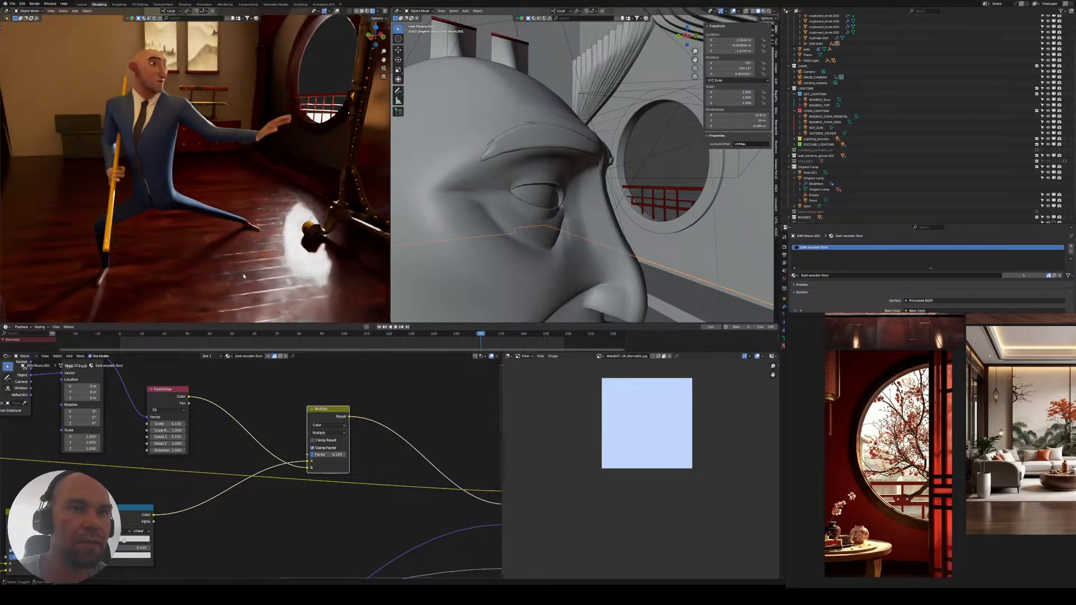
pyautogui.scroll(6, 230, 250)
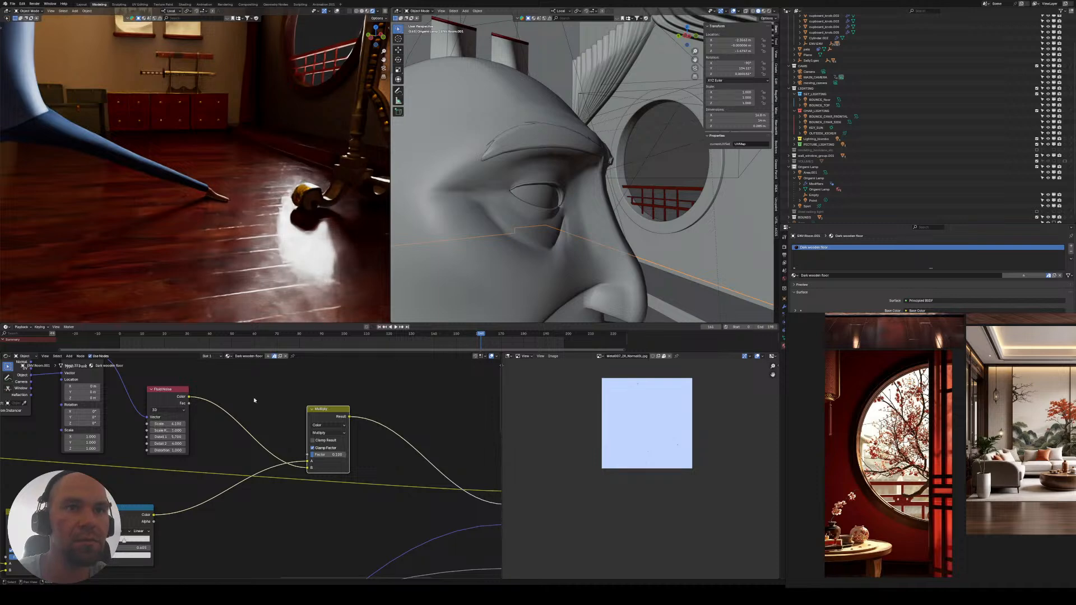
pyautogui.click(784, 249)
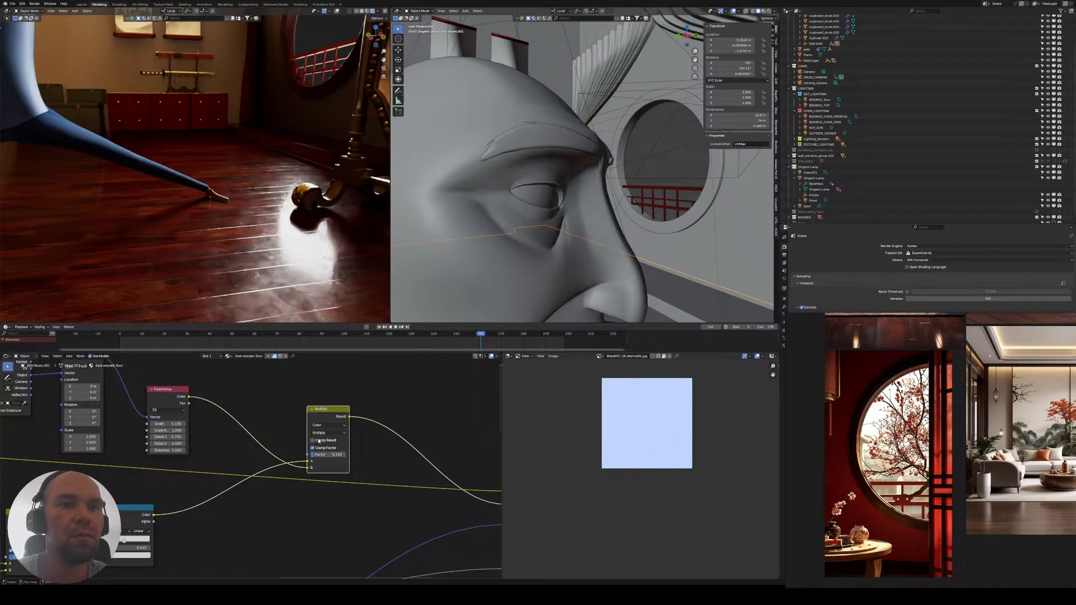
# - Preview the duplicated noise texture directly on the floor and raise its Scale for a finer pattern
pyautogui.moveTo(169, 424); pyautogui.dragTo(157, 424)
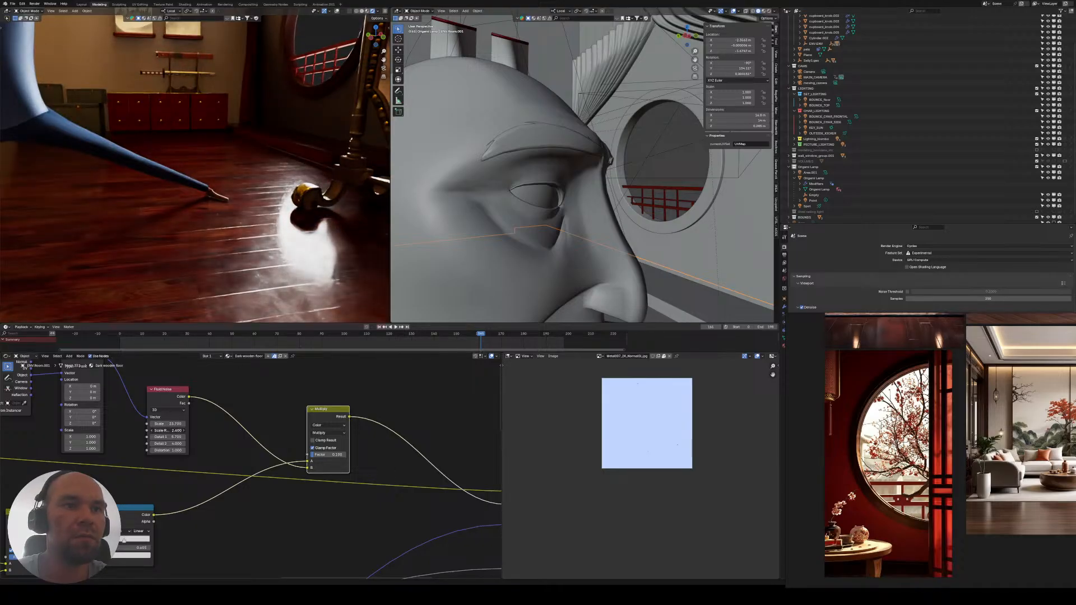
pyautogui.keyDown('ctrl'); pyautogui.keyDown('shift'); pyautogui.click(170, 401); pyautogui.keyUp('shift'); pyautogui.keyUp('ctrl')
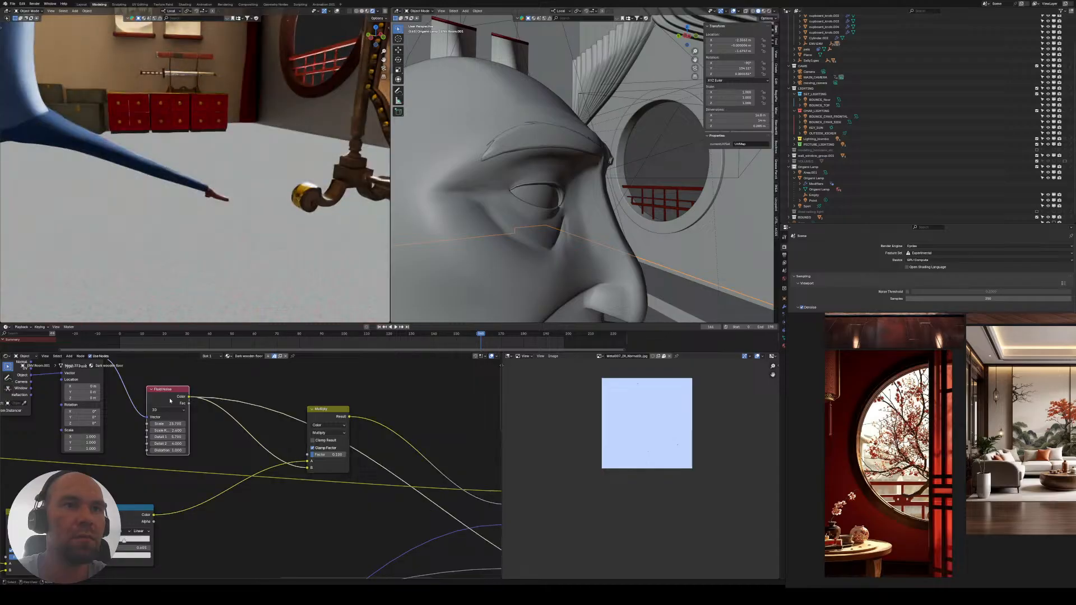
pyautogui.moveTo(206, 288); pyautogui.dragTo(225, 196, button='middle')
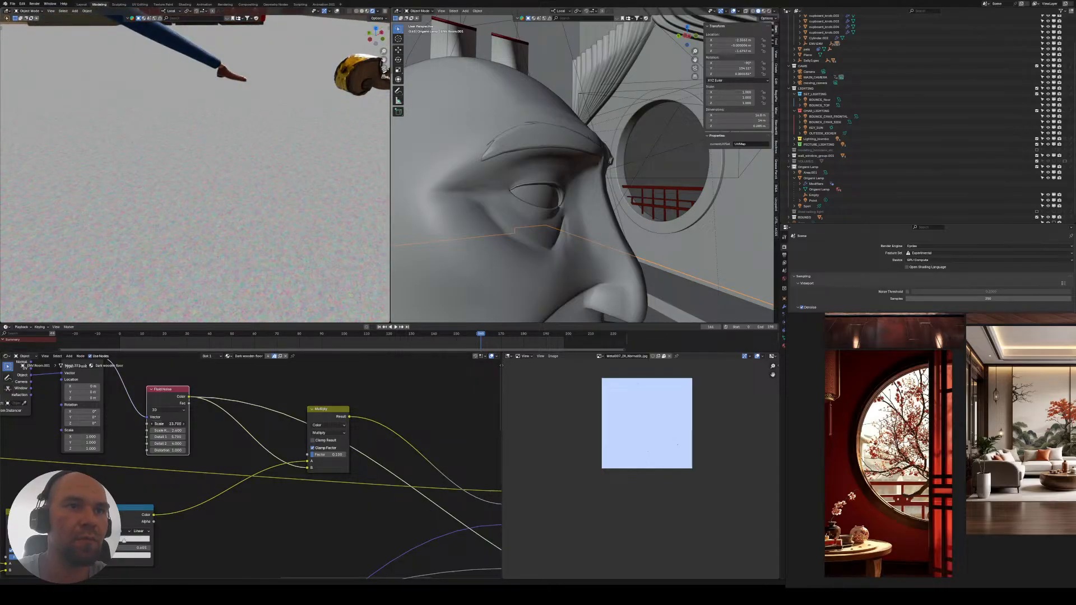
pyautogui.moveTo(168, 424); pyautogui.dragTo(146, 424)
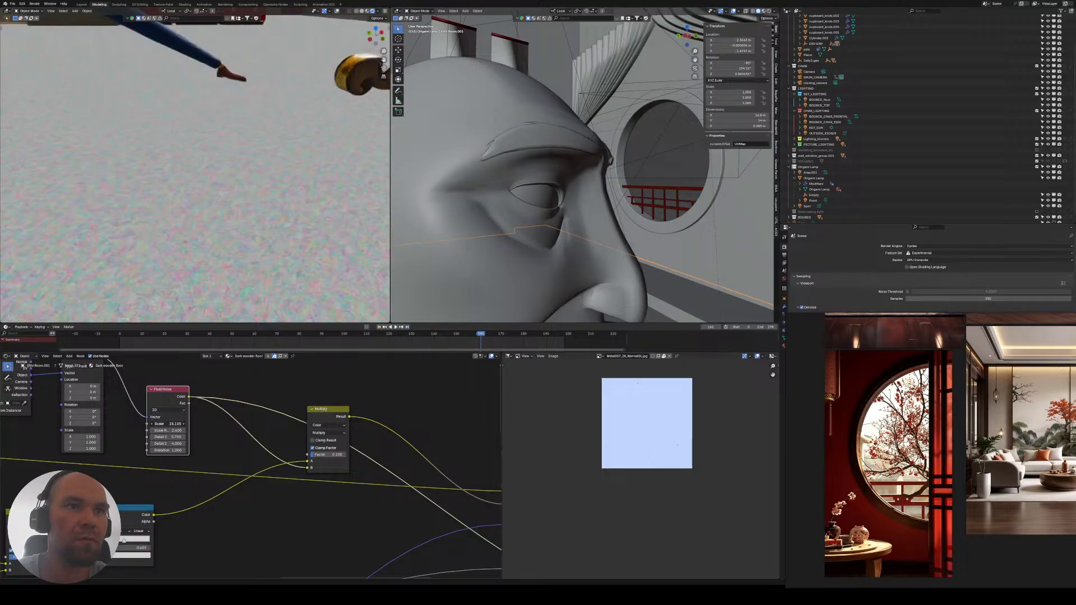
pyautogui.moveTo(168, 424); pyautogui.dragTo(161, 424)
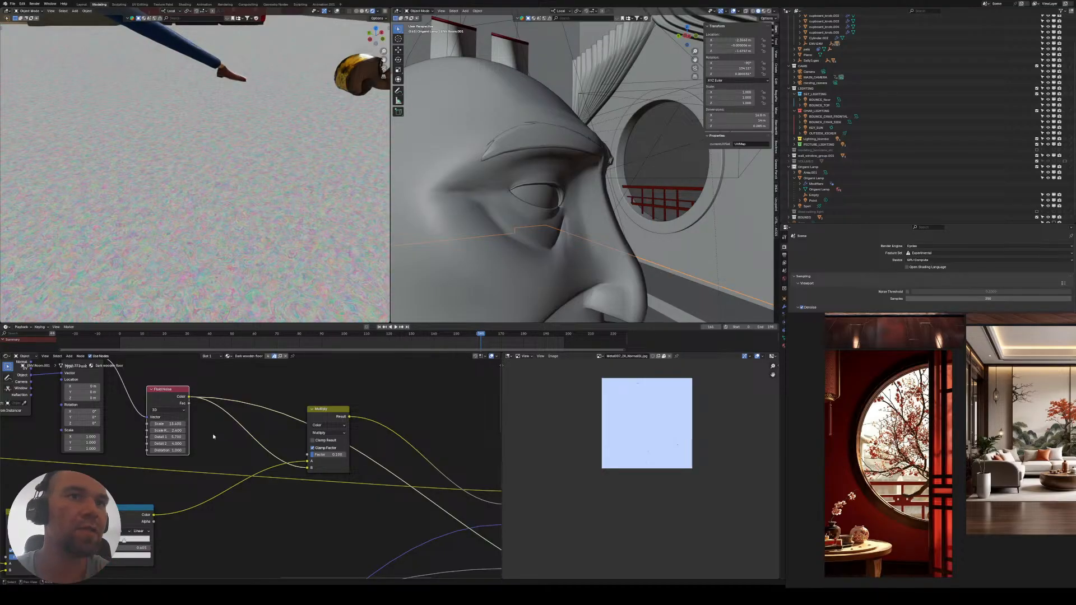
# - Reconnect the floor's Principled BSDF to the Material Output in place of the noise preview
pyautogui.moveTo(95, 434); pyautogui.dragTo(145, 465, button='middle')
pyautogui.moveTo(301, 436); pyautogui.dragTo(254, 414, button='middle')
pyautogui.scroll(-1, 216, 428)
pyautogui.moveTo(470, 466); pyautogui.dragTo(293, 452, button='middle')
pyautogui.scroll(-3, 293, 451)
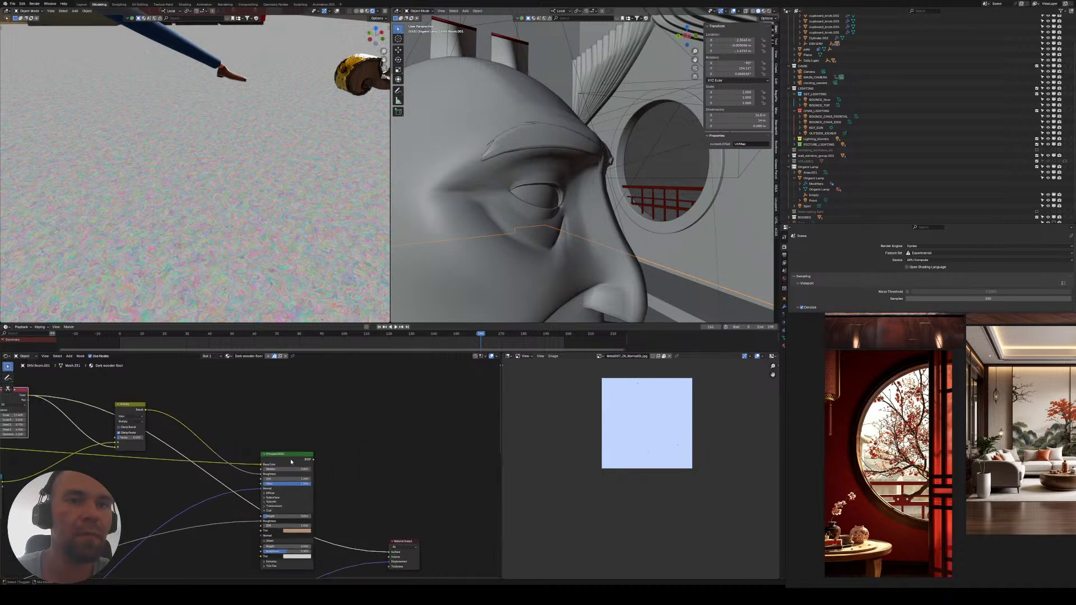
pyautogui.keyDown('ctrl'); pyautogui.keyDown('shift'); pyautogui.click(303, 455); pyautogui.keyUp('shift'); pyautogui.keyUp('ctrl')
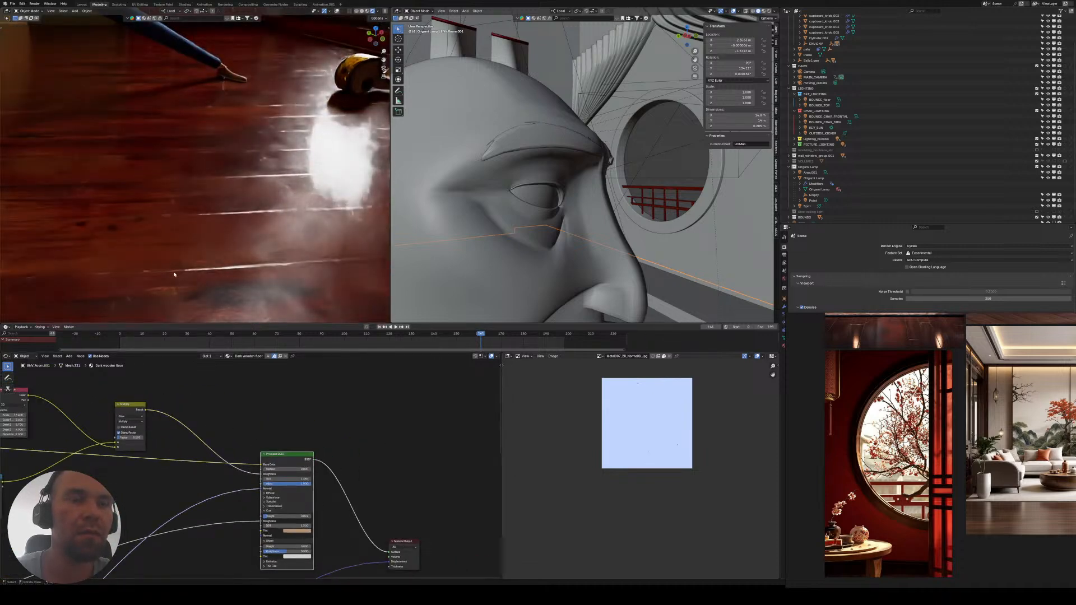
# - Move the noise link to the duplicated Multiply node's Factor input and brighten the node's B color to light grey
pyautogui.moveTo(189, 427); pyautogui.dragTo(287, 425, button='middle')
pyautogui.scroll(3, 287, 425)
pyautogui.moveTo(151, 388); pyautogui.dragTo(208, 431, button='middle')
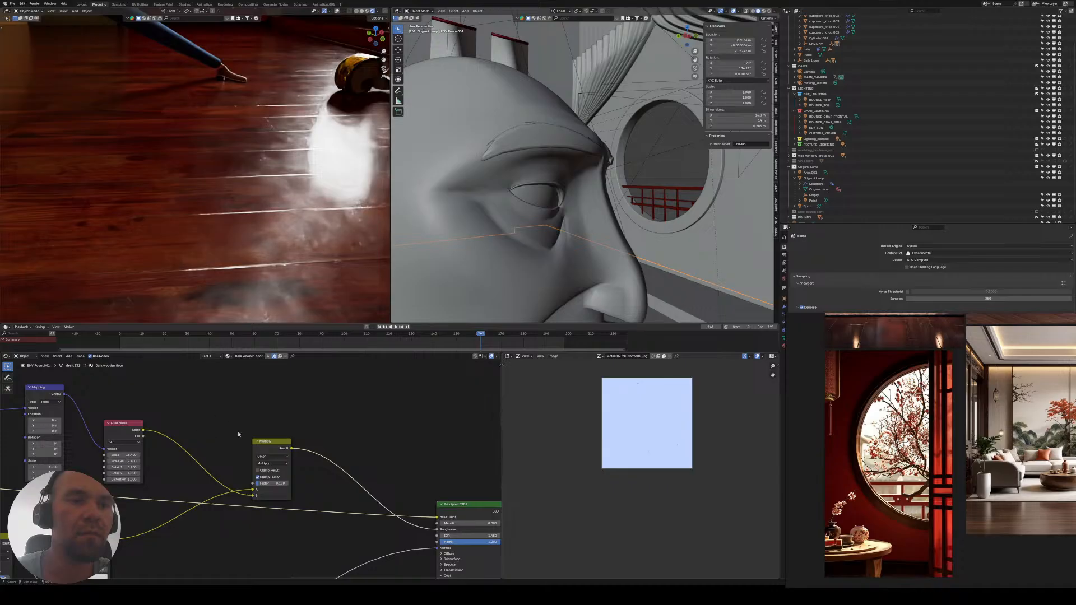
pyautogui.moveTo(254, 496); pyautogui.dragTo(251, 483)
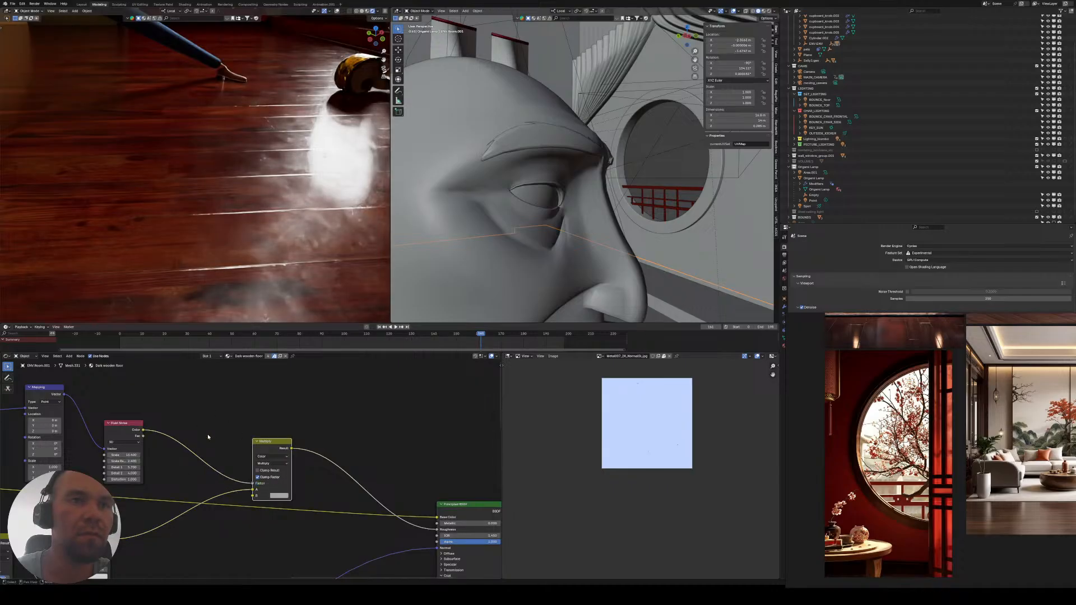
pyautogui.click(279, 495)
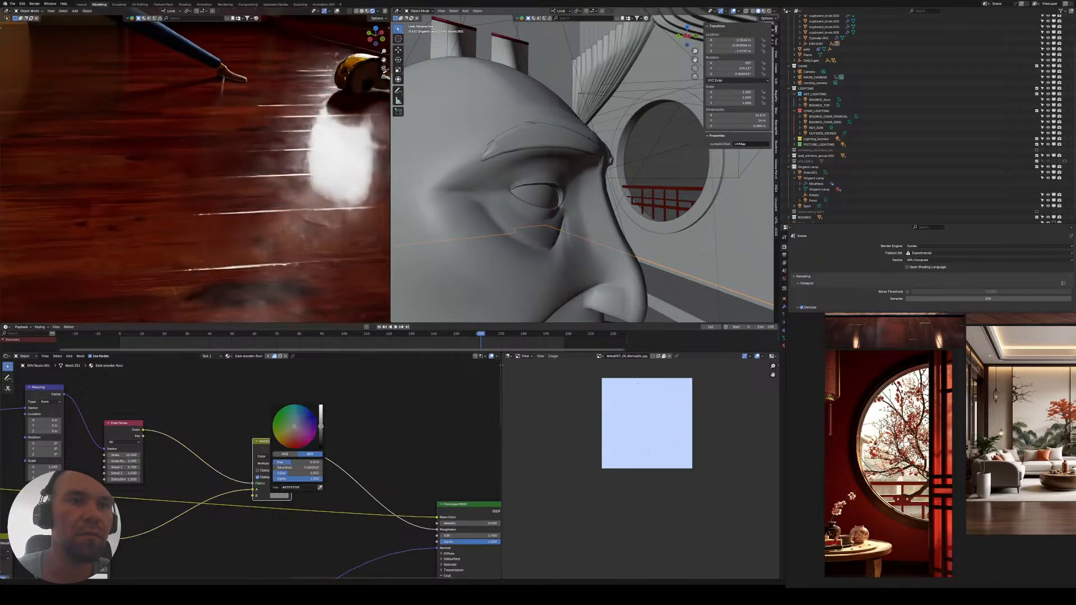
pyautogui.moveTo(320, 427)
pyautogui.mouseDown()
pyautogui.moveTo(321, 440)
pyautogui.moveTo(321, 414)
pyautogui.mouseUp()
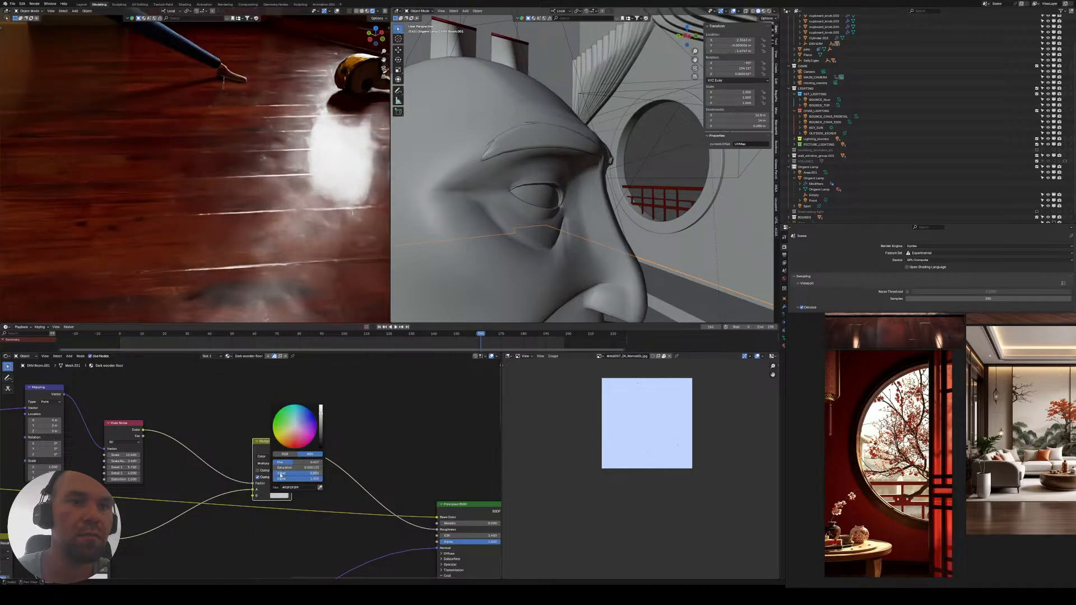
# - Check the floor from other angles, select the golden top of the red cabinet and frame it in the rendered view
pyautogui.moveTo(246, 249); pyautogui.dragTo(249, 236, button='middle')
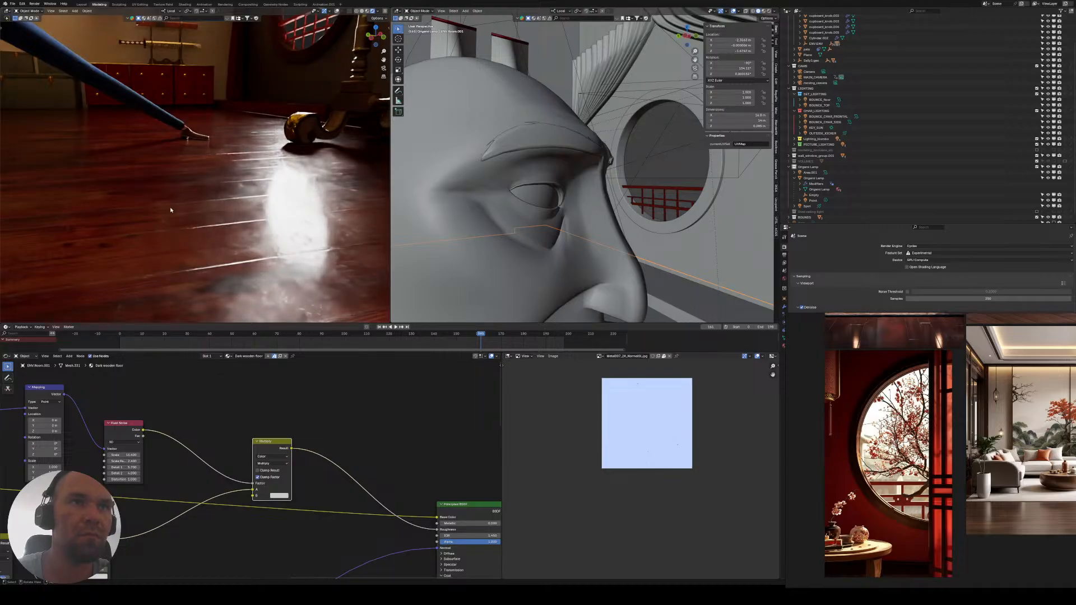
pyautogui.moveTo(192, 197); pyautogui.dragTo(274, 191, button='middle')
pyautogui.moveTo(208, 173); pyautogui.dragTo(340, 207, button='middle')
pyautogui.moveTo(293, 139)
pyautogui.keyDown('shift'); pyautogui.mouseDown(button='middle')
pyautogui.moveTo(224, 167)
pyautogui.moveTo(300, 128)
pyautogui.mouseUp(button='middle'); pyautogui.keyUp('shift')
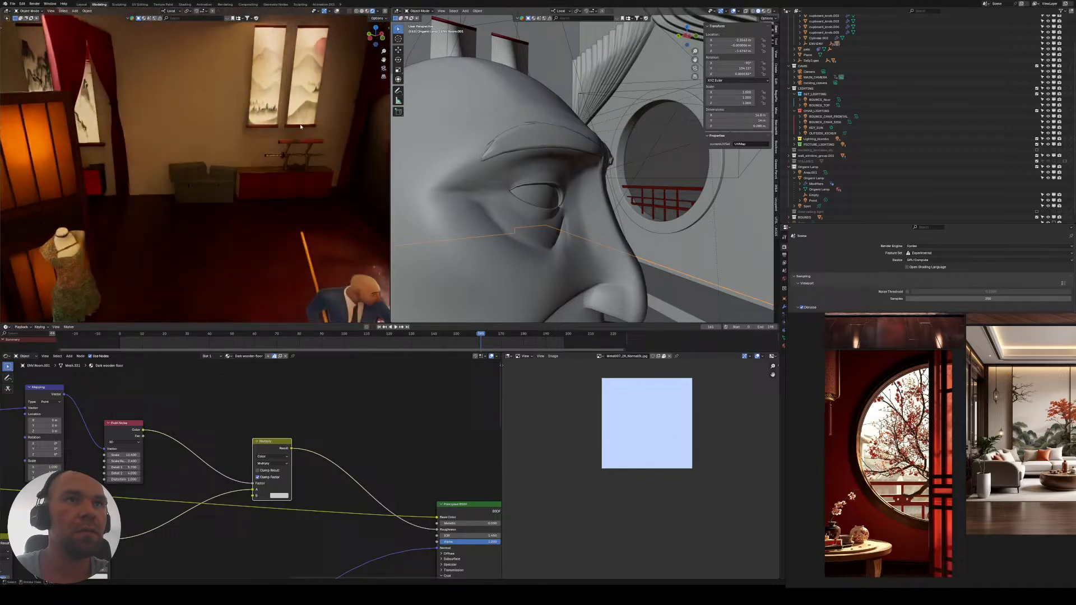
pyautogui.click(262, 126)
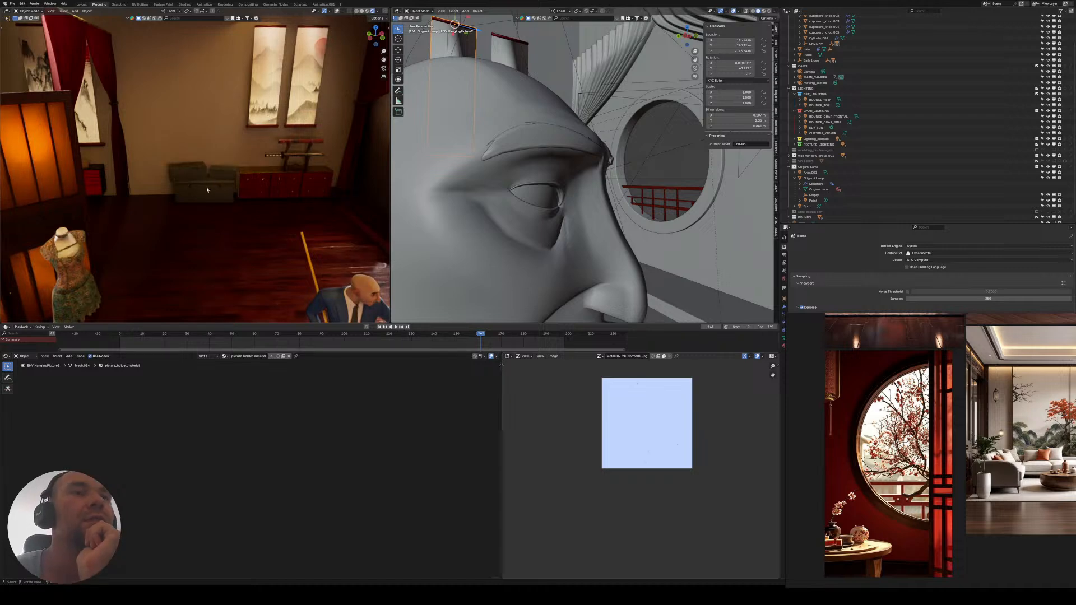
pyautogui.click(263, 176)
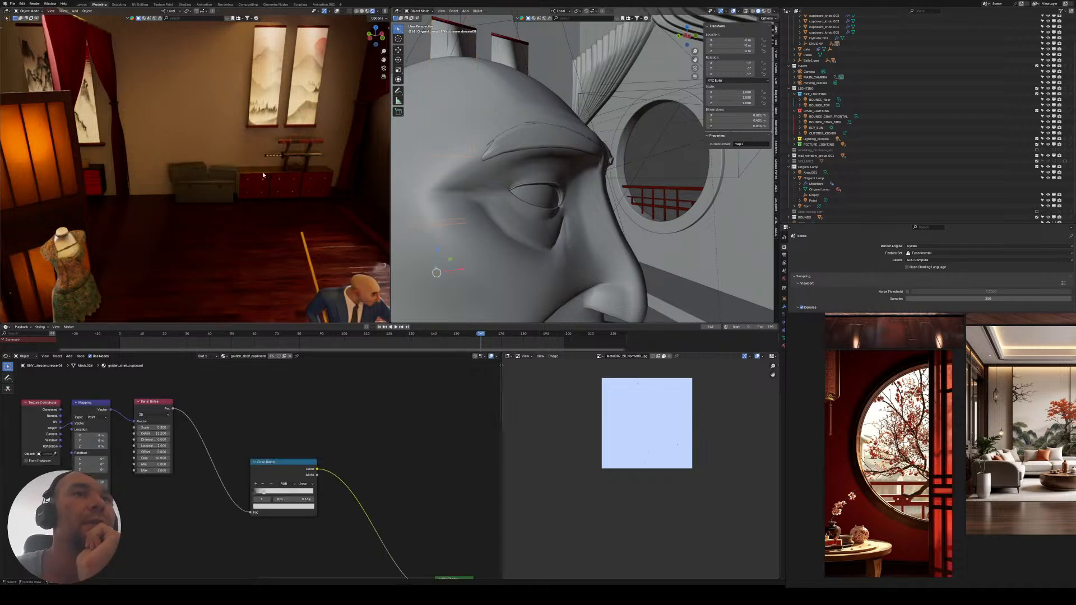
pyautogui.press('KP_Decimal')
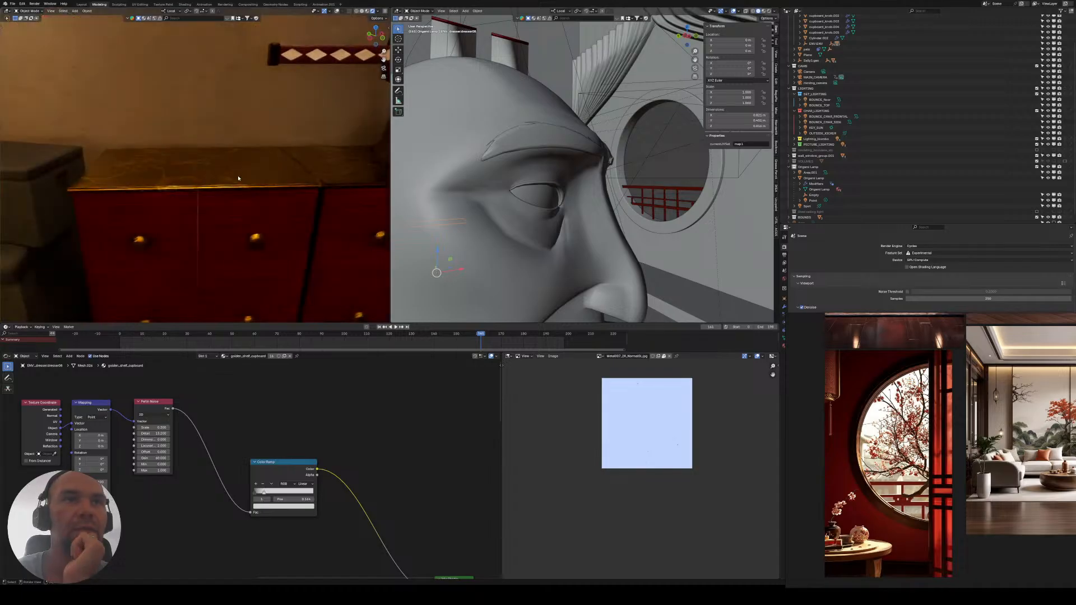
pyautogui.moveTo(218, 178); pyautogui.dragTo(241, 184, button='middle')
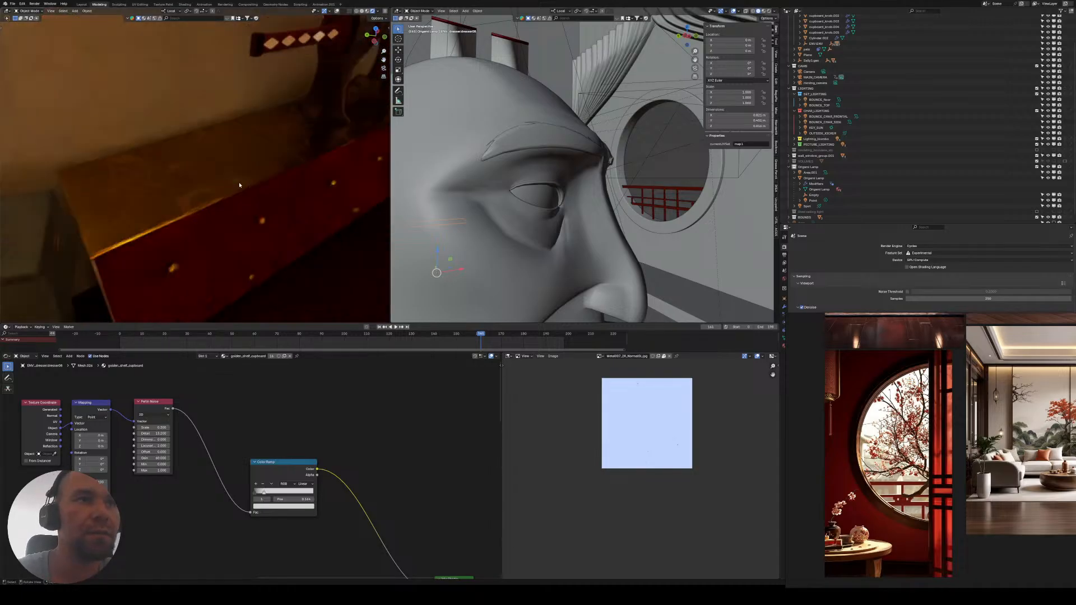
pyautogui.scroll(-4, 246, 466)
pyautogui.moveTo(424, 508); pyautogui.dragTo(340, 420, button='middle')
pyautogui.scroll(-4, 265, 279)
pyautogui.moveTo(266, 279); pyautogui.dragTo(232, 233, button='middle')
pyautogui.hotkey('shift', 'a')
pyautogui.press('Escape')
pyautogui.hotkey('shift', 'a')
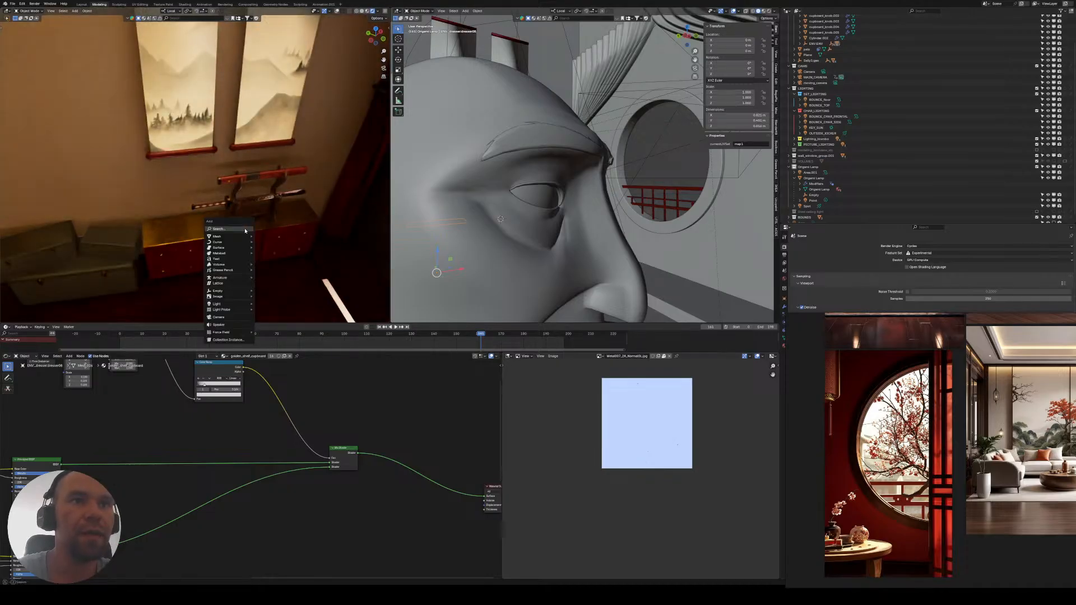
pyautogui.press('Escape')
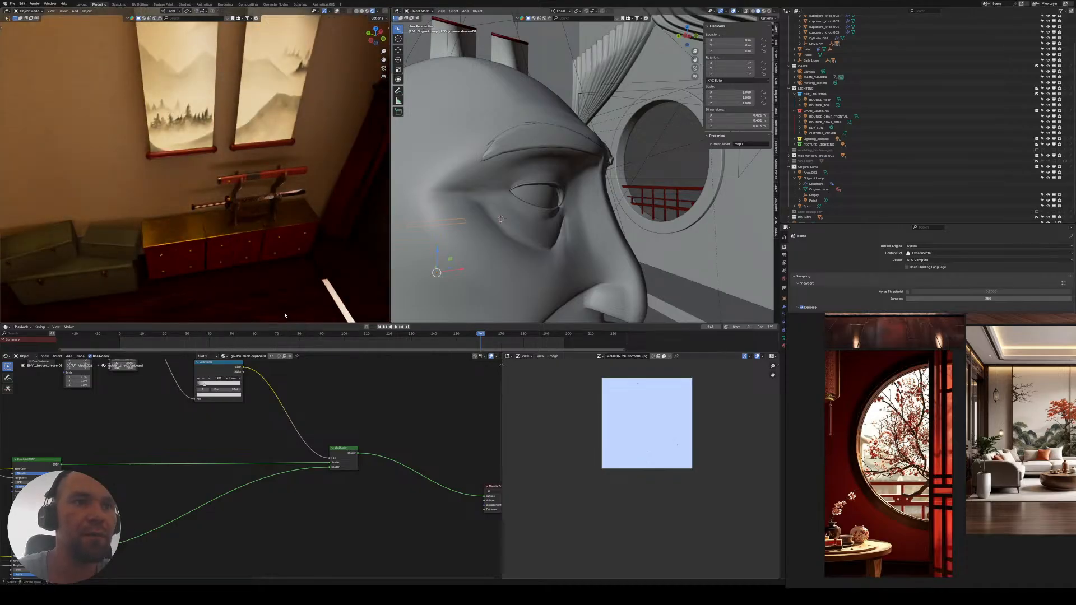
pyautogui.hotkey('shift', 'a')
pyautogui.press('Escape')
pyautogui.hotkey('shift', 'c')
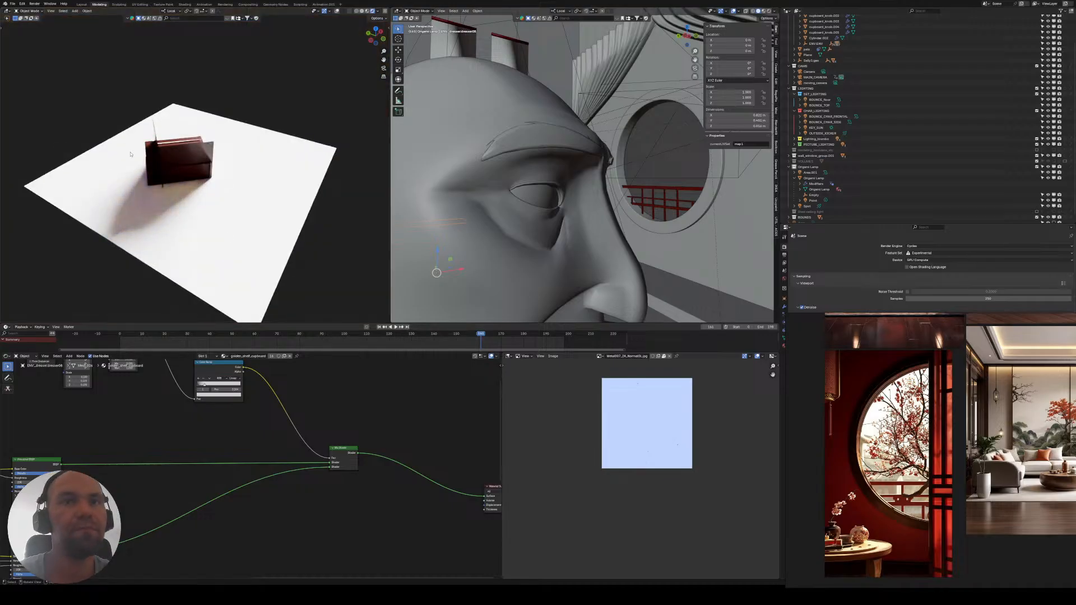
pyautogui.moveTo(200, 215); pyautogui.dragTo(224, 207, button='middle')
pyautogui.press('KP_Decimal')
pyautogui.hotkey('shift', 'a')
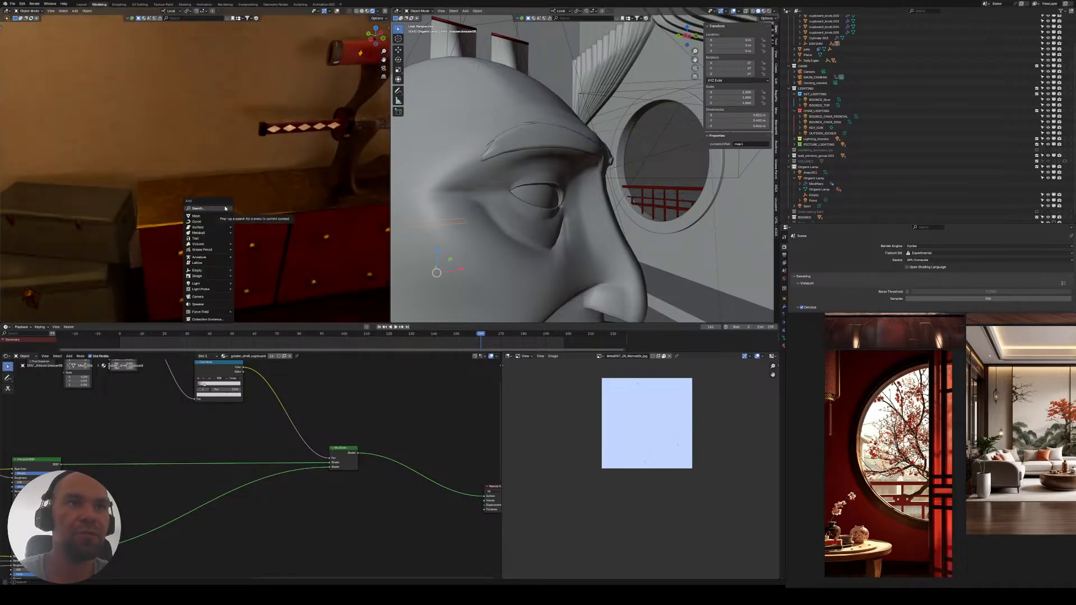
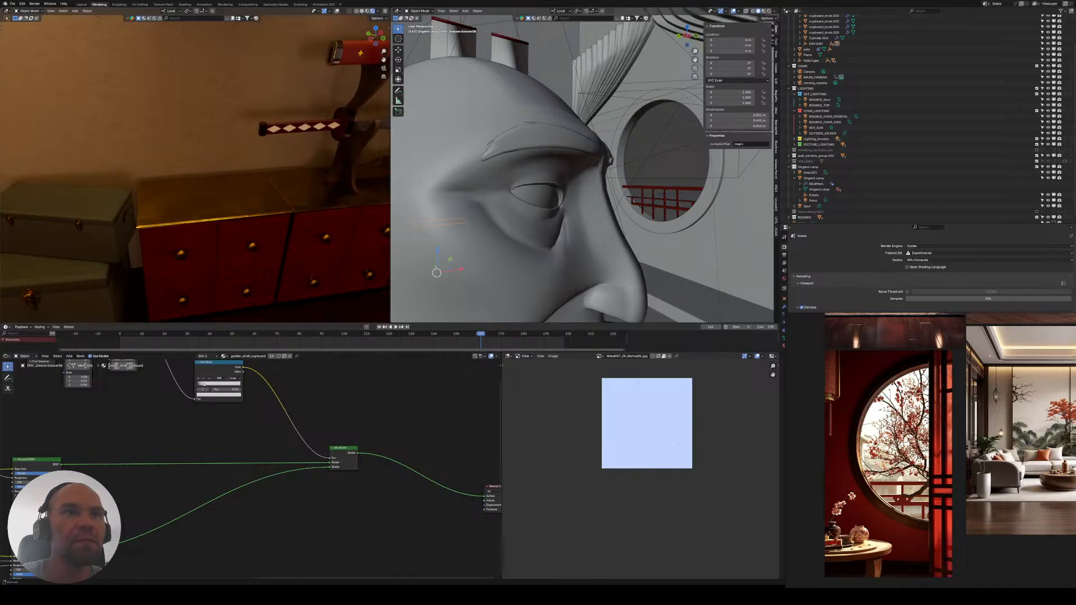
# - Add an area light at the red cabinet below the hanging pictures
pyautogui.moveTo(197, 196); pyautogui.dragTo(244, 201, button='middle')
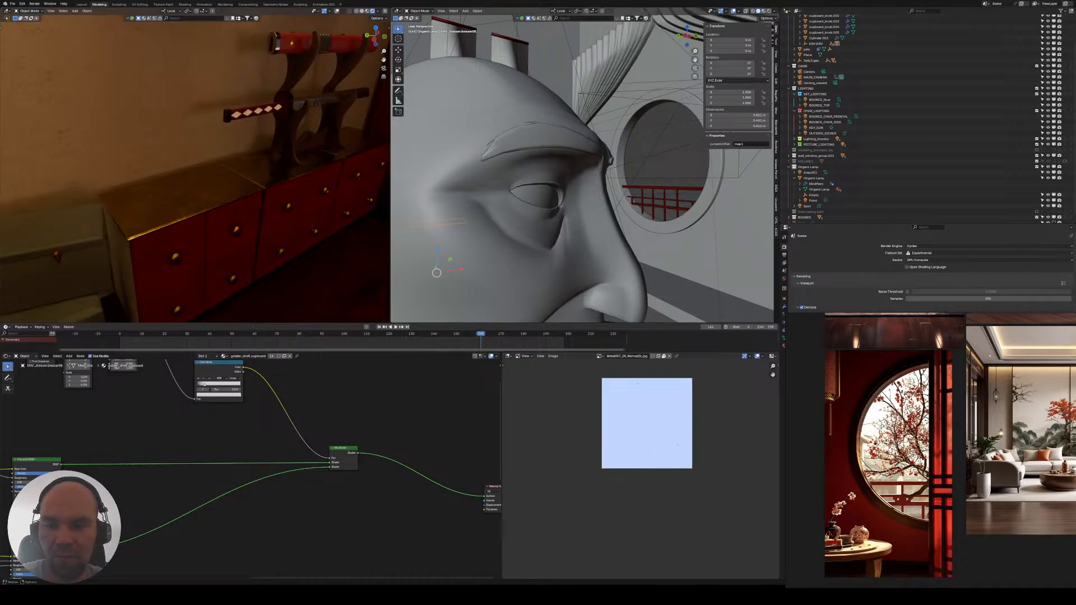
pyautogui.moveTo(314, 227); pyautogui.dragTo(254, 207, button='middle')
pyautogui.scroll(-2, 290, 217)
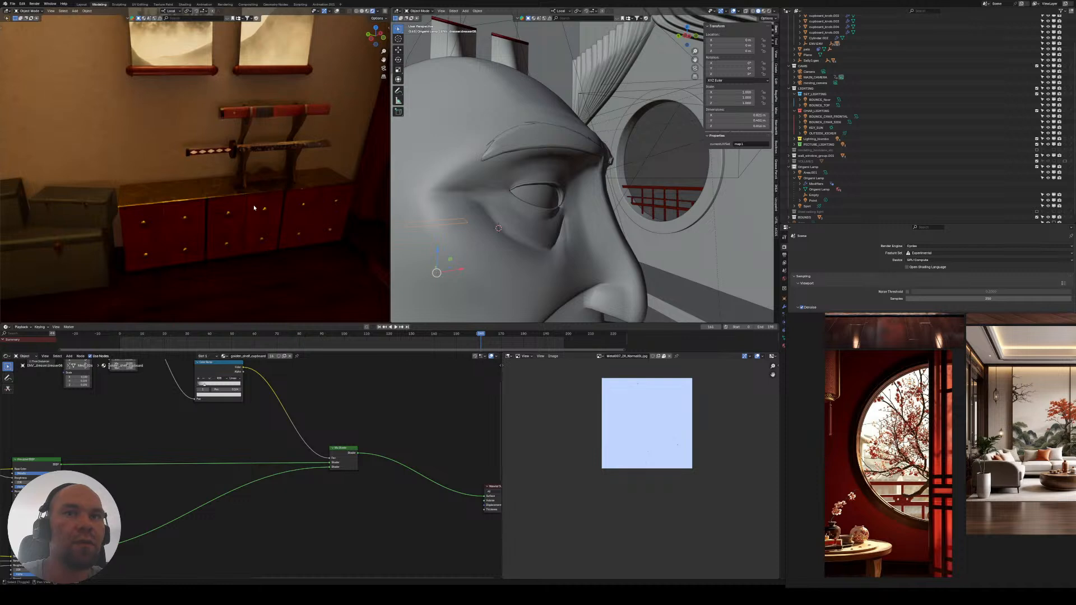
pyautogui.hotkey('shift', 'a')
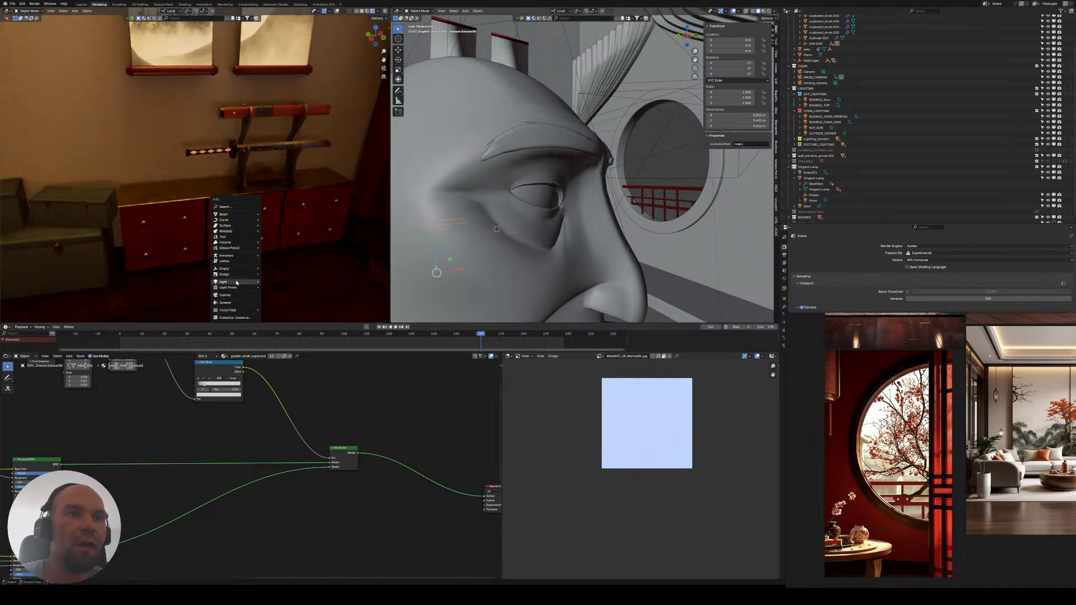
pyautogui.moveTo(250, 282)
pyautogui.click(281, 301)
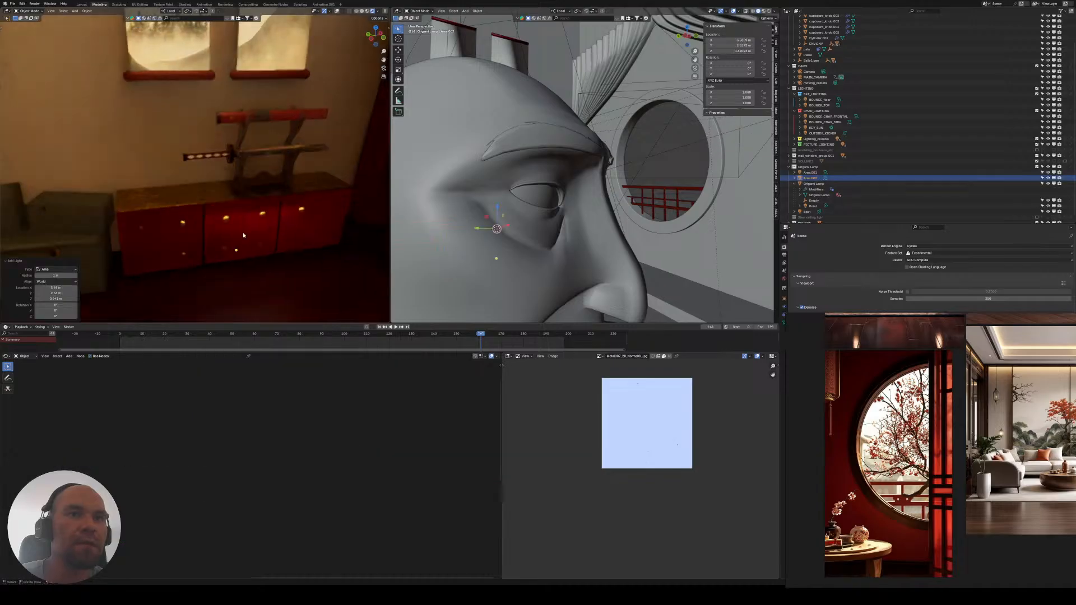
# - Raise the area light to just below the hanging pictures and rotate it about Z to align with the cabinet
pyautogui.press('g')
pyautogui.press('z')
pyautogui.click(249, 106)
pyautogui.press('s')
pyautogui.press('y')
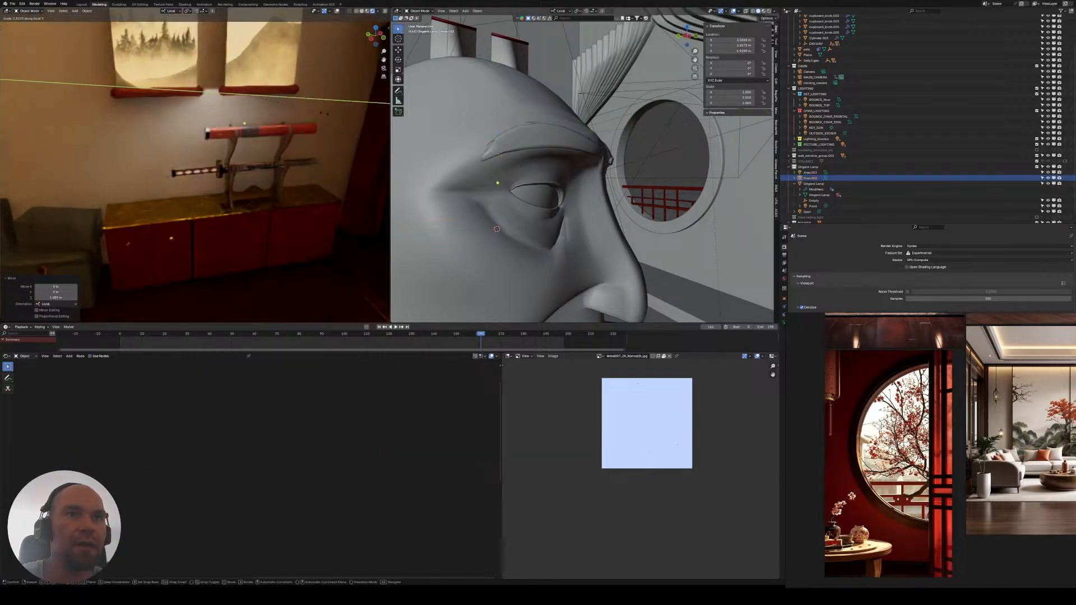
pyautogui.rightClick(327, 132)
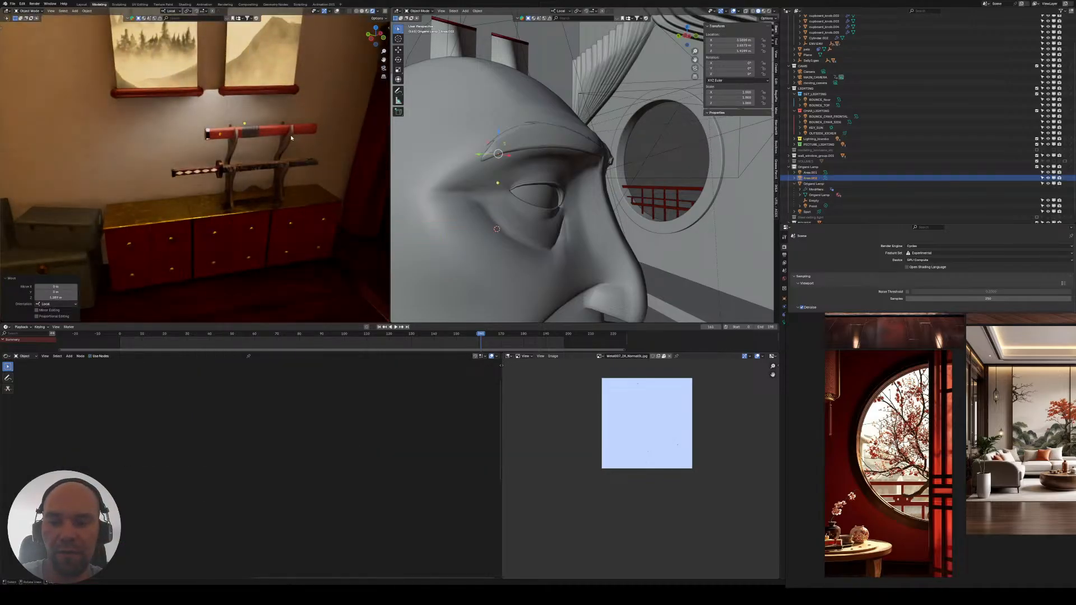
pyautogui.press('r')
pyautogui.press('z')
pyautogui.click(530, 133)
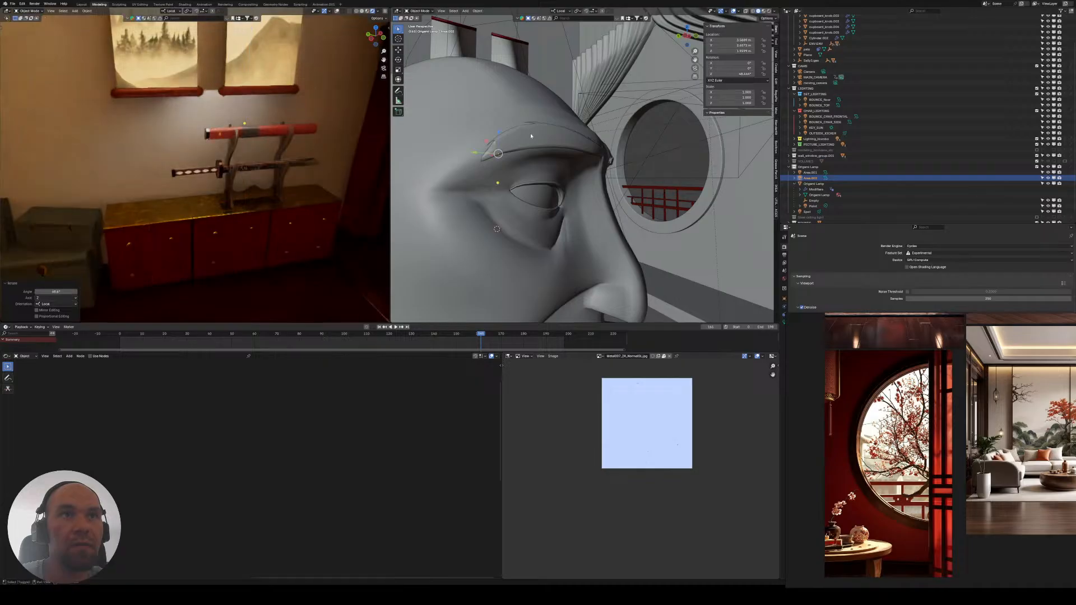
# - Fine-tune the area light's Z rotation and stretch it along local Y past both ends of the cabinet
pyautogui.moveTo(531, 133); pyautogui.dragTo(687, 247, button='middle')
pyautogui.press('r')
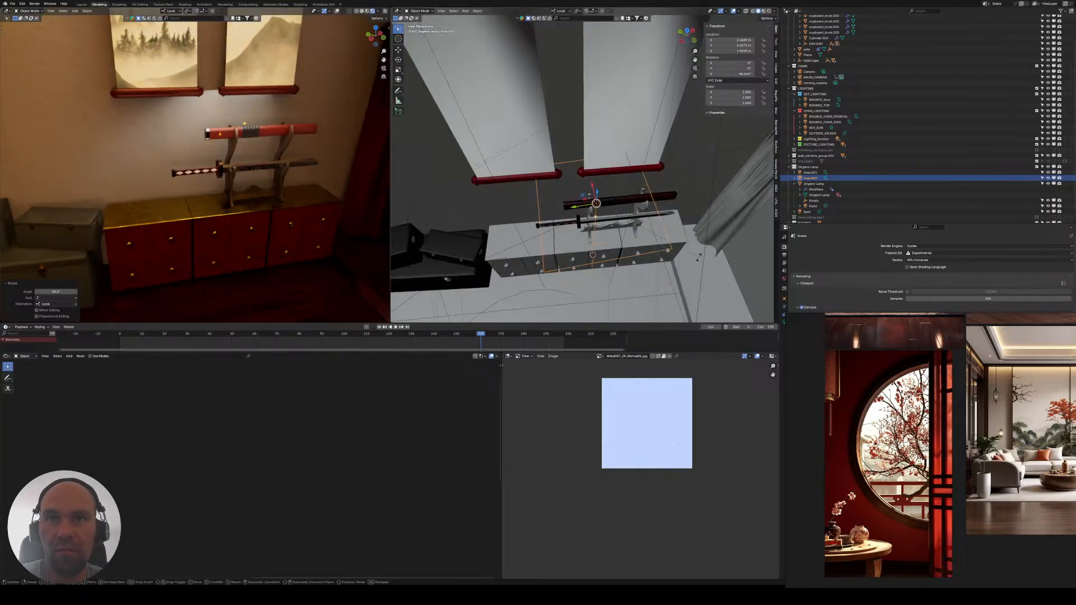
pyautogui.press('z')
pyautogui.click(678, 256)
pyautogui.press('s')
pyautogui.press('y')
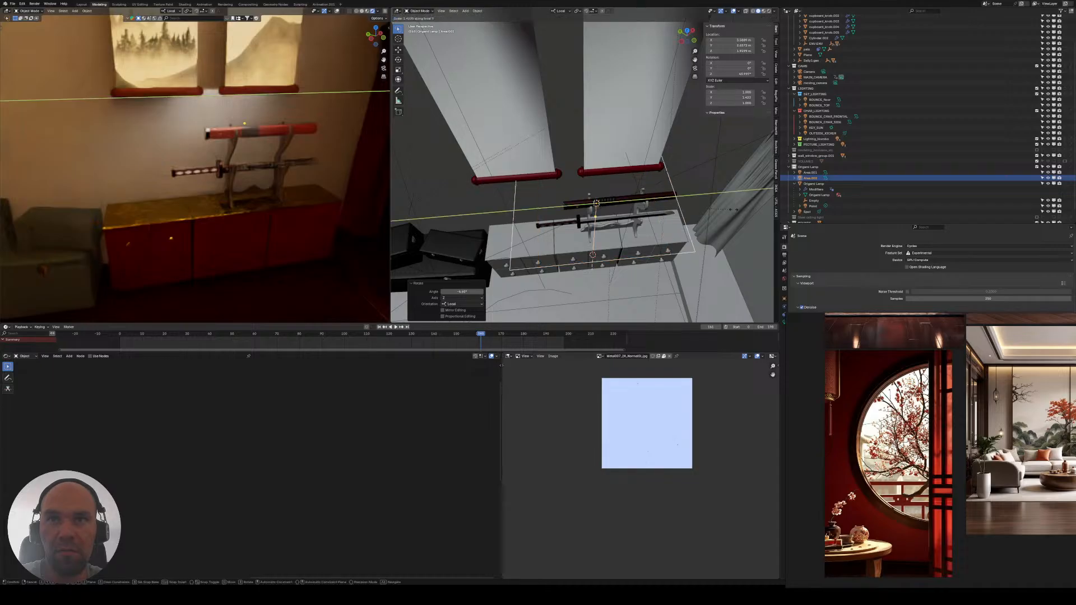
pyautogui.click(547, 179)
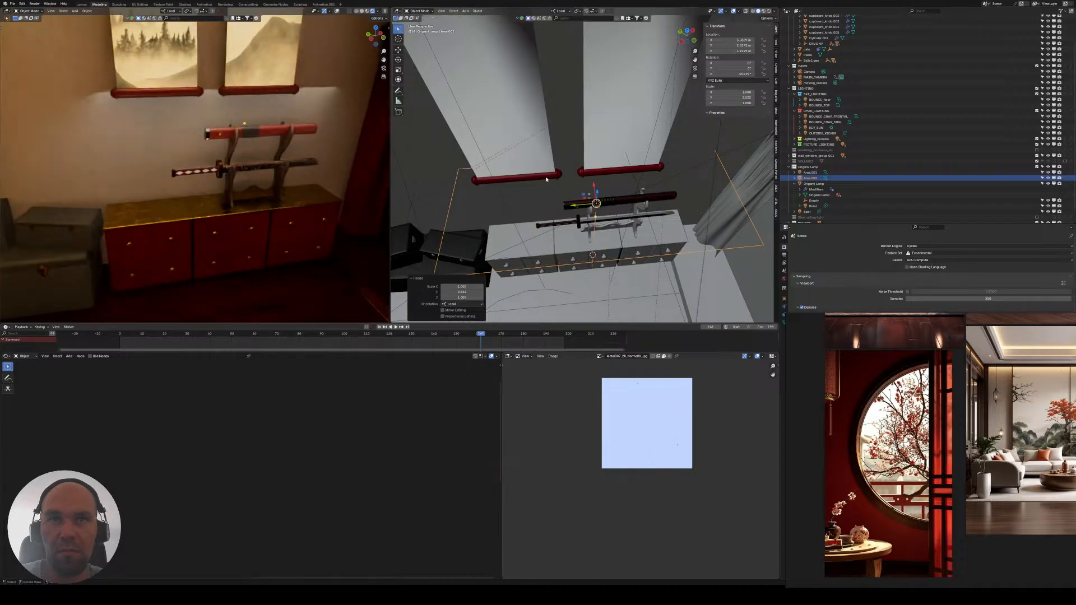
# - Add a cube at the red cabinet and rotate it about Z to line up with the wall
pyautogui.moveTo(547, 179); pyautogui.dragTo(606, 191, button='middle')
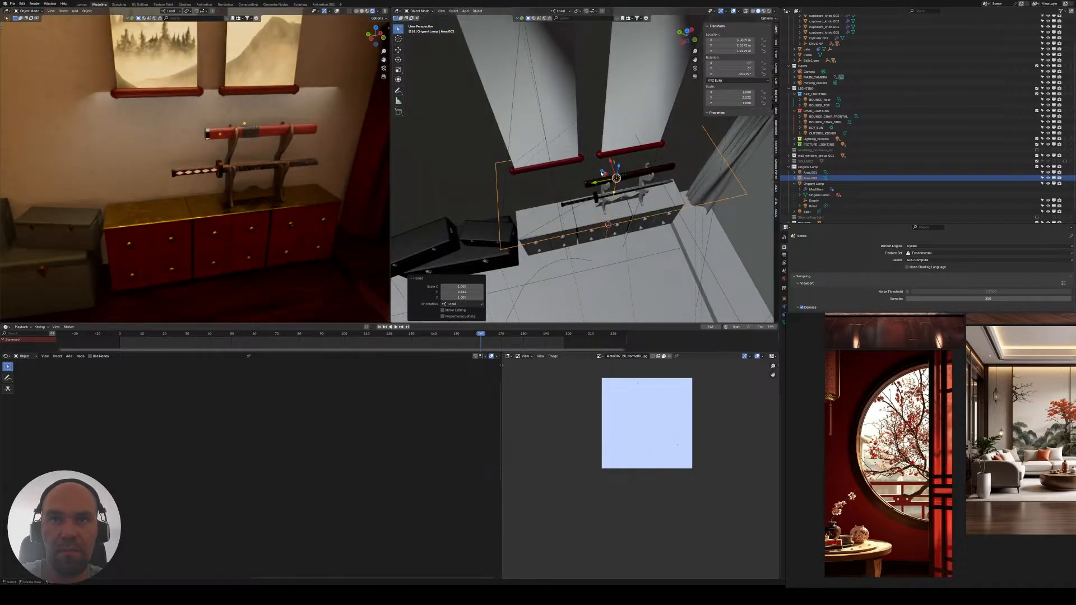
pyautogui.moveTo(519, 247); pyautogui.dragTo(548, 237, button='middle')
pyautogui.click(541, 235)
pyautogui.hotkey('shift', 'a')
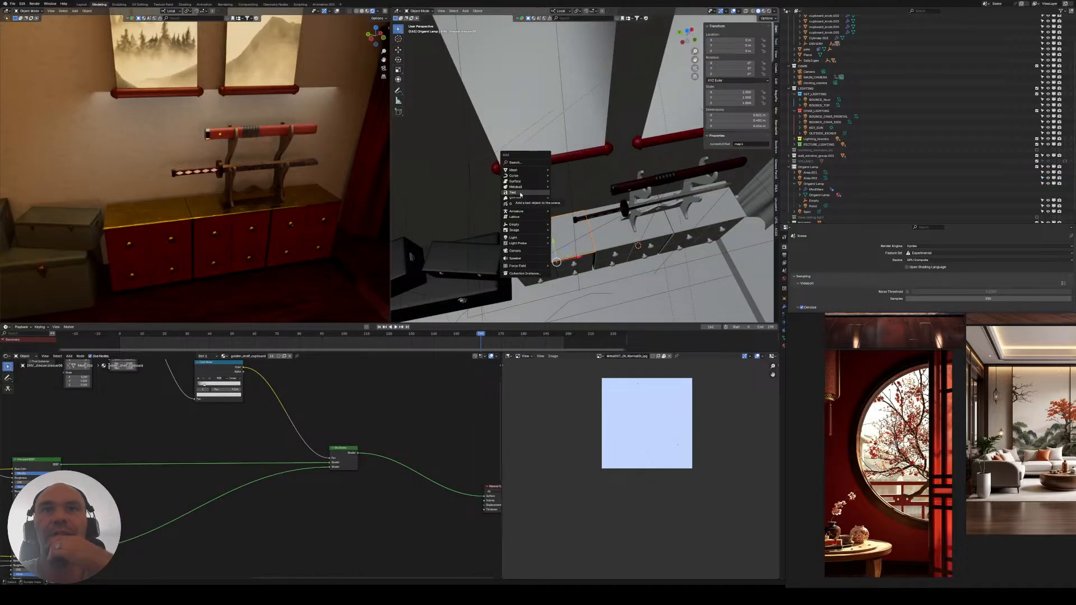
pyautogui.moveTo(524, 191)
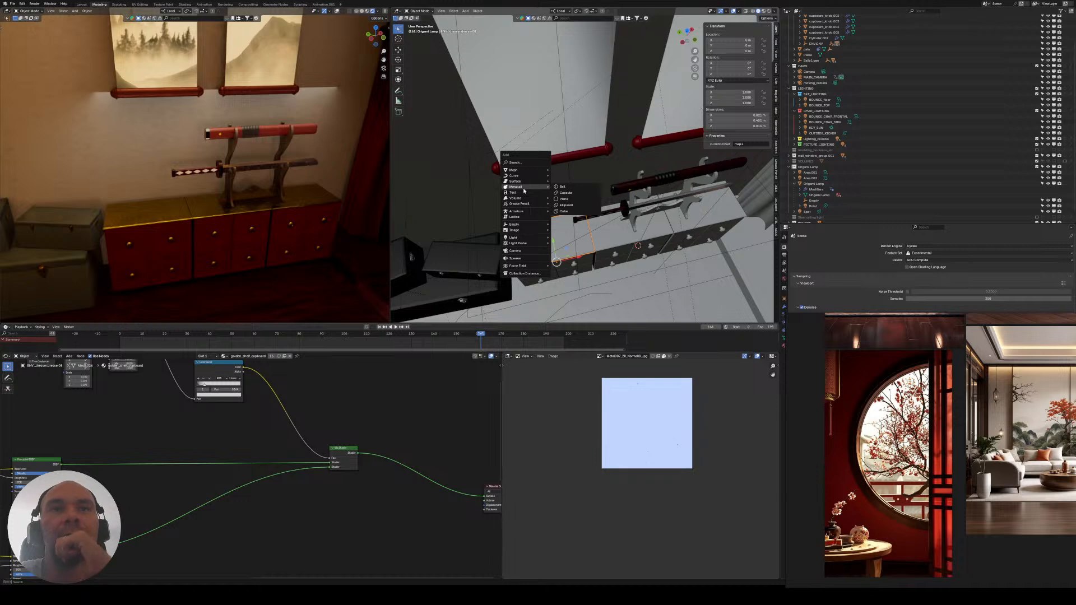
pyautogui.moveTo(515, 170)
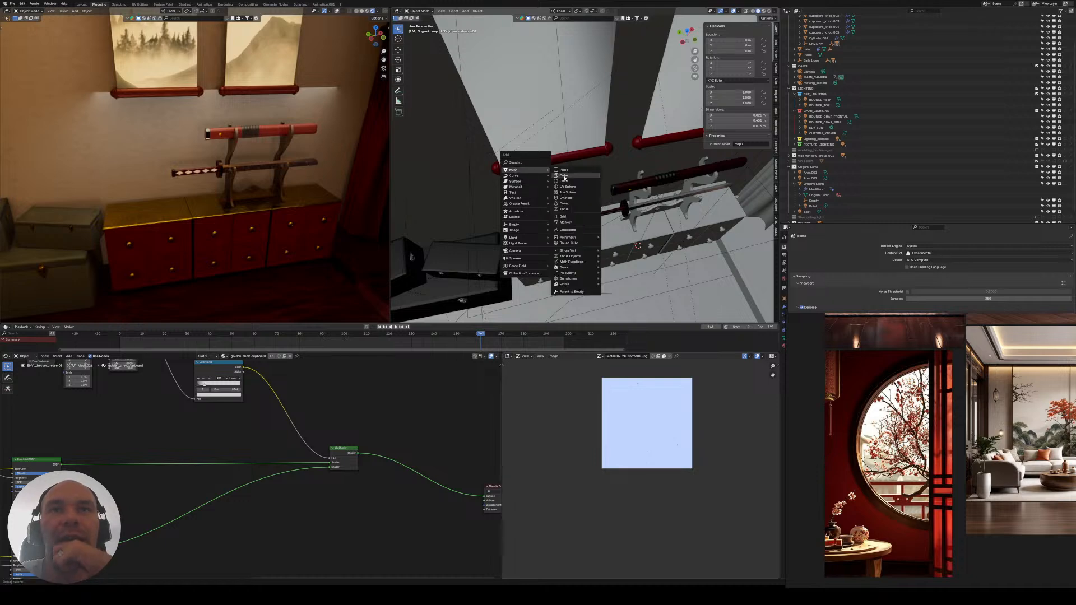
pyautogui.click(564, 176)
pyautogui.press('r')
pyautogui.press('z')
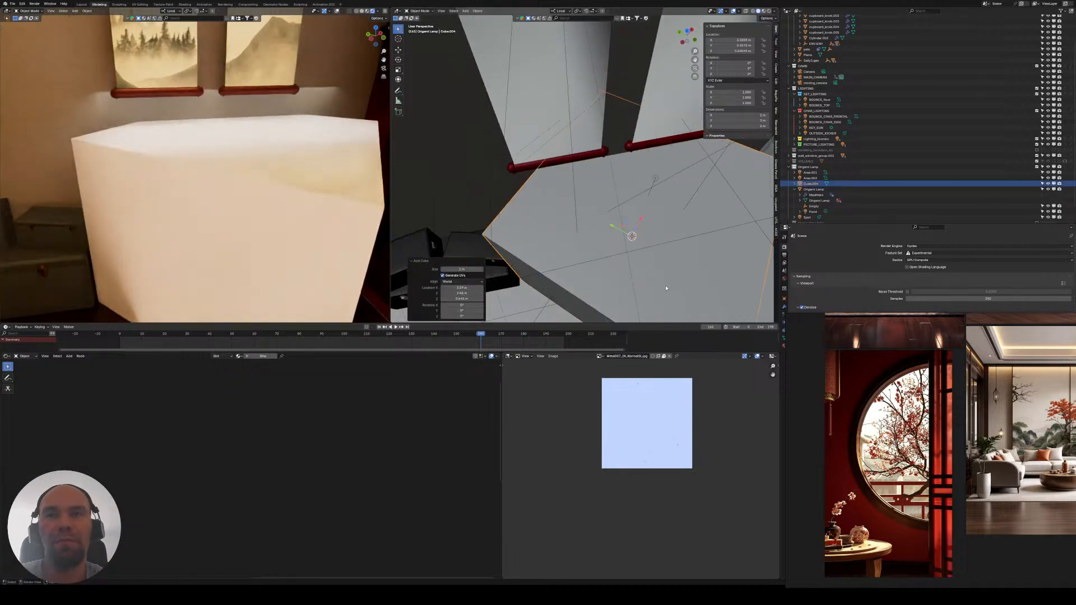
pyautogui.click(690, 273)
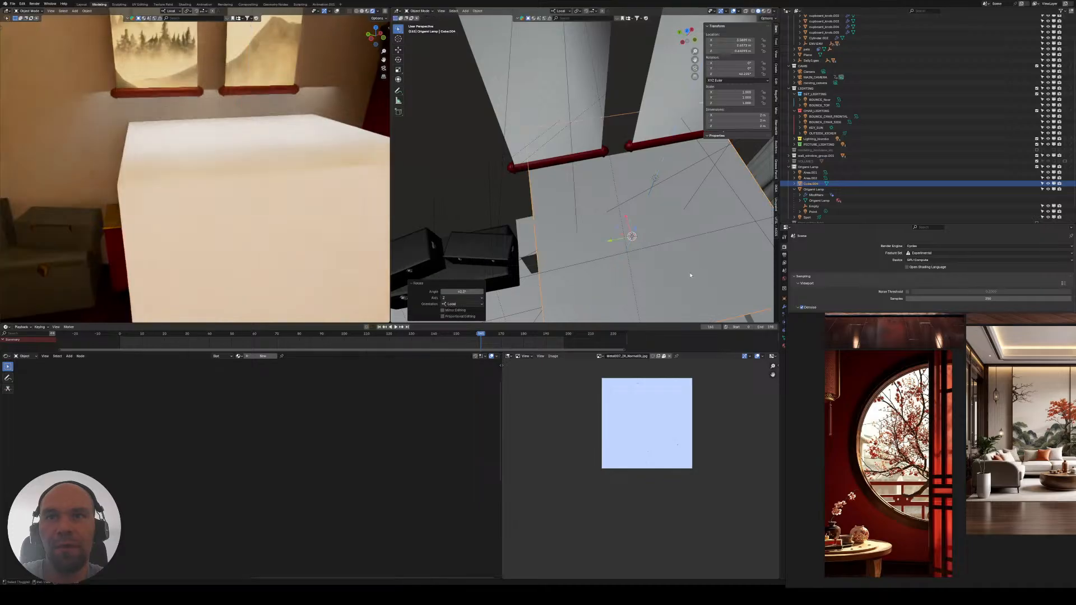
# - Narrow the cube along its local X axis and shift it along X toward the wall behind the cabinet
pyautogui.moveTo(660, 264); pyautogui.dragTo(679, 260, button='middle')
pyautogui.press('s')
pyautogui.press('y')
pyautogui.press('x')
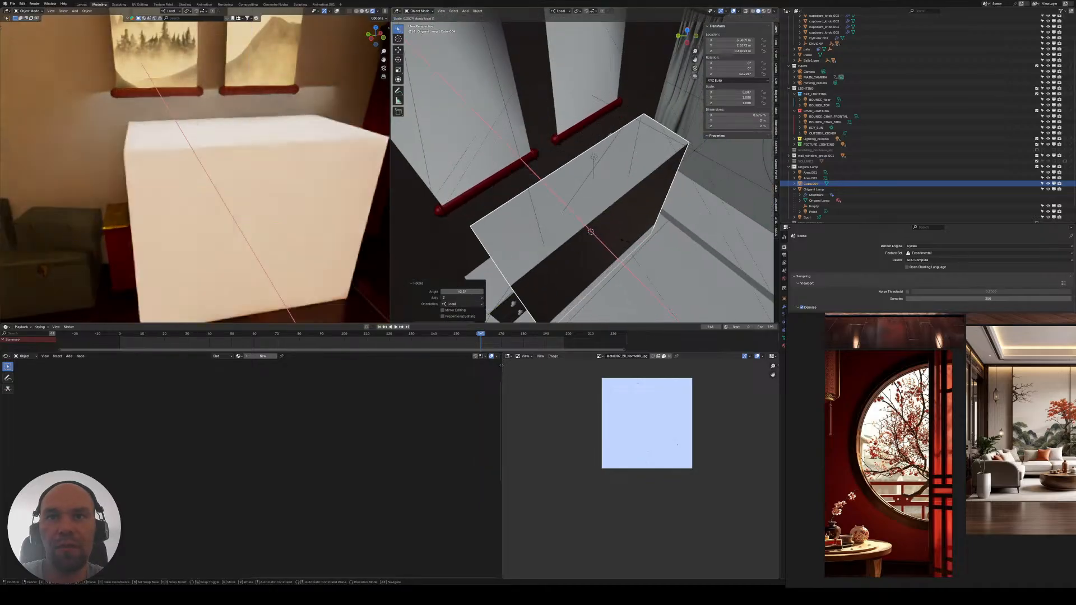
pyautogui.click(640, 252)
pyautogui.press('g')
pyautogui.press('y')
pyautogui.press('x')
pyautogui.click(642, 252)
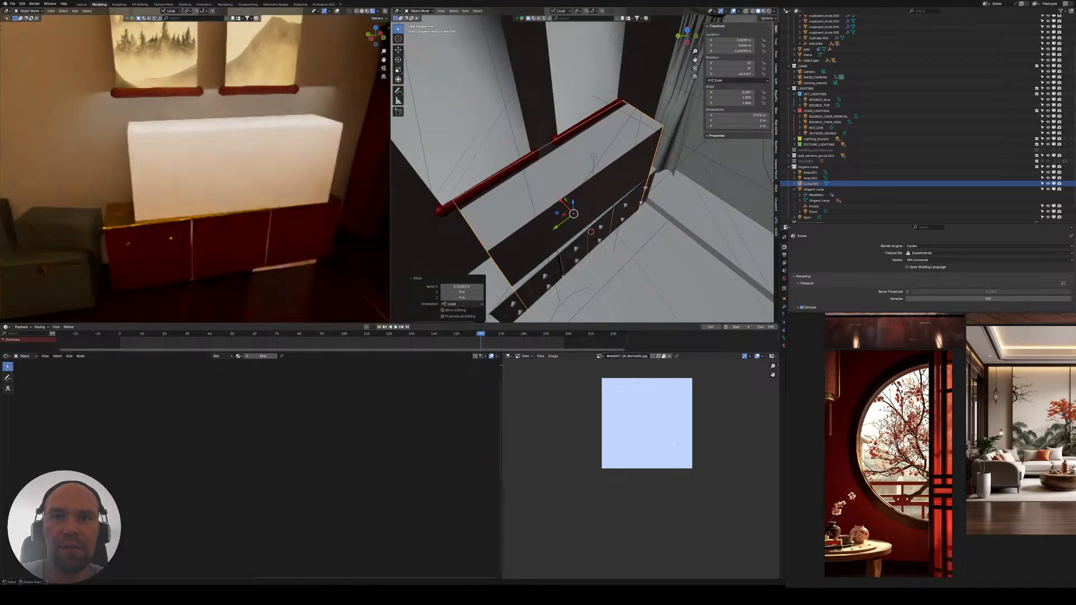
# - Fine-tune the cube's Z rotation and shorten it along local Y to roughly the cabinet's length
pyautogui.press('r')
pyautogui.press('z')
pyautogui.click(639, 251)
pyautogui.press('s')
pyautogui.press('y')
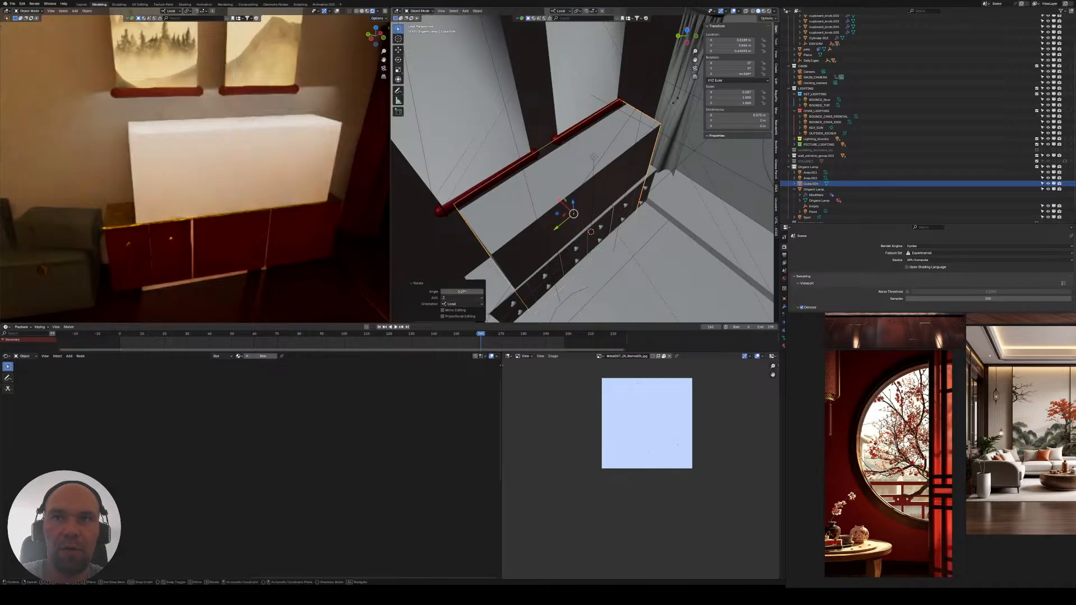
pyautogui.click(649, 204)
# - Raise the cube above the cabinet and resize it, shrinking it uniformly and widening it along local Y
pyautogui.moveTo(649, 204); pyautogui.dragTo(611, 159, button='middle')
pyautogui.press('g')
pyautogui.press('z')
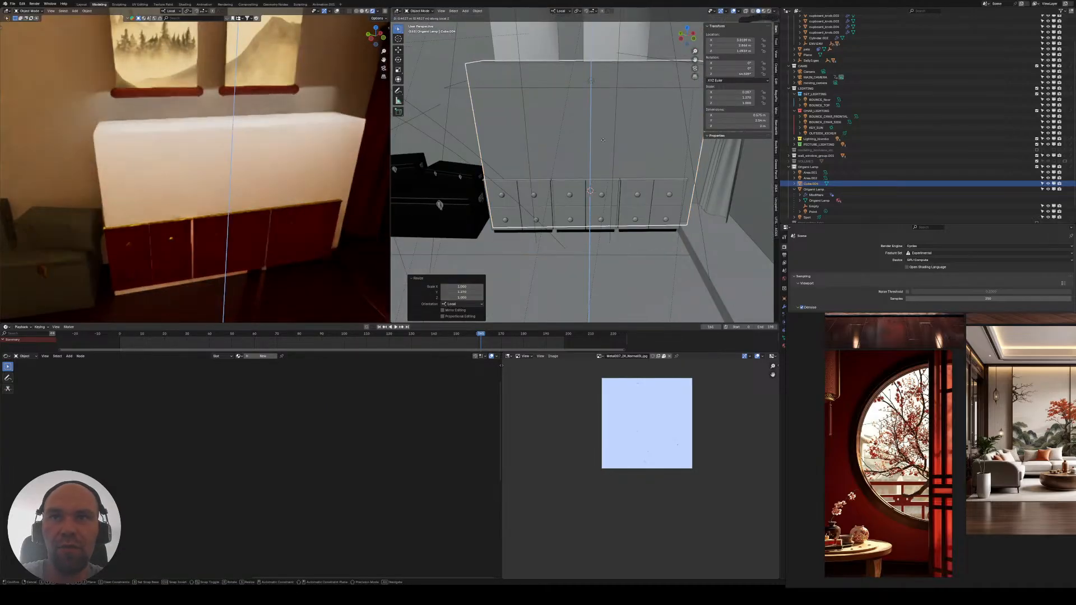
pyautogui.click(711, 251)
pyautogui.press('s')
pyautogui.click(695, 179)
pyautogui.press('s')
pyautogui.press('y')
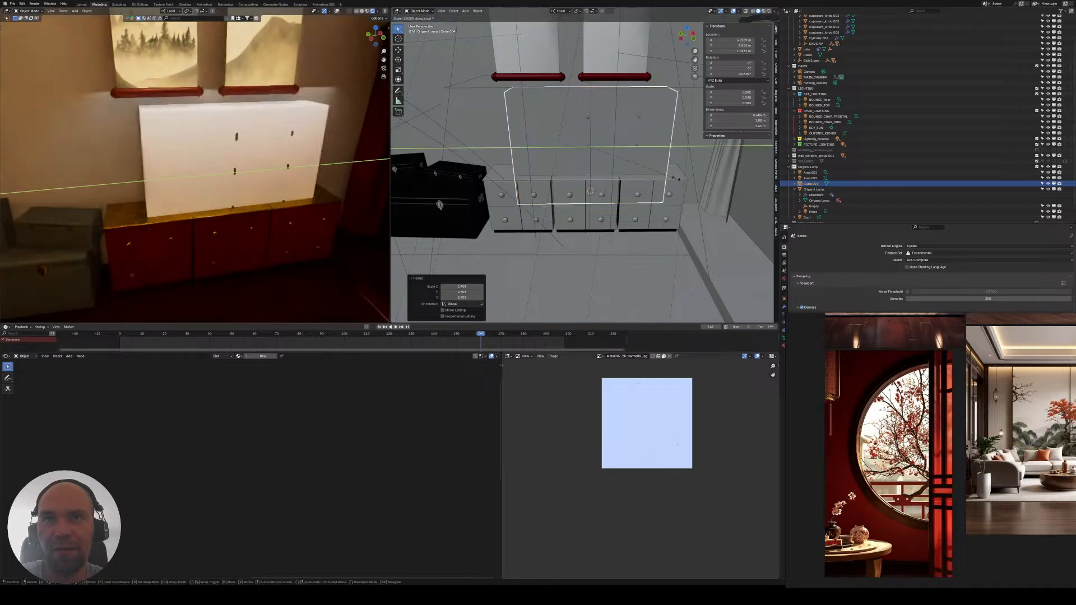
pyautogui.click(696, 179)
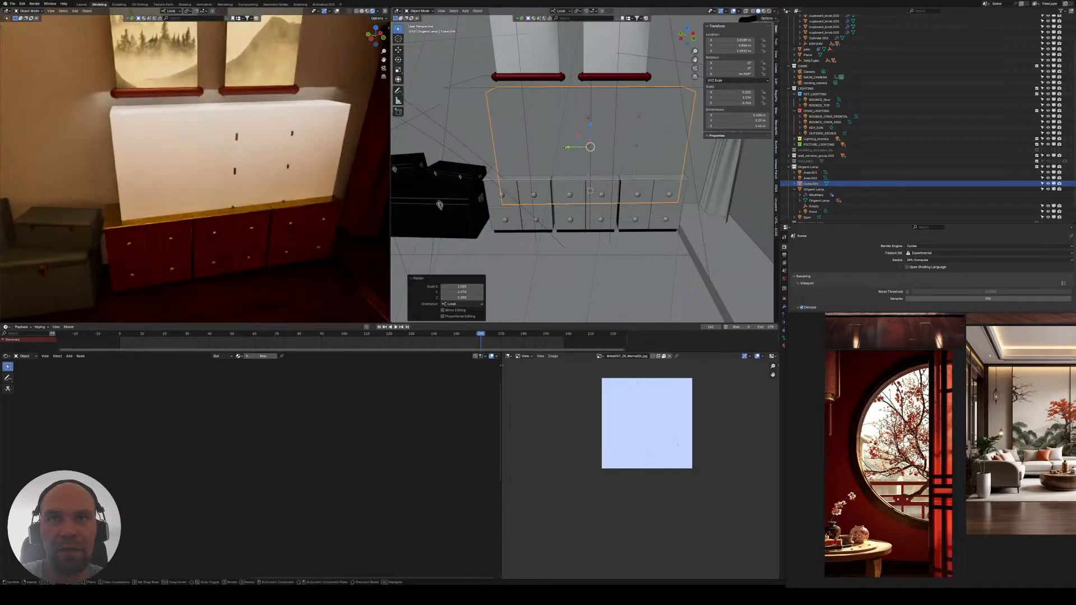
# - Reposition the cube over the cabinet top and reduce its height so it rests there like a display case
pyautogui.moveTo(567, 149); pyautogui.dragTo(557, 149)
pyautogui.moveTo(558, 154); pyautogui.dragTo(614, 179, button='middle')
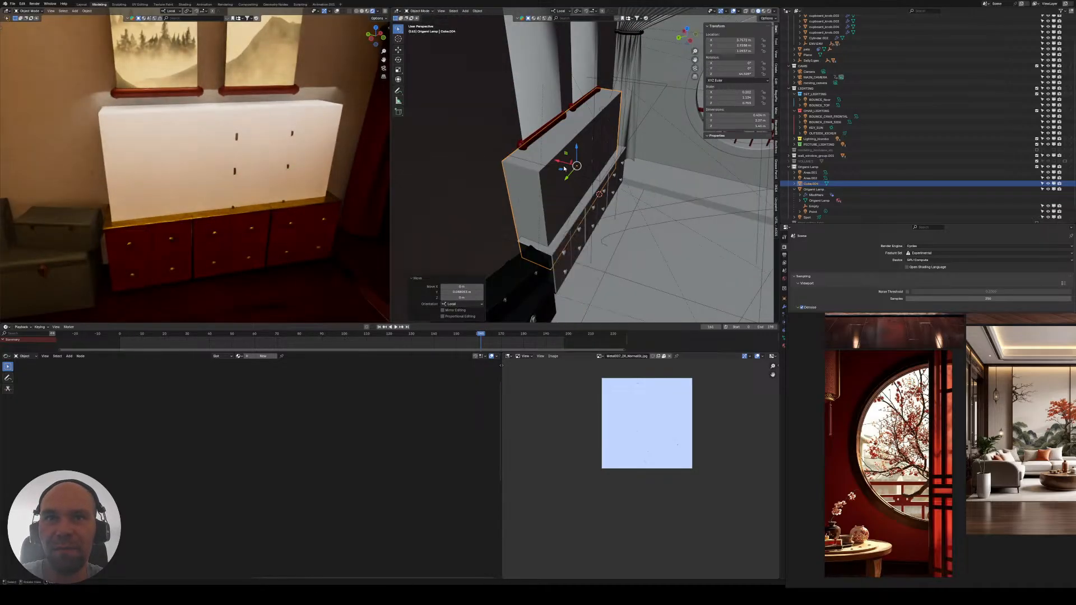
pyautogui.moveTo(556, 162); pyautogui.dragTo(566, 164)
pyautogui.scroll(3, 620, 221)
pyautogui.moveTo(620, 221); pyautogui.dragTo(582, 220, button='middle')
pyautogui.press('s')
pyautogui.press('z')
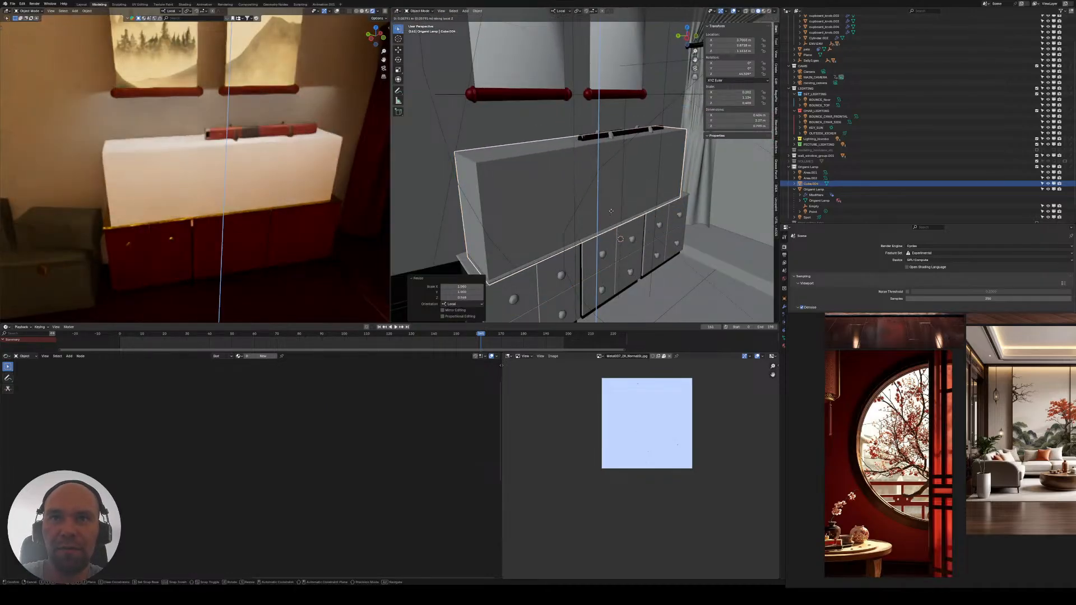
pyautogui.click(613, 207)
# - Slightly shorten the cube along local Y to fit within the cabinet top's length
pyautogui.moveTo(629, 220); pyautogui.dragTo(610, 223, button='middle')
pyautogui.press('s')
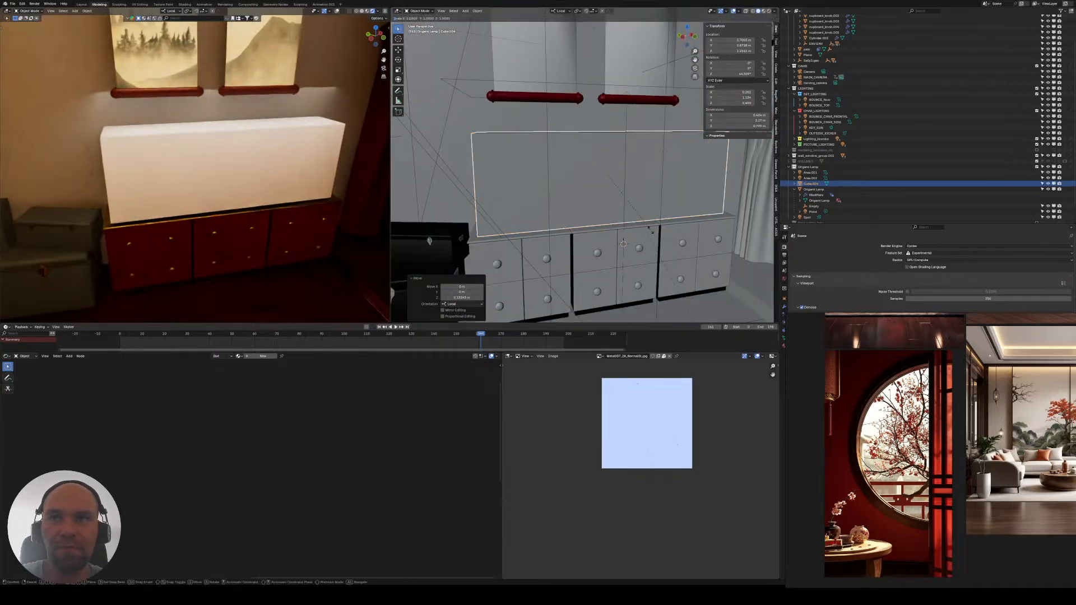
pyautogui.press('y')
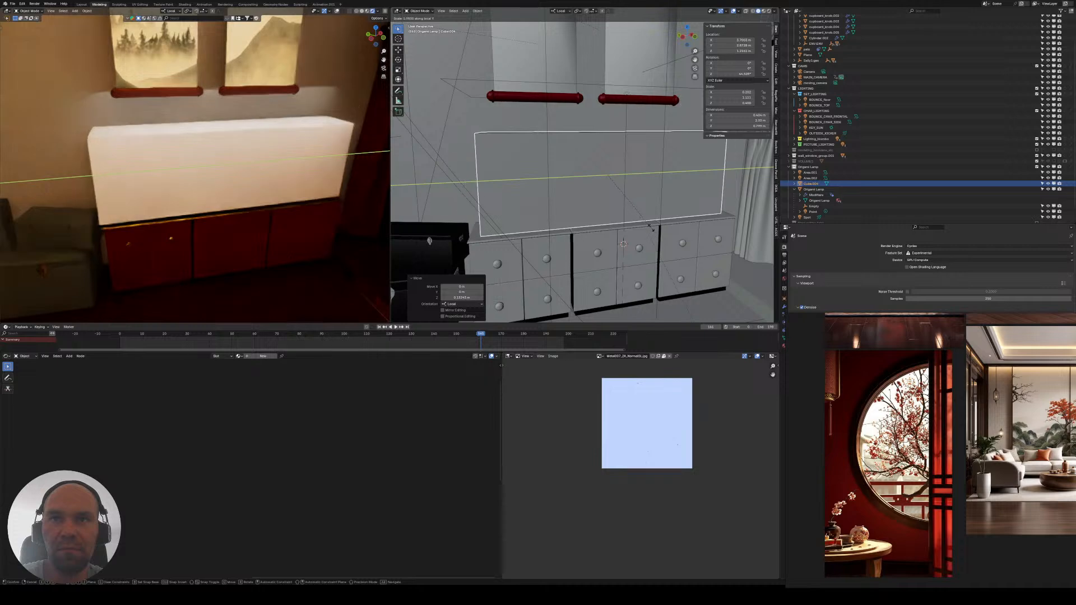
pyautogui.click(649, 244)
# - Correct the cube's Z rotation to match the cabinet and nudge it along local Y to centre it
pyautogui.moveTo(649, 245); pyautogui.dragTo(676, 258, button='middle')
pyautogui.press('r')
pyautogui.press('z')
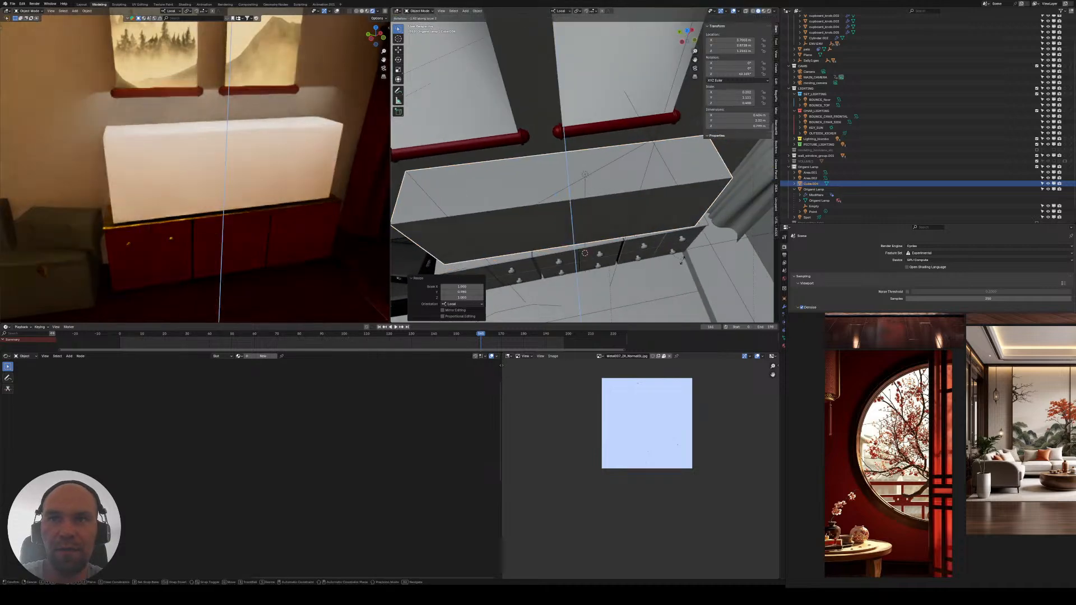
pyautogui.click(684, 258)
pyautogui.press('r')
pyautogui.press('z')
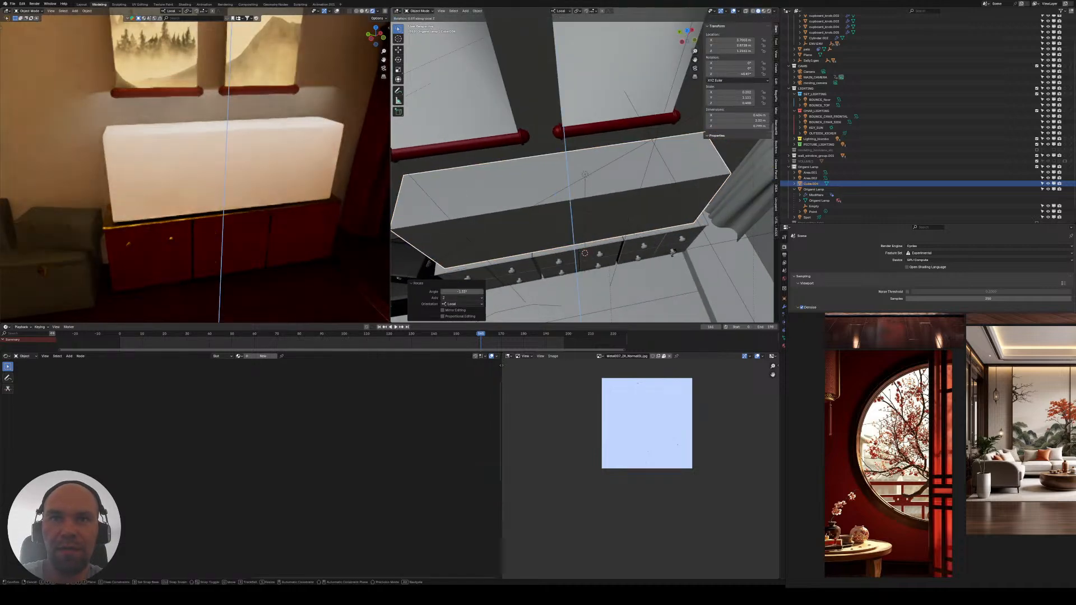
pyautogui.click(674, 255)
pyautogui.moveTo(673, 254); pyautogui.dragTo(656, 254, button='middle')
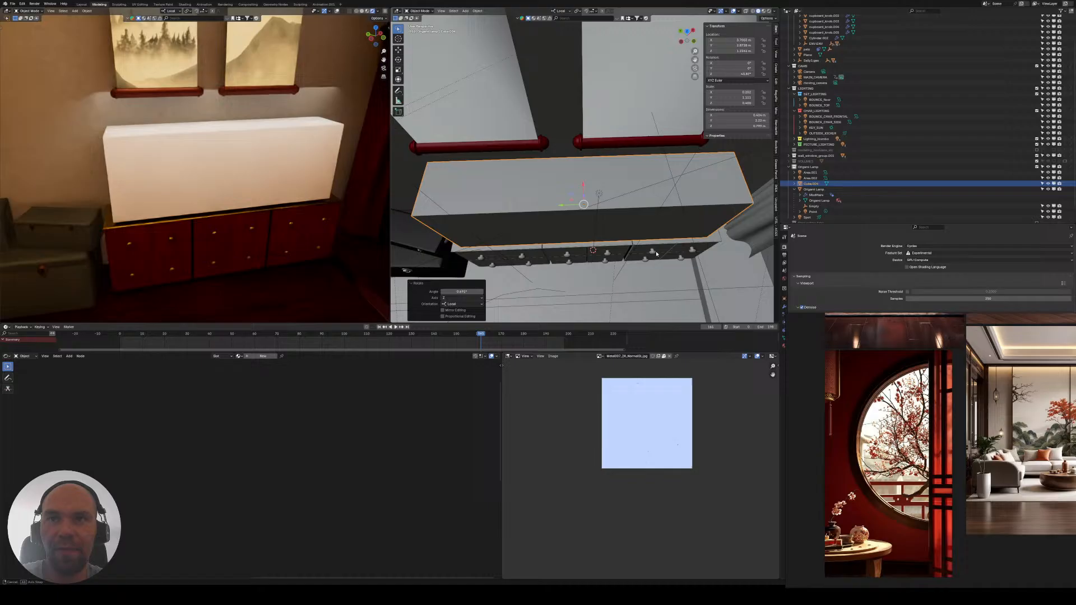
pyautogui.press('y')
pyautogui.click(696, 257)
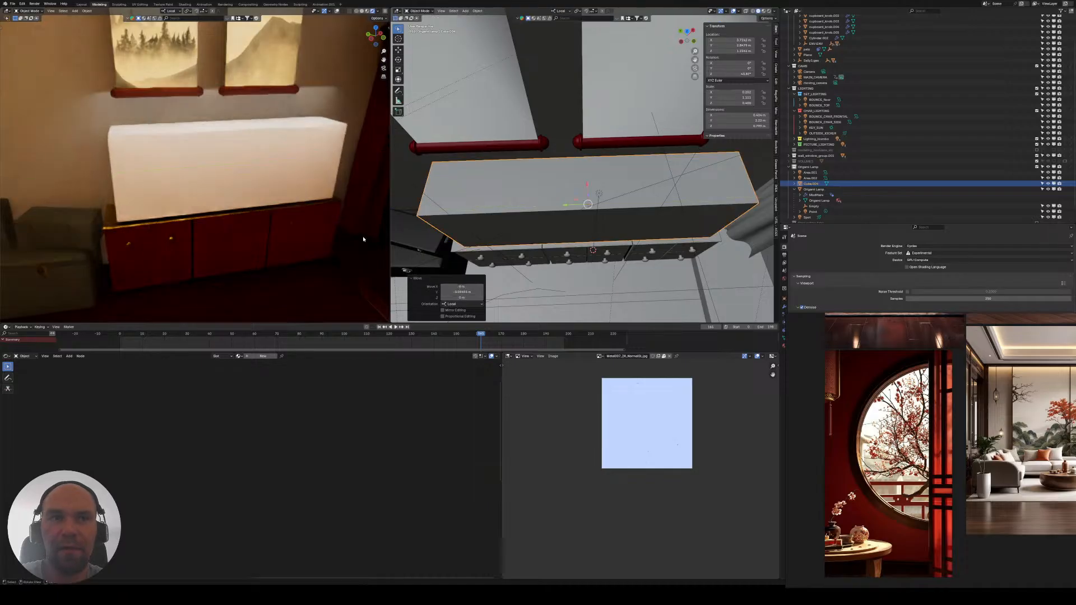
# - Create a new material for the cube and name it glass_material
pyautogui.click(261, 356)
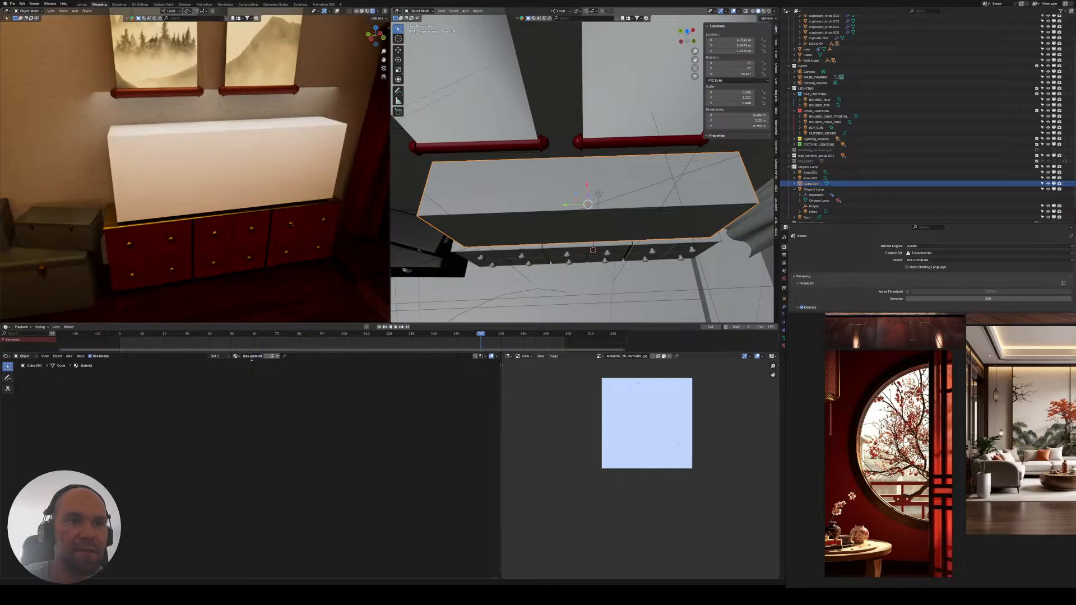
pyautogui.write('glass_material')
pyautogui.press('Return')
pyautogui.scroll(4, 328, 491)
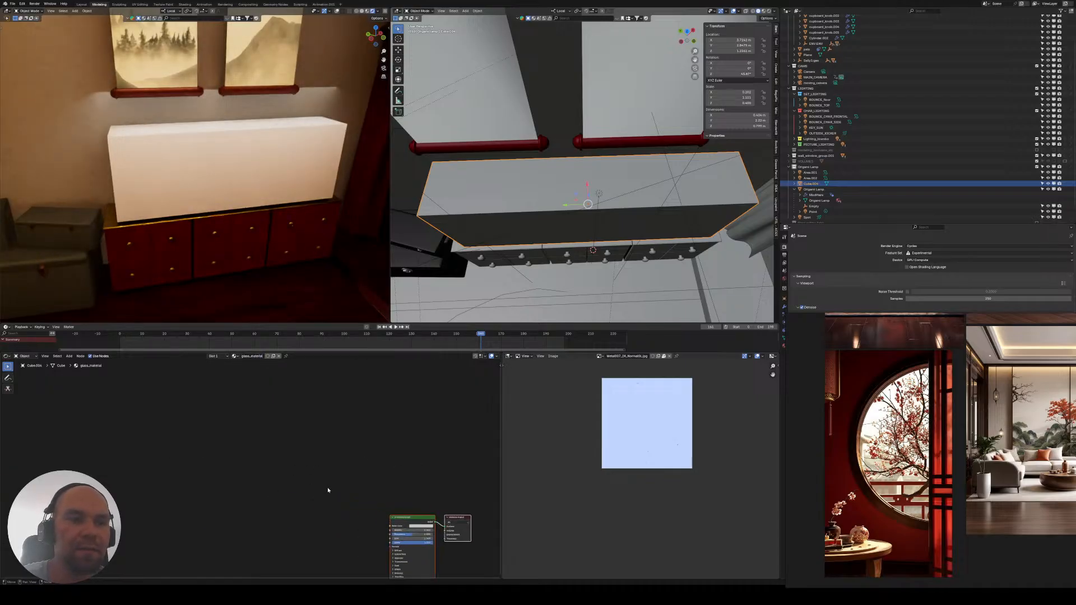
# - Spread the Principled BSDF and Material Output nodes apart to make room between them
pyautogui.moveTo(414, 492); pyautogui.dragTo(281, 402, button='middle')
pyautogui.press('g')
pyautogui.moveTo(281, 401); pyautogui.dragTo(181, 488)
pyautogui.click(437, 463)
pyautogui.click(264, 404)
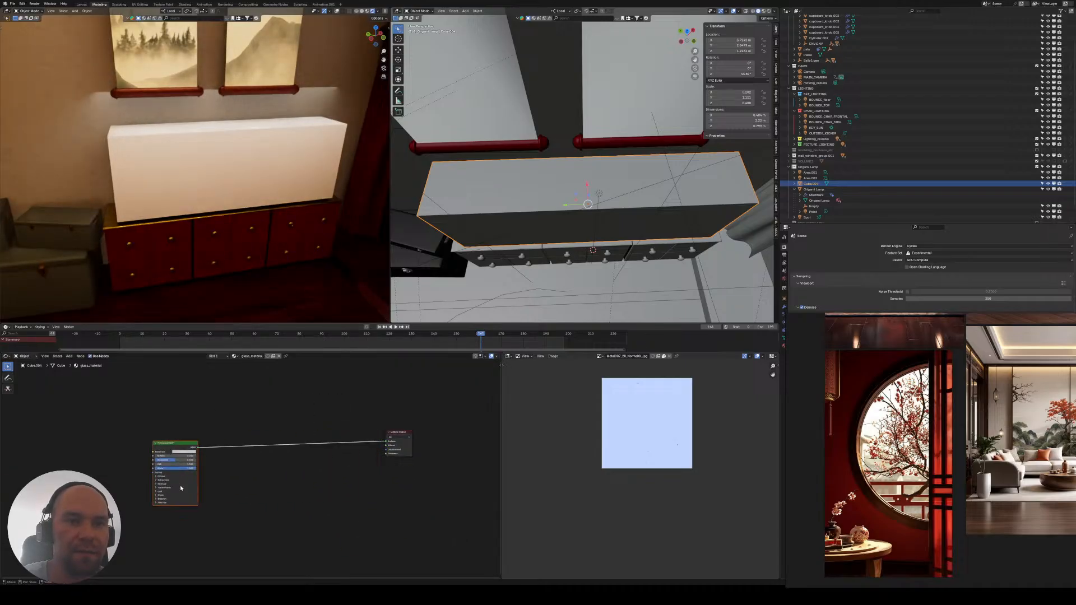
# - Add a Transparent BSDF and combine it with the Principled BSDF through a Mix Shader
pyautogui.moveTo(197, 447); pyautogui.dragTo(244, 447)
pyautogui.write('transp')
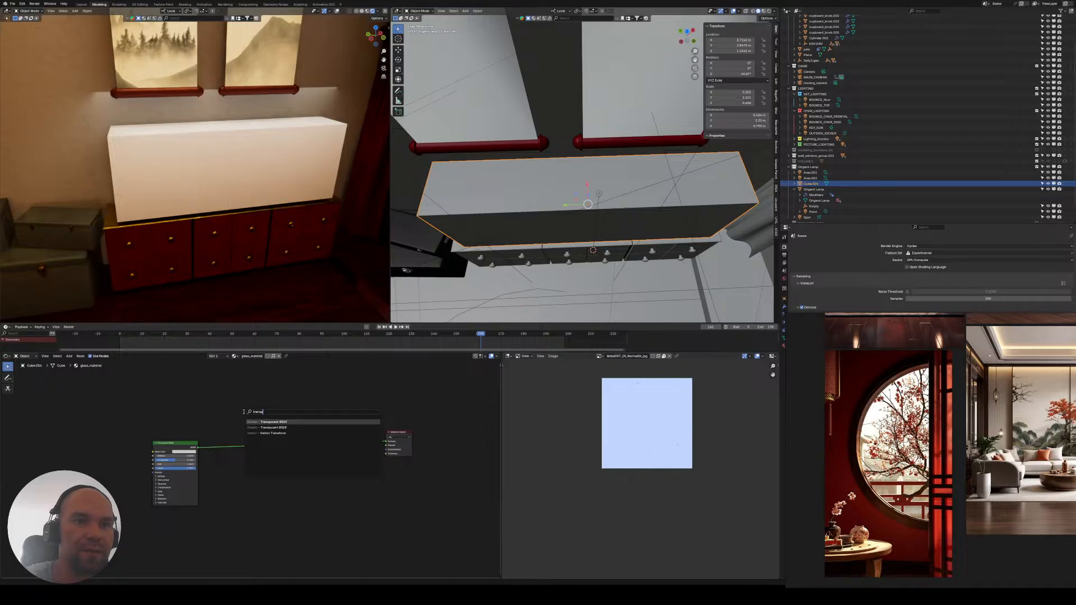
pyautogui.press('Return')
pyautogui.click(192, 415)
pyautogui.keyDown('ctrl'); pyautogui.keyDown('shift'); pyautogui.moveTo(185, 459); pyautogui.dragTo(206, 417, button='right'); pyautogui.keyUp('shift'); pyautogui.keyUp('ctrl')
# - Raise the Principled BSDF's transmission weight to near full and check the swords through the case up close
pyautogui.scroll(2, 259, 434)
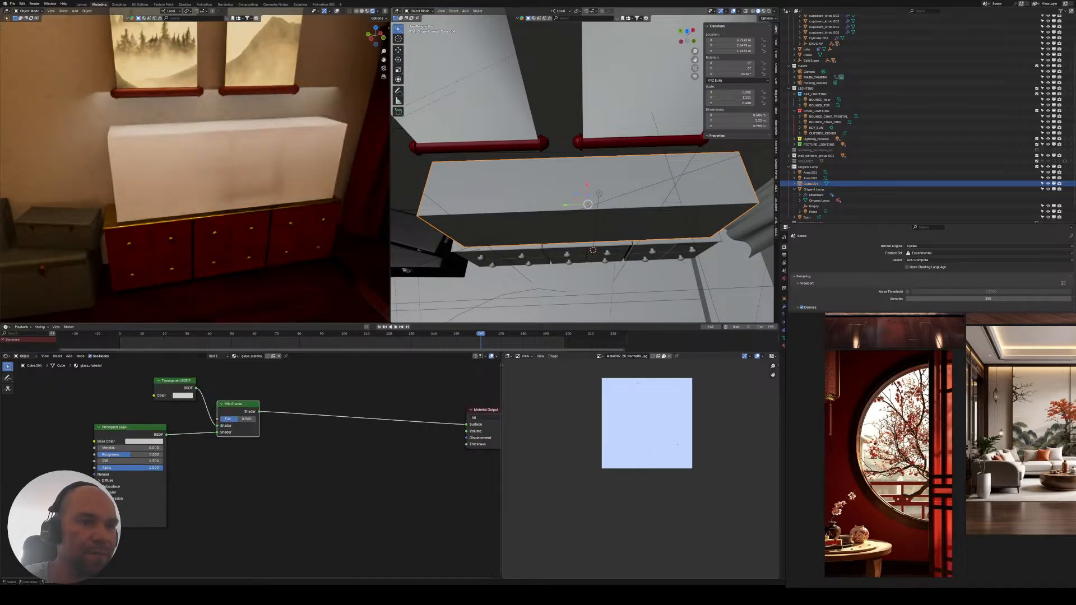
pyautogui.moveTo(121, 507); pyautogui.dragTo(157, 507)
pyautogui.moveTo(271, 238); pyautogui.dragTo(281, 210, button='middle')
pyautogui.scroll(3, 244, 187)
pyautogui.scroll(-1, 281, 211)
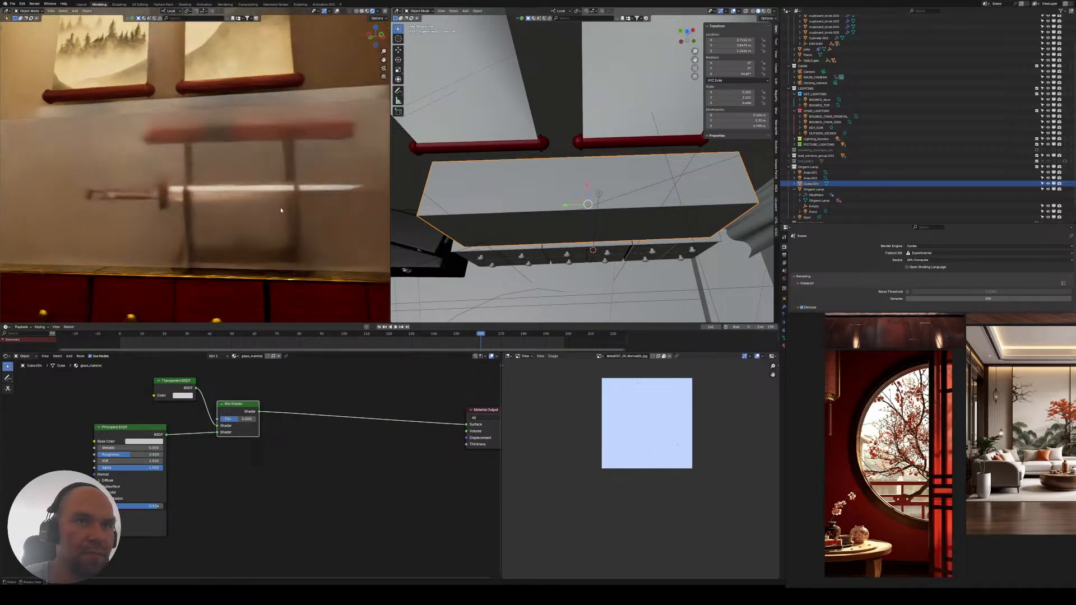
# - Move the Transparent BSDF node clear of the Mix Shader and lower the mix factor to about 0.2
pyautogui.keyDown('shift'); pyautogui.moveTo(280, 208); pyautogui.dragTo(274, 209, button='right'); pyautogui.keyUp('shift')
pyautogui.moveTo(265, 240); pyautogui.dragTo(247, 239, button='middle')
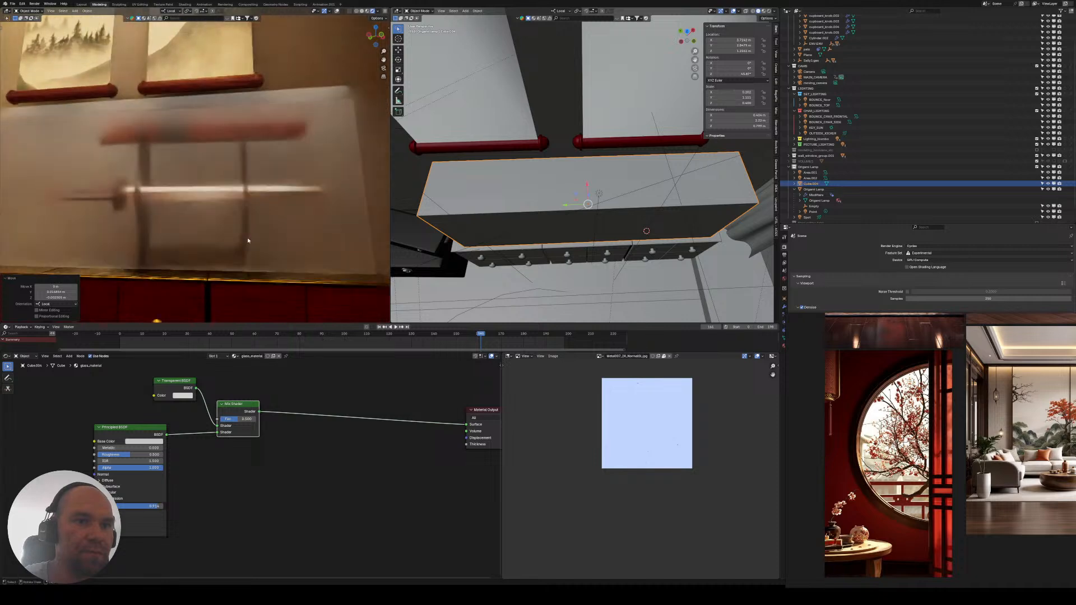
pyautogui.moveTo(180, 385); pyautogui.dragTo(141, 394)
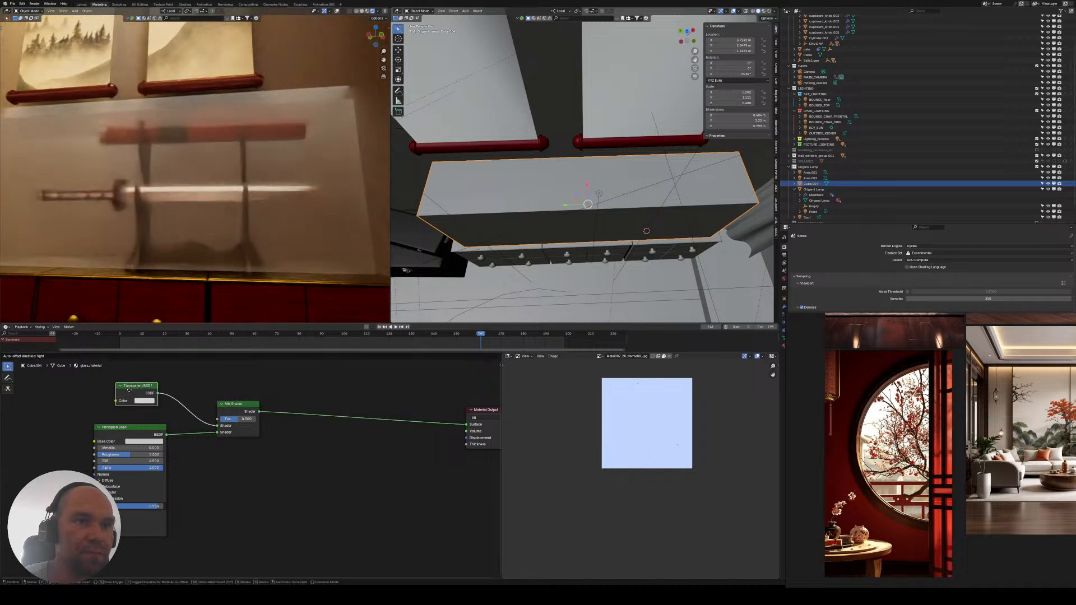
pyautogui.moveTo(241, 419); pyautogui.dragTo(227, 419)
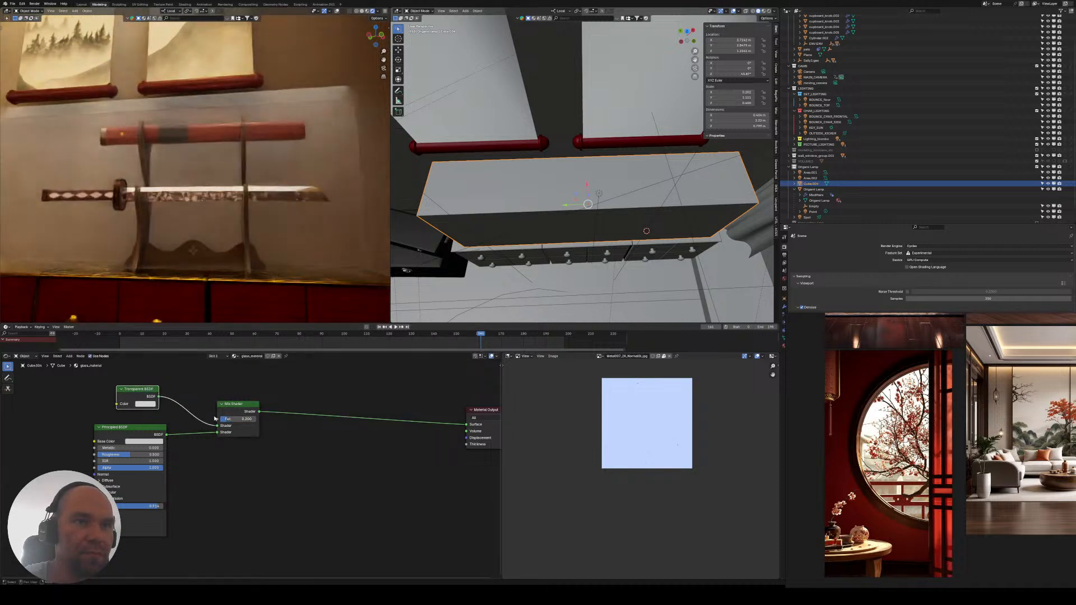
# - Duplicate the glass case in place and add a Wireframe modifier to the copy
pyautogui.moveTo(204, 198); pyautogui.dragTo(255, 222, button='middle')
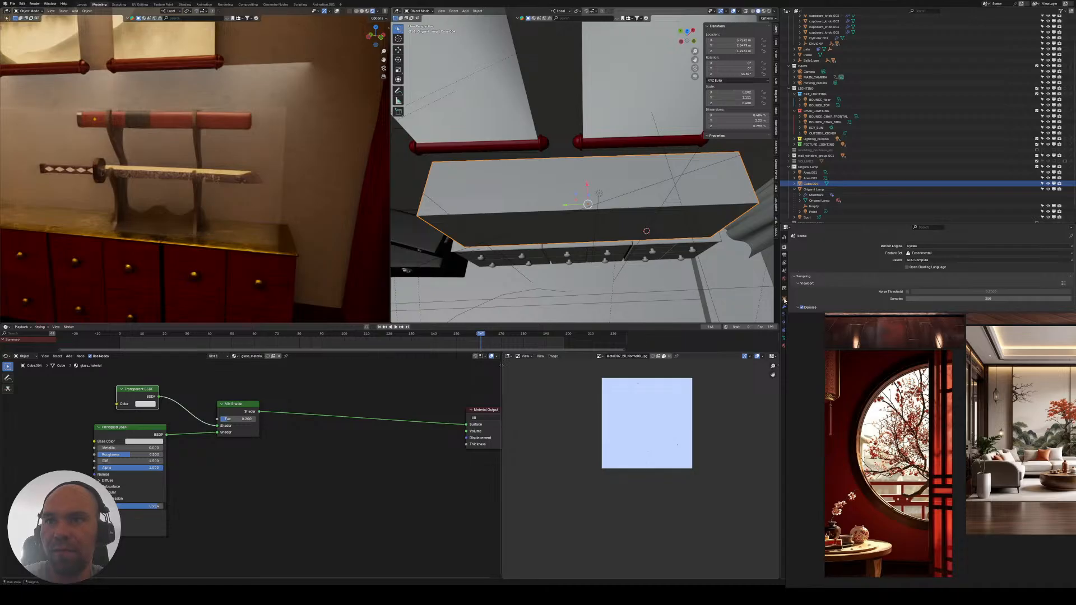
pyautogui.hotkey('shift', 'd')
pyautogui.press('Escape')
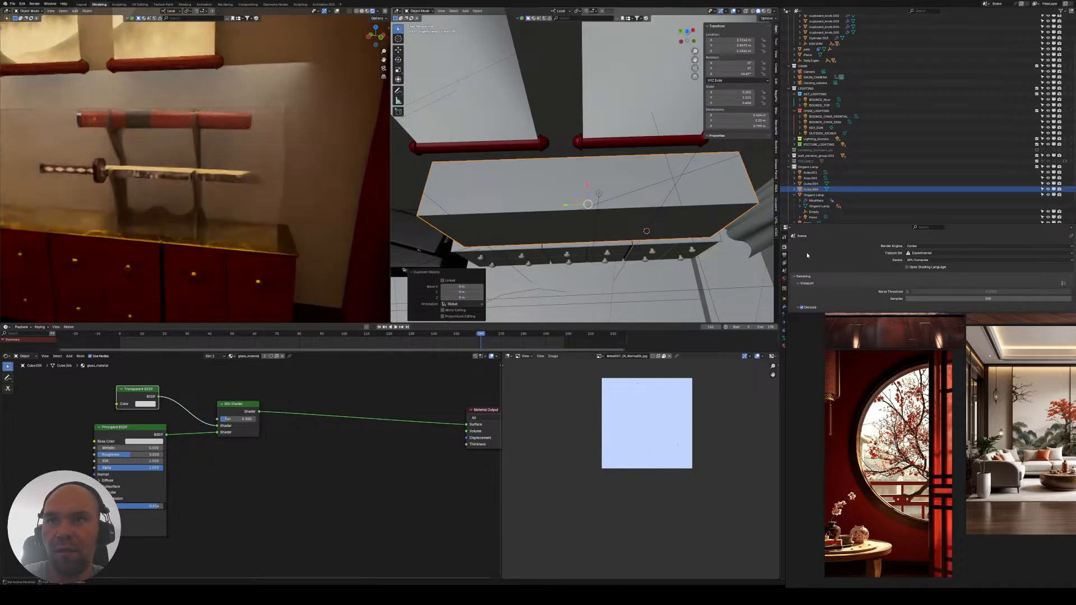
pyautogui.click(784, 305)
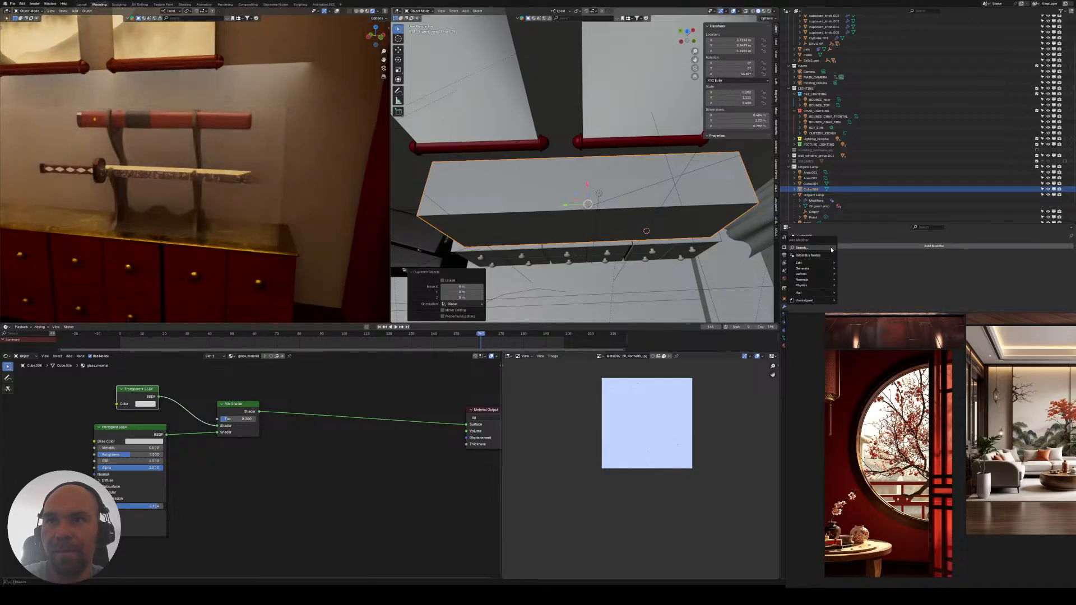
pyautogui.click(831, 247)
pyautogui.write('wire')
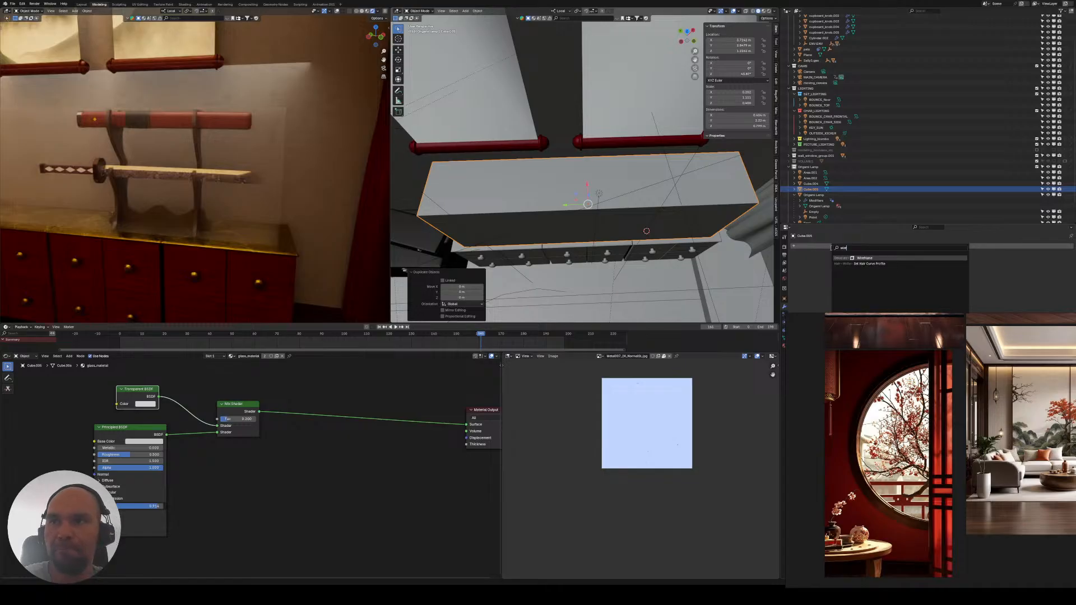
pyautogui.press('Return')
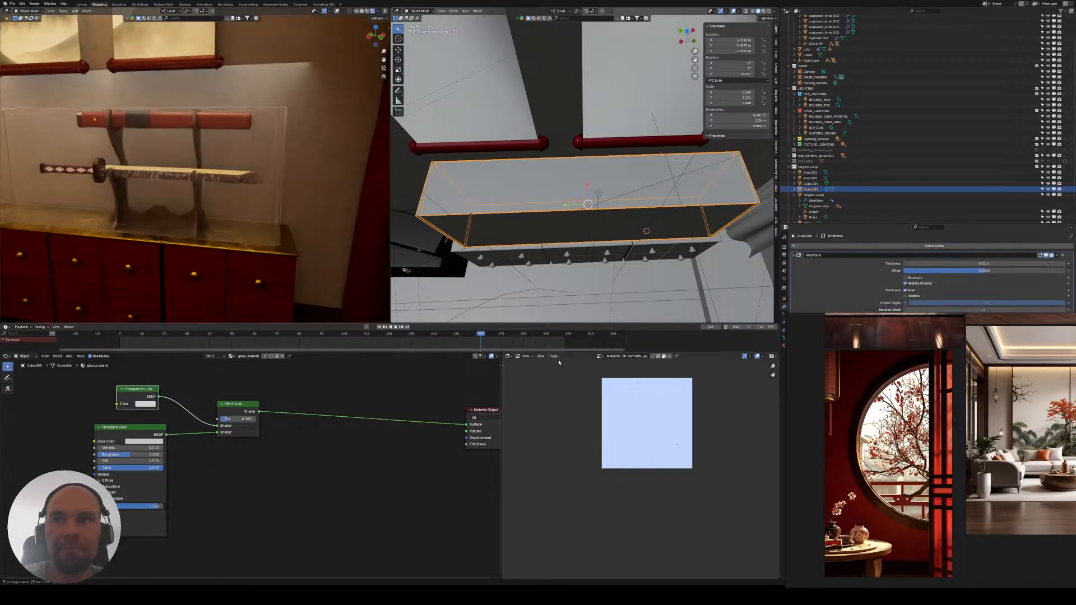
# - Make the wireframe copy's material independent of the glass and name it glass_frame
pyautogui.click(784, 346)
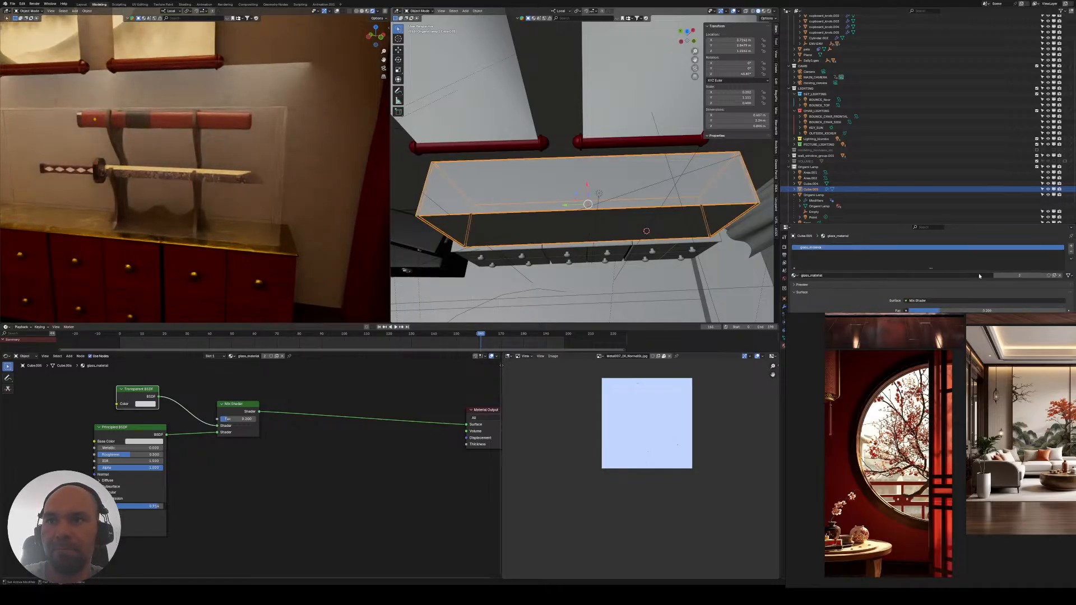
pyautogui.click(837, 275)
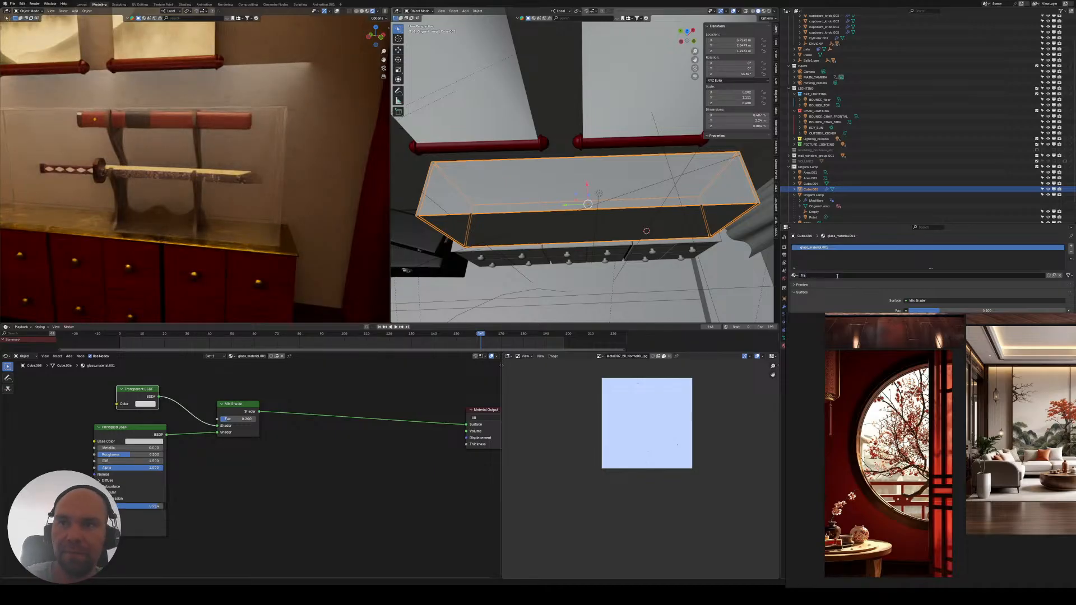
pyautogui.write('glass_fra')
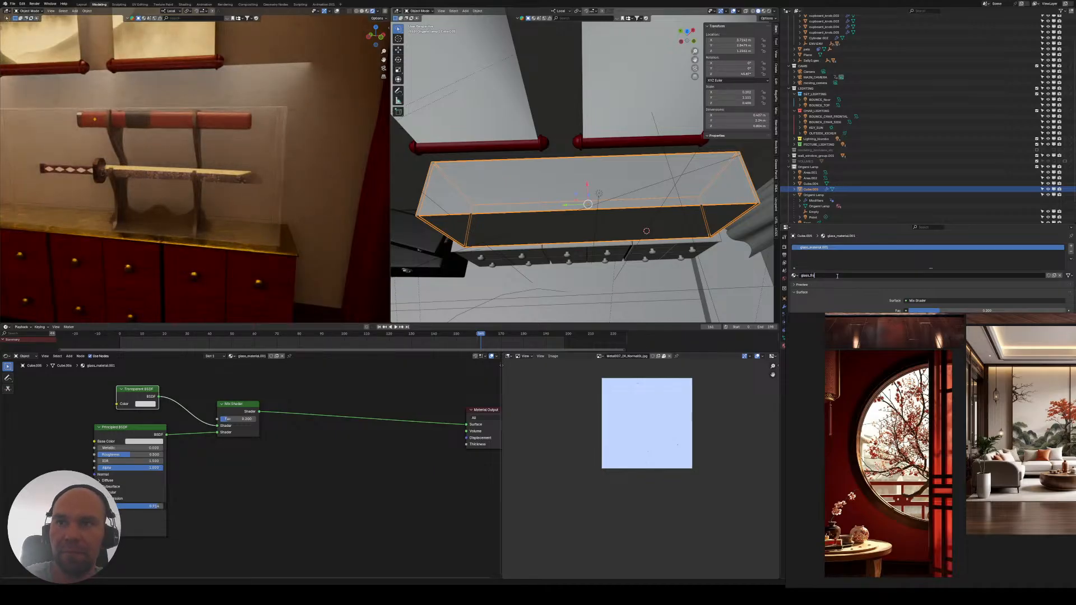
pyautogui.write('me')
pyautogui.press('Return')
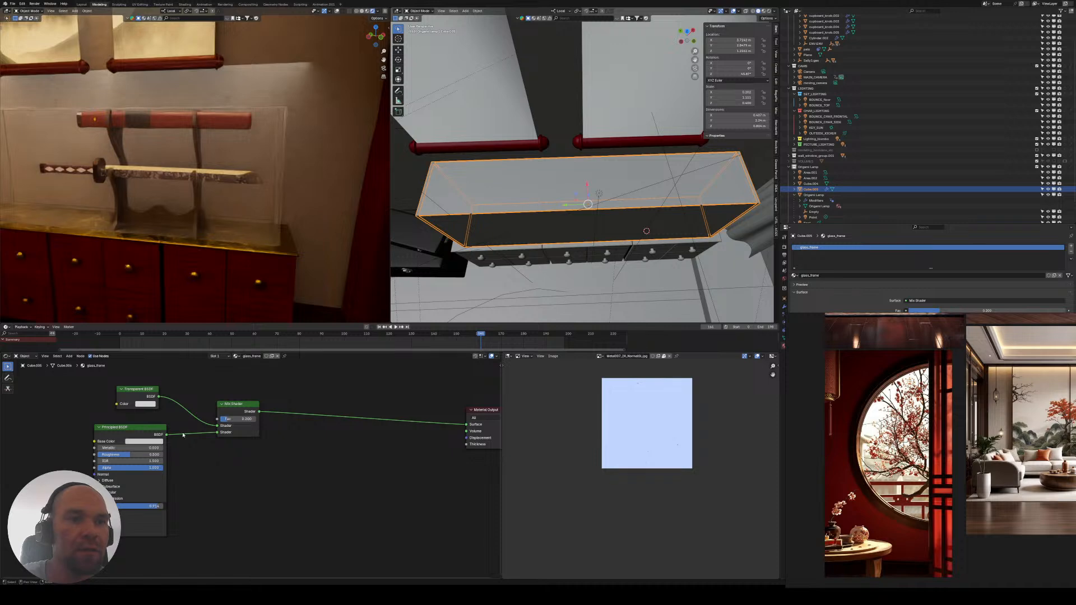
# - Remove the Transparent BSDF and Mix Shader from glass_frame and connect the Principled BSDF directly to the Material Output surface
pyautogui.moveTo(311, 450); pyautogui.dragTo(224, 407)
pyautogui.moveTo(179, 388); pyautogui.dragTo(213, 391)
pyautogui.press('x')
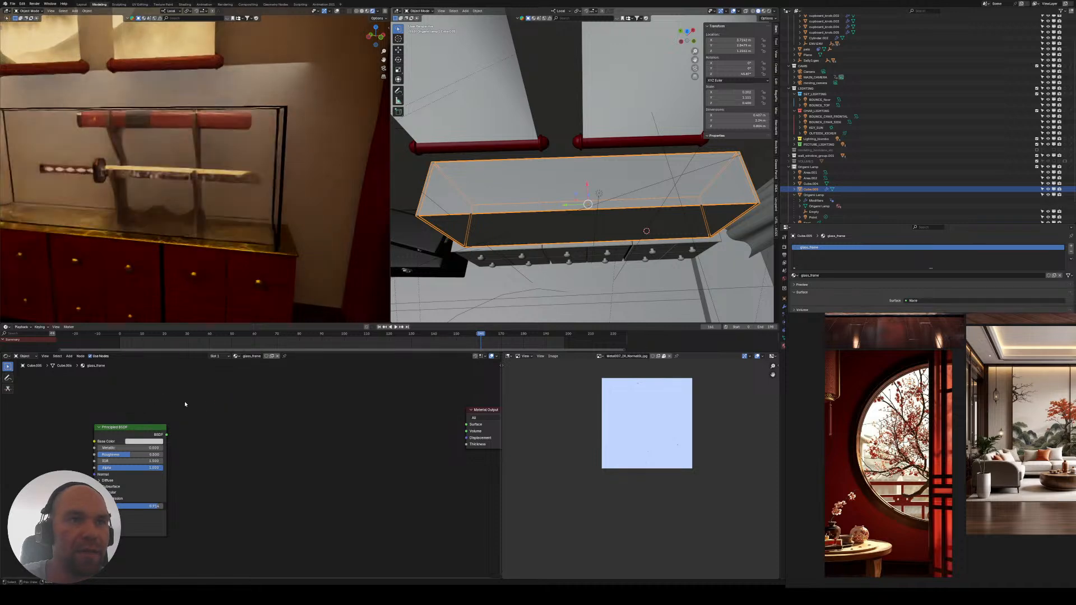
pyautogui.press('Home')
pyautogui.moveTo(210, 251); pyautogui.dragTo(340, 335, button='middle')
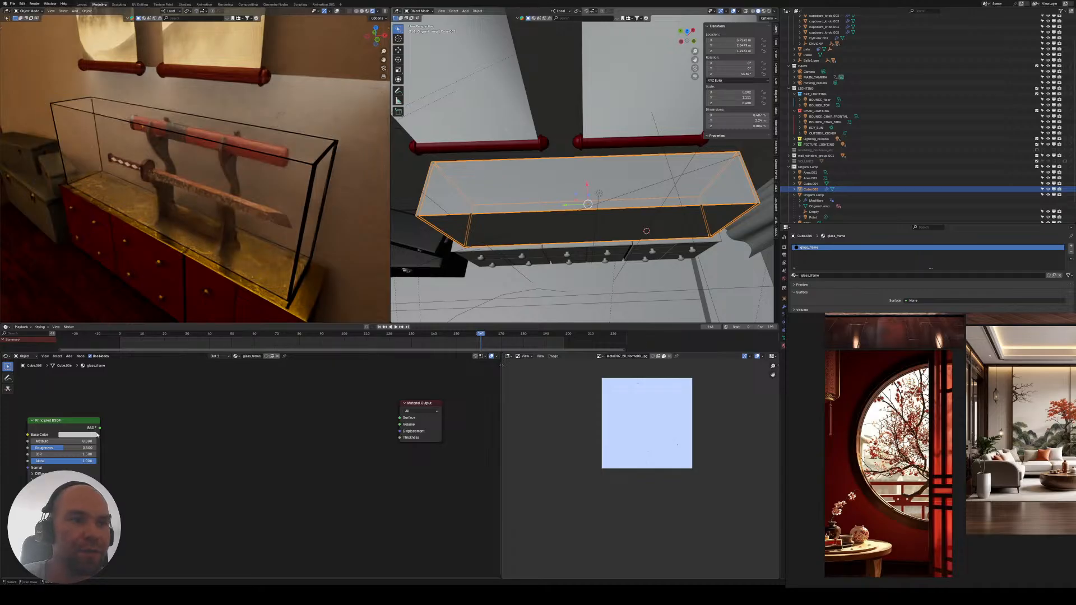
pyautogui.moveTo(296, 422); pyautogui.dragTo(400, 418)
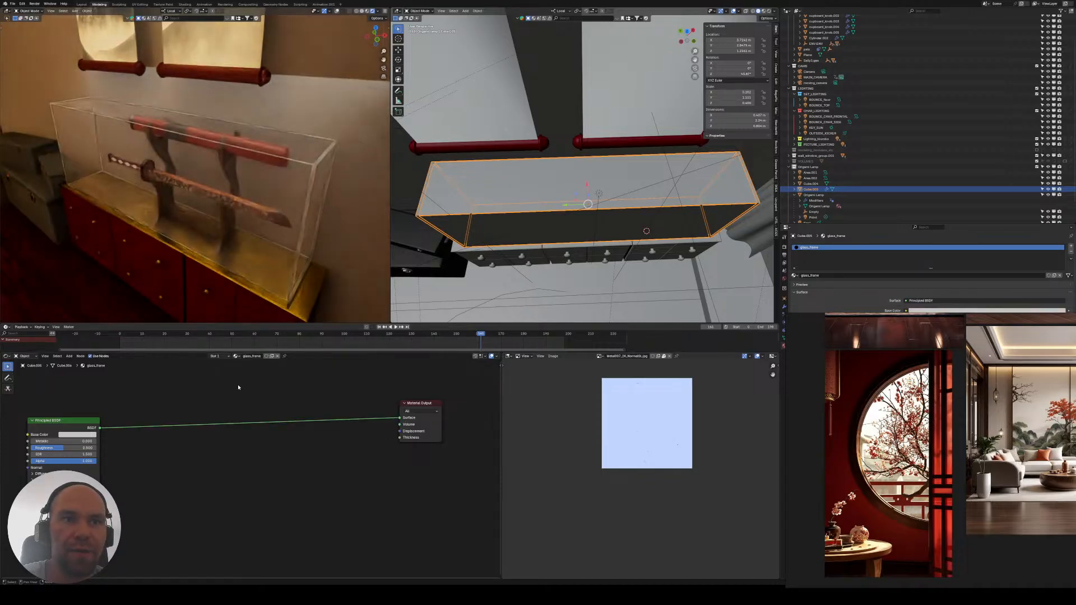
pyautogui.moveTo(213, 221); pyautogui.dragTo(230, 210, button='middle')
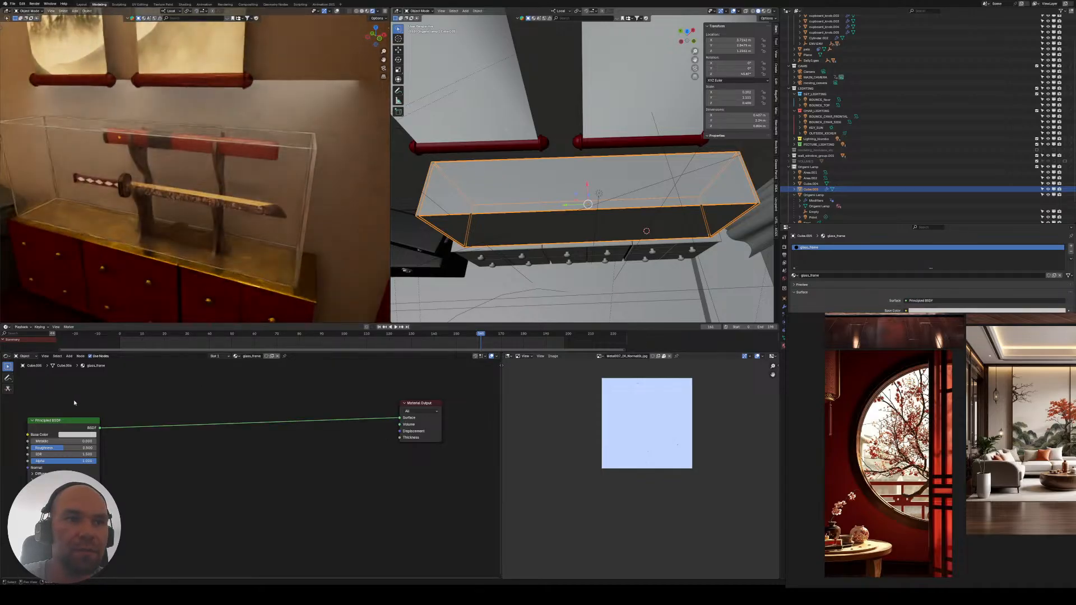
pyautogui.moveTo(73, 421); pyautogui.dragTo(251, 403)
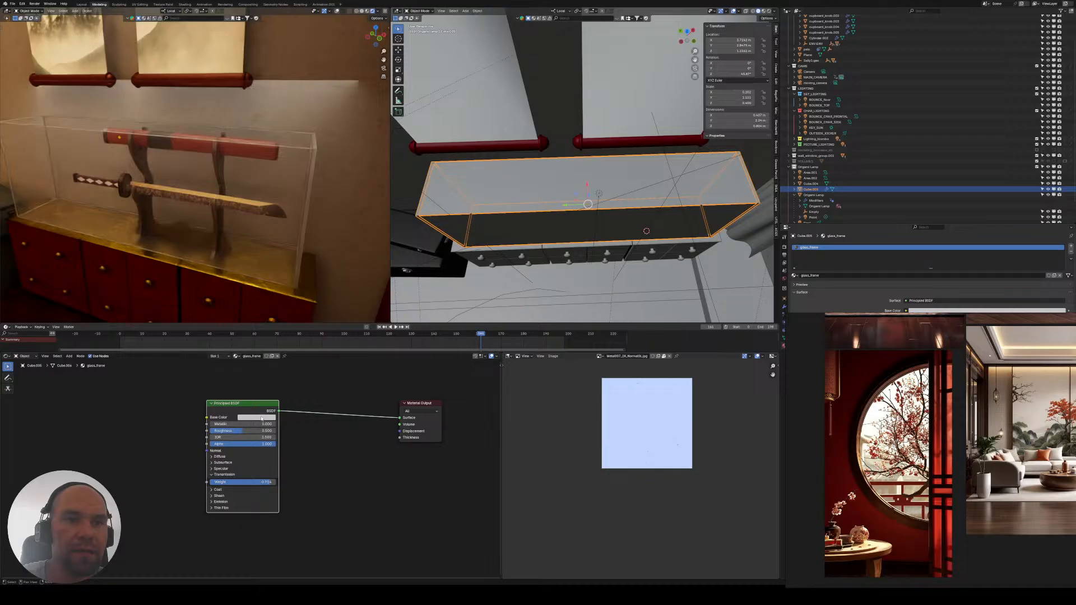
# - Add a Solidify modifier to the case frame and reduce its thickness to slim bars
pyautogui.click(261, 418)
pyautogui.click(784, 307)
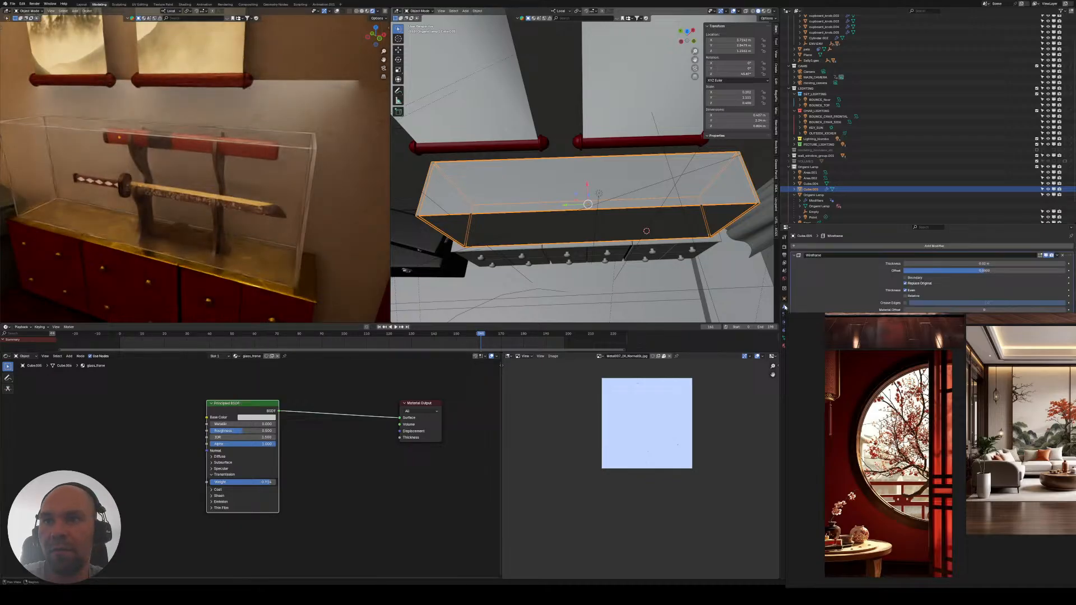
pyautogui.click(849, 247)
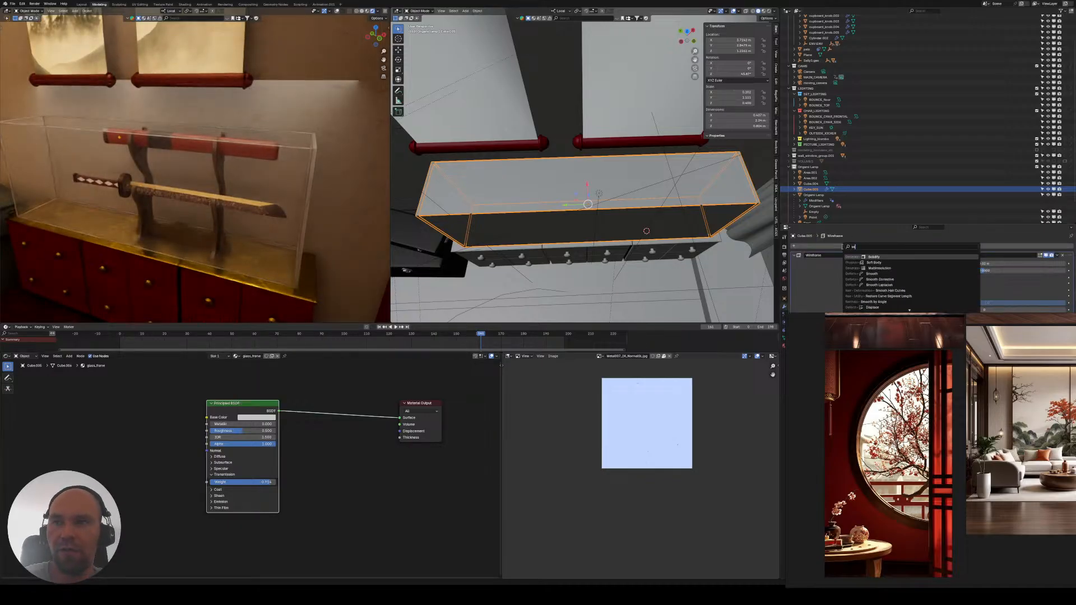
pyautogui.press('Return')
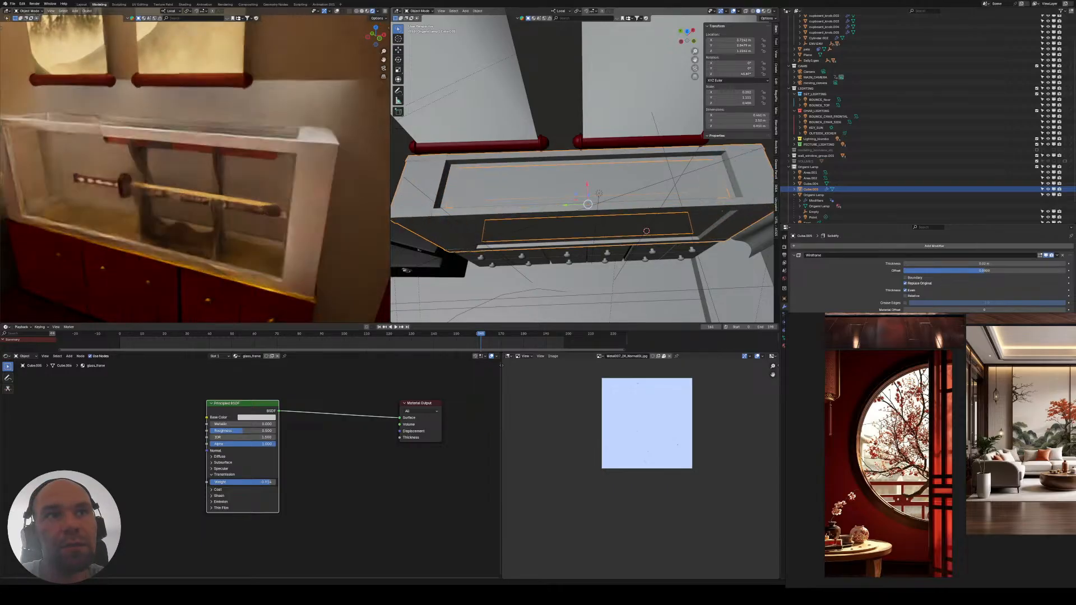
pyautogui.moveTo(975, 350); pyautogui.dragTo(984, 350)
pyautogui.moveTo(195, 169); pyautogui.dragTo(210, 176, button='middle')
pyautogui.moveTo(593, 281); pyautogui.dragTo(550, 173, button='middle')
pyautogui.scroll(3, 489, 181)
pyautogui.moveTo(470, 172); pyautogui.dragTo(530, 160, button='middle')
pyautogui.scroll(4, 489, 170)
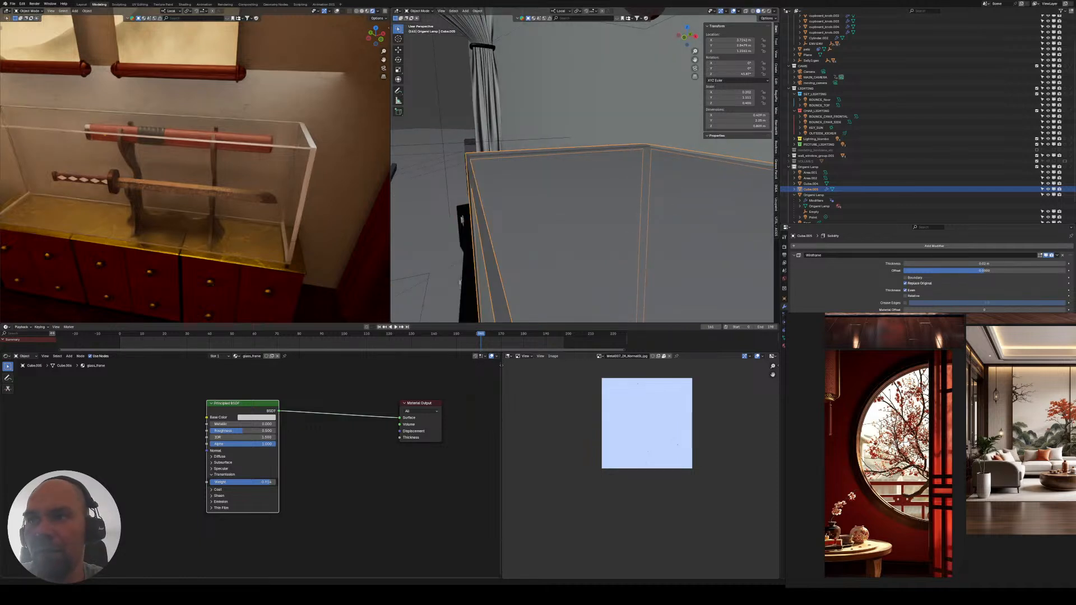
# - Compare slightly different thicknesses for the case frame's bars, stepping back and forth between the changes
pyautogui.moveTo(984, 264); pyautogui.dragTo(983, 263)
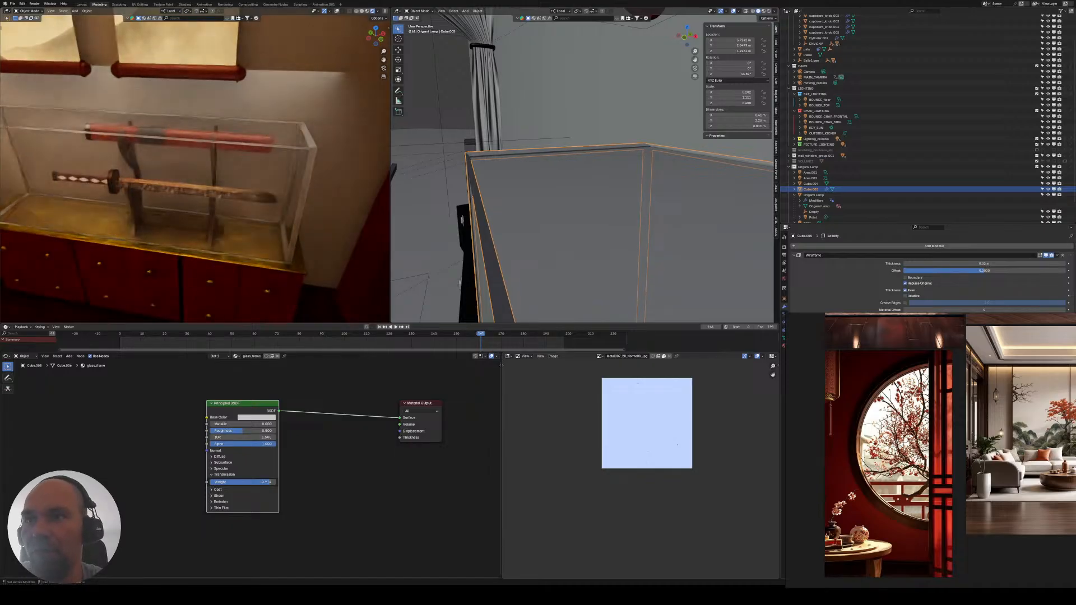
pyautogui.hotkey('ctrl', 'z')
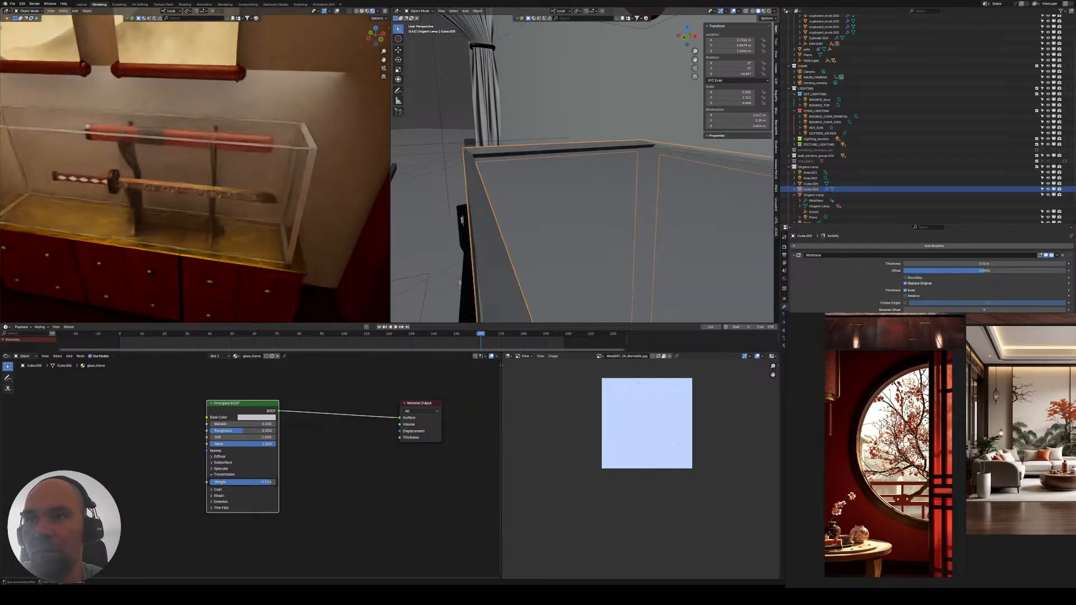
pyautogui.hotkey('ctrl', 'shift', 'z')
pyautogui.hotkey('ctrl', 'z')
pyautogui.moveTo(515, 227); pyautogui.dragTo(550, 171, button='middle')
pyautogui.scroll(-2, 120, 200)
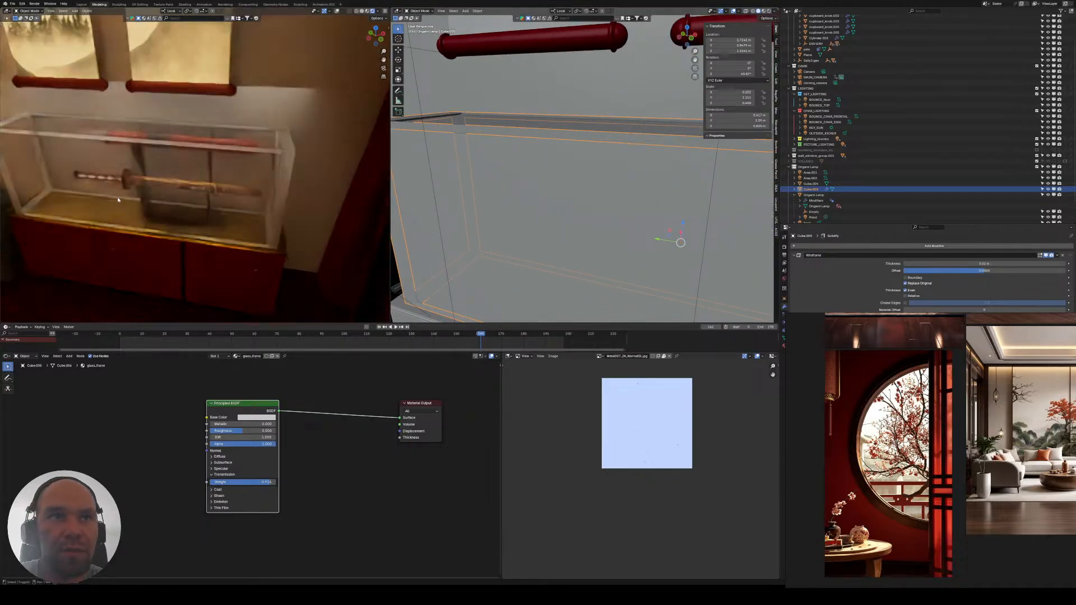
pyautogui.moveTo(120, 199); pyautogui.dragTo(227, 204, button='middle')
pyautogui.scroll(2, 227, 204)
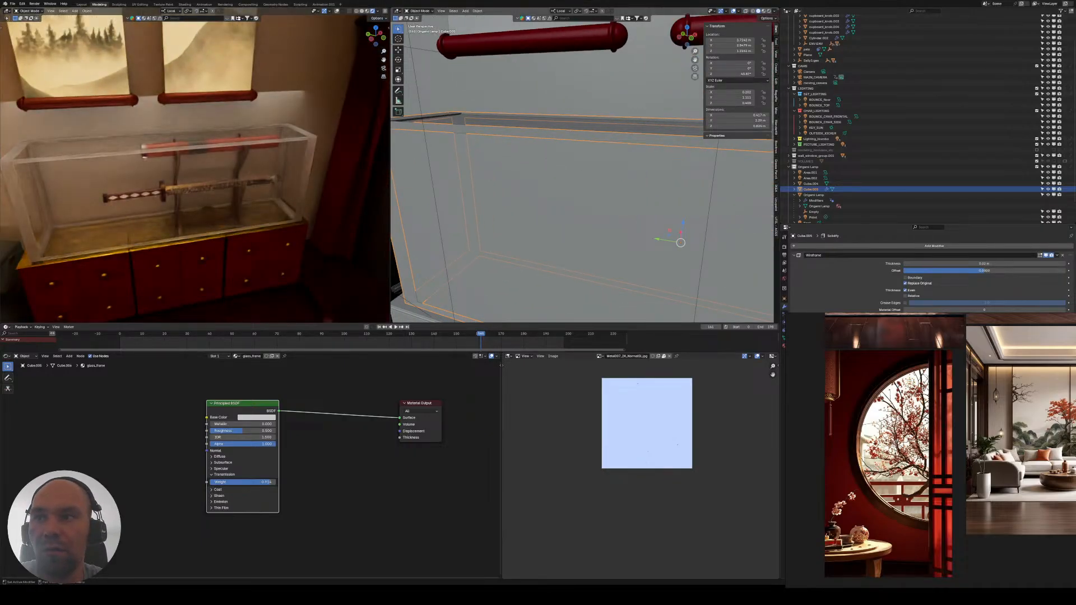
pyautogui.hotkey('ctrl', 'z')
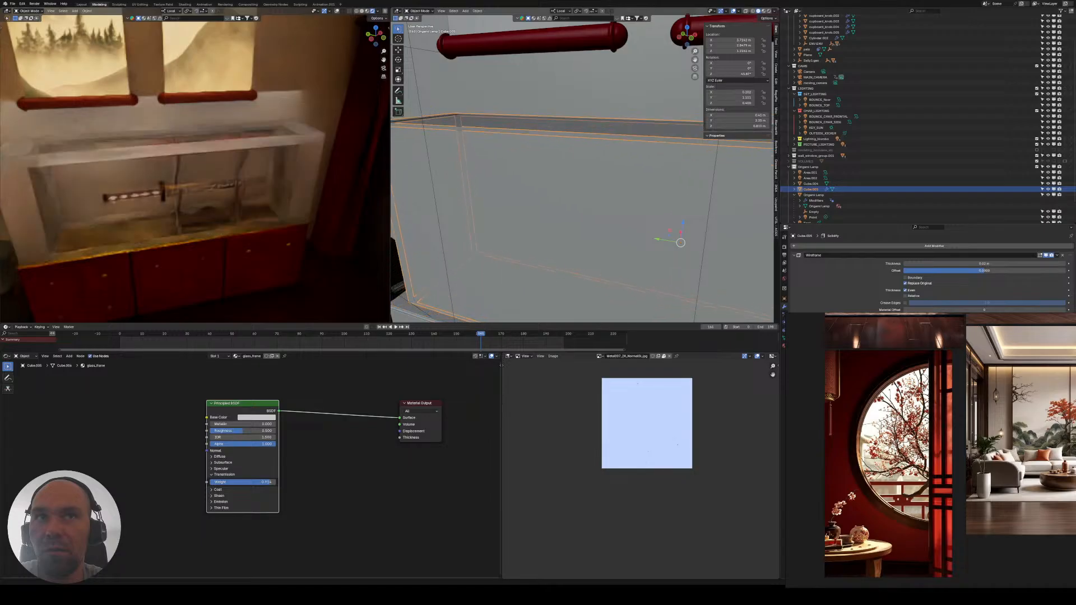
# - Darken the glass_frame base color to near black and check the framed sword case on the cabinet
pyautogui.click(254, 417)
pyautogui.moveTo(293, 331); pyautogui.dragTo(292, 359)
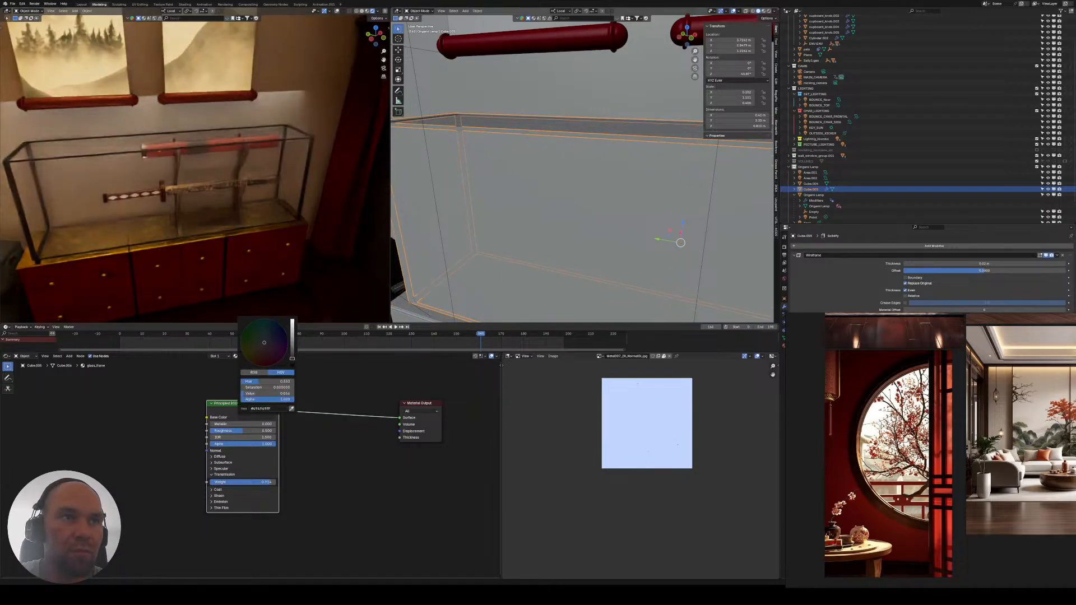
pyautogui.scroll(-2, 169, 226)
pyautogui.moveTo(168, 227)
pyautogui.mouseDown(button='middle')
pyautogui.moveTo(228, 228)
pyautogui.moveTo(216, 217)
pyautogui.moveTo(162, 224)
pyautogui.mouseUp(button='middle')
pyautogui.click(151, 225)
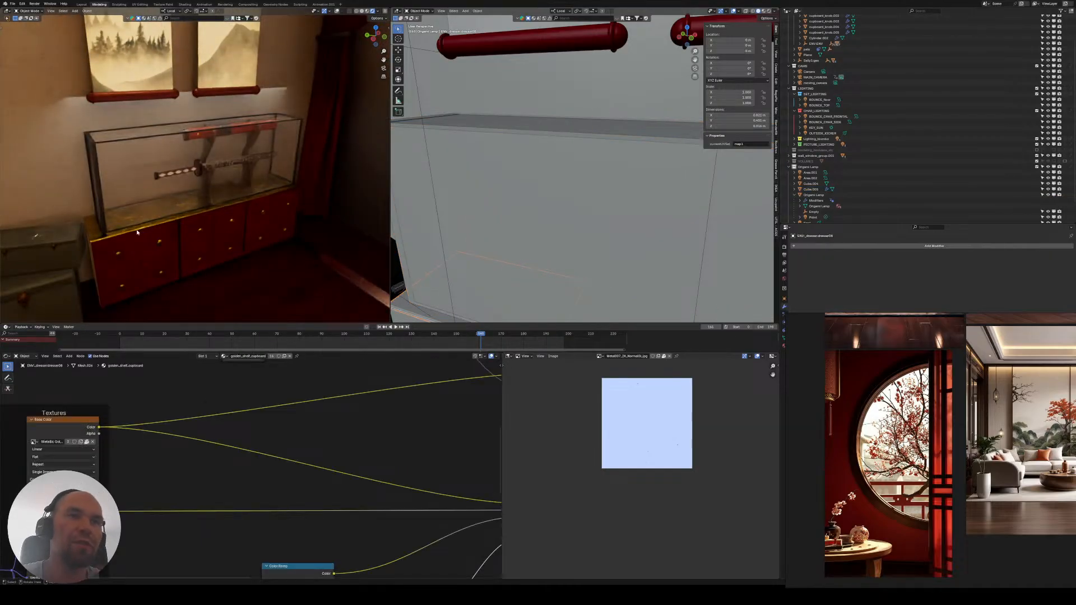
pyautogui.moveTo(232, 202); pyautogui.dragTo(207, 190, button='middle')
pyautogui.scroll(-8, 584, 185)
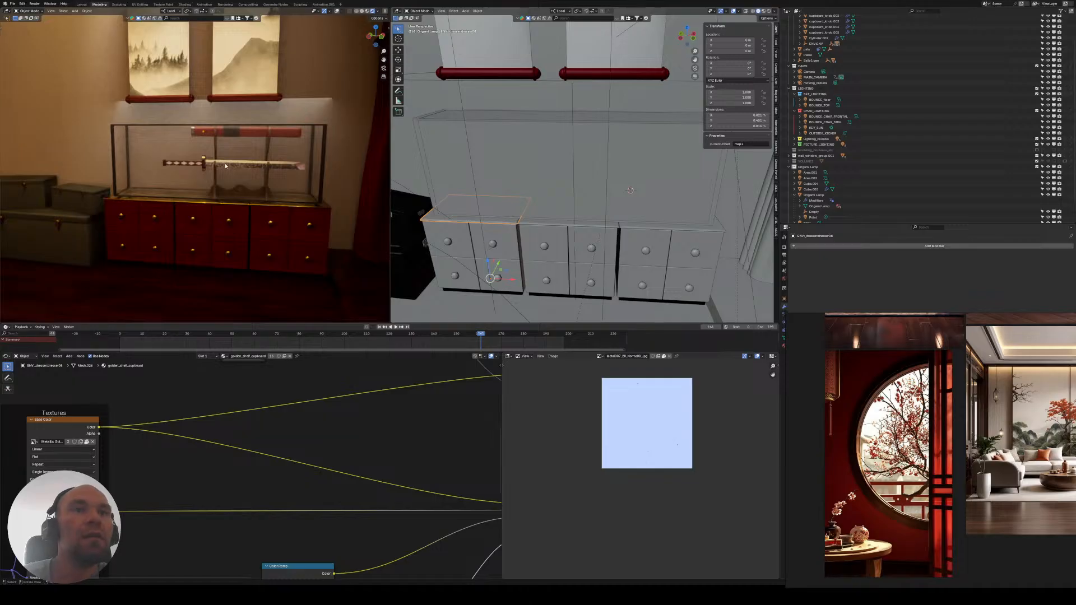
pyautogui.scroll(2, 226, 166)
pyautogui.moveTo(225, 165); pyautogui.dragTo(268, 209, button='middle')
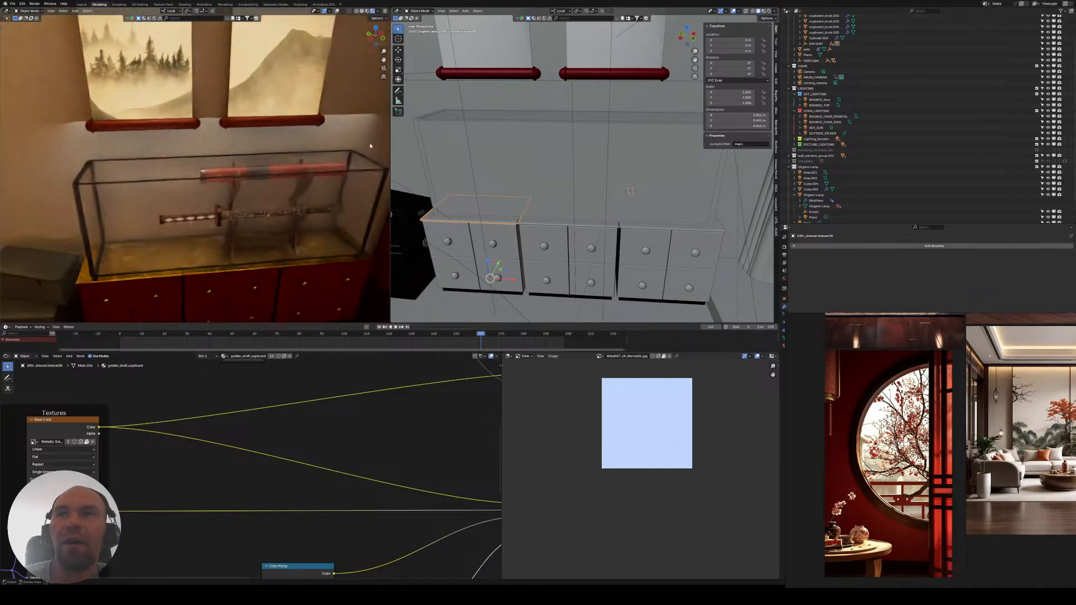
# - Select the area light above the sword case and resize it along its local Y axis
pyautogui.scroll(-2, 541, 162)
pyautogui.moveTo(541, 161); pyautogui.dragTo(618, 168, button='middle')
pyautogui.click(605, 147)
pyautogui.moveTo(282, 152); pyautogui.dragTo(315, 168, button='middle')
pyautogui.scroll(-3, 286, 159)
pyautogui.press('s')
pyautogui.press('y')
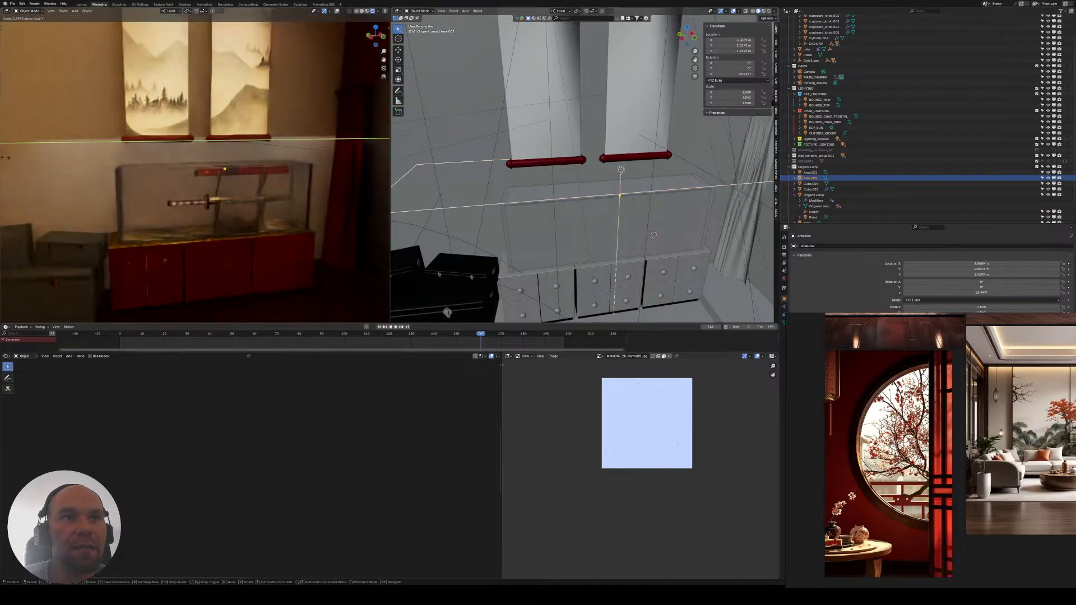
pyautogui.click(264, 161)
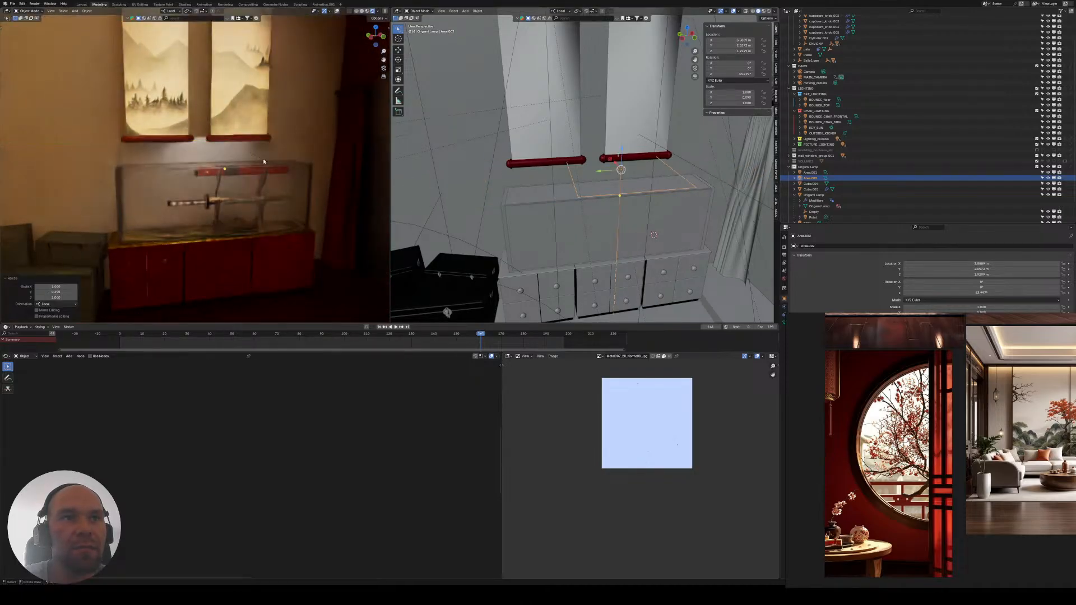
# - Shift the area light along its local Y axis above the case and check the lighting on the swords
pyautogui.press('g')
pyautogui.press('y')
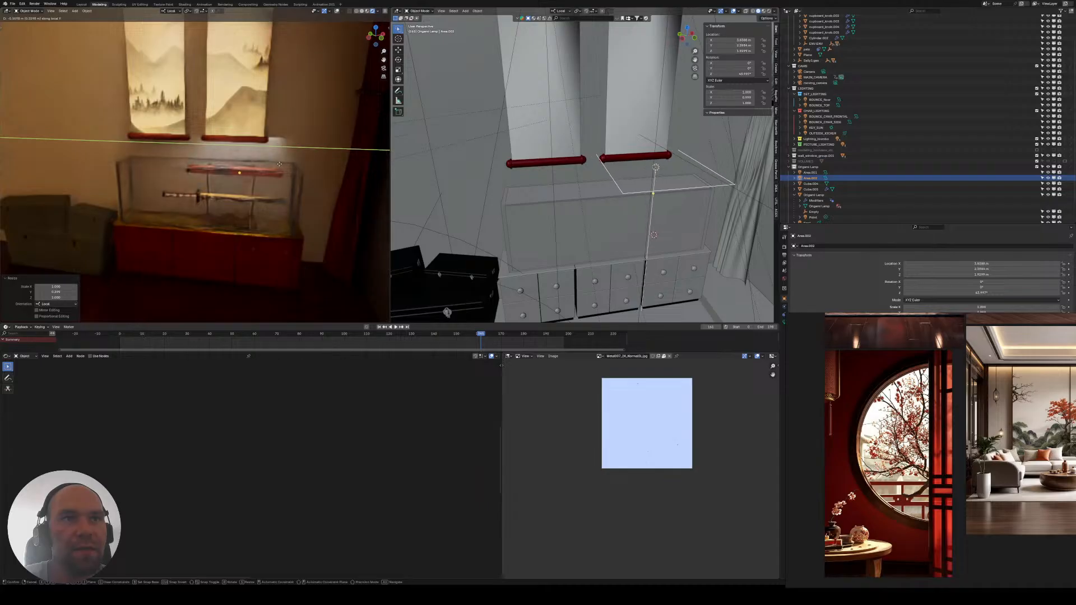
pyautogui.click(276, 164)
pyautogui.scroll(5, 245, 180)
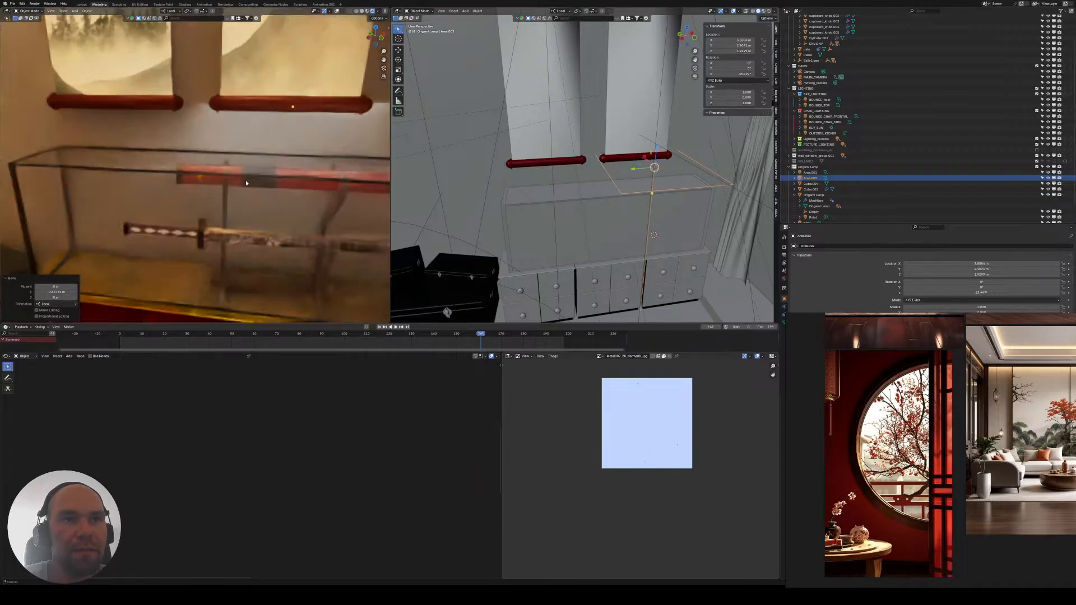
pyautogui.moveTo(272, 191); pyautogui.dragTo(258, 196, button='middle')
pyautogui.scroll(-8, 255, 191)
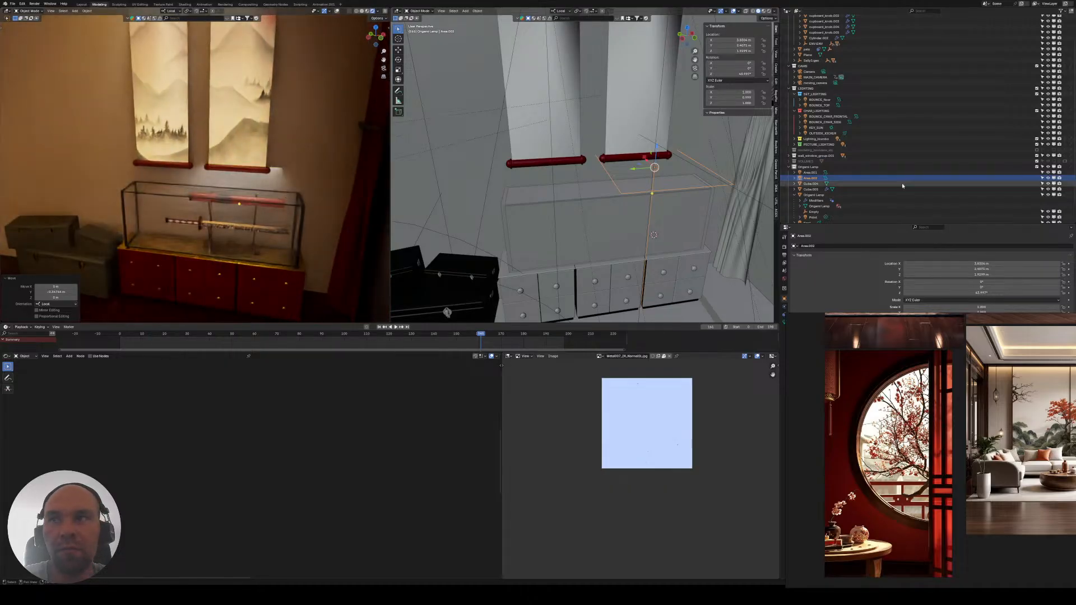
# - Move the two area lights and the glass case objects out of the Origami Lamp collection to the scene's top level
pyautogui.scroll(-2, 816, 162)
pyautogui.click(816, 161)
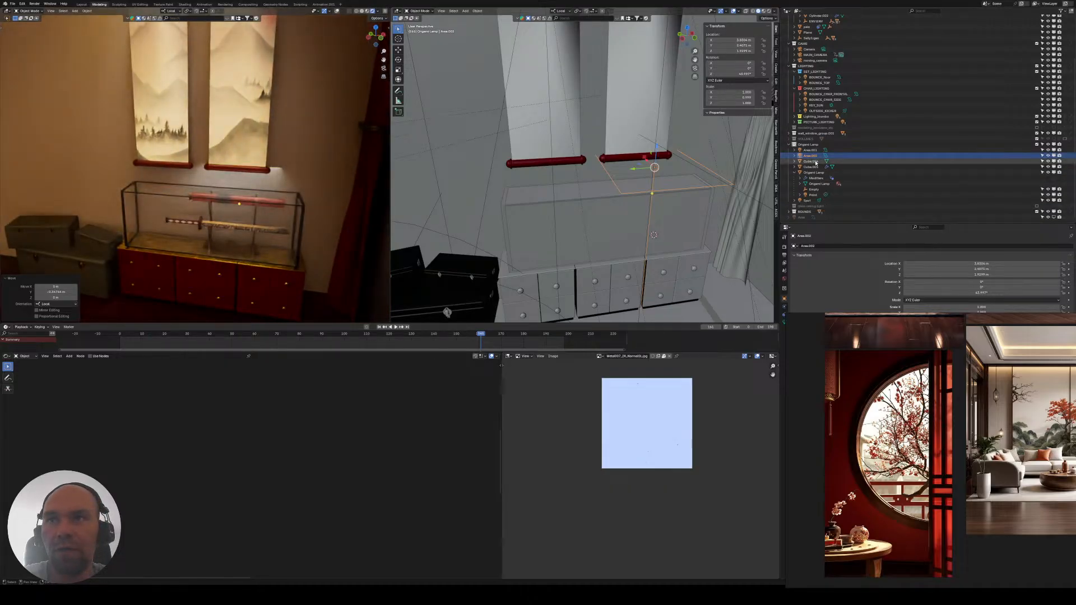
pyautogui.keyDown('ctrl'); pyautogui.click(811, 167); pyautogui.keyUp('ctrl')
pyautogui.keyDown('ctrl'); pyautogui.click(811, 157); pyautogui.keyUp('ctrl')
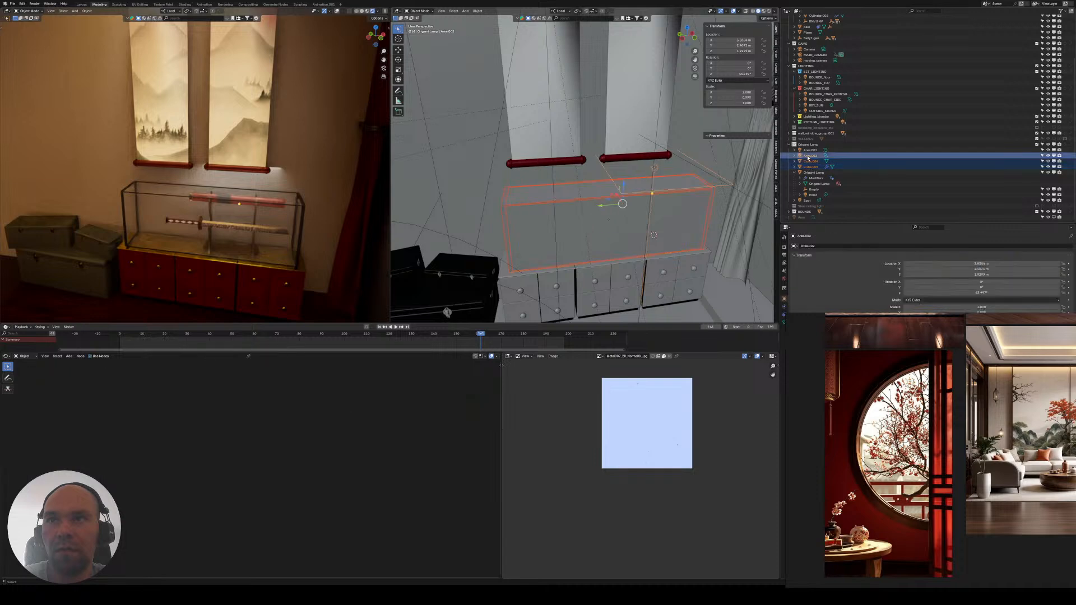
pyautogui.keyDown('ctrl'); pyautogui.click(810, 150); pyautogui.keyUp('ctrl')
pyautogui.scroll(-4, 655, 214)
pyautogui.scroll(-7, 655, 214)
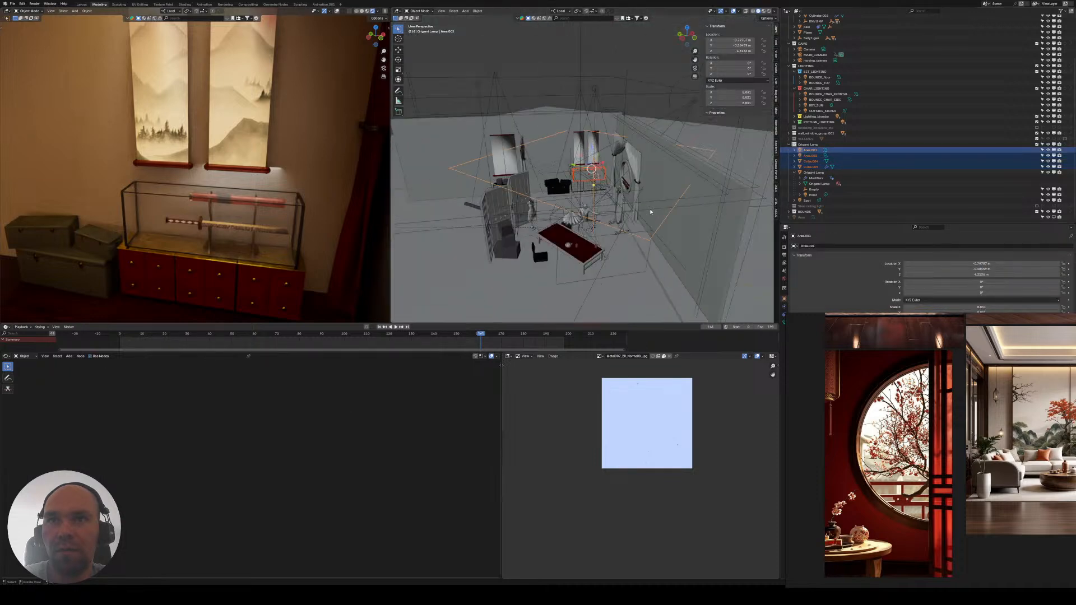
pyautogui.scroll(4, 650, 212)
pyautogui.moveTo(810, 156); pyautogui.dragTo(807, 219)
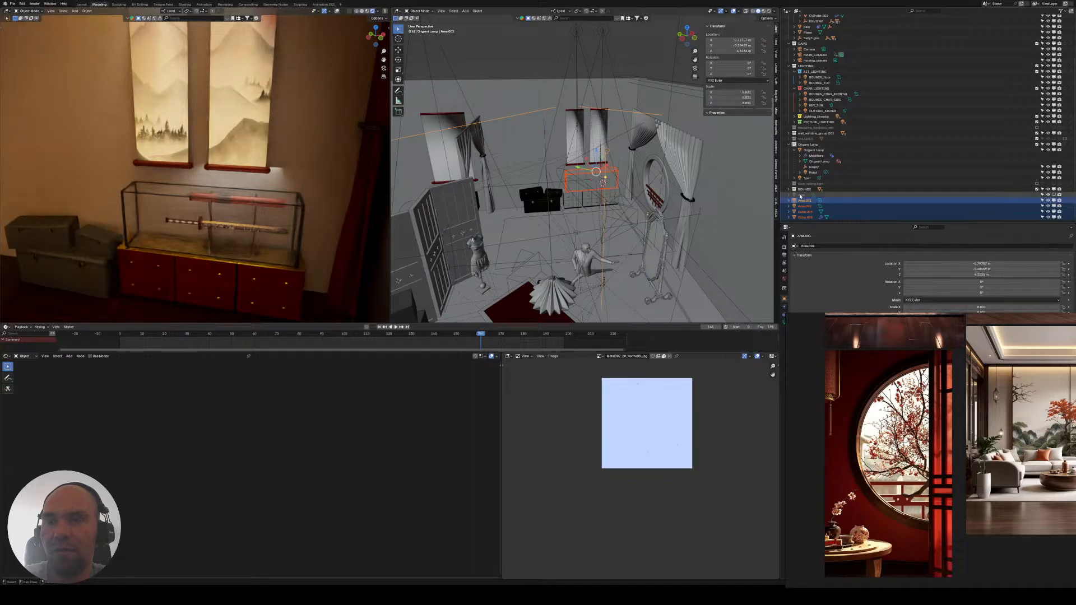
# - Create a collection named TEST_OBJECTS_LIGHTS and put the area lights and sword case objects into it
pyautogui.click(1069, 12)
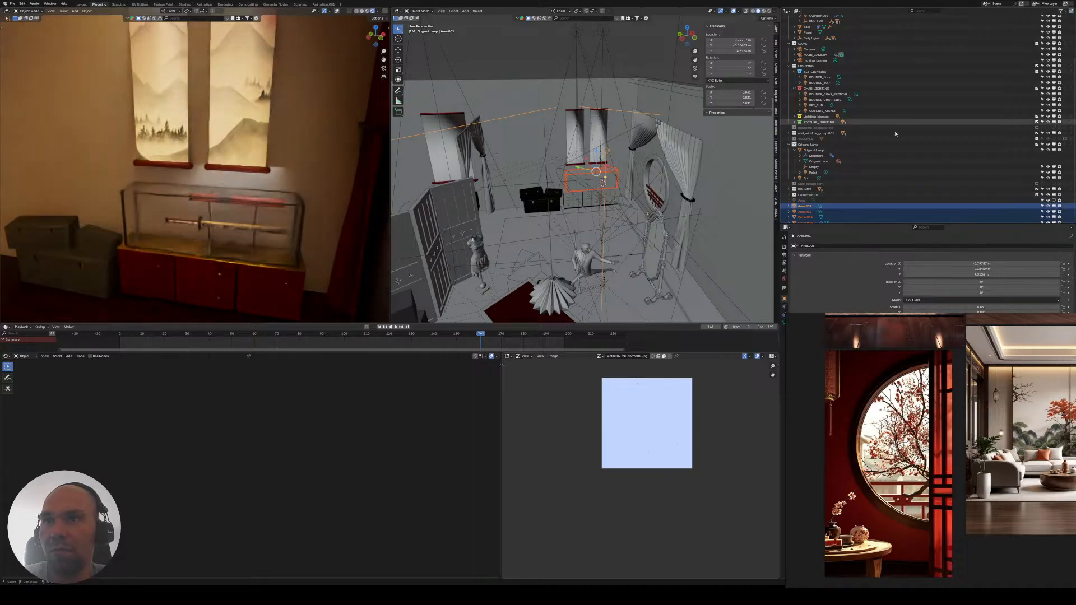
pyautogui.doubleClick(809, 193)
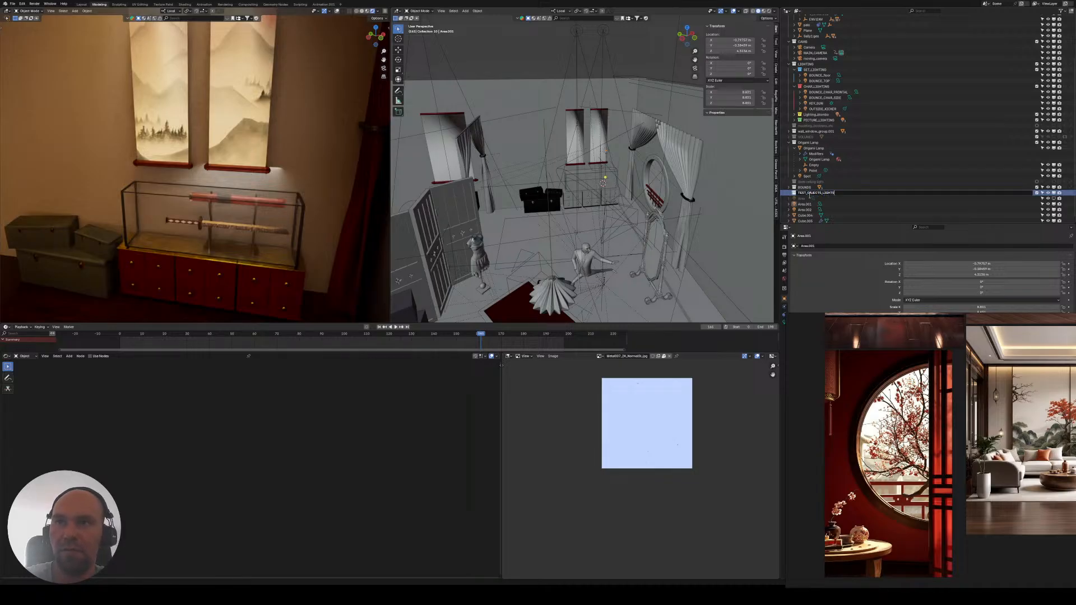
pyautogui.click(804, 199)
pyautogui.keyDown('shift'); pyautogui.click(805, 221); pyautogui.keyUp('shift')
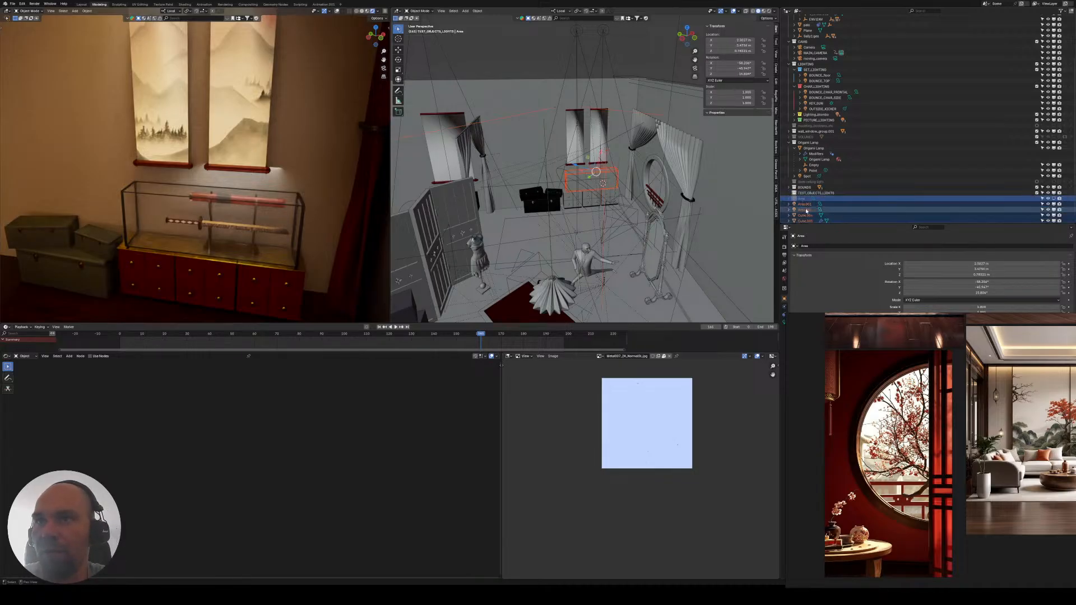
pyautogui.moveTo(805, 205); pyautogui.dragTo(805, 198)
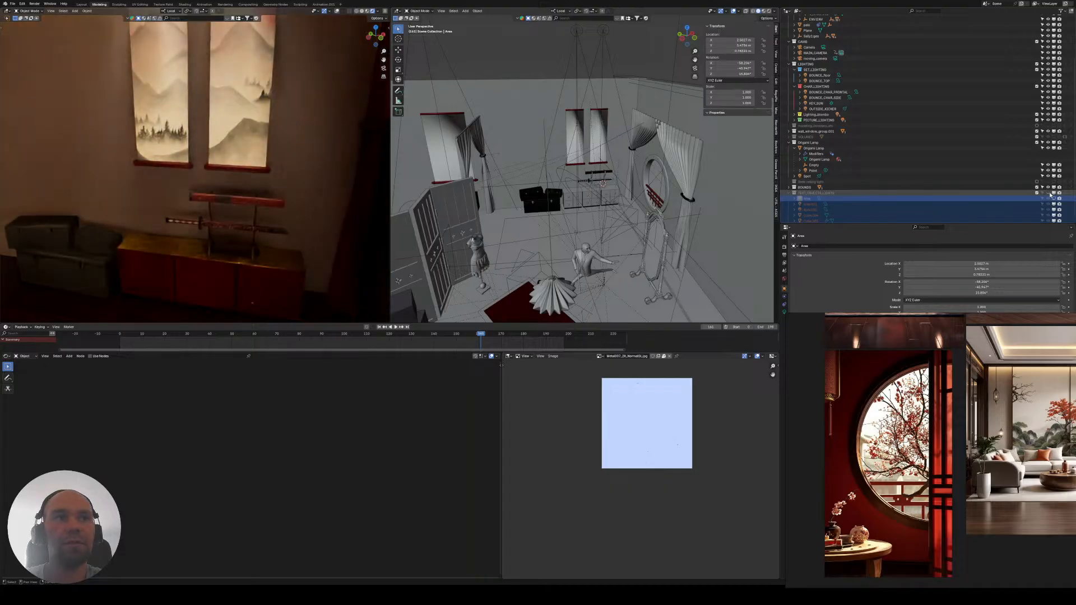
# - Hide the TEST_OBJECTS_LIGHTS collection and inspect the darker room around the folding screen and scroll wall
pyautogui.click(1050, 194)
pyautogui.click(1049, 193)
pyautogui.scroll(-1, 260, 167)
pyautogui.scroll(-6, 261, 167)
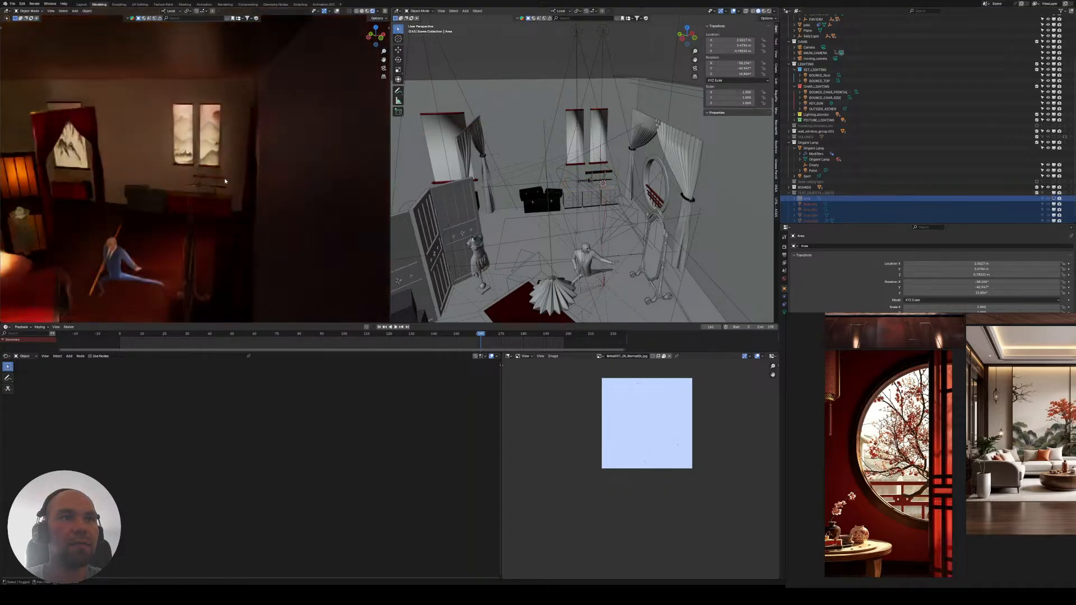
pyautogui.moveTo(228, 180); pyautogui.dragTo(189, 181, button='middle')
pyautogui.scroll(4, 220, 181)
pyautogui.scroll(3, 220, 180)
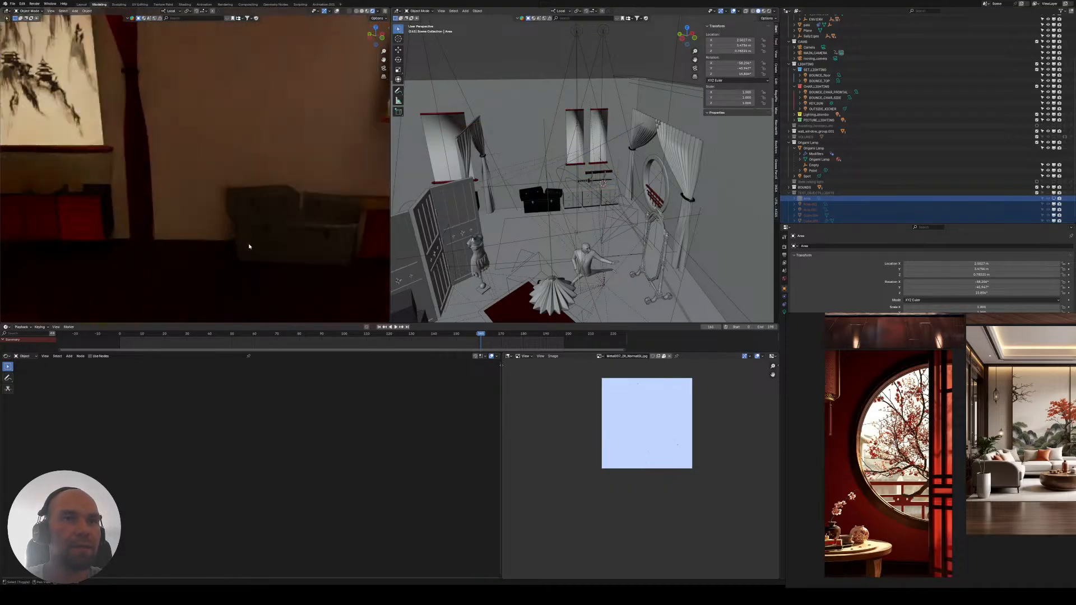
pyautogui.scroll(-3, 284, 248)
pyautogui.keyDown('shift'); pyautogui.moveTo(284, 248); pyautogui.dragTo(142, 218, button='middle'); pyautogui.keyUp('shift')
pyautogui.scroll(-3, 204, 205)
pyautogui.scroll(2, 141, 218)
# - Add an area light on the floor near the red cabinet behind the folding screen and raise it vertically
pyautogui.hotkey('shift', 'a')
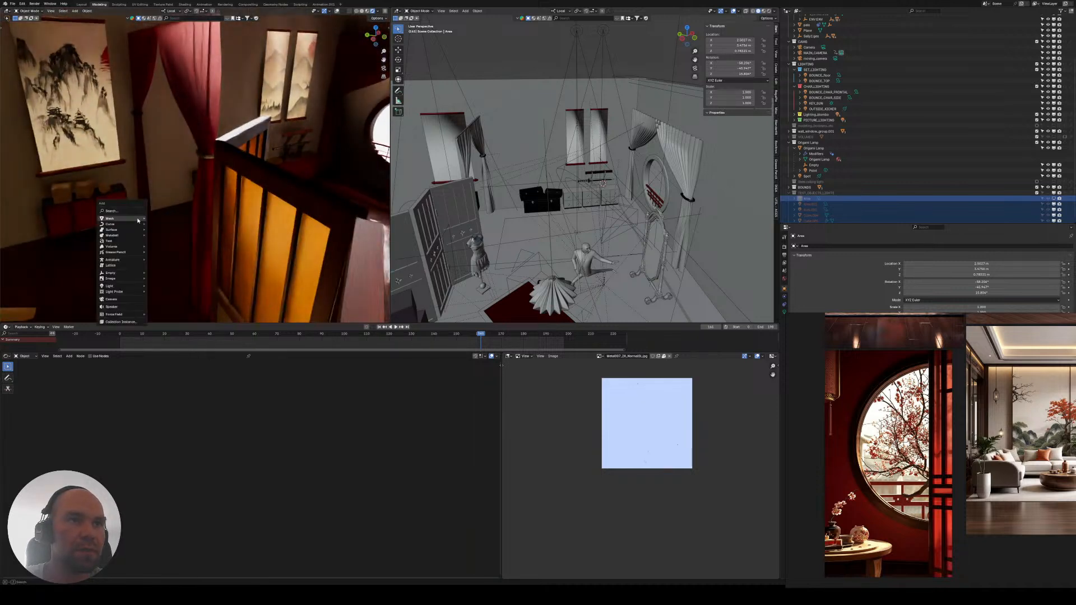
pyautogui.press('Escape')
pyautogui.hotkey('shift', 'a')
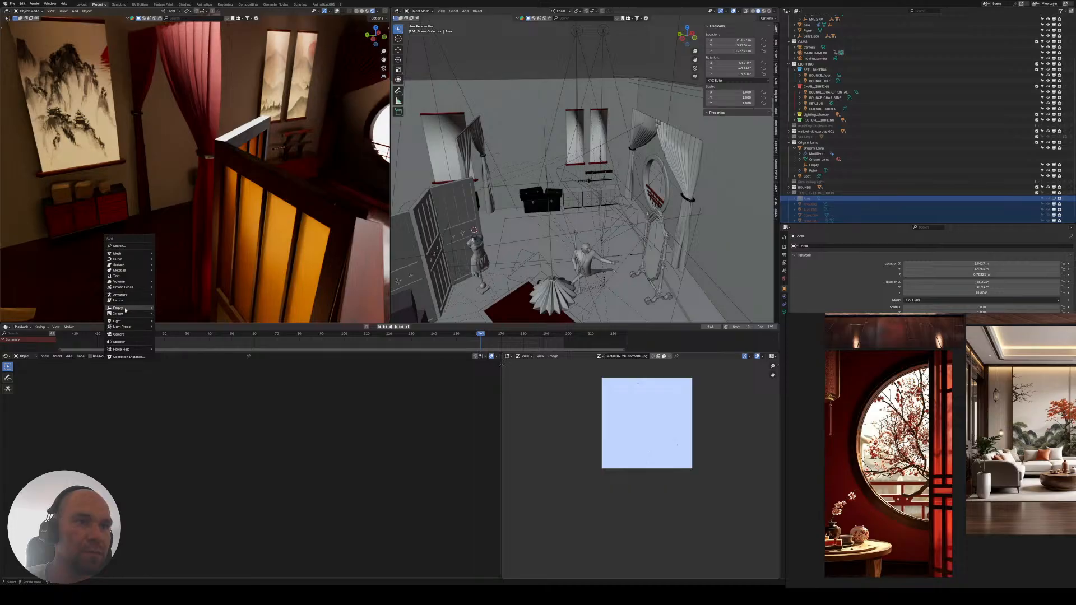
pyautogui.moveTo(126, 310)
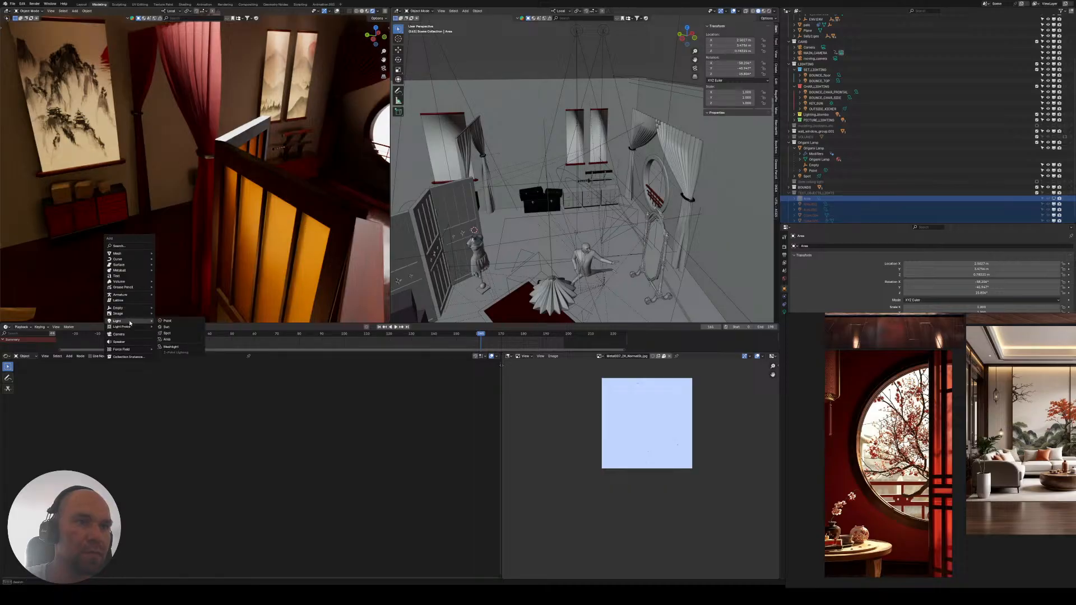
pyautogui.click(170, 339)
pyautogui.press('g')
pyautogui.press('z')
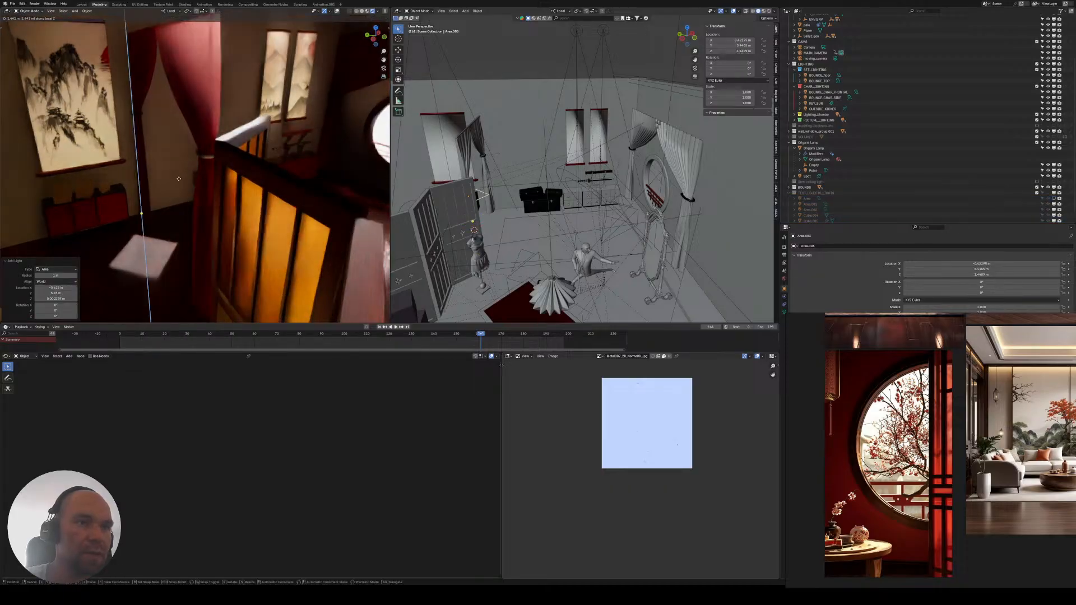
pyautogui.click(185, 169)
# - Rotate the new area light 90° about its Y axis to stand it upright, and turn it about its local Z axis
pyautogui.press('r')
pyautogui.press('y')
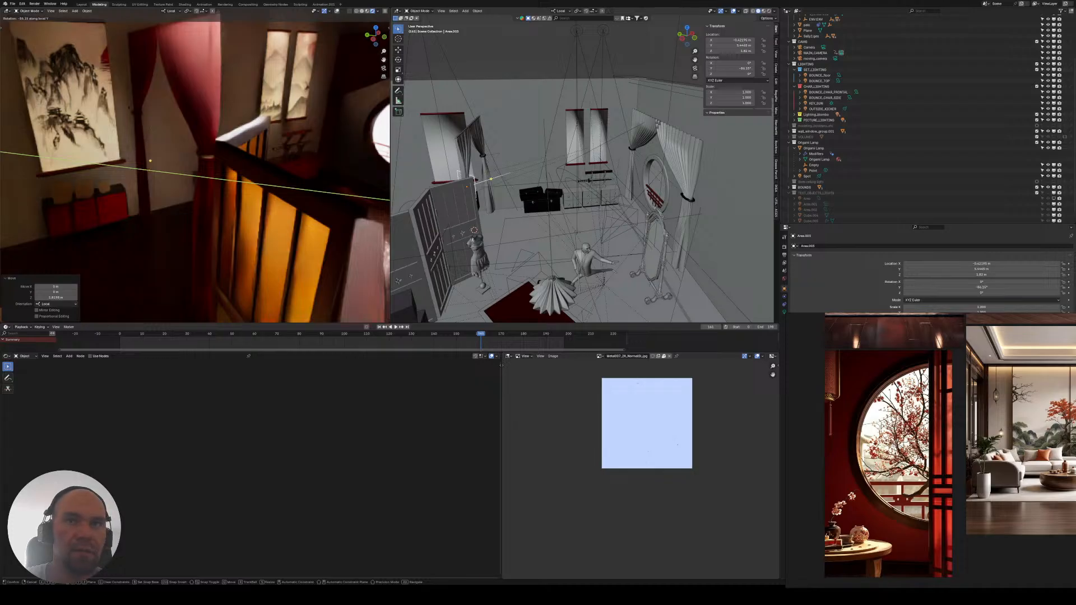
pyautogui.keyDown('ctrl'); pyautogui.click(160, 123); pyautogui.keyUp('ctrl')
pyautogui.moveTo(557, 144); pyautogui.dragTo(608, 168, button='middle')
pyautogui.keyDown('shift'); pyautogui.moveTo(560, 196); pyautogui.dragTo(608, 235, button='middle'); pyautogui.keyUp('shift')
pyautogui.scroll(2, 608, 235)
pyautogui.press('r')
pyautogui.press('z')
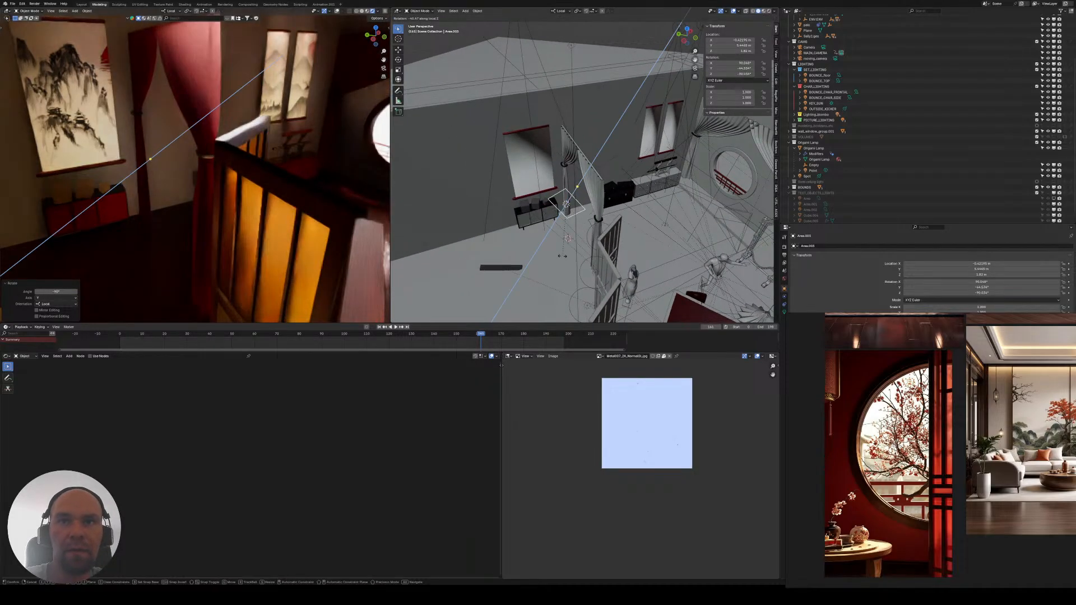
pyautogui.click(563, 255)
# - Enlarge the area light uniformly and adjust its rotation so it faces into the room
pyautogui.press('s')
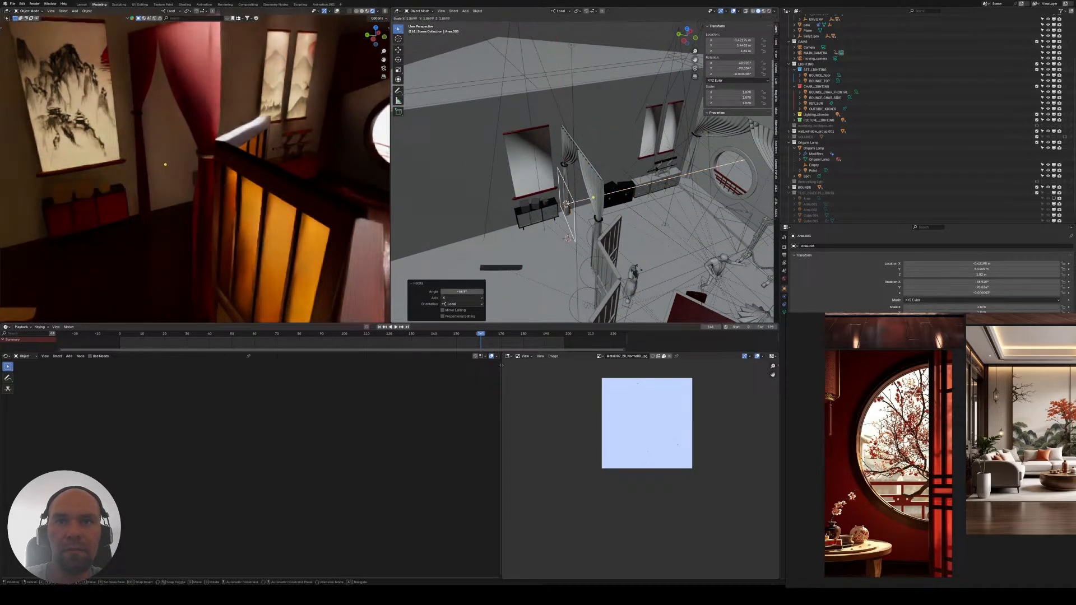
pyautogui.click(568, 238)
pyautogui.press('r')
pyautogui.press('x')
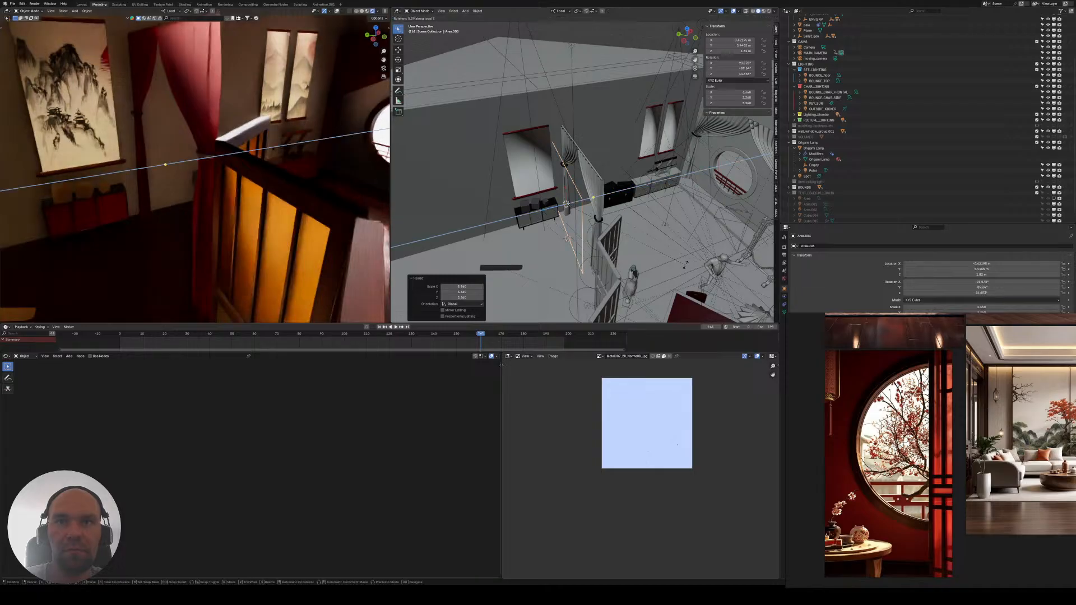
pyautogui.press('x')
pyautogui.click(689, 255)
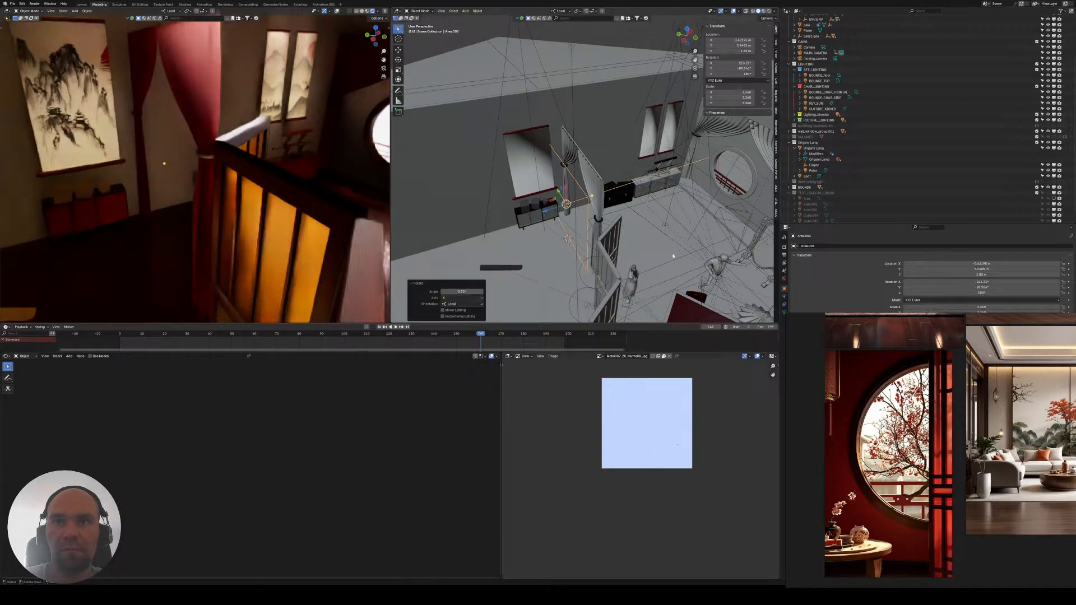
# - Pull the area light back from the folding screen and delete the stray slab on the floor, keeping the light selected
pyautogui.moveTo(633, 163); pyautogui.dragTo(603, 215, button='middle')
pyautogui.moveTo(579, 182); pyautogui.dragTo(514, 193)
pyautogui.moveTo(517, 241)
pyautogui.mouseDown(button='middle')
pyautogui.moveTo(541, 211)
pyautogui.moveTo(525, 225)
pyautogui.mouseUp(button='middle')
pyautogui.click(541, 208)
pyautogui.press('Delete')
pyautogui.click(532, 195)
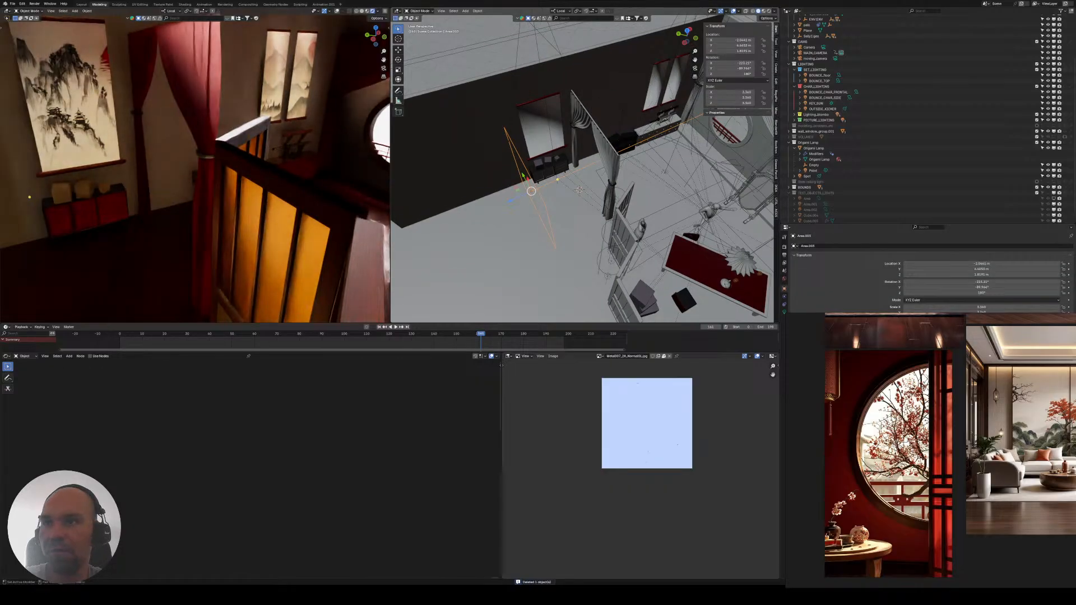
# - Open the area light's settings and rotate it about its local Y axis to aim it across the room
pyautogui.click(784, 311)
pyautogui.moveTo(639, 213); pyautogui.dragTo(623, 169, button='middle')
pyautogui.press('g')
pyautogui.press('y')
pyautogui.rightClick(623, 181)
pyautogui.press('r')
pyautogui.press('y')
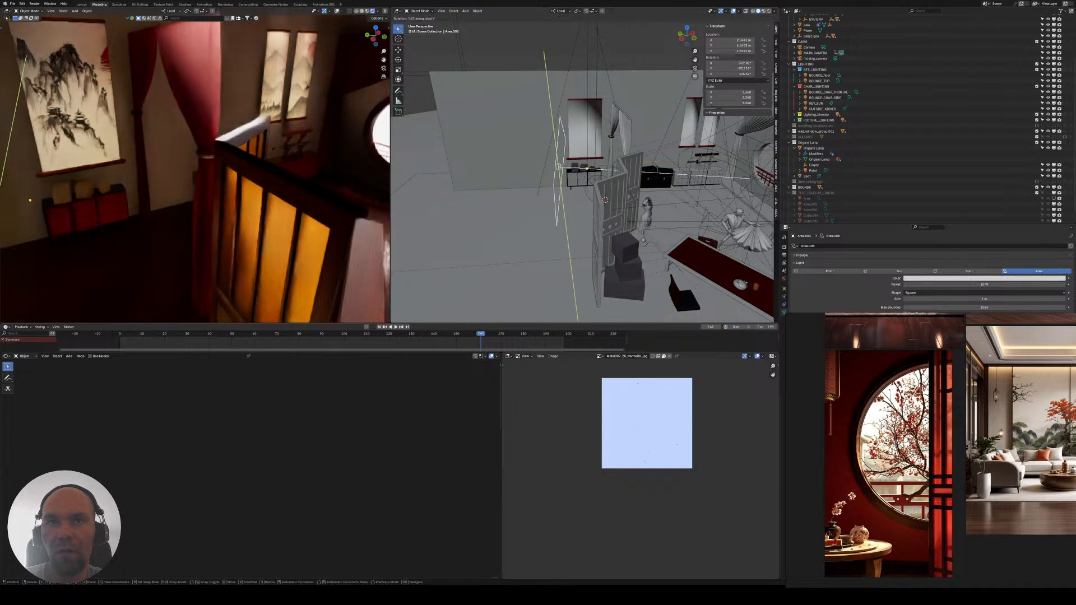
pyautogui.click(559, 167)
# - Shift the area light along its local Z and X axes to a higher, more distant position behind the folding screen
pyautogui.press('g')
pyautogui.press('z')
pyautogui.press('z')
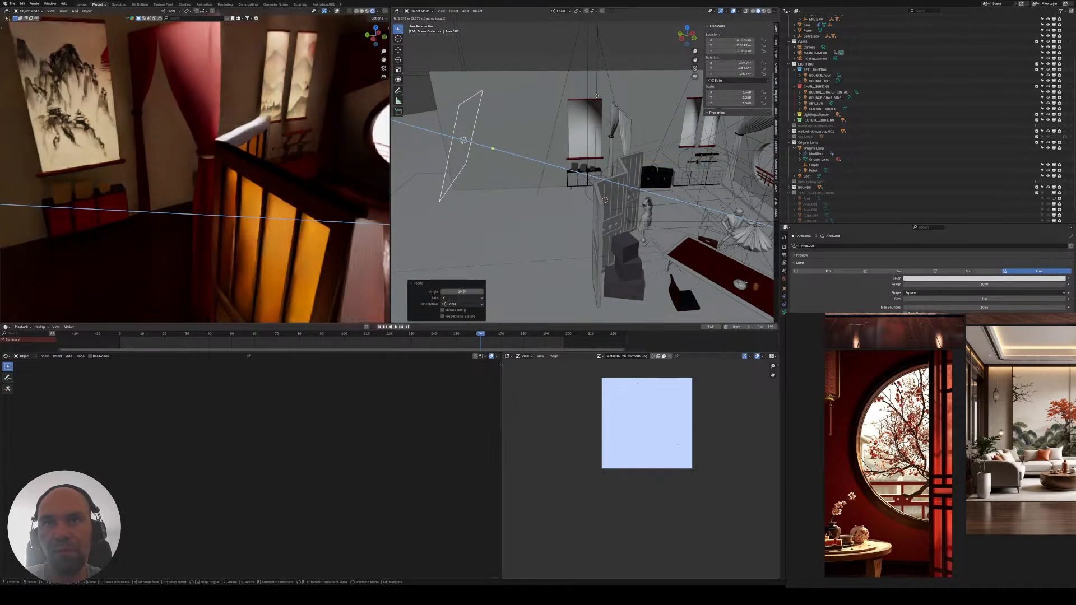
pyautogui.click(601, 143)
pyautogui.press('g')
pyautogui.press('z')
pyautogui.press('x')
pyautogui.click(576, 104)
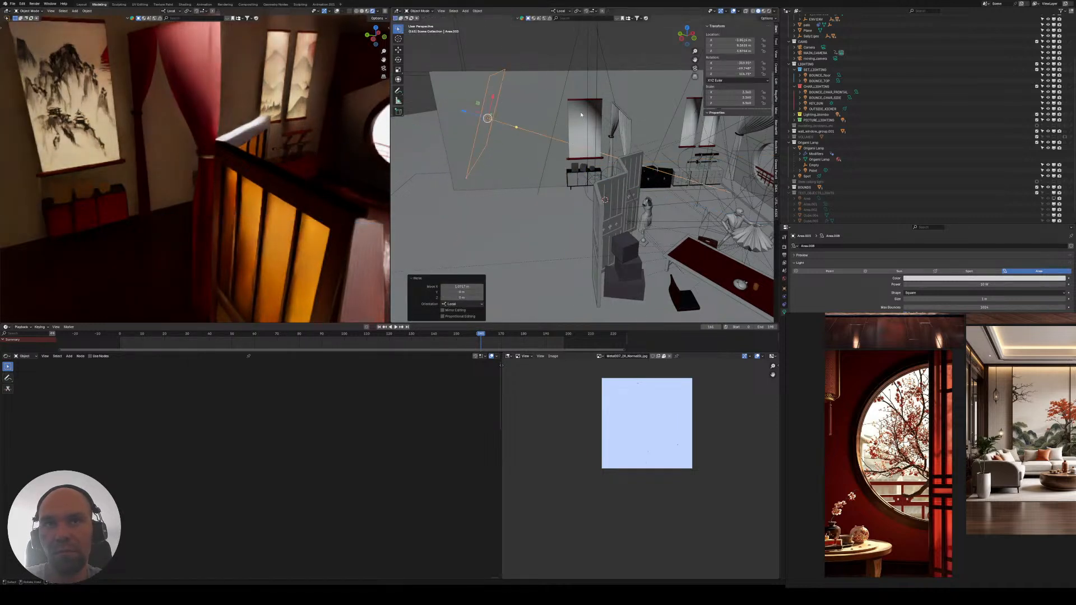
pyautogui.press('g')
pyautogui.press('y')
pyautogui.press('z')
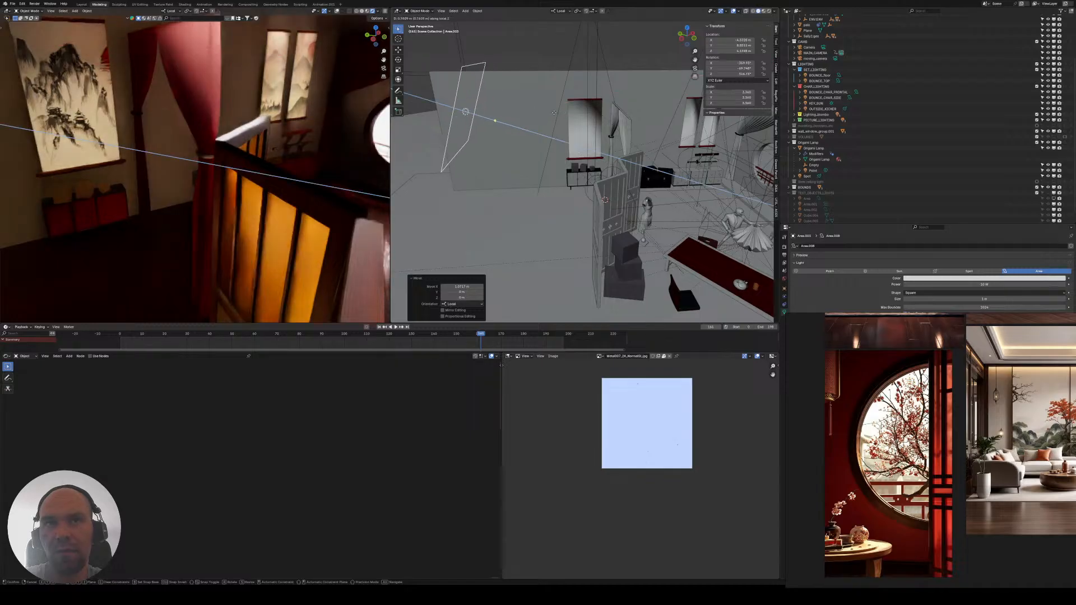
pyautogui.click(512, 236)
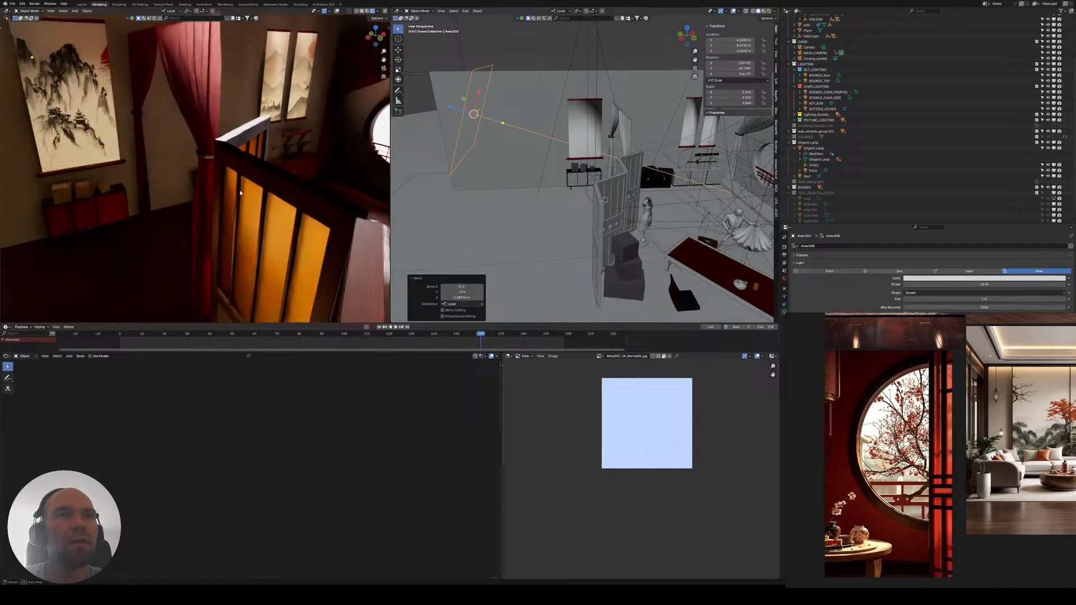
# - Set the new area light's power to 500 W while viewing the whole room
pyautogui.moveTo(240, 193); pyautogui.dragTo(183, 130, button='middle')
pyautogui.scroll(-5, 187, 146)
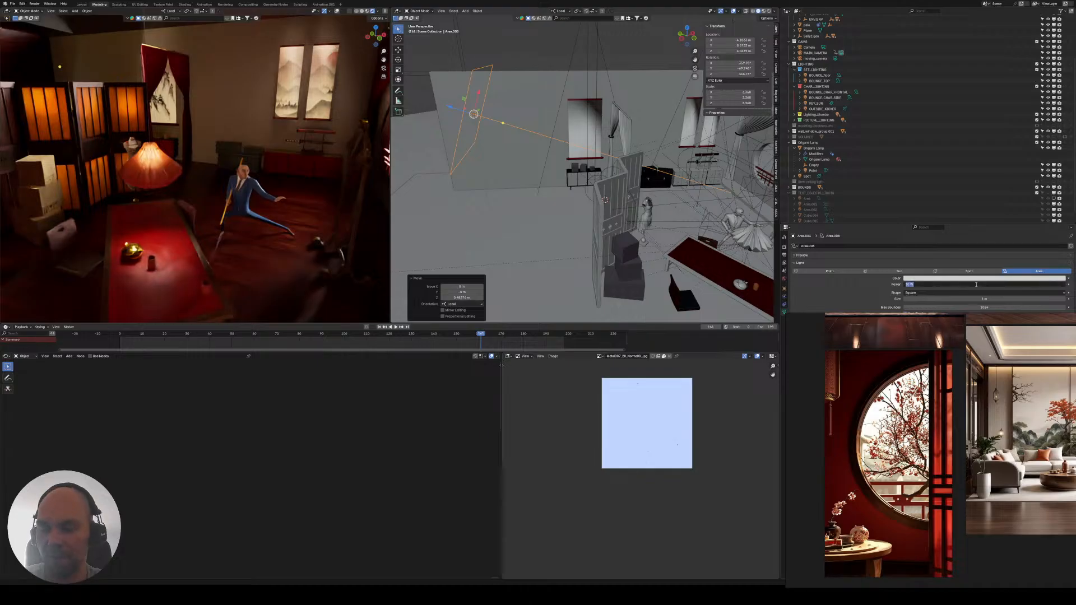
pyautogui.press('Return')
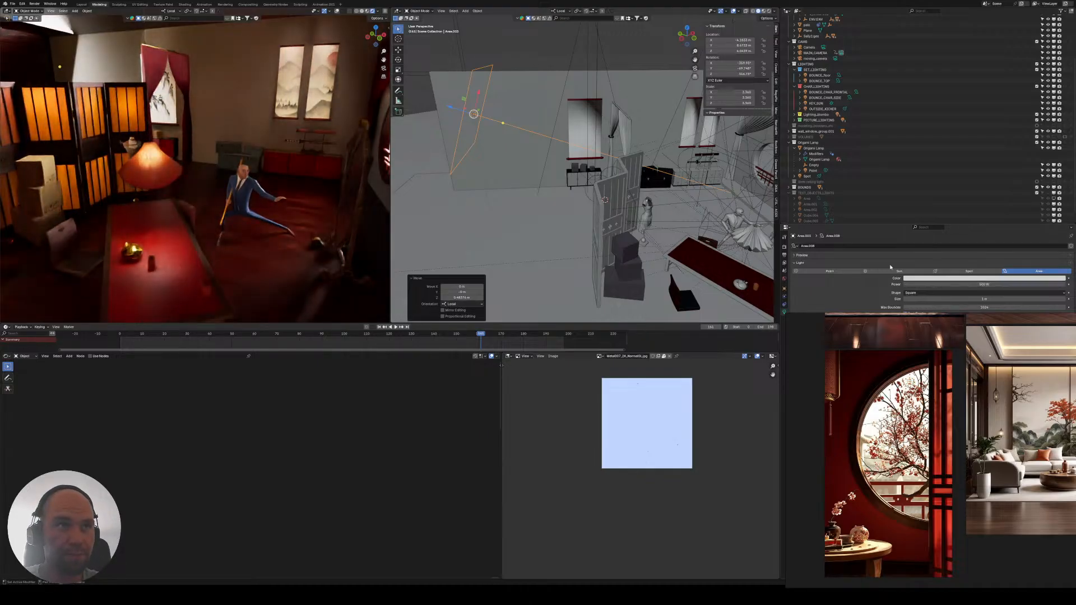
# - Examine the new light's effect on the walls, ceiling and folding screen from several angles and through the camera
pyautogui.press('g')
pyautogui.press('z')
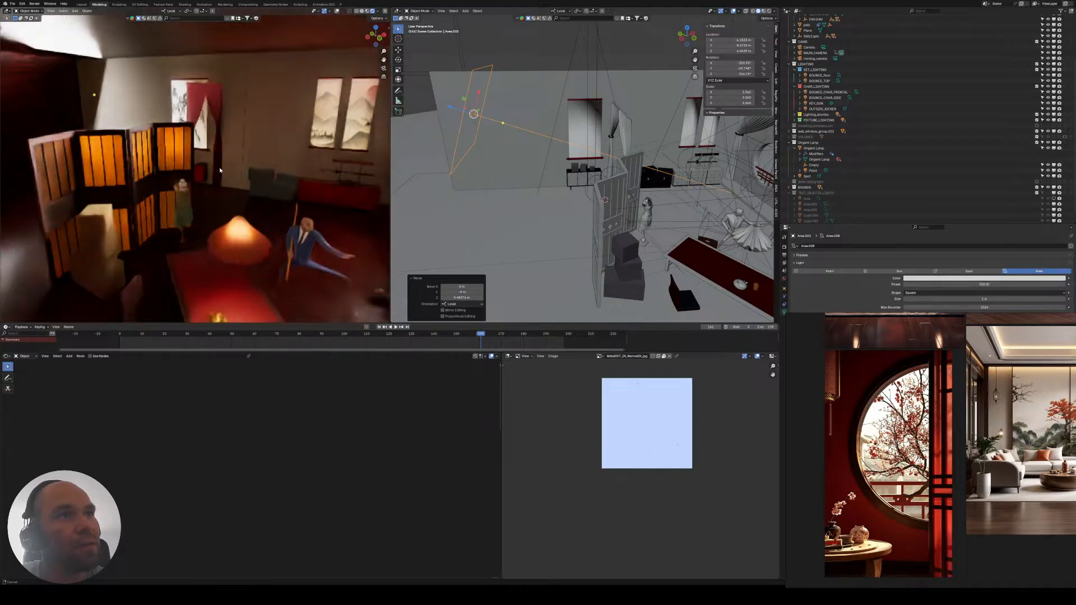
pyautogui.click(168, 151)
pyautogui.keyDown('shift'); pyautogui.moveTo(34, 111); pyautogui.dragTo(82, 116, button='middle'); pyautogui.keyUp('shift')
pyautogui.click(124, 140)
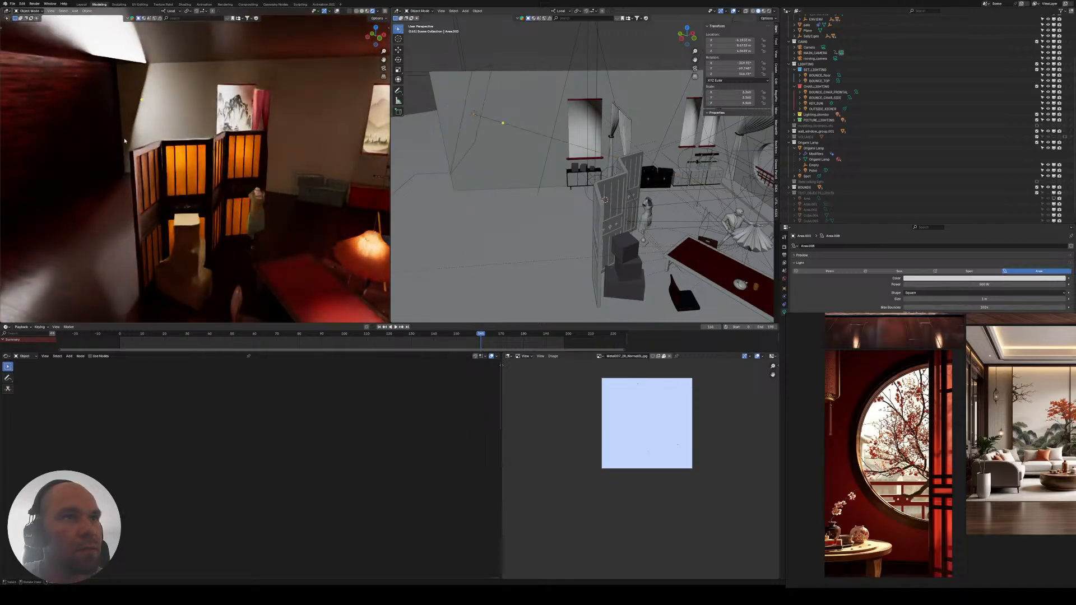
pyautogui.moveTo(193, 79); pyautogui.dragTo(136, 79, button='middle')
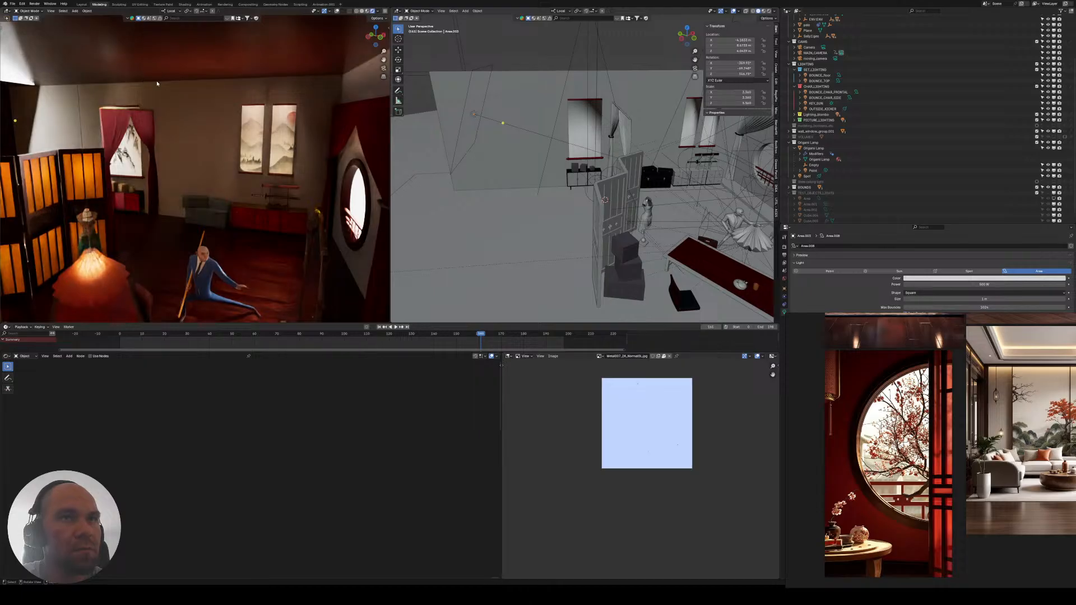
pyautogui.moveTo(173, 165); pyautogui.dragTo(200, 157, button='middle')
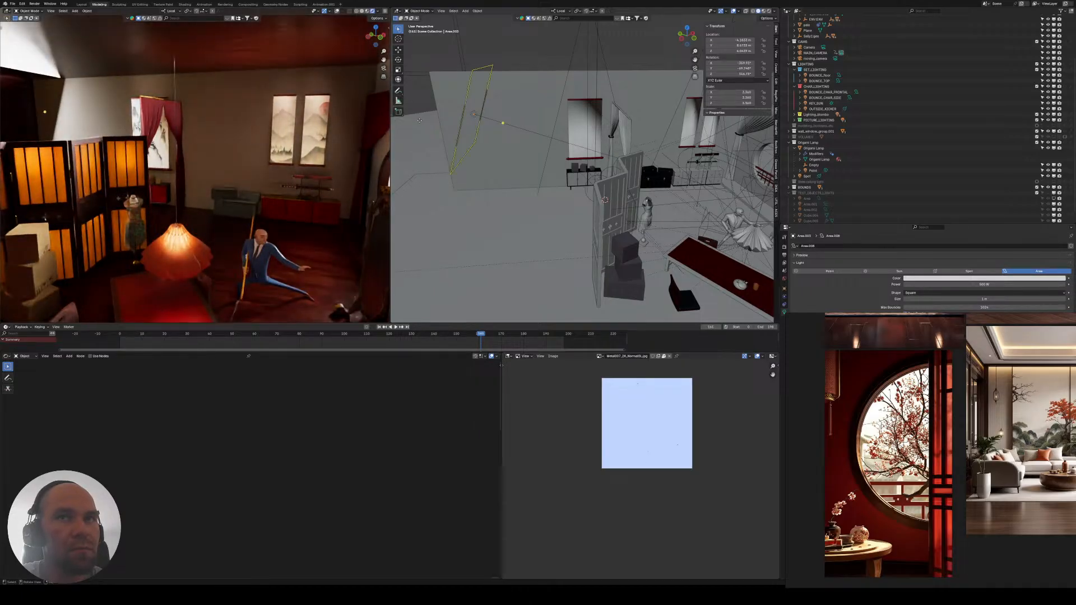
pyautogui.moveTo(186, 135); pyautogui.dragTo(194, 132, button='middle')
pyautogui.press('KP_0')
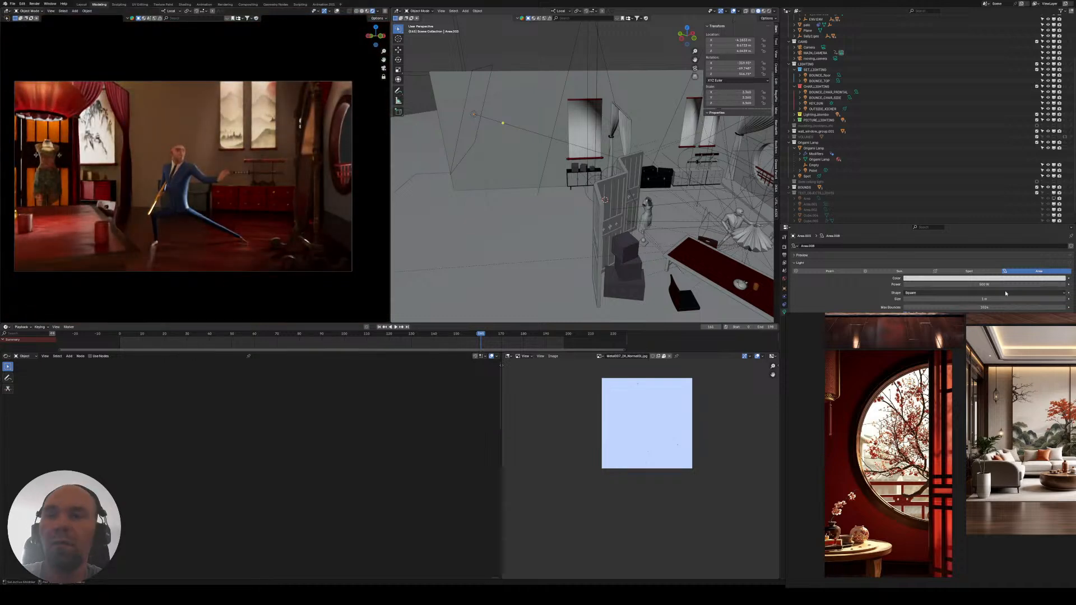
# - Tint the area light a warm orange and lower its power
pyautogui.click(976, 279)
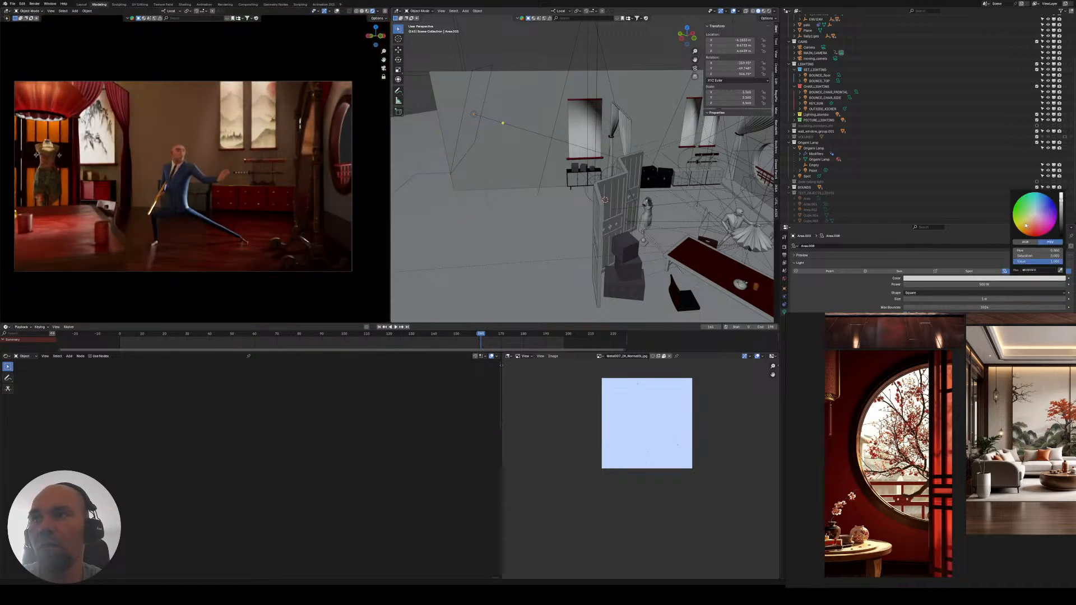
pyautogui.moveTo(1026, 226); pyautogui.dragTo(1030, 224)
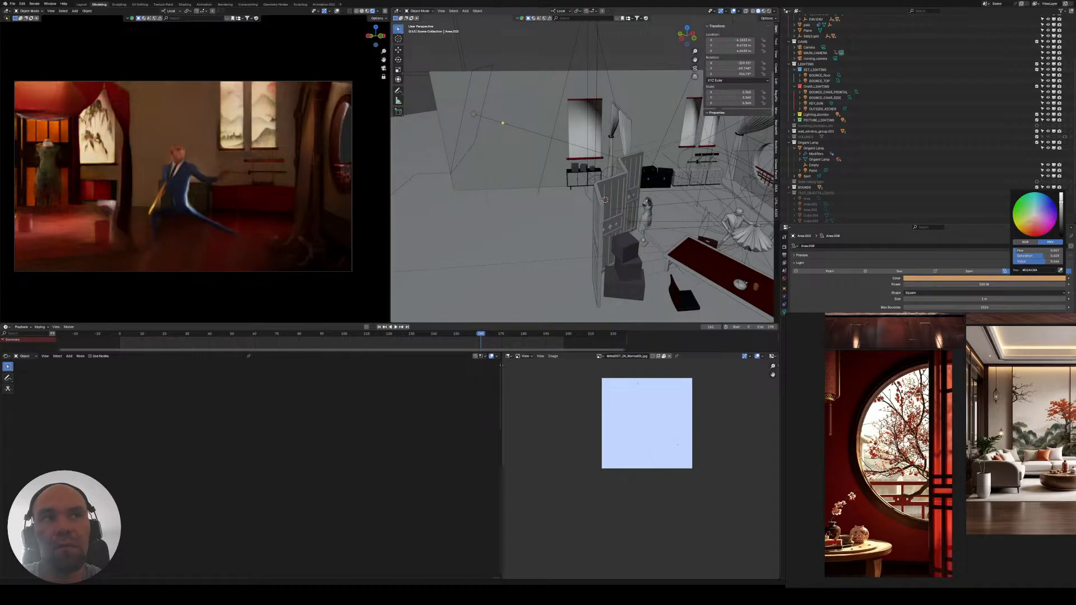
pyautogui.doubleClick(987, 285)
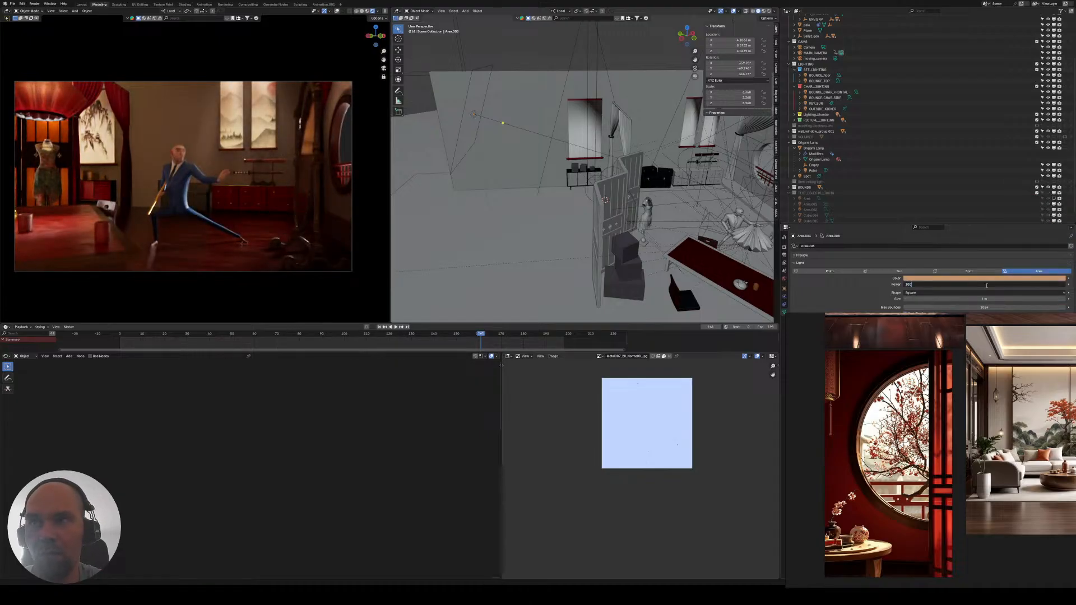
pyautogui.press('Return')
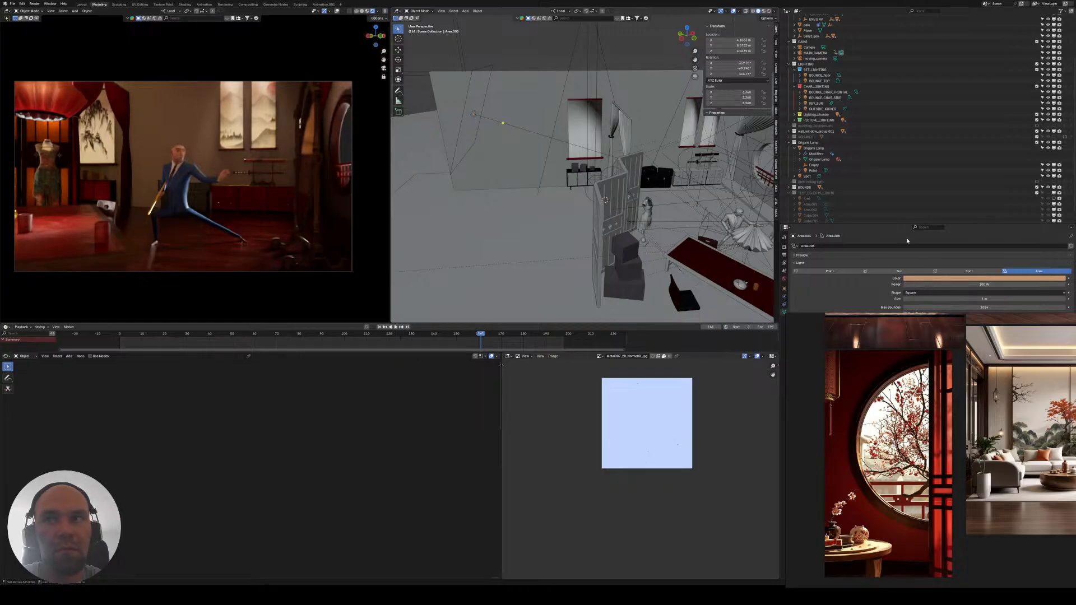
# - Compare the camera render with the new area light hidden and shown
pyautogui.scroll(-1, 1049, 160)
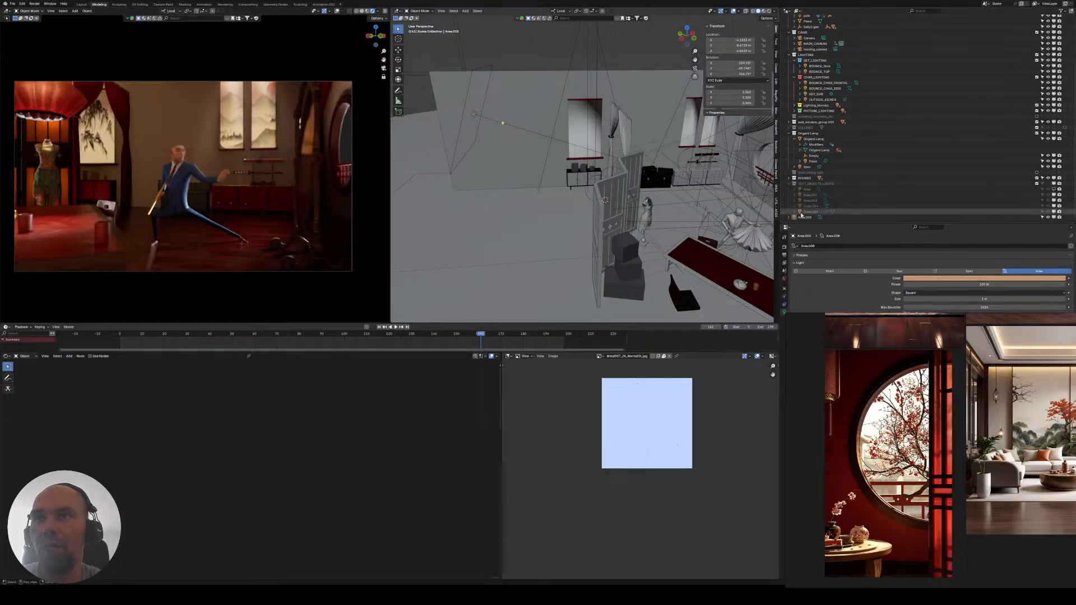
pyautogui.click(1048, 218)
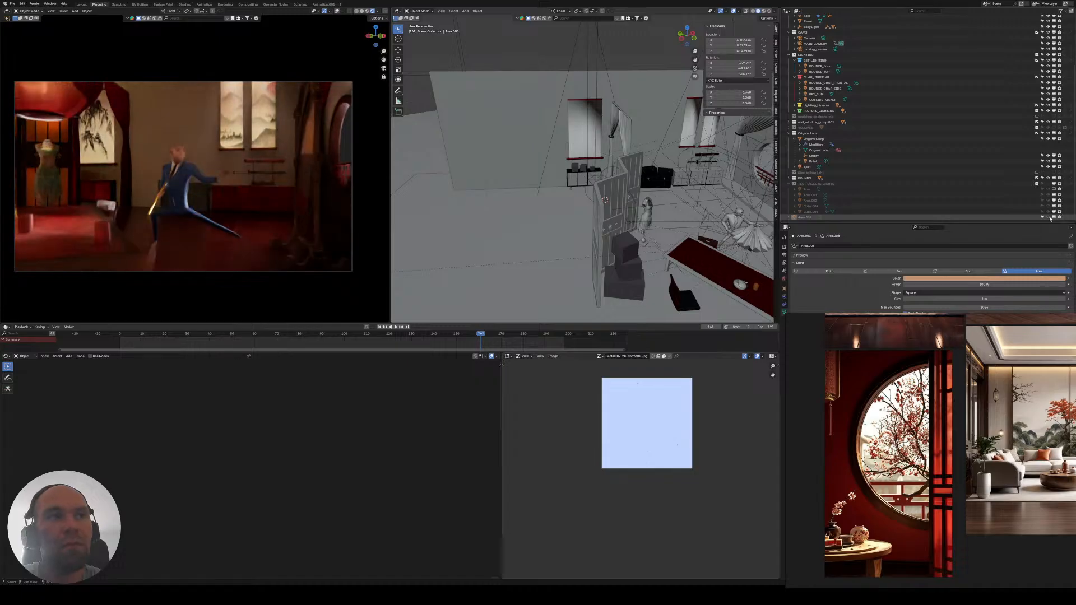
pyautogui.click(1048, 217)
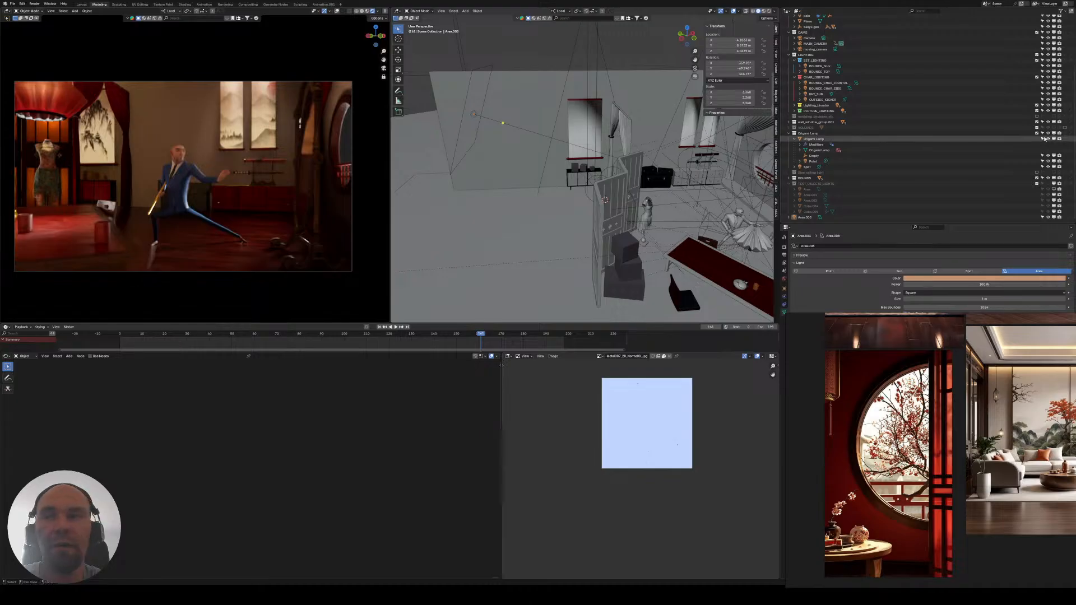
# - Move the area light along its local X and Z axes to a lower position closer to the folding screen
pyautogui.keyDown('shift'); pyautogui.moveTo(527, 184); pyautogui.dragTo(536, 191, button='middle'); pyautogui.keyUp('shift')
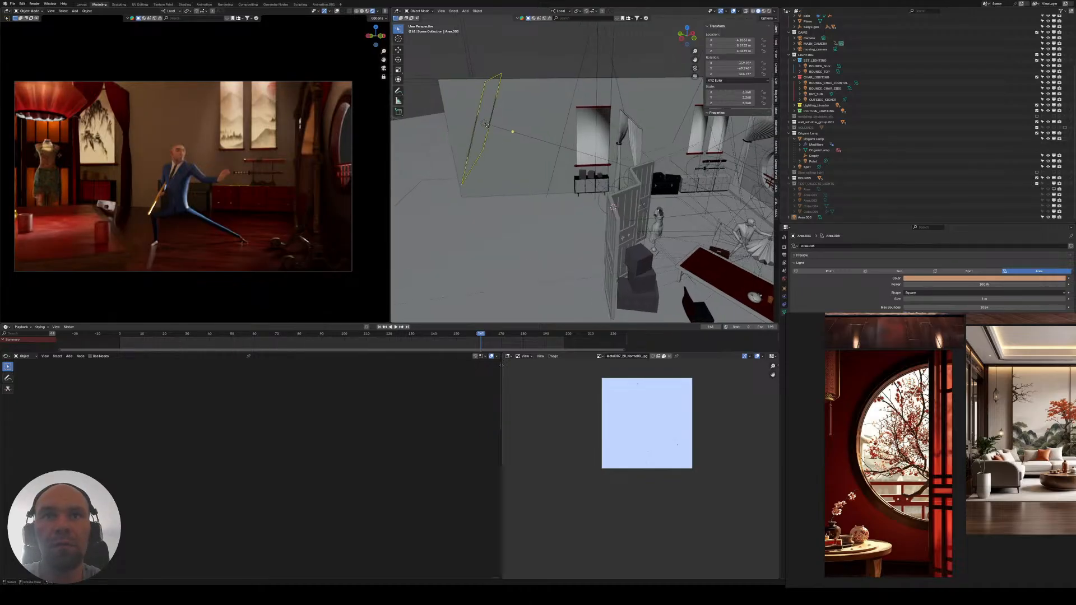
pyautogui.click(485, 121)
pyautogui.moveTo(546, 143); pyautogui.dragTo(533, 175, button='middle')
pyautogui.press('g')
pyautogui.press('y')
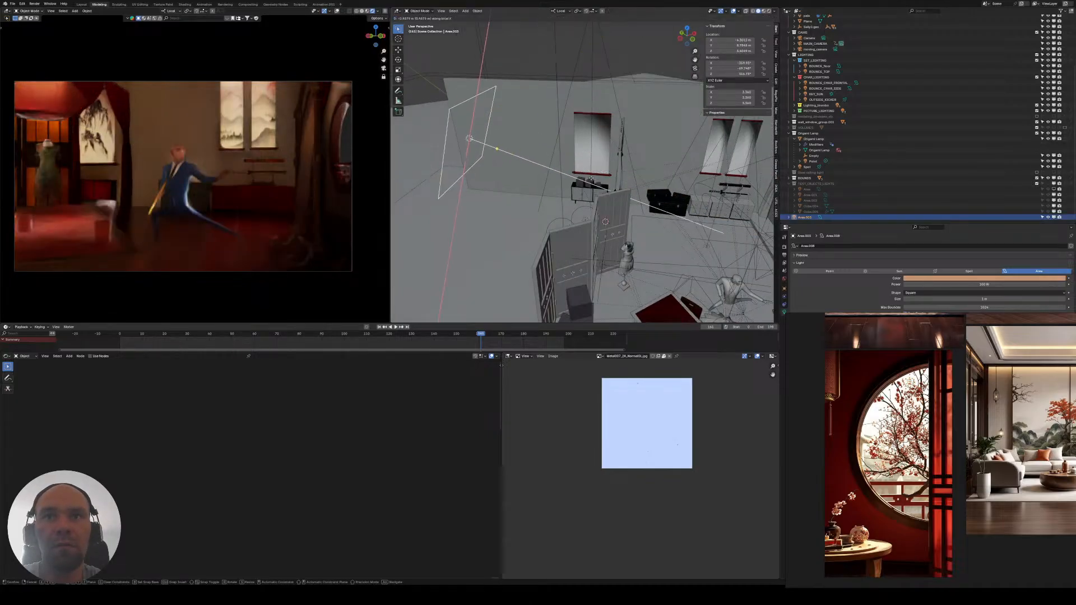
pyautogui.press('x')
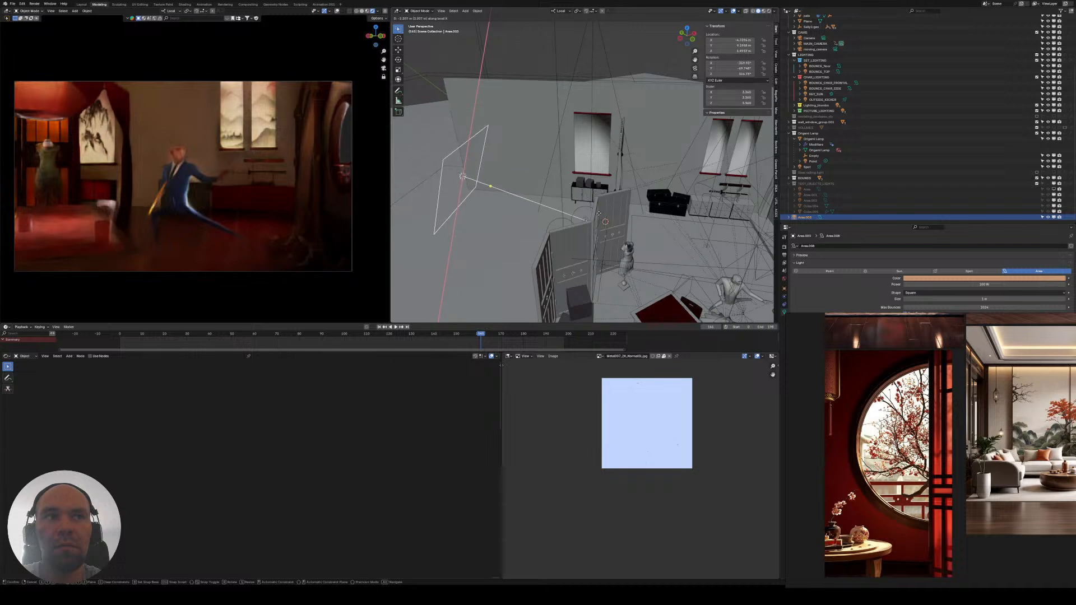
pyautogui.click(601, 202)
pyautogui.press('g')
pyautogui.press('z')
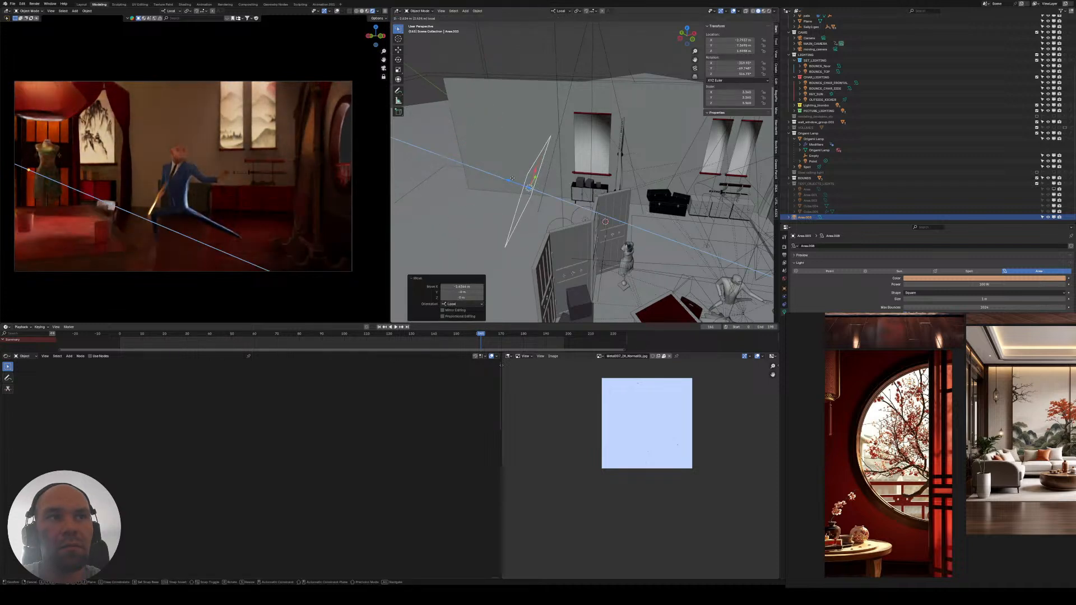
pyautogui.click(521, 181)
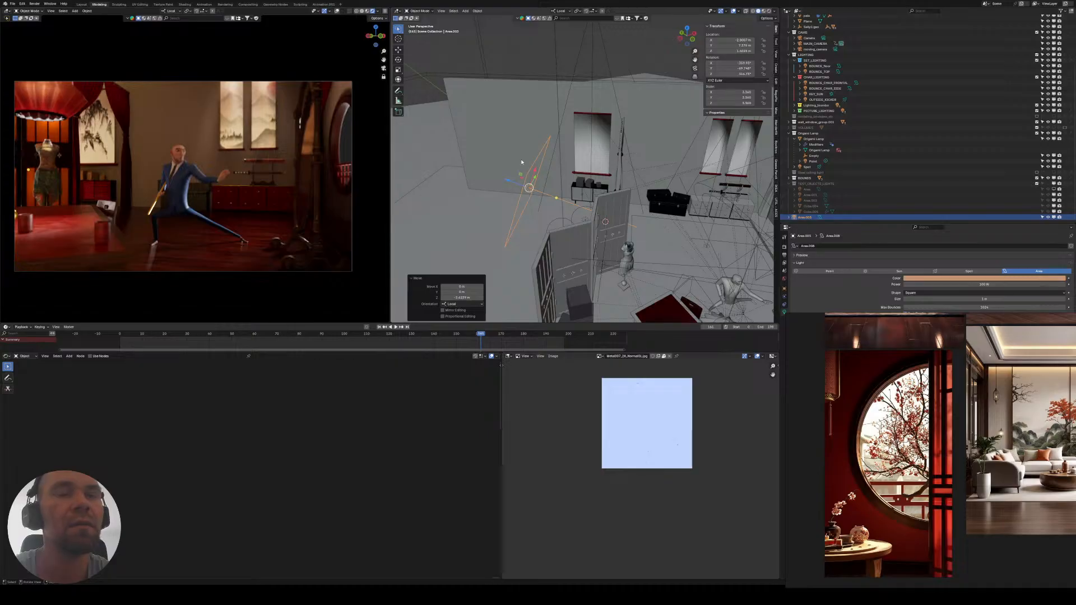
# - Examine the red cupboard's fronts and golden knobs up close in the rendered view, and return to the camera view
pyautogui.moveTo(522, 162); pyautogui.dragTo(610, 206, button='middle')
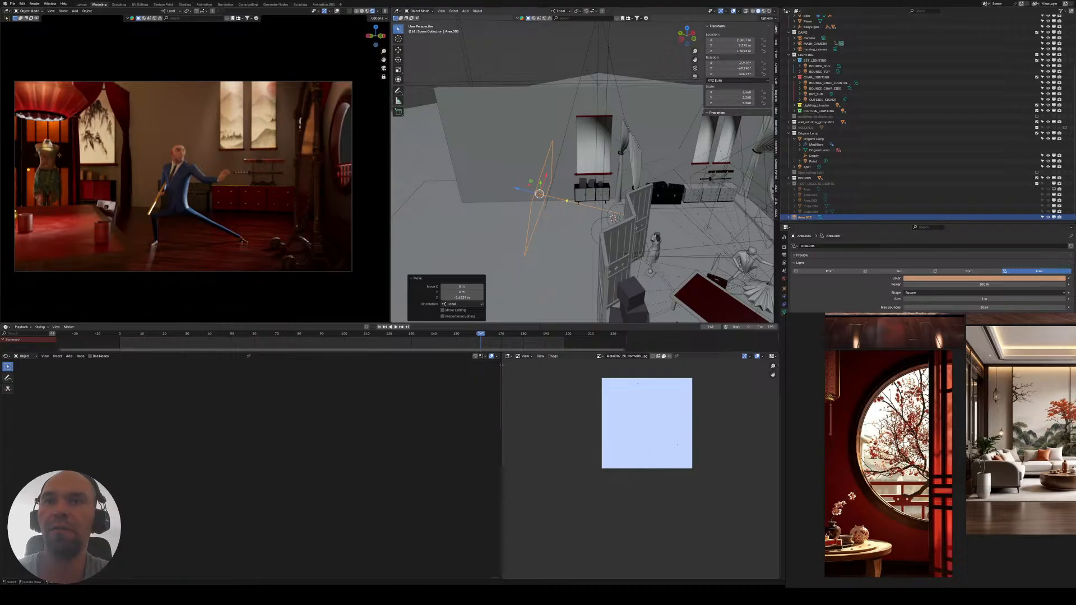
pyautogui.keyDown('shift'); pyautogui.moveTo(658, 210); pyautogui.dragTo(568, 182, button='middle'); pyautogui.keyUp('shift')
pyautogui.scroll(6, 547, 157)
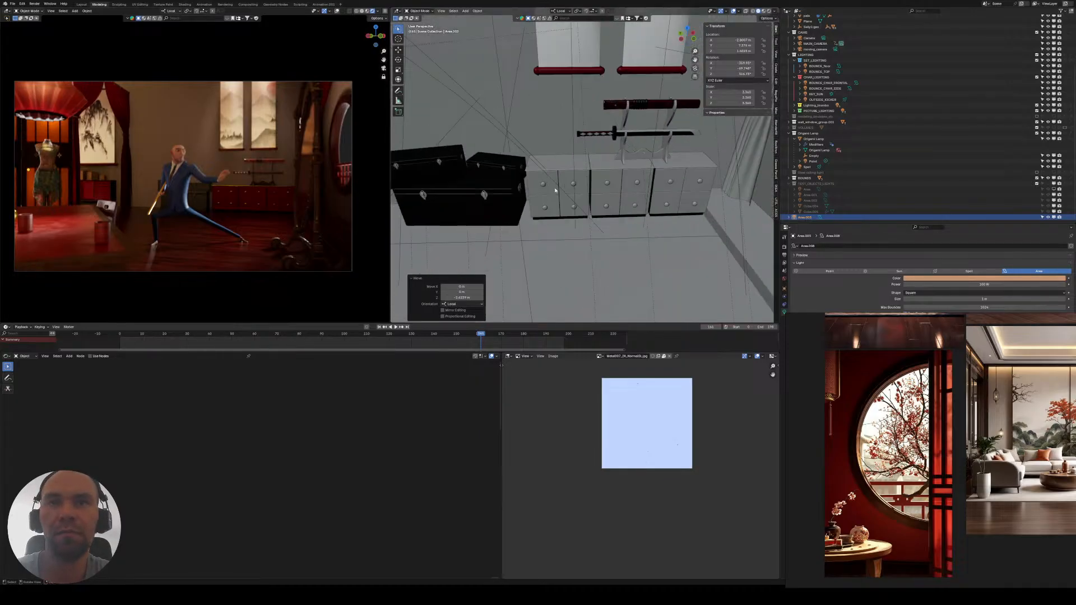
pyautogui.scroll(6, 561, 179)
pyautogui.click(518, 172)
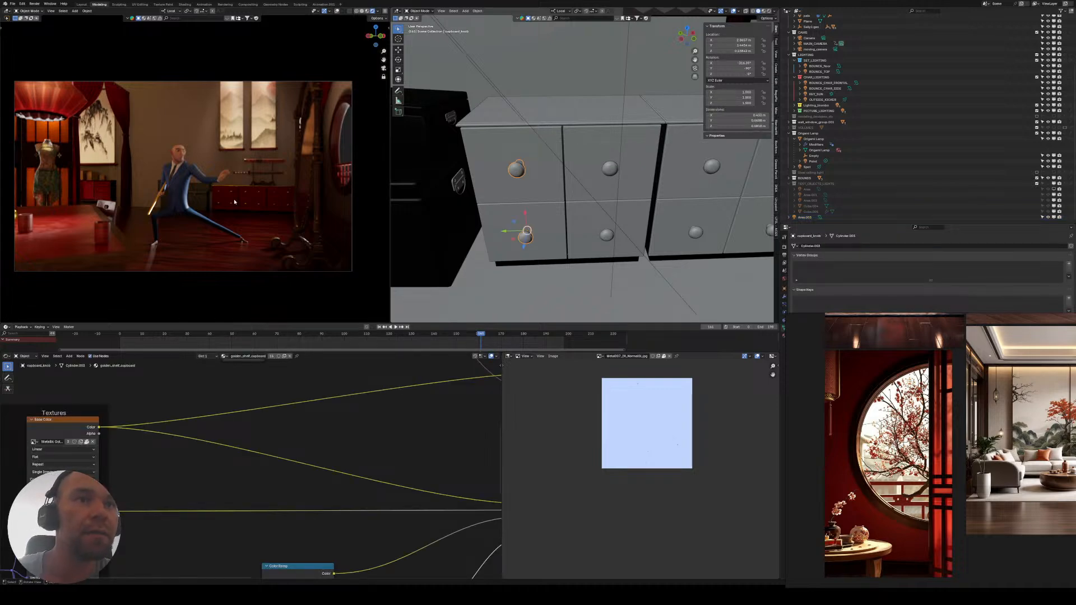
pyautogui.scroll(3, 234, 202)
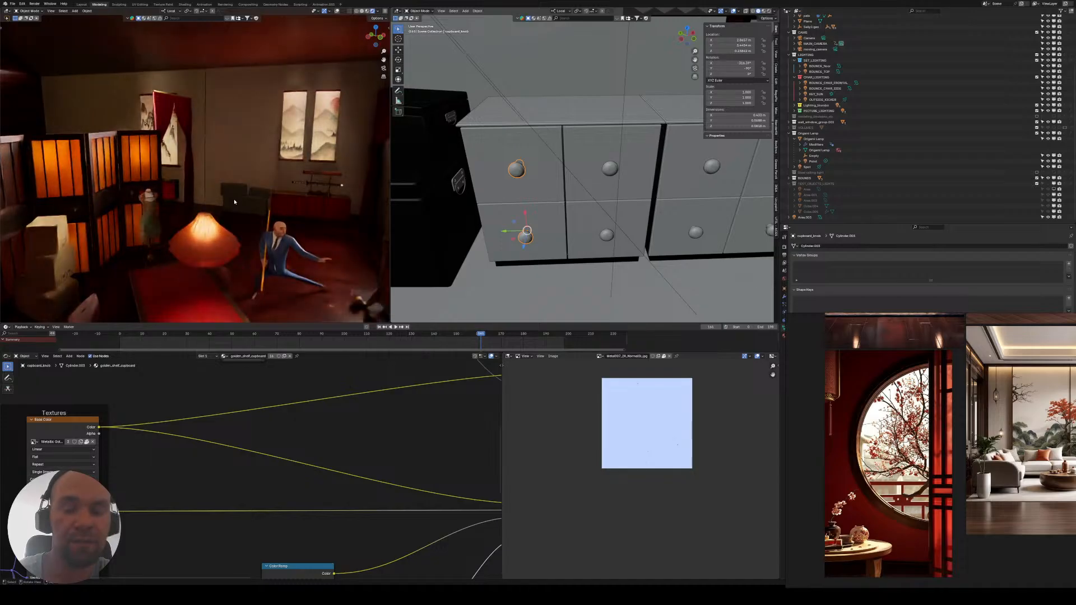
pyautogui.scroll(8, 224, 205)
pyautogui.moveTo(214, 209); pyautogui.dragTo(215, 183, button='middle')
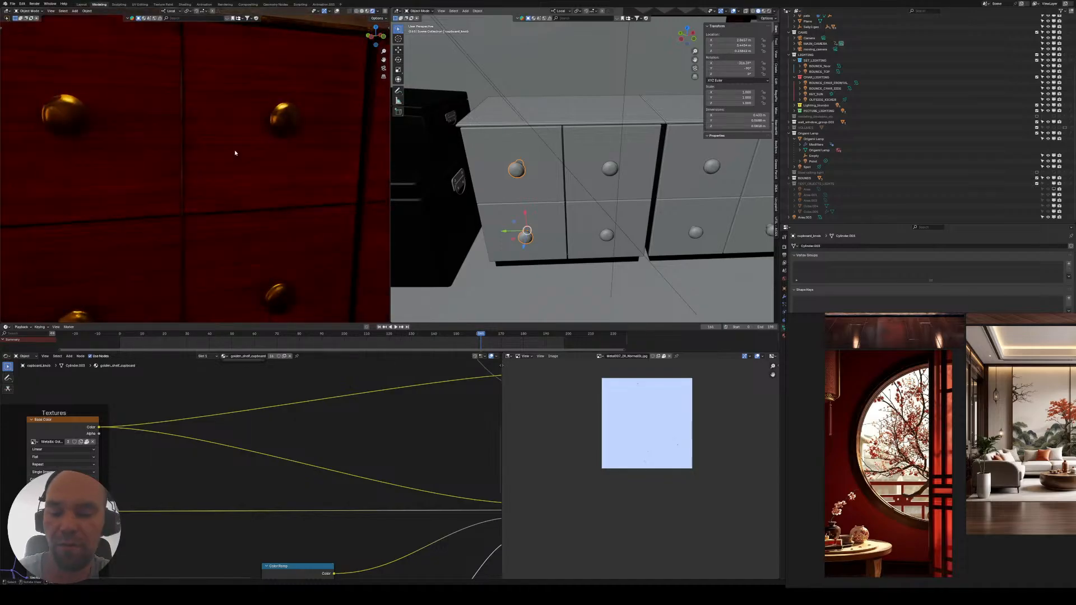
pyautogui.press('KP_0')
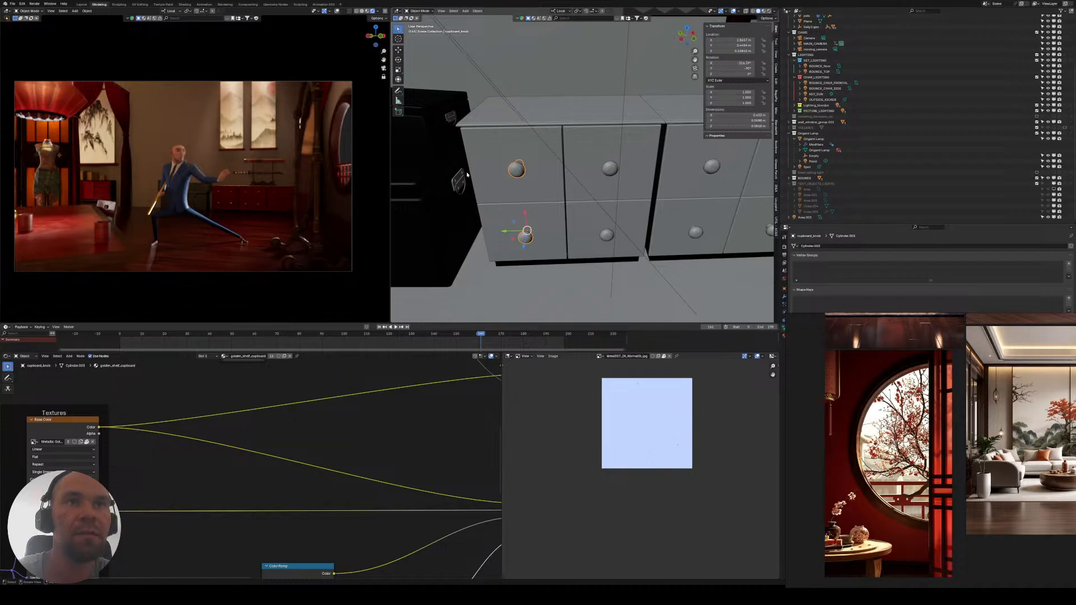
# - Inspect the drawer cabinets and the surrounding room from several angles in the solid view
pyautogui.scroll(-2, 467, 175)
pyautogui.keyDown('shift'); pyautogui.moveTo(583, 157); pyautogui.dragTo(555, 137, button='middle'); pyautogui.keyUp('shift')
pyautogui.scroll(-1, 540, 178)
pyautogui.scroll(4, 521, 188)
pyautogui.moveTo(469, 202); pyautogui.dragTo(526, 202, button='middle')
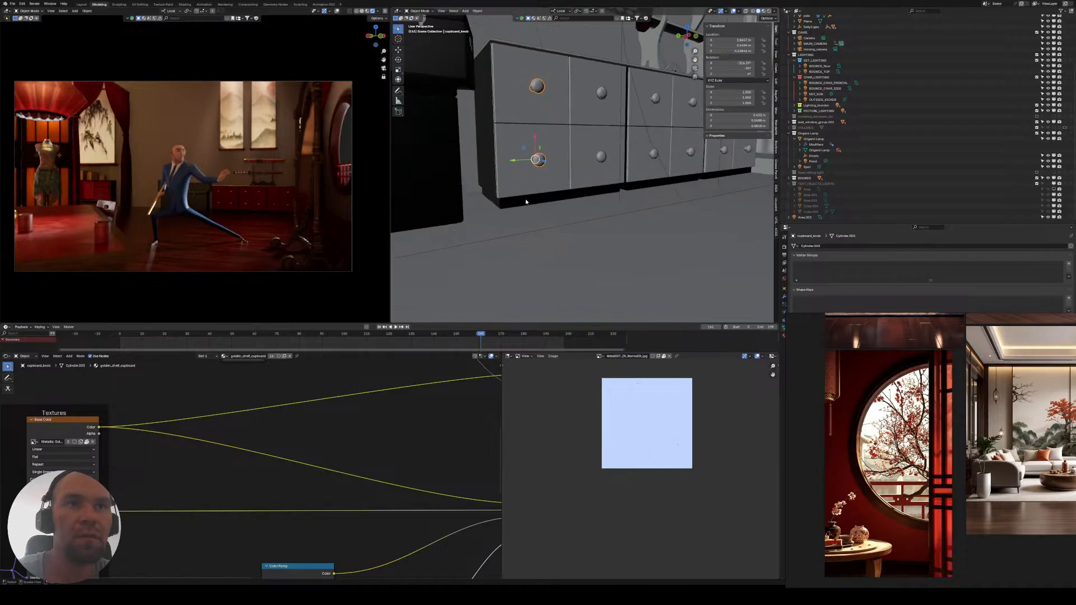
pyautogui.scroll(-4, 636, 173)
pyautogui.moveTo(637, 173); pyautogui.dragTo(678, 137, button='middle')
pyautogui.scroll(-4, 589, 212)
pyautogui.scroll(-1, 579, 217)
pyautogui.keyDown('shift'); pyautogui.moveTo(580, 217); pyautogui.dragTo(576, 176, button='middle'); pyautogui.keyUp('shift')
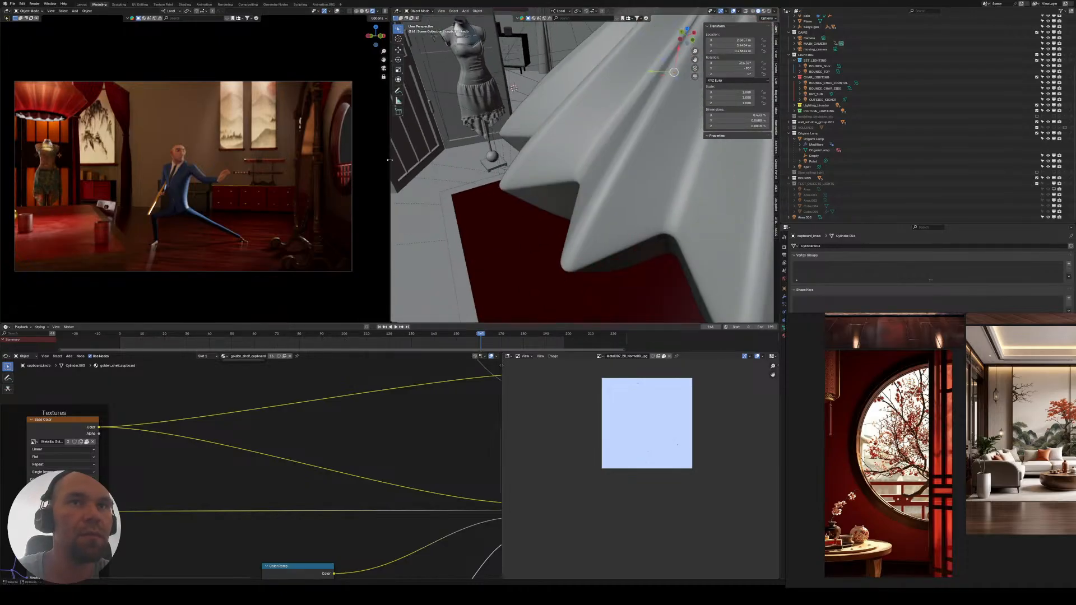
# - Shrink the rendered camera viewport to give the solid viewport more width and the timeline more height
pyautogui.moveTo(390, 160); pyautogui.dragTo(310, 160)
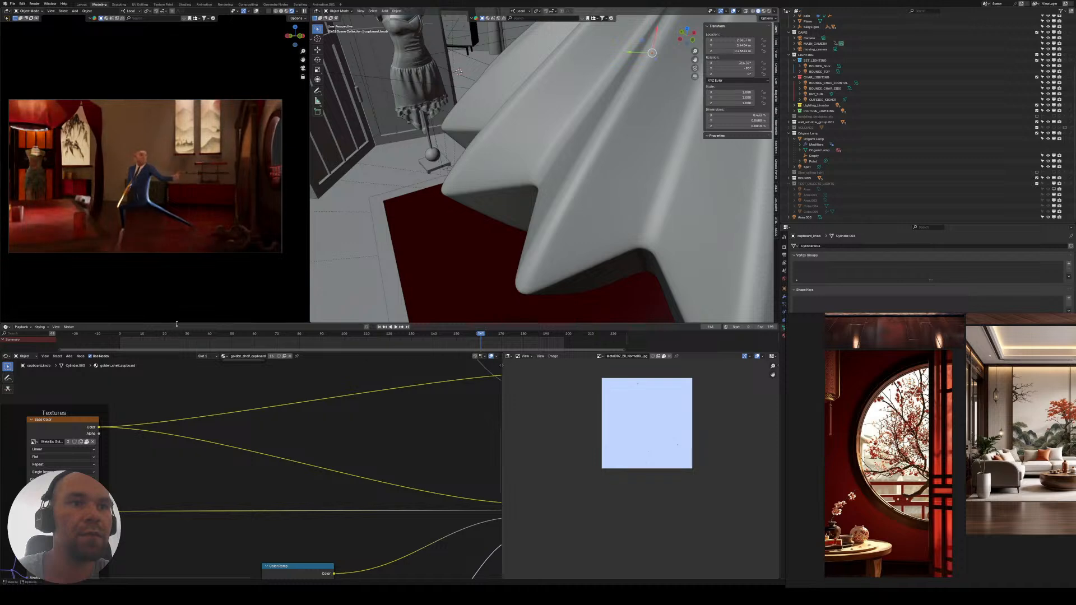
pyautogui.moveTo(177, 324); pyautogui.dragTo(177, 292)
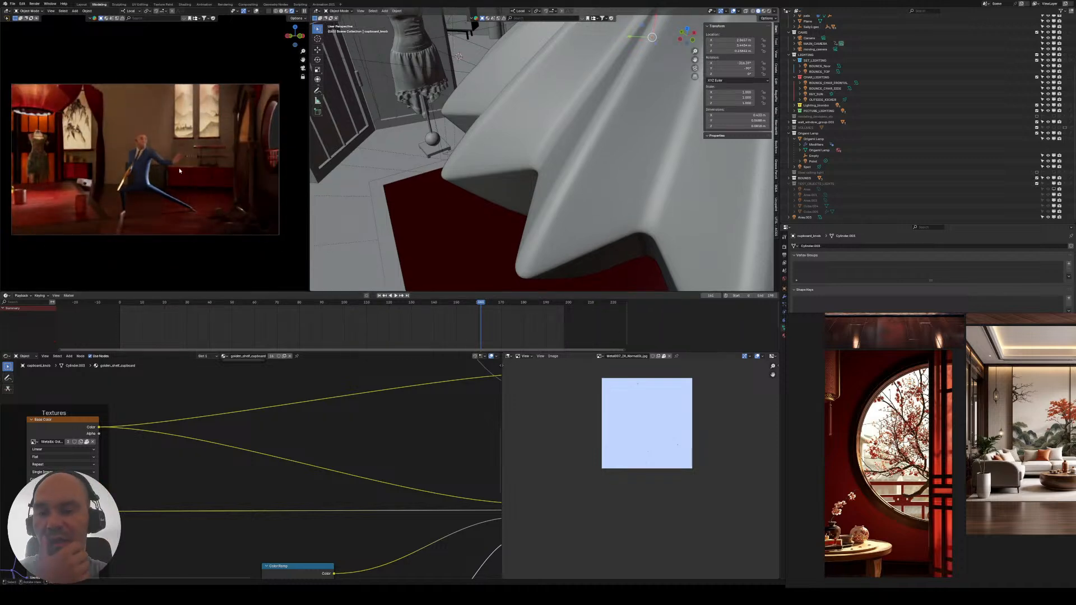
# - Select the back wall behind the cabinets and frame its Concrete material nodes
pyautogui.scroll(-4, 534, 173)
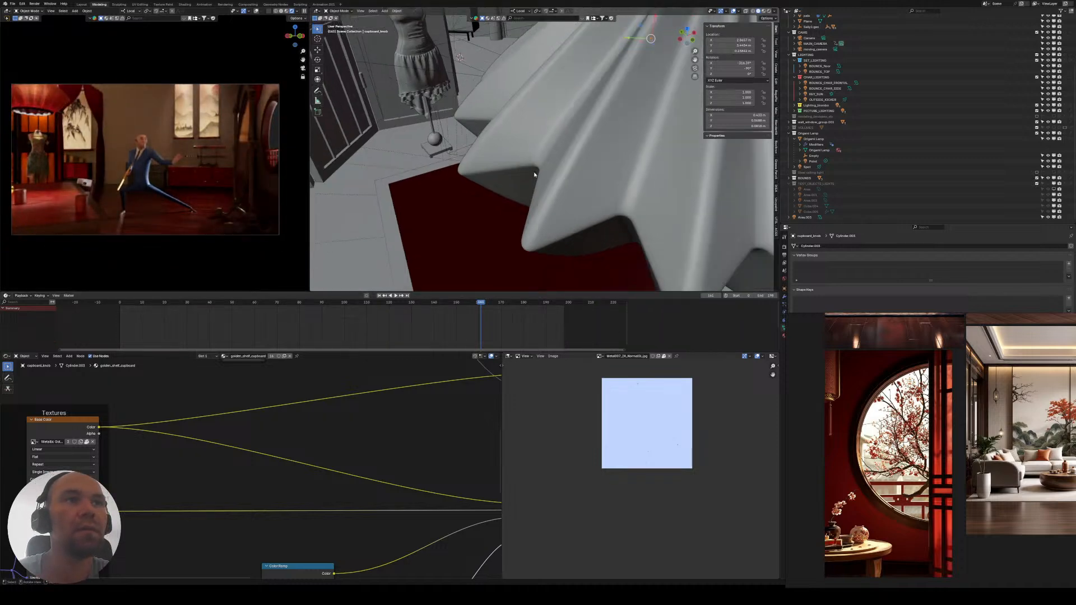
pyautogui.moveTo(533, 172); pyautogui.dragTo(512, 110, button='middle')
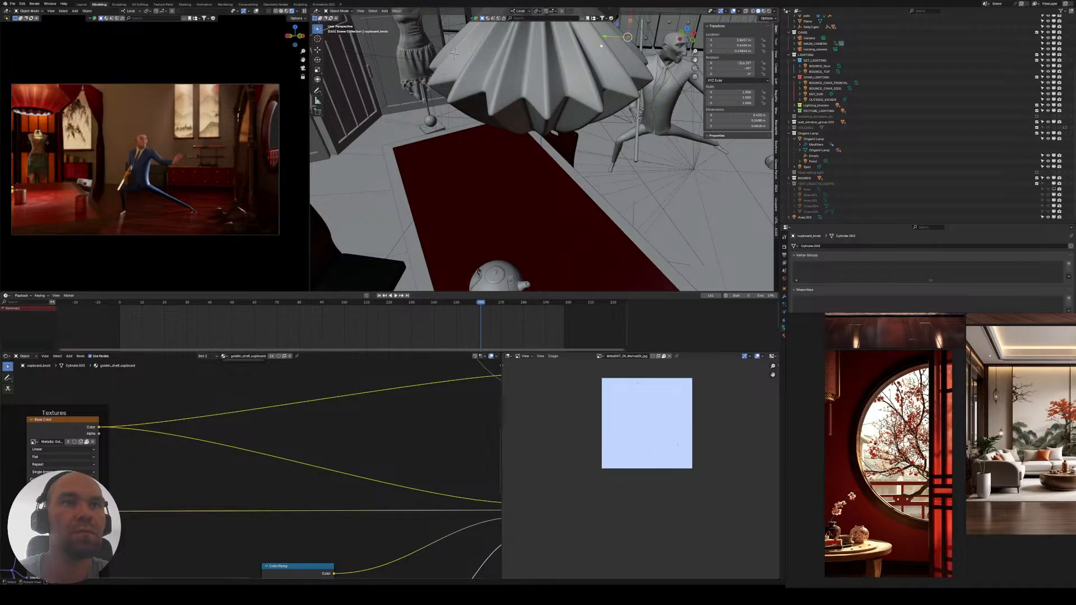
pyautogui.keyDown('shift'); pyautogui.moveTo(601, 46); pyautogui.dragTo(456, 209, button='middle'); pyautogui.keyUp('shift')
pyautogui.scroll(5, 456, 209)
pyautogui.keyDown('shift'); pyautogui.moveTo(471, 123); pyautogui.dragTo(462, 273, button='middle'); pyautogui.keyUp('shift')
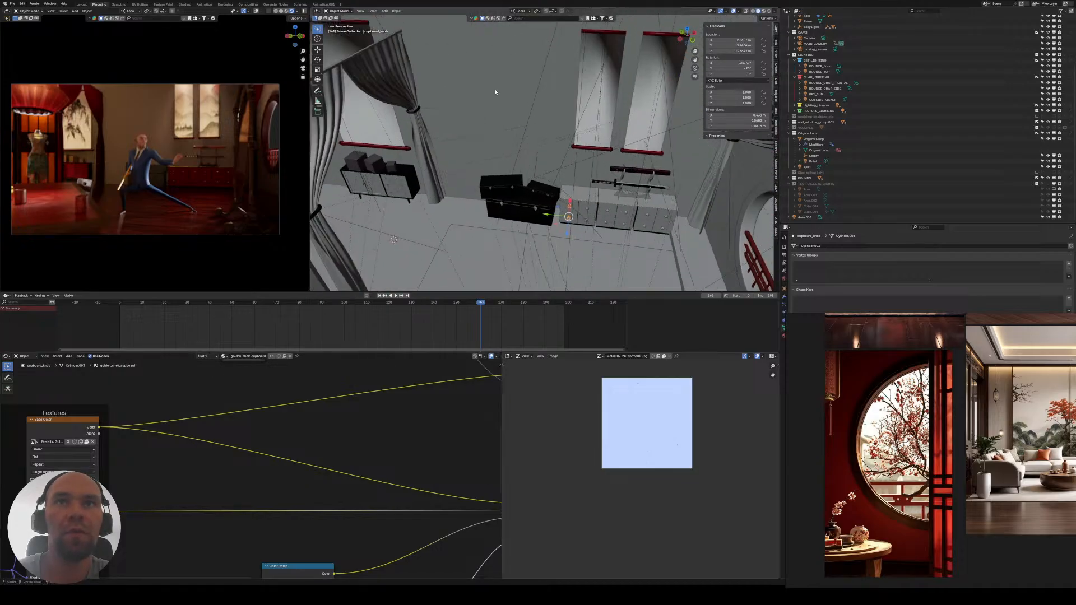
pyautogui.click(445, 112)
pyautogui.press('Home')
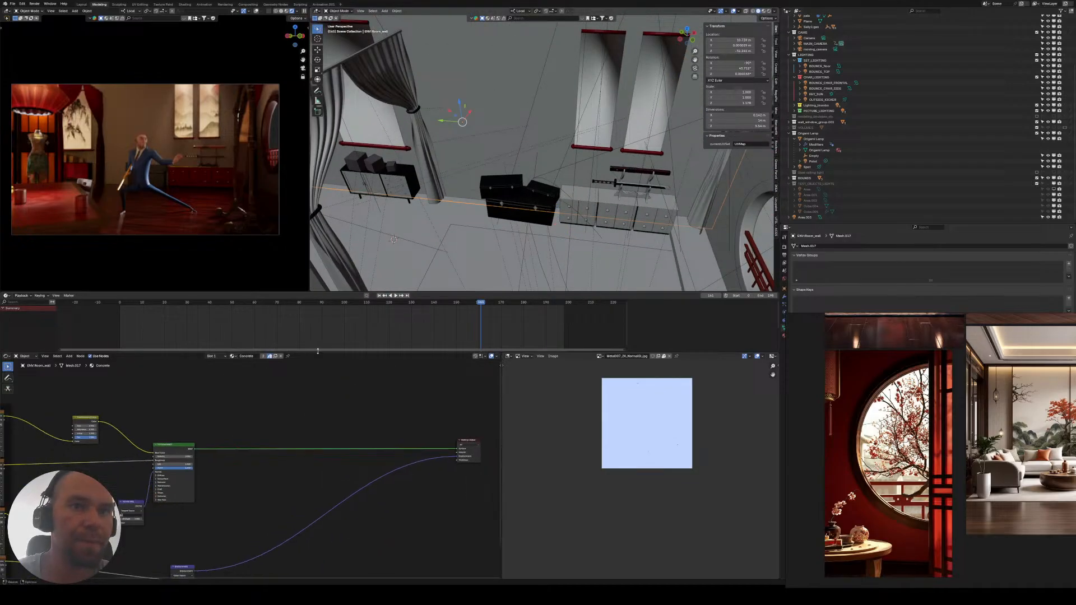
# - Enlarge the node editor and examine the wall material's mapping, texture and Principled BSDF nodes
pyautogui.moveTo(319, 352); pyautogui.dragTo(320, 327)
pyautogui.moveTo(169, 415); pyautogui.dragTo(347, 404, button='middle')
pyautogui.scroll(-3, 347, 403)
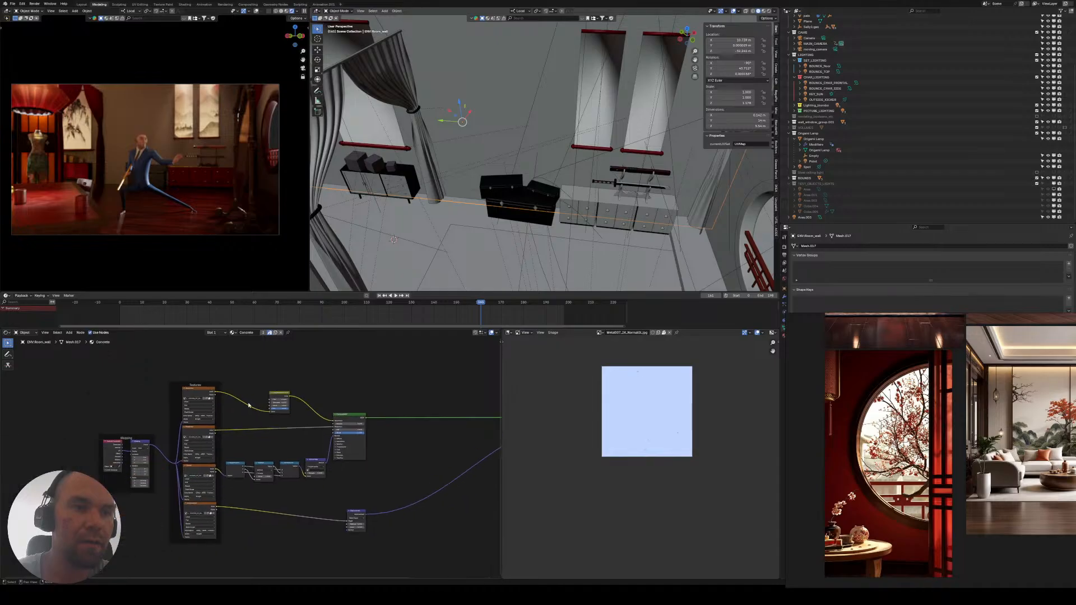
pyautogui.scroll(4, 248, 406)
pyautogui.scroll(2, 211, 427)
pyautogui.moveTo(210, 424); pyautogui.dragTo(210, 452, button='middle')
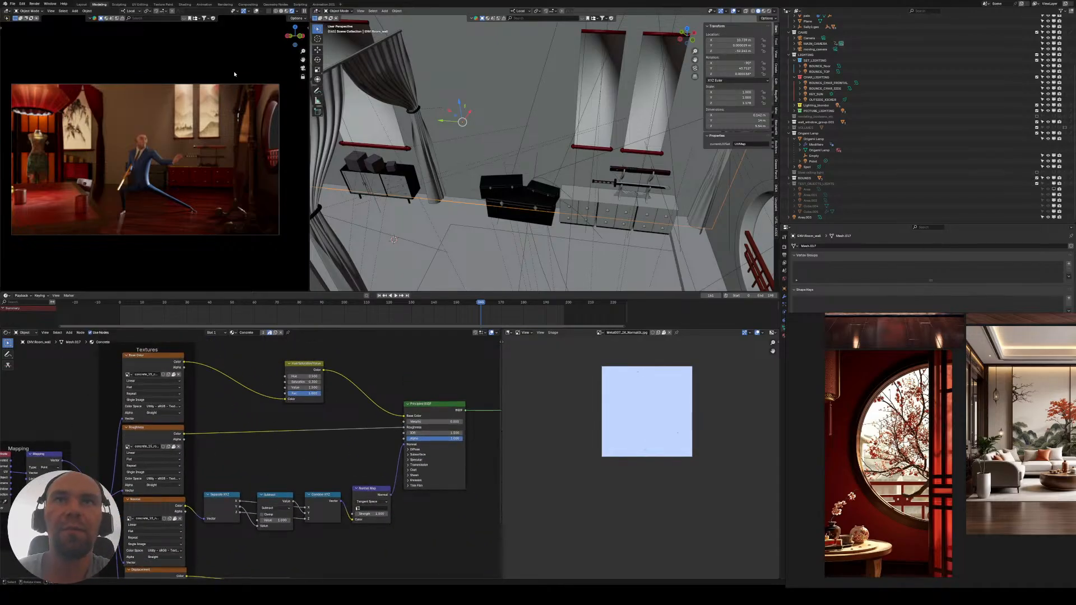
# - Search the asset library for "plaster" and compare the previews of the plaster materials
pyautogui.click(526, 18)
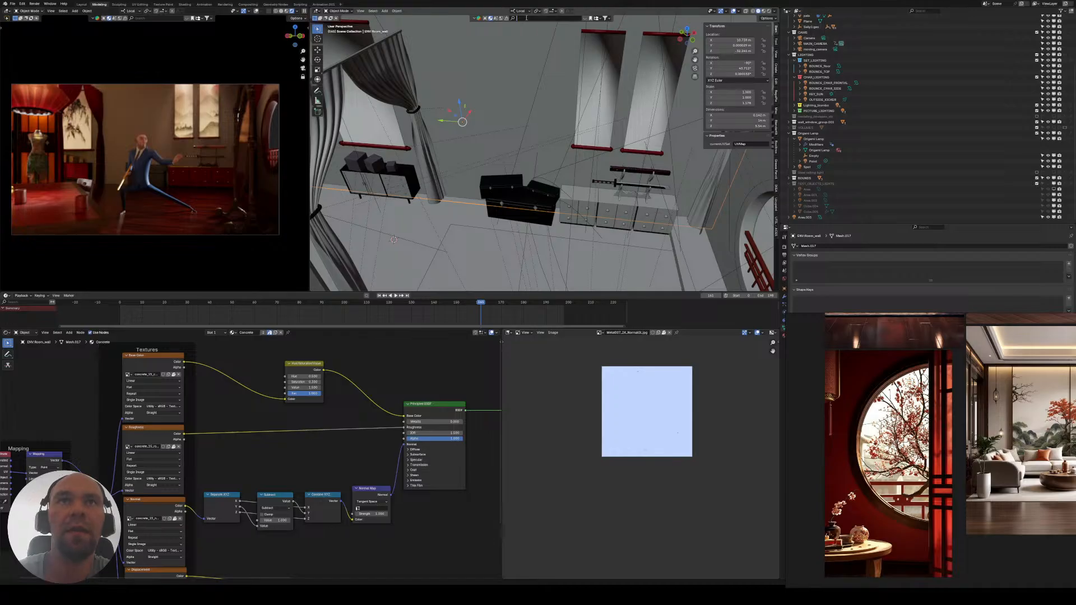
pyautogui.write('plaster')
pyautogui.press('Return')
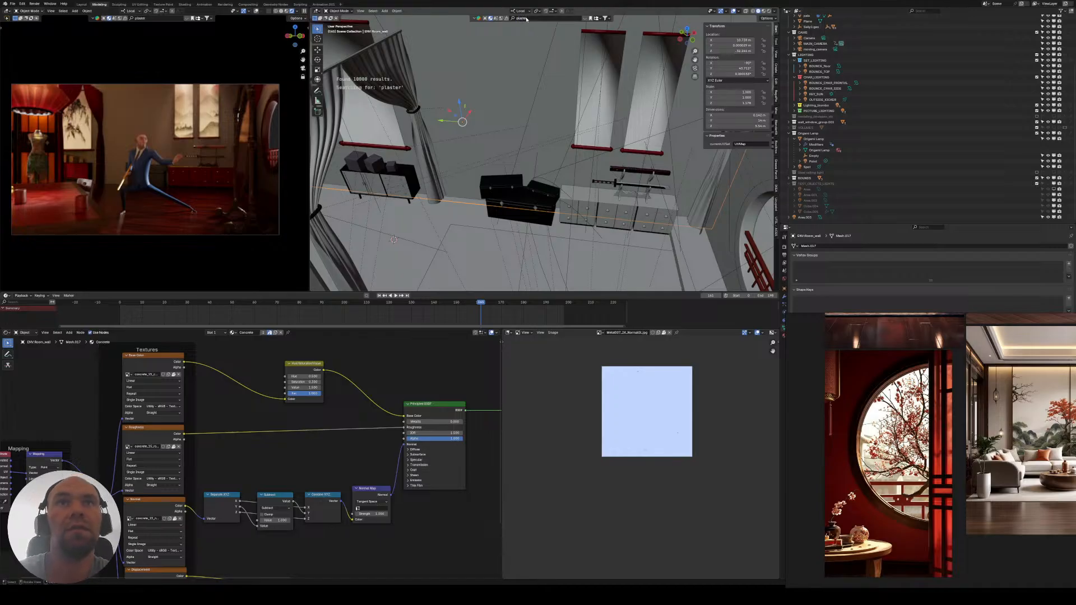
pyautogui.moveTo(538, 46)
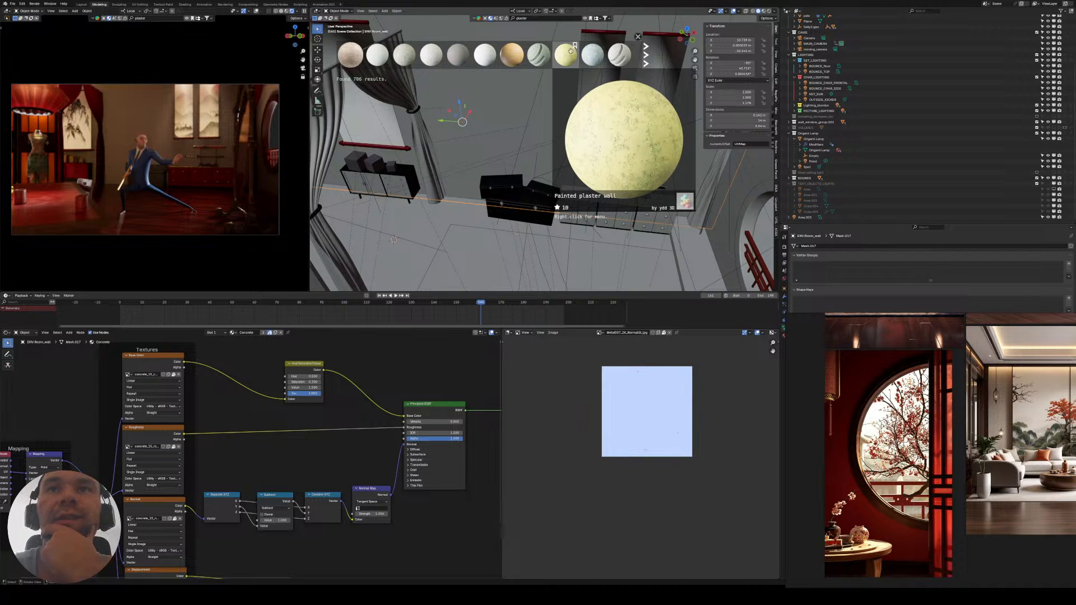
pyautogui.moveTo(595, 55)
pyautogui.moveTo(353, 58)
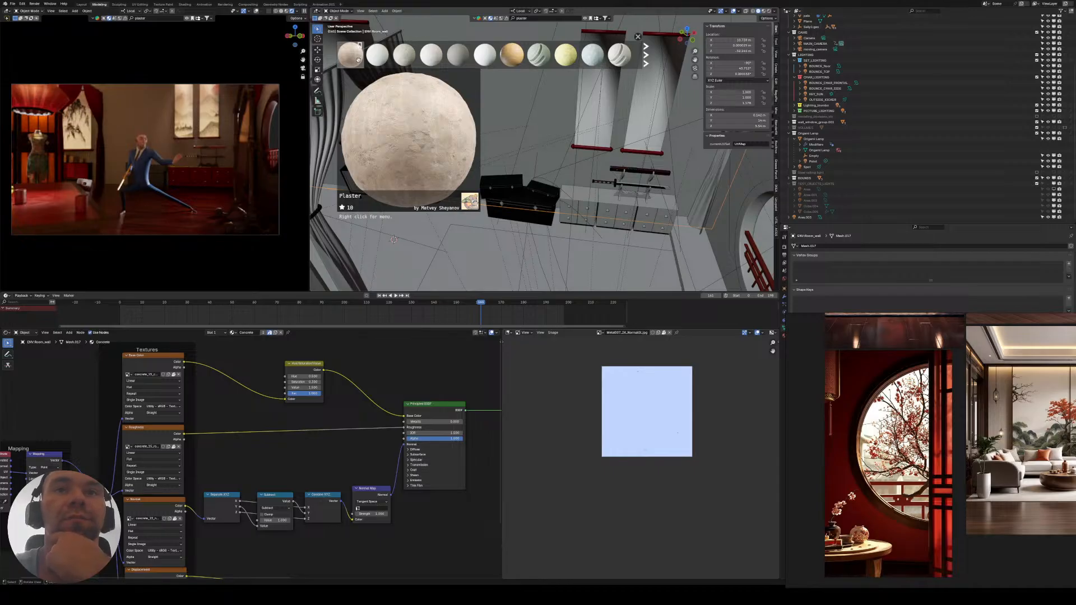
pyautogui.moveTo(495, 65)
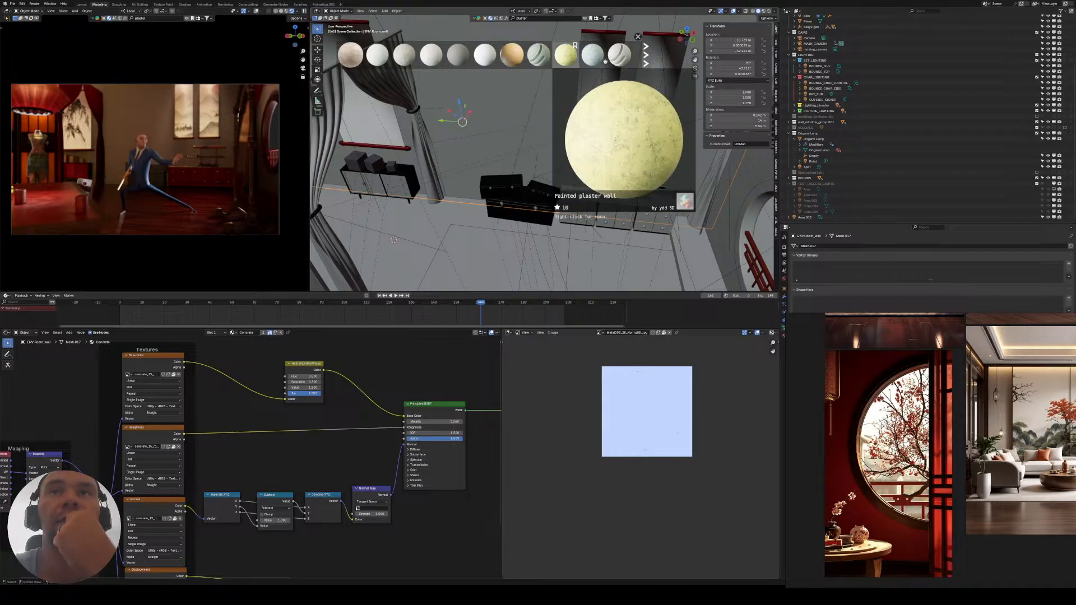
pyautogui.click(646, 55)
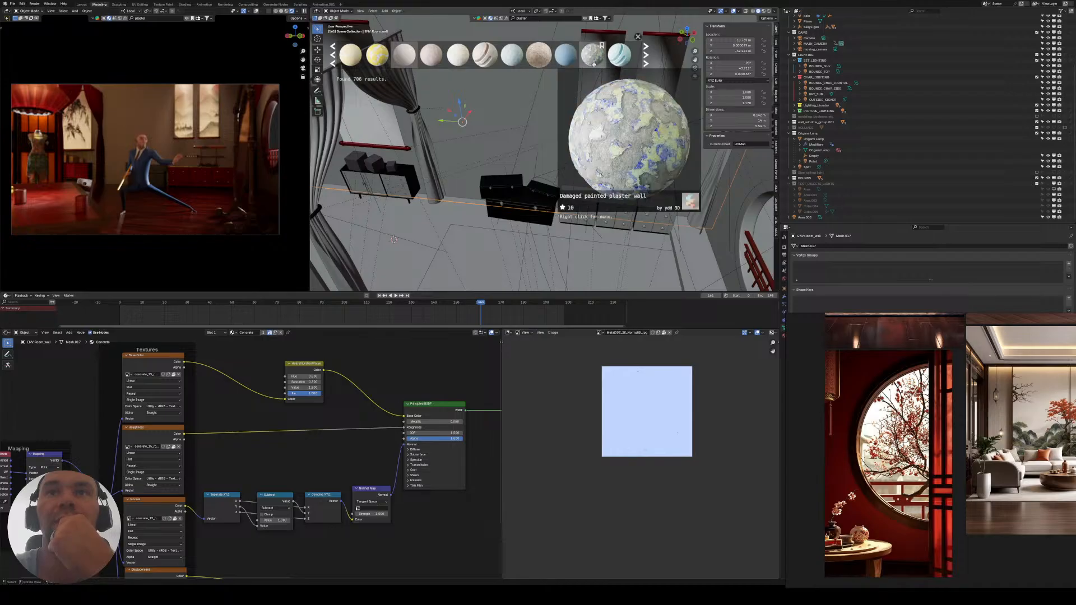
pyautogui.moveTo(418, 62)
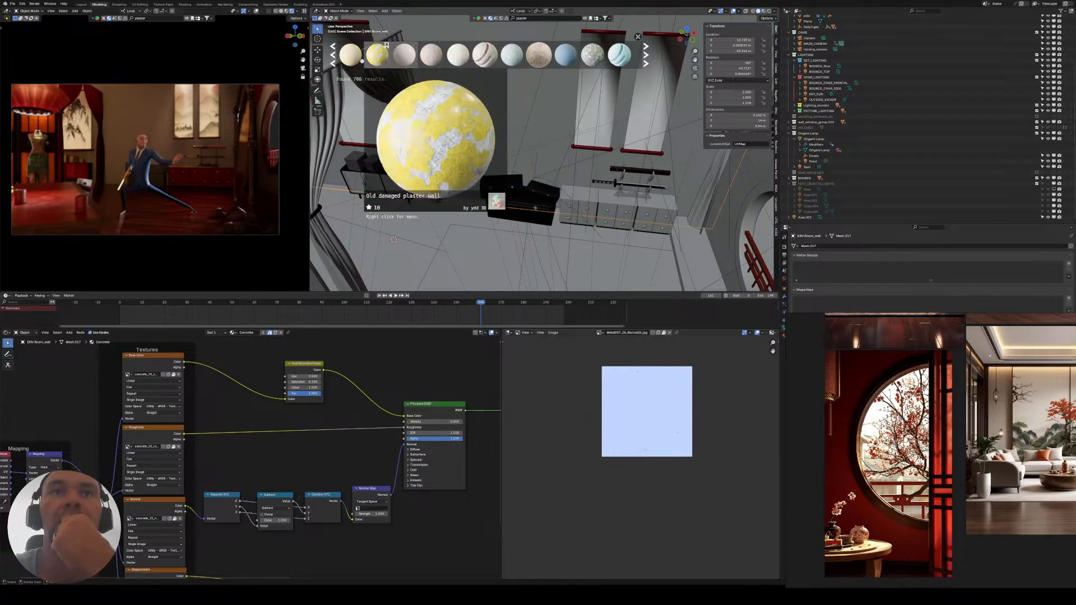
pyautogui.click(333, 61)
pyautogui.moveTo(348, 57)
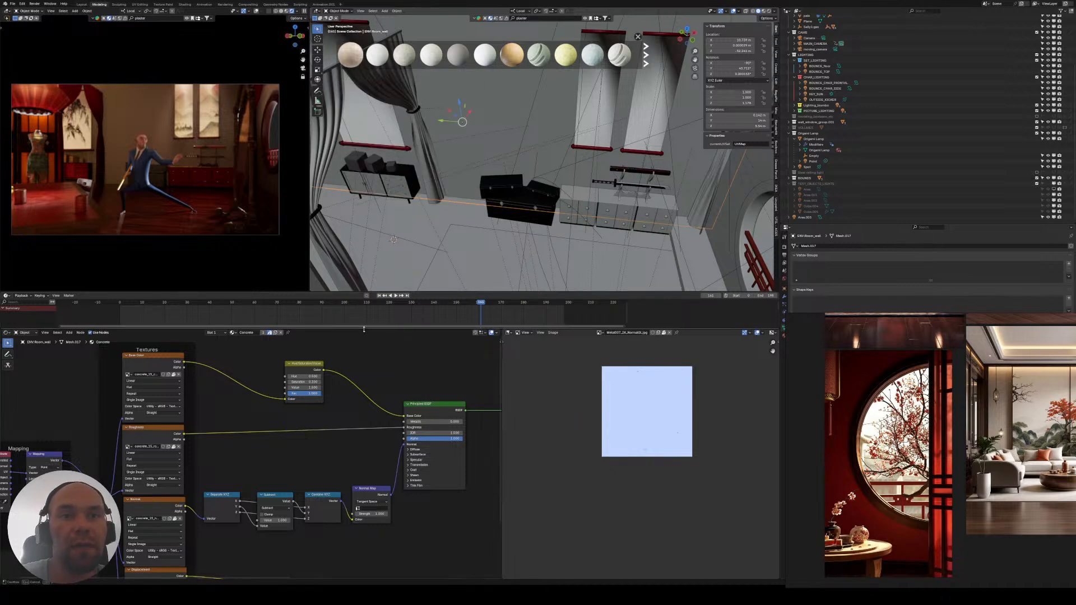
# - Examine the back wall's Concrete node tree through to the Material Output and show the wall's material properties
pyautogui.moveTo(366, 329); pyautogui.dragTo(366, 323)
pyautogui.scroll(-3, 377, 381)
pyautogui.moveTo(418, 381); pyautogui.dragTo(303, 397, button='middle')
pyautogui.moveTo(422, 408); pyautogui.dragTo(291, 387, button='middle')
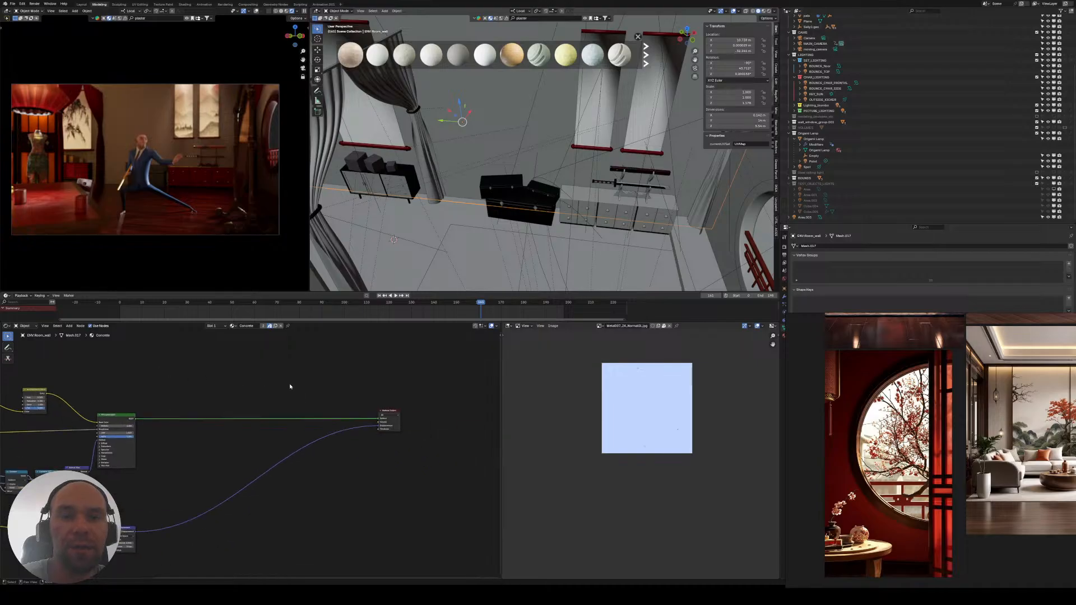
pyautogui.scroll(-1, 399, 468)
pyautogui.moveTo(337, 438); pyautogui.dragTo(426, 474, button='middle')
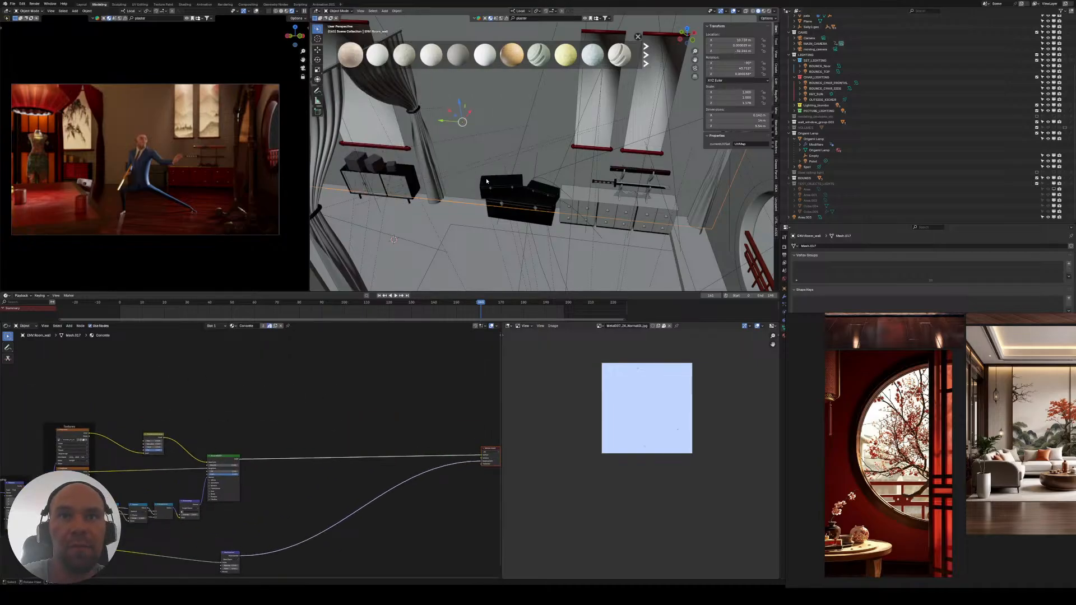
pyautogui.moveTo(487, 181); pyautogui.dragTo(407, 83, button='middle')
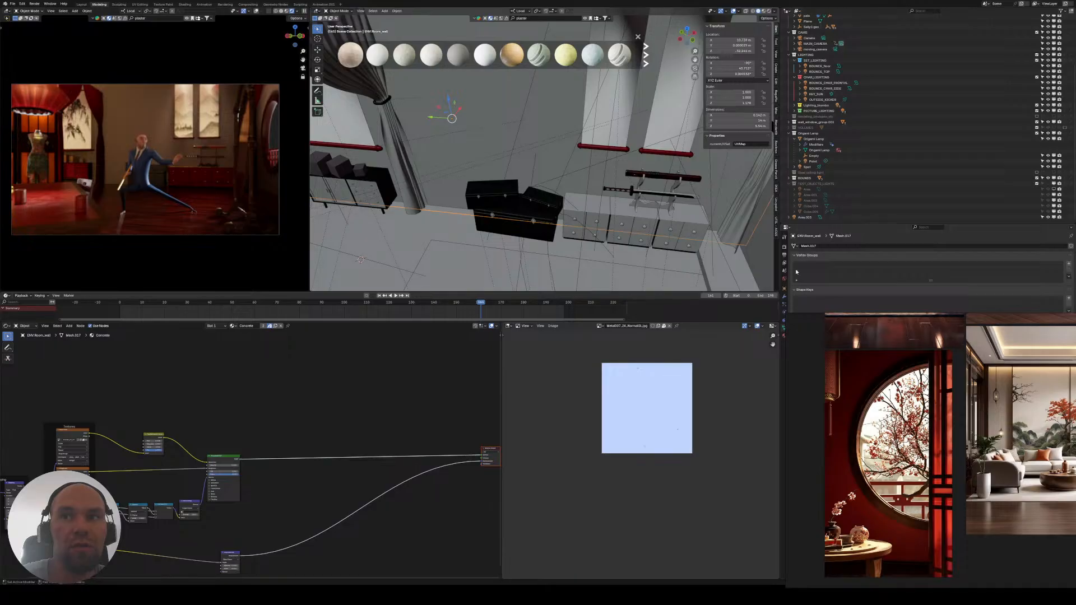
pyautogui.click(784, 336)
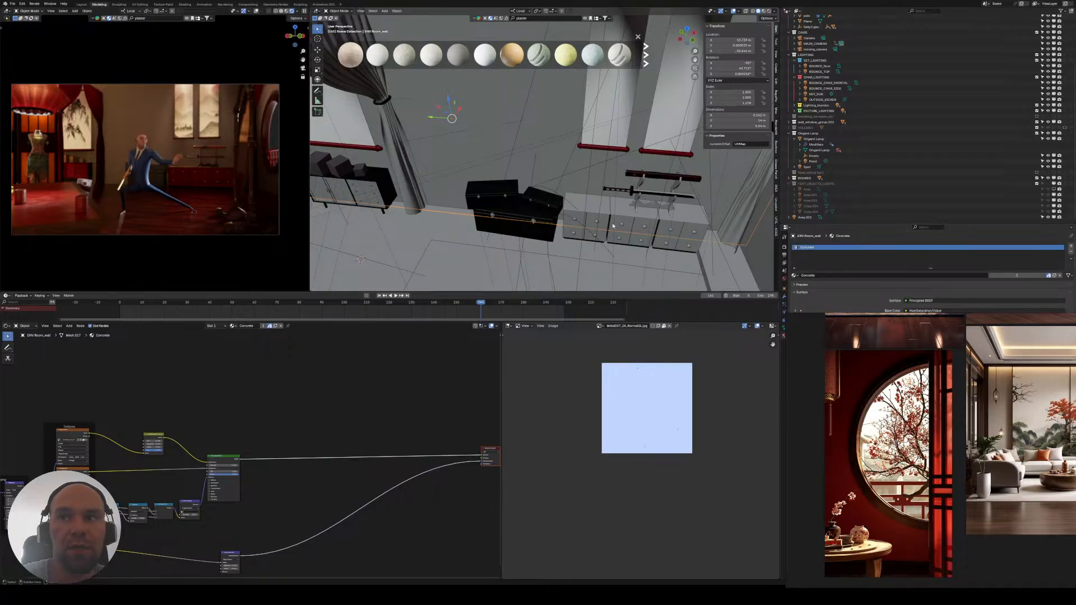
# - Add a cube, place it beside the room above the floor, and enlarge it as a material test object
pyautogui.scroll(-12, 428, 128)
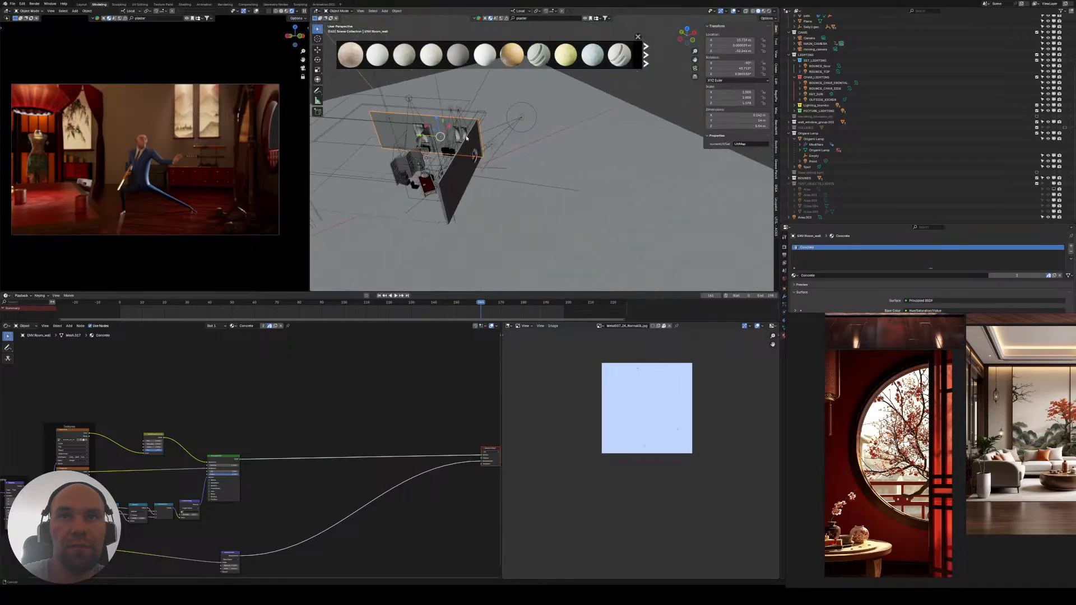
pyautogui.hotkey('shift', 'a')
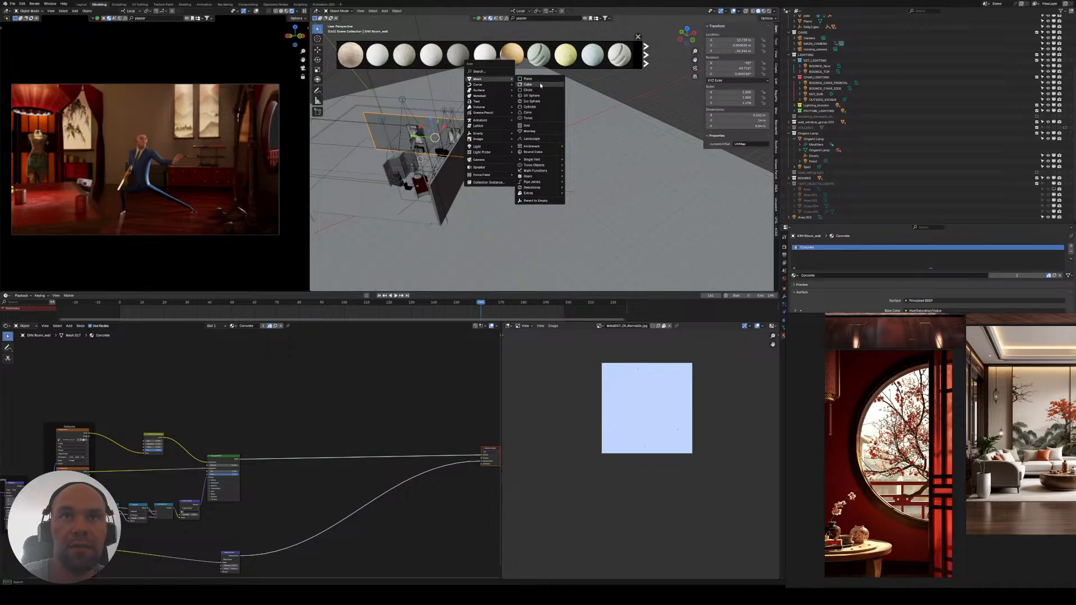
pyautogui.click(540, 85)
pyautogui.press('g')
pyautogui.click(577, 189)
pyautogui.press('g')
pyautogui.press('z')
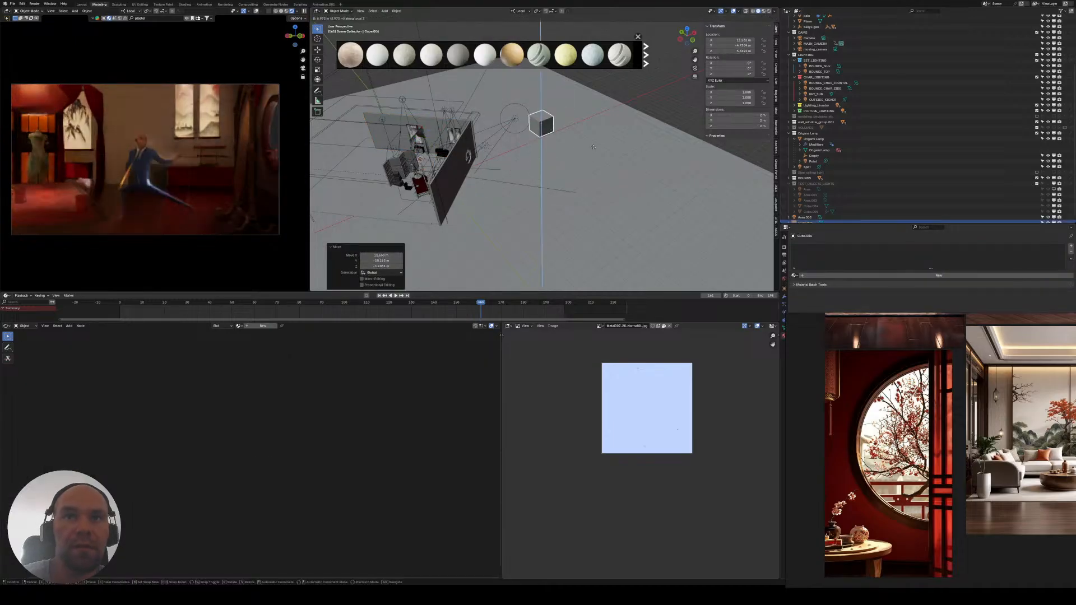
pyautogui.click(584, 144)
pyautogui.press('s')
pyautogui.click(551, 144)
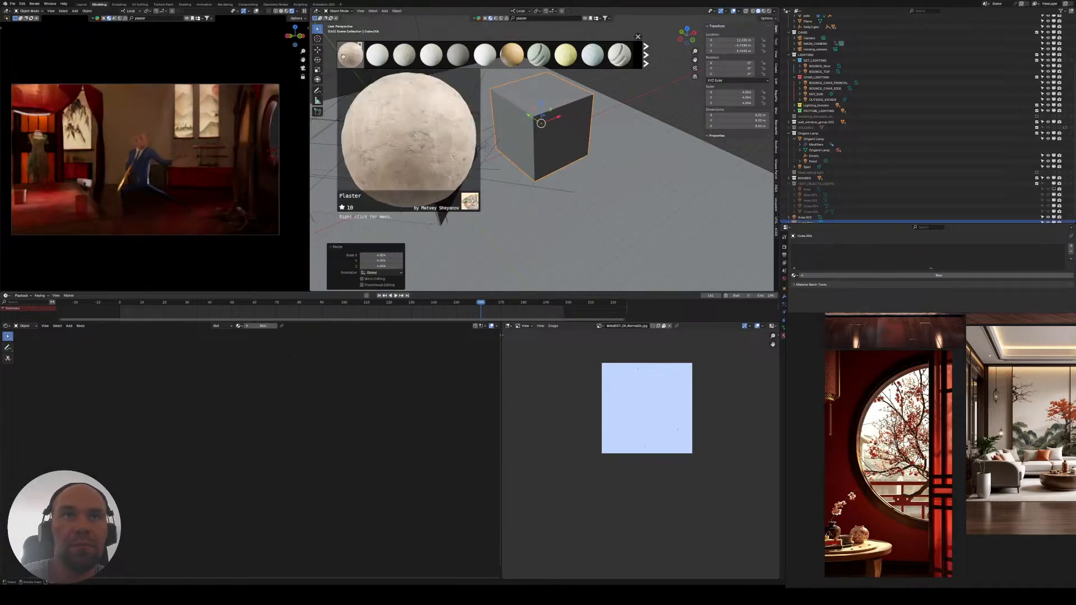
# - Apply the first Plaster material to the cube and shrink it to fit inside the room in front of the camera
pyautogui.moveTo(351, 55); pyautogui.dragTo(539, 134)
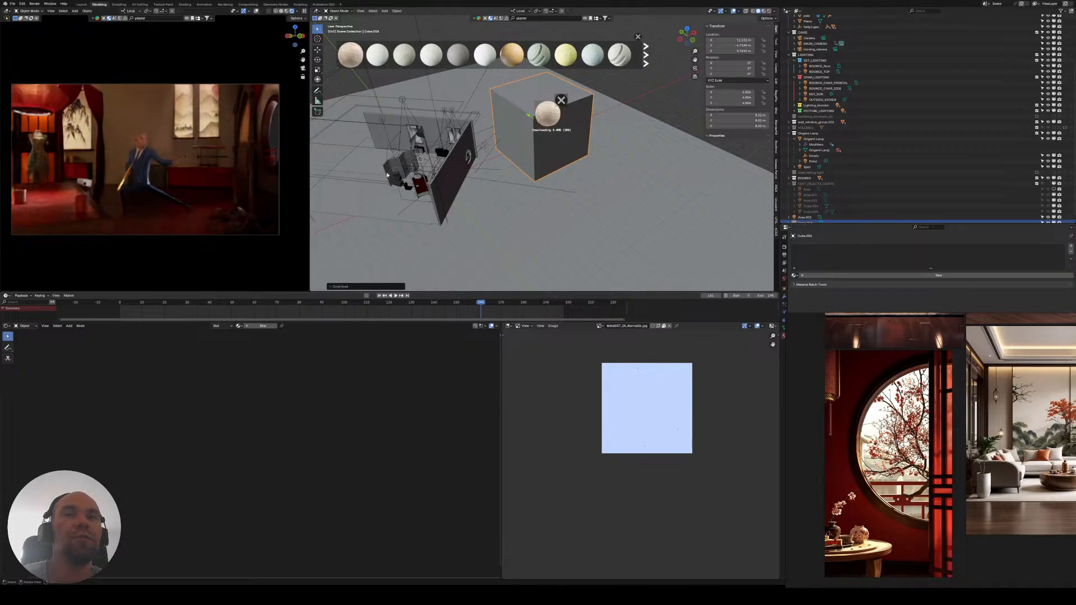
pyautogui.moveTo(539, 134); pyautogui.dragTo(713, 197, button='middle')
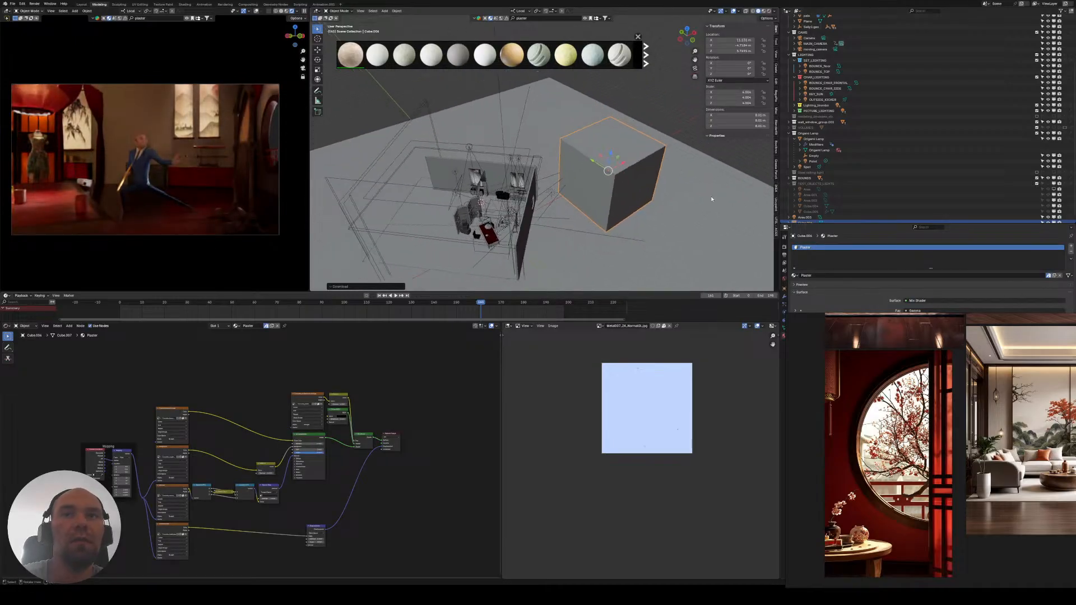
pyautogui.press('s')
pyautogui.click(652, 178)
pyautogui.press('g')
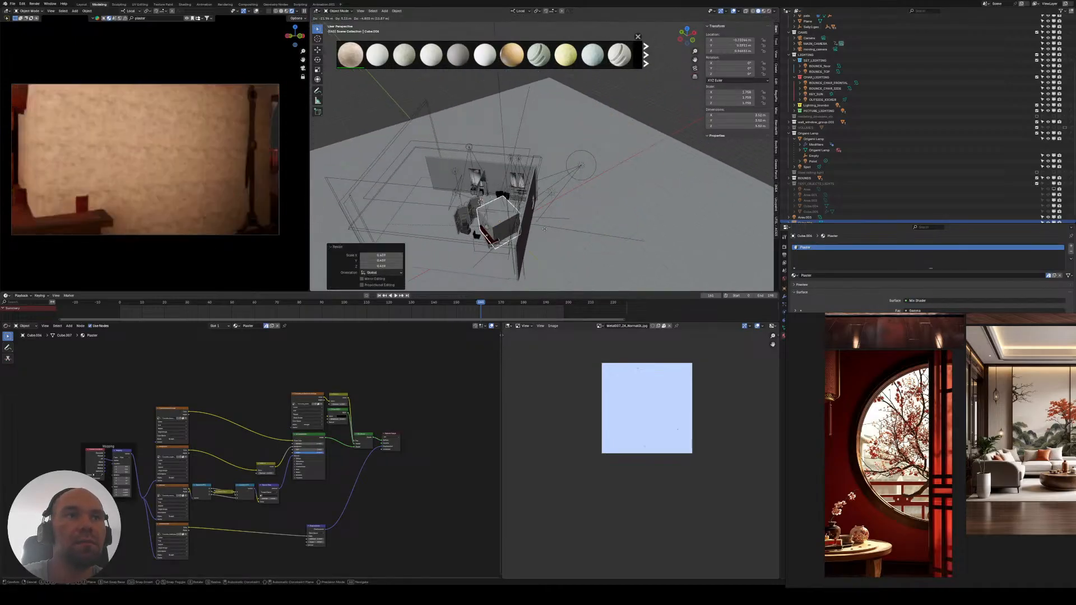
pyautogui.click(544, 228)
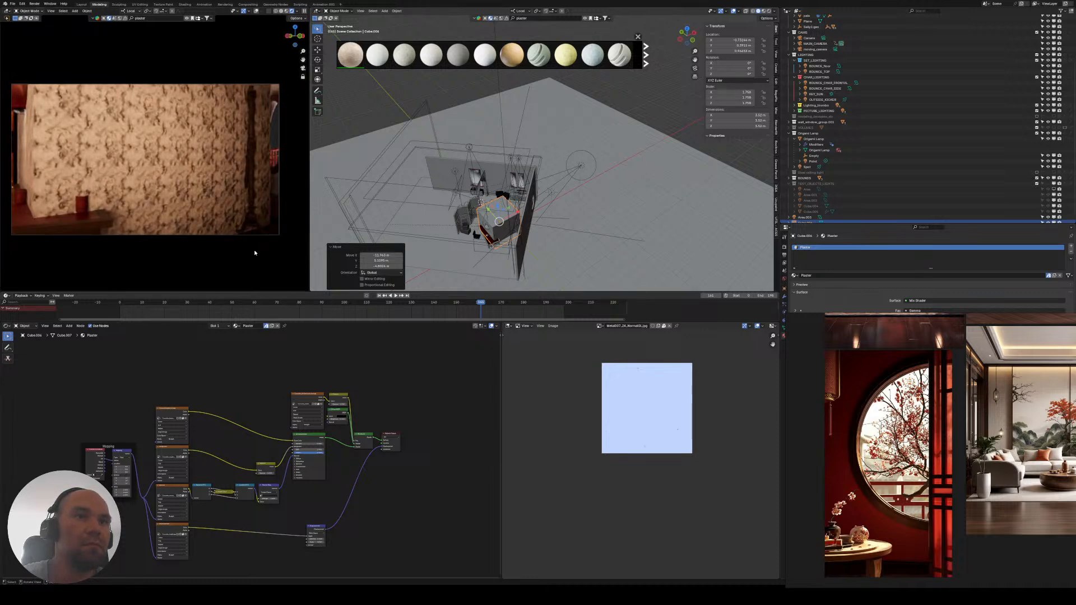
# - Move the Mix Shader and Material Output nodes farther away from the cube's other Plaster shader nodes
pyautogui.scroll(4, 274, 412)
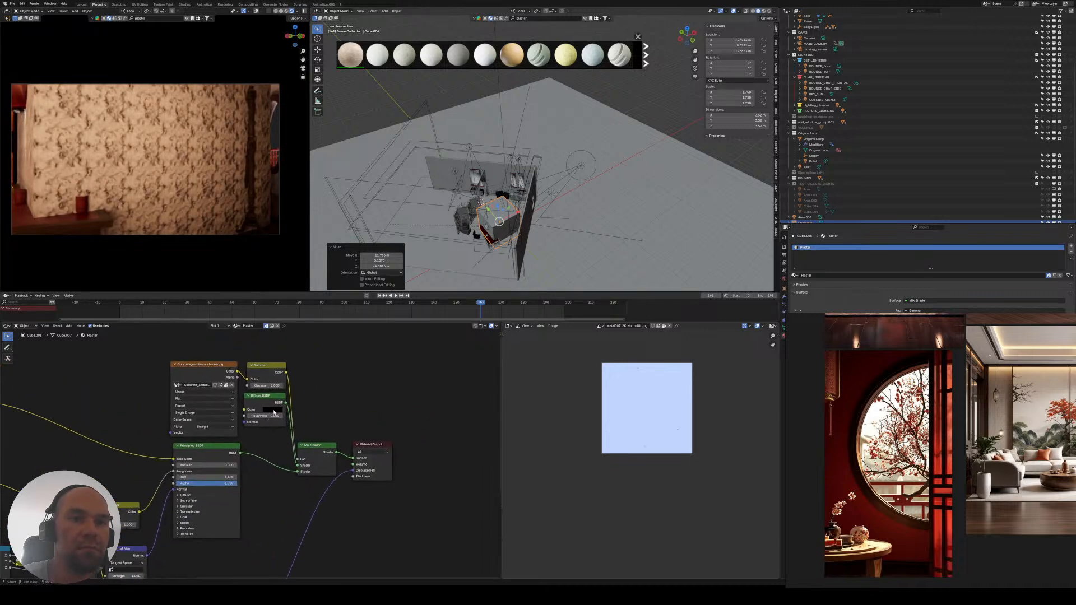
pyautogui.scroll(4, 274, 412)
pyautogui.moveTo(329, 409); pyautogui.dragTo(285, 404, button='middle')
pyautogui.moveTo(290, 405); pyautogui.dragTo(378, 501)
pyautogui.press('g')
pyautogui.click(465, 479)
# - Examine the Plaster material's roughness, normal, displacement and mapping nodes
pyautogui.moveTo(361, 438); pyautogui.dragTo(334, 394, button='middle')
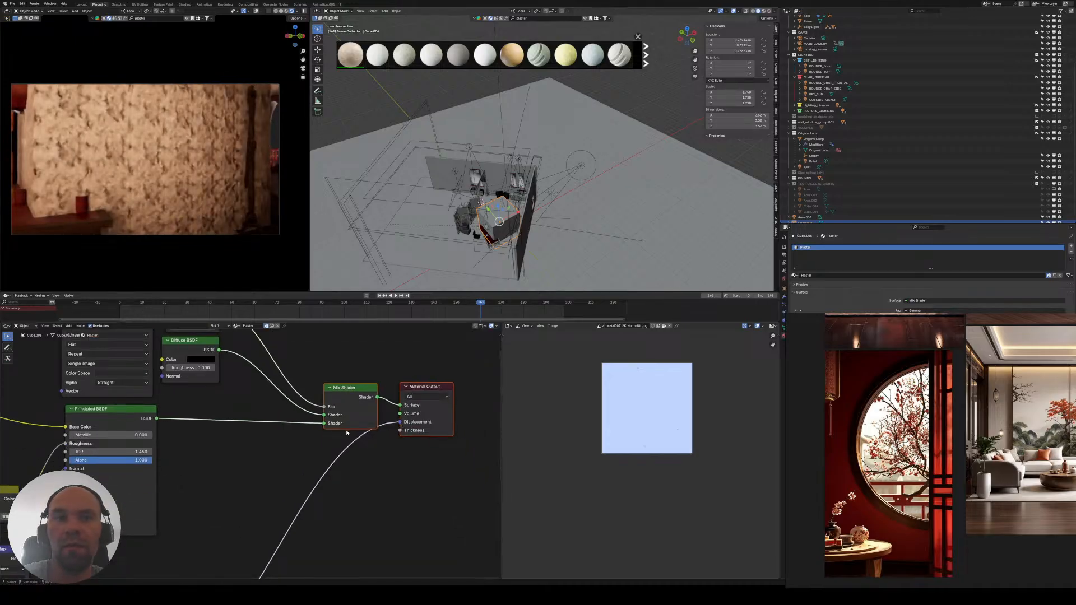
pyautogui.moveTo(346, 433); pyautogui.dragTo(403, 401, button='middle')
pyautogui.moveTo(242, 418); pyautogui.dragTo(291, 392, button='middle')
pyautogui.moveTo(55, 488); pyautogui.dragTo(310, 432, button='middle')
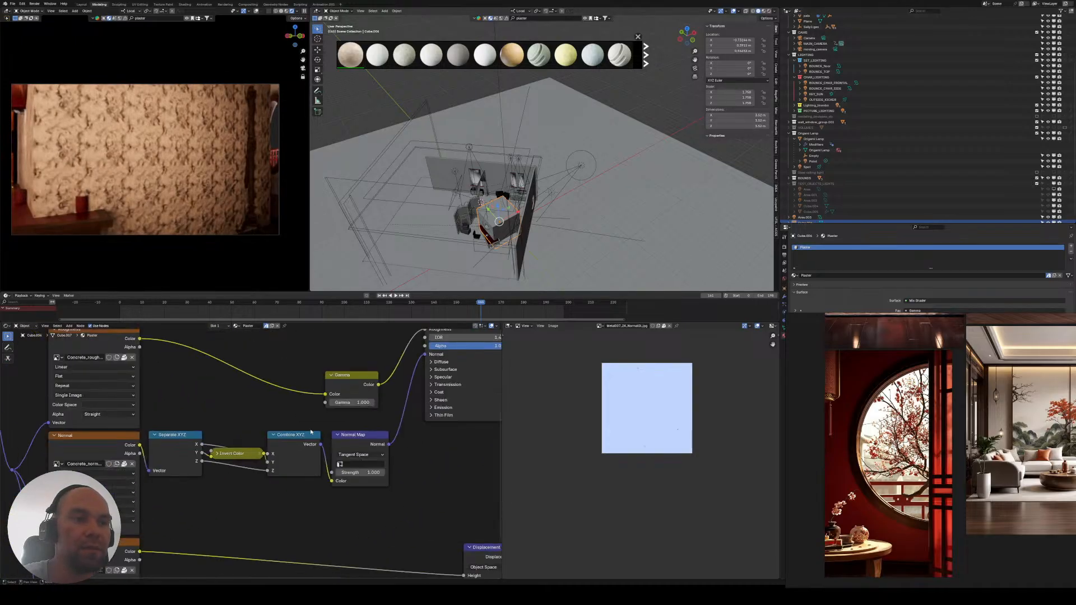
pyautogui.moveTo(189, 434); pyautogui.dragTo(307, 398, button='middle')
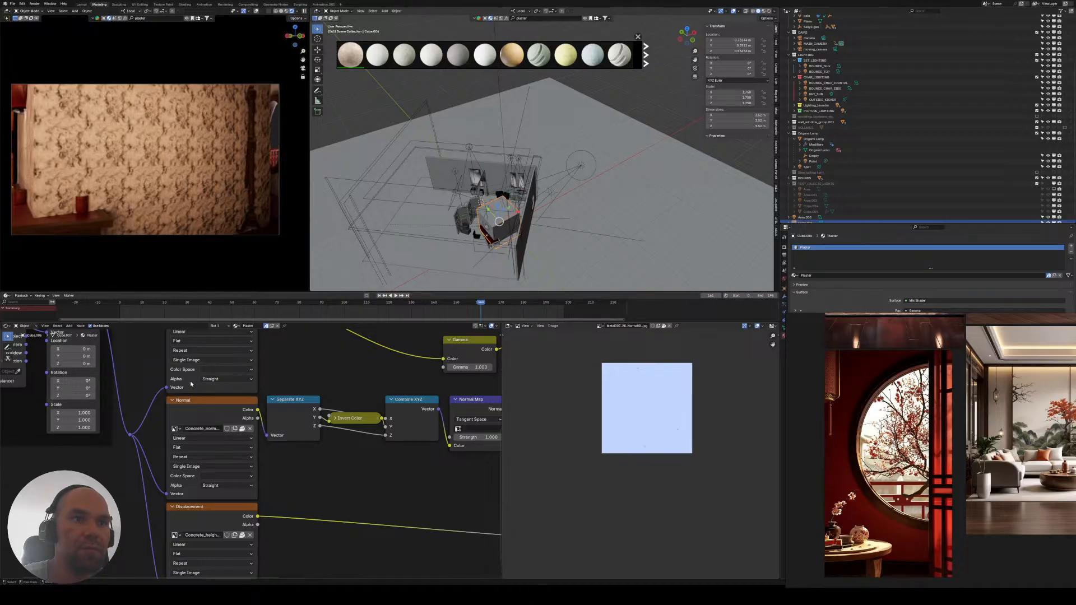
pyautogui.moveTo(147, 367); pyautogui.dragTo(169, 433, button='middle')
pyautogui.moveTo(260, 395); pyautogui.dragTo(213, 412, button='middle')
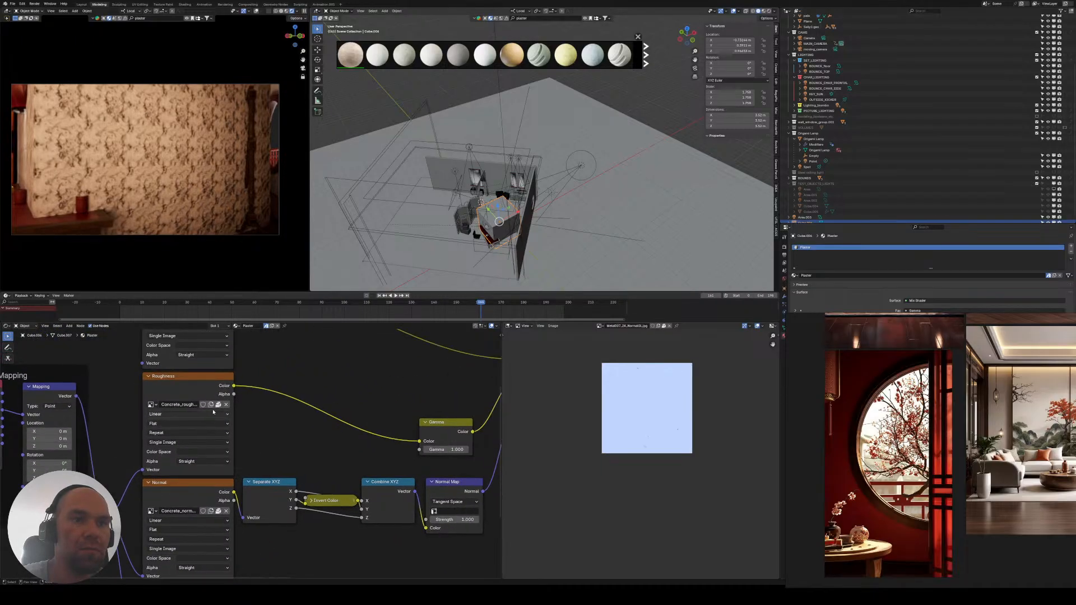
# - Browse further plaster materials and try to apply Painted Plaster to the cube inside the room
pyautogui.moveTo(353, 66)
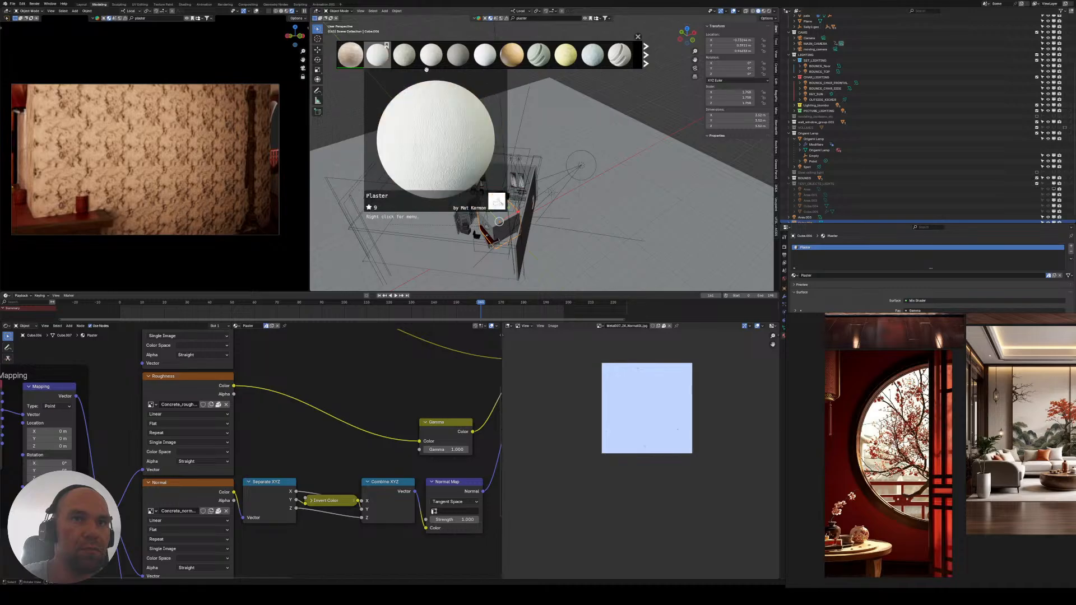
pyautogui.moveTo(467, 62)
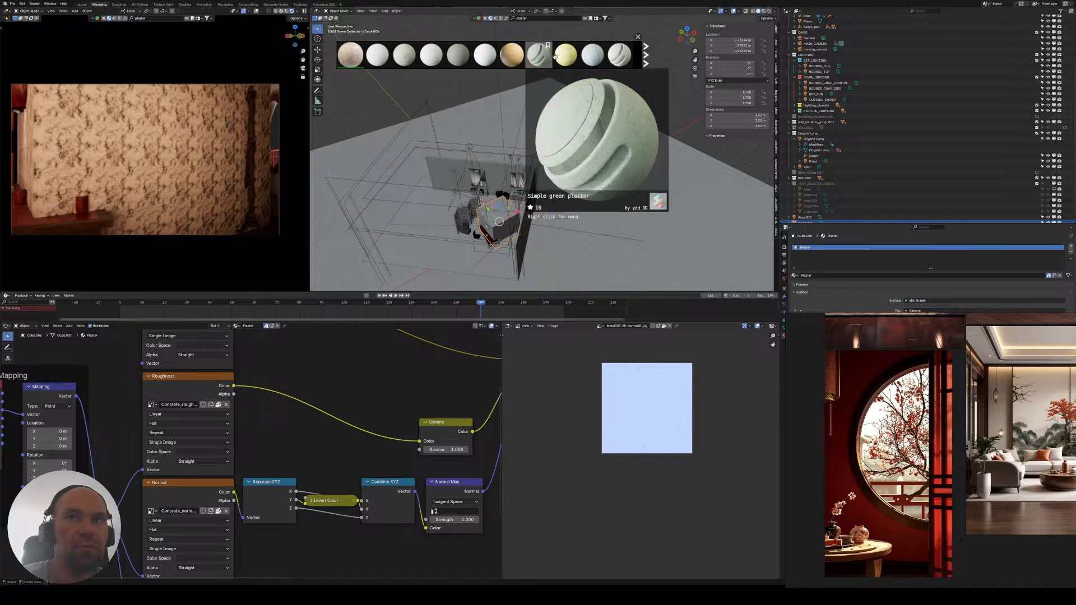
pyautogui.scroll(-2, 554, 56)
pyautogui.moveTo(617, 56)
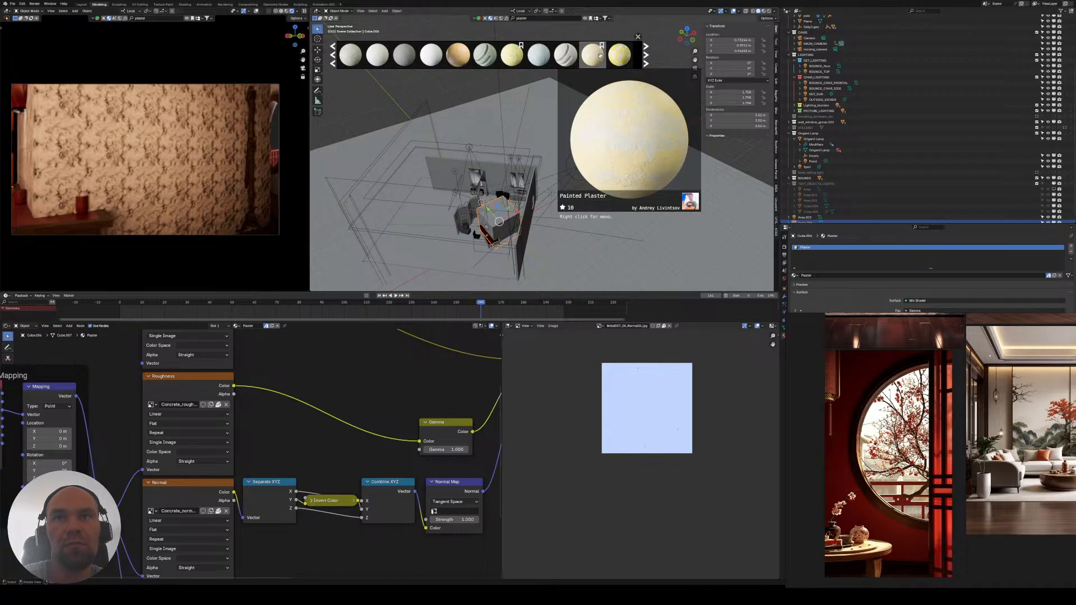
pyautogui.moveTo(600, 56)
pyautogui.mouseDown()
pyautogui.moveTo(332, 218)
pyautogui.moveTo(213, 180)
pyautogui.mouseUp()
pyautogui.moveTo(598, 60)
pyautogui.moveTo(598, 60)
pyautogui.mouseDown()
pyautogui.moveTo(600, 110)
pyautogui.moveTo(524, 250)
pyautogui.moveTo(516, 218)
pyautogui.mouseUp()
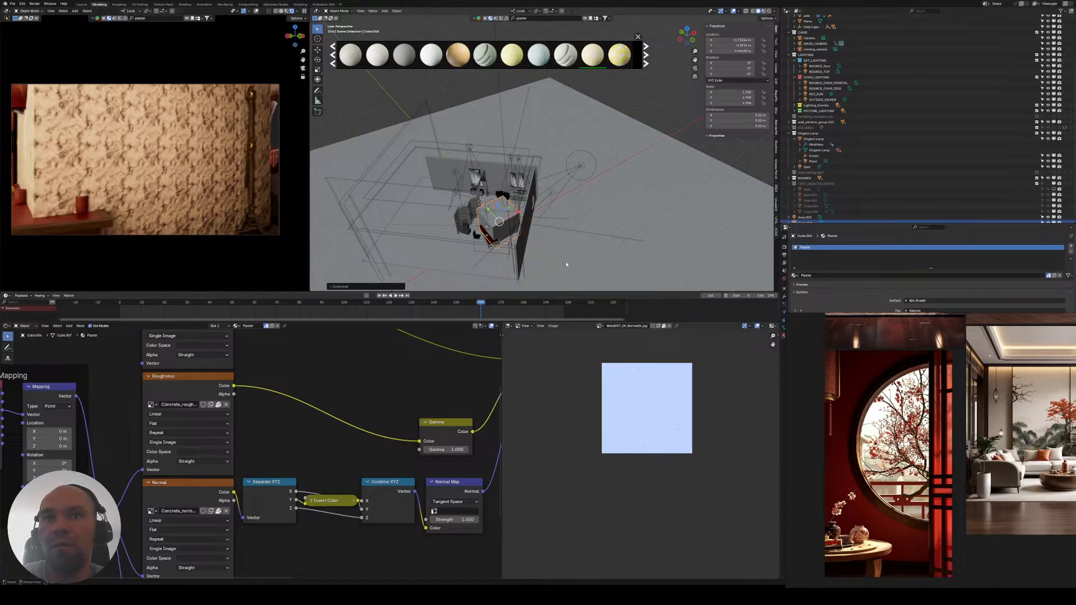
pyautogui.scroll(-4, 371, 445)
pyautogui.moveTo(414, 404); pyautogui.dragTo(178, 426, button='middle')
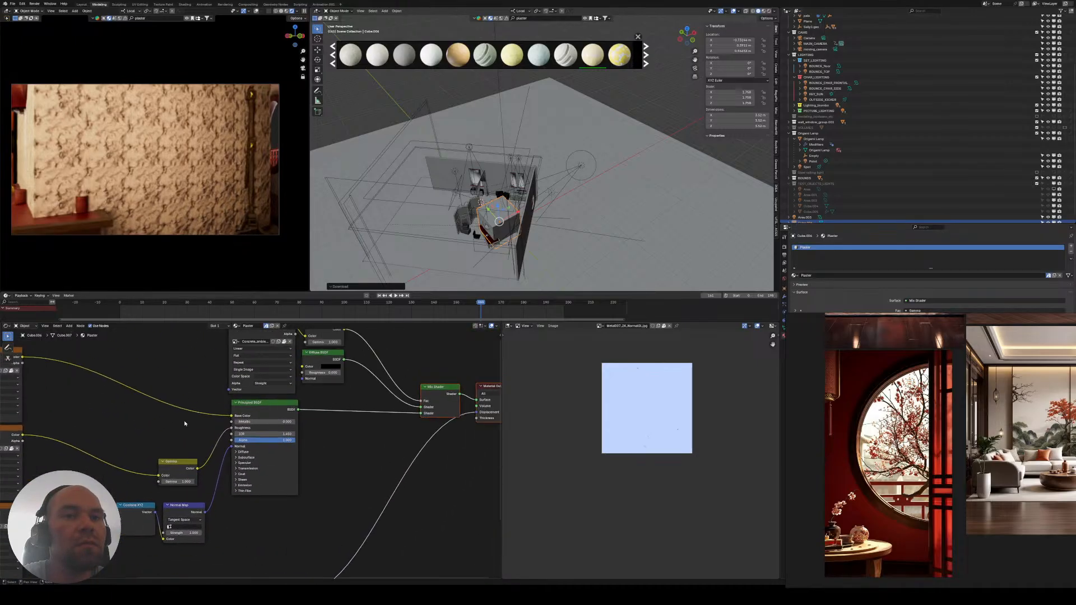
pyautogui.moveTo(293, 426); pyautogui.dragTo(195, 454, button='middle')
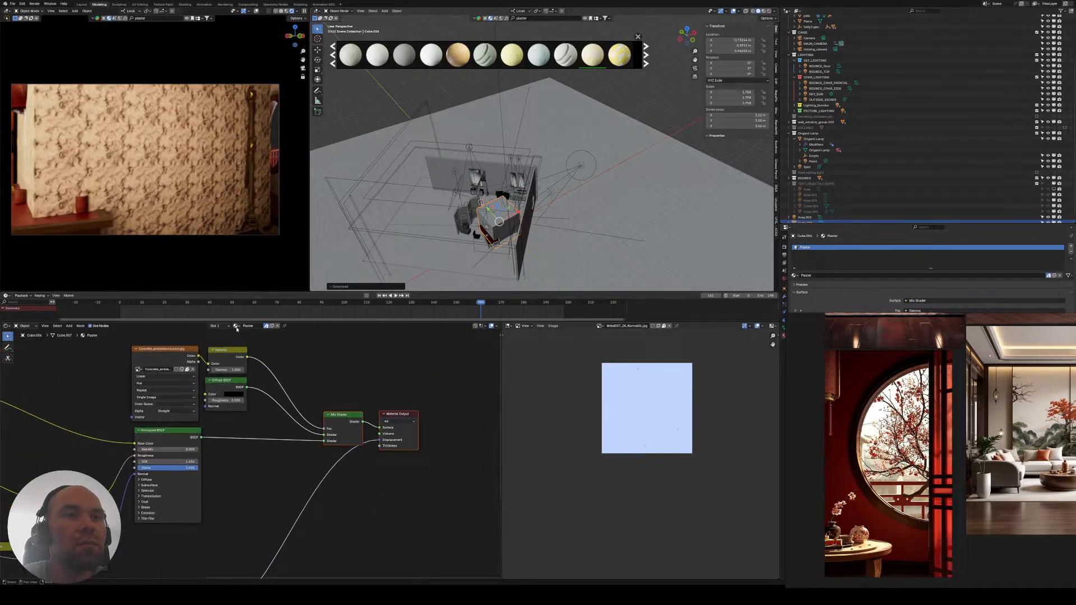
# - Move the test cube out of the room, raise it above the floor and enlarge it to several times its size
pyautogui.click(593, 63)
pyautogui.press('g')
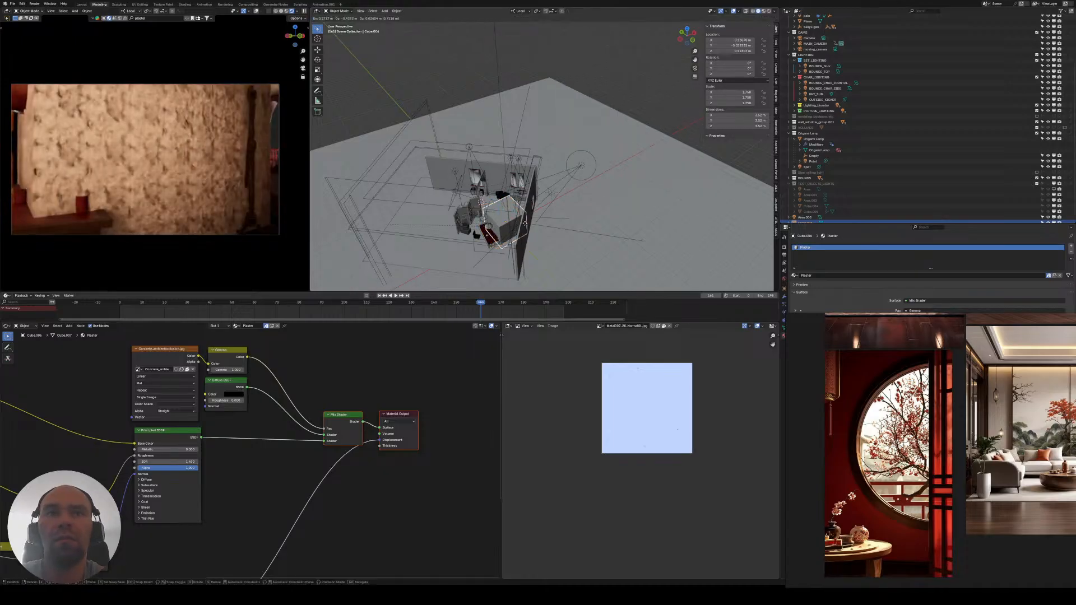
pyautogui.click(688, 216)
pyautogui.keyDown('shift'); pyautogui.moveTo(615, 214); pyautogui.dragTo(528, 219, button='middle'); pyautogui.keyUp('shift')
pyautogui.press('g')
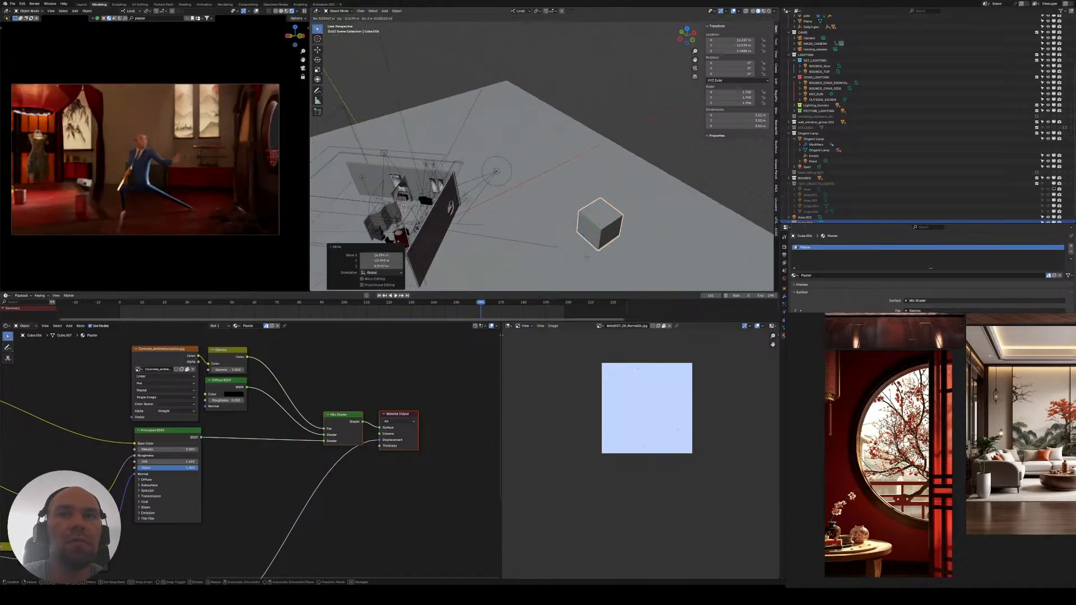
pyautogui.press('z')
pyautogui.click(625, 173)
pyautogui.keyDown('shift'); pyautogui.moveTo(625, 174); pyautogui.dragTo(571, 195, button='middle'); pyautogui.keyUp('shift')
pyautogui.press('s')
pyautogui.click(585, 89)
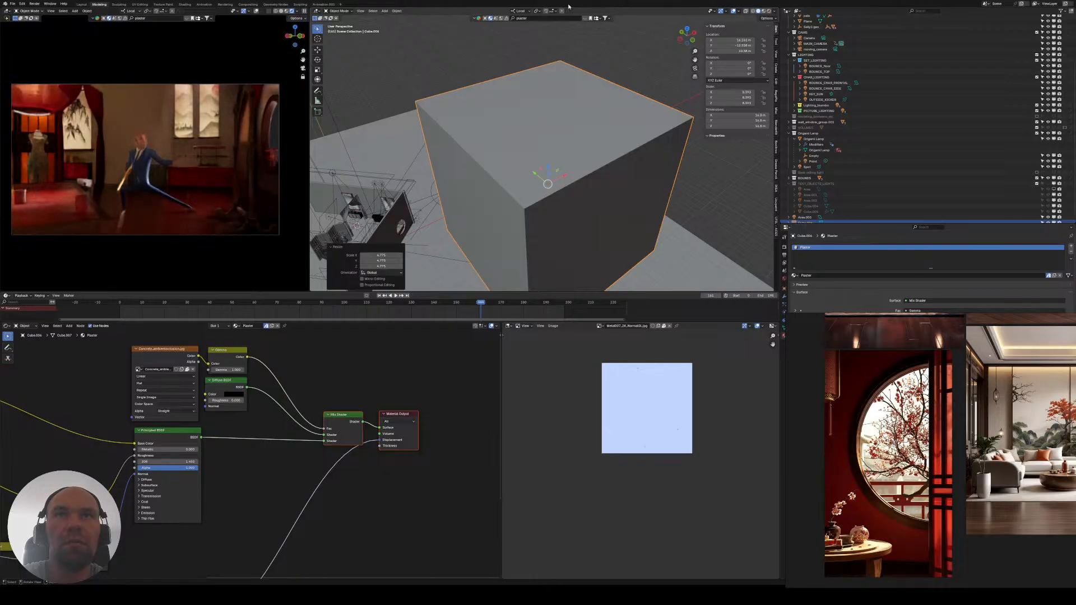
# - Replace the enlarged cube's material with Painted Plaster and bring its nodes into view
pyautogui.moveTo(592, 54)
pyautogui.mouseDown()
pyautogui.moveTo(615, 185)
pyautogui.moveTo(615, 151)
pyautogui.mouseUp()
pyautogui.scroll(-3, 253, 449)
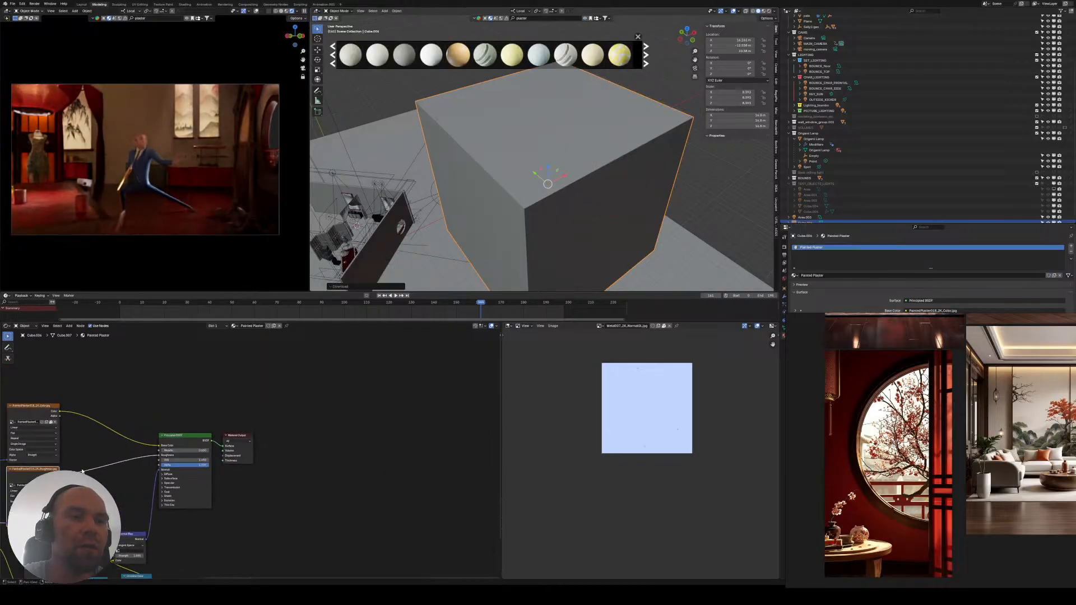
# - Scale down the Painted Plaster cube and move it back to the room set
pyautogui.moveTo(252, 450); pyautogui.dragTo(381, 399, button='middle')
pyautogui.press('g')
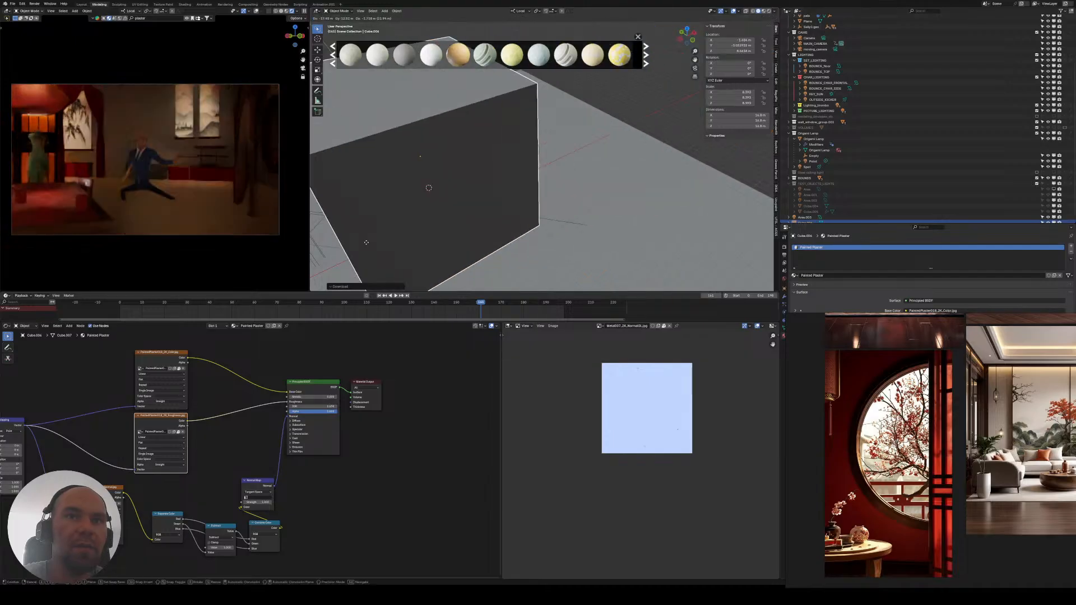
pyautogui.press('s')
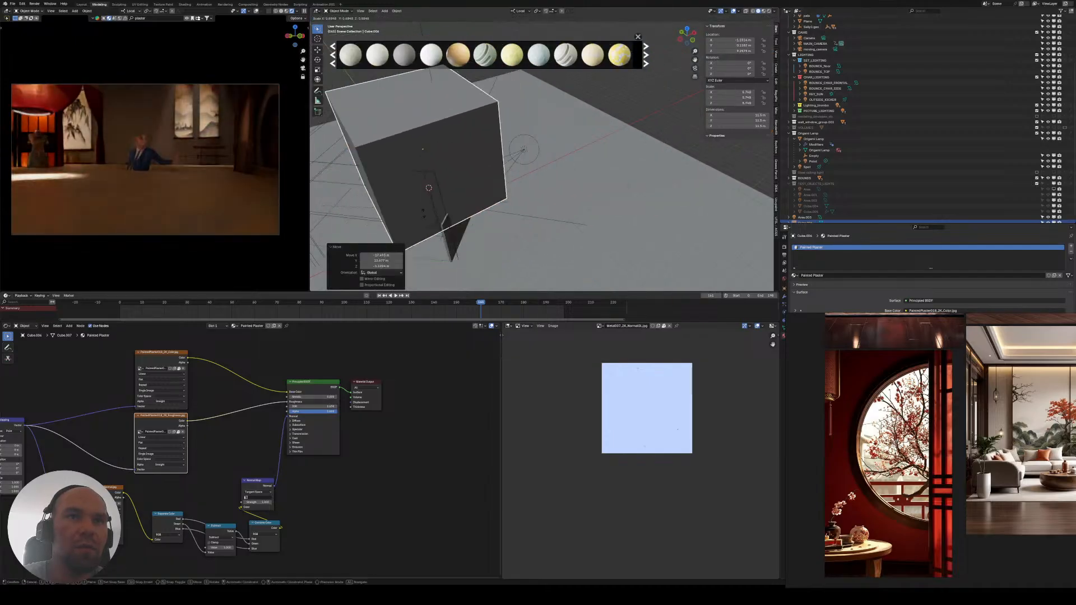
pyautogui.click(390, 146)
pyautogui.press('g')
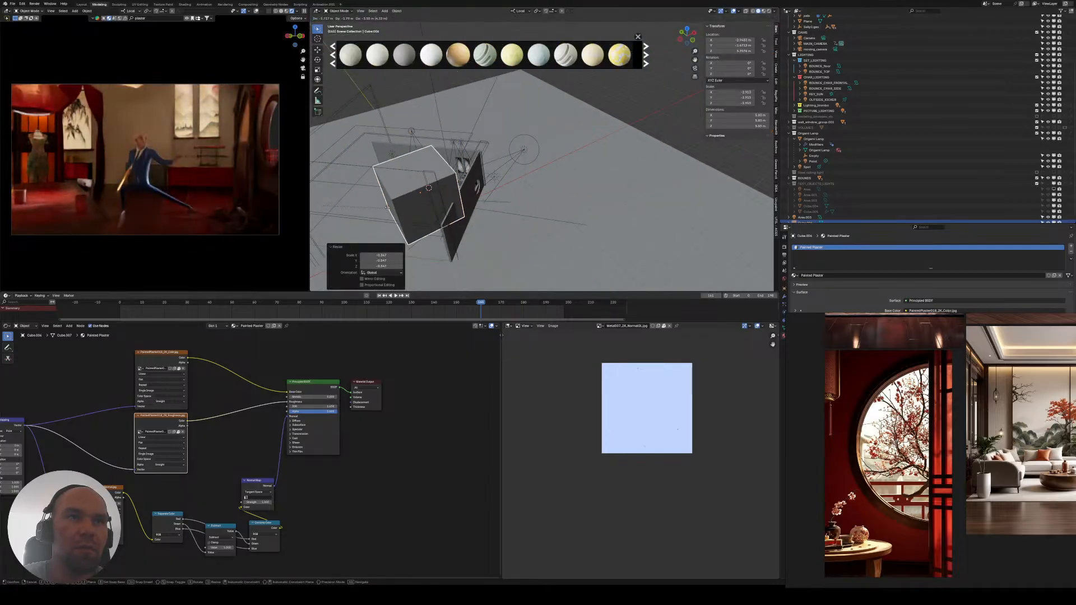
pyautogui.click(387, 207)
# - Position the test cube along the X and Y axes so its plaster face shows behind the character in the camera view
pyautogui.moveTo(387, 207); pyautogui.dragTo(499, 225, button='middle')
pyautogui.press('g')
pyautogui.click(515, 175)
pyautogui.press('g')
pyautogui.press('x')
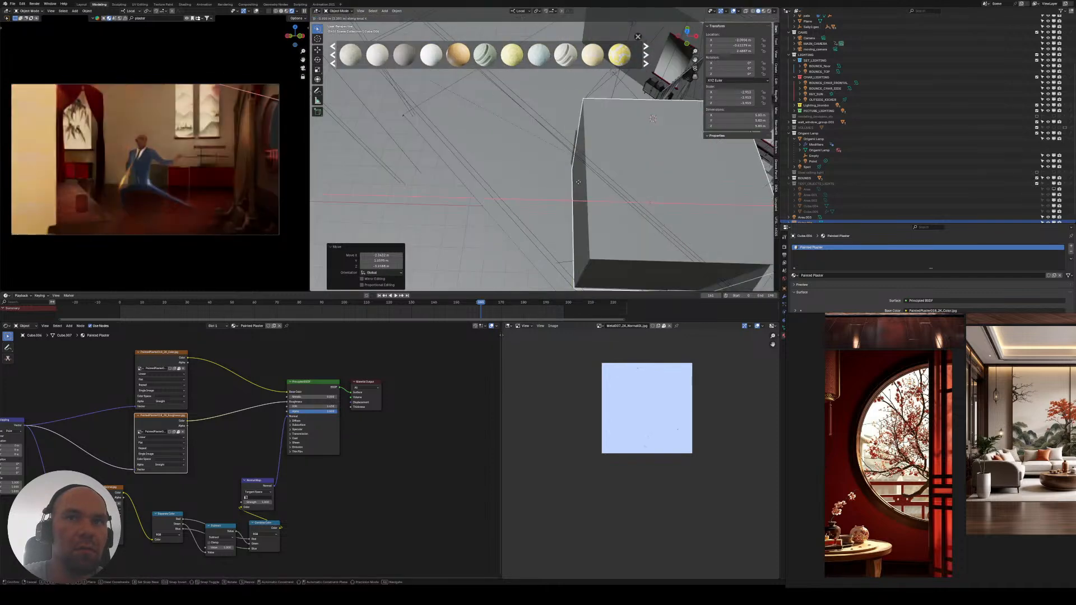
pyautogui.click(594, 173)
pyautogui.press('g')
pyautogui.press('y')
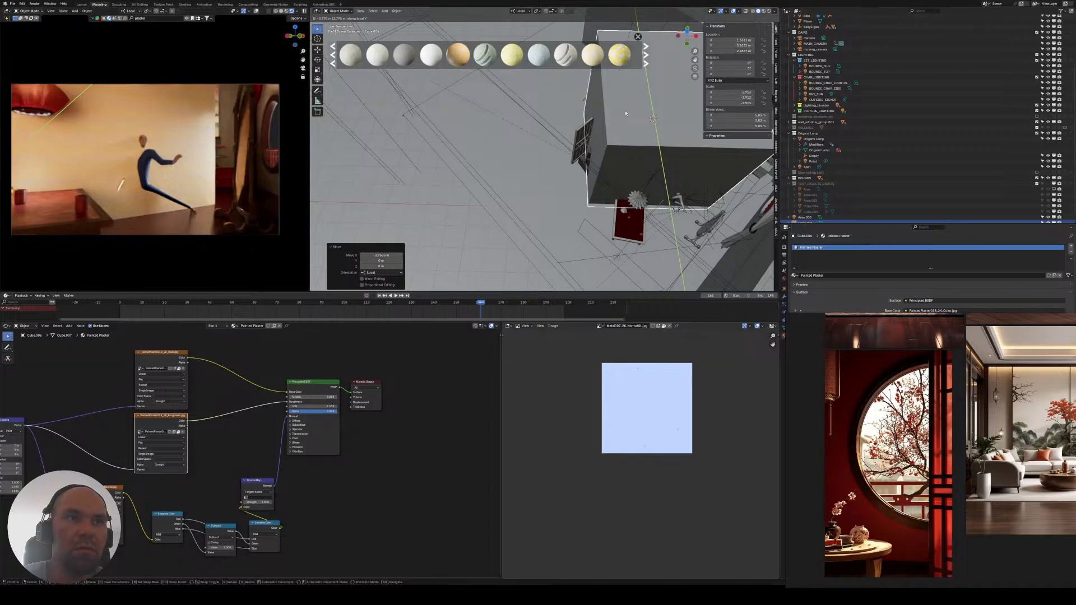
pyautogui.click(625, 114)
# - Copy all Painted Plaster nodes except the Material Output from the cube and paste them into the room wall's Concrete material
pyautogui.moveTo(625, 113); pyautogui.dragTo(665, 93, button='middle')
pyautogui.scroll(-2, 664, 93)
pyautogui.scroll(-3, 333, 408)
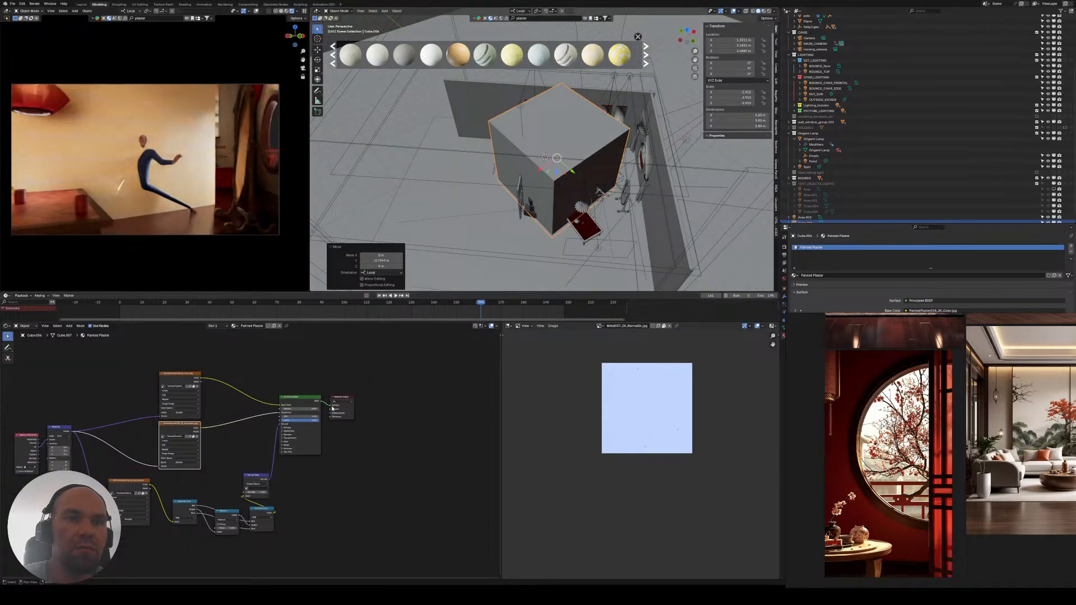
pyautogui.scroll(2, 235, 397)
pyautogui.moveTo(111, 437); pyautogui.dragTo(166, 411, button='middle')
pyautogui.scroll(-2, 236, 395)
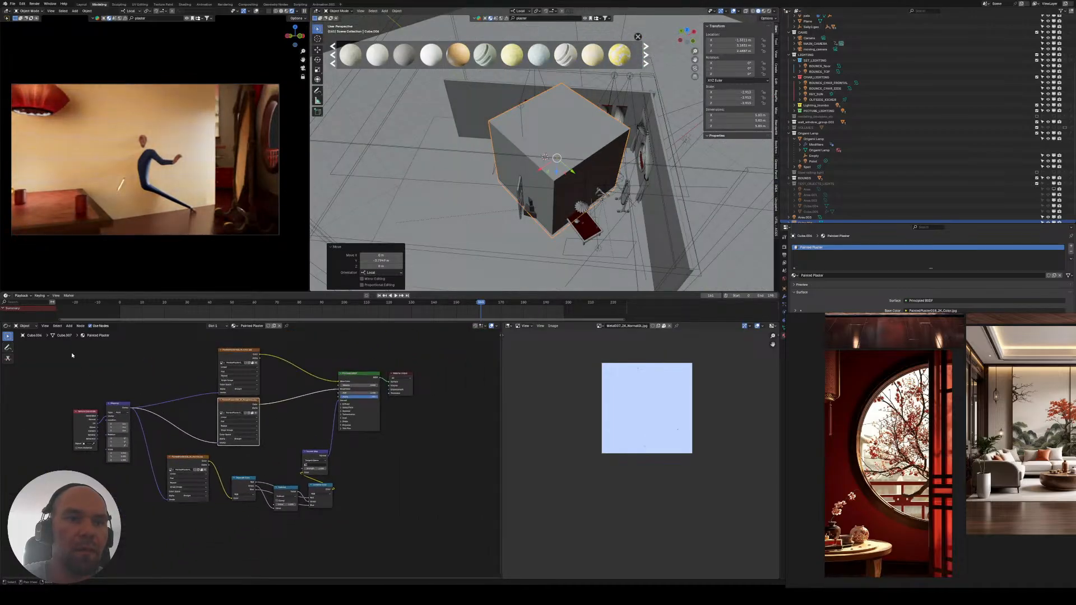
pyautogui.moveTo(72, 355); pyautogui.dragTo(372, 532)
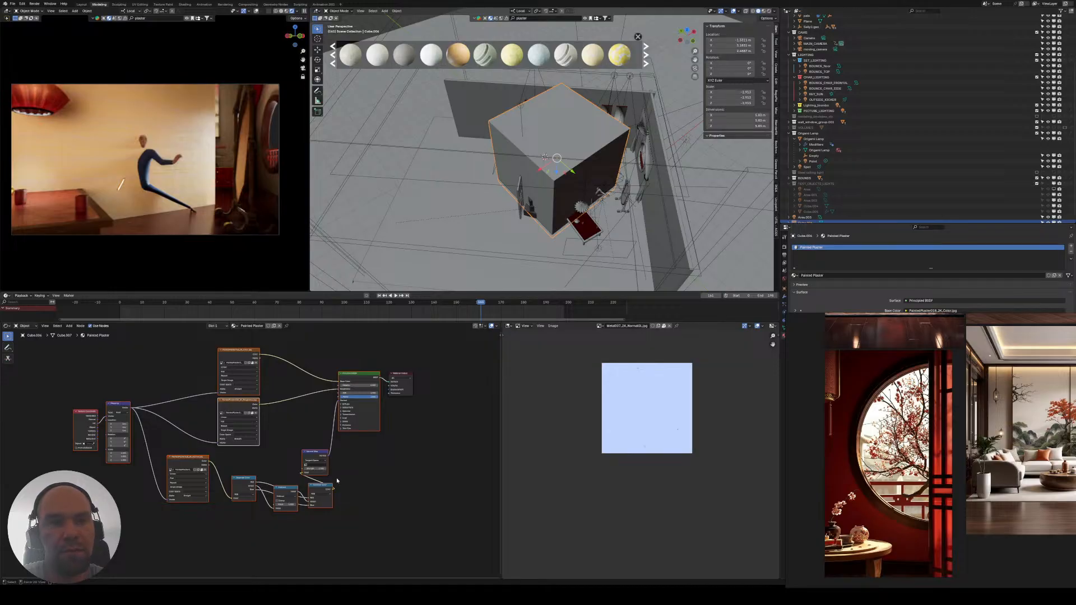
pyautogui.click(489, 99)
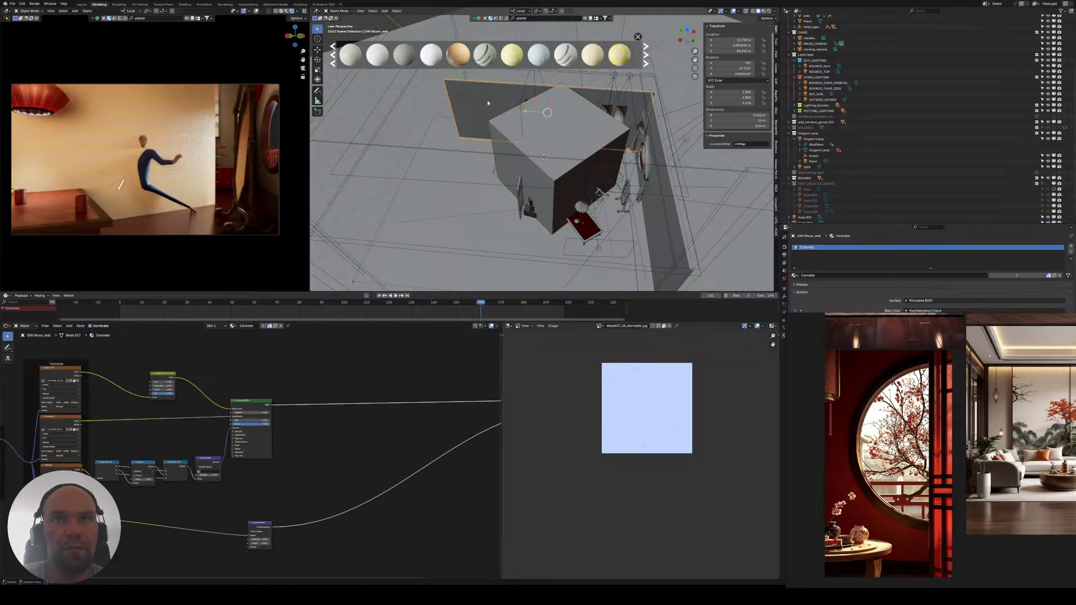
pyautogui.hotkey('ctrl', 'v')
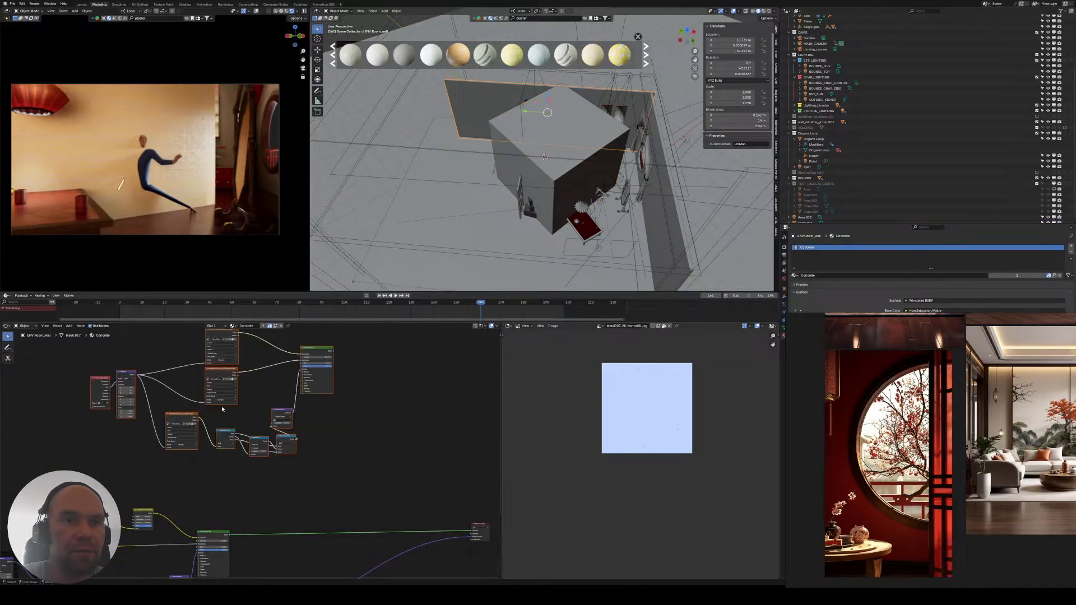
# - Arrange the pasted plaster nodes as a group above the wall's existing Concrete nodes
pyautogui.moveTo(326, 411); pyautogui.dragTo(313, 432, button='middle')
pyautogui.moveTo(73, 361); pyautogui.dragTo(51, 360)
pyautogui.press('g')
pyautogui.rightClick(302, 452)
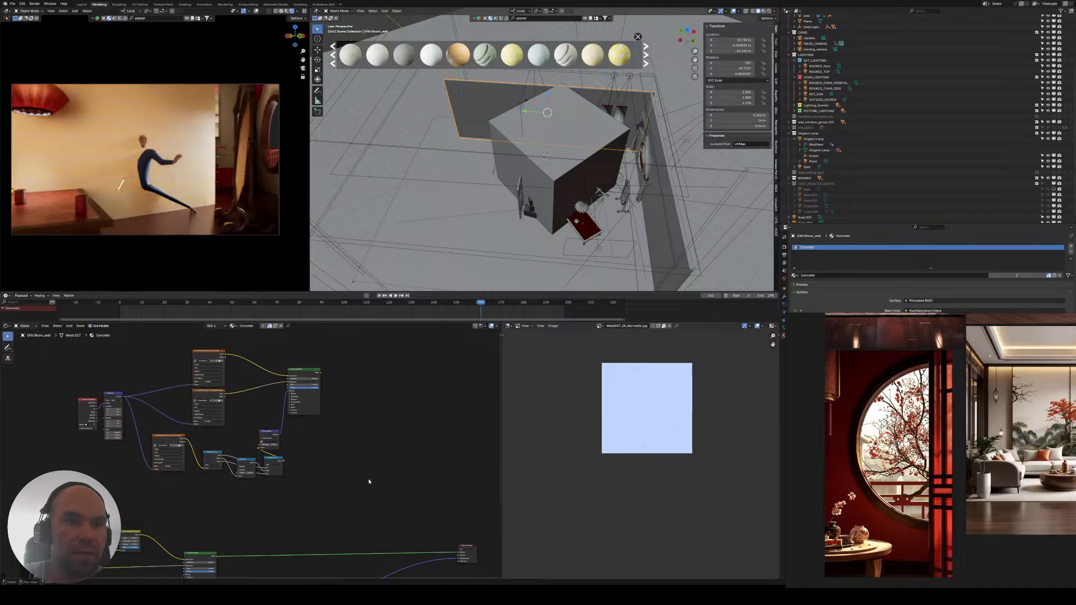
pyautogui.moveTo(368, 481); pyautogui.dragTo(66, 349)
pyautogui.press('g')
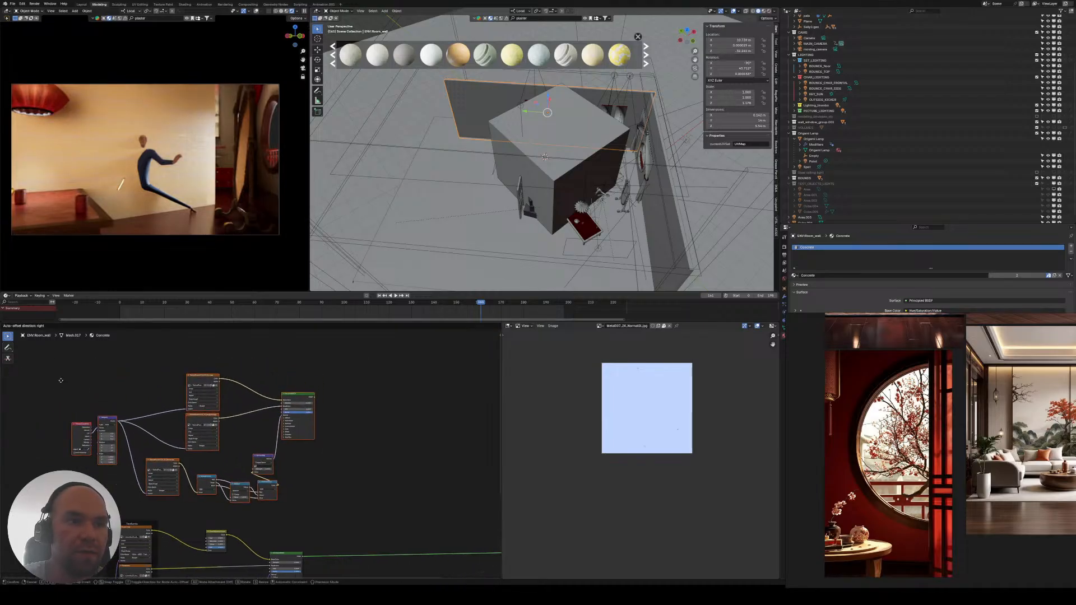
pyautogui.click(38, 382)
pyautogui.click(337, 490)
pyautogui.moveTo(339, 491); pyautogui.dragTo(243, 436, button='middle')
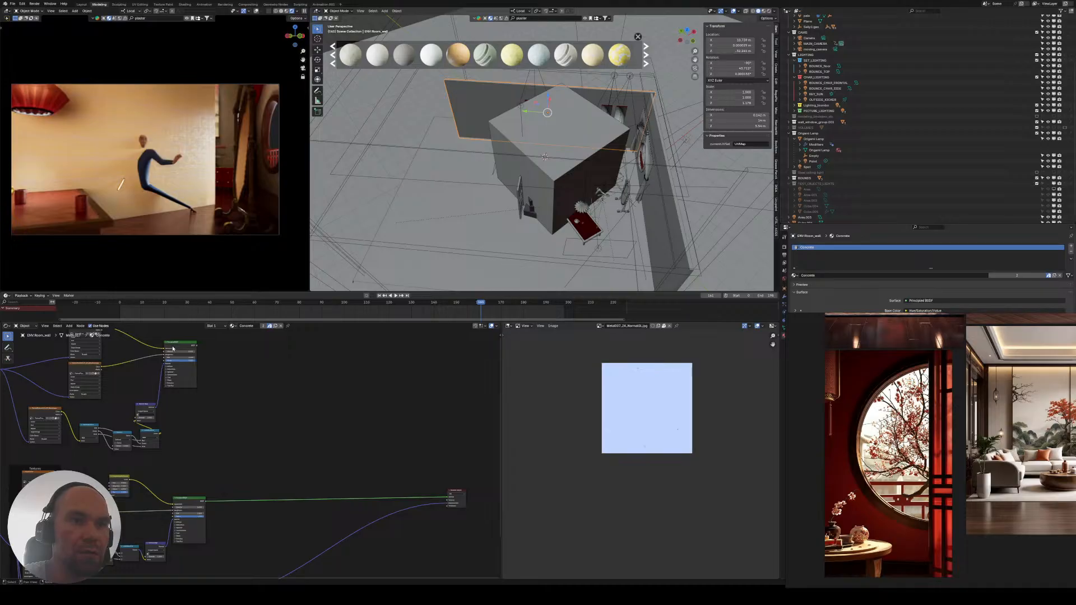
# - Move the plaster and concrete Principled BSDF nodes away from their texture nodes, closer to the Material Output
pyautogui.moveTo(172, 348); pyautogui.dragTo(317, 398)
pyautogui.click(421, 418)
pyautogui.moveTo(394, 412); pyautogui.dragTo(302, 403, button='middle')
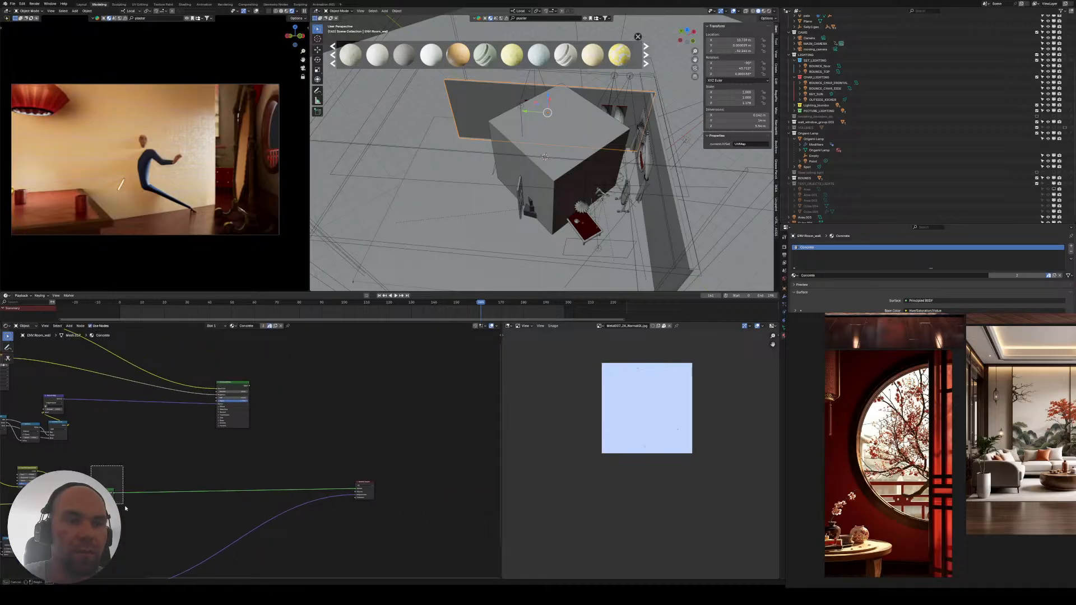
pyautogui.moveTo(125, 506); pyautogui.dragTo(126, 508)
pyautogui.press('g')
pyautogui.click(247, 487)
# - Try to join the concrete and plaster Principled BSDF nodes directly with a quick connection
pyautogui.keyDown('alt'); pyautogui.moveTo(222, 472); pyautogui.dragTo(253, 405, button='right'); pyautogui.keyUp('alt')
pyautogui.click(255, 406)
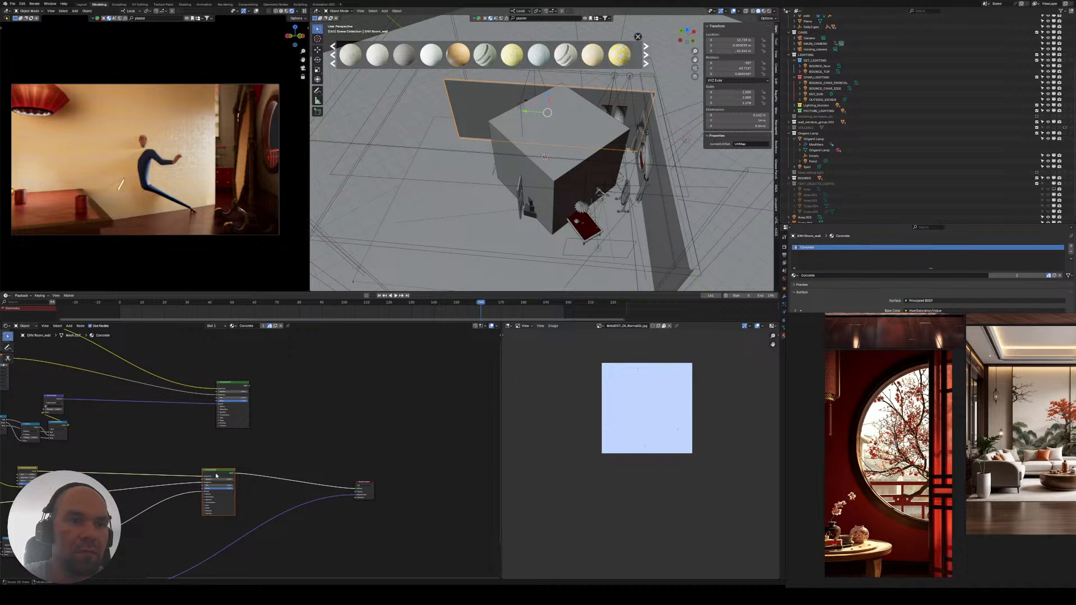
pyautogui.keyDown('alt'); pyautogui.moveTo(241, 412); pyautogui.dragTo(242, 411, button='right'); pyautogui.keyUp('alt')
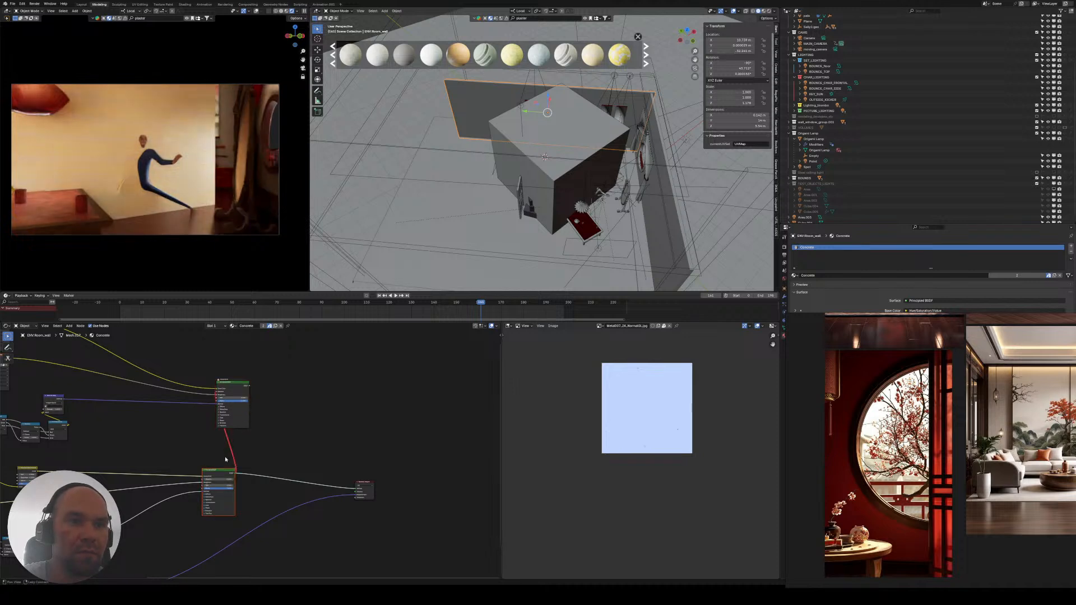
pyautogui.hotkey('ctrl', 'z')
pyautogui.keyDown('alt'); pyautogui.keyDown('shift'); pyautogui.moveTo(221, 473); pyautogui.dragTo(273, 431, button='right'); pyautogui.keyUp('shift'); pyautogui.keyUp('alt')
pyautogui.moveTo(333, 434); pyautogui.dragTo(381, 500)
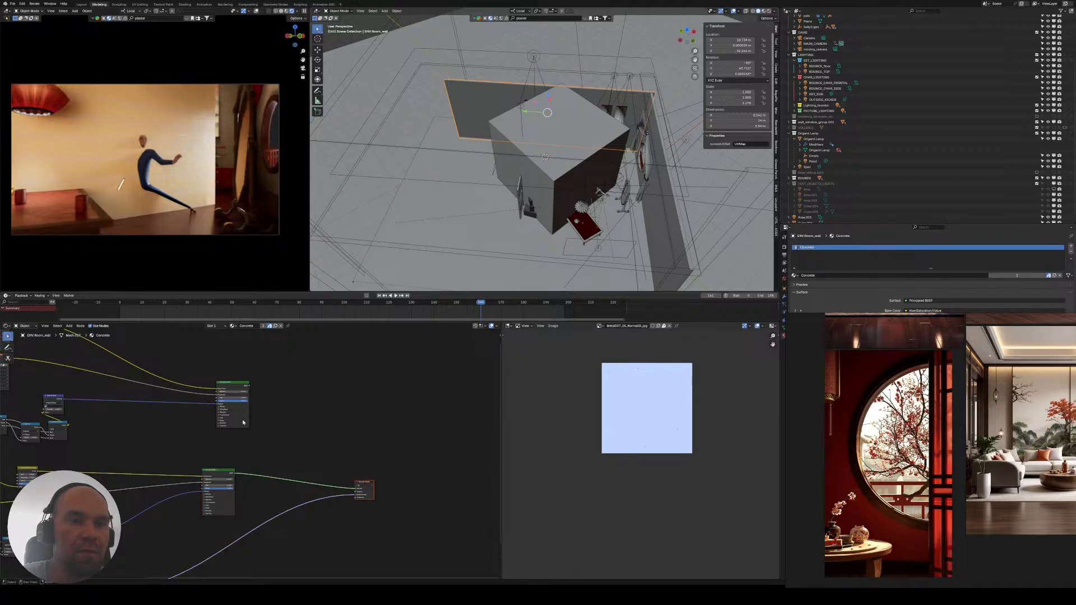
# - Add a Mix Shader node beside the plaster Principled BSDF in the wall material
pyautogui.hotkey('shift', 'a')
pyautogui.write('mix')
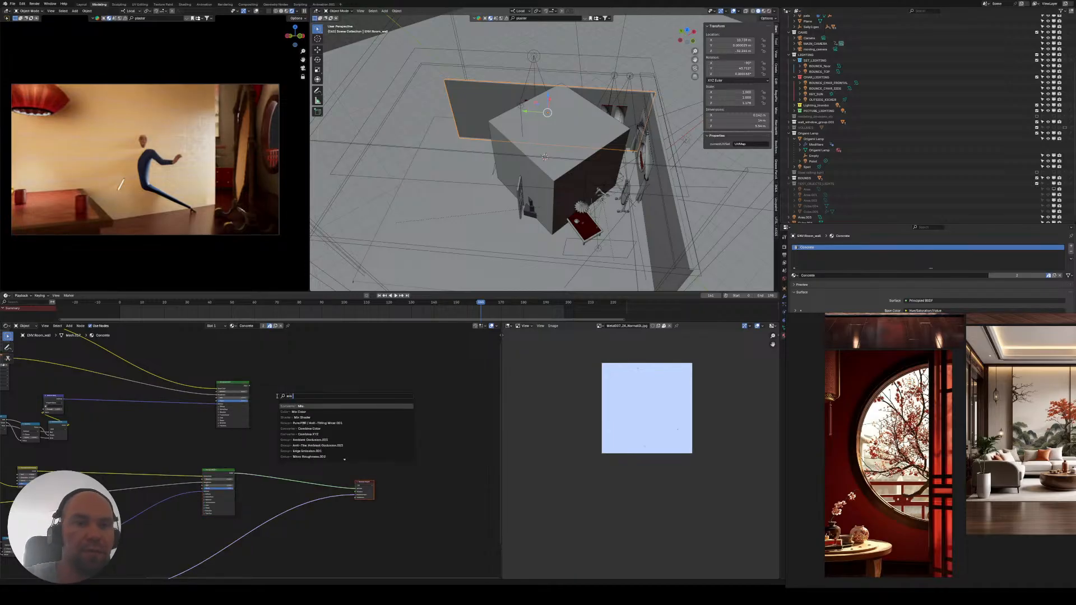
pyautogui.press('Down')
pyautogui.press('Down')
pyautogui.press('Return')
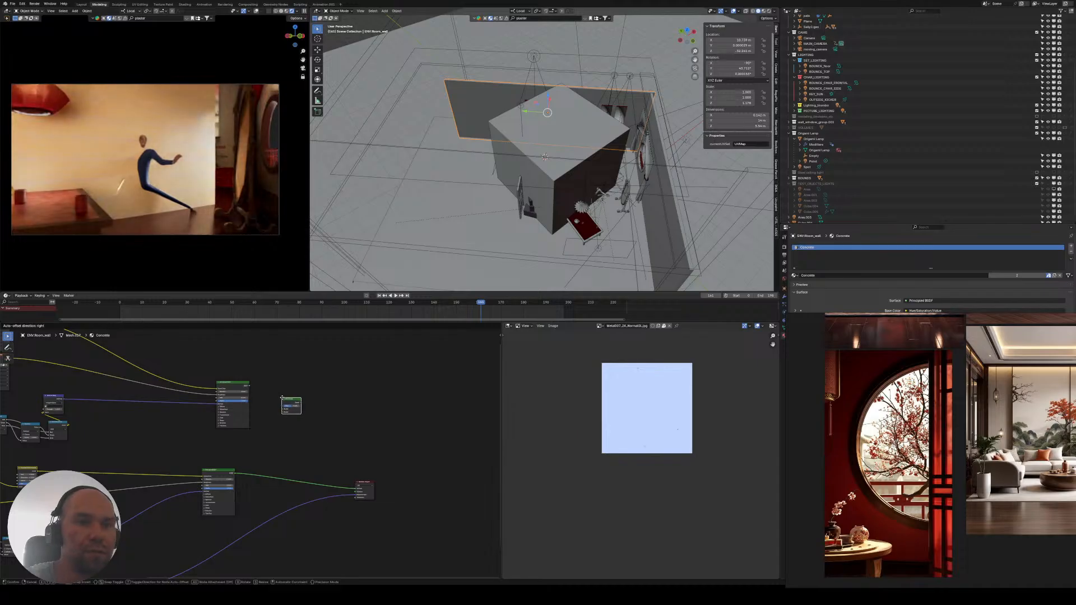
pyautogui.click(294, 402)
# - Connect the plaster and concrete Principled BSDF outputs to the two shader inputs of the Mix Shader
pyautogui.scroll(2, 294, 402)
pyautogui.moveTo(222, 369); pyautogui.dragTo(198, 396)
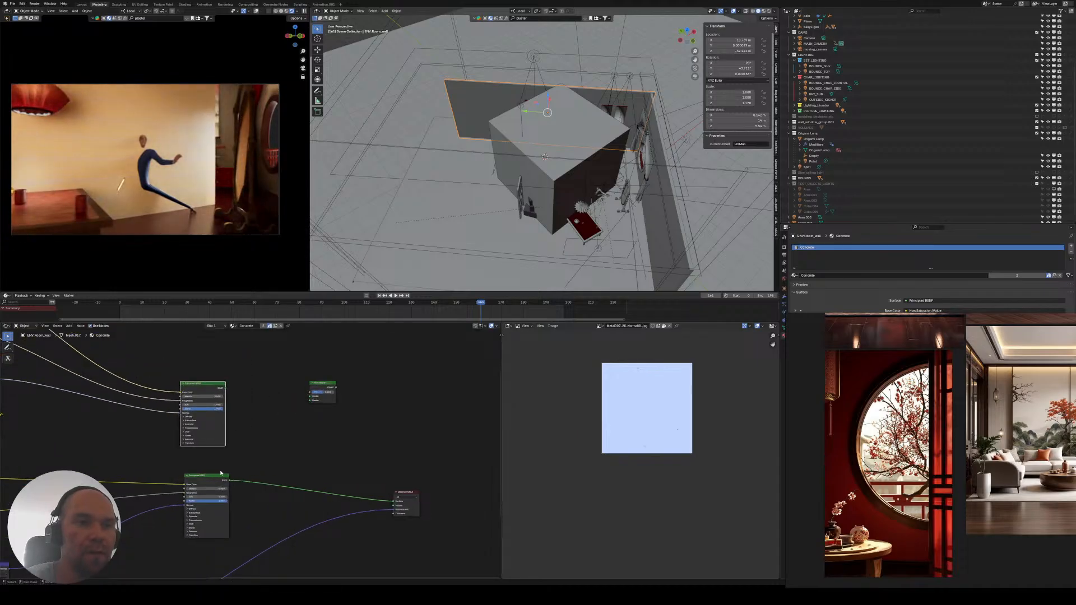
pyautogui.moveTo(229, 482); pyautogui.dragTo(318, 412)
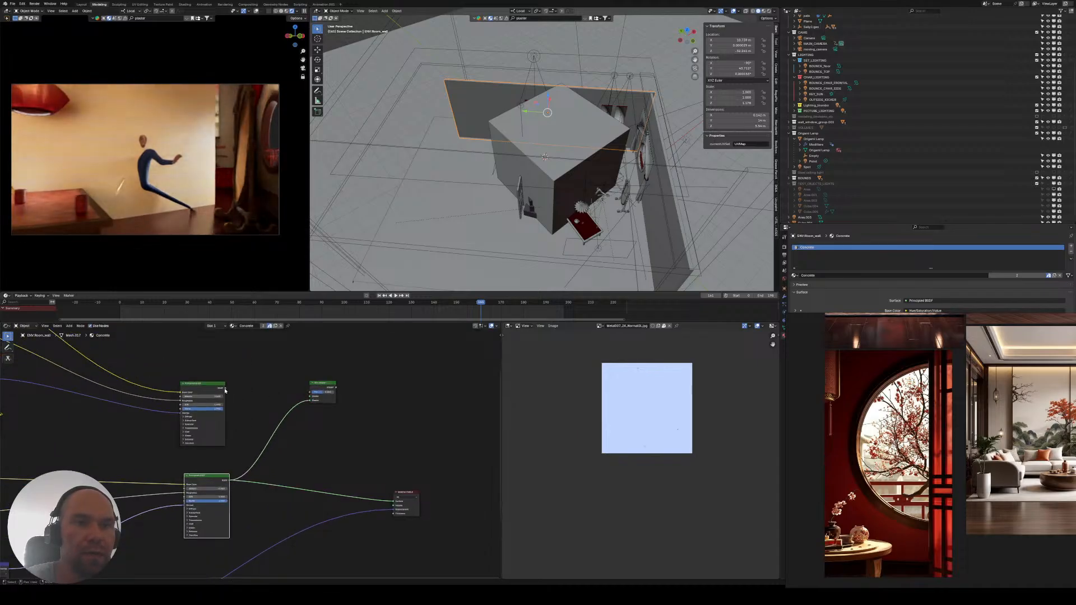
pyautogui.moveTo(225, 388); pyautogui.dragTo(319, 394)
pyautogui.moveTo(293, 381); pyautogui.dragTo(304, 455, button='middle')
# - Add a texture setup with Texture Coordinate and Mapping nodes for the Mix Shader's factor and place it above the shaders
pyautogui.click(267, 371)
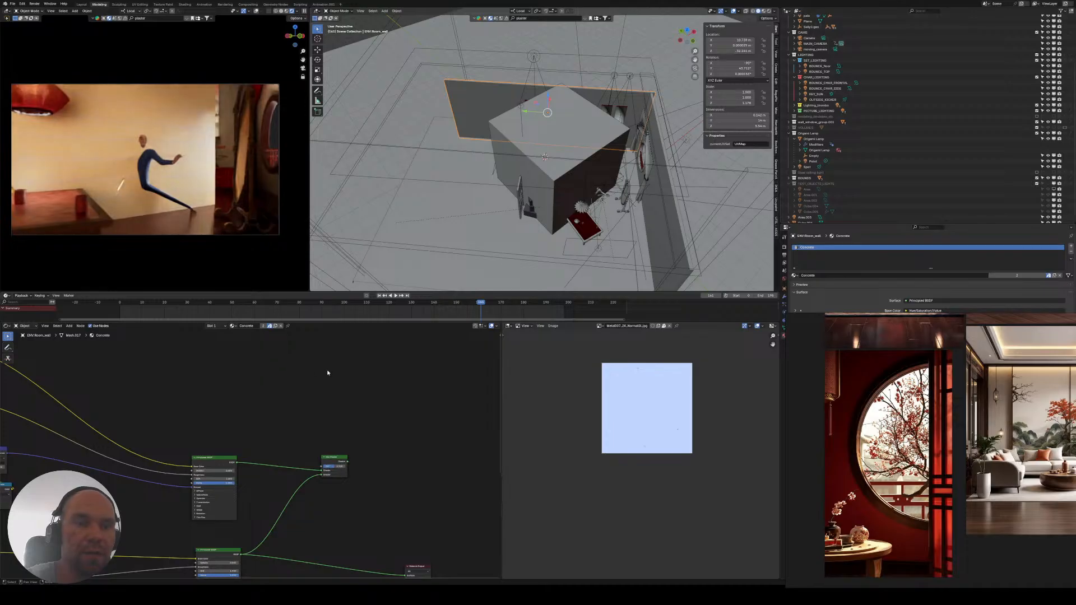
pyautogui.hotkey('ctrl', 't')
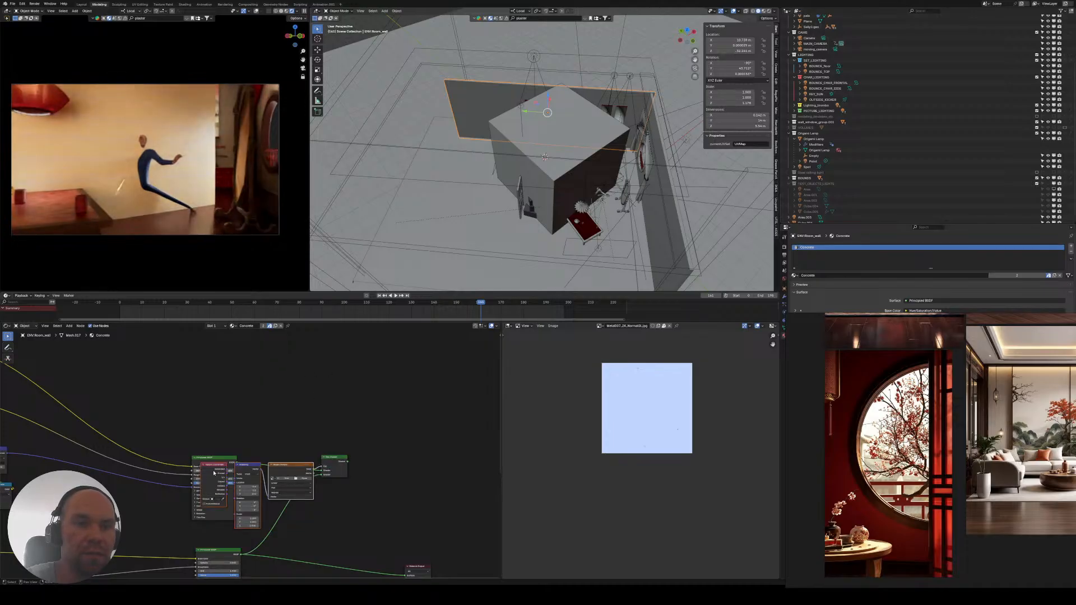
pyautogui.moveTo(215, 466); pyautogui.dragTo(185, 370)
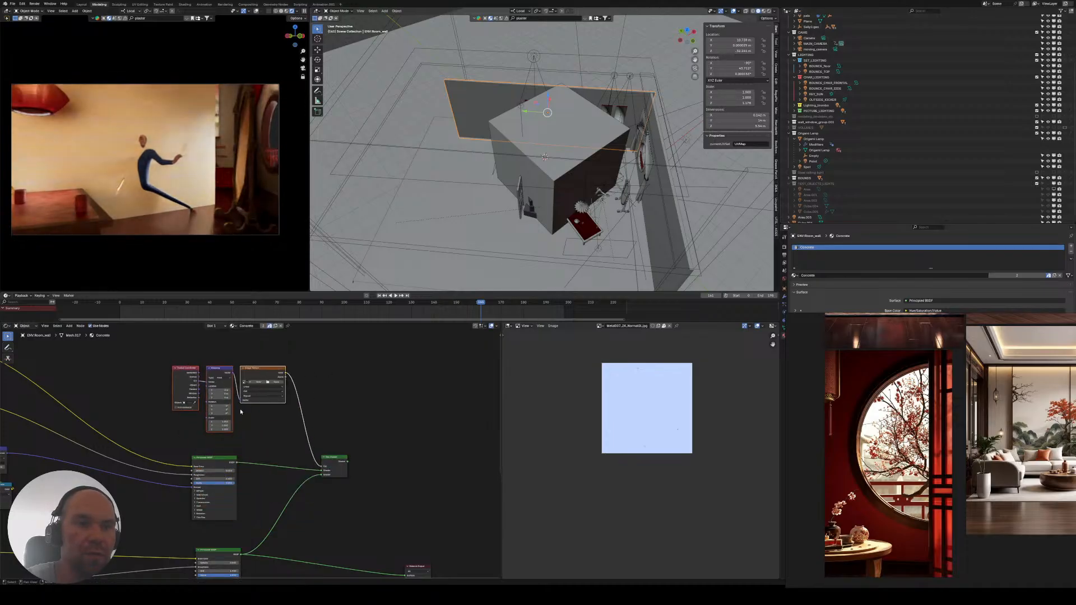
# - Replace the Image Texture with a Noise Texture that takes the Mapping vector and drives the Mix Shader's factor
pyautogui.click(325, 375)
pyautogui.write('no')
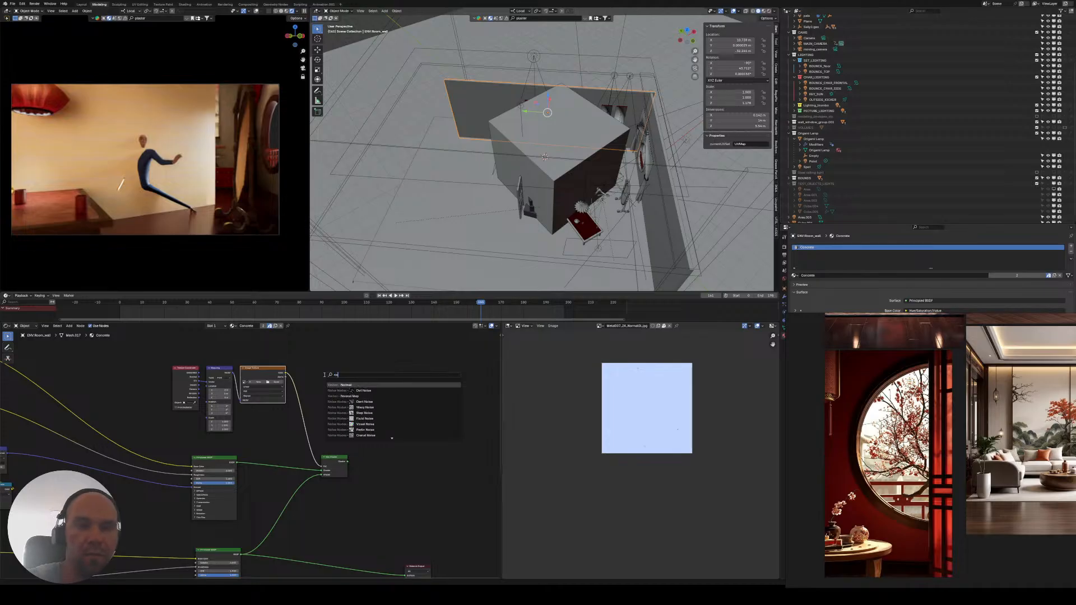
pyautogui.write('isete')
pyautogui.press('Return')
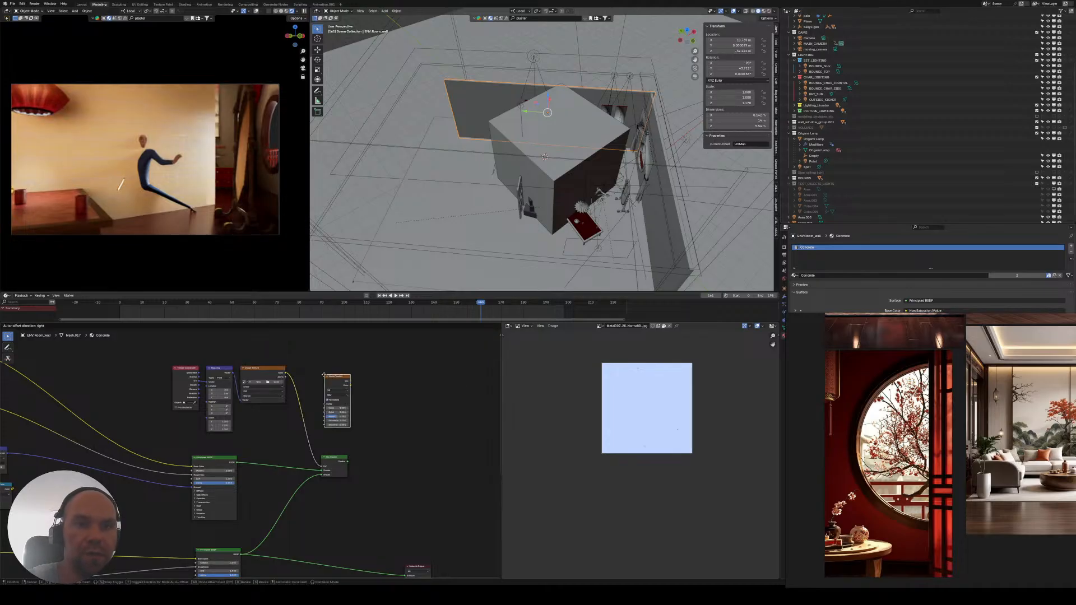
pyautogui.click(293, 391)
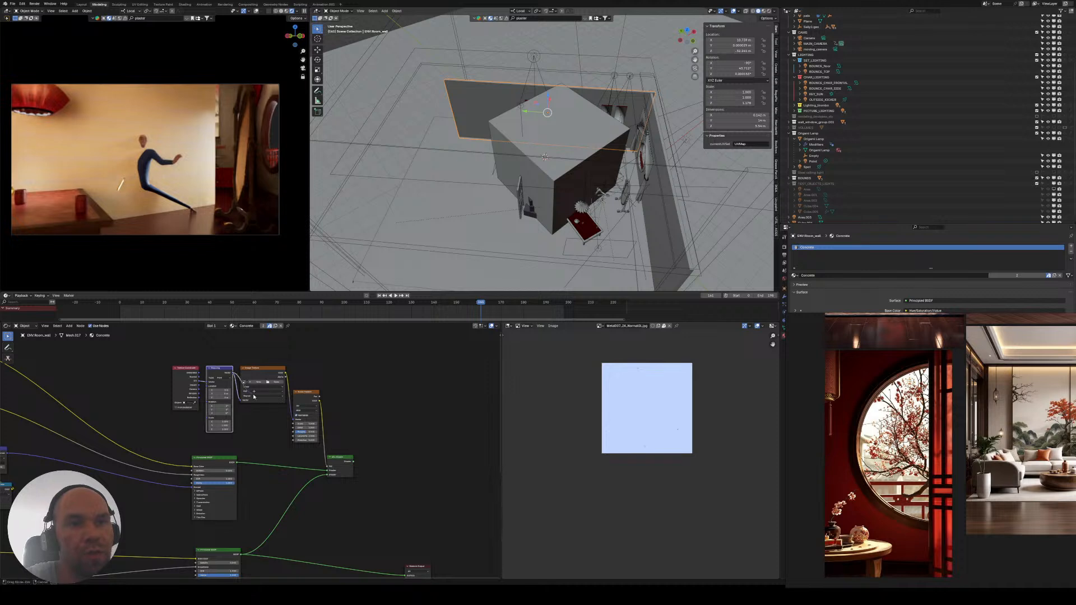
pyautogui.moveTo(294, 420); pyautogui.dragTo(294, 421)
pyautogui.click(267, 377)
pyautogui.press('x')
# - Reposition the Material Output and connect the Mix Shader to its Surface input
pyautogui.moveTo(394, 545); pyautogui.dragTo(344, 447, button='middle')
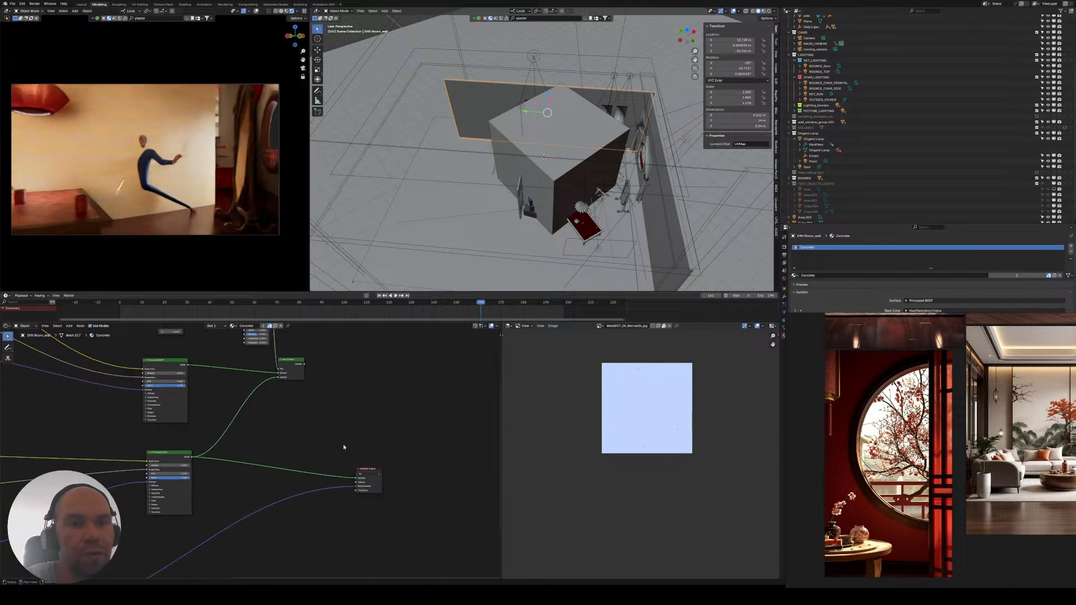
pyautogui.press('g')
pyautogui.click(436, 470)
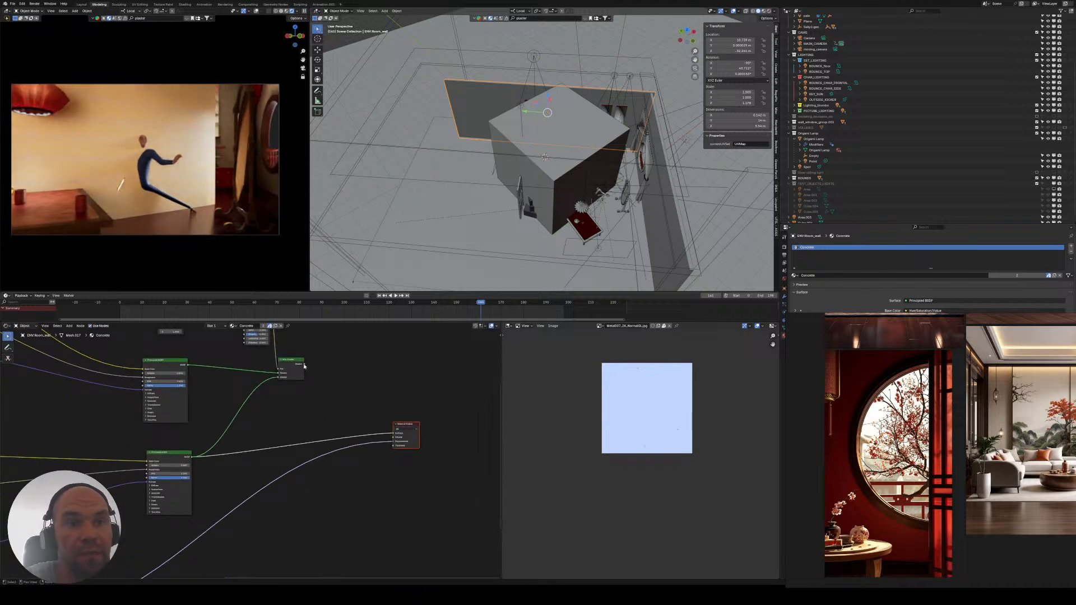
pyautogui.moveTo(303, 365); pyautogui.dragTo(404, 438)
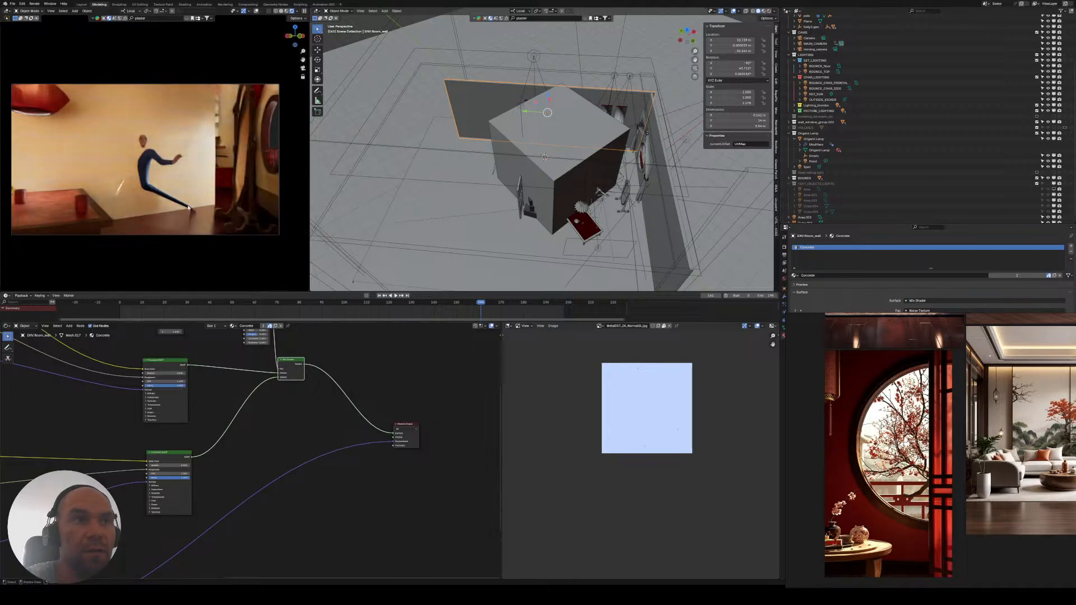
# - Delete the Painted Plaster test cube from the scene
pyautogui.click(205, 158)
pyautogui.press('x')
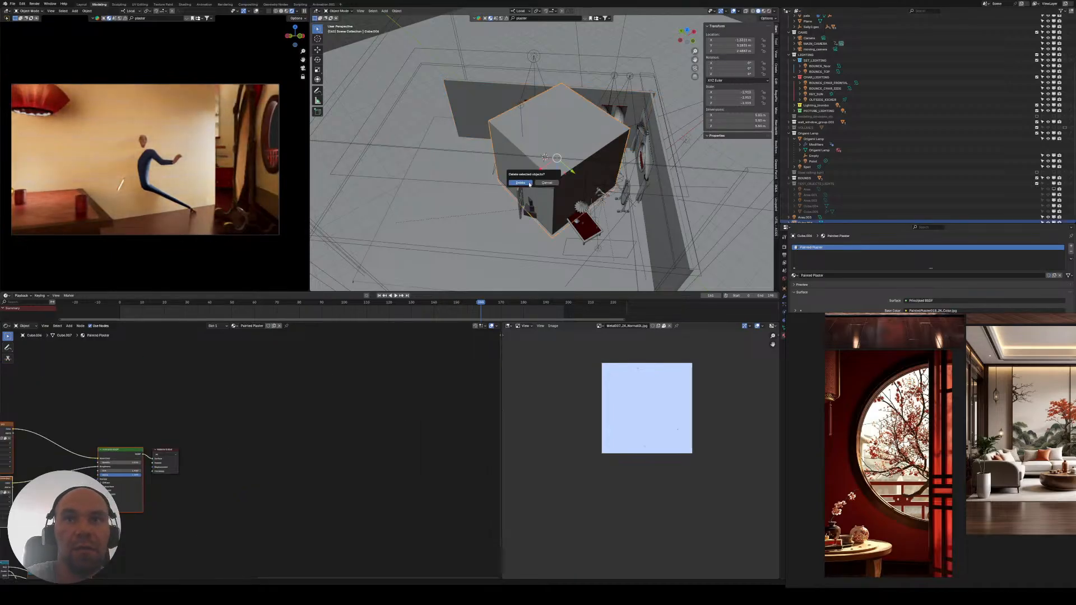
pyautogui.click(527, 184)
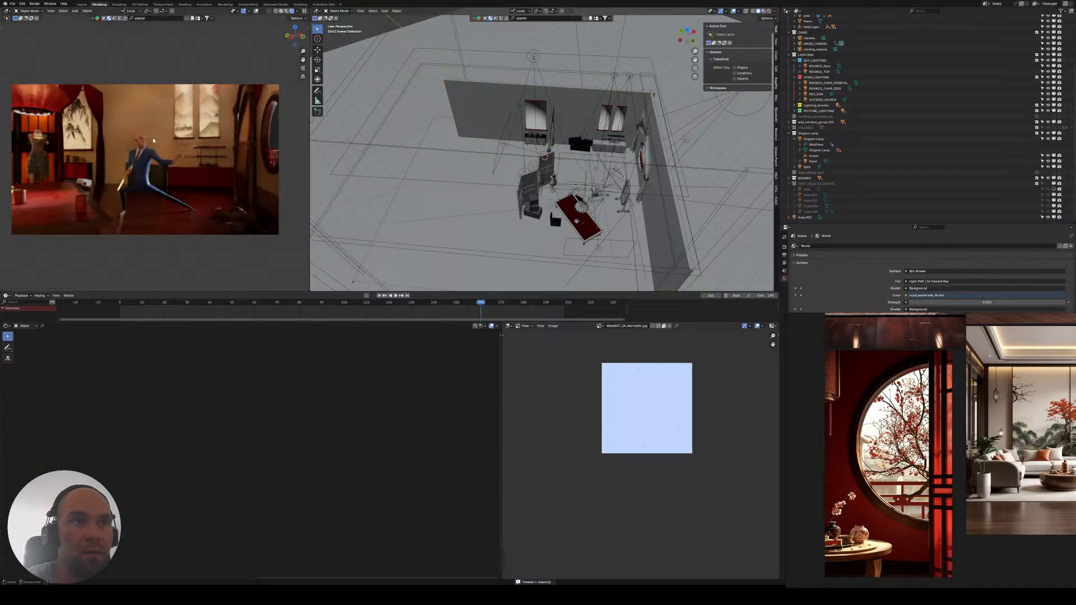
# - Make the collection of test objects and lights visible in the viewport to examine the back wall's mixed material
pyautogui.scroll(-4, 149, 152)
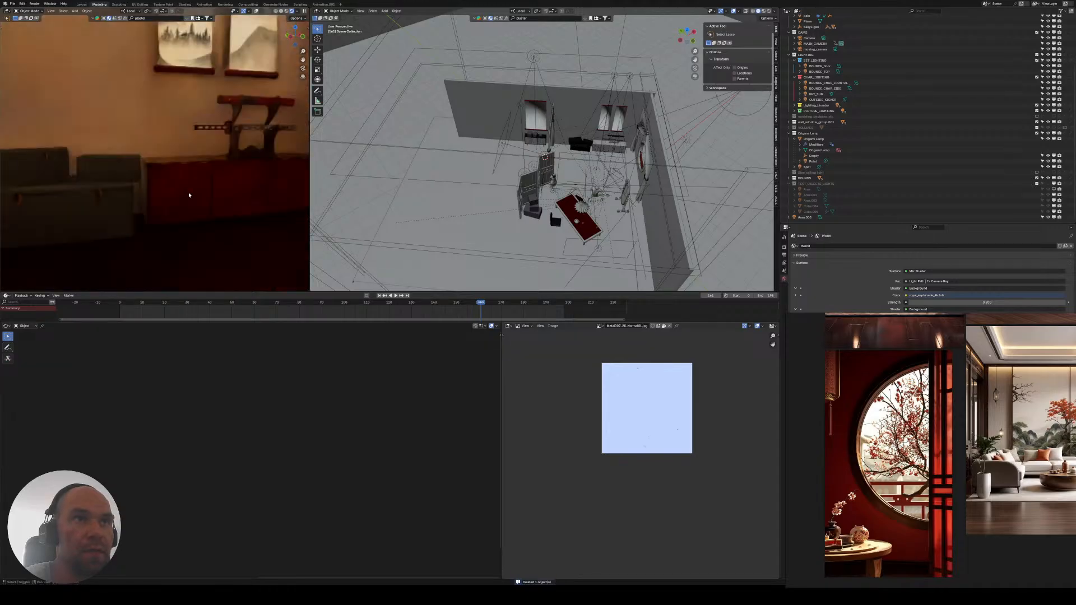
pyautogui.moveTo(190, 195); pyautogui.dragTo(157, 140, button='middle')
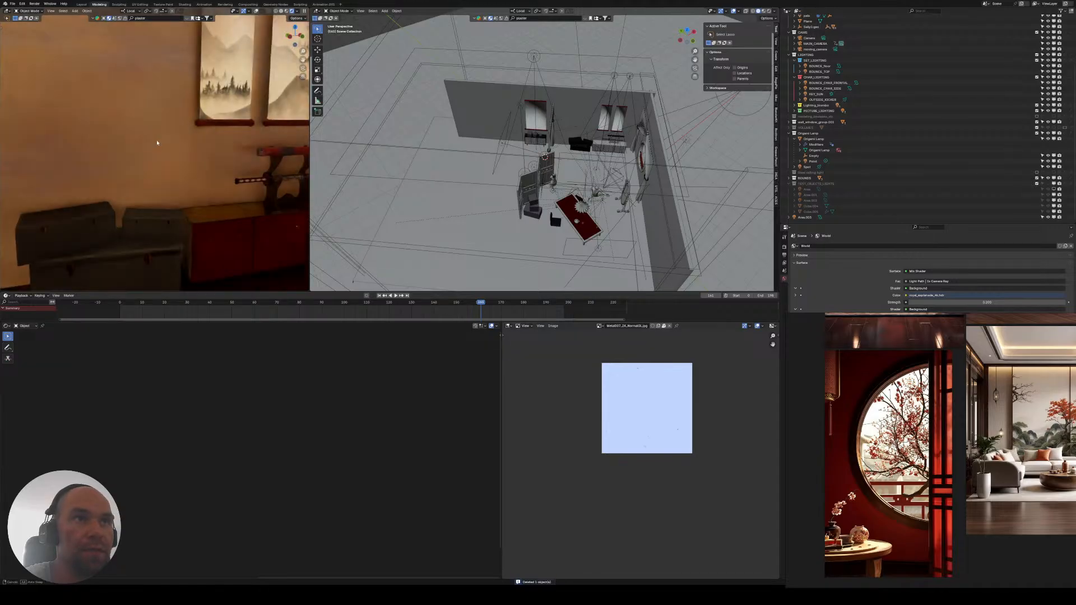
pyautogui.click(1049, 185)
pyautogui.scroll(-2, 162, 118)
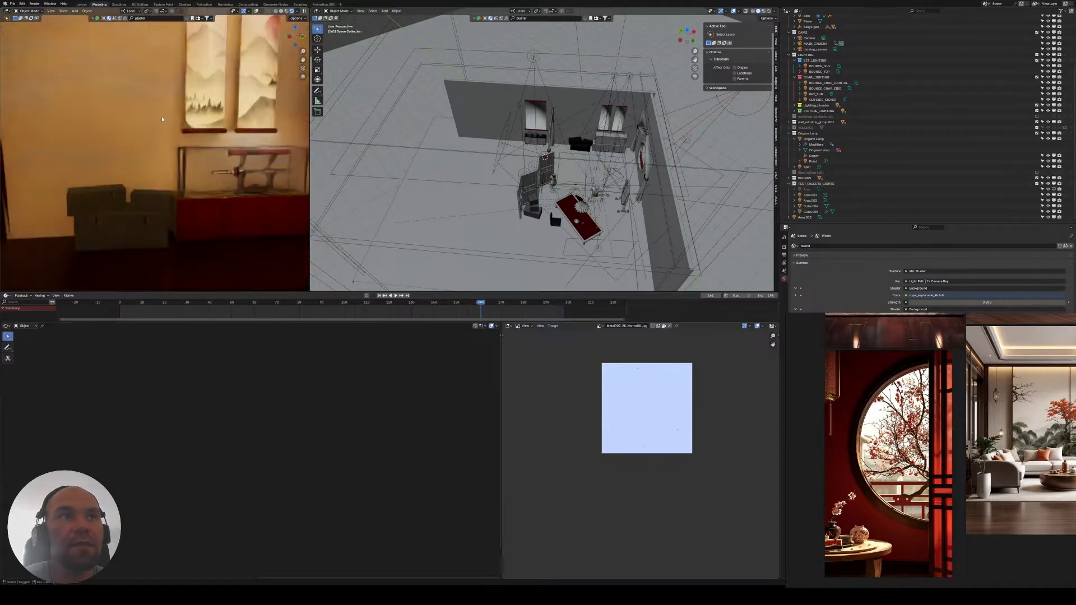
# - Widen the rendered viewport and examine the bare stretch of the back wall between the curtain and the scrolls up close
pyautogui.moveTo(163, 119); pyautogui.dragTo(174, 143, button='middle')
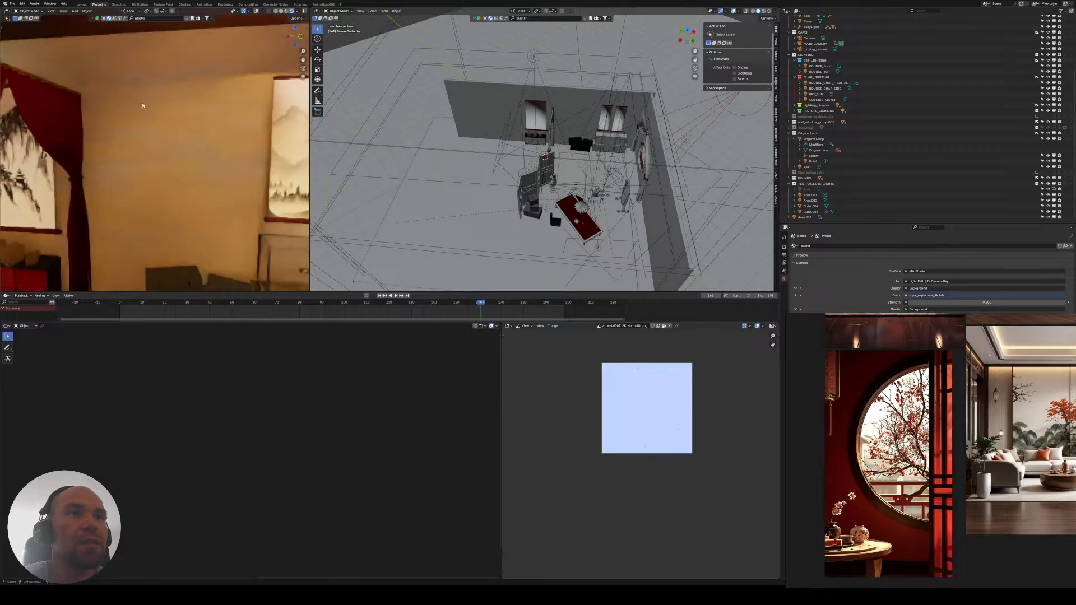
pyautogui.scroll(2, 142, 103)
pyautogui.moveTo(142, 103); pyautogui.dragTo(145, 121, button='middle')
pyautogui.scroll(2, 145, 121)
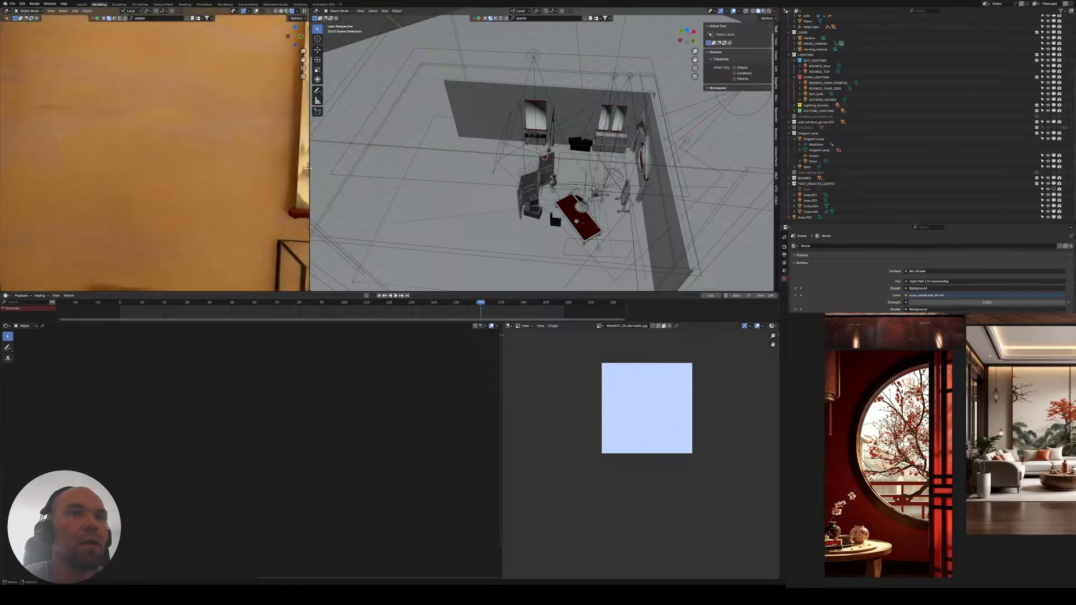
pyautogui.moveTo(309, 168); pyautogui.dragTo(423, 171)
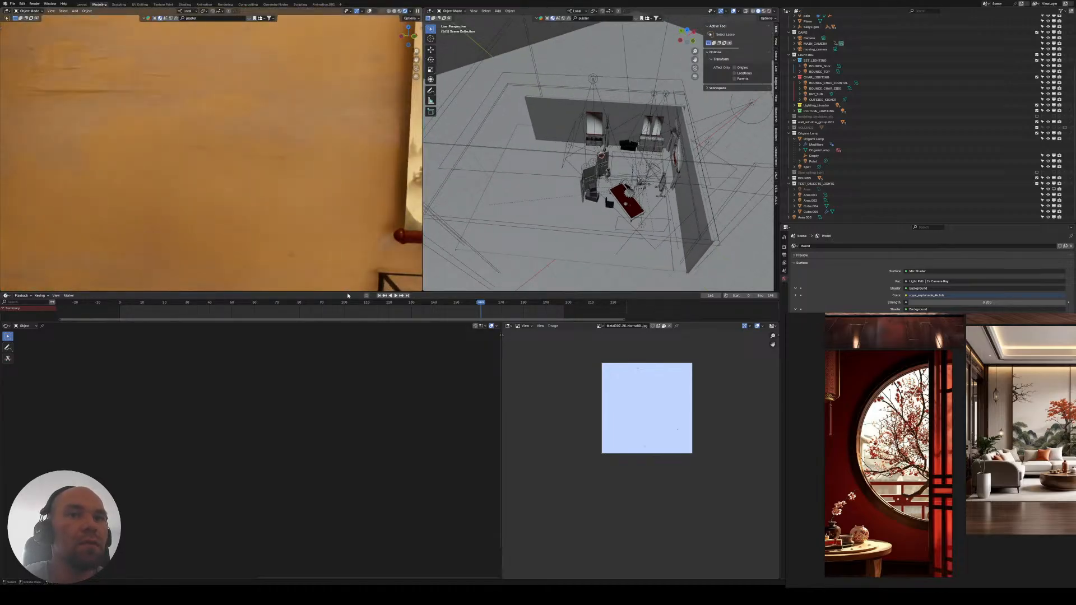
pyautogui.moveTo(203, 163); pyautogui.dragTo(206, 192, button='middle')
pyautogui.scroll(-1, 206, 192)
# - Select the back wall and space out its material graph by moving the Material Output and Mix Shader further from the Noise Texture
pyautogui.click(297, 174)
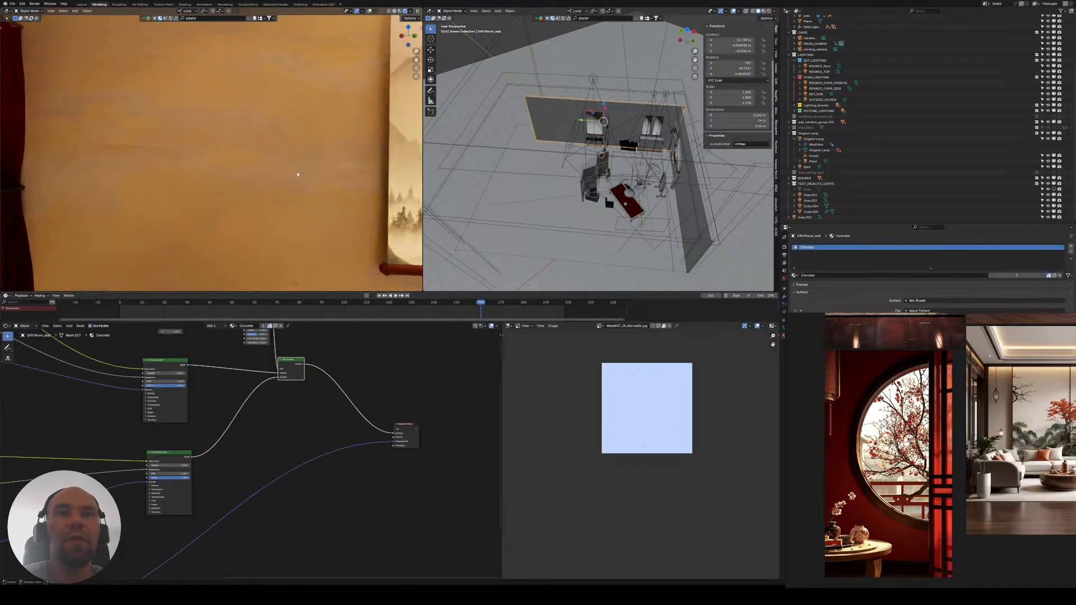
pyautogui.moveTo(221, 474); pyautogui.dragTo(153, 546, button='middle')
pyautogui.scroll(1, 247, 420)
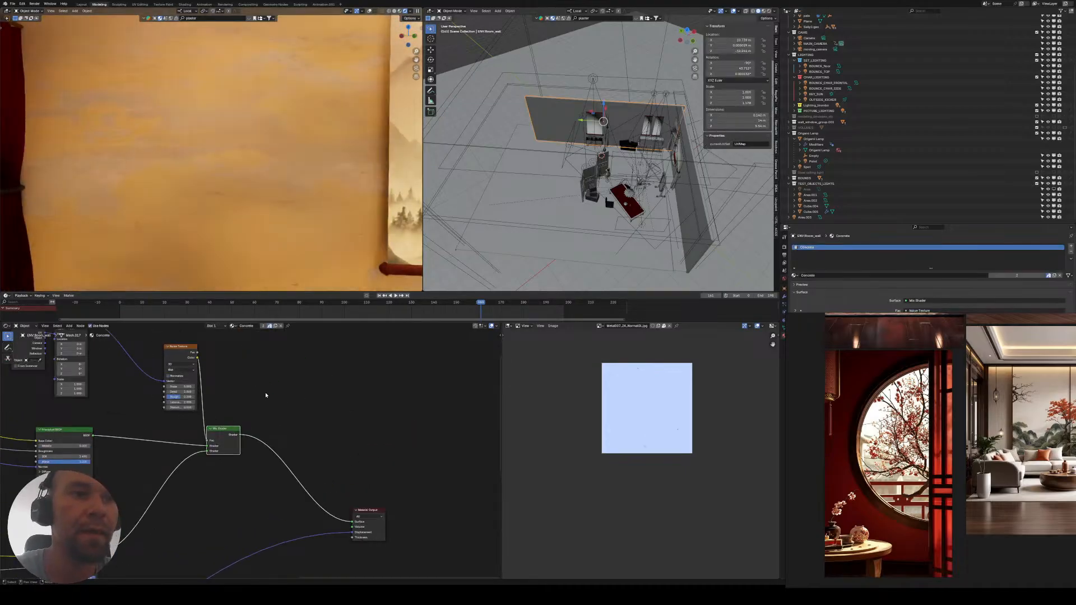
pyautogui.moveTo(243, 389); pyautogui.dragTo(261, 466)
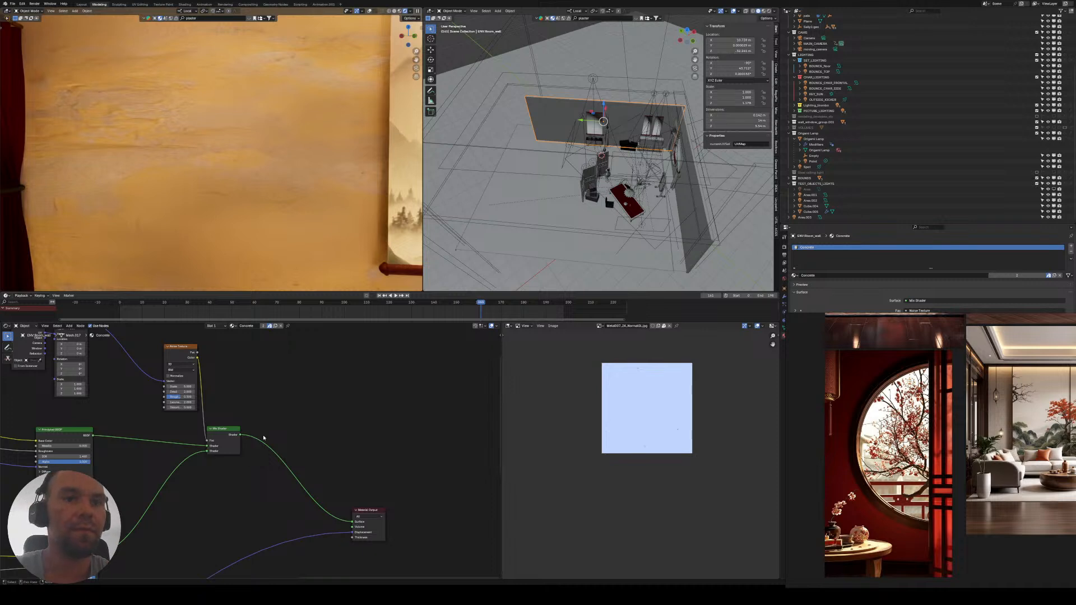
pyautogui.moveTo(264, 415); pyautogui.dragTo(388, 528)
pyautogui.press('g')
pyautogui.click(447, 501)
pyautogui.moveTo(260, 433); pyautogui.dragTo(314, 457, button='middle')
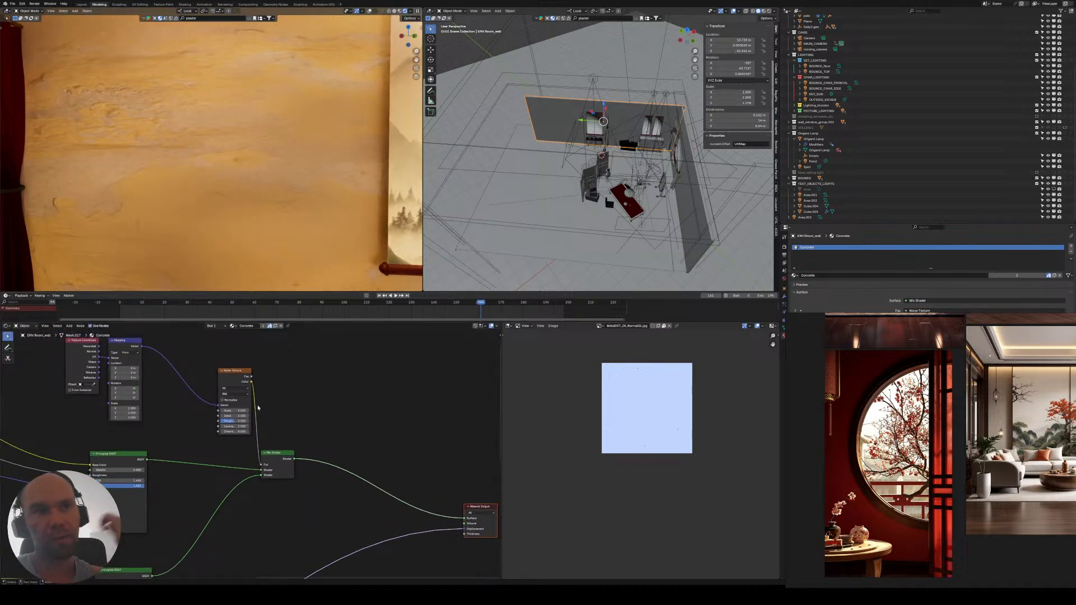
pyautogui.moveTo(279, 431); pyautogui.dragTo(284, 461)
pyautogui.press('g')
pyautogui.click(390, 445)
# - Feed the Noise Texture's Mapping node with Object coordinates instead of UV
pyautogui.moveTo(259, 446); pyautogui.dragTo(331, 485, button='middle')
pyautogui.scroll(2, 215, 412)
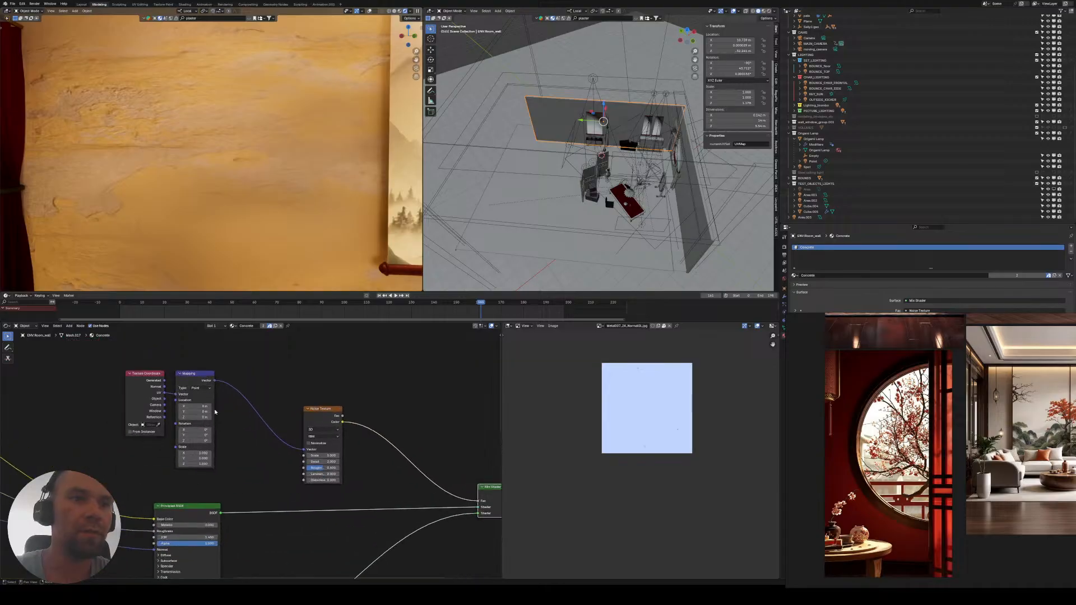
pyautogui.moveTo(167, 400); pyautogui.dragTo(175, 398)
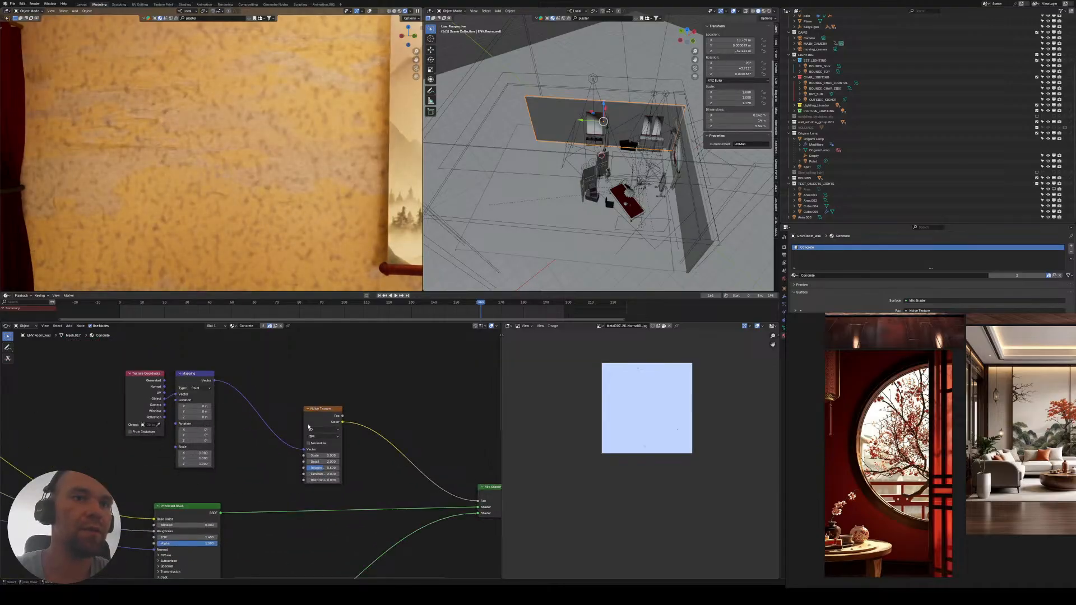
pyautogui.scroll(2, 309, 427)
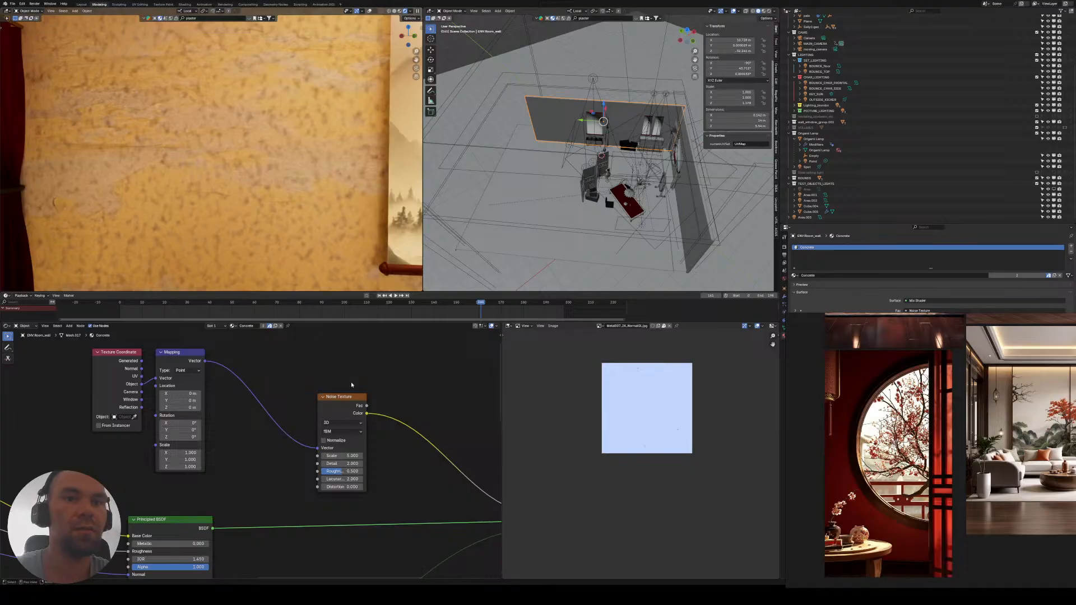
# - Drive the Mix Shader's factor with the Noise Texture's Fac output instead of its Color output
pyautogui.moveTo(424, 442); pyautogui.dragTo(293, 423, button='middle')
pyautogui.scroll(1, 231, 408)
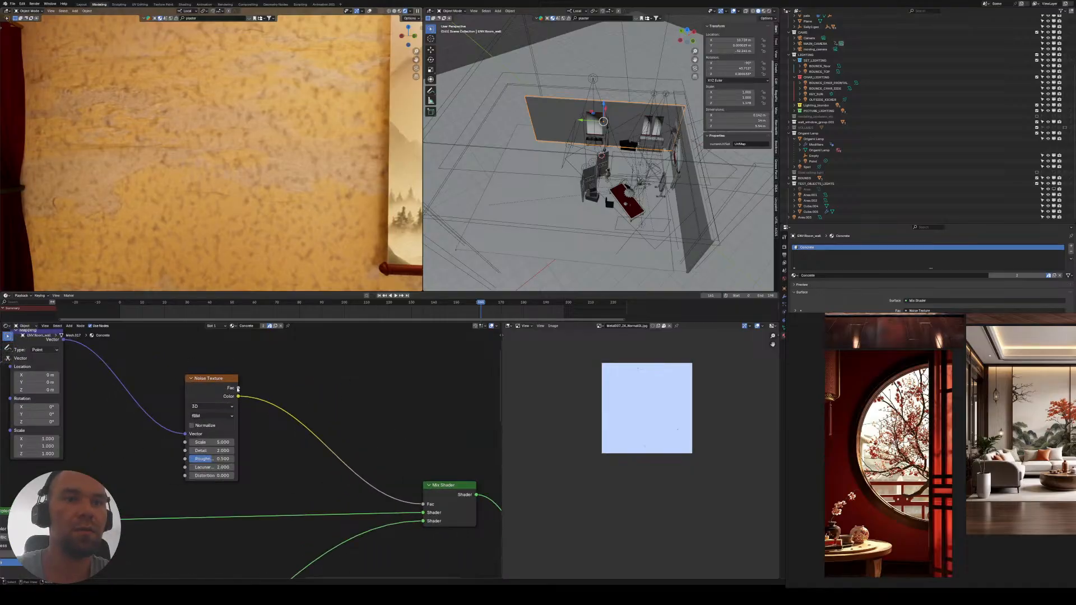
pyautogui.moveTo(238, 388); pyautogui.dragTo(415, 499)
# - Insert an RGB Curves node between the Noise Texture and the Mix Shader's factor
pyautogui.hotkey('shift', 'a')
pyautogui.click(315, 358)
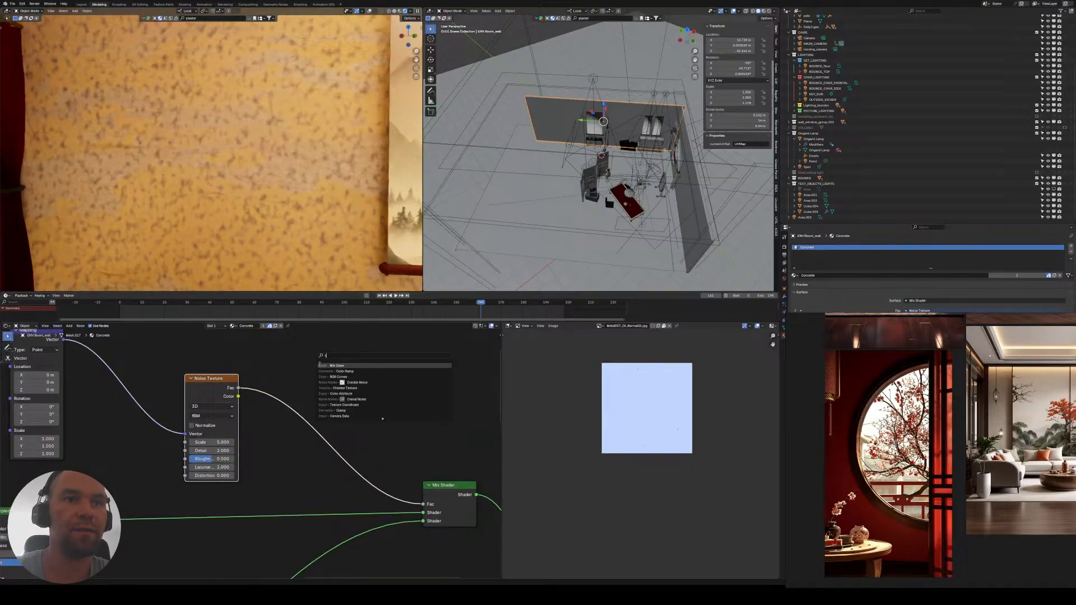
pyautogui.click(330, 371)
pyautogui.click(289, 418)
pyautogui.moveTo(289, 418); pyautogui.dragTo(293, 374)
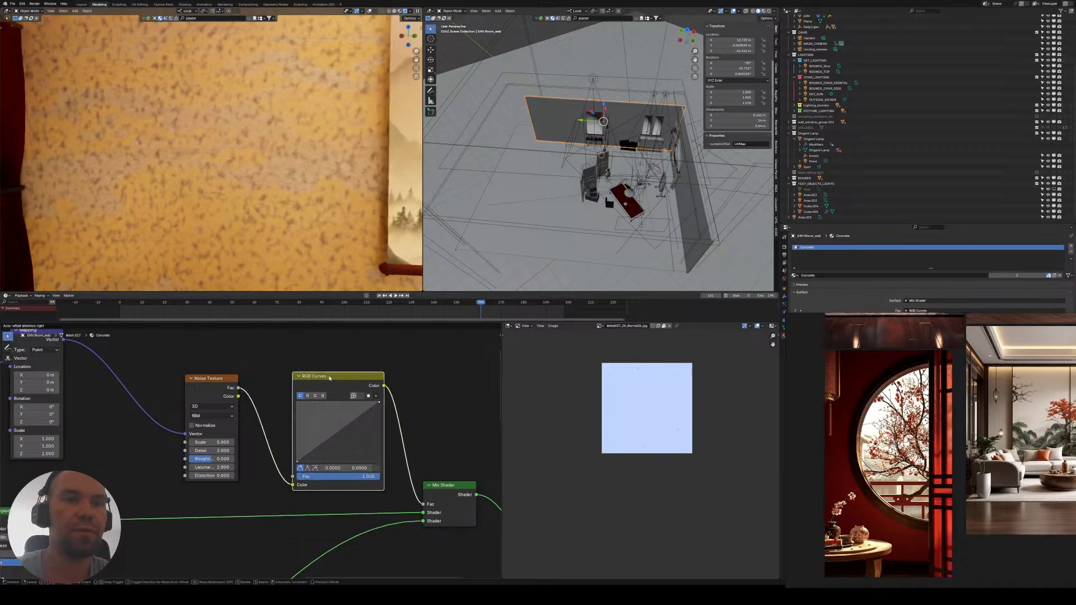
# - Insert a Color Ramp before the Mix Shader's factor and remove the RGB Curves node while keeping the connection
pyautogui.hotkey('shift', 'a')
pyautogui.write('e')
pyautogui.press('Down')
pyautogui.press('Down')
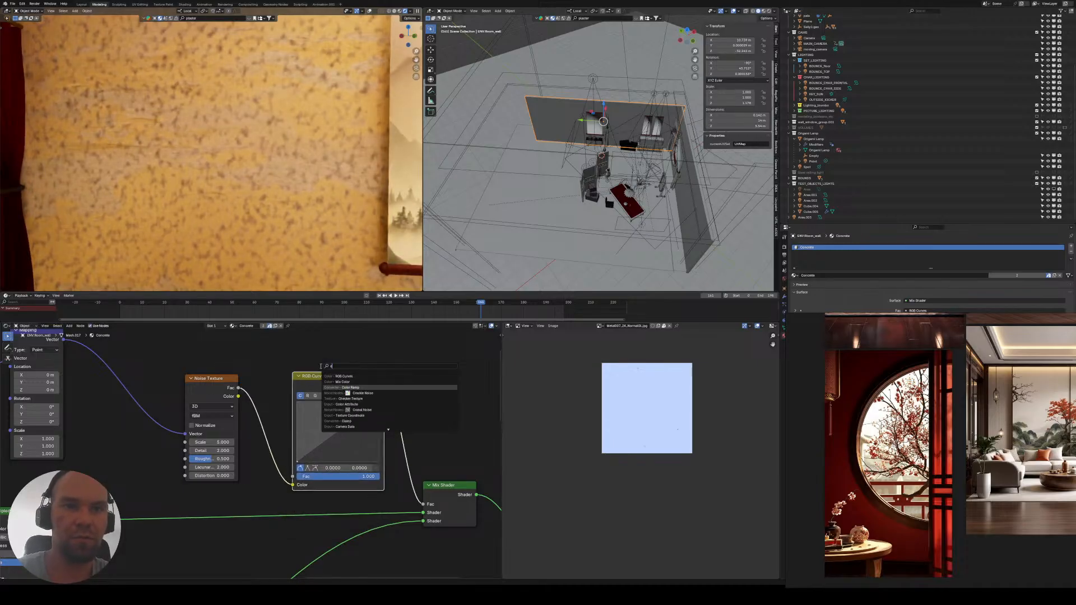
pyautogui.press('Return')
pyautogui.click(319, 369)
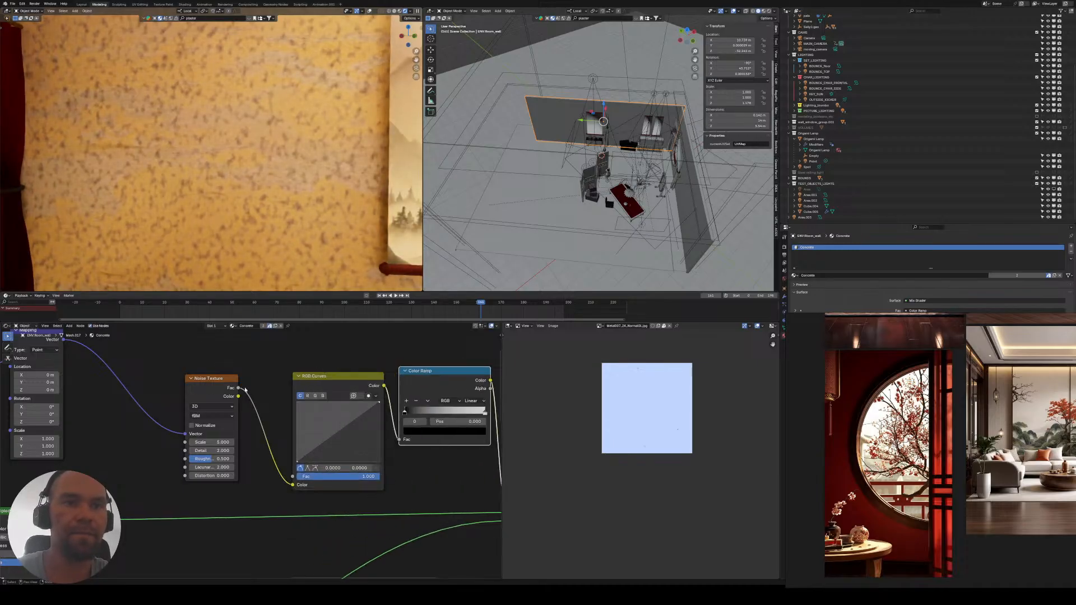
pyautogui.click(314, 380)
pyautogui.hotkey('ctrl', 'x')
pyautogui.moveTo(446, 376); pyautogui.dragTo(363, 430)
# - Set the Noise Texture's scale to 1 and shift the Color Ramp stops toward the start, with the light stop at 0.2
pyautogui.click(210, 442)
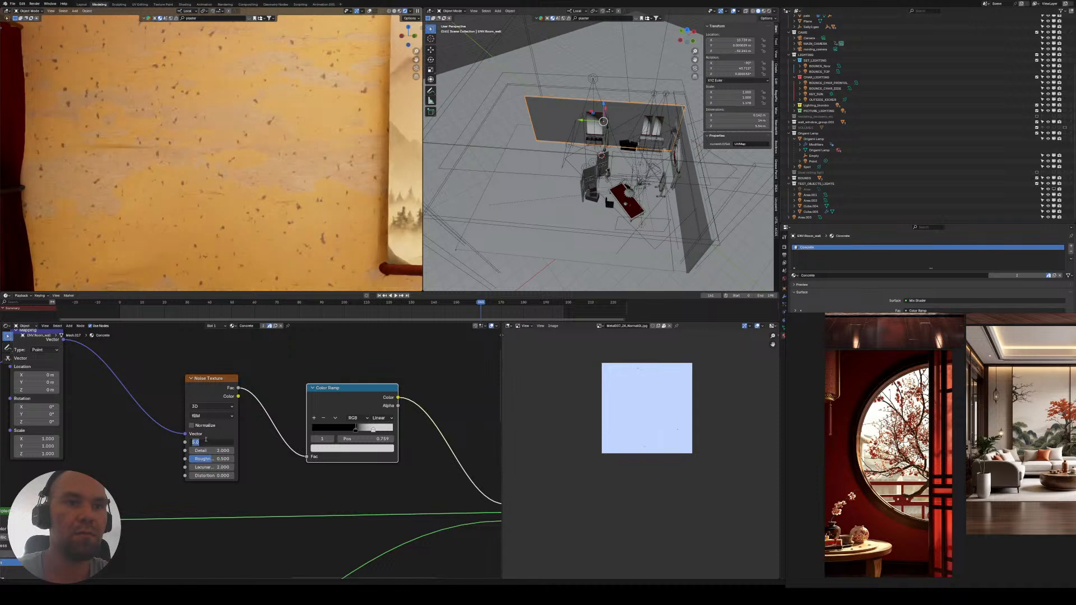
pyautogui.write('1')
pyautogui.press('Return')
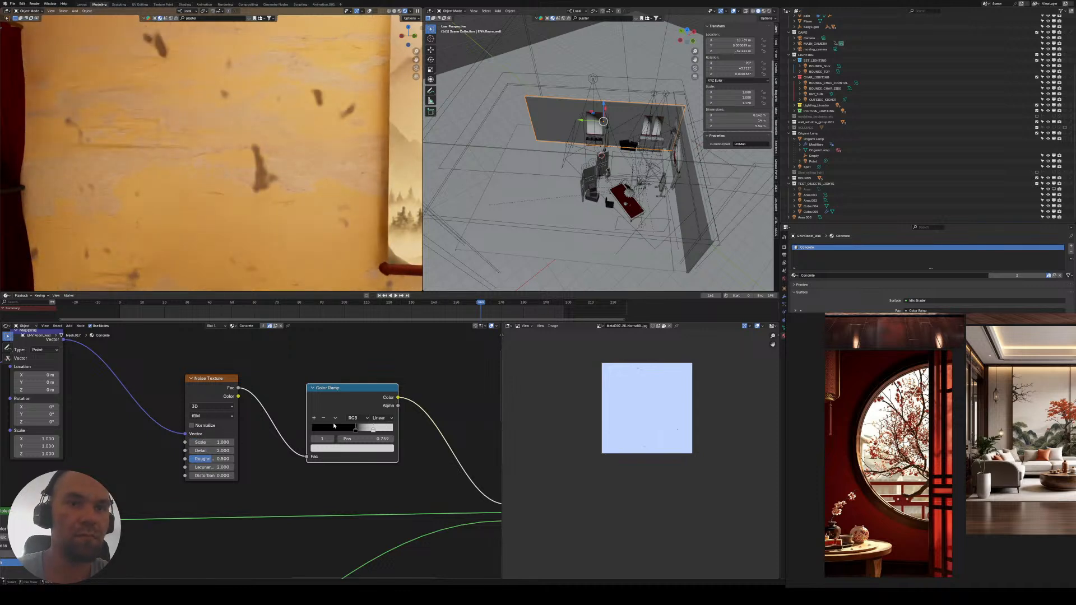
pyautogui.moveTo(332, 430)
pyautogui.mouseDown()
pyautogui.moveTo(319, 429)
pyautogui.moveTo(339, 431)
pyautogui.moveTo(328, 433)
pyautogui.mouseUp()
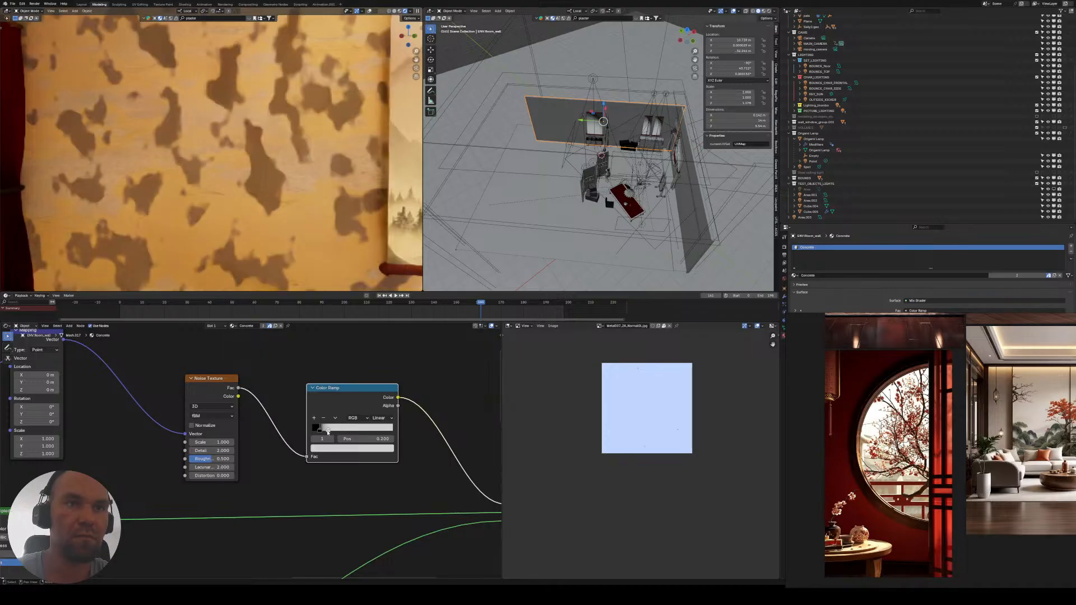
# - Examine the patchy wall from further back and review the shader connections leading to the Material Output
pyautogui.scroll(-5, 224, 155)
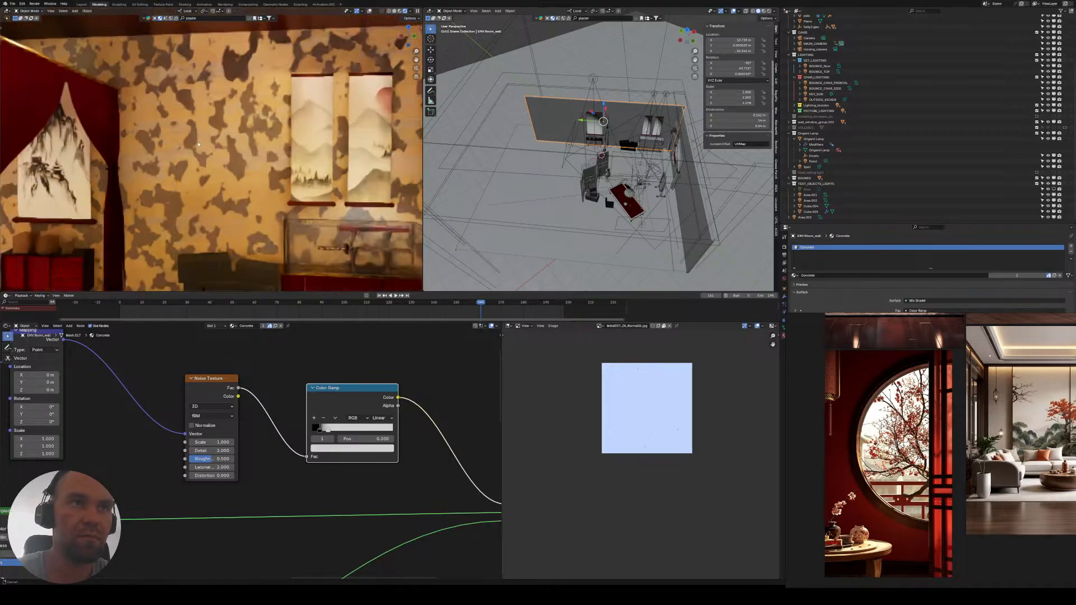
pyautogui.scroll(-5, 236, 416)
pyautogui.moveTo(373, 522); pyautogui.dragTo(260, 440, button='middle')
pyautogui.moveTo(388, 393); pyautogui.dragTo(338, 398, button='middle')
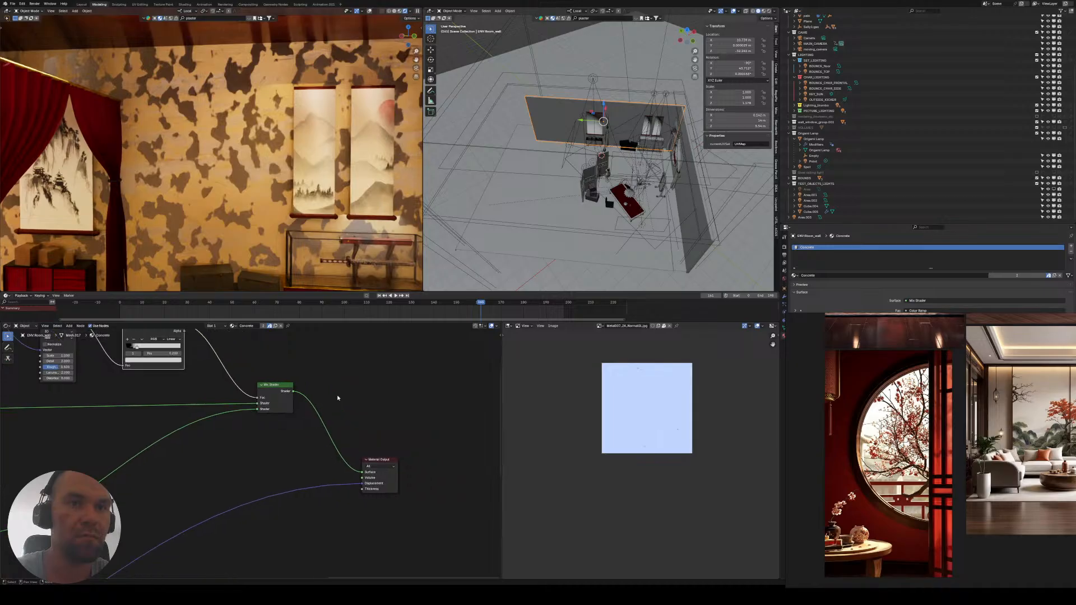
pyautogui.moveTo(287, 356); pyautogui.dragTo(352, 403, button='middle')
pyautogui.moveTo(181, 423); pyautogui.dragTo(299, 398, button='middle')
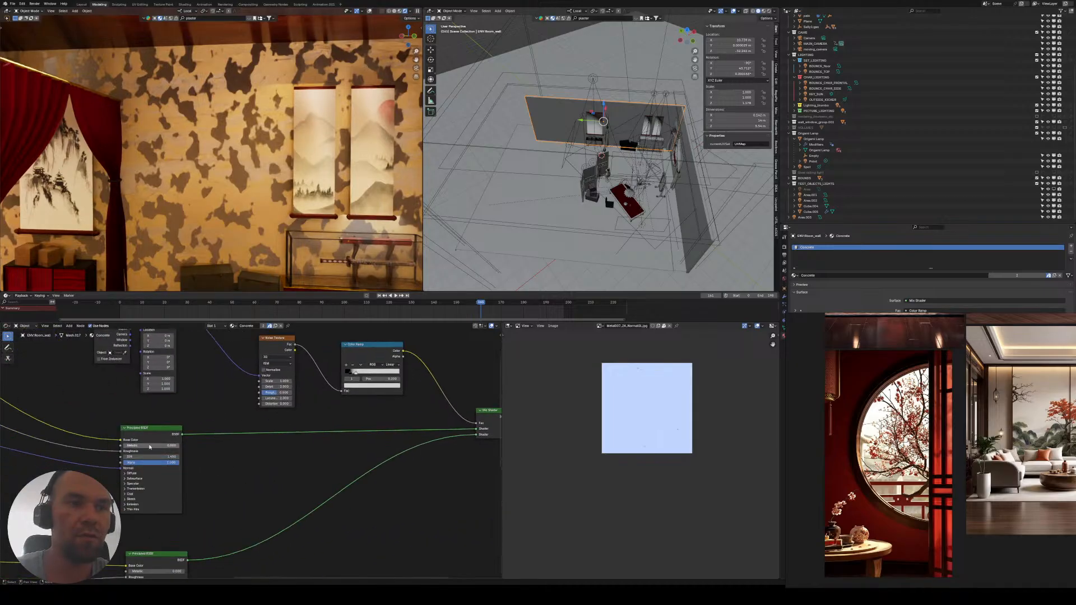
pyautogui.scroll(4, 186, 441)
pyautogui.scroll(-3, 187, 440)
pyautogui.moveTo(243, 455); pyautogui.dragTo(93, 431, button='middle')
pyautogui.moveTo(290, 358); pyautogui.dragTo(254, 421, button='middle')
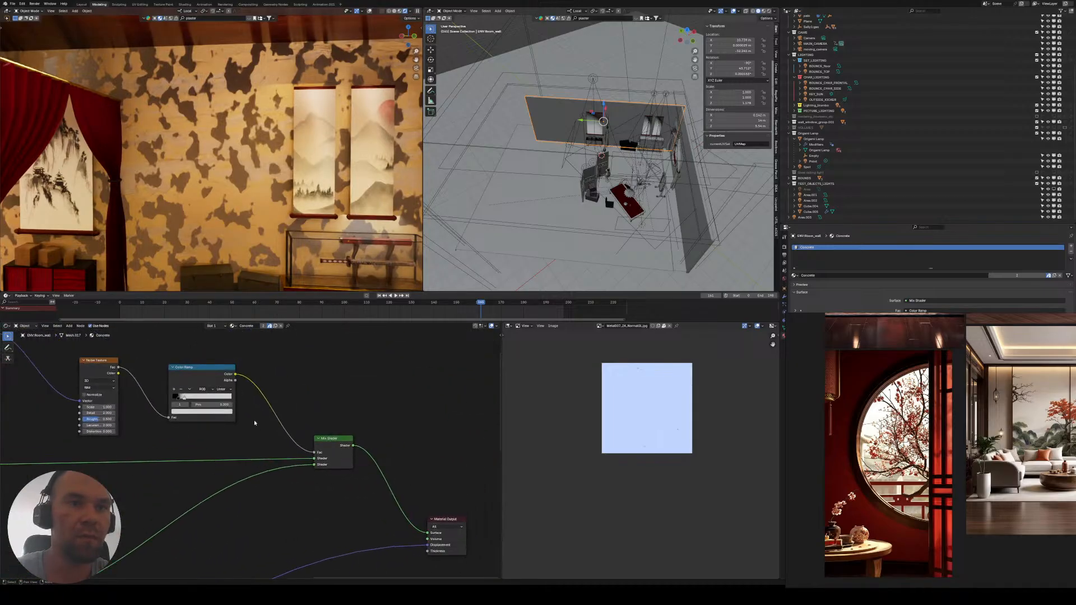
# - Raise the Noise Texture's detail to 8.1 and its roughness to about 0.84
pyautogui.scroll(4, 254, 443)
pyautogui.moveTo(157, 387)
pyautogui.mouseDown(button='middle')
pyautogui.moveTo(253, 420)
pyautogui.moveTo(331, 428)
pyautogui.mouseUp(button='middle')
pyautogui.scroll(2, 201, 407)
pyautogui.moveTo(85, 401)
pyautogui.mouseDown(button='middle')
pyautogui.moveTo(190, 420)
pyautogui.moveTo(216, 444)
pyautogui.mouseUp(button='middle')
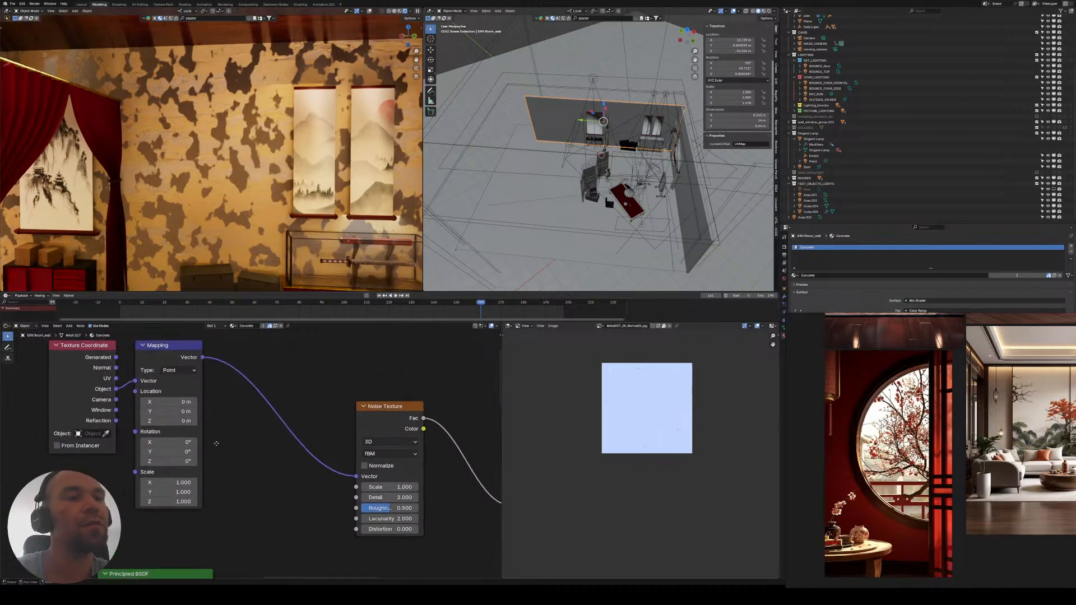
pyautogui.moveTo(318, 431); pyautogui.dragTo(190, 417, button='middle')
pyautogui.scroll(2, 270, 437)
pyautogui.moveTo(269, 438); pyautogui.dragTo(204, 414, button='middle')
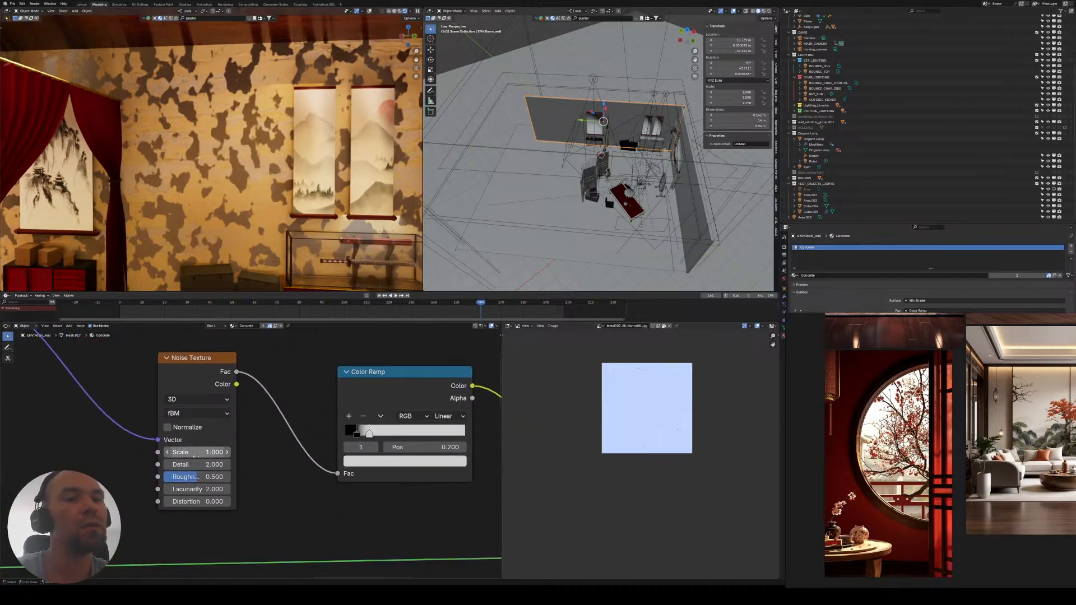
pyautogui.moveTo(194, 464); pyautogui.dragTo(271, 465)
pyautogui.moveTo(197, 477); pyautogui.dragTo(220, 478)
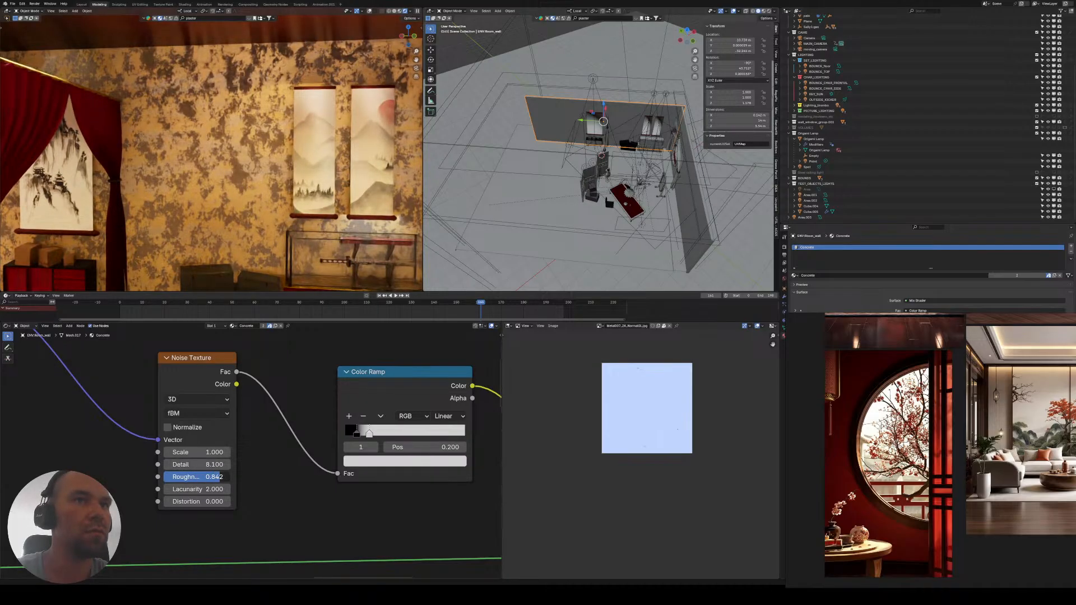
# - Swap the two Principled BSDF connections on the Mix Shader, placing the lower one first and the upper one second
pyautogui.scroll(-5, 250, 452)
pyautogui.moveTo(485, 533); pyautogui.dragTo(352, 460, button='middle')
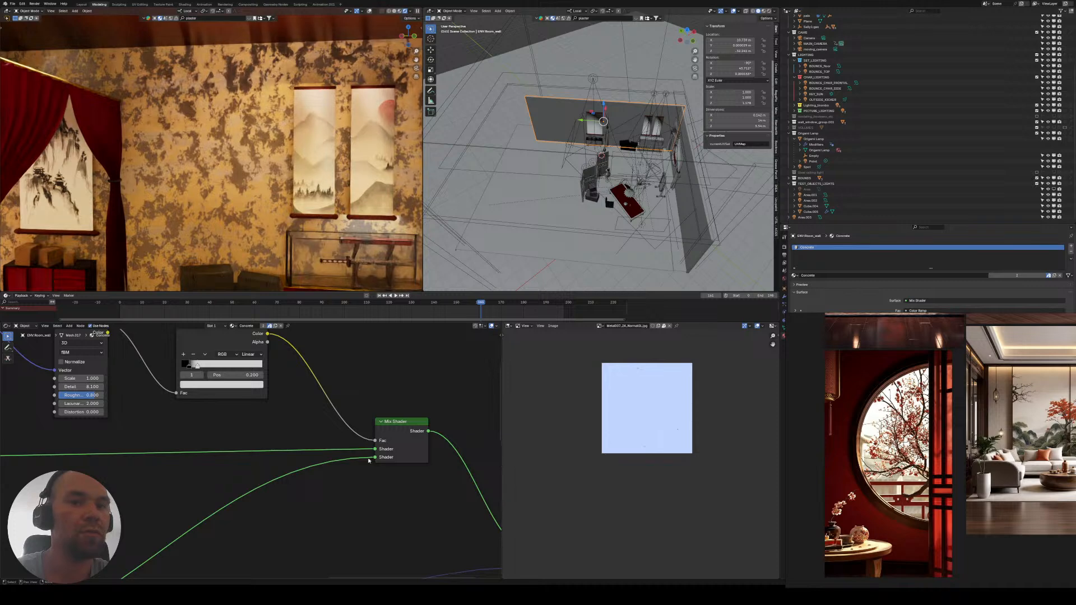
pyautogui.moveTo(374, 457); pyautogui.dragTo(375, 449)
pyautogui.scroll(-4, 259, 462)
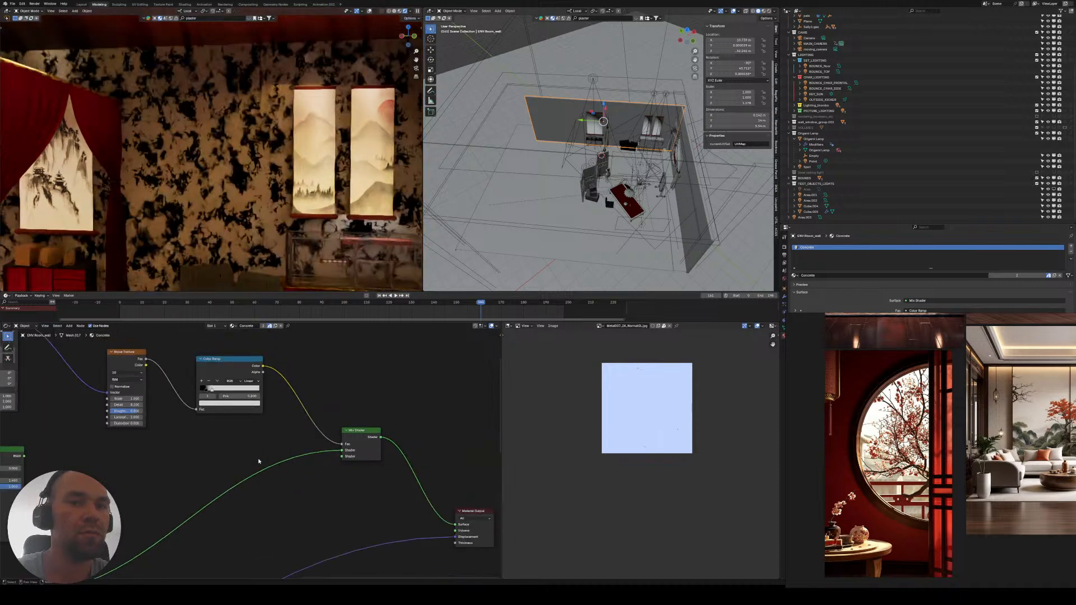
pyautogui.moveTo(259, 461); pyautogui.dragTo(311, 444, button='middle')
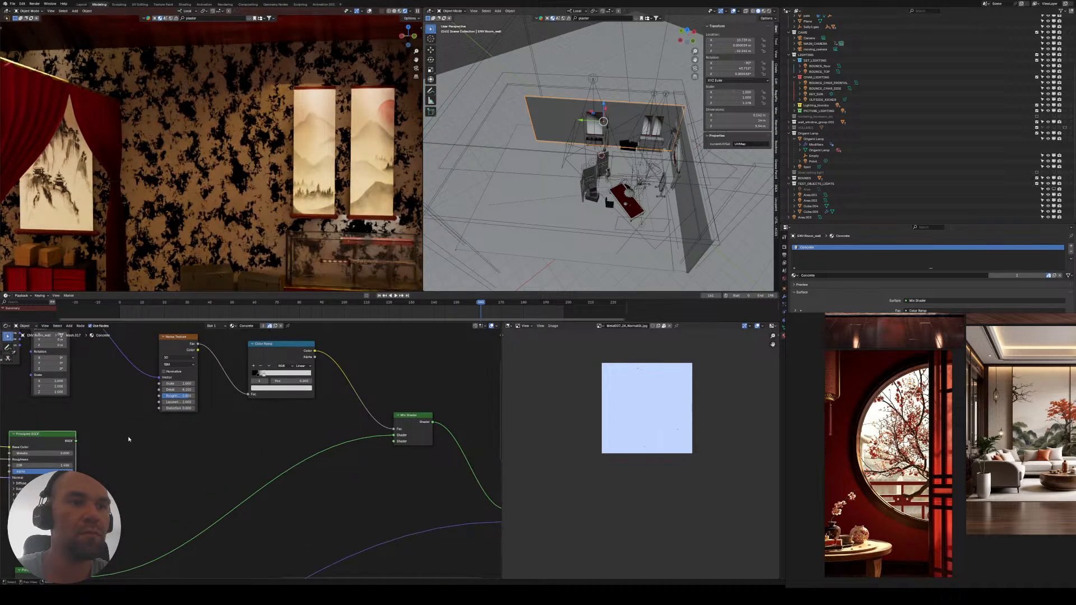
pyautogui.moveTo(76, 441); pyautogui.dragTo(400, 446)
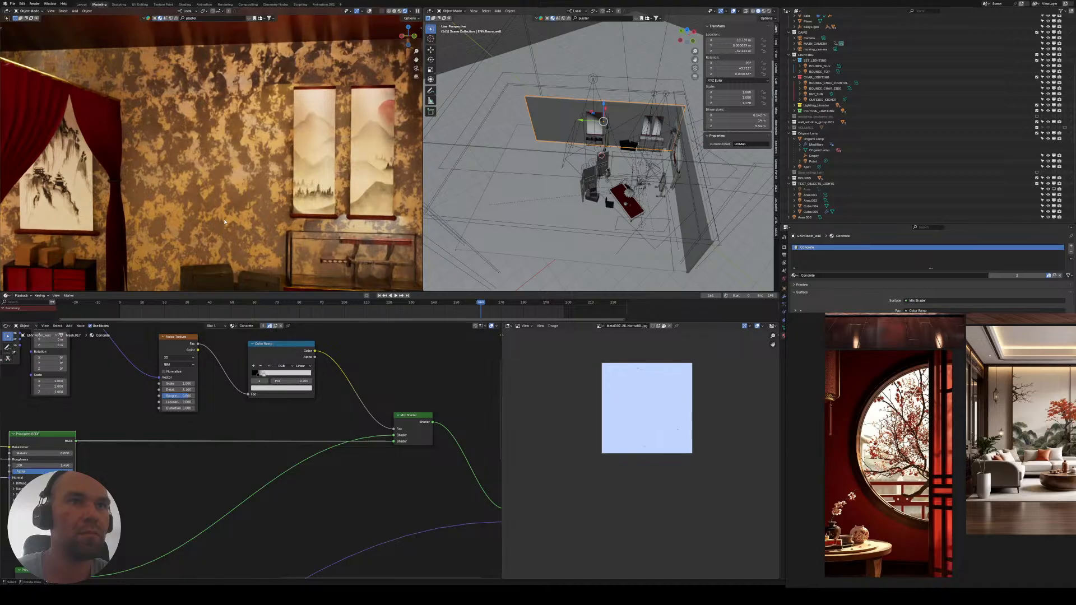
# - Compare the wall with the lower texture set's Hue/Saturation/Value node muted and unmuted, and set the node's Value to 2.8
pyautogui.scroll(-7, 203, 465)
pyautogui.moveTo(149, 493); pyautogui.dragTo(286, 389, button='middle')
pyautogui.moveTo(130, 393); pyautogui.dragTo(265, 374, button='middle')
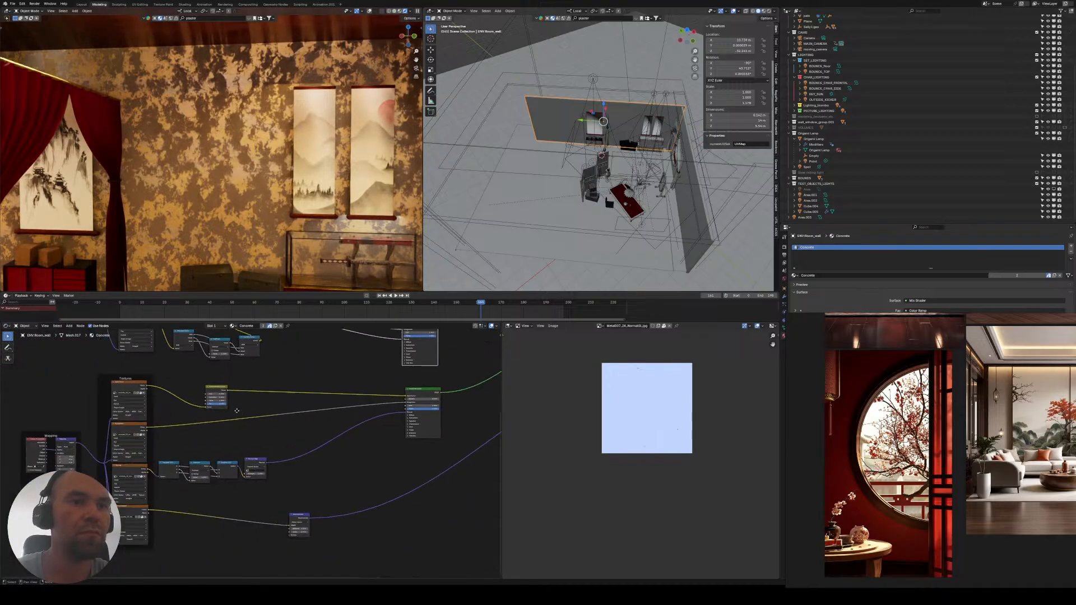
pyautogui.scroll(4, 266, 375)
pyautogui.scroll(2, 266, 375)
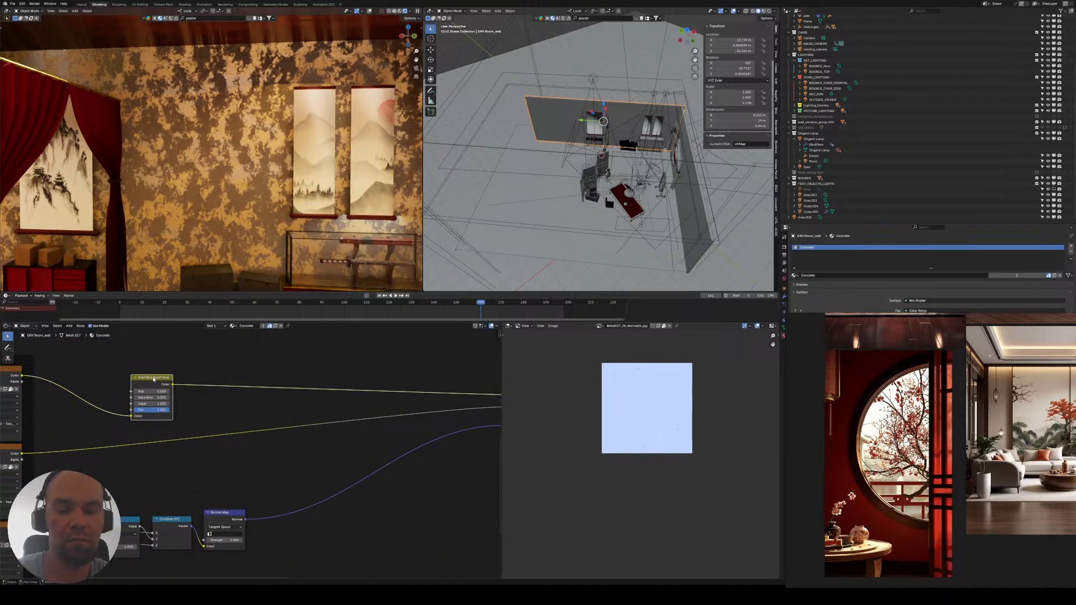
pyautogui.press('m')
pyautogui.press('m')
pyautogui.scroll(4, 172, 373)
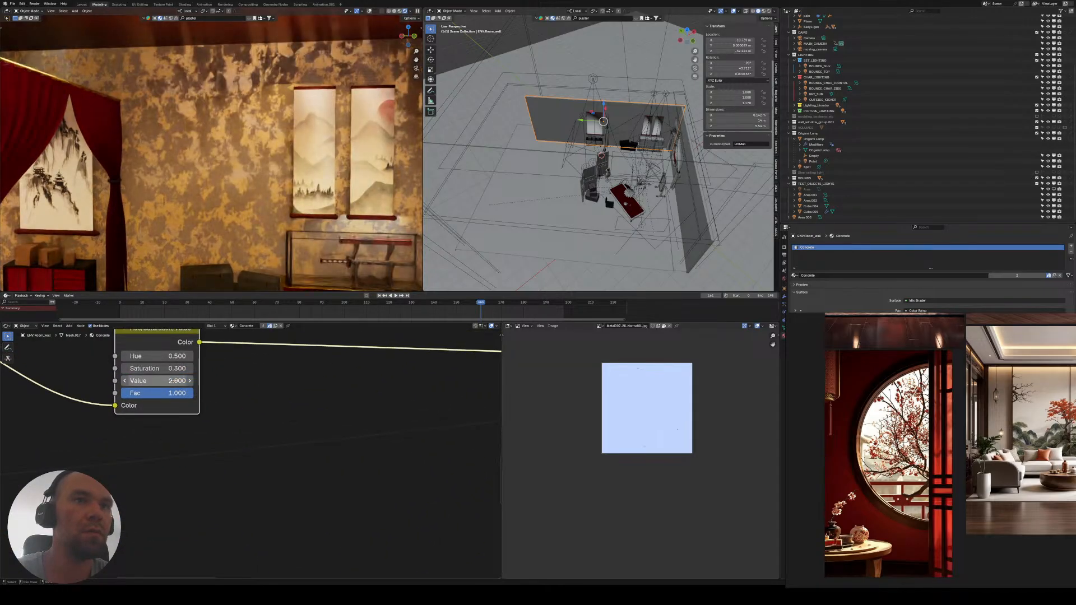
# - Try linking the lower Principled BSDF directly to the Material Output's Surface, bypassing the Mix Shader, and undo it
pyautogui.scroll(-6, 106, 433)
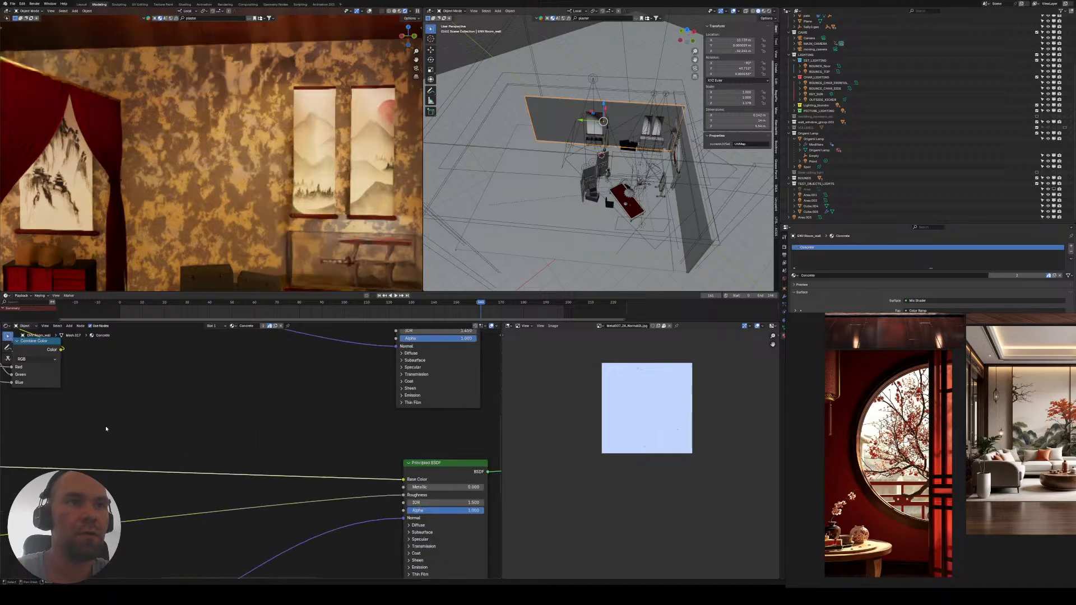
pyautogui.scroll(-4, 215, 439)
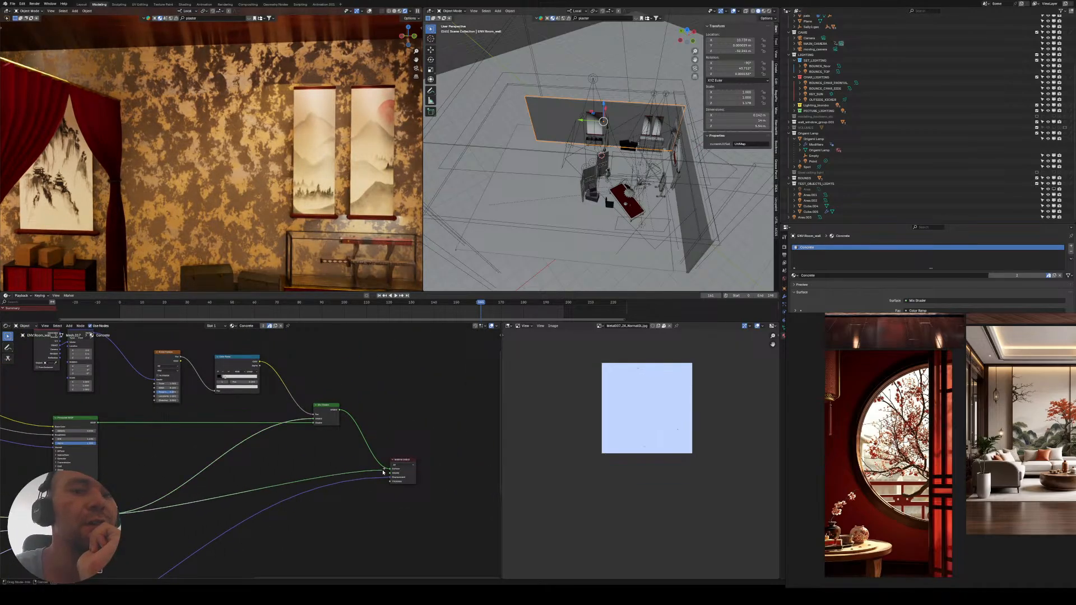
pyautogui.moveTo(382, 470); pyautogui.dragTo(387, 469)
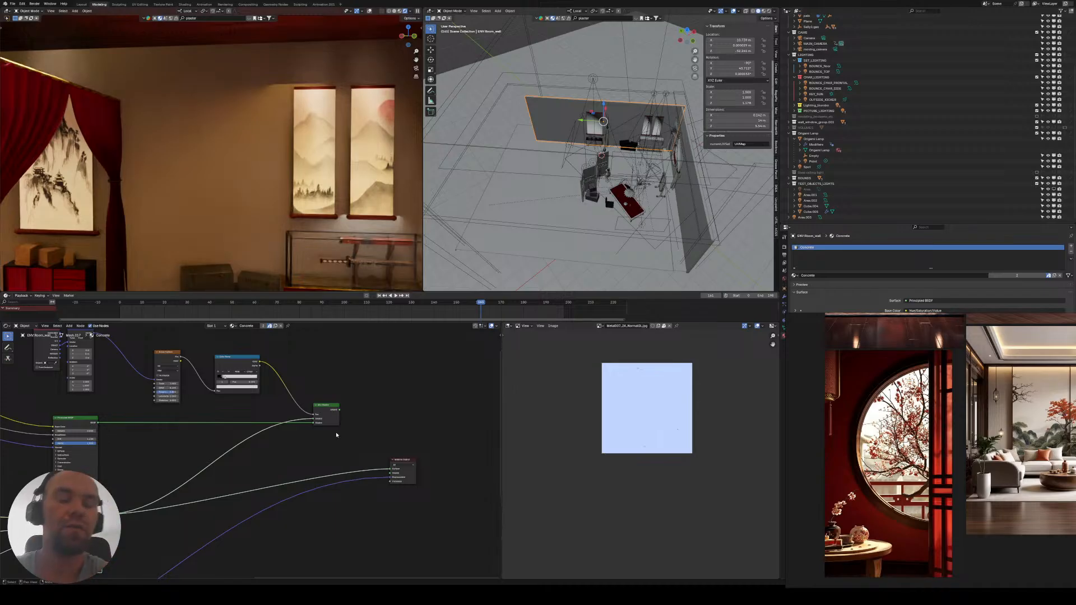
pyautogui.hotkey('ctrl', 'z')
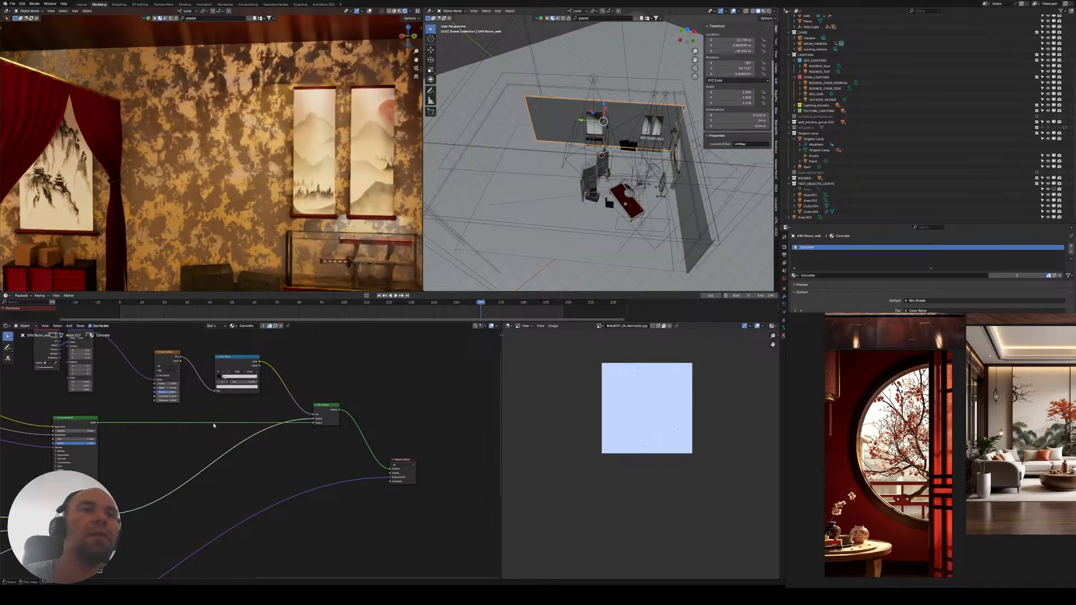
pyautogui.scroll(4, 245, 442)
pyautogui.moveTo(181, 403); pyautogui.dragTo(259, 433, button='middle')
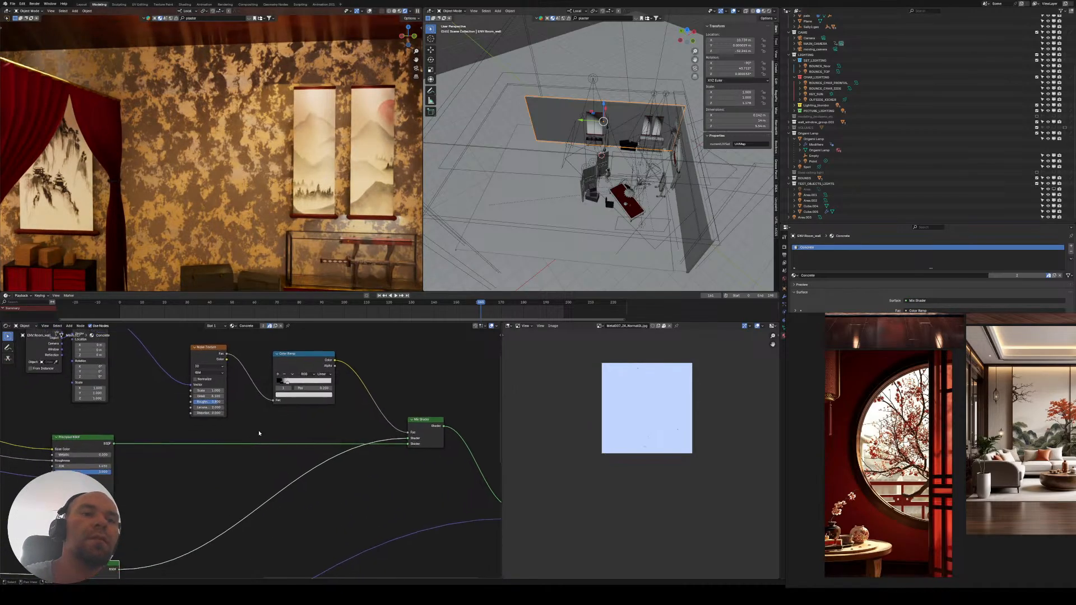
pyautogui.moveTo(293, 471); pyautogui.dragTo(515, 385, button='middle')
pyautogui.click(158, 422)
pyautogui.hotkey('shift', 'a')
pyautogui.click(150, 418)
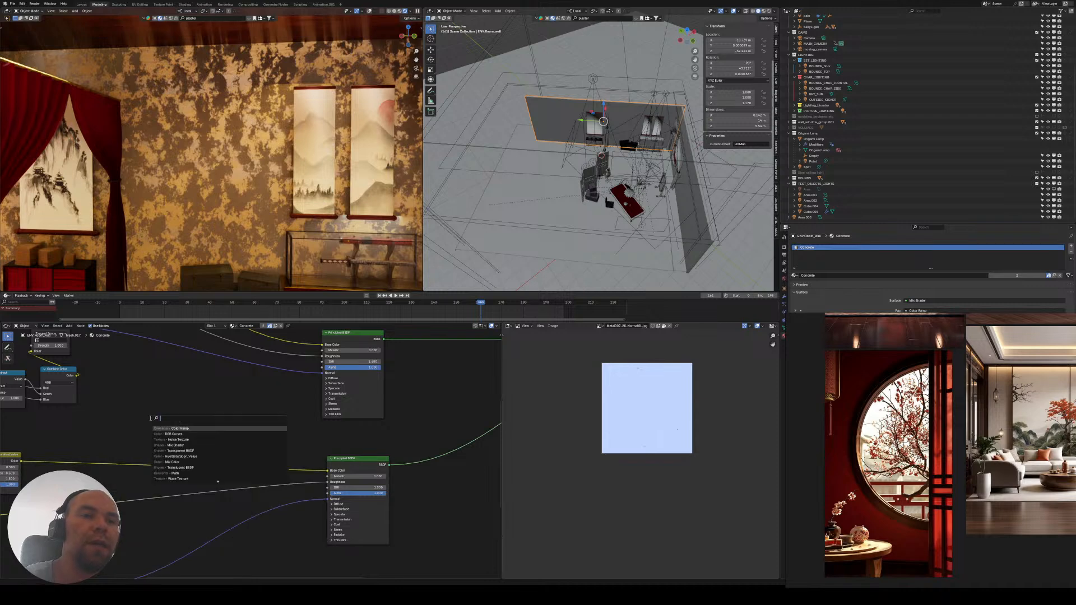
pyautogui.press('Escape')
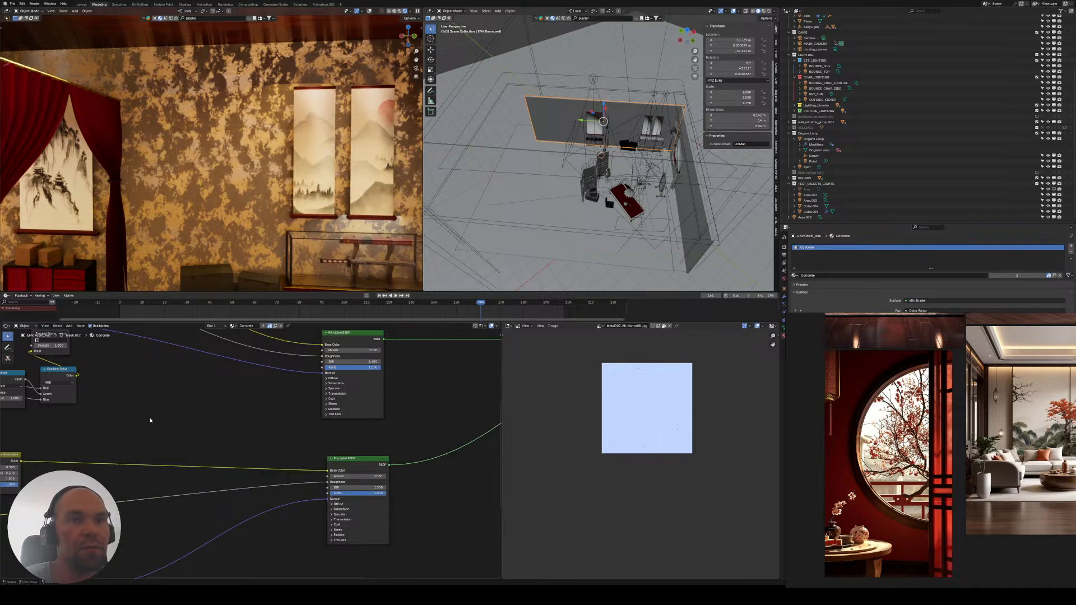
# - Insert an RGB Curves node into the Base Color link of the upper Principled BSDF
pyautogui.scroll(-3, 287, 434)
pyautogui.moveTo(274, 420); pyautogui.dragTo(291, 533, button='middle')
pyautogui.moveTo(217, 450); pyautogui.dragTo(179, 456, button='middle')
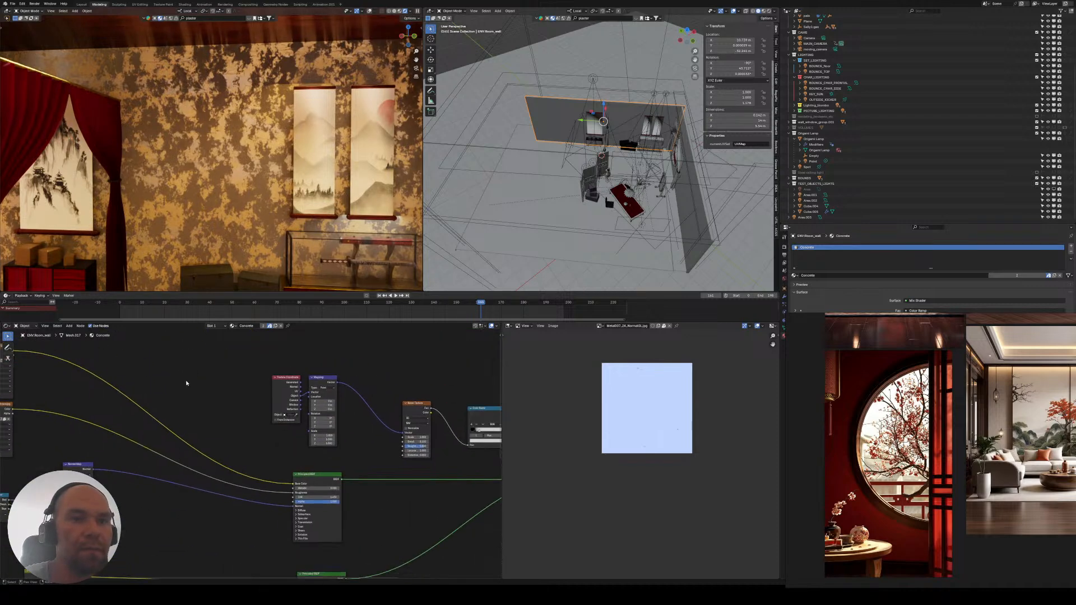
pyautogui.hotkey('shift', 'a')
pyautogui.click(187, 382)
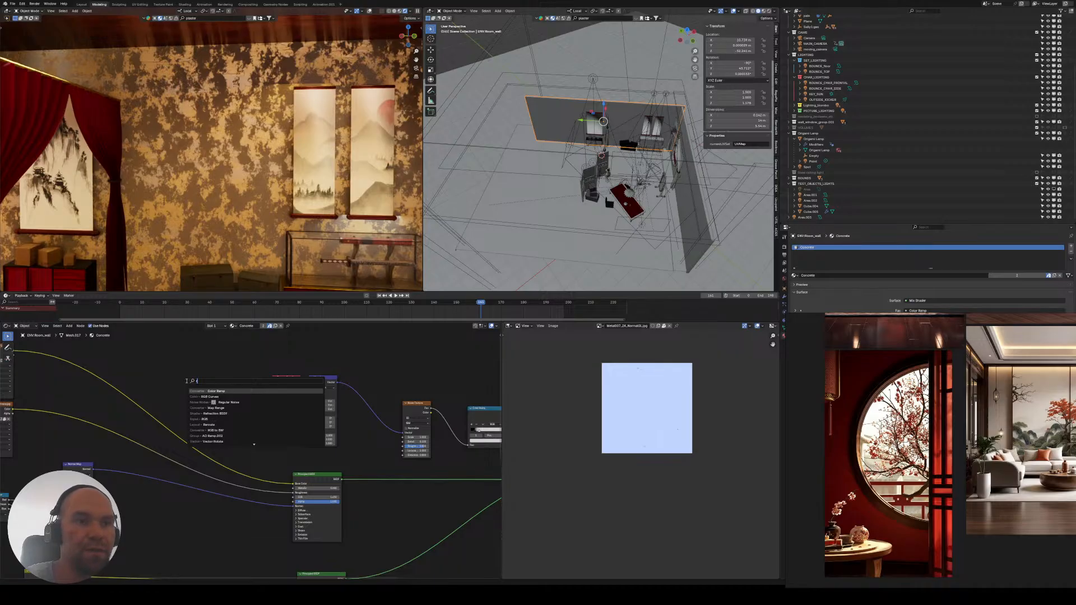
pyautogui.press('Return')
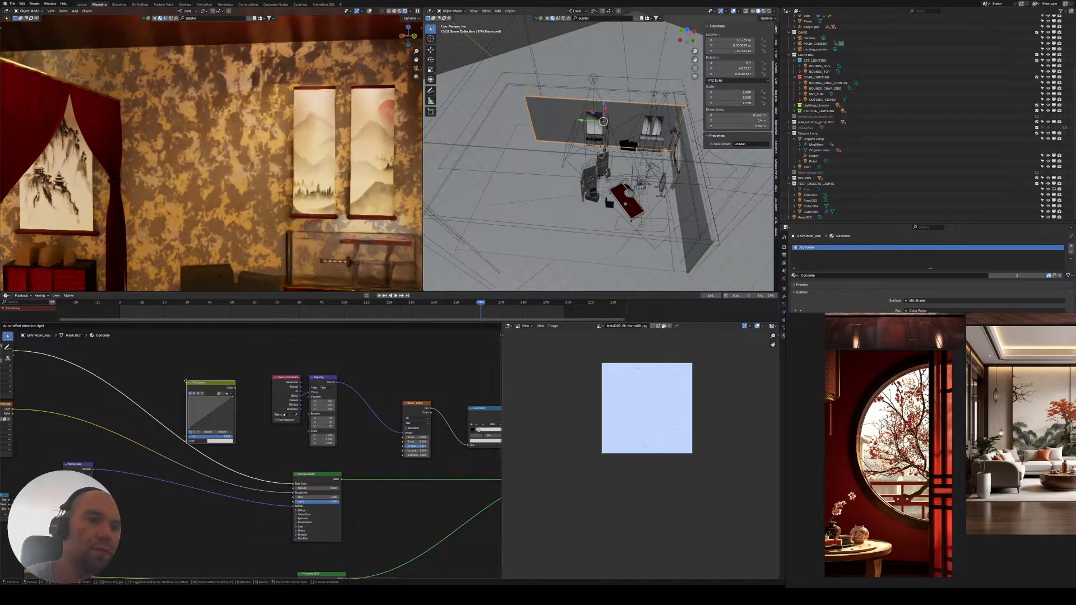
pyautogui.click(179, 404)
# - Reshape the RGB curve with a raised shadow point and a highlight point at about 0.686, 0.663
pyautogui.scroll(4, 195, 401)
pyautogui.scroll(3, 194, 402)
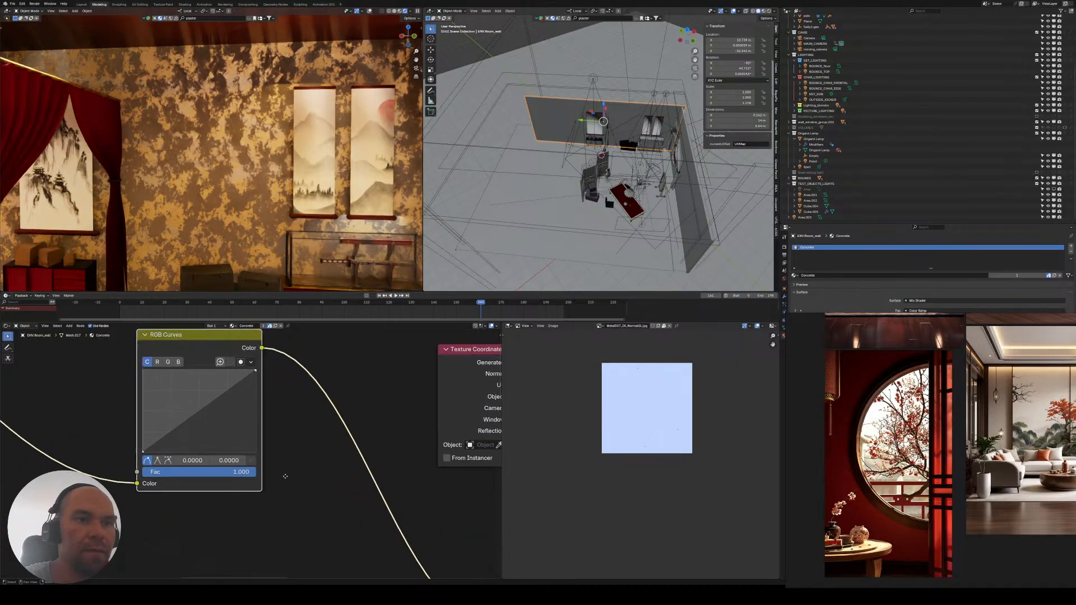
pyautogui.moveTo(275, 450); pyautogui.dragTo(291, 469)
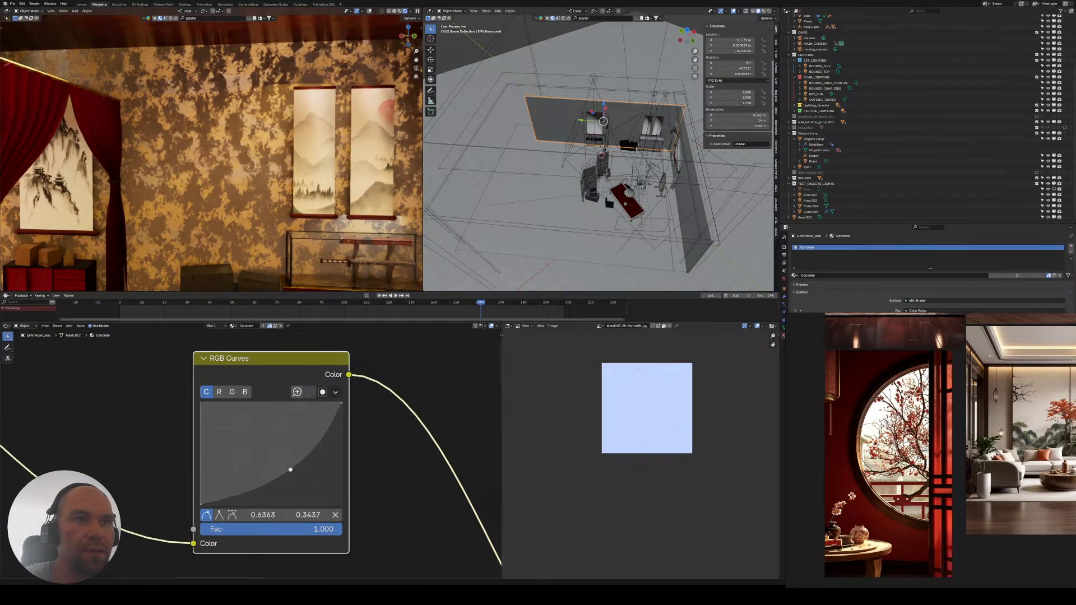
pyautogui.moveTo(290, 470); pyautogui.dragTo(297, 438)
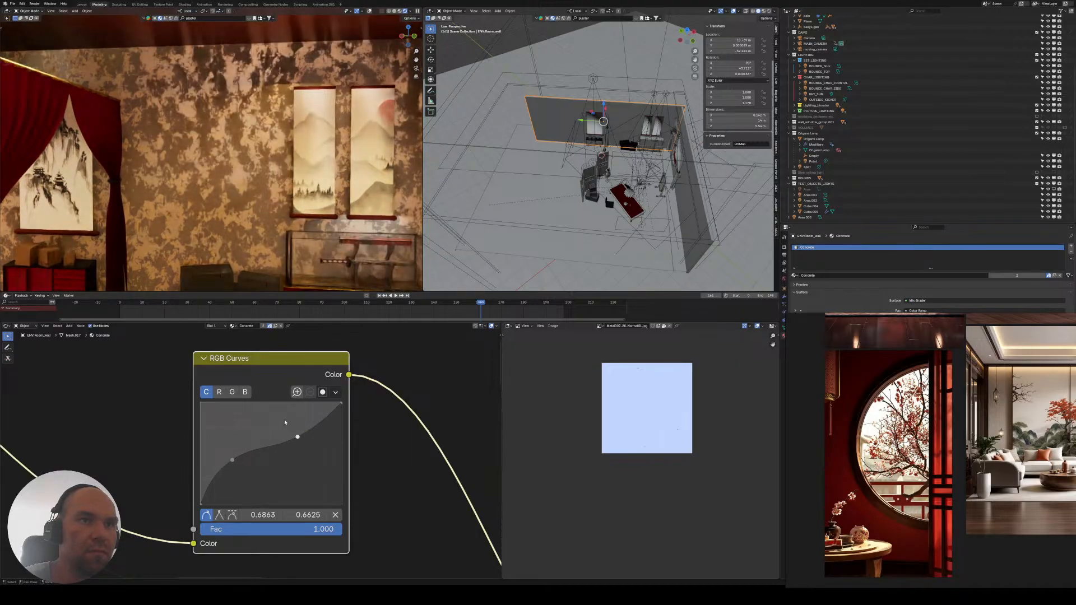
# - Insert a Hue/Saturation/Value node after the RGB Curves node and move the curves node aside to make room
pyautogui.scroll(-4, 284, 420)
pyautogui.moveTo(162, 392); pyautogui.dragTo(230, 385, button='middle')
pyautogui.click(209, 385)
pyautogui.hotkey('shift', 'a')
pyautogui.click(208, 384)
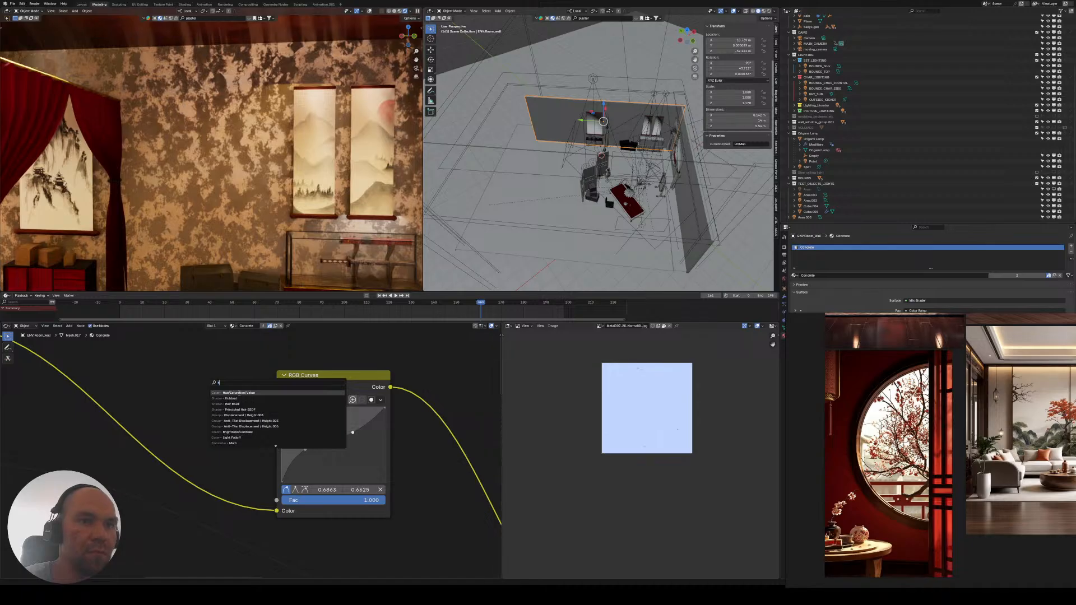
pyautogui.click(238, 421)
pyautogui.click(426, 436)
pyautogui.moveTo(331, 377); pyautogui.dragTo(252, 346)
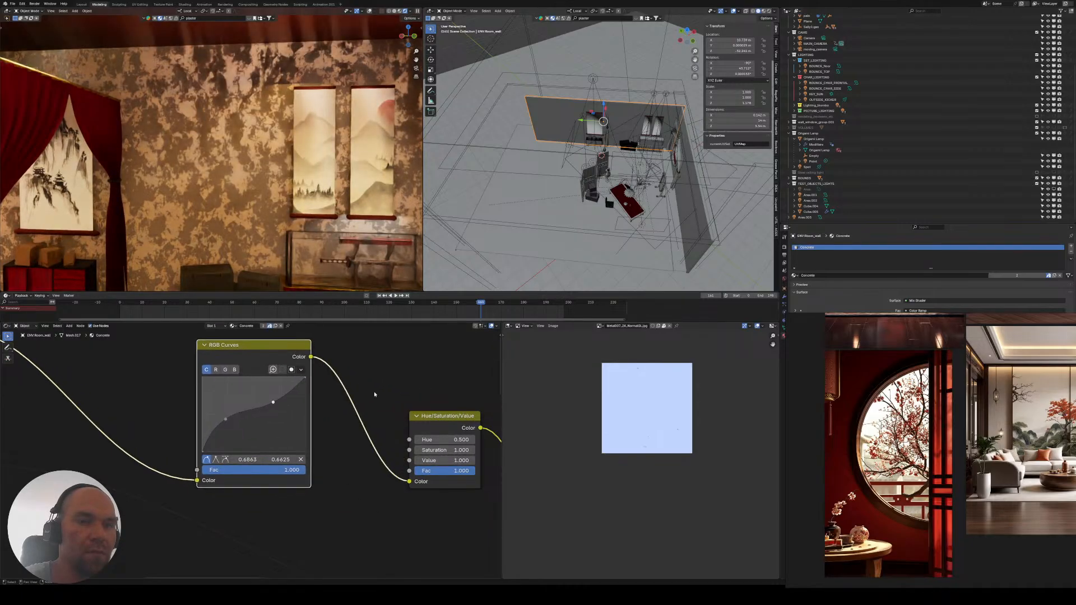
# - Set the new Hue/Saturation/Value node's Saturation to 0.5 and Value to 0.7
pyautogui.scroll(3, 418, 443)
pyautogui.moveTo(419, 444); pyautogui.dragTo(329, 430, button='middle')
pyautogui.moveTo(359, 437)
pyautogui.keyDown('ctrl'); pyautogui.mouseDown()
pyautogui.moveTo(320, 436)
pyautogui.moveTo(355, 449)
pyautogui.mouseUp(); pyautogui.keyUp('ctrl')
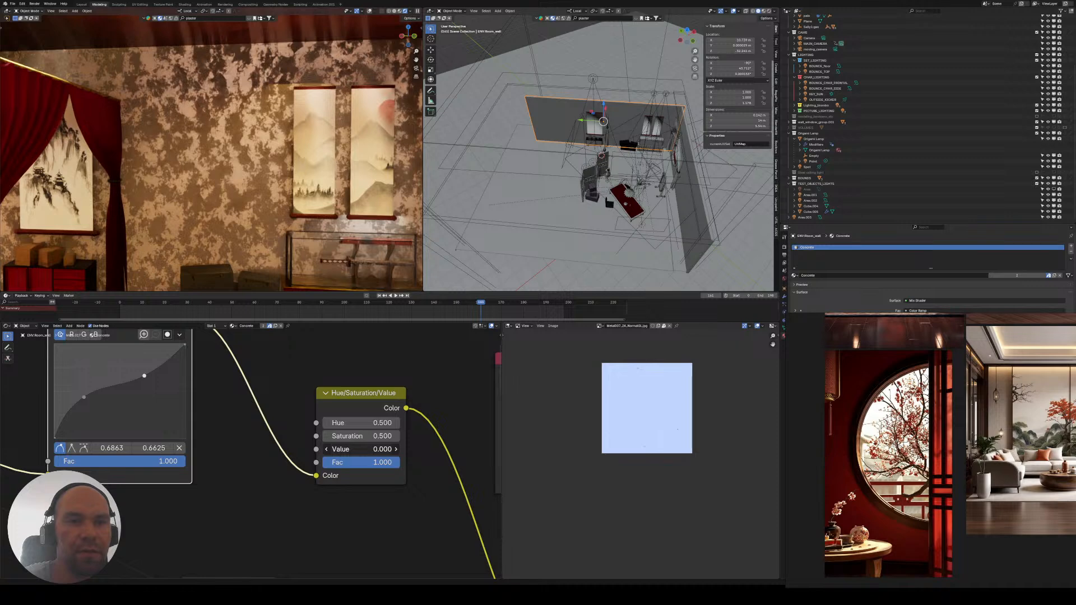
pyautogui.keyDown('ctrl'); pyautogui.moveTo(281, 449); pyautogui.dragTo(337, 449); pyautogui.keyUp('ctrl')
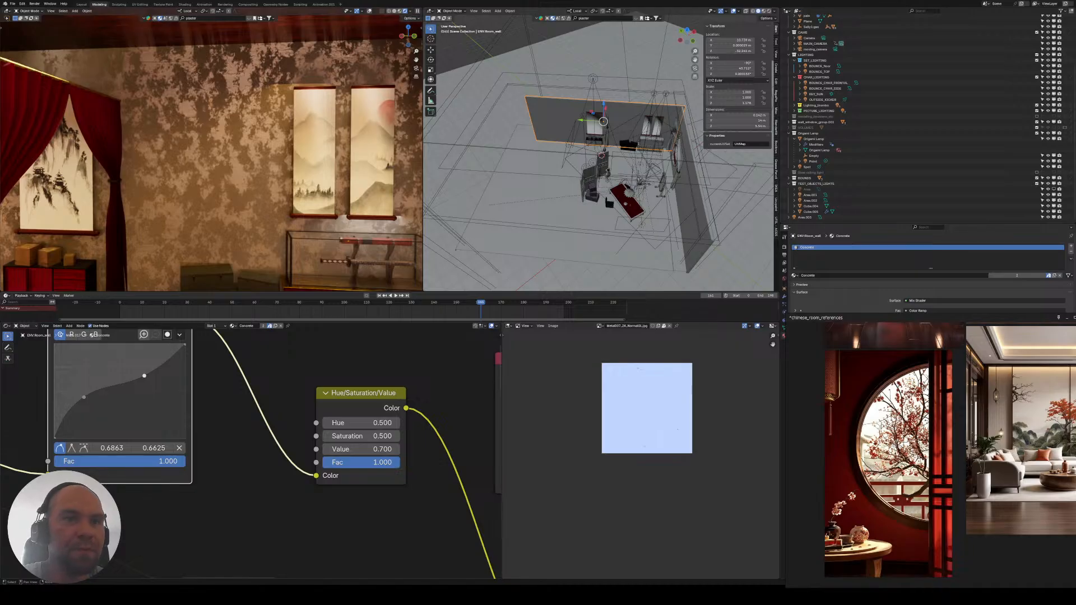
# - Mute the RGB Curves node feeding the Hue/Saturation/Value node
pyautogui.moveTo(329, 376); pyautogui.dragTo(280, 364, button='middle')
pyautogui.moveTo(198, 409); pyautogui.dragTo(261, 462, button='middle')
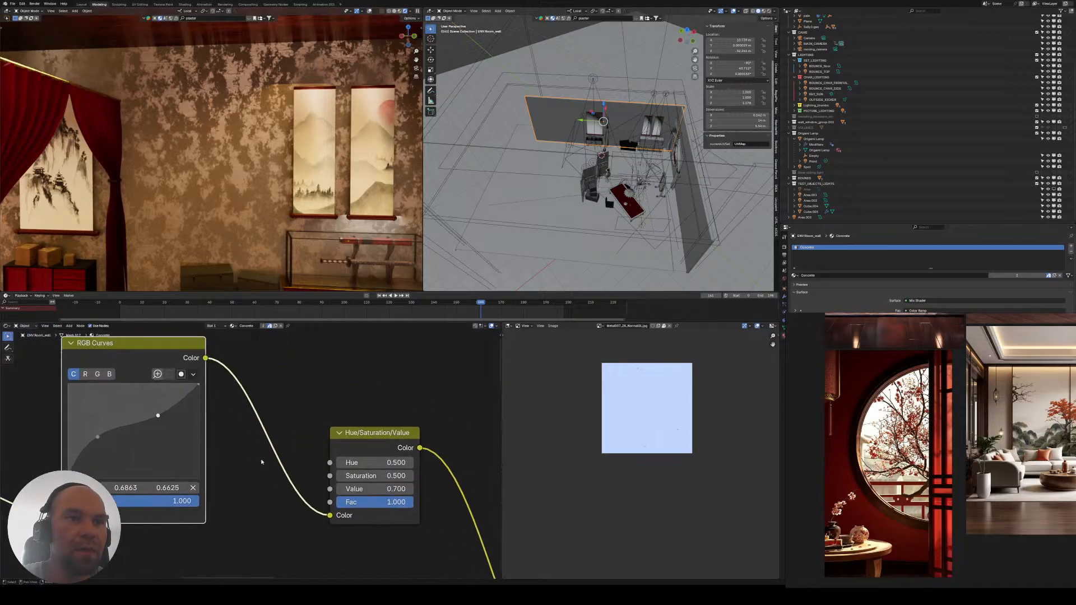
pyautogui.press('m')
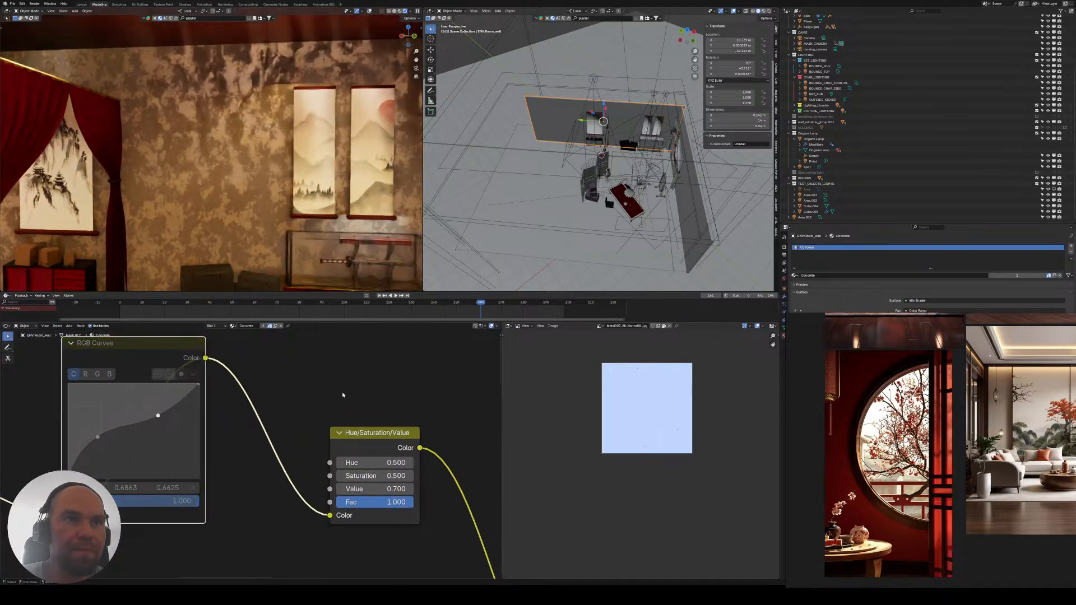
# - Insert a Brightness/Contrast node between the lower Hue/Saturation/Value node and the lower Principled BSDF's Base Color
pyautogui.scroll(-6, 233, 422)
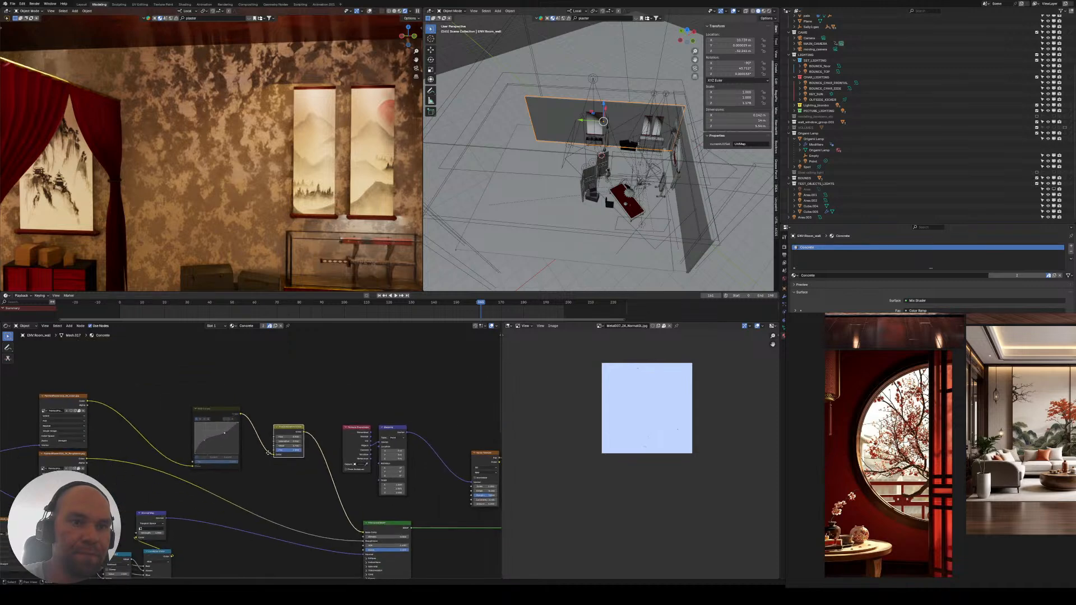
pyautogui.moveTo(233, 423); pyautogui.dragTo(271, 391, button='middle')
pyautogui.hotkey('shift', 'a')
pyautogui.click(307, 415)
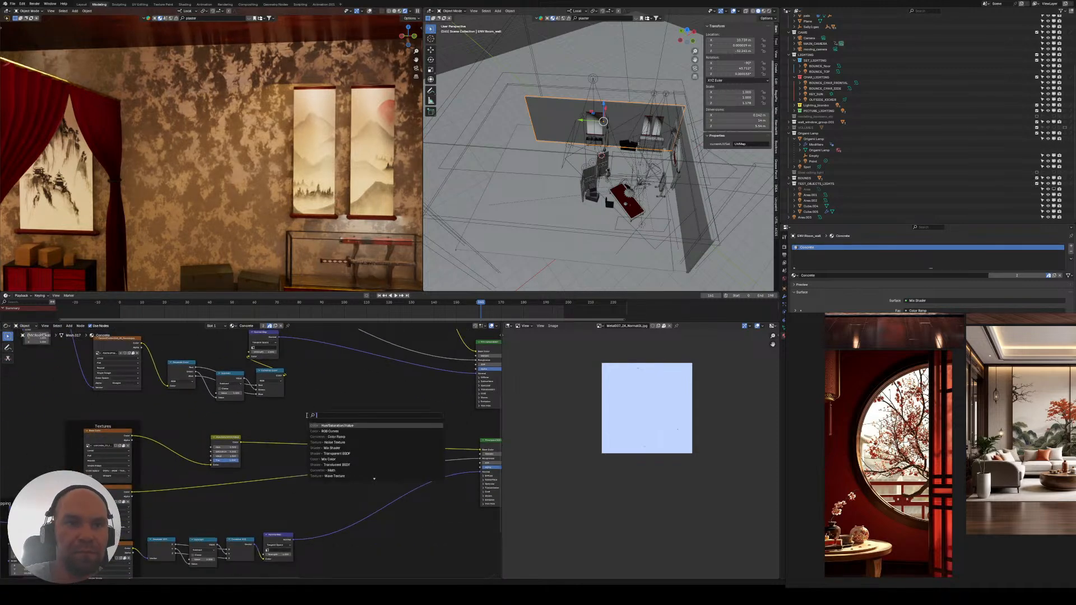
pyautogui.write('br')
pyautogui.press('Down')
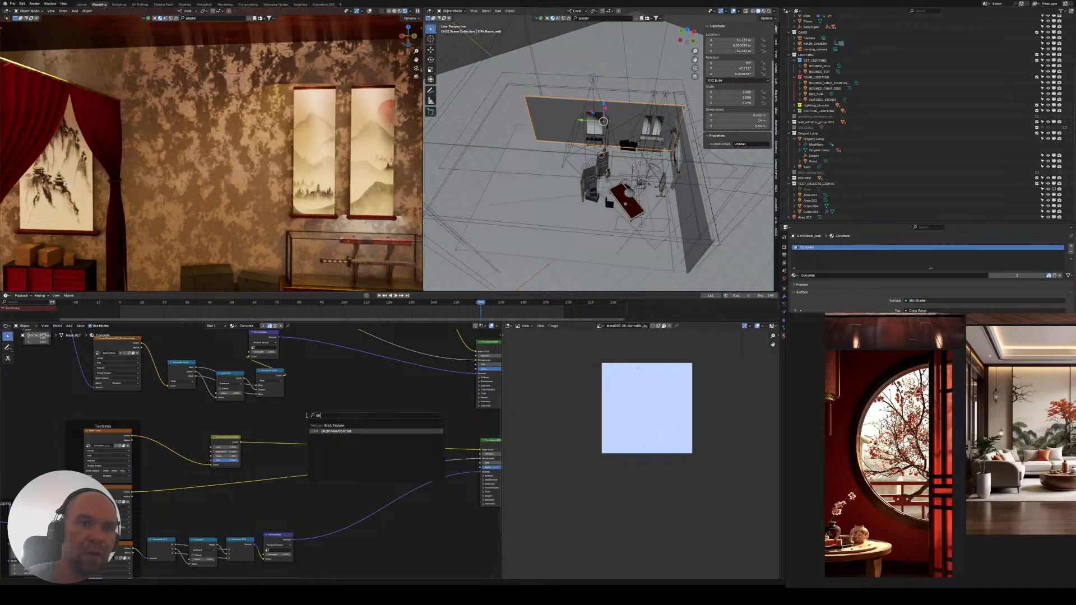
pyautogui.press('Return')
pyautogui.click(291, 437)
# - Set the Brightness/Contrast node's Bright value to 0.3 and check the wall surface up close
pyautogui.scroll(5, 291, 436)
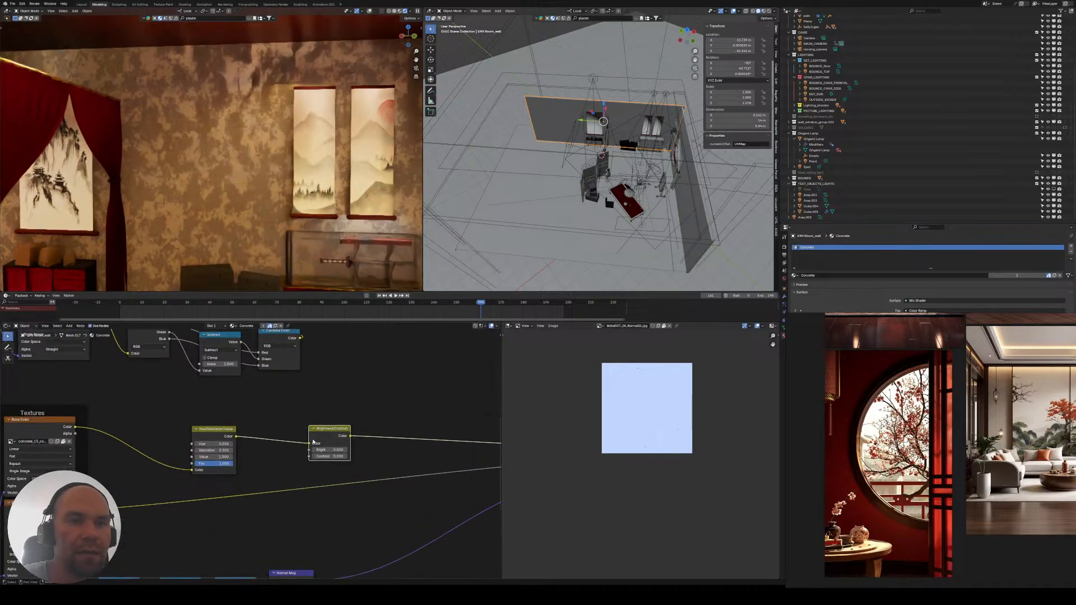
pyautogui.click(323, 468)
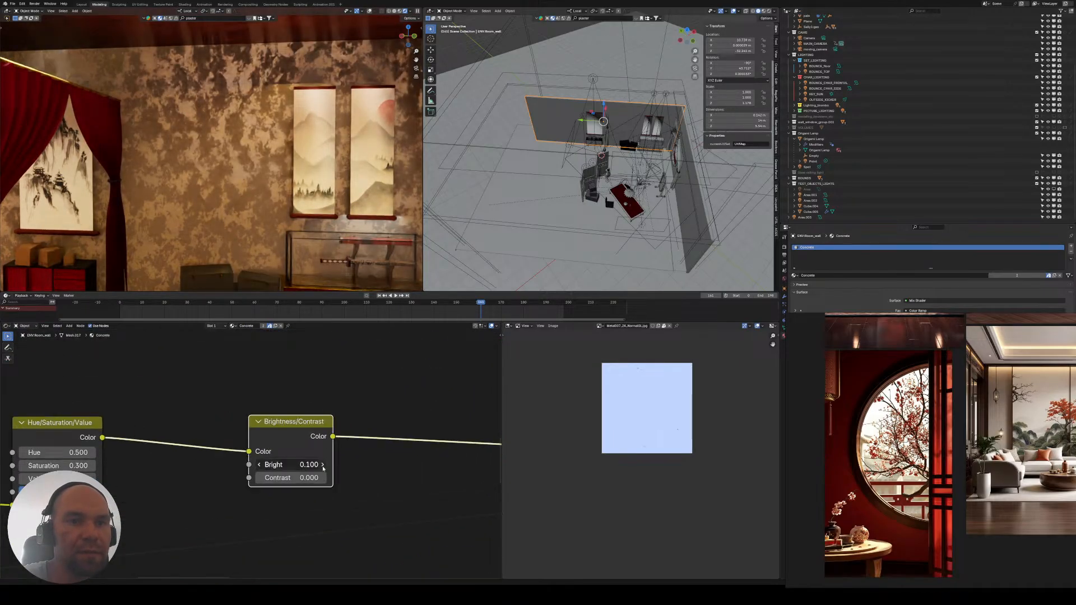
pyautogui.click(323, 468)
pyautogui.click(323, 467)
pyautogui.click(323, 467)
pyautogui.click(323, 468)
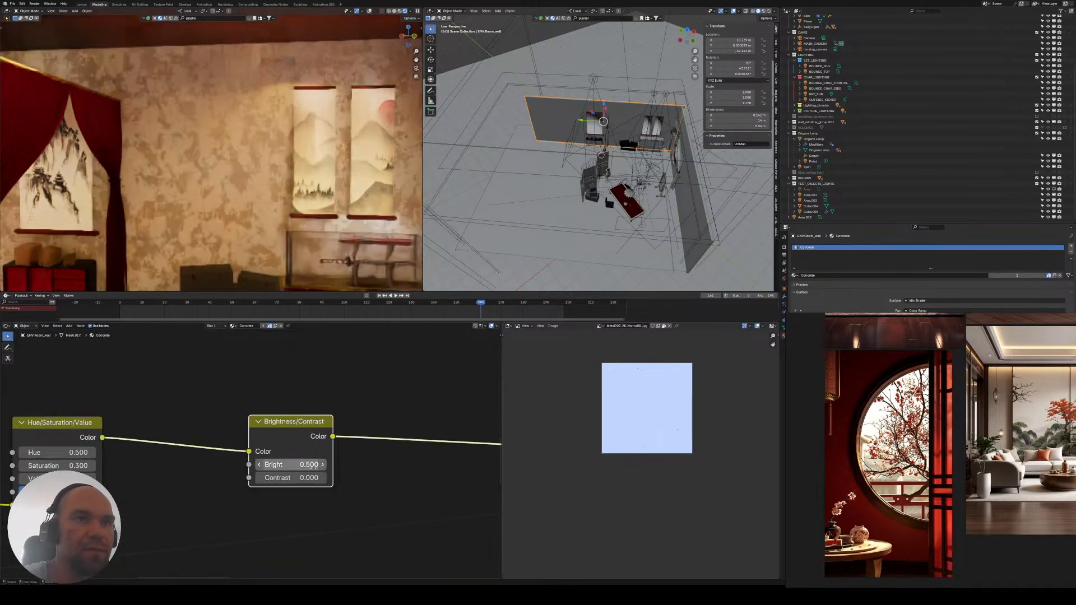
pyautogui.click(258, 465)
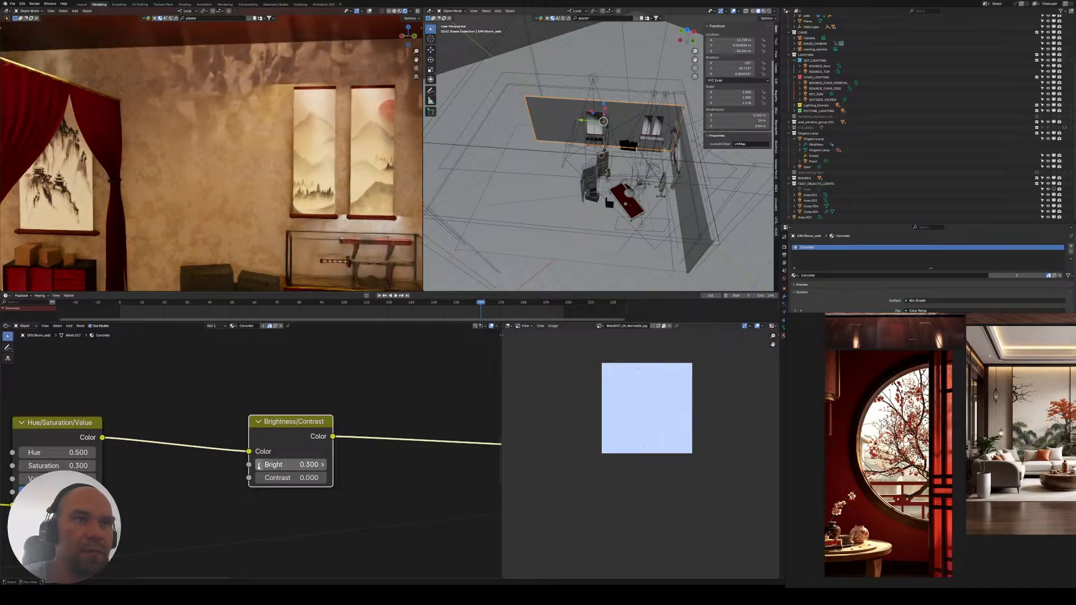
pyautogui.scroll(3, 257, 213)
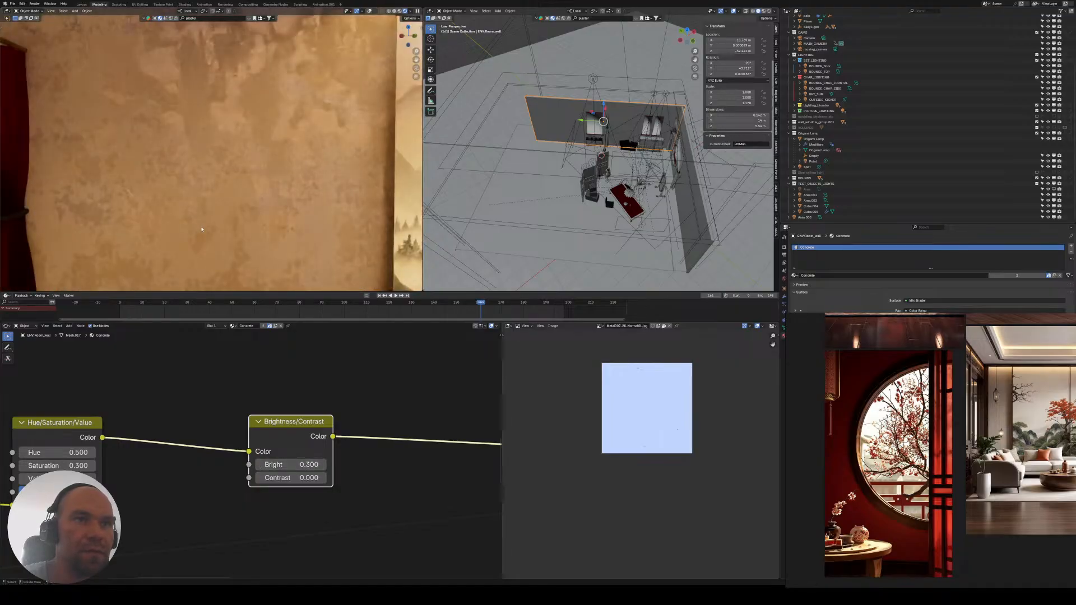
pyautogui.scroll(2, 257, 213)
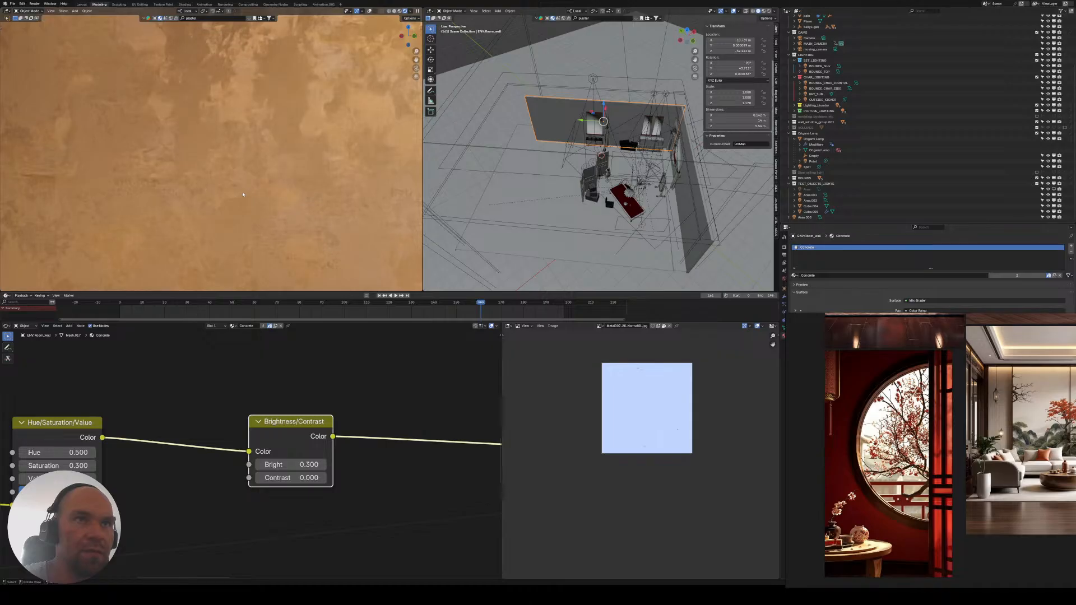
pyautogui.click(259, 465)
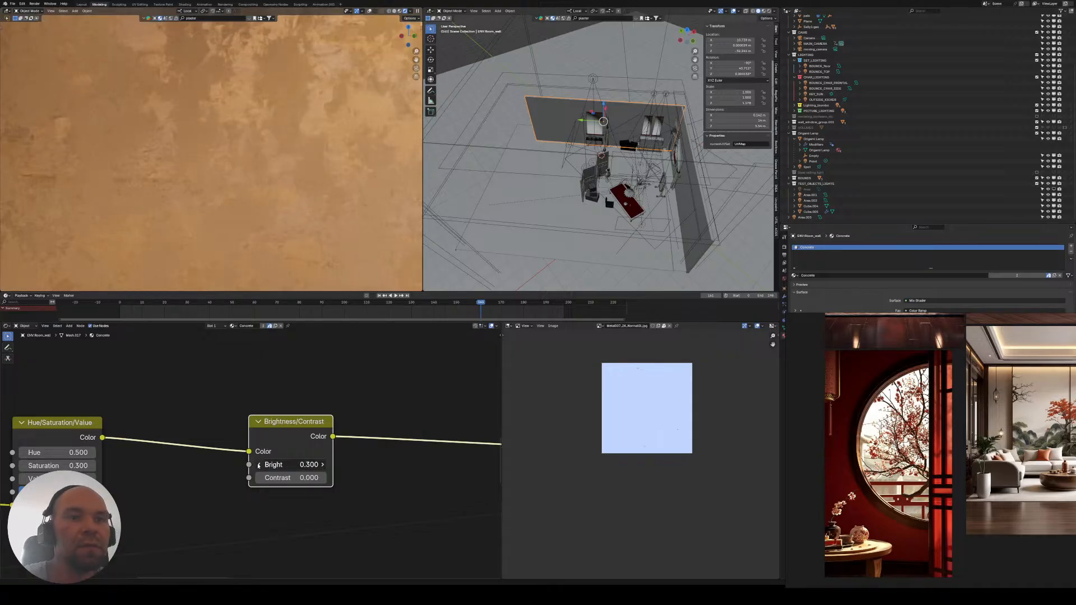
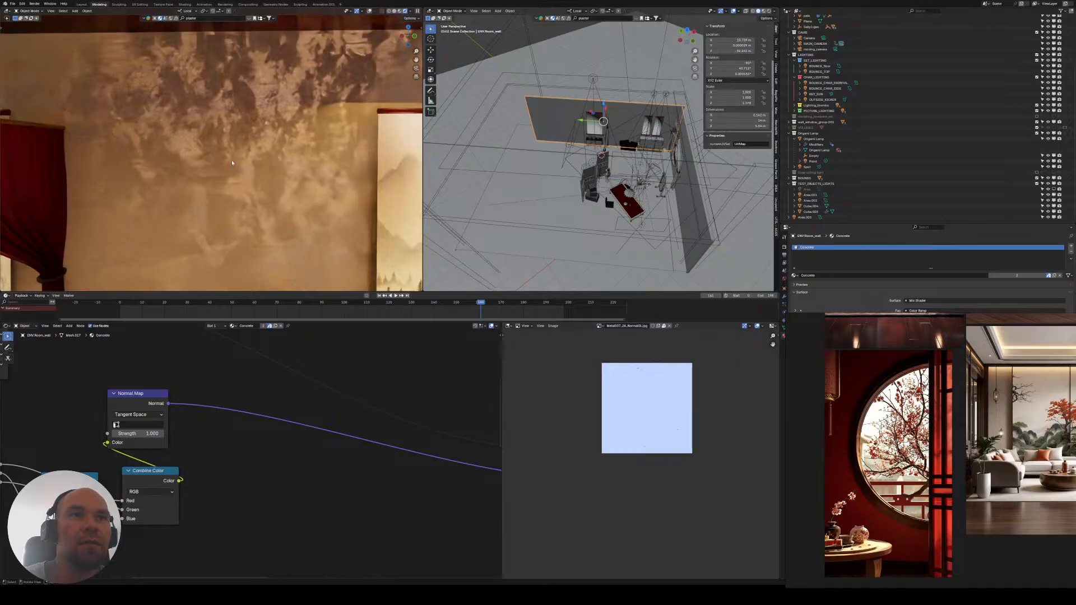
# - Set the Strength of the upper shader's Normal Map node to 0
pyautogui.scroll(-5, 224, 460)
pyautogui.moveTo(216, 435); pyautogui.dragTo(248, 404, button='middle')
pyautogui.scroll(-5, 204, 426)
pyautogui.scroll(8, 247, 404)
pyautogui.moveTo(77, 388); pyautogui.dragTo(225, 405, button='middle')
pyautogui.scroll(4, 225, 405)
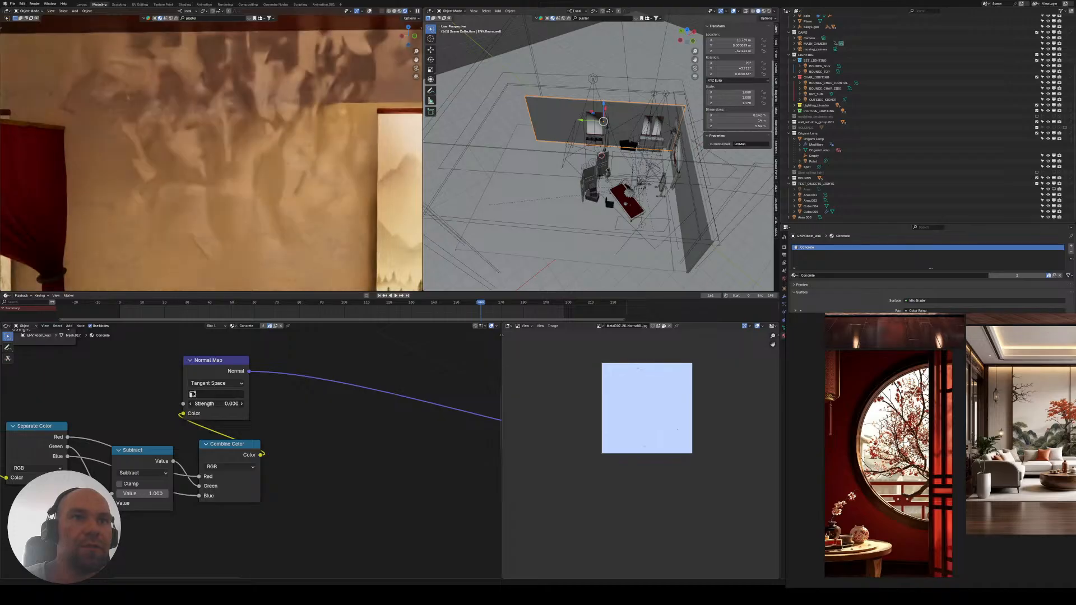
# - Reduce the Strength of the lower Principled BSDF's Normal Map node to 0
pyautogui.scroll(-3, 193, 394)
pyautogui.moveTo(193, 394); pyautogui.dragTo(133, 351, button='middle')
pyautogui.scroll(-4, 264, 435)
pyautogui.moveTo(221, 510); pyautogui.dragTo(192, 451, button='middle')
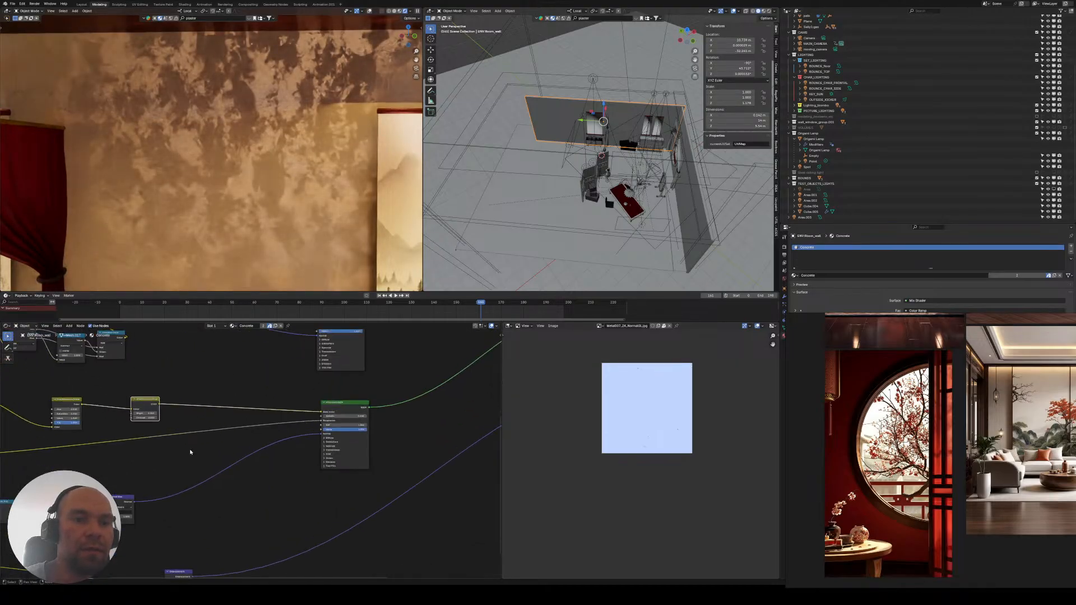
pyautogui.scroll(4, 192, 452)
pyautogui.moveTo(144, 496); pyautogui.dragTo(232, 431, button='middle')
pyautogui.moveTo(187, 468); pyautogui.dragTo(154, 469)
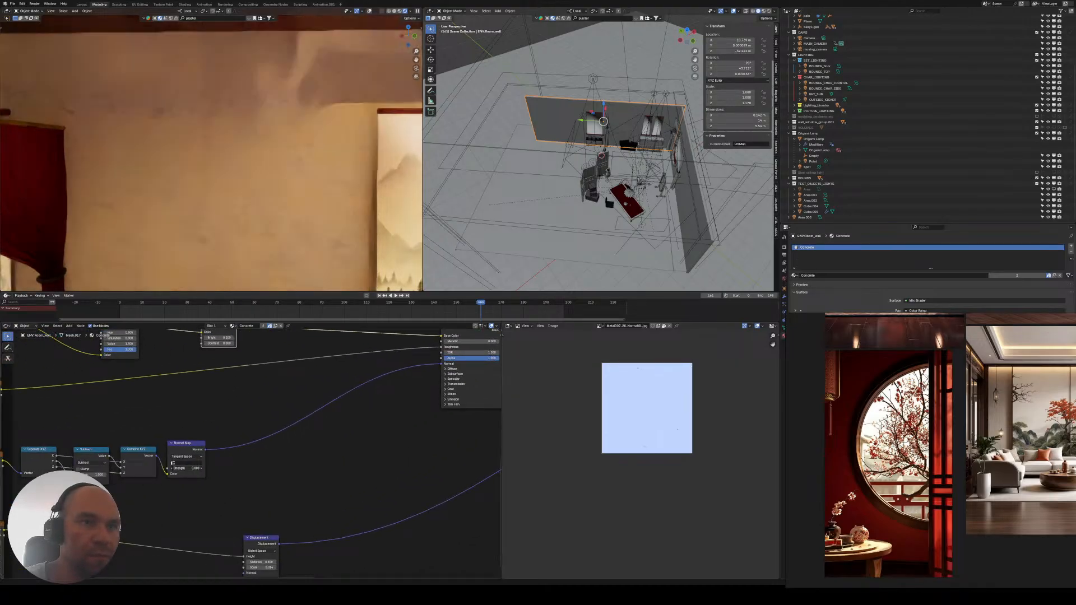
# - Disconnect the Displacement node from the Material Output's Displacement input
pyautogui.scroll(-5, 321, 353)
pyautogui.moveTo(364, 395); pyautogui.dragTo(217, 419, button='middle')
pyautogui.moveTo(358, 375); pyautogui.dragTo(192, 442, button='middle')
pyautogui.moveTo(273, 437); pyautogui.dragTo(314, 420, button='middle')
pyautogui.moveTo(245, 447); pyautogui.dragTo(289, 435, button='middle')
pyautogui.moveTo(362, 390); pyautogui.dragTo(312, 402, button='middle')
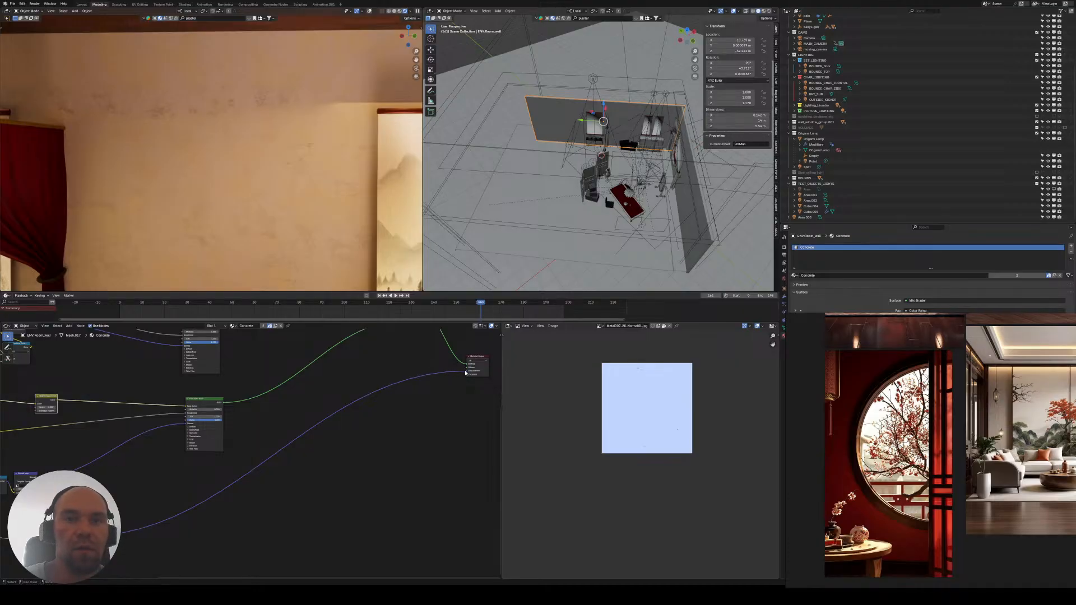
pyautogui.moveTo(465, 373); pyautogui.dragTo(434, 393)
# - Set the Strength of the lower Principled BSDF's Normal Map node to 1
pyautogui.moveTo(91, 486); pyautogui.dragTo(222, 449, button='middle')
pyautogui.scroll(5, 288, 375)
pyautogui.scroll(-8, 301, 336)
pyautogui.moveTo(300, 337); pyautogui.dragTo(275, 406, button='middle')
pyautogui.scroll(10, 211, 433)
pyautogui.moveTo(164, 492); pyautogui.dragTo(192, 420, button='middle')
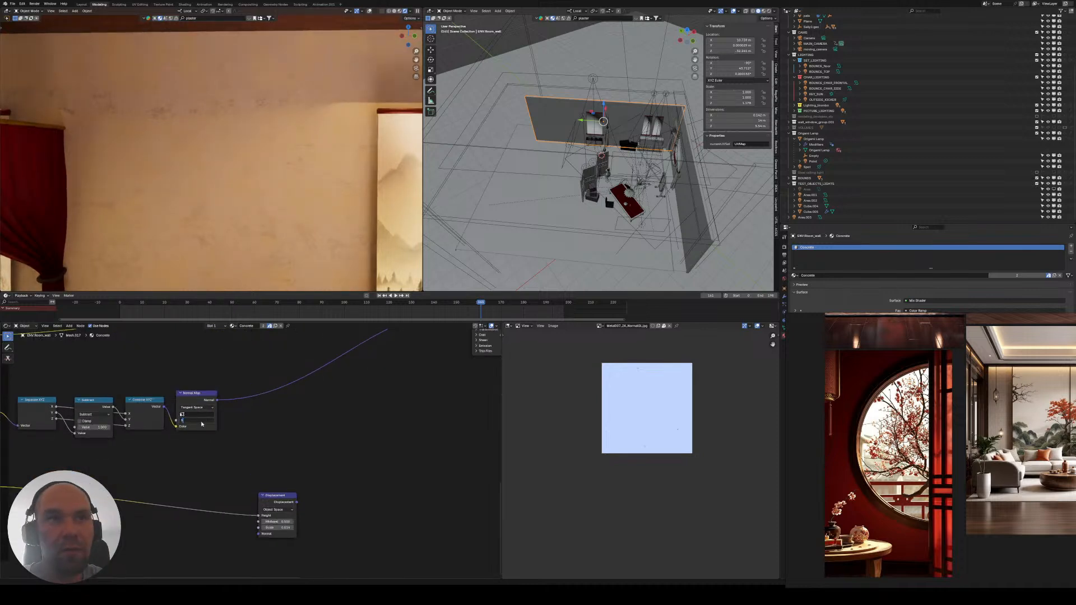
pyautogui.press('Return')
# - Connect the Normal texture's Color directly to the Normal Map and delete the Separate XYZ, Subtract and Combine XYZ nodes
pyautogui.moveTo(129, 421); pyautogui.dragTo(293, 434, button='middle')
pyautogui.scroll(2, 292, 433)
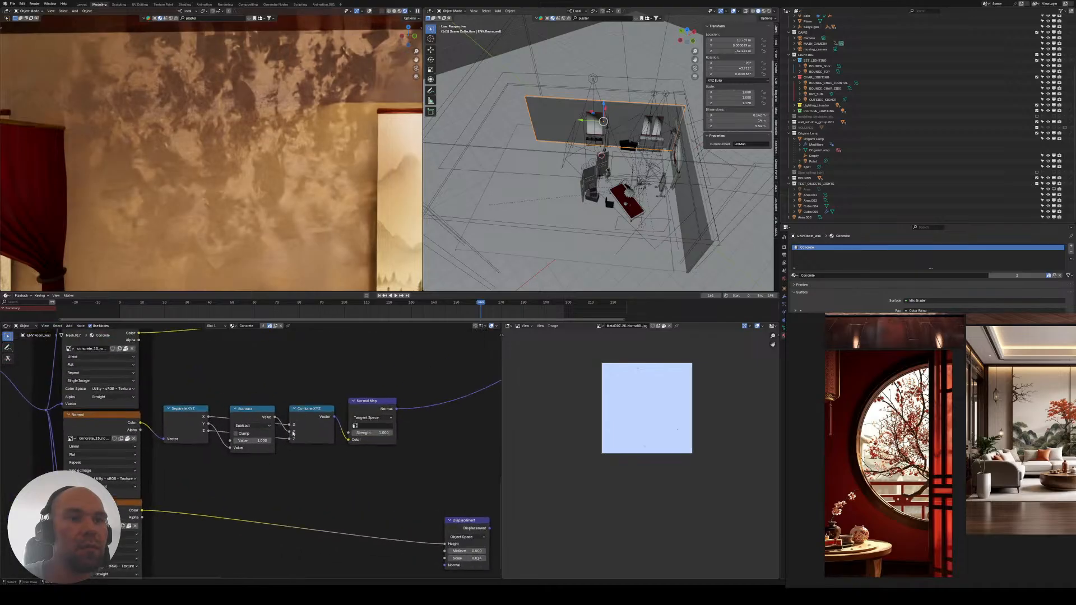
pyautogui.scroll(1, 247, 432)
pyautogui.moveTo(131, 420); pyautogui.dragTo(357, 438)
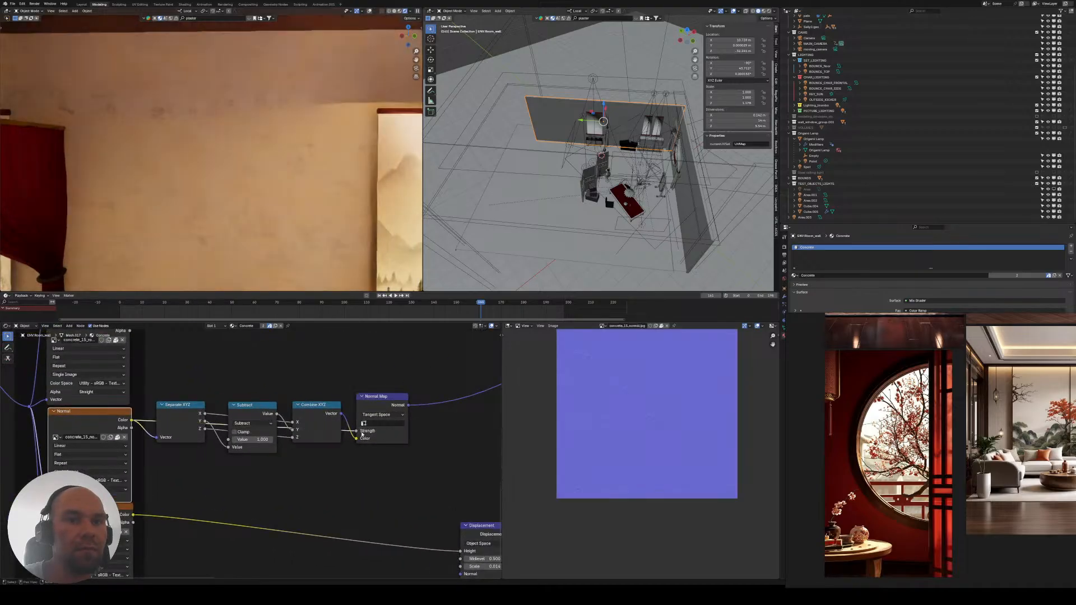
pyautogui.moveTo(165, 372); pyautogui.dragTo(319, 417)
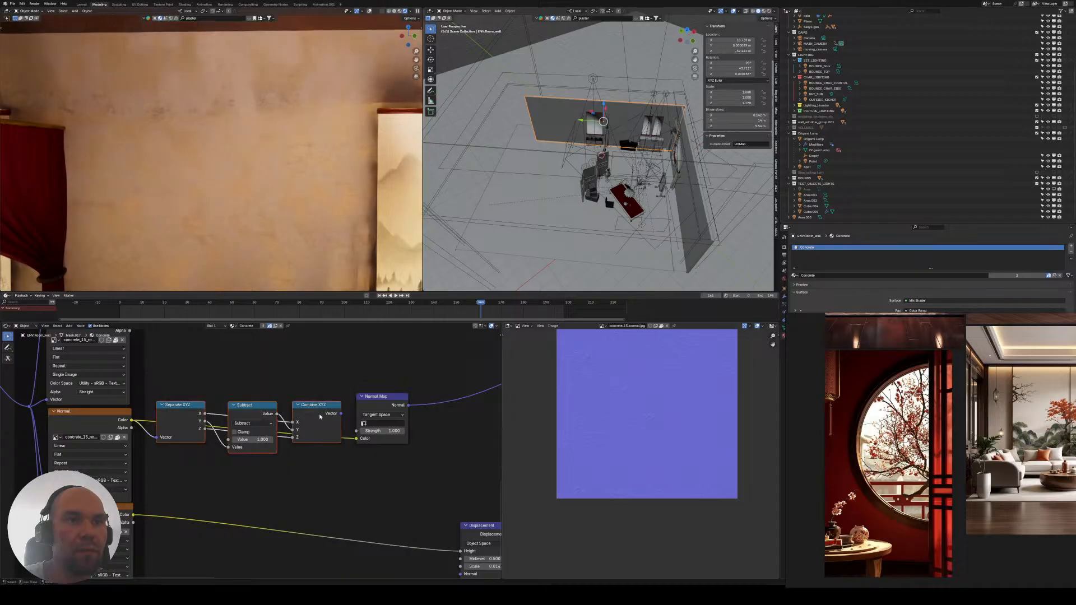
pyautogui.press('x')
# - Add a Bump node and place it just above the Normal Map node
pyautogui.moveTo(318, 375); pyautogui.dragTo(253, 402, button='middle')
pyautogui.hotkey('shift', 'a')
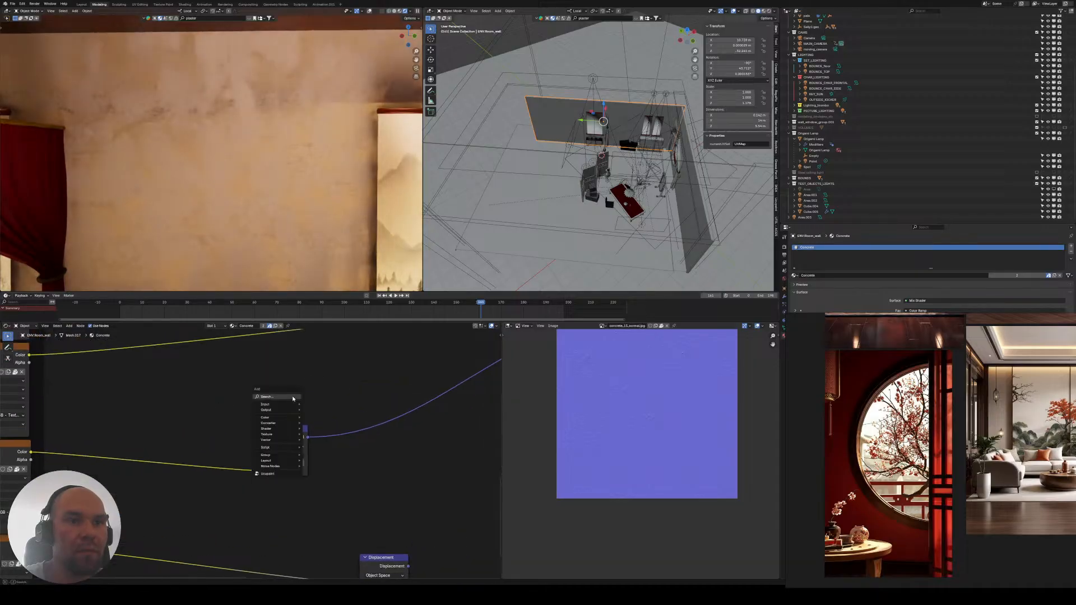
pyautogui.write('bump')
pyautogui.press('Return')
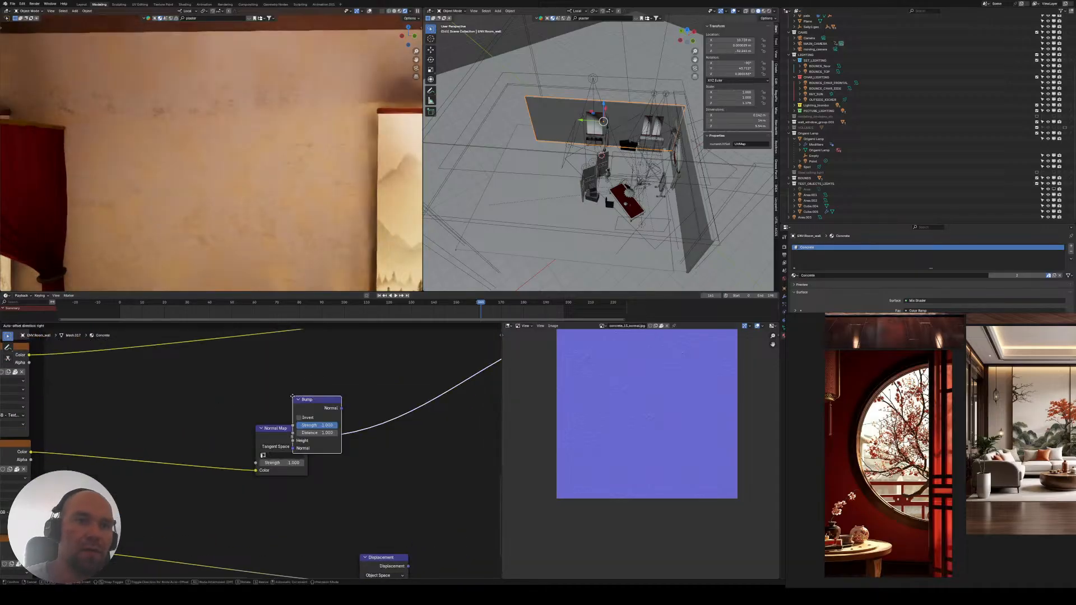
pyautogui.click(256, 365)
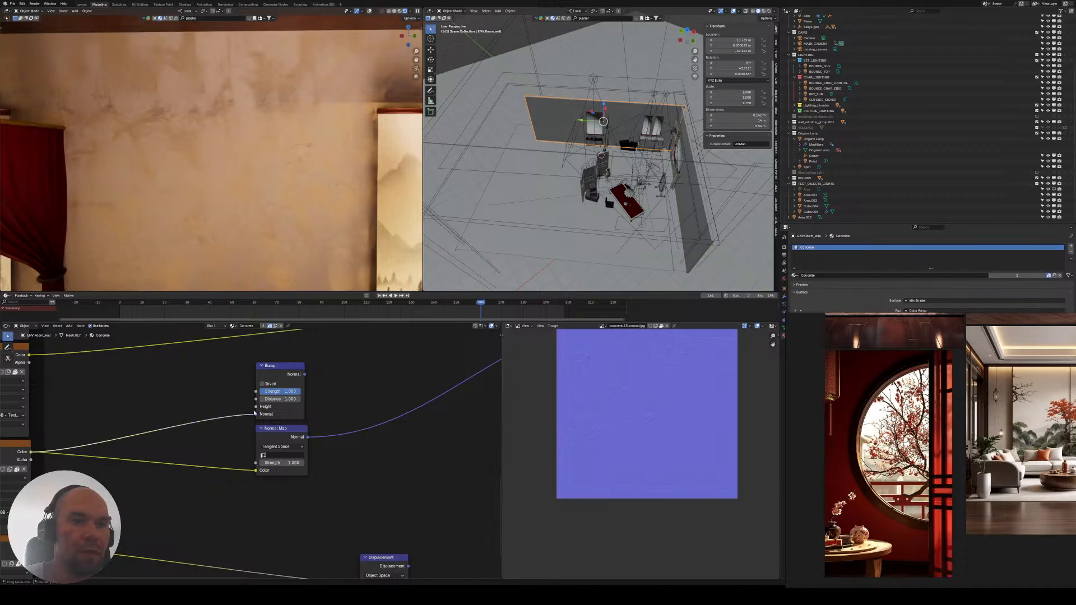
# - Connect the Normal texture's Color to the Bump node's Height and the Bump output to the lower Principled BSDF's Normal input
pyautogui.moveTo(254, 413); pyautogui.dragTo(256, 407)
pyautogui.moveTo(410, 358); pyautogui.dragTo(254, 449, button='middle')
pyautogui.moveTo(149, 466); pyautogui.dragTo(475, 411)
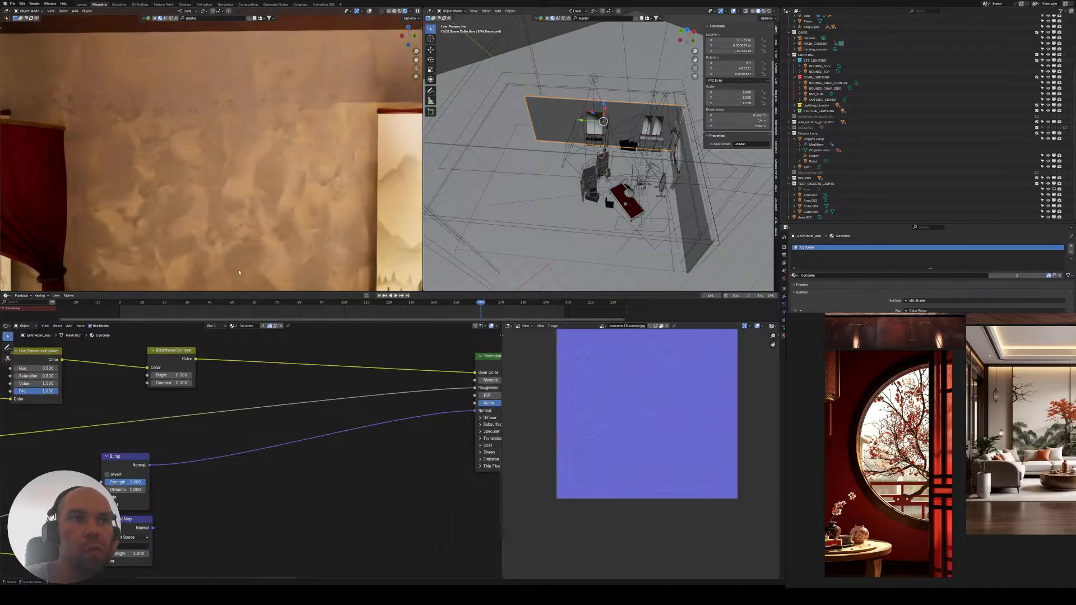
# - Reconnect the Texture Coordinate node to the lower Mapping node's Vector input and inspect the wall surface up close
pyautogui.moveTo(140, 448); pyautogui.dragTo(404, 413, button='middle')
pyautogui.scroll(-5, 212, 444)
pyautogui.moveTo(211, 445); pyautogui.dragTo(314, 420, button='middle')
pyautogui.scroll(2, 253, 449)
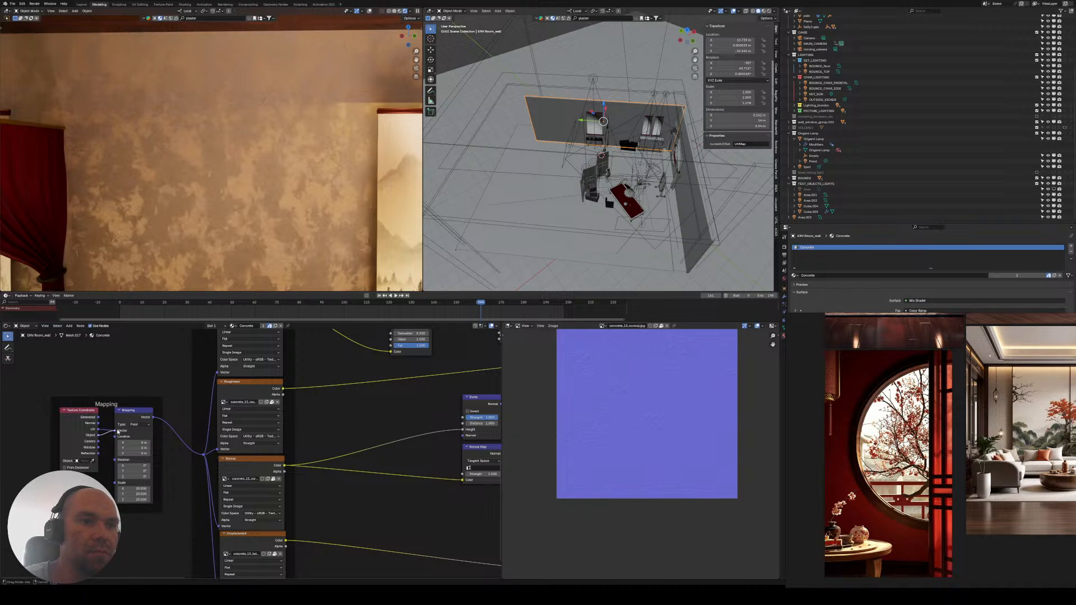
pyautogui.moveTo(117, 430); pyautogui.dragTo(115, 430)
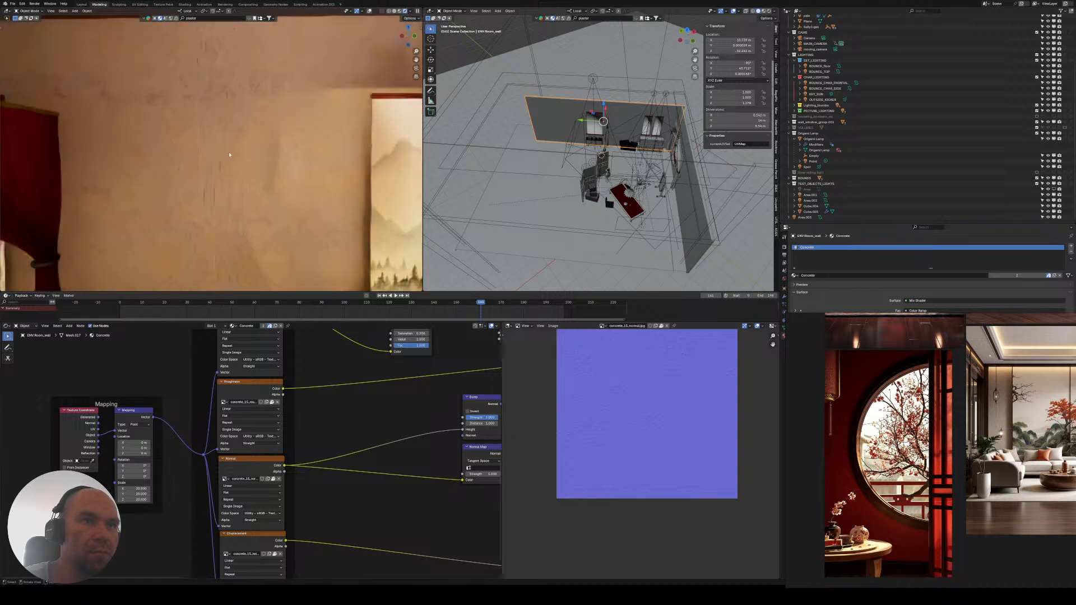
pyautogui.moveTo(229, 155); pyautogui.dragTo(216, 169, button='middle')
pyautogui.scroll(4, 216, 168)
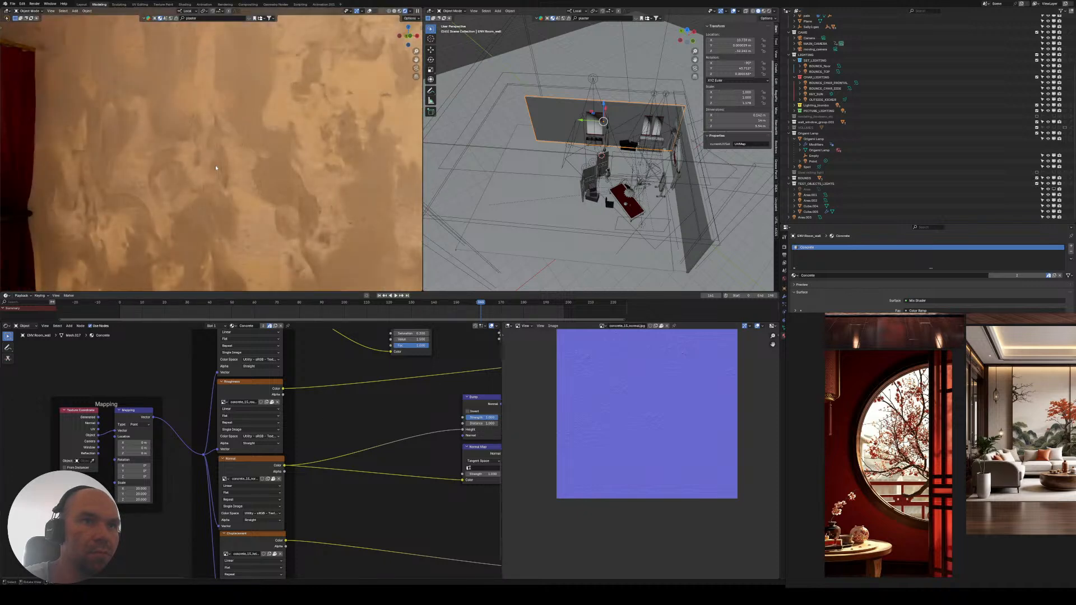
# - Examine the room wall's mesh in Edit Mode with face selection
pyautogui.press('Tab')
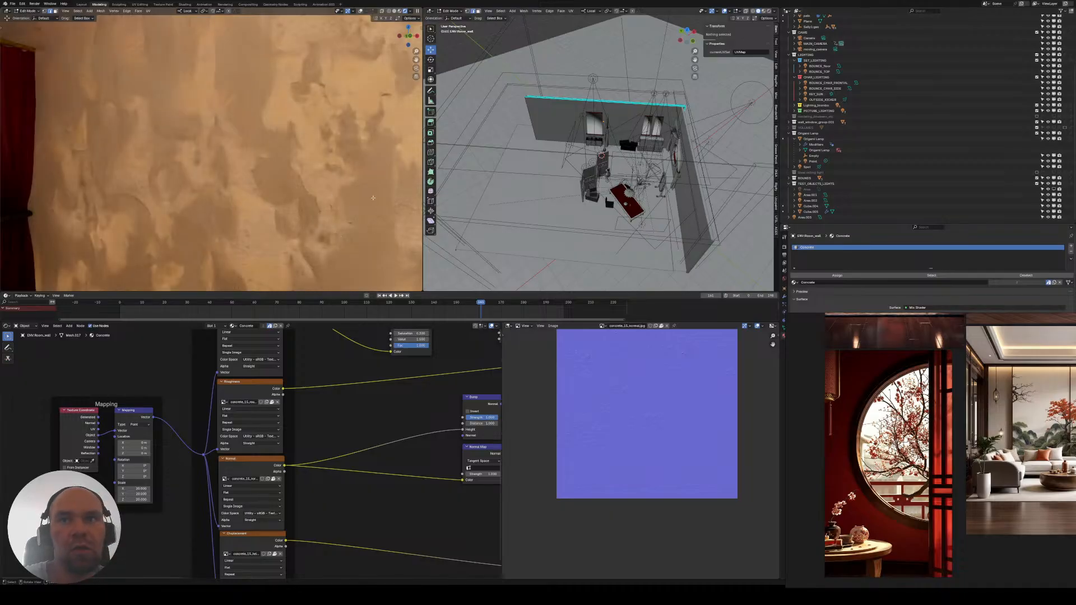
pyautogui.scroll(4, 552, 146)
pyautogui.keyDown('shift'); pyautogui.moveTo(549, 144); pyautogui.dragTo(619, 196, button='middle'); pyautogui.keyUp('shift')
pyautogui.press('3')
pyautogui.scroll(-3, 578, 157)
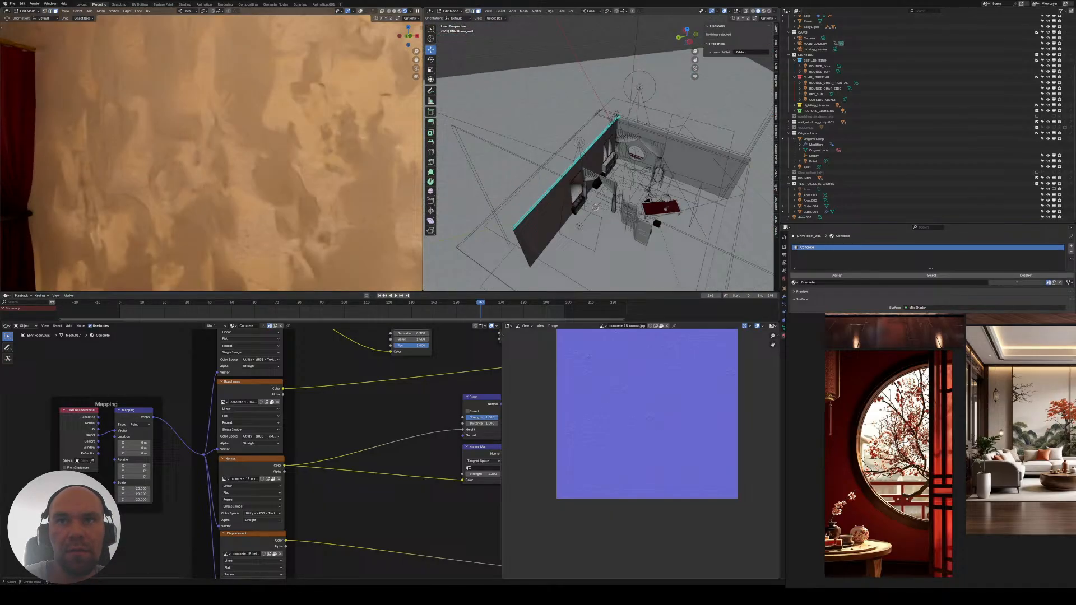
pyautogui.press('Tab')
# - Try to place a duplicate of the side wall plane along its local Y axis, and delete the copy
pyautogui.click(696, 157)
pyautogui.moveTo(696, 157); pyautogui.dragTo(674, 225, button='middle')
pyautogui.press('KP_7')
pyautogui.scroll(3, 633, 251)
pyautogui.hotkey('shift', 'd')
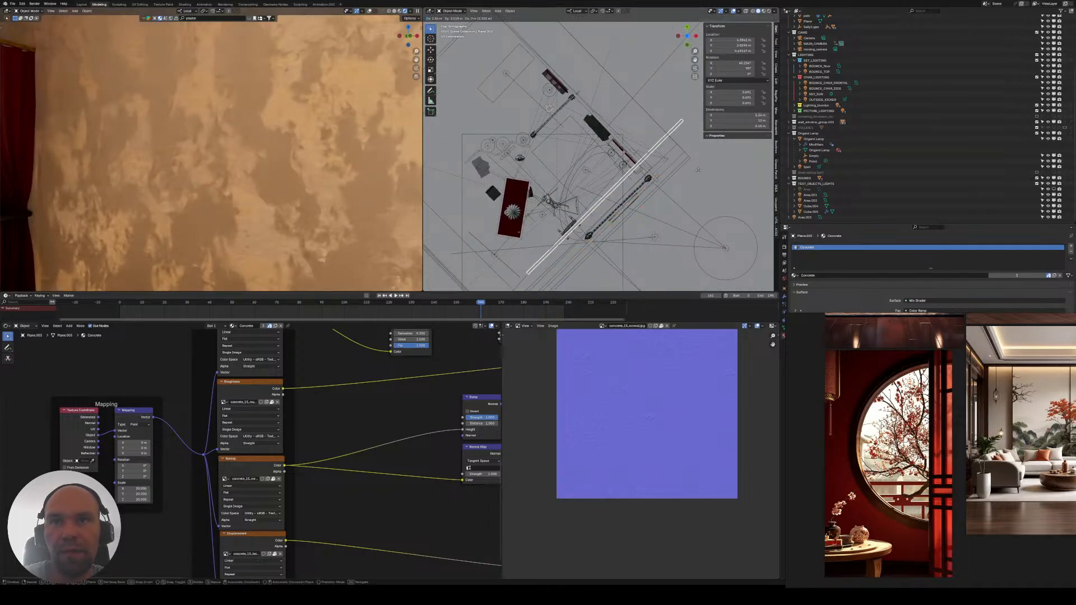
pyautogui.press('y')
pyautogui.press('y')
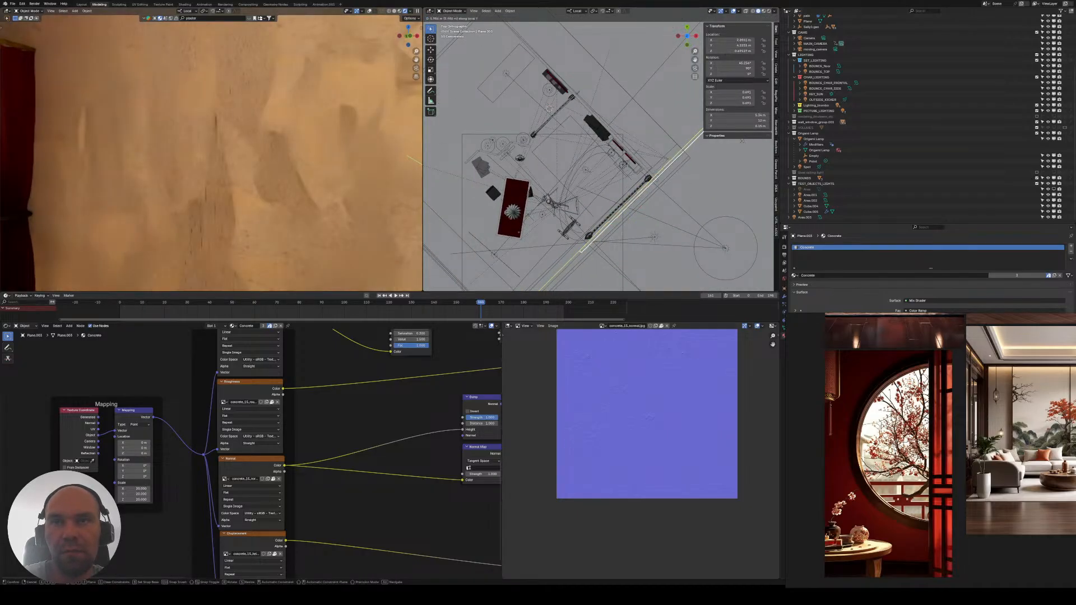
pyautogui.click(697, 187)
pyautogui.press('x')
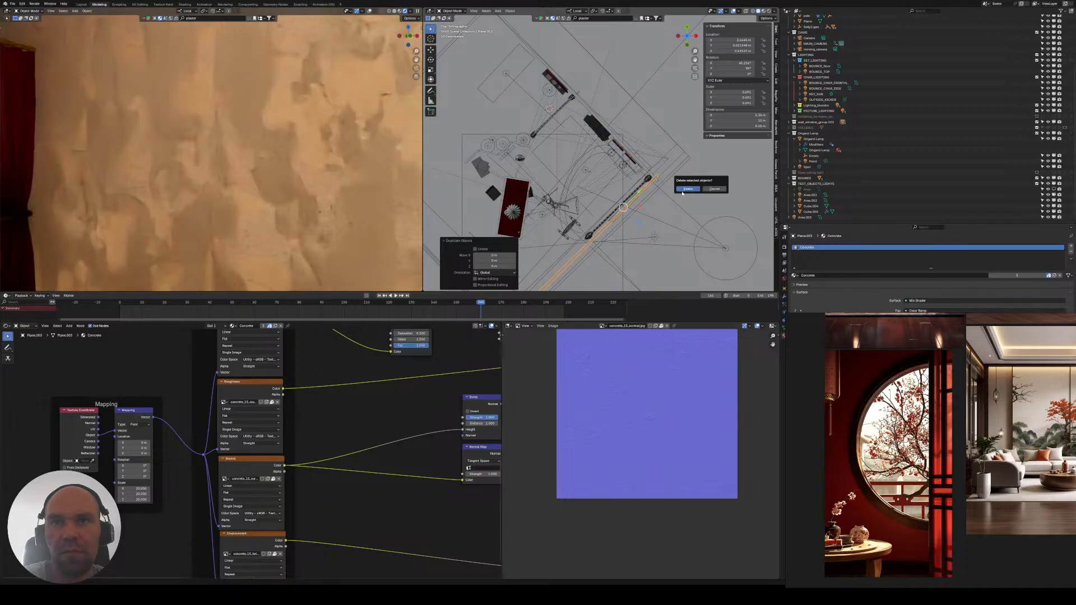
pyautogui.click(683, 190)
pyautogui.moveTo(680, 191); pyautogui.dragTo(570, 198, button='middle')
pyautogui.scroll(5, 655, 158)
pyautogui.scroll(-2, 631, 190)
pyautogui.click(574, 180)
pyautogui.press('Tab')
pyautogui.hotkey('shift', 'a')
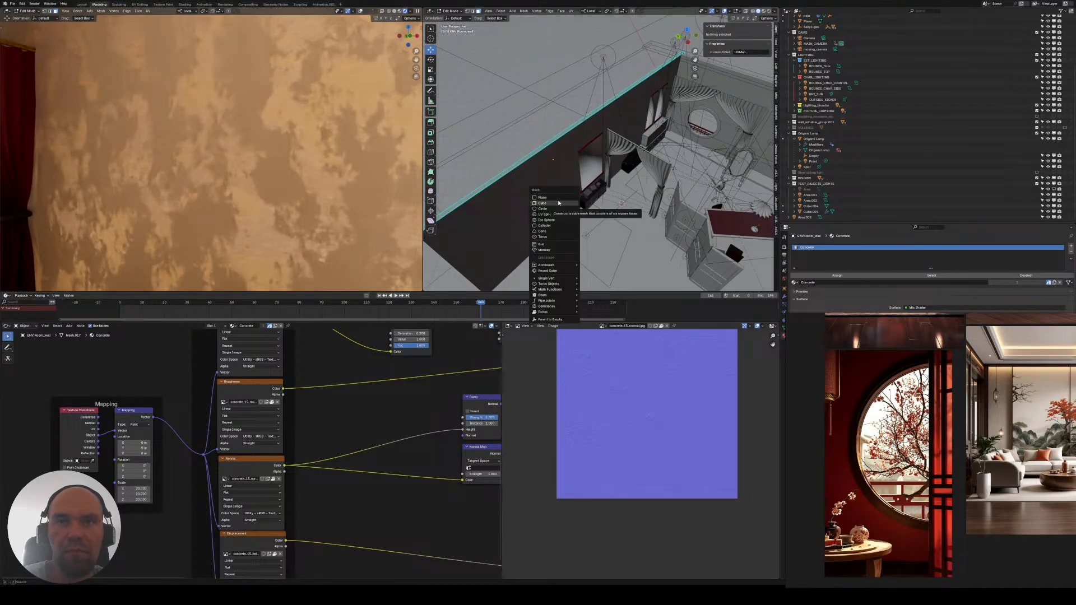
pyautogui.press('Escape')
pyautogui.press('Tab')
# - Add a cube as a new object and raise it along the Z axis
pyautogui.hotkey('shift', 'a')
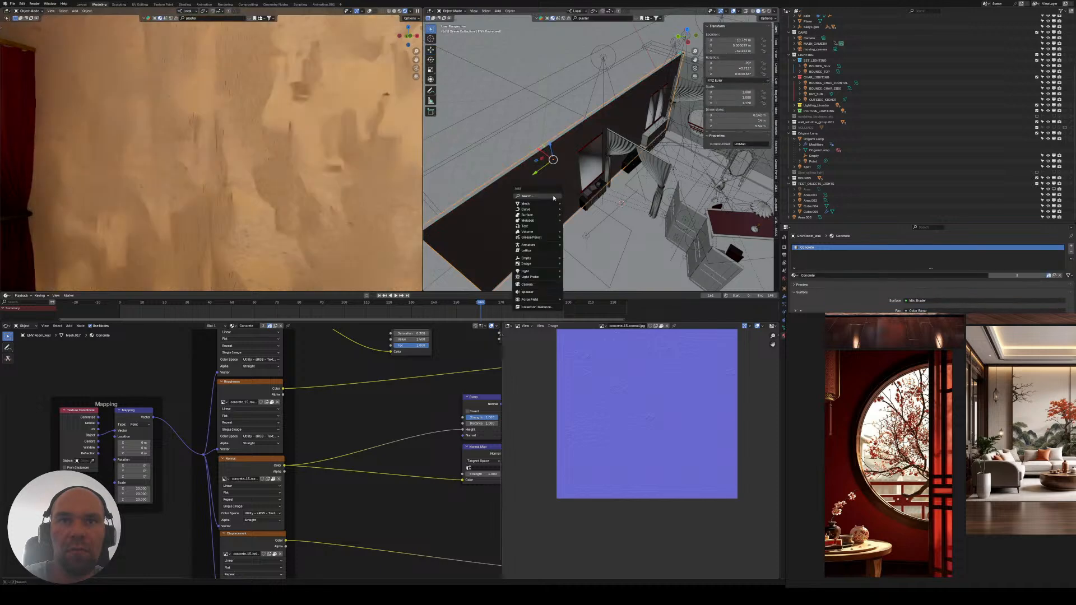
pyautogui.moveTo(546, 203)
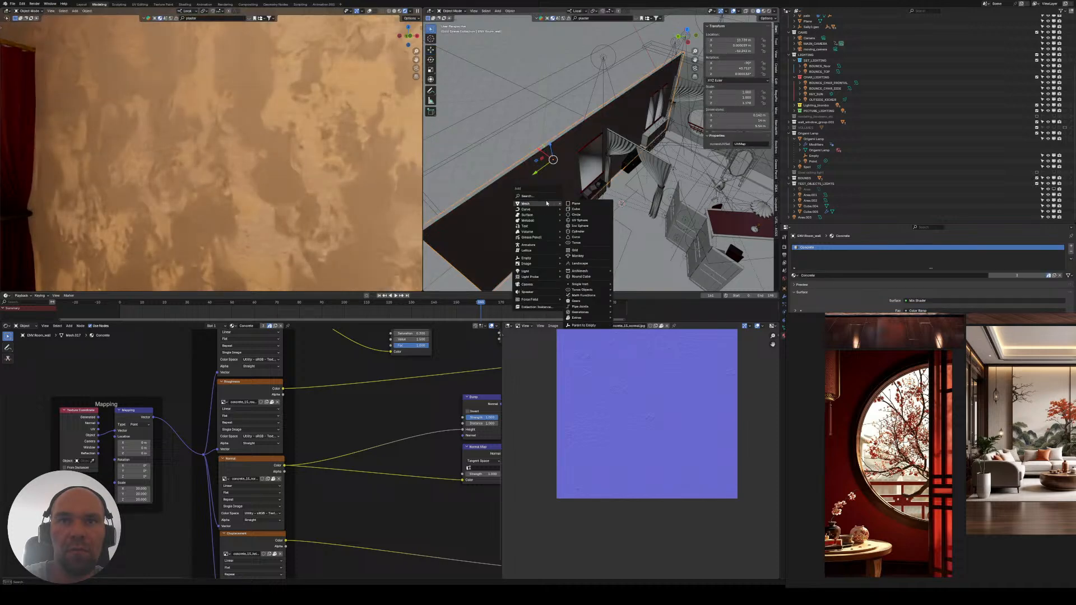
pyautogui.click(577, 210)
pyautogui.scroll(-2, 580, 212)
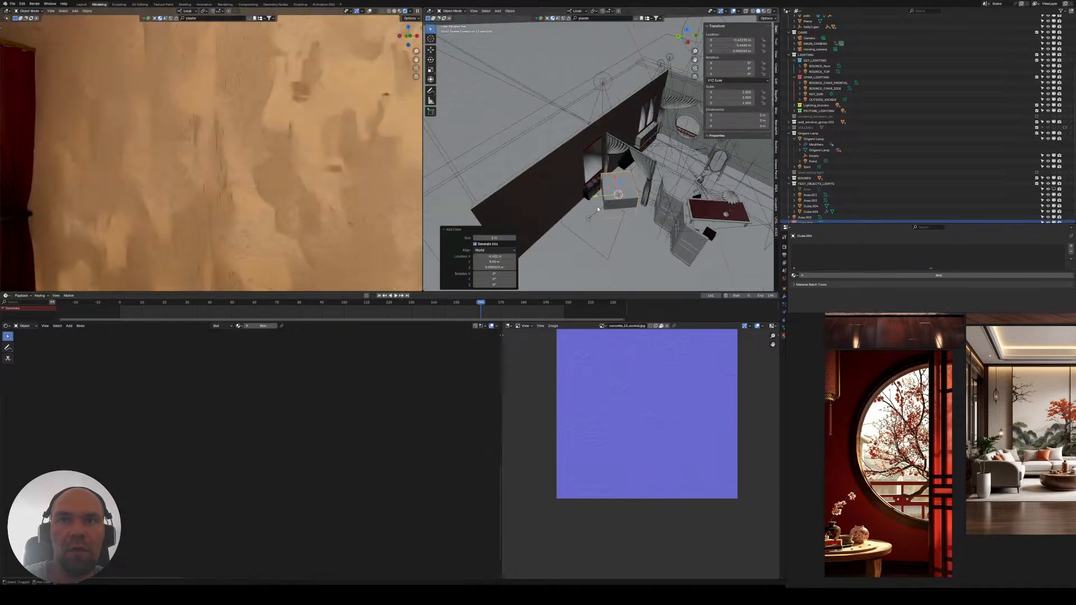
pyautogui.moveTo(586, 221); pyautogui.dragTo(623, 213, button='middle')
pyautogui.press('g')
pyautogui.press('z')
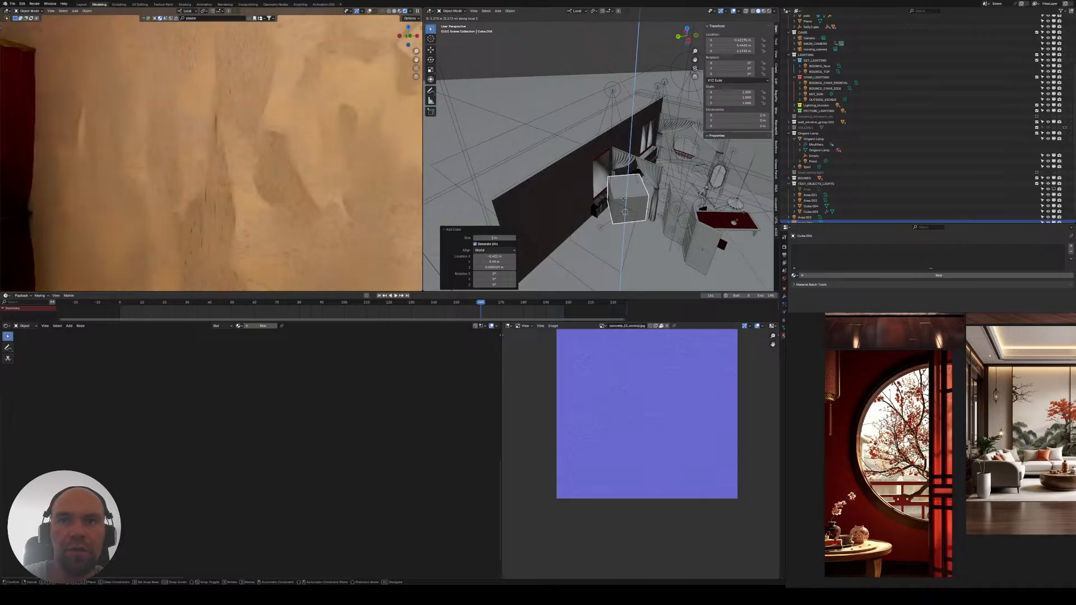
pyautogui.click(625, 202)
# - Stretch the cube along Y, rotate it about Z to follow the room wall, and scale it up overall
pyautogui.press('s')
pyautogui.press('y')
pyautogui.click(744, 170)
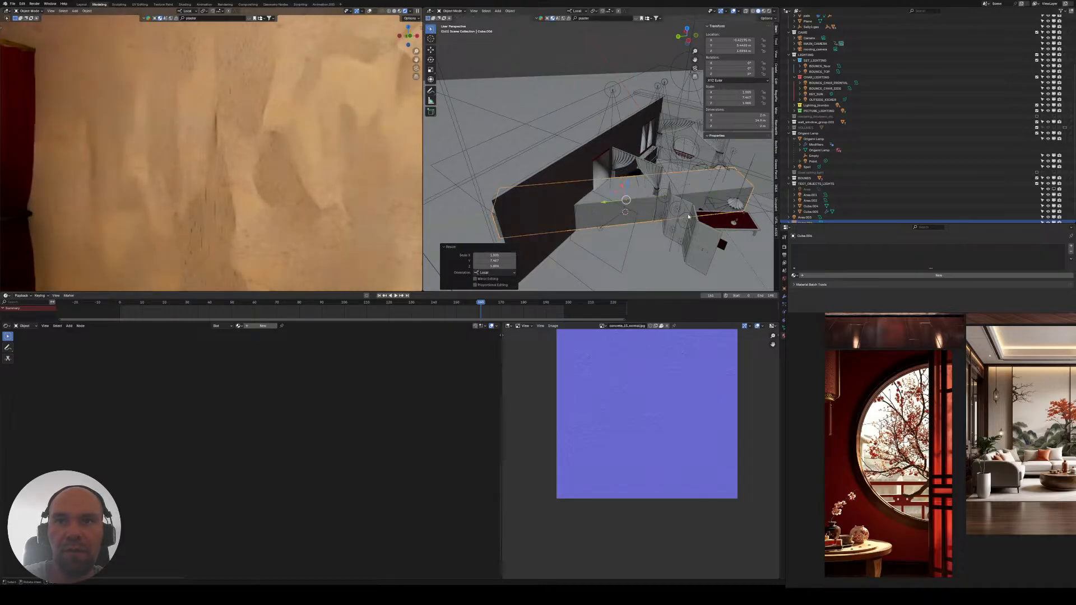
pyautogui.press('r')
pyautogui.press('z')
pyautogui.click(678, 173)
pyautogui.press('s')
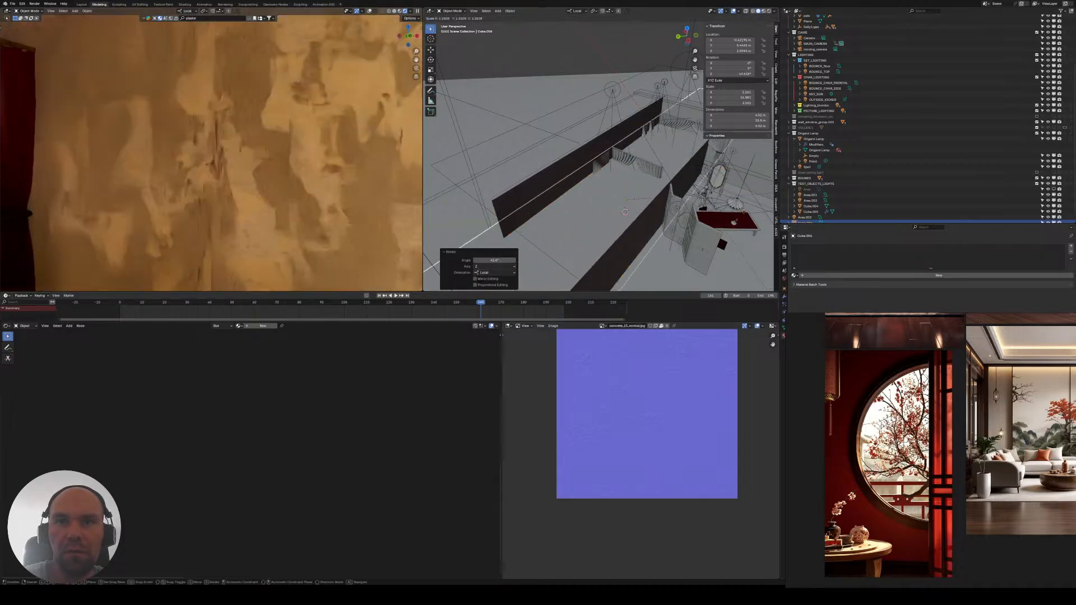
pyautogui.click(769, 79)
# - Move the cube along its local X axis to the windowed wall and fine-tune its rotation about Z
pyautogui.scroll(-3, 638, 194)
pyautogui.moveTo(638, 193); pyautogui.dragTo(583, 169, button='middle')
pyautogui.moveTo(587, 172); pyautogui.dragTo(537, 168)
pyautogui.moveTo(536, 168); pyautogui.dragTo(493, 153, button='middle')
pyautogui.press('r')
pyautogui.press('z')
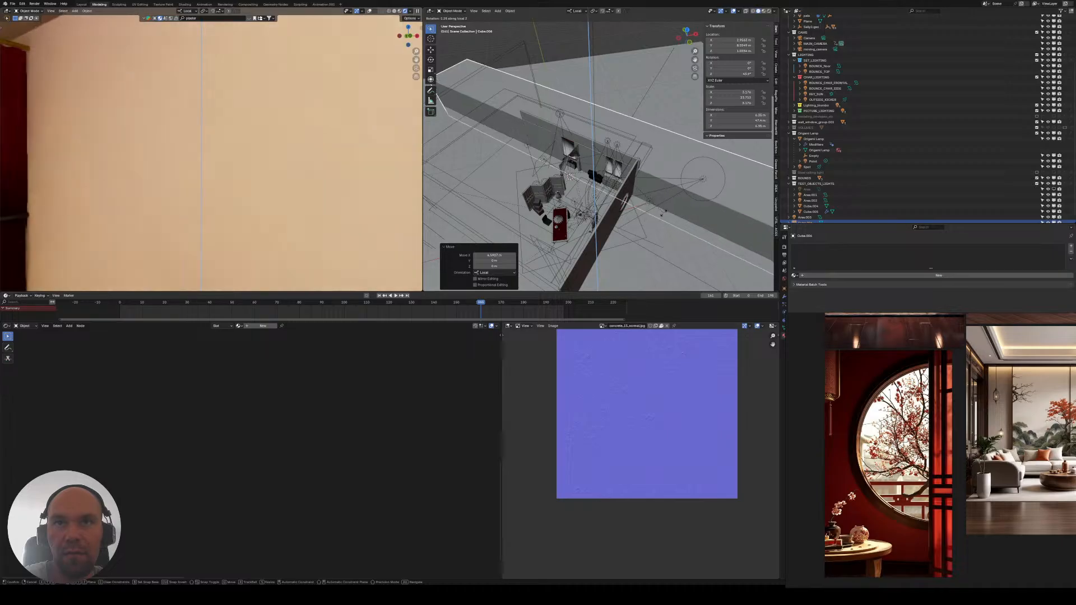
pyautogui.click(663, 214)
# - Scale the cube taller along Z and shift it along X so its long side sits against the room wall
pyautogui.scroll(5, 623, 174)
pyautogui.moveTo(642, 193); pyautogui.dragTo(596, 149, button='middle')
pyautogui.press('s')
pyautogui.press('z')
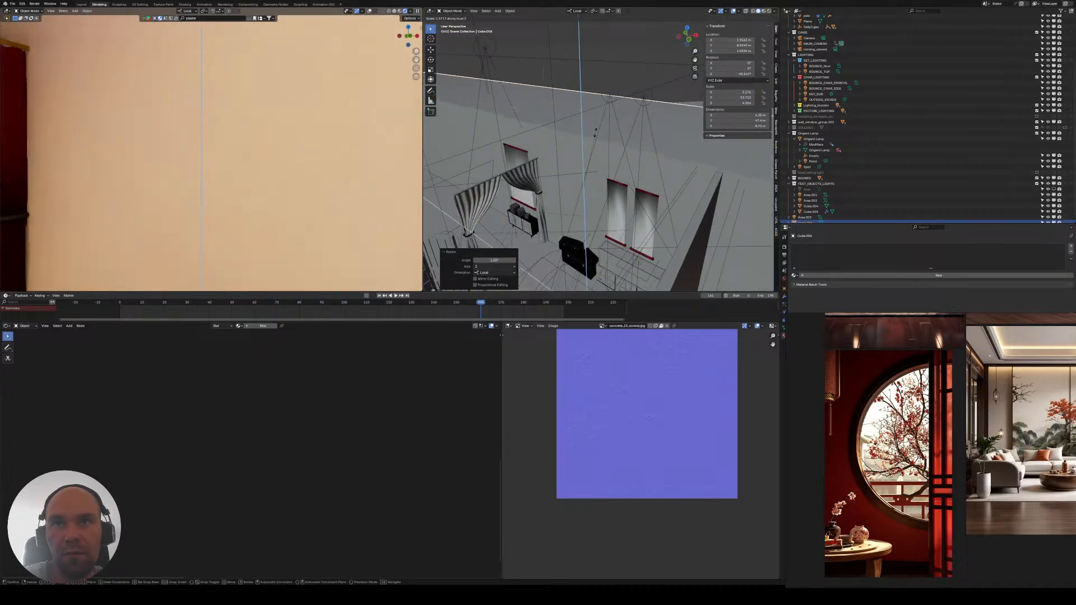
pyautogui.click(598, 140)
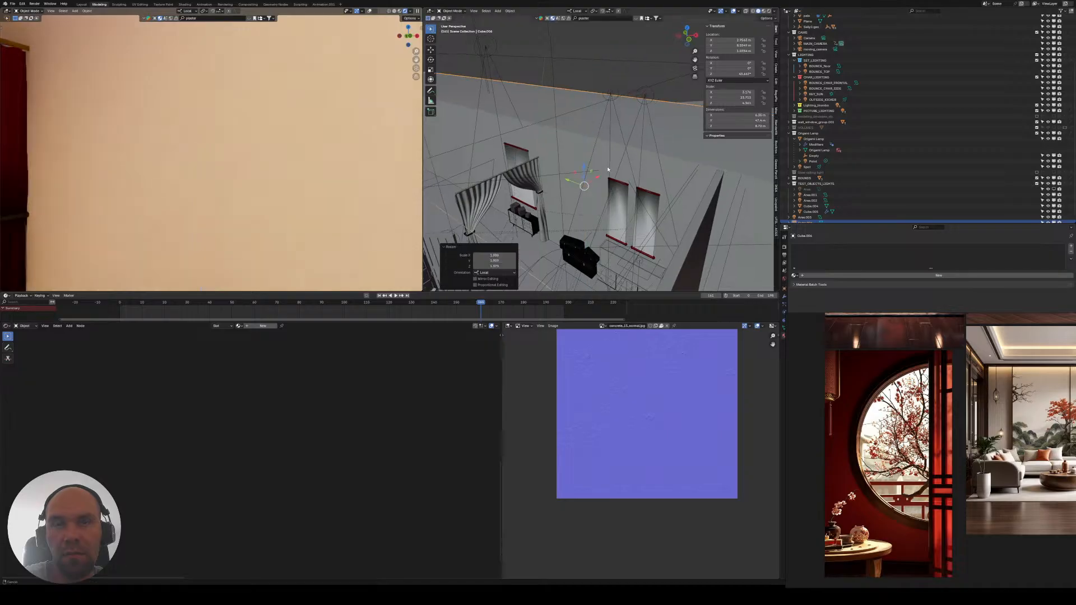
pyautogui.moveTo(598, 140); pyautogui.dragTo(599, 165, button='middle')
pyautogui.press('g')
pyautogui.press('x')
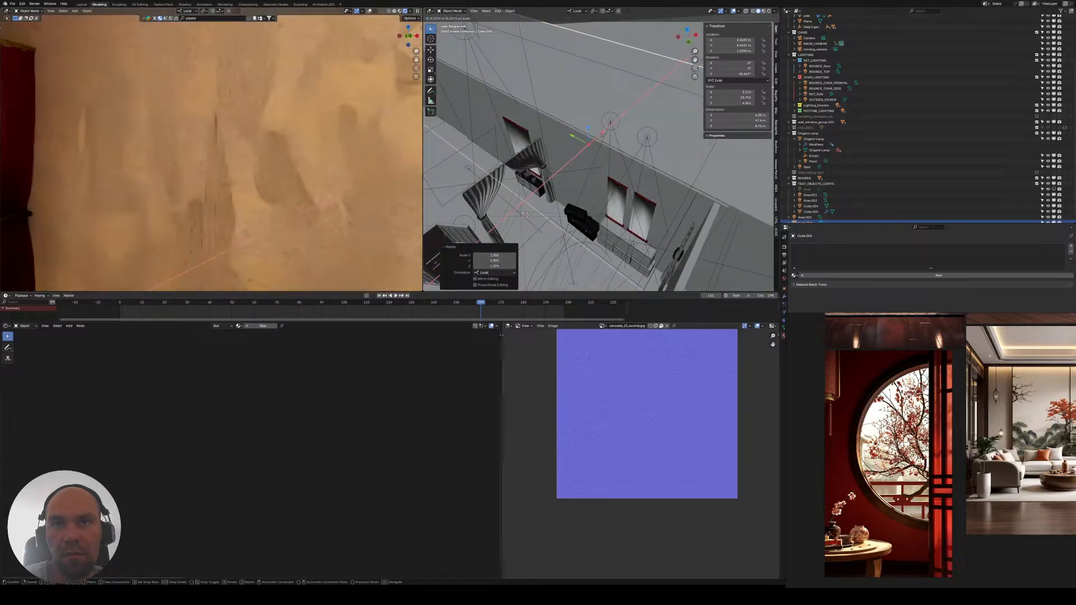
pyautogui.click(601, 136)
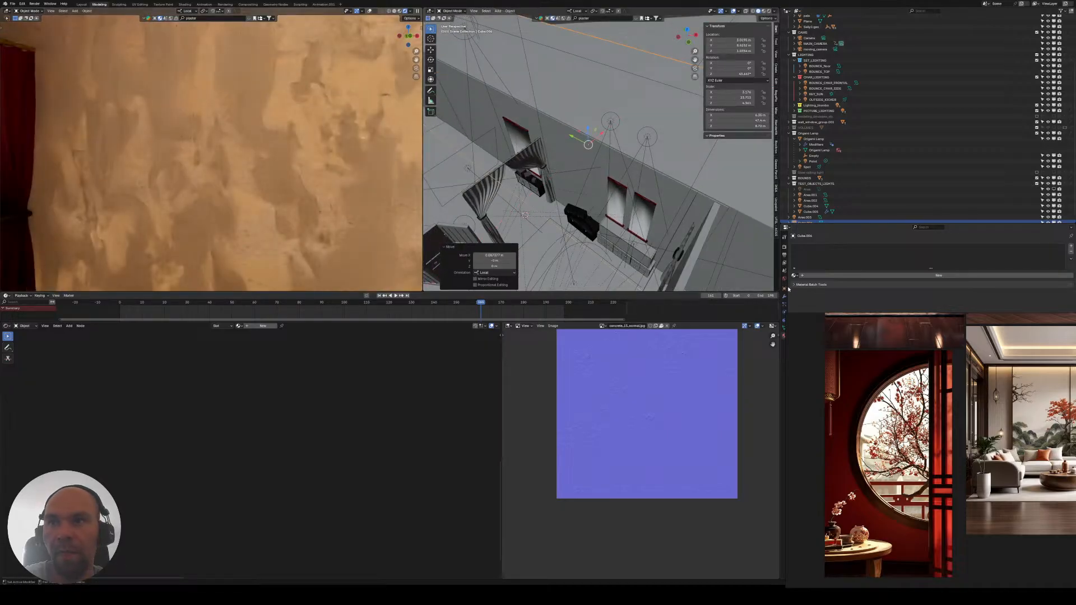
# - Assign the existing Concrete material to the cube
pyautogui.moveTo(601, 136); pyautogui.dragTo(603, 166, button='middle')
pyautogui.scroll(-4, 617, 176)
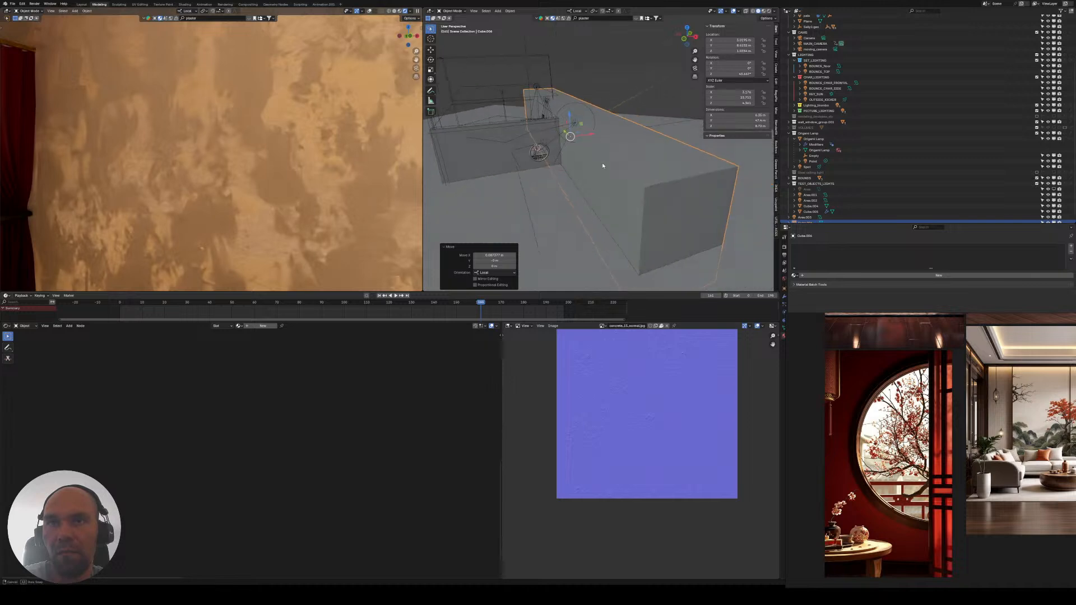
pyautogui.press('Tab')
pyautogui.click(604, 190)
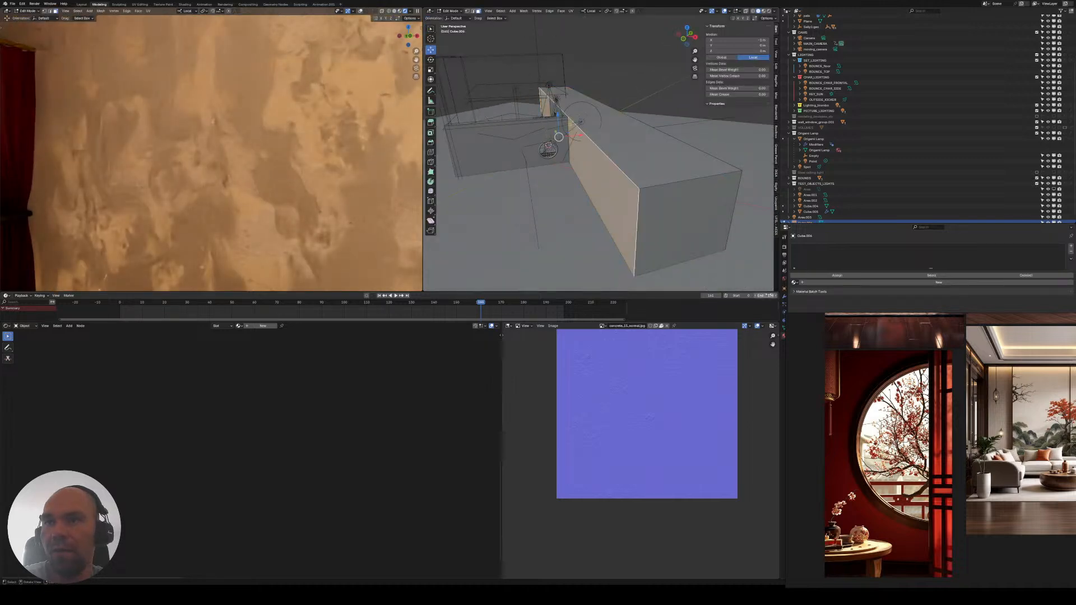
pyautogui.press('Tab')
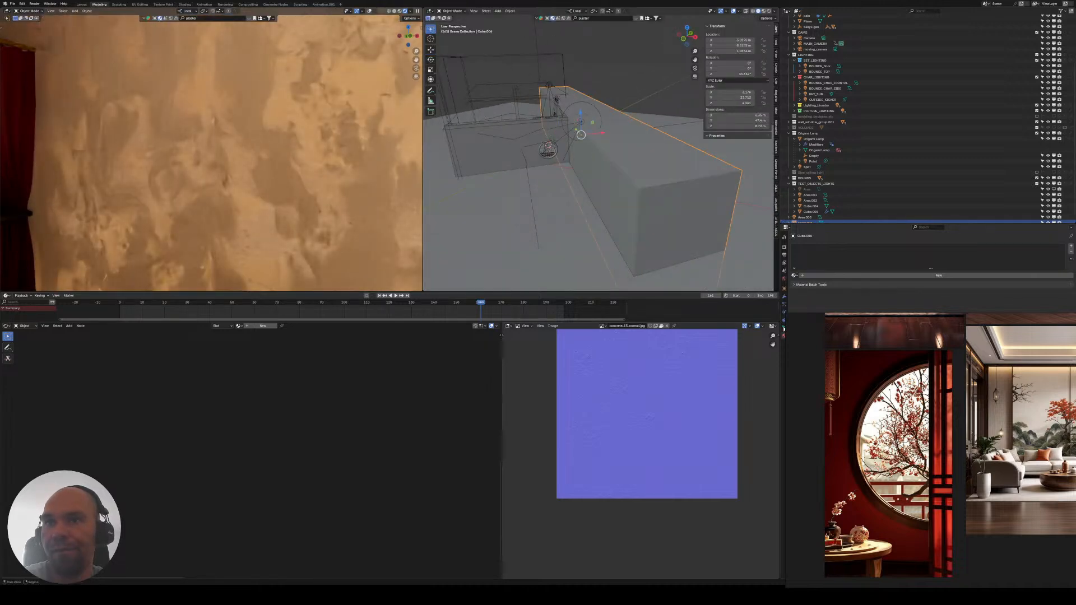
pyautogui.click(795, 275)
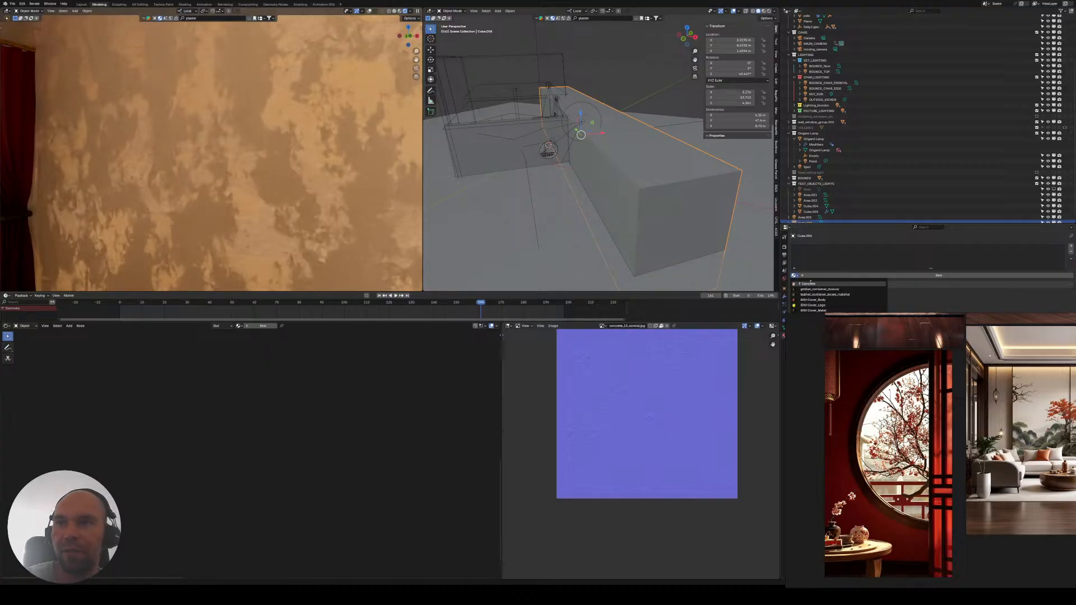
pyautogui.click(812, 284)
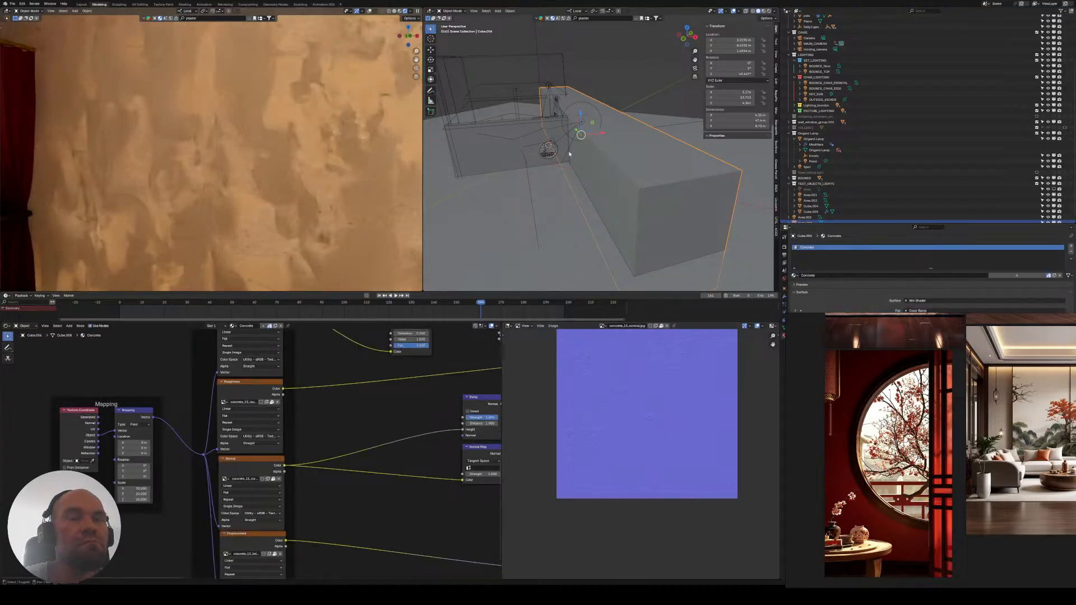
# - Hide the original room wall object and select the cube that stands in for it
pyautogui.moveTo(566, 213); pyautogui.dragTo(602, 209, button='middle')
pyautogui.click(561, 171)
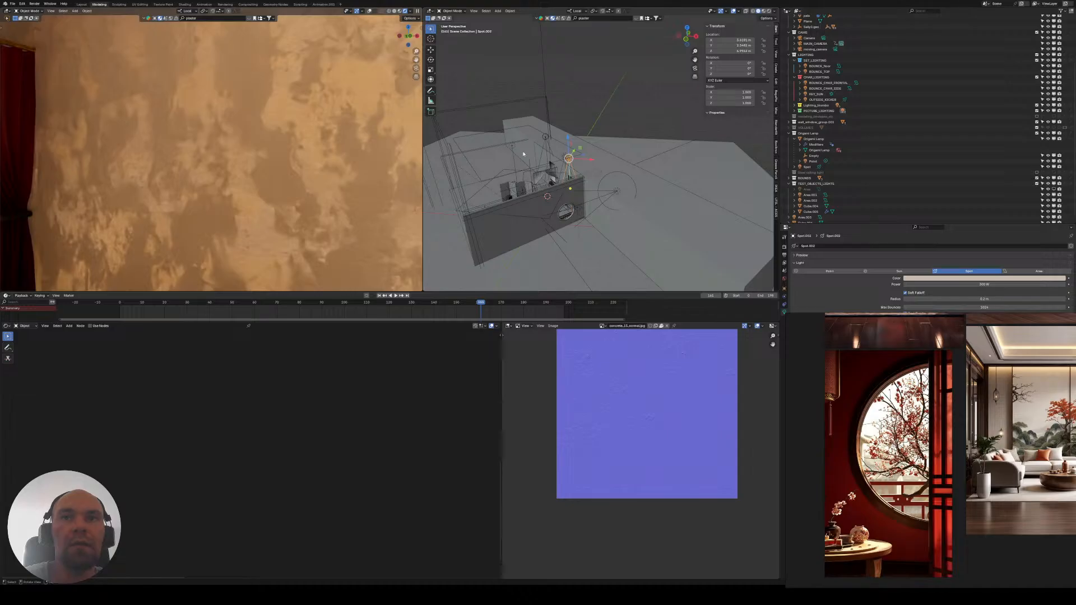
pyautogui.click(536, 154)
pyautogui.scroll(-1, 846, 134)
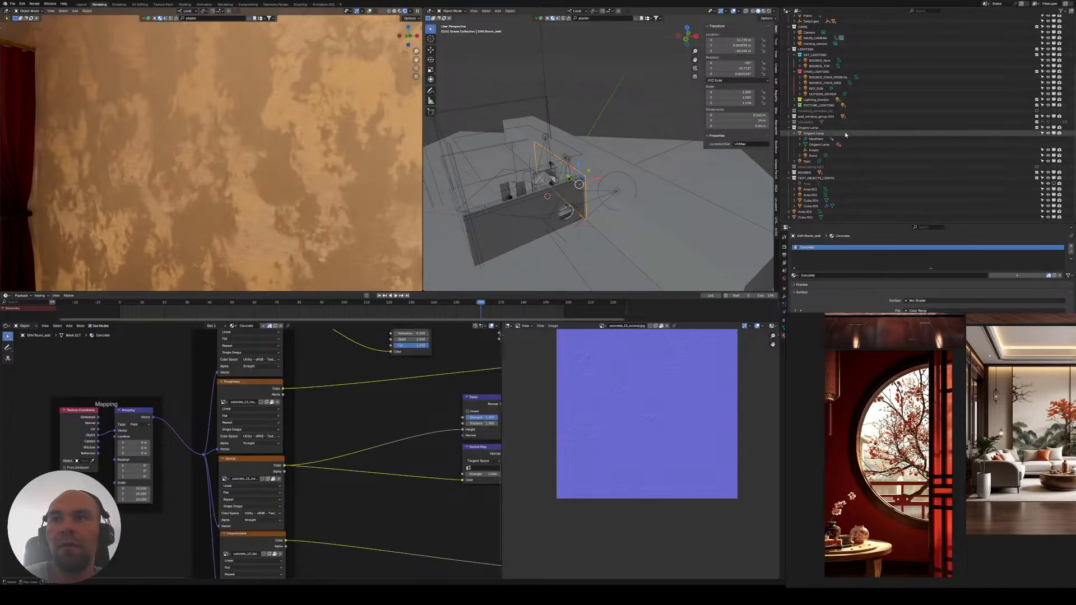
pyautogui.press('.')
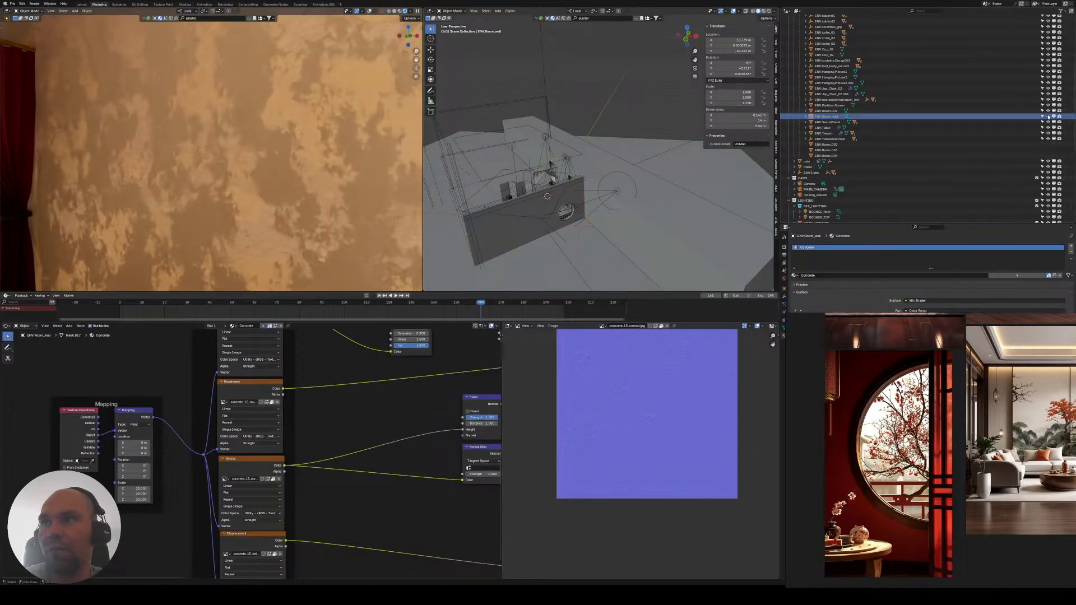
pyautogui.click(626, 222)
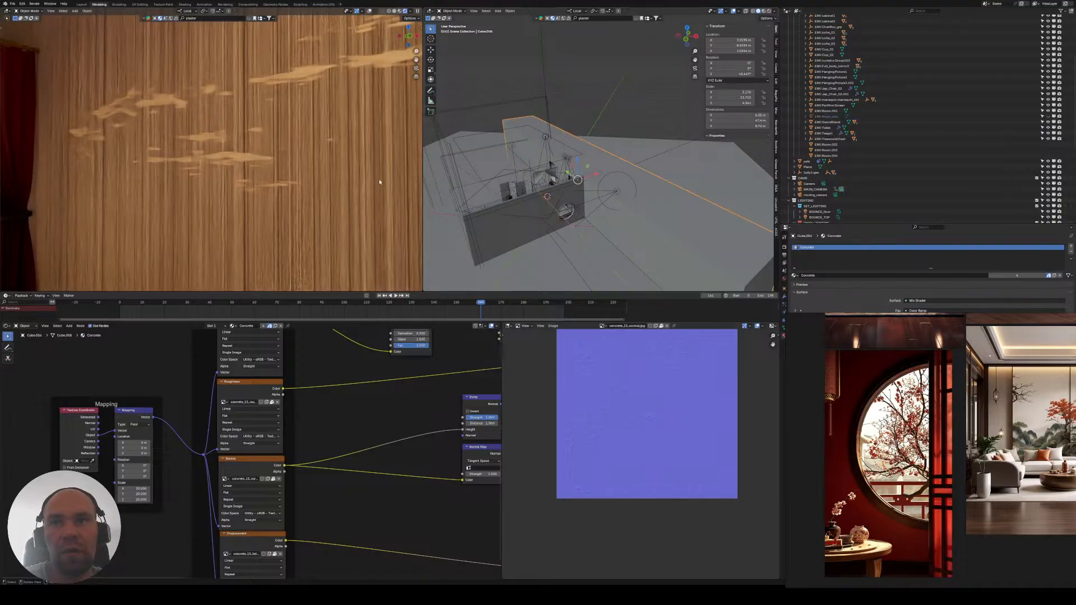
# - Select the cube's whole linked mesh in Edit Mode and unwrap it with Smart UV Project
pyautogui.keyDown('shift'); pyautogui.moveTo(250, 174); pyautogui.dragTo(288, 138, button='middle'); pyautogui.keyUp('shift')
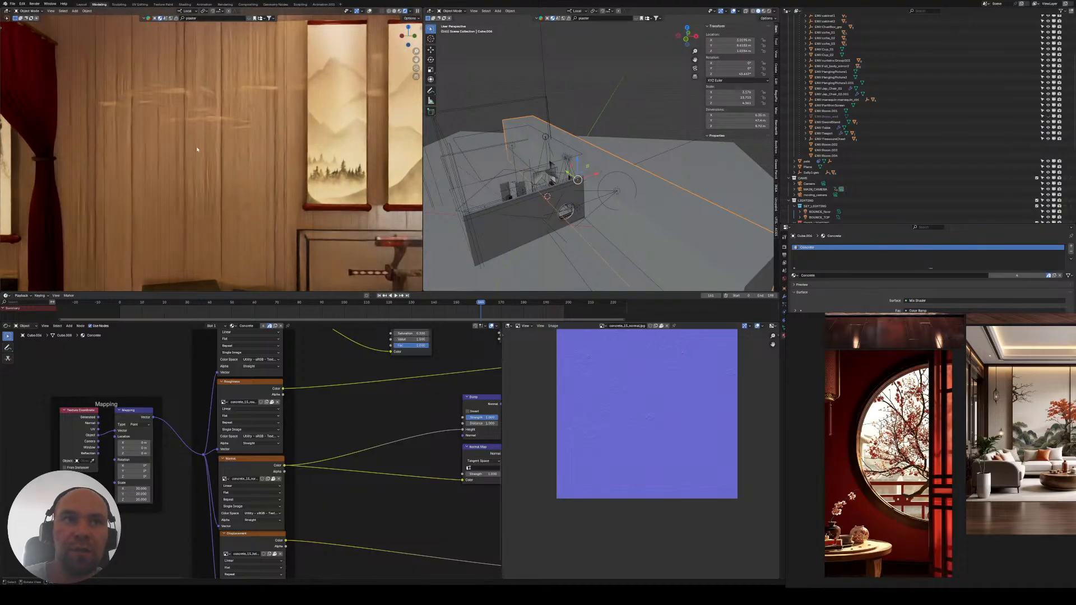
pyautogui.press('Tab')
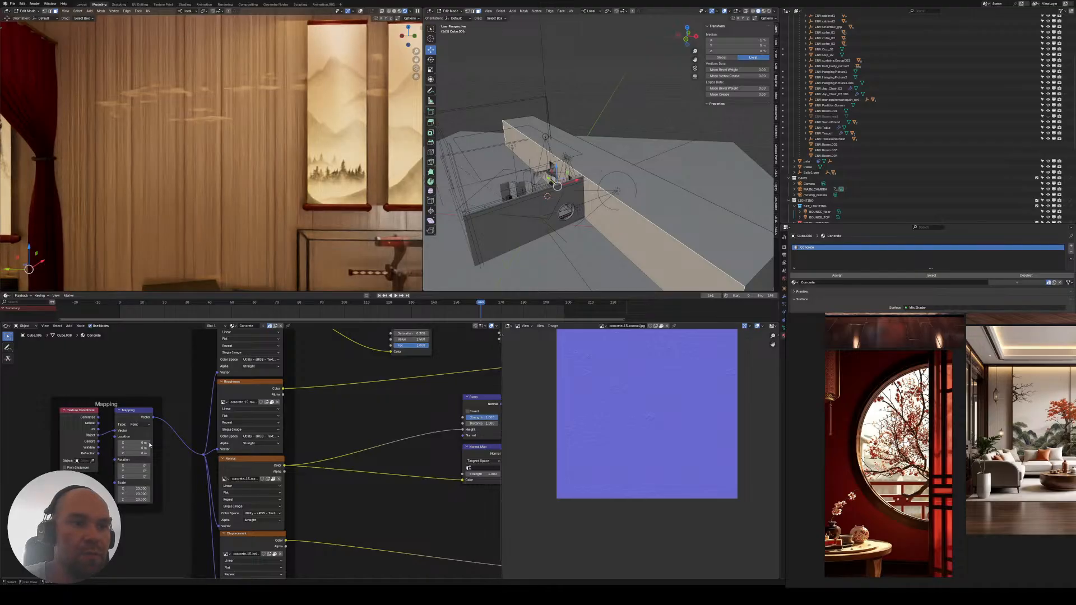
pyautogui.hotkey('ctrl', 'l')
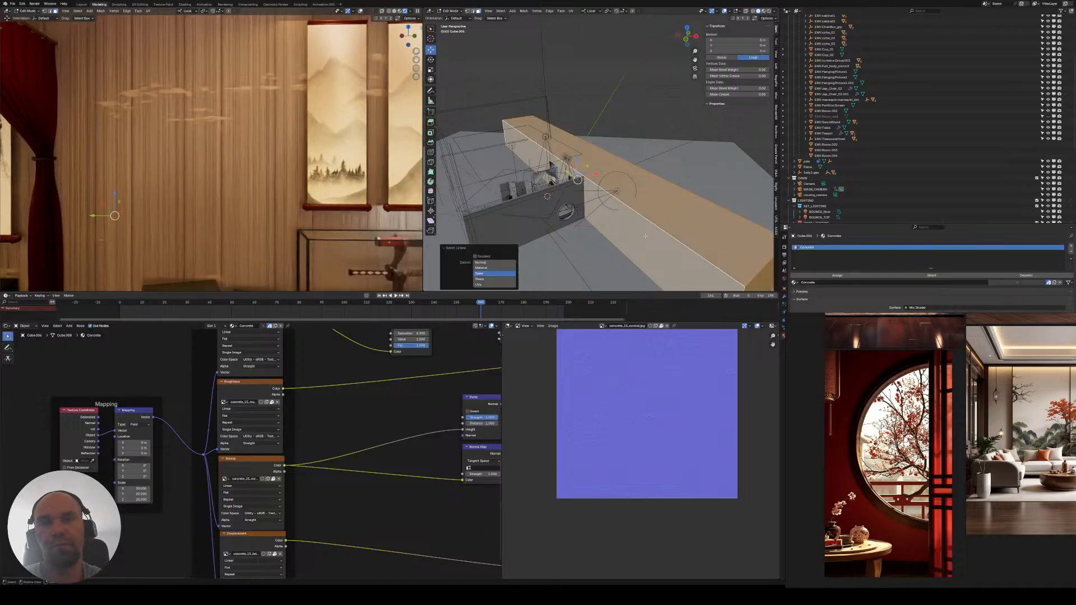
pyautogui.moveTo(279, 350); pyautogui.dragTo(154, 409, button='middle')
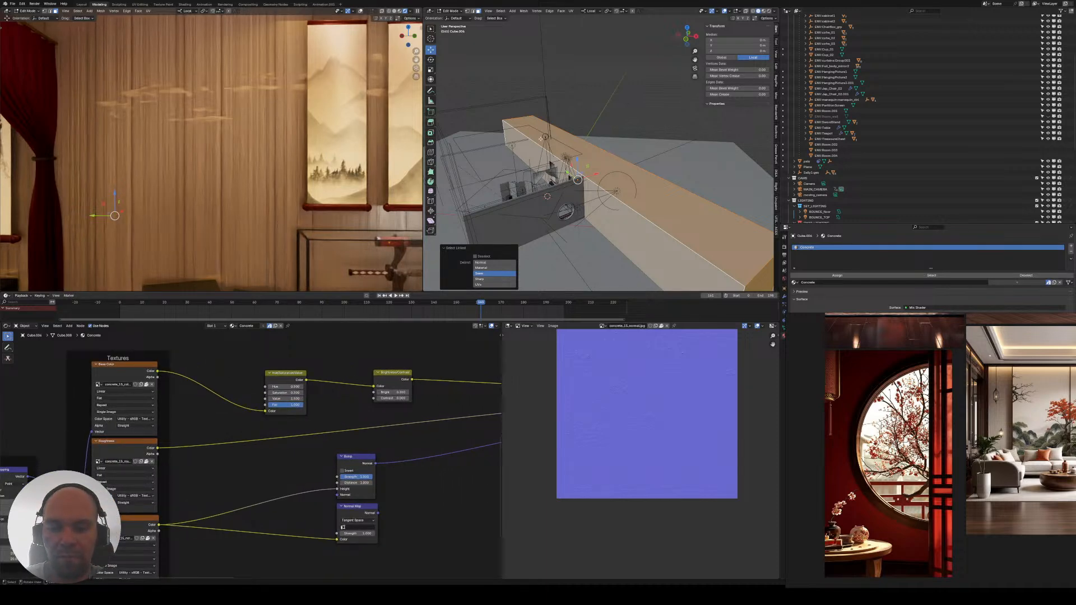
pyautogui.press('u')
pyautogui.moveTo(548, 135)
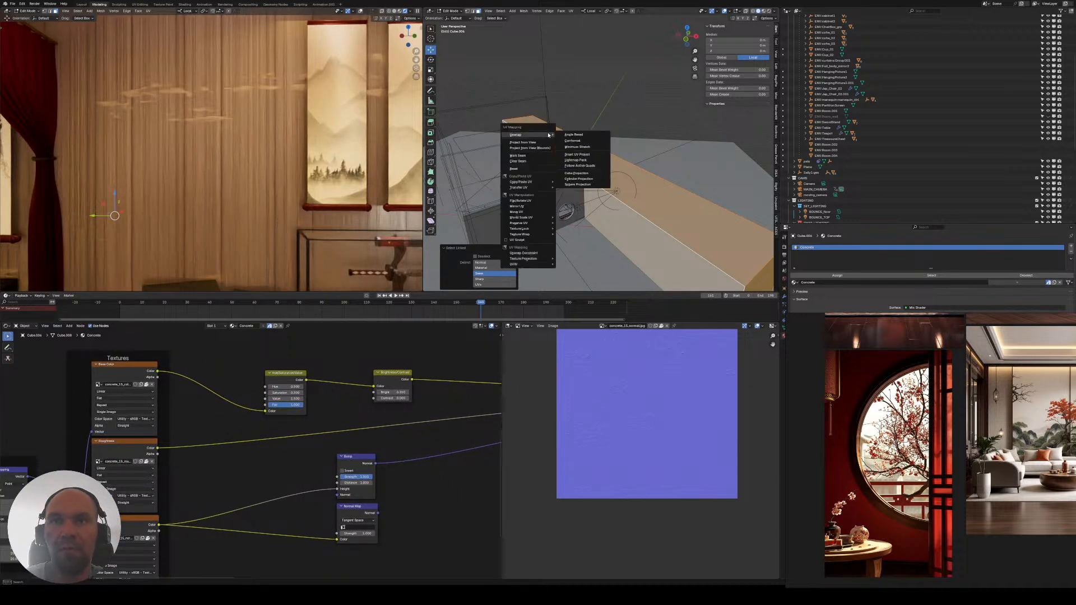
pyautogui.click(582, 155)
pyautogui.click(588, 202)
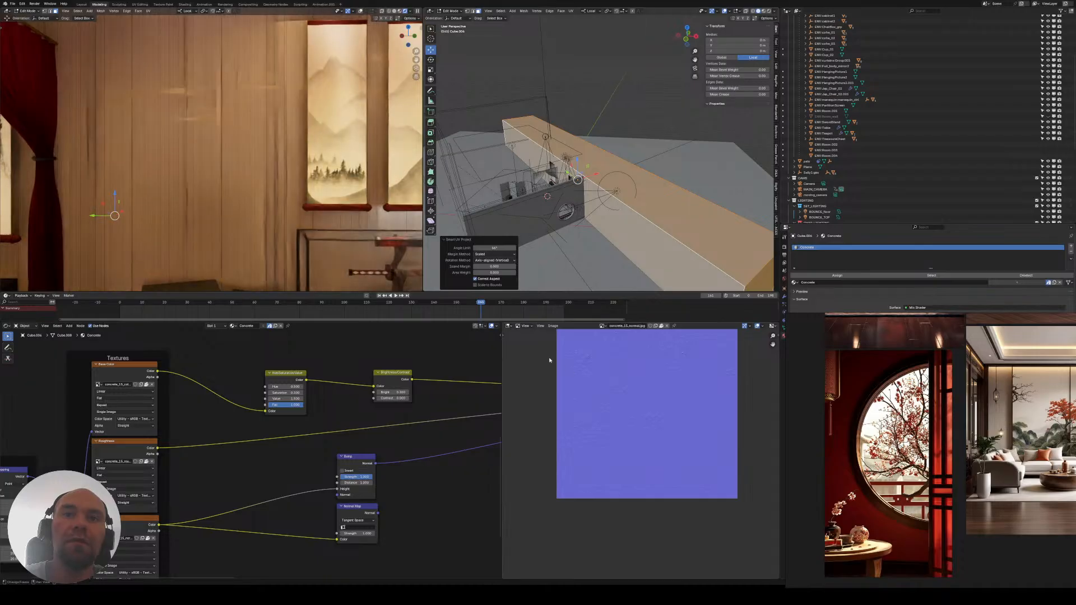
# - Switch the image editor beside the node graph to the UV Editor to show the cube's UV layout
pyautogui.click(603, 325)
pyautogui.click(509, 326)
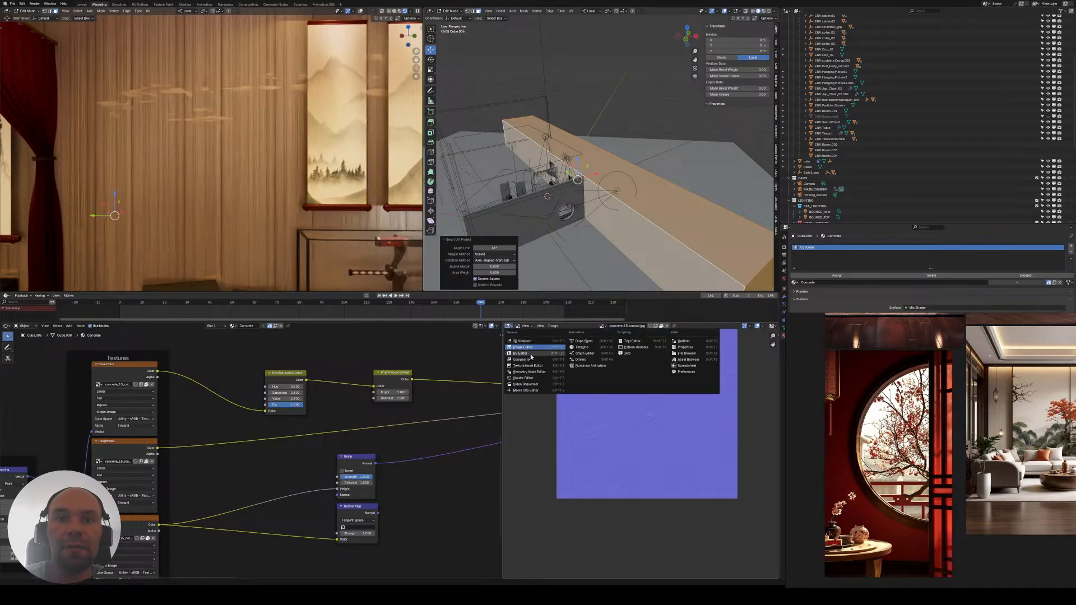
pyautogui.click(530, 354)
pyautogui.scroll(-2, 657, 432)
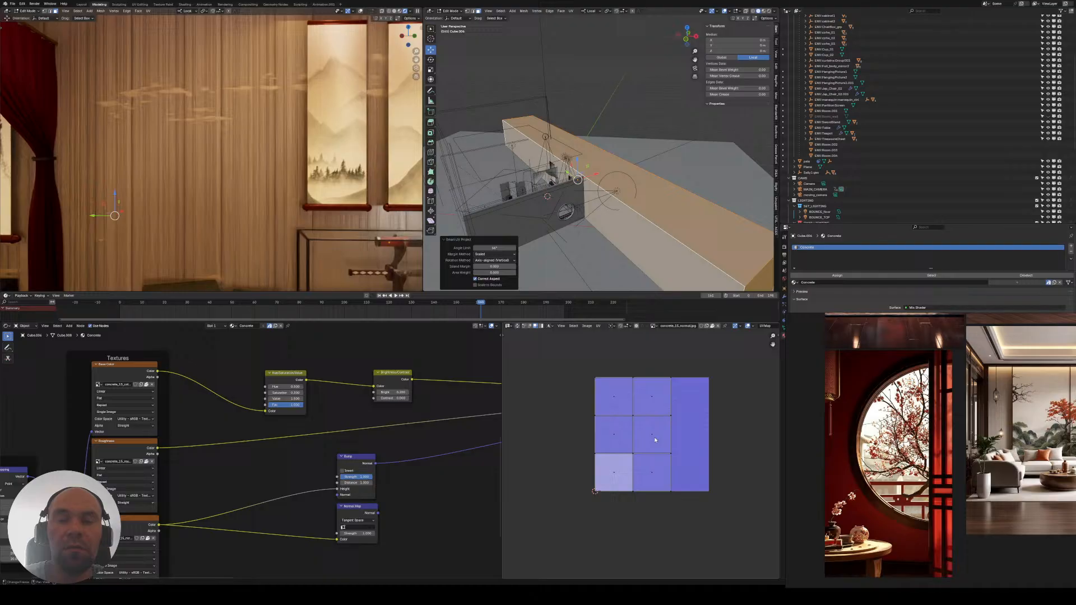
# - Try to stretch the UVs of the cube's long side face along Y
pyautogui.click(640, 244)
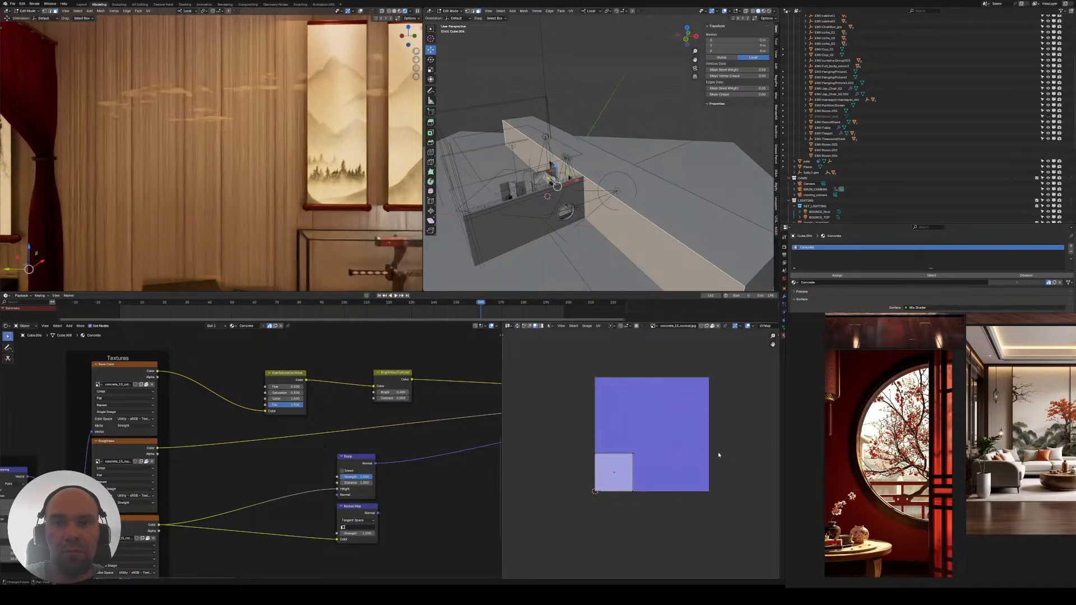
pyautogui.scroll(-3, 615, 472)
pyautogui.press('s')
pyautogui.press('y')
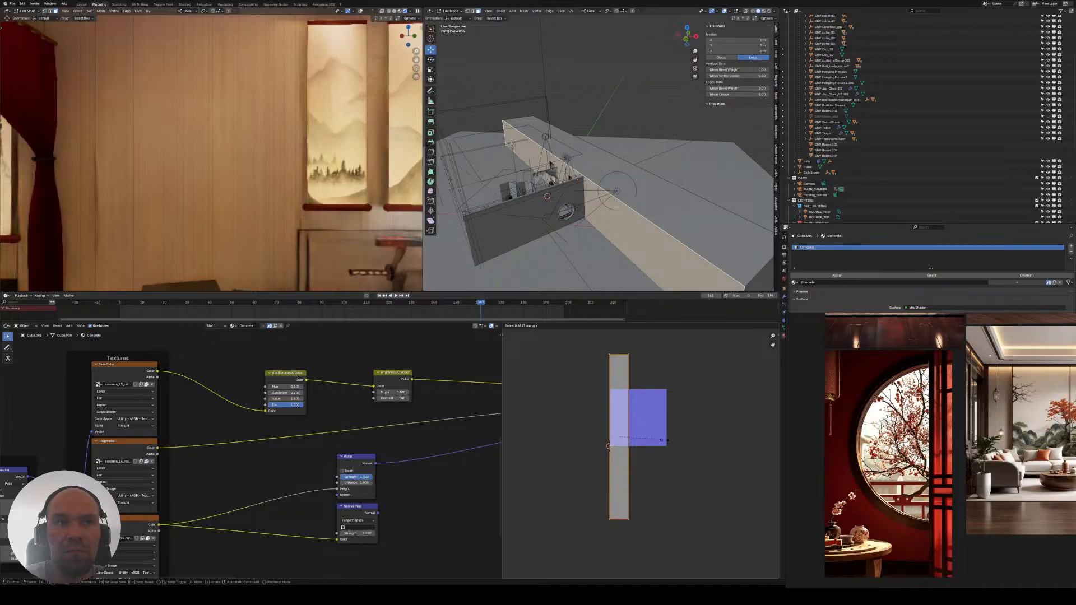
pyautogui.press('Escape')
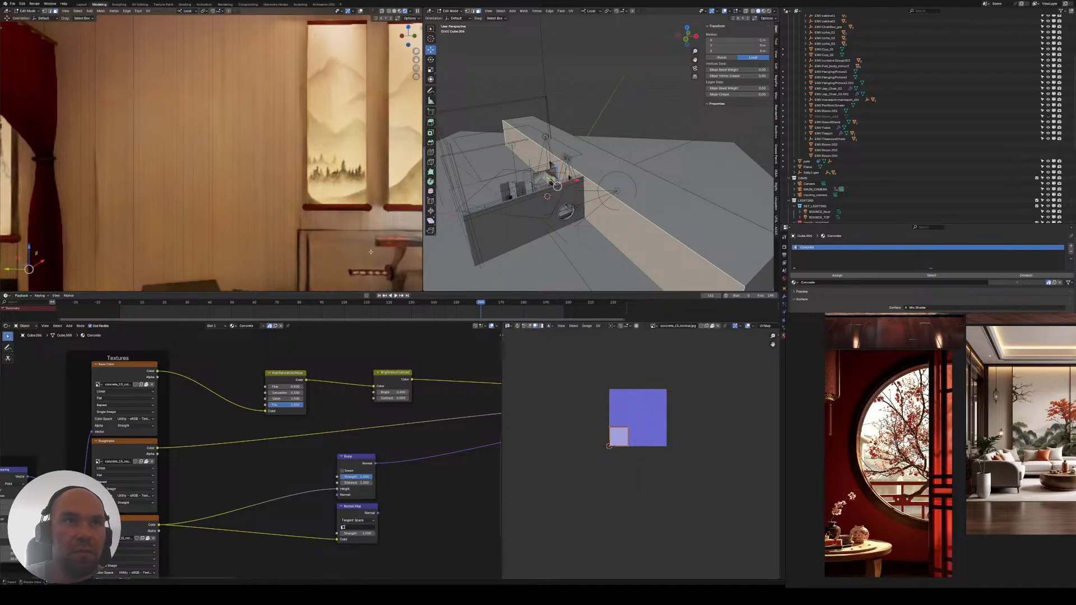
# - Set the projection of the Concrete material's Roughness and Base Color textures to Box
pyautogui.scroll(4, 174, 416)
pyautogui.moveTo(36, 494); pyautogui.dragTo(220, 417, button='middle')
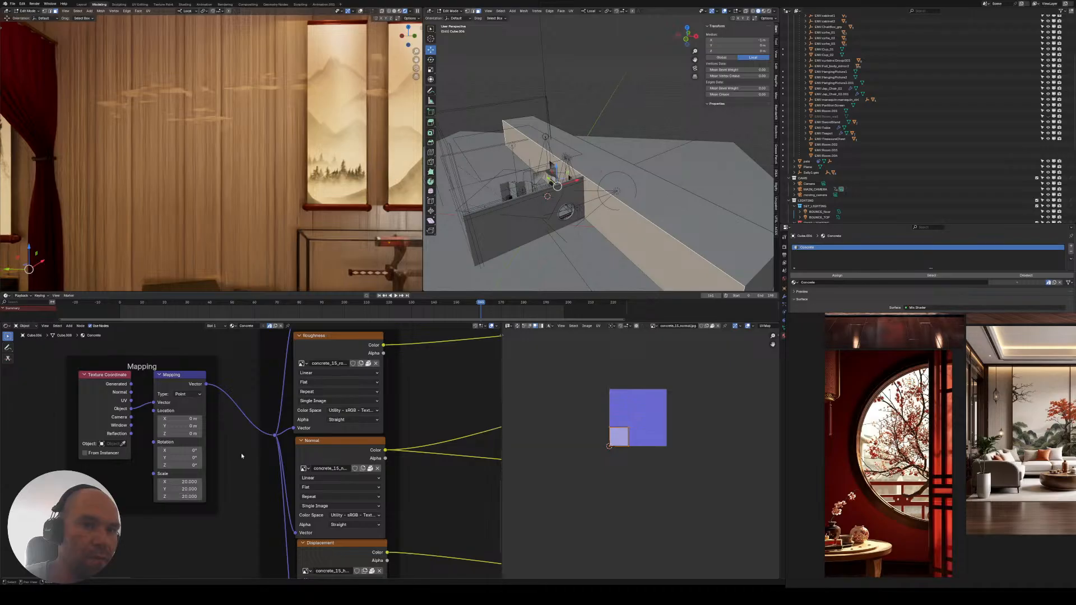
pyautogui.moveTo(241, 453); pyautogui.dragTo(171, 457, button='middle')
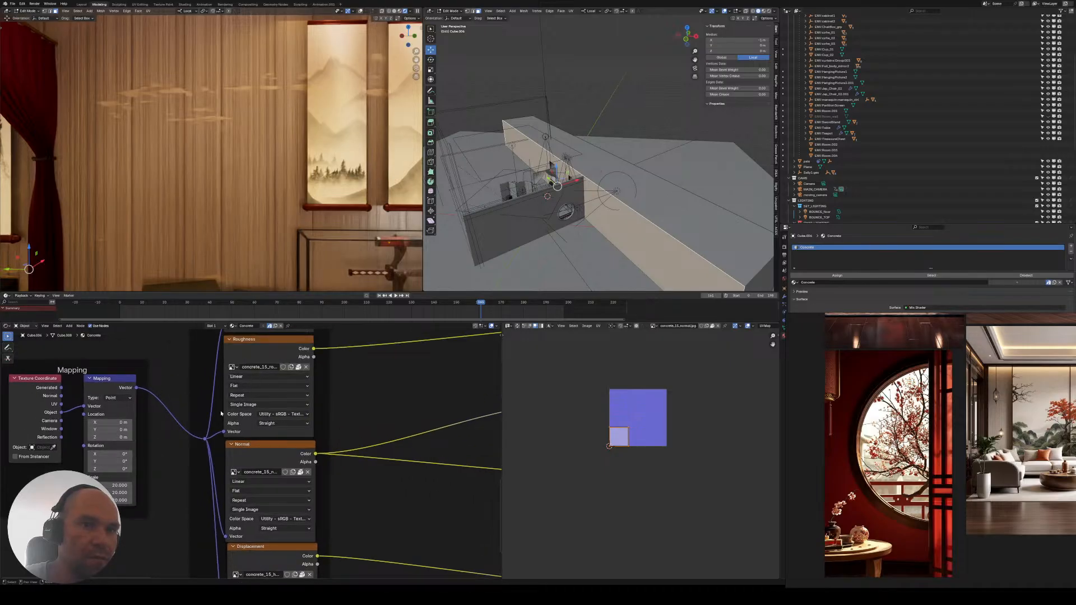
pyautogui.click(264, 387)
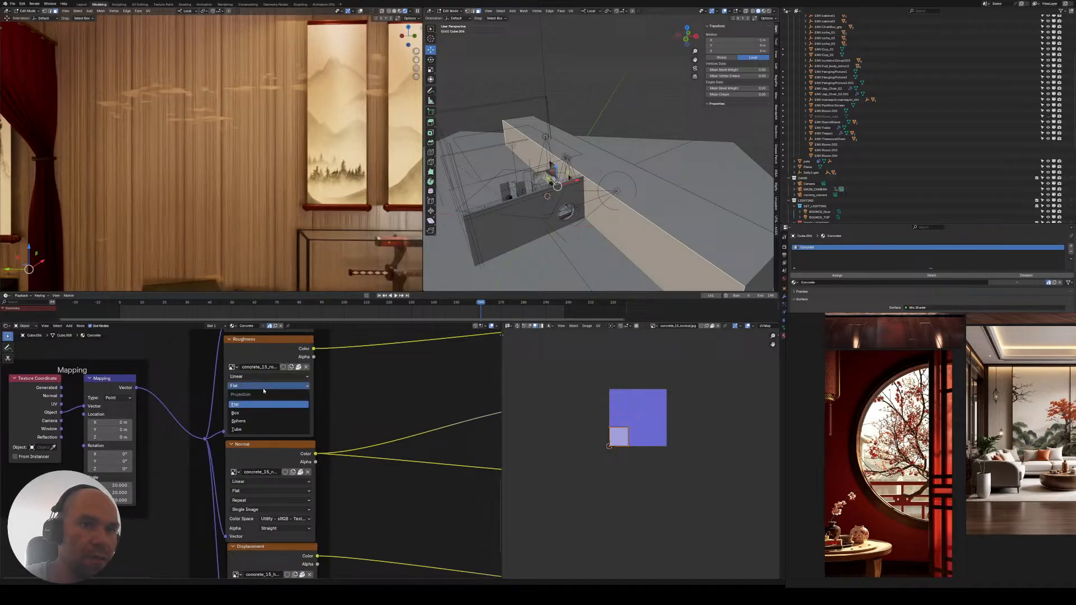
pyautogui.click(250, 418)
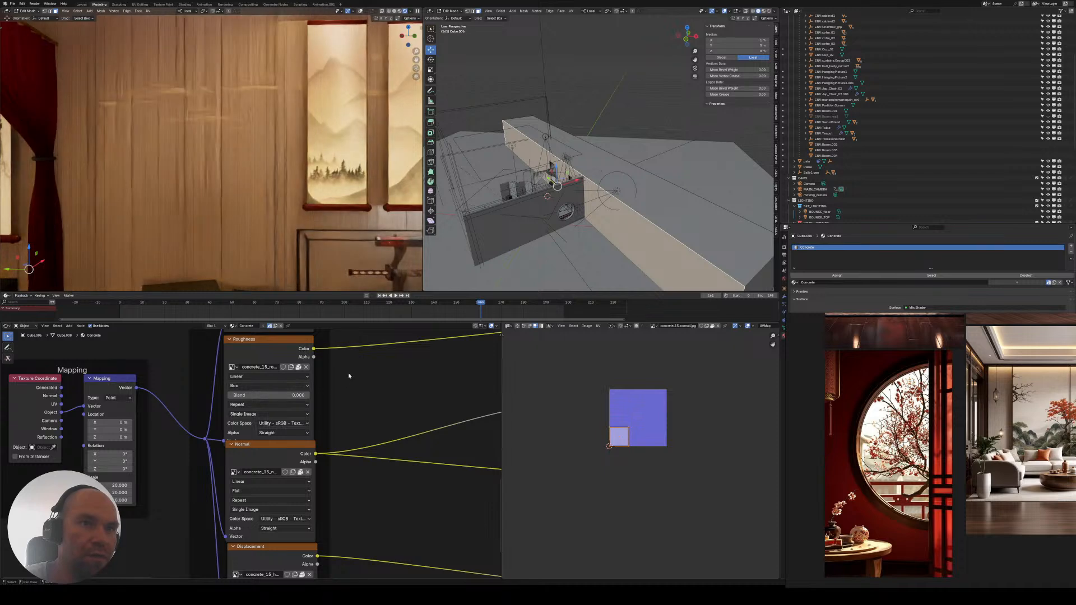
pyautogui.moveTo(348, 372); pyautogui.dragTo(285, 471, button='middle')
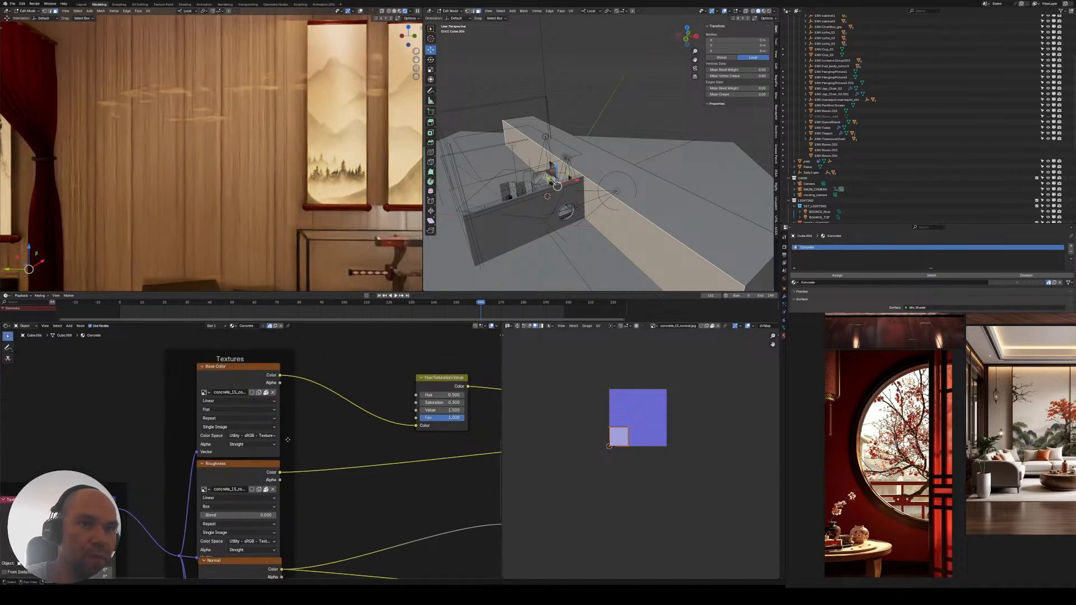
pyautogui.click(252, 438)
pyautogui.press('Escape')
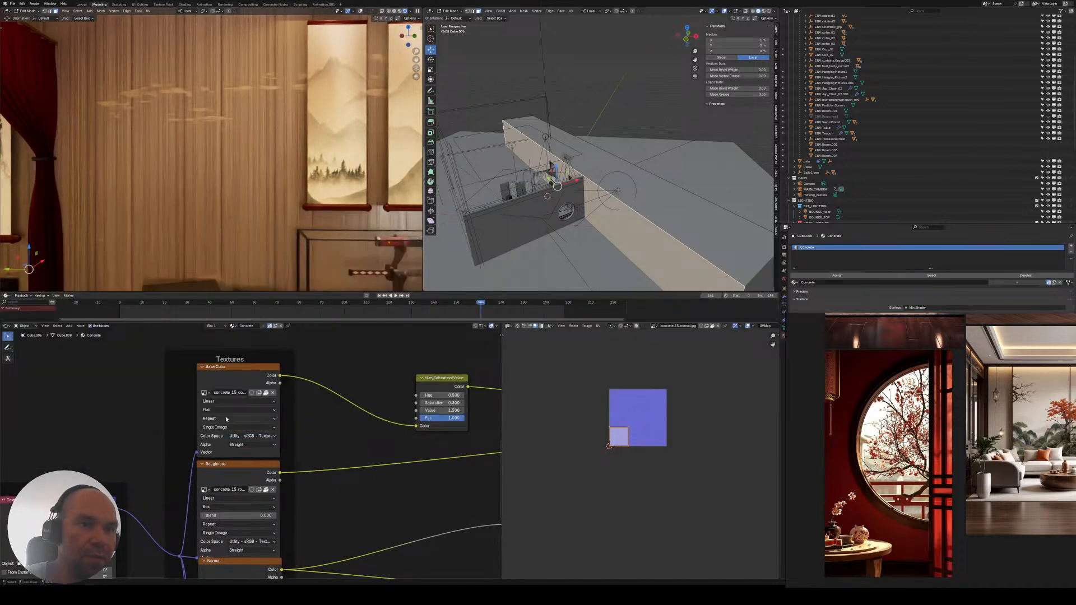
pyautogui.click(224, 411)
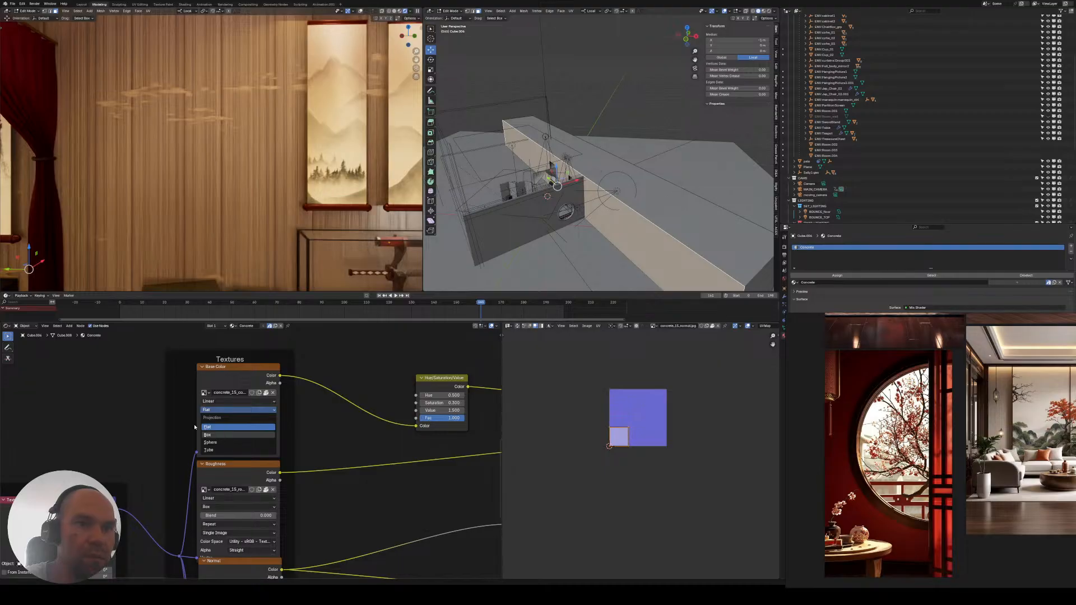
pyautogui.click(208, 435)
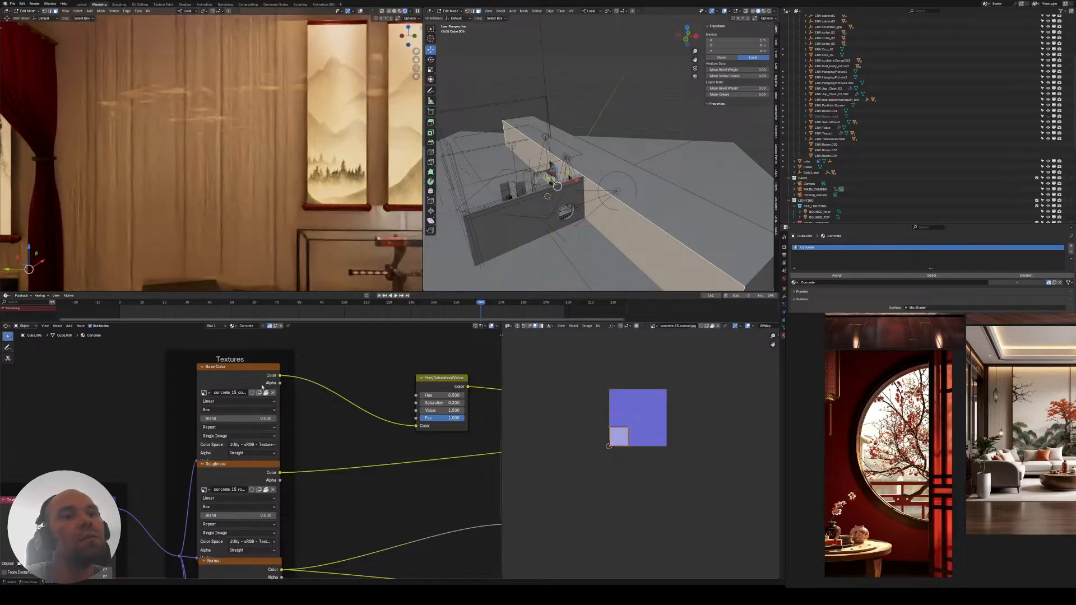
# - Set the Normal texture's projection to Box and move the Displacement texture node down clear of it
pyautogui.moveTo(365, 469); pyautogui.dragTo(277, 396, button='middle')
pyautogui.scroll(-4, 257, 445)
pyautogui.moveTo(200, 499); pyautogui.dragTo(256, 408, button='middle')
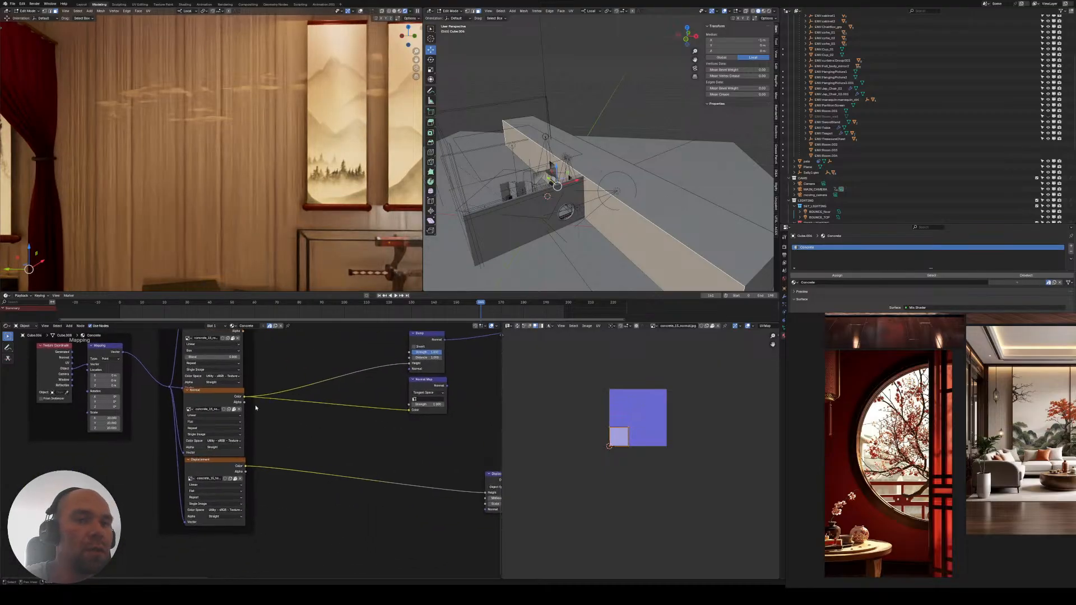
pyautogui.scroll(1, 279, 404)
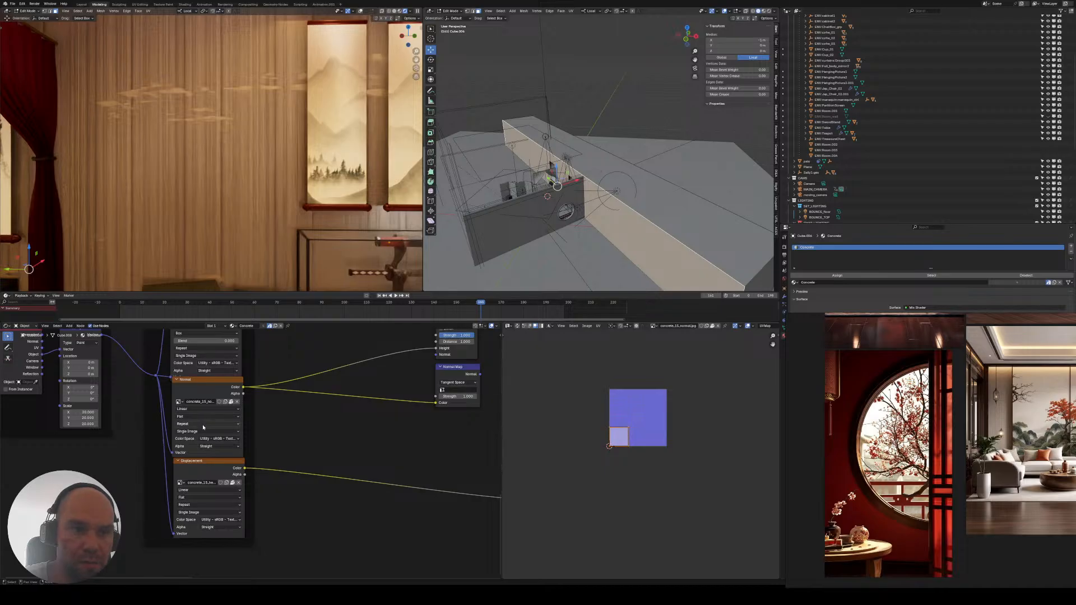
pyautogui.click(198, 417)
pyautogui.click(188, 439)
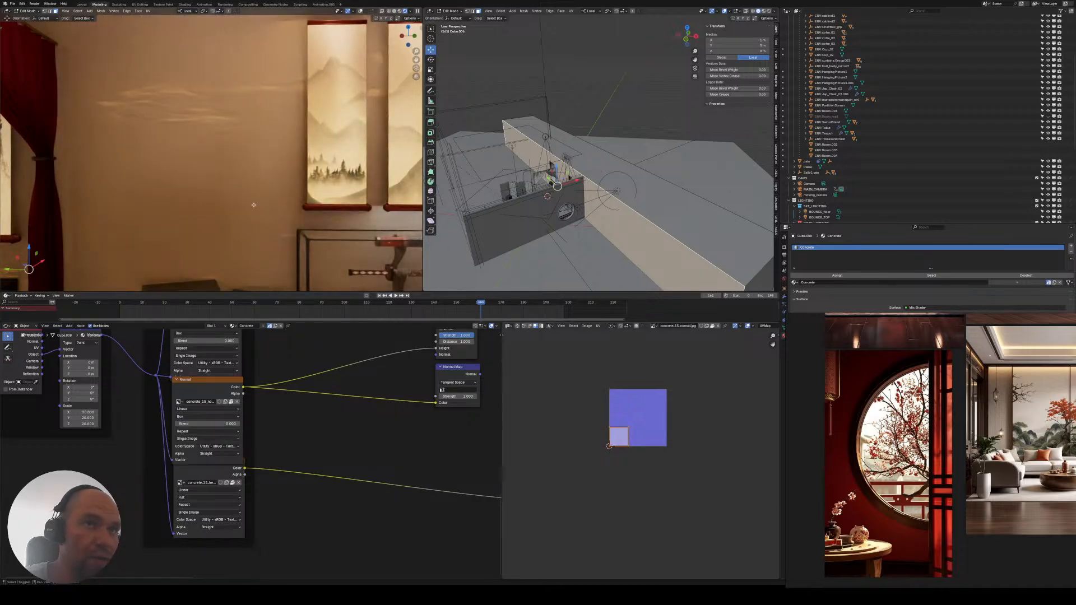
pyautogui.click(206, 473)
pyautogui.moveTo(205, 470); pyautogui.dragTo(206, 480)
# - Set the Mapping node's Scale to 10 on X, Y and Z
pyautogui.moveTo(275, 488); pyautogui.dragTo(193, 452, button='middle')
pyautogui.moveTo(159, 182)
pyautogui.mouseDown(button='middle')
pyautogui.moveTo(168, 170)
pyautogui.moveTo(303, 179)
pyautogui.mouseUp(button='middle')
pyautogui.scroll(5, 250, 156)
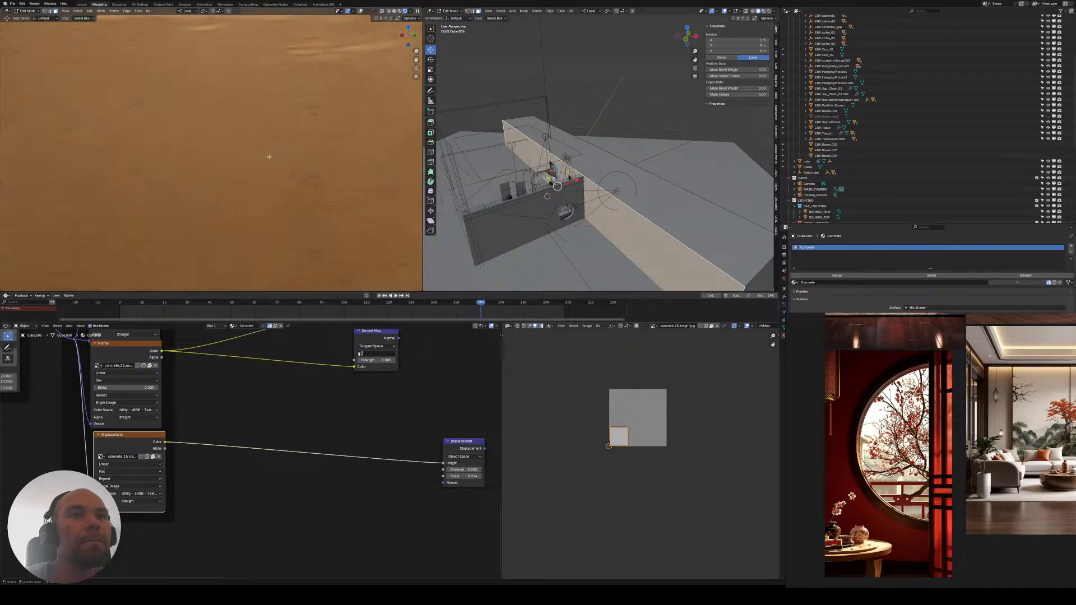
pyautogui.moveTo(223, 428); pyautogui.dragTo(301, 479, button='middle')
pyautogui.moveTo(193, 449); pyautogui.dragTo(193, 460)
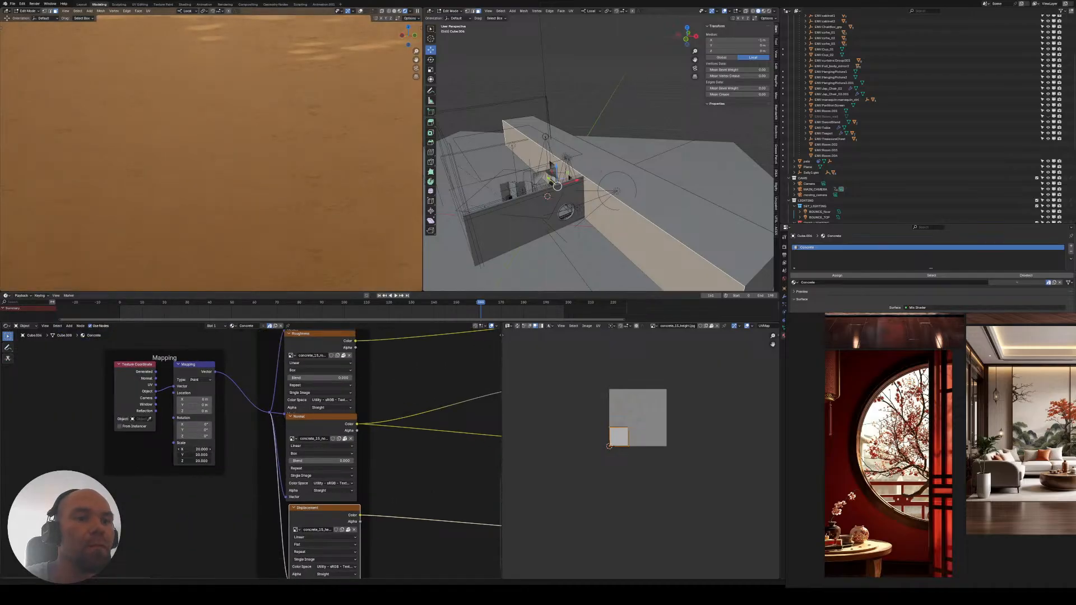
pyautogui.write('10')
pyautogui.press('Return')
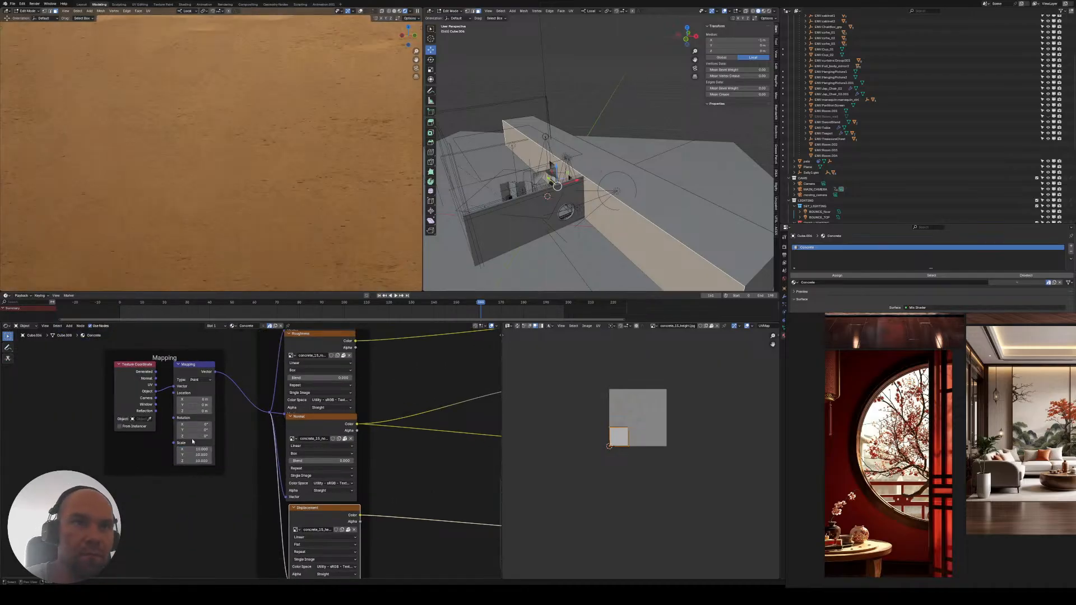
# - Check the plaster on the wall and reduce the Mapping node's Y scale to 7.1
pyautogui.scroll(-4, 251, 152)
pyautogui.scroll(-3, 236, 162)
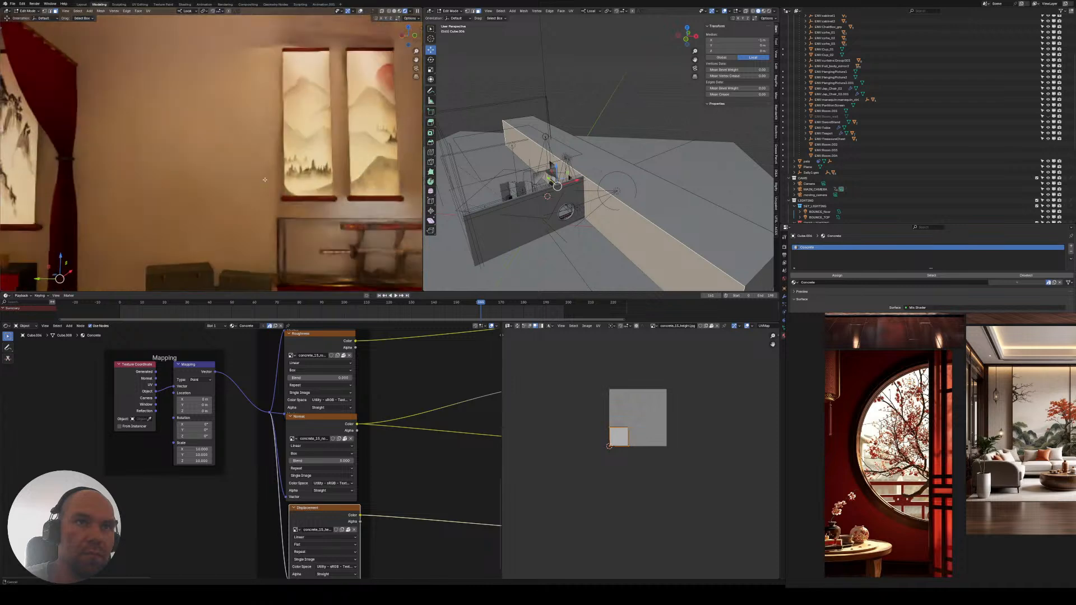
pyautogui.scroll(4, 227, 188)
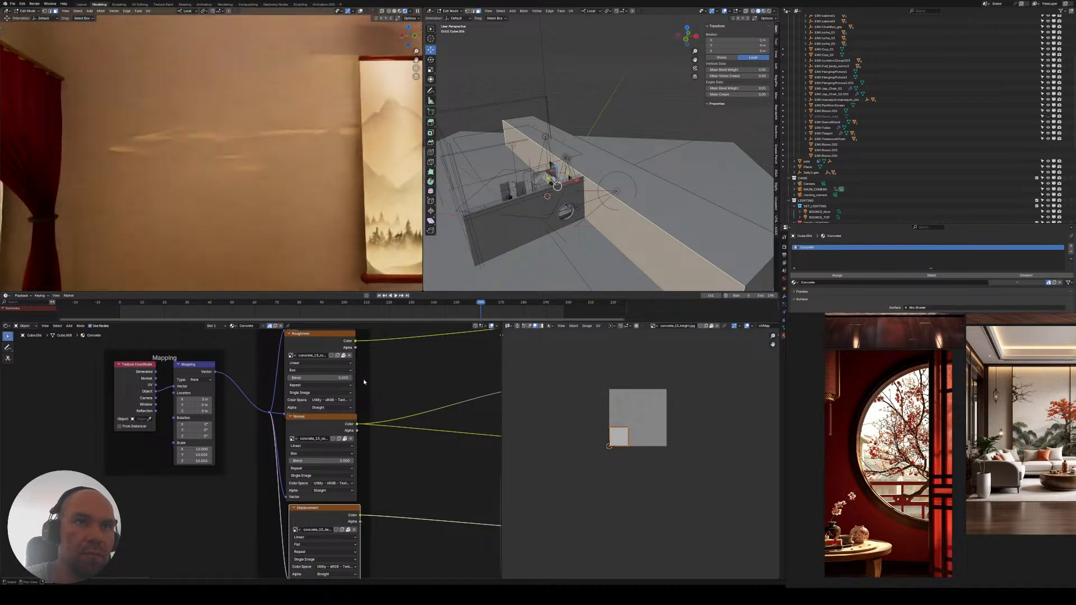
pyautogui.scroll(2, 225, 399)
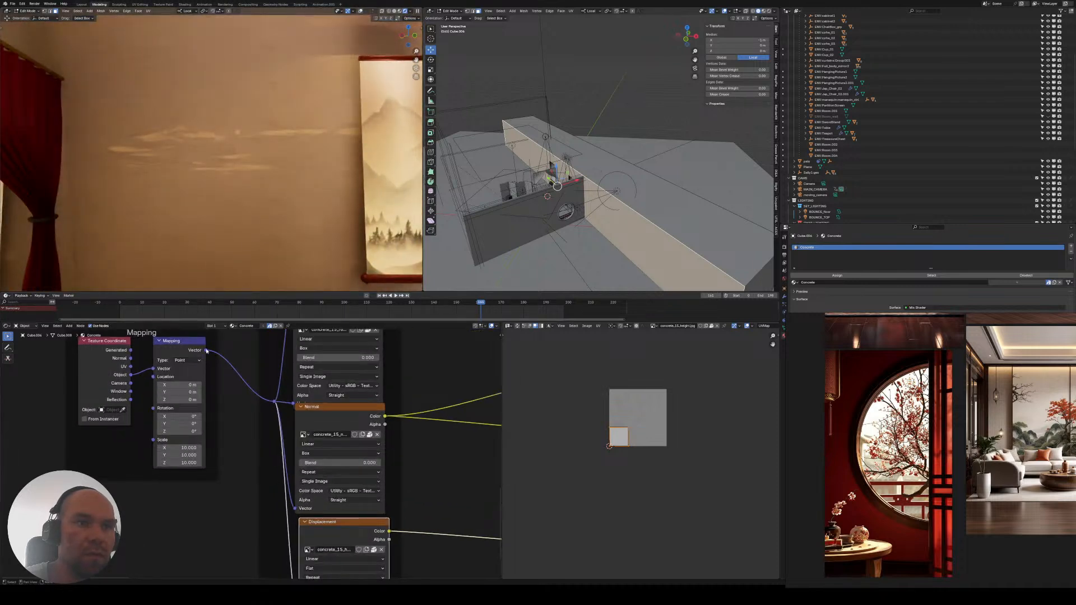
pyautogui.moveTo(179, 455); pyautogui.dragTo(169, 456)
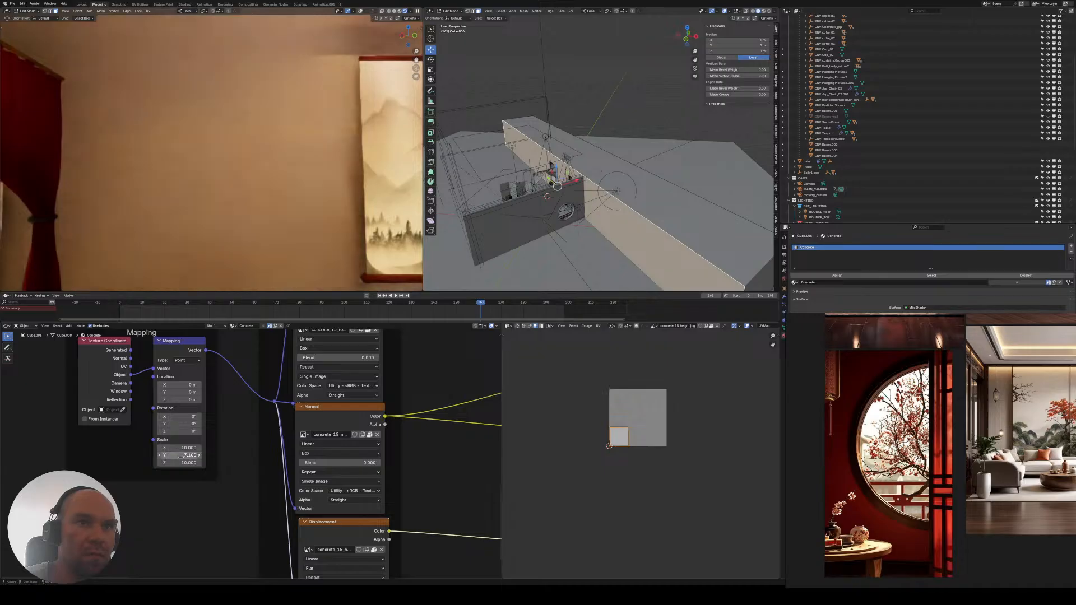
# - Set the Mapping node's Z scale to 1
pyautogui.scroll(4, 228, 240)
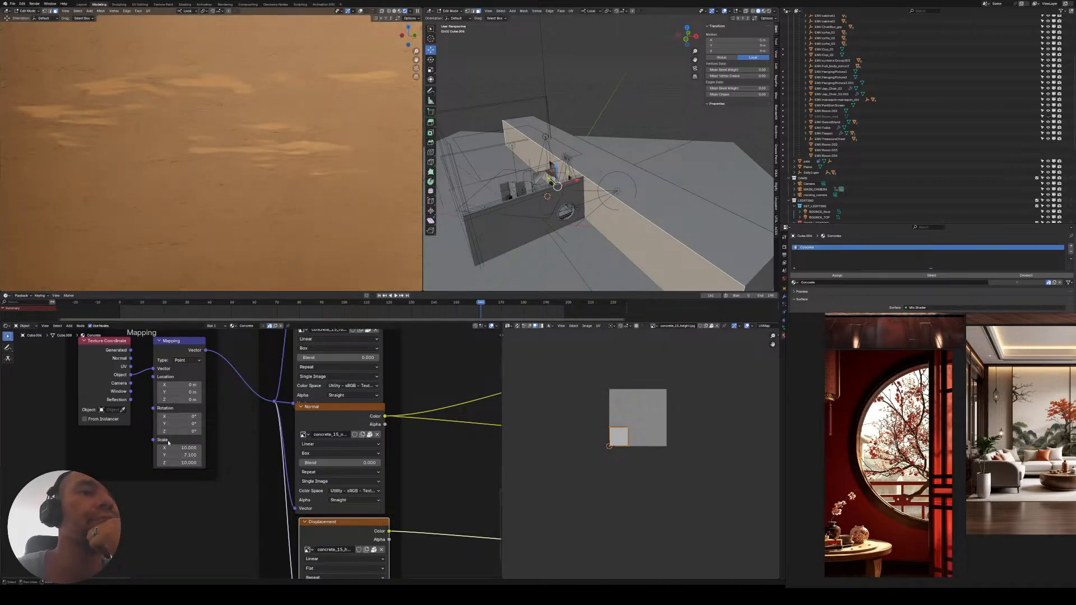
pyautogui.click(177, 455)
pyautogui.press('Return')
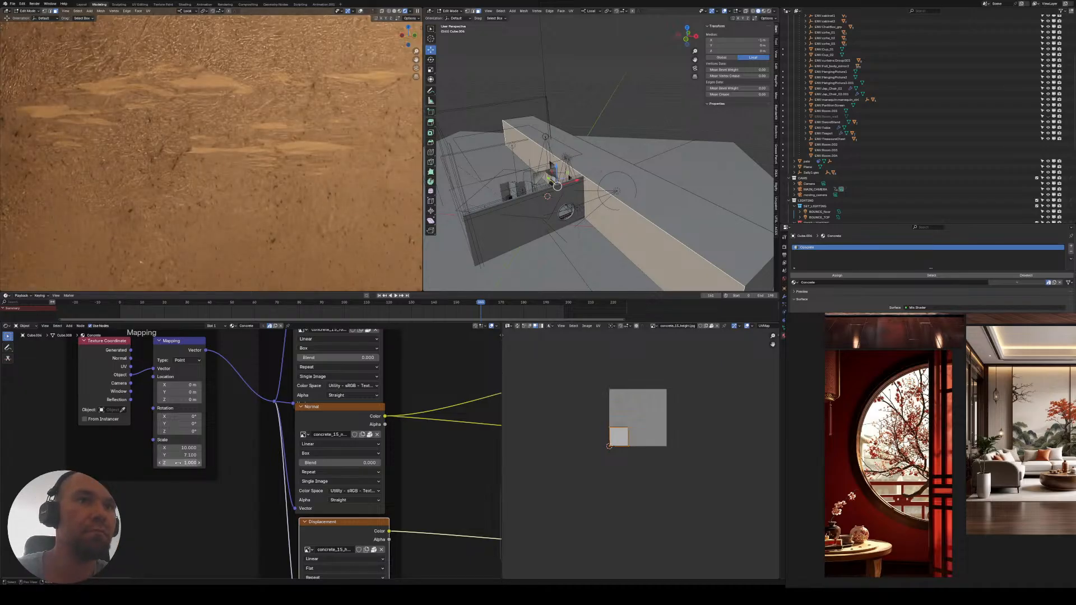
# - Set the Mapping node's Y and Z scale to 5 after checking the plaster from farther back
pyautogui.scroll(-4, 249, 204)
pyautogui.scroll(-3, 250, 204)
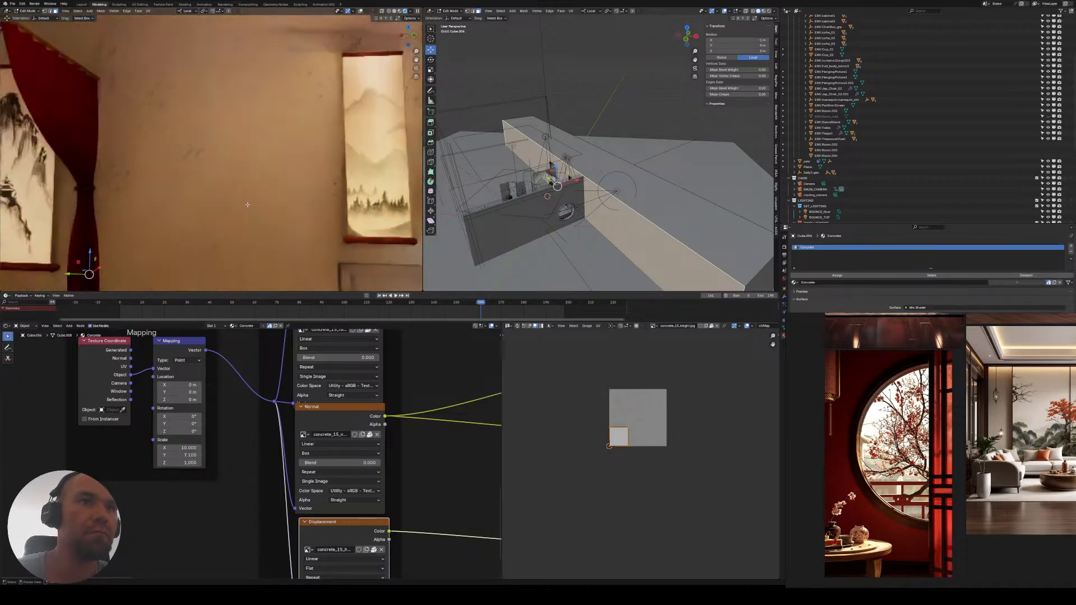
pyautogui.click(185, 455)
pyautogui.write('5')
pyautogui.click(187, 462)
pyautogui.write('5')
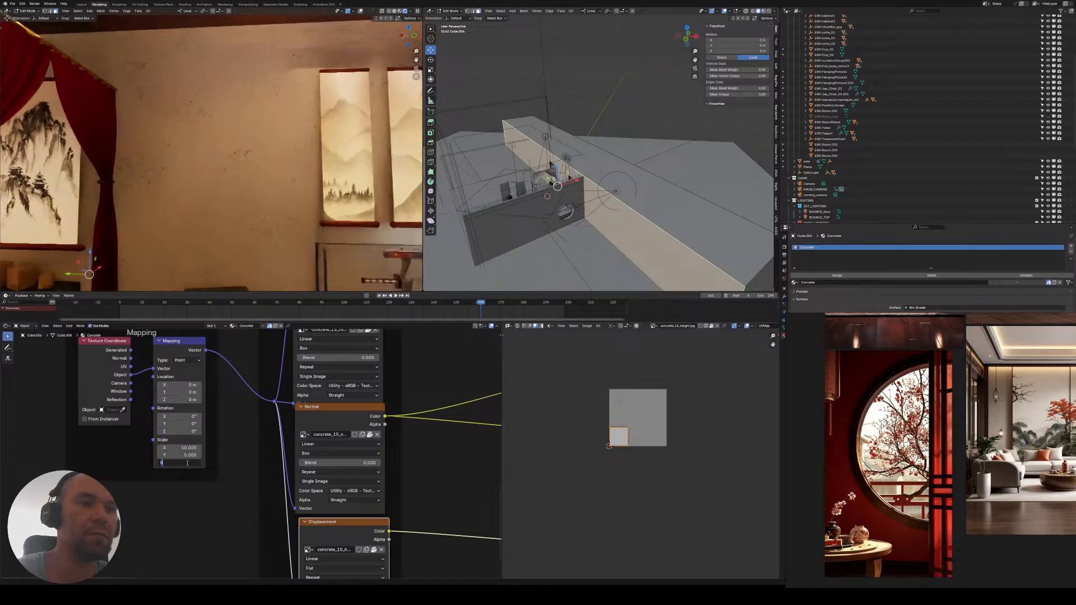
pyautogui.press('Return')
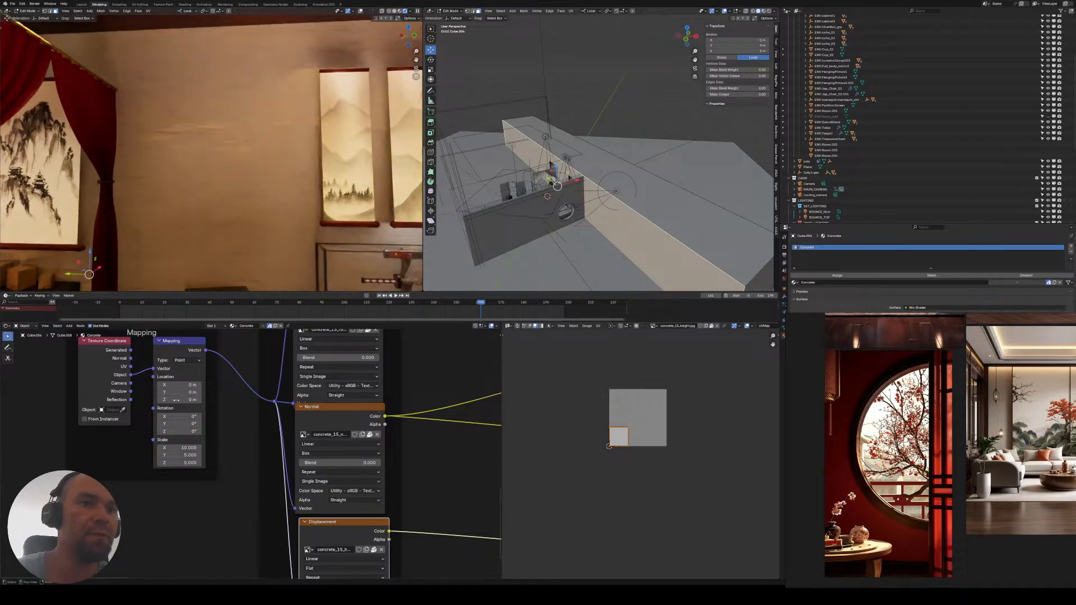
# - Try a Z scale of 2 on the Mapping node and inspect the plaster on the wall
pyautogui.click(189, 463)
pyautogui.write('2')
pyautogui.press('Return')
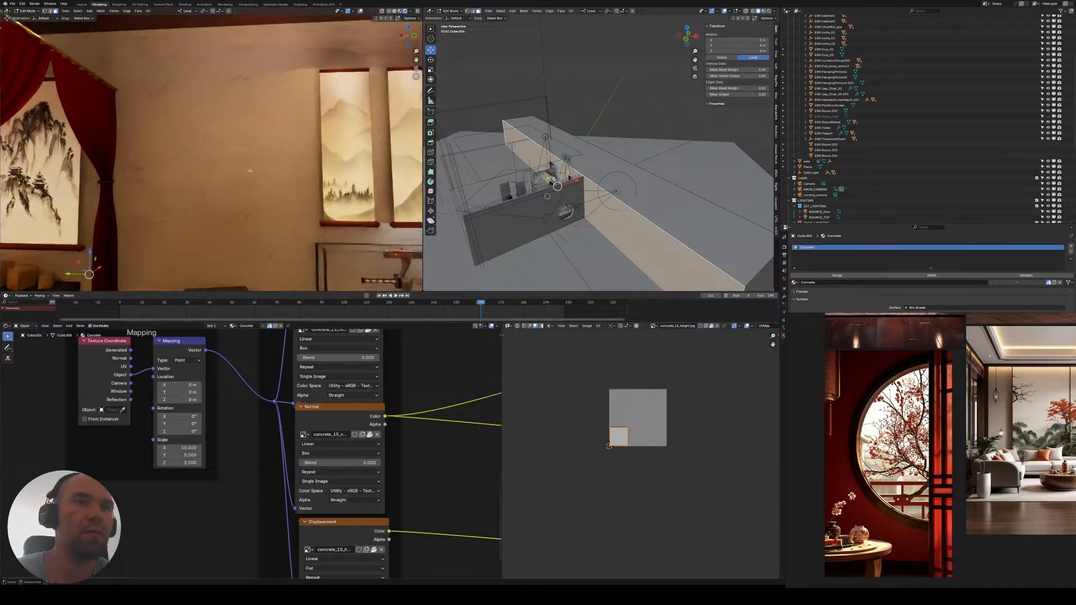
pyautogui.scroll(3, 246, 255)
pyautogui.scroll(3, 218, 201)
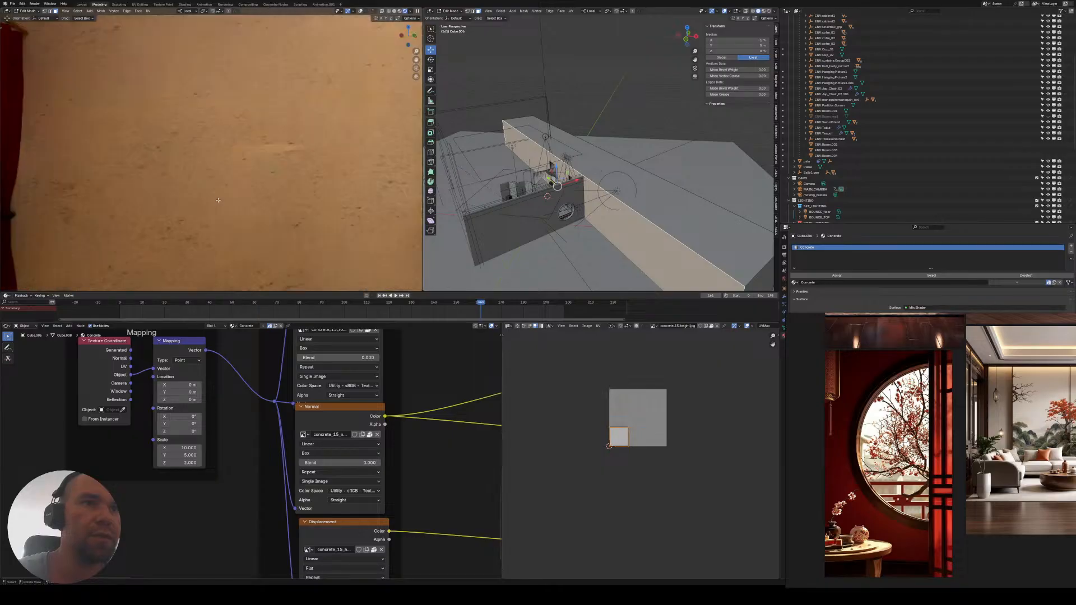
# - Set the Mapping node's Z scale to 1 and check the plaster across the room
pyautogui.click(189, 463)
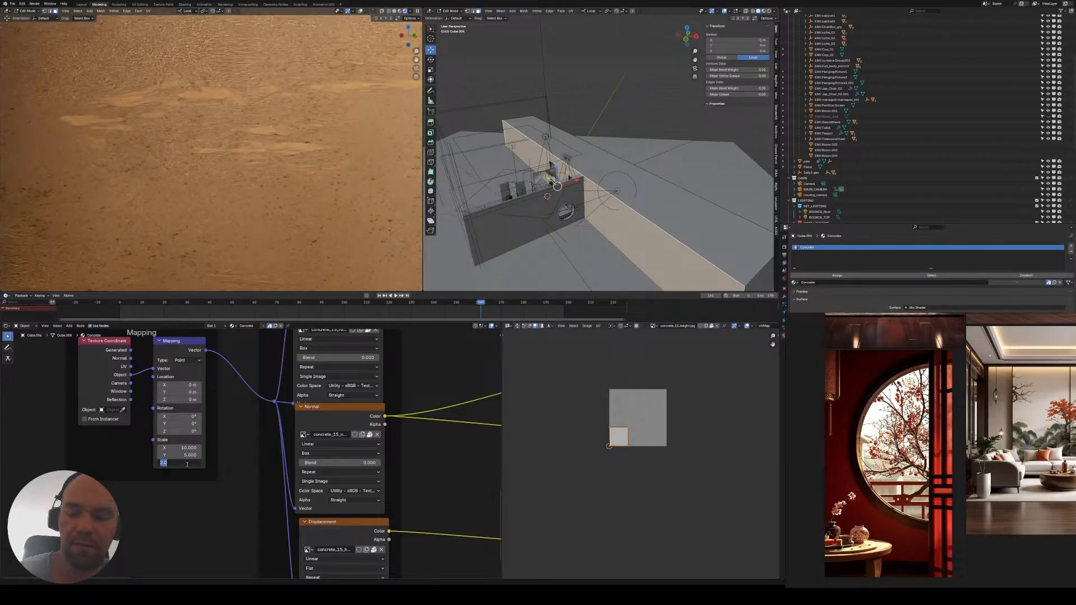
pyautogui.write('1')
pyautogui.press('Return')
pyautogui.scroll(-5, 261, 228)
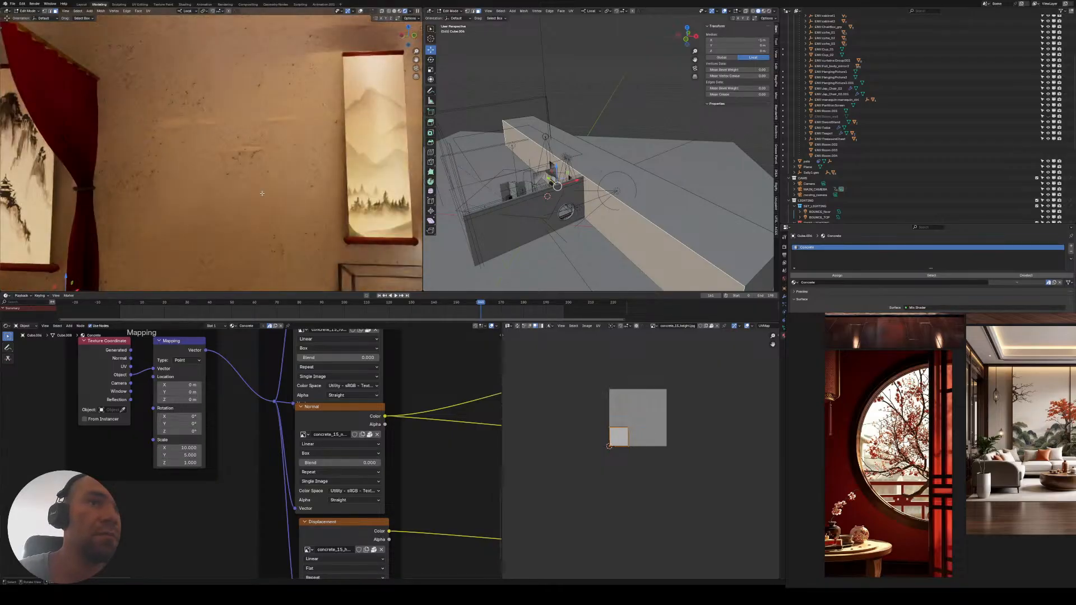
pyautogui.scroll(-2, 254, 194)
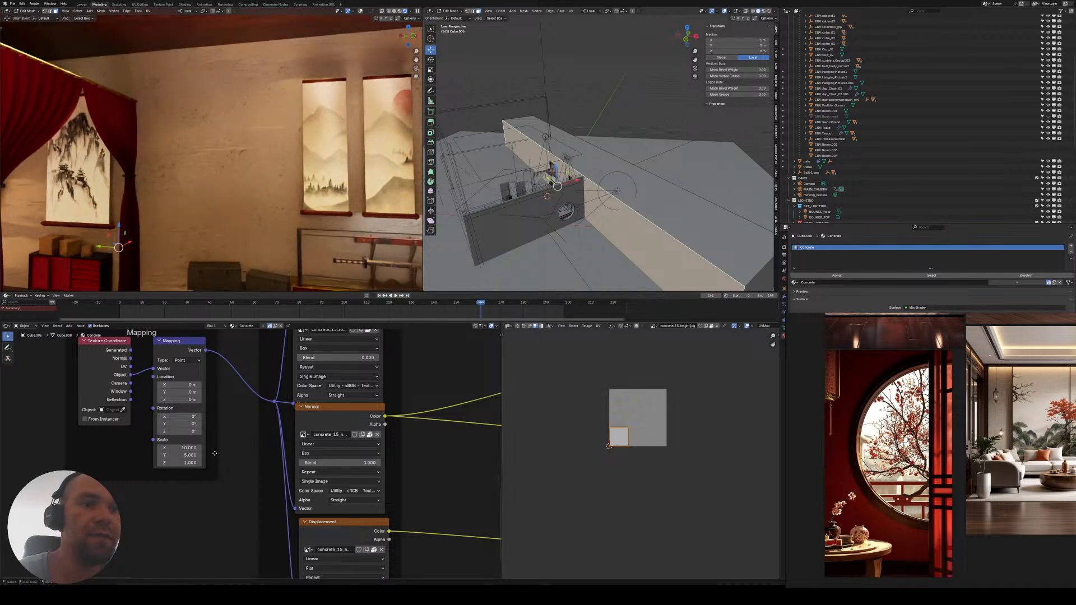
# - Try a Strength of 0.1 on the Bump node to soften the plaster relief
pyautogui.moveTo(289, 407); pyautogui.dragTo(132, 458, button='middle')
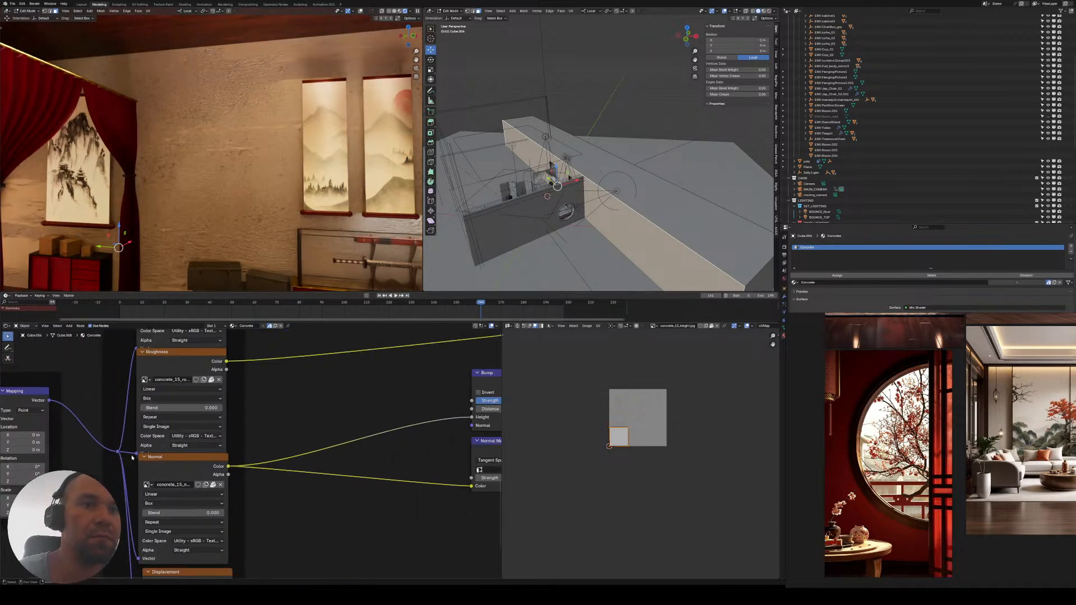
pyautogui.moveTo(348, 426); pyautogui.dragTo(42, 448, button='middle')
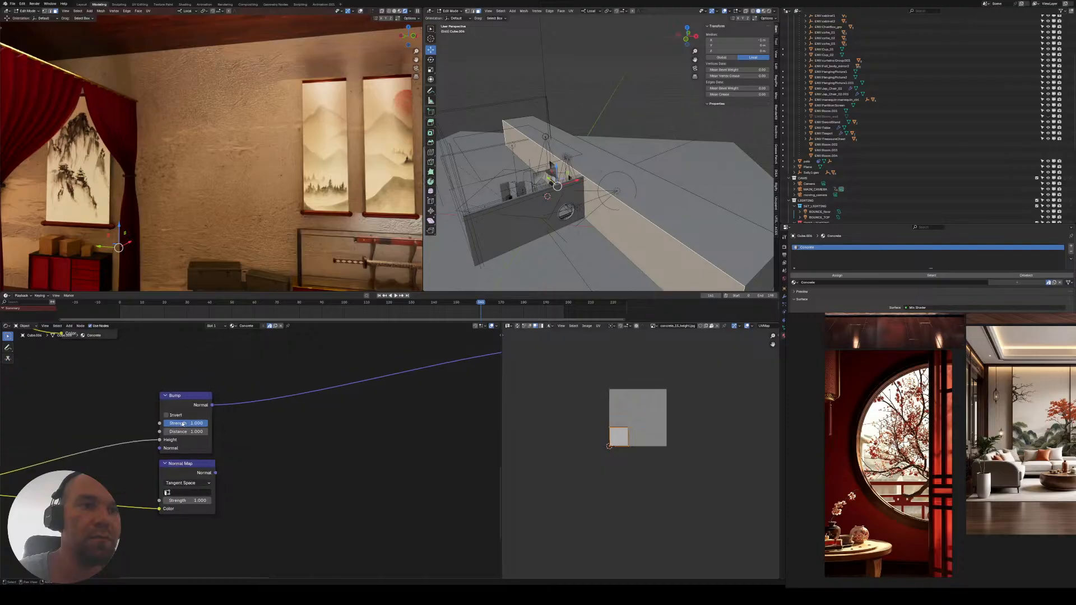
pyautogui.click(182, 422)
pyautogui.write('0.1')
pyautogui.press('Return')
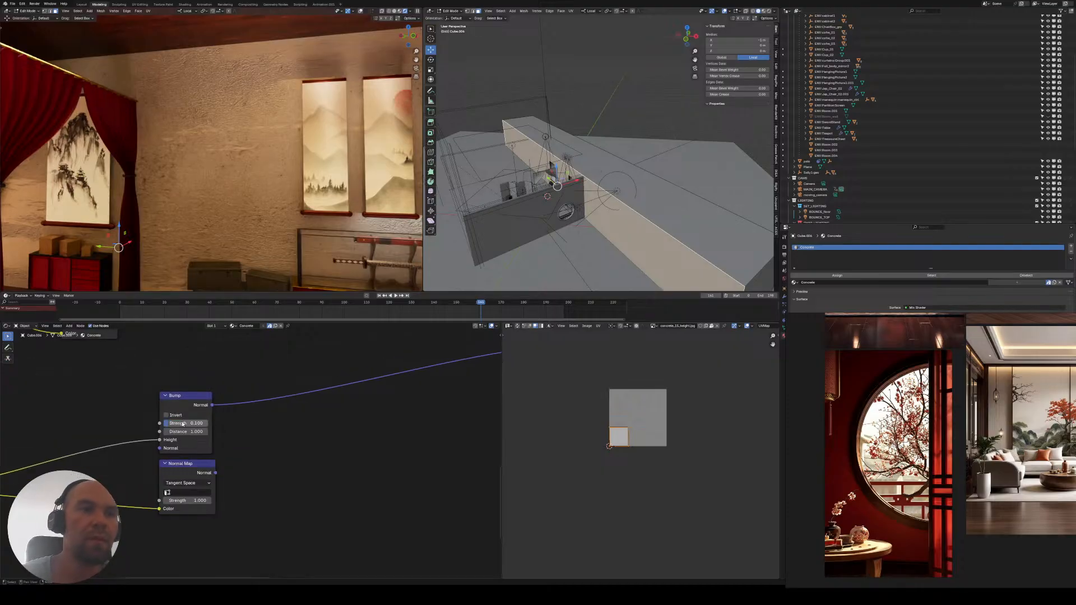
# - Switch the rendered room view to the Normal render pass and frame the wall
pyautogui.click(410, 10)
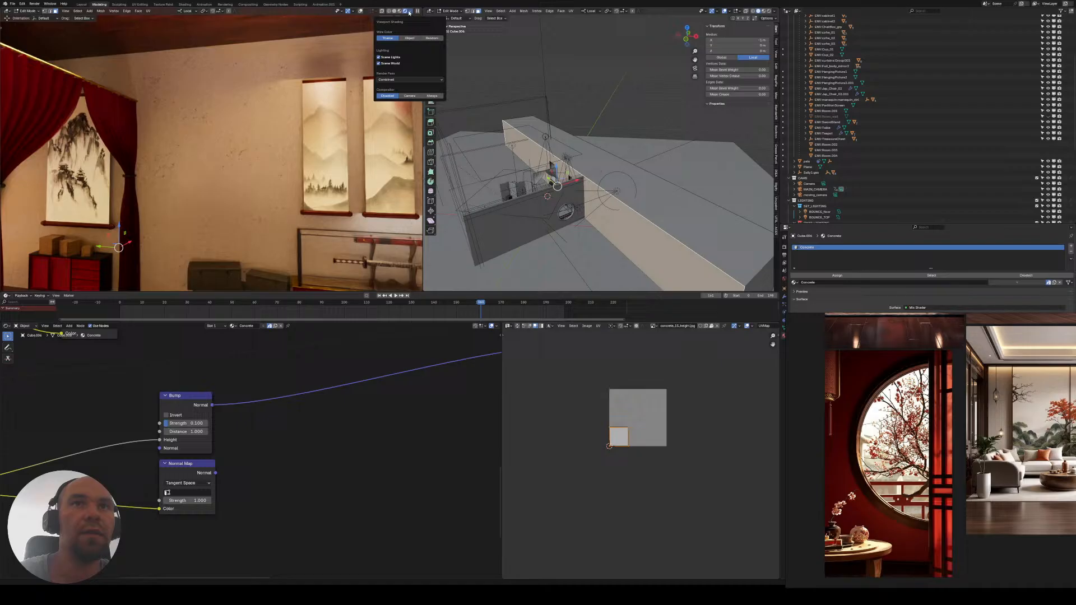
pyautogui.click(411, 79)
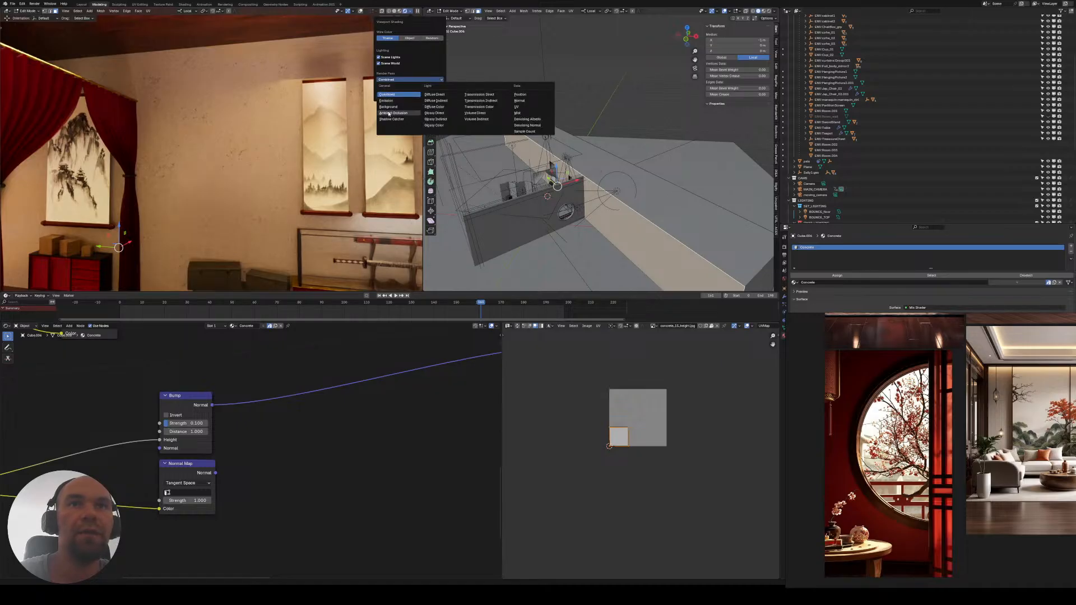
pyautogui.click(522, 101)
pyautogui.moveTo(202, 183)
pyautogui.mouseDown(button='middle')
pyautogui.moveTo(223, 185)
pyautogui.moveTo(228, 174)
pyautogui.moveTo(263, 190)
pyautogui.mouseUp(button='middle')
# - Set the Bump node's Strength to 1 and its Distance to 0.2, checking the wall's normals
pyautogui.moveTo(185, 423); pyautogui.dragTo(209, 424)
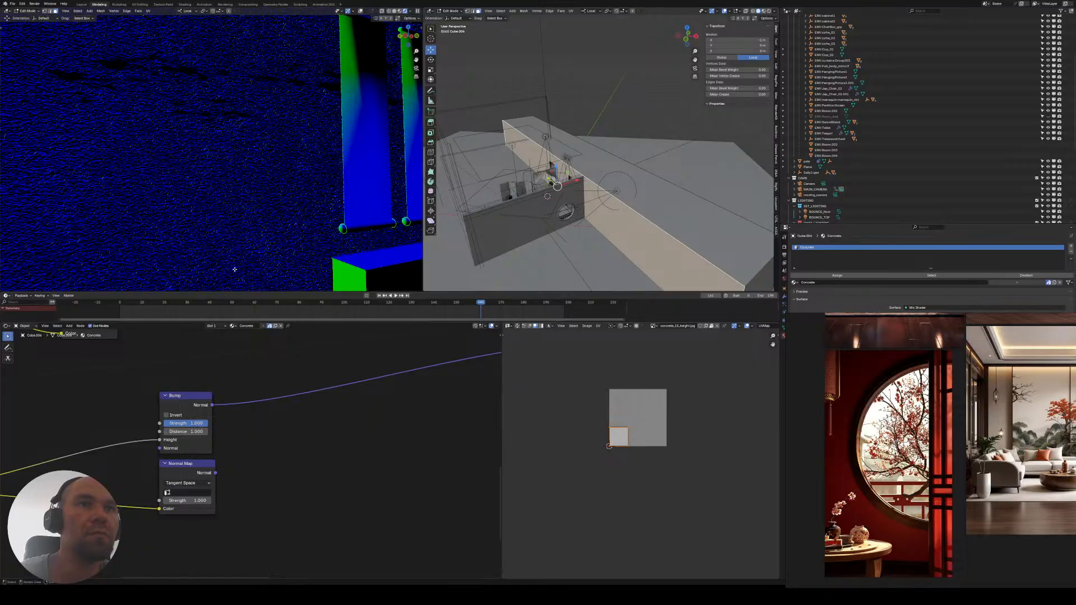
pyautogui.moveTo(218, 258); pyautogui.dragTo(257, 220, button='middle')
pyautogui.scroll(4, 254, 210)
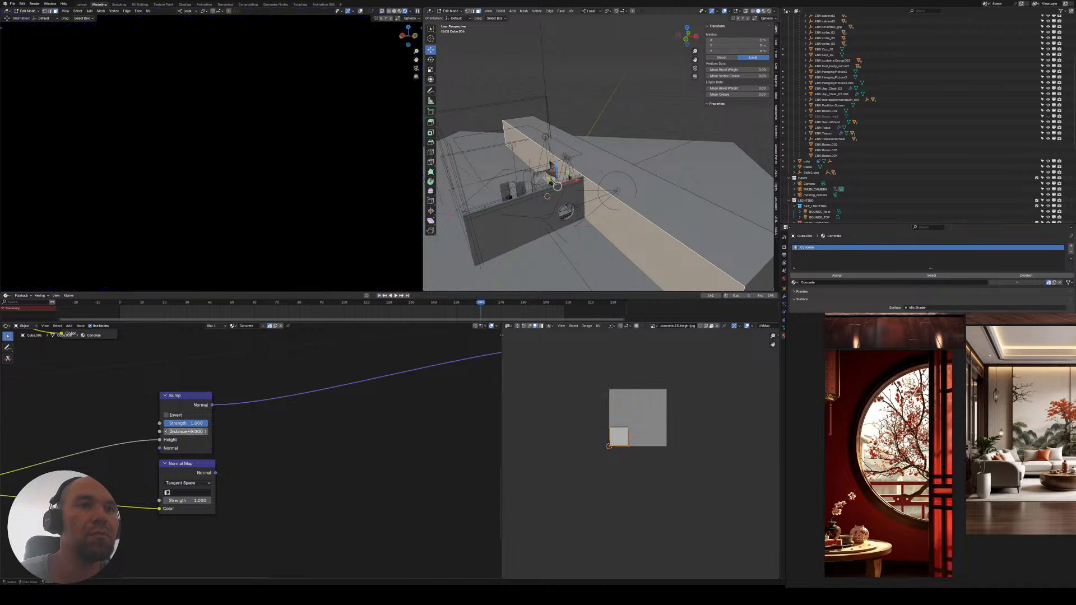
pyautogui.click(201, 432)
pyautogui.write('0.1')
pyautogui.press('Return')
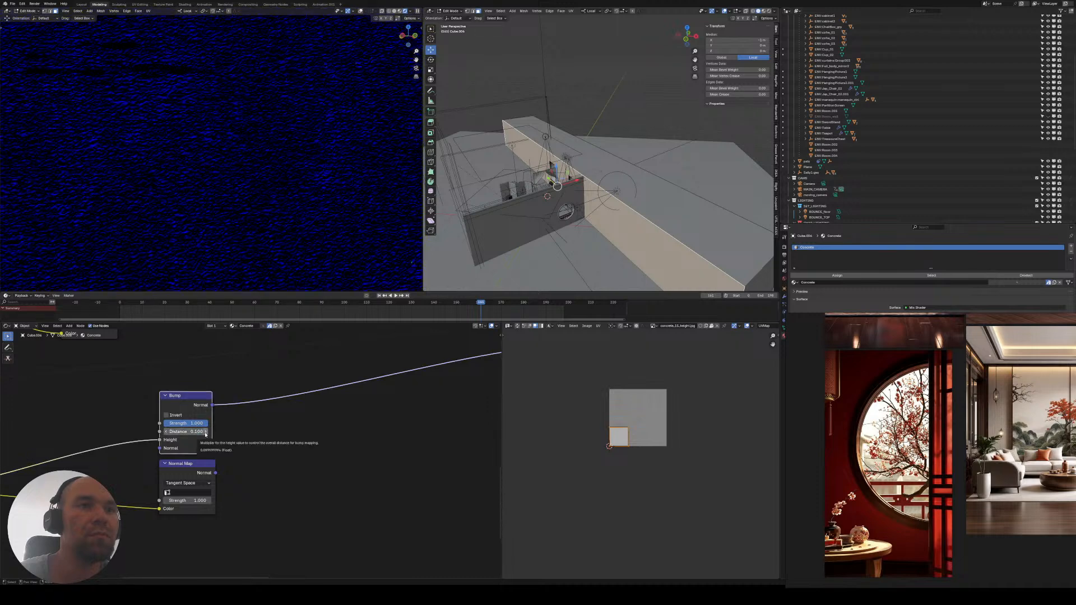
pyautogui.click(205, 432)
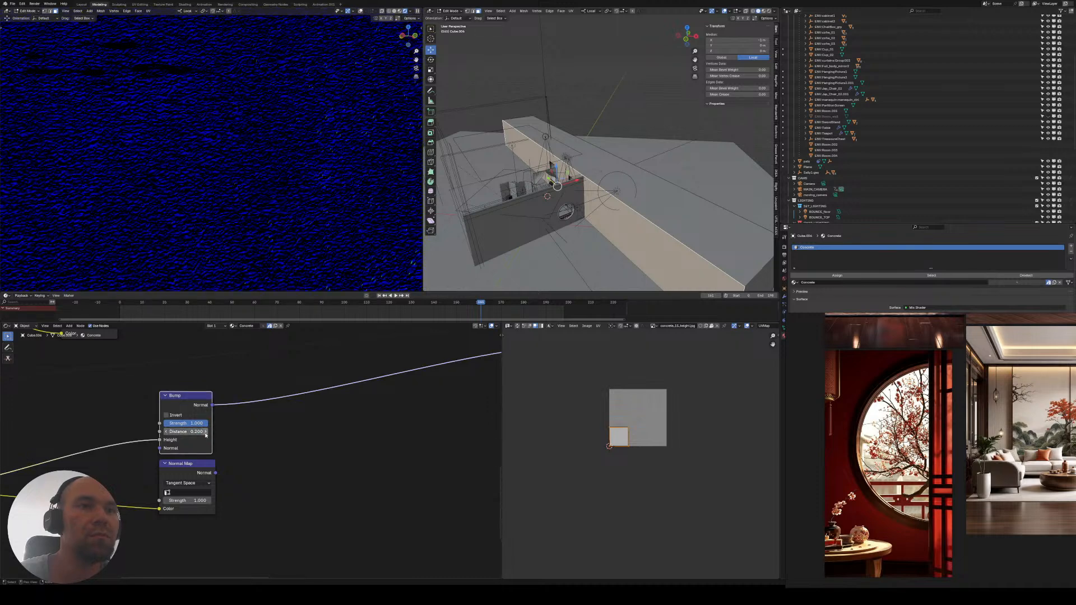
# - Connect the Normal Map node to the Principled BSDF's Normal input in place of Bump, and move the node clear of Bump
pyautogui.scroll(-5, 255, 452)
pyautogui.scroll(1, 182, 427)
pyautogui.moveTo(233, 470); pyautogui.dragTo(147, 490, button='middle')
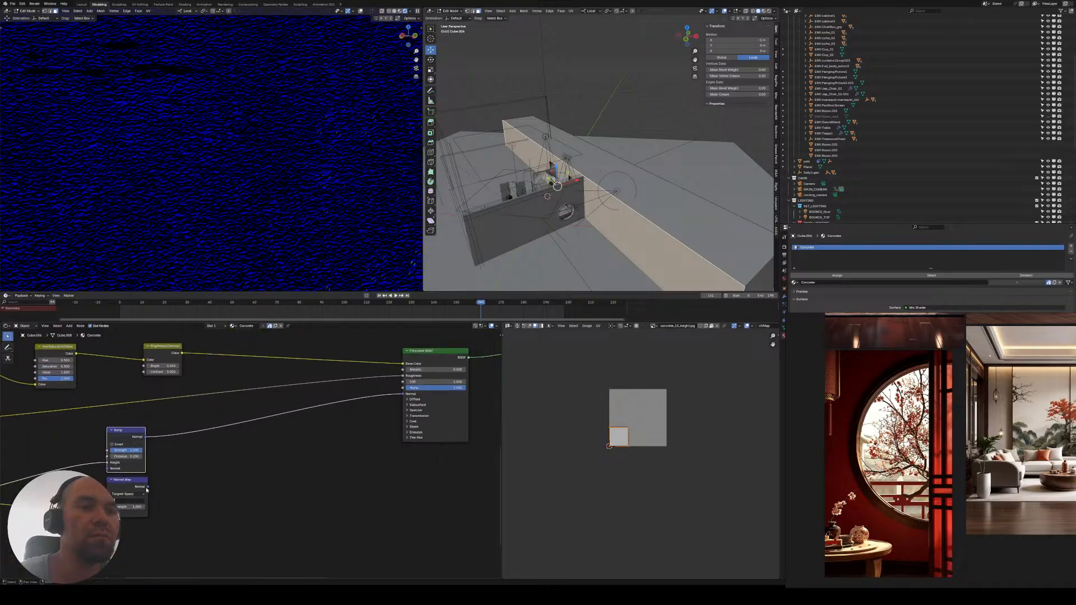
pyautogui.moveTo(146, 489); pyautogui.dragTo(406, 395)
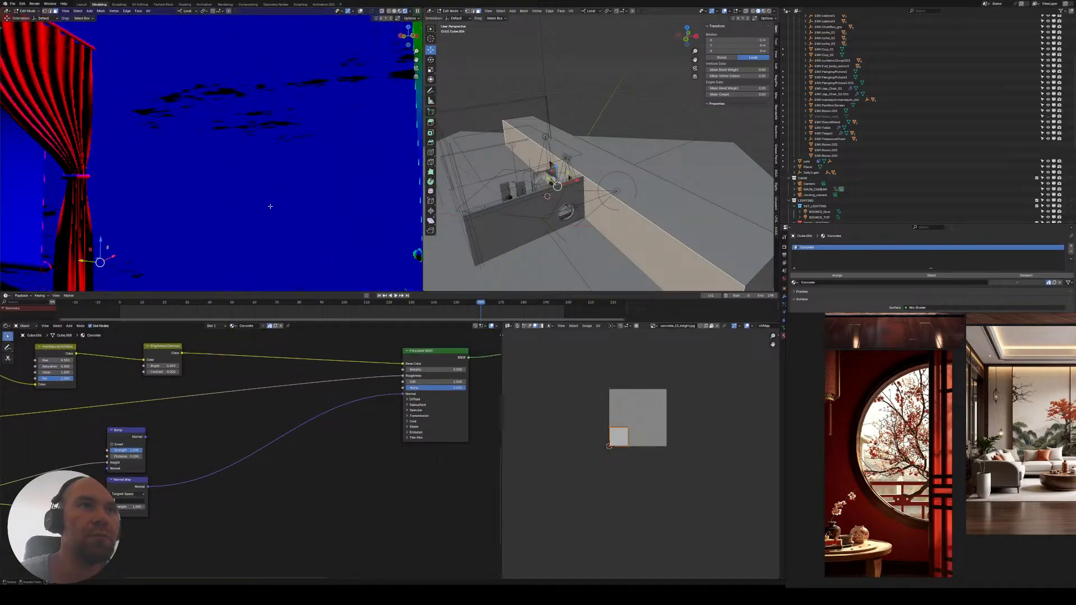
pyautogui.moveTo(121, 487); pyautogui.dragTo(175, 478)
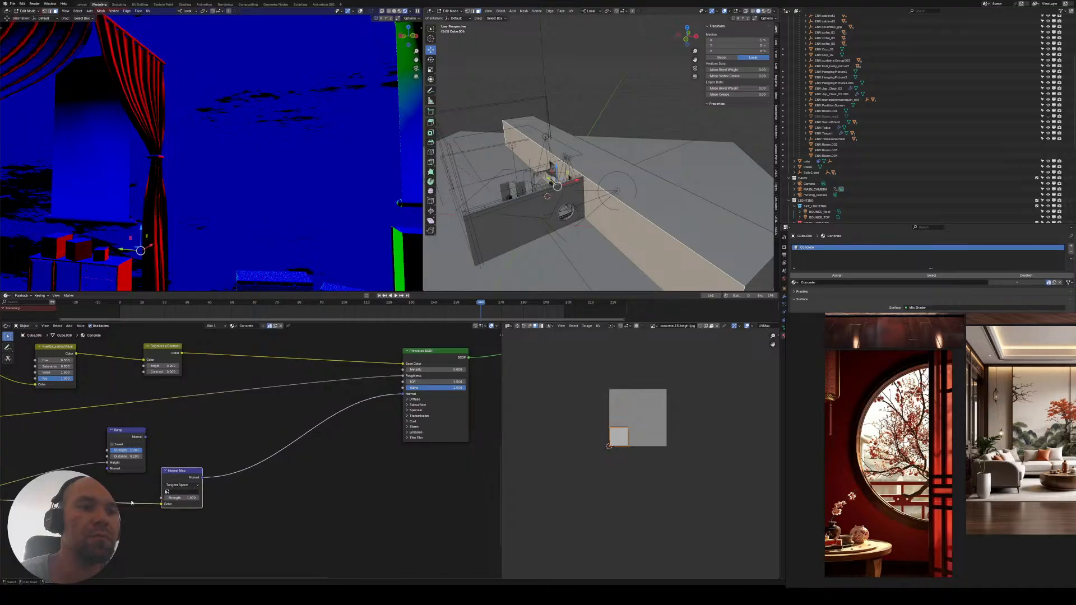
pyautogui.moveTo(131, 504); pyautogui.dragTo(201, 488, button='middle')
pyautogui.scroll(5, 248, 227)
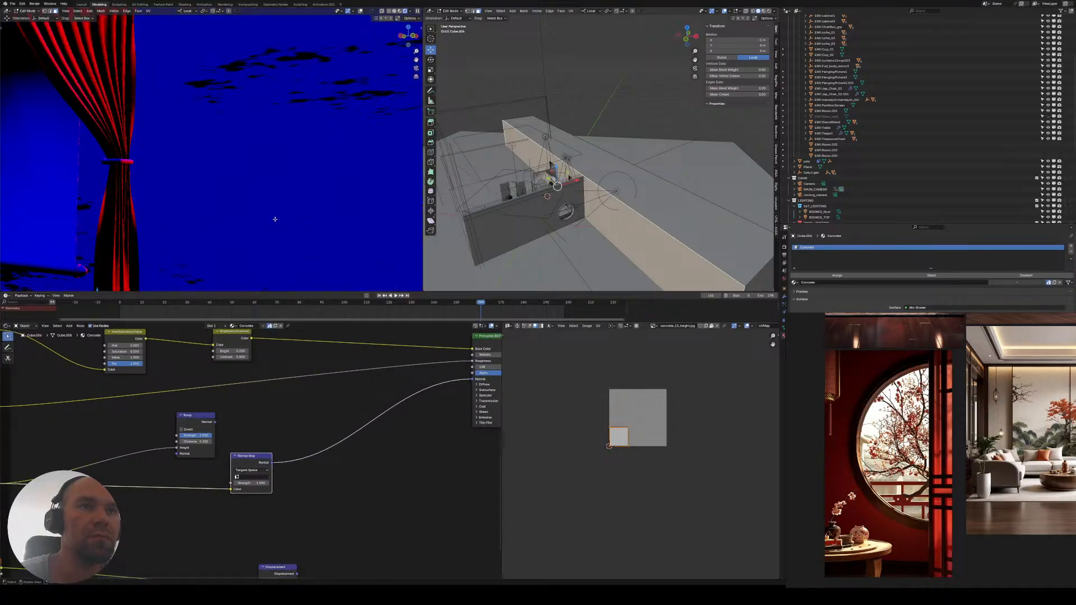
pyautogui.scroll(-2, 211, 223)
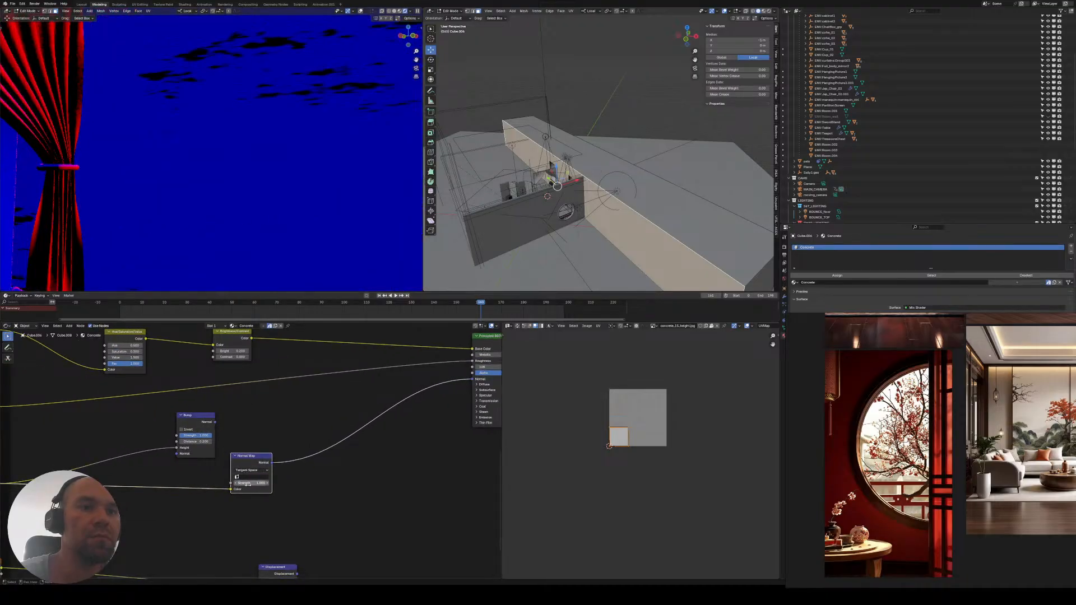
# - Assign UVMap to the Normal Map node and set its Strength to 1
pyautogui.moveTo(245, 482); pyautogui.dragTo(283, 482)
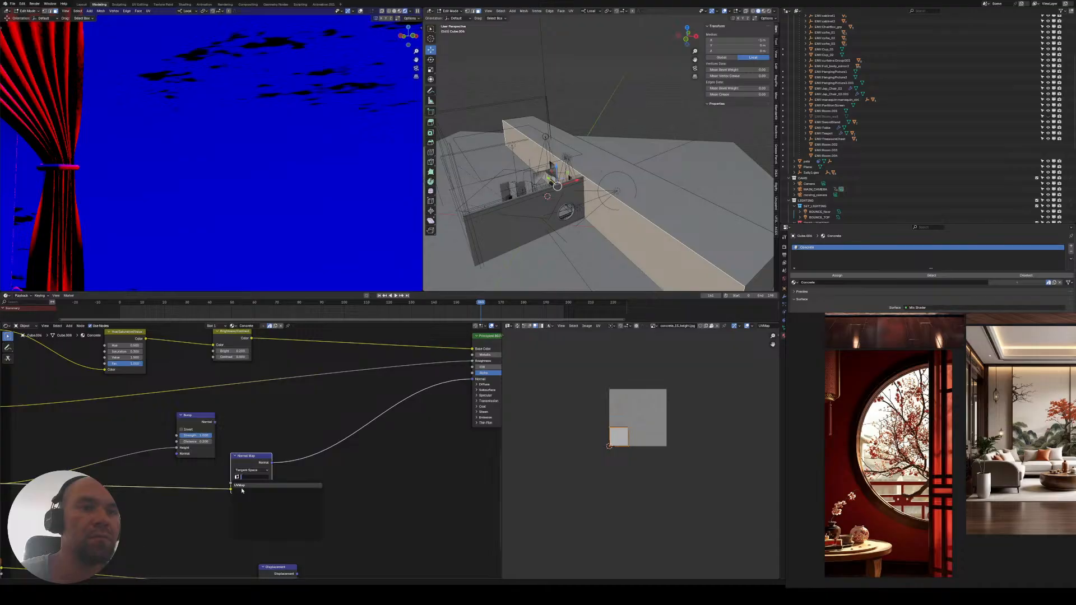
pyautogui.click(247, 483)
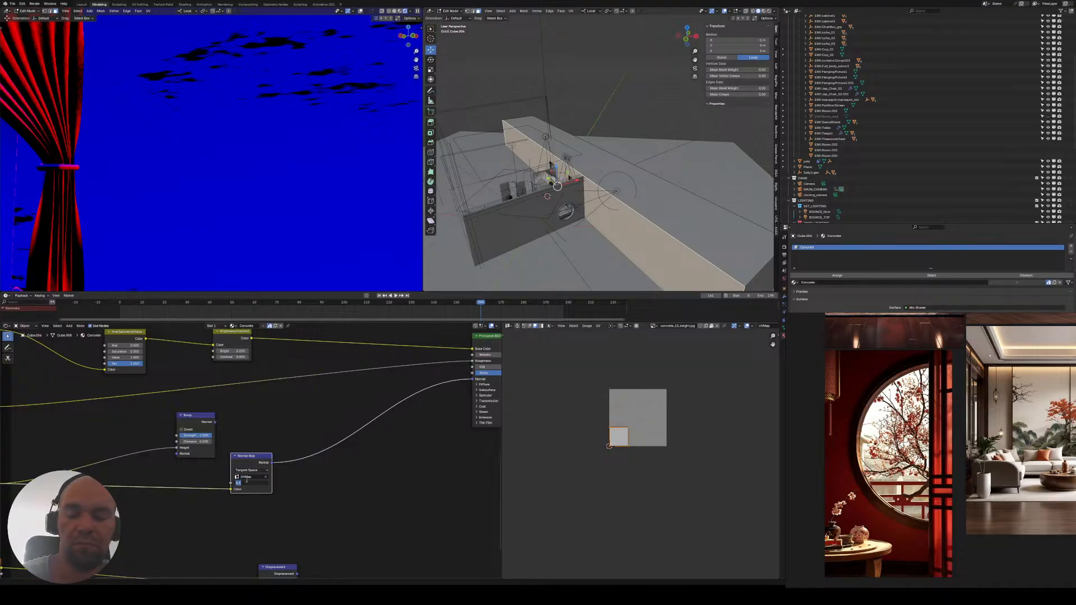
pyautogui.write('1')
pyautogui.press('Return')
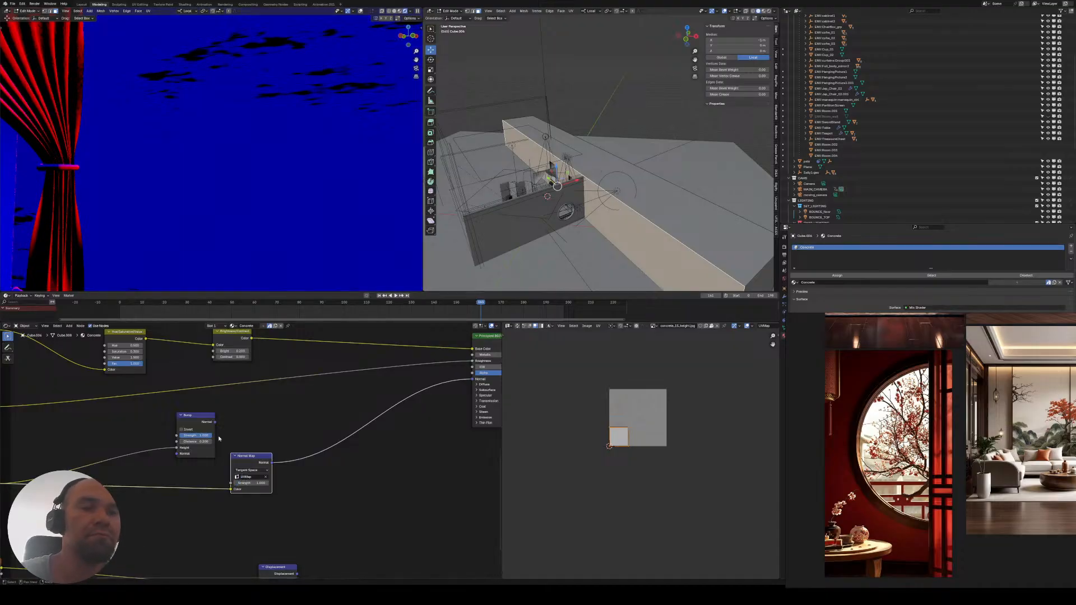
# - Preview the painted plaster's Principled BSDF directly on the wall and bring its Normal Map node into view
pyautogui.click(201, 426)
pyautogui.scroll(-5, 269, 409)
pyautogui.moveTo(286, 373); pyautogui.dragTo(205, 501, button='middle')
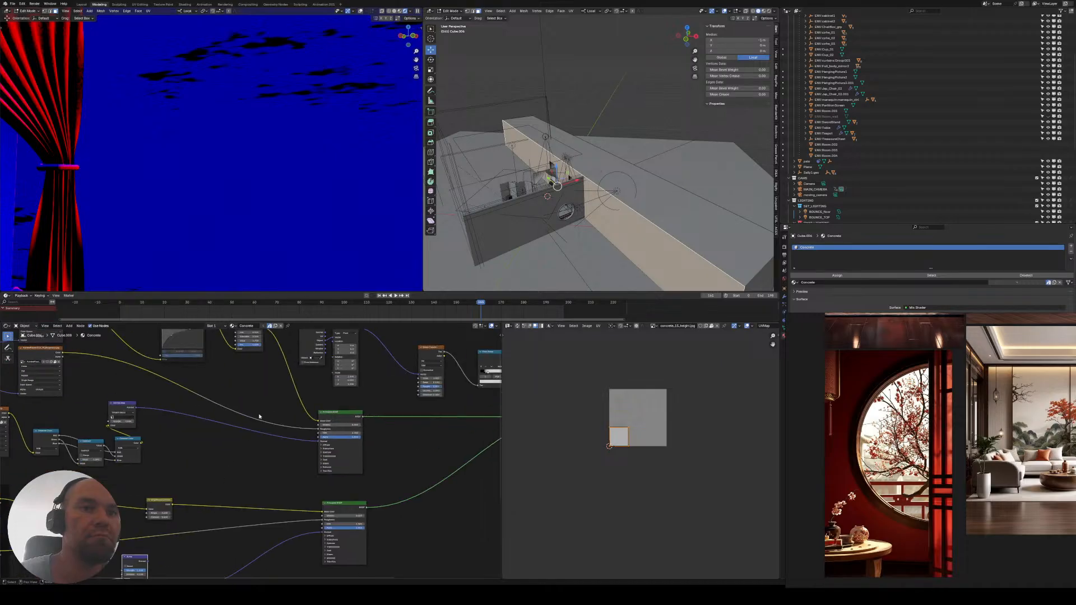
pyautogui.moveTo(304, 388); pyautogui.dragTo(248, 454, button='middle')
pyautogui.moveTo(173, 488); pyautogui.dragTo(317, 442, button='middle')
pyautogui.scroll(3, 317, 442)
pyautogui.moveTo(193, 418); pyautogui.dragTo(304, 458)
pyautogui.moveTo(461, 462); pyautogui.dragTo(228, 446, button='middle')
pyautogui.scroll(-1, 379, 442)
pyautogui.moveTo(322, 448)
pyautogui.mouseDown(button='middle')
pyautogui.moveTo(173, 427)
pyautogui.moveTo(272, 455)
pyautogui.moveTo(342, 446)
pyautogui.mouseUp(button='middle')
pyautogui.scroll(-1, 173, 424)
pyautogui.keyDown('ctrl'); pyautogui.keyDown('shift'); pyautogui.click(118, 432); pyautogui.keyUp('shift'); pyautogui.keyUp('ctrl')
pyautogui.moveTo(93, 456); pyautogui.dragTo(251, 438, button='middle')
pyautogui.scroll(5, 148, 450)
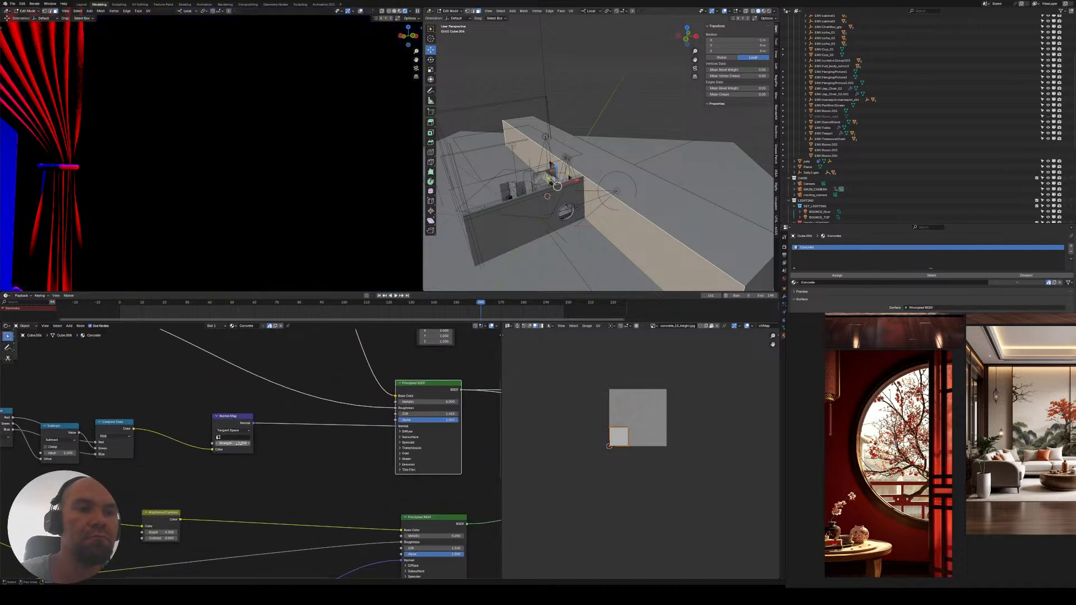
# - Adjust the Strength of the painted plaster's Normal Map node and trace its inputs back to the normal texture
pyautogui.moveTo(233, 444); pyautogui.dragTo(246, 443)
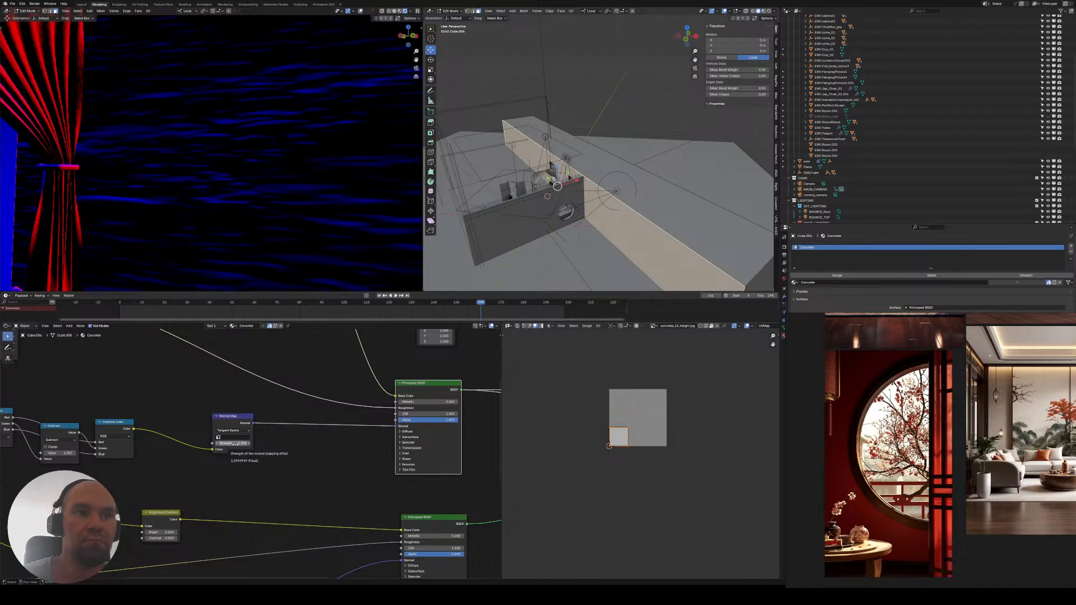
pyautogui.rightClick(236, 444)
pyautogui.click(149, 407)
pyautogui.moveTo(149, 407); pyautogui.dragTo(314, 425, button='middle')
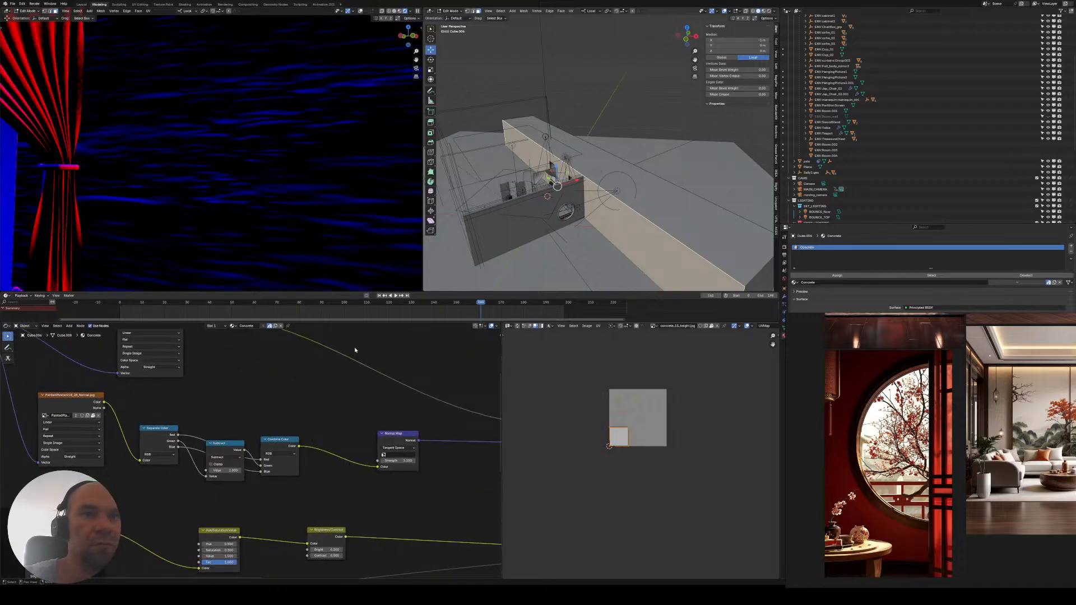
# - Convert the scene's textures with the ACES Converter
pyautogui.click(416, 71)
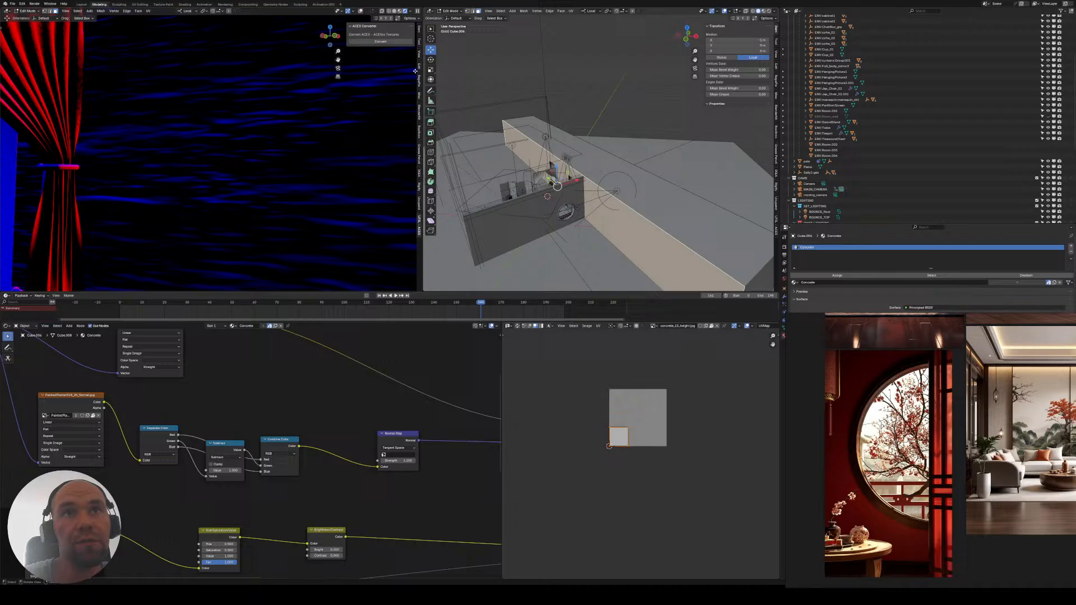
pyautogui.click(386, 42)
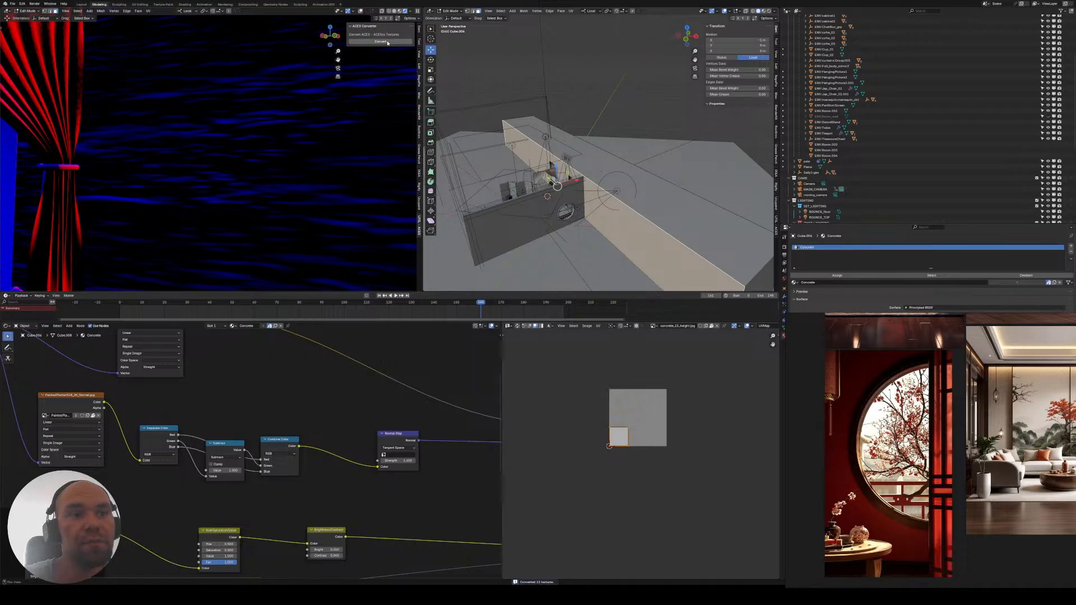
pyautogui.press('n')
# - Set the painted plaster Normal texture's color space to Utility - Linear - sRGB
pyautogui.moveTo(130, 384); pyautogui.dragTo(258, 439, button='middle')
pyautogui.scroll(-3, 226, 415)
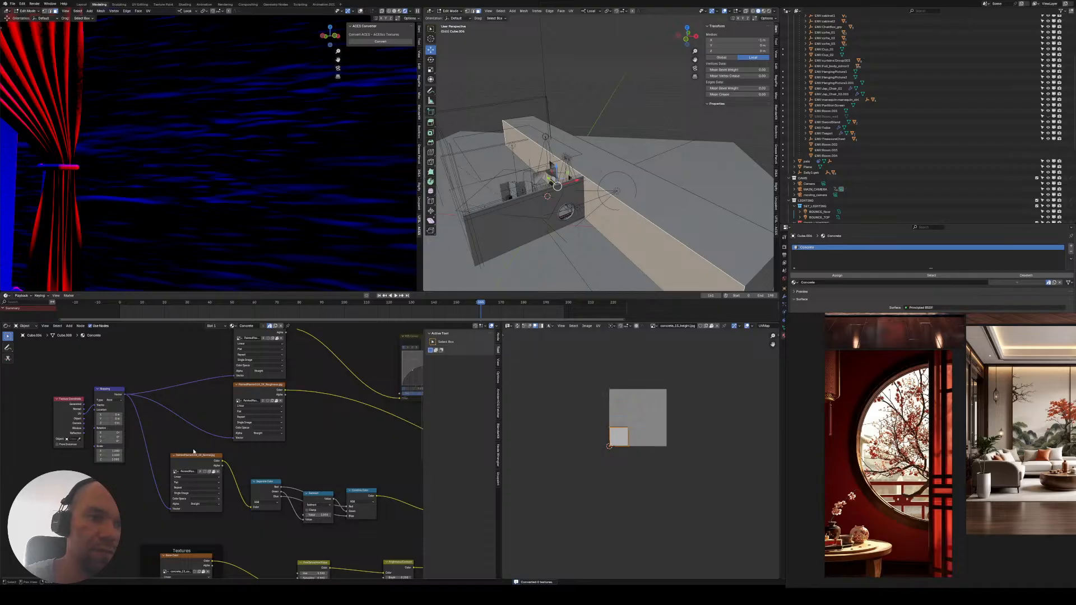
pyautogui.scroll(2, 193, 451)
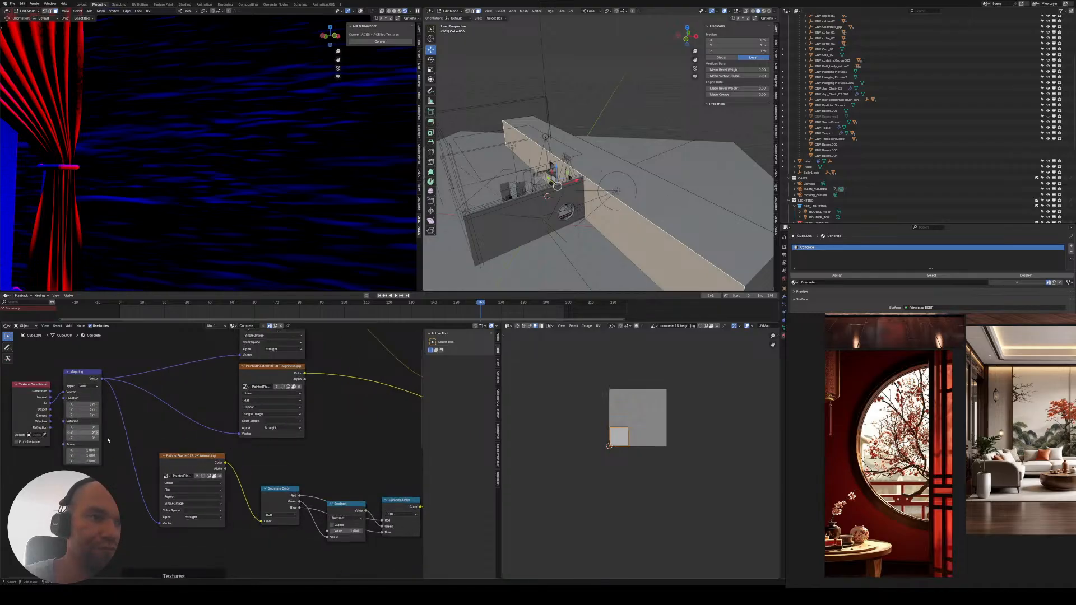
pyautogui.click(203, 511)
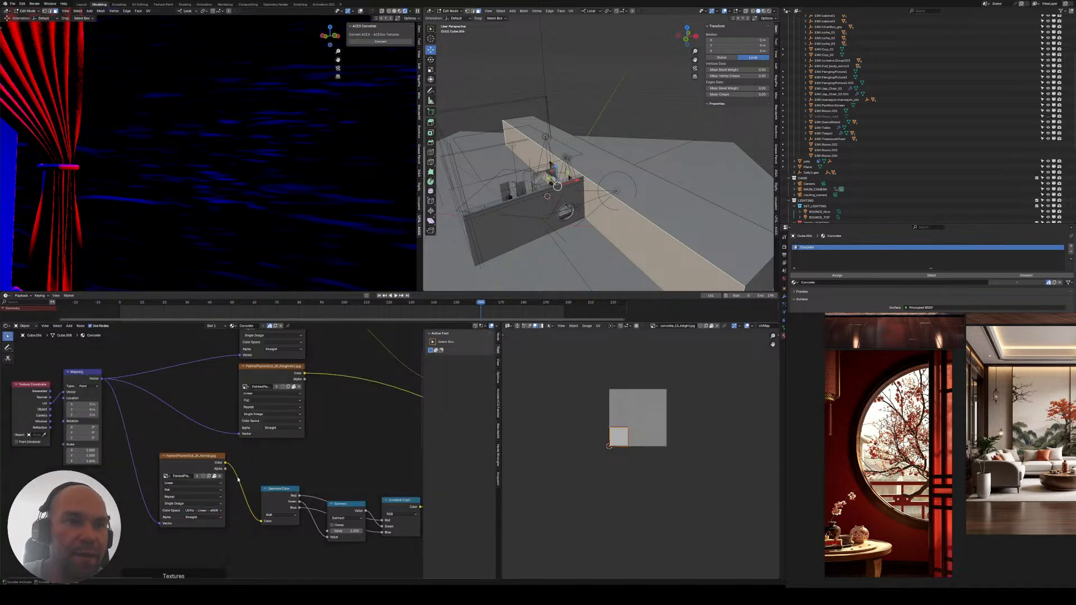
# - Set the color space of the painted plaster Roughness and Color textures to Utility - Linear - sRGB
pyautogui.moveTo(238, 480); pyautogui.dragTo(198, 483, button='middle')
pyautogui.scroll(1, 200, 446)
pyautogui.click(210, 427)
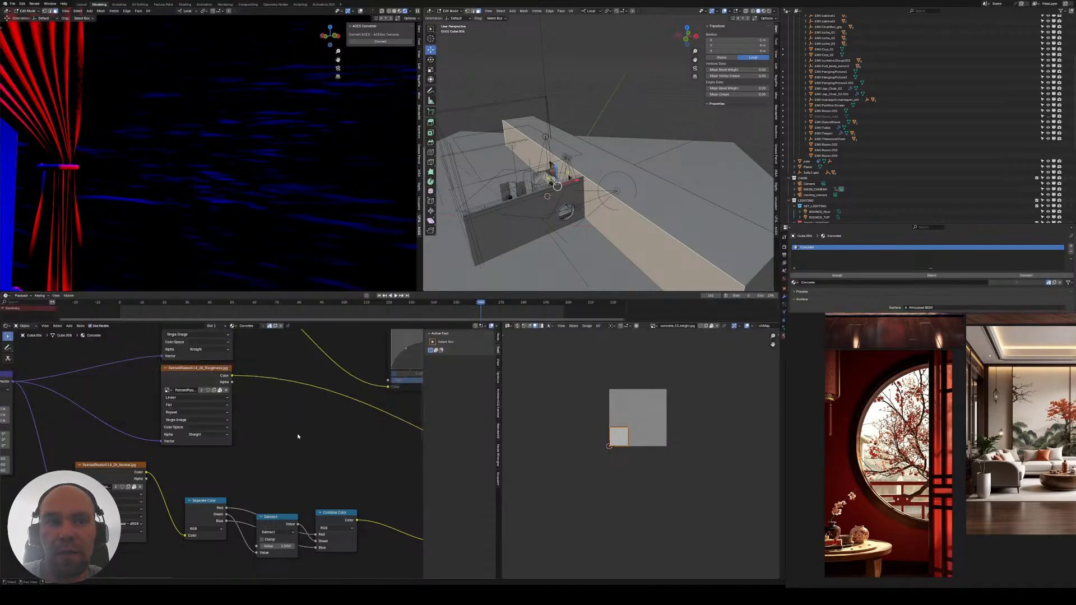
pyautogui.scroll(-4, 299, 435)
pyautogui.moveTo(299, 436); pyautogui.dragTo(238, 451, button='middle')
pyautogui.click(166, 452)
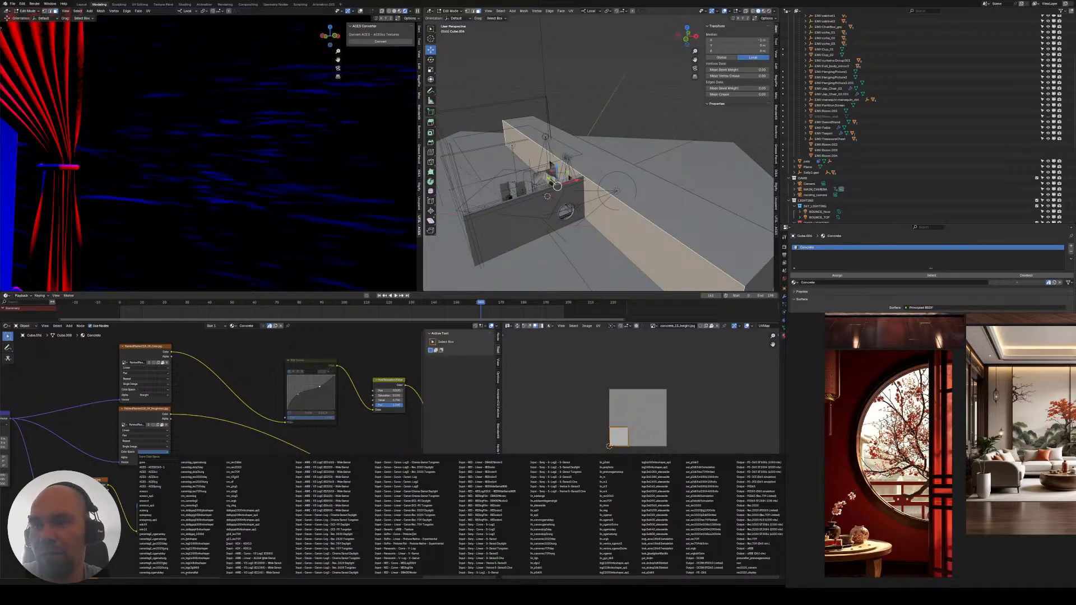
pyautogui.scroll(2, 182, 406)
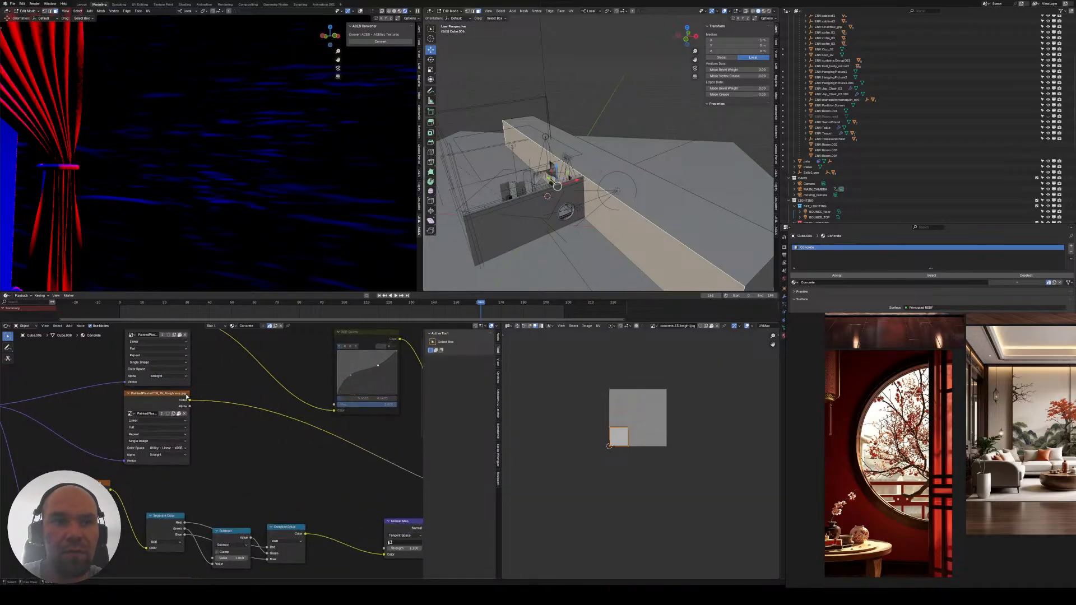
pyautogui.click(175, 370)
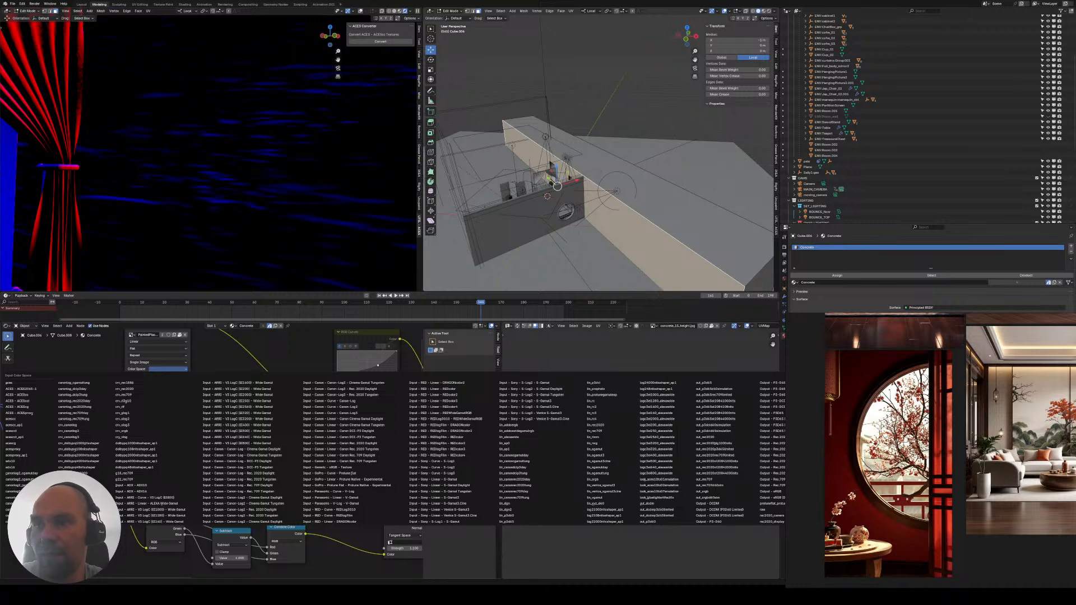
pyautogui.press('Escape')
# - Compare the color space settings of the painted plaster Normal texture and the concrete Base Color texture
pyautogui.moveTo(228, 400); pyautogui.dragTo(141, 388, button='middle')
pyautogui.scroll(-4, 216, 448)
pyautogui.moveTo(189, 427); pyautogui.dragTo(203, 407, button='middle')
pyautogui.scroll(1, 199, 412)
pyautogui.moveTo(134, 435); pyautogui.dragTo(241, 412, button='middle')
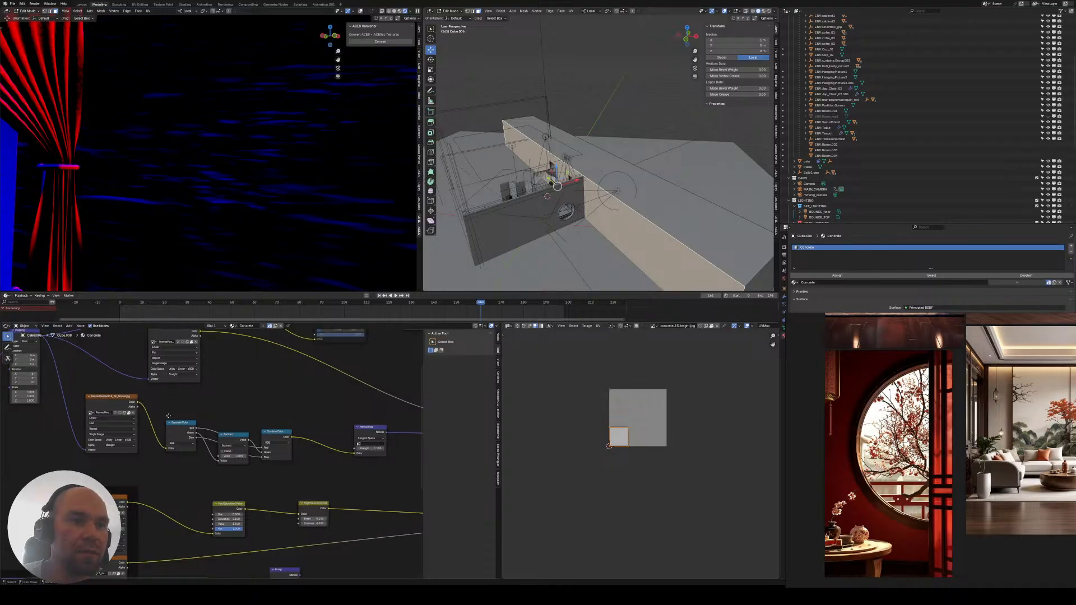
pyautogui.moveTo(168, 416); pyautogui.dragTo(156, 359, button='middle')
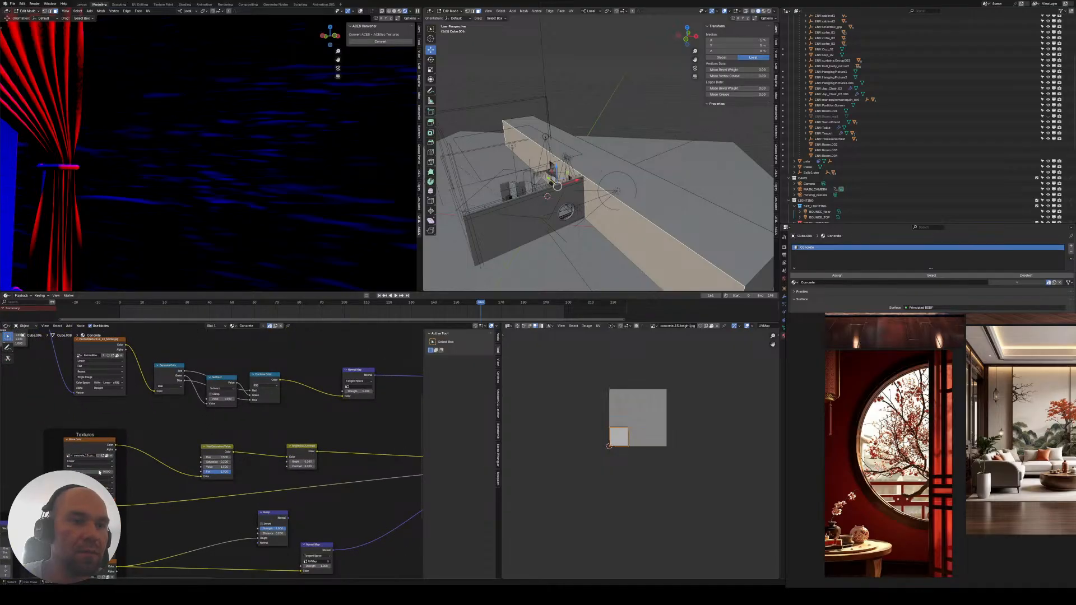
pyautogui.moveTo(129, 459); pyautogui.dragTo(209, 540, button='middle')
pyautogui.scroll(4, 228, 457)
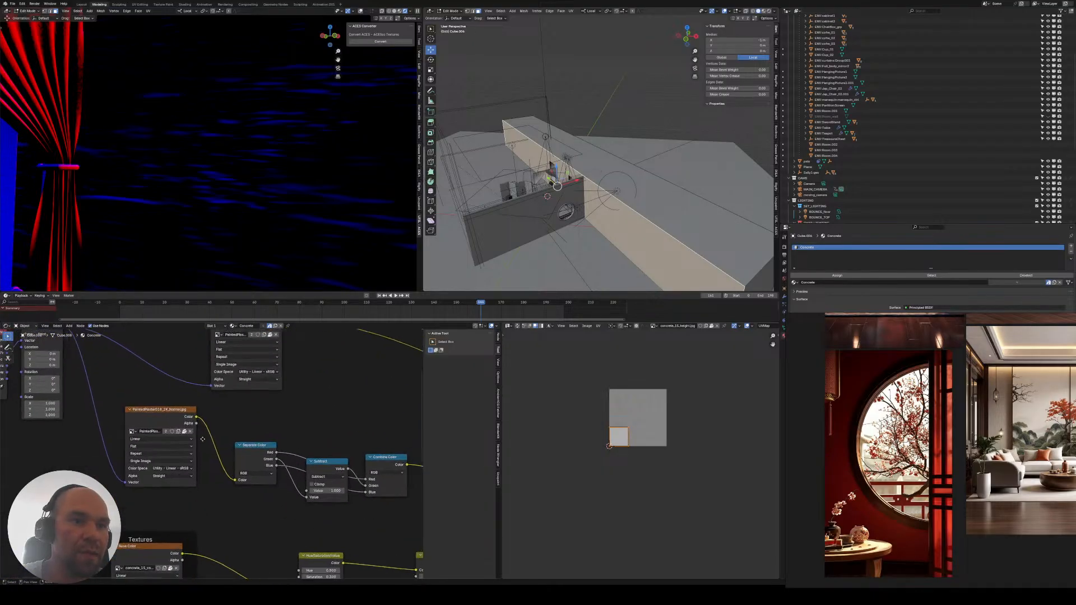
pyautogui.moveTo(197, 458); pyautogui.dragTo(165, 471, button='middle')
pyautogui.click(140, 481)
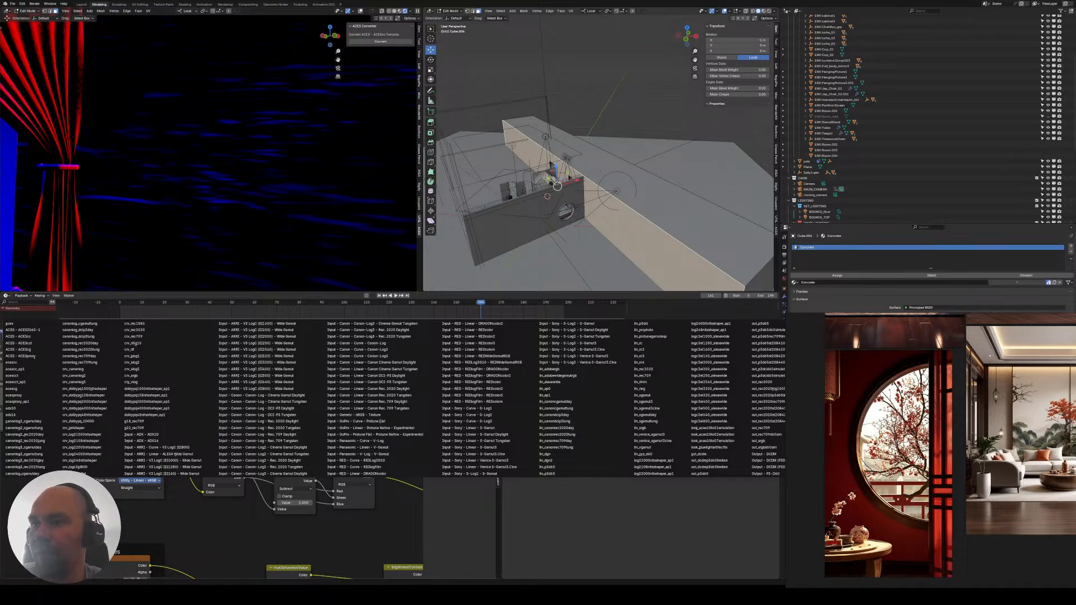
pyautogui.moveTo(189, 518); pyautogui.dragTo(222, 395, button='middle')
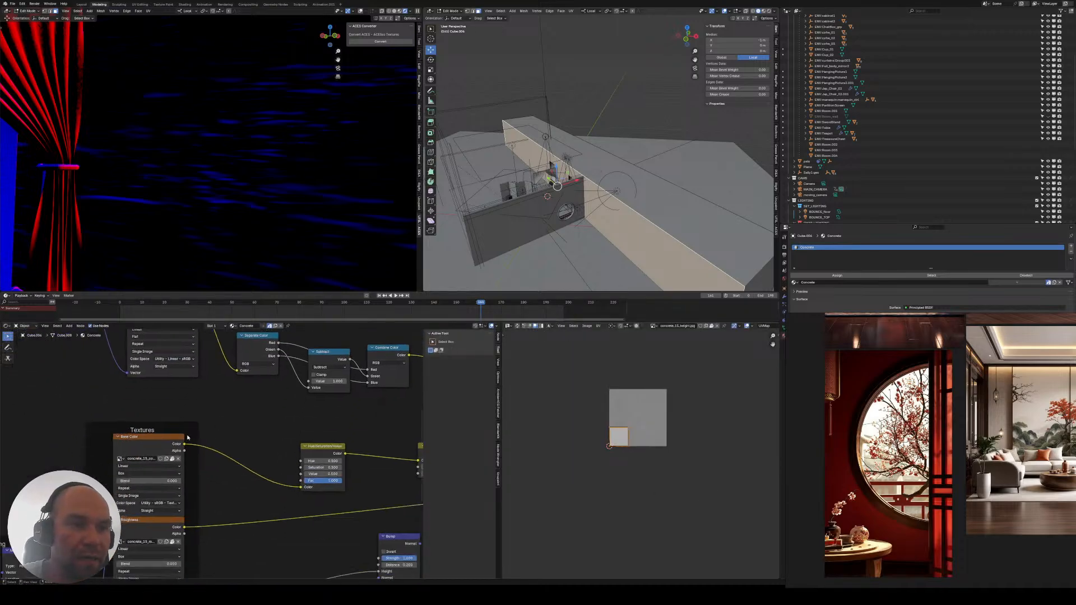
pyautogui.click(171, 503)
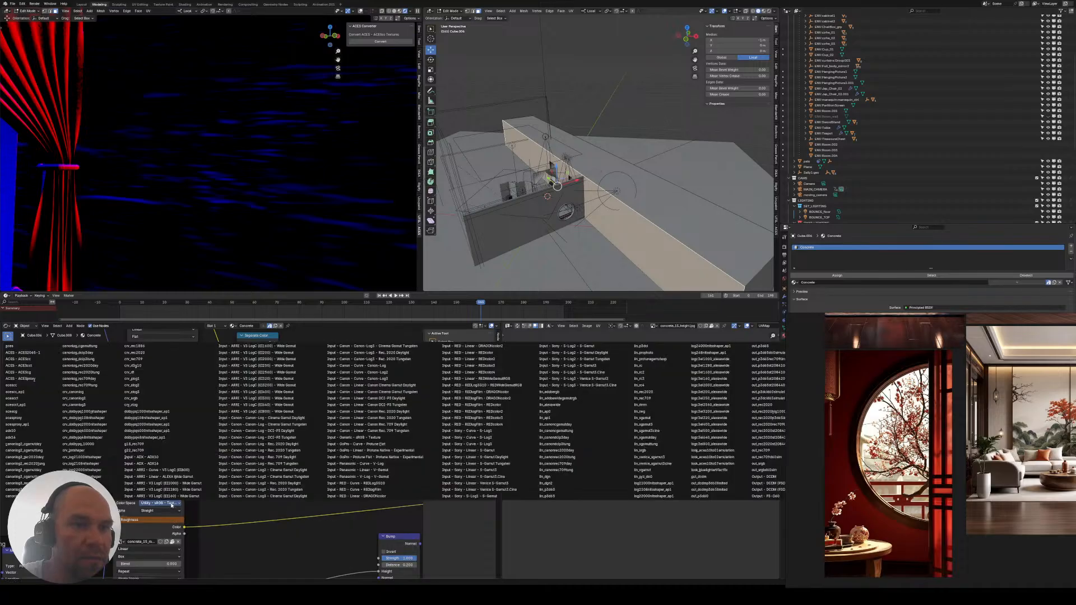
pyautogui.press('Escape')
pyautogui.moveTo(217, 387); pyautogui.dragTo(196, 496, button='middle')
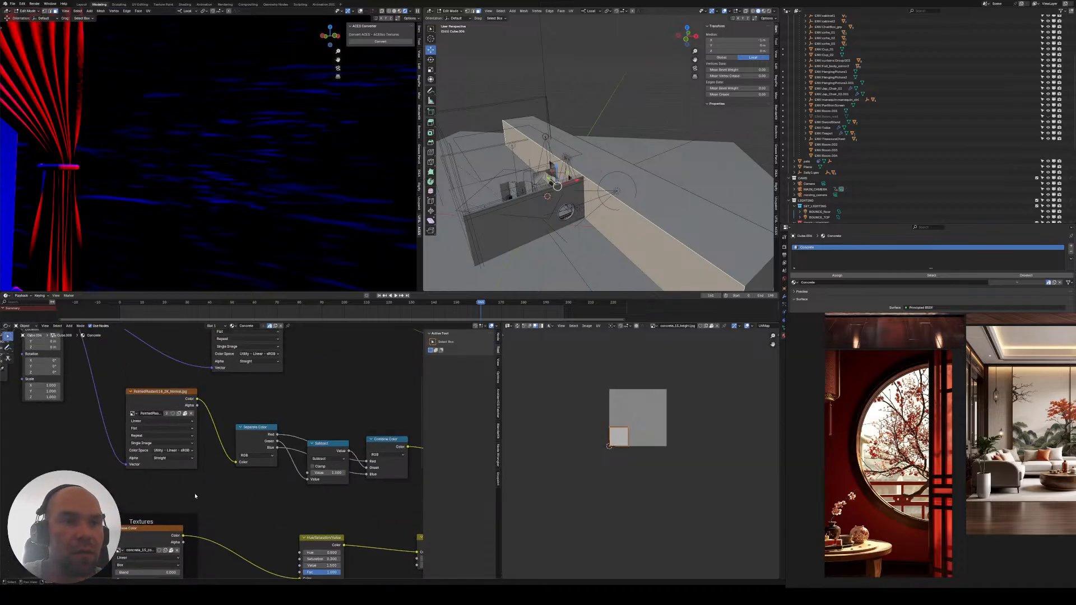
# - Set the painted plaster Normal texture's color space to Utility - sRGB - Texture
pyautogui.click(187, 451)
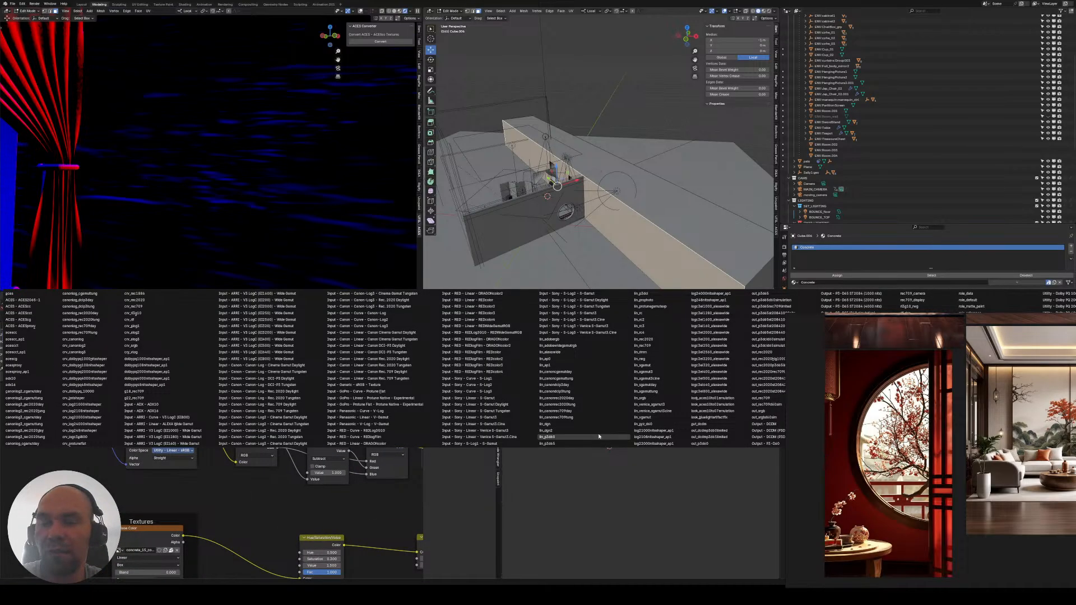
pyautogui.press('Escape')
pyautogui.scroll(-4, 209, 454)
pyautogui.click(183, 452)
pyautogui.press('Escape')
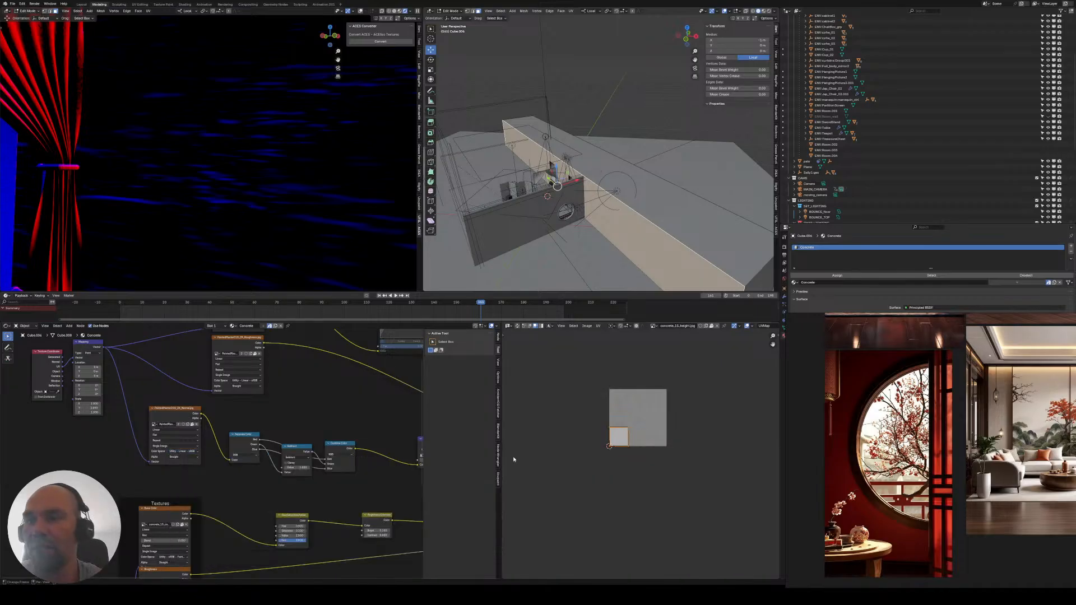
pyautogui.click(182, 451)
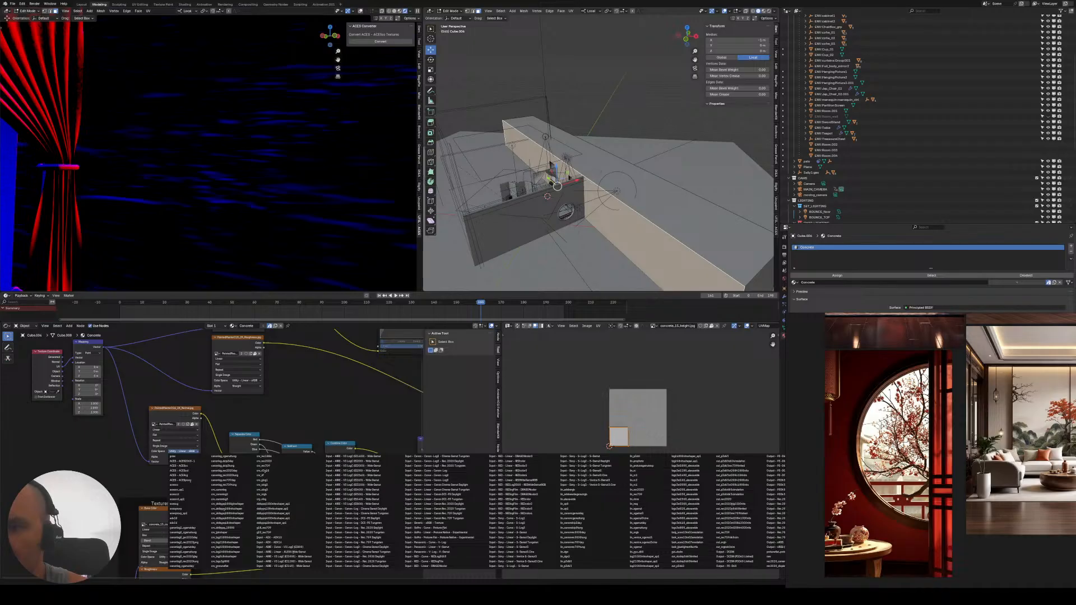
pyautogui.click(908, 543)
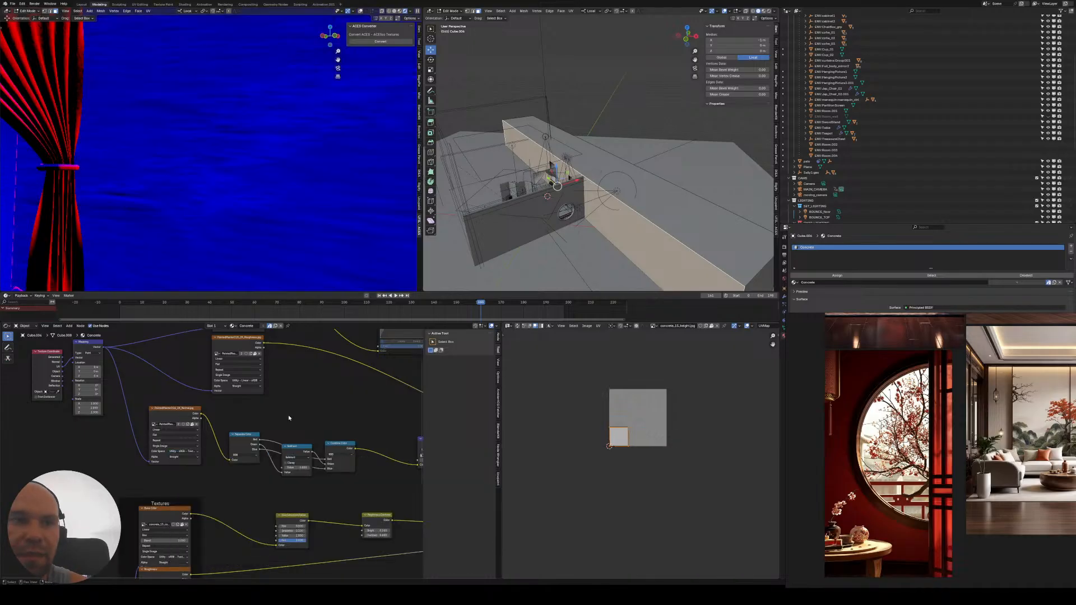
# - Set the color space of the painted plaster Roughness and Color textures to Utility - sRGB - Texture
pyautogui.moveTo(275, 416); pyautogui.dragTo(321, 438, button='middle')
pyautogui.scroll(2, 321, 437)
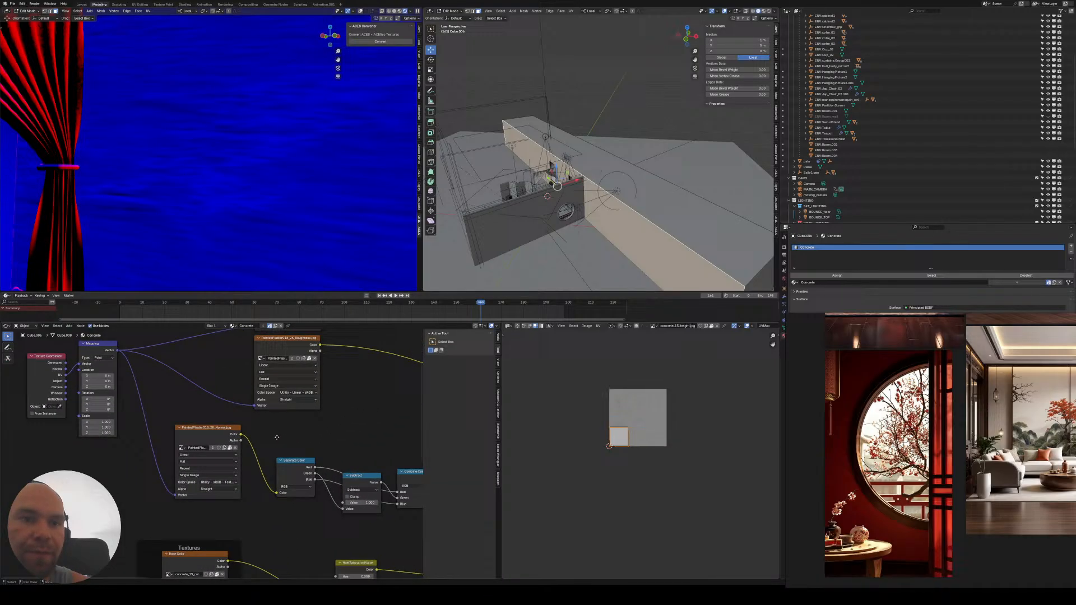
pyautogui.click(283, 396)
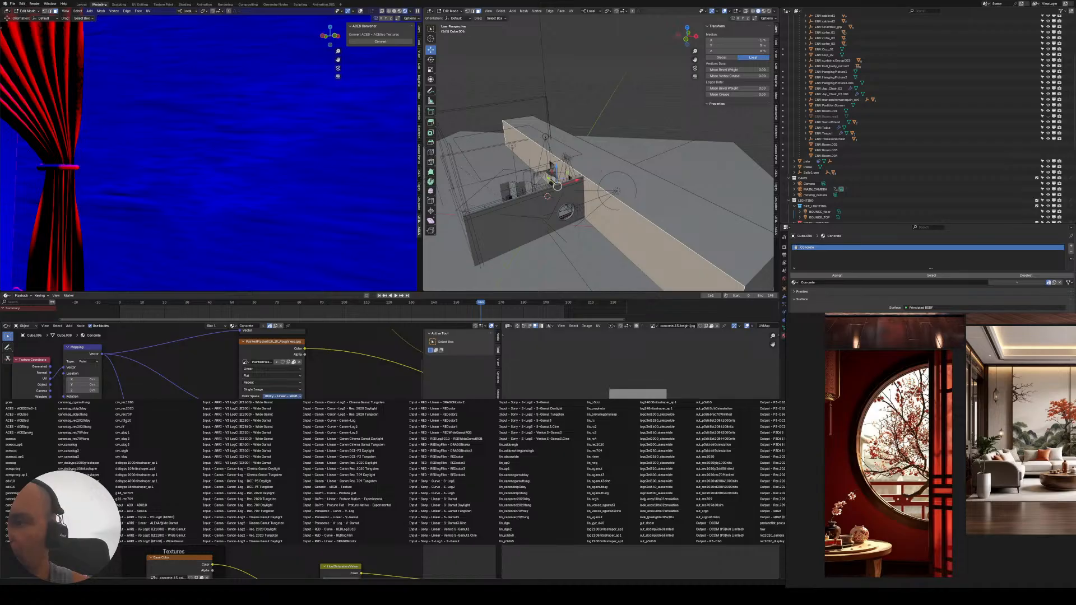
pyautogui.click(908, 541)
pyautogui.moveTo(291, 335); pyautogui.dragTo(266, 404, button='middle')
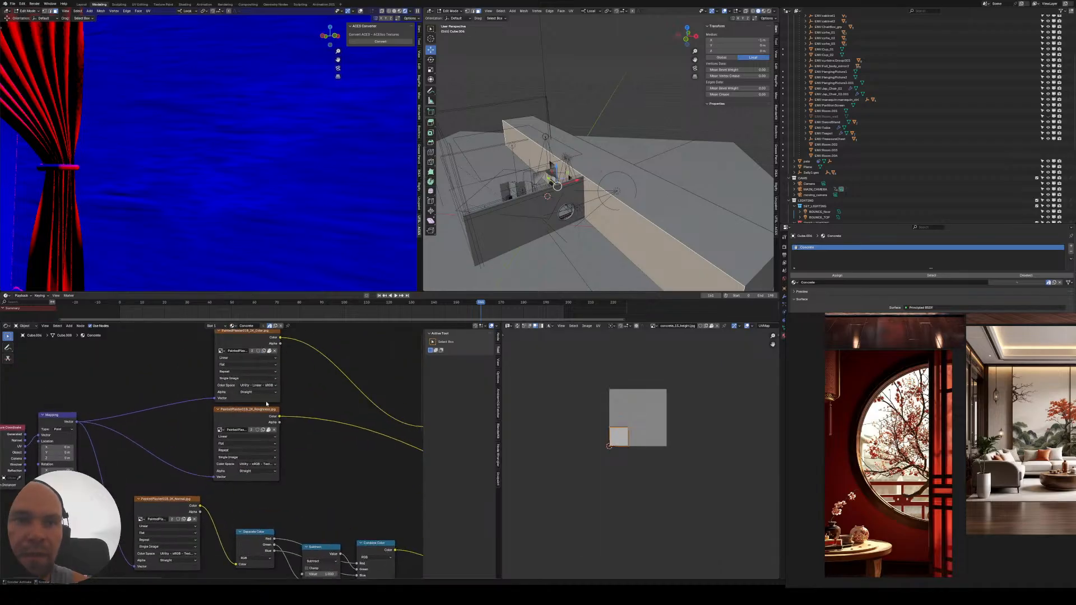
pyautogui.click(268, 387)
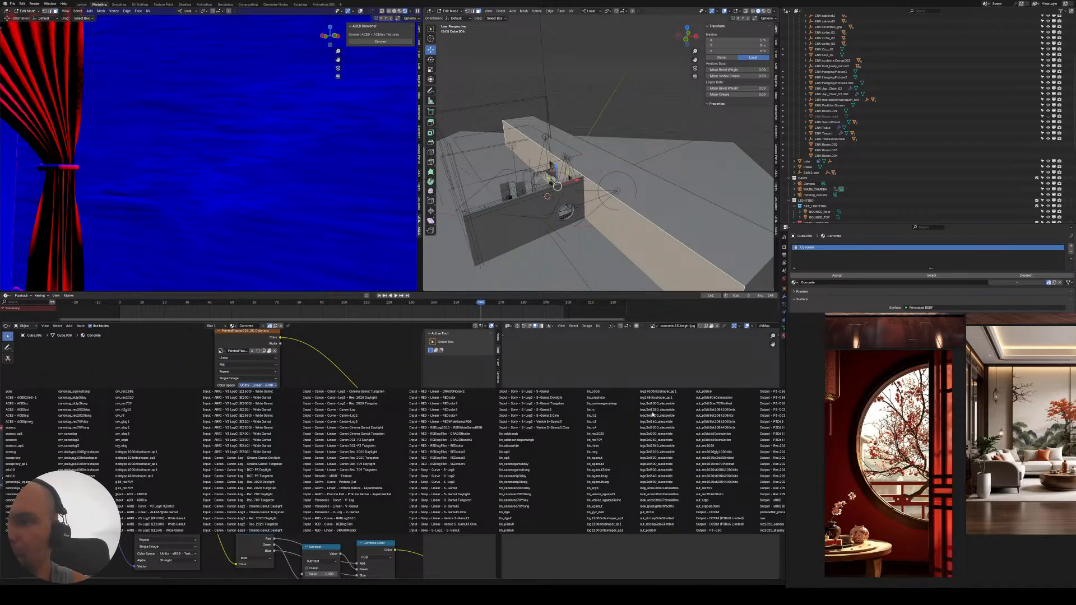
pyautogui.press('Escape')
pyautogui.moveTo(235, 516); pyautogui.dragTo(189, 451, button='middle')
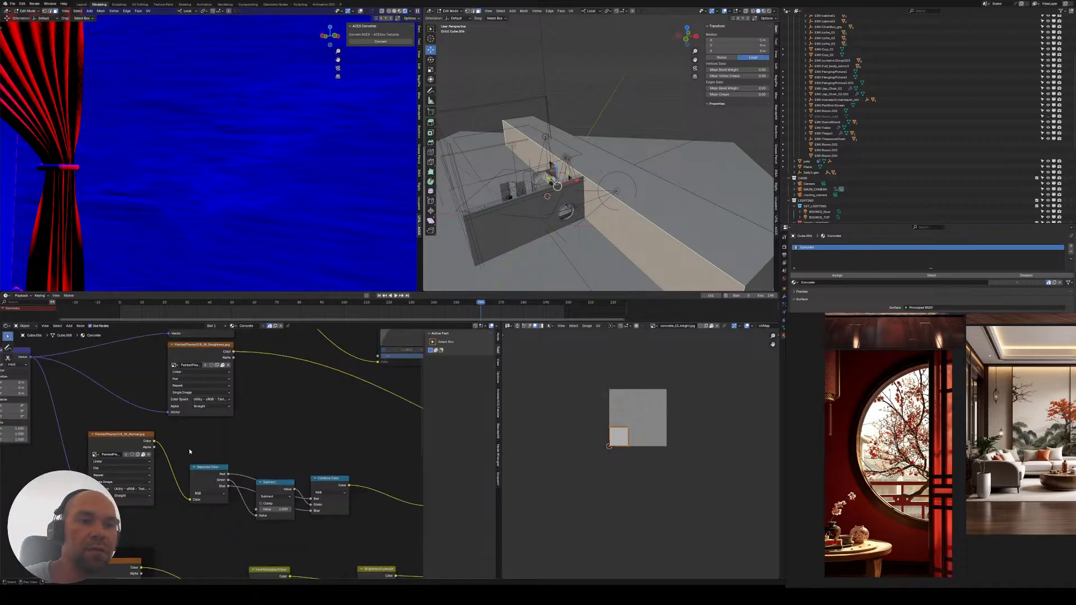
# - Try Object coordinates as the input of the painted plaster's Mapping node and reconnect the UV output
pyautogui.moveTo(131, 460); pyautogui.dragTo(202, 458)
pyautogui.moveTo(136, 448); pyautogui.dragTo(280, 463, button='middle')
pyautogui.scroll(2, 207, 446)
pyautogui.moveTo(108, 395); pyautogui.dragTo(117, 382)
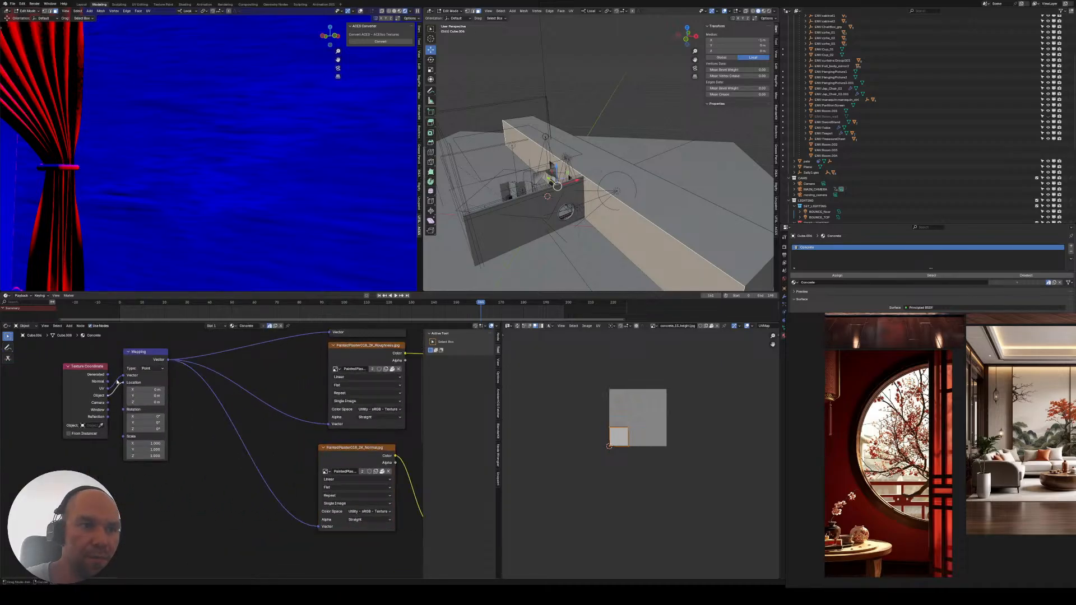
pyautogui.scroll(-3, 161, 257)
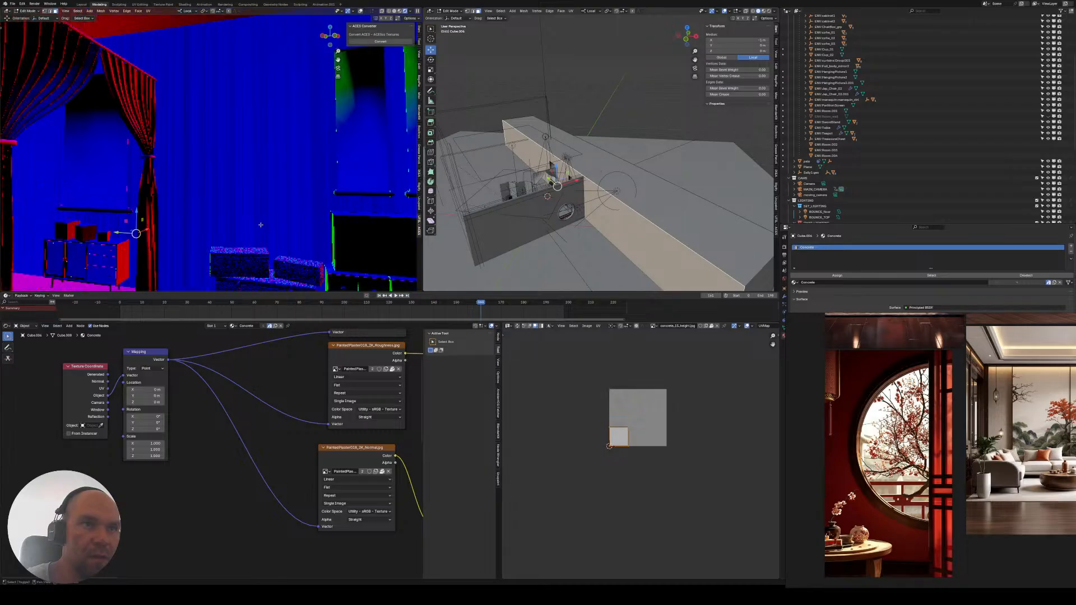
pyautogui.keyDown('shift'); pyautogui.moveTo(157, 253); pyautogui.dragTo(121, 249, button='middle'); pyautogui.keyUp('shift')
pyautogui.moveTo(211, 426); pyautogui.dragTo(234, 431, button='middle')
pyautogui.moveTo(77, 409); pyautogui.dragTo(95, 405)
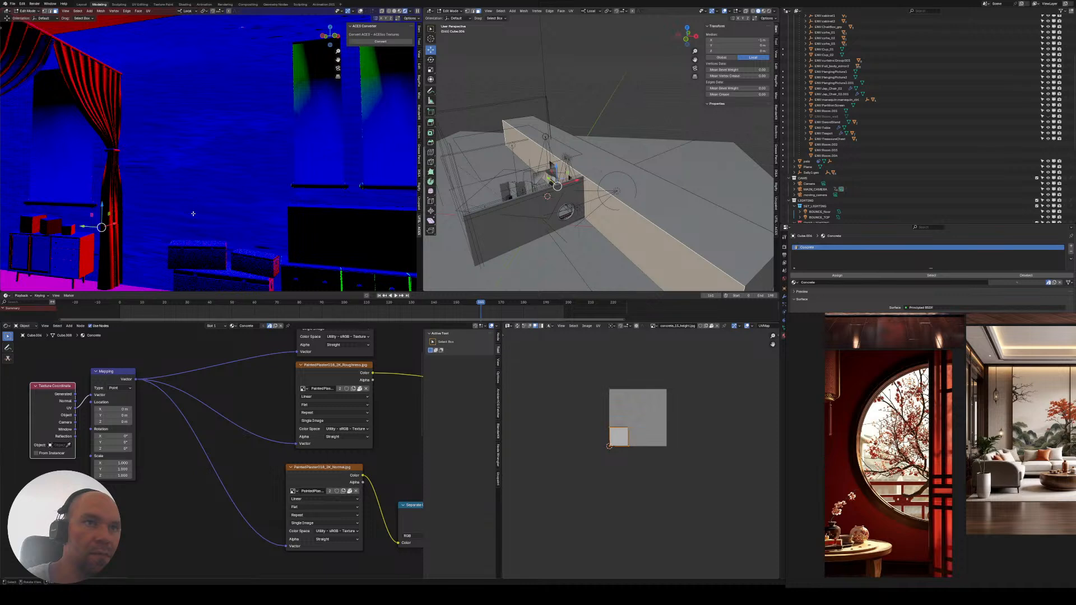
# - Set the Scale of the painted plaster's Mapping node to 3.2
pyautogui.click(120, 476)
pyautogui.write('3.2')
pyautogui.press('Return')
pyautogui.scroll(-4, 224, 450)
pyautogui.moveTo(224, 451); pyautogui.dragTo(92, 416, button='middle')
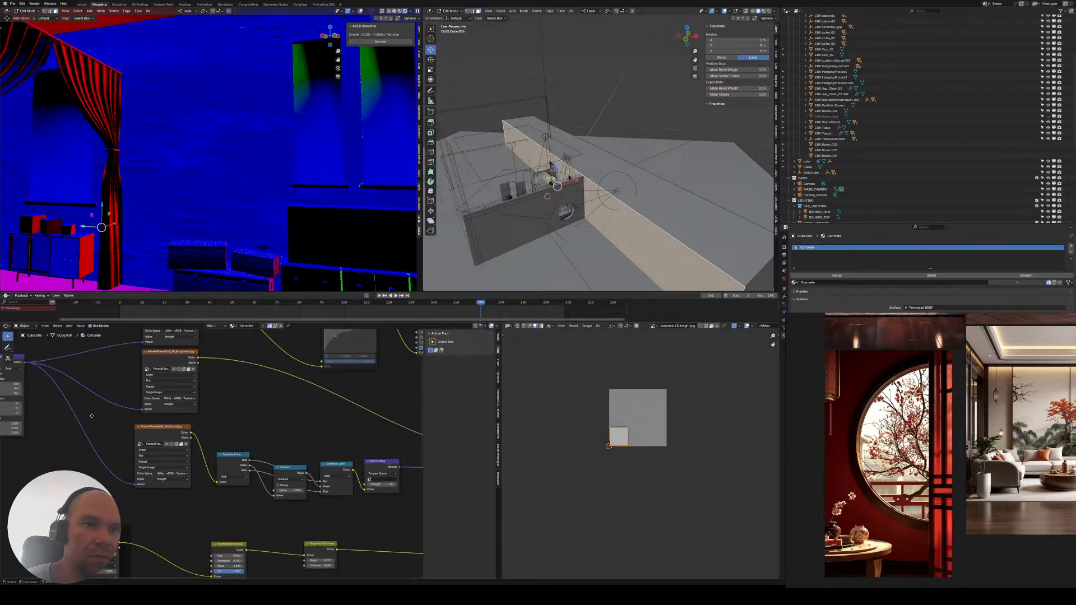
# - Try Box projection on the painted plaster Normal texture and return it to Flat
pyautogui.scroll(2, 128, 415)
pyautogui.click(118, 451)
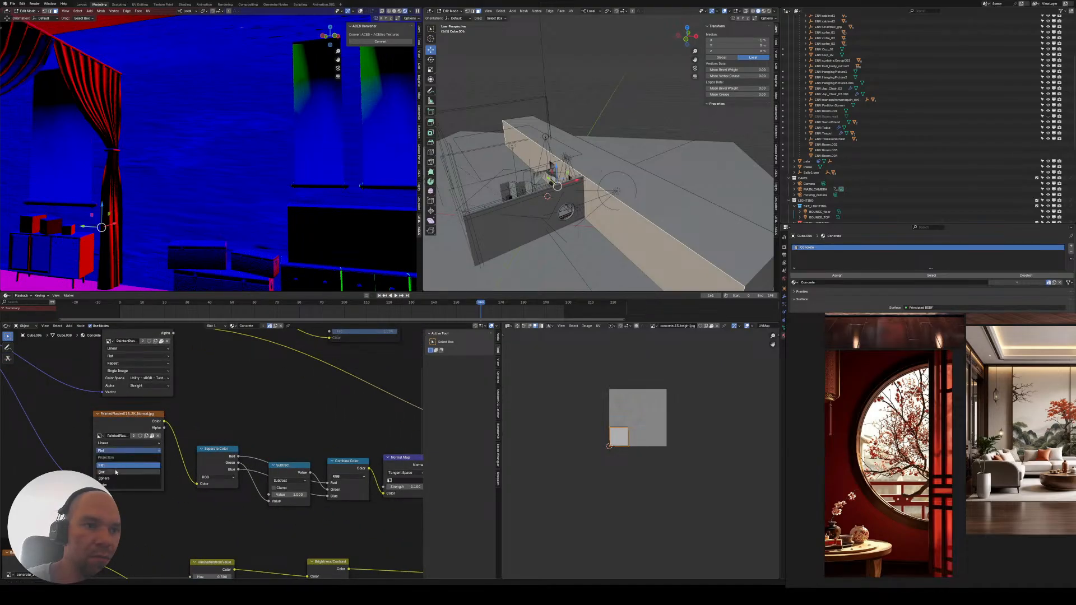
pyautogui.moveTo(176, 388); pyautogui.dragTo(175, 452, button='middle')
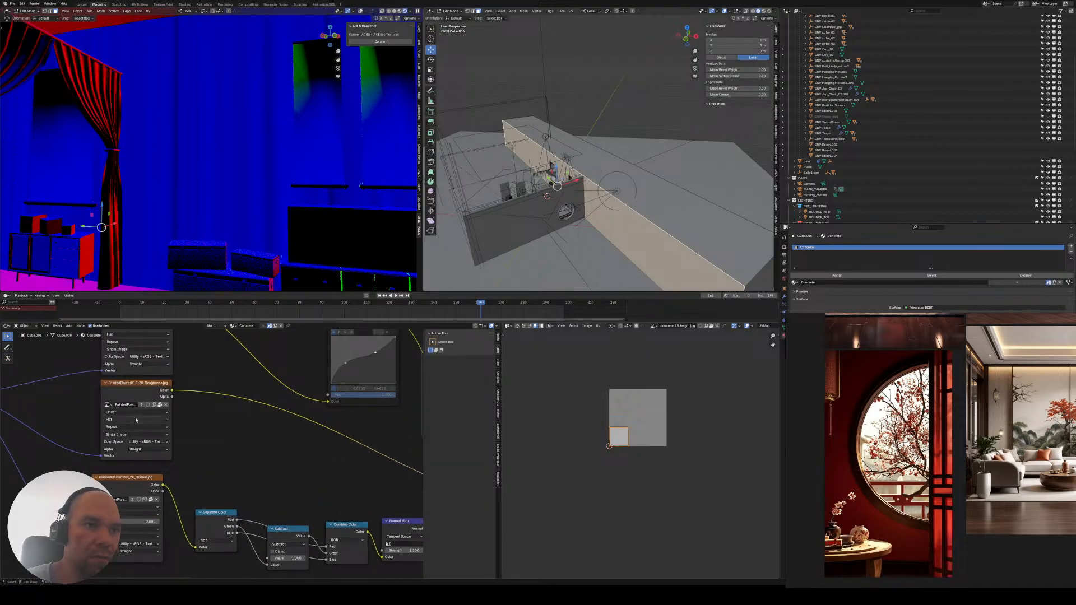
pyautogui.moveTo(89, 442); pyautogui.dragTo(128, 432, button='middle')
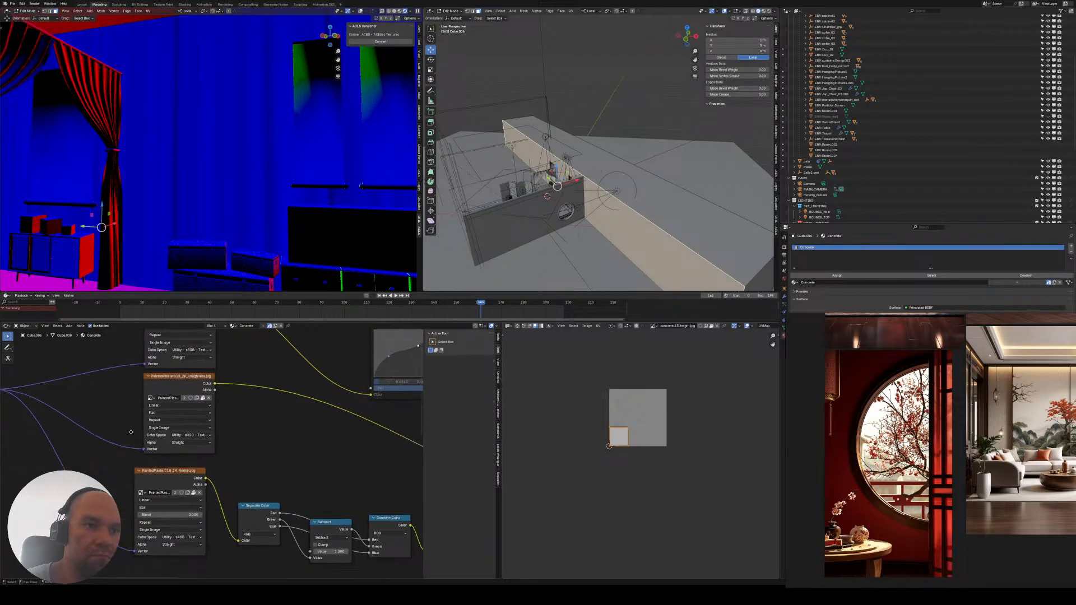
pyautogui.click(175, 506)
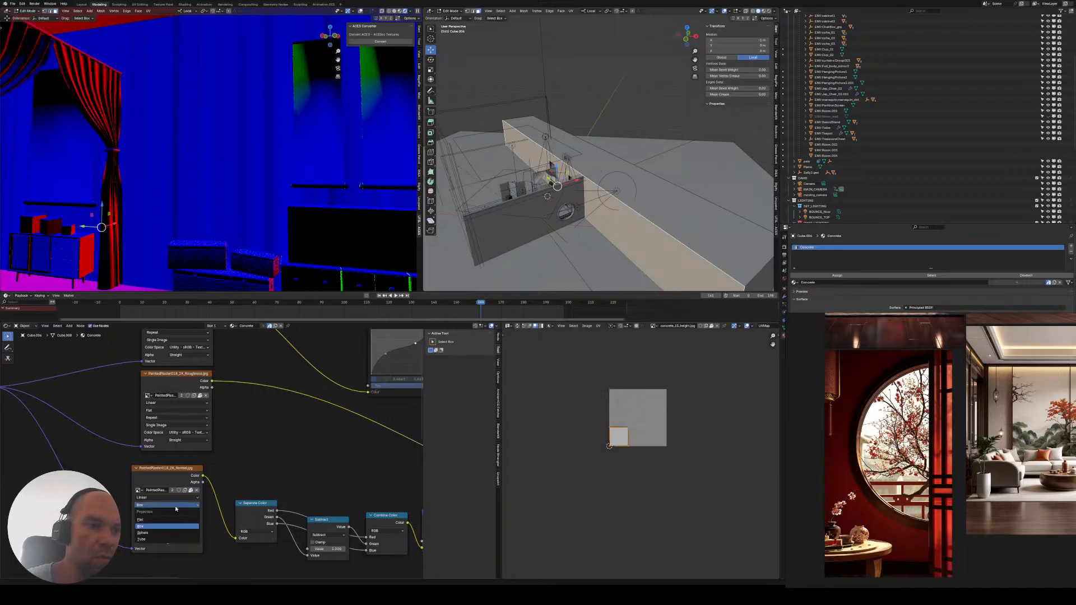
pyautogui.click(162, 521)
# - Connect the Normal texture directly to the Normal Map node's Color and delete the Separate Color, Subtract and Combine Color nodes
pyautogui.moveTo(266, 488); pyautogui.dragTo(134, 432, button='middle')
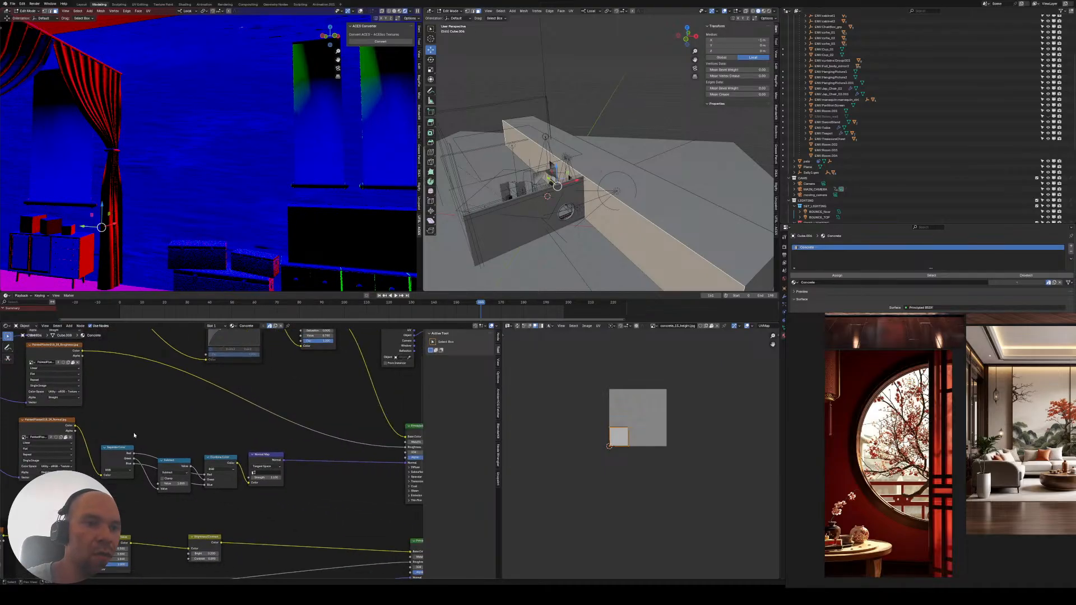
pyautogui.moveTo(75, 426); pyautogui.dragTo(249, 483)
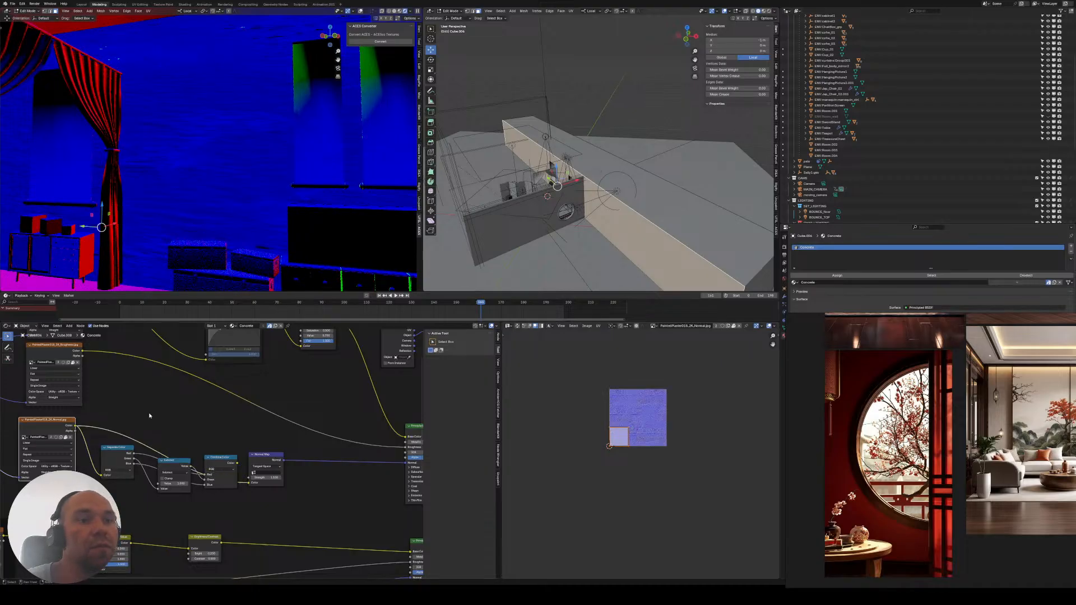
pyautogui.click(161, 469)
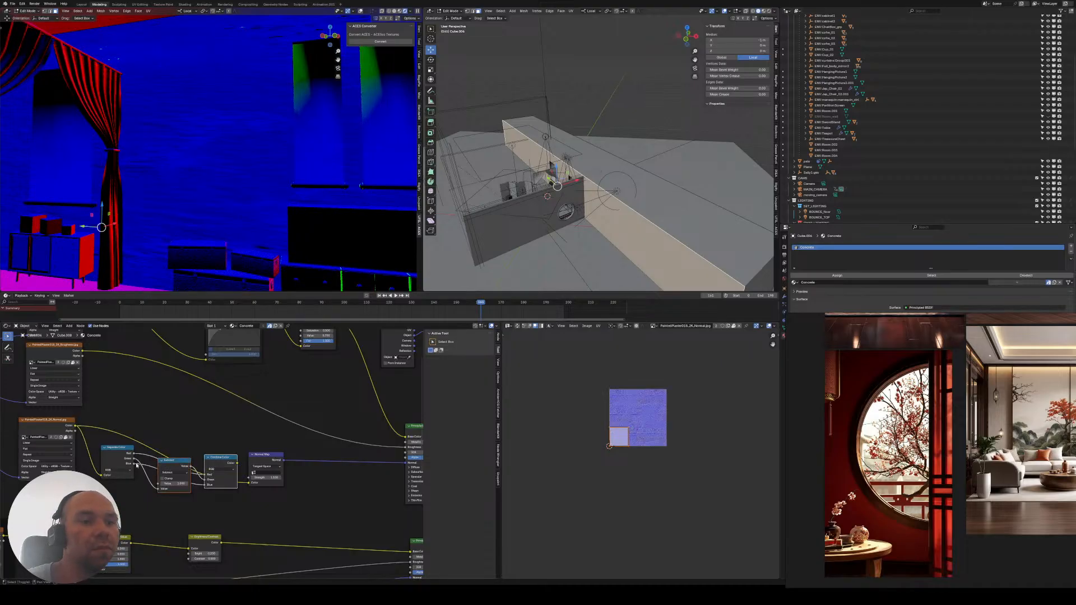
pyautogui.keyDown('shift'); pyautogui.click(110, 454); pyautogui.keyUp('shift')
pyautogui.press('x')
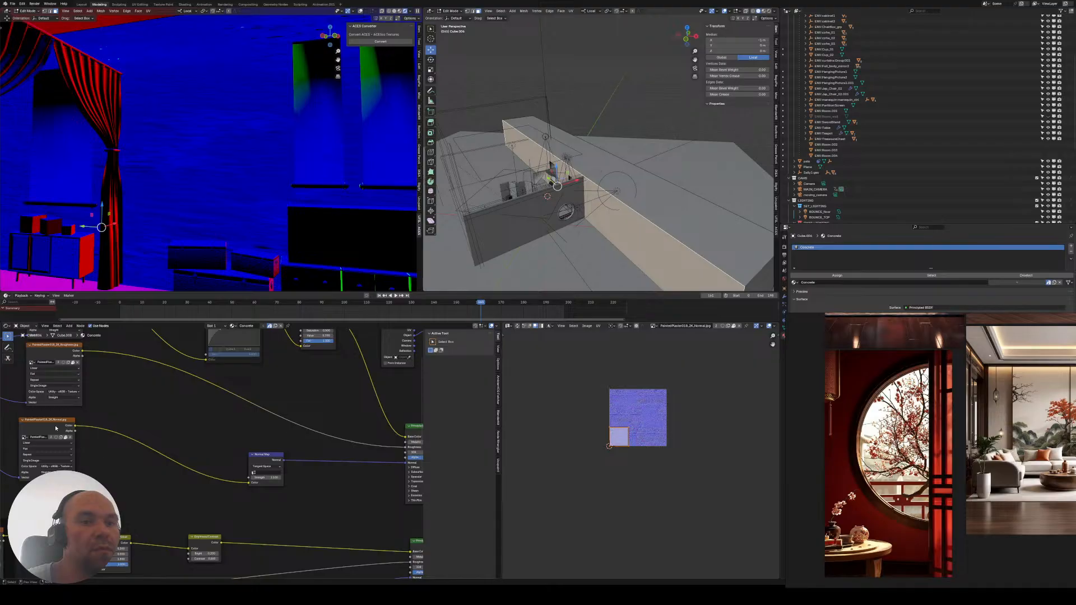
pyautogui.moveTo(70, 430); pyautogui.dragTo(86, 431)
pyautogui.moveTo(199, 226); pyautogui.dragTo(213, 232, button='middle')
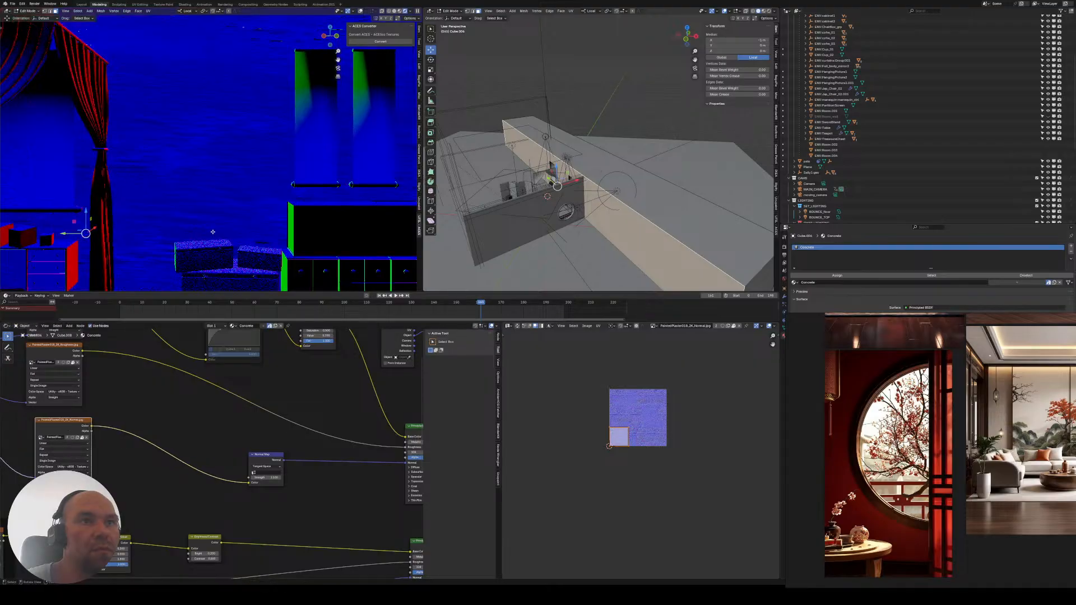
# - Preview the Mix Shader on the wall by connecting it to the Material Output
pyautogui.moveTo(315, 431); pyautogui.dragTo(63, 421, button='middle')
pyautogui.moveTo(265, 430); pyautogui.dragTo(69, 430, button='middle')
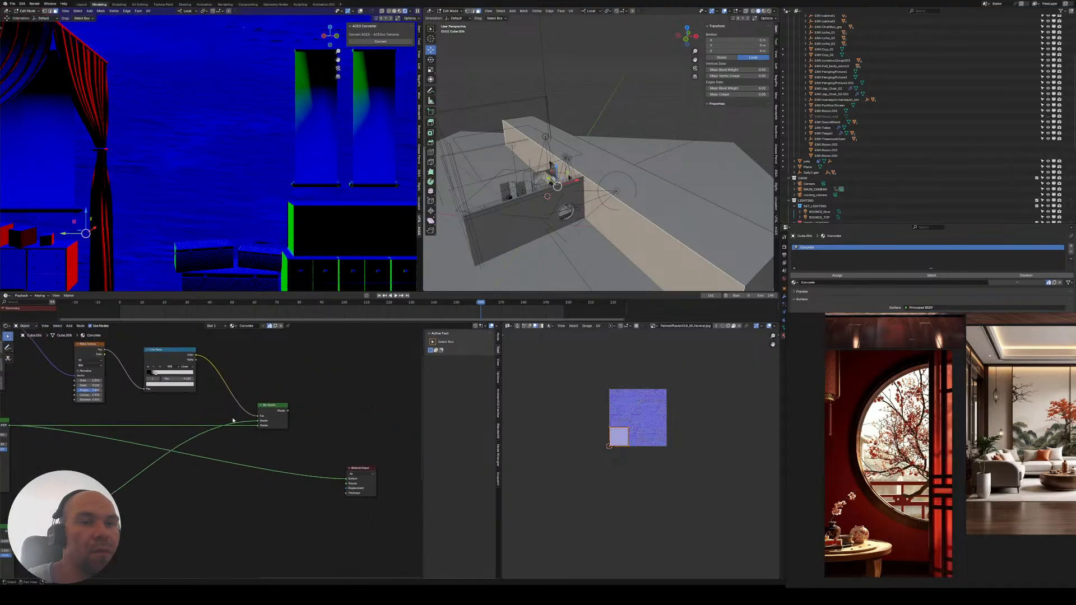
pyautogui.keyDown('ctrl'); pyautogui.keyDown('shift'); pyautogui.click(274, 409); pyautogui.keyUp('shift'); pyautogui.keyUp('ctrl')
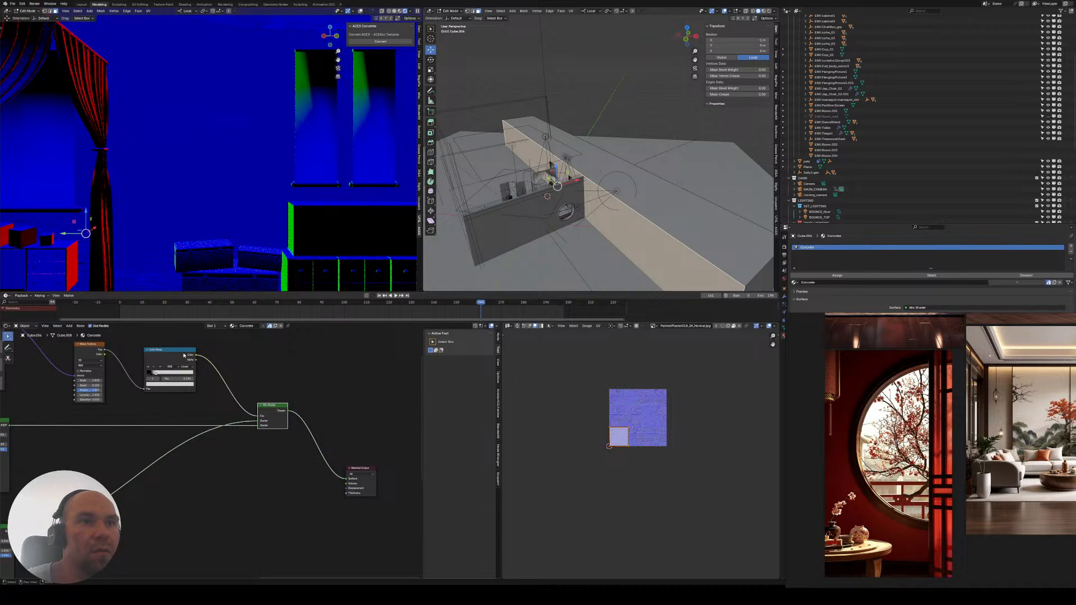
# - Set the black stop of the noise mask's Color Ramp to 0.000 and shift its white stop slightly higher
pyautogui.scroll(8, 200, 241)
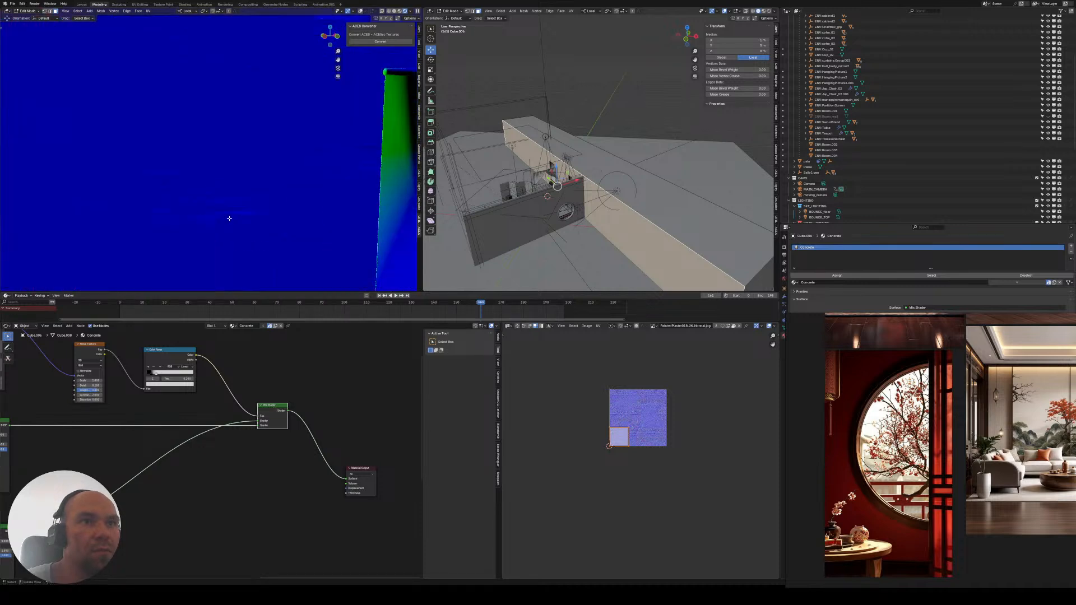
pyautogui.scroll(4, 219, 214)
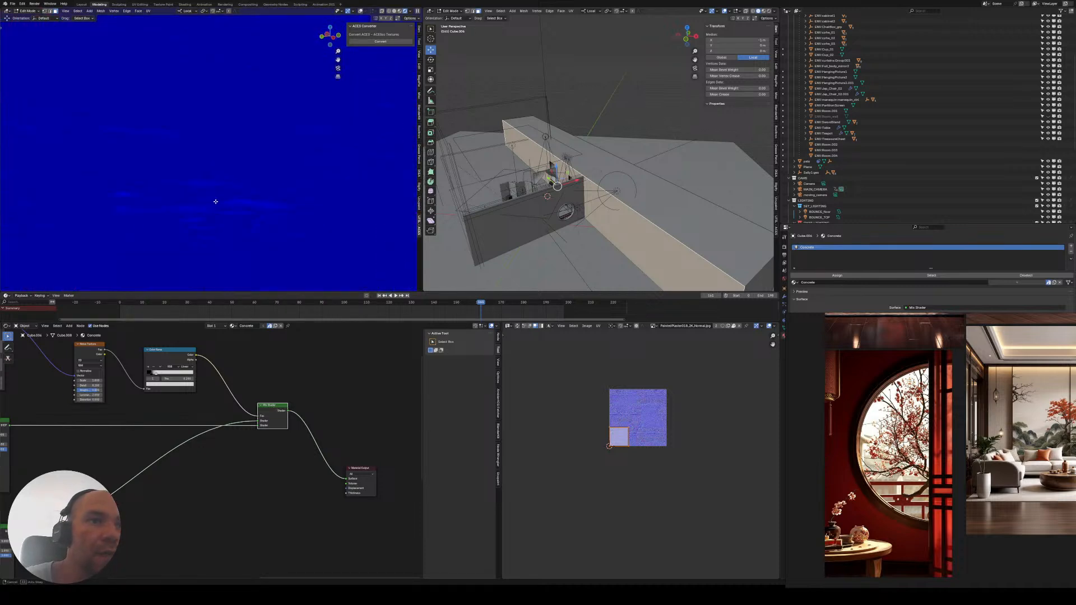
pyautogui.scroll(-2, 215, 202)
pyautogui.scroll(5, 165, 391)
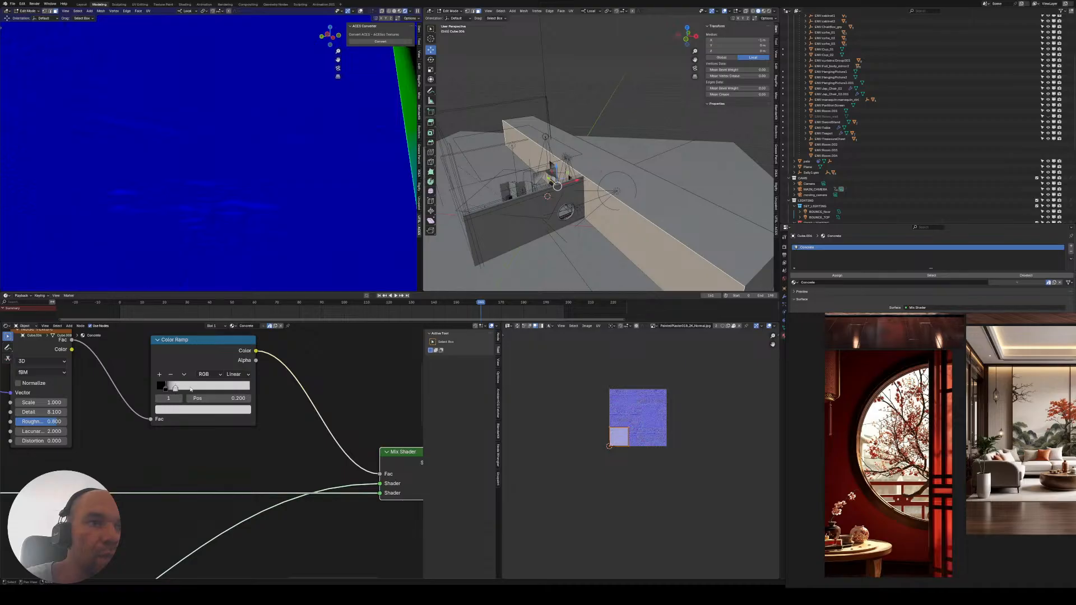
pyautogui.moveTo(191, 388); pyautogui.dragTo(224, 388)
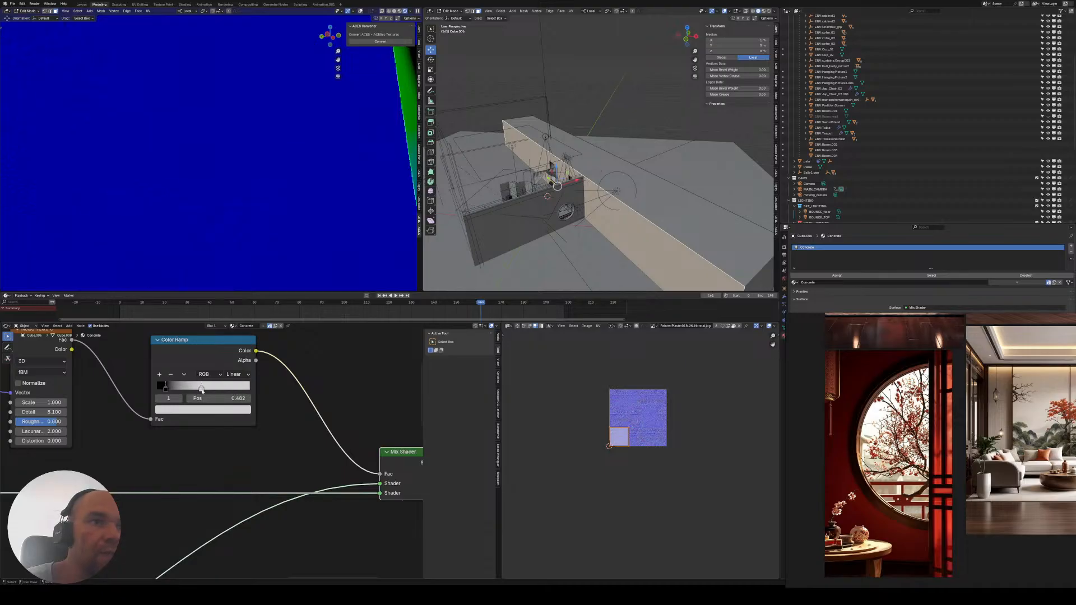
pyautogui.click(165, 388)
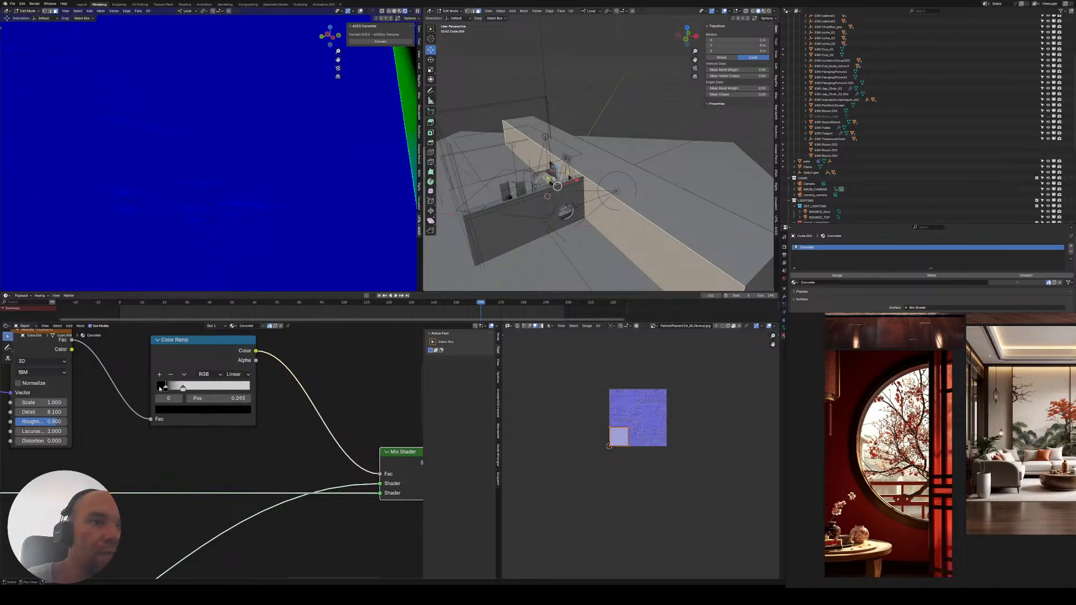
# - Set the mask's Noise Texture Scale to 2.6 and check the blend pattern on the wall
pyautogui.moveTo(108, 409); pyautogui.dragTo(233, 426, button='middle')
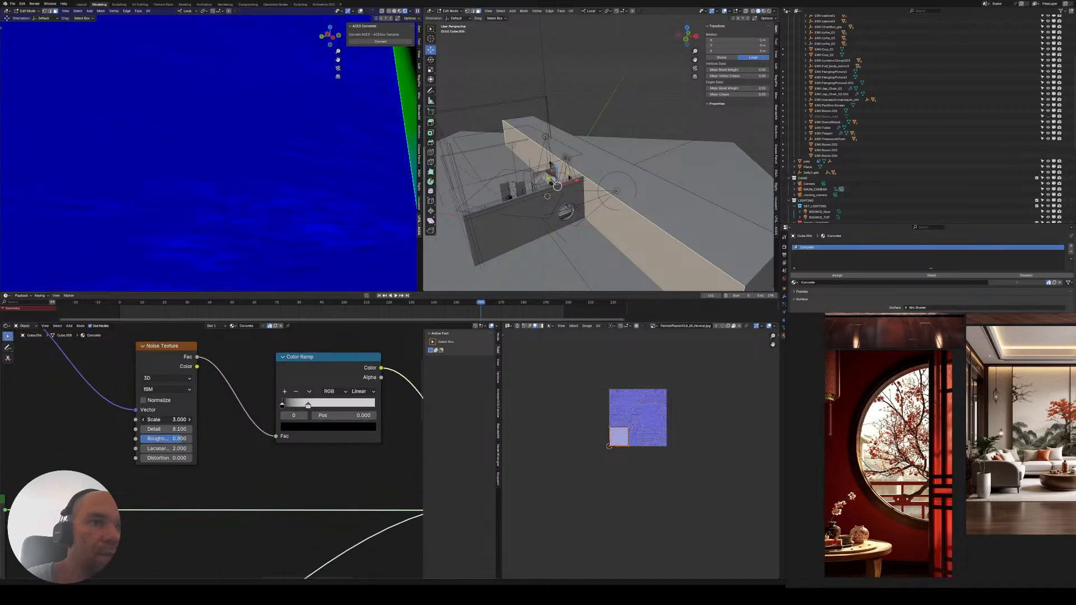
pyautogui.moveTo(167, 419); pyautogui.dragTo(147, 419)
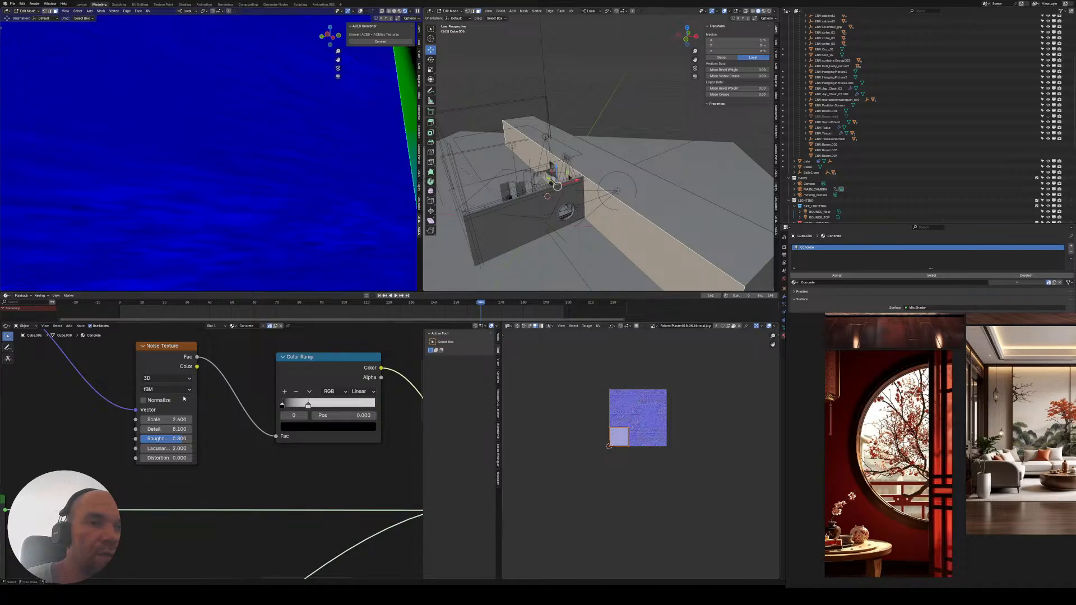
pyautogui.scroll(-3, 240, 204)
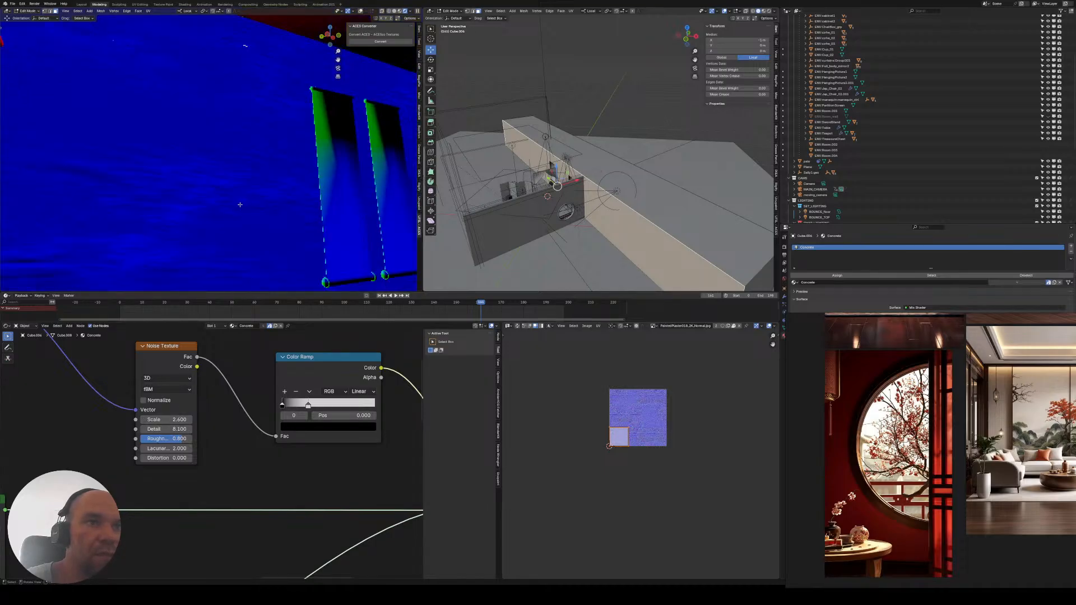
pyautogui.moveTo(210, 206); pyautogui.dragTo(249, 188, button='middle')
pyautogui.scroll(-2, 241, 212)
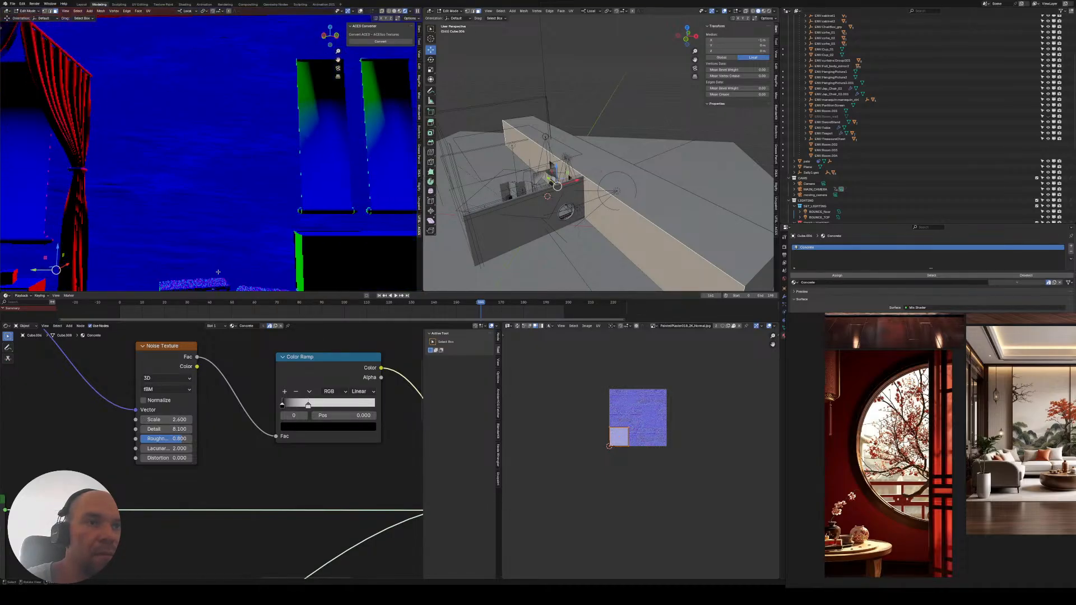
# - Switch the rendered viewport's render pass from Normal back to Combined
pyautogui.click(409, 11)
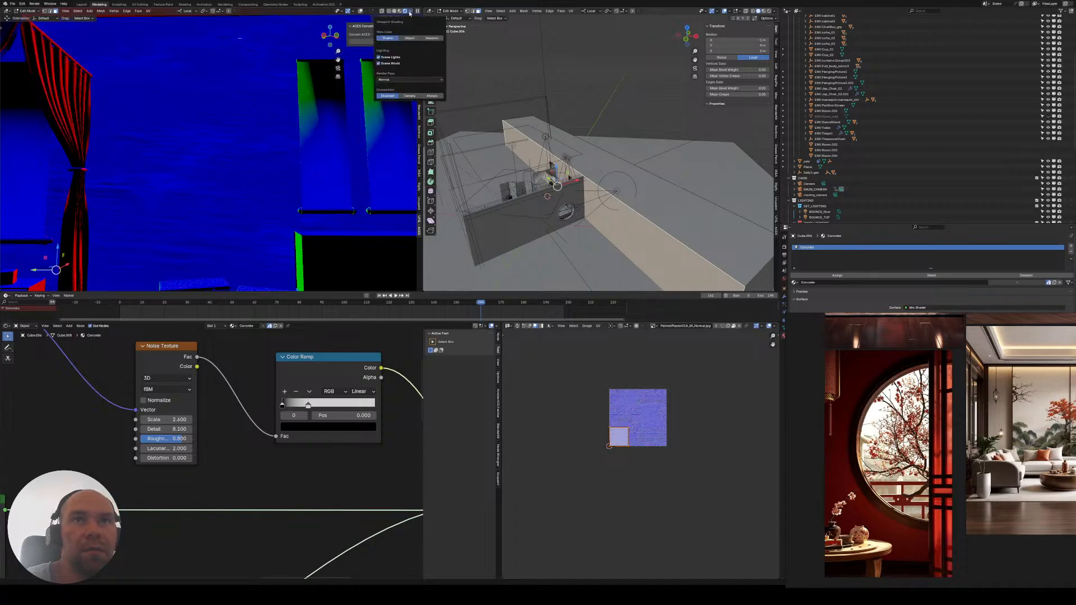
pyautogui.click(415, 79)
pyautogui.click(405, 96)
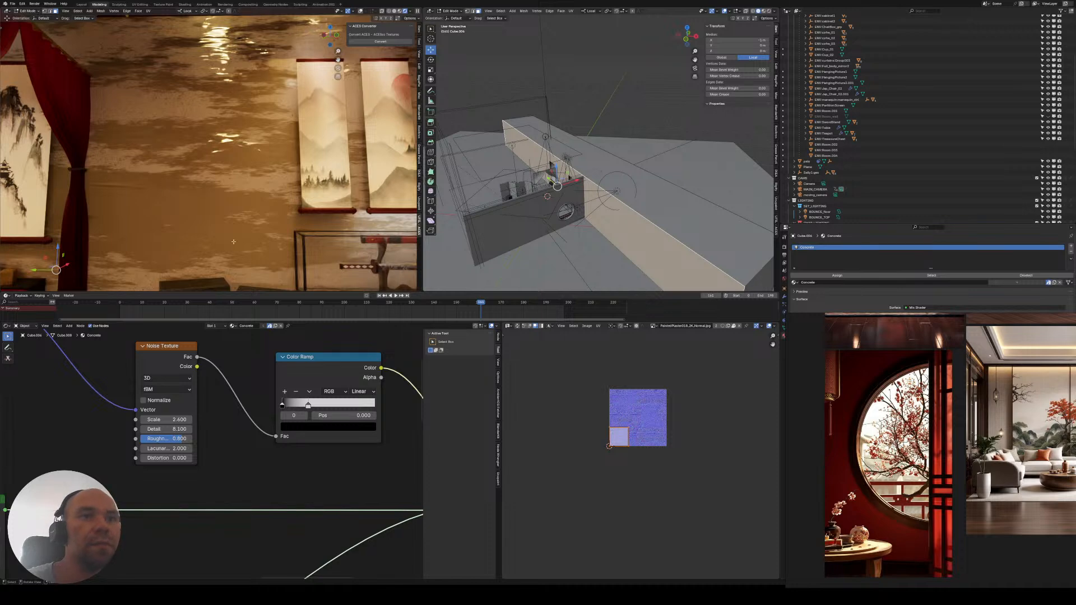
# - Set the white stop of the noise mask's Color Ramp to position 0.727
pyautogui.scroll(2, 279, 447)
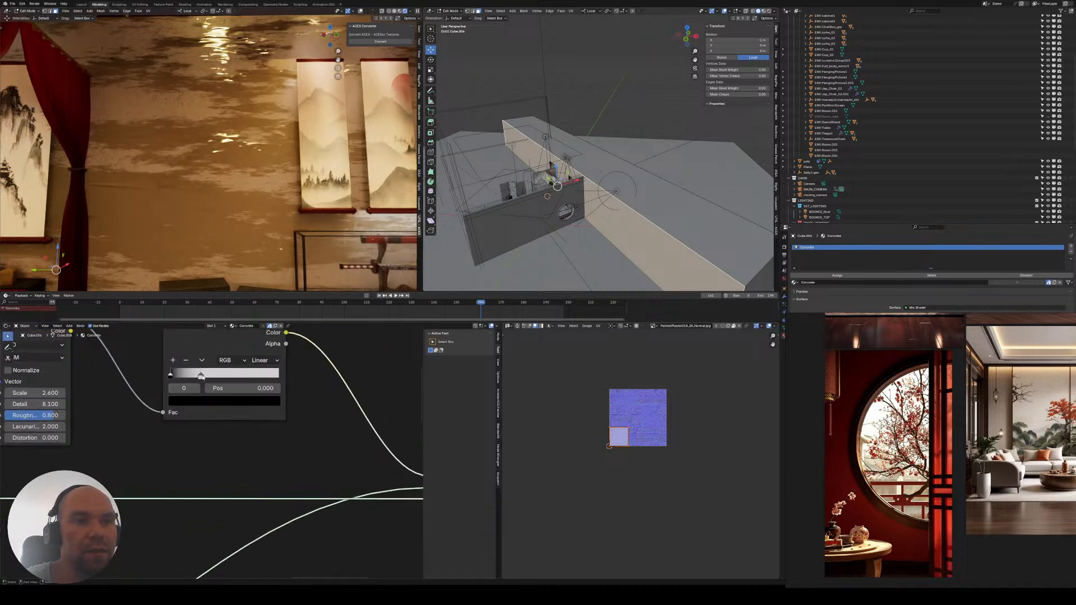
pyautogui.moveTo(201, 376); pyautogui.dragTo(242, 376)
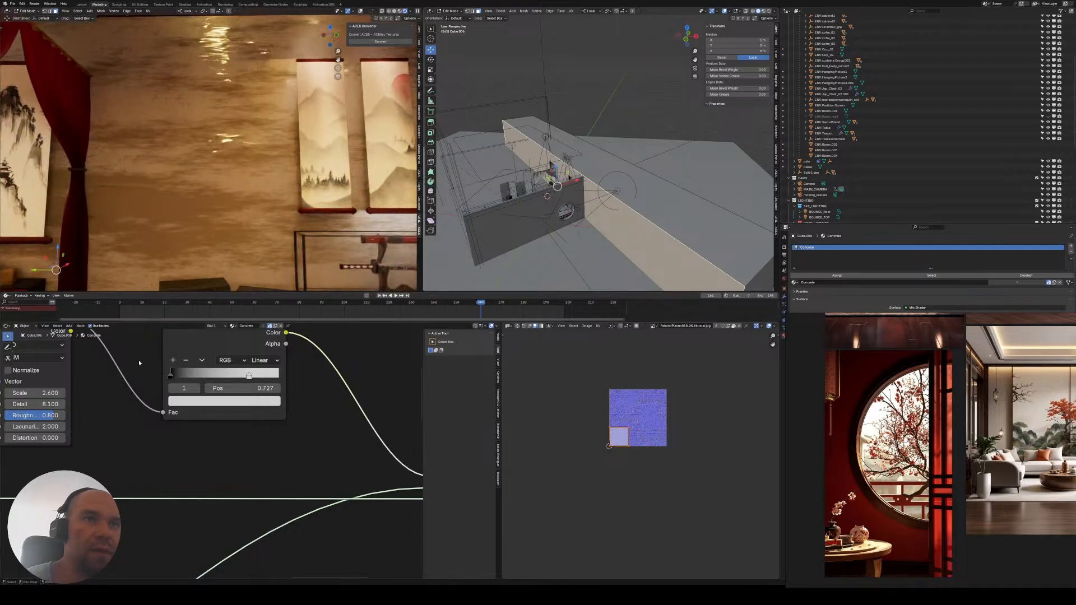
pyautogui.moveTo(139, 363); pyautogui.dragTo(262, 410, button='middle')
pyautogui.scroll(-5, 226, 430)
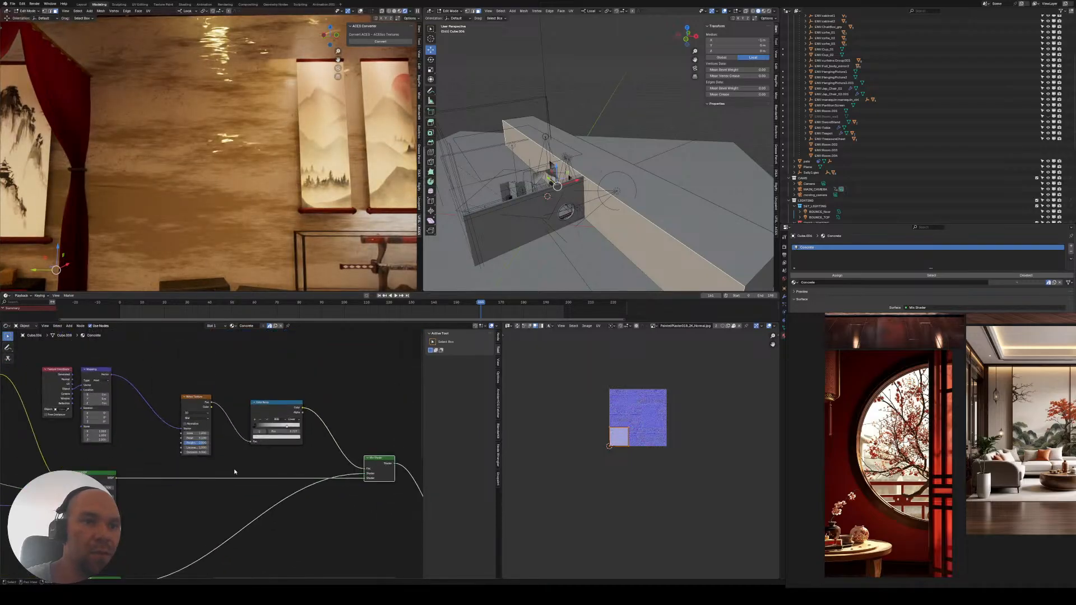
# - Examine the painted plaster roughness texture, the concrete texture nodes and the reflections on the wall
pyautogui.moveTo(234, 444); pyautogui.dragTo(366, 430, button='middle')
pyautogui.moveTo(86, 415); pyautogui.dragTo(289, 461, button='middle')
pyautogui.scroll(-3, 224, 417)
pyautogui.scroll(2, 138, 402)
pyautogui.moveTo(138, 402); pyautogui.dragTo(207, 424, button='middle')
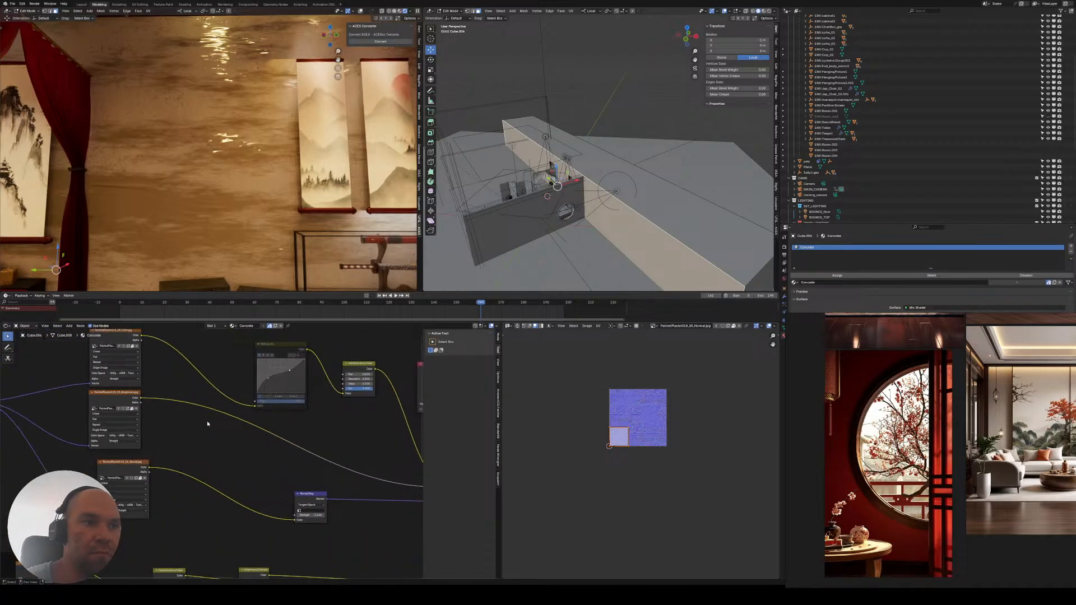
pyautogui.click(121, 401)
pyautogui.moveTo(251, 457); pyautogui.dragTo(113, 345, button='middle')
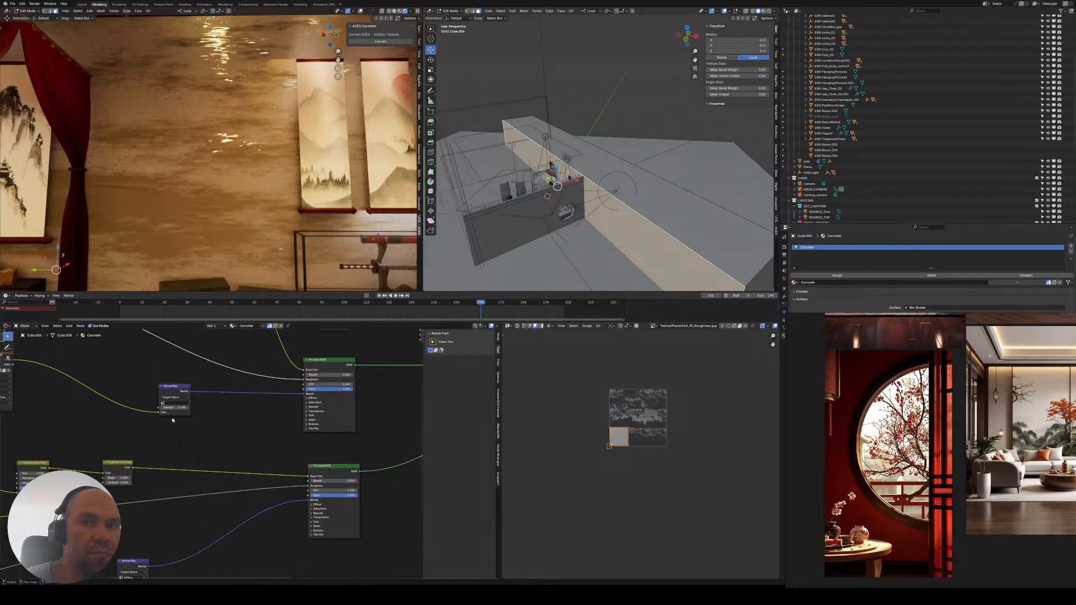
pyautogui.moveTo(173, 420); pyautogui.dragTo(140, 366, button='middle')
pyautogui.scroll(2, 125, 441)
pyautogui.moveTo(125, 442); pyautogui.dragTo(356, 408, button='middle')
pyautogui.scroll(-1, 178, 435)
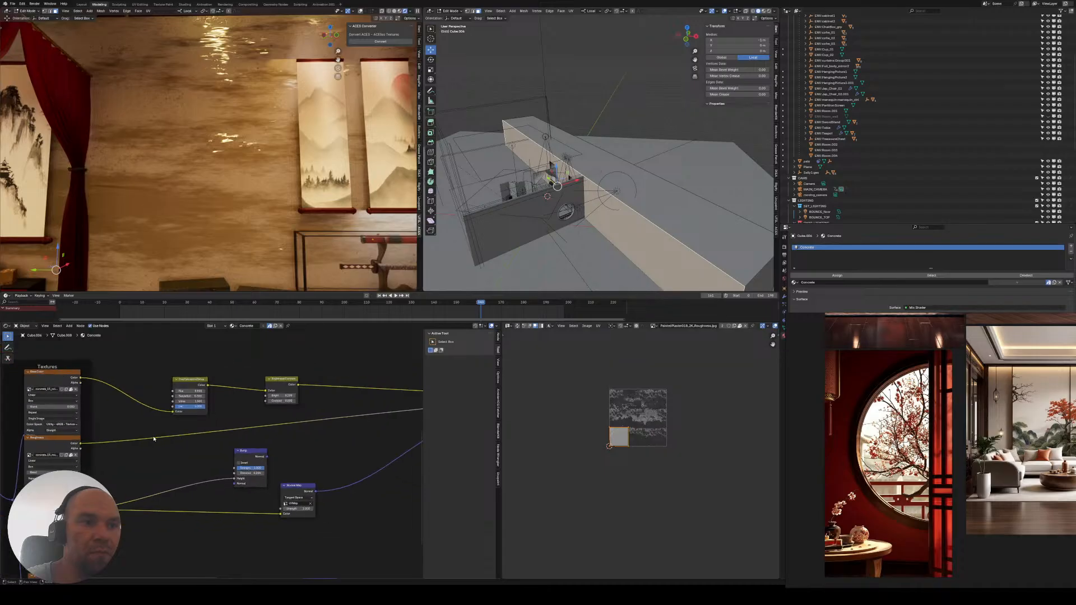
pyautogui.moveTo(156, 440); pyautogui.dragTo(218, 440, button='middle')
pyautogui.scroll(1, 161, 452)
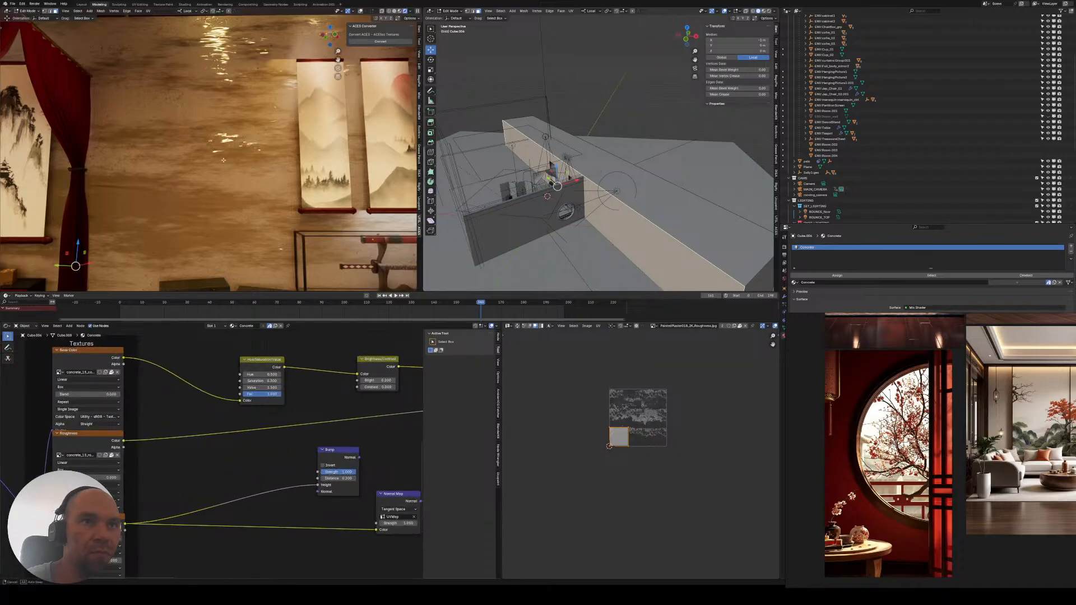
pyautogui.moveTo(224, 161); pyautogui.dragTo(218, 154, button='middle')
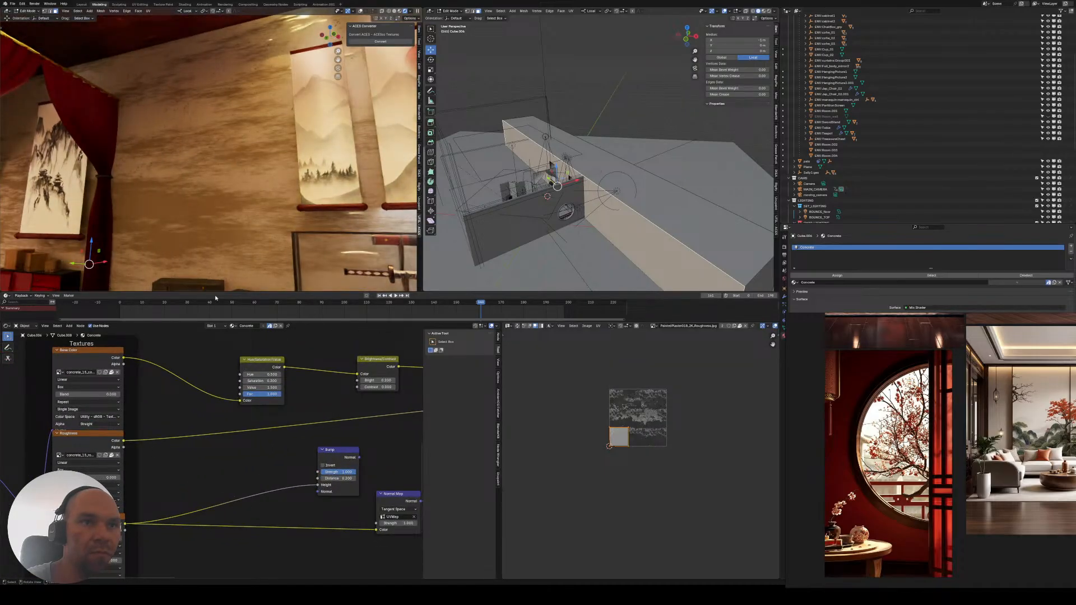
# - Insert a Color Ramp node between the painted plaster Roughness texture and the Principled BSDF's Roughness input
pyautogui.moveTo(252, 424); pyautogui.dragTo(206, 435, button='middle')
pyautogui.scroll(-2, 246, 412)
pyautogui.scroll(1, 322, 432)
pyautogui.moveTo(322, 432); pyautogui.dragTo(209, 466, button='middle')
pyautogui.moveTo(190, 381); pyautogui.dragTo(242, 420)
pyautogui.moveTo(134, 429); pyautogui.dragTo(312, 465, button='middle')
pyautogui.hotkey('shift', 'a')
pyautogui.click(202, 382)
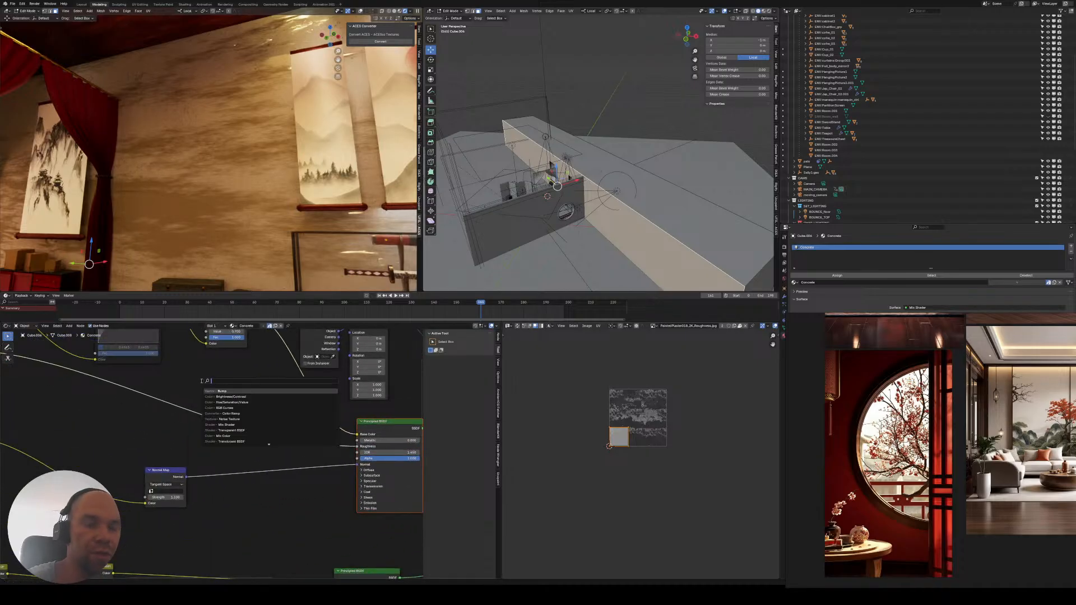
pyautogui.write('color')
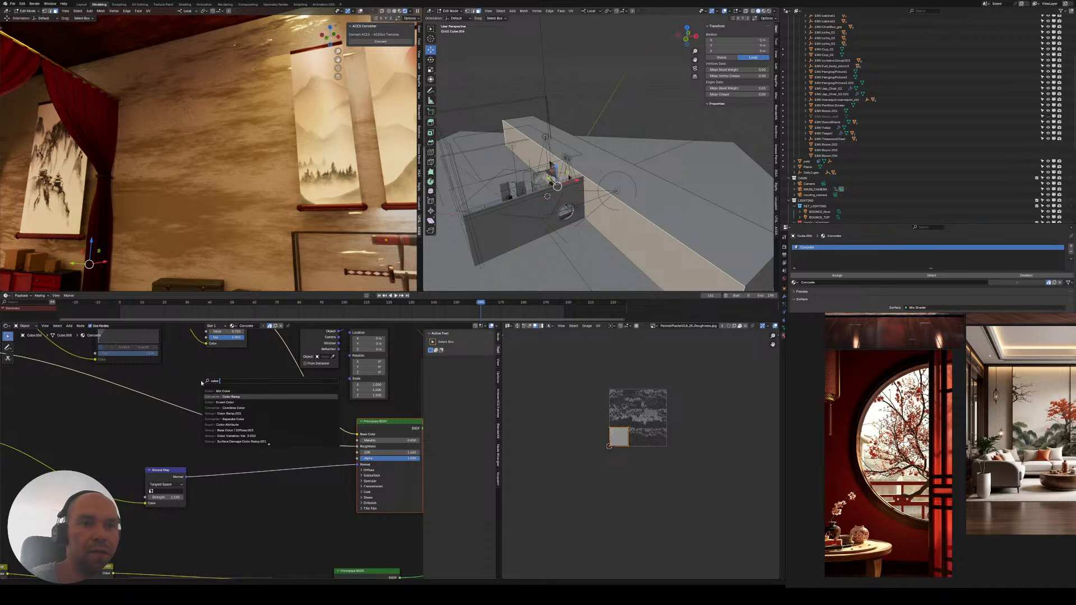
pyautogui.click(227, 397)
pyautogui.click(195, 388)
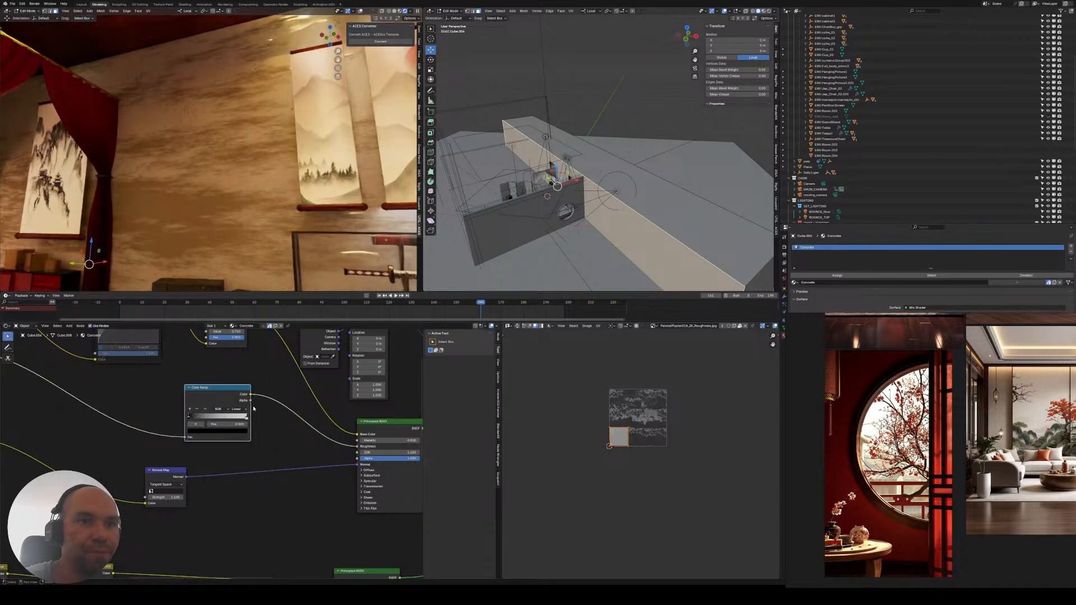
# - Move the roughness Color Ramp's white stop close to the black stop and check the wall's shine from different angles
pyautogui.click(205, 423)
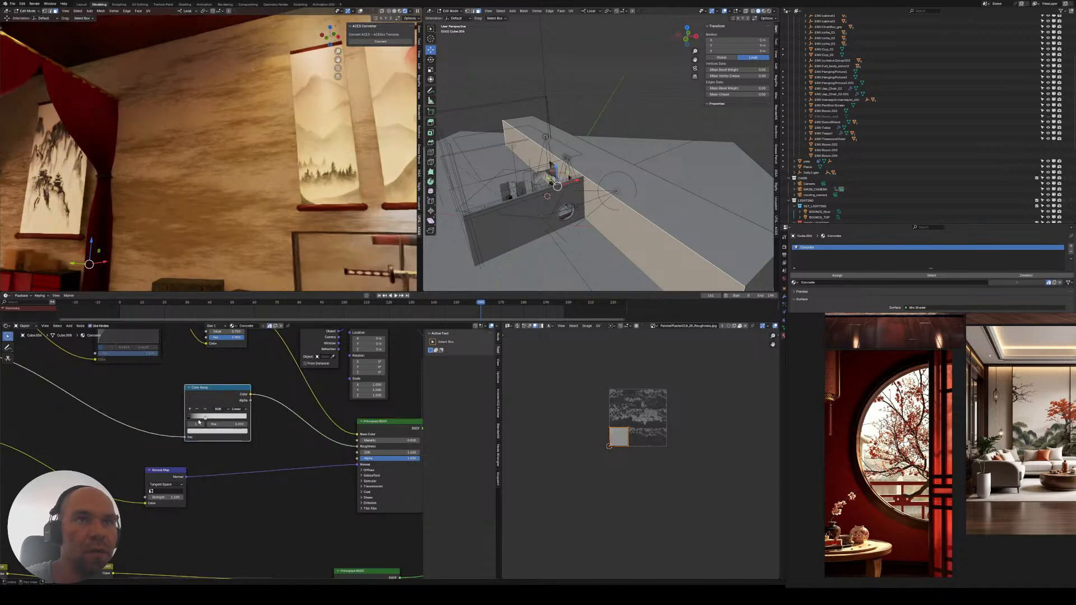
pyautogui.moveTo(225, 178); pyautogui.dragTo(248, 194, button='middle')
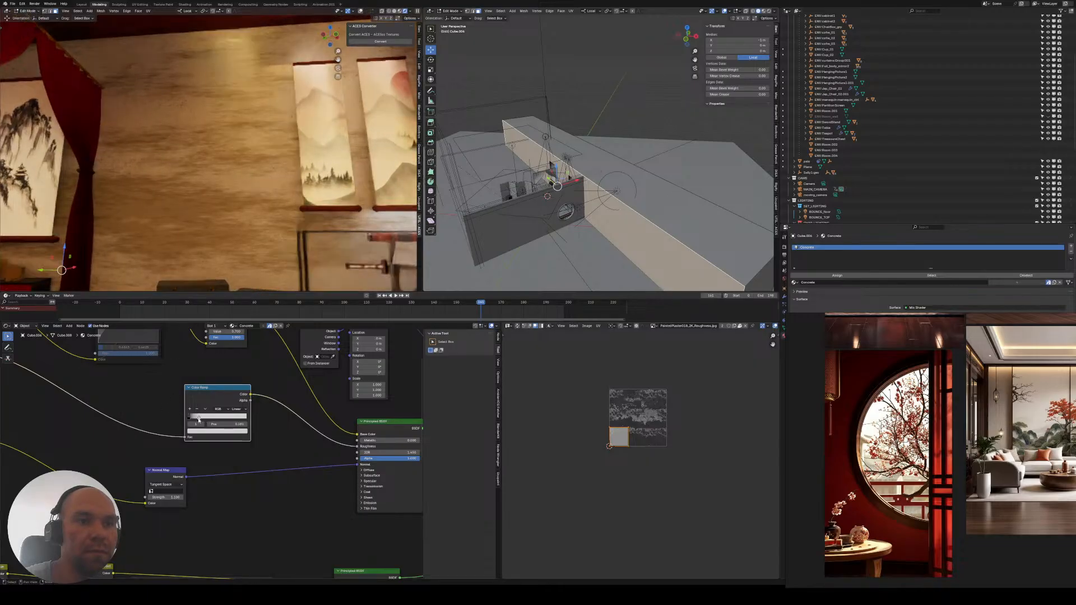
pyautogui.scroll(-3, 213, 423)
pyautogui.moveTo(217, 424); pyautogui.dragTo(218, 356, button='middle')
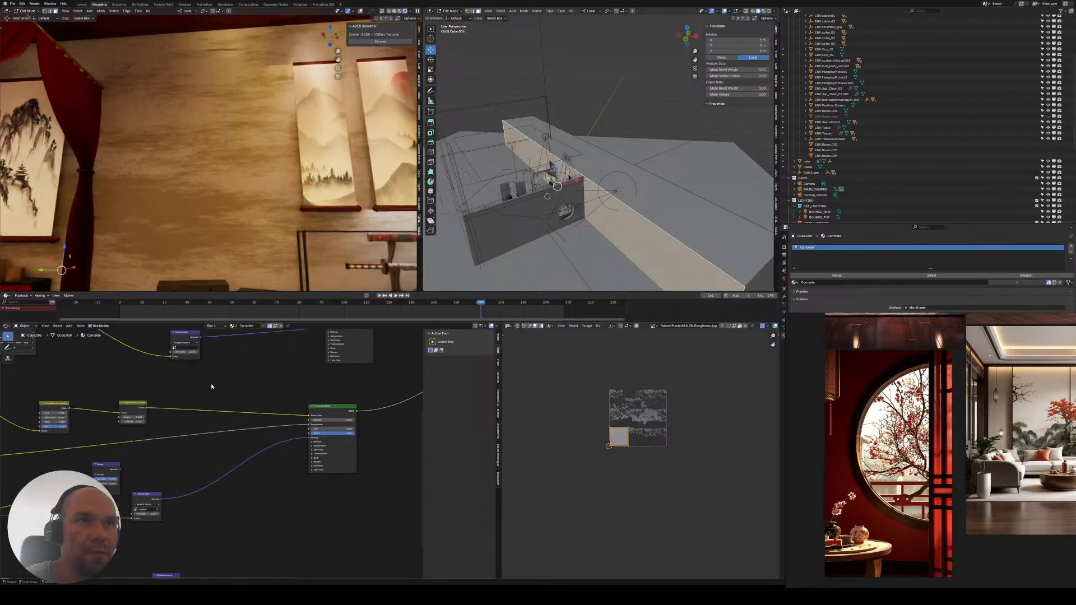
pyautogui.moveTo(223, 182); pyautogui.dragTo(227, 175, button='middle')
pyautogui.moveTo(214, 466); pyautogui.dragTo(231, 375, button='middle')
pyautogui.scroll(-5, 238, 464)
pyautogui.moveTo(253, 417)
pyautogui.mouseDown(button='middle')
pyautogui.moveTo(244, 415)
pyautogui.moveTo(253, 506)
pyautogui.mouseUp(button='middle')
pyautogui.moveTo(235, 425); pyautogui.dragTo(245, 525, button='middle')
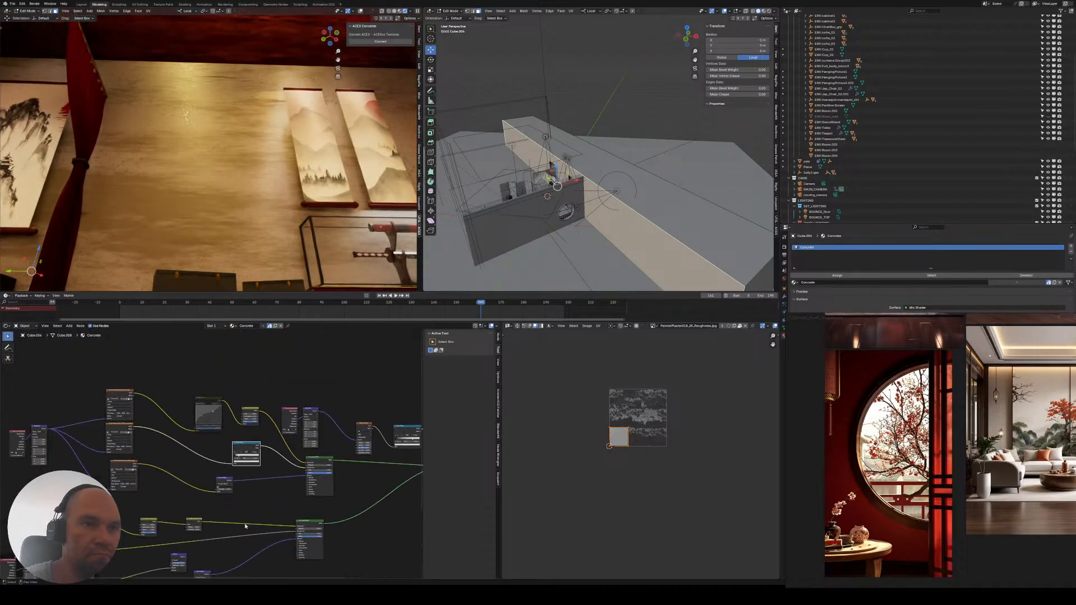
pyautogui.scroll(3, 248, 447)
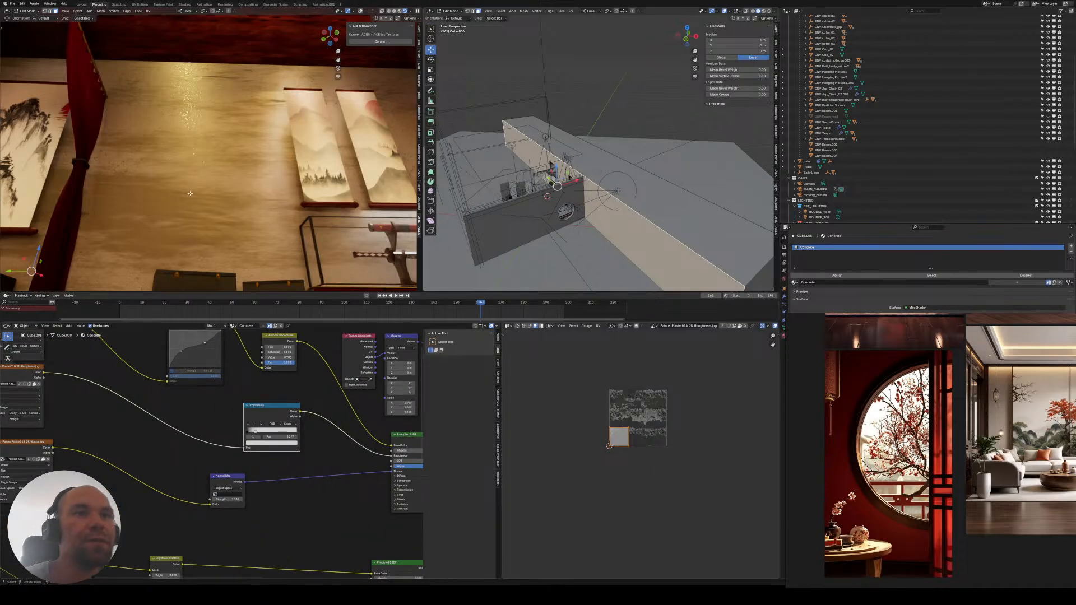
# - Rearrange the noise mask's Texture Coordinate, Mapping, Noise Texture and Color Ramp nodes into a tidier row
pyautogui.moveTo(223, 422); pyautogui.dragTo(100, 495, button='middle')
pyautogui.moveTo(230, 378); pyautogui.dragTo(133, 361, button='middle')
pyautogui.moveTo(108, 349); pyautogui.dragTo(324, 446)
pyautogui.press('g')
pyautogui.click(226, 386)
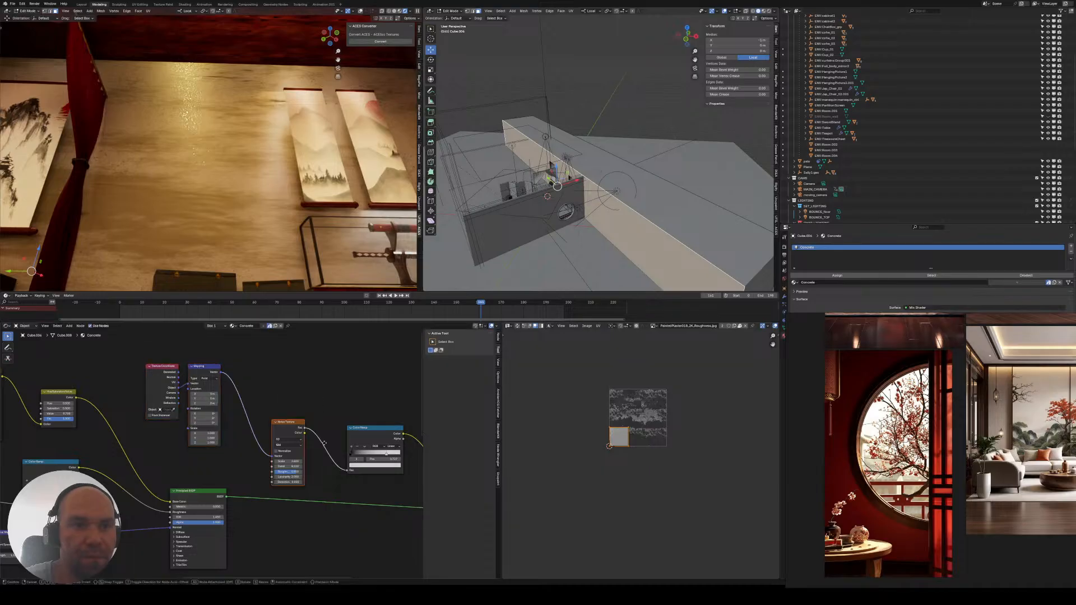
pyautogui.press('g')
pyautogui.click(313, 384)
pyautogui.moveTo(341, 379); pyautogui.dragTo(370, 448)
pyautogui.moveTo(371, 450); pyautogui.dragTo(280, 433, button='middle')
pyautogui.press('g')
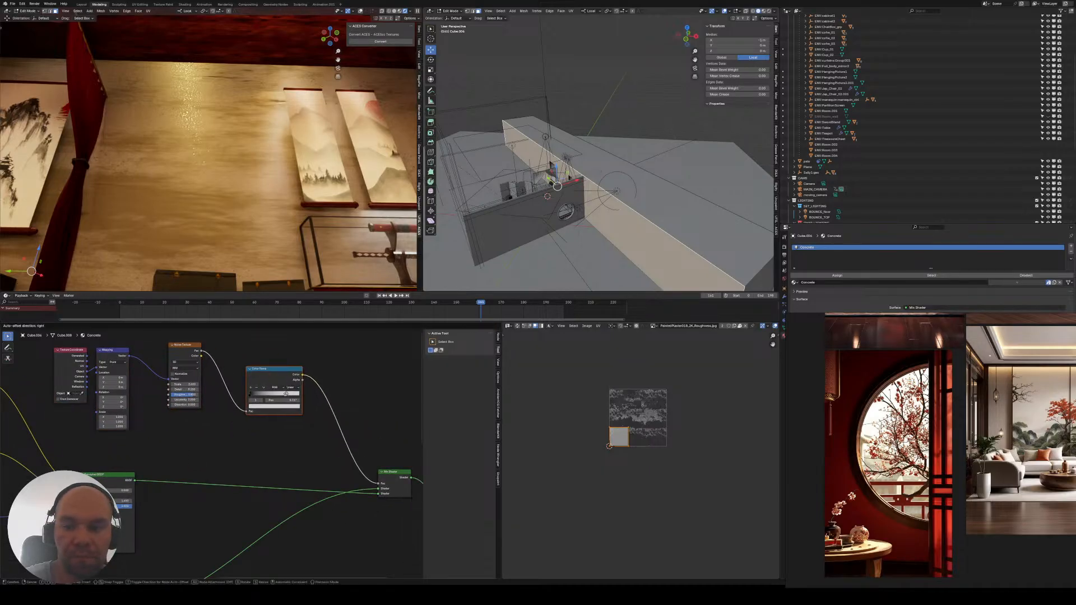
pyautogui.click(270, 391)
# - Move the Mix Shader and Material Output nodes up closer to the mask's Color Ramp
pyautogui.moveTo(334, 396); pyautogui.dragTo(215, 384, button='middle')
pyautogui.scroll(-3, 242, 390)
pyautogui.moveTo(225, 433); pyautogui.dragTo(279, 477)
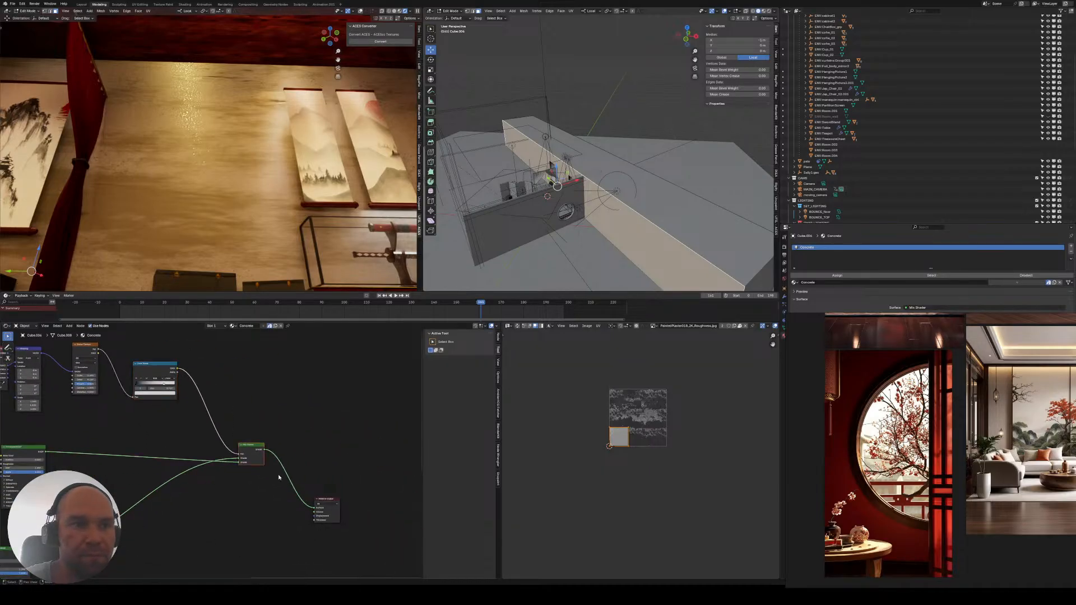
pyautogui.press('g')
pyautogui.click(263, 426)
# - Set the Y Scale of the noise mask's Mapping node to 5 and check the pattern on the wall
pyautogui.scroll(6, 258, 425)
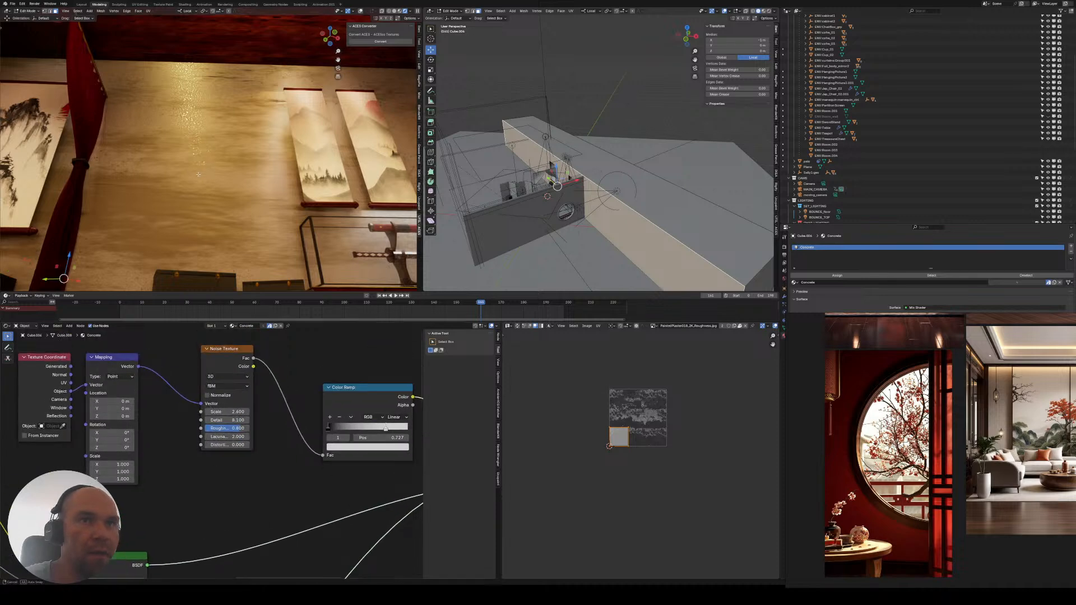
pyautogui.moveTo(198, 175); pyautogui.dragTo(234, 209, button='middle')
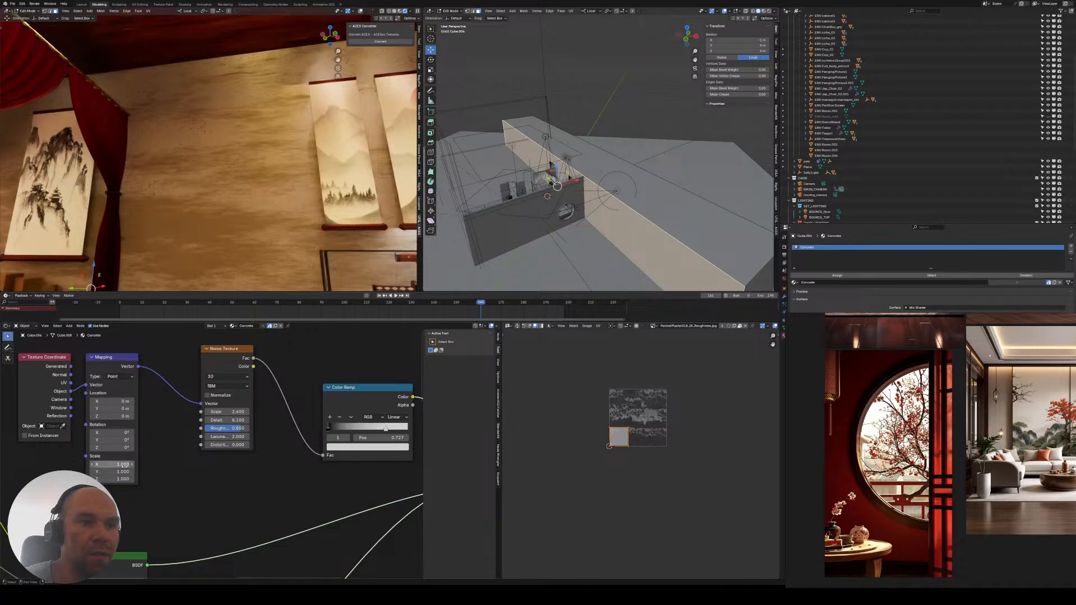
pyautogui.moveTo(116, 472); pyautogui.dragTo(91, 471)
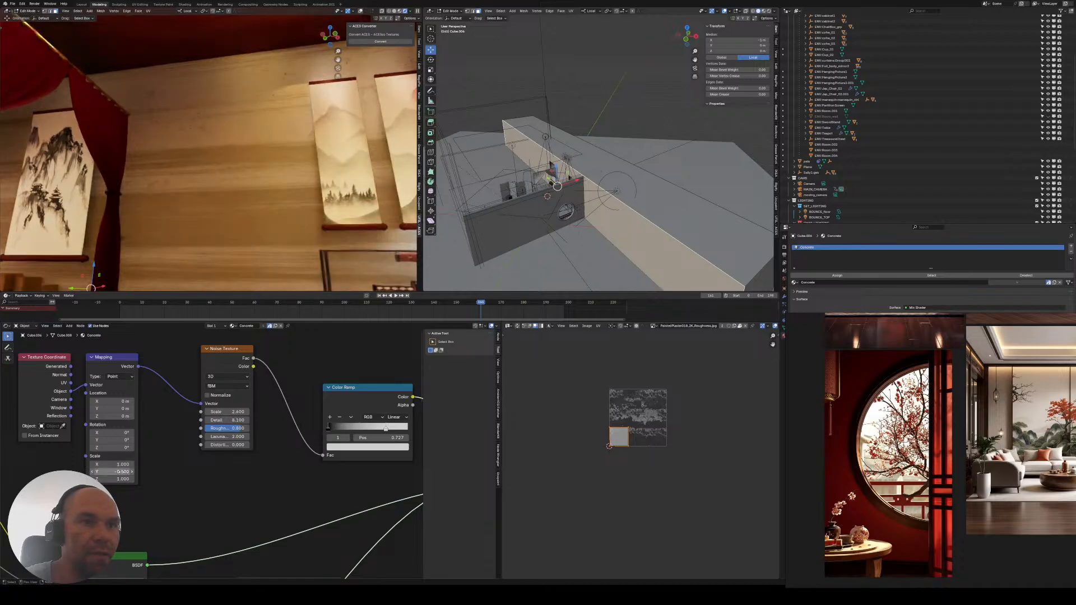
pyautogui.click(123, 471)
pyautogui.write('5')
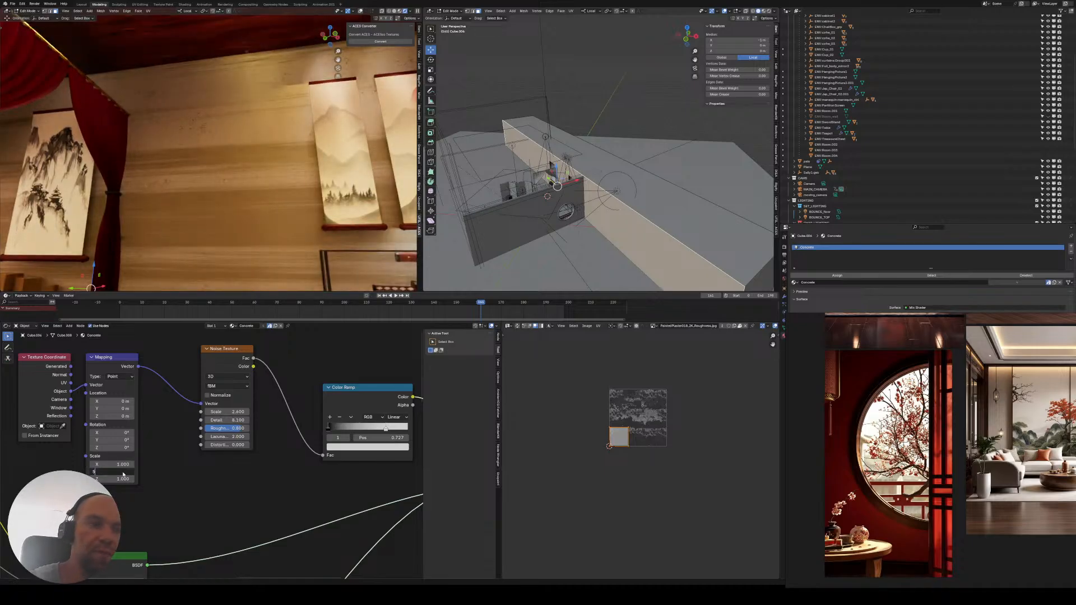
pyautogui.press('Return')
pyautogui.moveTo(224, 197)
pyautogui.mouseDown(button='middle')
pyautogui.moveTo(227, 181)
pyautogui.moveTo(236, 191)
pyautogui.moveTo(225, 186)
pyautogui.mouseUp(button='middle')
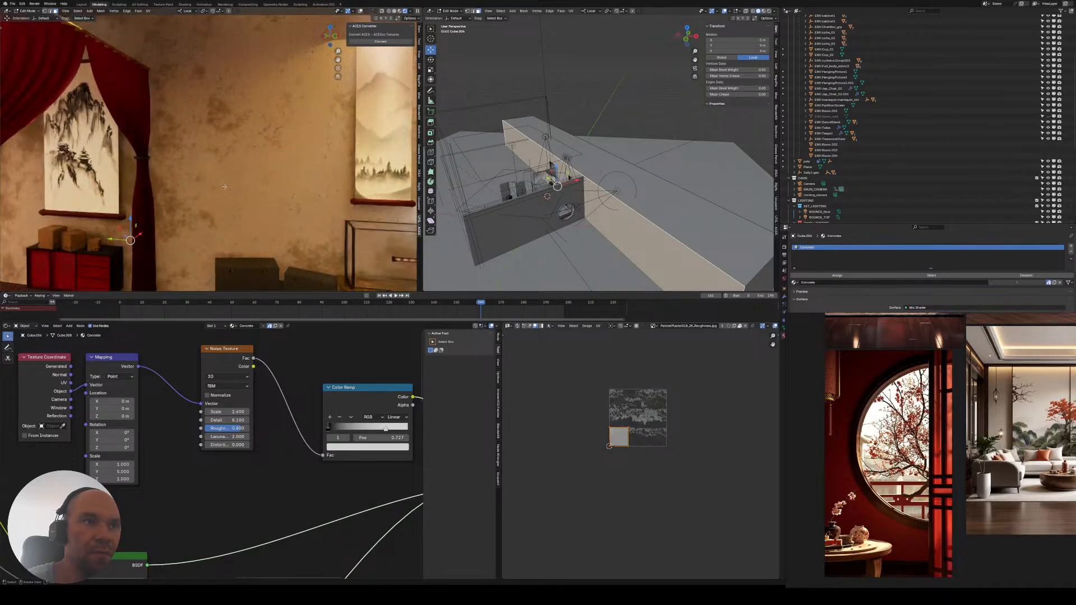
# - Try a lower Scale on the noise mask's Noise Texture, check the wall, and set the Scale to 2
pyautogui.moveTo(222, 144); pyautogui.dragTo(226, 185, button='middle')
pyautogui.moveTo(230, 410); pyautogui.dragTo(219, 410)
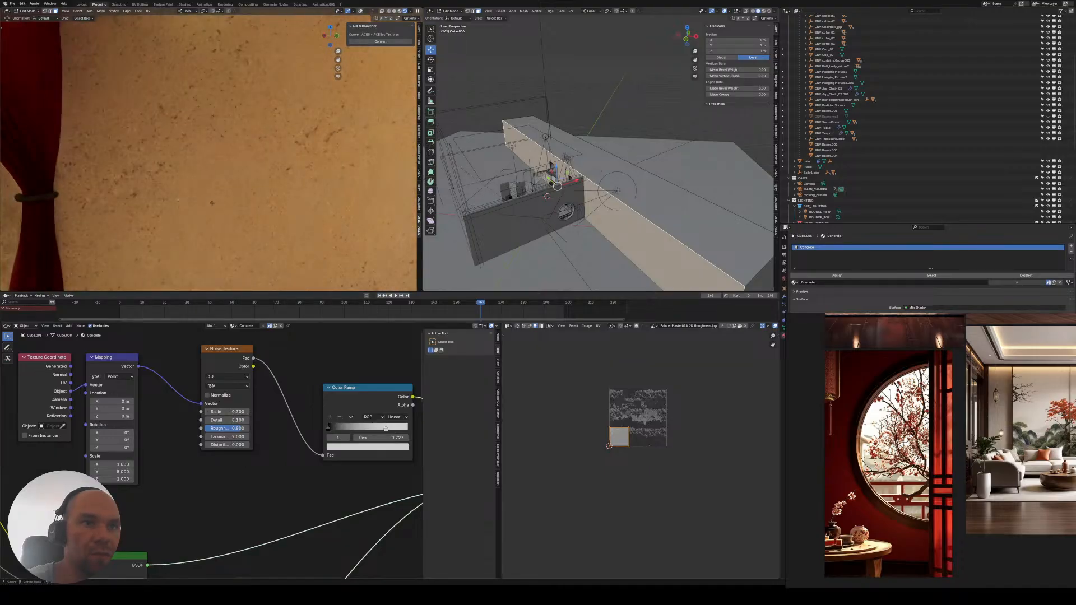
pyautogui.scroll(-7, 221, 174)
pyautogui.moveTo(223, 174); pyautogui.dragTo(283, 210, button='middle')
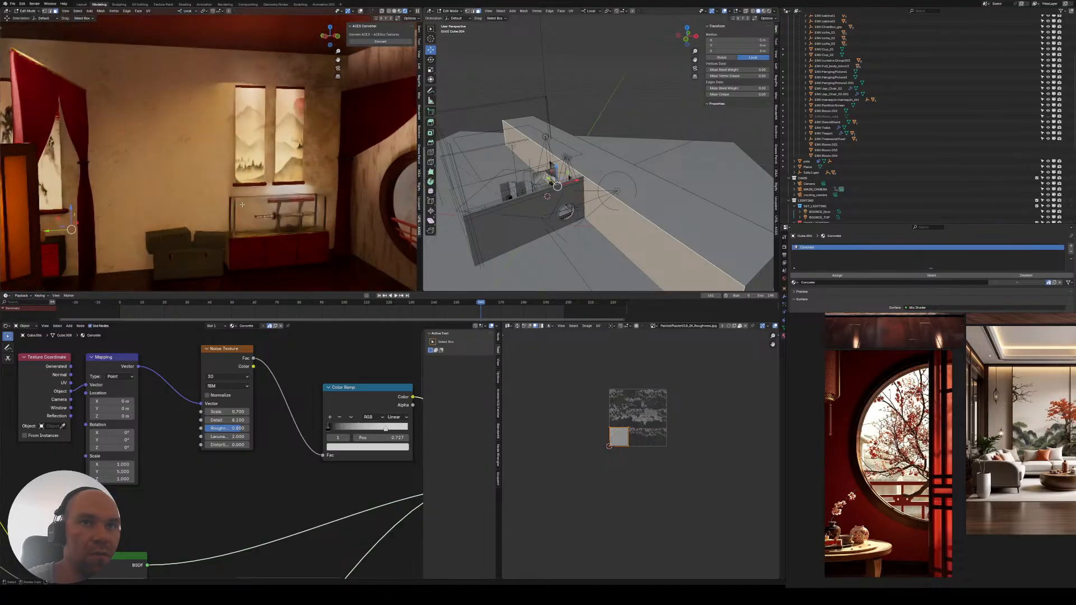
pyautogui.click(227, 412)
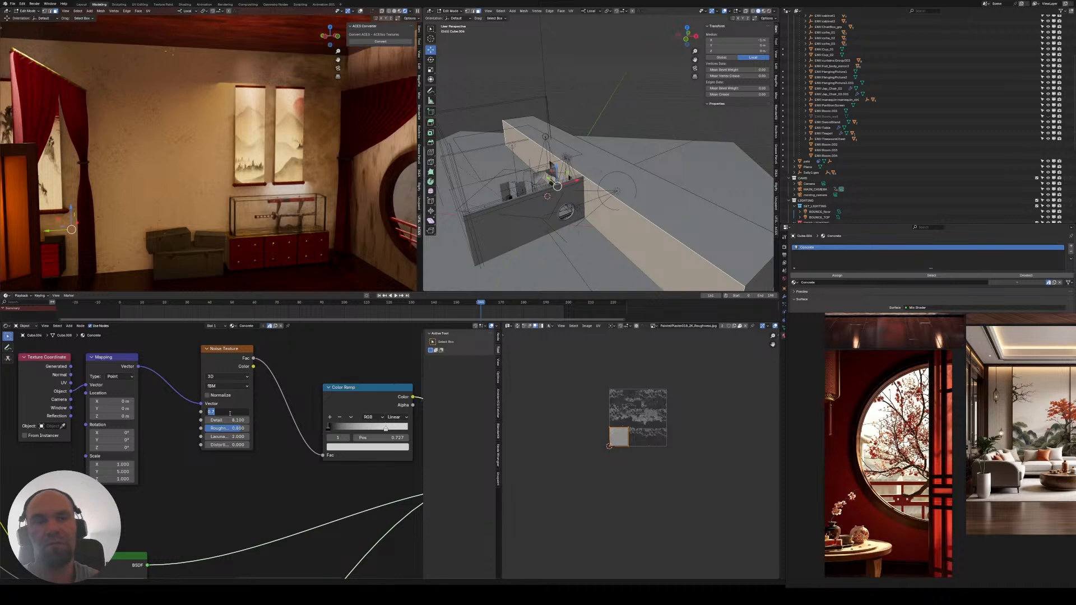
pyautogui.write('2')
pyautogui.press('Return')
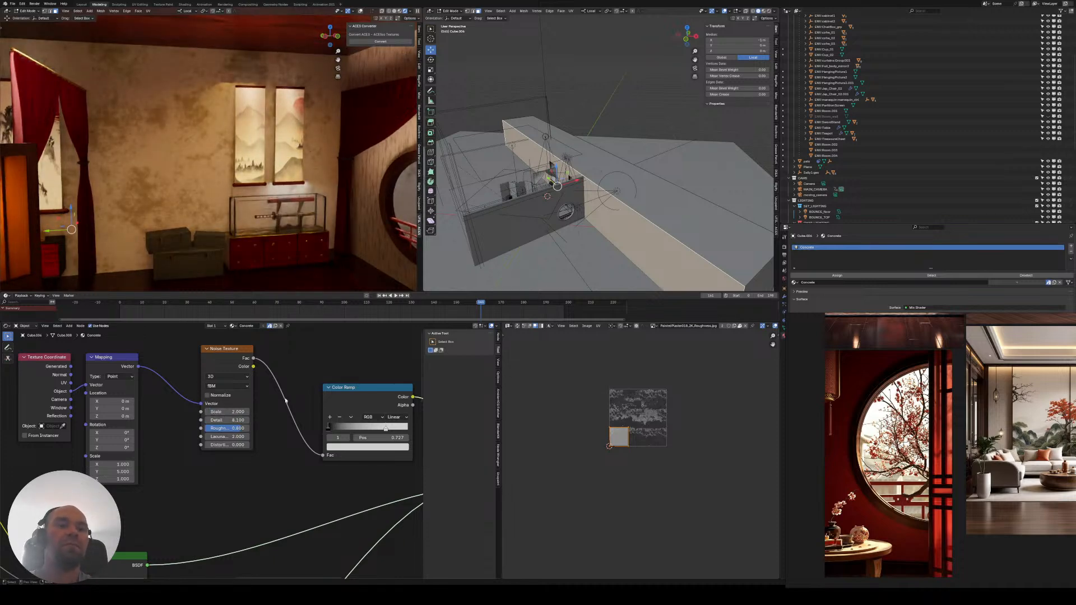
# - Tighten the noise mask's Color Ramp by moving the white stop to about 0.17, close to the black stop
pyautogui.moveTo(286, 401); pyautogui.dragTo(247, 394, button='middle')
pyautogui.moveTo(357, 424); pyautogui.dragTo(307, 426)
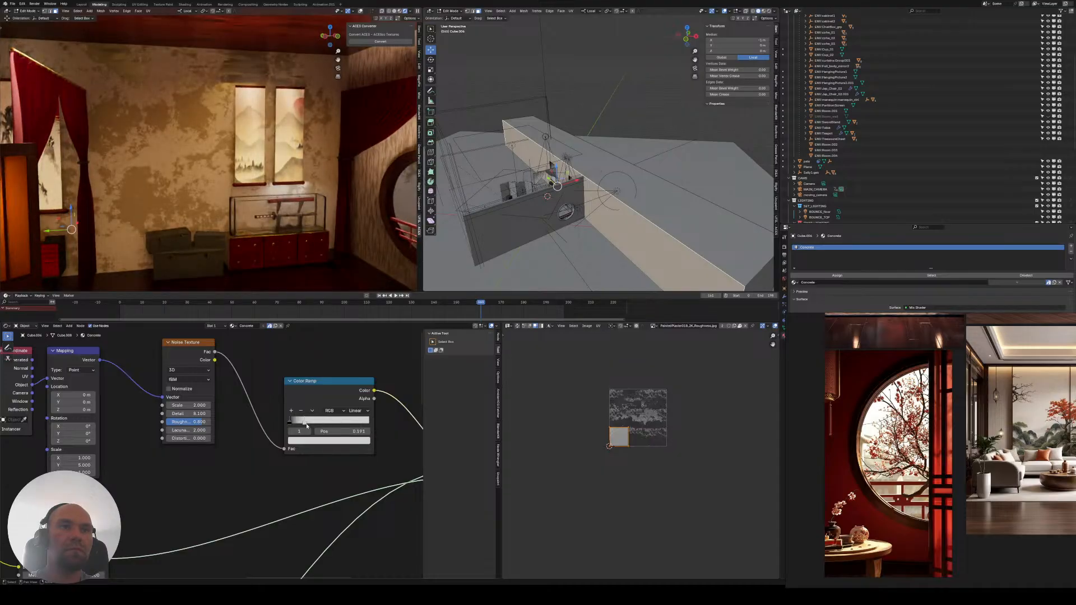
pyautogui.moveTo(292, 423); pyautogui.dragTo(298, 422)
pyautogui.click(307, 424)
# - Move the noise mask's Texture Coordinate, Mapping and Noise Texture nodes up, with the Color Ramp beside them
pyautogui.scroll(-4, 216, 431)
pyautogui.moveTo(196, 420); pyautogui.dragTo(221, 464, button='middle')
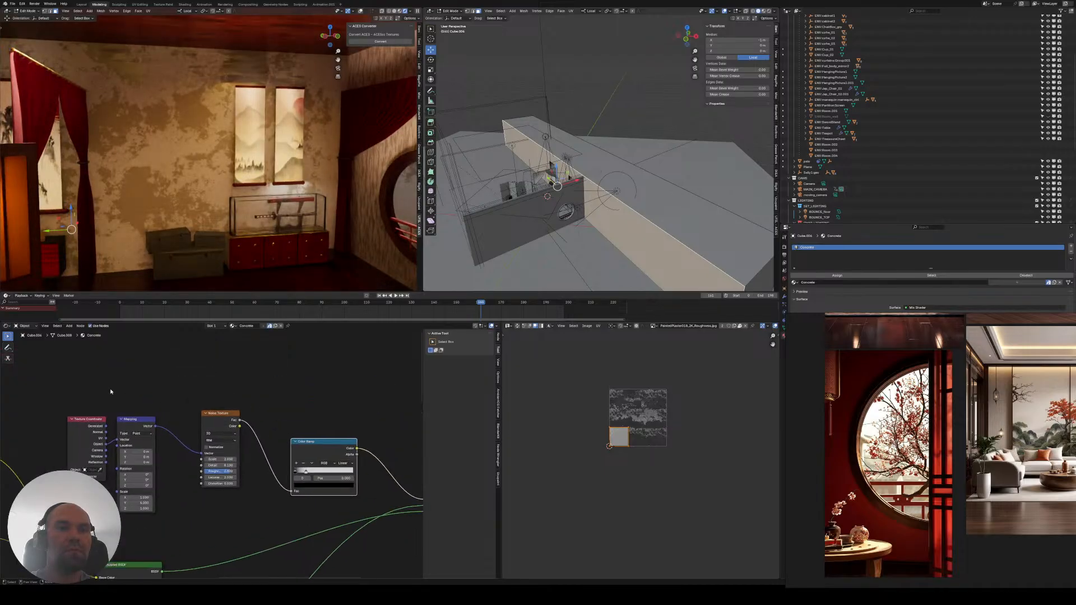
pyautogui.moveTo(84, 384); pyautogui.dragTo(241, 470)
pyautogui.press('g')
pyautogui.click(195, 416)
pyautogui.moveTo(264, 416); pyautogui.dragTo(396, 508)
pyautogui.press('g')
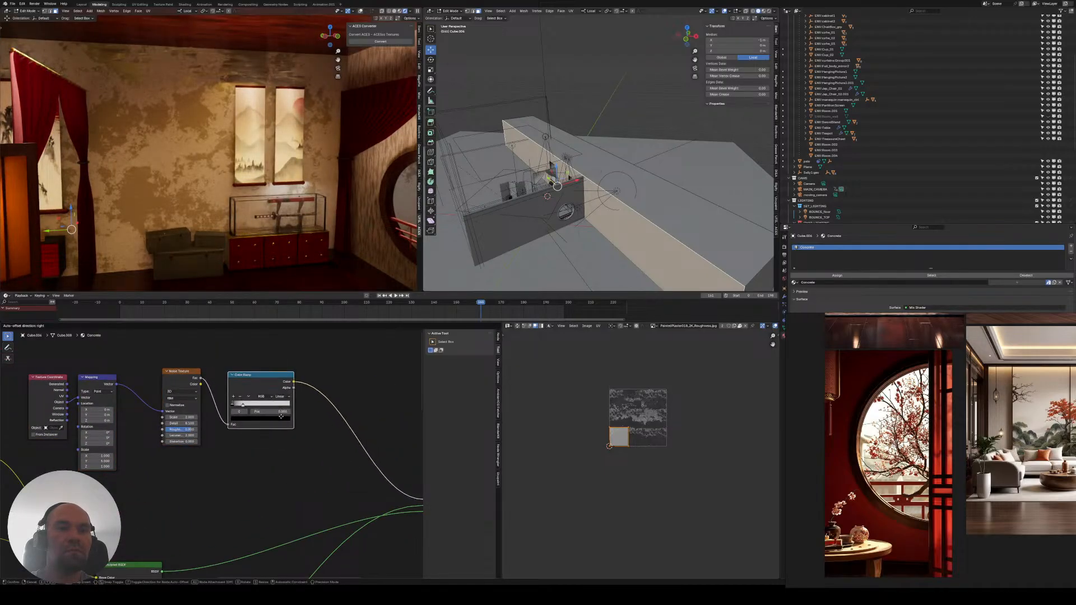
pyautogui.click(334, 436)
# - Reposition the mask's Noise Texture, Texture Coordinate and Mapping nodes to line up in a spaced-out row
pyautogui.moveTo(360, 446)
pyautogui.mouseDown(button='middle')
pyautogui.moveTo(335, 428)
pyautogui.moveTo(368, 464)
pyautogui.mouseUp(button='middle')
pyautogui.scroll(-2, 317, 430)
pyautogui.moveTo(274, 470); pyautogui.dragTo(243, 436)
pyautogui.press('g')
pyautogui.click(231, 431)
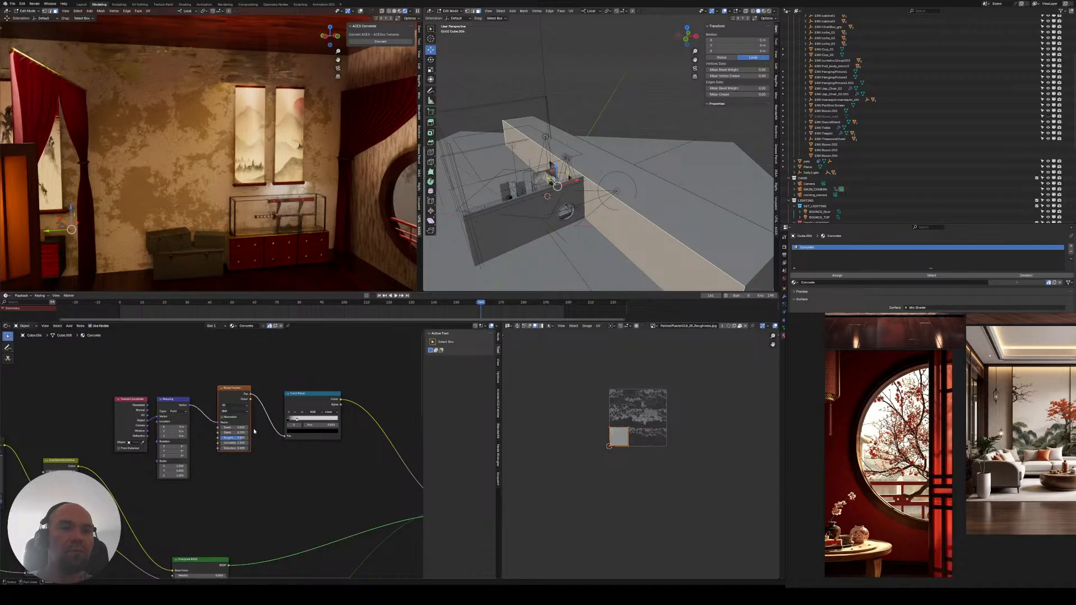
pyautogui.scroll(3, 200, 451)
pyautogui.moveTo(200, 452); pyautogui.dragTo(153, 432, button='middle')
pyautogui.moveTo(49, 359); pyautogui.dragTo(138, 410)
pyautogui.press('g')
pyautogui.click(120, 388)
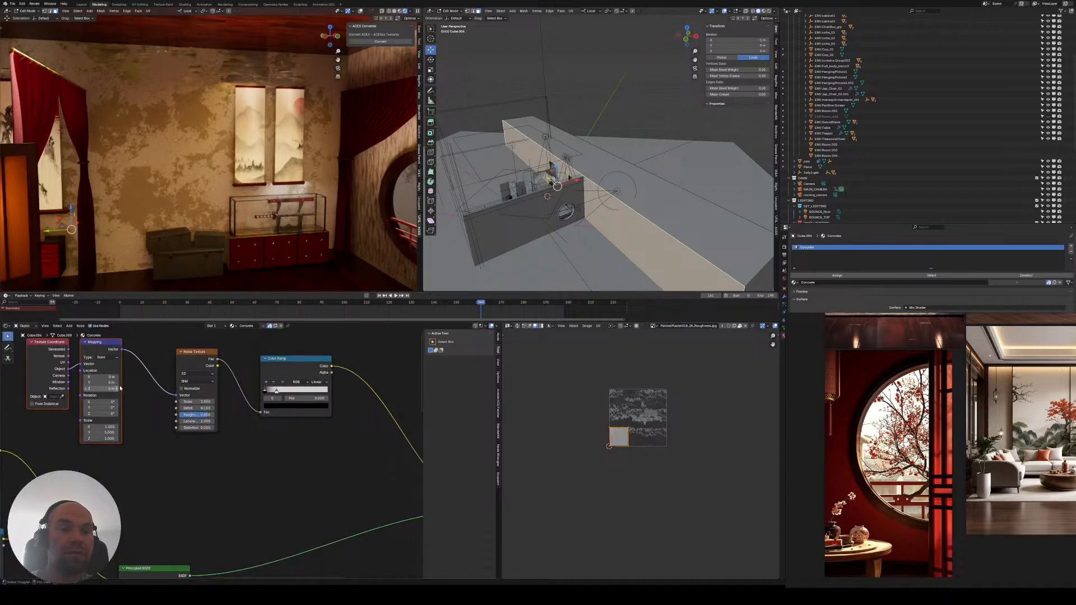
pyautogui.moveTo(187, 365); pyautogui.dragTo(190, 354)
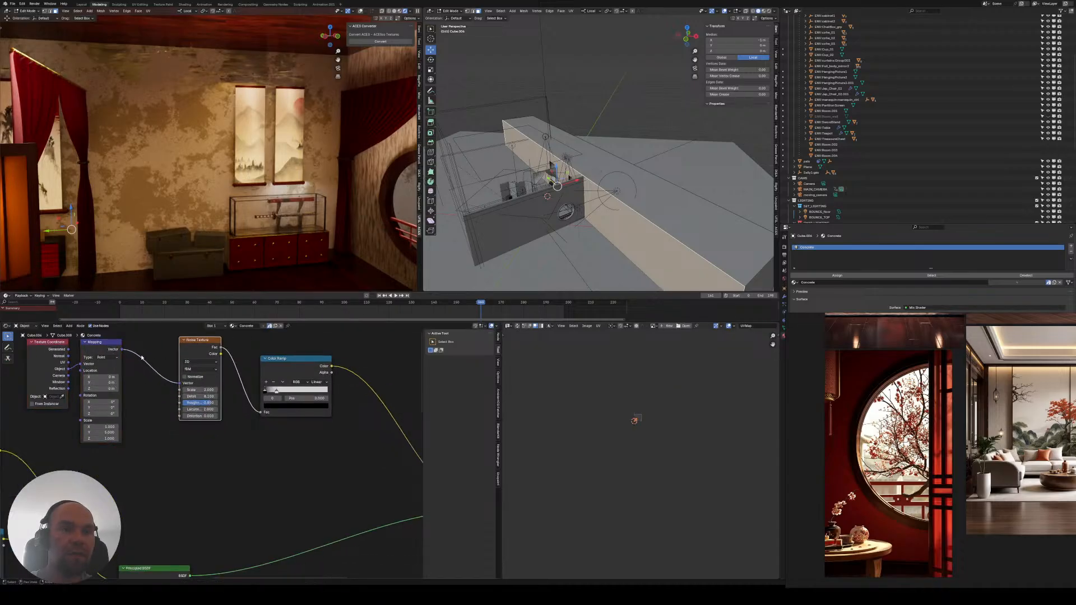
# - Add a Fluid Noise node below the Noise Texture and connect the Mapping node's Vector output to it
pyautogui.hotkey('shift', 'a')
pyautogui.write('flu')
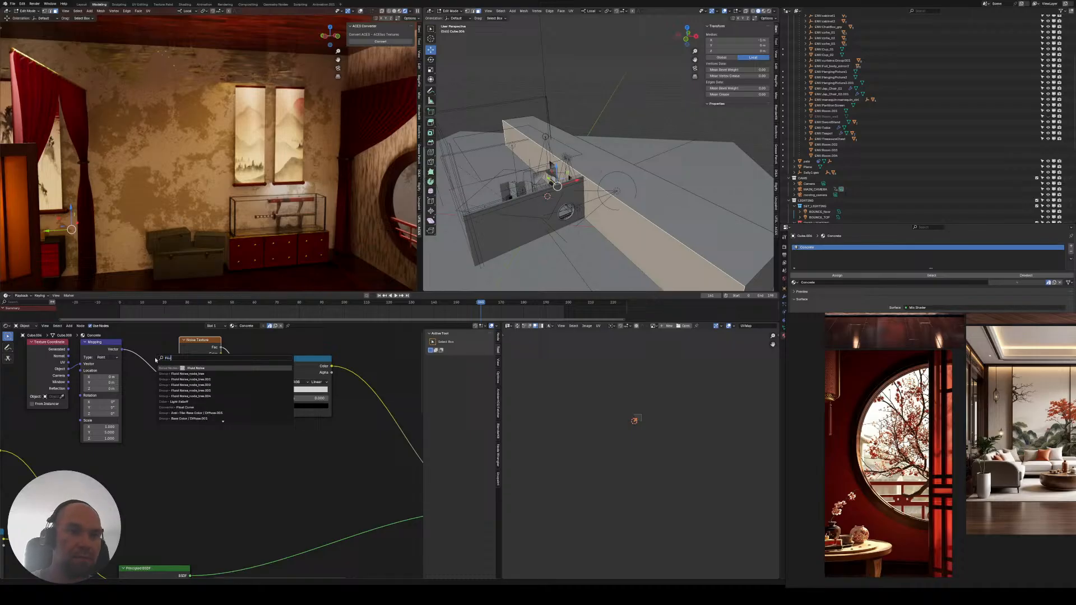
pyautogui.press('Return')
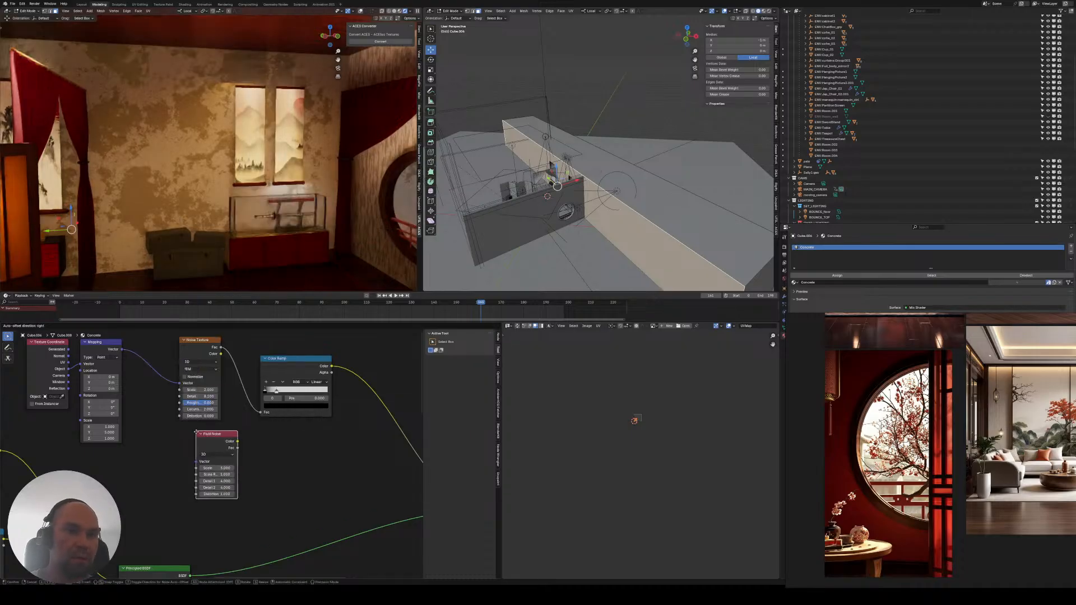
pyautogui.click(179, 427)
pyautogui.keyDown('alt'); pyautogui.moveTo(113, 364); pyautogui.dragTo(199, 437, button='right'); pyautogui.keyUp('alt')
pyautogui.moveTo(199, 437); pyautogui.dragTo(208, 438)
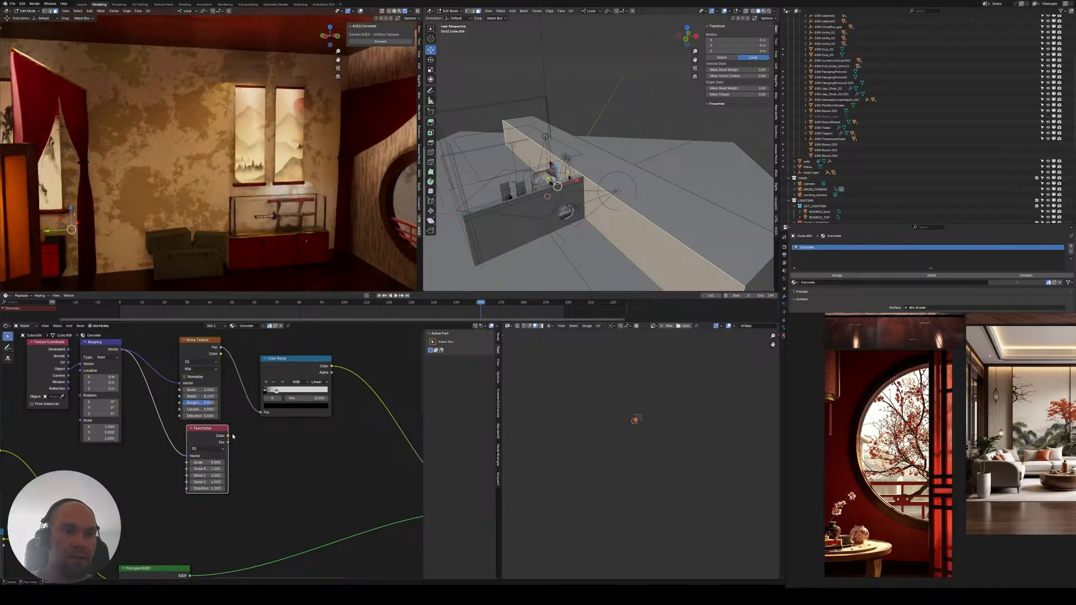
# - Insert a Mix Color node between the Noise Texture and Color Ramp, and connect the Fluid Noise Color to its B input
pyautogui.moveTo(262, 425); pyautogui.dragTo(199, 437, button='middle')
pyautogui.moveTo(223, 372); pyautogui.dragTo(305, 367)
pyautogui.hotkey('shift', 'a')
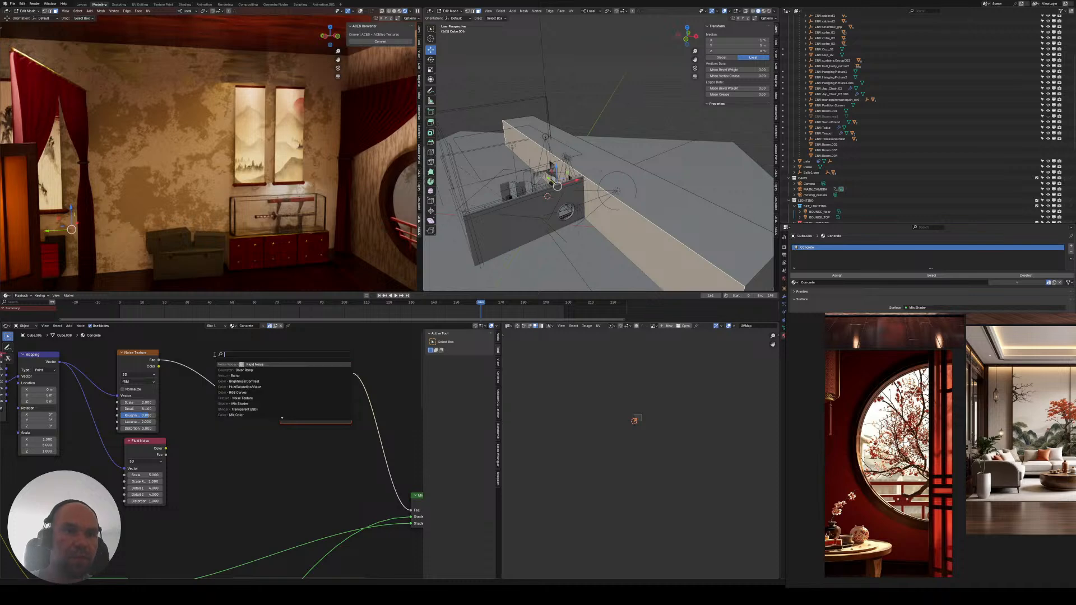
pyautogui.write('M')
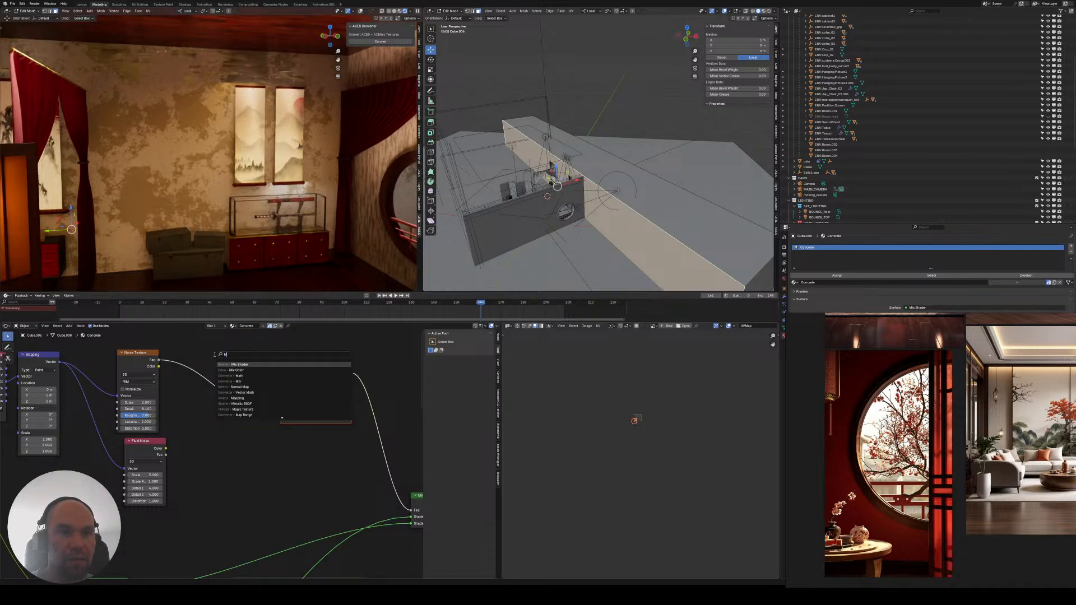
pyautogui.press('Down')
pyautogui.press('Return')
pyautogui.click(194, 350)
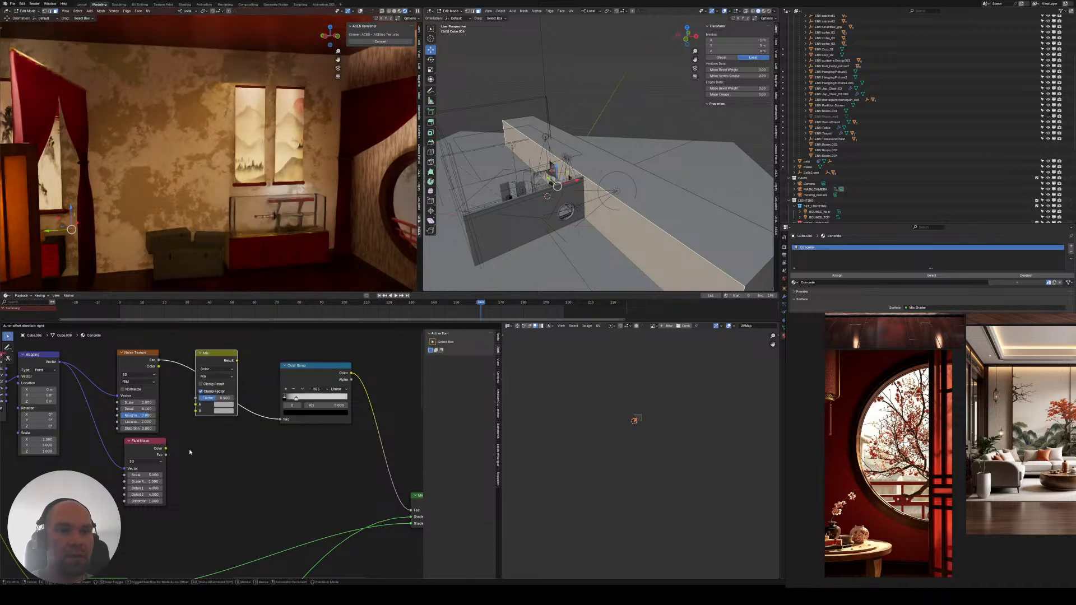
pyautogui.moveTo(167, 448); pyautogui.dragTo(184, 422)
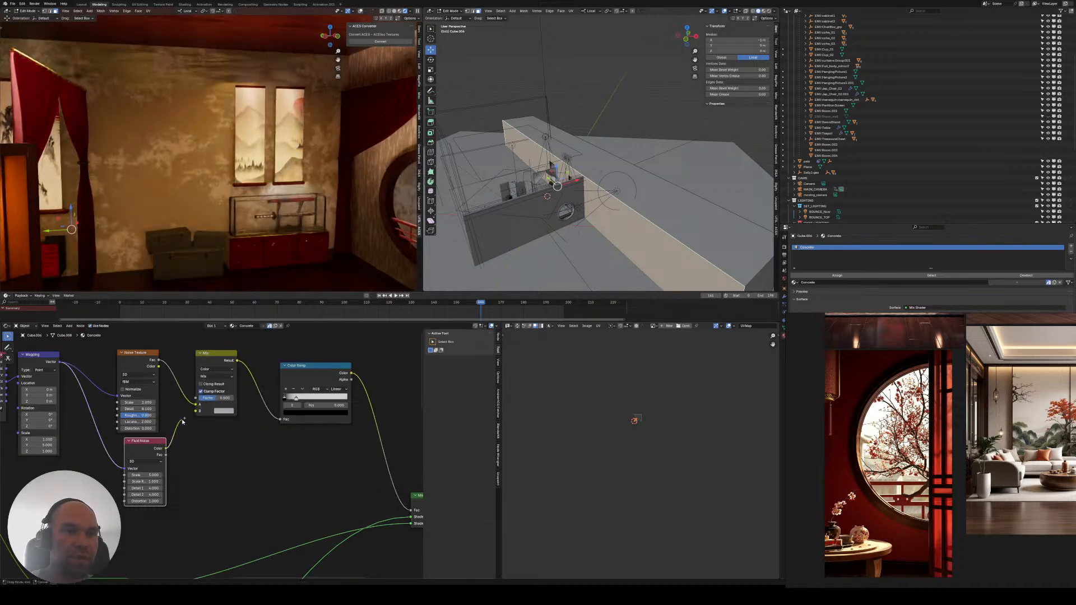
# - Try the Multiply blending mode on the Mix node with a Factor of about 0.475
pyautogui.click(216, 376)
pyautogui.click(213, 407)
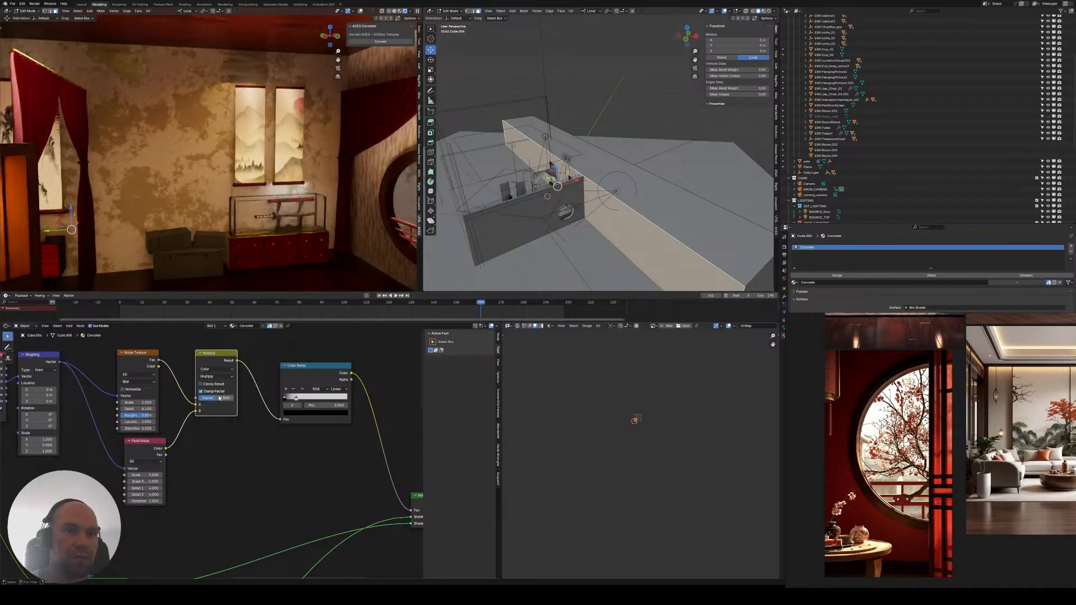
pyautogui.moveTo(215, 398); pyautogui.dragTo(232, 398)
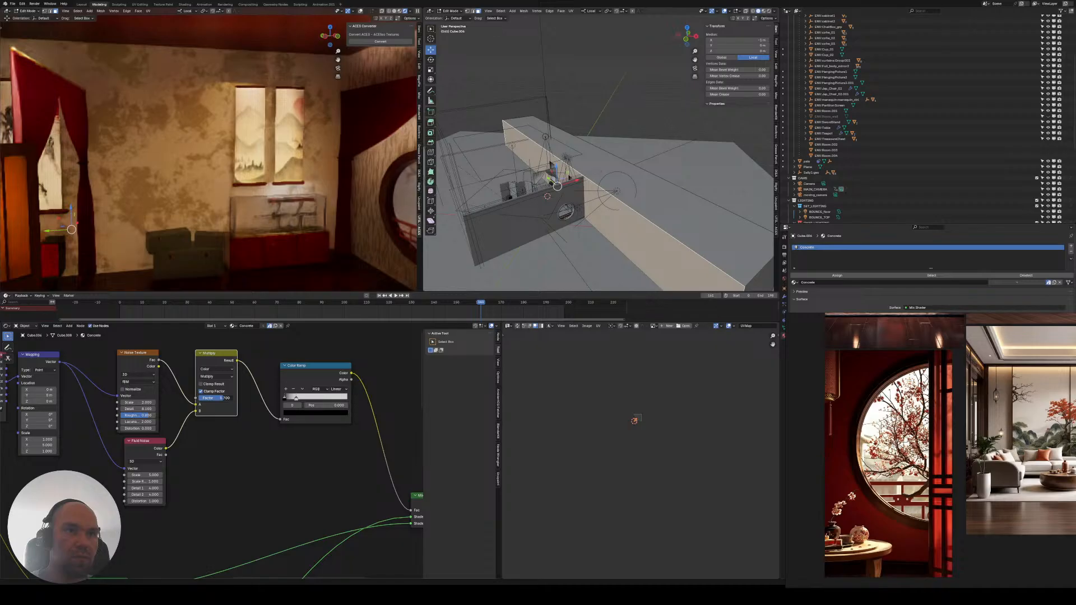
# - Try a higher Scale on the Fluid Noise node, then set it to 1
pyautogui.scroll(3, 213, 449)
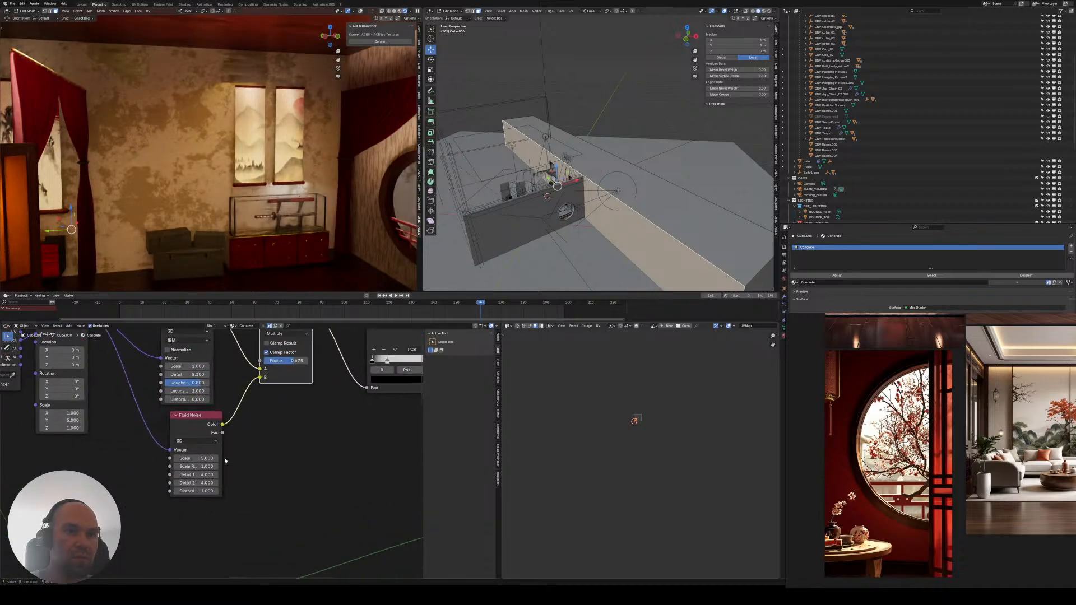
pyautogui.moveTo(196, 458); pyautogui.dragTo(219, 458)
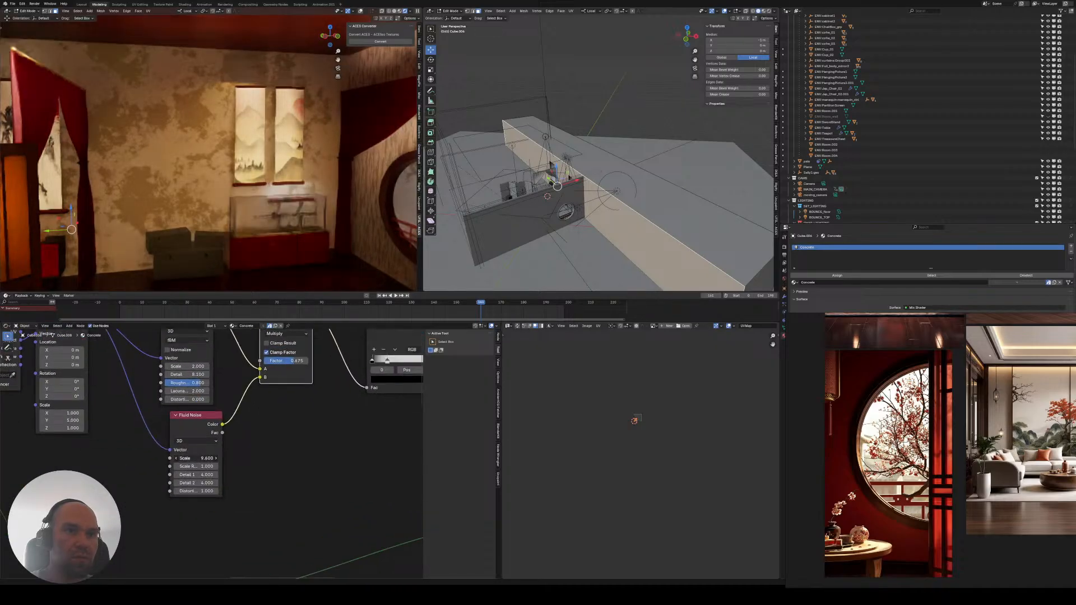
pyautogui.doubleClick(197, 458)
pyautogui.write('1')
pyautogui.press('Return')
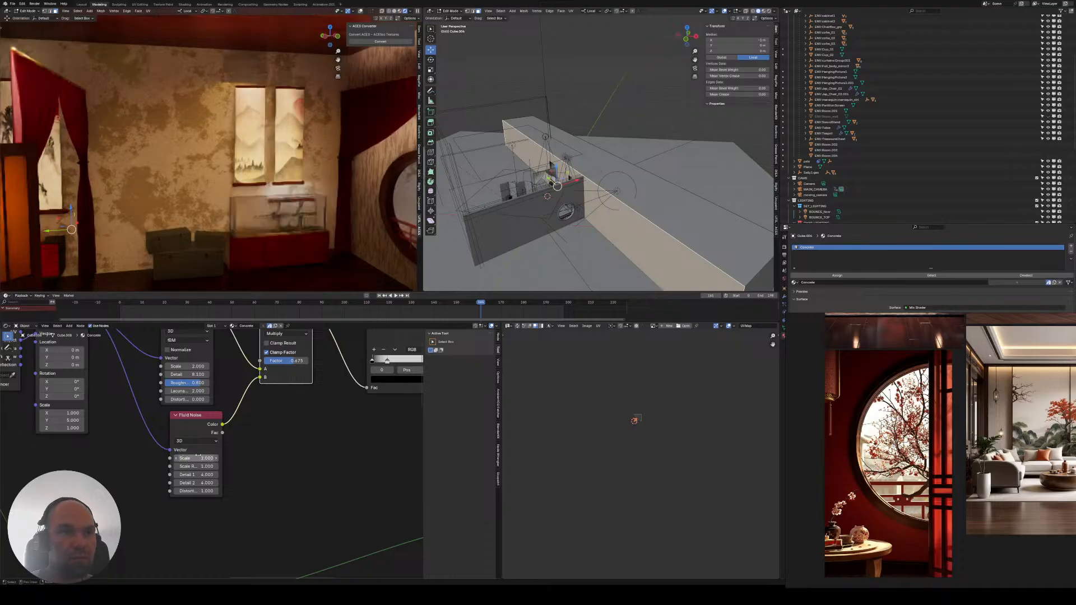
# - Switch the Mix node's blending mode to Add and set its Factor to 0.292
pyautogui.scroll(3, 261, 400)
pyautogui.moveTo(283, 387); pyautogui.dragTo(264, 457, button='middle')
pyautogui.click(280, 407)
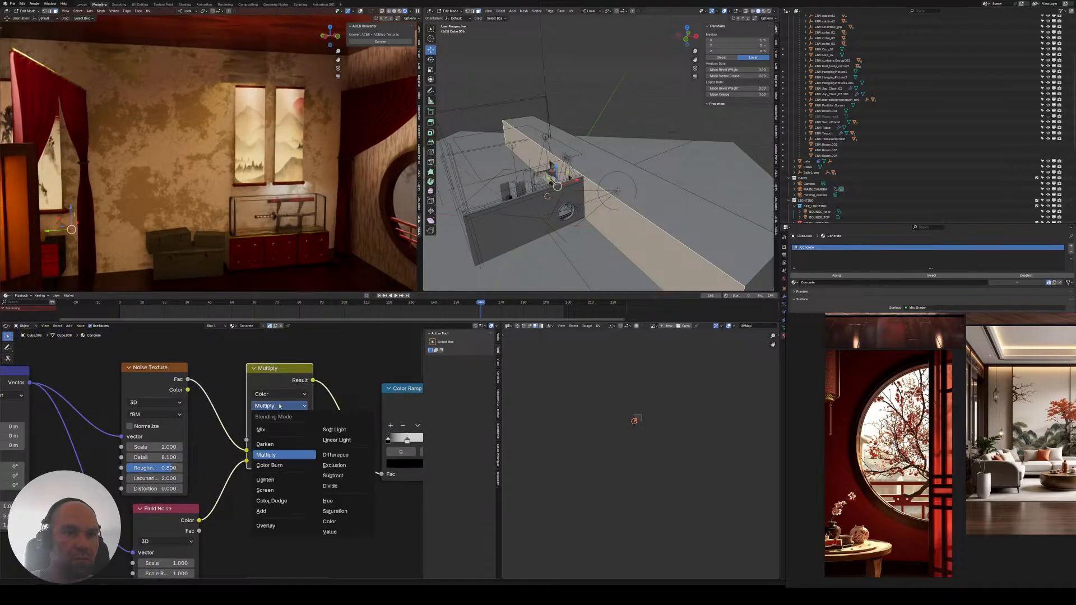
pyautogui.click(261, 511)
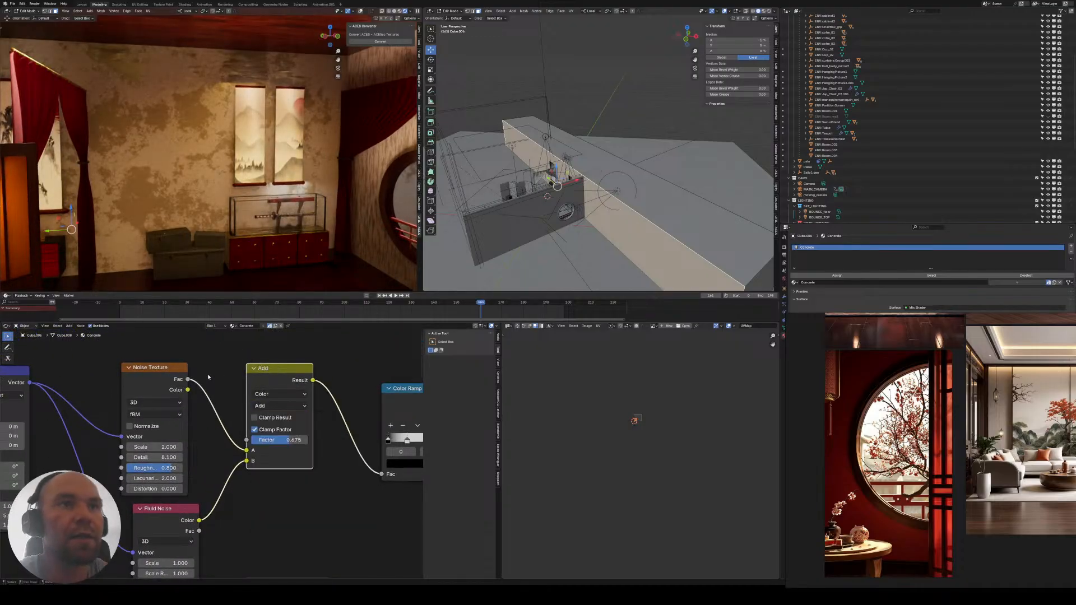
pyautogui.moveTo(220, 381); pyautogui.dragTo(235, 351, button='middle')
pyautogui.scroll(1, 240, 392)
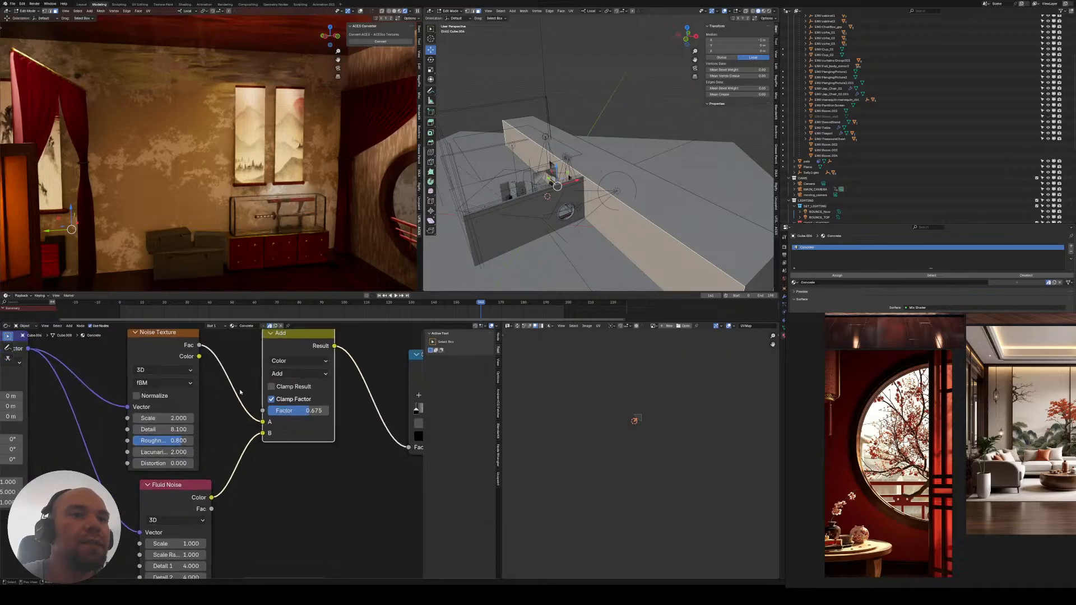
pyautogui.scroll(1, 239, 392)
pyautogui.moveTo(314, 407); pyautogui.dragTo(292, 407)
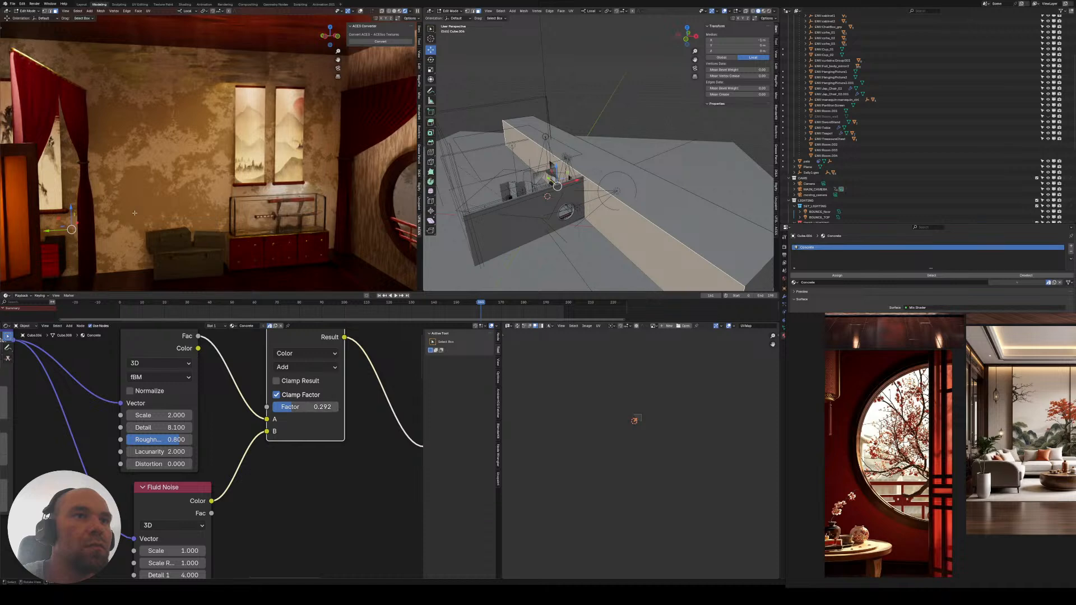
# - Examine the wall's patches and shine up close and review the painted plaster and concrete node branches
pyautogui.moveTo(207, 147)
pyautogui.mouseDown(button='middle')
pyautogui.moveTo(162, 139)
pyautogui.moveTo(146, 150)
pyautogui.mouseUp(button='middle')
pyautogui.scroll(5, 161, 139)
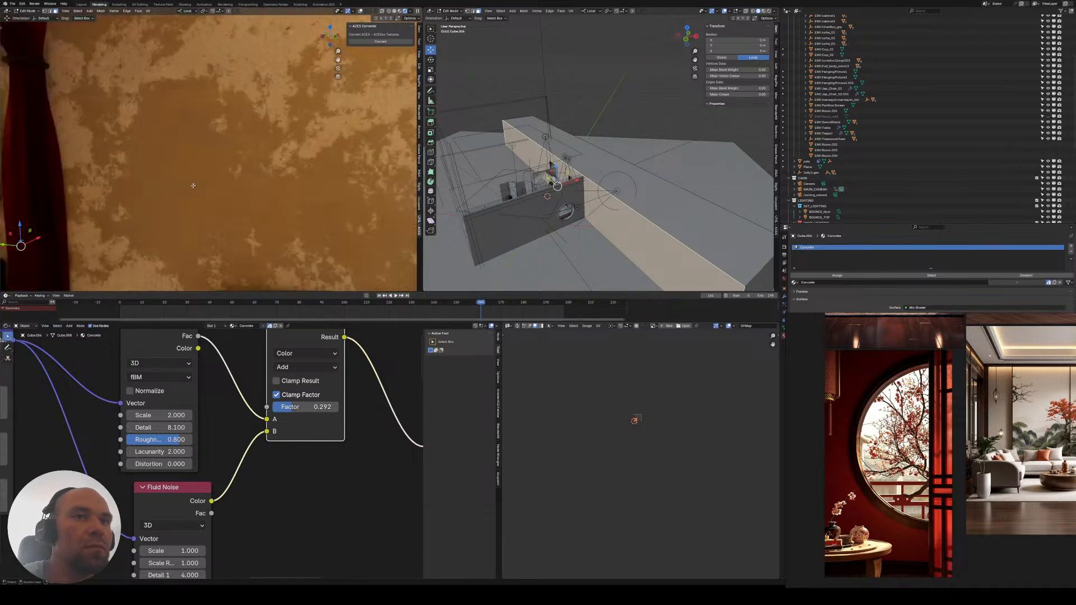
pyautogui.moveTo(241, 178)
pyautogui.mouseDown(button='middle')
pyautogui.moveTo(212, 183)
pyautogui.moveTo(196, 158)
pyautogui.mouseUp(button='middle')
pyautogui.scroll(3, 212, 183)
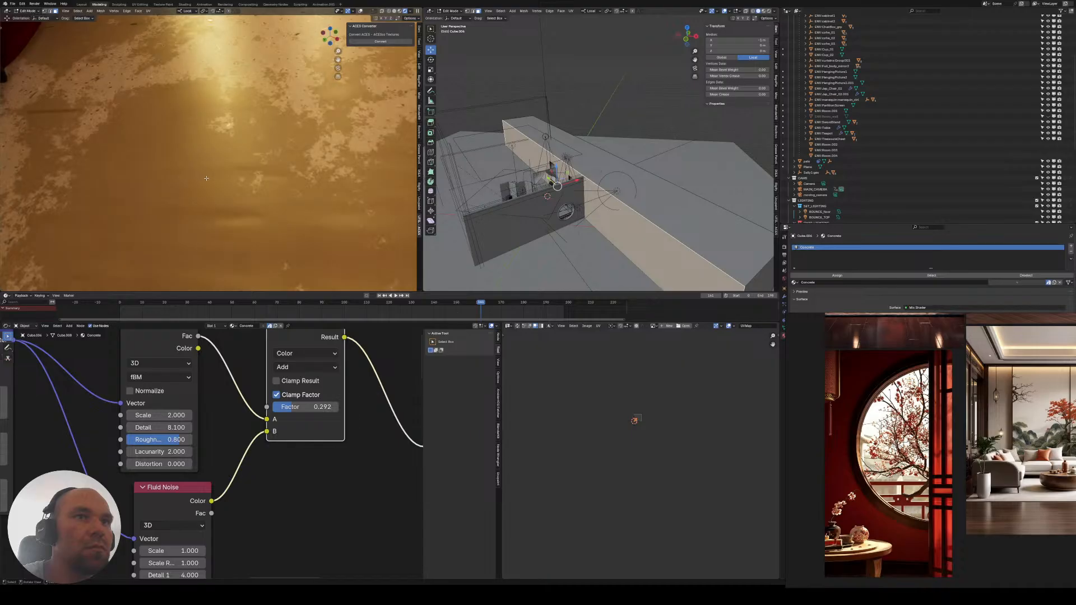
pyautogui.scroll(-11, 269, 446)
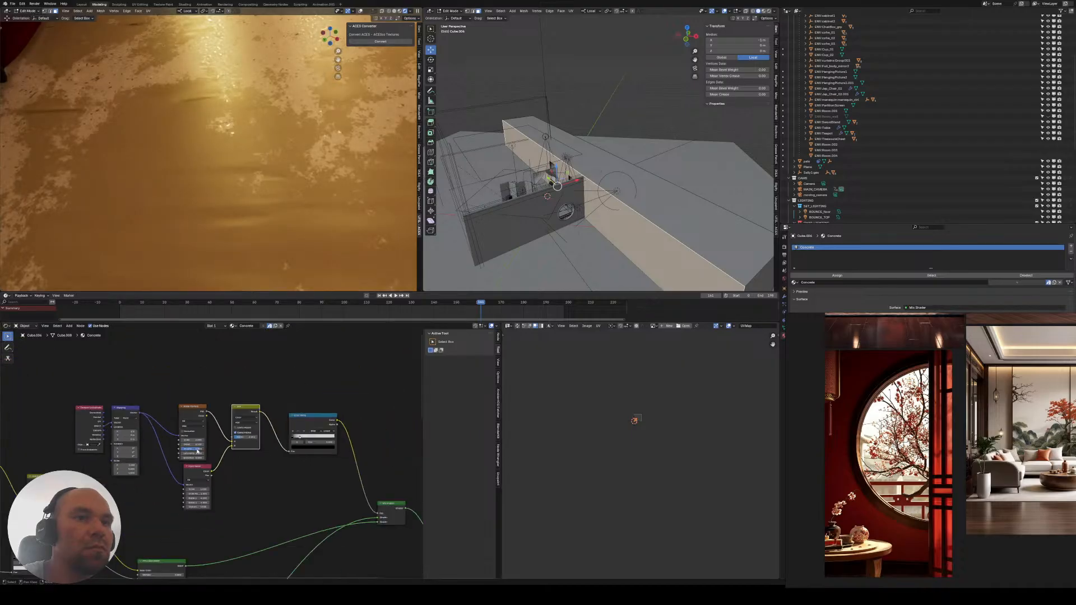
pyautogui.moveTo(52, 484); pyautogui.dragTo(225, 389, button='middle')
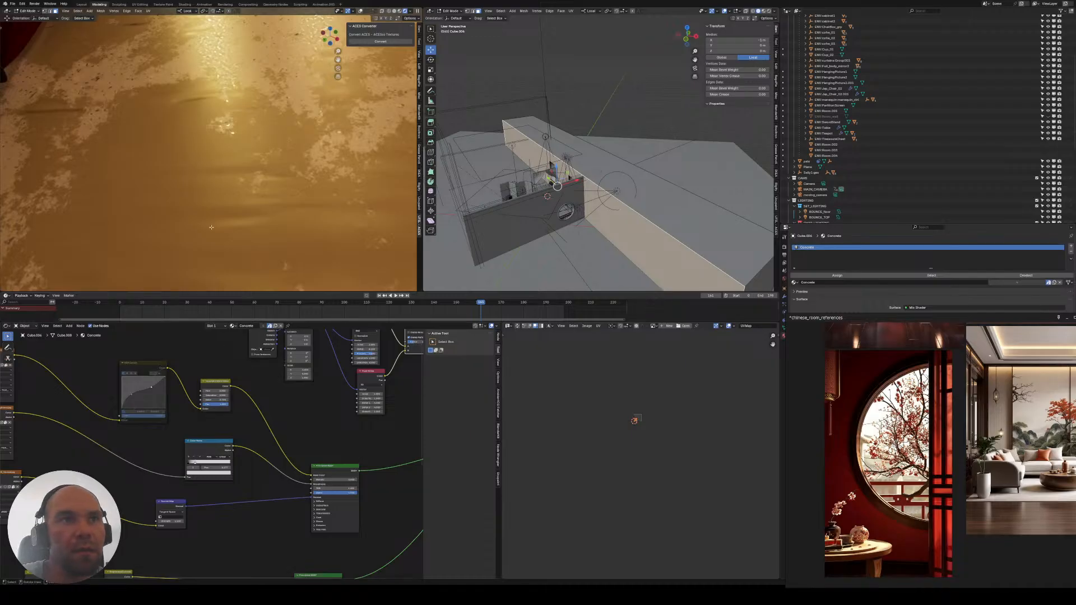
pyautogui.scroll(-3, 211, 453)
pyautogui.moveTo(191, 416); pyautogui.dragTo(252, 340, button='middle')
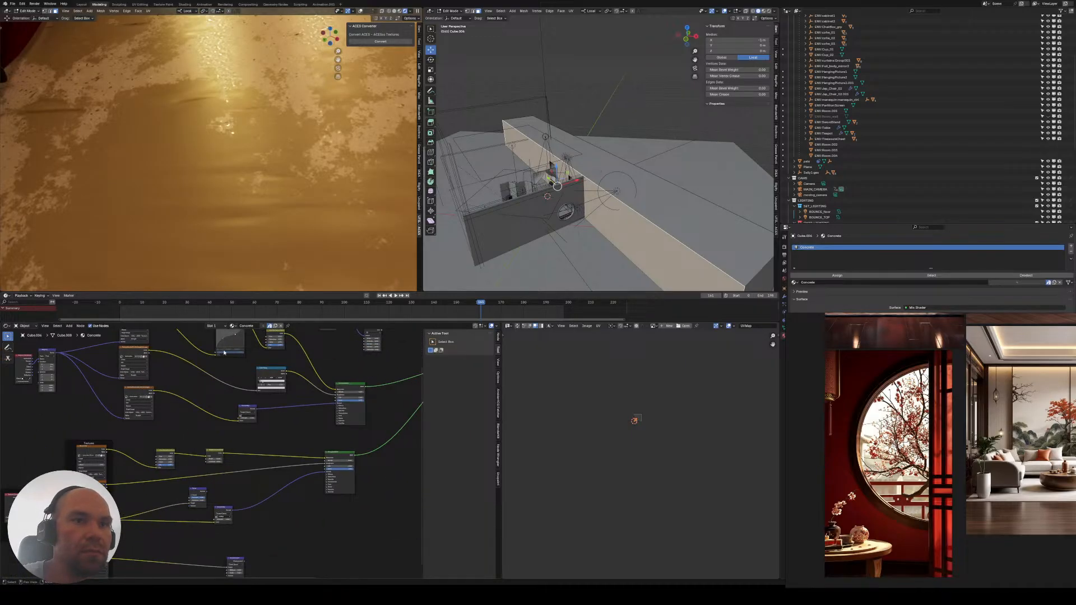
pyautogui.scroll(7, 211, 438)
pyautogui.moveTo(205, 391); pyautogui.dragTo(224, 425, button='middle')
pyautogui.scroll(-3, 184, 443)
pyautogui.moveTo(287, 412); pyautogui.dragTo(224, 440, button='middle')
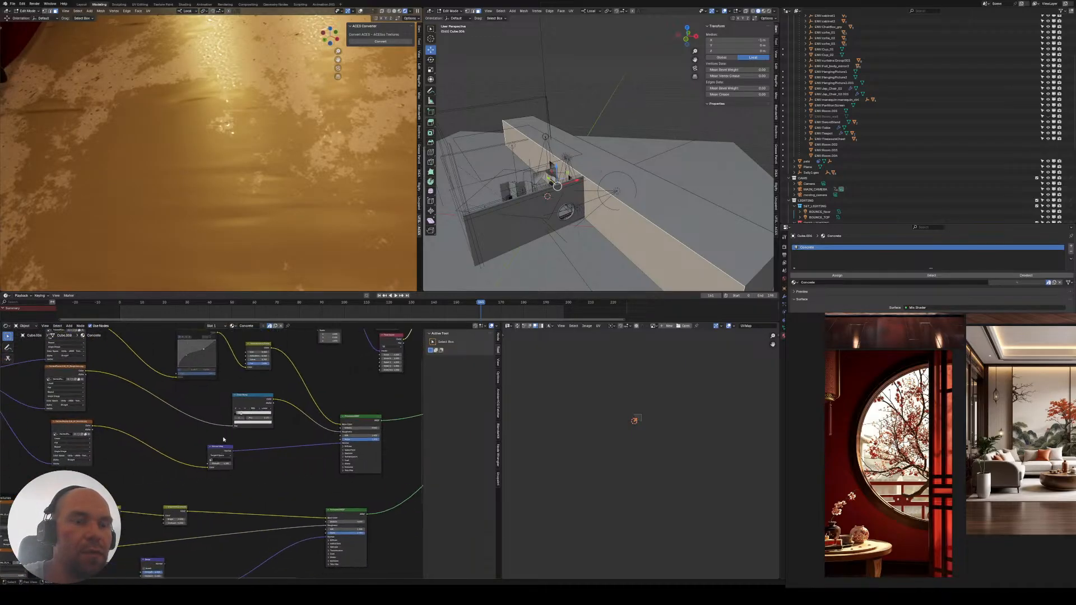
pyautogui.scroll(2, 223, 440)
pyautogui.scroll(-2, 218, 176)
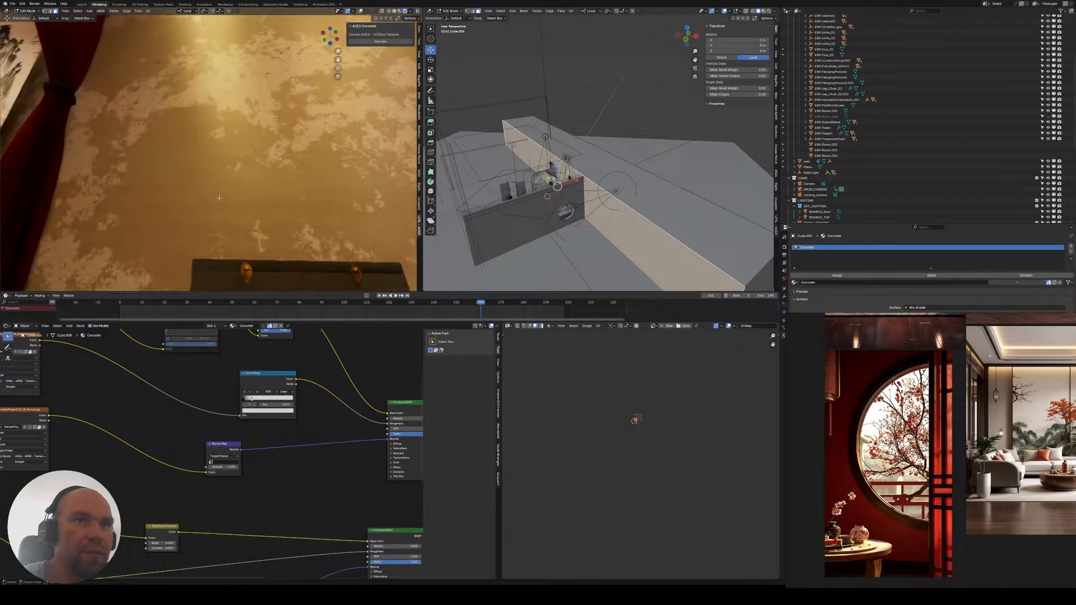
# - Raise the Y Scale of the painted plaster textures' Mapping node to about 4
pyautogui.scroll(4, 210, 452)
pyautogui.moveTo(17, 436); pyautogui.dragTo(326, 449, button='middle')
pyautogui.moveTo(164, 408); pyautogui.dragTo(202, 448, button='middle')
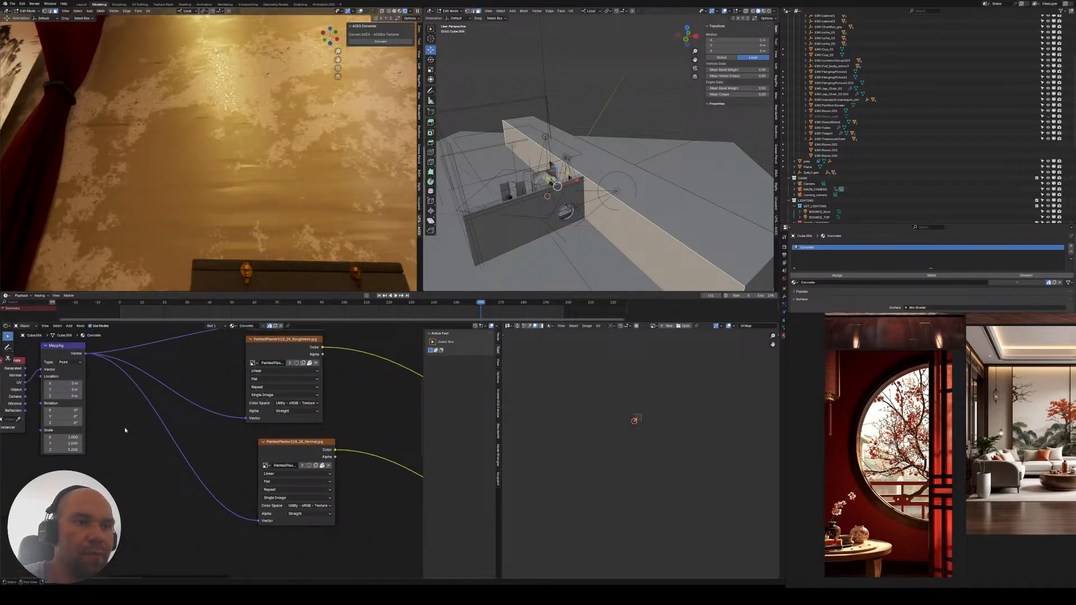
pyautogui.click(68, 443)
pyautogui.moveTo(68, 443); pyautogui.dragTo(72, 443)
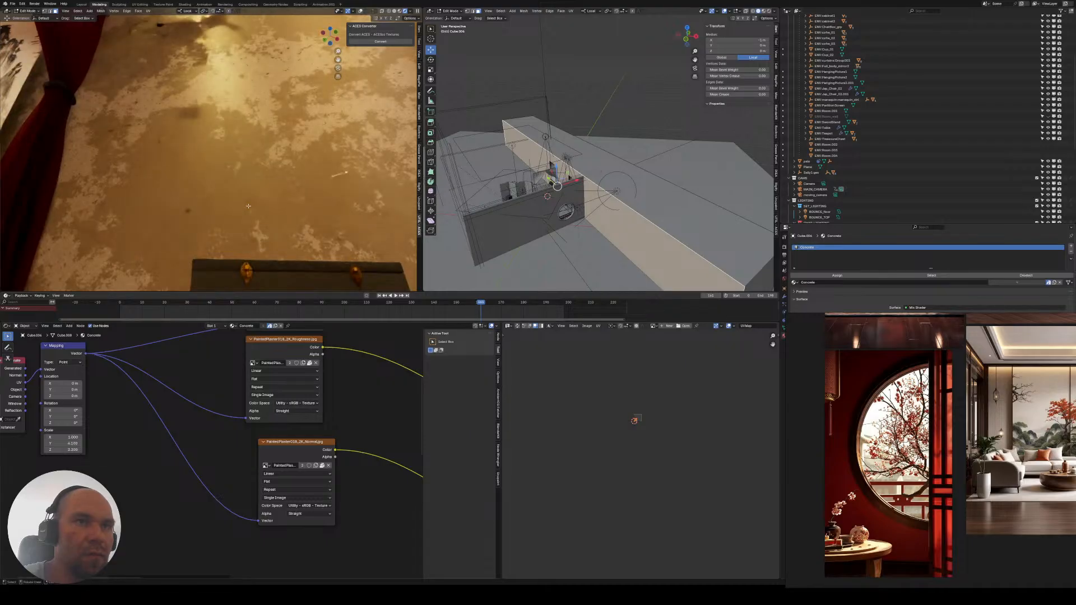
# - Set the X, Y and Z Scale of the painted plaster textures' Mapping node to 5 and check the wall
pyautogui.scroll(-3, 314, 119)
pyautogui.scroll(2, 314, 119)
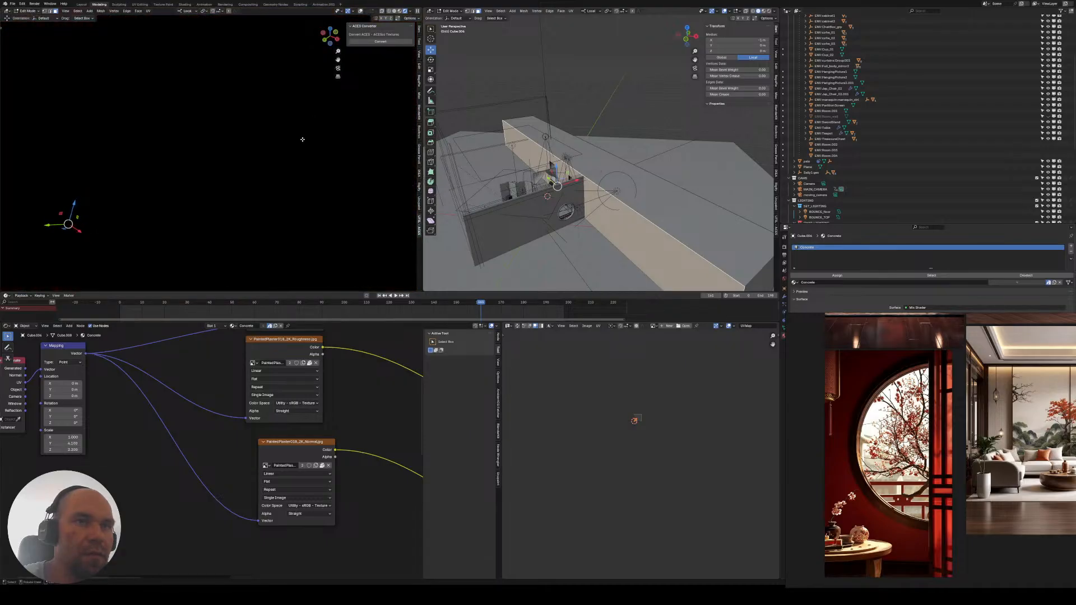
pyautogui.moveTo(269, 180); pyautogui.dragTo(183, 269, button='middle')
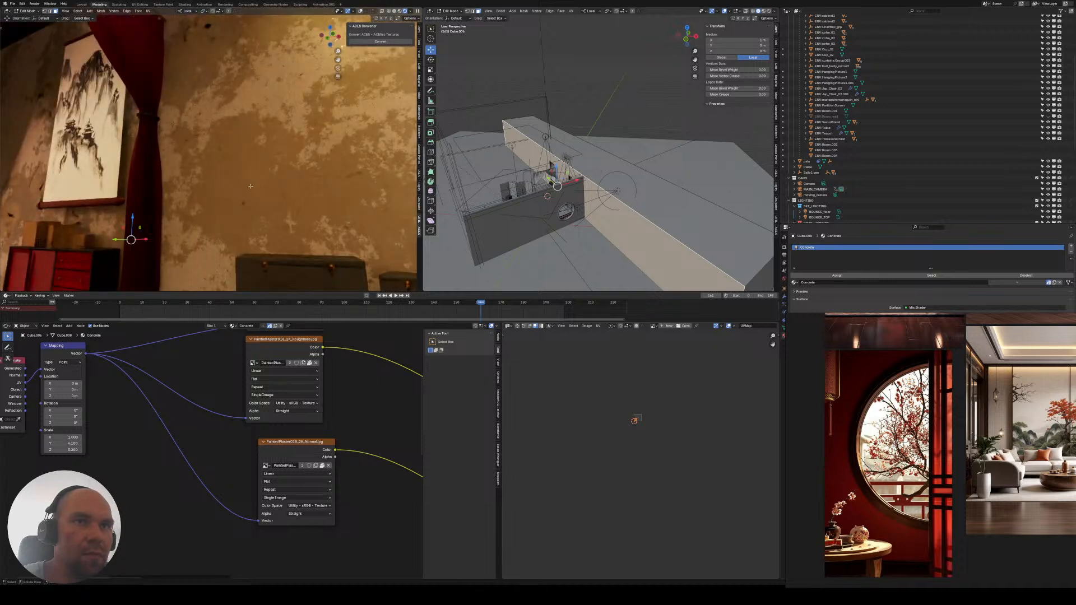
pyautogui.moveTo(118, 392); pyautogui.dragTo(140, 401, button='middle')
pyautogui.moveTo(92, 445); pyautogui.dragTo(92, 458)
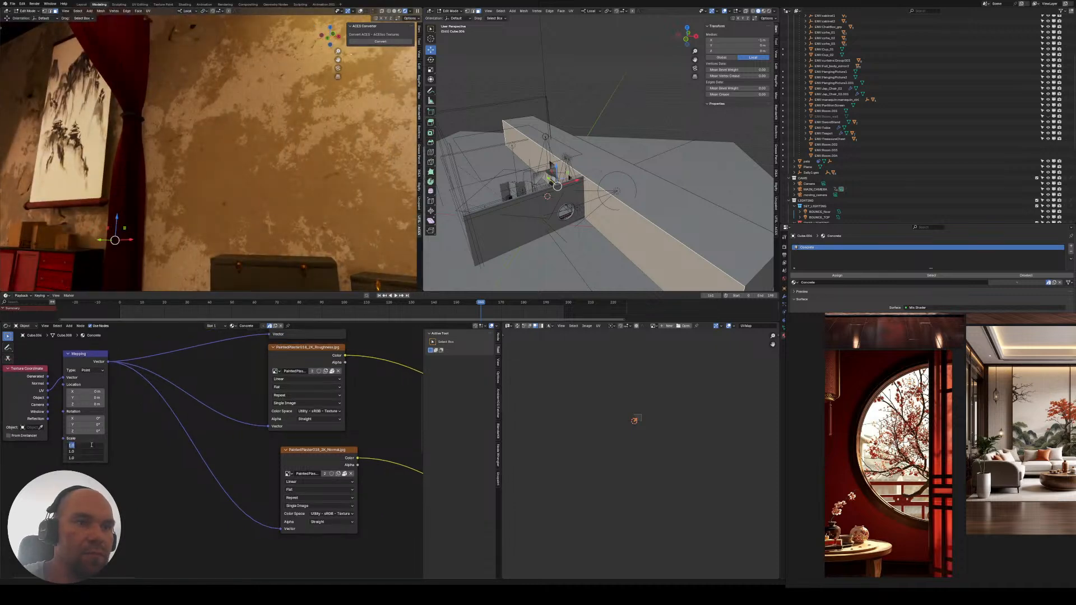
pyautogui.write('5')
pyautogui.press('Return')
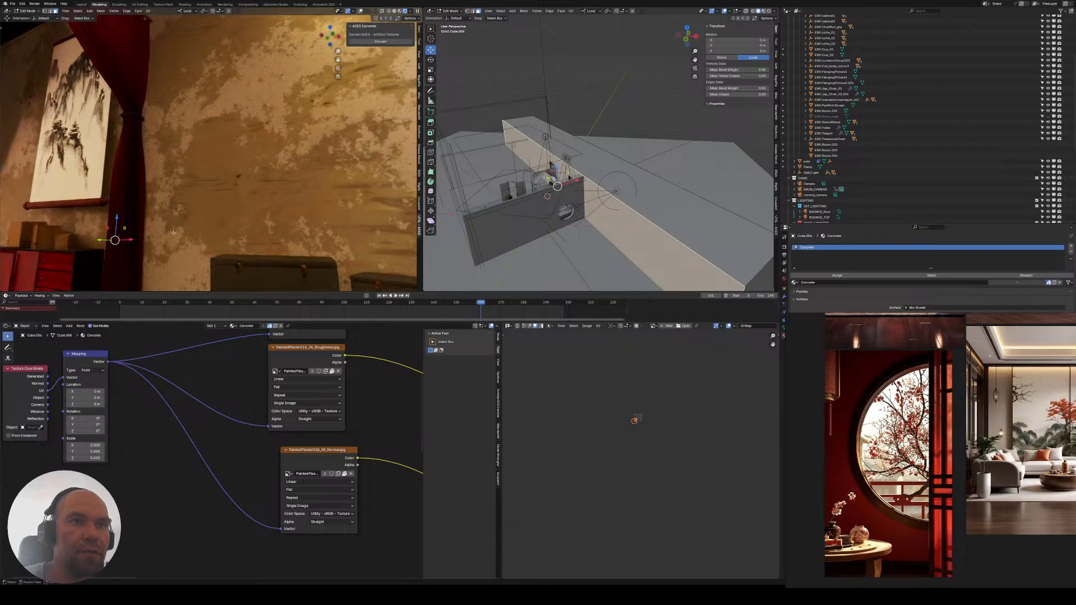
pyautogui.moveTo(233, 211); pyautogui.dragTo(183, 181, button='middle')
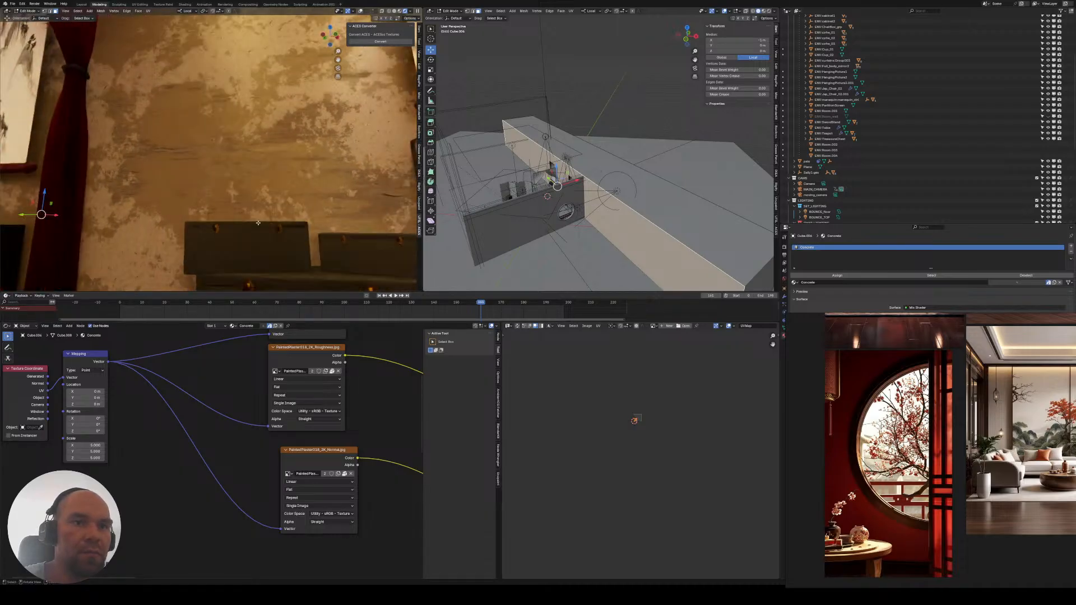
pyautogui.moveTo(259, 448); pyautogui.dragTo(232, 430, button='middle')
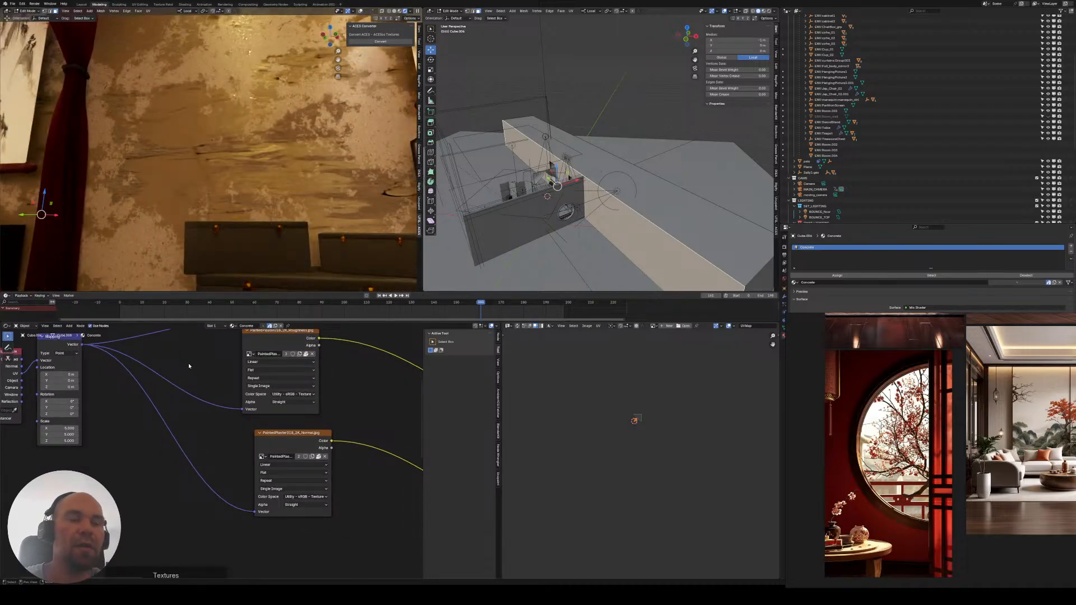
pyautogui.scroll(-3, 190, 382)
pyautogui.moveTo(152, 373); pyautogui.dragTo(186, 381, button='middle')
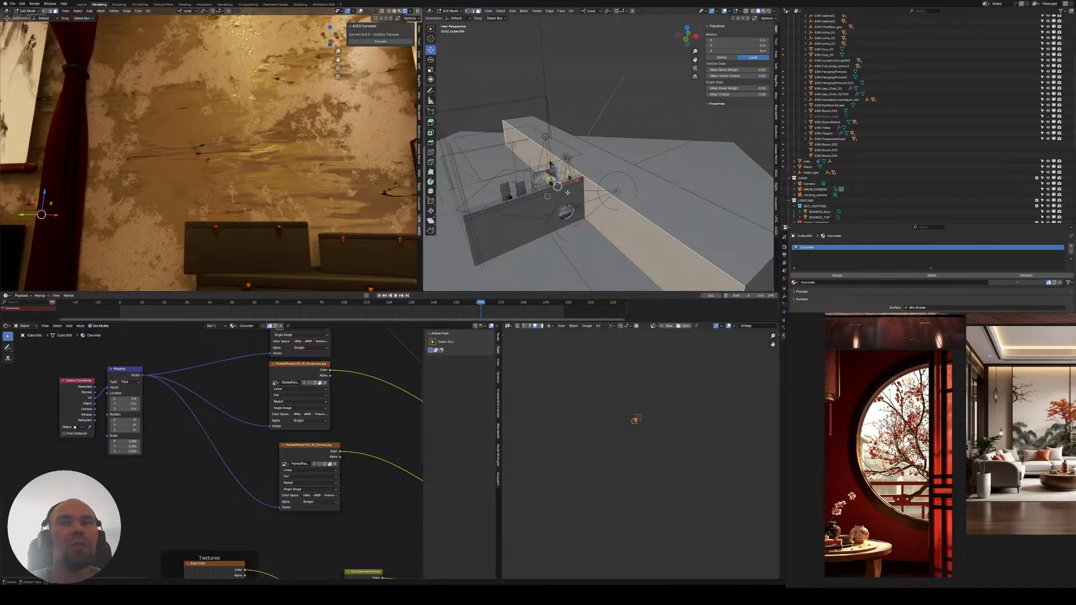
# - Apply the wall object's scale and connect the Texture Coordinate's Object output to the painted plaster Mapping node
pyautogui.moveTo(538, 179); pyautogui.dragTo(594, 182, button='middle')
pyautogui.press('Tab')
pyautogui.hotkey('ctrl', 'a')
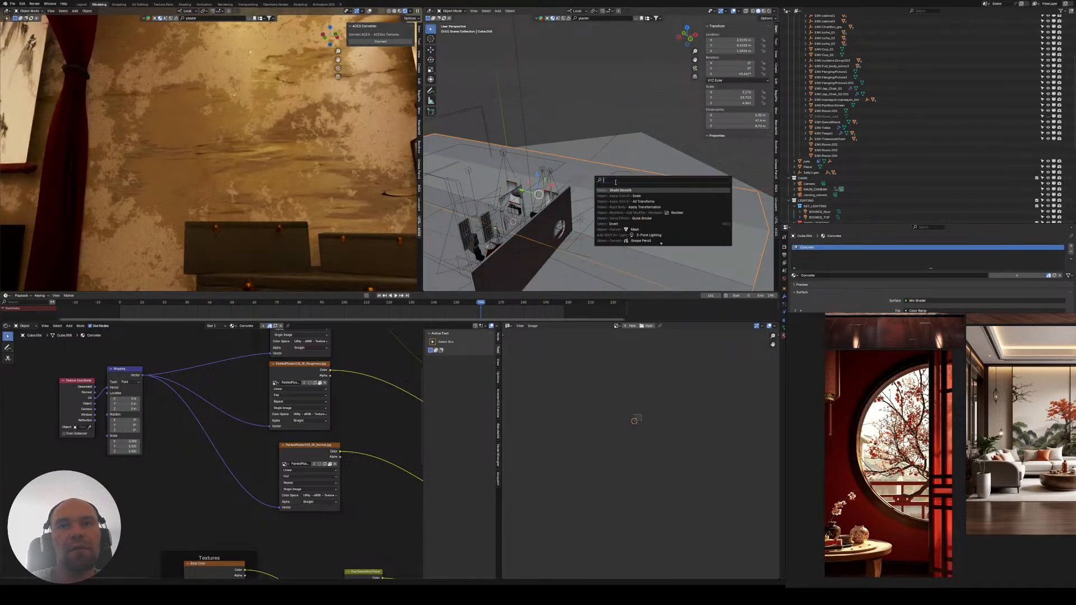
pyautogui.click(616, 191)
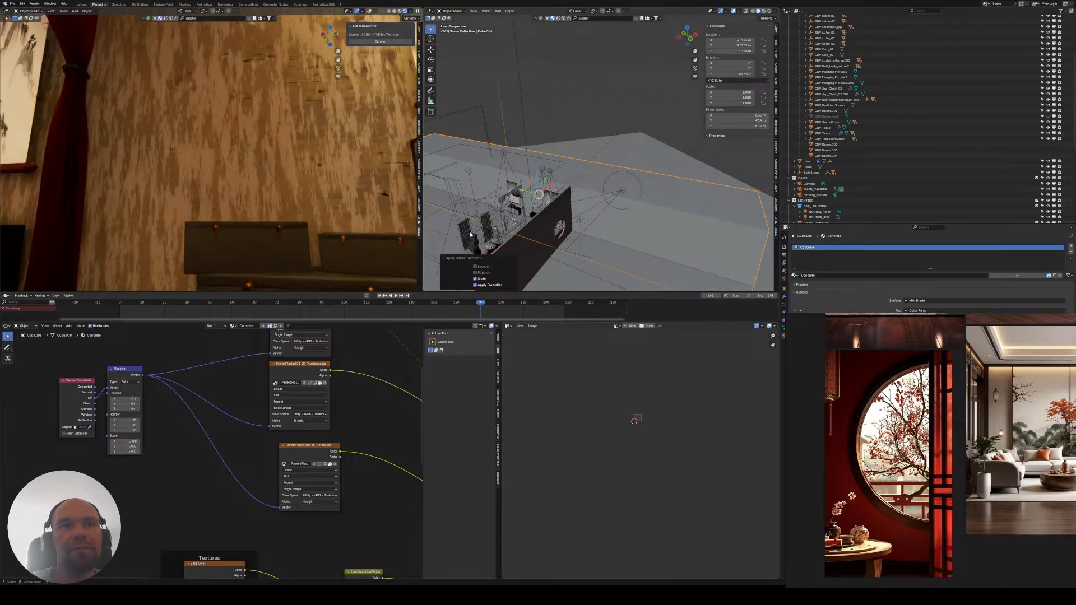
pyautogui.moveTo(94, 405); pyautogui.dragTo(107, 388)
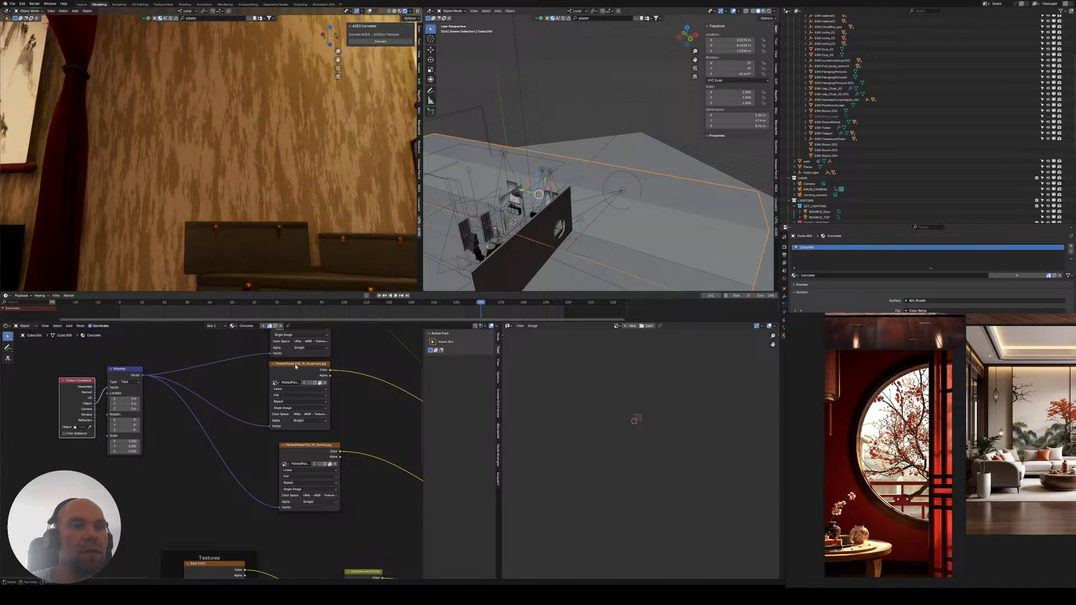
# - Set the Scale of the concrete textures' Mapping node to 1 on all axes
pyautogui.scroll(-4, 171, 415)
pyautogui.moveTo(171, 416); pyautogui.dragTo(162, 285, button='middle')
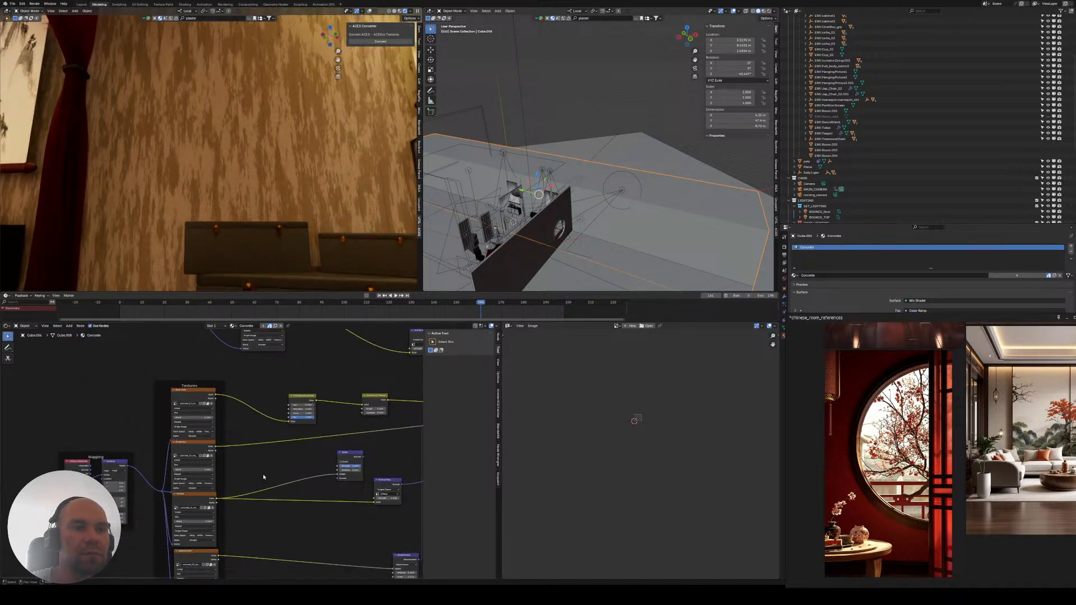
pyautogui.scroll(4, 216, 457)
pyautogui.moveTo(101, 496); pyautogui.dragTo(129, 442, button='middle')
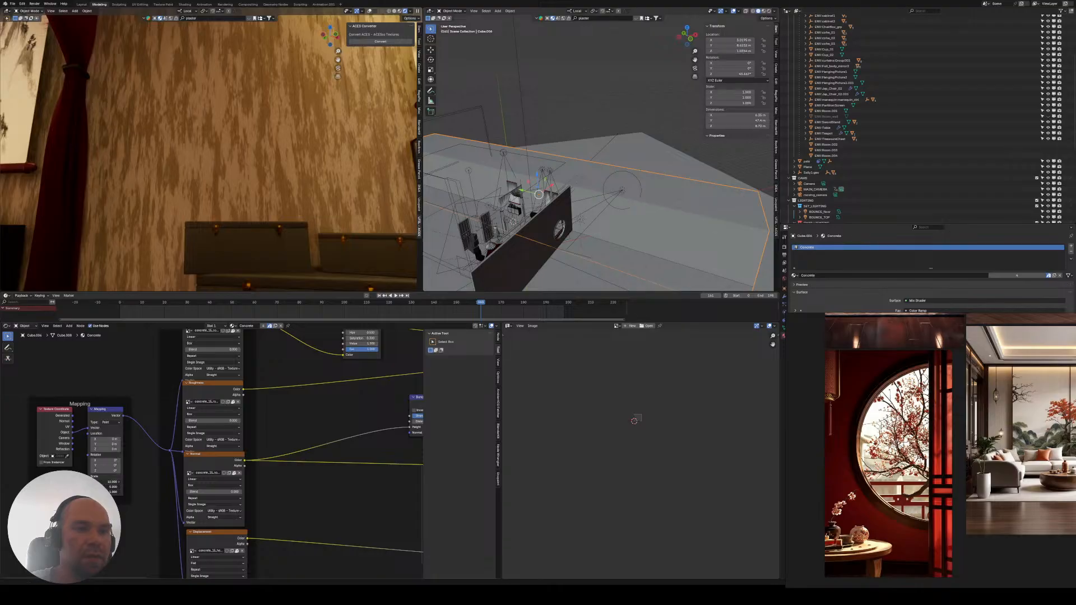
pyautogui.moveTo(106, 482); pyautogui.dragTo(106, 492)
pyautogui.write('1')
pyautogui.press('Return')
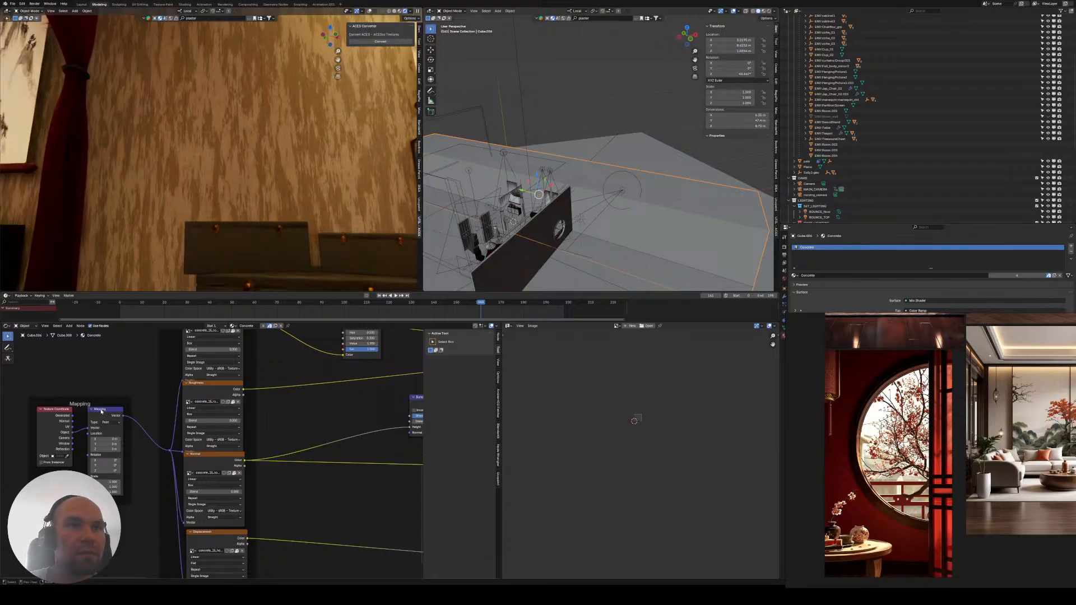
# - Set the X, Y and Z Scale of the painted plaster textures' Mapping node to 1
pyautogui.moveTo(101, 412); pyautogui.dragTo(86, 604, button='middle')
pyautogui.click(100, 407)
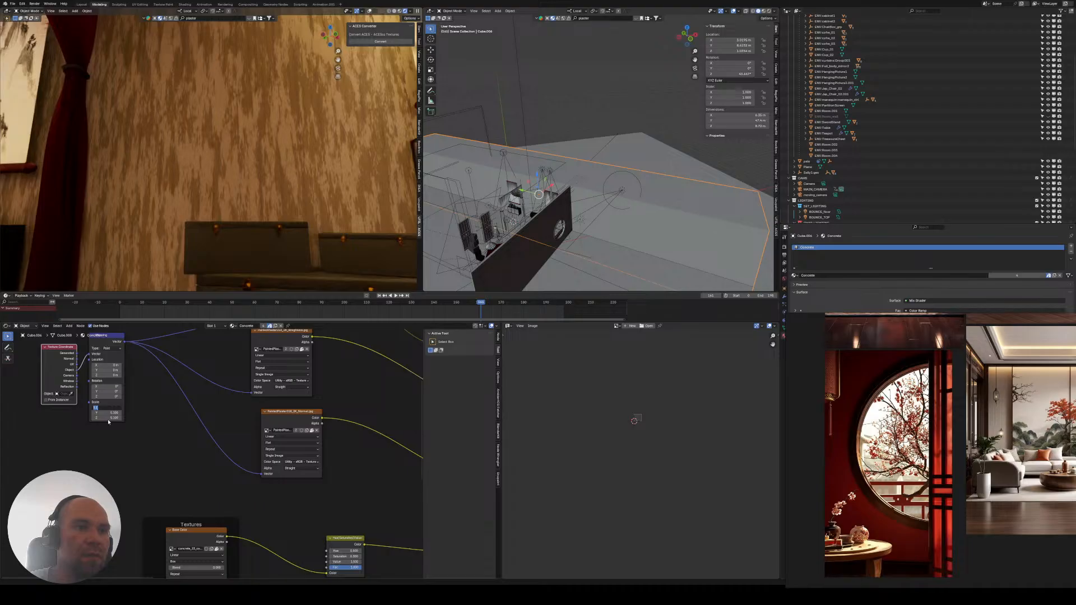
pyautogui.press('Return')
pyautogui.press('Return')
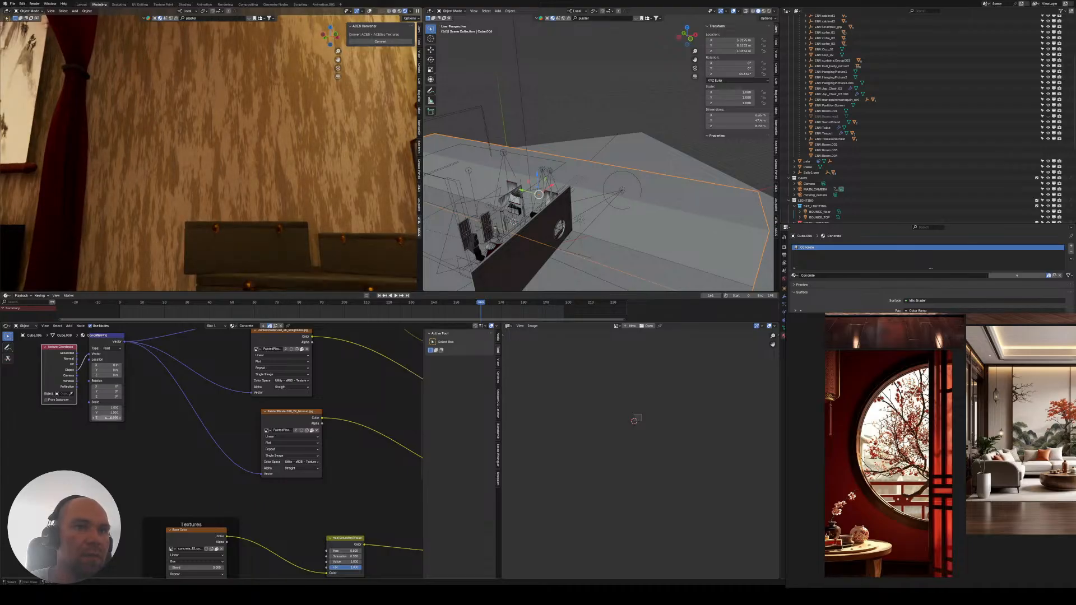
# - Set the Y Scale of the noise mask's Mapping node to 1 and check the patches on the wall
pyautogui.moveTo(116, 462); pyautogui.dragTo(139, 359, button='middle')
pyautogui.moveTo(101, 515); pyautogui.dragTo(92, 433, button='middle')
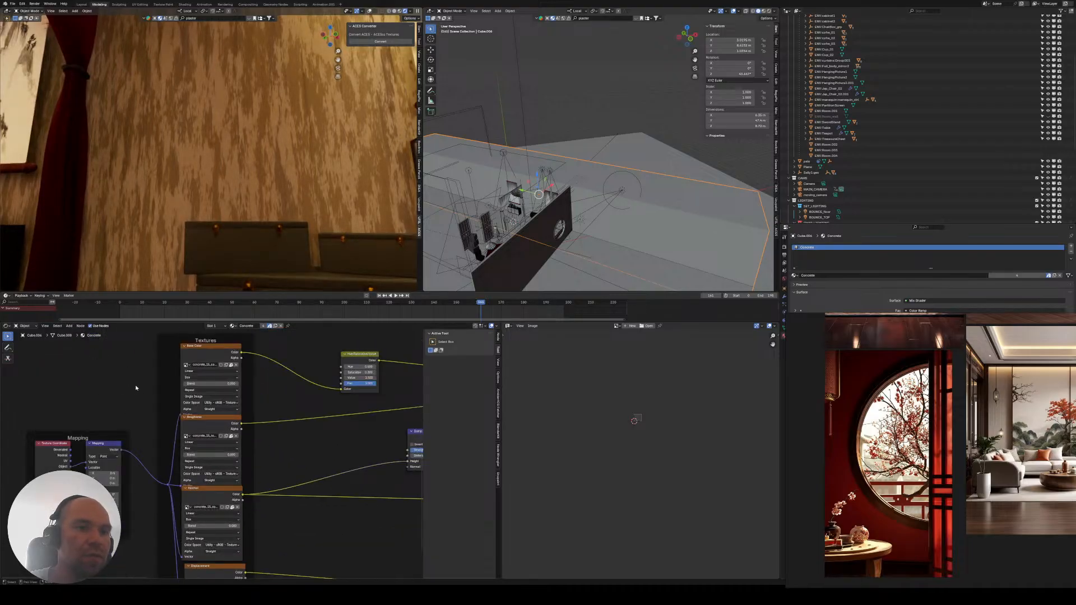
pyautogui.moveTo(135, 388); pyautogui.dragTo(20, 512, button='middle')
pyautogui.moveTo(266, 382); pyautogui.dragTo(128, 450, button='middle')
pyautogui.moveTo(238, 373); pyautogui.dragTo(150, 489, button='middle')
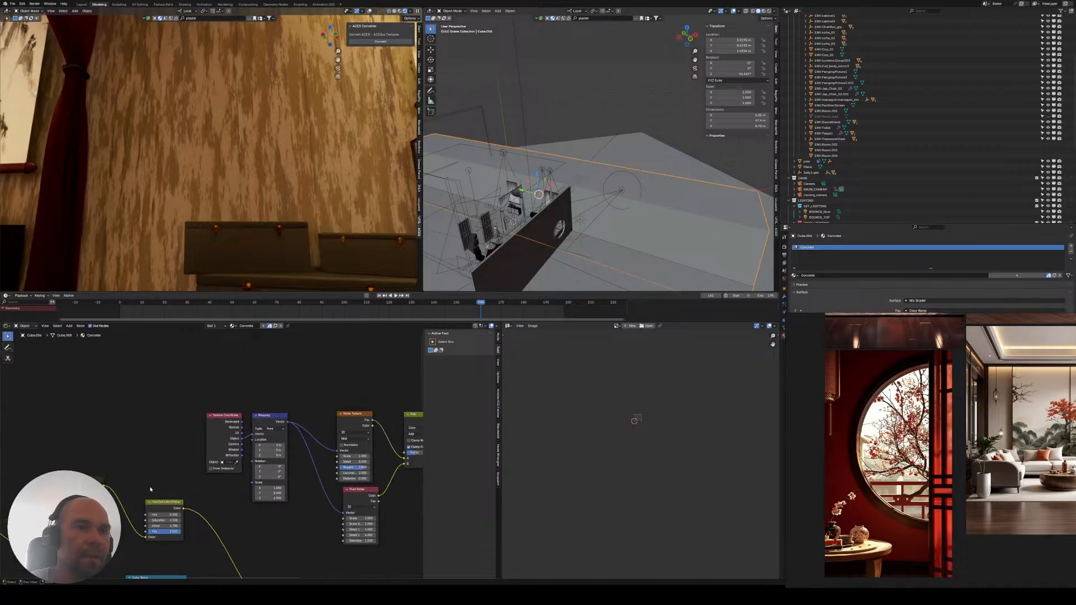
pyautogui.scroll(2, 151, 490)
pyautogui.click(230, 477)
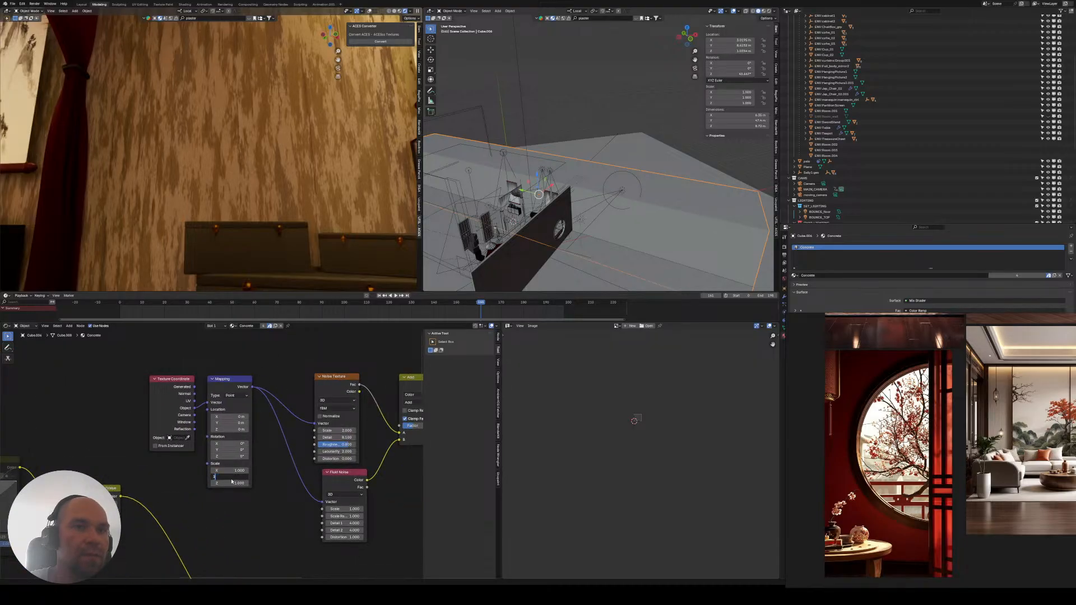
pyautogui.press('Return')
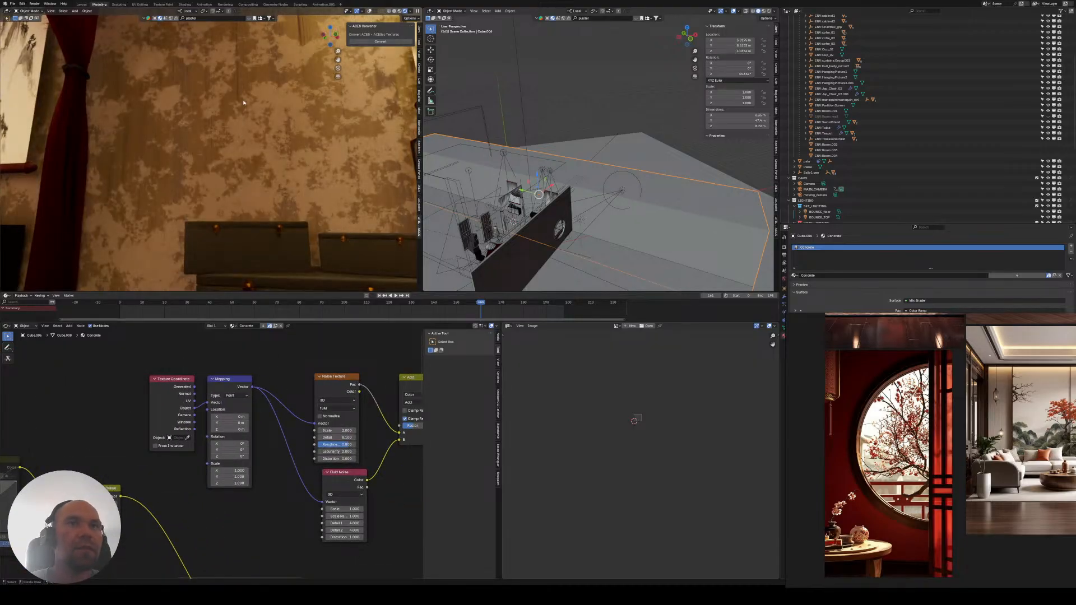
pyautogui.scroll(-3, 244, 103)
pyautogui.moveTo(244, 102)
pyautogui.keyDown('shift'); pyautogui.mouseDown(button='middle')
pyautogui.moveTo(247, 164)
pyautogui.moveTo(282, 167)
pyautogui.moveTo(254, 170)
pyautogui.moveTo(272, 171)
pyautogui.mouseUp(button='middle'); pyautogui.keyUp('shift')
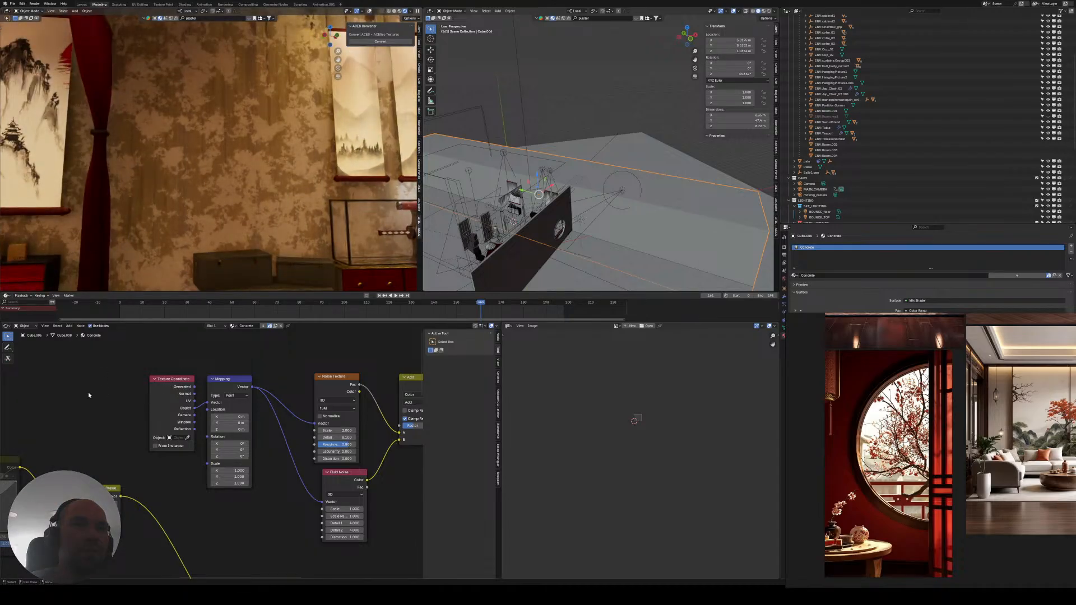
# - Preview the painted plaster's Principled BSDF alone on the wall, bypassing the Mix Shader
pyautogui.moveTo(89, 397)
pyautogui.mouseDown(button='middle')
pyautogui.moveTo(305, 367)
pyautogui.moveTo(368, 346)
pyautogui.mouseUp(button='middle')
pyautogui.moveTo(184, 388); pyautogui.dragTo(338, 339, button='middle')
pyautogui.moveTo(234, 372); pyautogui.dragTo(280, 366, button='middle')
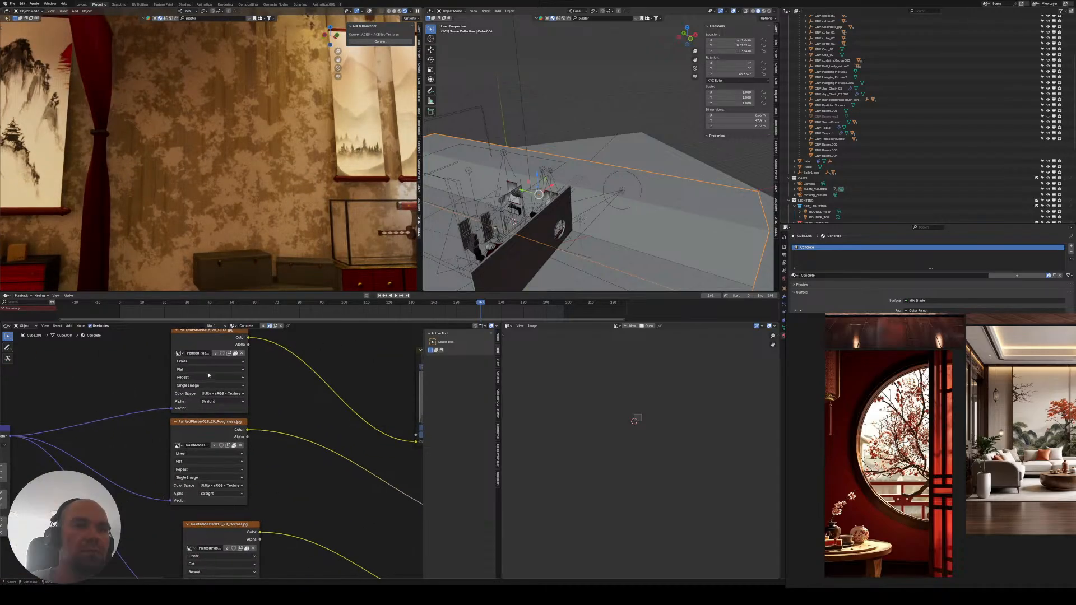
pyautogui.moveTo(151, 383); pyautogui.dragTo(258, 357, button='middle')
pyautogui.moveTo(117, 438); pyautogui.dragTo(496, 434, button='middle')
pyautogui.scroll(-8, 174, 406)
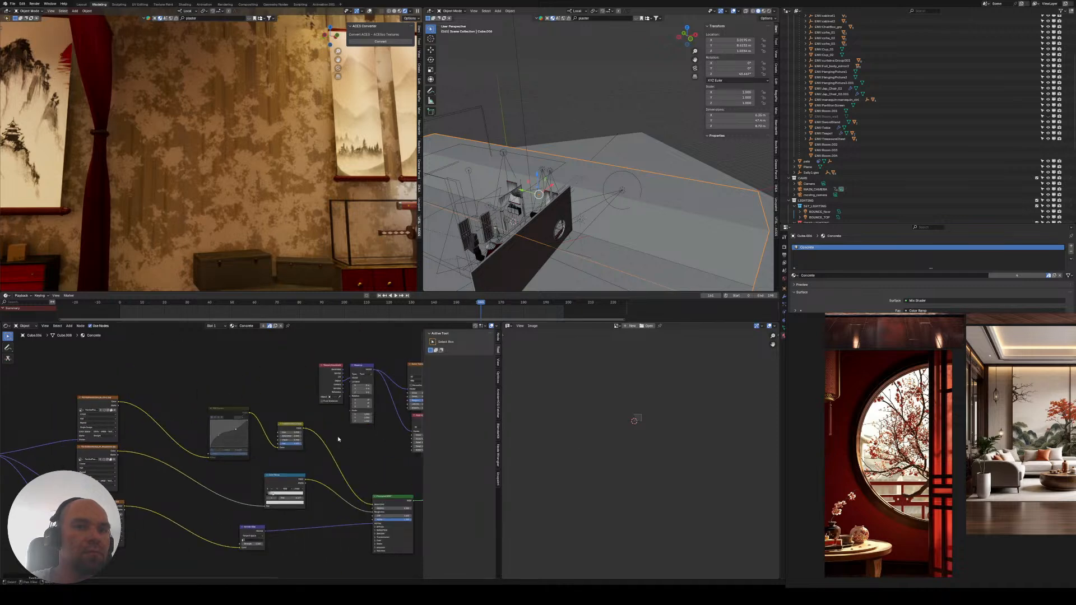
pyautogui.moveTo(338, 439); pyautogui.dragTo(152, 386, button='middle')
pyautogui.keyDown('ctrl'); pyautogui.keyDown('shift'); pyautogui.click(215, 447); pyautogui.keyUp('shift'); pyautogui.keyUp('ctrl')
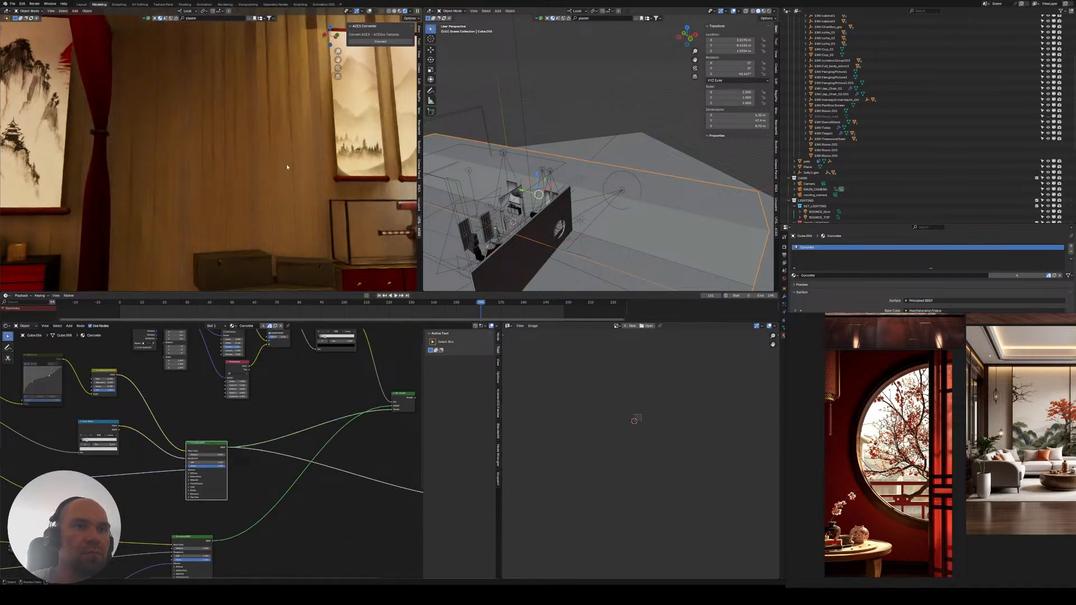
# - Widen the rendered viewport and examine the painted plaster texture on the wall from near and far
pyautogui.scroll(3, 274, 197)
pyautogui.moveTo(274, 197)
pyautogui.mouseDown(button='middle')
pyautogui.moveTo(296, 201)
pyautogui.moveTo(157, 156)
pyautogui.moveTo(252, 196)
pyautogui.moveTo(200, 192)
pyautogui.moveTo(362, 218)
pyautogui.mouseUp(button='middle')
pyautogui.scroll(-3, 280, 194)
pyautogui.scroll(3, 157, 156)
pyautogui.moveTo(422, 223); pyautogui.dragTo(486, 236)
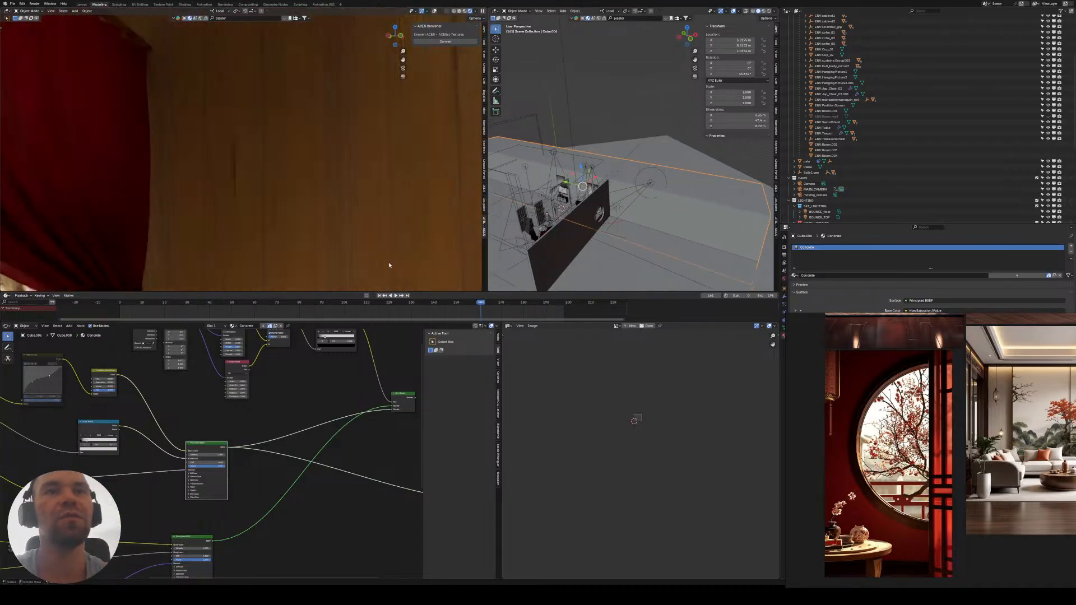
pyautogui.scroll(-3, 323, 172)
pyautogui.scroll(2, 321, 178)
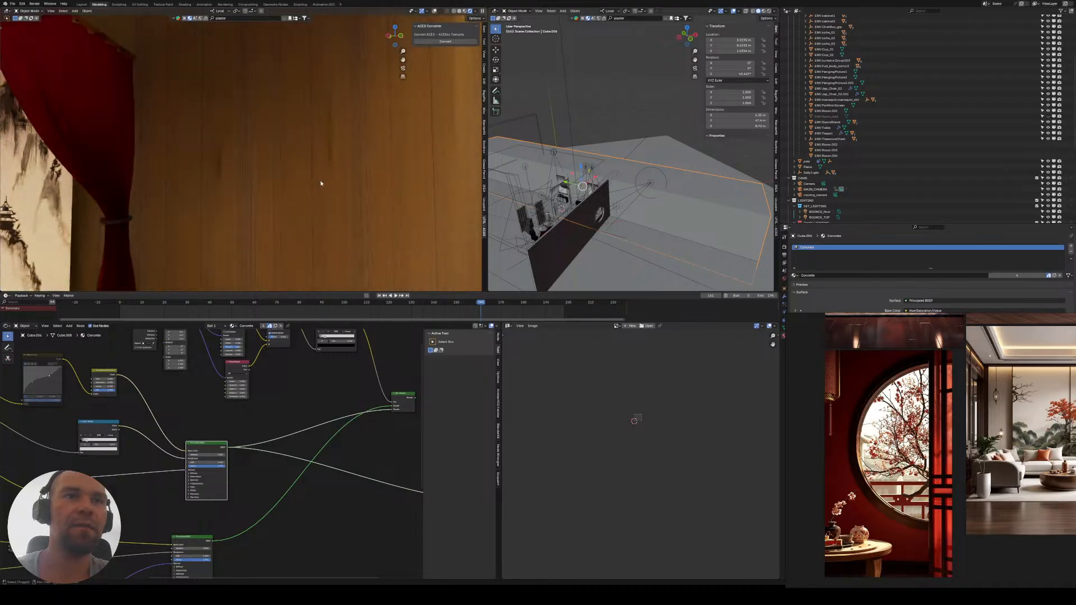
pyautogui.keyDown('shift'); pyautogui.moveTo(321, 180); pyautogui.dragTo(235, 89, button='middle'); pyautogui.keyUp('shift')
# - Connect the Texture Coordinate's UV output to the painted plaster Mapping node in place of Object
pyautogui.moveTo(175, 451); pyautogui.dragTo(333, 427, button='middle')
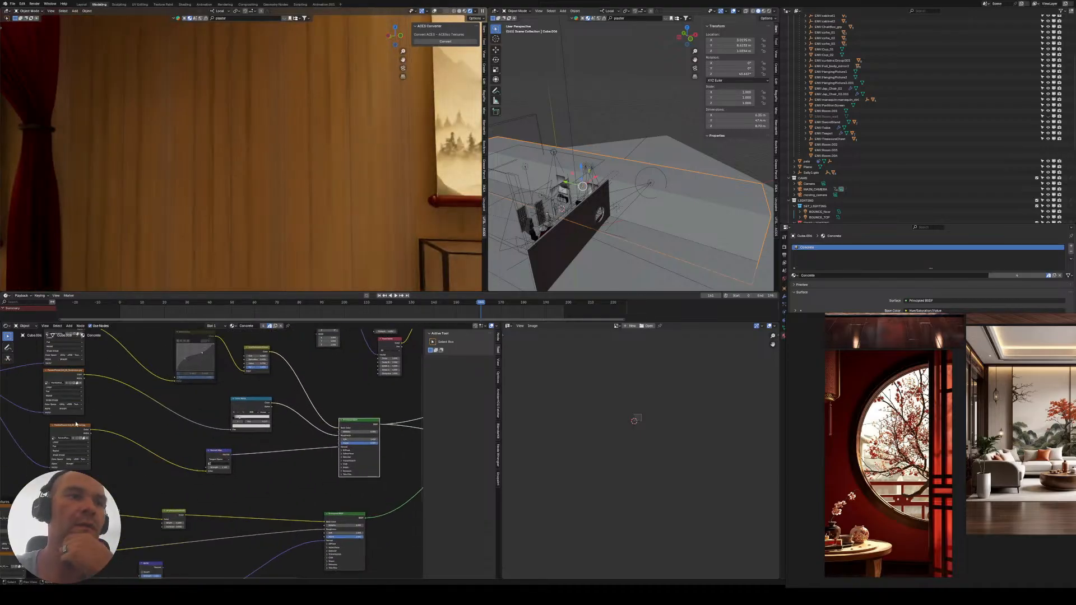
pyautogui.moveTo(112, 393); pyautogui.dragTo(292, 387, button='middle')
pyautogui.scroll(5, 112, 386)
pyautogui.moveTo(92, 370); pyautogui.dragTo(145, 416, button='middle')
pyautogui.scroll(2, 106, 427)
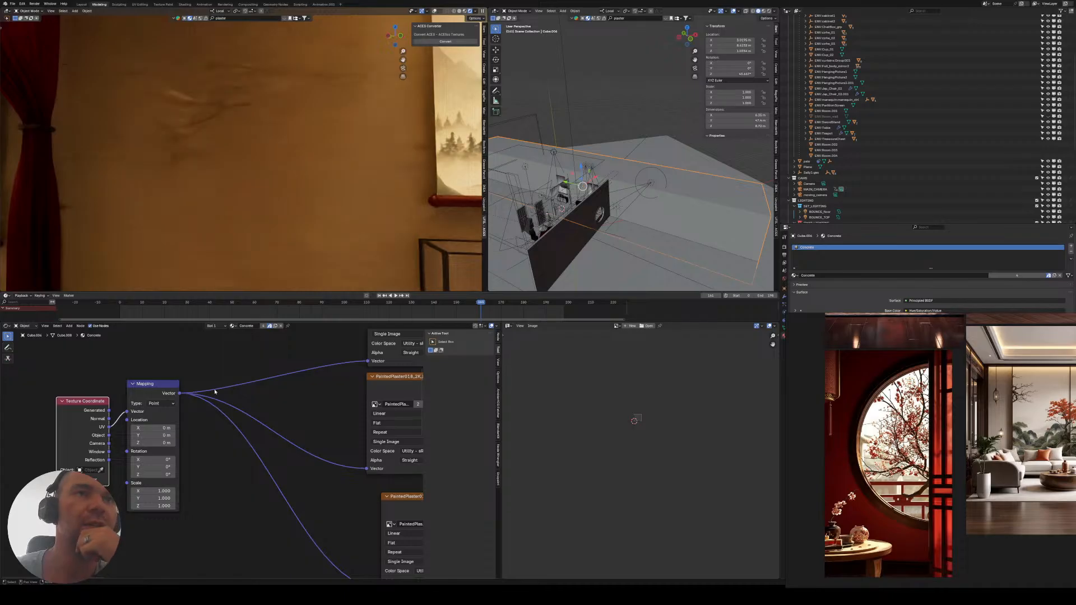
pyautogui.scroll(-5, 240, 201)
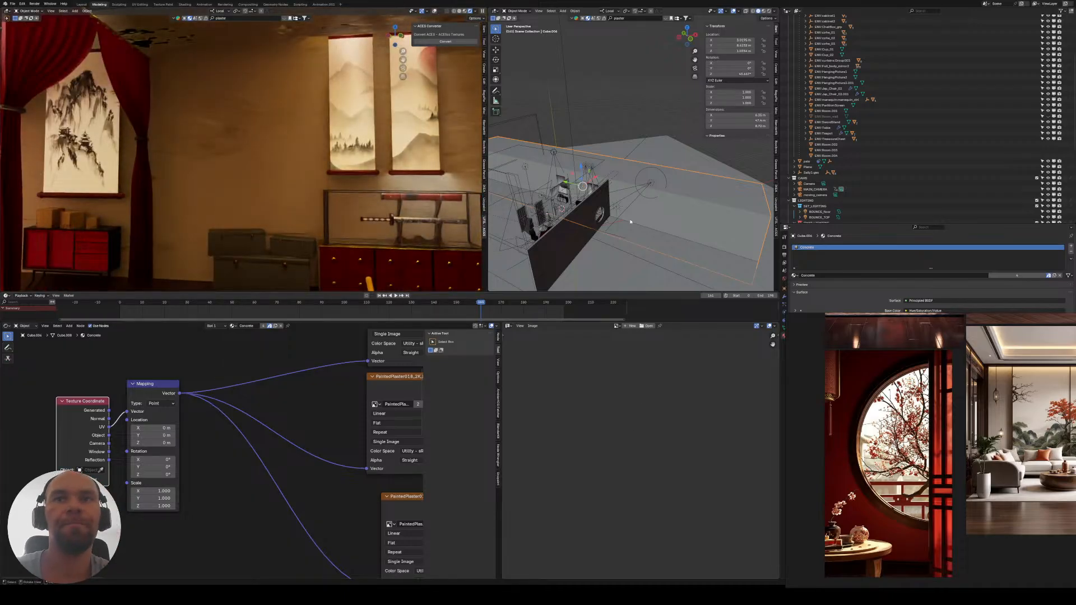
# - Enter Edit Mode on the wall object and unwrap its selected wall face with Cube Projection
pyautogui.scroll(3, 631, 222)
pyautogui.press('Tab')
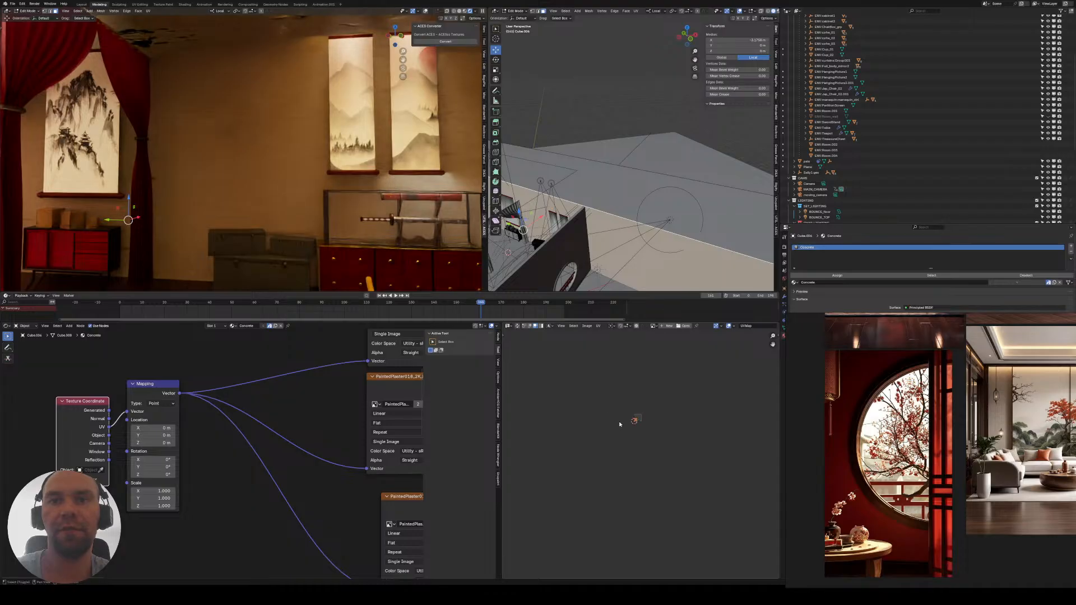
pyautogui.scroll(5, 620, 424)
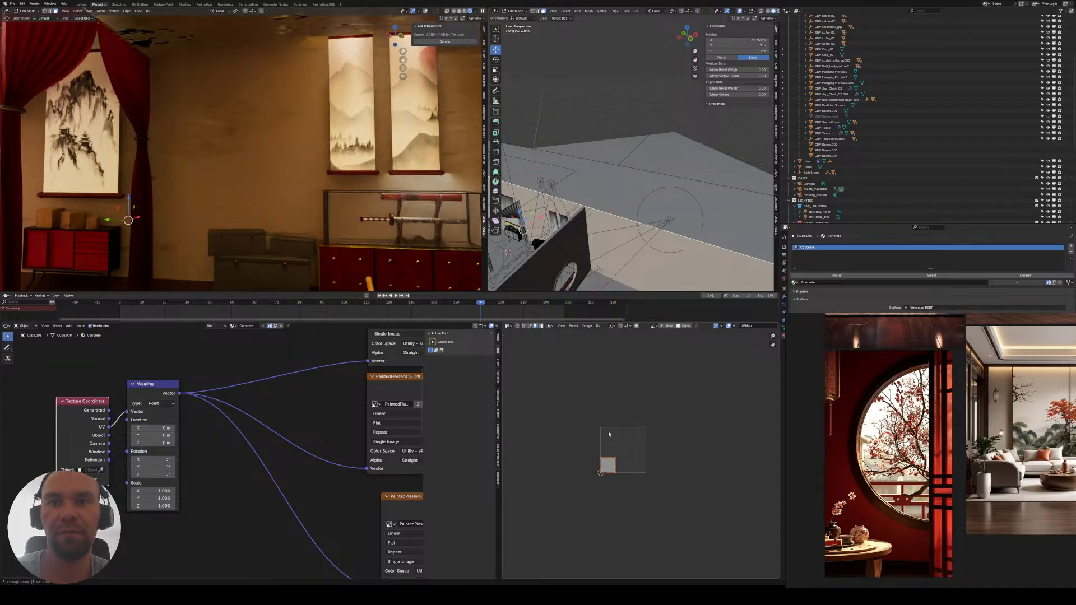
pyautogui.press('u')
pyautogui.moveTo(649, 242)
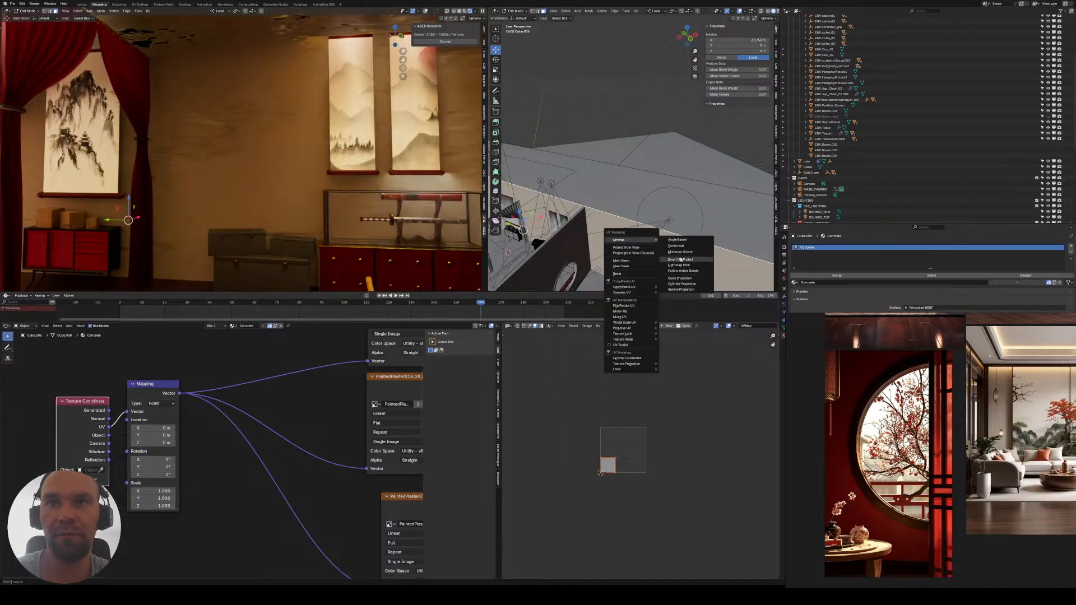
pyautogui.click(680, 279)
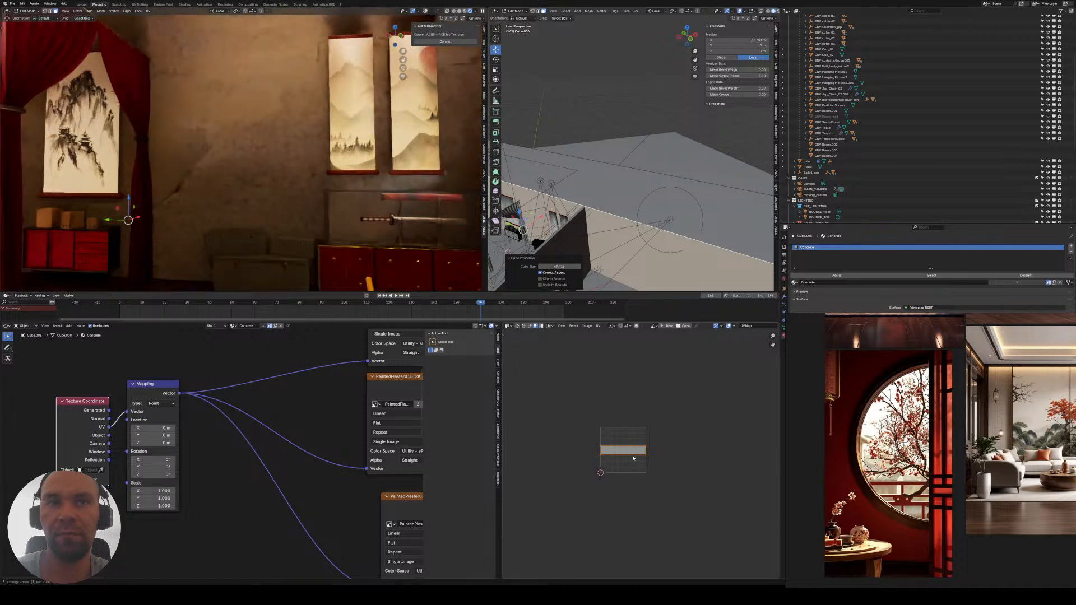
# - Scale up the wall's projected UV island until its height roughly fills the UV tile
pyautogui.keyDown('shift'); pyautogui.moveTo(257, 207); pyautogui.dragTo(251, 231, button='middle'); pyautogui.keyUp('shift')
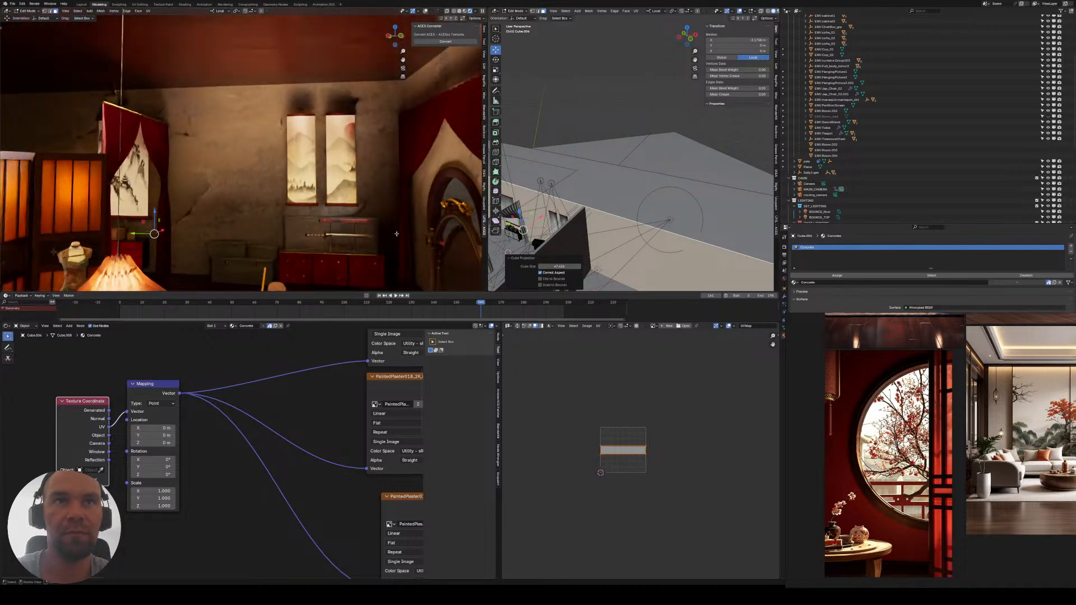
pyautogui.scroll(3, 680, 513)
pyautogui.press('s')
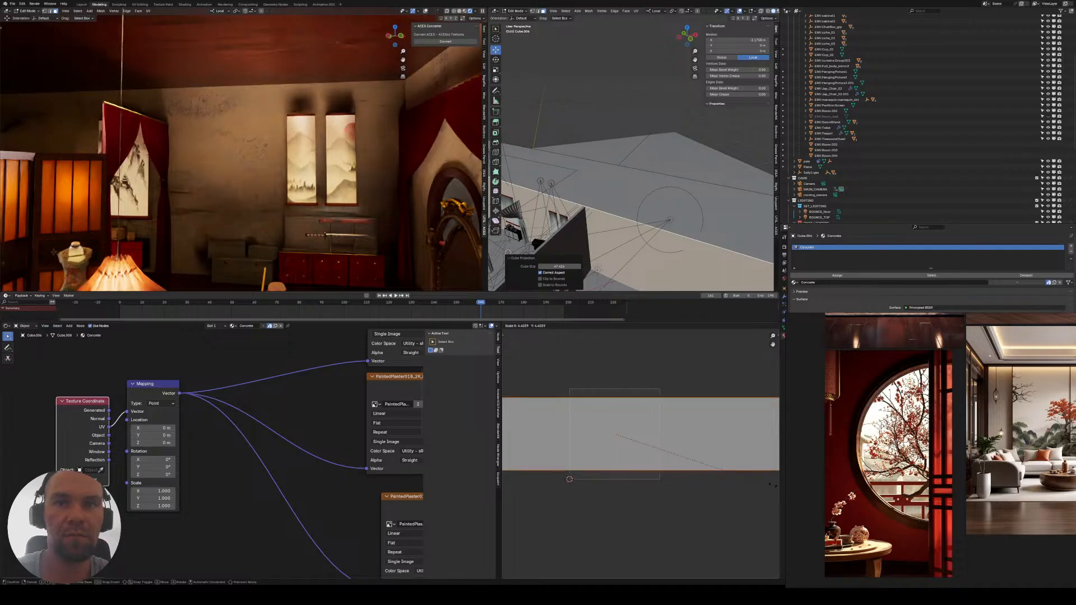
pyautogui.click(525, 487)
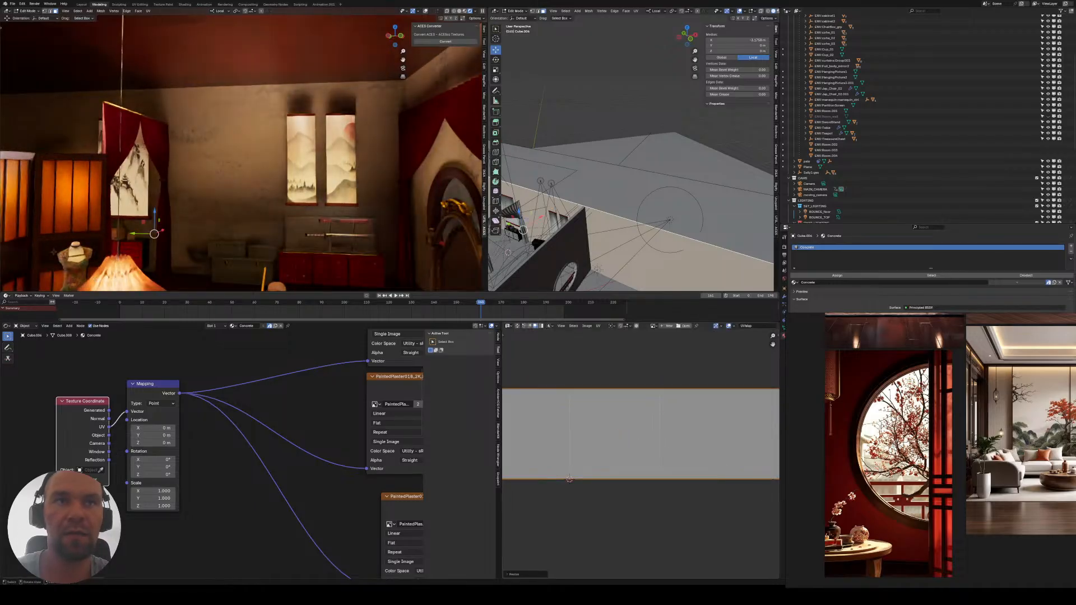
# - Set the Strength of the painted plaster's Normal Map node to 0.1
pyautogui.scroll(6, 228, 190)
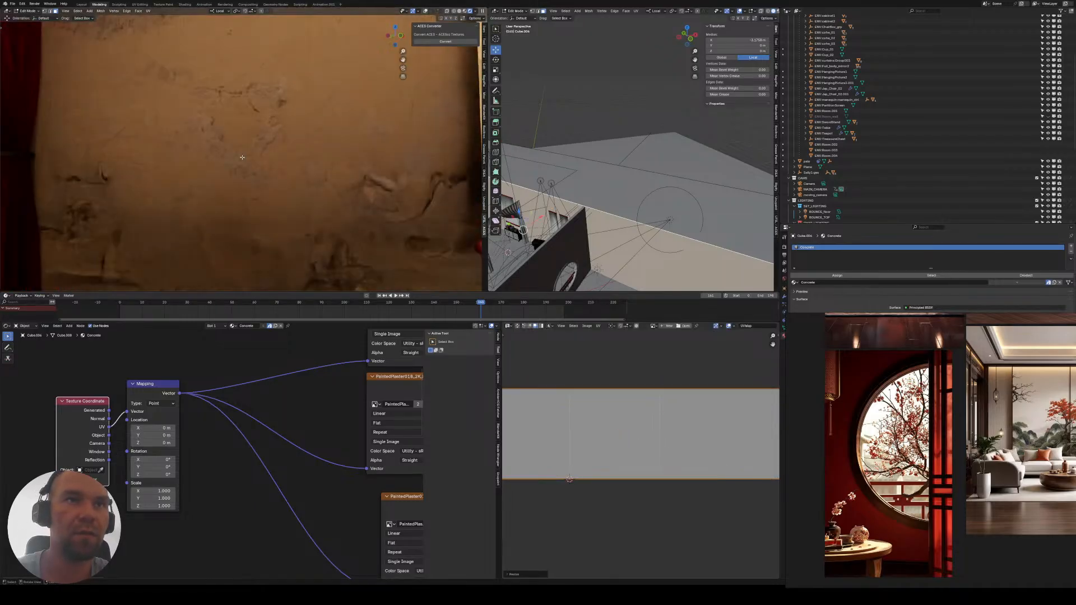
pyautogui.moveTo(276, 424); pyautogui.dragTo(48, 381, button='middle')
pyautogui.scroll(-3, 240, 438)
pyautogui.moveTo(289, 465); pyautogui.dragTo(89, 408, button='middle')
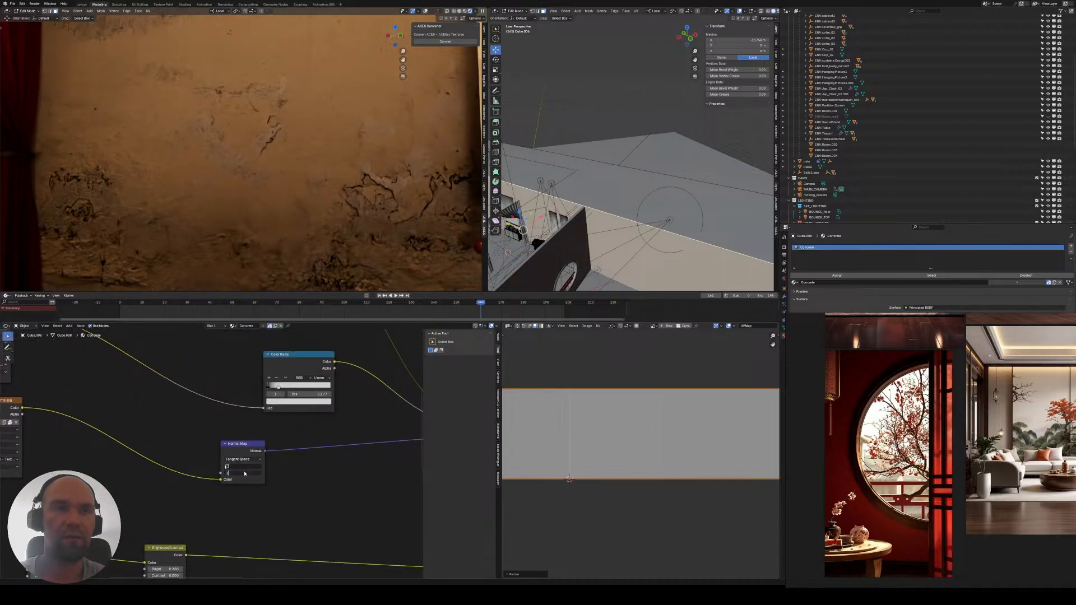
pyautogui.write('0.1')
pyautogui.press('Return')
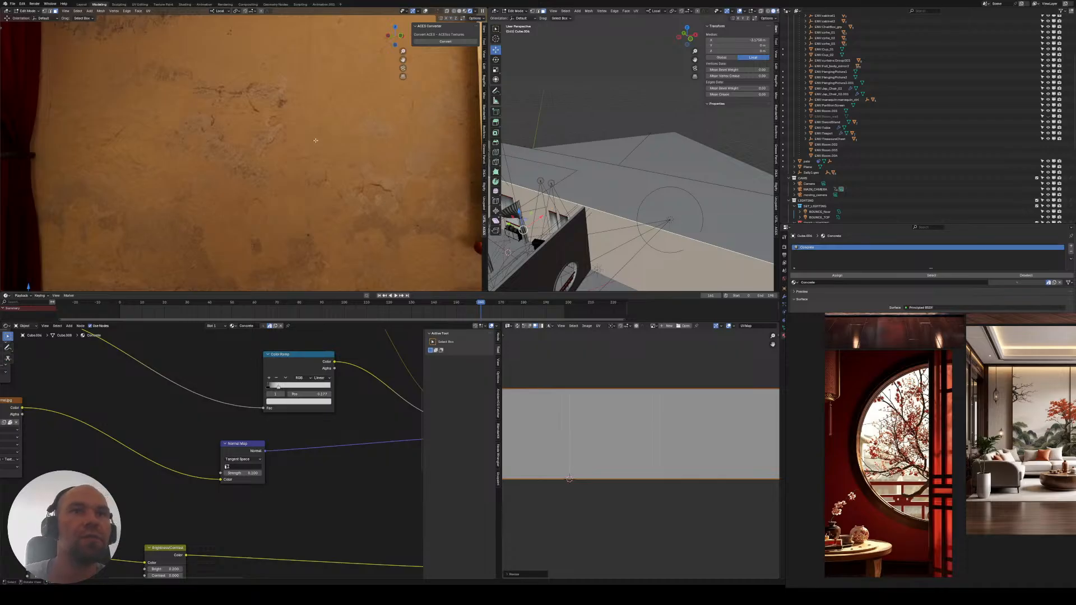
# - Examine the softened plaster relief on the rendered wall from several distances and angles
pyautogui.scroll(-2, 338, 146)
pyautogui.scroll(-2, 338, 146)
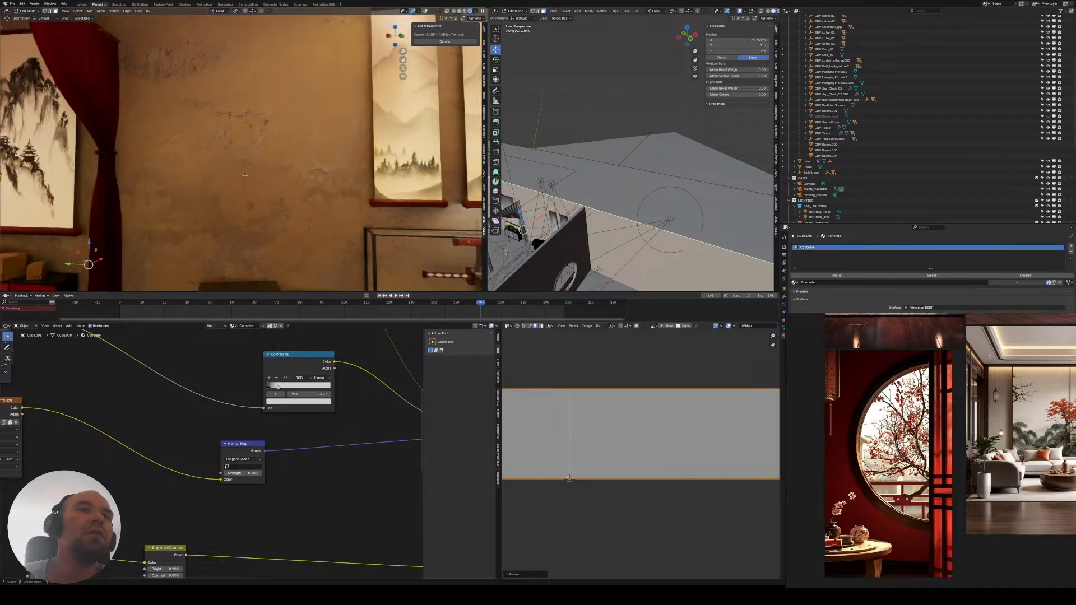
pyautogui.moveTo(210, 431); pyautogui.dragTo(201, 446, button='middle')
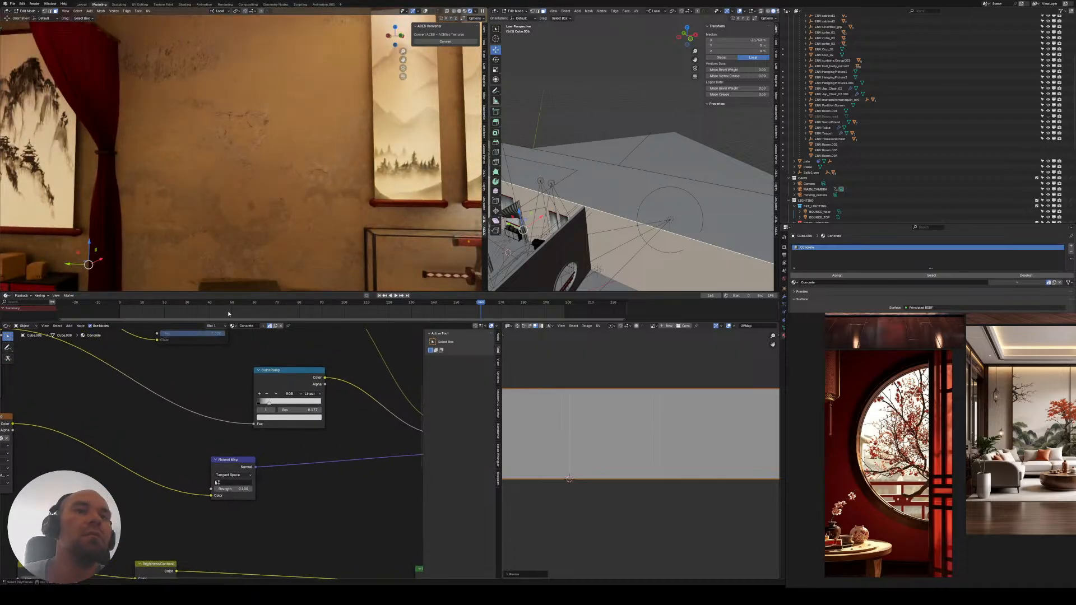
pyautogui.scroll(-1, 252, 175)
pyautogui.moveTo(253, 176)
pyautogui.keyDown('shift'); pyautogui.mouseDown(button='middle')
pyautogui.moveTo(287, 209)
pyautogui.moveTo(272, 210)
pyautogui.mouseUp(button='middle'); pyautogui.keyUp('shift')
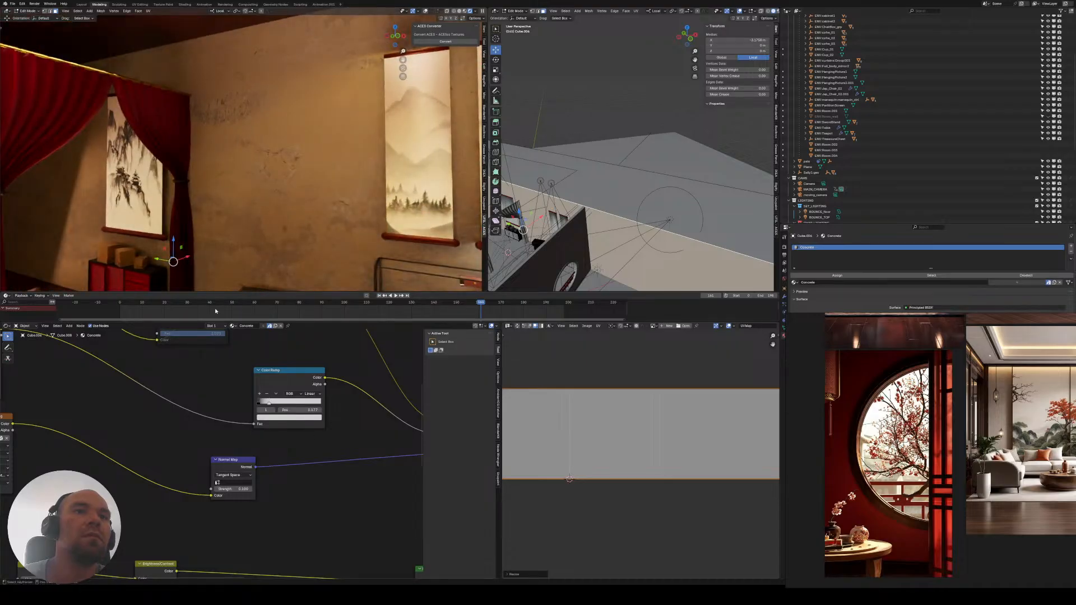
pyautogui.moveTo(216, 199); pyautogui.dragTo(231, 196, button='middle')
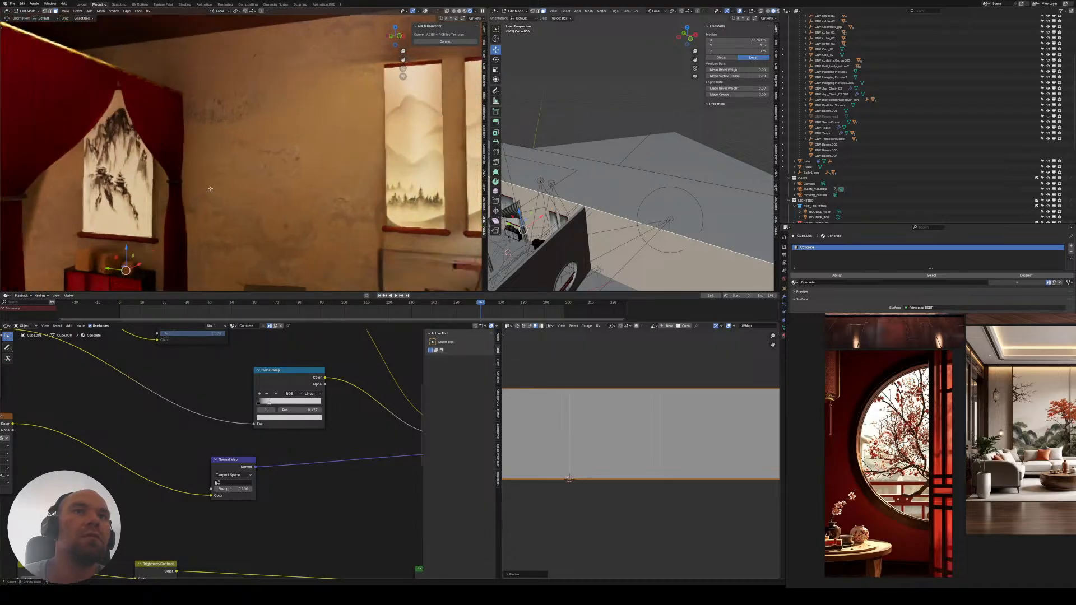
pyautogui.scroll(-3, 220, 202)
# - Lower the Hue of the painted plaster's Hue/Saturation/Value node stepwise to 0
pyautogui.moveTo(386, 367); pyautogui.dragTo(207, 422, button='middle')
pyautogui.moveTo(108, 332); pyautogui.dragTo(224, 420, button='middle')
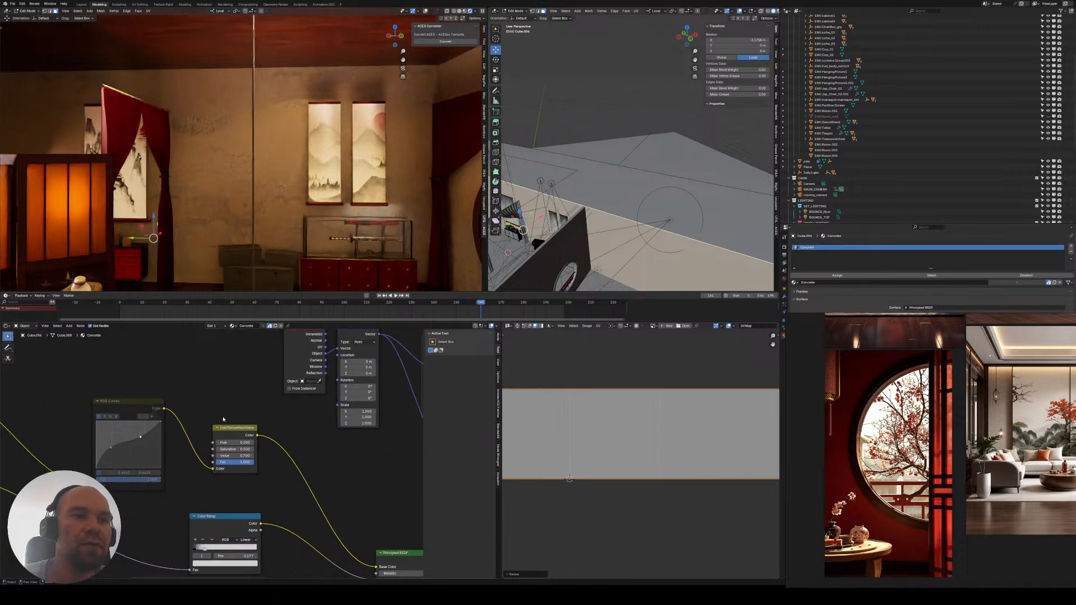
pyautogui.scroll(4, 253, 431)
pyautogui.moveTo(224, 438); pyautogui.dragTo(223, 441)
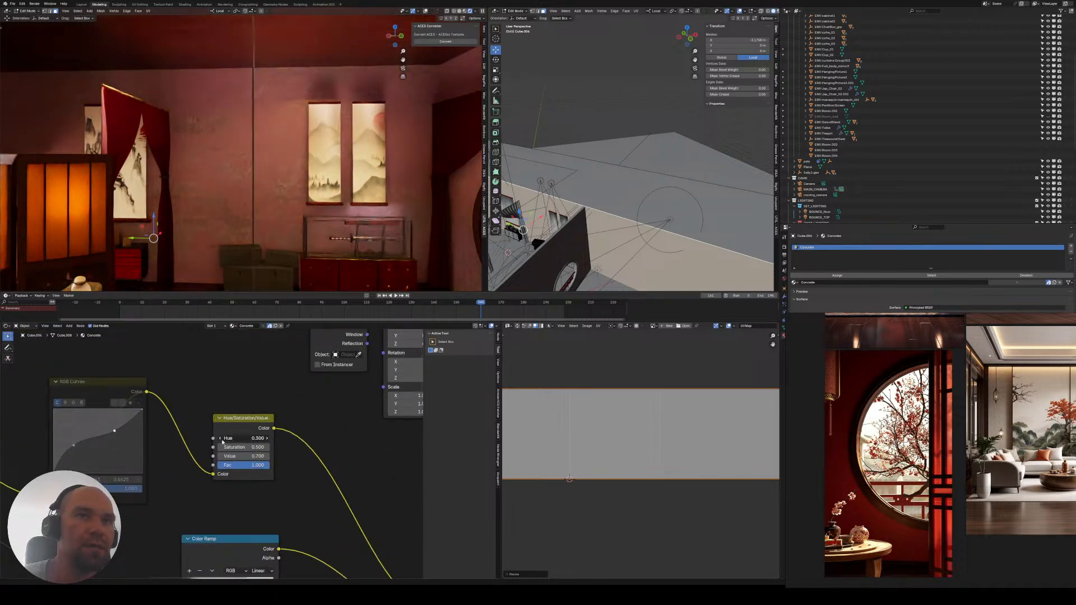
pyautogui.click(222, 442)
pyautogui.click(223, 441)
pyautogui.click(222, 441)
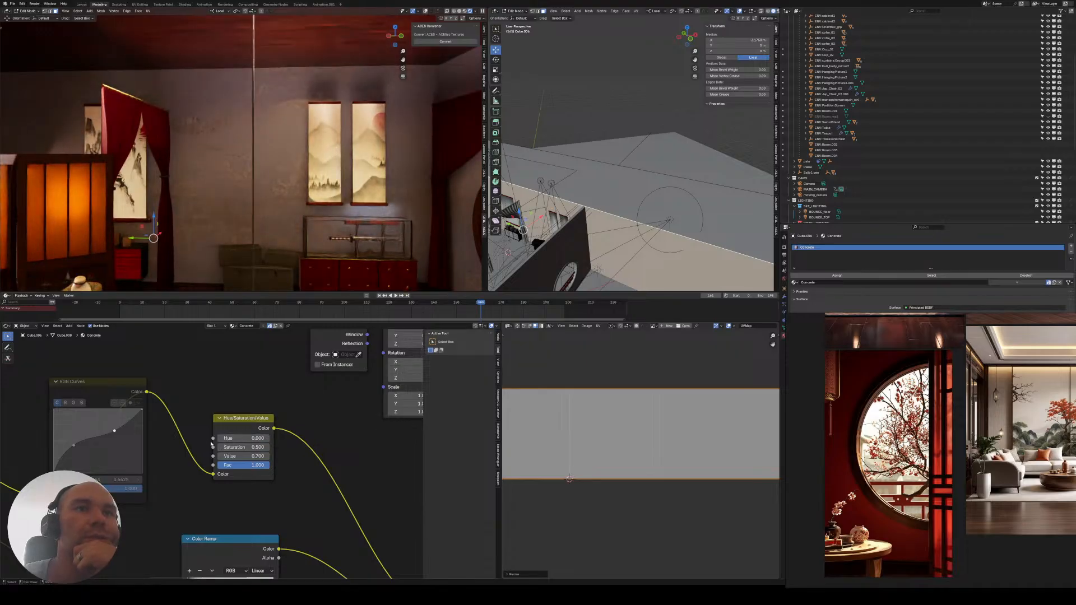
# - Set the Saturation of the plaster's Hue/Saturation/Value node to 1
pyautogui.click(259, 447)
pyautogui.write('1')
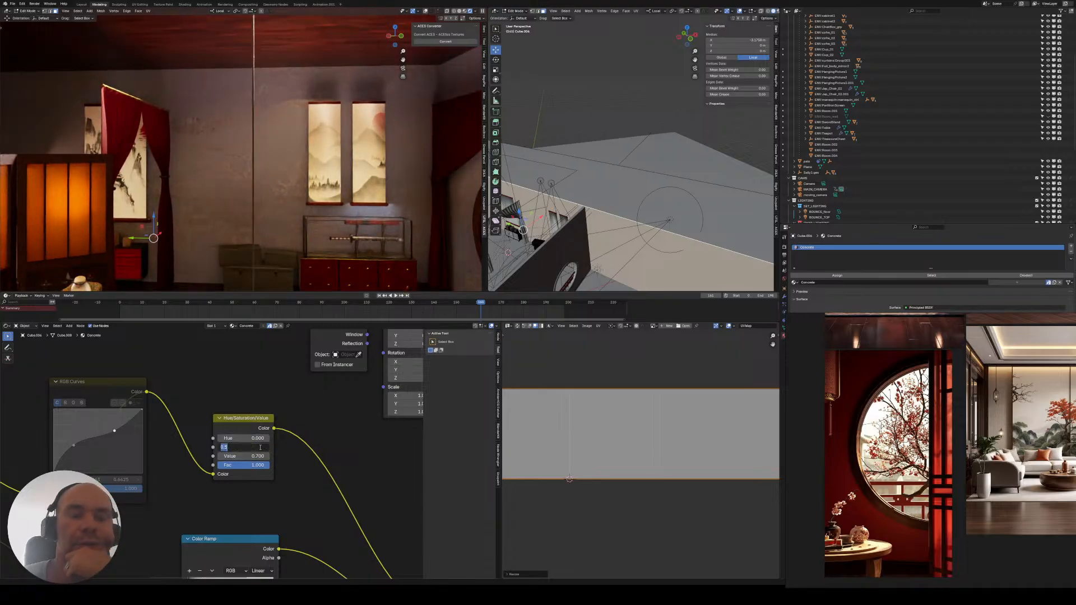
pyautogui.press('Return')
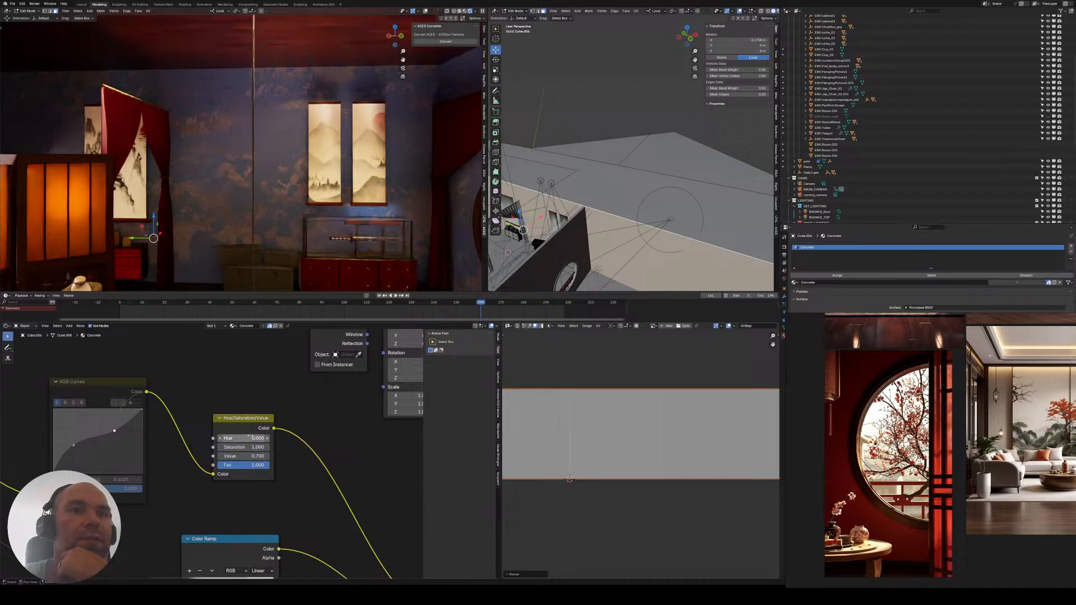
# - Try other plaster hues by raising Hue in steps to 0.6, undoing the last change, and increasing it to 1
pyautogui.click(268, 439)
pyautogui.click(268, 439)
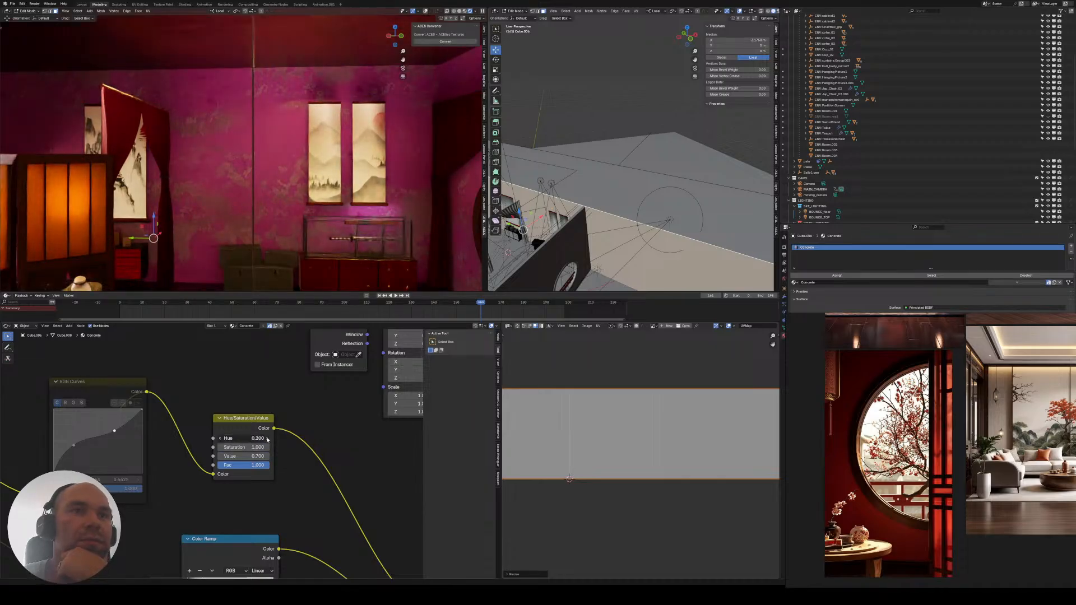
pyautogui.click(268, 439)
pyautogui.click(268, 438)
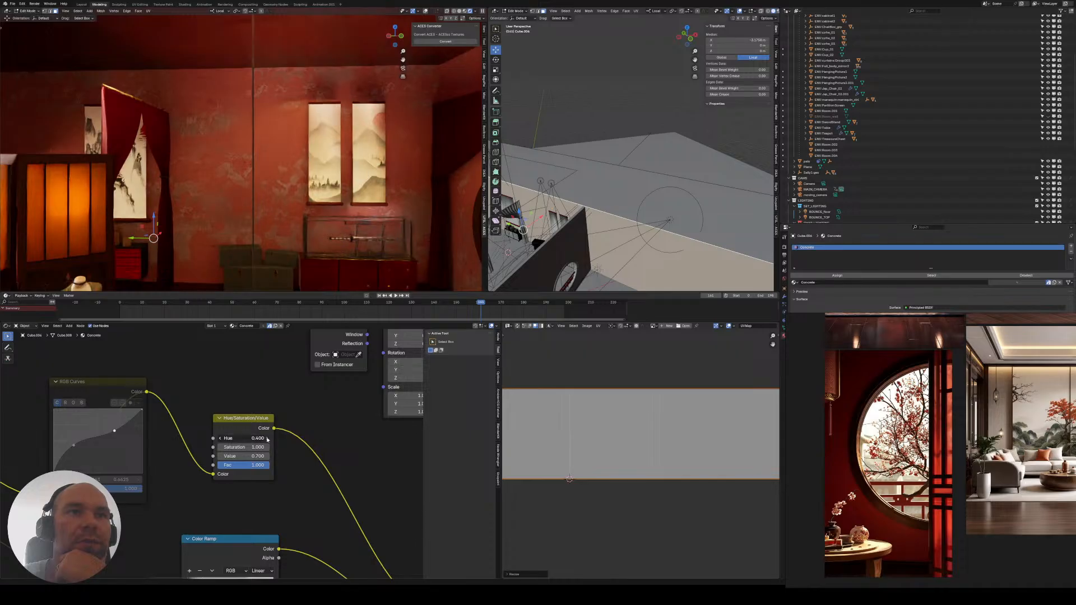
pyautogui.click(268, 439)
pyautogui.click(268, 438)
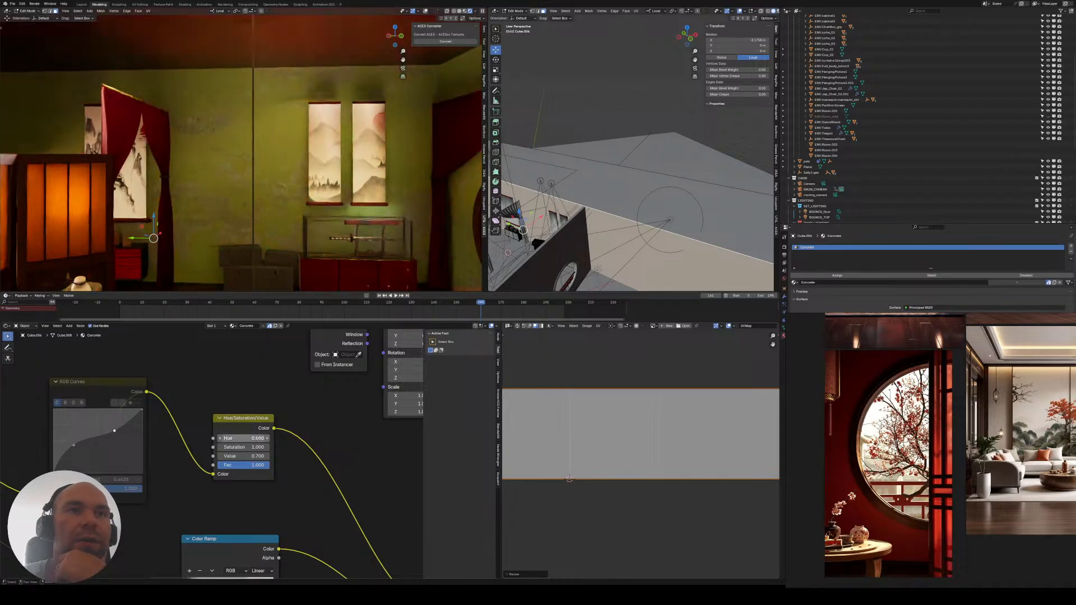
pyautogui.hotkey('ctrl', 'z')
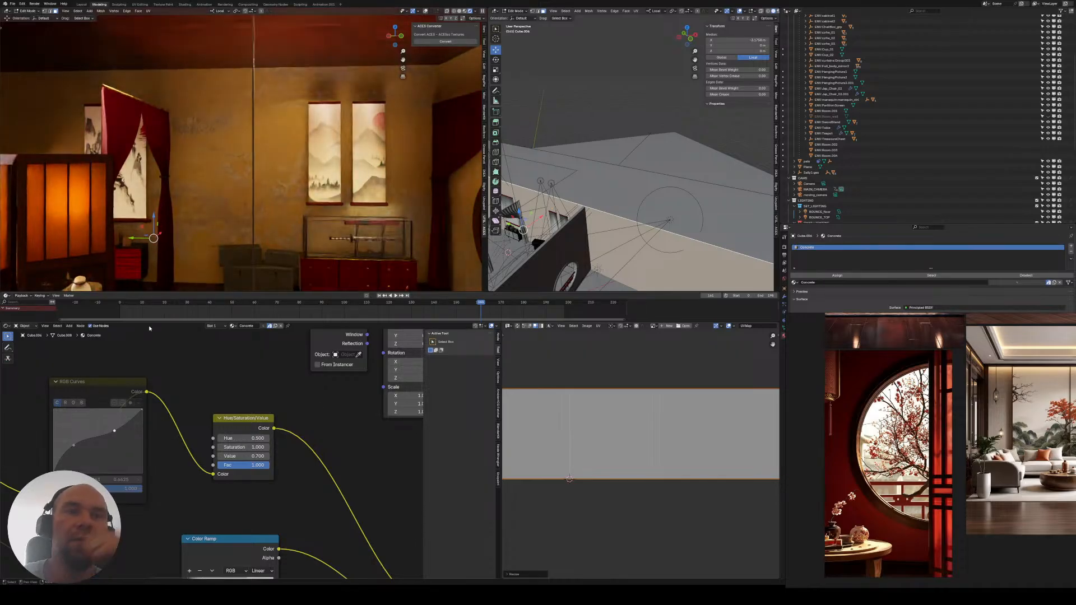
pyautogui.click(268, 439)
pyautogui.click(266, 438)
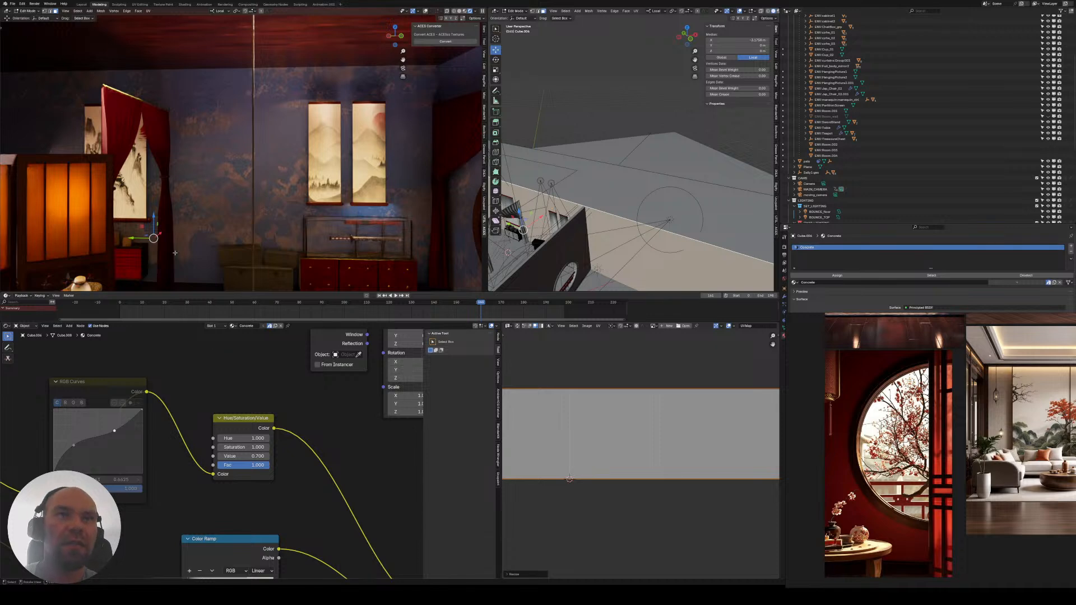
# - Set the Hue/Saturation/Value node's Hue to 0.5 and its Saturation to 0.7 for the painted plaster
pyautogui.click(252, 432)
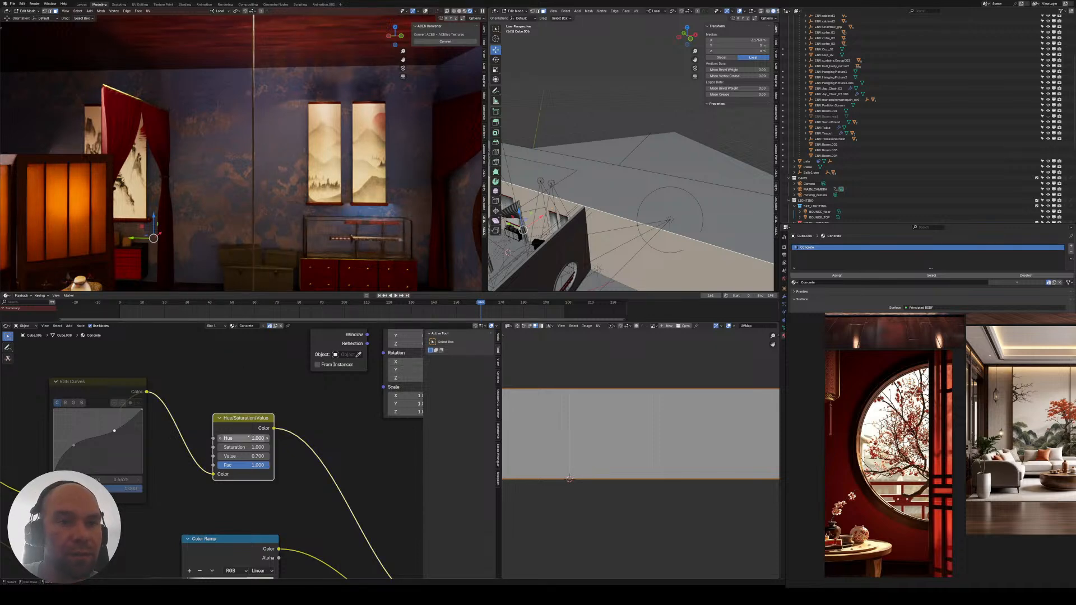
pyautogui.press('BackSpace')
pyautogui.write('.5')
pyautogui.press('Return')
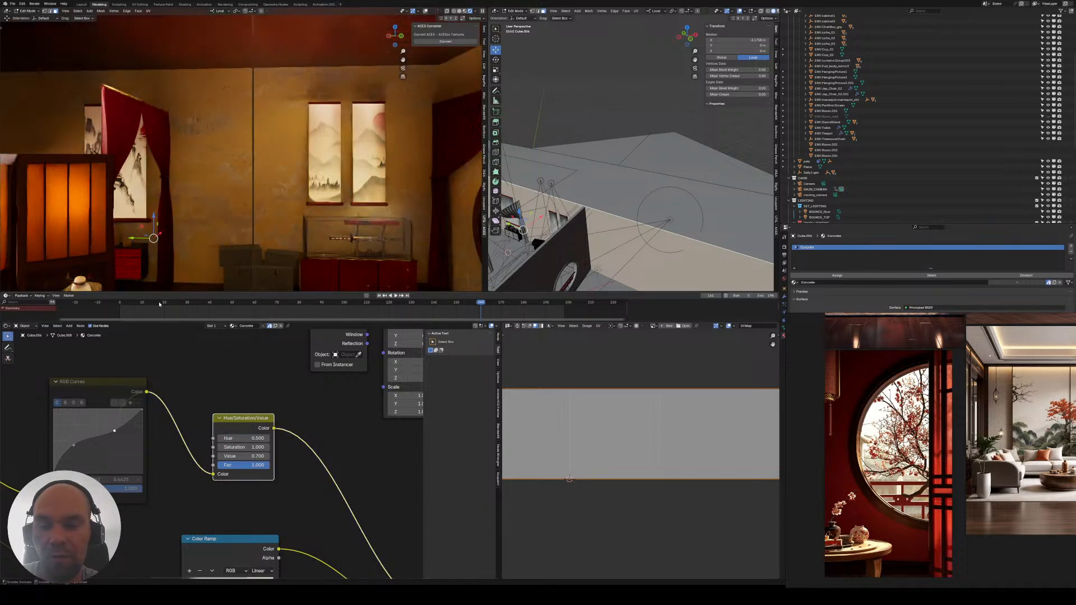
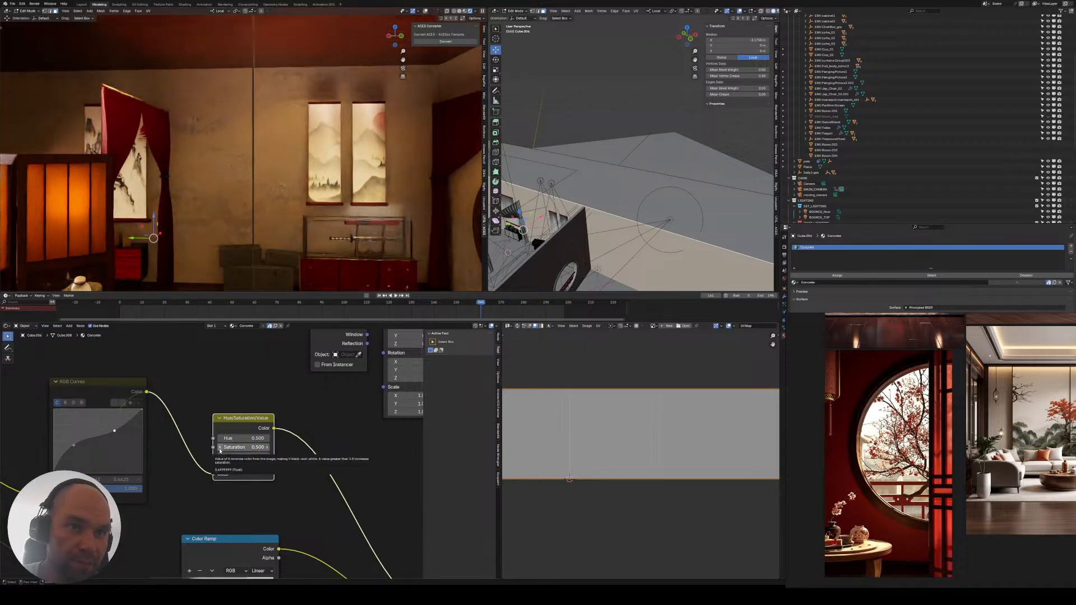
pyautogui.click(269, 448)
pyautogui.click(269, 448)
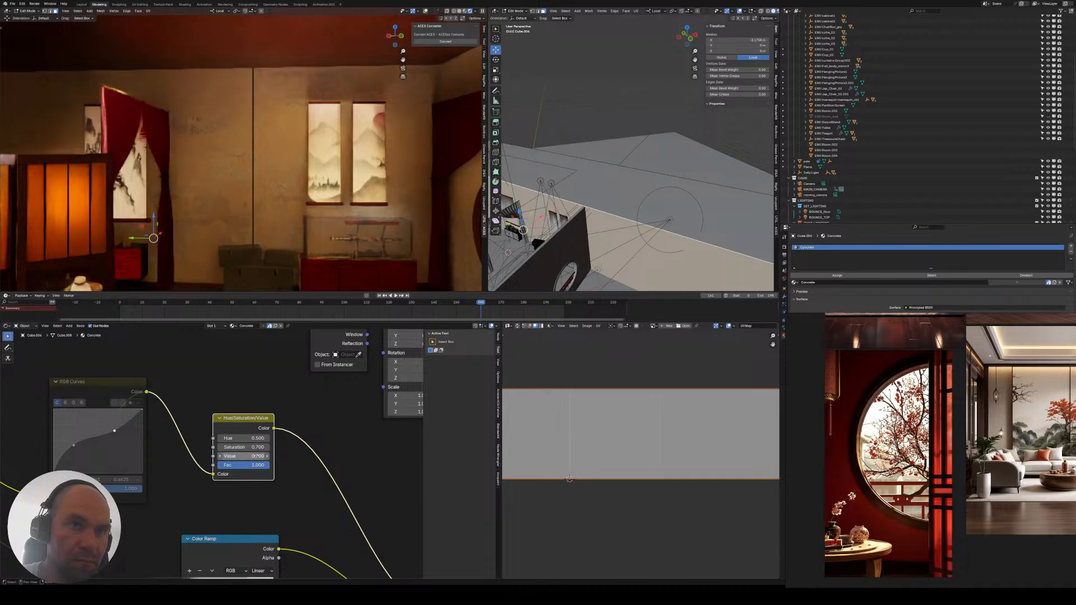
# - Preview the concrete Principled BSDF alone on the wall, and connect the Mix Shader to the Material Output
pyautogui.scroll(-5, 194, 393)
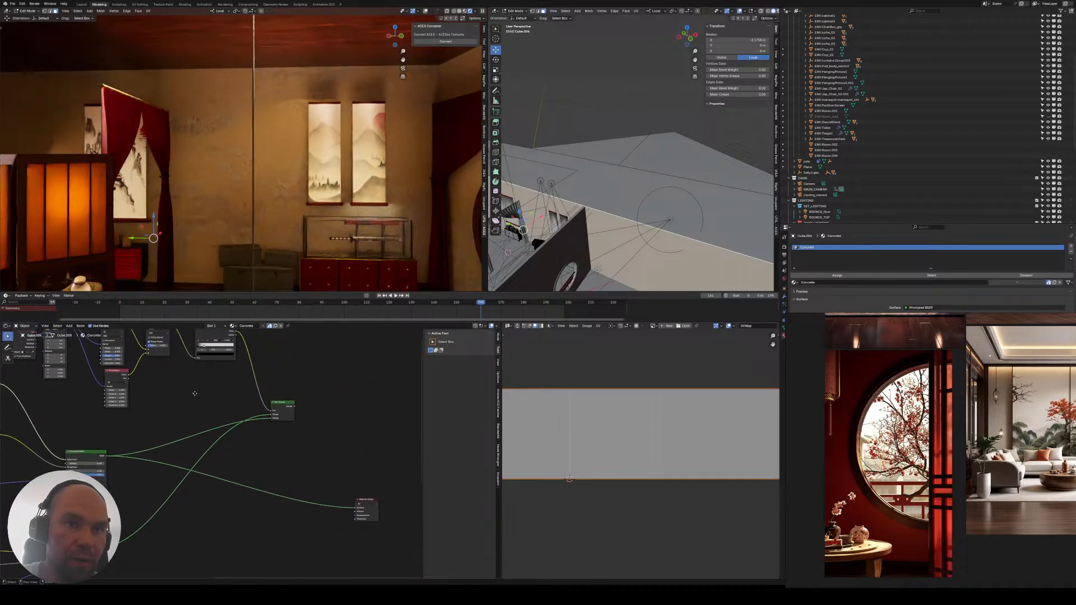
pyautogui.moveTo(194, 394); pyautogui.dragTo(233, 351, button='middle')
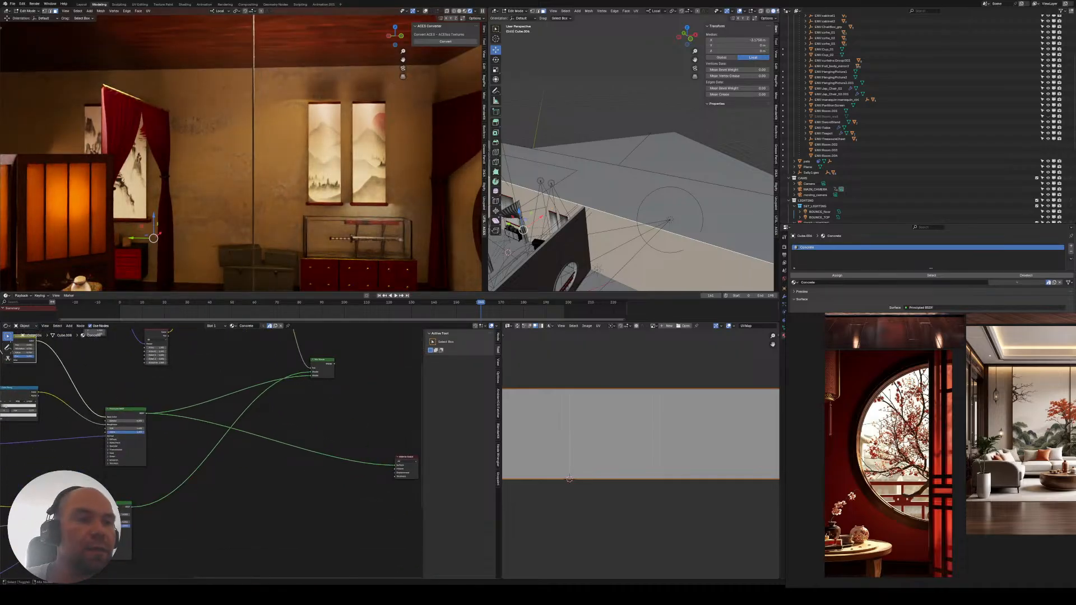
pyautogui.keyDown('ctrl'); pyautogui.keyDown('shift'); pyautogui.click(115, 508); pyautogui.keyUp('shift'); pyautogui.keyUp('ctrl')
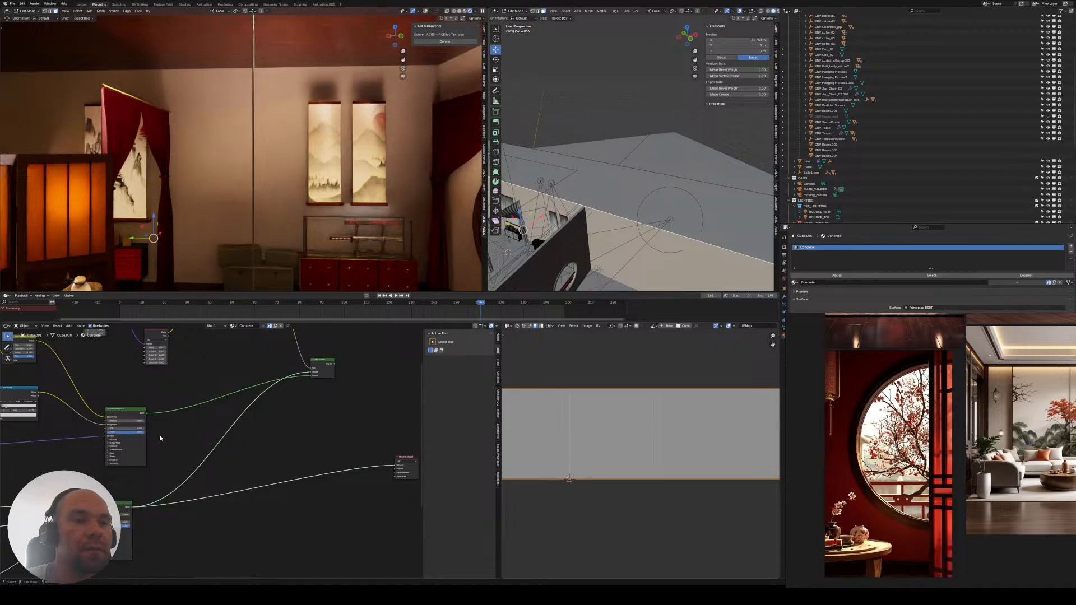
pyautogui.moveTo(161, 438); pyautogui.dragTo(167, 415, button='middle')
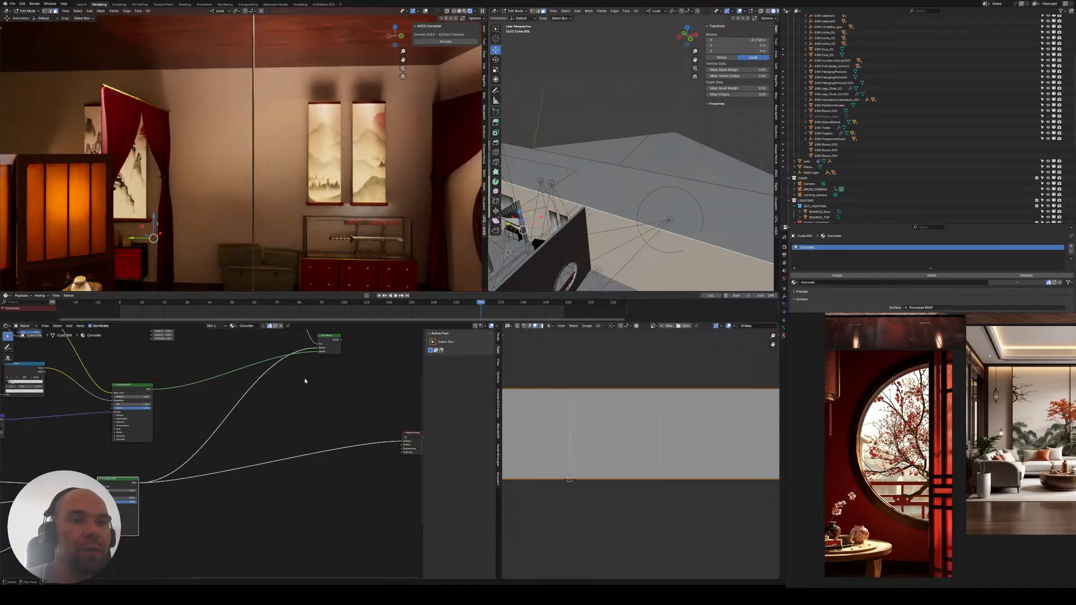
pyautogui.keyDown('ctrl'); pyautogui.keyDown('shift'); pyautogui.click(327, 339); pyautogui.keyUp('shift'); pyautogui.keyUp('ctrl')
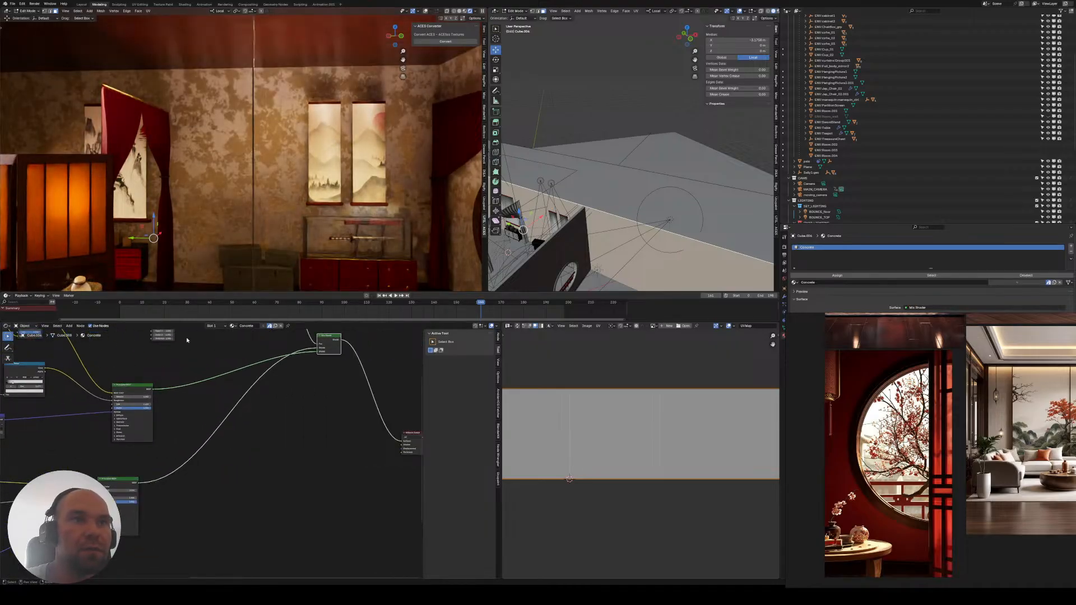
# - Set the concrete's Brightness/Contrast node to Bright 0.1 and Contrast -0.2
pyautogui.scroll(3, 123, 481)
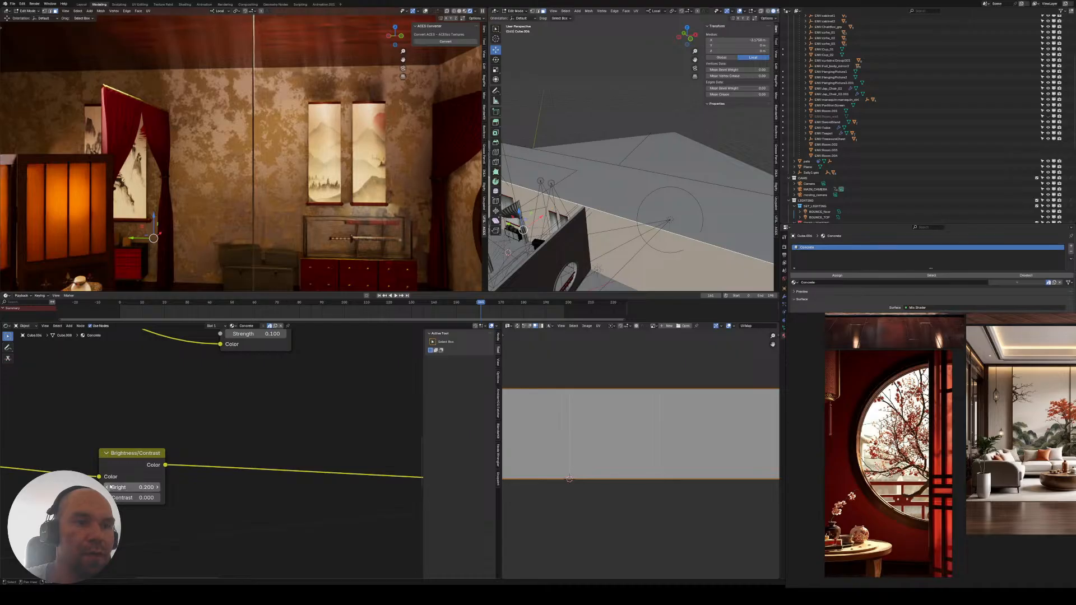
pyautogui.click(108, 488)
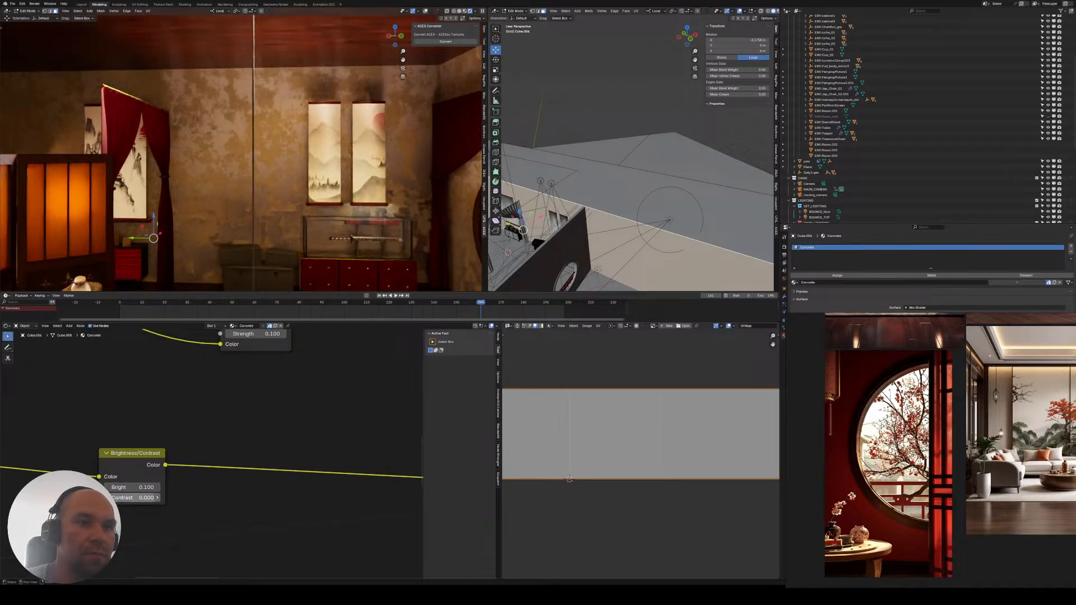
pyautogui.click(108, 498)
pyautogui.click(108, 498)
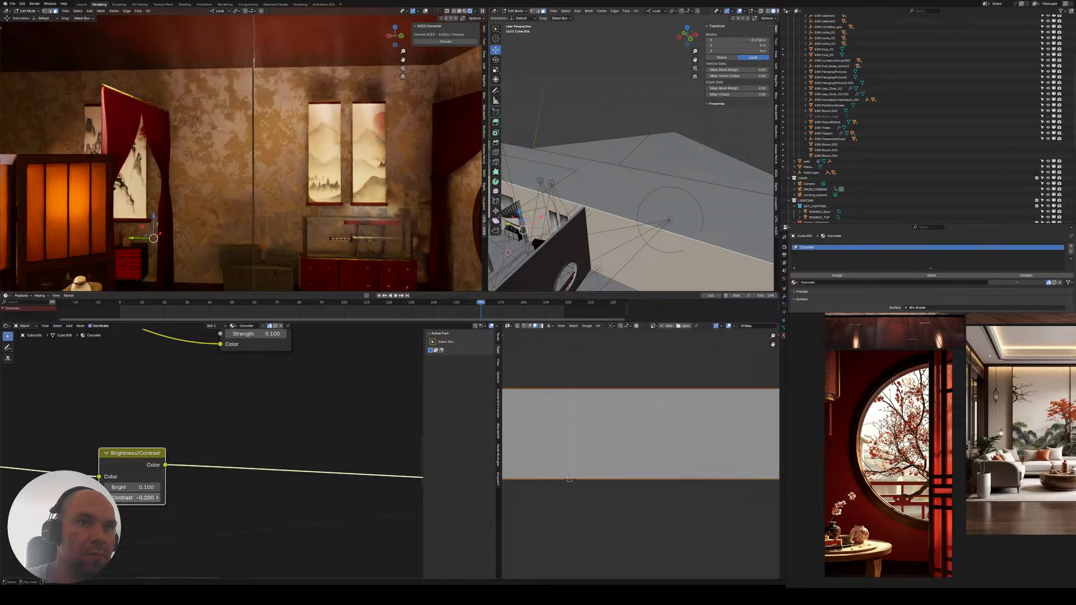
# - Preview the concrete Principled BSDF alone and examine its surface detail on the wall up close
pyautogui.scroll(-5, 201, 445)
pyautogui.moveTo(299, 489); pyautogui.dragTo(198, 416, button='middle')
pyautogui.keyDown('ctrl'); pyautogui.keyDown('shift'); pyautogui.click(318, 386); pyautogui.keyUp('shift'); pyautogui.keyUp('ctrl')
pyautogui.scroll(3, 104, 477)
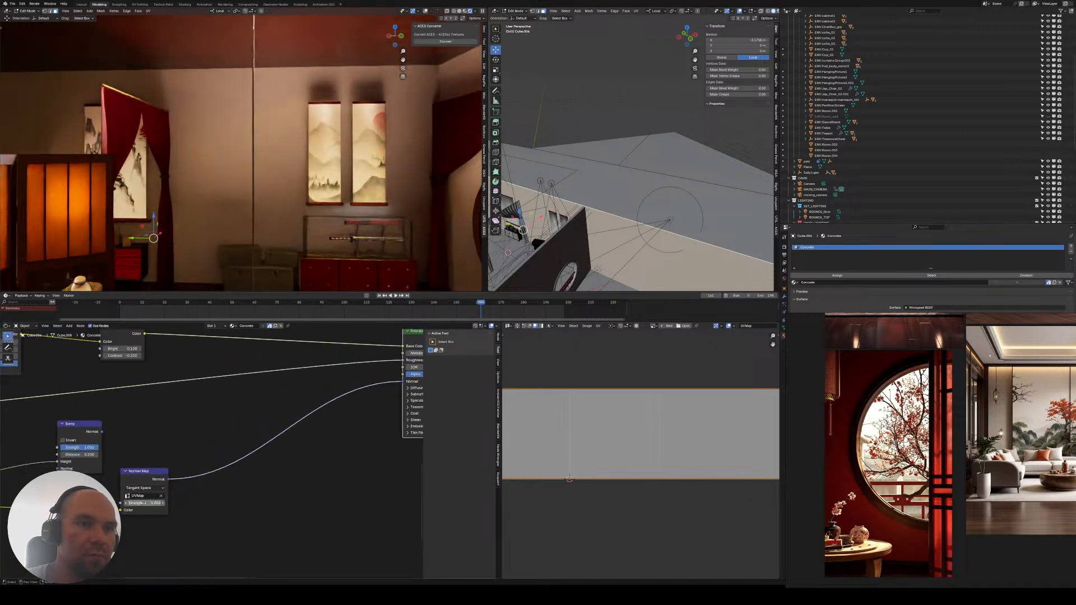
pyautogui.moveTo(239, 168); pyautogui.dragTo(274, 173, button='middle')
pyautogui.scroll(4, 276, 180)
pyautogui.scroll(3, 281, 175)
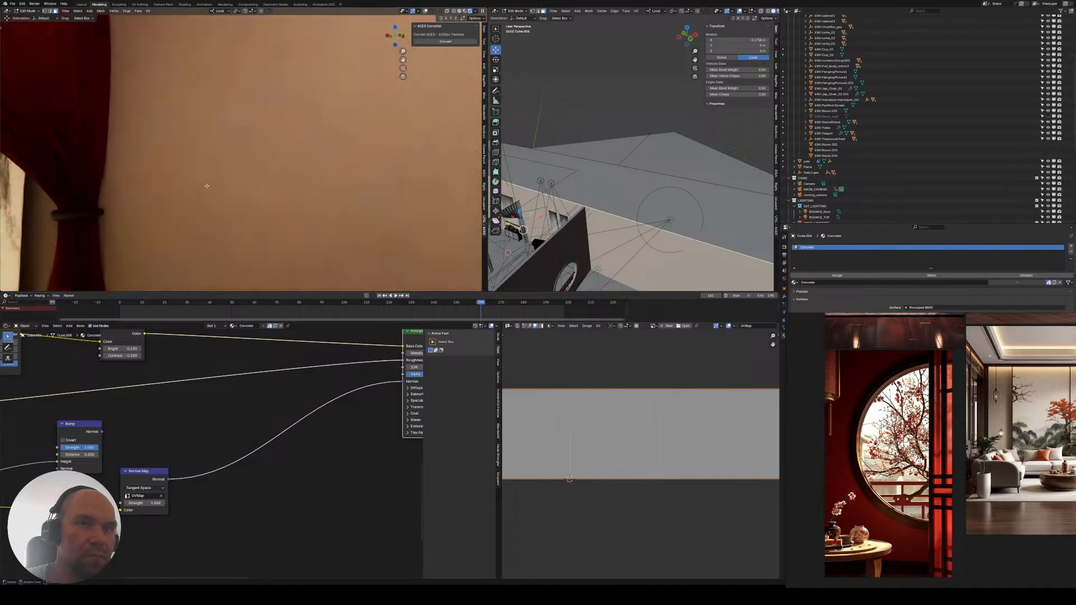
pyautogui.scroll(2, 322, 187)
pyautogui.scroll(-4, 177, 445)
pyautogui.scroll(-3, 179, 445)
# - Connect the Mix Shader's output to the Material Output's Surface so the wall uses the blended material
pyautogui.moveTo(210, 405); pyautogui.dragTo(148, 484, button='middle')
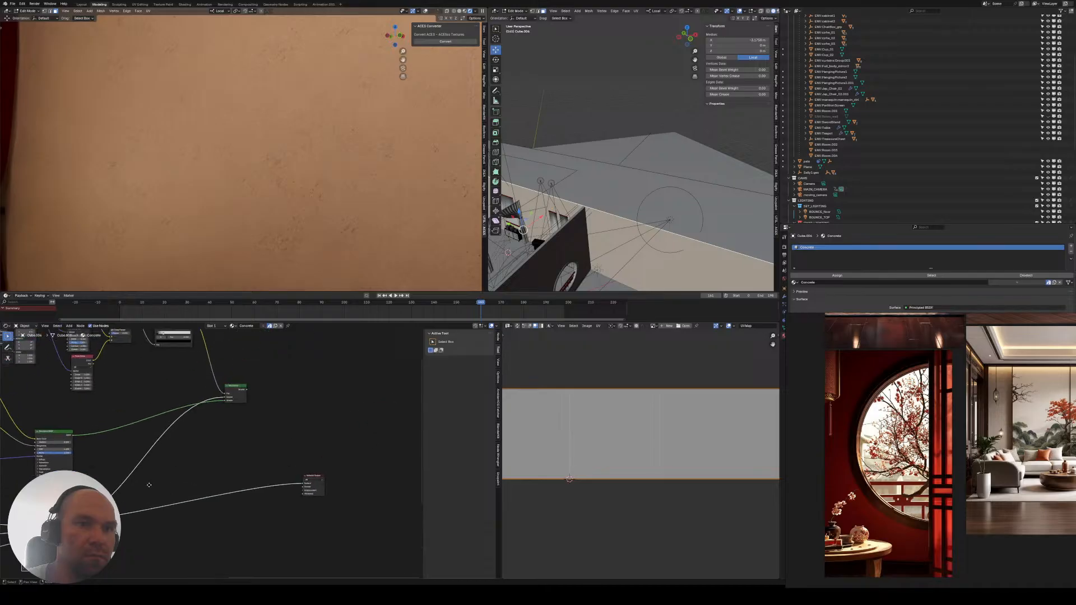
pyautogui.scroll(2, 178, 469)
pyautogui.moveTo(247, 373); pyautogui.dragTo(264, 429)
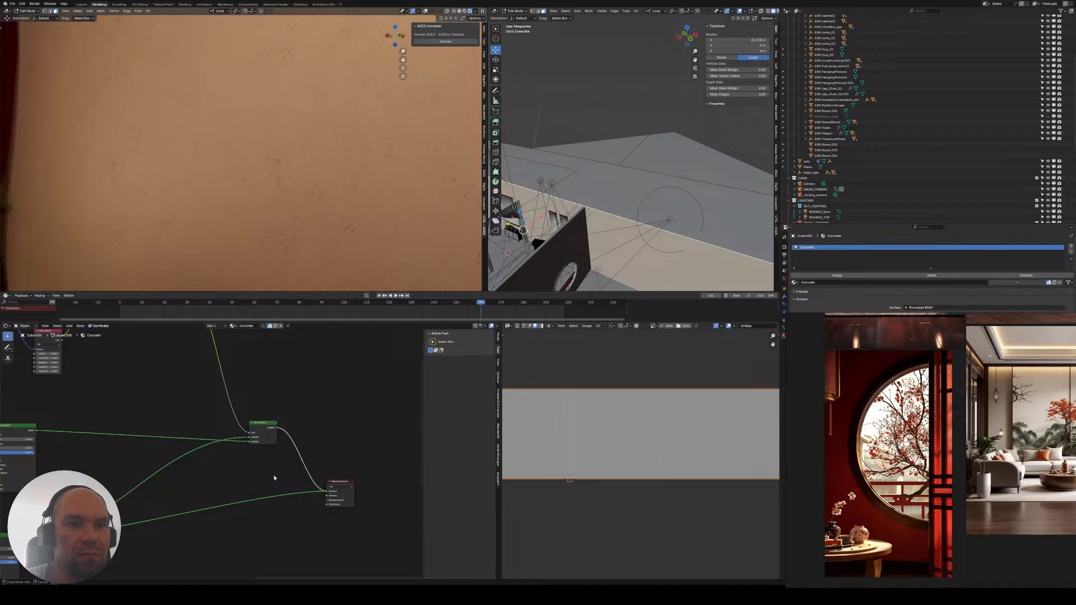
pyautogui.moveTo(274, 478); pyautogui.dragTo(326, 492)
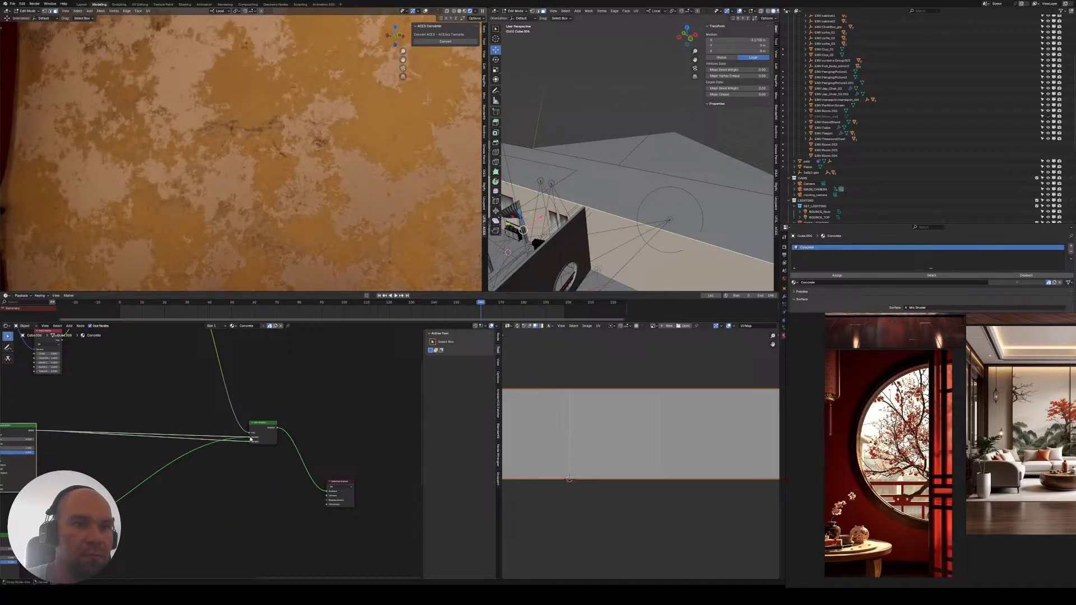
# - Swap the Mix Shader's inputs, feeding the painted plaster BSDF into the first shader socket and the concrete BSDF into the second
pyautogui.moveTo(251, 440); pyautogui.dragTo(249, 441)
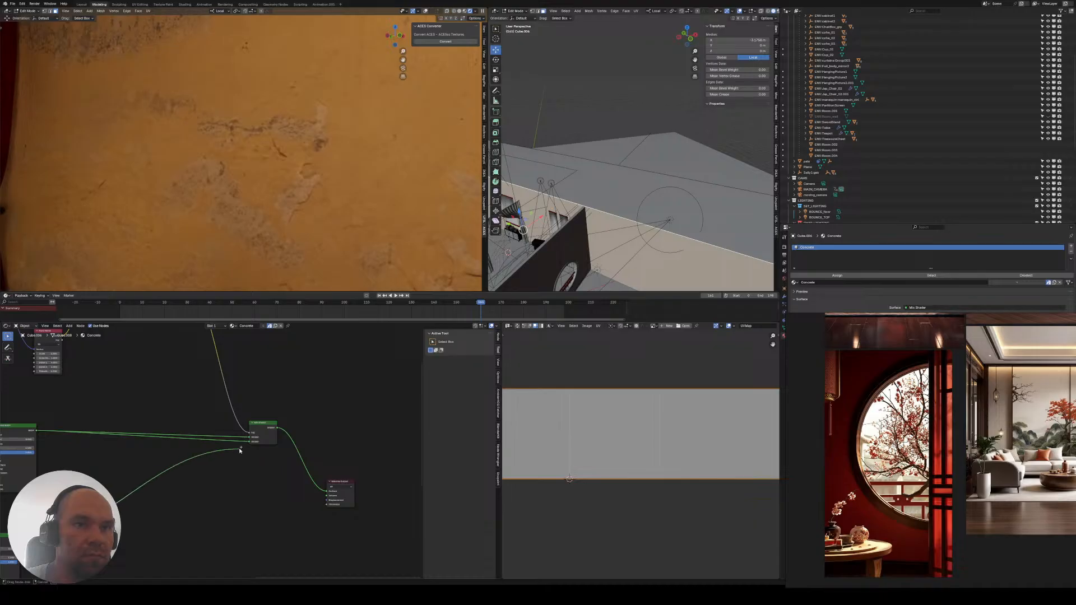
pyautogui.moveTo(120, 477); pyautogui.dragTo(118, 447)
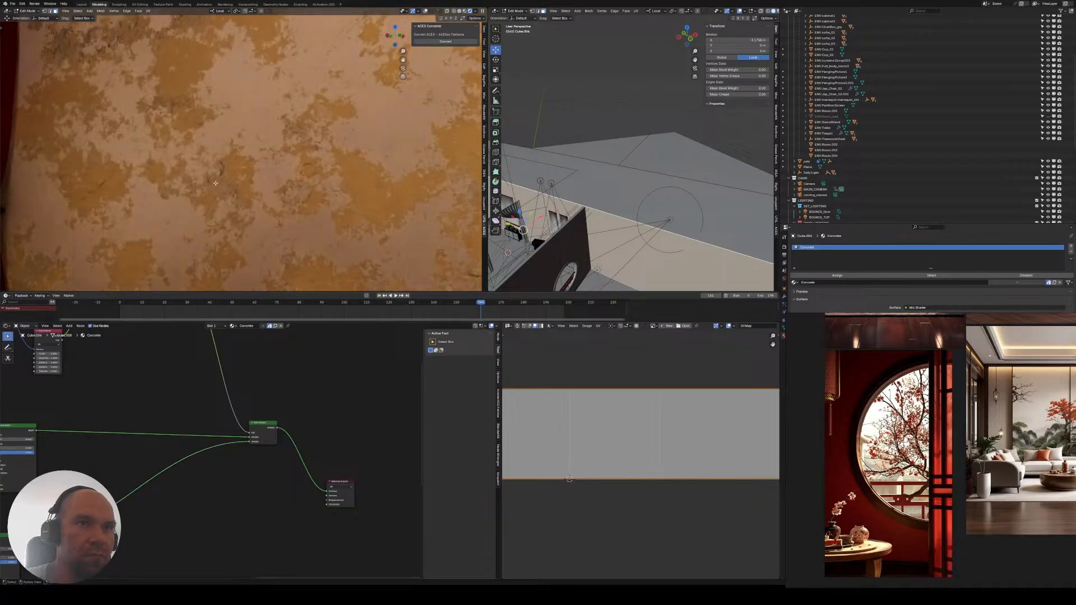
pyautogui.scroll(-6, 216, 183)
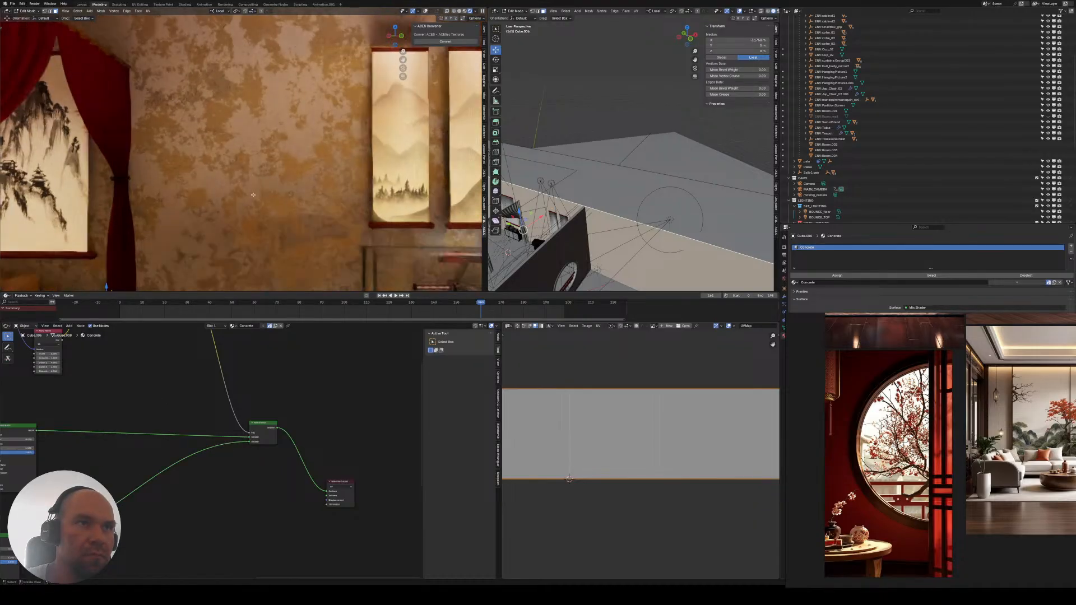
pyautogui.moveTo(253, 195); pyautogui.dragTo(213, 224, button='middle')
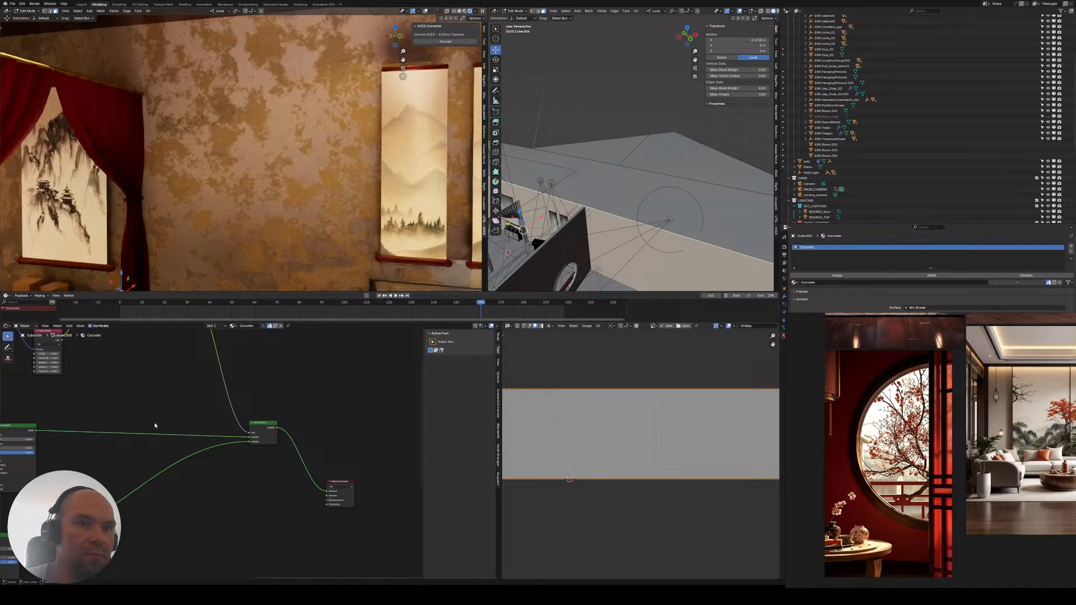
pyautogui.scroll(-2, 144, 430)
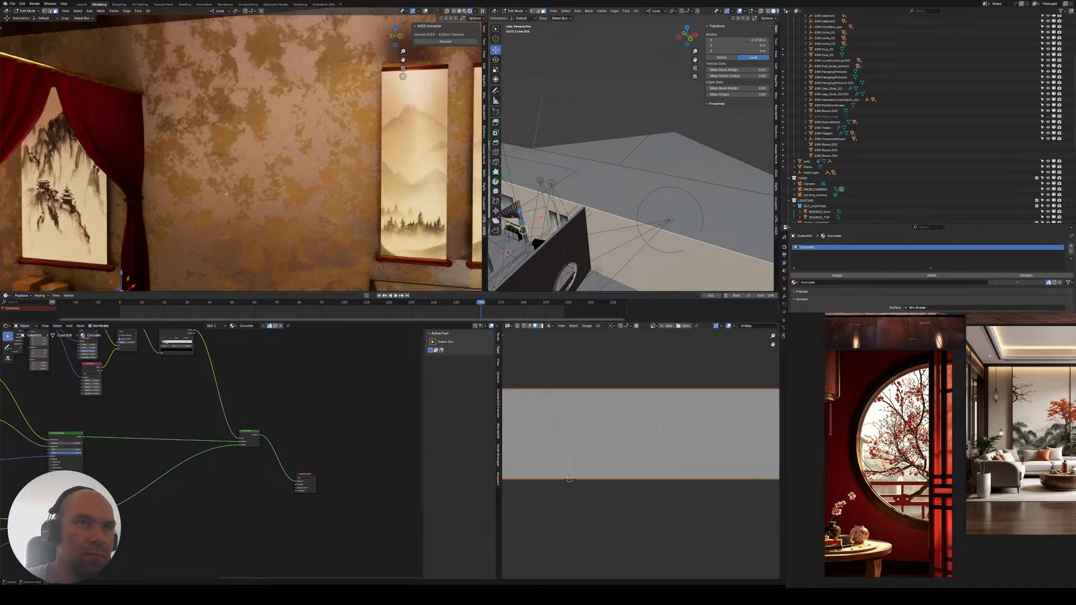
# - Move the light stop of the mask's Color Ramp to position 0.948 to soften the blend
pyautogui.moveTo(161, 438); pyautogui.dragTo(258, 408, button='middle')
pyautogui.moveTo(188, 408); pyautogui.dragTo(195, 475, button='middle')
pyautogui.scroll(4, 251, 387)
pyautogui.scroll(4, 196, 475)
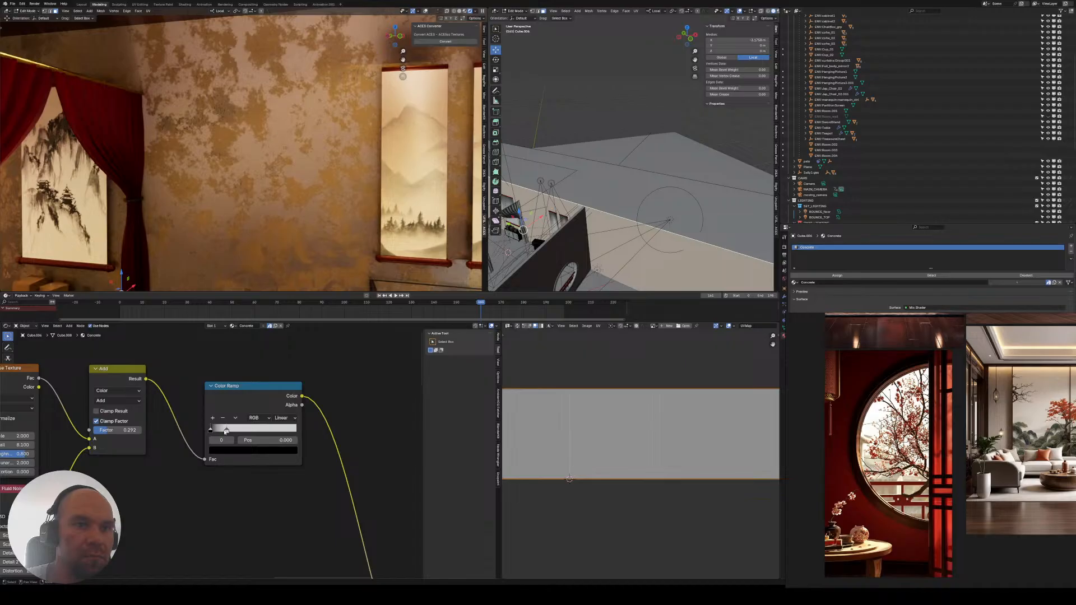
pyautogui.click(274, 430)
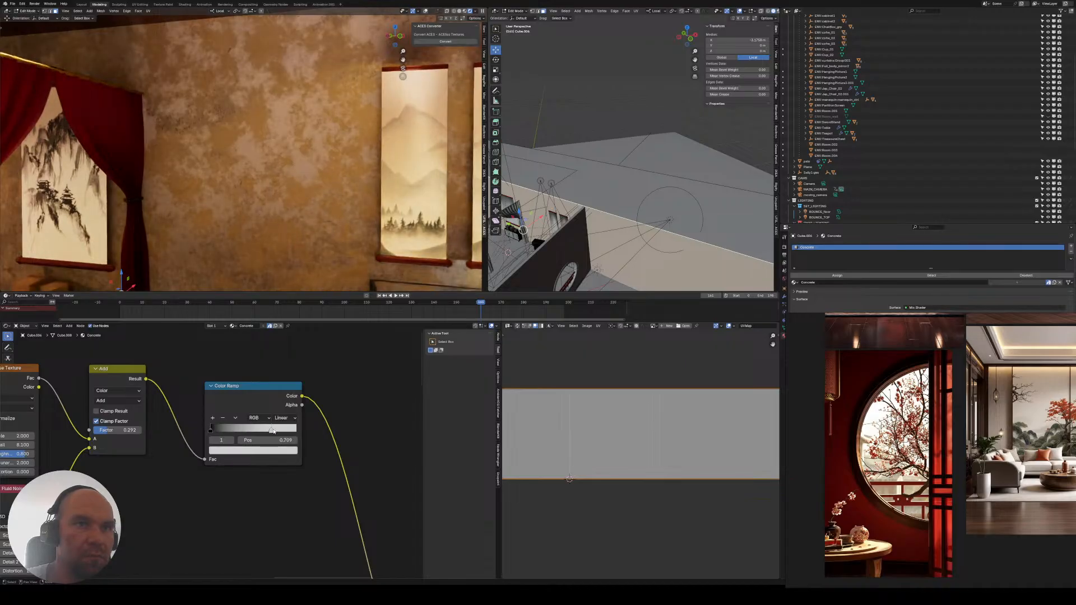
pyautogui.moveTo(274, 430); pyautogui.dragTo(296, 430)
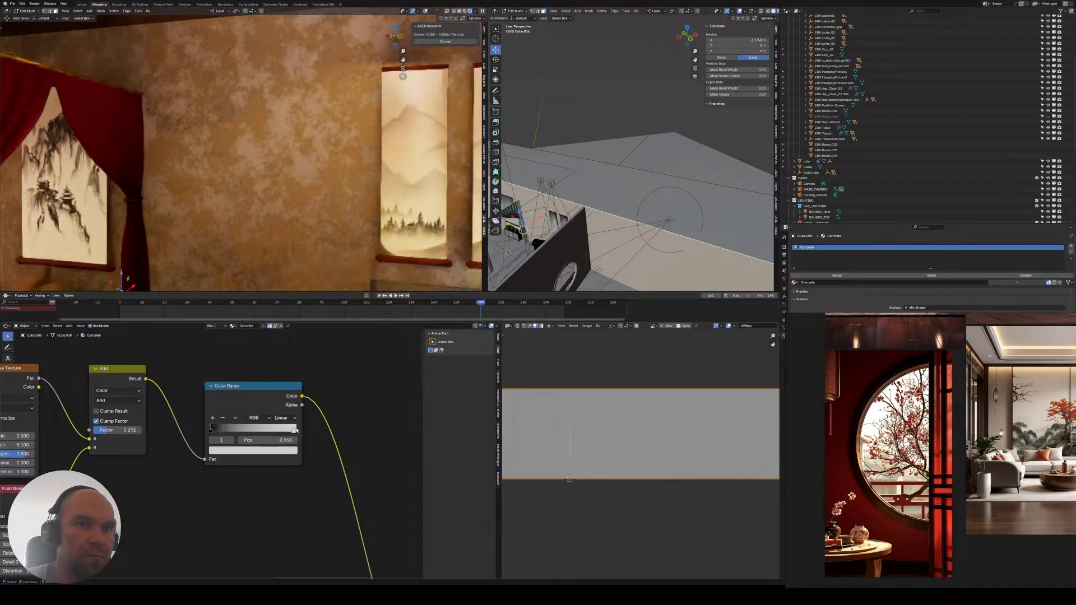
pyautogui.scroll(-4, 200, 445)
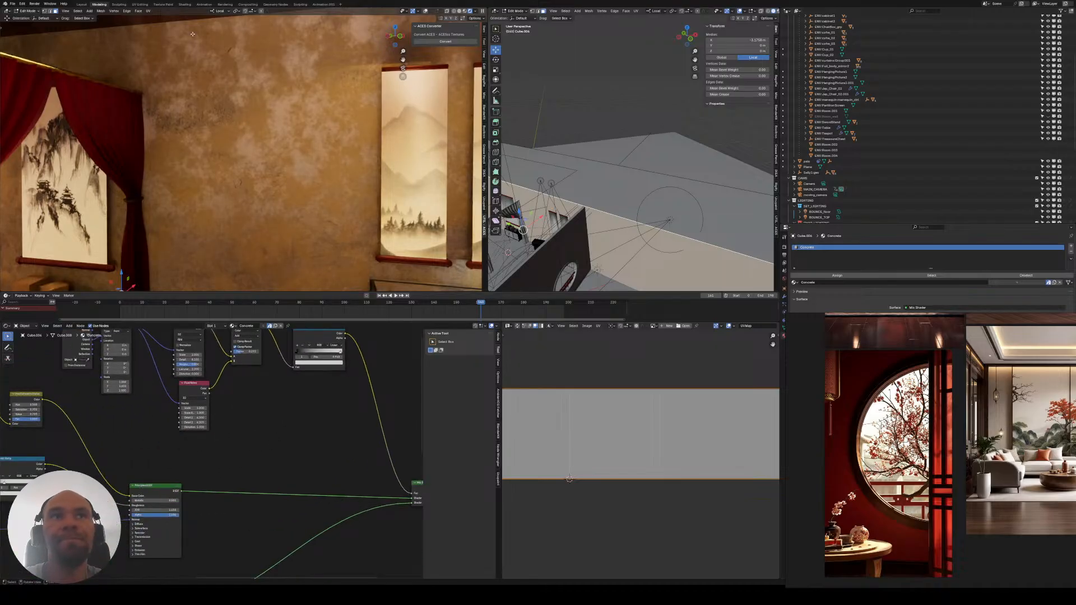
pyautogui.moveTo(265, 412); pyautogui.dragTo(162, 528, button='middle')
# - Examine the Chinese room reference images for wall colours, surfaces and overall mood
pyautogui.moveTo(794, 571); pyautogui.dragTo(911, 325, button='middle')
pyautogui.moveTo(1009, 442); pyautogui.dragTo(877, 389, button='middle')
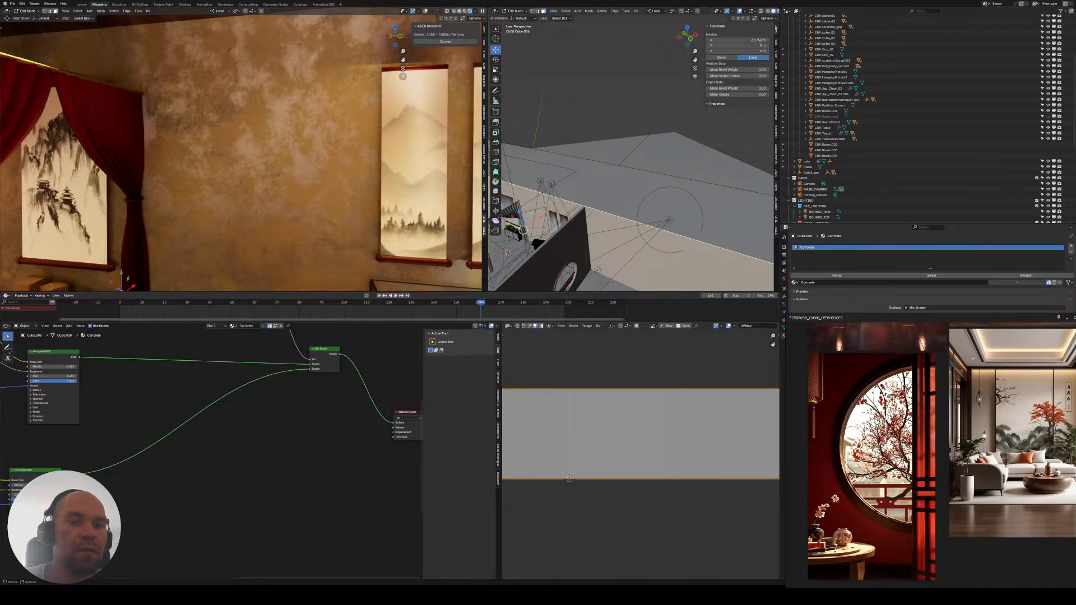
pyautogui.scroll(-4, 926, 453)
pyautogui.scroll(5, 932, 447)
pyautogui.moveTo(932, 447); pyautogui.dragTo(1031, 455, button='middle')
pyautogui.scroll(-1, 908, 404)
pyautogui.moveTo(907, 392); pyautogui.dragTo(884, 509, button='middle')
pyautogui.scroll(-3, 909, 454)
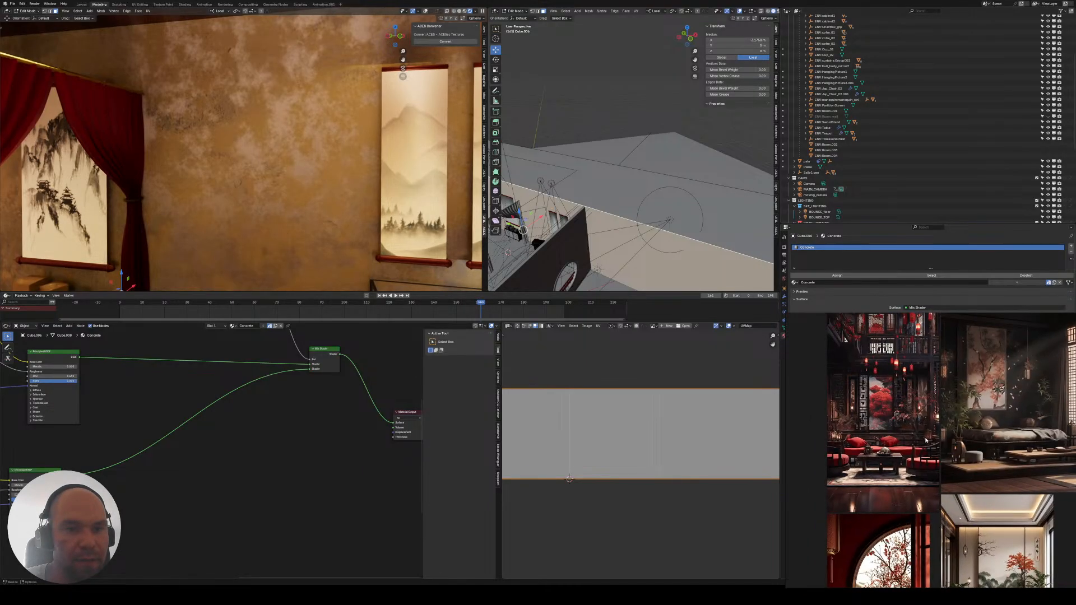
pyautogui.moveTo(975, 370); pyautogui.dragTo(898, 412, button='middle')
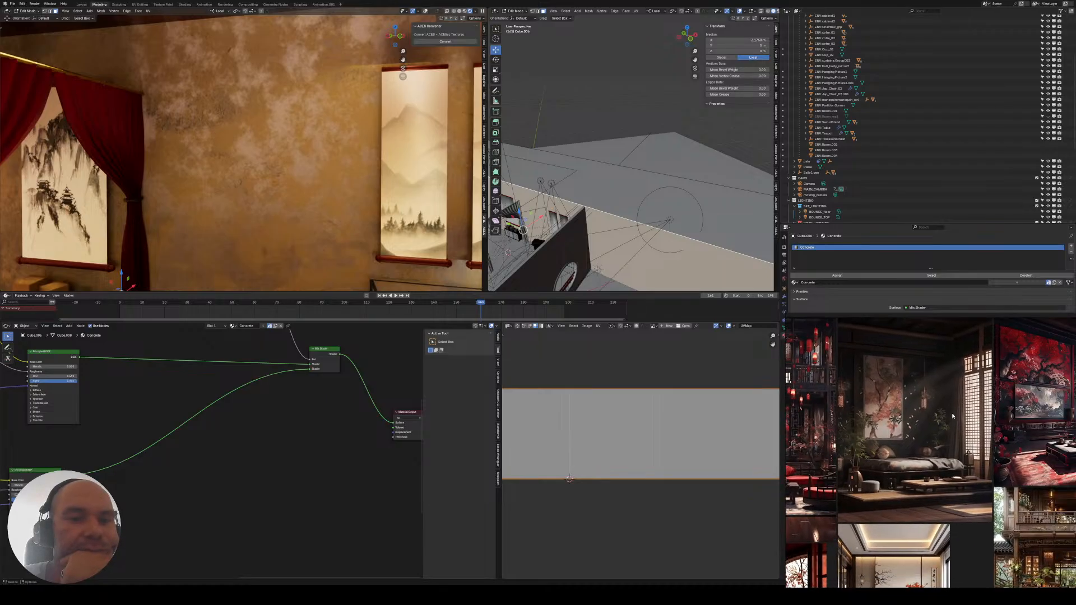
pyautogui.moveTo(1003, 381); pyautogui.dragTo(942, 401, button='middle')
pyautogui.scroll(5, 958, 385)
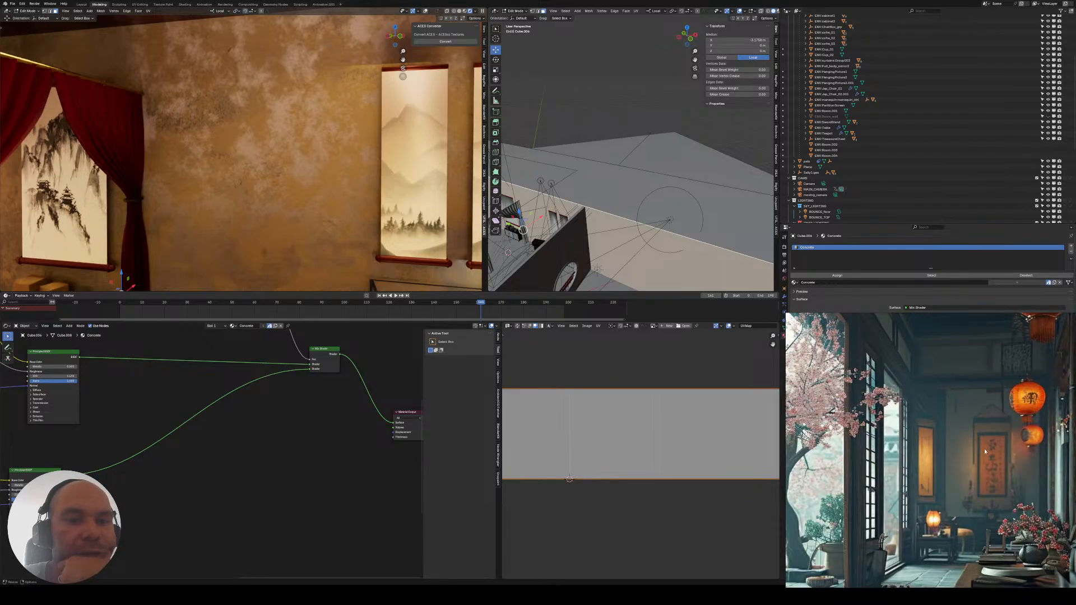
pyautogui.moveTo(985, 452); pyautogui.dragTo(964, 399, button='middle')
pyautogui.scroll(-3, 957, 459)
pyautogui.moveTo(919, 494); pyautogui.dragTo(948, 429, button='middle')
pyautogui.moveTo(801, 486); pyautogui.dragTo(931, 445, button='middle')
pyautogui.scroll(3, 932, 445)
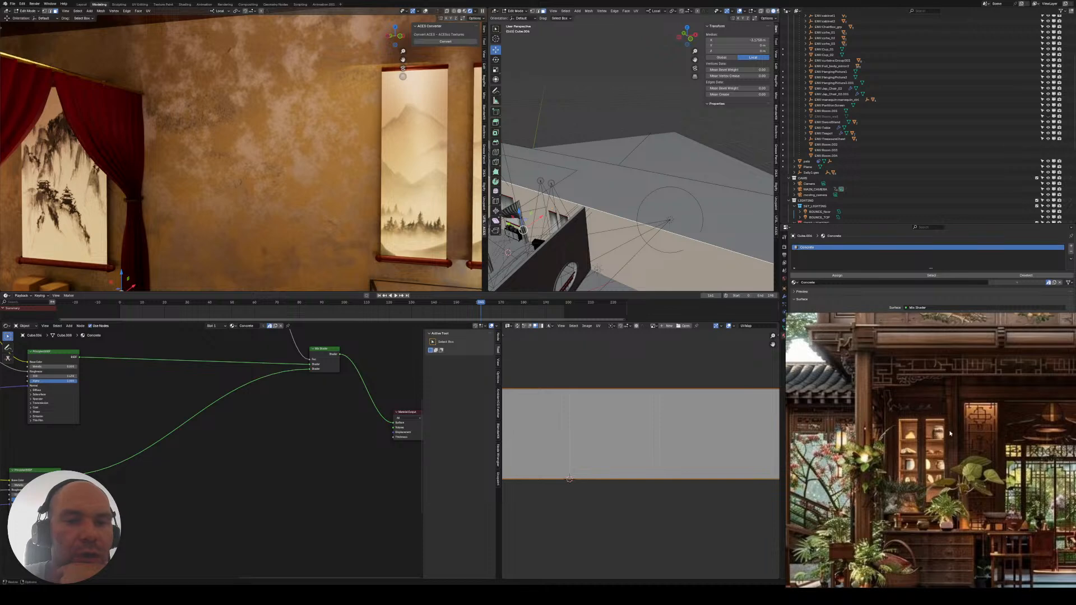
pyautogui.moveTo(927, 389); pyautogui.dragTo(930, 453, button='middle')
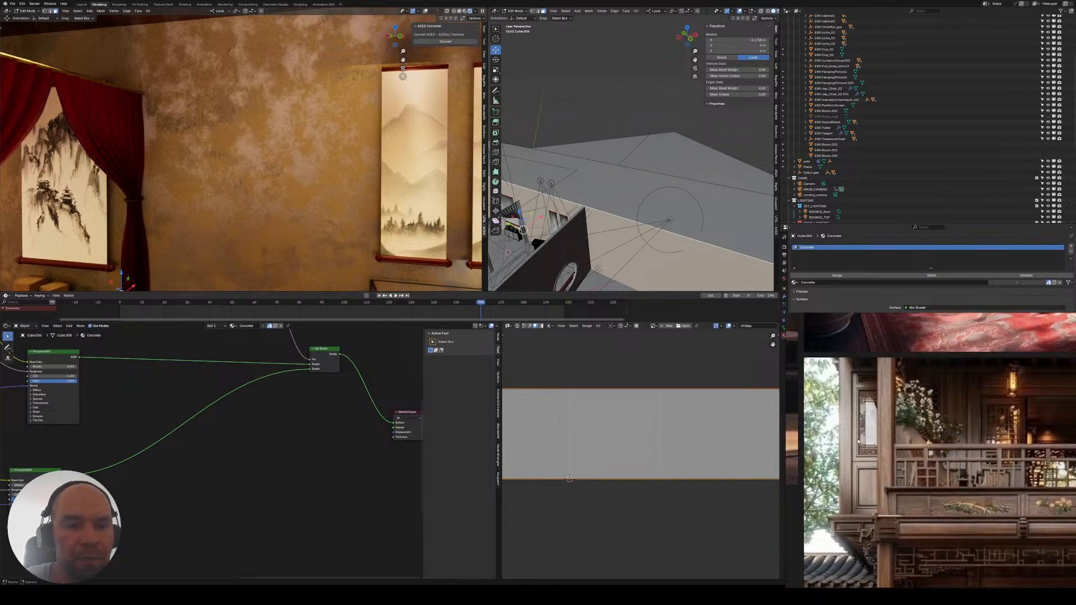
pyautogui.moveTo(858, 441); pyautogui.dragTo(1054, 498, button='middle')
pyautogui.moveTo(841, 368); pyautogui.dragTo(1009, 480, button='middle')
pyautogui.moveTo(941, 358); pyautogui.dragTo(970, 459, button='middle')
pyautogui.scroll(-4, 967, 461)
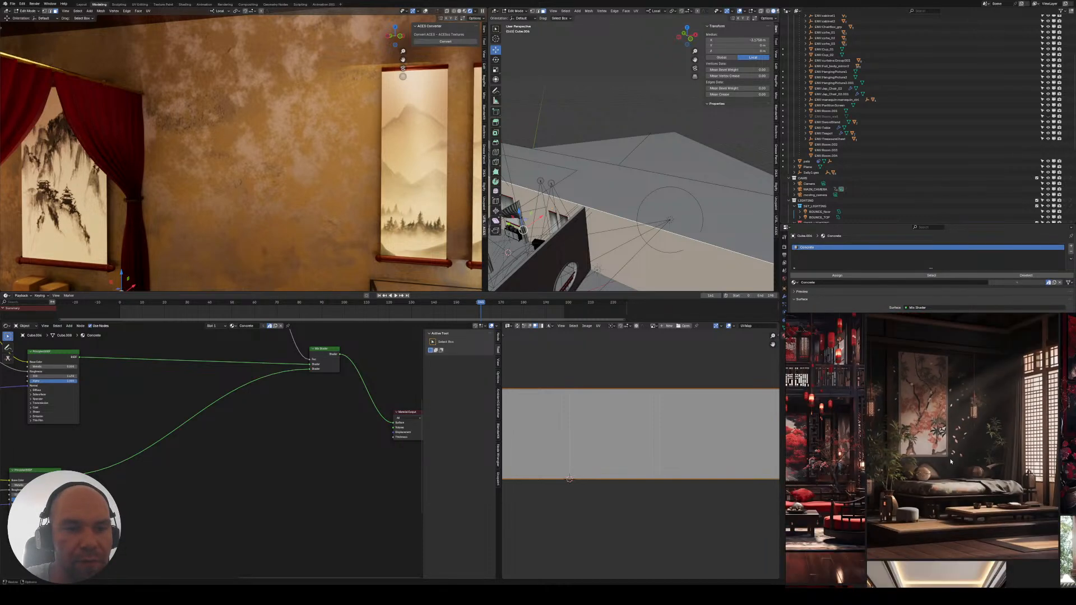
pyautogui.scroll(5, 950, 461)
pyautogui.scroll(-3, 967, 471)
pyautogui.moveTo(874, 472); pyautogui.dragTo(1024, 462, button='middle')
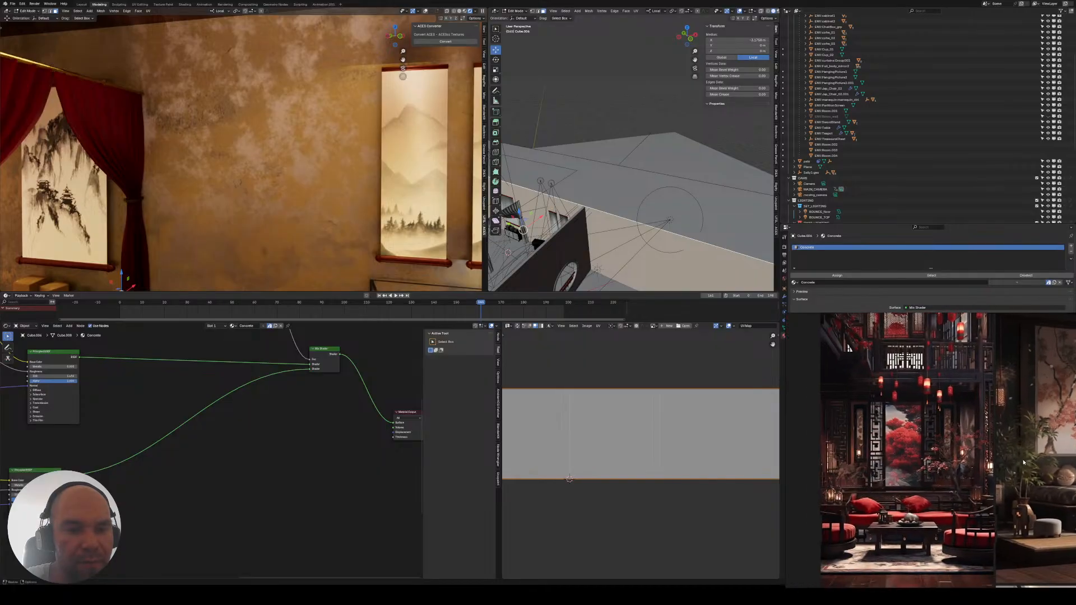
pyautogui.scroll(4, 885, 457)
pyautogui.scroll(-4, 885, 457)
pyautogui.moveTo(891, 382); pyautogui.dragTo(877, 459, button='middle')
pyautogui.scroll(4, 877, 459)
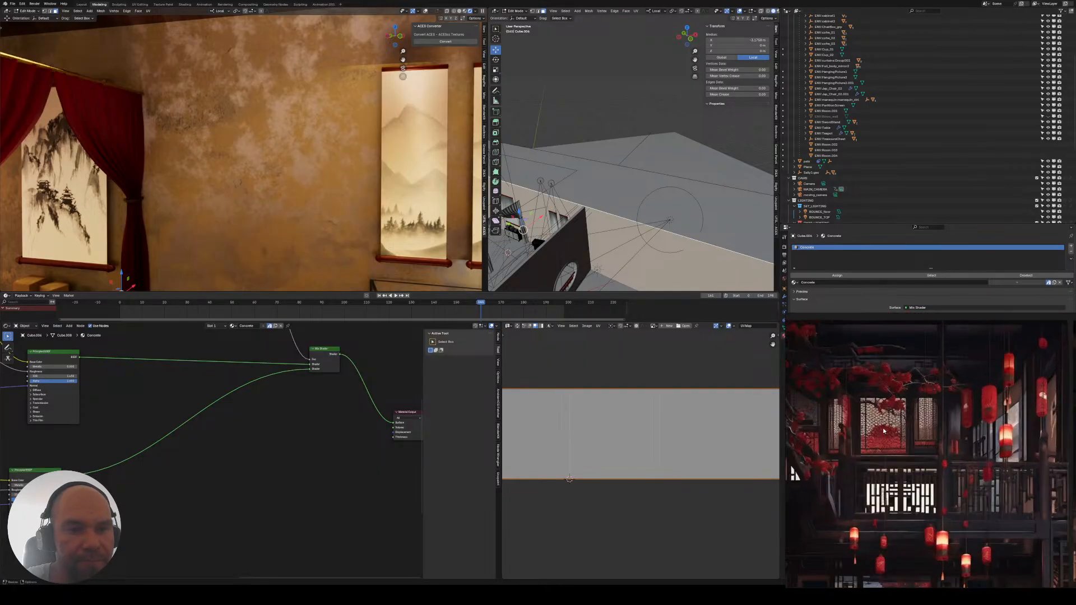
pyautogui.scroll(-4, 882, 434)
pyautogui.moveTo(921, 491); pyautogui.dragTo(940, 275, button='middle')
pyautogui.scroll(4, 880, 521)
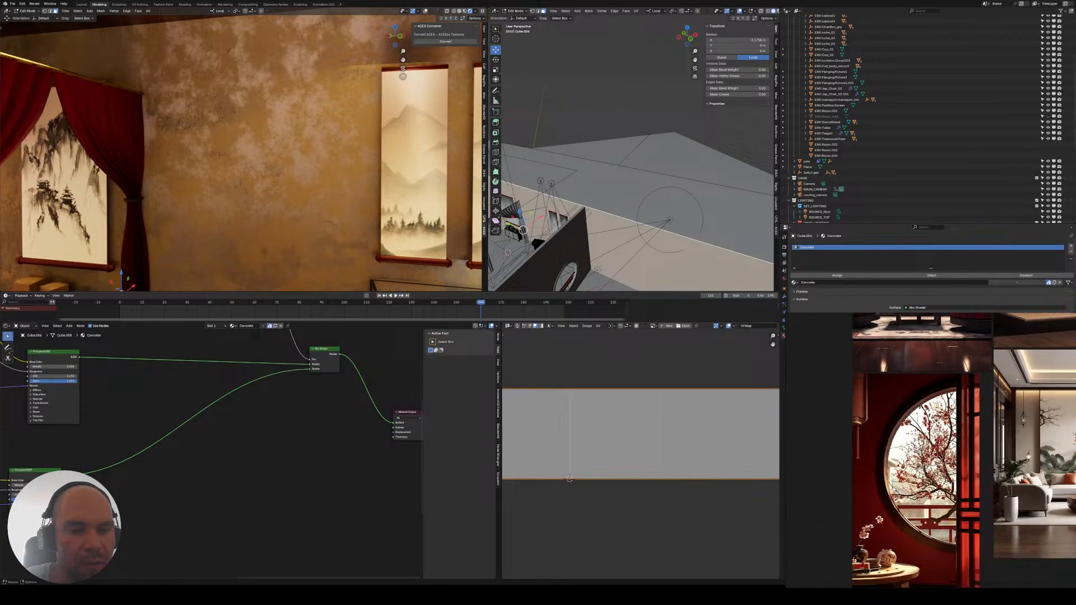
pyautogui.moveTo(887, 504); pyautogui.dragTo(922, 430, button='middle')
pyautogui.moveTo(1004, 552); pyautogui.dragTo(901, 541, button='middle')
pyautogui.scroll(-4, 942, 516)
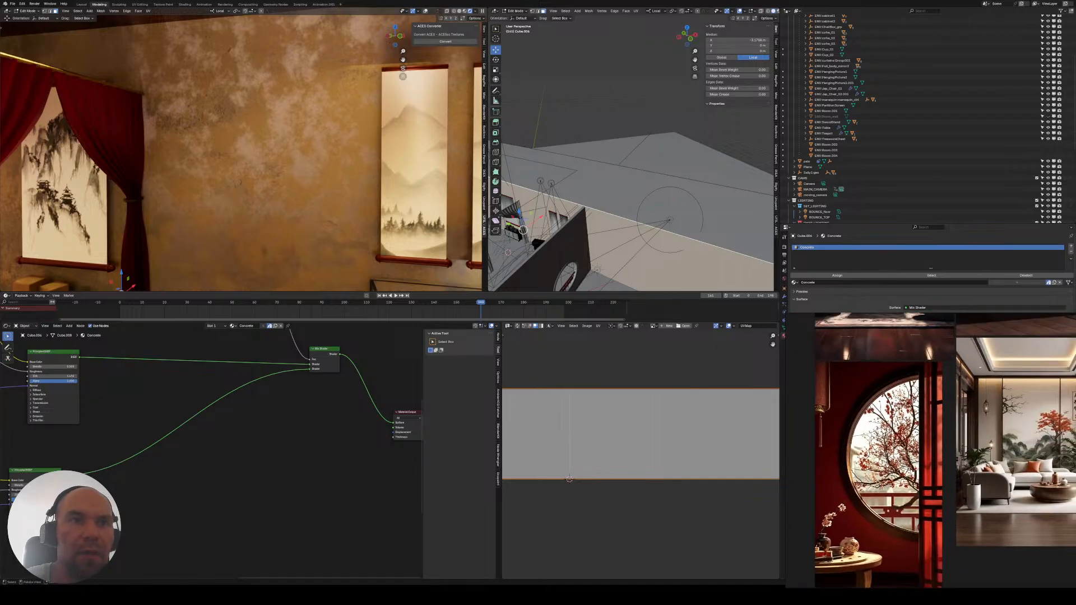
# - Examine the blended wall material across the rendered room from several angles
pyautogui.scroll(-4, 247, 162)
pyautogui.moveTo(233, 168); pyautogui.dragTo(359, 114, button='middle')
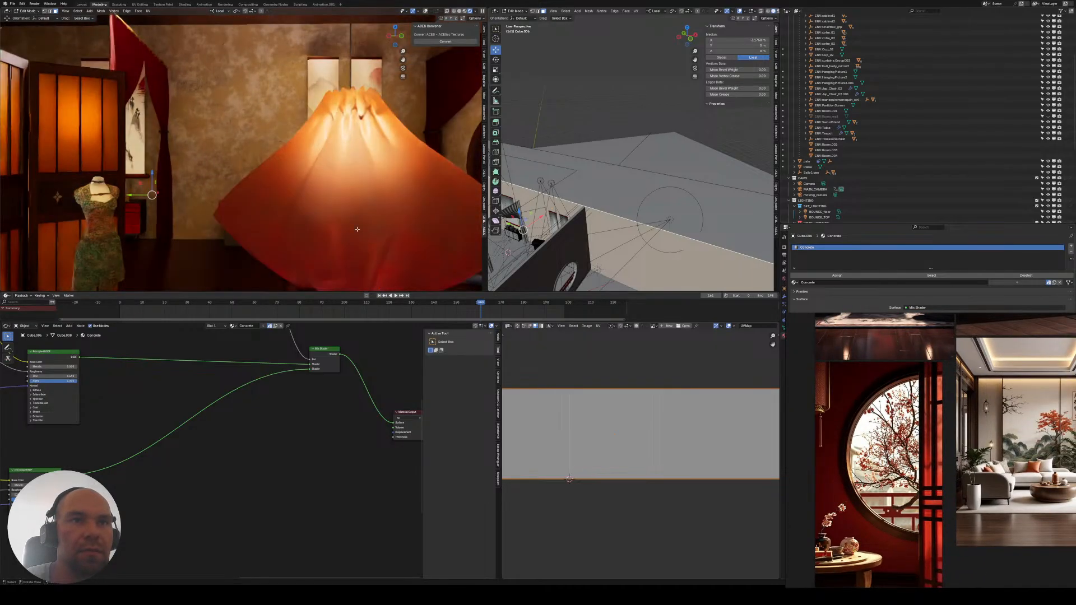
pyautogui.scroll(-1, 234, 196)
pyautogui.moveTo(236, 180)
pyautogui.keyDown('shift'); pyautogui.mouseDown(button='middle')
pyautogui.moveTo(258, 200)
pyautogui.moveTo(280, 193)
pyautogui.moveTo(225, 196)
pyautogui.mouseUp(button='middle'); pyautogui.keyUp('shift')
pyautogui.scroll(-2, 258, 199)
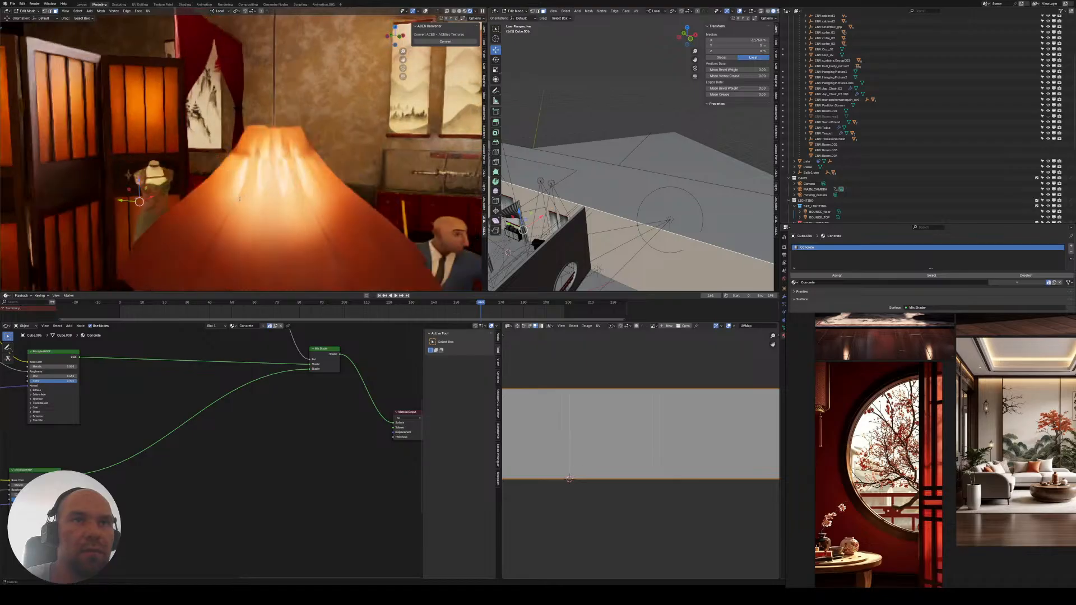
pyautogui.scroll(5, 235, 196)
pyautogui.scroll(-4, 278, 435)
pyautogui.moveTo(265, 439); pyautogui.dragTo(329, 452, button='middle')
pyautogui.scroll(-3, 279, 471)
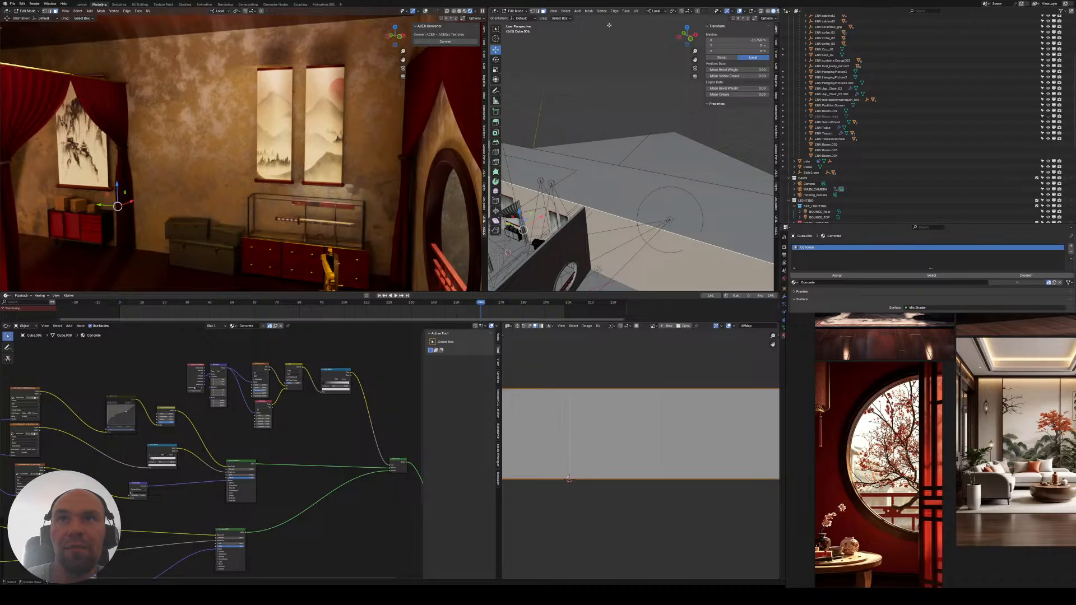
# - Widen the solid-view 3D viewport, switch the wall to Object Mode and frame the whole room
pyautogui.moveTo(486, 64); pyautogui.dragTo(285, 64)
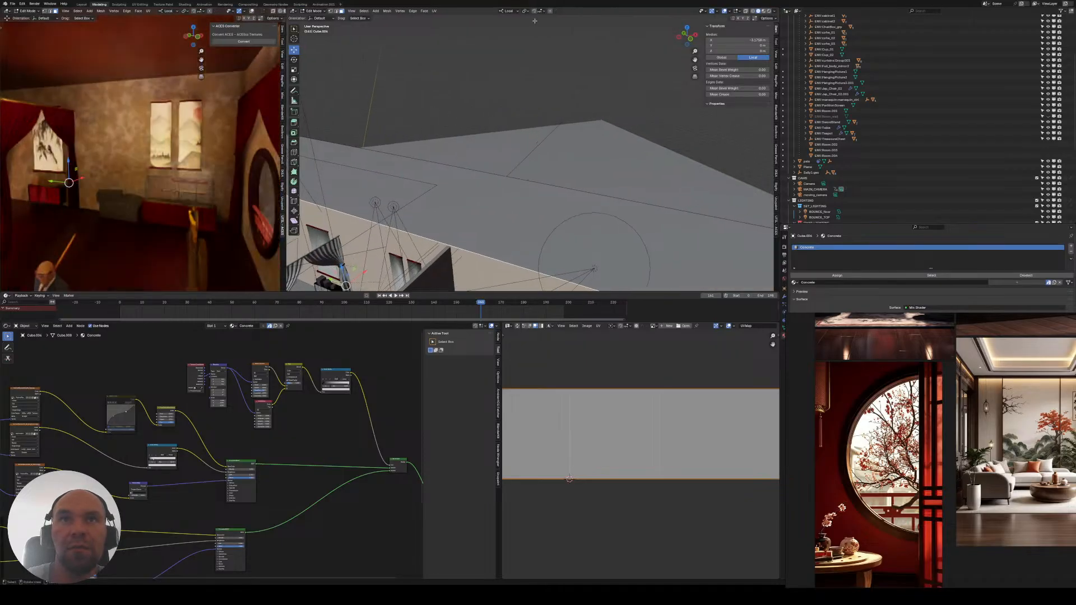
pyautogui.scroll(-4, 519, 131)
pyautogui.press('Tab')
pyautogui.moveTo(517, 135); pyautogui.dragTo(480, 110, button='middle')
pyautogui.scroll(5, 479, 106)
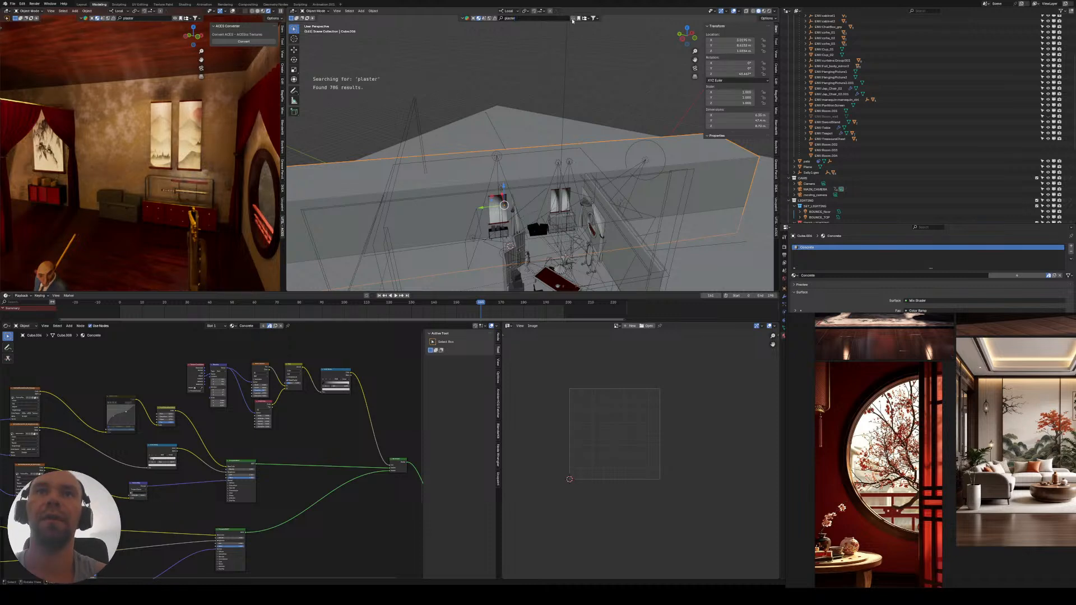
# - Move the Material Output node farther away from the Mix Shader to make room in the node tree
pyautogui.scroll(-1, 297, 452)
pyautogui.moveTo(389, 471); pyautogui.dragTo(240, 435, button='middle')
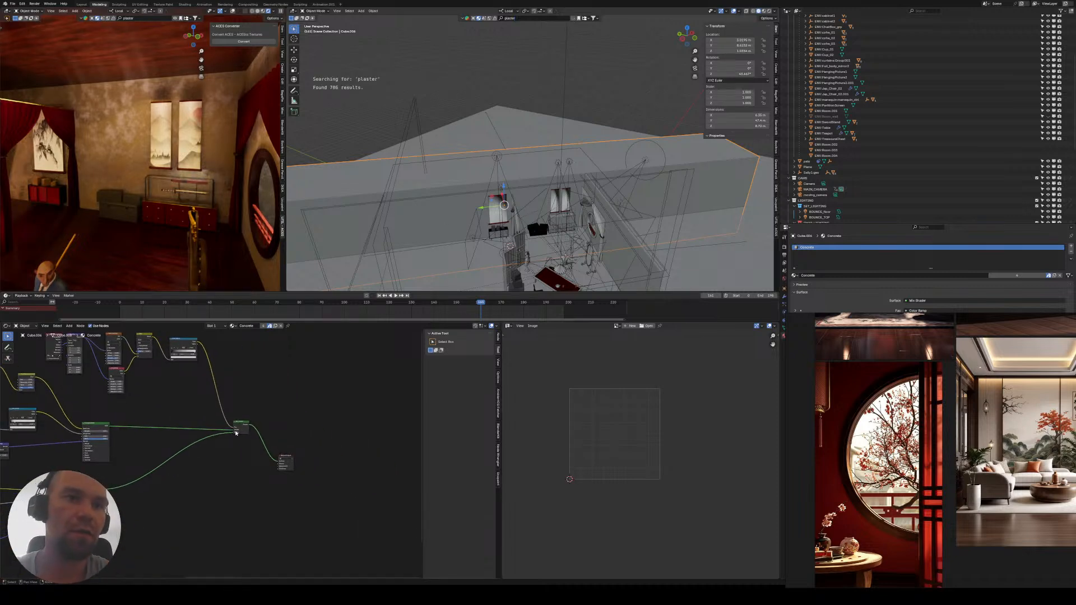
pyautogui.moveTo(279, 411); pyautogui.dragTo(307, 520)
pyautogui.press('g')
pyautogui.click(387, 493)
pyautogui.moveTo(241, 460); pyautogui.dragTo(303, 468, button='middle')
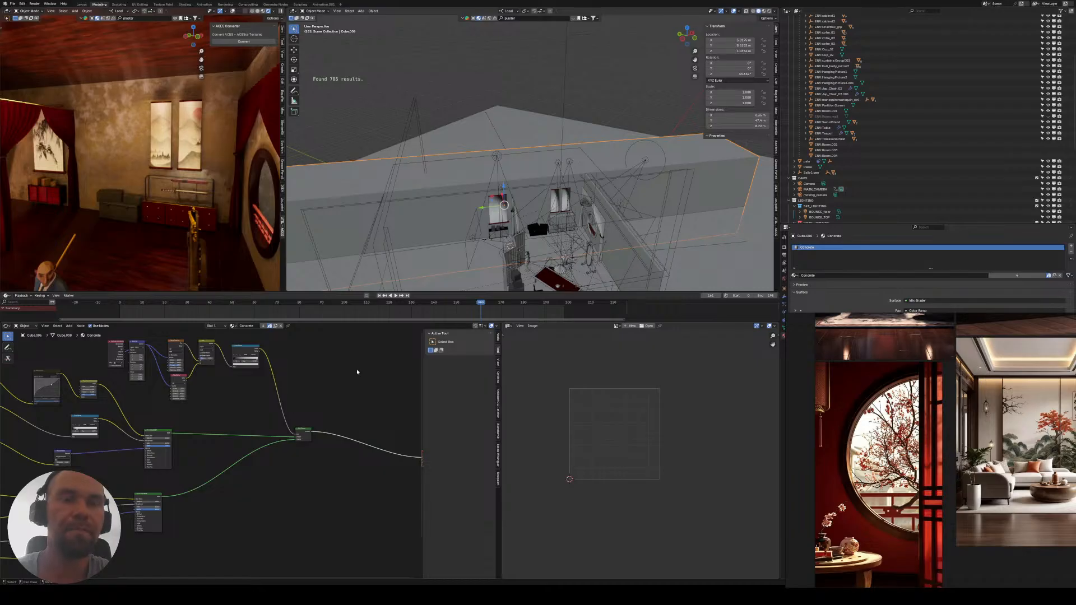
# - Browse the plaster material results and apply the Textured Plaster Mix material to the room wall
pyautogui.click(572, 20)
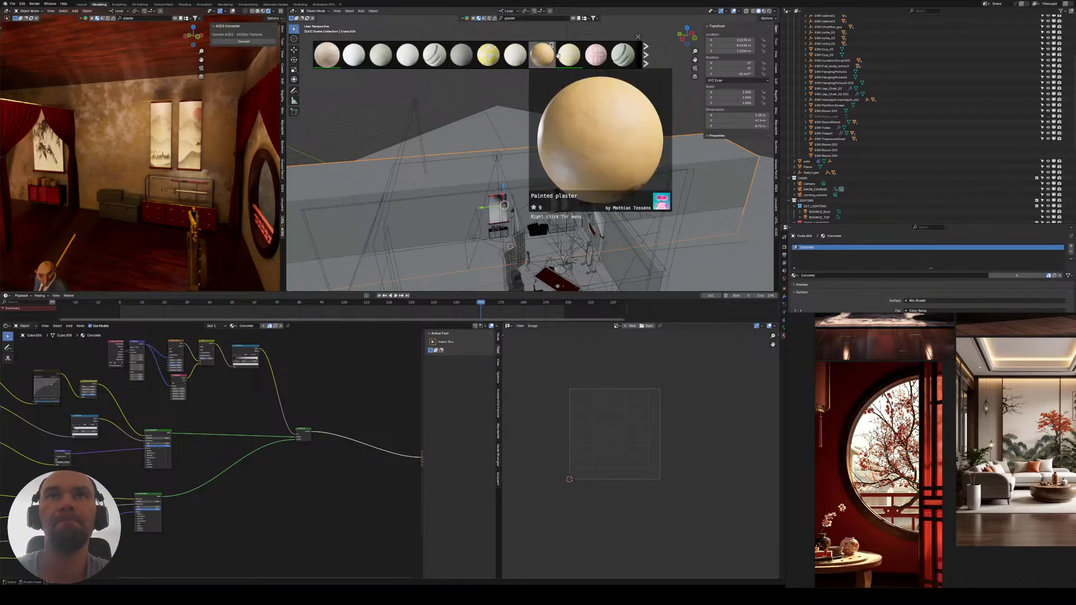
pyautogui.scroll(-2, 591, 60)
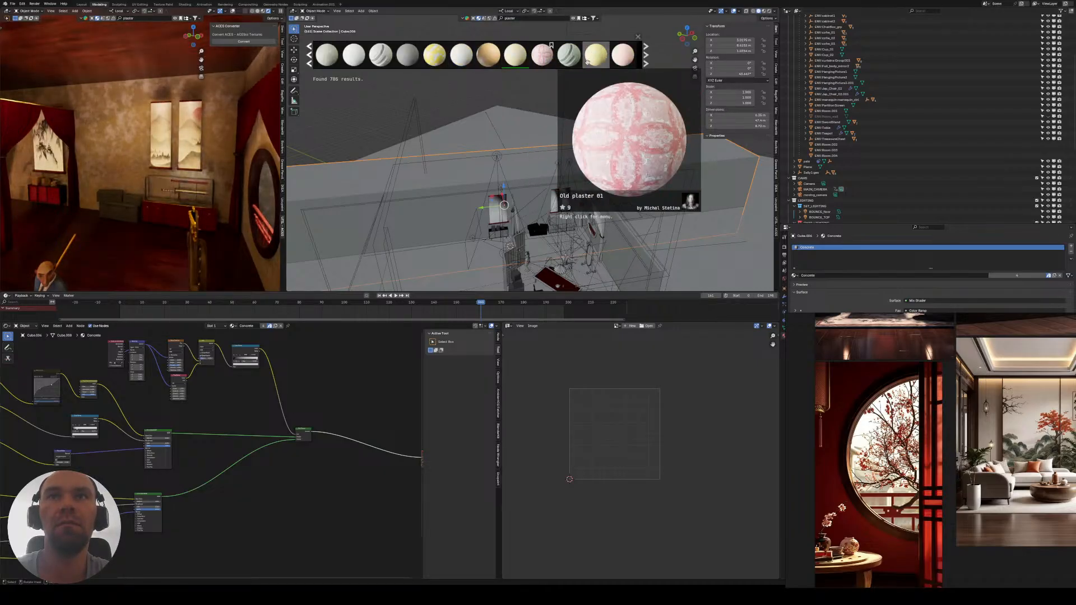
pyautogui.scroll(-2, 587, 62)
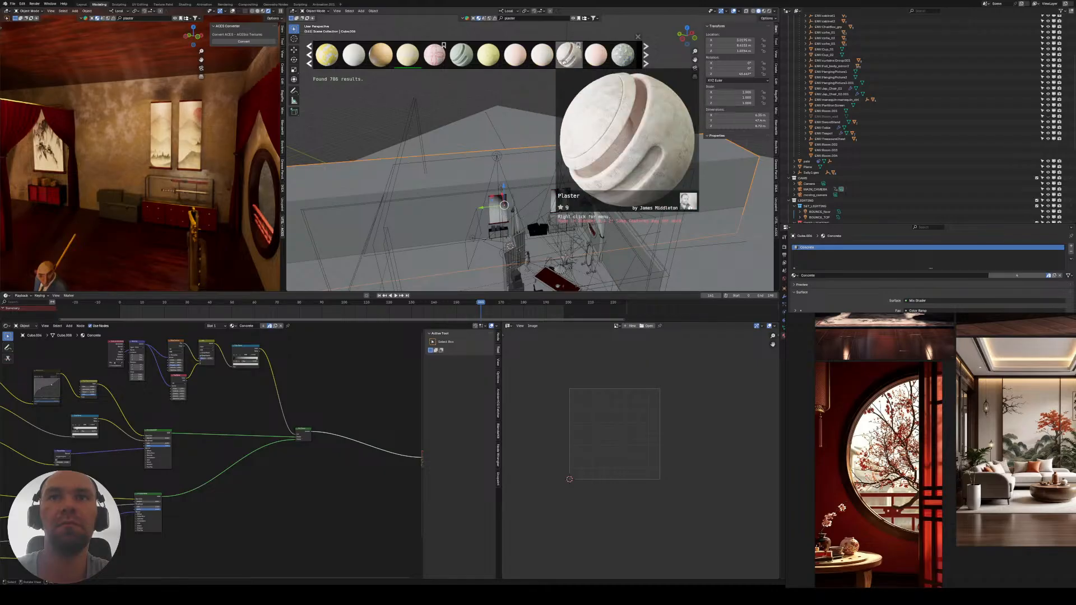
pyautogui.scroll(-8, 565, 61)
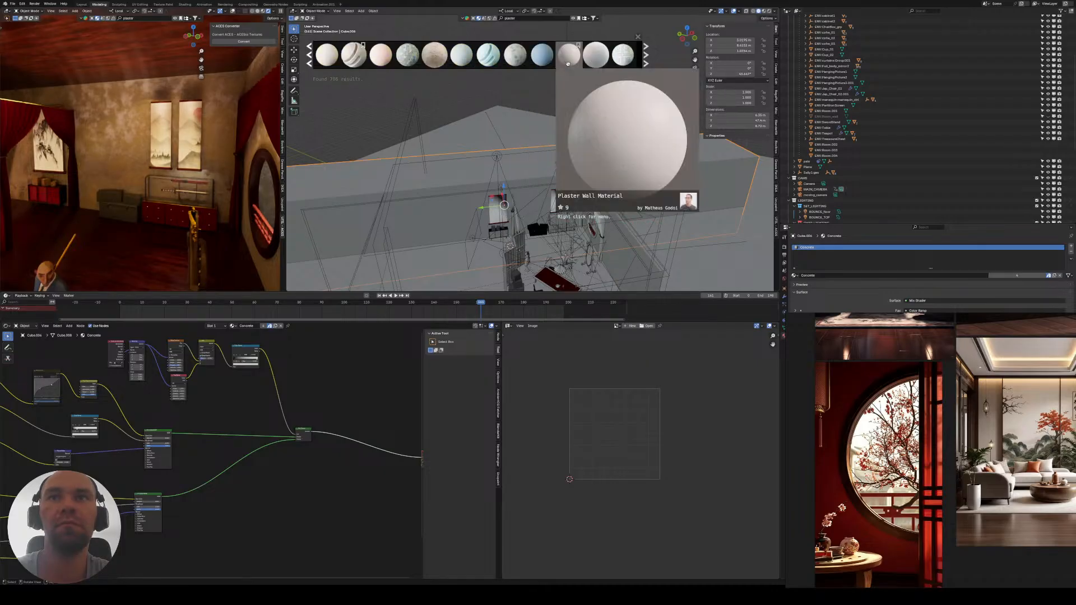
pyautogui.scroll(-8, 568, 63)
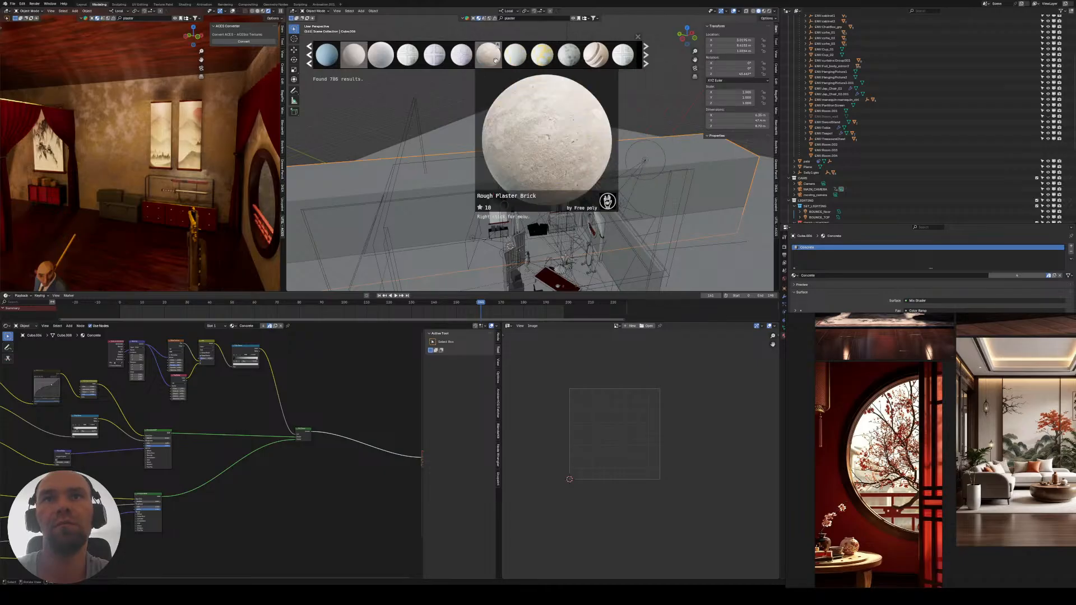
pyautogui.scroll(-8, 476, 60)
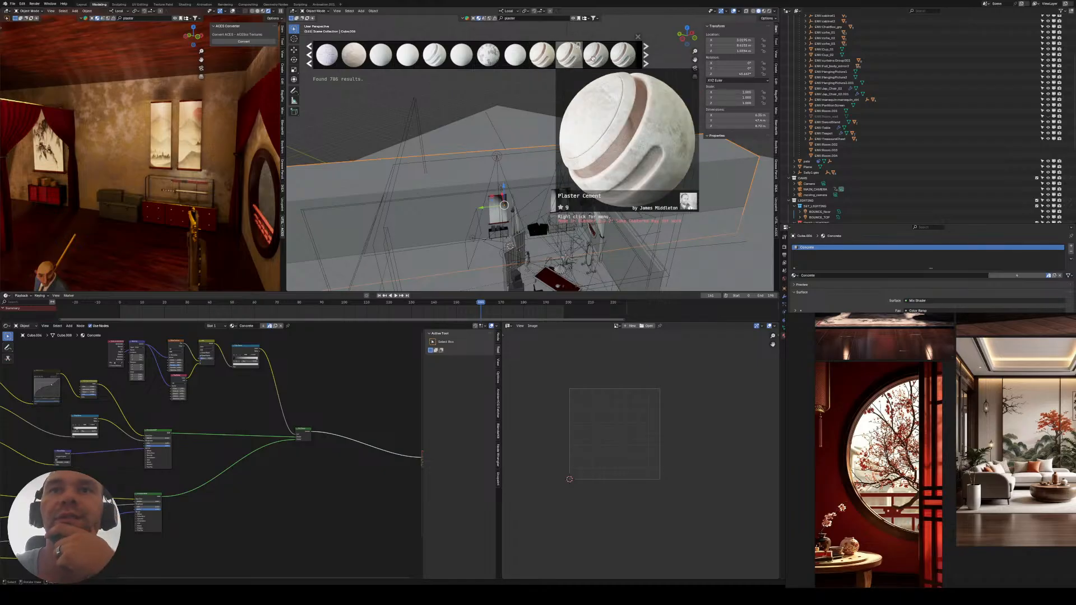
pyautogui.scroll(-2, 595, 58)
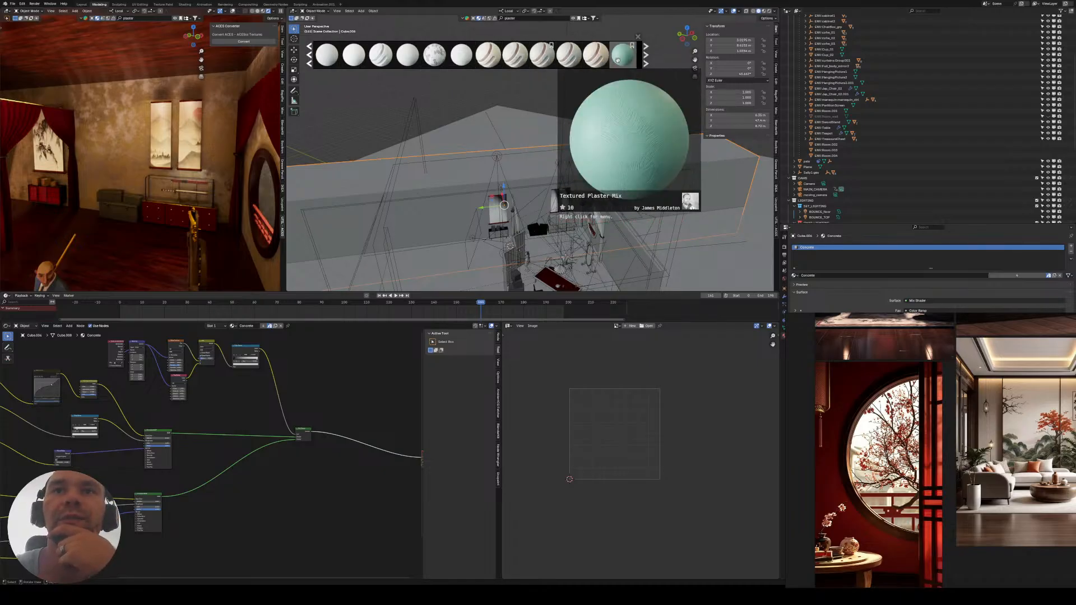
pyautogui.scroll(-2, 617, 60)
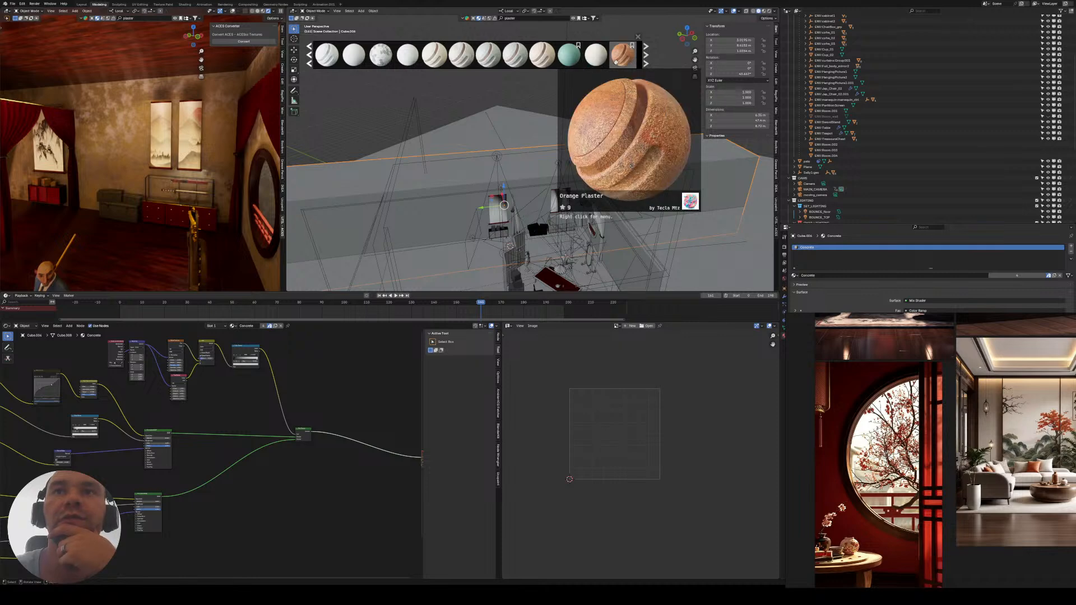
pyautogui.scroll(-4, 616, 61)
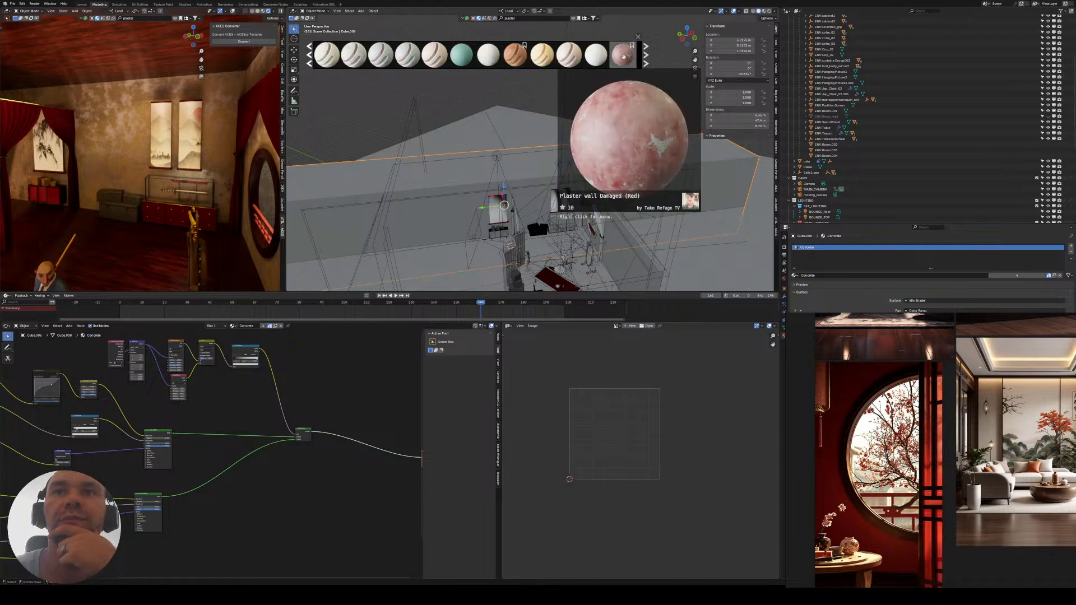
pyautogui.scroll(-8, 624, 58)
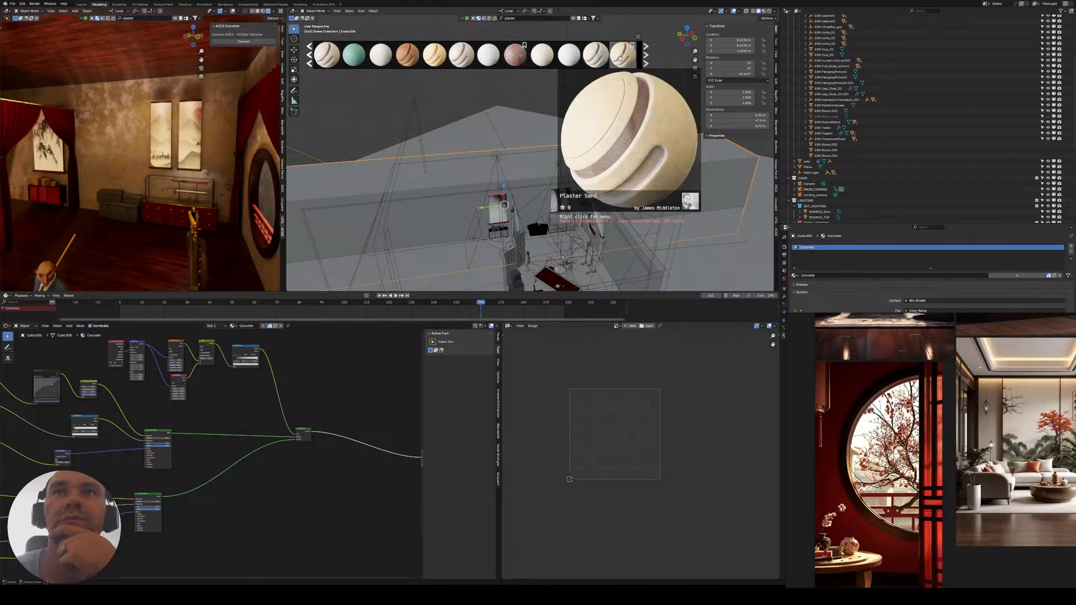
pyautogui.scroll(-10, 609, 57)
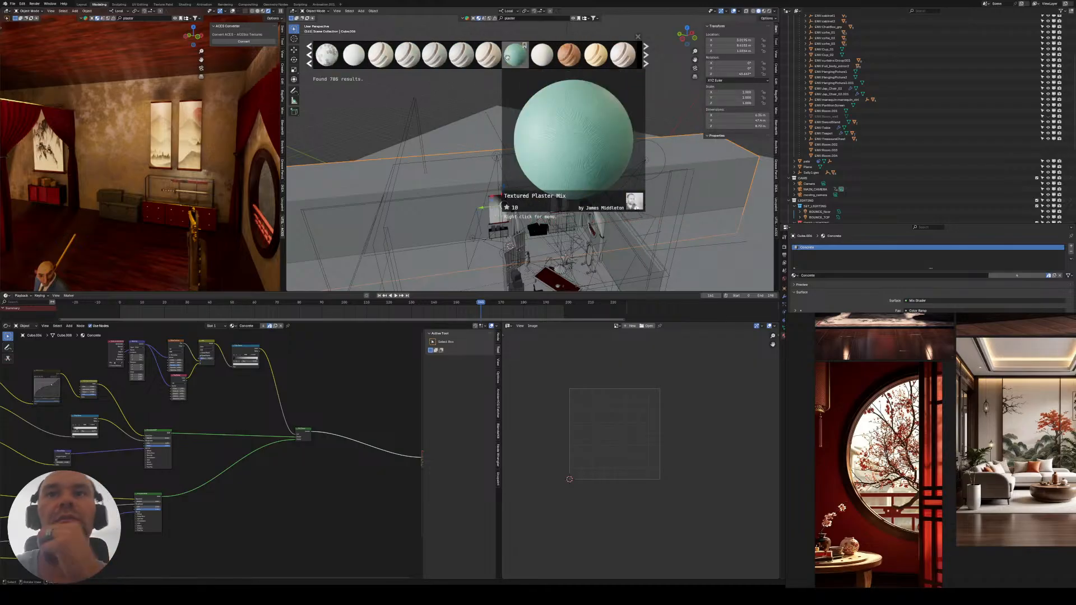
pyautogui.moveTo(507, 57); pyautogui.dragTo(365, 175)
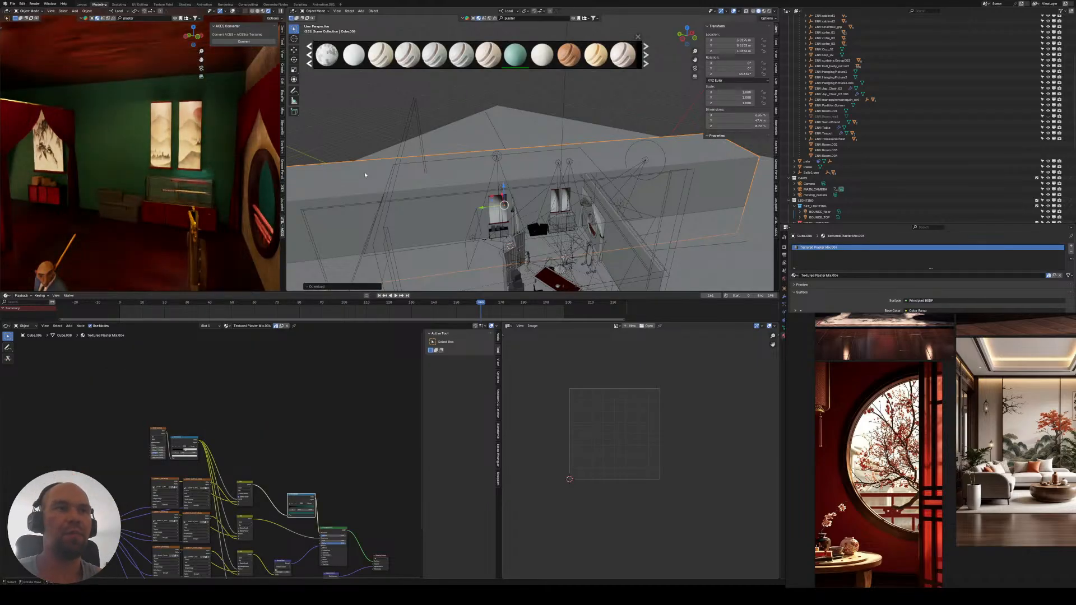
# - Move the plaster material's Principled BSDF, Displacement and Material Output nodes away from the Color Ramp to make room
pyautogui.moveTo(360, 526); pyautogui.dragTo(231, 392, button='middle')
pyautogui.scroll(7, 265, 448)
pyautogui.scroll(-3, 223, 389)
pyautogui.moveTo(215, 388); pyautogui.dragTo(303, 534)
pyautogui.press('g')
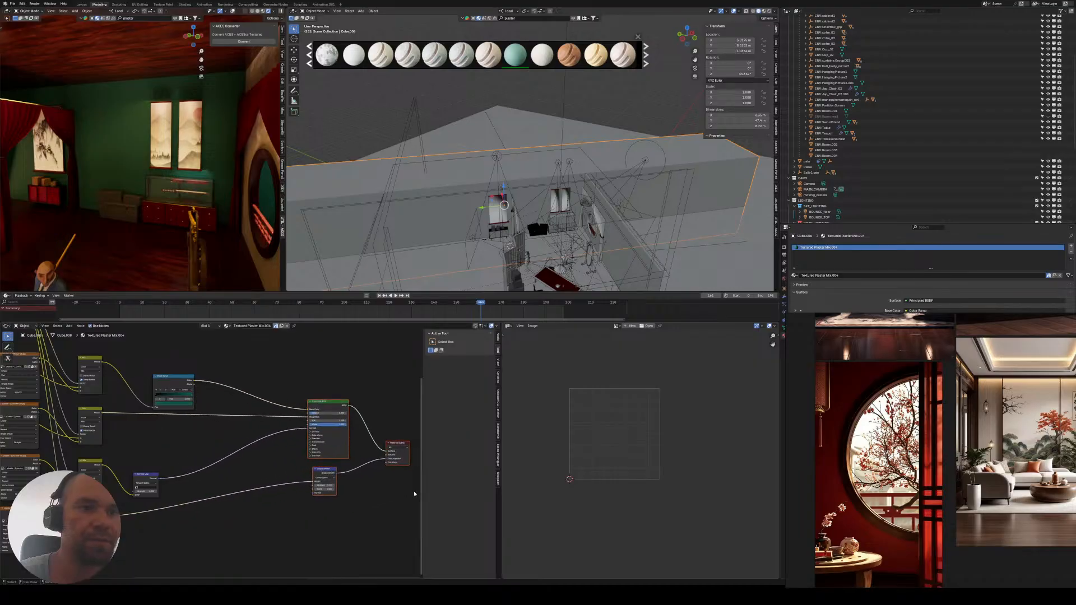
pyautogui.click(407, 520)
# - Recolour the Color Ramp's stop at position 1.000 from green to a bright light orange
pyautogui.scroll(3, 152, 370)
pyautogui.moveTo(162, 397); pyautogui.dragTo(190, 461, button='middle')
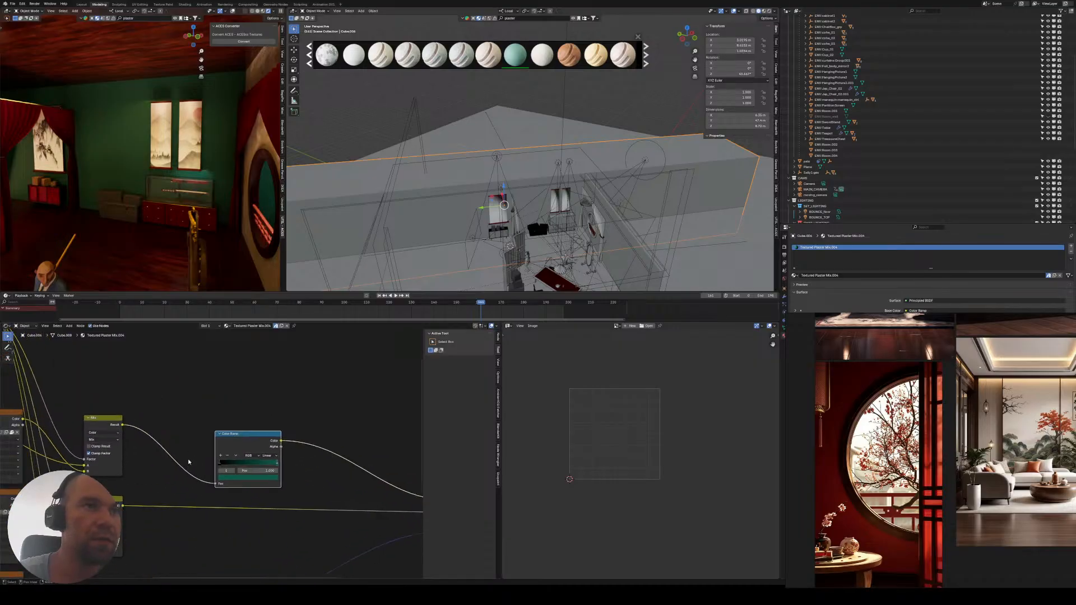
pyautogui.moveTo(130, 377)
pyautogui.mouseDown(button='middle')
pyautogui.moveTo(173, 404)
pyautogui.moveTo(303, 442)
pyautogui.mouseUp(button='middle')
pyautogui.moveTo(206, 393); pyautogui.dragTo(84, 361, button='middle')
pyautogui.scroll(7, 161, 398)
pyautogui.click(194, 470)
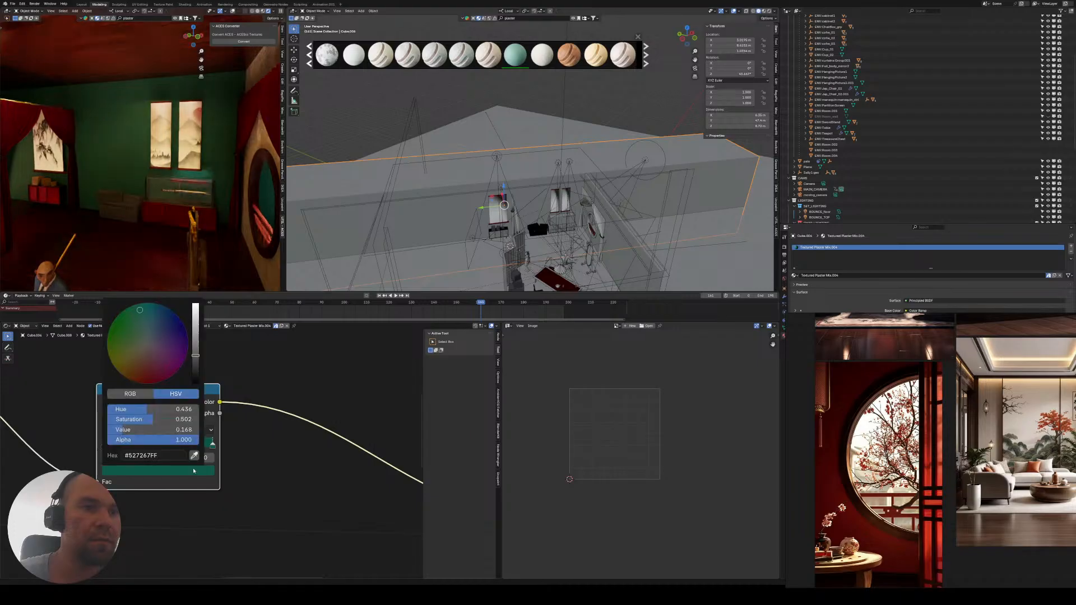
pyautogui.click(167, 354)
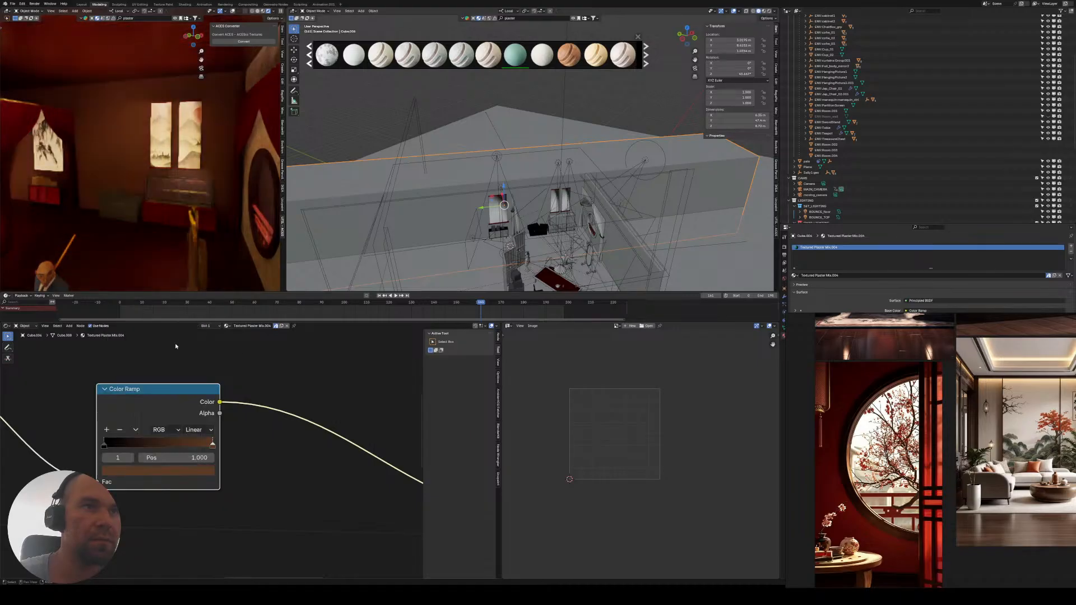
pyautogui.click(197, 472)
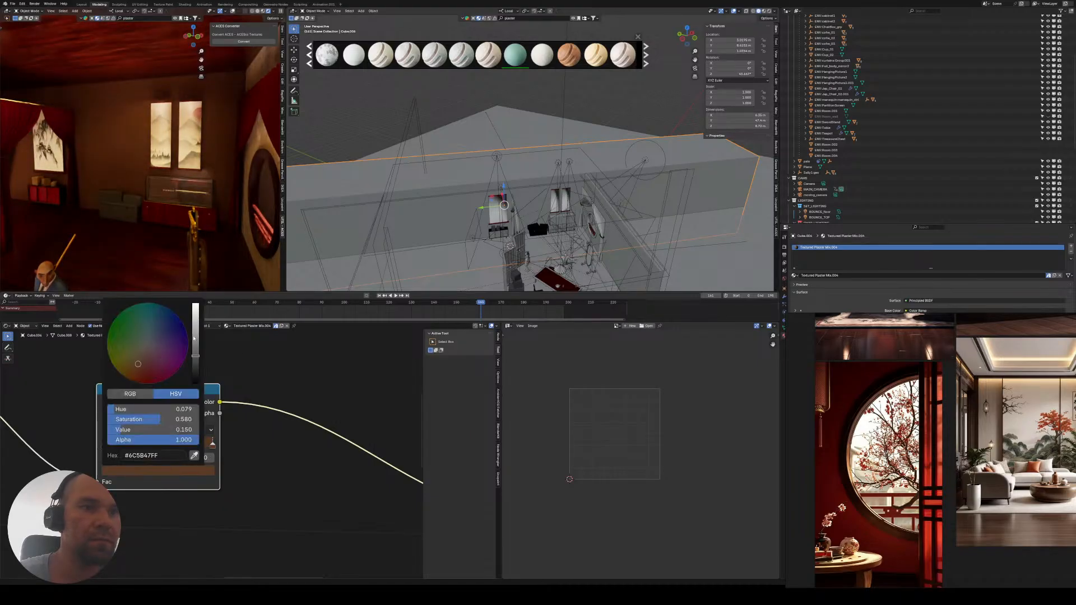
pyautogui.moveTo(196, 349); pyautogui.dragTo(196, 320)
# - Examine the recoloured plaster surface up close around the curtains and hanging pictures
pyautogui.moveTo(153, 219); pyautogui.dragTo(148, 188, button='middle')
pyautogui.scroll(4, 159, 185)
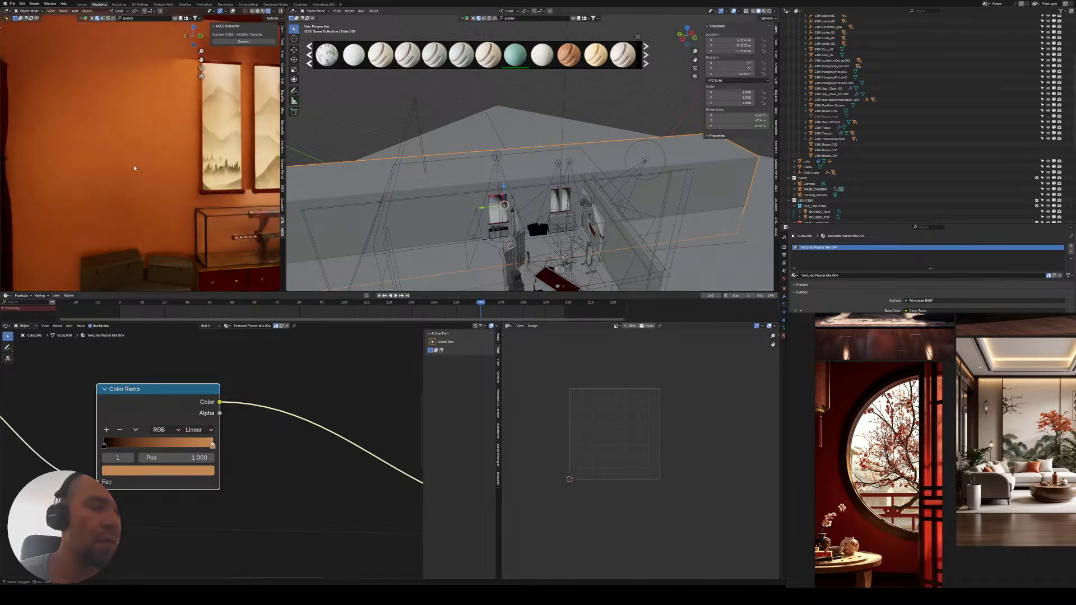
pyautogui.keyDown('shift'); pyautogui.moveTo(137, 167); pyautogui.dragTo(238, 164, button='middle'); pyautogui.keyUp('shift')
pyautogui.scroll(5, 221, 167)
pyautogui.scroll(-3, 238, 175)
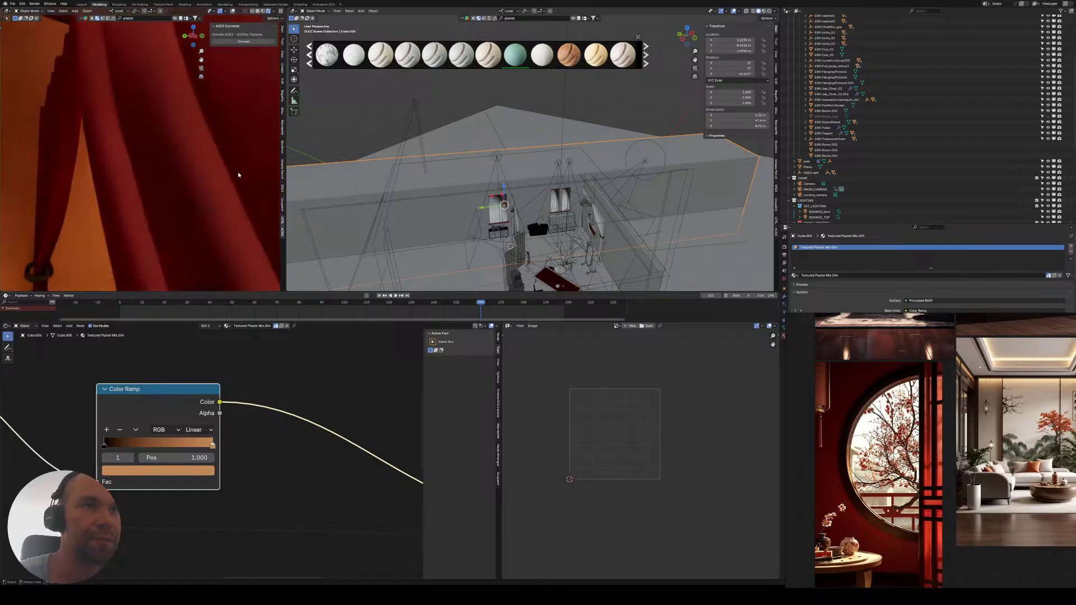
pyautogui.moveTo(125, 175); pyautogui.dragTo(87, 183, button='middle')
pyautogui.scroll(3, 87, 183)
pyautogui.keyDown('shift'); pyautogui.moveTo(208, 171); pyautogui.dragTo(136, 129, button='middle'); pyautogui.keyUp('shift')
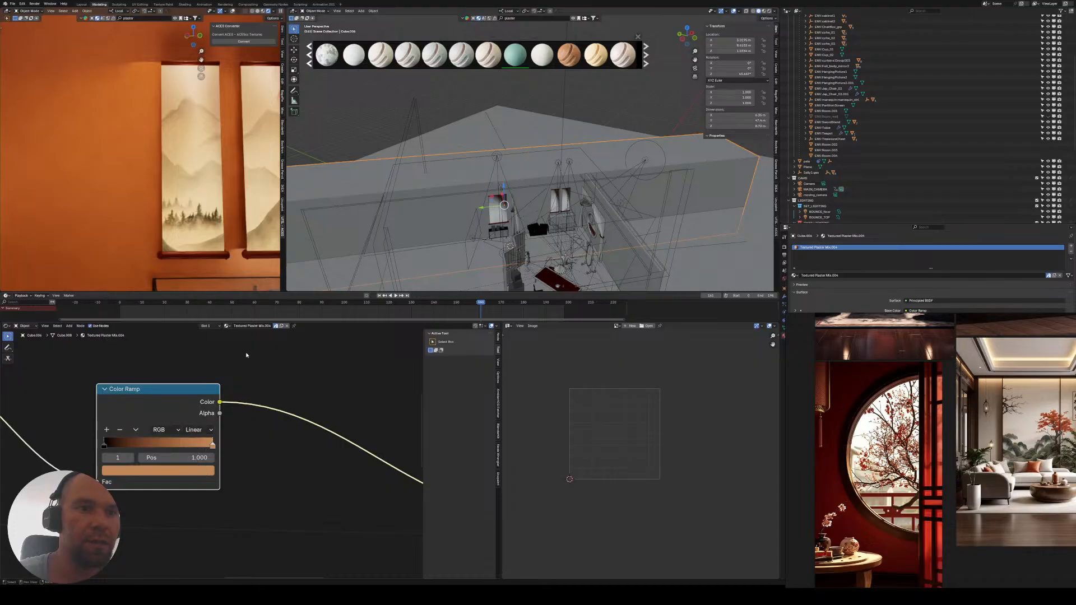
# - Change the ramp stop to pale yellow with hue 0.121, saturation 0.592 and value 0.925, and view the wall through the scene camera
pyautogui.click(158, 470)
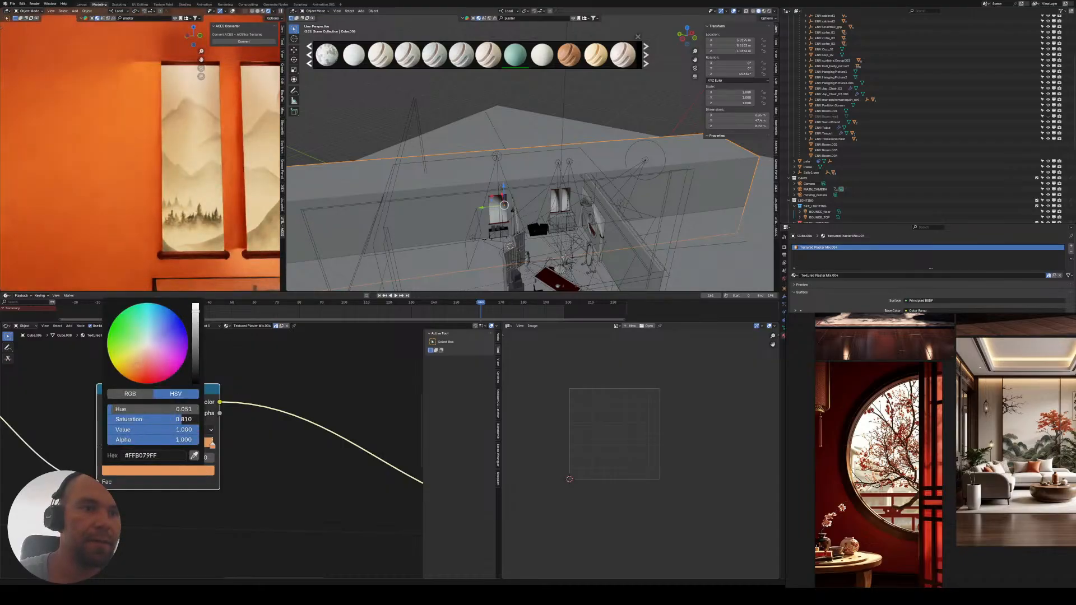
pyautogui.moveTo(185, 420); pyautogui.dragTo(135, 422)
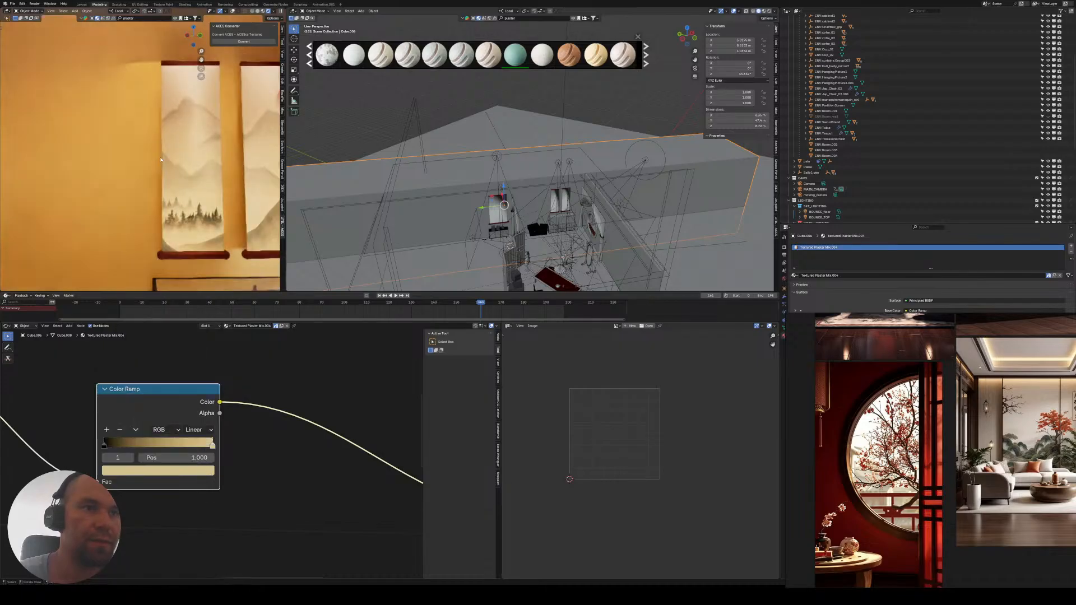
pyautogui.scroll(-6, 148, 170)
pyautogui.moveTo(147, 169); pyautogui.dragTo(182, 179, button='middle')
pyautogui.press('KP_0')
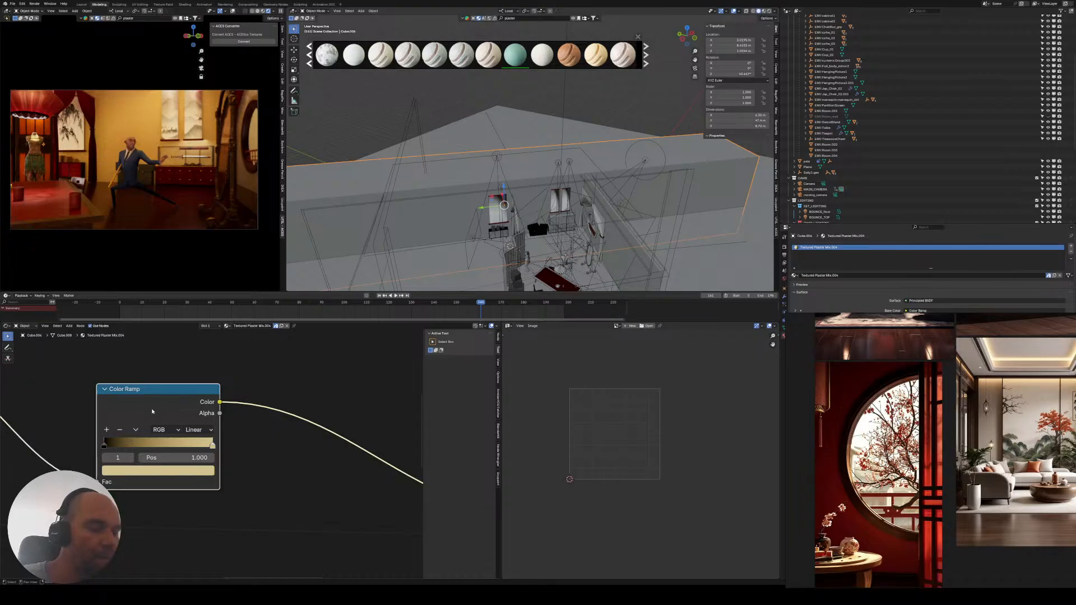
# - Reduce the ramp stop's saturation to 0.297 and lower its value for a darker, neutral cream wall
pyautogui.click(193, 471)
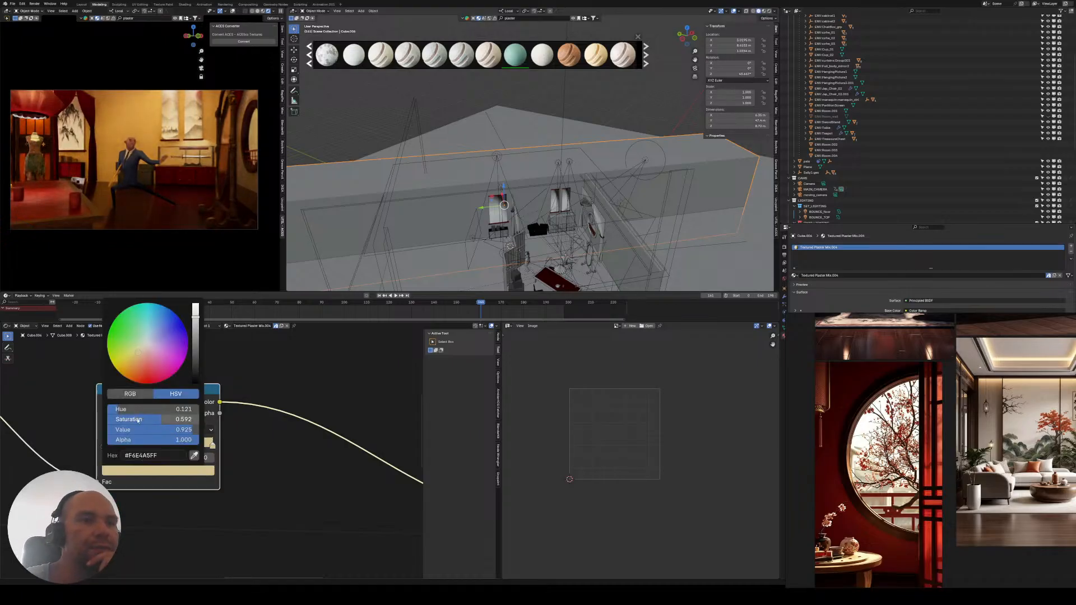
pyautogui.moveTo(154, 419); pyautogui.dragTo(144, 420)
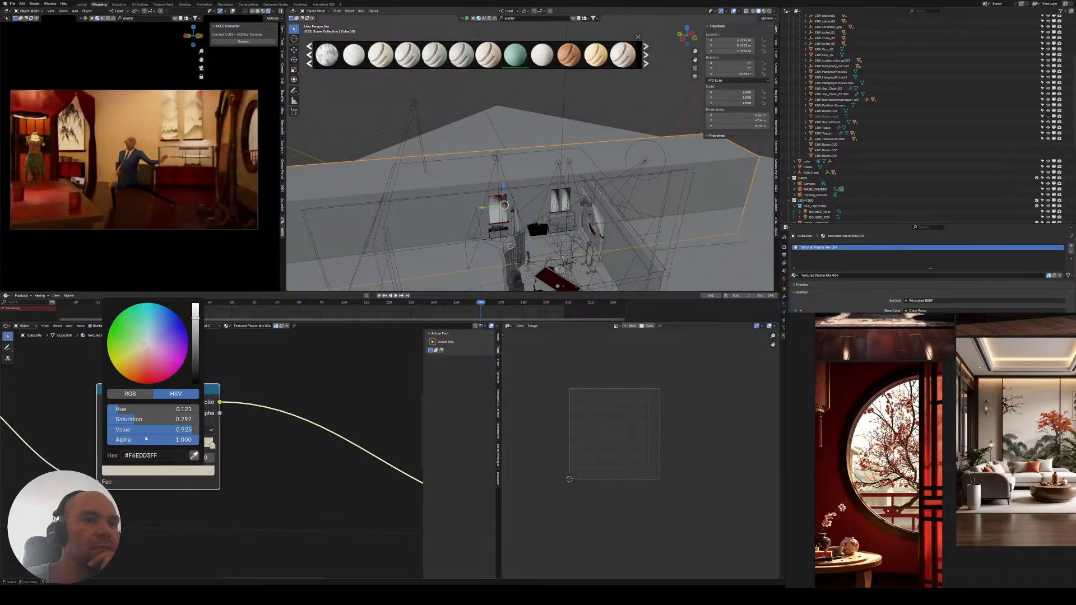
pyautogui.moveTo(191, 429); pyautogui.dragTo(164, 430)
pyautogui.click(264, 445)
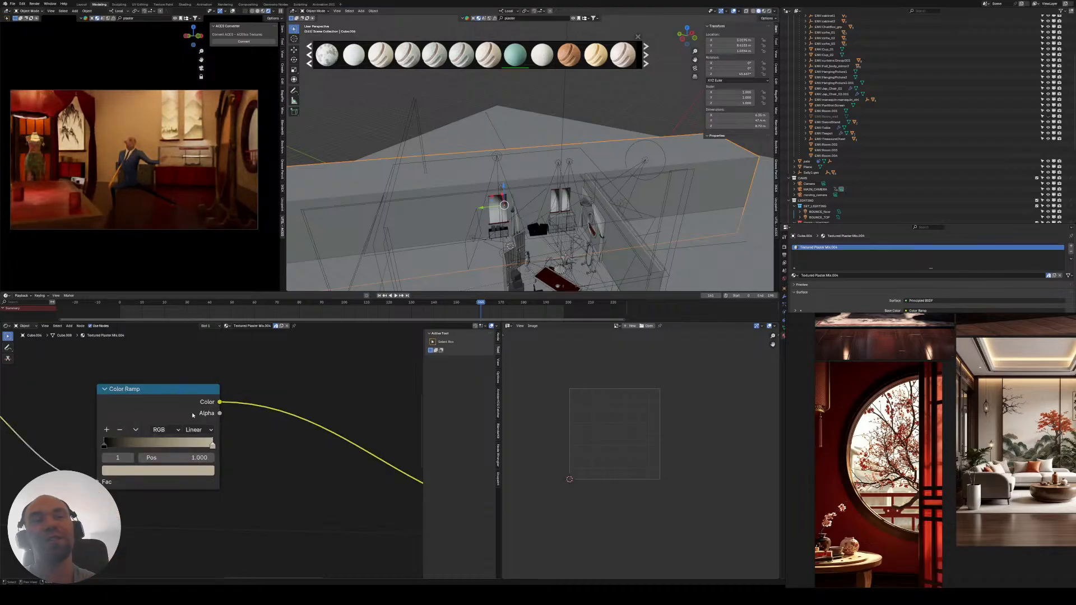
# - Inspect the plaster's first diffuse texture and its alternate diffuse texture, shifting the first texture's node clear of its neighbour
pyautogui.scroll(-10, 192, 415)
pyautogui.moveTo(152, 392); pyautogui.dragTo(303, 413, button='middle')
pyautogui.moveTo(231, 395); pyautogui.dragTo(310, 362, button='middle')
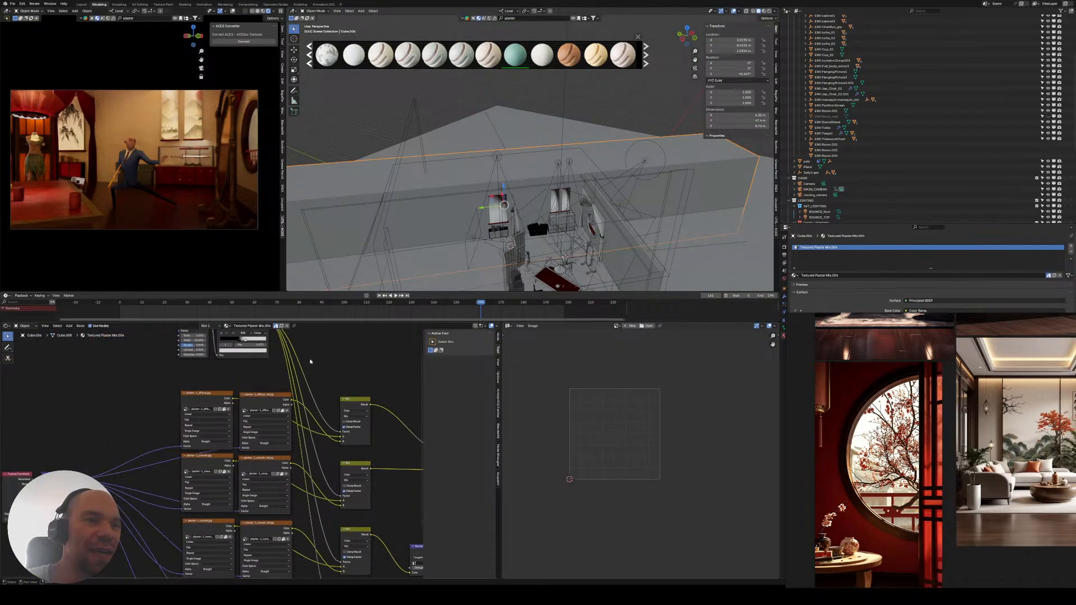
pyautogui.scroll(5, 183, 387)
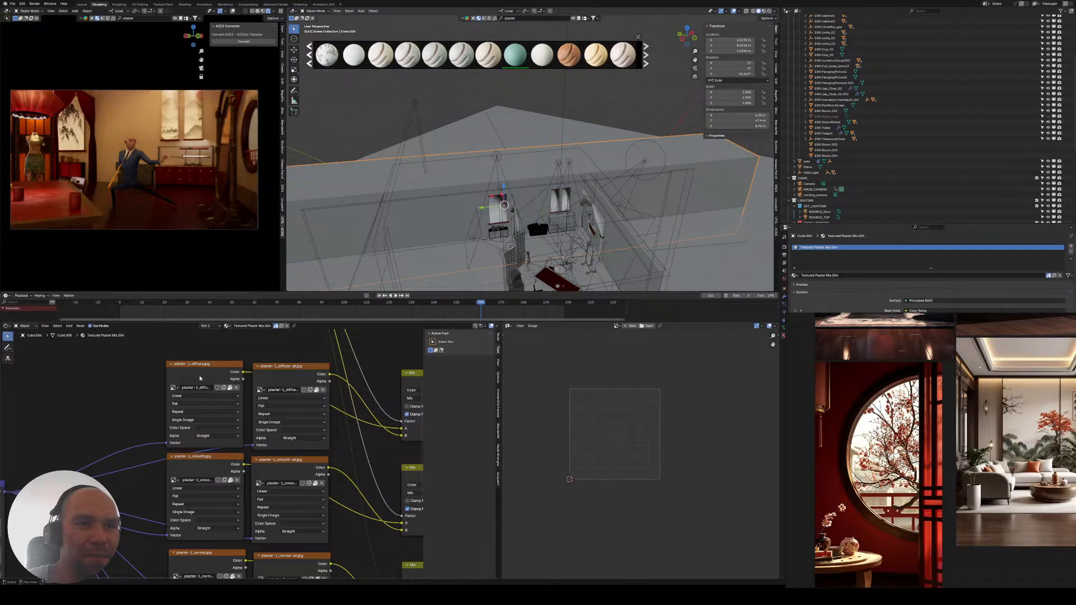
pyautogui.click(190, 363)
pyautogui.moveTo(191, 363); pyautogui.dragTo(170, 341)
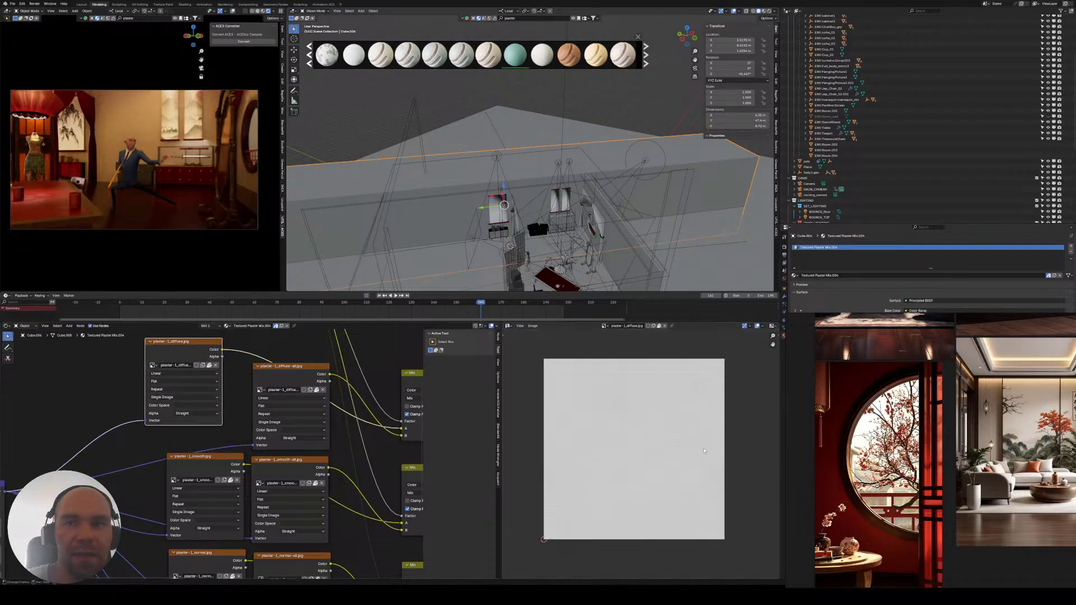
pyautogui.click(298, 376)
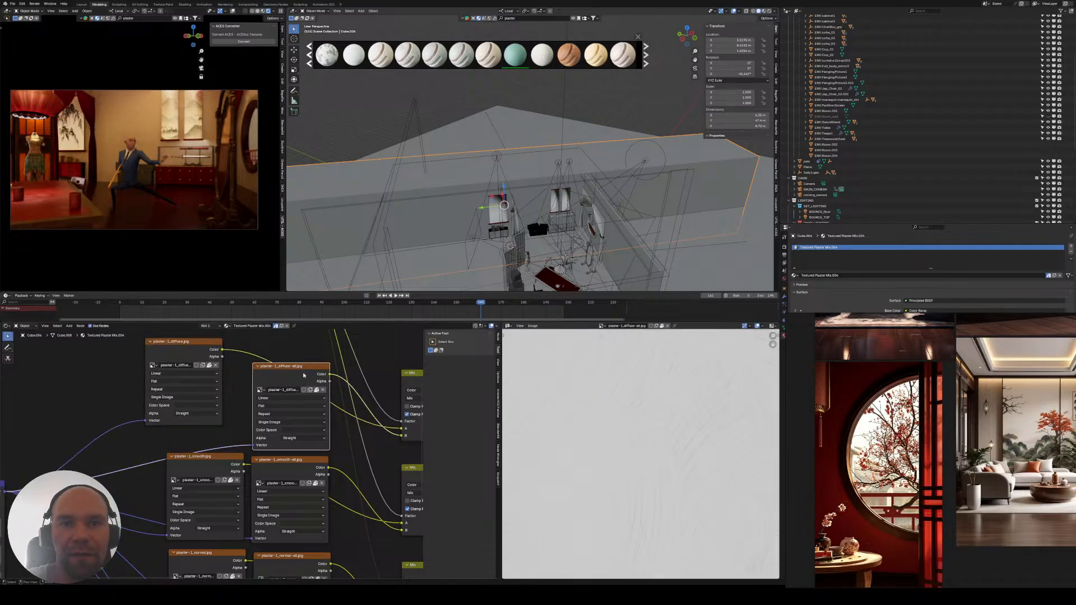
# - Examine the plaster material's node tree, from the diffuse, smooth, normal and height textures through the Mix nodes to the Color Ramp
pyautogui.scroll(-2, 360, 418)
pyautogui.moveTo(360, 418); pyautogui.dragTo(287, 414, button='middle')
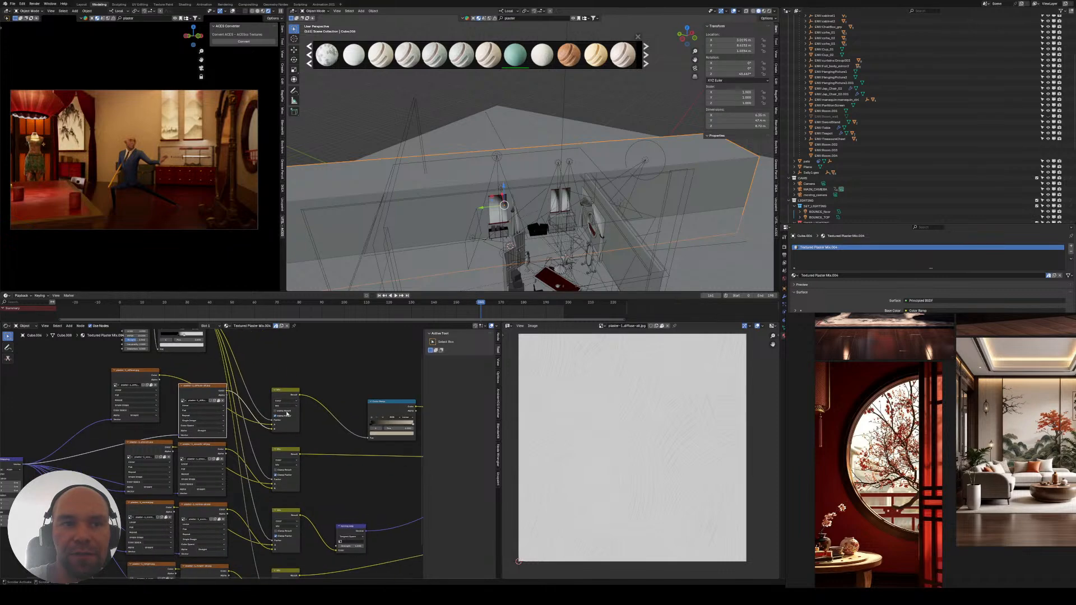
pyautogui.moveTo(134, 378); pyautogui.dragTo(145, 389)
pyautogui.moveTo(354, 521); pyautogui.dragTo(297, 394, button='middle')
pyautogui.scroll(4, 293, 440)
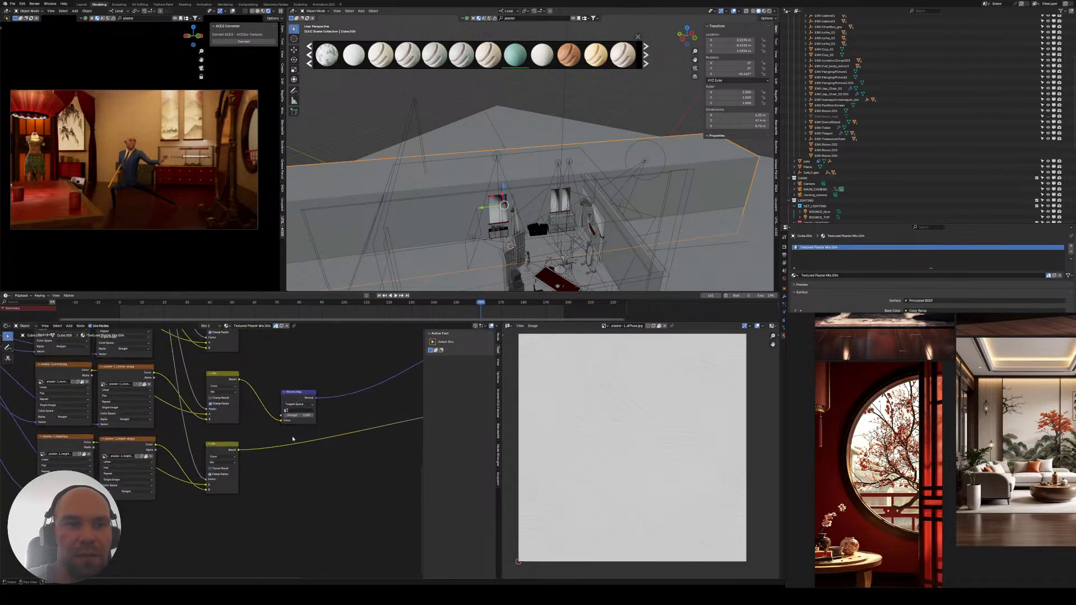
pyautogui.scroll(-5, 305, 438)
pyautogui.moveTo(304, 437); pyautogui.dragTo(306, 540, button='middle')
pyautogui.moveTo(255, 384); pyautogui.dragTo(269, 444, button='middle')
pyautogui.scroll(5, 269, 444)
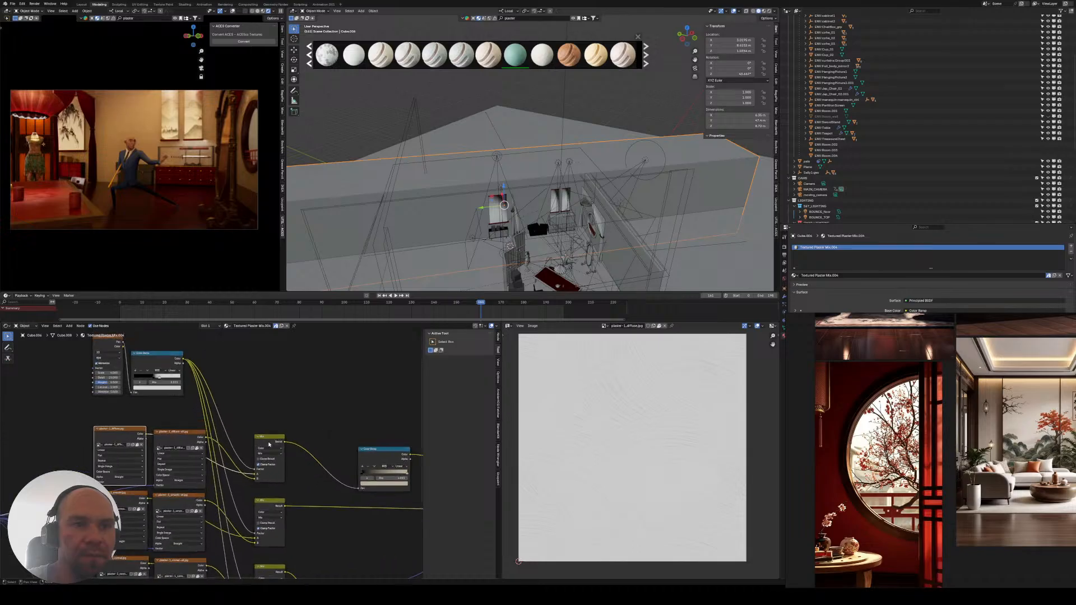
pyautogui.moveTo(222, 355); pyautogui.dragTo(278, 385, button='middle')
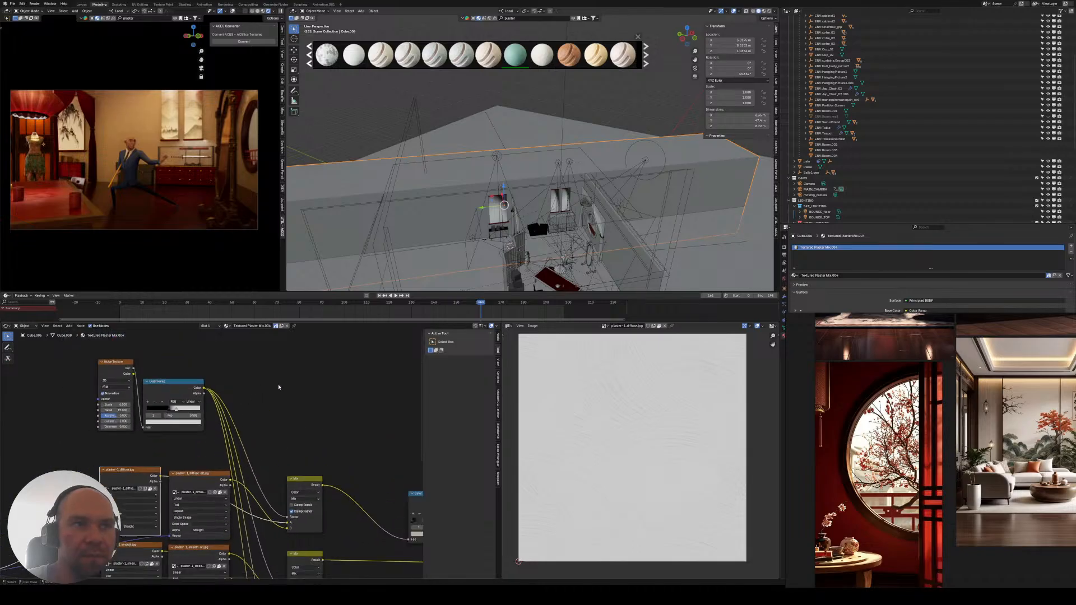
pyautogui.scroll(-4, 278, 385)
pyautogui.scroll(2, 189, 387)
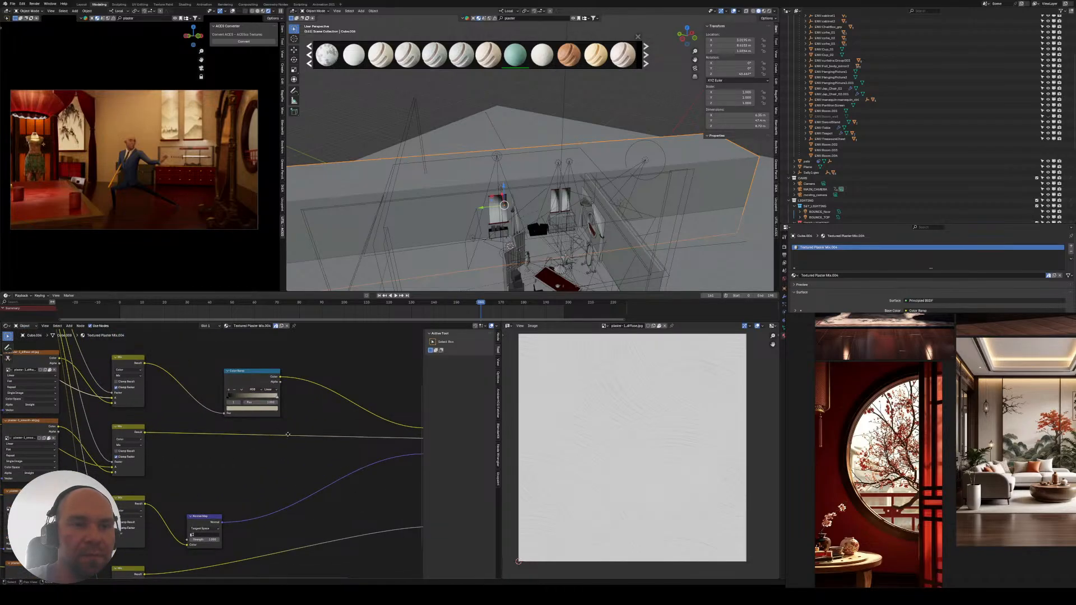
# - Set the diffuse Color Ramp's first stop to orange (hue 0.067, saturation 0.788, value 0.558) and try different stop positions on the wall
pyautogui.scroll(3, 279, 393)
pyautogui.click(177, 428)
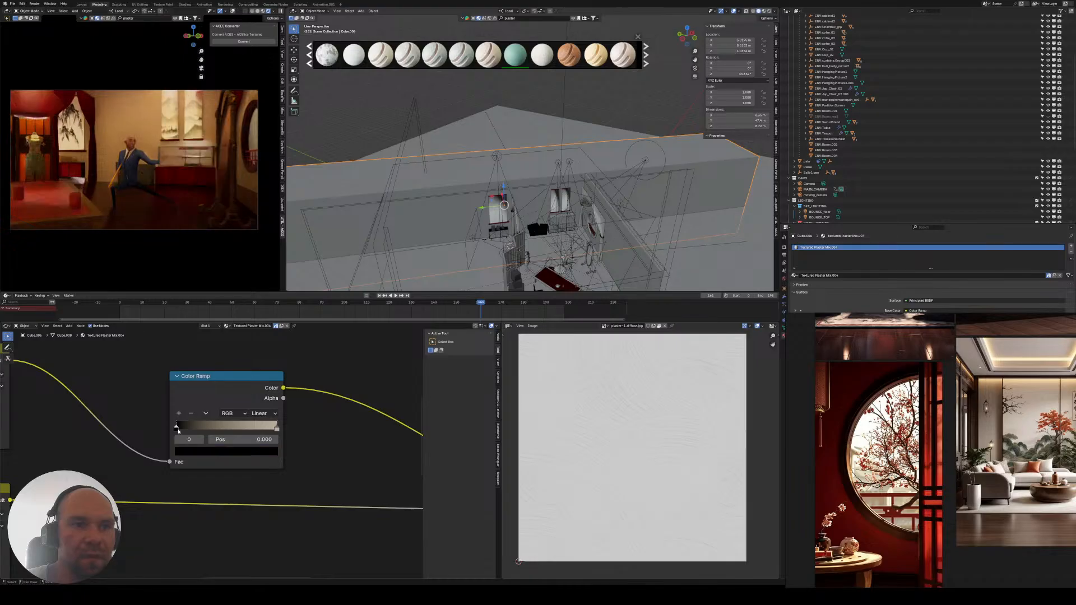
pyautogui.click(226, 451)
pyautogui.moveTo(260, 348); pyautogui.dragTo(205, 356)
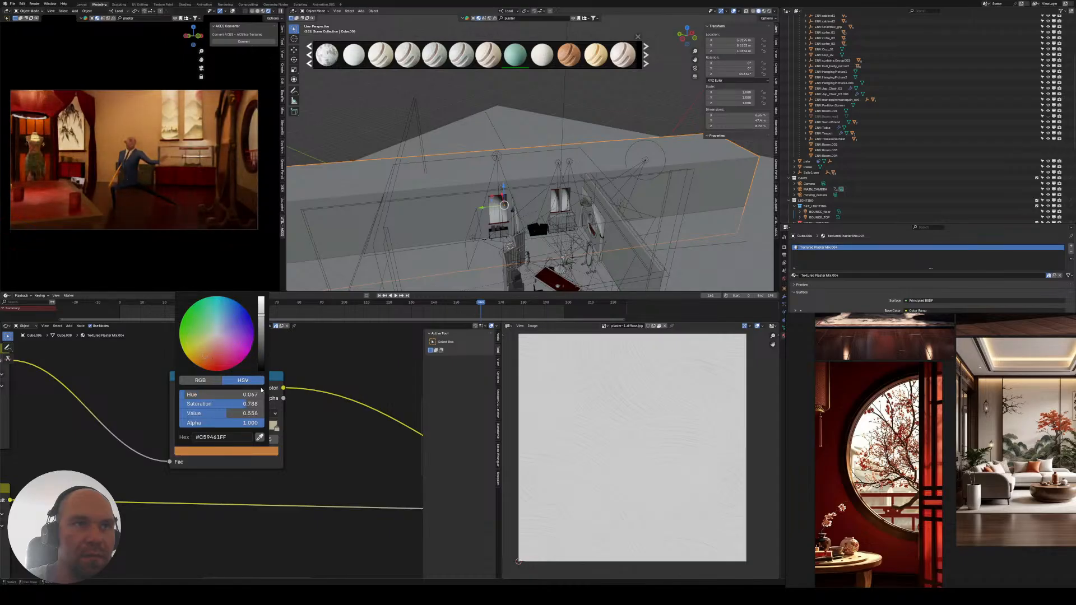
pyautogui.moveTo(273, 428); pyautogui.dragTo(228, 427)
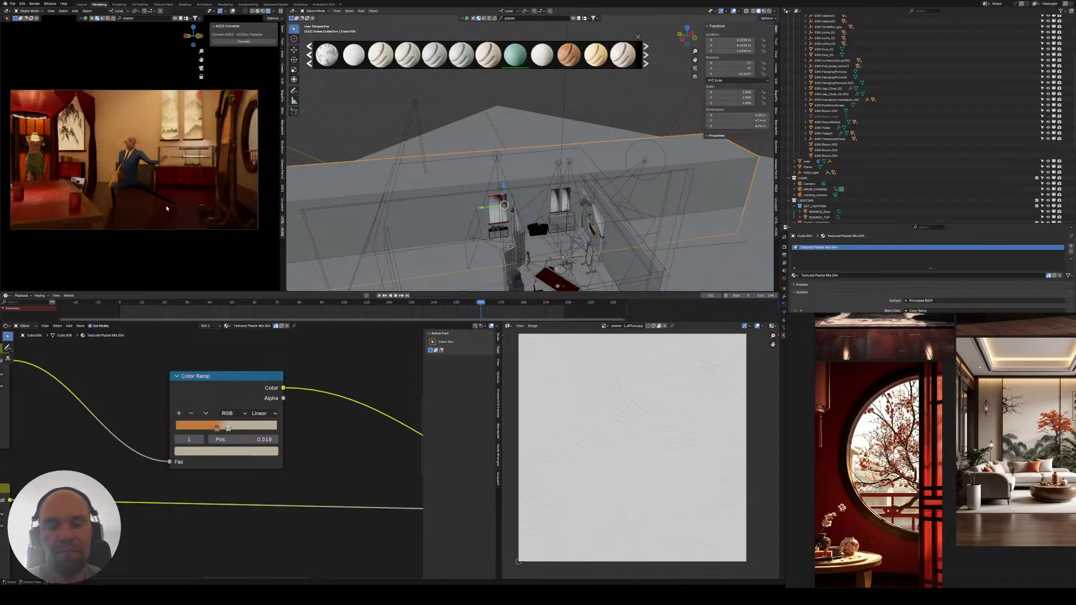
pyautogui.scroll(5, 166, 205)
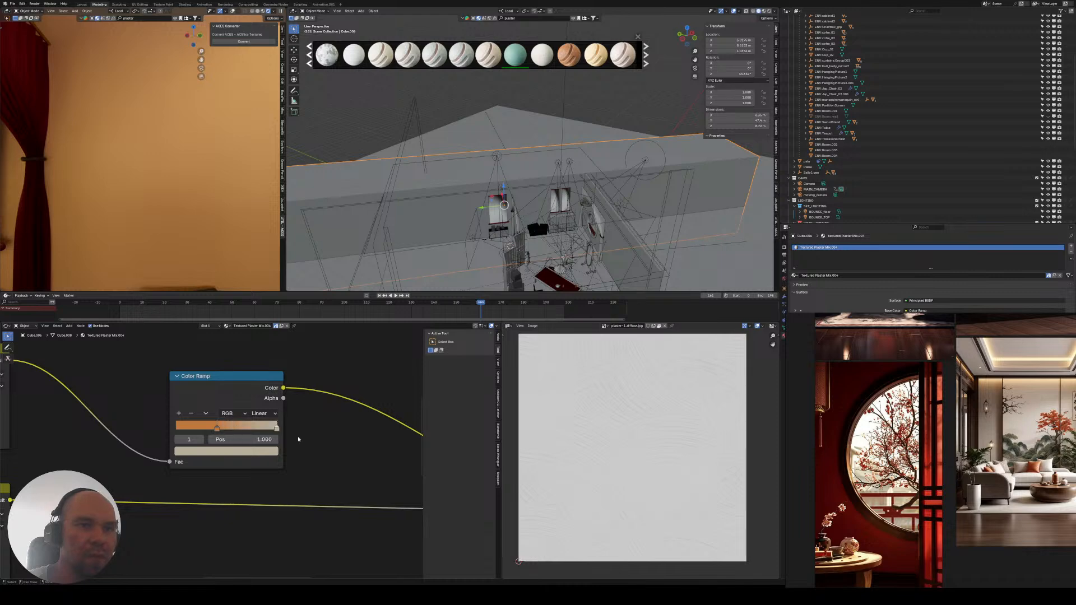
# - Change the Color Ramp's end stop to dark red-brown and move the first stop to position 0.000
pyautogui.click(226, 451)
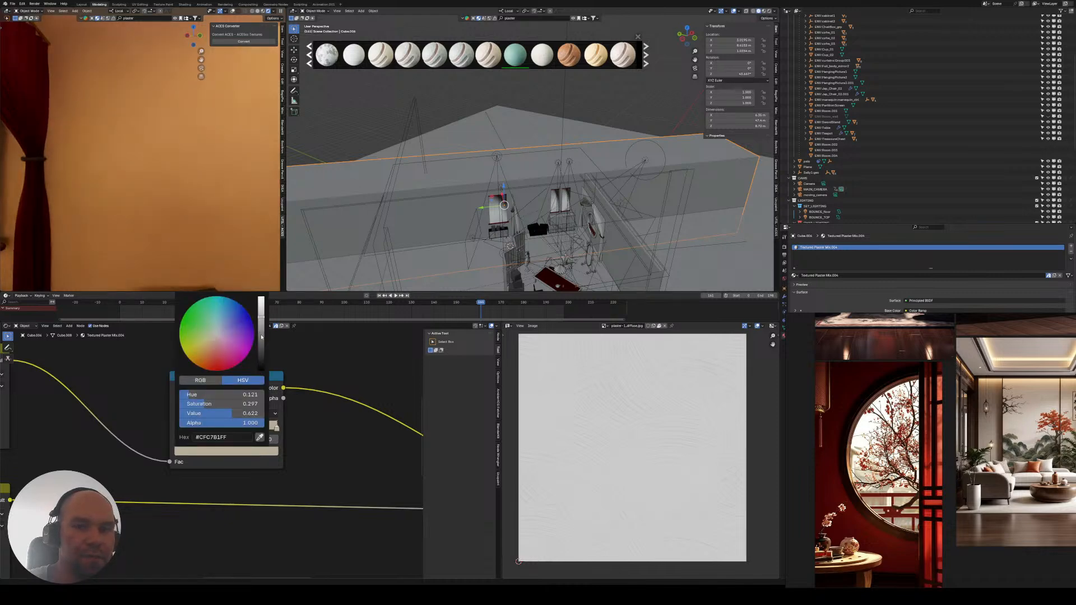
pyautogui.moveTo(261, 337)
pyautogui.mouseDown()
pyautogui.moveTo(261, 358)
pyautogui.moveTo(208, 366)
pyautogui.mouseUp()
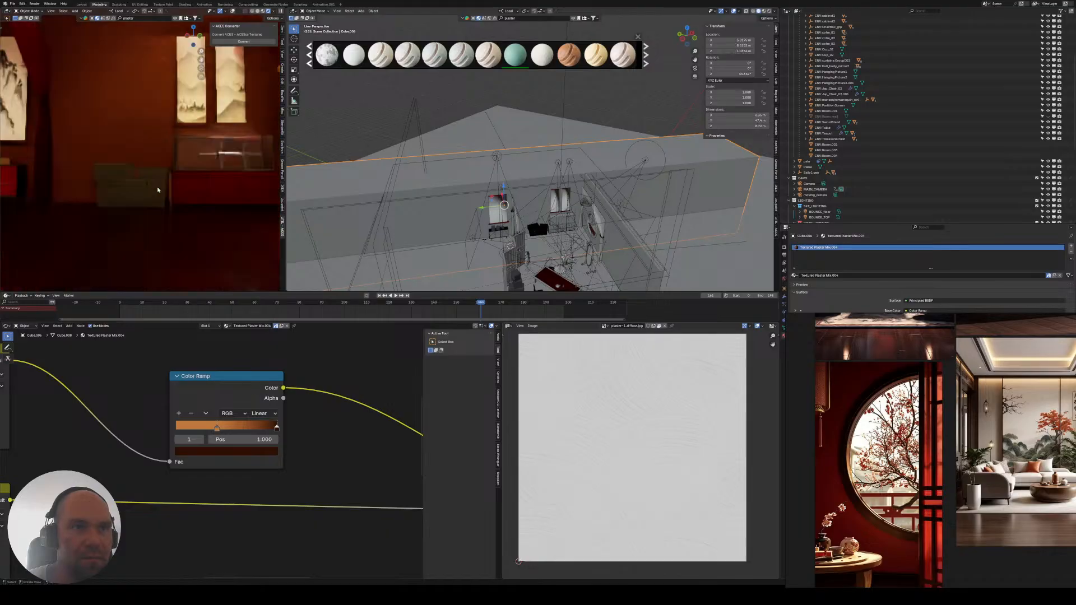
pyautogui.moveTo(121, 191)
pyautogui.mouseDown(button='middle')
pyautogui.moveTo(163, 221)
pyautogui.moveTo(125, 197)
pyautogui.mouseUp(button='middle')
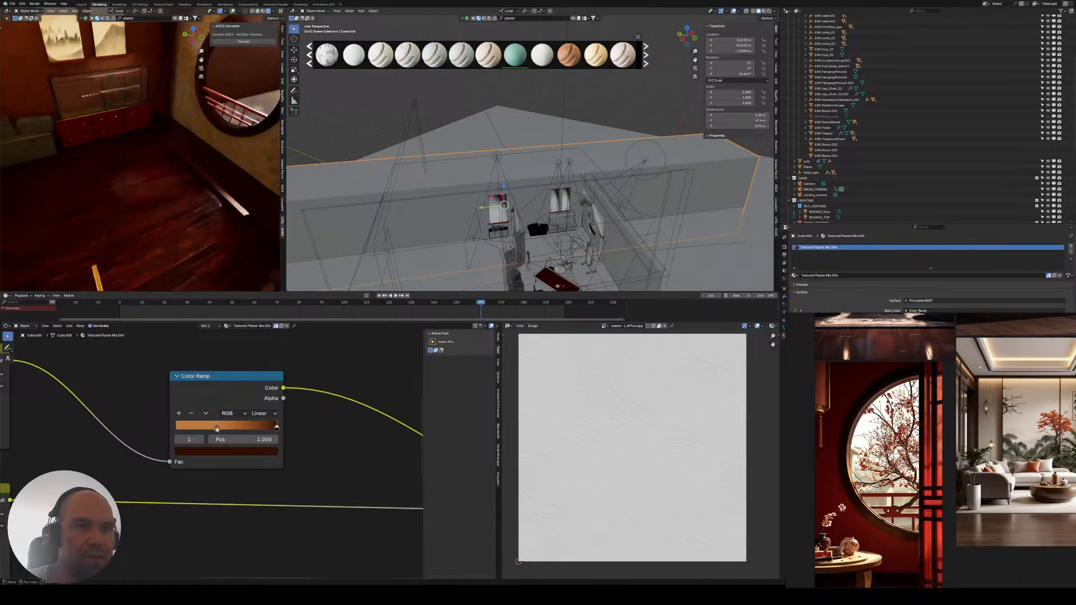
pyautogui.moveTo(217, 429); pyautogui.dragTo(175, 433)
pyautogui.moveTo(144, 254); pyautogui.dragTo(233, 284, button='middle')
# - Pick the Color Ramp's end stop colour again with the eyedropper, as a dark red-brown, and check the walls
pyautogui.click(275, 433)
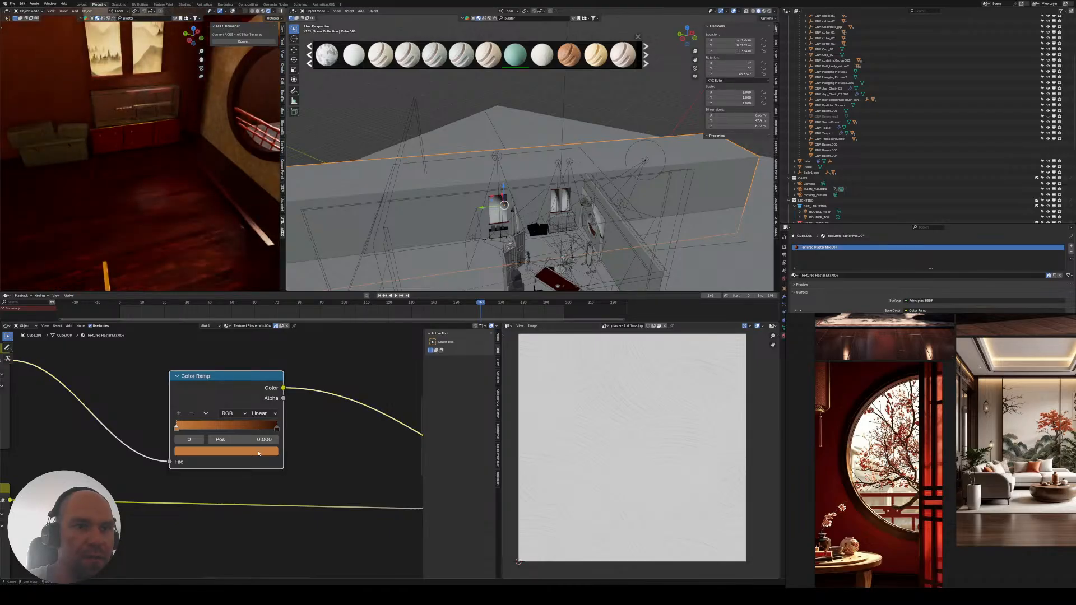
pyautogui.hotkey('ctrl', 'v')
pyautogui.click(265, 452)
pyautogui.click(259, 436)
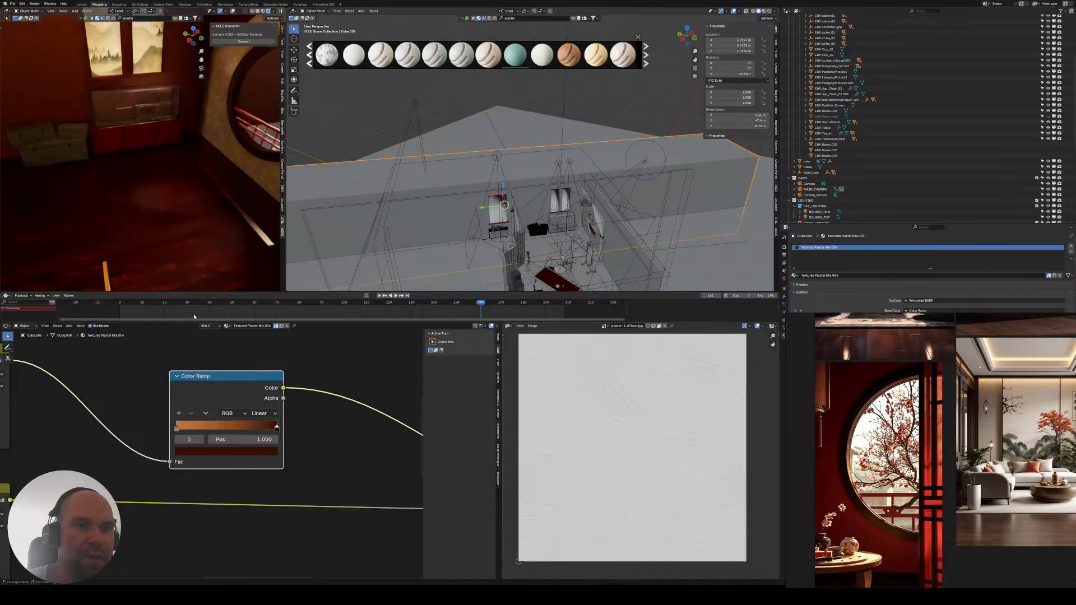
pyautogui.moveTo(151, 225); pyautogui.dragTo(180, 238, button='middle')
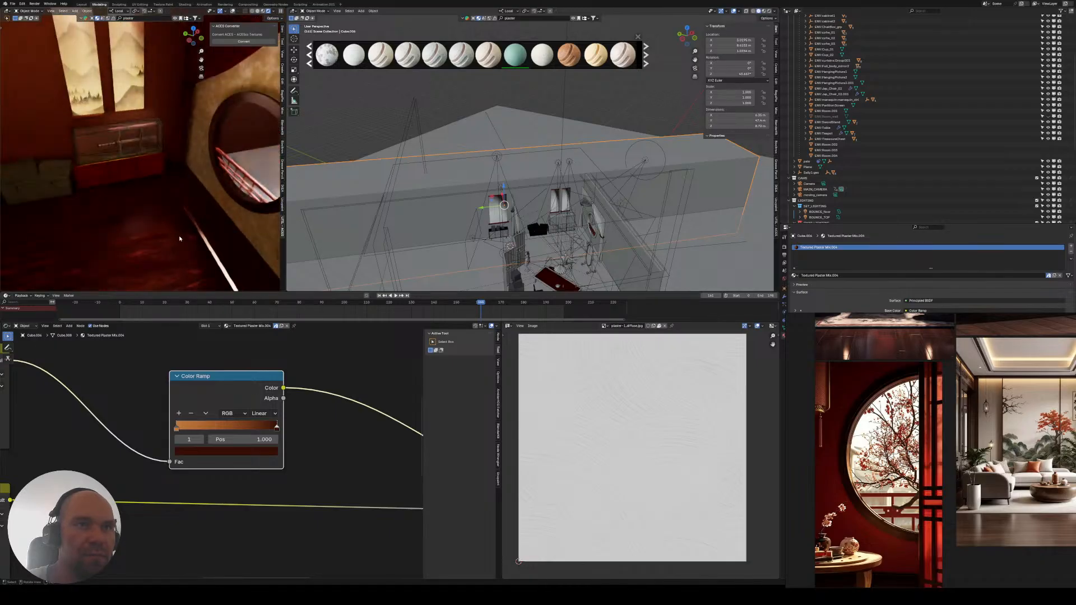
# - Select the red railing in the round window and inspect its red_wood_material nodes
pyautogui.click(252, 185)
pyautogui.moveTo(252, 185); pyautogui.dragTo(235, 211, button='middle')
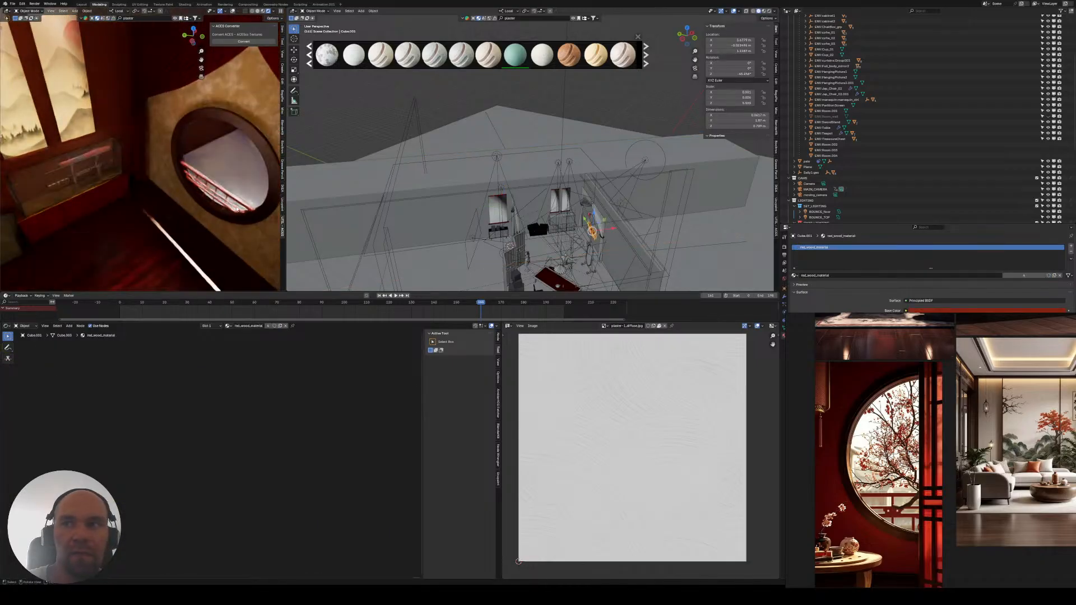
pyautogui.scroll(1, 235, 211)
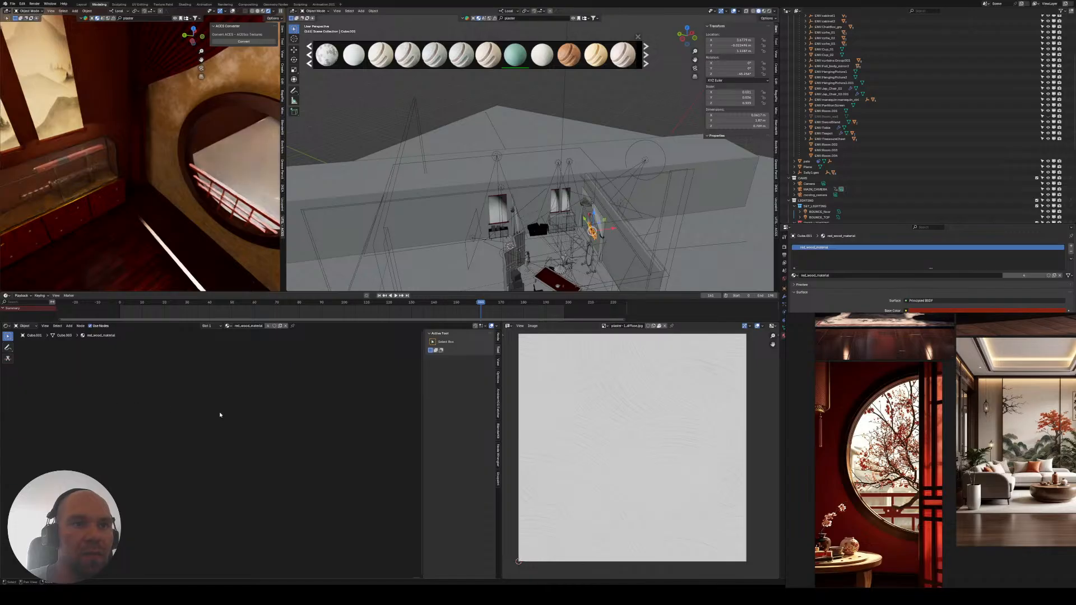
pyautogui.press('Home')
pyautogui.moveTo(219, 177); pyautogui.dragTo(156, 197, button='middle')
pyautogui.scroll(3, 168, 228)
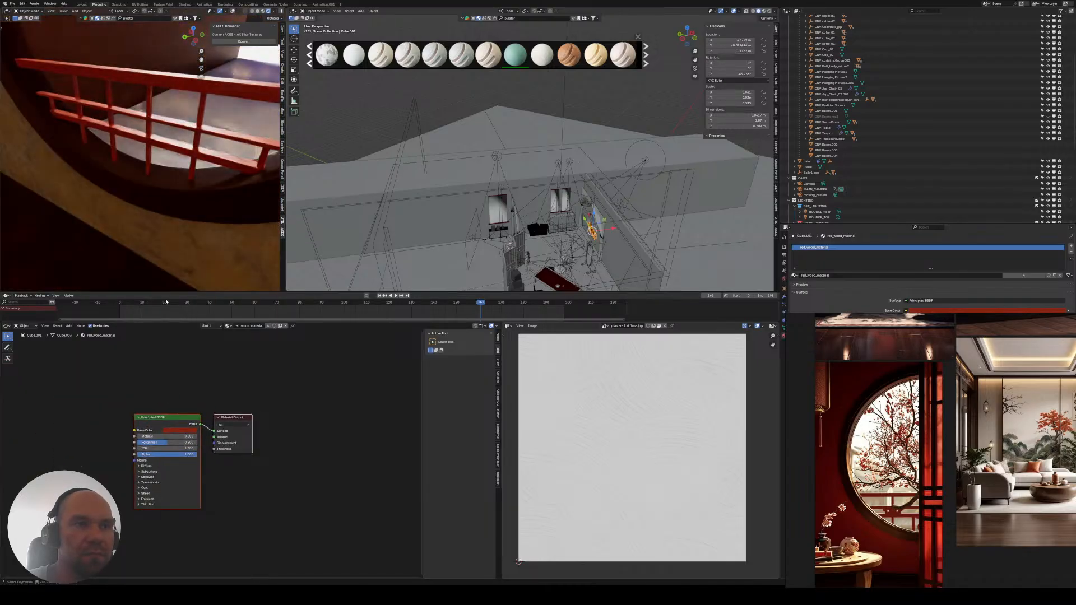
# - Select the round window frame and sample a lighter red for the colour of the last Multiply node in Wood.001
pyautogui.moveTo(164, 236); pyautogui.dragTo(159, 278, button='middle')
pyautogui.keyDown('shift'); pyautogui.moveTo(143, 194); pyautogui.dragTo(144, 247, button='middle'); pyautogui.keyUp('shift')
pyautogui.click(144, 247)
pyautogui.moveTo(237, 380); pyautogui.dragTo(126, 414, button='middle')
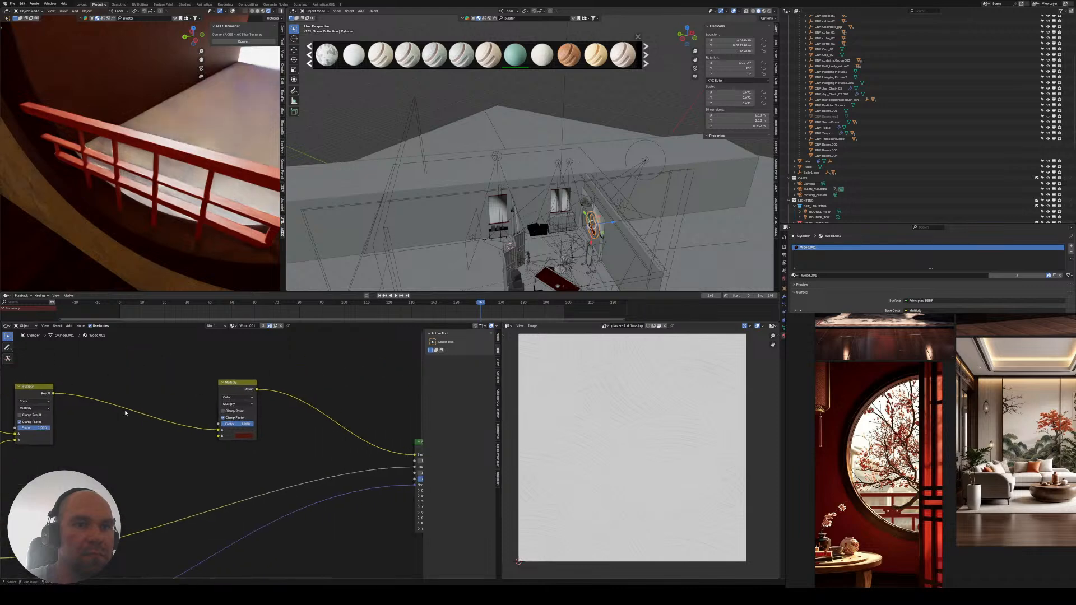
pyautogui.click(245, 436)
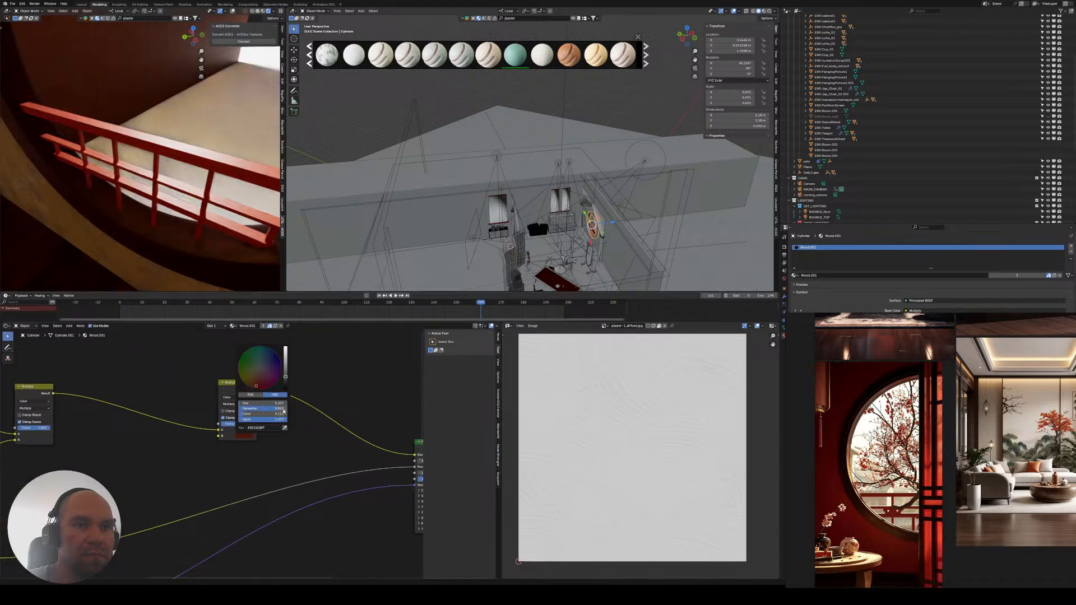
pyautogui.click(286, 427)
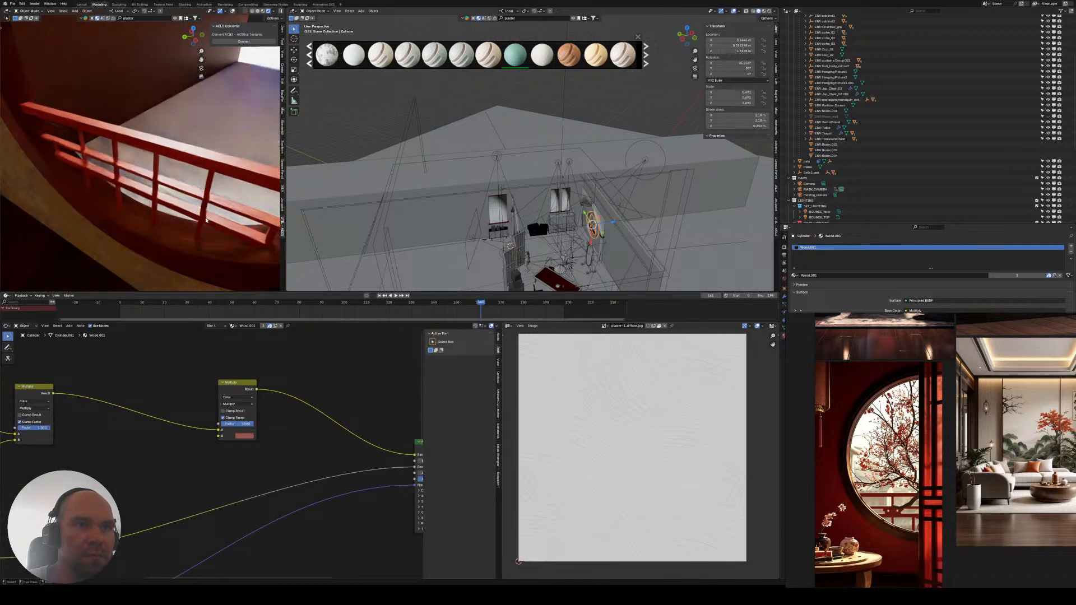
# - Widen the rendered viewport and frame the wall around the round window
pyautogui.scroll(-3, 185, 227)
pyautogui.moveTo(185, 226); pyautogui.dragTo(173, 191, button='middle')
pyautogui.scroll(-3, 166, 219)
pyautogui.scroll(-2, 161, 215)
pyautogui.scroll(-2, 160, 215)
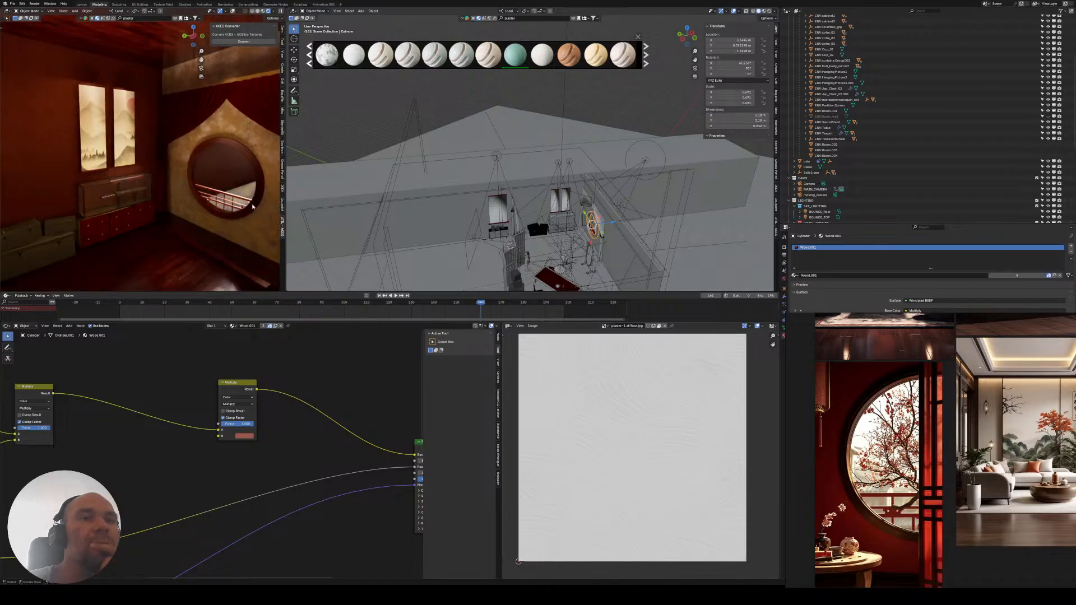
pyautogui.moveTo(289, 232); pyautogui.dragTo(389, 230)
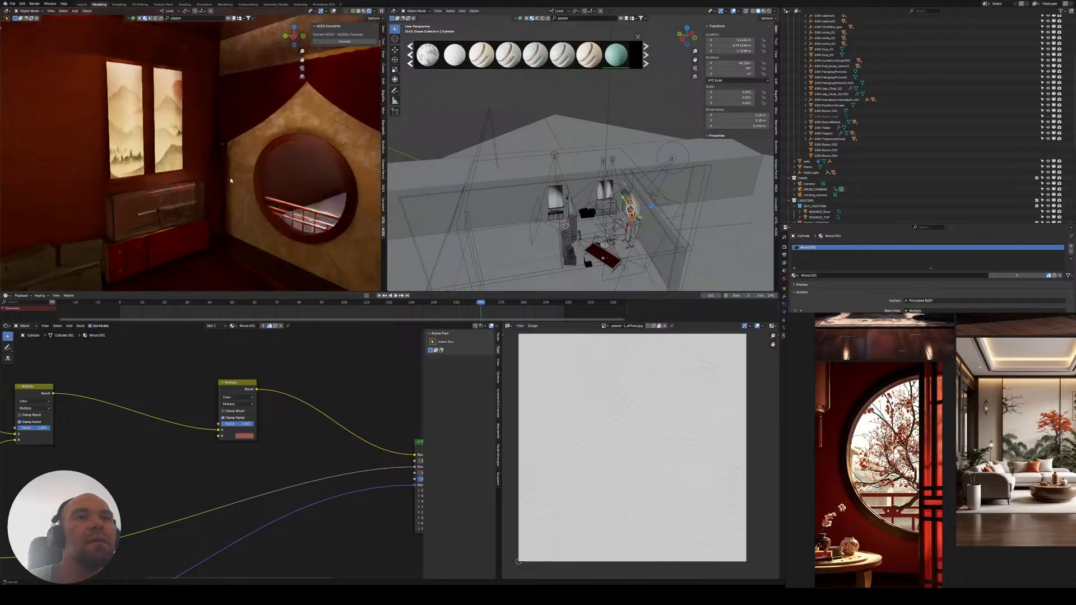
pyautogui.moveTo(234, 180); pyautogui.dragTo(203, 191, button='middle')
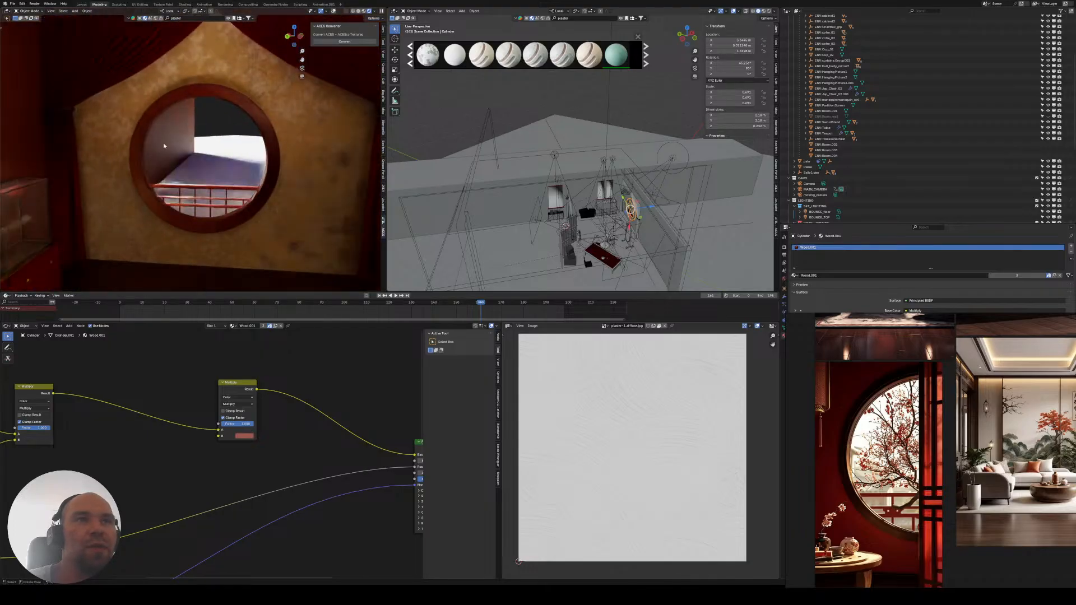
pyautogui.moveTo(264, 150); pyautogui.dragTo(257, 203, button='middle')
# - Replace the Concrete material on the round-window wall with Textured Plaster Mix.004
pyautogui.click(257, 203)
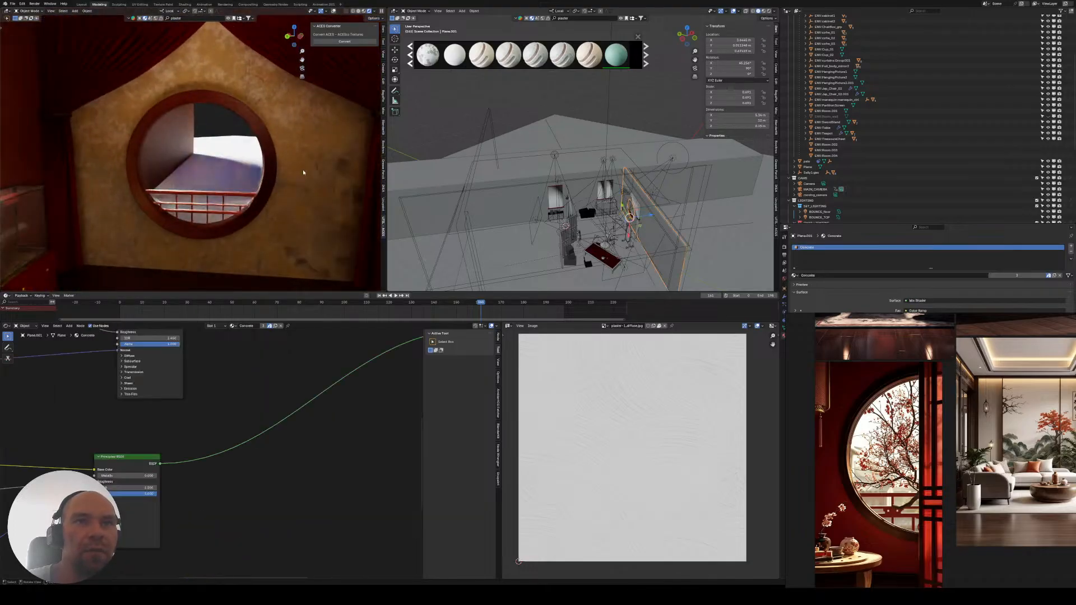
pyautogui.scroll(-5, 215, 412)
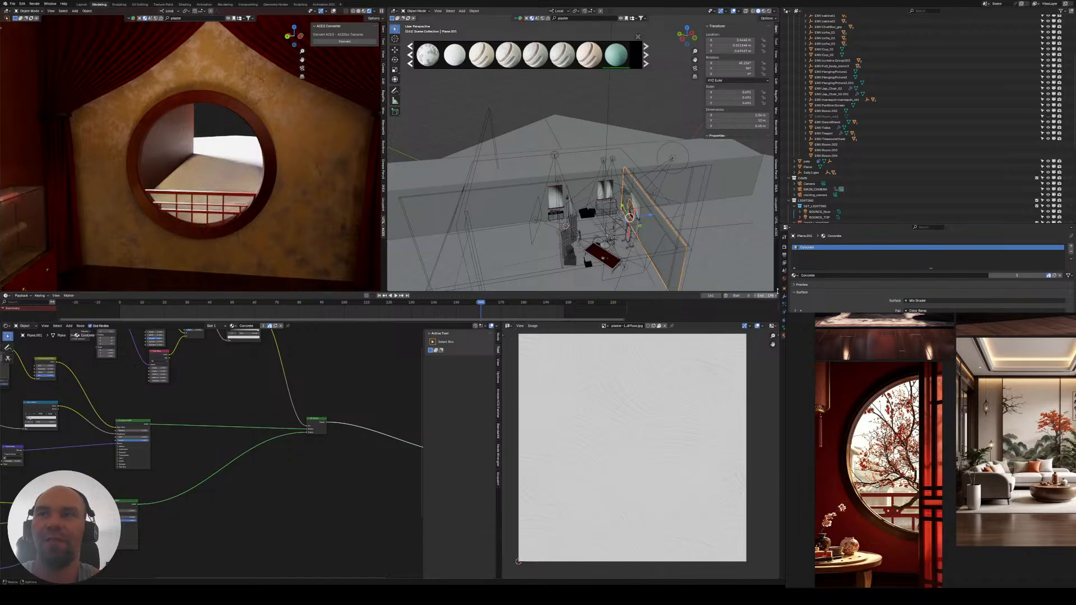
pyautogui.click(795, 275)
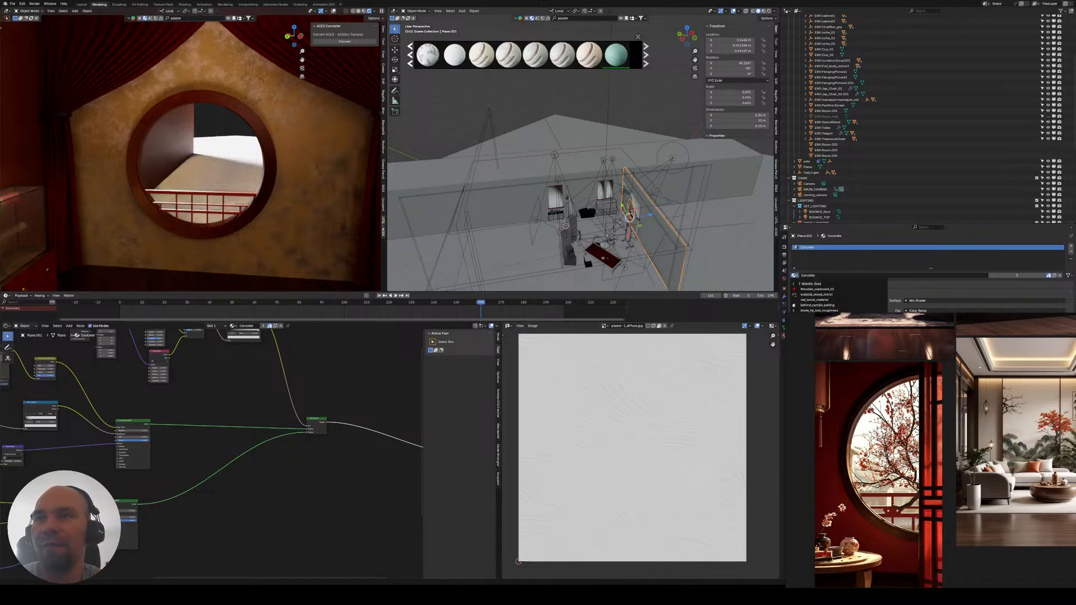
pyautogui.write('pla')
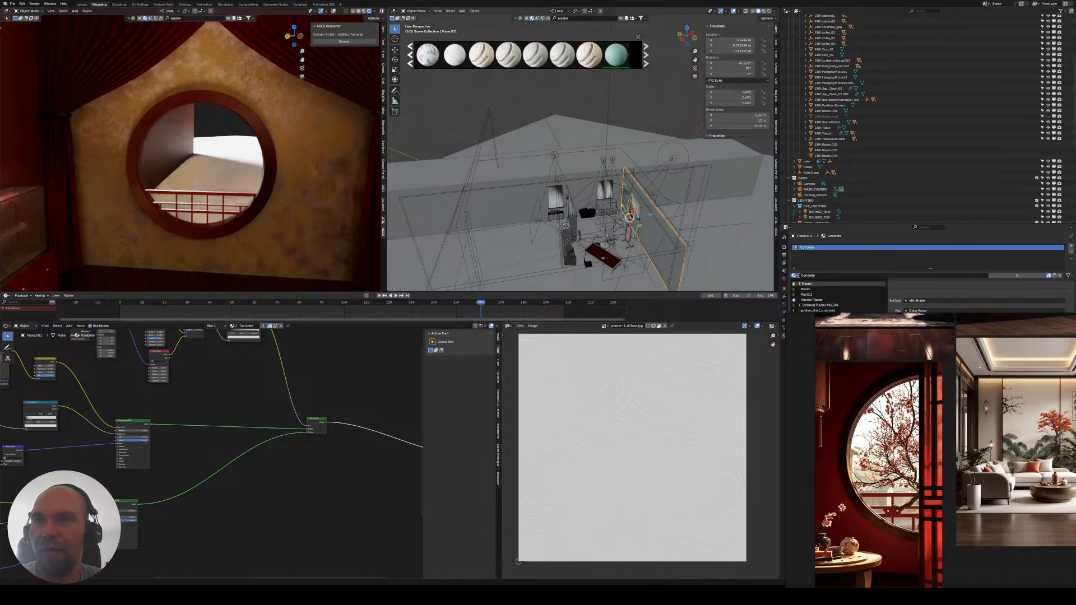
pyautogui.press('Down')
pyautogui.press('Down')
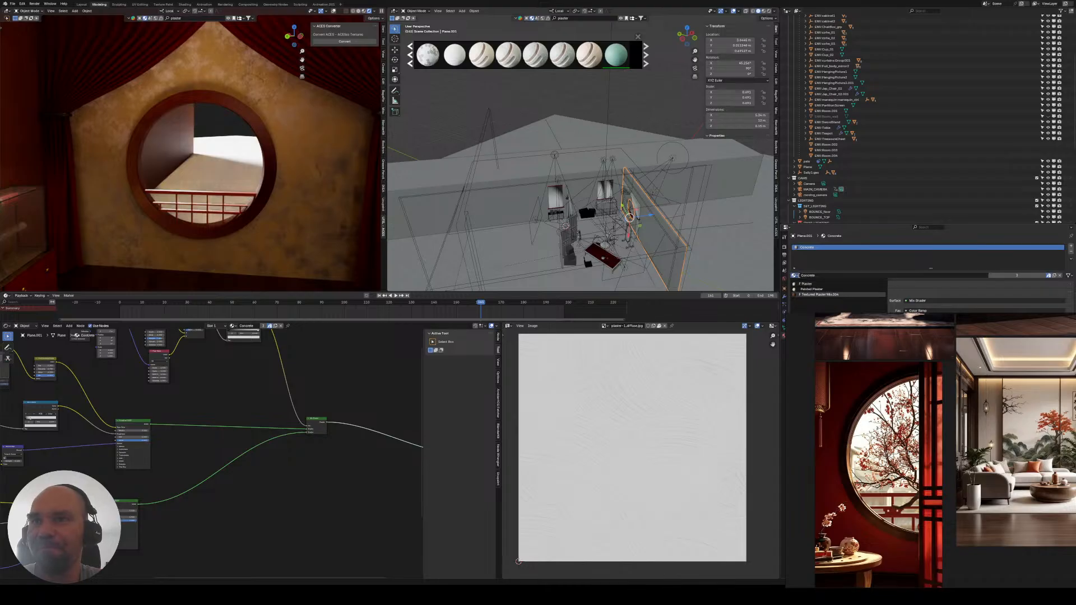
pyautogui.press('Return')
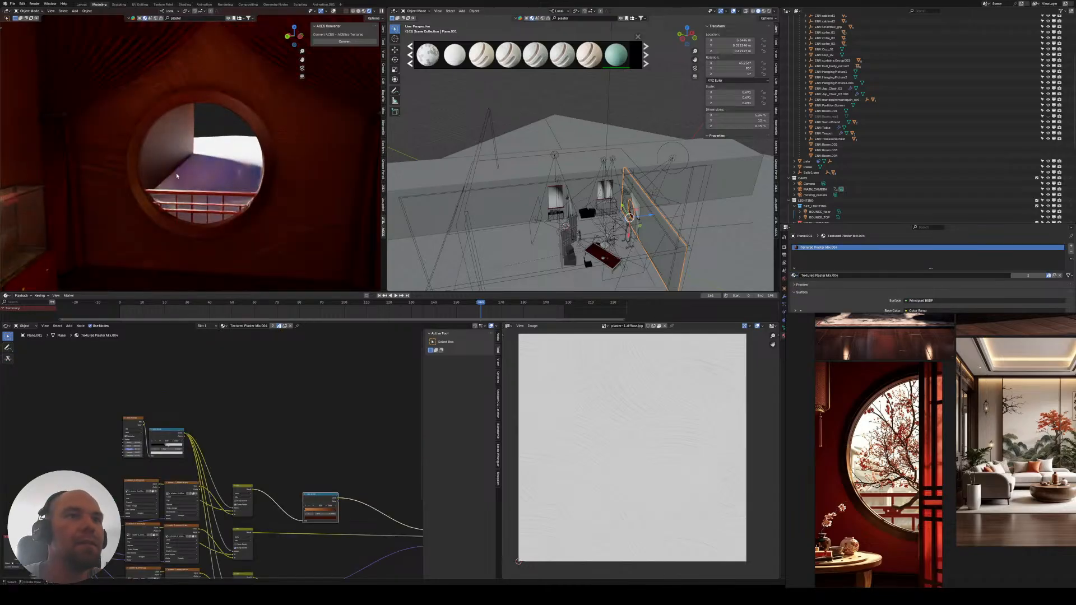
# - Widen the rendered viewport further and frame the corner between the back wall and the round window
pyautogui.moveTo(279, 166); pyautogui.dragTo(244, 163, button='middle')
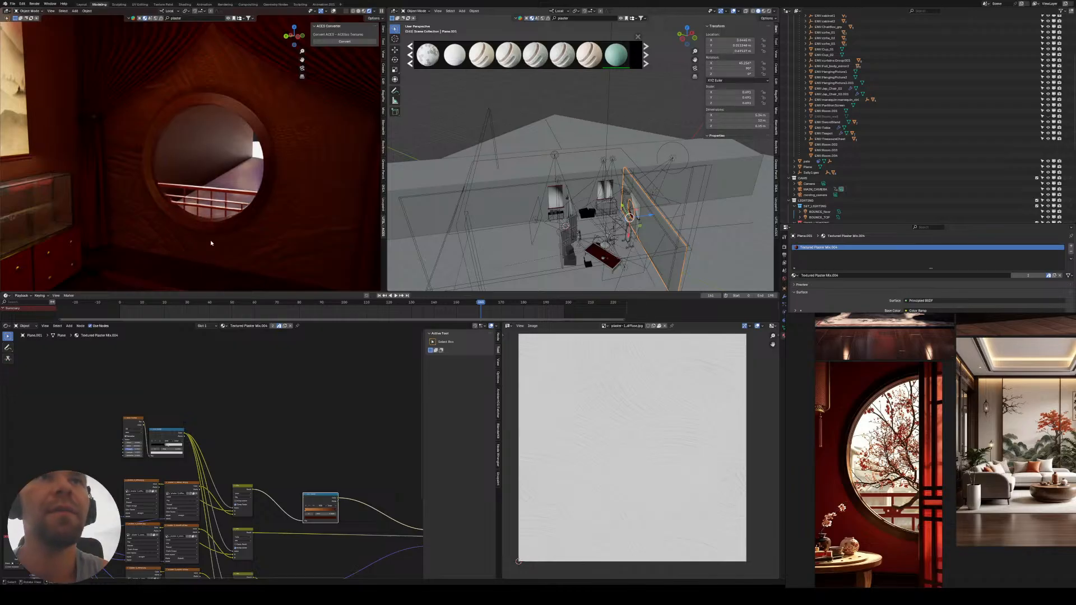
pyautogui.moveTo(387, 196); pyautogui.dragTo(477, 193)
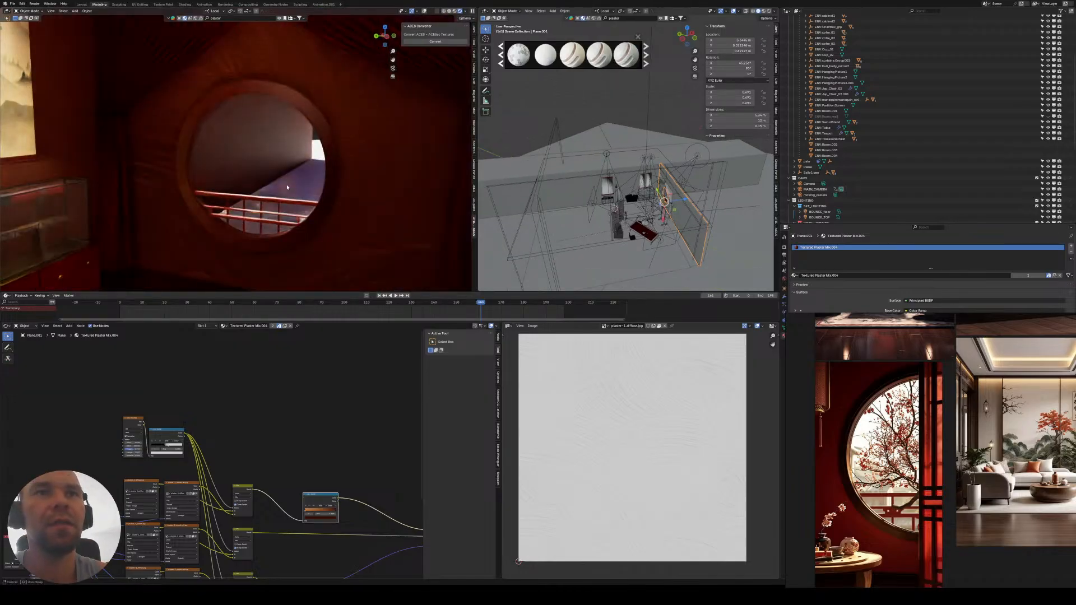
pyautogui.moveTo(314, 190); pyautogui.dragTo(97, 140, button='middle')
# - Select the back wall and show the Texture Coordinate and Mapping nodes of its plaster material
pyautogui.click(96, 123)
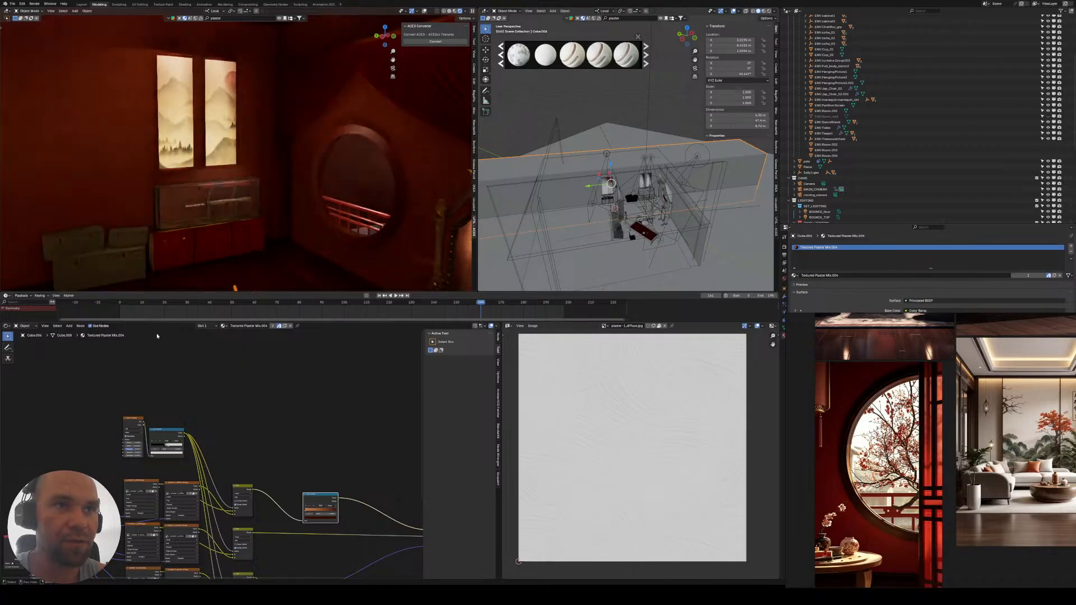
pyautogui.moveTo(83, 534); pyautogui.dragTo(193, 471, button='middle')
pyautogui.scroll(5, 193, 471)
pyautogui.scroll(5, 192, 409)
pyautogui.moveTo(115, 493); pyautogui.dragTo(204, 401, button='middle')
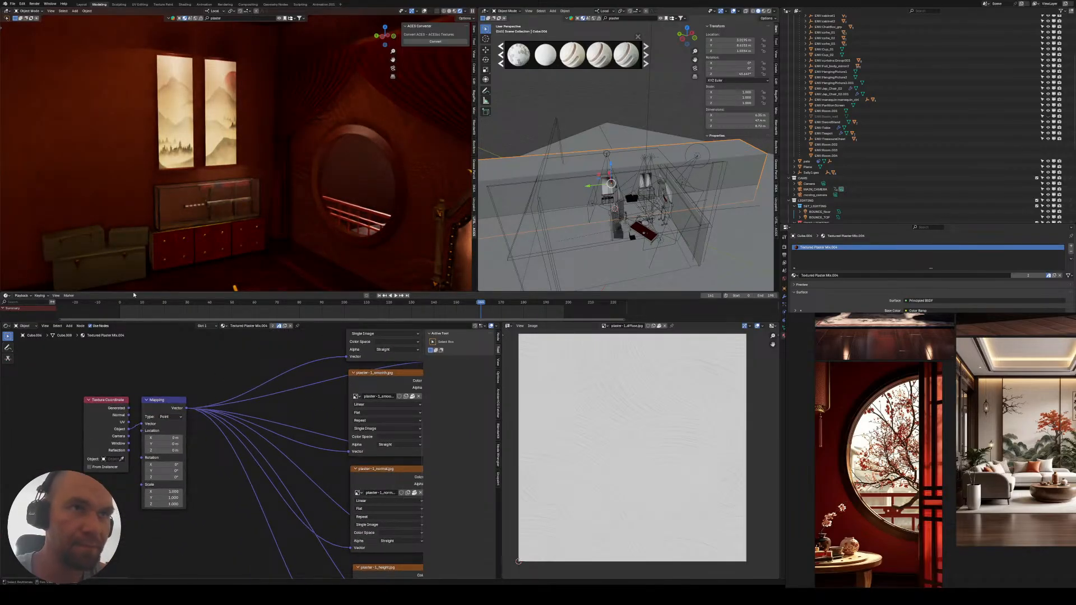
# - Apply all transforms to the back wall and link the Texture Coordinate UV output to the Mapping node's Vector input
pyautogui.moveTo(588, 186); pyautogui.dragTo(575, 169, button='middle')
pyautogui.press('F3')
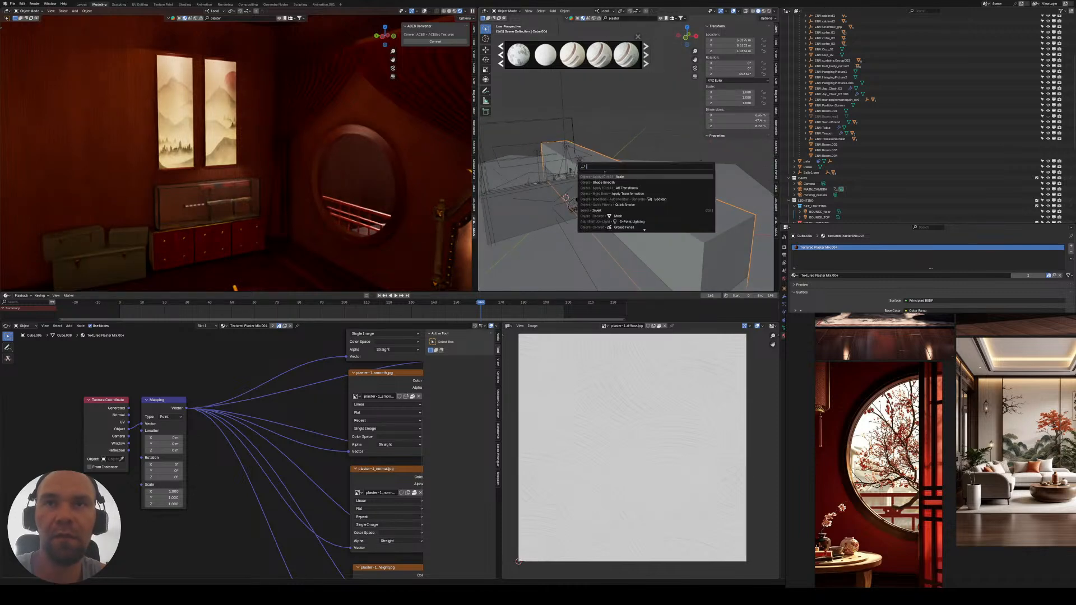
pyautogui.press('Return')
pyautogui.press('F3')
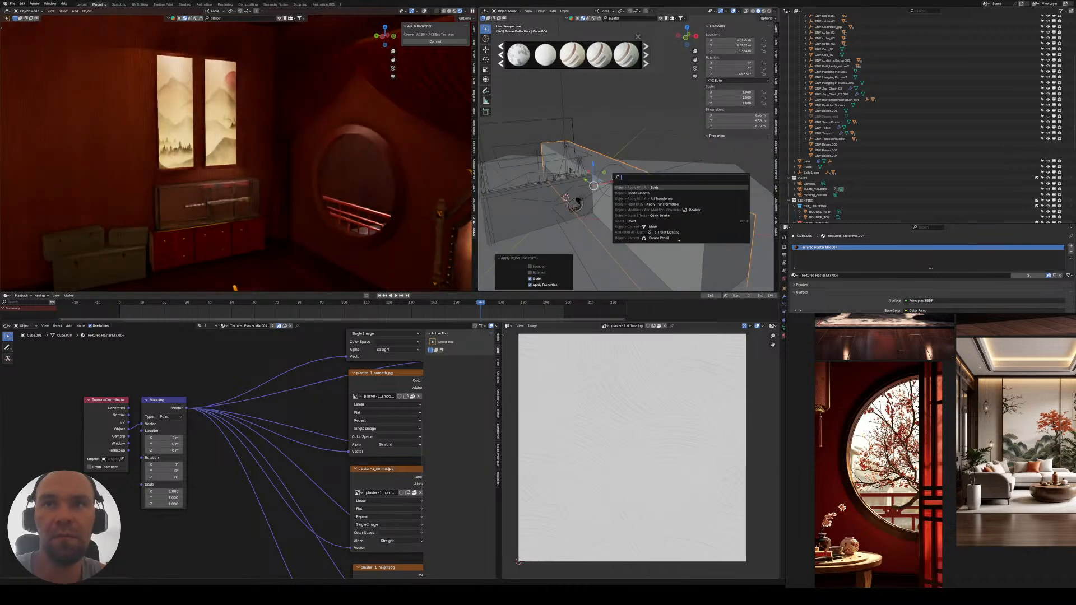
pyautogui.write('APPLY AA')
pyautogui.press('Return')
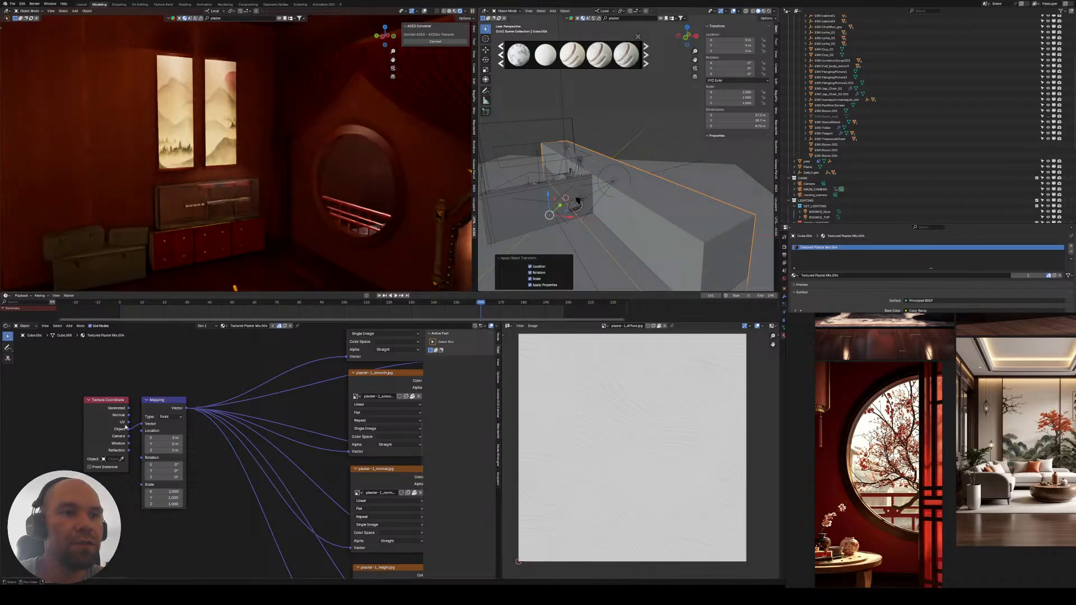
pyautogui.moveTo(125, 427); pyautogui.dragTo(147, 424)
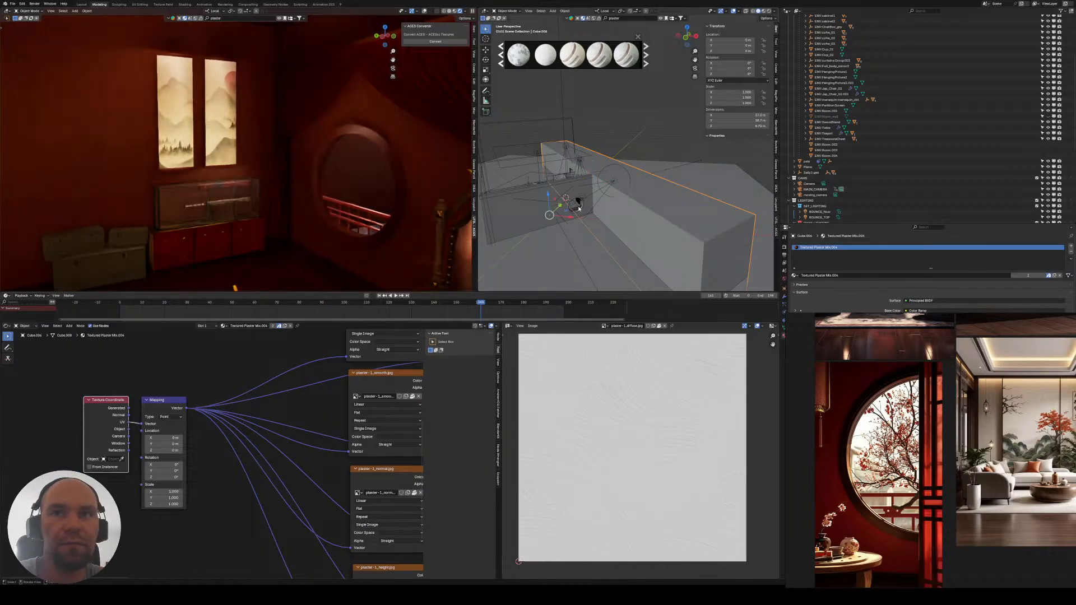
# - Edit the back wall's mesh, select its whole UV island and scale it down to about 0.07
pyautogui.scroll(-5, 579, 208)
pyautogui.press('Tab')
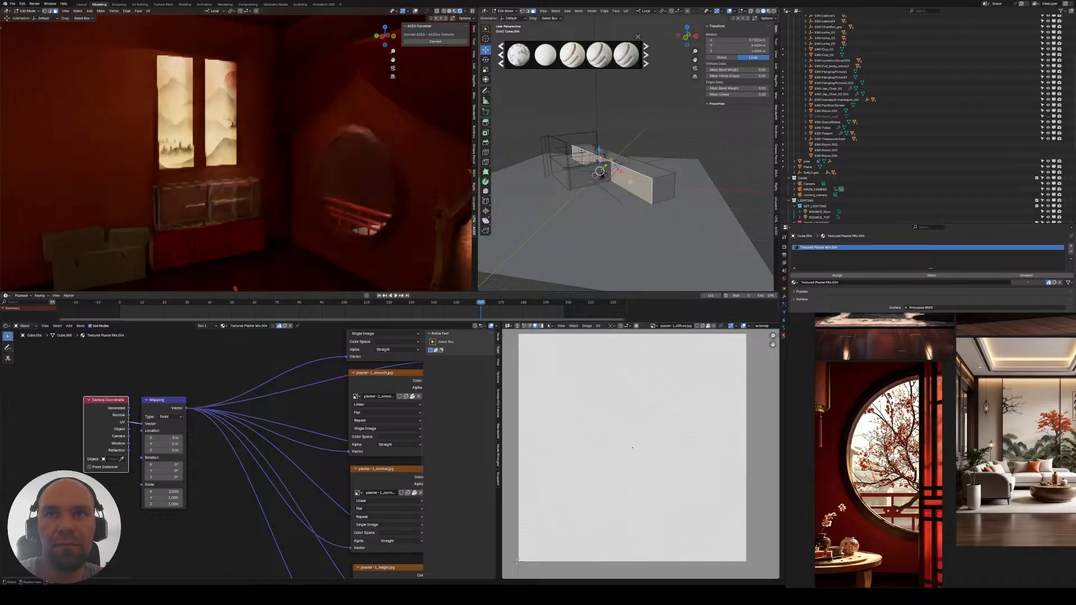
pyautogui.scroll(-20, 651, 433)
pyautogui.scroll(4, 650, 438)
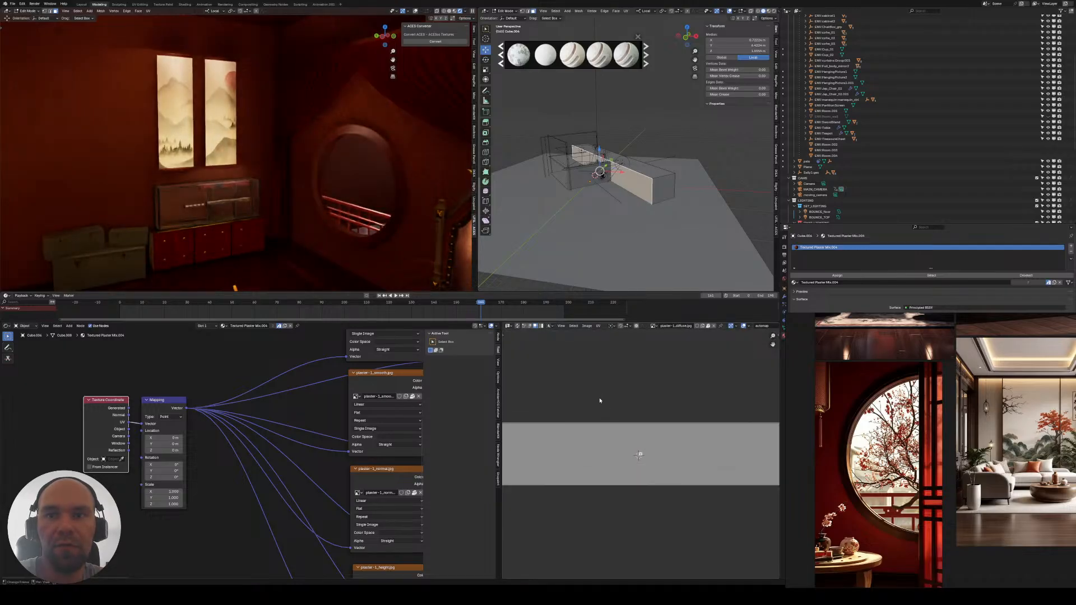
pyautogui.moveTo(600, 401); pyautogui.dragTo(643, 525)
pyautogui.moveTo(632, 474); pyautogui.dragTo(604, 467, button='middle')
pyautogui.press('s')
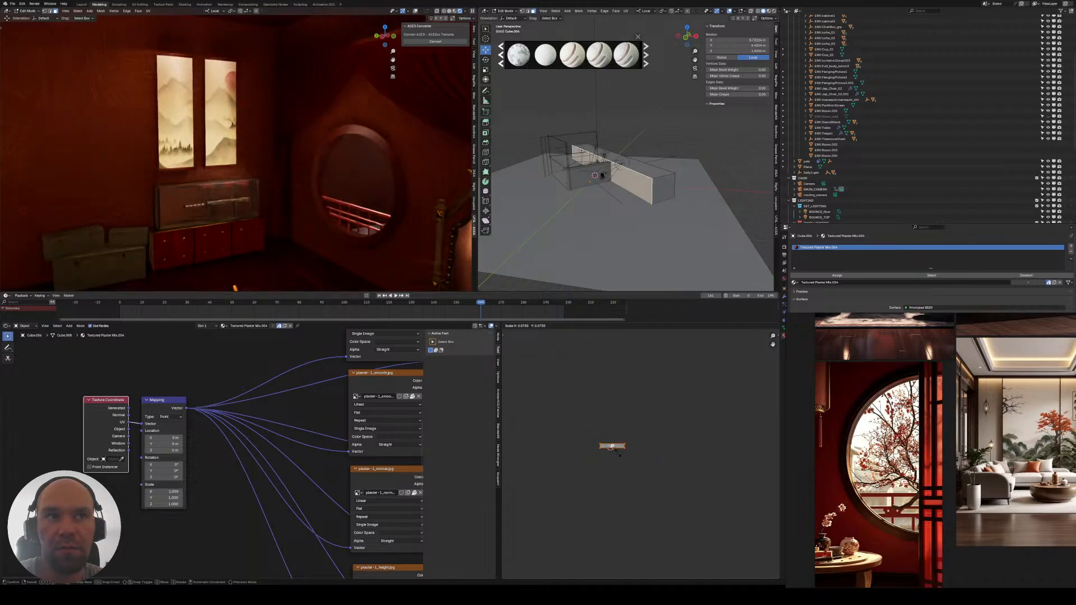
pyautogui.click(620, 455)
# - Return the rendered viewport to the camera view and scale the back wall's UV island well beyond the texture tile
pyautogui.moveTo(96, 150); pyautogui.dragTo(409, 176, button='middle')
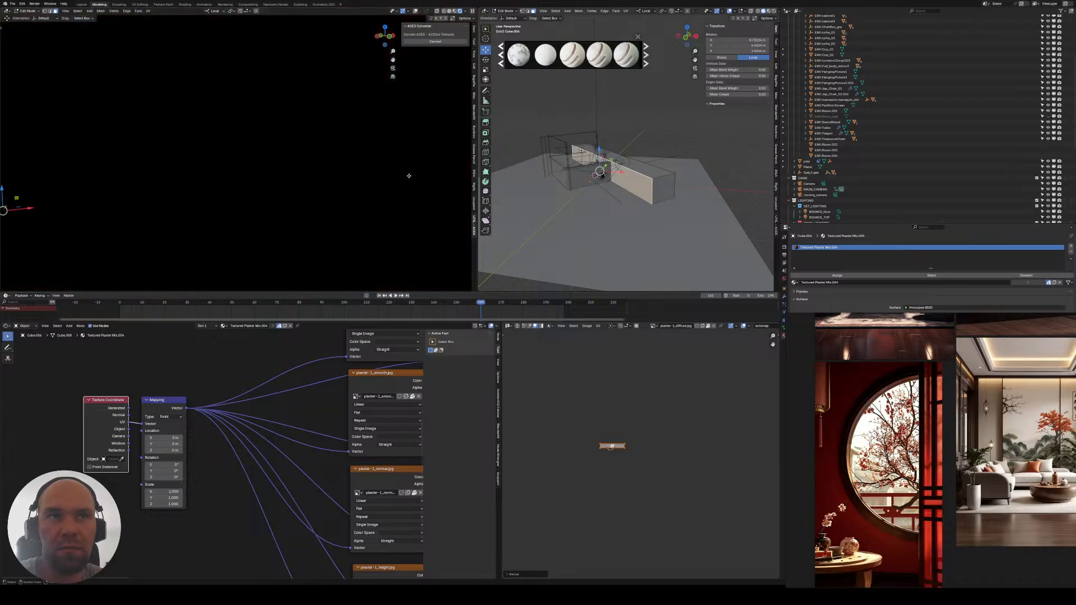
pyautogui.moveTo(132, 173); pyautogui.dragTo(259, 277, button='middle')
pyautogui.press('KP_0')
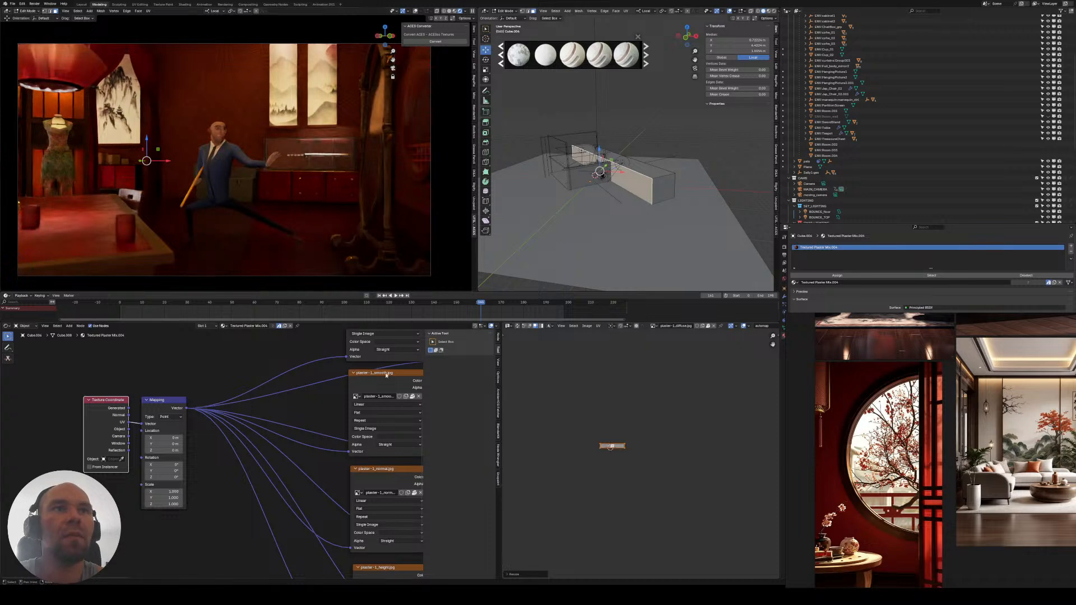
pyautogui.scroll(6, 658, 444)
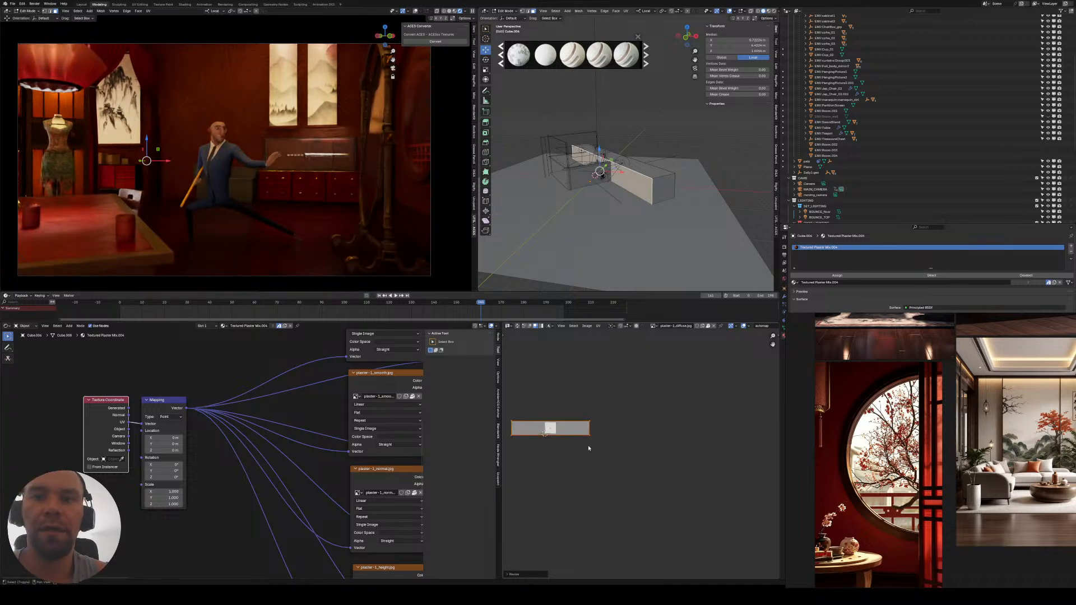
pyautogui.moveTo(662, 427); pyautogui.dragTo(585, 457, button='middle')
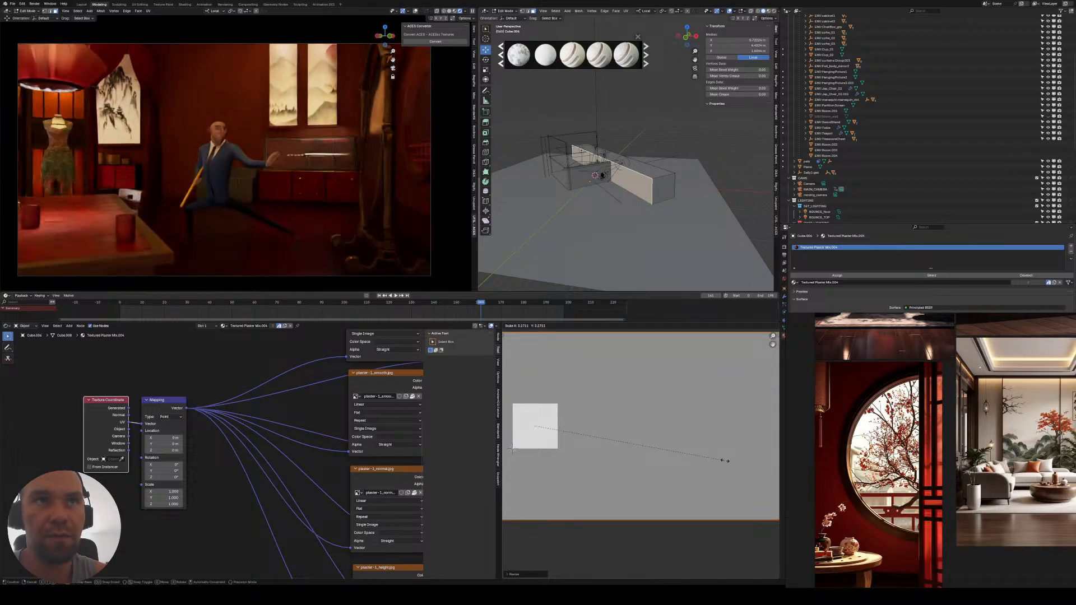
pyautogui.click(724, 460)
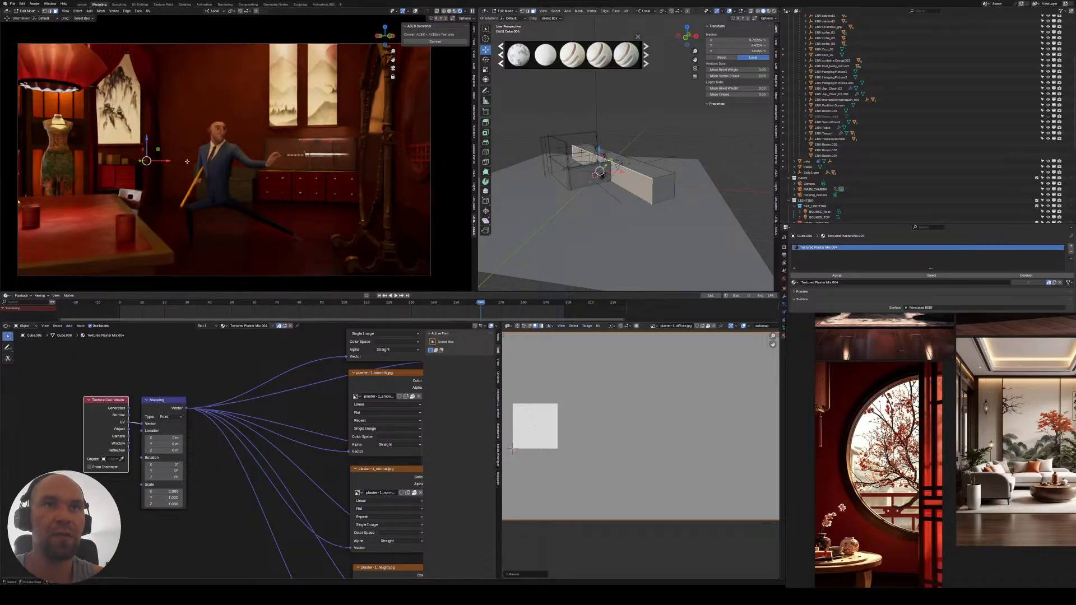
pyautogui.press('Tab')
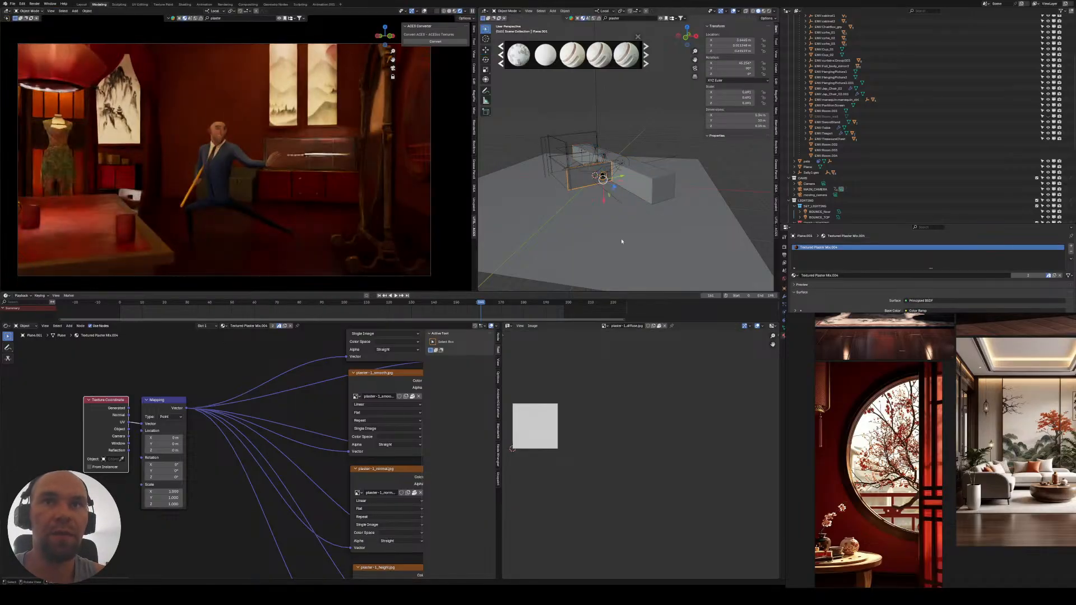
# - Select the wall with the round window and isolate it by hiding all unselected objects
pyautogui.moveTo(621, 238); pyautogui.dragTo(650, 209, button='middle')
pyautogui.click(638, 202)
pyautogui.press('KP_Decimal')
pyautogui.moveTo(611, 155); pyautogui.dragTo(653, 172, button='middle')
pyautogui.press('Tab')
pyautogui.scroll(3, 639, 172)
pyautogui.click(635, 182)
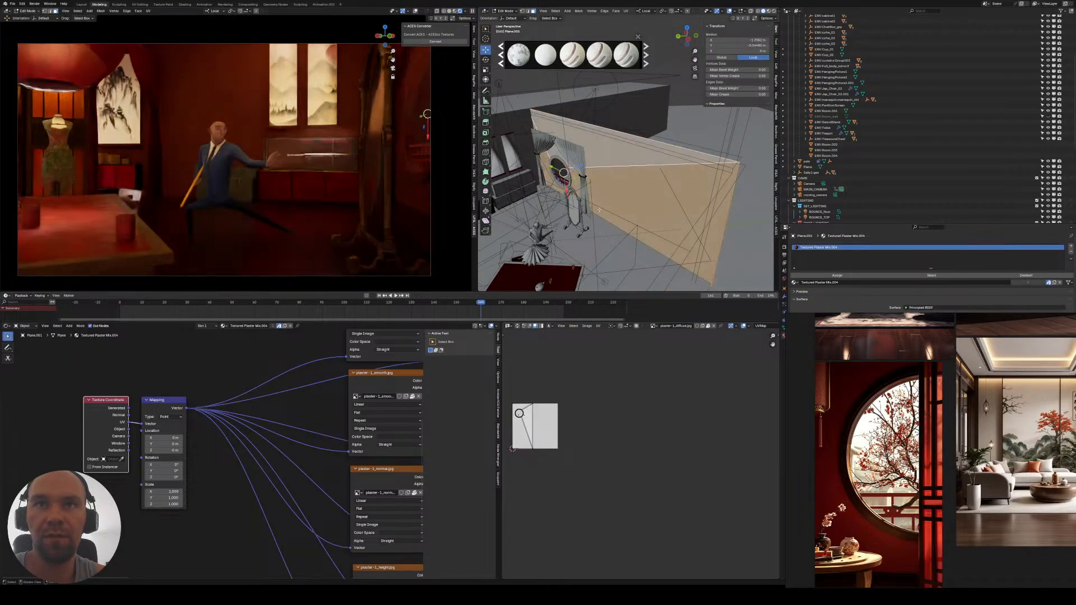
pyautogui.press('Tab')
pyautogui.hotkey('shift', 'h')
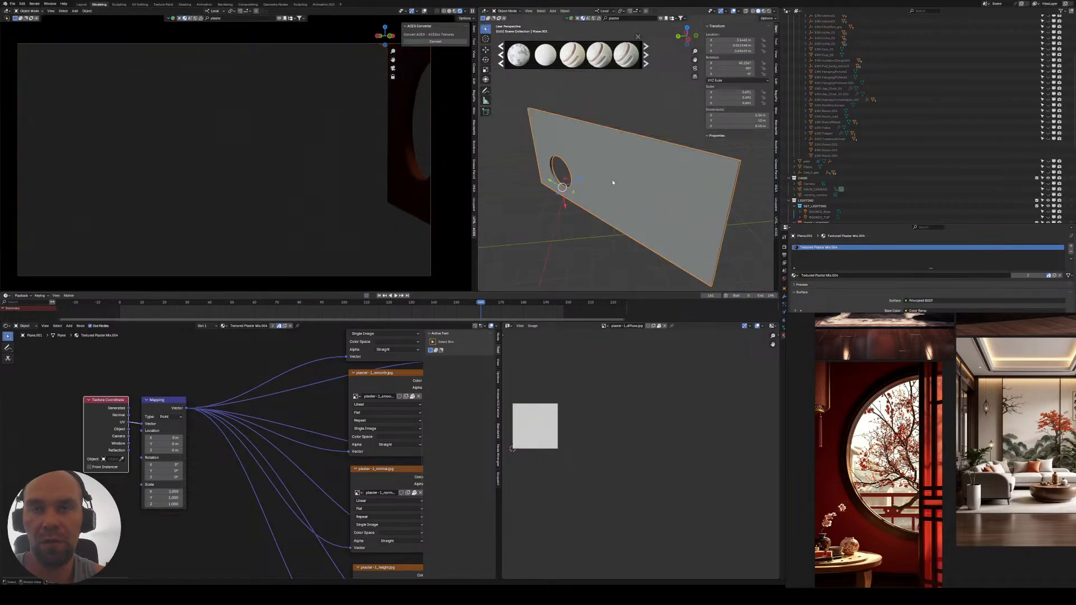
# - Knife-cut the wall from the lower corner nearest the round opening to the edge of the opening
pyautogui.press('Tab')
pyautogui.moveTo(522, 202); pyautogui.dragTo(583, 203, button='middle')
pyautogui.keyDown('shift'); pyautogui.moveTo(527, 235); pyautogui.dragTo(658, 166, button='middle'); pyautogui.keyUp('shift')
pyautogui.press('Tab')
pyautogui.scroll(4, 627, 175)
pyautogui.scroll(4, 627, 175)
pyautogui.scroll(-4, 639, 197)
pyautogui.press('Tab')
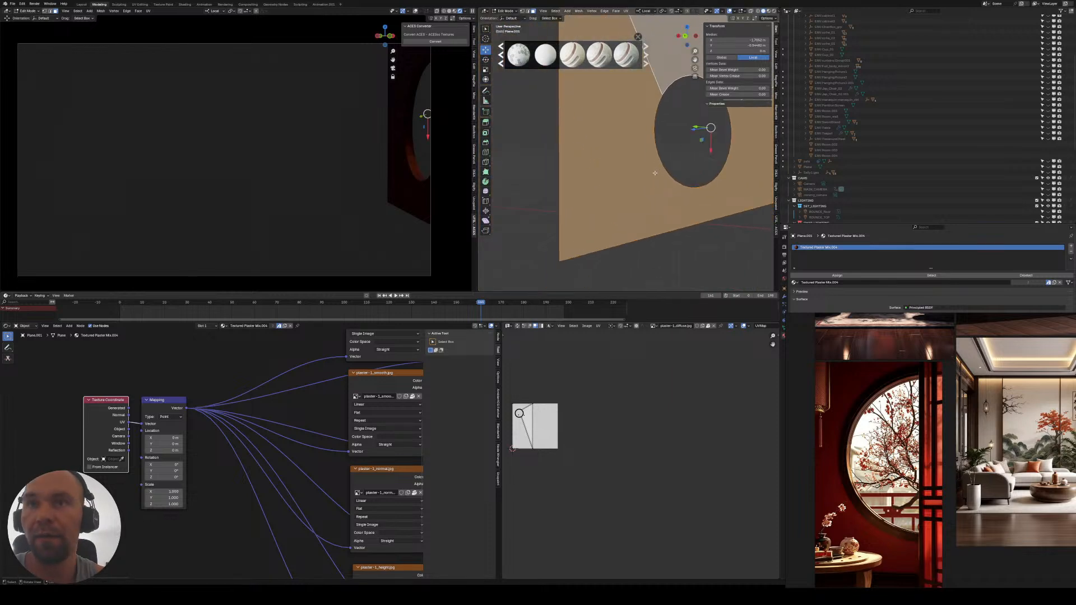
pyautogui.press('k')
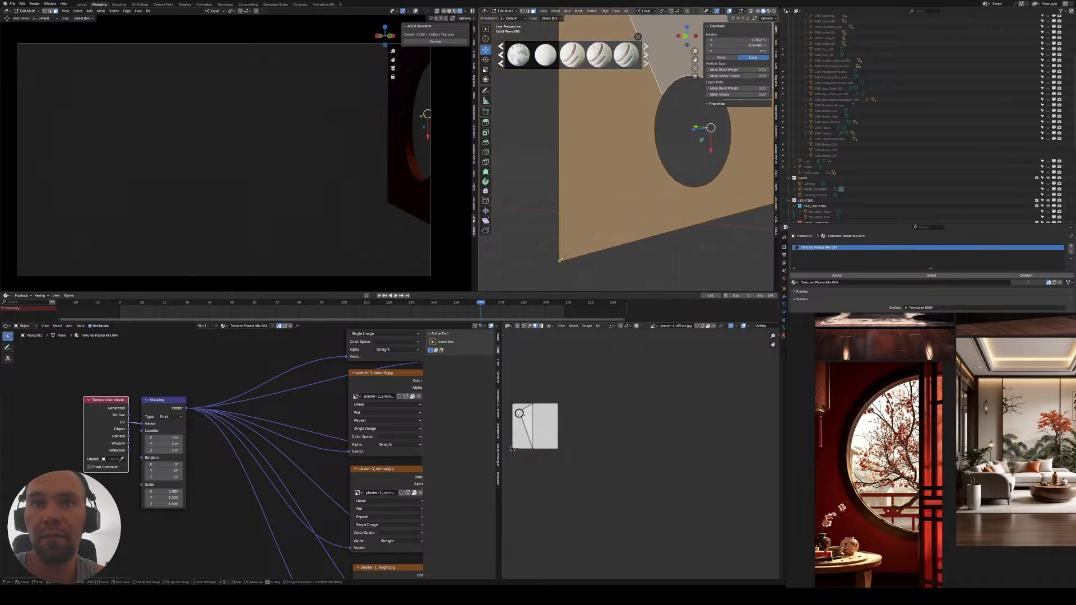
pyautogui.moveTo(561, 259); pyautogui.dragTo(611, 241, button='middle')
pyautogui.press('Return')
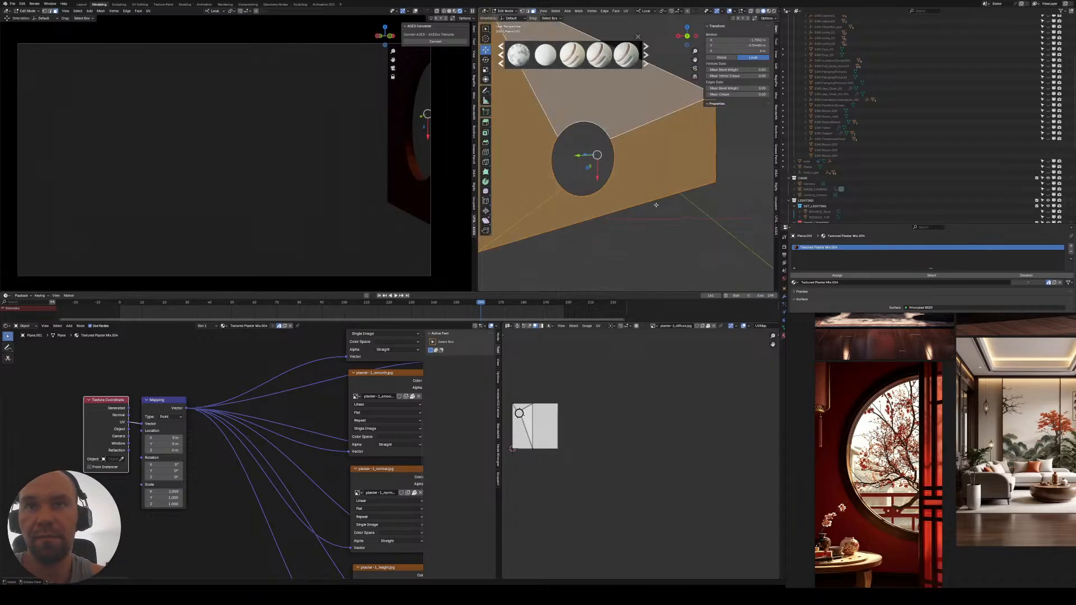
# - Knife-cut the wall from the rim of the round opening to the farther lower corner
pyautogui.moveTo(656, 202); pyautogui.dragTo(547, 157, button='middle')
pyautogui.press('k')
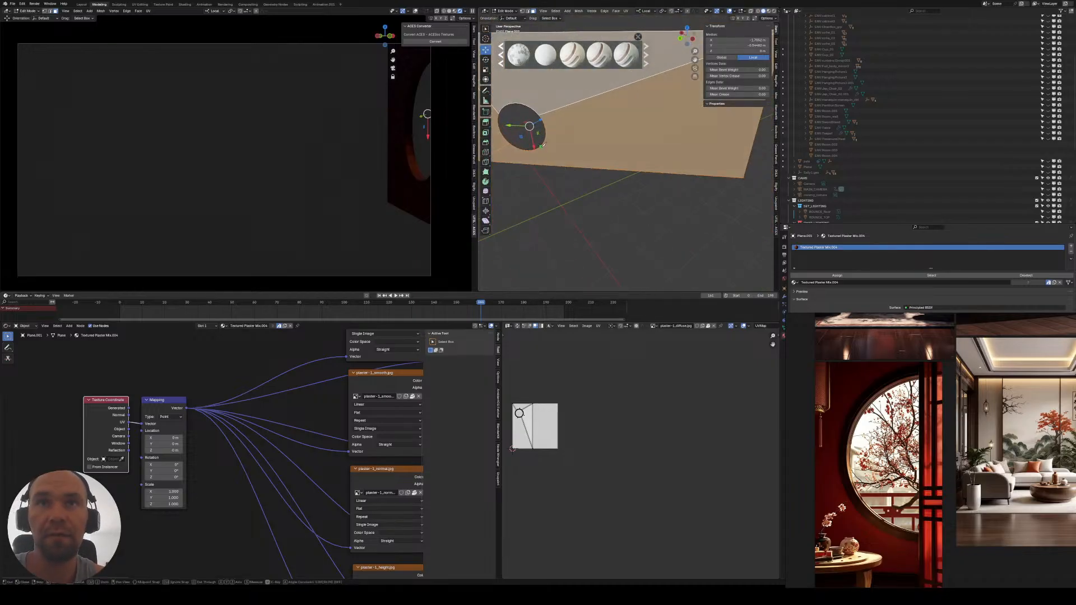
pyautogui.click(745, 177)
pyautogui.press('Return')
# - Knife-cut the wall straight down from the lowest point of the round opening to the wall's bottom edge
pyautogui.scroll(-3, 626, 173)
pyautogui.scroll(10, 616, 200)
pyautogui.keyDown('shift'); pyautogui.moveTo(542, 177); pyautogui.dragTo(636, 173, button='middle'); pyautogui.keyUp('shift')
pyautogui.scroll(2, 632, 209)
pyautogui.scroll(-1, 633, 210)
pyautogui.keyDown('shift'); pyautogui.moveTo(634, 215); pyautogui.dragTo(644, 212, button='middle'); pyautogui.keyUp('shift')
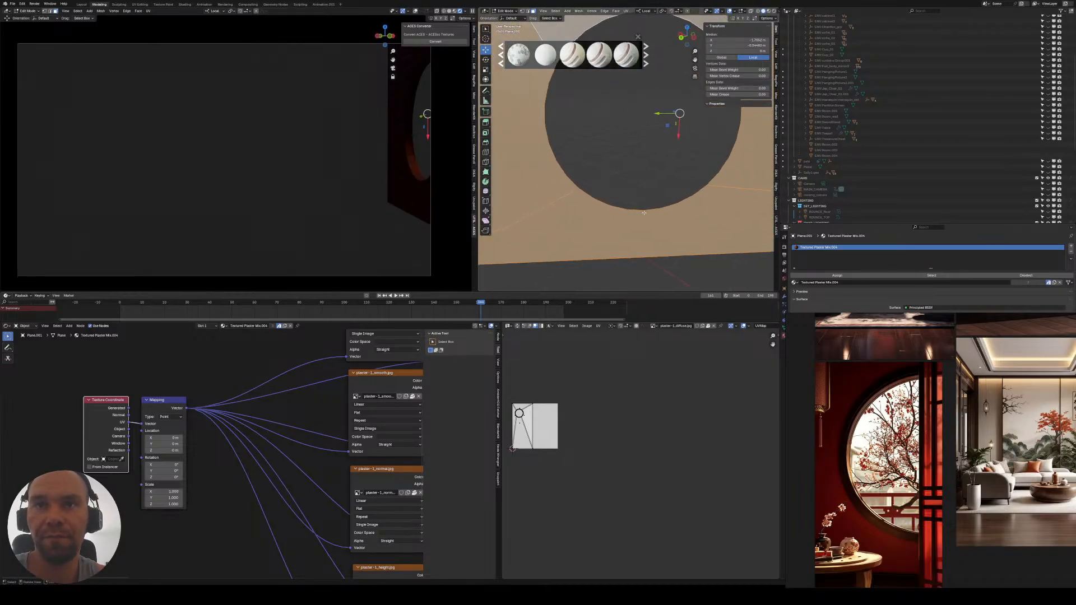
pyautogui.press('k')
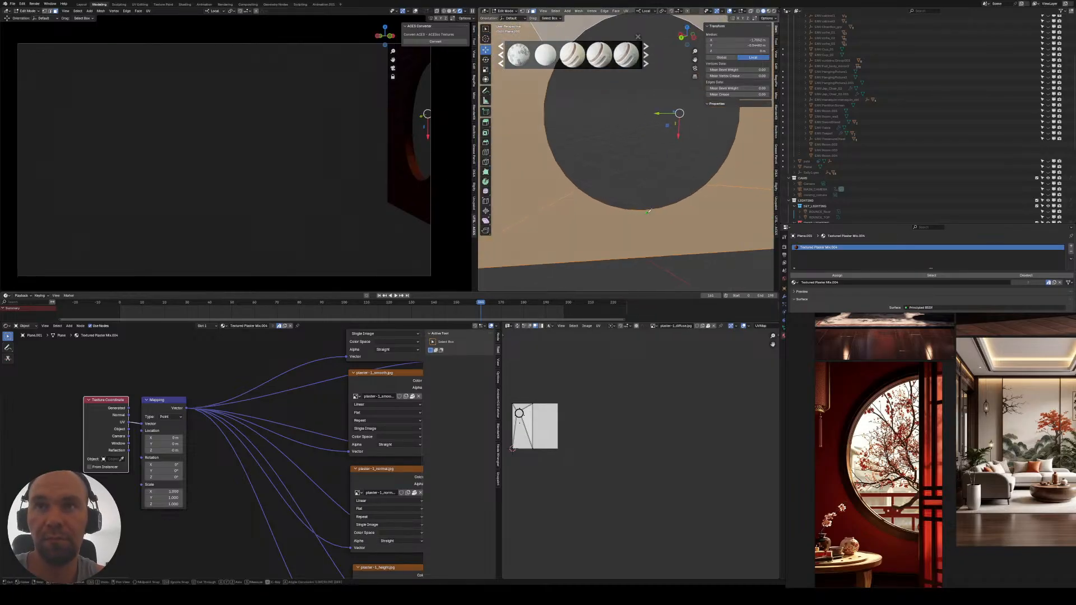
pyautogui.click(644, 256)
pyautogui.press('Return')
# - Knife-cut the wall horizontally from the side of the round opening to the wall's nearer end edge
pyautogui.scroll(-3, 644, 256)
pyautogui.moveTo(627, 224)
pyautogui.keyDown('shift'); pyautogui.mouseDown(button='middle')
pyautogui.moveTo(630, 255)
pyautogui.moveTo(600, 196)
pyautogui.moveTo(622, 216)
pyautogui.mouseUp(button='middle'); pyautogui.keyUp('shift')
pyautogui.moveTo(622, 215); pyautogui.dragTo(619, 213, button='middle')
pyautogui.press('k')
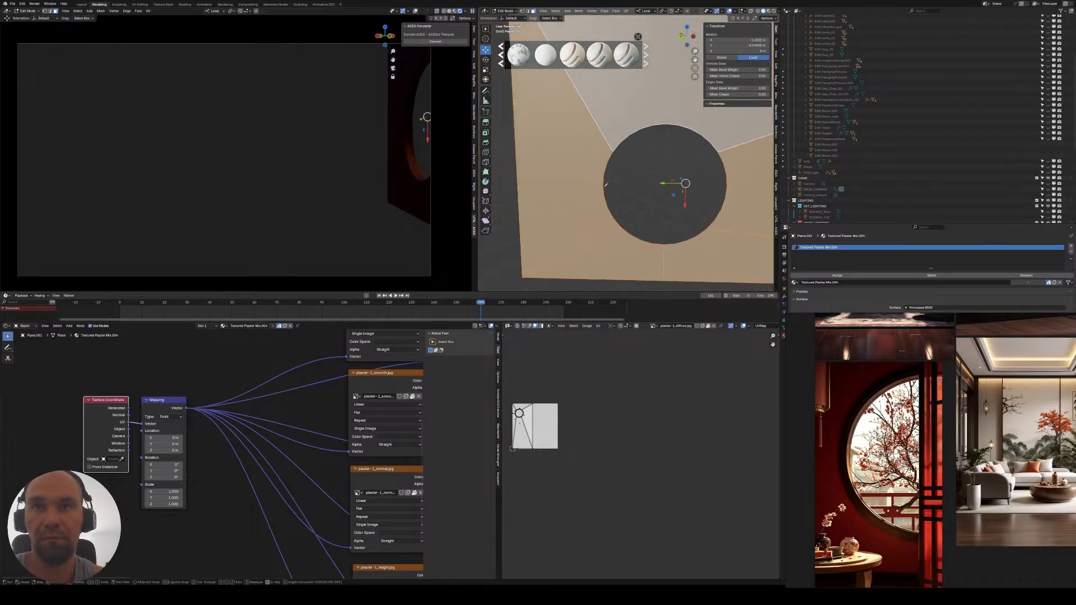
pyautogui.click(518, 185)
pyautogui.press('Return')
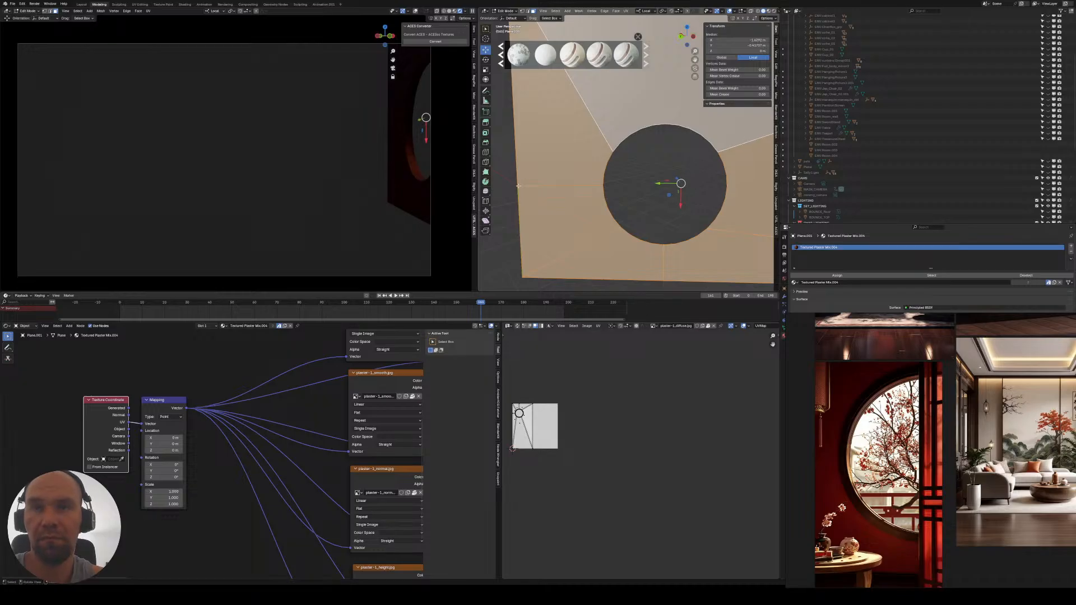
# - Knife-cut the wall straight up from the highest point of the round opening to the wall's top edge
pyautogui.scroll(-3, 519, 186)
pyautogui.moveTo(519, 186); pyautogui.dragTo(593, 207, button='middle')
pyautogui.scroll(2, 600, 211)
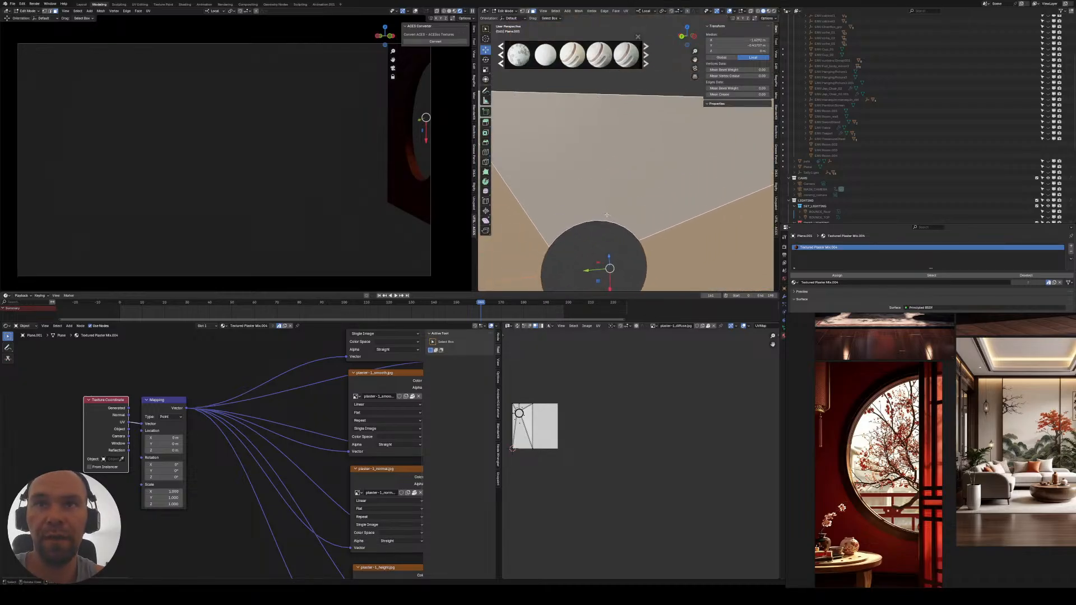
pyautogui.press('k')
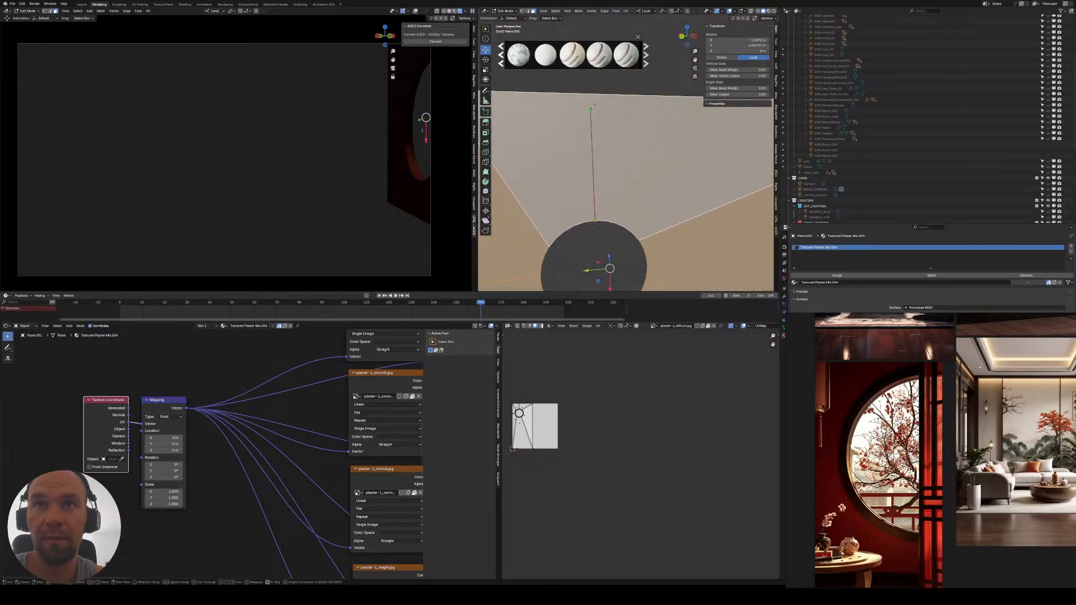
pyautogui.click(594, 94)
pyautogui.press('Return')
# - Knife-cut the wall from the other side of the round opening to the wall's far end edge
pyautogui.scroll(-4, 582, 135)
pyautogui.moveTo(553, 182); pyautogui.dragTo(589, 211, button='middle')
pyautogui.scroll(3, 577, 202)
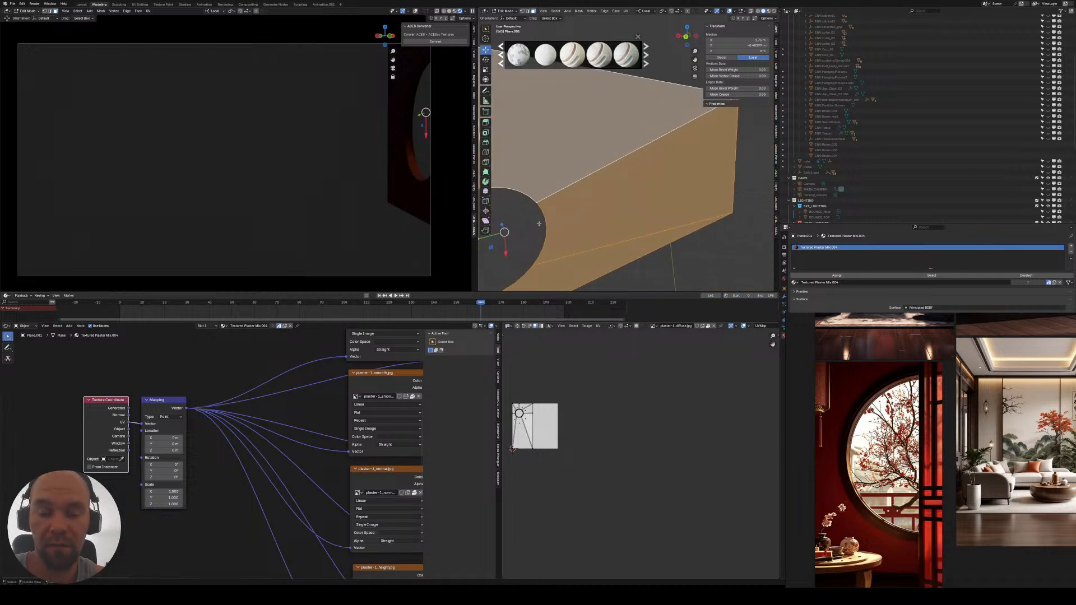
pyautogui.press('k')
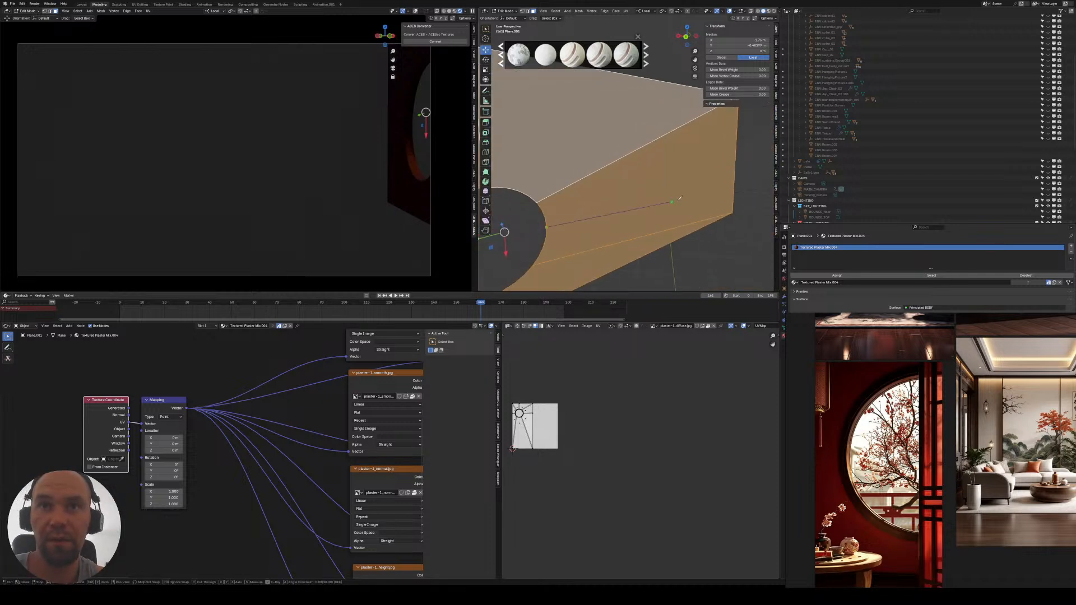
pyautogui.click(738, 169)
pyautogui.press('Return')
# - Examine the new cuts around the round opening and the wall's UV layout
pyautogui.scroll(-5, 721, 171)
pyautogui.moveTo(672, 171); pyautogui.dragTo(620, 177, button='middle')
pyautogui.scroll(3, 630, 172)
pyautogui.press('Tab')
pyautogui.press('Tab')
pyautogui.scroll(4, 638, 187)
pyautogui.press('Tab')
pyautogui.scroll(-5, 638, 188)
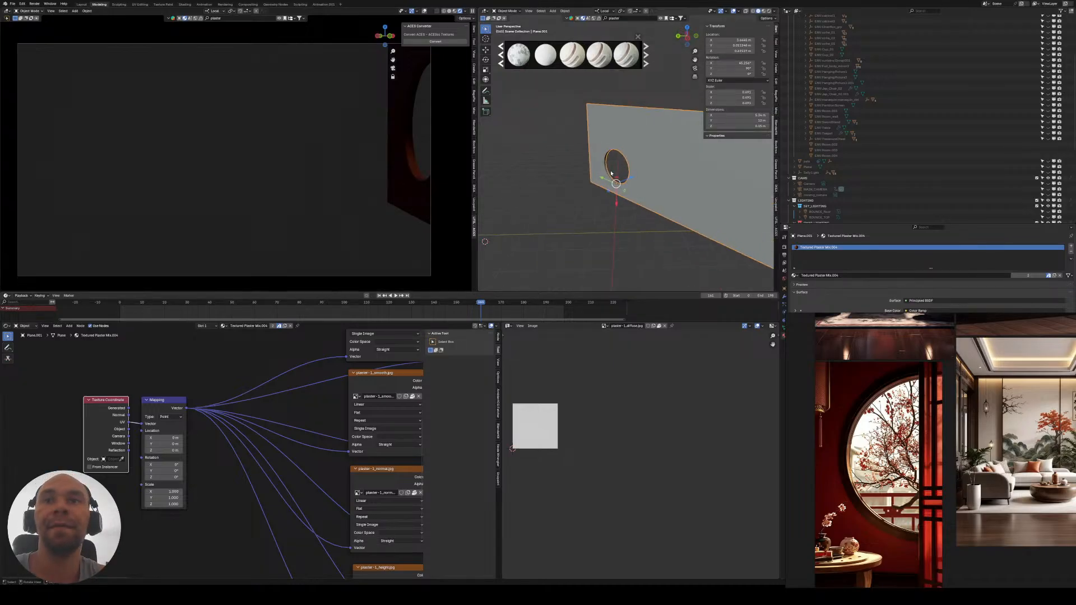
pyautogui.press('Tab')
pyautogui.scroll(4, 583, 451)
pyautogui.moveTo(552, 443); pyautogui.dragTo(686, 490, button='middle')
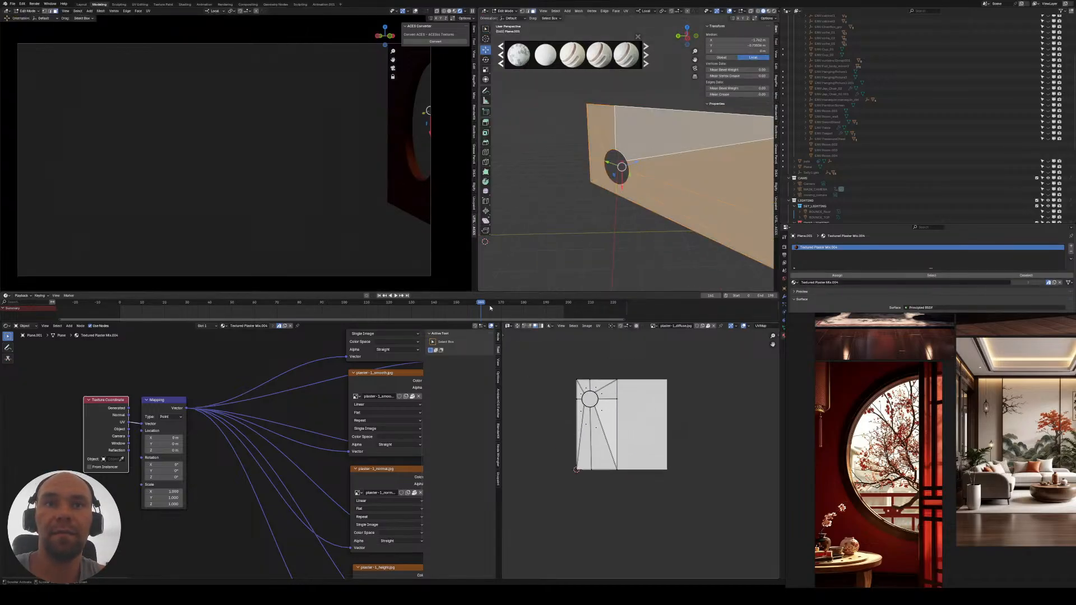
# - Unhide all objects, then select the back wall and the round-window wall and isolate them in local view
pyautogui.press('Tab')
pyautogui.hotkey('alt', 'h')
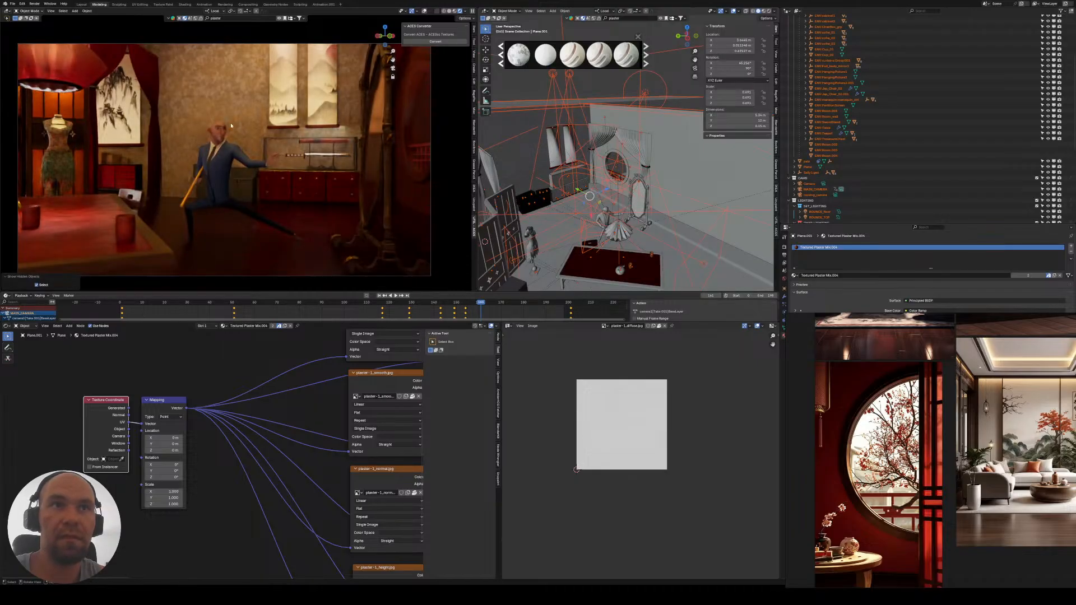
pyautogui.moveTo(594, 185); pyautogui.dragTo(619, 191, button='middle')
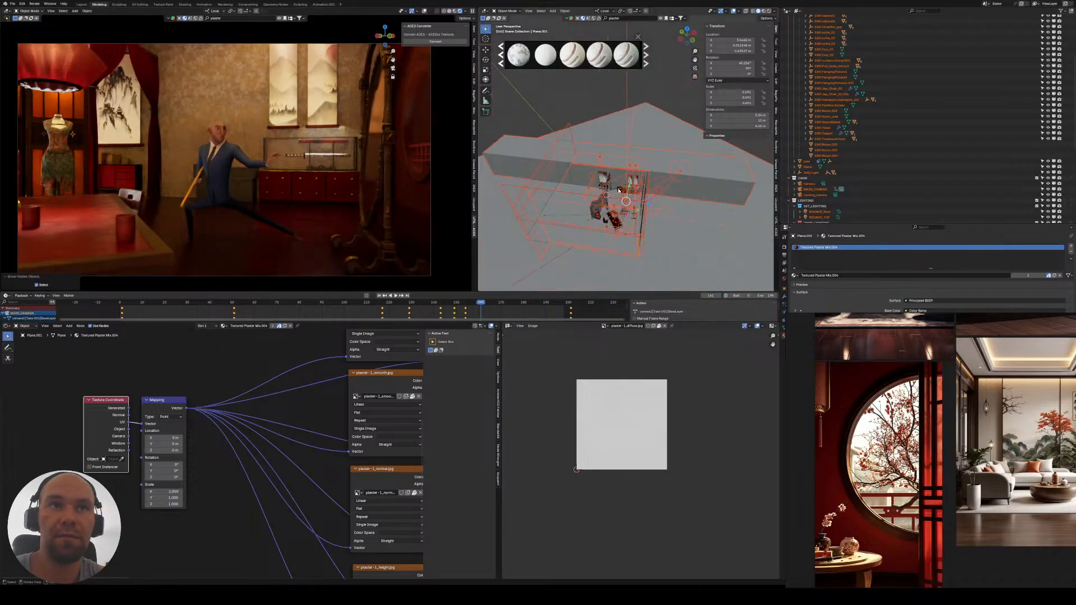
pyautogui.click(711, 173)
pyautogui.moveTo(710, 173); pyautogui.dragTo(674, 199, button='middle')
pyautogui.click(683, 209)
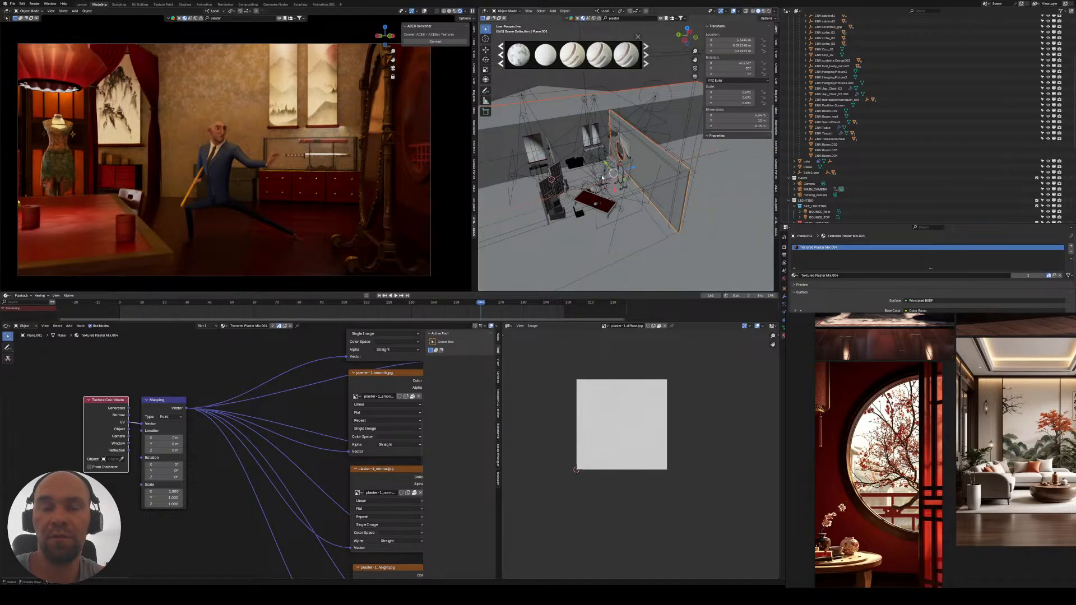
pyautogui.press('/')
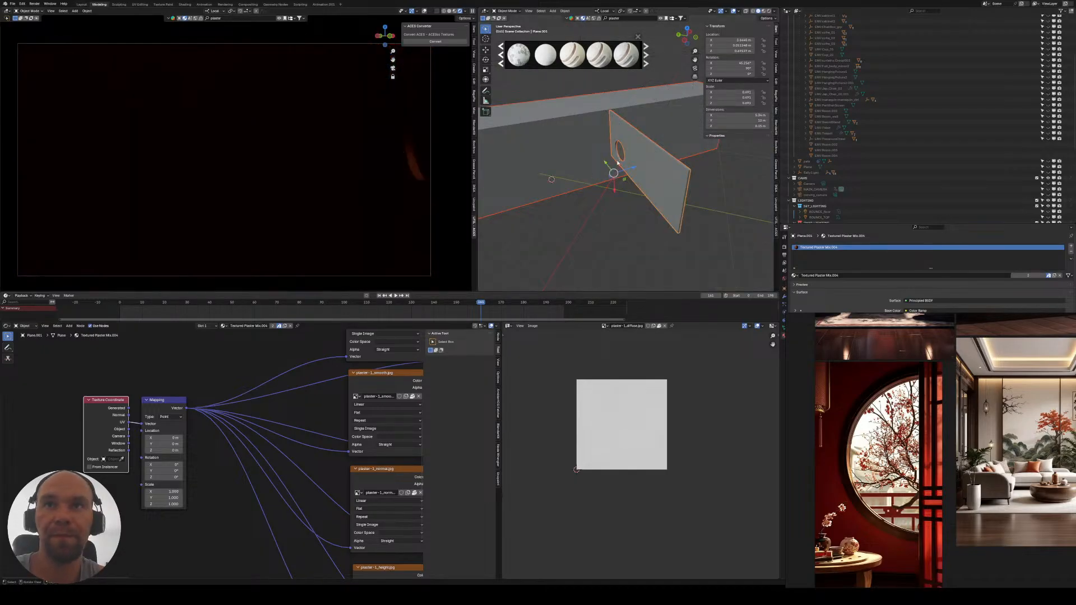
# - Put the back wall and the round-window wall into Edit Mode together and clear the UV selection
pyautogui.moveTo(618, 162); pyautogui.dragTo(664, 192, button='middle')
pyautogui.click(613, 170)
pyautogui.moveTo(613, 169); pyautogui.dragTo(666, 176, button='middle')
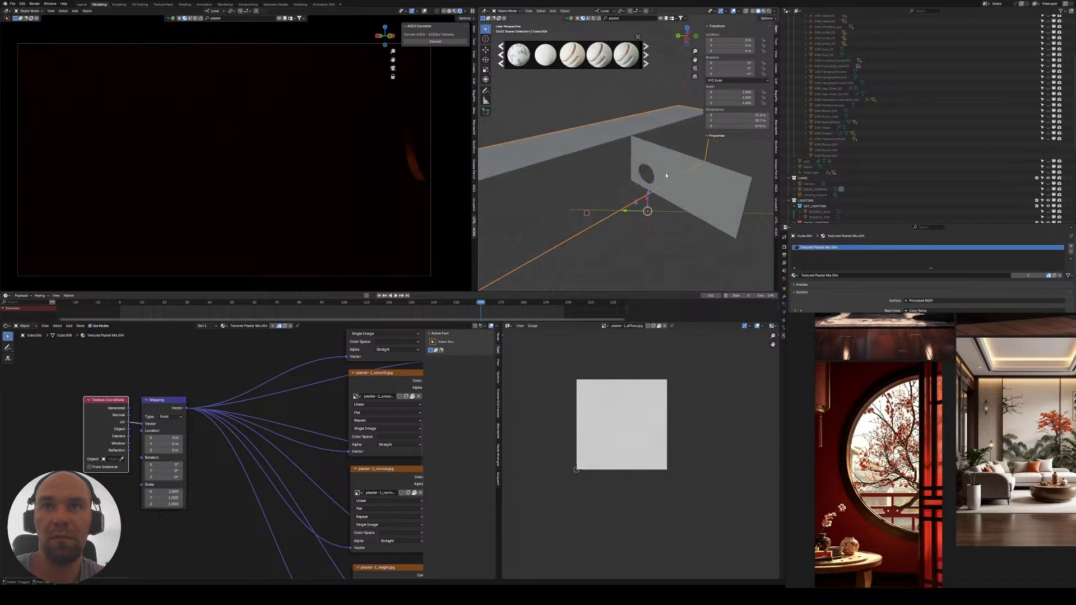
pyautogui.keyDown('shift'); pyautogui.click(667, 175); pyautogui.keyUp('shift')
pyautogui.press('Tab')
pyautogui.scroll(-9, 615, 408)
pyautogui.scroll(3, 615, 408)
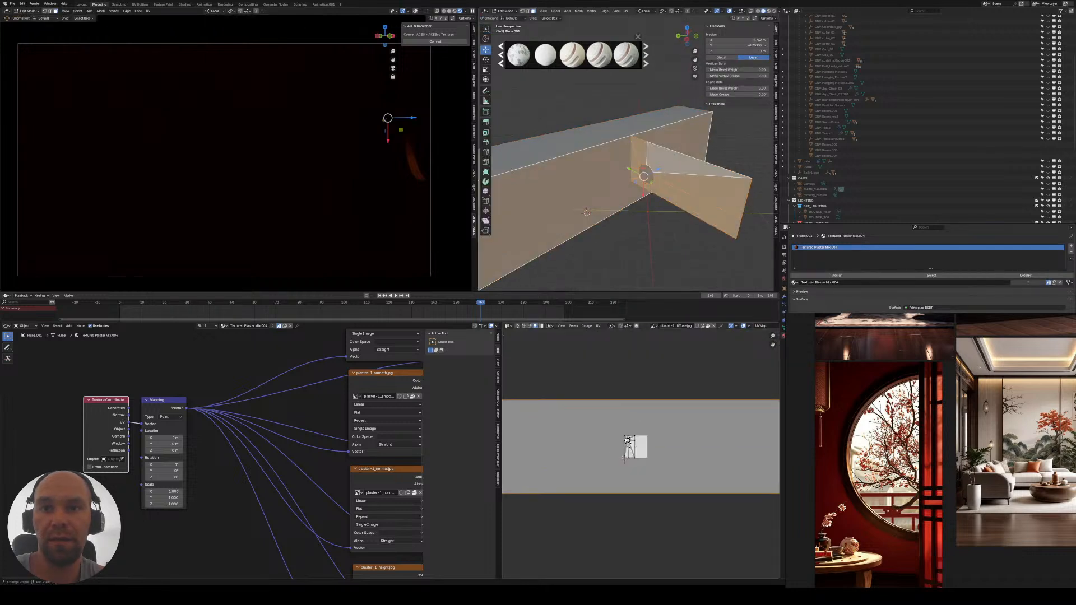
pyautogui.click(627, 460)
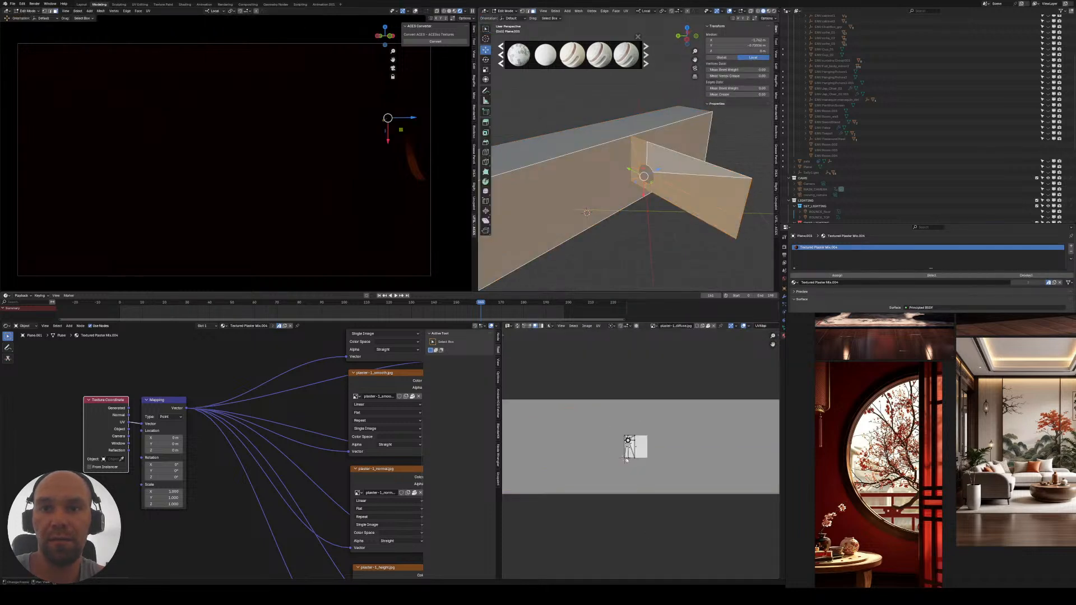
# - Select the round-window wall's faces around the opening and turn on UV sync selection
pyautogui.click(676, 169)
pyautogui.moveTo(676, 168); pyautogui.dragTo(710, 167, button='middle')
pyautogui.keyDown('shift'); pyautogui.click(651, 170); pyautogui.keyUp('shift')
pyautogui.keyDown('shift'); pyautogui.click(631, 184); pyautogui.keyUp('shift')
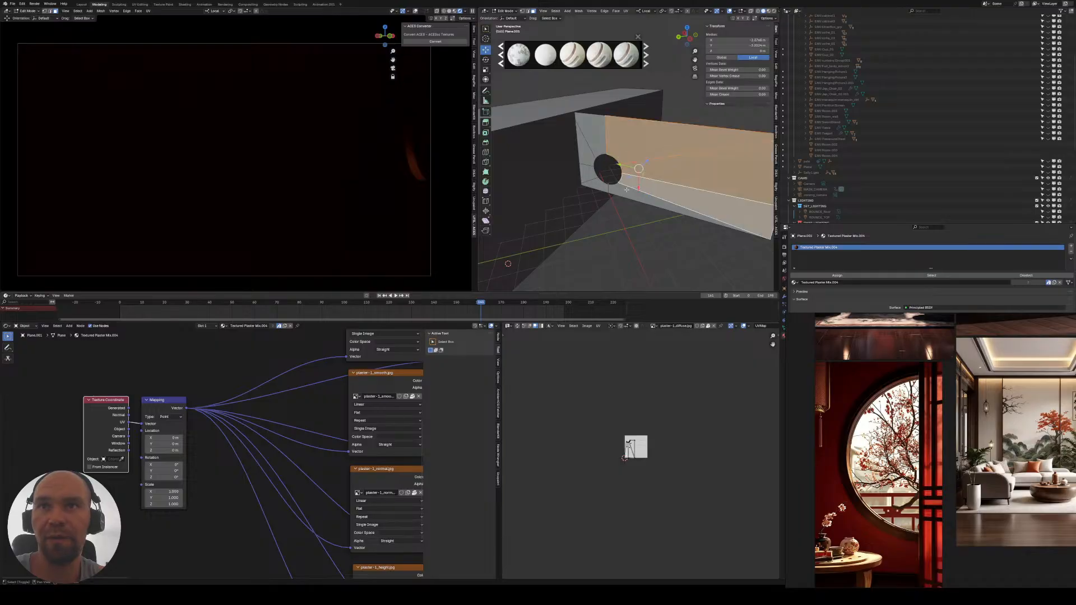
pyautogui.keyDown('shift'); pyautogui.click(627, 190); pyautogui.keyUp('shift')
pyautogui.keyDown('shift'); pyautogui.click(607, 188); pyautogui.keyUp('shift')
pyautogui.keyDown('shift'); pyautogui.click(589, 174); pyautogui.keyUp('shift')
pyautogui.keyDown('shift'); pyautogui.click(587, 152); pyautogui.keyUp('shift')
pyautogui.keyDown('shift'); pyautogui.click(592, 133); pyautogui.keyUp('shift')
pyautogui.scroll(3, 625, 423)
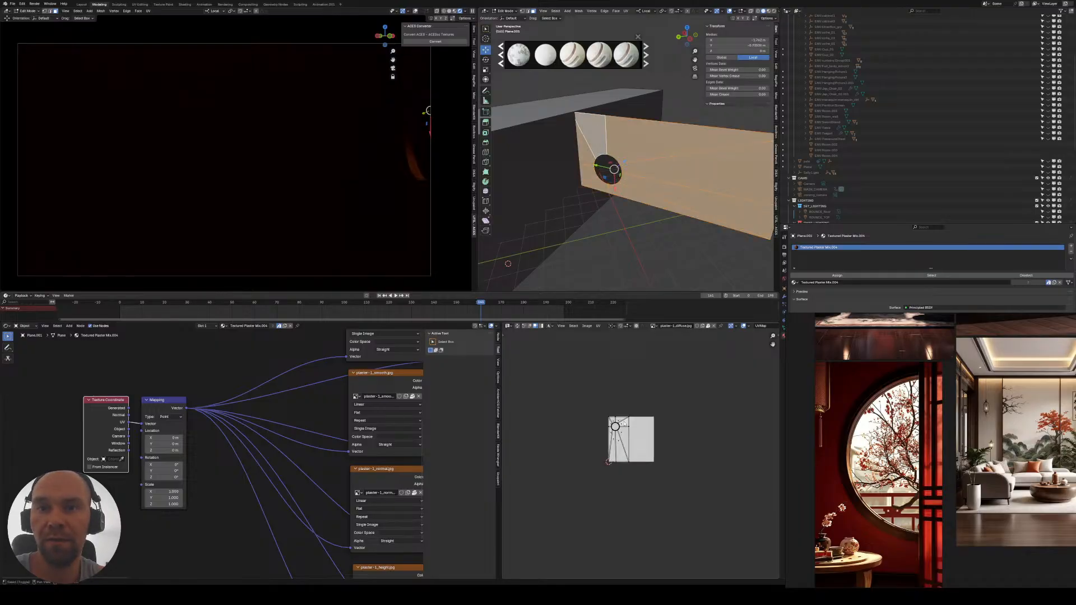
pyautogui.scroll(-3, 624, 424)
pyautogui.click(516, 326)
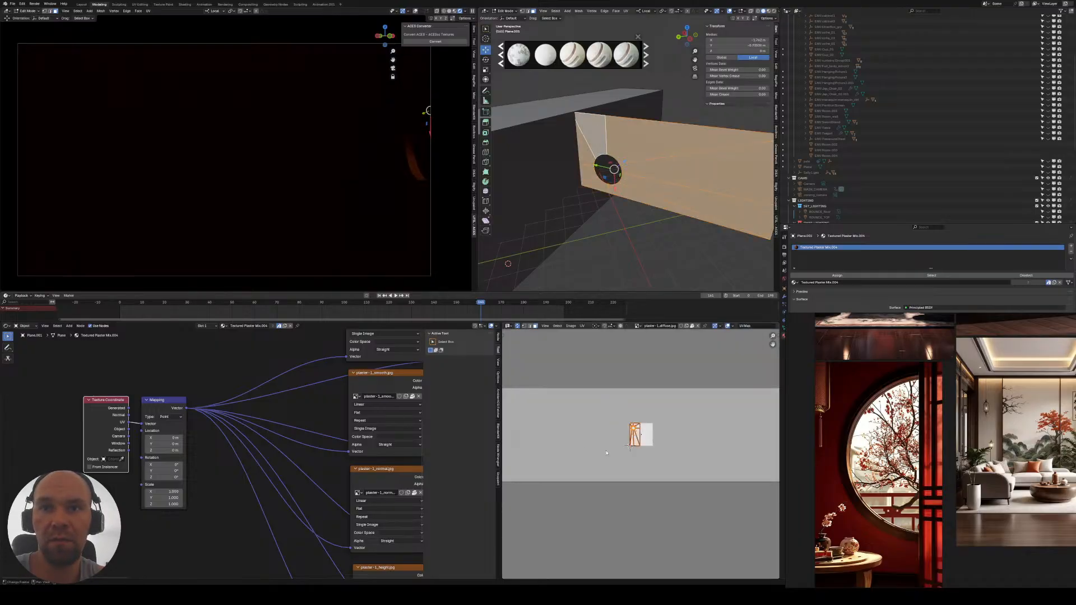
# - Rotate the round-window wall's UV island about a quarter turn so it lies horizontally
pyautogui.scroll(-3, 606, 452)
pyautogui.press('r')
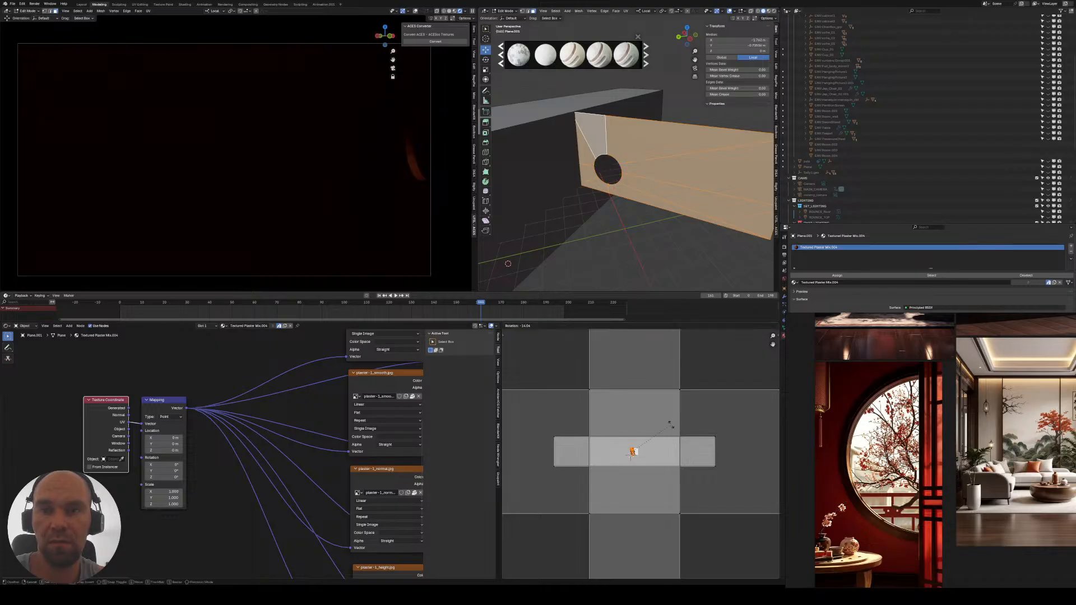
pyautogui.click(668, 425)
pyautogui.scroll(-2, 650, 420)
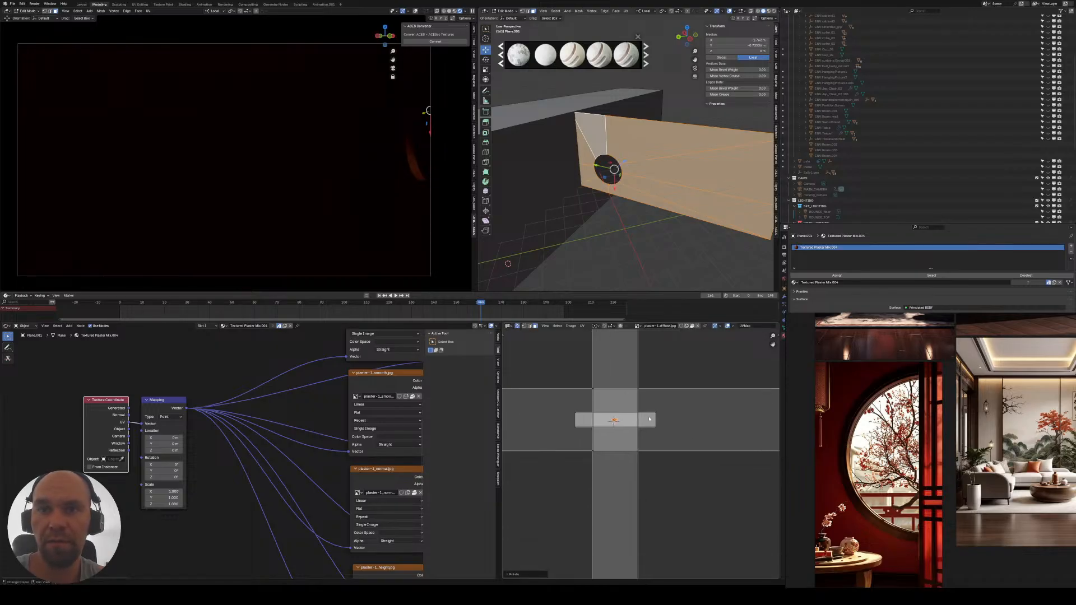
# - Scale up the round-window wall's UV island until its height matches the back wall's horizontal UV strip
pyautogui.press('s')
pyautogui.rightClick(651, 419)
pyautogui.scroll(-4, 683, 417)
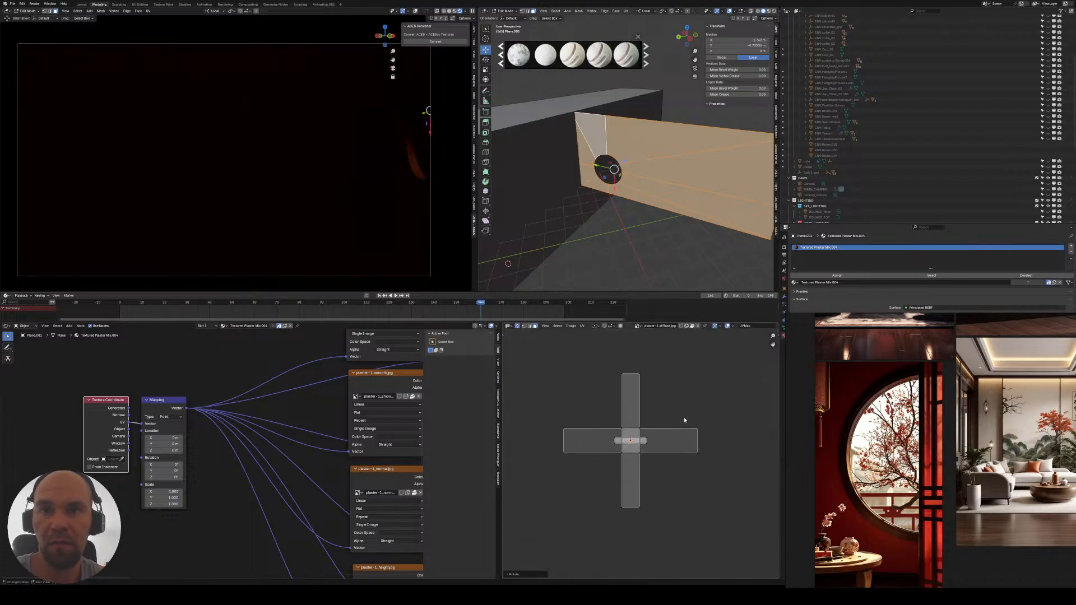
pyautogui.moveTo(684, 417); pyautogui.dragTo(655, 402, button='middle')
pyautogui.press('s')
pyautogui.click(537, 427)
pyautogui.scroll(3, 639, 451)
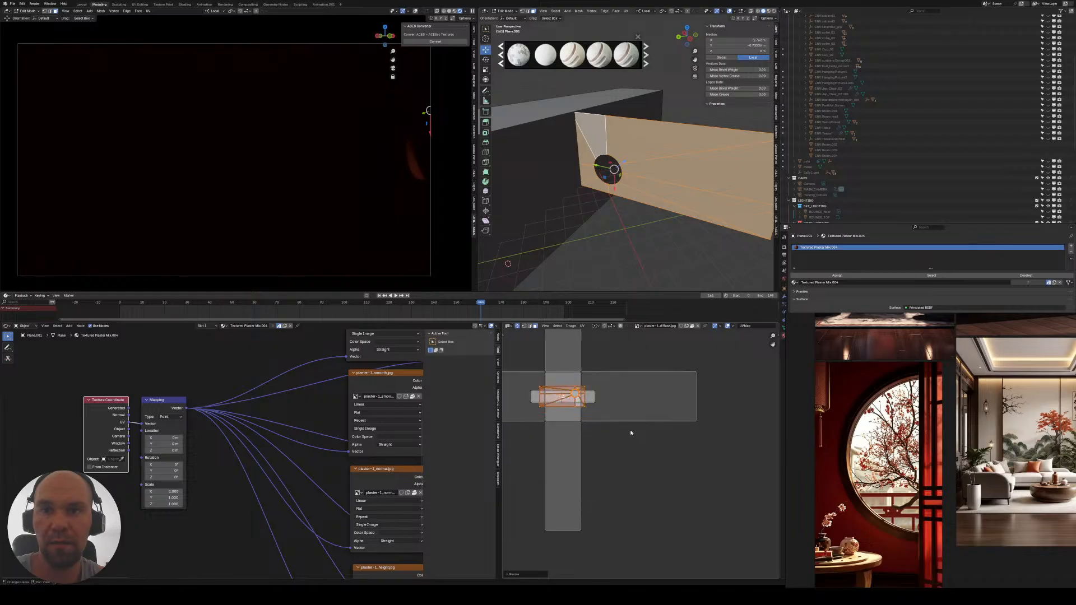
pyautogui.press('s')
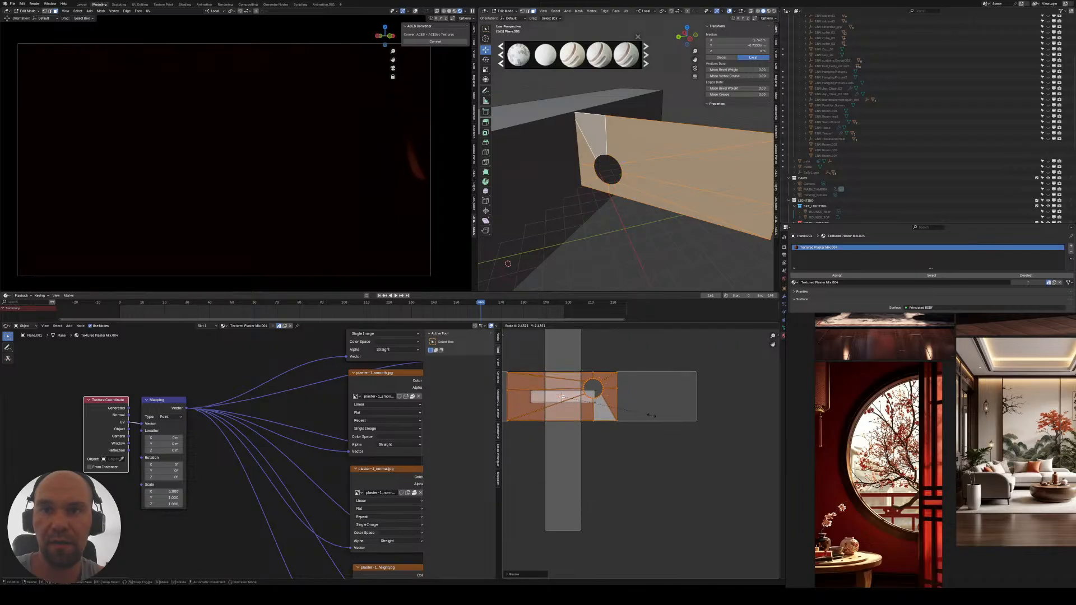
pyautogui.click(652, 416)
# - Rotate the round-window wall's UV island about 180 degrees and straighten it against the back wall's UV strip
pyautogui.moveTo(647, 412); pyautogui.dragTo(692, 433, button='middle')
pyautogui.press('r')
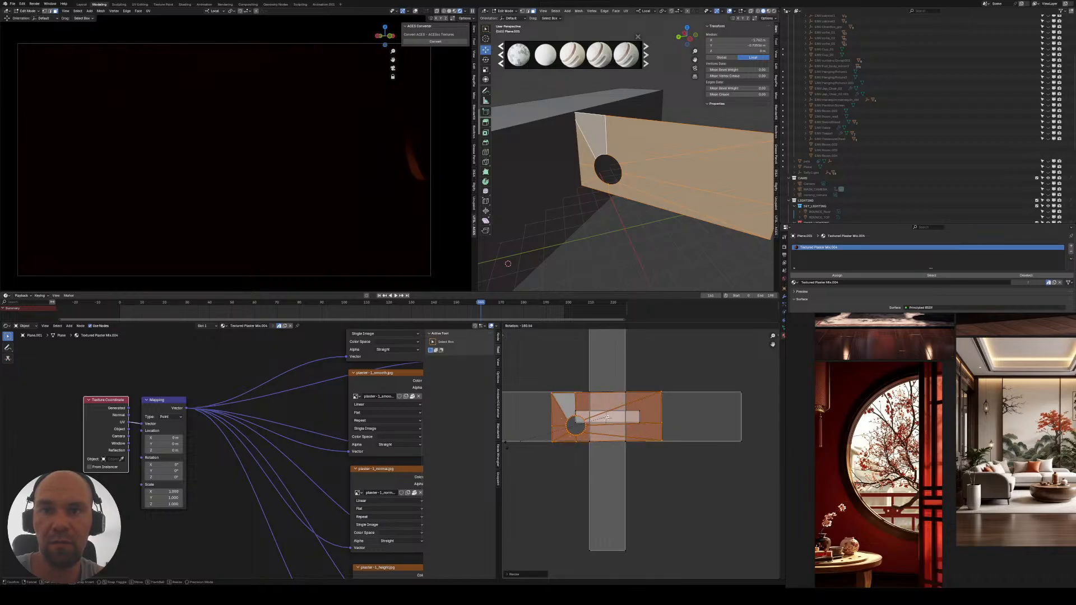
pyautogui.click(507, 445)
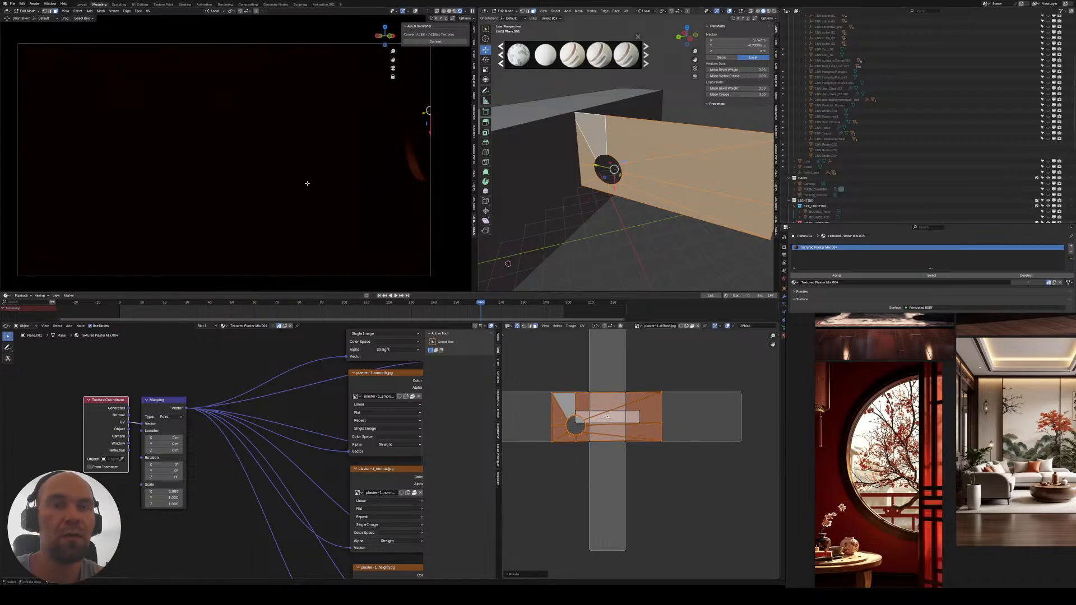
pyautogui.scroll(4, 564, 412)
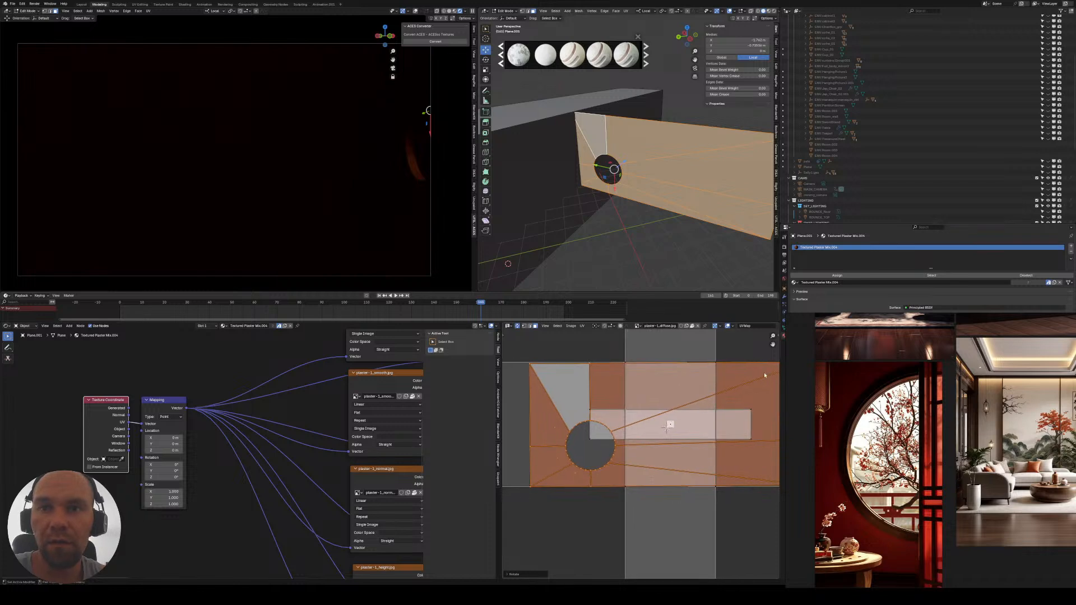
pyautogui.press('r')
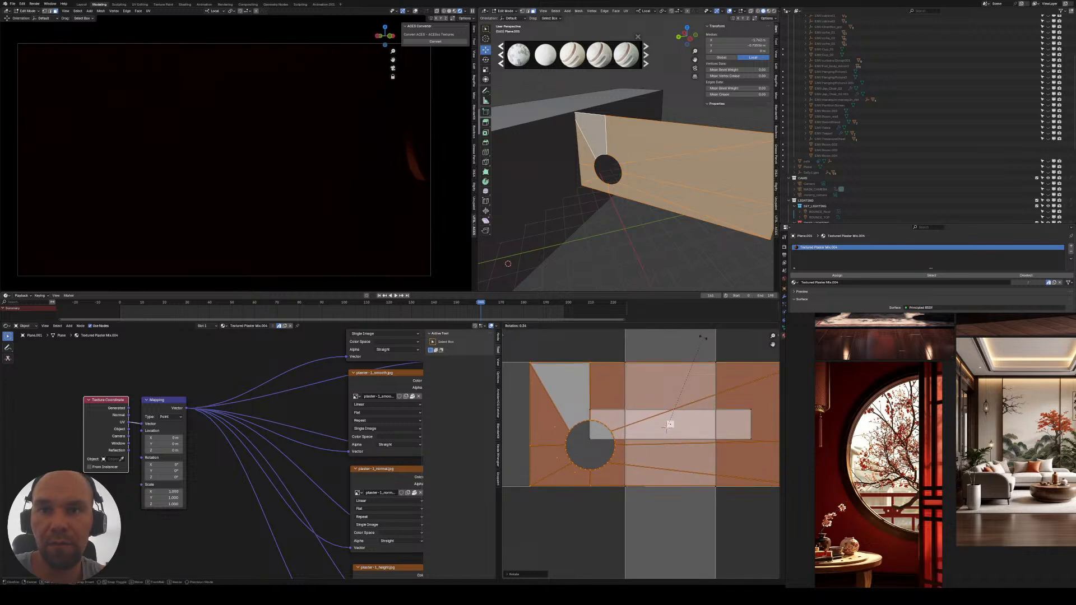
pyautogui.click(703, 338)
# - Return both walls to Object Mode and unhide all the scene's objects
pyautogui.scroll(-3, 658, 359)
pyautogui.moveTo(657, 359); pyautogui.dragTo(644, 384, button='middle')
pyautogui.press('Tab')
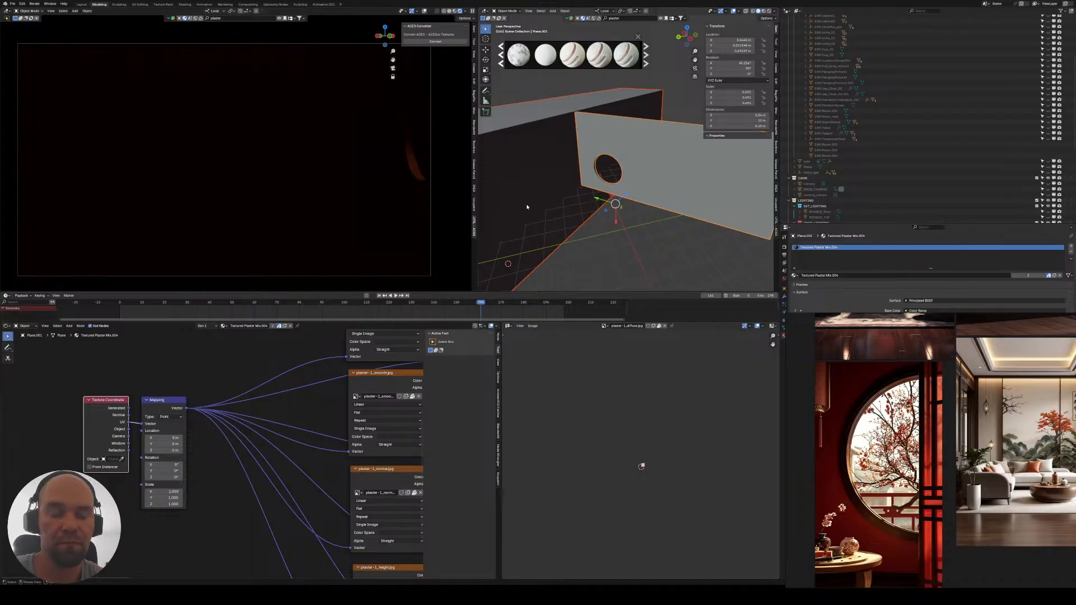
pyautogui.hotkey('alt', 'h')
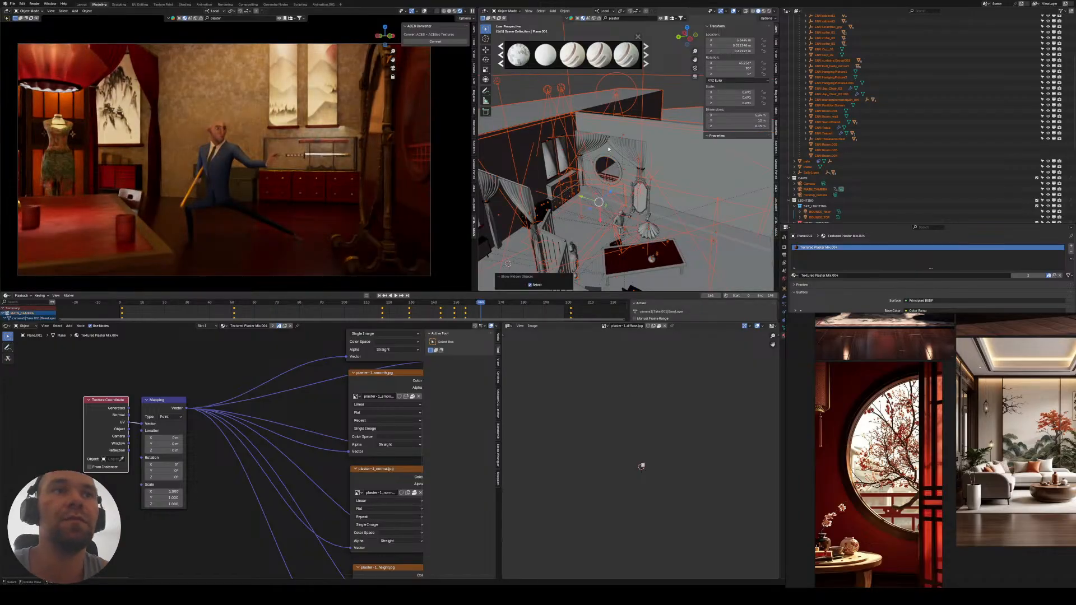
# - Select the room's old plaster wall and try shifting it along its X and Y axes
pyautogui.moveTo(609, 149); pyautogui.dragTo(622, 189, button='middle')
pyautogui.click(577, 171)
pyautogui.press('g')
pyautogui.press('x')
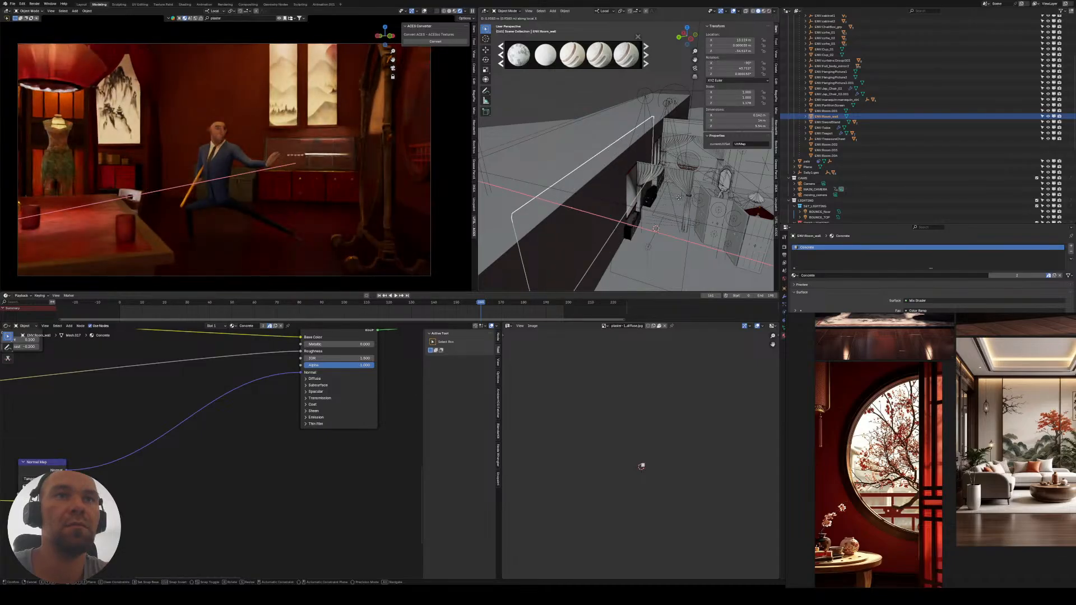
pyautogui.click(667, 226)
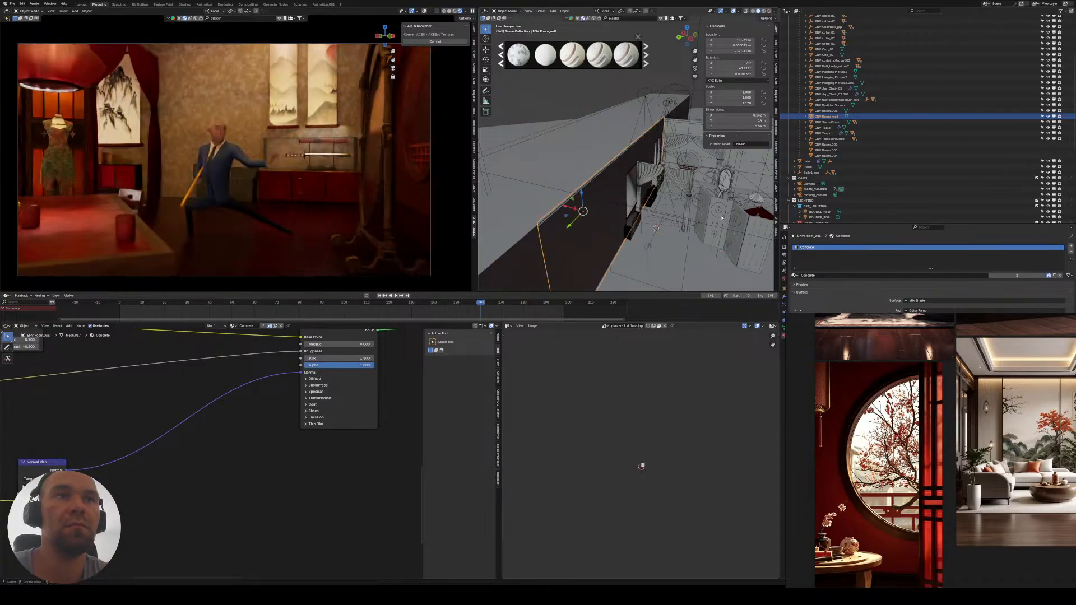
pyautogui.press('g')
pyautogui.press('y')
pyautogui.press('y')
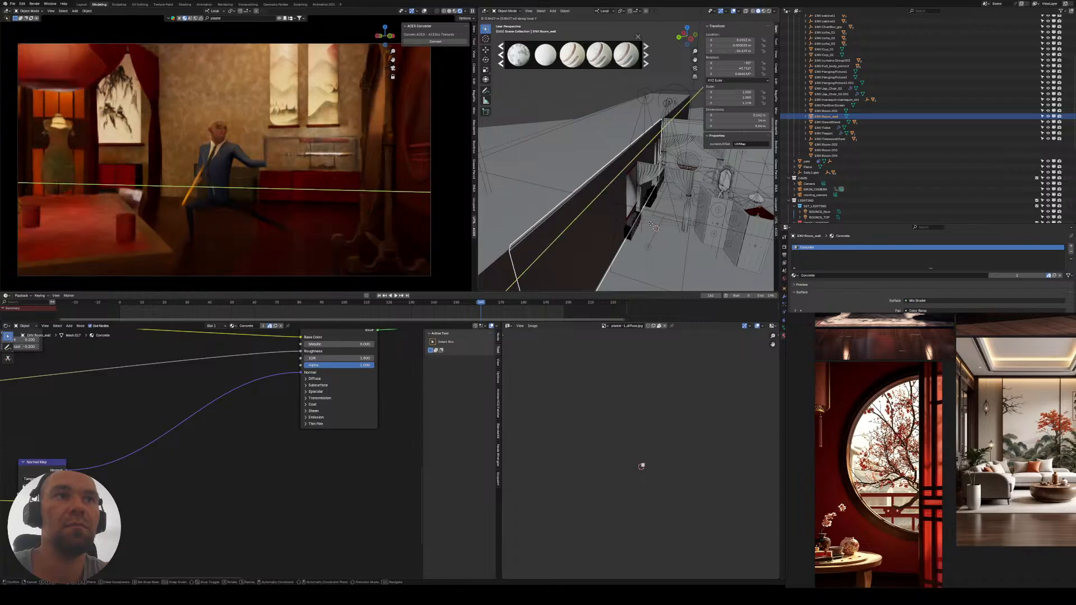
pyautogui.press('Escape')
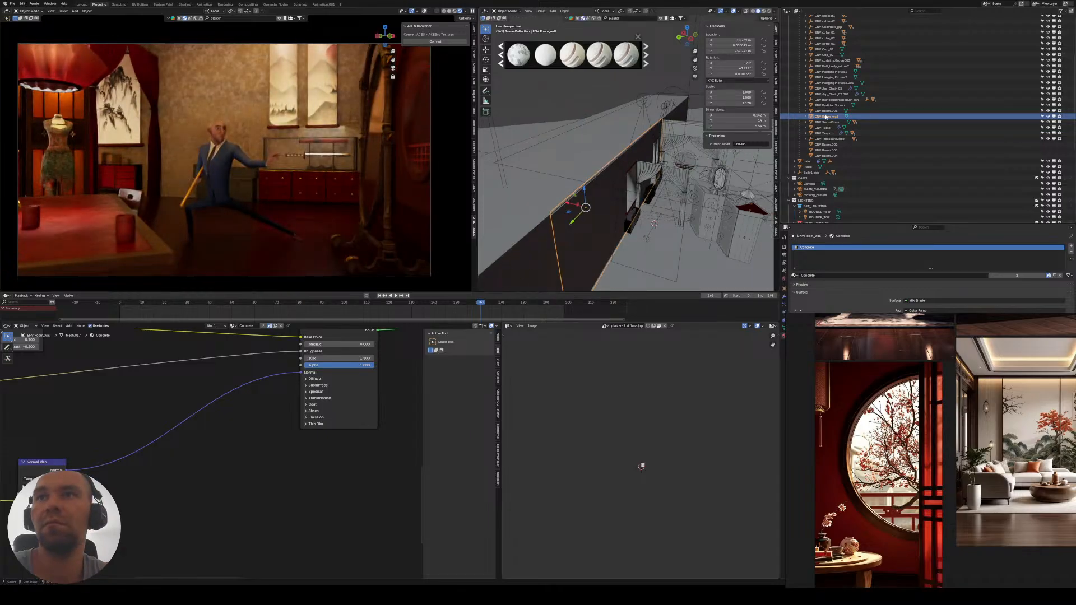
# - Store the old plaster wall hidden in the test objects collection under the name WALL_TEST_DAMAGED
pyautogui.moveTo(826, 116); pyautogui.dragTo(810, 222)
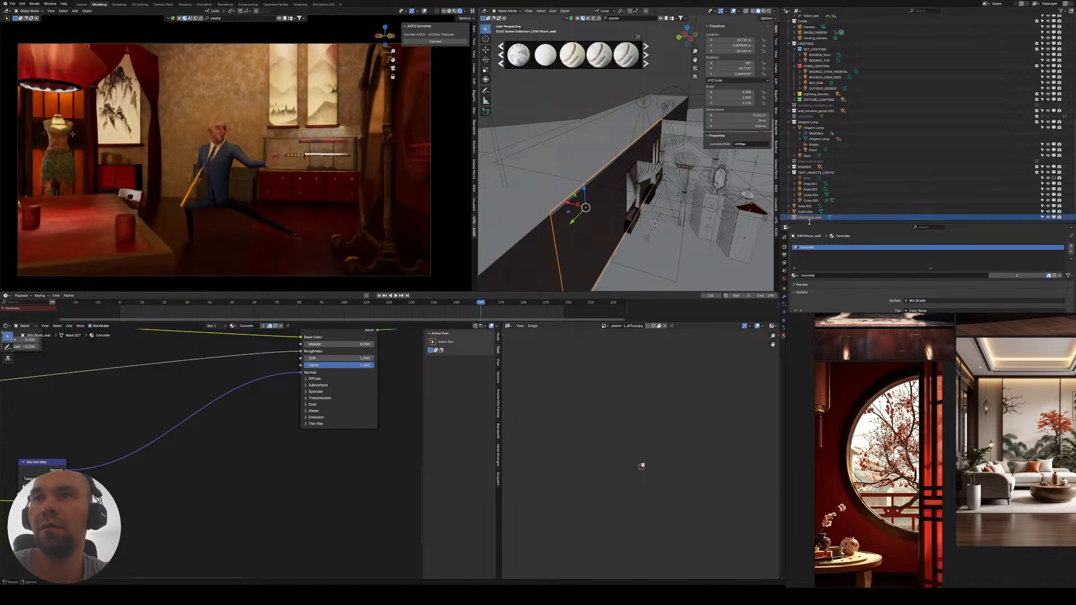
pyautogui.doubleClick(814, 206)
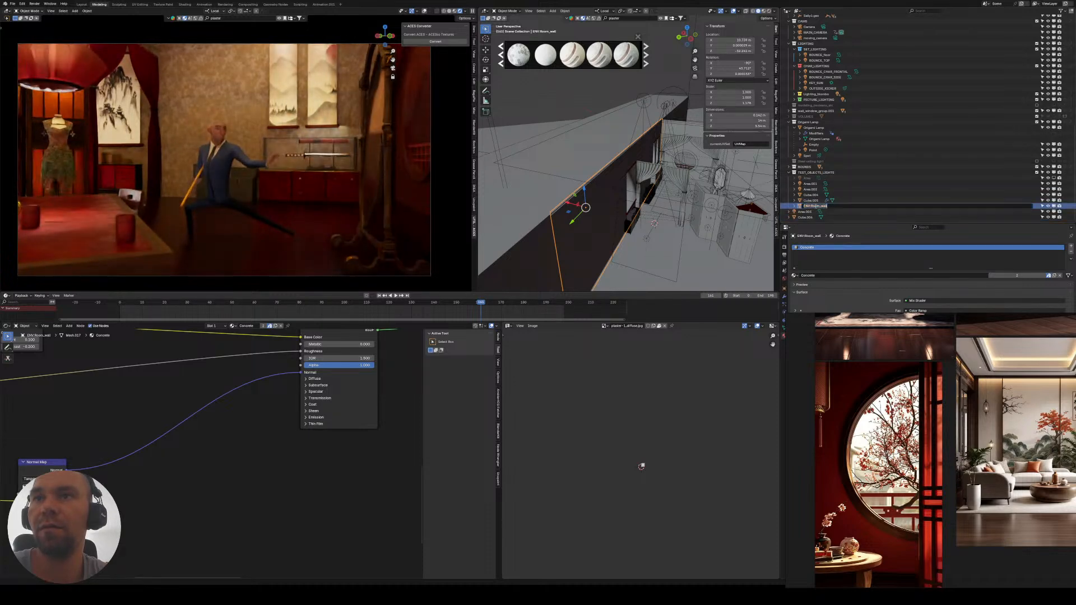
pyautogui.write('WALL')
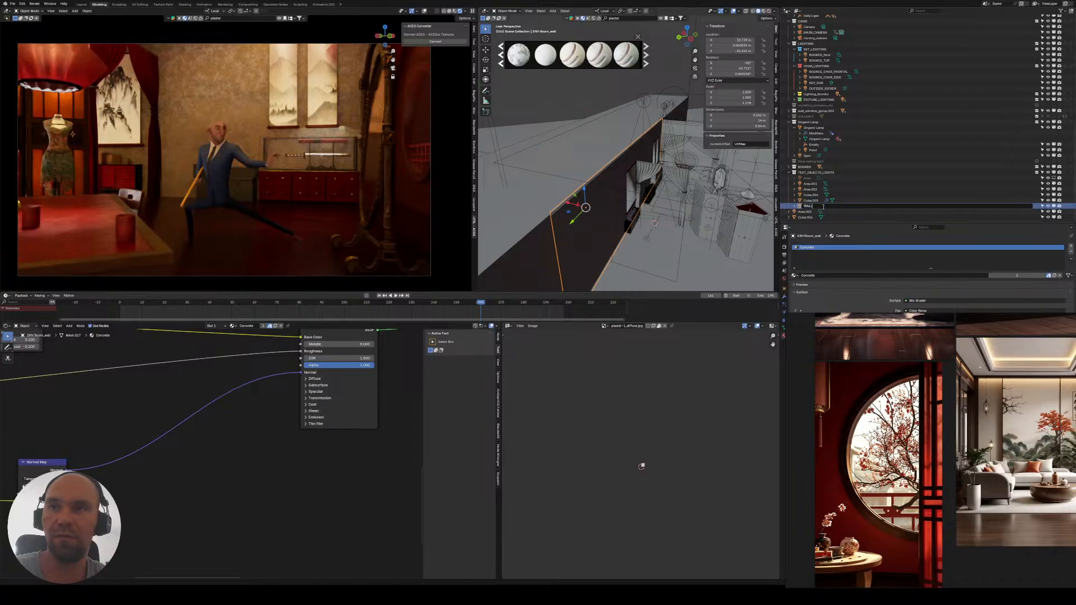
pyautogui.write('_TEST_')
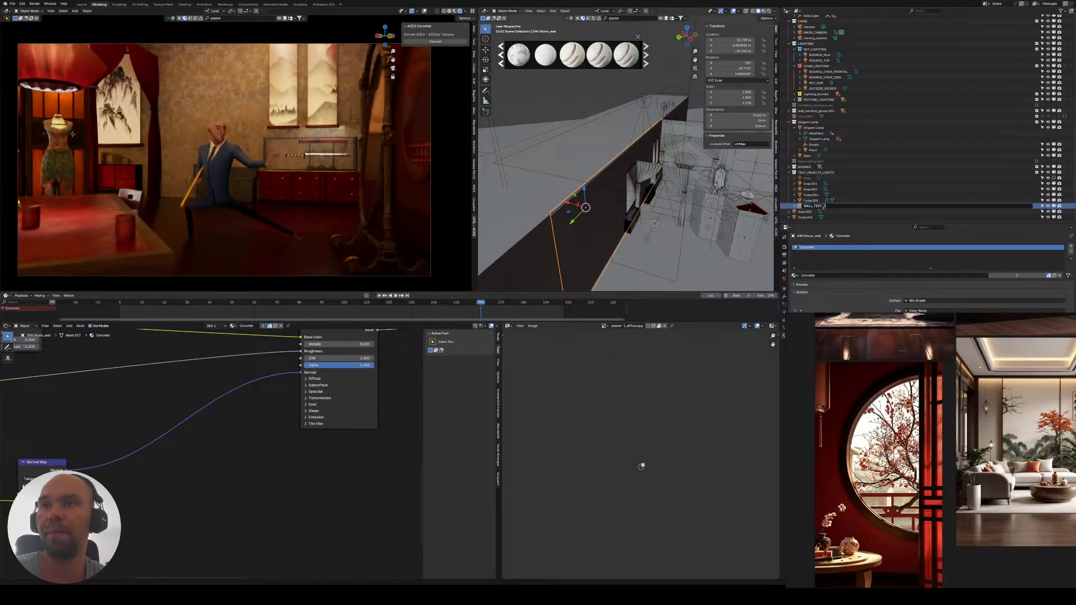
pyautogui.write('IMAGED')
pyautogui.press('Return')
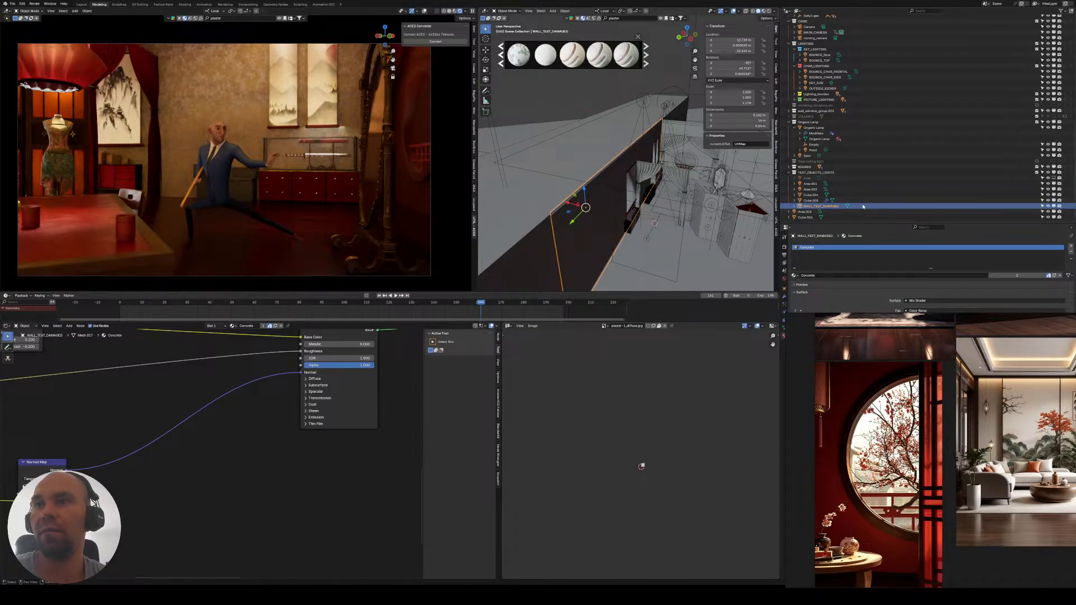
pyautogui.click(1059, 207)
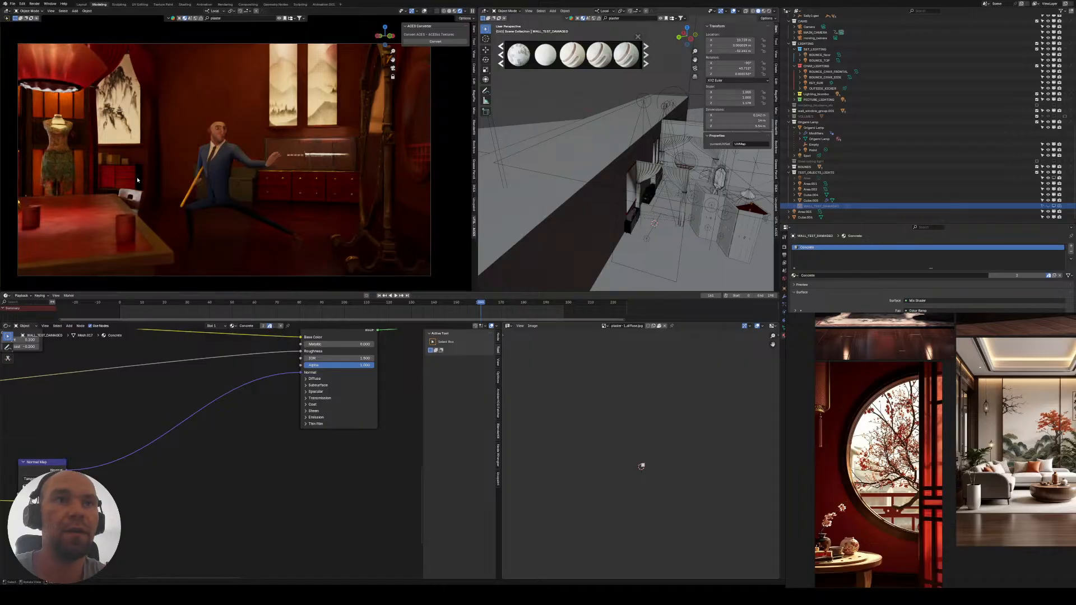
# - Select the back wall's far end face, with Normal transform orientation and Correct Face Attributes enabled
pyautogui.moveTo(569, 136); pyautogui.dragTo(562, 196, button='middle')
pyautogui.click(669, 169)
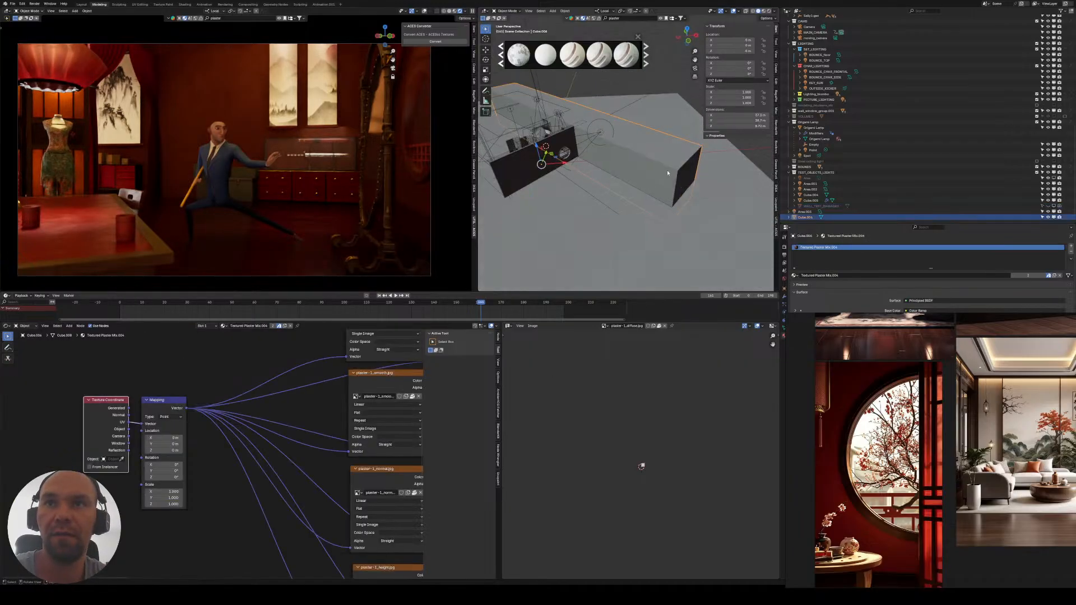
pyautogui.press('Tab')
pyautogui.moveTo(653, 179); pyautogui.dragTo(665, 203, button='middle')
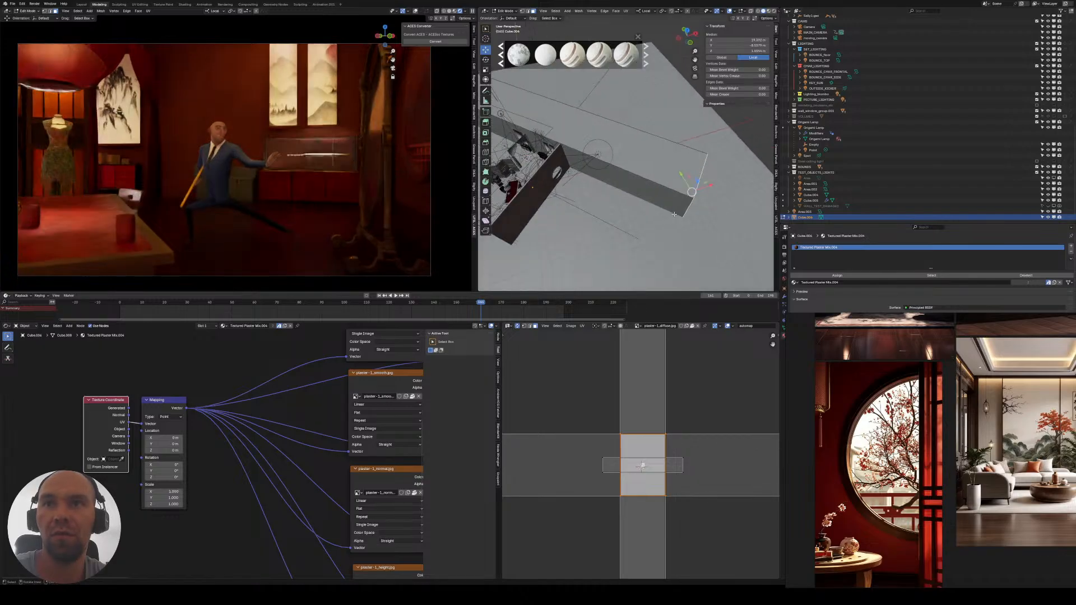
pyautogui.click(646, 11)
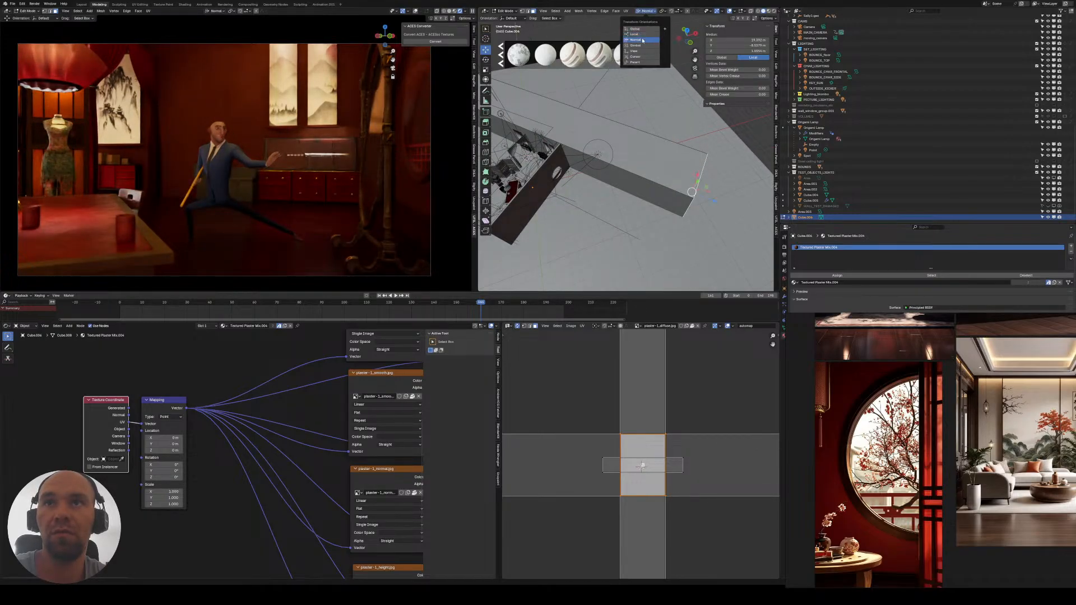
pyautogui.click(643, 39)
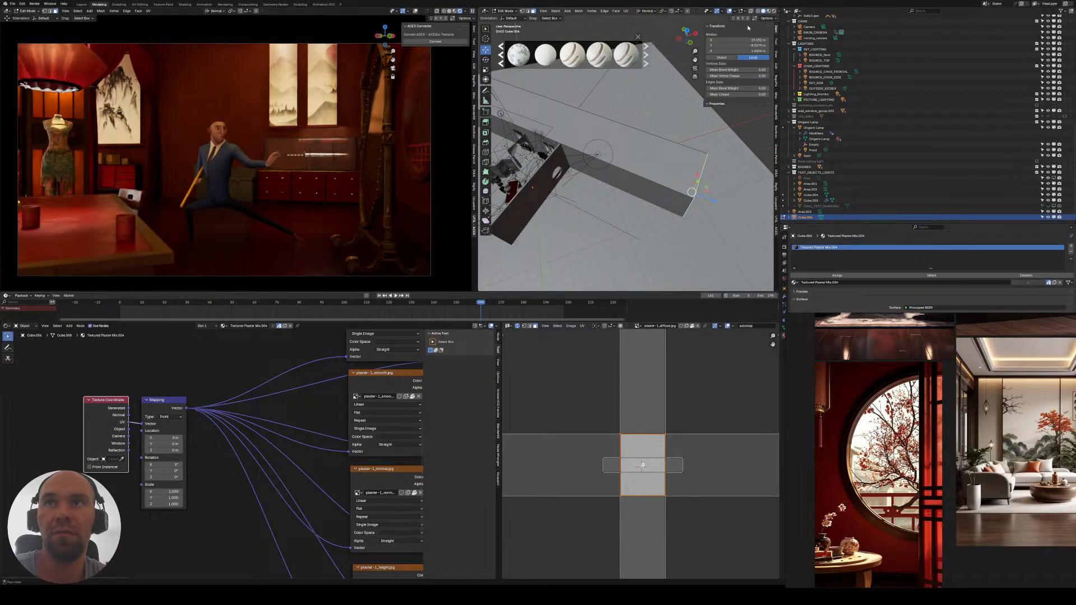
pyautogui.click(767, 19)
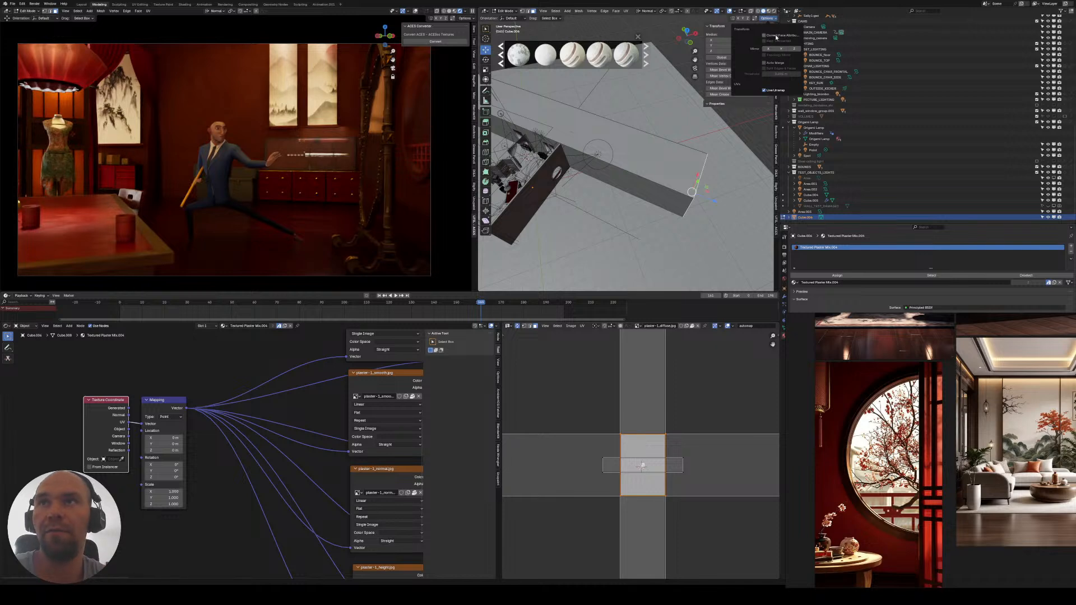
pyautogui.click(763, 41)
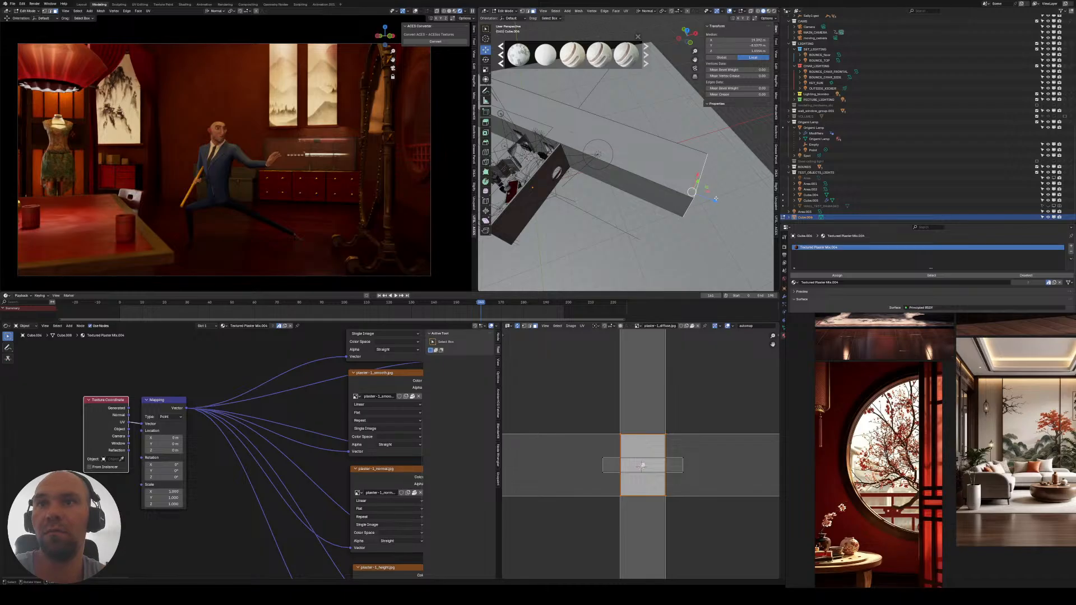
# - Move the back wall's end face inward along its normal to just past the round-window wall
pyautogui.press('g')
pyautogui.press('z')
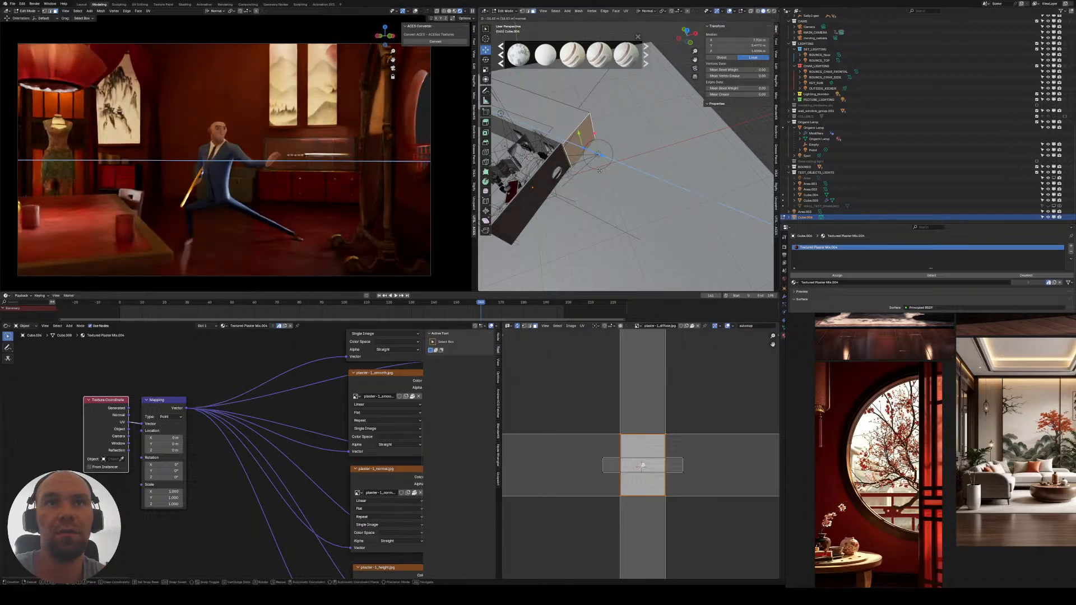
pyautogui.click(600, 170)
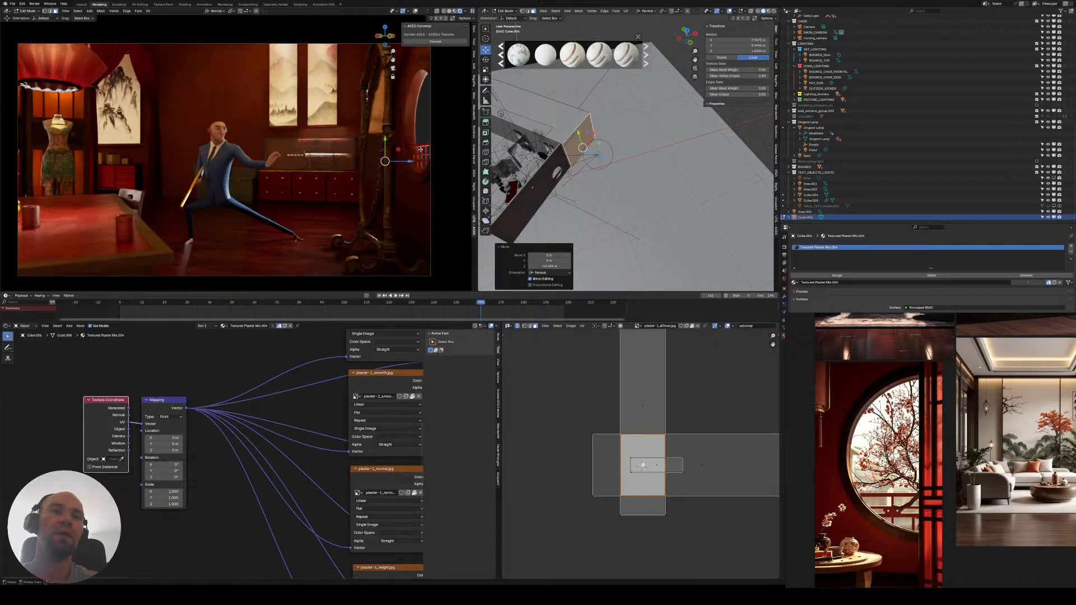
# - Leave editing of the back wall and select the area light above the katana display case
pyautogui.press('Tab')
pyautogui.moveTo(548, 213); pyautogui.dragTo(614, 151, button='middle')
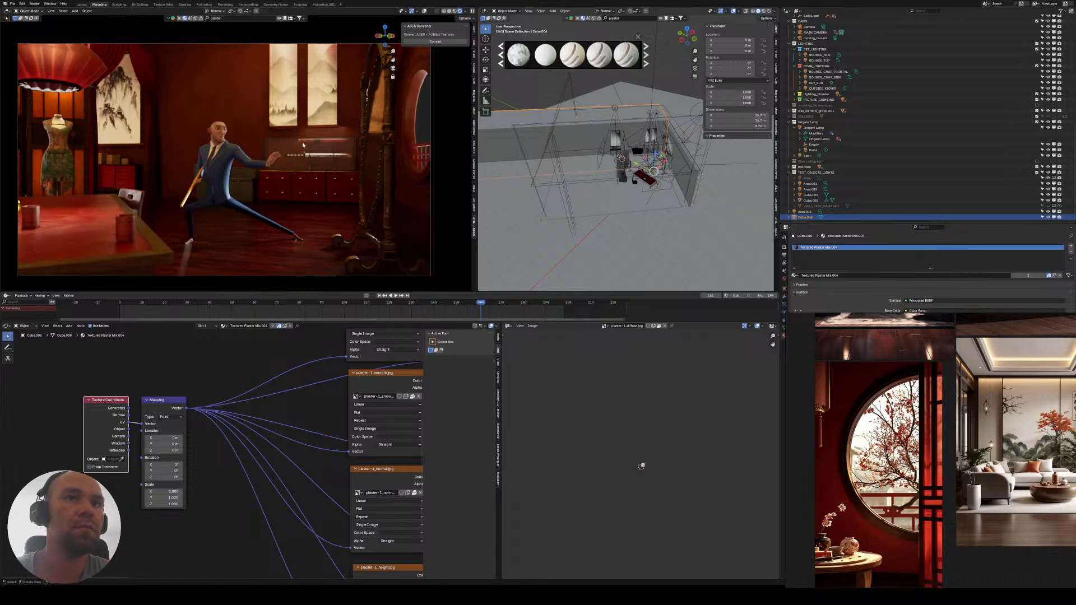
pyautogui.scroll(8, 614, 178)
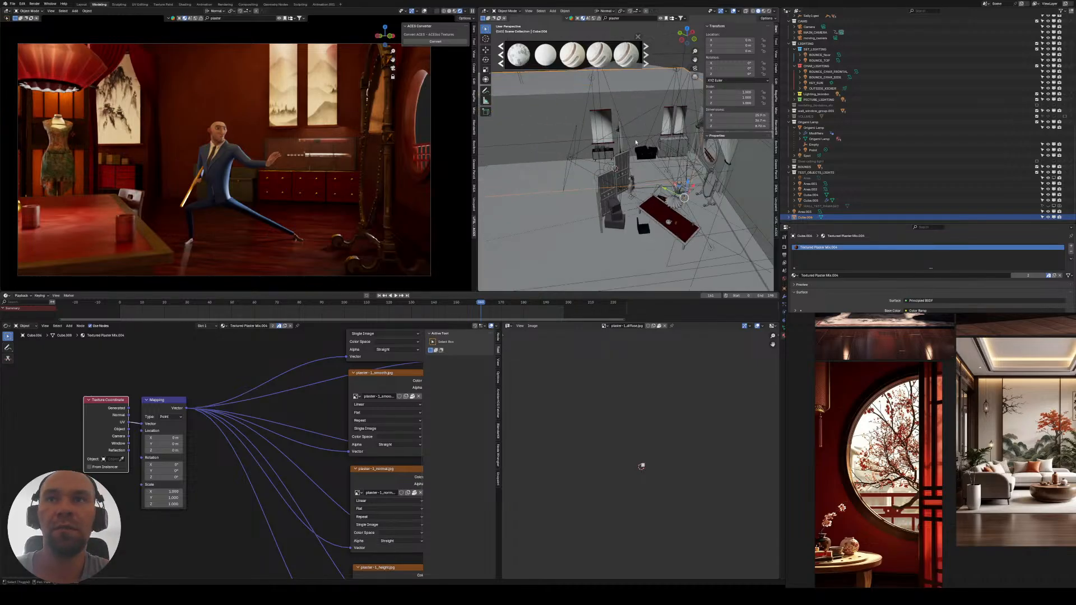
pyautogui.click(590, 205)
pyautogui.press('KP_Decimal')
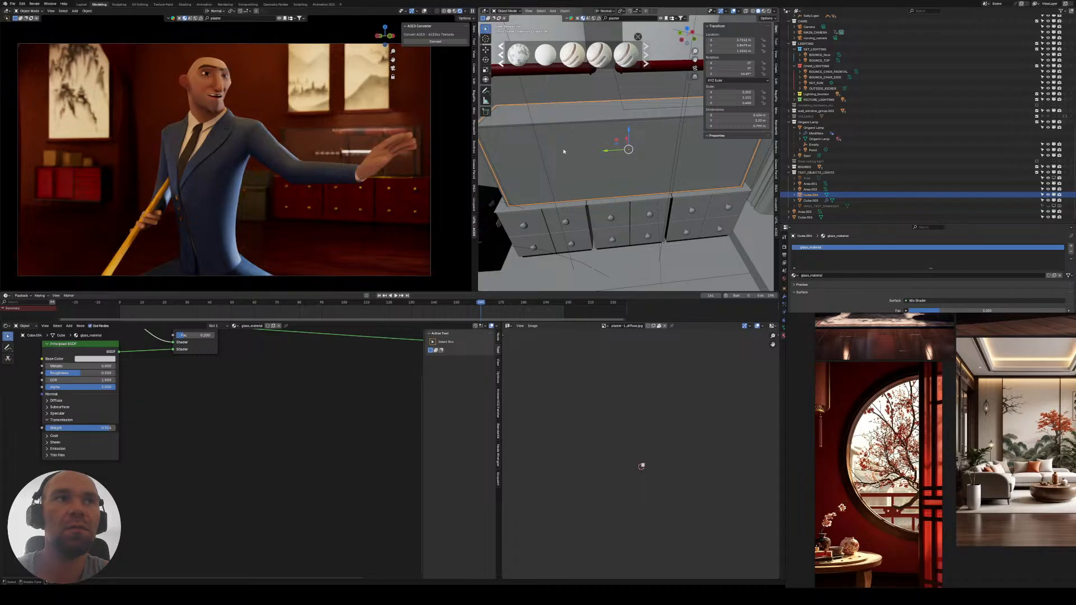
pyautogui.moveTo(504, 181); pyautogui.dragTo(572, 162, button='middle')
pyautogui.click(625, 134)
pyautogui.click(627, 132)
pyautogui.moveTo(626, 132); pyautogui.dragTo(687, 161, button='middle')
pyautogui.click(640, 137)
pyautogui.click(640, 139)
# - Adjust the area light's position over the katana display case and stretch it along its Y axis beyond the case's width
pyautogui.press('g')
pyautogui.press('y')
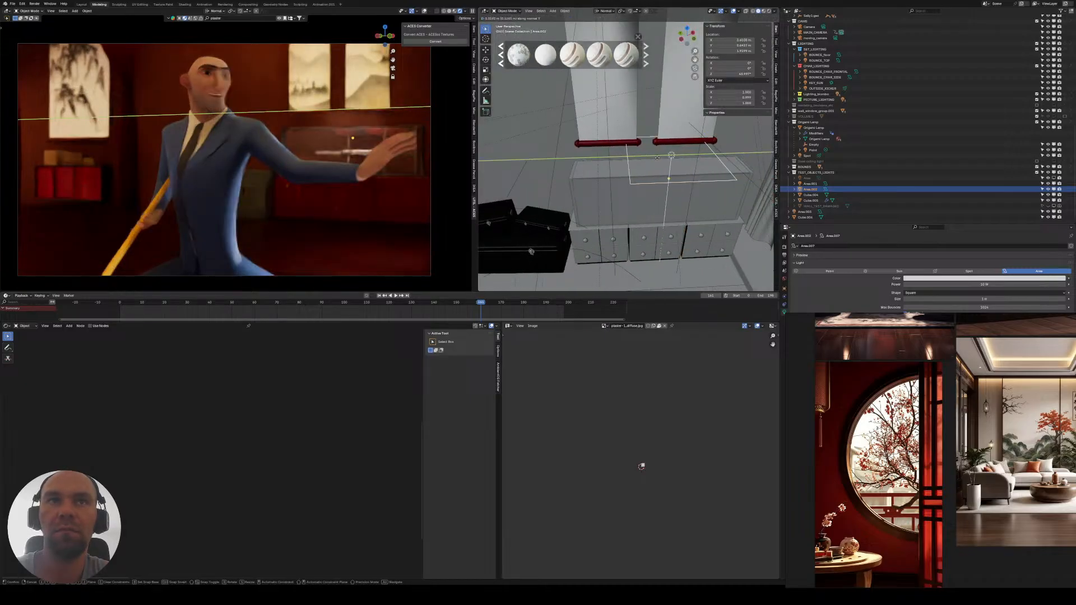
pyautogui.rightClick(662, 158)
pyautogui.moveTo(677, 158); pyautogui.dragTo(647, 158)
pyautogui.press('s')
pyautogui.press('y')
pyautogui.click(670, 156)
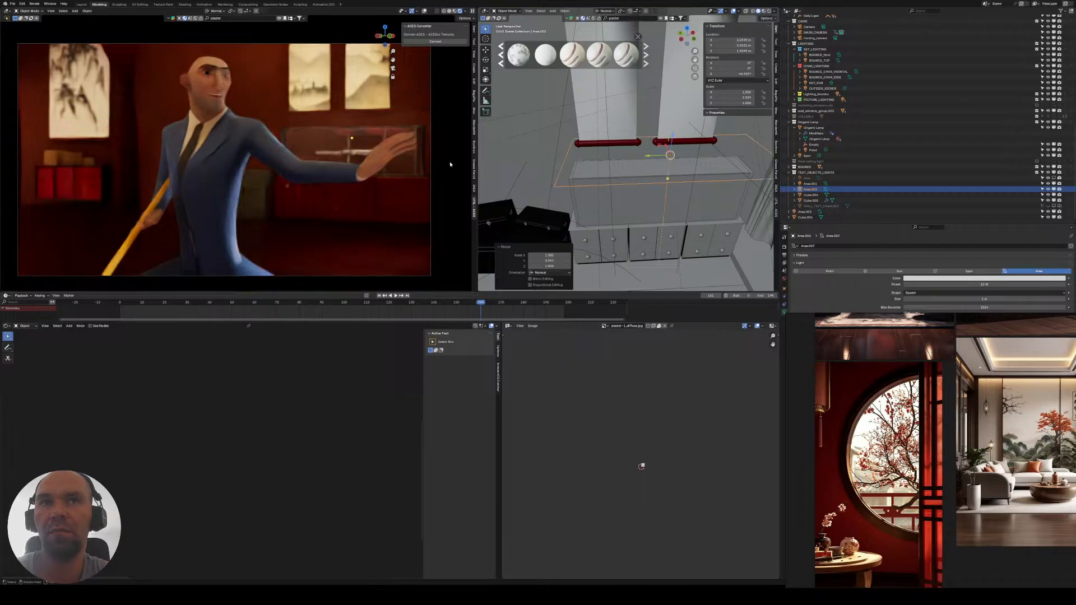
# - Set the display case area light's power to 15 W
pyautogui.doubleClick(937, 284)
pyautogui.write('15')
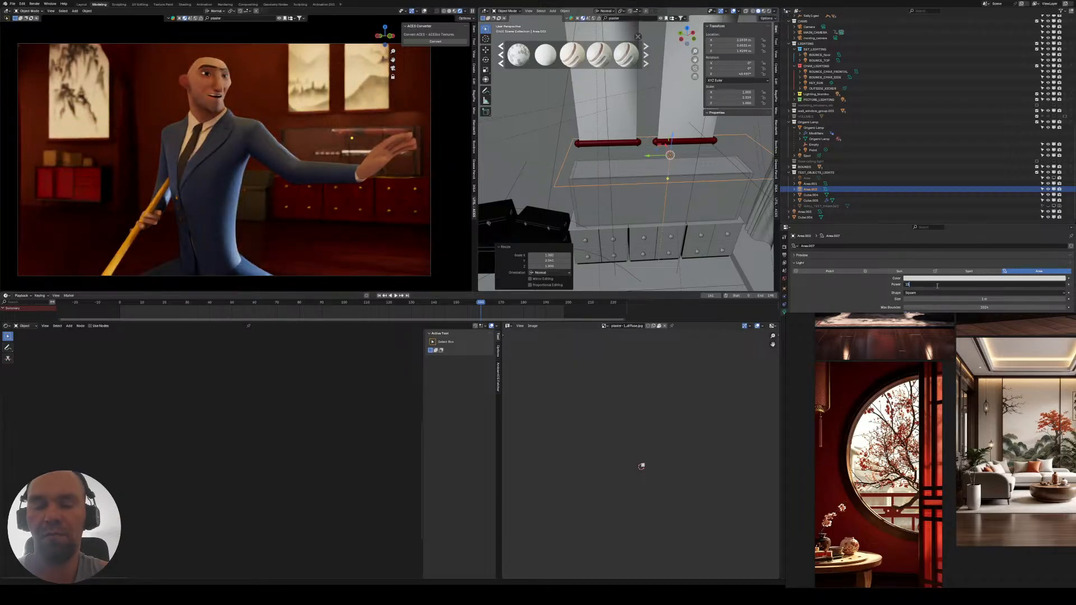
pyautogui.press('Return')
pyautogui.moveTo(679, 235); pyautogui.dragTo(628, 211, button='middle')
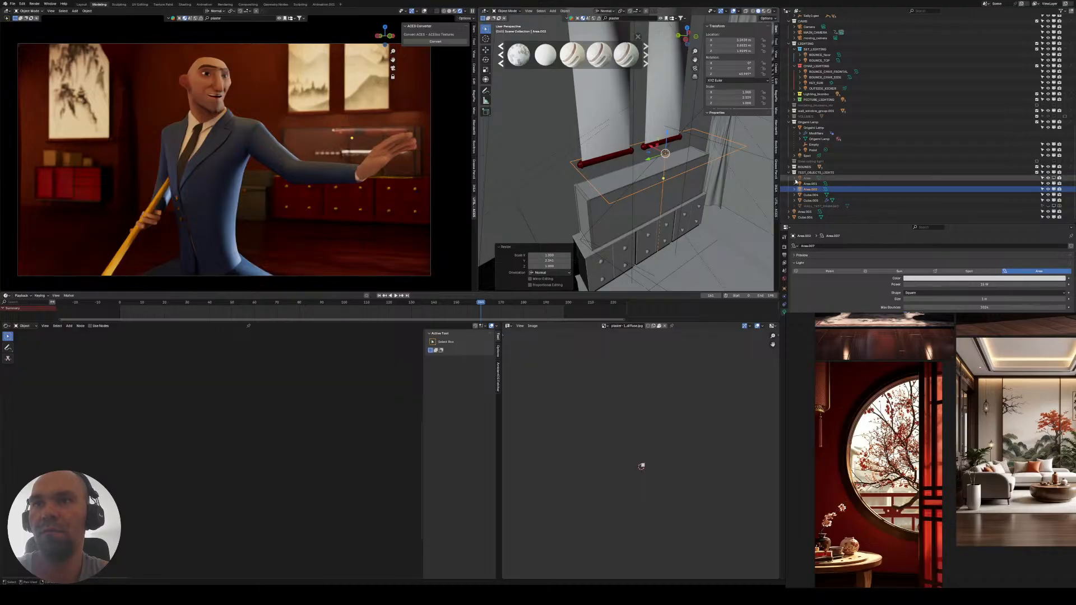
# - Rename the display case light KATANA_LIGHT, move it into the LIGHTING collection and collapse the Origami Lamp collection
pyautogui.click(815, 189)
pyautogui.doubleClick(813, 189)
pyautogui.write('KATANA_LIGHT')
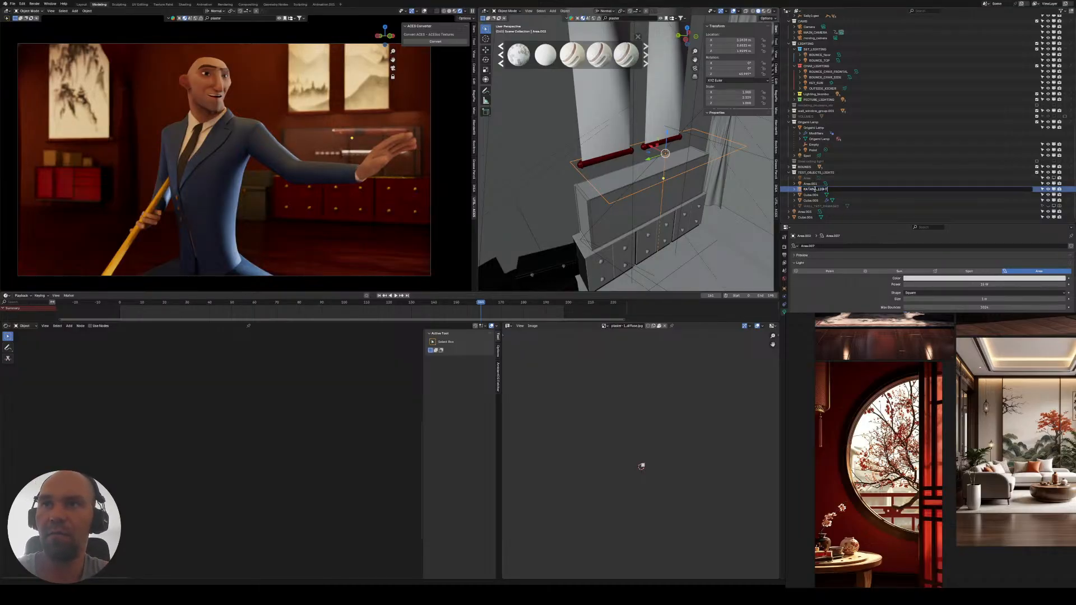
pyautogui.press('Return')
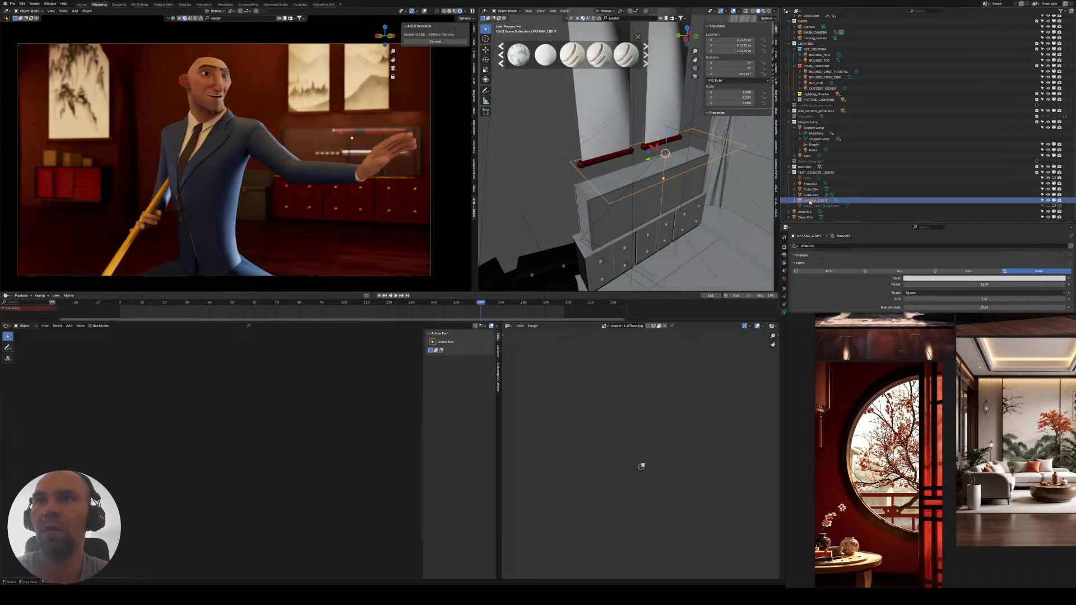
pyautogui.moveTo(810, 202); pyautogui.dragTo(811, 44)
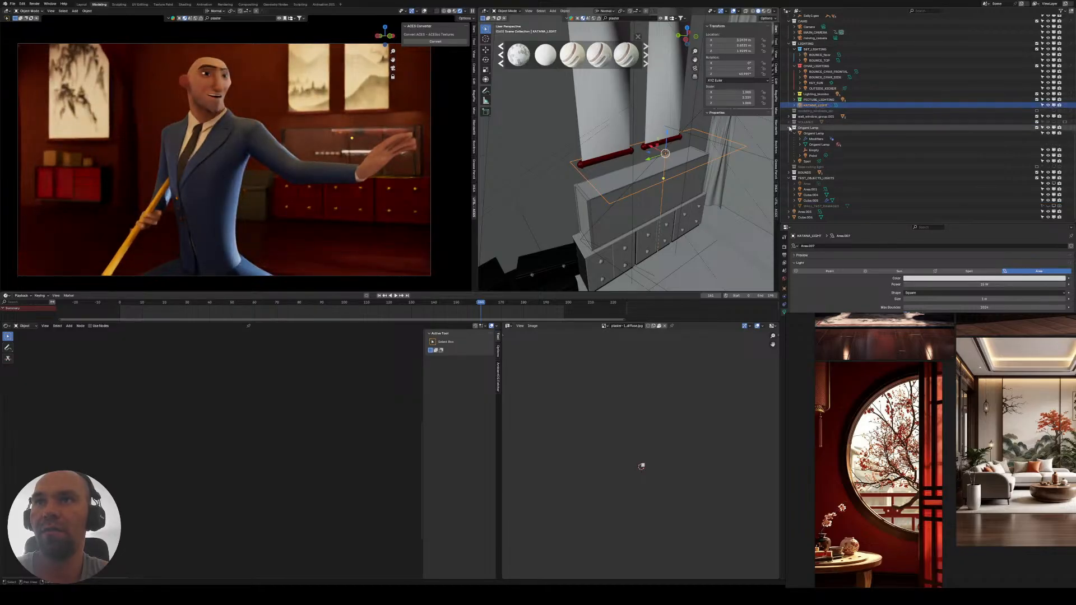
pyautogui.click(790, 128)
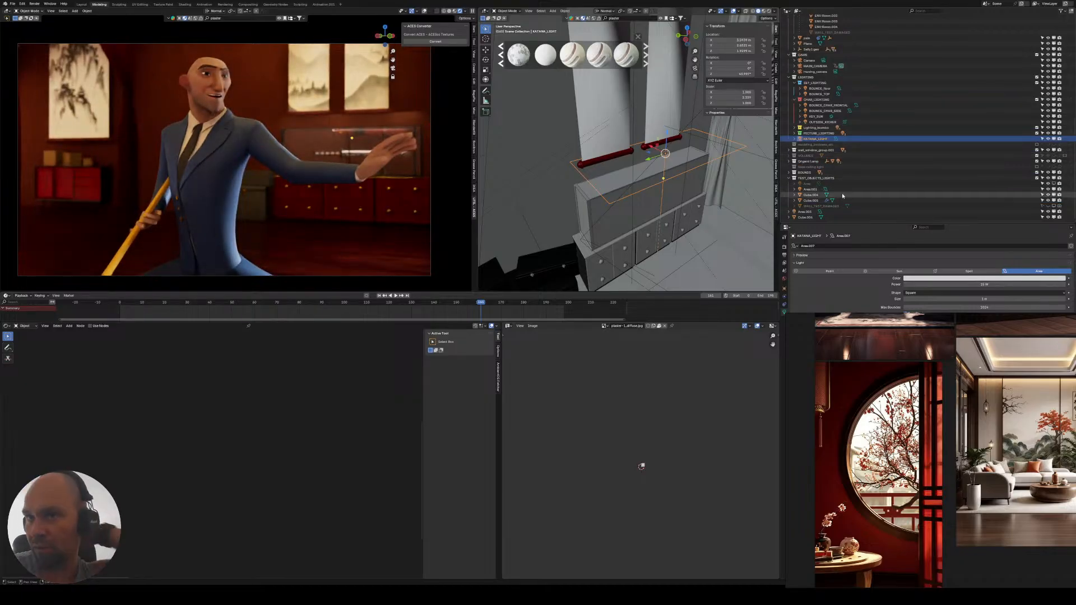
# - Rename the orange area light behind the room FILL_LIGHT_backside_room and move it into the SET_LIGHTING collection
pyautogui.click(808, 212)
pyautogui.scroll(-5, 556, 173)
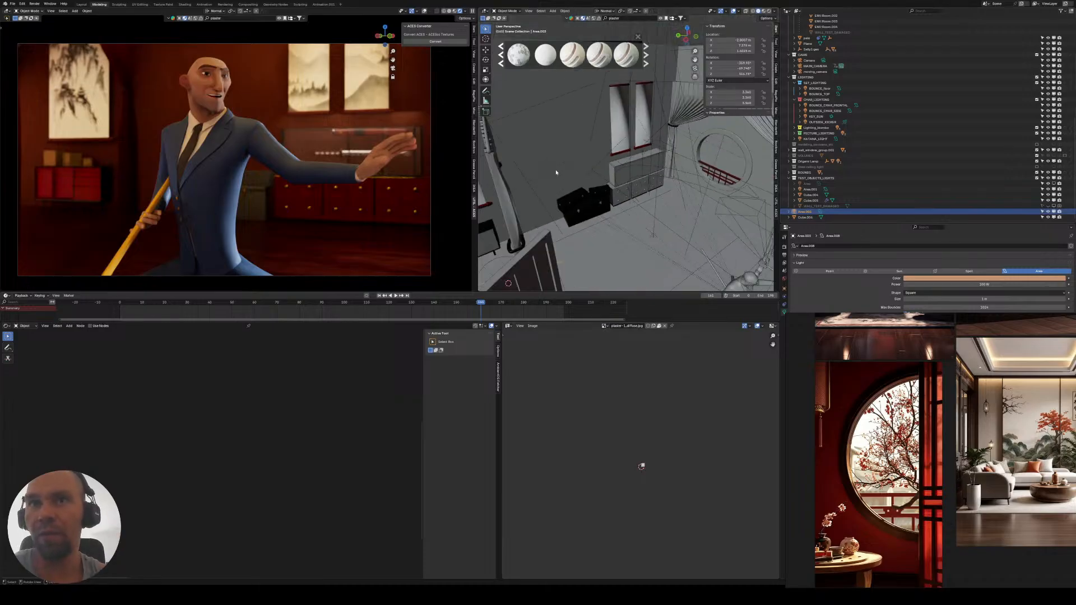
pyautogui.scroll(-7, 556, 172)
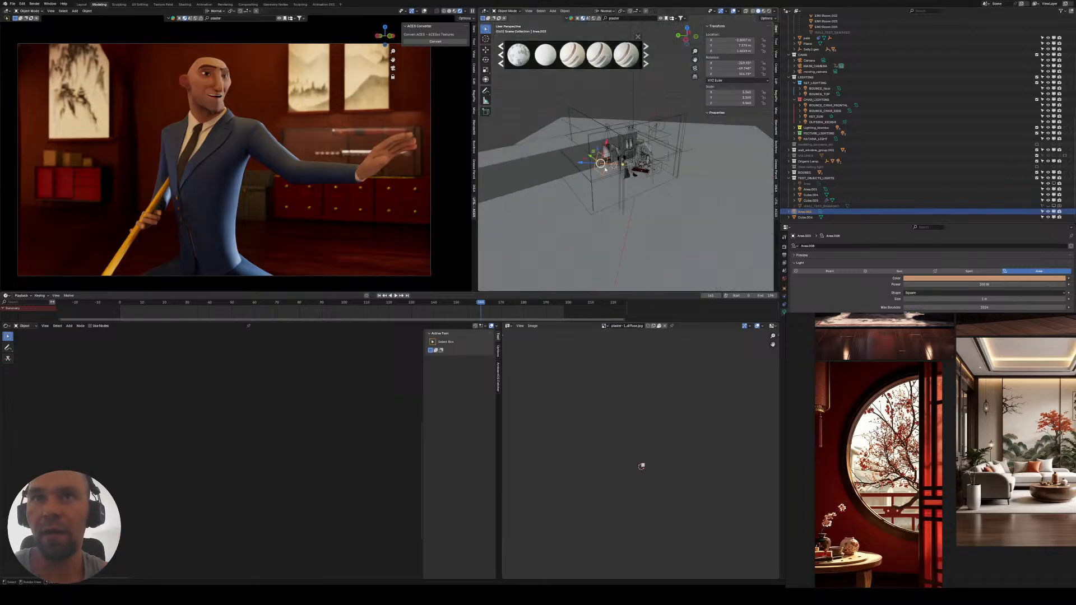
pyautogui.doubleClick(807, 212)
pyautogui.write('FI')
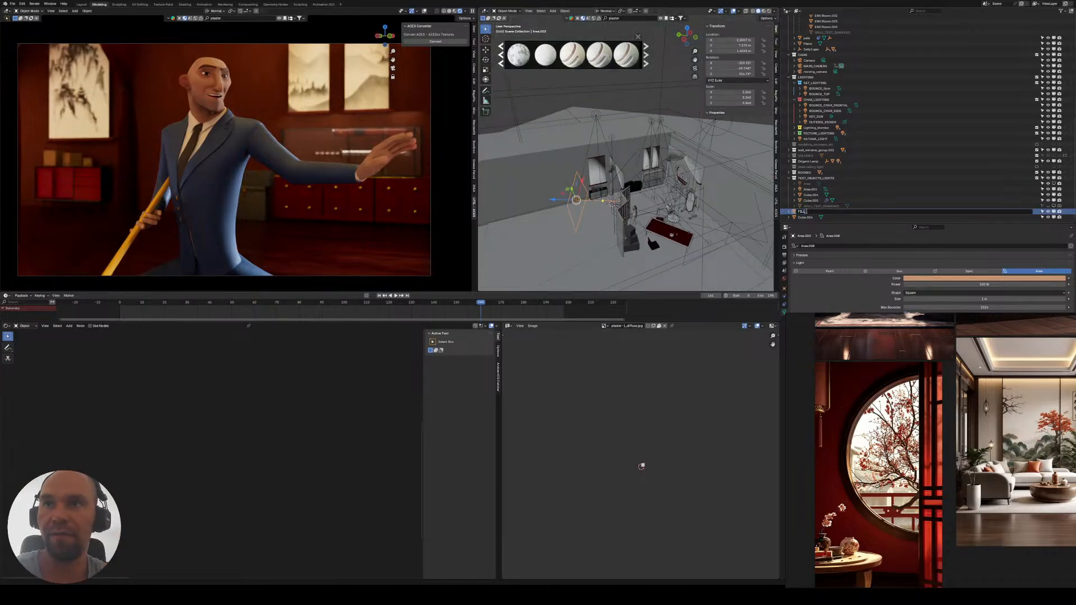
pyautogui.write('LL_LIGHT_backside_roo')
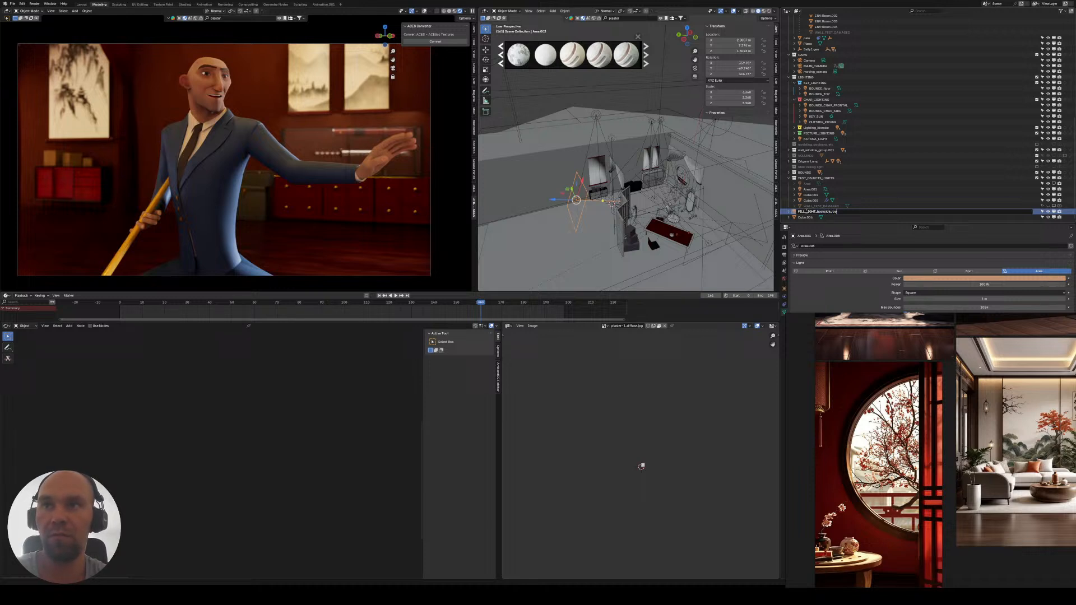
pyautogui.press('Return')
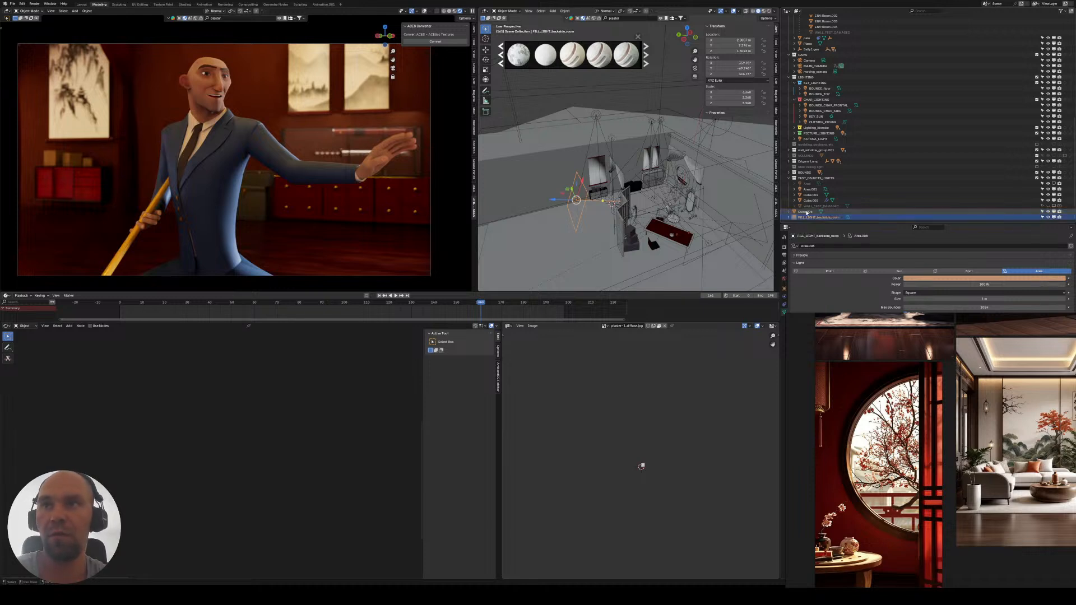
pyautogui.moveTo(807, 217); pyautogui.dragTo(825, 82)
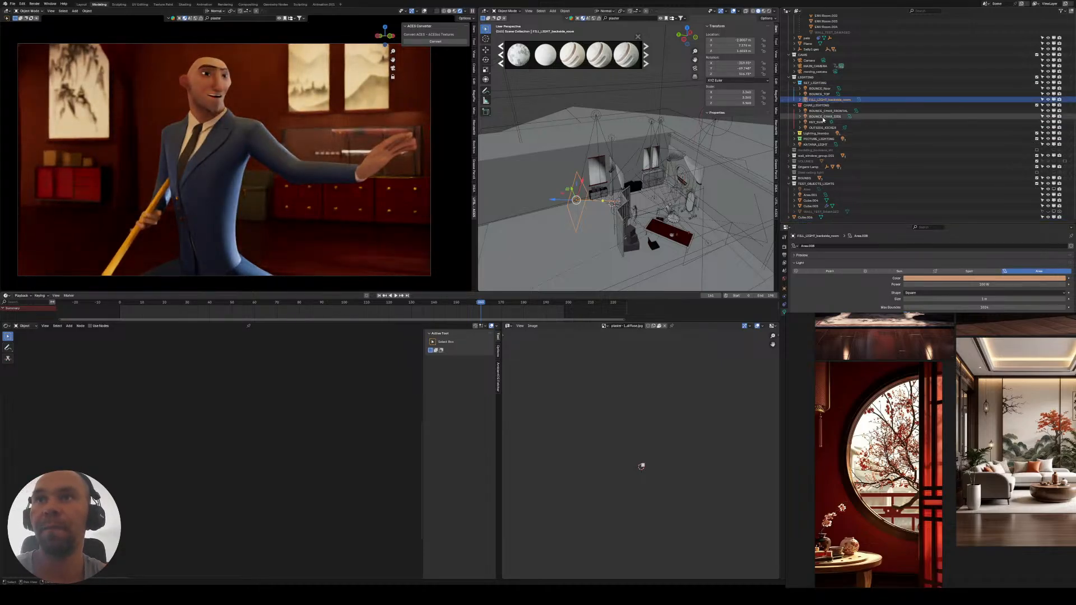
# - Check the PICTURE_LIGHTING collection and locate KATANA_LIGHT above the display case
pyautogui.click(819, 138)
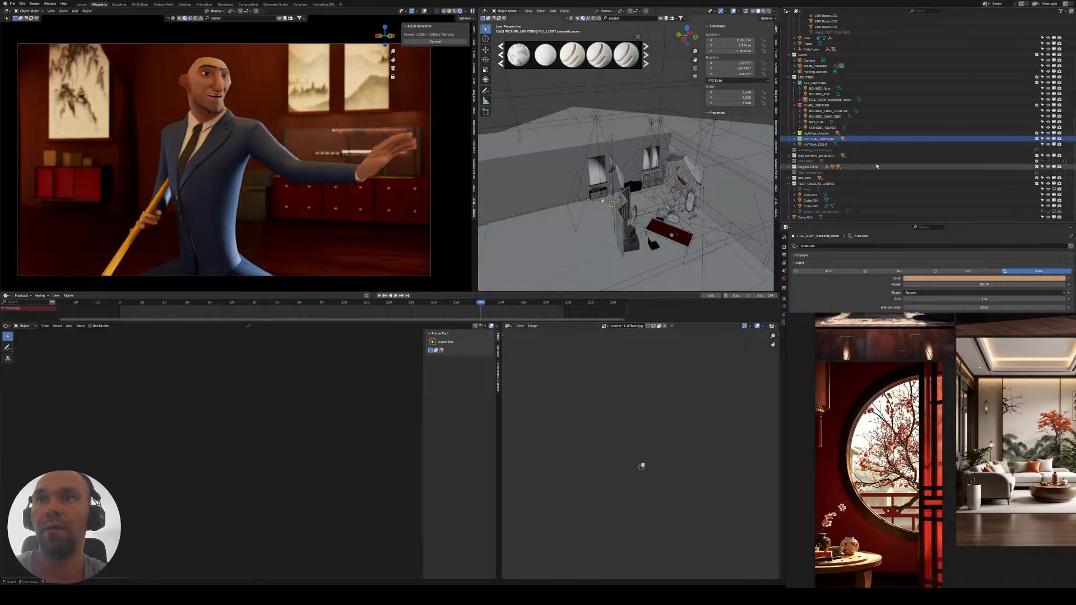
pyautogui.press('KP_Decimal')
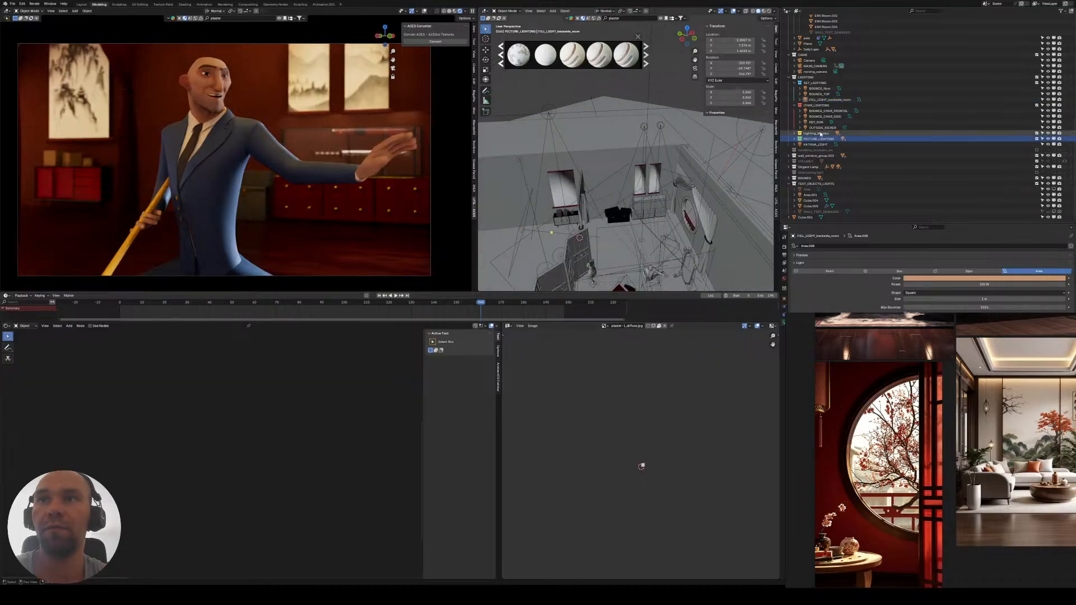
pyautogui.click(815, 144)
pyautogui.press('KP_Decimal')
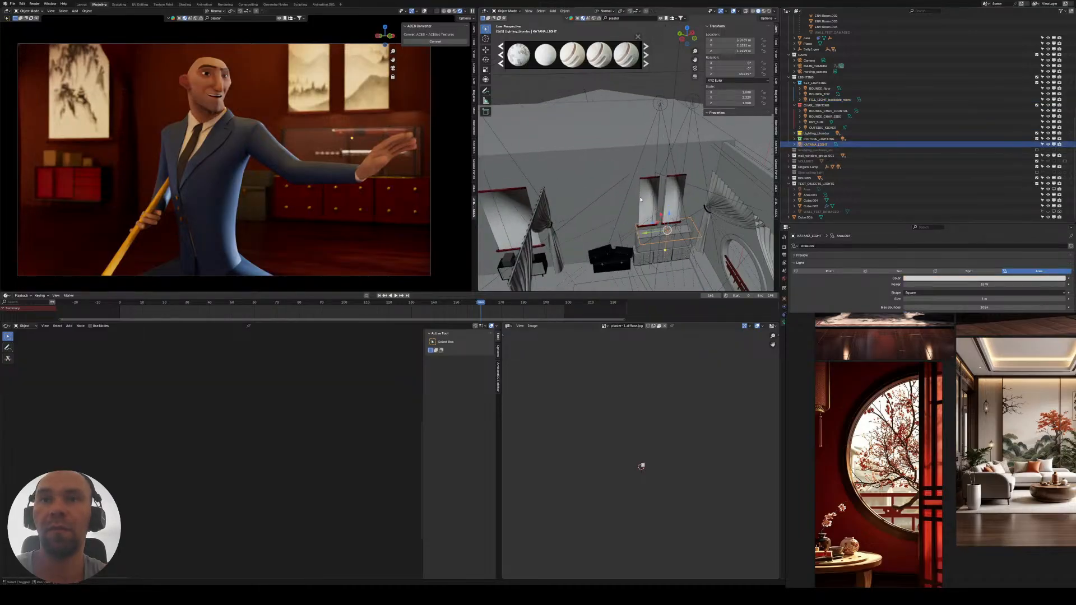
pyautogui.scroll(6, 611, 167)
pyautogui.keyDown('shift'); pyautogui.moveTo(641, 200); pyautogui.dragTo(689, 189, button='middle'); pyautogui.keyUp('shift')
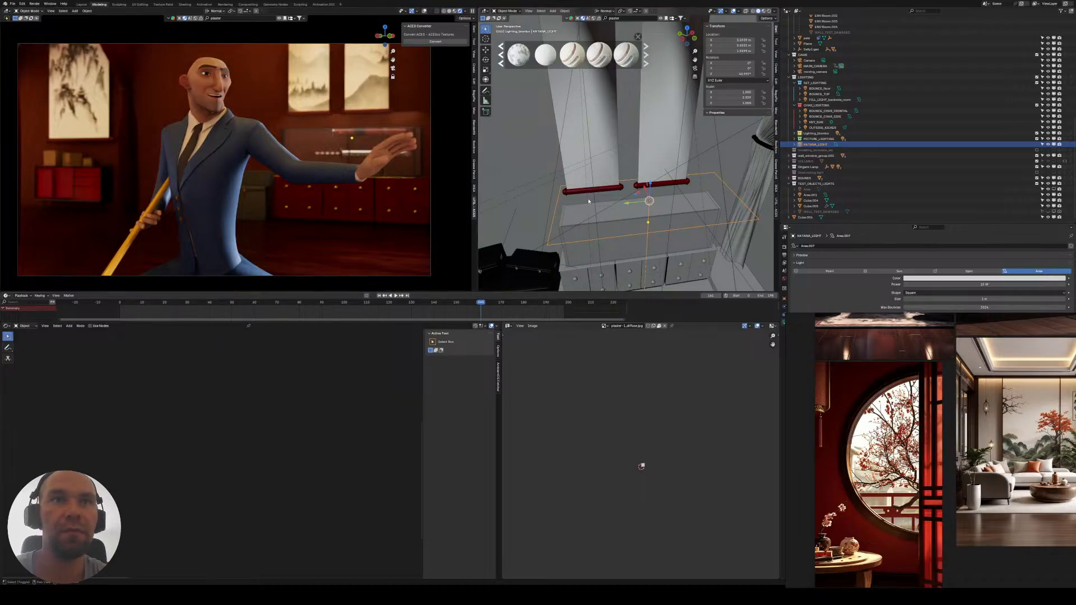
# - Select the glass display case and show it as wireframe in the viewport so the swords inside are accessible
pyautogui.scroll(2, 588, 201)
pyautogui.keyDown('shift'); pyautogui.moveTo(591, 256); pyautogui.dragTo(617, 182, button='middle'); pyautogui.keyUp('shift')
pyautogui.click(634, 201)
pyautogui.scroll(1, 816, 87)
pyautogui.scroll(3, 816, 87)
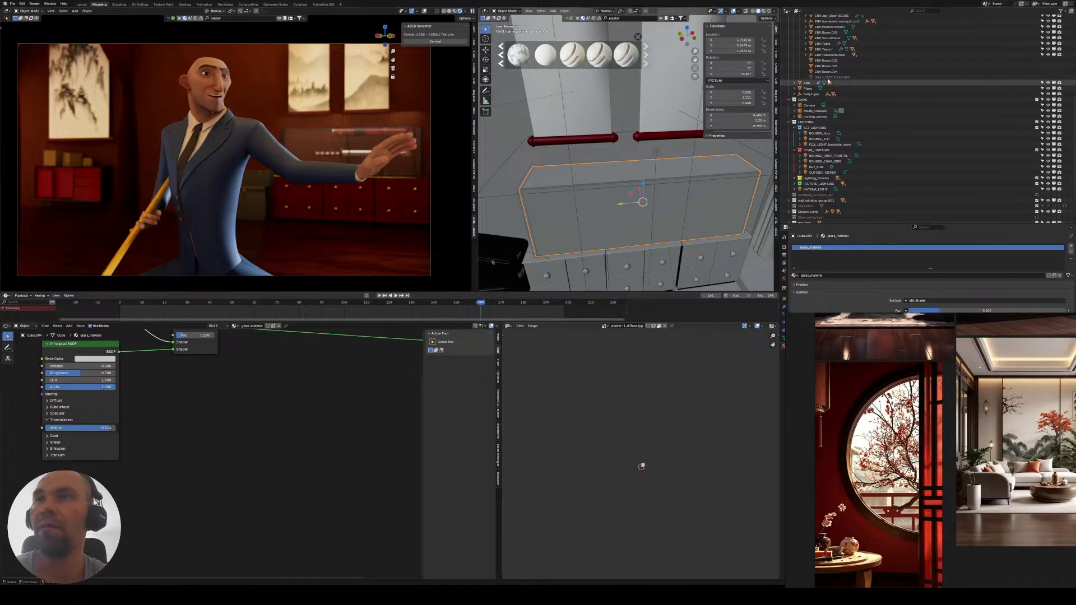
pyautogui.scroll(14, 807, 78)
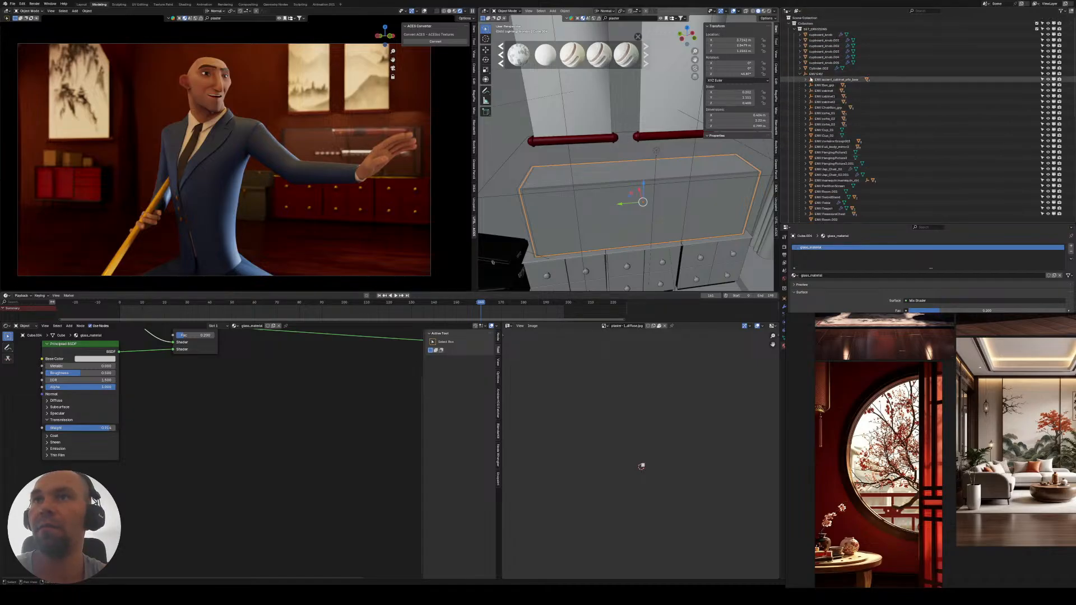
pyautogui.scroll(2, 605, 201)
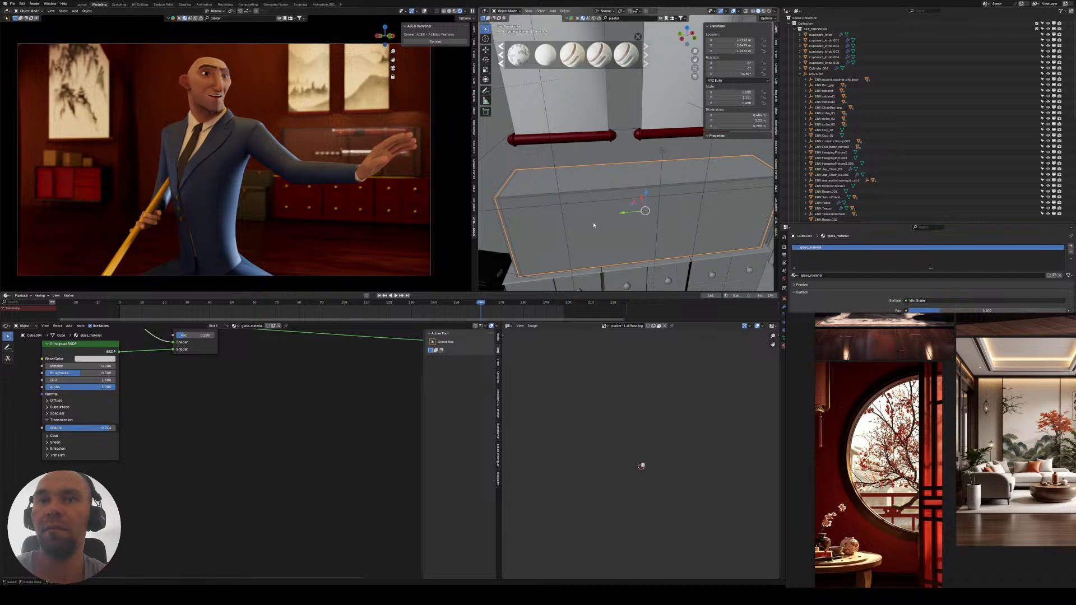
pyautogui.click(784, 299)
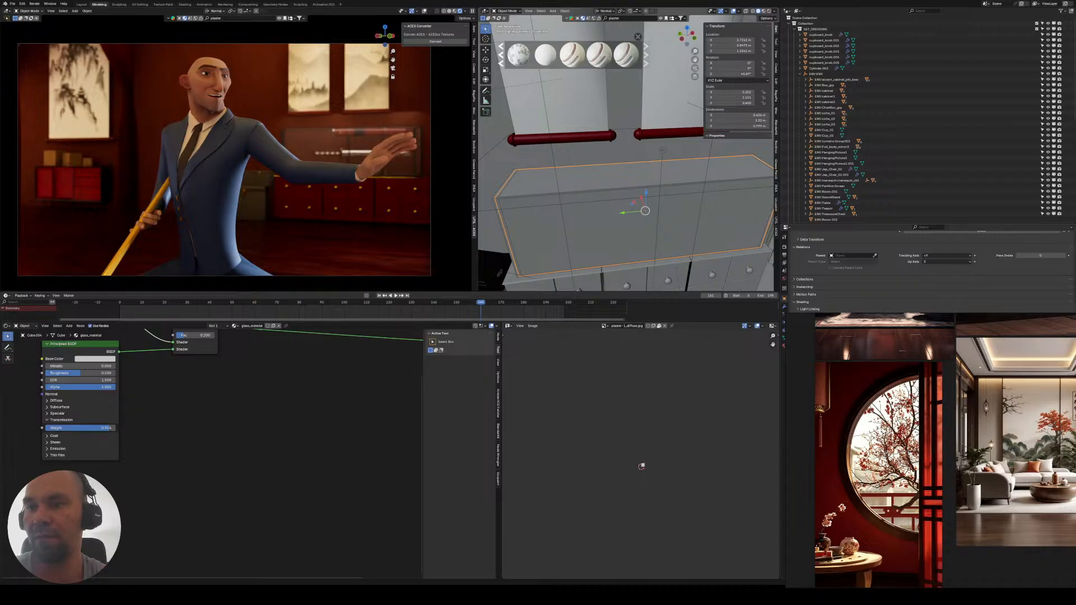
pyautogui.hotkey('ctrl', 'z')
pyautogui.moveTo(579, 245); pyautogui.dragTo(632, 222, button='middle')
# - Move the sword stand along its Y axis to the middle of the display case
pyautogui.click(633, 222)
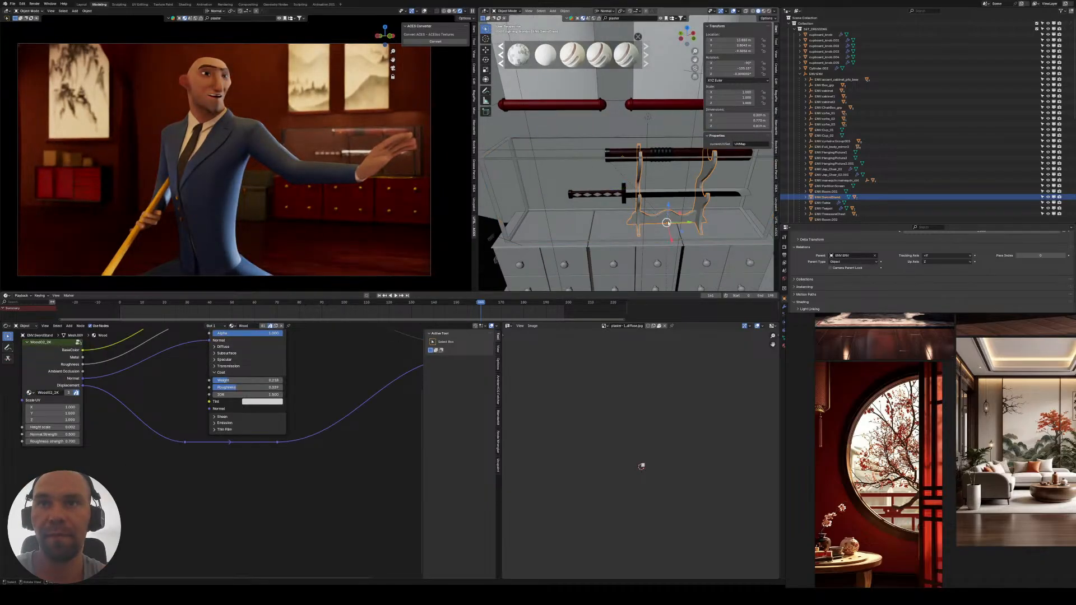
pyautogui.press('g')
pyautogui.press('y')
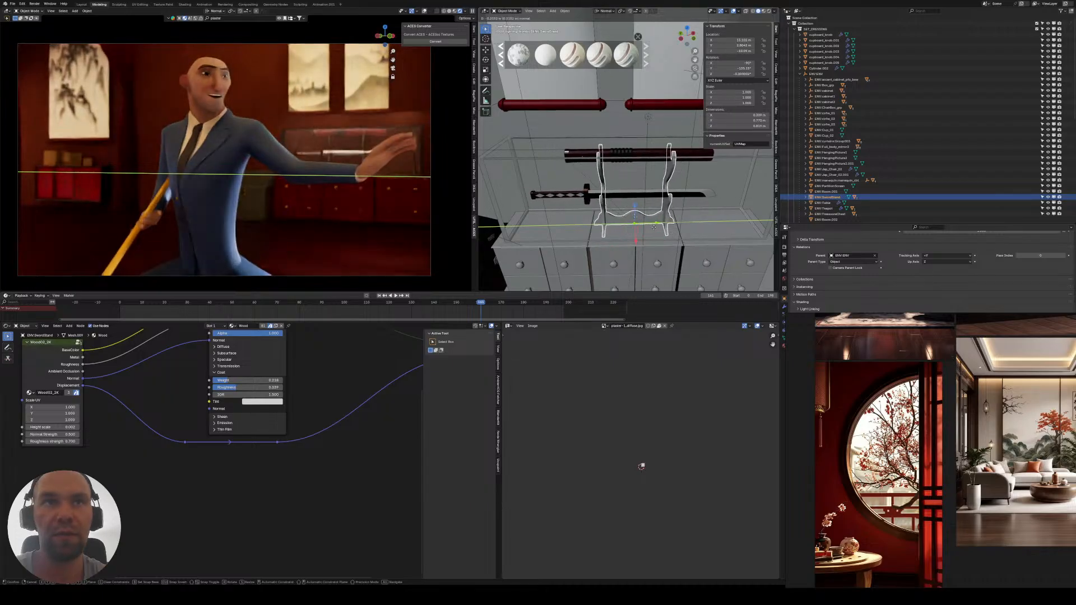
pyautogui.click(654, 227)
pyautogui.moveTo(654, 227); pyautogui.dragTo(610, 212, button='middle')
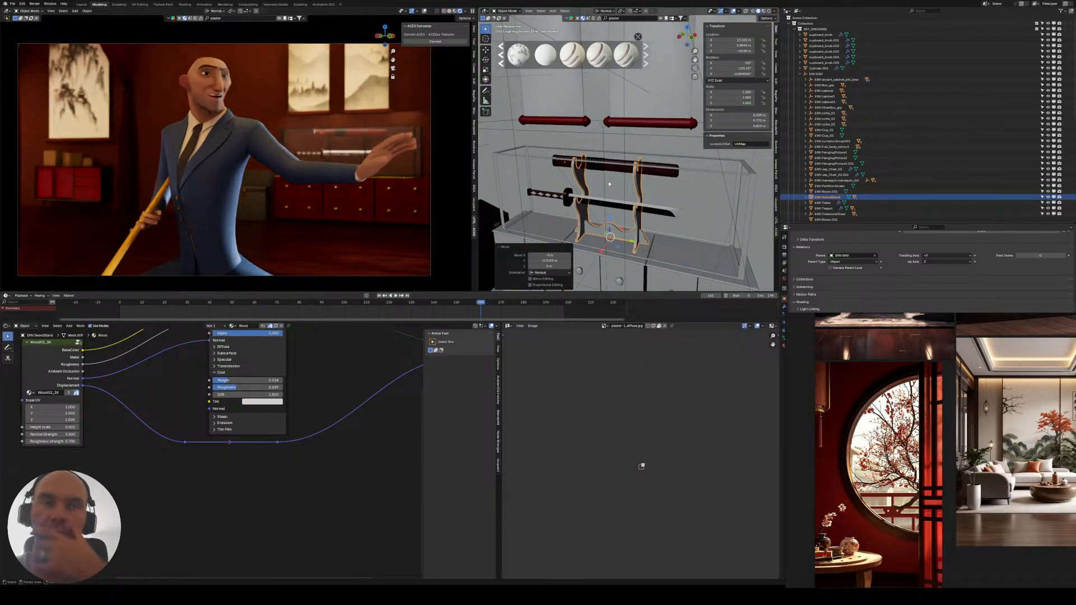
# - Select both hanging pictures above the display case and move them sideways along the back wall, past the dark chests
pyautogui.scroll(-7, 658, 141)
pyautogui.moveTo(634, 152); pyautogui.dragTo(646, 185, button='middle')
pyautogui.scroll(2, 657, 162)
pyautogui.click(617, 152)
pyautogui.keyDown('shift'); pyautogui.click(639, 149); pyautogui.keyUp('shift')
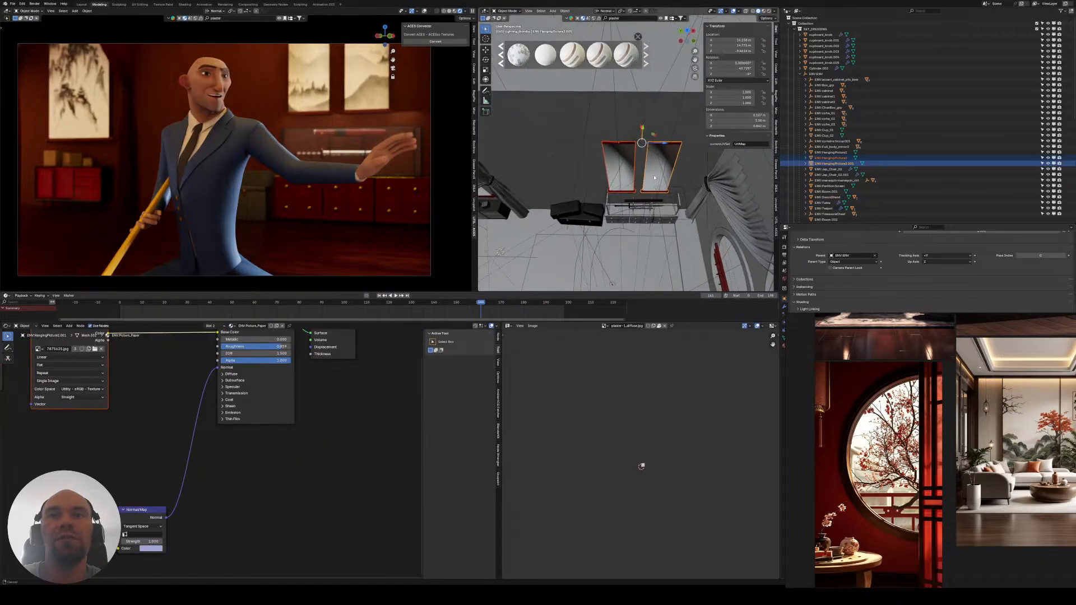
pyautogui.moveTo(657, 143); pyautogui.dragTo(554, 147)
pyautogui.moveTo(619, 170); pyautogui.dragTo(560, 164, button='middle')
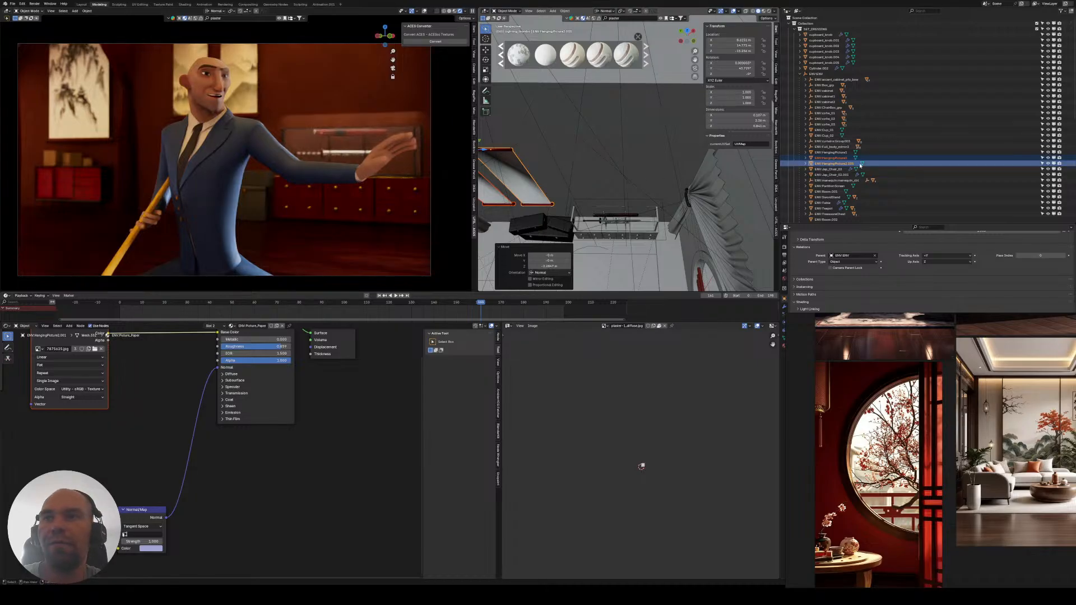
# - Collapse the environment object's hierarchy and raise KATANA_LIGHT slightly along Z above the display case
pyautogui.click(800, 74)
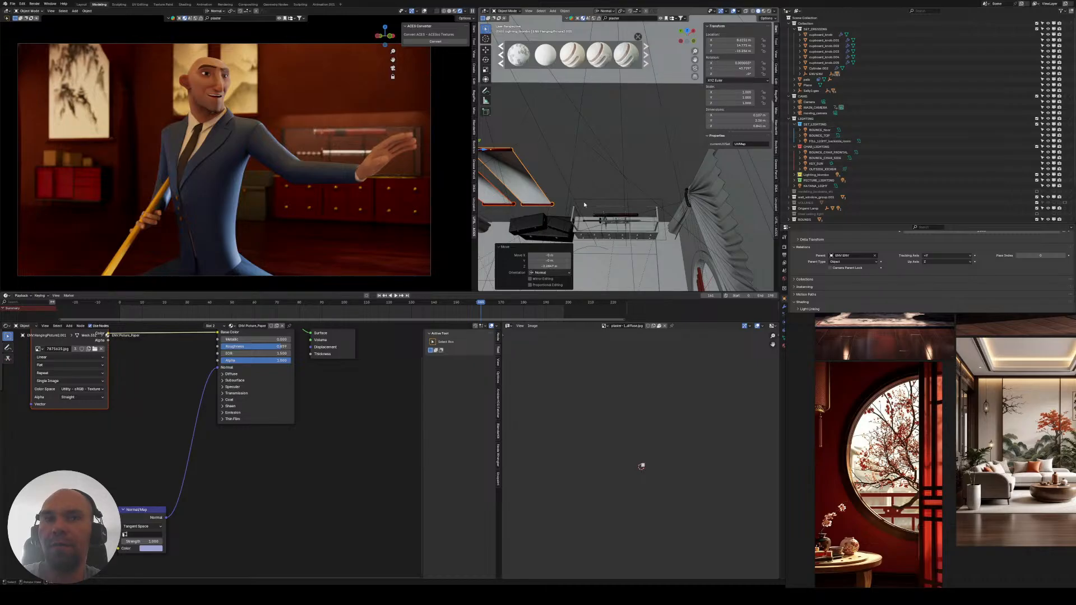
pyautogui.click(815, 185)
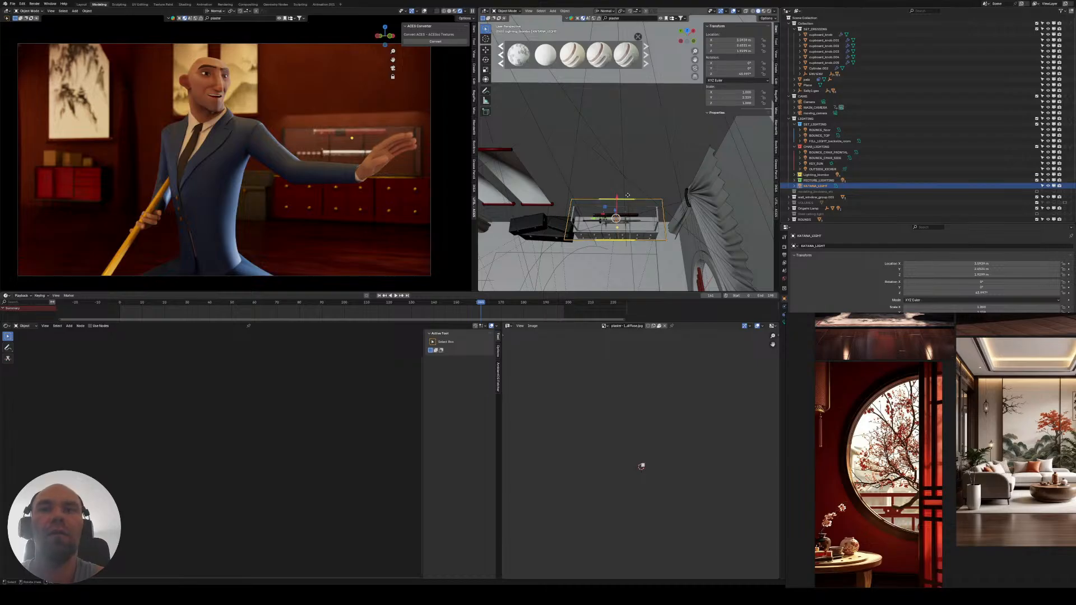
pyautogui.press('g')
pyautogui.press('z')
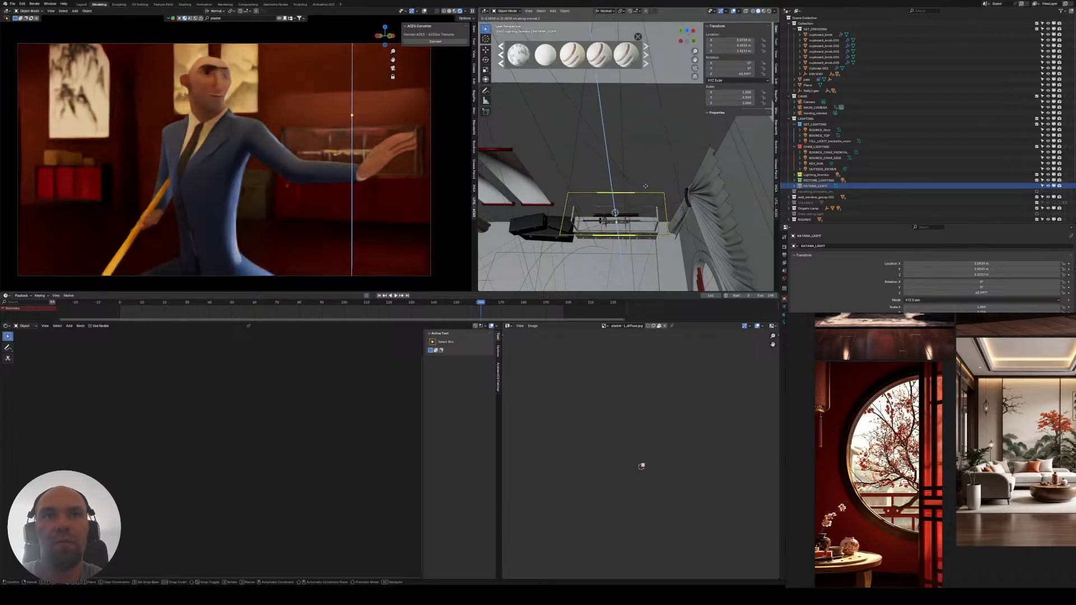
pyautogui.click(645, 188)
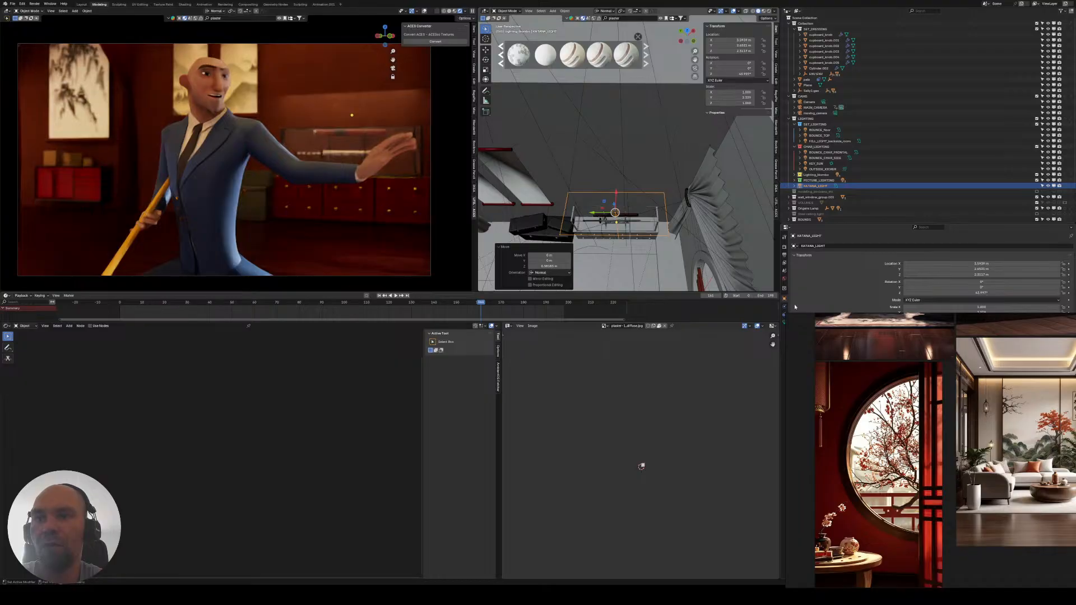
pyautogui.click(786, 271)
pyautogui.click(784, 263)
pyautogui.click(783, 257)
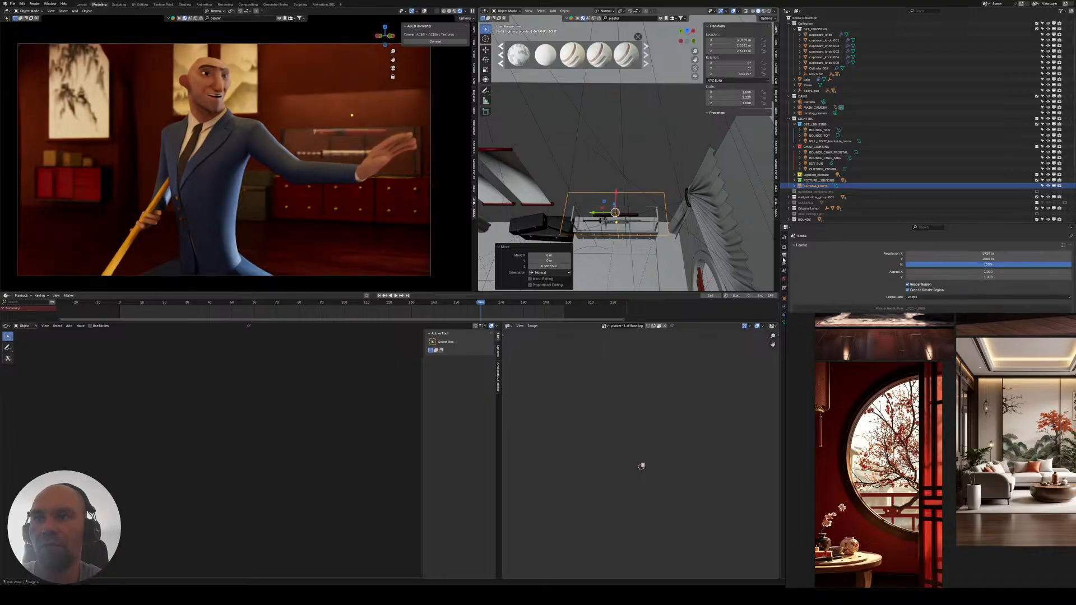
pyautogui.click(785, 290)
pyautogui.click(785, 271)
pyautogui.click(785, 263)
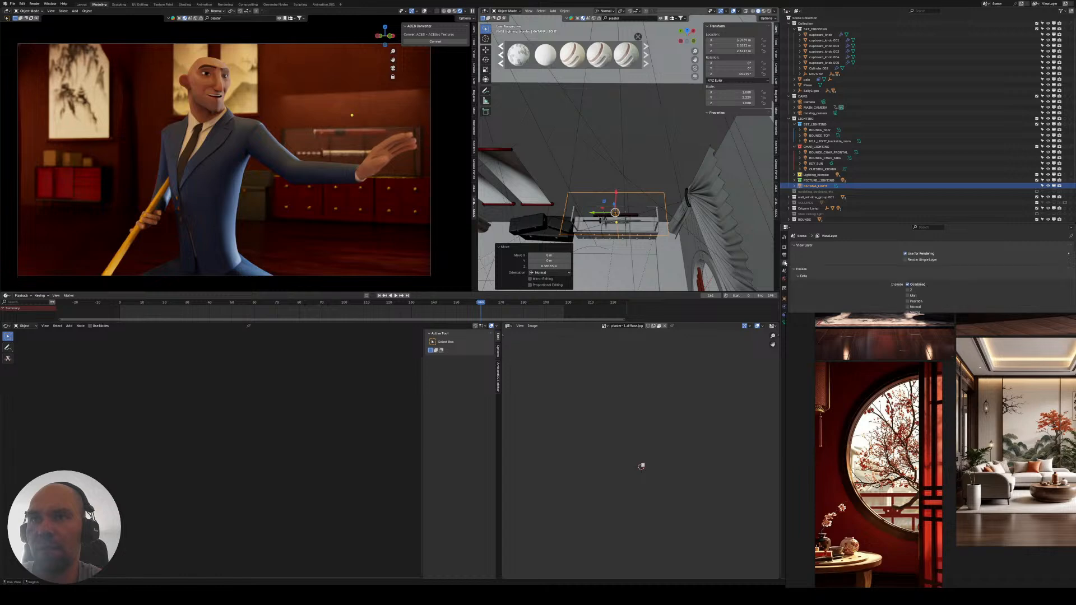
pyautogui.click(785, 299)
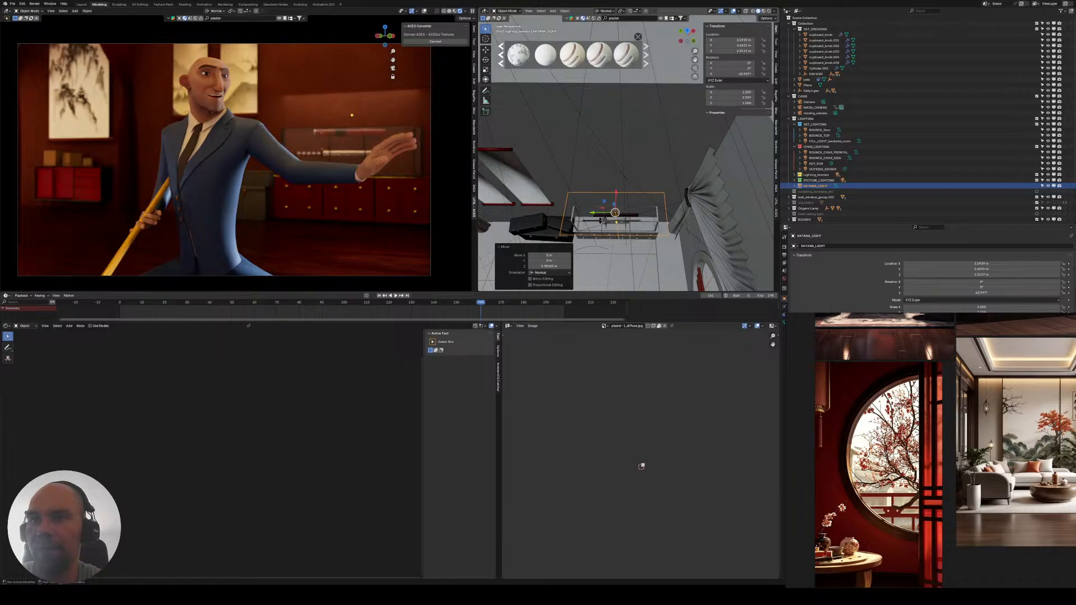
pyautogui.hotkey('ctrl', 'z')
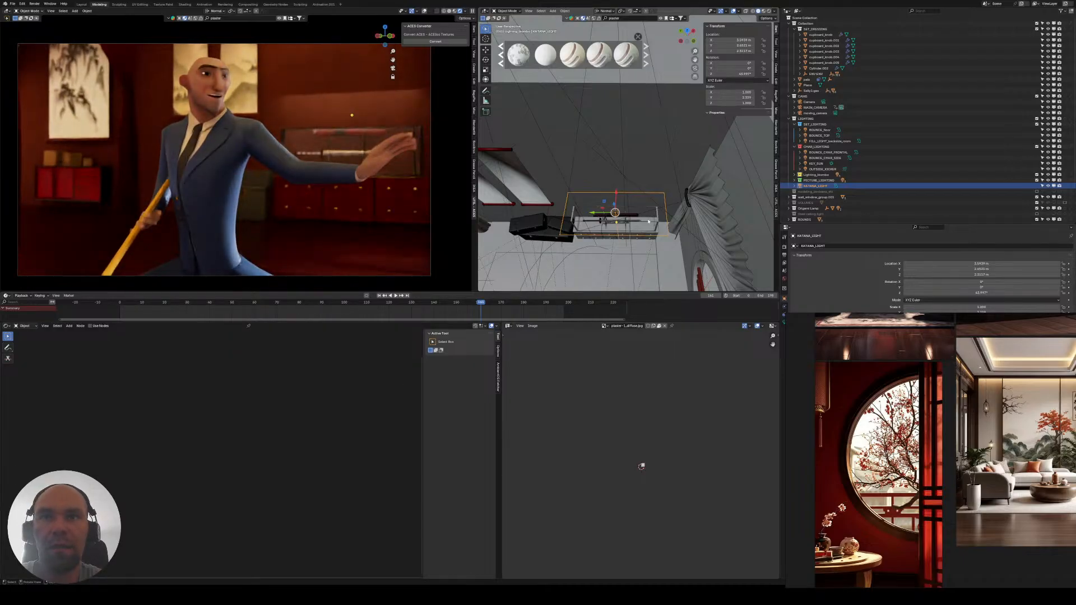
# - Locate the sword stand in the scene hierarchy, expand it, and select the stand together with its sword and sword cover
pyautogui.scroll(4, 634, 233)
pyautogui.moveTo(634, 232); pyautogui.dragTo(665, 163, button='middle')
pyautogui.click(606, 257)
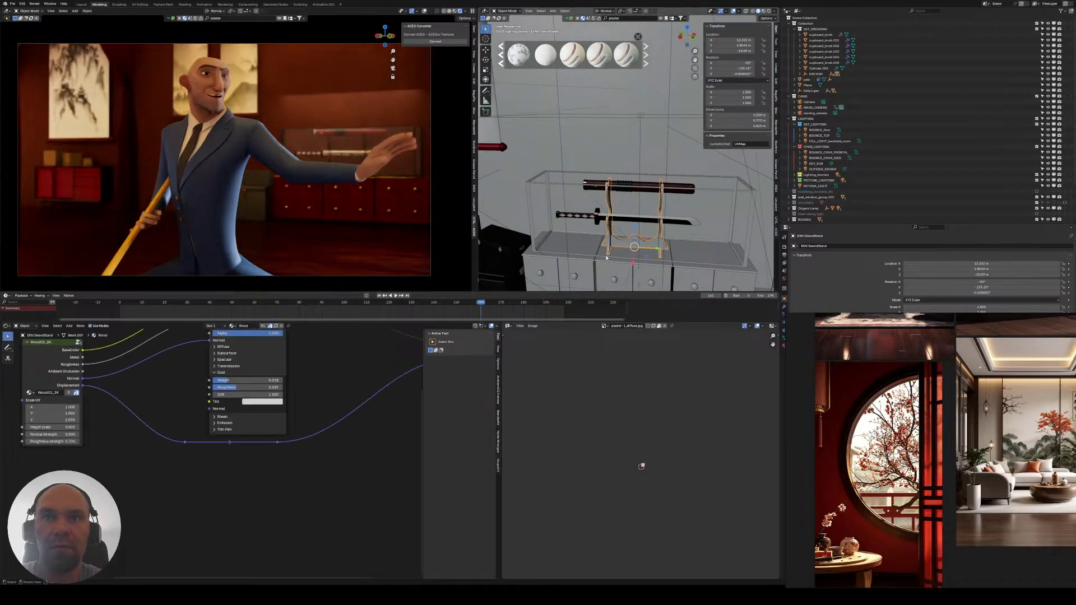
pyautogui.press('KP_Decimal')
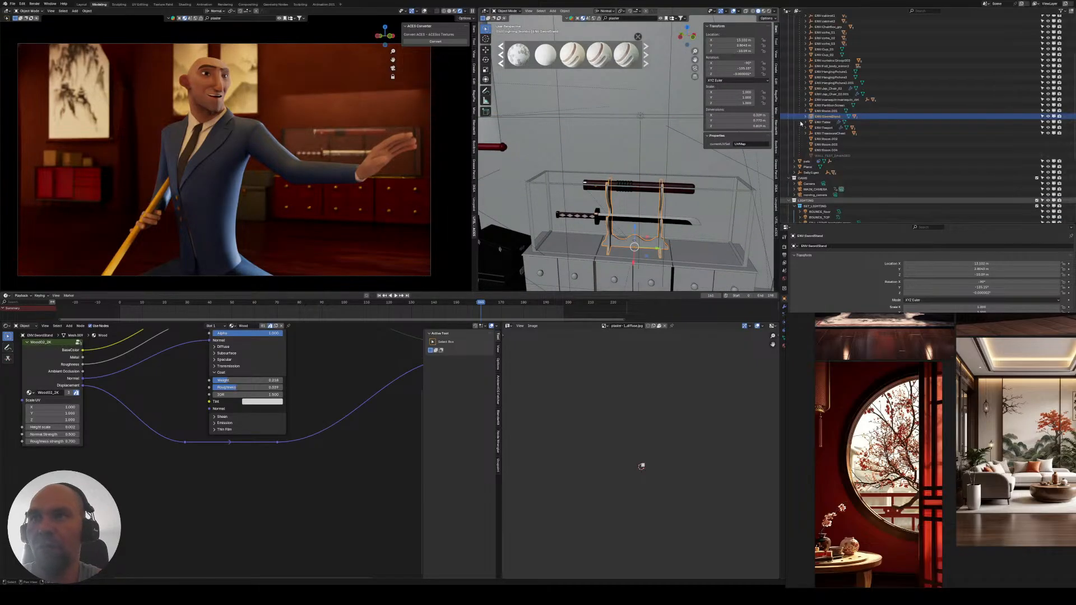
pyautogui.press('Up')
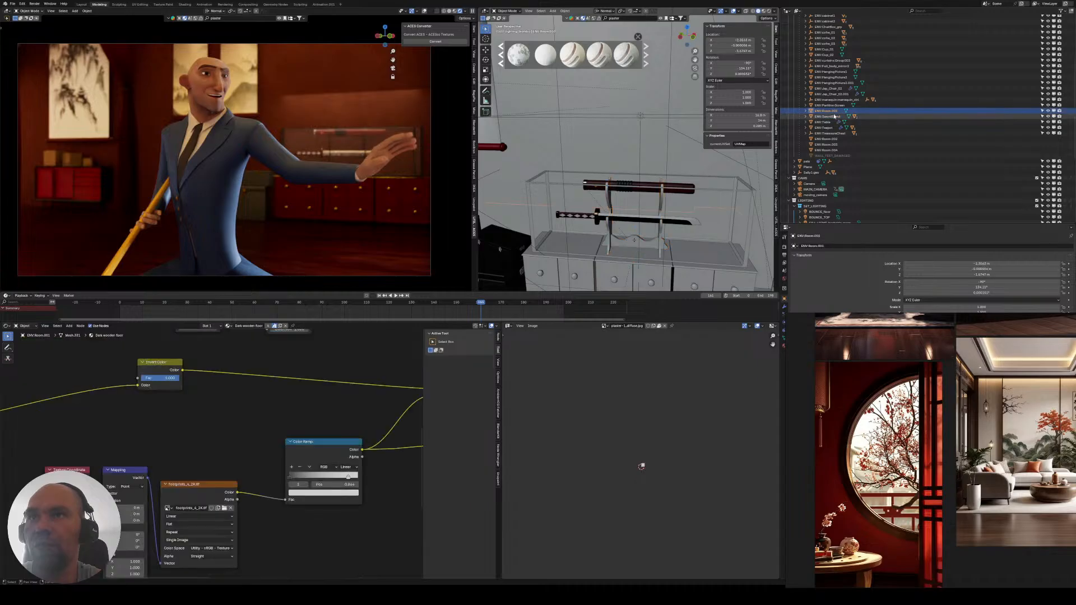
pyautogui.press('Down')
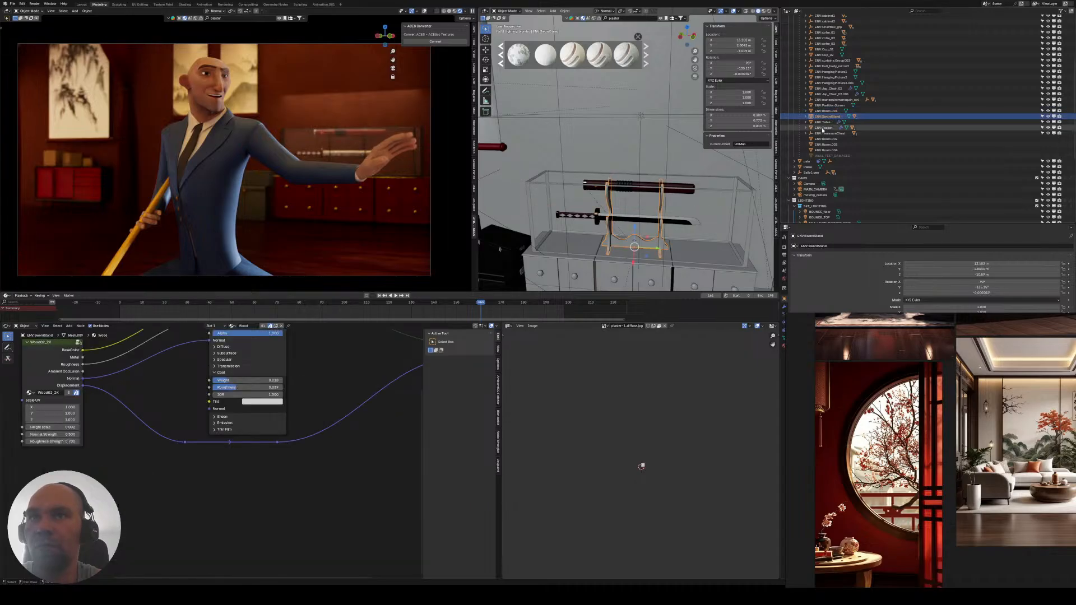
pyautogui.click(805, 117)
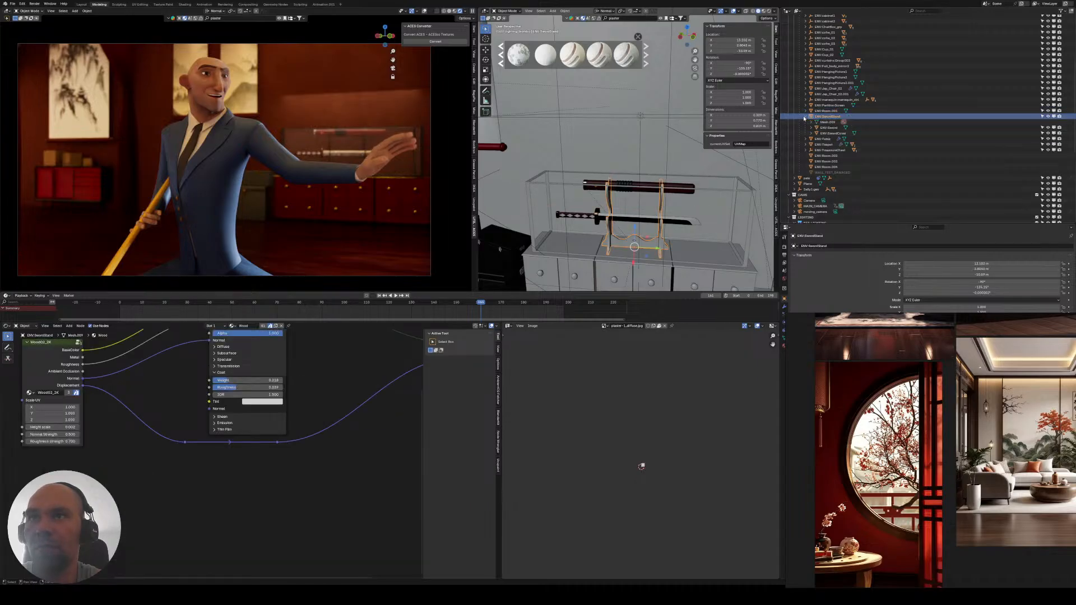
pyautogui.click(824, 128)
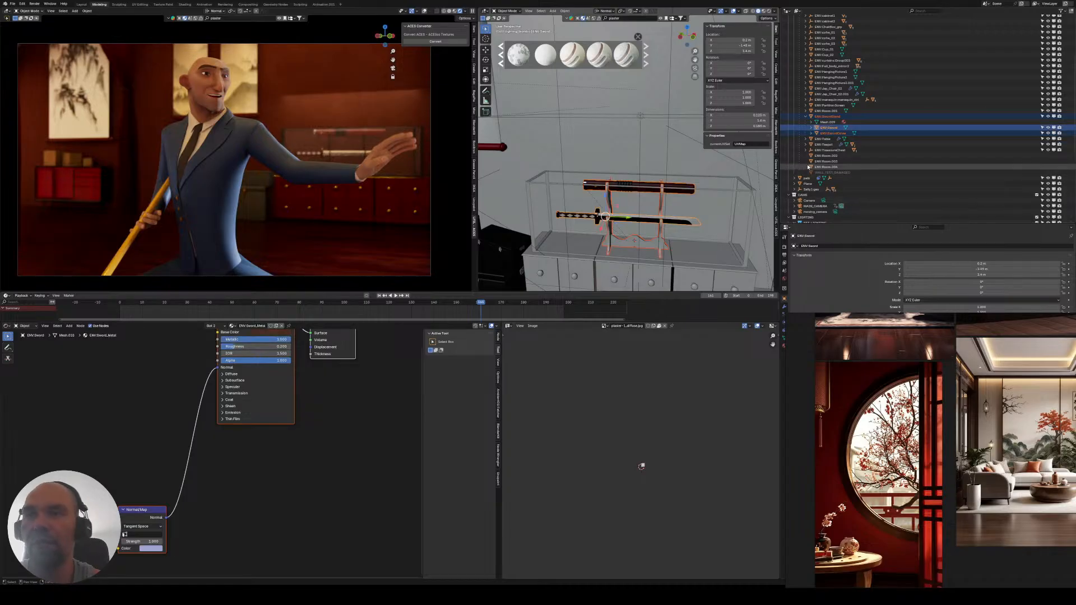
pyautogui.scroll(-6, 843, 151)
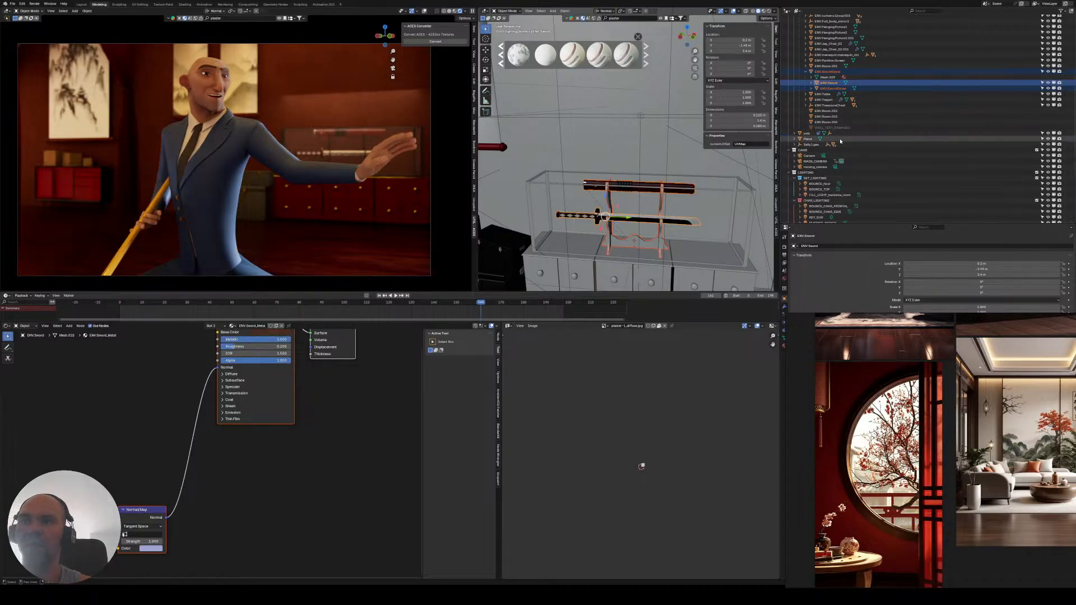
pyautogui.scroll(-4, 840, 141)
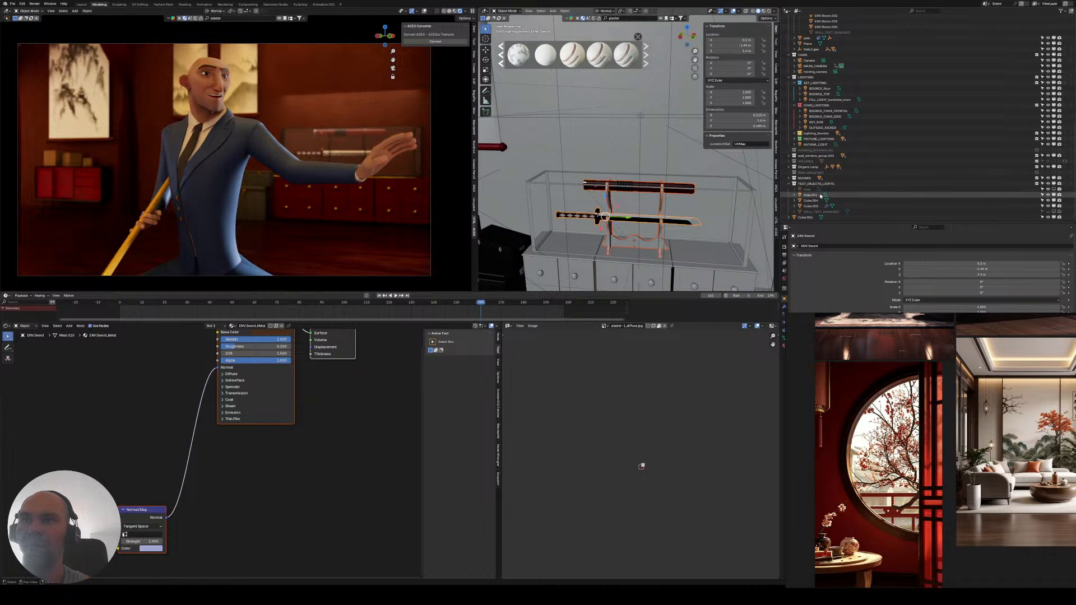
pyautogui.scroll(7, 860, 115)
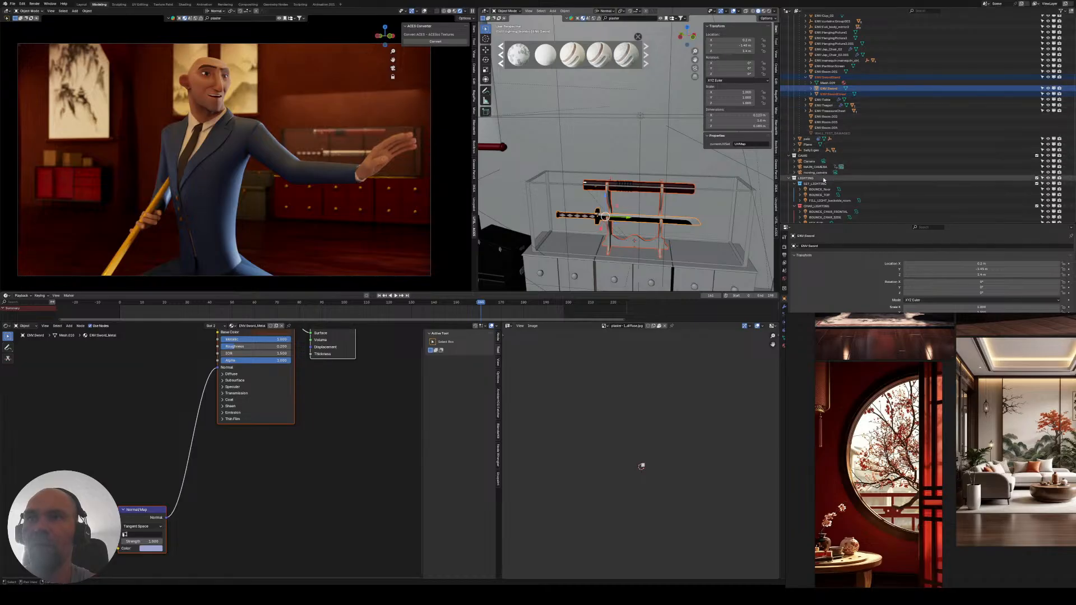
pyautogui.scroll(-3, 830, 90)
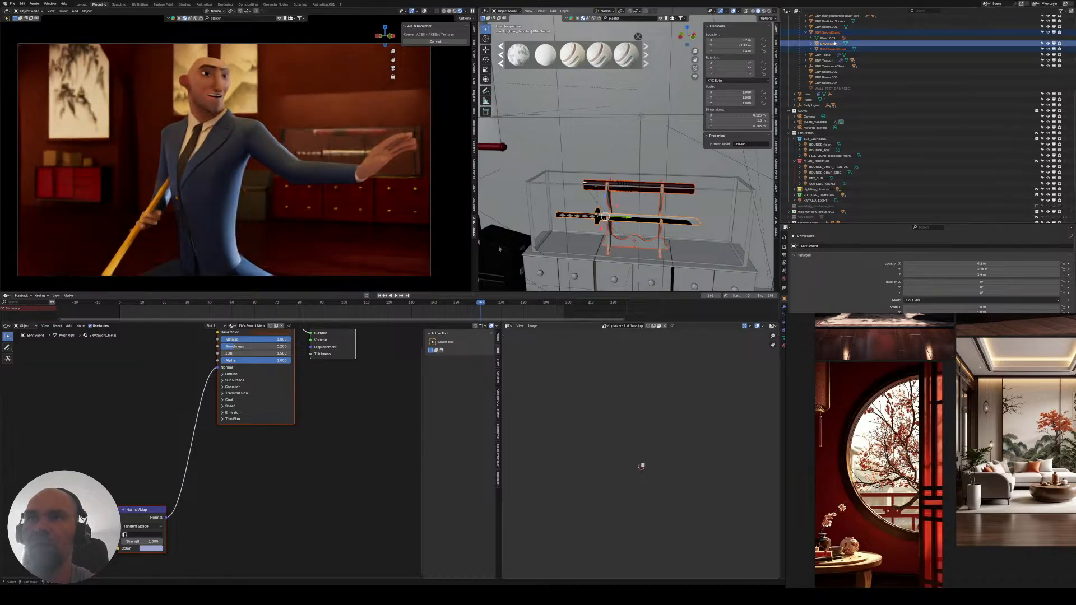
pyautogui.moveTo(835, 43); pyautogui.dragTo(818, 200)
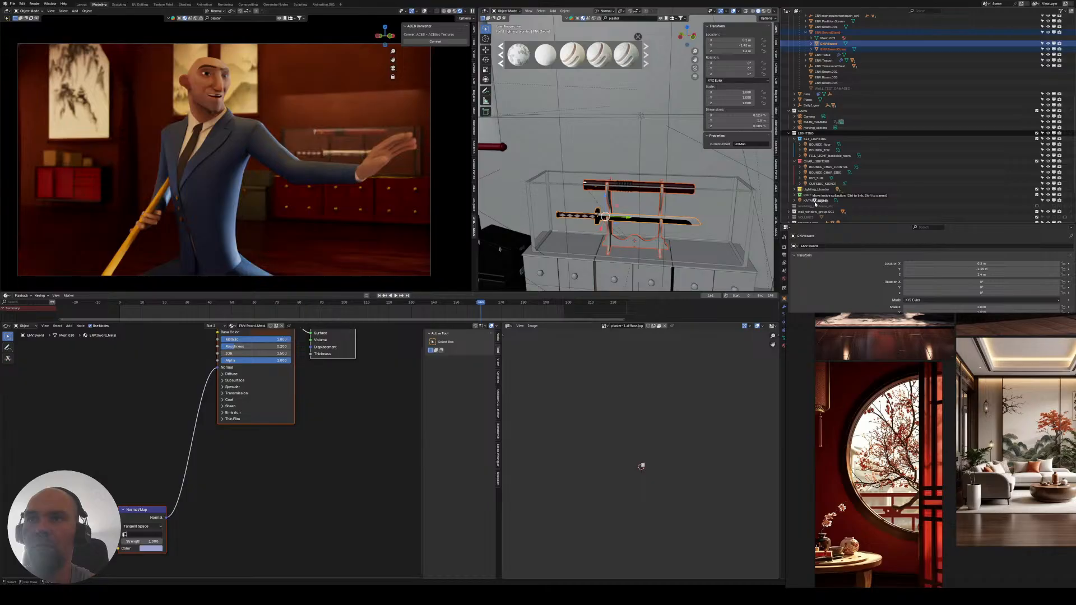
pyautogui.press('Escape')
# - Make KATANA_LIGHT active and pick out the sword, its cover and the stand one by one in the scene hierarchy
pyautogui.click(815, 201)
pyautogui.scroll(3, 854, 144)
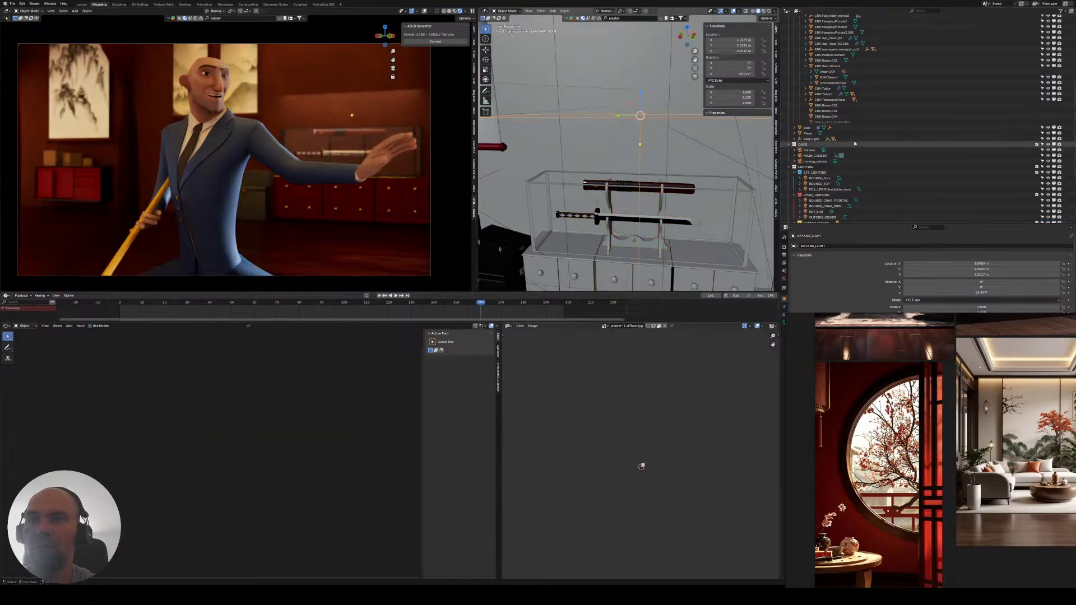
pyautogui.click(831, 78)
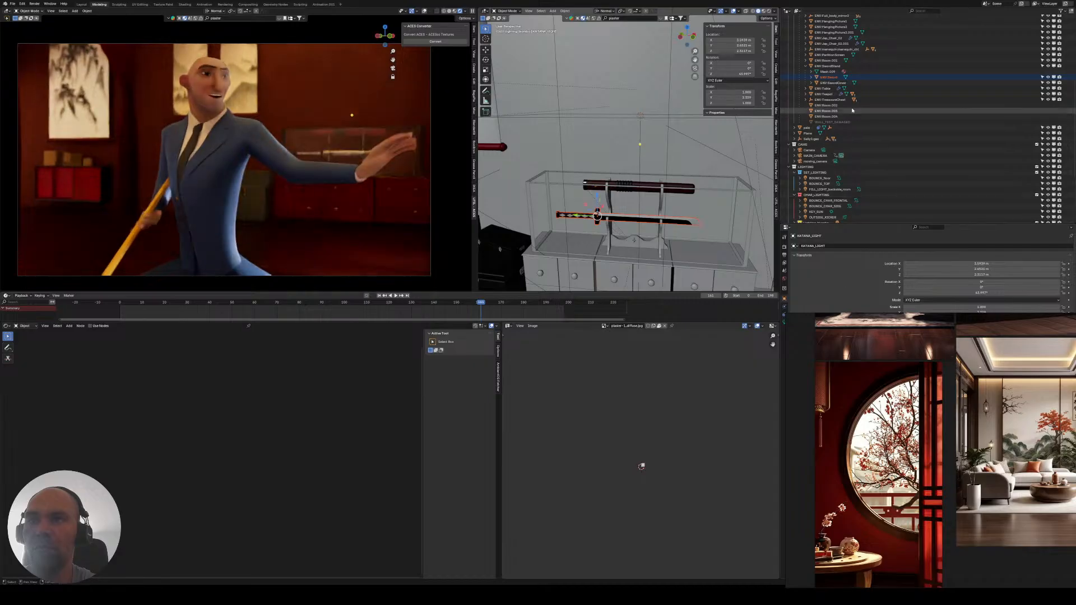
pyautogui.moveTo(833, 83); pyautogui.dragTo(897, 387)
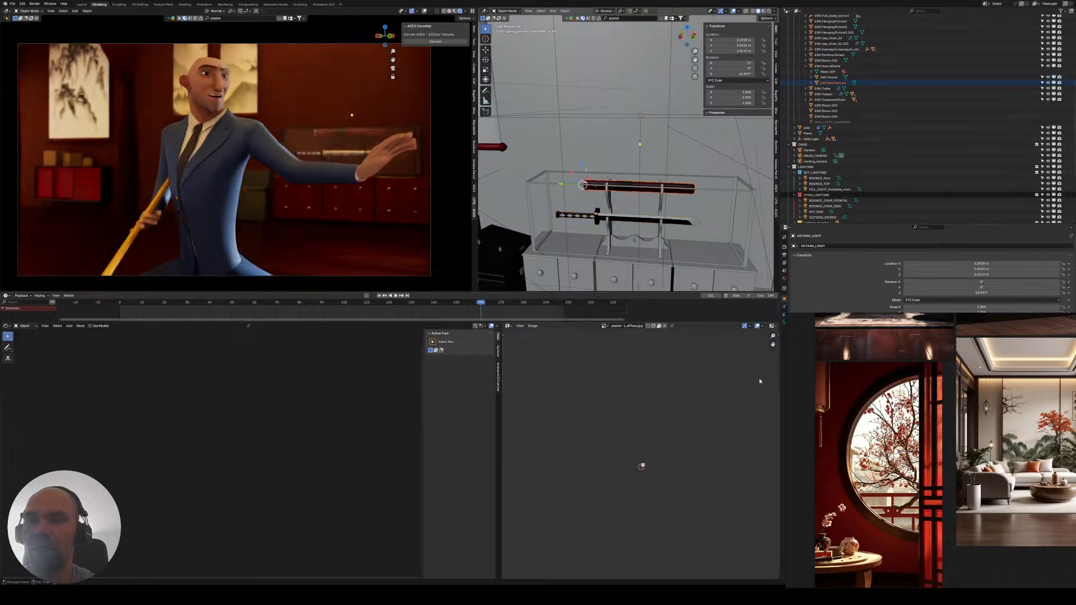
pyautogui.click(828, 66)
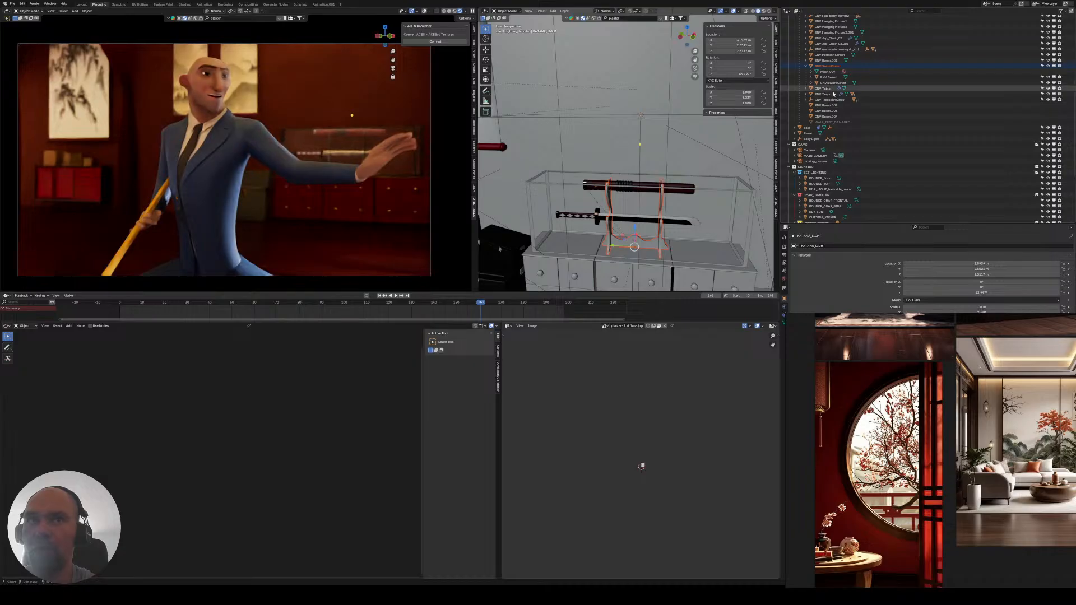
# - Hide and show KATANA_LIGHT in the viewport to compare its effect on the sword display
pyautogui.scroll(-4, 823, 188)
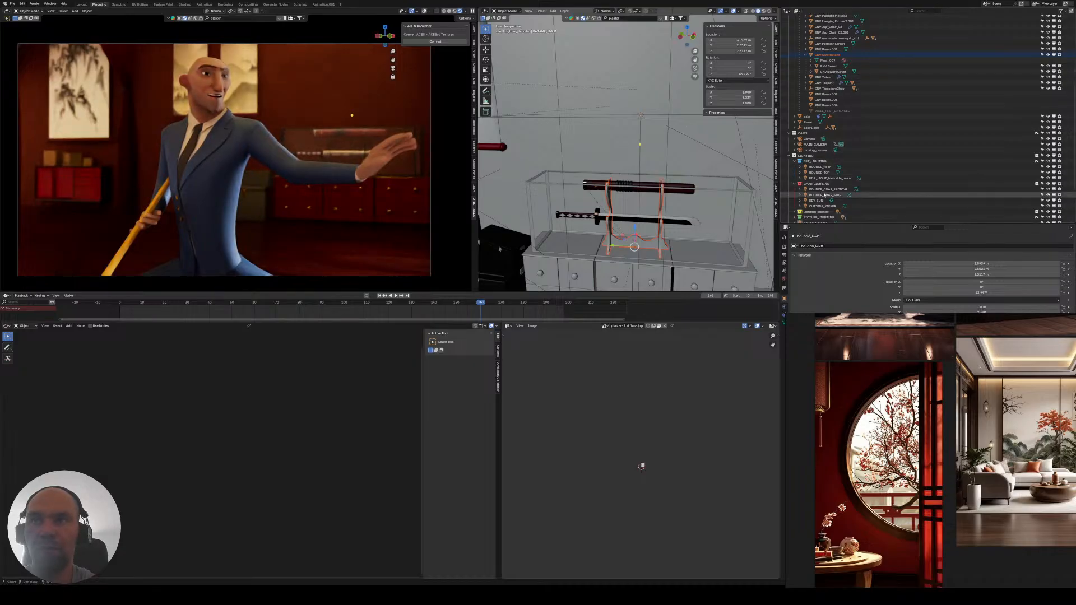
pyautogui.click(824, 189)
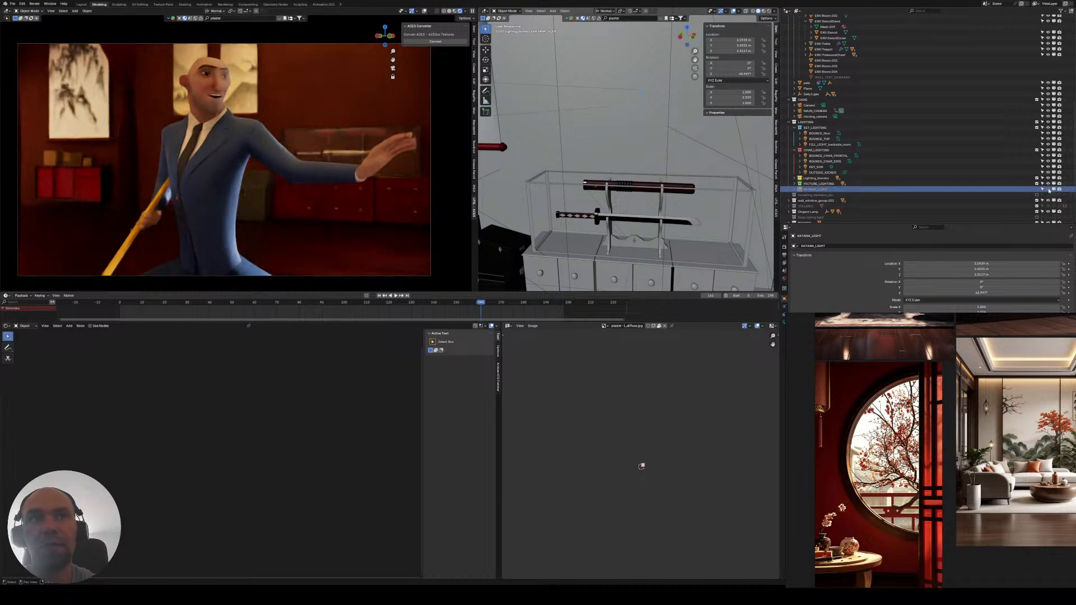
pyautogui.click(1048, 189)
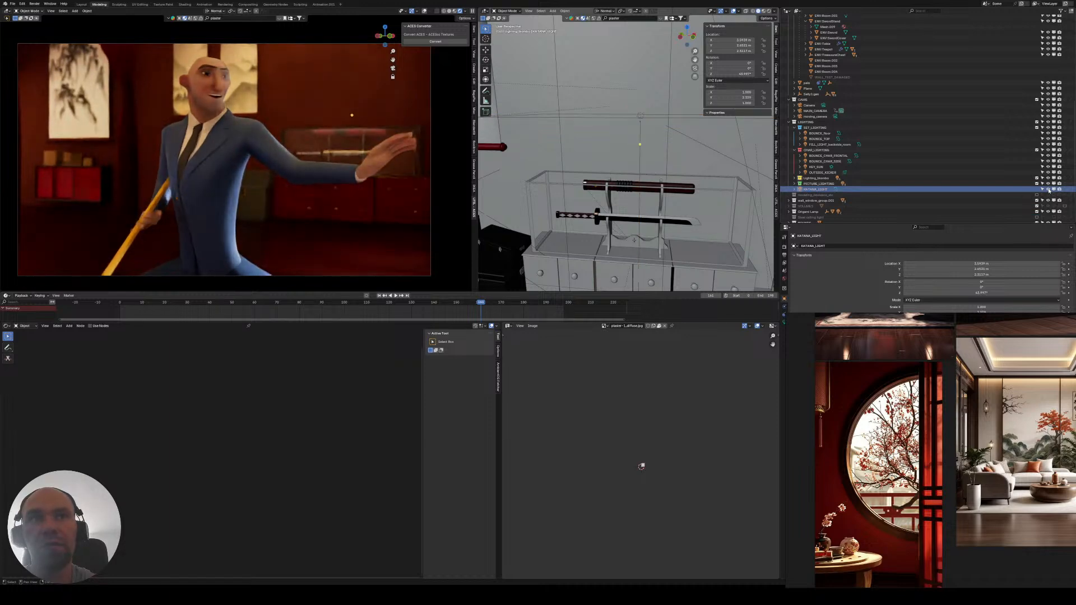
# - Select the display case's frame and glass cube objects and move them both into the SET_DRESSING collection
pyautogui.click(727, 193)
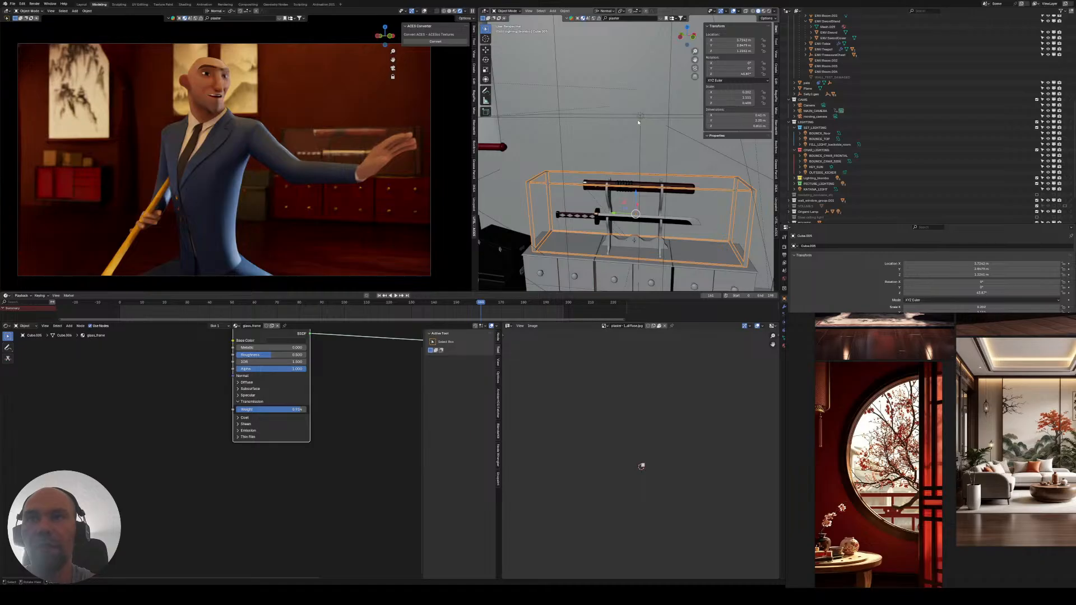
pyautogui.click(639, 114)
pyautogui.click(679, 191)
pyautogui.scroll(-3, 813, 191)
pyautogui.click(813, 202)
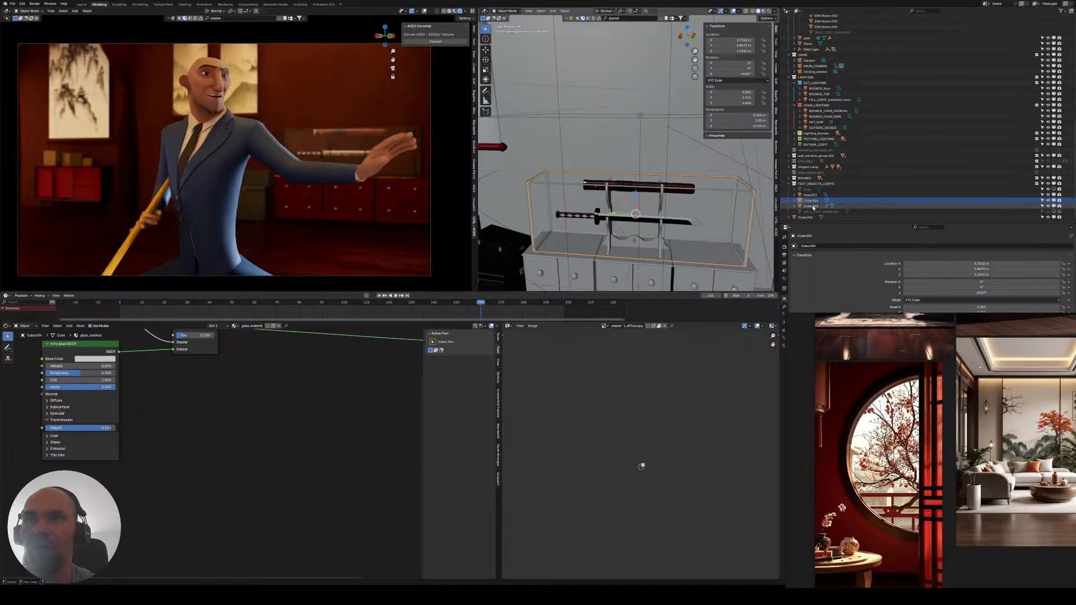
pyautogui.click(814, 208)
pyautogui.keyDown('ctrl'); pyautogui.click(814, 201); pyautogui.keyUp('ctrl')
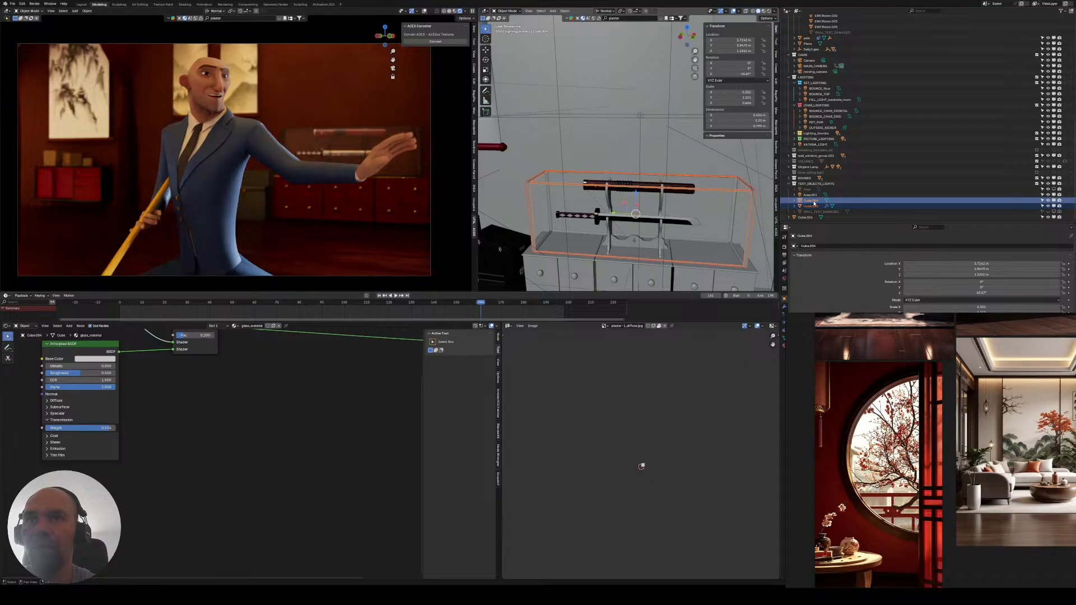
pyautogui.moveTo(813, 202); pyautogui.dragTo(824, 30)
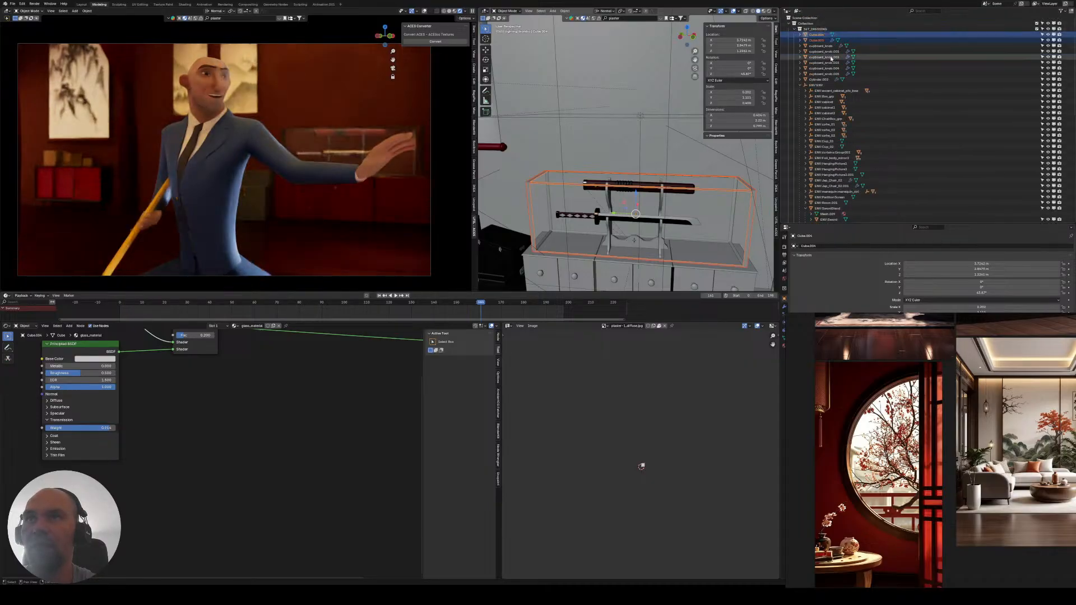
# - Rename the display case's frame object as glass_sword_frame
pyautogui.click(821, 41)
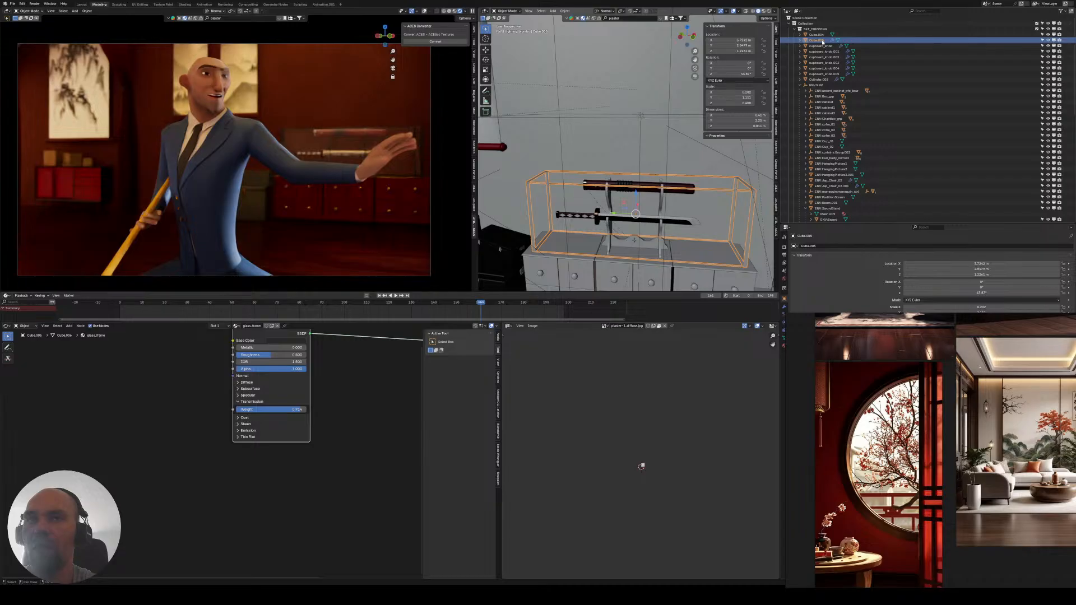
pyautogui.doubleClick(822, 41)
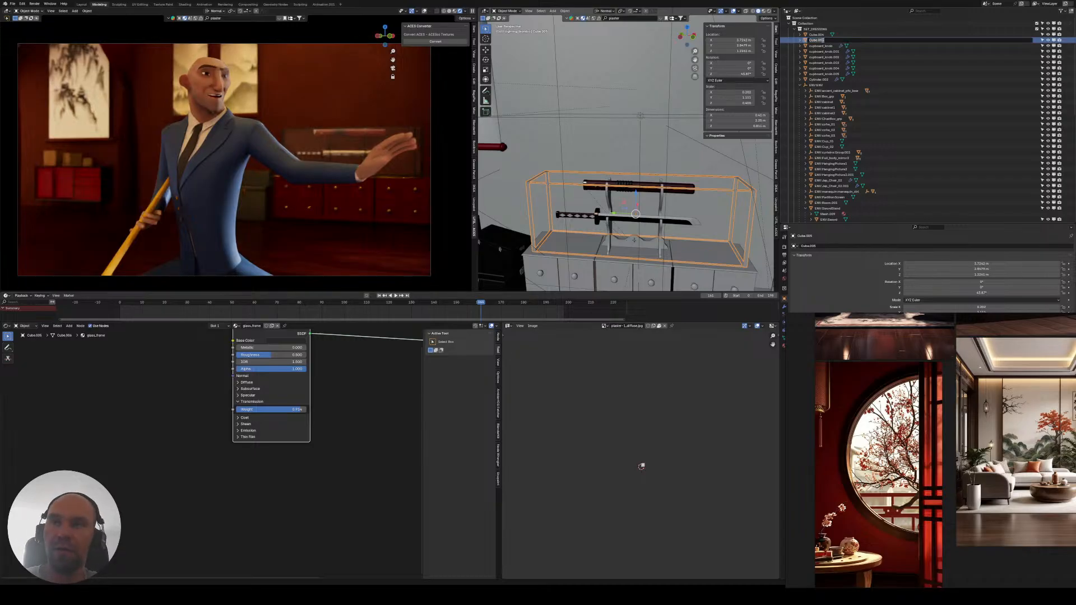
pyautogui.press('BackSpace')
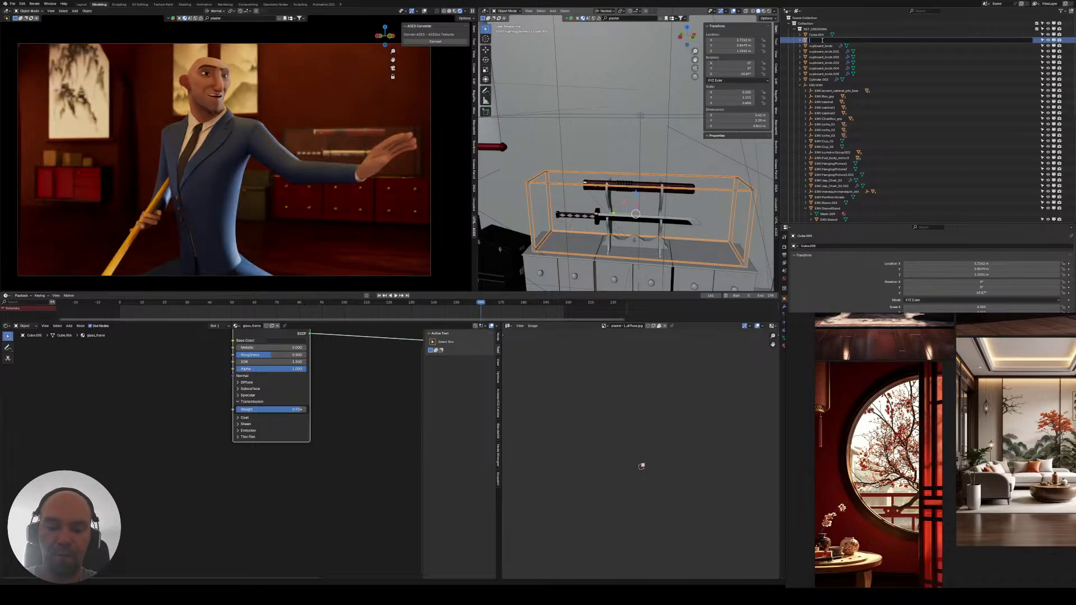
pyautogui.write('frame')
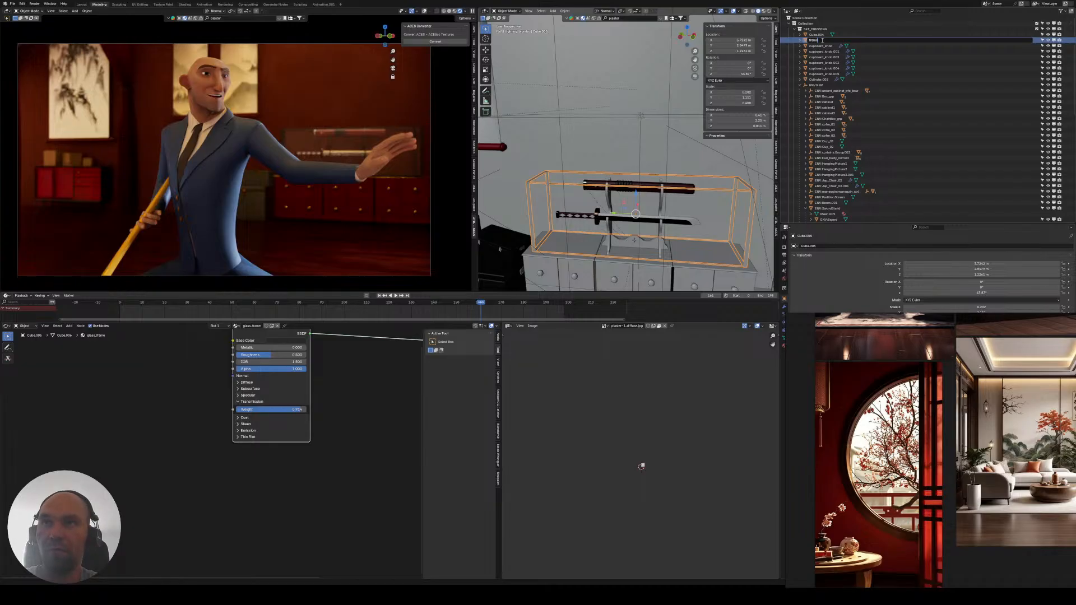
pyautogui.hotkey('ctrl', 'a')
pyautogui.write('swor')
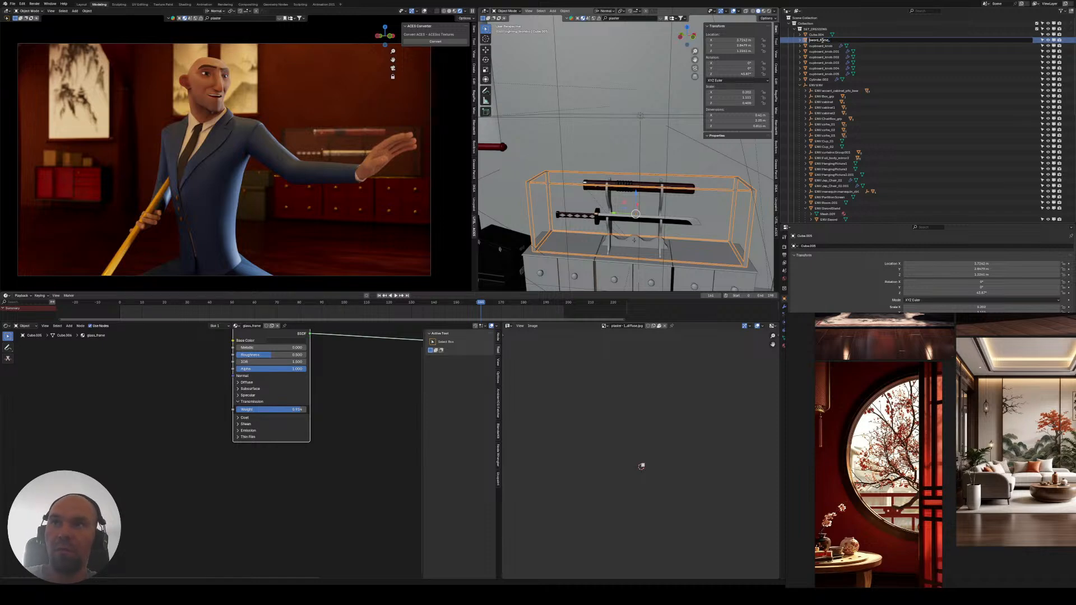
pyautogui.write('lass_')
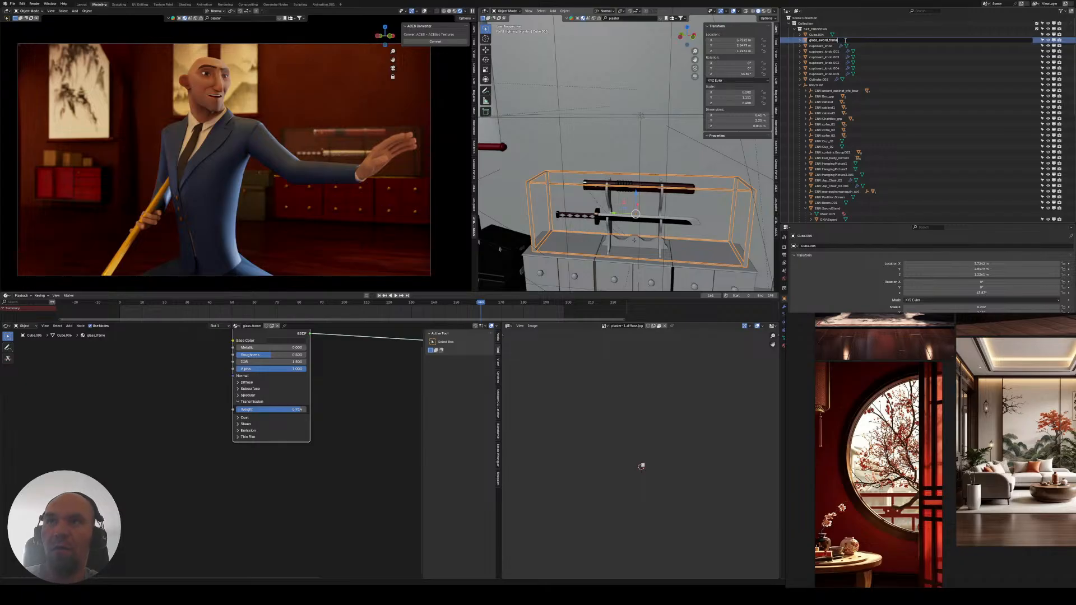
pyautogui.press('Return')
# - Rename the display case's glass cube object as glass_frame
pyautogui.click(832, 36)
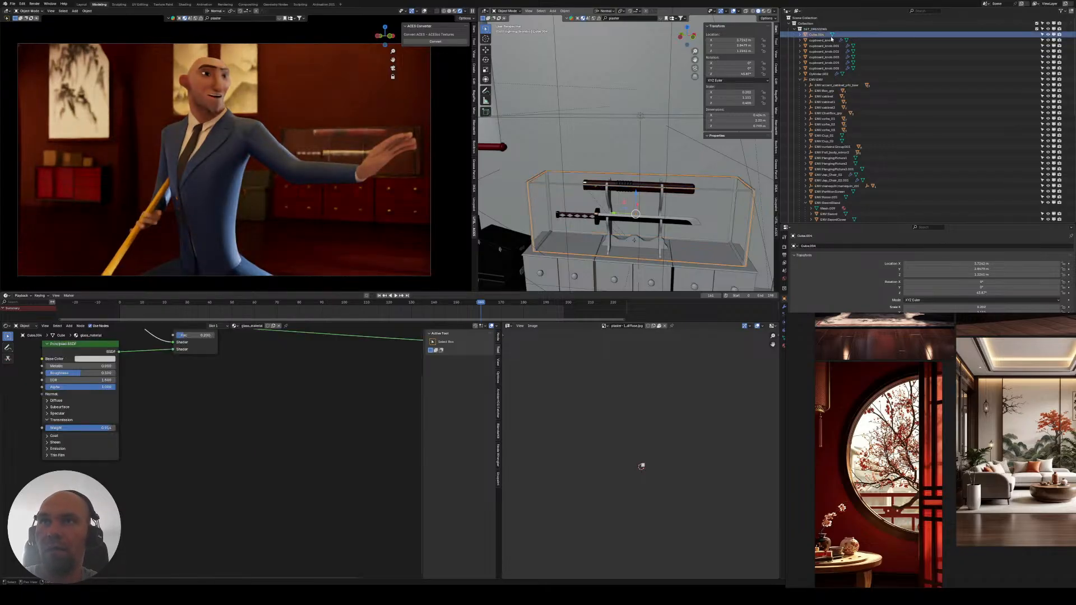
pyautogui.doubleClick(822, 35)
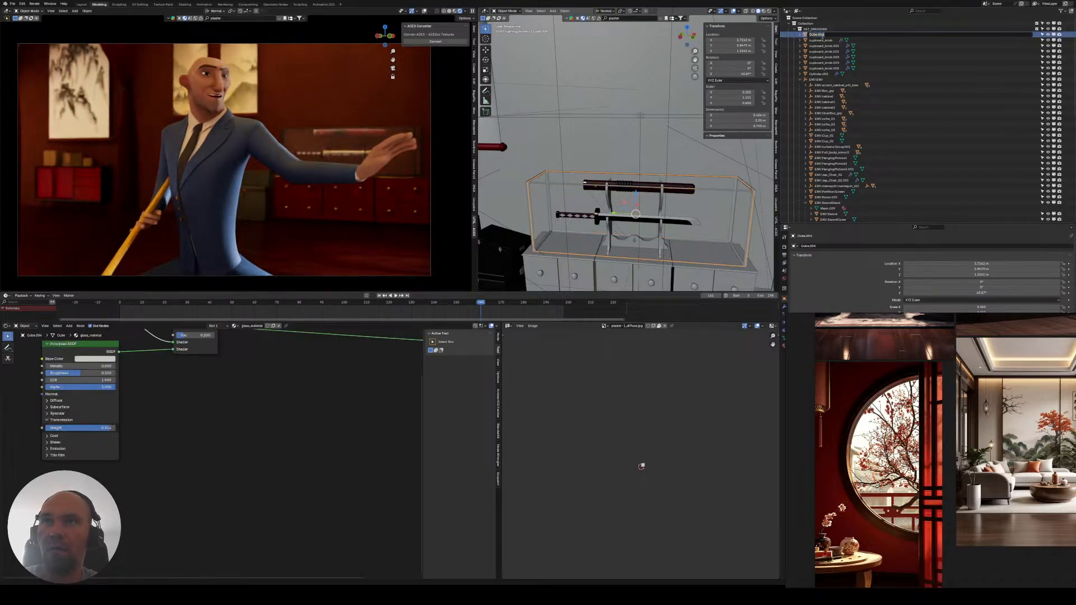
pyautogui.write('g')
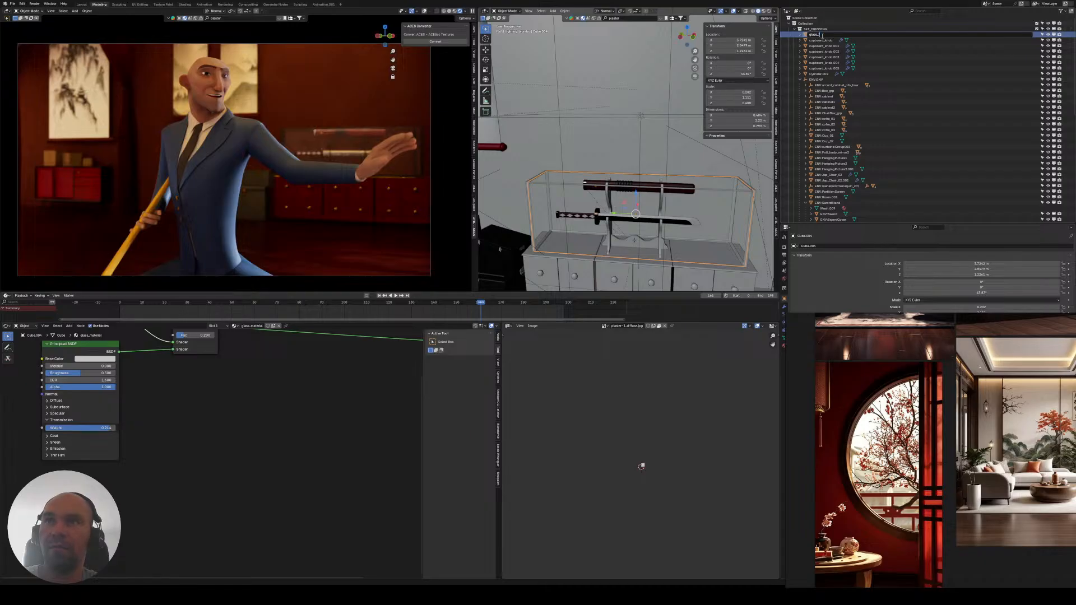
pyautogui.write('lass_frame_')
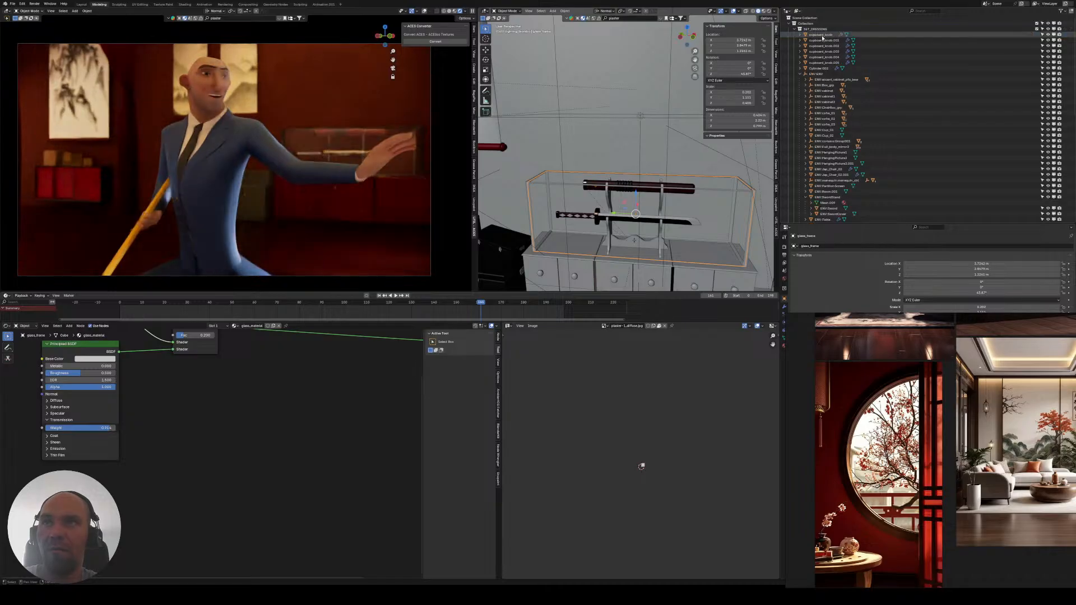
pyautogui.press('Return')
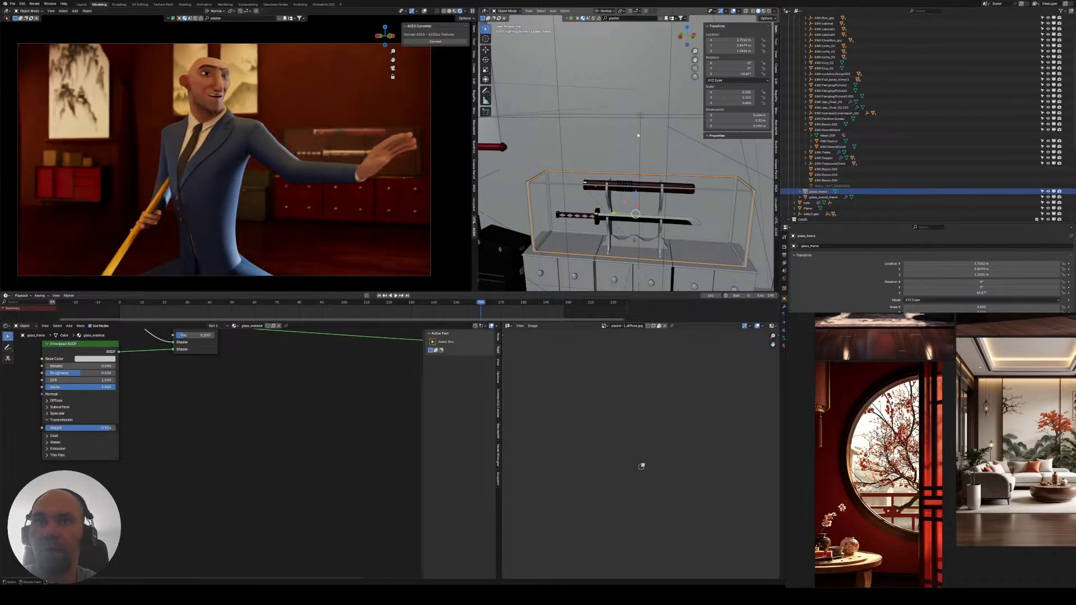
# - Make KATANA_LIGHT active and pick out glass_frame and glass_sword_frame one by one in the scene hierarchy
pyautogui.click(642, 117)
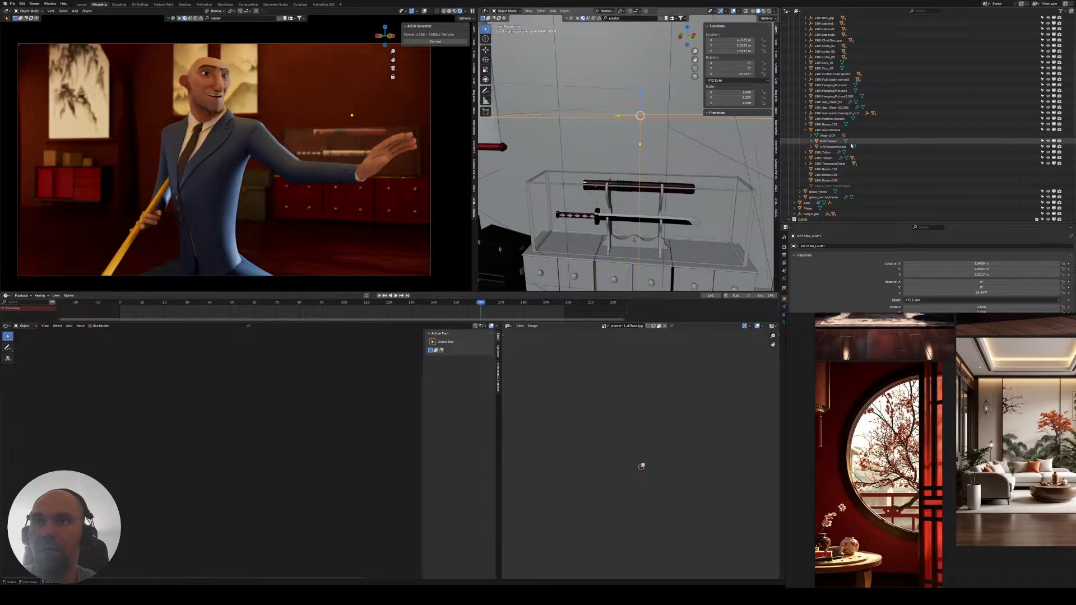
pyautogui.scroll(-1, 829, 115)
pyautogui.click(819, 180)
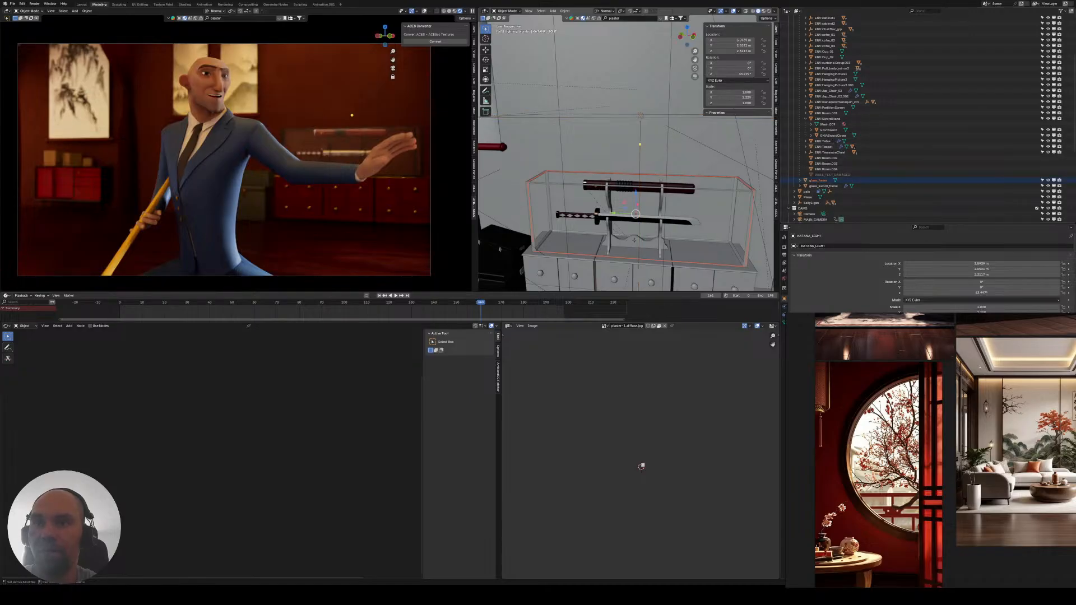
pyautogui.moveTo(823, 186); pyautogui.dragTo(897, 381)
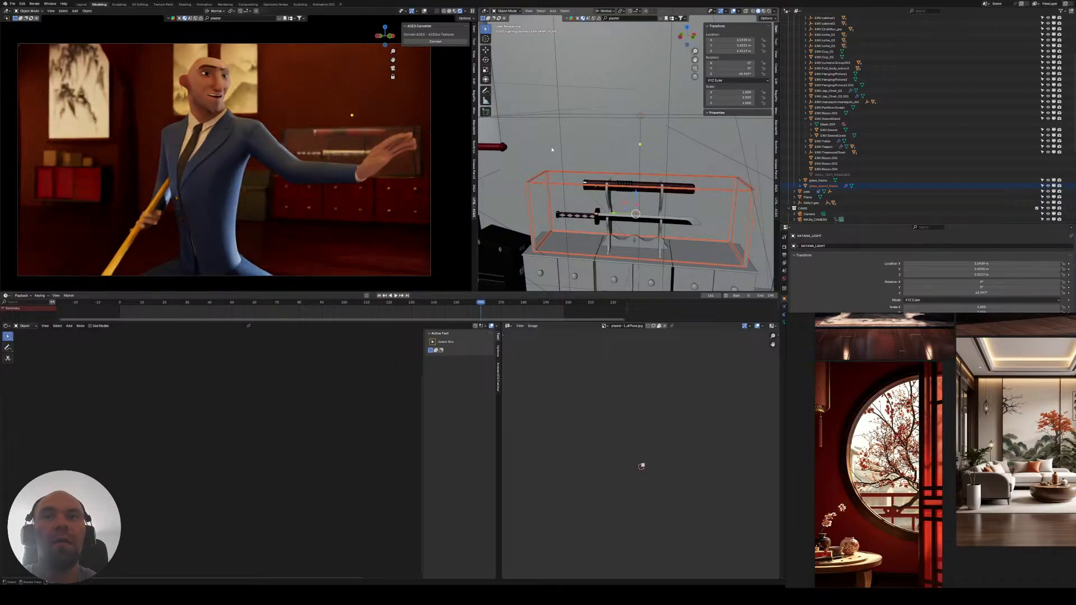
pyautogui.press('r')
pyautogui.press('y')
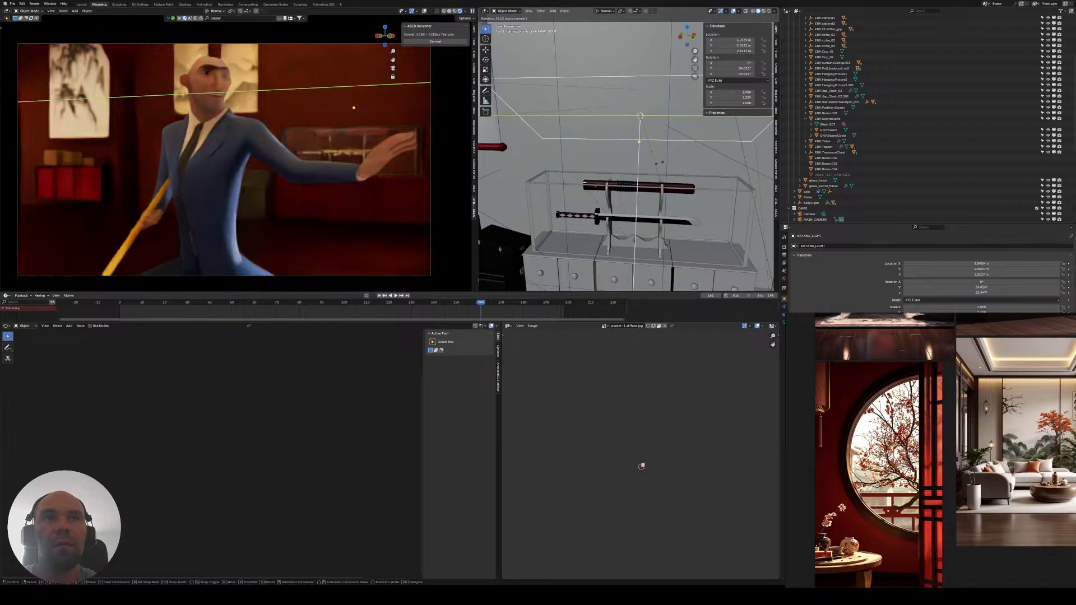
pyautogui.press('Escape')
# - Lower KATANA_LIGHT vertically towards the display case and tilt it by about 20° around its Y axis
pyautogui.press('g')
pyautogui.press('z')
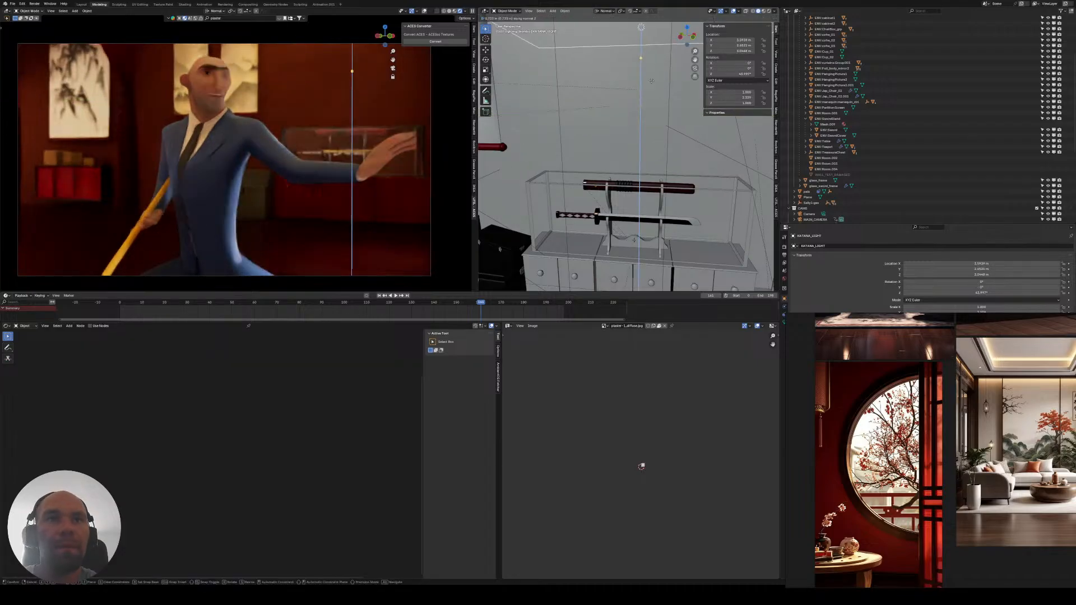
pyautogui.click(673, 185)
pyautogui.scroll(-4, 672, 185)
pyautogui.moveTo(672, 185)
pyautogui.mouseDown(button='middle')
pyautogui.moveTo(650, 216)
pyautogui.moveTo(679, 205)
pyautogui.mouseUp(button='middle')
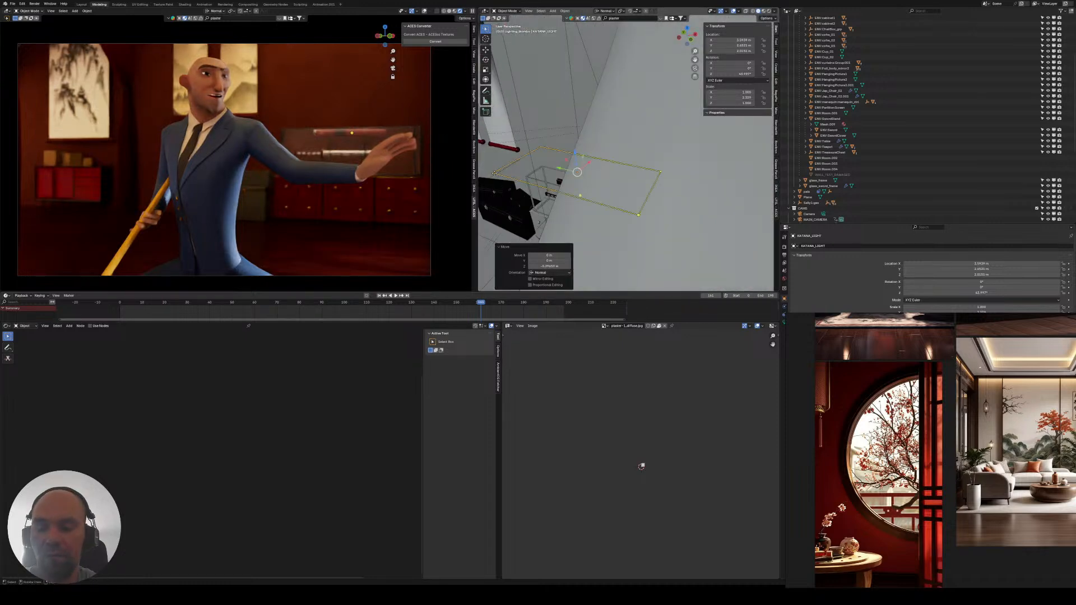
pyautogui.press('KP_Decimal')
pyautogui.press('r')
pyautogui.press('y')
pyautogui.click(610, 186)
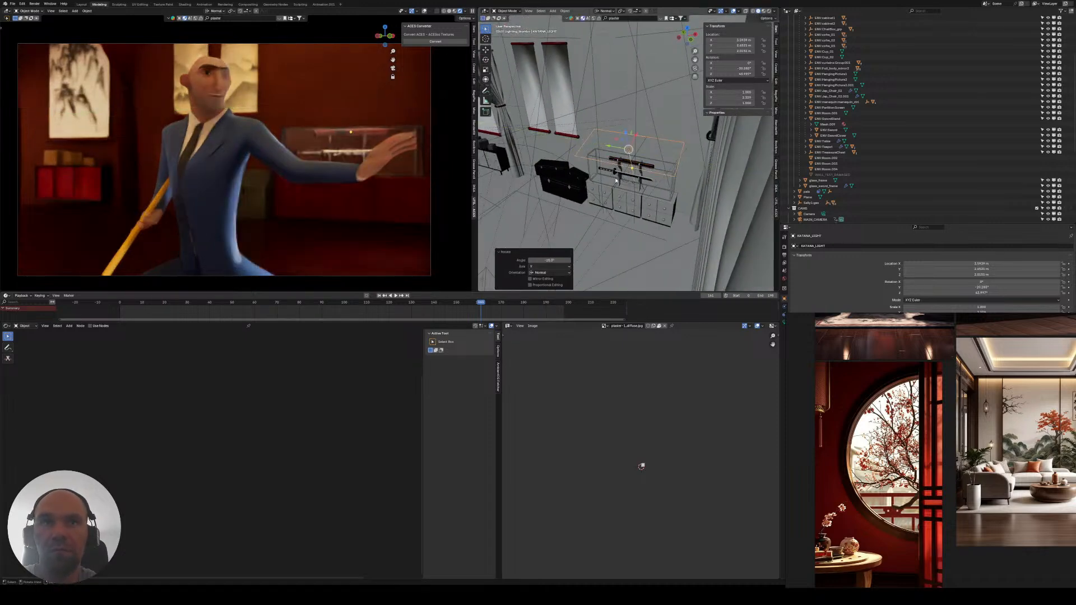
# - Raise the tilted KATANA_LIGHT higher above the katana display case
pyautogui.press('g')
pyautogui.press('y')
pyautogui.click(619, 193)
pyautogui.moveTo(620, 193); pyautogui.dragTo(651, 163, button='middle')
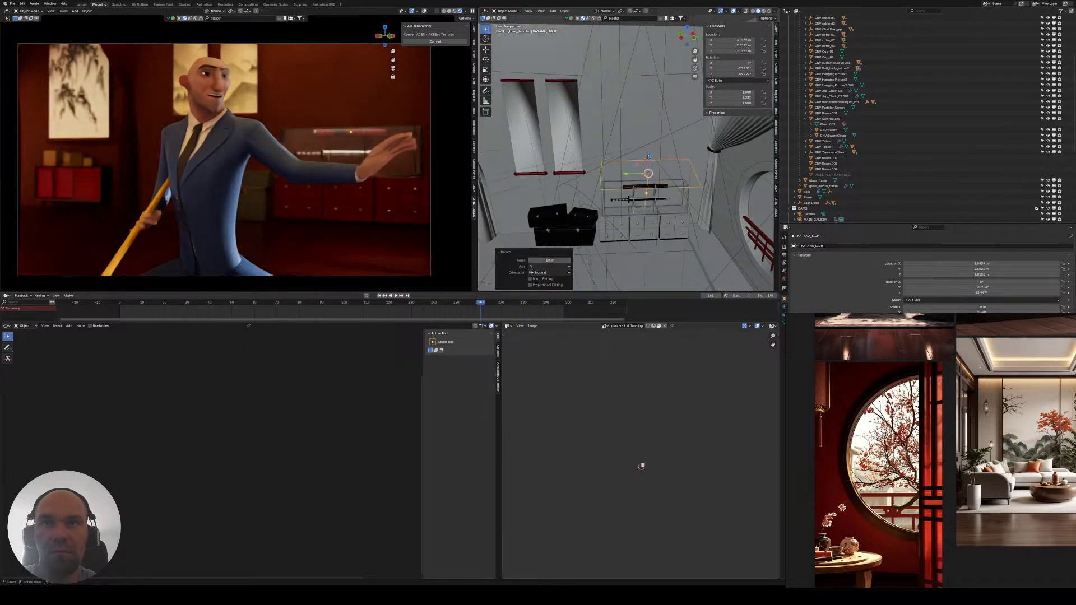
pyautogui.moveTo(652, 156); pyautogui.dragTo(652, 146)
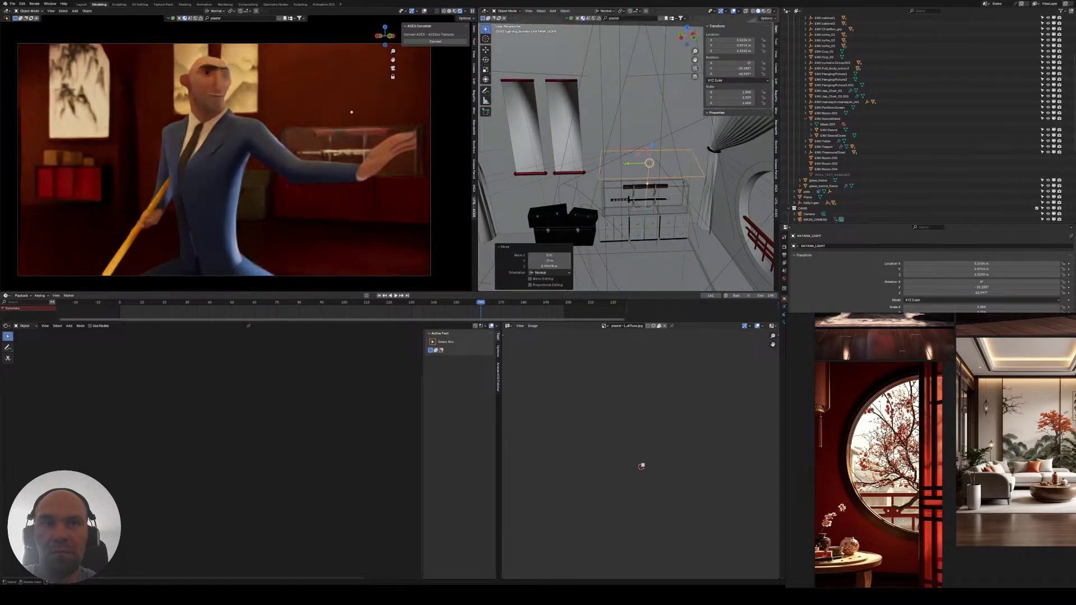
# - Add a spot light, raise it above the katana display and shift it along the Y axis
pyautogui.keyDown('shift'); pyautogui.moveTo(649, 147); pyautogui.dragTo(643, 195, button='middle'); pyautogui.keyUp('shift')
pyautogui.hotkey('shift', 'a')
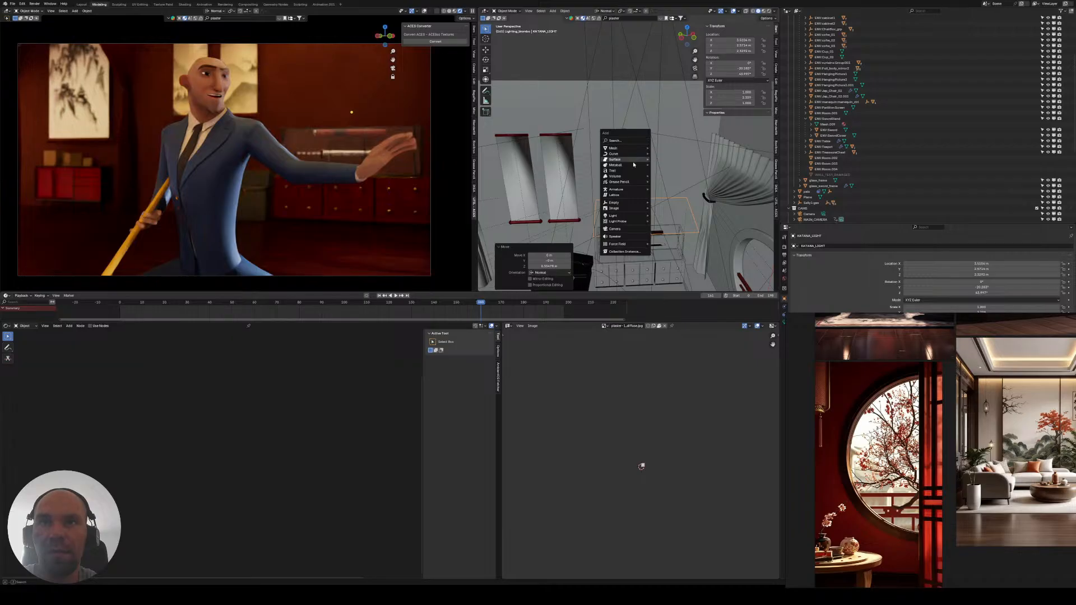
pyautogui.moveTo(625, 216)
pyautogui.click(667, 228)
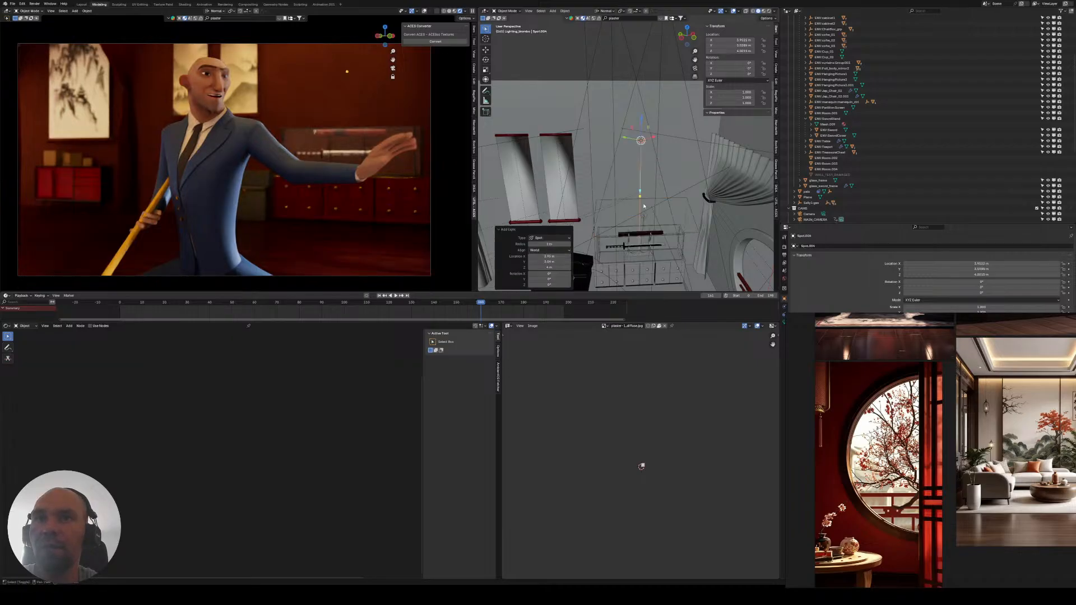
pyautogui.press('g')
pyautogui.press('z')
pyautogui.click(636, 160)
pyautogui.moveTo(625, 165); pyautogui.dragTo(641, 186, button='middle')
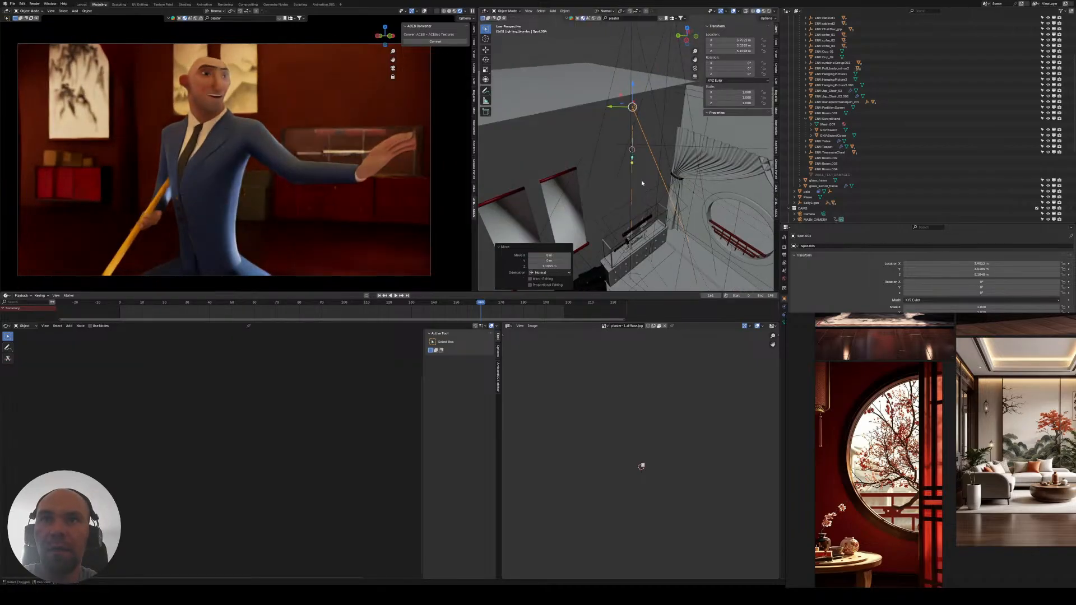
pyautogui.press('g')
pyautogui.press('y')
pyautogui.click(660, 187)
# - Select Spot.001 and Spot.002 in the PICTURE_LIGHTING collection and move both horizontally, keeping their height, towards the hanging pictures
pyautogui.scroll(-5, 811, 152)
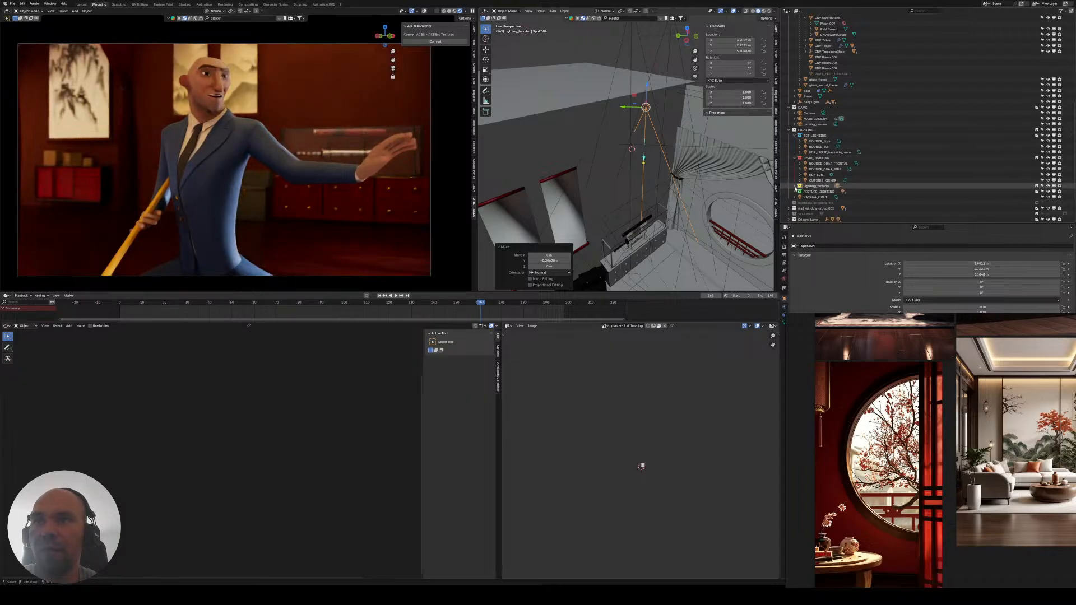
pyautogui.click(795, 190)
pyautogui.click(816, 196)
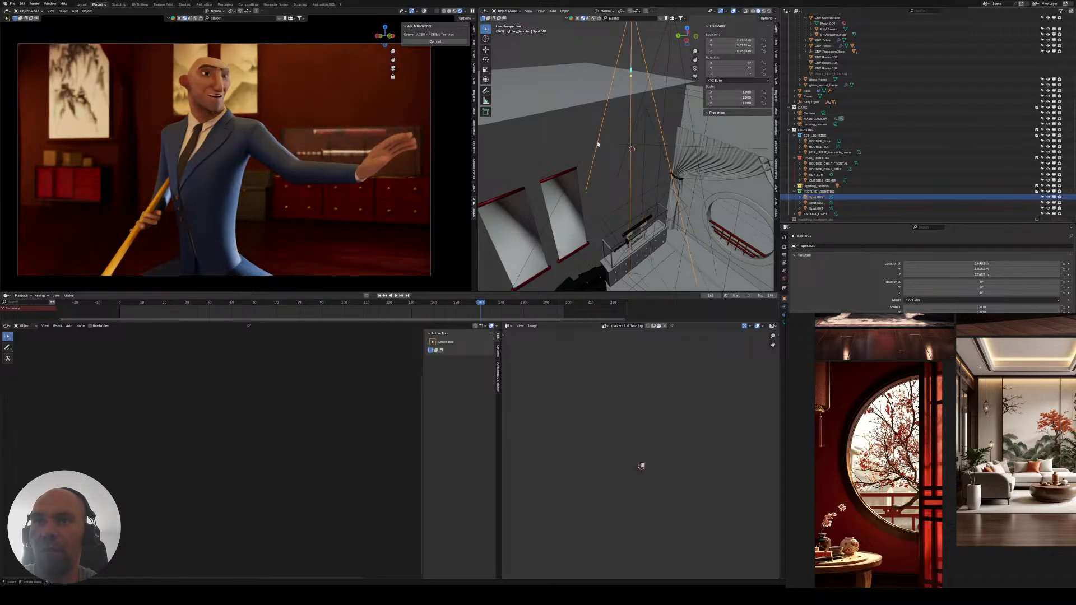
pyautogui.scroll(-4, 598, 144)
pyautogui.moveTo(606, 145)
pyautogui.keyDown('shift'); pyautogui.mouseDown(button='middle')
pyautogui.moveTo(683, 157)
pyautogui.moveTo(623, 189)
pyautogui.mouseUp(button='middle'); pyautogui.keyUp('shift')
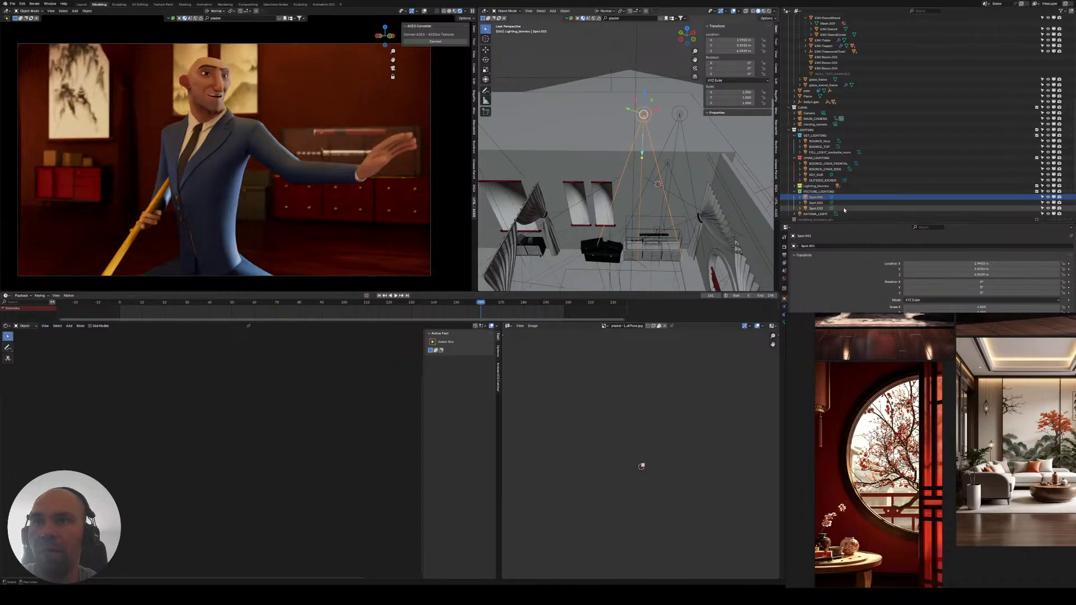
pyautogui.keyDown('shift'); pyautogui.click(833, 203); pyautogui.keyUp('shift')
pyautogui.moveTo(667, 120); pyautogui.dragTo(675, 173, button='middle')
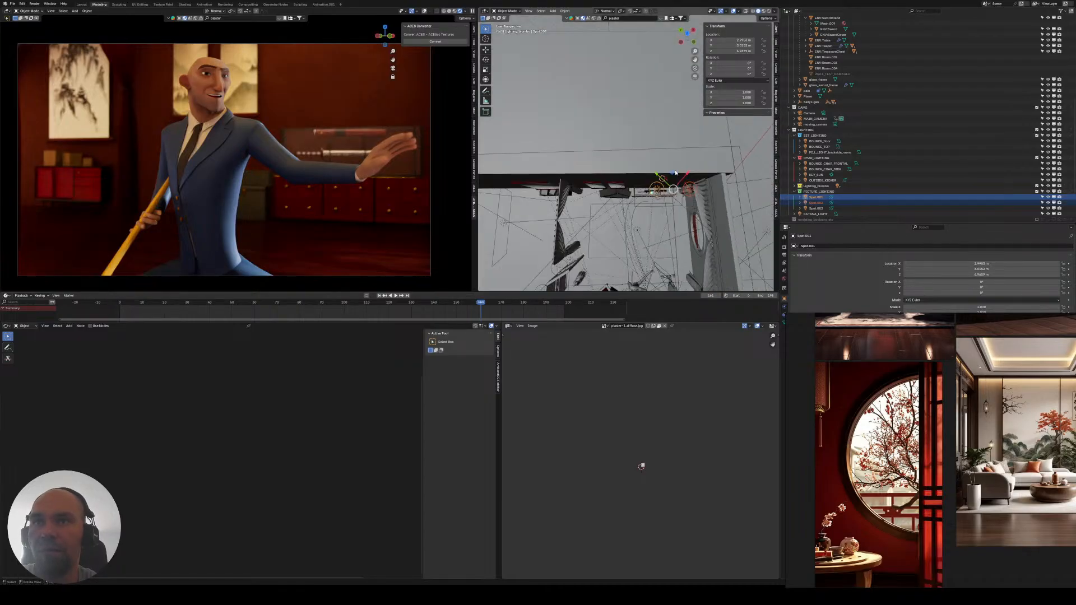
pyautogui.press('g')
pyautogui.hotkey('shift', 'z')
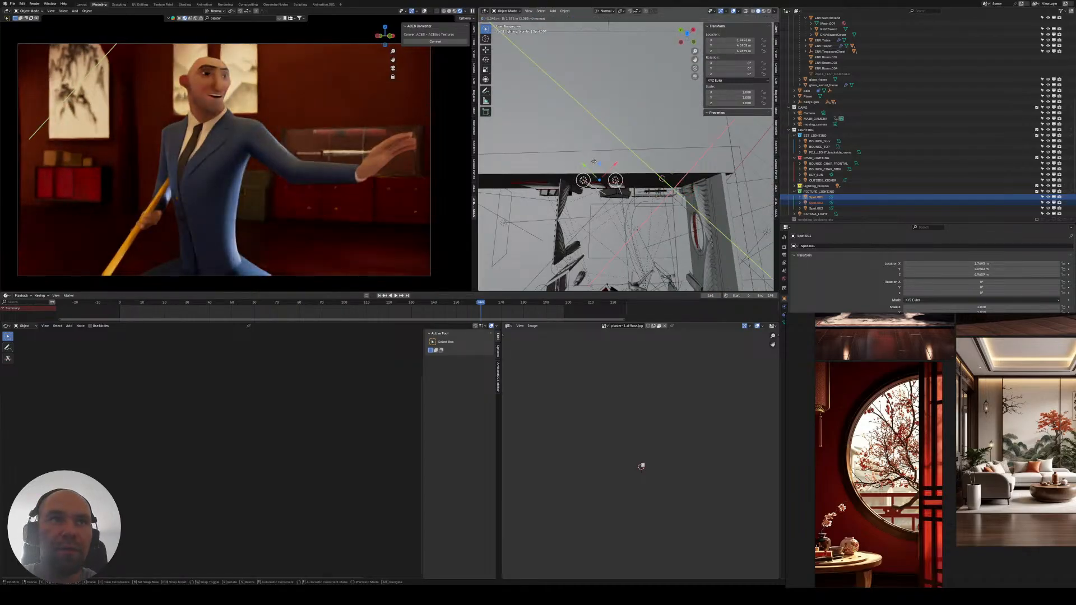
pyautogui.click(560, 205)
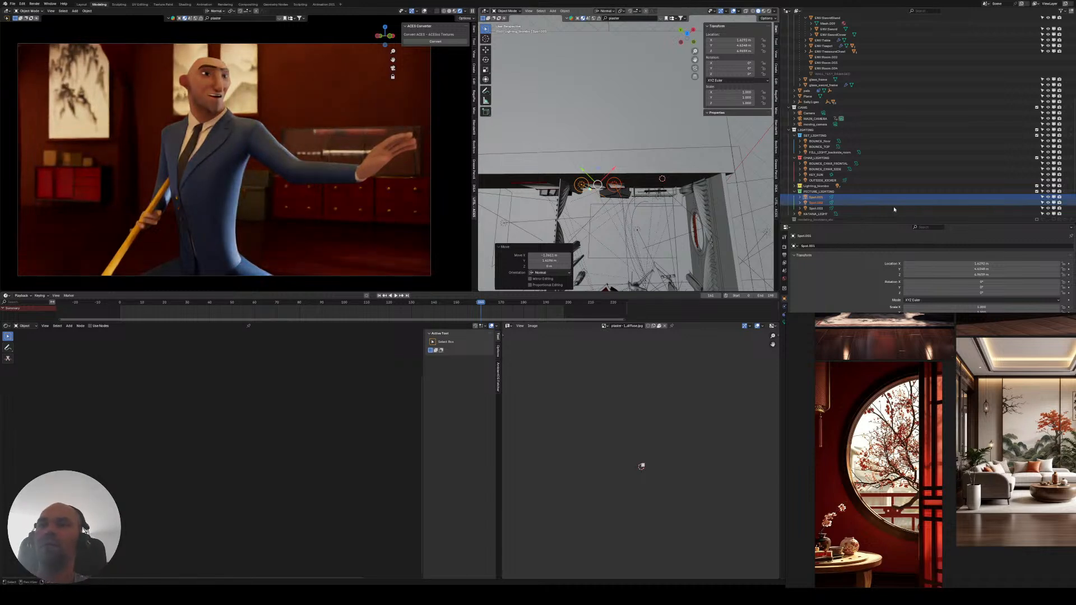
# - Set the power of the spot lights Spot.001 and Spot.002 to 150 W each
pyautogui.click(785, 322)
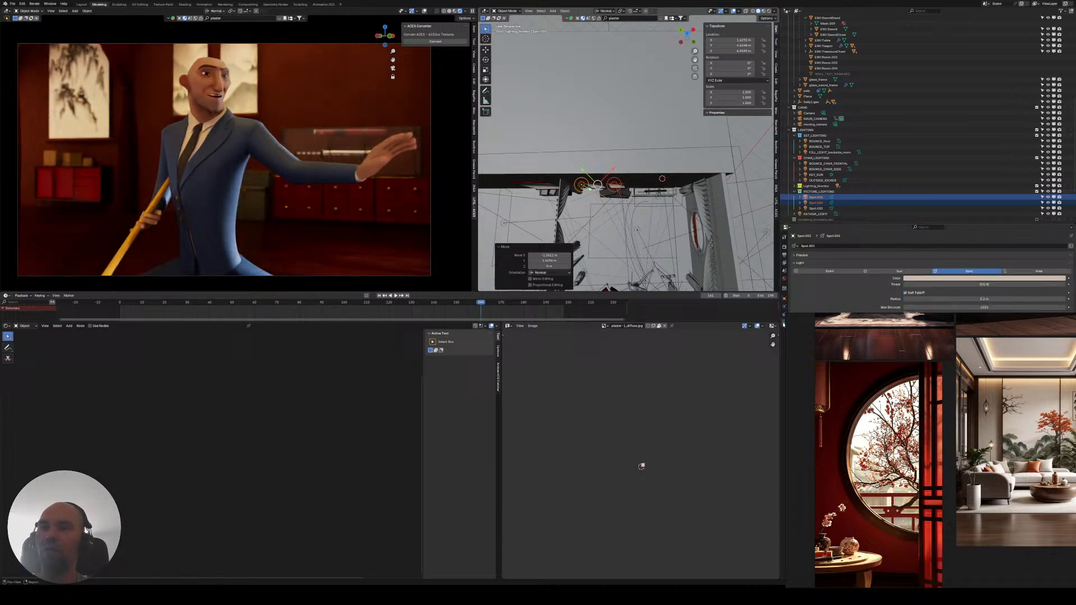
pyautogui.doubleClick(967, 283)
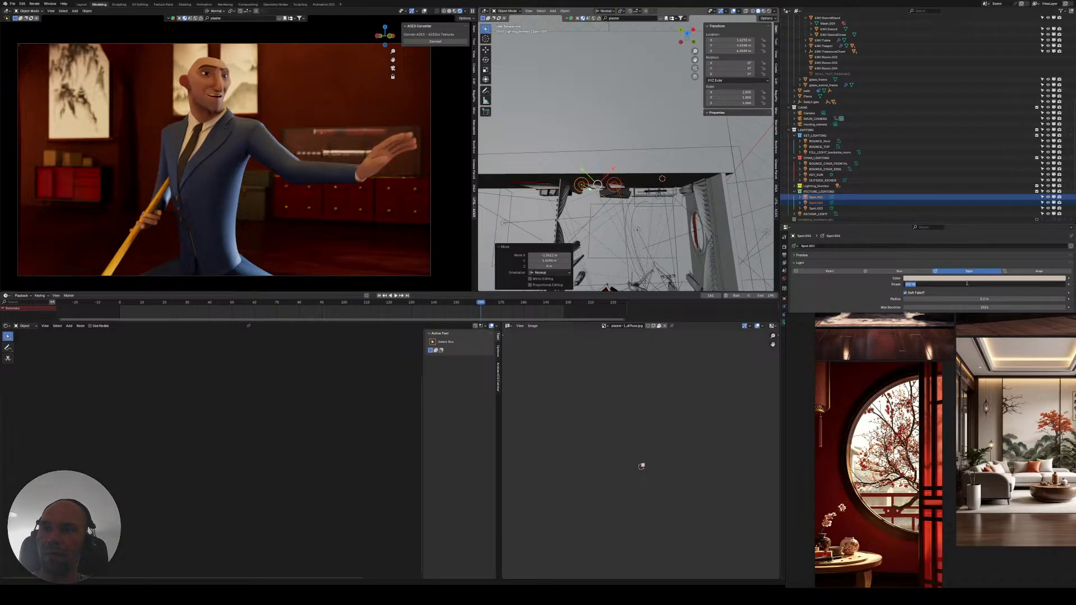
pyautogui.write('150')
pyautogui.press('Return')
pyautogui.click(822, 203)
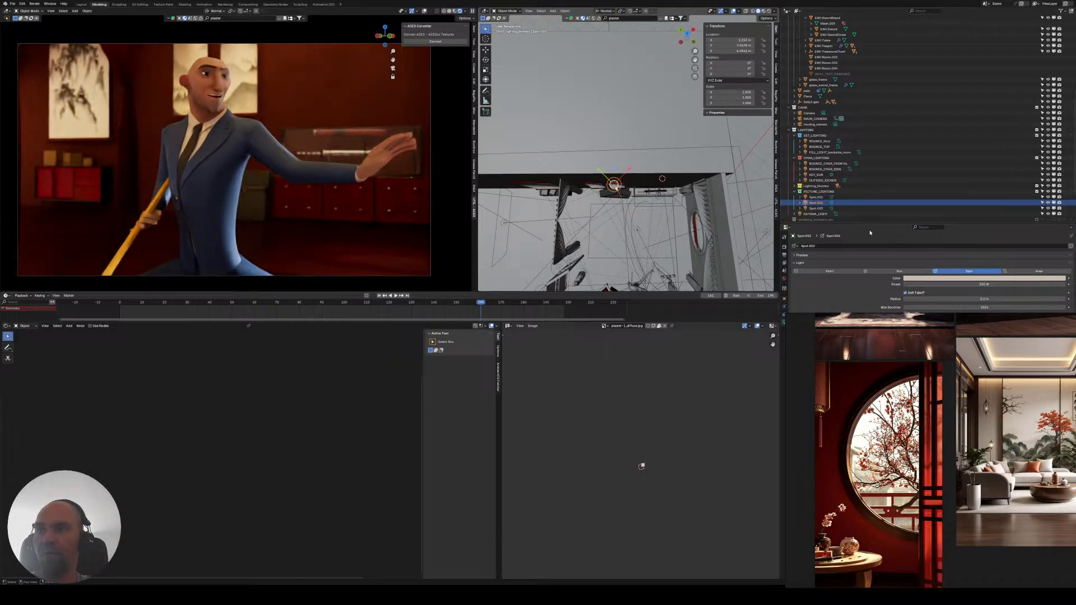
pyautogui.doubleClick(973, 284)
pyautogui.write('150')
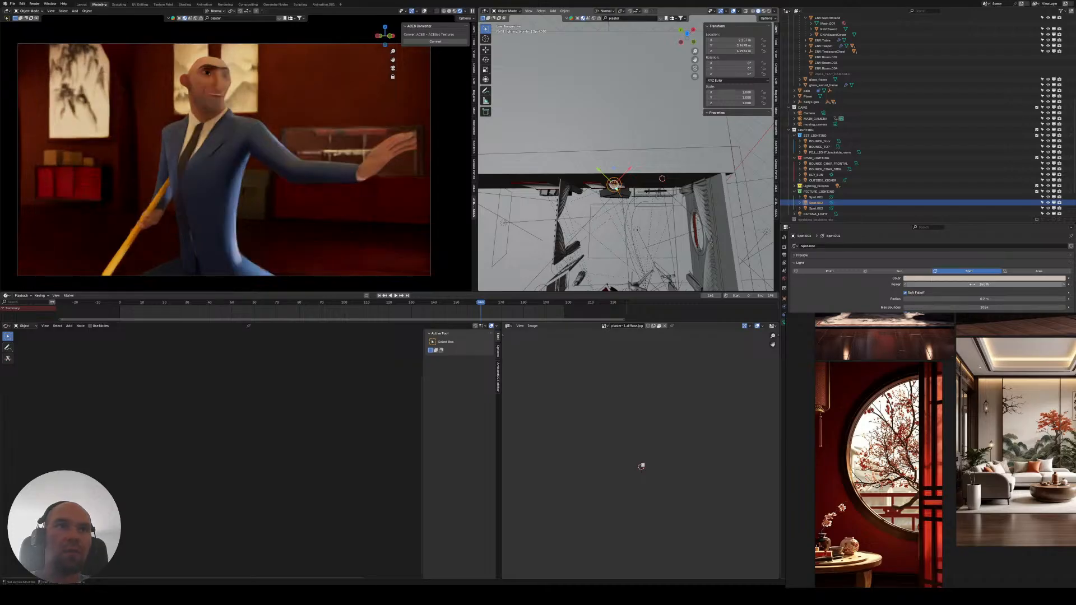
pyautogui.press('Return')
pyautogui.keyDown('shift'); pyautogui.moveTo(663, 170); pyautogui.dragTo(652, 145, button='middle'); pyautogui.keyUp('shift')
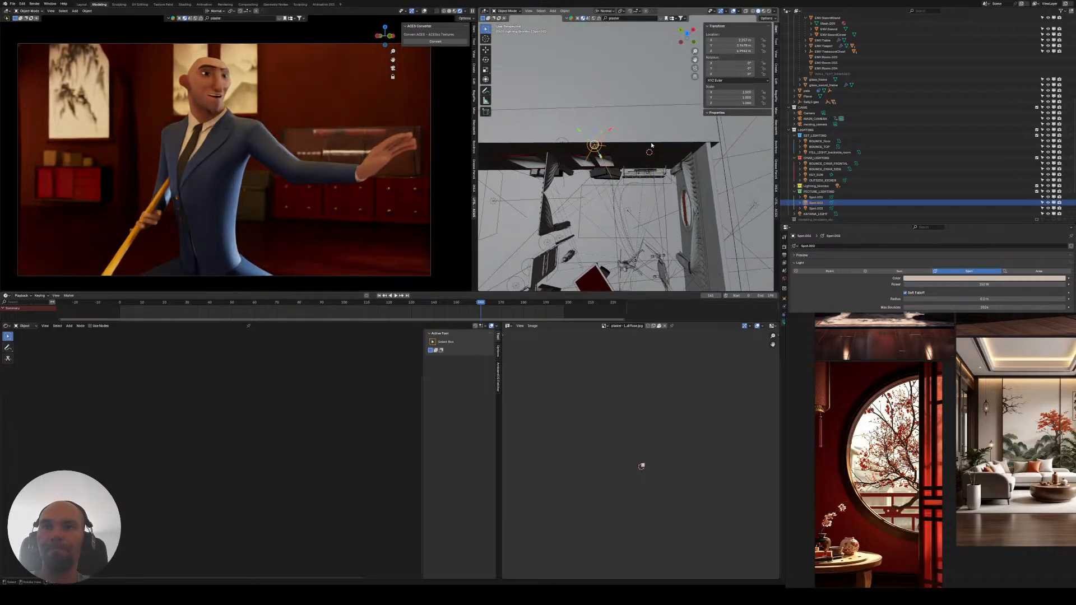
# - Rename the first spot light in the PICTURE_LIGHTING collection as Picture_light_01
pyautogui.click(817, 197)
pyautogui.scroll(-4, 819, 199)
pyautogui.write('pic')
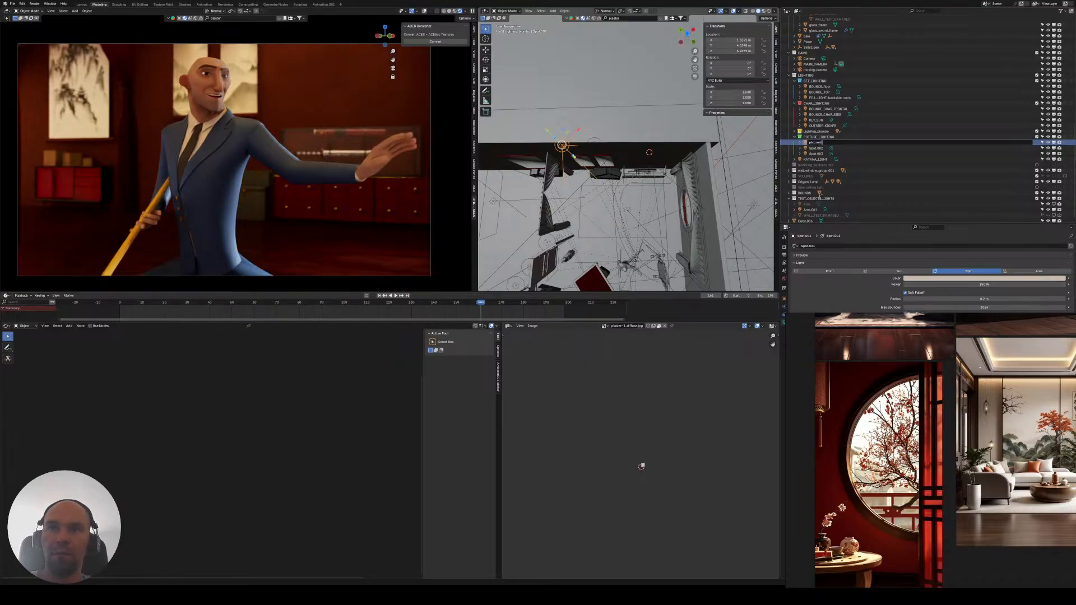
pyautogui.write('ture_')
pyautogui.hotkey('ctrl', 'a')
pyautogui.write('P')
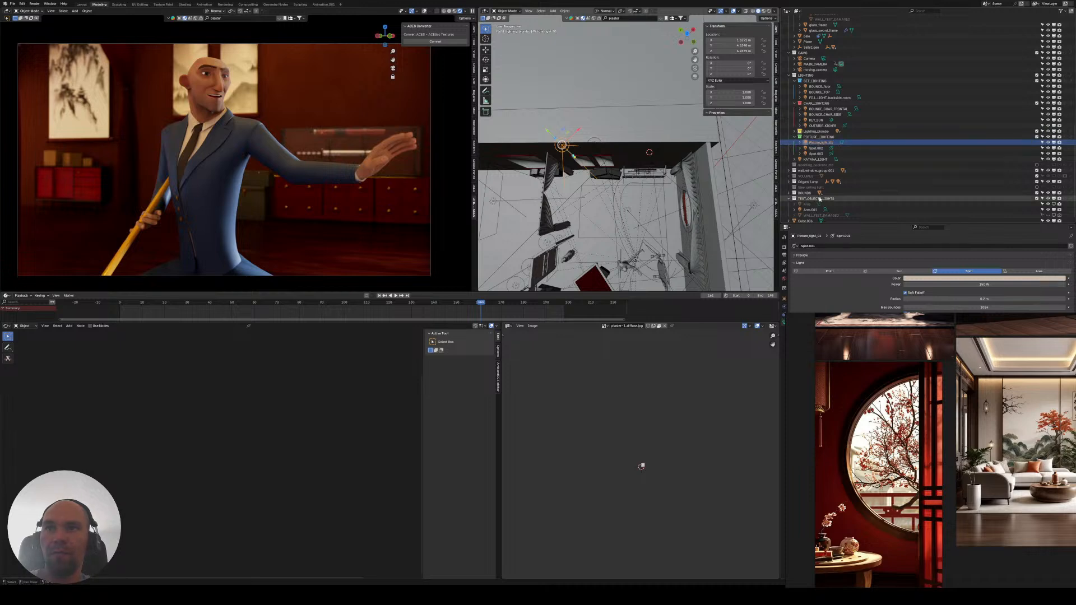
pyautogui.press('Return')
# - Rename the second spot light in the PICTURE_LIGHTING collection as Picture_light_02
pyautogui.doubleClick(818, 148)
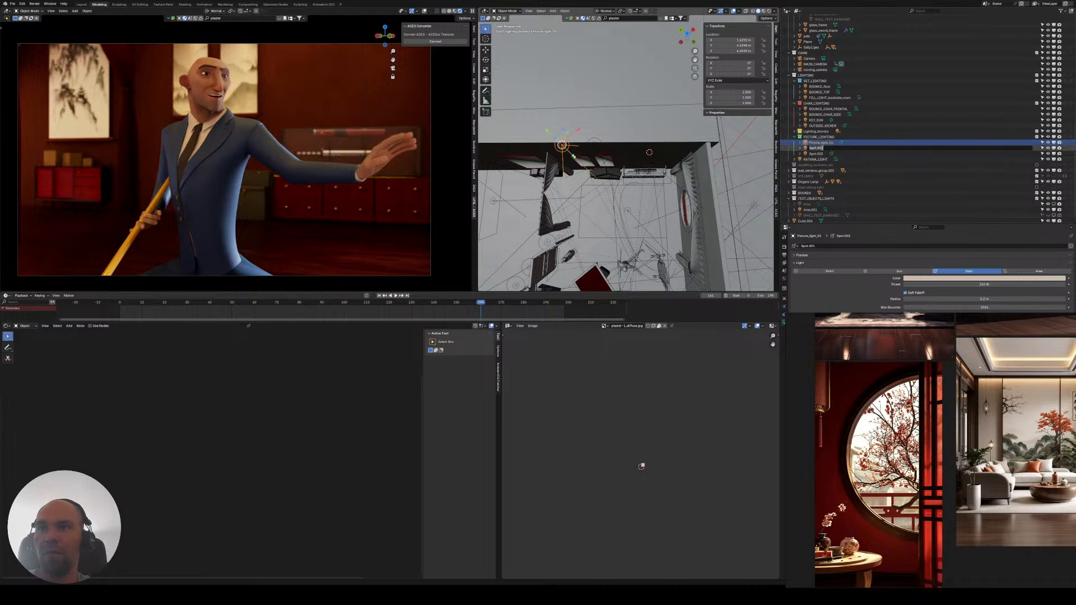
pyautogui.write('Picture_light_01')
pyautogui.press('BackSpace')
pyautogui.write('2')
pyautogui.press('Return')
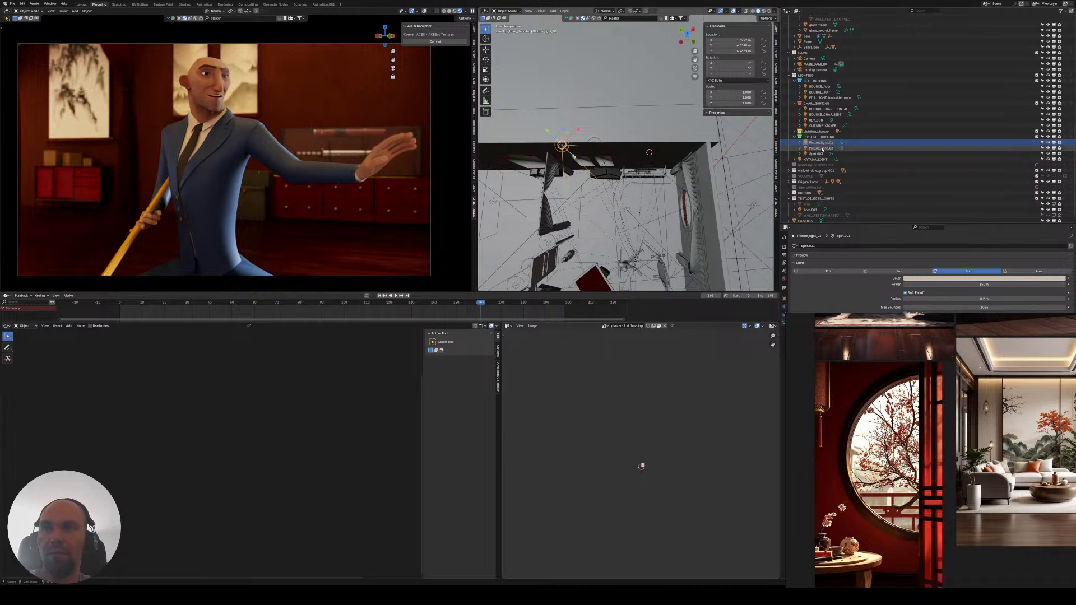
# - Rename the third spot light in the PICTURE_LIGHTING collection as Picture_light_03
pyautogui.click(818, 153)
pyautogui.doubleClick(820, 154)
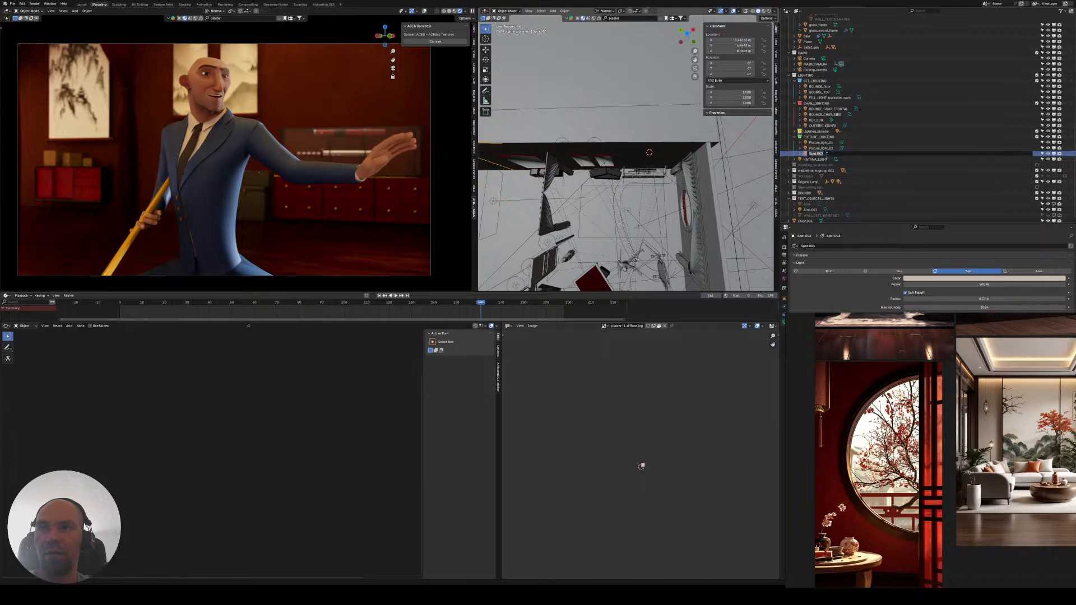
pyautogui.write('Picture_light_01')
pyautogui.write('3')
pyautogui.press('Return')
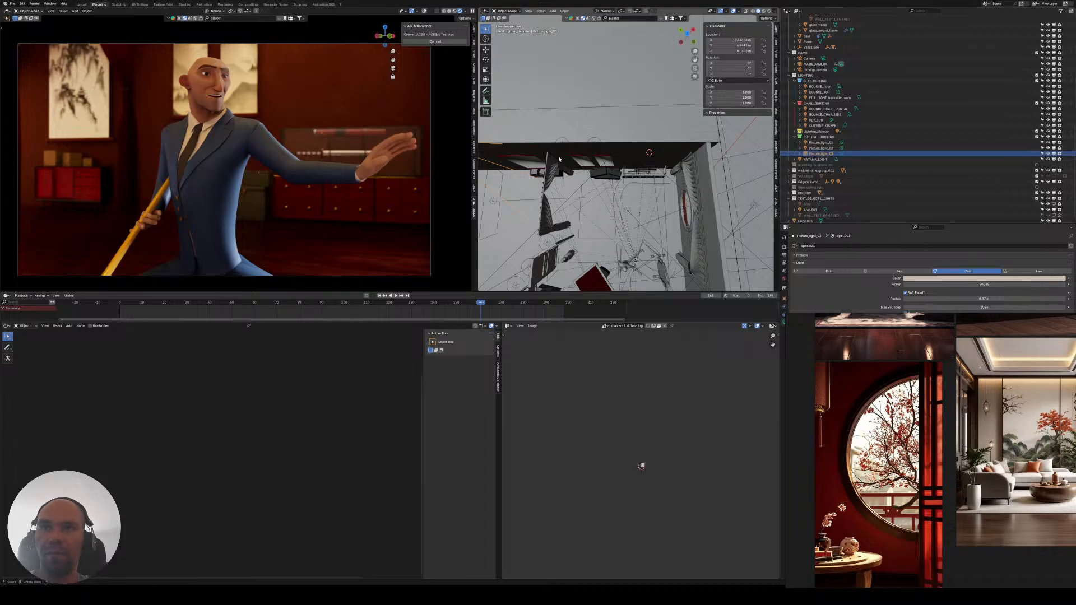
pyautogui.moveTo(695, 152); pyautogui.dragTo(772, 126, button='middle')
pyautogui.scroll(2, 610, 168)
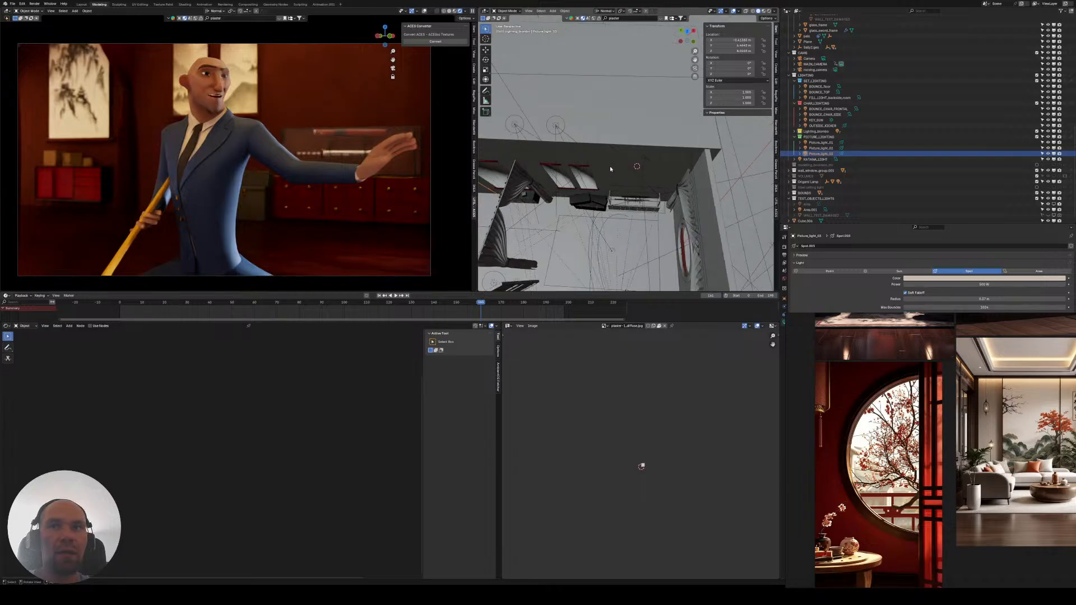
# - Set the power of the spot light above the katana display case to 5000 W
pyautogui.moveTo(611, 169); pyautogui.dragTo(619, 163, button='middle')
pyautogui.click(643, 157)
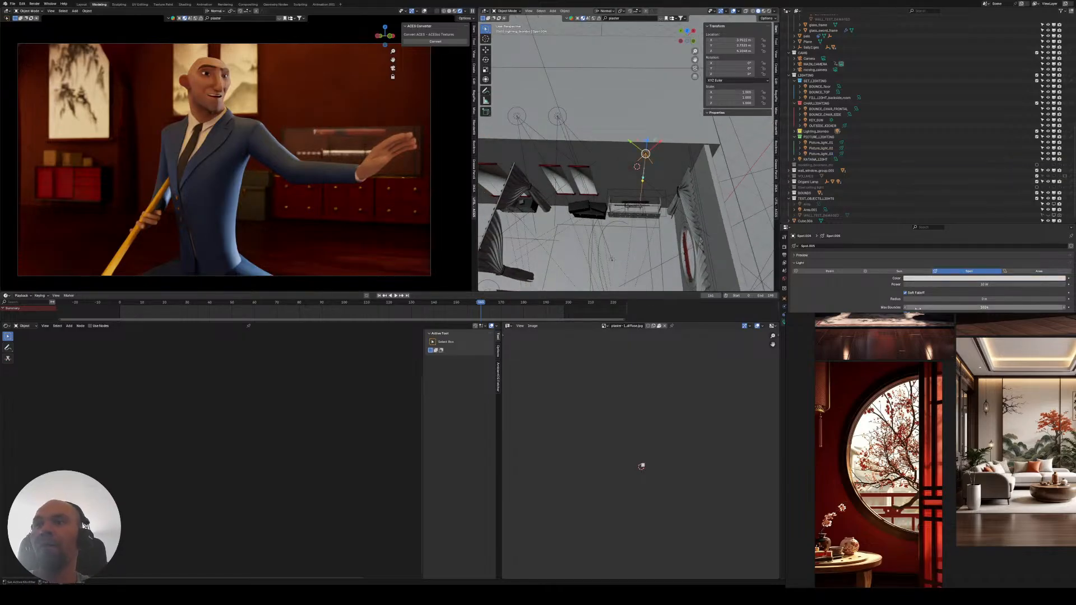
pyautogui.click(957, 285)
pyautogui.write('500')
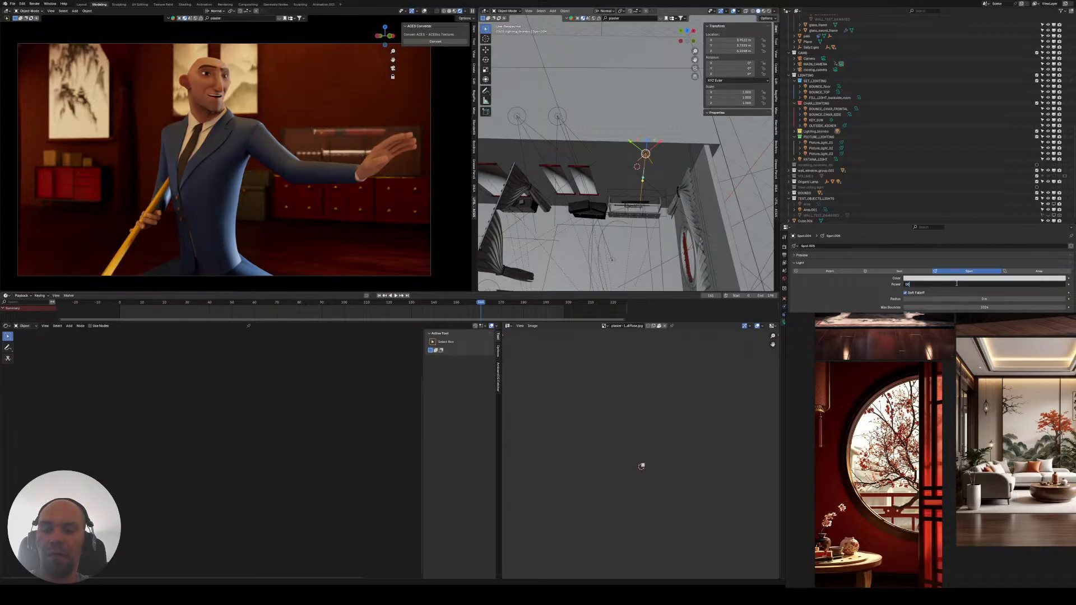
pyautogui.write('0')
pyautogui.press('Return')
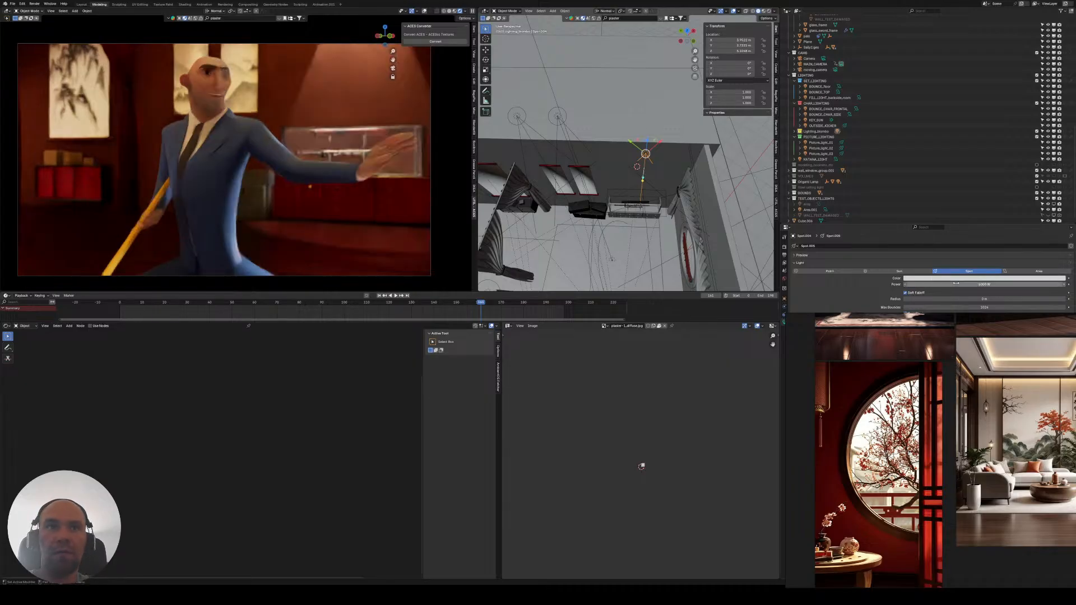
# - Shift the katana spot light sideways near the ceiling and set its radius to 0.33 m
pyautogui.moveTo(493, 168); pyautogui.dragTo(644, 150, button='middle')
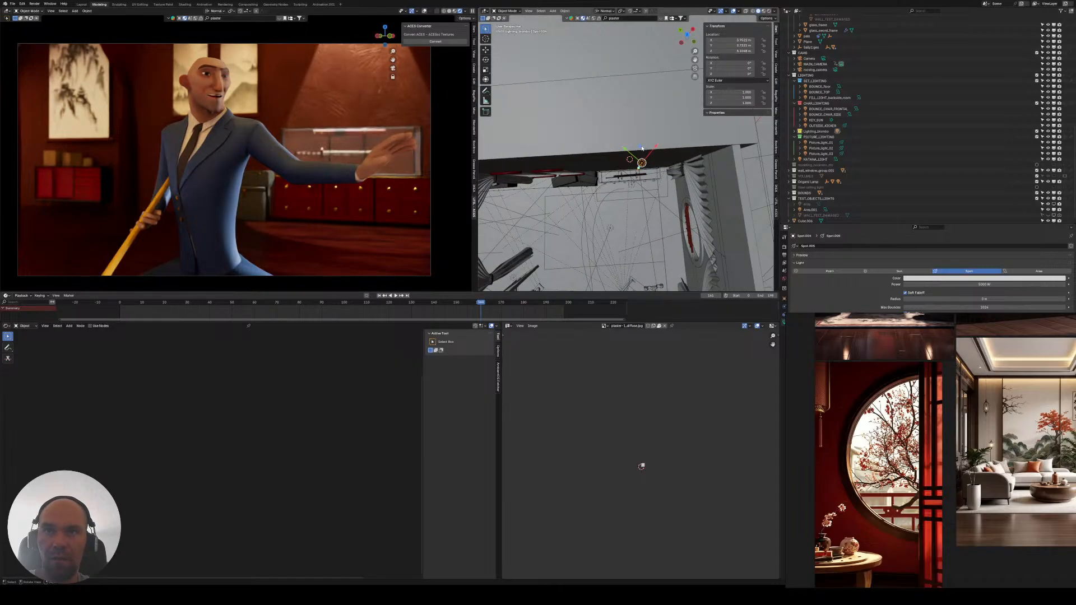
pyautogui.moveTo(643, 148); pyautogui.dragTo(633, 153)
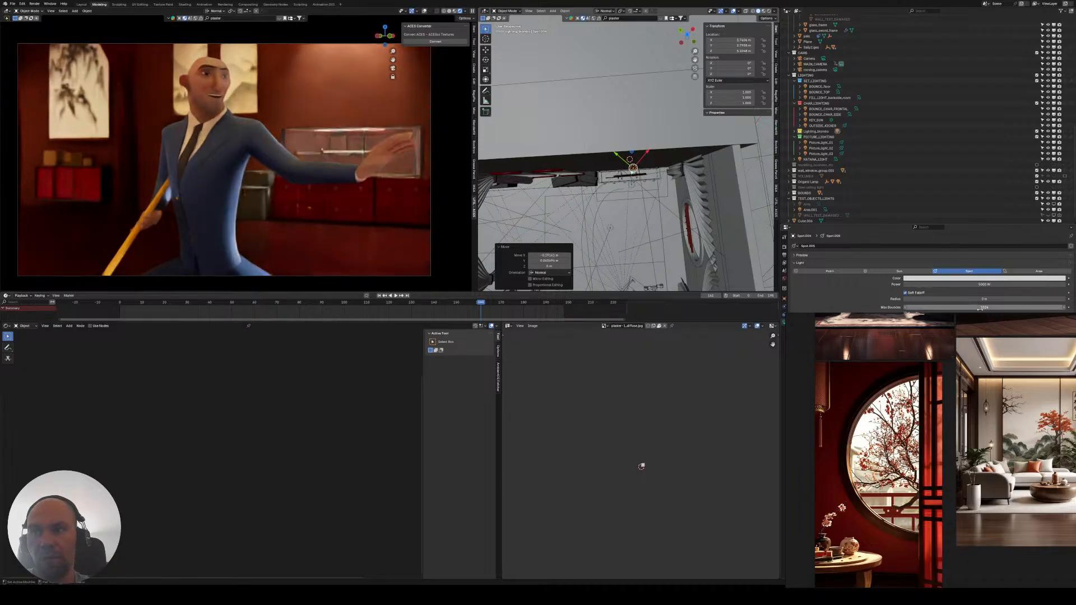
pyautogui.moveTo(978, 300)
pyautogui.mouseDown()
pyautogui.moveTo(1026, 299)
pyautogui.moveTo(997, 299)
pyautogui.mouseUp()
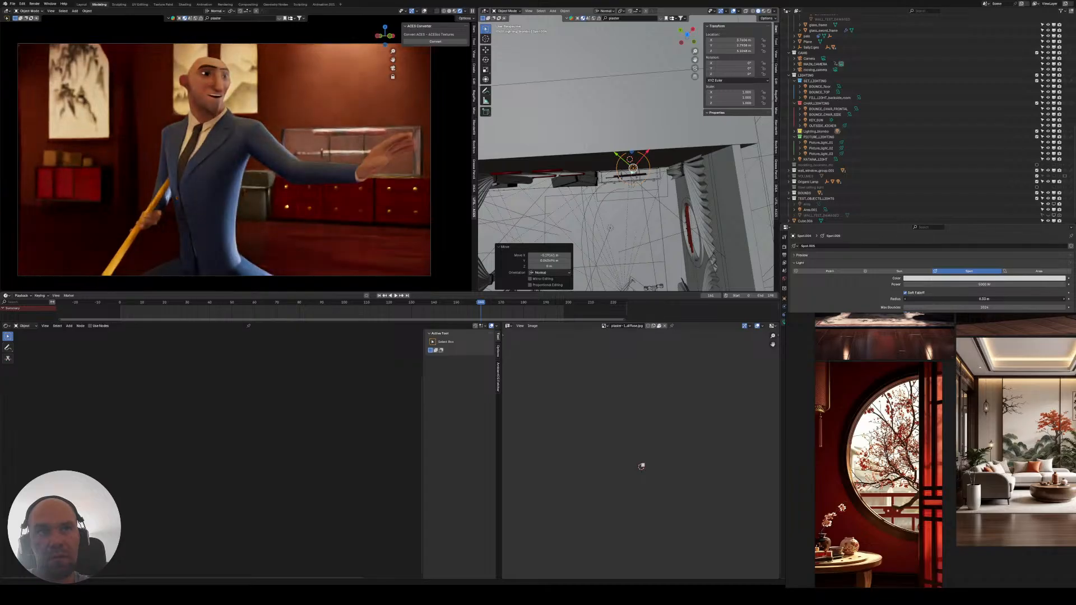
# - Reduce the katana spot light's power to 3500 W
pyautogui.click(963, 285)
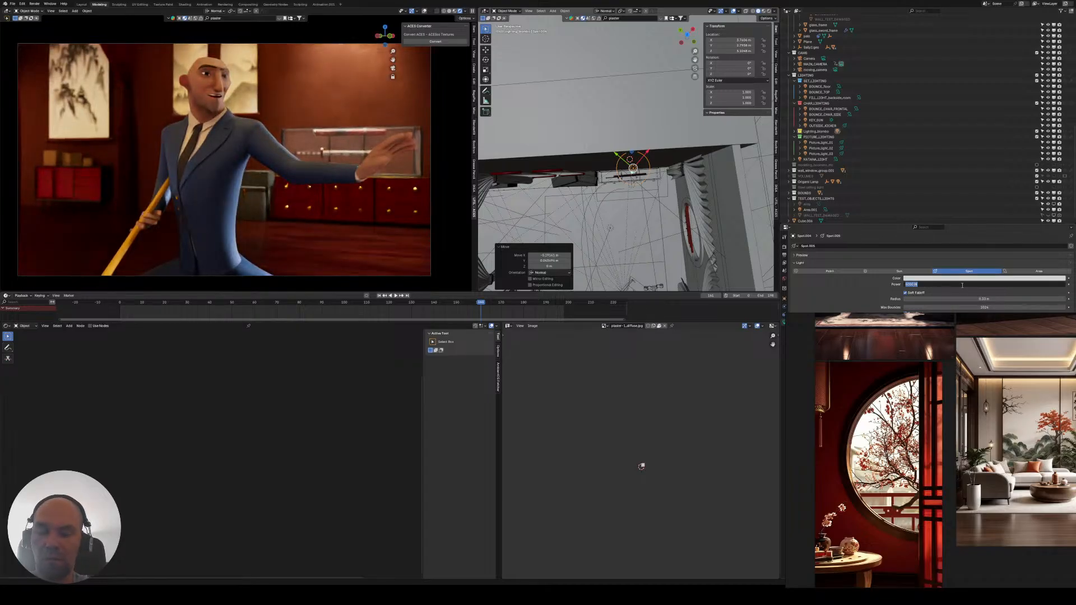
pyautogui.write('350')
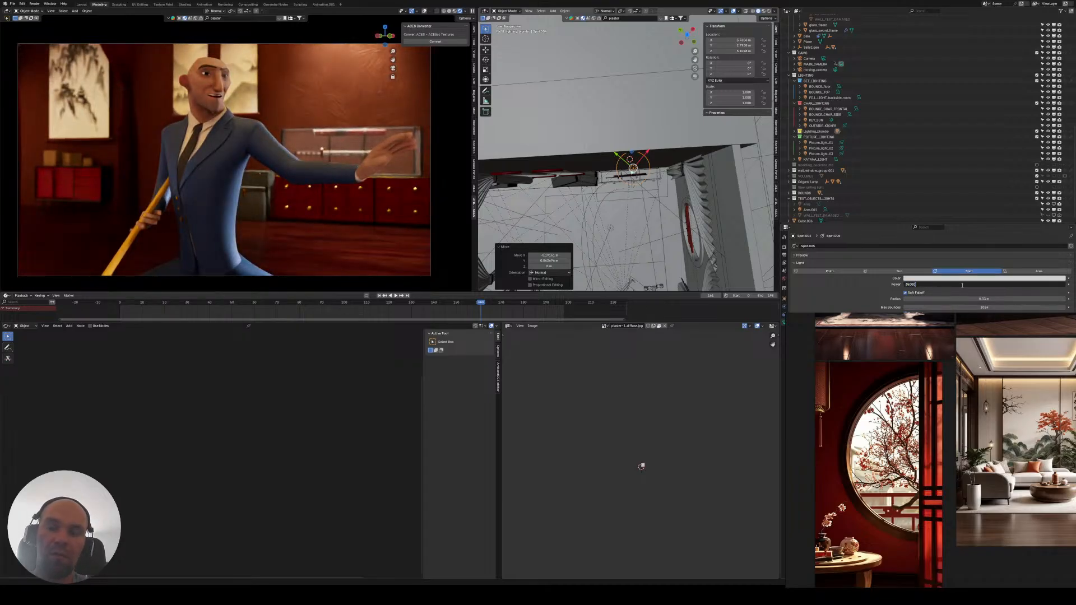
pyautogui.press('Return')
pyautogui.click(962, 286)
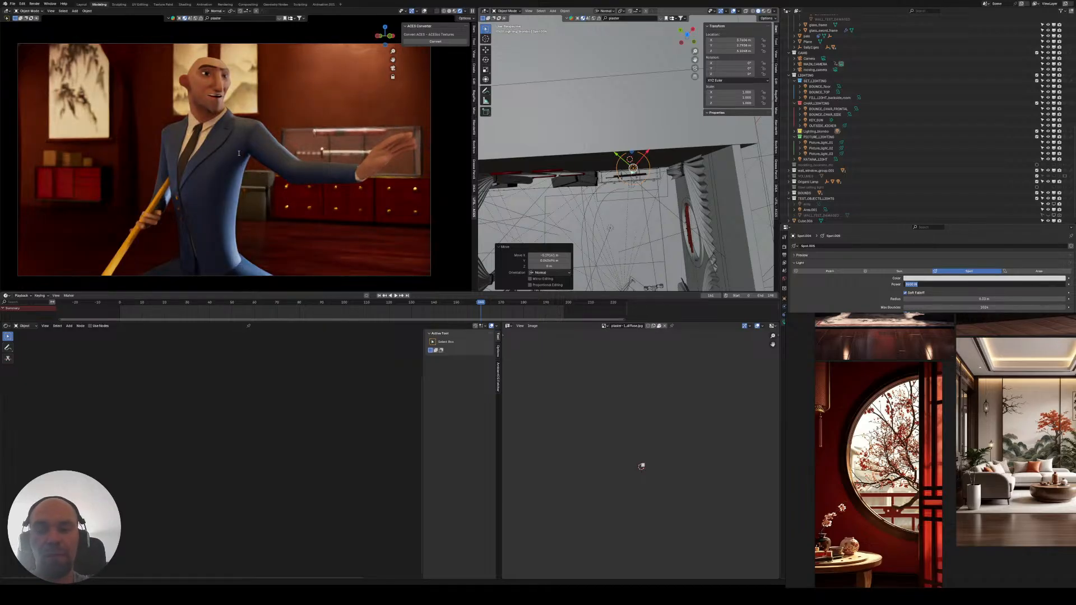
pyautogui.write('0')
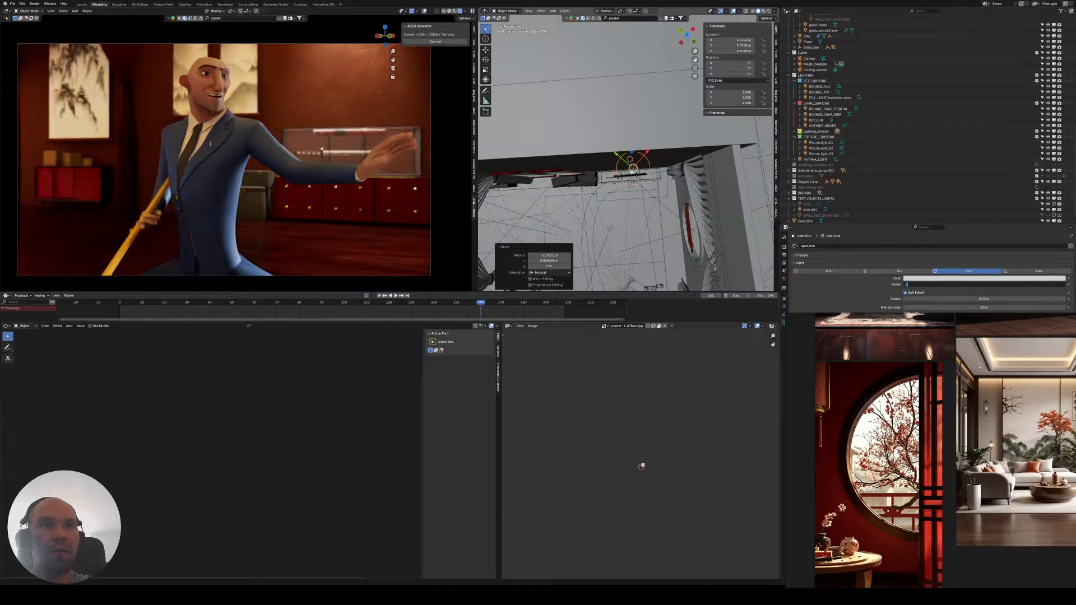
pyautogui.press('Escape')
# - Check the katana spot light's falloff on the wall and at an earlier frame, and increase its radius to 0.62 m
pyautogui.moveTo(303, 149); pyautogui.dragTo(351, 164, button='middle')
pyautogui.moveTo(351, 164)
pyautogui.keyDown('shift'); pyautogui.mouseDown(button='middle')
pyautogui.moveTo(317, 165)
pyautogui.moveTo(300, 128)
pyautogui.mouseUp(button='middle'); pyautogui.keyUp('shift')
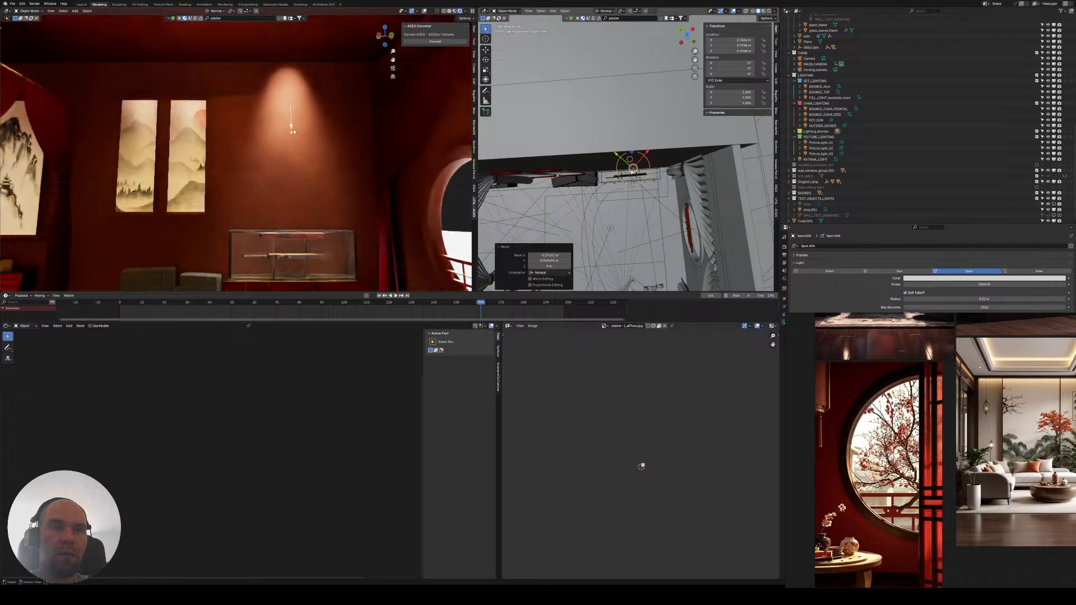
pyautogui.press('KP_0')
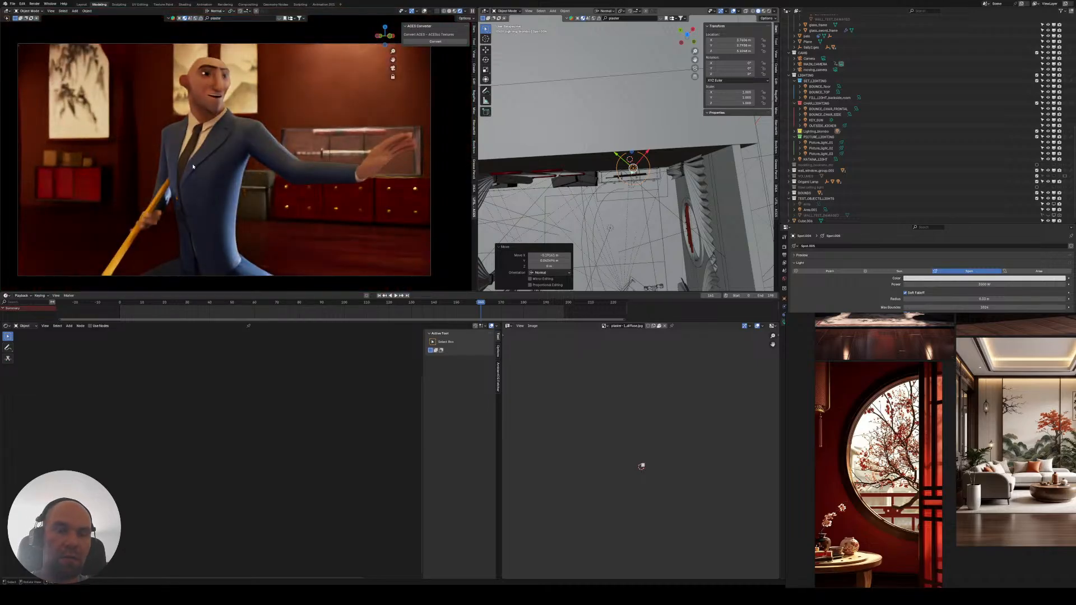
pyautogui.click(208, 305)
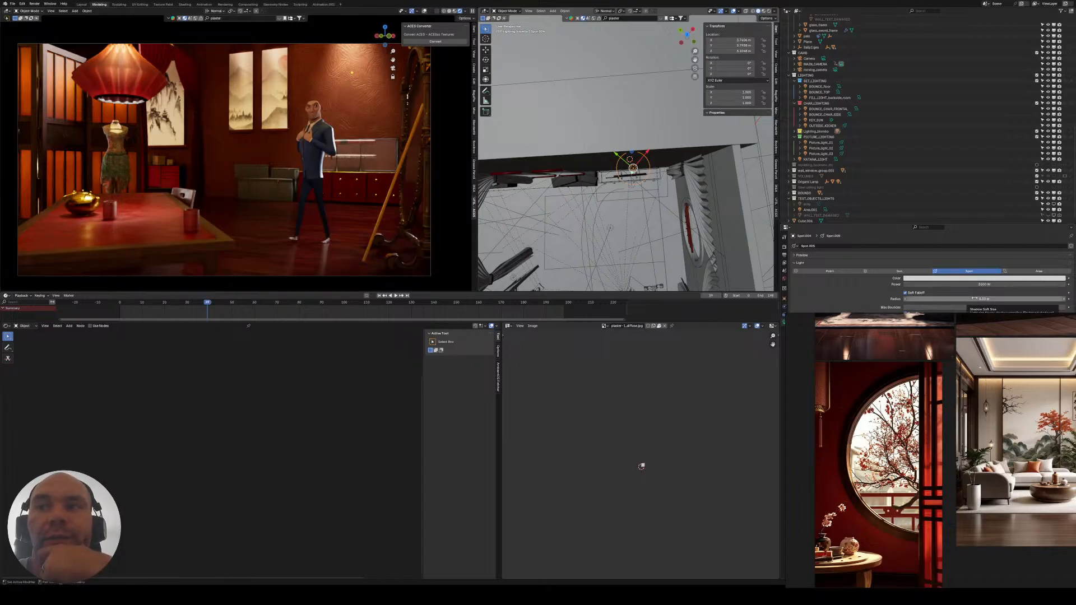
pyautogui.moveTo(975, 299); pyautogui.dragTo(1043, 299)
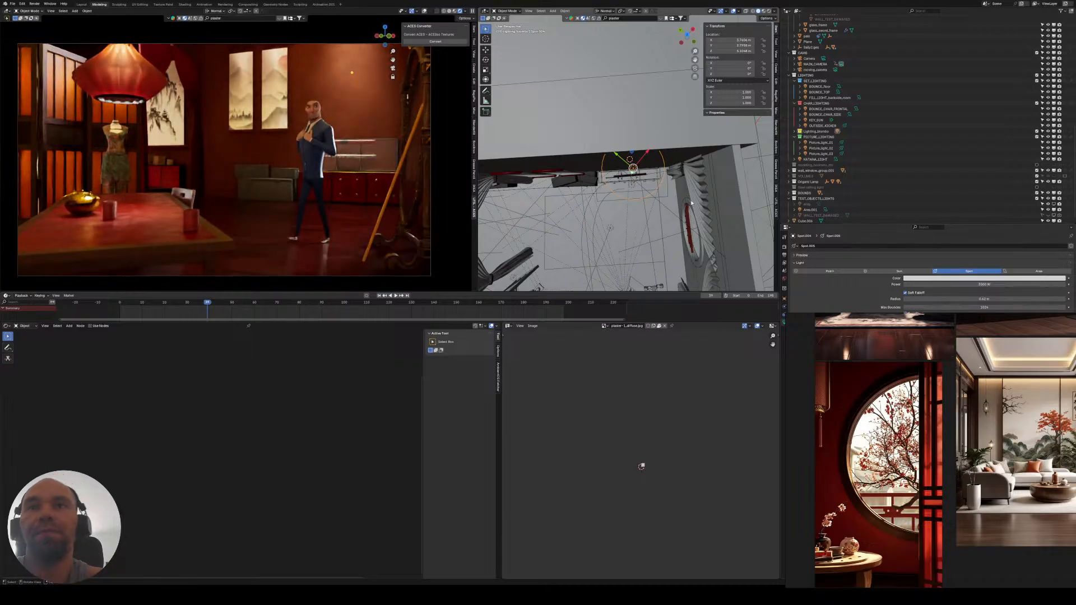
# - Raise the katana spot light along the Z axis and save the file after reviewing the shot across the timeline
pyautogui.moveTo(692, 203); pyautogui.dragTo(656, 190, button='middle')
pyautogui.press('g')
pyautogui.press('z')
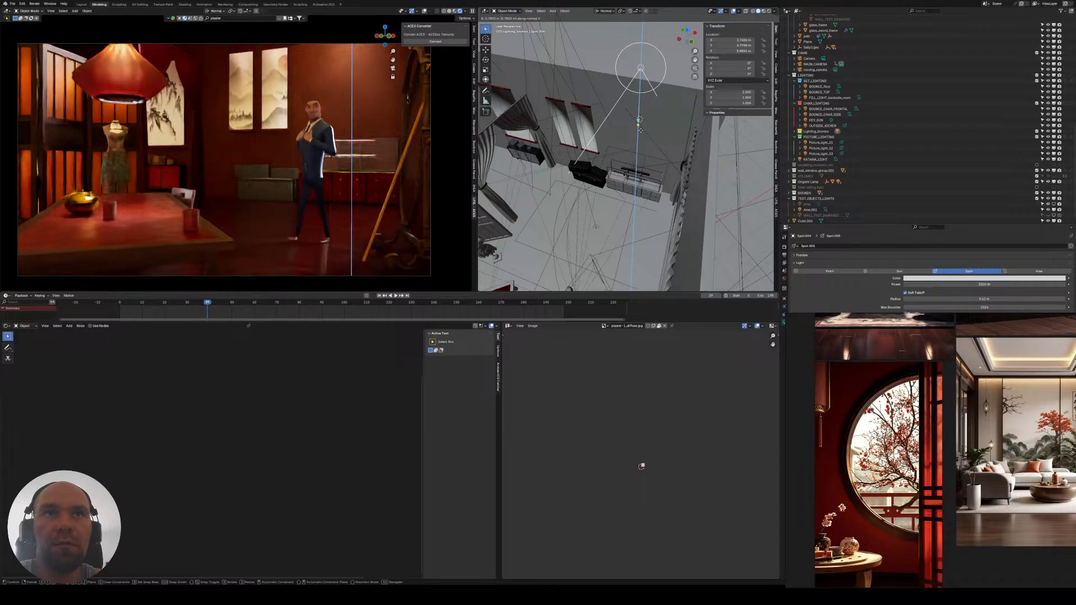
pyautogui.click(638, 156)
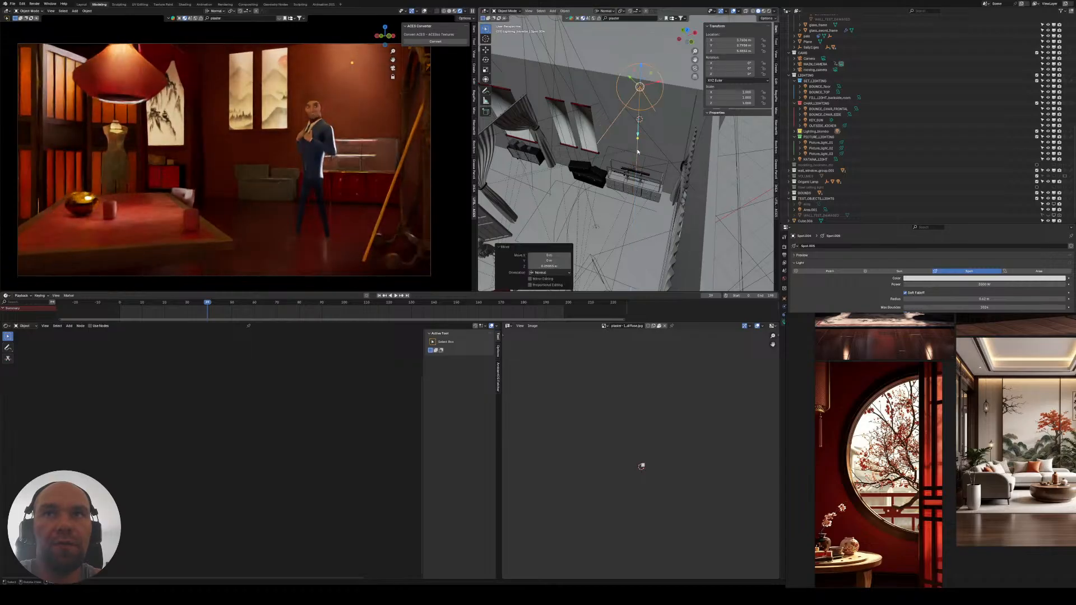
pyautogui.moveTo(243, 307); pyautogui.dragTo(556, 308)
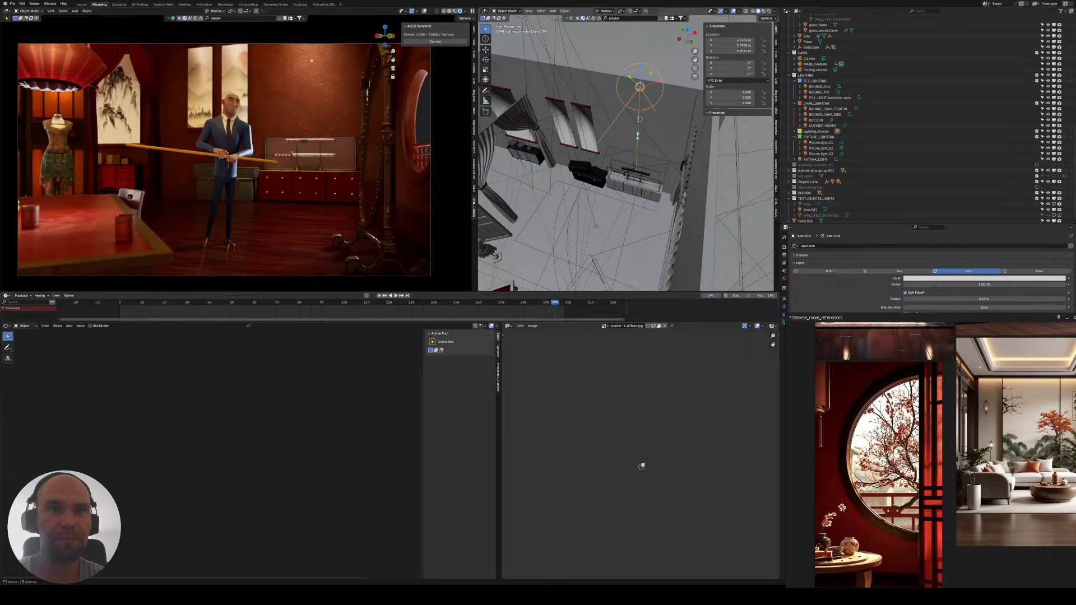
pyautogui.hotkey('ctrl', 's')
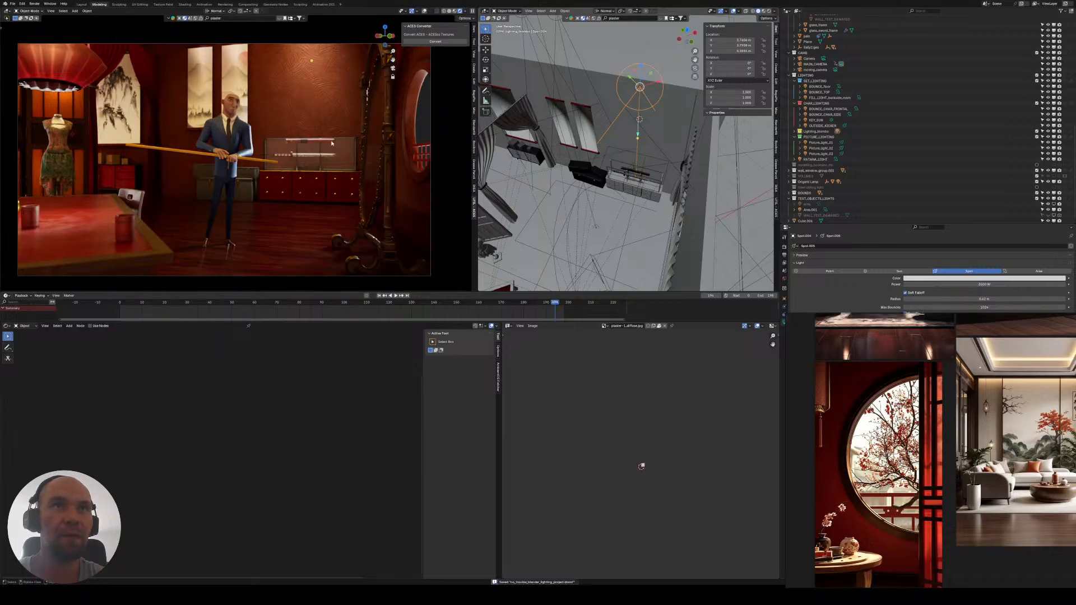
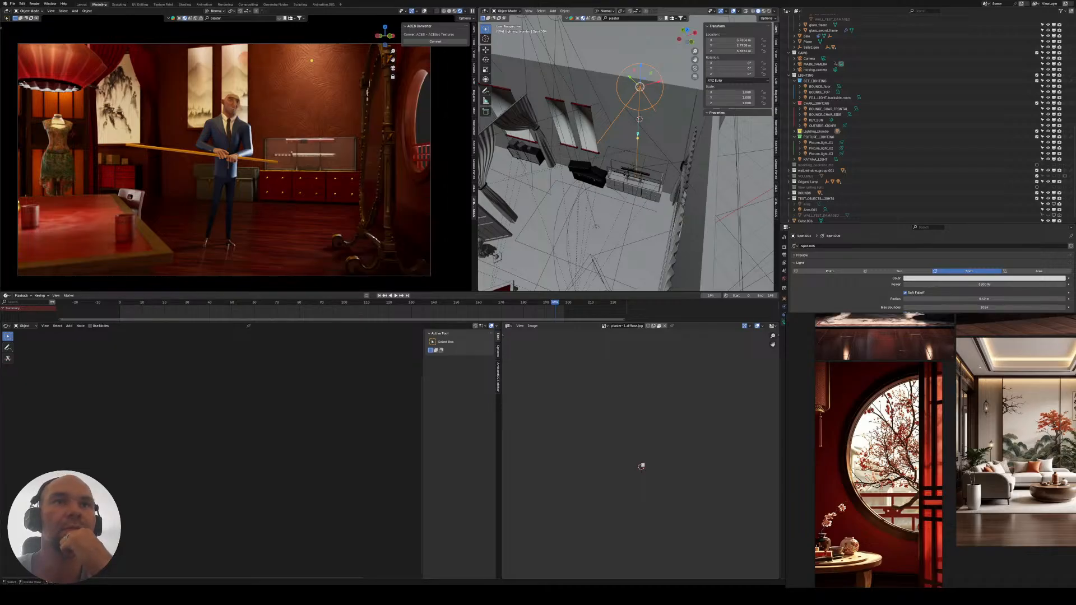
# - Inspect the plaster wall's material nodes, from the mapping to its image textures
pyautogui.click(302, 105)
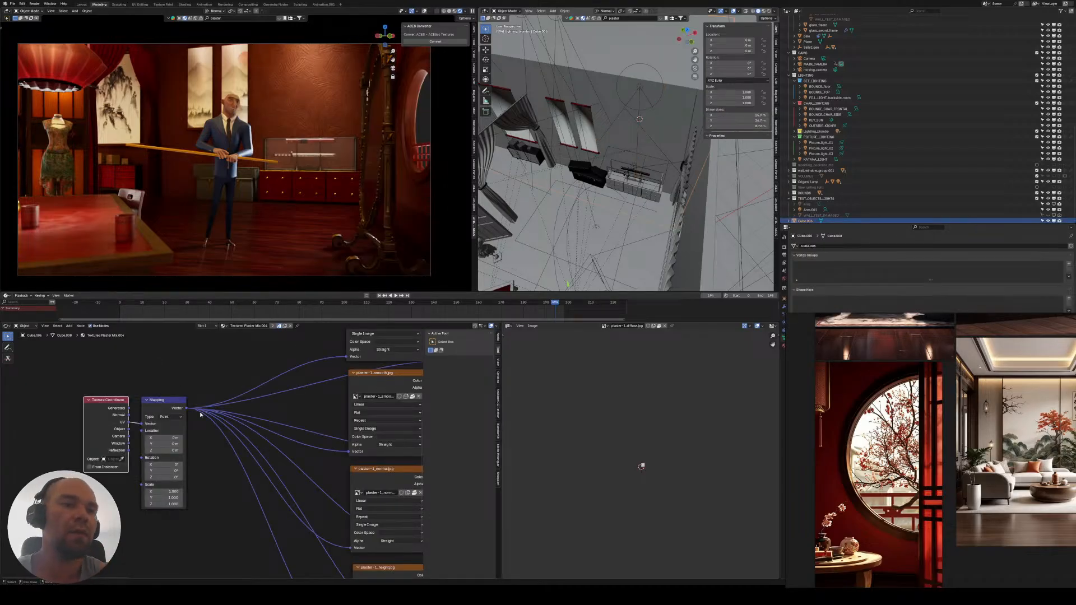
pyautogui.moveTo(269, 385); pyautogui.dragTo(166, 407, button='middle')
pyautogui.moveTo(541, 168); pyautogui.dragTo(622, 163, button='middle')
pyautogui.scroll(-4, 575, 180)
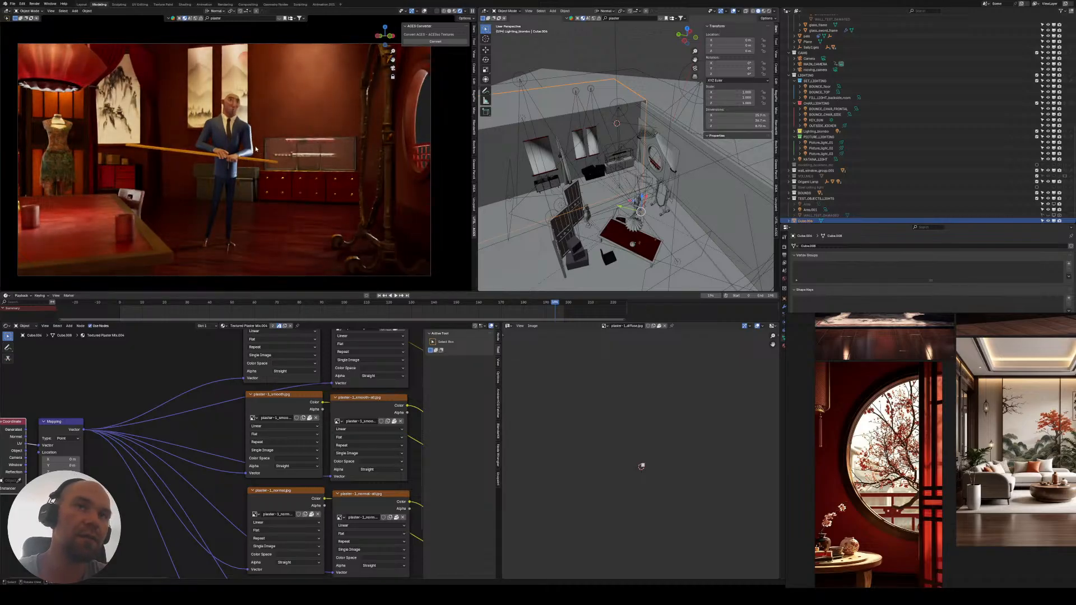
pyautogui.moveTo(98, 368); pyautogui.dragTo(162, 403, button='middle')
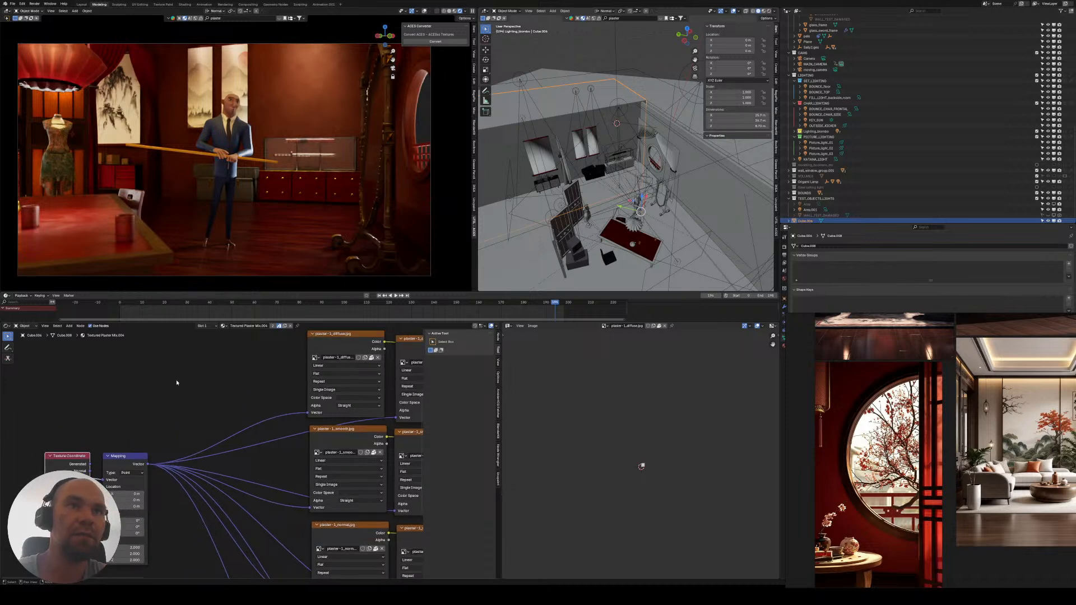
# - Examine the lighting on the character's face up close, along with his skin and jacket materials
pyautogui.click(620, 222)
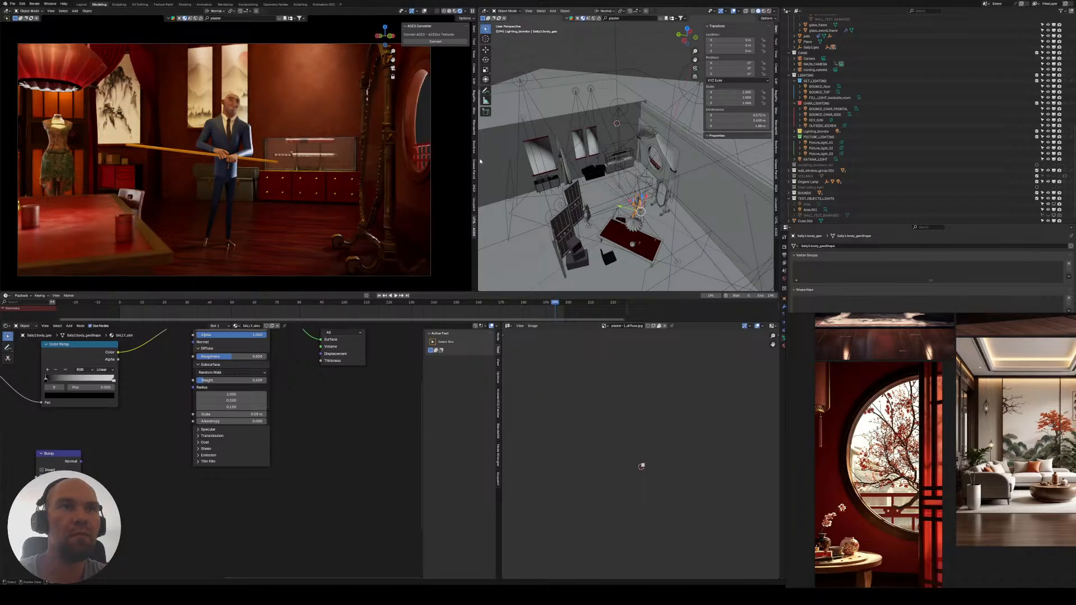
pyautogui.scroll(1, 232, 147)
pyautogui.keyDown('shift'); pyautogui.moveTo(232, 147); pyautogui.dragTo(229, 135, button='middle'); pyautogui.keyUp('shift')
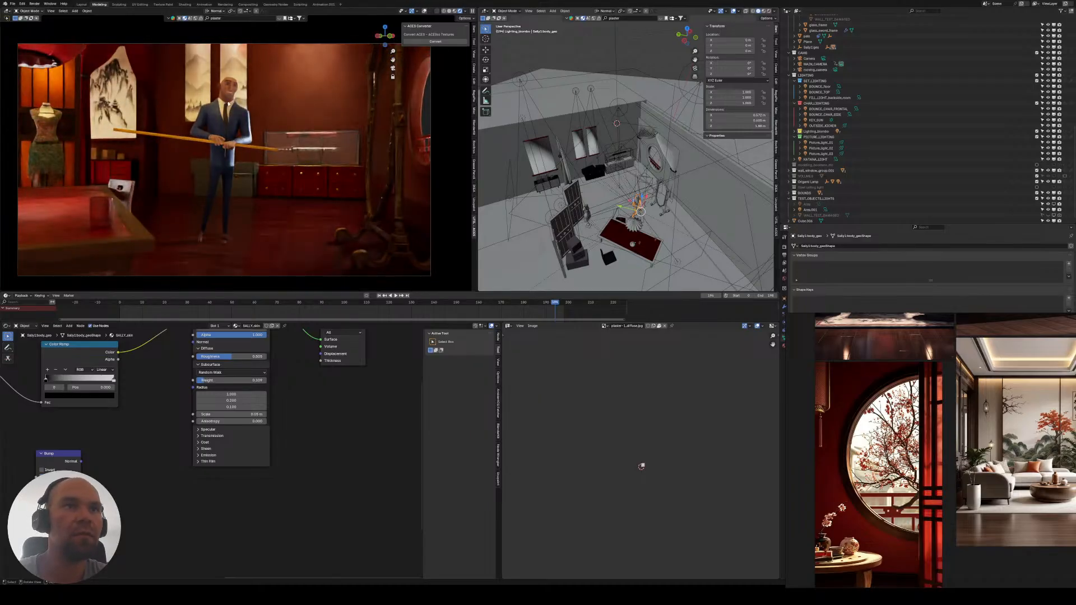
pyautogui.scroll(4, 229, 95)
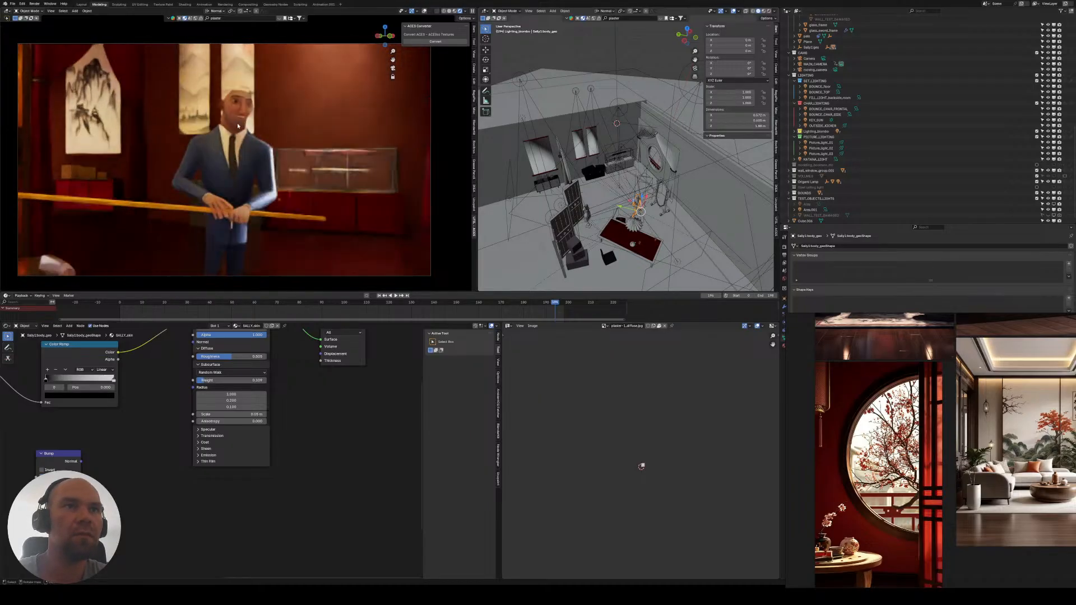
pyautogui.scroll(5, 239, 120)
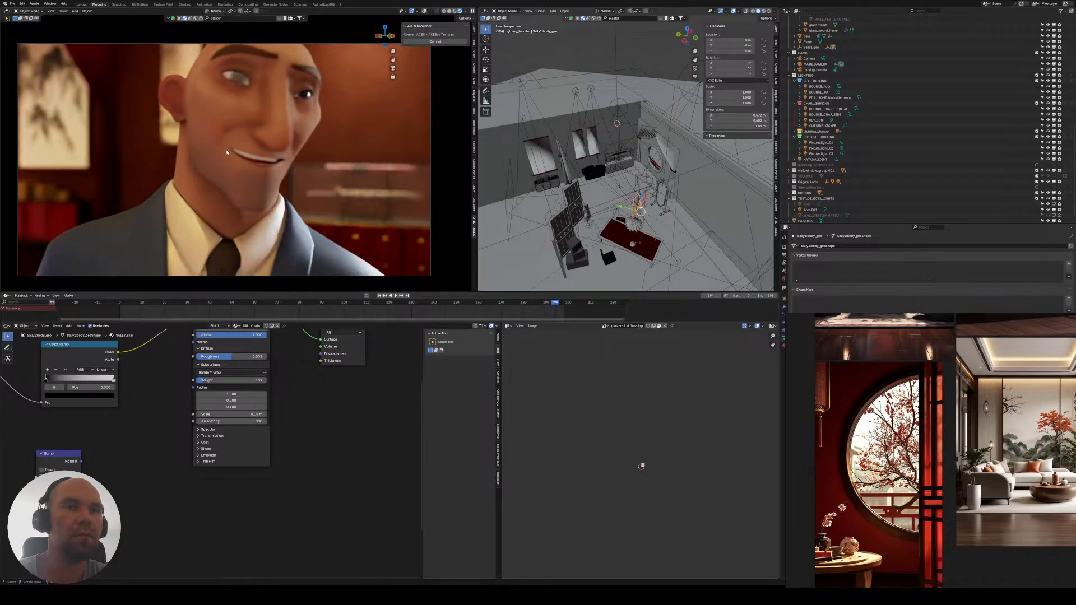
pyautogui.moveTo(227, 110); pyautogui.dragTo(245, 110, button='middle')
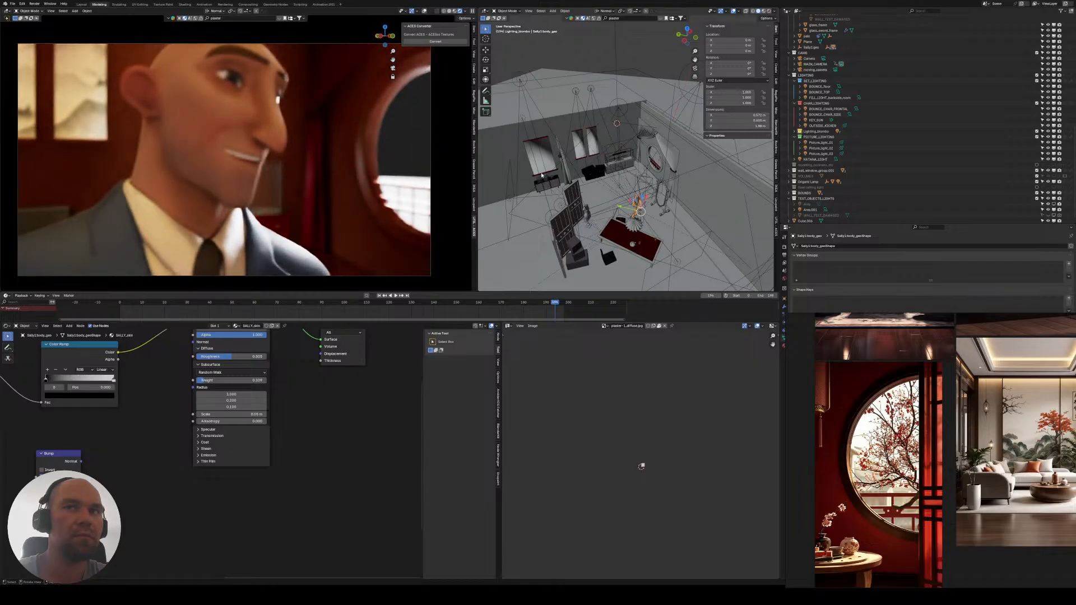
pyautogui.scroll(-10, 622, 162)
pyautogui.moveTo(622, 162); pyautogui.dragTo(580, 166, button='middle')
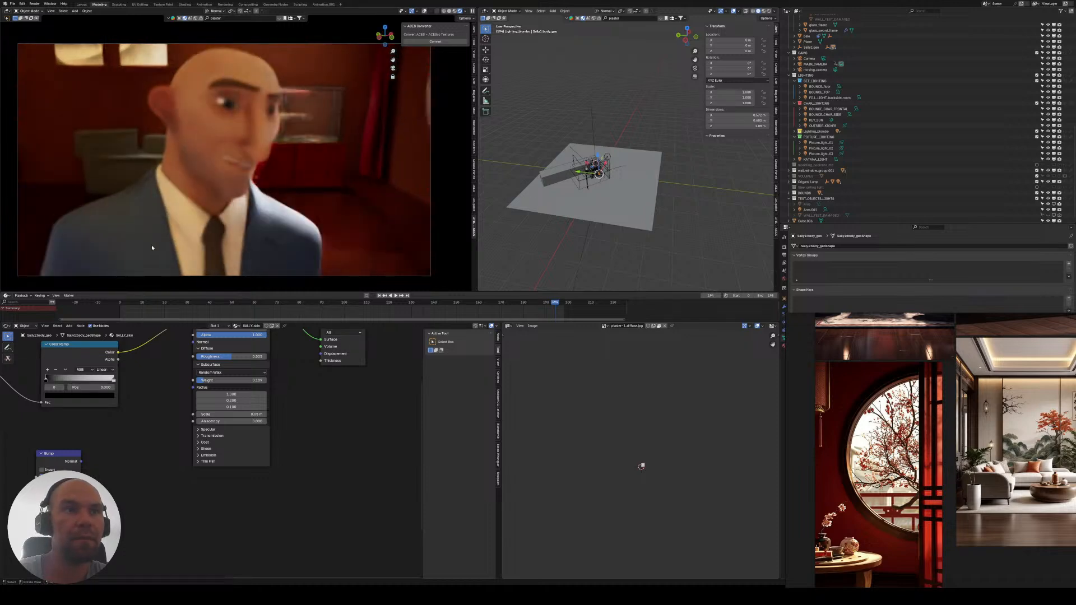
pyautogui.click(187, 241)
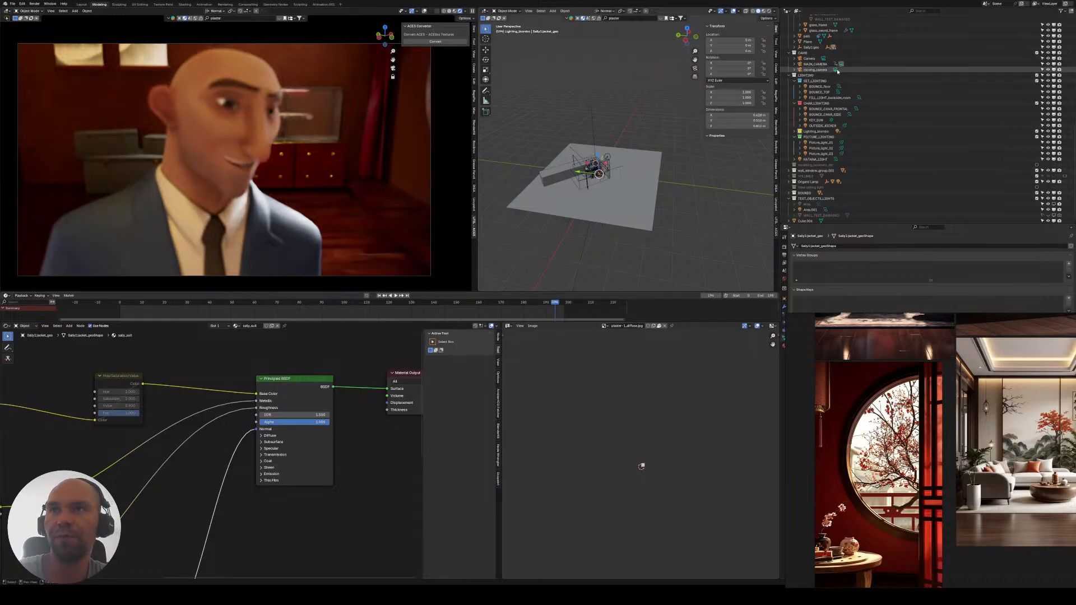
# - Make moving_camera the active scene camera in place of MAIN_CAMERA
pyautogui.click(817, 65)
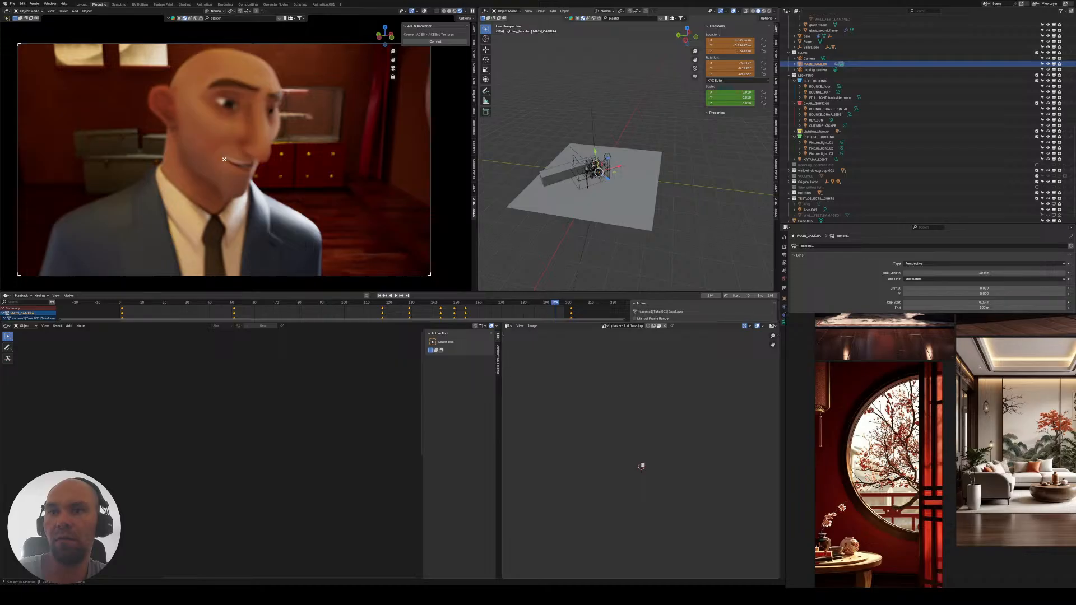
pyautogui.moveTo(554, 303); pyautogui.dragTo(546, 304)
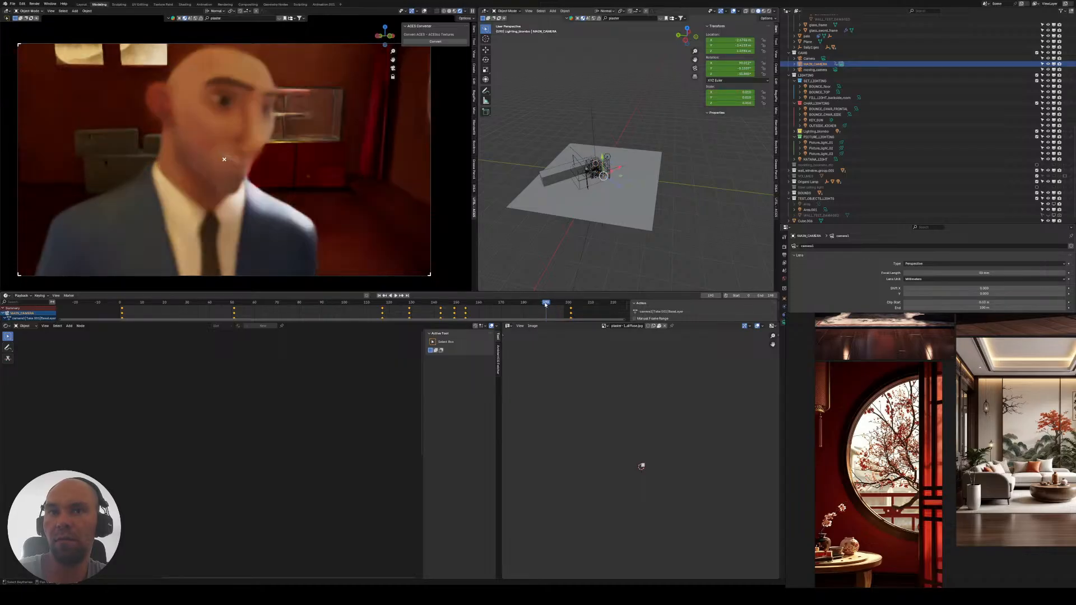
pyautogui.click(836, 70)
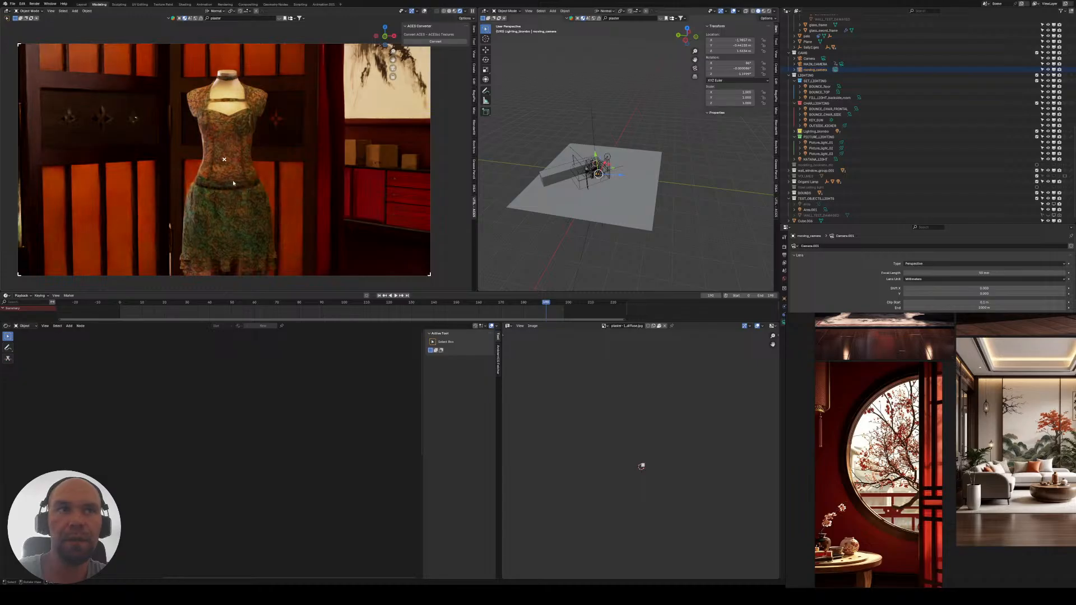
pyautogui.scroll(-8, 297, 175)
pyautogui.moveTo(230, 180); pyautogui.dragTo(235, 164, button='middle')
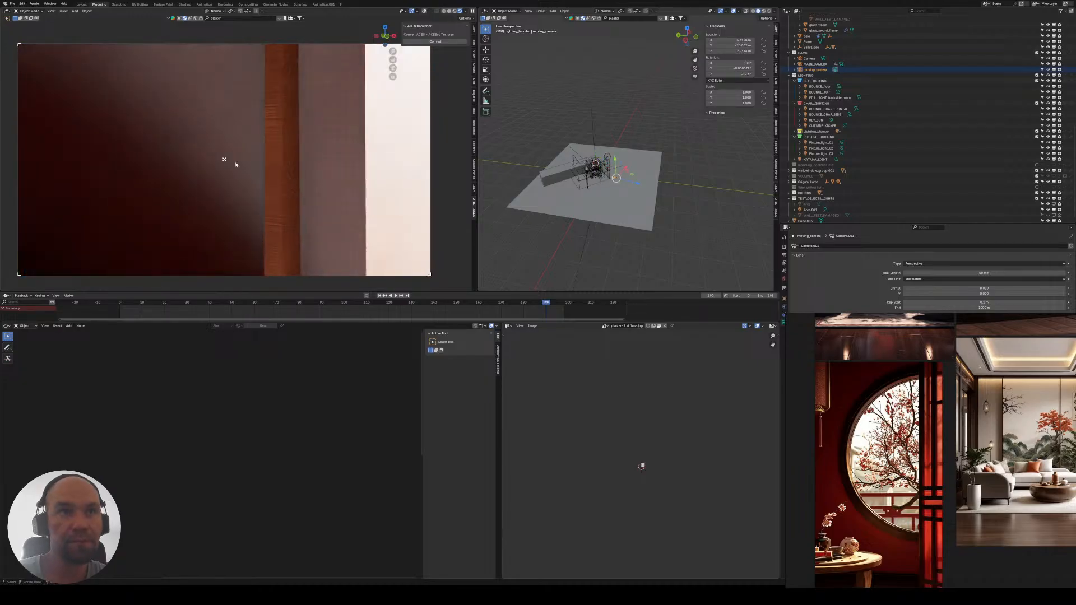
pyautogui.scroll(10, 499, 193)
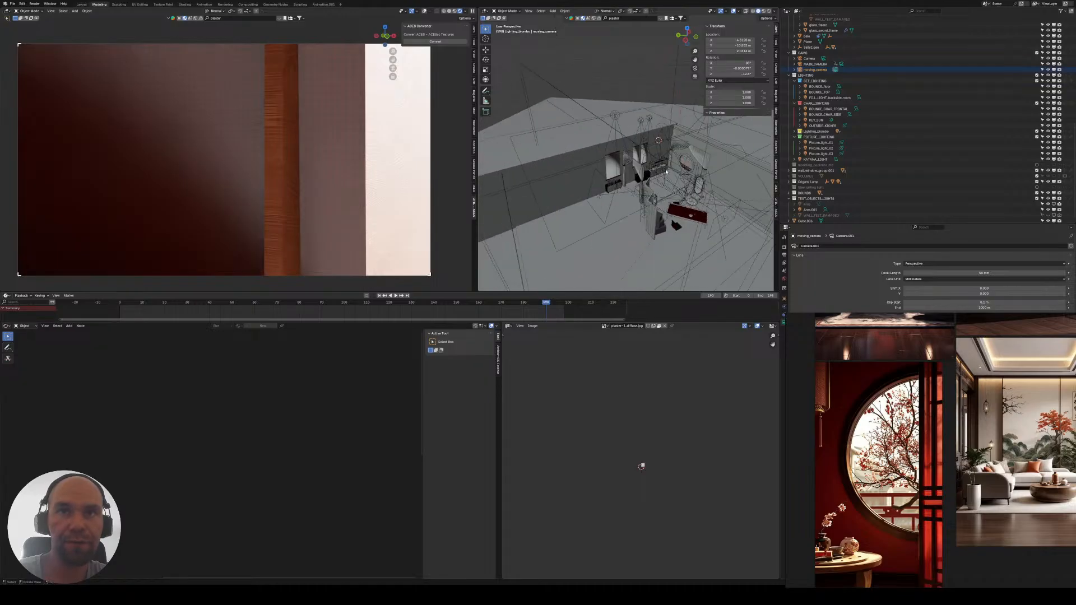
pyautogui.moveTo(499, 193); pyautogui.dragTo(590, 201, button='middle')
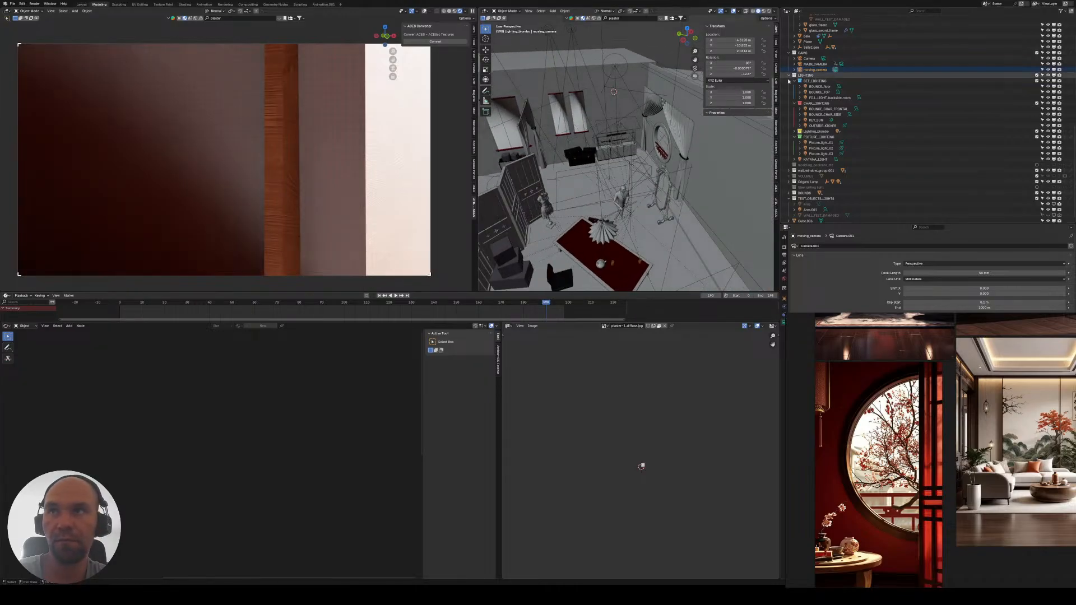
# - Select the character's suit jacket and frame its chest and shoulders up close in the rendered view
pyautogui.click(623, 197)
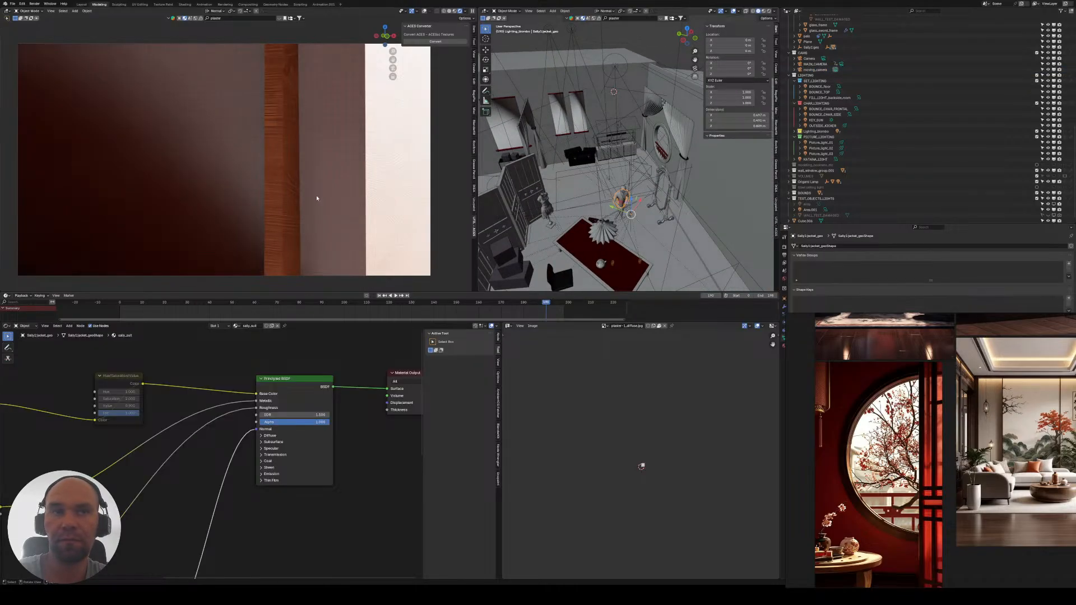
pyautogui.press('KP_Decimal')
pyautogui.keyDown('shift'); pyautogui.moveTo(242, 157); pyautogui.dragTo(298, 206, button='middle'); pyautogui.keyUp('shift')
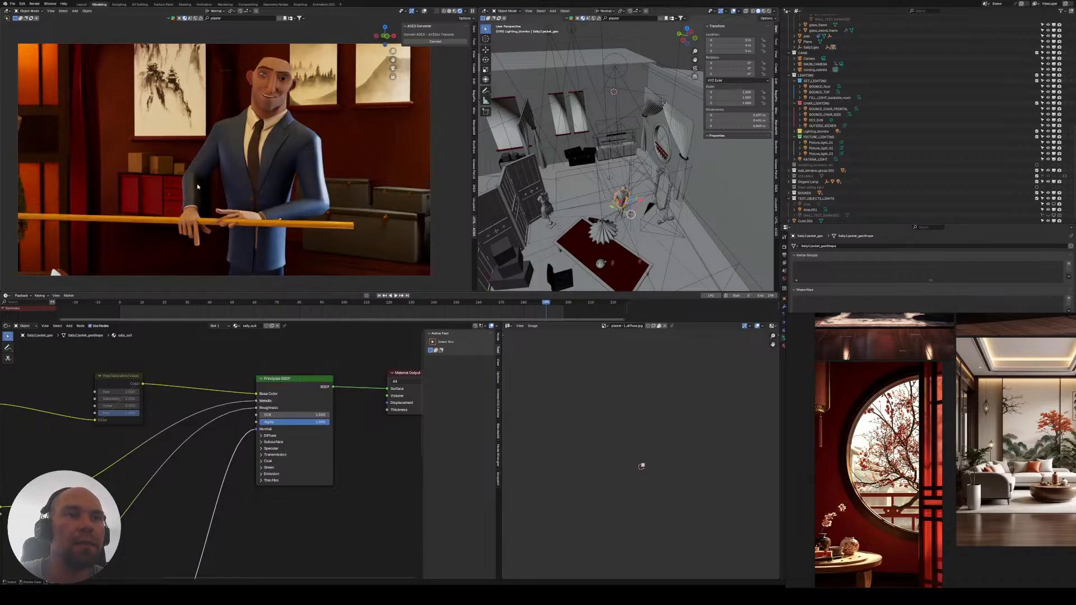
pyautogui.scroll(5, 294, 195)
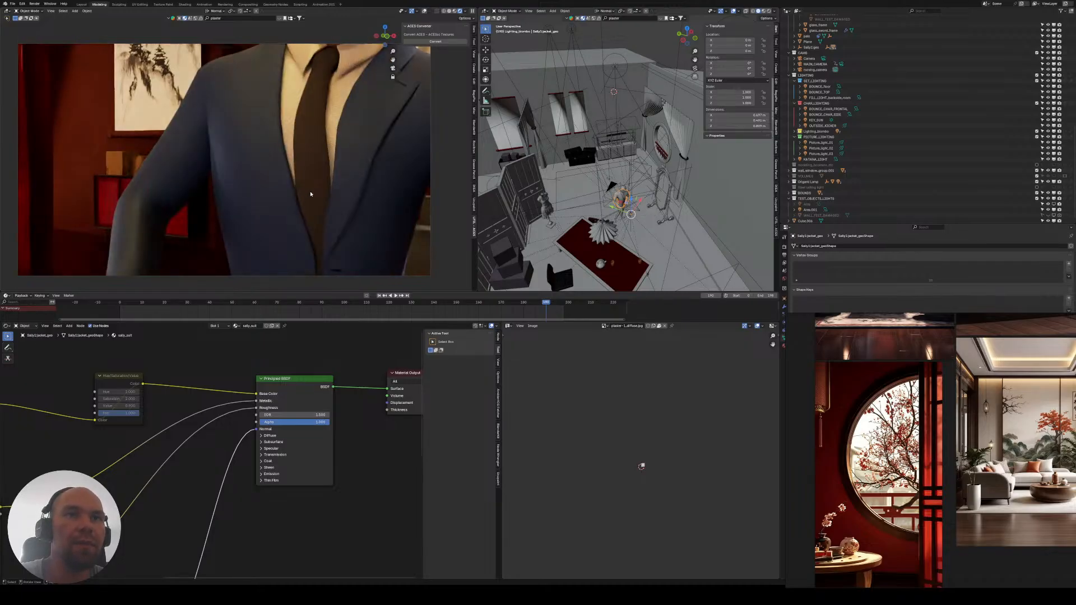
pyautogui.keyDown('shift'); pyautogui.moveTo(374, 161); pyautogui.dragTo(219, 176, button='middle'); pyautogui.keyUp('shift')
# - Switch the rendered view to the Normal render pass to check the jacket's surface normals
pyautogui.click(465, 11)
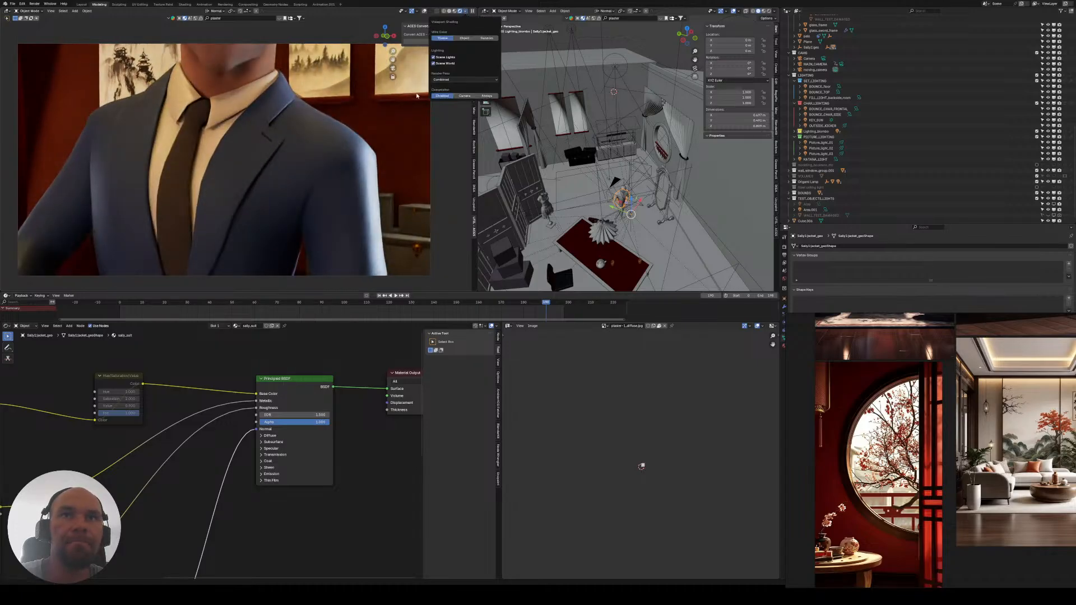
pyautogui.click(463, 79)
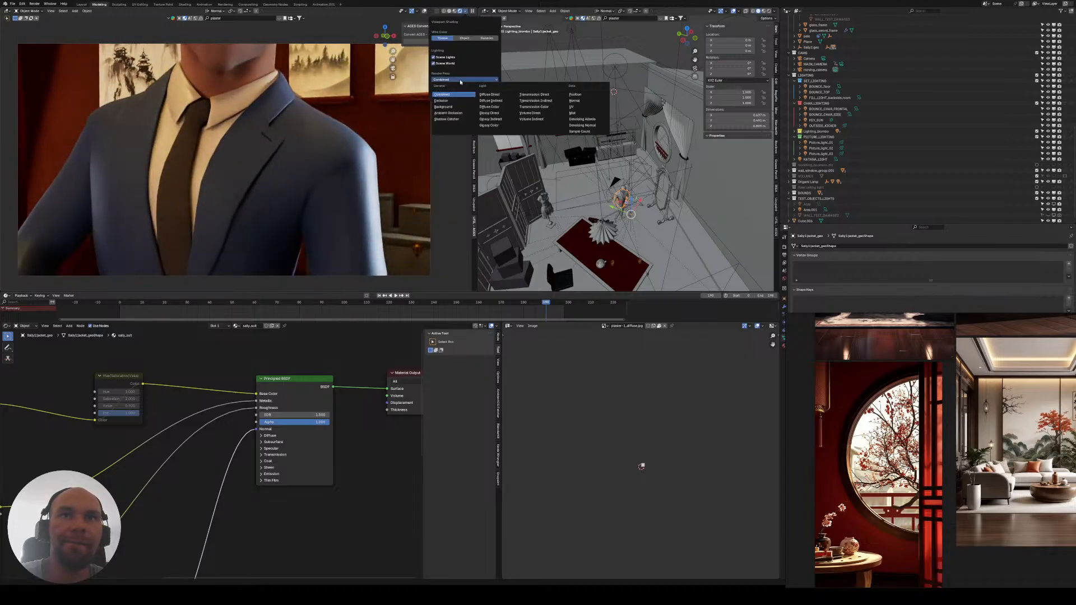
pyautogui.click(575, 101)
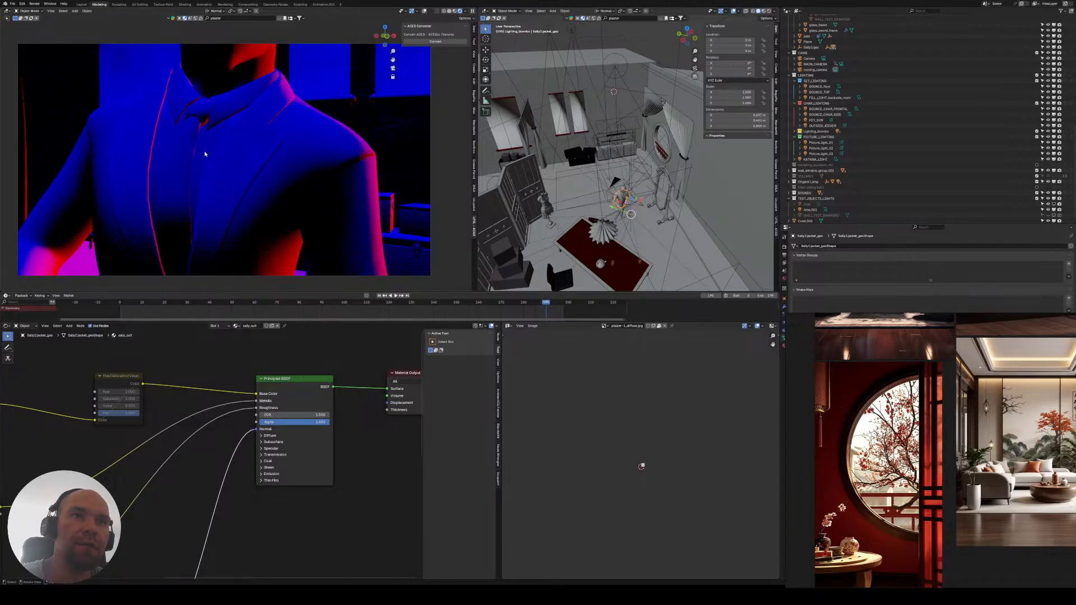
pyautogui.scroll(-3, 247, 188)
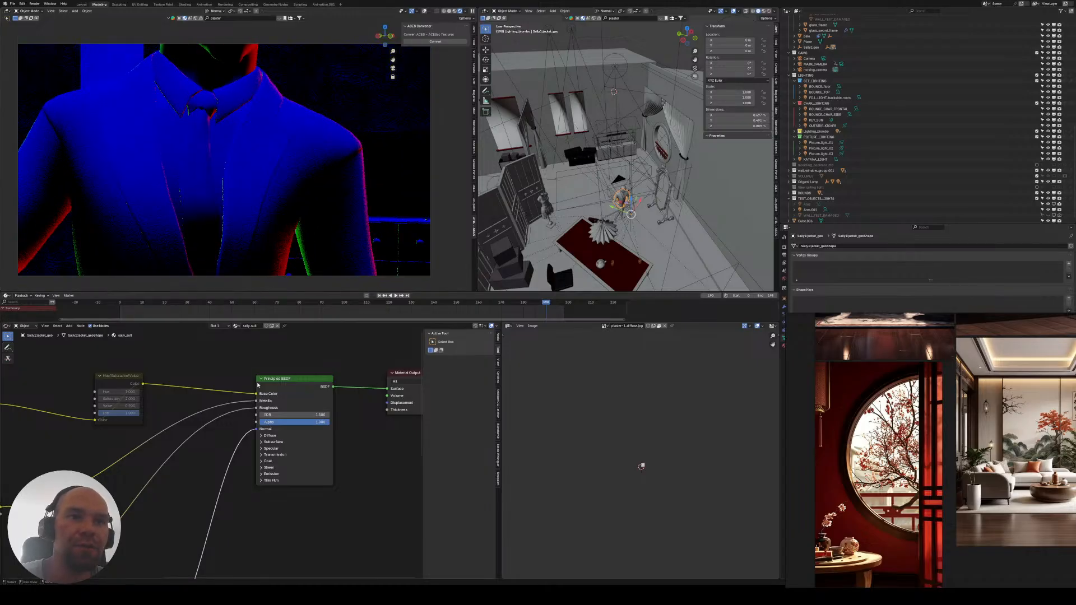
# - Inspect the Bump node and the texture nodes that feed it in the jacket's material
pyautogui.scroll(-3, 127, 393)
pyautogui.scroll(-5, 127, 393)
pyautogui.moveTo(127, 393); pyautogui.dragTo(287, 343, button='middle')
pyautogui.moveTo(259, 432); pyautogui.dragTo(220, 352, button='middle')
pyautogui.scroll(5, 213, 389)
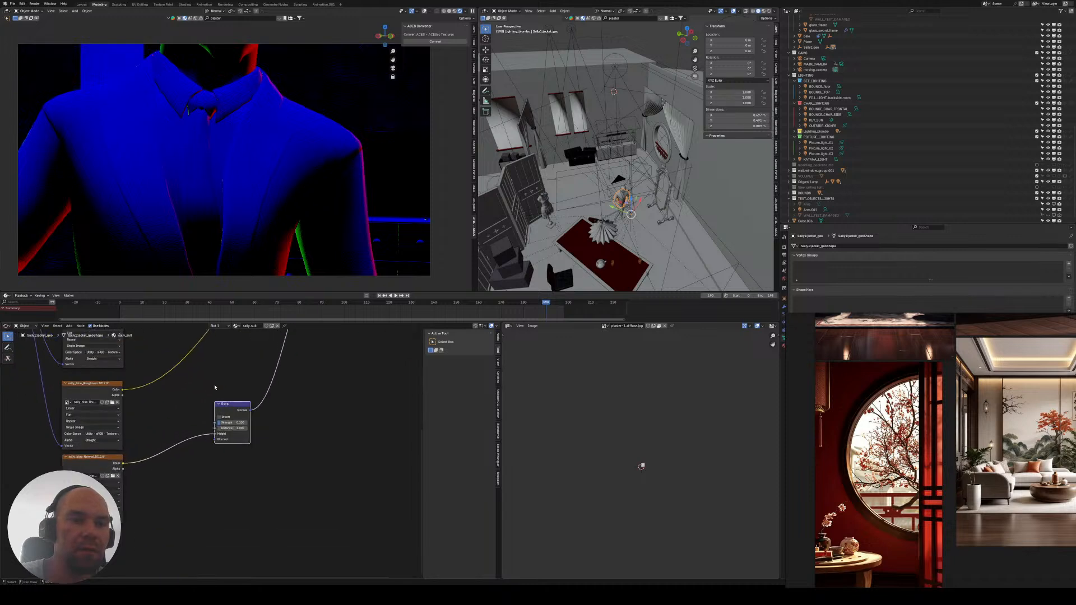
pyautogui.scroll(3, 202, 388)
pyautogui.moveTo(203, 389); pyautogui.dragTo(227, 412, button='middle')
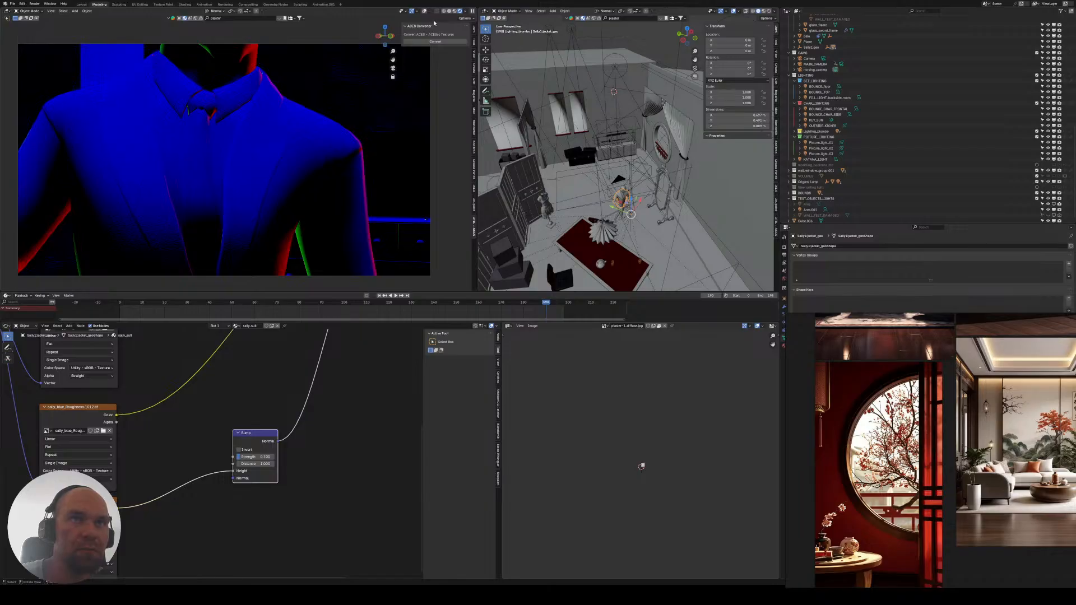
# - Set the rendered view's render pass back to Combined
pyautogui.click(463, 11)
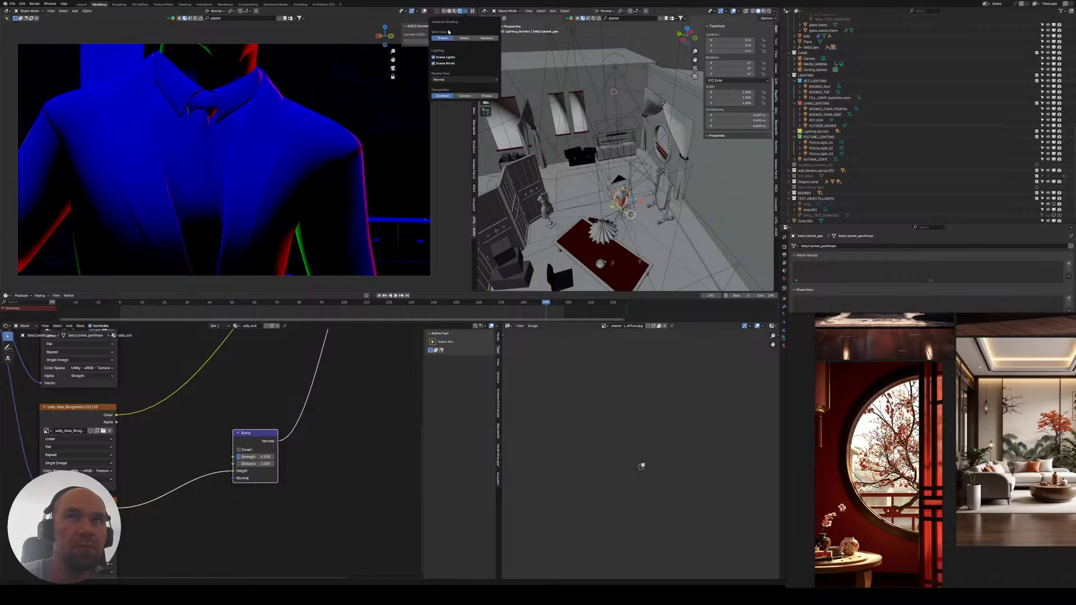
pyautogui.click(459, 81)
pyautogui.click(441, 94)
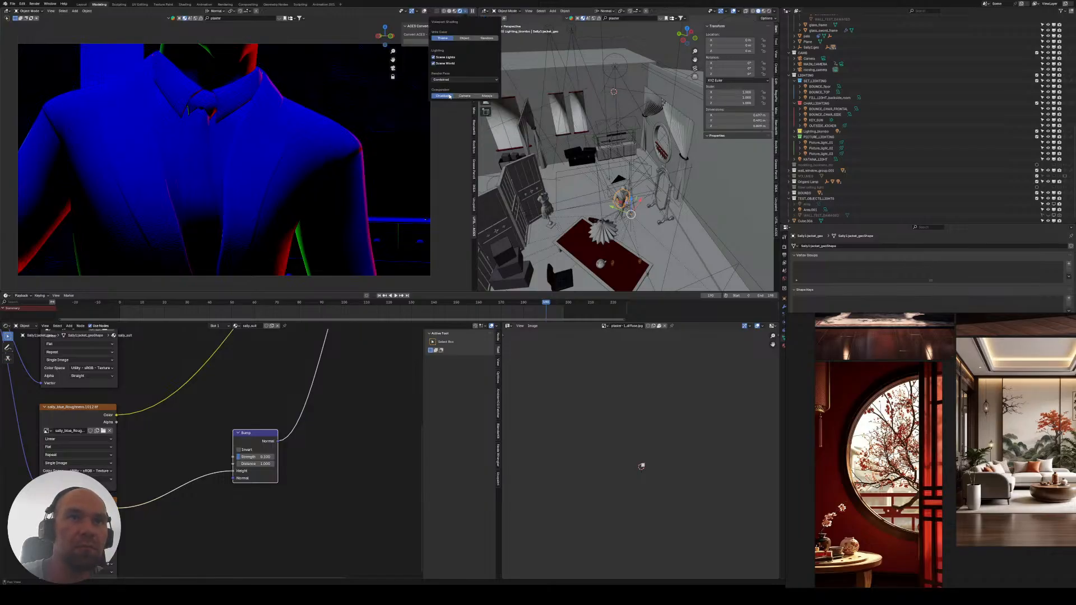
# - Move the jacket material's Principled BSDF and Material Output nodes farther away from the texture nodes
pyautogui.moveTo(228, 404); pyautogui.dragTo(81, 530, button='middle')
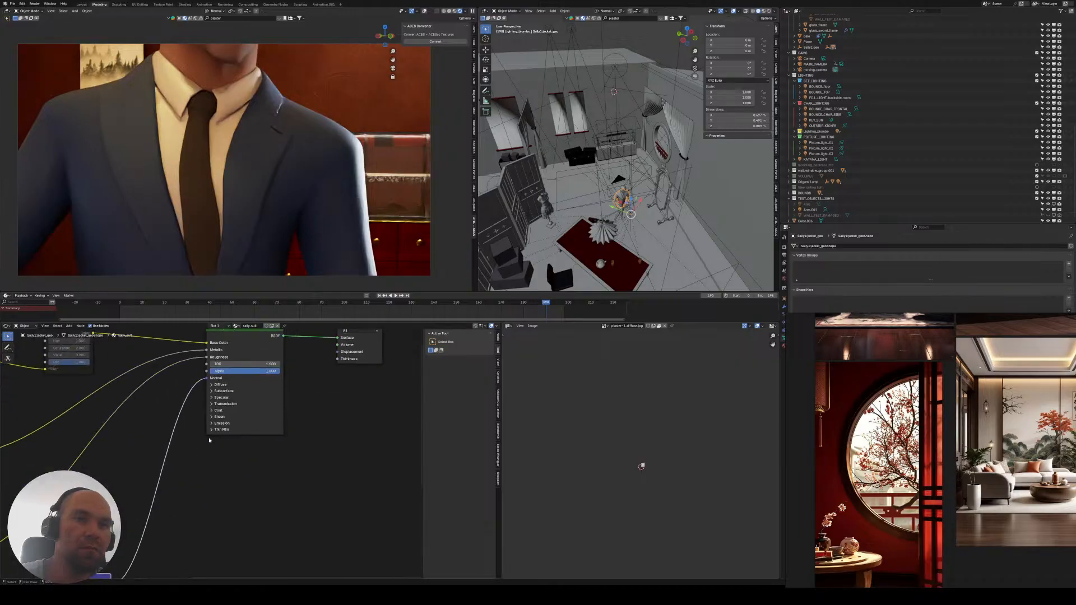
pyautogui.moveTo(209, 439); pyautogui.dragTo(139, 504, button='middle')
pyautogui.moveTo(206, 370); pyautogui.dragTo(292, 407)
pyautogui.press('g')
pyautogui.click(367, 418)
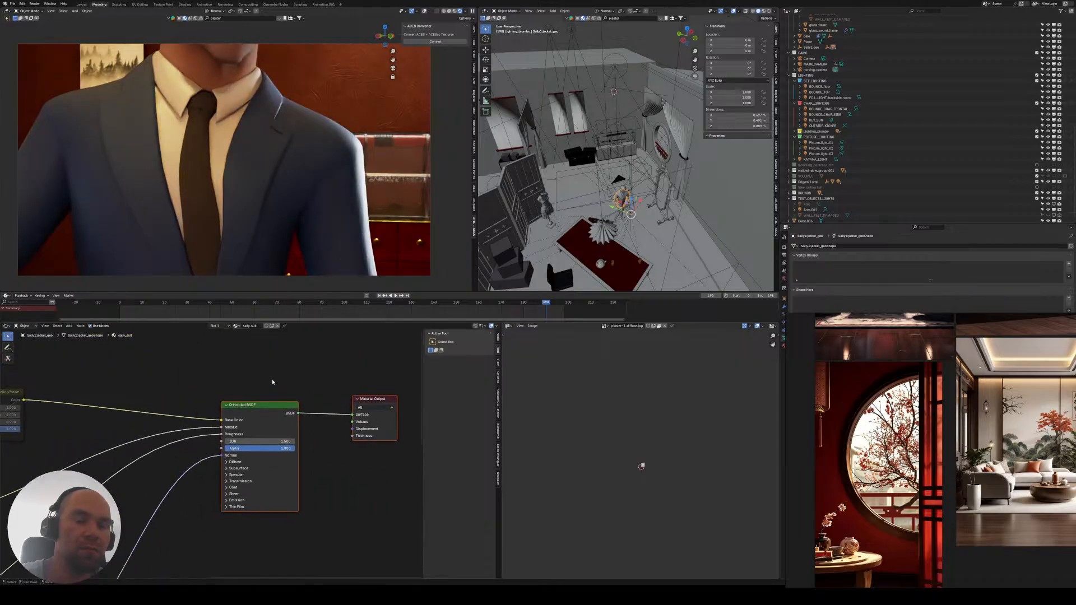
pyautogui.moveTo(280, 352); pyautogui.dragTo(204, 366, button='middle')
pyautogui.hotkey('shift', 'a')
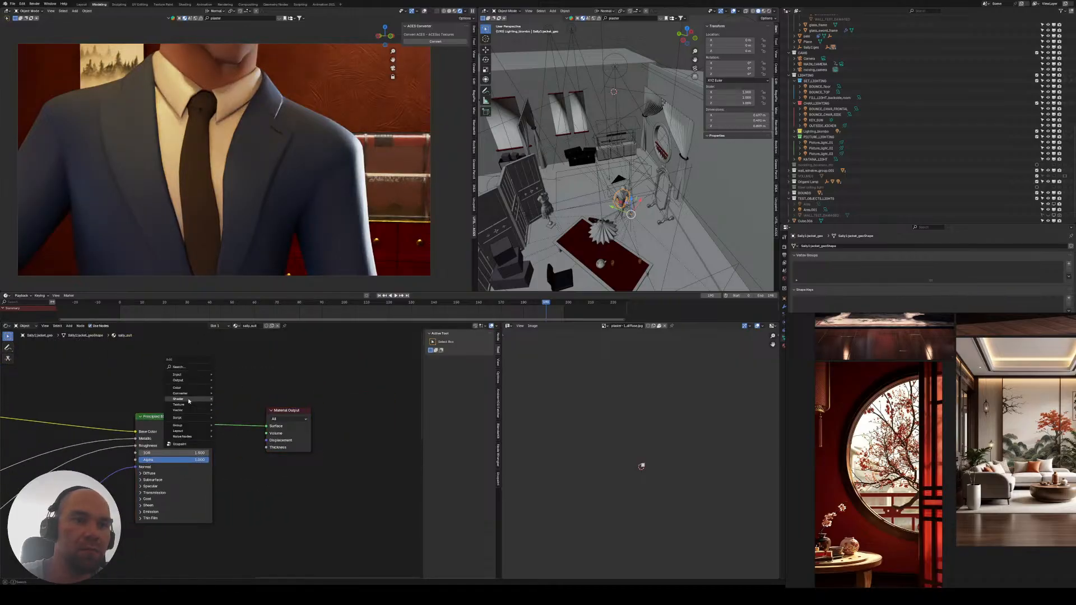
pyautogui.moveTo(189, 401)
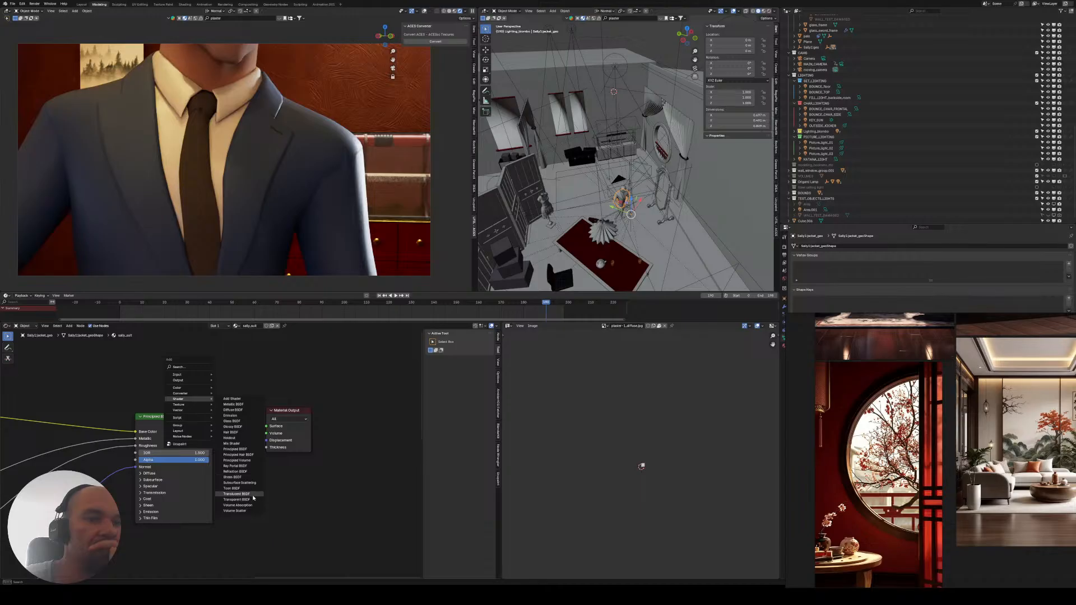
# - Raise the strength of the jacket material's Bump node to 0.750
pyautogui.moveTo(30, 471); pyautogui.dragTo(321, 432, button='middle')
pyautogui.moveTo(233, 449); pyautogui.dragTo(219, 393, button='middle')
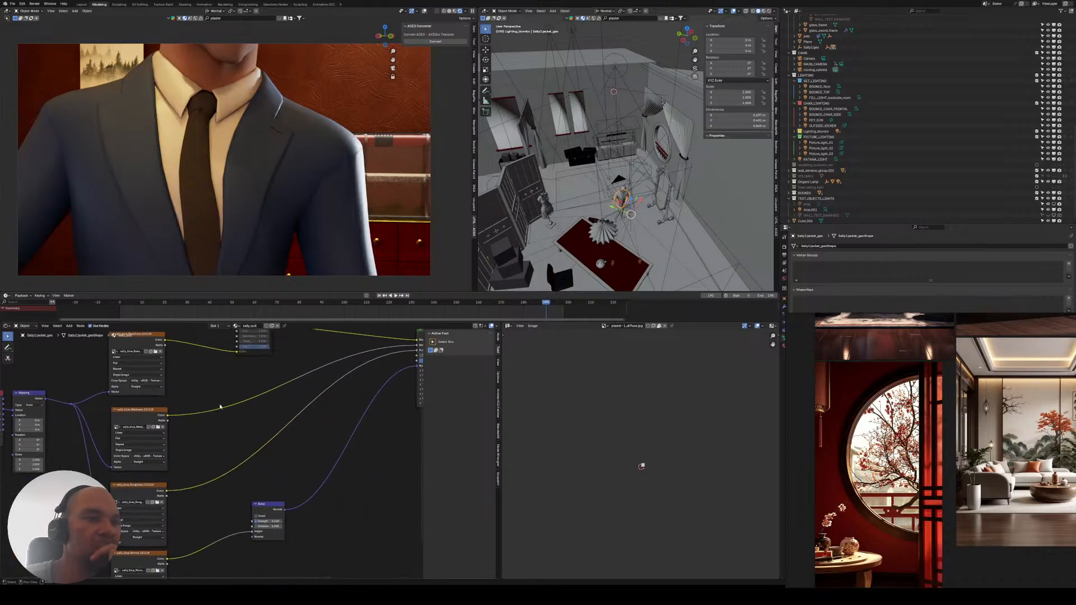
pyautogui.moveTo(328, 416); pyautogui.dragTo(225, 375, button='middle')
pyautogui.scroll(1, 170, 429)
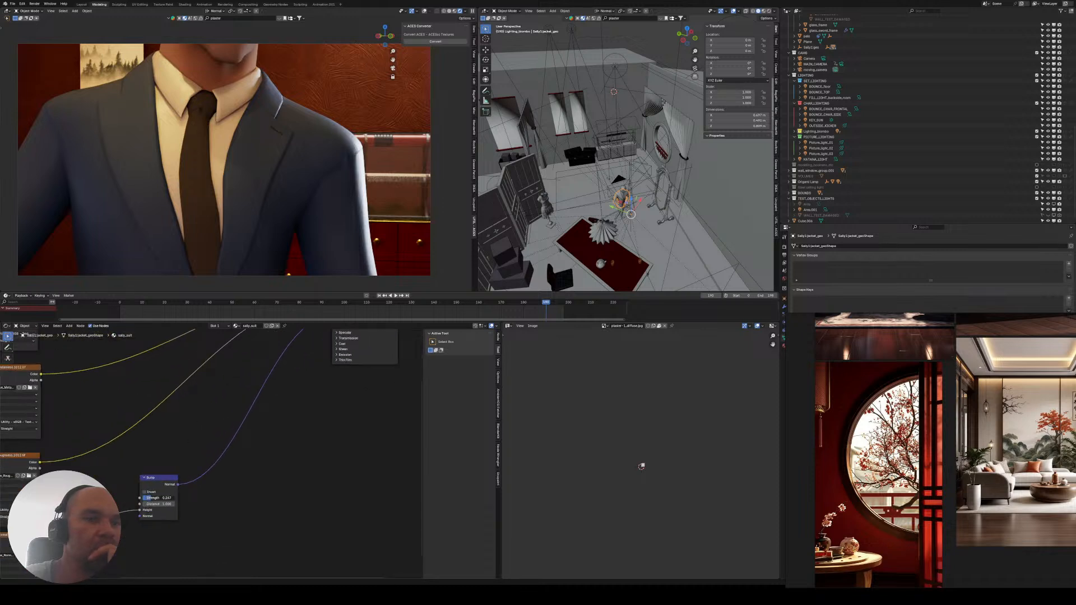
pyautogui.moveTo(152, 498); pyautogui.dragTo(170, 497)
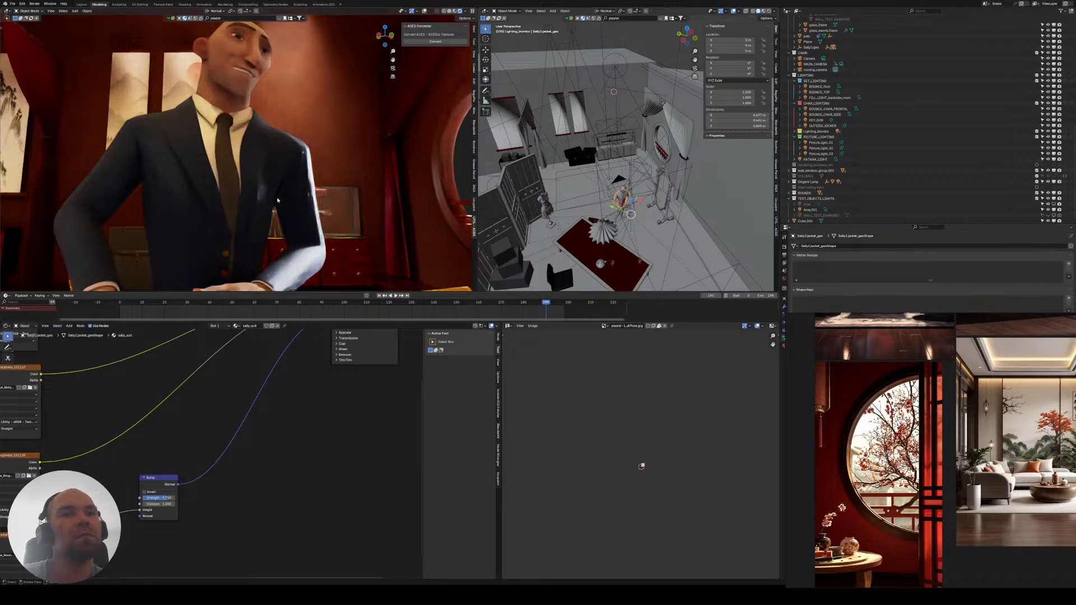
# - Examine the fabric bump on the back and shoulders of the jacket from behind the character
pyautogui.moveTo(252, 188); pyautogui.dragTo(287, 185, button='middle')
pyautogui.scroll(3, 286, 184)
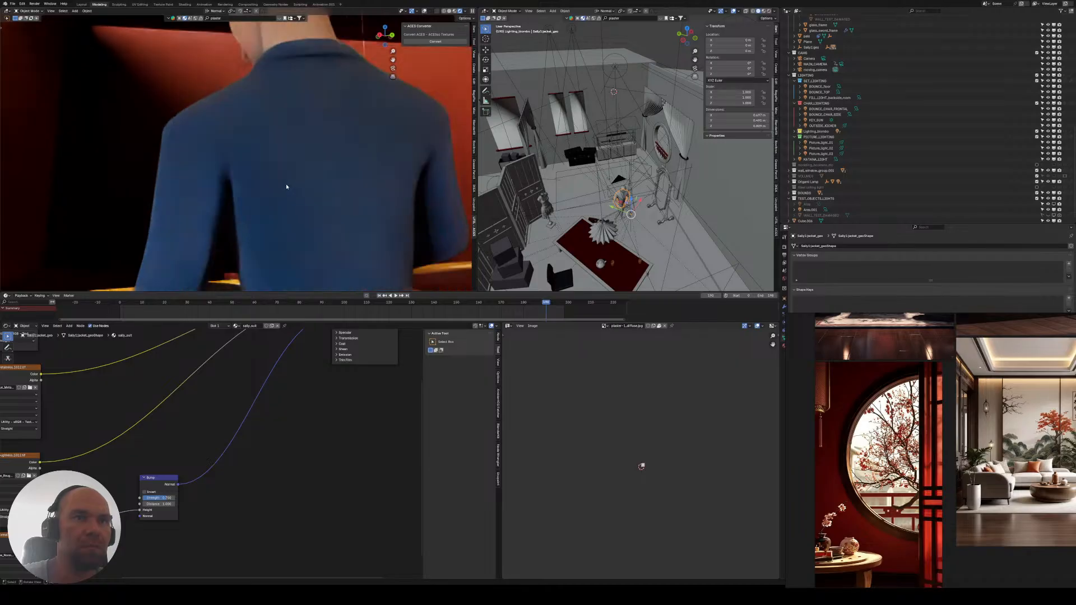
pyautogui.scroll(4, 284, 183)
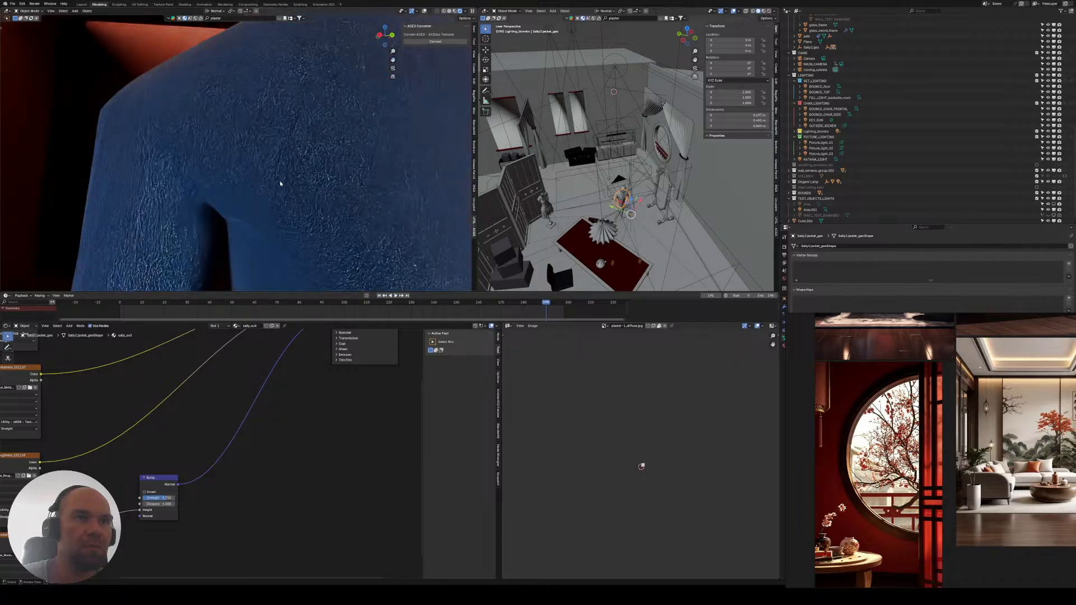
pyautogui.moveTo(287, 185); pyautogui.dragTo(291, 180, button='middle')
pyautogui.moveTo(160, 200); pyautogui.dragTo(169, 196, button='middle')
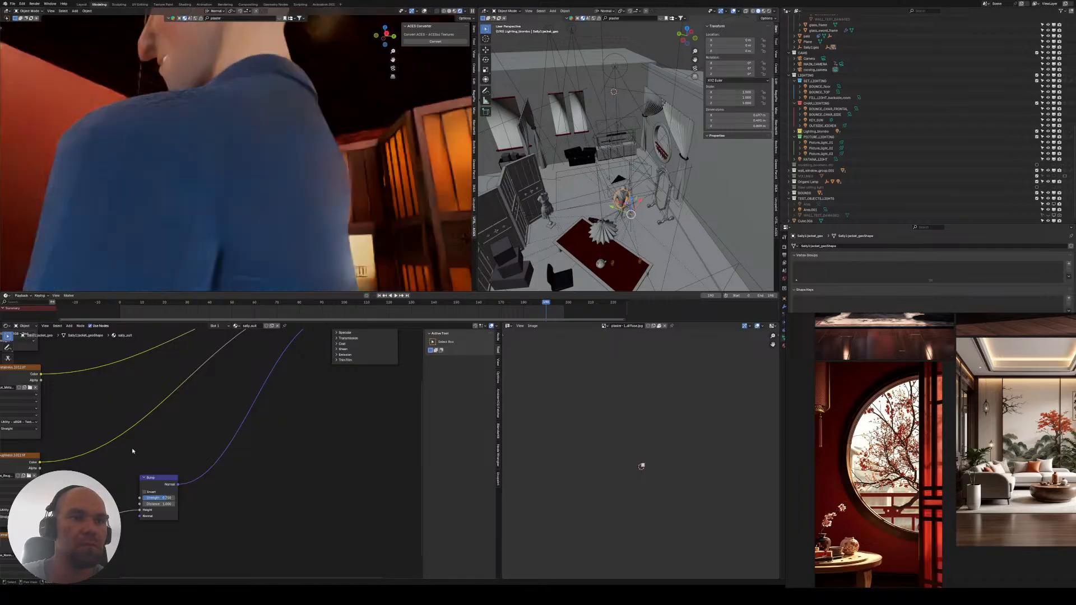
pyautogui.moveTo(125, 472); pyautogui.dragTo(195, 429, button='middle')
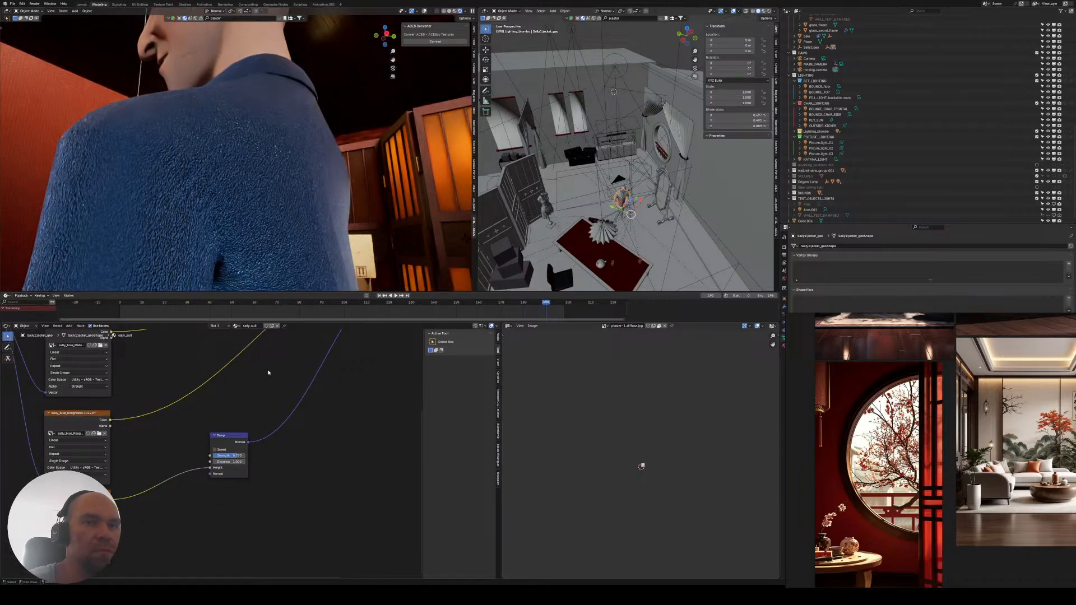
pyautogui.moveTo(274, 391); pyautogui.dragTo(251, 404, button='middle')
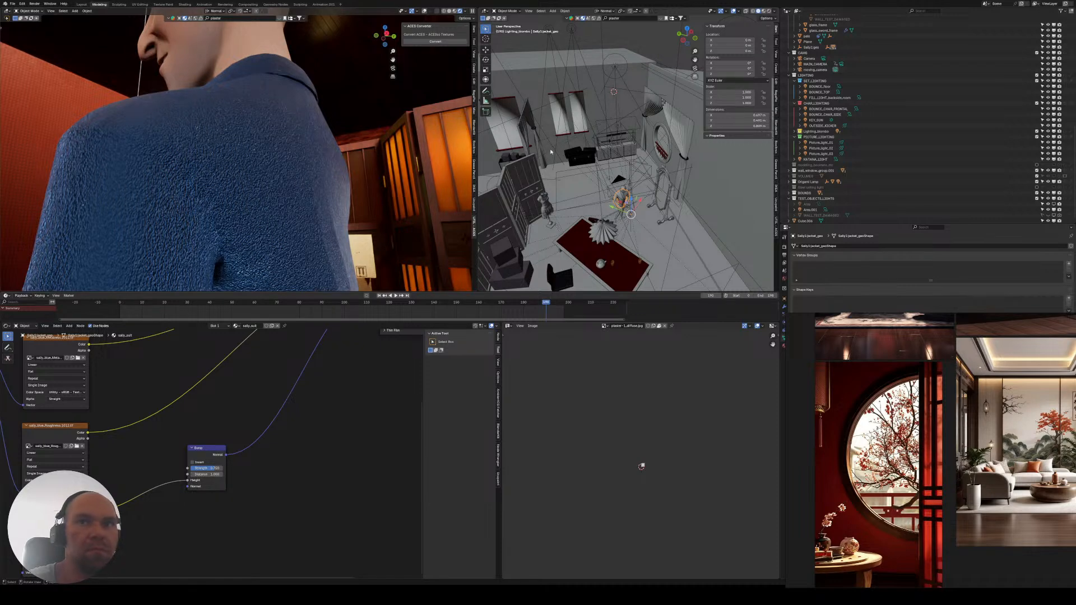
# - Apply Shade Smooth to the jacket with Keep Sharp Edges turned off
pyautogui.press('F3')
pyautogui.write('shade s')
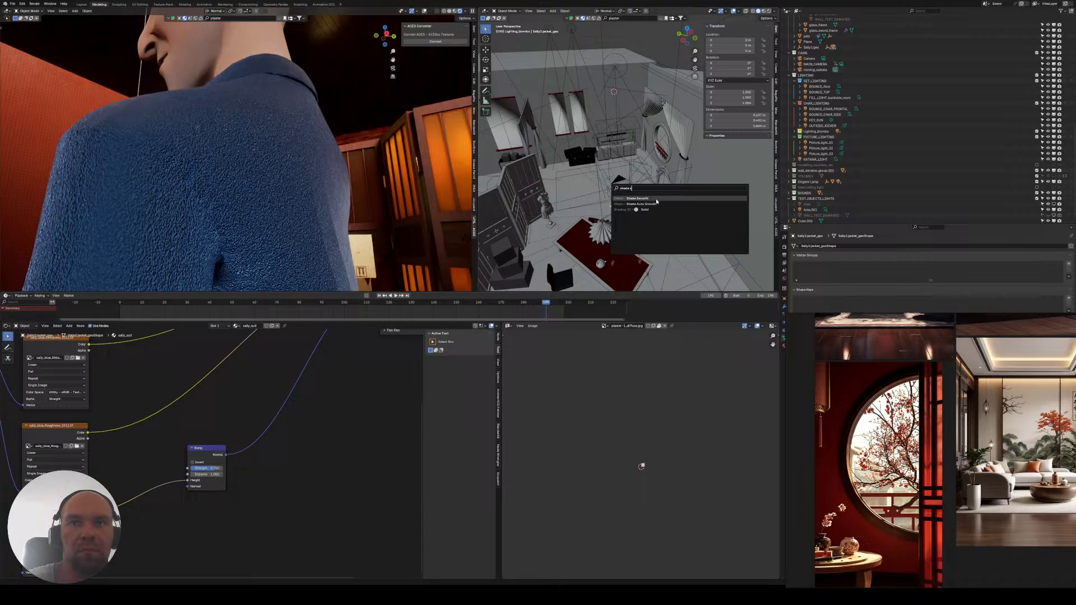
pyautogui.click(655, 199)
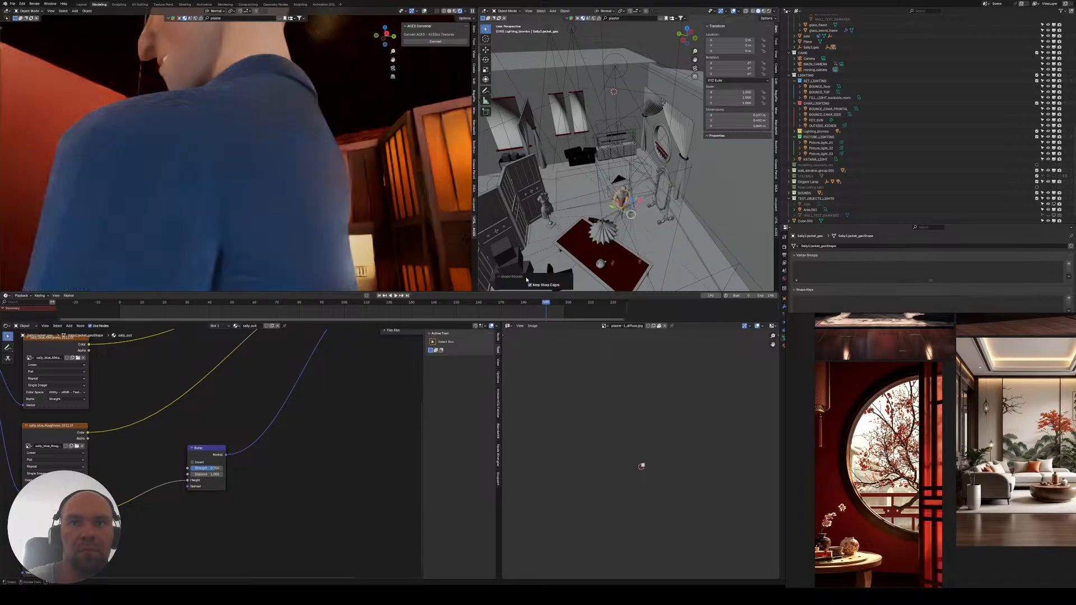
pyautogui.click(533, 287)
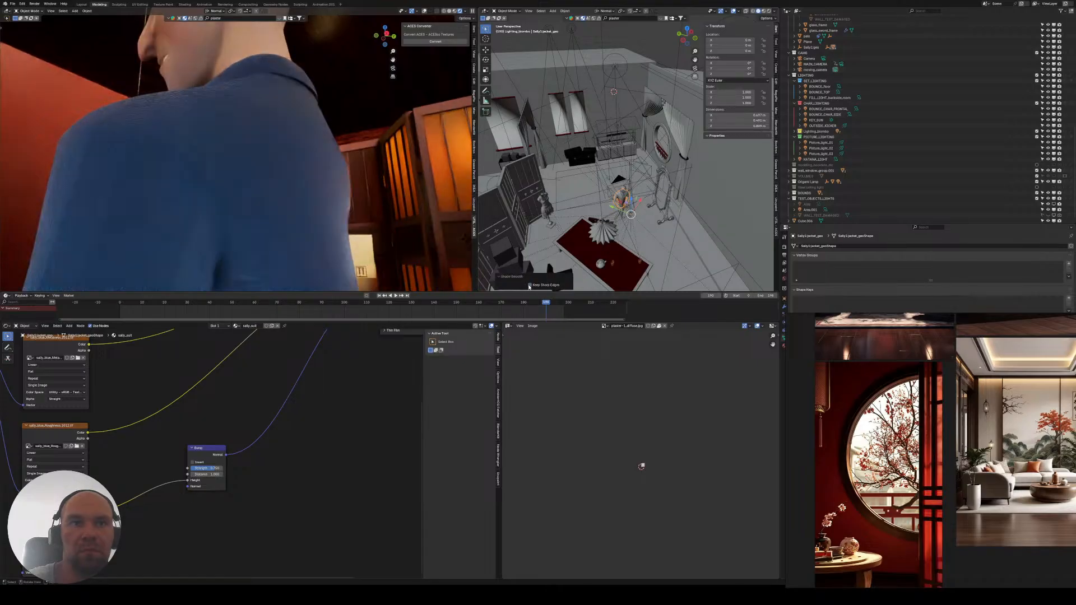
# - Frame the jacket in the solid viewport and check the shading across its back
pyautogui.scroll(3, 521, 238)
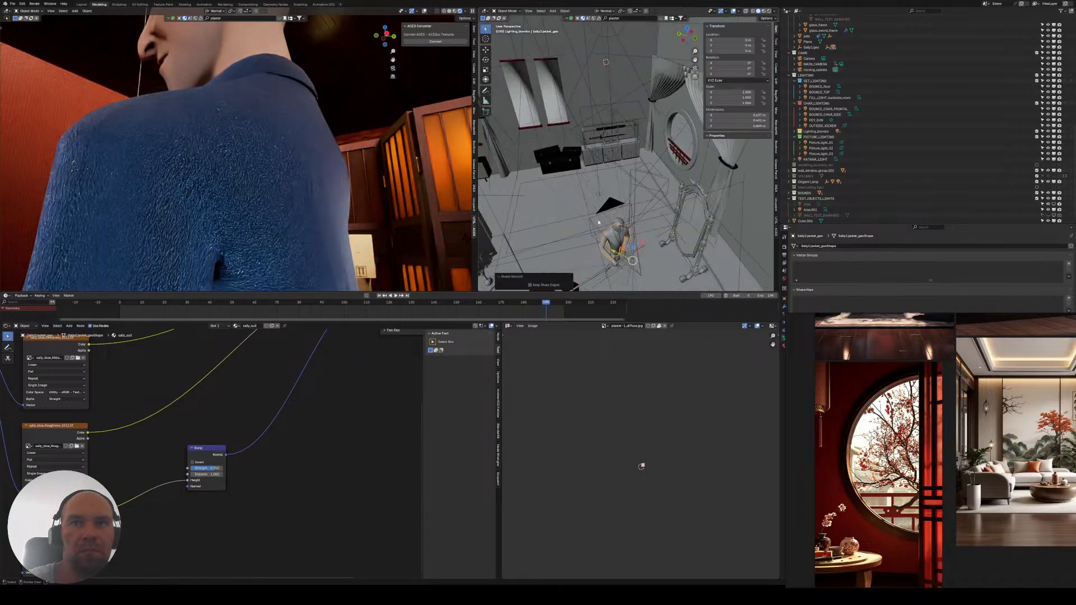
pyautogui.moveTo(527, 233); pyautogui.dragTo(508, 182, button='middle')
pyautogui.scroll(5, 555, 203)
pyautogui.press('KP_Decimal')
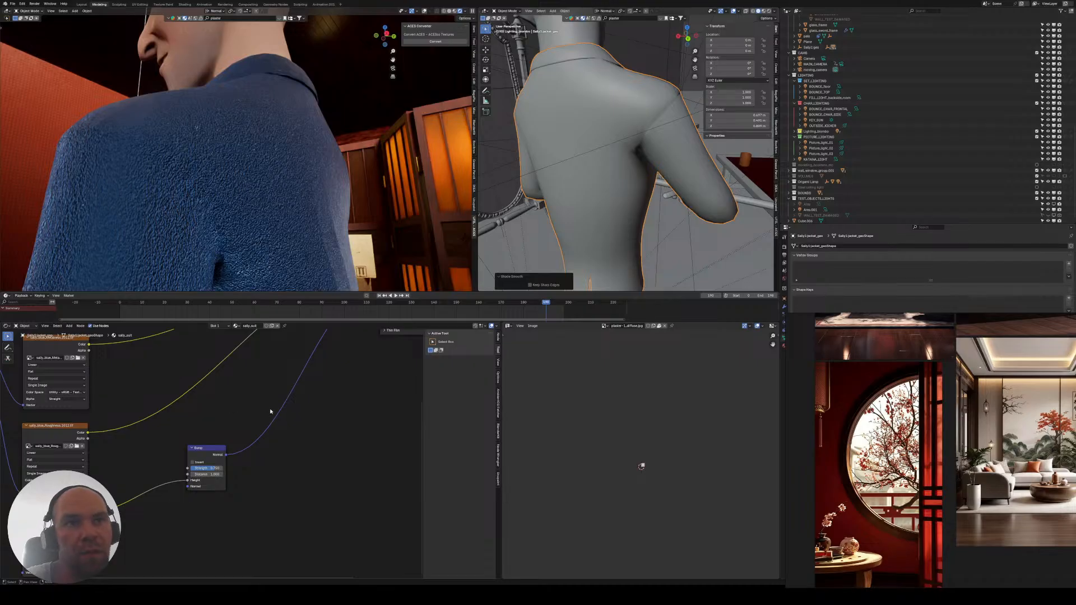
# - Disconnect the Bump node from the Principled BSDF's Normal input to compare the jacket, and undo the disconnection
pyautogui.moveTo(201, 463); pyautogui.dragTo(178, 479, button='middle')
pyautogui.scroll(-1, 208, 472)
pyautogui.moveTo(231, 442); pyautogui.dragTo(204, 476, button='middle')
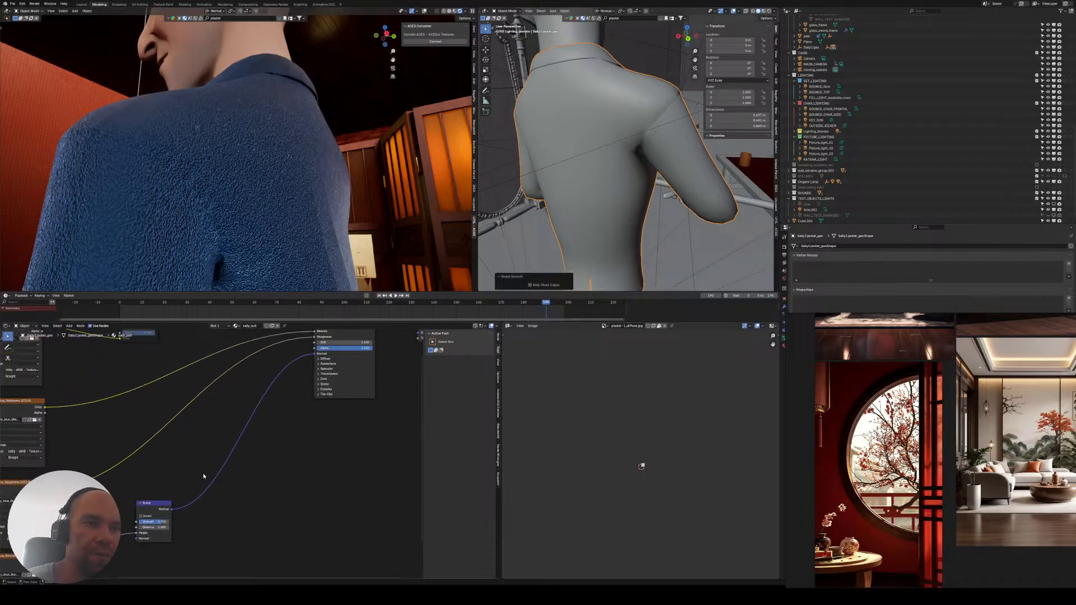
pyautogui.moveTo(272, 418); pyautogui.dragTo(240, 457, button='middle')
pyautogui.moveTo(276, 397); pyautogui.dragTo(252, 370)
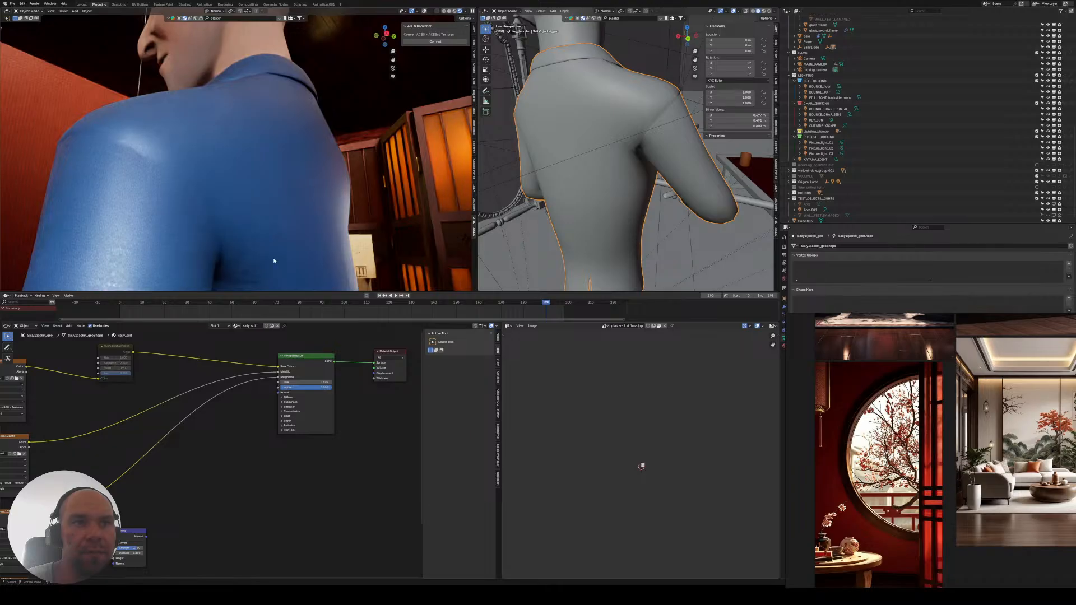
pyautogui.hotkey('ctrl', 'z')
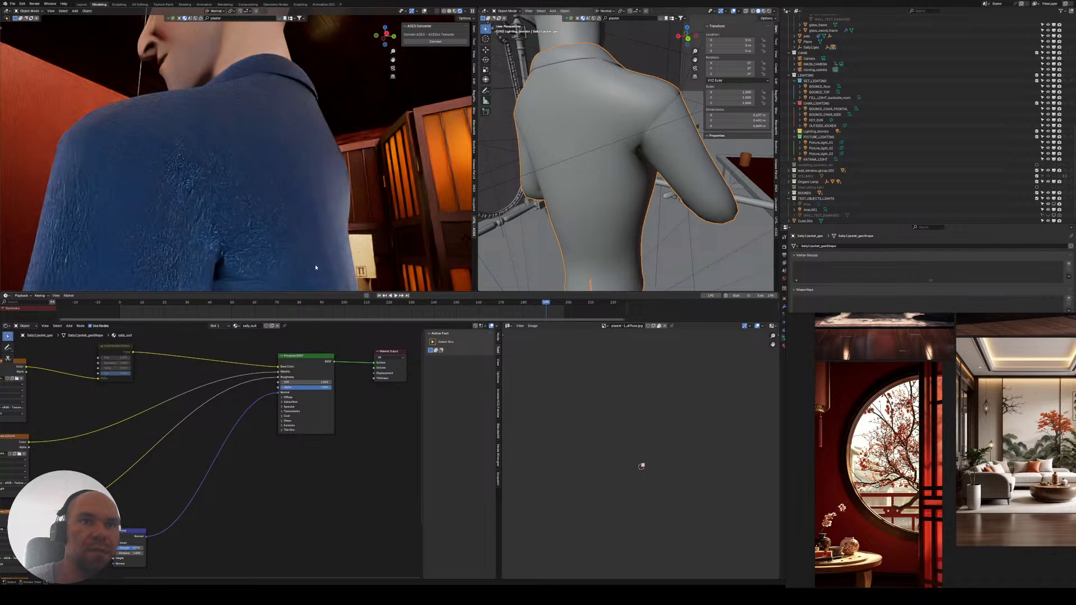
# - Set the jacket material's Bump strength to 0.2 and bring its Mapping and texture nodes into view
pyautogui.moveTo(136, 548); pyautogui.dragTo(207, 437, button='middle')
pyautogui.scroll(8, 208, 437)
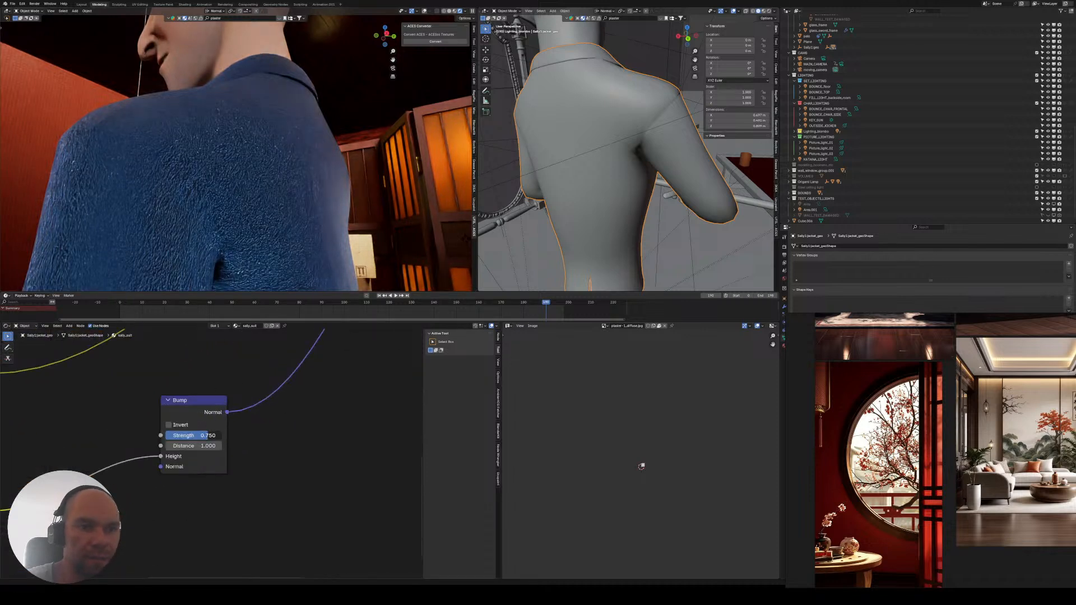
pyautogui.click(202, 436)
pyautogui.press('BackSpace')
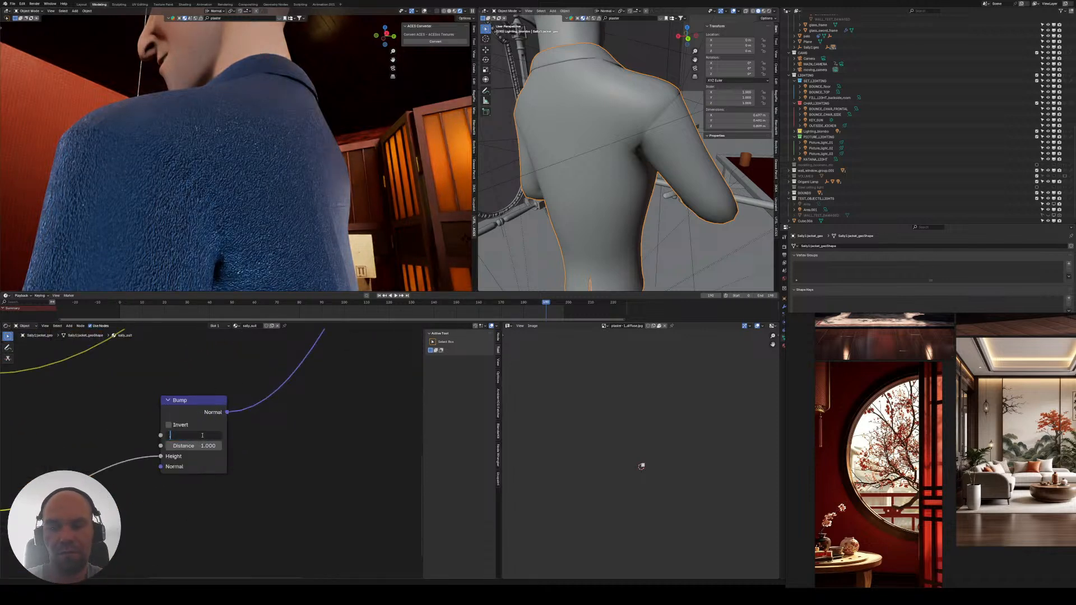
pyautogui.write('.2')
pyautogui.press('Return')
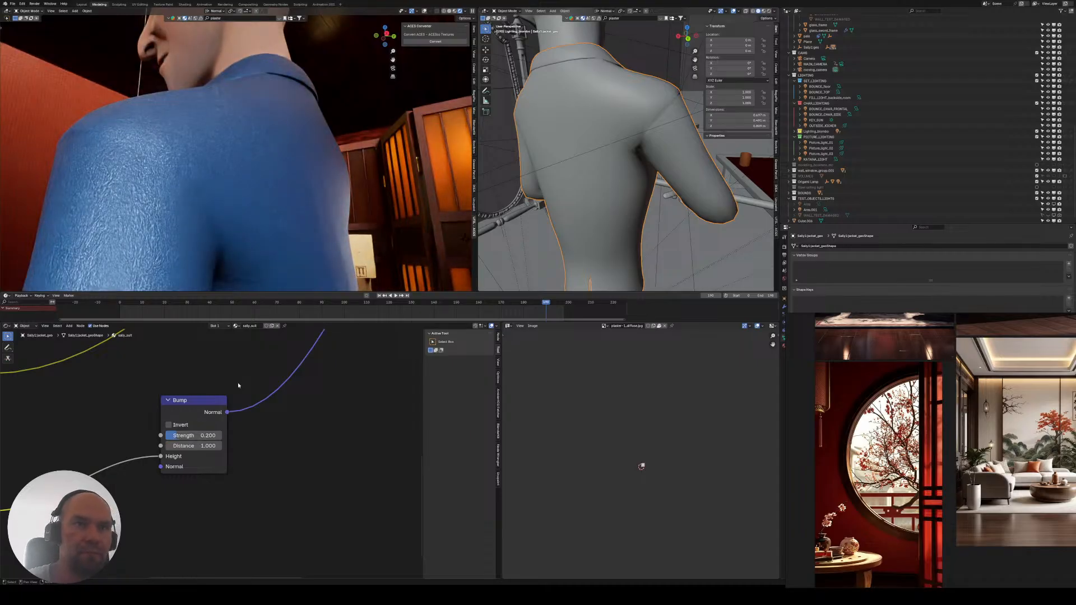
pyautogui.scroll(-8, 208, 413)
pyautogui.moveTo(40, 462)
pyautogui.mouseDown(button='middle')
pyautogui.moveTo(185, 447)
pyautogui.moveTo(156, 491)
pyautogui.moveTo(135, 478)
pyautogui.moveTo(118, 504)
pyautogui.mouseUp(button='middle')
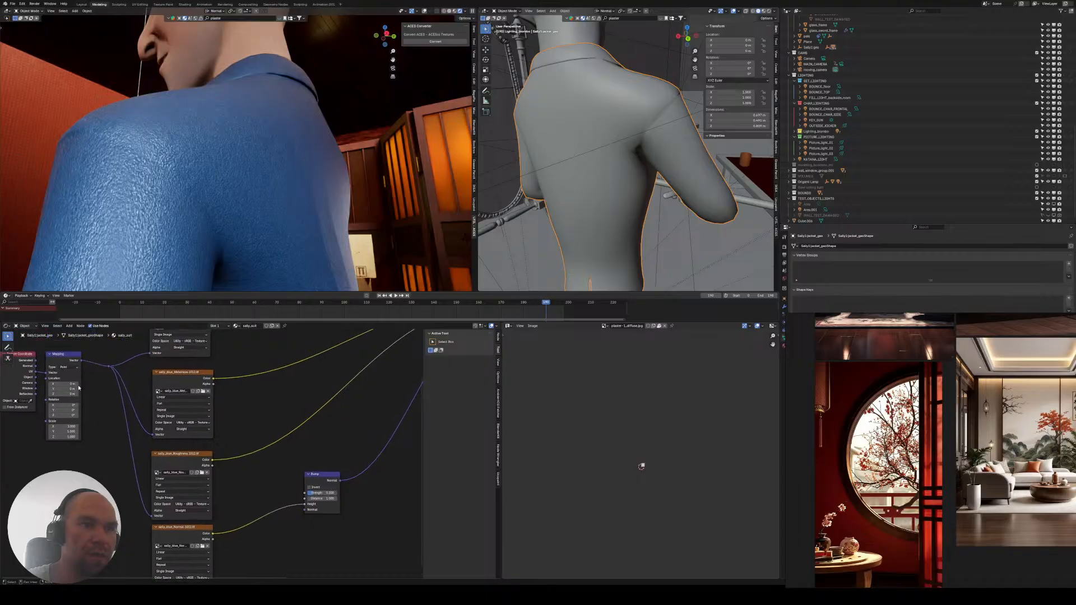
# - Preview the Bump node's output directly on the jacket and examine it across the shoulder and back
pyautogui.moveTo(108, 369); pyautogui.dragTo(105, 361, button='middle')
pyautogui.moveTo(106, 358); pyautogui.dragTo(150, 508)
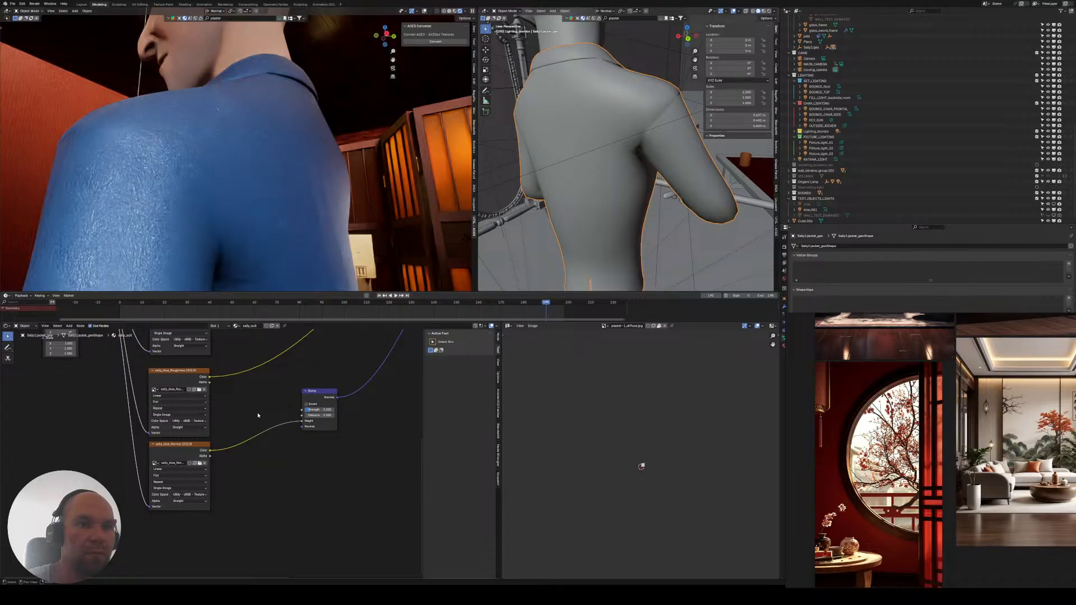
pyautogui.scroll(1, 210, 466)
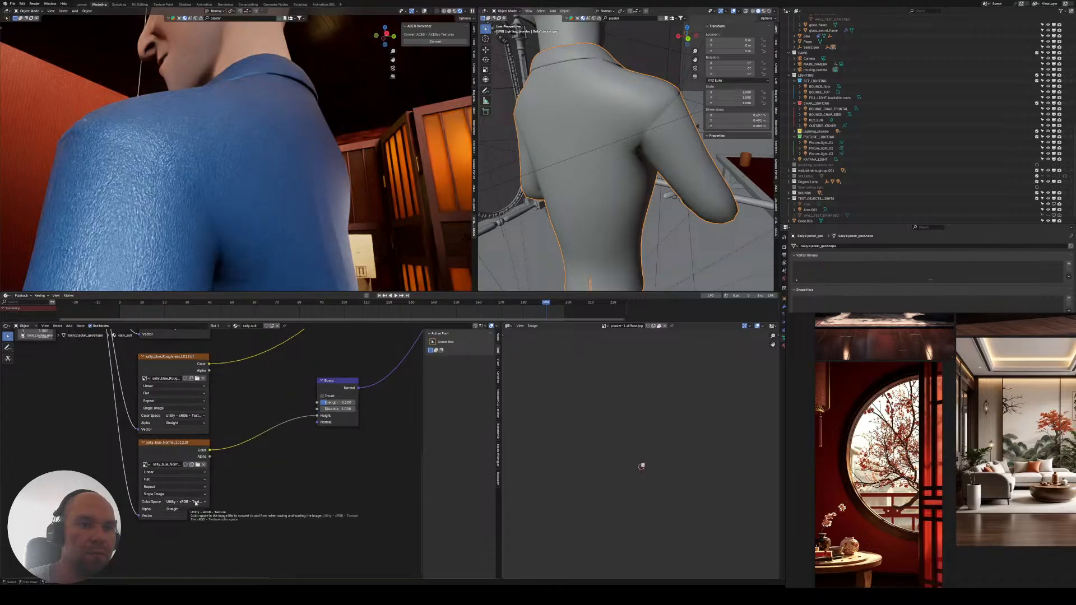
pyautogui.moveTo(264, 454); pyautogui.dragTo(162, 516, button='middle')
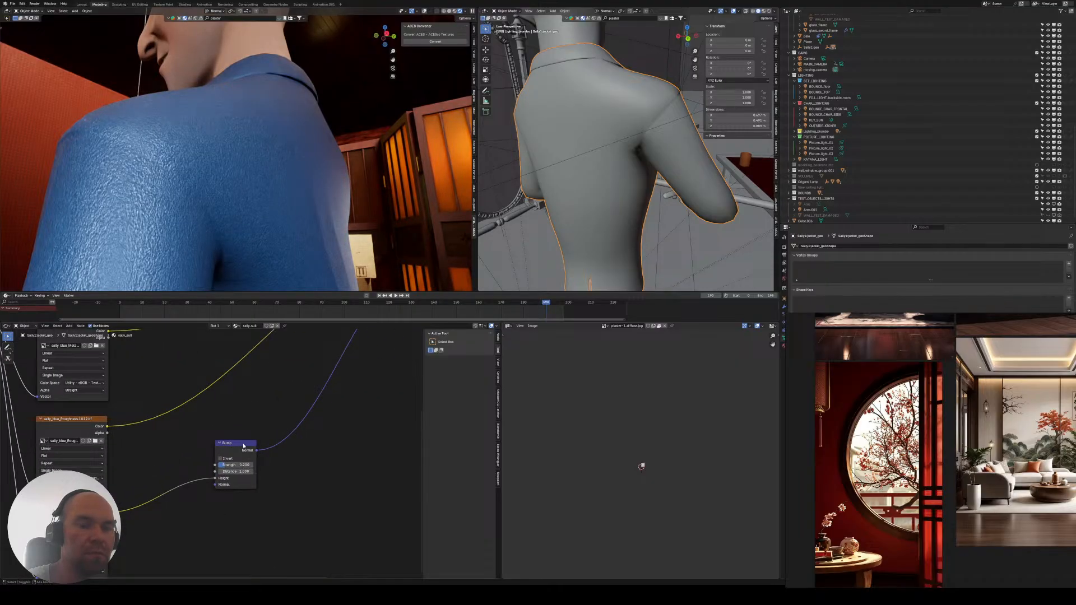
pyautogui.keyDown('ctrl'); pyautogui.keyDown('shift'); pyautogui.click(244, 446); pyautogui.keyUp('shift'); pyautogui.keyUp('ctrl')
pyautogui.moveTo(275, 417); pyautogui.dragTo(213, 433, button='middle')
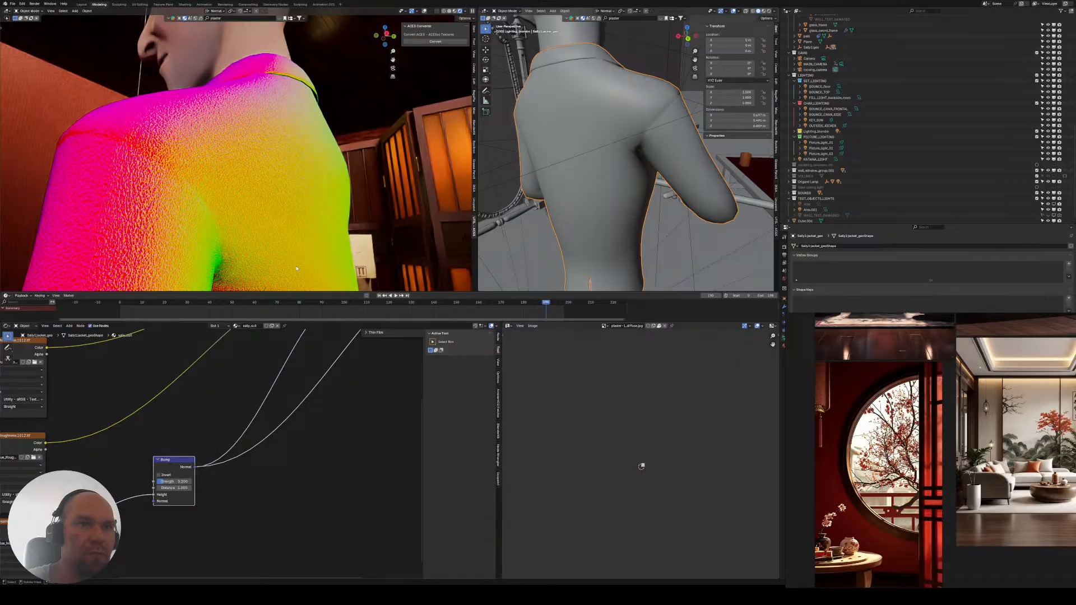
pyautogui.moveTo(301, 260); pyautogui.dragTo(284, 182, button='middle')
# - Reconnect the Principled BSDF to the Material Output and check the jacket's shading from back to front
pyautogui.scroll(-1, 289, 217)
pyautogui.moveTo(390, 360); pyautogui.dragTo(175, 521, button='middle')
pyautogui.moveTo(216, 407); pyautogui.dragTo(262, 403)
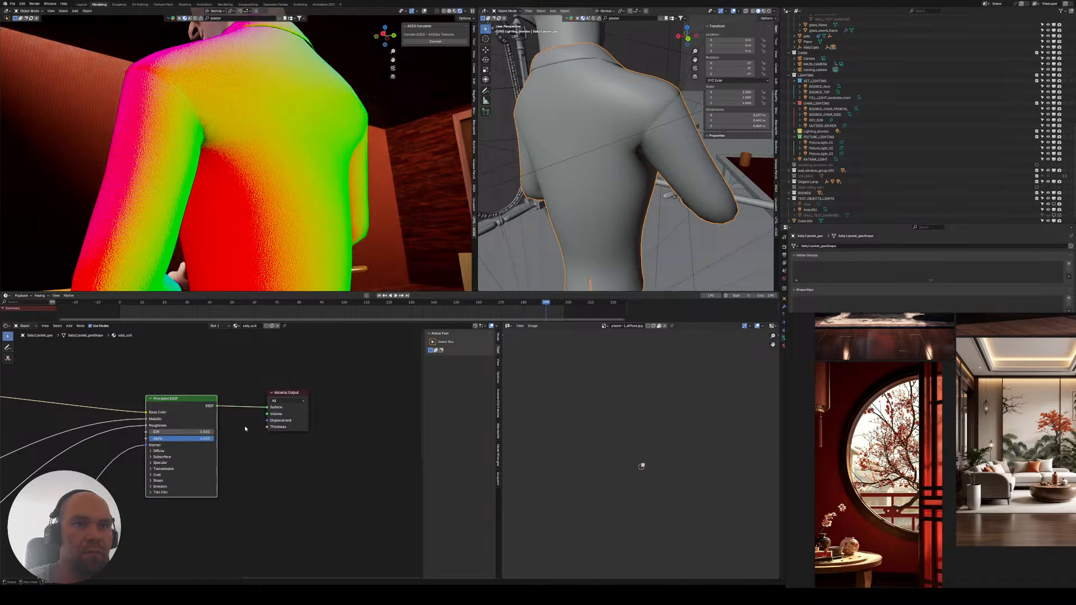
pyautogui.click(785, 307)
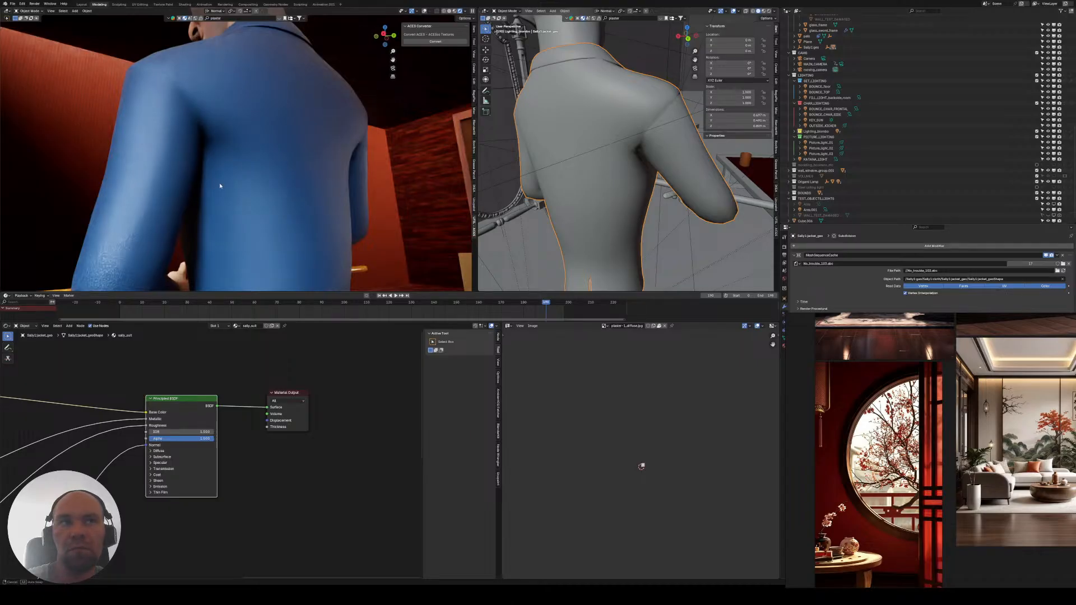
pyautogui.moveTo(221, 187); pyautogui.dragTo(336, 203, button='middle')
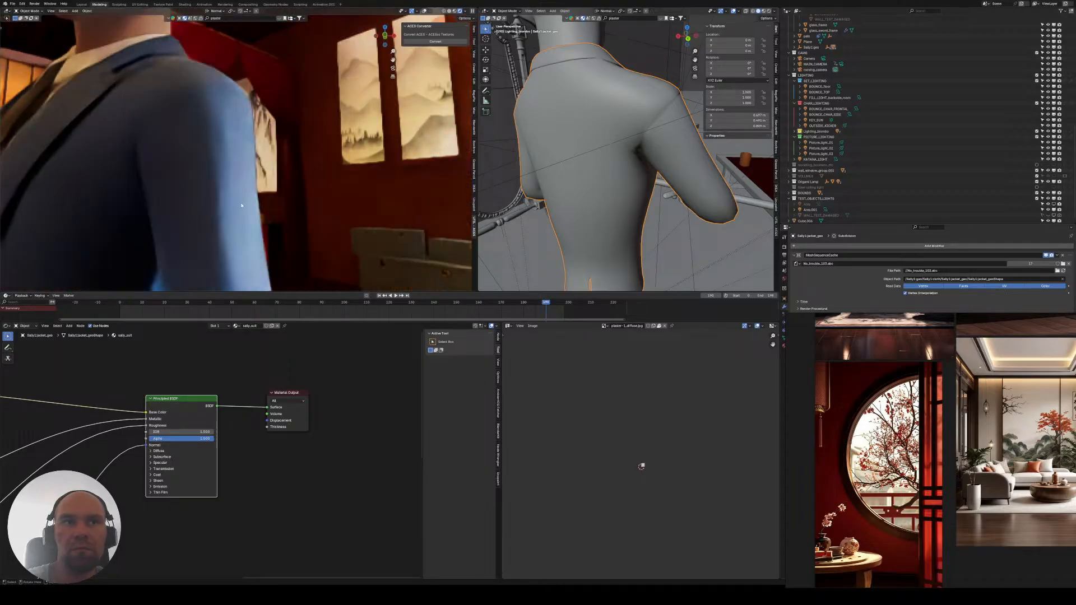
pyautogui.moveTo(242, 206); pyautogui.dragTo(325, 203, button='middle')
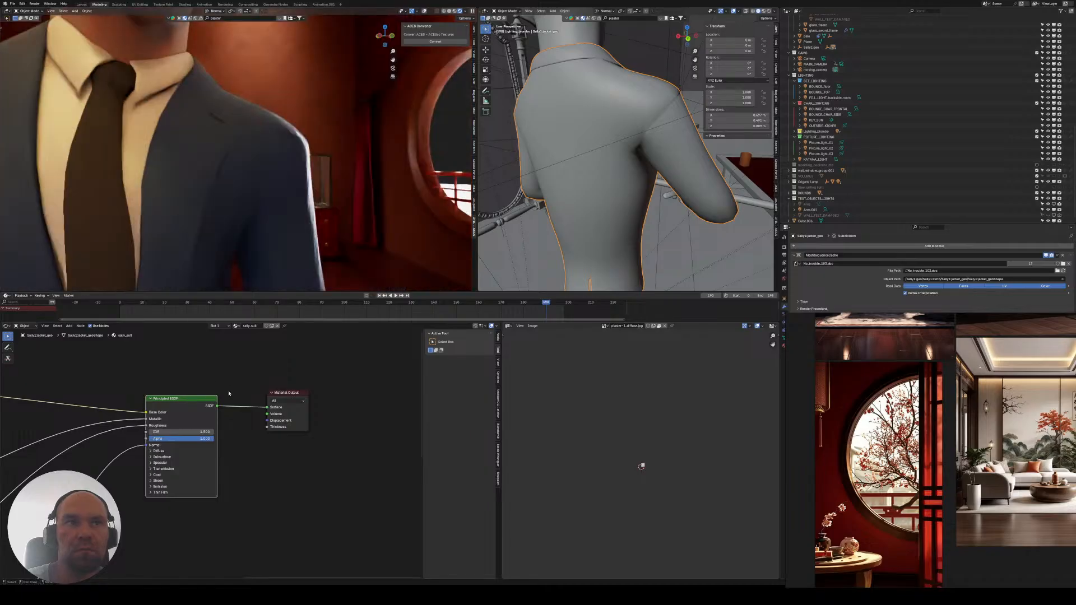
# - Insert a Color Ramp node on the link between the roughness texture and the Principled BSDF's Roughness input
pyautogui.moveTo(102, 419); pyautogui.dragTo(234, 424, button='middle')
pyautogui.scroll(-2, 178, 456)
pyautogui.moveTo(143, 496); pyautogui.dragTo(176, 453, button='middle')
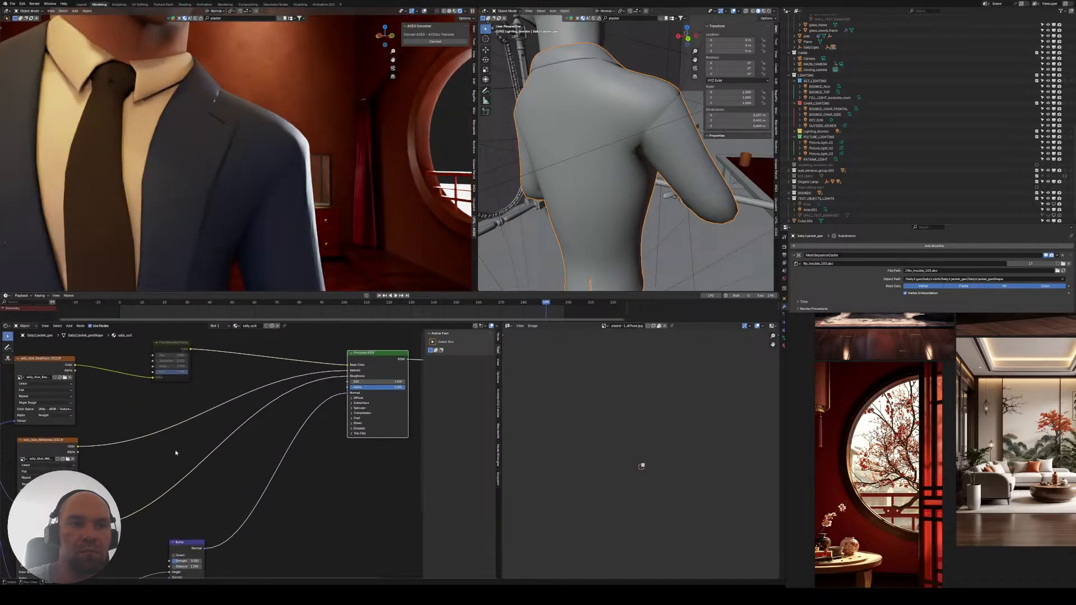
pyautogui.hotkey('shift', 'a')
pyautogui.write('c')
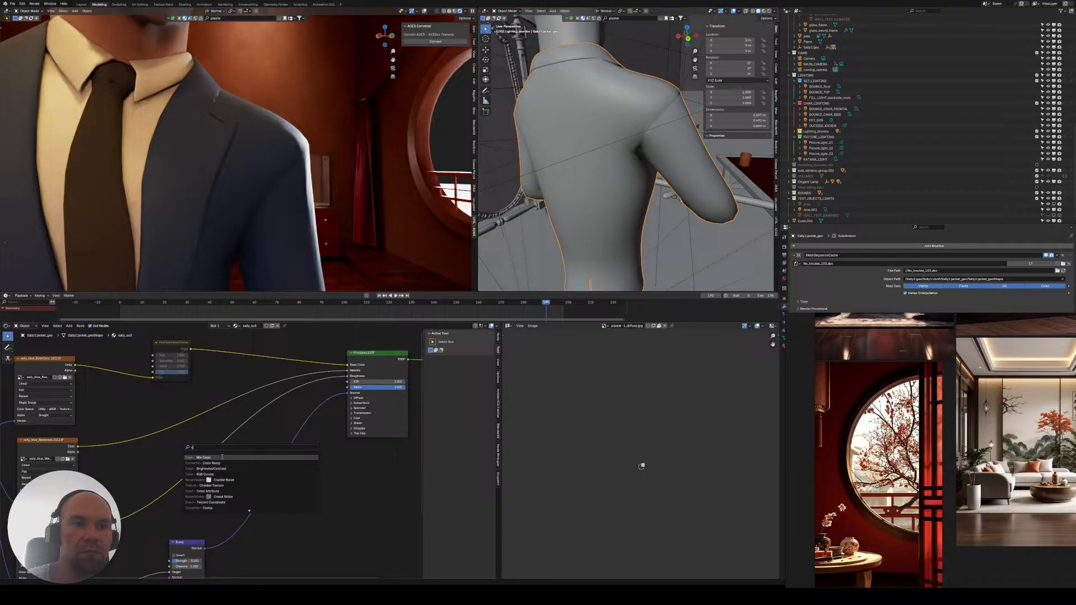
pyautogui.click(221, 462)
pyautogui.click(222, 460)
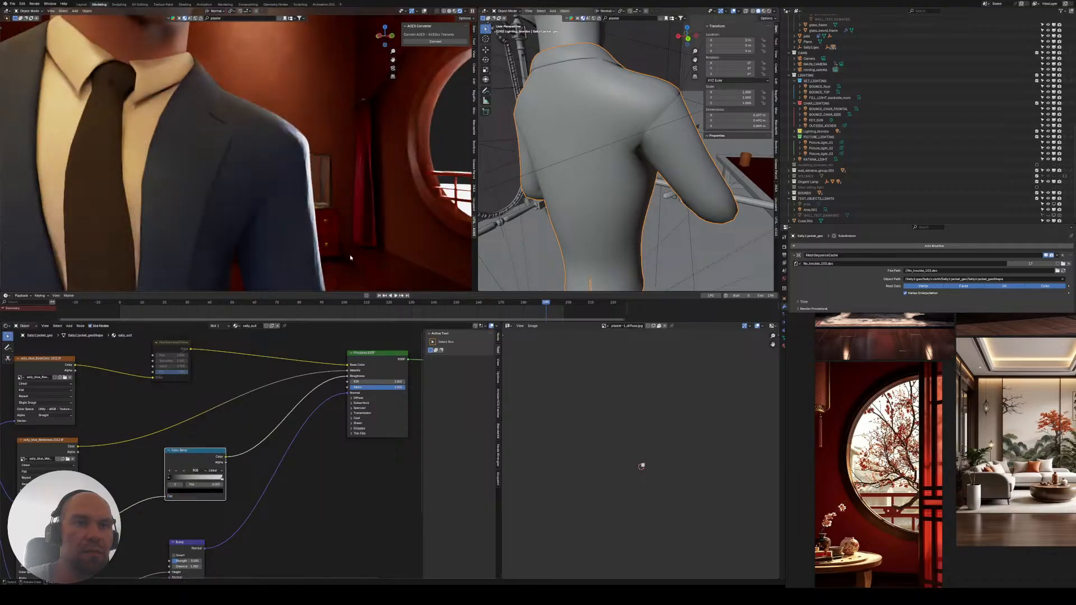
# - Display the Glossy Direct and Glossy Indirect render passes in the rendered viewport to examine the jacket's reflections
pyautogui.click(467, 12)
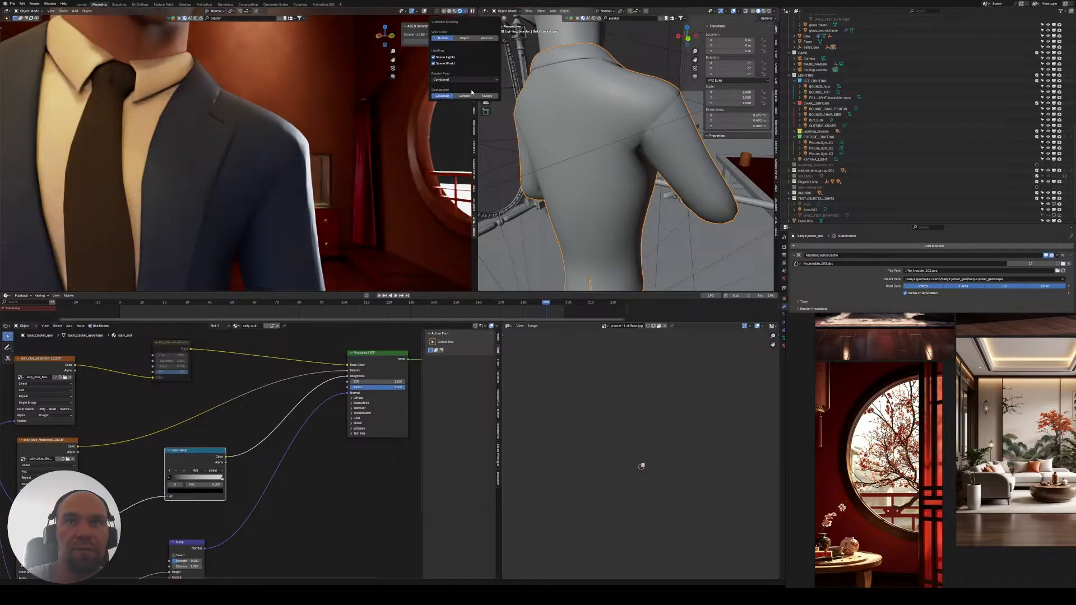
pyautogui.click(481, 80)
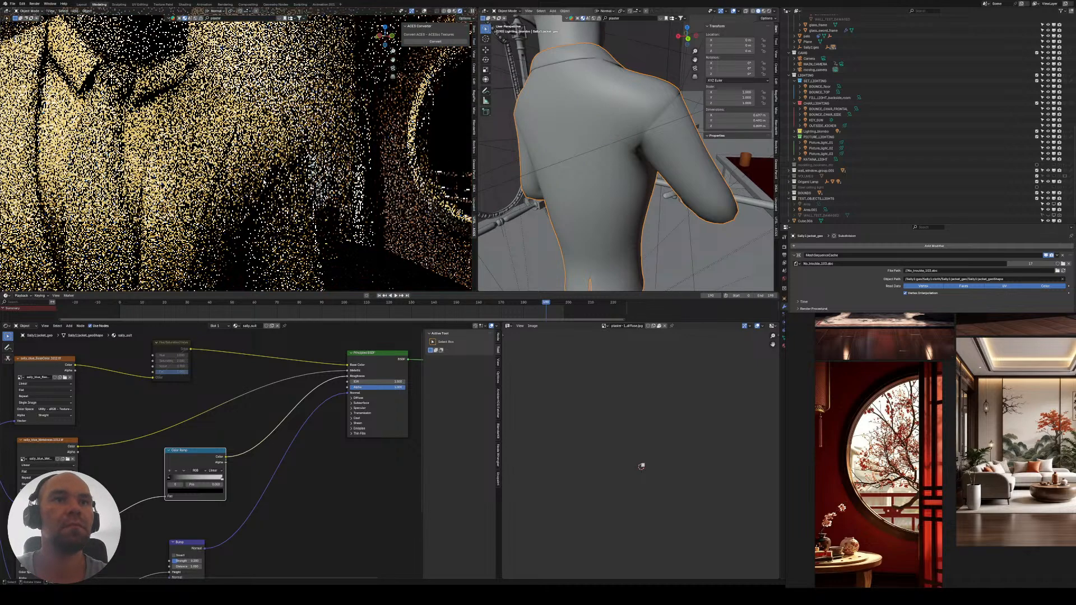
pyautogui.click(467, 11)
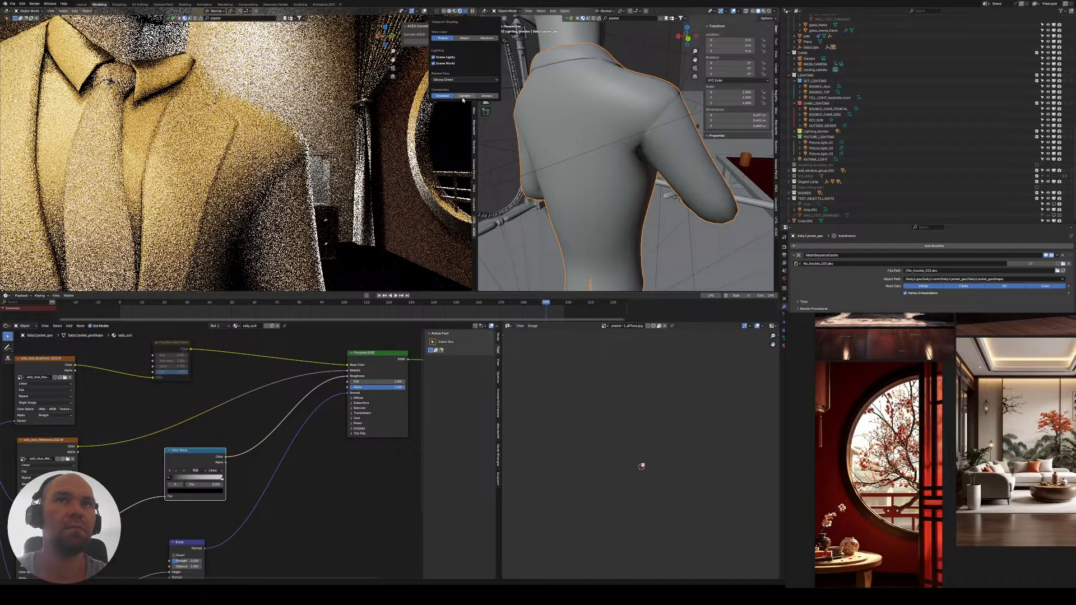
pyautogui.click(465, 80)
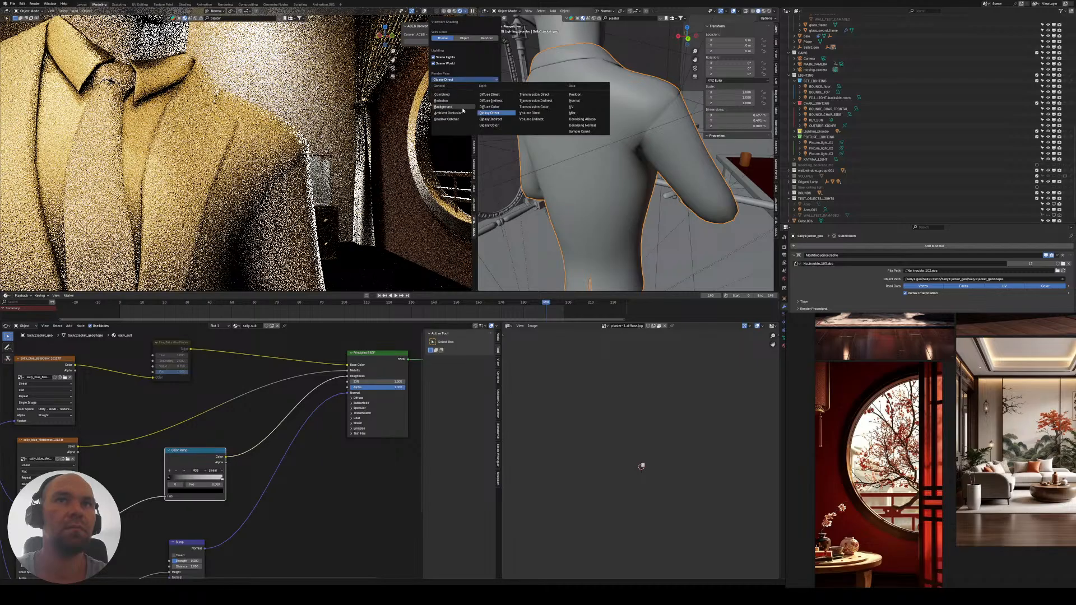
pyautogui.click(503, 119)
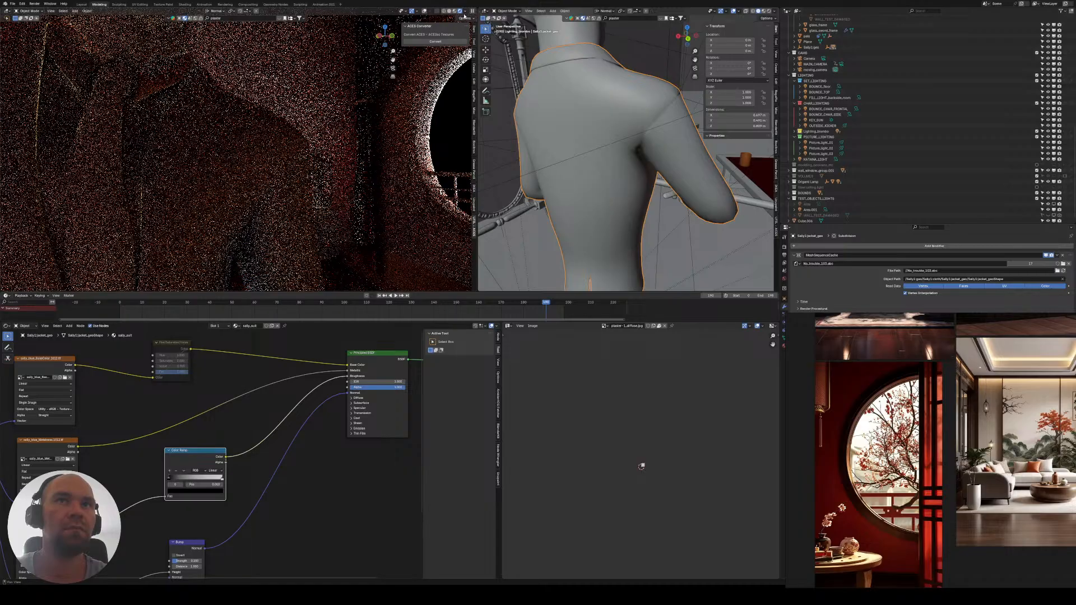
# - Return the rendered viewport to the Combined render pass
pyautogui.click(466, 11)
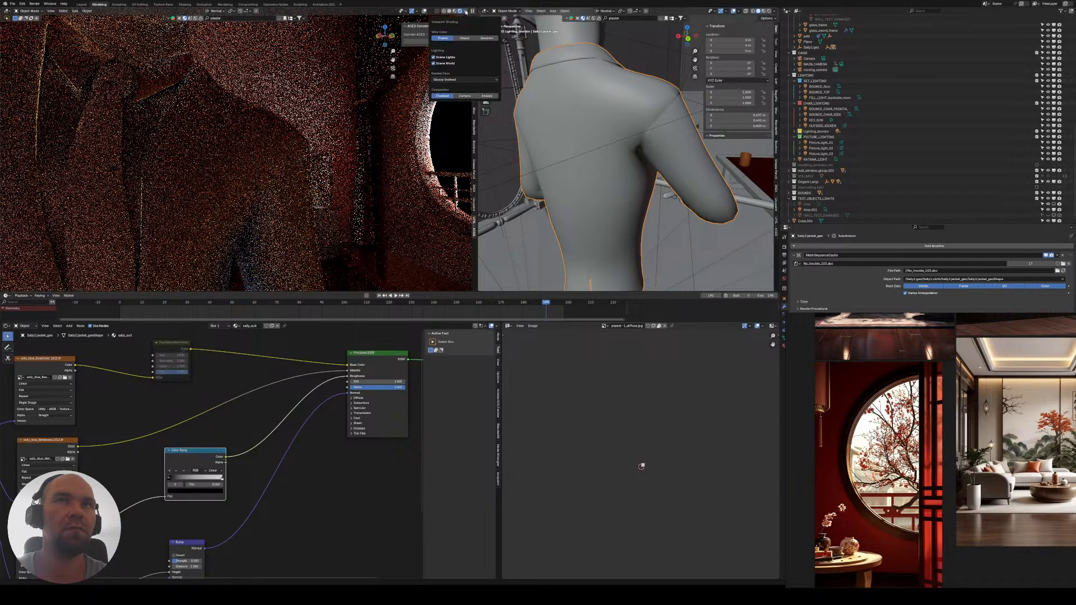
pyautogui.click(465, 81)
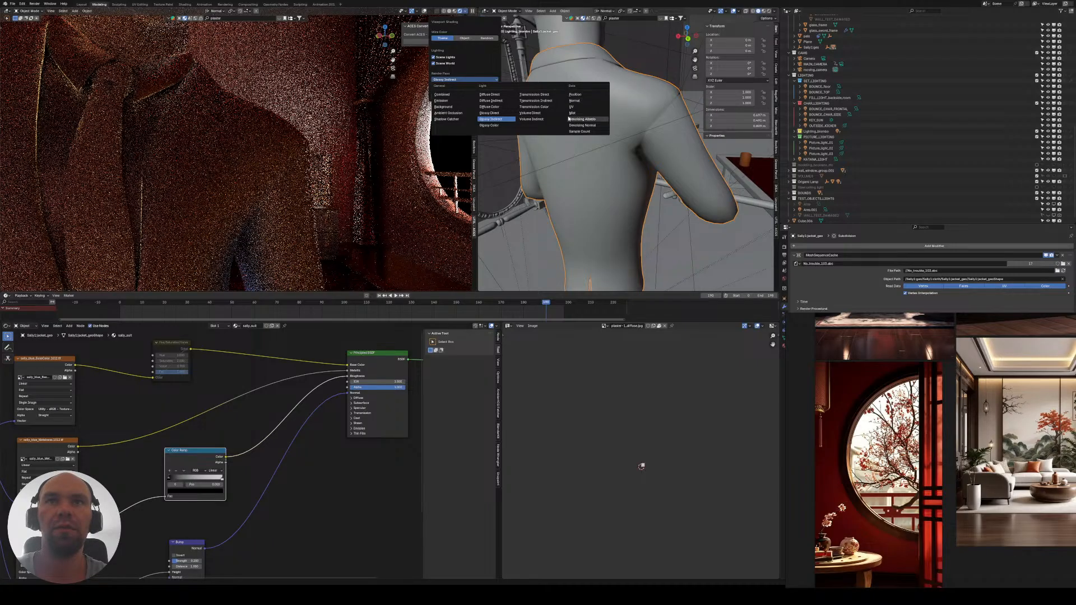
pyautogui.click(442, 100)
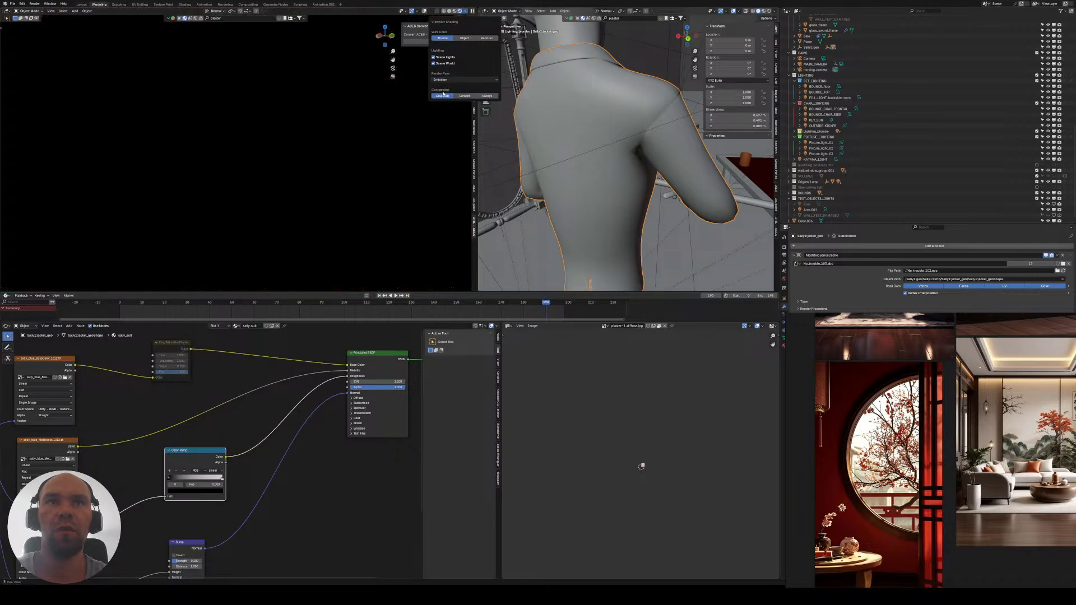
pyautogui.click(453, 80)
pyautogui.click(449, 95)
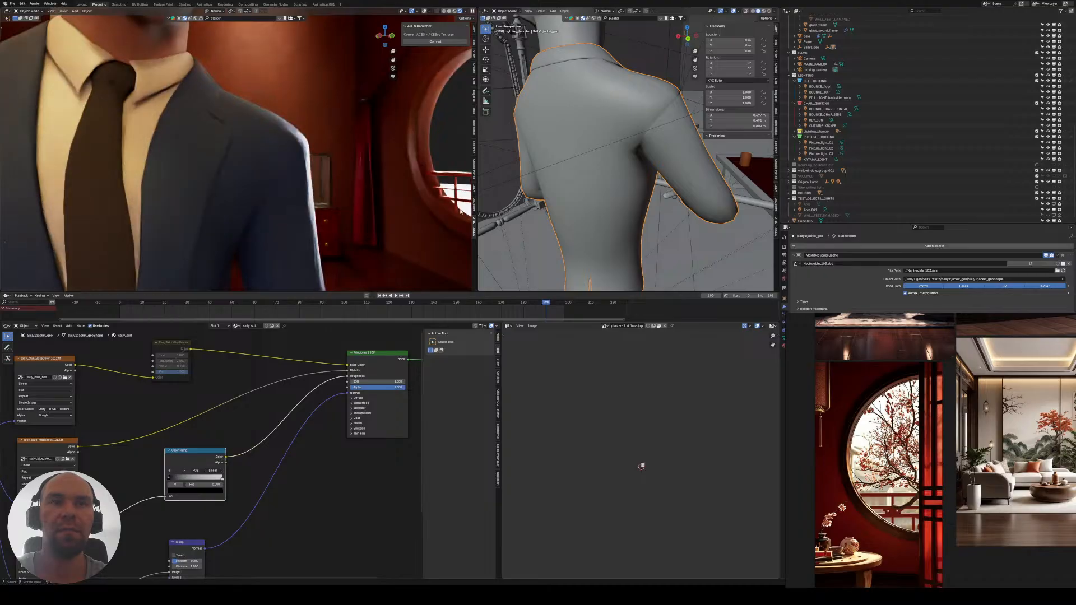
# - Preview the Color Ramp's output on the jacket and resize the rendered viewport to view the whole upper body
pyautogui.moveTo(478, 206); pyautogui.dragTo(532, 207)
pyautogui.moveTo(252, 413); pyautogui.dragTo(179, 430, button='middle')
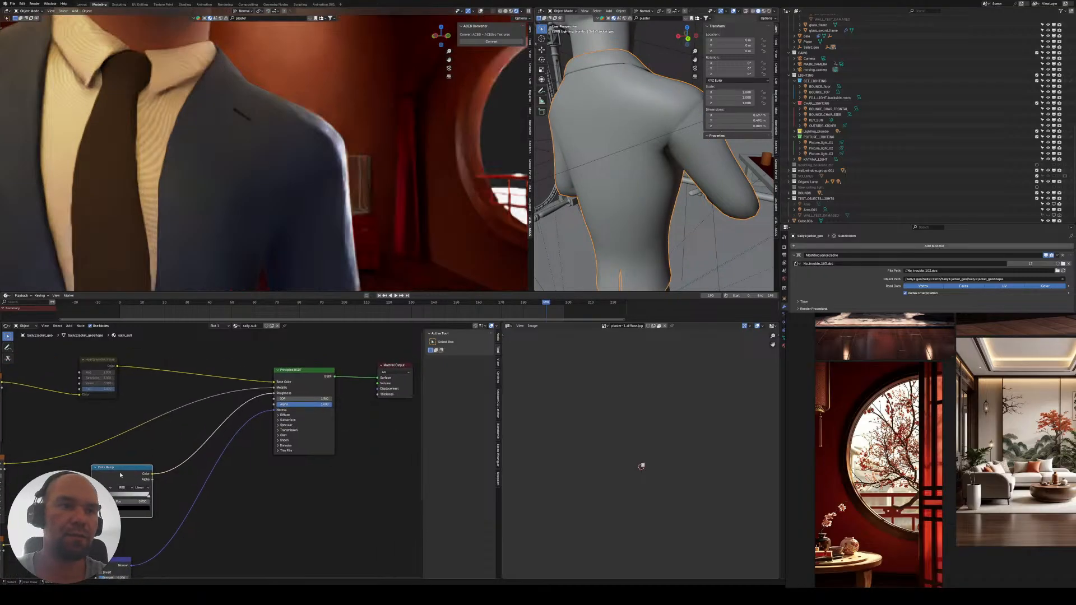
pyautogui.scroll(-3, 257, 219)
pyautogui.moveTo(258, 219)
pyautogui.mouseDown(button='middle')
pyautogui.moveTo(261, 183)
pyautogui.moveTo(510, 76)
pyautogui.mouseUp(button='middle')
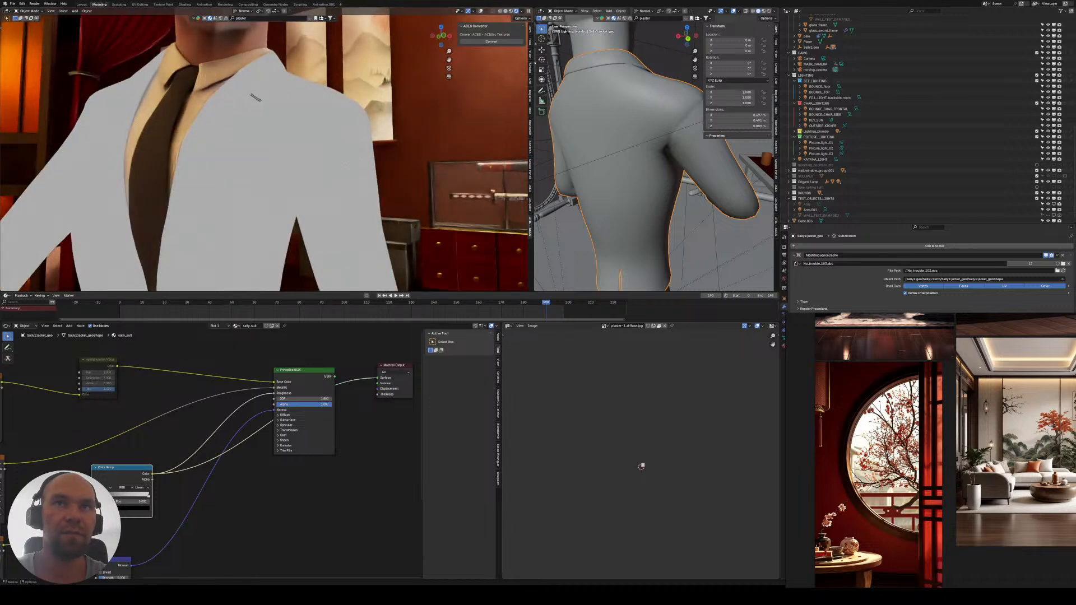
pyautogui.moveTo(531, 64); pyautogui.dragTo(323, 65)
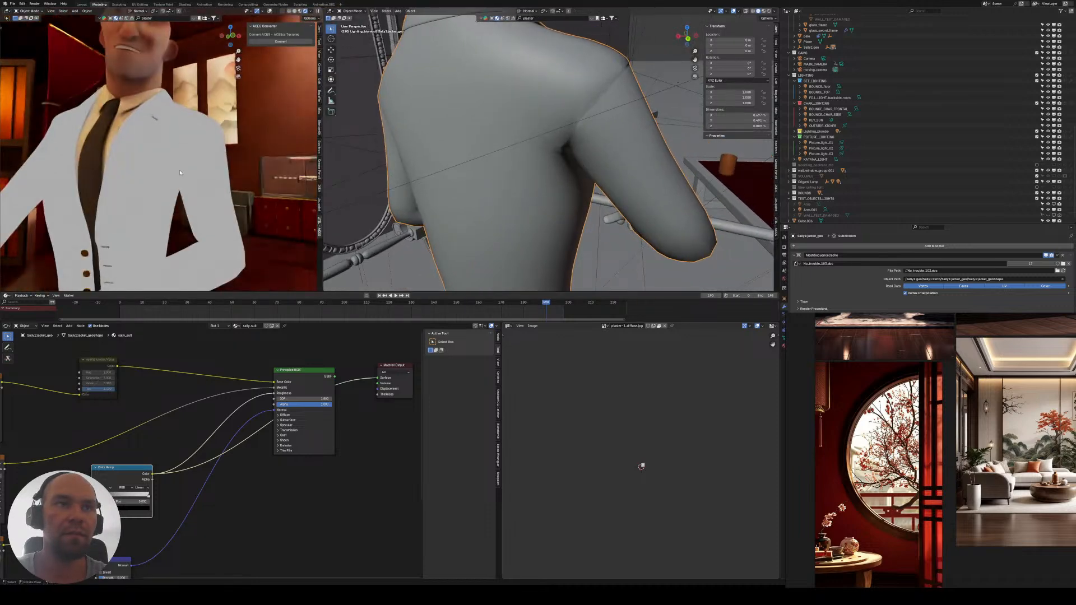
# - Review the Cycles render settings from sampling and denoising down to subdivision
pyautogui.click(783, 246)
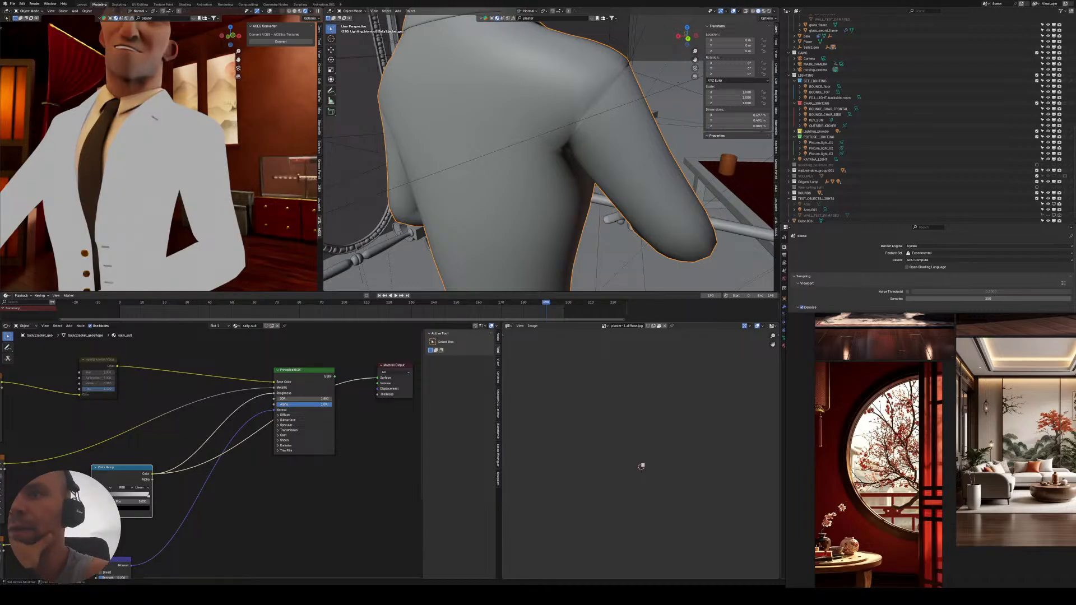
pyautogui.scroll(-4, 931, 269)
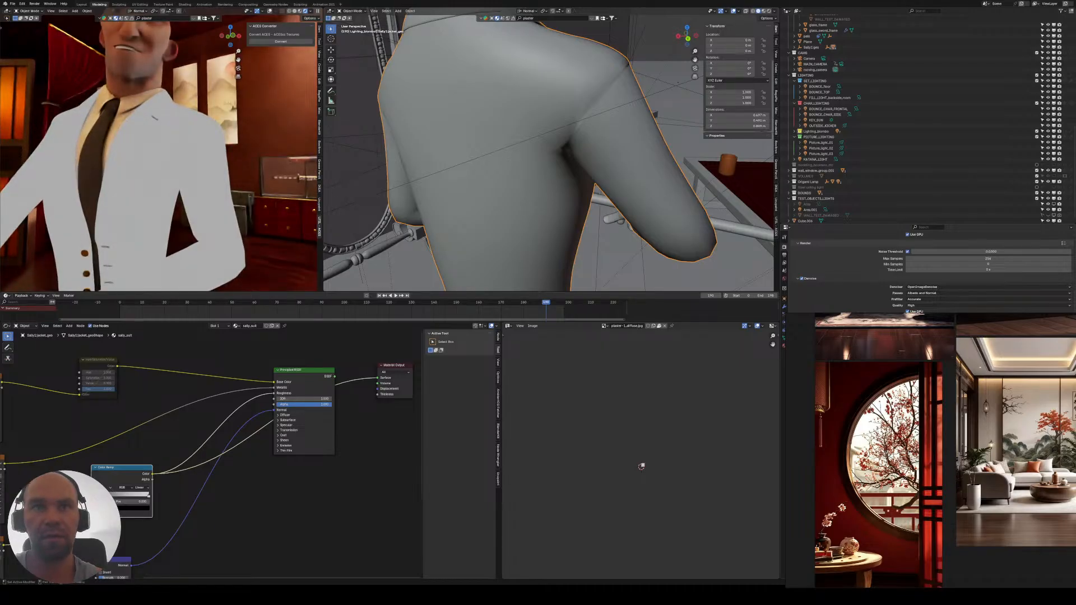
pyautogui.scroll(-10, 931, 272)
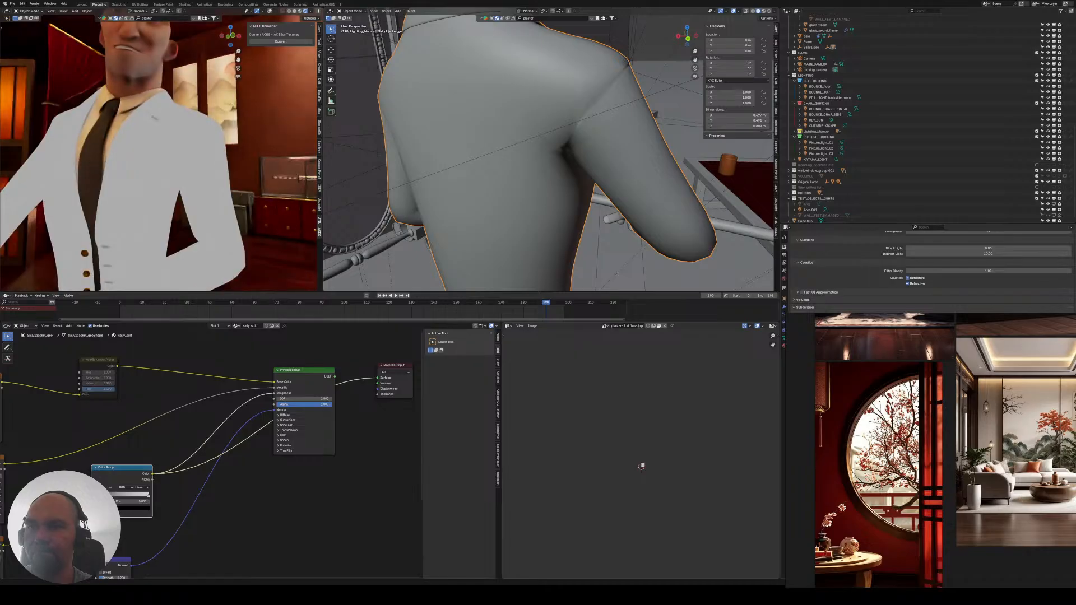
pyautogui.scroll(-5, 930, 272)
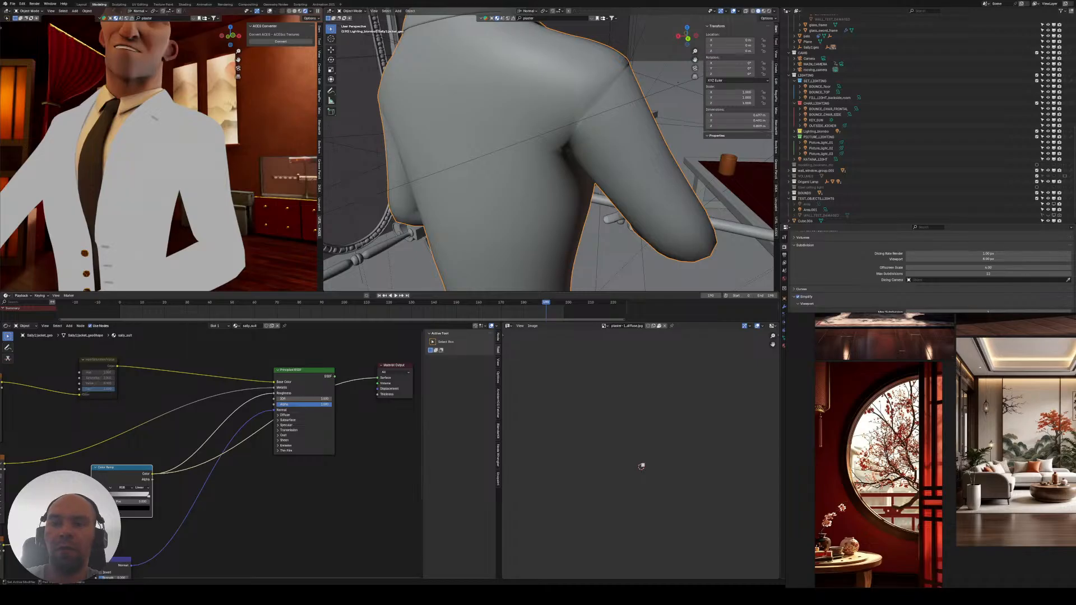
# - Inspect the roughness preview on the jacket's front and move the Principled BSDF node slightly upward
pyautogui.moveTo(221, 198); pyautogui.dragTo(247, 194, button='middle')
pyautogui.moveTo(191, 157)
pyautogui.keyDown('shift'); pyautogui.mouseDown(button='middle')
pyautogui.moveTo(239, 197)
pyautogui.moveTo(217, 185)
pyautogui.moveTo(196, 206)
pyautogui.mouseUp(button='middle'); pyautogui.keyUp('shift')
pyautogui.scroll(4, 197, 196)
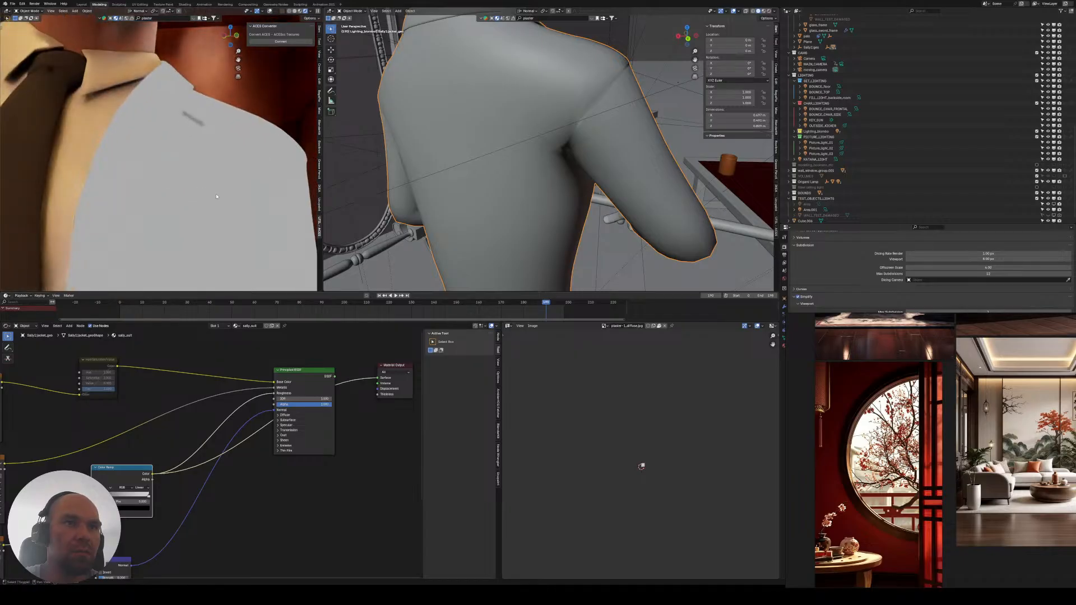
pyautogui.keyDown('shift'); pyautogui.moveTo(198, 186); pyautogui.dragTo(194, 143, button='middle'); pyautogui.keyUp('shift')
pyautogui.moveTo(194, 143); pyautogui.dragTo(219, 163, button='middle')
pyautogui.moveTo(273, 422); pyautogui.dragTo(187, 438, button='middle')
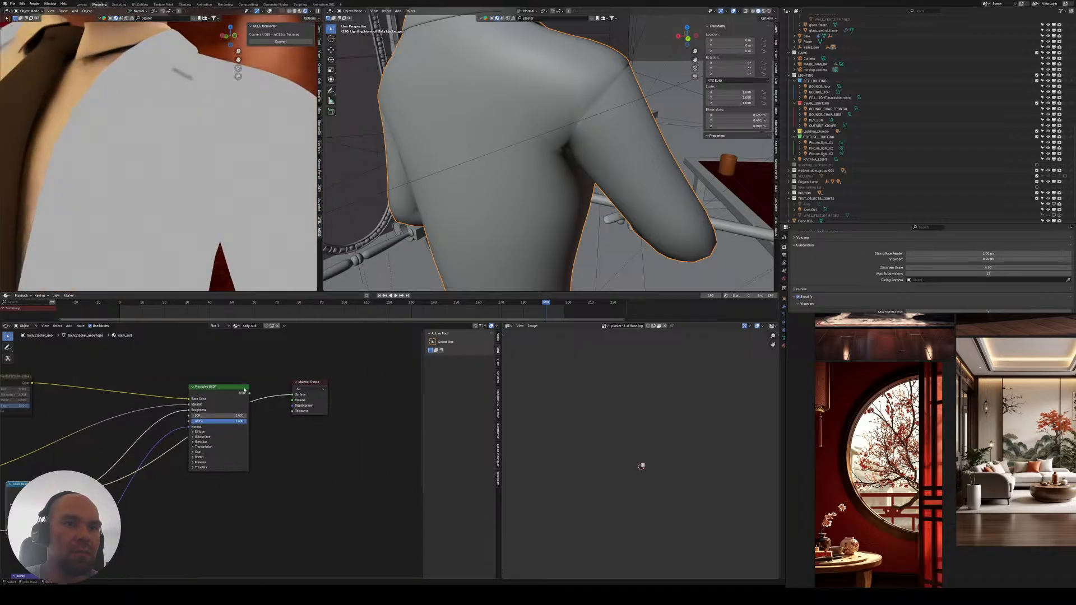
pyautogui.moveTo(233, 390); pyautogui.dragTo(235, 396)
pyautogui.press('g')
pyautogui.click(232, 367)
# - Connect the Principled BSDF back to the Material Output's Surface input in place of the Color Ramp preview
pyautogui.moveTo(106, 457); pyautogui.dragTo(110, 461, button='middle')
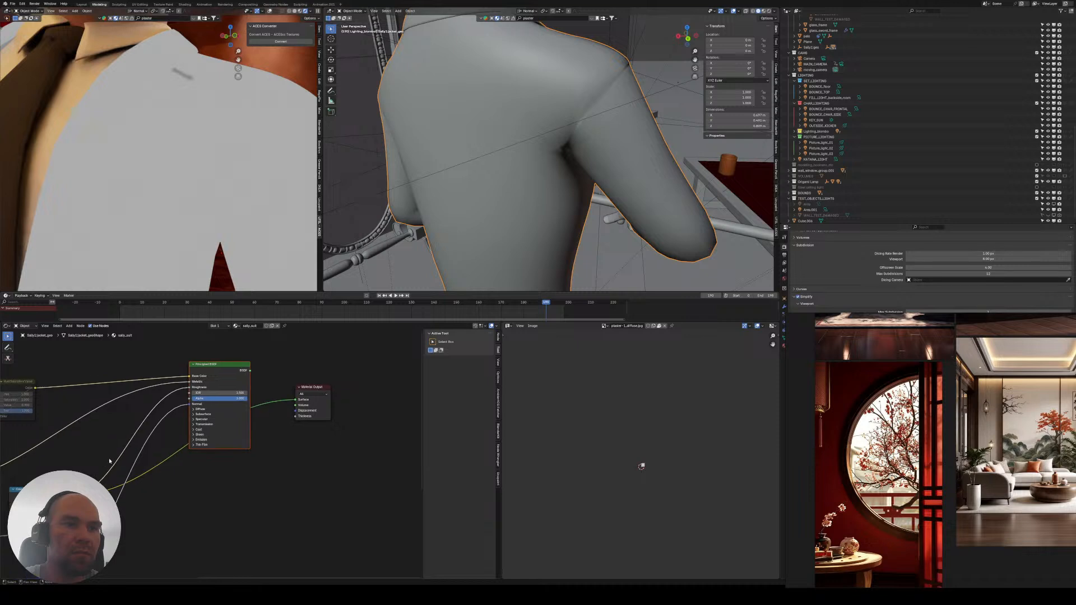
pyautogui.scroll(5, 39, 541)
pyautogui.moveTo(50, 500); pyautogui.dragTo(103, 485, button='middle')
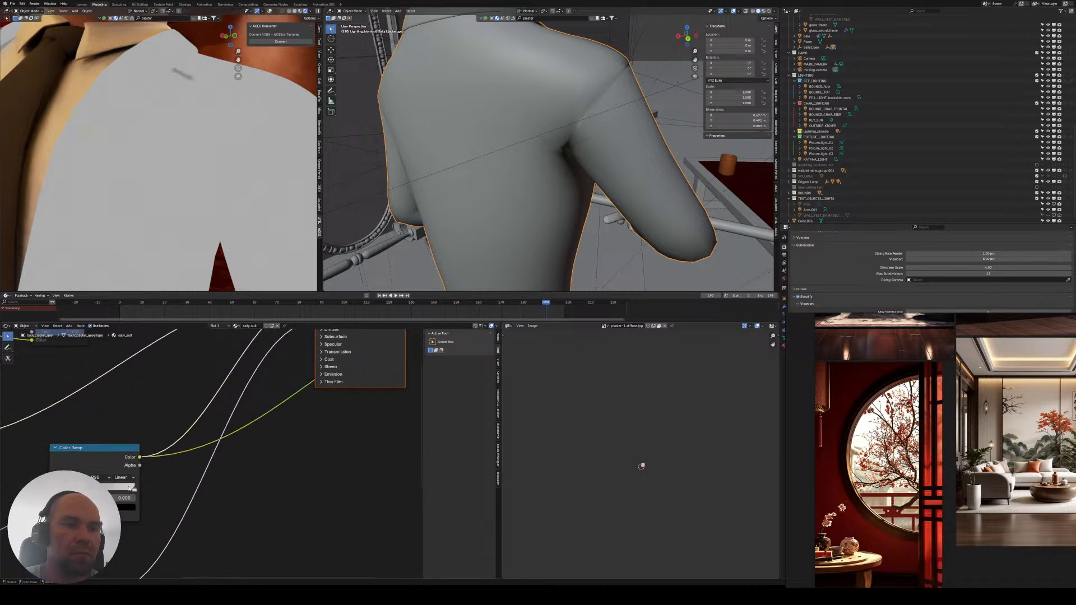
pyautogui.moveTo(238, 448); pyautogui.dragTo(91, 549, button='middle')
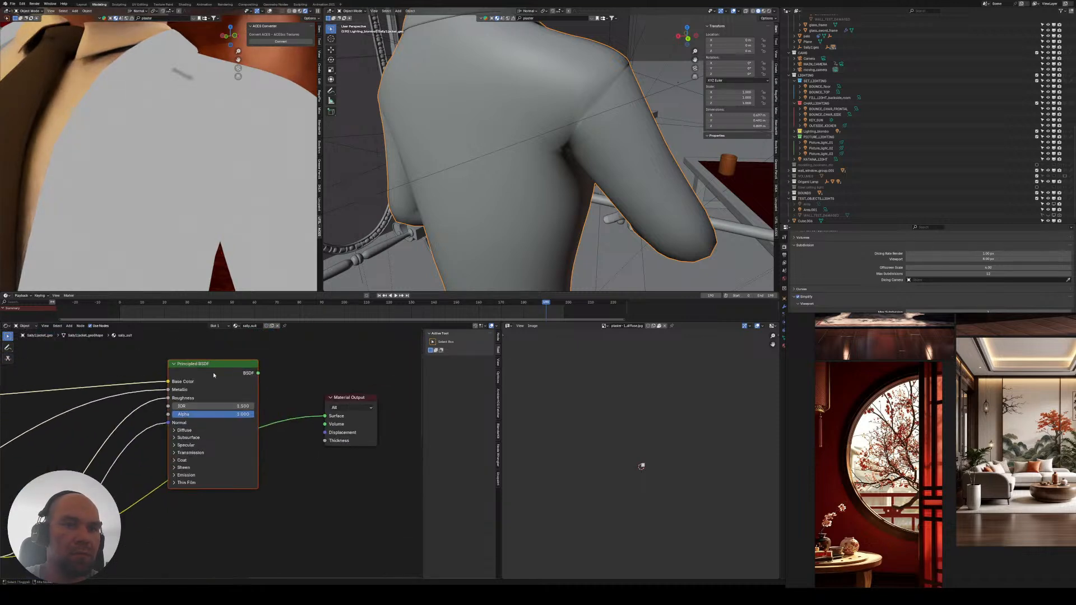
pyautogui.keyDown('ctrl'); pyautogui.keyDown('shift'); pyautogui.click(213, 372); pyautogui.keyUp('shift'); pyautogui.keyUp('ctrl')
# - Move the roughness Color Ramp's white stop to position 0.186, select the black stop, and check the jacket from the side
pyautogui.moveTo(323, 204); pyautogui.dragTo(339, 204)
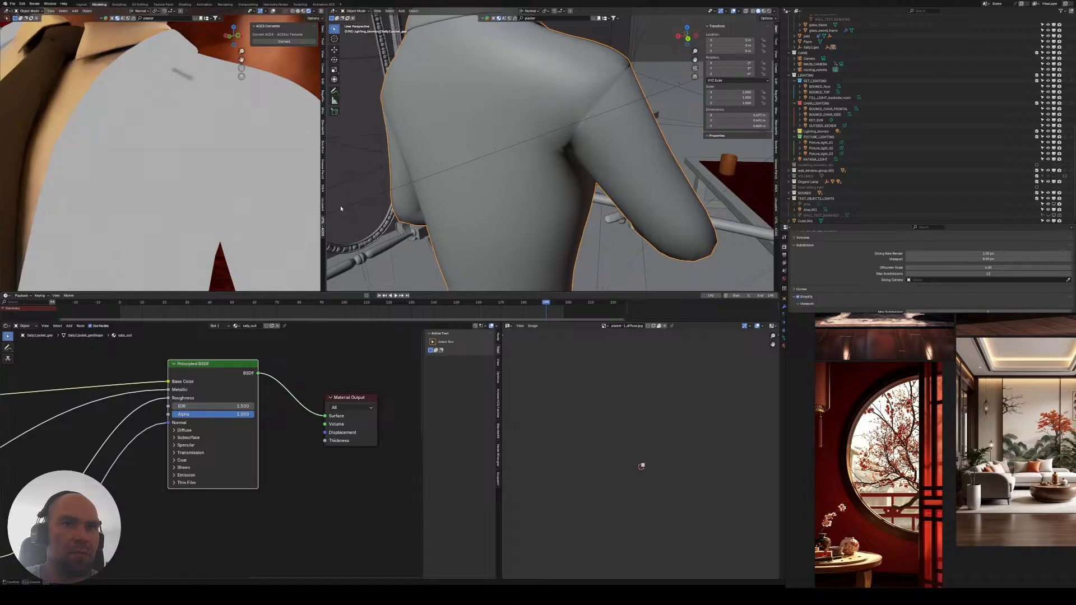
pyautogui.moveTo(208, 172)
pyautogui.mouseDown(button='middle')
pyautogui.moveTo(230, 156)
pyautogui.moveTo(178, 241)
pyautogui.mouseUp(button='middle')
pyautogui.scroll(1, 204, 422)
pyautogui.moveTo(134, 431); pyautogui.dragTo(370, 417, button='middle')
pyautogui.moveTo(218, 447); pyautogui.dragTo(197, 315, button='middle')
pyautogui.scroll(3, 187, 371)
pyautogui.moveTo(197, 469); pyautogui.dragTo(102, 473)
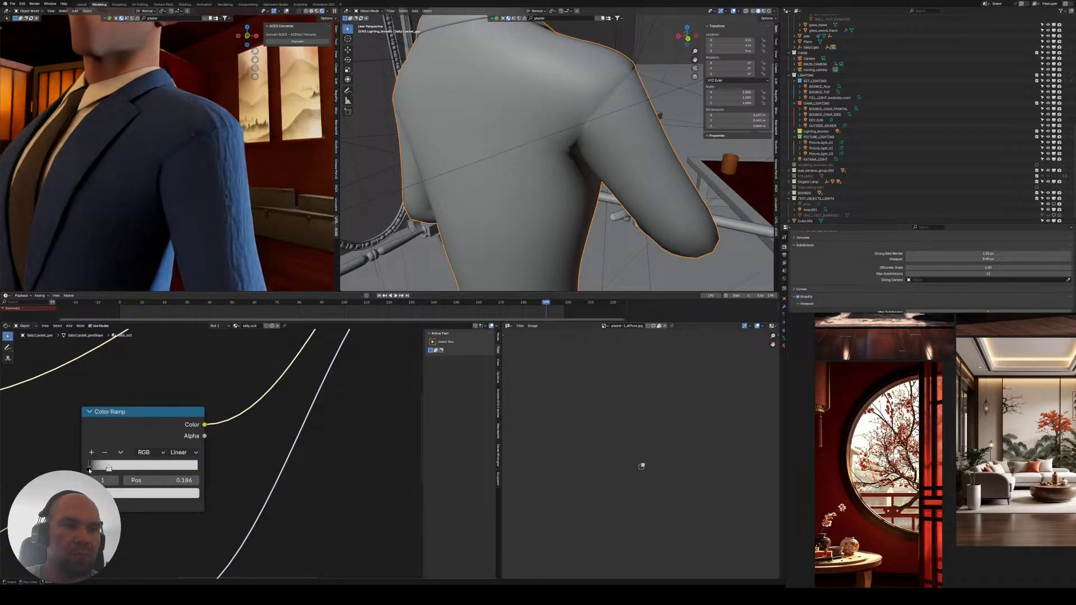
pyautogui.click(89, 469)
pyautogui.moveTo(248, 220); pyautogui.dragTo(185, 254, button='middle')
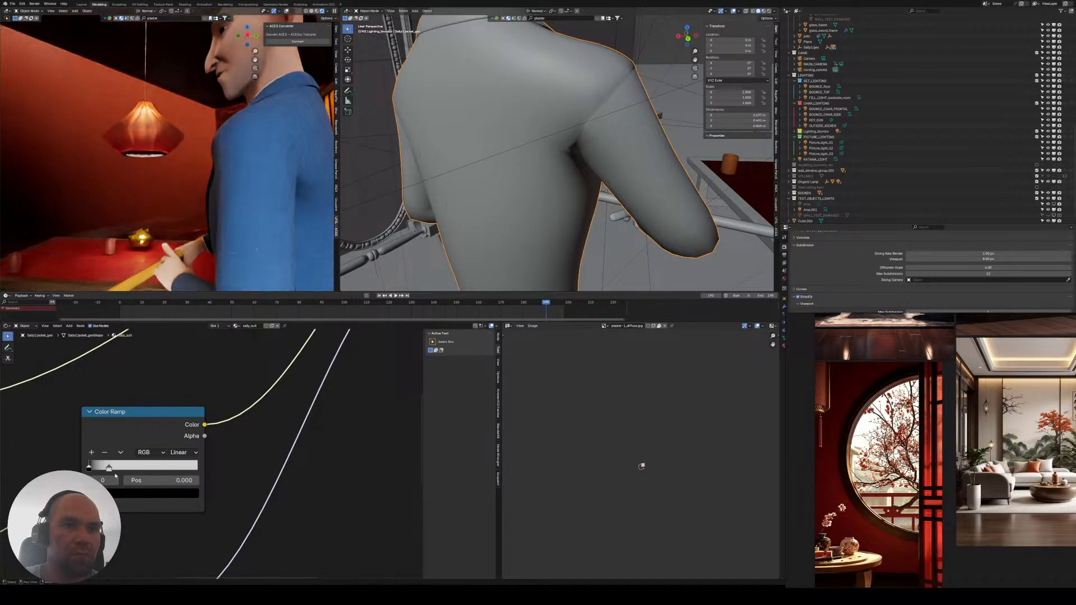
# - Move the white stop of the jacket's roughness Color Ramp to position 0.382 and check the jacket from the front
pyautogui.moveTo(109, 468); pyautogui.dragTo(130, 468)
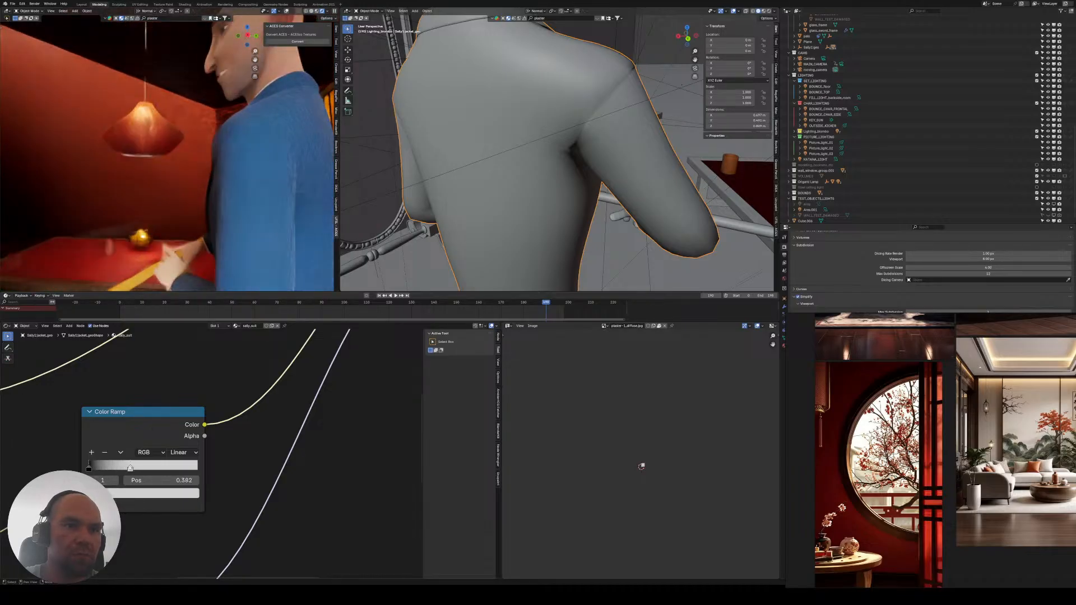
pyautogui.scroll(-5, 168, 154)
pyautogui.moveTo(169, 154); pyautogui.dragTo(227, 156, button='middle')
pyautogui.scroll(4, 227, 156)
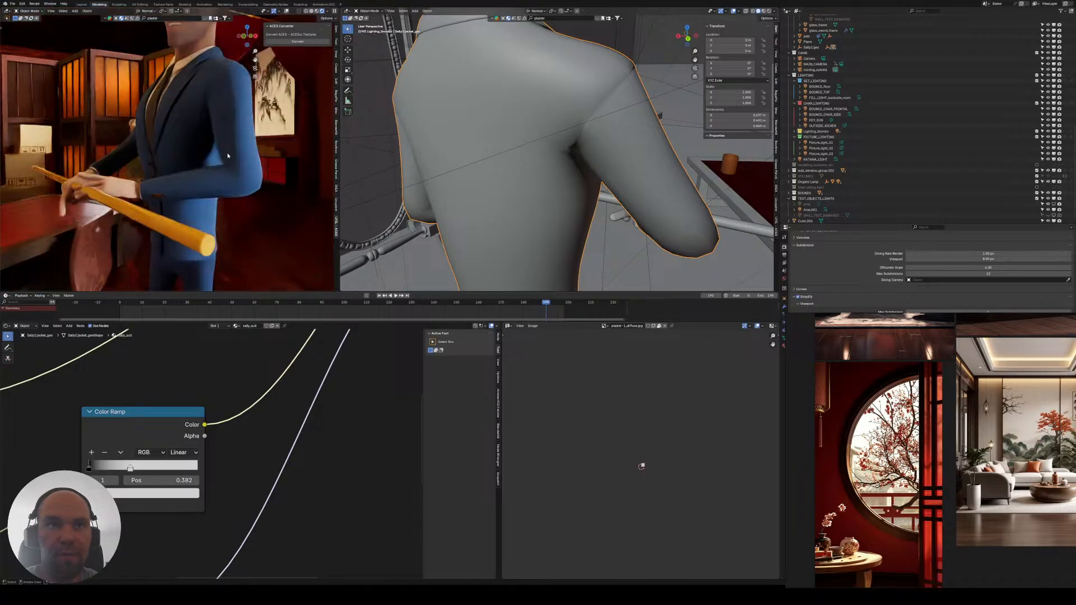
pyautogui.scroll(-7, 227, 154)
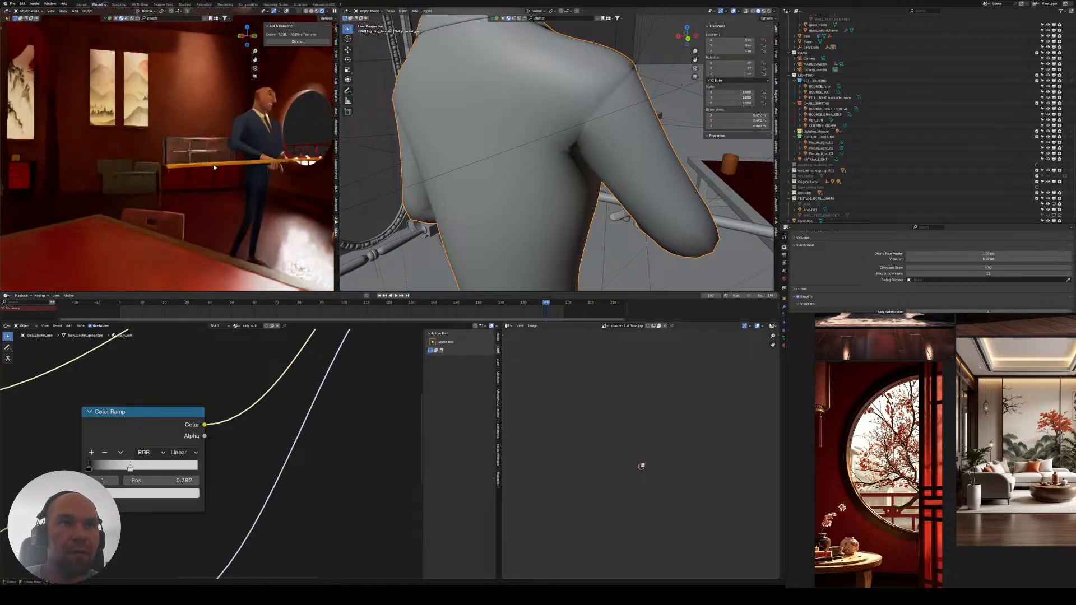
pyautogui.keyDown('shift'); pyautogui.moveTo(215, 167); pyautogui.dragTo(193, 169, button='middle'); pyautogui.keyUp('shift')
# - Select the character's pants and preview their roughness Color Ramp directly on the surface
pyautogui.click(230, 207)
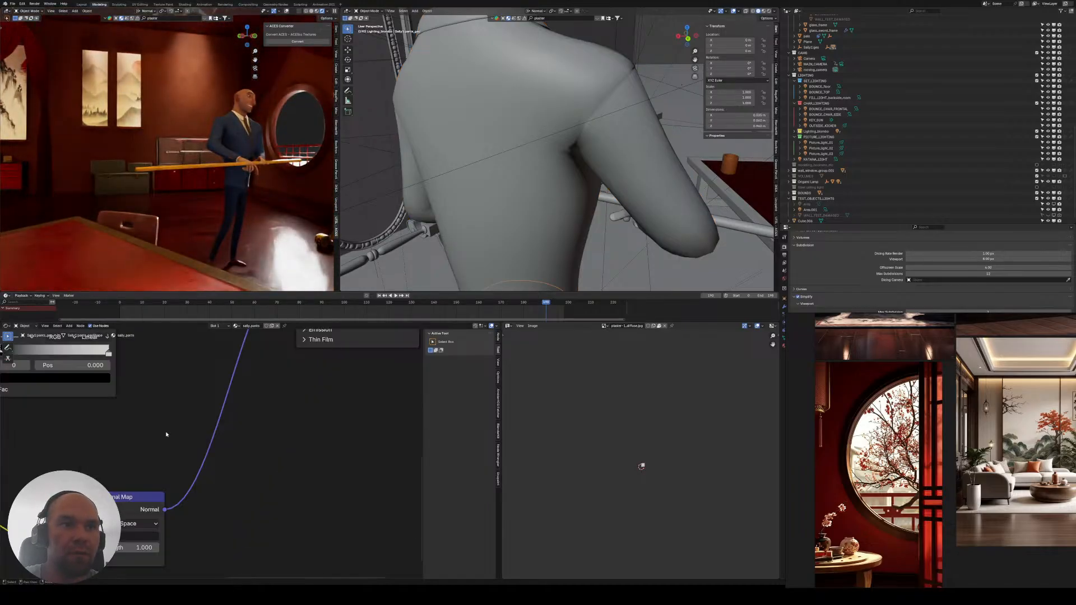
pyautogui.scroll(-6, 165, 436)
pyautogui.scroll(3, 176, 457)
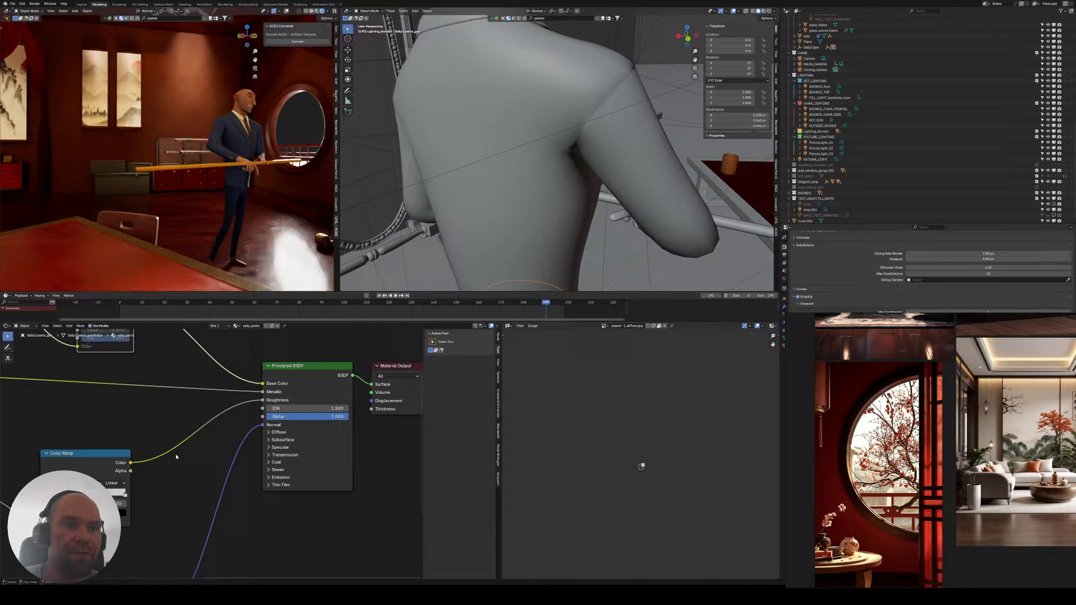
pyautogui.click(298, 363)
pyautogui.press('KP_Decimal')
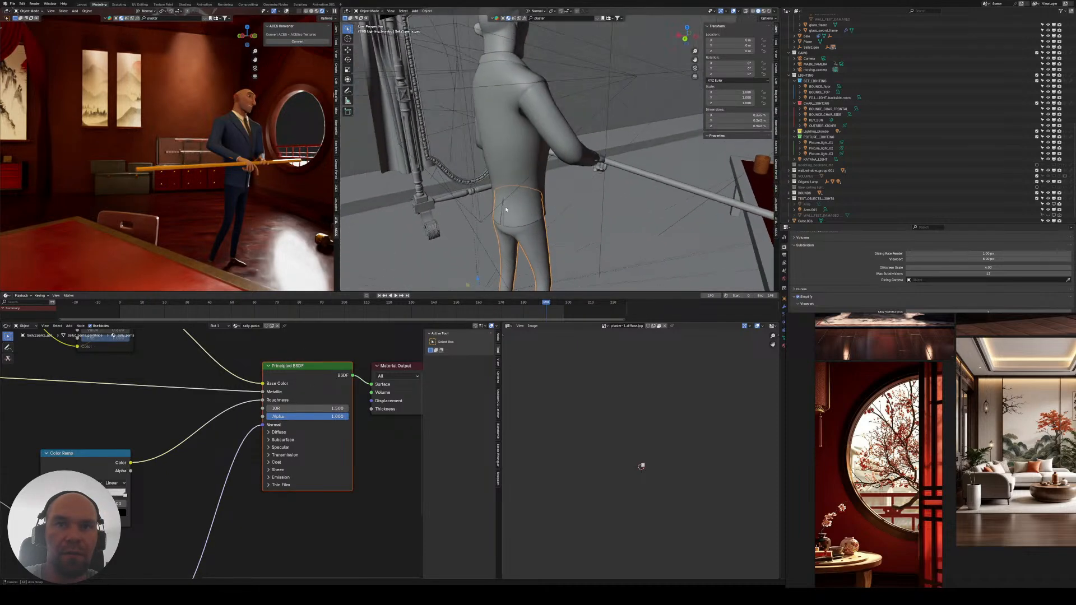
pyautogui.moveTo(148, 451); pyautogui.dragTo(206, 439, button='middle')
pyautogui.keyDown('shift'); pyautogui.moveTo(240, 225); pyautogui.dragTo(194, 215, button='middle'); pyautogui.keyUp('shift')
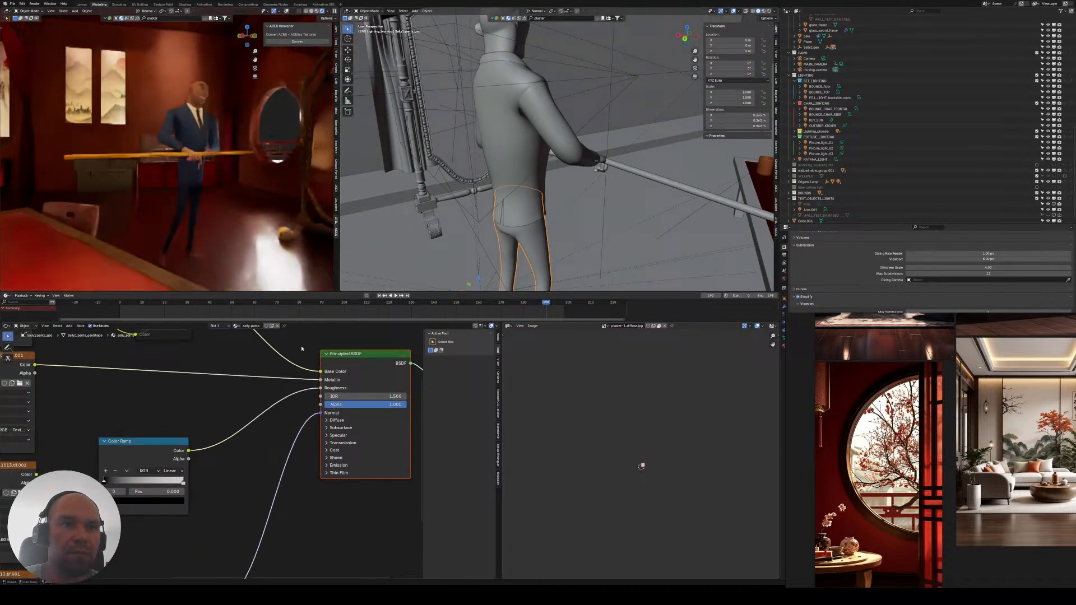
pyautogui.moveTo(241, 443); pyautogui.dragTo(142, 453, button='middle')
pyautogui.keyDown('ctrl'); pyautogui.keyDown('shift'); pyautogui.click(65, 452); pyautogui.keyUp('shift'); pyautogui.keyUp('ctrl')
pyautogui.scroll(8, 215, 185)
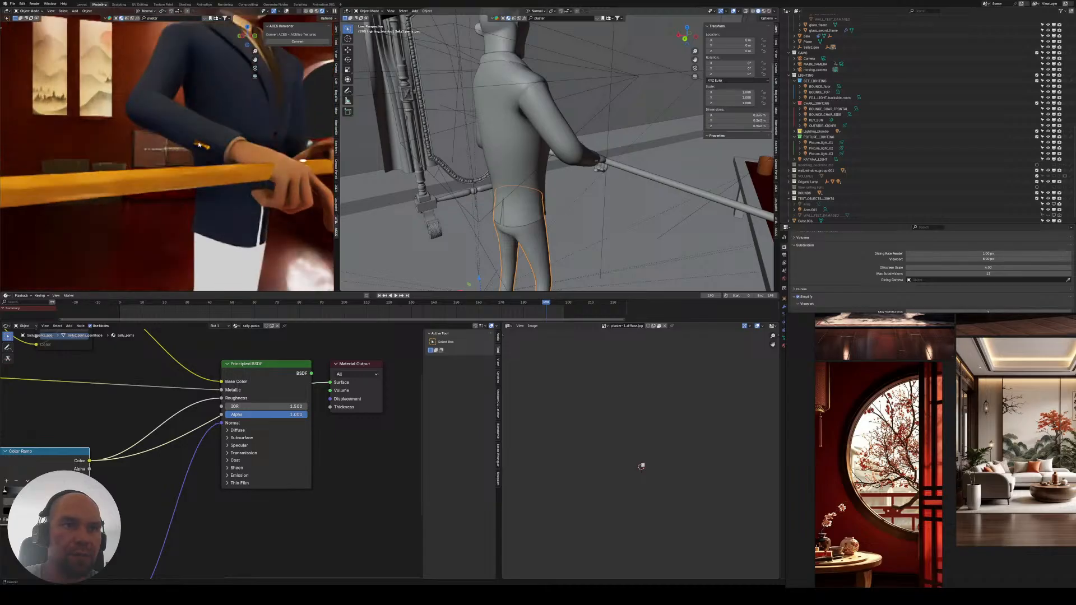
# - Move the white stop of the pants' roughness Color Ramp to position 0.373 and reconnect the Principled BSDF to the Material Output's Surface
pyautogui.moveTo(50, 471); pyautogui.dragTo(153, 445, button='middle')
pyautogui.scroll(1, 153, 444)
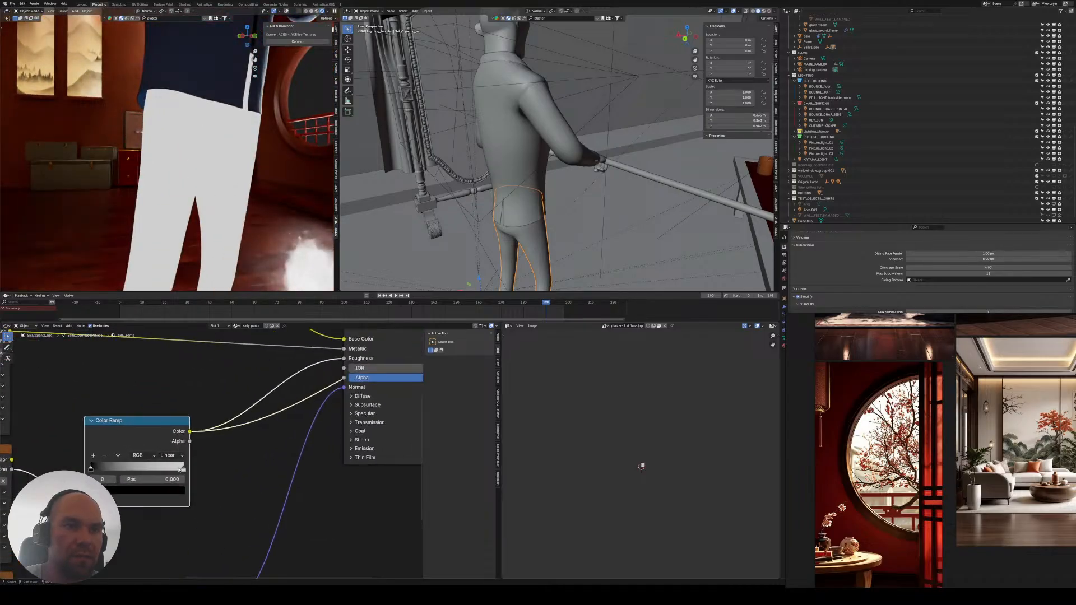
pyautogui.moveTo(184, 467); pyautogui.dragTo(125, 469)
pyautogui.scroll(-8, 257, 238)
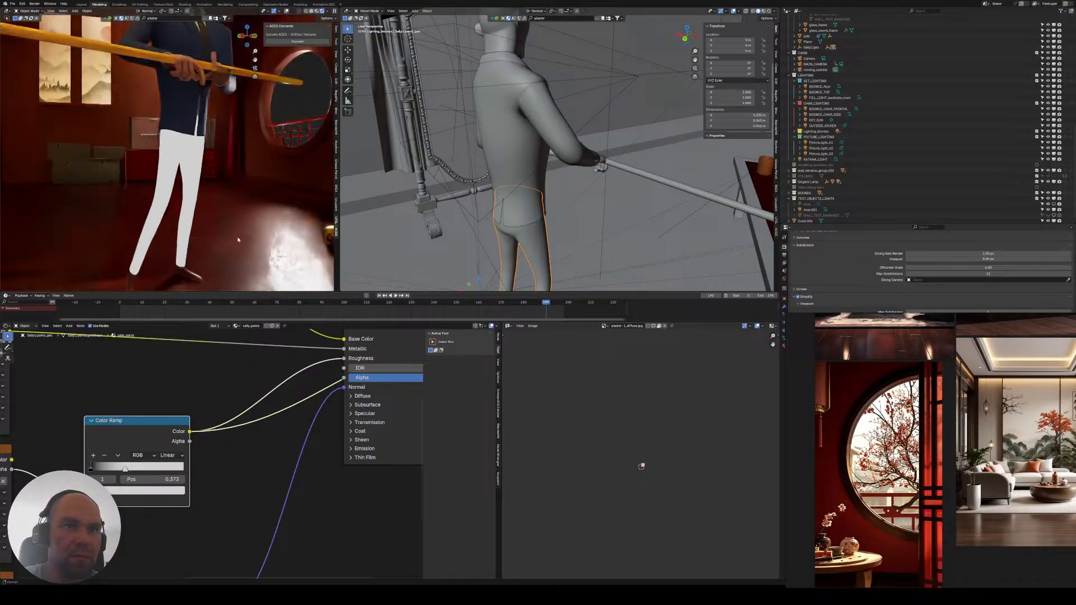
pyautogui.moveTo(403, 330); pyautogui.dragTo(240, 377, button='middle')
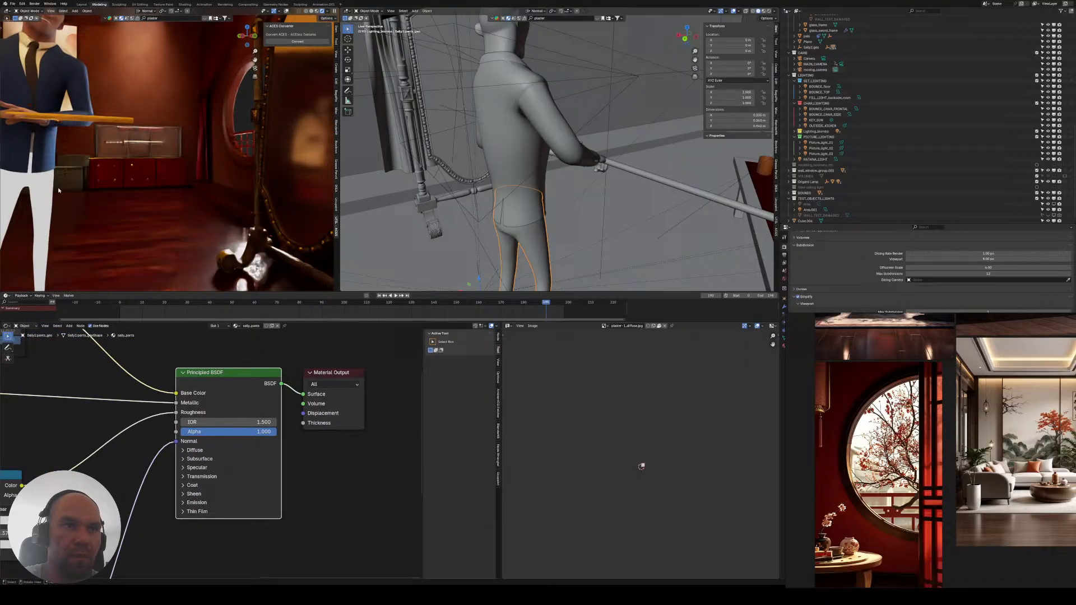
pyautogui.moveTo(62, 193)
pyautogui.mouseDown(button='middle')
pyautogui.moveTo(196, 178)
pyautogui.moveTo(170, 177)
pyautogui.moveTo(176, 160)
pyautogui.moveTo(174, 255)
pyautogui.mouseUp(button='middle')
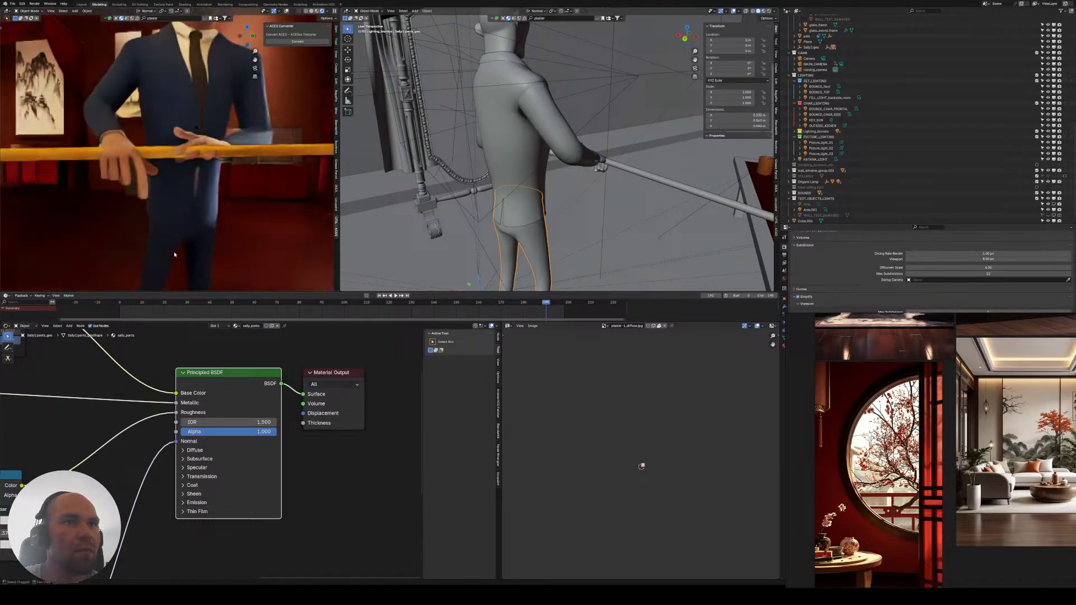
# - Set the wooden stick material's Metallic to 1.000 and Roughness to 0.168, and check the stick around the character
pyautogui.click(223, 167)
pyautogui.scroll(-3, 160, 393)
pyautogui.moveTo(161, 393); pyautogui.dragTo(218, 378, button='middle')
pyautogui.scroll(5, 218, 378)
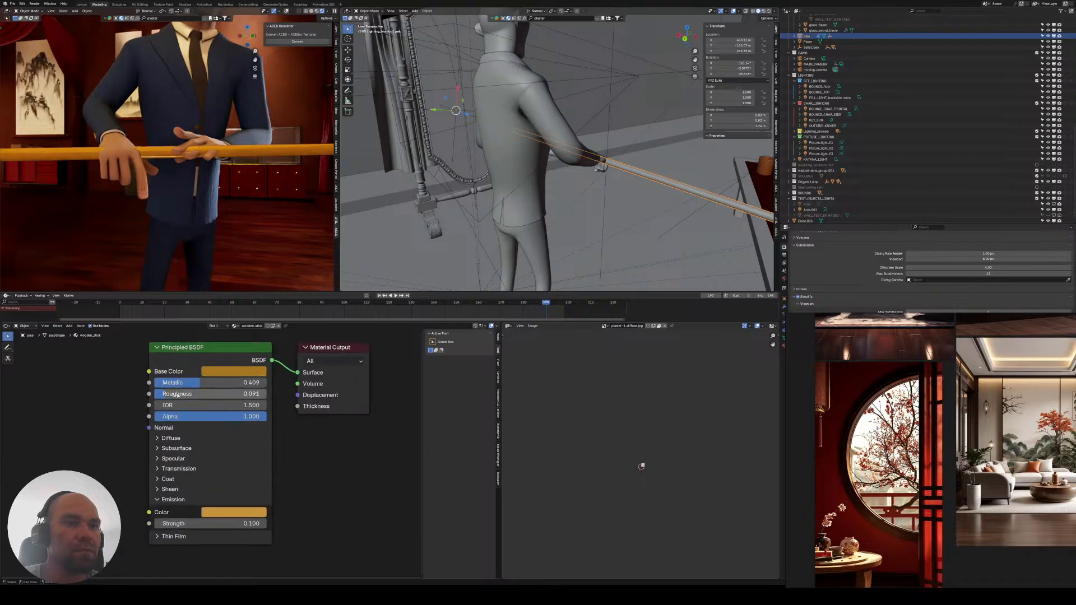
pyautogui.moveTo(171, 382); pyautogui.dragTo(252, 381)
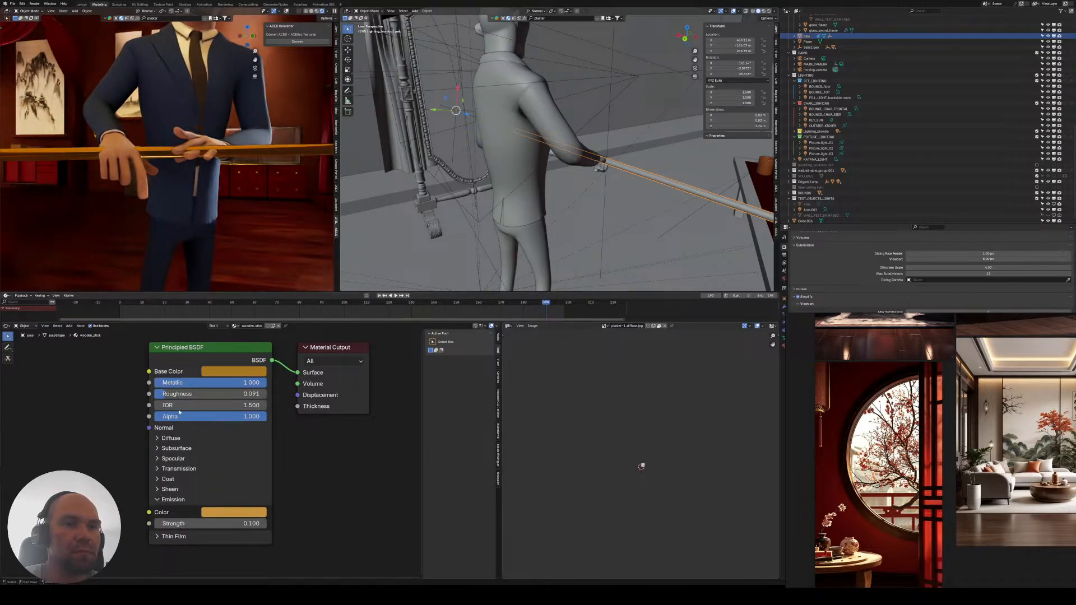
pyautogui.moveTo(173, 405); pyautogui.dragTo(127, 401, button='middle')
pyautogui.moveTo(127, 391); pyautogui.dragTo(135, 392)
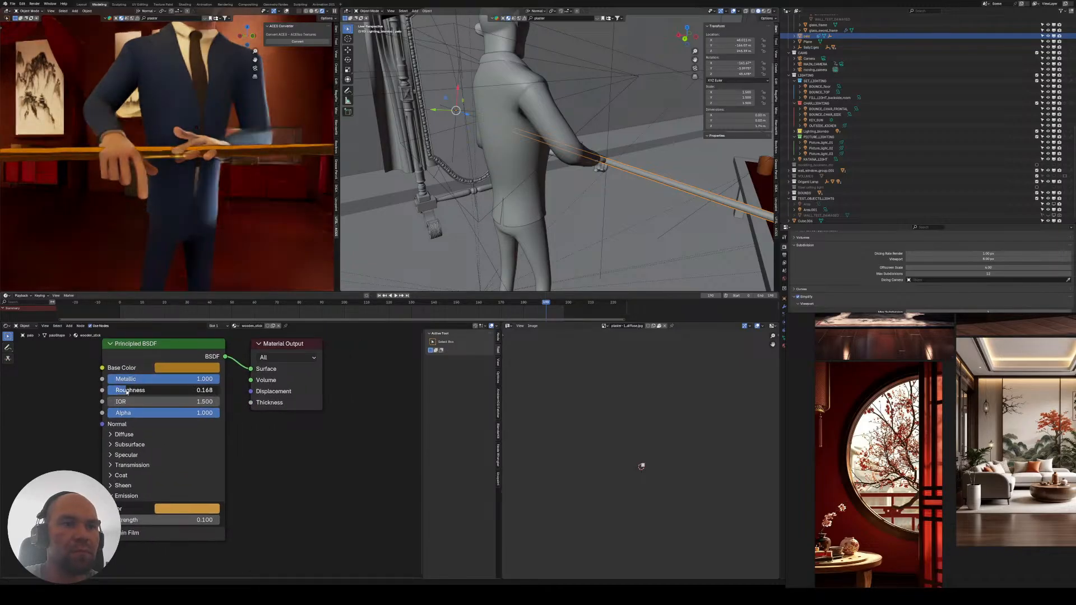
pyautogui.moveTo(180, 207)
pyautogui.mouseDown(button='middle')
pyautogui.moveTo(163, 222)
pyautogui.moveTo(191, 219)
pyautogui.moveTo(193, 204)
pyautogui.moveTo(223, 205)
pyautogui.moveTo(166, 216)
pyautogui.mouseUp(button='middle')
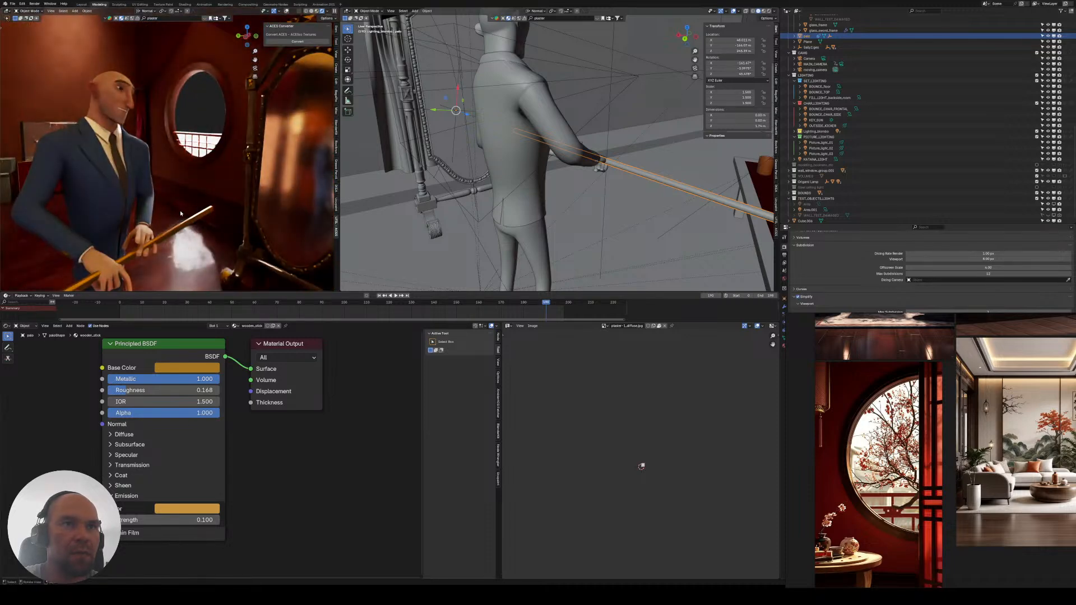
pyautogui.moveTo(114, 170)
pyautogui.mouseDown(button='middle')
pyautogui.moveTo(207, 183)
pyautogui.moveTo(195, 180)
pyautogui.moveTo(156, 226)
pyautogui.moveTo(176, 208)
pyautogui.moveTo(194, 224)
pyautogui.mouseUp(button='middle')
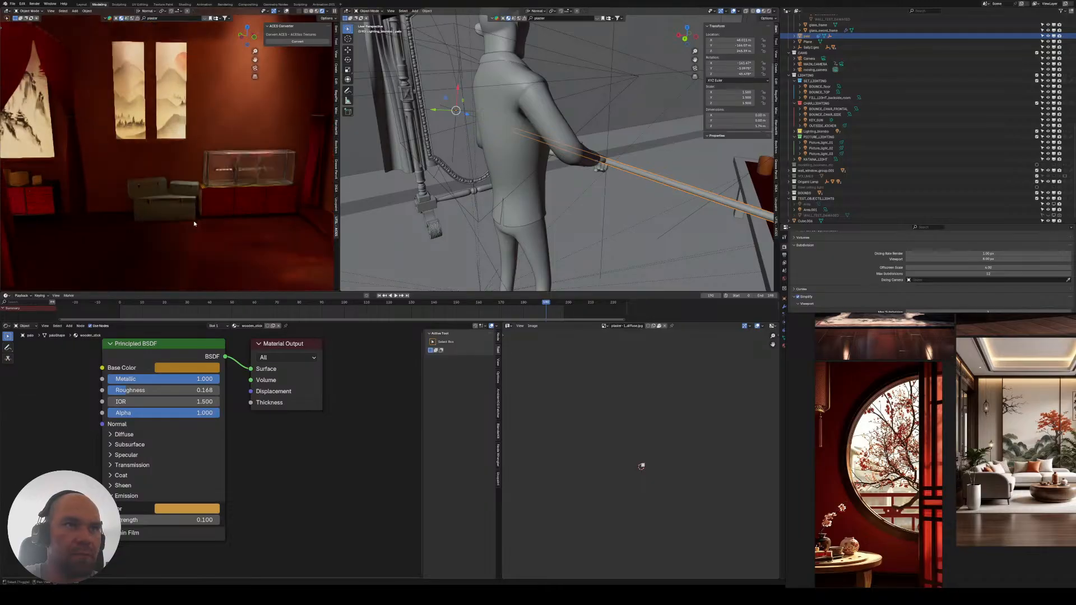
# - Switch to the camera view and scrub the timeline forward to check the character in another pose
pyautogui.press('KP_0')
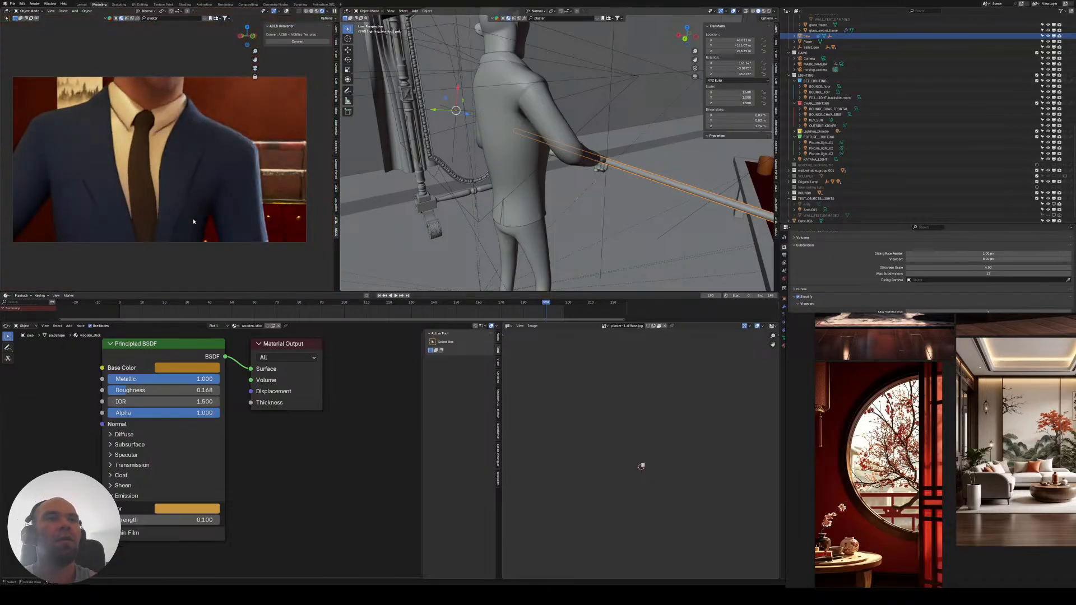
pyautogui.scroll(-1, 193, 222)
pyautogui.scroll(-4, 170, 147)
pyautogui.moveTo(169, 147); pyautogui.dragTo(193, 159, button='middle')
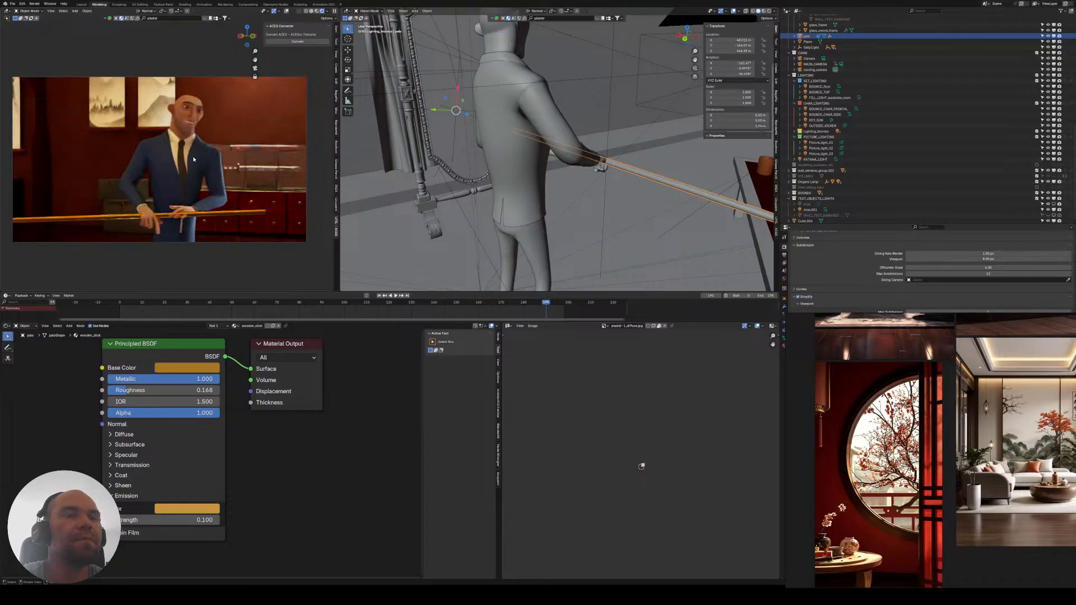
pyautogui.moveTo(554, 127); pyautogui.dragTo(510, 145, button='middle')
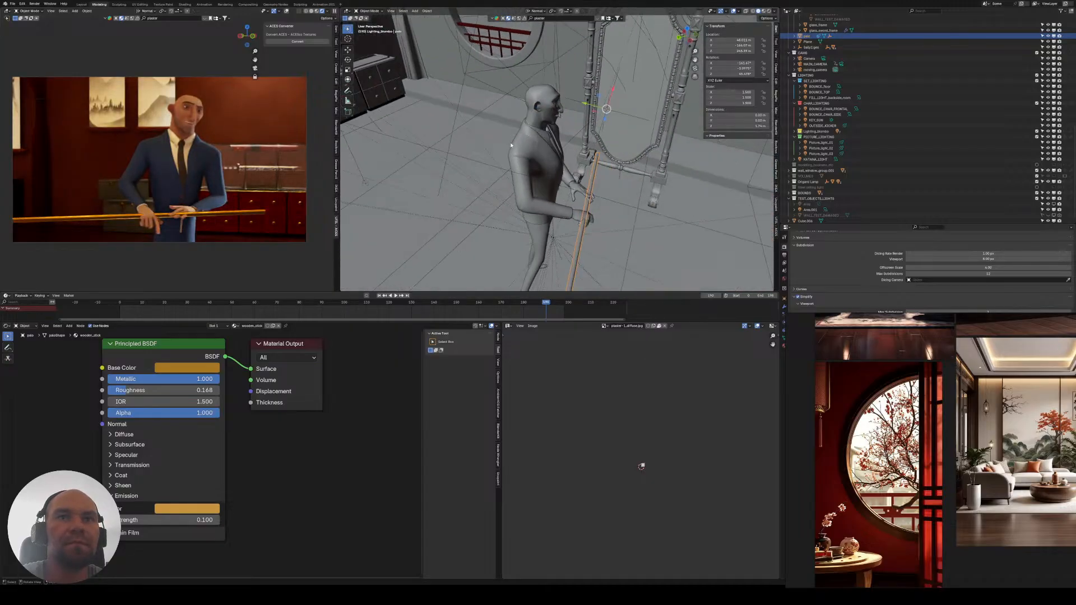
pyautogui.moveTo(519, 303); pyautogui.dragTo(568, 305)
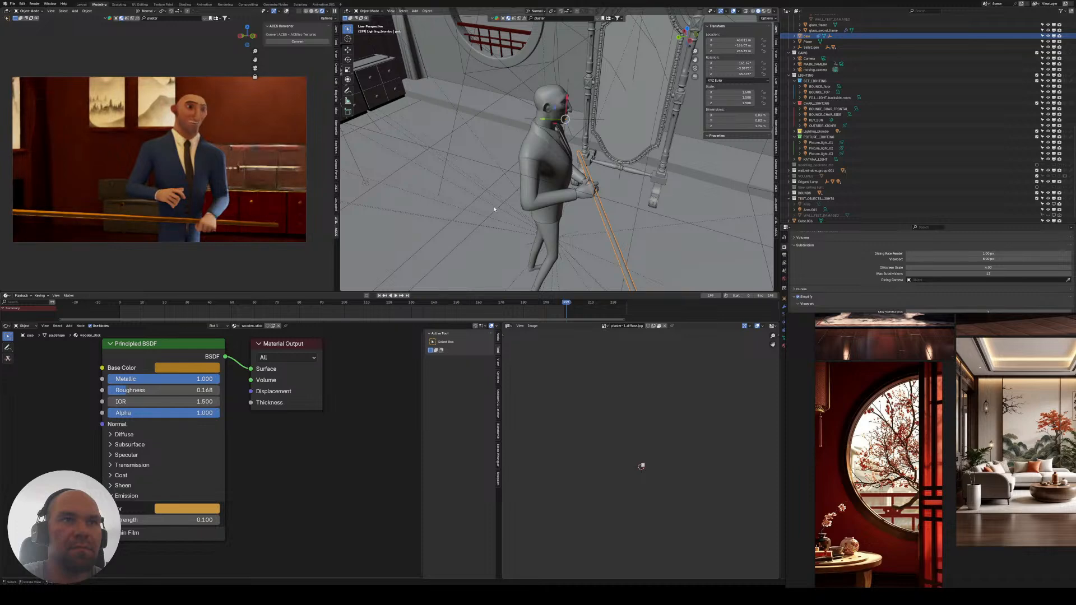
# - Add an area light at the character's head
pyautogui.moveTo(528, 182); pyautogui.dragTo(493, 145, button='middle')
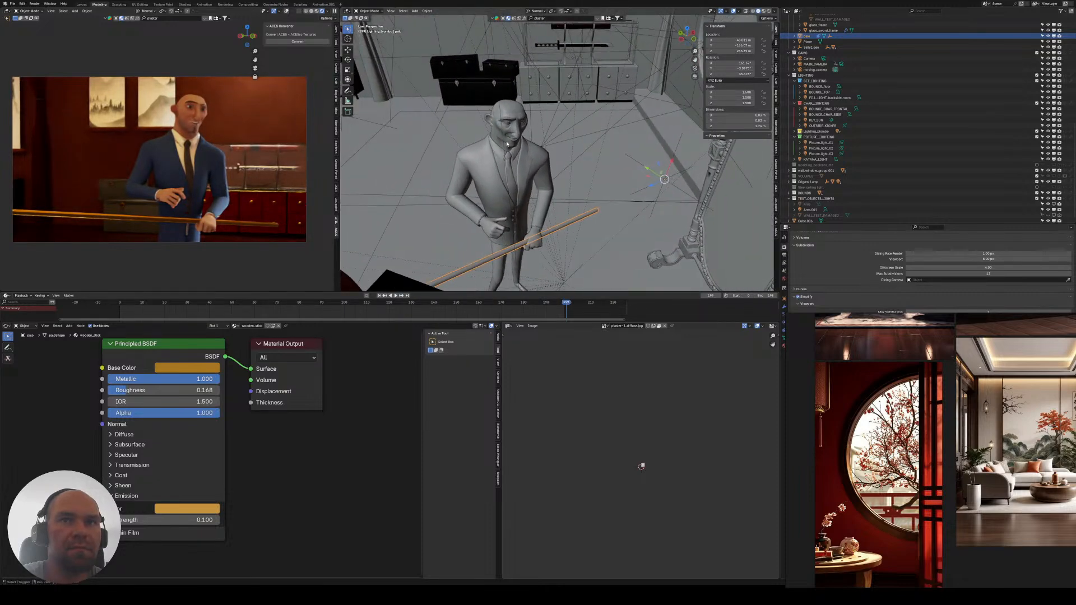
pyautogui.hotkey('shift', 'a')
pyautogui.moveTo(490, 213)
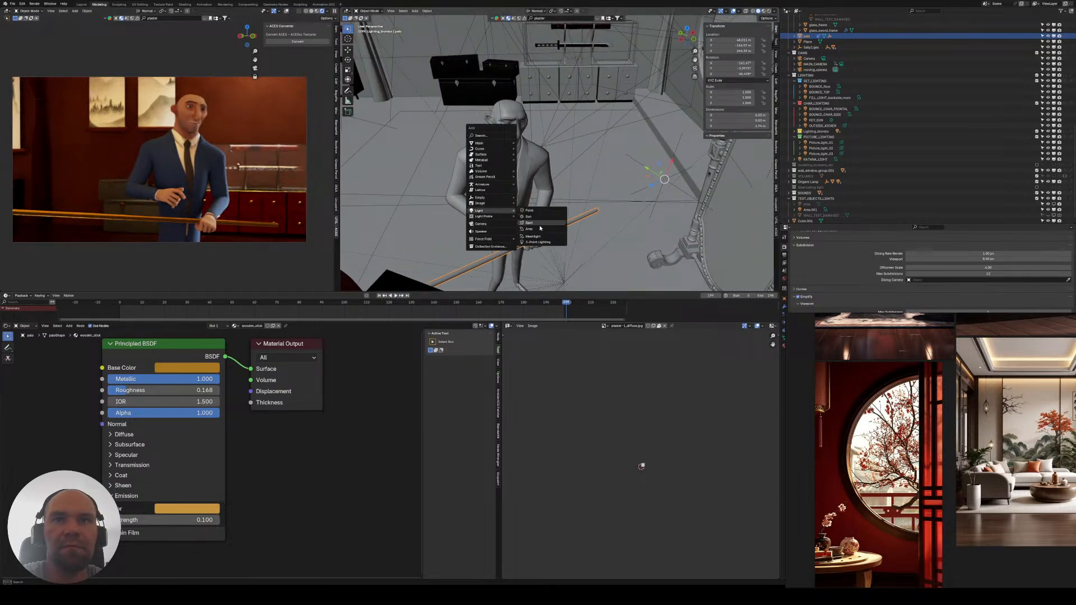
pyautogui.click(539, 231)
pyautogui.moveTo(569, 210); pyautogui.dragTo(547, 197, button='middle')
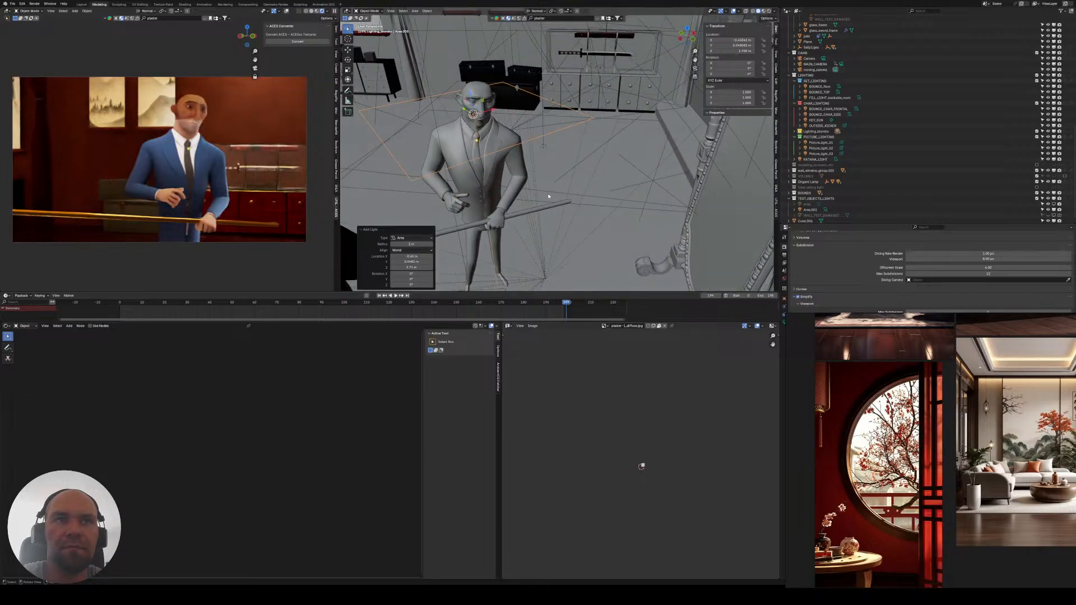
# - Move the area light to the side above the character and rotate it around the Y axis to aim at him
pyautogui.press('g')
pyautogui.click(525, 144)
pyautogui.press('r')
pyautogui.press('y')
pyautogui.click(512, 76)
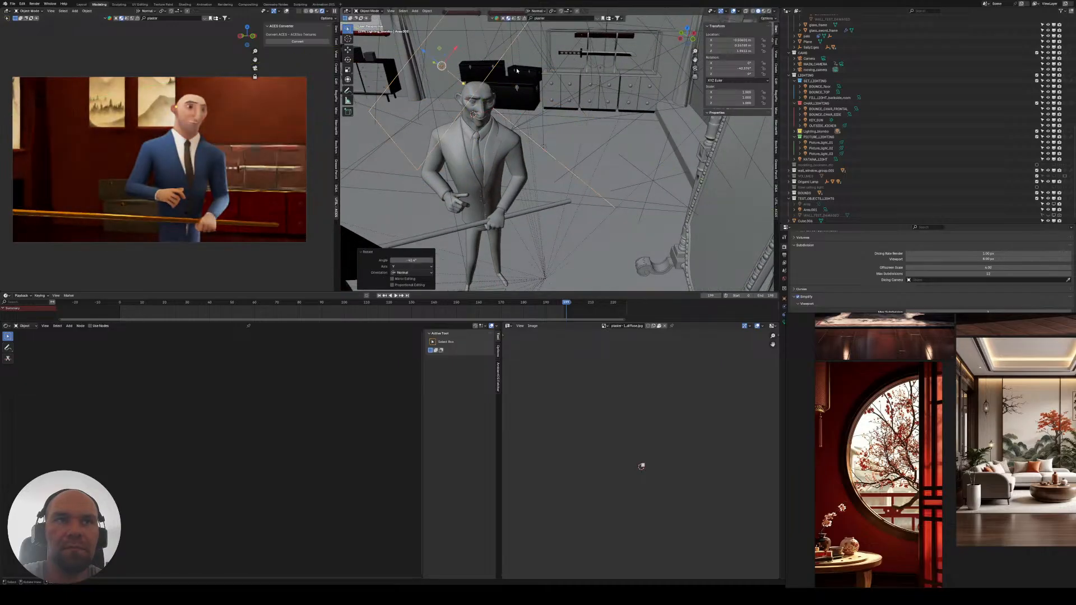
pyautogui.press('g')
pyautogui.click(491, 116)
# - Reposition the area light in front of the character on the table side and offset it along its local Z axis
pyautogui.moveTo(491, 115); pyautogui.dragTo(488, 163, button='middle')
pyautogui.scroll(-3, 489, 164)
pyautogui.press('g')
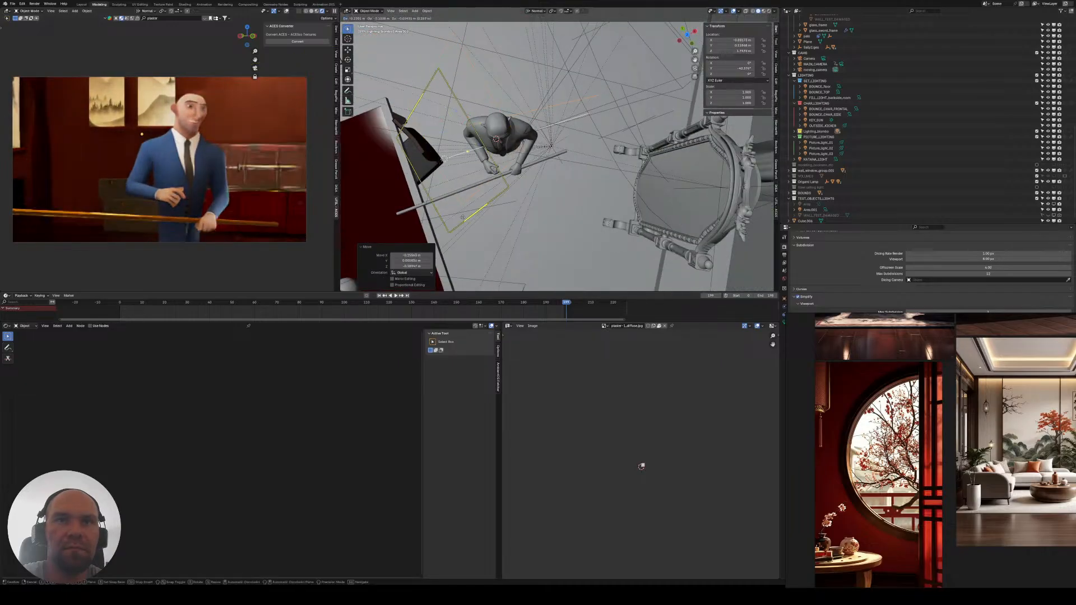
pyautogui.click(455, 201)
pyautogui.moveTo(455, 206); pyautogui.dragTo(459, 174, button='middle')
pyautogui.press('g')
pyautogui.press('z')
pyautogui.press('z')
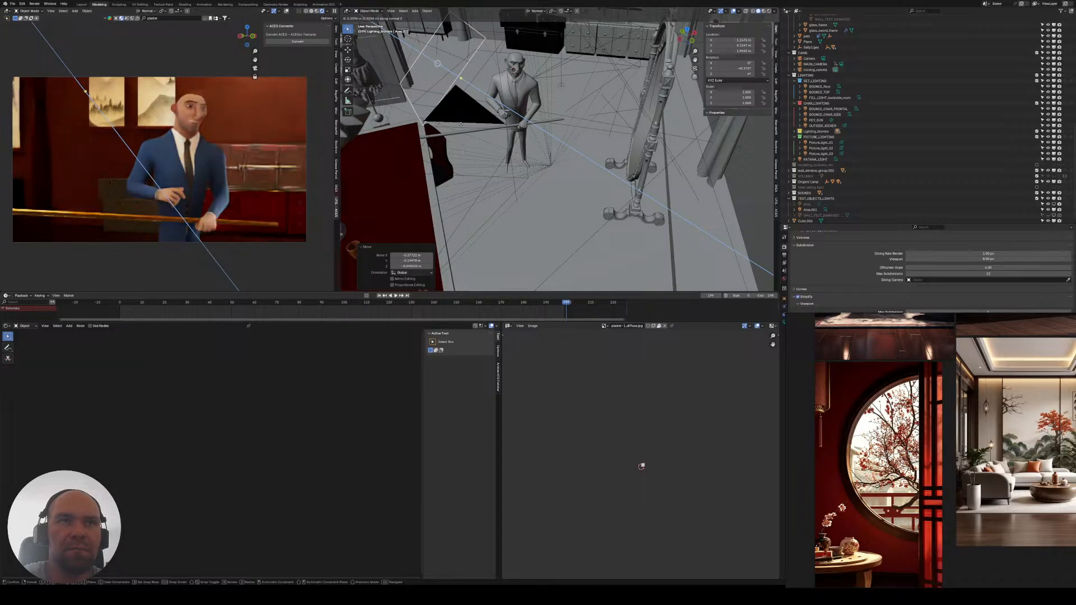
pyautogui.click(487, 144)
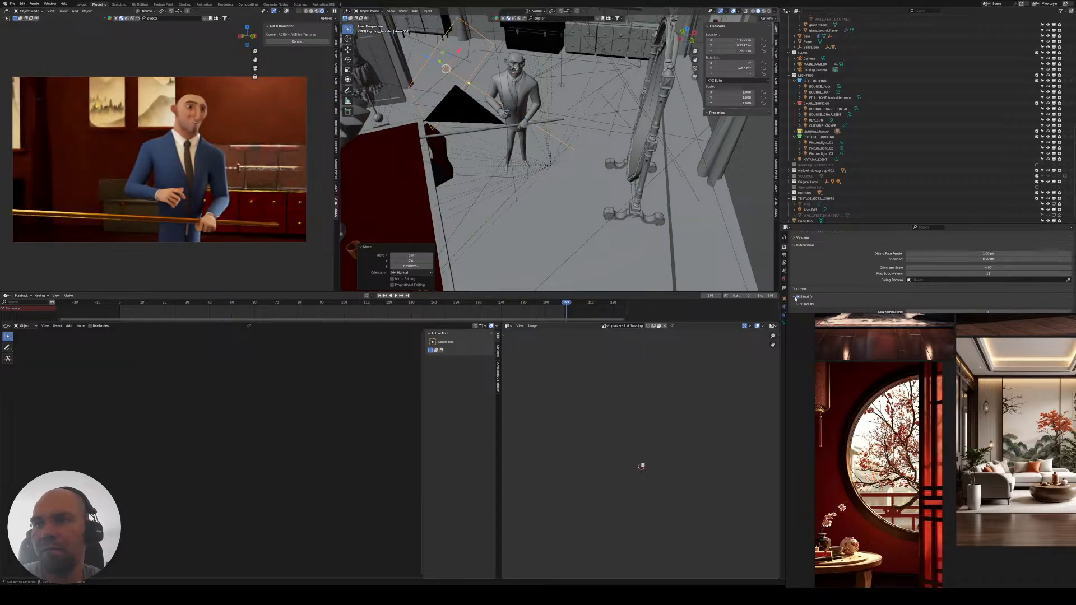
# - Set the area light's power to 25 W
pyautogui.click(784, 323)
pyautogui.click(950, 283)
pyautogui.write('2')
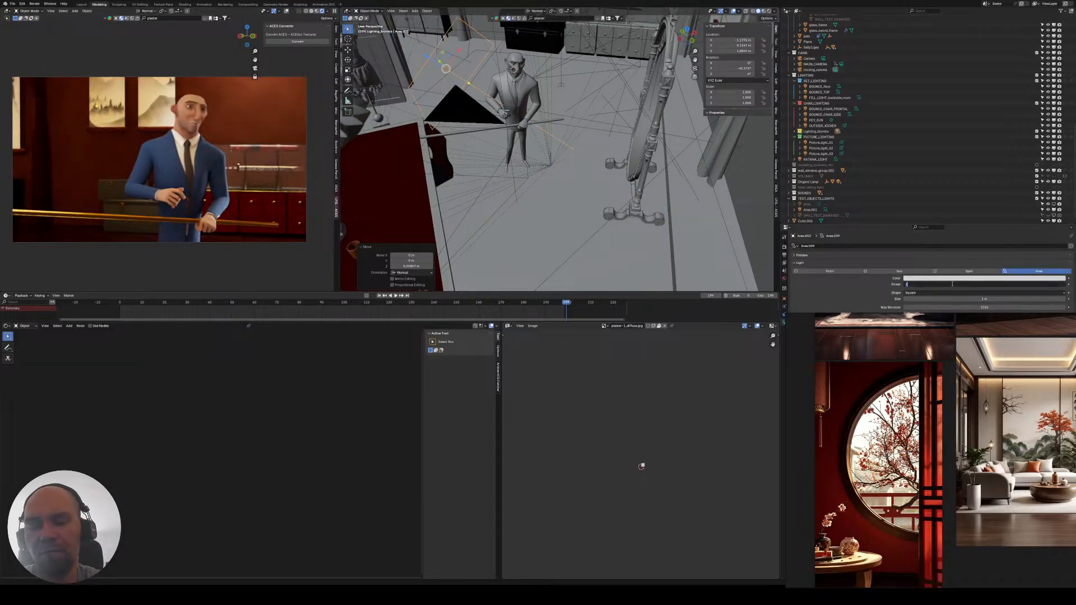
pyautogui.write('5')
pyautogui.press('Return')
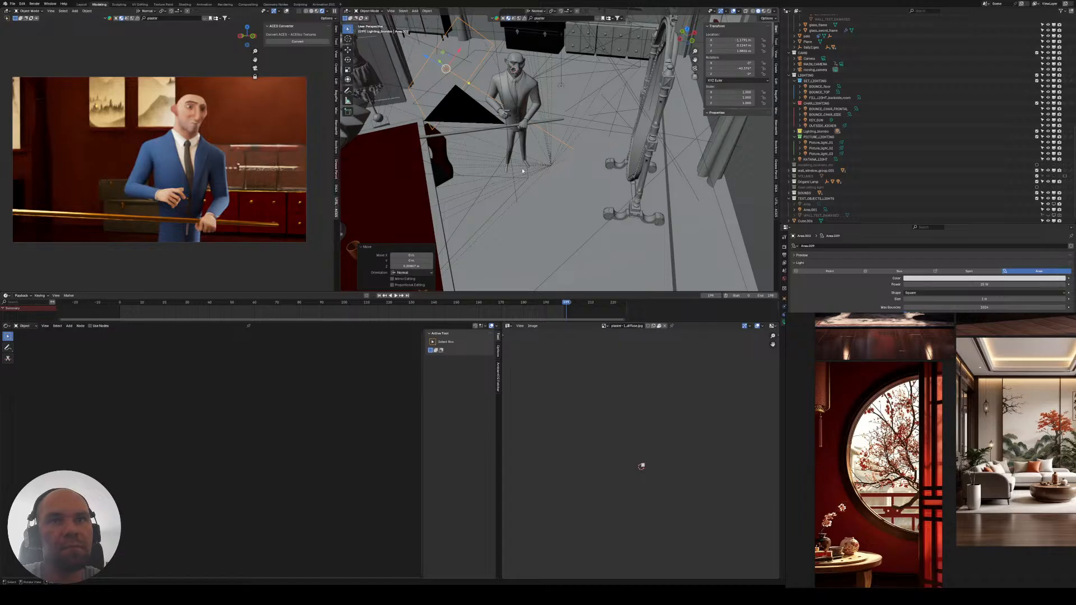
# - Move the area light closer to the character and slide it along the Y axis
pyautogui.press('g')
pyautogui.click(537, 147)
pyautogui.moveTo(536, 164); pyautogui.dragTo(563, 206, button='middle')
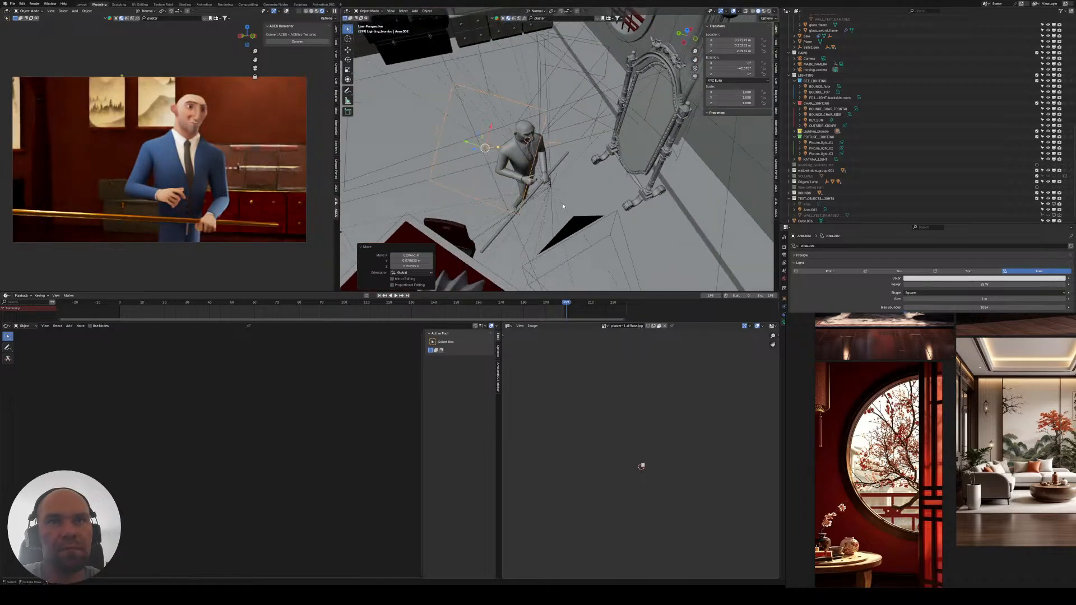
pyautogui.press('g')
pyautogui.press('y')
pyautogui.click(591, 218)
# - Scale the area light down and place it above the character's side, near the curtained window in the view
pyautogui.press('s')
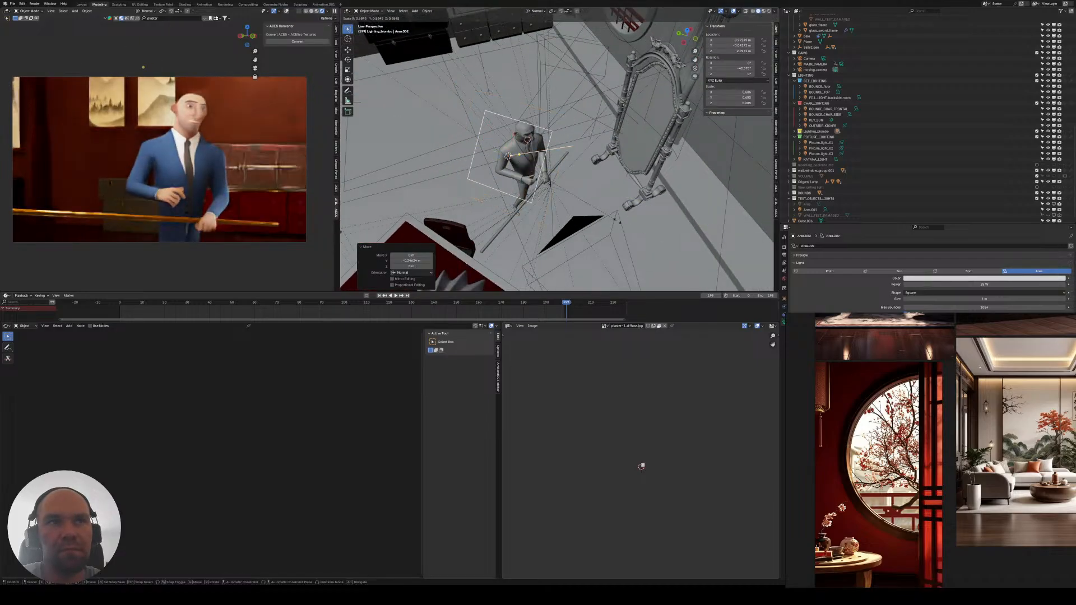
pyautogui.click(617, 221)
pyautogui.moveTo(615, 219); pyautogui.dragTo(580, 208, button='middle')
pyautogui.press('g')
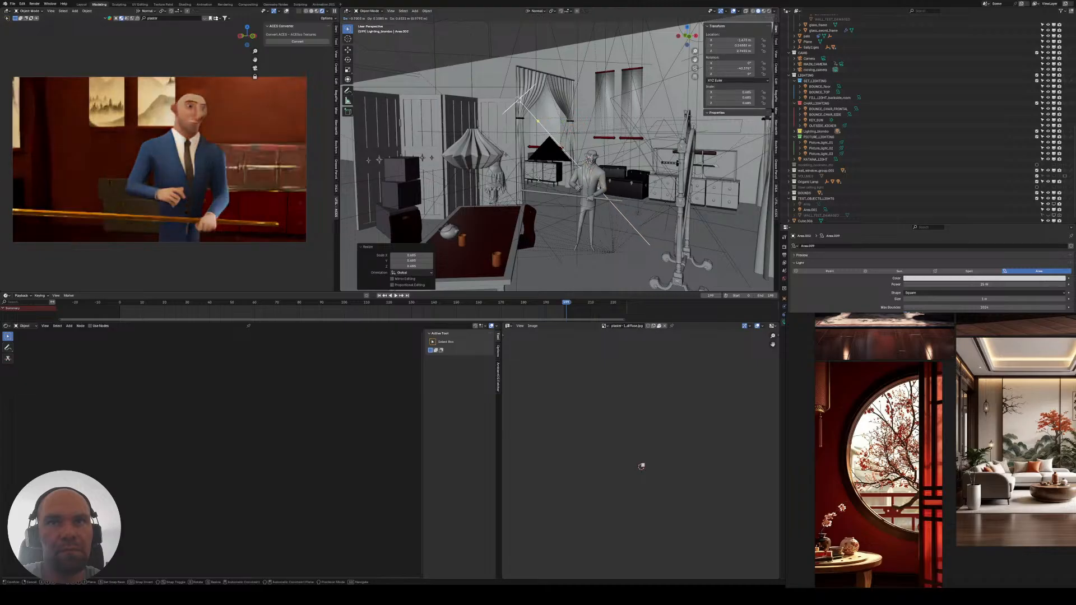
pyautogui.click(561, 200)
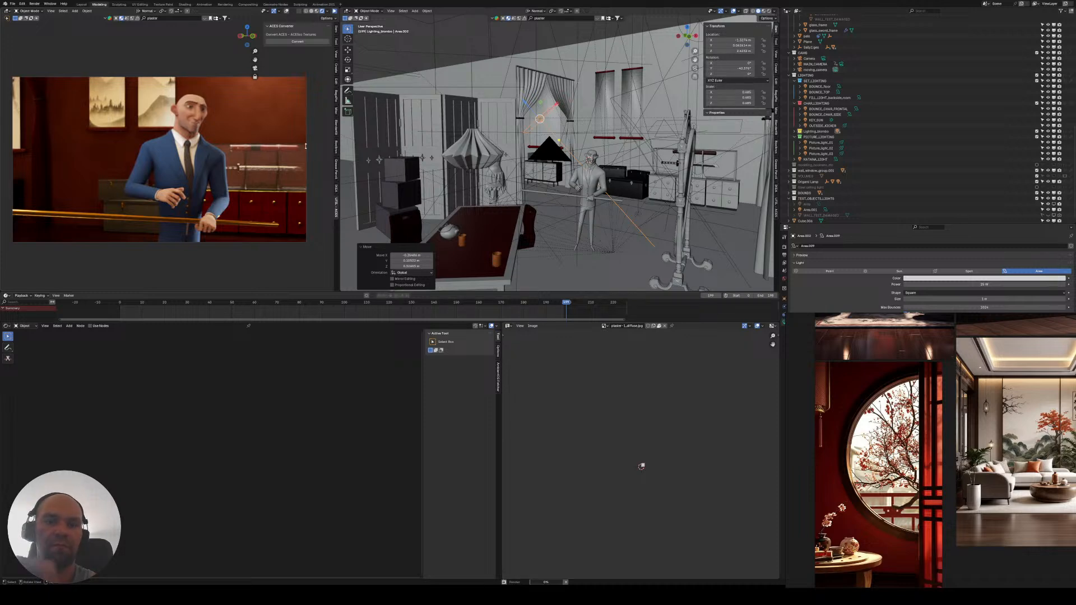
# - Render the current frame and open the Rendering workspace to watch the result
pyautogui.click(226, 5)
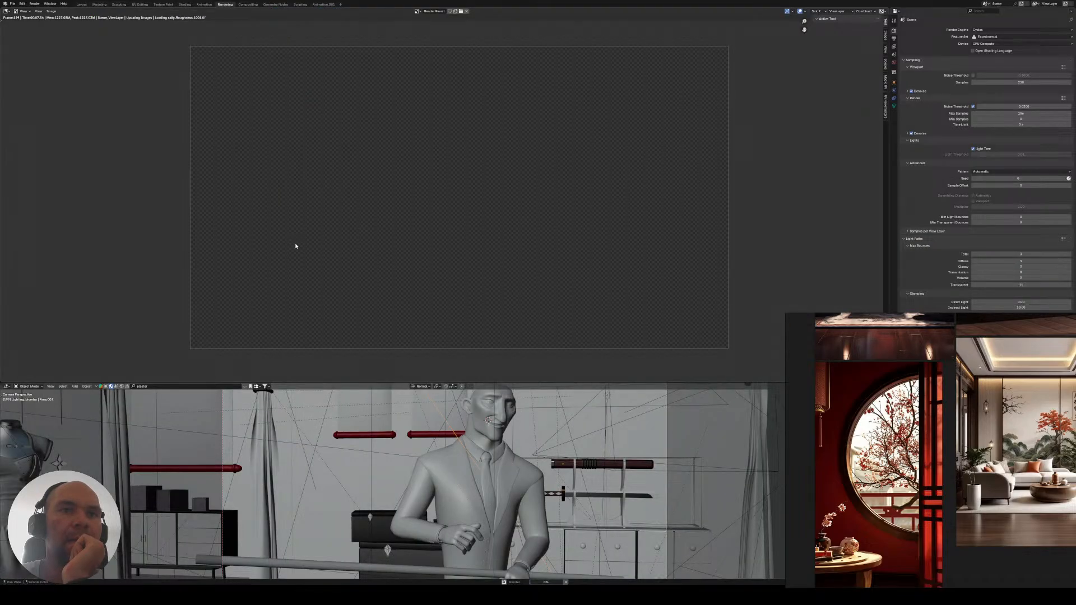
# - Enlarge the 3D viewport below the render result and stop the running test render
pyautogui.moveTo(353, 384); pyautogui.dragTo(373, 360)
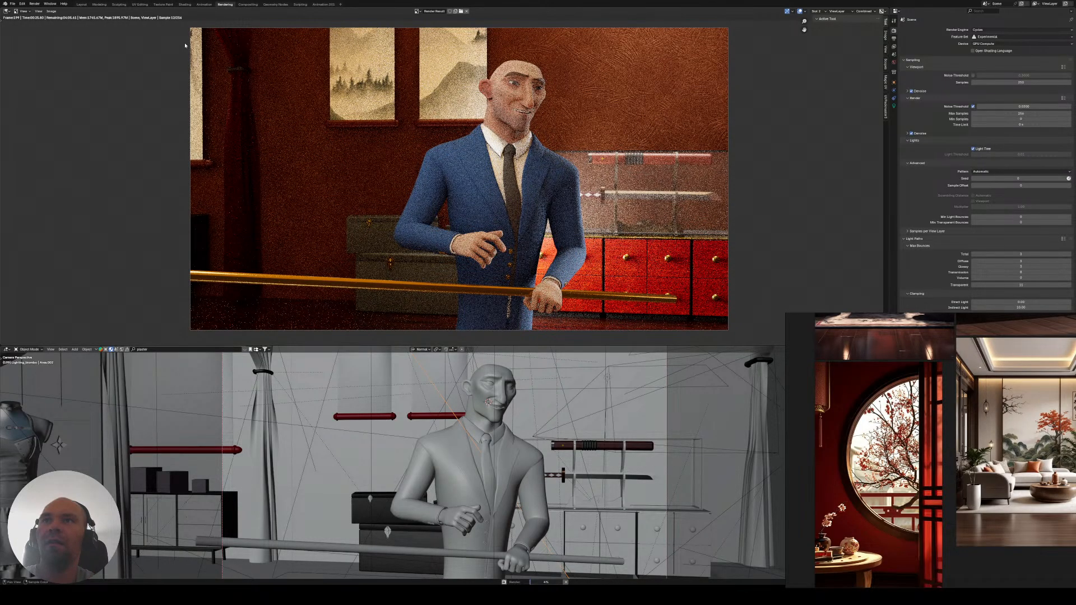
pyautogui.press('Escape')
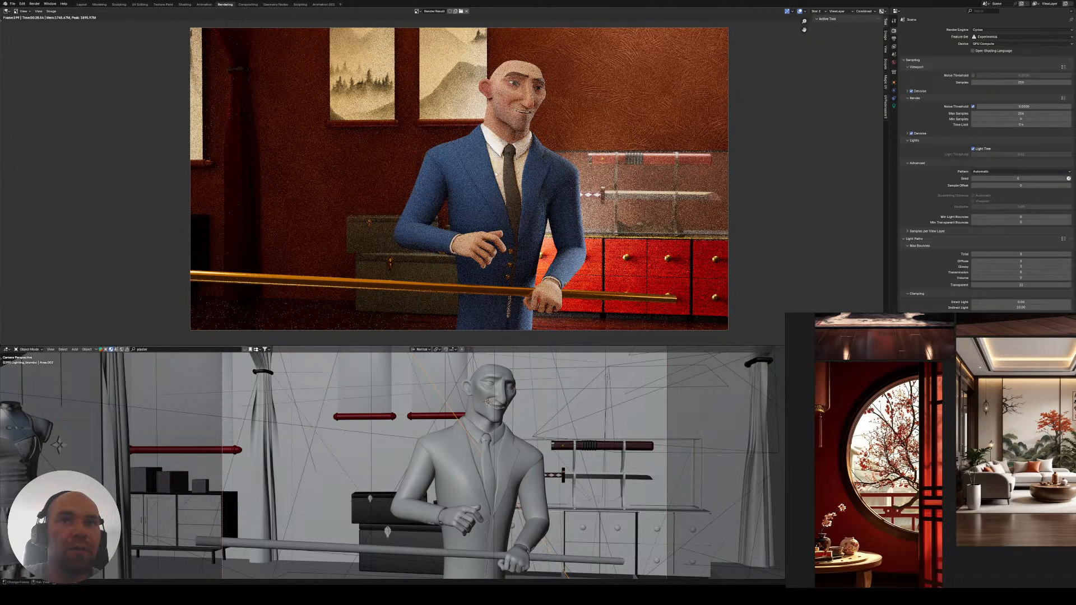
# - Select the top corner drawer of the cabinet beneath the sword display in the 3D viewport
pyautogui.moveTo(533, 435); pyautogui.dragTo(480, 404, button='middle')
pyautogui.click(418, 428)
pyautogui.click(420, 430)
pyautogui.scroll(-2, 468, 399)
pyautogui.scroll(2, 481, 403)
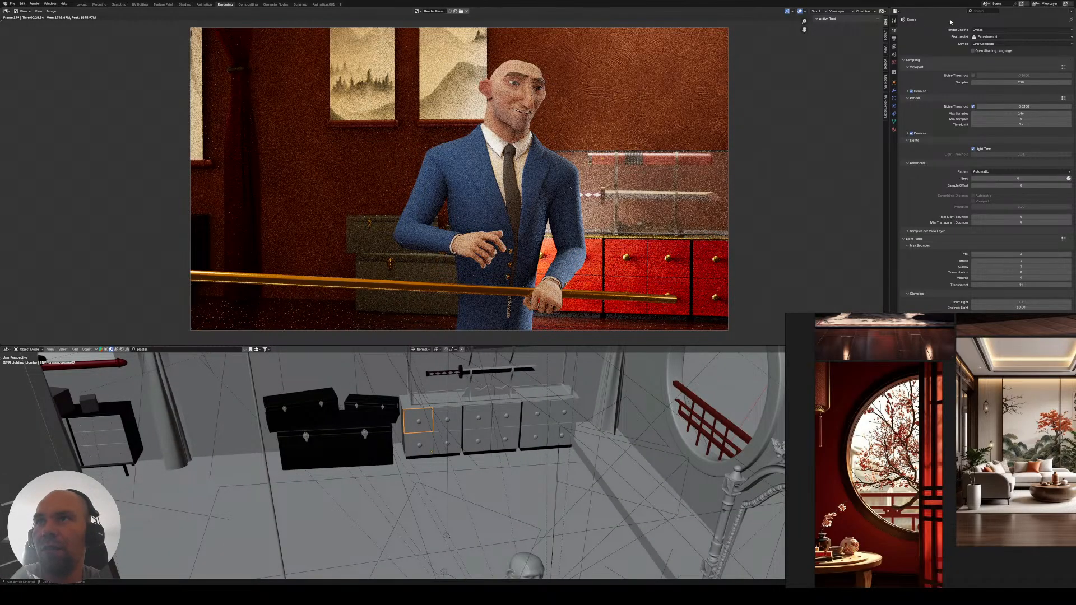
# - Return to the Layout workspace, split the Properties area in two and change the upper part to an Outliner
pyautogui.click(81, 6)
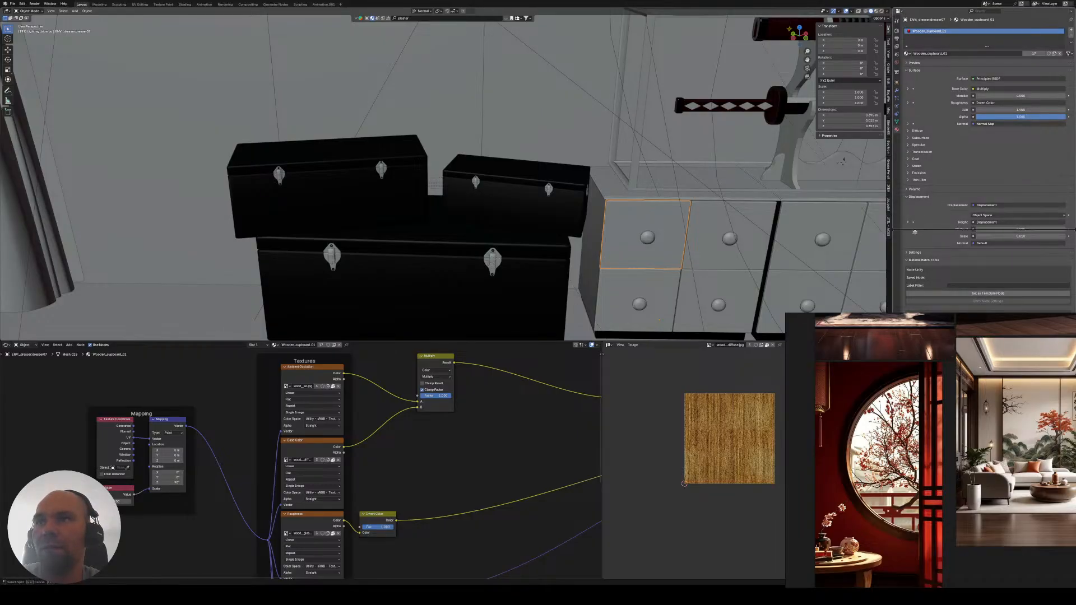
pyautogui.click(919, 230)
pyautogui.click(899, 11)
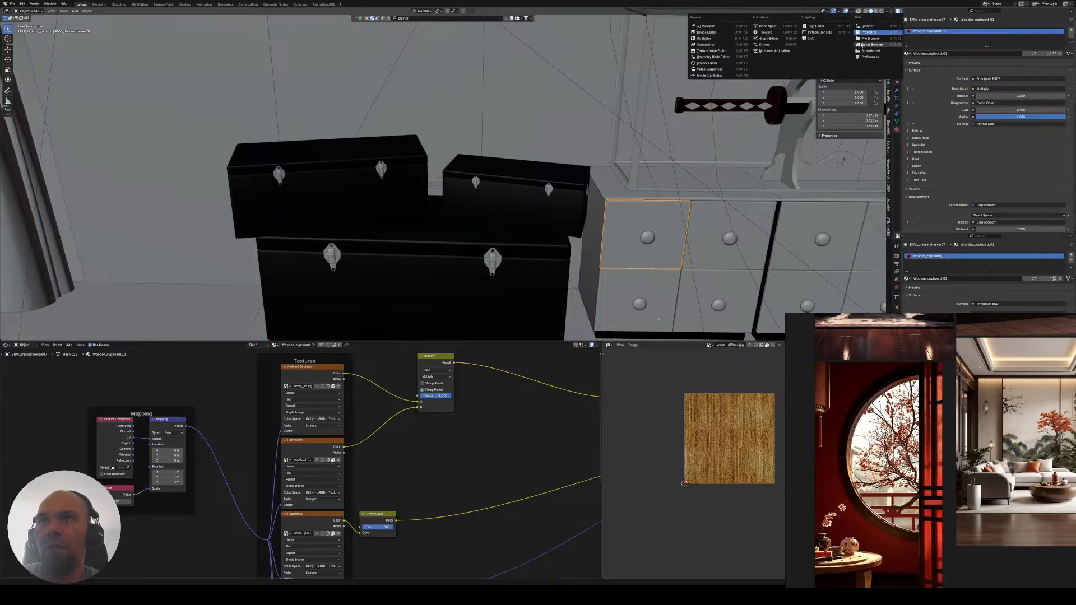
pyautogui.click(869, 27)
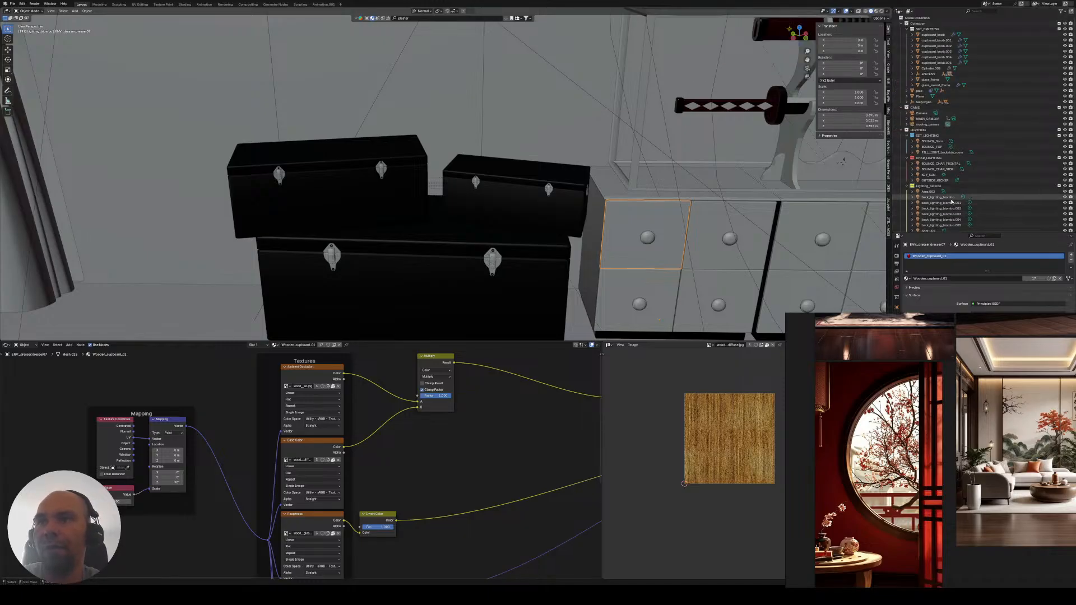
# - Find the two test area lights in the TEST_OBJECTS_LIGHTS collection and select each one to identify it
pyautogui.scroll(-4, 946, 168)
pyautogui.scroll(-5, 946, 168)
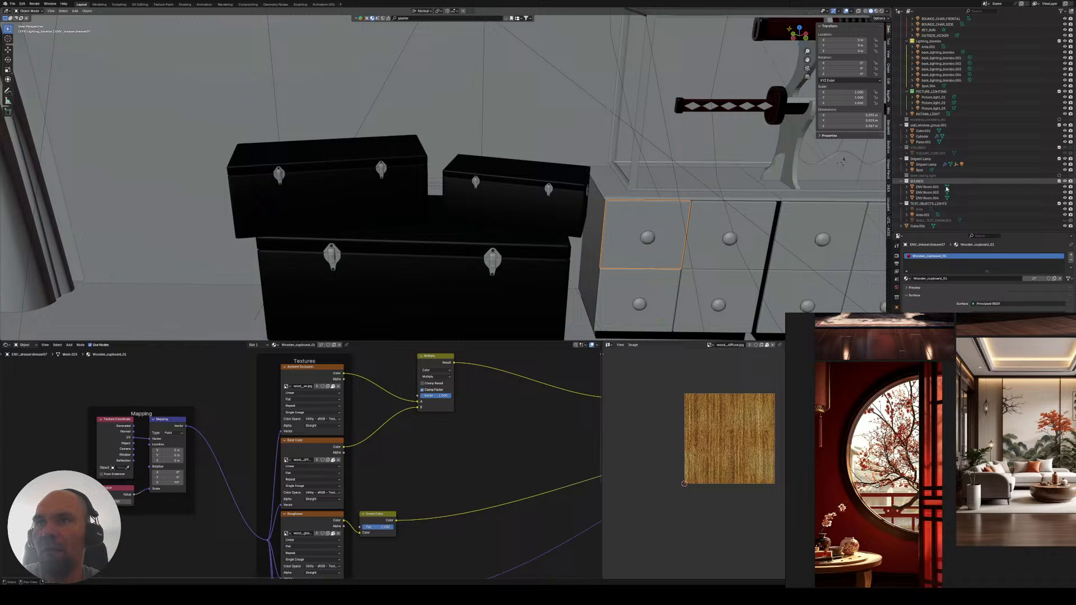
pyautogui.click(928, 215)
pyautogui.scroll(-6, 604, 211)
pyautogui.scroll(-6, 604, 212)
pyautogui.moveTo(604, 212); pyautogui.dragTo(586, 298, button='middle')
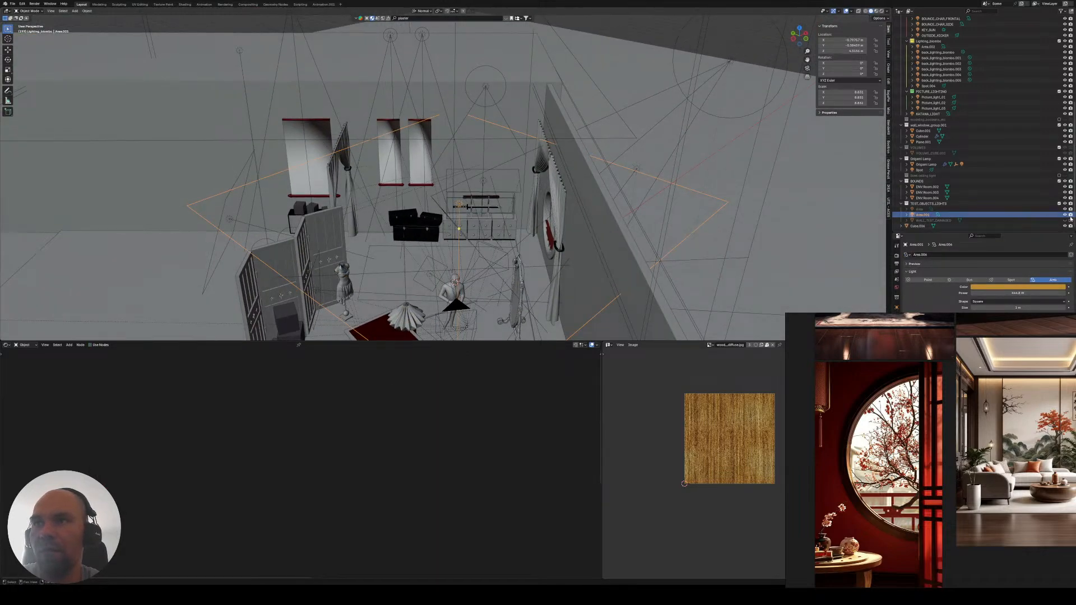
pyautogui.click(925, 211)
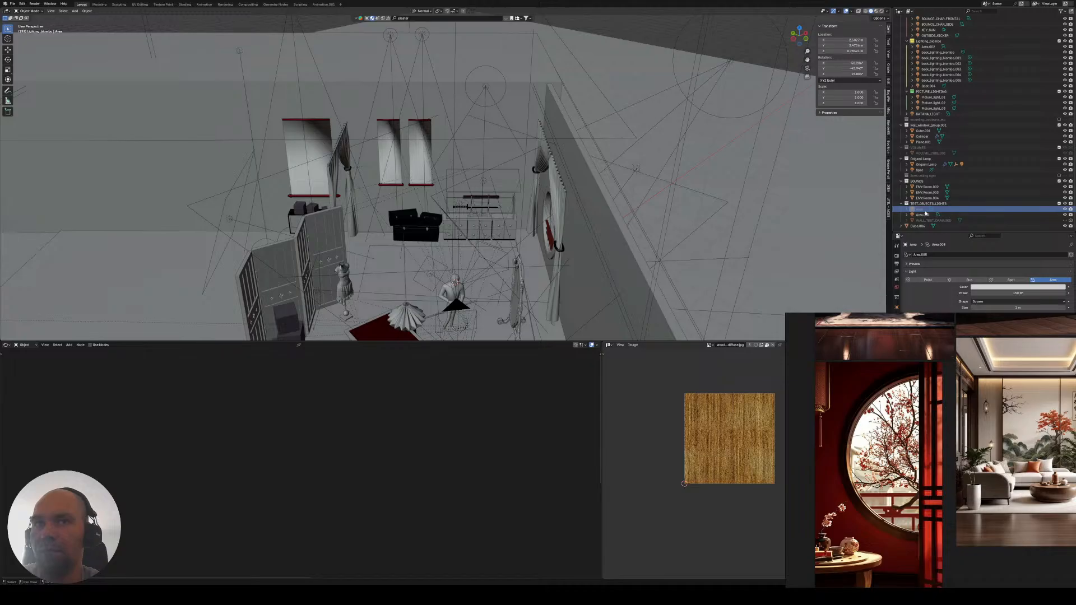
# - Show the selectability and viewport-disable toggles in the Outliner, and disable both test area lights in viewport and render
pyautogui.click(1062, 11)
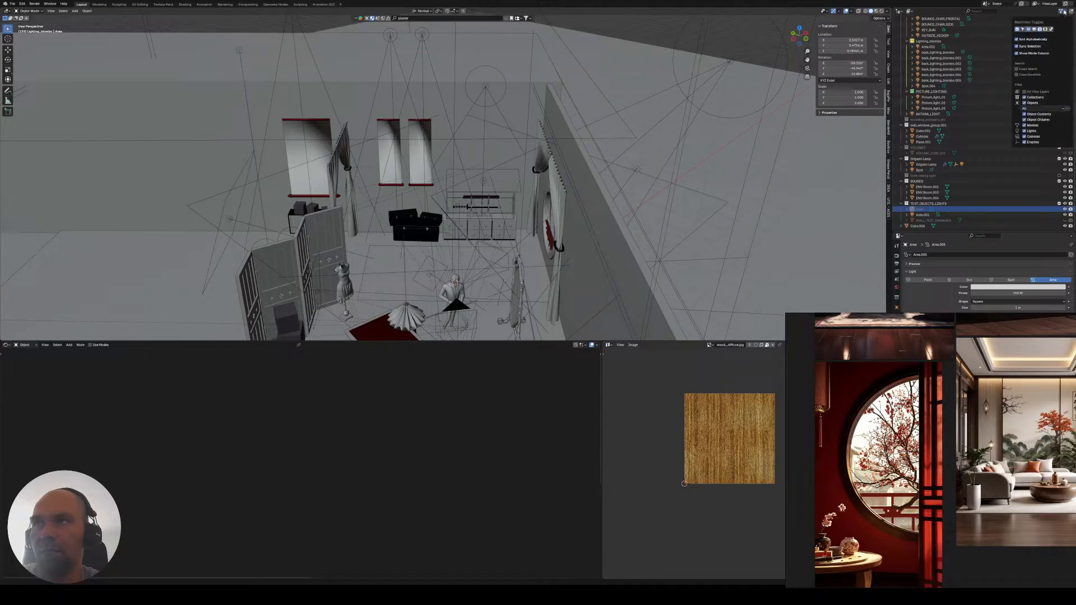
pyautogui.click(1024, 29)
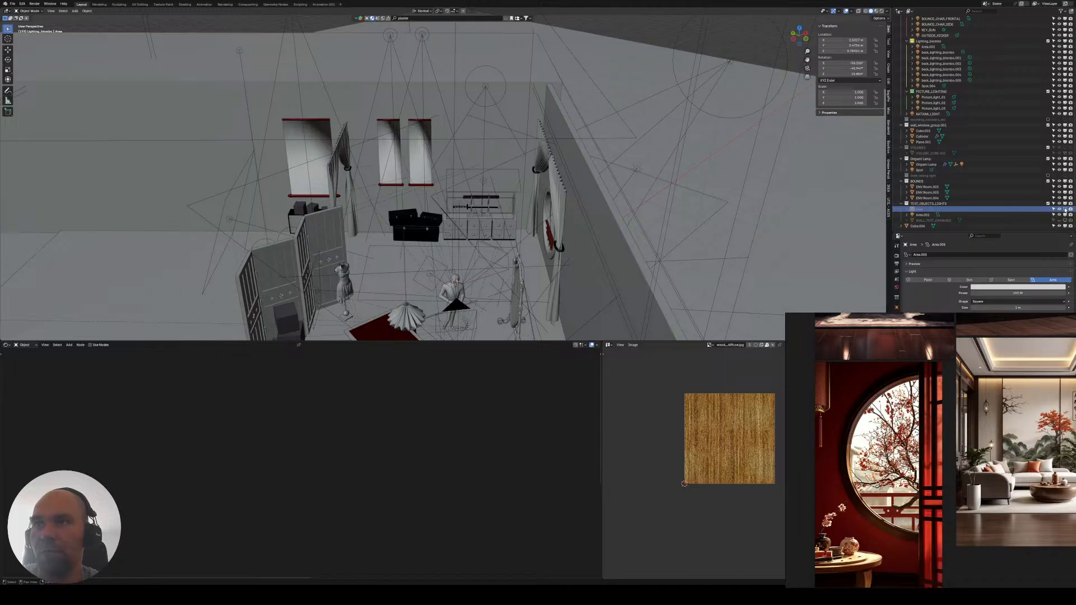
pyautogui.click(1066, 209)
pyautogui.moveTo(1054, 210); pyautogui.dragTo(1070, 215)
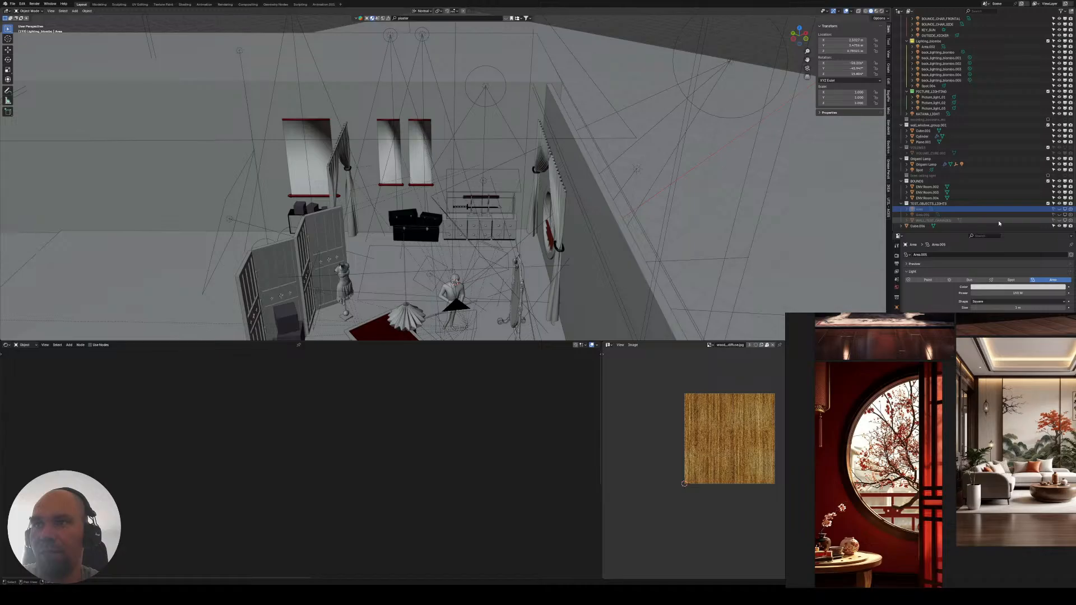
# - Select the generically named cube that forms the room's large wall and rename it wall_001
pyautogui.click(931, 227)
pyautogui.scroll(-4, 442, 188)
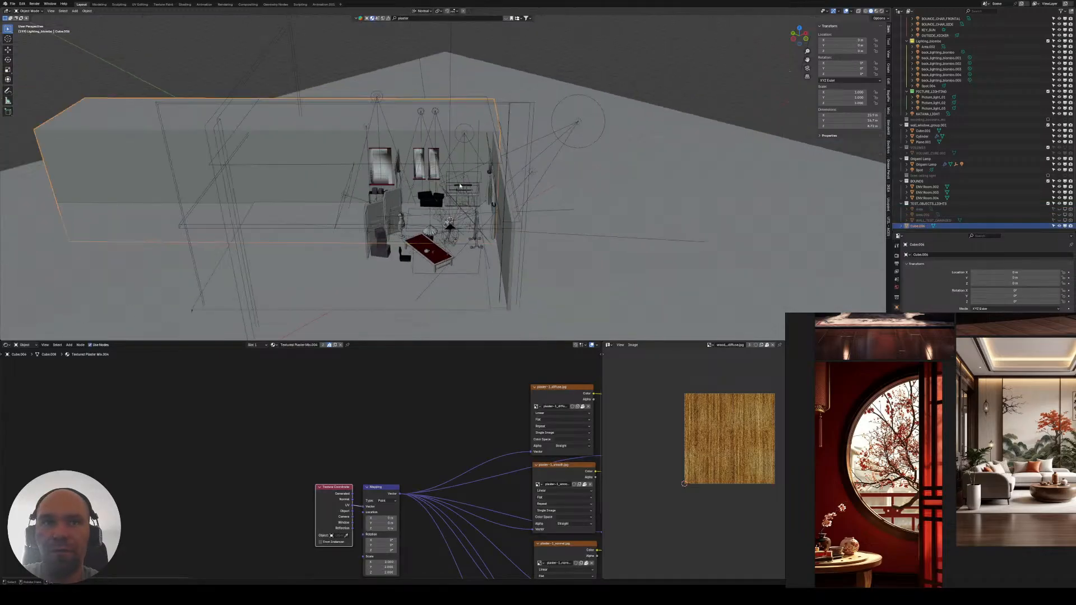
pyautogui.moveTo(440, 187); pyautogui.dragTo(471, 185, button='middle')
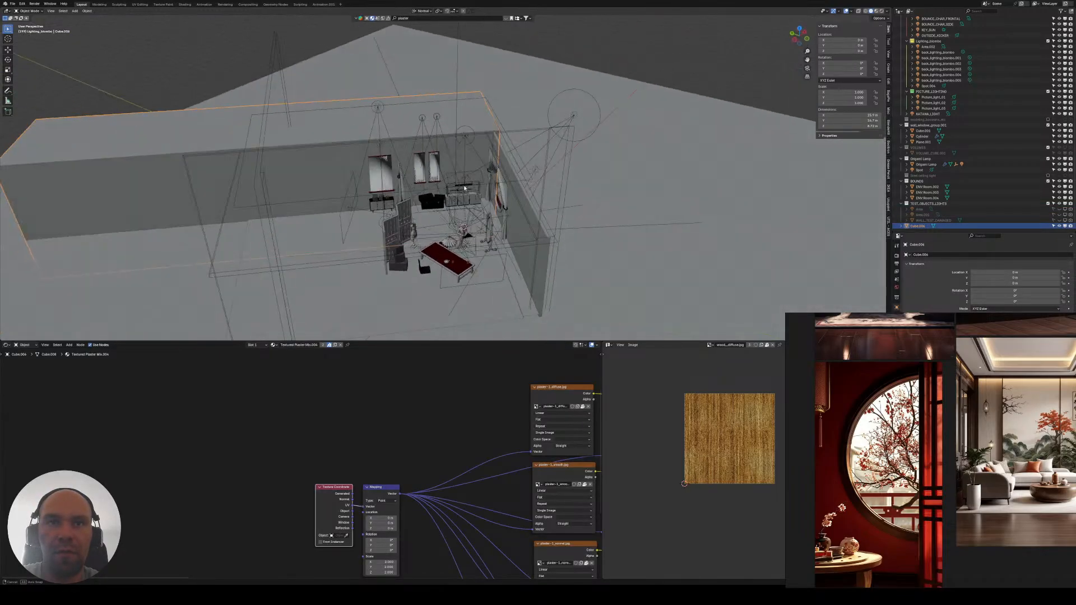
pyautogui.doubleClick(919, 227)
pyautogui.write('wall_')
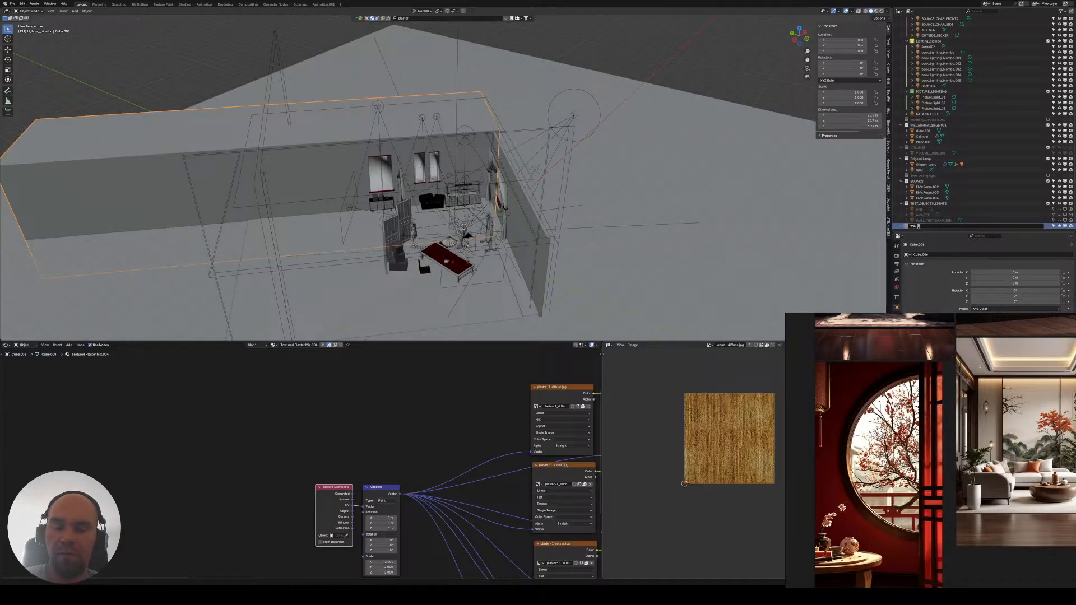
pyautogui.press('Return')
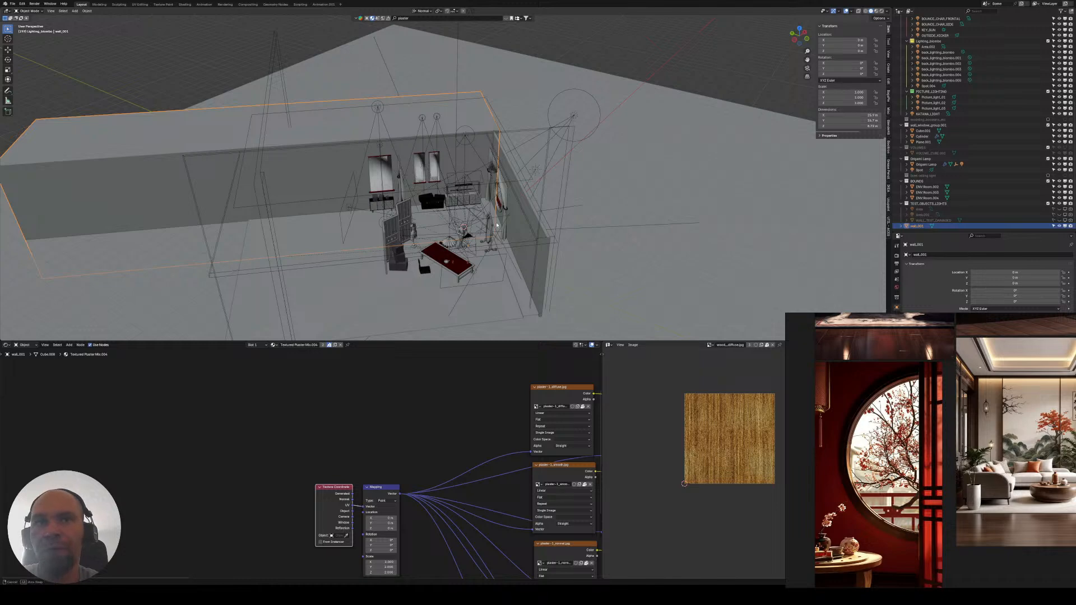
pyautogui.moveTo(628, 124); pyautogui.dragTo(631, 101, button='middle')
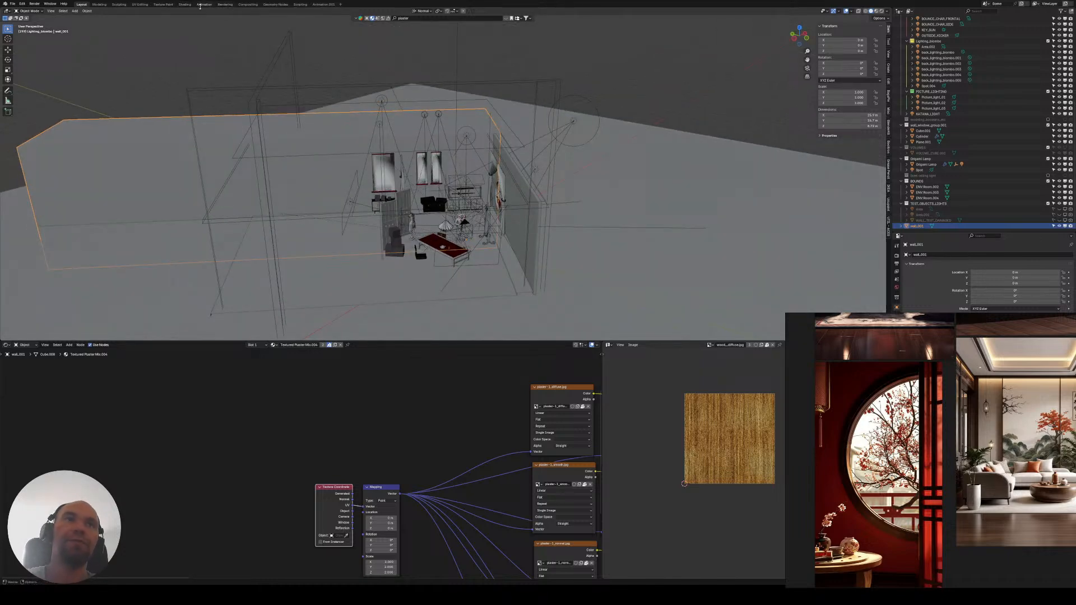
# - Go back to the Rendering workspace, enlarge the lower 3D viewport area and switch it to the Shader Editor
pyautogui.click(227, 4)
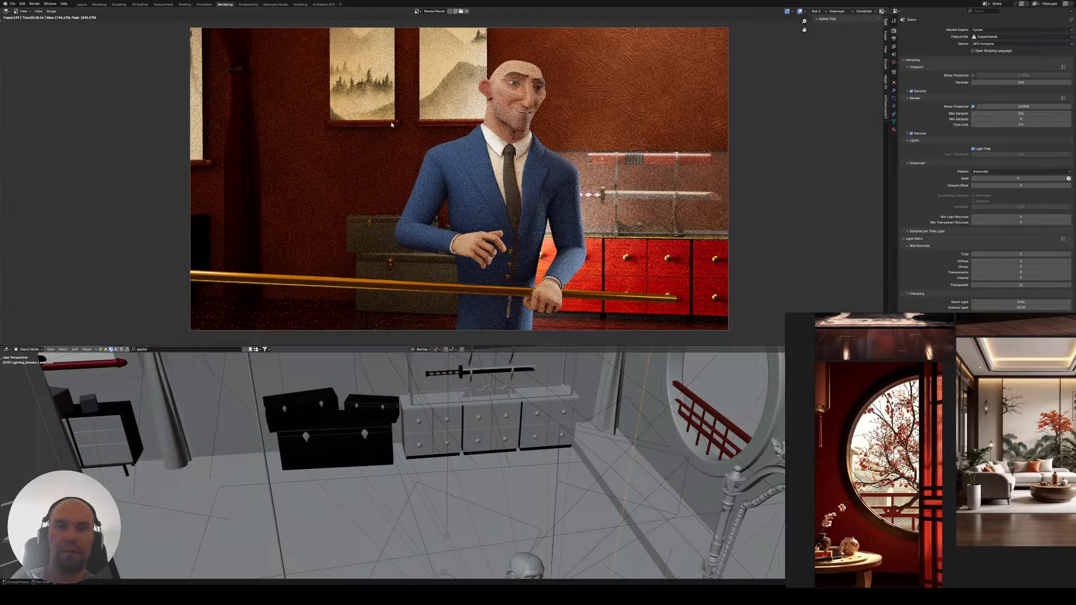
pyautogui.scroll(-4, 518, 428)
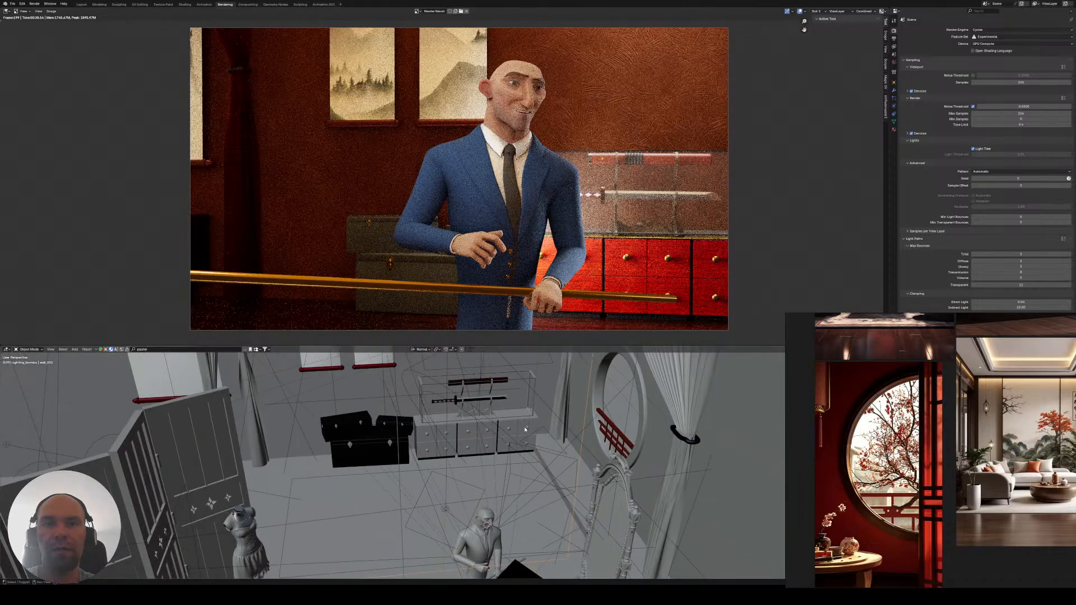
pyautogui.moveTo(518, 429); pyautogui.dragTo(521, 413, button='middle')
pyautogui.keyDown('shift'); pyautogui.moveTo(507, 367); pyautogui.dragTo(498, 417, button='middle'); pyautogui.keyUp('shift')
pyautogui.scroll(-5, 488, 403)
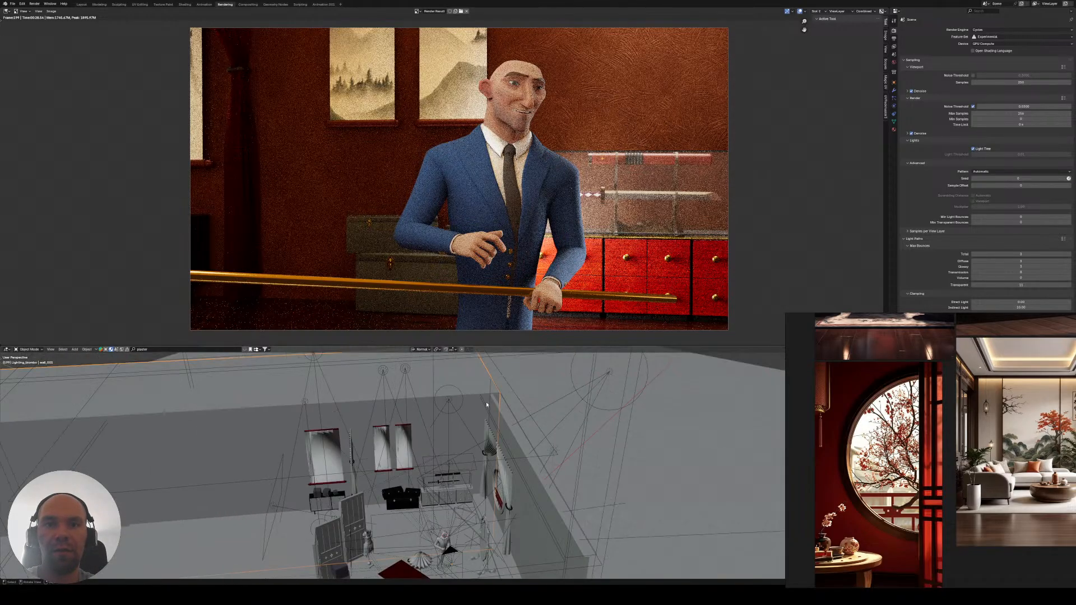
pyautogui.moveTo(25, 346); pyautogui.dragTo(25, 301)
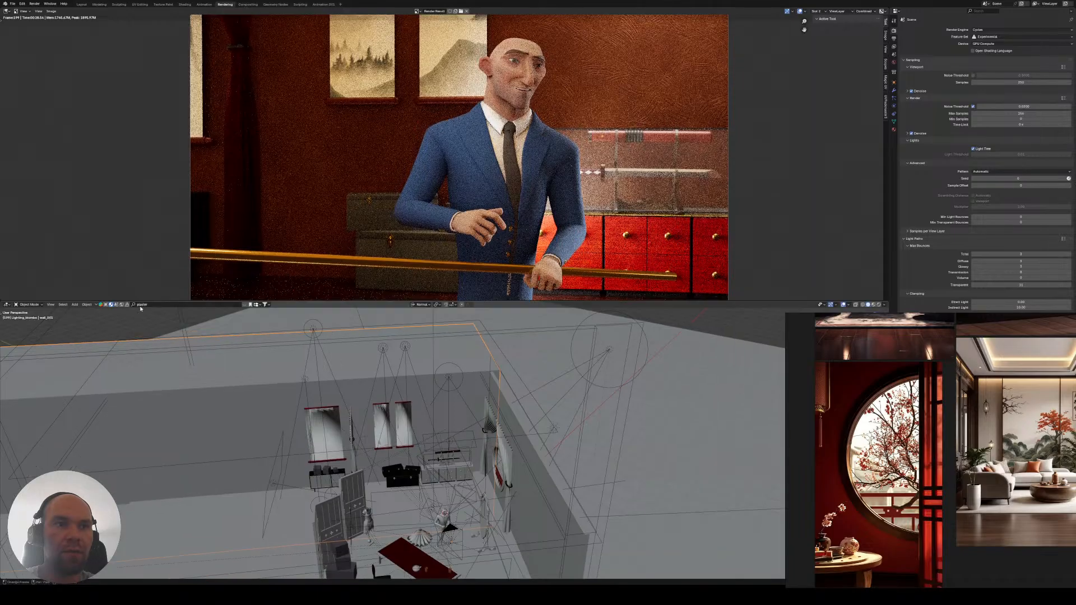
pyautogui.click(8, 305)
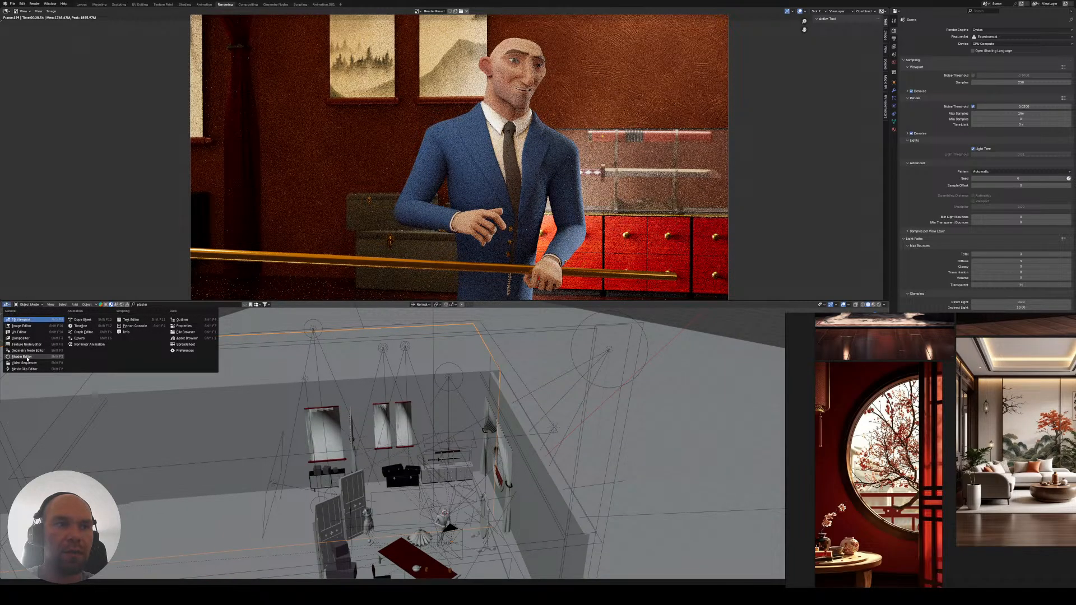
pyautogui.click(27, 360)
# - Set the Mapping node's scale to 4 on X, Y and Z in the wall's textured plaster material
pyautogui.scroll(-3, 404, 443)
pyautogui.moveTo(489, 440); pyautogui.dragTo(312, 451, button='middle')
pyautogui.moveTo(312, 504); pyautogui.dragTo(378, 449, button='middle')
pyautogui.scroll(6, 370, 460)
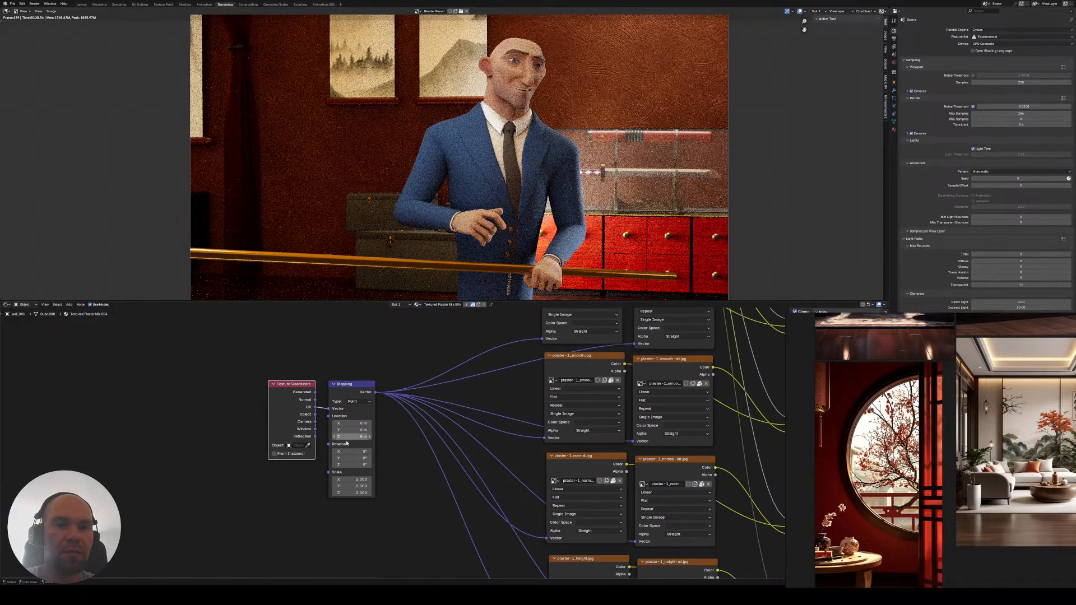
pyautogui.moveTo(383, 489); pyautogui.dragTo(403, 453, button='middle')
pyautogui.scroll(4, 403, 454)
pyautogui.moveTo(373, 455); pyautogui.dragTo(371, 438)
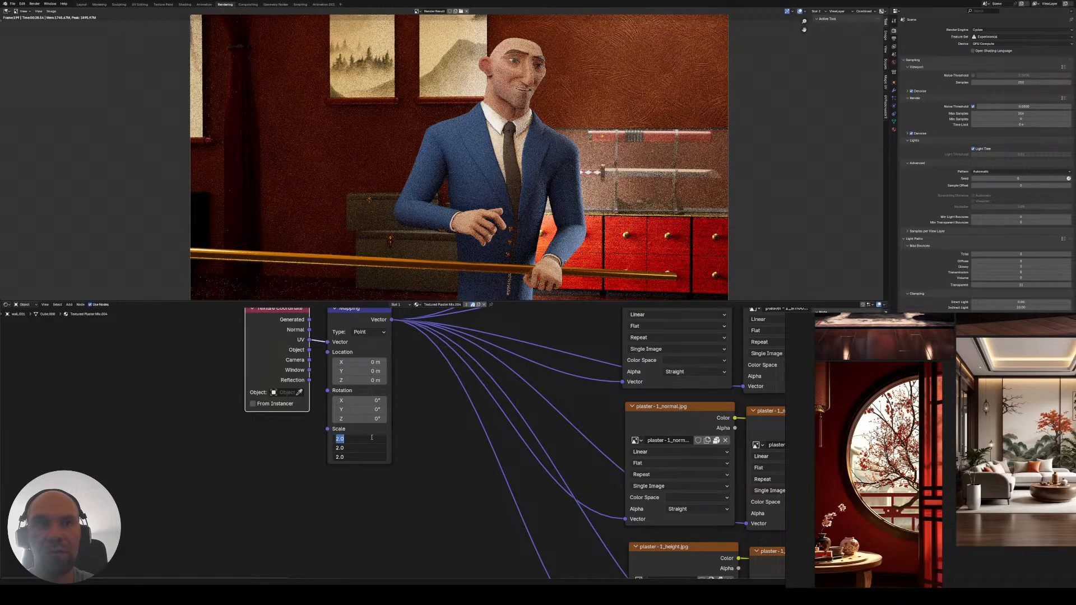
pyautogui.write('4')
pyautogui.press('Return')
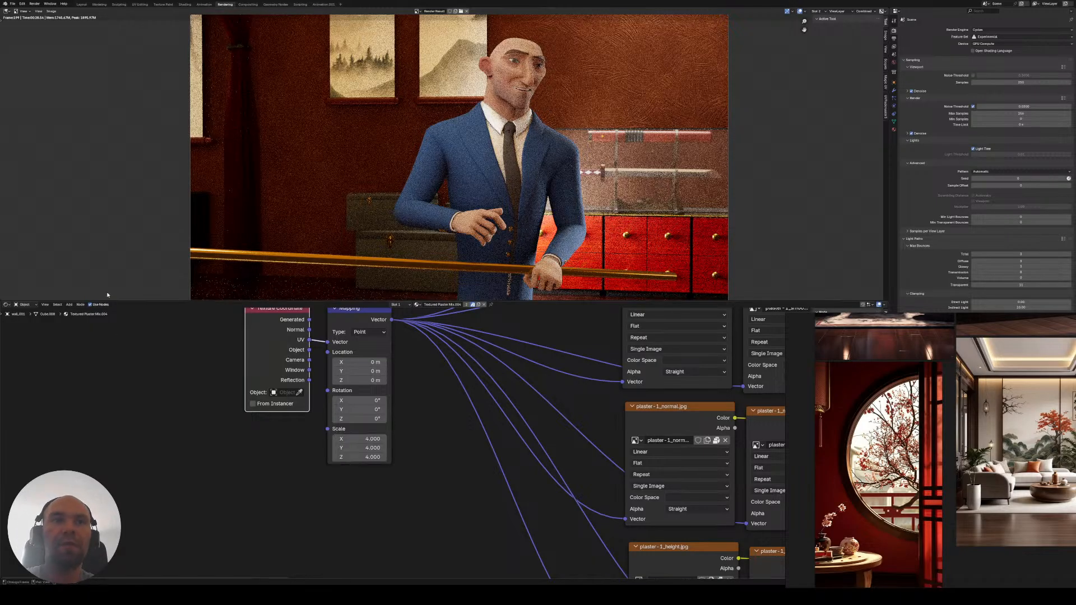
# - Enlarge the render view area and render the current frame as a still image
pyautogui.moveTo(140, 301); pyautogui.dragTo(145, 357)
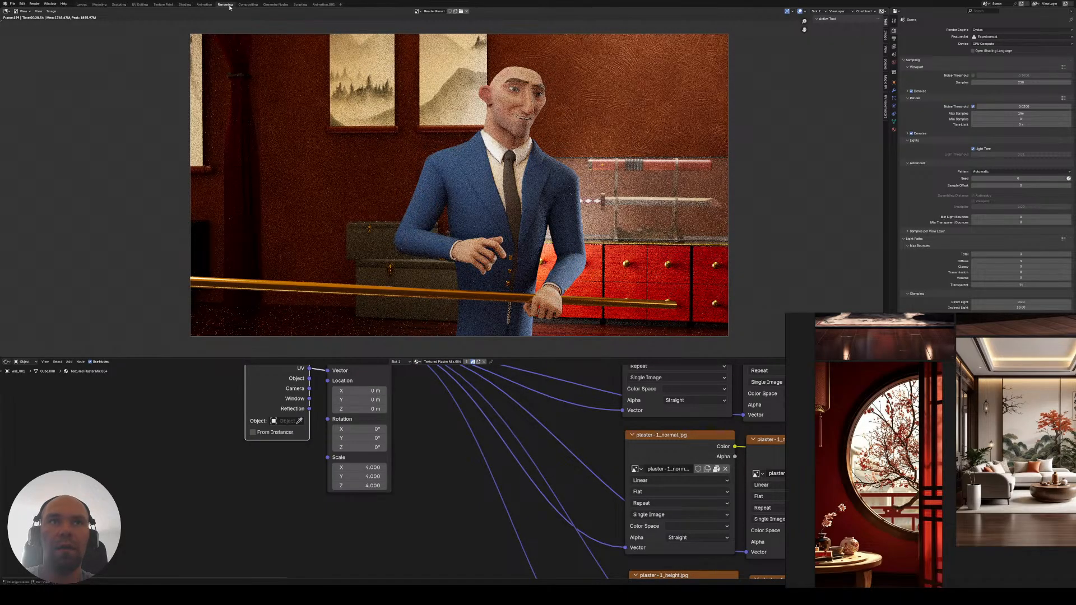
pyautogui.click(34, 3)
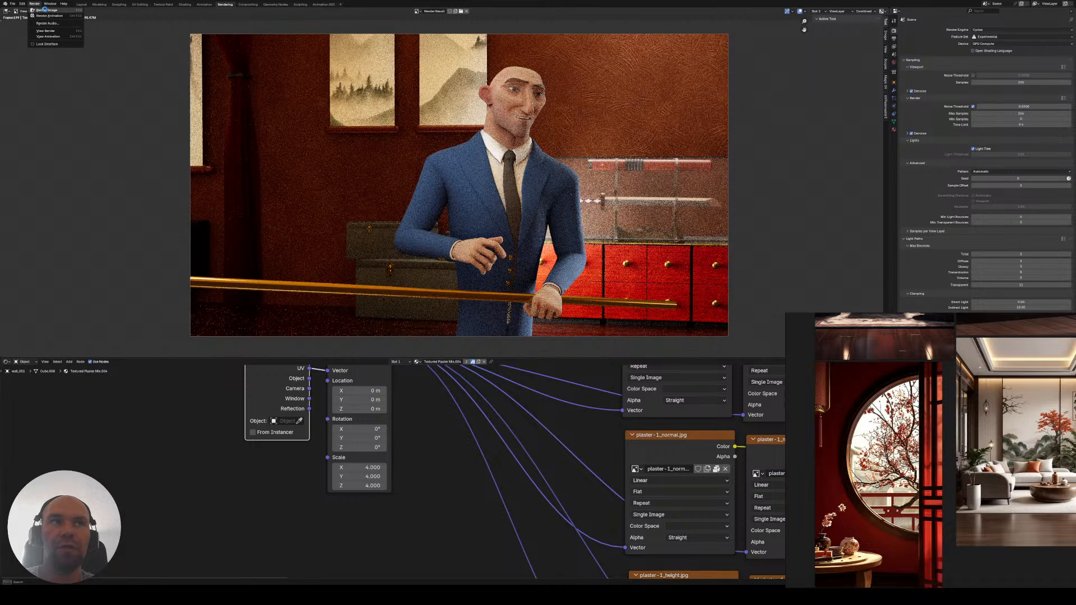
pyautogui.click(46, 12)
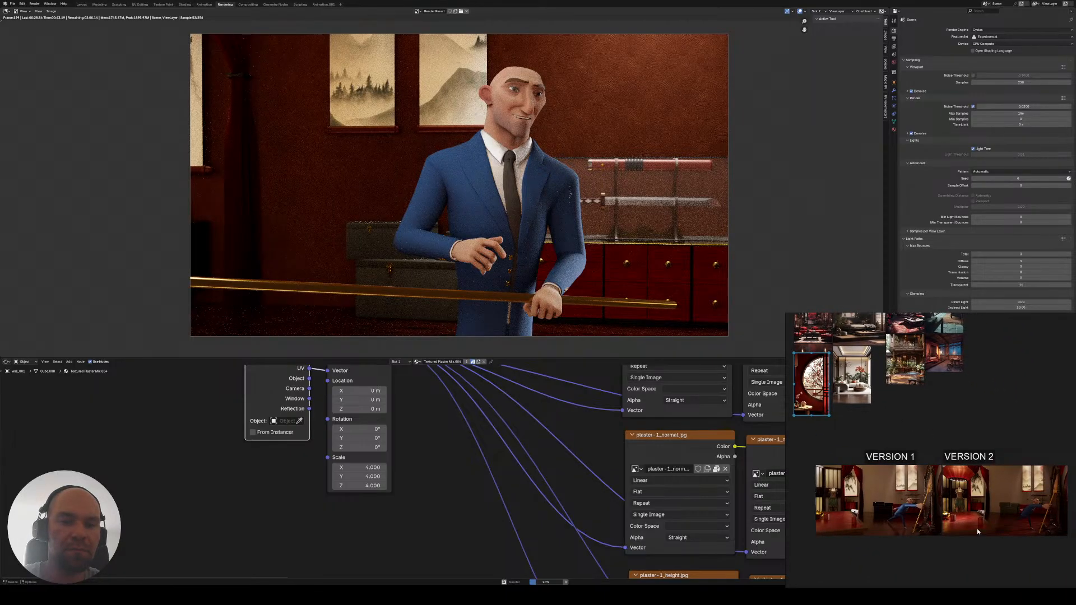
# - Shift the VERSION 2 and VERSION 1 labels further apart above their images on the reference board
pyautogui.click(969, 456)
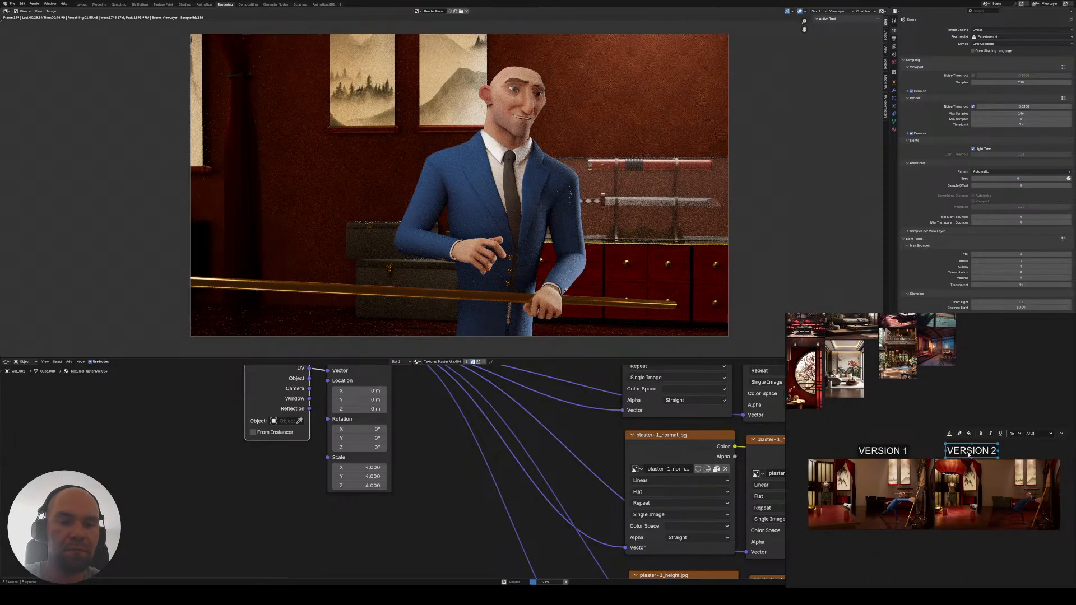
pyautogui.moveTo(969, 455); pyautogui.dragTo(988, 454)
pyautogui.moveTo(877, 452); pyautogui.dragTo(868, 452)
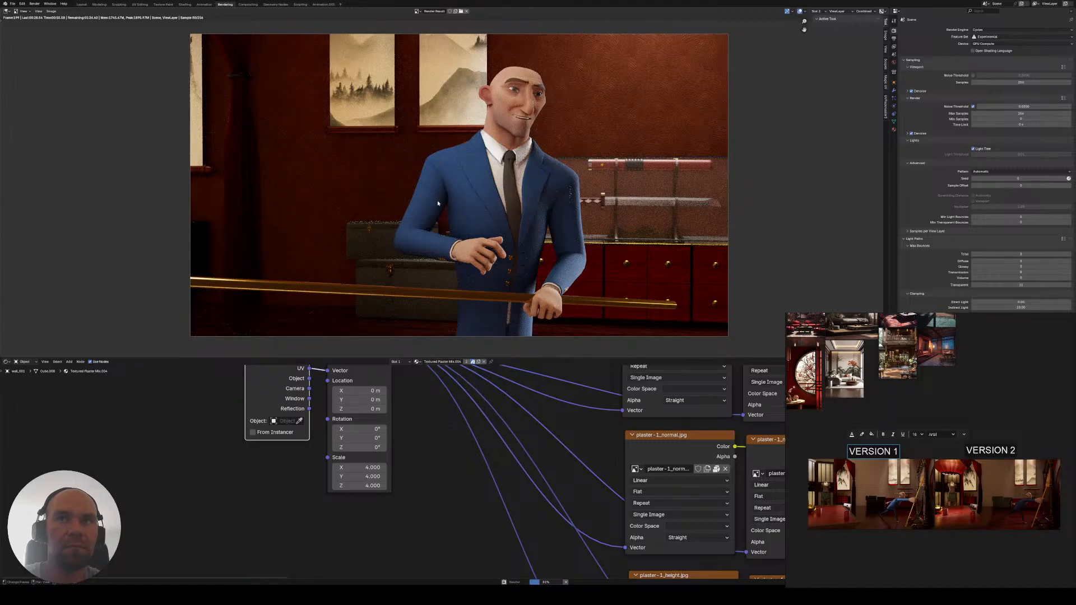
# - Examine the in-progress render up close, checking the wall texture, the sword display and the red drawer cabinet
pyautogui.scroll(5, 438, 203)
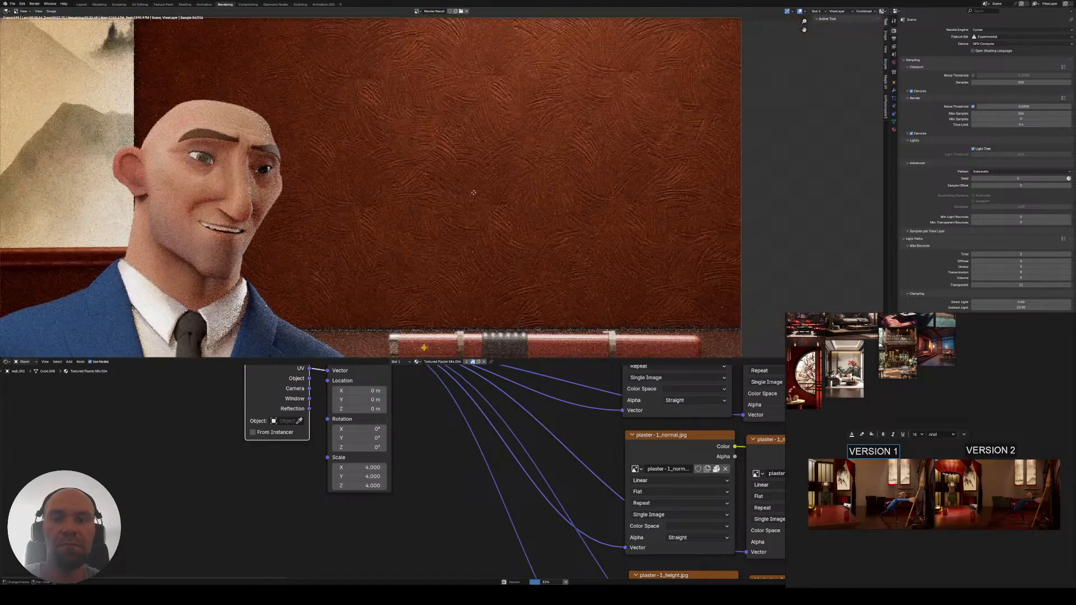
pyautogui.moveTo(410, 224); pyautogui.dragTo(475, 190, button='middle')
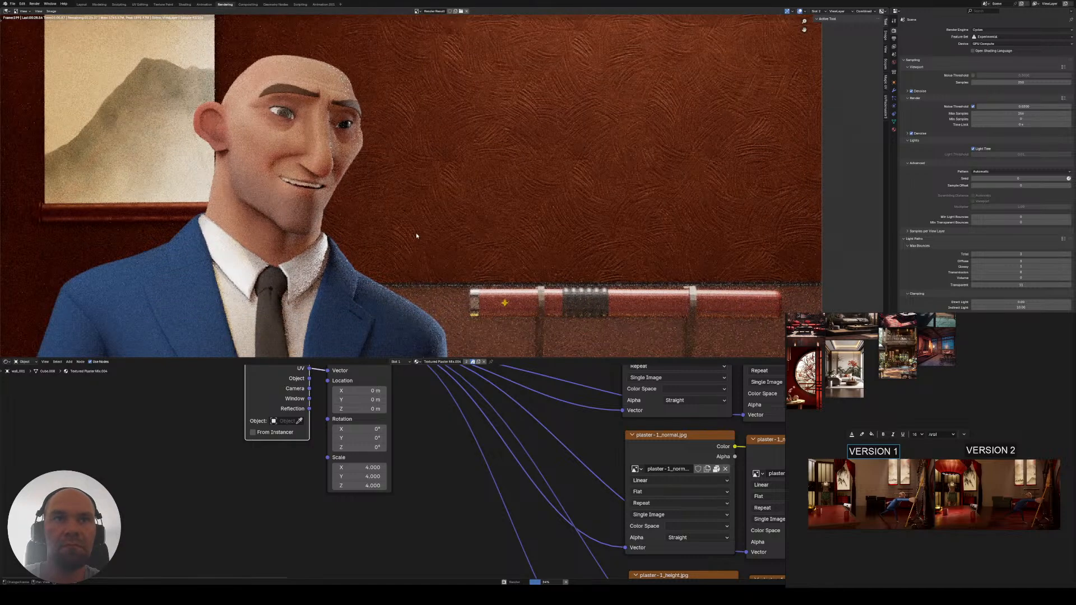
pyautogui.moveTo(416, 233); pyautogui.dragTo(368, 114, button='middle')
pyautogui.scroll(-4, 449, 217)
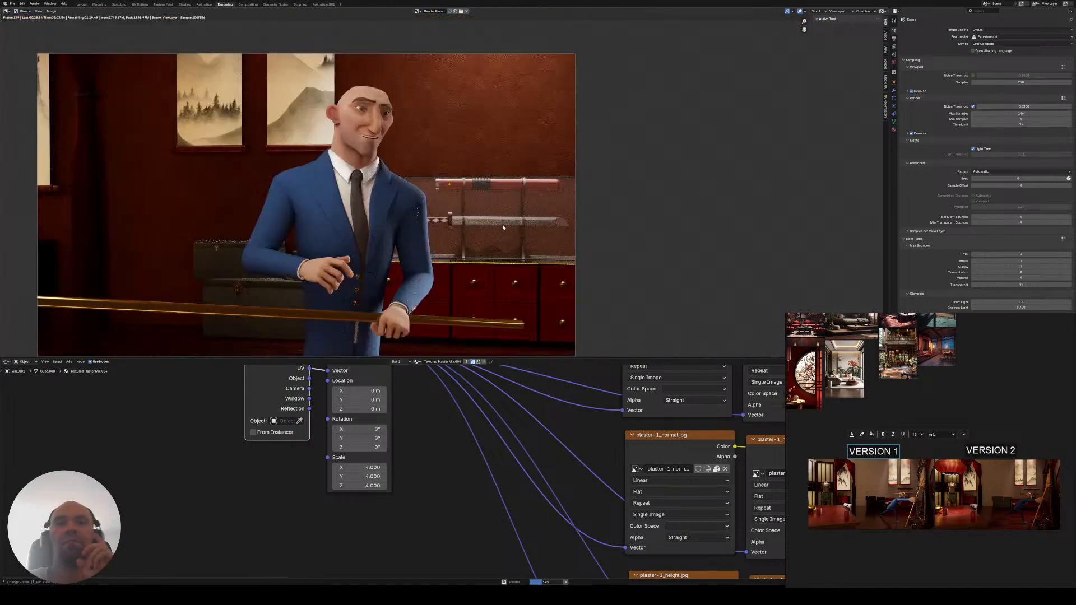
pyautogui.scroll(4, 452, 217)
pyautogui.moveTo(469, 294); pyautogui.dragTo(371, 126, button='middle')
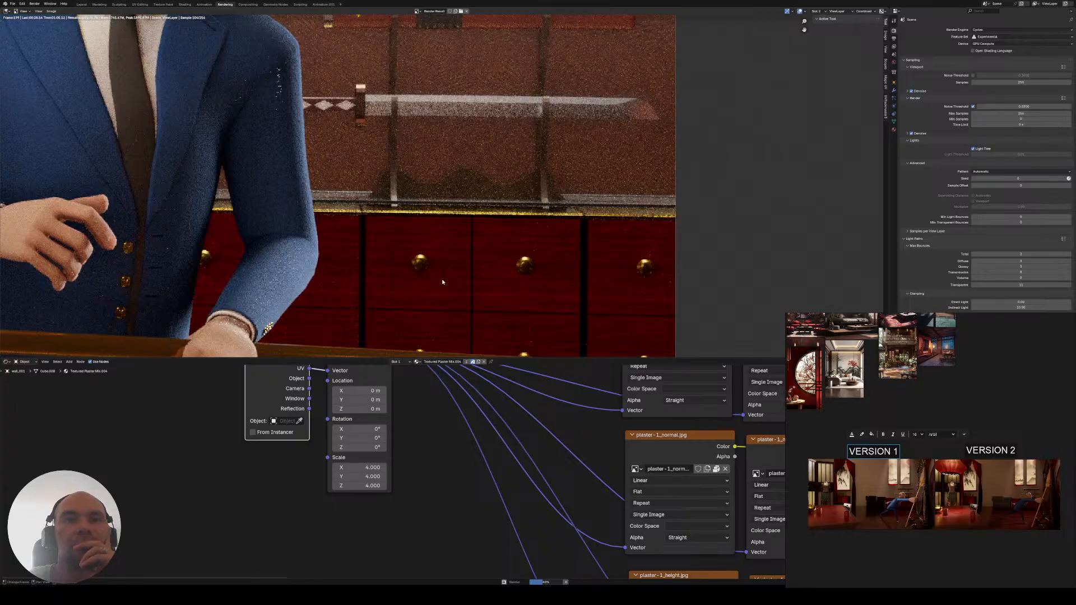
pyautogui.scroll(4, 432, 261)
pyautogui.moveTo(393, 323); pyautogui.dragTo(351, 225, button='middle')
pyautogui.scroll(-3, 406, 223)
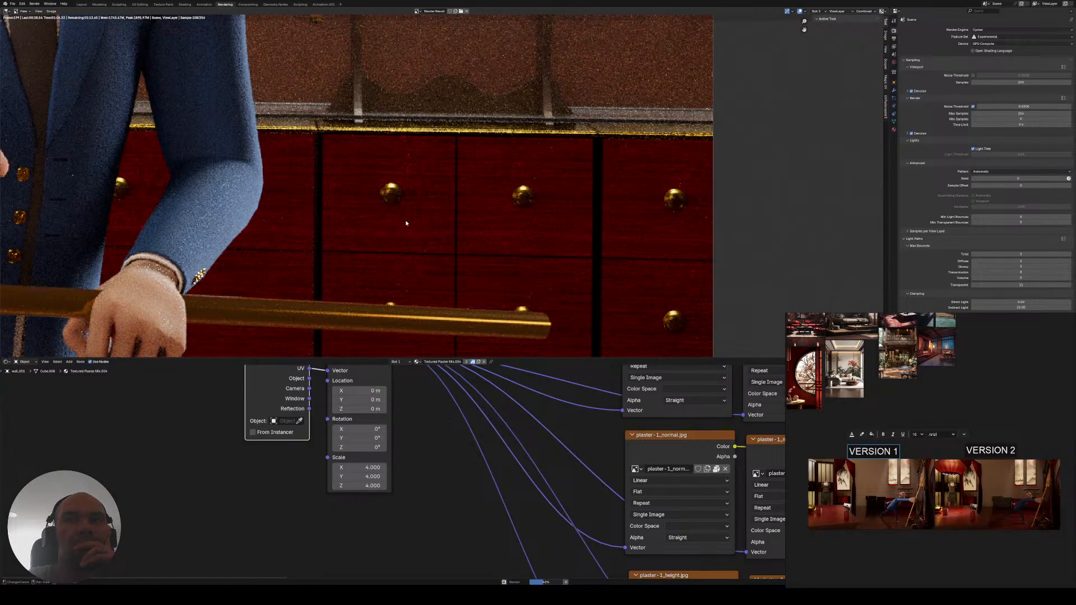
pyautogui.moveTo(454, 332); pyautogui.dragTo(440, 255, button='middle')
pyautogui.scroll(-1, 441, 255)
pyautogui.moveTo(385, 279); pyautogui.dragTo(391, 276, button='middle')
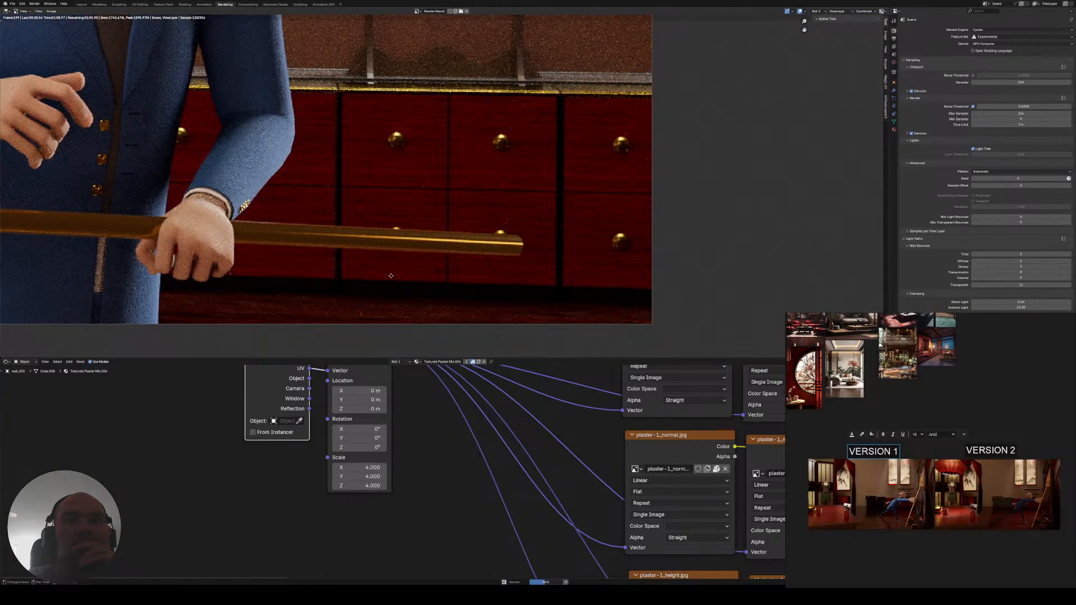
pyautogui.scroll(-5, 432, 265)
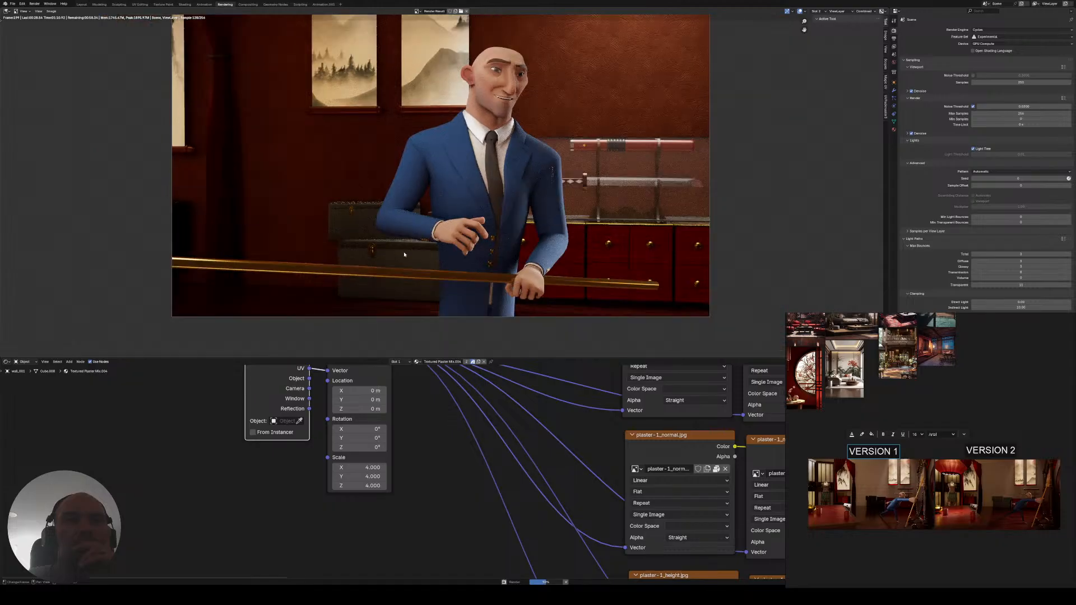
pyautogui.moveTo(404, 254); pyautogui.dragTo(379, 275, button='middle')
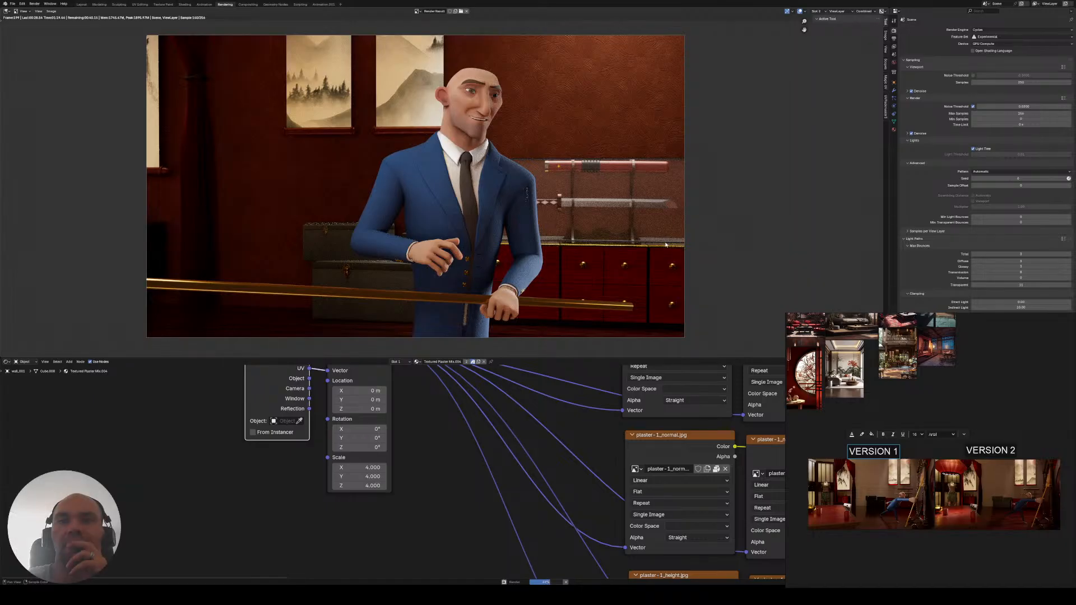
# - Inspect the denoised render around the trunks, the character's hand and the bottom edge of the sword display case
pyautogui.moveTo(546, 357); pyautogui.dragTo(540, 337)
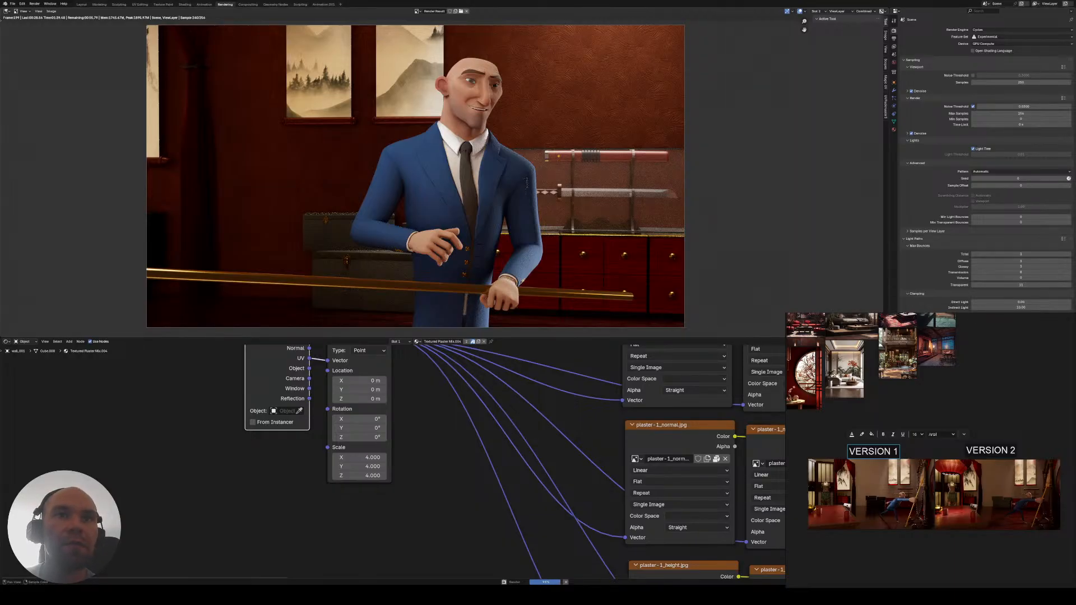
pyautogui.moveTo(374, 227); pyautogui.dragTo(389, 222, button='middle')
pyautogui.scroll(3, 387, 225)
pyautogui.moveTo(414, 165); pyautogui.dragTo(396, 211, button='middle')
pyautogui.scroll(-2, 352, 177)
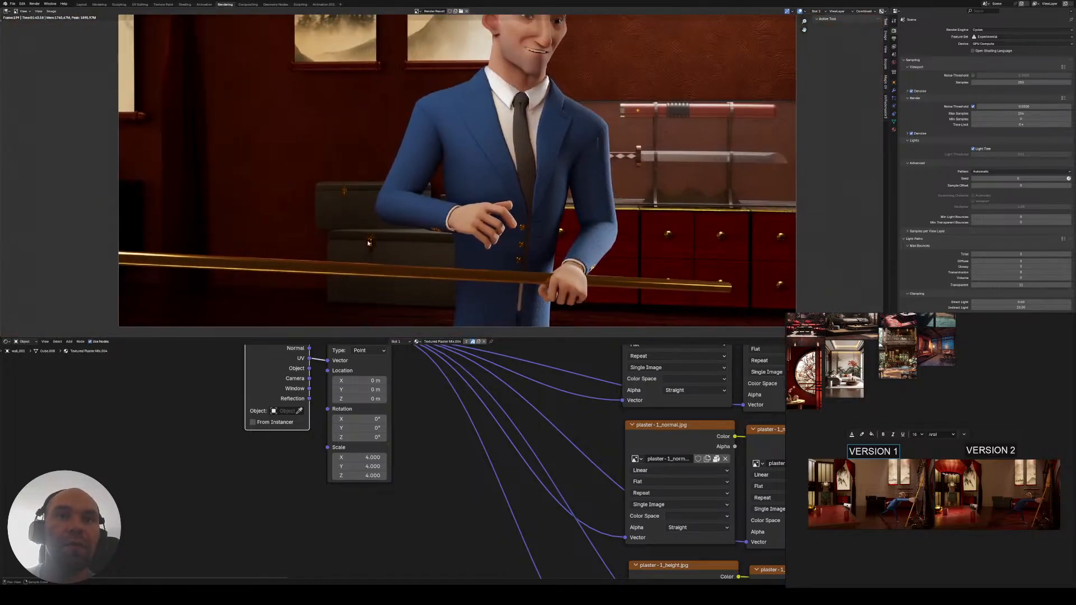
pyautogui.scroll(5, 368, 242)
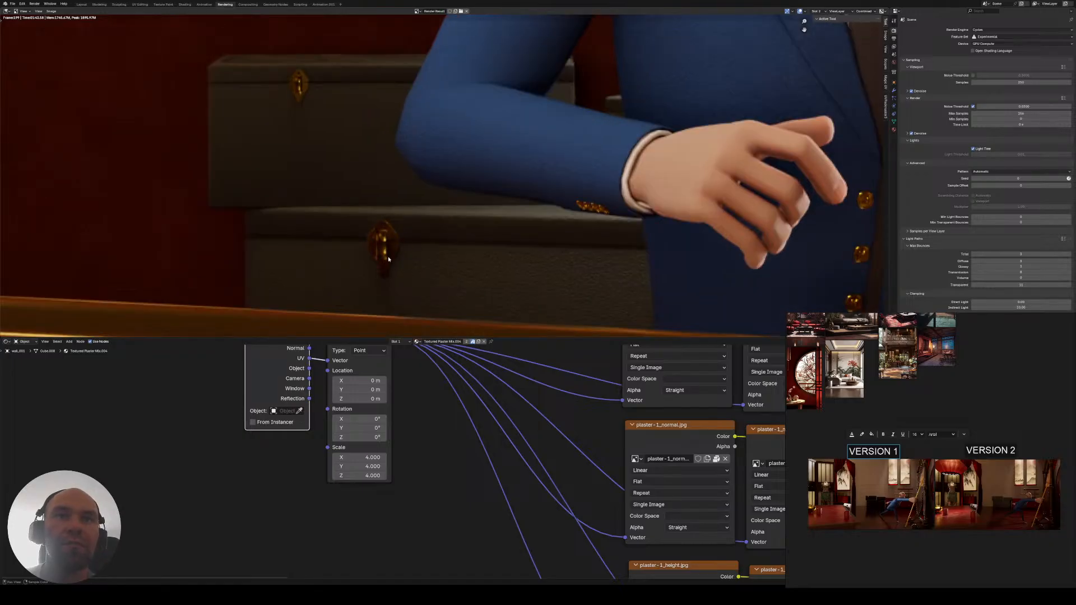
pyautogui.scroll(-4, 417, 175)
pyautogui.moveTo(782, 169); pyautogui.dragTo(401, 211, button='middle')
pyautogui.scroll(3, 420, 268)
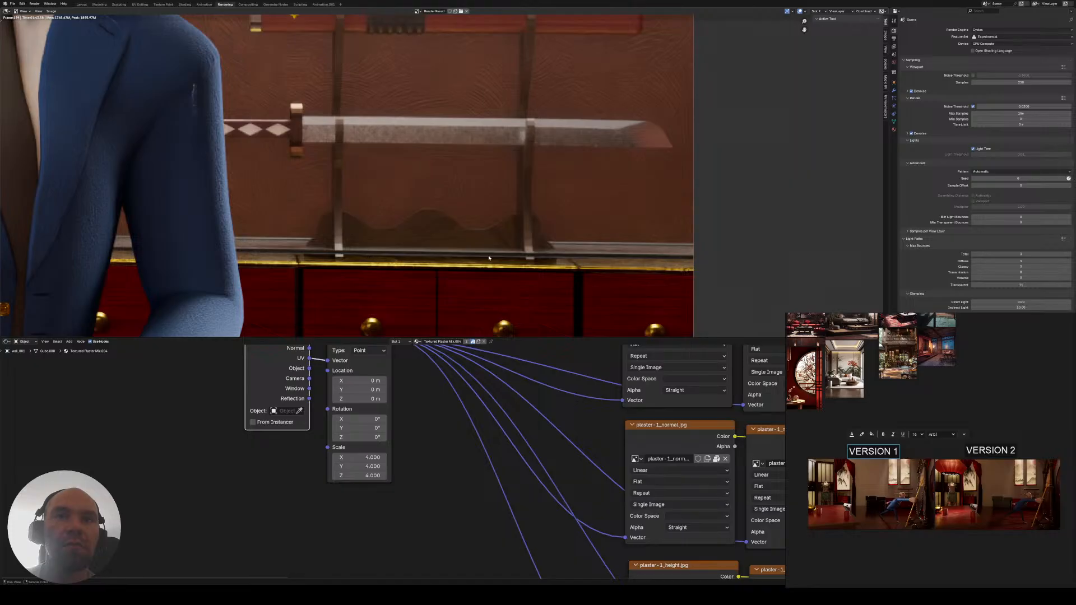
# - Turn the node editor area into a 3D Viewport and select the glass sword case standing on the drawer cabinet
pyautogui.click(6, 341)
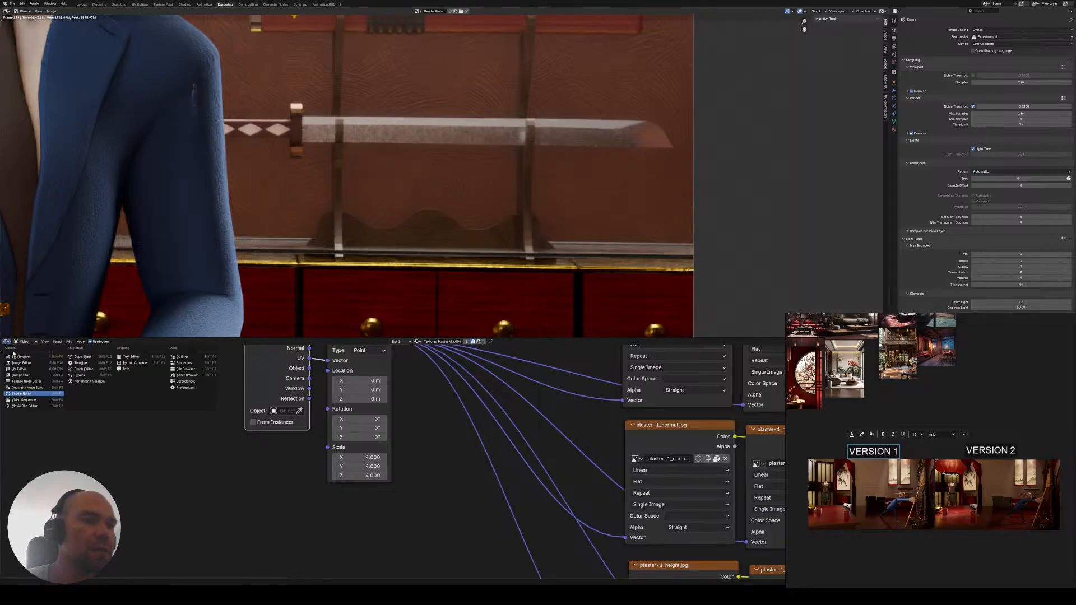
pyautogui.click(22, 356)
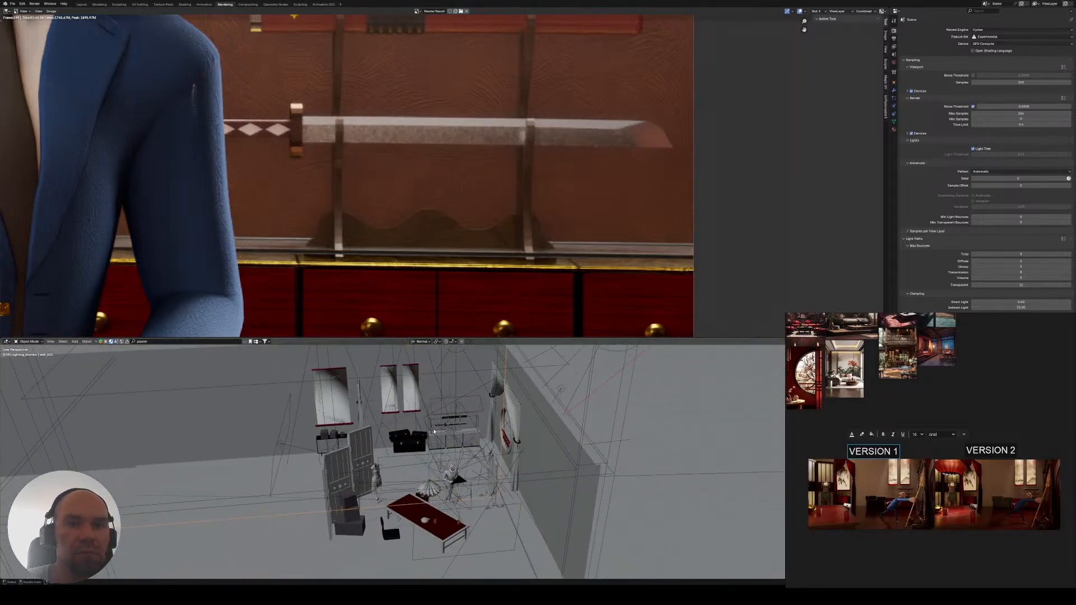
pyautogui.scroll(8, 434, 432)
pyautogui.moveTo(429, 414)
pyautogui.keyDown('shift'); pyautogui.mouseDown(button='middle')
pyautogui.moveTo(435, 449)
pyautogui.moveTo(431, 419)
pyautogui.mouseUp(button='middle'); pyautogui.keyUp('shift')
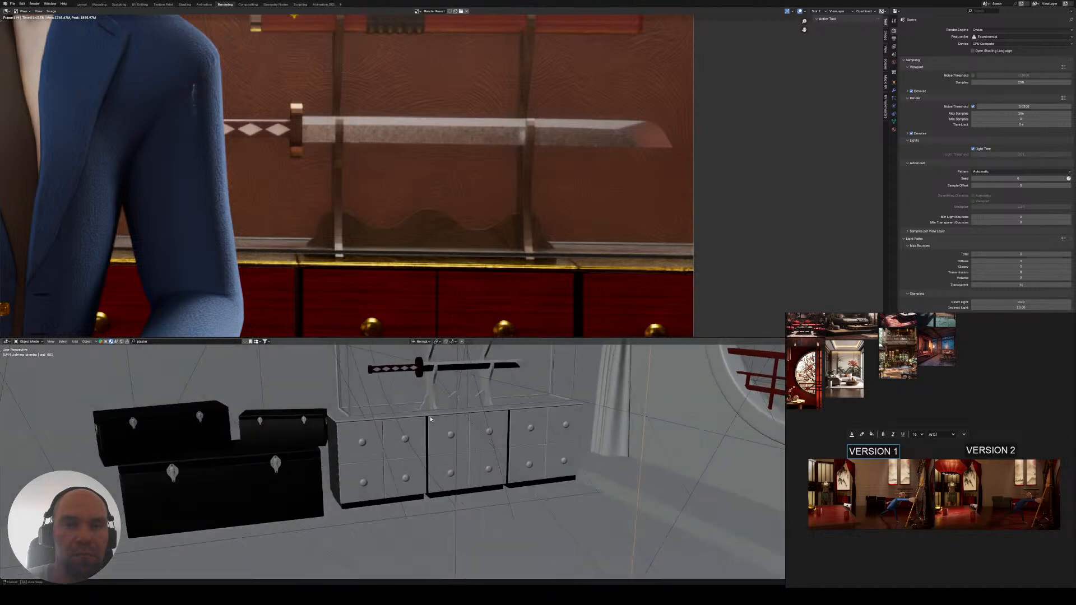
pyautogui.scroll(12, 430, 419)
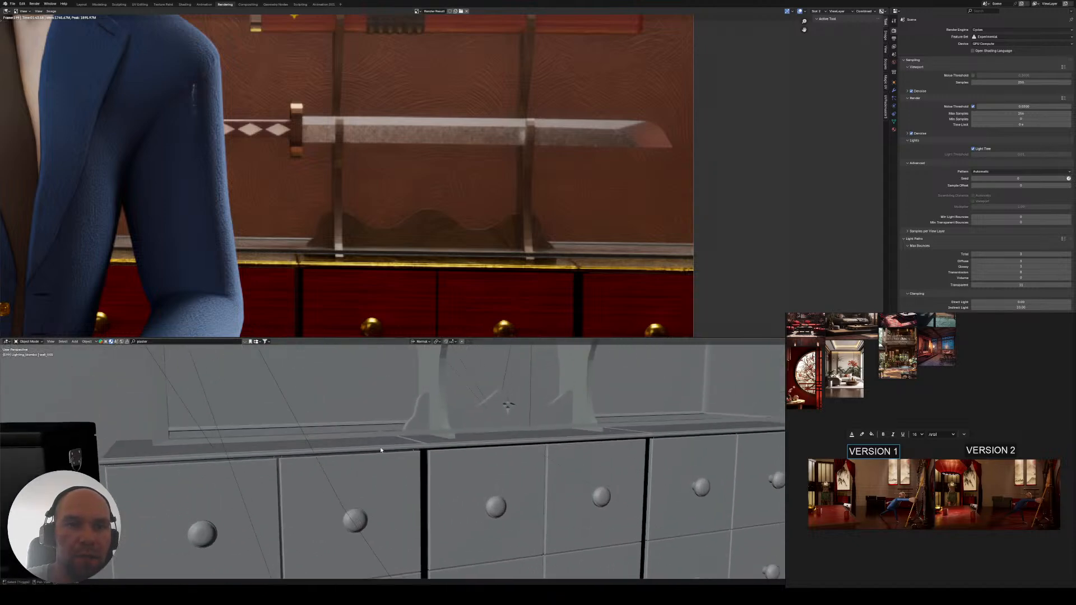
pyautogui.click(380, 450)
pyautogui.press('KP_Decimal')
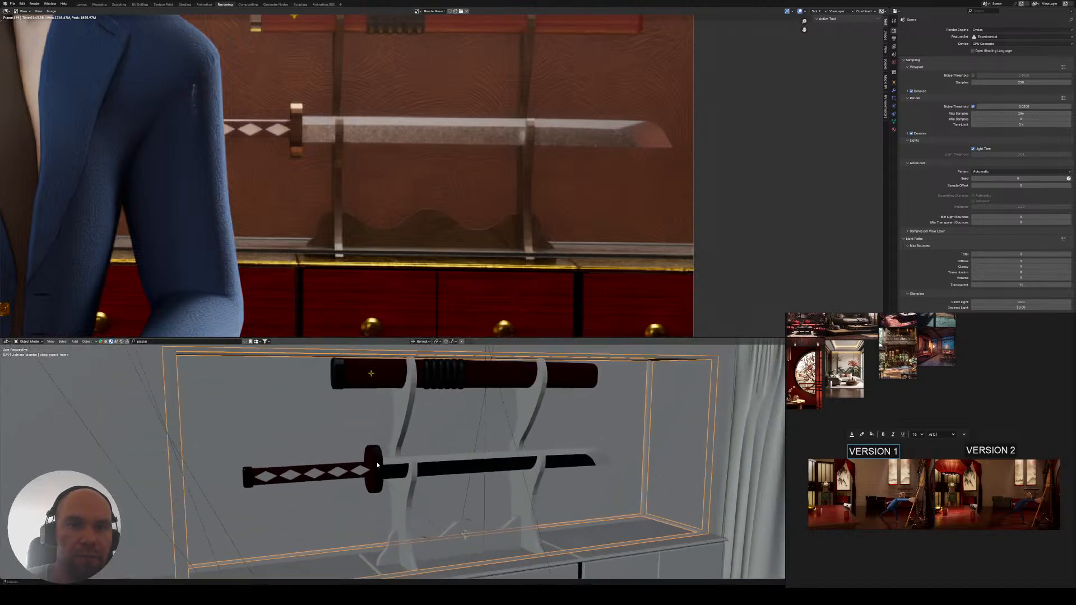
pyautogui.scroll(-4, 405, 428)
pyautogui.moveTo(324, 423)
pyautogui.mouseDown(button='middle')
pyautogui.moveTo(312, 440)
pyautogui.moveTo(318, 405)
pyautogui.mouseUp(button='middle')
pyautogui.click(312, 440)
pyautogui.click(309, 445)
pyautogui.keyDown('shift'); pyautogui.click(297, 417); pyautogui.keyUp('shift')
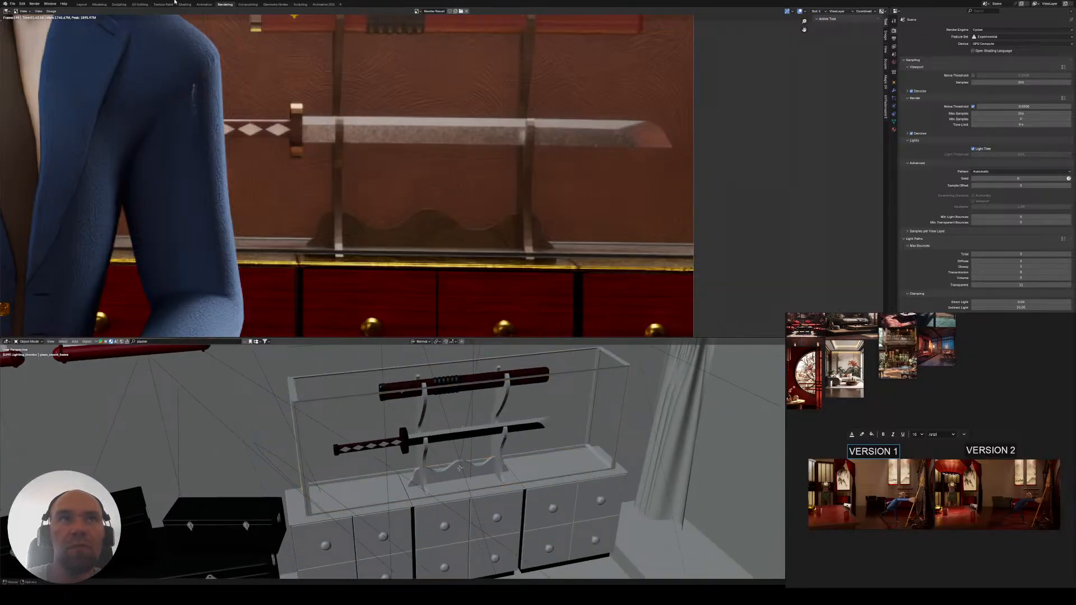
# - Switch to the Modeling workspace and select glass_frame together with glass_sword_frame for editing
pyautogui.scroll(-6, 470, 164)
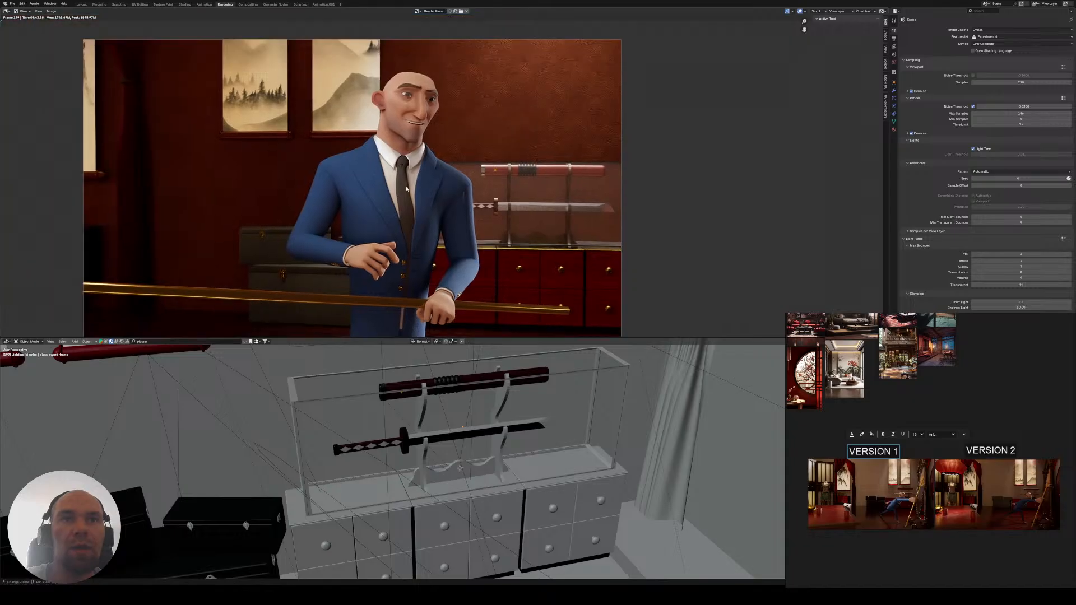
pyautogui.moveTo(444, 180); pyautogui.dragTo(422, 184, button='middle')
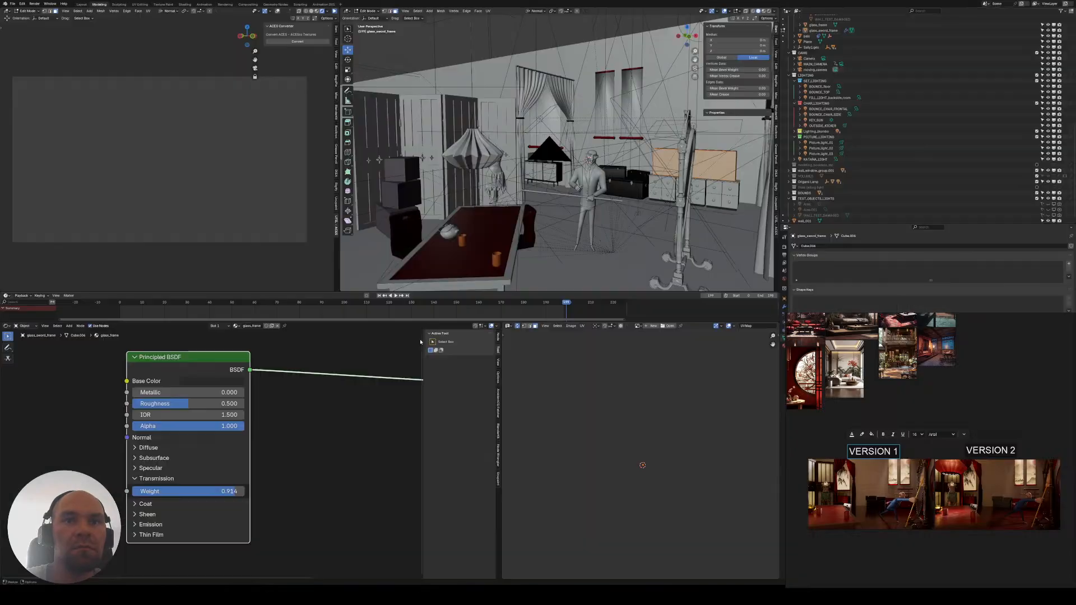
pyautogui.moveTo(508, 184); pyautogui.dragTo(568, 226, button='middle')
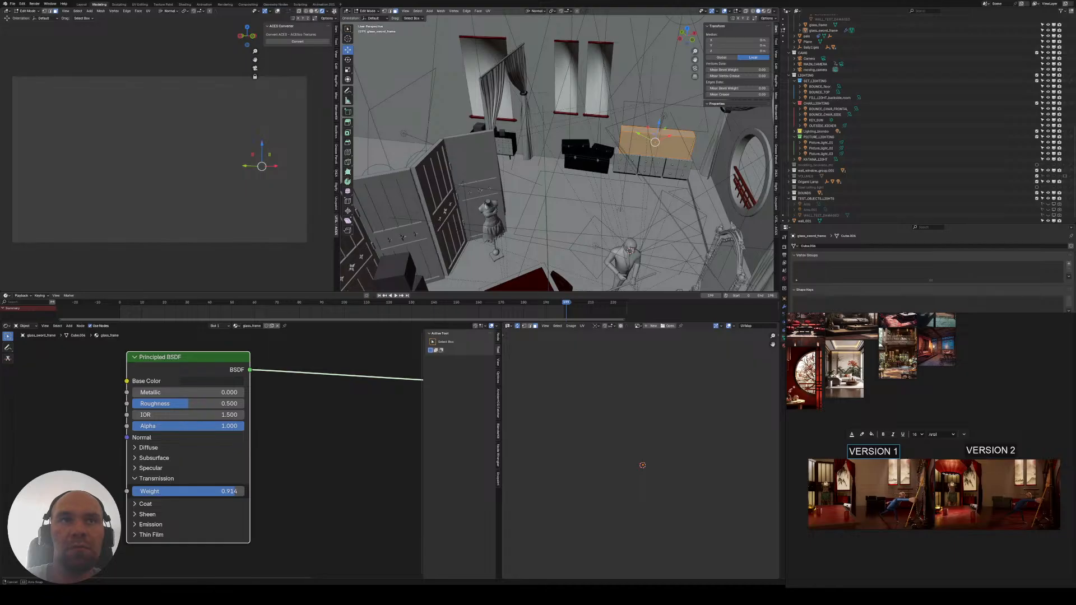
pyautogui.keyDown('shift'); pyautogui.moveTo(566, 168); pyautogui.dragTo(484, 206, button='middle'); pyautogui.keyUp('shift')
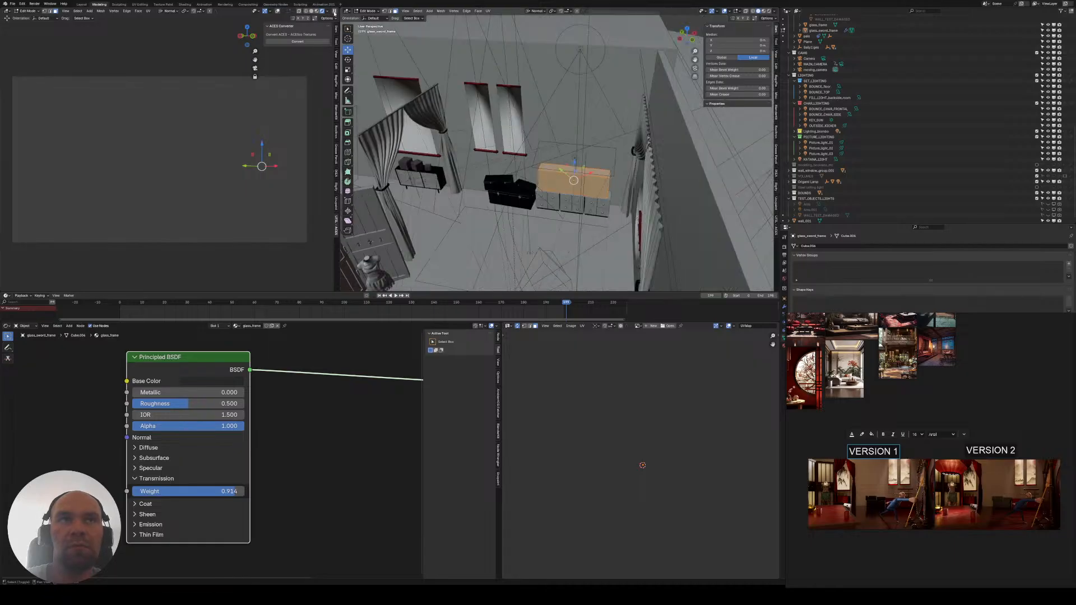
pyautogui.scroll(4, 560, 169)
pyautogui.moveTo(561, 168); pyautogui.dragTo(582, 183, button='middle')
pyautogui.scroll(6, 582, 183)
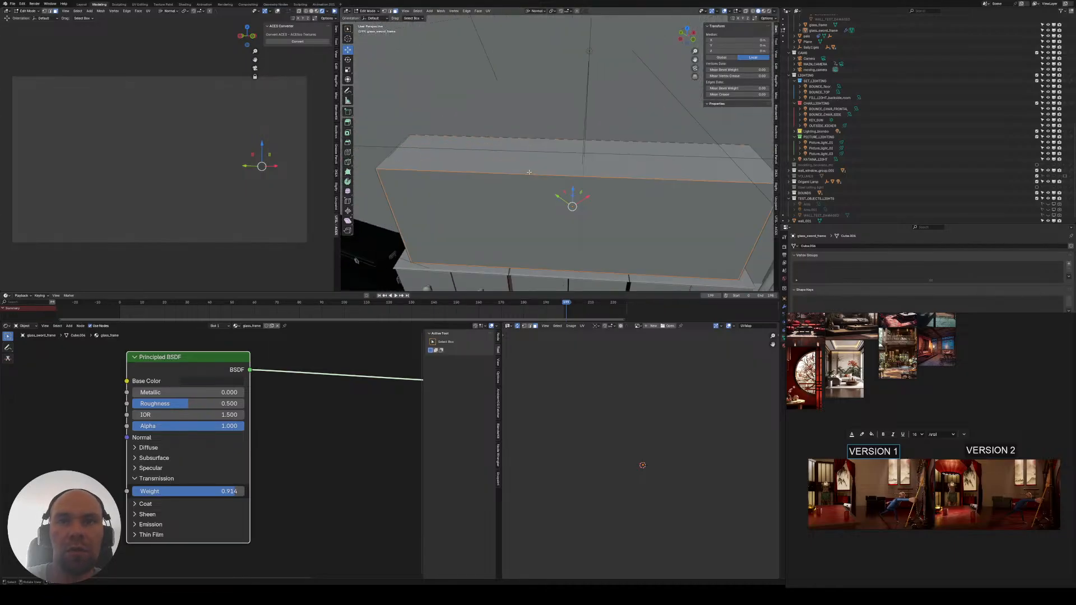
pyautogui.scroll(7, 869, 140)
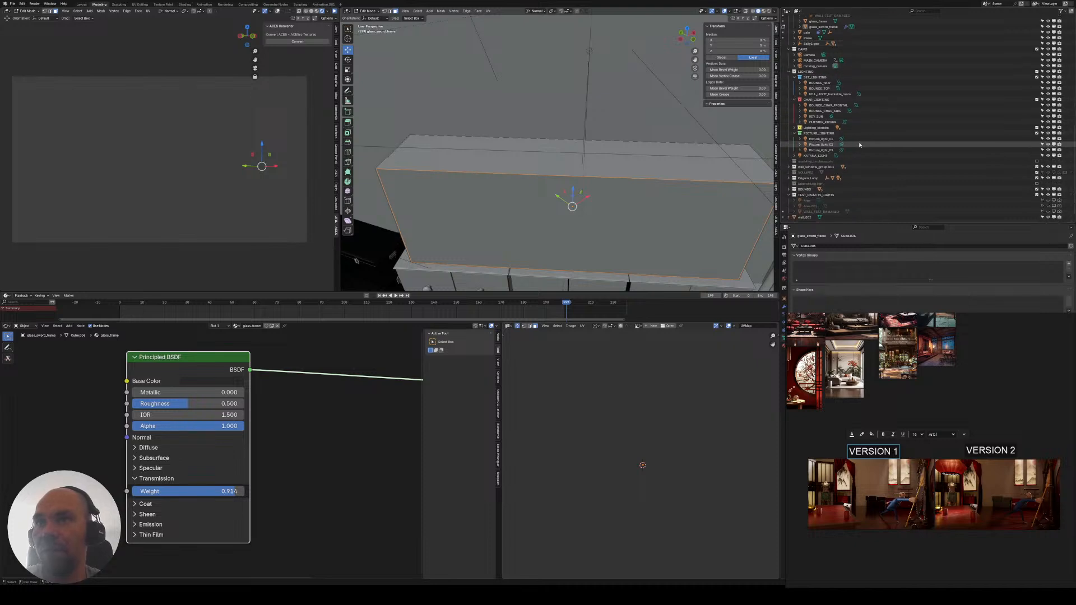
pyautogui.scroll(6, 851, 151)
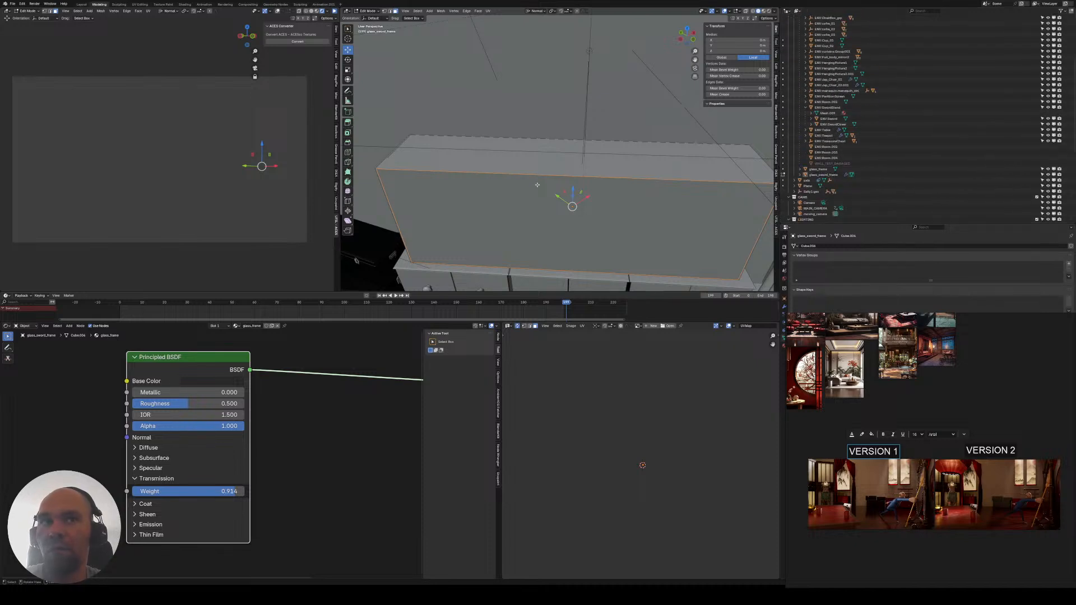
pyautogui.scroll(-5, 844, 142)
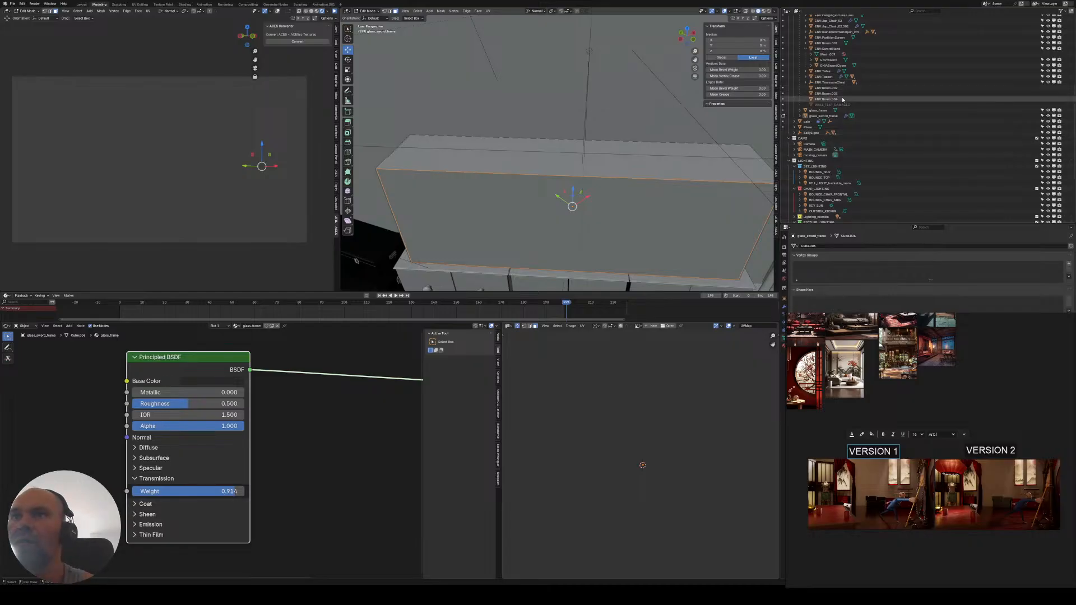
pyautogui.click(819, 111)
pyautogui.keyDown('ctrl'); pyautogui.click(818, 117); pyautogui.keyUp('ctrl')
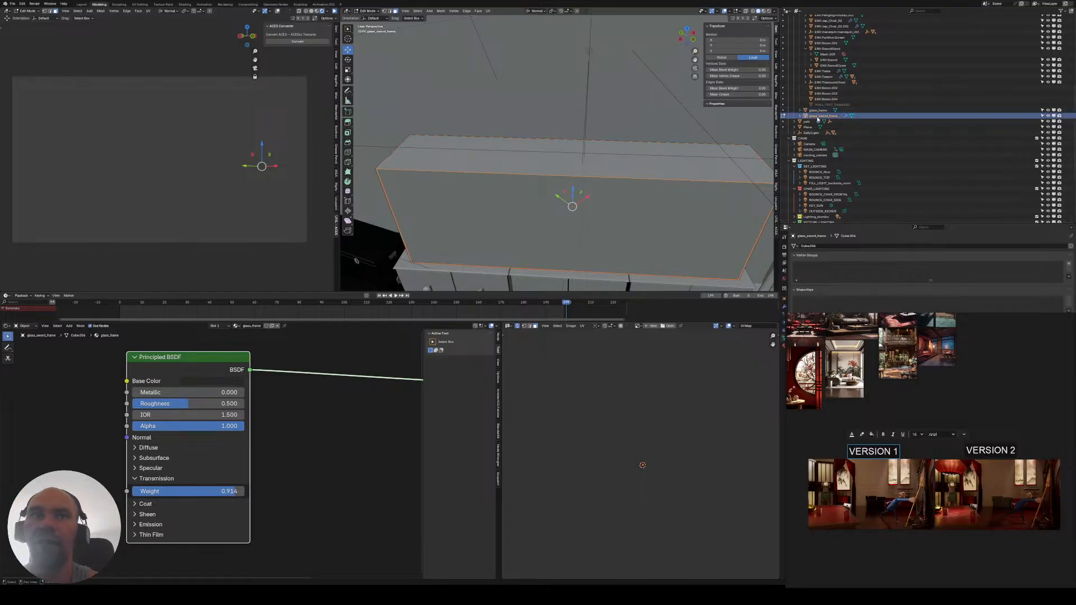
# - Select the bottom of the glass sword case in Edit Mode and move it down slightly toward the cabinet top
pyautogui.moveTo(448, 217); pyautogui.dragTo(611, 189, button='middle')
pyautogui.press('Tab')
pyautogui.scroll(2, 501, 216)
pyautogui.press('Tab')
pyautogui.click(503, 190)
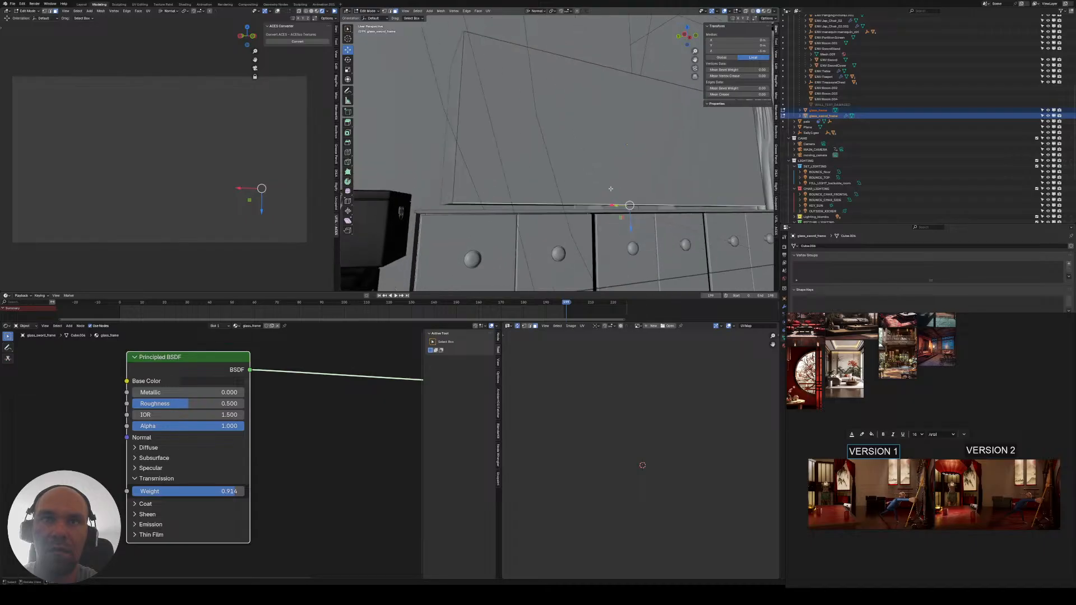
pyautogui.moveTo(630, 222); pyautogui.dragTo(632, 231)
# - Enable X-ray and adjust the height of the sword case's bottom along Z against the cabinet top
pyautogui.moveTo(632, 231); pyautogui.dragTo(515, 143, button='middle')
pyautogui.keyDown('shift'); pyautogui.moveTo(650, 193); pyautogui.dragTo(626, 202, button='middle'); pyautogui.keyUp('shift')
pyautogui.press('Tab')
pyautogui.scroll(2, 614, 227)
pyautogui.press('Tab')
pyautogui.click(746, 12)
pyautogui.press('g')
pyautogui.press('z')
pyautogui.click(522, 197)
pyautogui.press('Tab')
pyautogui.press('Tab')
pyautogui.press('g')
pyautogui.press('z')
pyautogui.click(546, 196)
pyautogui.press('Tab')
# - Select glass_frame and adjust its bottom face along its normal against the cabinet top in Edit Mode
pyautogui.click(678, 191)
pyautogui.click(676, 192)
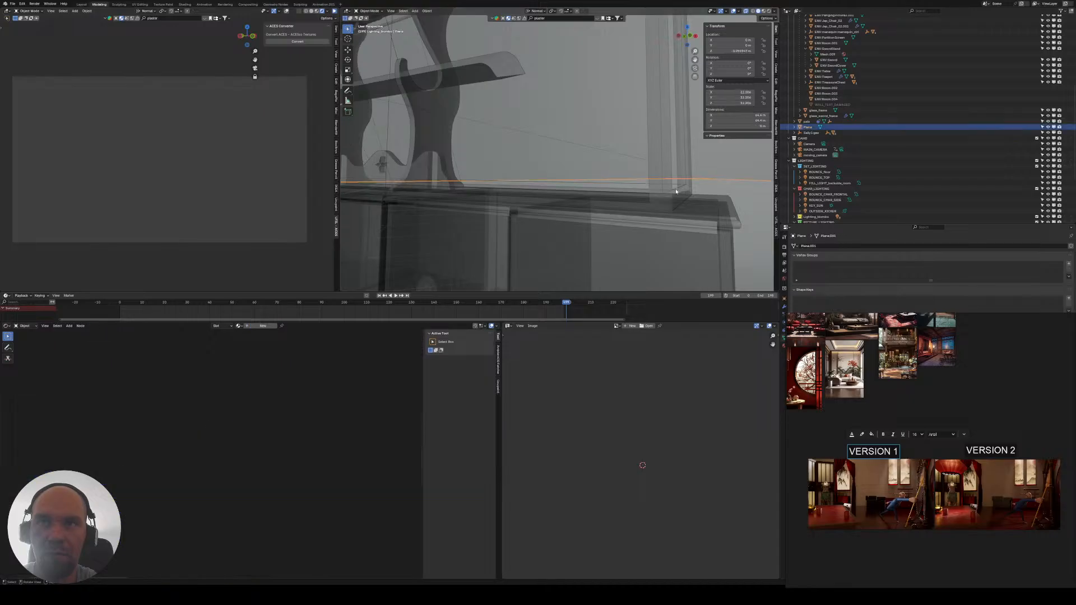
pyautogui.click(676, 192)
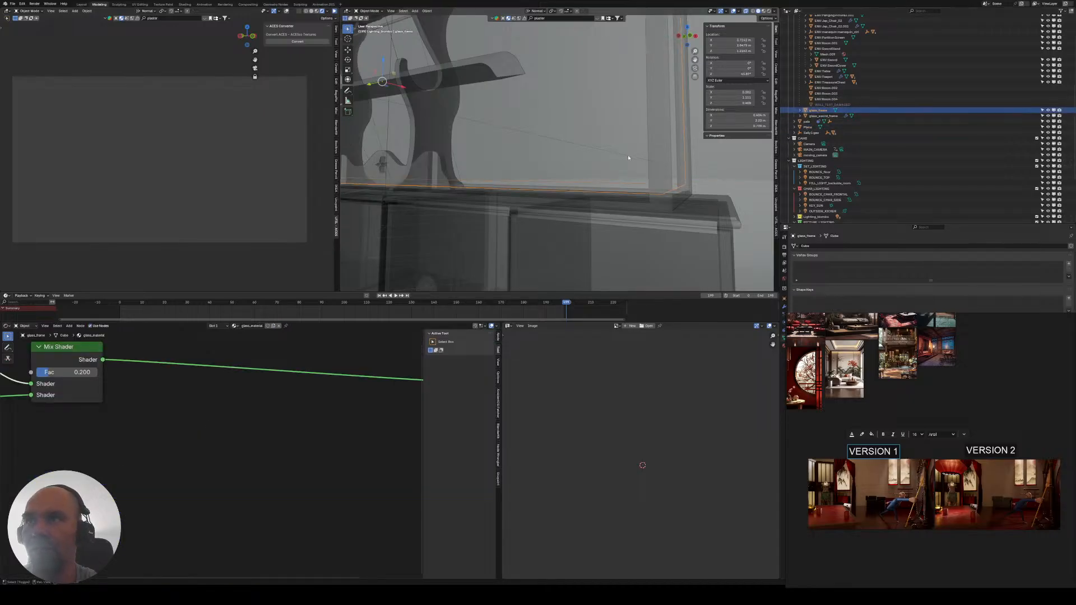
pyautogui.moveTo(628, 158); pyautogui.dragTo(483, 191, button='middle')
pyautogui.press('Tab')
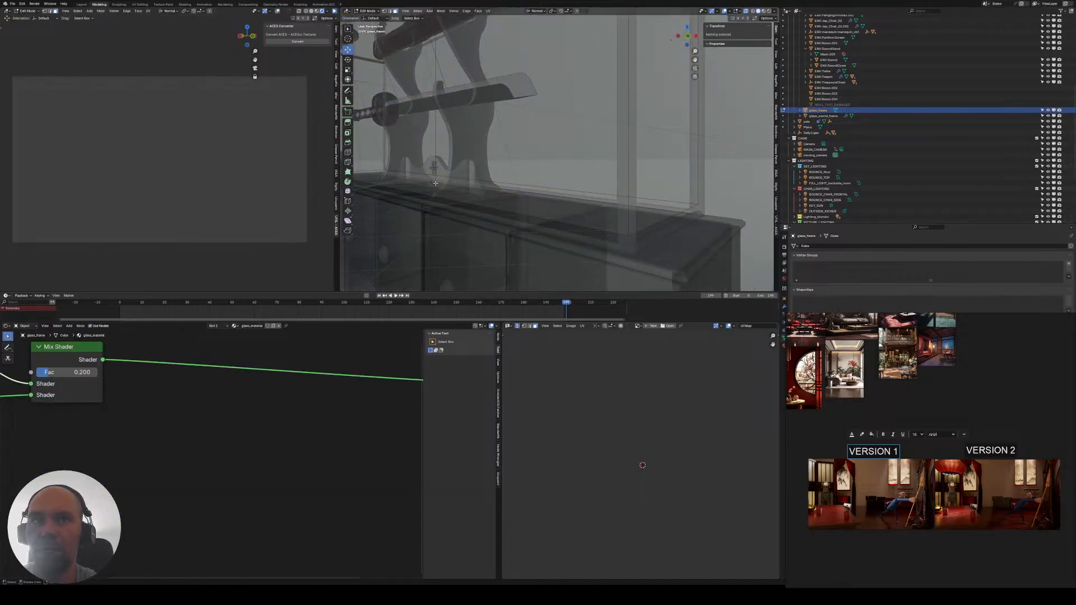
pyautogui.click(435, 183)
pyautogui.press('e')
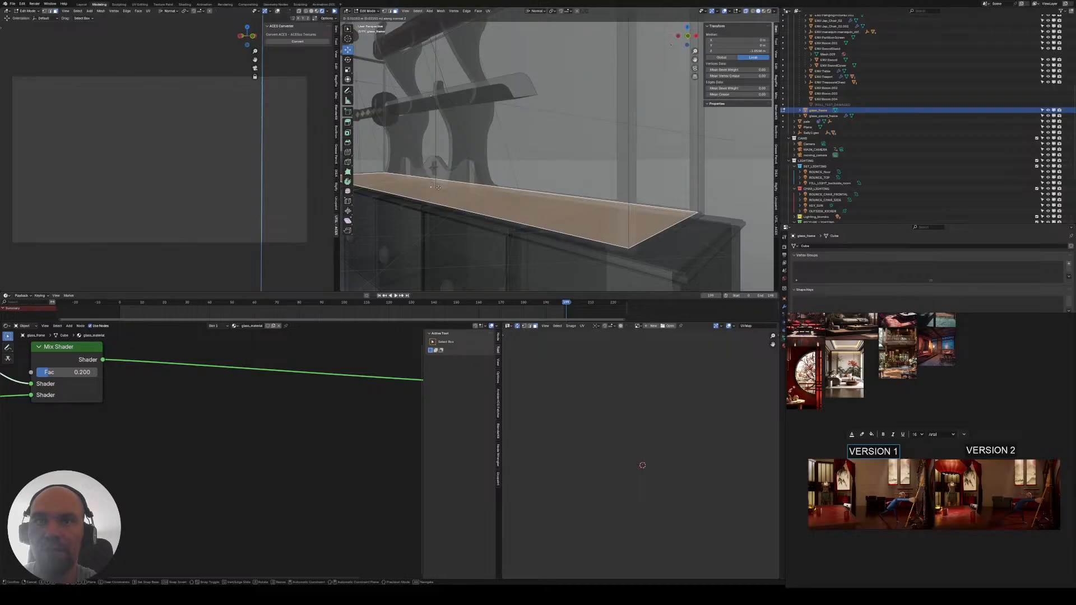
pyautogui.click(439, 187)
# - Raise the top face of glass_frame along Z to make the sword case taller
pyautogui.moveTo(438, 187); pyautogui.dragTo(561, 243, button='middle')
pyautogui.click(551, 179)
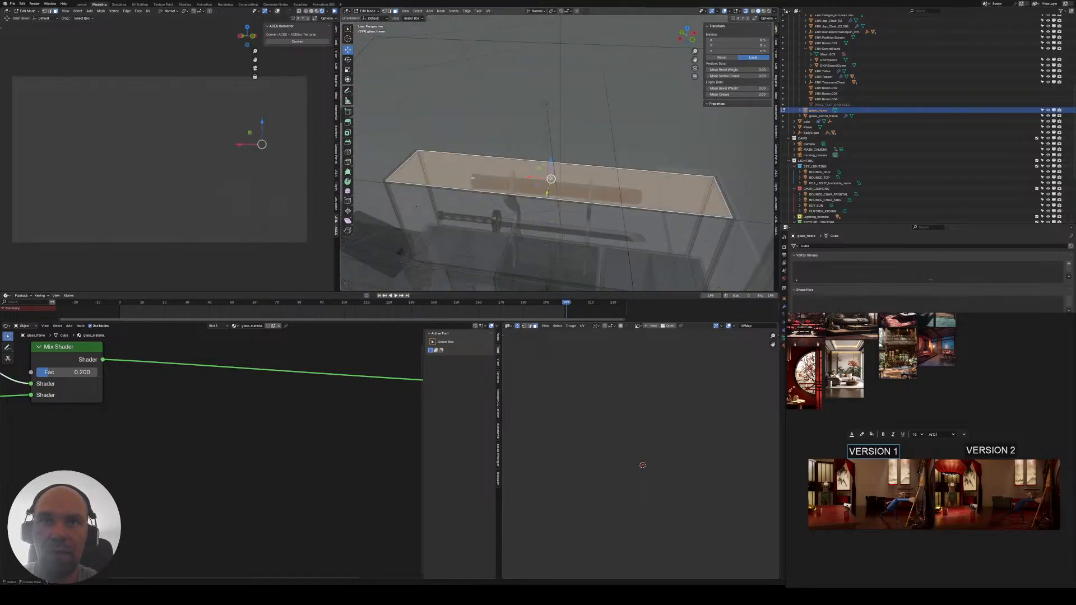
pyautogui.keyDown('shift'); pyautogui.moveTo(535, 189); pyautogui.dragTo(561, 174, button='middle'); pyautogui.keyUp('shift')
pyautogui.scroll(3, 539, 195)
pyautogui.press('g')
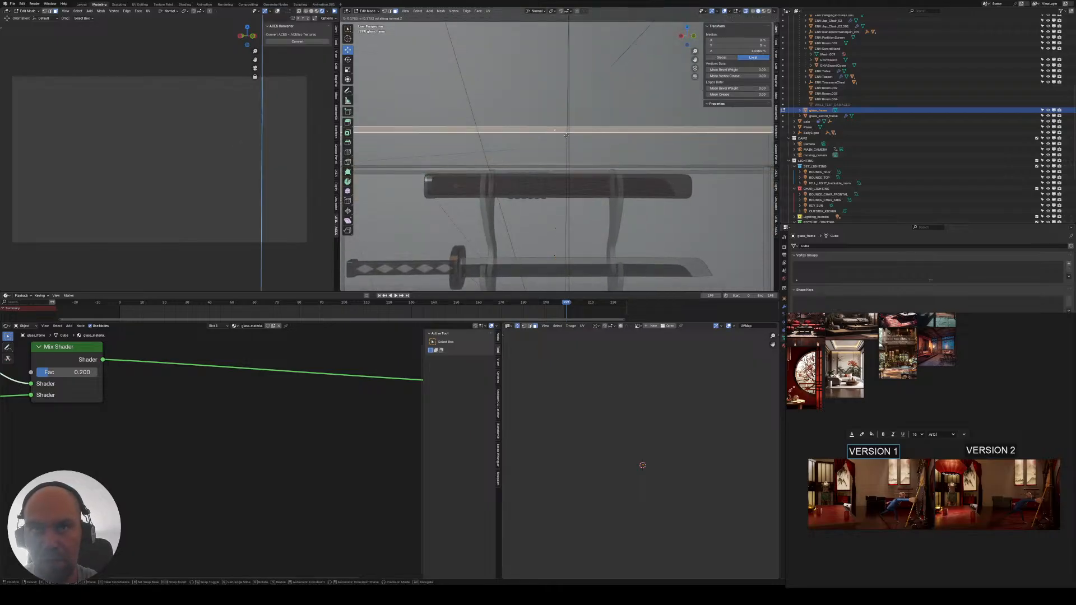
pyautogui.press('z')
pyautogui.click(567, 128)
pyautogui.scroll(-4, 569, 134)
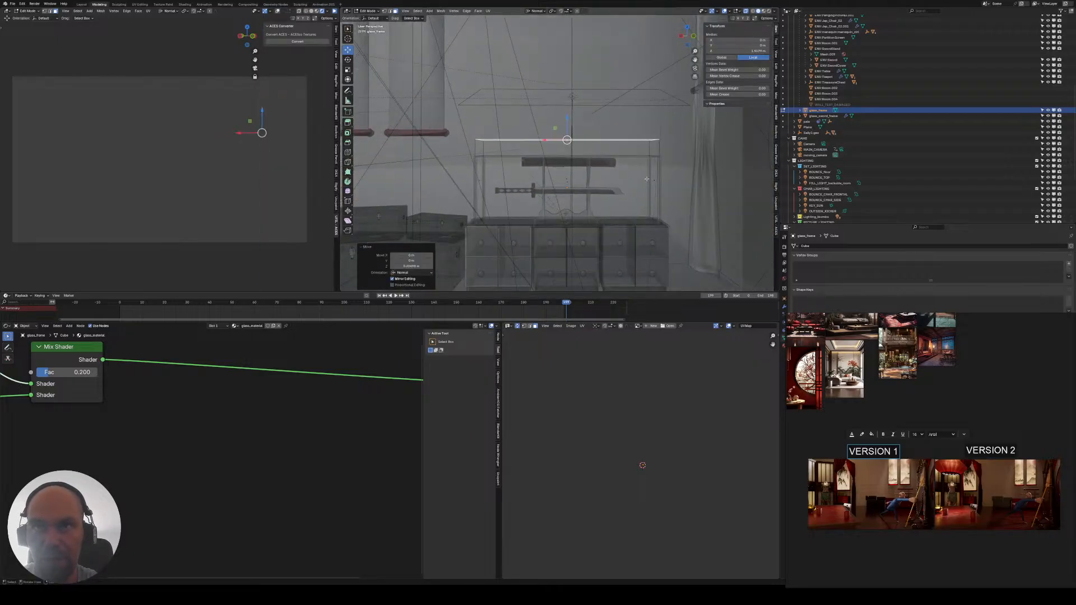
pyautogui.moveTo(647, 179); pyautogui.dragTo(562, 158, button='middle')
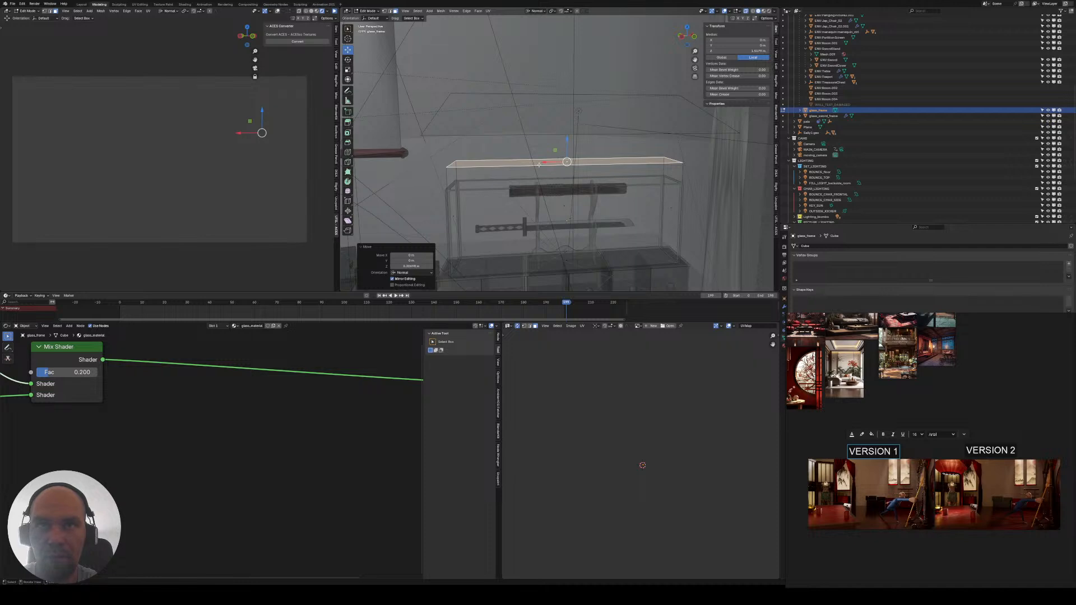
# - Raise the top face of glass_sword_frame to match the height of the glass_frame top
pyautogui.press('Tab')
pyautogui.click(457, 190)
pyautogui.press('Tab')
pyautogui.click(552, 182)
pyautogui.press('g')
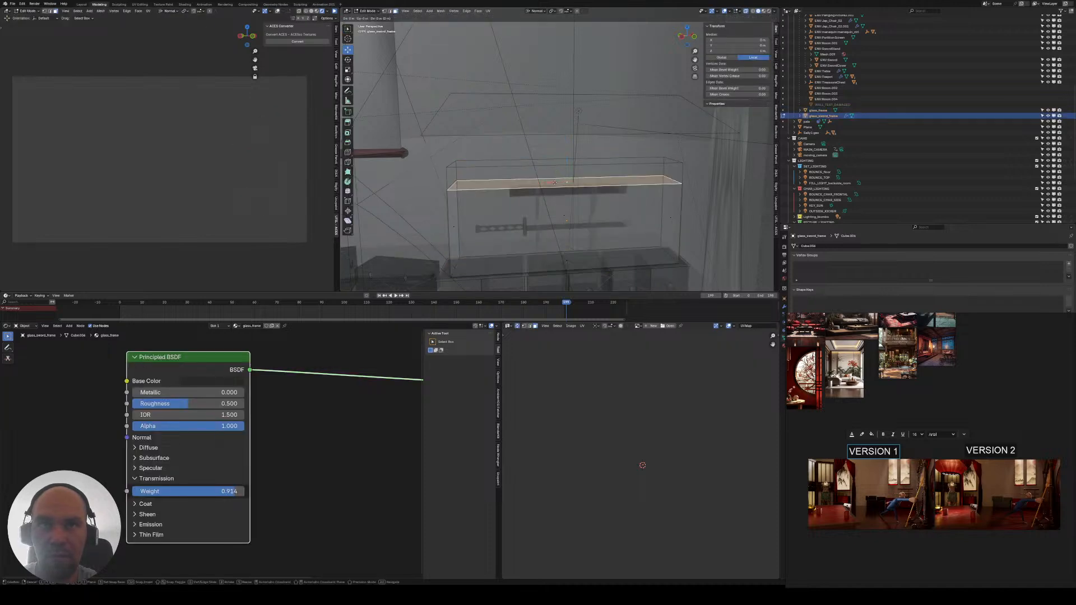
pyautogui.click(555, 165)
pyautogui.press('Tab')
# - Apply all transforms to glass_sword_frame together with the wall behind it
pyautogui.scroll(5, 555, 165)
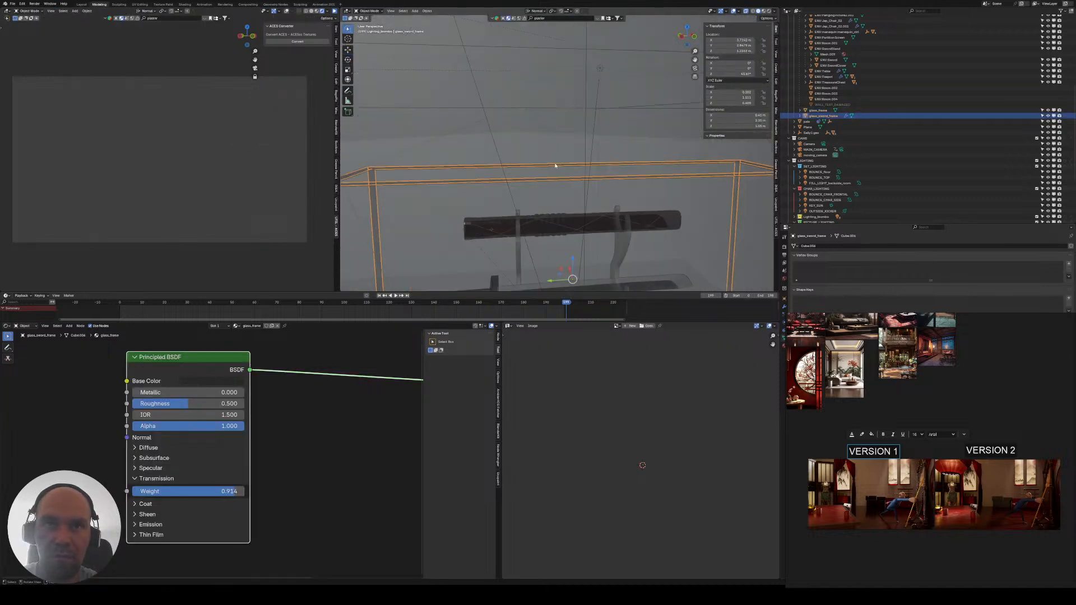
pyautogui.moveTo(556, 165); pyautogui.dragTo(503, 152, button='middle')
pyautogui.scroll(-2, 598, 181)
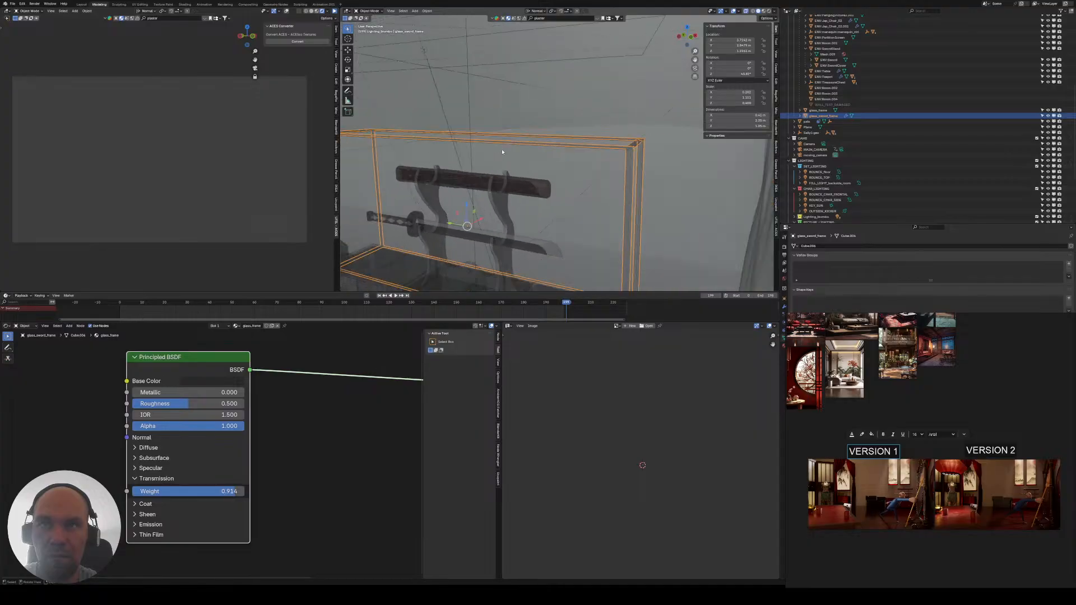
pyautogui.scroll(1, 502, 152)
pyautogui.keyDown('shift'); pyautogui.click(622, 178); pyautogui.keyUp('shift')
pyautogui.press('F3')
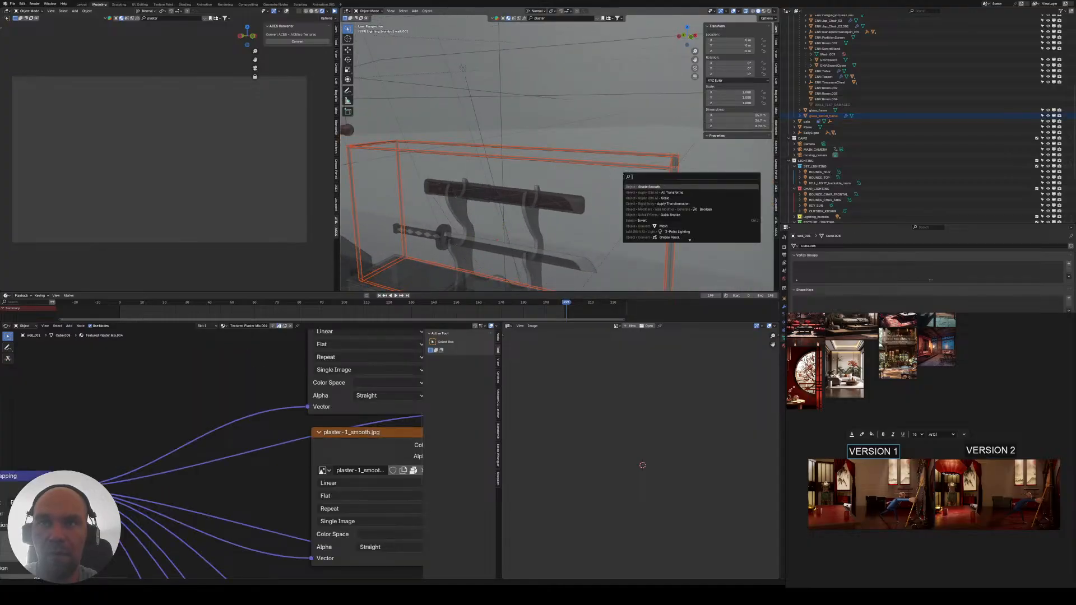
pyautogui.write('a')
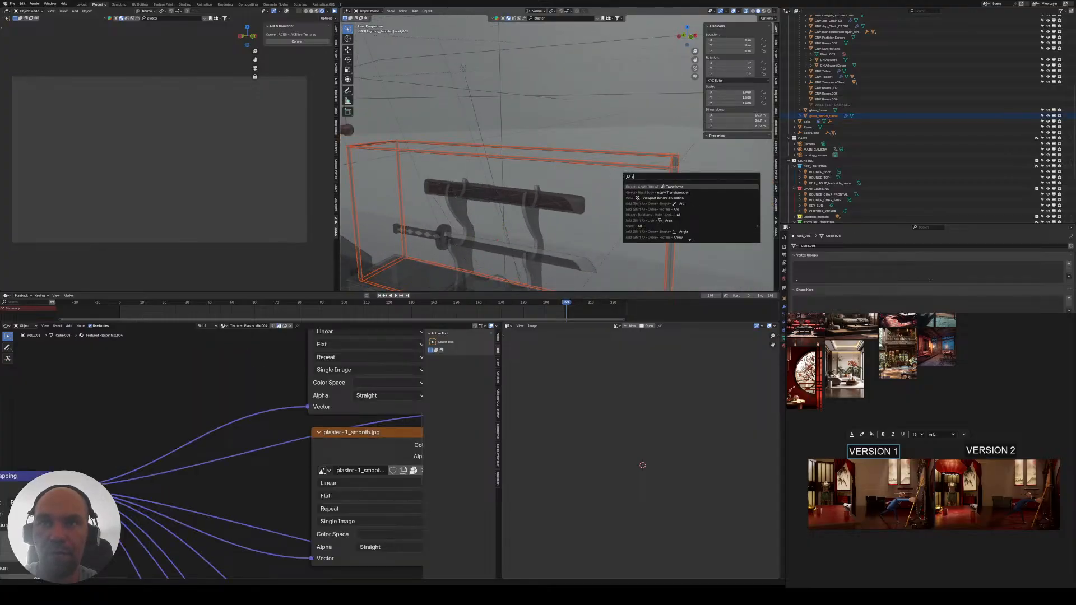
pyautogui.click(666, 187)
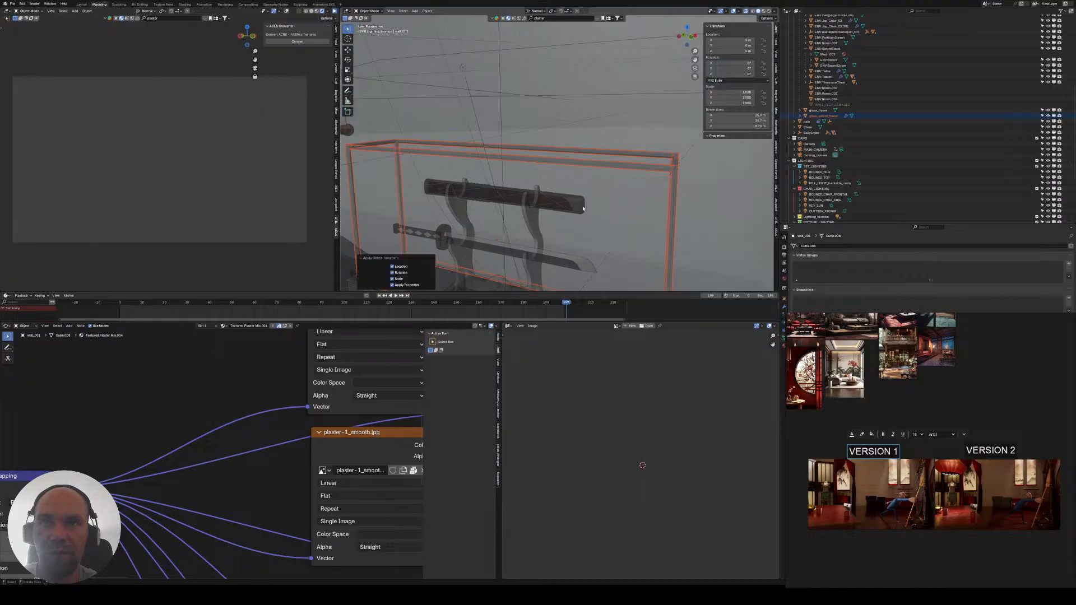
# - Add a Bevel modifier to glass_sword_frame
pyautogui.moveTo(611, 204); pyautogui.dragTo(589, 190, button='middle')
pyautogui.click(575, 216)
pyautogui.scroll(3, 521, 136)
pyautogui.keyDown('shift'); pyautogui.moveTo(477, 129); pyautogui.dragTo(538, 162, button='middle'); pyautogui.keyUp('shift')
pyautogui.click(784, 305)
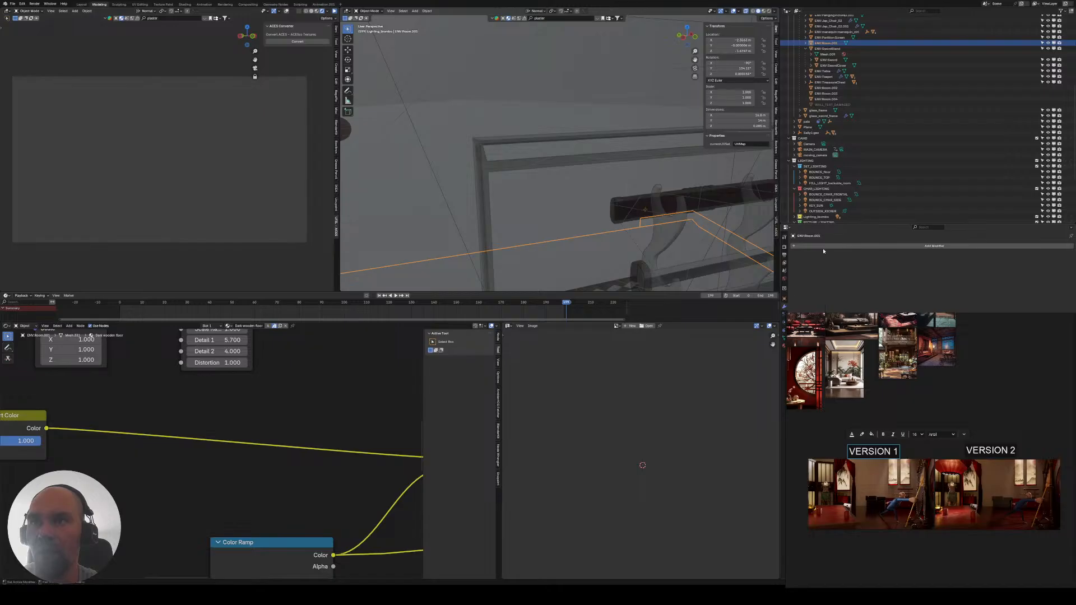
pyautogui.click(518, 162)
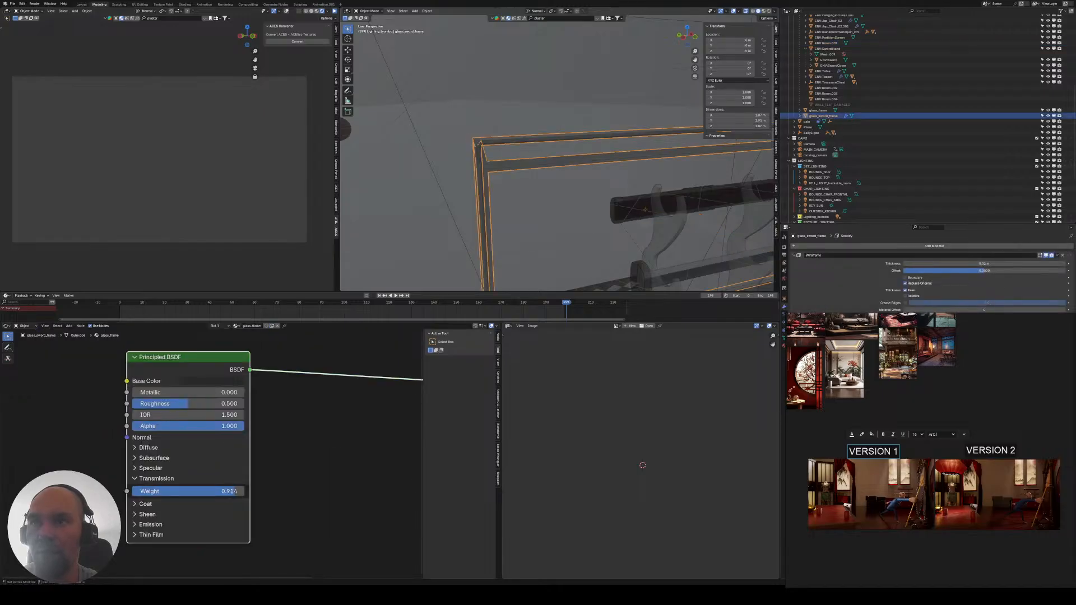
pyautogui.click(915, 247)
pyautogui.write('bev')
pyautogui.press('Return')
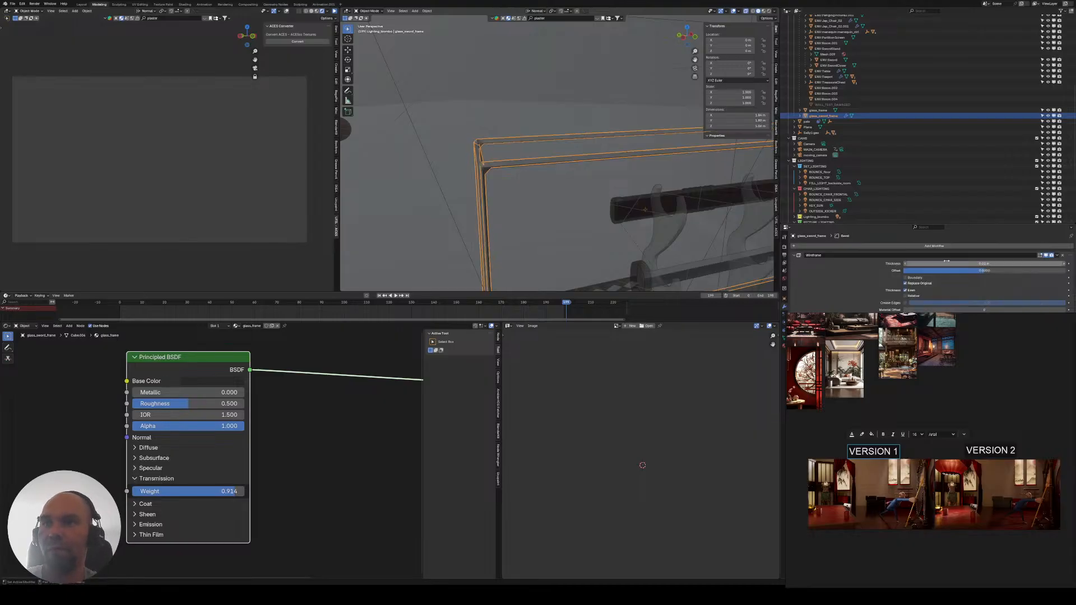
# - Check the upper corners of glass_sword_frame and undo the last modifier changes that distort them
pyautogui.moveTo(543, 198); pyautogui.dragTo(574, 224, button='middle')
pyautogui.scroll(3, 574, 225)
pyautogui.keyDown('shift'); pyautogui.moveTo(494, 243); pyautogui.dragTo(542, 187, button='middle'); pyautogui.keyUp('shift')
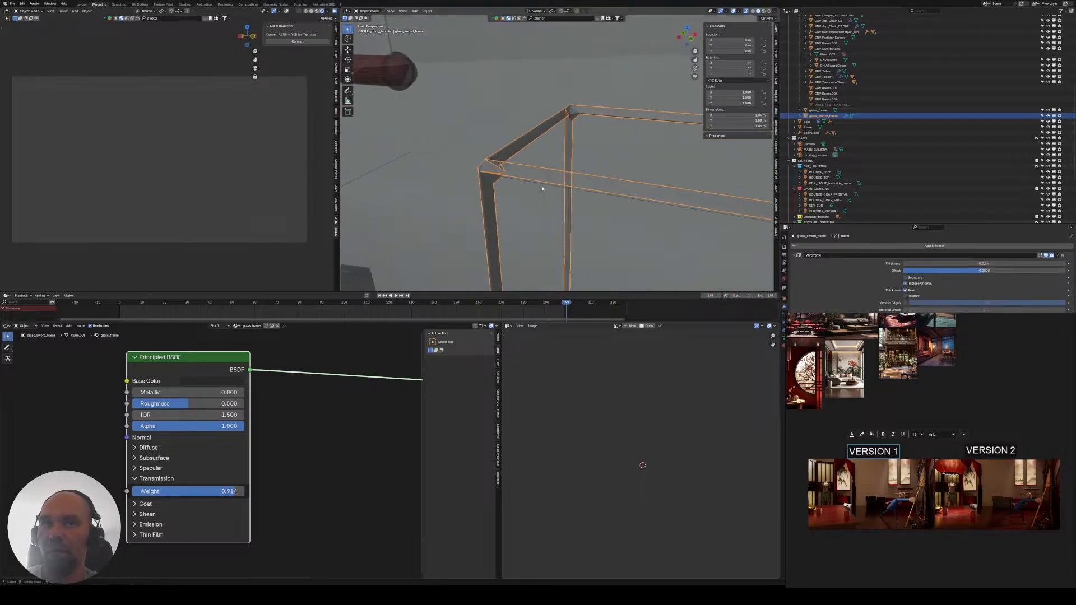
pyautogui.scroll(3, 538, 189)
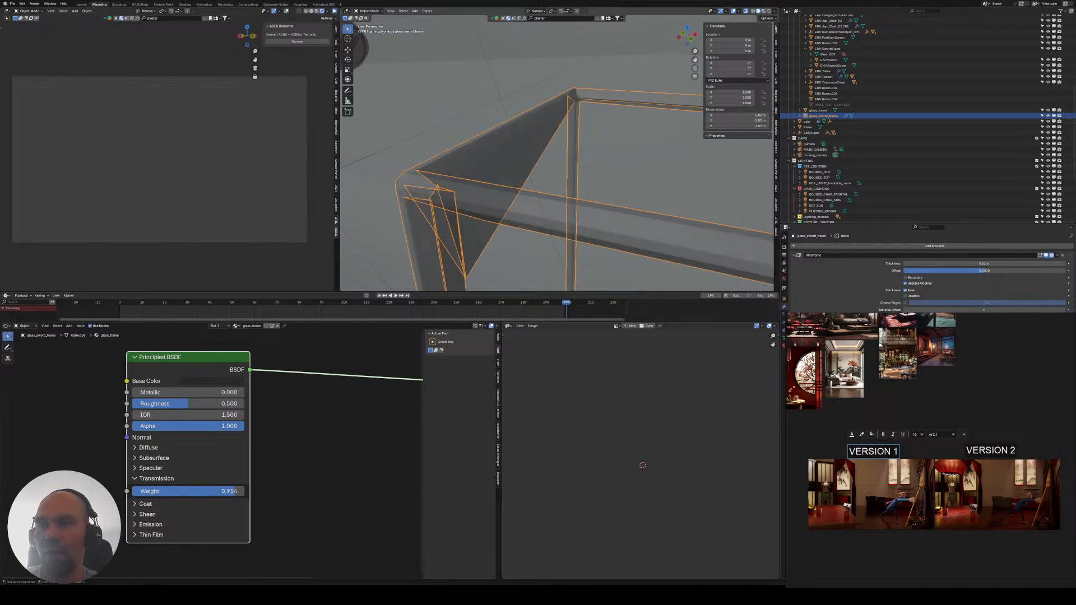
pyautogui.hotkey('ctrl', 'z')
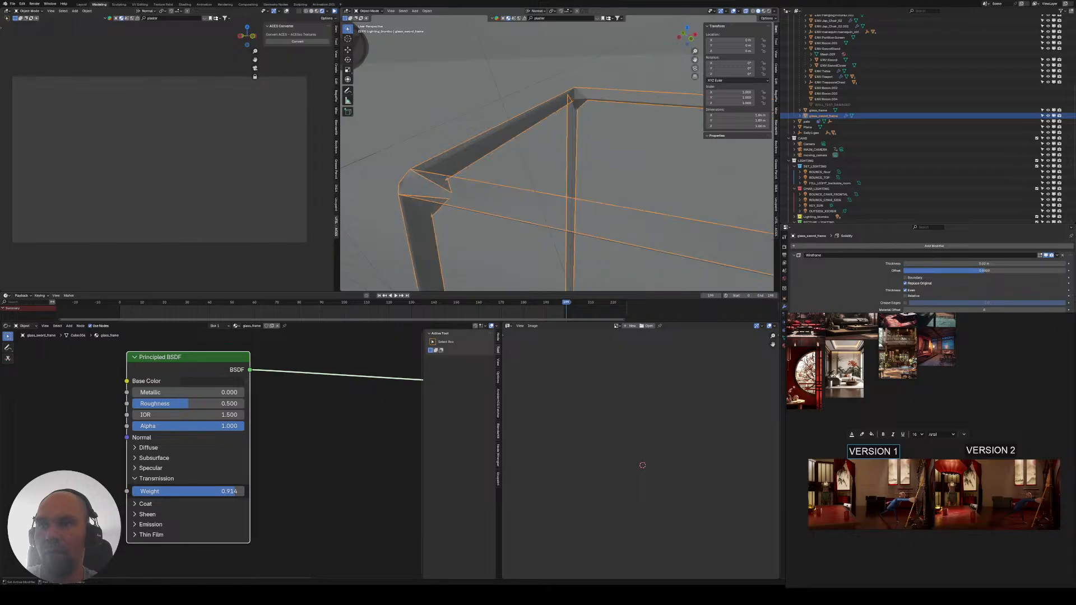
pyautogui.scroll(-4, 385, 173)
pyautogui.moveTo(384, 173); pyautogui.dragTo(539, 198, button='middle')
pyautogui.keyDown('shift'); pyautogui.moveTo(639, 157); pyautogui.dragTo(661, 233, button='middle'); pyautogui.keyUp('shift')
pyautogui.scroll(6, 560, 185)
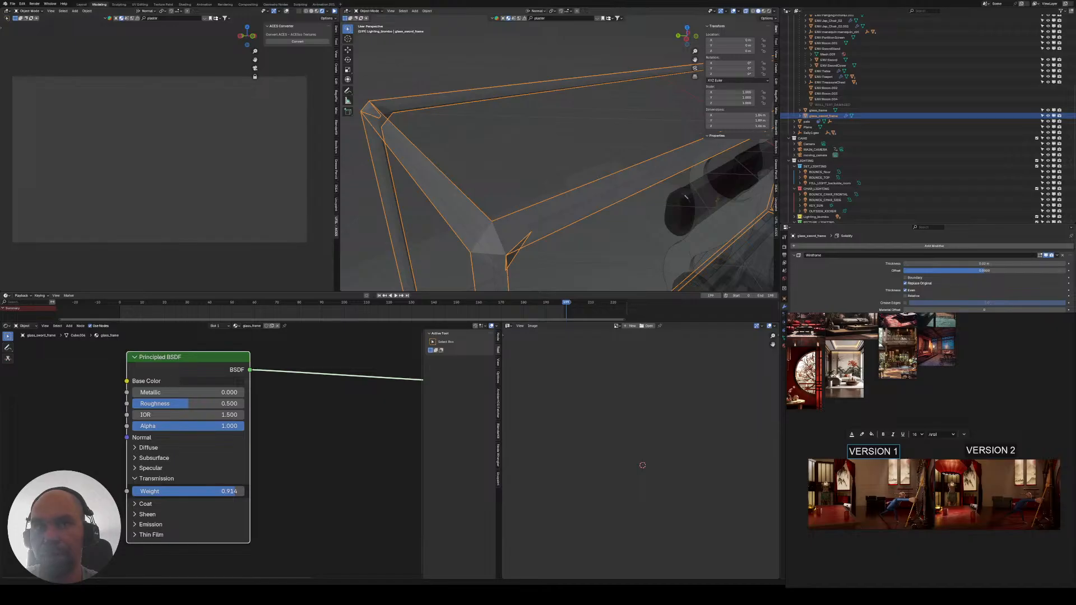
pyautogui.hotkey('ctrl', 'z')
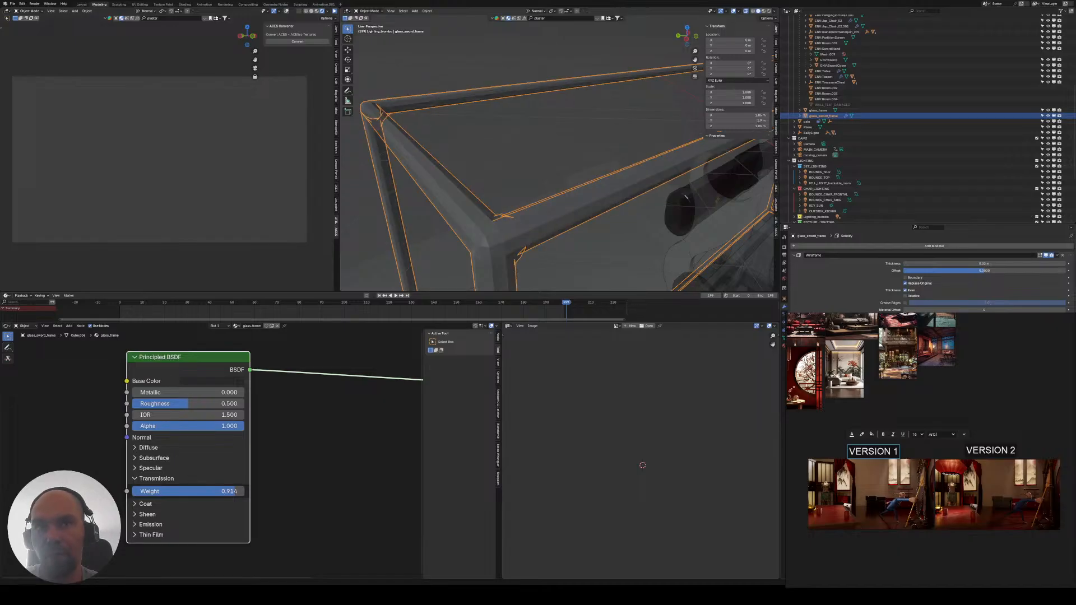
# - Examine the beveled edges and corners of glass_sword_frame around the sword case
pyautogui.scroll(-5, 558, 256)
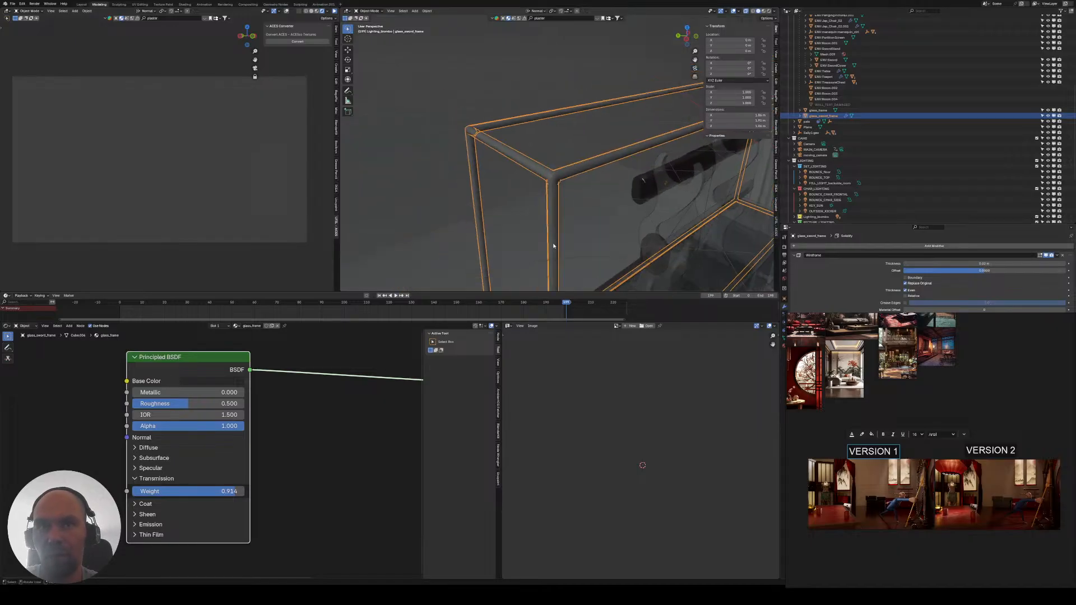
pyautogui.moveTo(555, 245); pyautogui.dragTo(535, 218, button='middle')
pyautogui.click(536, 148)
pyautogui.moveTo(543, 145); pyautogui.dragTo(565, 185, button='middle')
pyautogui.scroll(4, 496, 128)
pyautogui.click(497, 128)
pyautogui.press('Tab')
pyautogui.scroll(-2, 545, 151)
pyautogui.press('Tab')
pyautogui.scroll(-3, 566, 156)
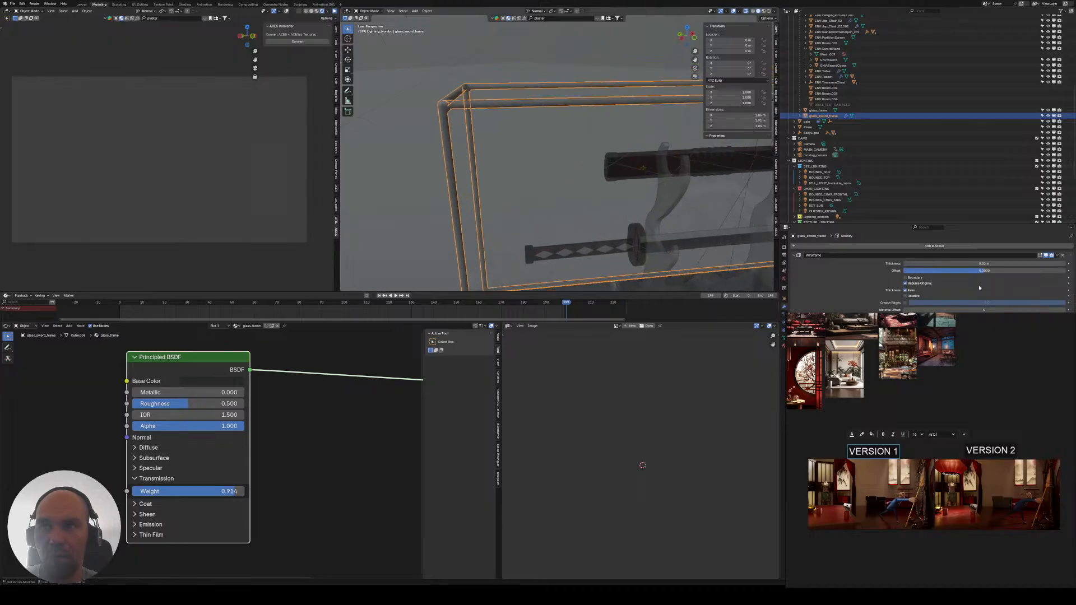
# - Reduce the Wireframe modifier's thickness on glass_sword_frame and apply Shade Smooth to it
pyautogui.moveTo(981, 265); pyautogui.dragTo(947, 266)
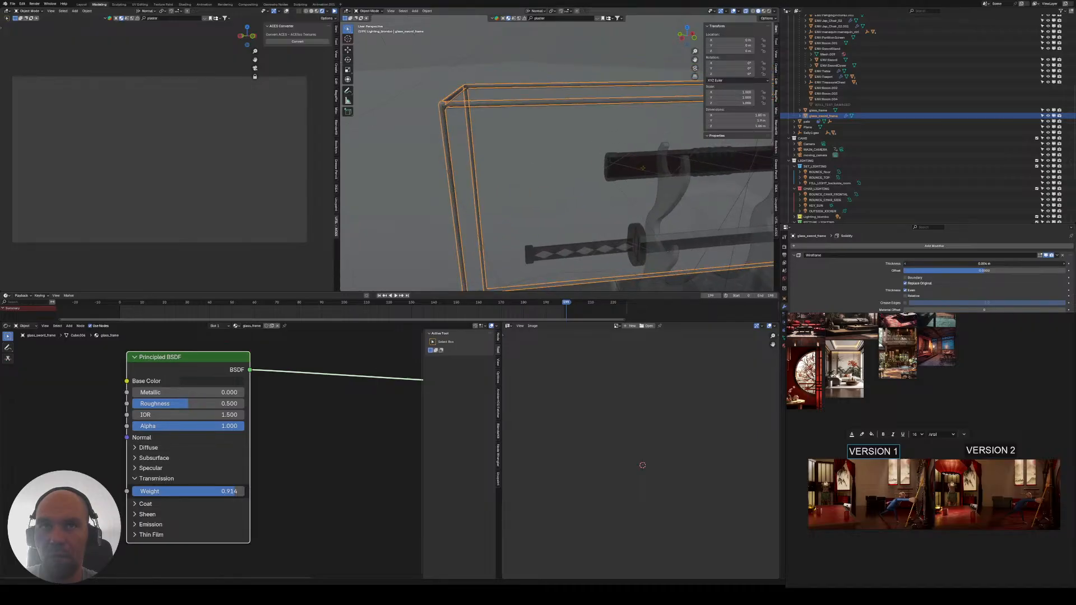
pyautogui.moveTo(442, 120); pyautogui.dragTo(463, 127, button='middle')
pyautogui.keyDown('shift'); pyautogui.moveTo(521, 241); pyautogui.dragTo(551, 157, button='middle'); pyautogui.keyUp('shift')
pyautogui.scroll(3, 529, 154)
pyautogui.press('F3')
pyautogui.write('shade smooth')
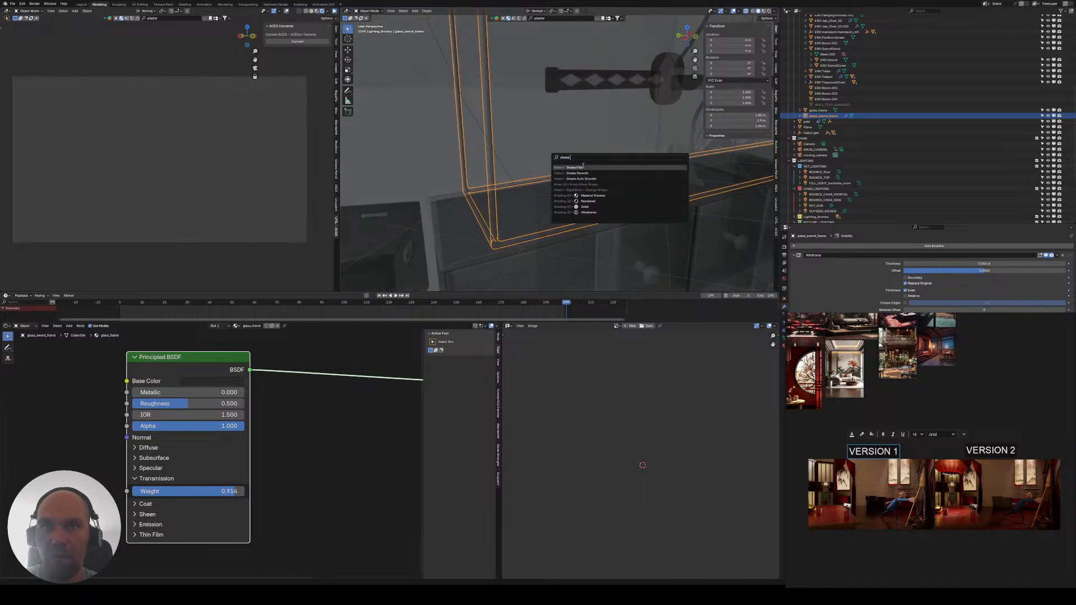
pyautogui.press('Return')
pyautogui.keyDown('shift'); pyautogui.moveTo(522, 56); pyautogui.dragTo(514, 149, button='middle'); pyautogui.keyUp('shift')
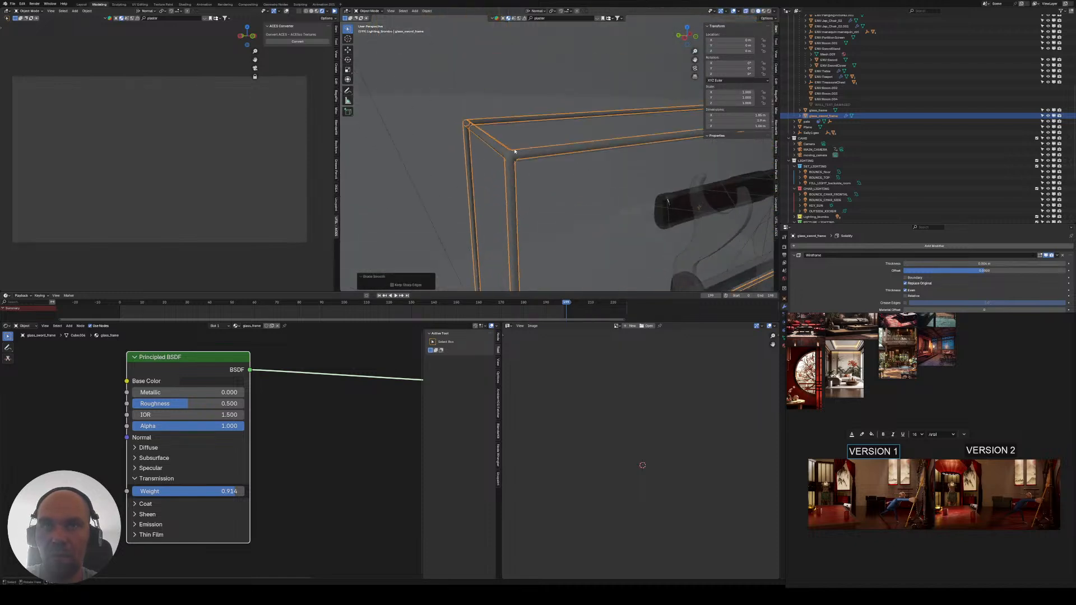
pyautogui.scroll(2, 514, 149)
# - Set the glass_frame material's Metallic to 0.450 and Roughness to 0.691 on glass_sword_frame
pyautogui.click(508, 136)
pyautogui.click(455, 112)
pyautogui.scroll(-3, 444, 116)
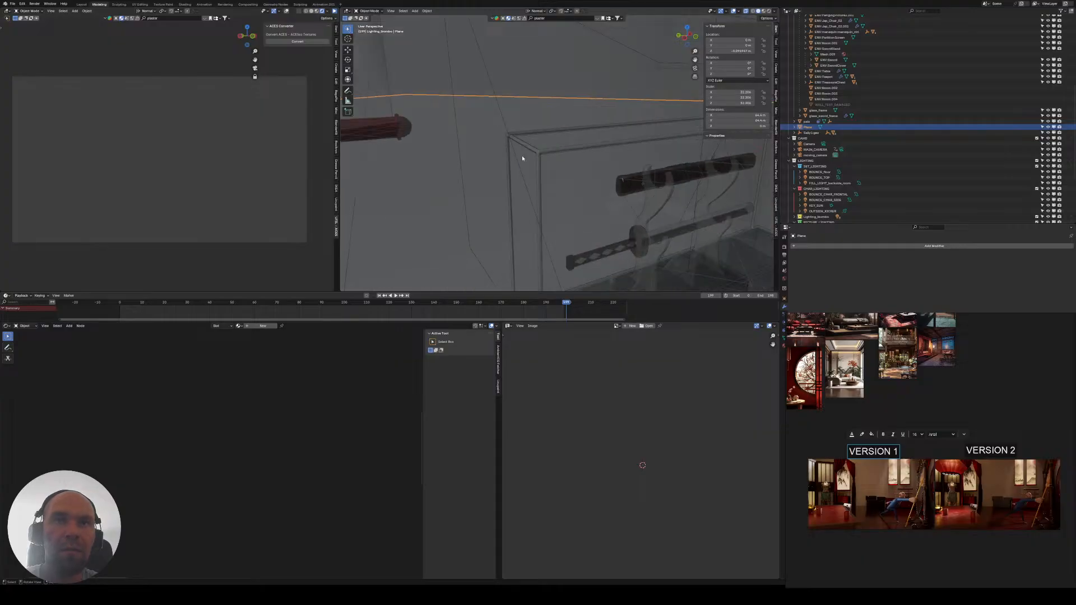
pyautogui.press('Home')
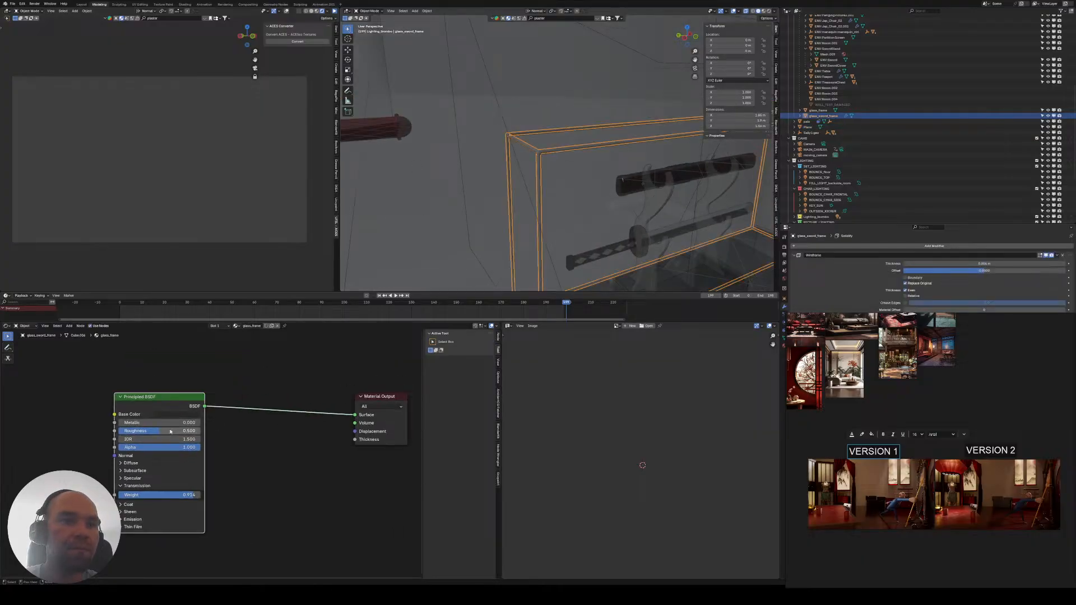
pyautogui.moveTo(168, 422); pyautogui.dragTo(178, 422)
pyautogui.click(155, 367)
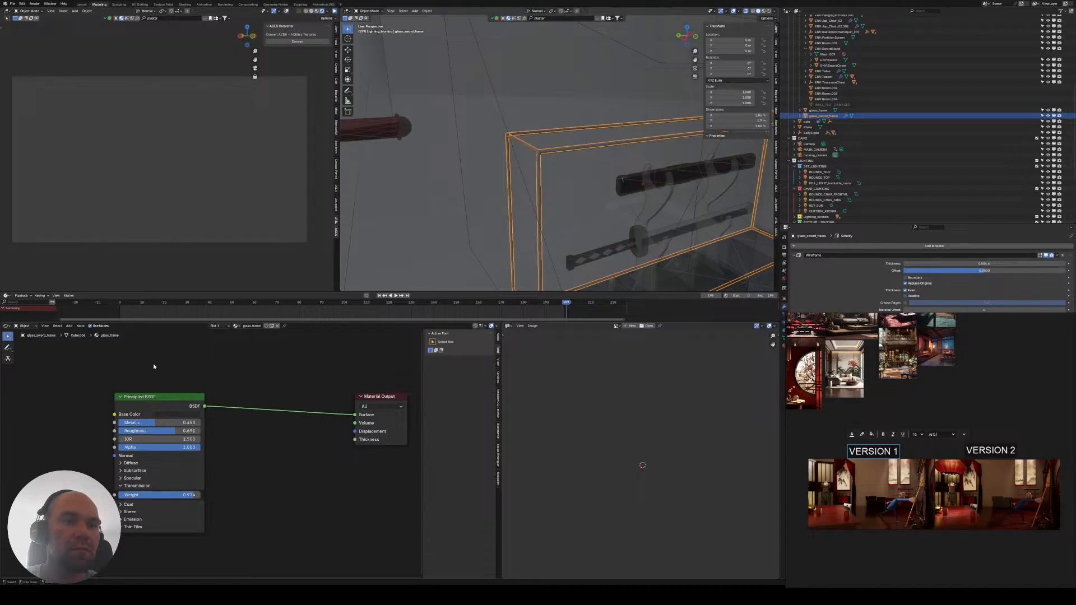
# - Select the small cup standing on the red table in the room
pyautogui.moveTo(582, 205); pyautogui.dragTo(600, 192, button='middle')
pyautogui.scroll(-6, 682, 190)
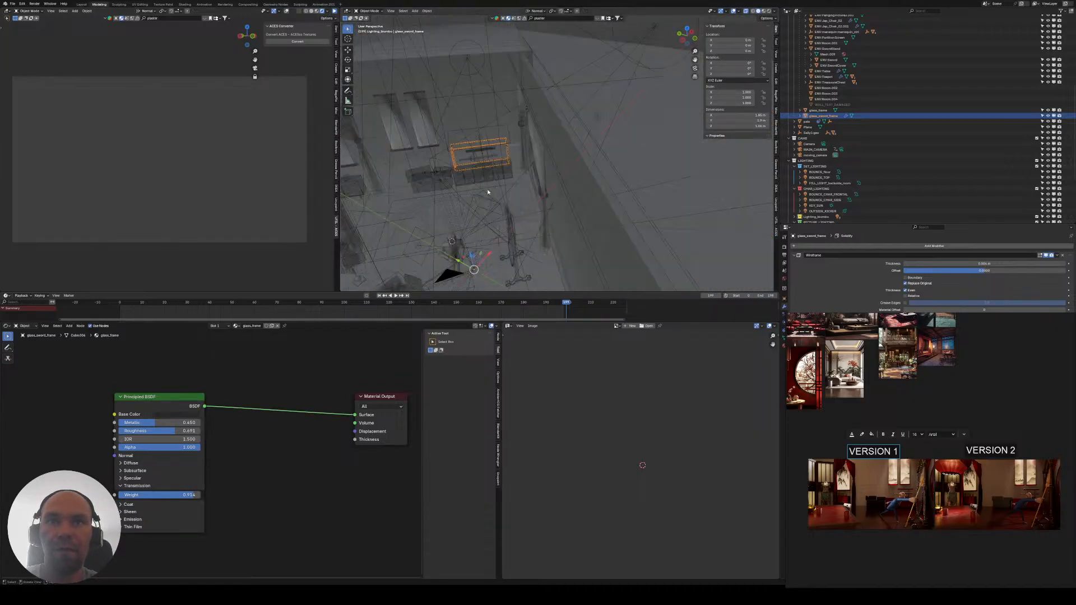
pyautogui.moveTo(490, 192); pyautogui.dragTo(520, 195, button='middle')
pyautogui.scroll(2, 566, 210)
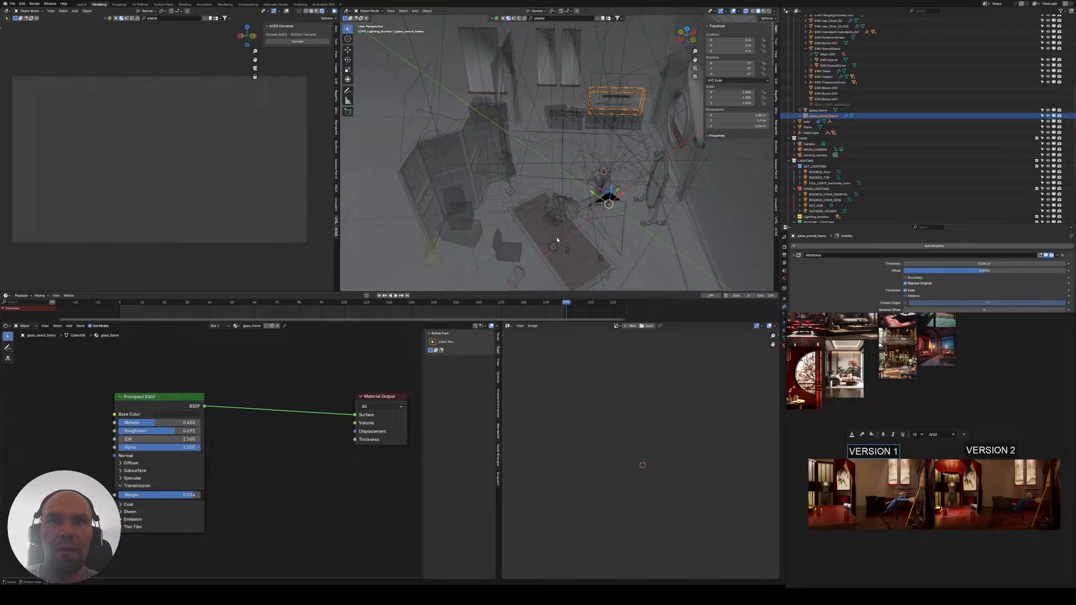
pyautogui.scroll(2, 557, 240)
pyautogui.keyDown('shift'); pyautogui.moveTo(566, 246); pyautogui.dragTo(540, 179, button='middle'); pyautogui.keyUp('shift')
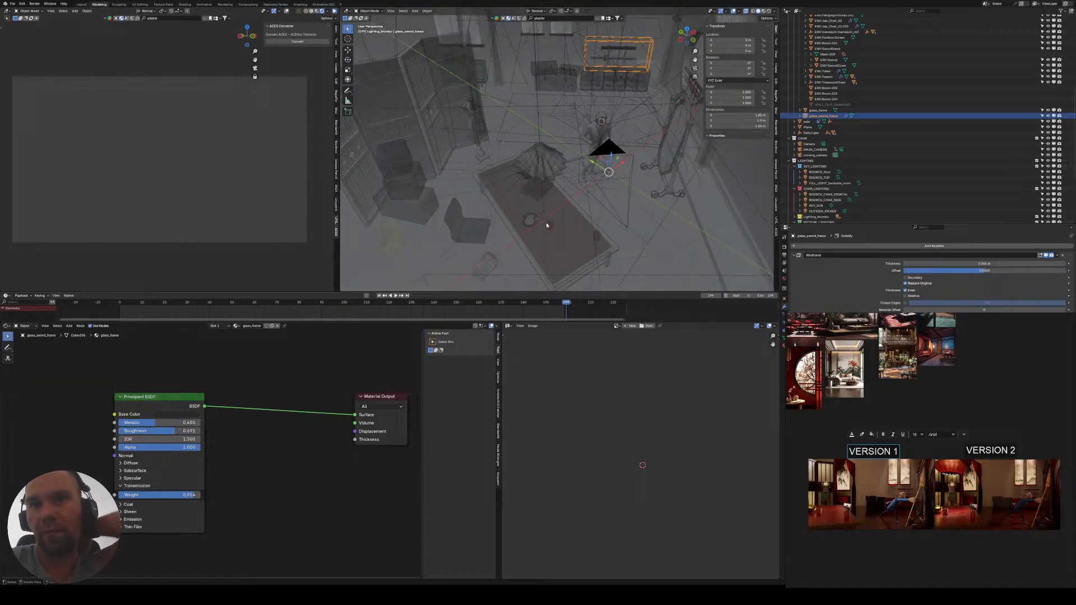
pyautogui.click(549, 224)
# - Move the nodes feeding the Noise Texture in the ceramic_cup material away from it to make room
pyautogui.moveTo(121, 424); pyautogui.dragTo(255, 404, button='middle')
pyautogui.scroll(-3, 117, 406)
pyautogui.moveTo(118, 406); pyautogui.dragTo(196, 417, button='middle')
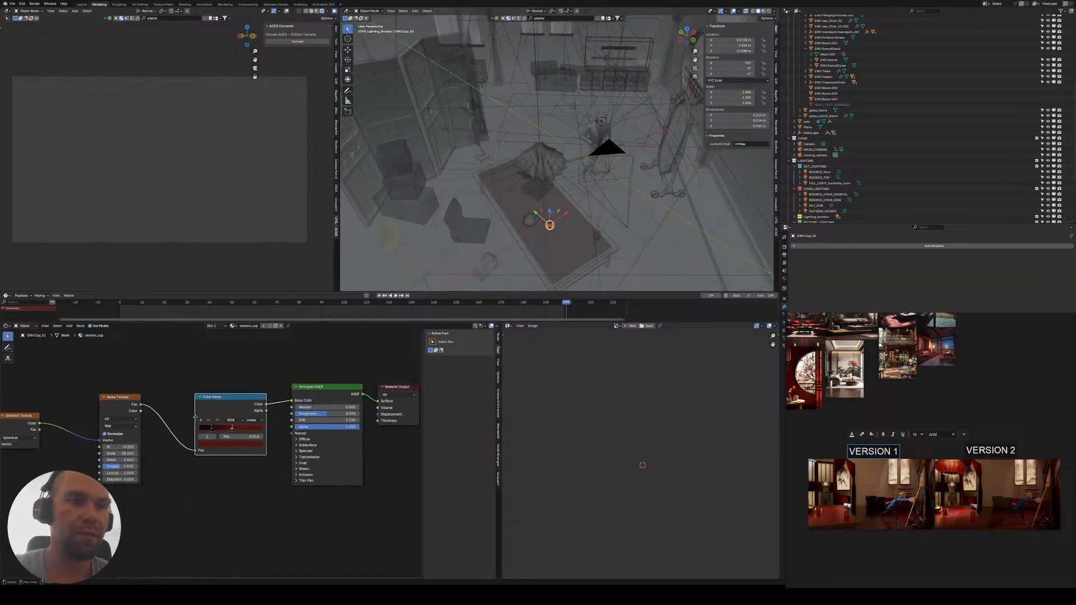
pyautogui.scroll(-1, 195, 417)
pyautogui.moveTo(84, 402); pyautogui.dragTo(247, 413, button='middle')
pyautogui.moveTo(79, 389); pyautogui.dragTo(216, 487)
pyautogui.press('g')
pyautogui.click(190, 398)
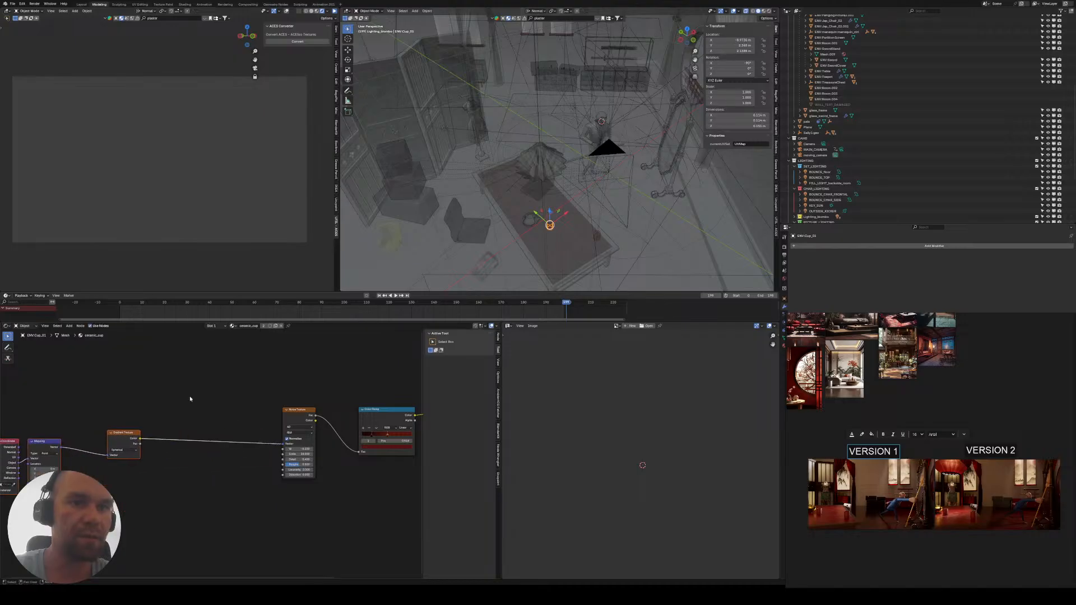
# - Bring the ceramic_cup material's Noise Texture, Texture Coordinate and Mapping nodes closer around the Gradient Texture node
pyautogui.moveTo(244, 388); pyautogui.dragTo(320, 487)
pyautogui.press('g')
pyautogui.click(217, 473)
pyautogui.moveTo(217, 473); pyautogui.dragTo(279, 452, button='middle')
pyautogui.moveTo(32, 394); pyautogui.dragTo(124, 452)
pyautogui.press('g')
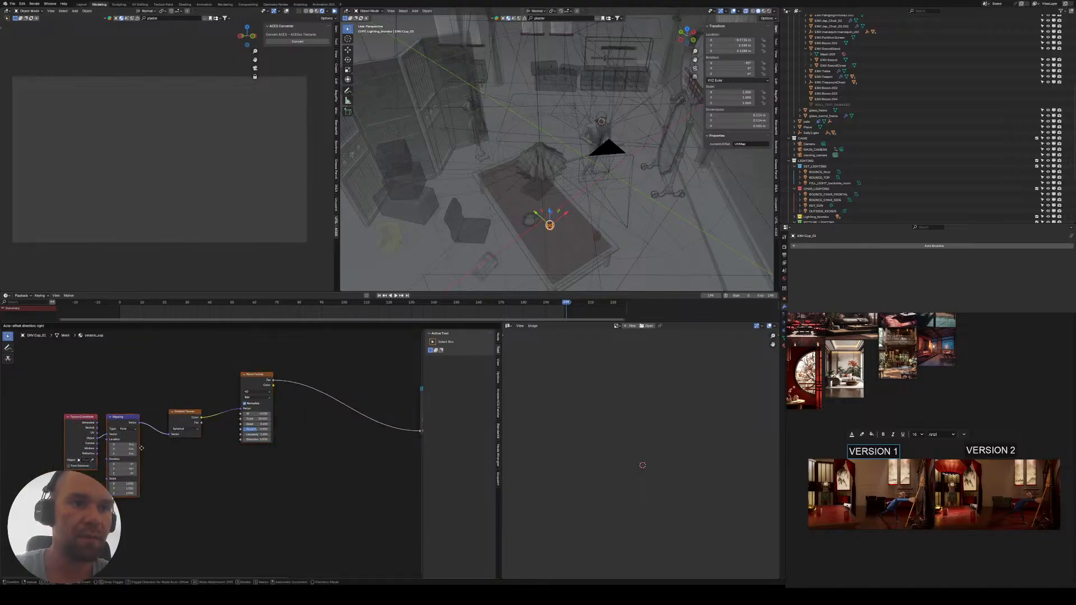
pyautogui.click(153, 446)
pyautogui.moveTo(246, 385); pyautogui.dragTo(230, 397)
pyautogui.moveTo(230, 398); pyautogui.dragTo(195, 374, button='middle')
# - Duplicate the Texture Coordinate, Mapping and Noise Texture nodes and place the copies below the originals
pyautogui.moveTo(45, 366); pyautogui.dragTo(119, 463)
pyautogui.moveTo(174, 359); pyautogui.dragTo(220, 409)
pyautogui.hotkey('shift', 'd')
pyautogui.click(329, 503)
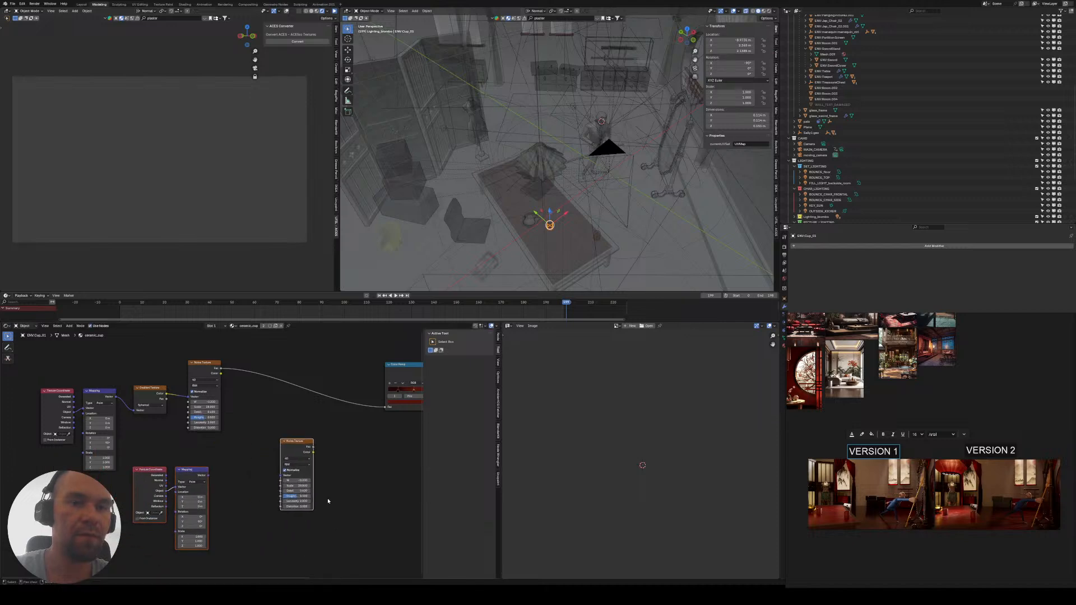
pyautogui.moveTo(327, 500); pyautogui.dragTo(189, 515, button='middle')
# - Reposition the Color Ramp, Principled BSDF and Material Output nodes to open space before the shader
pyautogui.moveTo(215, 372); pyautogui.dragTo(278, 427)
pyautogui.press('g')
pyautogui.click(151, 416)
pyautogui.moveTo(224, 438); pyautogui.dragTo(155, 440, button='middle')
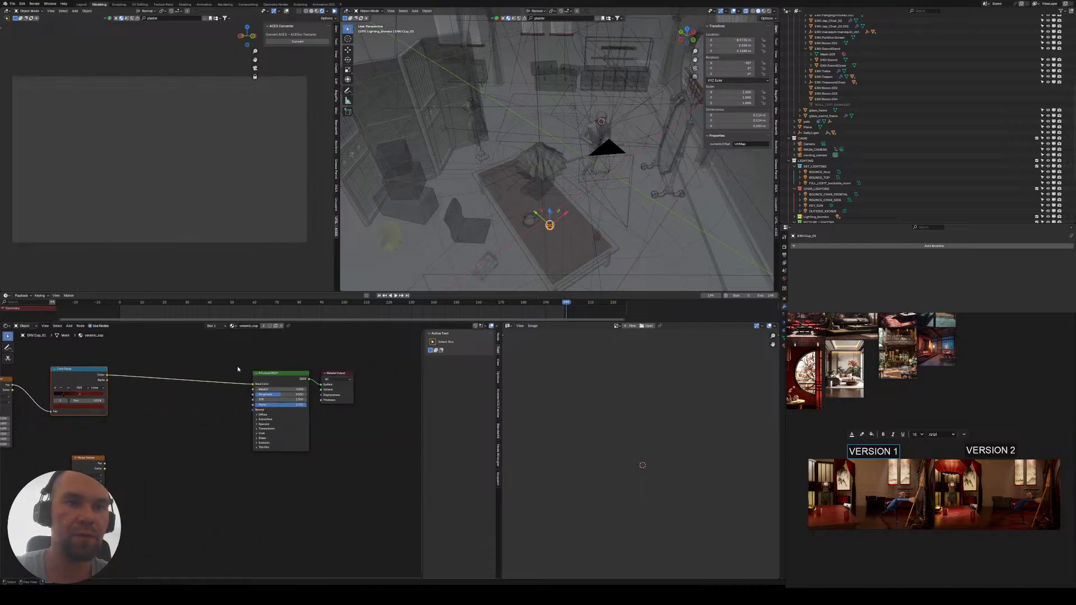
pyautogui.moveTo(237, 369); pyautogui.dragTo(349, 448)
pyautogui.press('g')
pyautogui.click(326, 446)
pyautogui.moveTo(327, 446); pyautogui.dragTo(276, 466, button='middle')
pyautogui.moveTo(279, 369); pyautogui.dragTo(235, 424)
pyautogui.press('g')
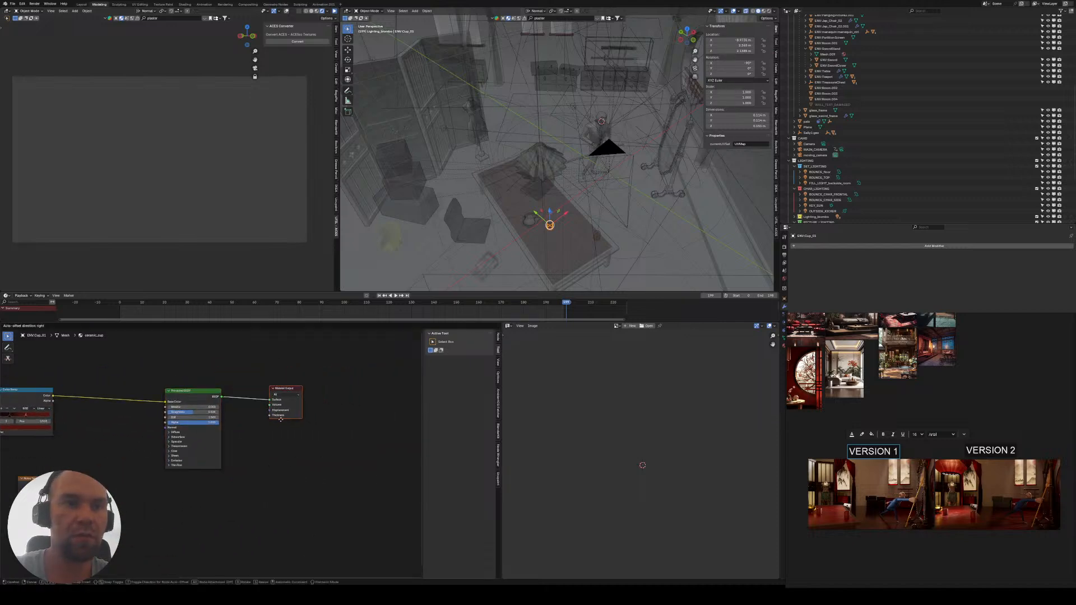
pyautogui.click(357, 408)
pyautogui.moveTo(201, 451); pyautogui.dragTo(381, 409, button='middle')
# - Link the duplicated Mapping node to the duplicated Noise Texture's Vector and shift the Principled BSDF node farther away
pyautogui.moveTo(88, 452); pyautogui.dragTo(130, 433, button='middle')
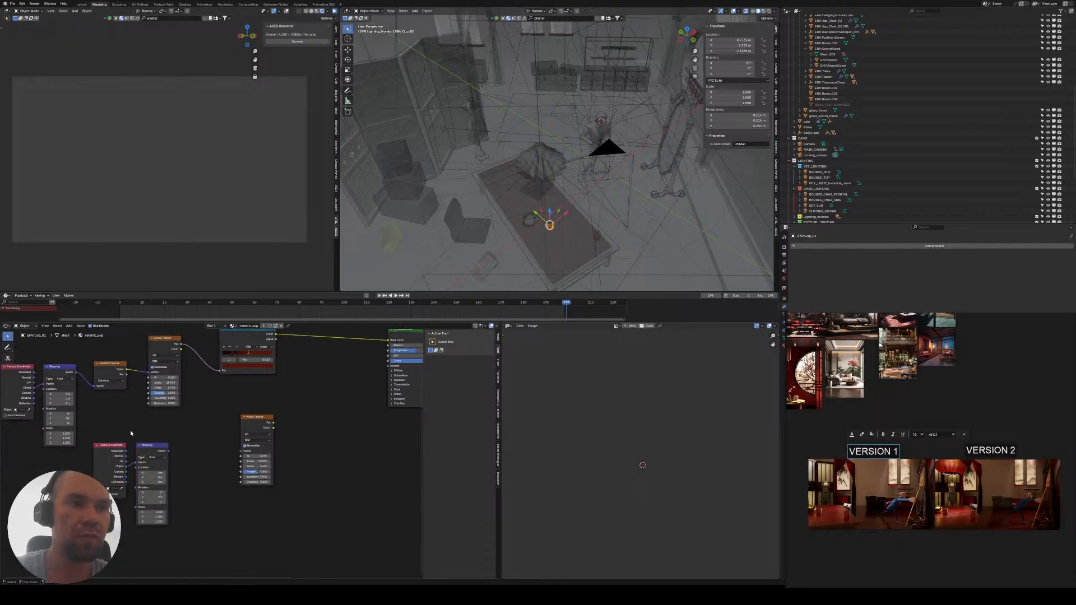
pyautogui.moveTo(116, 431); pyautogui.dragTo(146, 464)
pyautogui.press('g')
pyautogui.click(173, 494)
pyautogui.moveTo(258, 453); pyautogui.dragTo(178, 482, button='middle')
pyautogui.moveTo(321, 374); pyautogui.dragTo(356, 373)
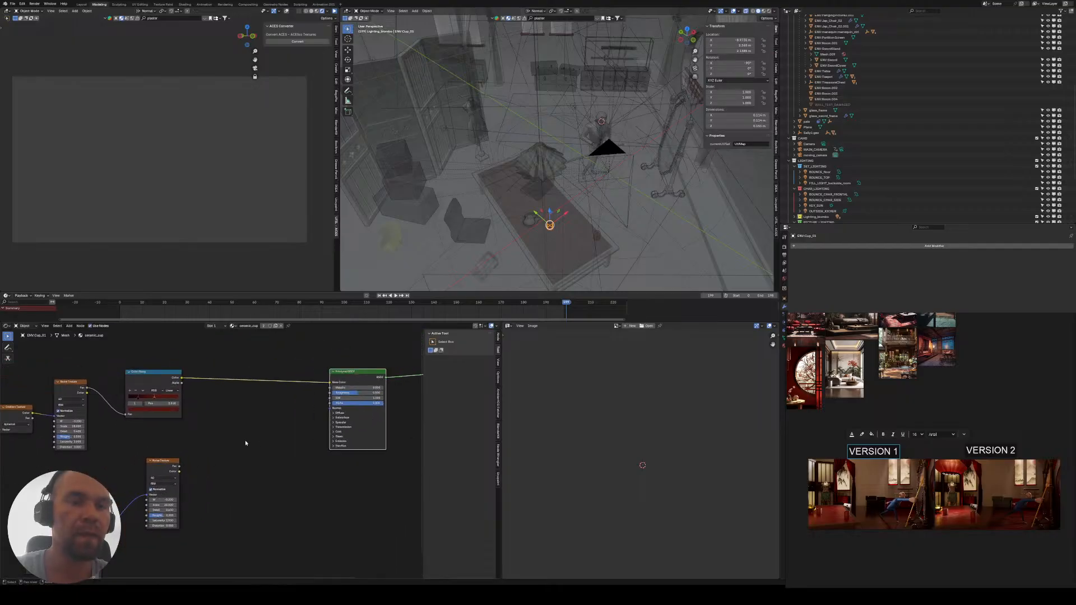
# - Add a Color Ramp node beside the duplicated Noise Texture and feed it from the noise's Fac output
pyautogui.moveTo(244, 440); pyautogui.dragTo(186, 459, button='middle')
pyautogui.hotkey('shift', 'a')
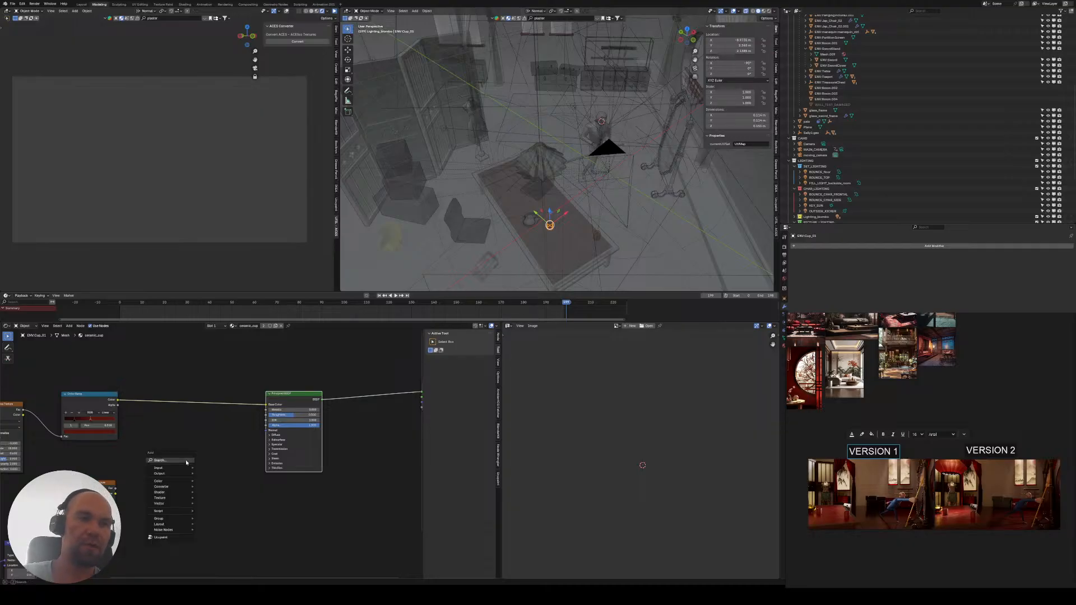
pyautogui.write('ro')
pyautogui.press('BackSpace')
pyautogui.press('BackSpace')
pyautogui.write('color ra')
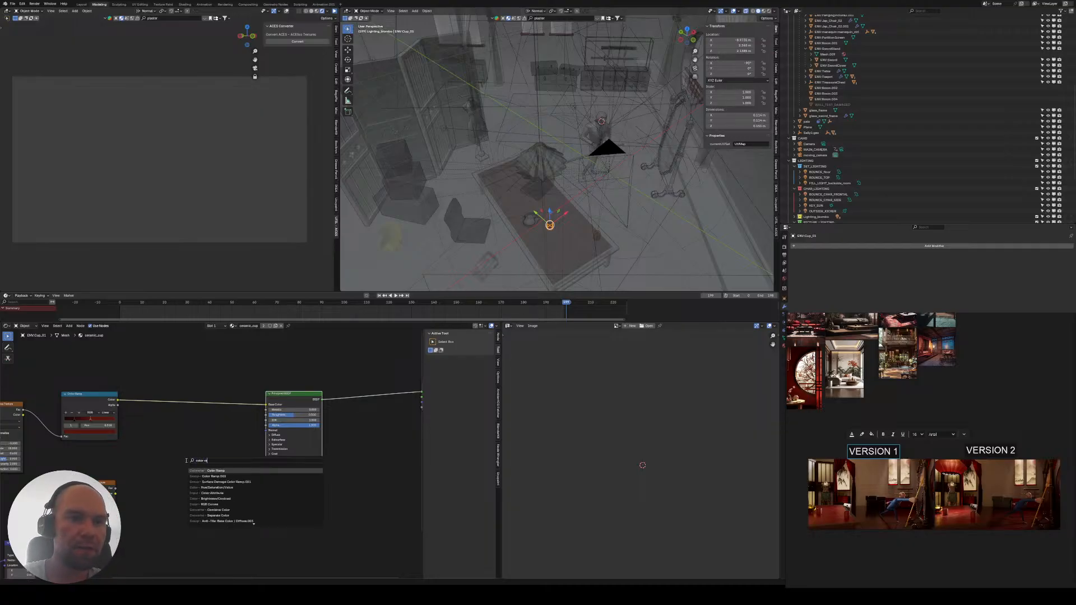
pyautogui.press('Return')
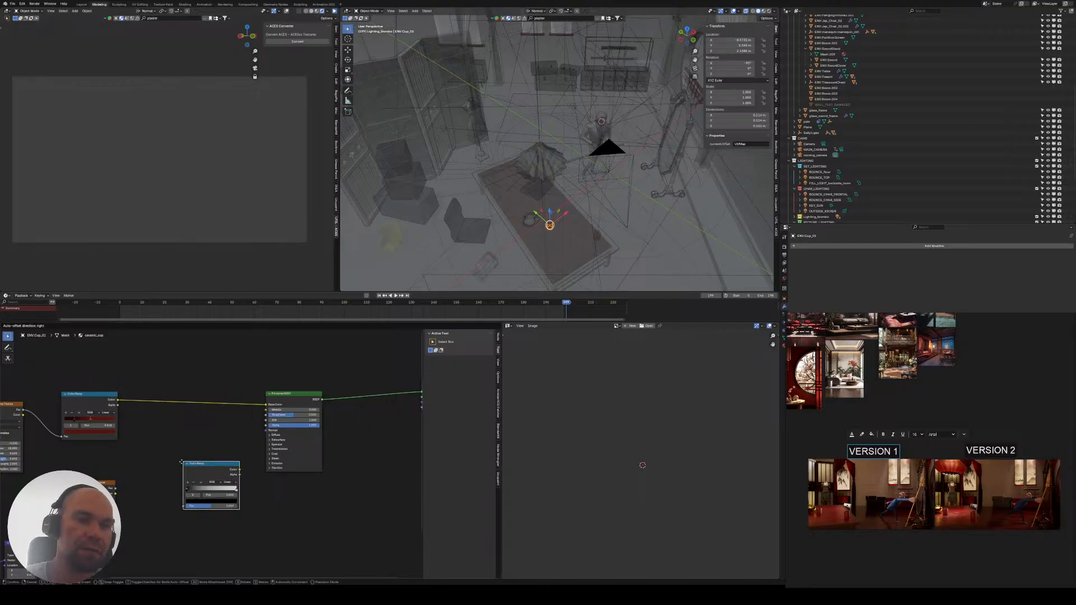
pyautogui.click(148, 460)
pyautogui.moveTo(95, 497); pyautogui.dragTo(148, 436, button='middle')
pyautogui.scroll(1, 148, 436)
pyautogui.scroll(1, 148, 436)
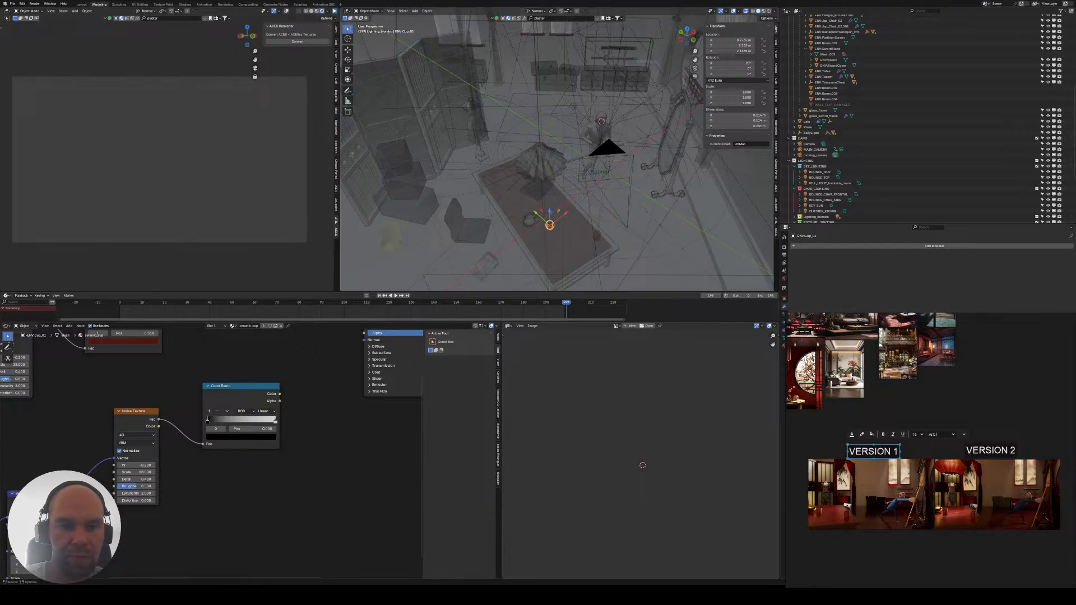
# - Inspect the red cup in the reference render and connect the new Color Ramp's Color to the Principled BSDF's Roughness
pyautogui.scroll(8, 853, 515)
pyautogui.moveTo(897, 483); pyautogui.dragTo(901, 468, button='middle')
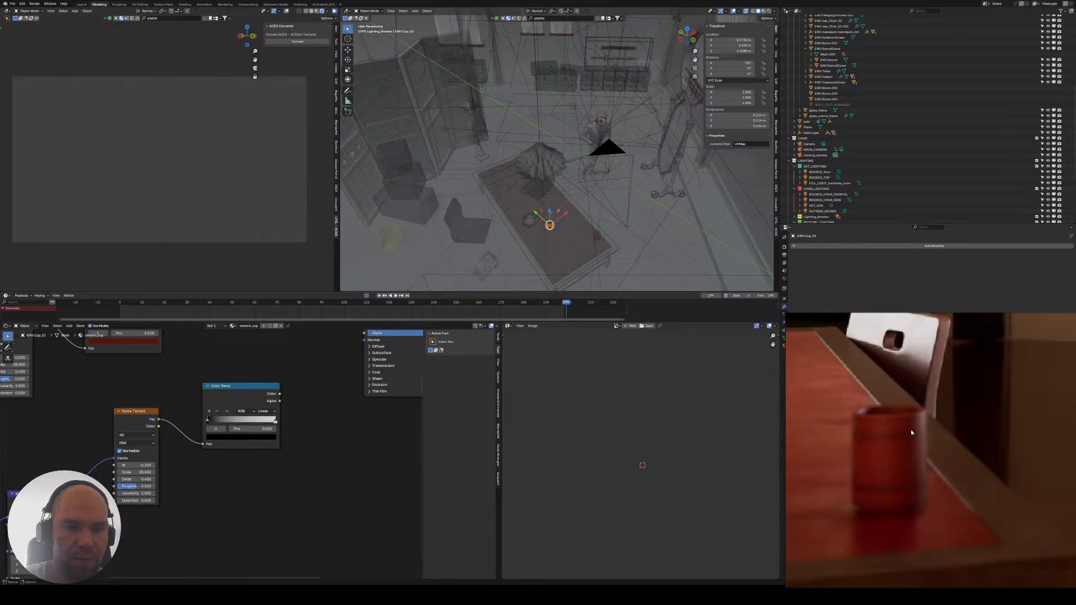
pyautogui.moveTo(375, 364); pyautogui.dragTo(183, 472, button='middle')
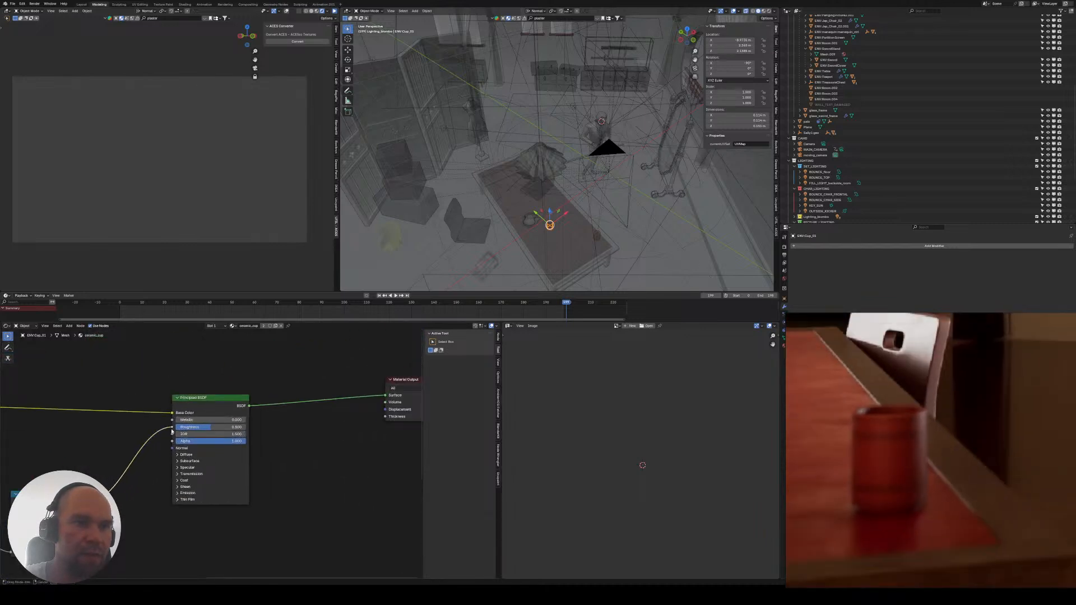
pyautogui.moveTo(140, 471); pyautogui.dragTo(218, 431, button='middle')
pyautogui.moveTo(99, 443); pyautogui.dragTo(178, 415, button='middle')
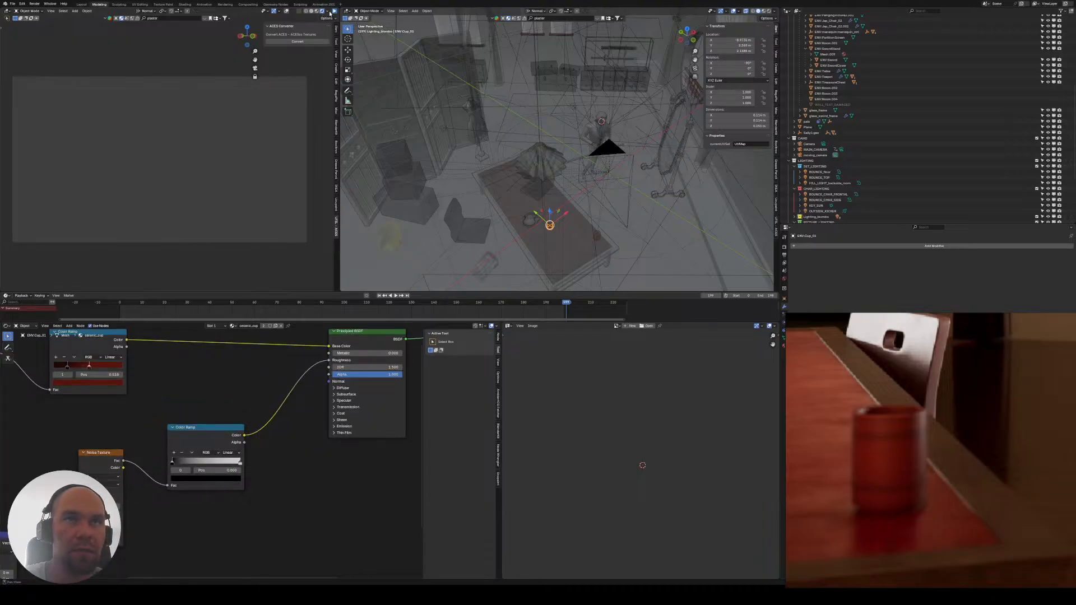
# - Turn on the rendered preview in the camera view, select glass_sword_frame and frame it up close
pyautogui.click(334, 10)
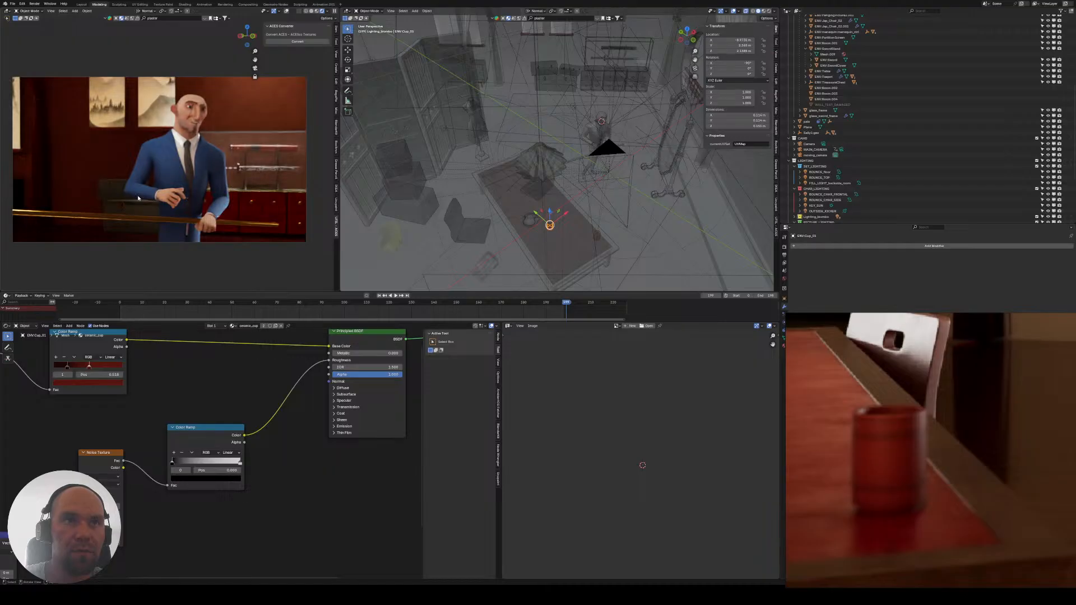
pyautogui.click(235, 139)
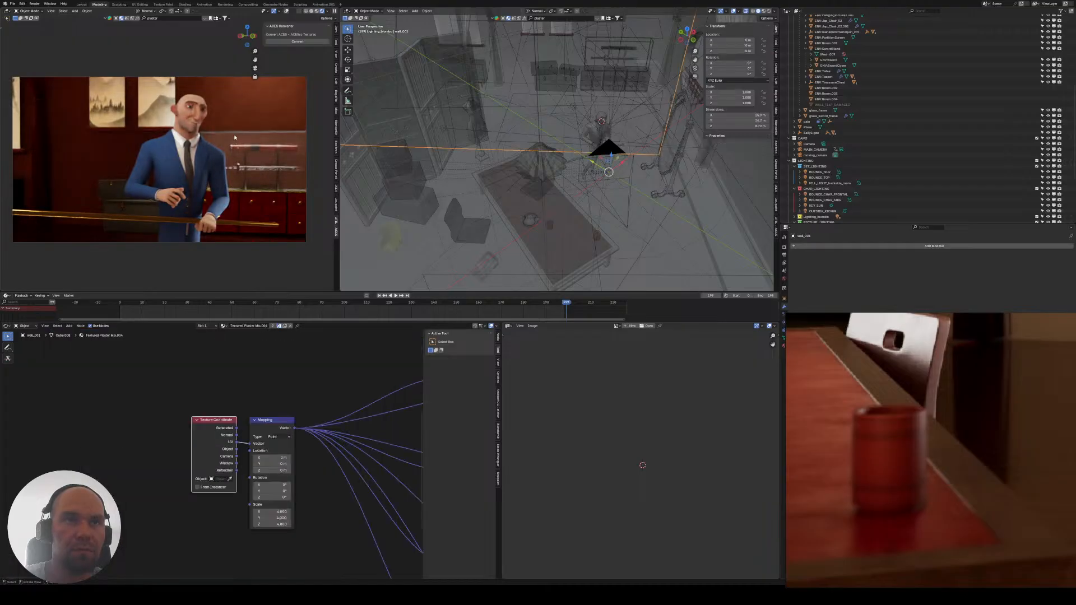
pyautogui.click(236, 135)
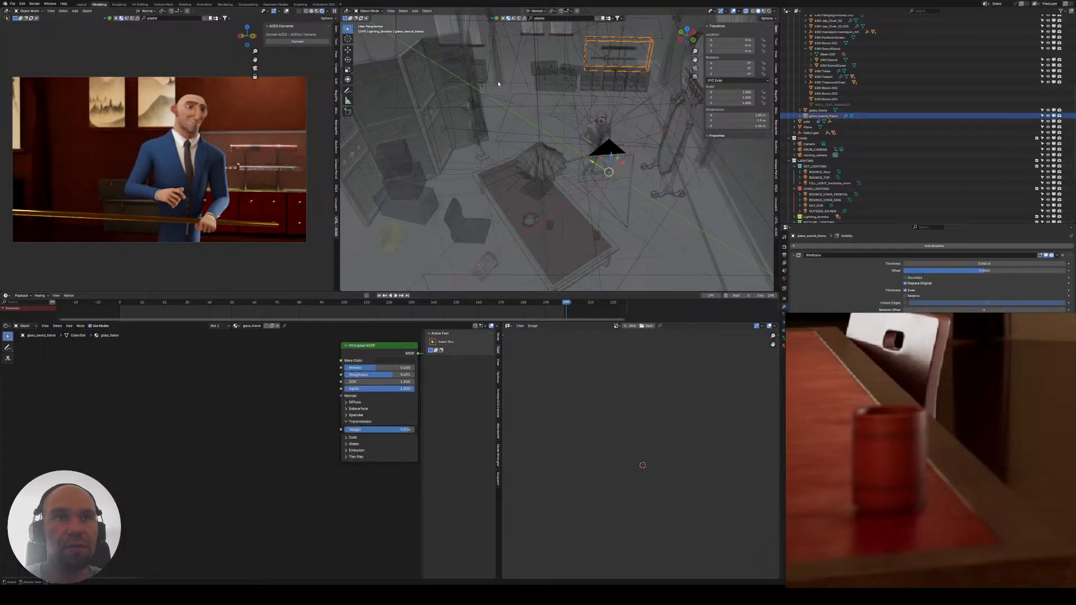
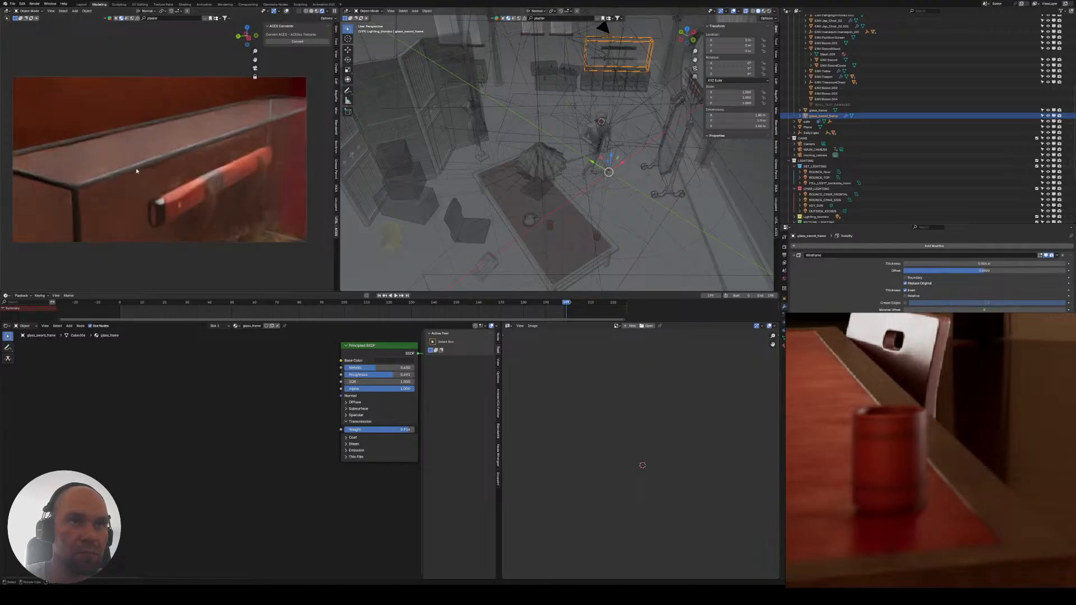
pyautogui.keyDown('shift'); pyautogui.moveTo(193, 191); pyautogui.dragTo(190, 185, button='middle'); pyautogui.keyUp('shift')
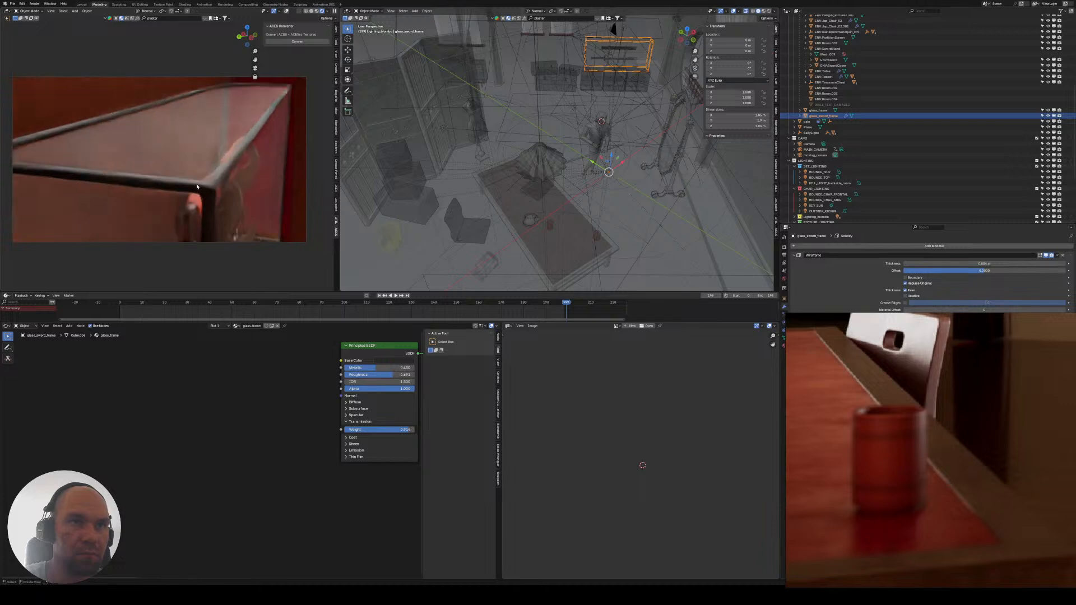
# - Set the glass_frame material's Roughness to 0.345
pyautogui.moveTo(336, 467); pyautogui.dragTo(179, 485, button='middle')
pyautogui.scroll(2, 203, 426)
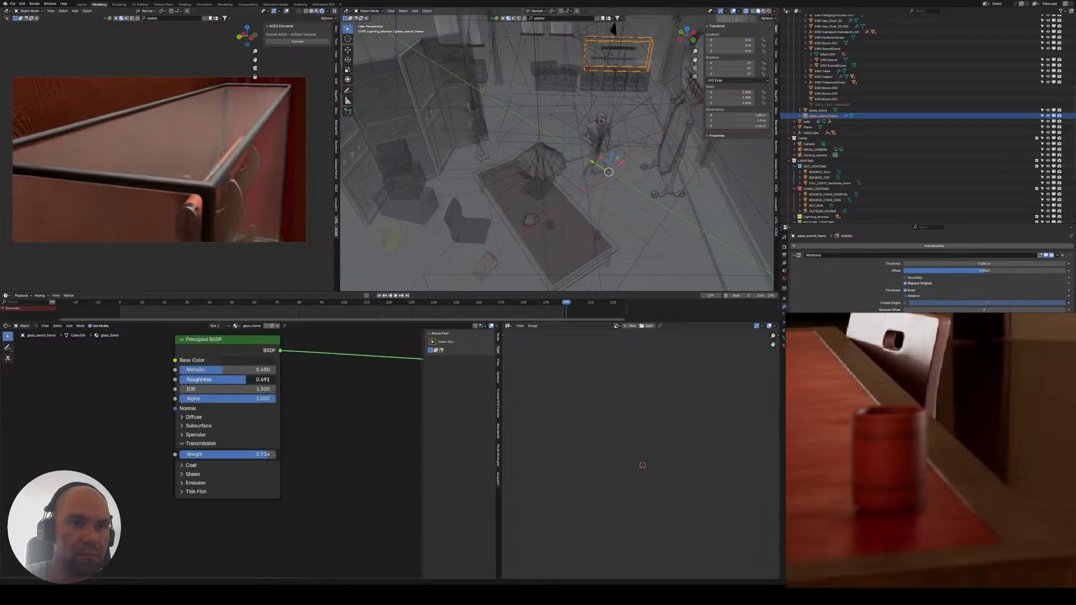
pyautogui.moveTo(246, 380); pyautogui.dragTo(213, 380)
# - Add an Image Texture with Mapping and Texture Coordinate nodes to the glass_frame material's Base Color
pyautogui.moveTo(192, 382); pyautogui.dragTo(233, 397, button='middle')
pyautogui.click(254, 364)
pyautogui.hotkey('ctrl', 't')
pyautogui.moveTo(126, 386); pyautogui.dragTo(173, 386, button='middle')
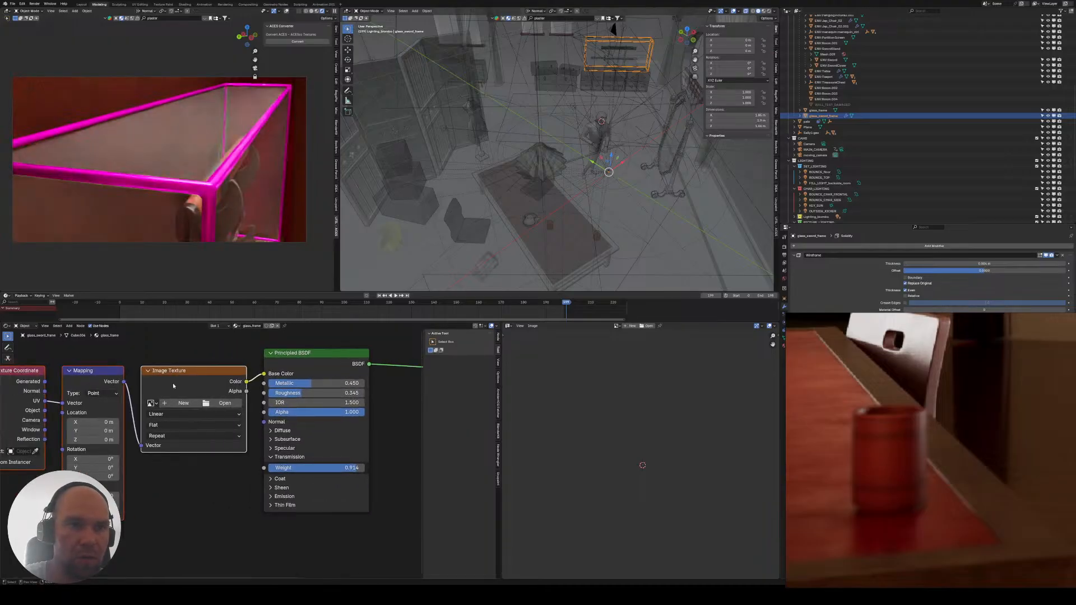
pyautogui.moveTo(123, 382); pyautogui.dragTo(141, 445)
# - Load the existing dust_2_2K.tif image into the new Image Texture node
pyautogui.click(151, 403)
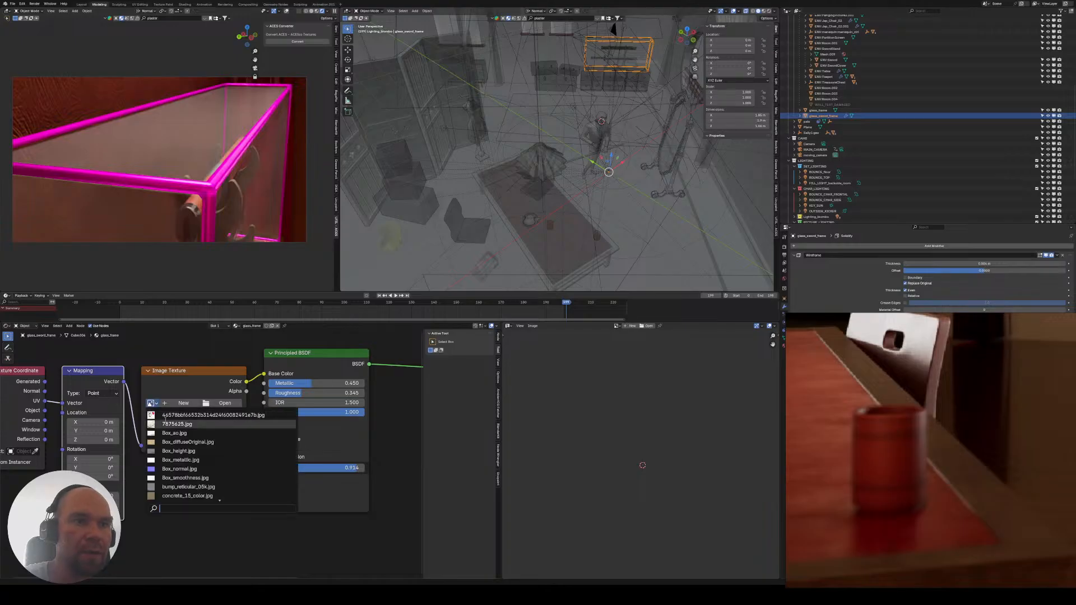
pyautogui.moveTo(211, 439)
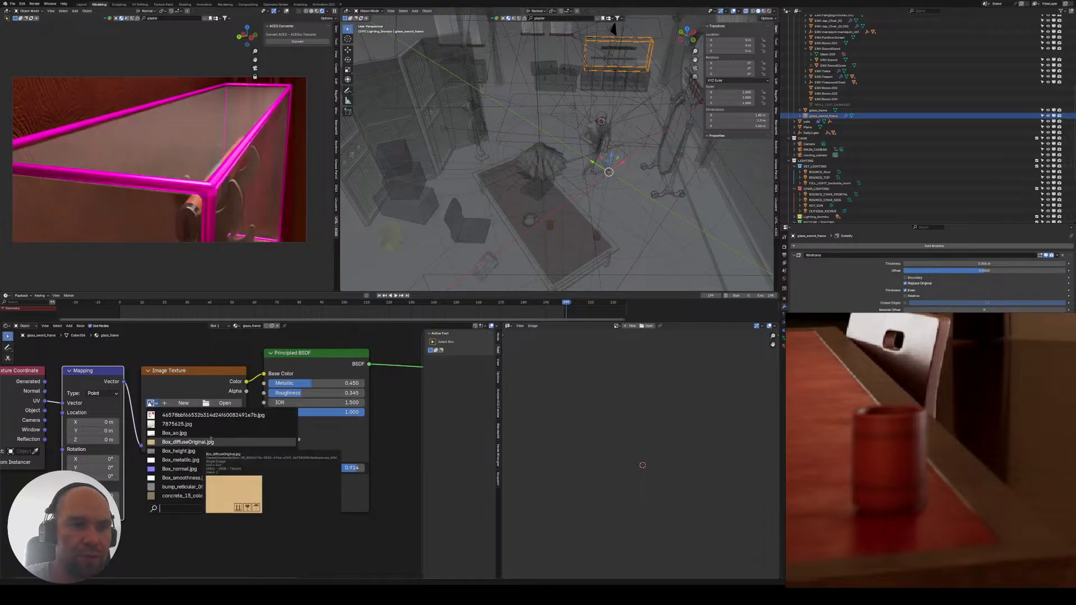
pyautogui.write('dust')
pyautogui.press('Return')
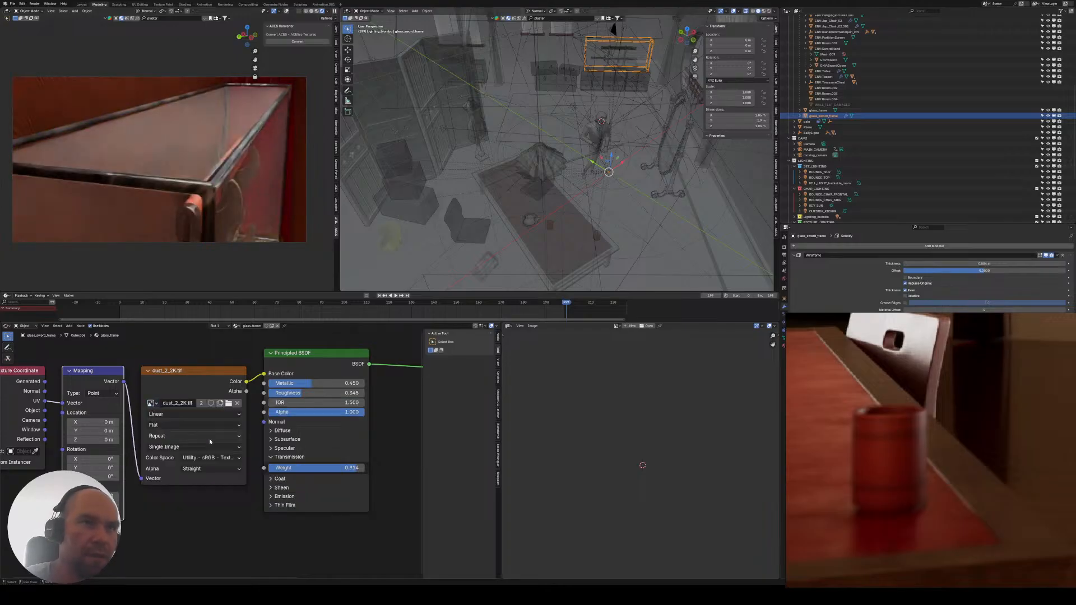
# - Move the Mapping and Texture Coordinate nodes away from the dust texture and drive Mapping from the Object coordinates
pyautogui.moveTo(63, 351); pyautogui.dragTo(166, 369, button='middle')
pyautogui.moveTo(224, 448); pyautogui.dragTo(114, 492)
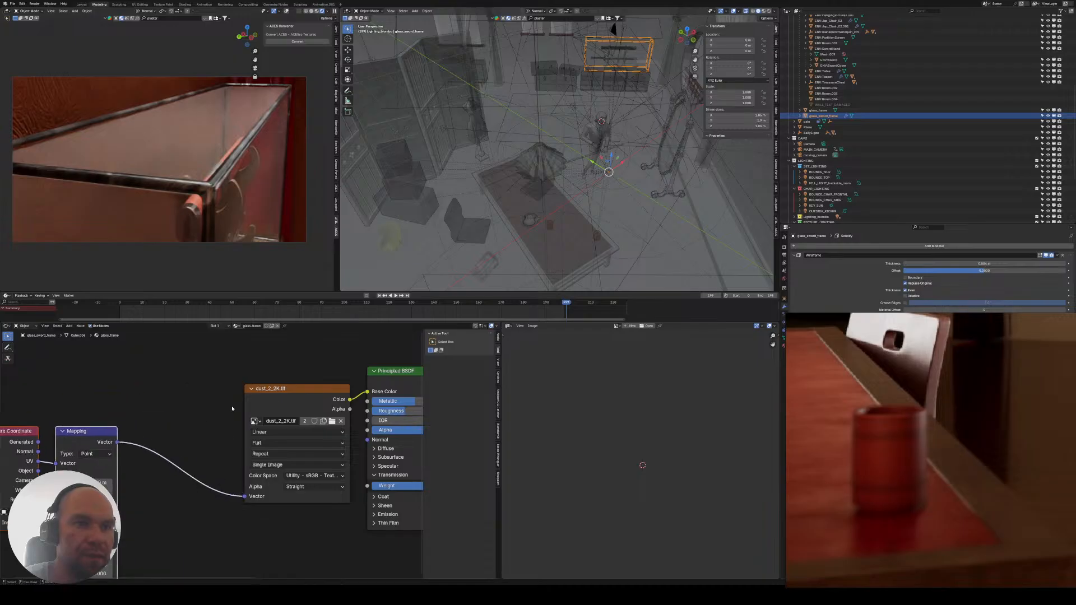
pyautogui.moveTo(31, 479); pyautogui.dragTo(67, 461, button='middle')
pyautogui.moveTo(97, 449); pyautogui.dragTo(91, 446)
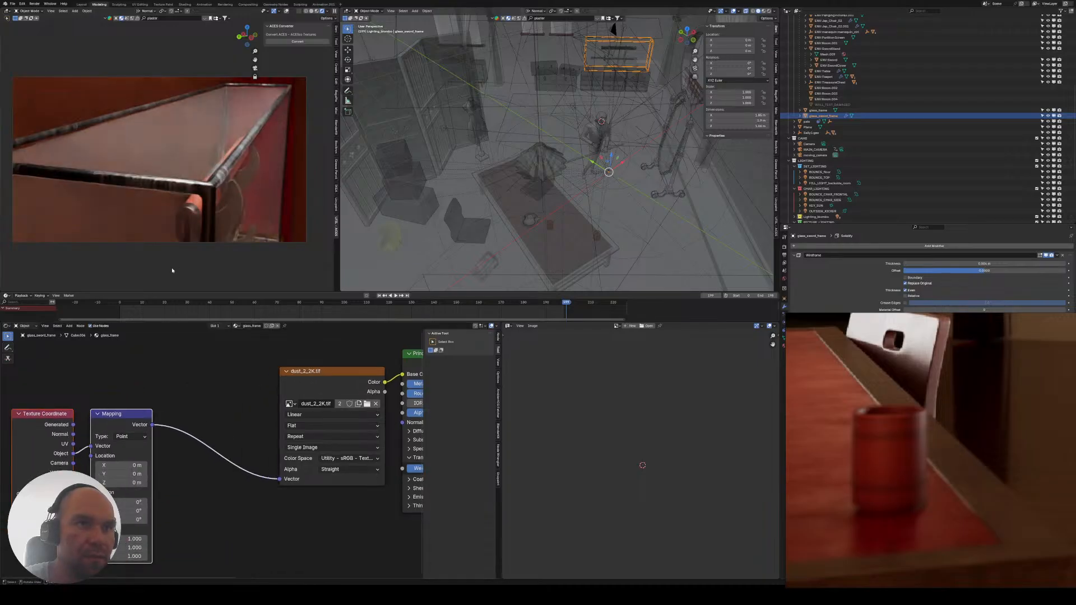
# - Move the dust_2_2K.tif texture node farther from the Principled BSDF to make room between them
pyautogui.moveTo(148, 413); pyautogui.dragTo(223, 412, button='middle')
pyautogui.moveTo(235, 487); pyautogui.dragTo(134, 488, button='middle')
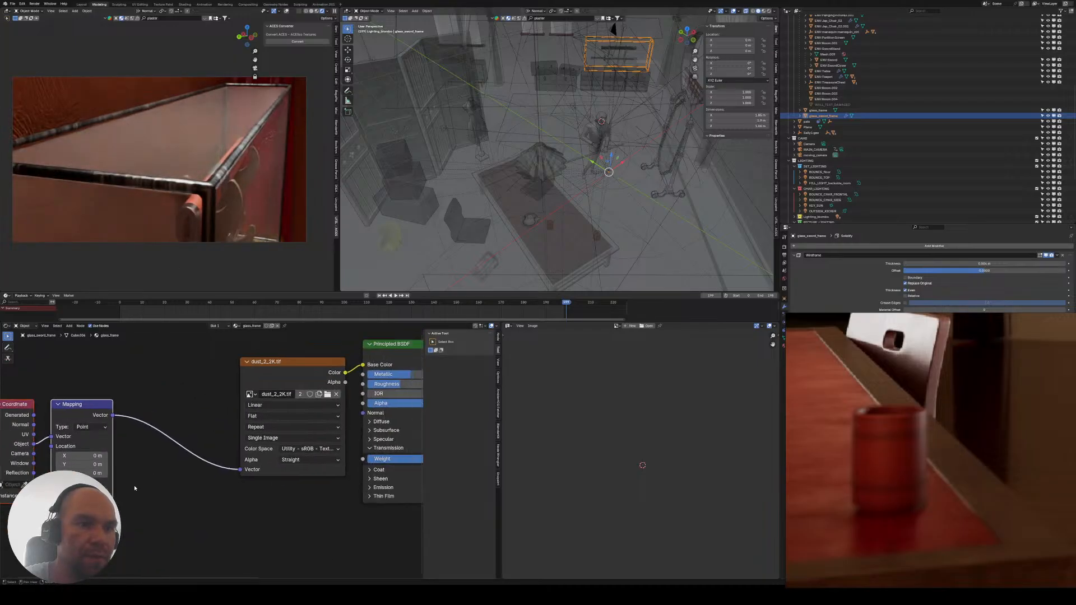
pyautogui.click(223, 343)
pyautogui.moveTo(225, 340); pyautogui.dragTo(170, 352, button='middle')
pyautogui.moveTo(175, 340); pyautogui.dragTo(256, 418)
pyautogui.press('g')
pyautogui.click(118, 468)
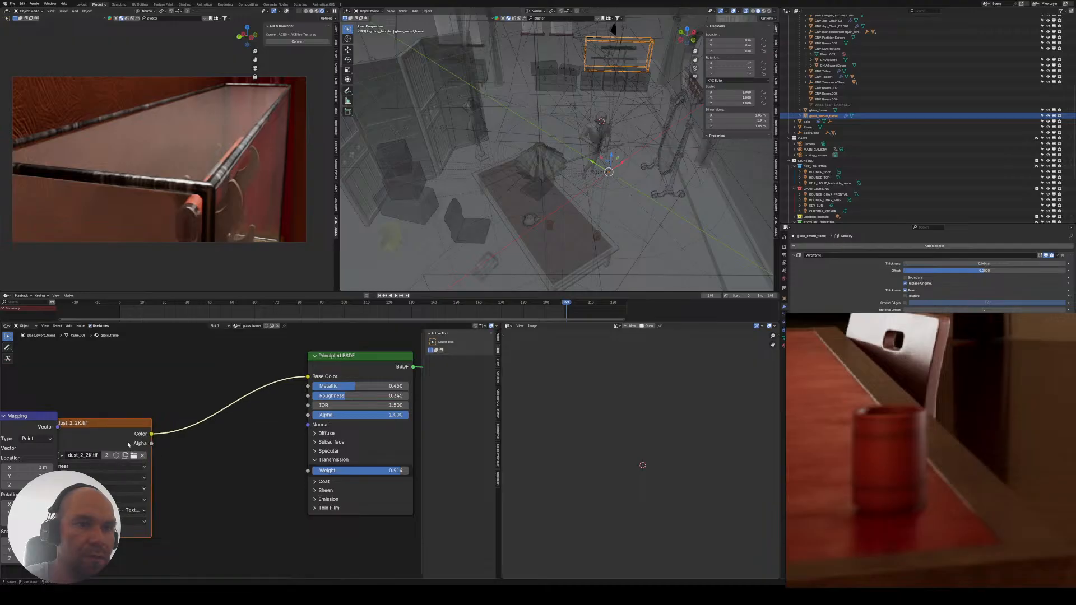
# - Examine the frame's dust pattern up close and space the Texture Coordinate and Mapping nodes clear of the dust texture
pyautogui.moveTo(207, 158); pyautogui.dragTo(182, 236, button='middle')
pyautogui.scroll(2, 144, 150)
pyautogui.scroll(3, 140, 147)
pyautogui.moveTo(129, 399); pyautogui.dragTo(188, 396, button='middle')
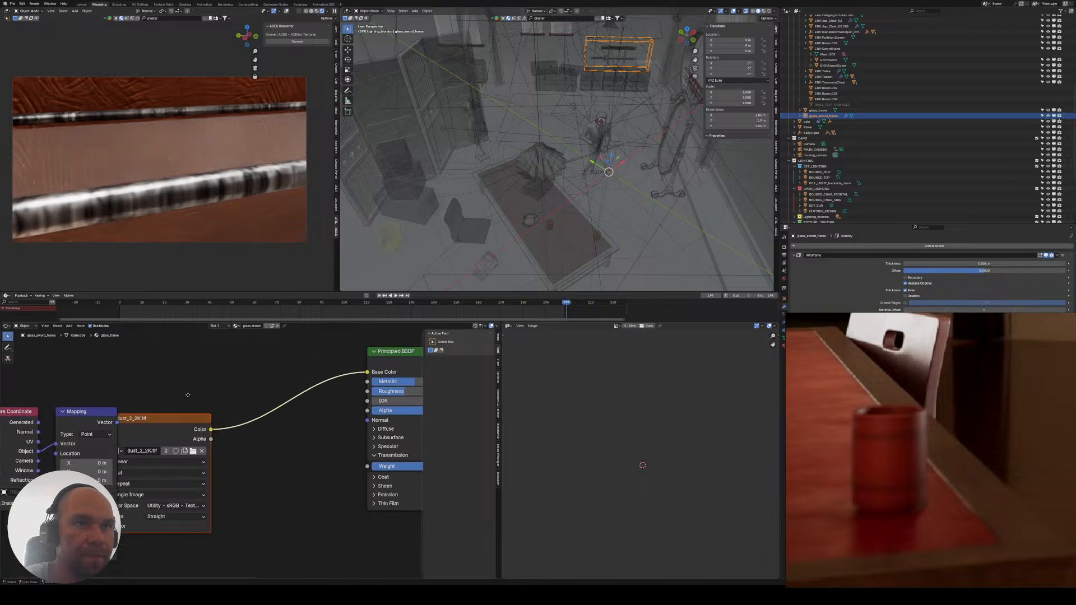
pyautogui.scroll(-3, 187, 395)
pyautogui.press('g')
pyautogui.moveTo(76, 377); pyautogui.dragTo(118, 439)
pyautogui.click(5, 428)
pyautogui.press('g')
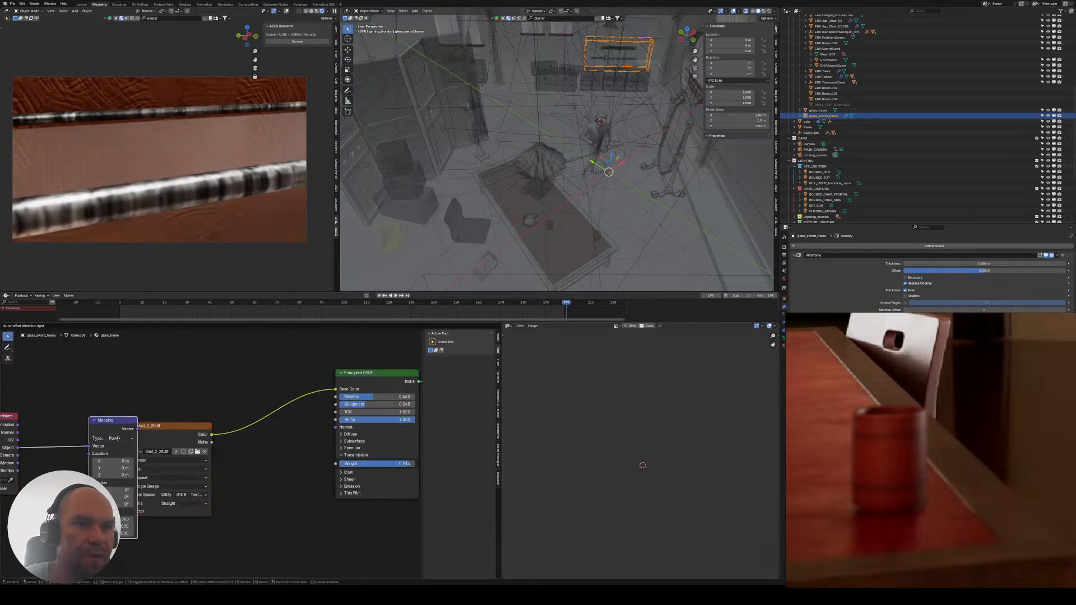
pyautogui.click(74, 439)
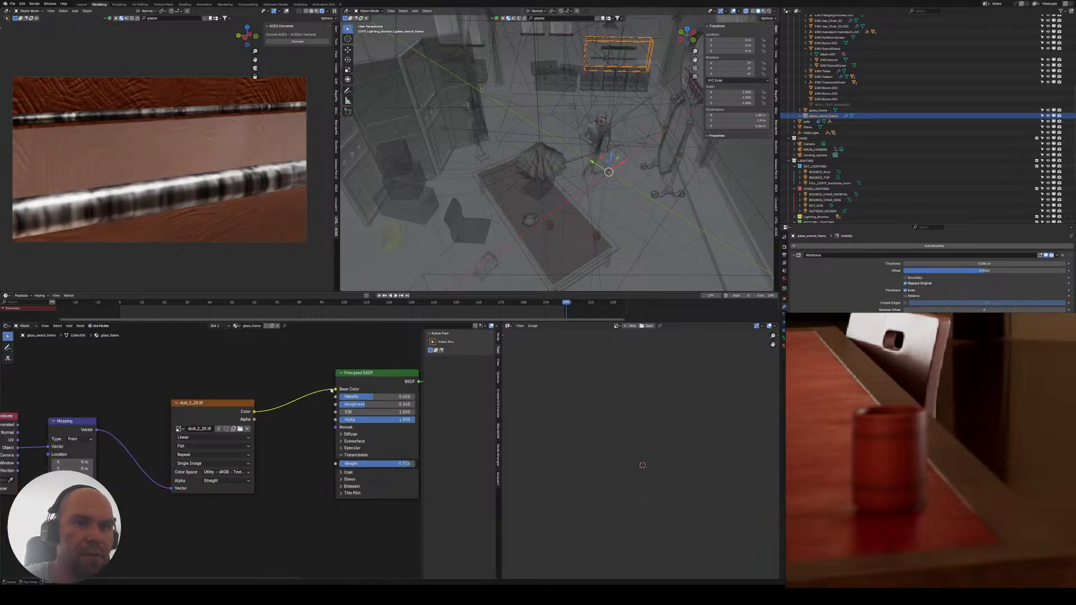
# - Reroute the dust texture's Color from Base Color to Roughness and move the texture node farther from the shader
pyautogui.moveTo(337, 406); pyautogui.dragTo(336, 404)
pyautogui.scroll(1, 193, 382)
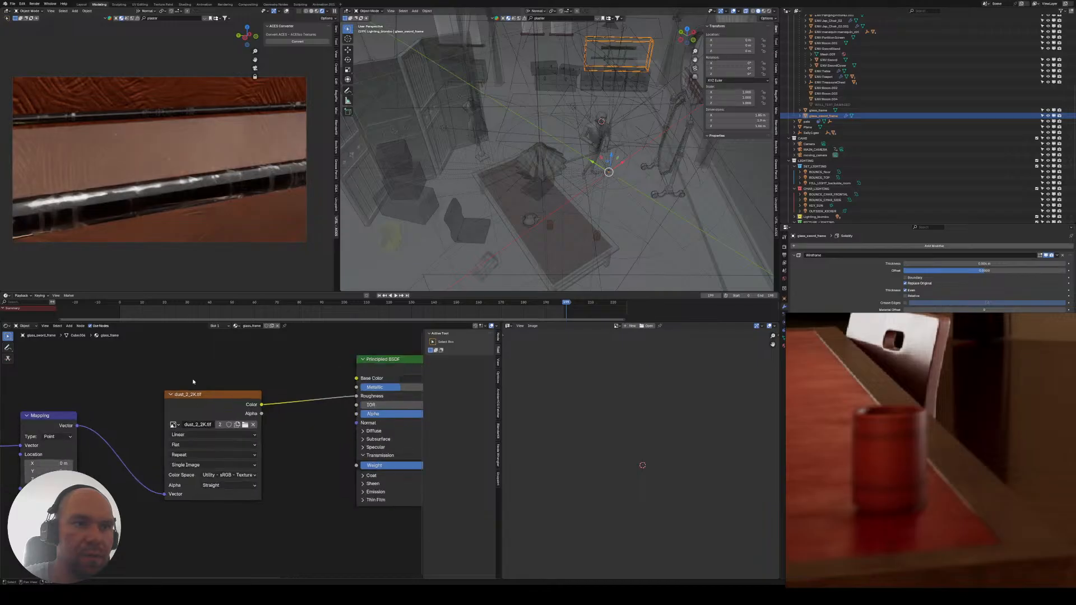
pyautogui.moveTo(209, 410); pyautogui.dragTo(167, 450)
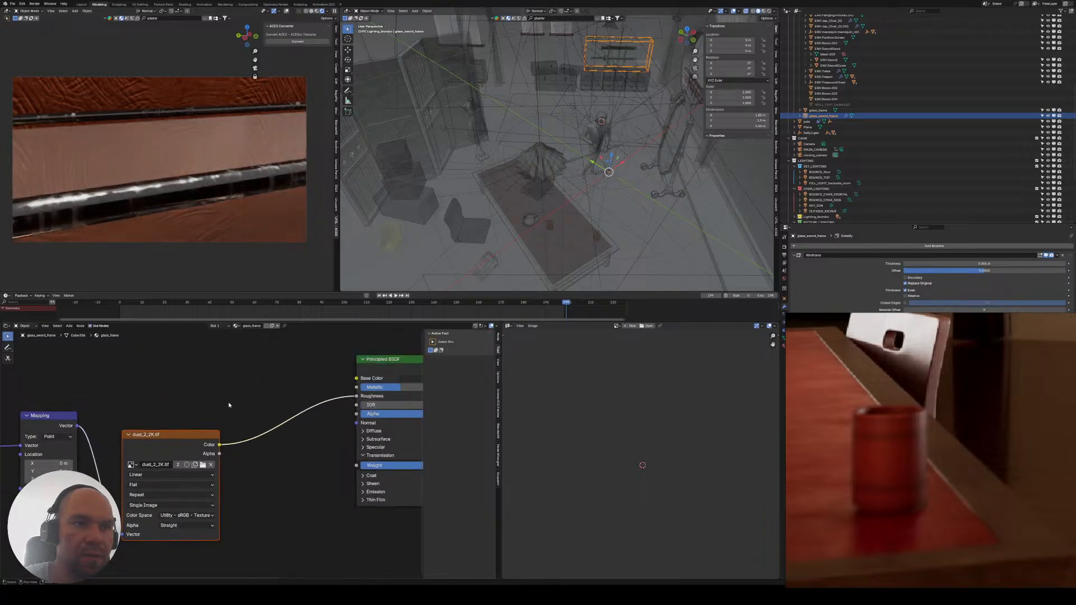
# - Insert a Color Ramp between the dust texture and the Principled BSDF's Roughness and test its white stop's position
pyautogui.moveTo(283, 374); pyautogui.dragTo(171, 371, button='middle')
pyautogui.hotkey('shift', 'a')
pyautogui.write('color')
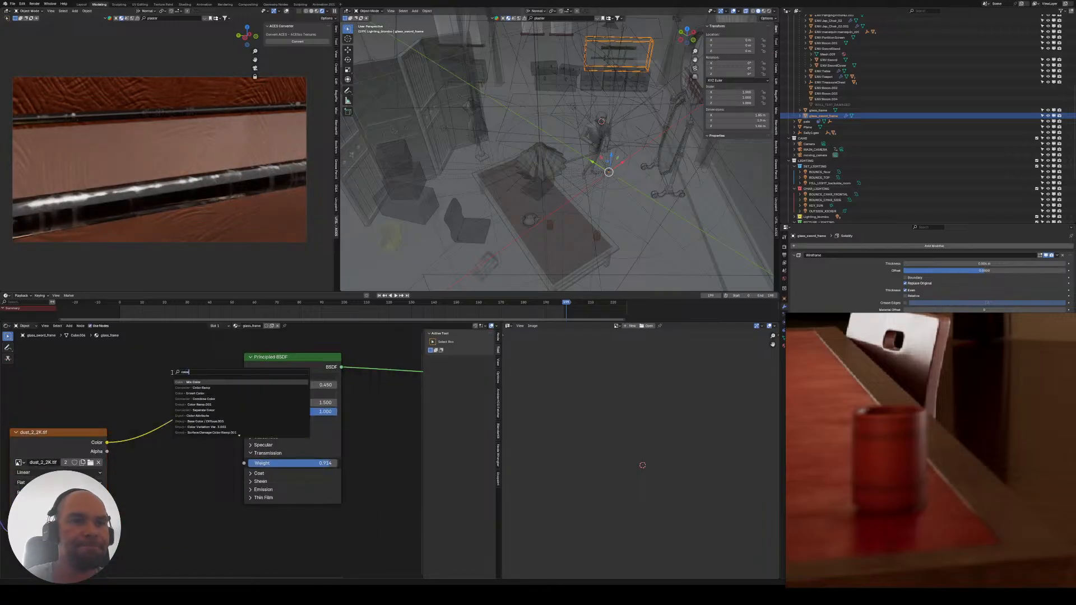
pyautogui.click(196, 388)
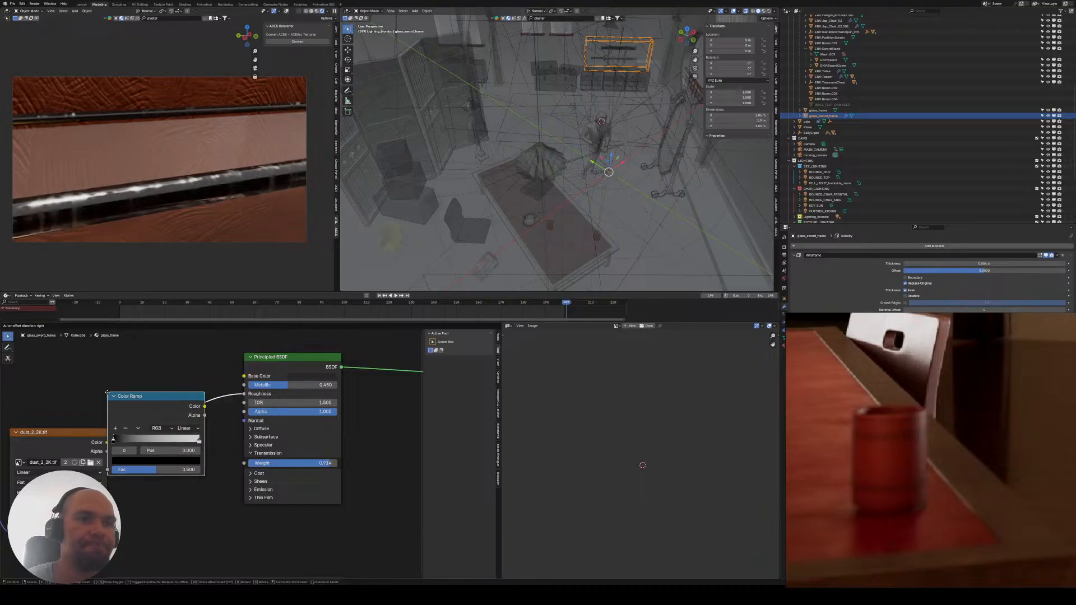
pyautogui.click(232, 390)
pyautogui.moveTo(216, 434); pyautogui.dragTo(151, 435)
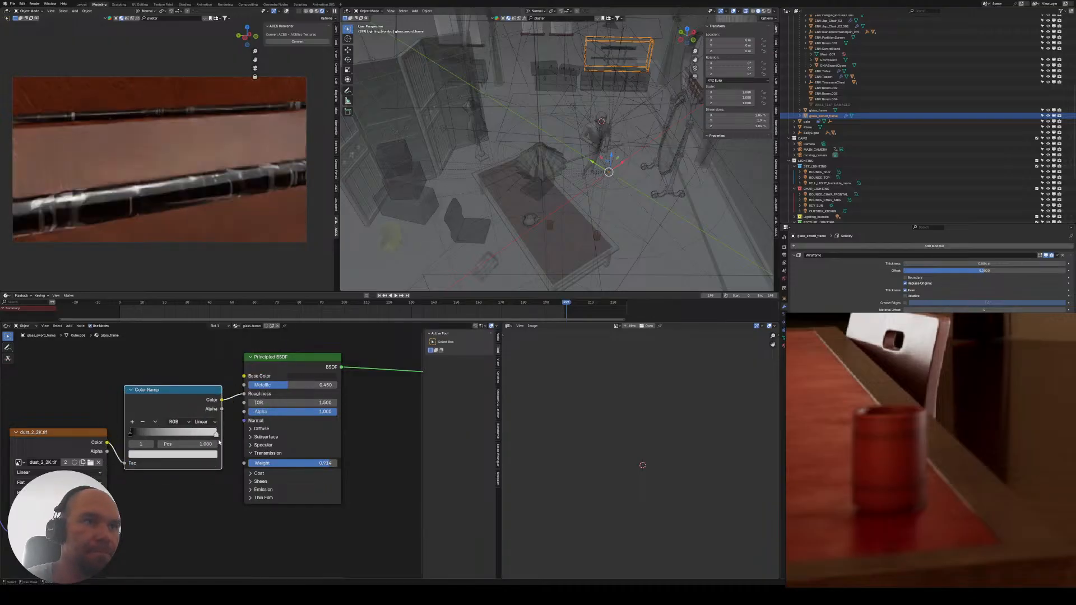
# - Lighten the Color Ramp's black stop to a dark grey
pyautogui.click(130, 434)
pyautogui.click(173, 455)
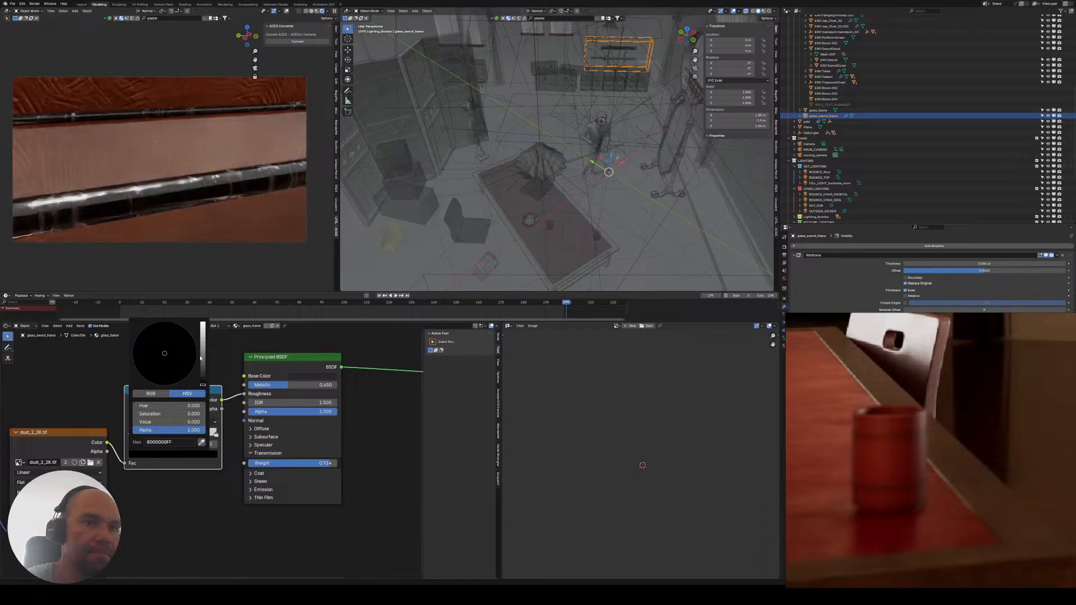
pyautogui.moveTo(202, 385); pyautogui.dragTo(203, 354)
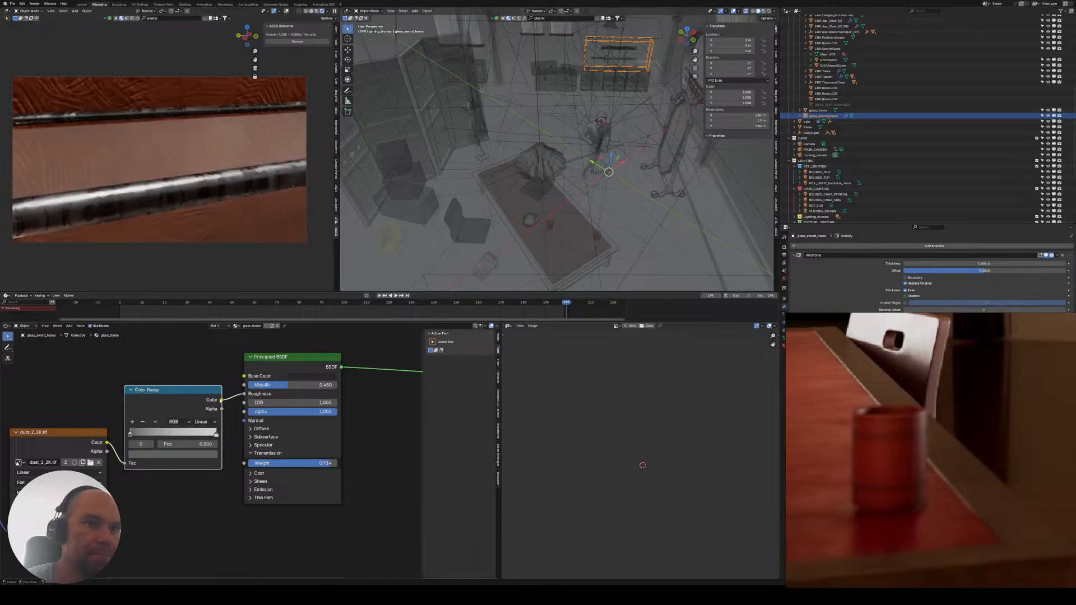
# - Try driving Metallic from the Color Ramp, undo that link, and move the ramp node slightly lower
pyautogui.moveTo(240, 386); pyautogui.dragTo(244, 385)
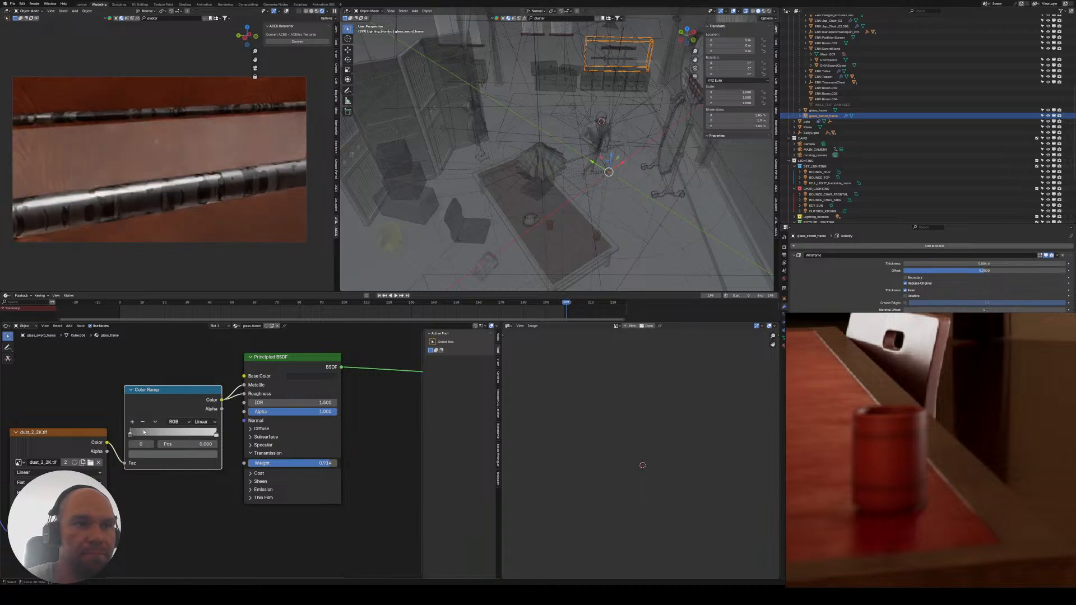
pyautogui.hotkey('ctrl', 'z')
pyautogui.moveTo(168, 396); pyautogui.dragTo(171, 421)
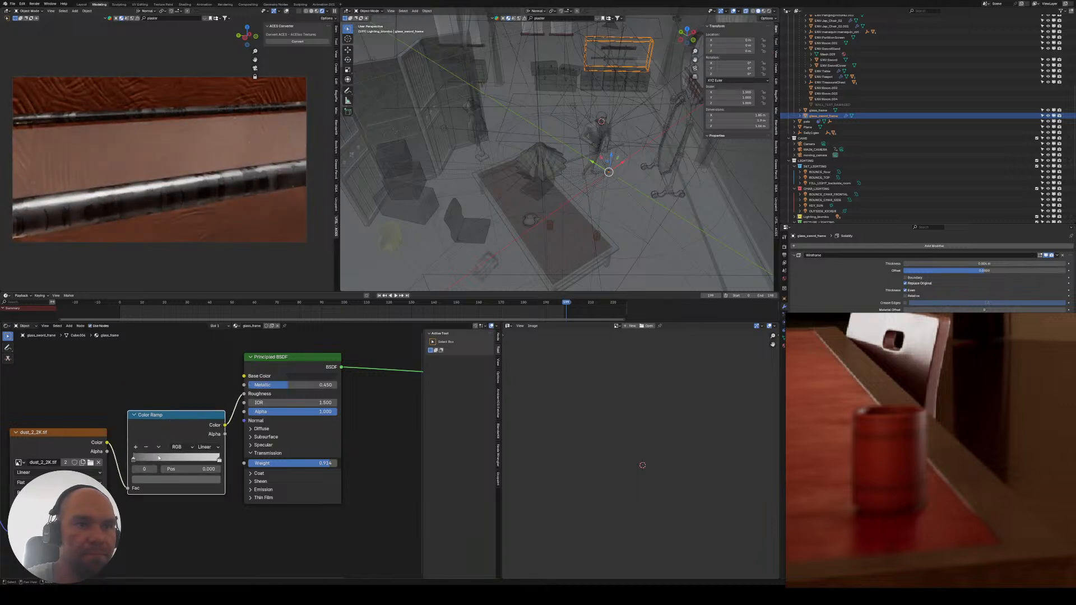
pyautogui.moveTo(135, 460); pyautogui.dragTo(91, 463)
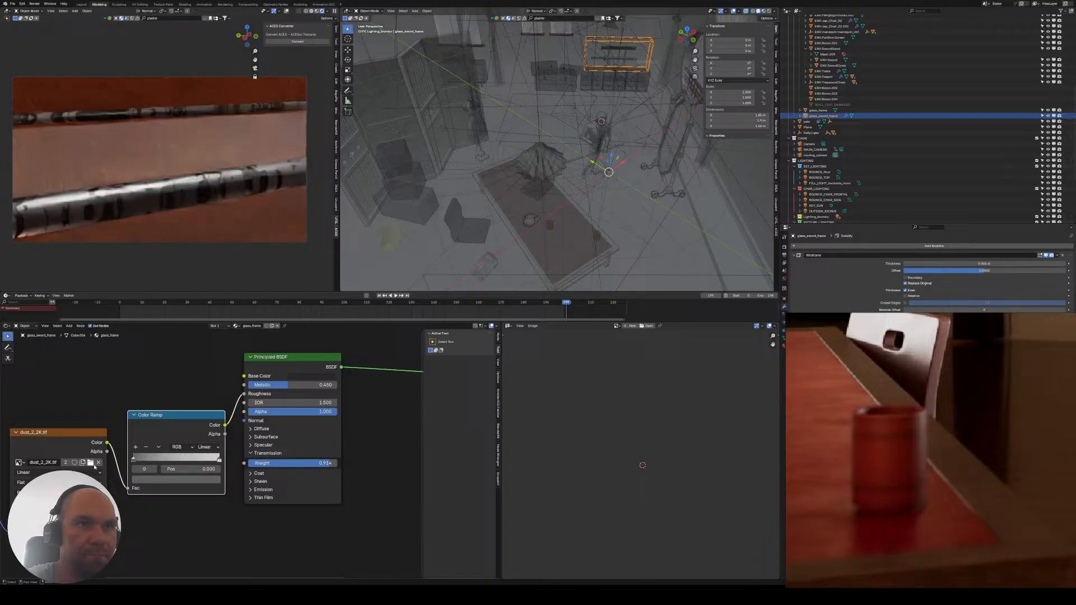
# - Darken the Color Ramp's white stop to a mid grey
pyautogui.click(220, 460)
pyautogui.click(185, 480)
pyautogui.moveTo(205, 389)
pyautogui.mouseDown()
pyautogui.moveTo(206, 399)
pyautogui.moveTo(206, 377)
pyautogui.mouseUp()
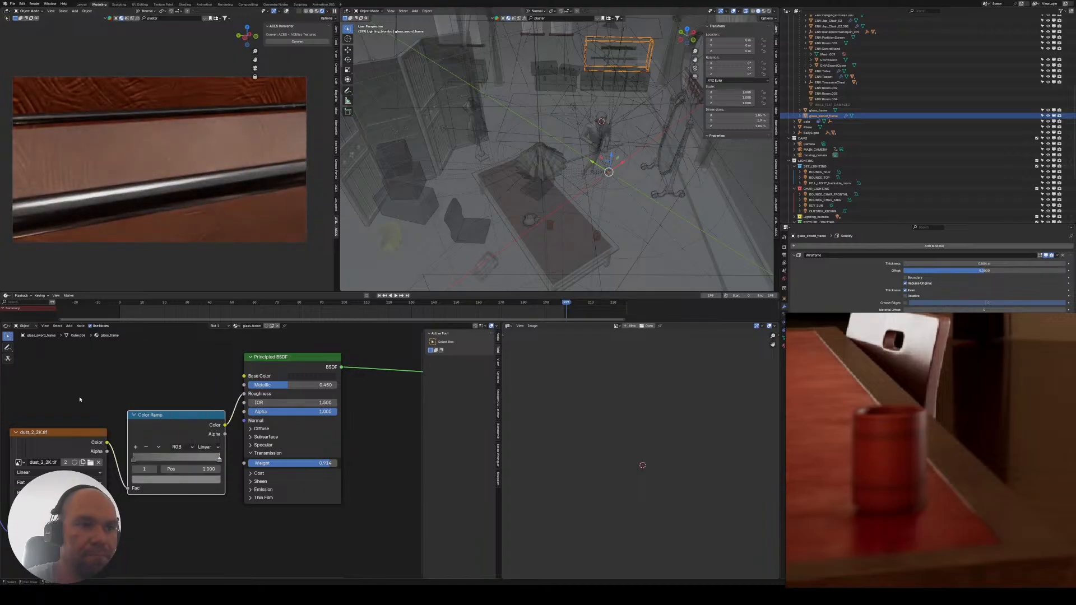
pyautogui.moveTo(54, 411); pyautogui.dragTo(229, 389, button='middle')
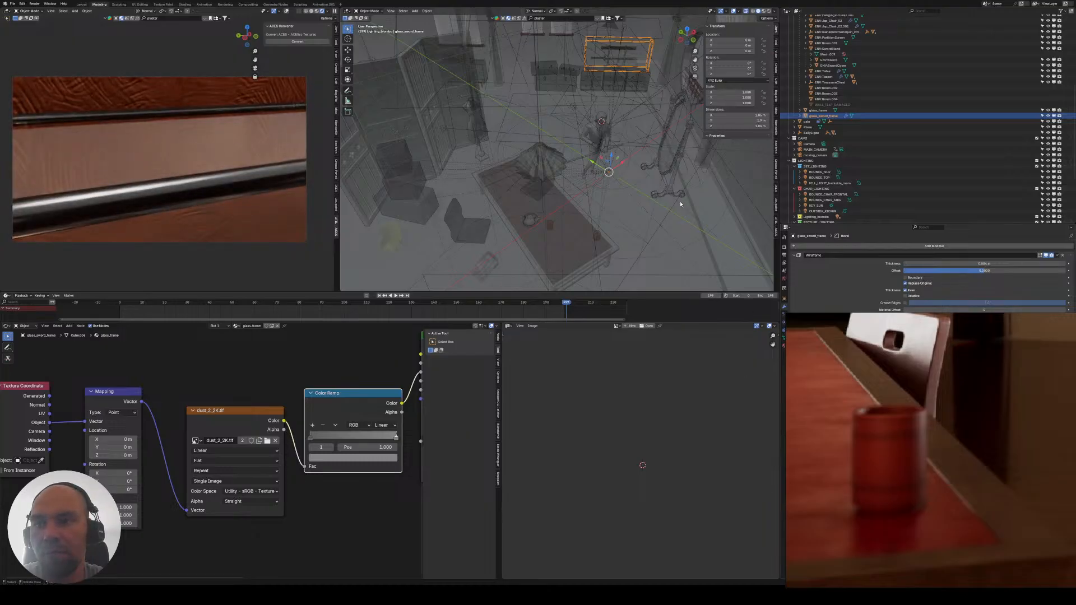
# - Add a vertical loop cut to the glass_sword_frame mesh and slide it close to the case's left end
pyautogui.moveTo(665, 177); pyautogui.dragTo(707, 245, button='middle')
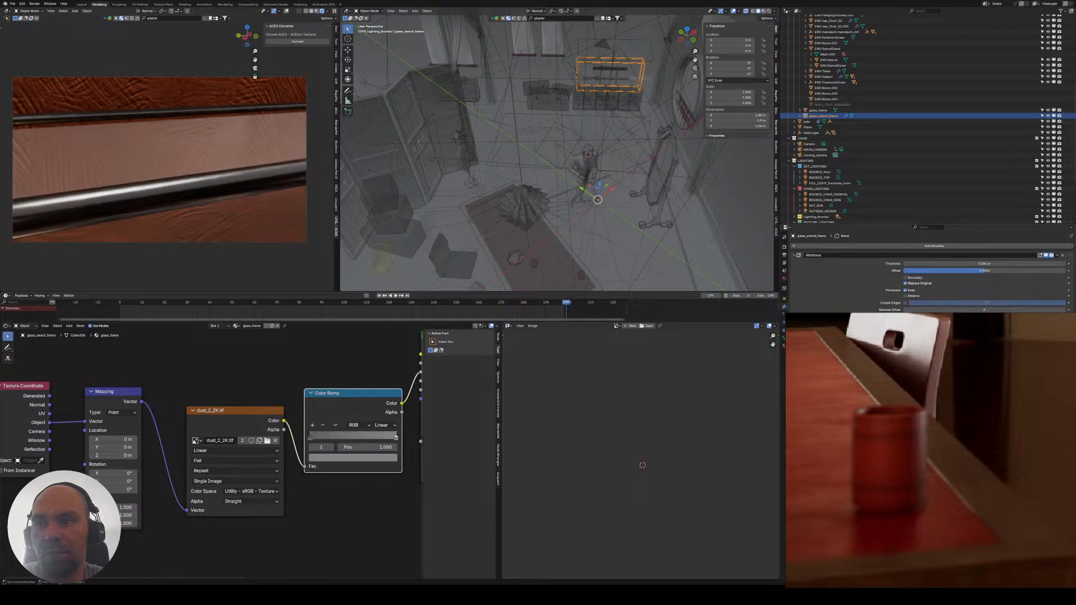
pyautogui.moveTo(584, 134)
pyautogui.keyDown('shift'); pyautogui.mouseDown(button='middle')
pyautogui.moveTo(586, 180)
pyautogui.moveTo(588, 117)
pyautogui.mouseUp(button='middle'); pyautogui.keyUp('shift')
pyautogui.keyDown('shift'); pyautogui.moveTo(588, 116); pyautogui.dragTo(558, 126, button='middle'); pyautogui.keyUp('shift')
pyautogui.moveTo(558, 126)
pyautogui.mouseDown(button='middle')
pyautogui.moveTo(538, 111)
pyautogui.moveTo(549, 142)
pyautogui.moveTo(552, 128)
pyautogui.mouseUp(button='middle')
pyautogui.press('Tab')
pyautogui.hotkey('ctrl', 'r')
pyautogui.click(556, 118)
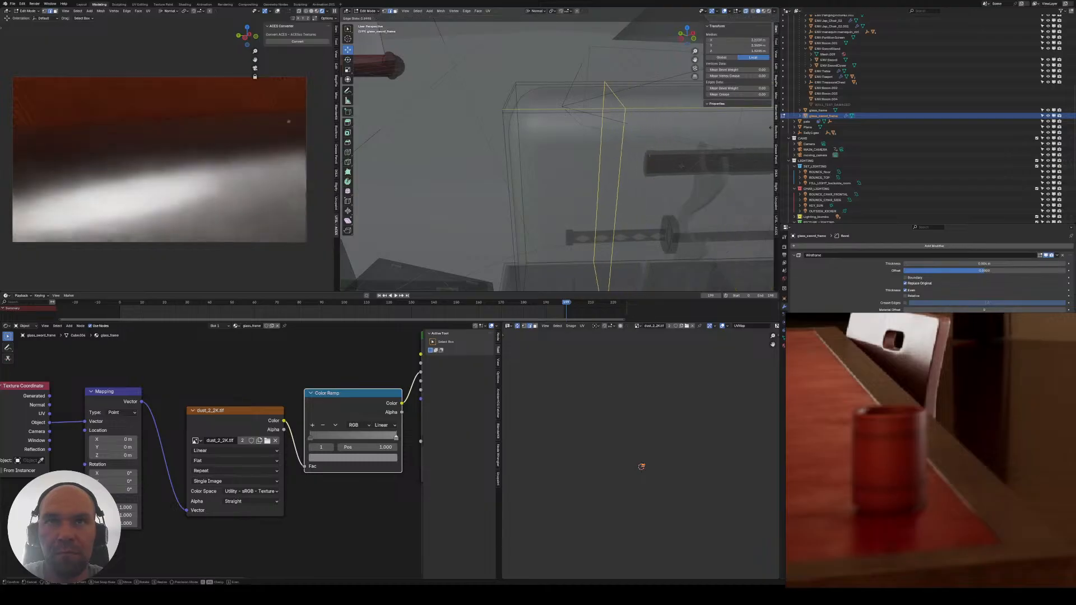
pyautogui.click(675, 146)
# - Add a second vertical loop cut to the frame mesh, slid close to the case's right end
pyautogui.keyDown('ctrl'); pyautogui.moveTo(675, 146); pyautogui.dragTo(667, 174, button='middle'); pyautogui.keyUp('ctrl')
pyautogui.moveTo(645, 129); pyautogui.dragTo(591, 164, button='middle')
pyautogui.hotkey('ctrl', 'r')
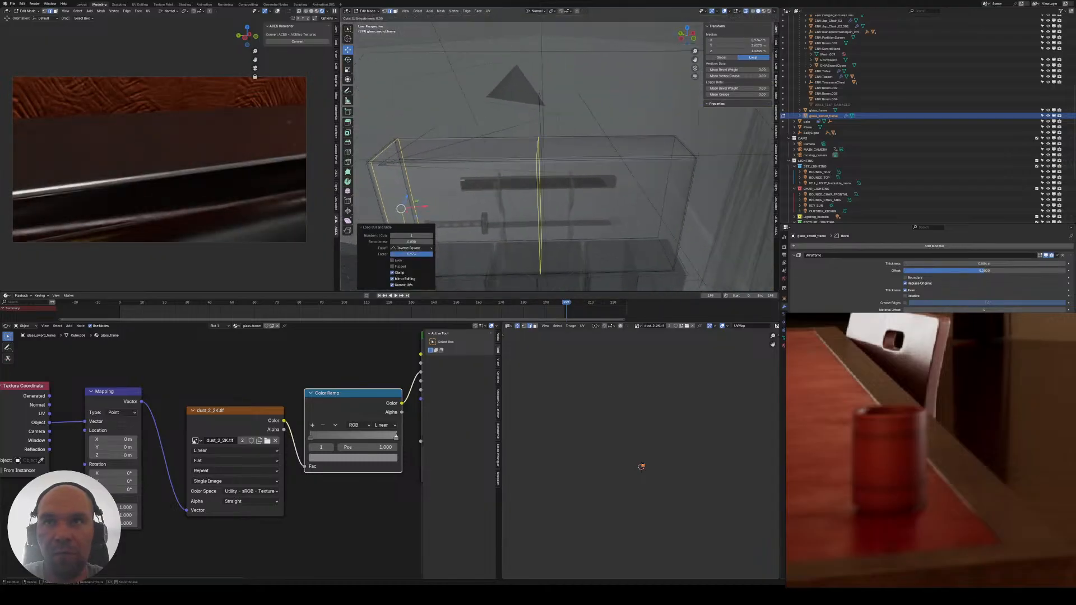
pyautogui.click(591, 162)
pyautogui.click(711, 160)
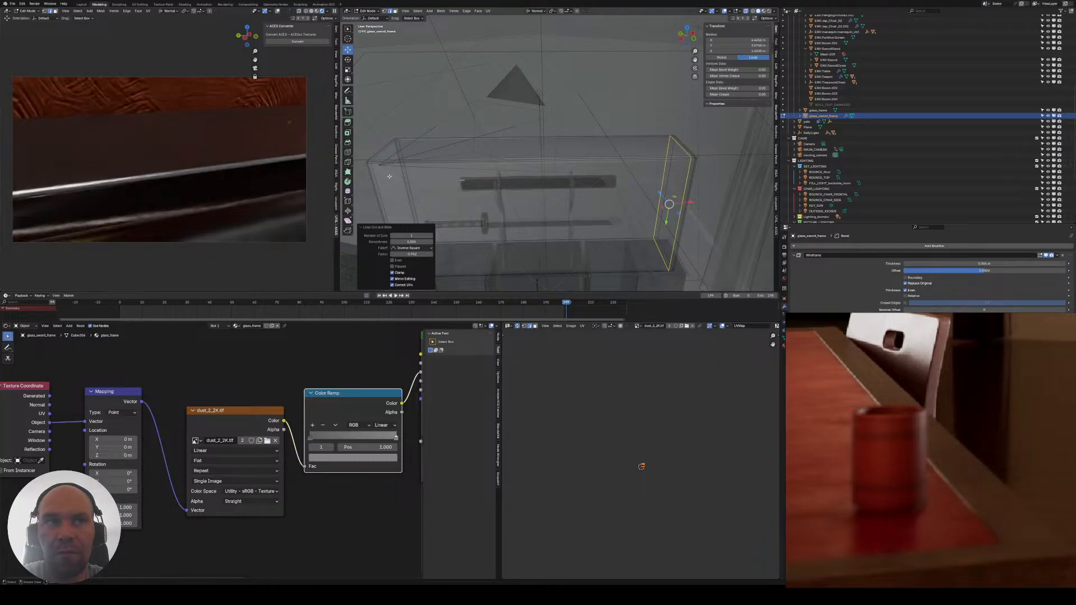
pyautogui.hotkey('ctrl', 'z')
pyautogui.hotkey('ctrl', 'r')
pyautogui.click(682, 178)
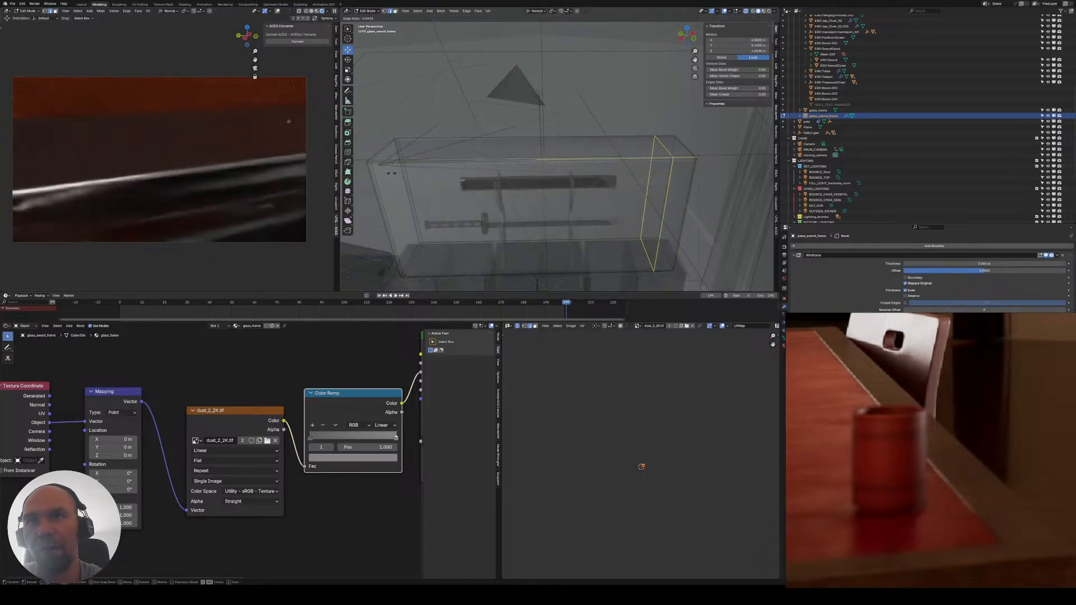
pyautogui.click(391, 173)
pyautogui.press('Tab')
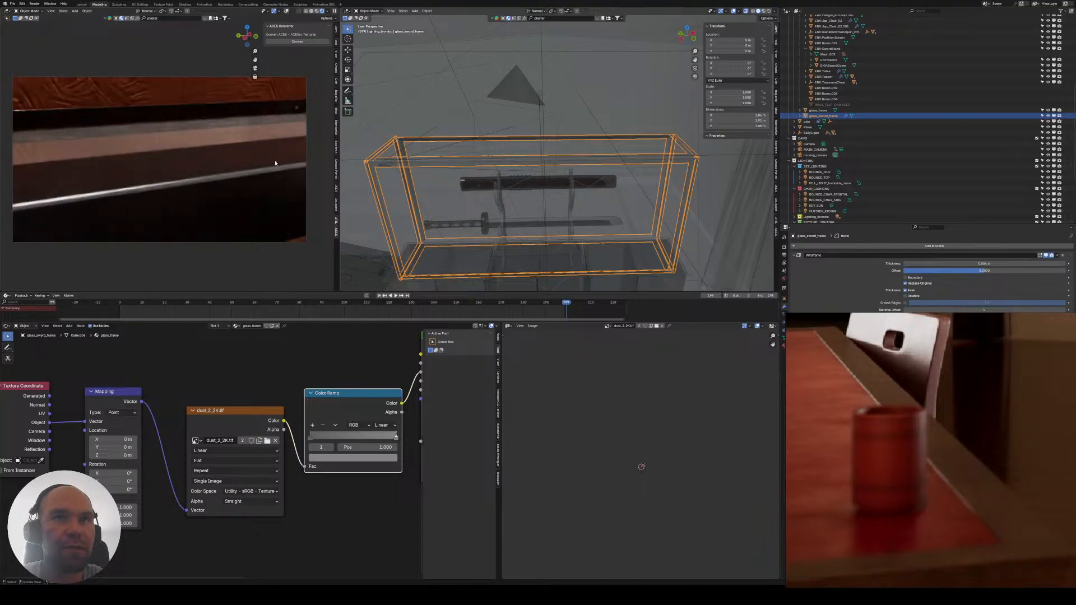
# - Make the sword case frame's bars thinner through its modifier settings and check the bars and corner up close
pyautogui.moveTo(483, 169); pyautogui.dragTo(523, 142, button='middle')
pyautogui.scroll(3, 512, 169)
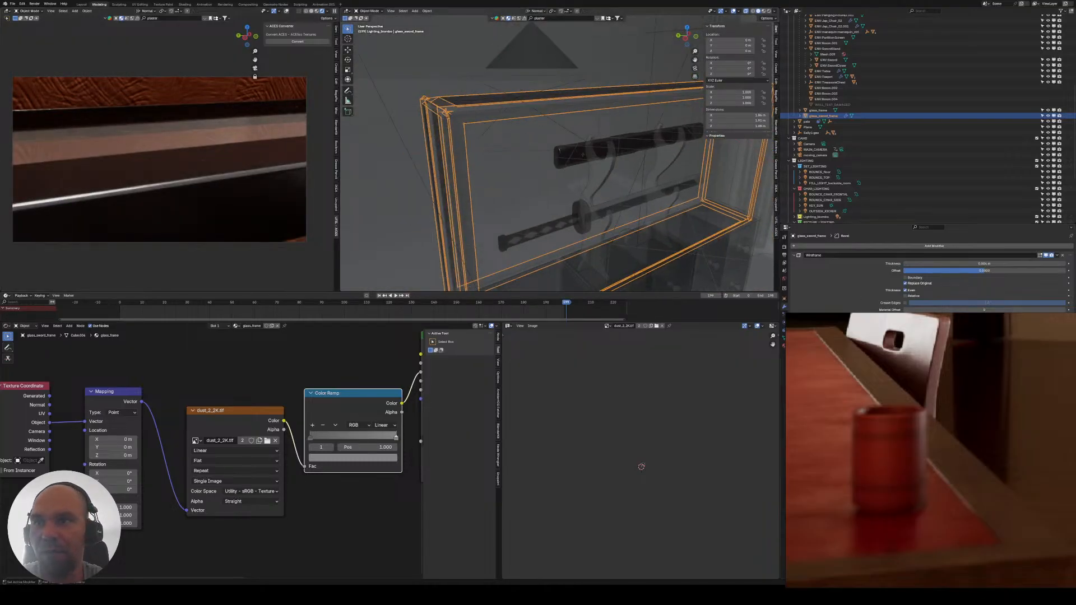
pyautogui.moveTo(985, 348)
pyautogui.mouseDown()
pyautogui.moveTo(1009, 348)
pyautogui.moveTo(984, 348)
pyautogui.mouseUp()
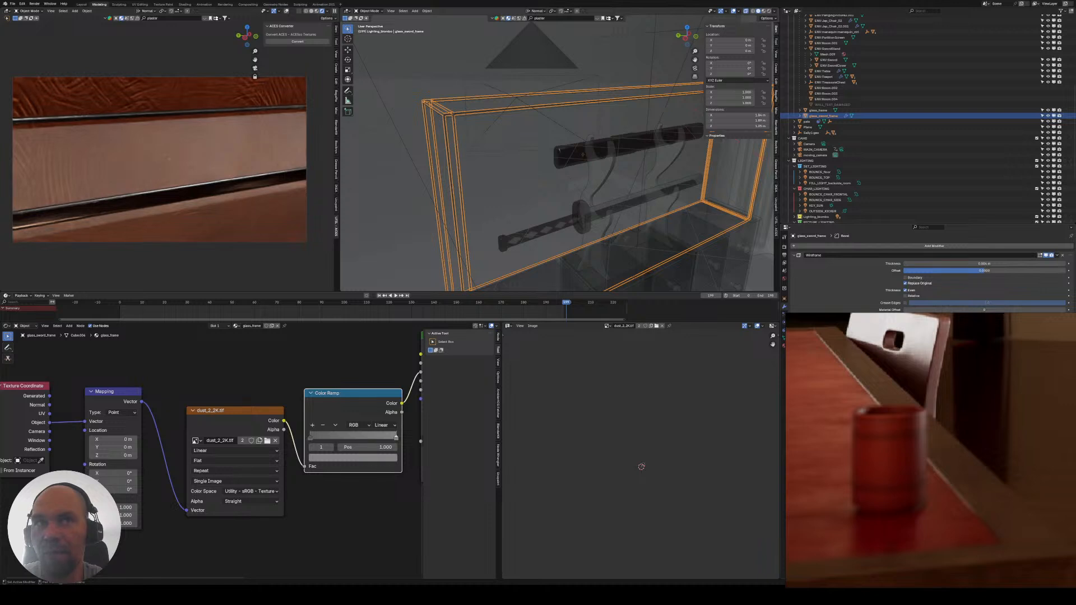
pyautogui.moveTo(502, 171); pyautogui.dragTo(393, 184, button='middle')
pyautogui.scroll(2, 497, 200)
pyautogui.scroll(3, 492, 185)
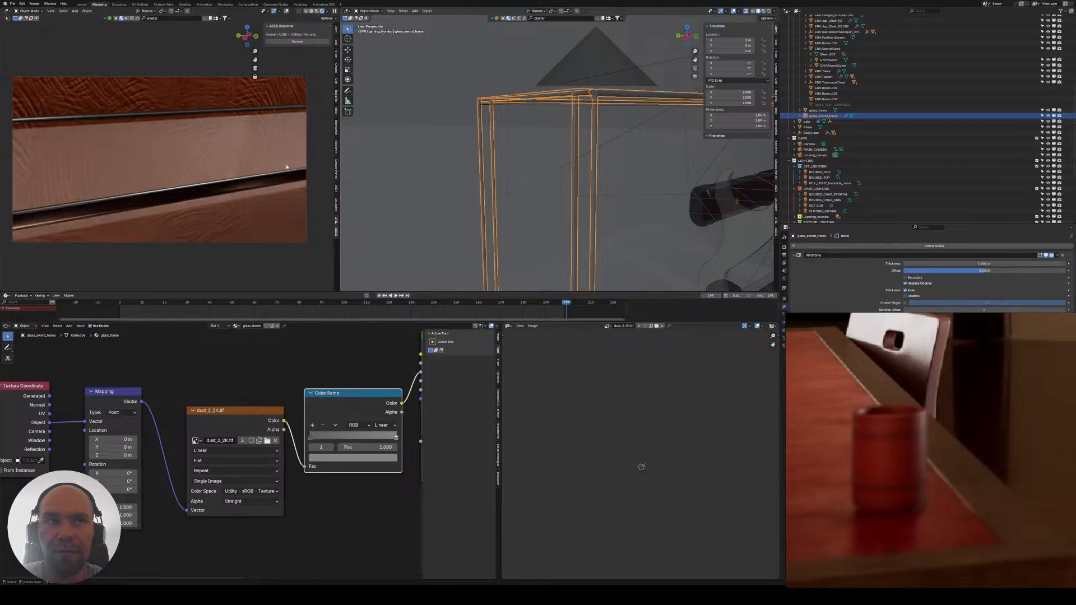
pyautogui.moveTo(533, 159); pyautogui.dragTo(524, 147, button='middle')
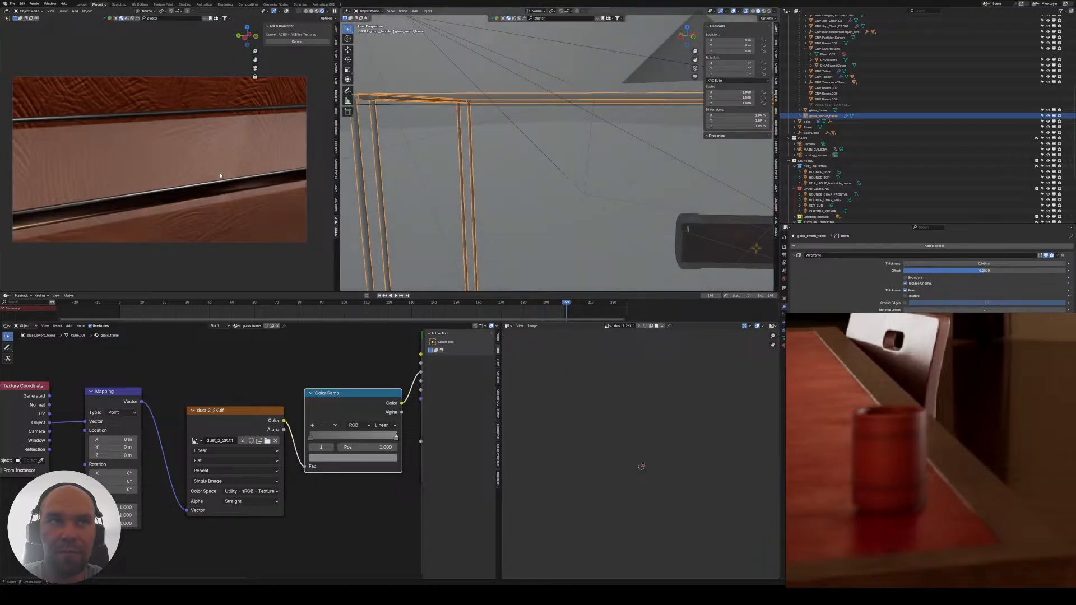
pyautogui.moveTo(220, 175); pyautogui.dragTo(190, 168, button='middle')
# - Add a horizontal loop cut around the frame mesh and slide it down close to the case's base
pyautogui.moveTo(485, 176)
pyautogui.mouseDown(button='middle')
pyautogui.moveTo(462, 183)
pyautogui.moveTo(473, 192)
pyautogui.moveTo(476, 174)
pyautogui.mouseUp(button='middle')
pyautogui.scroll(-3, 461, 183)
pyautogui.press('Tab')
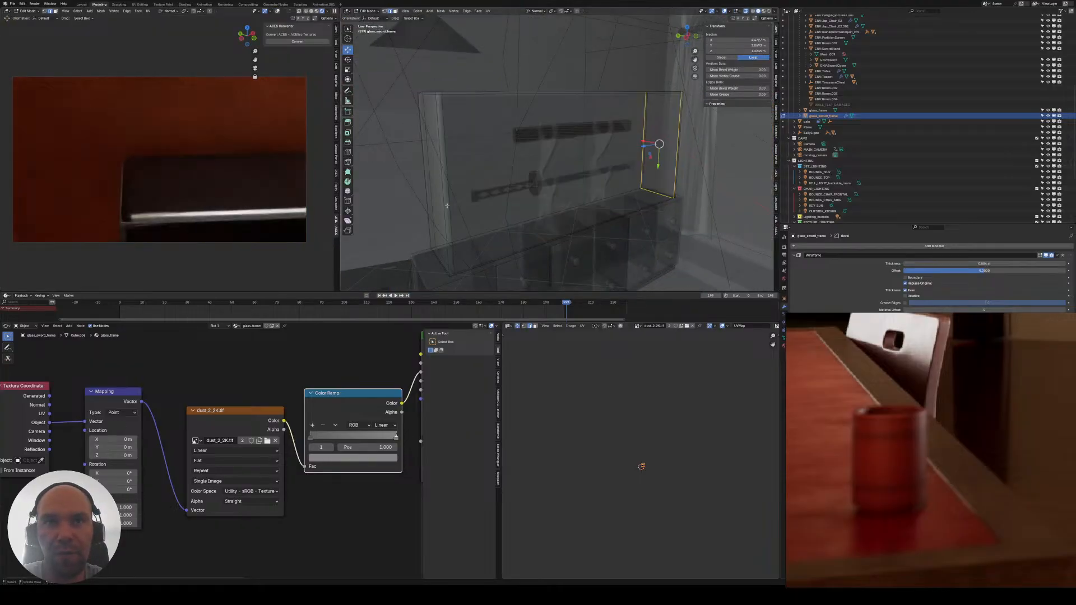
pyautogui.hotkey('ctrl', 'r')
pyautogui.click(446, 206)
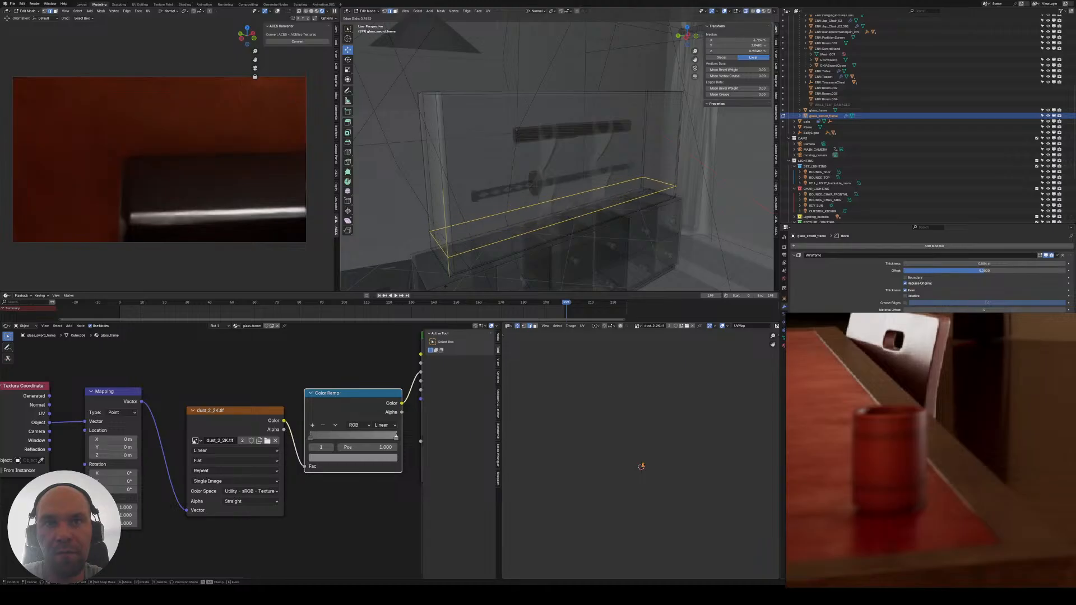
pyautogui.click(446, 285)
# - Add two evenly spaced vertical loop cuts across the length of the frame mesh without sliding them
pyautogui.moveTo(556, 229); pyautogui.dragTo(534, 226, button='middle')
pyautogui.hotkey('ctrl', 'r')
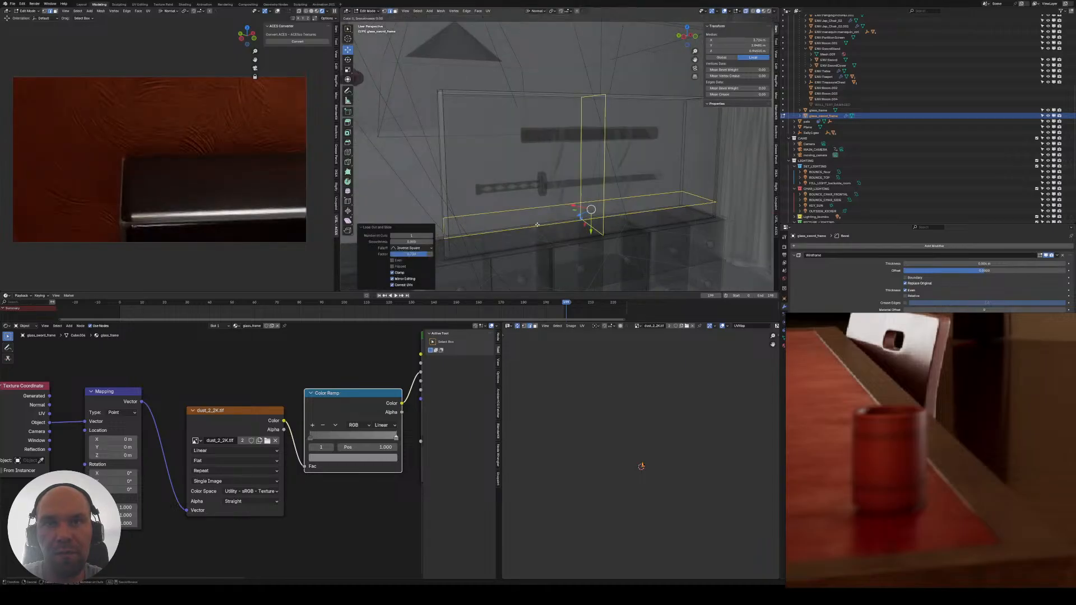
pyautogui.scroll(4, 537, 225)
pyautogui.scroll(-1, 537, 224)
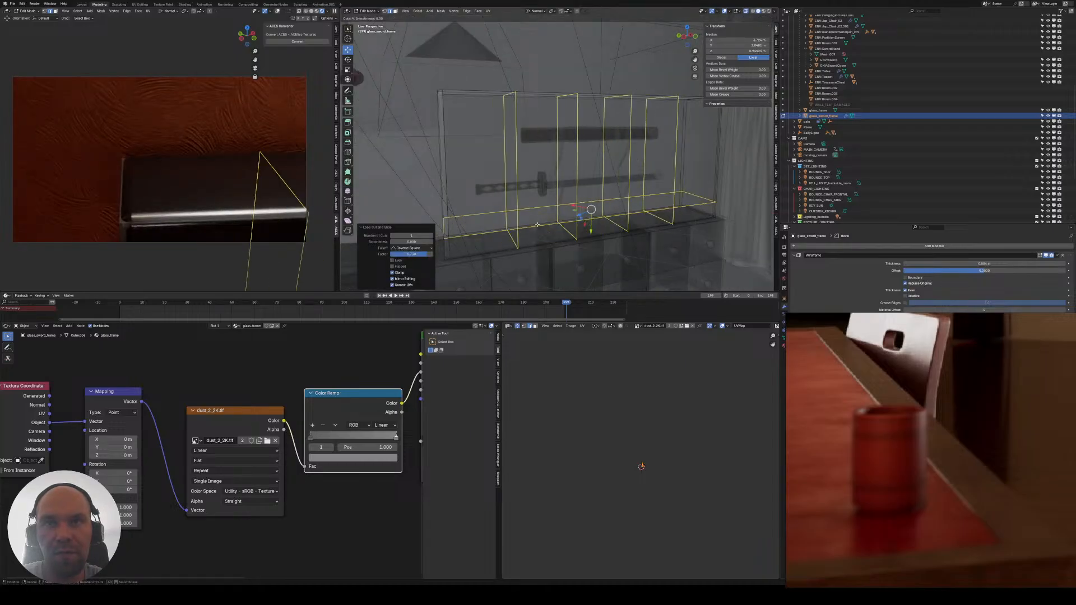
pyautogui.scroll(2, 537, 224)
pyautogui.scroll(-3, 537, 224)
pyautogui.click(537, 225)
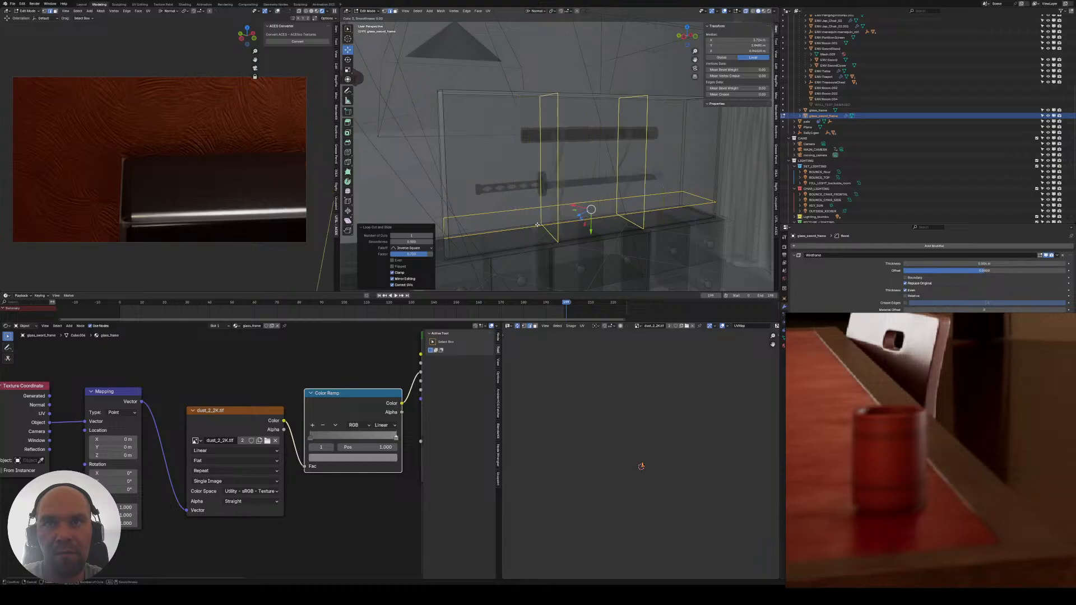
pyautogui.rightClick(573, 193)
# - Scale the two new vertical loops apart along X so they sit nearer the case's ends
pyautogui.moveTo(572, 193); pyautogui.dragTo(540, 199, button='middle')
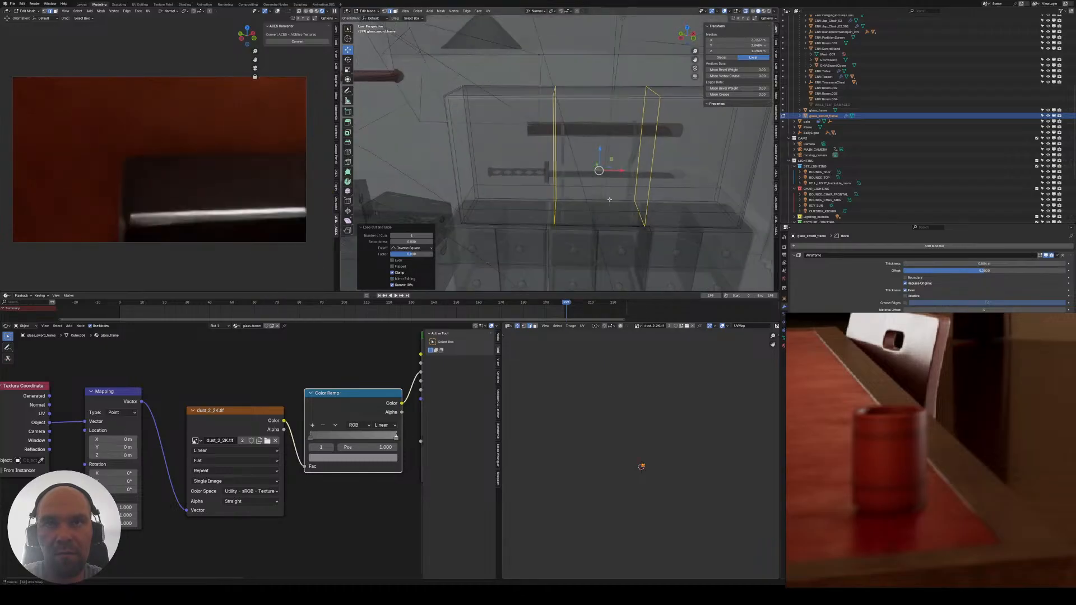
pyautogui.press('s')
pyautogui.press('y')
pyautogui.press('x')
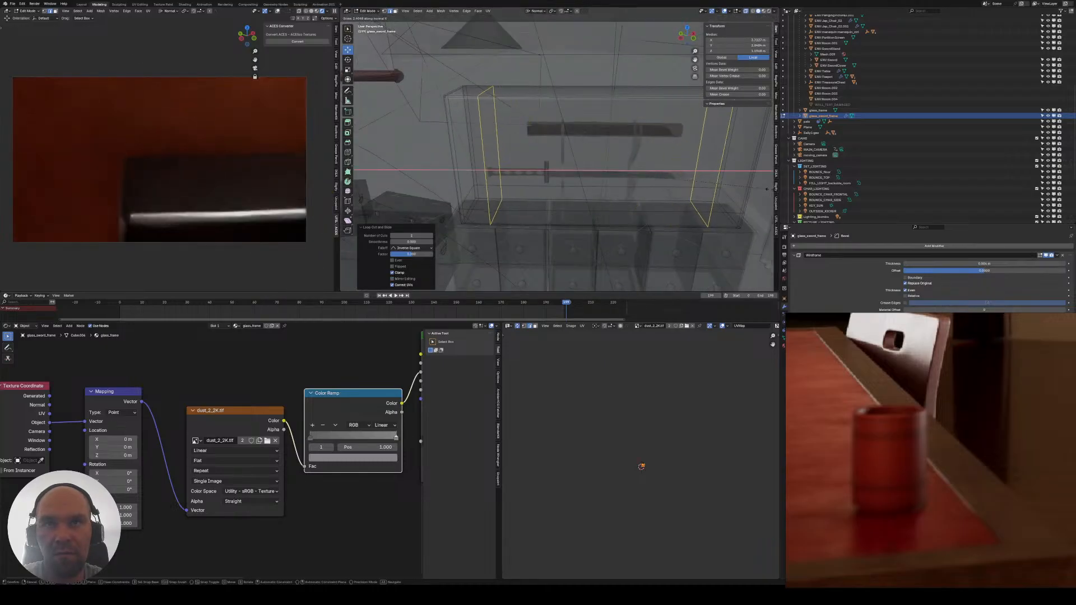
pyautogui.click(776, 190)
# - Add a horizontal loop cut just below the top of the frame mesh and check the whole case in the render
pyautogui.keyDown('shift'); pyautogui.moveTo(569, 154); pyautogui.dragTo(515, 147, button='middle'); pyautogui.keyUp('shift')
pyautogui.hotkey('ctrl', 'r')
pyautogui.click(515, 146)
pyautogui.click(515, 111)
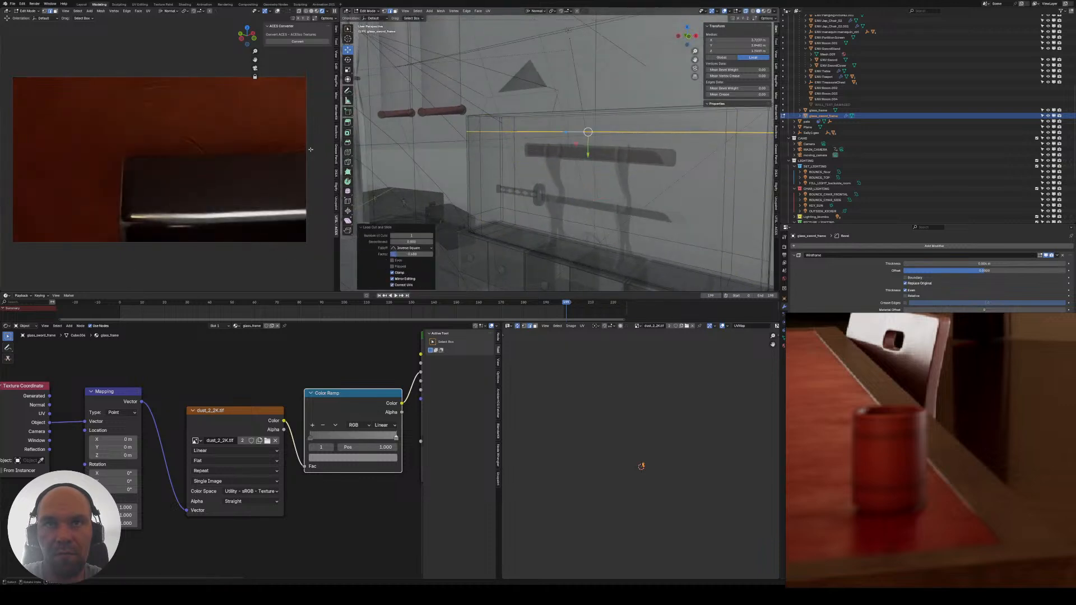
pyautogui.press('Tab')
pyautogui.moveTo(219, 188); pyautogui.dragTo(122, 155, button='middle')
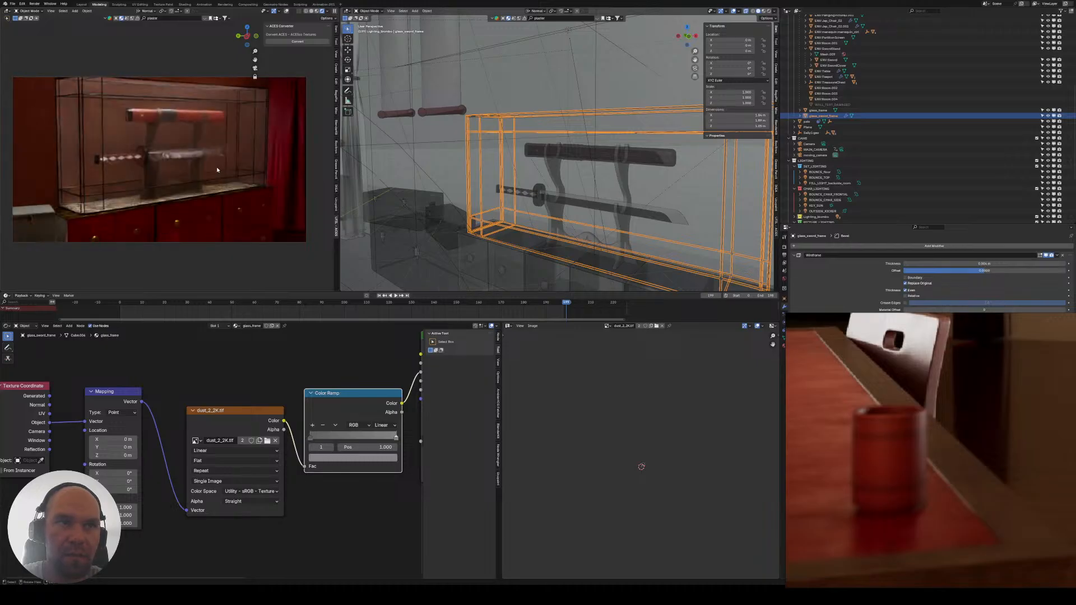
pyautogui.moveTo(219, 169)
pyautogui.mouseDown(button='middle')
pyautogui.moveTo(195, 161)
pyautogui.moveTo(203, 183)
pyautogui.mouseUp(button='middle')
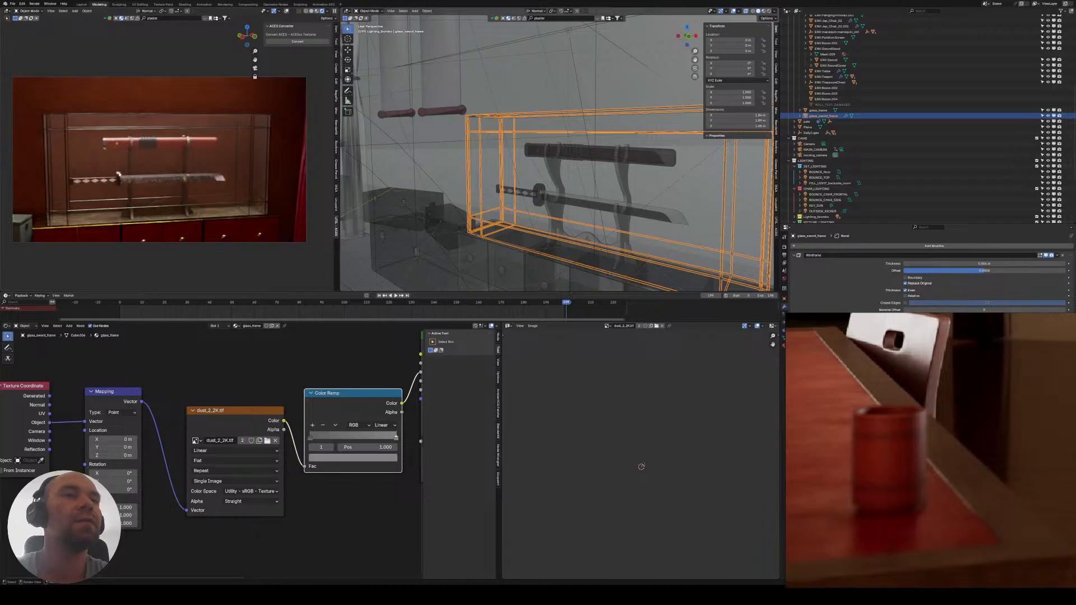
pyautogui.moveTo(512, 161); pyautogui.dragTo(505, 132, button='middle')
pyautogui.click(503, 191)
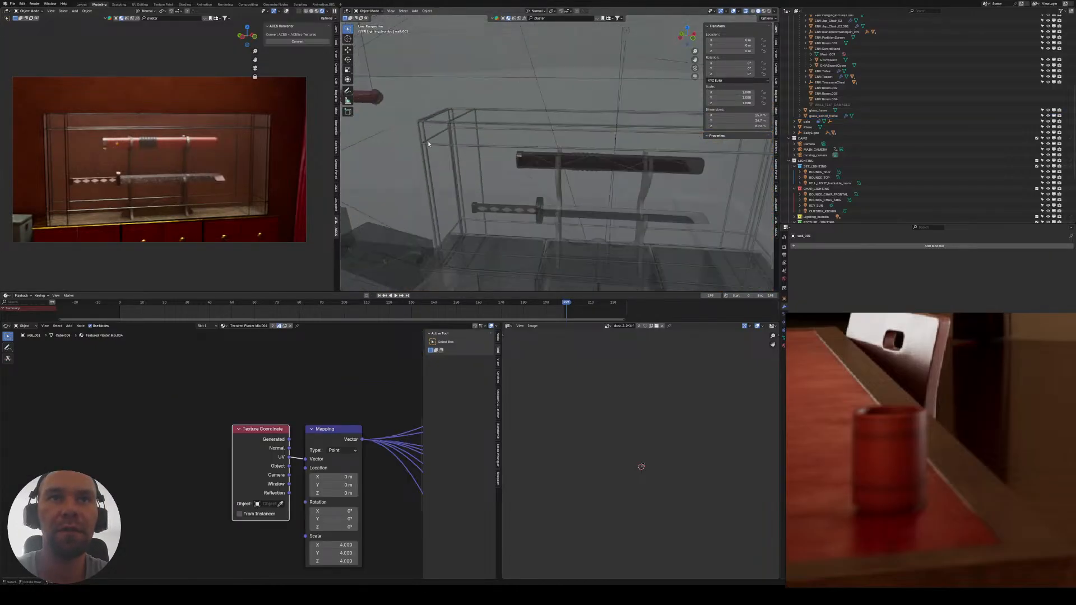
pyautogui.scroll(3, 499, 133)
pyautogui.keyDown('shift'); pyautogui.moveTo(401, 119); pyautogui.dragTo(556, 149, button='middle'); pyautogui.keyUp('shift')
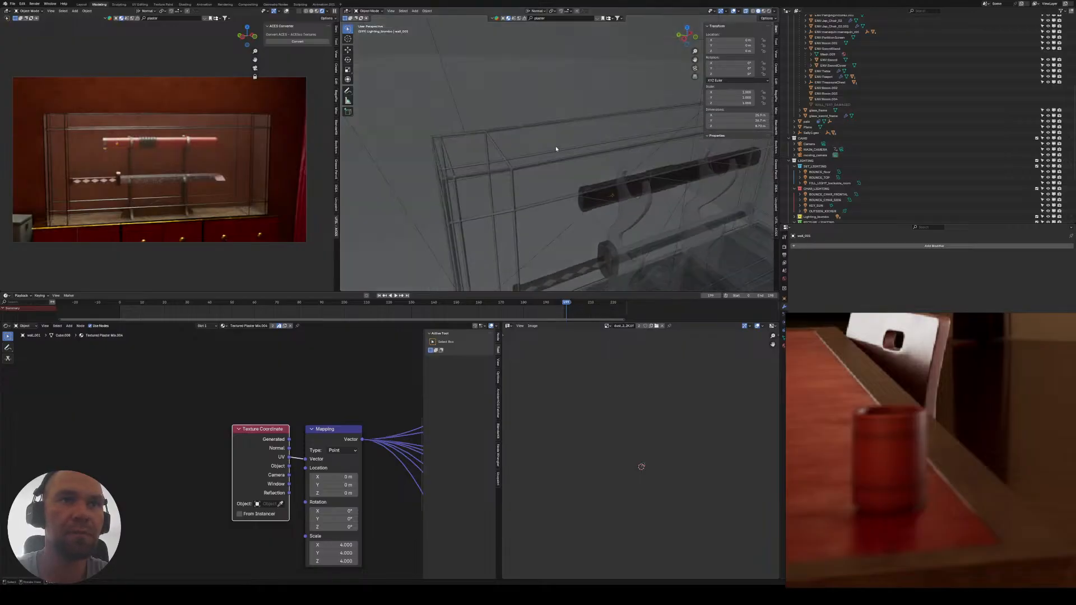
pyautogui.click(610, 144)
pyautogui.click(598, 148)
pyautogui.press('Tab')
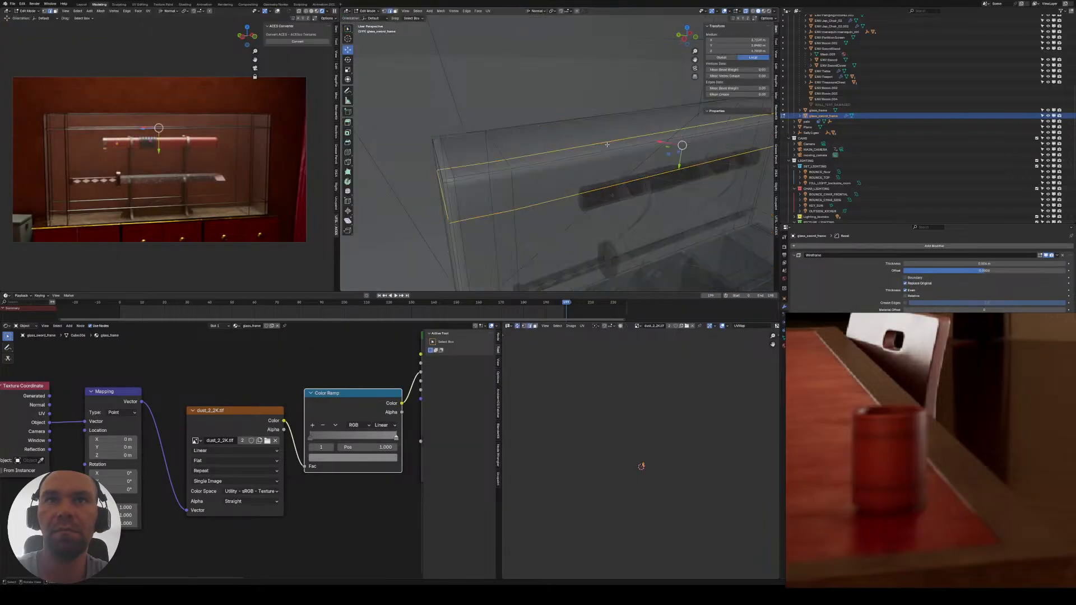
pyautogui.press('Tab')
pyautogui.click(673, 145)
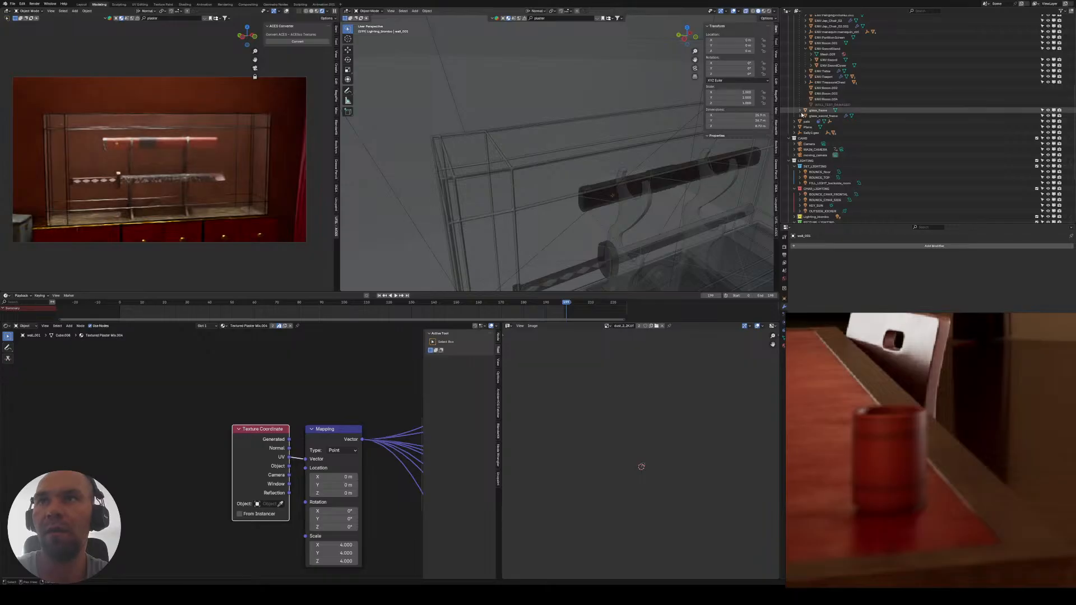
# - Move the frame mesh's upper horizontal edge loop up along Z, closer to the case's top edge
pyautogui.click(818, 111)
pyautogui.moveTo(551, 167); pyautogui.dragTo(557, 121, button='middle')
pyautogui.press('Tab')
pyautogui.scroll(4, 583, 148)
pyautogui.press('KP_1')
pyautogui.scroll(3, 557, 120)
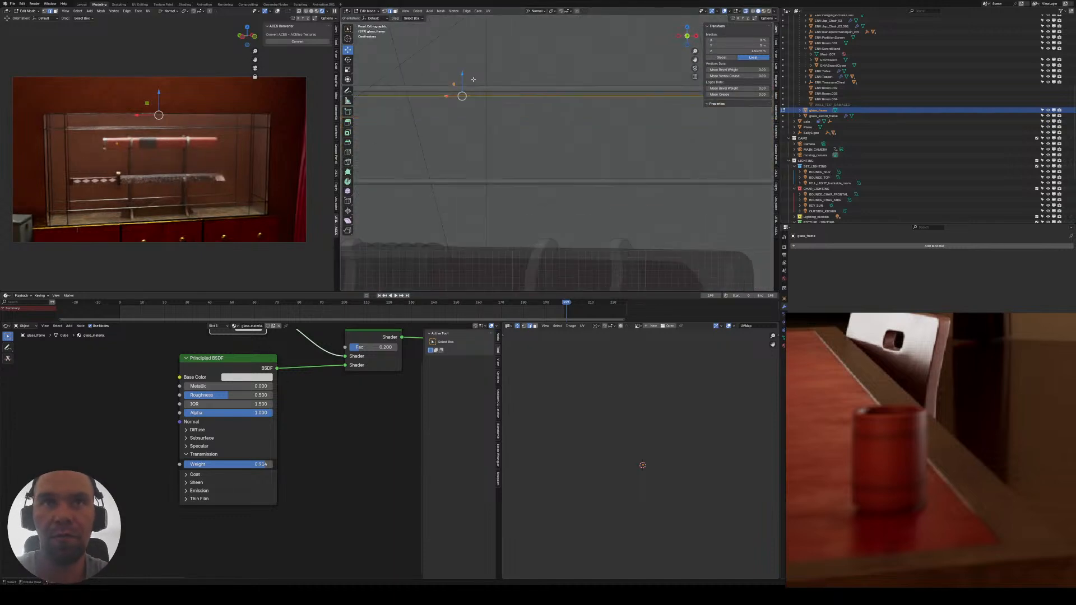
pyautogui.press('g')
pyautogui.press('z')
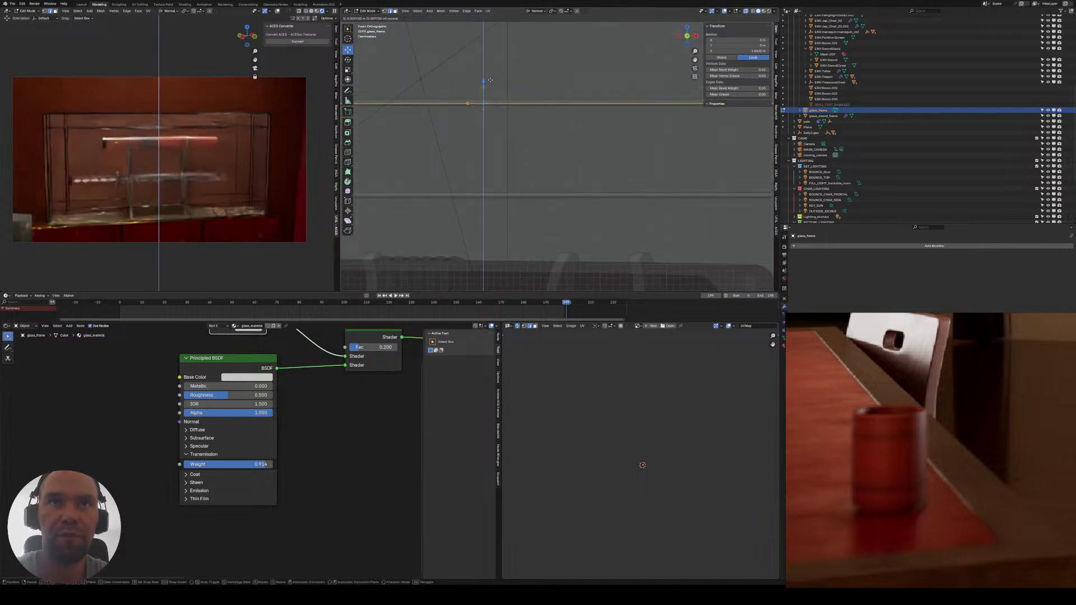
pyautogui.click(491, 80)
pyautogui.scroll(-5, 557, 147)
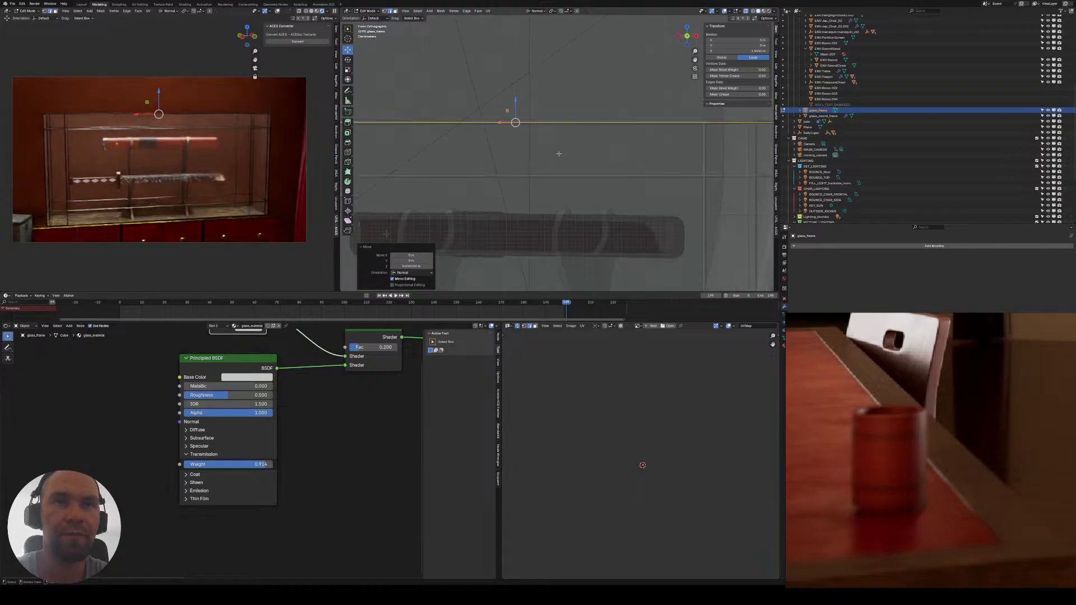
pyautogui.press('Tab')
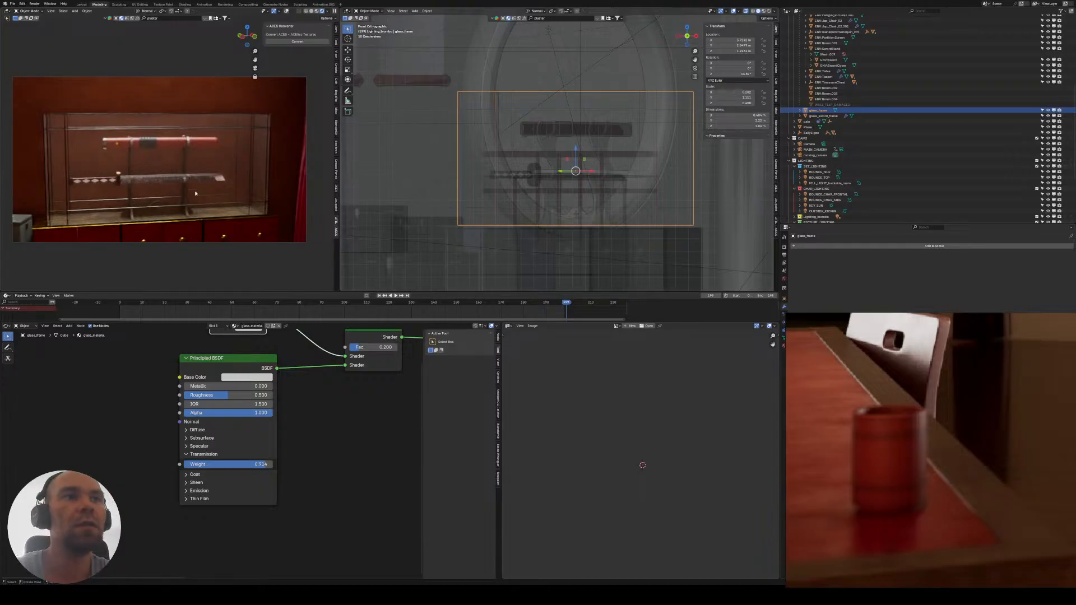
# - Review the sword case and the surrounding room in the render view, ending at the table
pyautogui.scroll(2, 192, 194)
pyautogui.scroll(-4, 186, 191)
pyautogui.scroll(2, 163, 192)
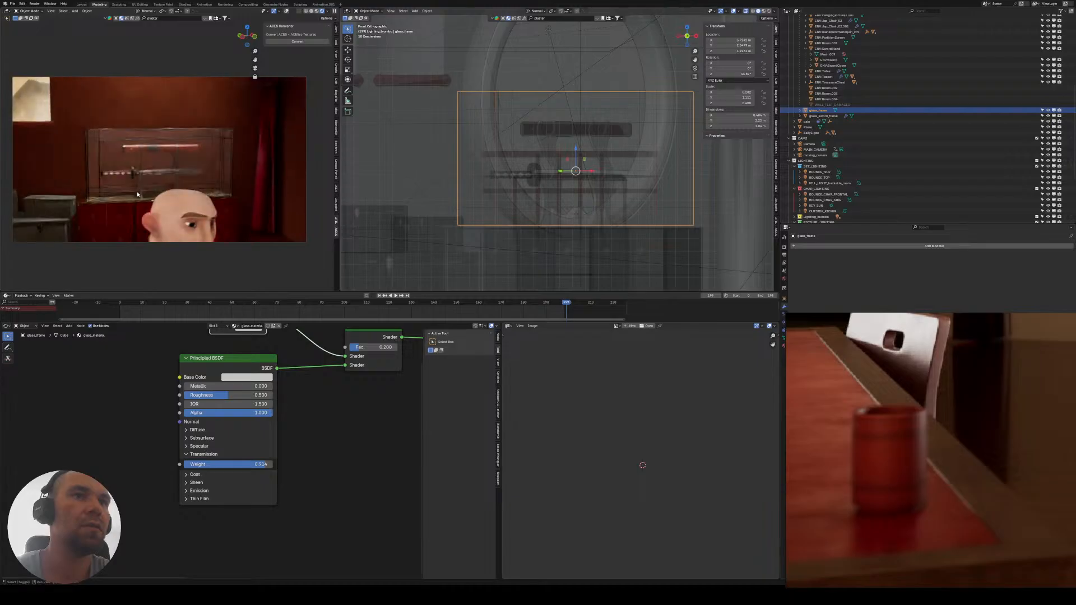
pyautogui.moveTo(137, 193)
pyautogui.mouseDown(button='middle')
pyautogui.moveTo(220, 181)
pyautogui.moveTo(196, 188)
pyautogui.moveTo(189, 175)
pyautogui.moveTo(125, 162)
pyautogui.moveTo(175, 113)
pyautogui.moveTo(87, 194)
pyautogui.moveTo(190, 134)
pyautogui.moveTo(125, 185)
pyautogui.mouseUp(button='middle')
pyautogui.scroll(-2, 212, 173)
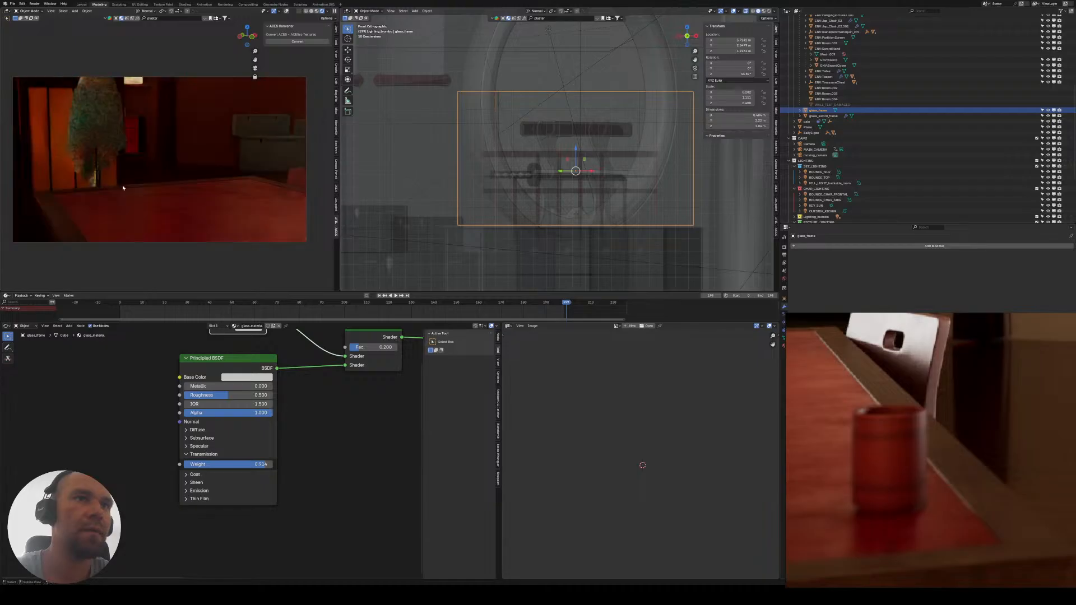
pyautogui.scroll(-2, 127, 175)
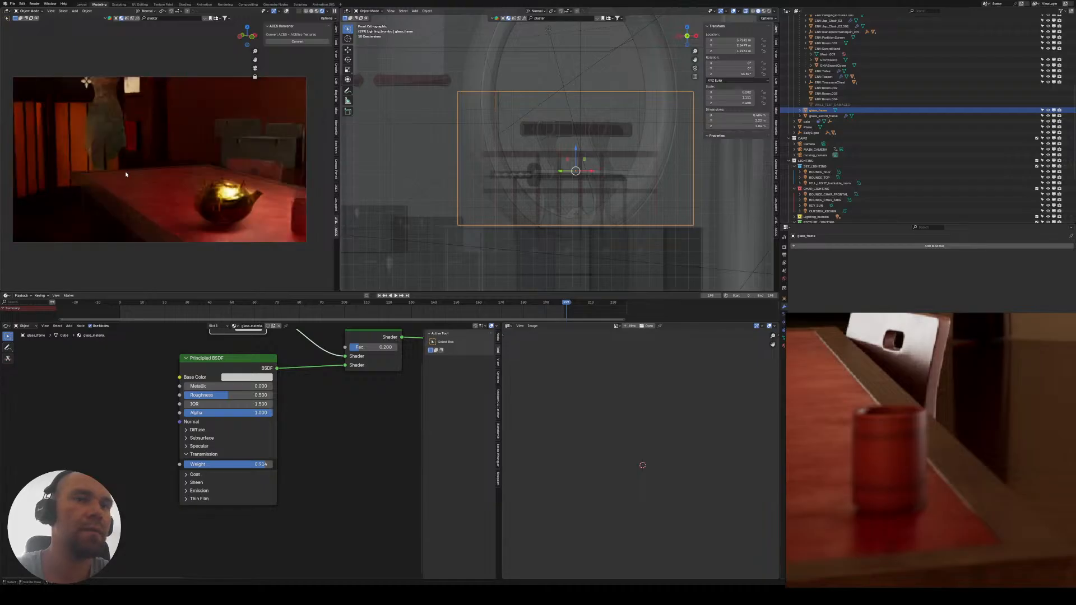
# - Select the teapot and examine the node setup of its Metallic Gold material from textures to shader
pyautogui.click(177, 192)
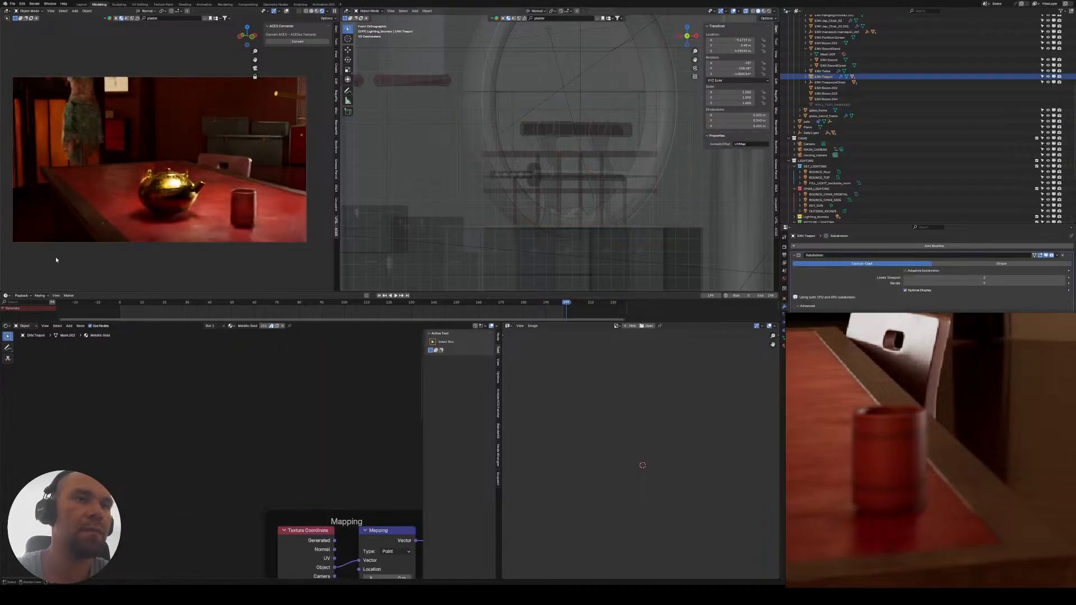
pyautogui.moveTo(238, 444); pyautogui.dragTo(106, 377, button='middle')
pyautogui.moveTo(253, 414); pyautogui.dragTo(120, 405, button='middle')
pyautogui.scroll(-2, 120, 405)
pyautogui.moveTo(207, 411); pyautogui.dragTo(94, 406, button='middle')
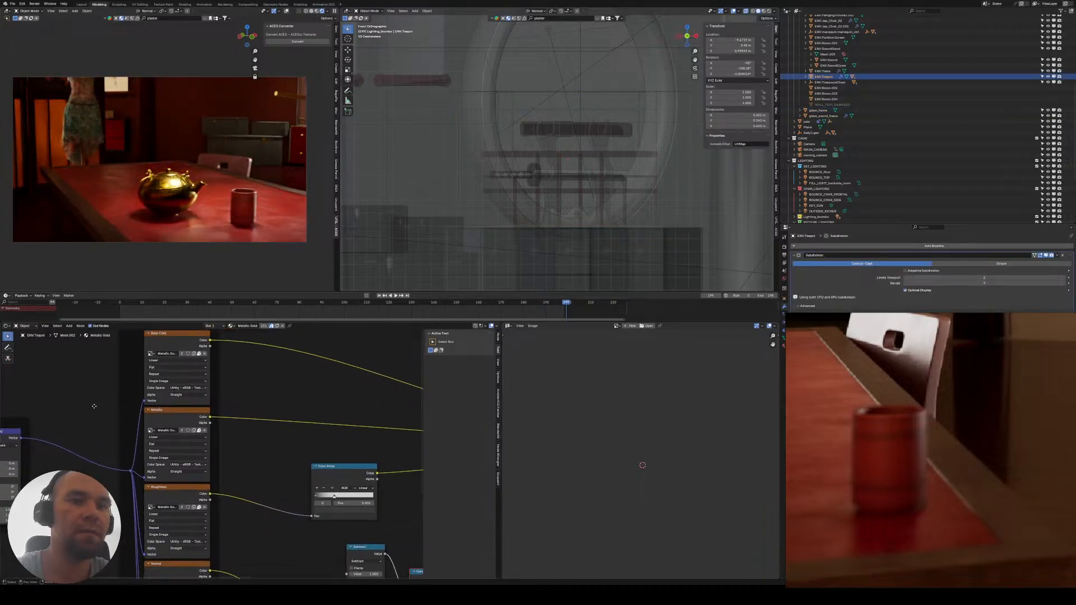
pyautogui.moveTo(301, 411); pyautogui.dragTo(66, 408, button='middle')
pyautogui.scroll(-3, 65, 409)
pyautogui.moveTo(130, 434); pyautogui.dragTo(183, 370, button='middle')
pyautogui.scroll(-4, 187, 442)
pyautogui.moveTo(150, 447); pyautogui.dragTo(299, 504)
pyautogui.scroll(2, 240, 444)
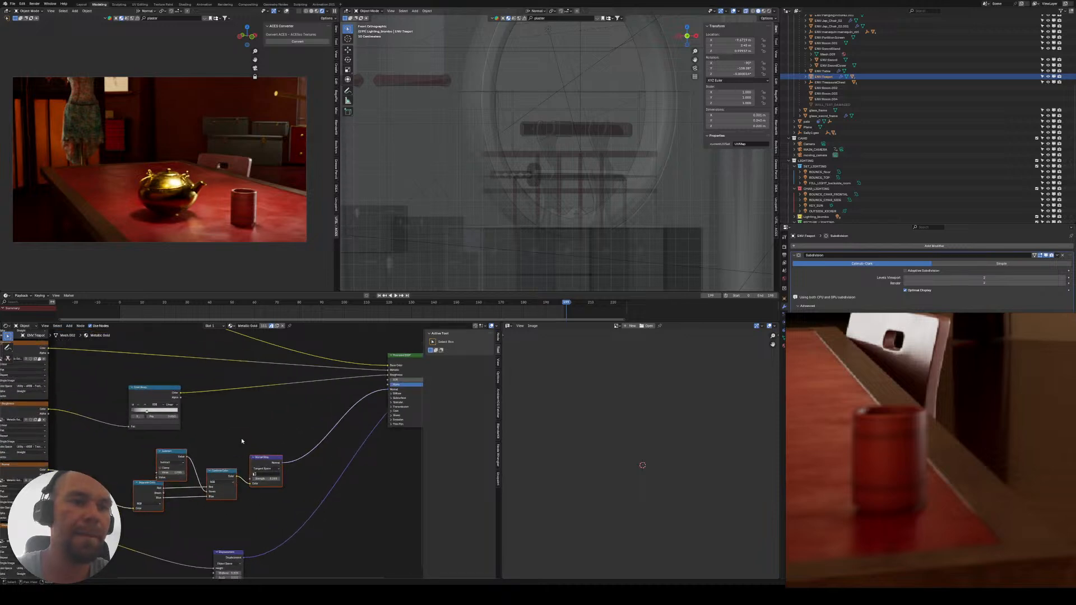
pyautogui.moveTo(242, 435); pyautogui.dragTo(223, 422, button='middle')
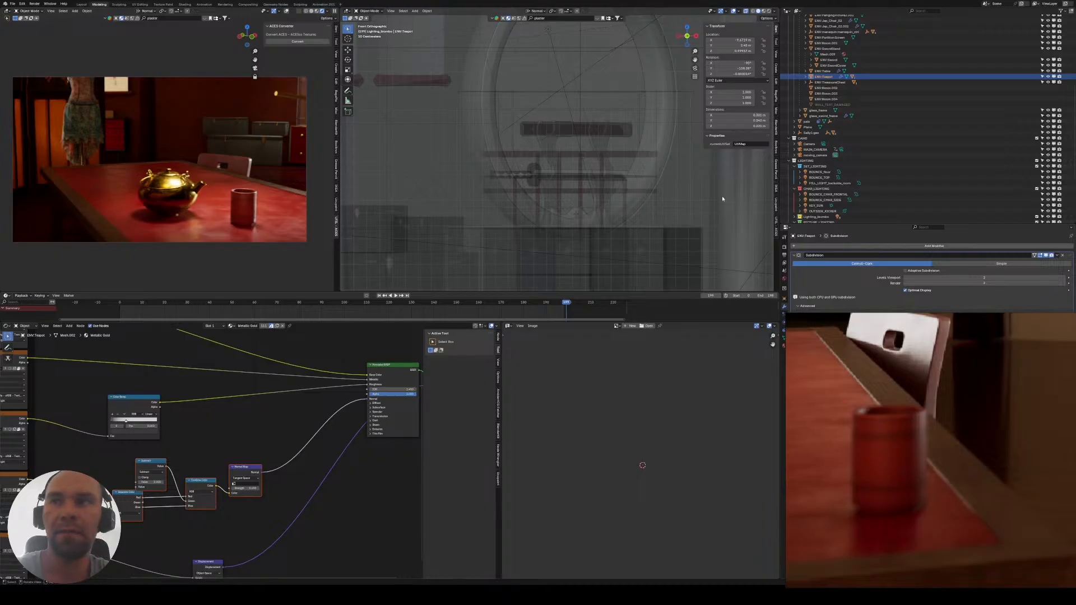
# - Make the teapot's Metallic Gold material a separate single-user copy named golden_pot_material
pyautogui.click(785, 347)
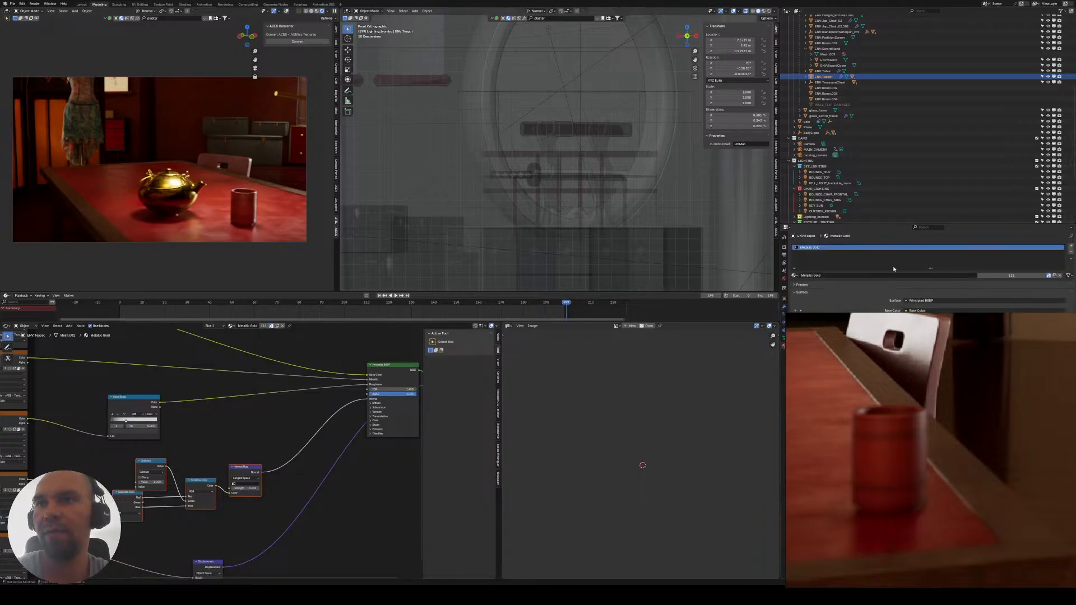
pyautogui.click(836, 275)
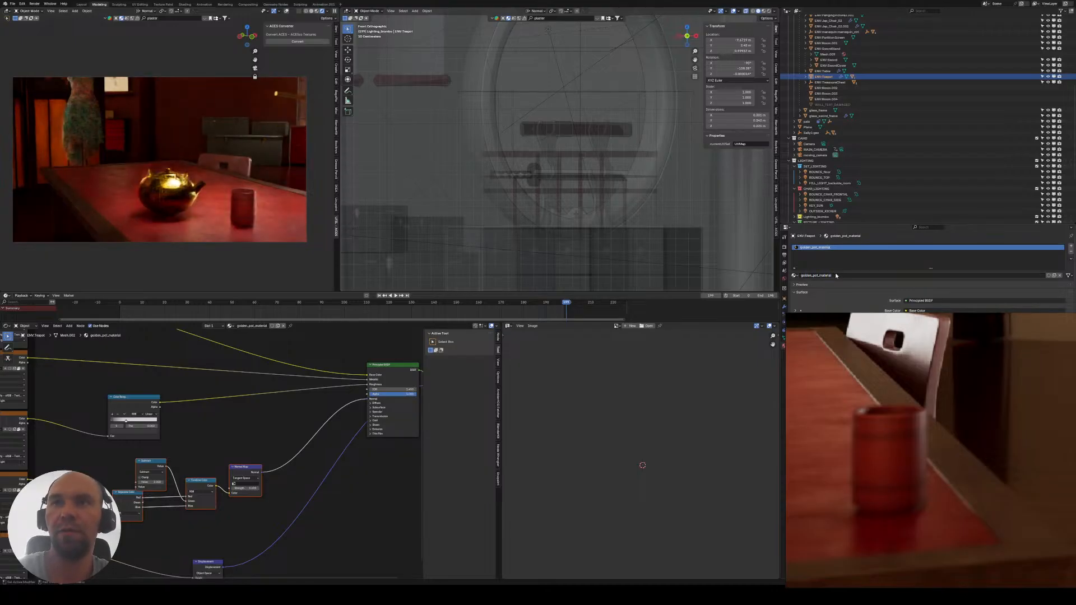
# - Frame the teapot in the modeling viewport from an angled view and display it in solid shading
pyautogui.scroll(-1, 532, 223)
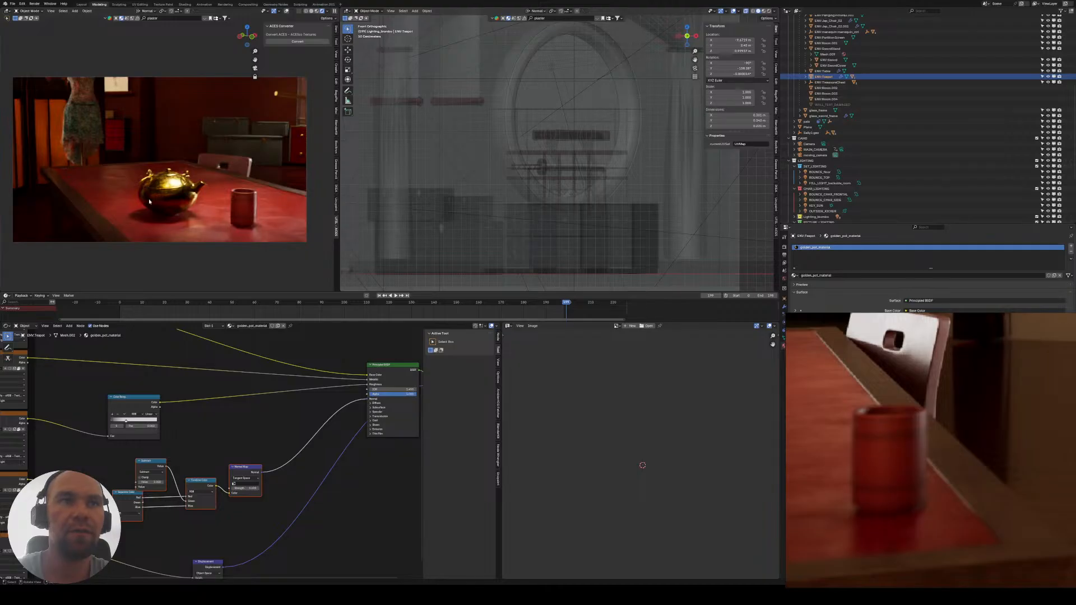
pyautogui.press('KP_Decimal')
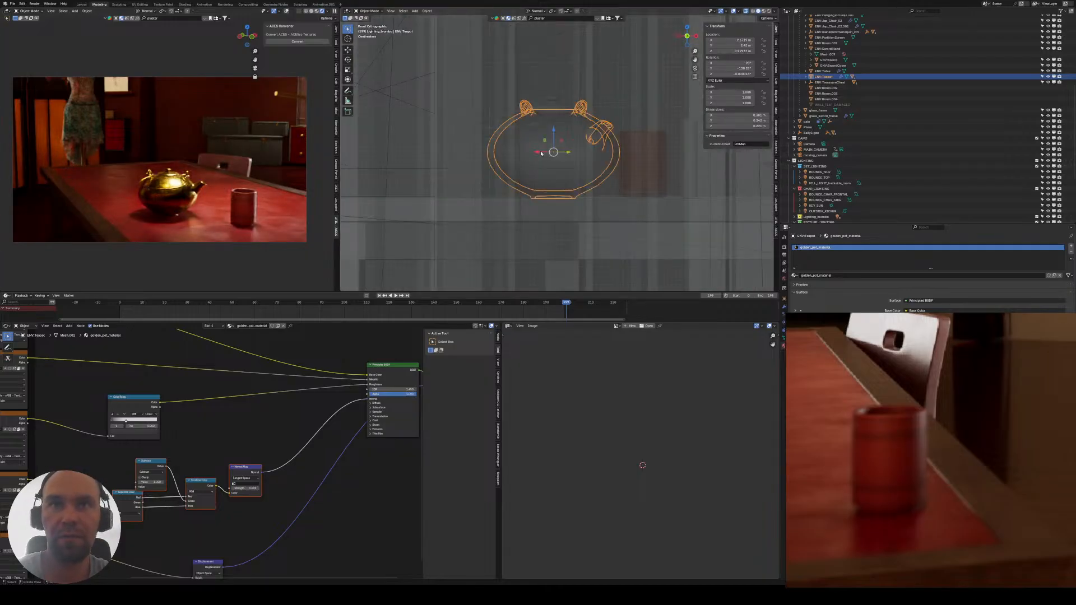
pyautogui.moveTo(541, 153); pyautogui.dragTo(493, 213, button='middle')
pyautogui.scroll(1, 493, 213)
pyautogui.click(720, 227)
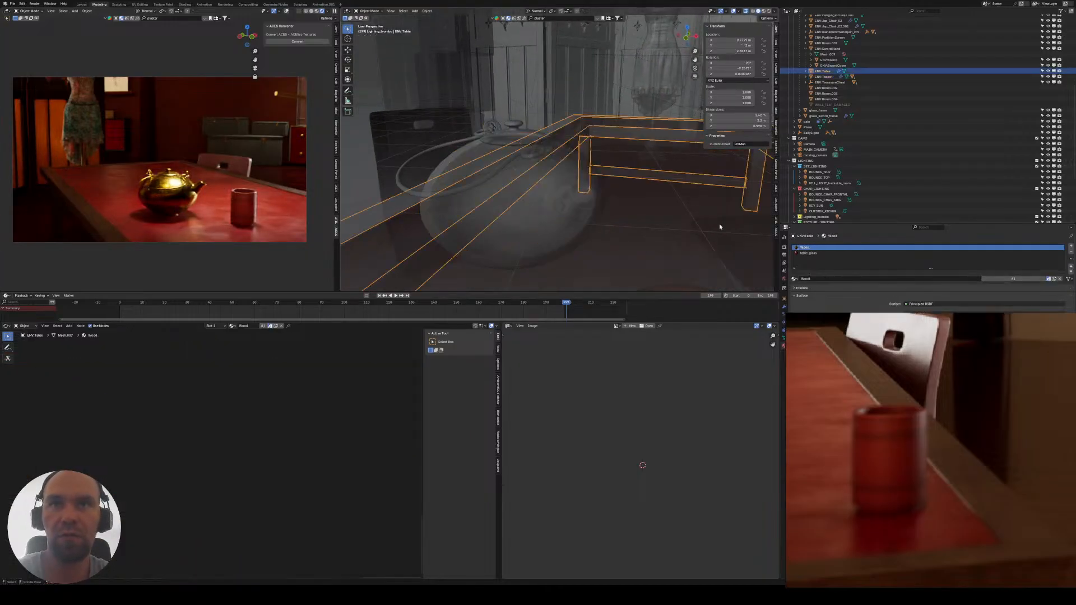
pyautogui.click(498, 143)
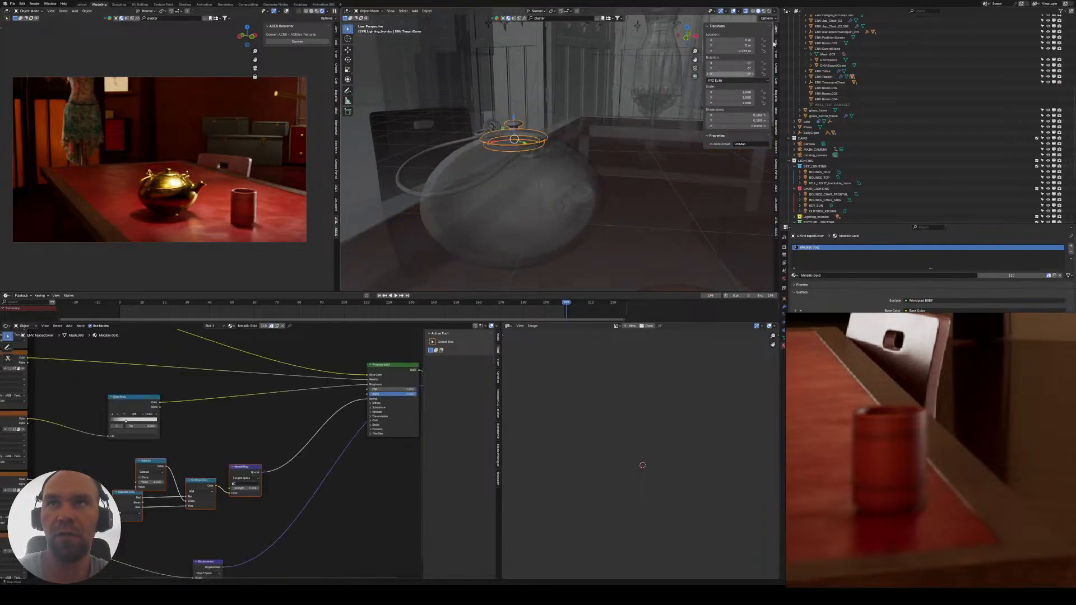
pyautogui.click(745, 10)
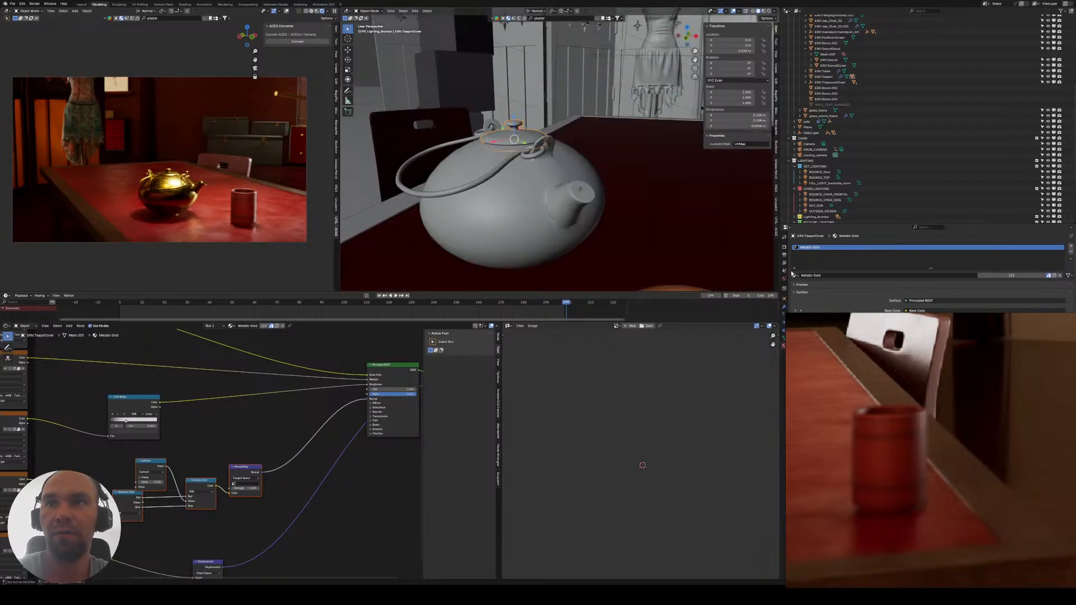
# - Select the teapot's handle and cover and assign golden_pot_material to both, overriding their existing material slots
pyautogui.click(489, 170)
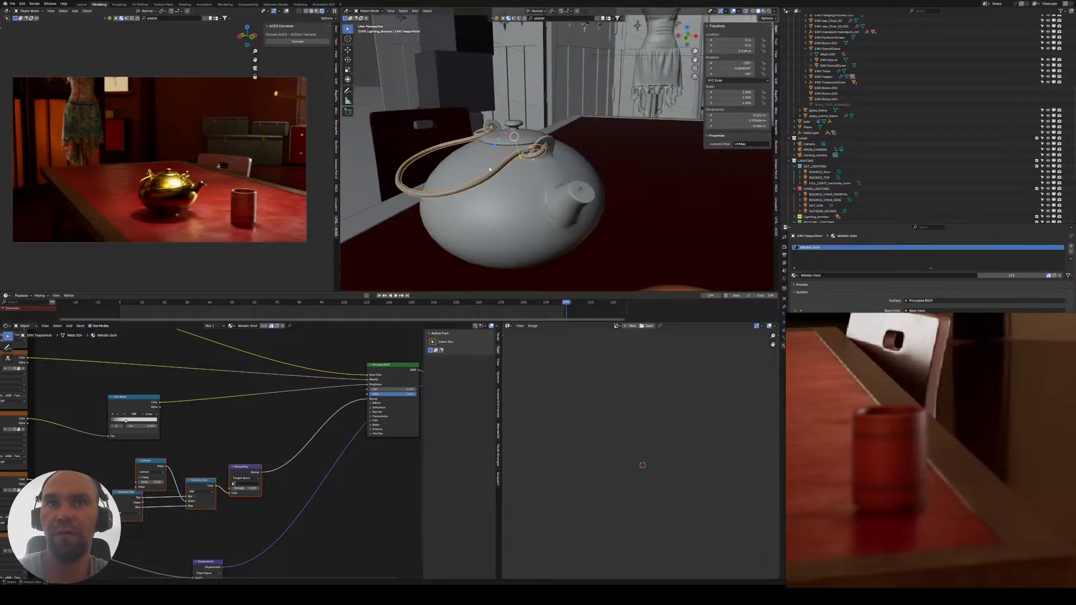
pyautogui.keyDown('shift'); pyautogui.click(502, 144); pyautogui.keyUp('shift')
pyautogui.rightClick(502, 144)
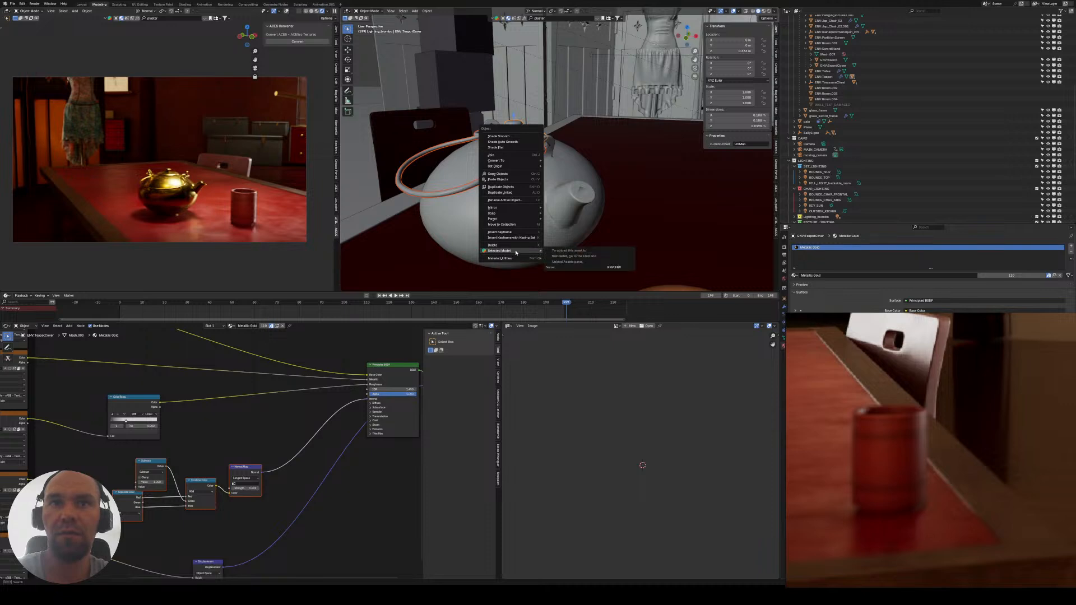
pyautogui.moveTo(523, 260)
pyautogui.moveTo(578, 259)
pyautogui.click(619, 263)
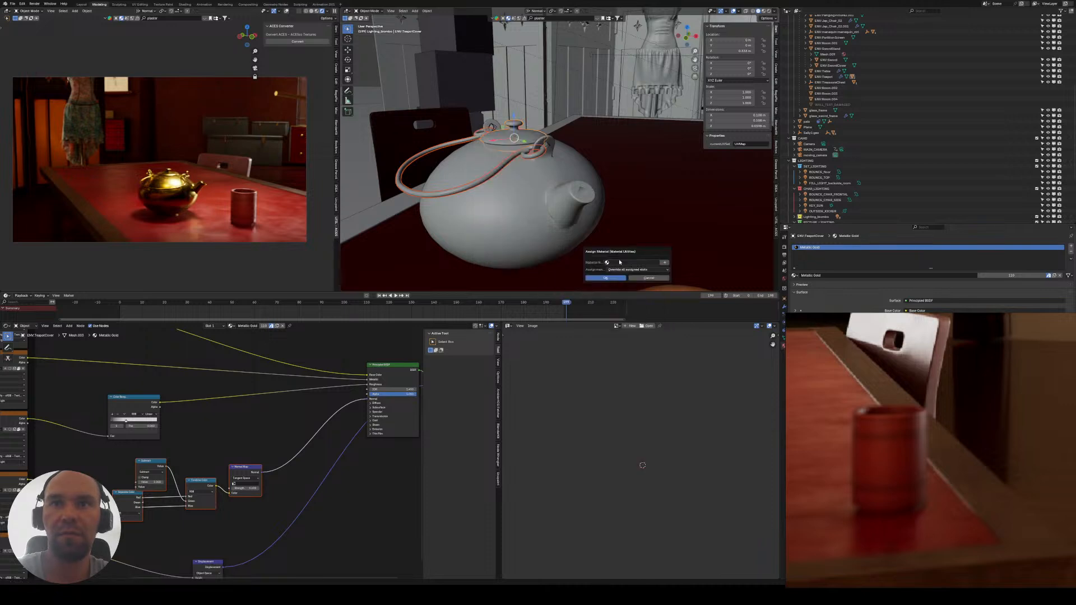
pyautogui.click(647, 263)
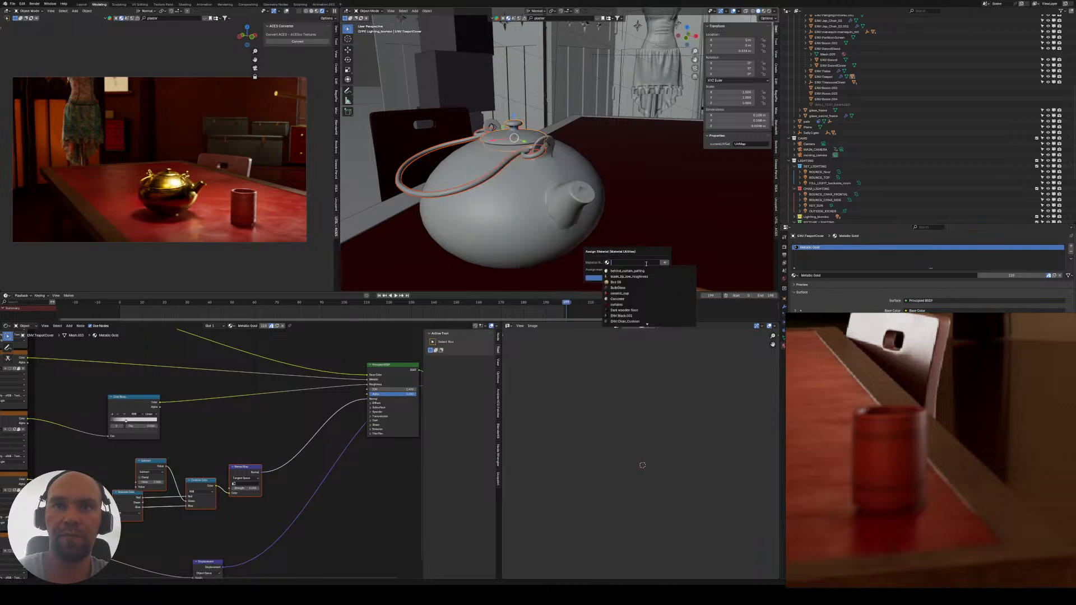
pyautogui.write('golden')
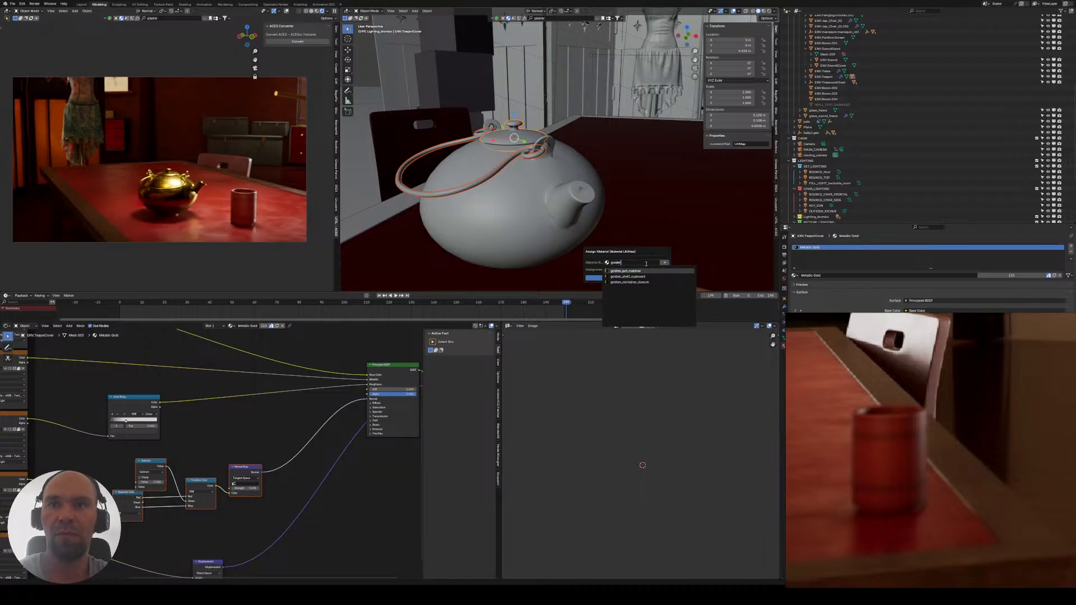
pyautogui.press('Return')
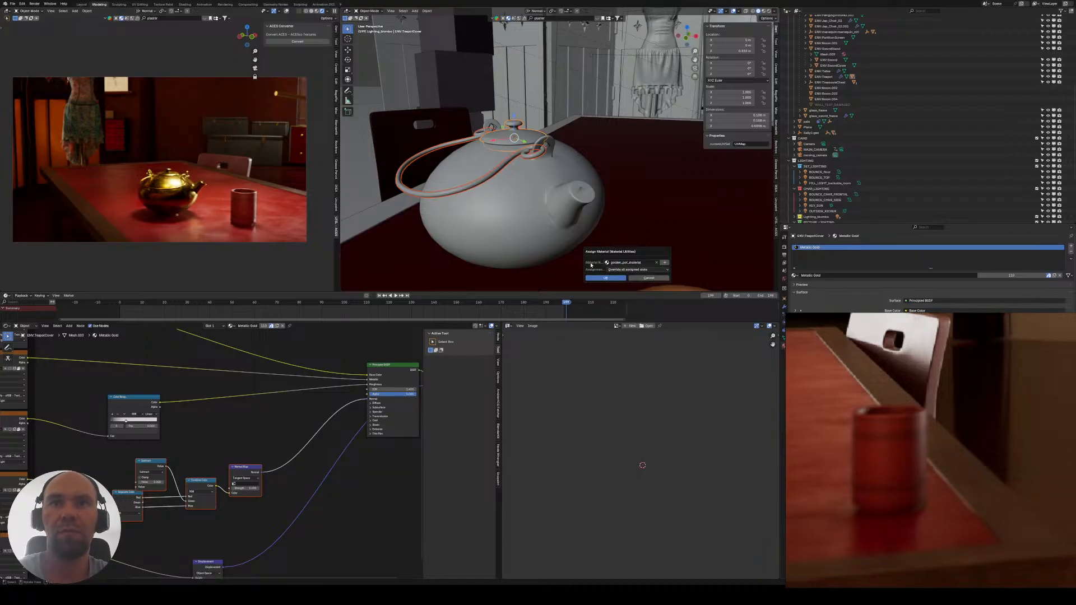
pyautogui.press('Return')
# - Add a Bump node to the teapot's material and connect the Normal texture's color to its Height input
pyautogui.click(163, 207)
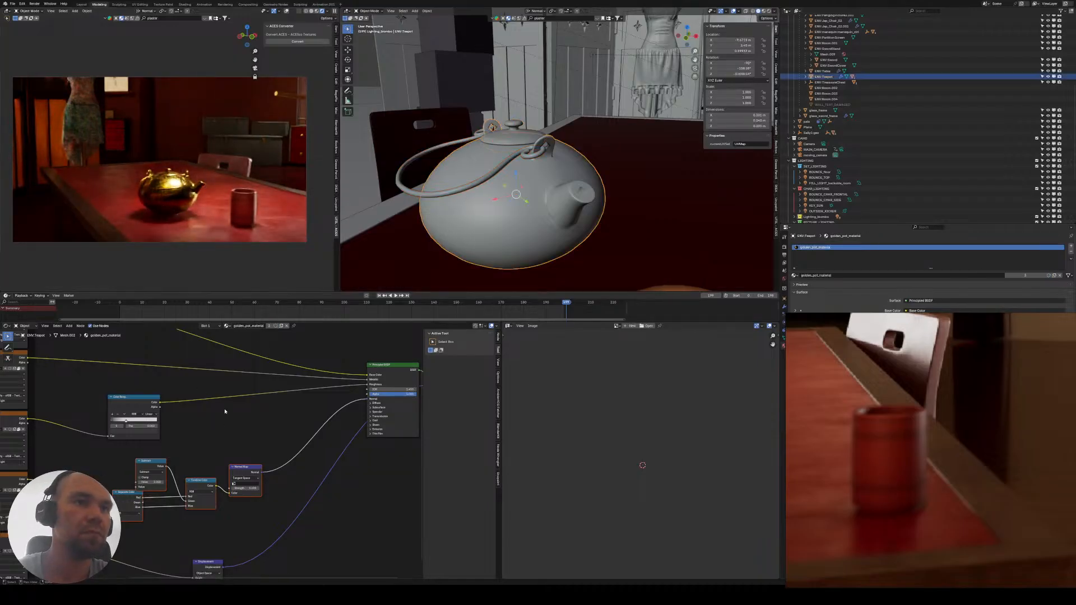
pyautogui.moveTo(154, 441); pyautogui.dragTo(137, 424, button='middle')
pyautogui.hotkey('shift', 'a')
pyautogui.click(169, 416)
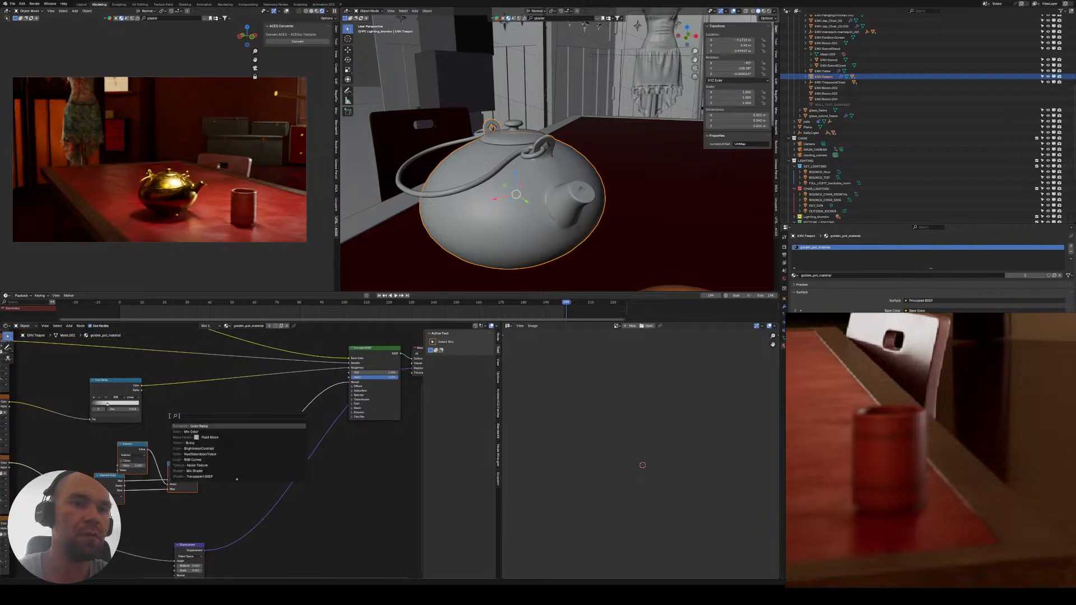
pyautogui.write('bump')
pyautogui.press('Return')
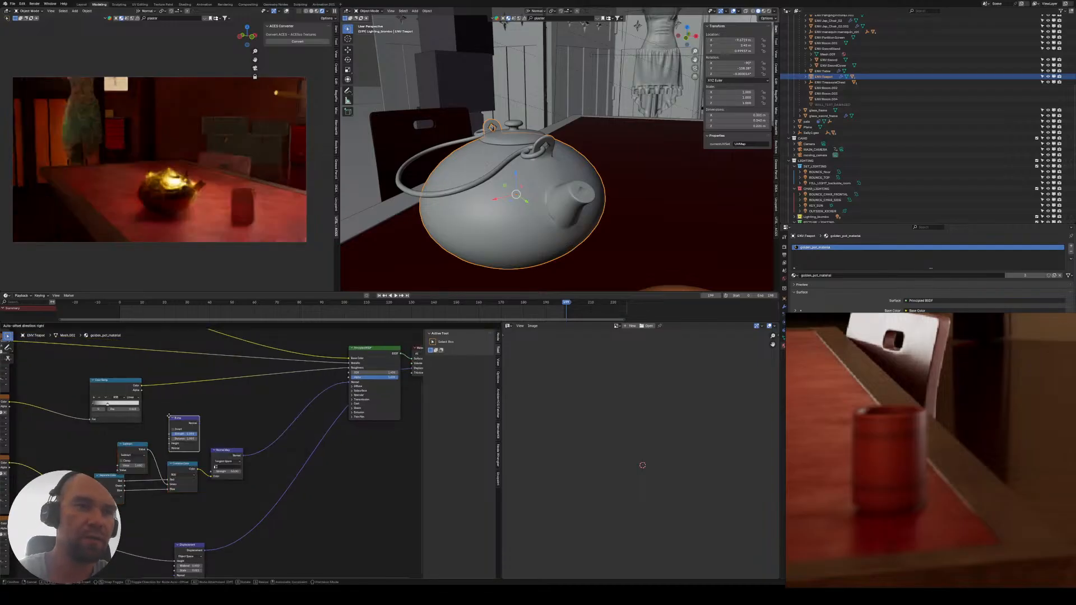
pyautogui.click(171, 417)
pyautogui.moveTo(82, 434); pyautogui.dragTo(100, 433, button='middle')
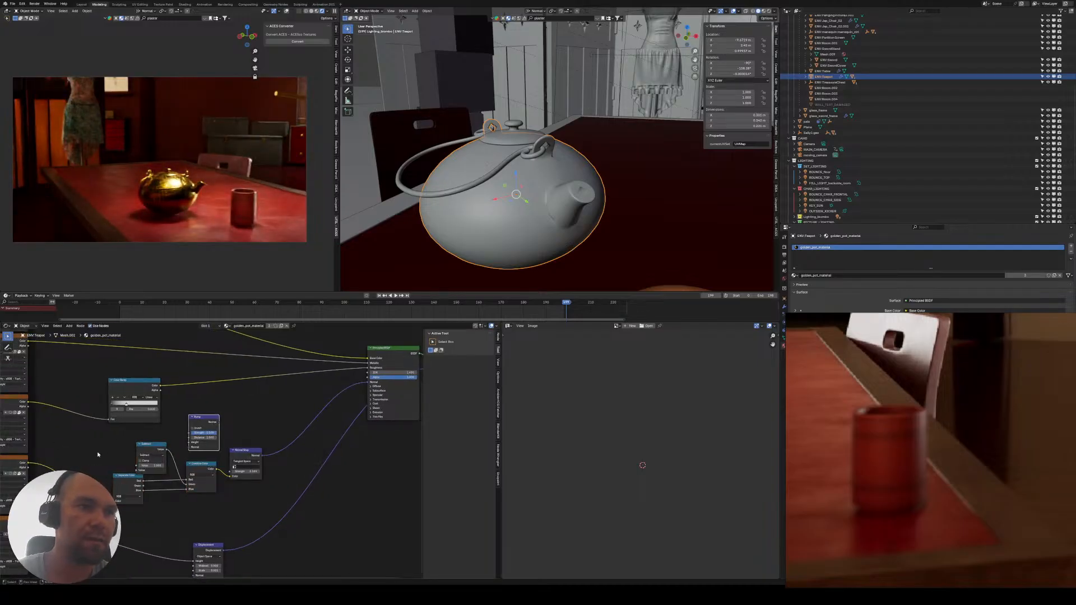
pyautogui.moveTo(197, 447); pyautogui.dragTo(189, 449)
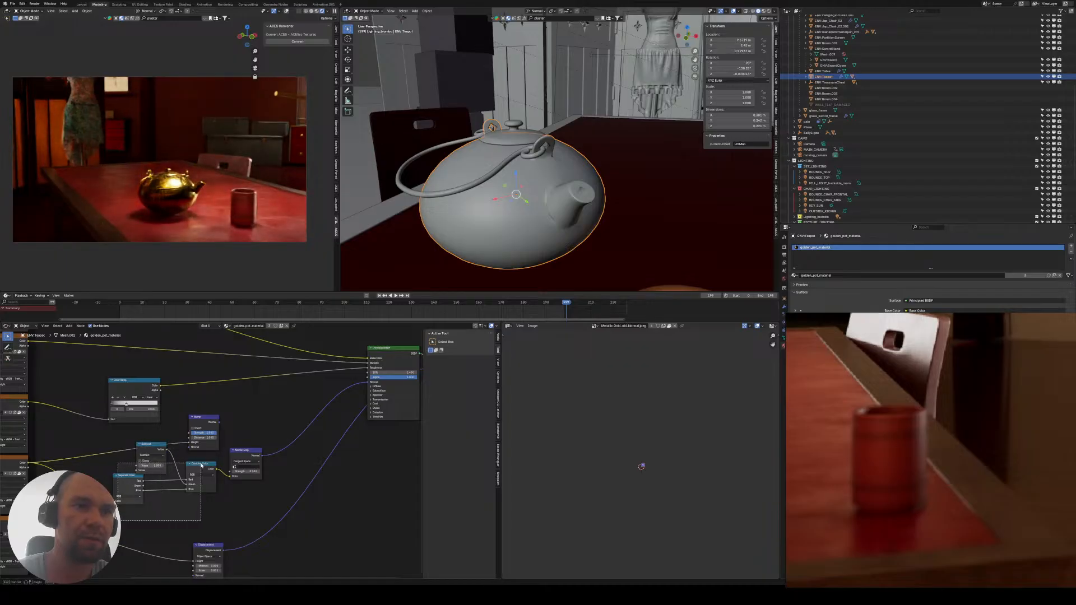
# - Connect the Bump node's output to the Principled BSDF's Normal input in place of the Normal Map, with the teapot framed close up in the render
pyautogui.moveTo(274, 422); pyautogui.dragTo(169, 450, button='middle')
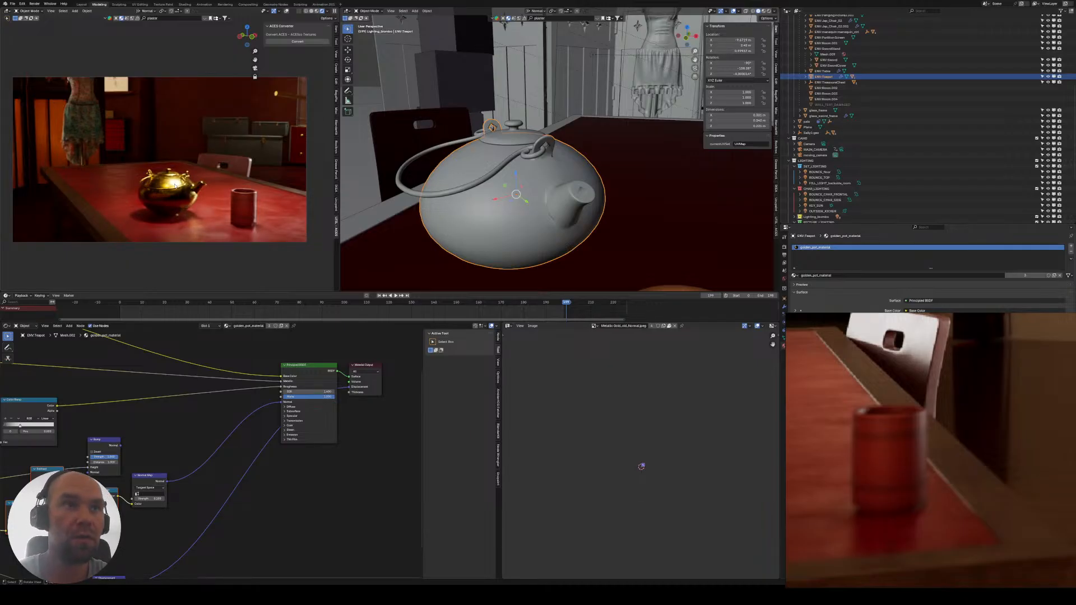
pyautogui.moveTo(174, 186); pyautogui.dragTo(249, 178, button='middle')
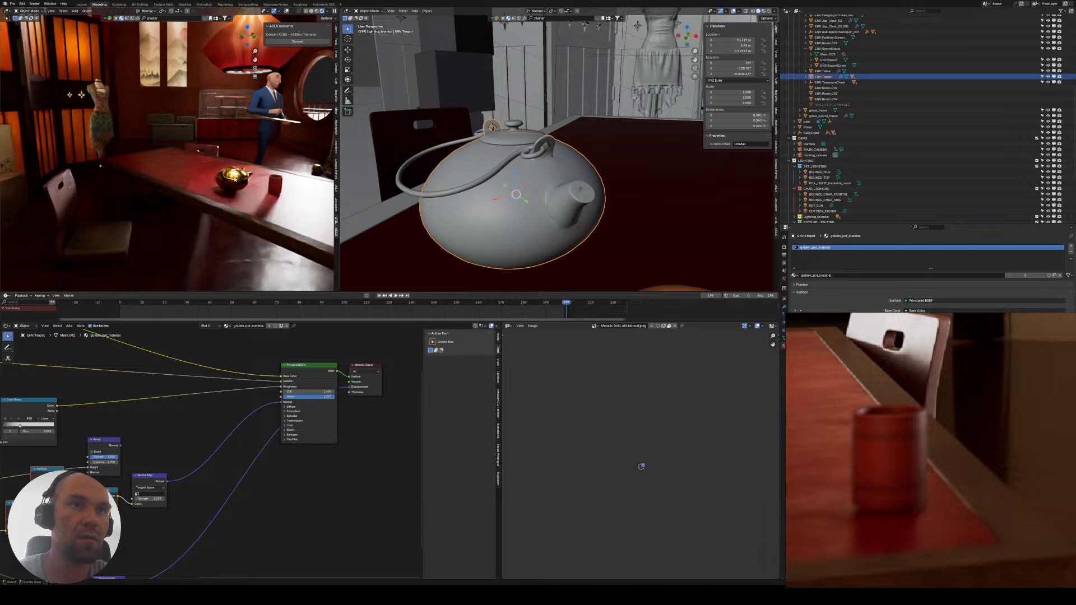
pyautogui.press('KP_Decimal')
pyautogui.scroll(4, 168, 147)
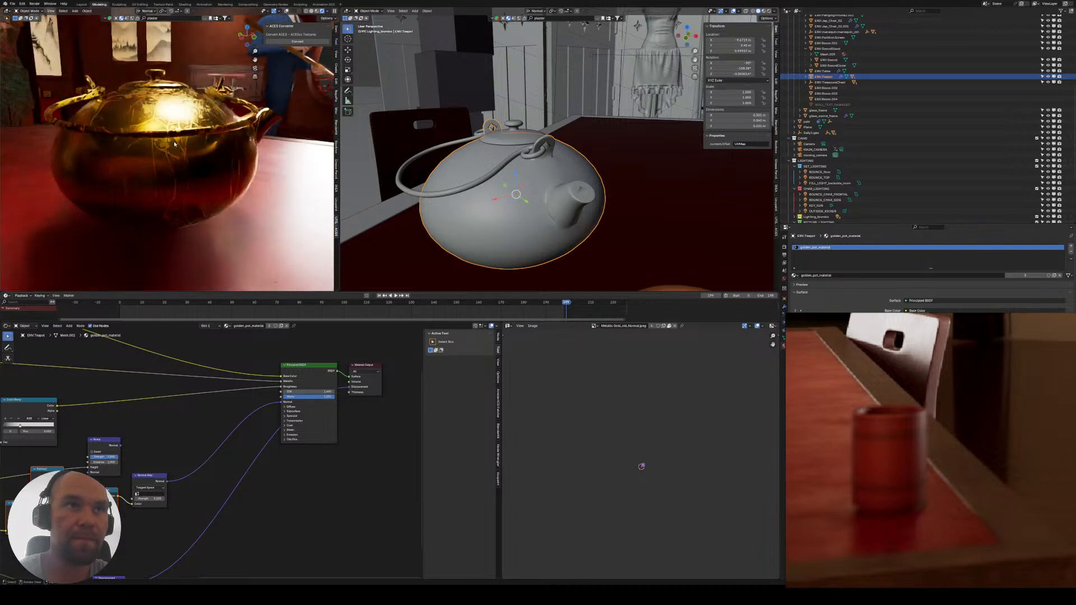
pyautogui.scroll(2, 174, 144)
pyautogui.moveTo(174, 144); pyautogui.dragTo(152, 156, button='middle')
pyautogui.scroll(2, 168, 154)
pyautogui.scroll(3, 223, 435)
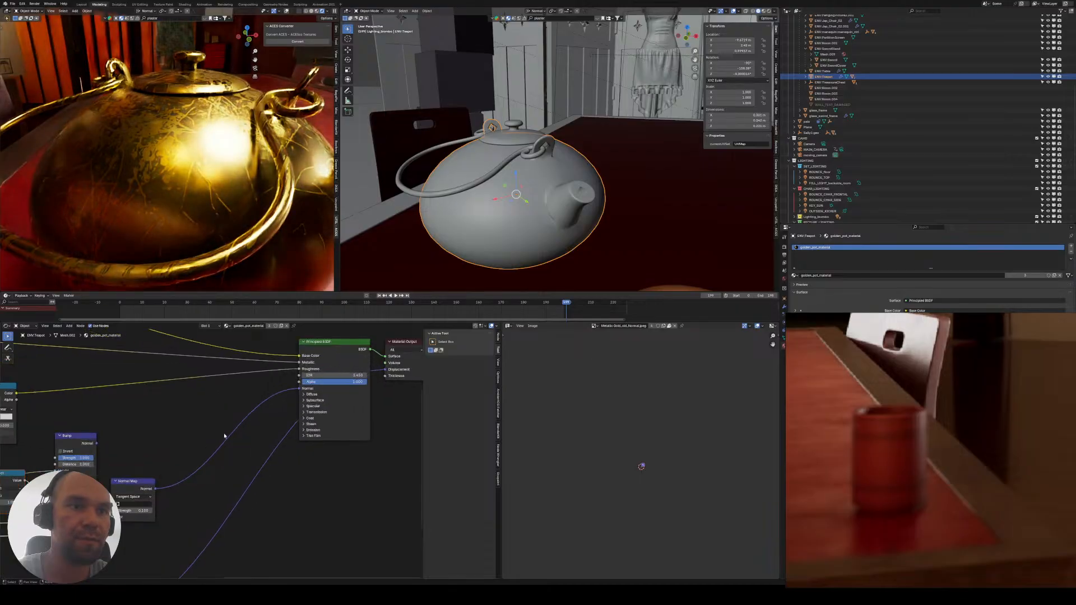
pyautogui.moveTo(97, 443); pyautogui.dragTo(298, 389)
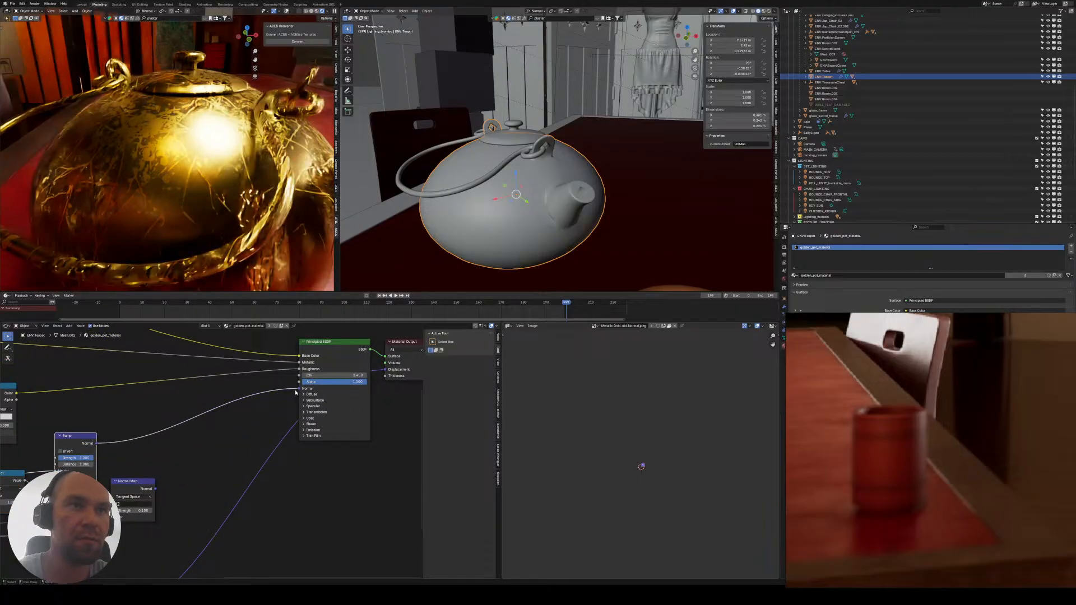
pyautogui.moveTo(151, 438); pyautogui.dragTo(227, 400, button='middle')
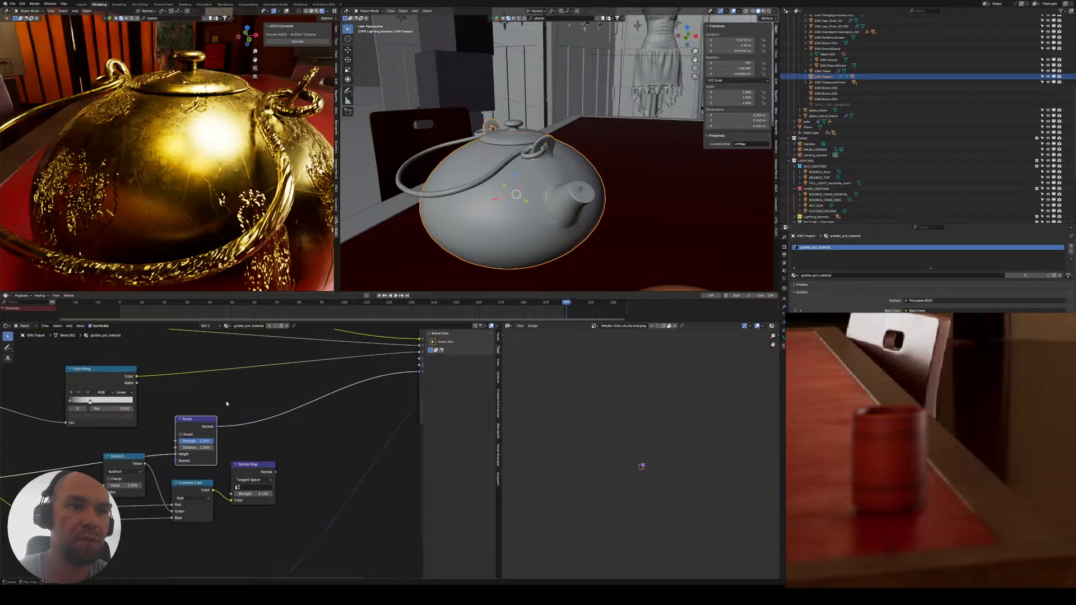
# - Connect the Normal texture's color to the Normal Map node and route its output into the Principled BSDF's Normal input instead of the Bump
pyautogui.scroll(2, 202, 450)
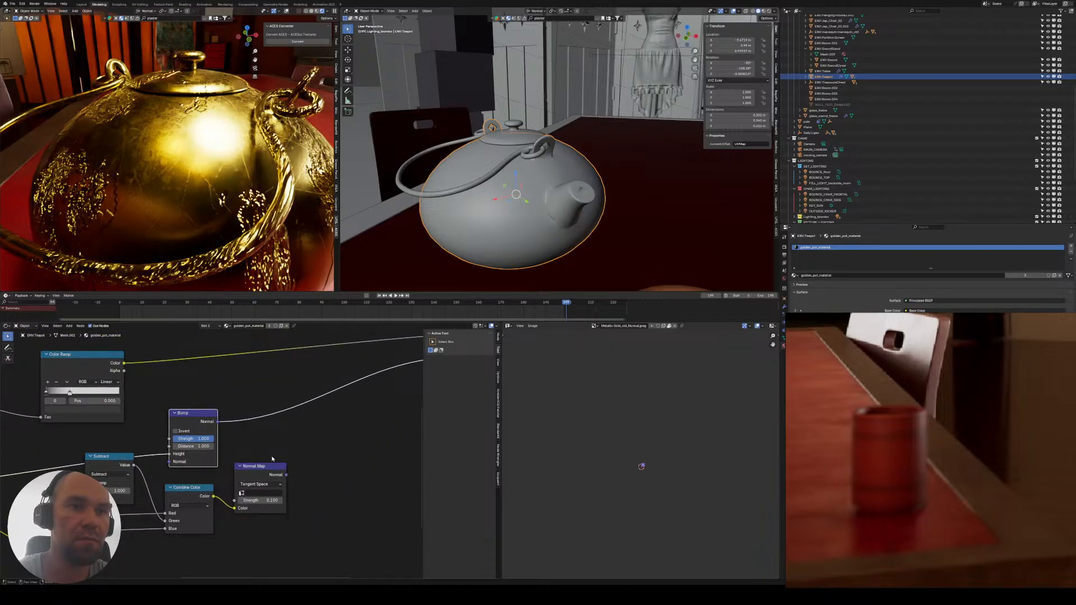
pyautogui.moveTo(272, 459); pyautogui.dragTo(293, 444, button='middle')
pyautogui.scroll(-2, 99, 478)
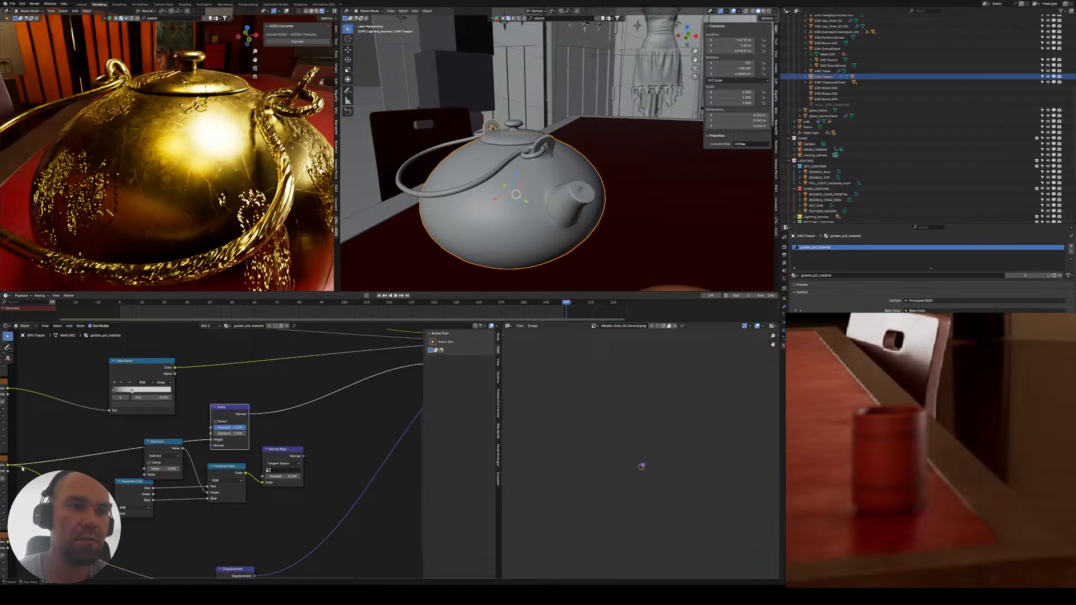
pyautogui.moveTo(9, 466); pyautogui.dragTo(261, 483)
pyautogui.moveTo(286, 474); pyautogui.dragTo(220, 507, button='middle')
pyautogui.moveTo(236, 490); pyautogui.dragTo(370, 398)
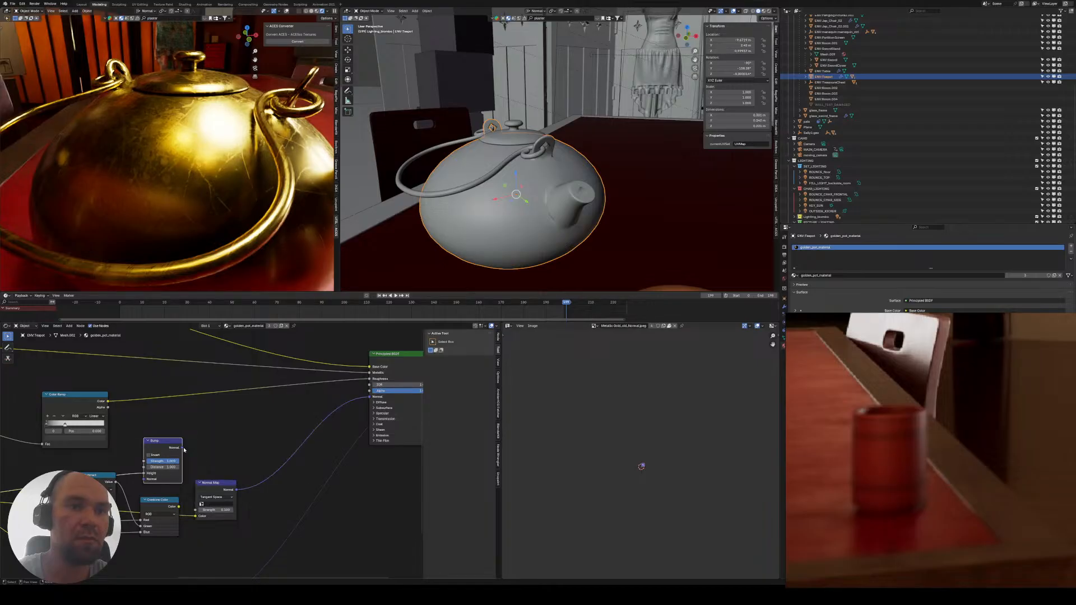
pyautogui.moveTo(295, 391); pyautogui.dragTo(292, 392)
# - Examine the golden material's mapping nodes and the UV layouts of the teapot's handle and body in Edit Mode
pyautogui.scroll(-4, 213, 434)
pyautogui.moveTo(213, 434); pyautogui.dragTo(367, 427, button='middle')
pyautogui.moveTo(101, 448); pyautogui.dragTo(241, 440, button='middle')
pyautogui.scroll(3, 196, 423)
pyautogui.scroll(1, 140, 406)
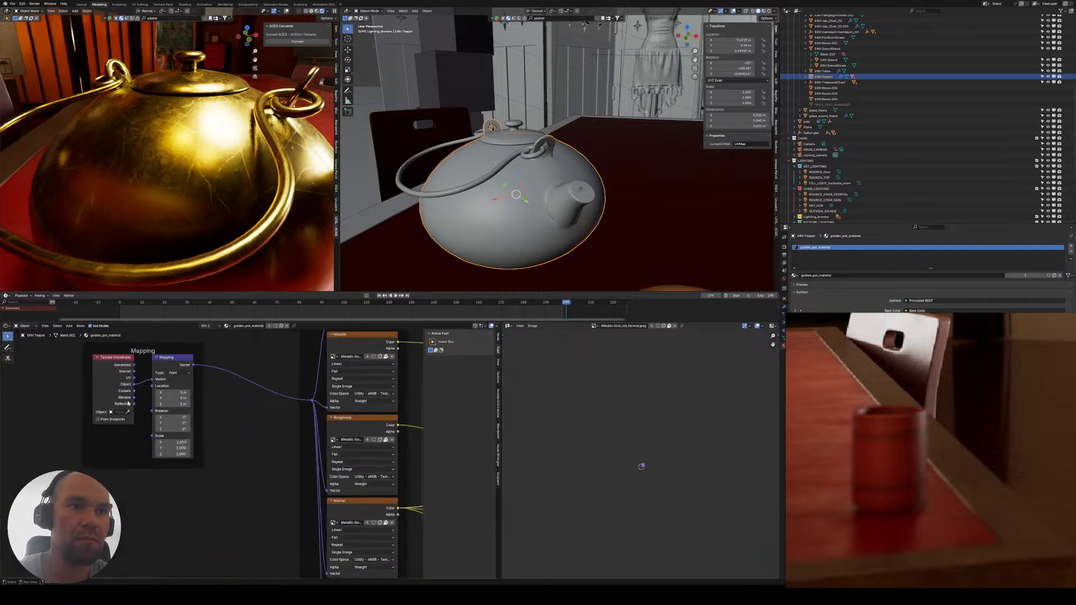
pyautogui.click(216, 260)
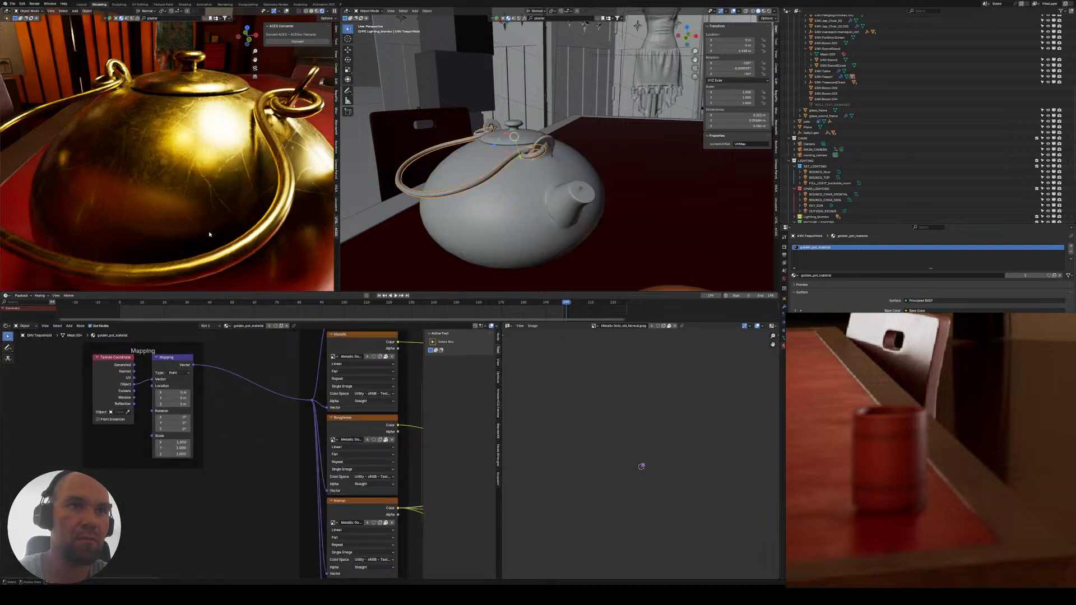
pyautogui.press('Tab')
pyautogui.press('KP_Decimal')
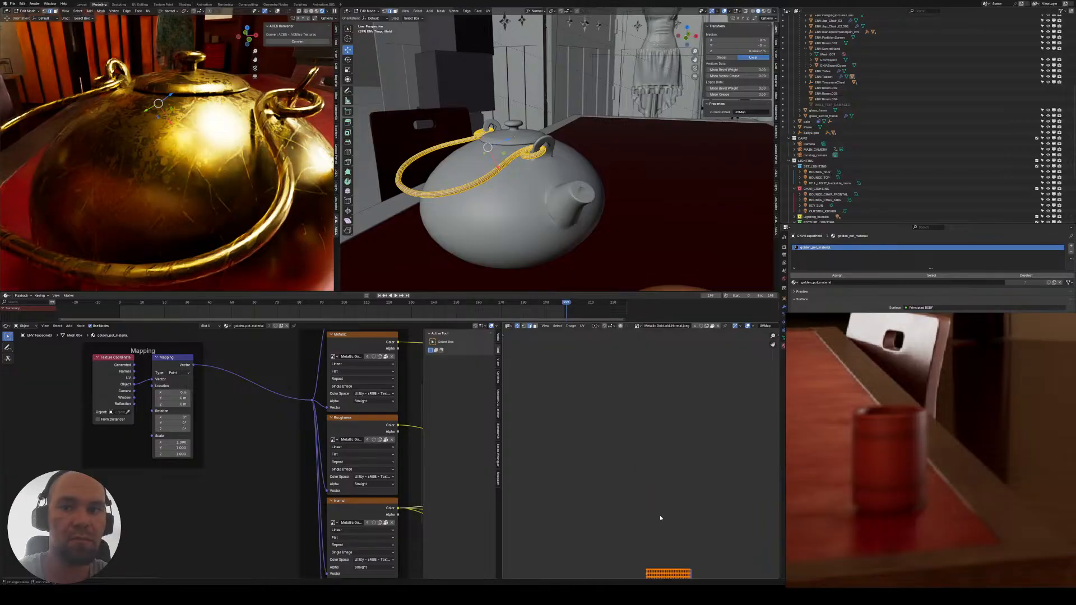
pyautogui.scroll(4, 624, 435)
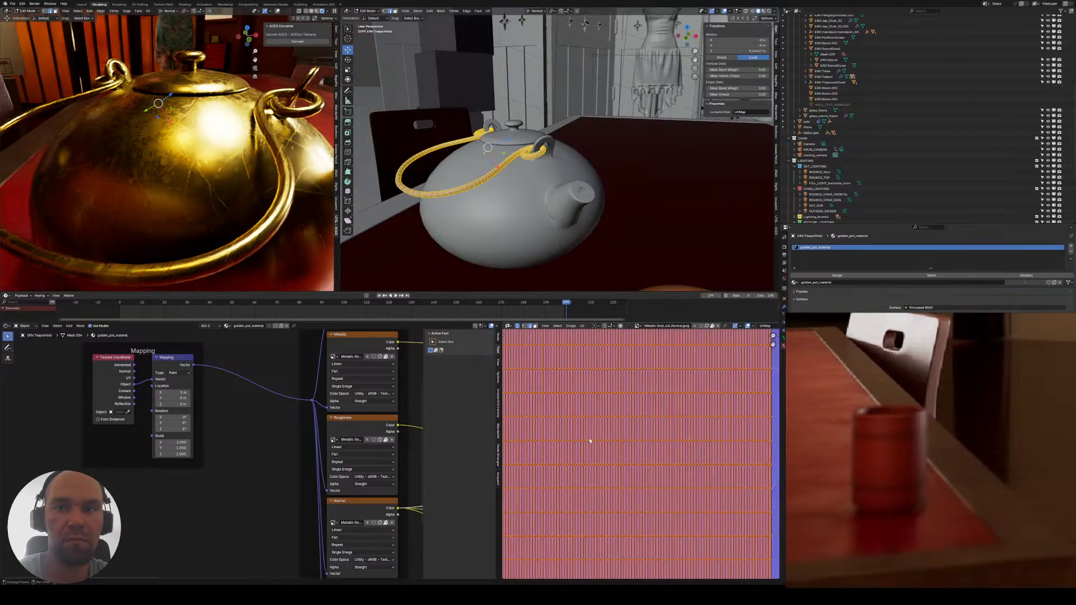
pyautogui.press('Tab')
pyautogui.click(517, 240)
pyautogui.press('Tab')
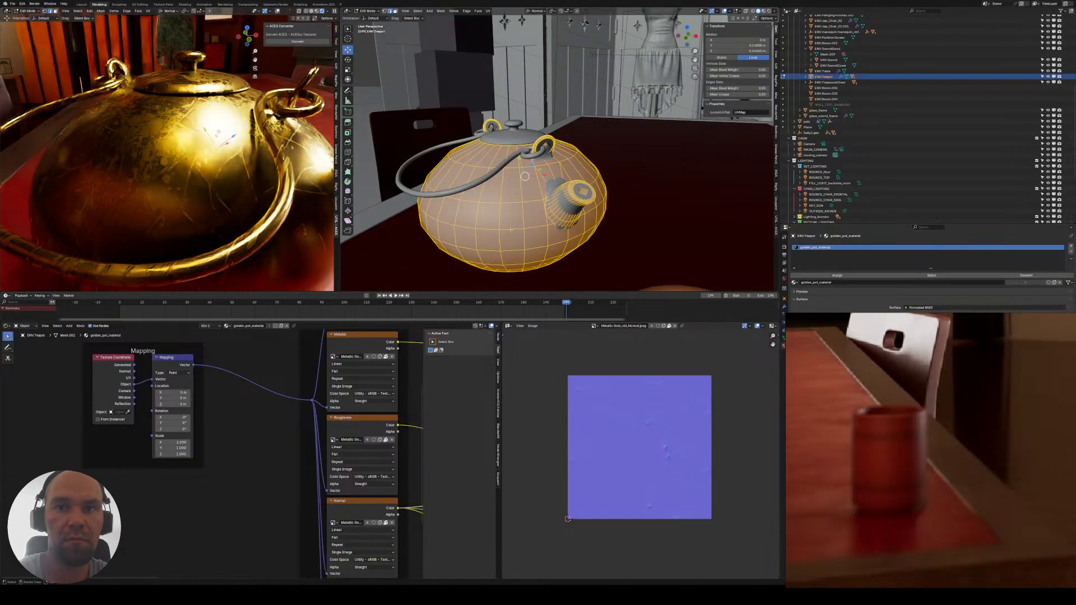
pyautogui.scroll(-7, 592, 452)
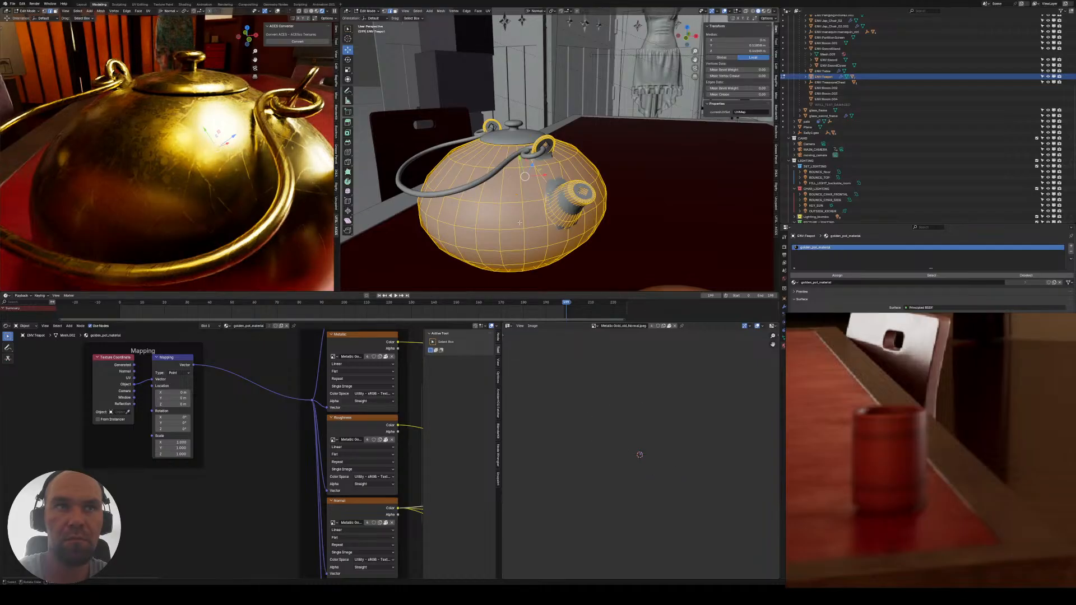
# - Add a loop cut across the inside of the teapot's spout opening in Edit Mode
pyautogui.scroll(5, 520, 223)
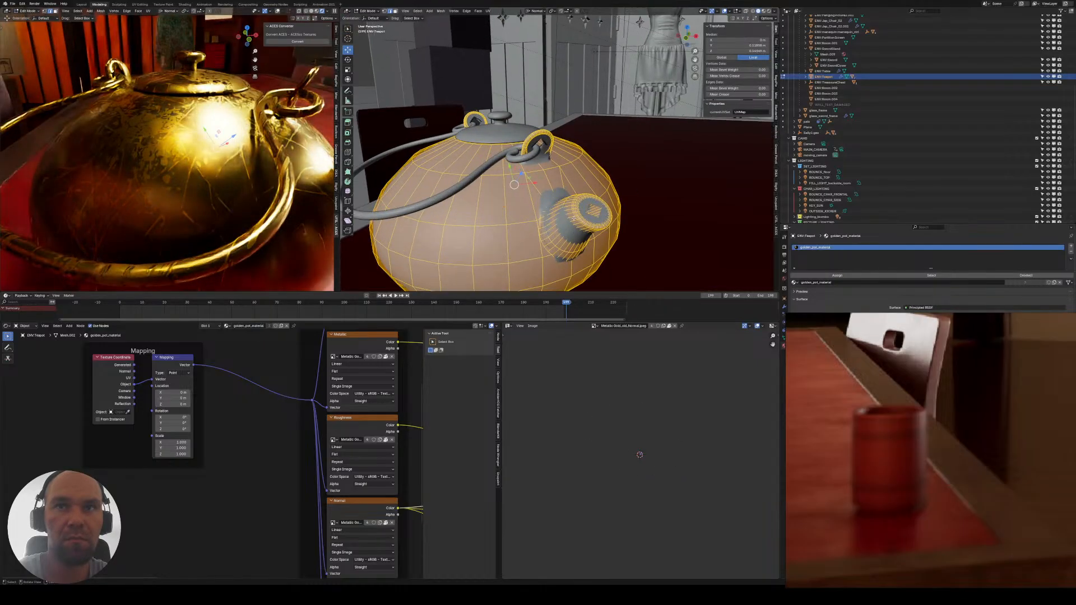
pyautogui.moveTo(581, 169); pyautogui.dragTo(547, 215, button='middle')
pyautogui.press('Tab')
pyautogui.moveTo(611, 224); pyautogui.dragTo(589, 210, button='middle')
pyautogui.scroll(2, 590, 210)
pyautogui.press('Tab')
pyautogui.hotkey('ctrl', 'r')
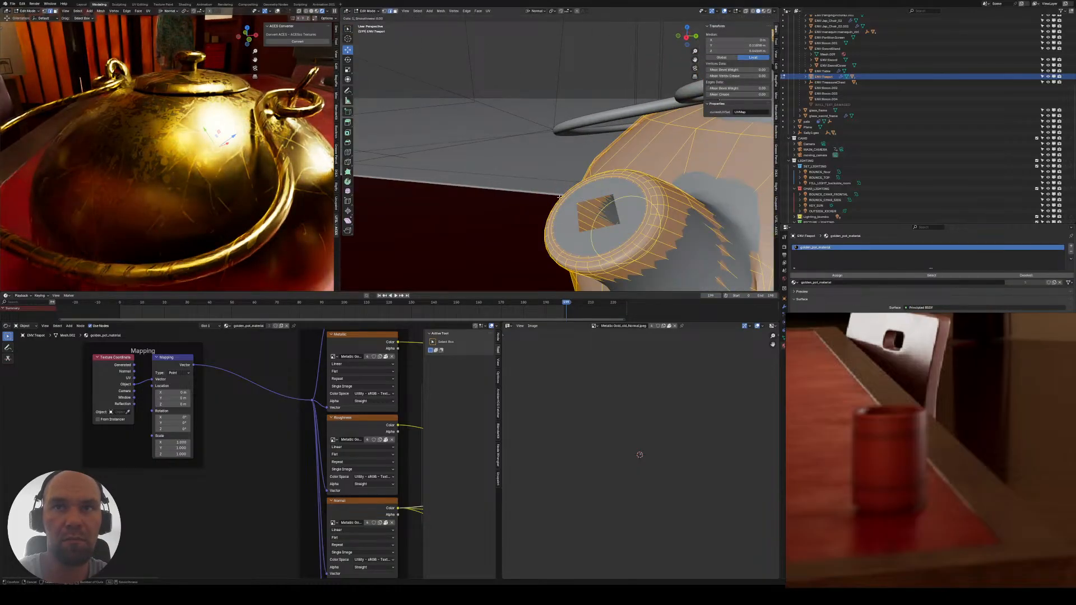
pyautogui.click(598, 211)
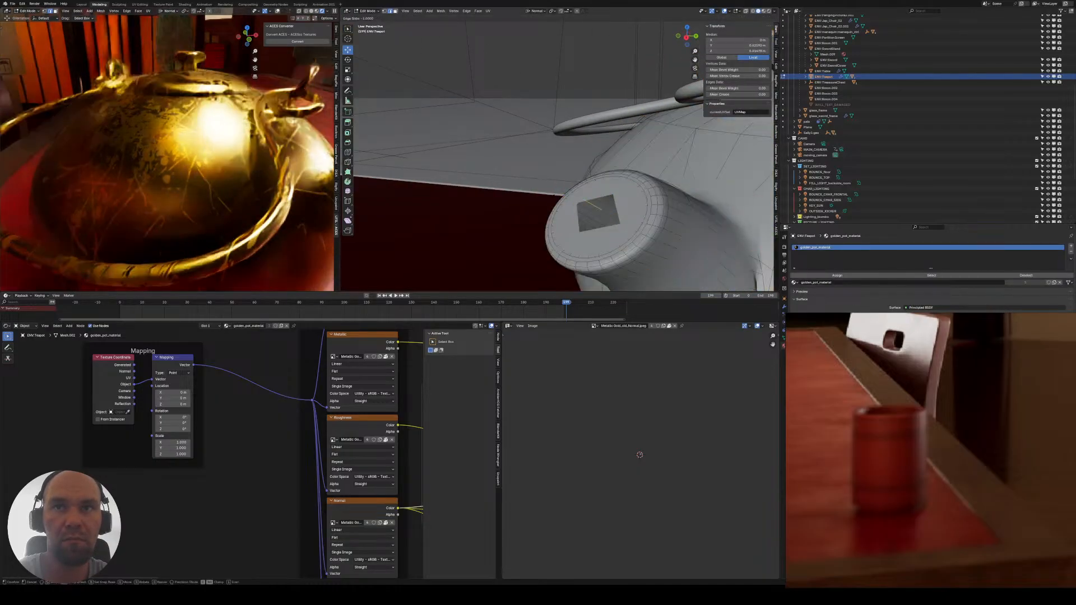
pyautogui.click(578, 219)
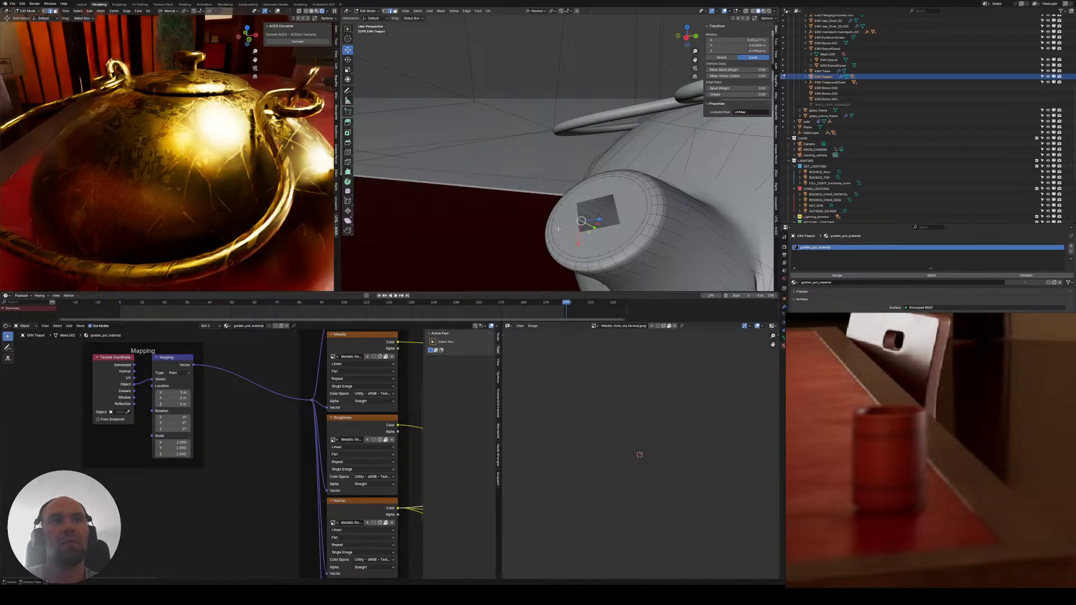
# - Select the face inside the spout opening in face mode and turn off the Subdivision modifier's viewport display
pyautogui.keyDown('ctrl'); pyautogui.moveTo(191, 153); pyautogui.dragTo(190, 168, button='middle'); pyautogui.keyUp('ctrl')
pyautogui.moveTo(104, 166); pyautogui.dragTo(179, 175, button='middle')
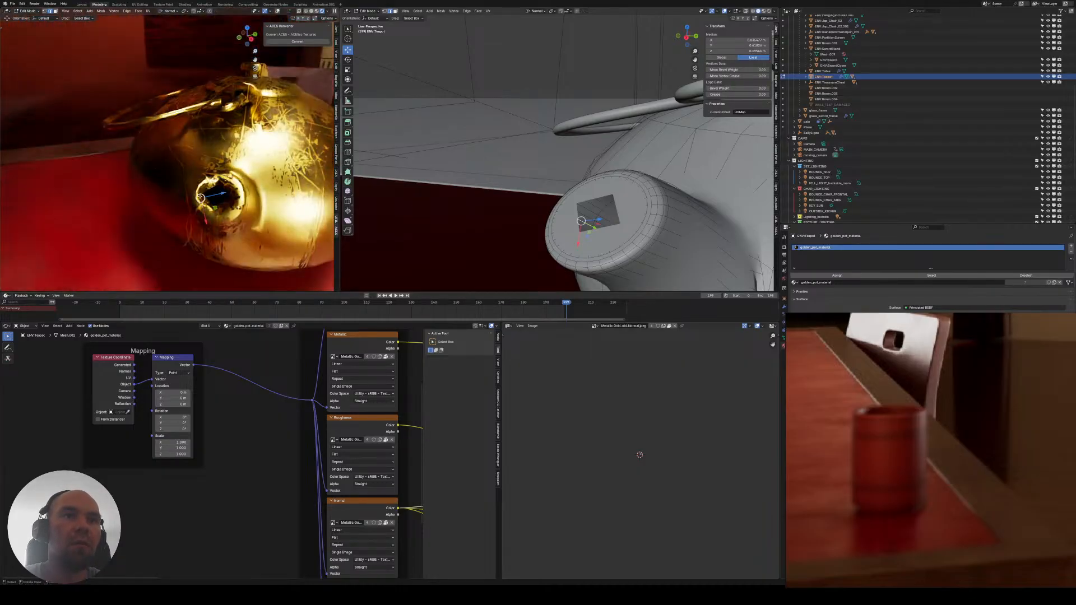
pyautogui.press('3')
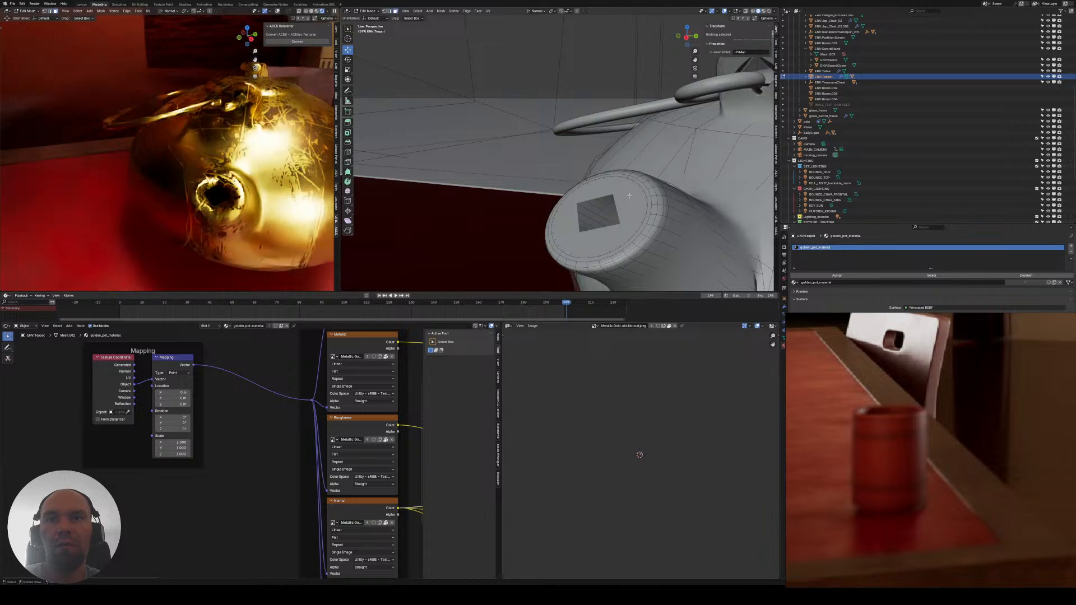
pyautogui.click(592, 206)
pyautogui.click(785, 308)
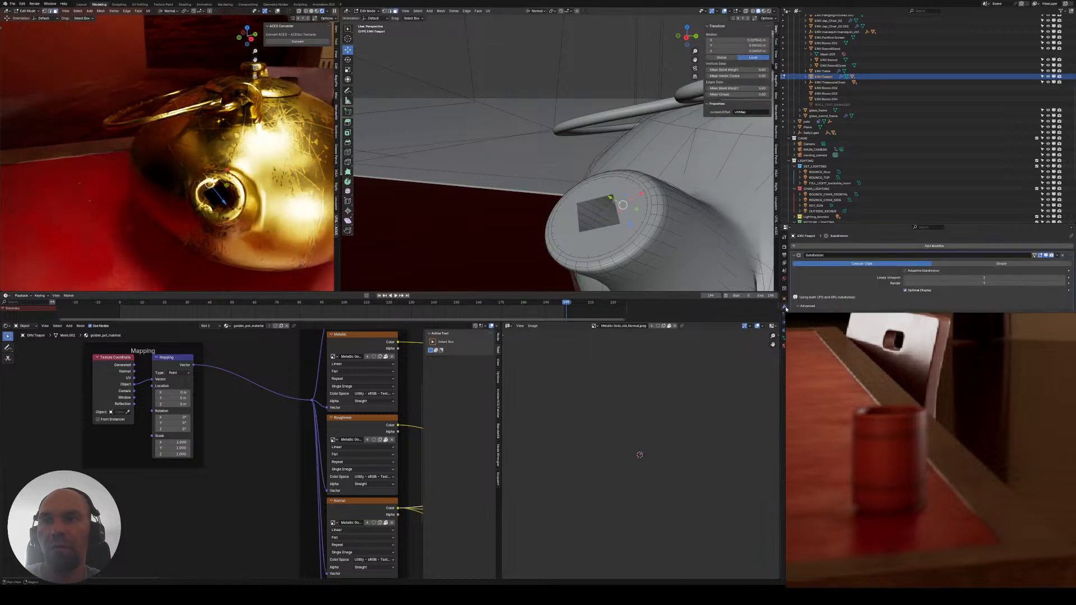
pyautogui.click(1046, 257)
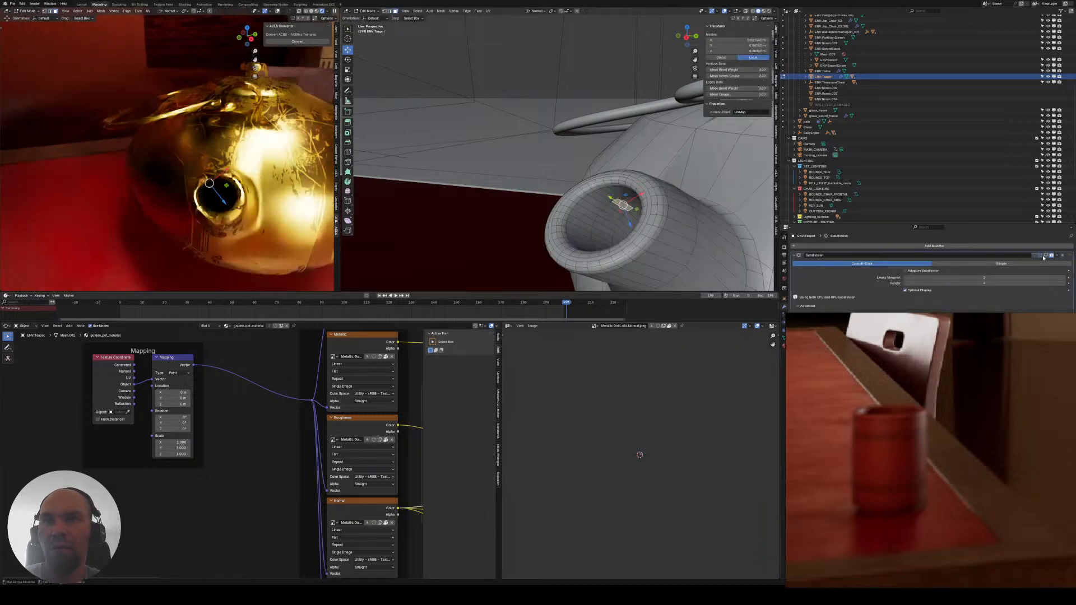
pyautogui.moveTo(509, 229); pyautogui.dragTo(454, 251, button='middle')
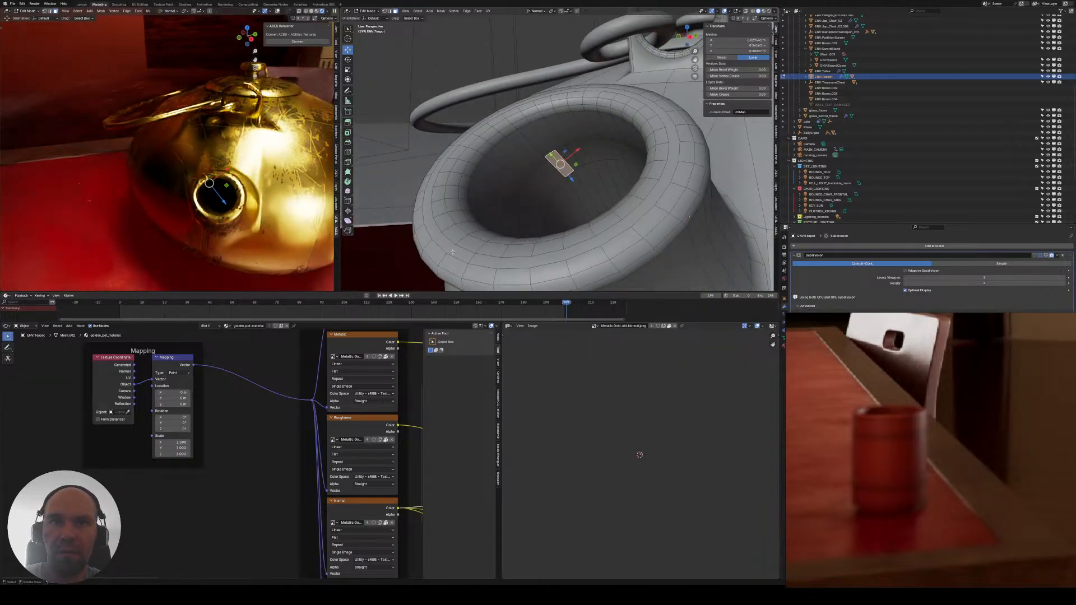
# - Select the face loop around the spout's rim, apply Bridge Edge Loops, and turn the Subdivision modifier's viewport display back on in Object Mode
pyautogui.keyDown('alt'); pyautogui.click(488, 259); pyautogui.keyUp('alt')
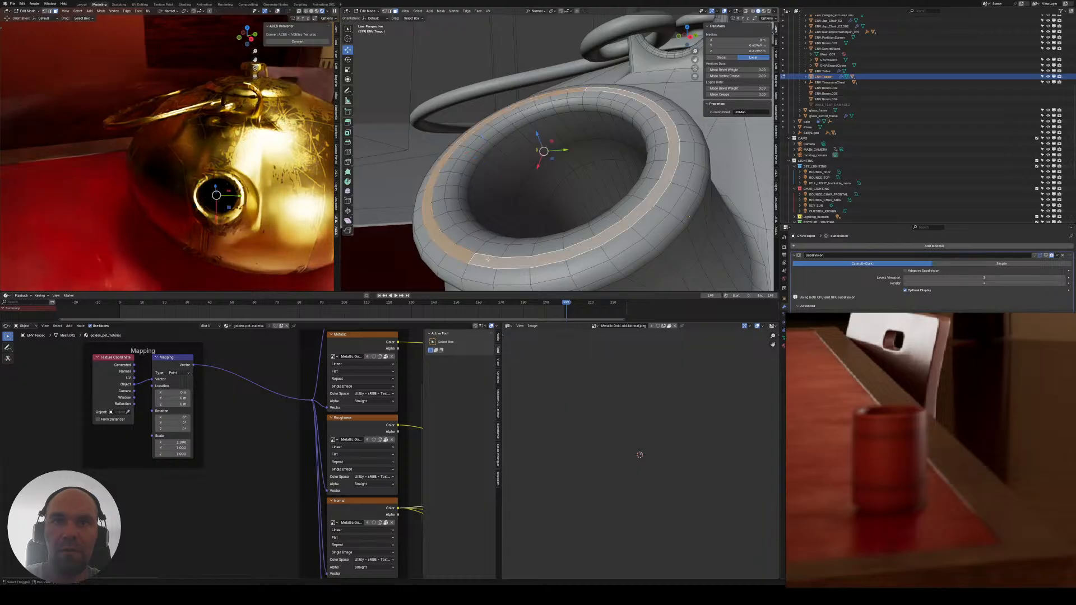
pyautogui.moveTo(488, 259); pyautogui.dragTo(505, 257, button='middle')
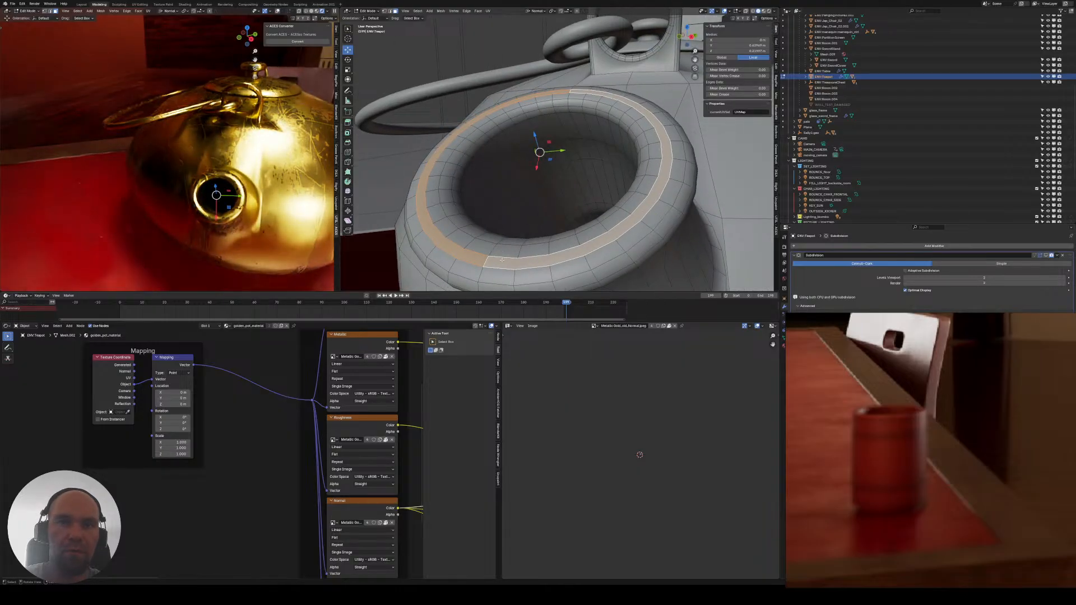
pyautogui.press('F3')
pyautogui.write('bridge')
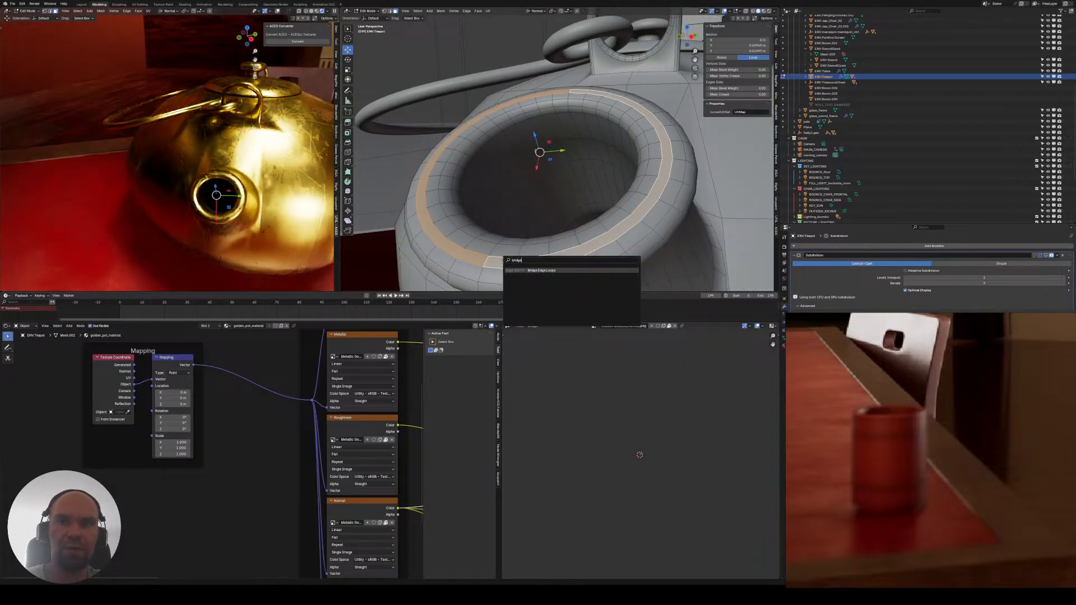
pyautogui.press('Return')
pyautogui.press('Tab')
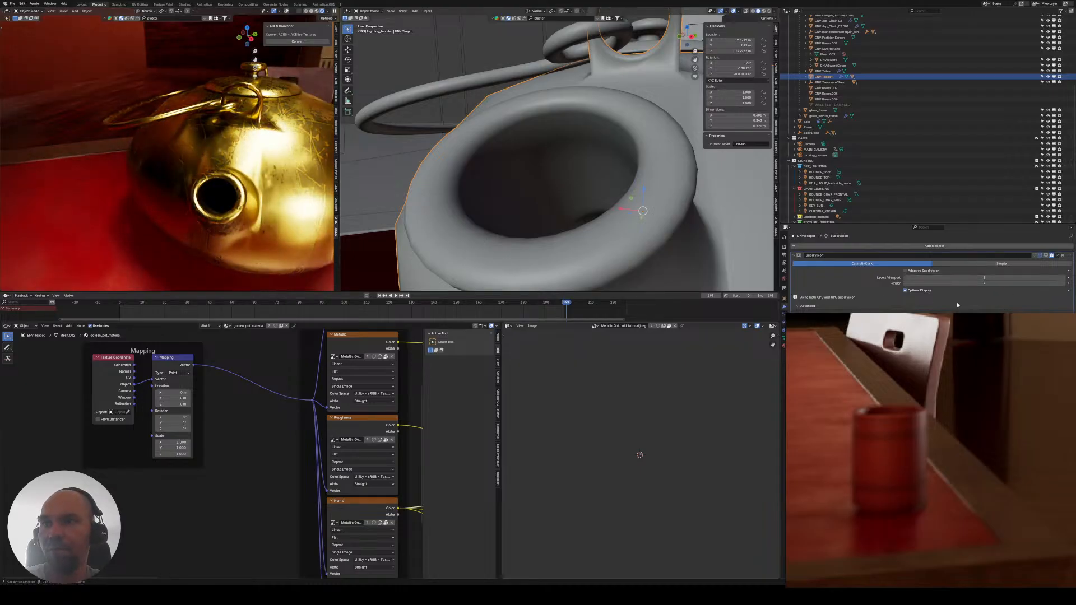
pyautogui.click(1046, 255)
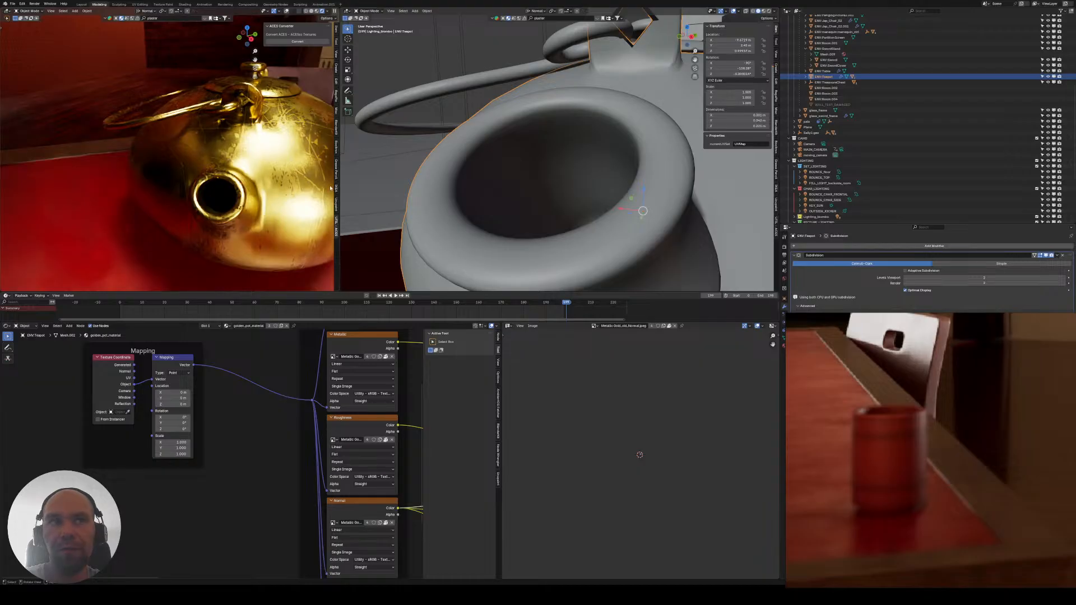
# - Examine the teapot's spout up close and the golden teapot's look on the red table in the render
pyautogui.moveTo(541, 208); pyautogui.dragTo(486, 191, button='middle')
pyautogui.scroll(-5, 218, 193)
pyautogui.moveTo(151, 194); pyautogui.dragTo(234, 186, button='middle')
pyautogui.scroll(-2, 213, 195)
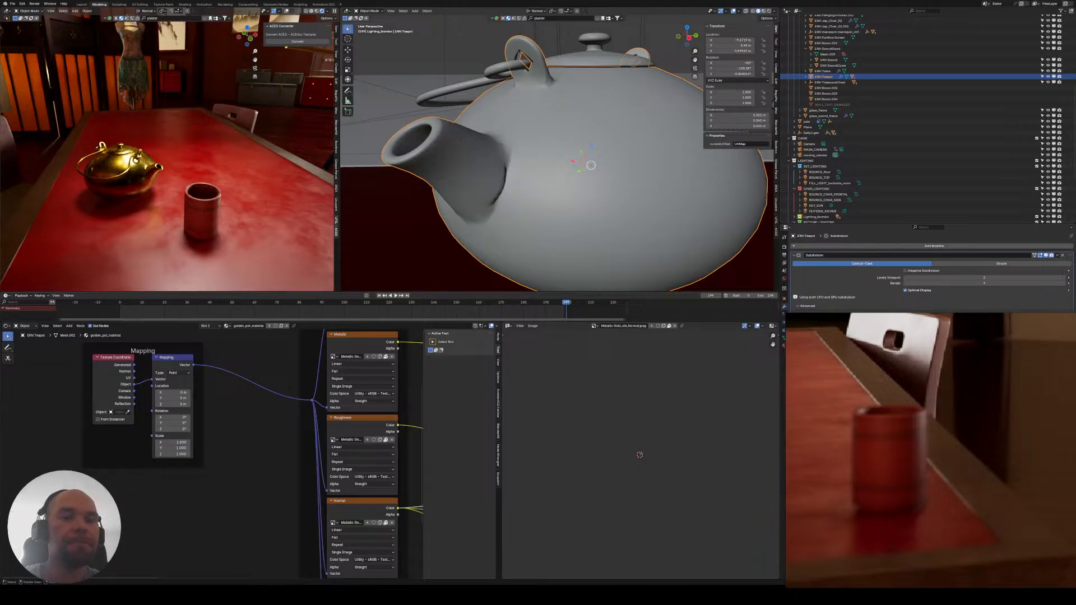
pyautogui.scroll(-6, 206, 178)
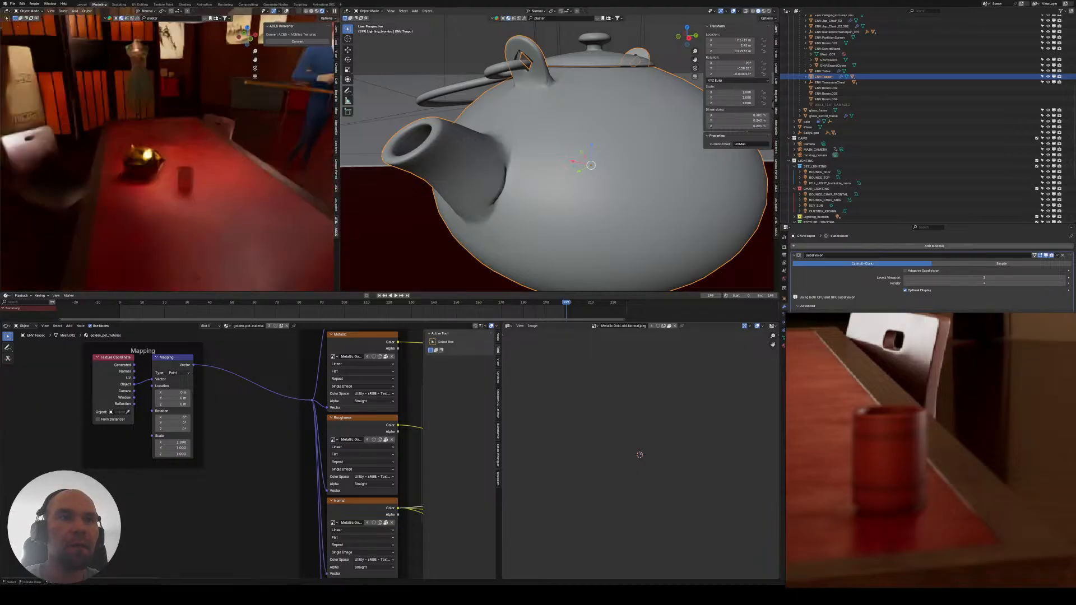
pyautogui.scroll(6, 205, 177)
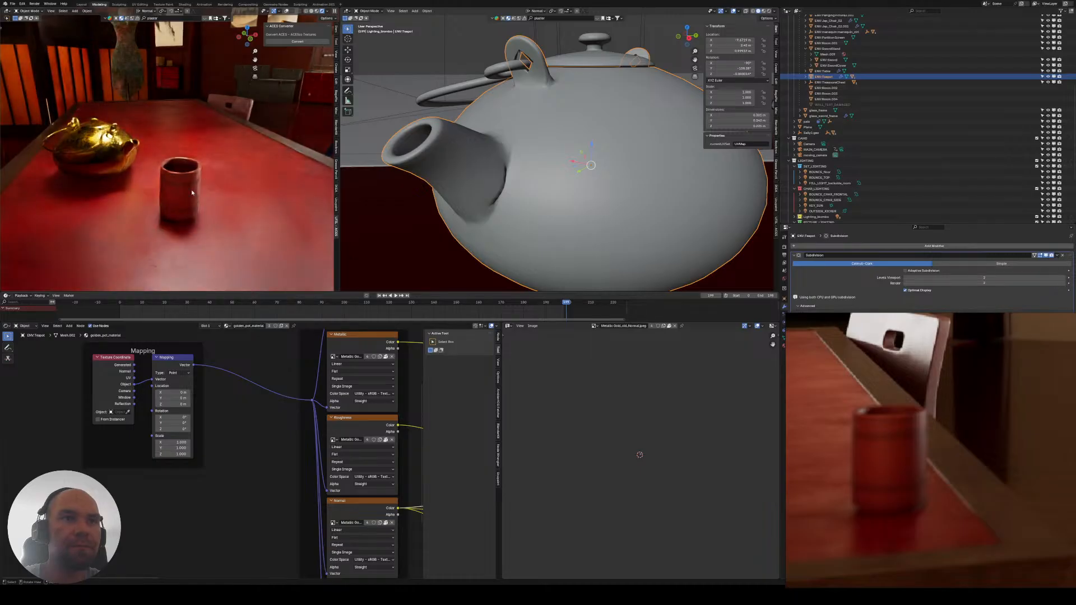
# - Select the ceramic cup on the table, bring up its material nodes, and frame the cup close up in the render
pyautogui.click(191, 205)
pyautogui.scroll(-2, 157, 377)
pyautogui.moveTo(156, 378); pyautogui.dragTo(307, 408, button='middle')
pyautogui.scroll(1, 188, 436)
pyautogui.scroll(1, 195, 432)
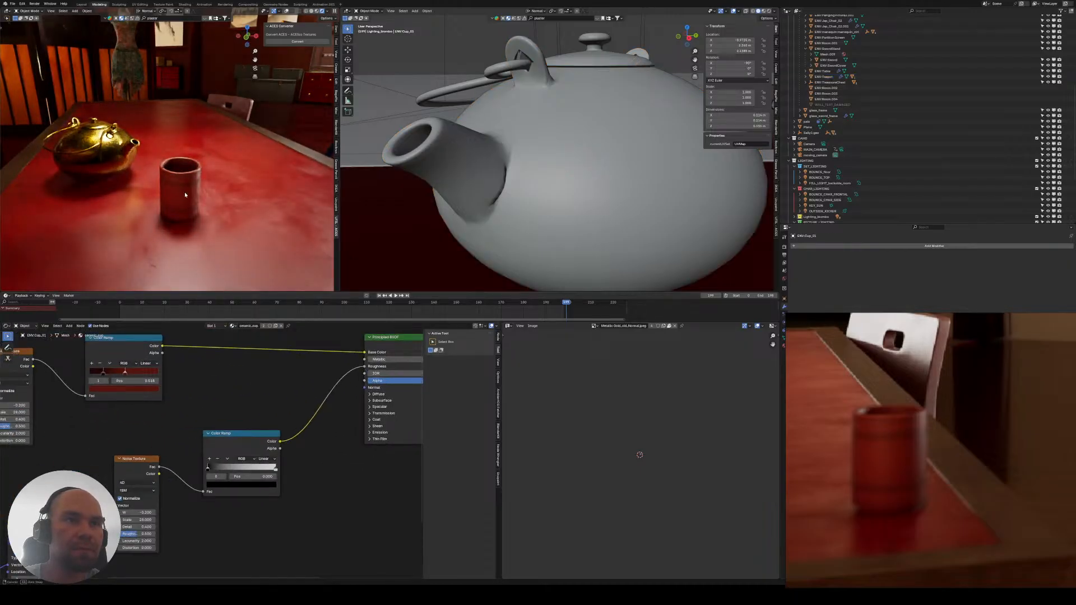
pyautogui.moveTo(185, 194); pyautogui.dragTo(131, 156, button='middle')
pyautogui.scroll(4, 184, 191)
pyautogui.keyDown('shift'); pyautogui.moveTo(192, 192); pyautogui.dragTo(141, 180, button='middle'); pyautogui.keyUp('shift')
pyautogui.press('KP_Decimal')
pyautogui.scroll(-1, 177, 132)
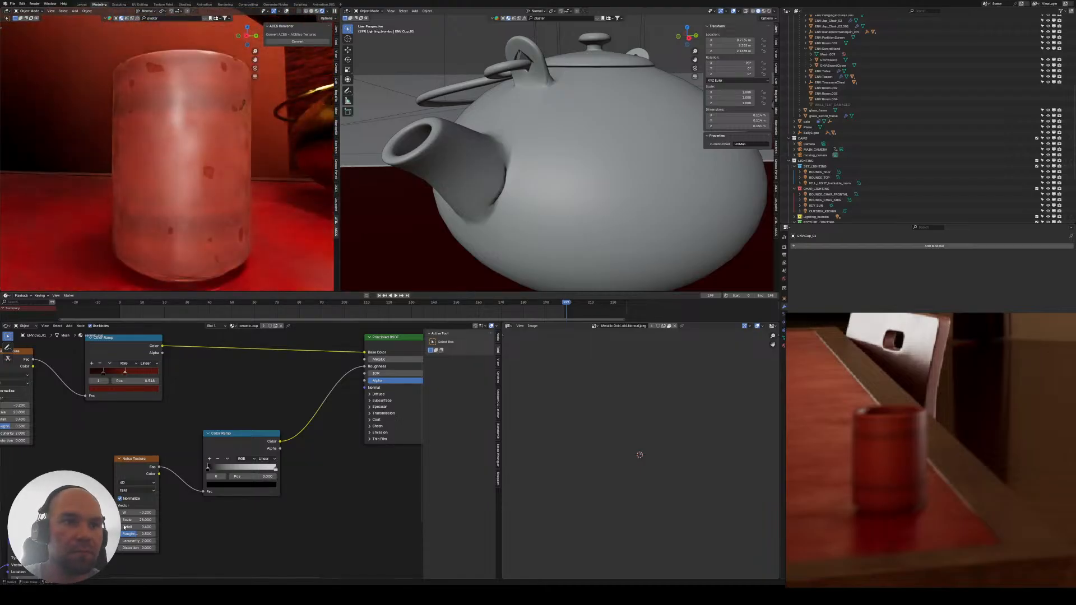
# - Raise the W value of the Noise Texture that drives the cup's roughness Color Ramp
pyautogui.scroll(3, 153, 440)
pyautogui.keyDown('shift'); pyautogui.moveTo(153, 440); pyautogui.dragTo(222, 375, button='middle'); pyautogui.keyUp('shift')
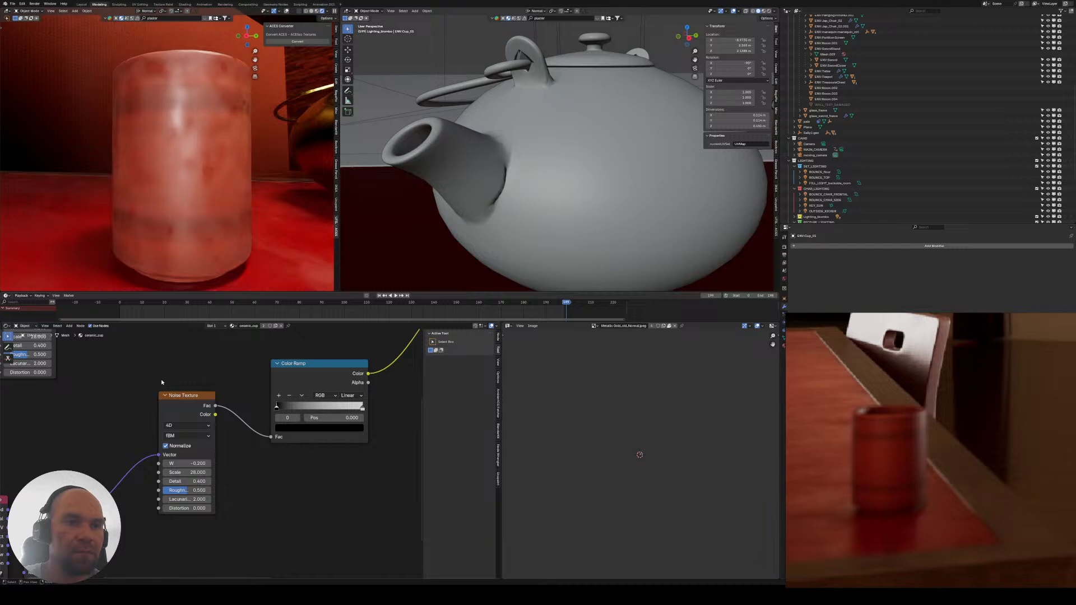
pyautogui.moveTo(194, 464); pyautogui.dragTo(251, 473)
# - Set the Y rotation to 0° in the Mapping node feeding the cup's roughness noise
pyautogui.scroll(-4, 90, 446)
pyautogui.moveTo(90, 446); pyautogui.dragTo(238, 457, button='middle')
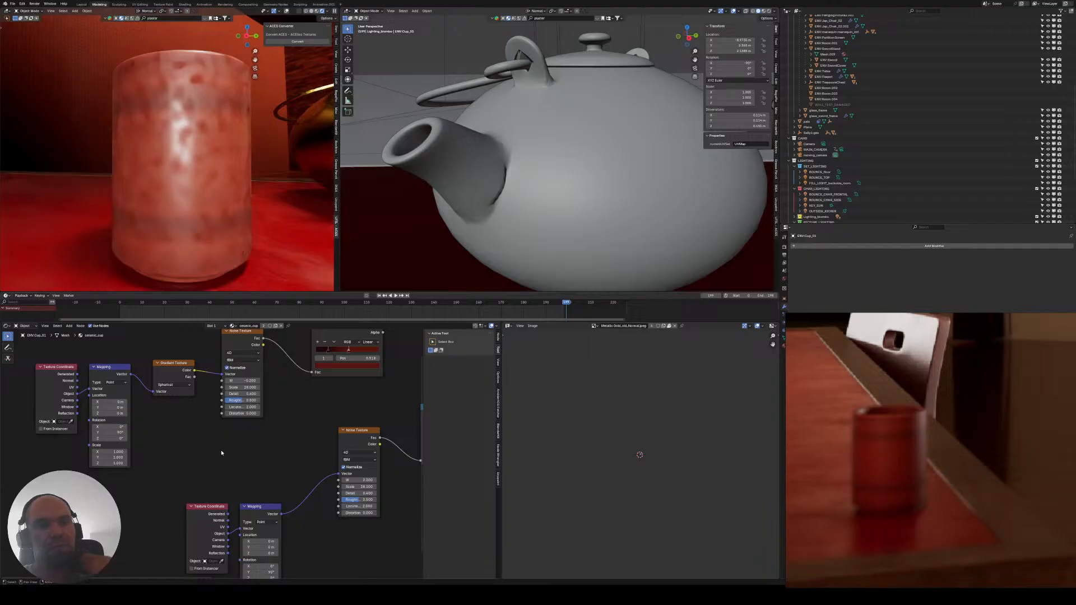
pyautogui.moveTo(220, 499); pyautogui.dragTo(136, 418, button='middle')
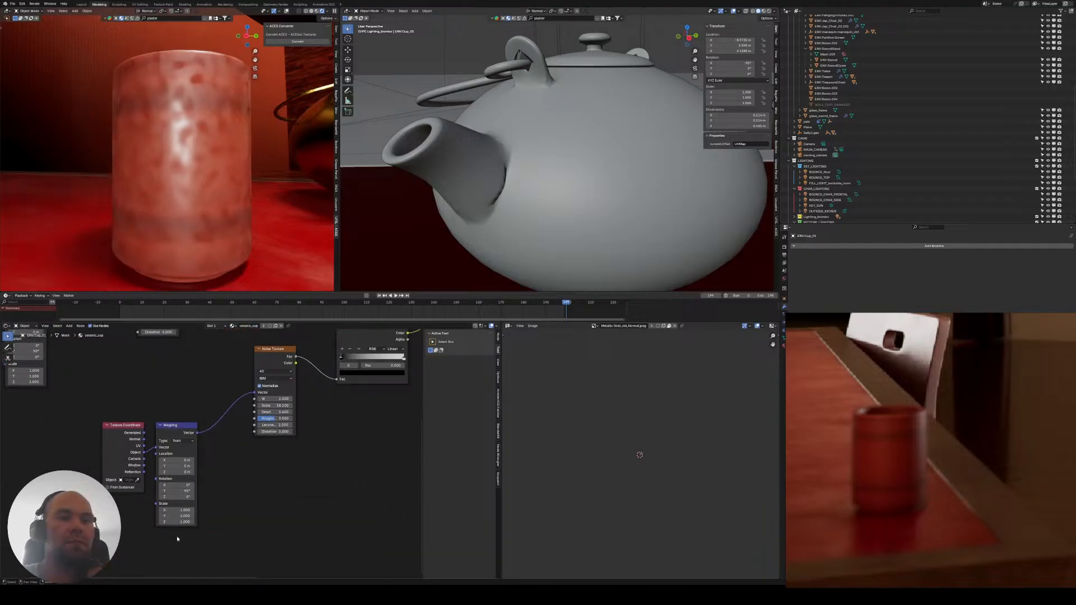
pyautogui.doubleClick(177, 491)
pyautogui.write('0')
pyautogui.press('Return')
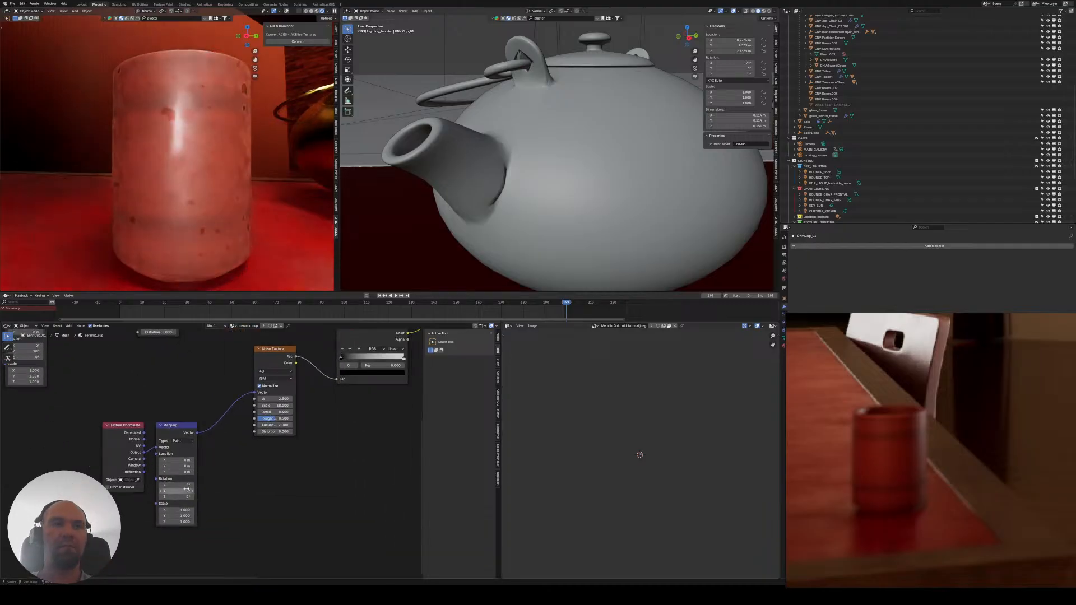
# - Try a Scale of 1 on the cup's roughness Noise Texture, change the Scale again, and raise its Detail
pyautogui.doubleClick(282, 403)
pyautogui.write('1')
pyautogui.press('Return')
pyautogui.moveTo(283, 403); pyautogui.dragTo(221, 435, button='middle')
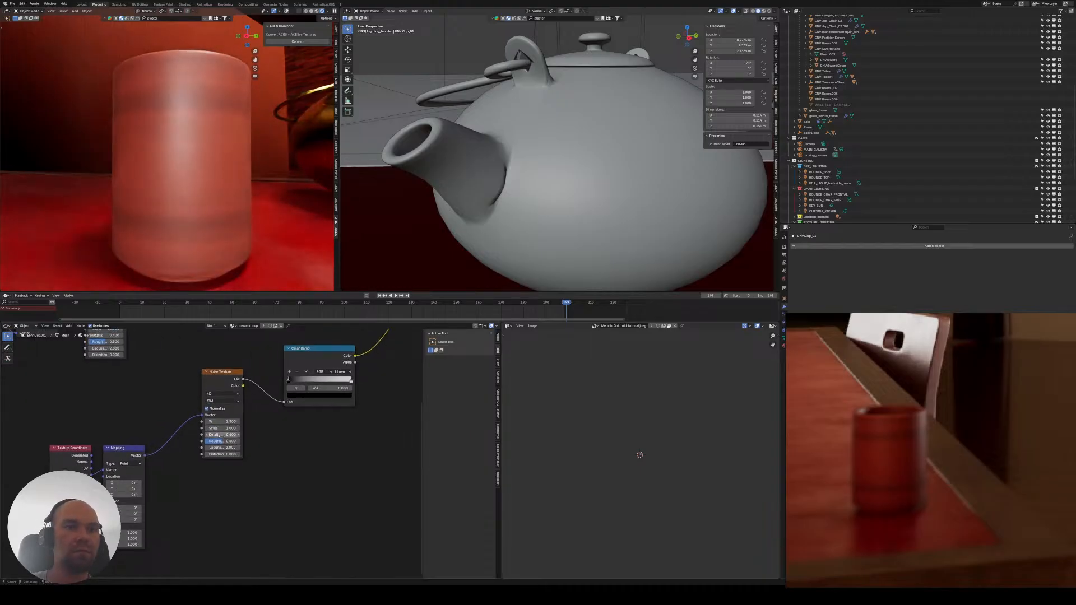
pyautogui.press('Return')
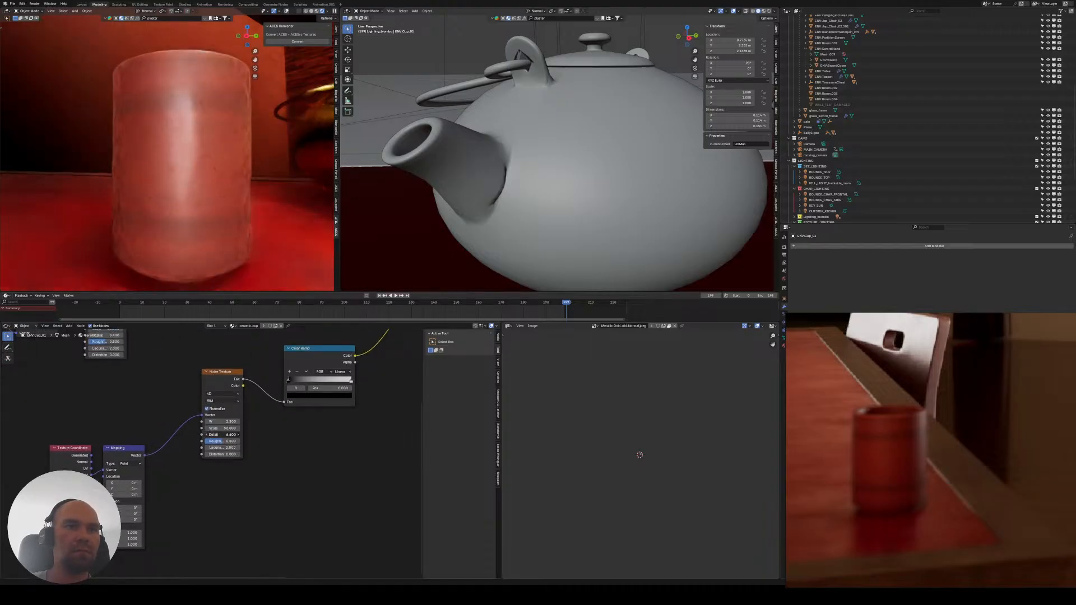
pyautogui.moveTo(223, 435)
pyautogui.mouseDown()
pyautogui.moveTo(263, 435)
pyautogui.moveTo(237, 442)
pyautogui.mouseUp()
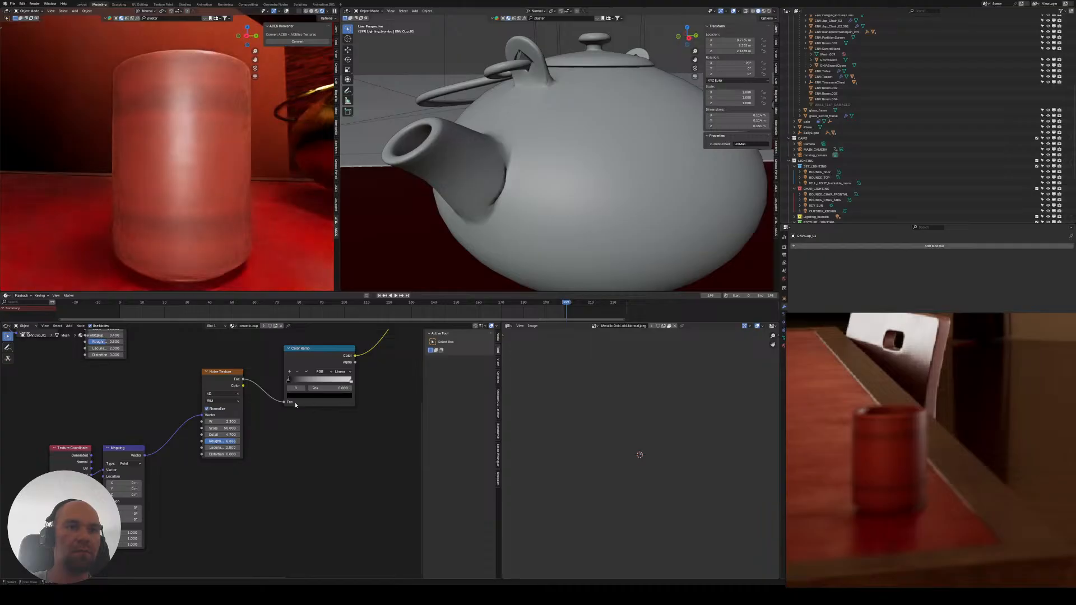
# - Move the black stop of the cup's roughness Color Ramp to position 0.205 and check the cup's highlights
pyautogui.moveTo(380, 358); pyautogui.dragTo(250, 409, button='middle')
pyautogui.scroll(2, 215, 426)
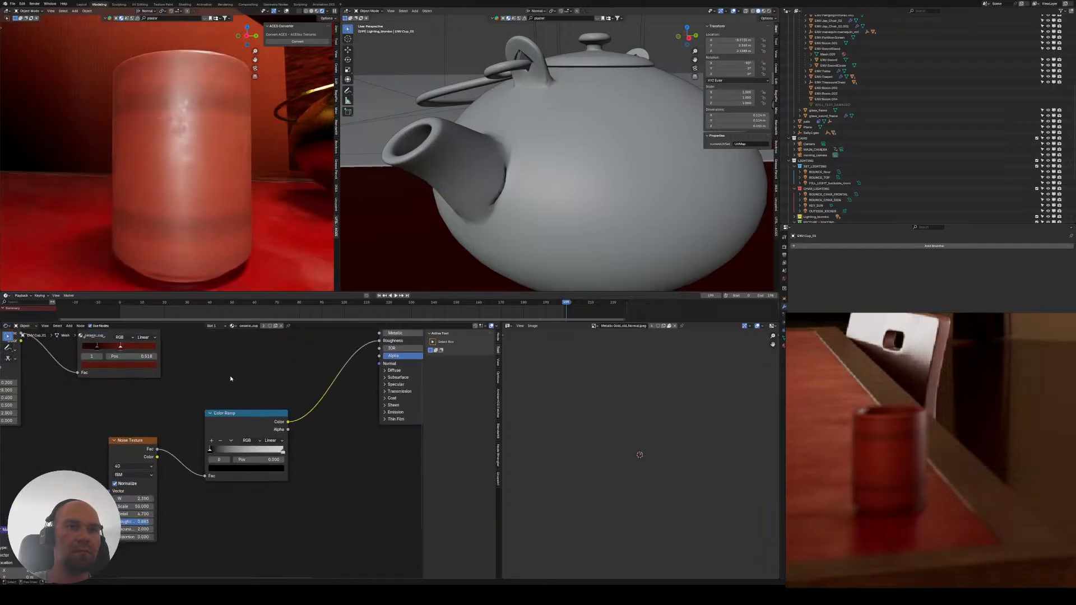
pyautogui.scroll(2, 222, 439)
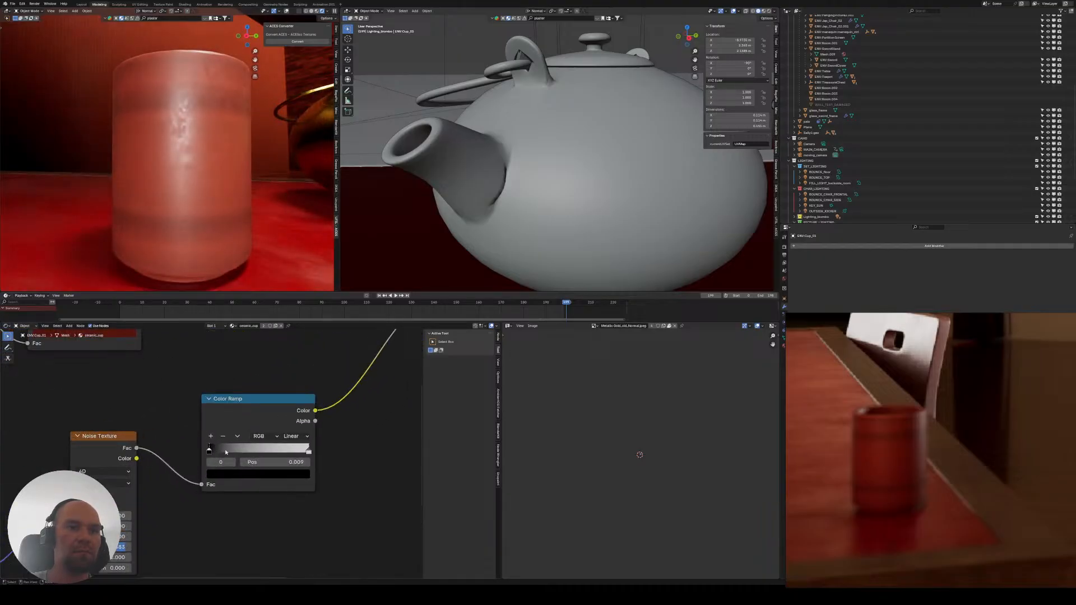
pyautogui.moveTo(225, 452)
pyautogui.mouseDown()
pyautogui.moveTo(264, 452)
pyautogui.moveTo(221, 452)
pyautogui.moveTo(230, 448)
pyautogui.mouseUp()
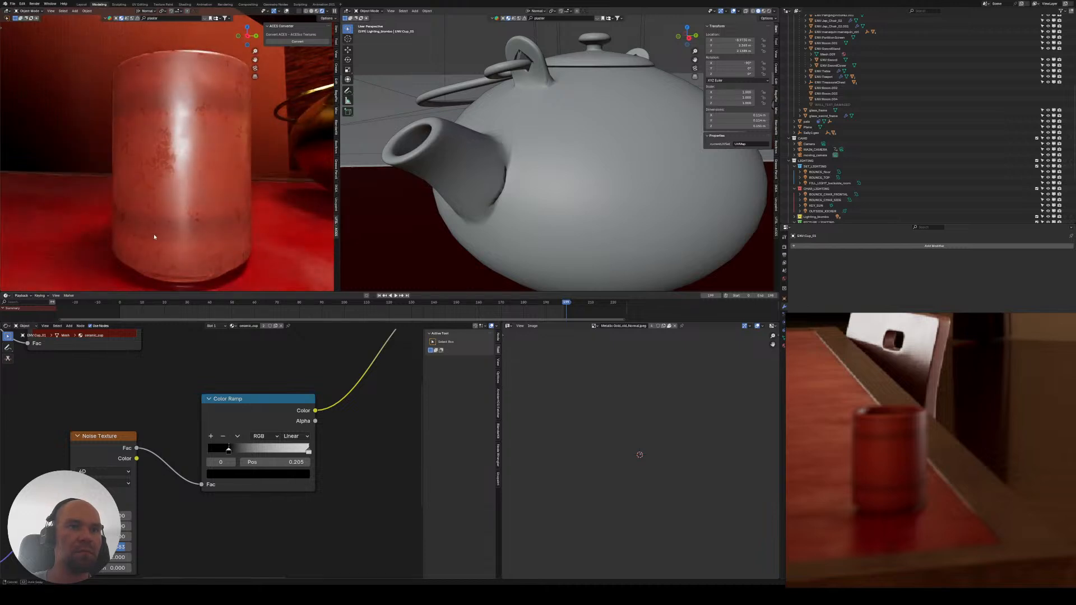
pyautogui.moveTo(154, 236); pyautogui.dragTo(194, 239, button='middle')
# - Drive the Principled BSDF's Sheen Roughness with the roughness Color Ramp and raise the Sheen Weight to 0.309
pyautogui.moveTo(201, 429); pyautogui.dragTo(78, 521, button='middle')
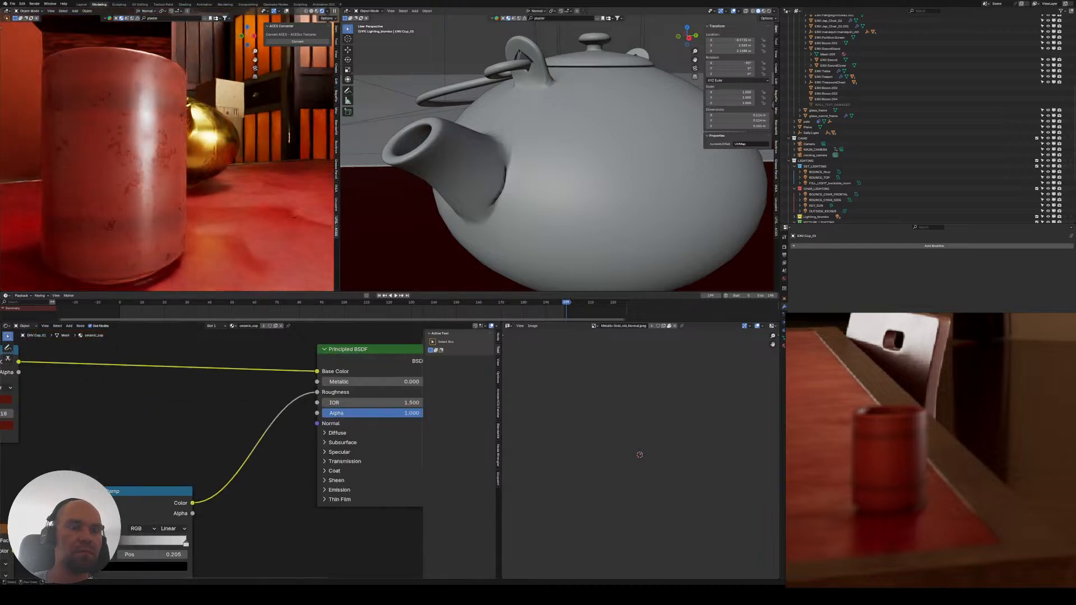
pyautogui.moveTo(337, 477); pyautogui.dragTo(193, 445, button='middle')
pyautogui.click(179, 449)
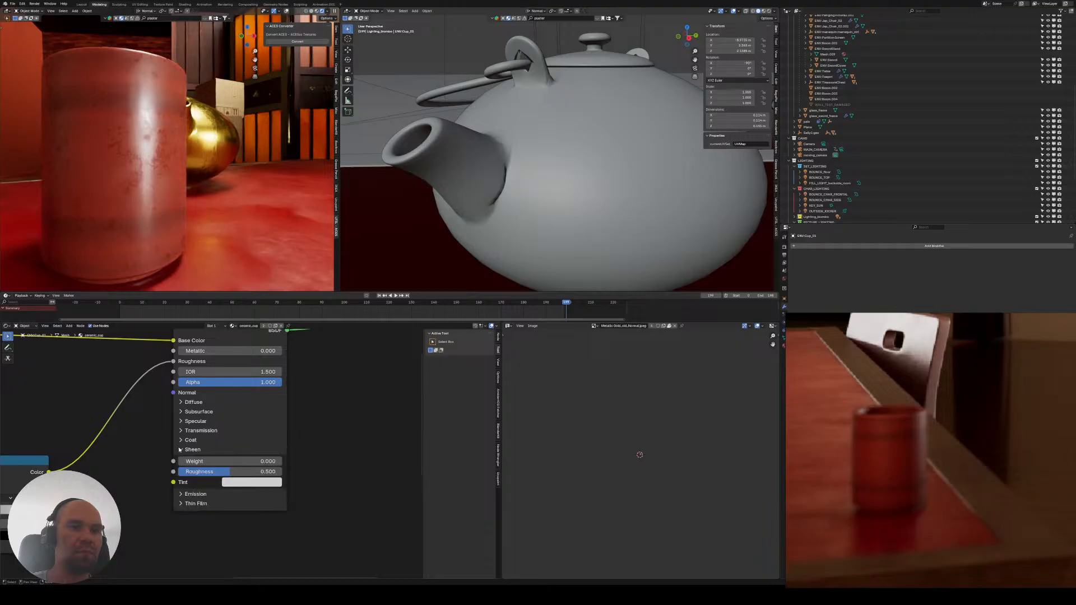
pyautogui.moveTo(162, 463); pyautogui.dragTo(203, 466, button='middle')
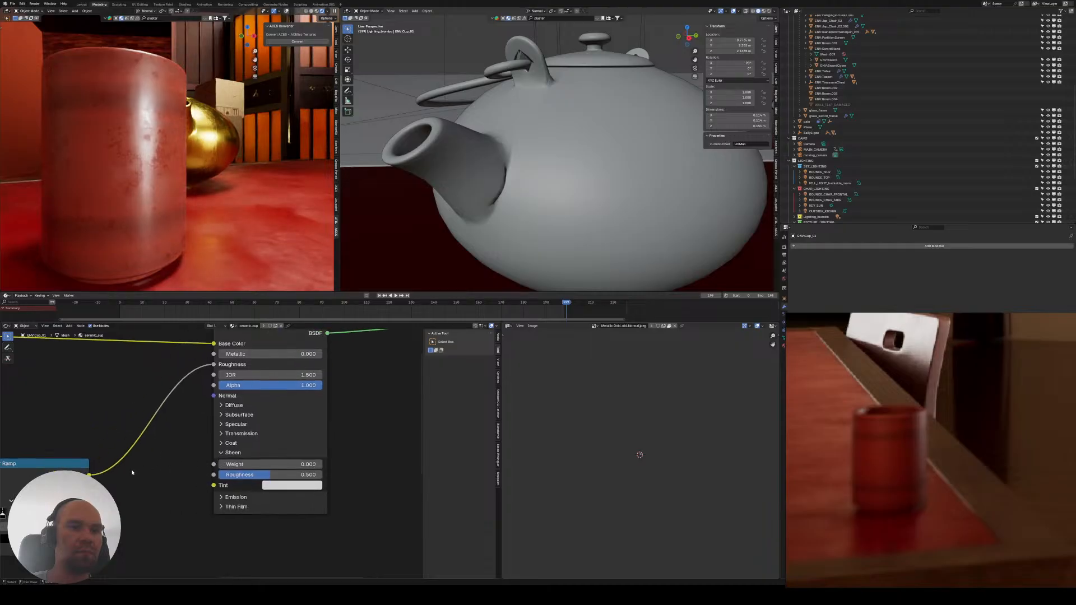
pyautogui.moveTo(207, 477); pyautogui.dragTo(283, 465)
# - Set the Sheen Tint of the cup material to a dark reddish brown
pyautogui.click(293, 485)
pyautogui.moveTo(297, 397); pyautogui.dragTo(297, 400)
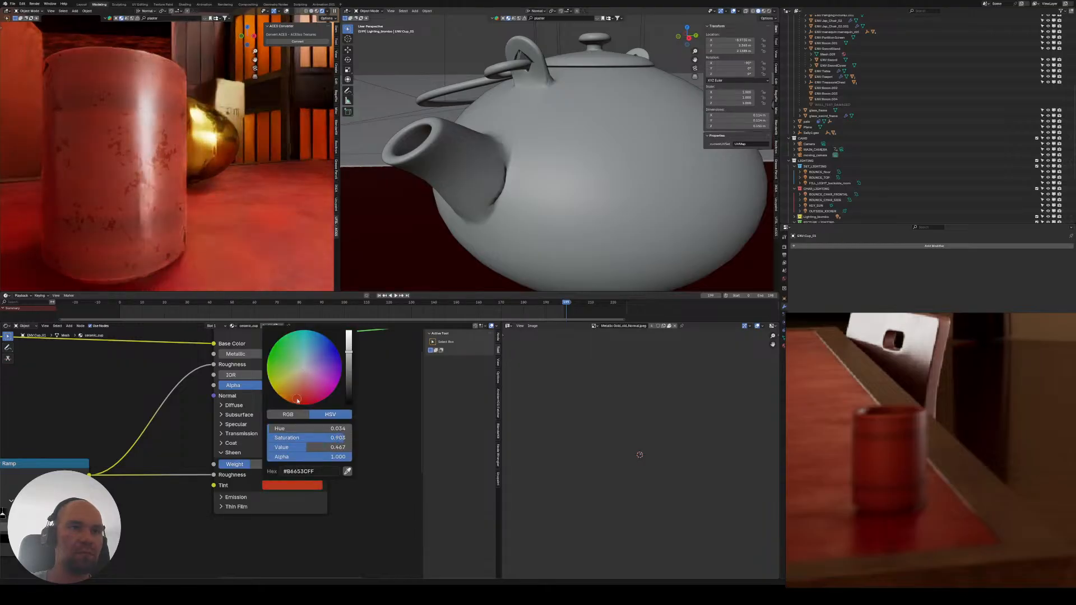
pyautogui.moveTo(349, 353); pyautogui.dragTo(348, 373)
pyautogui.moveTo(298, 400); pyautogui.dragTo(292, 392)
# - Move the base color ramp's stops closer together, with the red one at 0.495, and raise its Noise Texture Scale to 30.8
pyautogui.moveTo(197, 440); pyautogui.dragTo(244, 499, button='middle')
pyautogui.scroll(1, 230, 469)
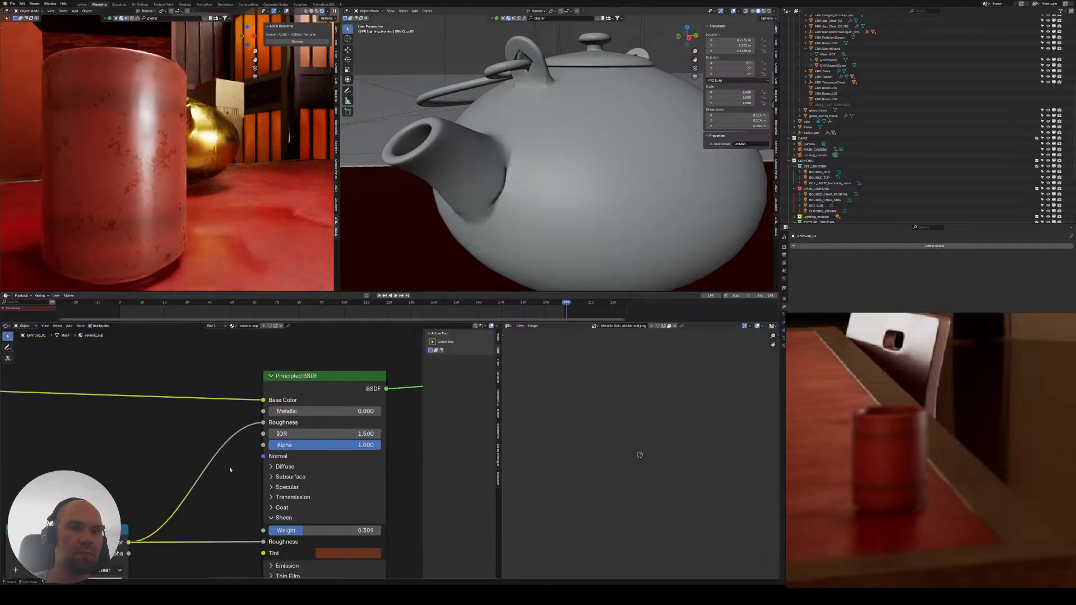
pyautogui.scroll(-2, 225, 464)
pyautogui.moveTo(187, 442); pyautogui.dragTo(403, 465, button='middle')
pyautogui.moveTo(174, 435); pyautogui.dragTo(306, 387, button='middle')
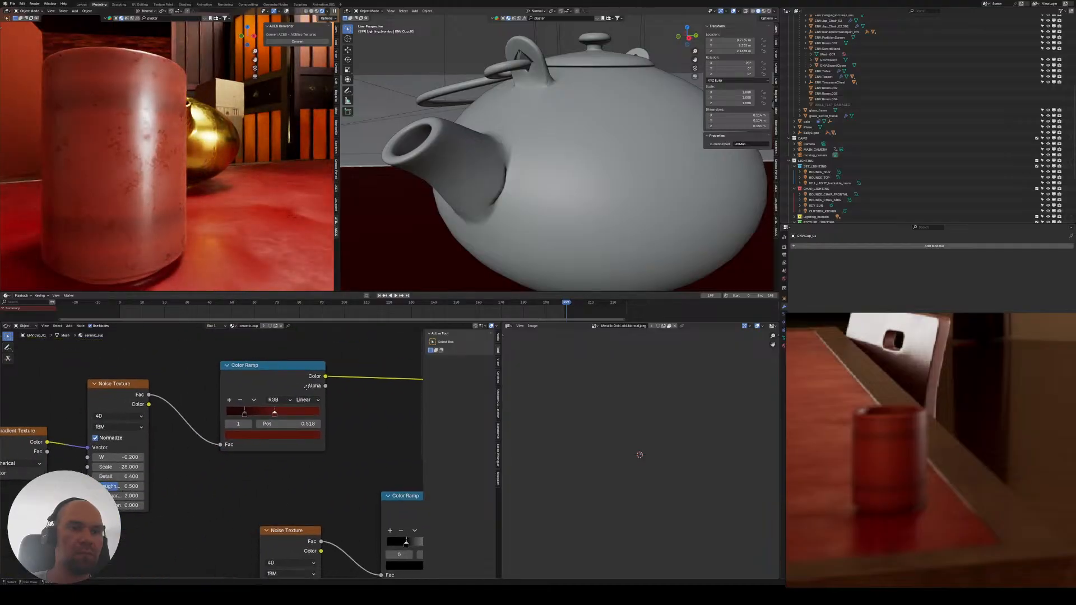
pyautogui.scroll(1, 206, 446)
pyautogui.moveTo(248, 412); pyautogui.dragTo(279, 413)
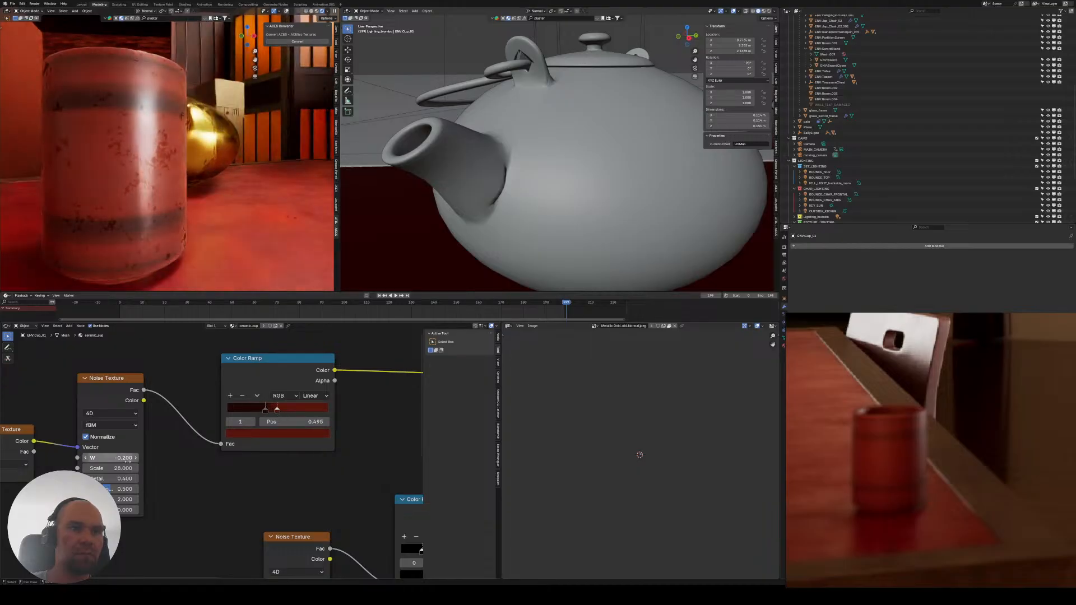
pyautogui.moveTo(114, 468); pyautogui.dragTo(130, 469)
# - Move the base color's coordinate, mapping, gradient and noise nodes together away from their Color Ramp to make room
pyautogui.moveTo(71, 474); pyautogui.dragTo(140, 470, button='middle')
pyautogui.scroll(-3, 139, 469)
pyautogui.moveTo(6, 421); pyautogui.dragTo(77, 408, button='middle')
pyautogui.moveTo(3, 372); pyautogui.dragTo(264, 494)
pyautogui.press('g')
pyautogui.click(182, 436)
# - Space out the Texture Coordinate, Mapping and Gradient Texture nodes in the base color chain
pyautogui.moveTo(100, 418); pyautogui.dragTo(241, 458, button='middle')
pyautogui.scroll(-1, 242, 458)
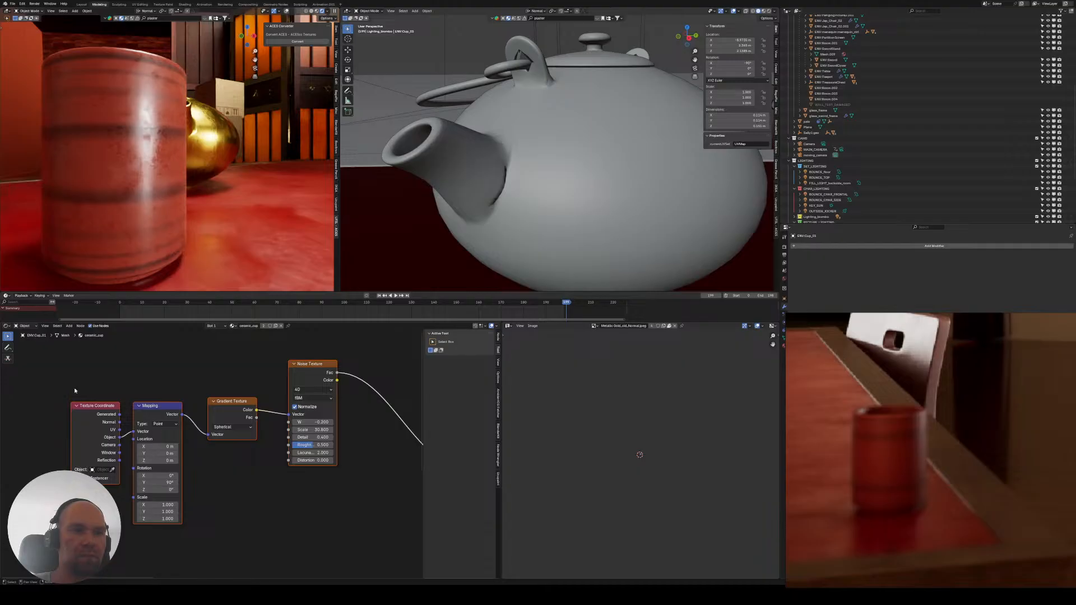
pyautogui.moveTo(74, 391); pyautogui.dragTo(112, 435)
pyautogui.press('g')
pyautogui.click(69, 436)
pyautogui.moveTo(127, 374); pyautogui.dragTo(185, 449)
pyautogui.press('g')
pyautogui.click(176, 435)
pyautogui.moveTo(212, 364); pyautogui.dragTo(243, 435)
pyautogui.press('g')
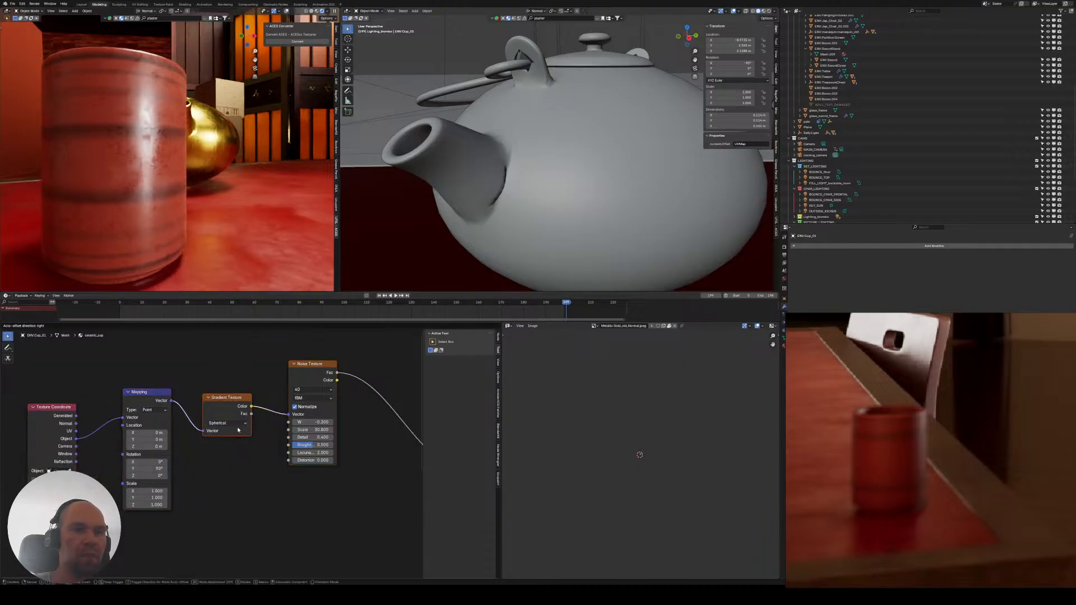
pyautogui.click(238, 430)
# - Add a Voronoi Texture node below the base color's Noise Texture
pyautogui.moveTo(239, 430); pyautogui.dragTo(169, 417, button='middle')
pyautogui.hotkey('shift', 'a')
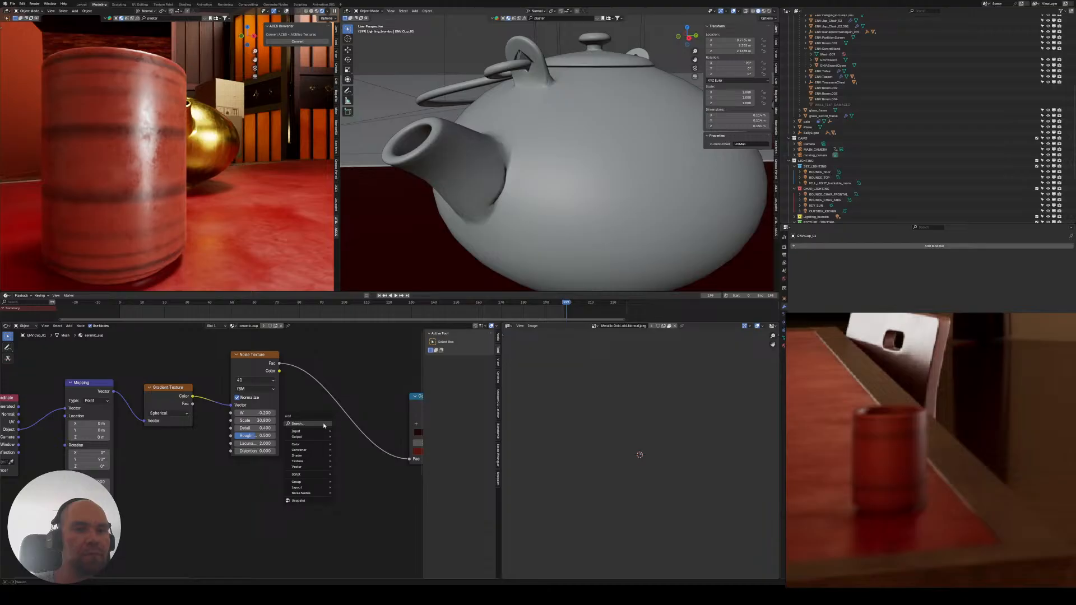
pyautogui.write('voro')
pyautogui.press('Return')
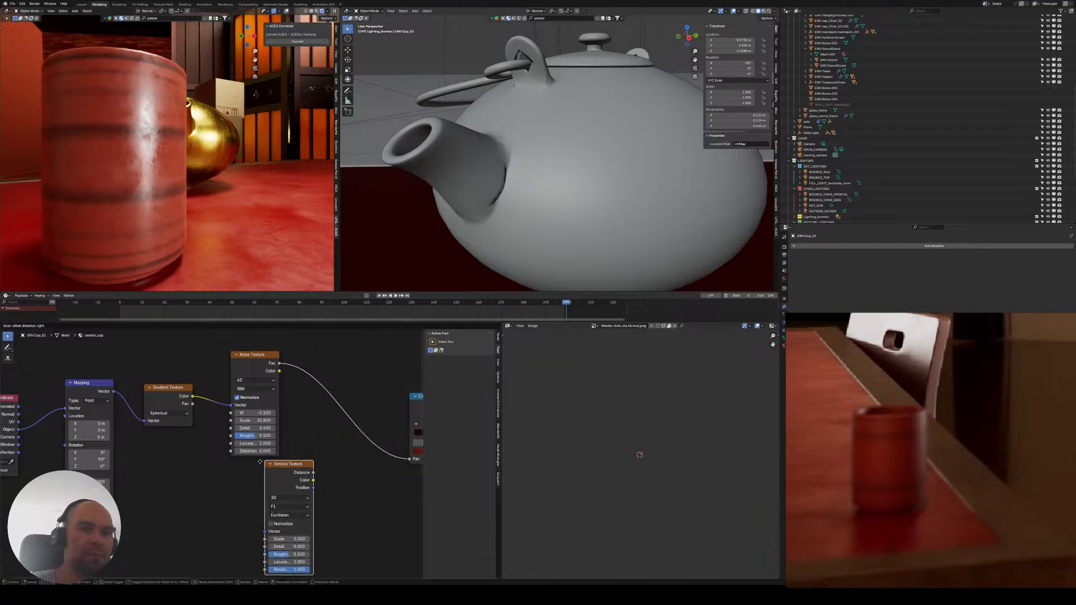
pyautogui.click(237, 468)
pyautogui.moveTo(139, 414); pyautogui.dragTo(110, 377, button='middle')
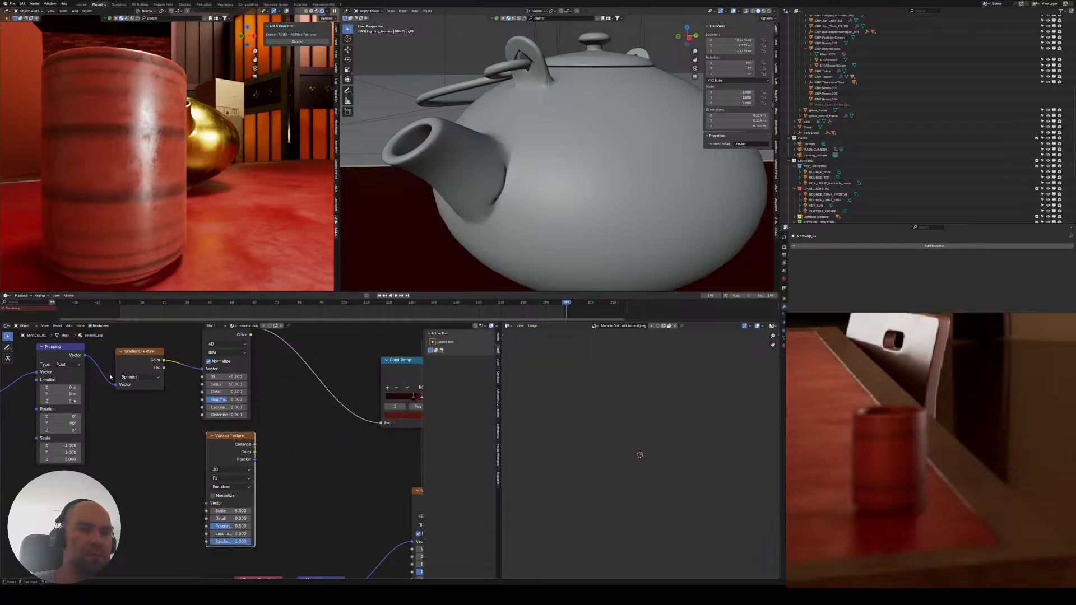
# - Link the Gradient Texture into the new Voronoi Texture and preview the Voronoi output on the cup
pyautogui.keyDown('ctrl'); pyautogui.keyDown('shift'); pyautogui.click(159, 361); pyautogui.keyUp('shift'); pyautogui.keyUp('ctrl')
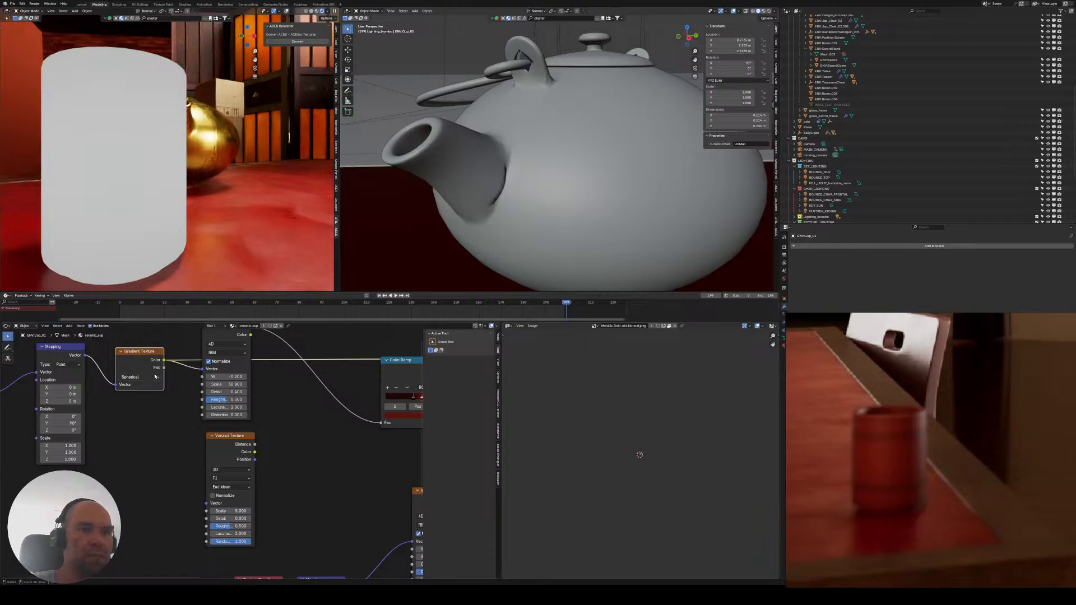
pyautogui.hotkey('ctrl', 'z')
pyautogui.keyDown('alt'); pyautogui.moveTo(153, 375); pyautogui.dragTo(223, 456, button='right'); pyautogui.keyUp('alt')
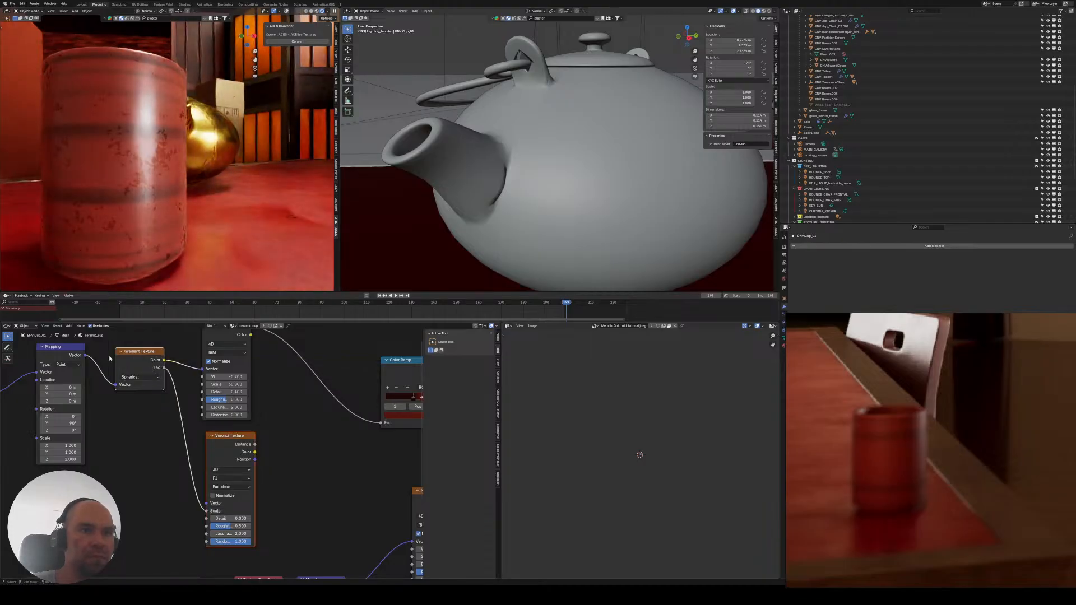
pyautogui.moveTo(223, 432)
pyautogui.mouseDown(button='middle')
pyautogui.moveTo(227, 452)
pyautogui.moveTo(124, 463)
pyautogui.mouseUp(button='middle')
pyautogui.keyDown('ctrl'); pyautogui.keyDown('shift'); pyautogui.click(143, 467); pyautogui.keyUp('shift'); pyautogui.keyUp('ctrl')
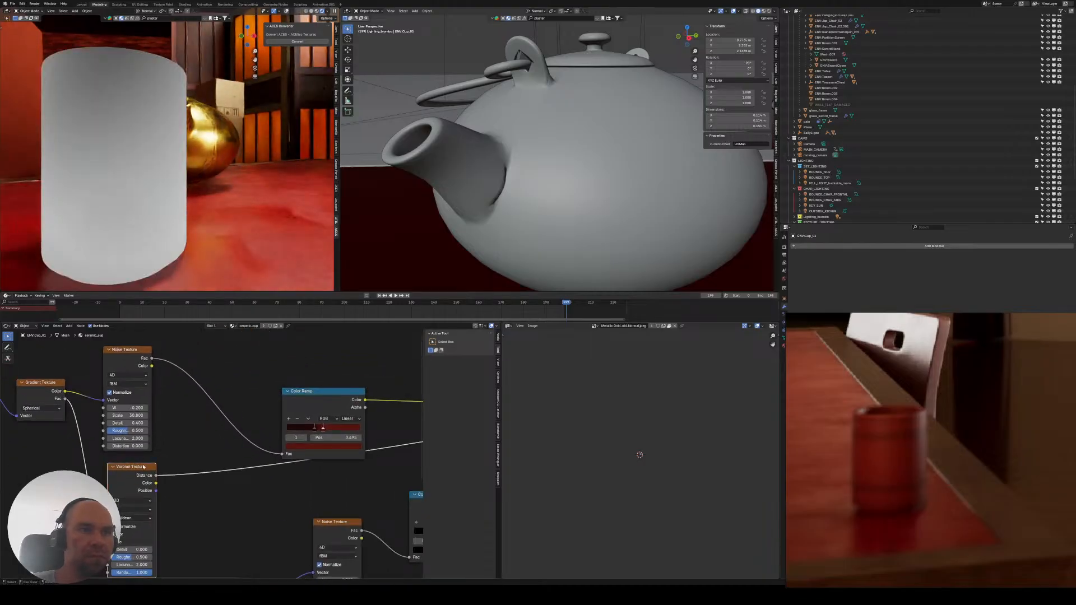
pyautogui.moveTo(162, 496); pyautogui.dragTo(145, 490, button='middle')
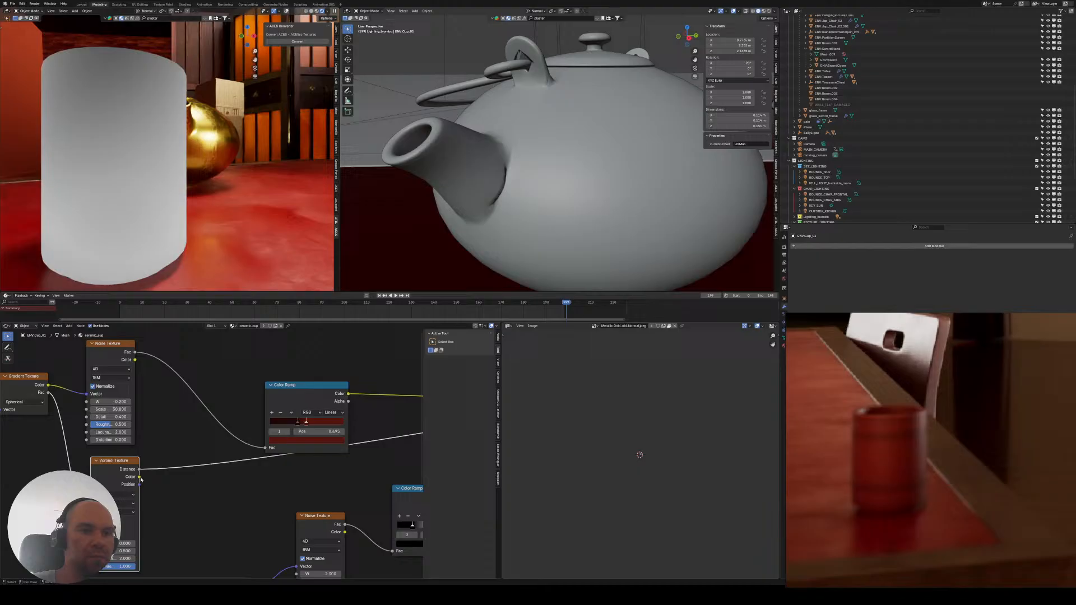
# - Switch the Voronoi Texture to Distance to Edge, feed the gradient's Color into its Vector, and set its Scale to 19.9
pyautogui.click(126, 504)
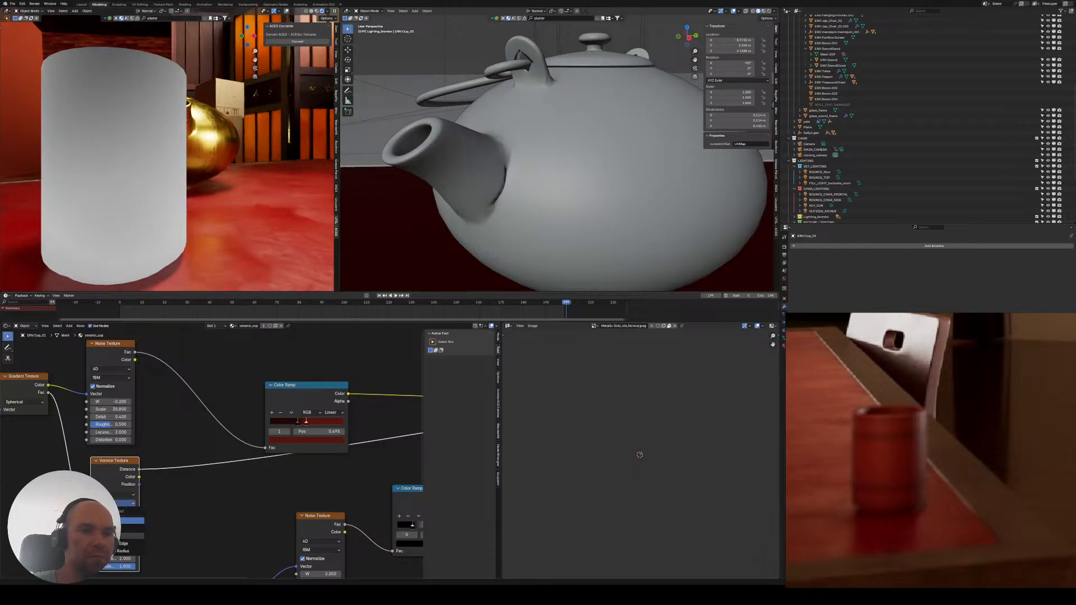
pyautogui.click(130, 544)
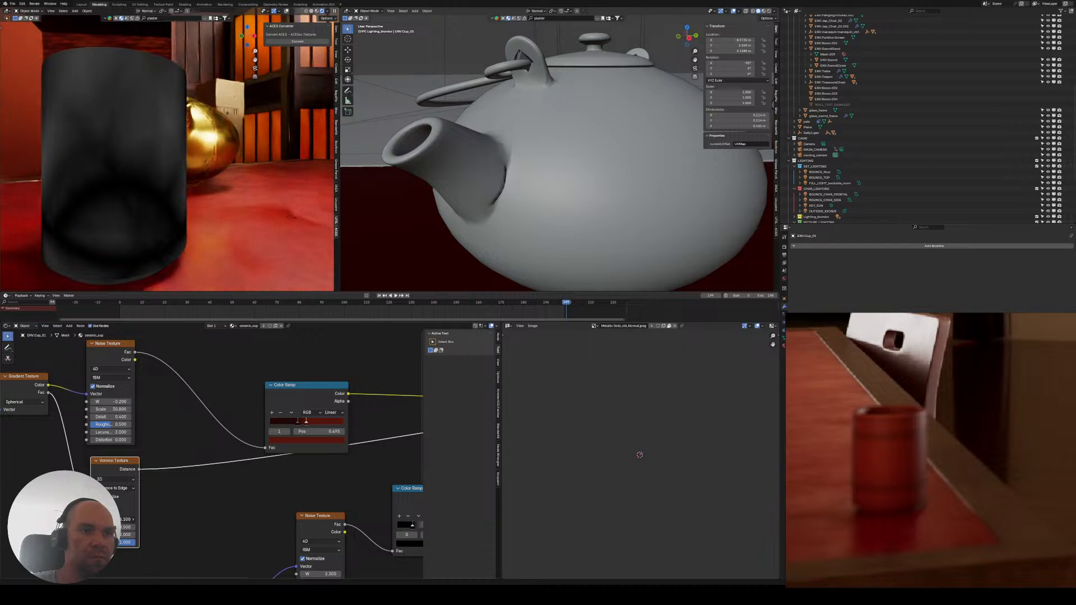
pyautogui.moveTo(86, 469); pyautogui.dragTo(148, 460, button='middle')
pyautogui.moveTo(111, 383); pyautogui.dragTo(260, 502)
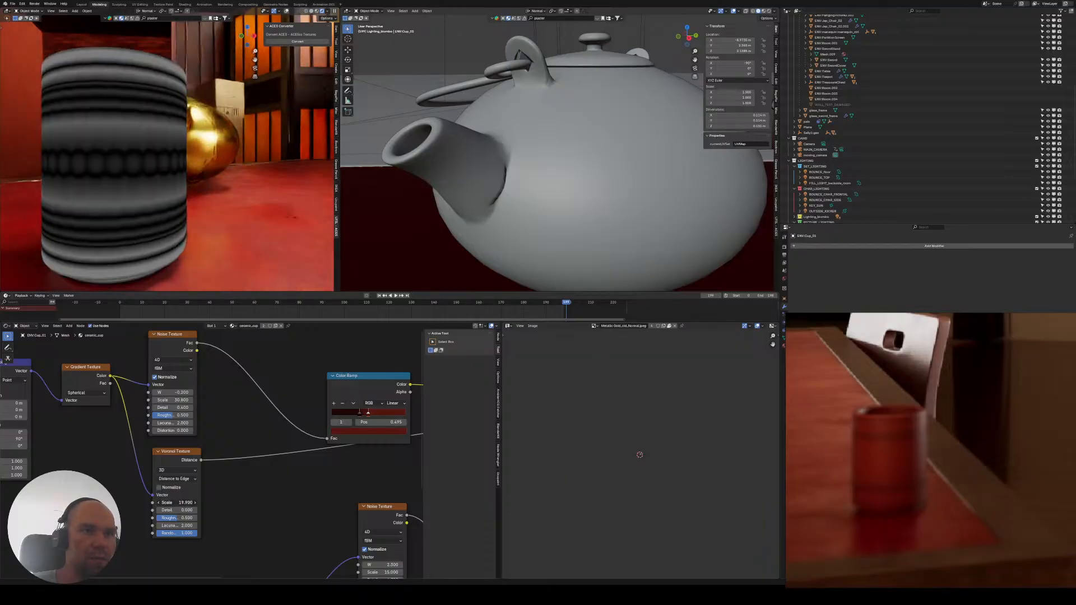
pyautogui.moveTo(159, 229); pyautogui.dragTo(97, 193, button='middle')
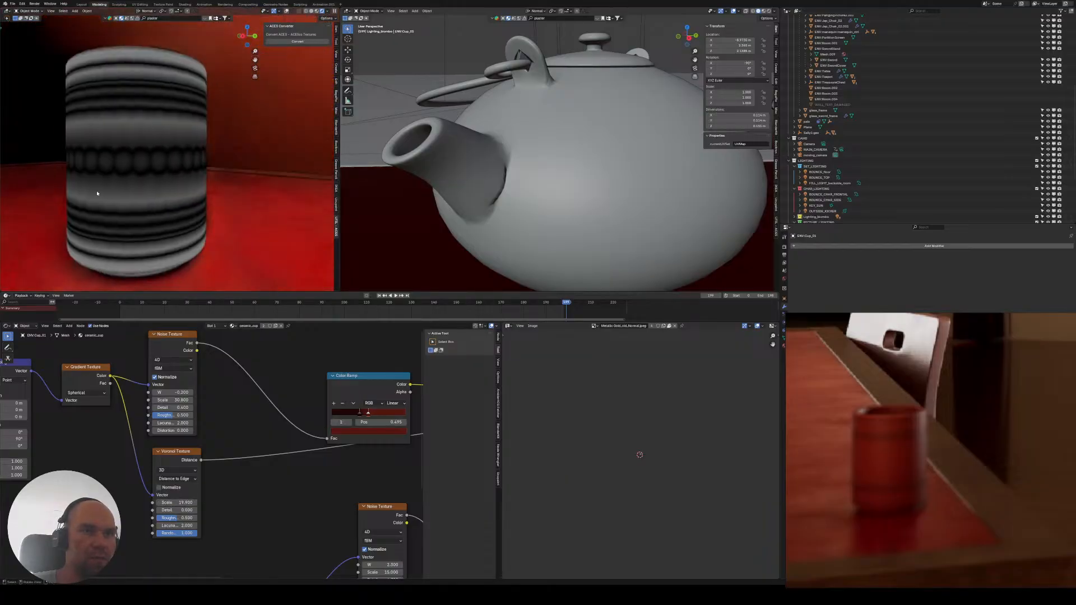
pyautogui.scroll(2, 137, 185)
pyautogui.scroll(-3, 136, 184)
# - Reposition the base color ramp and compare other Voronoi feature options in place of Distance to Edge
pyautogui.moveTo(283, 465); pyautogui.dragTo(184, 474, button='middle')
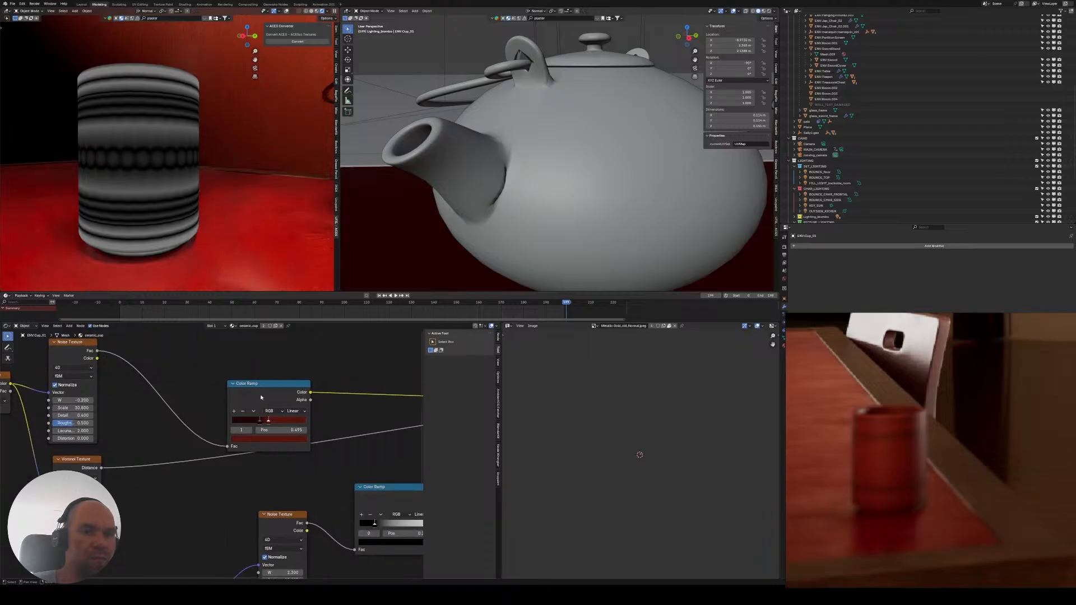
pyautogui.moveTo(260, 397); pyautogui.dragTo(274, 374)
pyautogui.moveTo(159, 439); pyautogui.dragTo(166, 450, button='middle')
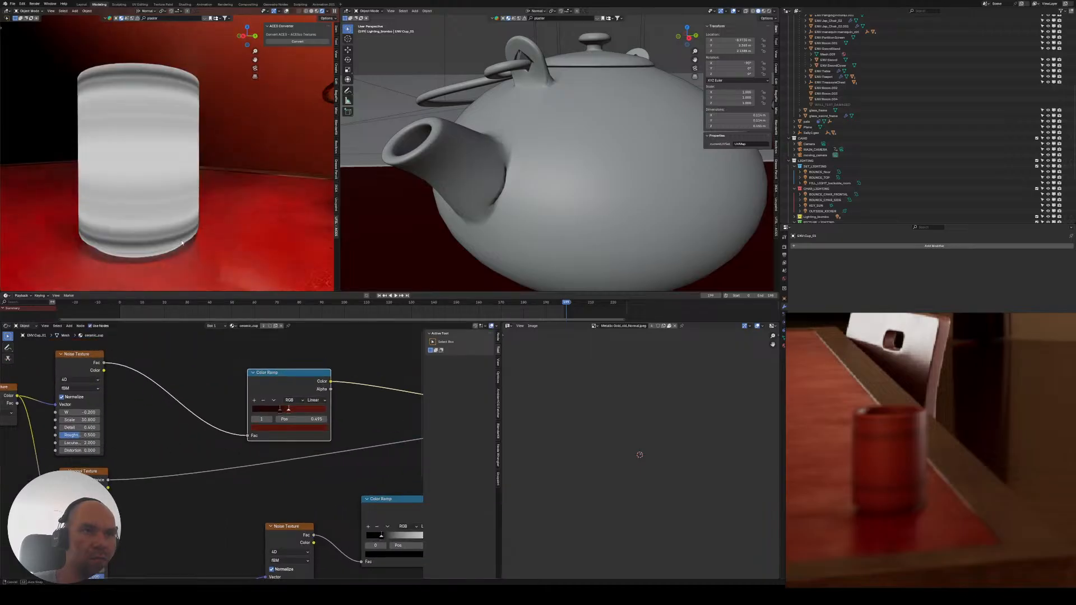
pyautogui.moveTo(182, 242); pyautogui.dragTo(226, 244, button='middle')
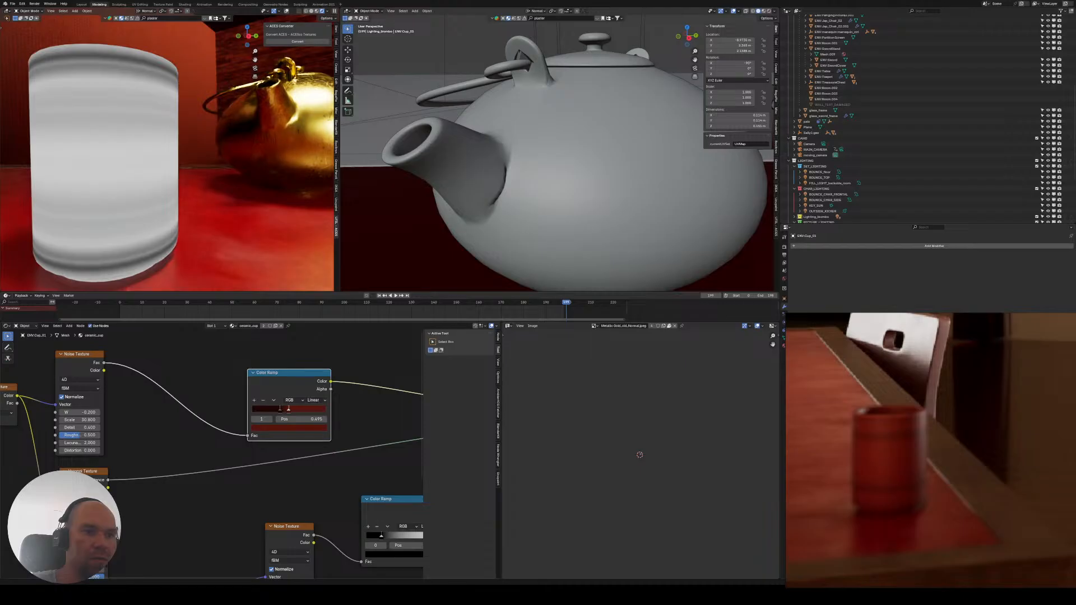
pyautogui.moveTo(98, 521); pyautogui.dragTo(139, 498, button='middle')
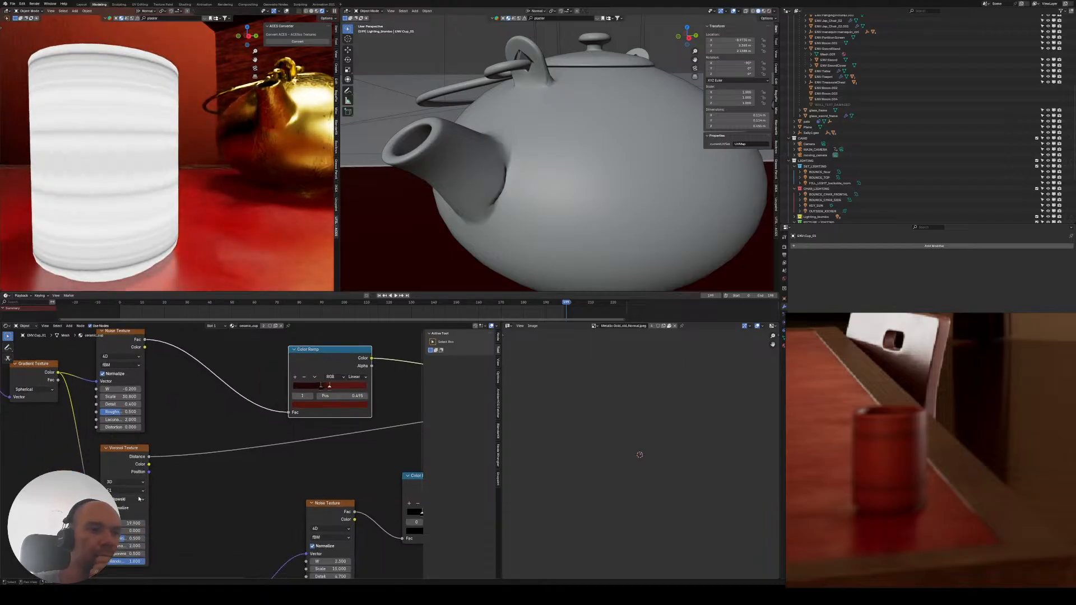
pyautogui.click(124, 520)
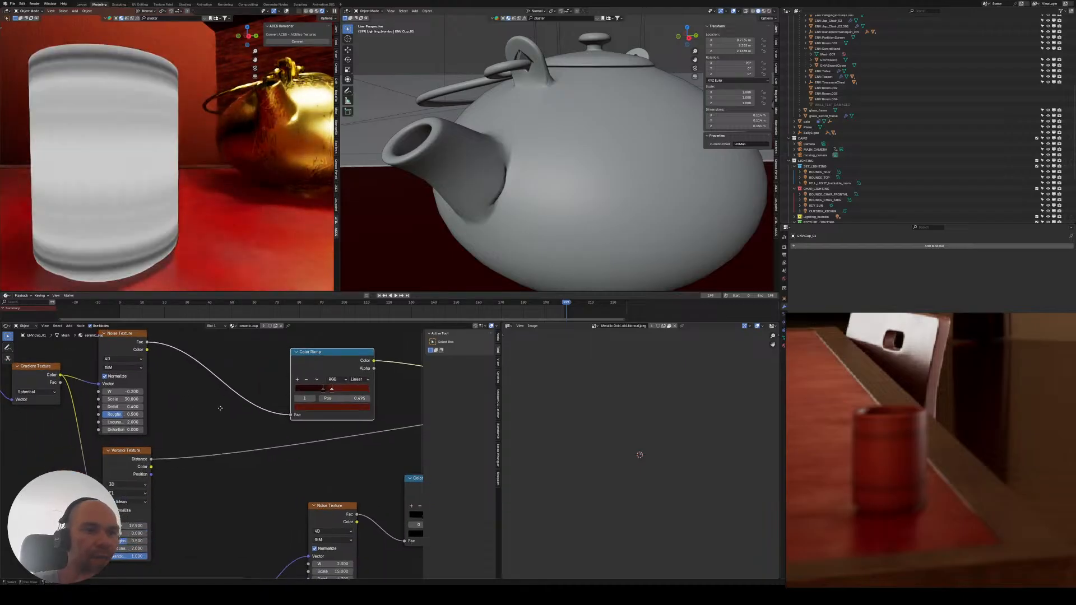
# - Connect the Voronoi Distance to the base color ramp's Fac in place of the noise and restore the full Principled BSDF shading
pyautogui.moveTo(350, 354); pyautogui.dragTo(193, 346, button='middle')
pyautogui.moveTo(193, 345); pyautogui.dragTo(115, 326)
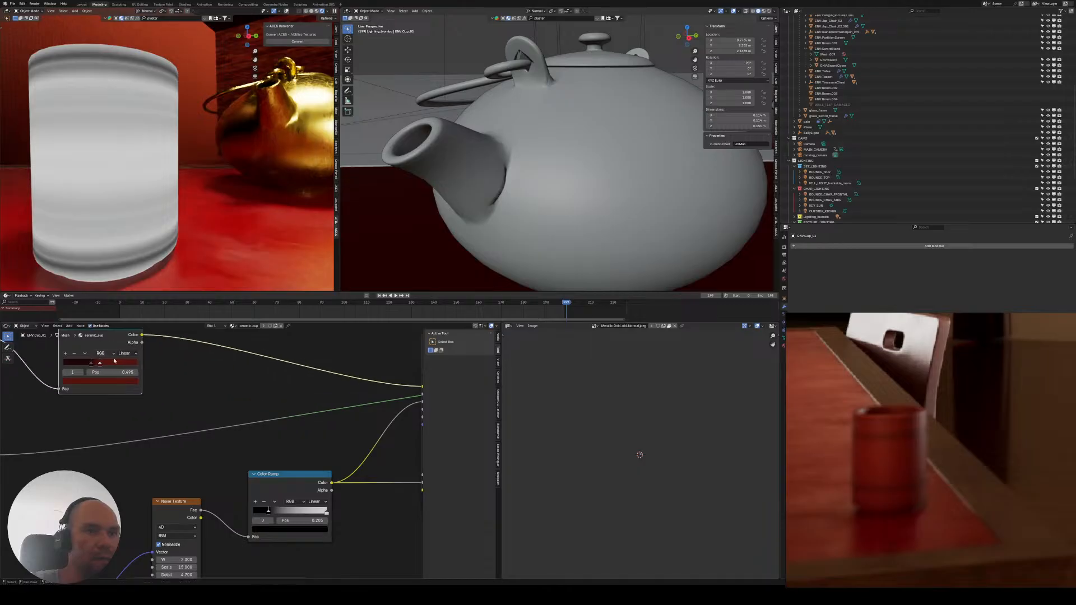
pyautogui.scroll(-4, 201, 355)
pyautogui.moveTo(200, 356); pyautogui.dragTo(166, 397, button='middle')
pyautogui.moveTo(18, 451); pyautogui.dragTo(38, 476, button='middle')
pyautogui.moveTo(99, 400); pyautogui.dragTo(140, 400)
pyautogui.moveTo(23, 475); pyautogui.dragTo(92, 423)
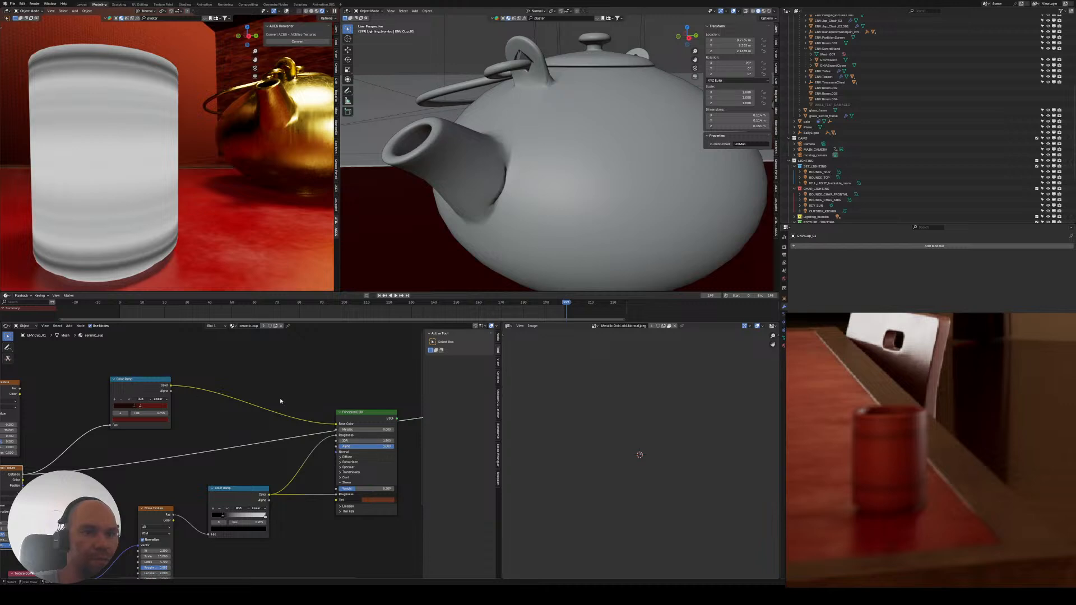
pyautogui.keyDown('ctrl'); pyautogui.keyDown('shift'); pyautogui.click(366, 417); pyautogui.keyUp('shift'); pyautogui.keyUp('ctrl')
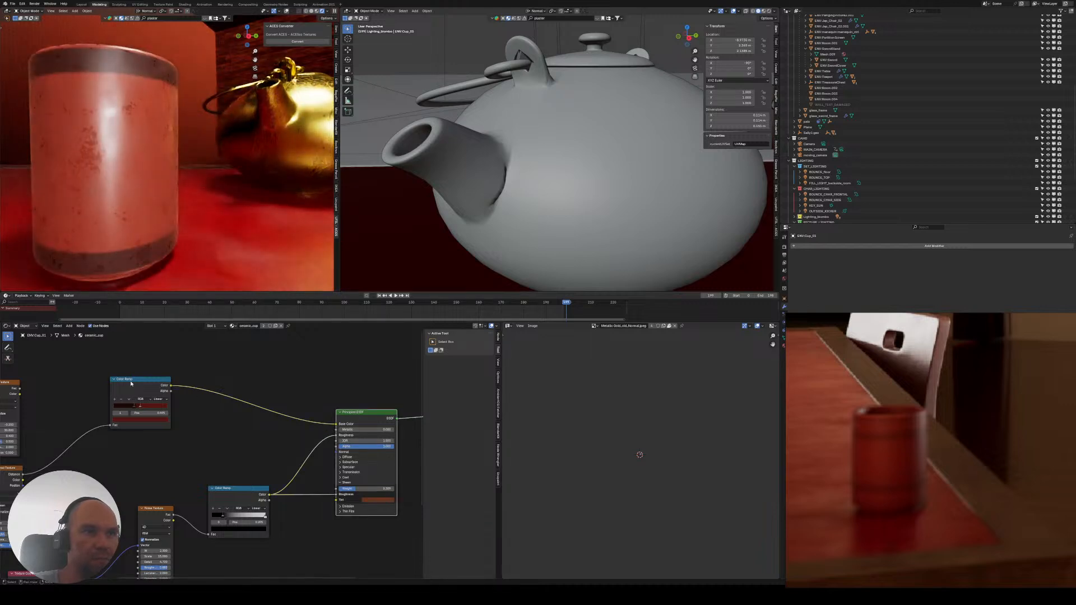
# - Move the red stop of the cup's base color ramp to position 1
pyautogui.moveTo(131, 384); pyautogui.dragTo(189, 386, button='middle')
pyautogui.scroll(4, 152, 418)
pyautogui.moveTo(151, 417); pyautogui.dragTo(139, 438, button='middle')
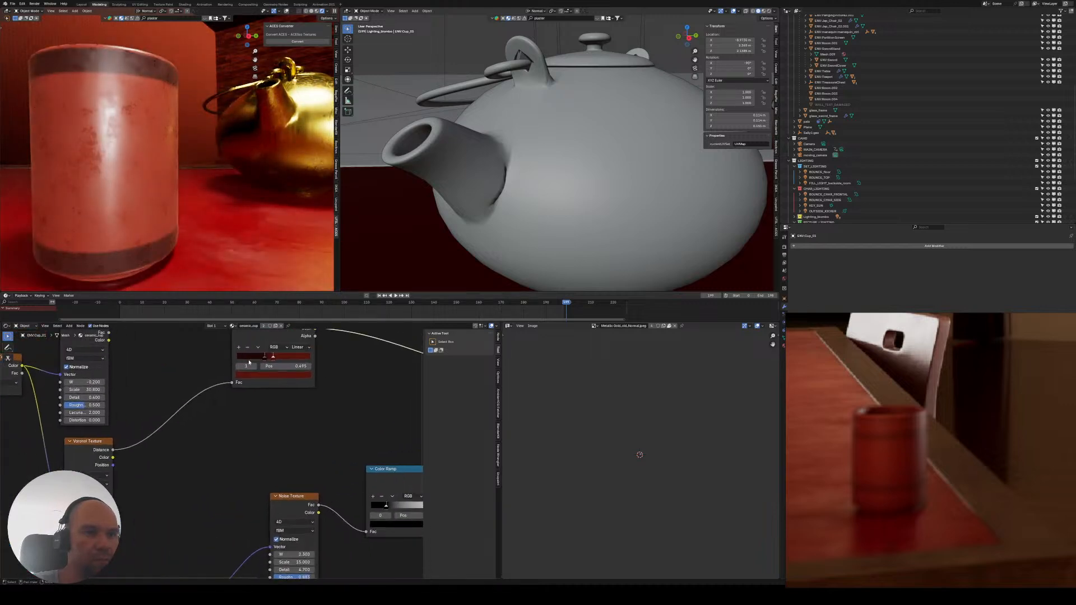
pyautogui.moveTo(249, 362); pyautogui.dragTo(225, 396, button='middle')
pyautogui.moveTo(236, 392); pyautogui.dragTo(200, 391)
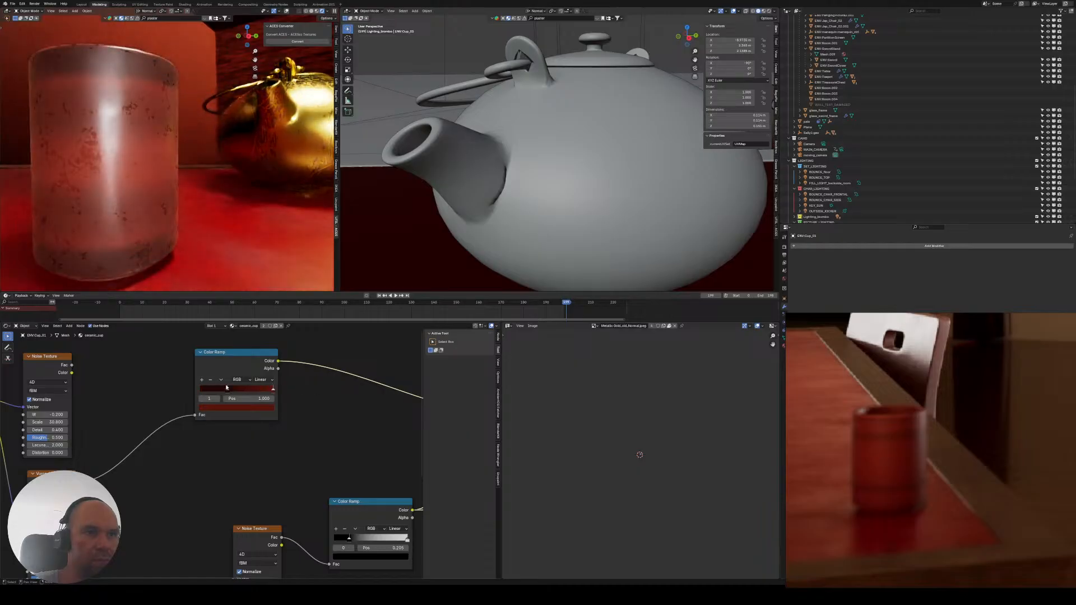
# - Set the base color ramp's interpolation to Constant and move its red stop to position 0.764
pyautogui.scroll(1, 252, 387)
pyautogui.click(277, 360)
pyautogui.click(278, 421)
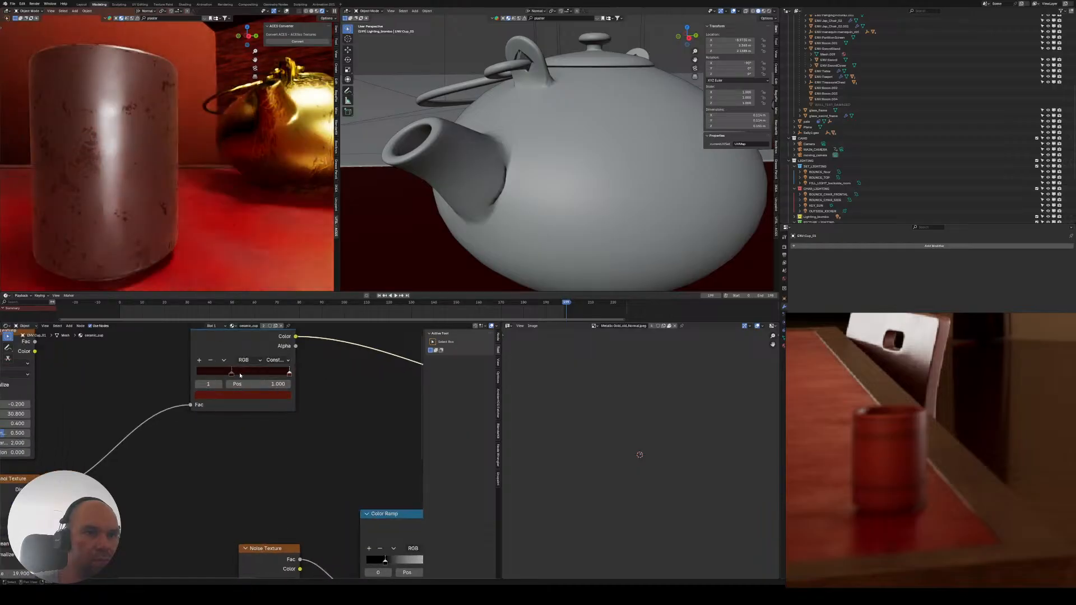
pyautogui.moveTo(289, 374); pyautogui.dragTo(265, 379)
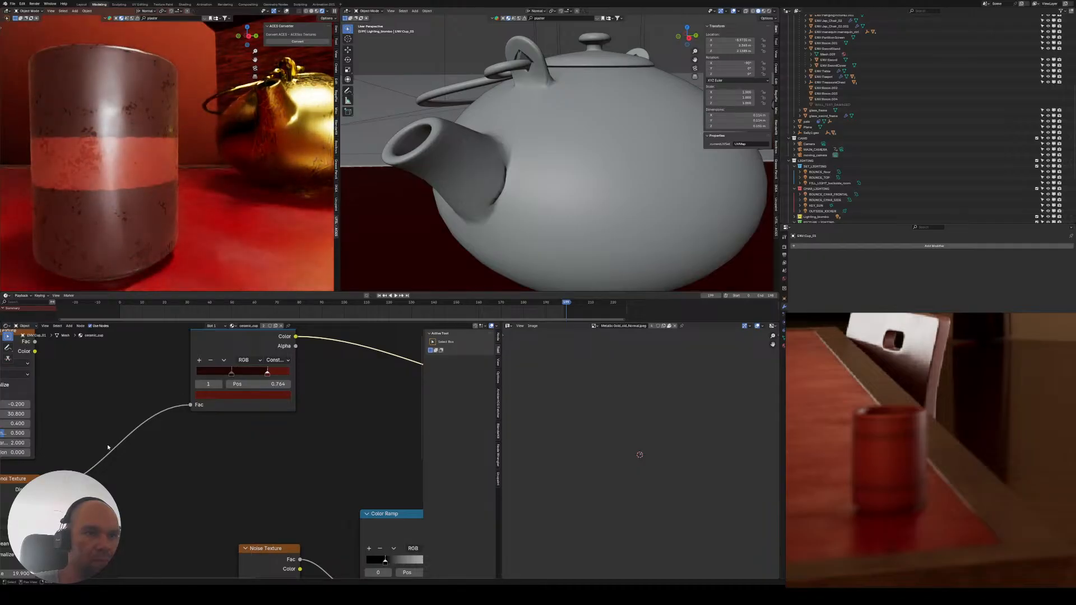
# - Try the F2 feature on the Voronoi texture in place of F1
pyautogui.moveTo(109, 448); pyautogui.dragTo(220, 383, button='middle')
pyautogui.click(125, 471)
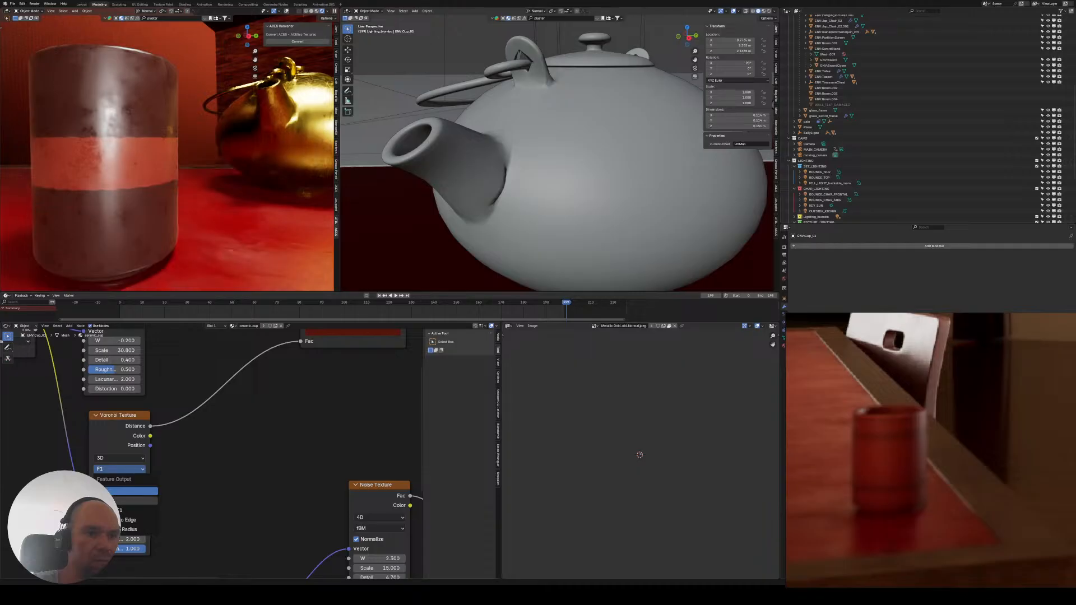
pyautogui.click(130, 501)
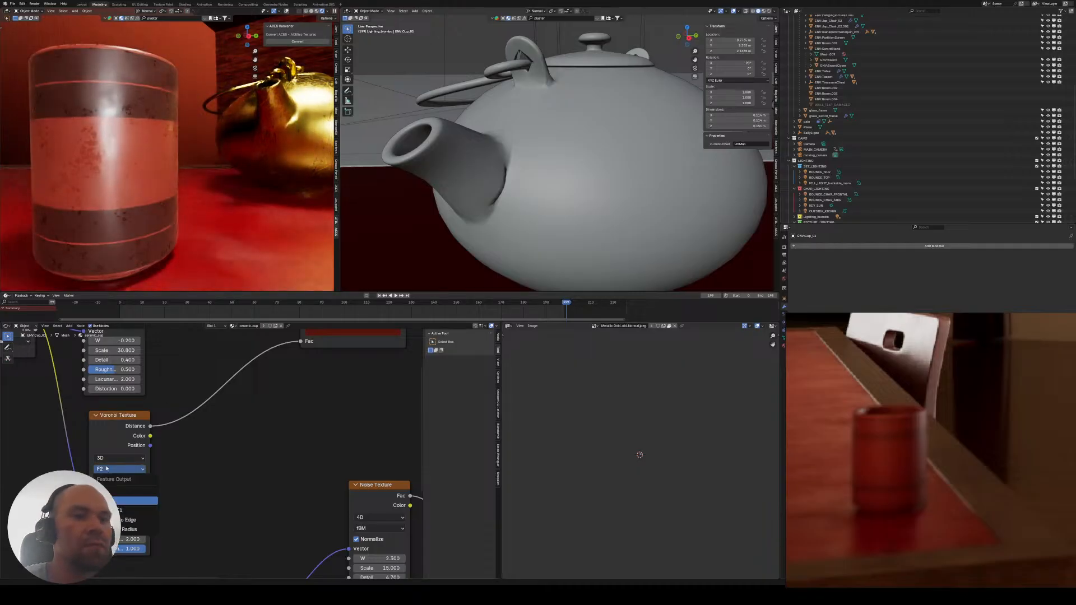
pyautogui.click(114, 492)
# - Set the base color ramp's interpolation to Linear and move its dark stop to position 0.114
pyautogui.moveTo(303, 394); pyautogui.dragTo(138, 478, button='middle')
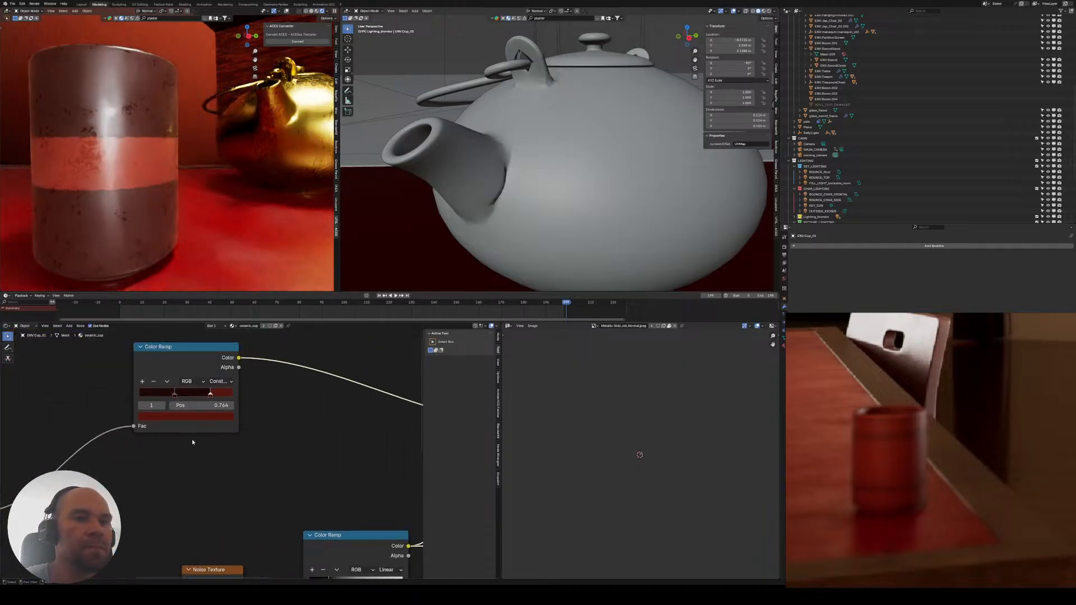
pyautogui.click(219, 382)
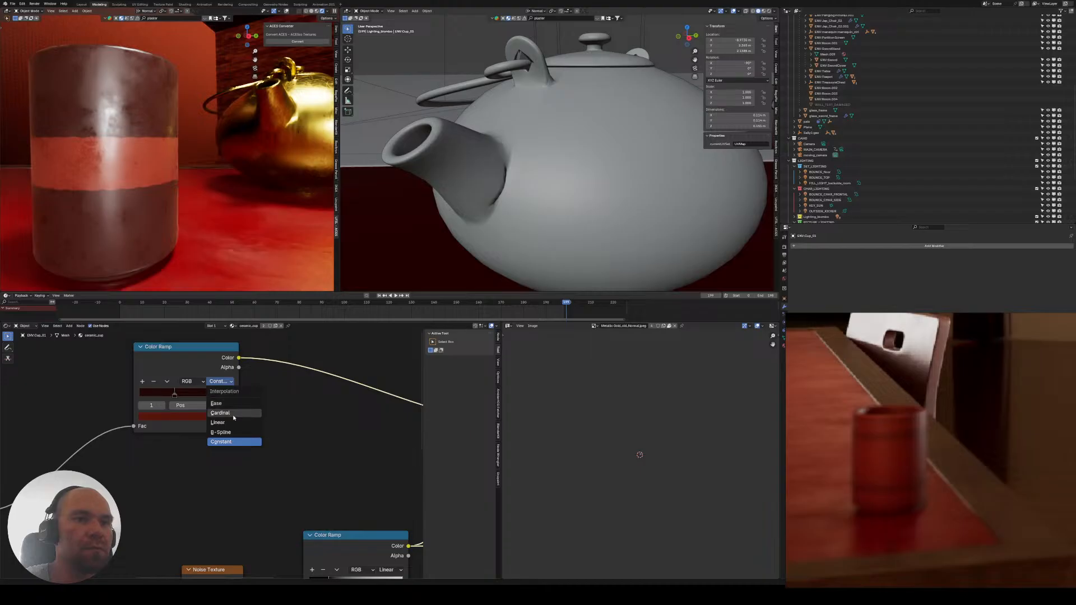
pyautogui.click(233, 425)
pyautogui.moveTo(170, 406); pyautogui.dragTo(204, 393, button='middle')
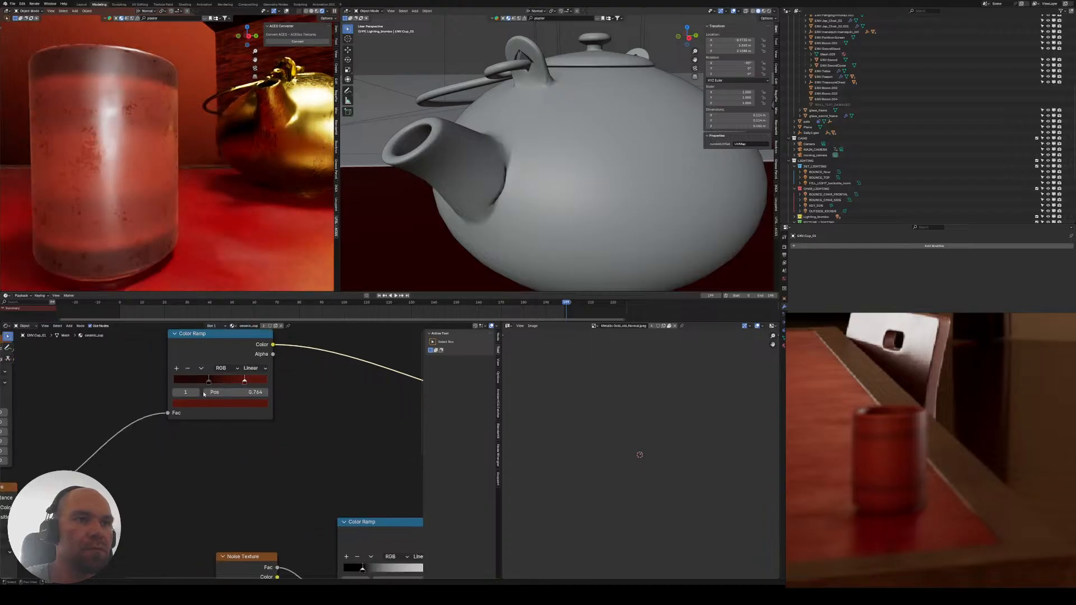
pyautogui.moveTo(208, 384); pyautogui.dragTo(192, 386)
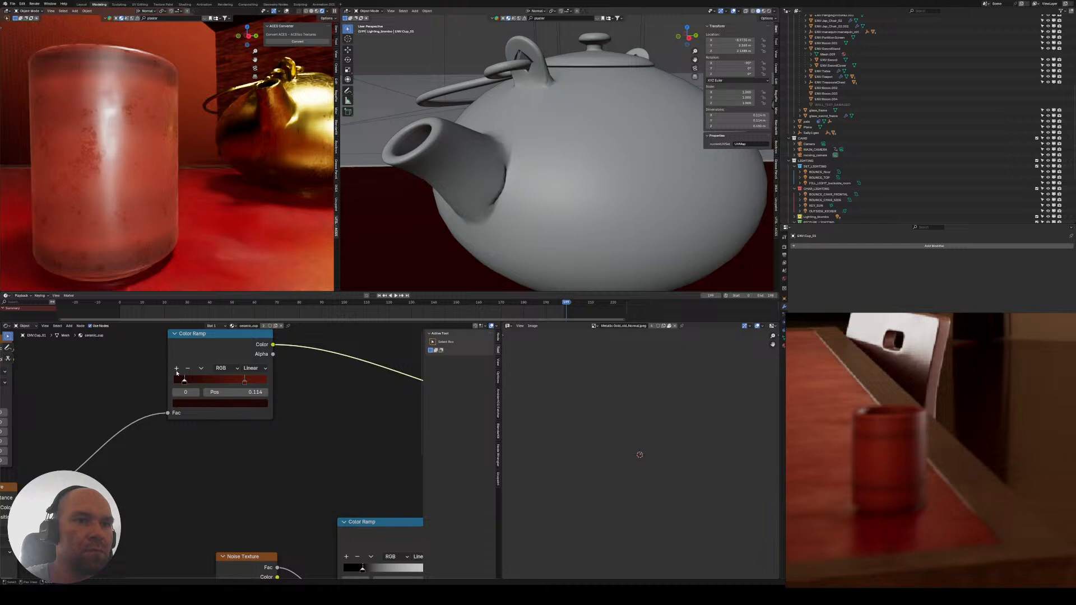
# - Add a middle stop to the base color ramp and move it to position 0.539
pyautogui.click(176, 369)
pyautogui.moveTo(205, 384)
pyautogui.mouseDown()
pyautogui.moveTo(242, 384)
pyautogui.moveTo(217, 385)
pyautogui.mouseUp()
pyautogui.moveTo(209, 393); pyautogui.dragTo(207, 448, button='middle')
pyautogui.moveTo(204, 402); pyautogui.dragTo(264, 402)
# - Insert a new Color Ramp between the Voronoi Distance output and the base color ramp's Fac
pyautogui.moveTo(200, 469); pyautogui.dragTo(298, 419, button='middle')
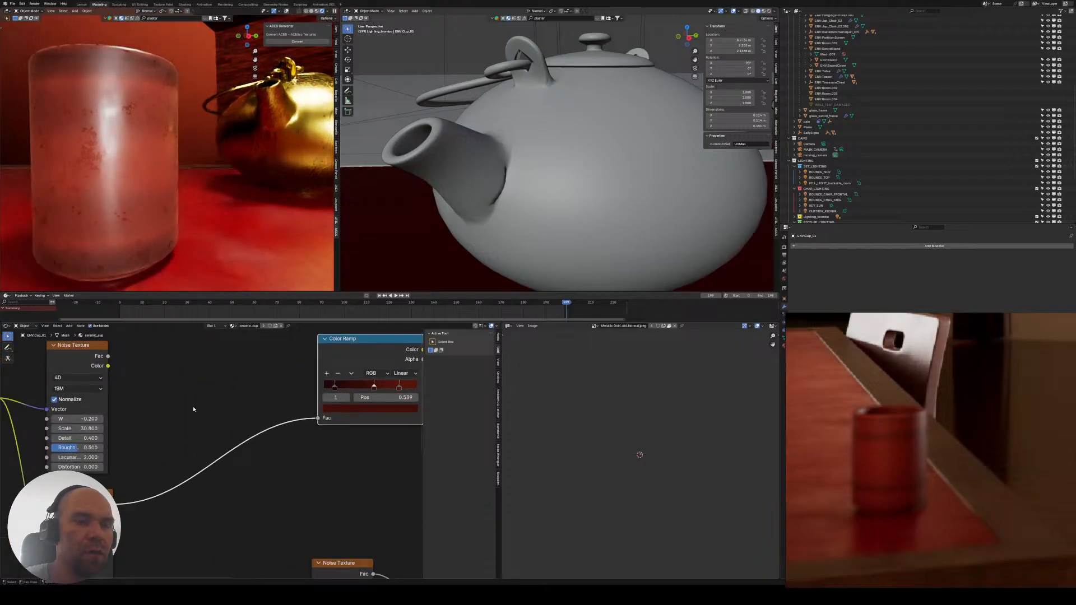
pyautogui.click(210, 400)
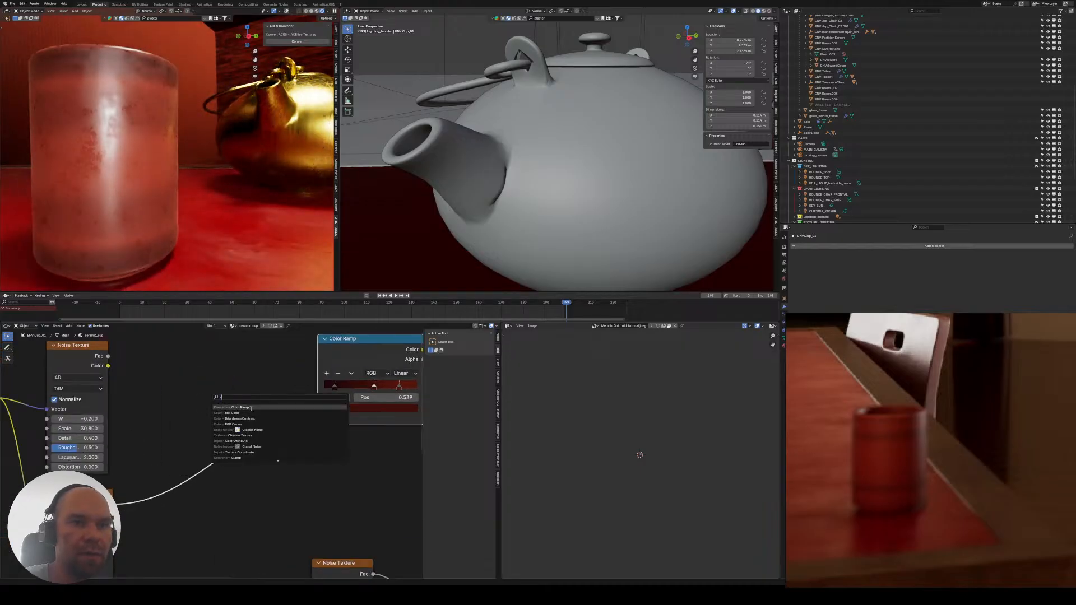
pyautogui.click(218, 408)
pyautogui.click(139, 455)
# - Sharpen the new Voronoi ramp by moving the black stop near the middle and the white stop to position 0.509
pyautogui.scroll(2, 168, 450)
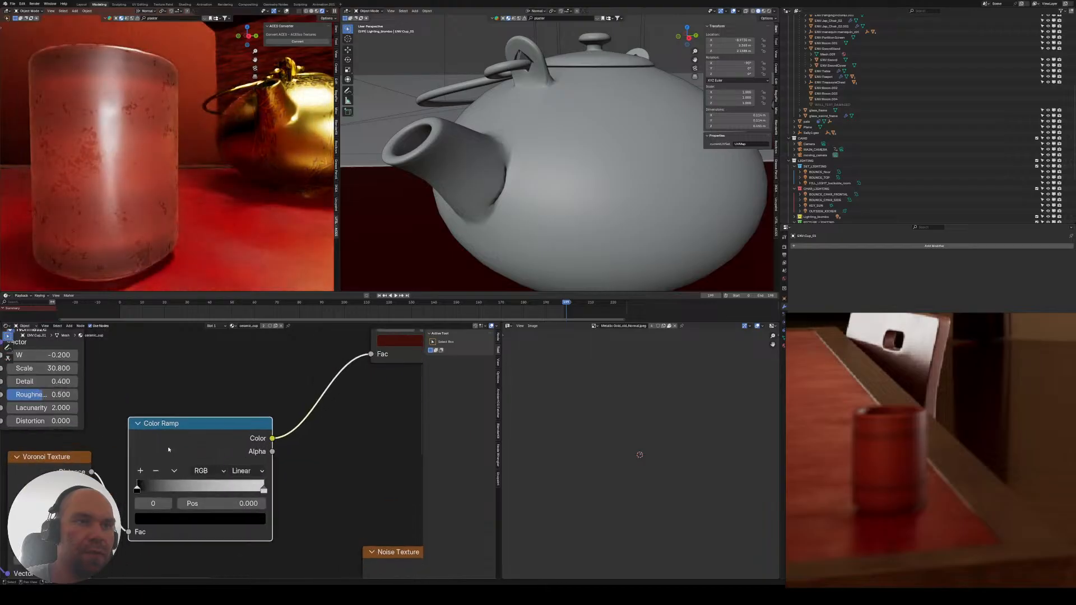
pyautogui.moveTo(137, 488); pyautogui.dragTo(192, 488)
pyautogui.moveTo(260, 496); pyautogui.dragTo(198, 490)
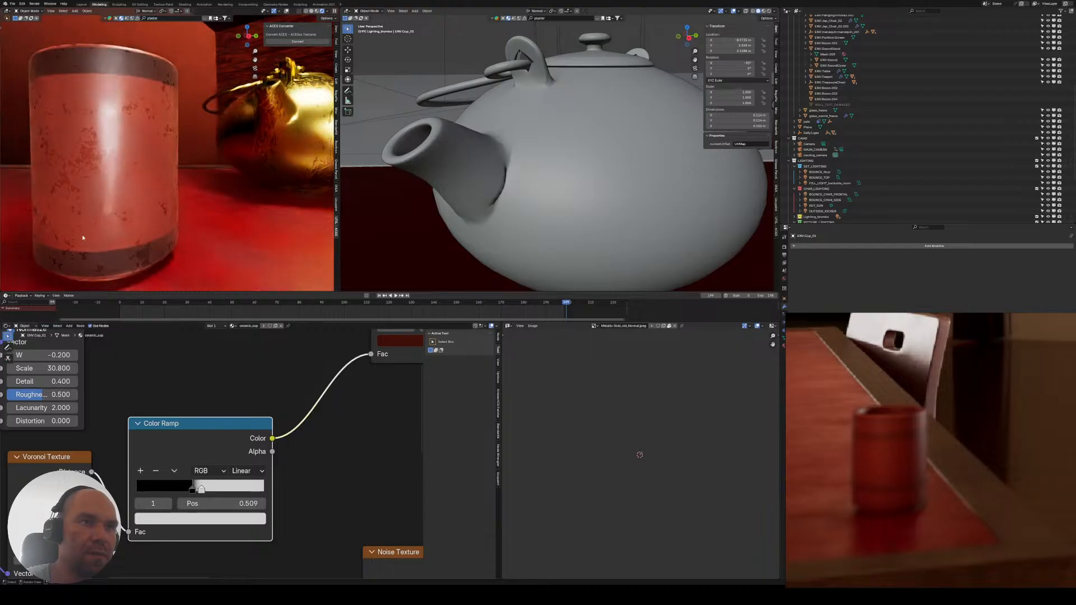
pyautogui.scroll(-2, 92, 234)
pyautogui.moveTo(92, 234); pyautogui.dragTo(245, 228, button='middle')
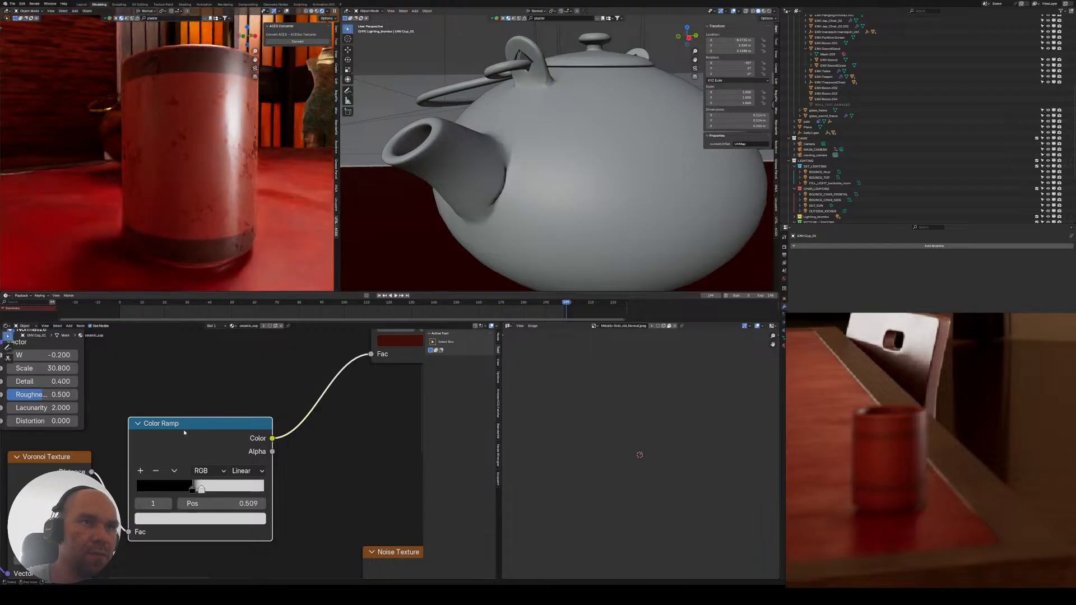
# - Adjust the Voronoi texture's values to narrow the dark bands near the cup's rim and base, and review the cup from other angles
pyautogui.moveTo(183, 430); pyautogui.dragTo(212, 367, button='middle')
pyautogui.moveTo(116, 465); pyautogui.dragTo(138, 452, button='middle')
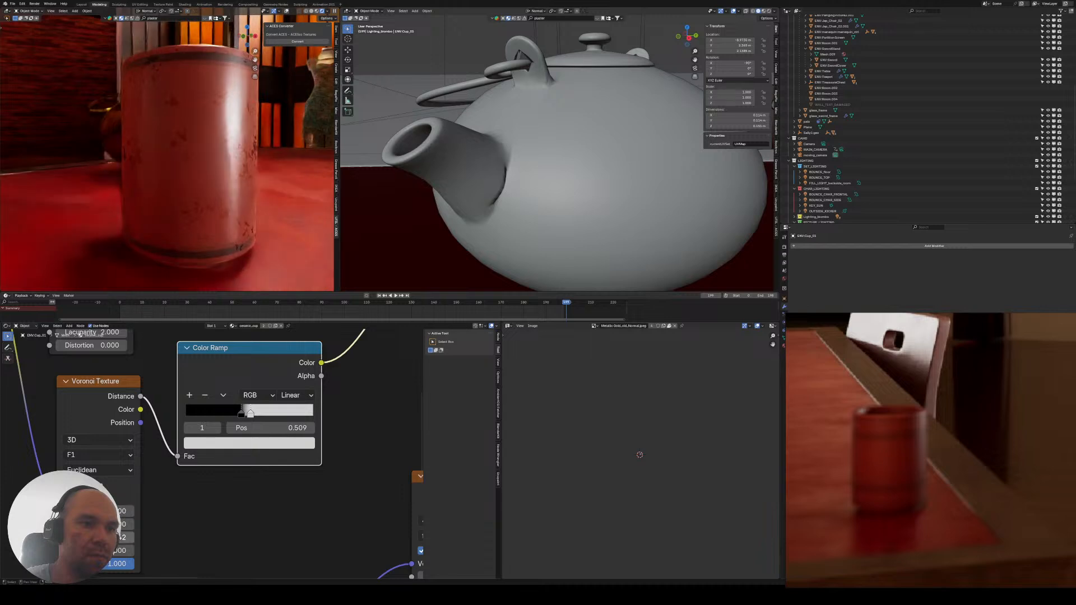
pyautogui.moveTo(221, 153); pyautogui.dragTo(106, 151, button='middle')
pyautogui.press('KP_Decimal')
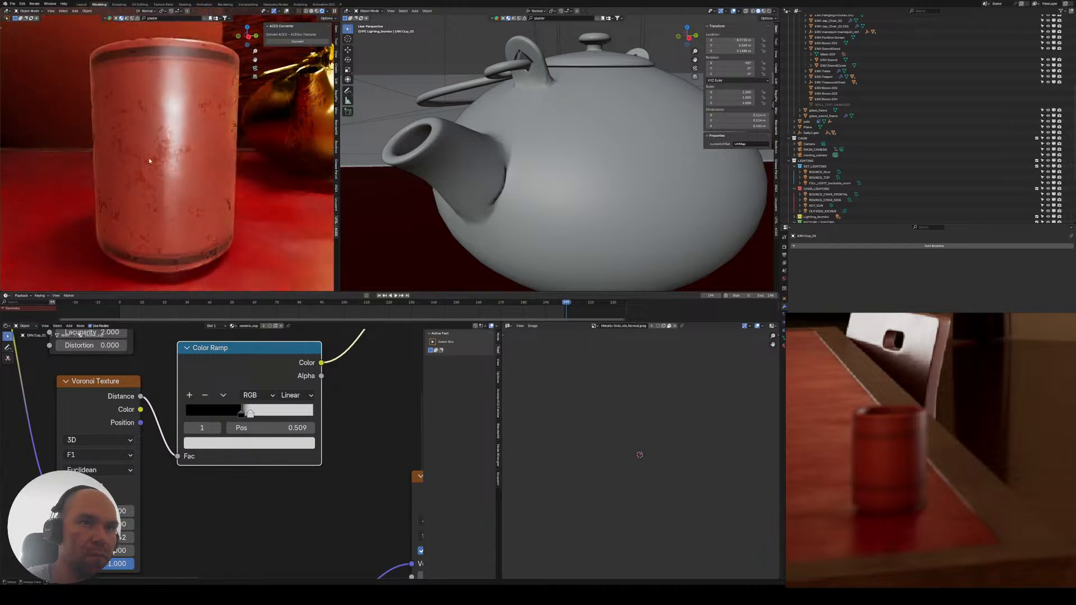
pyautogui.scroll(-1, 210, 450)
pyautogui.scroll(-5, 146, 443)
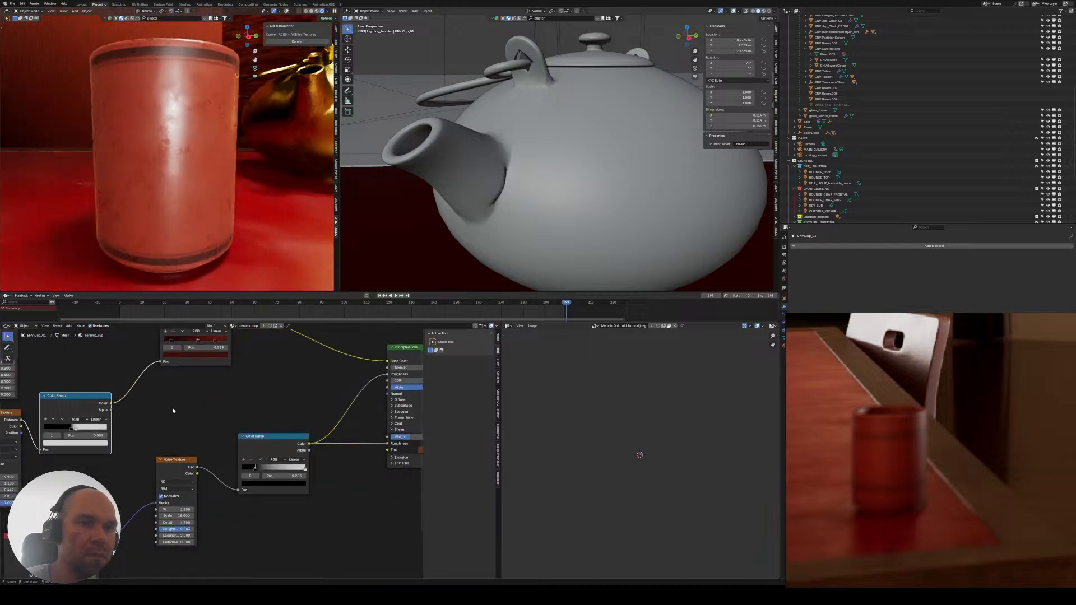
# - Move the roughness ramp, shader nodes and noise texture apart to make room for another node between the noise and roughness ramp
pyautogui.scroll(-2, 147, 443)
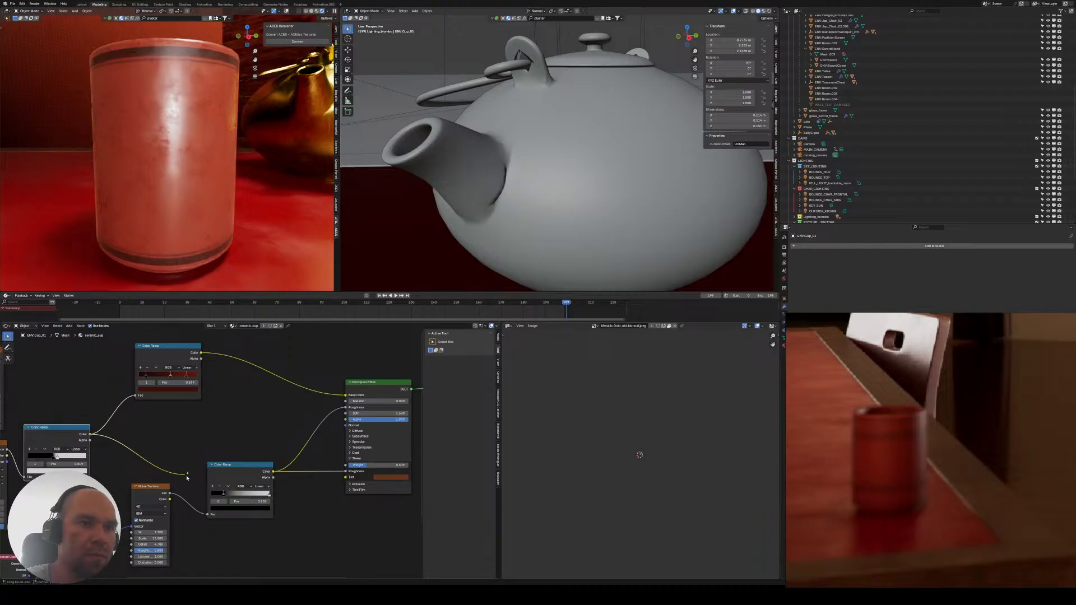
pyautogui.moveTo(187, 476); pyautogui.dragTo(193, 452)
pyautogui.moveTo(239, 414); pyautogui.dragTo(169, 409, button='middle')
pyautogui.scroll(-3, 170, 409)
pyautogui.moveTo(192, 334); pyautogui.dragTo(346, 488)
pyautogui.press('g')
pyautogui.click(398, 474)
pyautogui.moveTo(140, 506); pyautogui.dragTo(254, 459, button='middle')
pyautogui.moveTo(111, 464); pyautogui.dragTo(171, 523)
pyautogui.press('g')
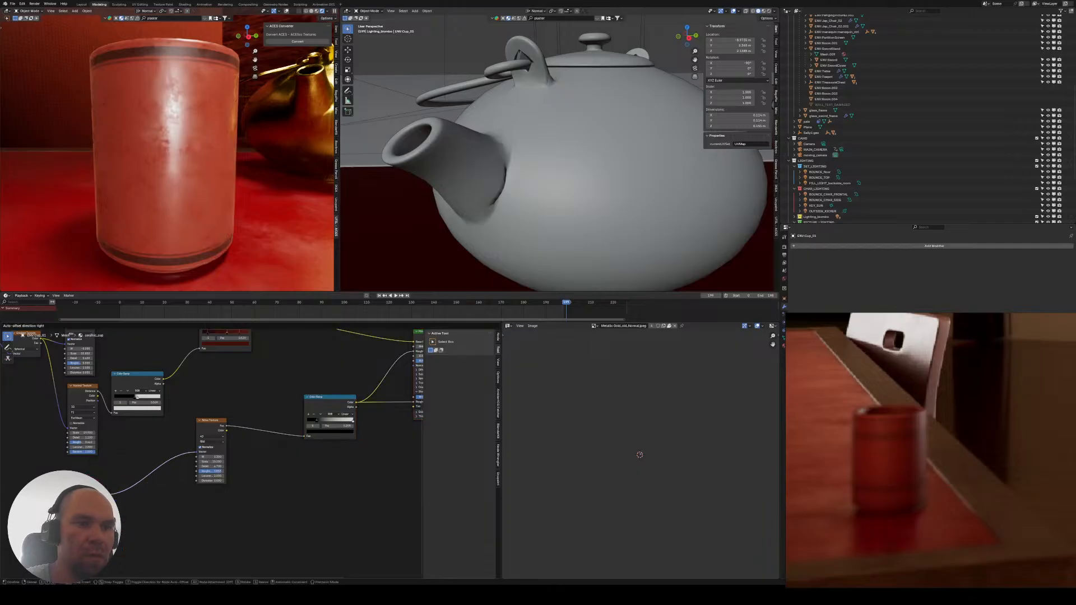
pyautogui.click(182, 520)
# - Add a color Mix node on the link between the noise texture and the roughness ramp
pyautogui.click(247, 405)
pyautogui.write('mix s')
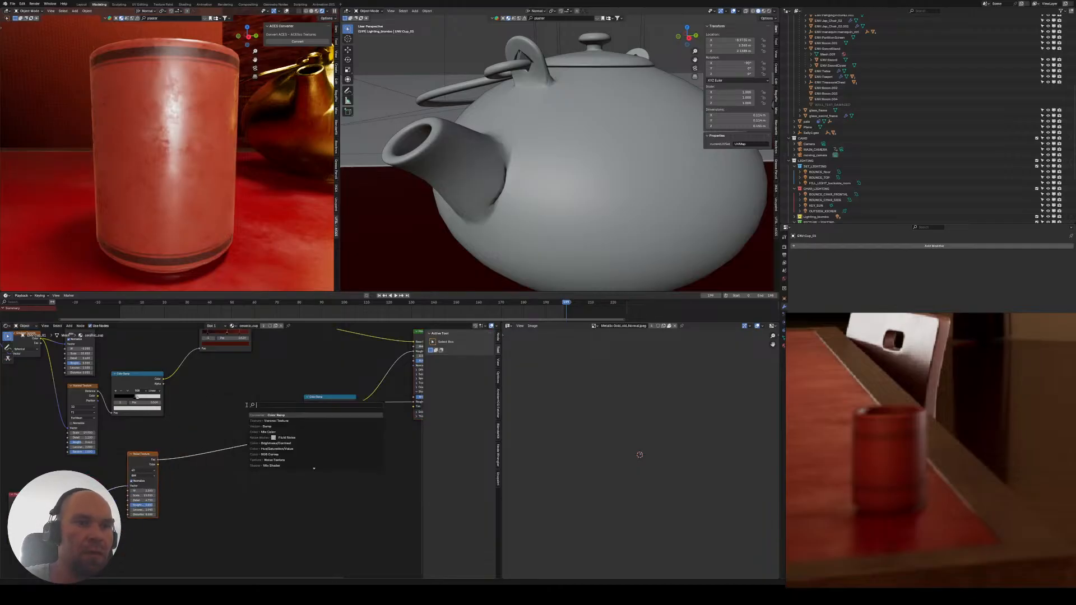
pyautogui.press('Return')
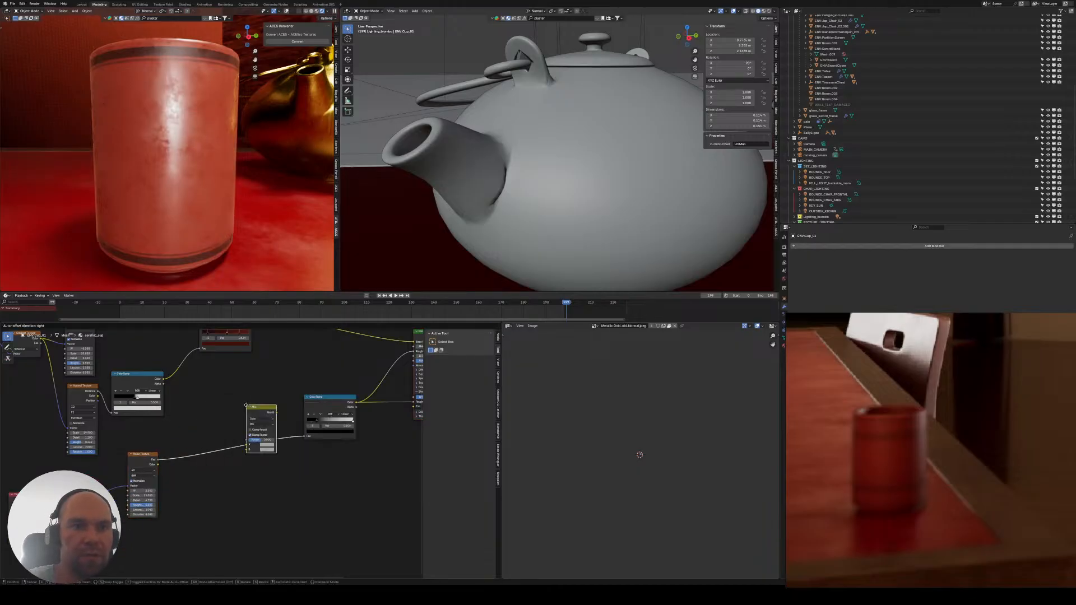
pyautogui.click(202, 417)
# - Feed the Voronoi ramp's Color into the Mix node's A and the noise Color into B, and raise Factor to 1.000
pyautogui.scroll(1, 211, 455)
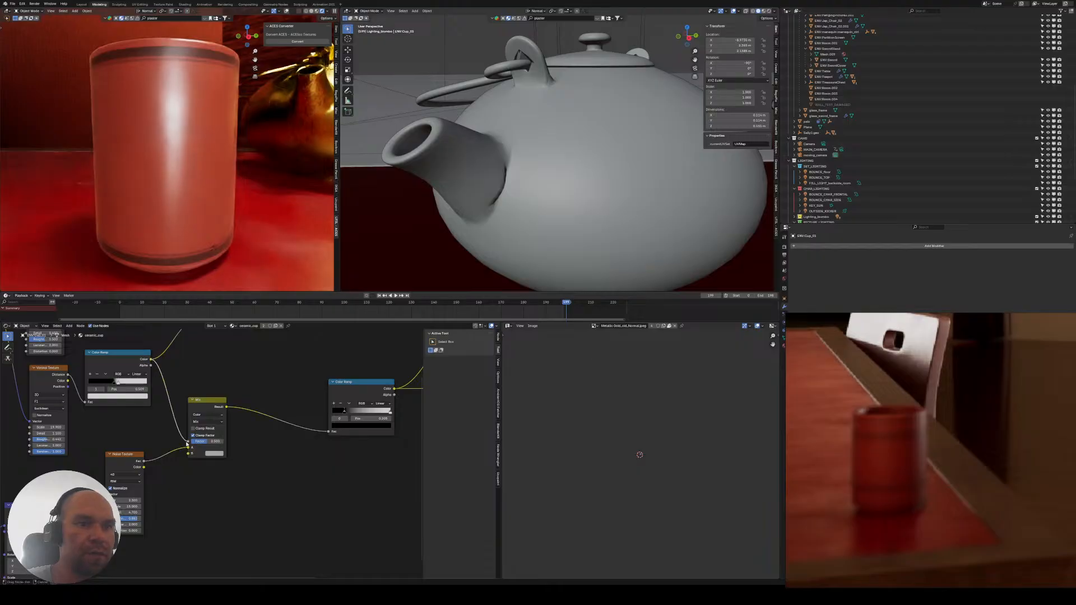
pyautogui.moveTo(192, 460); pyautogui.dragTo(189, 453)
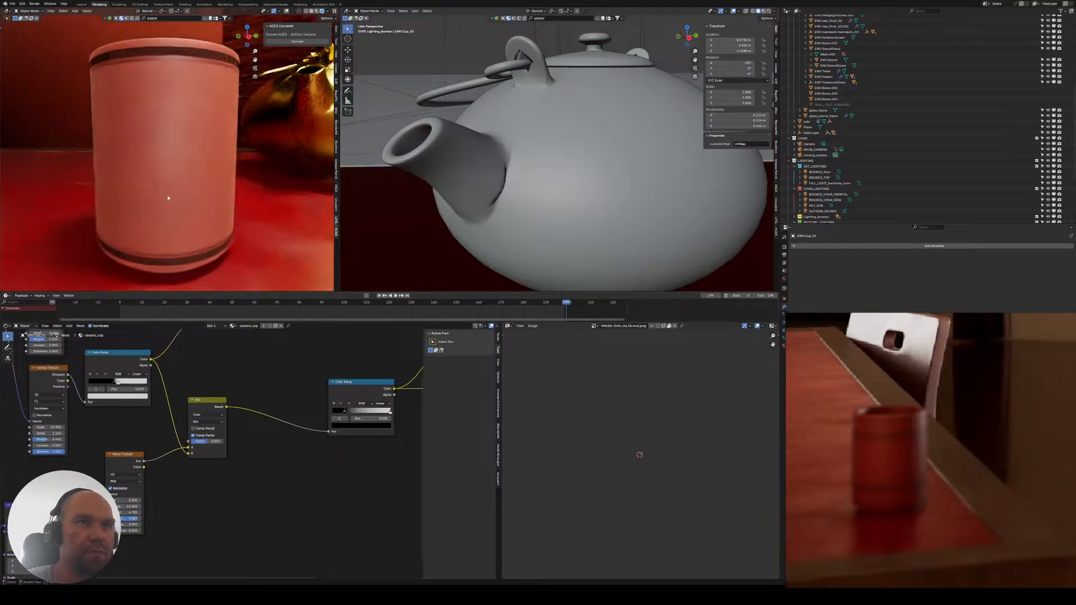
pyautogui.moveTo(168, 198); pyautogui.dragTo(184, 200, button='middle')
pyautogui.scroll(2, 211, 453)
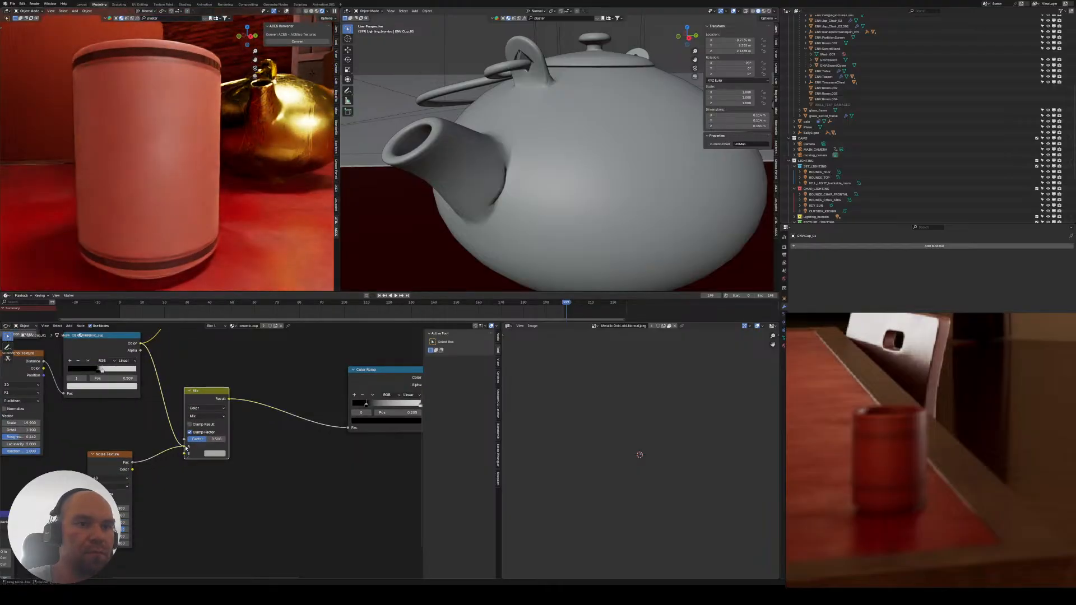
pyautogui.moveTo(186, 447); pyautogui.dragTo(220, 439)
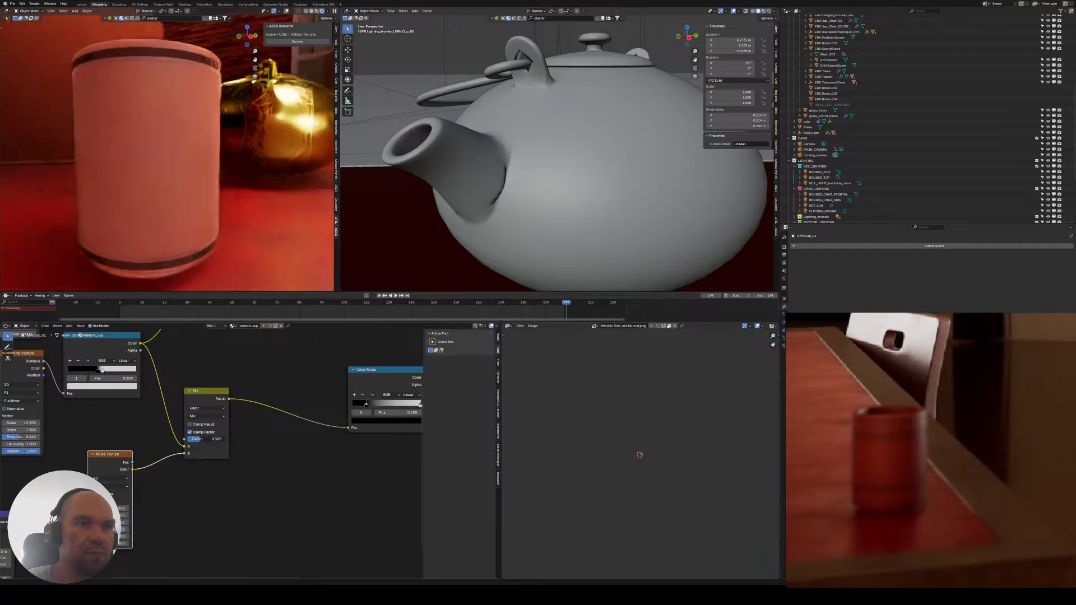
# - Set the Mix node's blending mode to Multiply and check the cup's surface
pyautogui.click(207, 417)
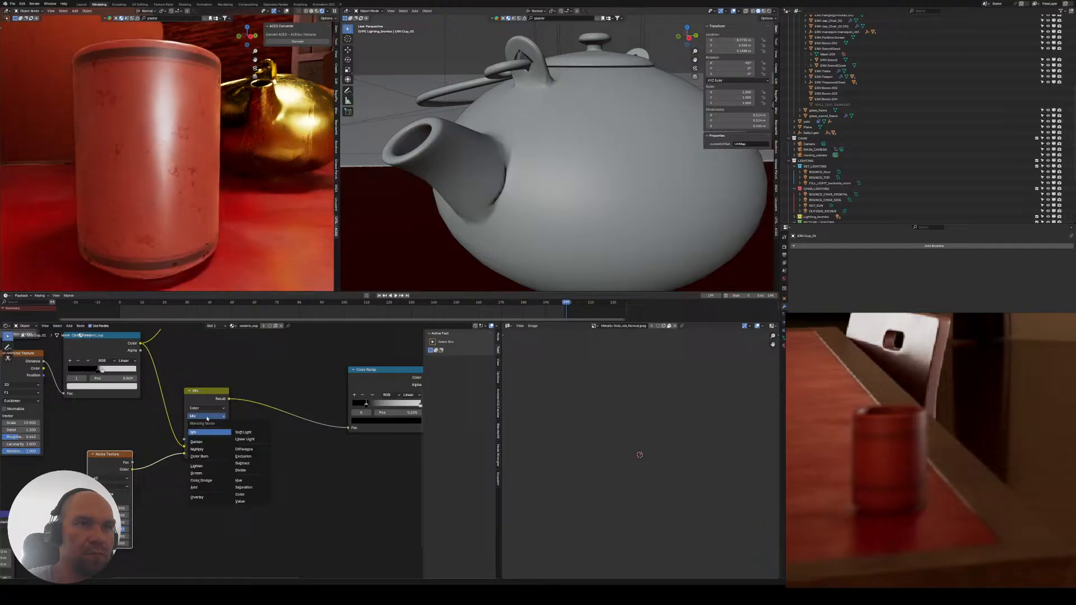
pyautogui.click(205, 449)
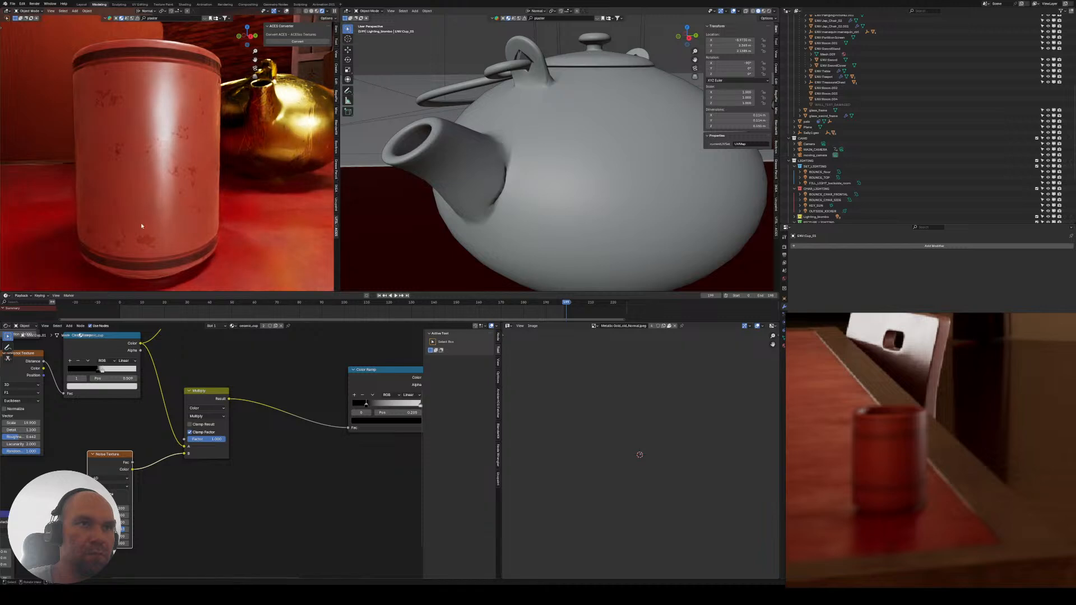
pyautogui.moveTo(164, 208)
pyautogui.mouseDown(button='middle')
pyautogui.moveTo(183, 167)
pyautogui.moveTo(130, 180)
pyautogui.moveTo(163, 204)
pyautogui.mouseUp(button='middle')
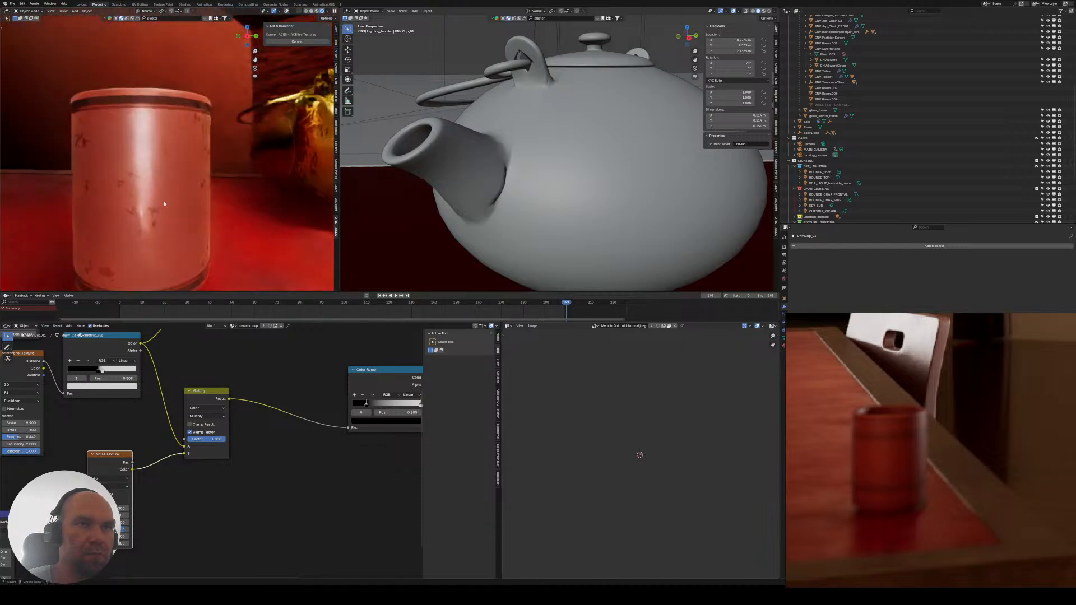
# - Move the black stop of the cup's roughness ramp to position 0.355
pyautogui.scroll(3, 295, 421)
pyautogui.moveTo(295, 421); pyautogui.dragTo(56, 529, button='middle')
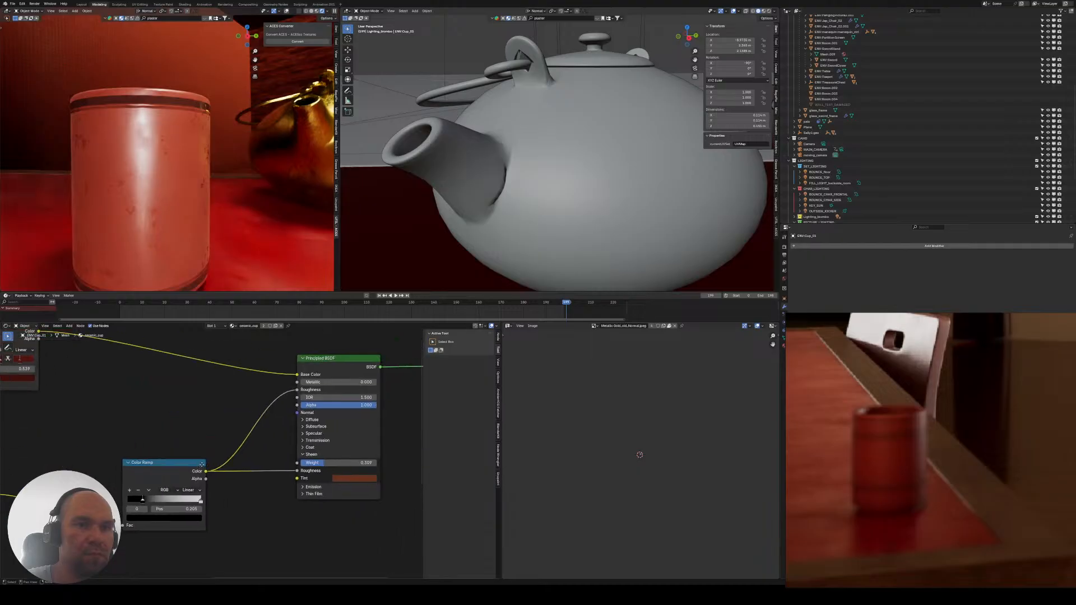
pyautogui.scroll(2, 174, 496)
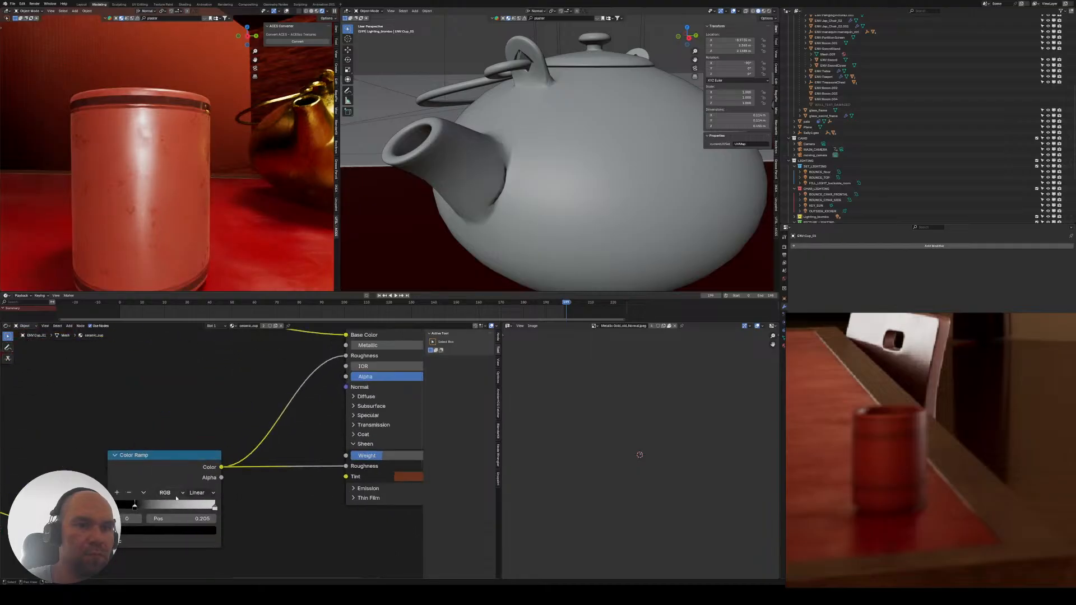
pyautogui.moveTo(190, 508); pyautogui.dragTo(171, 483, button='middle')
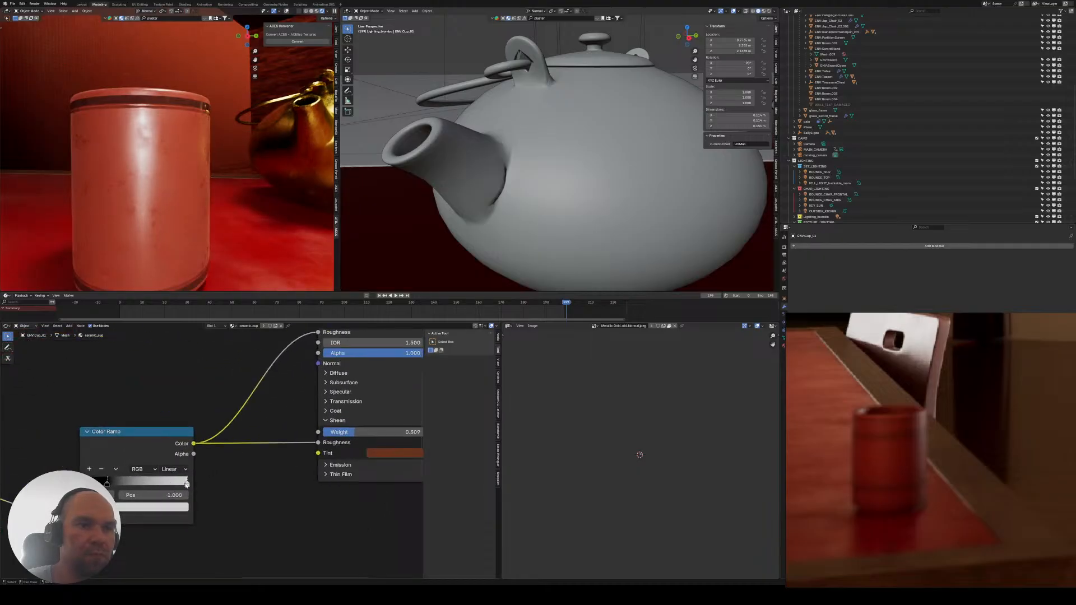
pyautogui.moveTo(187, 485)
pyautogui.mouseDown()
pyautogui.moveTo(119, 483)
pyautogui.moveTo(187, 482)
pyautogui.mouseUp()
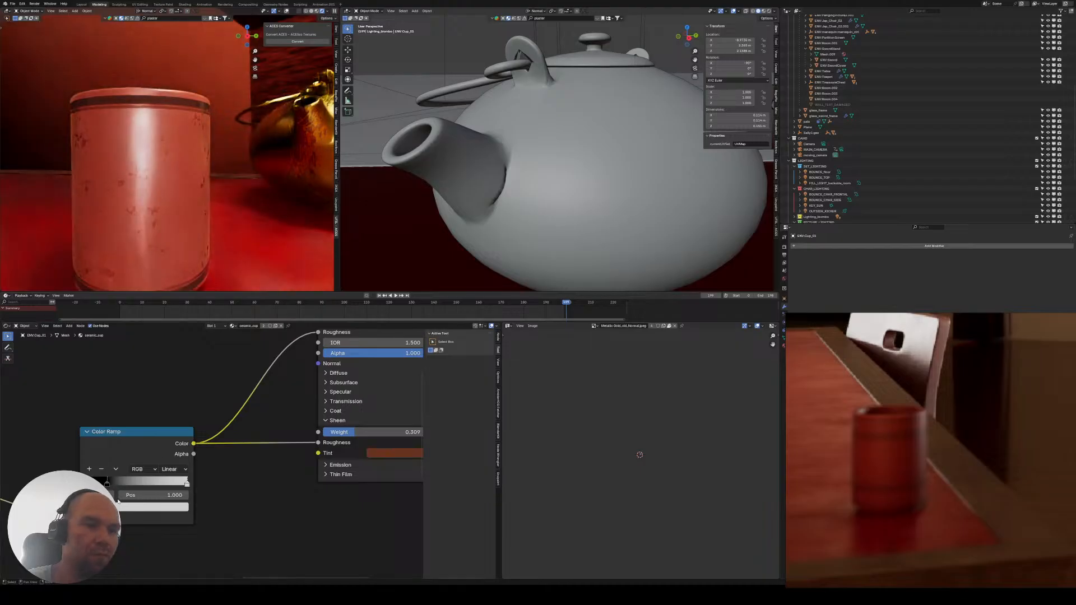
pyautogui.moveTo(107, 483); pyautogui.dragTo(123, 484)
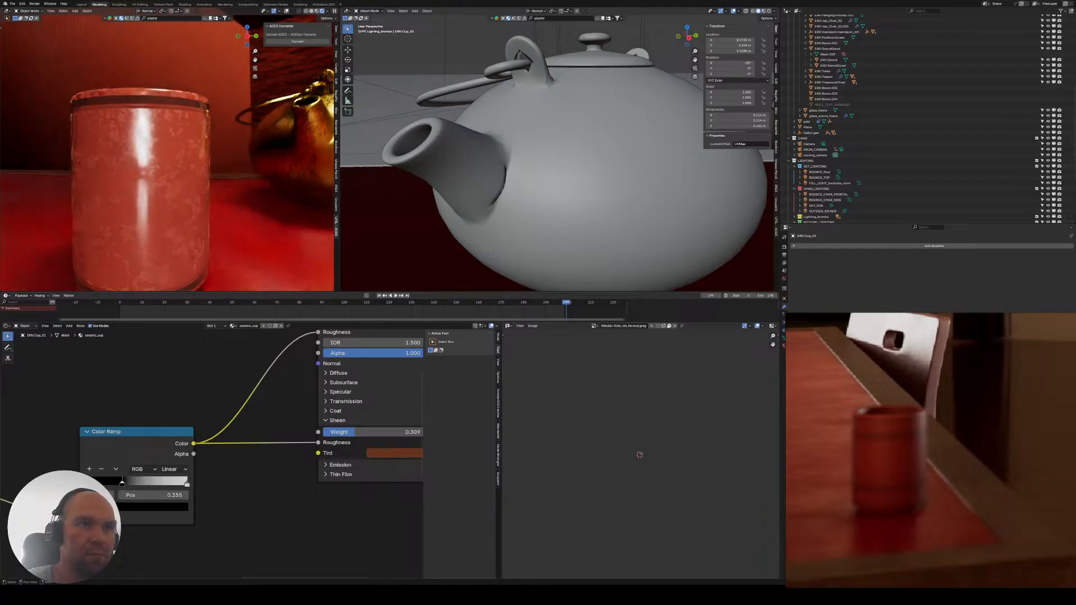
# - Set the roughness noise texture's Scale to 10 and its Detail to 7.400
pyautogui.moveTo(123, 485); pyautogui.dragTo(280, 420, button='middle')
pyautogui.moveTo(149, 454); pyautogui.dragTo(279, 428, button='middle')
pyautogui.scroll(-2, 224, 437)
pyautogui.scroll(3, 180, 437)
pyautogui.moveTo(108, 451); pyautogui.dragTo(298, 353, button='middle')
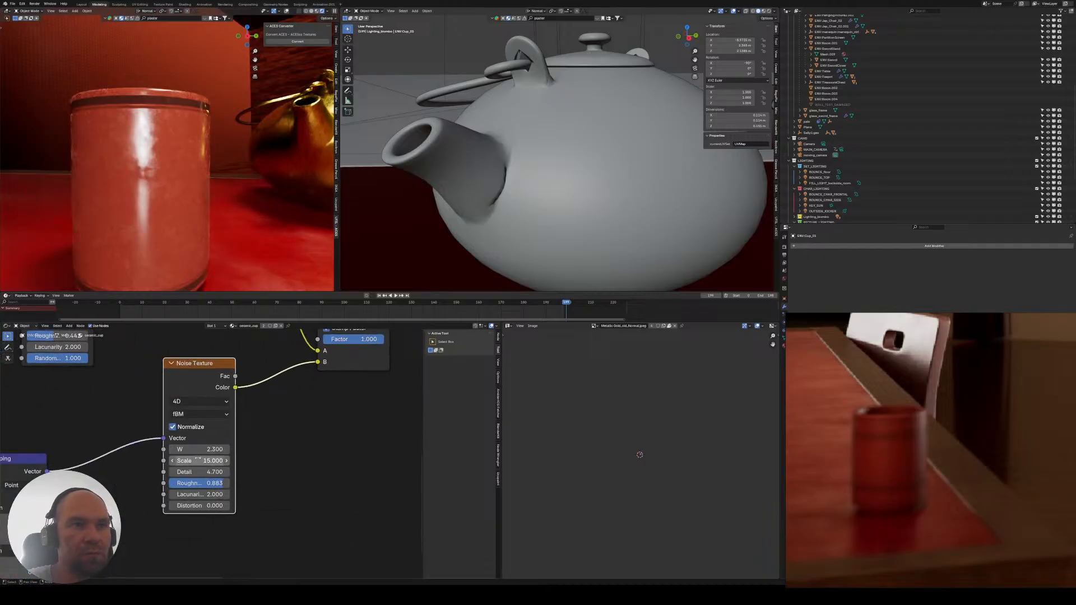
pyautogui.write('10')
pyautogui.press('Return')
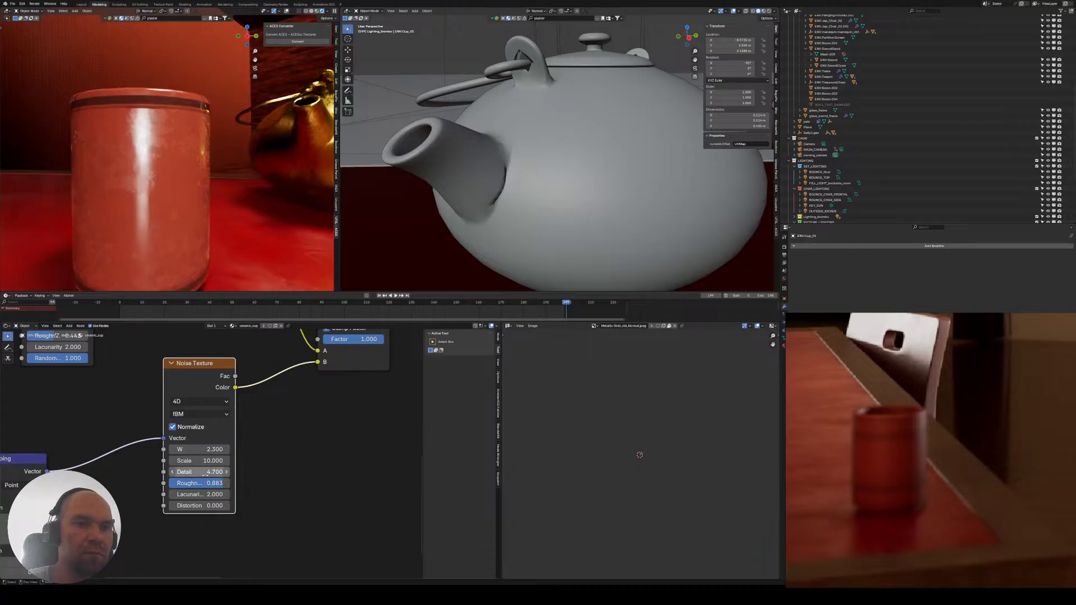
pyautogui.moveTo(205, 474); pyautogui.dragTo(230, 473)
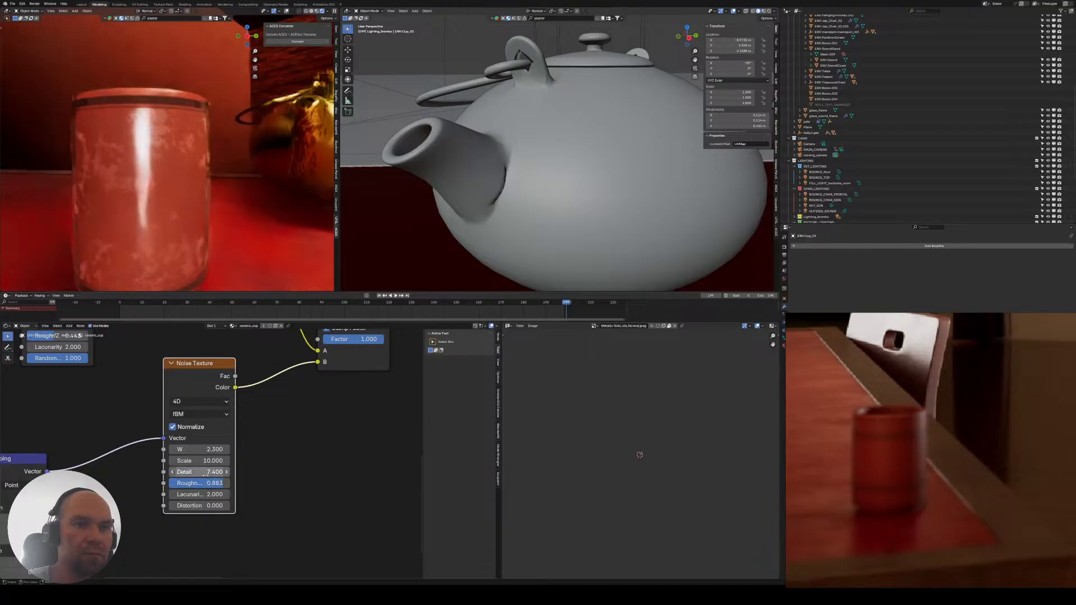
# - Shift the Texture Coordinate, Mapping and noise texture nodes away from the Multiply node to free space on the noise link
pyautogui.scroll(-6, 213, 471)
pyautogui.moveTo(136, 479); pyautogui.dragTo(231, 444, button='middle')
pyautogui.moveTo(89, 430); pyautogui.dragTo(181, 472)
pyautogui.press('g')
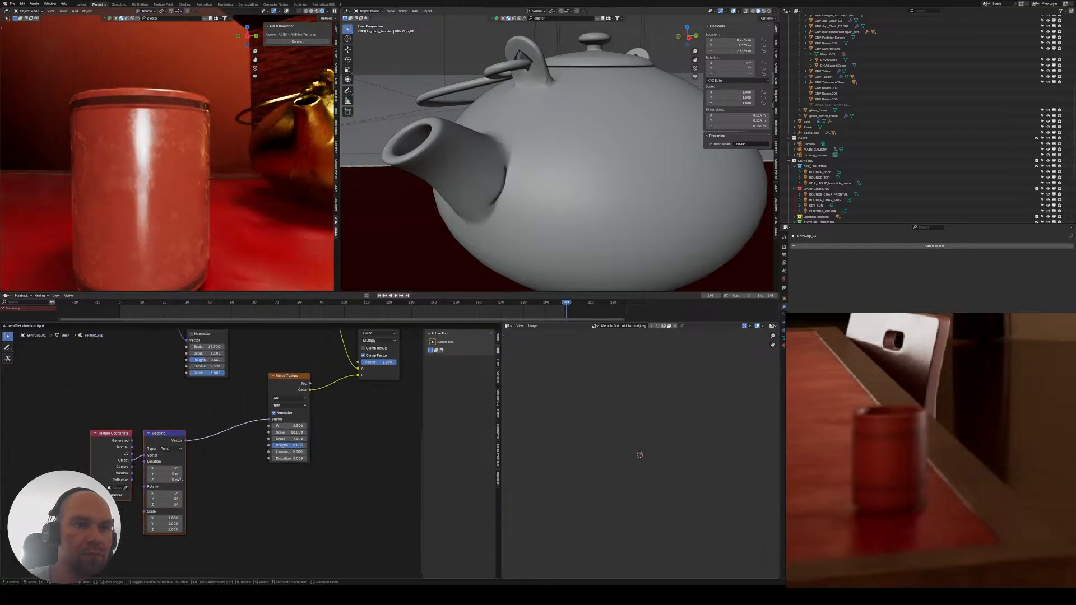
pyautogui.click(125, 480)
pyautogui.moveTo(278, 386); pyautogui.dragTo(177, 427)
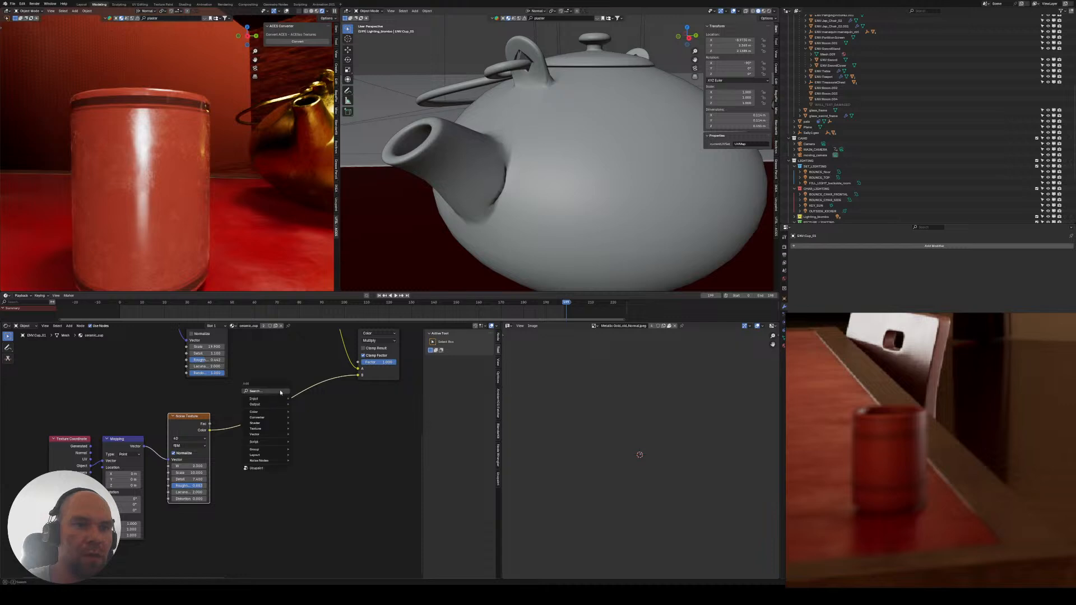
# - Try a Step Noise node in the cup material and preview its pattern on the cup
pyautogui.click(280, 392)
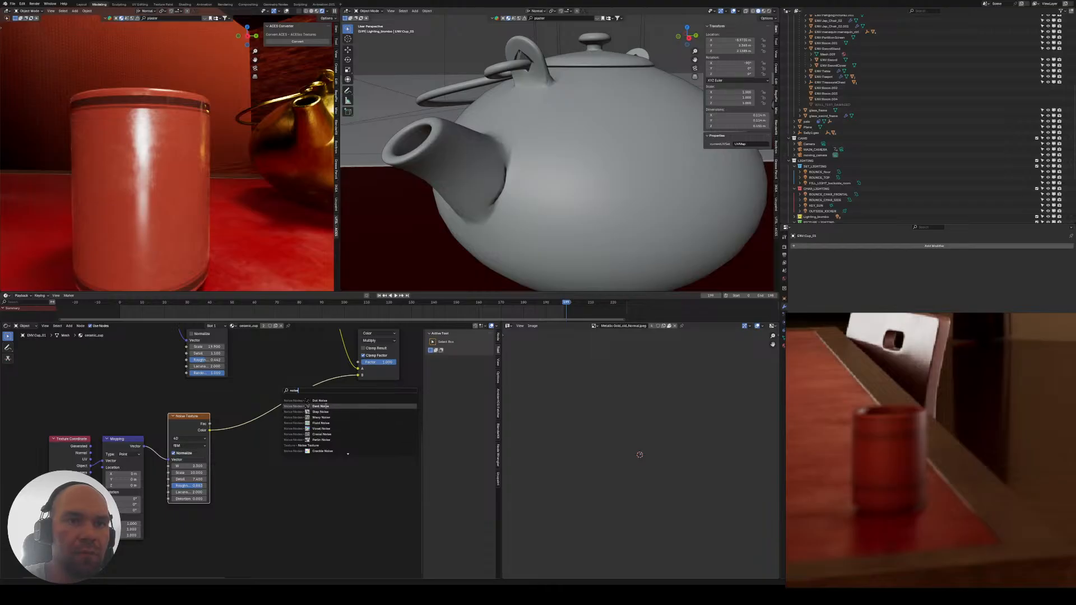
pyautogui.click(328, 412)
pyautogui.click(271, 455)
pyautogui.keyDown('ctrl'); pyautogui.keyDown('shift'); pyautogui.click(271, 454); pyautogui.keyUp('shift'); pyautogui.keyUp('ctrl')
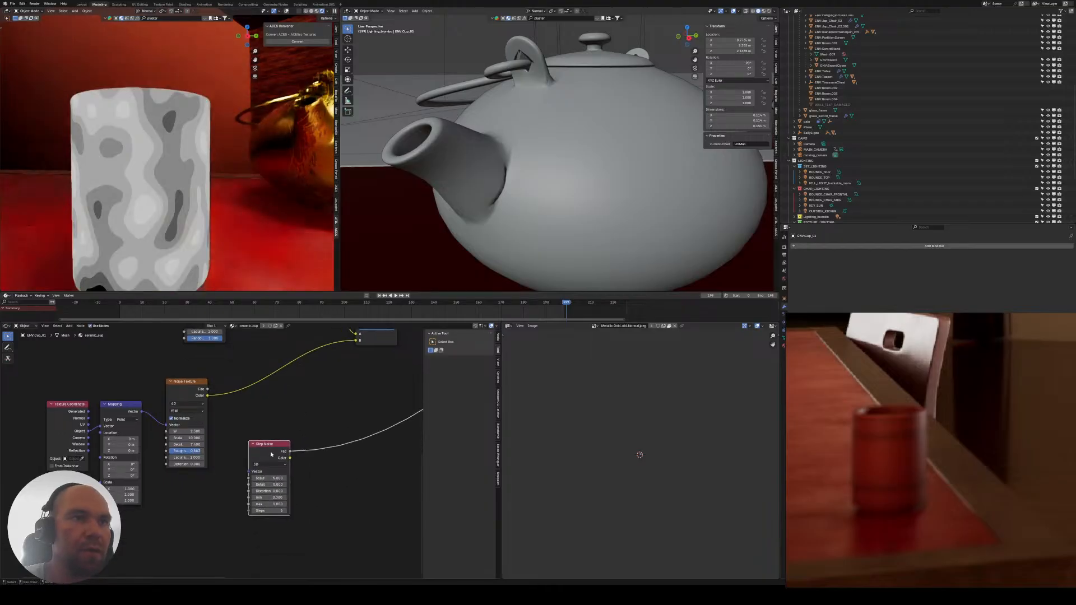
pyautogui.moveTo(306, 436); pyautogui.dragTo(247, 450, button='middle')
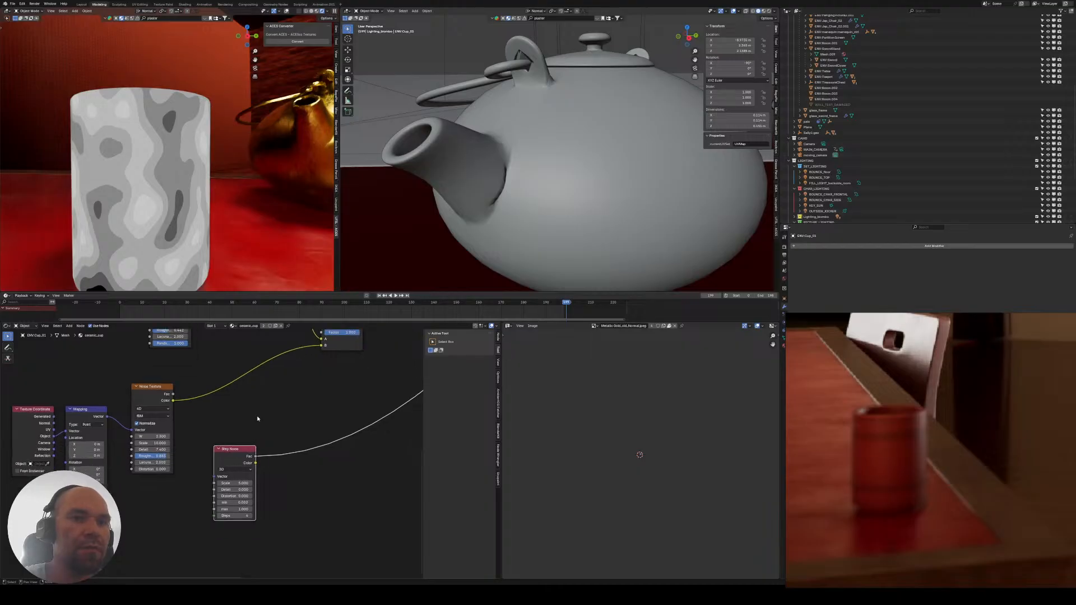
# - Add a Dent Noise node, preview it on the cup, and delete the Step Noise node
pyautogui.hotkey('shift', 'a')
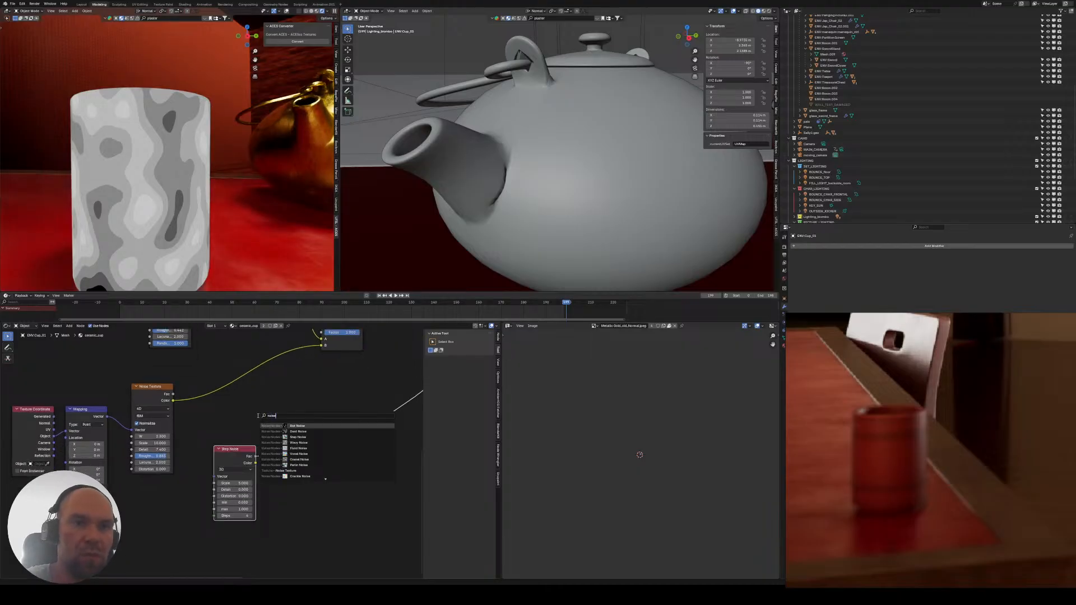
pyautogui.write('noise')
pyautogui.press('Down')
pyautogui.press('Return')
pyautogui.click(262, 402)
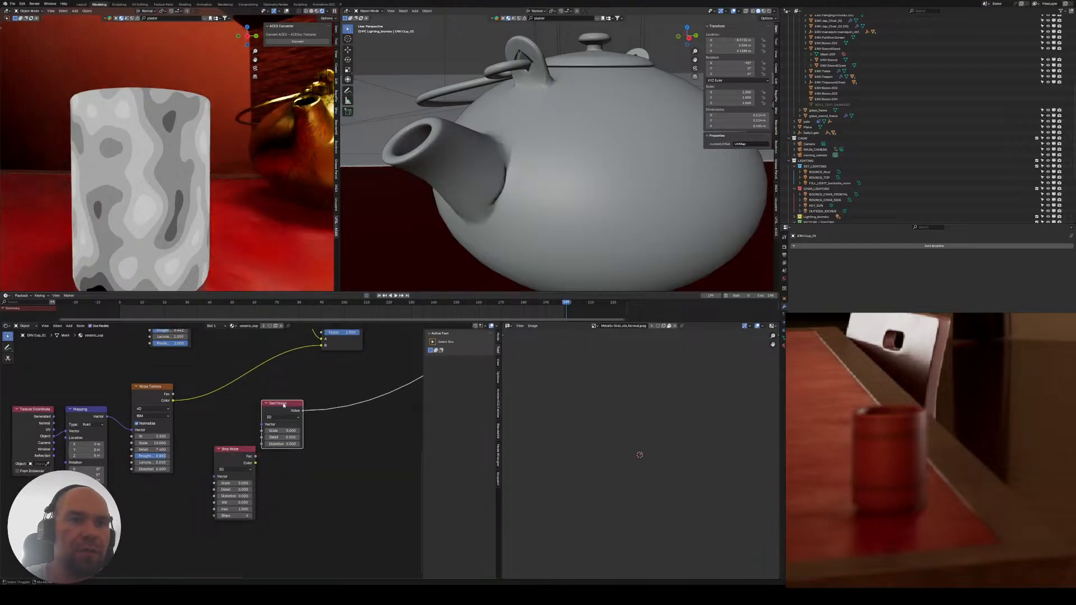
pyautogui.scroll(-1, 283, 405)
pyautogui.moveTo(283, 405); pyautogui.dragTo(328, 374, button='middle')
pyautogui.click(286, 417)
pyautogui.press('x')
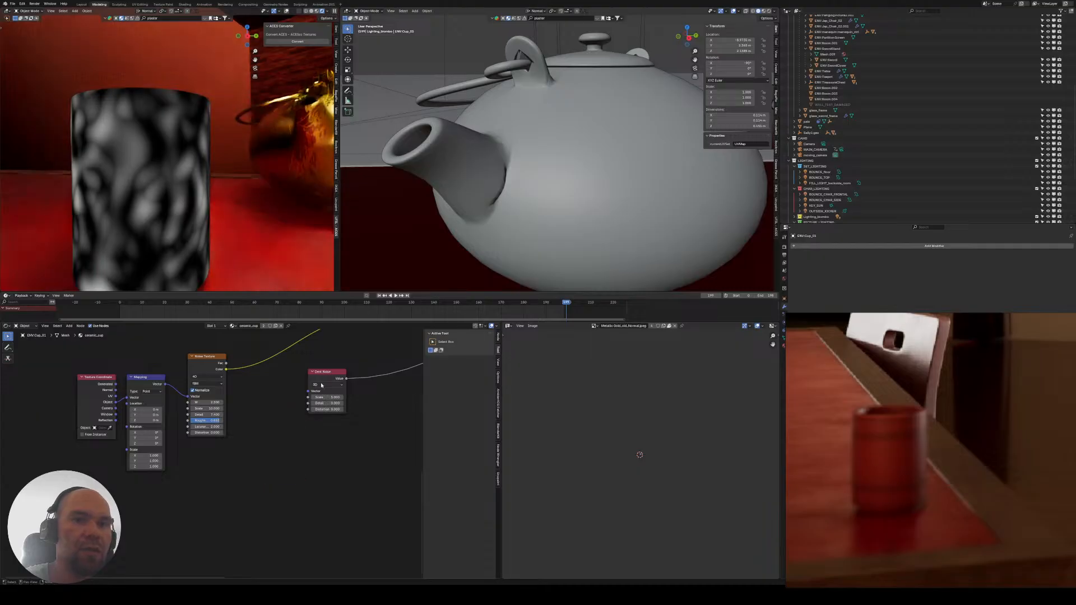
# - Place Dent Noise below the noise texture and feed both from the Mapping vector through a reroute, spacing out the coordinate nodes
pyautogui.moveTo(323, 373); pyautogui.dragTo(213, 459)
pyautogui.keyDown('alt'); pyautogui.moveTo(148, 392); pyautogui.dragTo(219, 480, button='right'); pyautogui.keyUp('alt')
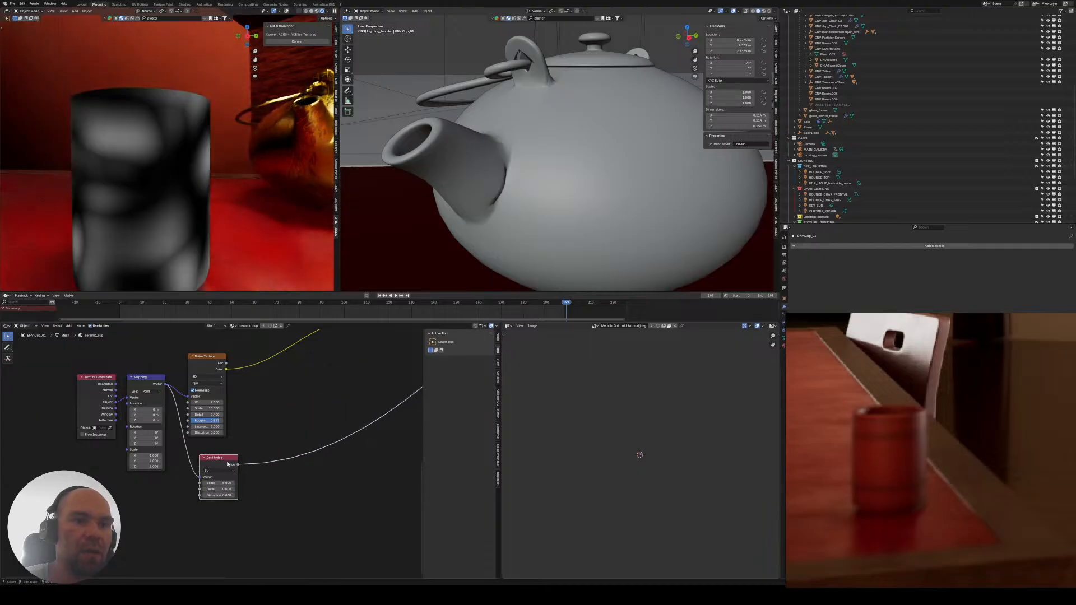
pyautogui.moveTo(228, 464); pyautogui.dragTo(222, 460)
pyautogui.keyDown('shift'); pyautogui.moveTo(178, 375); pyautogui.dragTo(178, 433, button='right'); pyautogui.keyUp('shift')
pyautogui.moveTo(75, 358); pyautogui.dragTo(179, 416)
pyautogui.press('g')
pyautogui.click(50, 432)
pyautogui.press('g')
pyautogui.click(131, 412)
# - Duplicate the Multiply node onto the noise texture's link and connect the Dent Noise value to its B input
pyautogui.moveTo(290, 384); pyautogui.dragTo(204, 421, button='middle')
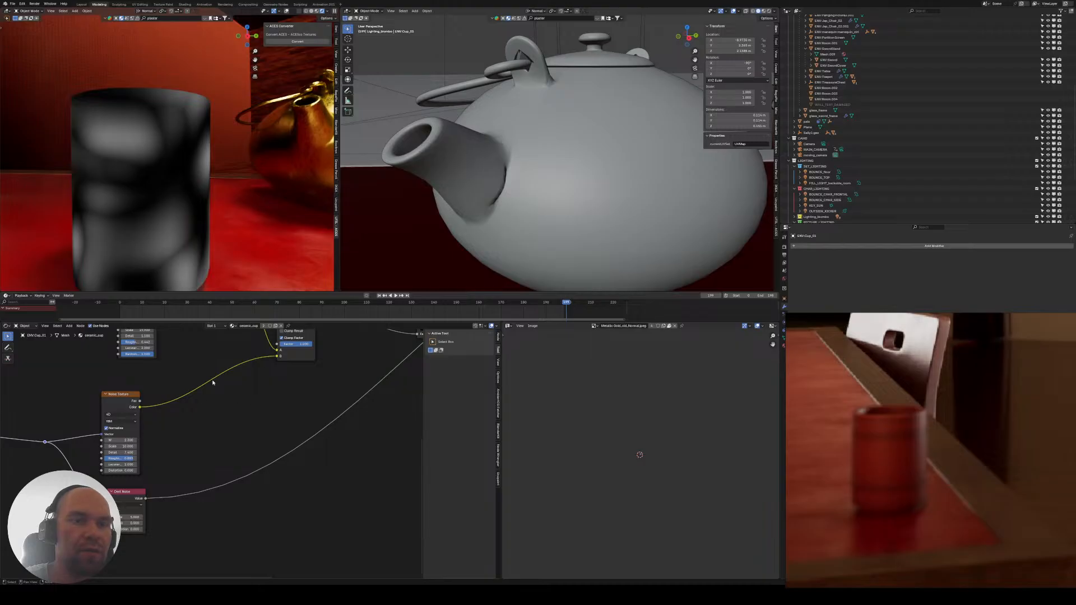
pyautogui.moveTo(290, 337); pyautogui.dragTo(267, 373, button='middle')
pyautogui.hotkey('shift', 'd')
pyautogui.click(175, 415)
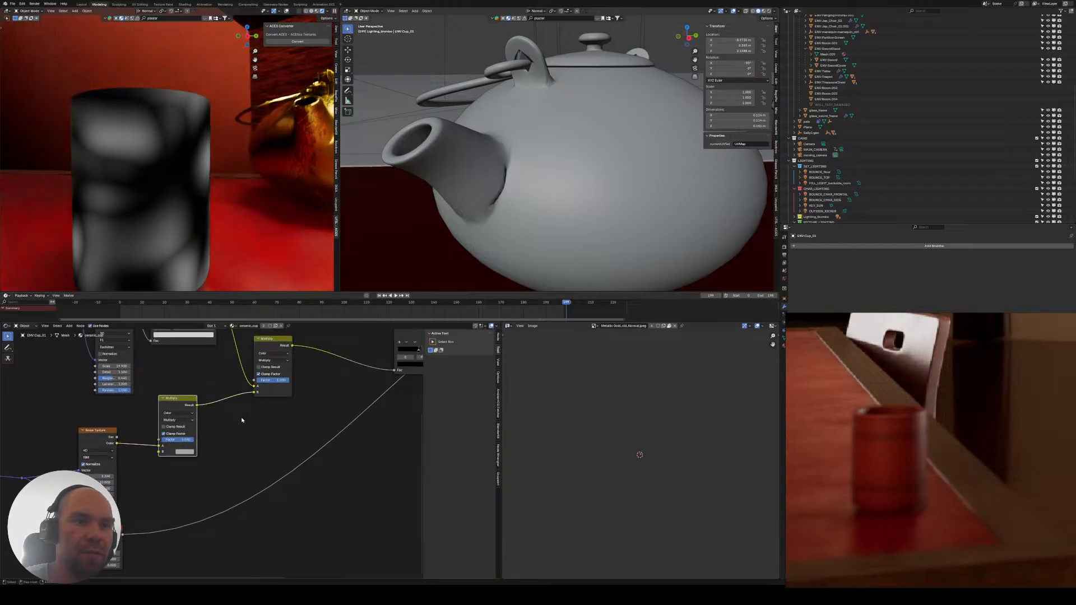
pyautogui.keyDown('alt'); pyautogui.moveTo(111, 533); pyautogui.dragTo(184, 447, button='right'); pyautogui.keyUp('alt')
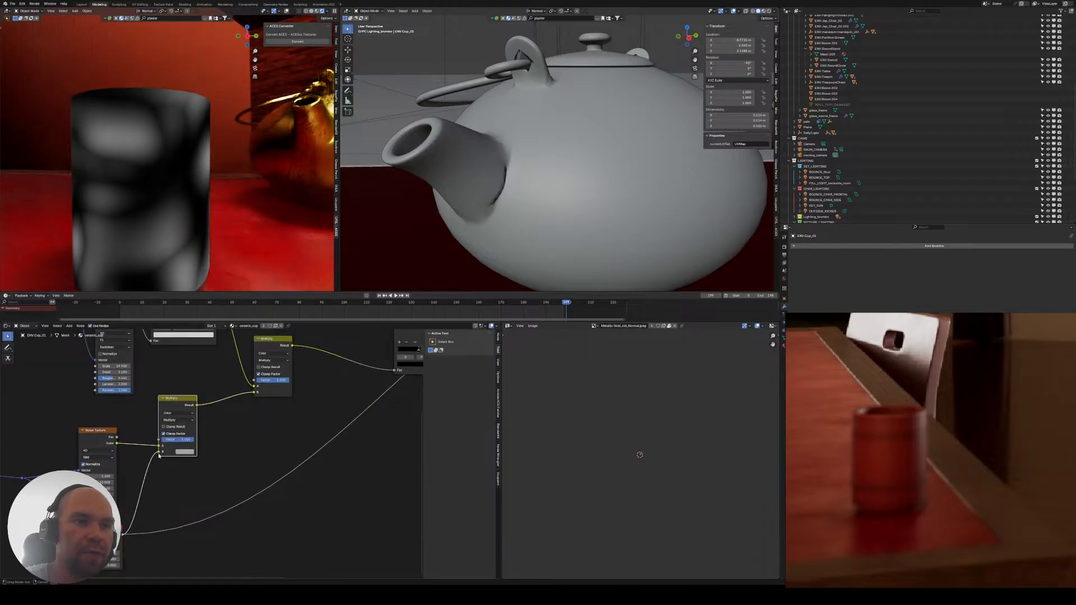
pyautogui.moveTo(158, 456); pyautogui.dragTo(159, 454)
# - Preview the cup's full Principled shader, followed by the output of the new Multiply node alone
pyautogui.moveTo(256, 439); pyautogui.dragTo(185, 487, button='middle')
pyautogui.moveTo(392, 431); pyautogui.dragTo(339, 452, button='middle')
pyautogui.scroll(-1, 227, 459)
pyautogui.keyDown('ctrl'); pyautogui.keyDown('shift'); pyautogui.click(319, 349); pyautogui.keyUp('shift'); pyautogui.keyUp('ctrl')
pyautogui.moveTo(164, 478); pyautogui.dragTo(196, 450, button='middle')
pyautogui.scroll(4, 197, 451)
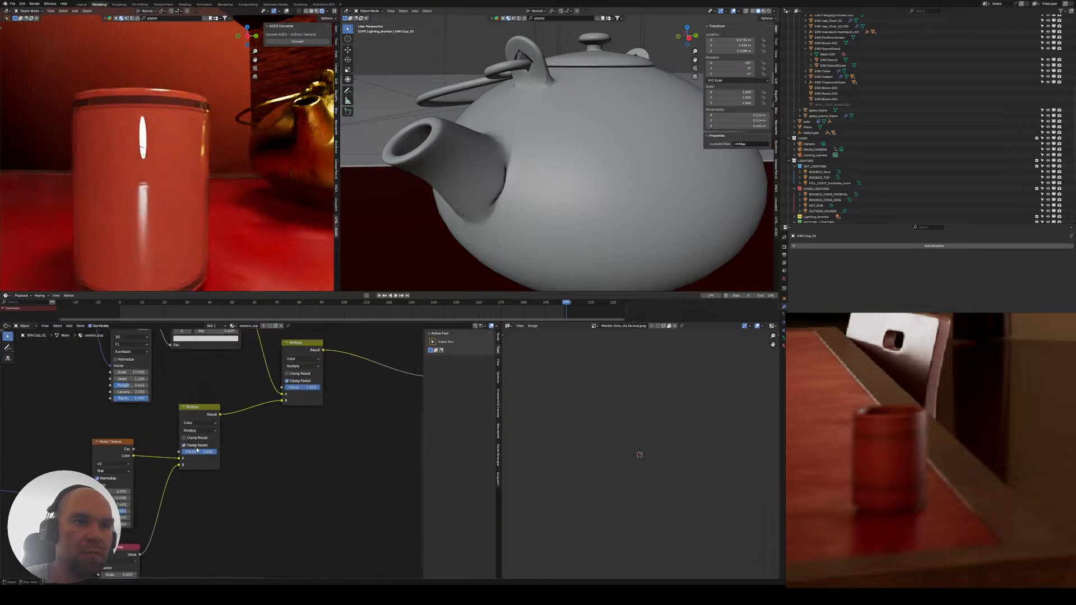
pyautogui.scroll(1, 196, 450)
pyautogui.moveTo(214, 405); pyautogui.dragTo(240, 398, button='middle')
pyautogui.keyDown('ctrl'); pyautogui.keyDown('shift'); pyautogui.click(233, 396); pyautogui.keyUp('shift'); pyautogui.keyUp('ctrl')
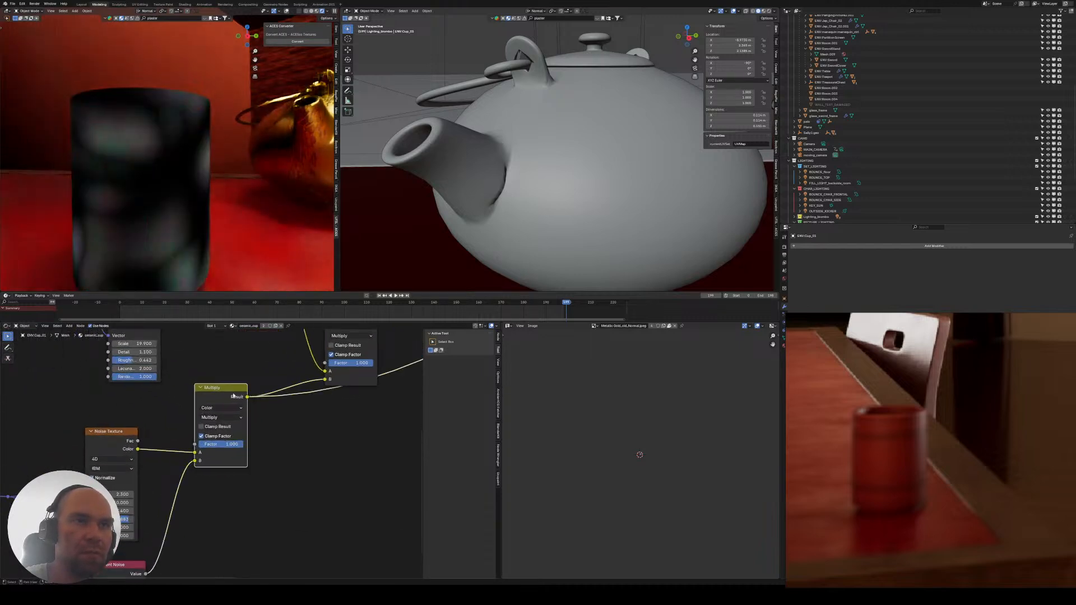
# - Feed the new Multiply node's A input from the noise texture's Fac output instead of its Color output
pyautogui.moveTo(123, 436); pyautogui.dragTo(150, 414, button='middle')
pyautogui.moveTo(147, 551); pyautogui.dragTo(135, 550)
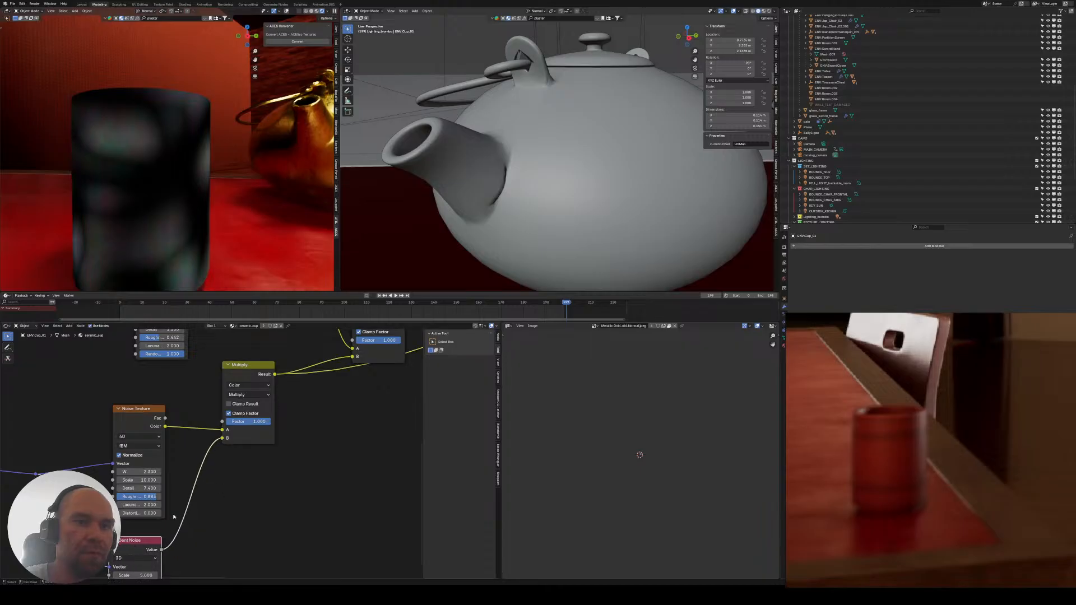
pyautogui.moveTo(274, 456)
pyautogui.mouseDown(button='middle')
pyautogui.moveTo(228, 490)
pyautogui.moveTo(274, 439)
pyautogui.mouseUp(button='middle')
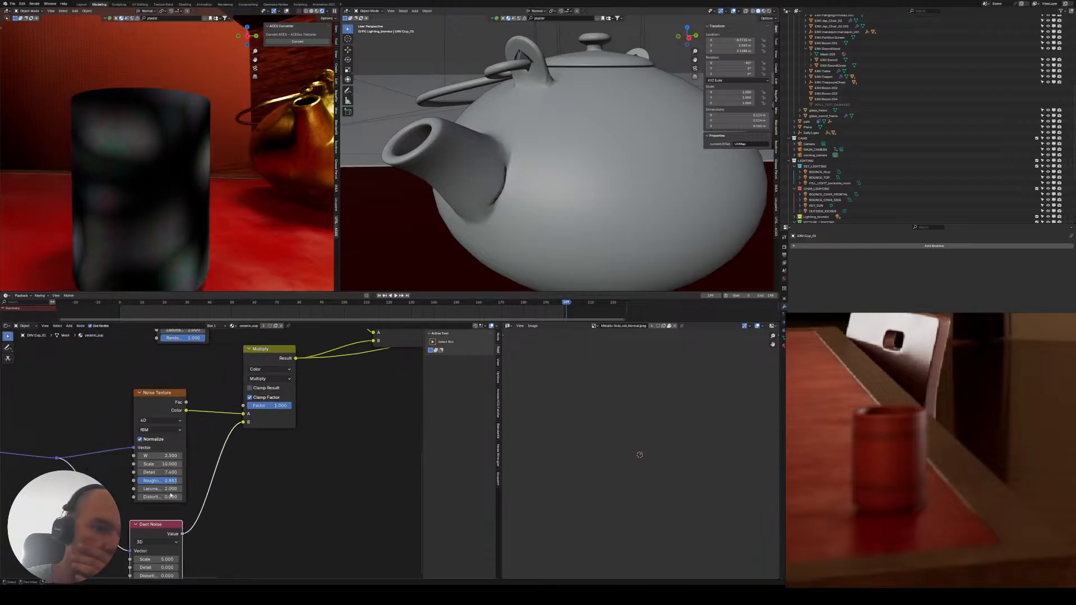
pyautogui.moveTo(167, 508); pyautogui.dragTo(176, 502, button='middle')
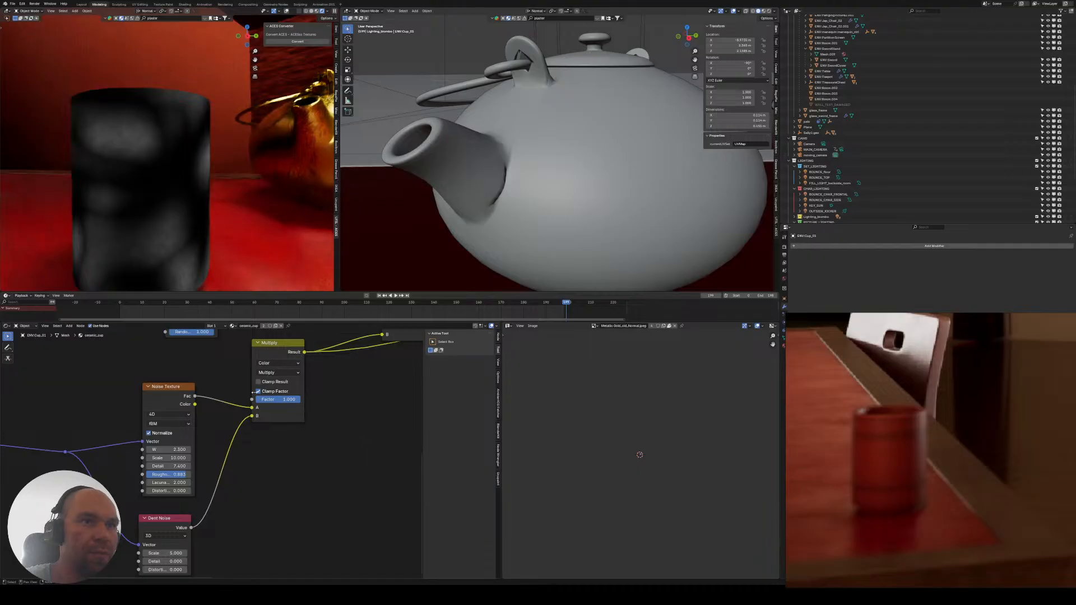
# - Set the Dent Noise Scale to about 10.8 and adjust its Detail and Distortion
pyautogui.moveTo(319, 414); pyautogui.dragTo(322, 449, button='middle')
pyautogui.moveTo(257, 504); pyautogui.dragTo(266, 401, button='middle')
pyautogui.scroll(3, 194, 462)
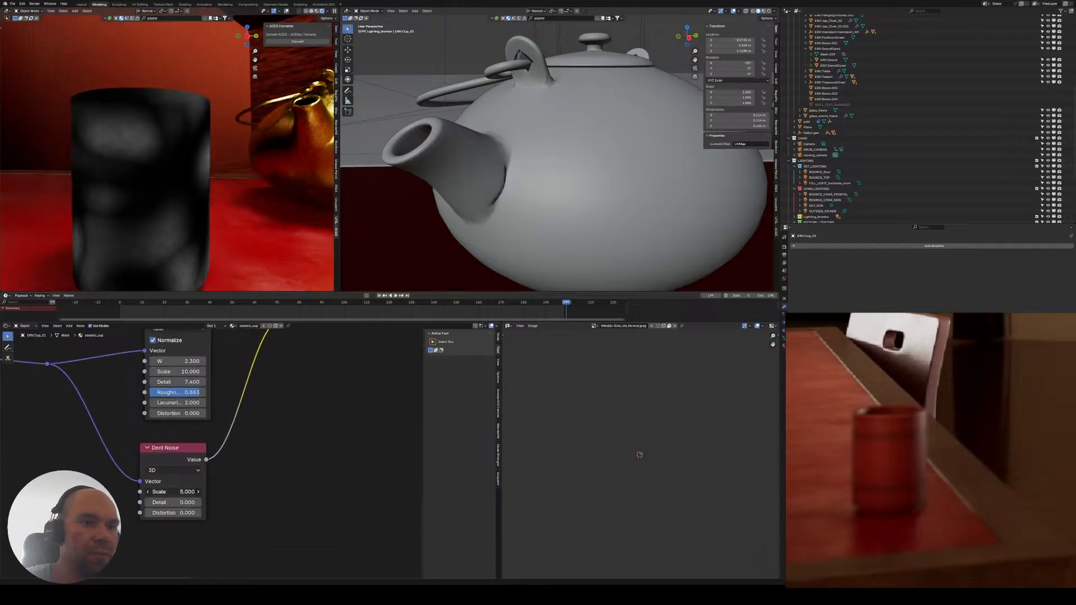
pyautogui.moveTo(176, 492); pyautogui.dragTo(216, 492)
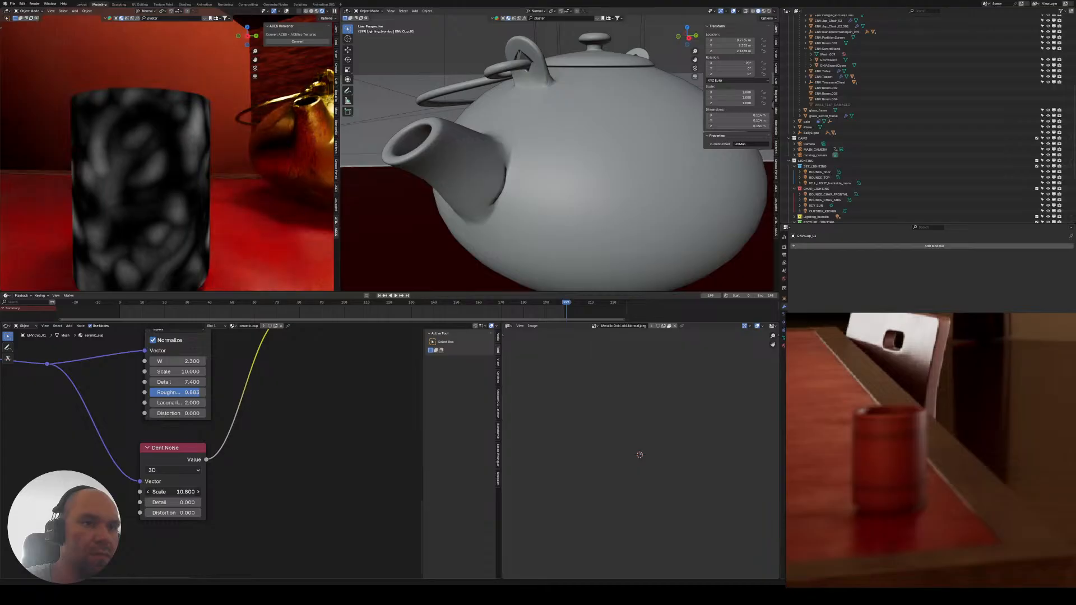
pyautogui.moveTo(174, 502)
pyautogui.mouseDown()
pyautogui.moveTo(194, 502)
pyautogui.moveTo(173, 502)
pyautogui.moveTo(174, 513)
pyautogui.moveTo(202, 513)
pyautogui.moveTo(181, 513)
pyautogui.mouseUp()
pyautogui.moveTo(210, 477); pyautogui.dragTo(160, 498, button='middle')
pyautogui.moveTo(135, 522); pyautogui.dragTo(139, 512)
pyautogui.moveTo(264, 435); pyautogui.dragTo(140, 505, button='middle')
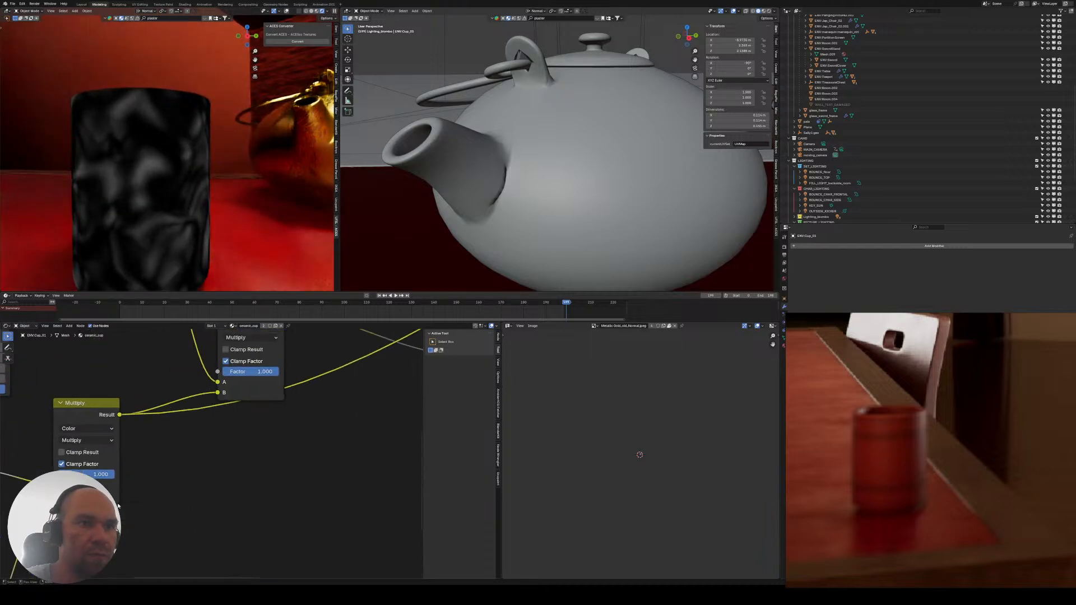
# - Switch the cup's preview back to the full Principled BSDF shader
pyautogui.moveTo(221, 483); pyautogui.dragTo(166, 505, button='middle')
pyautogui.scroll(-3, 166, 504)
pyautogui.moveTo(399, 385); pyautogui.dragTo(199, 459, button='middle')
pyautogui.moveTo(229, 424); pyautogui.dragTo(114, 485, button='middle')
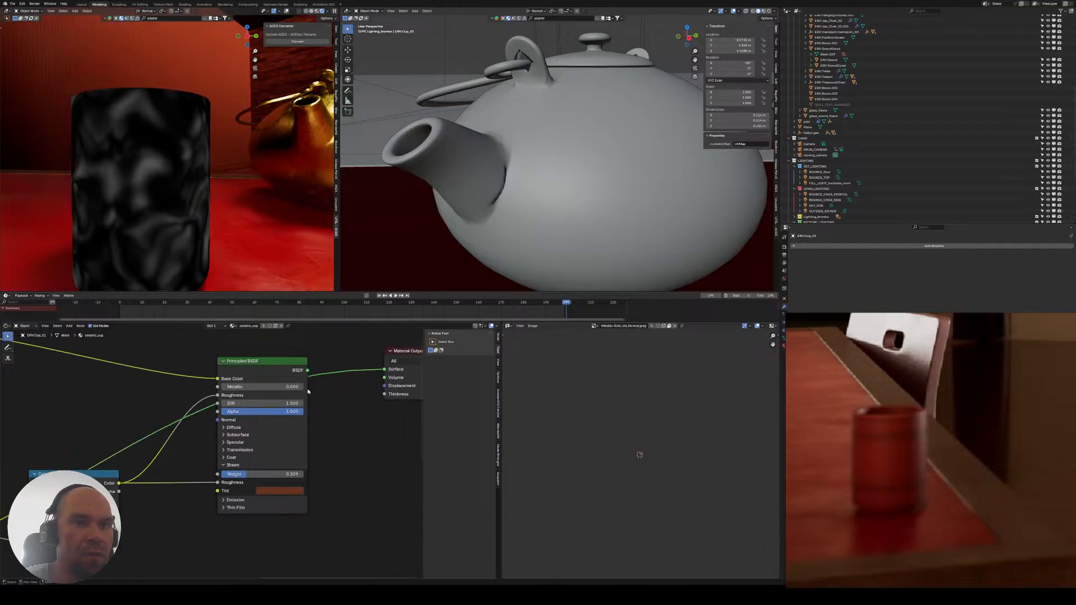
pyautogui.keyDown('ctrl'); pyautogui.keyDown('shift'); pyautogui.click(298, 368); pyautogui.keyUp('shift'); pyautogui.keyUp('ctrl')
# - Move the roughness ramp's black stop to position 0.032 and inspect the reflections on the cup
pyautogui.moveTo(144, 440); pyautogui.dragTo(293, 380, button='middle')
pyautogui.moveTo(118, 428); pyautogui.dragTo(139, 425, button='middle')
pyautogui.scroll(1, 162, 464)
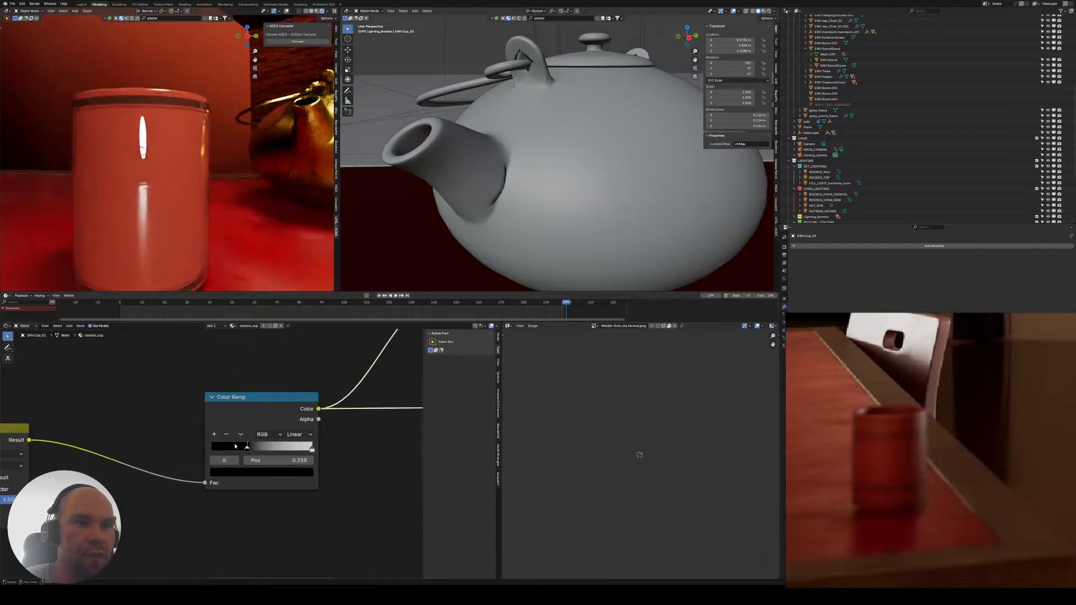
pyautogui.moveTo(247, 449); pyautogui.dragTo(217, 452)
pyautogui.moveTo(163, 204); pyautogui.dragTo(213, 208, button='middle')
pyautogui.keyDown('shift'); pyautogui.moveTo(213, 208); pyautogui.dragTo(189, 209, button='middle'); pyautogui.keyUp('shift')
pyautogui.moveTo(310, 434); pyautogui.dragTo(280, 450, button='middle')
pyautogui.scroll(-3, 323, 432)
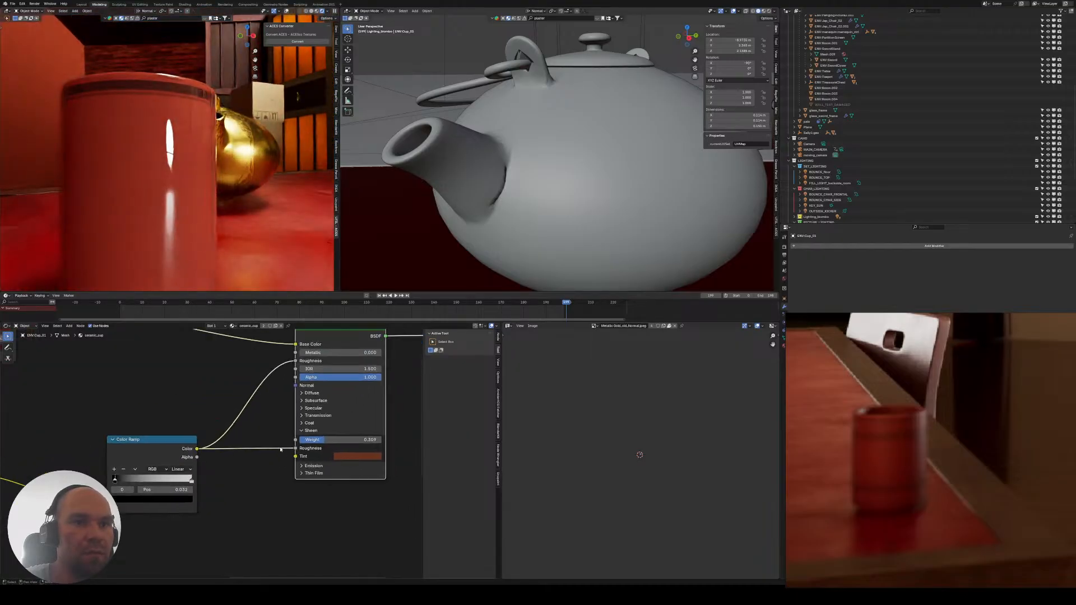
# - Try disconnecting the ramp from the Sheen Roughness, setting the Sheen Weight to 0, and lowering the Sheen Roughness
pyautogui.moveTo(295, 449); pyautogui.dragTo(263, 444)
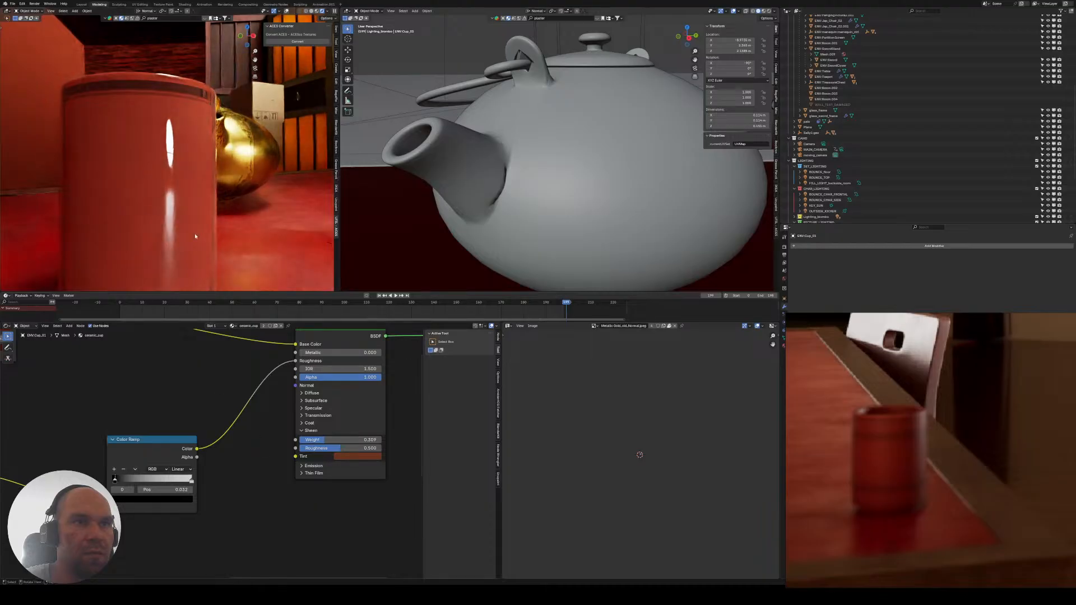
pyautogui.moveTo(194, 233); pyautogui.dragTo(185, 185, button='middle')
pyautogui.moveTo(327, 441); pyautogui.dragTo(299, 440)
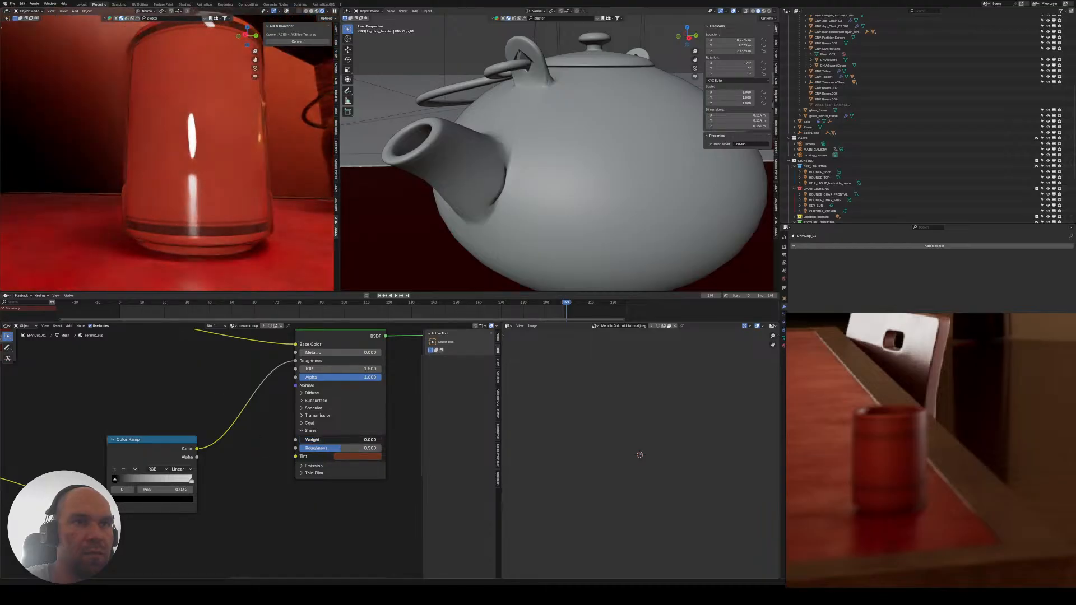
pyautogui.moveTo(181, 221)
pyautogui.mouseDown(button='middle')
pyautogui.moveTo(160, 229)
pyautogui.moveTo(166, 192)
pyautogui.moveTo(176, 215)
pyautogui.mouseUp(button='middle')
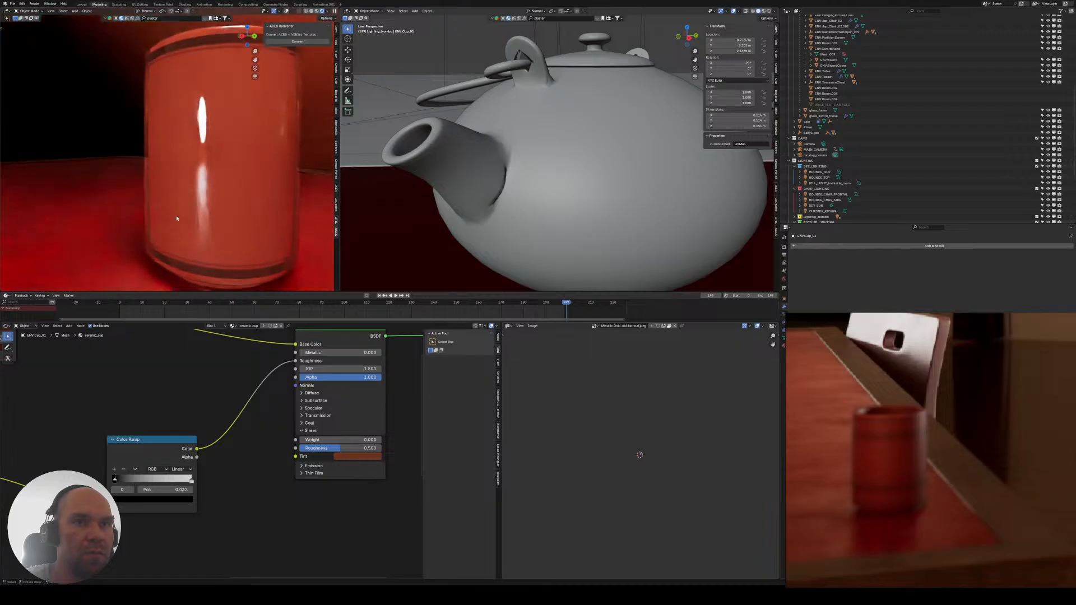
pyautogui.moveTo(349, 448); pyautogui.dragTo(301, 449)
# - Undo the sheen weight, sheen roughness and link changes
pyautogui.hotkey('ctrl', 'z')
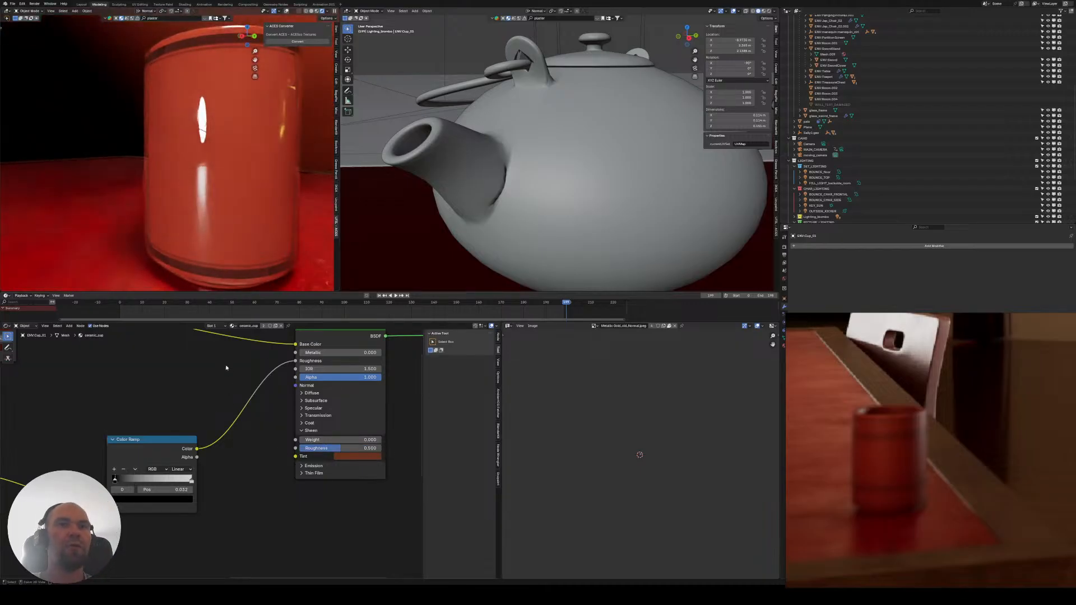
pyautogui.hotkey('ctrl', 'z')
pyautogui.hotkey('ctrl', 'z')
pyautogui.hotkey('ctrl', 'z')
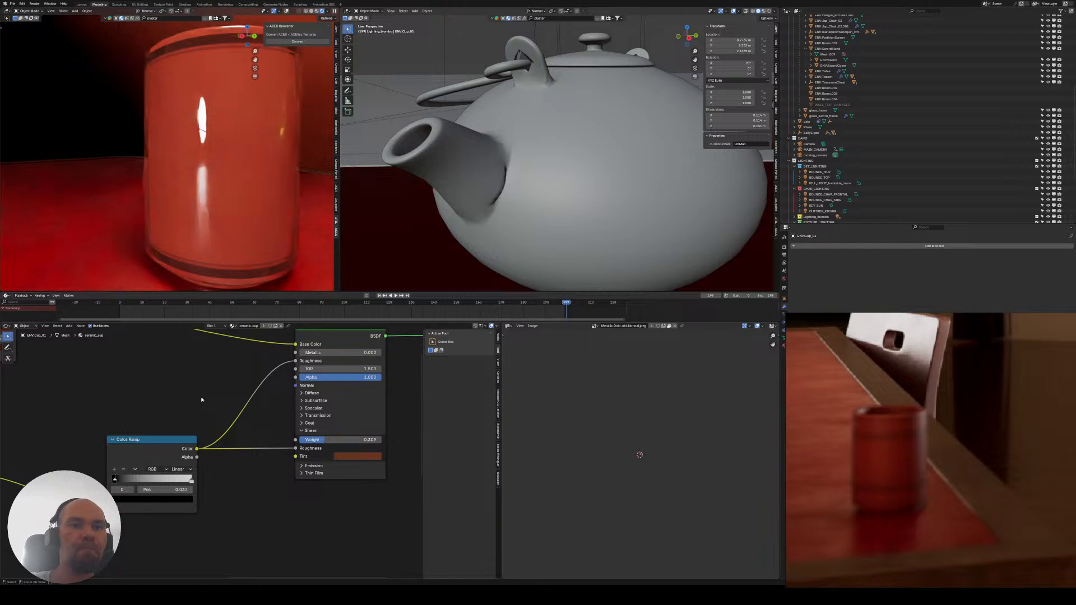
# - On the Voronoi color ramp, move the white stop to 1.000 and the black stop to 0.418
pyautogui.moveTo(203, 401); pyautogui.dragTo(243, 447, button='middle')
pyautogui.scroll(-4, 243, 447)
pyautogui.moveTo(113, 435); pyautogui.dragTo(210, 399, button='middle')
pyautogui.scroll(1, 209, 398)
pyautogui.scroll(1, 199, 435)
pyautogui.moveTo(199, 435); pyautogui.dragTo(253, 414, button='middle')
pyautogui.scroll(4, 254, 415)
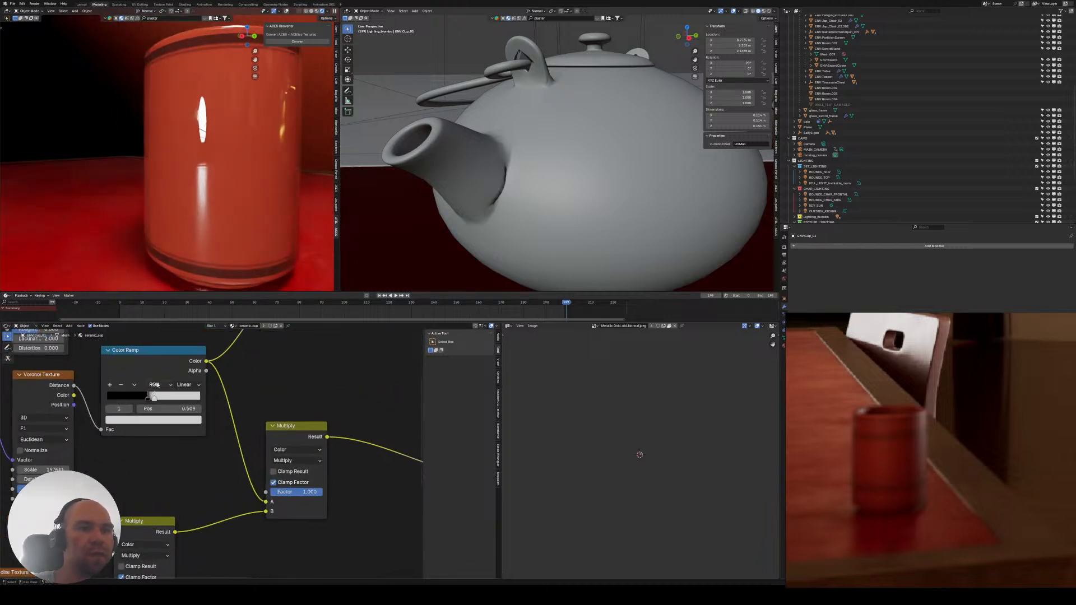
pyautogui.moveTo(147, 402); pyautogui.dragTo(219, 412)
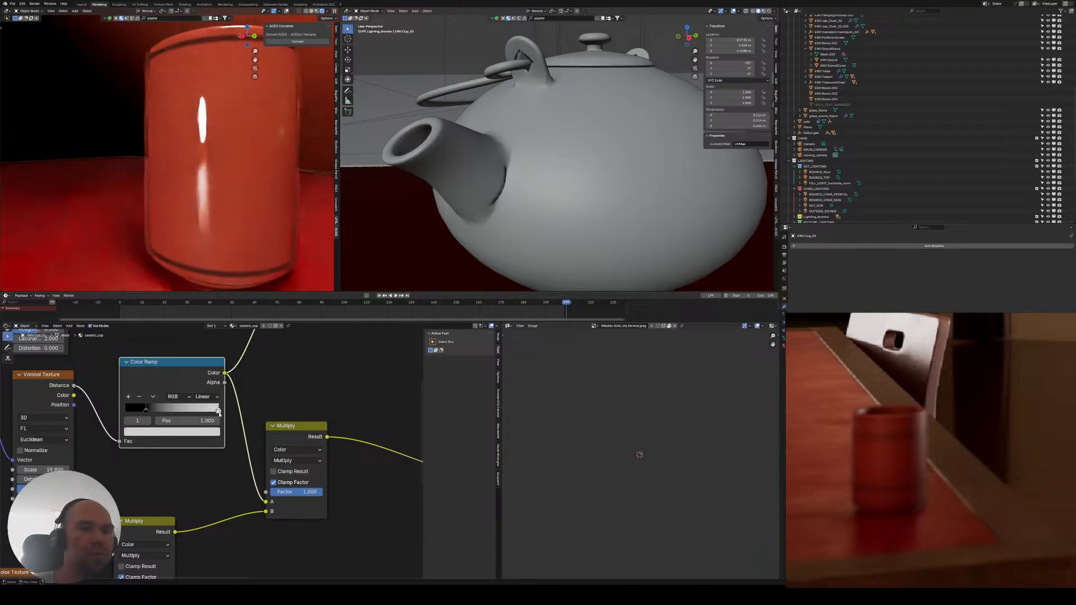
pyautogui.moveTo(147, 412); pyautogui.dragTo(164, 412)
# - Set the Voronoi texture's Scale to 14.500 to widen the cup's bands
pyautogui.moveTo(66, 429); pyautogui.dragTo(161, 448, button='middle')
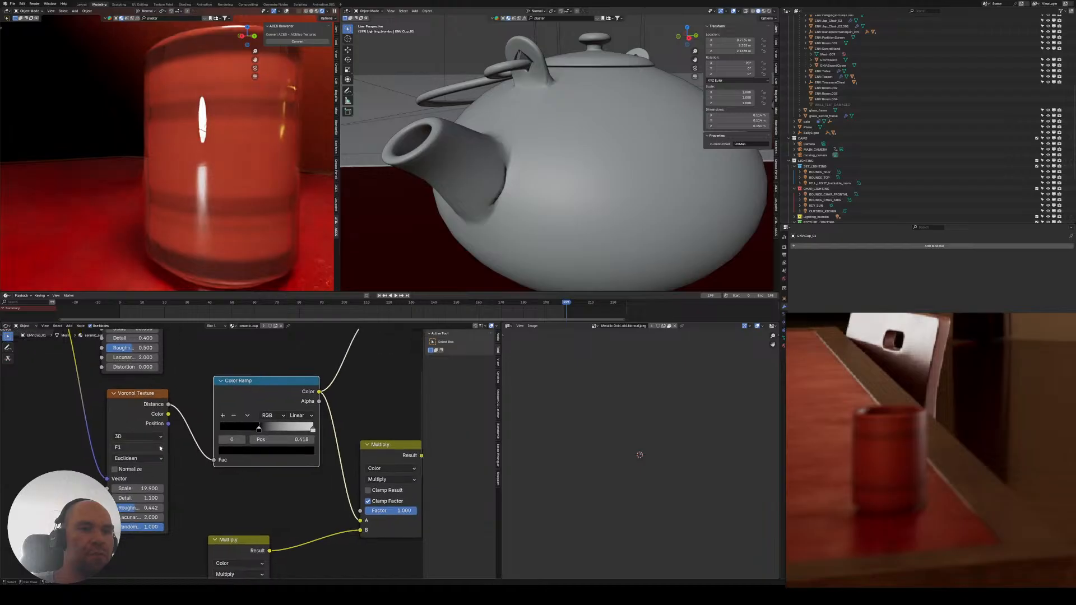
pyautogui.moveTo(144, 488)
pyautogui.mouseDown()
pyautogui.moveTo(127, 488)
pyautogui.moveTo(149, 488)
pyautogui.mouseUp()
pyautogui.scroll(-3, 268, 211)
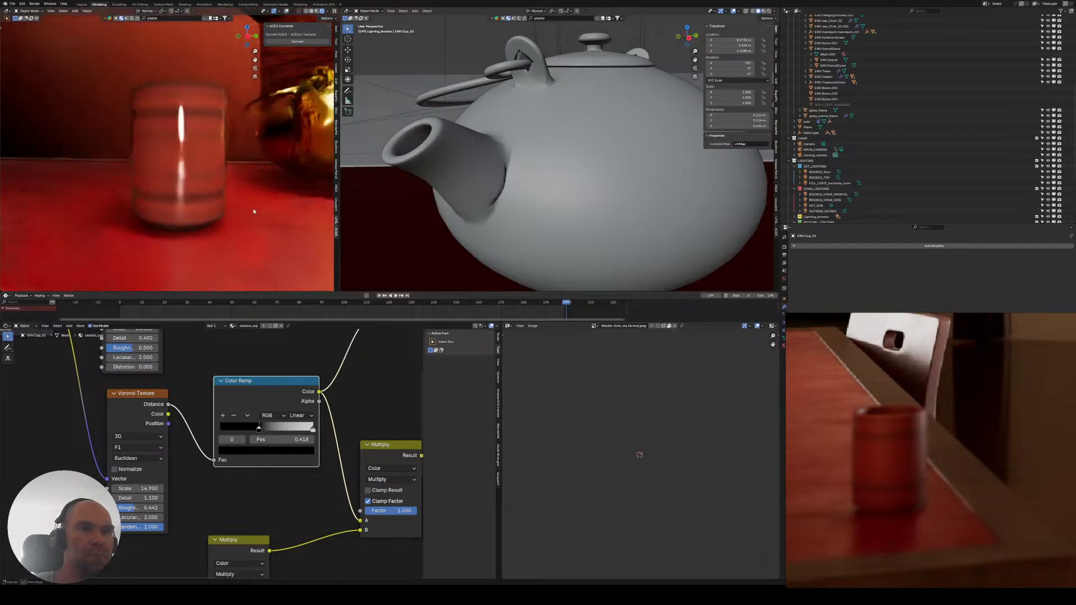
# - Try a Transmission Weight of 0.082 on the cup's Principled BSDF and inspect the cup
pyautogui.moveTo(420, 405); pyautogui.dragTo(174, 444, button='middle')
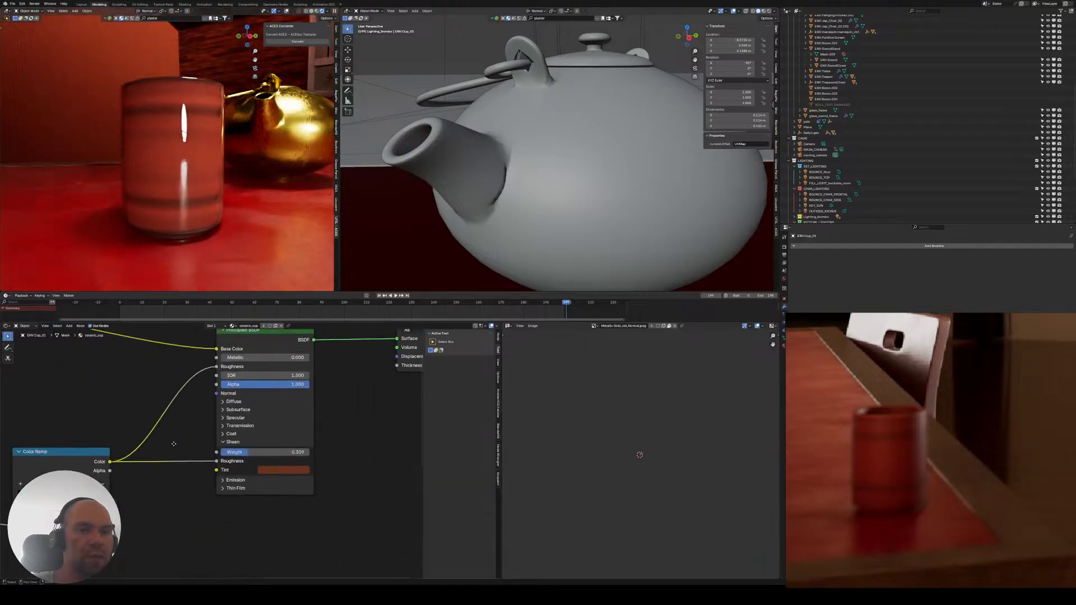
pyautogui.click(224, 427)
pyautogui.moveTo(309, 436); pyautogui.dragTo(228, 436)
pyautogui.moveTo(298, 396); pyautogui.dragTo(219, 382, button='middle')
pyautogui.scroll(1, 220, 385)
pyautogui.moveTo(146, 280); pyautogui.dragTo(180, 214, button='middle')
pyautogui.scroll(2, 185, 224)
# - Disconnect the color ramp from the Sheen Roughness input and check the cup from another angle
pyautogui.moveTo(149, 463); pyautogui.dragTo(204, 445, button='middle')
pyautogui.moveTo(235, 470); pyautogui.dragTo(202, 486)
pyautogui.moveTo(198, 239); pyautogui.dragTo(124, 201, button='middle')
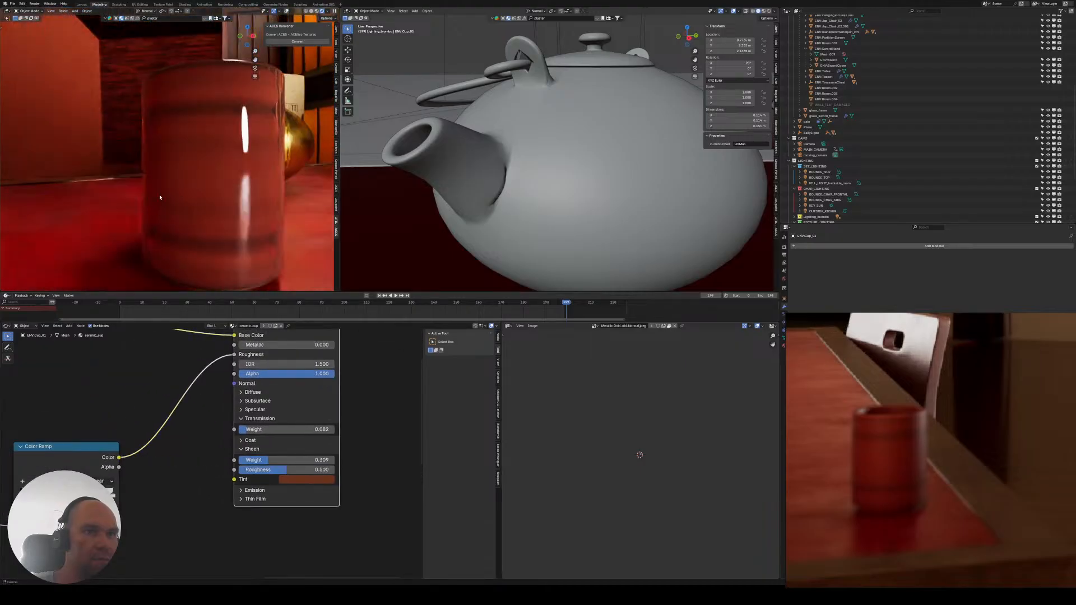
# - Try a coat on the cup, set the Coat Weight to 0, and reset the Transmission Weight to 0
pyautogui.click(243, 442)
pyautogui.moveTo(253, 451)
pyautogui.mouseDown()
pyautogui.moveTo(335, 451)
pyautogui.moveTo(239, 451)
pyautogui.mouseUp()
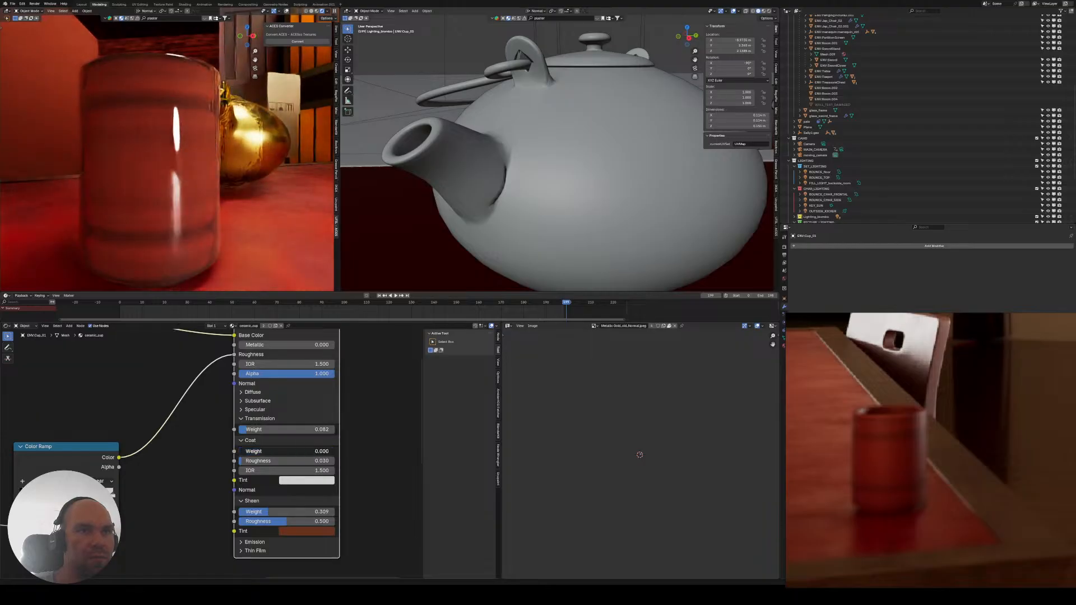
pyautogui.click(243, 440)
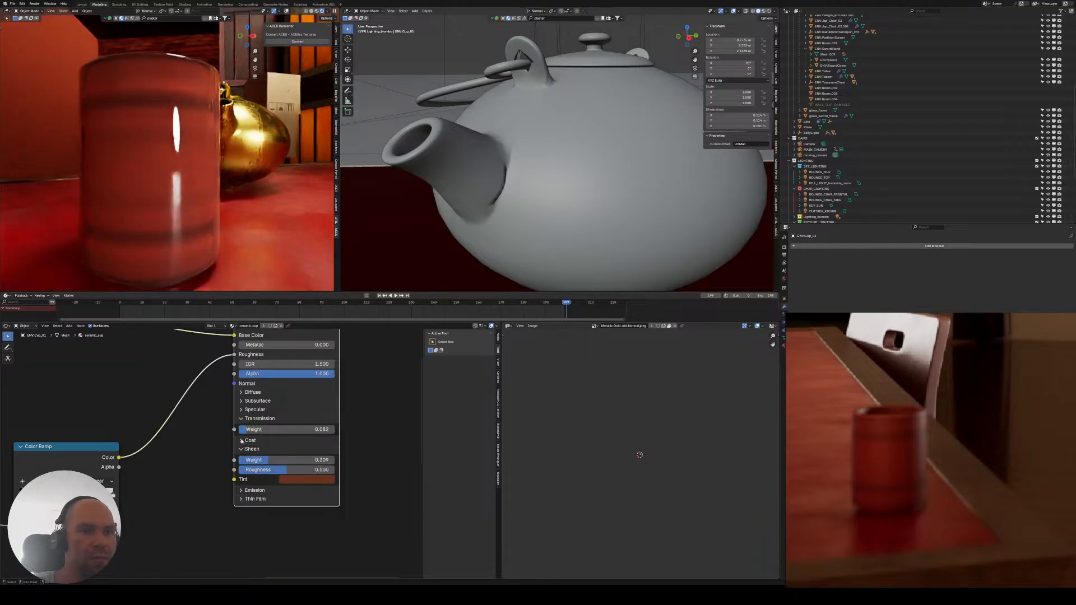
pyautogui.moveTo(142, 250); pyautogui.dragTo(163, 250, button='middle')
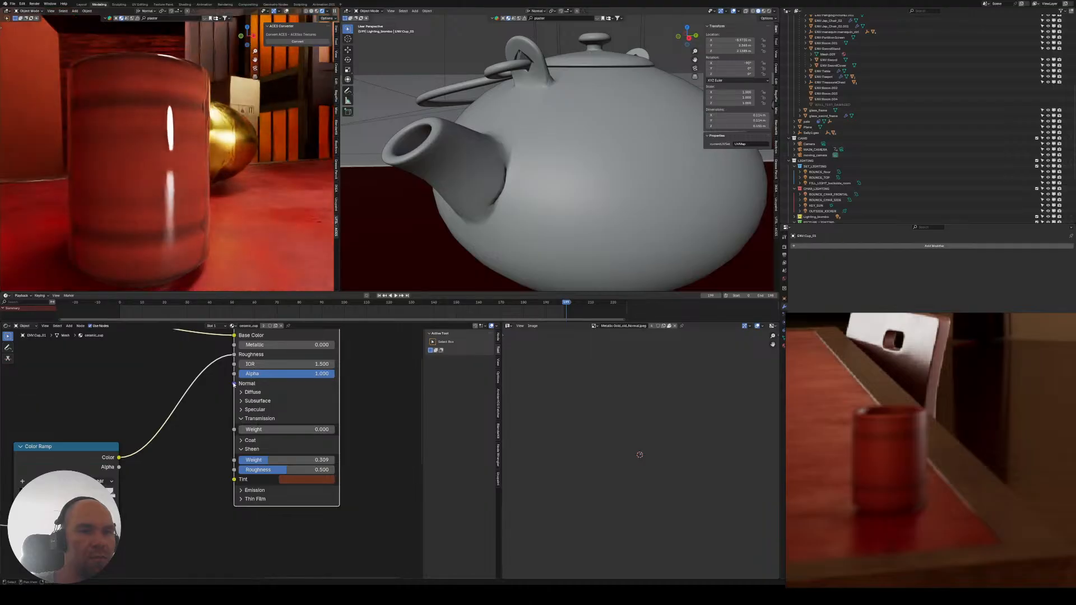
# - Lower the IOR of the cup's Principled BSDF to 1.000 and inspect the cup from farther away
pyautogui.moveTo(275, 364)
pyautogui.mouseDown()
pyautogui.moveTo(245, 364)
pyautogui.moveTo(282, 364)
pyautogui.mouseUp()
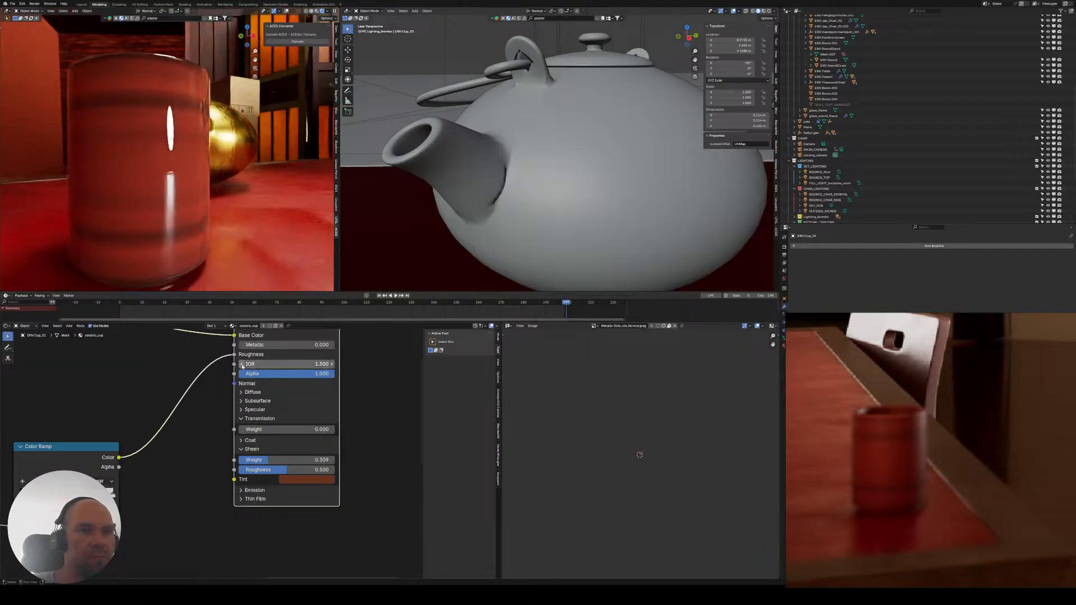
pyautogui.click(242, 366)
pyautogui.click(242, 366)
pyautogui.click(242, 367)
pyautogui.click(242, 367)
pyautogui.click(242, 366)
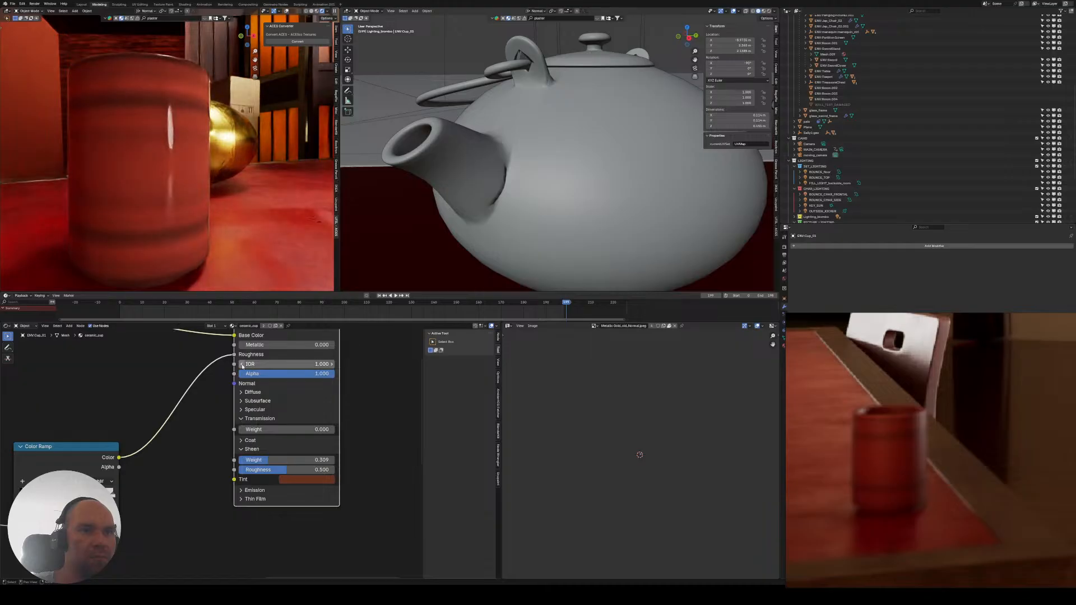
pyautogui.moveTo(195, 228); pyautogui.dragTo(209, 227, button='middle')
pyautogui.scroll(-3, 210, 227)
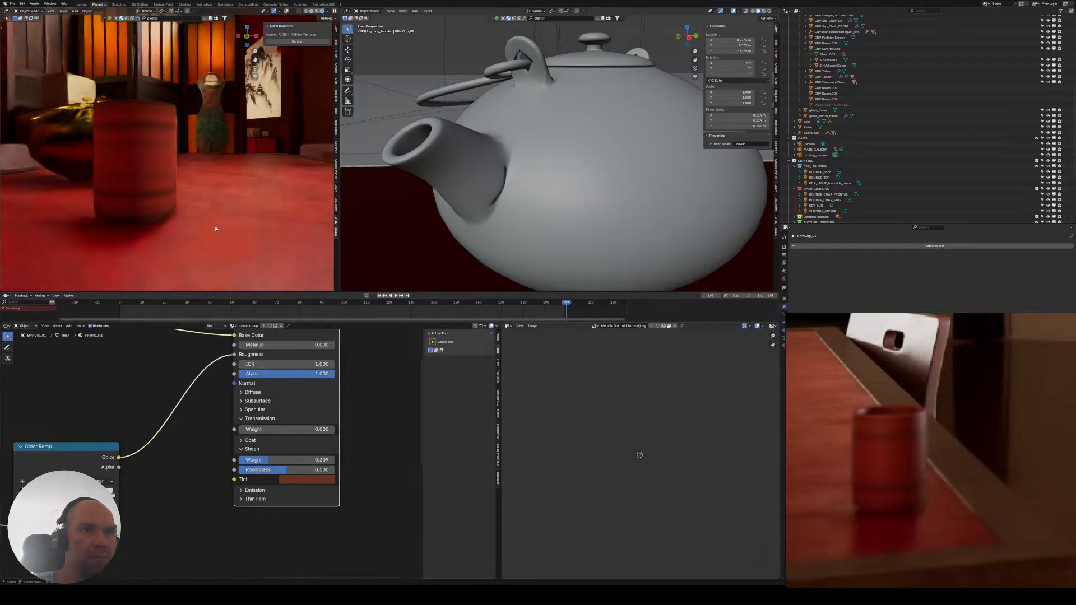
# - Connect the final color ramp's Color output to the Sheen Roughness input and inspect the cup from another angle
pyautogui.moveTo(154, 451)
pyautogui.mouseDown(button='middle')
pyautogui.moveTo(174, 469)
pyautogui.moveTo(159, 433)
pyautogui.mouseUp(button='middle')
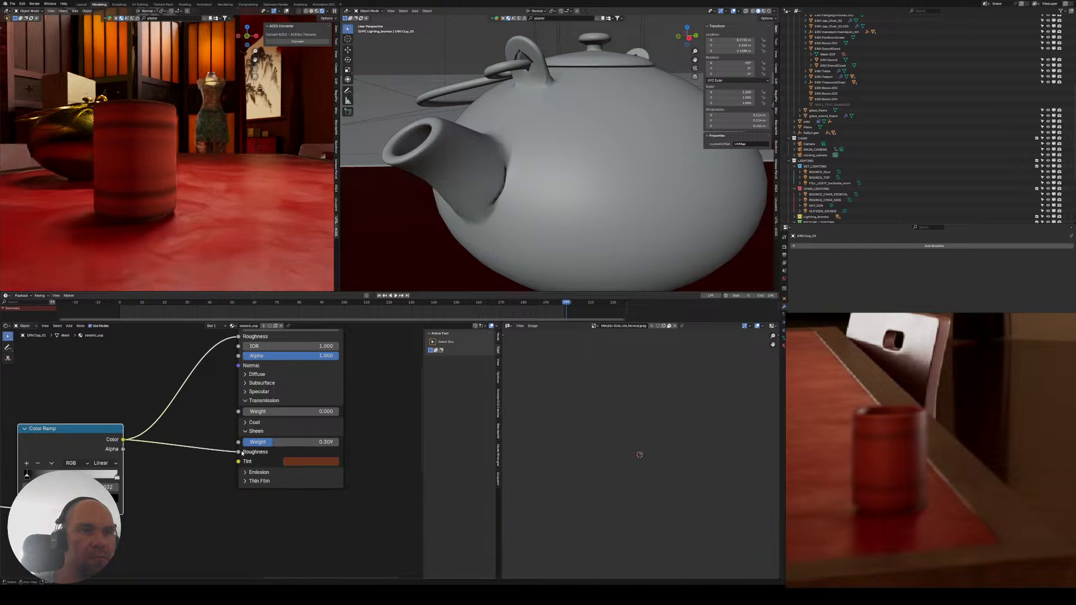
pyautogui.scroll(3, 159, 225)
pyautogui.moveTo(132, 224)
pyautogui.keyDown('shift'); pyautogui.mouseDown(button='middle')
pyautogui.moveTo(159, 226)
pyautogui.moveTo(126, 223)
pyautogui.mouseUp(button='middle'); pyautogui.keyUp('shift')
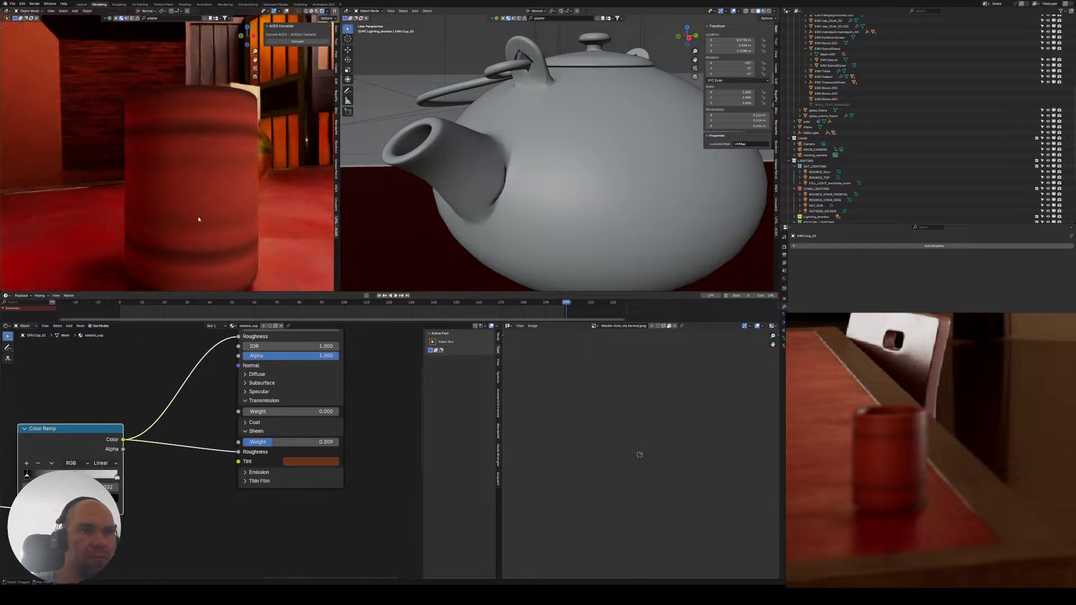
pyautogui.moveTo(198, 219); pyautogui.dragTo(93, 209, button='middle')
pyautogui.moveTo(215, 386); pyautogui.dragTo(291, 381, button='middle')
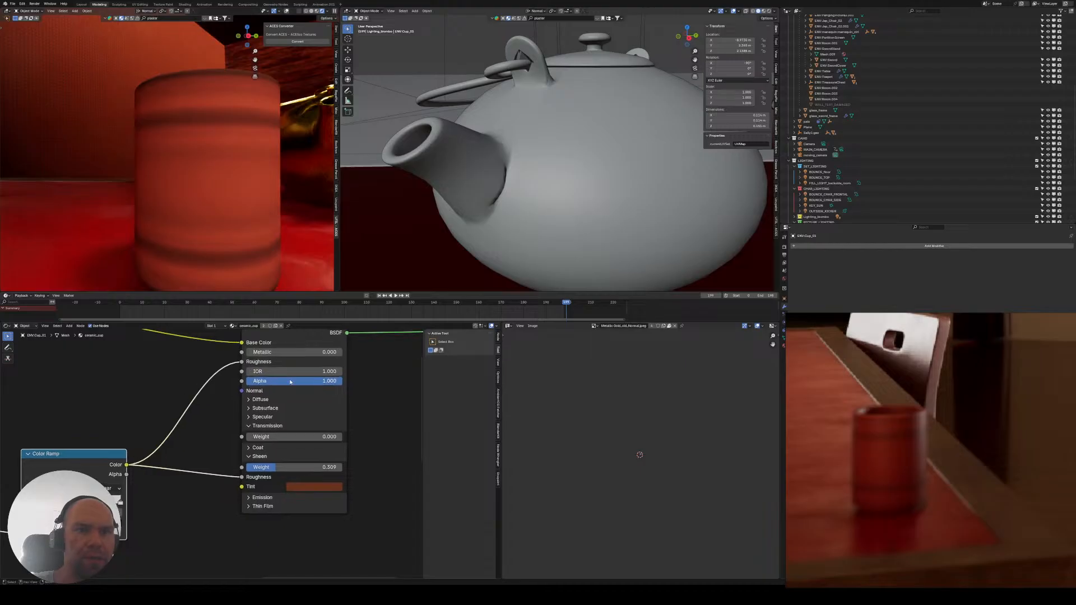
pyautogui.moveTo(269, 372)
pyautogui.mouseDown()
pyautogui.moveTo(294, 372)
pyautogui.moveTo(270, 372)
pyautogui.mouseUp()
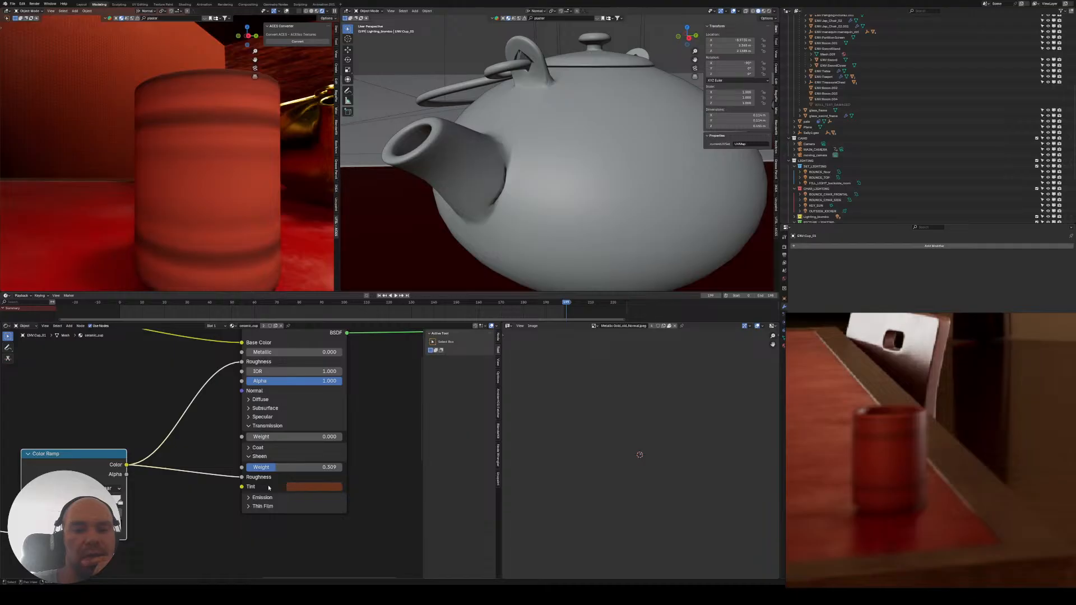
# - Try the final color ramp's black stop at position 0.550 and preview the ramp on the cup
pyautogui.moveTo(188, 449); pyautogui.dragTo(258, 427, button='middle')
pyautogui.scroll(2, 229, 452)
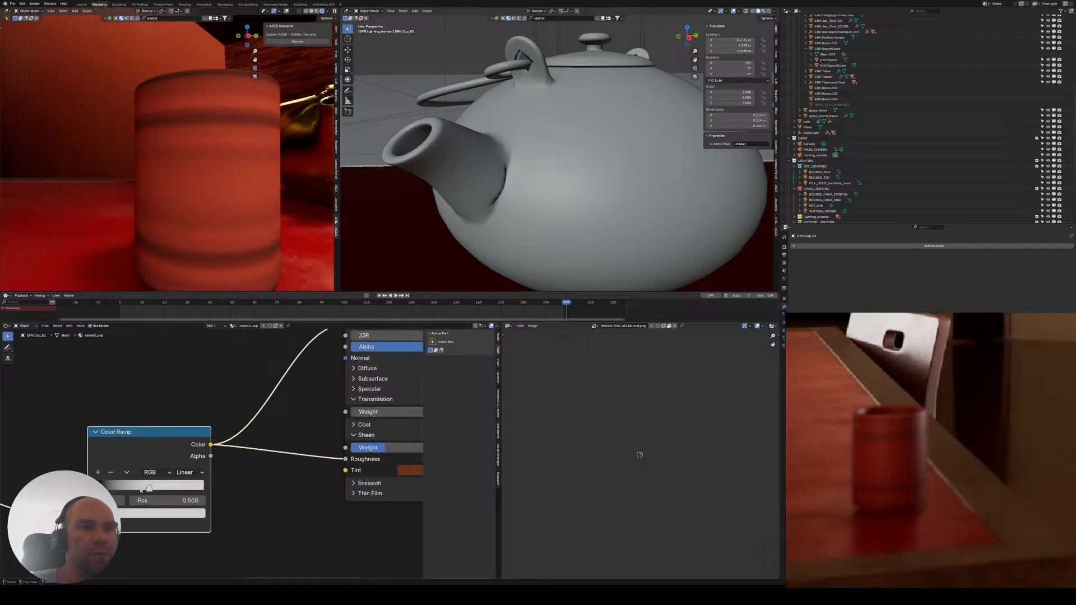
pyautogui.moveTo(140, 490)
pyautogui.mouseDown()
pyautogui.moveTo(123, 489)
pyautogui.moveTo(155, 488)
pyautogui.mouseUp()
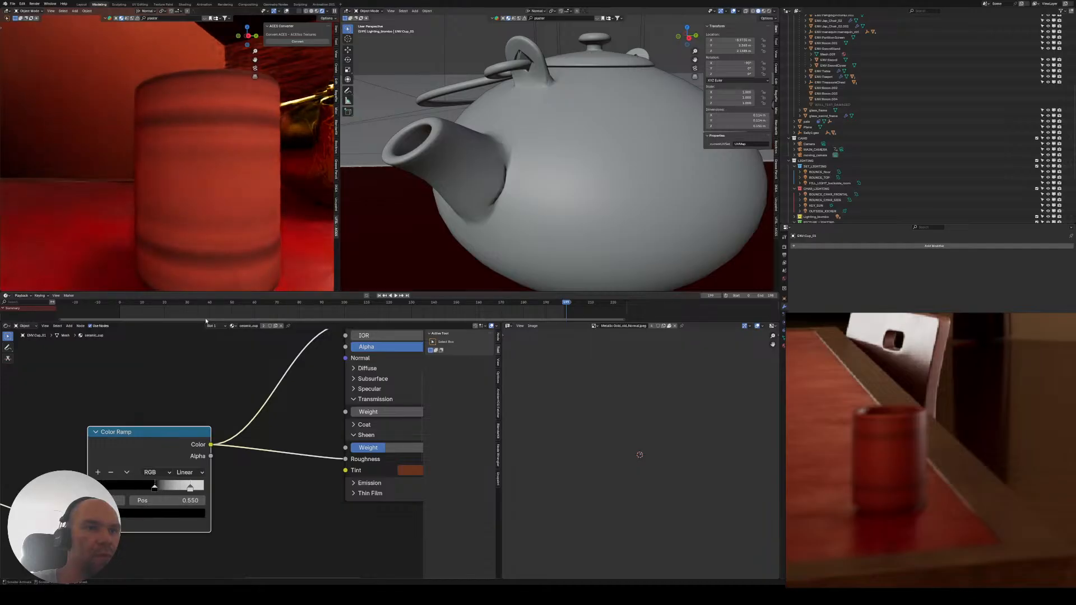
pyautogui.keyDown('ctrl'); pyautogui.keyDown('shift'); pyautogui.click(168, 445); pyautogui.keyUp('shift'); pyautogui.keyUp('ctrl')
# - Preview the banding Multiply node and try the Voronoi ramp with its black stop near 0 and its light stop at 0.559
pyautogui.scroll(-4, 138, 393)
pyautogui.moveTo(48, 450); pyautogui.dragTo(250, 441, button='middle')
pyautogui.moveTo(154, 435); pyautogui.dragTo(203, 405)
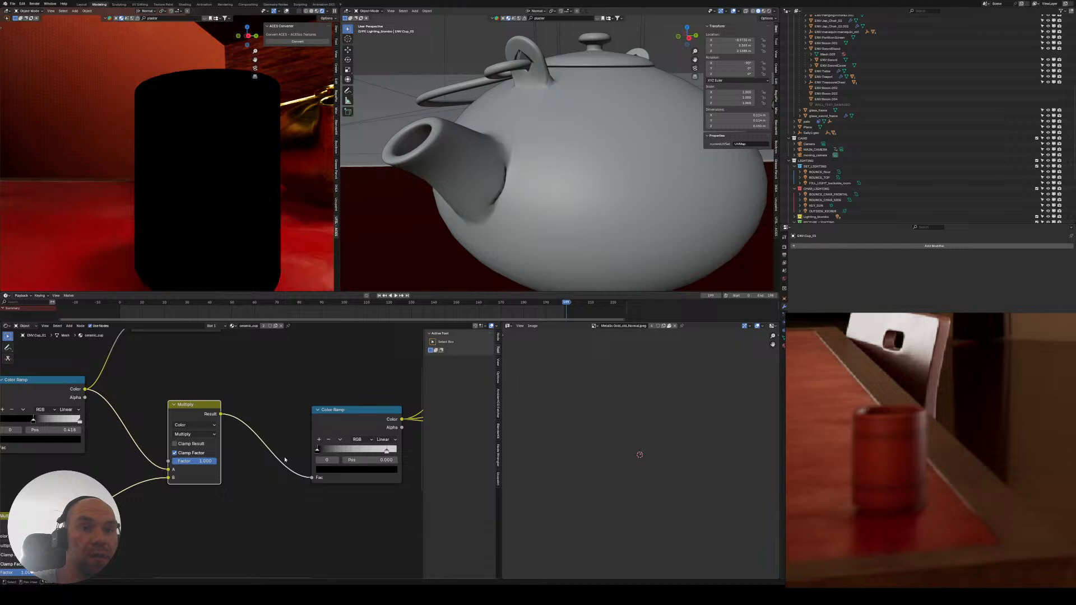
pyautogui.moveTo(163, 378); pyautogui.dragTo(175, 379, button='middle')
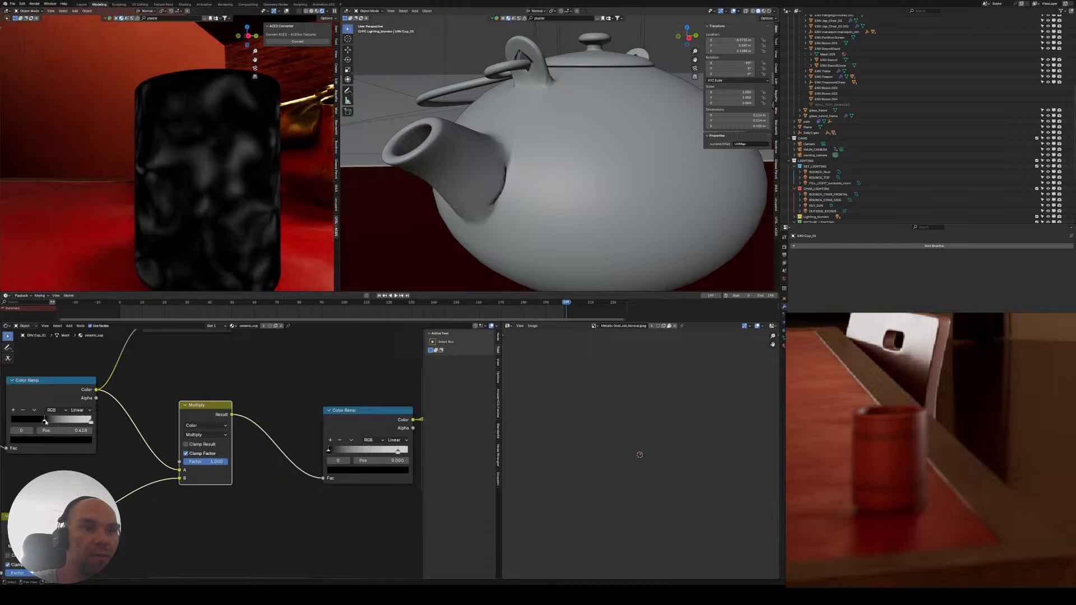
pyautogui.moveTo(45, 420); pyautogui.dragTo(16, 425)
pyautogui.moveTo(88, 422); pyautogui.dragTo(41, 427)
# - Shift the Multiply node that combines the noise textures aside and set its blending mode to Overlay
pyautogui.moveTo(63, 477); pyautogui.dragTo(271, 339, button='middle')
pyautogui.moveTo(209, 370); pyautogui.dragTo(139, 395, button='middle')
pyautogui.moveTo(156, 405); pyautogui.dragTo(233, 404)
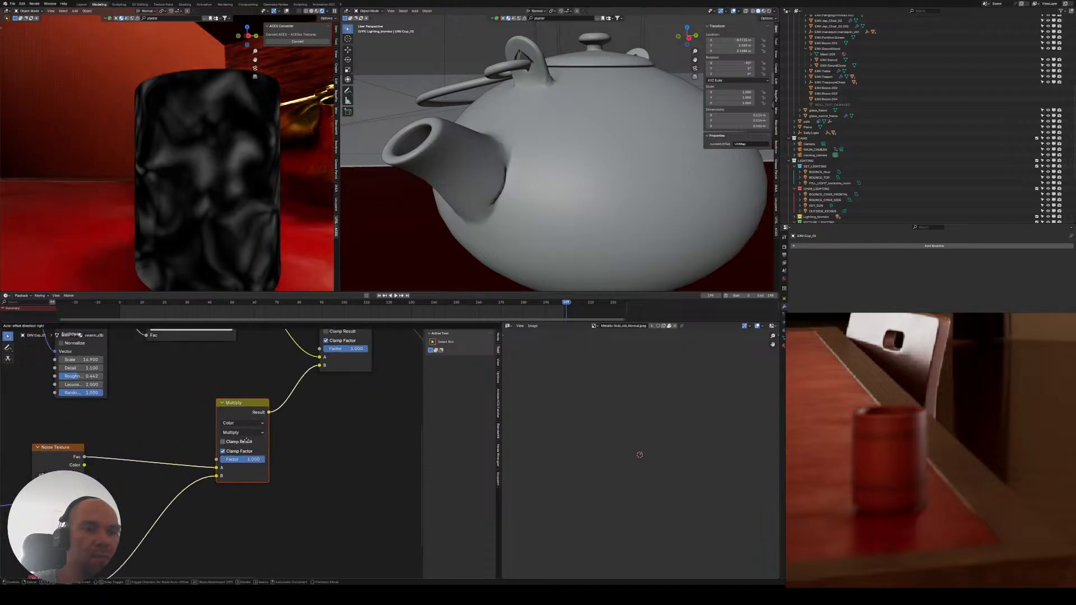
pyautogui.moveTo(87, 475); pyautogui.dragTo(150, 424, button='middle')
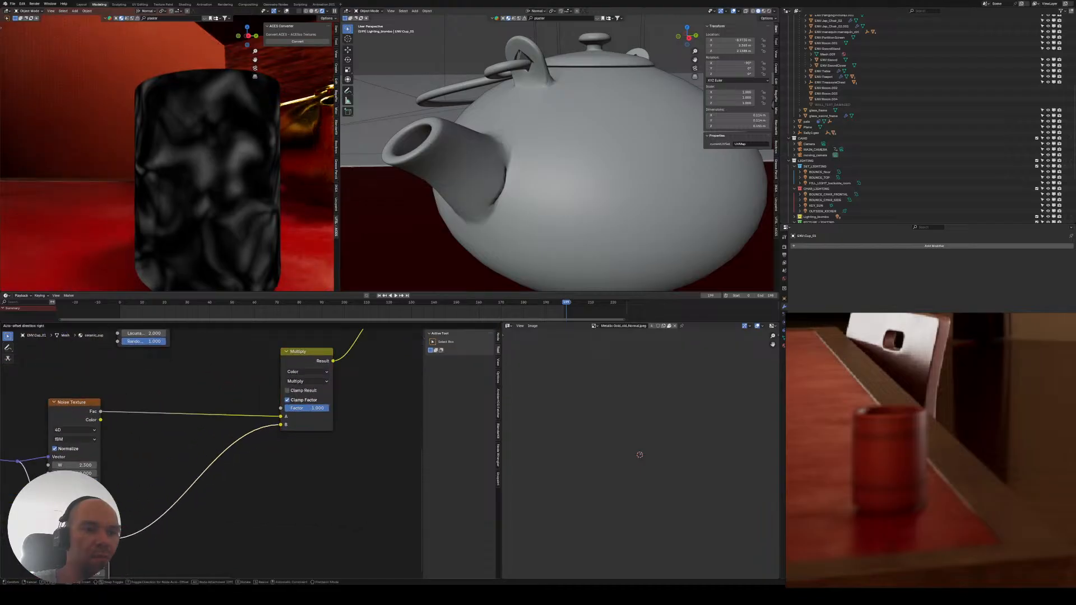
pyautogui.moveTo(300, 398); pyautogui.dragTo(192, 446, button='middle')
pyautogui.click(196, 429)
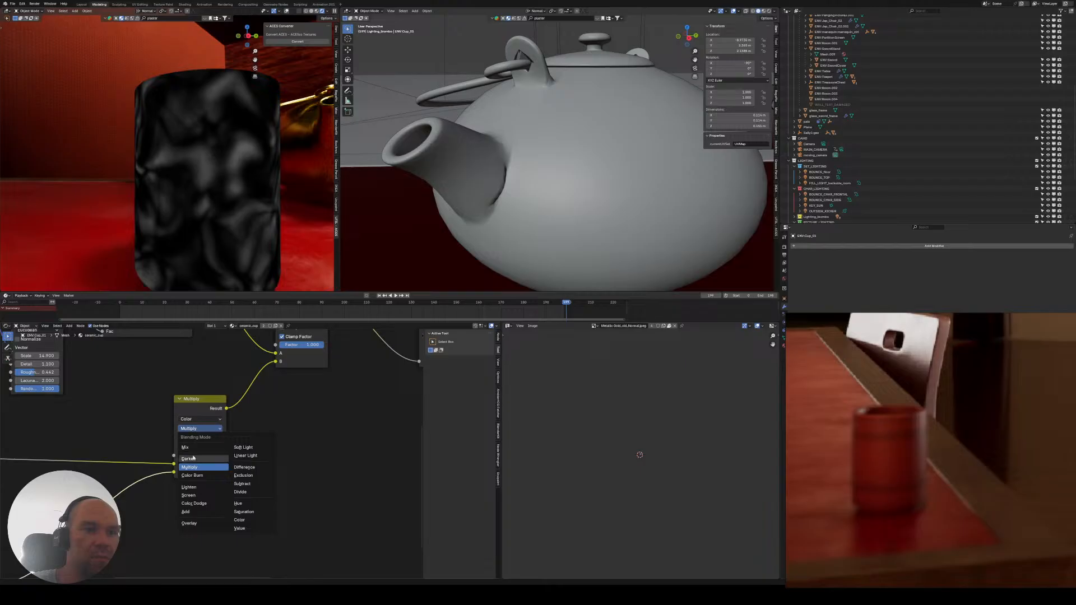
pyautogui.click(190, 524)
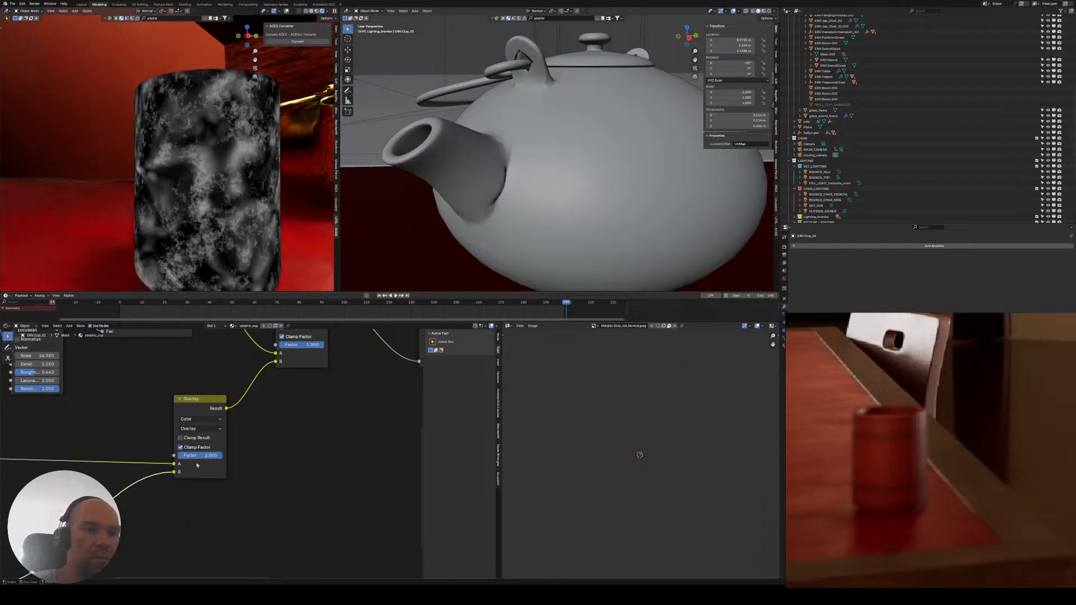
# - Preview the full Principled BSDF shader on the cup to check the roughness mix
pyautogui.moveTo(234, 424); pyautogui.dragTo(156, 446, button='middle')
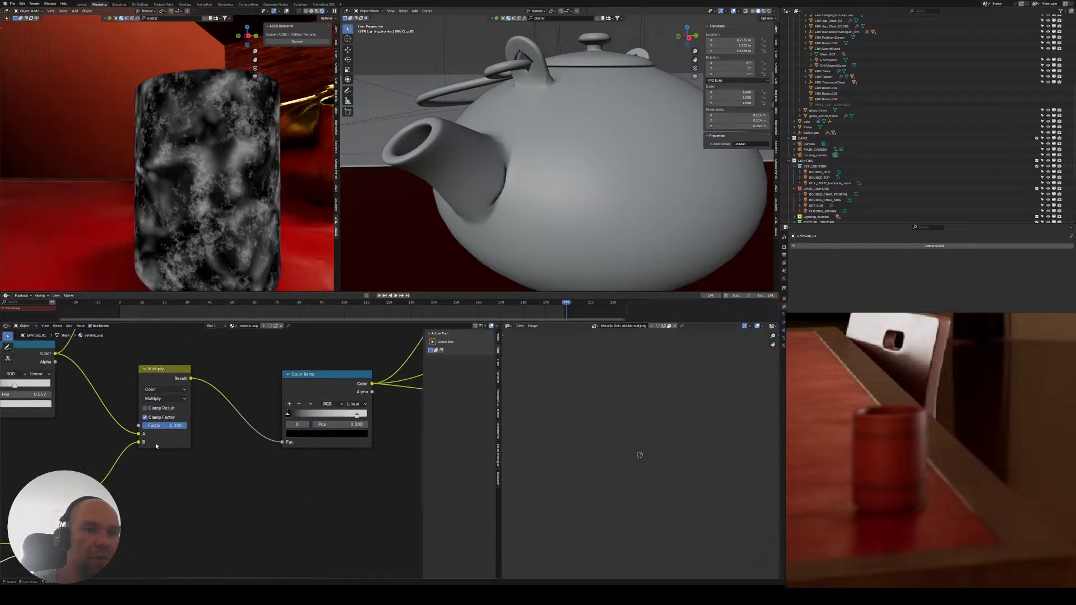
pyautogui.moveTo(166, 430)
pyautogui.mouseDown()
pyautogui.moveTo(132, 430)
pyautogui.moveTo(159, 429)
pyautogui.mouseUp()
pyautogui.moveTo(311, 391); pyautogui.dragTo(164, 451, button='middle')
pyautogui.keyDown('ctrl'); pyautogui.keyDown('shift'); pyautogui.click(299, 354); pyautogui.keyUp('shift'); pyautogui.keyUp('ctrl')
pyautogui.moveTo(106, 502); pyautogui.dragTo(141, 502)
pyautogui.moveTo(115, 494); pyautogui.dragTo(401, 446, button='middle')
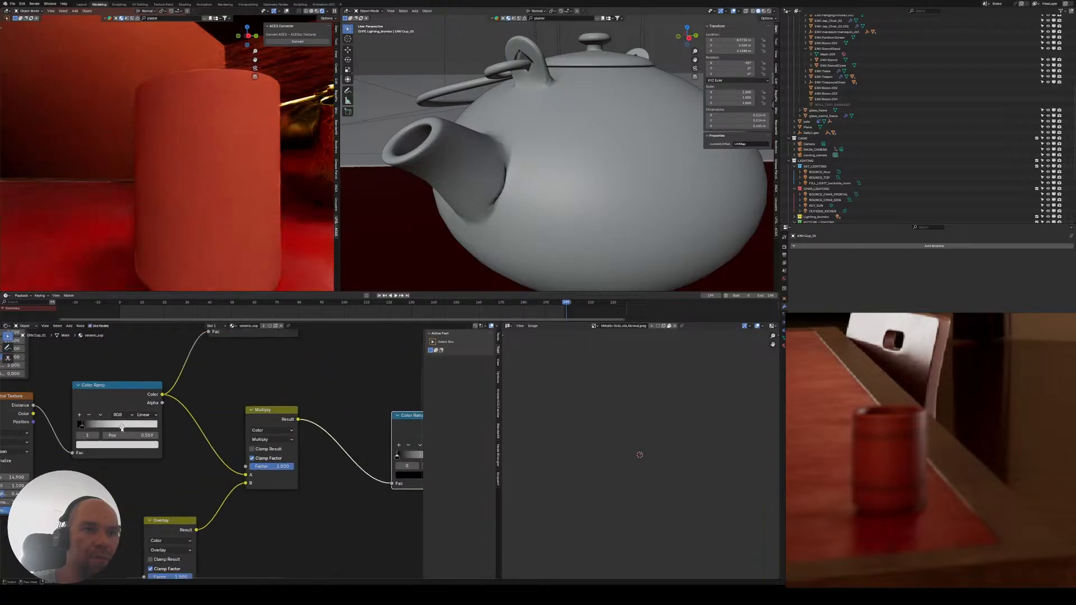
# - Try the Color Dodge and Overlay blending modes on the node mixing the Voronoi bands with the noise
pyautogui.click(277, 440)
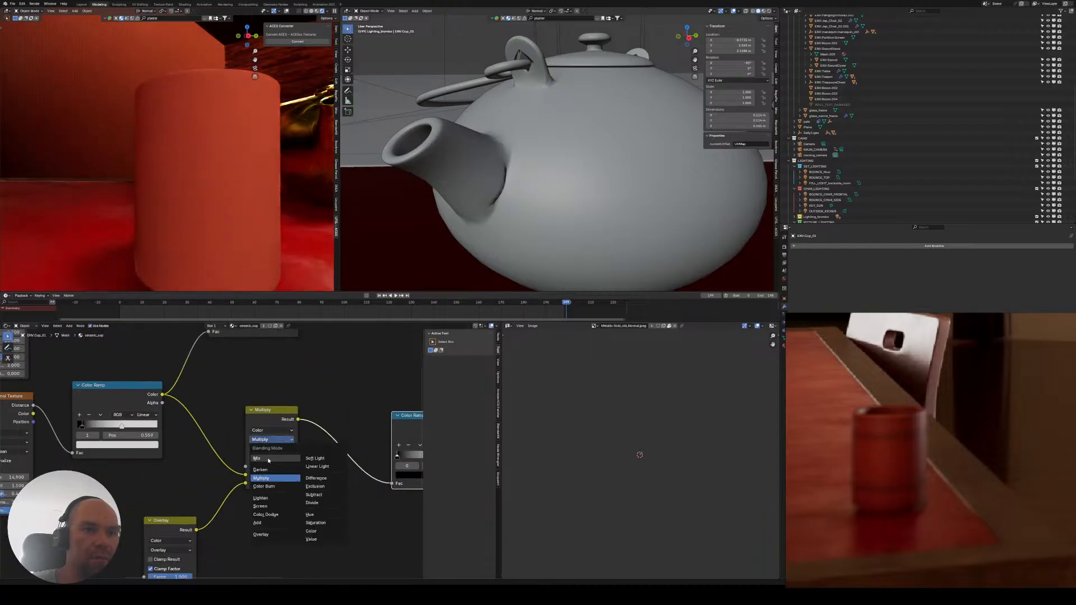
pyautogui.click(264, 515)
pyautogui.moveTo(275, 440); pyautogui.dragTo(229, 422, button='middle')
pyautogui.click(229, 421)
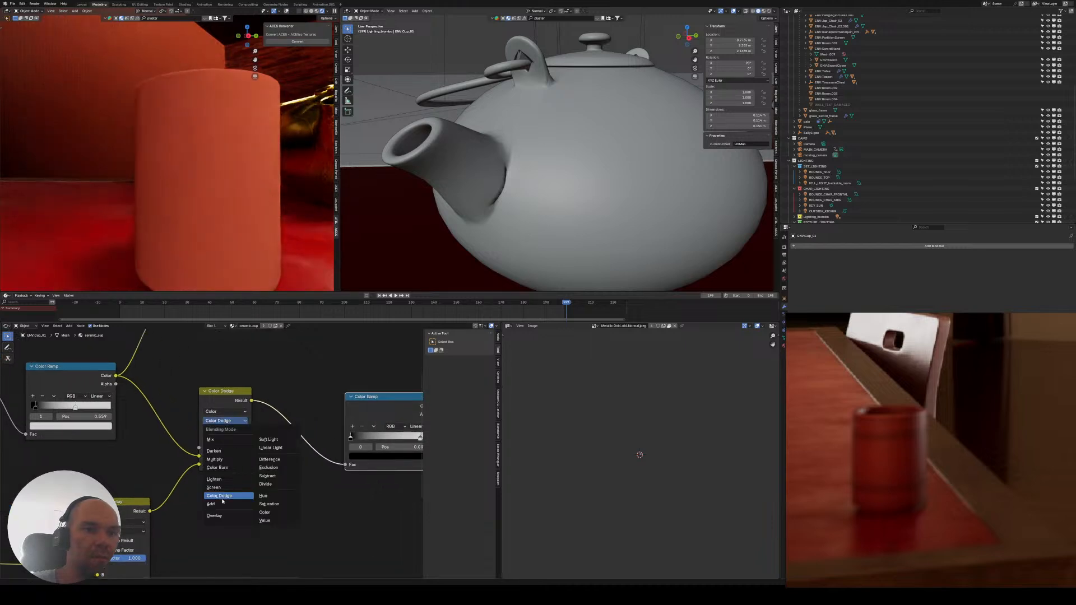
pyautogui.click(219, 515)
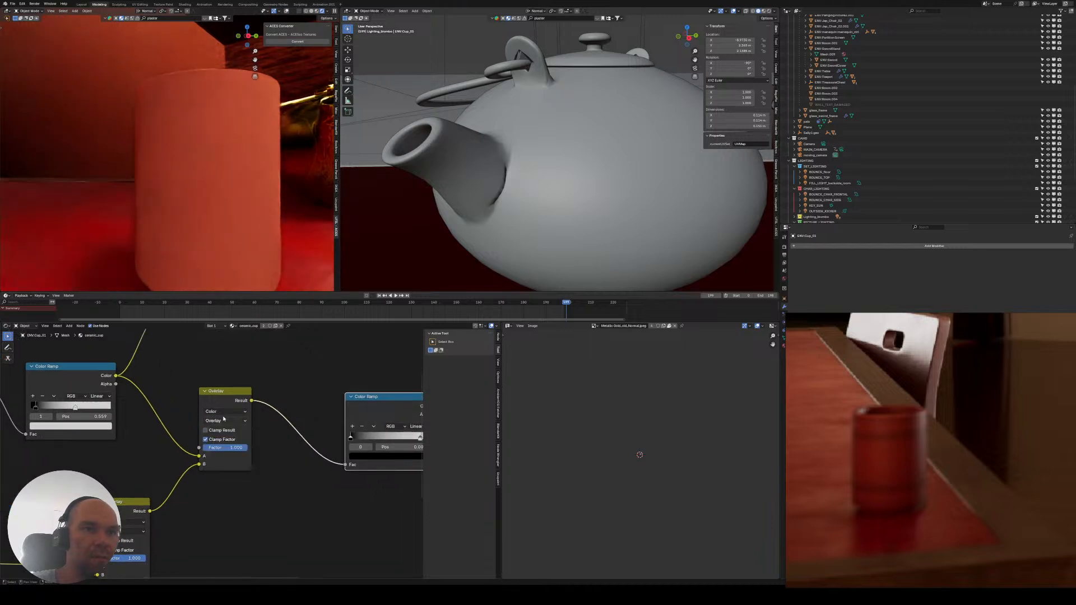
# - Preview the band-and-noise mix node on the cup and set its blending mode back to Multiply
pyautogui.moveTo(280, 428); pyautogui.dragTo(188, 446, button='middle')
pyautogui.keyDown('ctrl'); pyautogui.keyDown('shift'); pyautogui.click(282, 425); pyautogui.keyUp('shift'); pyautogui.keyUp('ctrl')
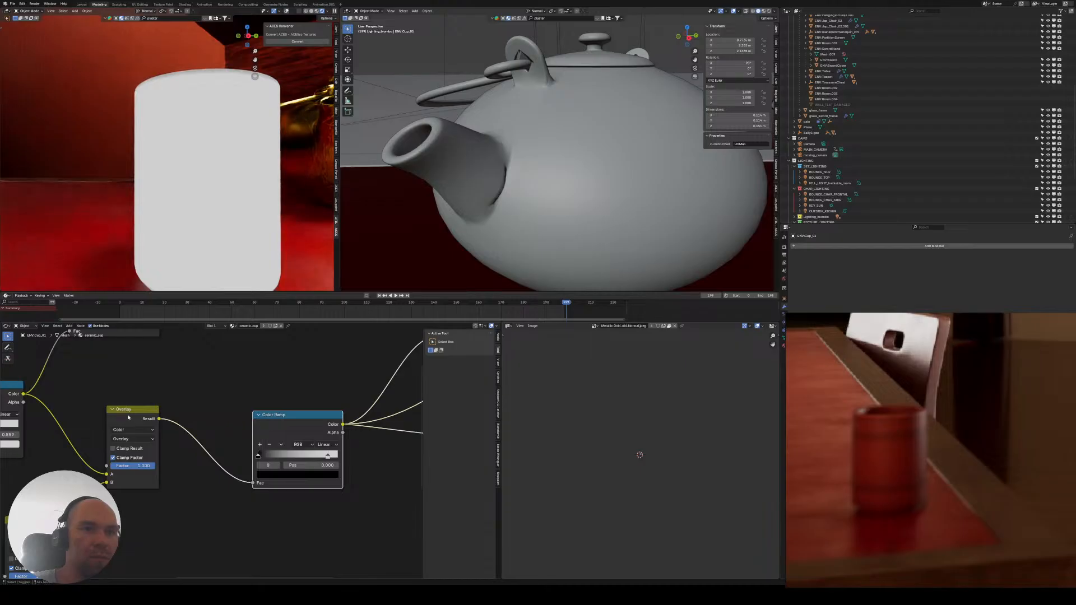
pyautogui.scroll(2, 127, 417)
pyautogui.click(136, 434)
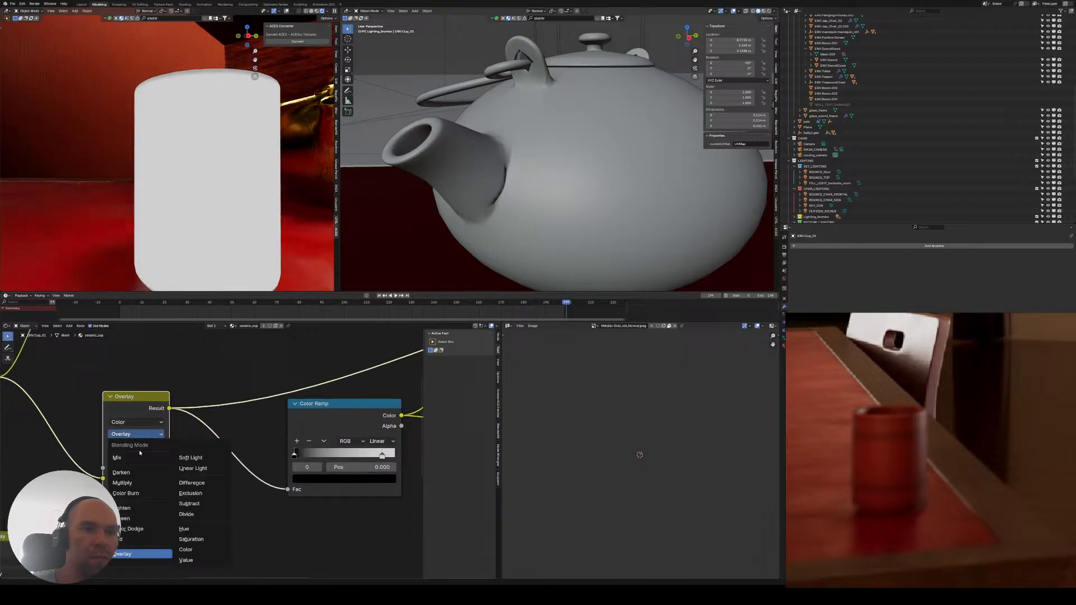
pyautogui.click(136, 482)
# - Preview the color ramp after the Voronoi texture and sharpen the bands by moving its black stop to position 0.795
pyautogui.moveTo(37, 435); pyautogui.dragTo(222, 439, button='middle')
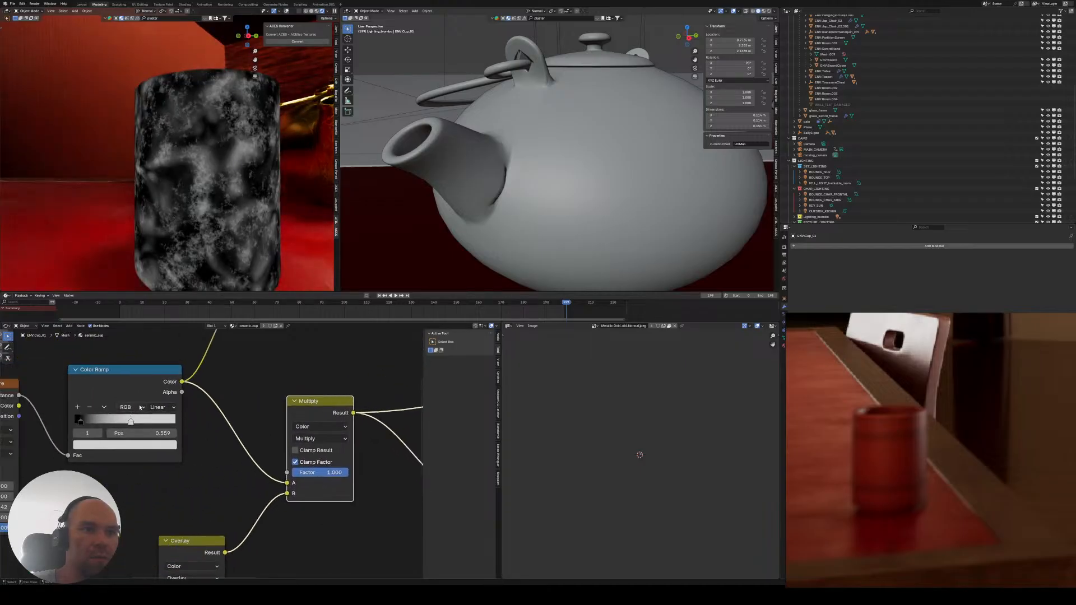
pyautogui.moveTo(141, 407); pyautogui.dragTo(272, 417, button='middle')
pyautogui.moveTo(152, 434)
pyautogui.mouseDown(button='middle')
pyautogui.moveTo(148, 475)
pyautogui.moveTo(166, 445)
pyautogui.mouseUp(button='middle')
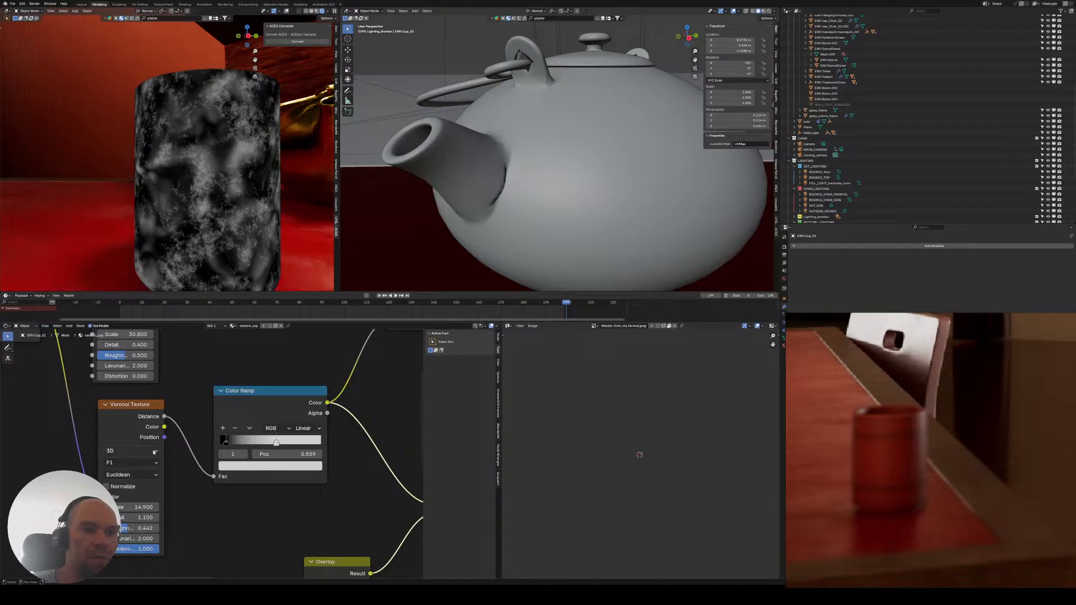
pyautogui.keyDown('ctrl'); pyautogui.keyDown('shift'); pyautogui.click(239, 400); pyautogui.keyUp('shift'); pyautogui.keyUp('ctrl')
pyautogui.moveTo(266, 415); pyautogui.dragTo(231, 416, button='middle')
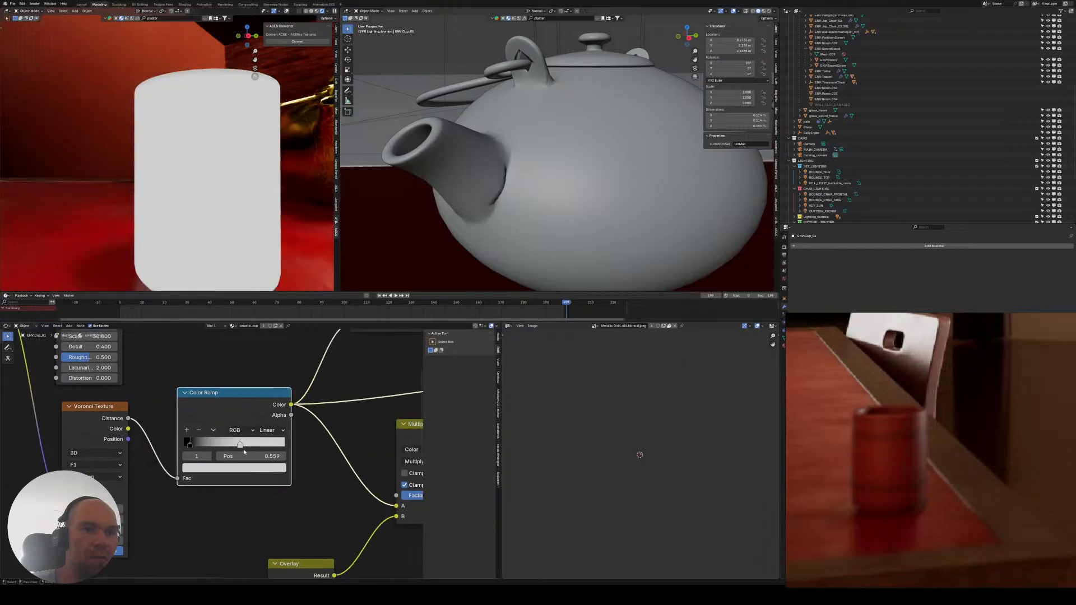
pyautogui.moveTo(194, 447); pyautogui.dragTo(268, 445)
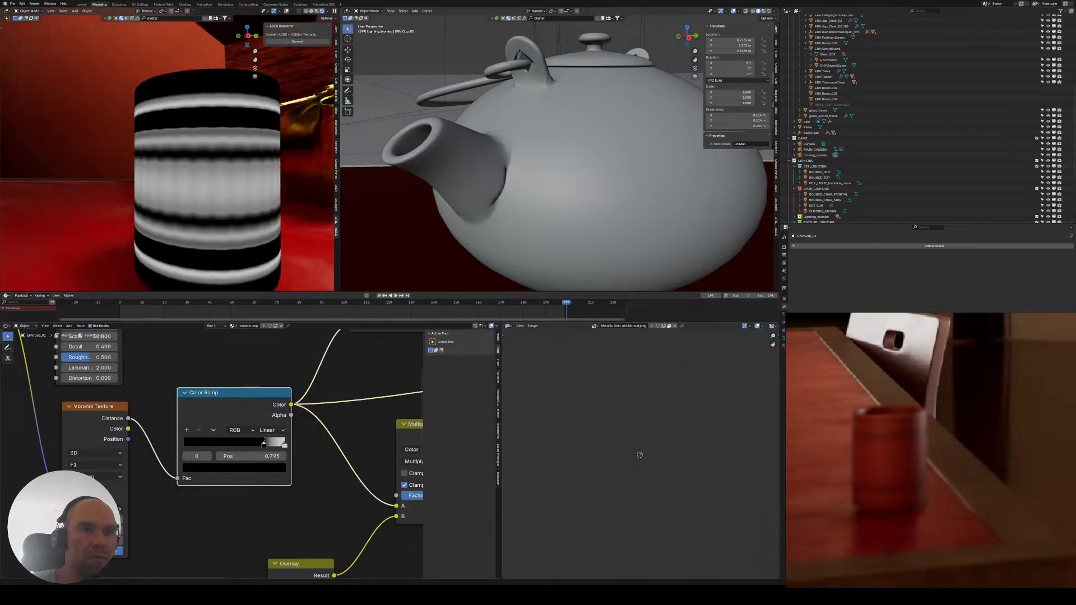
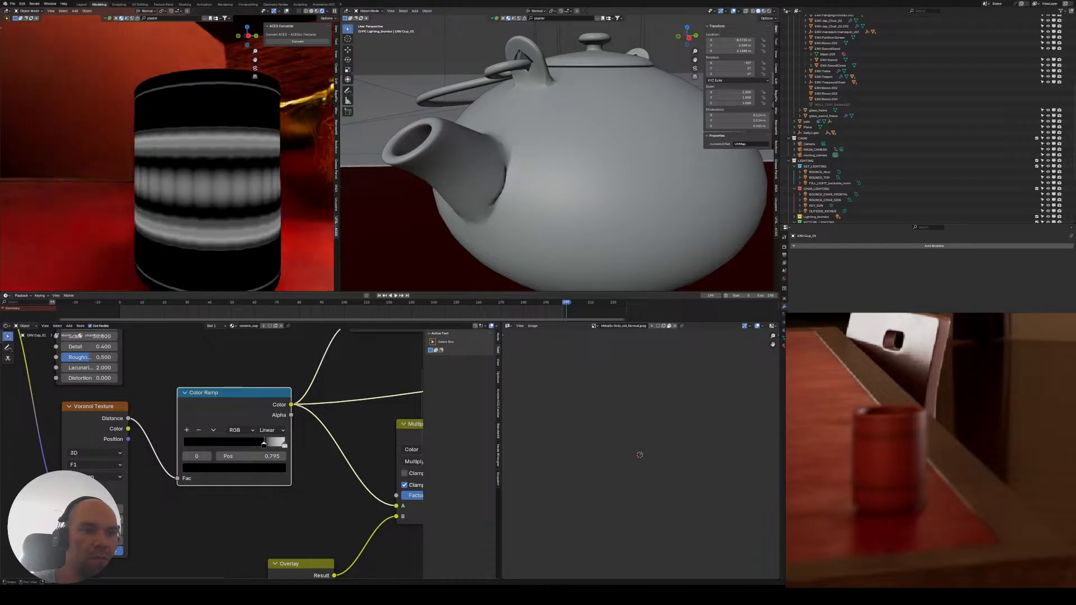
pyautogui.moveTo(185, 505); pyautogui.dragTo(170, 494, button='middle')
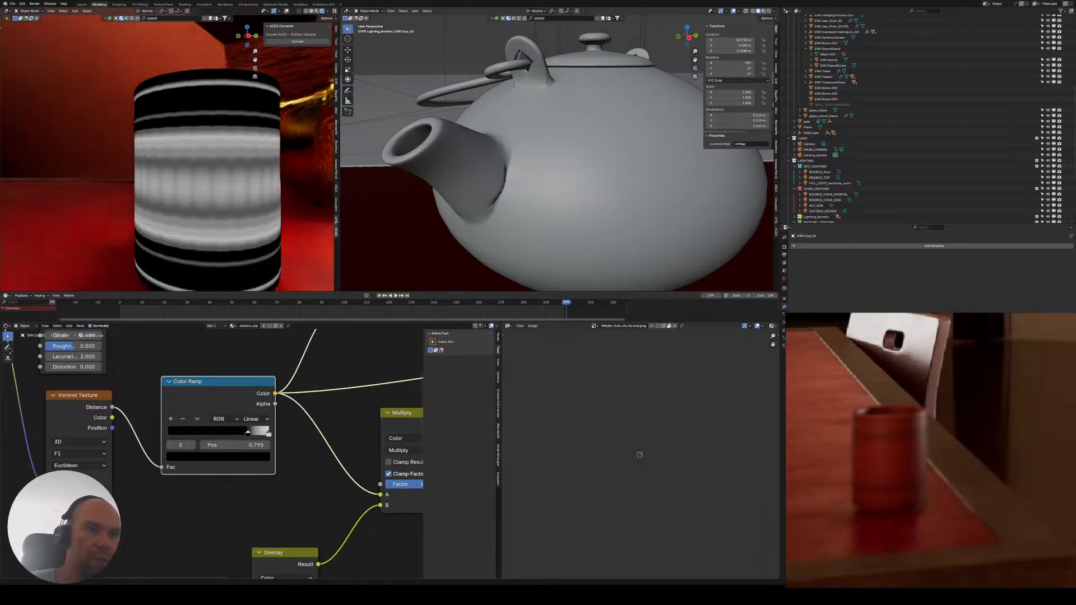
pyautogui.moveTo(224, 505); pyautogui.dragTo(211, 492, button='middle')
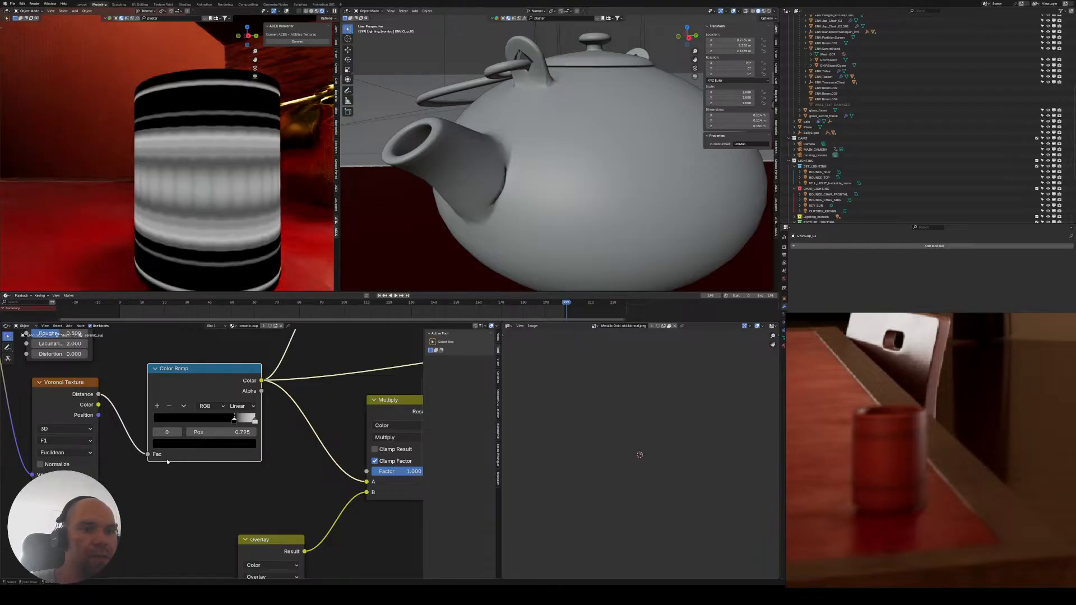
# - Preview the Multiply node's combined bands and noise on the cup
pyautogui.scroll(-4, 167, 461)
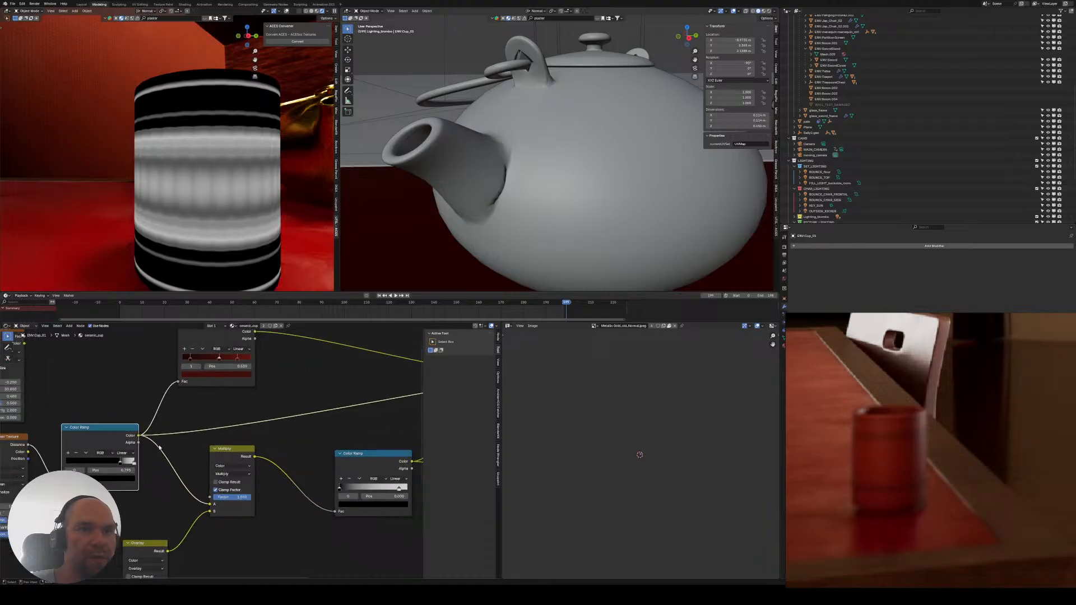
pyautogui.keyDown('ctrl'); pyautogui.scroll(-5, 160, 447); pyautogui.keyUp('ctrl')
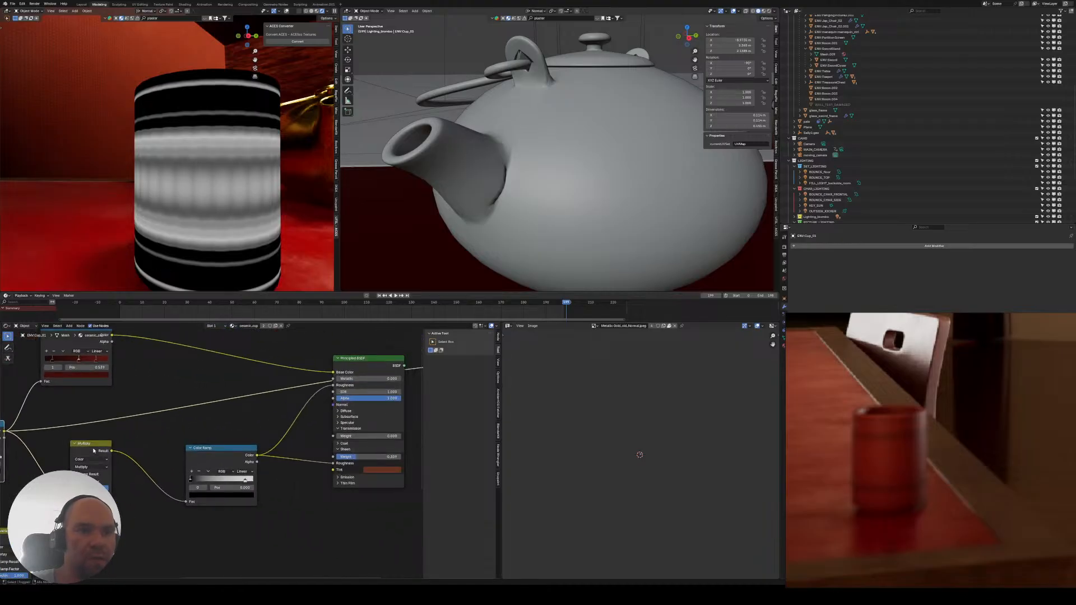
pyautogui.keyDown('ctrl'); pyautogui.scroll(2, 113, 447); pyautogui.keyUp('ctrl')
pyautogui.moveTo(114, 441); pyautogui.dragTo(249, 440, button='middle')
pyautogui.scroll(1, 219, 449)
pyautogui.moveTo(154, 436); pyautogui.dragTo(109, 428, button='middle')
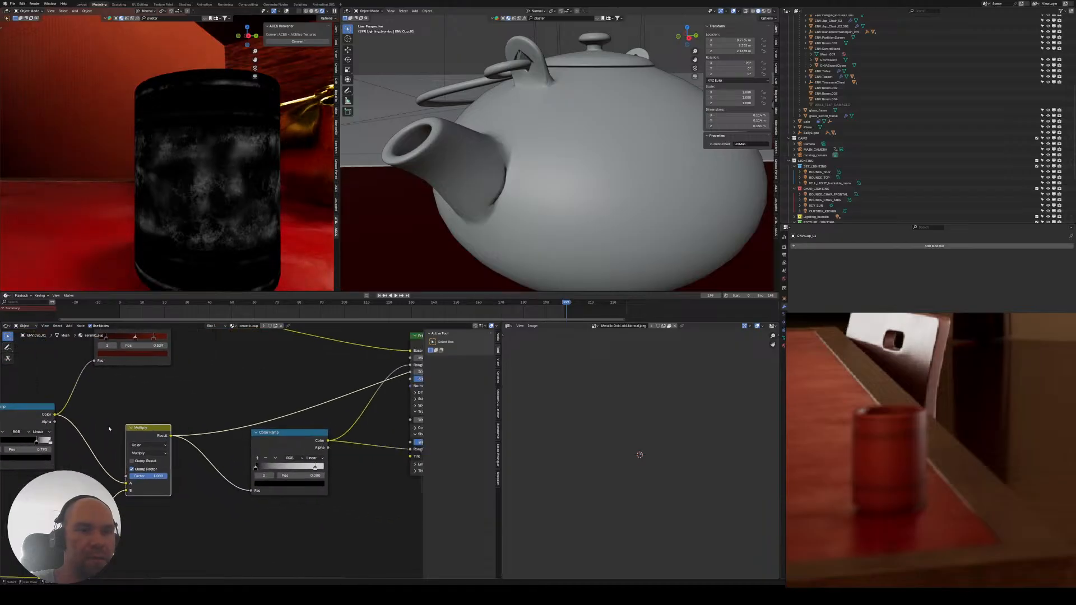
pyautogui.scroll(-2, 197, 447)
pyautogui.moveTo(196, 447); pyautogui.dragTo(185, 422, button='middle')
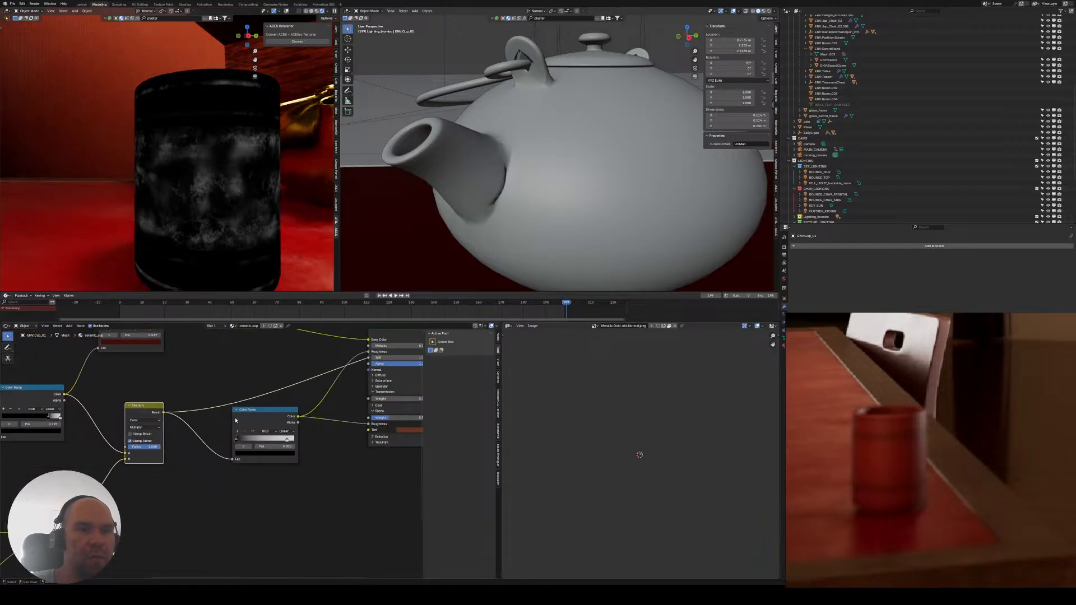
# - Preview the final roughness ramp, reconnect the Principled BSDF to the Material Output, and inspect the cup
pyautogui.keyDown('ctrl'); pyautogui.keyDown('shift'); pyautogui.click(243, 419); pyautogui.keyUp('shift'); pyautogui.keyUp('ctrl')
pyautogui.moveTo(260, 423); pyautogui.dragTo(192, 445, button='middle')
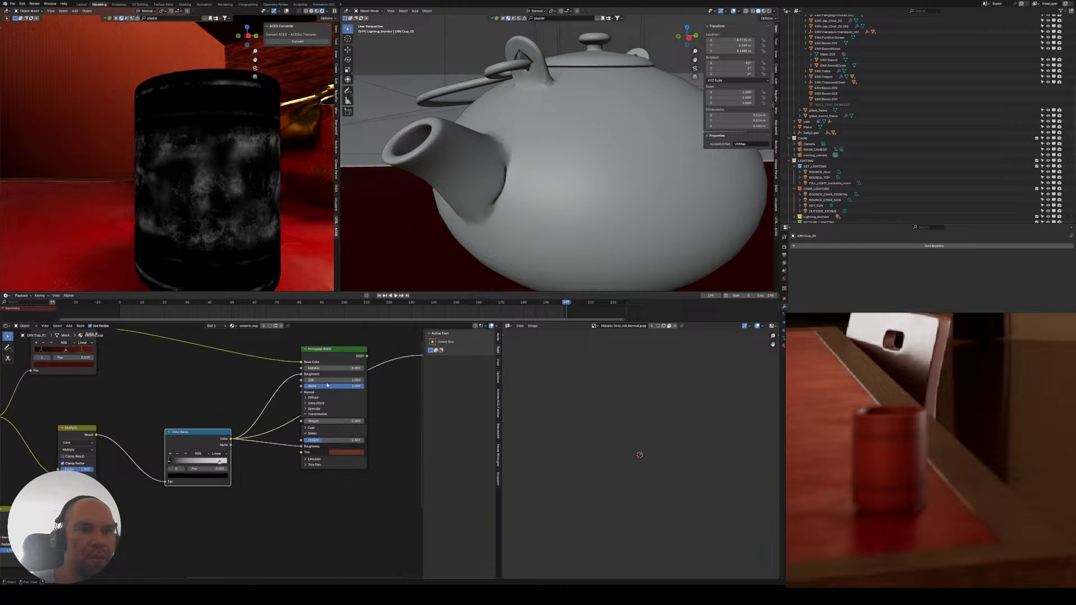
pyautogui.keyDown('ctrl'); pyautogui.keyDown('shift'); pyautogui.click(314, 356); pyautogui.keyUp('shift'); pyautogui.keyUp('ctrl')
pyautogui.moveTo(180, 279)
pyautogui.mouseDown(button='middle')
pyautogui.moveTo(210, 276)
pyautogui.moveTo(197, 279)
pyautogui.mouseUp(button='middle')
pyautogui.scroll(-2, 190, 397)
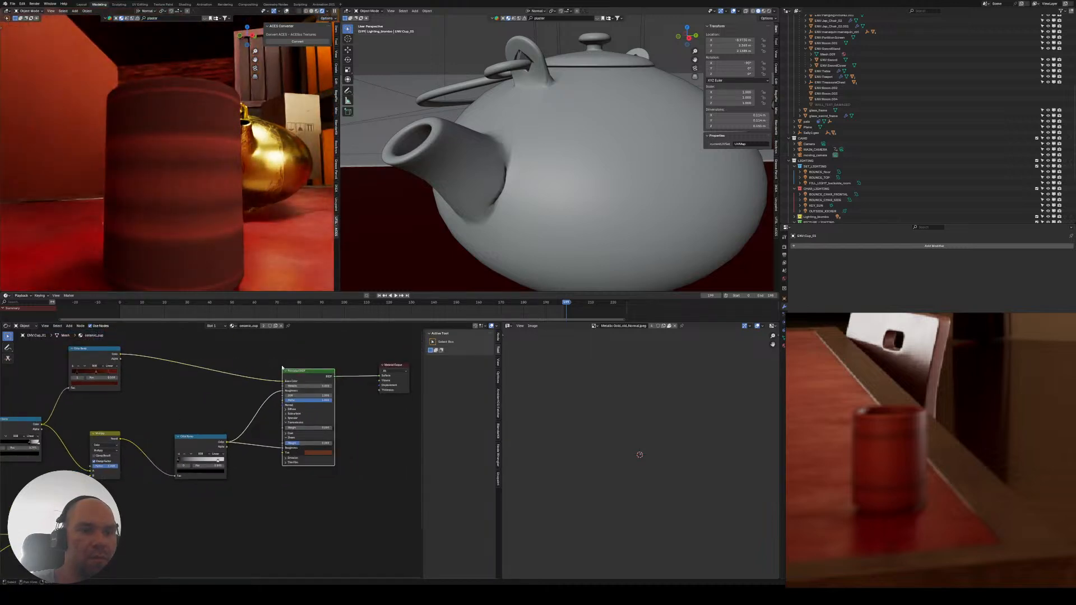
# - Set the band-and-noise mix node's blending mode to Add and reconnect the Principled BSDF to the Material Output
pyautogui.scroll(-1, 206, 419)
pyautogui.moveTo(207, 421); pyautogui.dragTo(305, 354, button='middle')
pyautogui.moveTo(223, 392); pyautogui.dragTo(235, 436)
pyautogui.scroll(4, 226, 407)
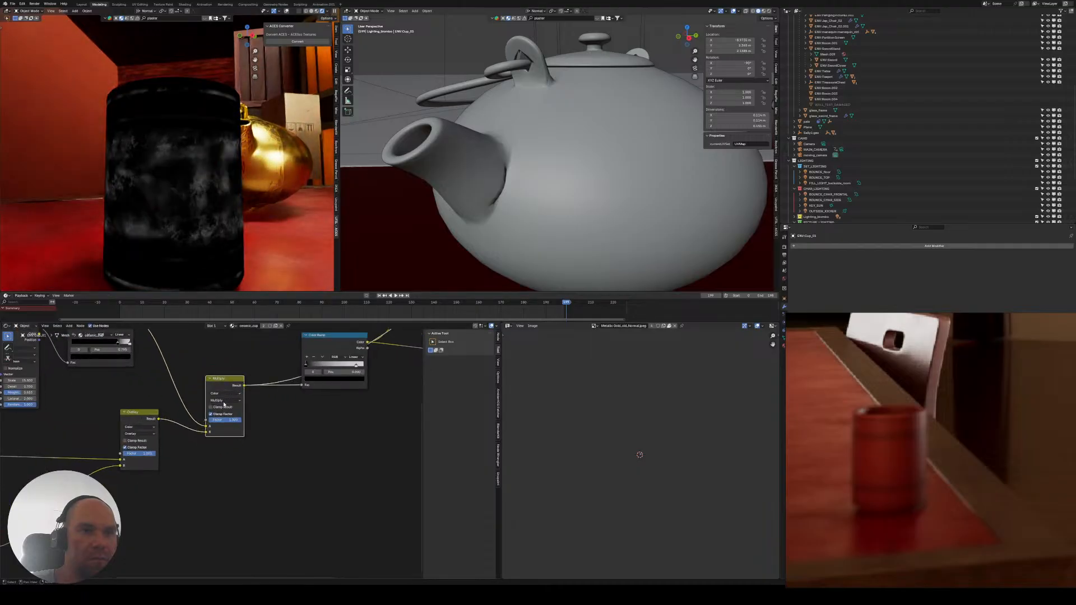
pyautogui.click(230, 374)
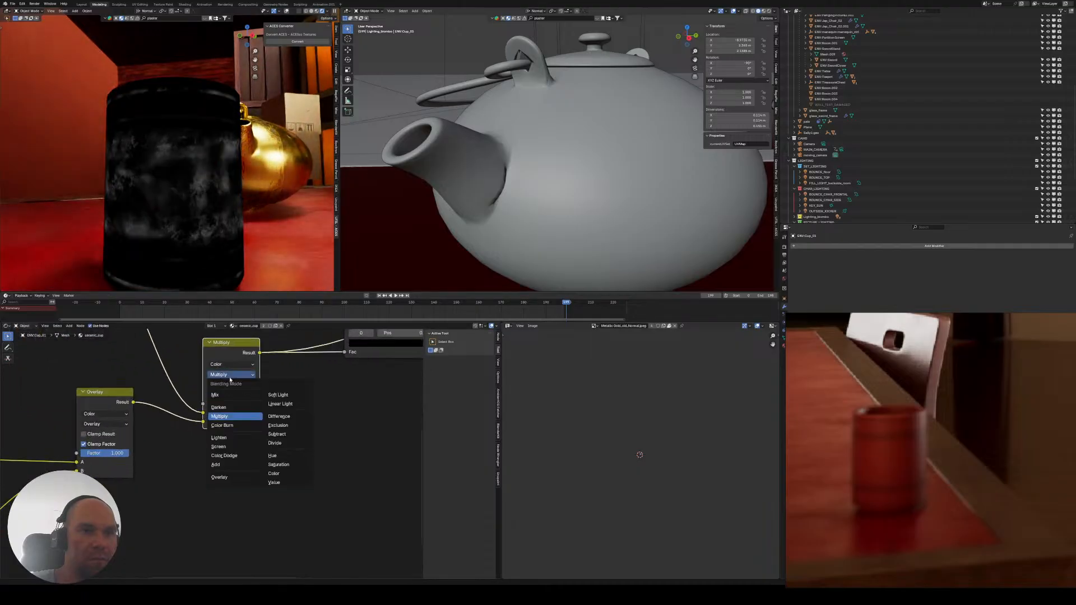
pyautogui.click(223, 467)
pyautogui.moveTo(218, 395); pyautogui.dragTo(158, 461, button='middle')
pyautogui.moveTo(393, 339); pyautogui.dragTo(204, 458, button='middle')
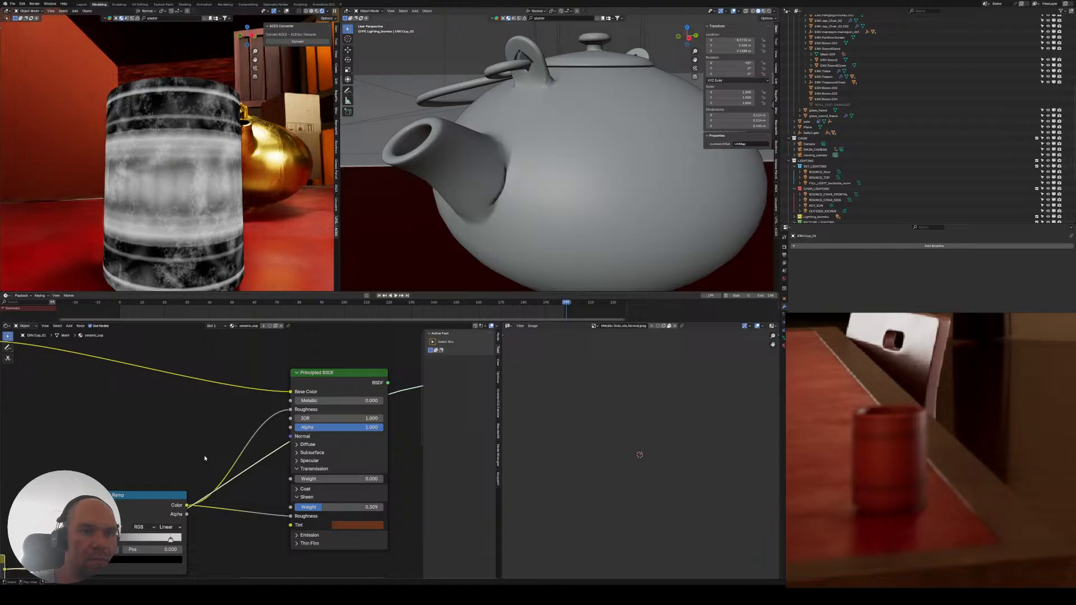
pyautogui.keyDown('ctrl'); pyautogui.keyDown('shift'); pyautogui.click(337, 385); pyautogui.keyUp('shift'); pyautogui.keyUp('ctrl')
pyautogui.moveTo(204, 262); pyautogui.dragTo(63, 219, button='middle')
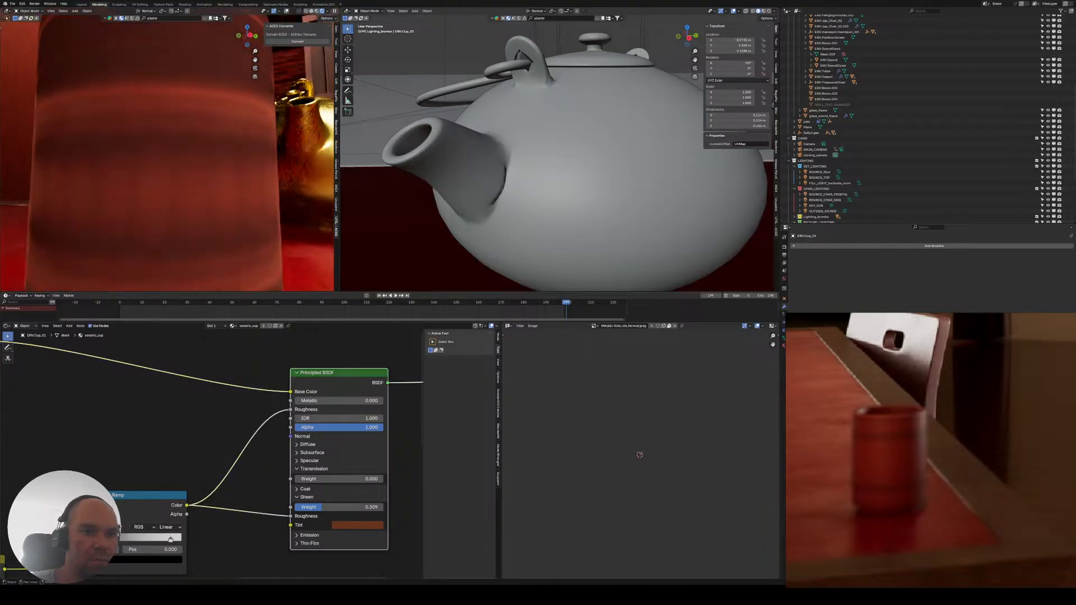
# - Sharpen the final roughness ramp by moving its two stops close together, with the black stop at position 0.414
pyautogui.moveTo(171, 539); pyautogui.dragTo(99, 538)
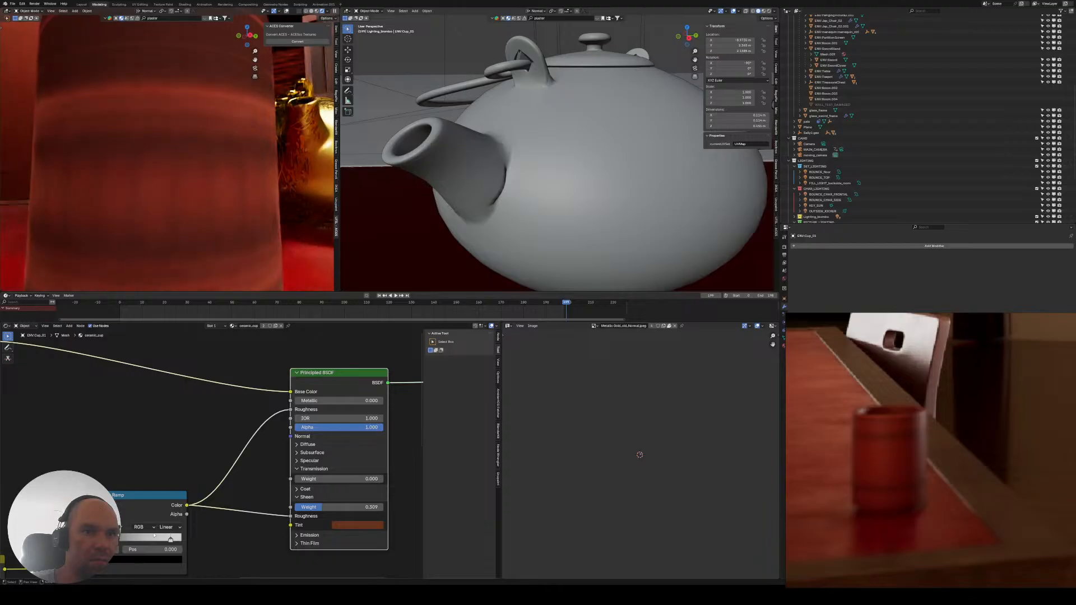
pyautogui.moveTo(171, 539); pyautogui.dragTo(140, 538)
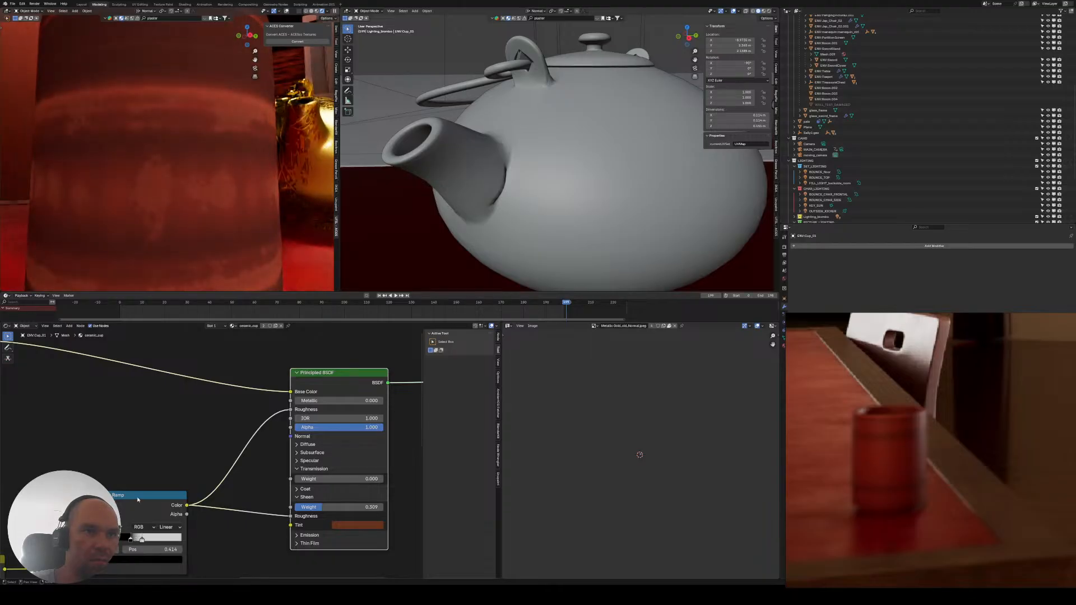
pyautogui.scroll(-8, 191, 170)
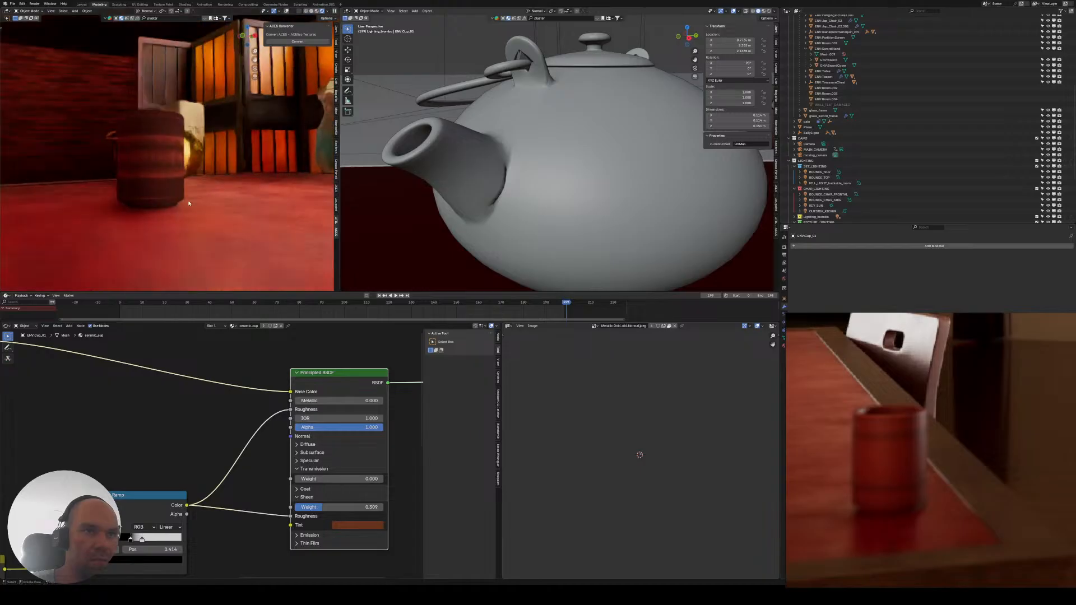
# - Raise the cup's sheen weight to 1.000 and disconnect the color ramp from the sheen Roughness
pyautogui.moveTo(310, 477); pyautogui.dragTo(293, 424, button='middle')
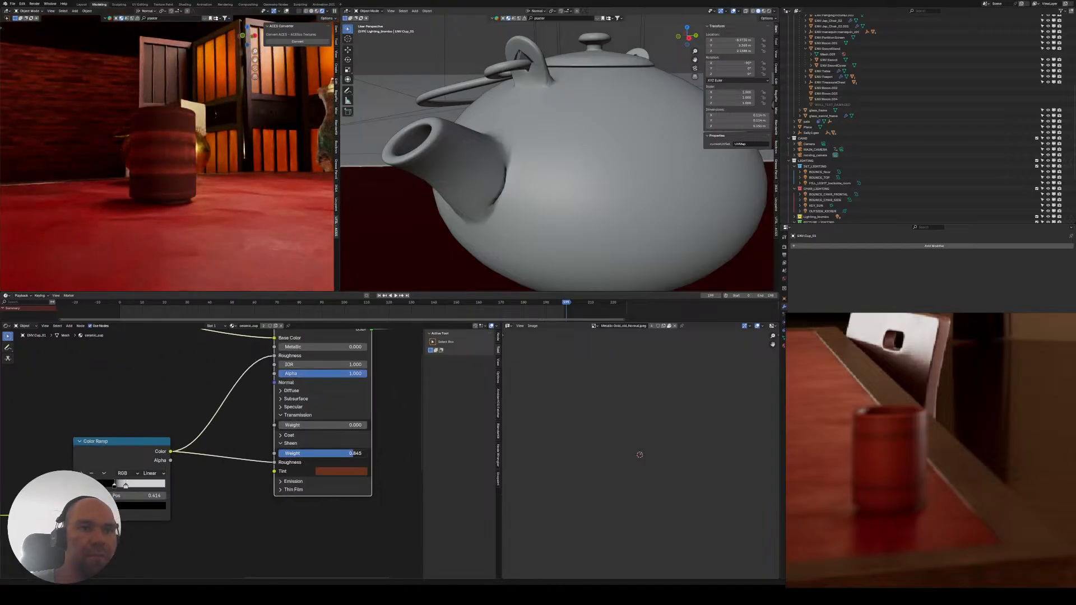
pyautogui.moveTo(353, 454); pyautogui.dragTo(367, 453)
pyautogui.scroll(4, 173, 191)
pyautogui.moveTo(181, 171); pyautogui.dragTo(85, 173, button='middle')
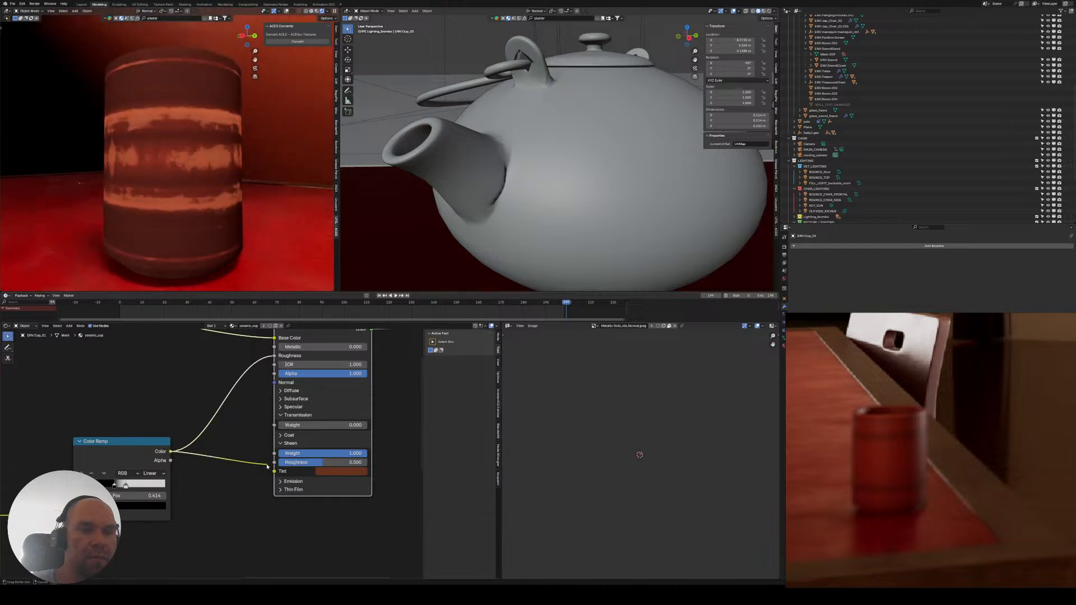
pyautogui.moveTo(268, 466); pyautogui.dragTo(264, 469)
pyautogui.moveTo(152, 192); pyautogui.dragTo(189, 192, button='middle')
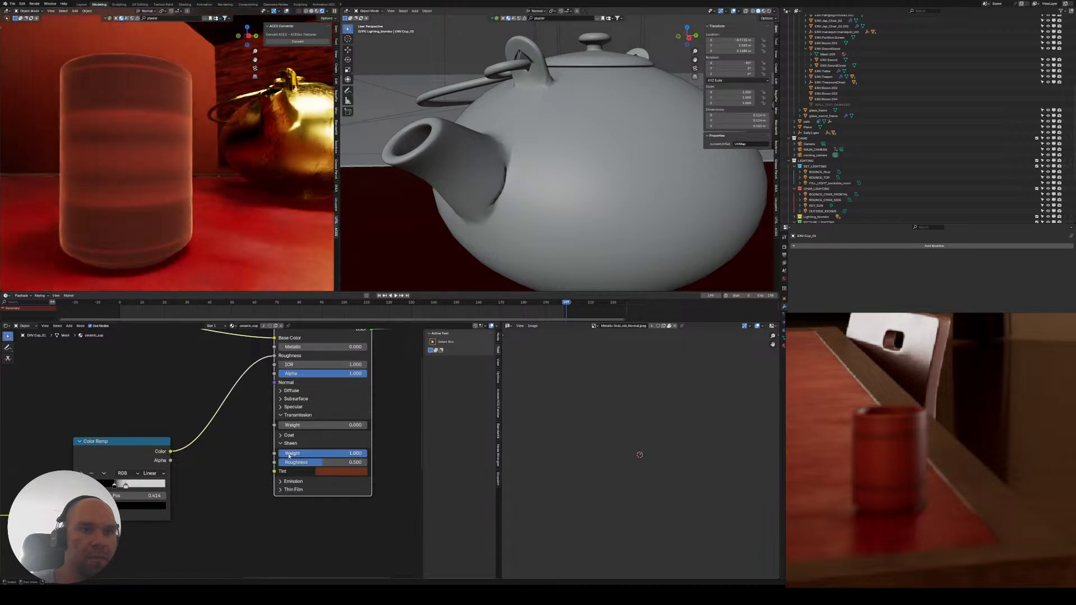
# - Replace the sheen with a coat of weight 0.123, setting sheen weight to 0, and drive the coat Roughness with the color ramp
pyautogui.click(281, 435)
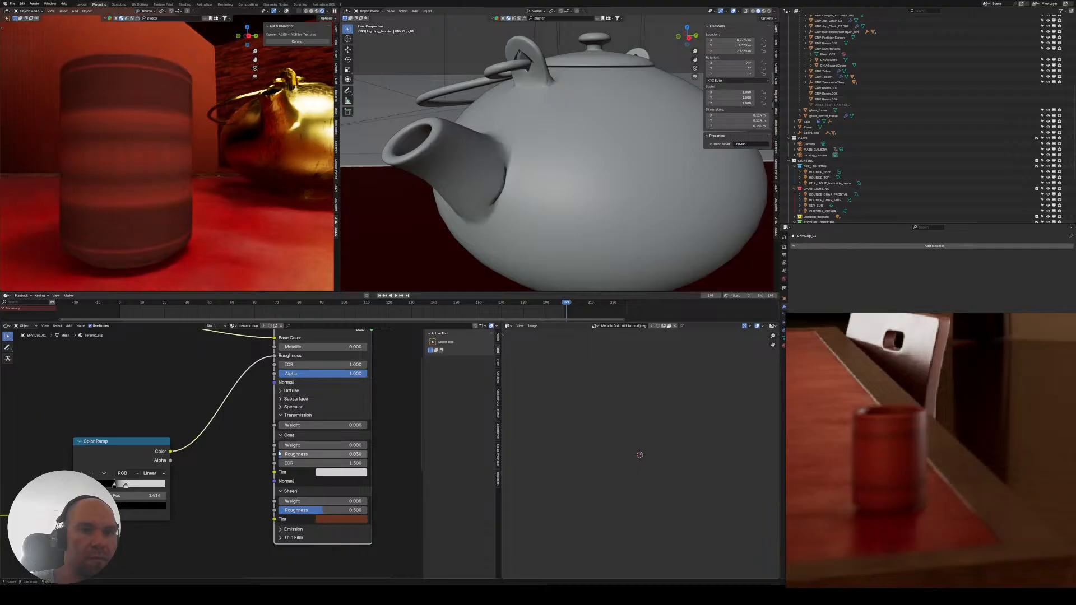
pyautogui.moveTo(279, 454); pyautogui.dragTo(255, 442, button='middle')
pyautogui.moveTo(298, 434); pyautogui.dragTo(266, 434)
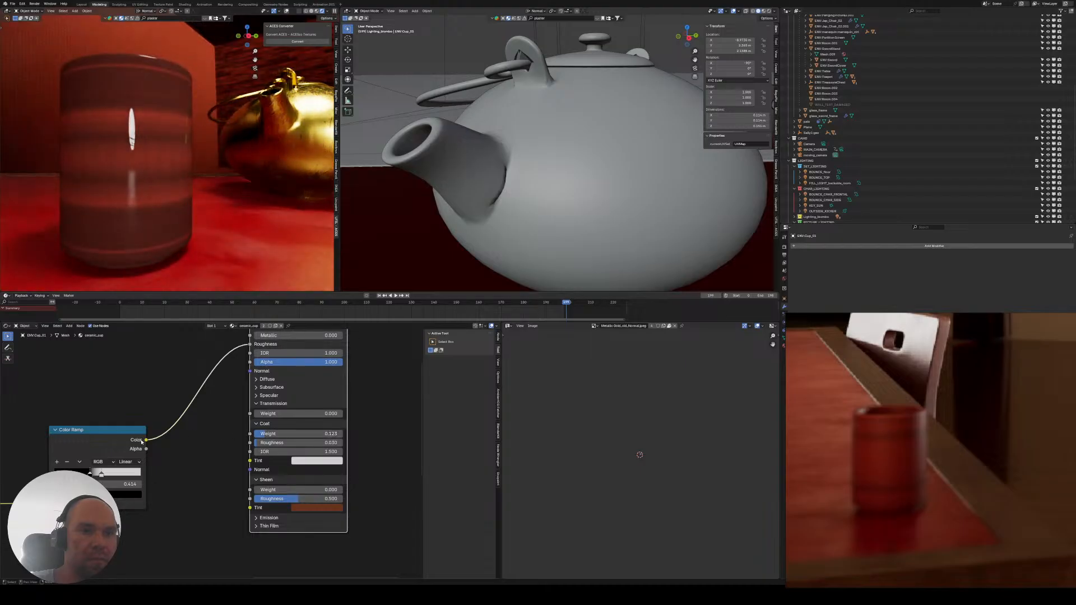
pyautogui.moveTo(248, 446); pyautogui.dragTo(250, 444)
pyautogui.keyDown('shift'); pyautogui.moveTo(161, 221); pyautogui.dragTo(226, 221, button='middle'); pyautogui.keyUp('shift')
# - Invert the final roughness ramp to run white to black and spread its stops, placing the black one at position 0.677
pyautogui.moveTo(92, 469); pyautogui.dragTo(184, 449, button='middle')
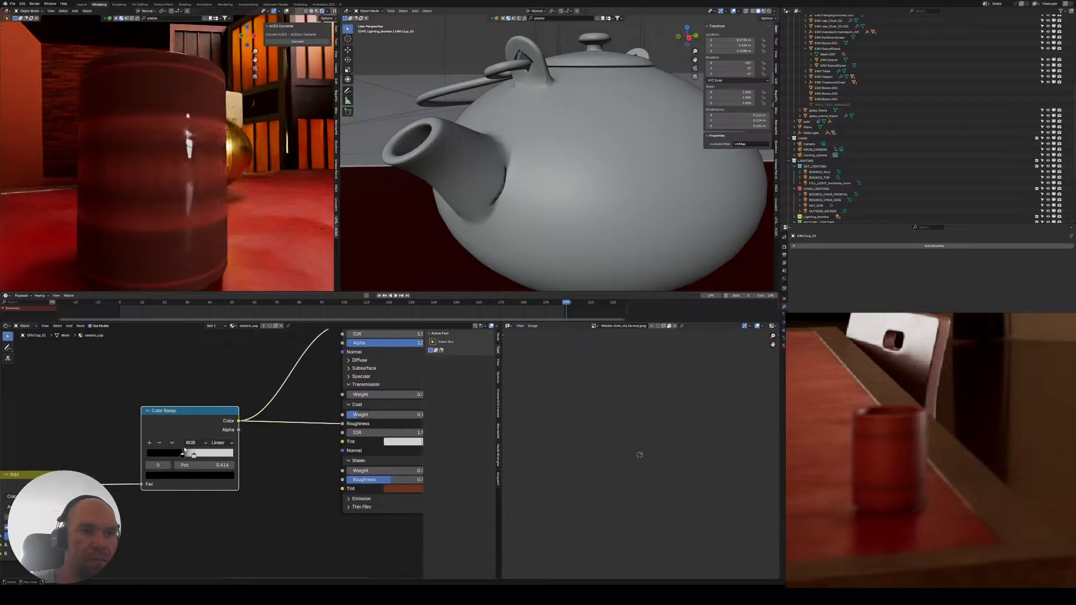
pyautogui.moveTo(209, 456)
pyautogui.mouseDown()
pyautogui.moveTo(182, 456)
pyautogui.moveTo(217, 458)
pyautogui.moveTo(204, 455)
pyautogui.mouseUp()
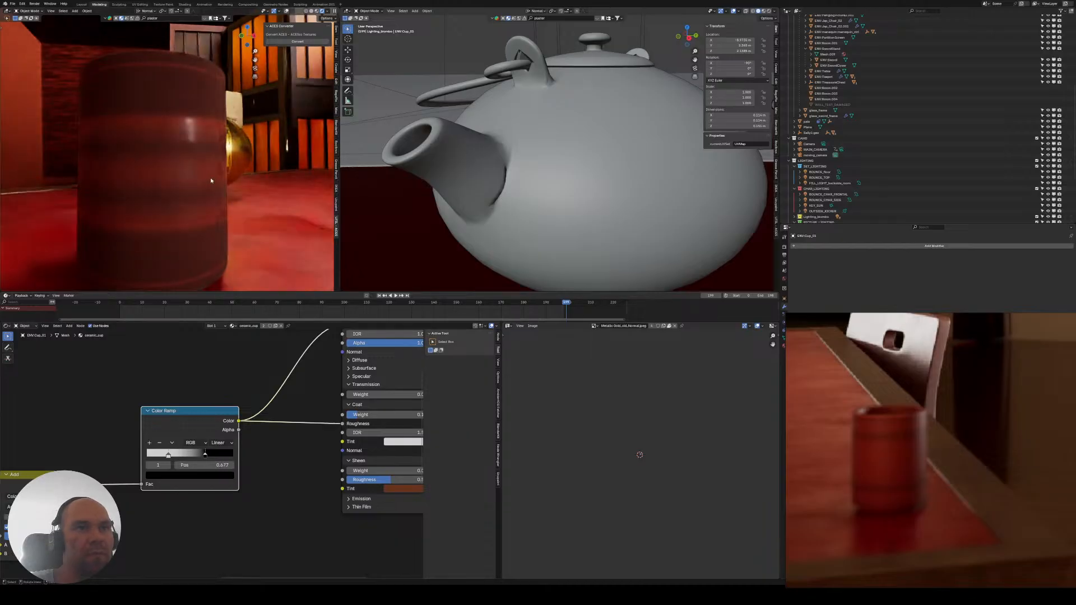
pyautogui.scroll(-3, 208, 447)
# - Spread out the node graph by moving the Principled BSDF and Material Output further right and lowering the final roughness ramp
pyautogui.moveTo(305, 399); pyautogui.dragTo(215, 432, button='middle')
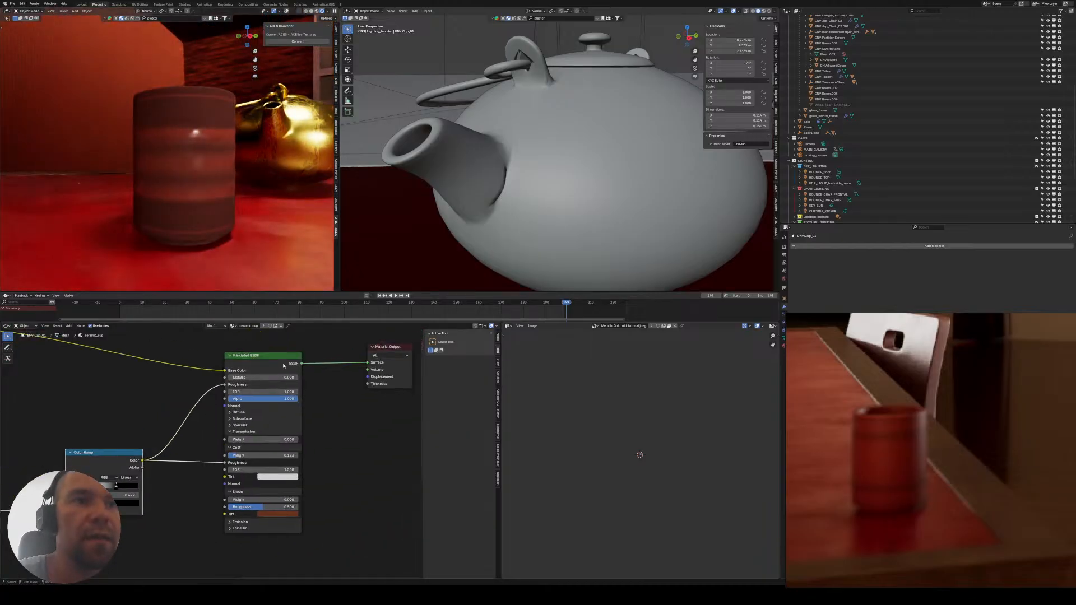
pyautogui.scroll(-2, 283, 365)
pyautogui.moveTo(287, 360); pyautogui.dragTo(257, 377, button='middle')
pyautogui.moveTo(257, 377); pyautogui.dragTo(374, 433)
pyautogui.press('g')
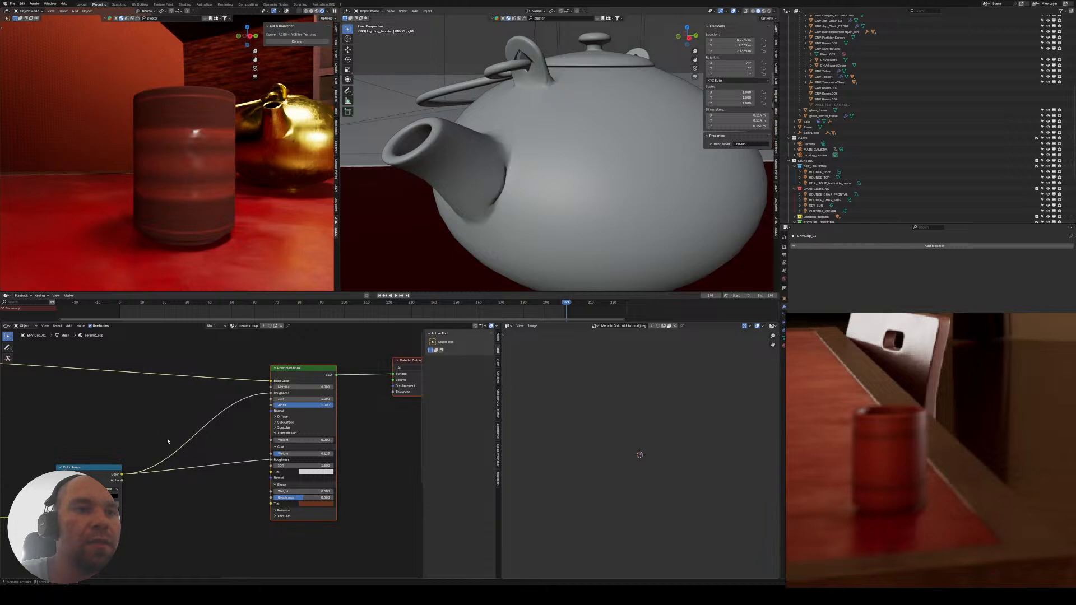
pyautogui.scroll(-3, 168, 442)
pyautogui.moveTo(62, 447); pyautogui.dragTo(187, 358, button='middle')
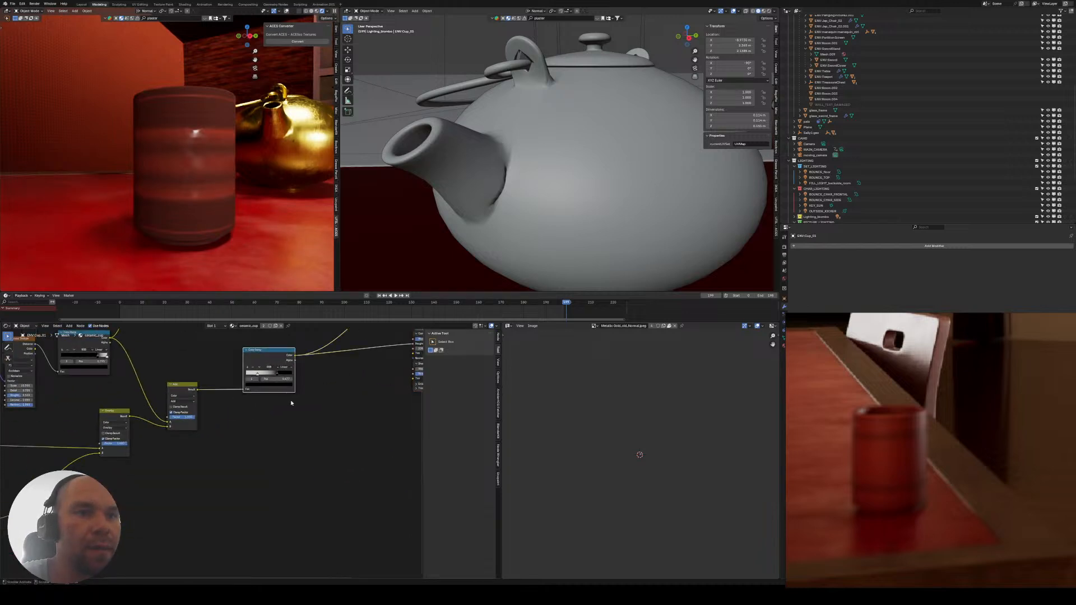
pyautogui.scroll(-1, 291, 403)
pyautogui.press('g')
pyautogui.click(257, 469)
pyautogui.moveTo(114, 433); pyautogui.dragTo(147, 444)
pyautogui.press('g')
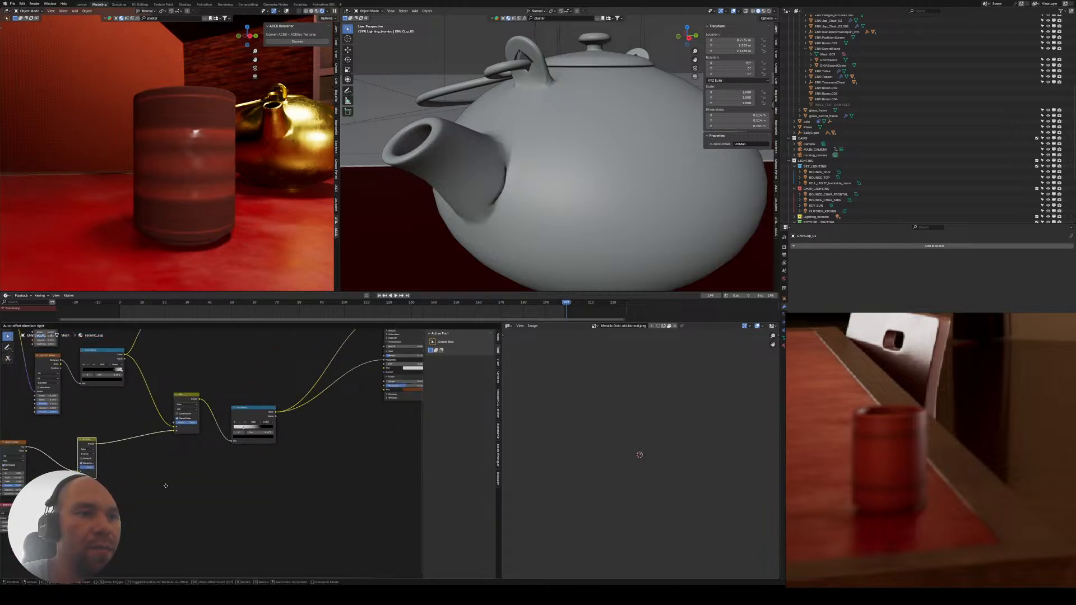
pyautogui.click(179, 482)
pyautogui.hotkey('ctrl', 'z')
pyautogui.hotkey('ctrl', 'z')
pyautogui.hotkey('ctrl', 'z')
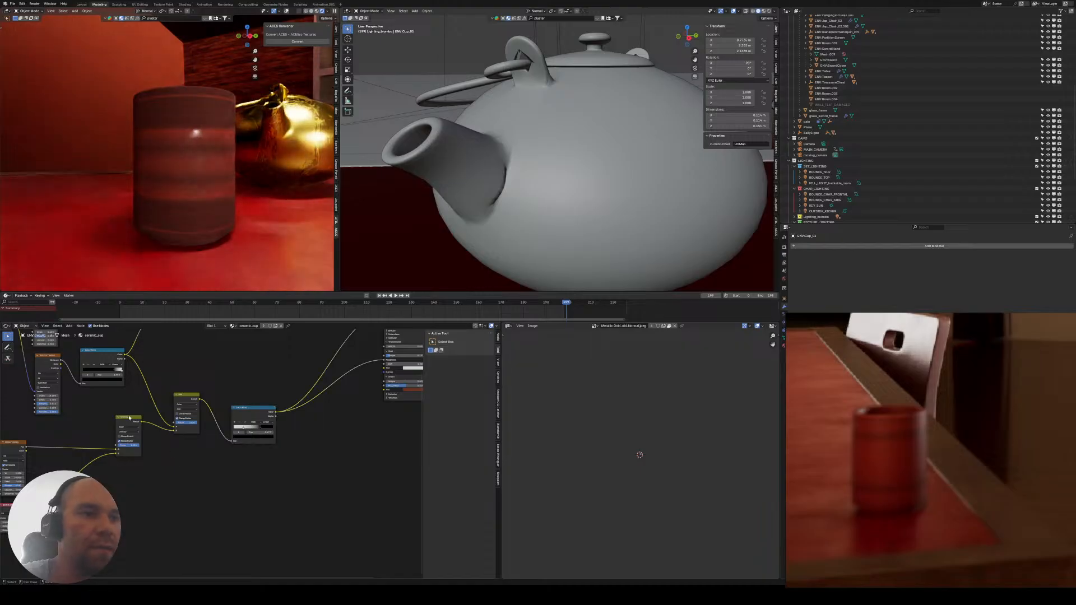
# - Move the Overlay node, Add node and final roughness ramp lower in the node graph, below the base color branch
pyautogui.moveTo(117, 405)
pyautogui.mouseDown()
pyautogui.moveTo(212, 455)
pyautogui.moveTo(255, 425)
pyautogui.mouseUp()
pyautogui.press('g')
pyautogui.click(211, 493)
pyautogui.press('g')
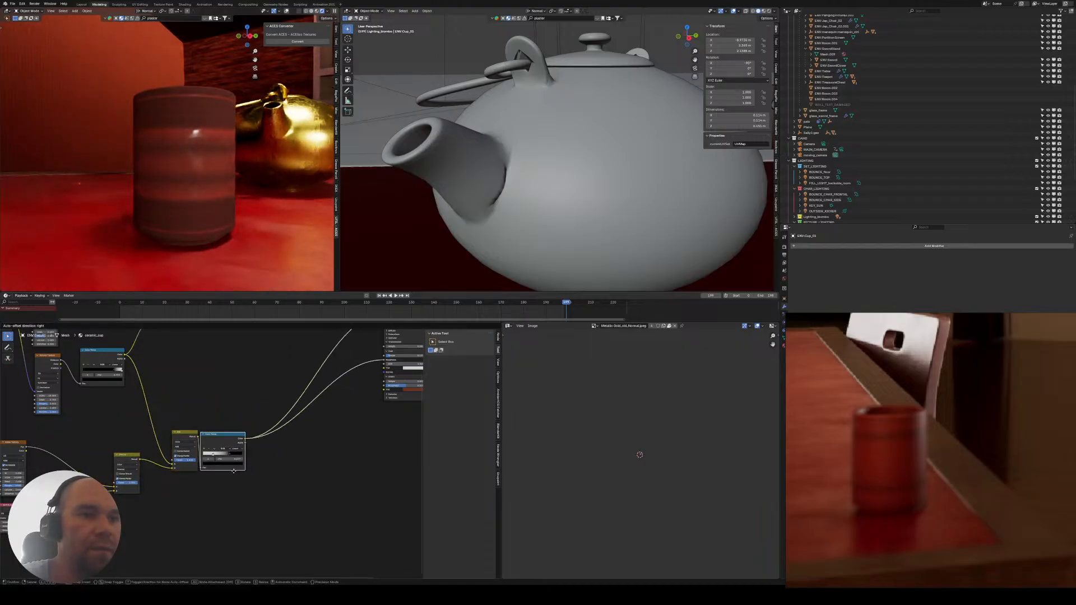
pyautogui.click(245, 449)
pyautogui.moveTo(120, 451); pyautogui.dragTo(259, 483)
pyautogui.press('g')
pyautogui.click(270, 509)
# - Move the base color ramp between the Voronoi ramp and the Principled BSDF in the node graph
pyautogui.moveTo(172, 363); pyautogui.dragTo(141, 439, button='middle')
pyautogui.click(139, 376)
pyautogui.press('g')
pyautogui.click(306, 370)
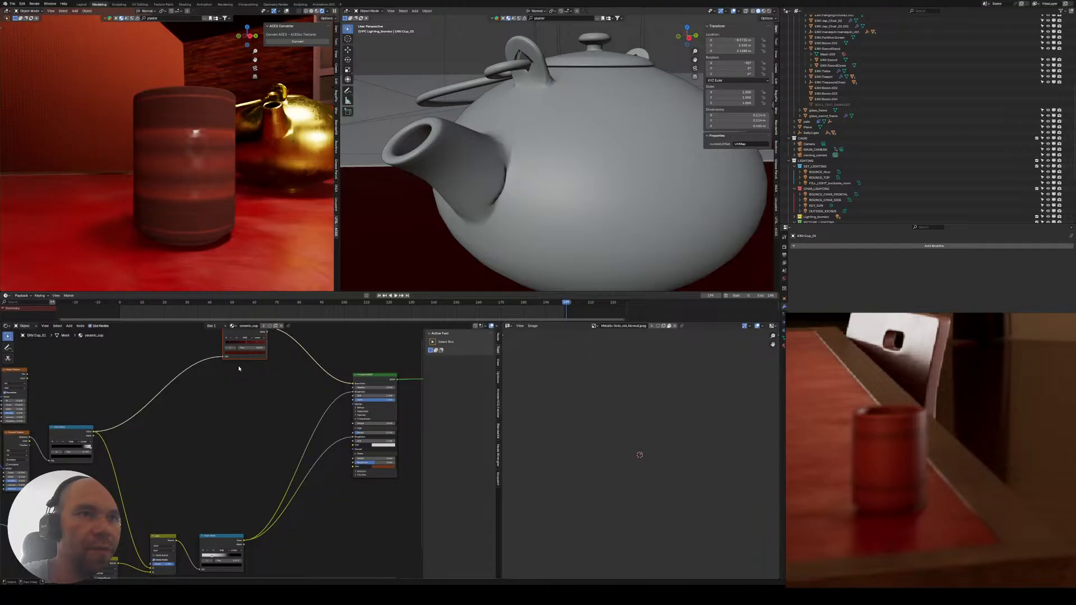
# - Remove the base color ramp's middle stop and add a new one at position 0.461
pyautogui.scroll(4, 237, 411)
pyautogui.moveTo(238, 366); pyautogui.dragTo(236, 420, button='middle')
pyautogui.scroll(5, 236, 420)
pyautogui.scroll(2, 236, 420)
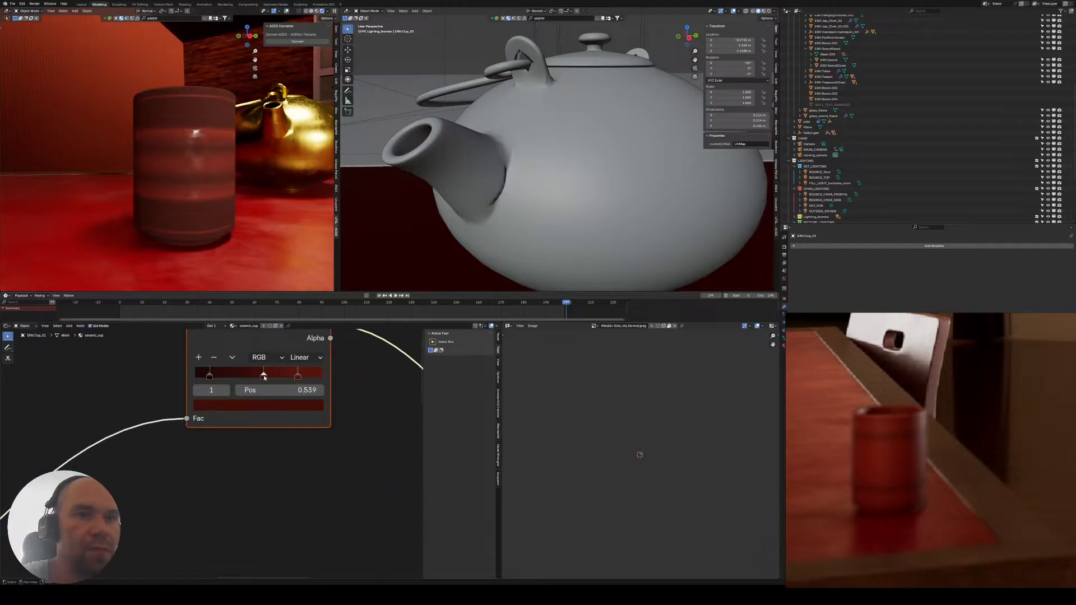
pyautogui.moveTo(264, 377); pyautogui.dragTo(229, 388, button='middle')
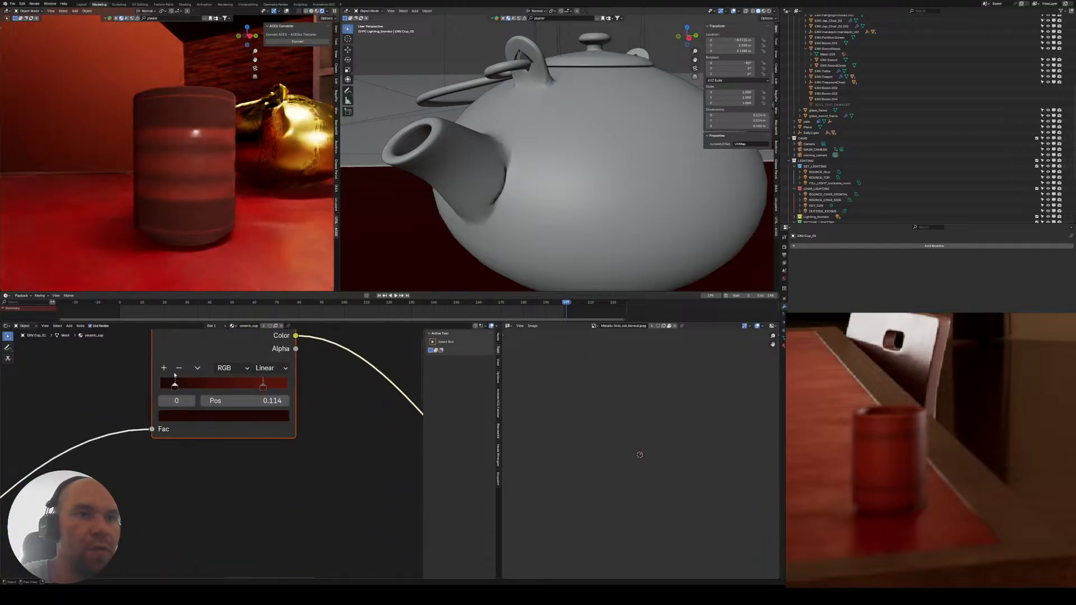
pyautogui.click(164, 367)
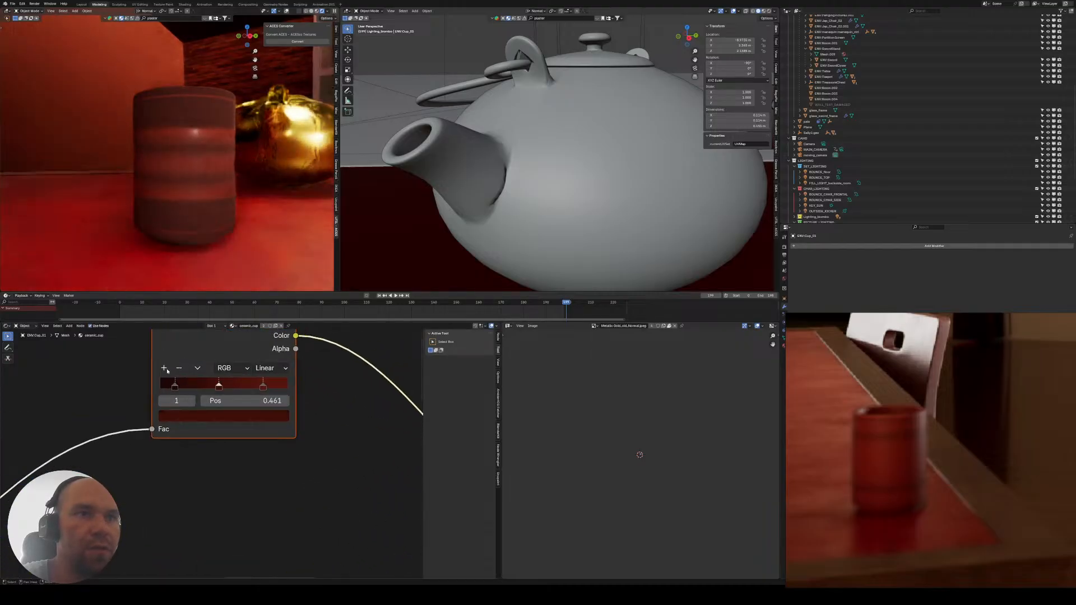
# - Recolour the middle stop of the cup's Color Ramp dark olive yellow, moving it to about 0.616 and the last stop nearer the end
pyautogui.click(222, 419)
pyautogui.moveTo(242, 287); pyautogui.dragTo(186, 289)
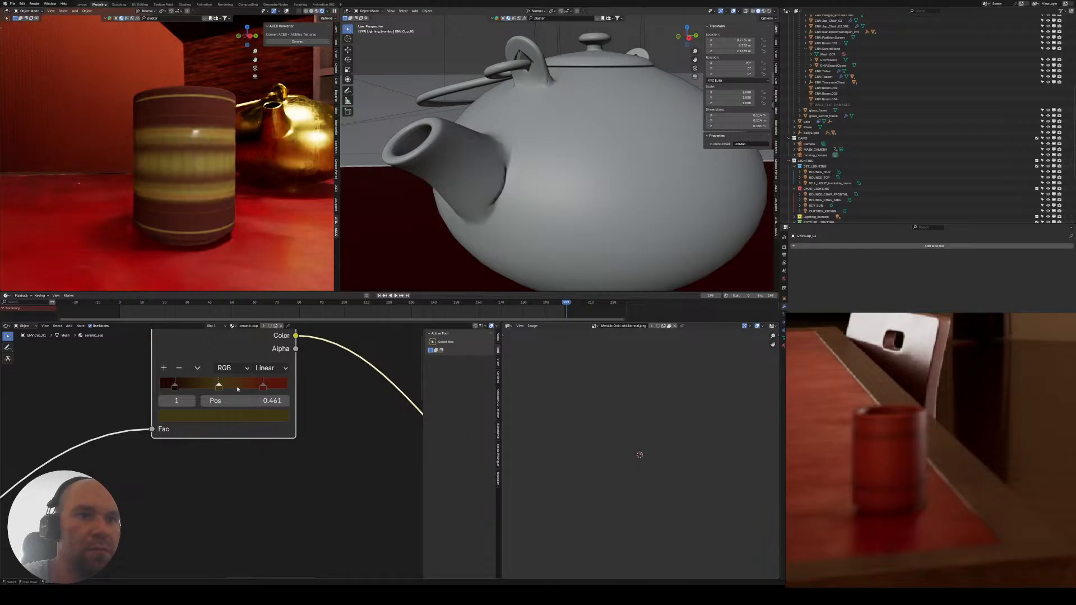
pyautogui.moveTo(279, 388)
pyautogui.mouseDown()
pyautogui.moveTo(229, 389)
pyautogui.moveTo(284, 387)
pyautogui.mouseUp()
pyautogui.click(228, 386)
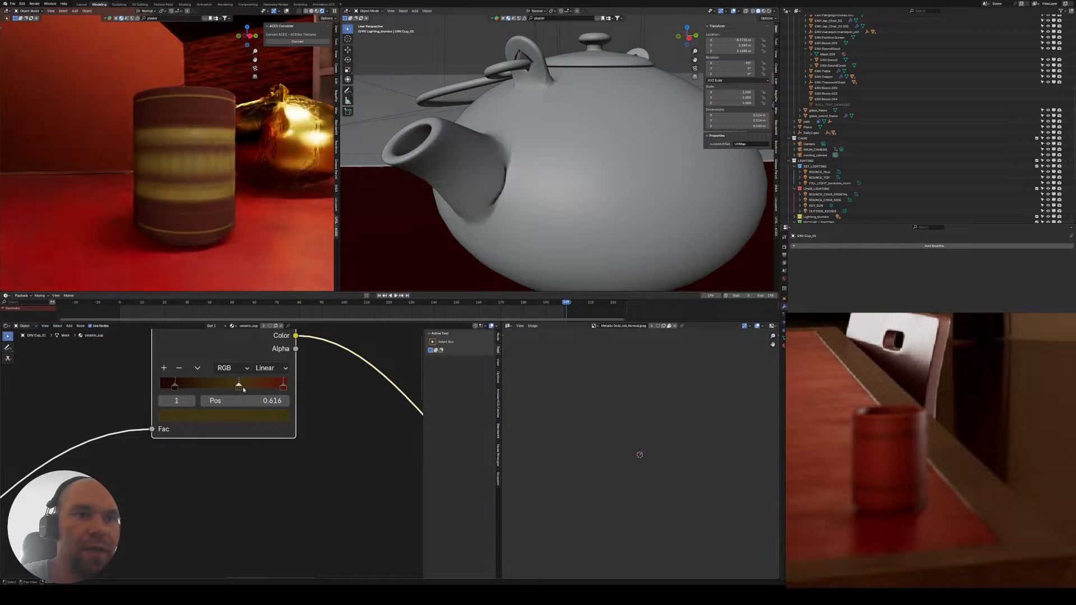
# - Brighten the middle Color Ramp stop to a clearer yellow and position it at 0.630
pyautogui.click(235, 416)
pyautogui.moveTo(185, 289); pyautogui.dragTo(185, 294)
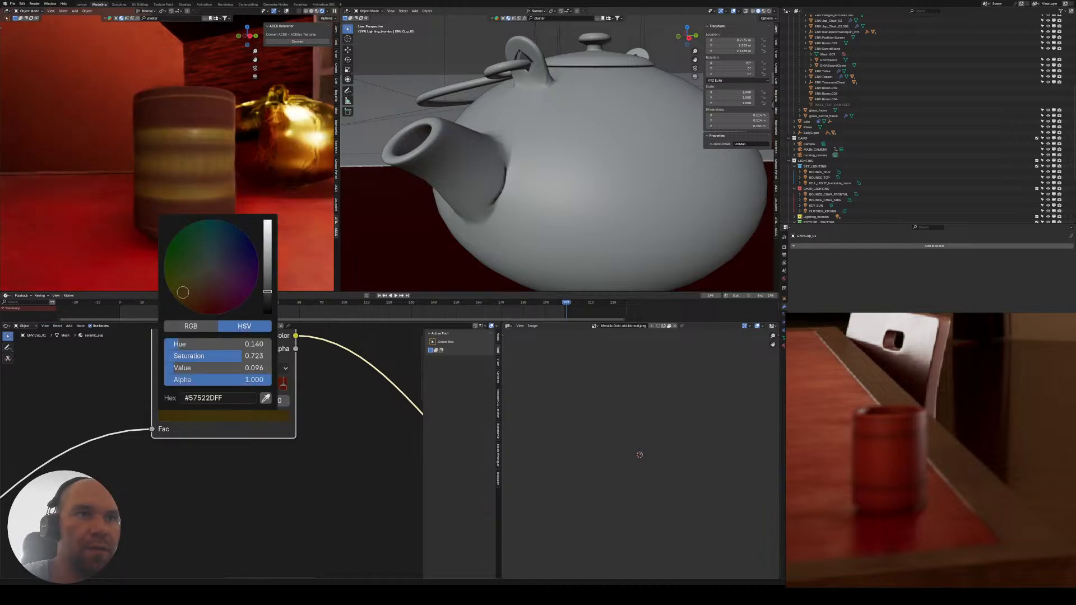
pyautogui.moveTo(268, 273)
pyautogui.mouseDown()
pyautogui.moveTo(267, 246)
pyautogui.moveTo(268, 261)
pyautogui.mouseUp()
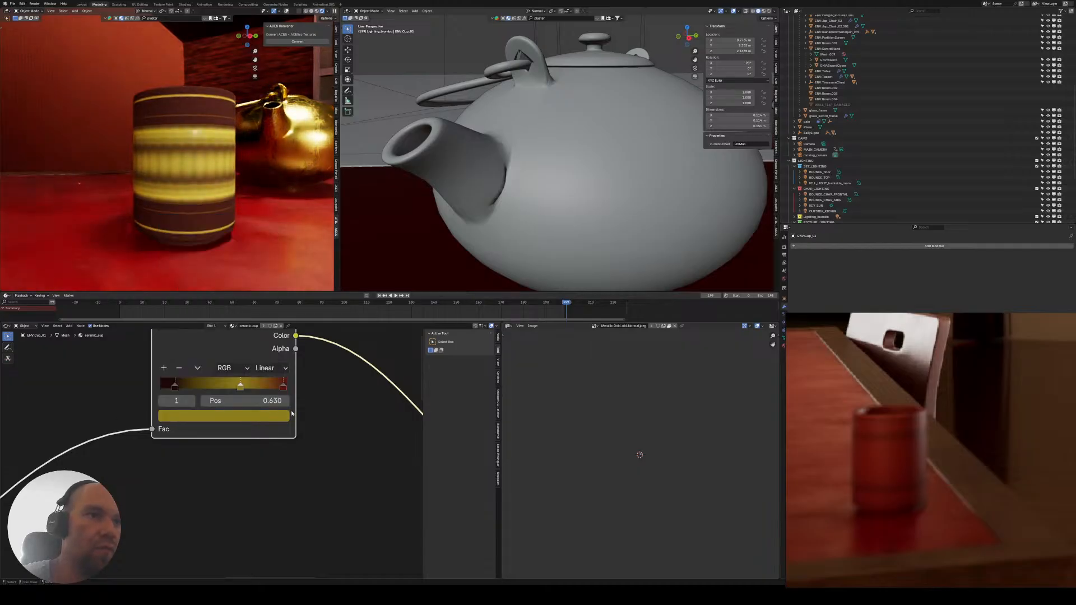
# - Reposition the Color Ramp stops, placing the first at 0.045, the yellow one at 0.861 and the last at 1.000
pyautogui.moveTo(176, 386); pyautogui.dragTo(259, 390)
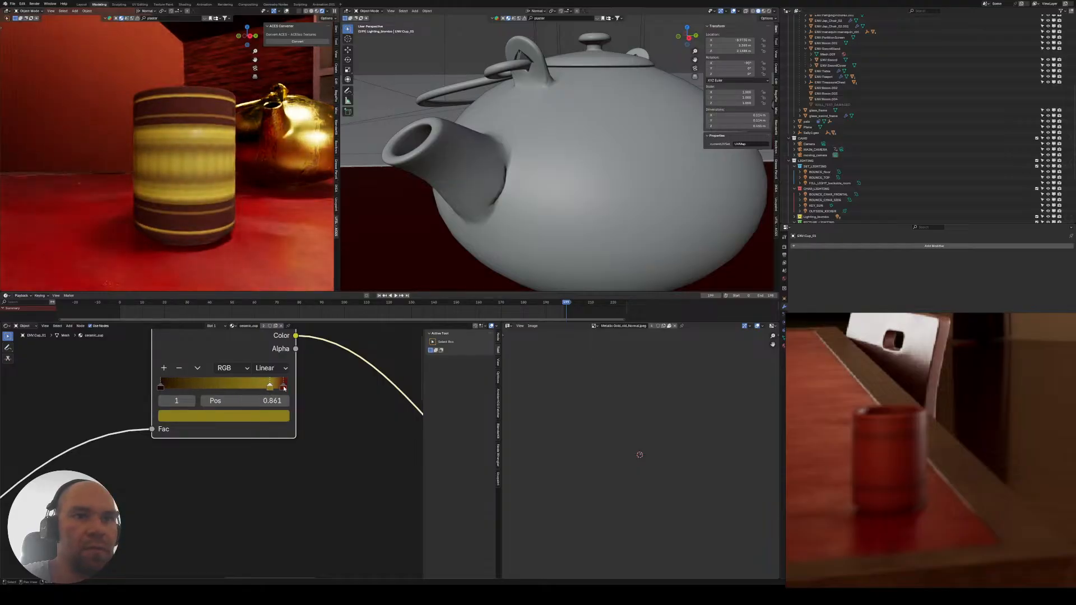
pyautogui.click(286, 386)
pyautogui.moveTo(173, 397)
pyautogui.mouseDown(button='middle')
pyautogui.moveTo(204, 397)
pyautogui.moveTo(183, 405)
pyautogui.mouseUp(button='middle')
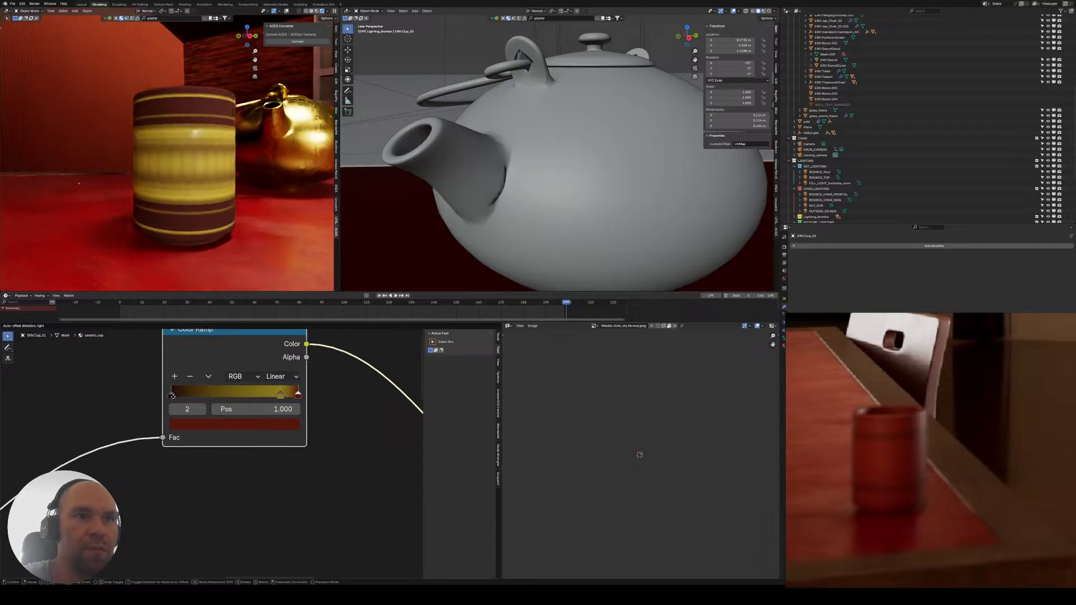
pyautogui.moveTo(172, 396)
pyautogui.mouseDown()
pyautogui.moveTo(193, 395)
pyautogui.moveTo(177, 397)
pyautogui.mouseUp()
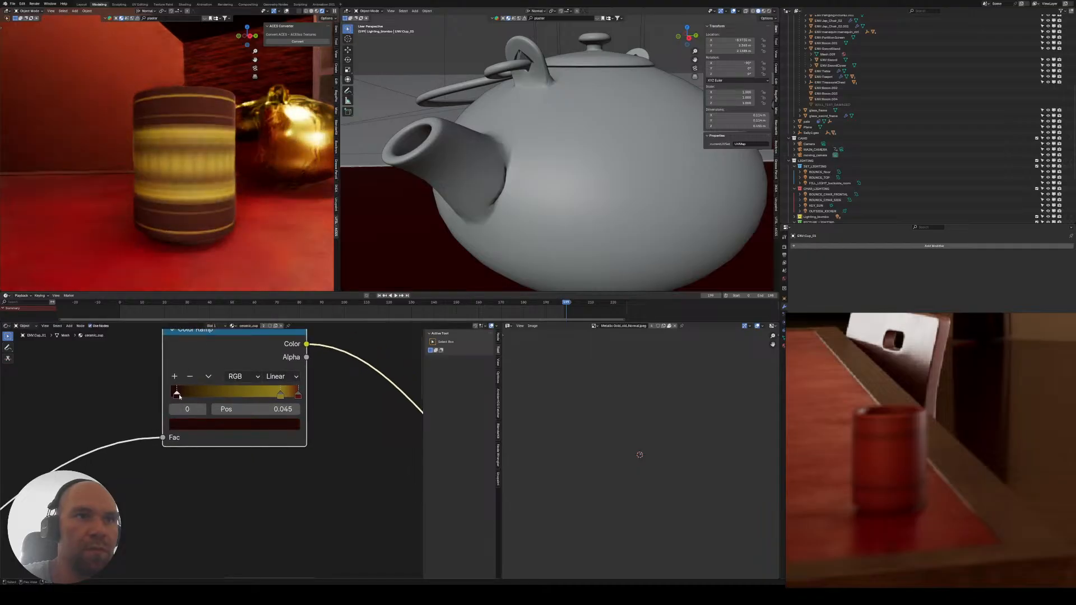
# - Add another stop between the dark and yellow ones and colour it a bright golden yellow
pyautogui.moveTo(278, 396); pyautogui.dragTo(193, 398)
pyautogui.click(175, 377)
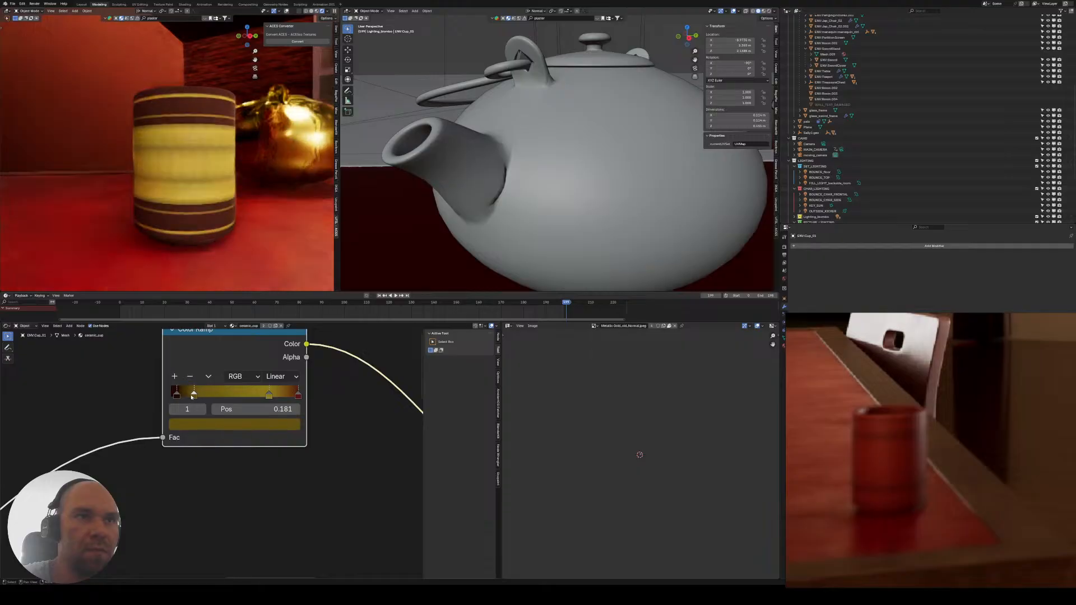
pyautogui.click(230, 424)
pyautogui.moveTo(278, 286); pyautogui.dragTo(282, 243)
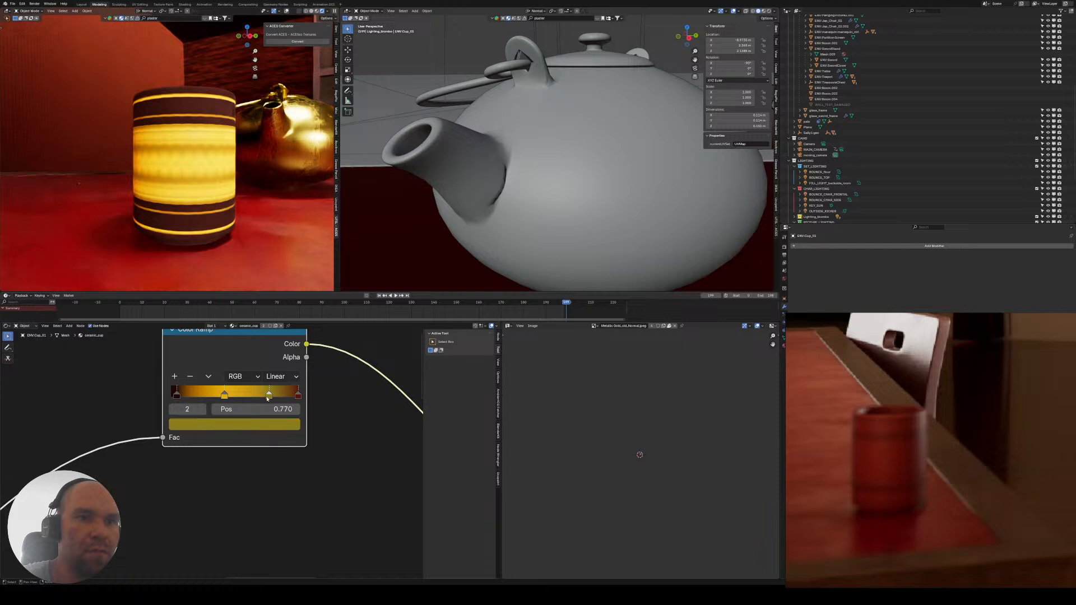
# - Move the golden Color Ramp stop to 0.308 and the duller yellow stop to 0.520
pyautogui.moveTo(267, 398); pyautogui.dragTo(238, 397)
pyautogui.scroll(-4, 206, 220)
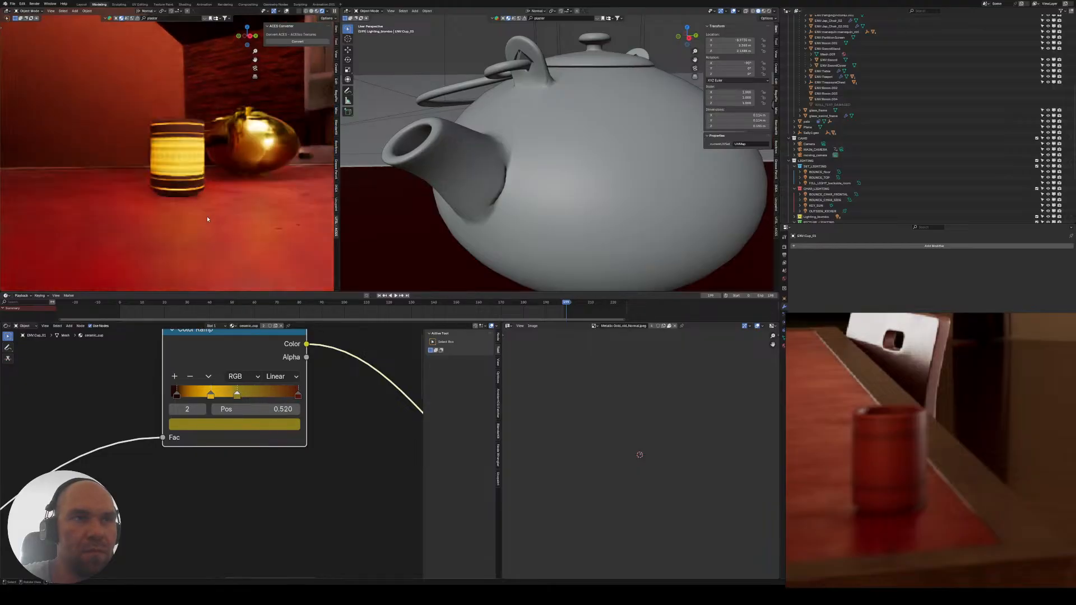
pyautogui.moveTo(207, 220); pyautogui.dragTo(269, 219, button='middle')
pyautogui.scroll(-6, 232, 221)
pyautogui.scroll(1, 207, 446)
pyautogui.moveTo(226, 393); pyautogui.dragTo(206, 406, button='middle')
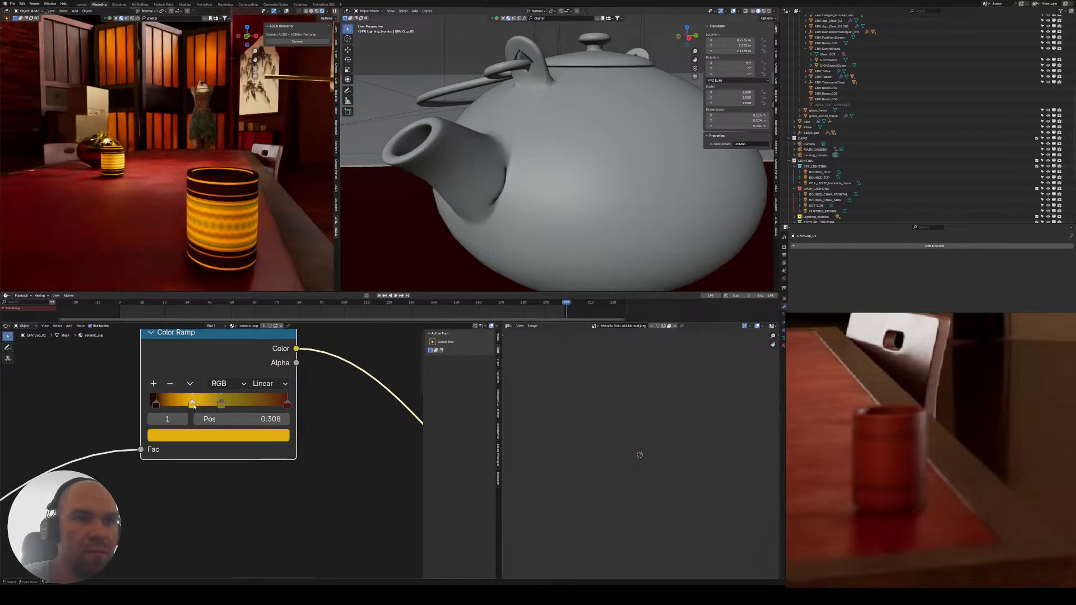
# - Recolour the duller yellow stop bright orange (#EC7B32FF) and move it to position 0.575
pyautogui.click(223, 435)
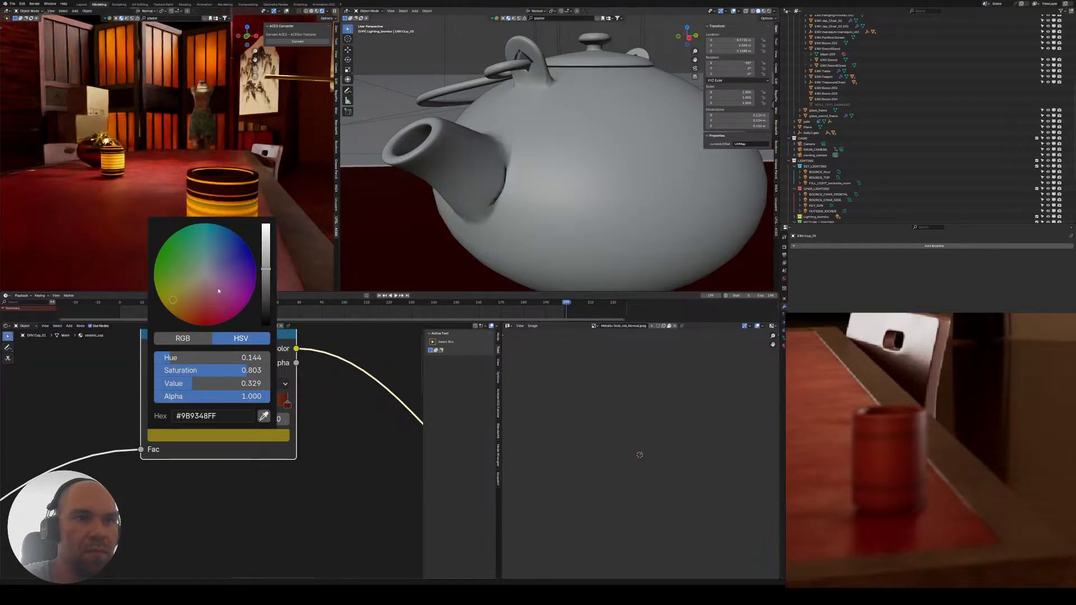
pyautogui.moveTo(265, 269); pyautogui.dragTo(265, 224)
pyautogui.moveTo(175, 307); pyautogui.dragTo(187, 321)
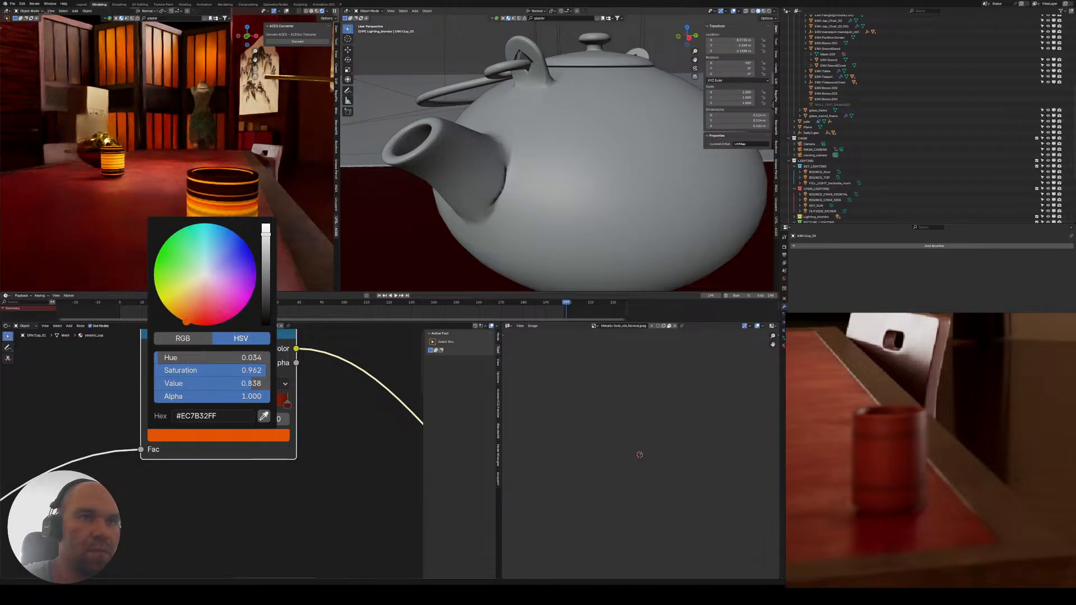
pyautogui.moveTo(197, 224); pyautogui.dragTo(192, 263, button='middle')
pyautogui.scroll(4, 139, 188)
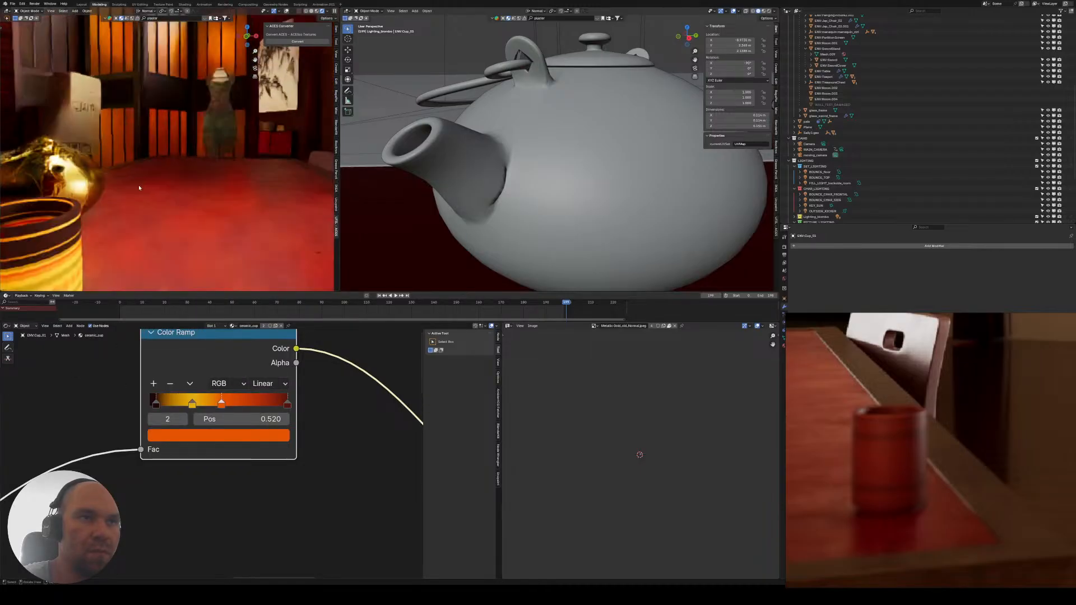
pyautogui.keyDown('shift'); pyautogui.moveTo(139, 187); pyautogui.dragTo(247, 129, button='middle'); pyautogui.keyUp('shift')
pyautogui.moveTo(209, 413); pyautogui.dragTo(166, 430, button='middle')
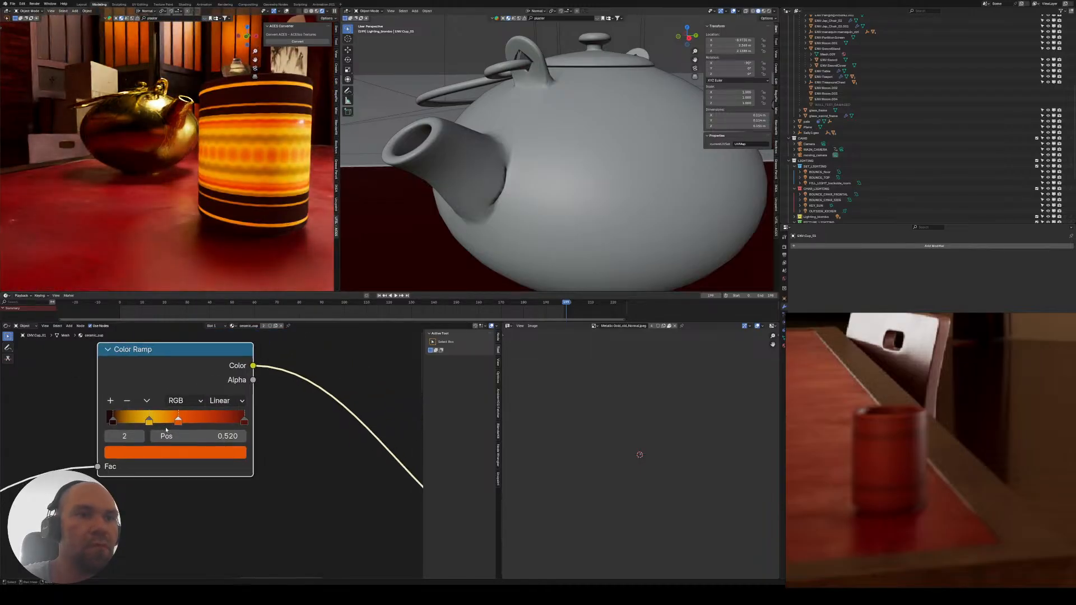
pyautogui.moveTo(183, 421); pyautogui.dragTo(186, 420)
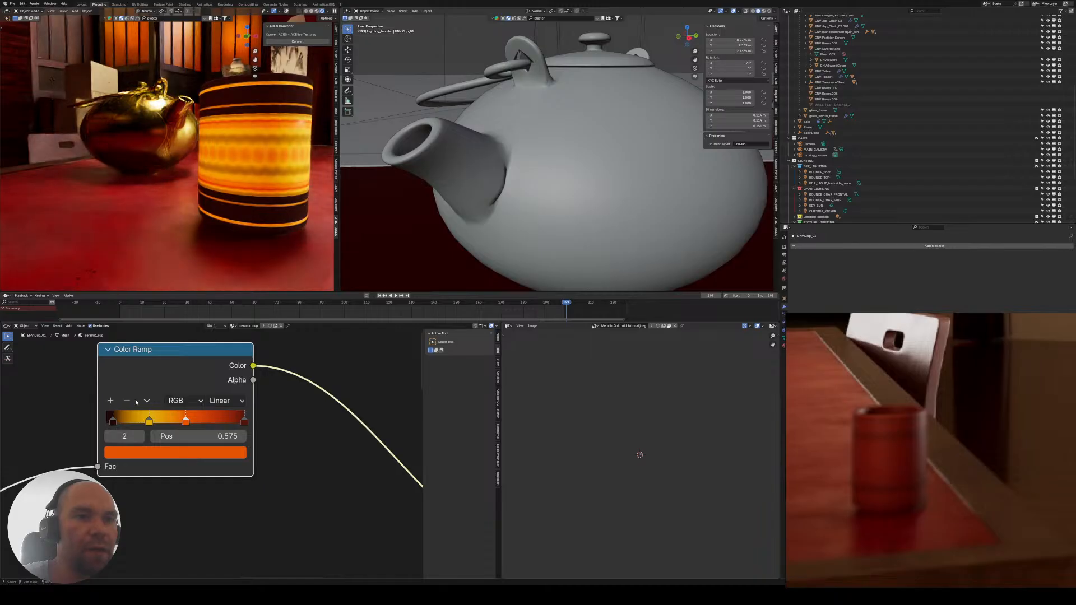
# - Reduce the orange stop's saturation to 0.113 and move it to 0.707, with the golden stop at 0.449
pyautogui.click(178, 449)
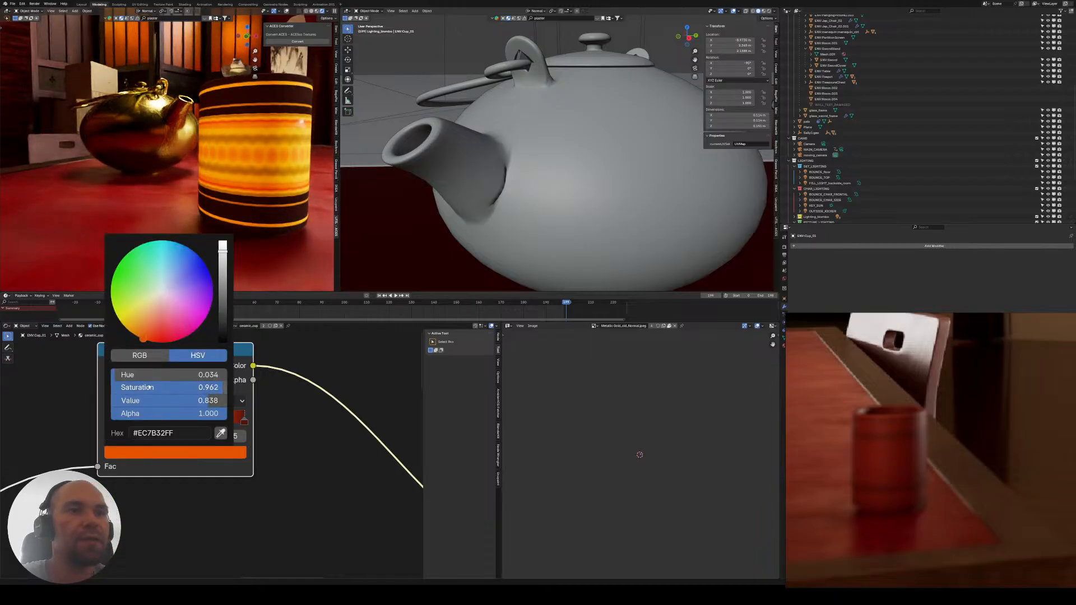
pyautogui.moveTo(168, 388); pyautogui.dragTo(128, 387)
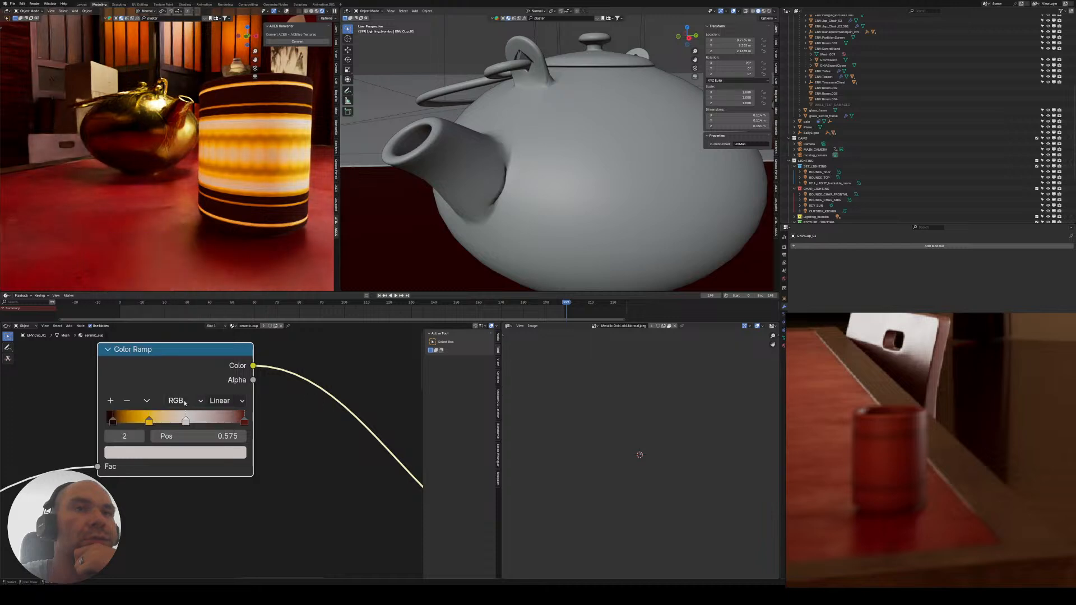
pyautogui.moveTo(185, 422)
pyautogui.mouseDown()
pyautogui.moveTo(204, 421)
pyautogui.moveTo(169, 423)
pyautogui.mouseUp()
# - Darken the golden stop to a value of 0.475 and the near-white stop to a light grey
pyautogui.click(173, 449)
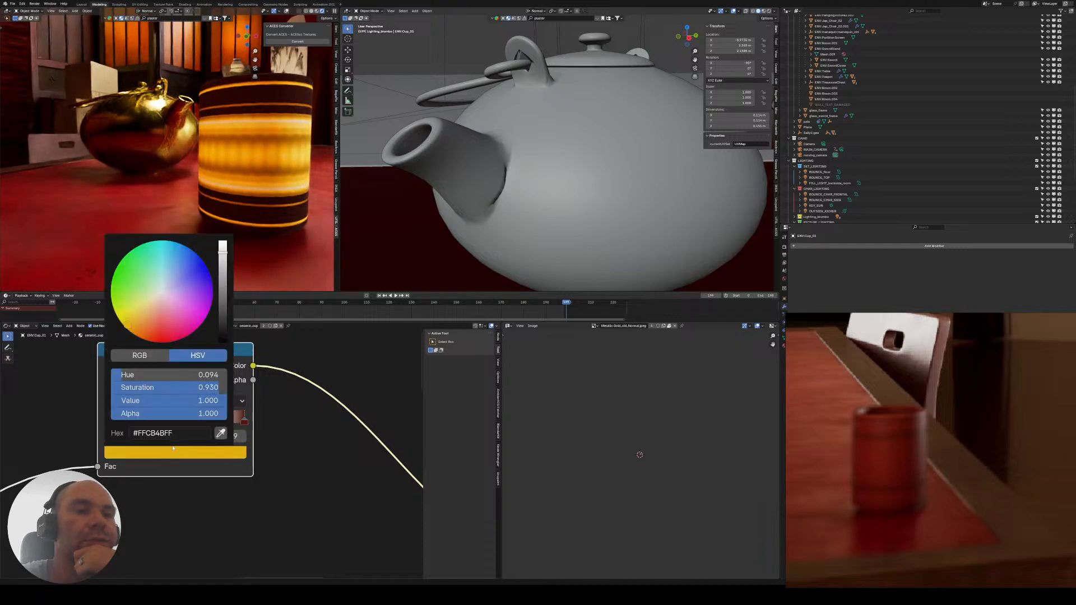
pyautogui.moveTo(223, 313); pyautogui.dragTo(223, 273)
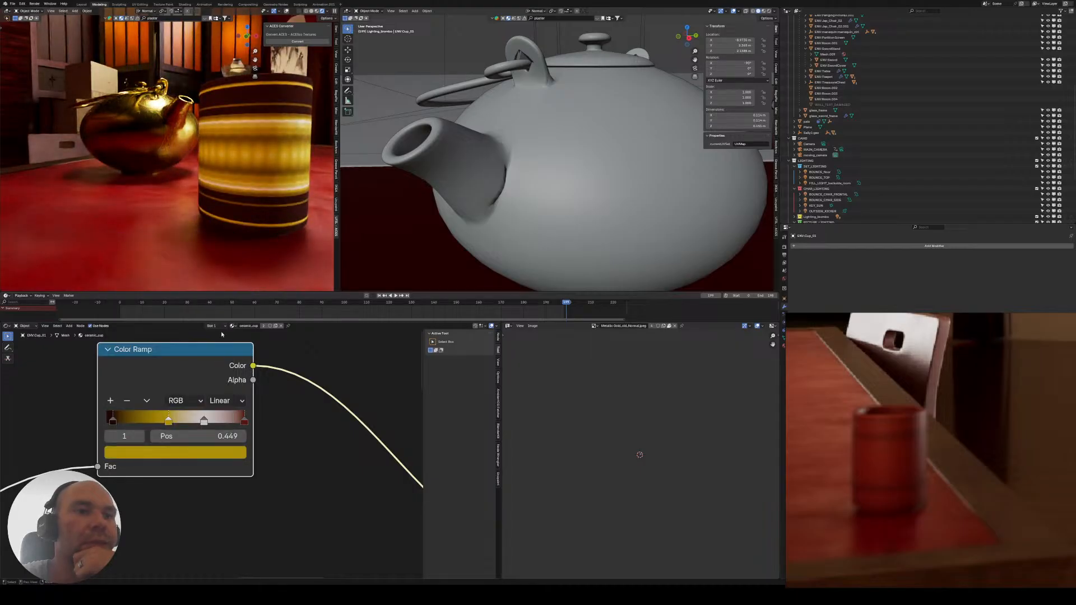
pyautogui.click(204, 421)
pyautogui.click(180, 452)
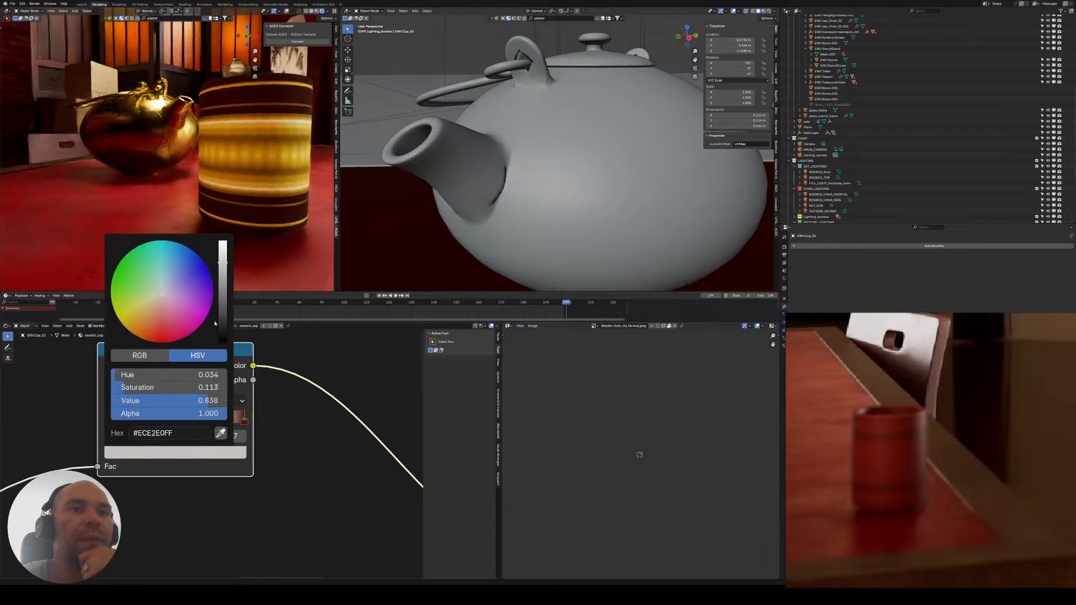
pyautogui.moveTo(170, 400); pyautogui.dragTo(124, 400)
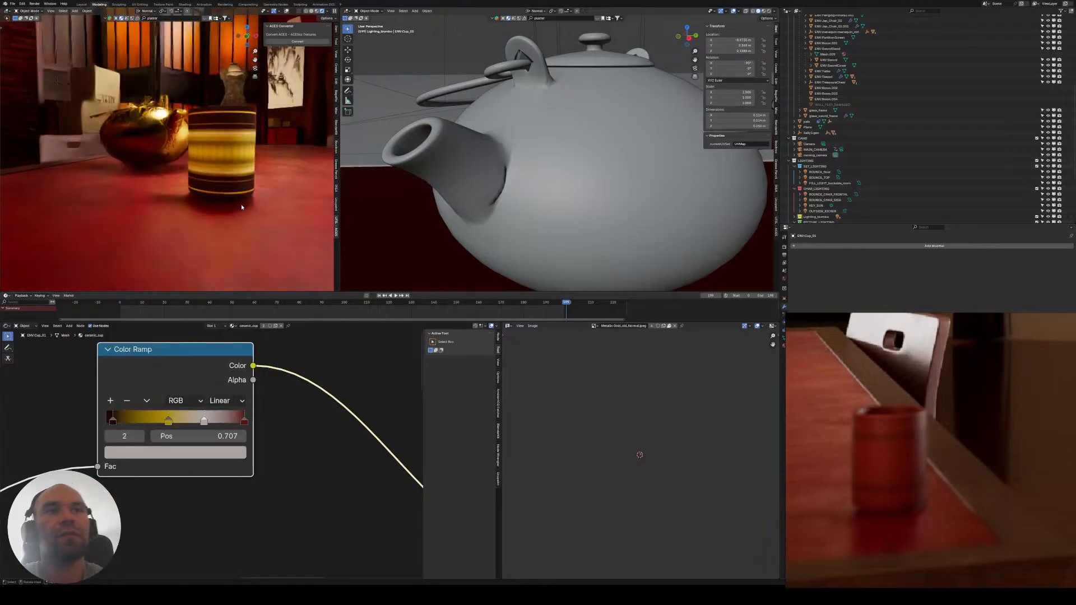
# - Brighten the first Color Ramp stop from near black to a dark red
pyautogui.moveTo(240, 407); pyautogui.dragTo(219, 415, button='middle')
pyautogui.click(93, 429)
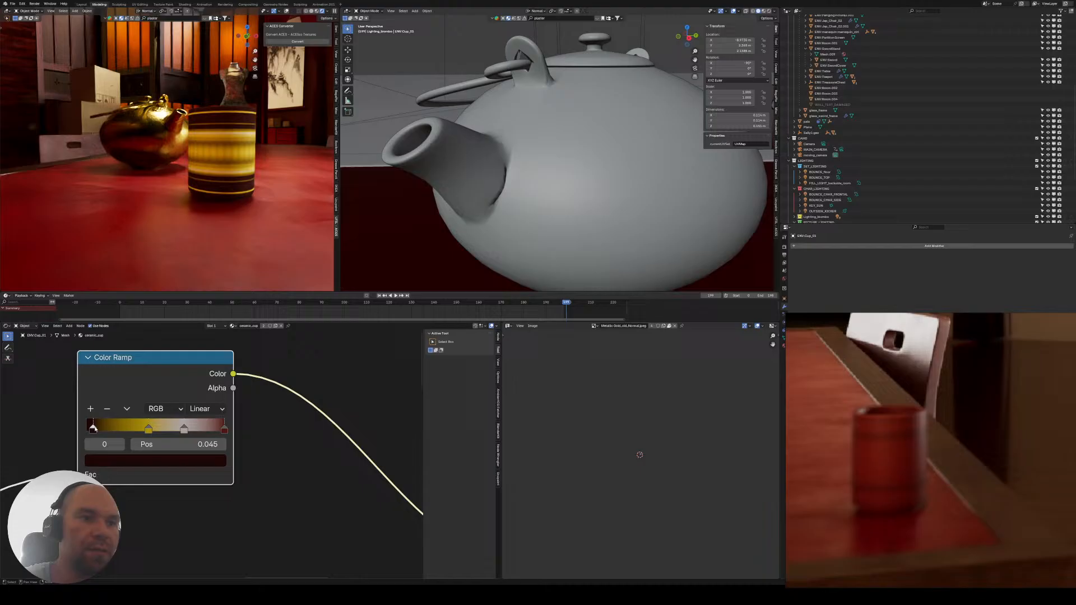
pyautogui.click(119, 460)
pyautogui.moveTo(203, 338)
pyautogui.mouseDown()
pyautogui.moveTo(203, 303)
pyautogui.moveTo(203, 319)
pyautogui.mouseUp()
pyautogui.scroll(-5, 227, 193)
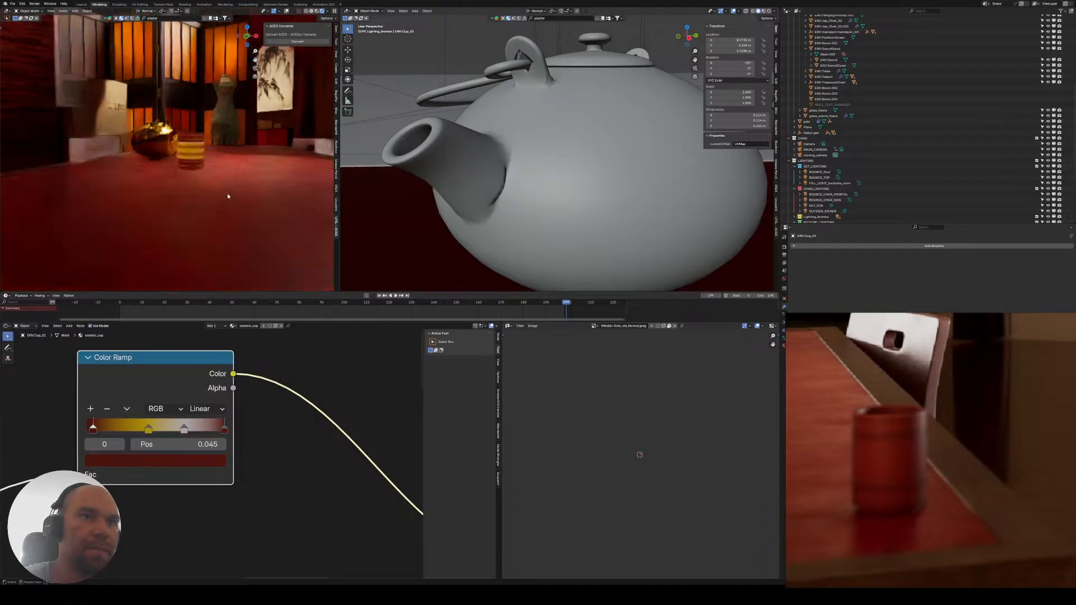
# - Desaturate the golden stop at 0.449 and darken it to a muted olive beige
pyautogui.moveTo(227, 193); pyautogui.dragTo(137, 171, button='middle')
pyautogui.click(147, 430)
pyautogui.click(154, 461)
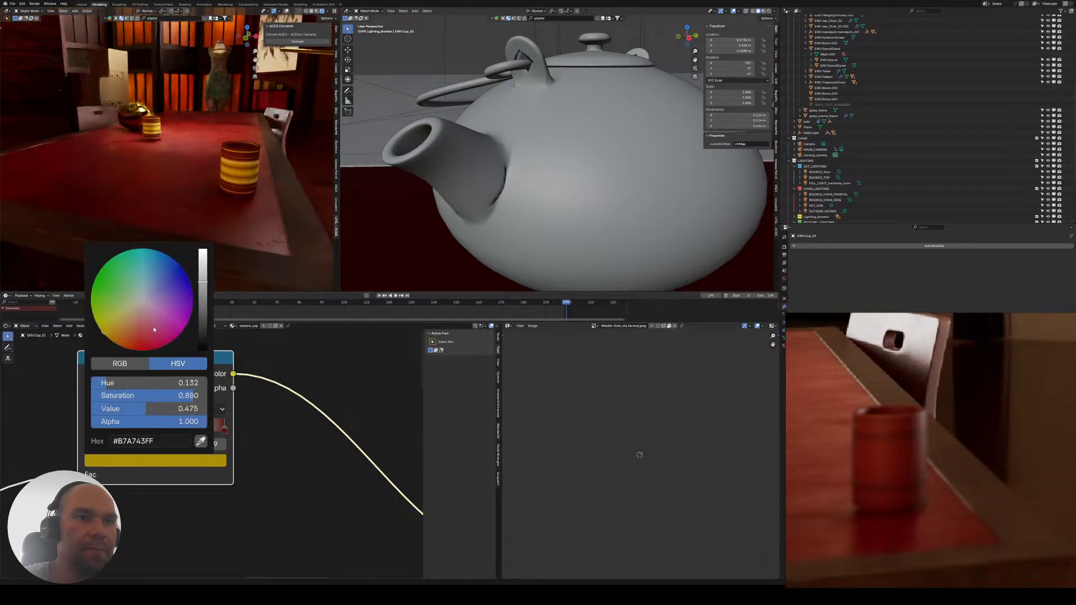
pyautogui.moveTo(136, 322); pyautogui.dragTo(122, 321)
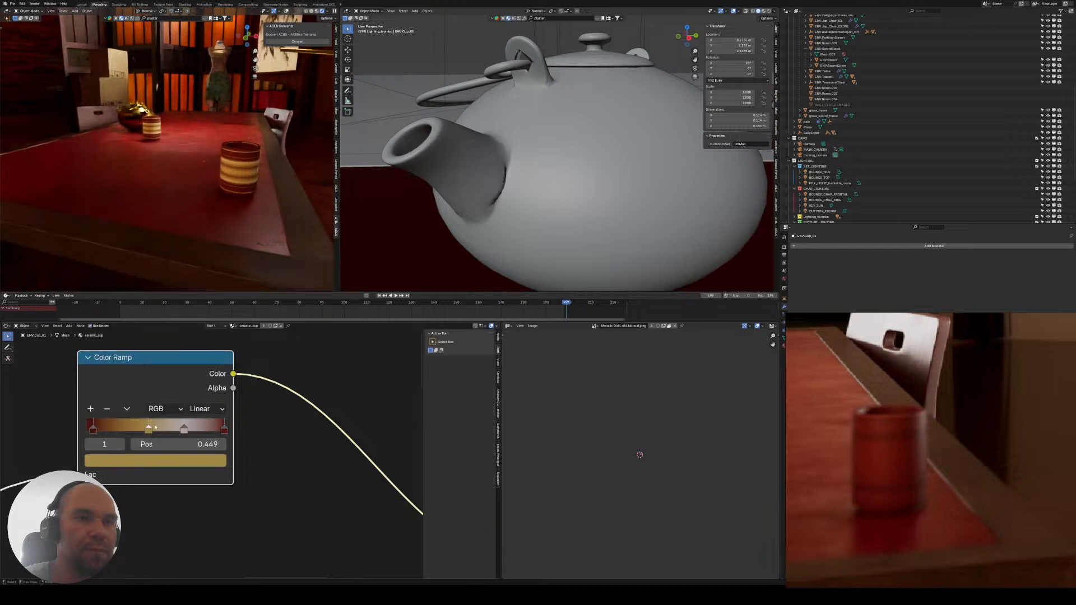
pyautogui.click(159, 465)
pyautogui.moveTo(203, 310); pyautogui.dragTo(203, 311)
pyautogui.scroll(2, 236, 232)
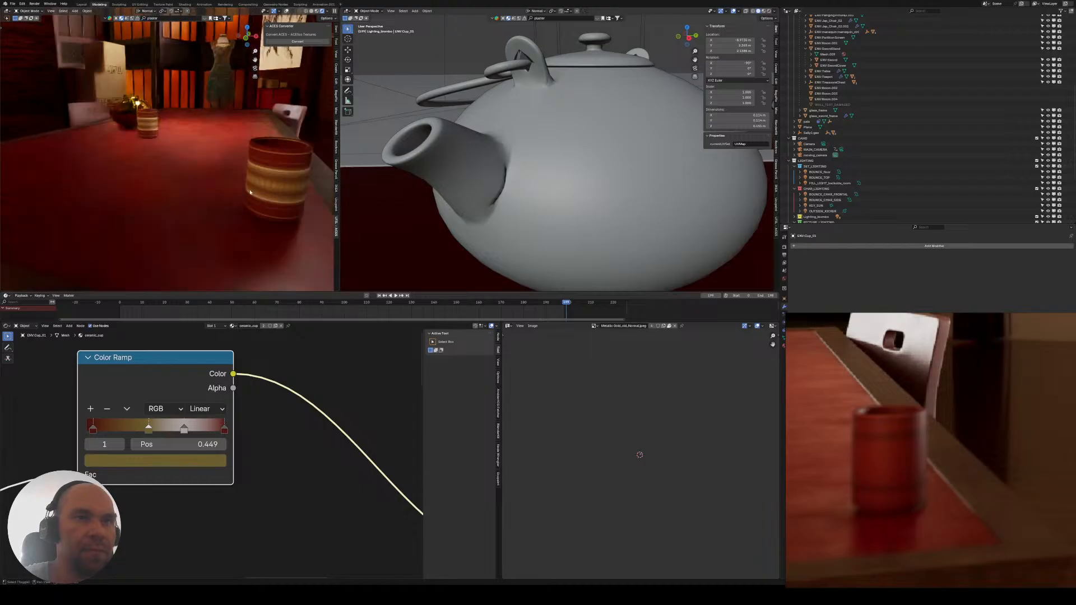
# - Check the cup's stripes up close and add a Bump node beside the black-and-white stripe Color Ramp
pyautogui.moveTo(232, 188); pyautogui.dragTo(223, 143, button='middle')
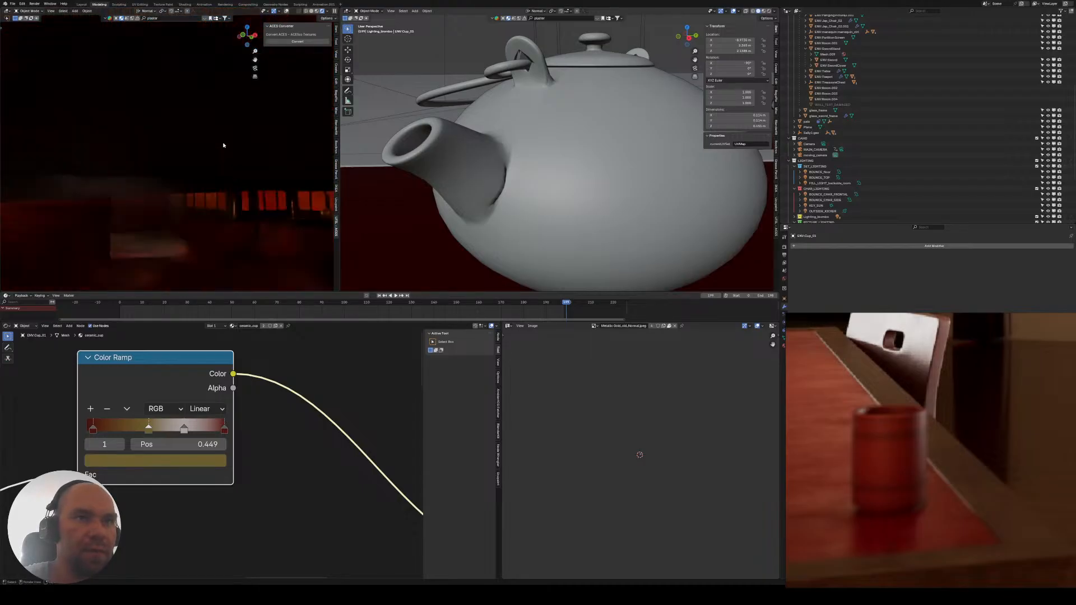
pyautogui.press('KP_Decimal')
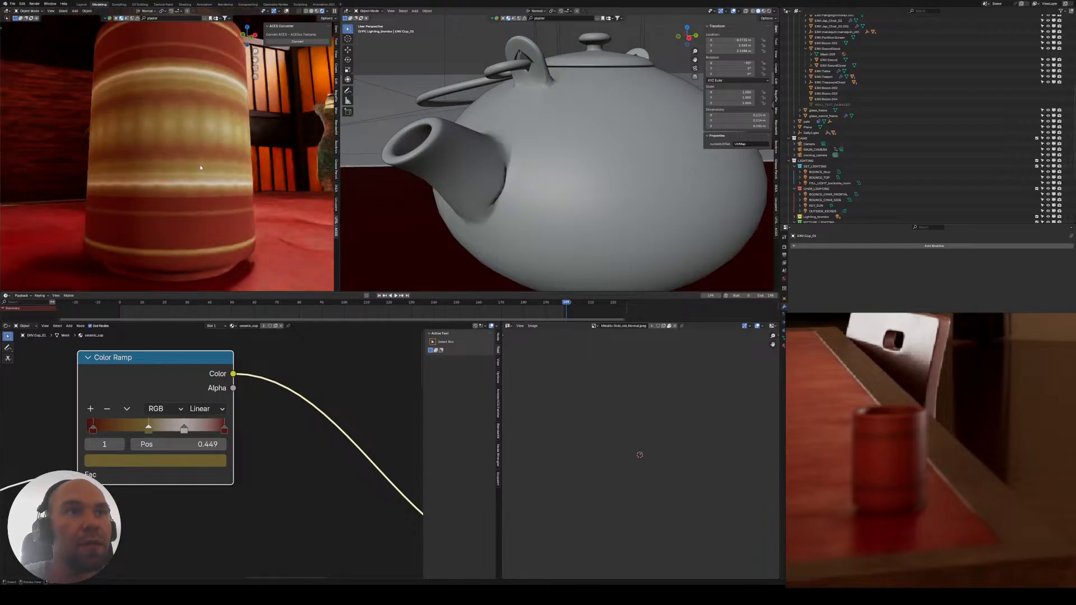
pyautogui.scroll(-4, 179, 179)
pyautogui.scroll(-3, 182, 392)
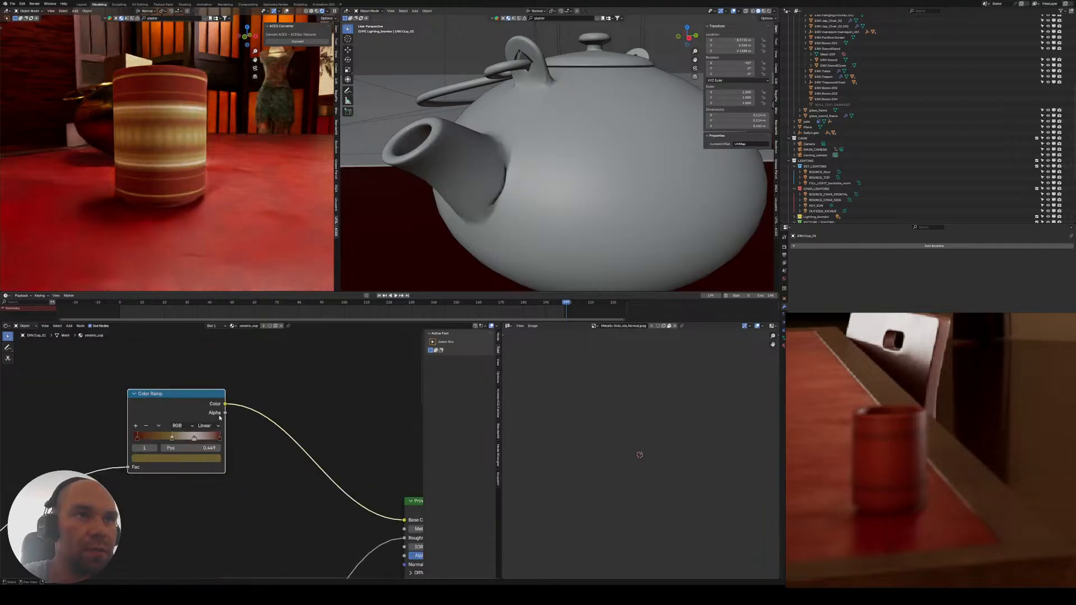
pyautogui.scroll(-3, 183, 396)
pyautogui.moveTo(182, 396); pyautogui.dragTo(78, 450, button='middle')
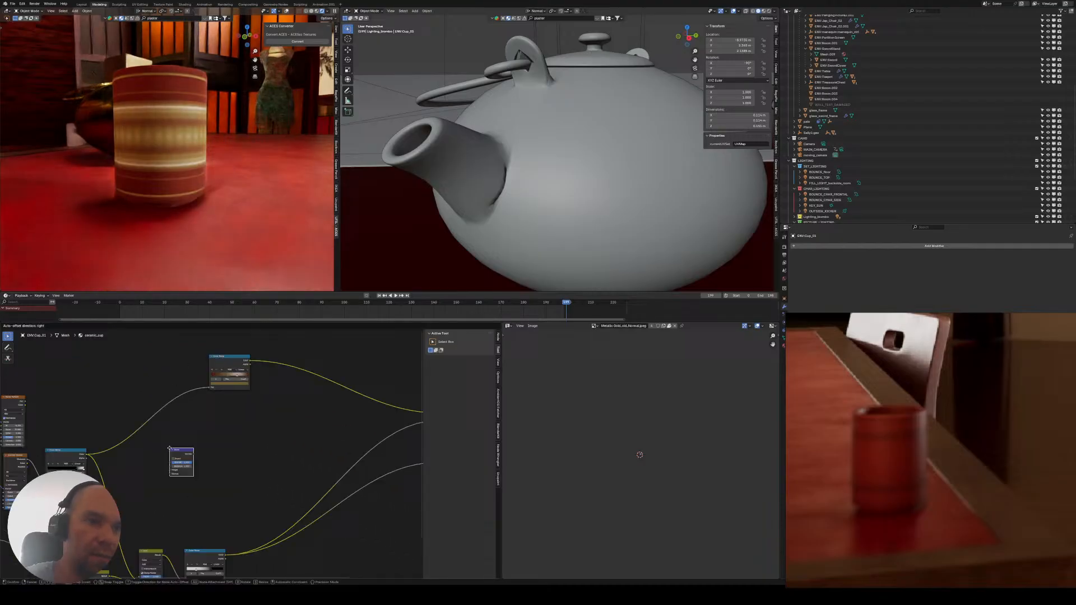
# - Preview the black-and-white stripe ramp and wire it through the Bump node's Height into the Principled BSDF's Normal input
pyautogui.keyDown('ctrl'); pyautogui.keyDown('shift'); pyautogui.click(72, 455); pyautogui.keyUp('shift'); pyautogui.keyUp('ctrl')
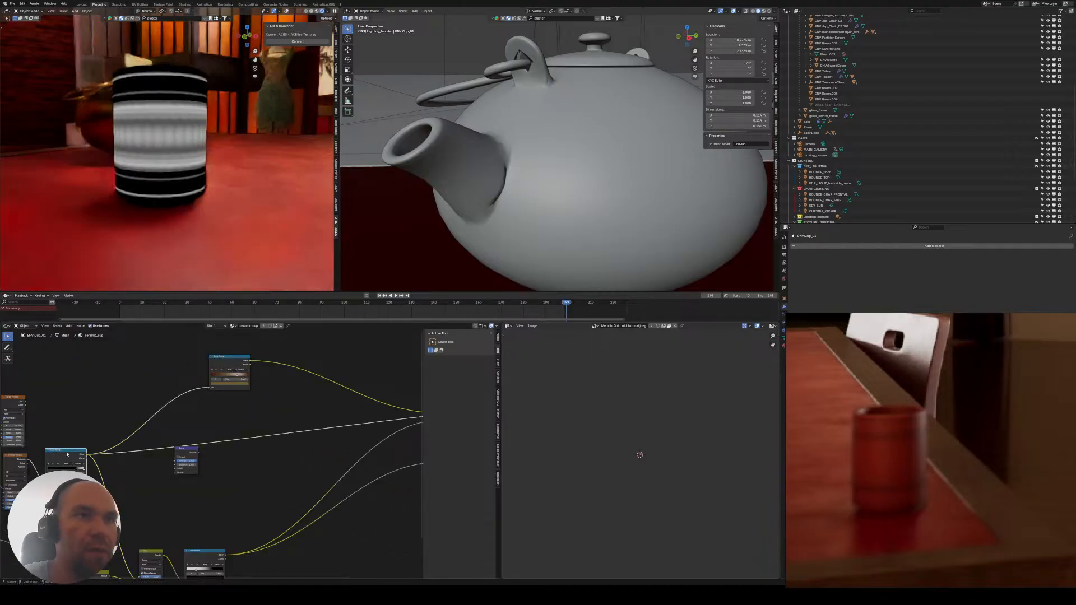
pyautogui.moveTo(191, 450); pyautogui.dragTo(264, 446)
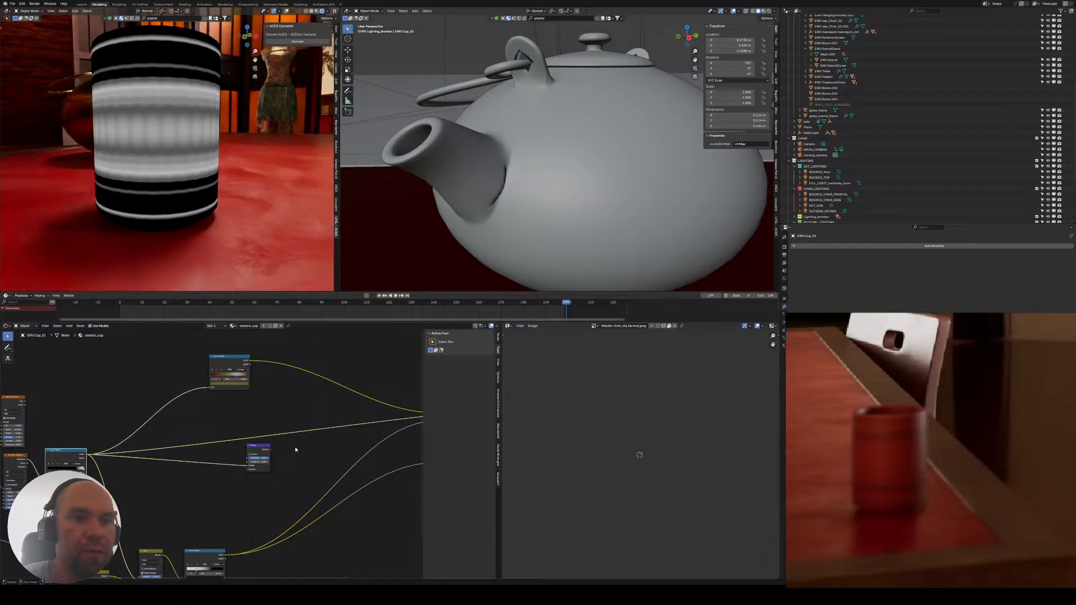
pyautogui.moveTo(295, 450); pyautogui.dragTo(119, 439, button='middle')
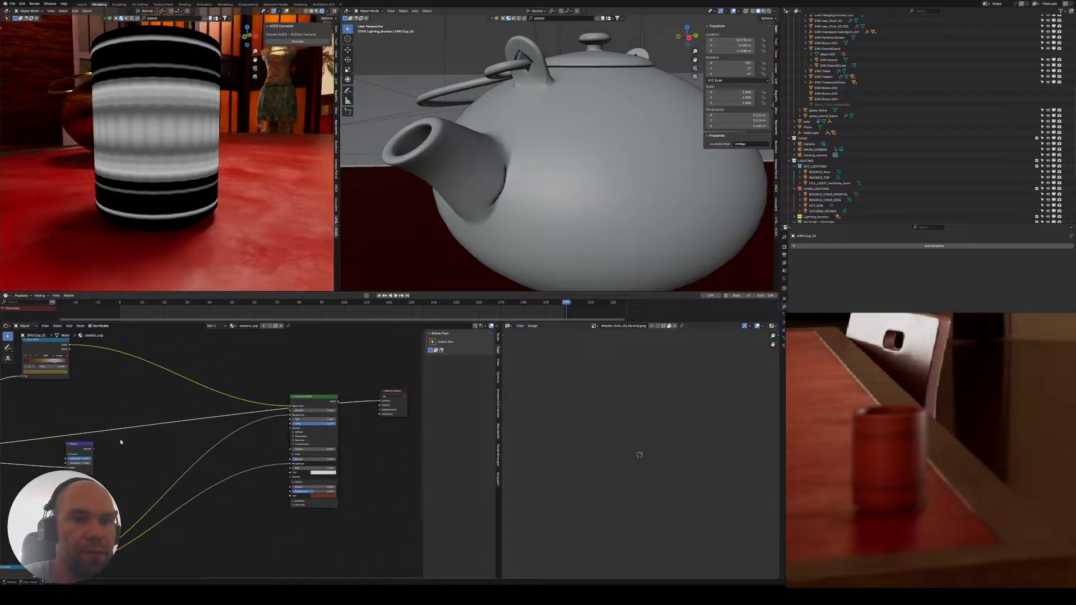
pyautogui.moveTo(93, 449); pyautogui.dragTo(231, 429)
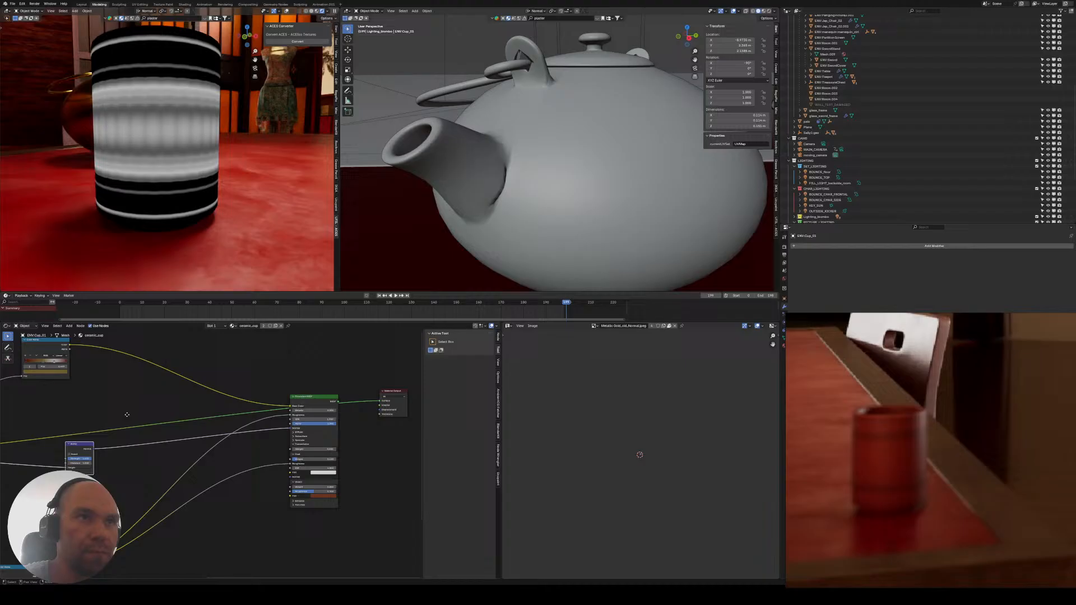
# - Preview the cup with its full Principled BSDF shader and check the stripes up close
pyautogui.moveTo(127, 415); pyautogui.dragTo(162, 436, button='middle')
pyautogui.click(362, 404)
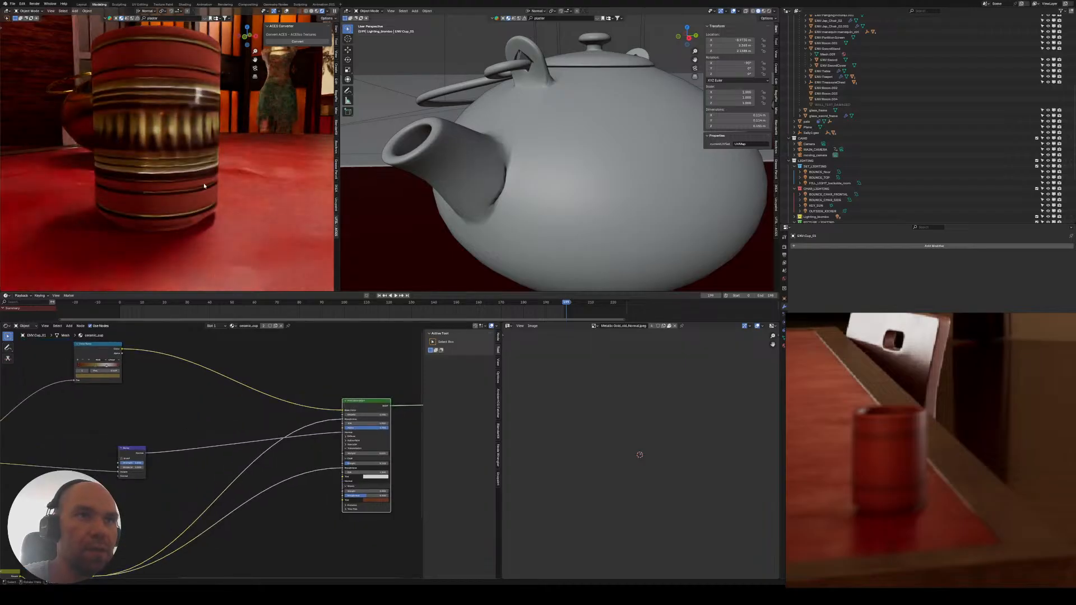
pyautogui.scroll(5, 203, 183)
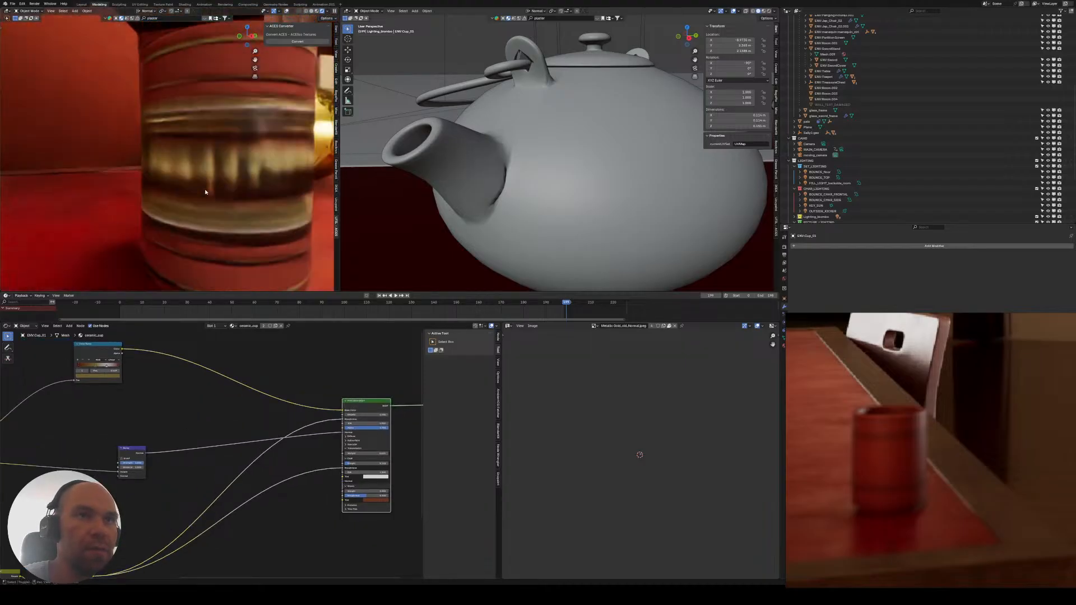
pyautogui.scroll(-4, 205, 192)
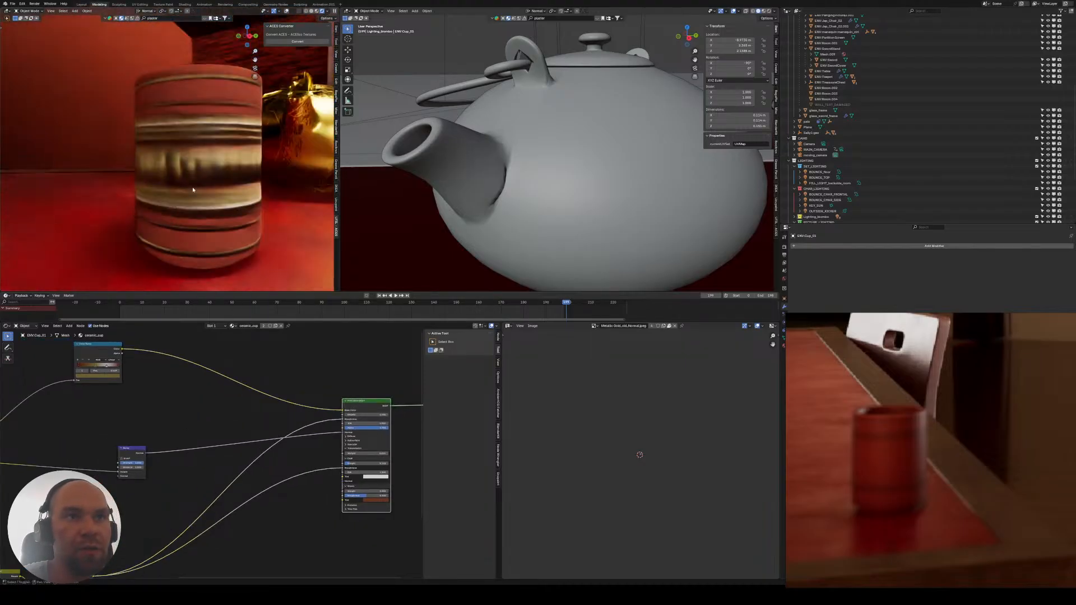
# - Raise the Principled BSDF's Metallic value to about 0.473
pyautogui.moveTo(353, 415); pyautogui.dragTo(226, 418, button='middle')
pyautogui.scroll(7, 225, 418)
pyautogui.moveTo(229, 415); pyautogui.dragTo(268, 415)
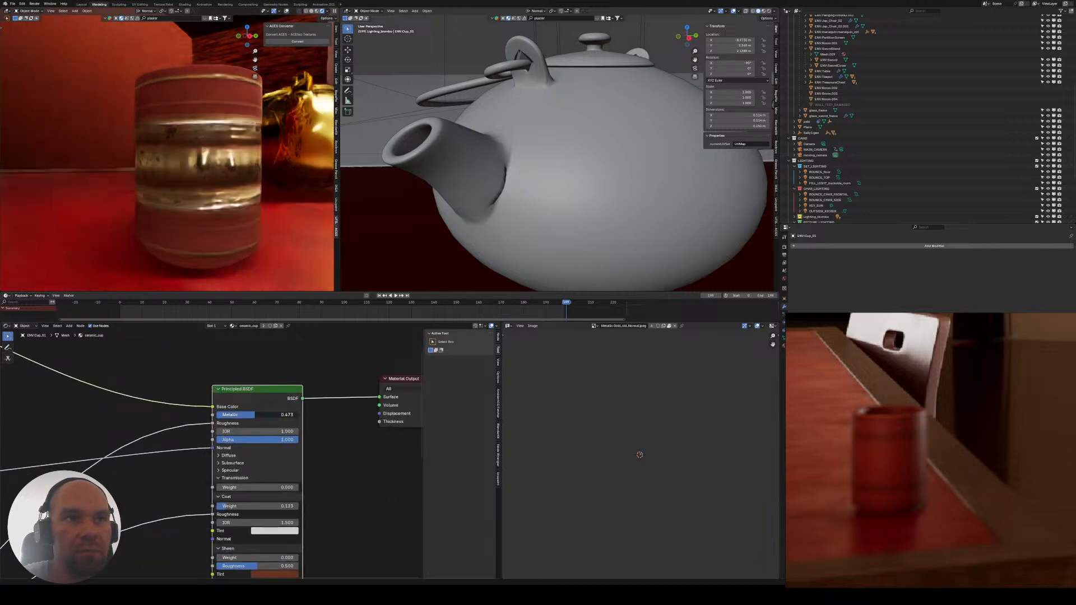
# - Reposition the Bump node in the free space between the stripe Color Ramp and the Principled BSDF
pyautogui.moveTo(168, 426); pyautogui.dragTo(244, 412, button='middle')
pyautogui.scroll(-2, 244, 412)
pyautogui.moveTo(70, 412); pyautogui.dragTo(153, 413, button='middle')
pyautogui.moveTo(35, 457); pyautogui.dragTo(168, 450)
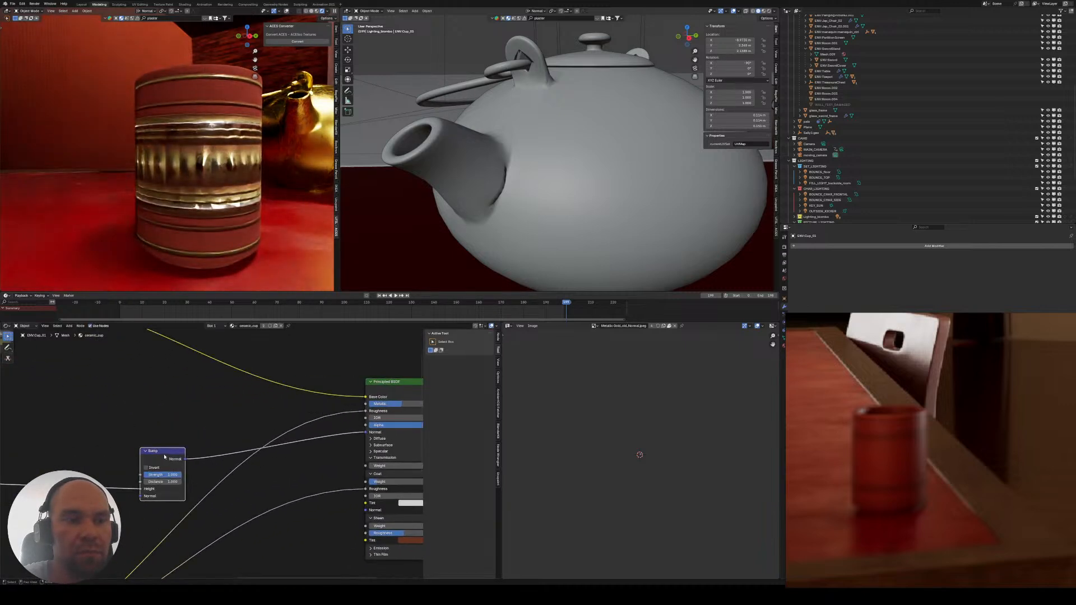
pyautogui.moveTo(168, 450); pyautogui.dragTo(189, 453, button='middle')
pyautogui.scroll(-1, 141, 440)
pyautogui.moveTo(170, 458); pyautogui.dragTo(139, 465)
# - Connect the black-and-white stripe Color Ramp's Color output to the Principled BSDF's Metallic input
pyautogui.moveTo(107, 448); pyautogui.dragTo(230, 440, button='middle')
pyautogui.scroll(-2, 229, 439)
pyautogui.scroll(-3, 230, 439)
pyautogui.moveTo(72, 445); pyautogui.dragTo(145, 440, button='middle')
pyautogui.moveTo(88, 461); pyautogui.dragTo(397, 417)
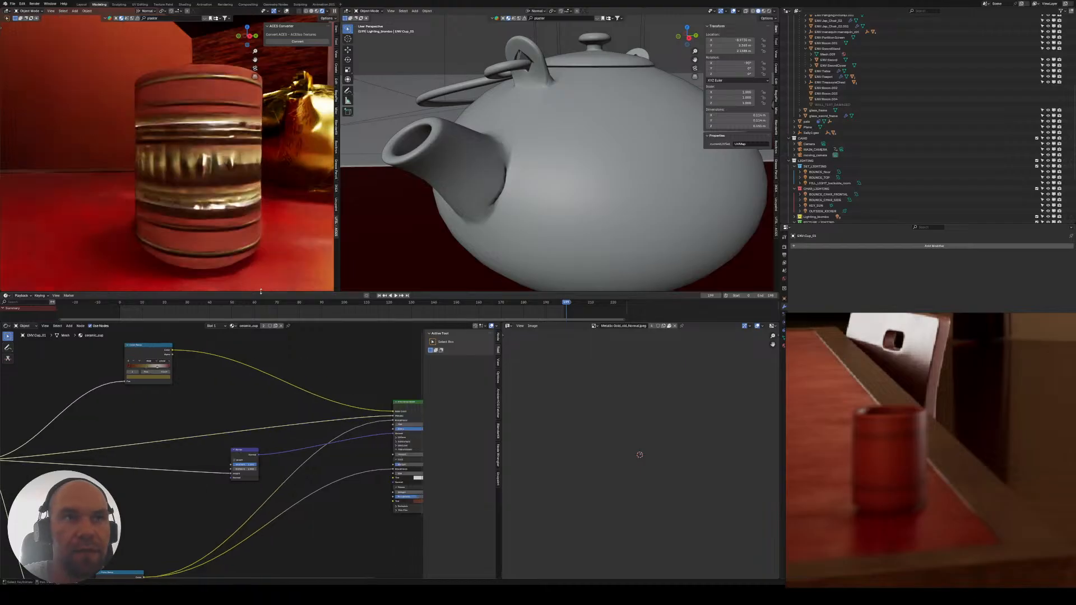
# - Examine the cup's metallic stripes up close and try adjusting the Bump node's Strength
pyautogui.moveTo(210, 204); pyautogui.dragTo(129, 168, button='middle')
pyautogui.scroll(2, 201, 182)
pyautogui.keyDown('shift'); pyautogui.moveTo(129, 169); pyautogui.dragTo(81, 175, button='middle'); pyautogui.keyUp('shift')
pyautogui.scroll(2, 157, 170)
pyautogui.moveTo(300, 426); pyautogui.dragTo(149, 425, button='middle')
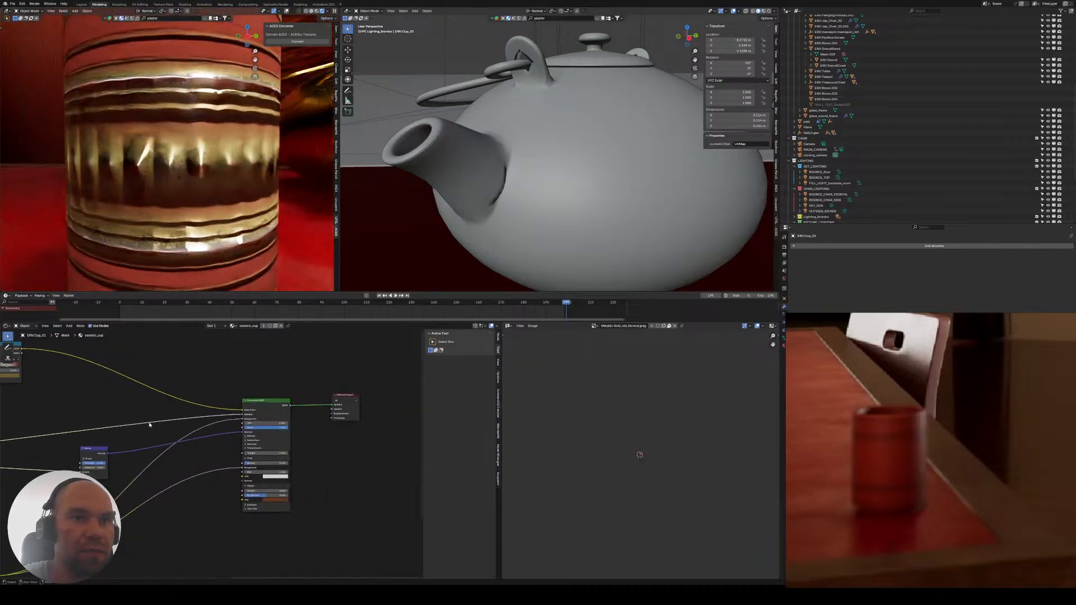
pyautogui.scroll(3, 150, 425)
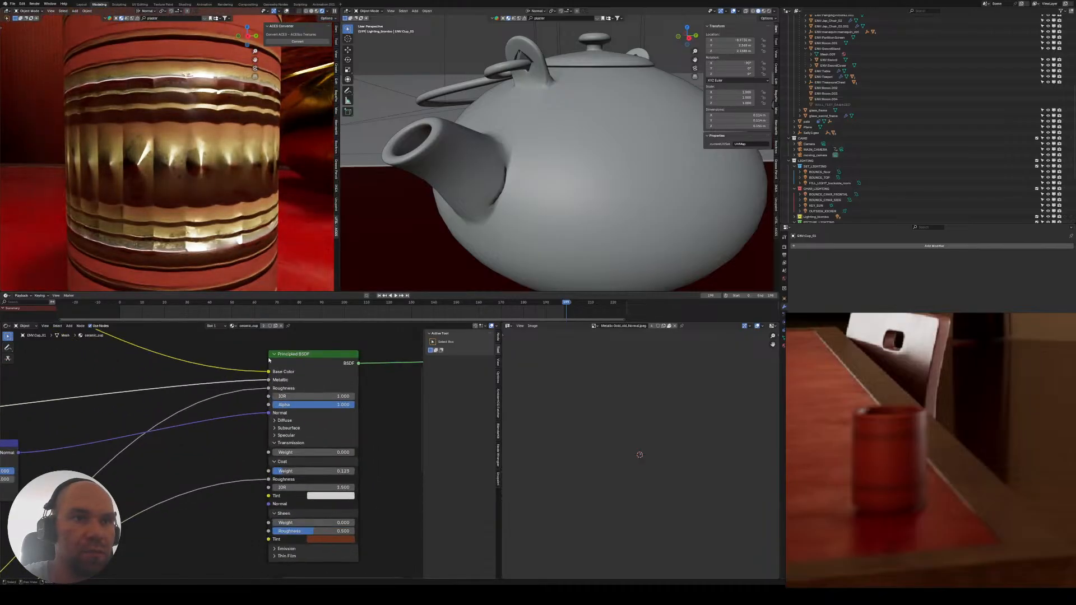
pyautogui.moveTo(181, 419); pyautogui.dragTo(281, 421, button='middle')
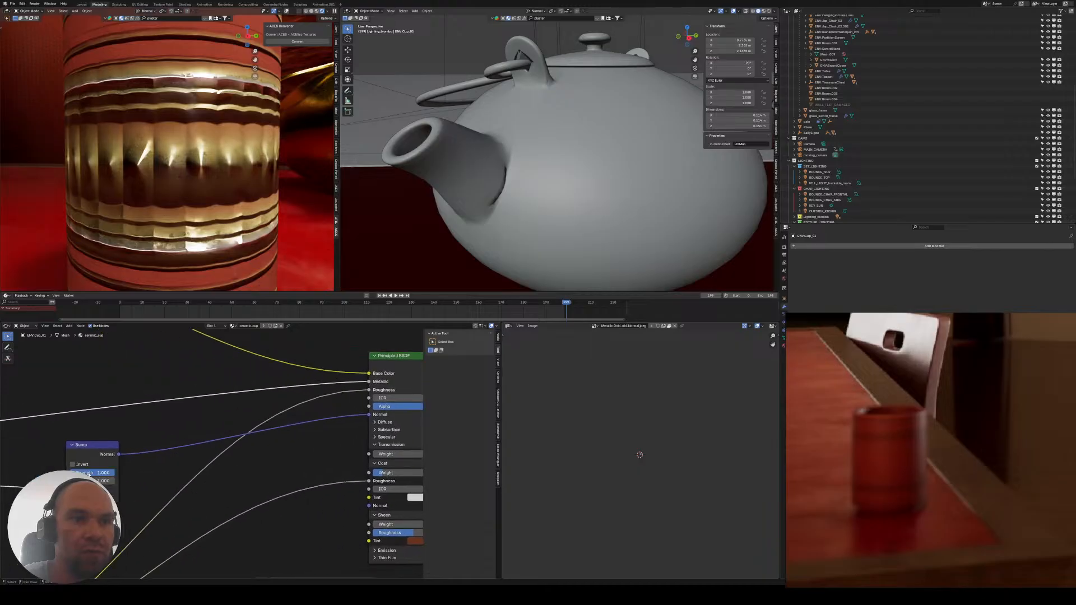
pyautogui.moveTo(102, 473)
pyautogui.mouseDown()
pyautogui.moveTo(86, 473)
pyautogui.moveTo(105, 473)
pyautogui.mouseUp()
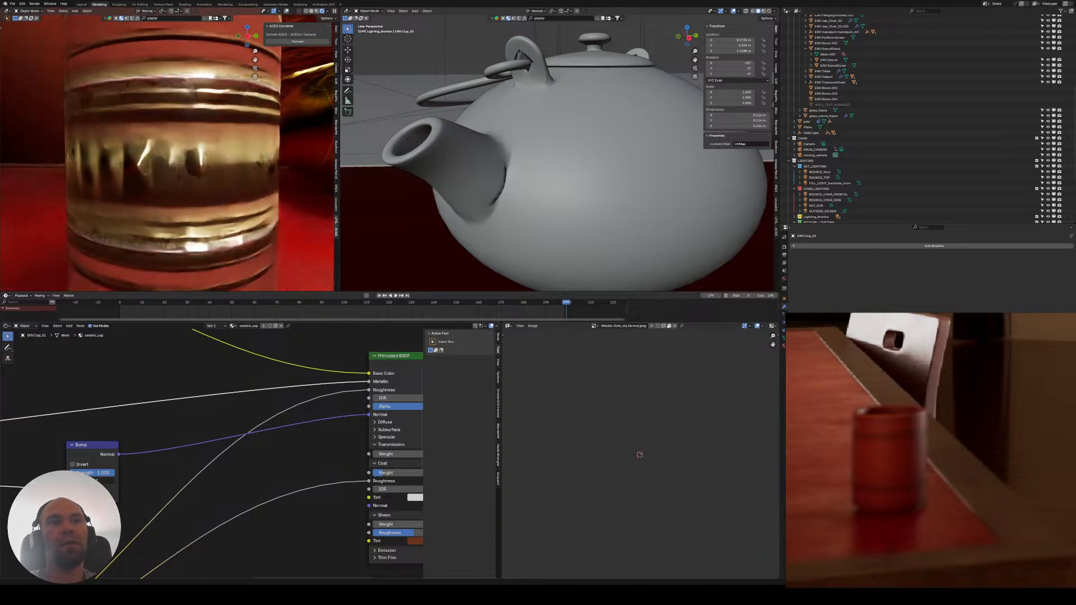
# - Spread out the stripe Color Ramp, Voronoi Texture and Gradient Texture nodes to make the network readable
pyautogui.moveTo(119, 417); pyautogui.dragTo(375, 387, button='middle')
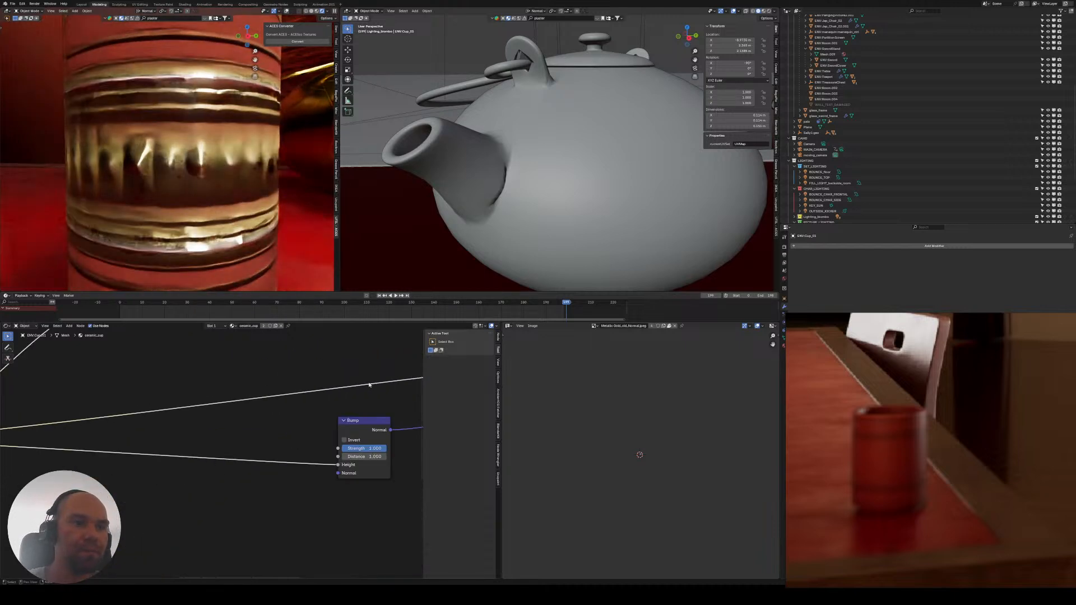
pyautogui.scroll(-7, 336, 415)
pyautogui.moveTo(85, 448); pyautogui.dragTo(257, 400, button='middle')
pyautogui.scroll(4, 246, 400)
pyautogui.moveTo(137, 399); pyautogui.dragTo(192, 437, button='middle')
pyautogui.scroll(2, 184, 428)
pyautogui.scroll(-1, 192, 437)
pyautogui.moveTo(291, 458); pyautogui.dragTo(236, 452, button='middle')
pyautogui.moveTo(236, 450); pyautogui.dragTo(264, 424)
pyautogui.moveTo(180, 464); pyautogui.dragTo(214, 460)
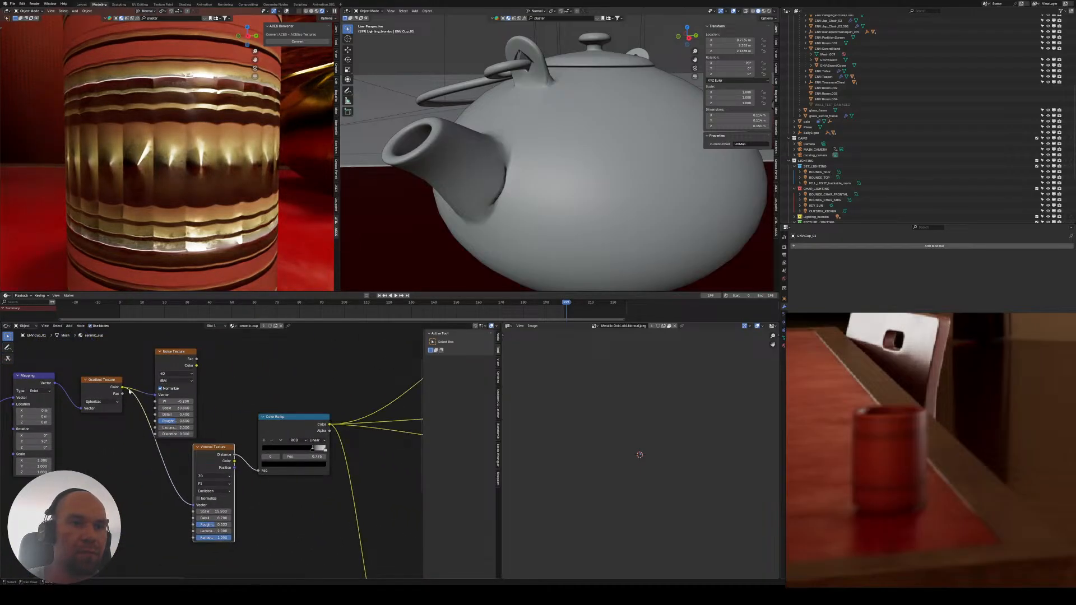
pyautogui.moveTo(107, 387); pyautogui.dragTo(99, 401)
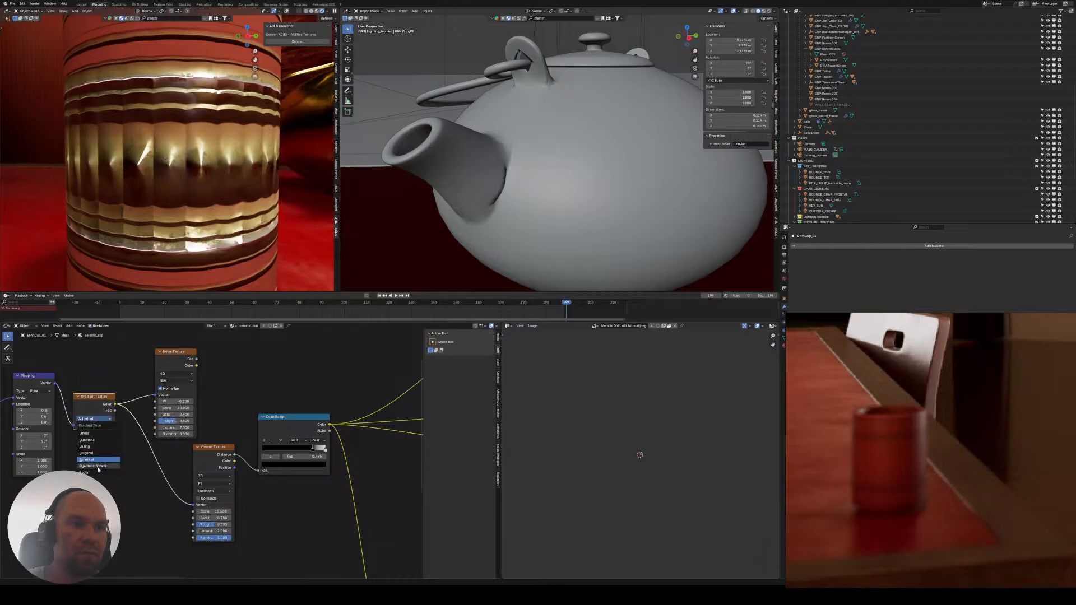
# - Try a Radial type on the Gradient Texture with the Voronoi Texture's Scale at 35.1, viewing the cup from several angles
pyautogui.click(94, 474)
pyautogui.scroll(-5, 167, 236)
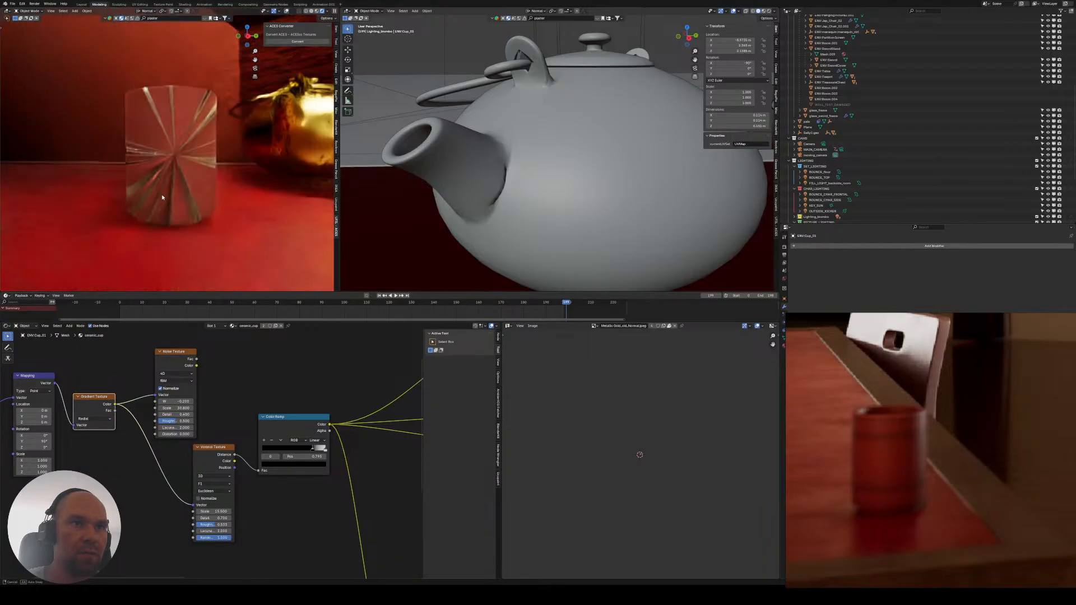
pyautogui.moveTo(167, 235); pyautogui.dragTo(195, 242, button='middle')
pyautogui.scroll(3, 103, 396)
pyautogui.moveTo(143, 434); pyautogui.dragTo(89, 423, button='middle')
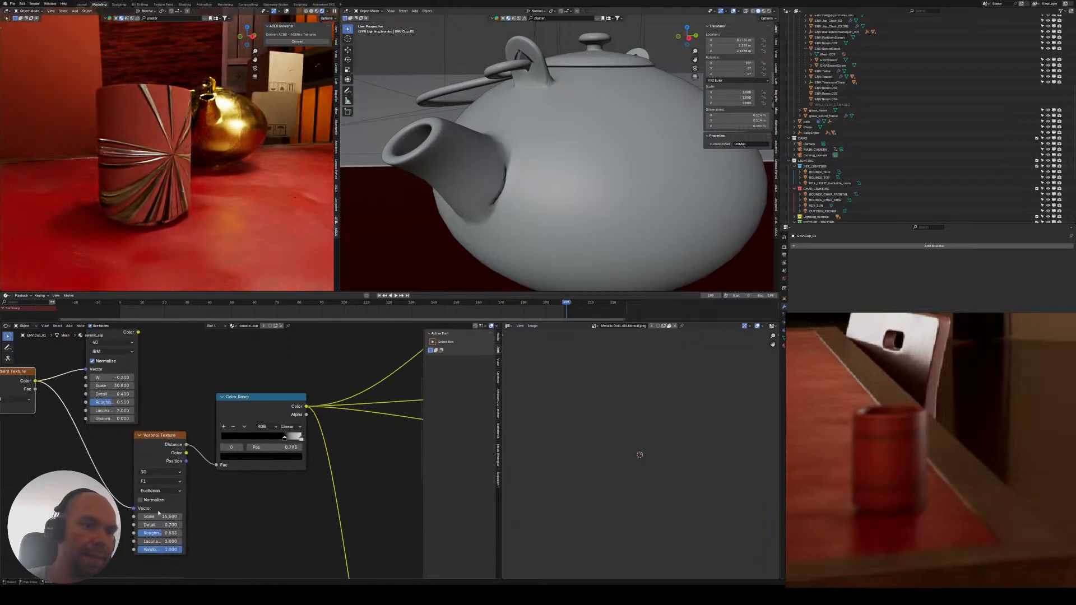
pyautogui.moveTo(159, 516); pyautogui.dragTo(216, 516)
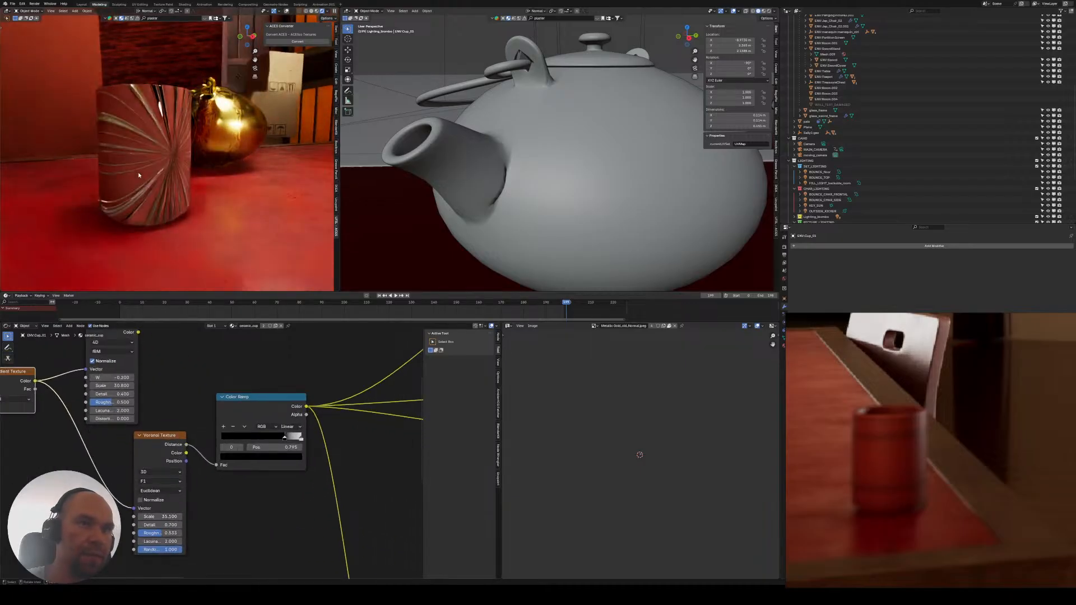
pyautogui.moveTo(140, 174)
pyautogui.mouseDown(button='middle')
pyautogui.moveTo(167, 177)
pyautogui.moveTo(157, 176)
pyautogui.moveTo(210, 211)
pyautogui.mouseUp(button='middle')
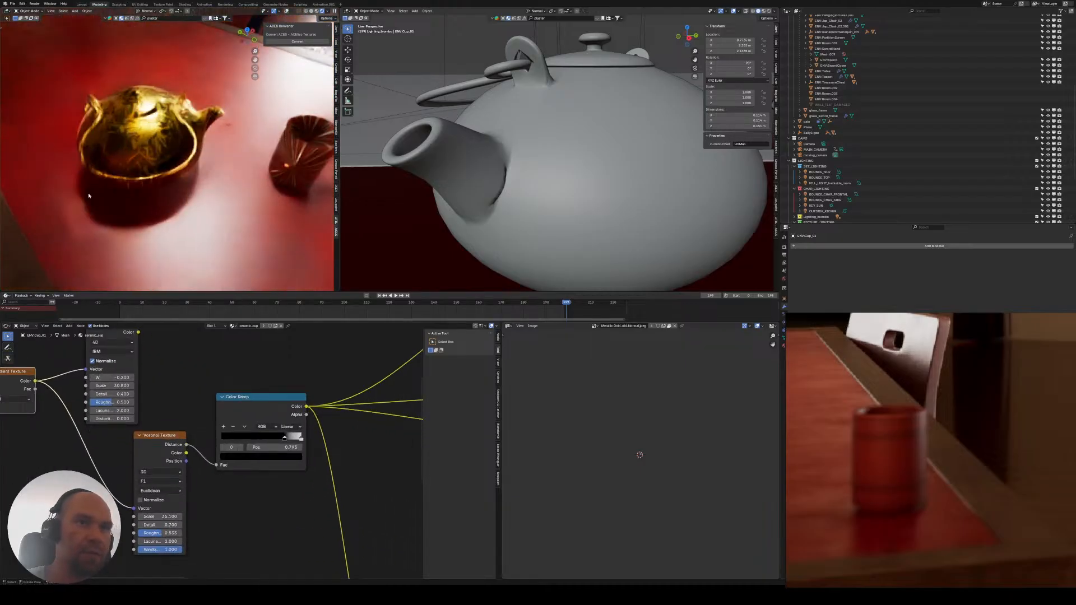
pyautogui.keyDown('shift'); pyautogui.moveTo(293, 169); pyautogui.dragTo(149, 142, button='middle'); pyautogui.keyUp('shift')
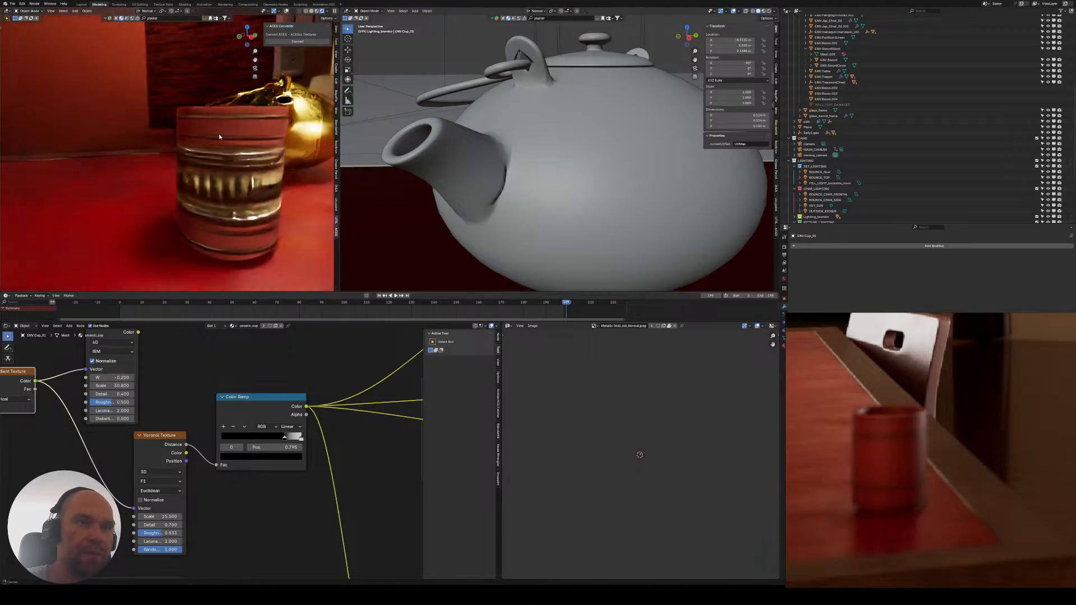
# - Try moving the stripe Color Ramp's black stop to about 0.683
pyautogui.scroll(3, 224, 138)
pyautogui.moveTo(238, 404); pyautogui.dragTo(151, 406, button='middle')
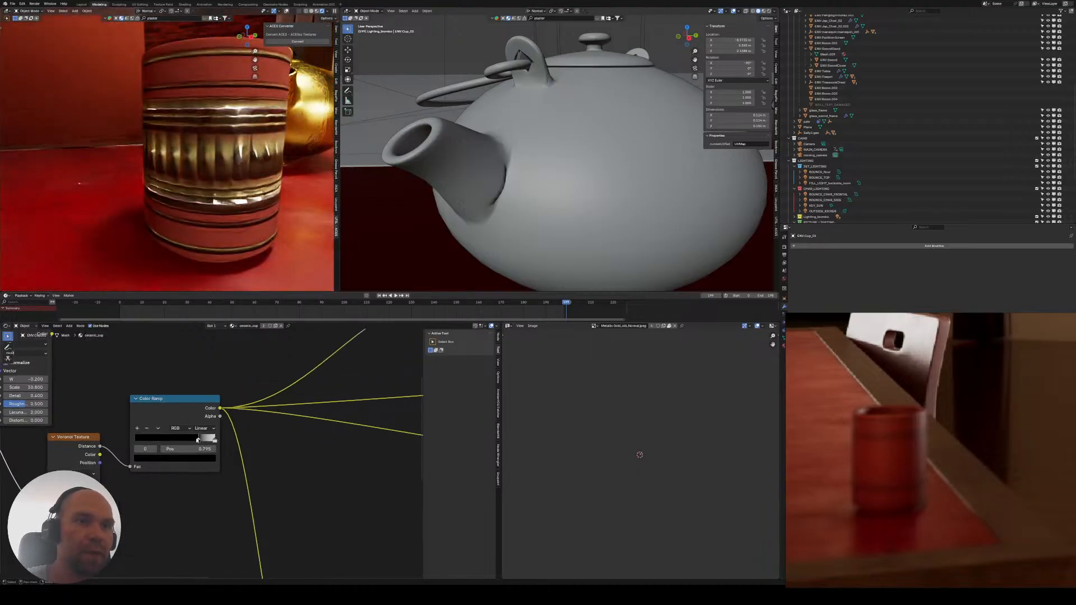
pyautogui.moveTo(197, 440); pyautogui.dragTo(189, 442)
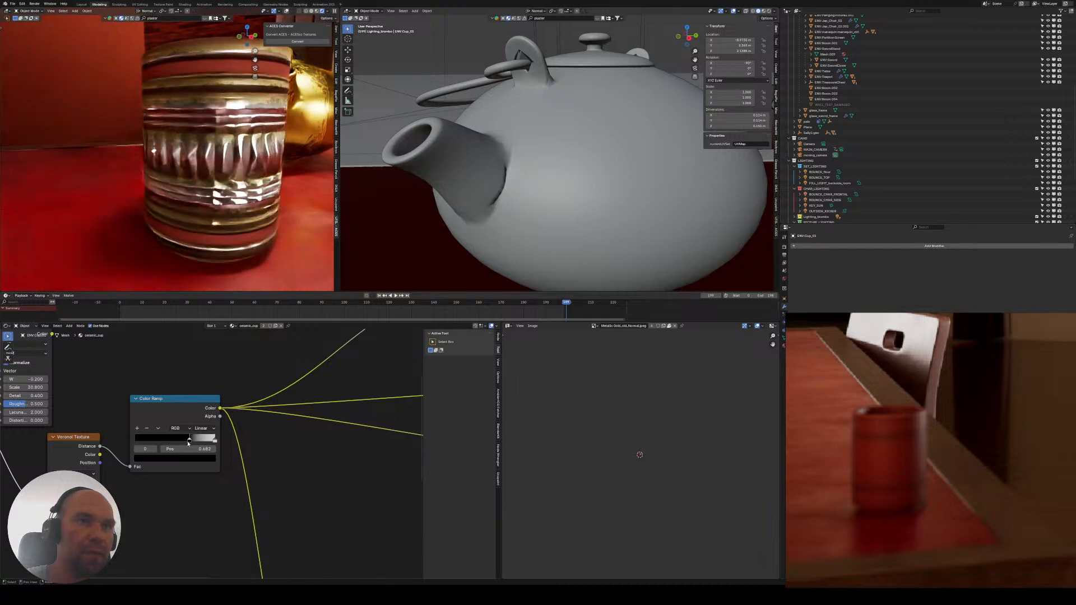
# - Try shifting the stripe Color Ramp's white stop and put it back at position 1.000
pyautogui.scroll(-5, 189, 442)
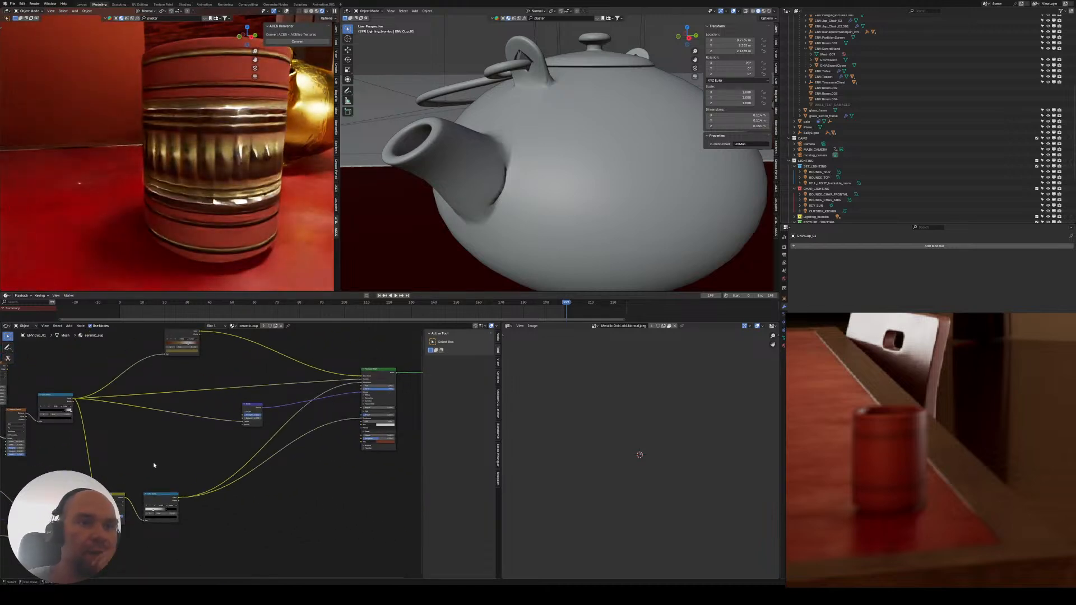
pyautogui.scroll(2, 254, 402)
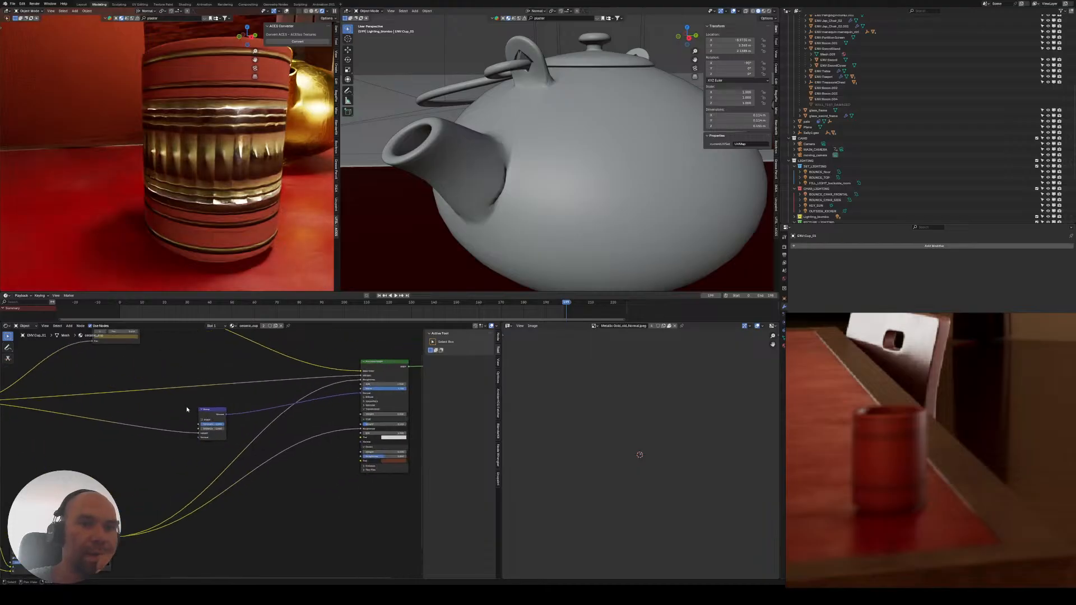
pyautogui.moveTo(187, 410); pyautogui.dragTo(220, 421, button='middle')
pyautogui.moveTo(55, 412); pyautogui.dragTo(153, 437, button='middle')
pyautogui.scroll(1, 204, 435)
pyautogui.scroll(3, 87, 445)
pyautogui.moveTo(87, 446); pyautogui.dragTo(237, 461, button='middle')
pyautogui.scroll(6, 239, 461)
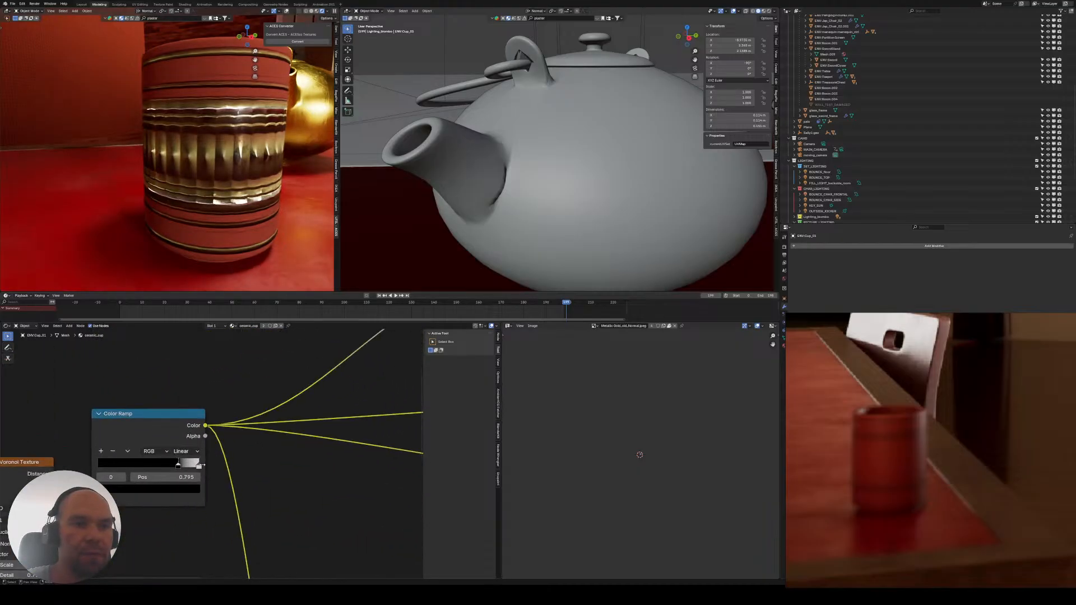
pyautogui.moveTo(192, 466); pyautogui.dragTo(201, 470)
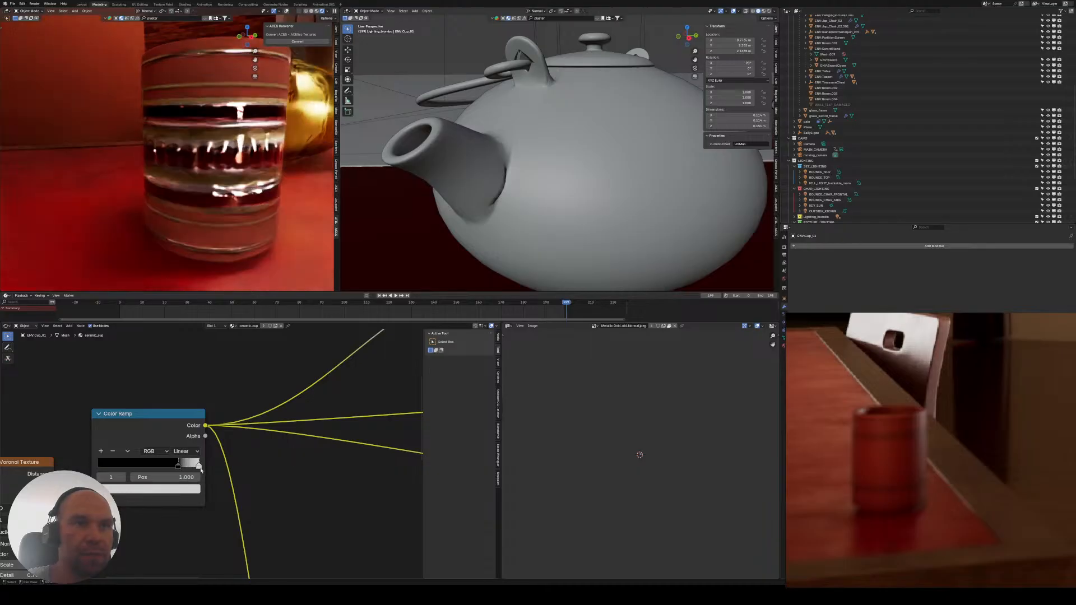
# - Rewire the roughness Color Ramp's Fac input to the earlier texture branch, bypassing the Mix node that blends in the stripes
pyautogui.scroll(-3, 179, 492)
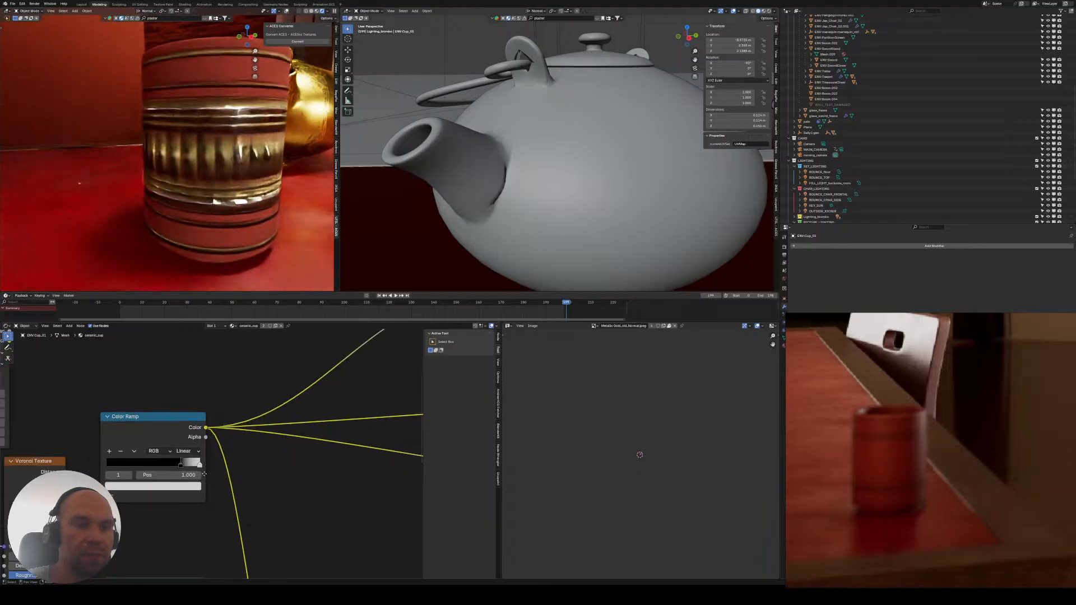
pyautogui.moveTo(177, 523); pyautogui.dragTo(140, 452, button='middle')
pyautogui.scroll(-3, 140, 452)
pyautogui.moveTo(157, 499); pyautogui.dragTo(145, 444, button='middle')
pyautogui.scroll(2, 136, 434)
pyautogui.scroll(-2, 136, 433)
pyautogui.scroll(-2, 150, 477)
pyautogui.moveTo(179, 481); pyautogui.dragTo(136, 489, button='middle')
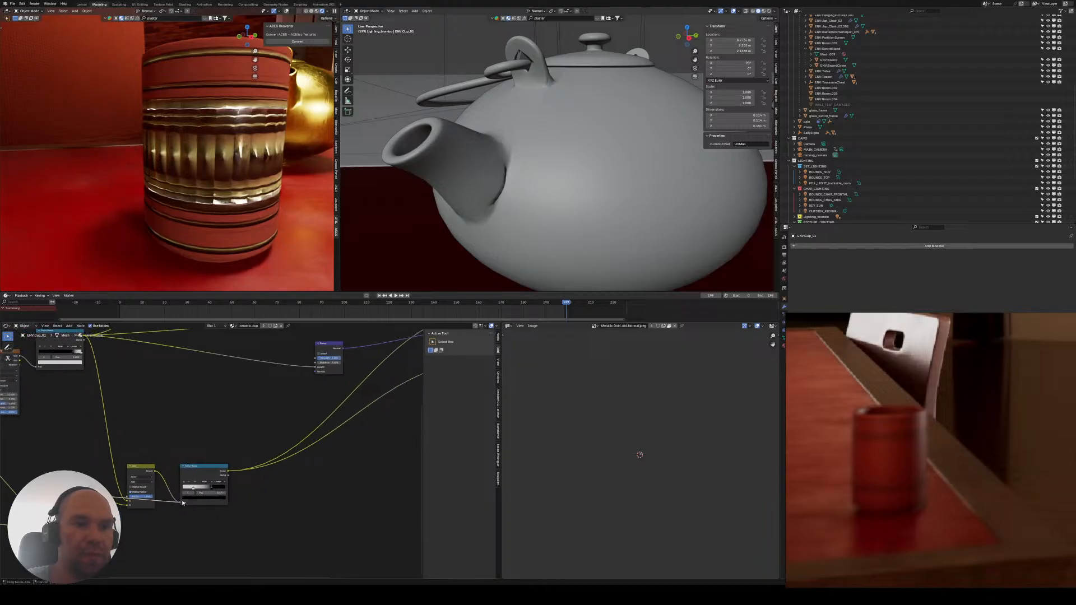
pyautogui.moveTo(182, 503); pyautogui.dragTo(181, 502)
pyautogui.moveTo(146, 434); pyautogui.dragTo(147, 457, button='middle')
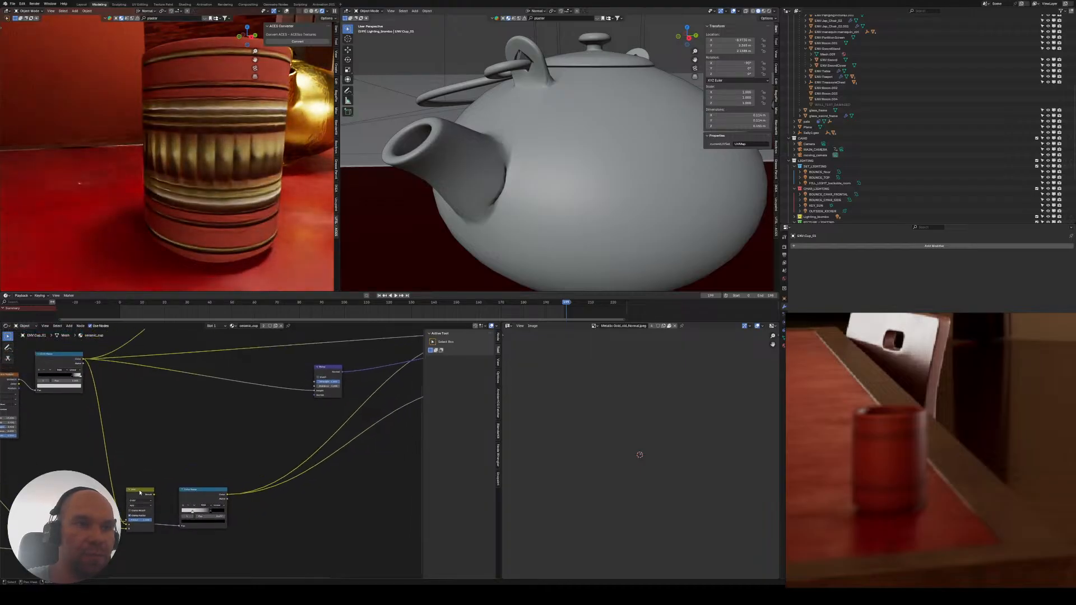
# - Move the bypassed Mix node up into the space beside the Bump node and check the cup from another angle
pyautogui.moveTo(139, 493); pyautogui.dragTo(154, 410)
pyautogui.moveTo(210, 197); pyautogui.dragTo(235, 199, button='middle')
pyautogui.keyDown('shift'); pyautogui.moveTo(166, 288); pyautogui.dragTo(137, 309, button='middle'); pyautogui.keyUp('shift')
pyautogui.moveTo(279, 371); pyautogui.dragTo(199, 420, button='middle')
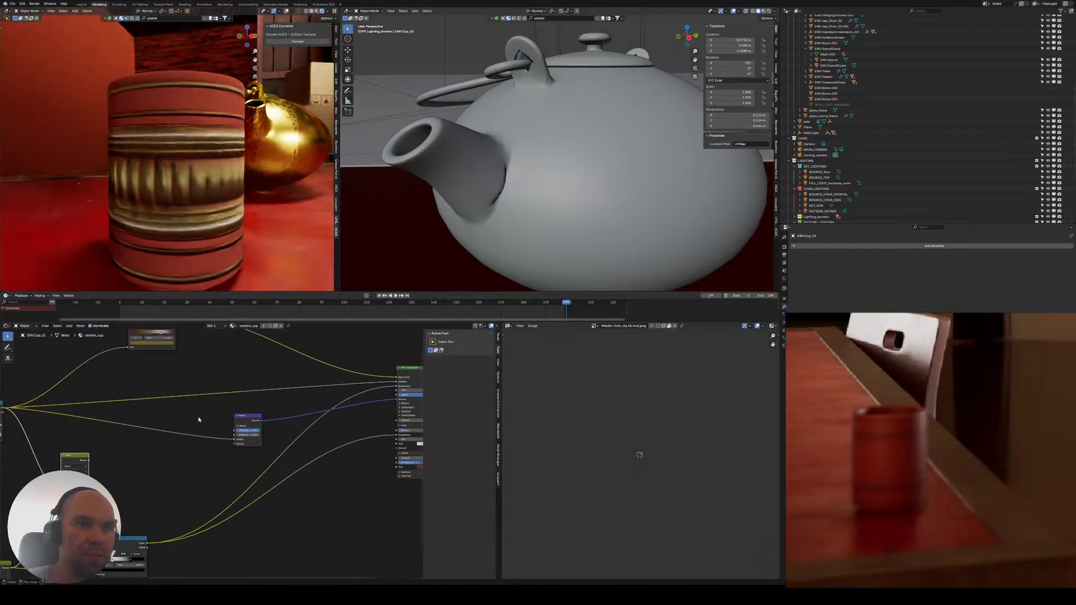
pyautogui.moveTo(117, 446); pyautogui.dragTo(140, 449, button='middle')
pyautogui.moveTo(96, 463); pyautogui.dragTo(104, 465)
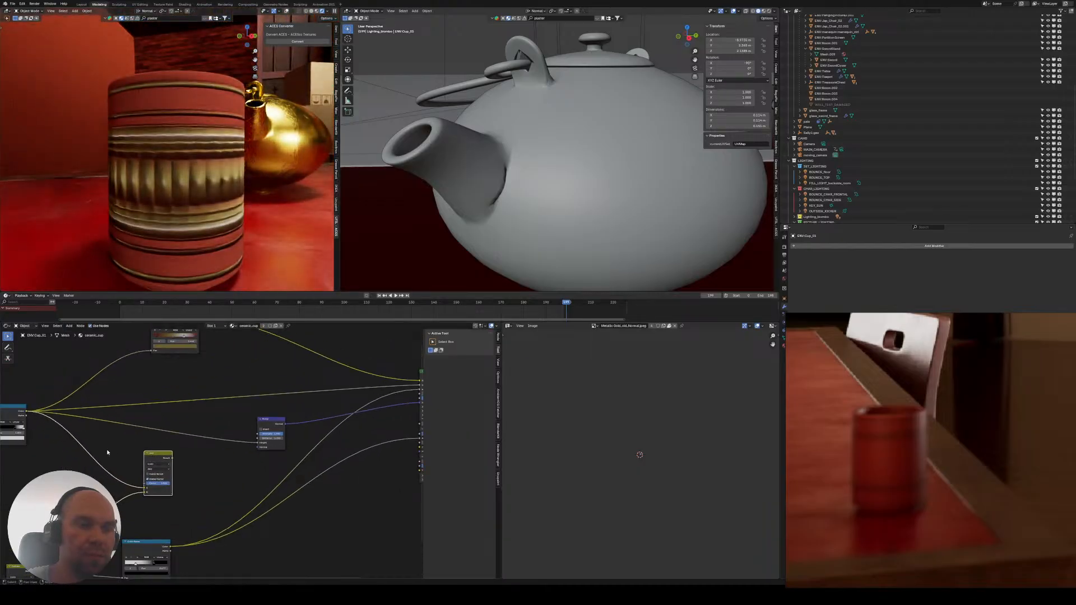
pyautogui.moveTo(107, 451); pyautogui.dragTo(129, 451, button='middle')
# - Insert another Color Ramp on the link into Metallic, with its white stop at position 1.000
pyautogui.moveTo(22, 411); pyautogui.dragTo(228, 394)
pyautogui.scroll(2, 260, 367)
pyautogui.scroll(2, 243, 419)
pyautogui.moveTo(304, 388); pyautogui.dragTo(315, 388)
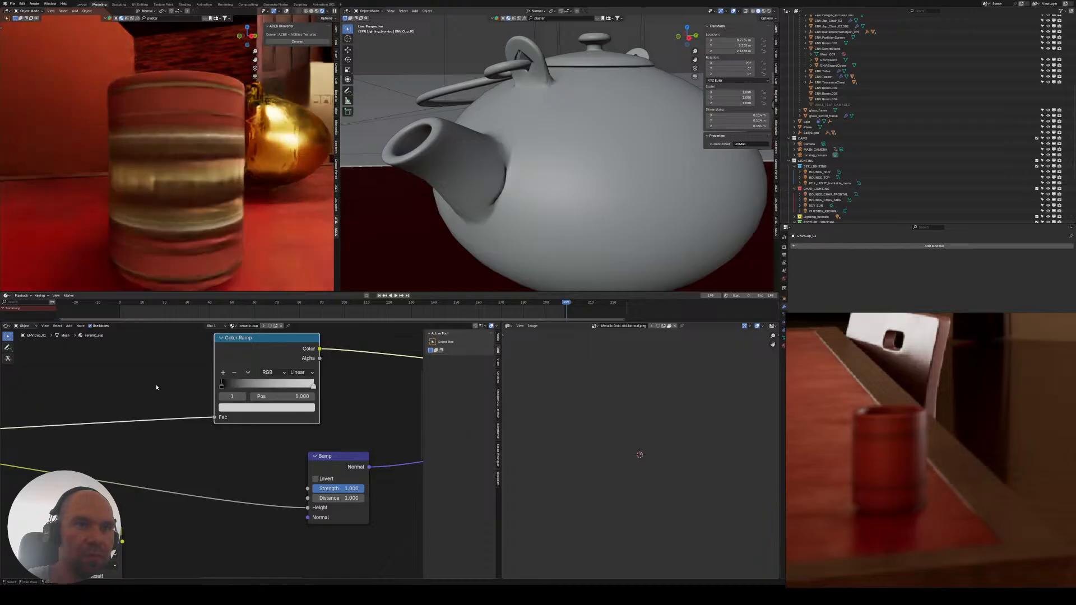
# - Set the metallic Color Ramp's black stop to position 0.205 and preview the ramp's output on the cup
pyautogui.moveTo(170, 225); pyautogui.dragTo(196, 223, button='middle')
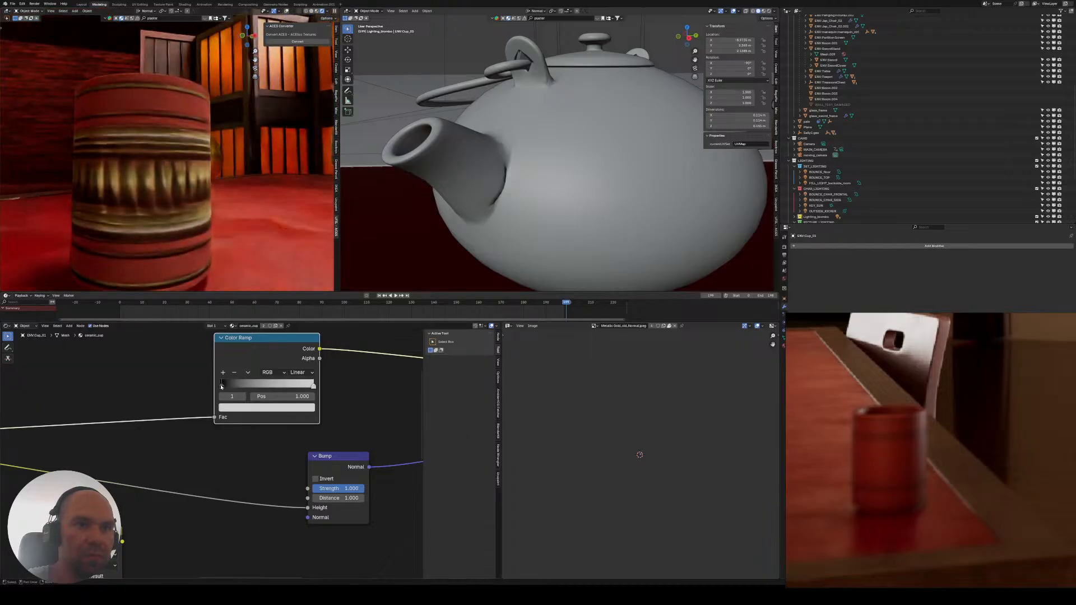
pyautogui.moveTo(221, 387)
pyautogui.mouseDown()
pyautogui.moveTo(292, 385)
pyautogui.moveTo(239, 392)
pyautogui.mouseUp()
pyautogui.keyDown('ctrl'); pyautogui.keyDown('shift'); pyautogui.click(255, 343); pyautogui.keyUp('shift'); pyautogui.keyUp('ctrl')
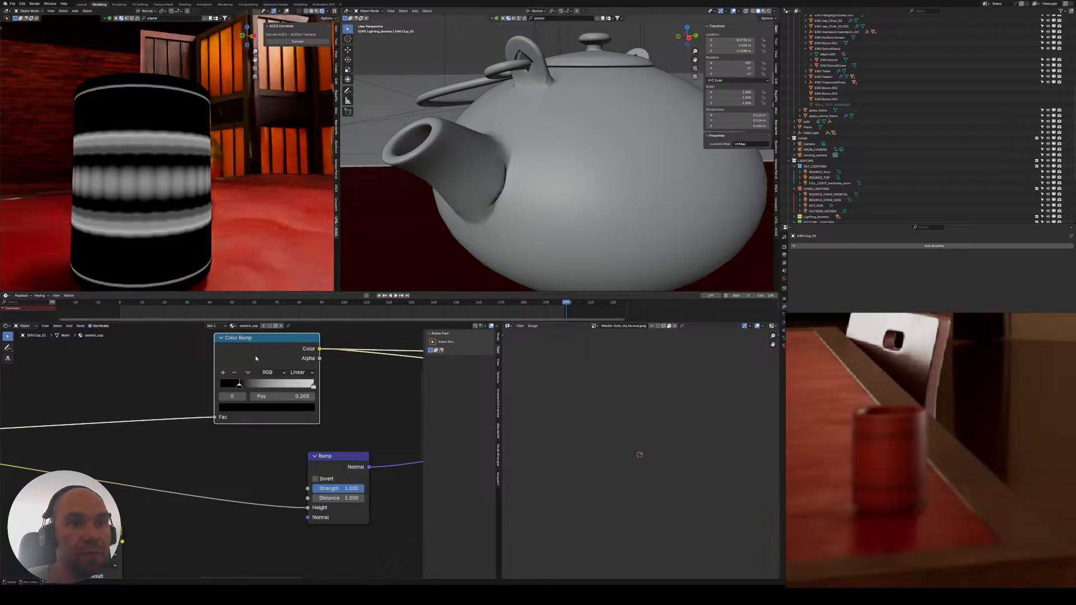
# - Try lightening the metallic Color Ramp's black stop to grey and open the white stop's colour
pyautogui.click(291, 408)
pyautogui.moveTo(300, 320)
pyautogui.mouseDown()
pyautogui.moveTo(299, 277)
pyautogui.moveTo(299, 331)
pyautogui.mouseUp()
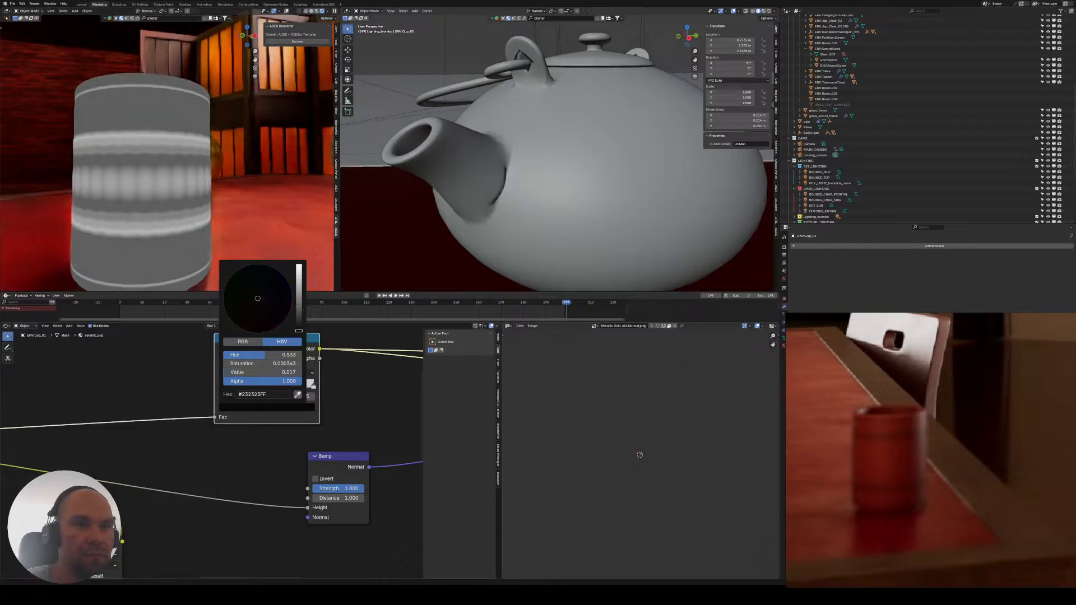
pyautogui.click(283, 407)
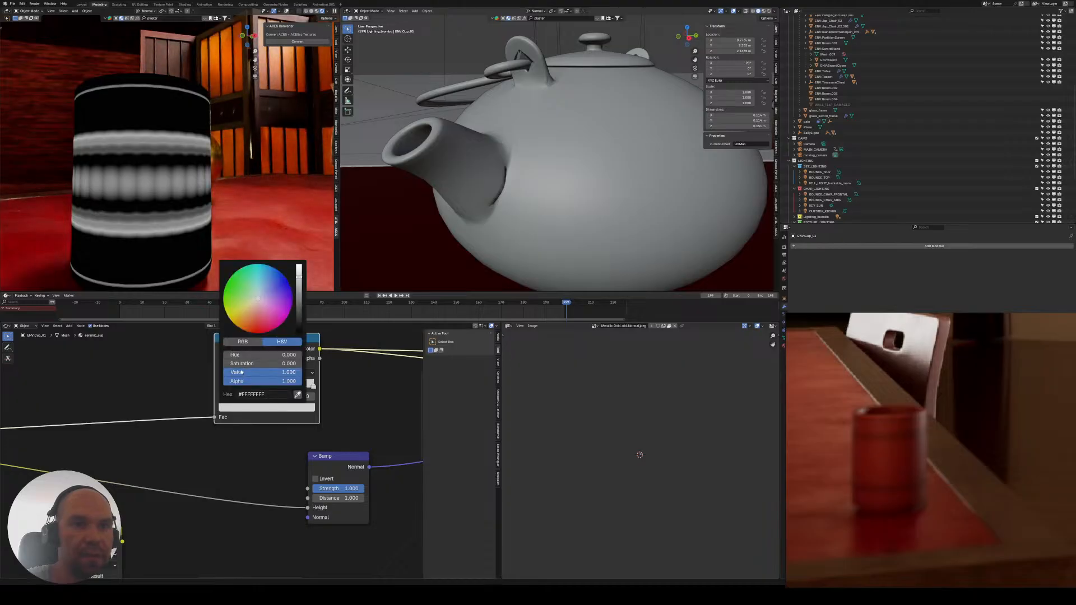
pyautogui.scroll(-3, 360, 399)
pyautogui.moveTo(416, 369); pyautogui.dragTo(185, 398, button='middle')
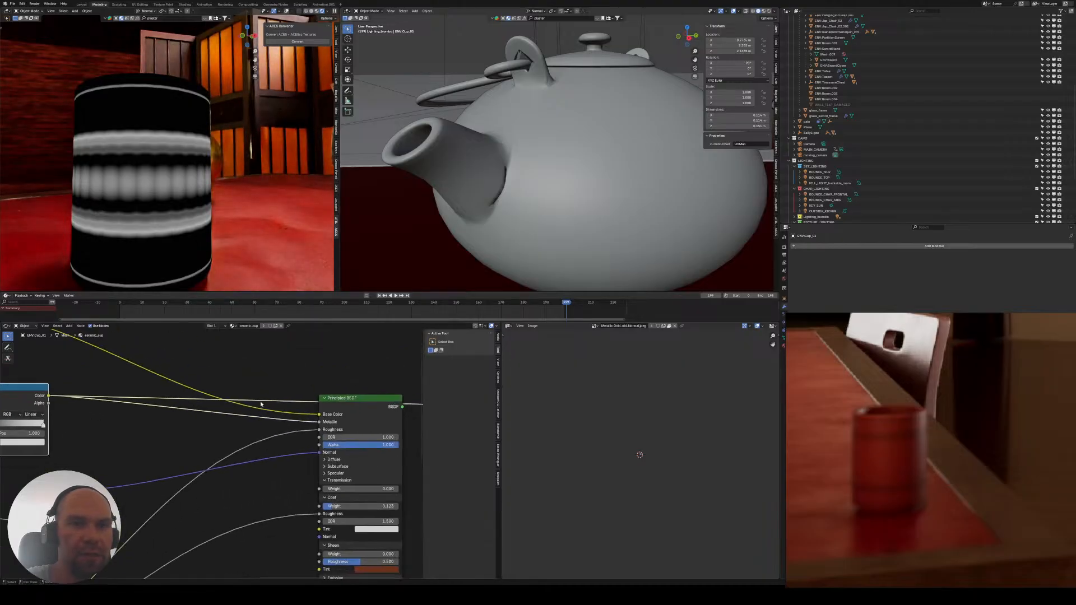
# - Link the metallic Color Ramp's output to the Principled BSDF's Roughness as well and preview the full shader on the cup
pyautogui.moveTo(343, 402); pyautogui.dragTo(251, 403, button='middle')
pyautogui.moveTo(310, 514); pyautogui.dragTo(354, 488, button='middle')
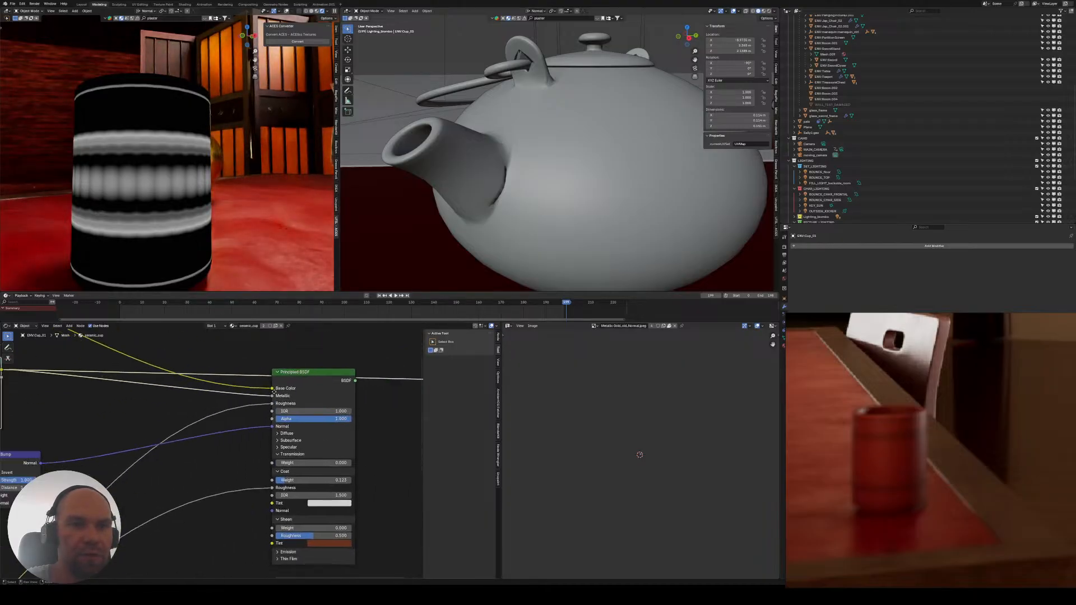
pyautogui.scroll(-2, 353, 487)
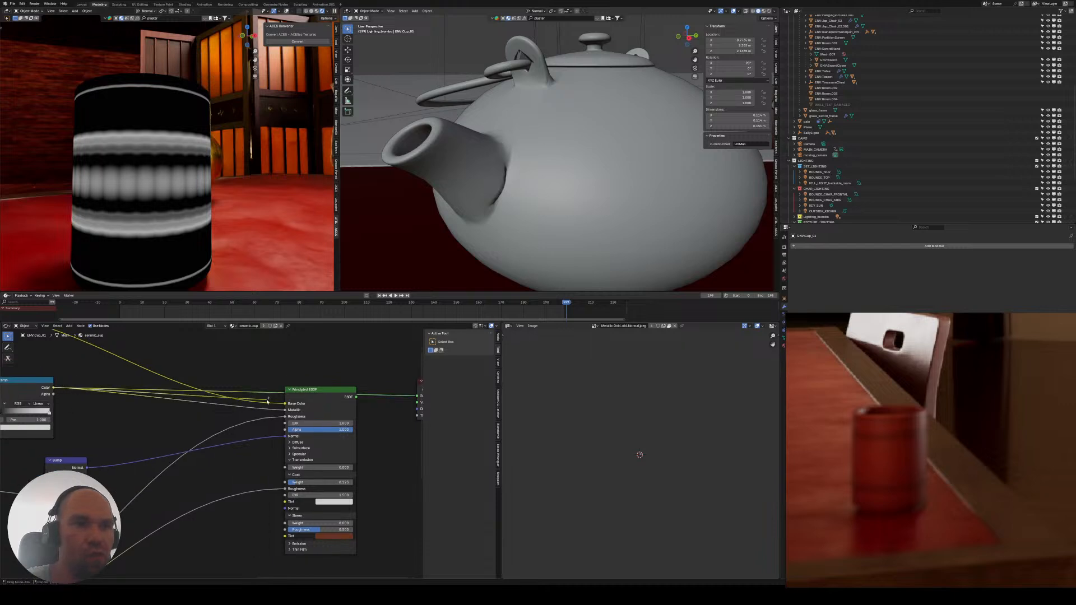
pyautogui.keyDown('ctrl'); pyautogui.keyDown('shift'); pyautogui.click(327, 396); pyautogui.keyUp('shift'); pyautogui.keyUp('ctrl')
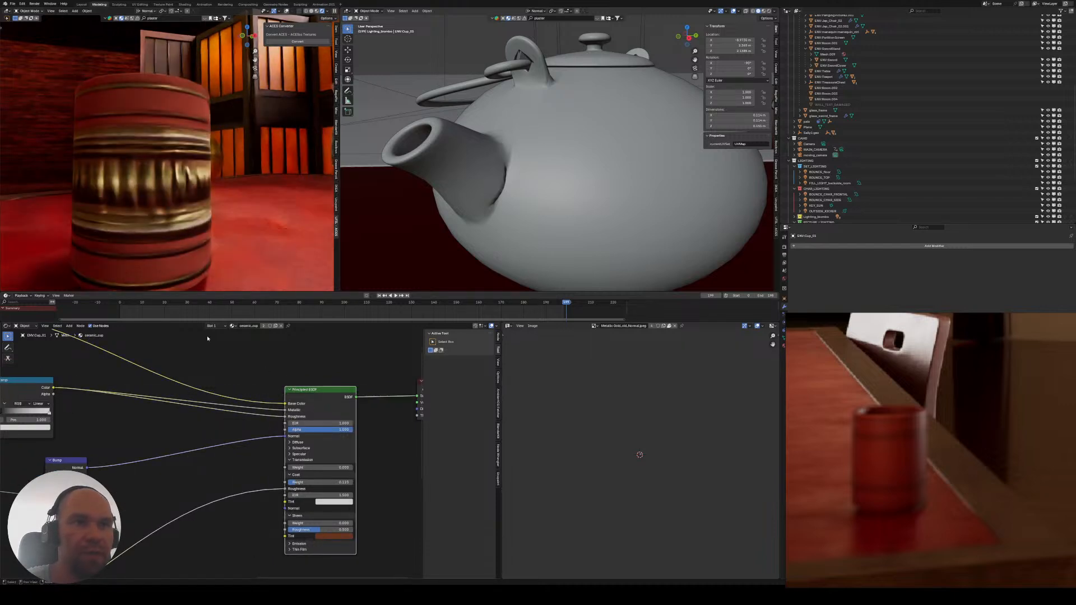
pyautogui.moveTo(153, 186); pyautogui.dragTo(132, 184, button='middle')
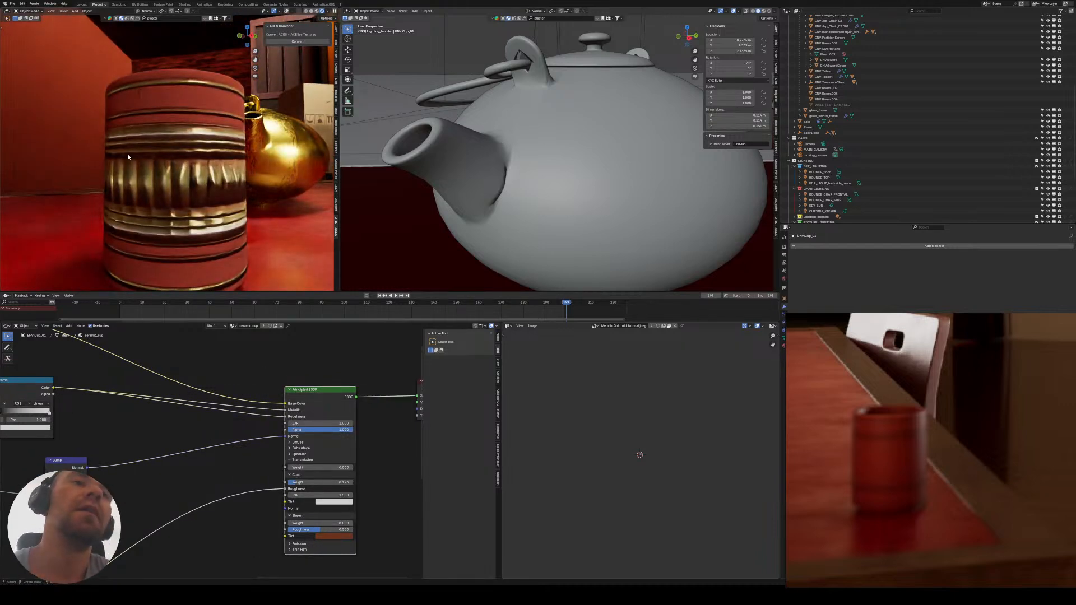
pyautogui.scroll(-3, 230, 424)
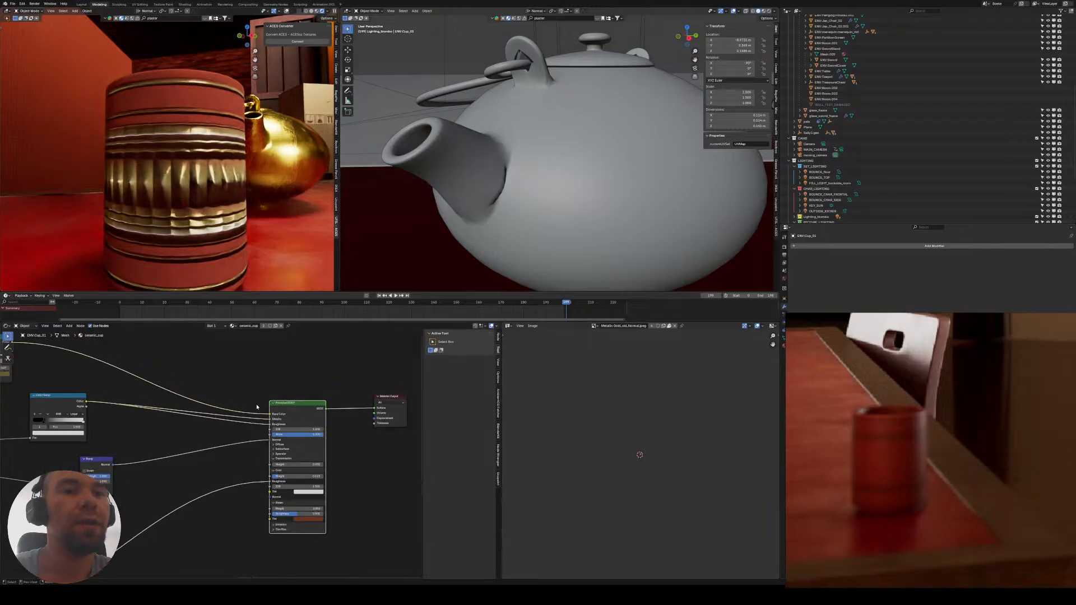
# - Move the Principled BSDF node slightly higher in the ceramic cup's node tree
pyautogui.moveTo(297, 398); pyautogui.dragTo(299, 374)
pyautogui.moveTo(150, 412); pyautogui.dragTo(287, 419, button='middle')
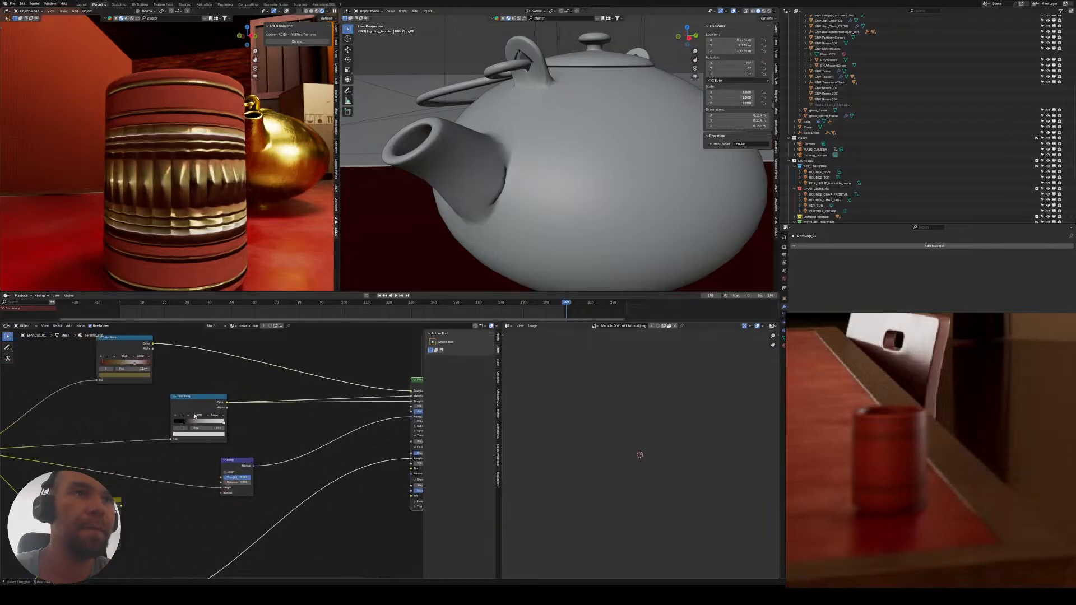
pyautogui.keyDown('shift'); pyautogui.moveTo(194, 417); pyautogui.dragTo(200, 400, button='middle'); pyautogui.keyUp('shift')
pyautogui.keyDown('shift'); pyautogui.moveTo(36, 392); pyautogui.dragTo(84, 456, button='middle'); pyautogui.keyUp('shift')
pyautogui.scroll(4, 146, 406)
pyautogui.scroll(-2, 84, 457)
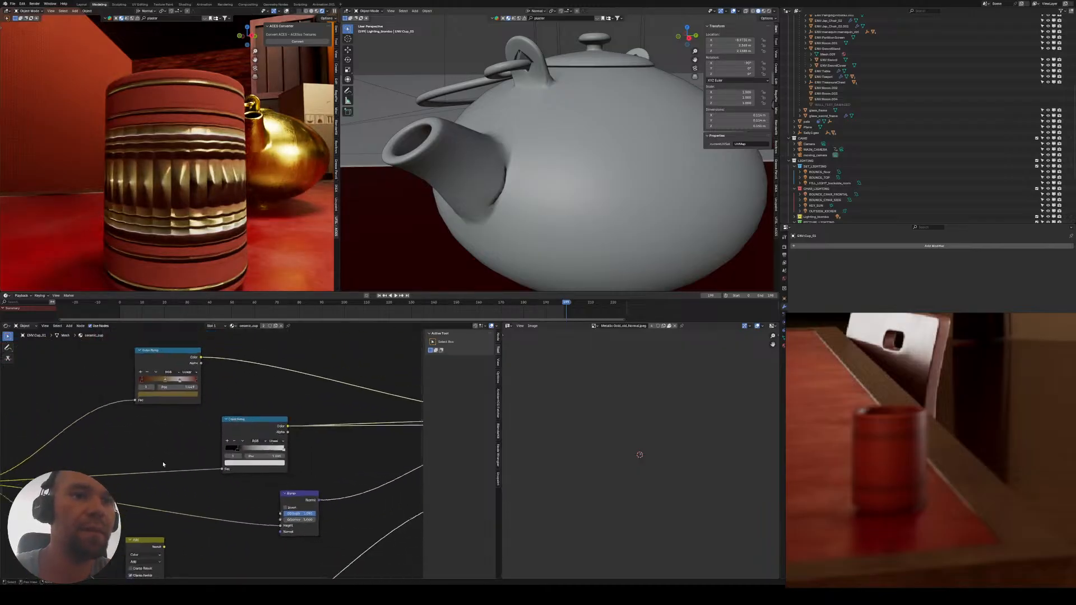
pyautogui.moveTo(163, 465); pyautogui.dragTo(104, 429, button='middle')
pyautogui.moveTo(250, 413); pyautogui.dragTo(92, 435, button='middle')
pyautogui.moveTo(321, 399); pyautogui.dragTo(321, 404)
# - Delete the bypassed Mix node below the Bump node, along with its link from the stripe mask
pyautogui.moveTo(119, 430); pyautogui.dragTo(283, 420, button='middle')
pyautogui.moveTo(90, 512); pyautogui.dragTo(152, 409, button='middle')
pyautogui.scroll(-3, 151, 415)
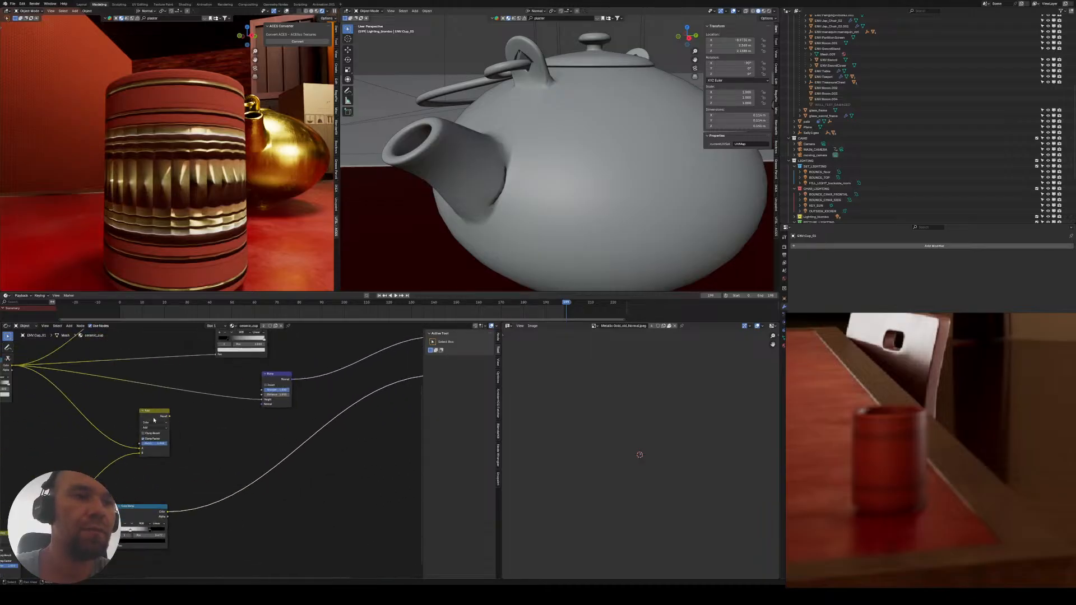
pyautogui.scroll(-6, 133, 429)
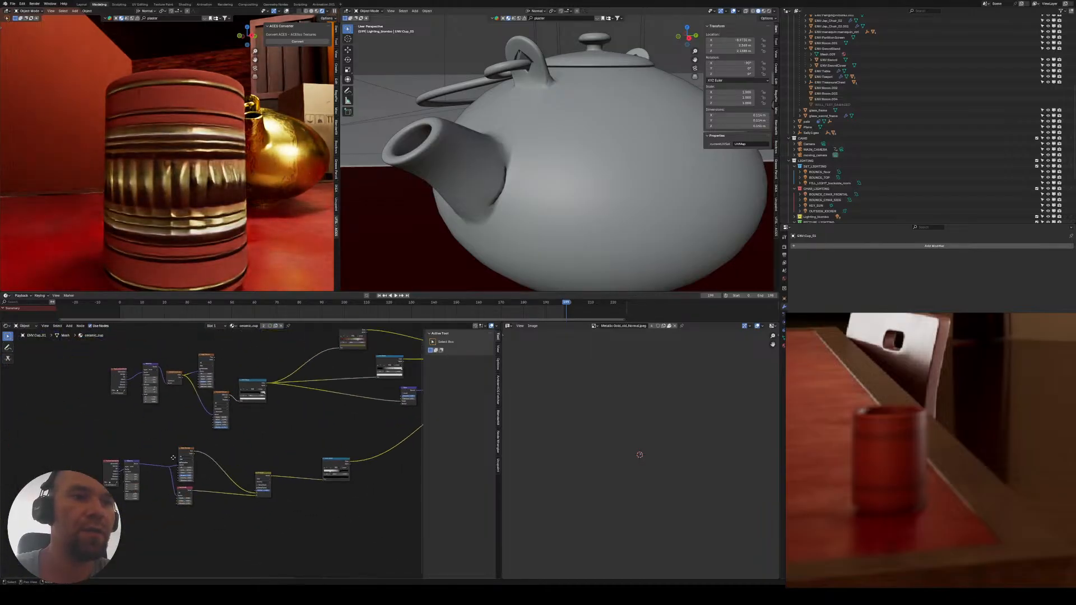
# - Tidy the lower roughness branch by moving its texture, Mapping and coordinate nodes closer to its Mix node and Color Ramp
pyautogui.press('g')
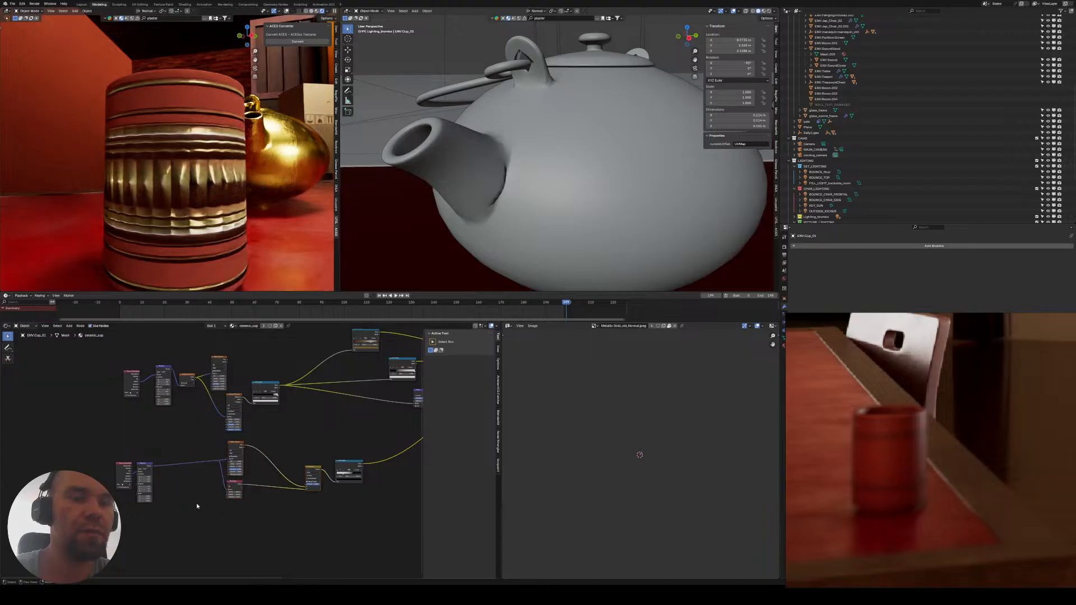
pyautogui.scroll(4, 197, 506)
pyautogui.moveTo(65, 445); pyautogui.dragTo(168, 517)
pyautogui.press('g')
pyautogui.click(223, 512)
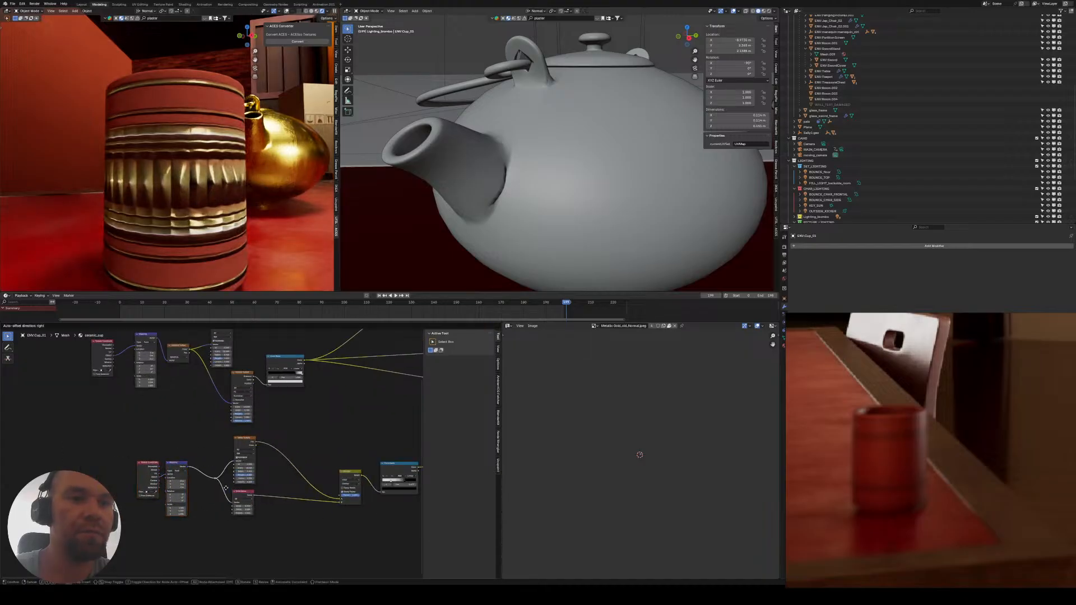
pyautogui.moveTo(217, 443); pyautogui.dragTo(269, 510)
pyautogui.press('g')
pyautogui.click(307, 522)
# - Set the stripe mask's Voronoi Texture Scale to 16.400 and inspect the bands on the cup
pyautogui.moveTo(313, 379); pyautogui.dragTo(212, 400, button='middle')
pyautogui.scroll(5, 212, 399)
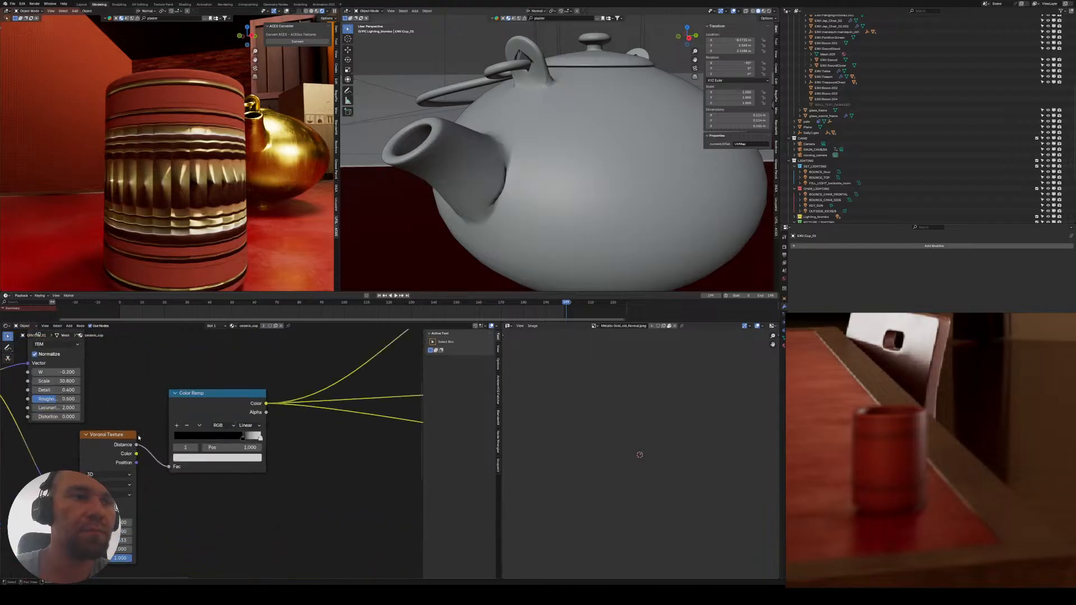
pyautogui.moveTo(139, 438); pyautogui.dragTo(226, 396, button='middle')
pyautogui.scroll(1, 178, 464)
pyautogui.moveTo(187, 484); pyautogui.dragTo(147, 485, button='middle')
pyautogui.moveTo(157, 484)
pyautogui.mouseDown()
pyautogui.moveTo(147, 484)
pyautogui.moveTo(172, 484)
pyautogui.mouseUp()
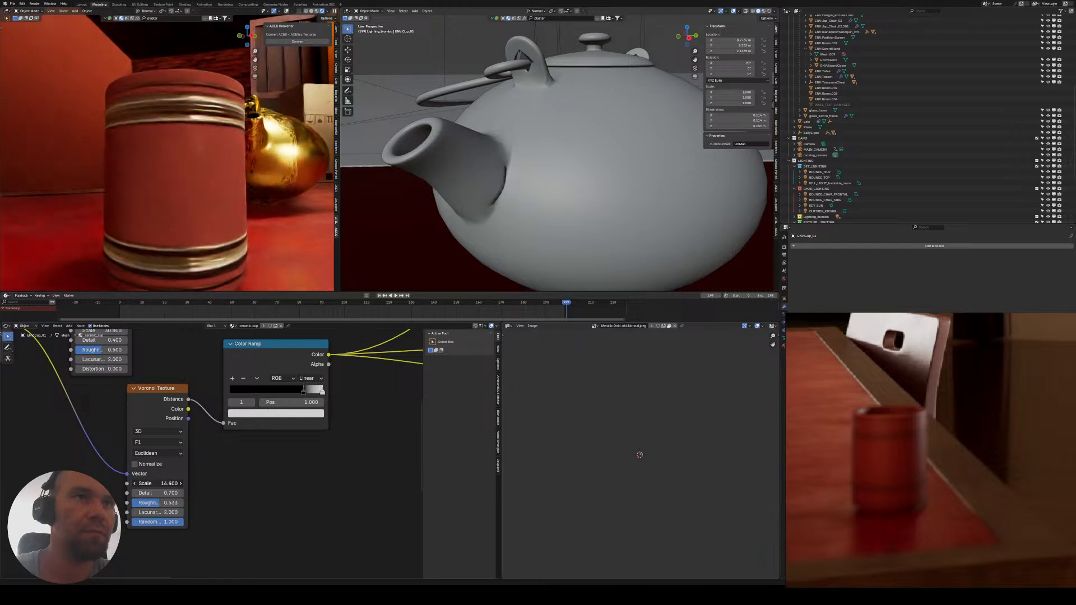
pyautogui.scroll(3, 210, 223)
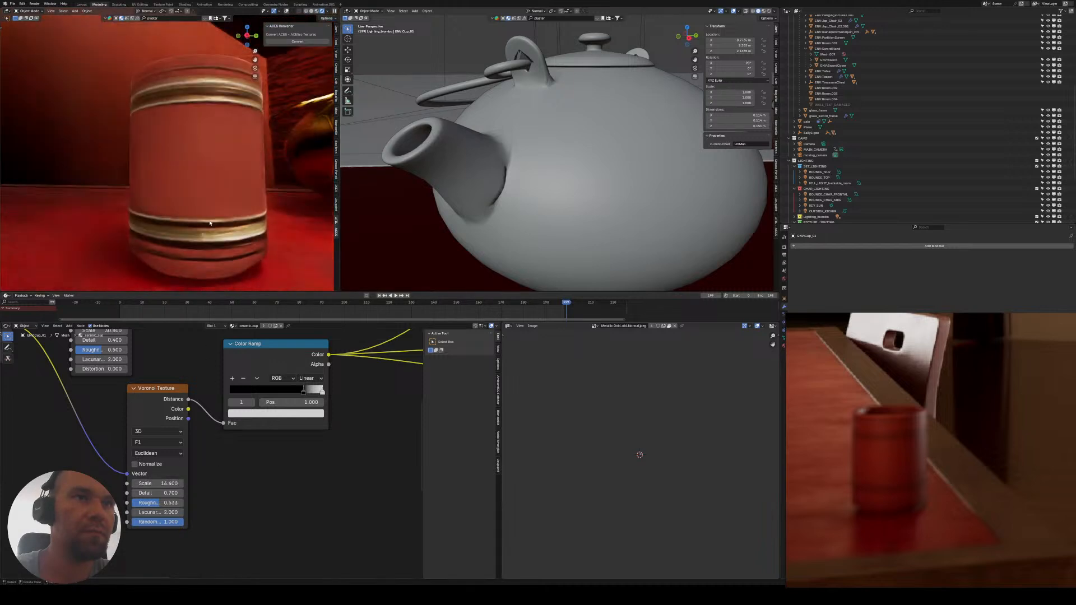
# - Try moving the stripe mask Color Ramp's black stop to position 0.532 and its white stop inward
pyautogui.scroll(3, 313, 412)
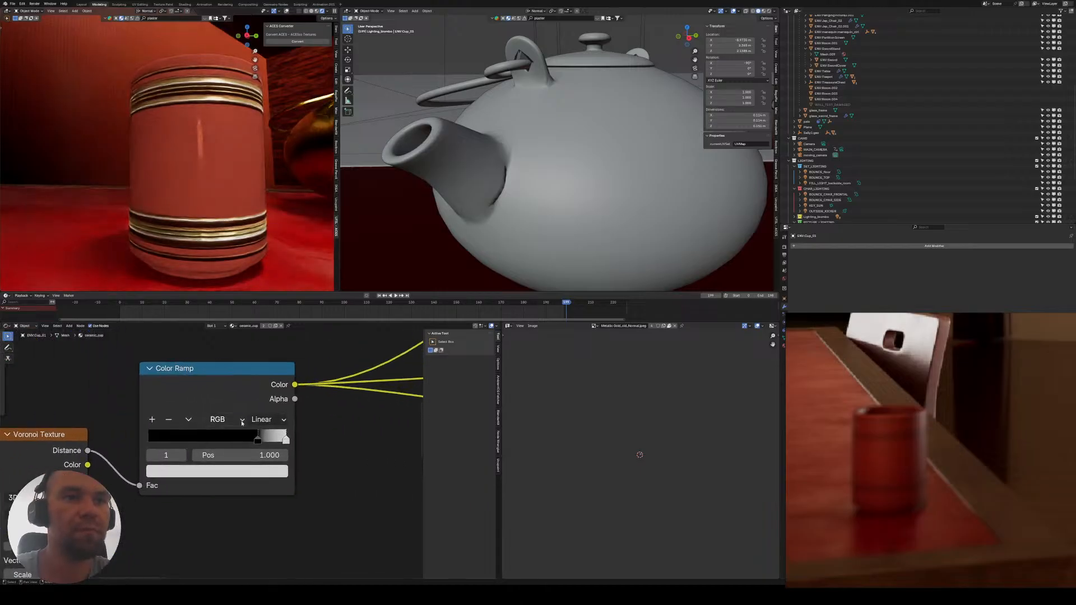
pyautogui.moveTo(266, 440); pyautogui.dragTo(202, 441)
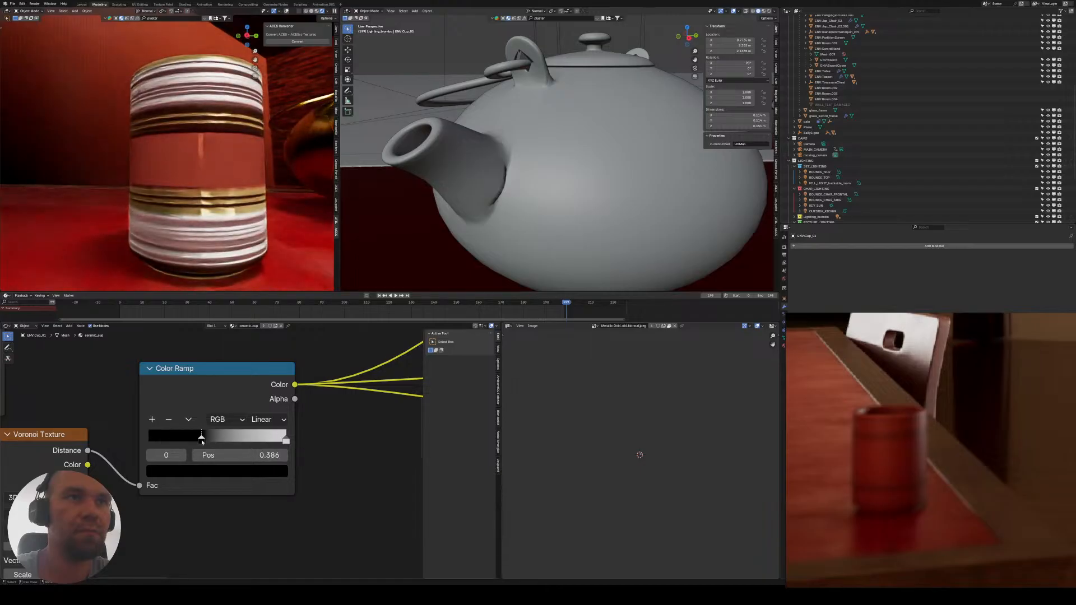
pyautogui.scroll(-4, 203, 230)
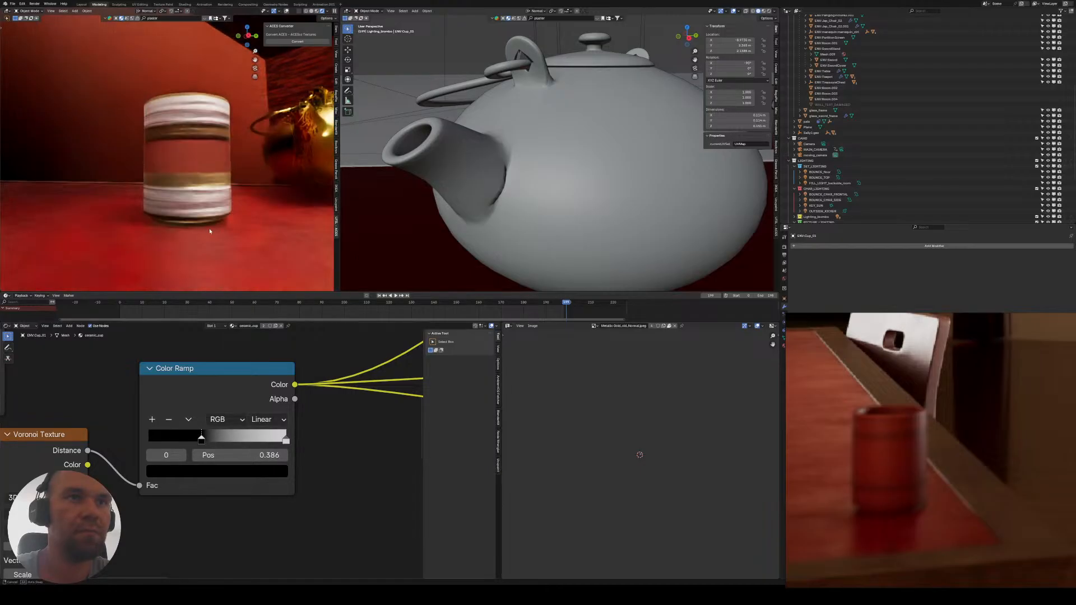
pyautogui.moveTo(210, 230); pyautogui.dragTo(245, 236, button='middle')
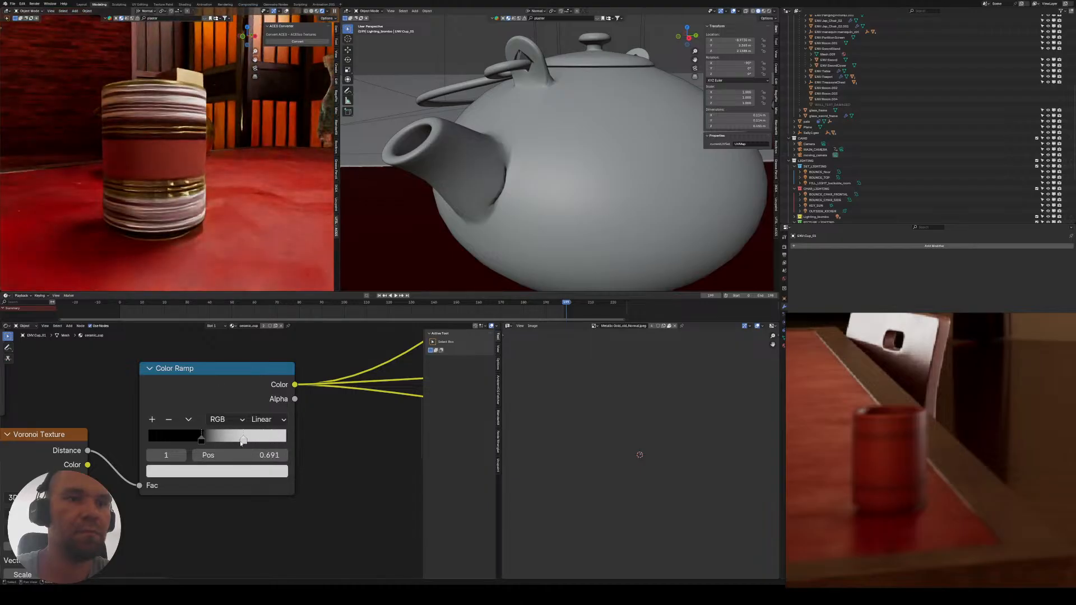
pyautogui.moveTo(242, 443)
pyautogui.mouseDown()
pyautogui.moveTo(222, 445)
pyautogui.moveTo(270, 441)
pyautogui.moveTo(225, 443)
pyautogui.mouseUp()
pyautogui.moveTo(113, 453); pyautogui.dragTo(159, 390, button='middle')
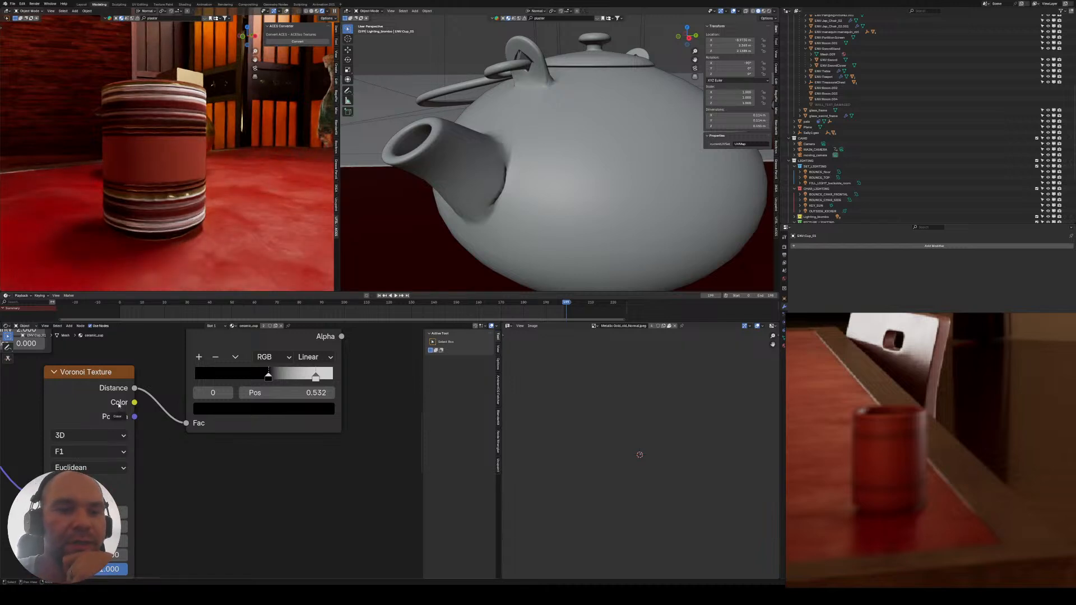
# - Try a Detail of 4.900 on the Voronoi Texture with the mask ramp's black stop at position 0.464
pyautogui.moveTo(139, 466); pyautogui.dragTo(135, 424, button='middle')
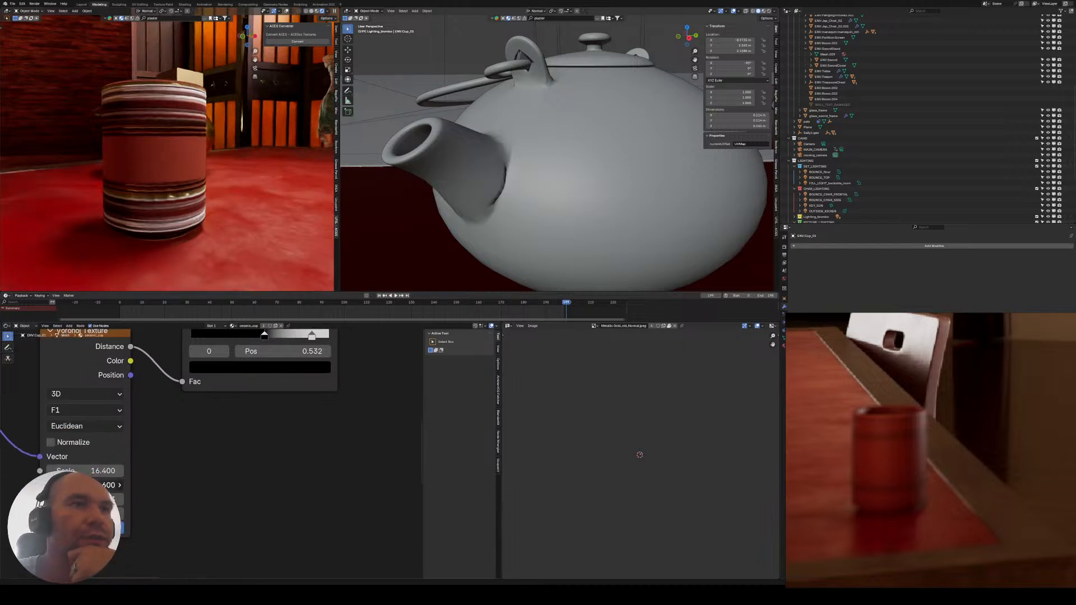
pyautogui.click(120, 485)
pyautogui.moveTo(90, 485); pyautogui.dragTo(98, 486)
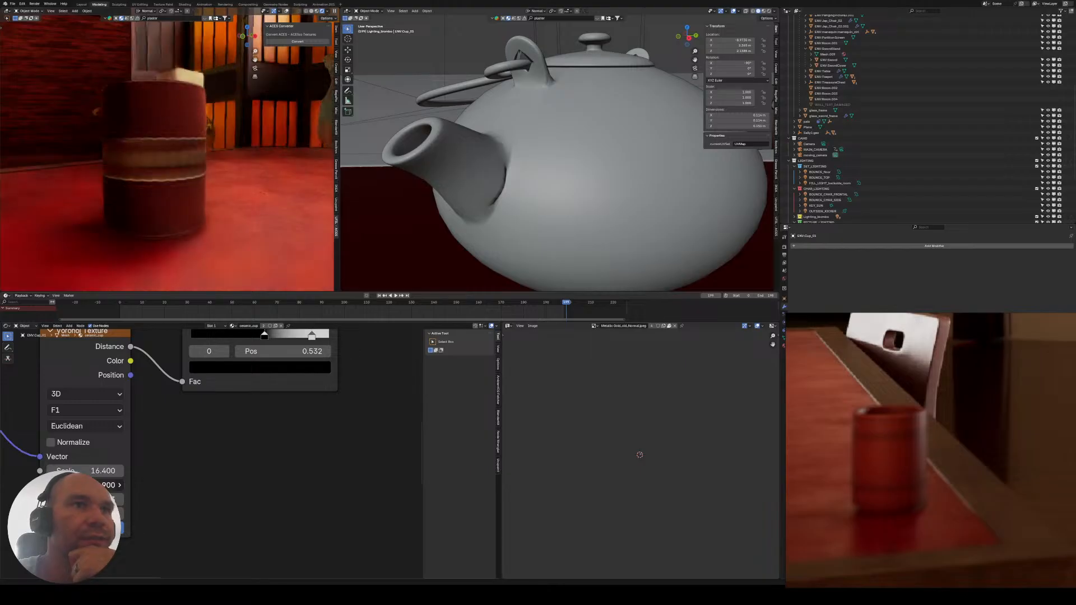
pyautogui.moveTo(189, 201); pyautogui.dragTo(70, 167, button='middle')
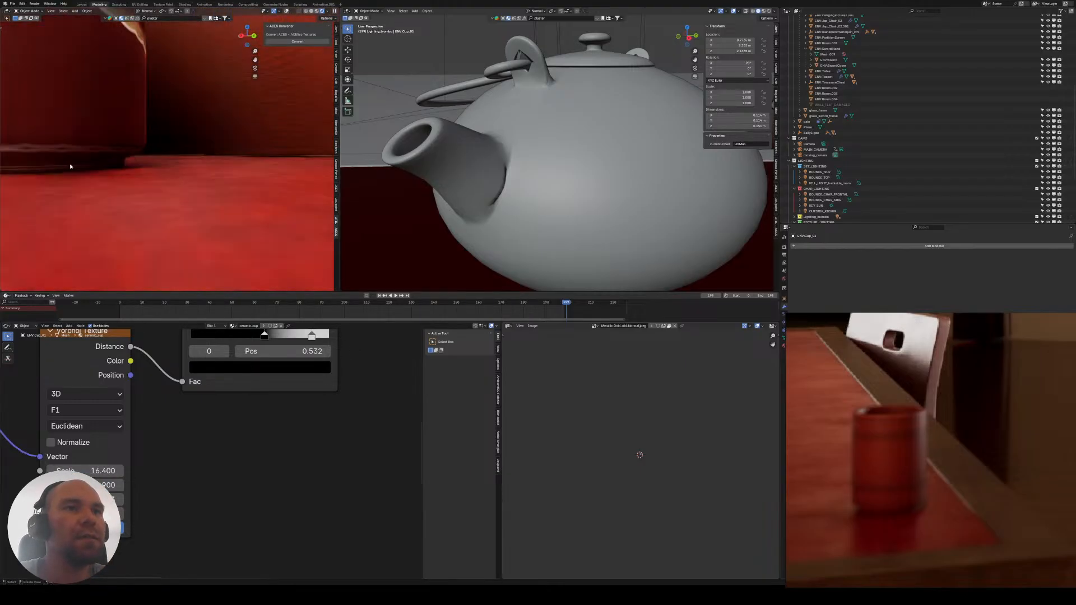
pyautogui.keyDown('shift'); pyautogui.moveTo(117, 194); pyautogui.dragTo(200, 272, button='middle'); pyautogui.keyUp('shift')
pyautogui.keyDown('shift'); pyautogui.moveTo(84, 147); pyautogui.dragTo(152, 237, button='middle'); pyautogui.keyUp('shift')
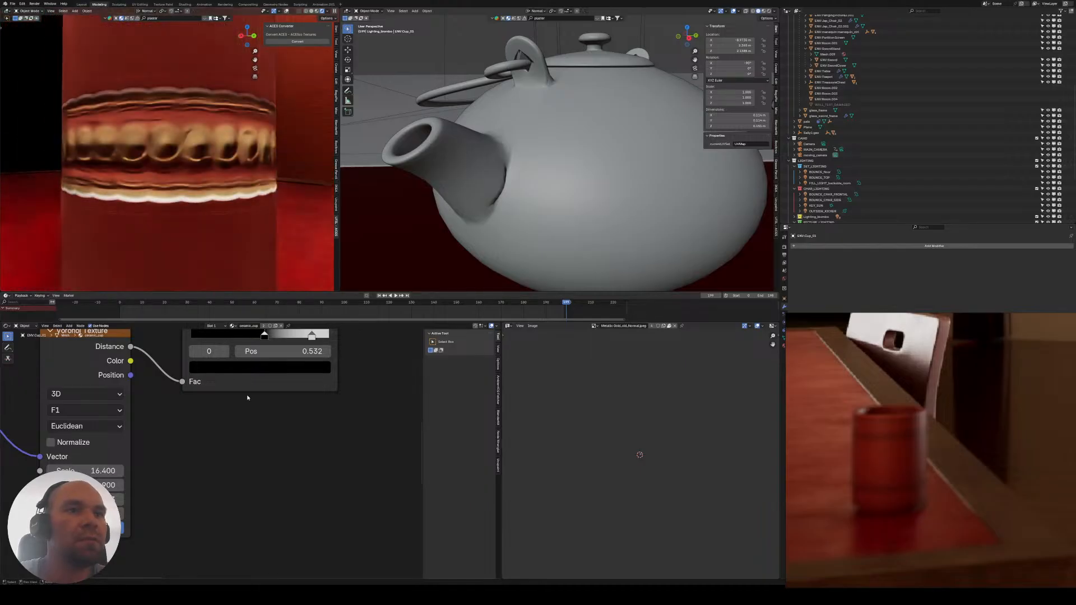
pyautogui.moveTo(270, 354); pyautogui.dragTo(220, 424, button='middle')
pyautogui.moveTo(216, 407)
pyautogui.mouseDown()
pyautogui.moveTo(228, 408)
pyautogui.moveTo(206, 414)
pyautogui.mouseUp()
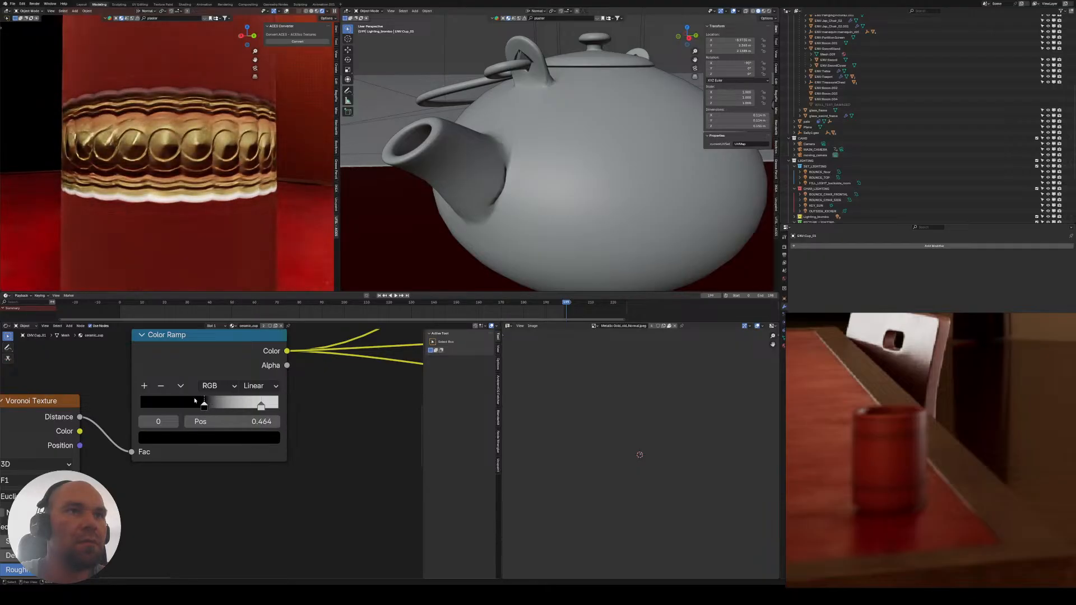
# - Try changing the Y scale of the stripe mask's Mapping node and reset it to 1
pyautogui.scroll(-3, 266, 417)
pyautogui.moveTo(265, 416); pyautogui.dragTo(405, 421, button='middle')
pyautogui.scroll(-4, 207, 427)
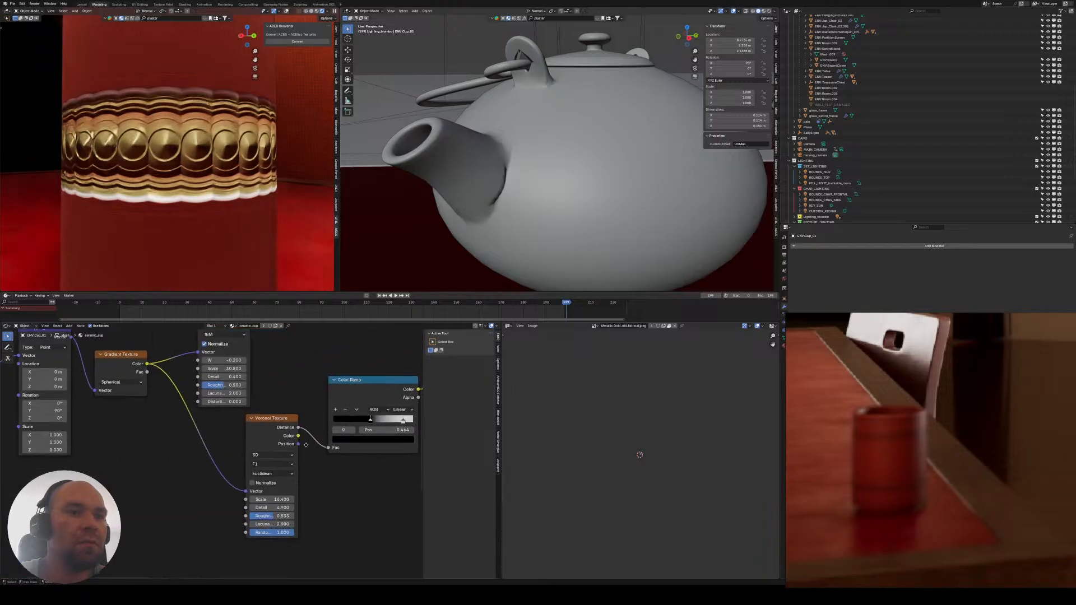
pyautogui.moveTo(150, 430); pyautogui.dragTo(179, 455, button='middle')
pyautogui.moveTo(83, 466); pyautogui.dragTo(109, 466)
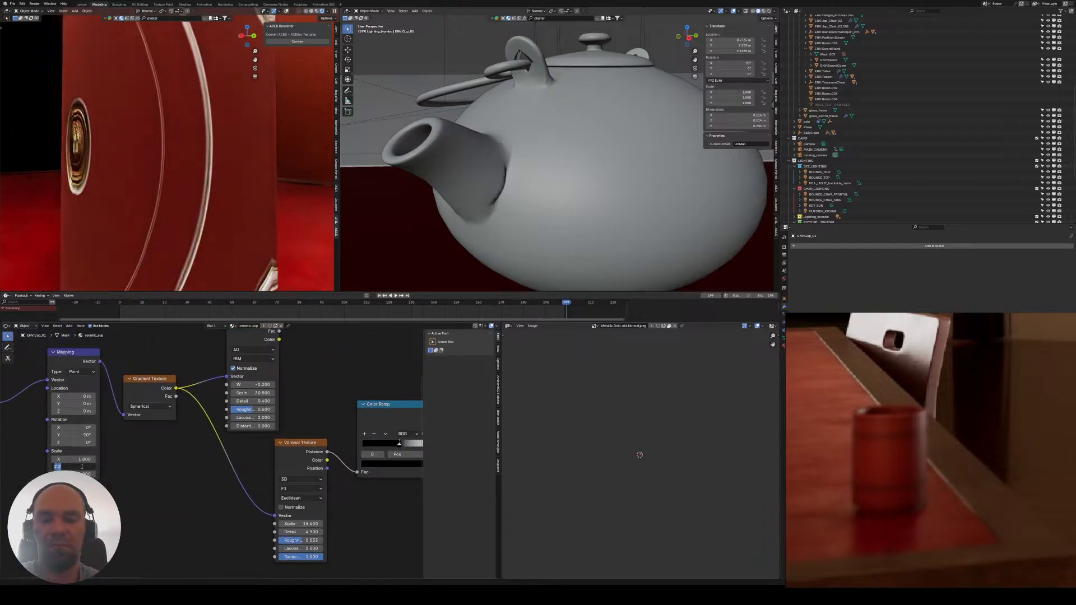
pyautogui.write('1')
pyautogui.press('Return')
# - Try different Z scale values on the stripe mask's Mapping node and check the cup from another angle
pyautogui.moveTo(85, 474); pyautogui.dragTo(166, 474)
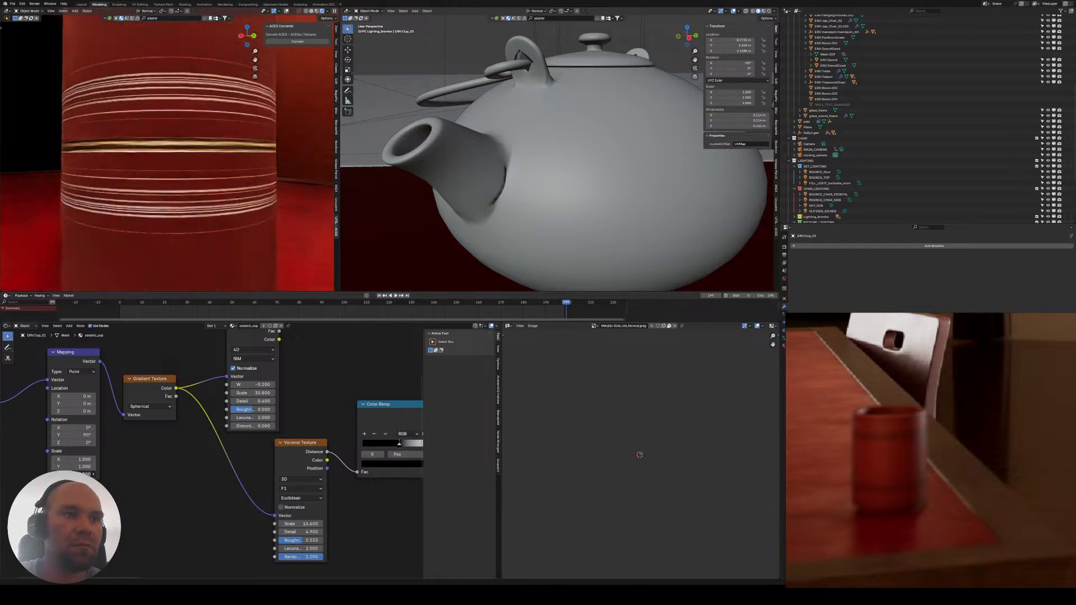
pyautogui.hotkey('ctrl', 'z')
pyautogui.moveTo(85, 474); pyautogui.dragTo(62, 474)
pyautogui.scroll(-5, 196, 263)
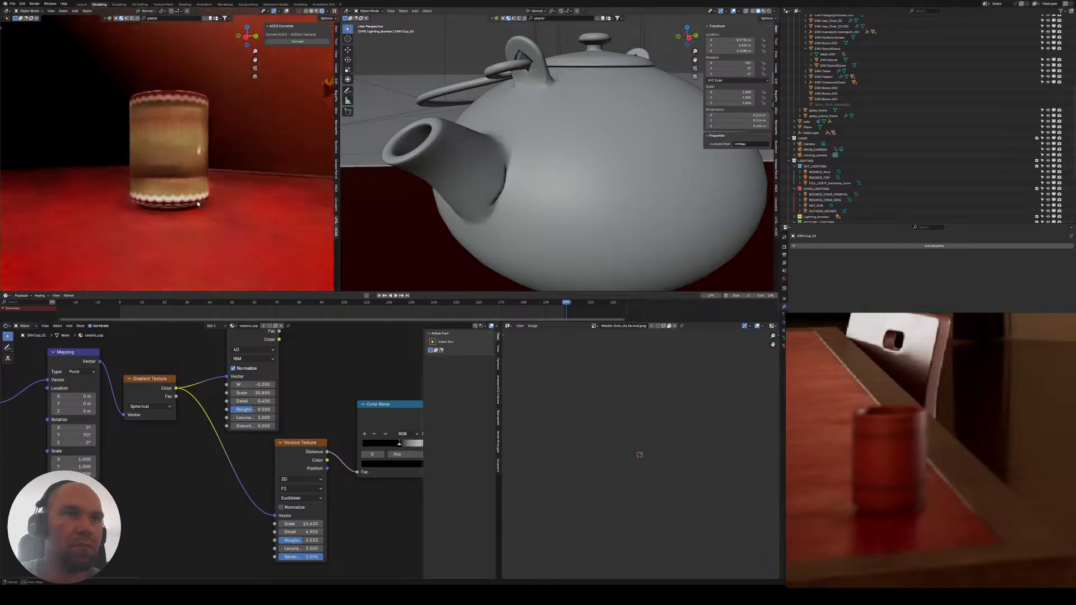
pyautogui.moveTo(196, 201); pyautogui.dragTo(254, 199, button='middle')
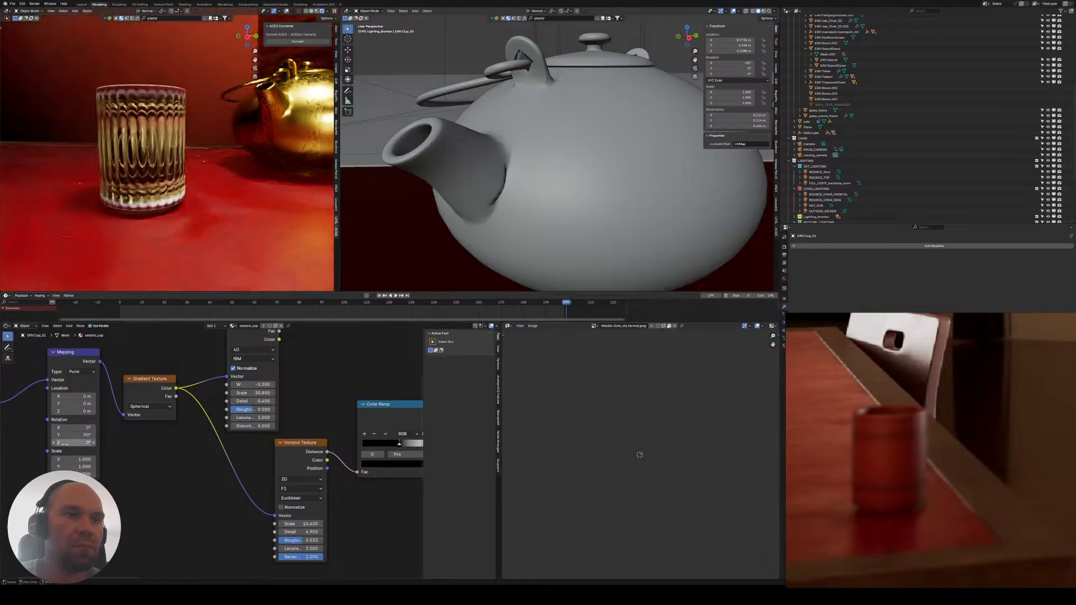
# - Enter 0 for the Mapping node's Z rotation and compare the pattern on the cups around the table
pyautogui.write('0')
pyautogui.press('Return')
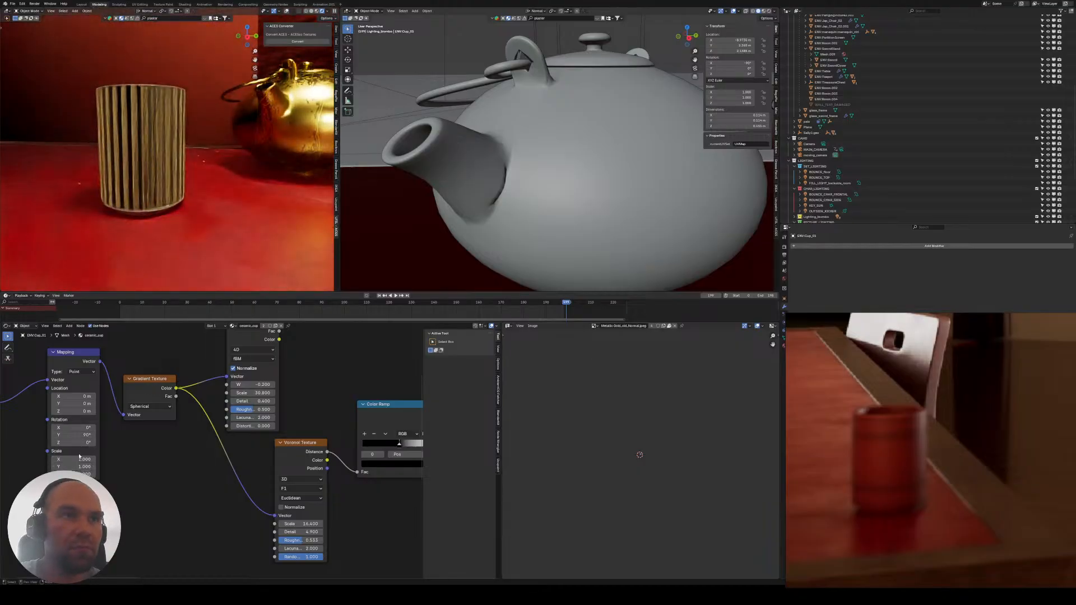
pyautogui.moveTo(163, 228); pyautogui.dragTo(199, 194, button='middle')
pyautogui.scroll(-4, 197, 199)
pyautogui.scroll(-3, 197, 199)
pyautogui.scroll(-3, 216, 194)
pyautogui.scroll(3, 199, 194)
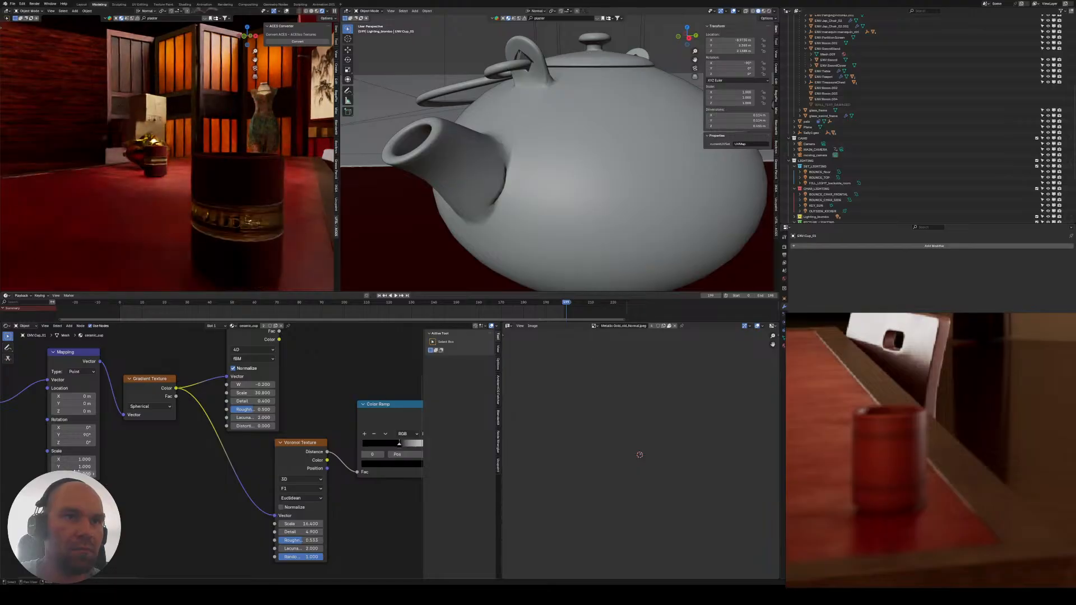
pyautogui.scroll(5, 157, 209)
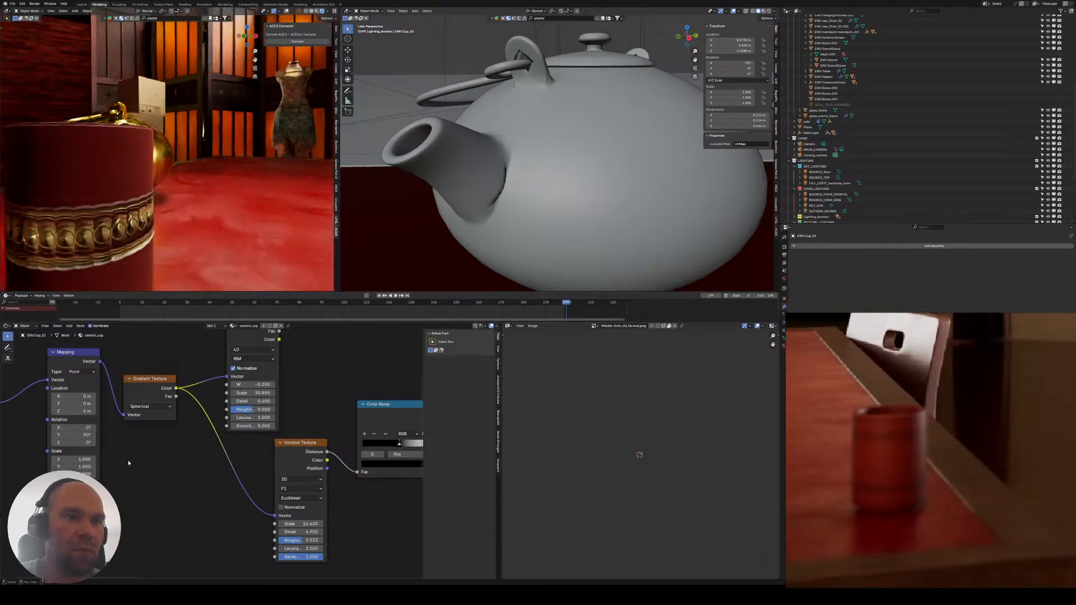
# - Try the stripe mask Color Ramp with its white stop at position 1.000 and its black stop at 0.083
pyautogui.moveTo(174, 436); pyautogui.dragTo(113, 432, button='middle')
pyautogui.moveTo(252, 417); pyautogui.dragTo(195, 413, button='middle')
pyautogui.moveTo(202, 375)
pyautogui.mouseDown(button='middle')
pyautogui.moveTo(119, 397)
pyautogui.moveTo(184, 351)
pyautogui.mouseUp(button='middle')
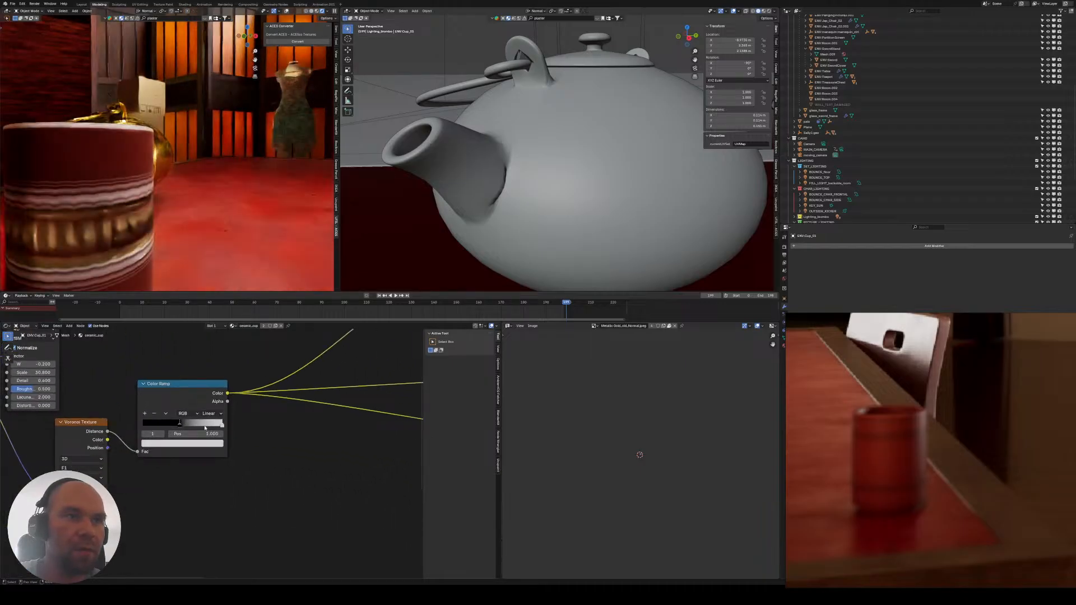
pyautogui.moveTo(180, 424); pyautogui.dragTo(150, 434)
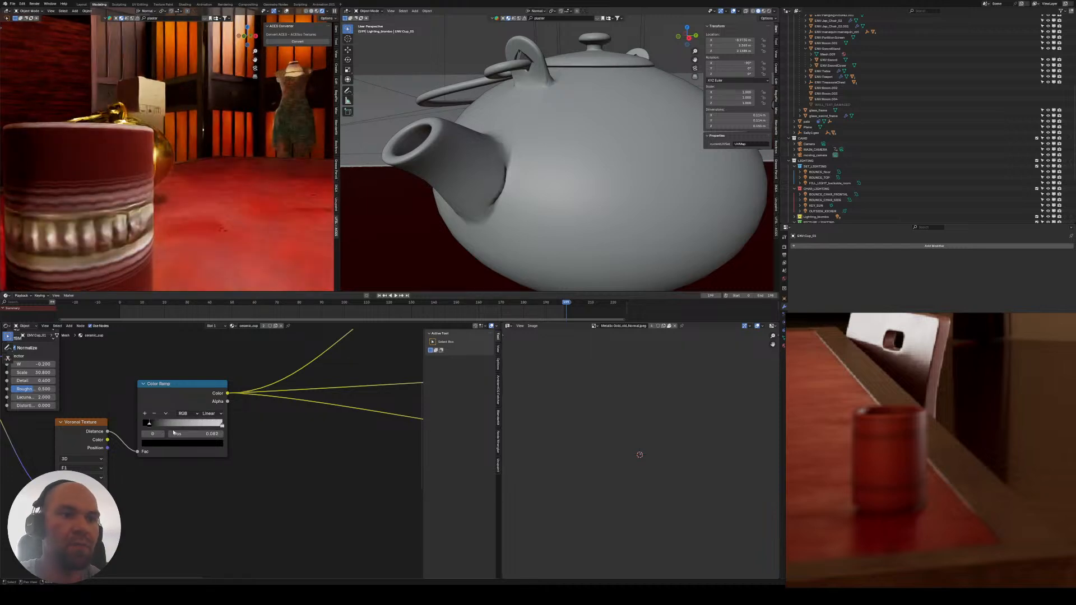
pyautogui.scroll(-4, 178, 415)
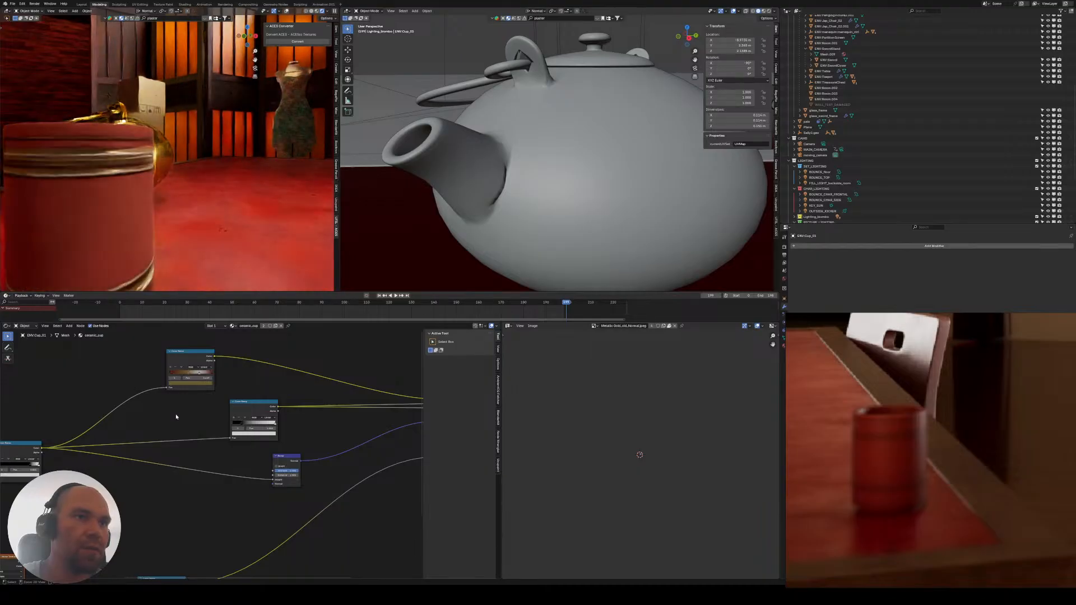
# - Set the Z scale of the stripe mask's Mapping node to 1.700
pyautogui.moveTo(147, 213); pyautogui.dragTo(167, 205, button='middle')
pyautogui.scroll(2, 167, 205)
pyautogui.moveTo(85, 414); pyautogui.dragTo(297, 416, button='middle')
pyautogui.moveTo(133, 412); pyautogui.dragTo(206, 377, button='middle')
pyautogui.scroll(5, 190, 435)
pyautogui.scroll(3, 111, 457)
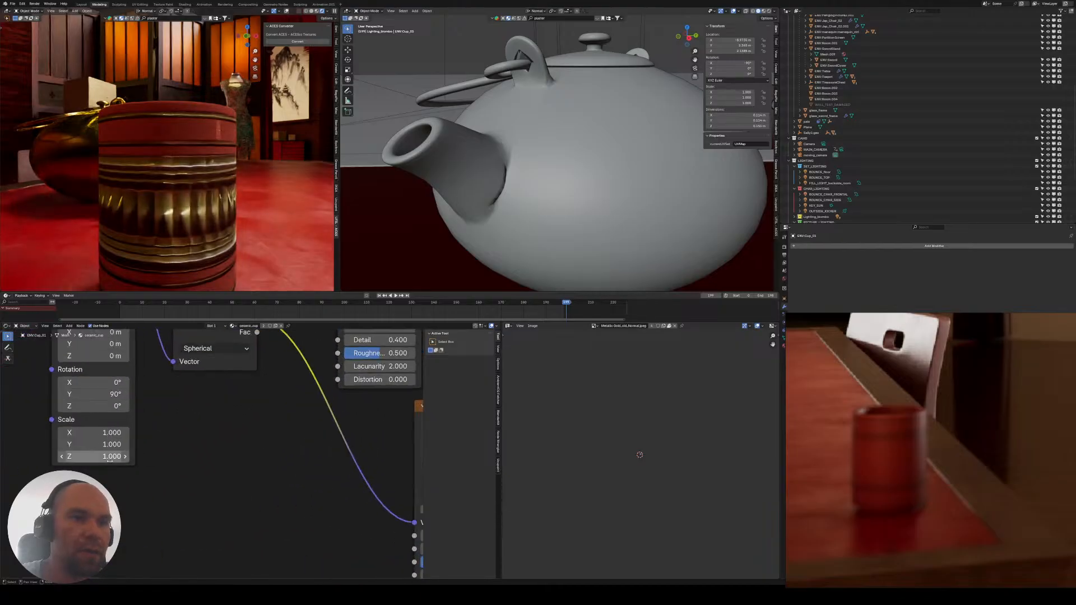
pyautogui.moveTo(110, 456); pyautogui.dragTo(147, 456)
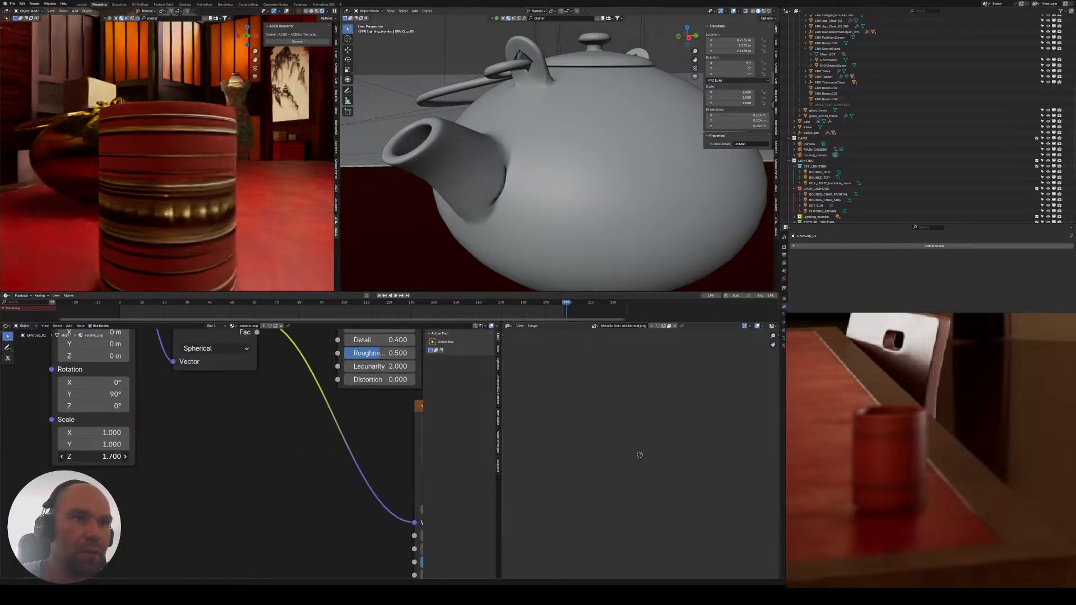
# - Try different location offsets on the stripe mask's Mapping node, enter 0 for Y and set X to 0.2 m
pyautogui.moveTo(23, 373); pyautogui.dragTo(120, 430, button='middle')
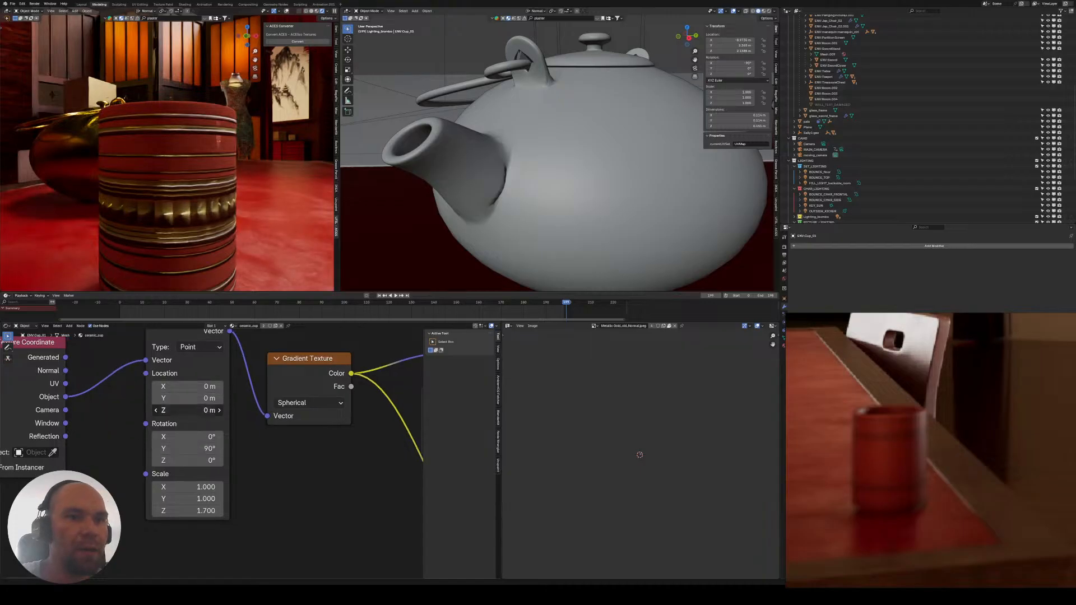
pyautogui.moveTo(187, 411); pyautogui.dragTo(206, 387)
pyautogui.click(194, 399)
pyautogui.write('0')
pyautogui.press('Return')
pyautogui.scroll(-2, 182, 207)
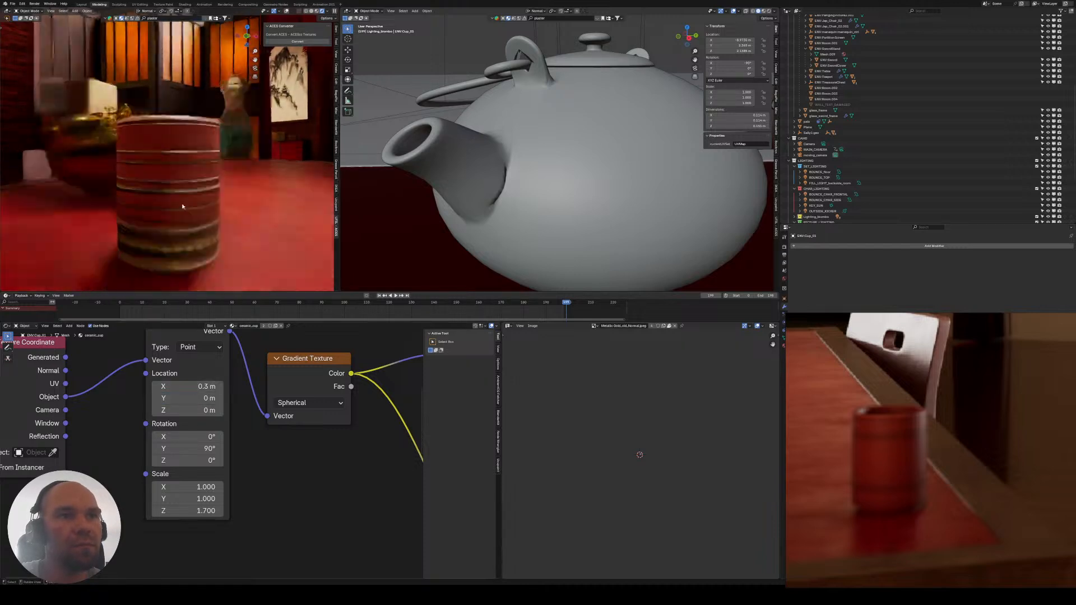
pyautogui.moveTo(182, 207); pyautogui.dragTo(101, 198, button='middle')
pyautogui.keyDown('shift'); pyautogui.moveTo(195, 458); pyautogui.dragTo(130, 447, button='middle'); pyautogui.keyUp('shift')
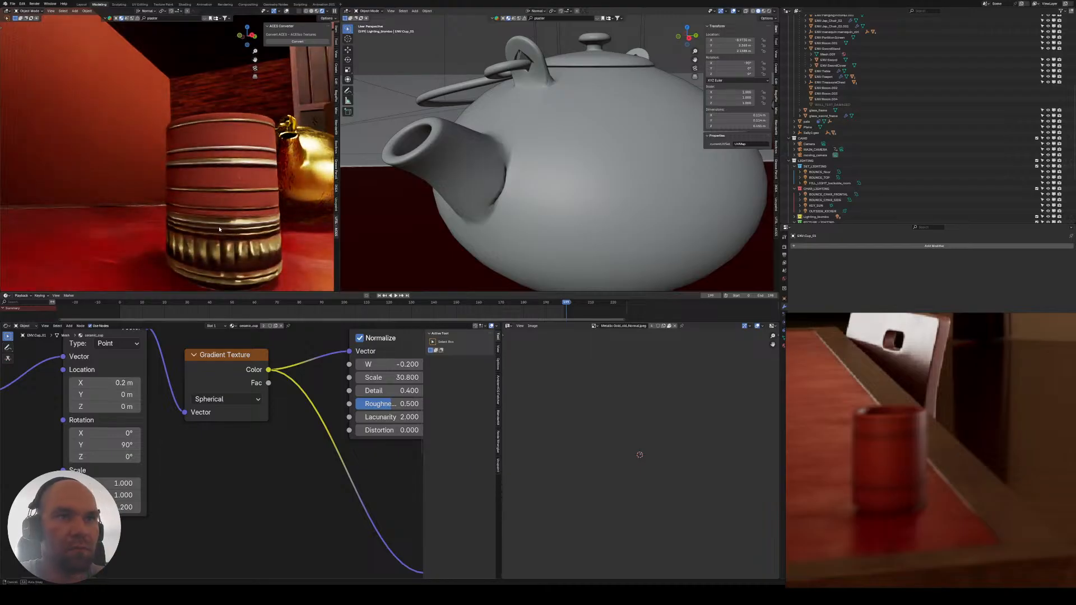
# - Try Scale values of 15 and 16 on the stripe mask's Voronoi Texture and undo the changes
pyautogui.moveTo(220, 229); pyautogui.dragTo(249, 182, button='middle')
pyautogui.moveTo(437, 354); pyautogui.dragTo(147, 371, button='middle')
pyautogui.moveTo(147, 433); pyautogui.dragTo(114, 378, button='middle')
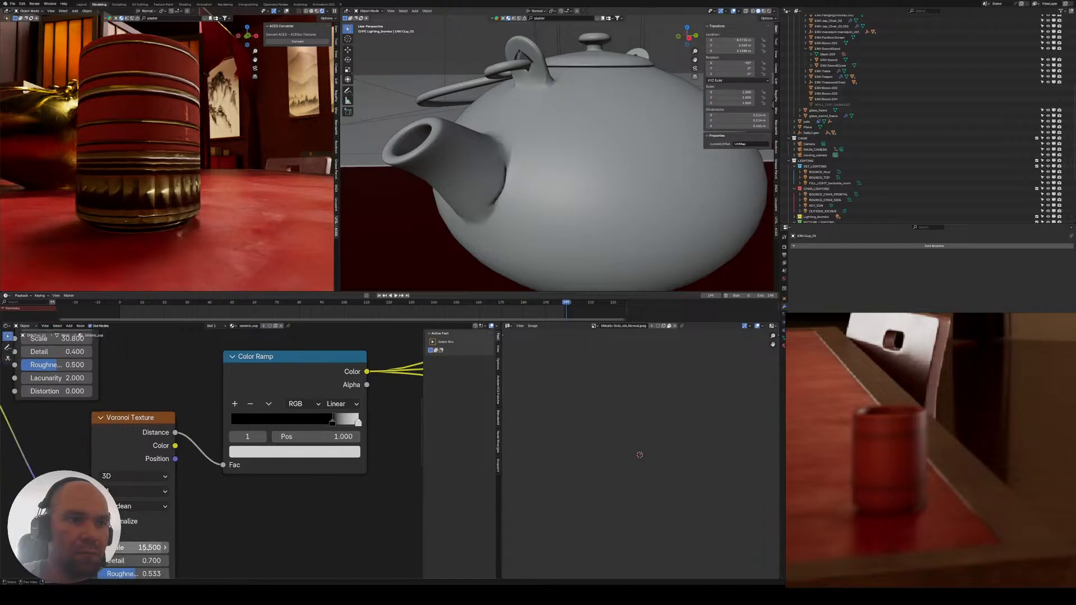
pyautogui.moveTo(148, 548); pyautogui.dragTo(124, 526, button='middle')
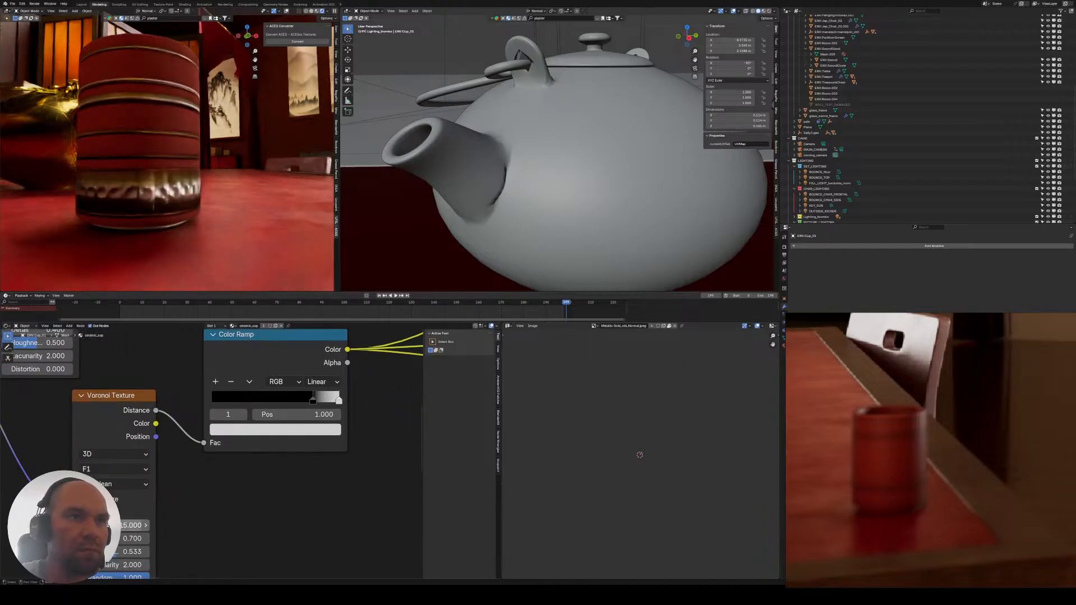
pyautogui.press('Return')
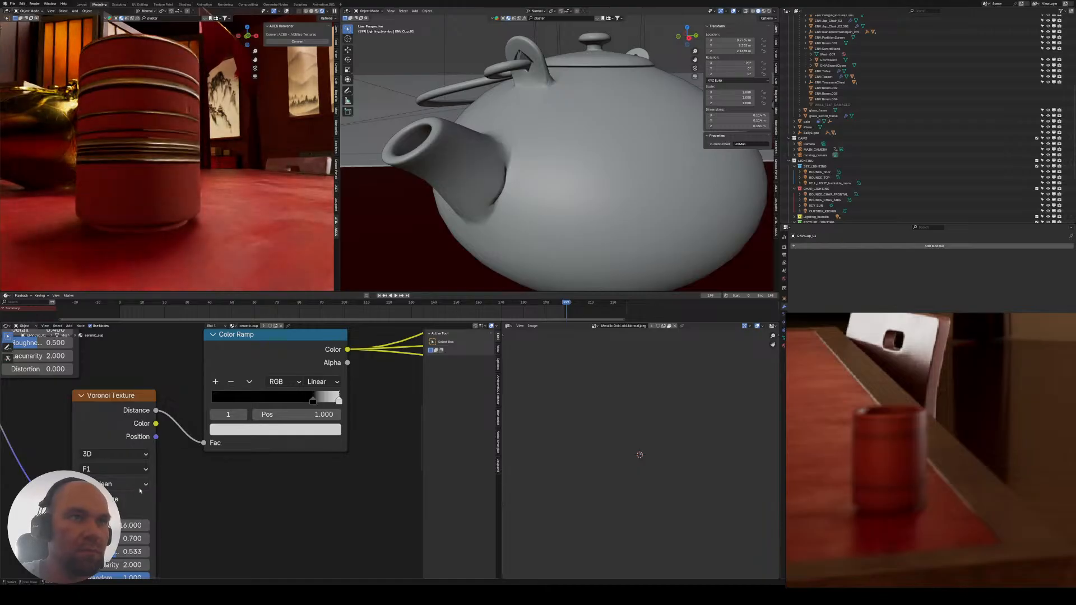
pyautogui.write('15')
pyautogui.press('Return')
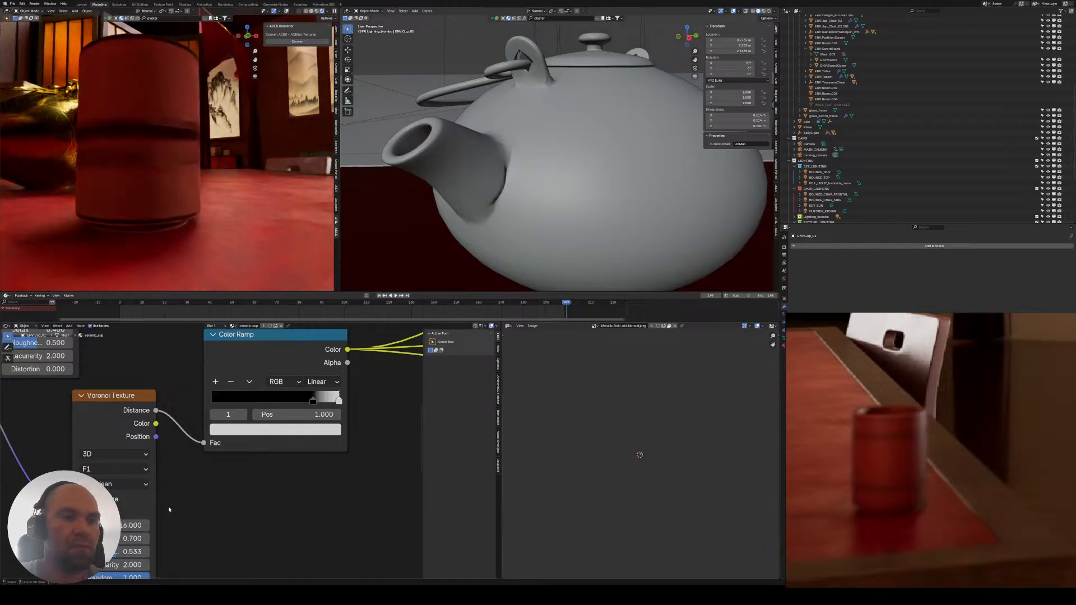
pyautogui.hotkey('ctrl', 'z')
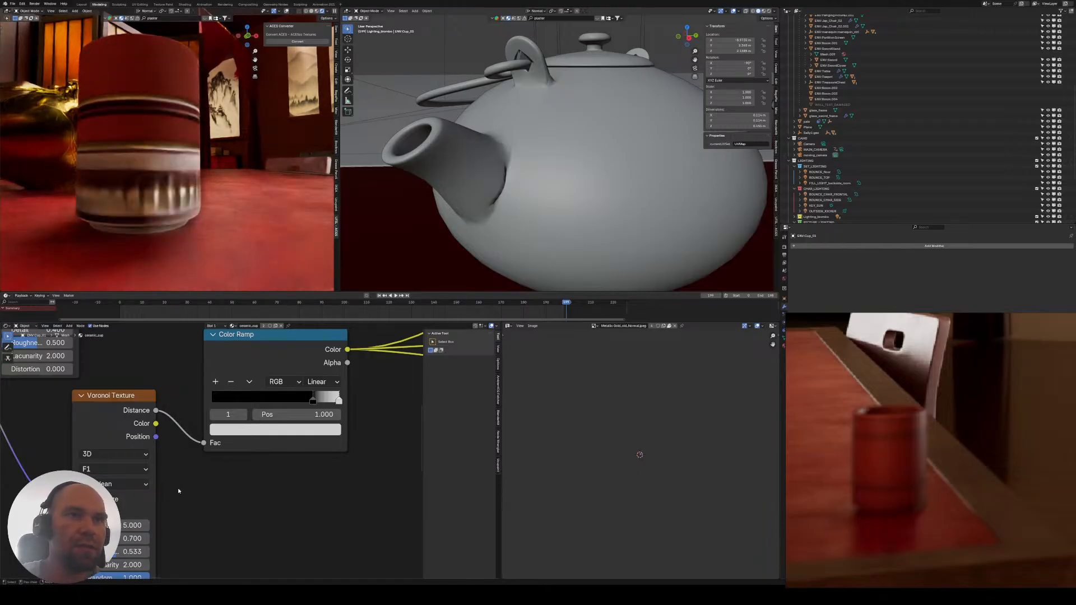
pyautogui.hotkey('ctrl', 'z')
# - Try the stripe mask Color Ramp's black stop at 0.895 and 0.718, then undo the move
pyautogui.moveTo(177, 488); pyautogui.dragTo(148, 506, button='middle')
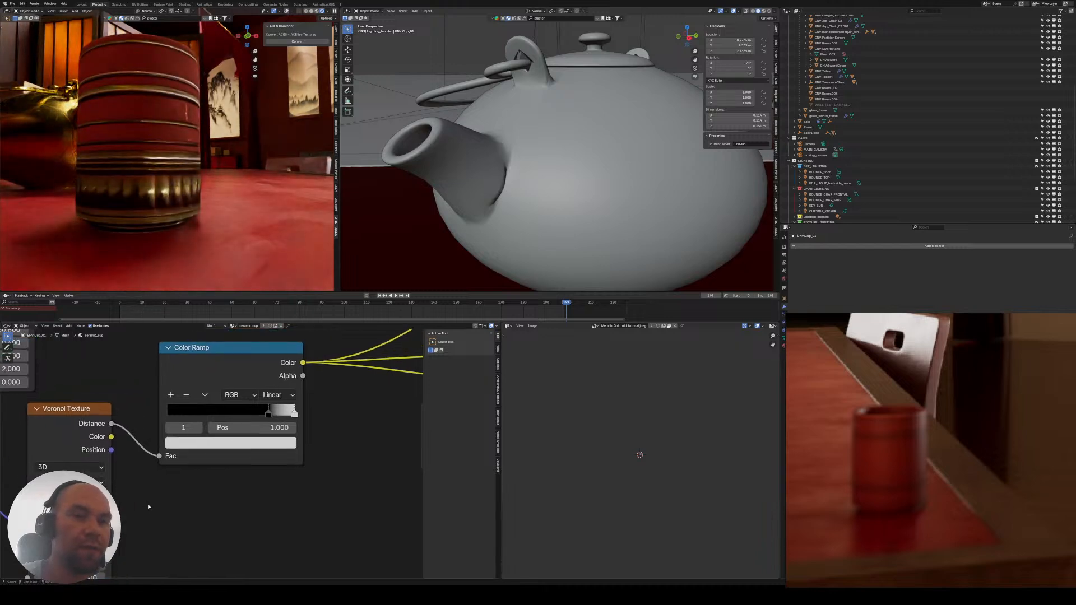
pyautogui.click(267, 413)
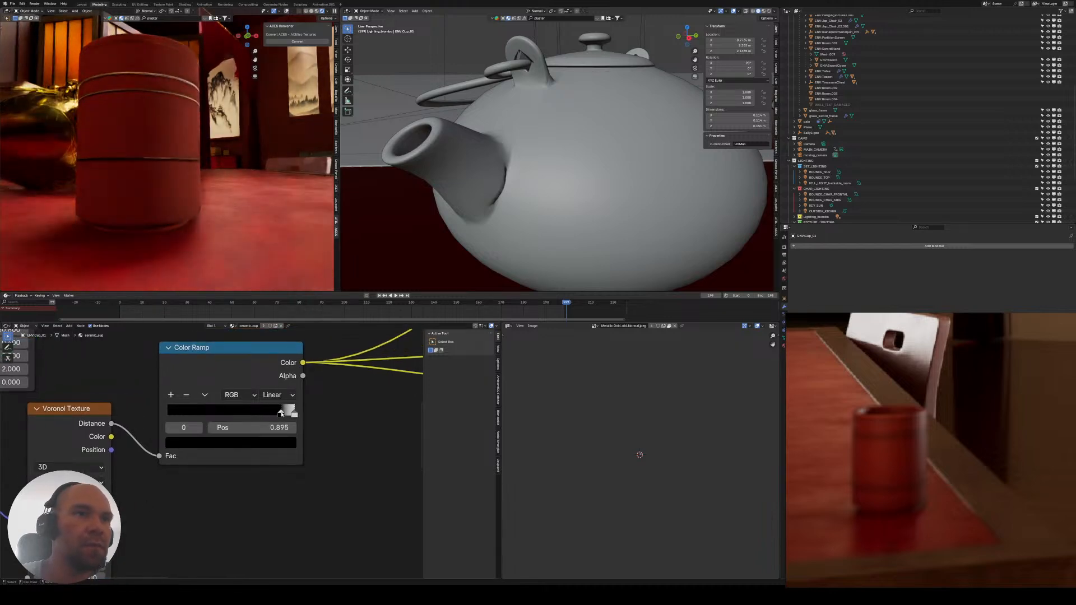
pyautogui.moveTo(268, 417); pyautogui.dragTo(262, 420)
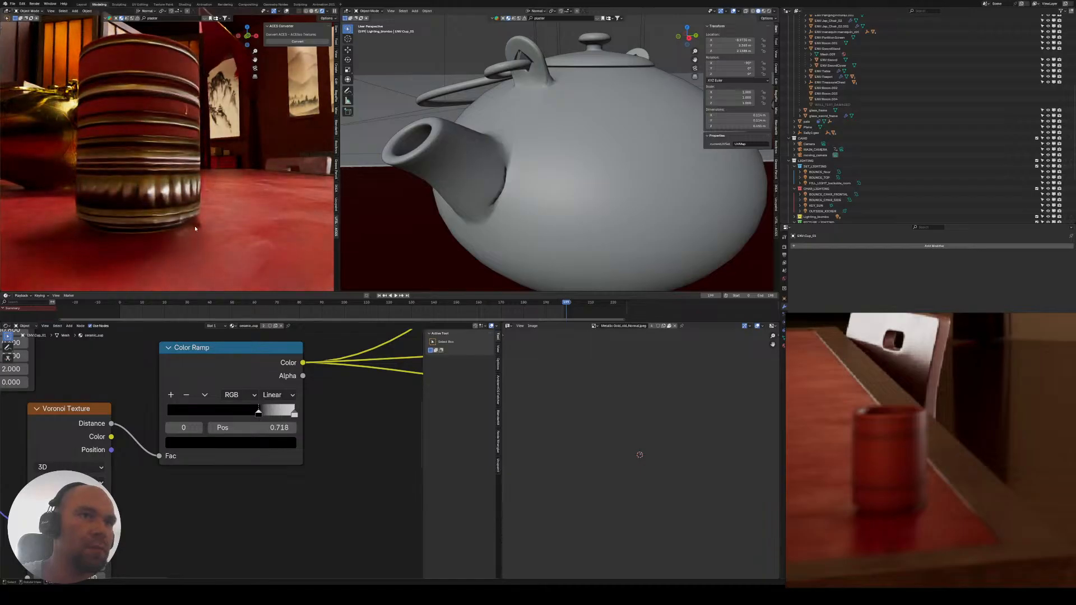
pyautogui.moveTo(195, 229); pyautogui.dragTo(173, 227, button='middle')
pyautogui.hotkey('ctrl', 'z')
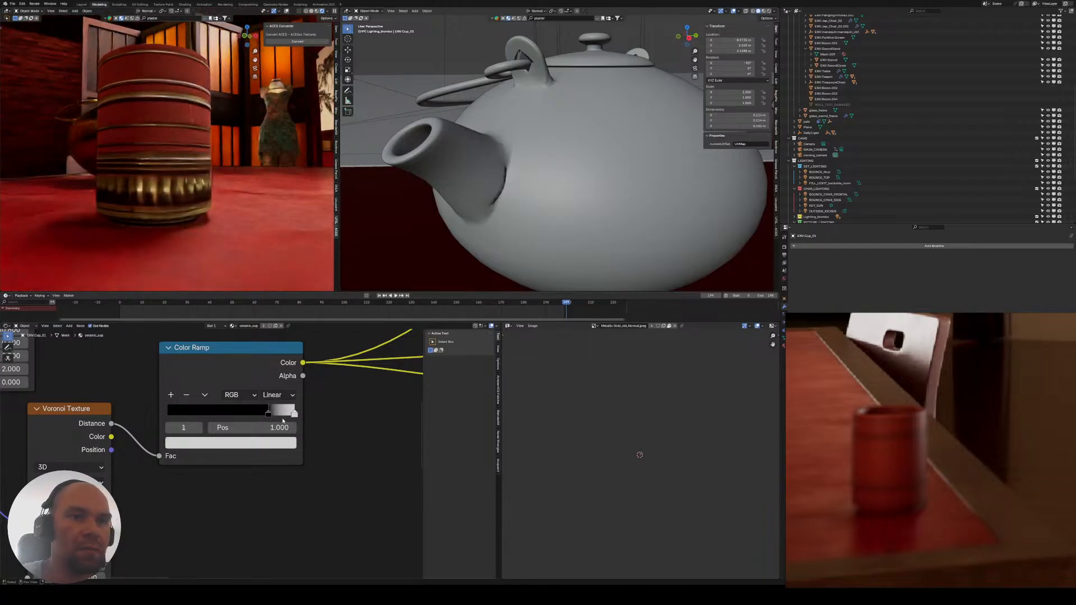
# - Try changing the brightness of the stripe mask Color Ramp's white stop and lightening its black stop to dark grey
pyautogui.click(271, 444)
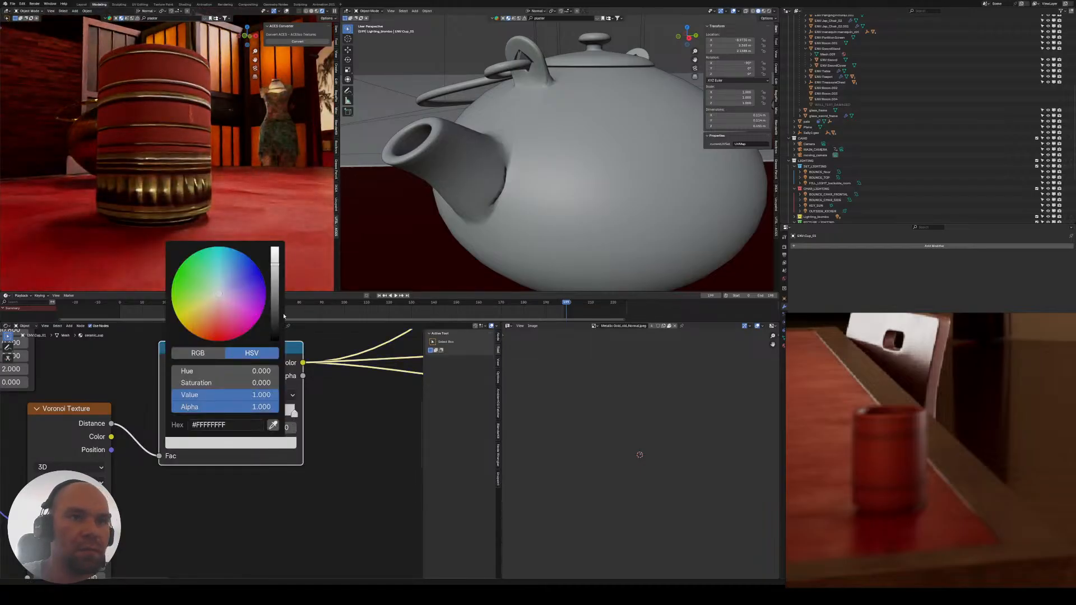
pyautogui.moveTo(275, 266)
pyautogui.mouseDown()
pyautogui.moveTo(274, 284)
pyautogui.moveTo(274, 250)
pyautogui.mouseUp()
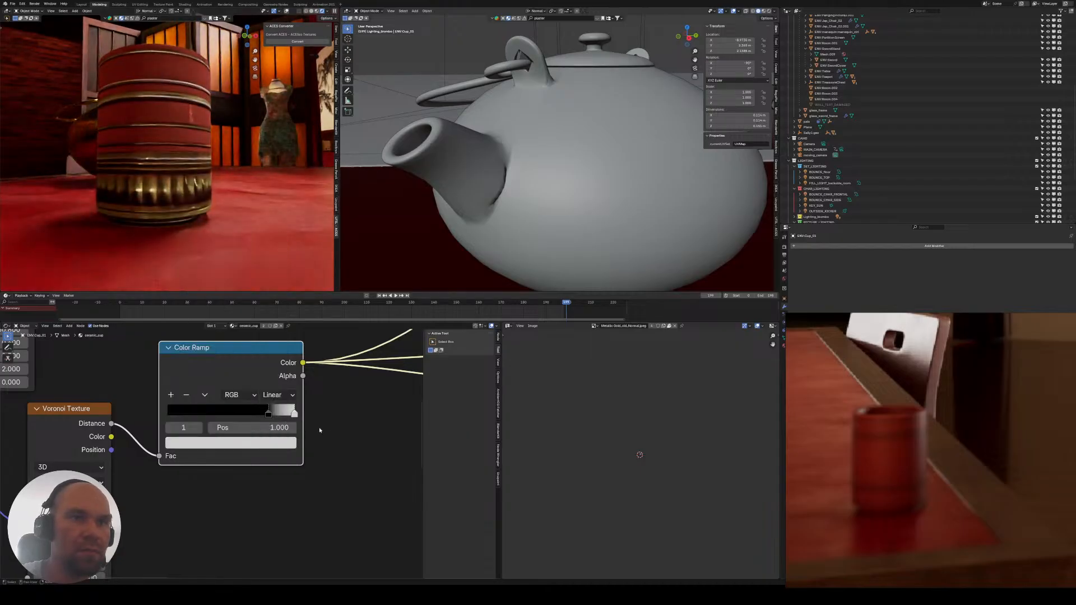
pyautogui.click(266, 403)
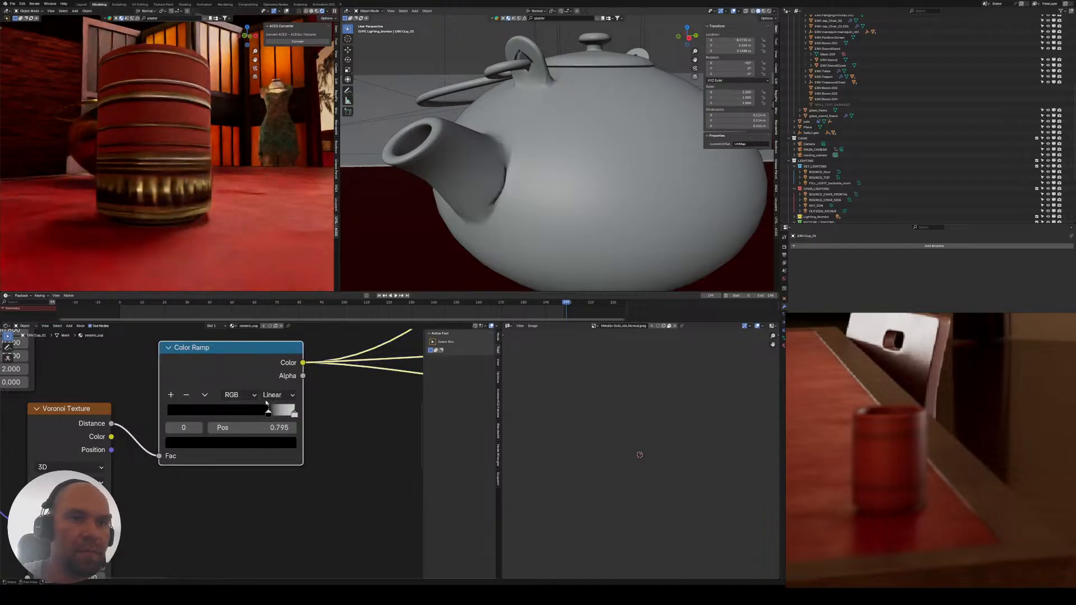
pyautogui.click(258, 446)
pyautogui.moveTo(275, 338); pyautogui.dragTo(275, 315)
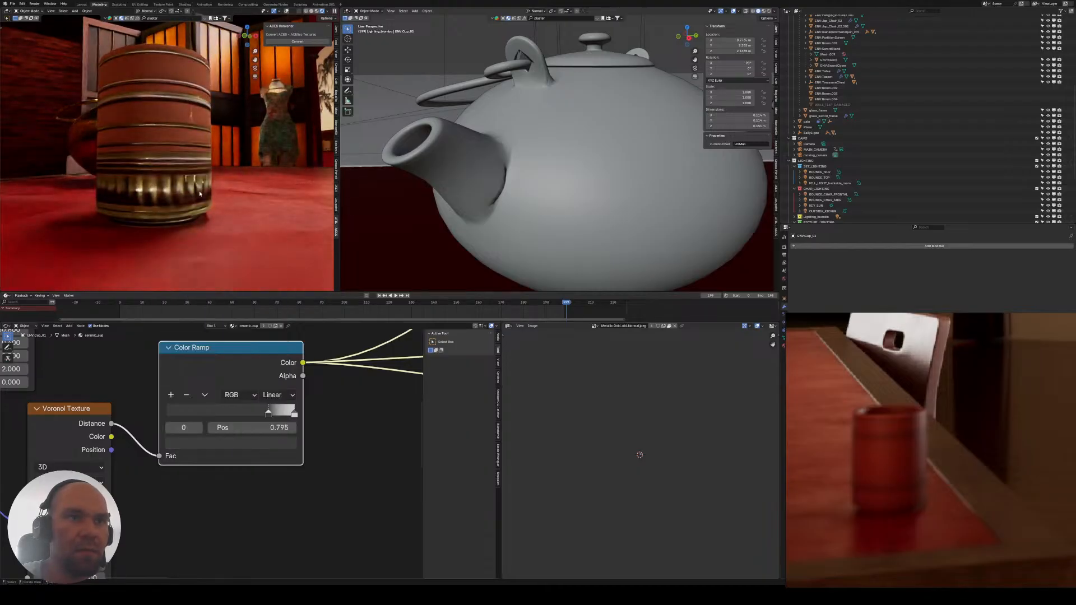
# - Examine the cup's stripes through the scene camera and from close up
pyautogui.scroll(-8, 200, 194)
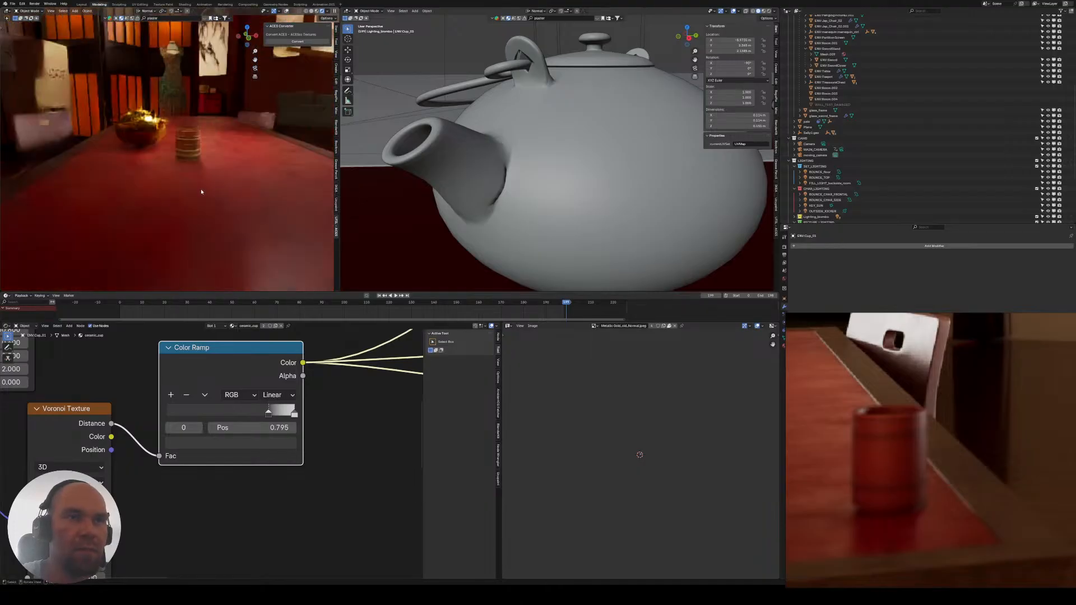
pyautogui.press('KP_0')
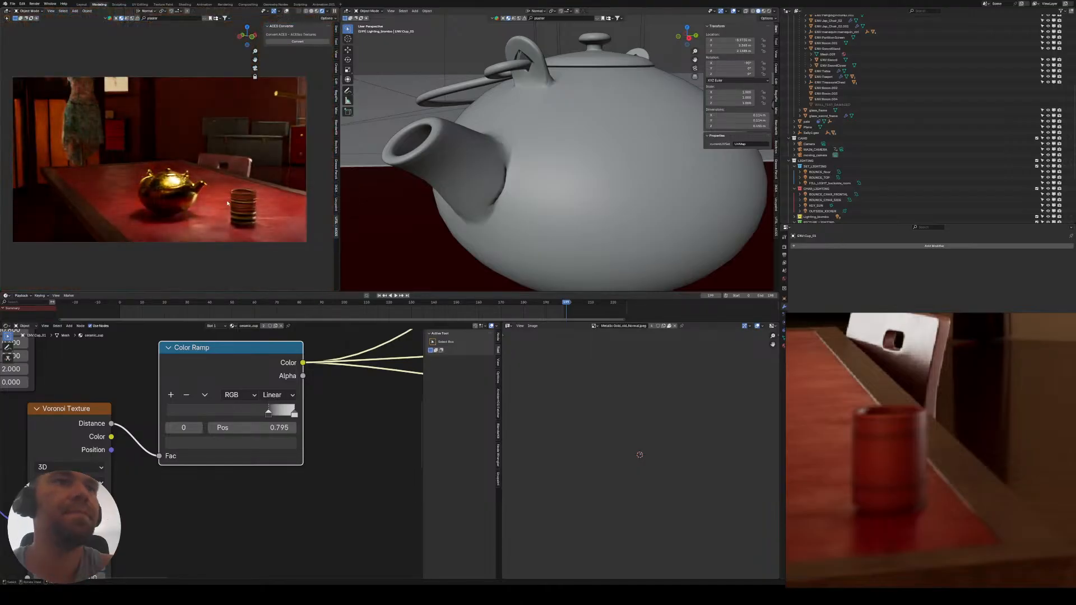
pyautogui.scroll(8, 227, 202)
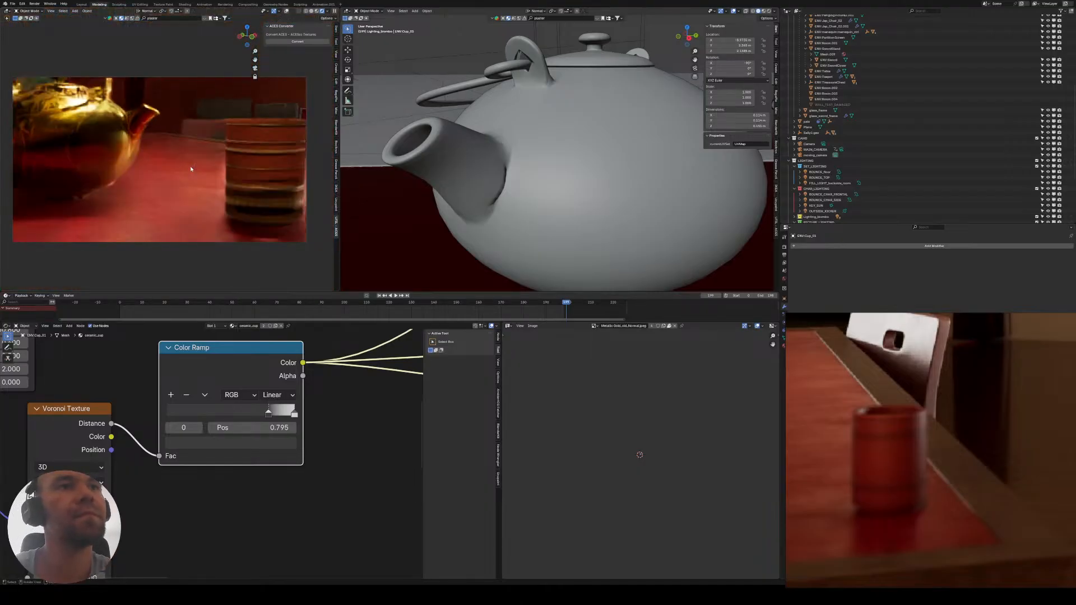
pyautogui.moveTo(191, 168); pyautogui.dragTo(147, 184, button='middle')
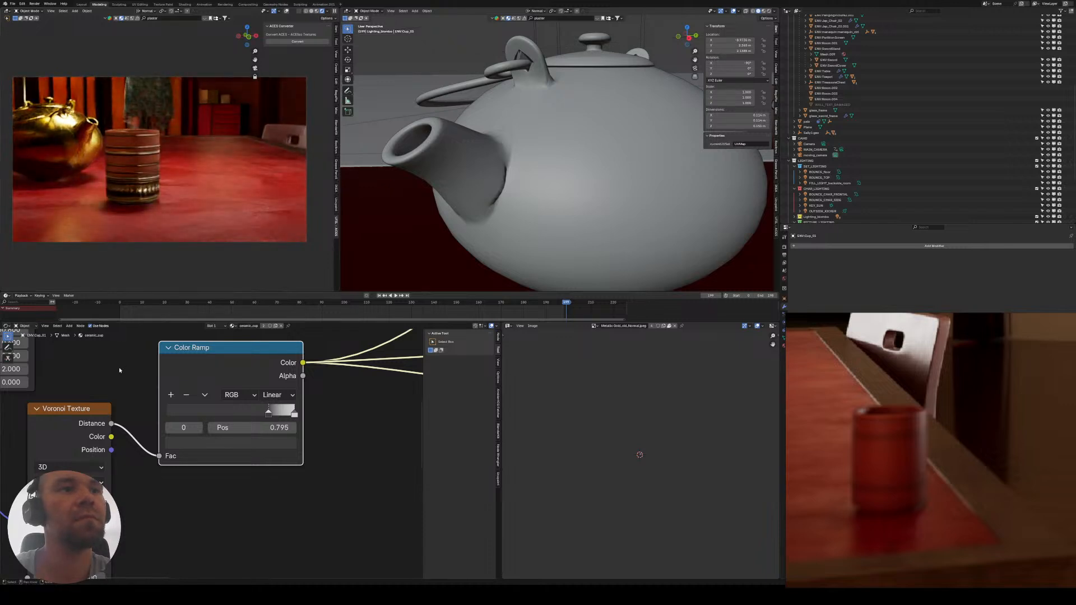
pyautogui.moveTo(119, 370); pyautogui.dragTo(167, 400, button='middle')
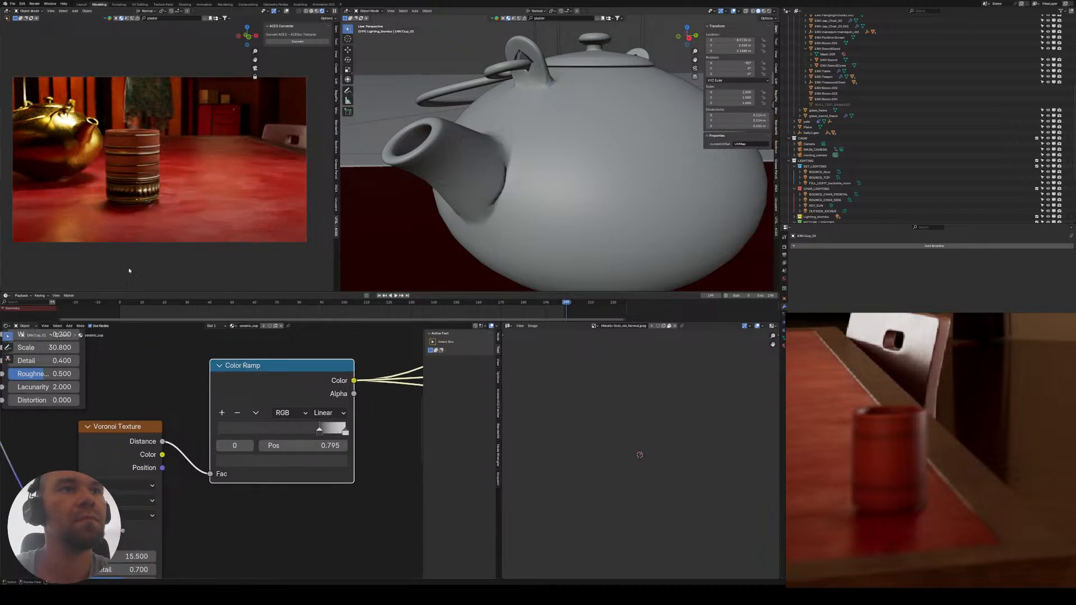
pyautogui.scroll(-1, 168, 408)
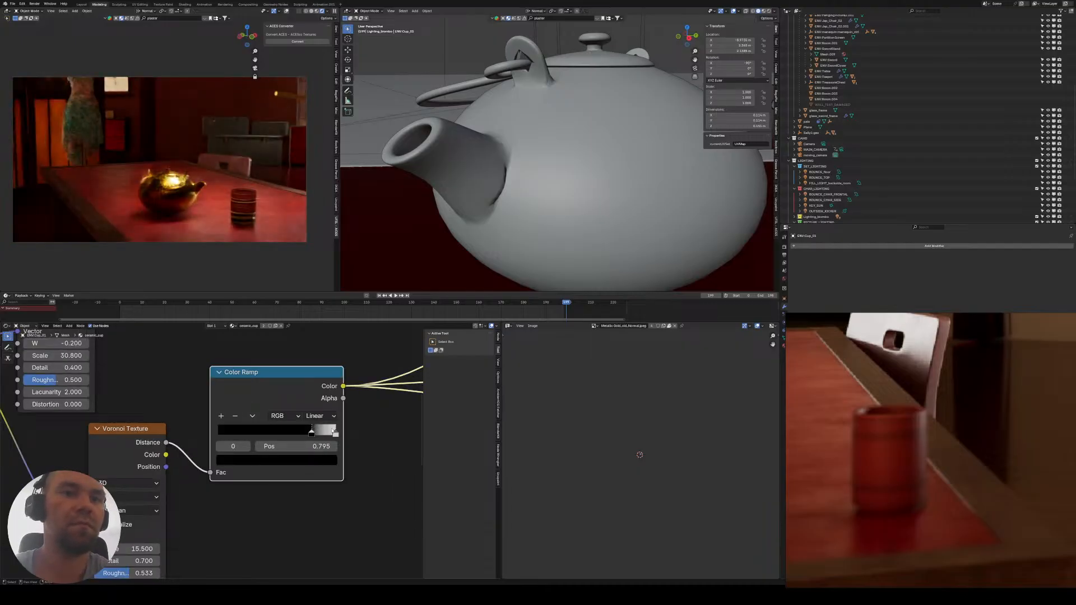
# - Move the Material Output node farther away from the Principled BSDF to make room between them
pyautogui.moveTo(417, 383); pyautogui.dragTo(197, 409, button='middle')
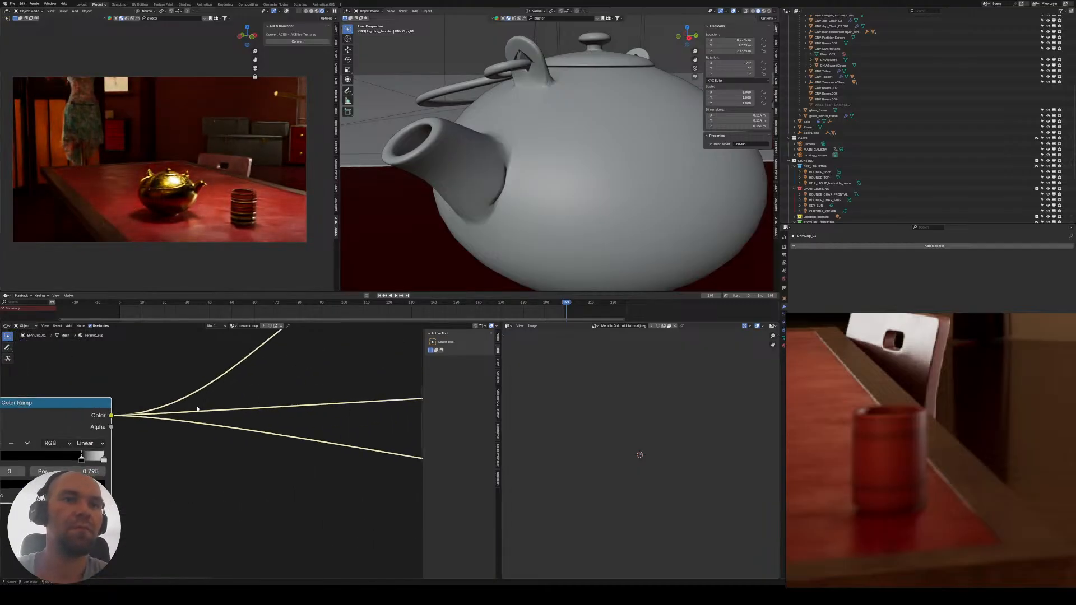
pyautogui.scroll(-3, 198, 409)
pyautogui.moveTo(410, 338); pyautogui.dragTo(98, 425, button='middle')
pyautogui.moveTo(331, 432); pyautogui.dragTo(60, 414, button='middle')
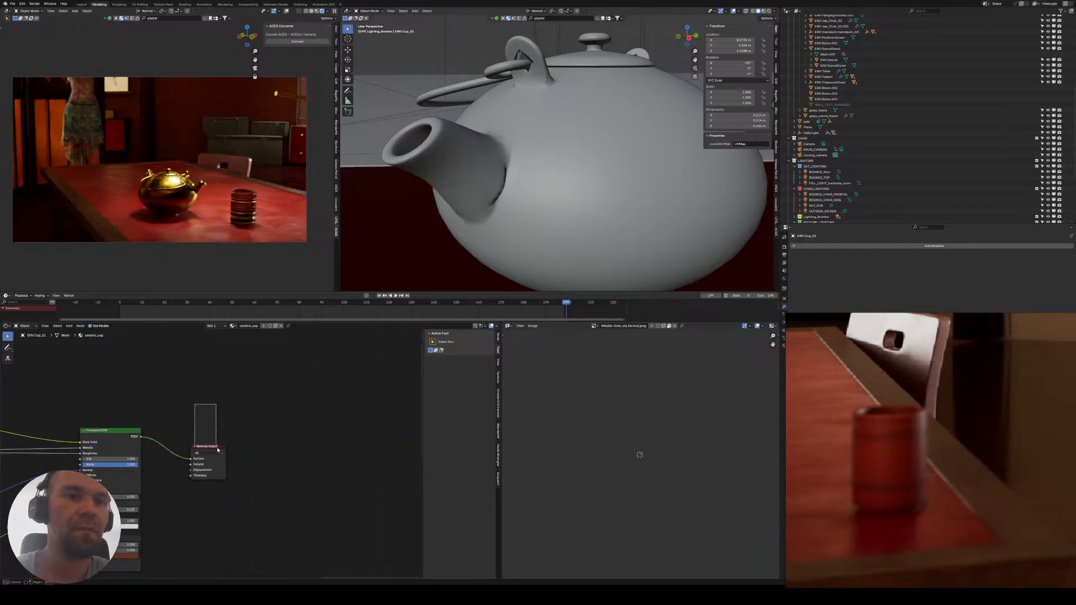
pyautogui.moveTo(222, 477); pyautogui.dragTo(361, 470)
pyautogui.click(186, 385)
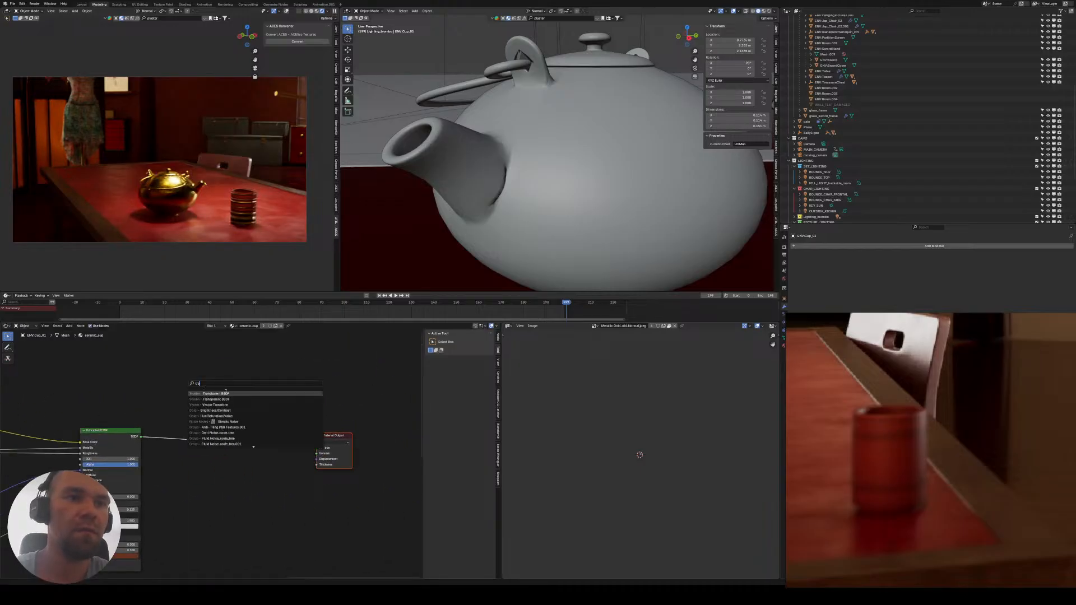
pyautogui.click(218, 399)
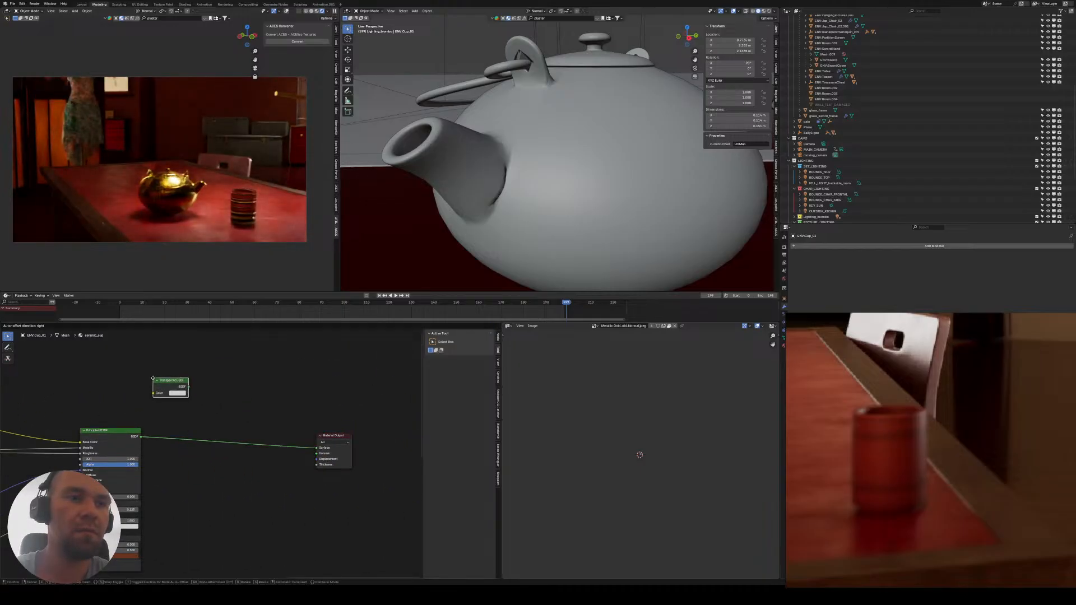
pyautogui.press('Escape')
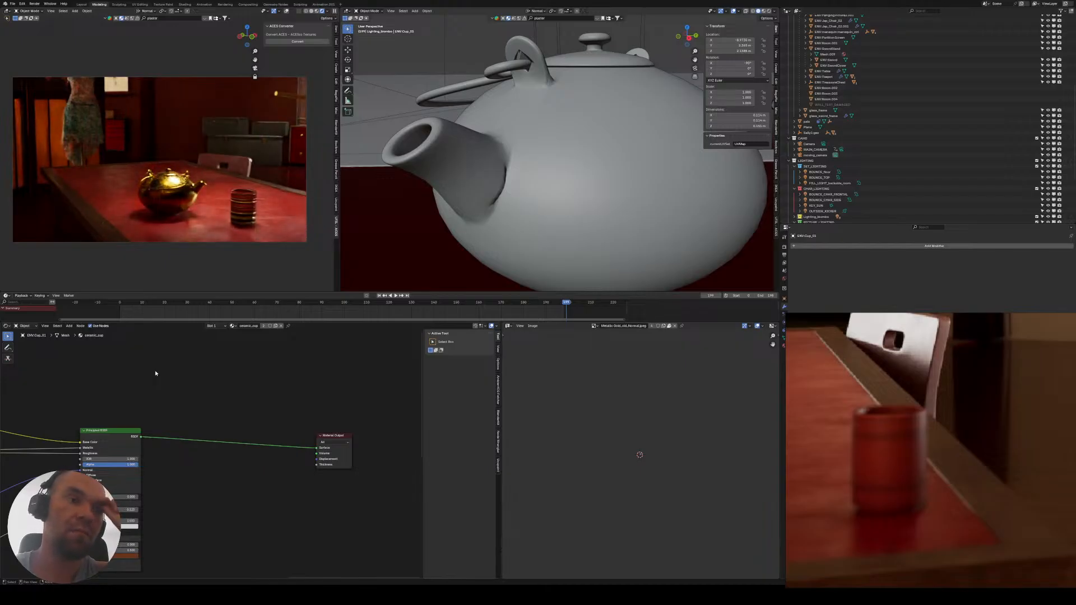
# - Raise the Principled BSDF's transmission weight to full and drive it from the Color Ramp that feeds Metallic and Roughness
pyautogui.moveTo(155, 374); pyautogui.dragTo(307, 435, button='middle')
pyautogui.moveTo(303, 448); pyautogui.dragTo(360, 448)
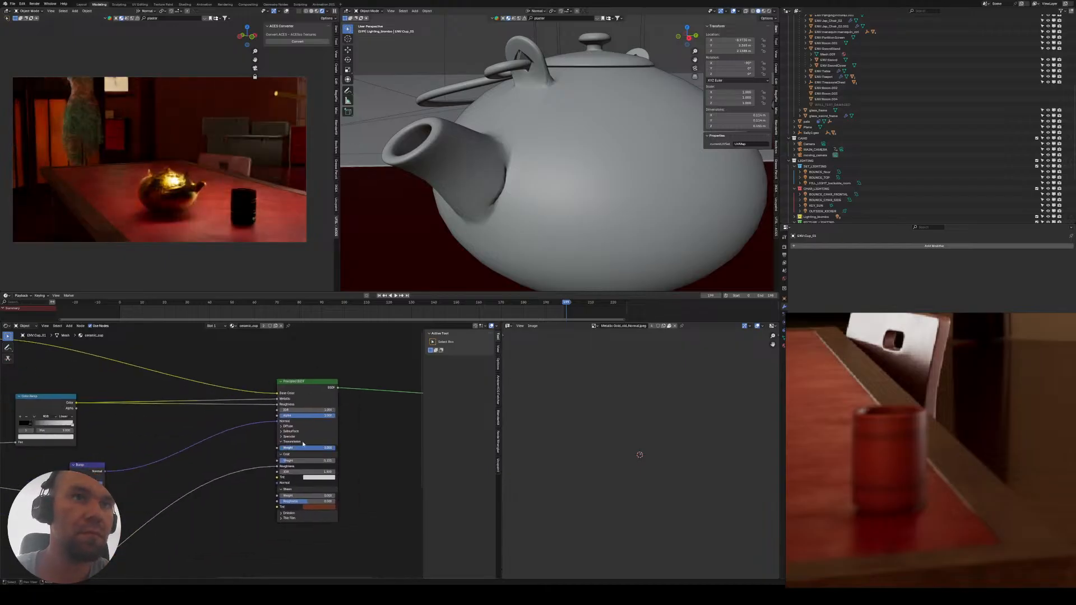
pyautogui.moveTo(173, 419)
pyautogui.mouseDown(button='middle')
pyautogui.moveTo(276, 424)
pyautogui.moveTo(175, 423)
pyautogui.mouseUp(button='middle')
pyautogui.scroll(-1, 169, 421)
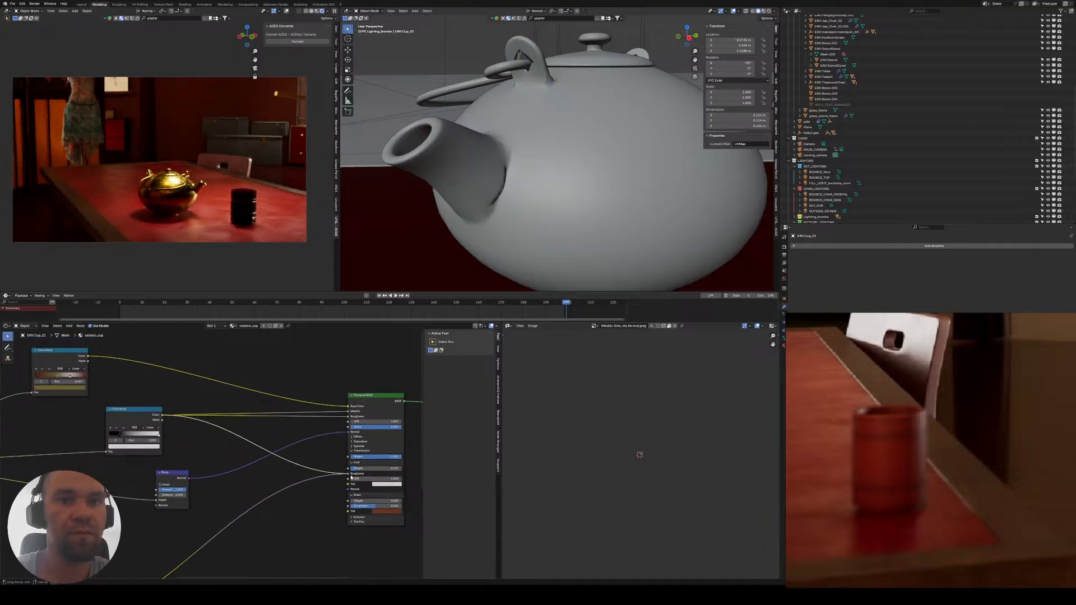
pyautogui.moveTo(351, 457); pyautogui.dragTo(350, 457)
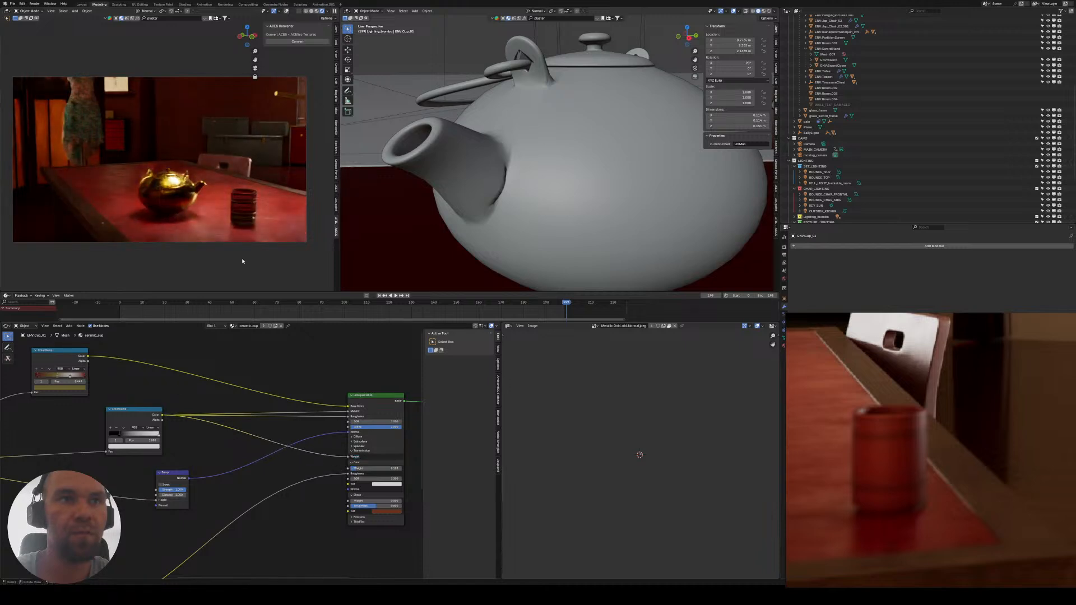
# - Leave the camera view and examine the cup's bands and rim from close up
pyautogui.press('KP_0')
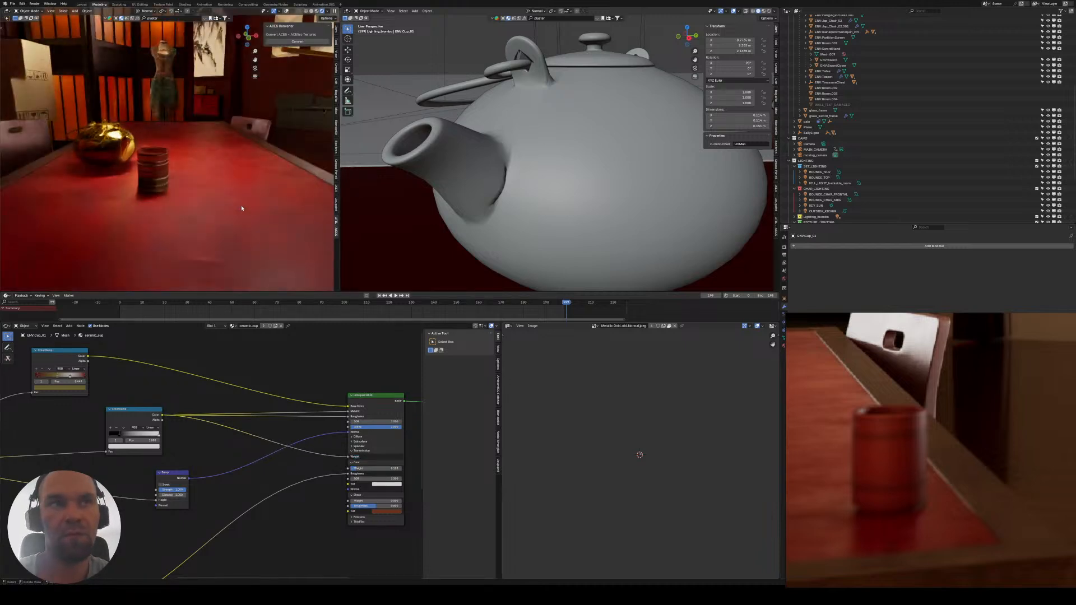
pyautogui.scroll(4, 140, 168)
pyautogui.scroll(-5, 151, 165)
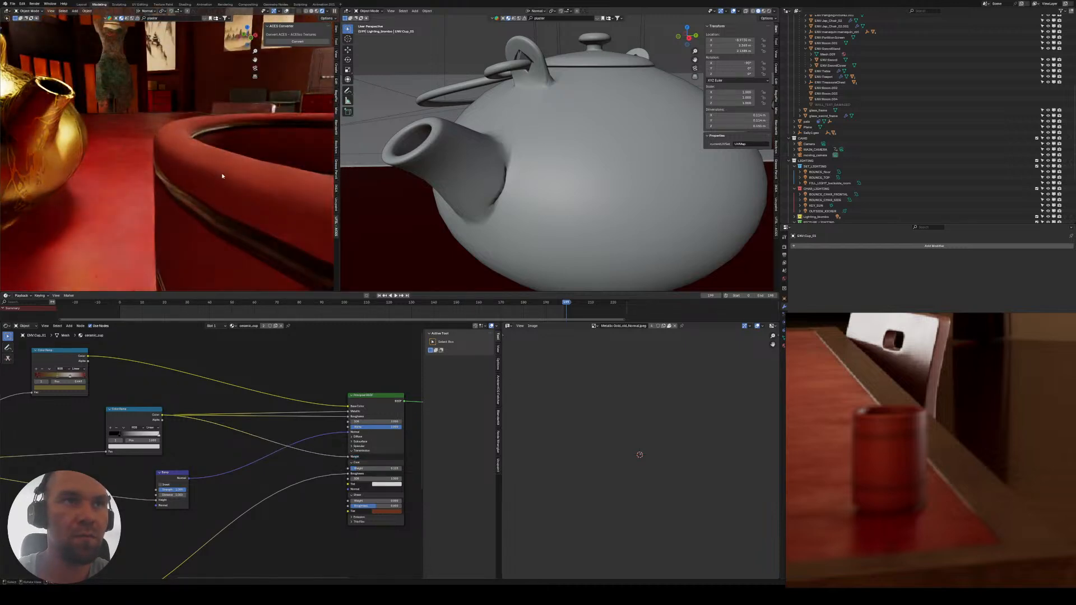
pyautogui.moveTo(203, 163)
pyautogui.mouseDown(button='middle')
pyautogui.moveTo(225, 148)
pyautogui.moveTo(195, 139)
pyautogui.moveTo(220, 169)
pyautogui.mouseUp(button='middle')
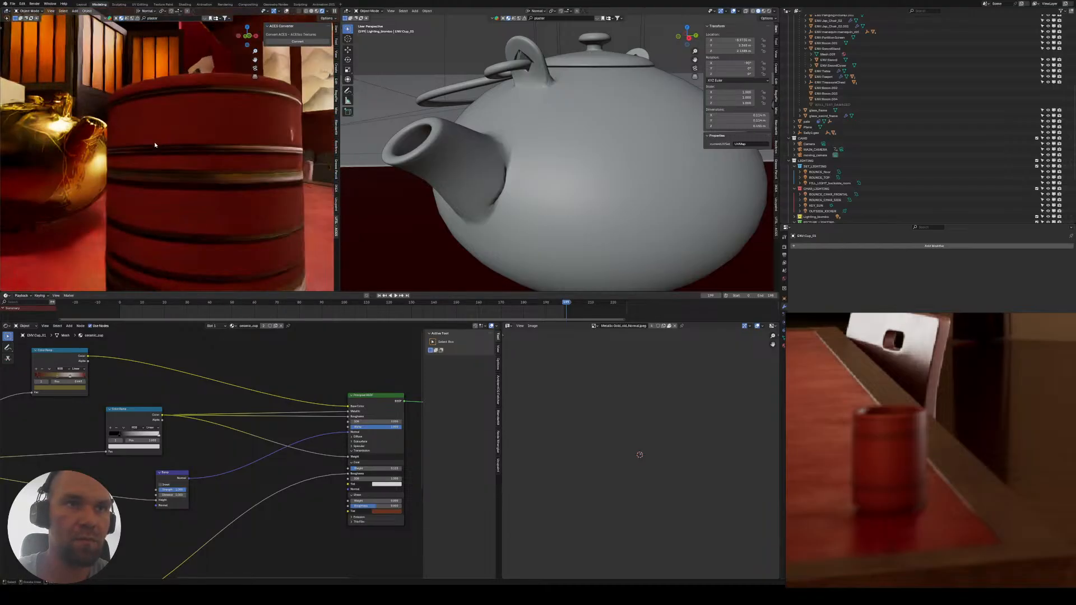
# - Add a Transparent BSDF and a Mix Shader node between the Principled BSDF and the Material Output
pyautogui.moveTo(307, 451); pyautogui.dragTo(158, 431, button='middle')
pyautogui.scroll(-2, 159, 432)
pyautogui.moveTo(241, 406); pyautogui.dragTo(149, 427, button='middle')
pyautogui.hotkey('shift', 'a')
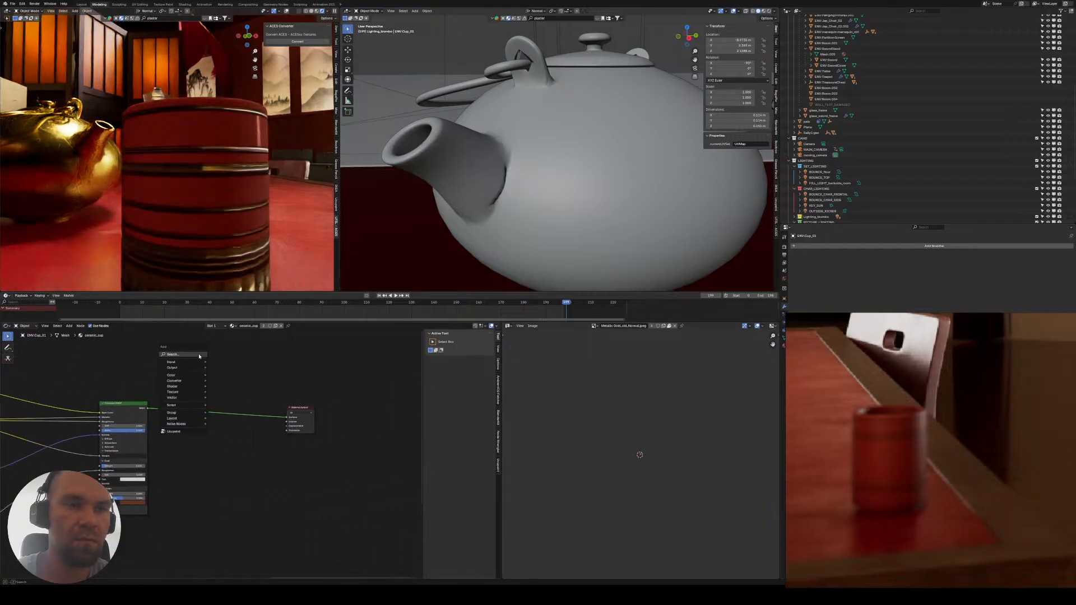
pyautogui.click(229, 370)
pyautogui.click(163, 367)
pyautogui.hotkey('shift', 'a')
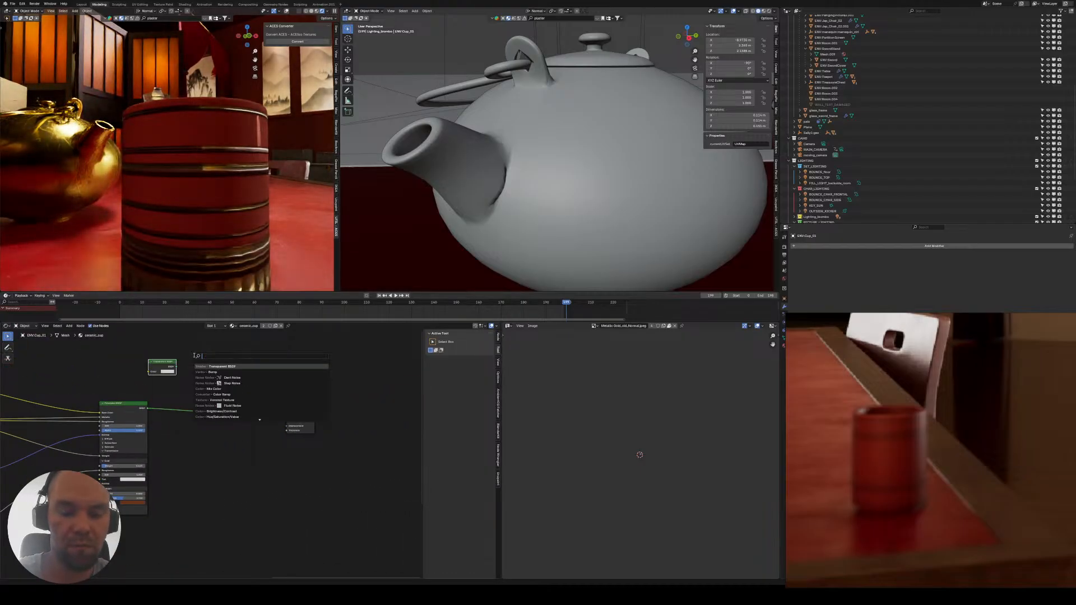
pyautogui.write('mix sha')
pyautogui.press('Return')
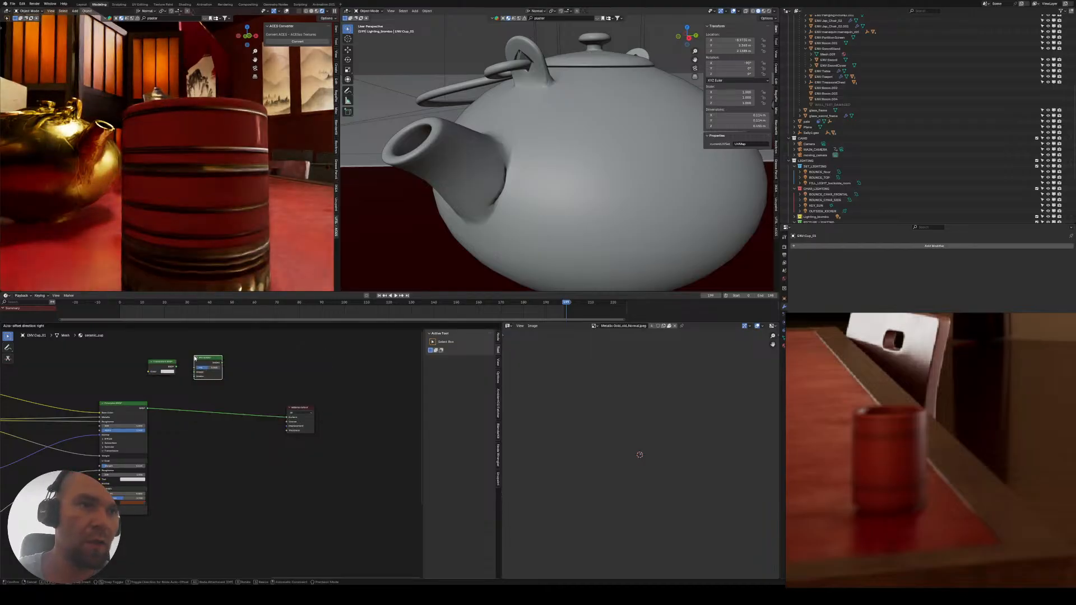
pyautogui.click(194, 356)
# - Connect the Transparent BSDF to the Mix Shader's first input and the Principled BSDF to its second, placing the Transparent BSDF below the Principled BSDF
pyautogui.keyDown('alt'); pyautogui.moveTo(141, 406); pyautogui.dragTo(187, 368, button='right'); pyautogui.keyUp('alt')
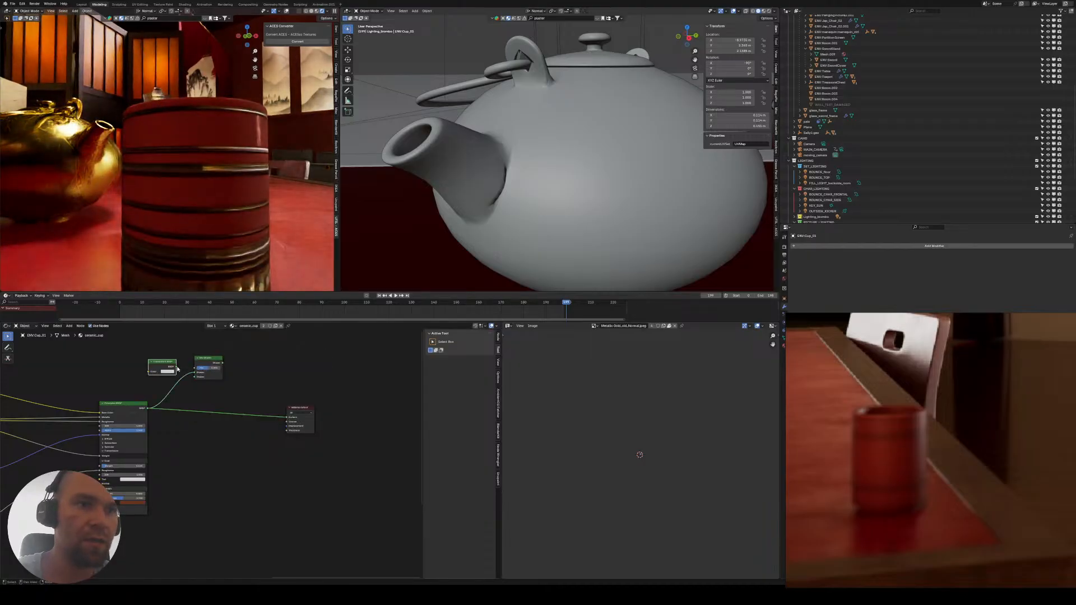
pyautogui.moveTo(197, 381); pyautogui.dragTo(197, 424)
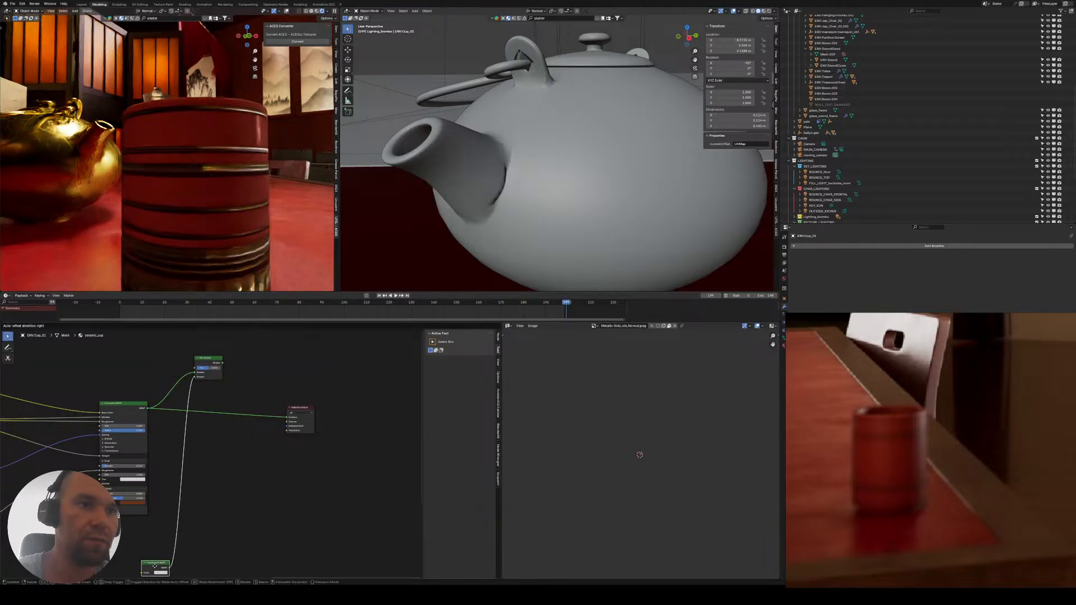
pyautogui.moveTo(155, 566); pyautogui.dragTo(111, 550)
pyautogui.moveTo(204, 360); pyautogui.dragTo(203, 374)
pyautogui.scroll(4, 181, 471)
pyautogui.moveTo(181, 471); pyautogui.dragTo(265, 430, button='middle')
pyautogui.scroll(-1, 292, 445)
pyautogui.moveTo(297, 437); pyautogui.dragTo(247, 387)
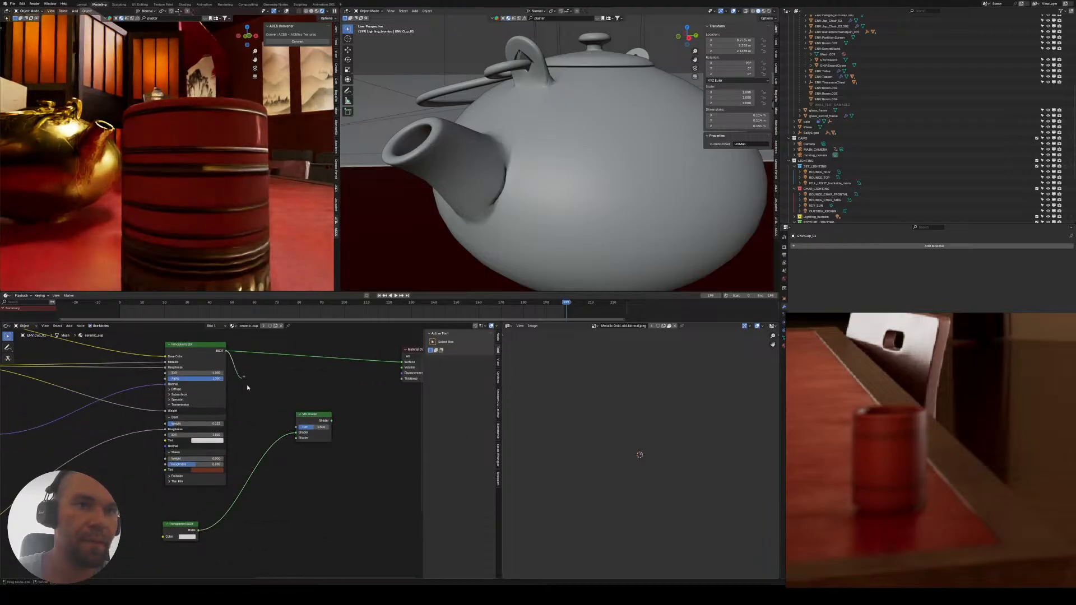
# - Drive the Mix Shader's factor from the black-and-white Color Ramp and connect its output to the Material Output's Surface
pyautogui.scroll(-2, 270, 434)
pyautogui.moveTo(191, 415); pyautogui.dragTo(225, 433, button='middle')
pyautogui.scroll(1, 231, 433)
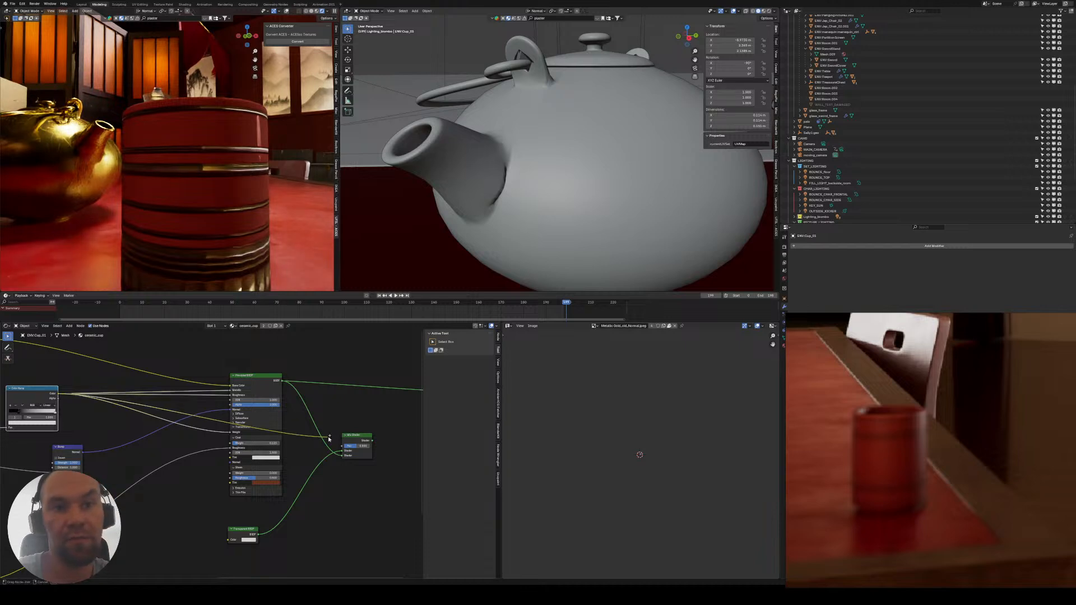
pyautogui.moveTo(345, 445); pyautogui.dragTo(344, 450)
pyautogui.moveTo(376, 435); pyautogui.dragTo(291, 464, button='middle')
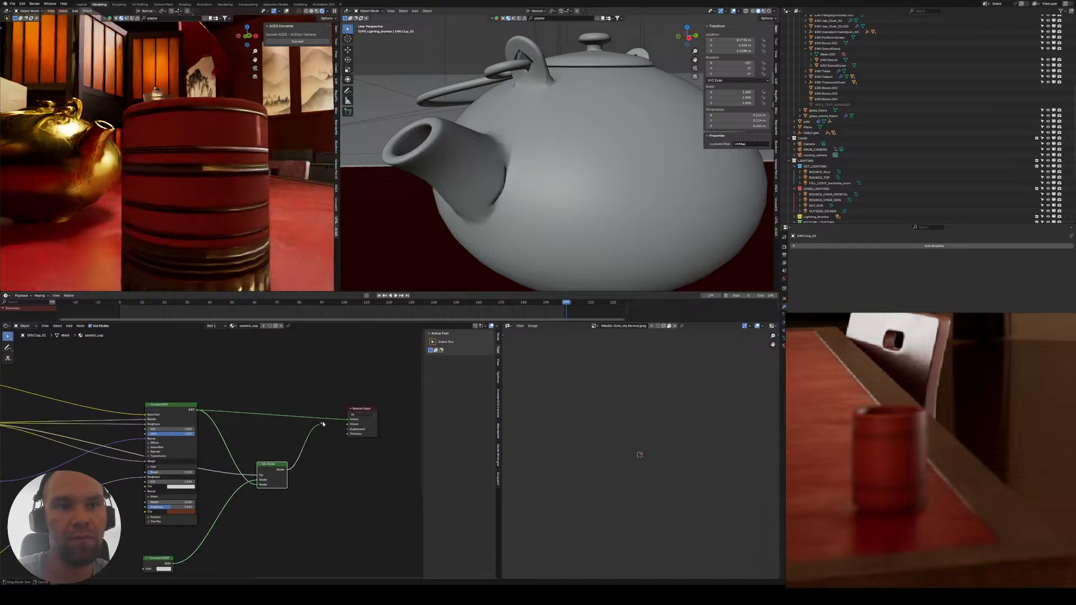
pyautogui.moveTo(347, 421); pyautogui.dragTo(348, 420)
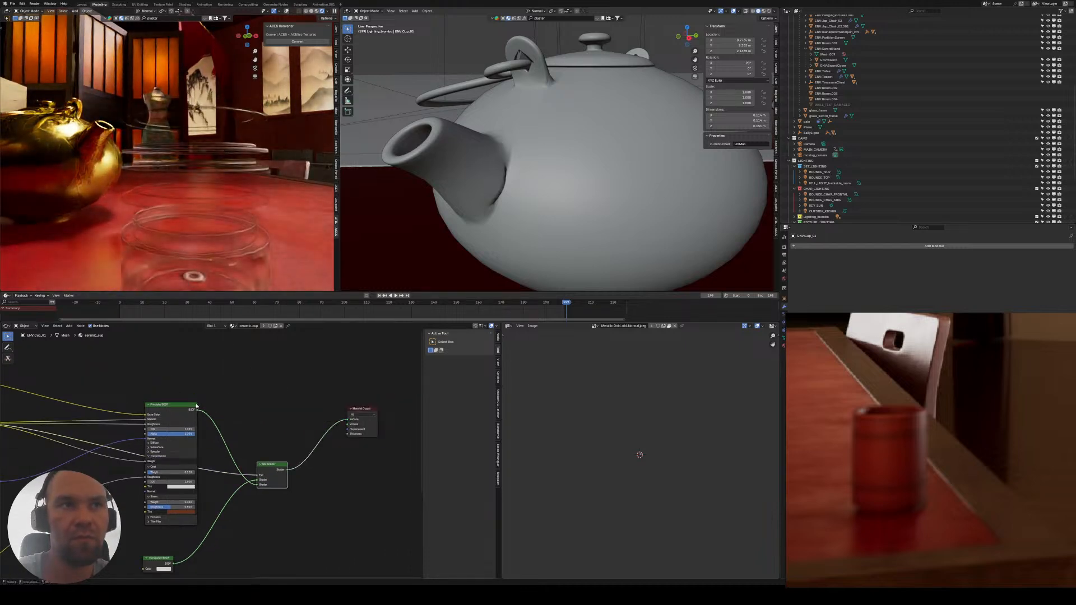
# - Insert an Invert Color node in the Mix Shader's factor link and place it below the Mix Shader
pyautogui.scroll(3, 224, 464)
pyautogui.scroll(-2, 228, 468)
pyautogui.moveTo(228, 469); pyautogui.dragTo(269, 418, button='middle')
pyautogui.moveTo(138, 411); pyautogui.dragTo(224, 458, button='middle')
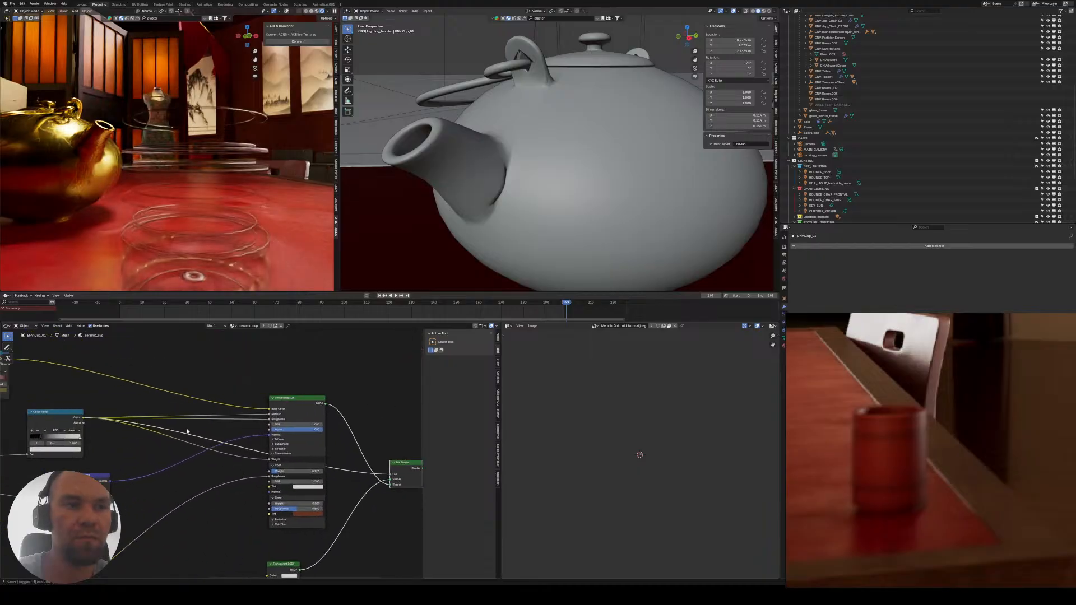
pyautogui.moveTo(295, 435); pyautogui.dragTo(170, 421, button='middle')
pyautogui.hotkey('shift', 'a')
pyautogui.write('inve')
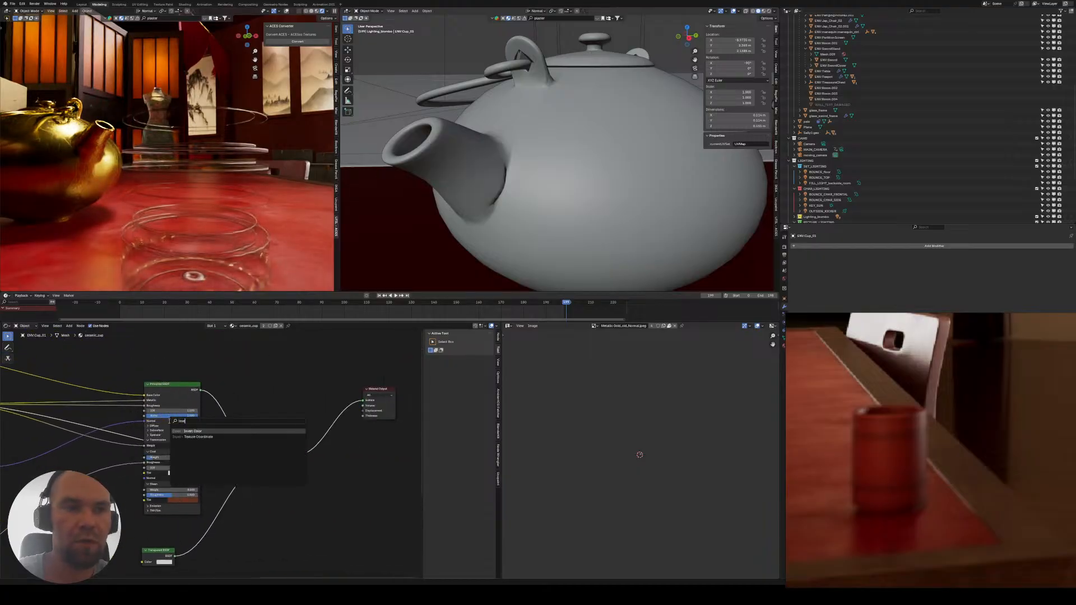
pyautogui.press('Return')
pyautogui.click(207, 452)
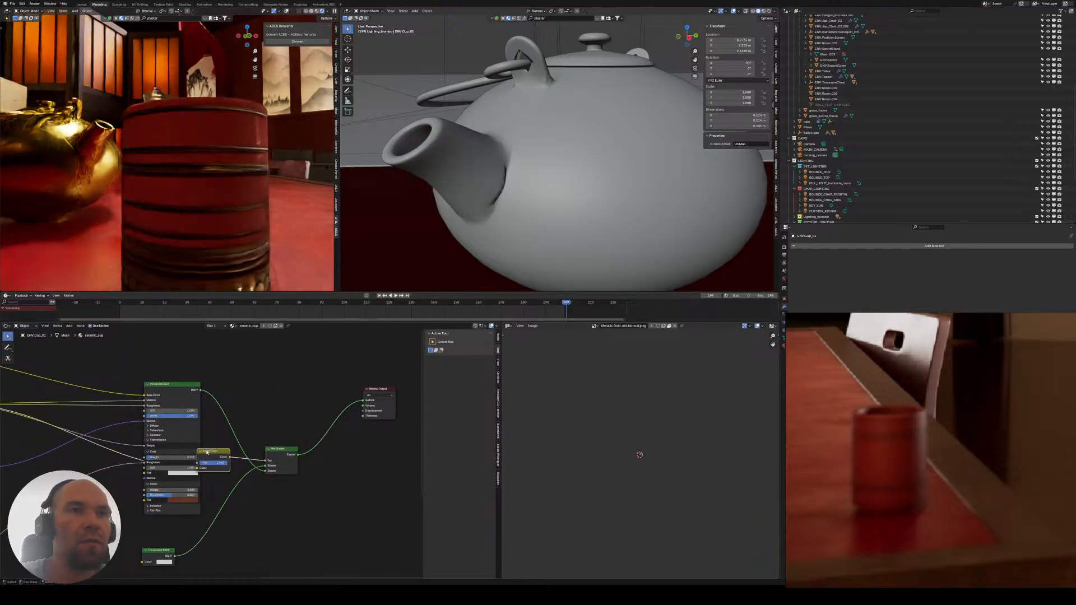
pyautogui.moveTo(208, 452); pyautogui.dragTo(270, 497)
pyautogui.moveTo(270, 496); pyautogui.dragTo(225, 481, button='middle')
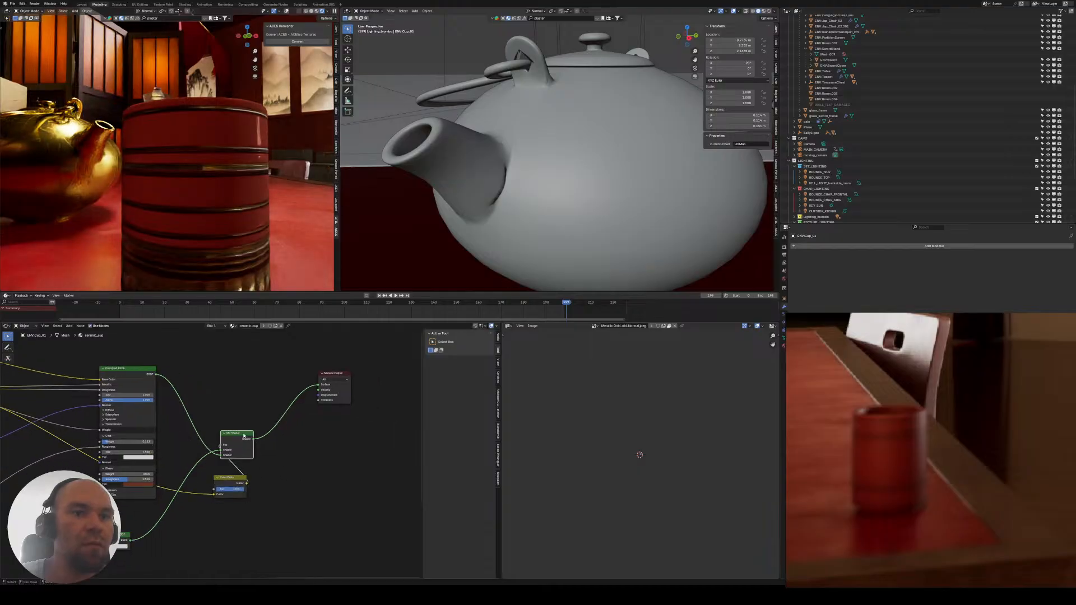
# - Lower the Invert Color factor to about 0.37 and examine the cup's transparency from another side
pyautogui.scroll(2, 247, 448)
pyautogui.moveTo(238, 496)
pyautogui.mouseDown()
pyautogui.moveTo(228, 496)
pyautogui.moveTo(258, 496)
pyautogui.moveTo(231, 497)
pyautogui.mouseUp()
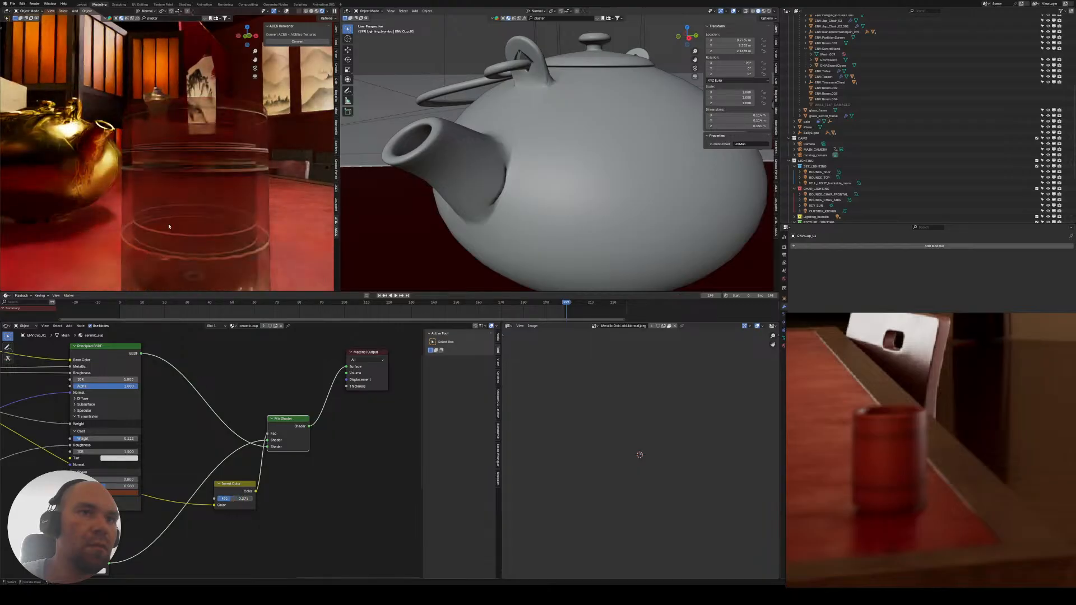
pyautogui.scroll(-2, 169, 226)
pyautogui.moveTo(170, 226); pyautogui.dragTo(201, 223, button='middle')
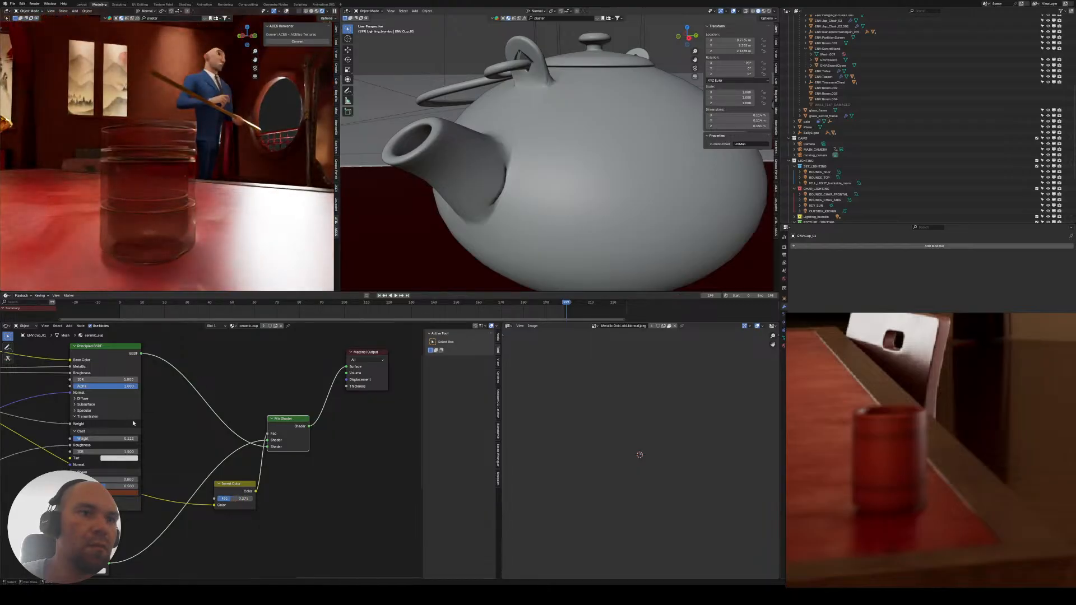
# - Disconnect the Color Ramp from the Principled BSDF's transmission weight and set the Invert Color factor to 1
pyautogui.moveTo(70, 425)
pyautogui.mouseDown()
pyautogui.moveTo(61, 432)
pyautogui.moveTo(68, 425)
pyautogui.mouseUp()
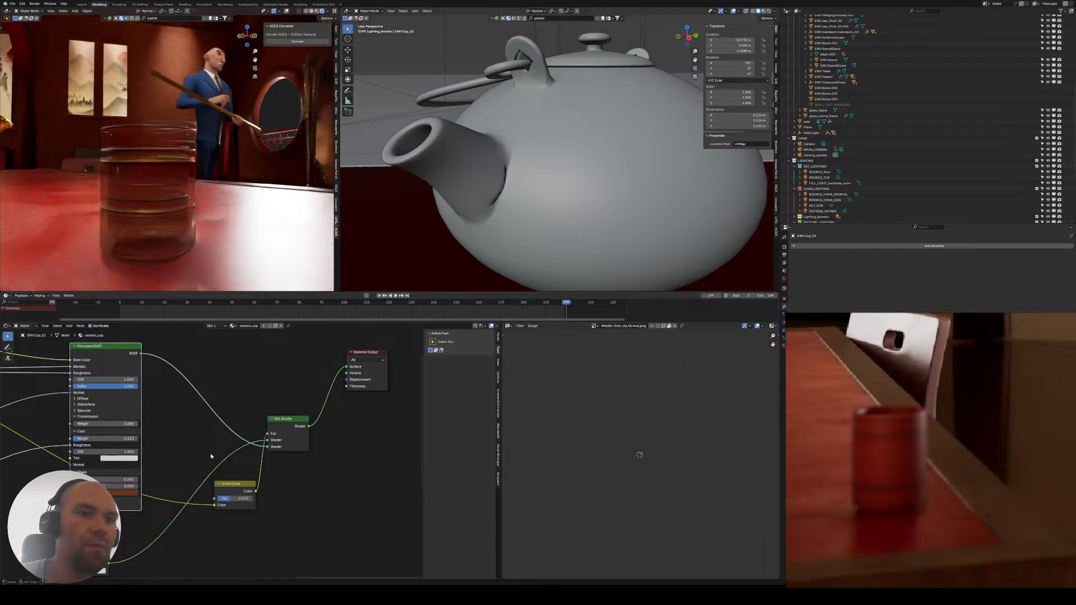
pyautogui.moveTo(157, 261); pyautogui.dragTo(213, 259, button='middle')
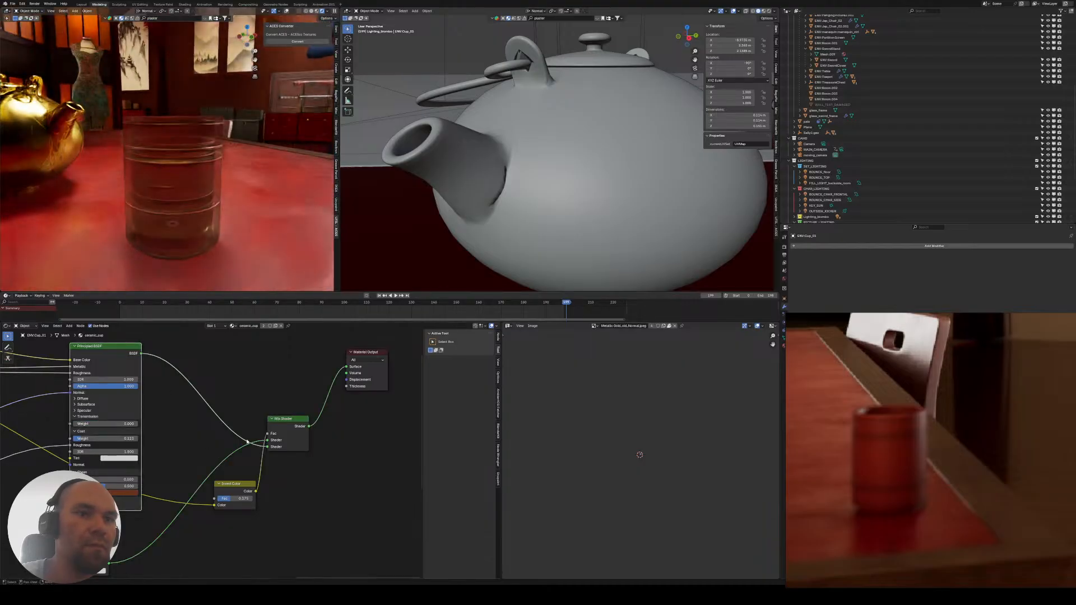
pyautogui.moveTo(236, 498); pyautogui.dragTo(253, 499)
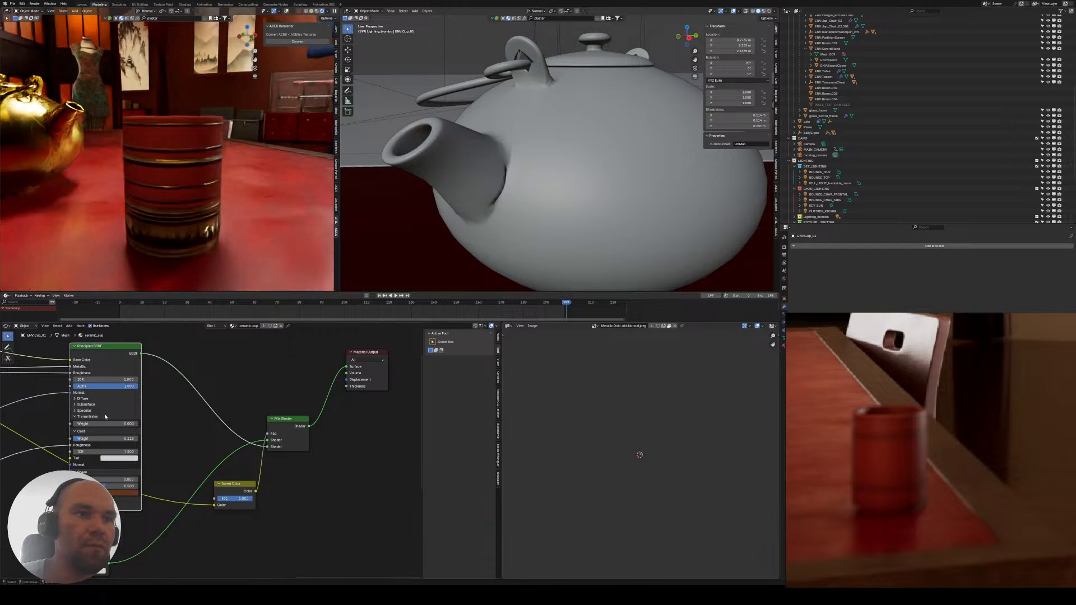
# - Raise the Principled BSDF's transmission weight to 1, examine the cup from above, and review the render sampling settings
pyautogui.moveTo(126, 424); pyautogui.dragTo(139, 424)
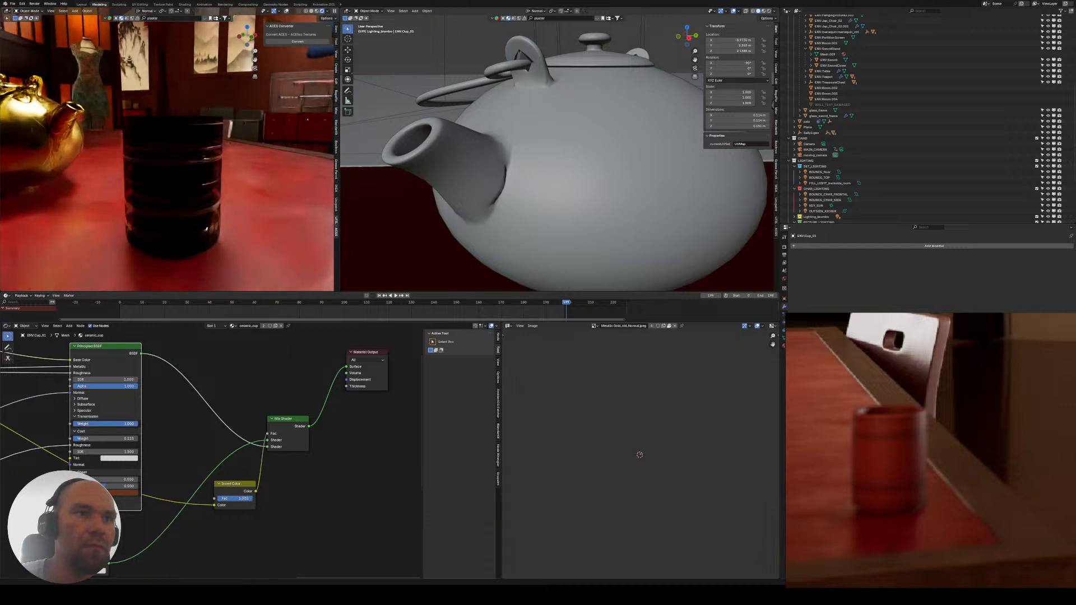
pyautogui.moveTo(161, 244)
pyautogui.mouseDown(button='middle')
pyautogui.moveTo(149, 263)
pyautogui.moveTo(165, 252)
pyautogui.mouseUp(button='middle')
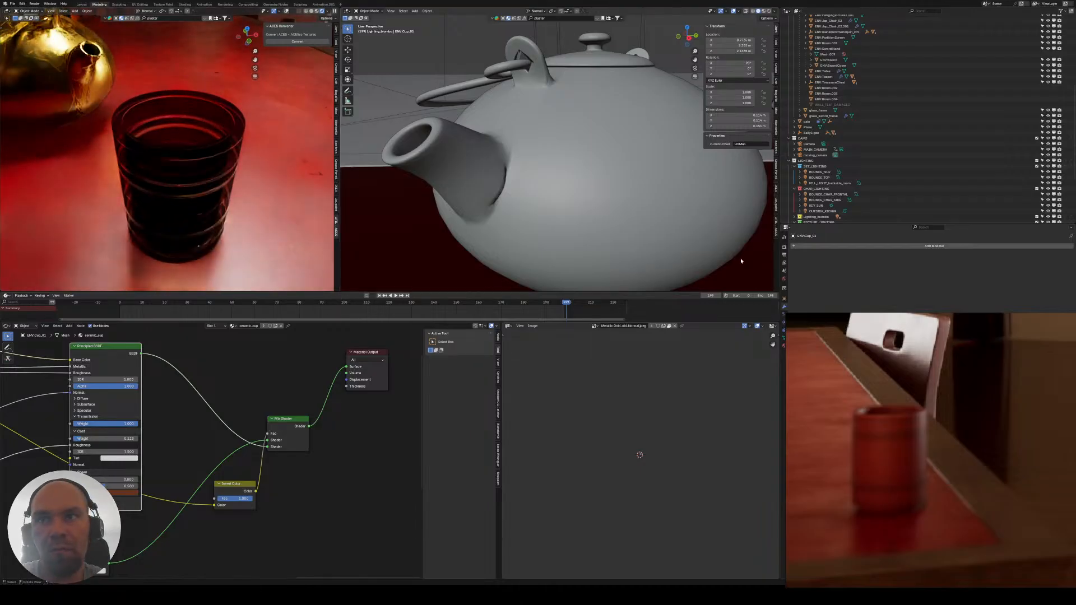
pyautogui.click(784, 249)
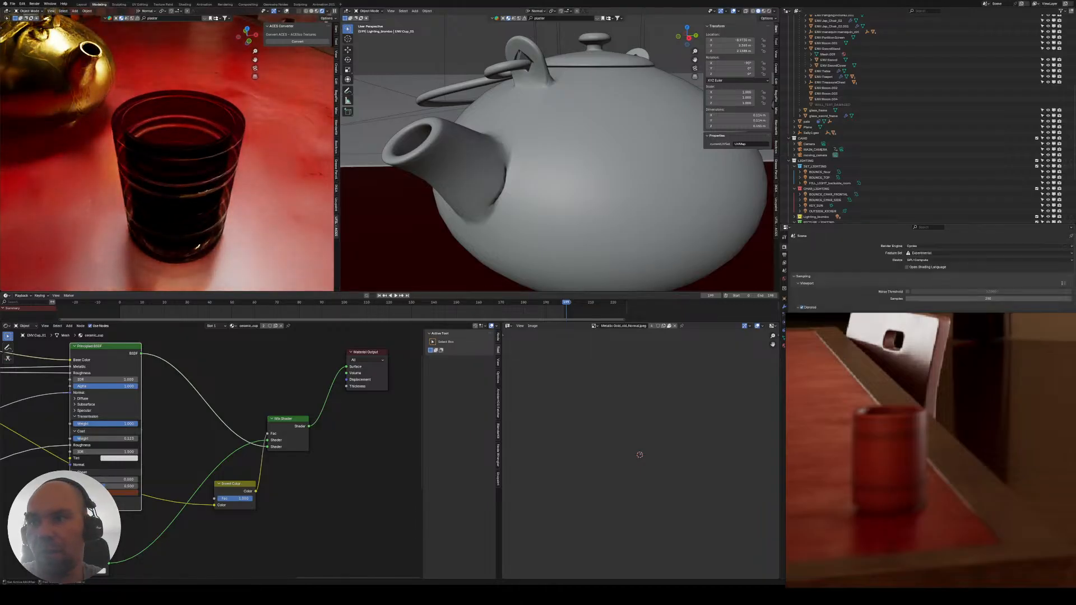
pyautogui.scroll(-2, 931, 269)
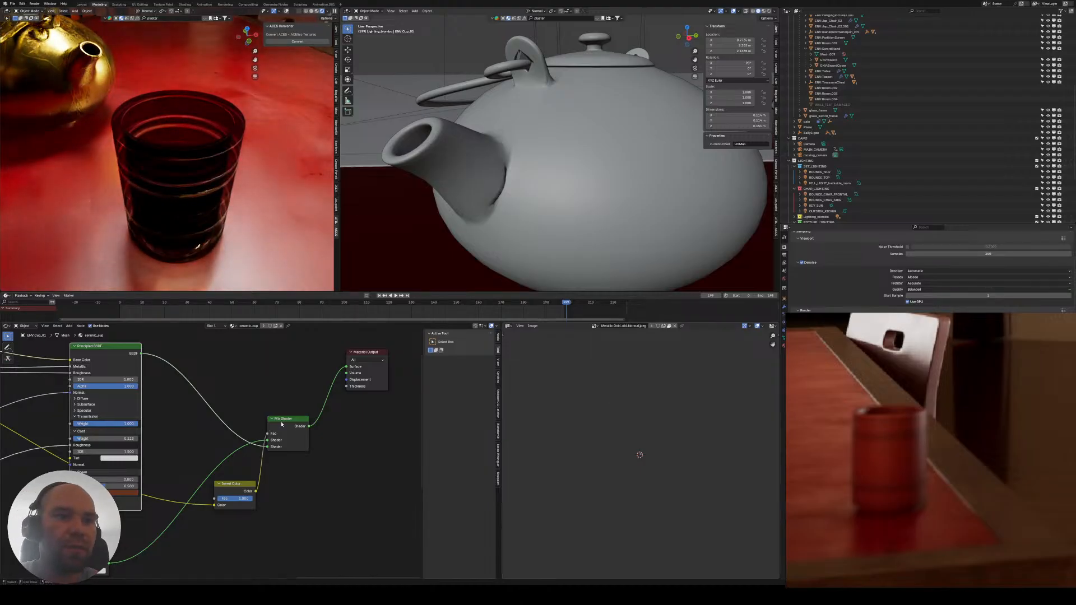
# - Reconnect the Principled BSDF directly to the Material Output's Surface and delete the Mix Shader, Invert Color and Transparent BSDF nodes
pyautogui.moveTo(141, 354); pyautogui.dragTo(339, 370)
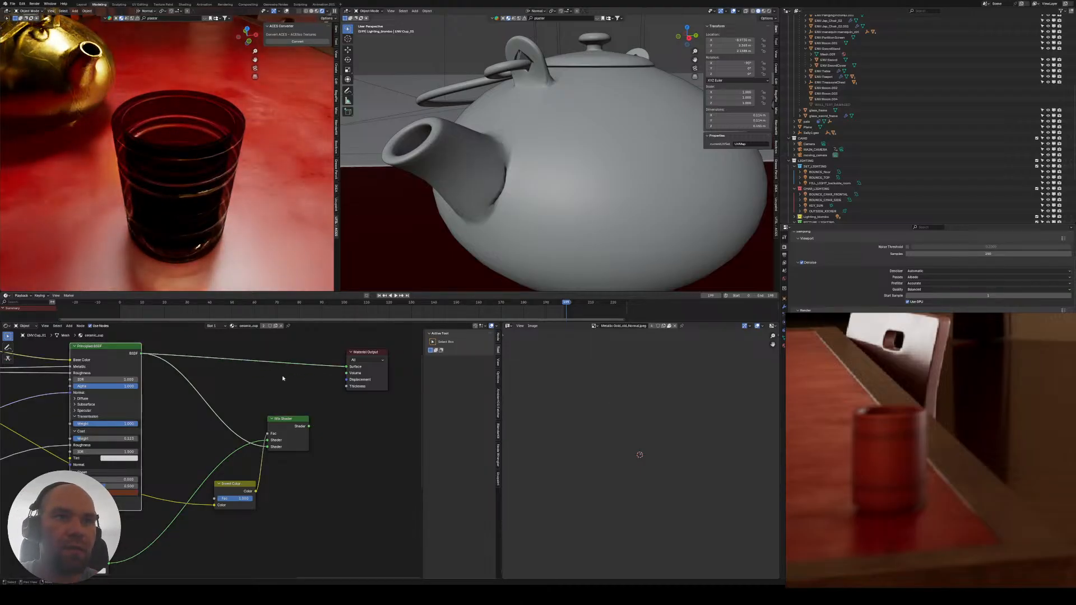
pyautogui.scroll(-2, 210, 418)
pyautogui.moveTo(220, 410); pyautogui.dragTo(253, 402, button='middle')
pyautogui.moveTo(249, 398); pyautogui.dragTo(325, 494)
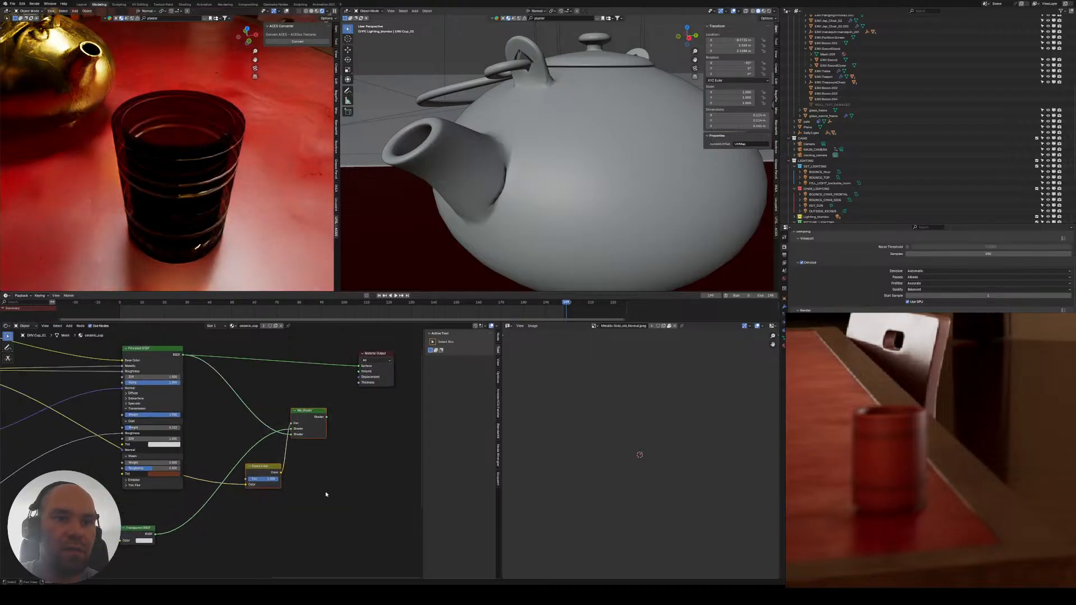
pyautogui.press('x')
pyautogui.moveTo(208, 509); pyautogui.dragTo(128, 545)
pyautogui.press('x')
pyautogui.moveTo(221, 430); pyautogui.dragTo(247, 465, button='middle')
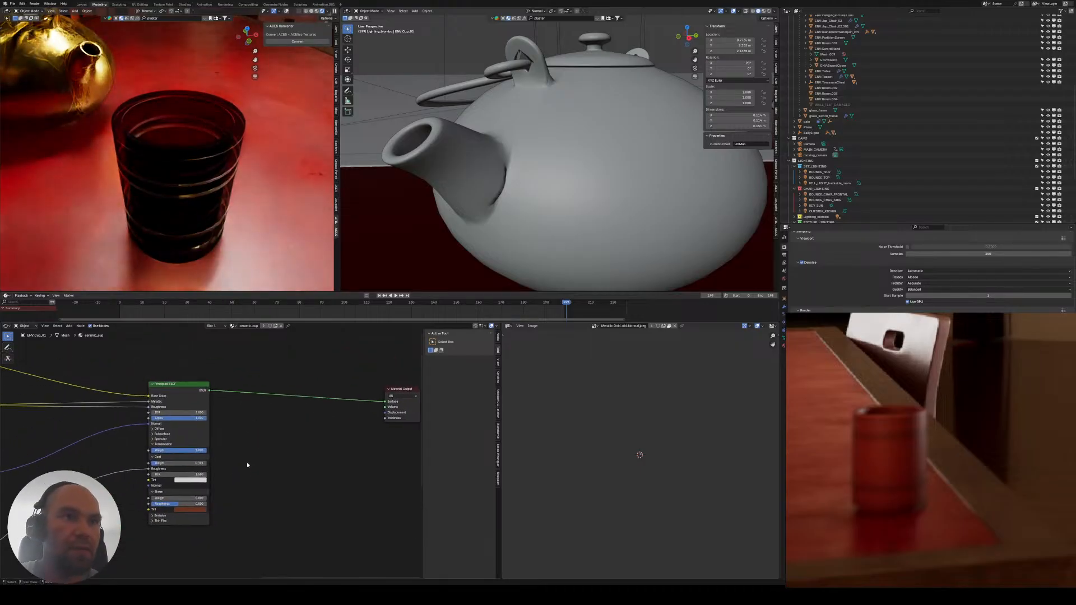
# - Set the Principled BSDF's transmission weight to 0 and examine the cup from the side
pyautogui.click(186, 383)
pyautogui.moveTo(150, 418); pyautogui.dragTo(241, 424, button='middle')
pyautogui.scroll(2, 241, 423)
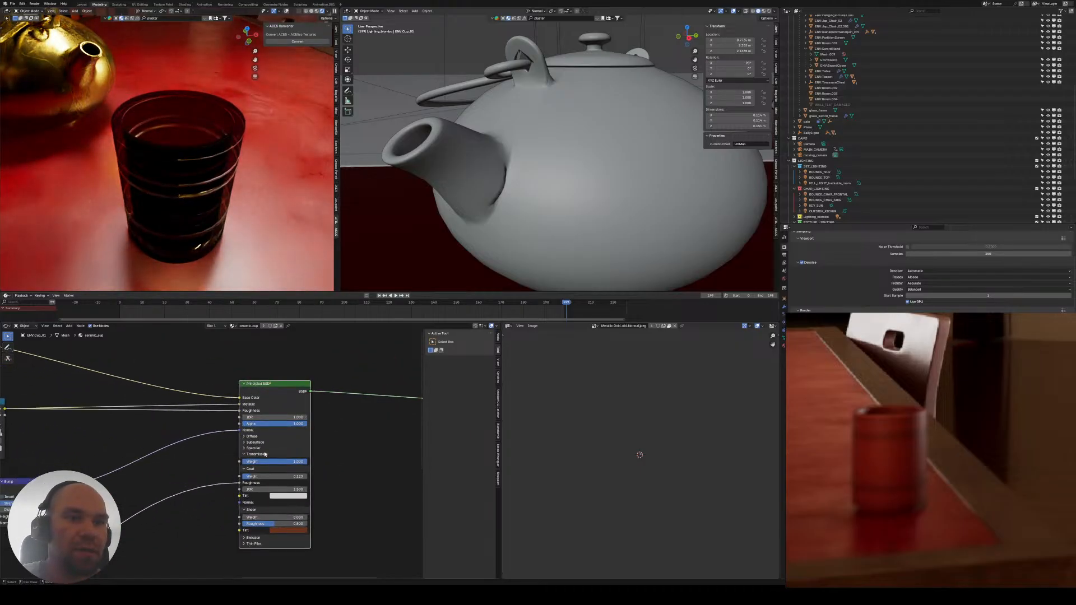
pyautogui.moveTo(163, 196); pyautogui.dragTo(139, 186, button='middle')
pyautogui.keyDown('shift'); pyautogui.moveTo(139, 188); pyautogui.dragTo(198, 187, button='middle'); pyautogui.keyUp('shift')
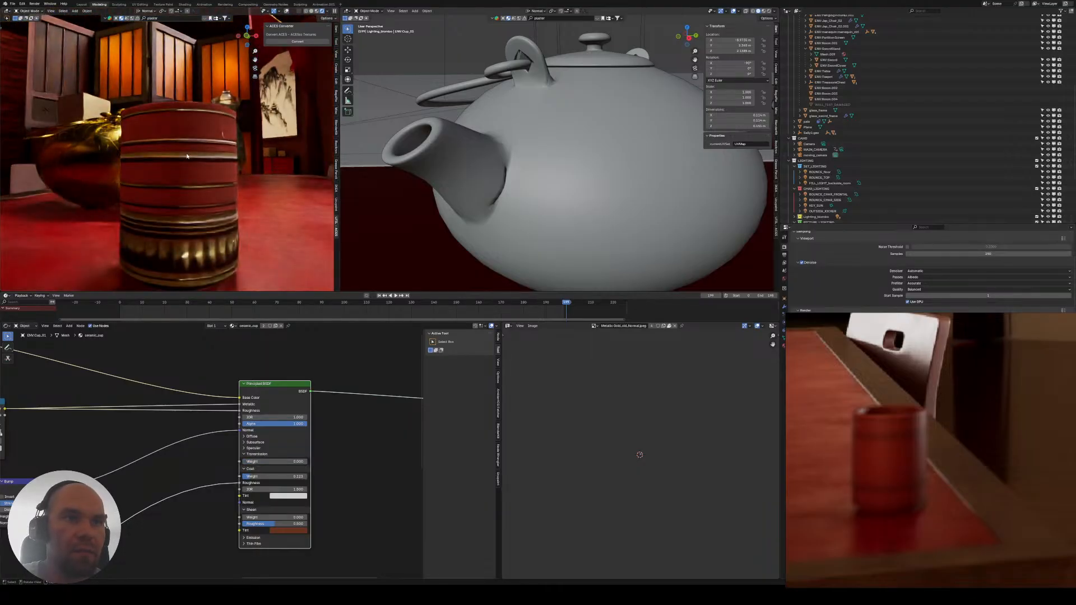
# - Set the Bump node's strength to 0.15 and examine the cup's lower gold band from close up
pyautogui.scroll(-3, 162, 177)
pyautogui.moveTo(179, 409); pyautogui.dragTo(315, 384, button='middle')
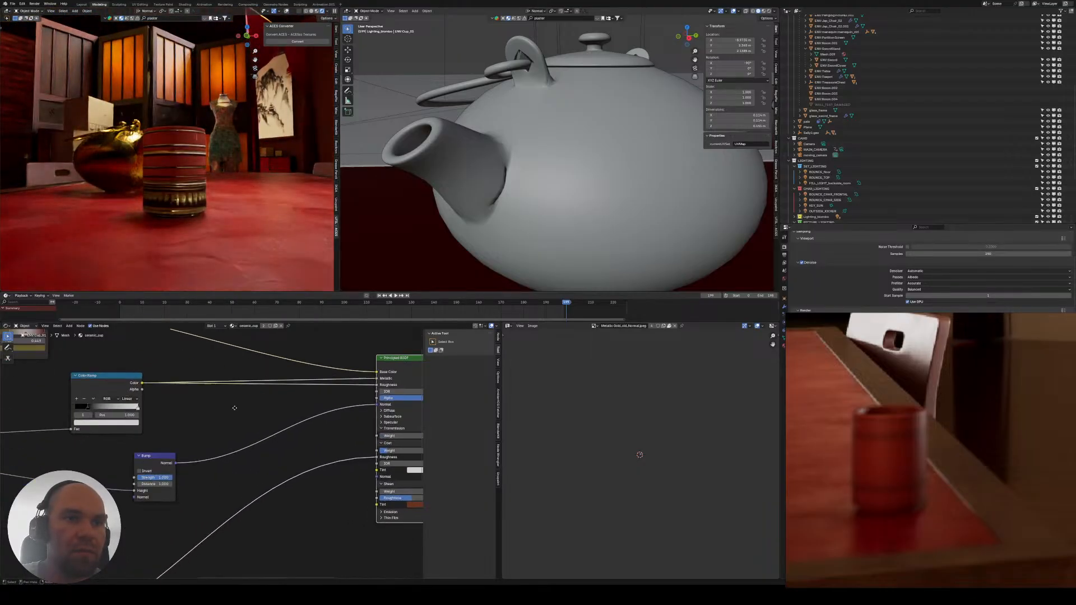
pyautogui.scroll(4, 185, 478)
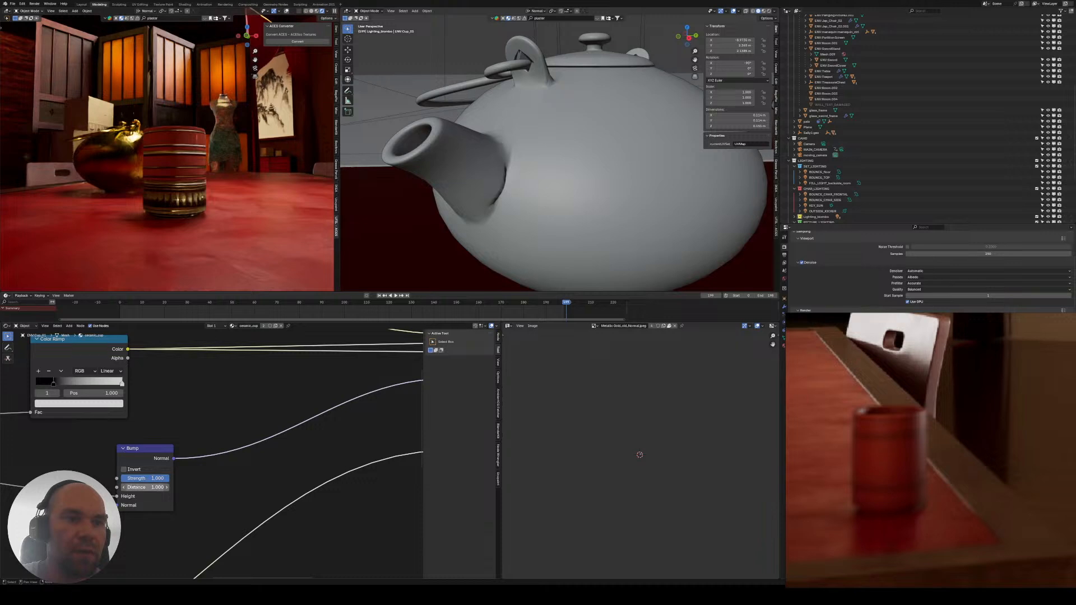
pyautogui.click(145, 480)
pyautogui.write('.15')
pyautogui.press('Return')
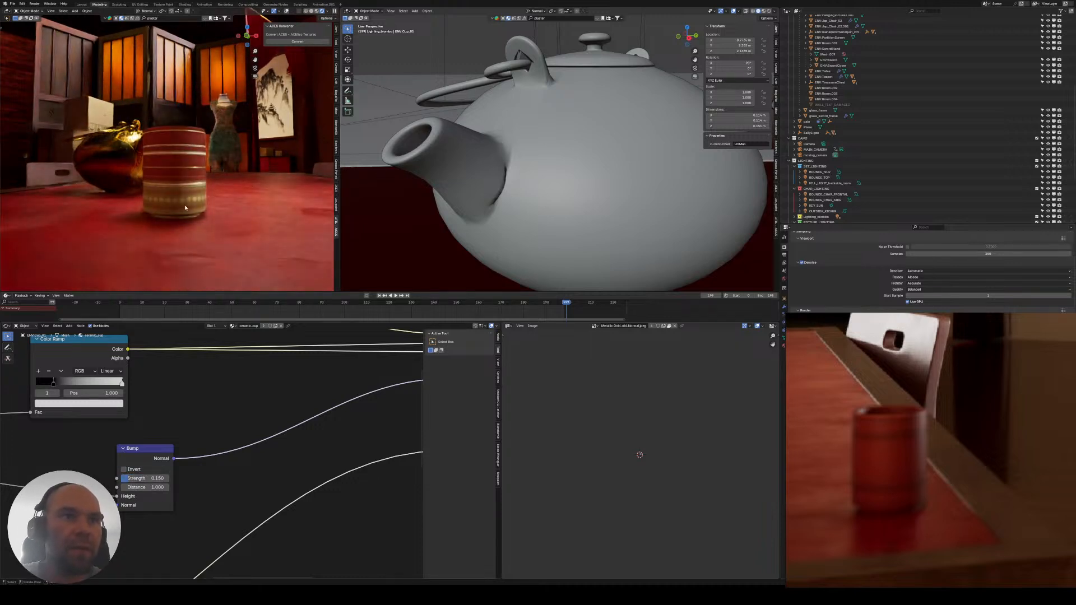
pyautogui.scroll(5, 175, 231)
pyautogui.keyDown('shift'); pyautogui.moveTo(176, 231); pyautogui.dragTo(175, 179, button='middle'); pyautogui.keyUp('shift')
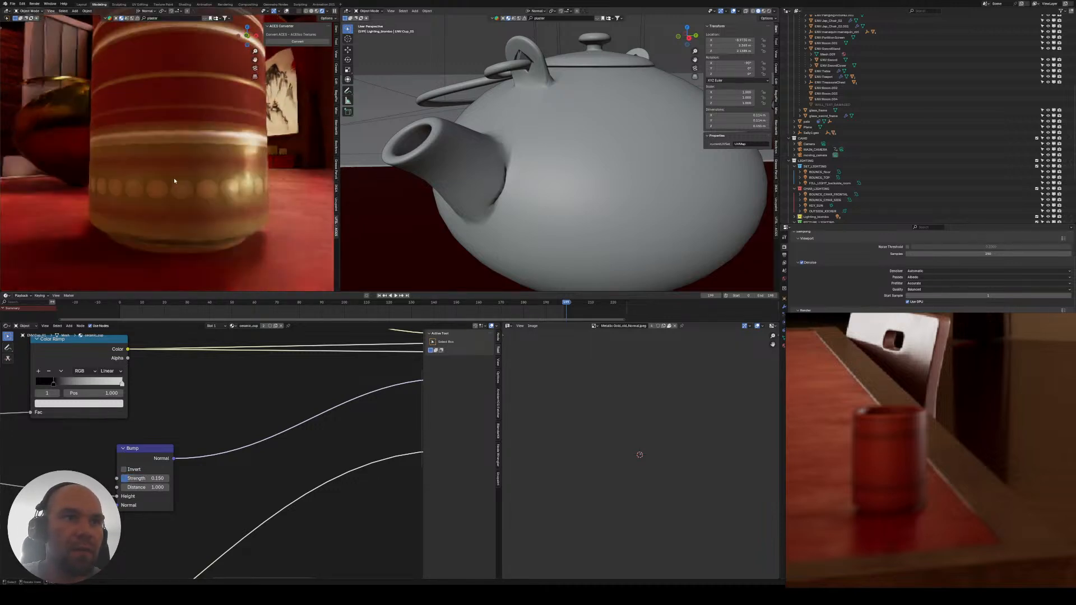
# - Remove the pale pink stop from the Color Ramp that feeds the base color
pyautogui.moveTo(161, 382); pyautogui.dragTo(364, 492, button='middle')
pyautogui.click(172, 392)
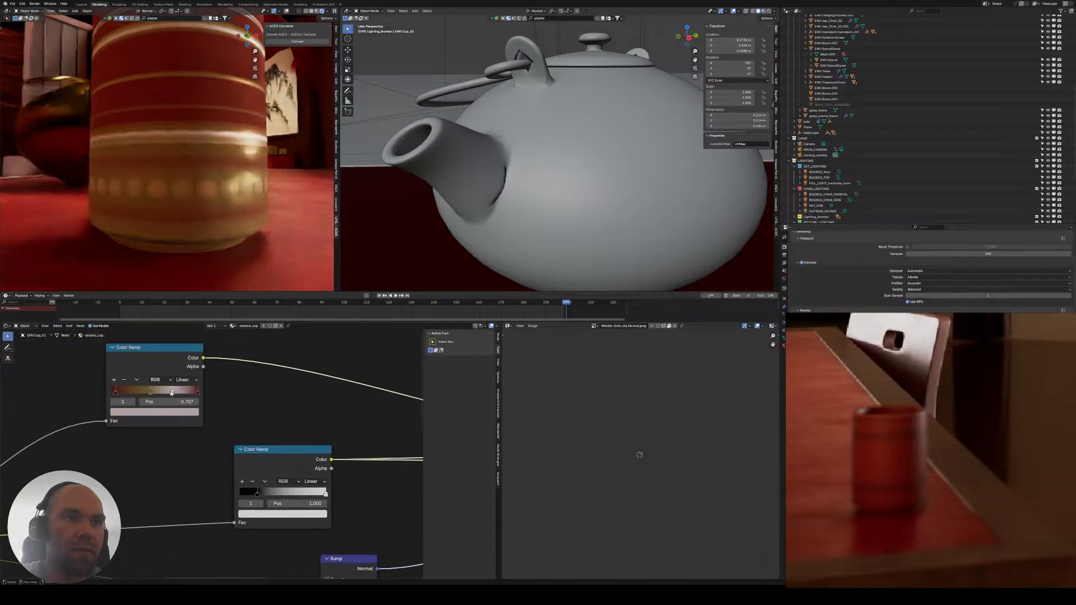
pyautogui.click(124, 381)
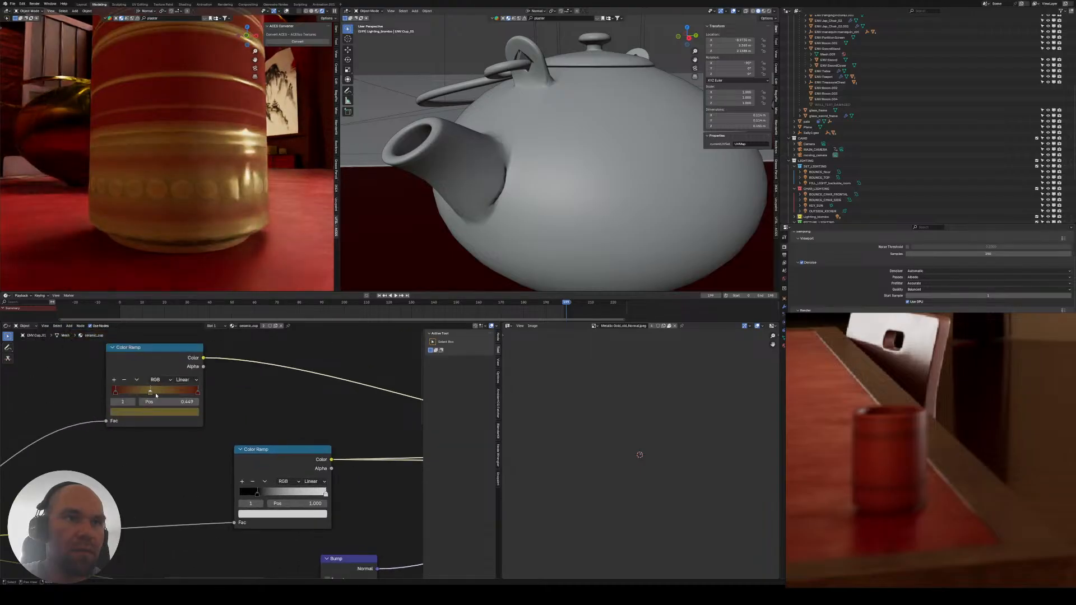
# - Shift the base color ramp's gold stop toward its red end stop and set the interpolation to B-Spline
pyautogui.moveTo(152, 394)
pyautogui.mouseDown()
pyautogui.moveTo(165, 394)
pyautogui.moveTo(161, 401)
pyautogui.mouseUp()
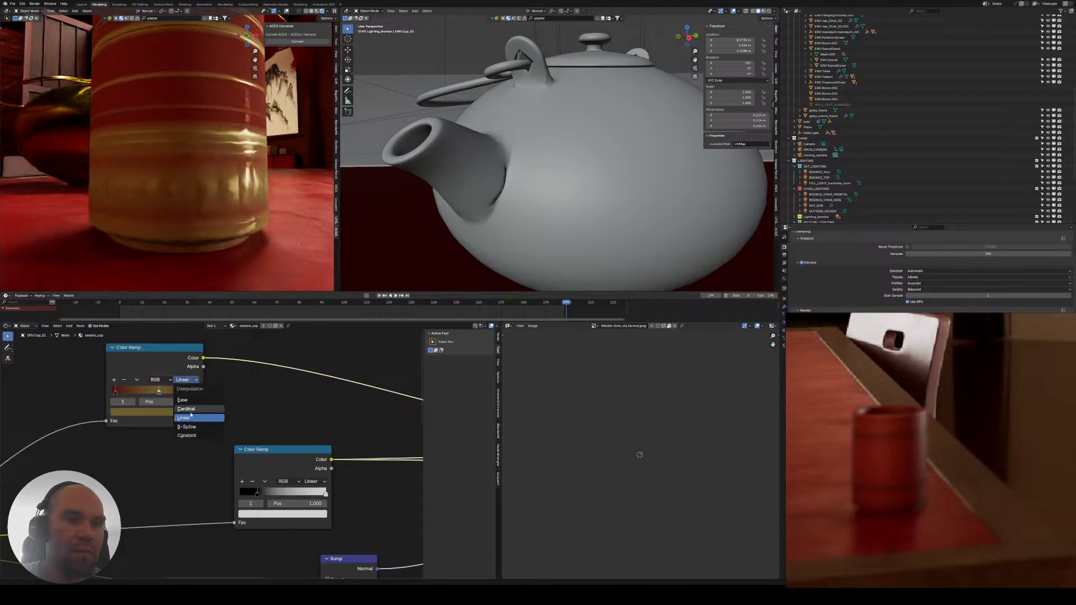
pyautogui.click(188, 426)
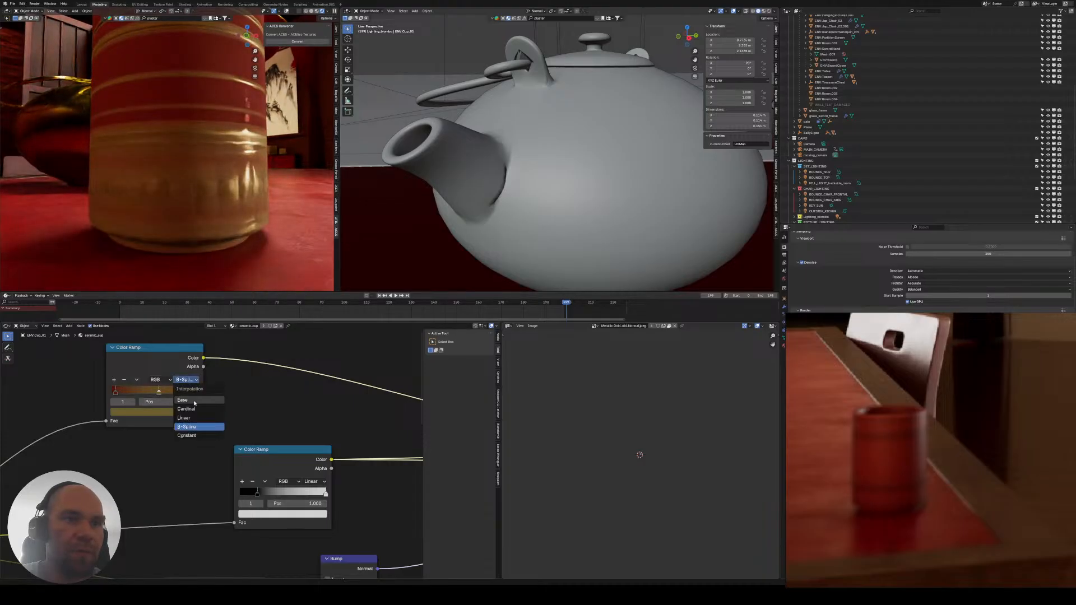
# - Set the base color ramp's interpolation to Cardinal, move its first red stop to about 0.33 and place the gold stop beyond it
pyautogui.click(193, 410)
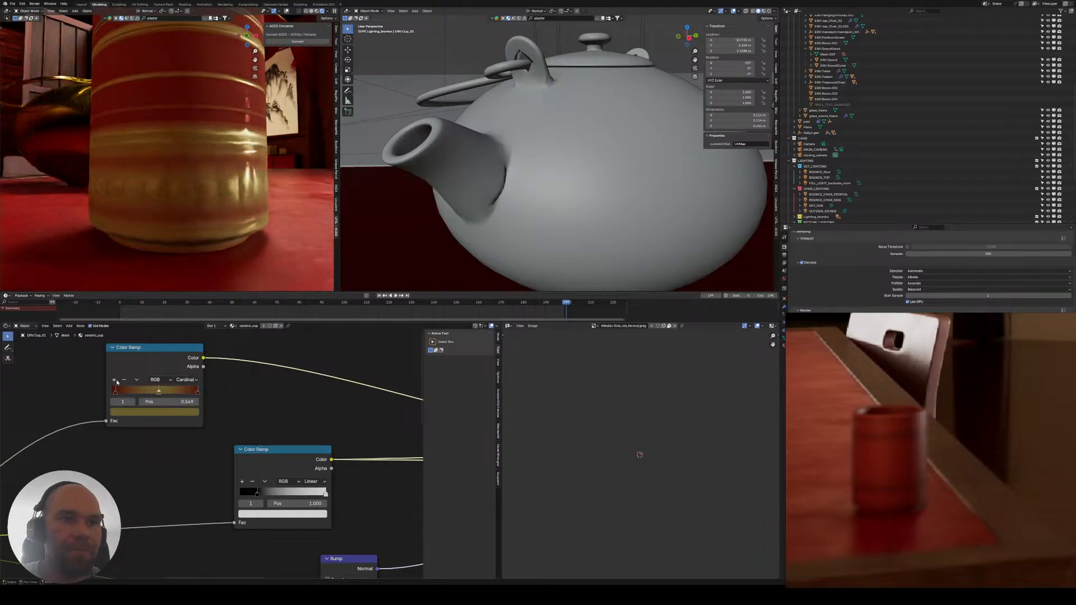
pyautogui.moveTo(122, 385); pyautogui.dragTo(118, 384)
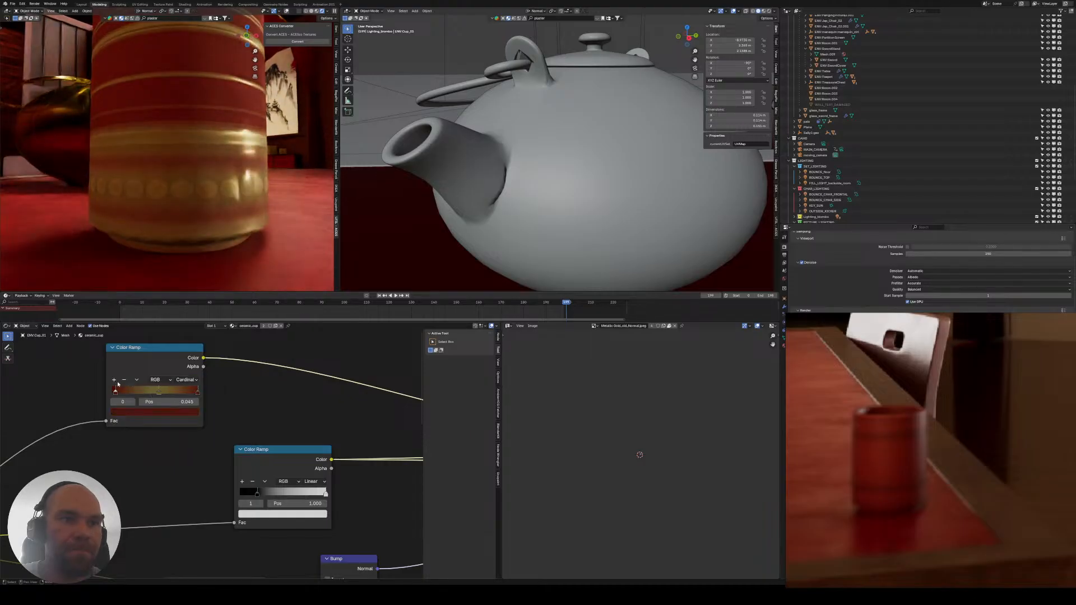
pyautogui.click(138, 390)
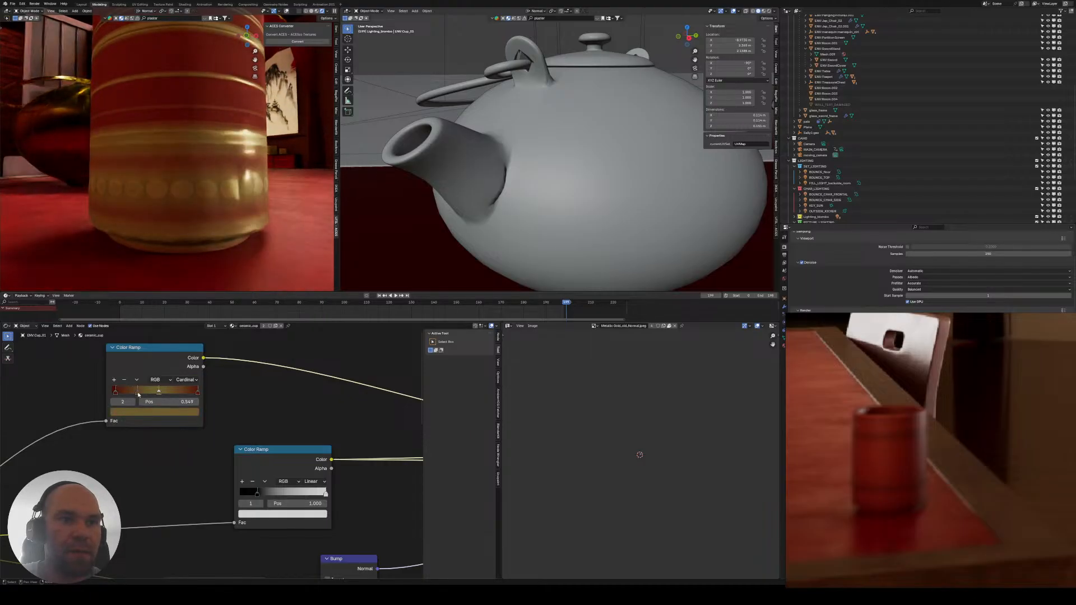
pyautogui.click(148, 411)
pyautogui.click(181, 400)
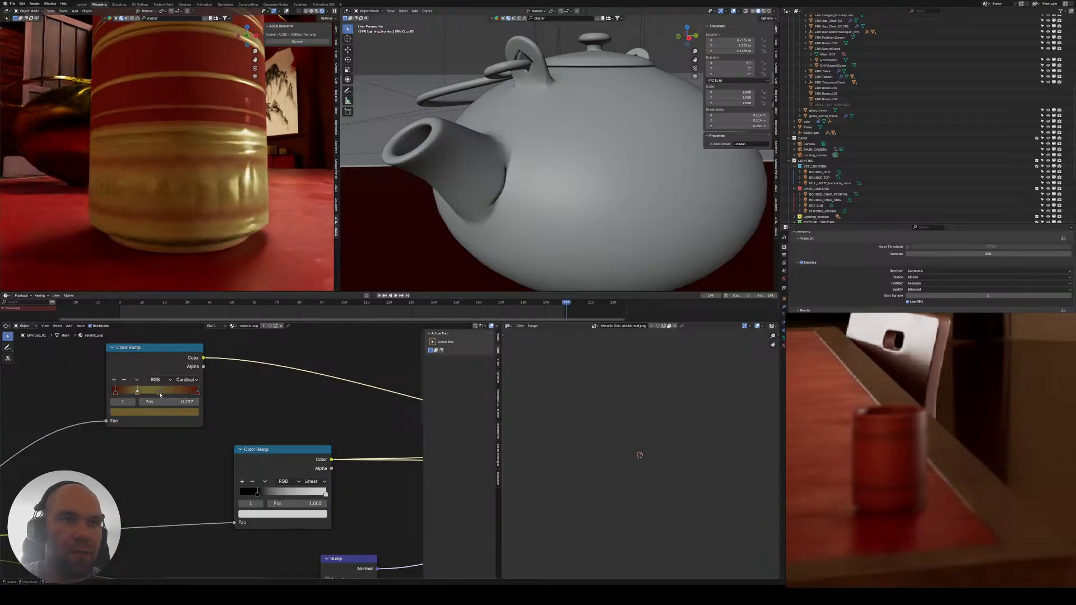
pyautogui.moveTo(160, 396)
pyautogui.mouseDown()
pyautogui.moveTo(146, 395)
pyautogui.moveTo(171, 398)
pyautogui.moveTo(140, 395)
pyautogui.mouseUp()
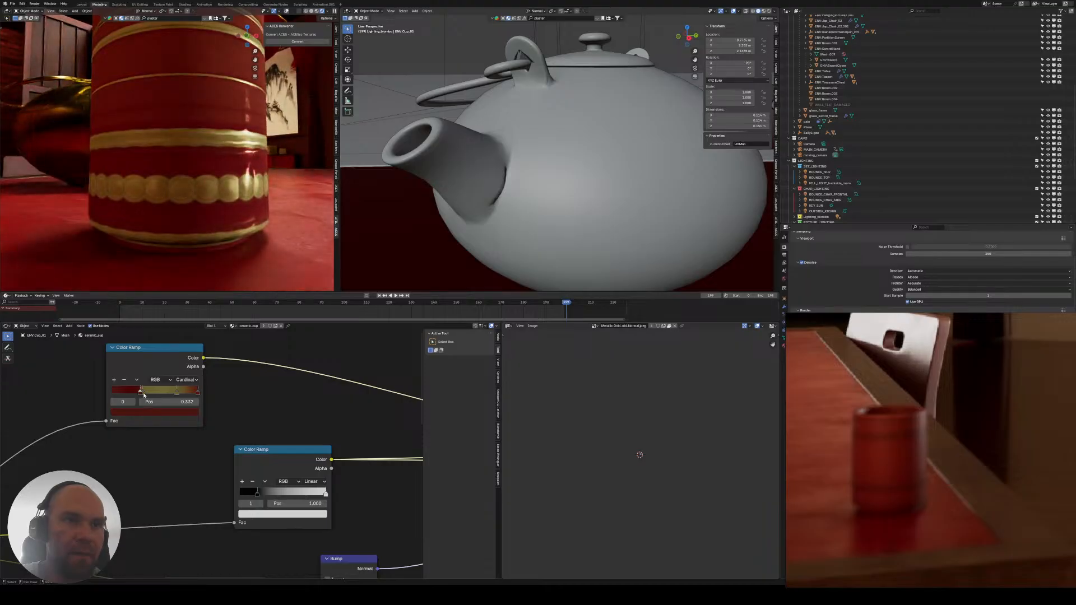
pyautogui.moveTo(144, 395)
pyautogui.mouseDown()
pyautogui.moveTo(204, 394)
pyautogui.moveTo(168, 397)
pyautogui.mouseUp()
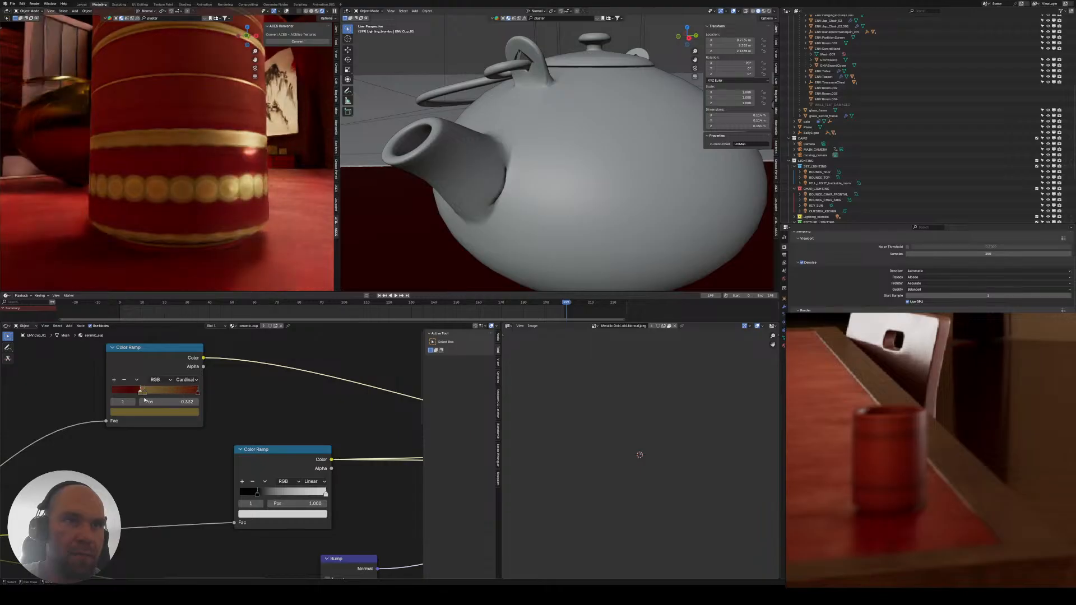
# - Bring the Version 1 and Version 2 renders into view on the reference board
pyautogui.scroll(-5, 219, 412)
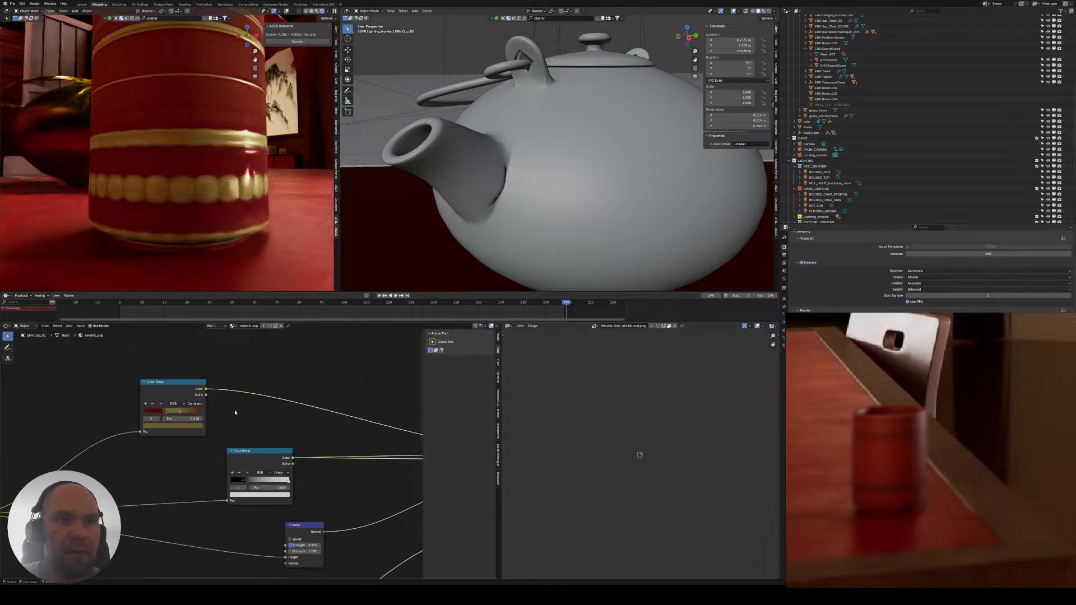
pyautogui.moveTo(235, 410); pyautogui.dragTo(124, 312, button='middle')
pyautogui.moveTo(930, 449); pyautogui.dragTo(817, 411, button='middle')
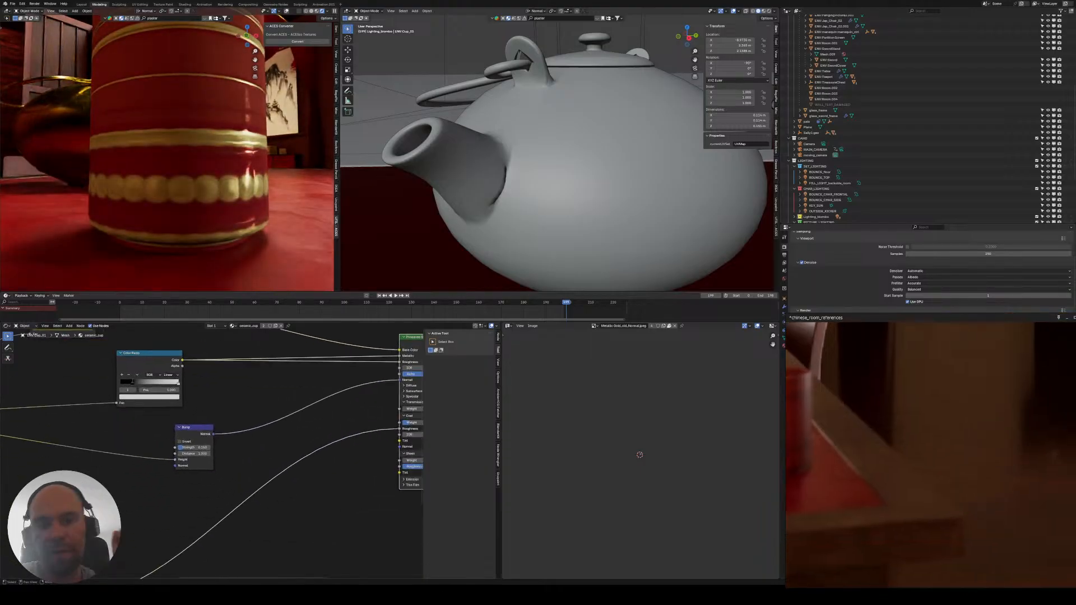
pyautogui.scroll(-10, 885, 458)
pyautogui.moveTo(885, 457); pyautogui.dragTo(811, 505, button='middle')
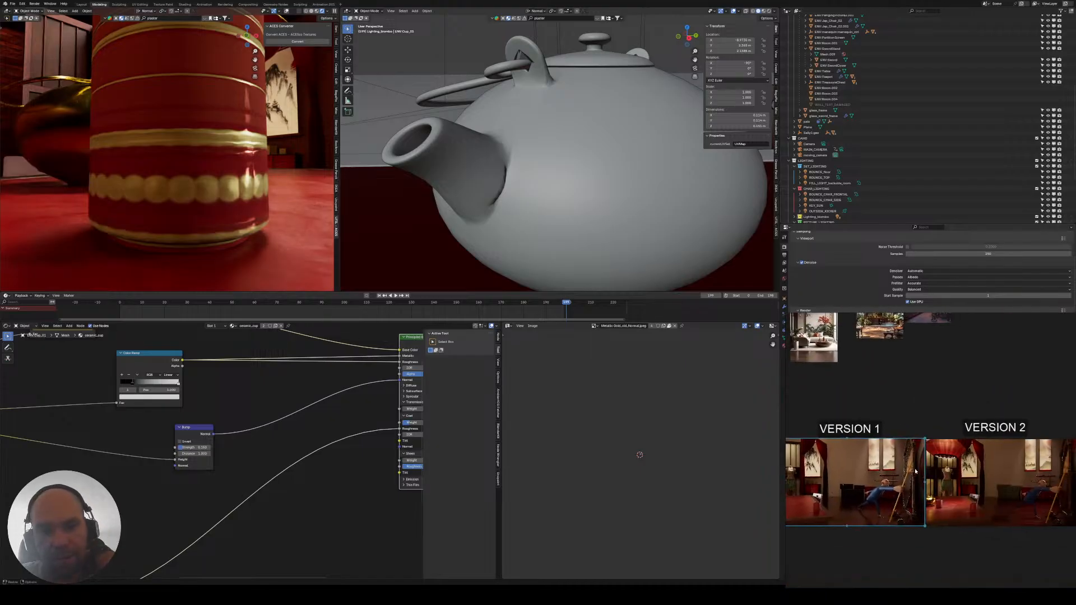
# - Inspect the Bump node and the Principled BSDF inputs, and examine the cup's lower gold band from another angle
pyautogui.scroll(2, 212, 453)
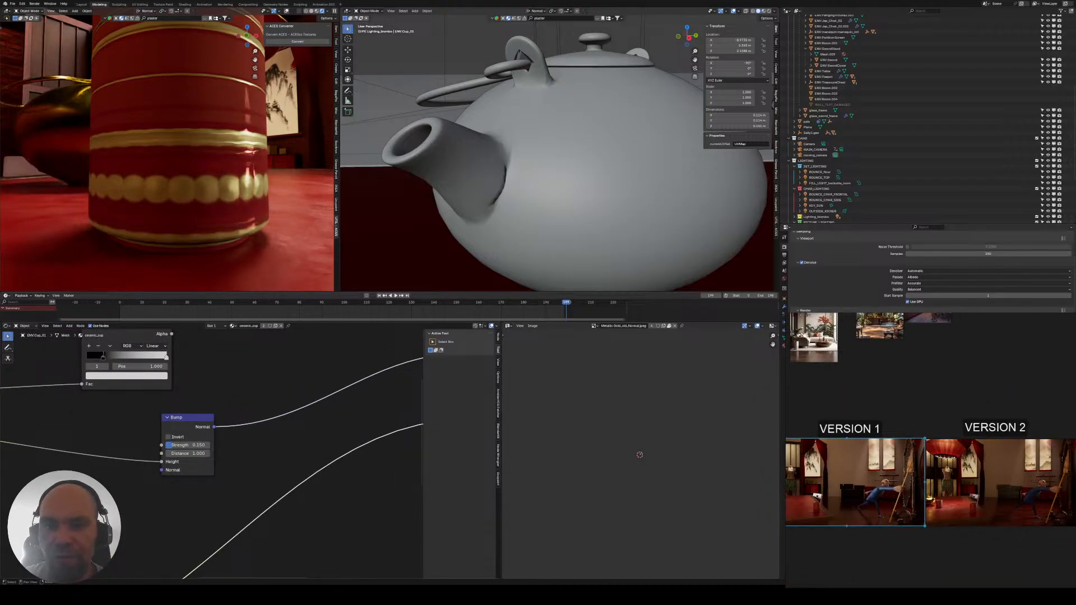
pyautogui.scroll(2, 149, 412)
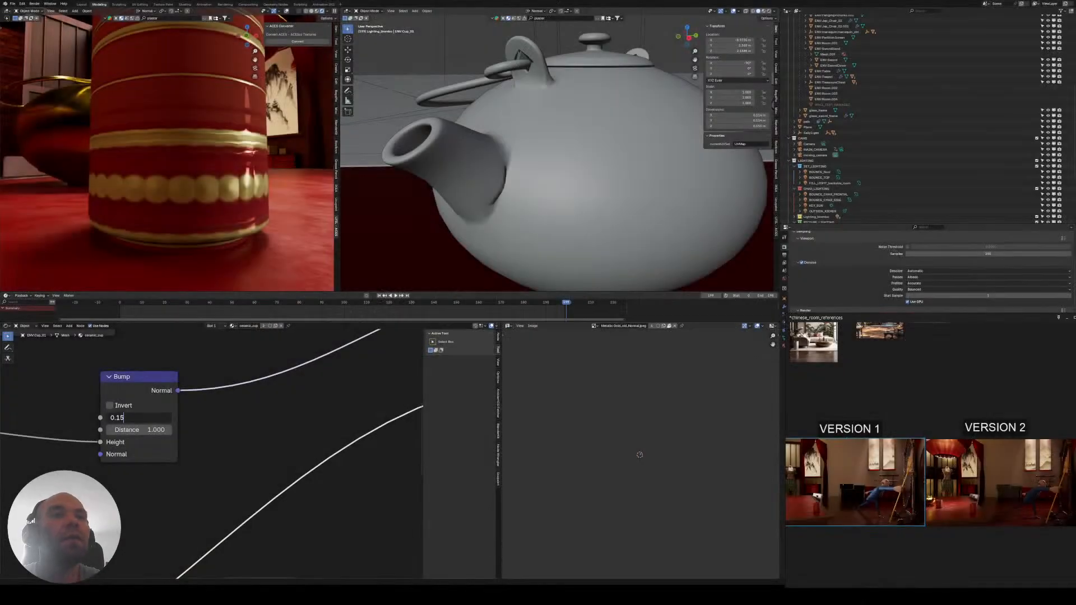
pyautogui.moveTo(204, 400); pyautogui.dragTo(194, 411, button='middle')
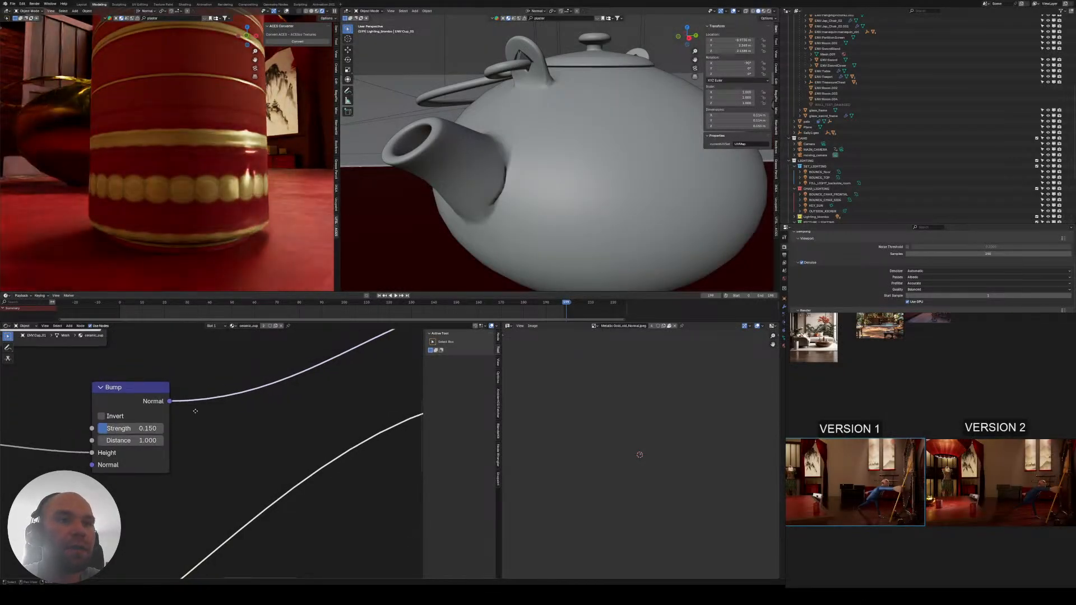
pyautogui.scroll(-4, 194, 411)
pyautogui.moveTo(291, 413); pyautogui.dragTo(195, 437, button='middle')
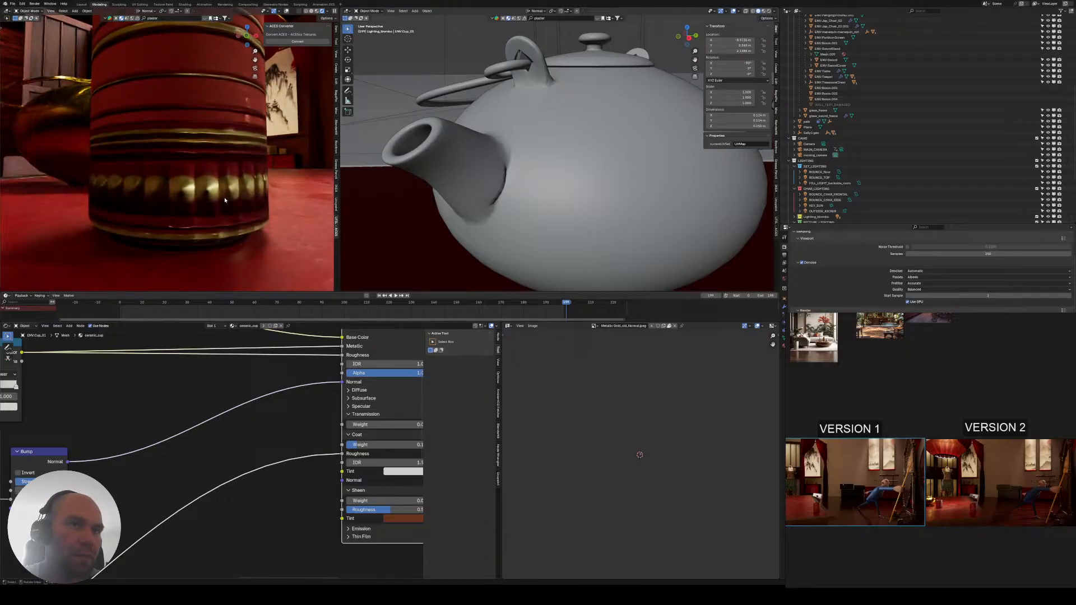
pyautogui.moveTo(225, 200); pyautogui.dragTo(192, 217, button='middle')
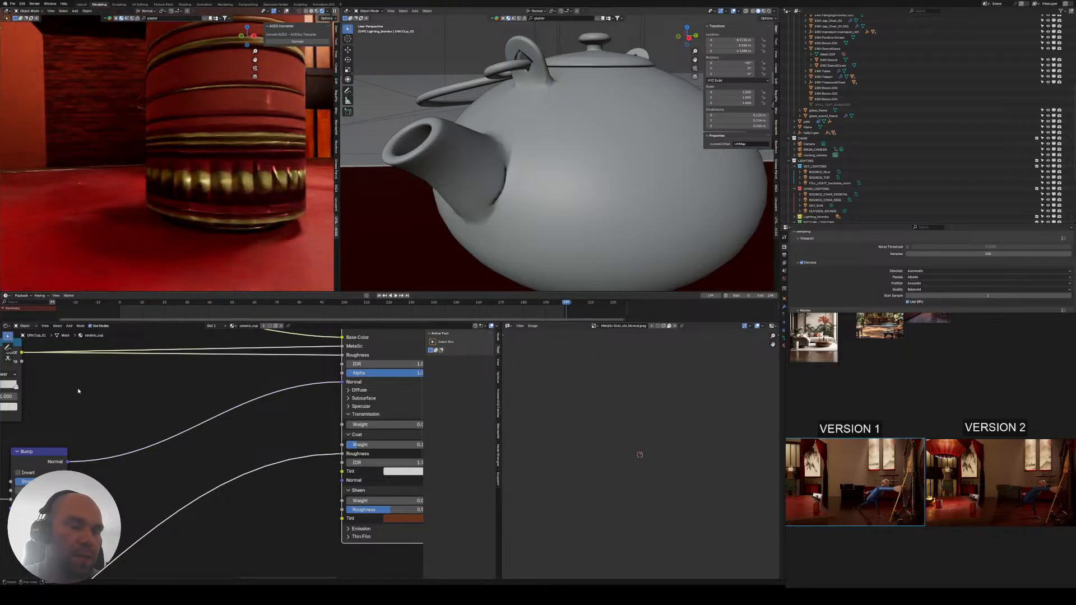
# - Preview the output of the Voronoi Texture's black-and-white Color Ramp directly on the cup
pyautogui.moveTo(79, 391); pyautogui.dragTo(233, 399, button='middle')
pyautogui.scroll(-2, 103, 469)
pyautogui.moveTo(104, 468); pyautogui.dragTo(268, 439, button='middle')
pyautogui.moveTo(168, 437); pyautogui.dragTo(373, 446, button='middle')
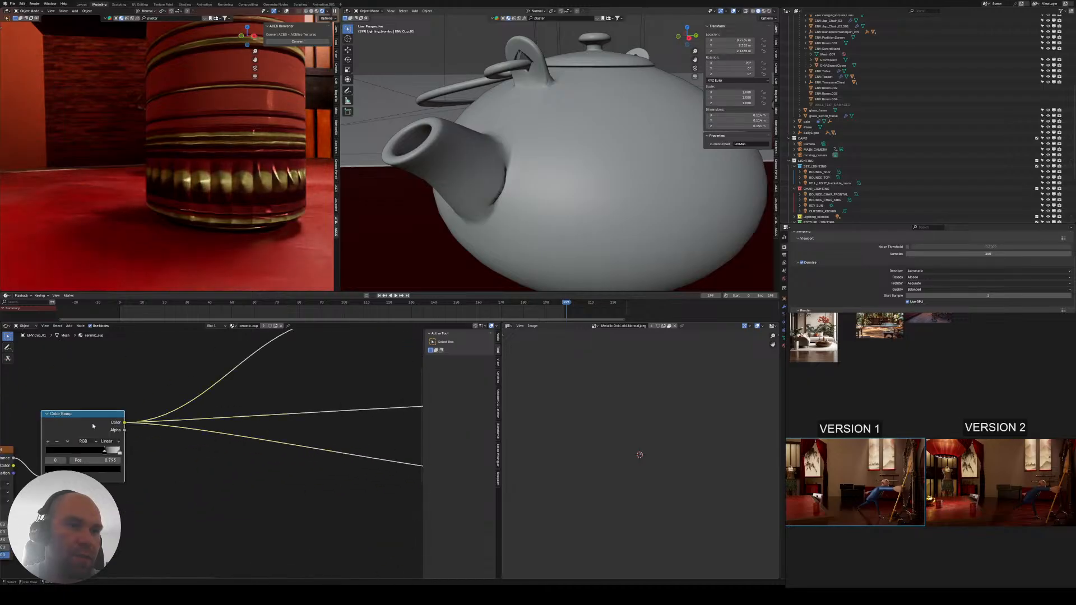
pyautogui.keyDown('ctrl'); pyautogui.keyDown('shift'); pyautogui.click(104, 414); pyautogui.keyUp('shift'); pyautogui.keyUp('ctrl')
pyautogui.scroll(2, 103, 446)
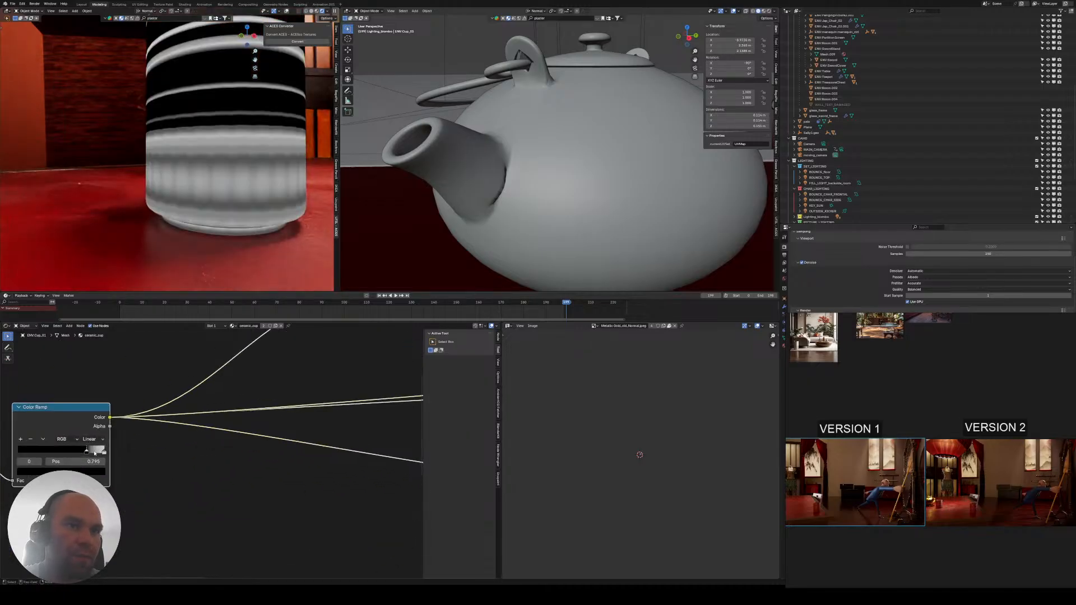
# - Try adding grey stops at 0.916 and 0.812 to the Voronoi Texture's Color Ramp
pyautogui.moveTo(146, 463)
pyautogui.mouseDown()
pyautogui.moveTo(133, 462)
pyautogui.moveTo(150, 465)
pyautogui.mouseUp()
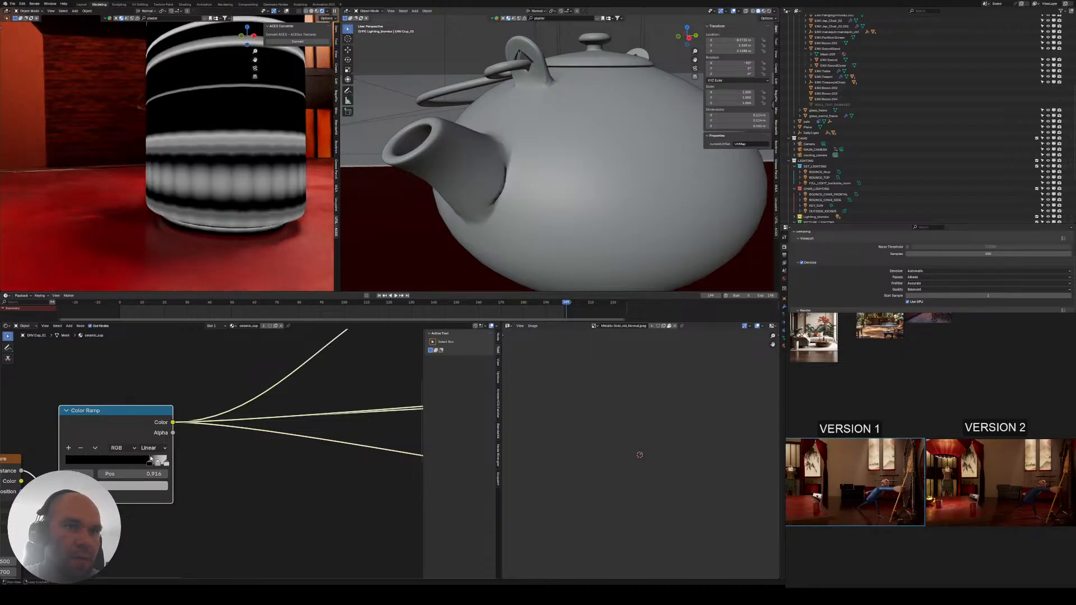
pyautogui.scroll(4, 163, 464)
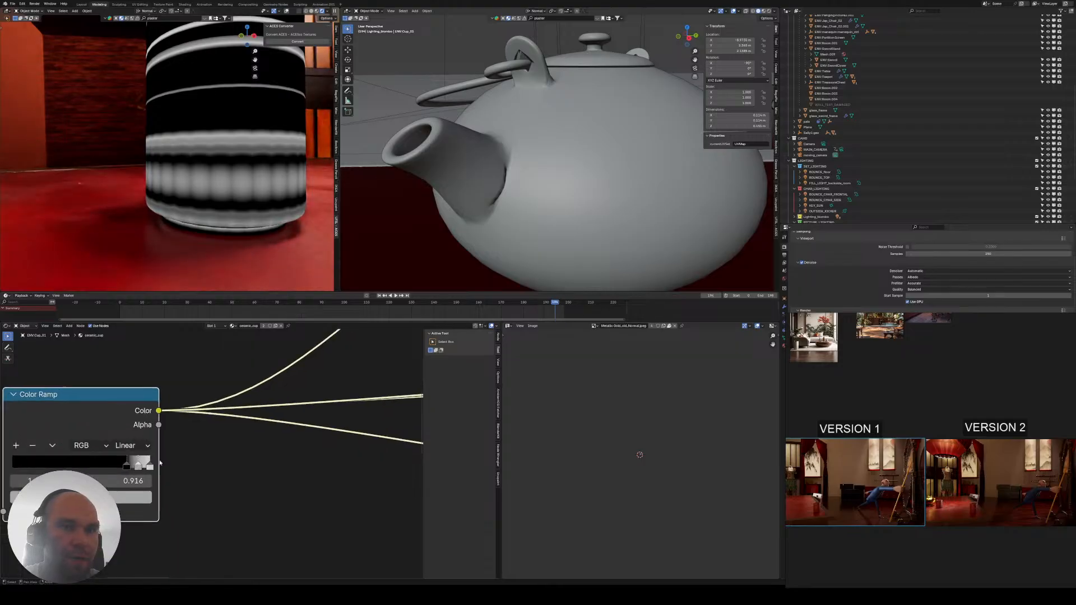
pyautogui.moveTo(159, 464); pyautogui.dragTo(189, 466, button='middle')
pyautogui.moveTo(155, 465)
pyautogui.mouseDown()
pyautogui.moveTo(138, 464)
pyautogui.moveTo(173, 468)
pyautogui.mouseUp()
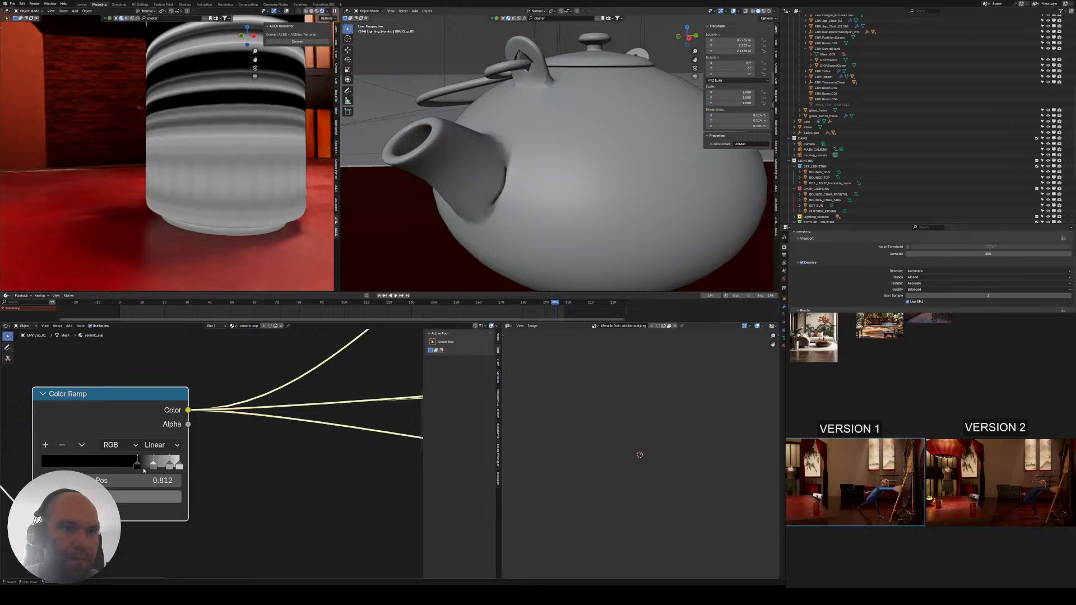
# - Try darkening an added stop to black and alternating the dark and light stops along the Voronoi Texture's ramp
pyautogui.click(133, 494)
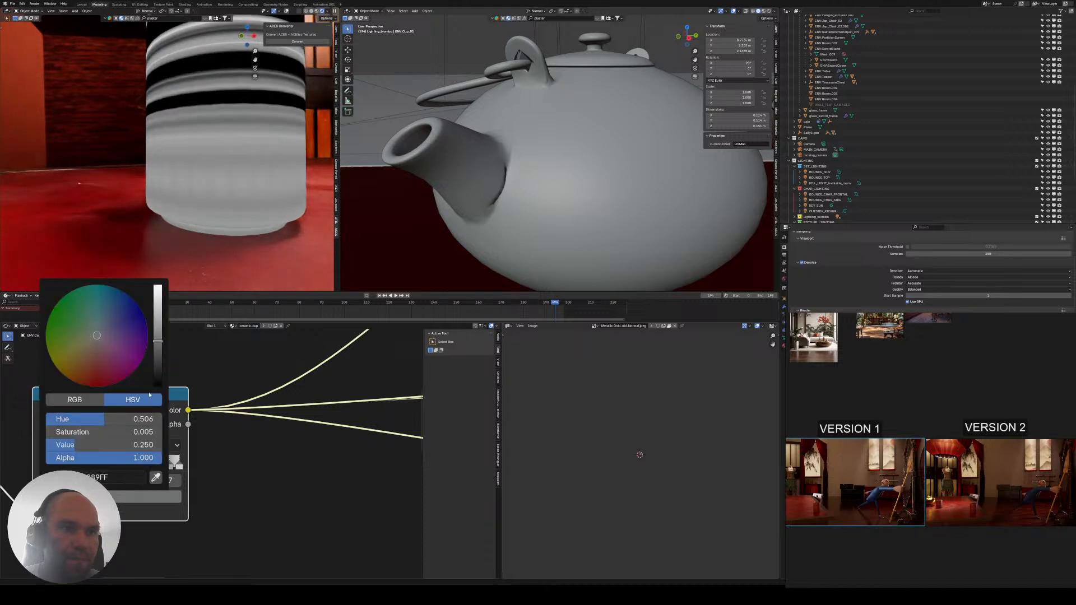
pyautogui.moveTo(157, 379); pyautogui.dragTo(159, 408)
pyautogui.click(230, 475)
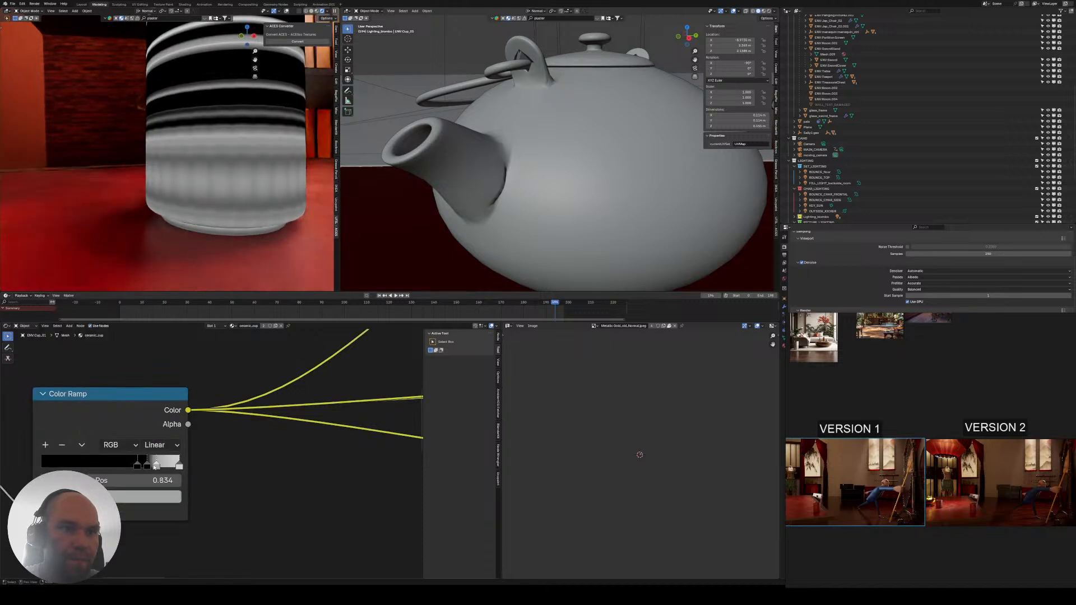
pyautogui.moveTo(155, 467); pyautogui.dragTo(161, 468)
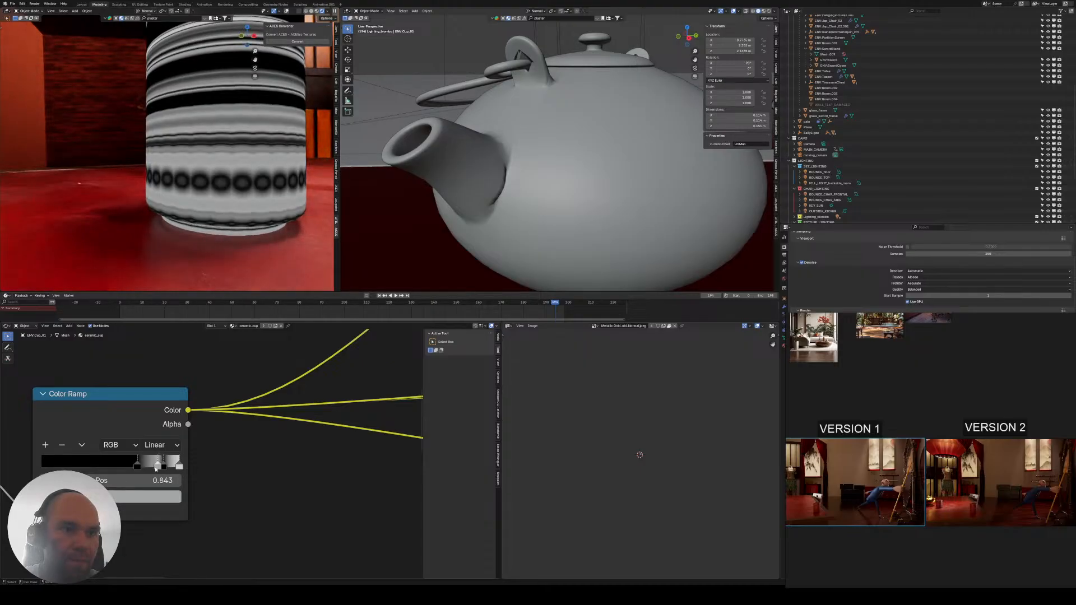
pyautogui.moveTo(156, 469)
pyautogui.mouseDown()
pyautogui.moveTo(145, 468)
pyautogui.moveTo(186, 471)
pyautogui.moveTo(142, 469)
pyautogui.mouseUp()
# - Preview the Principled BSDF on the cup again and examine the banded pattern from another side
pyautogui.scroll(-3, 213, 453)
pyautogui.moveTo(325, 440); pyautogui.dragTo(168, 454, button='middle')
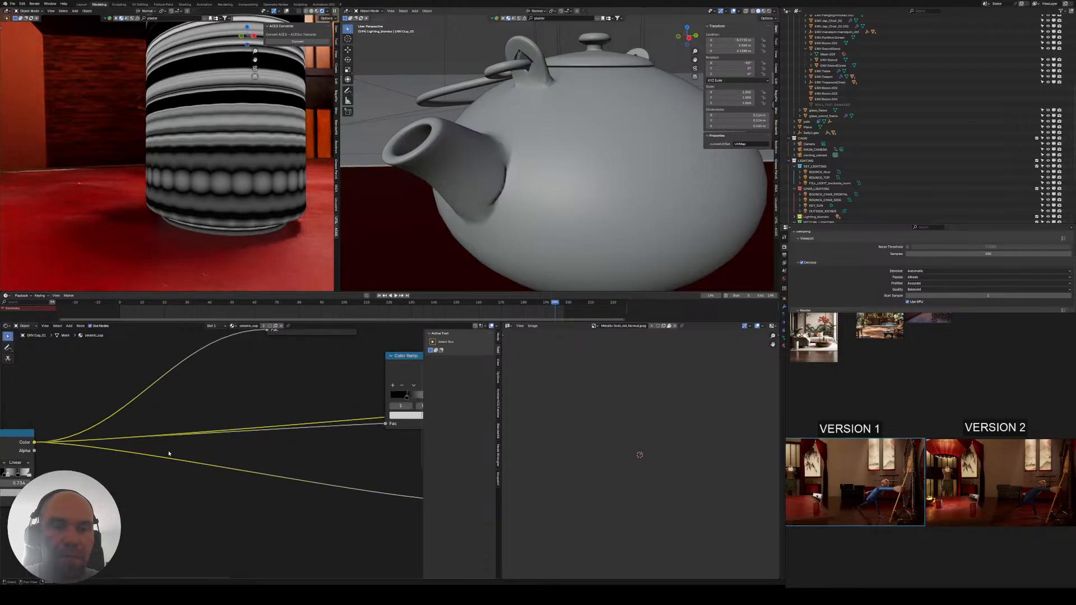
pyautogui.moveTo(368, 435); pyautogui.dragTo(91, 418, button='middle')
pyautogui.moveTo(392, 414); pyautogui.dragTo(140, 421, button='middle')
pyautogui.moveTo(264, 392); pyautogui.dragTo(174, 430, button='middle')
pyautogui.keyDown('ctrl'); pyautogui.keyDown('shift'); pyautogui.click(235, 388); pyautogui.keyUp('shift'); pyautogui.keyUp('ctrl')
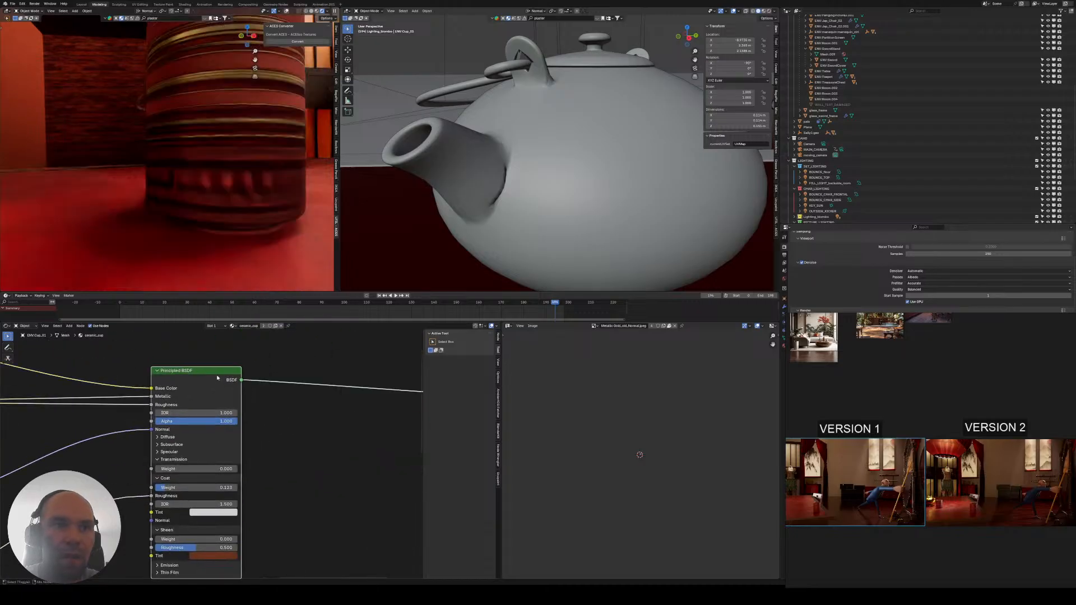
pyautogui.moveTo(195, 226); pyautogui.dragTo(264, 188, button='middle')
pyautogui.keyDown('shift'); pyautogui.moveTo(264, 188); pyautogui.dragTo(150, 209, button='middle'); pyautogui.keyUp('shift')
pyautogui.scroll(3, 224, 219)
pyautogui.scroll(-4, 216, 200)
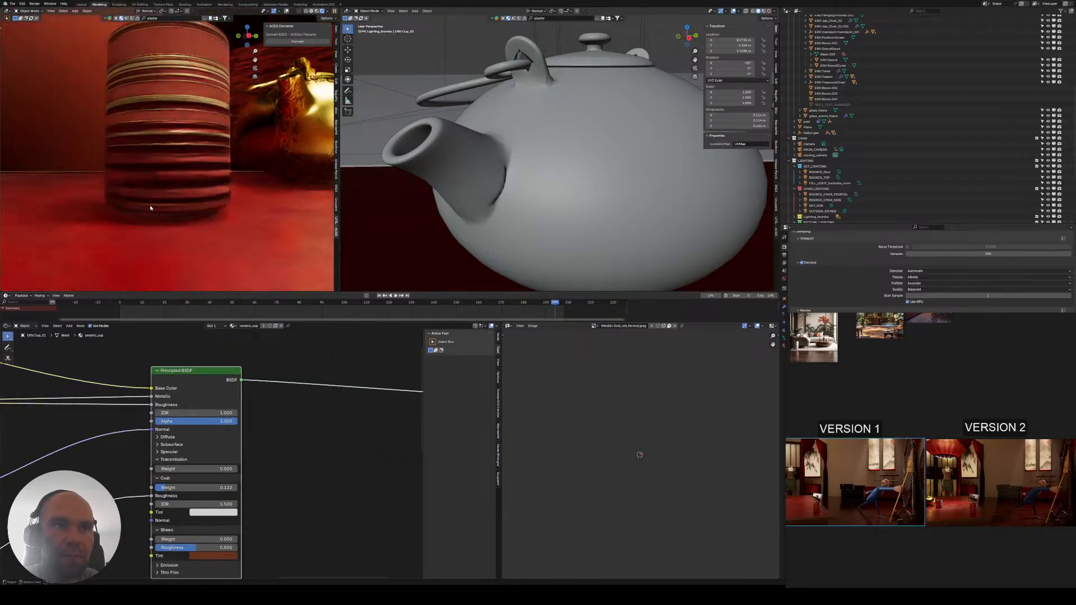
# - Undo the stops added to the Voronoi Texture's Color Ramp and preview the Principled BSDF on the cup
pyautogui.hotkey('ctrl', 'z')
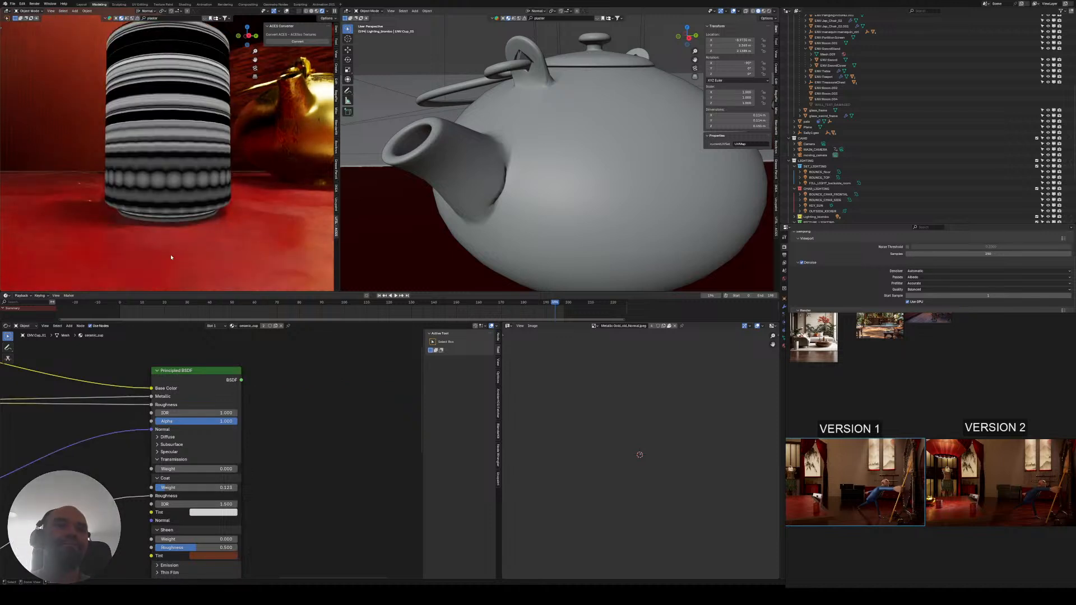
pyautogui.moveTo(128, 384); pyautogui.dragTo(190, 394, button='middle')
pyautogui.hotkey('ctrl', 'z')
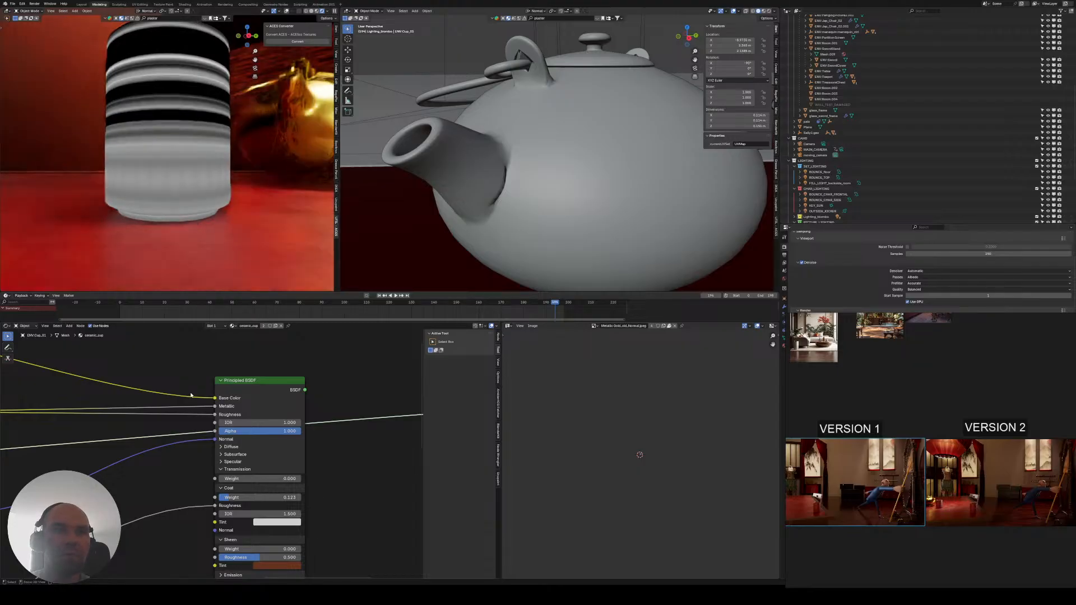
pyautogui.keyDown('ctrl'); pyautogui.keyDown('shift'); pyautogui.click(234, 390); pyautogui.keyUp('shift'); pyautogui.keyUp('ctrl')
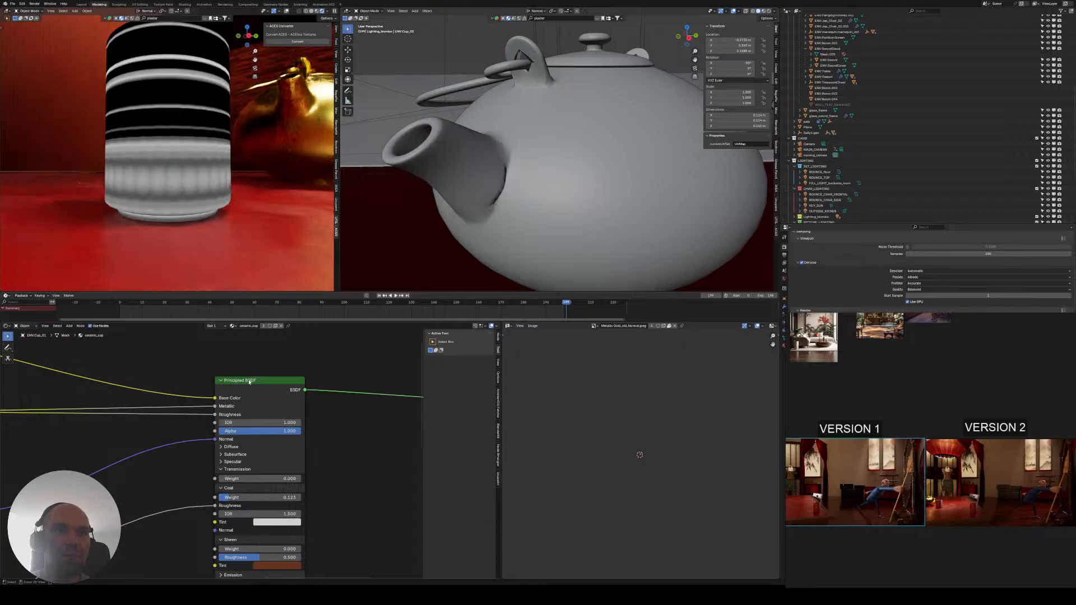
pyautogui.click(249, 382)
# - Move the black stop of the Voronoi Texture's Color Ramp to 0.623 to widen the gold bands
pyautogui.moveTo(154, 405); pyautogui.dragTo(280, 396, button='middle')
pyautogui.scroll(-1, 174, 427)
pyautogui.moveTo(170, 428); pyautogui.dragTo(239, 420, button='middle')
pyautogui.scroll(2, 174, 440)
pyautogui.moveTo(210, 455); pyautogui.dragTo(241, 455)
pyautogui.moveTo(67, 425); pyautogui.dragTo(342, 424, button='middle')
pyautogui.moveTo(64, 420); pyautogui.dragTo(265, 427, button='middle')
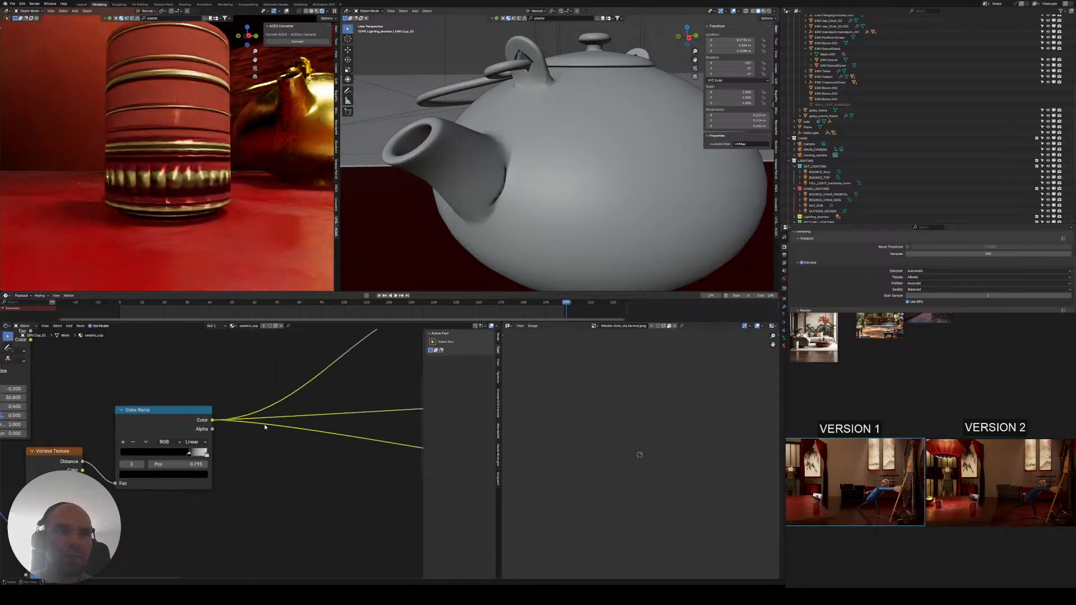
pyautogui.moveTo(189, 458)
pyautogui.mouseDown()
pyautogui.moveTo(161, 458)
pyautogui.moveTo(175, 458)
pyautogui.mouseUp()
# - Set the Voronoi Texture's feature to F2 and its dimensions to 4D
pyautogui.moveTo(38, 459); pyautogui.dragTo(163, 354, button='middle')
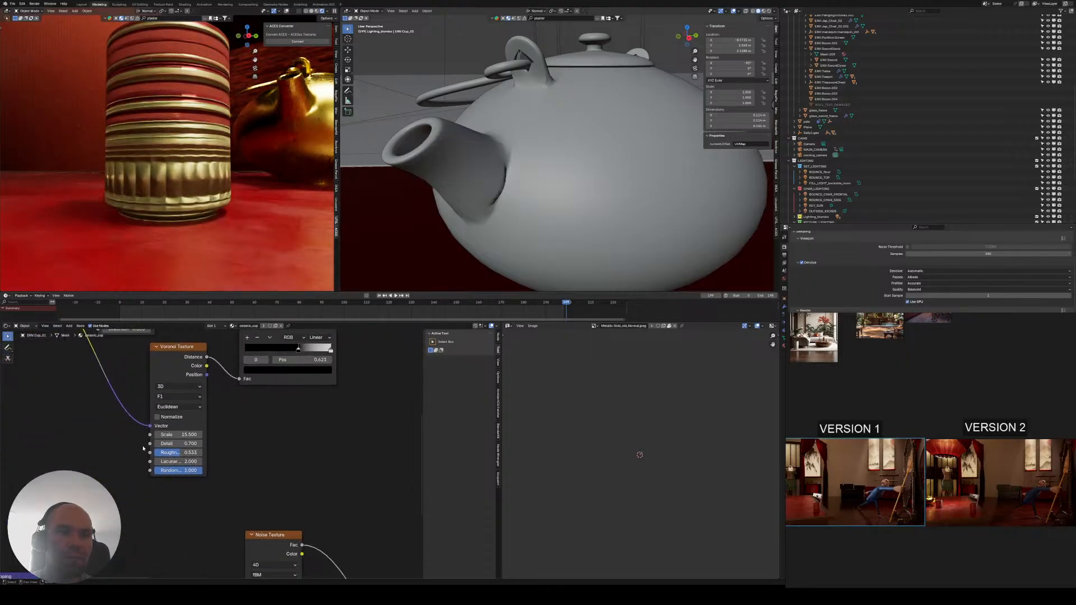
pyautogui.click(172, 397)
pyautogui.click(177, 427)
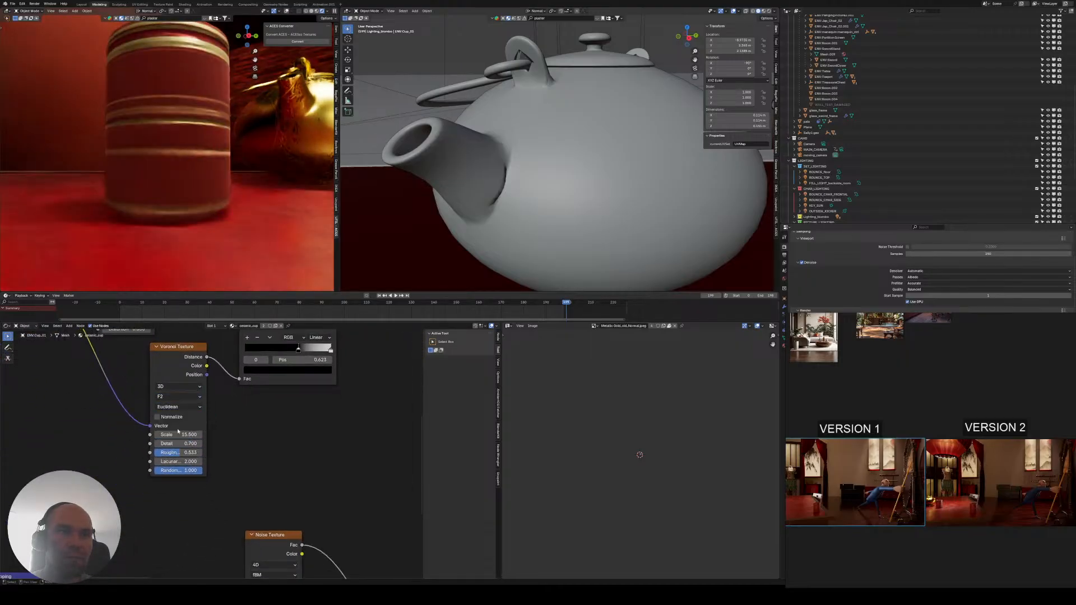
pyautogui.click(174, 387)
pyautogui.click(178, 433)
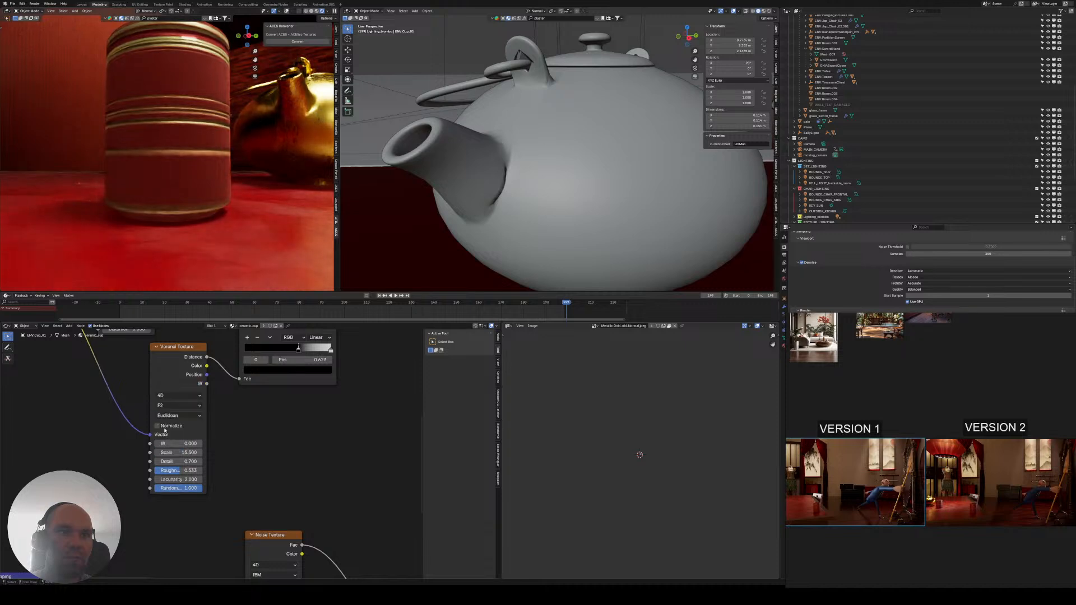
# - Set the Voronoi Texture's feature to F1
pyautogui.click(177, 405)
pyautogui.click(177, 427)
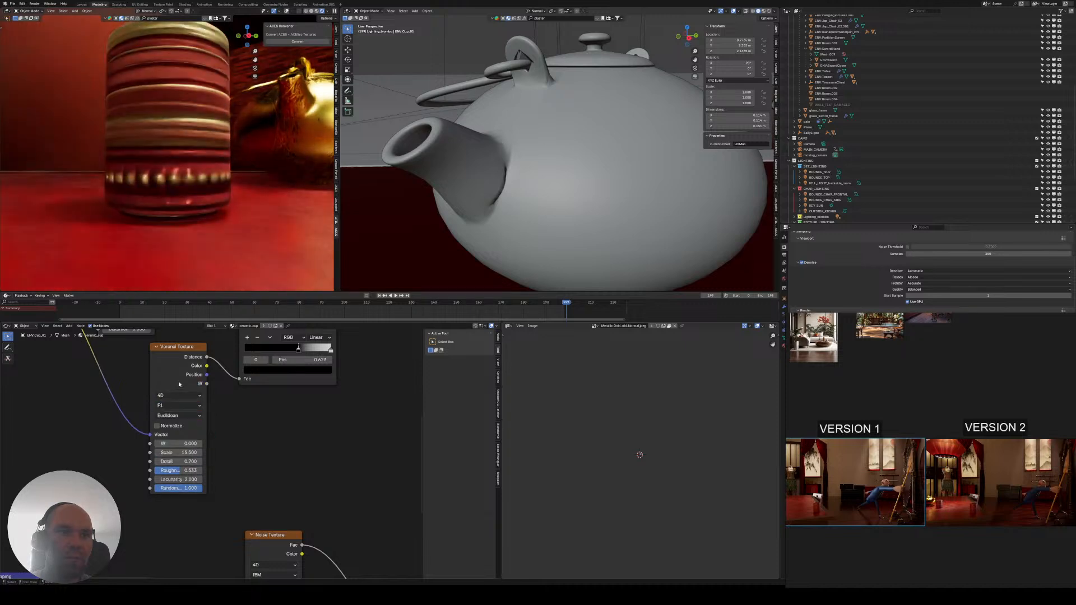
pyautogui.moveTo(195, 373); pyautogui.dragTo(193, 397, button='middle')
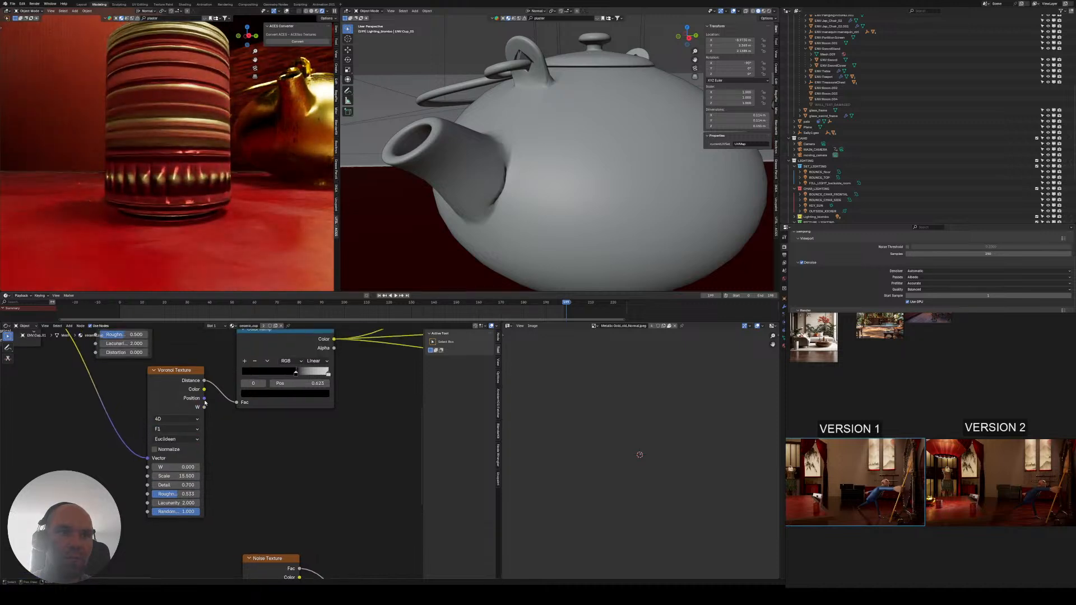
# - Try the Voronoi Texture's Distance to Edge feature and preview its raw output on the cup, testing a Detail of 0
pyautogui.click(182, 439)
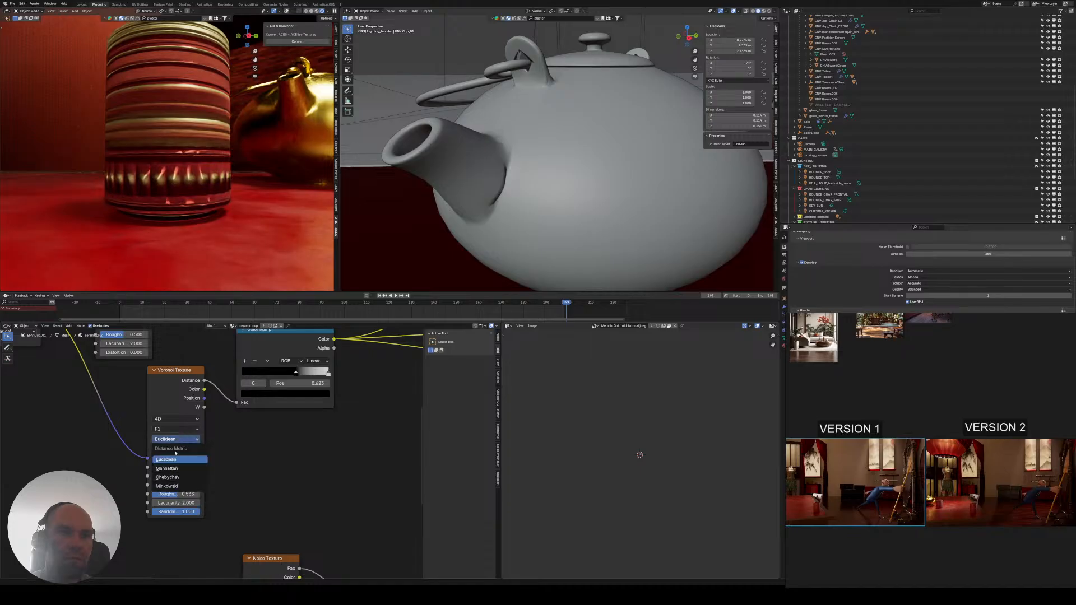
pyautogui.click(177, 429)
pyautogui.click(175, 476)
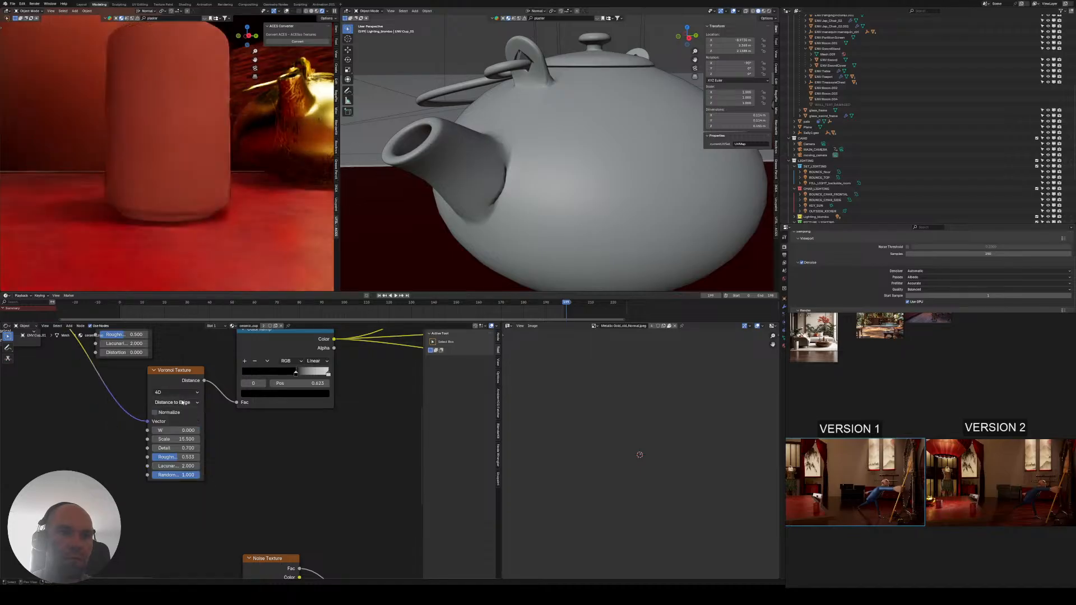
pyautogui.moveTo(218, 383); pyautogui.dragTo(176, 428, button='middle')
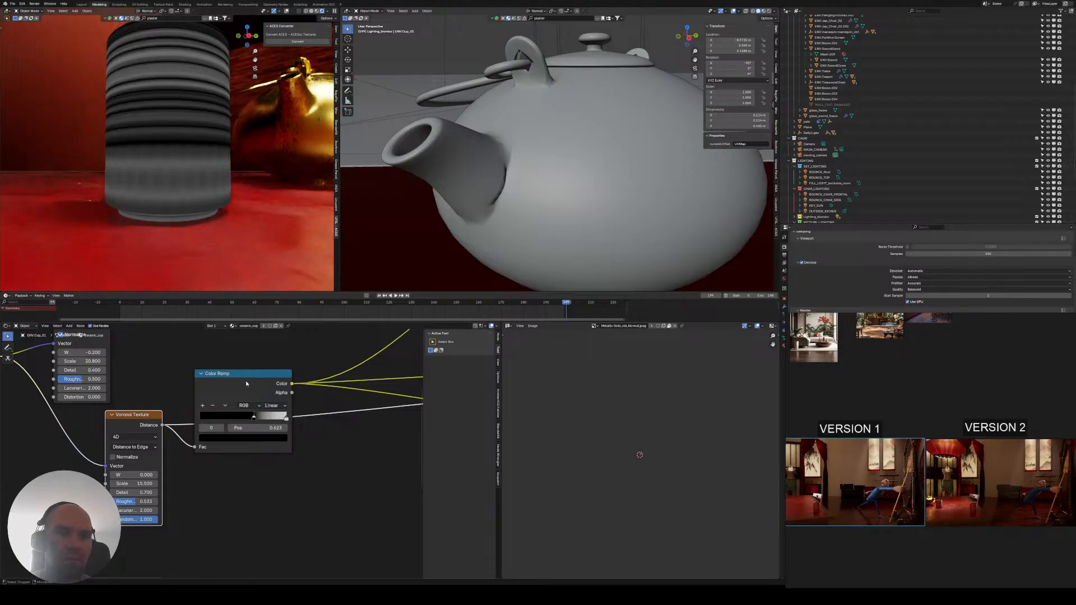
pyautogui.moveTo(138, 493); pyautogui.dragTo(115, 493)
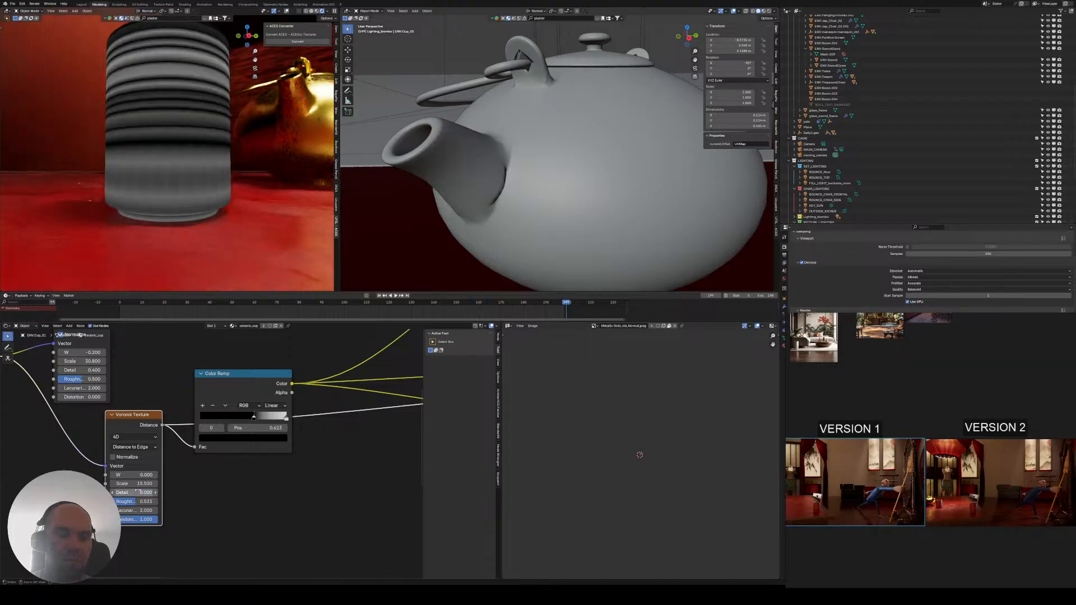
pyautogui.hotkey('ctrl', 'z')
# - Preview the Voronoi Texture's Color Ramp and move its black and white stops close together near the start of the ramp
pyautogui.click(217, 392)
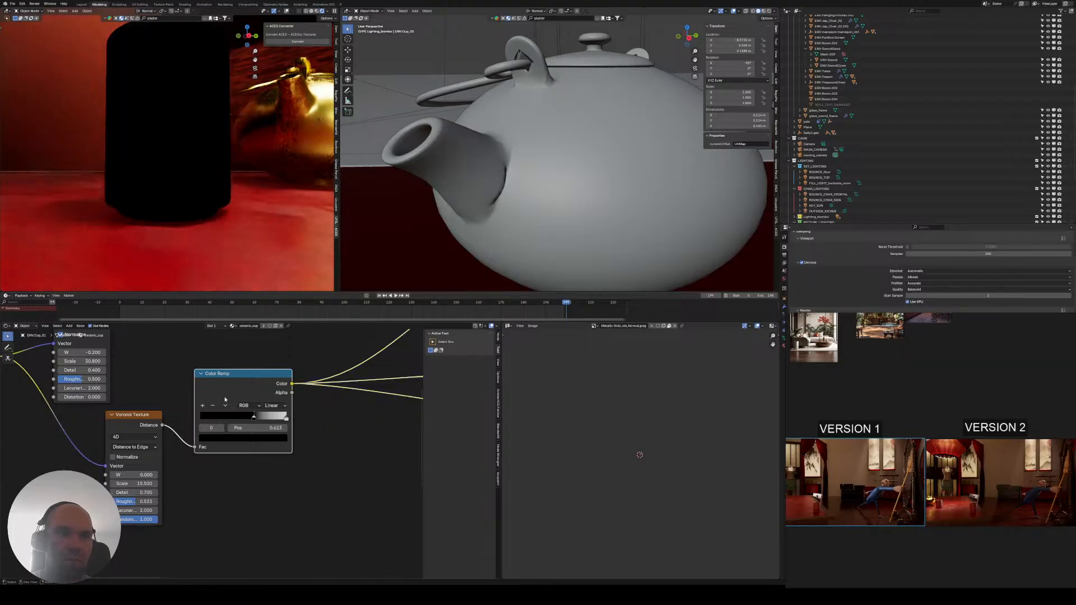
pyautogui.moveTo(252, 421); pyautogui.dragTo(179, 427)
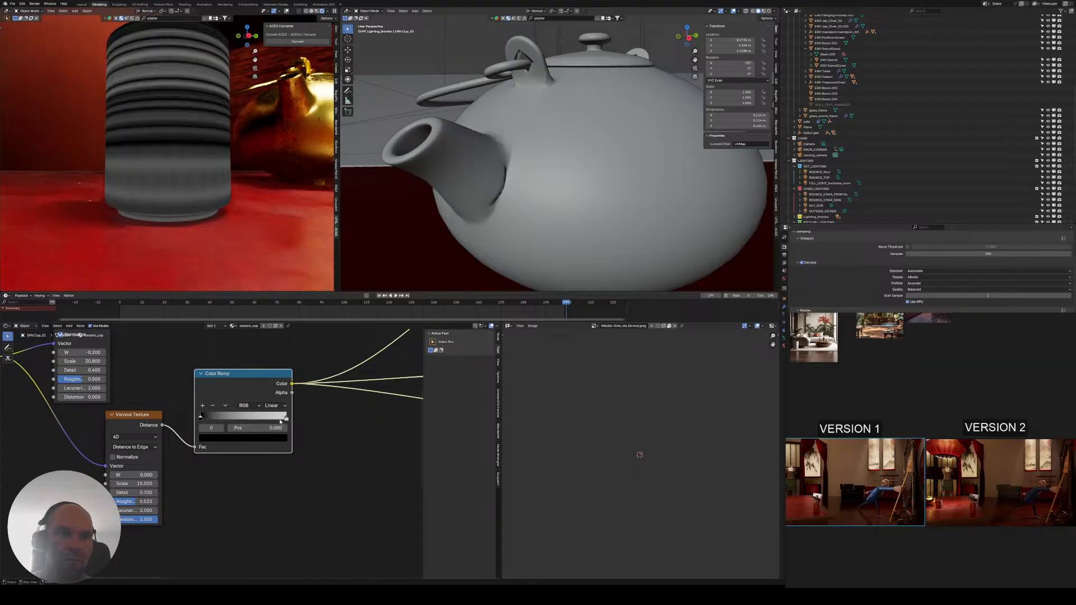
pyautogui.moveTo(255, 422); pyautogui.dragTo(210, 418)
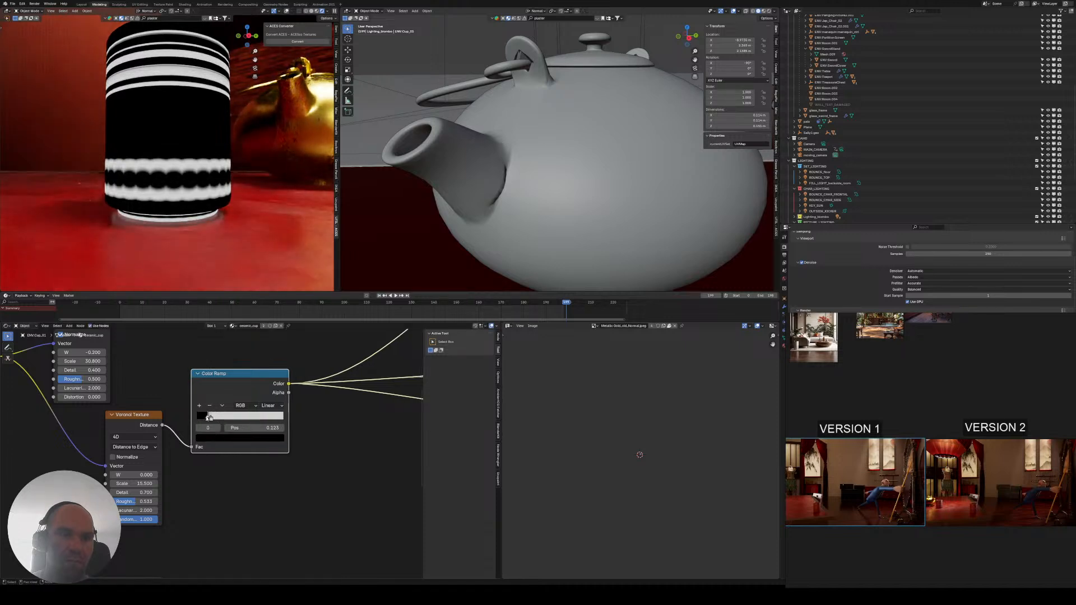
pyautogui.moveTo(207, 418); pyautogui.dragTo(204, 418)
# - Preview the Principled BSDF on the cup and examine the Distance to Edge pattern up close
pyautogui.scroll(-4, 210, 439)
pyautogui.moveTo(387, 409); pyautogui.dragTo(197, 416, button='middle')
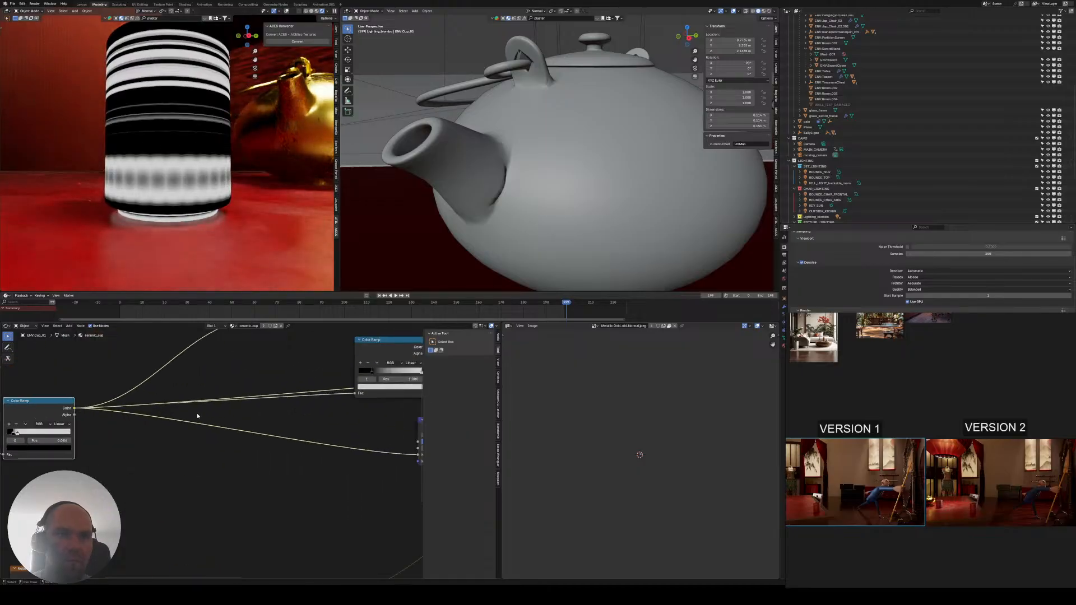
pyautogui.moveTo(414, 392); pyautogui.dragTo(251, 396, button='middle')
pyautogui.keyDown('ctrl'); pyautogui.keyDown('shift'); pyautogui.click(320, 362); pyautogui.keyUp('shift'); pyautogui.keyUp('ctrl')
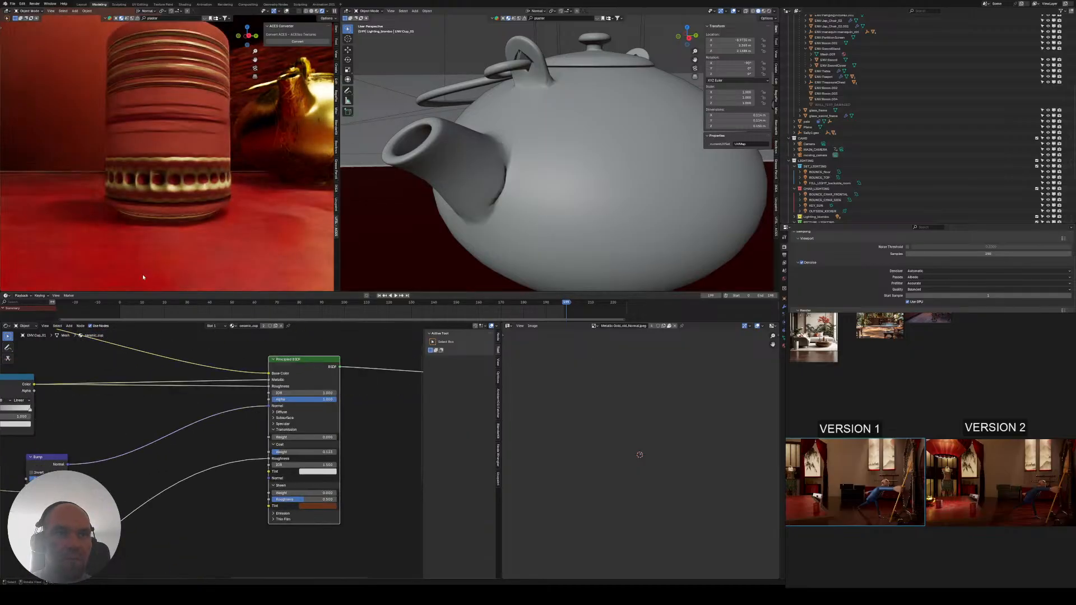
pyautogui.moveTo(139, 223); pyautogui.dragTo(162, 218, button='middle')
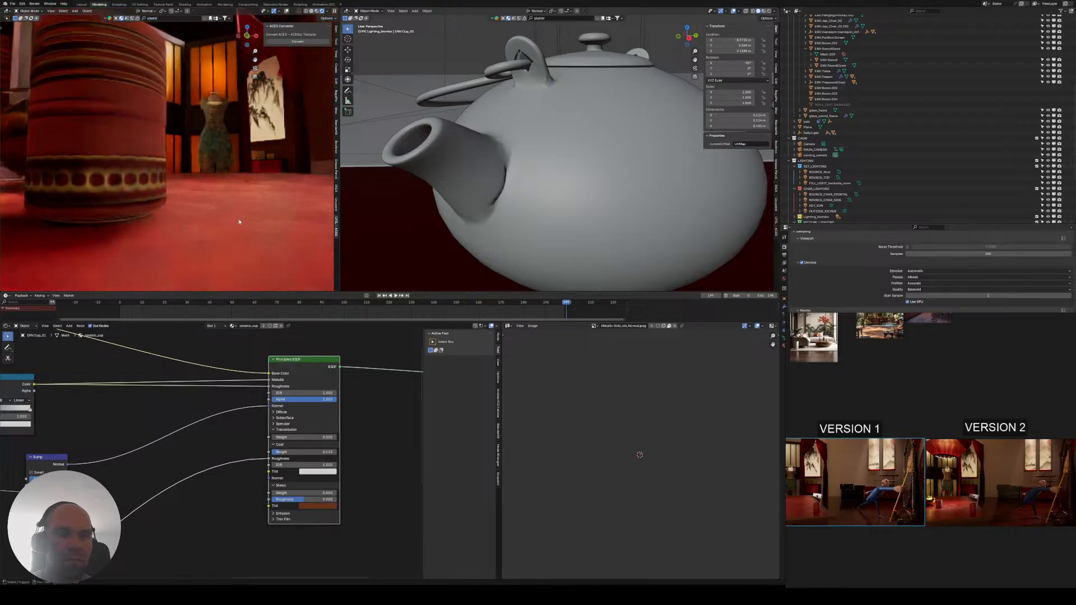
pyautogui.moveTo(240, 222)
pyautogui.mouseDown(button='middle')
pyautogui.moveTo(209, 211)
pyautogui.moveTo(199, 184)
pyautogui.moveTo(240, 227)
pyautogui.mouseUp(button='middle')
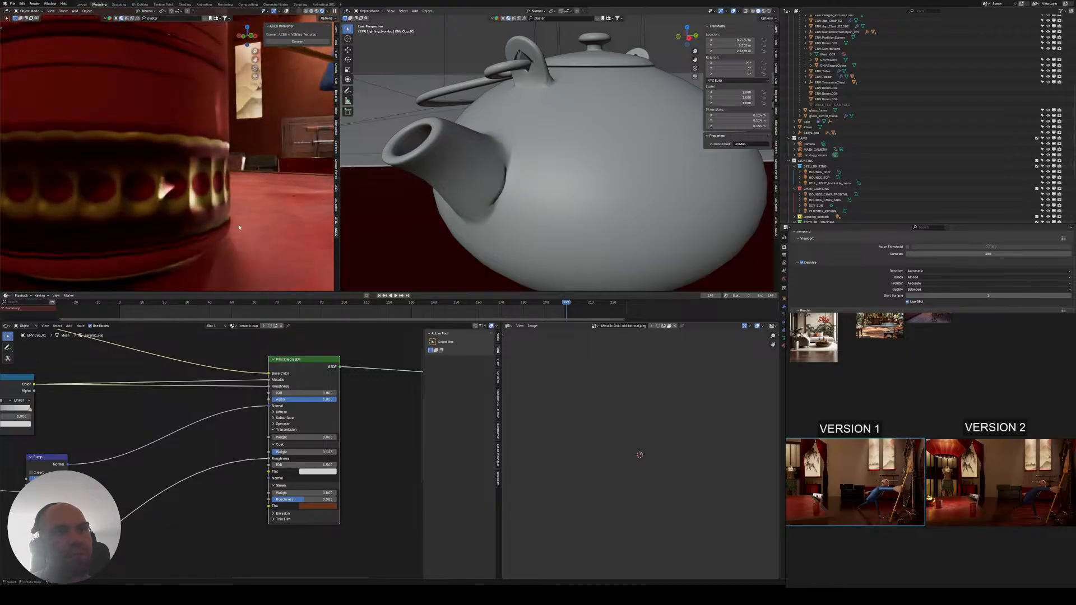
# - Undo the Color Ramp stop moves and the Voronoi Texture's switch to Distance to Edge
pyautogui.moveTo(142, 441); pyautogui.dragTo(286, 430, button='middle')
pyautogui.scroll(-3, 243, 428)
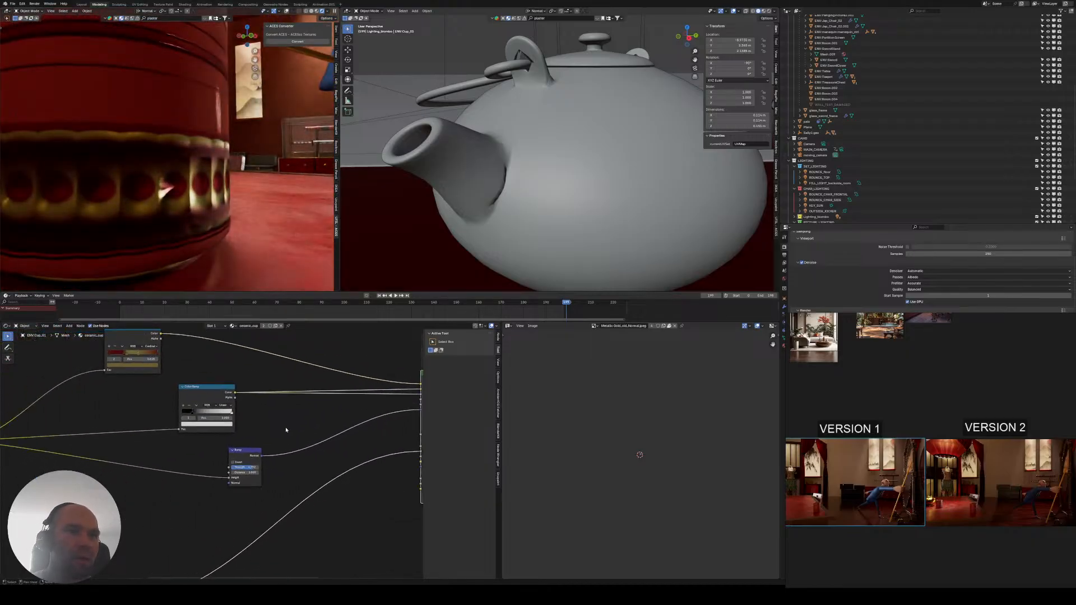
pyautogui.moveTo(171, 429); pyautogui.dragTo(271, 429, button='middle')
pyautogui.scroll(-3, 162, 416)
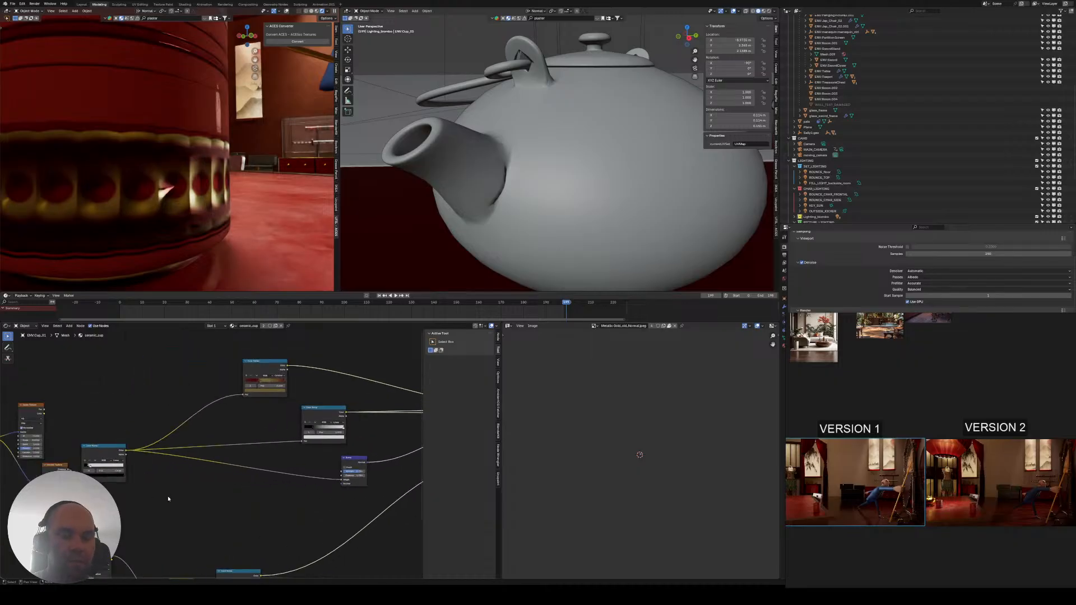
pyautogui.hotkey('ctrl', 'z')
pyautogui.hotkey('ctrl', 'z')
pyautogui.hotkey('ctrl', 'z')
pyautogui.hotkey('ctrl', 'z')
pyautogui.hotkey('ctrl', 'z')
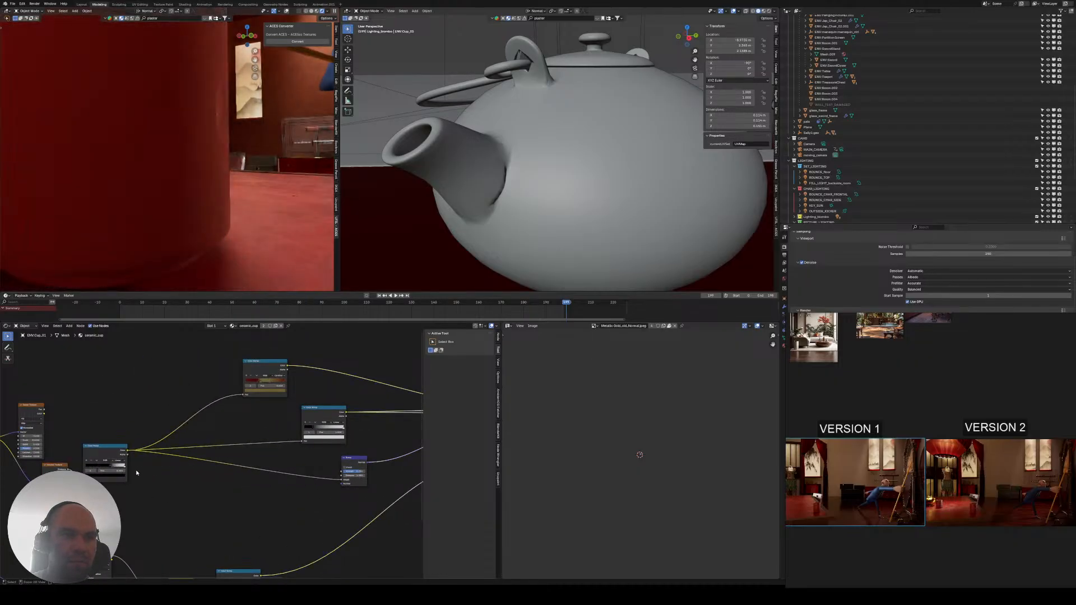
# - Move the black stop of the Voronoi Texture's Color Ramp to 0.359 and try a teal tint on its white stop
pyautogui.moveTo(136, 470); pyautogui.dragTo(184, 469, button='middle')
pyautogui.scroll(5, 157, 465)
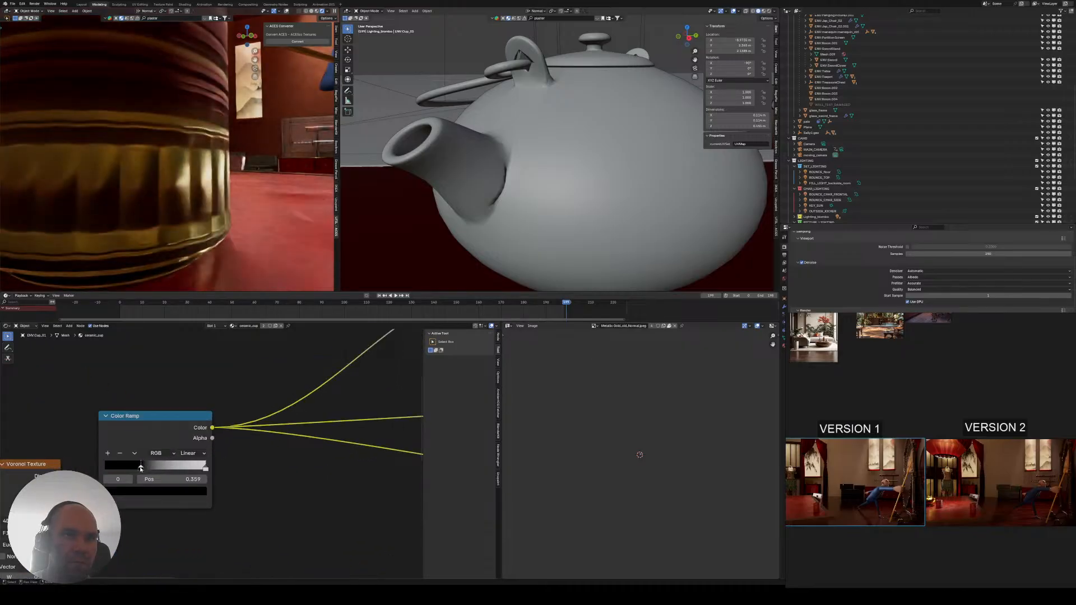
pyautogui.click(206, 468)
pyautogui.moveTo(205, 469); pyautogui.dragTo(233, 471)
pyautogui.click(191, 489)
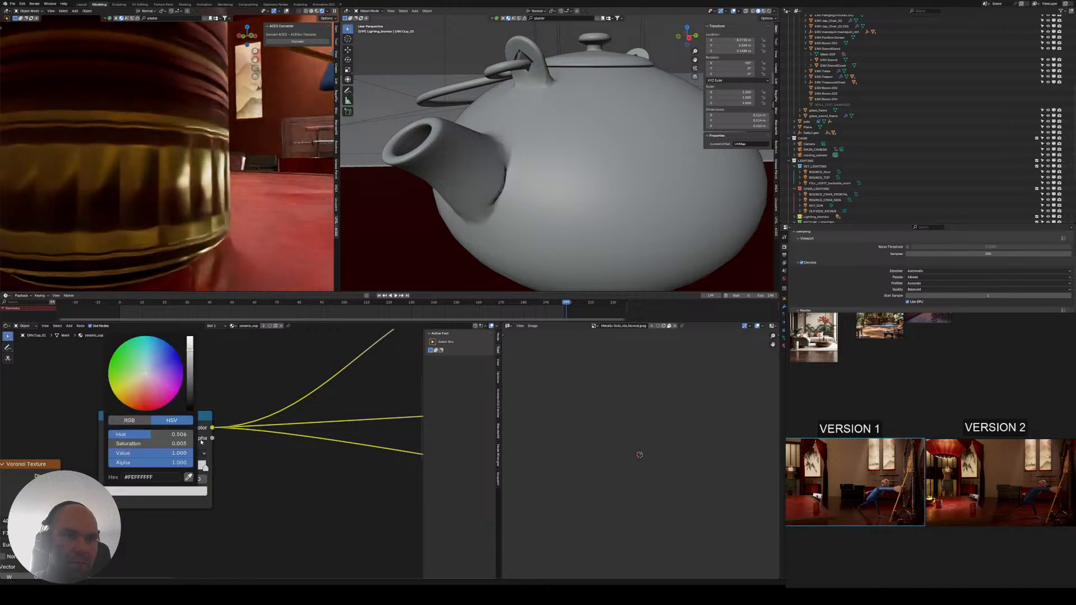
pyautogui.moveTo(189, 366); pyautogui.dragTo(190, 355)
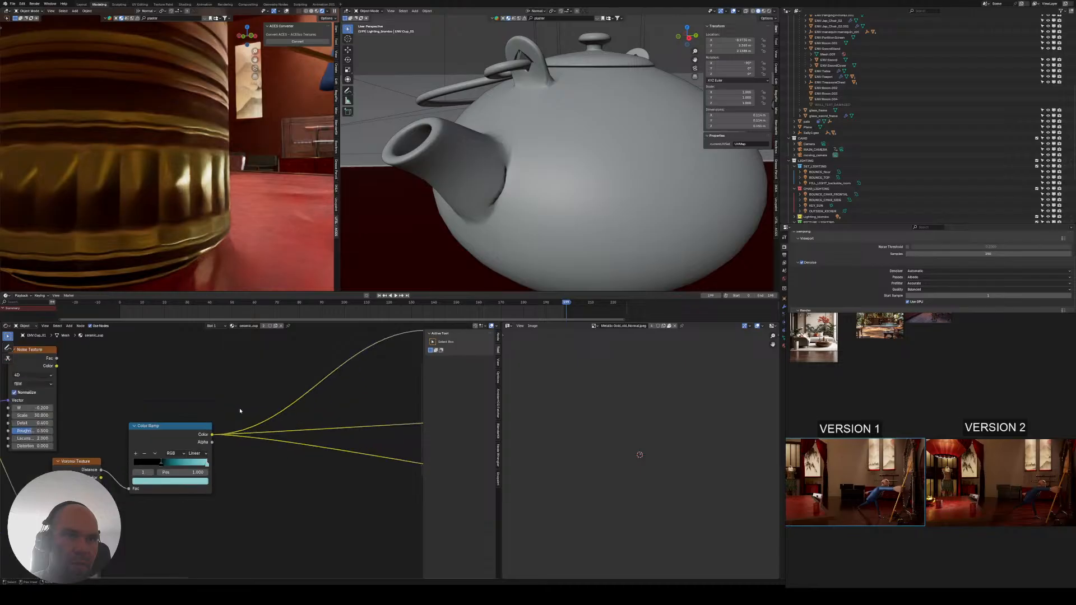
# - Move the Color Ramp further along the layout and delete the unconnected Noise Texture above the Voronoi Texture
pyautogui.moveTo(382, 405); pyautogui.dragTo(157, 418, button='middle')
pyautogui.scroll(-5, 137, 412)
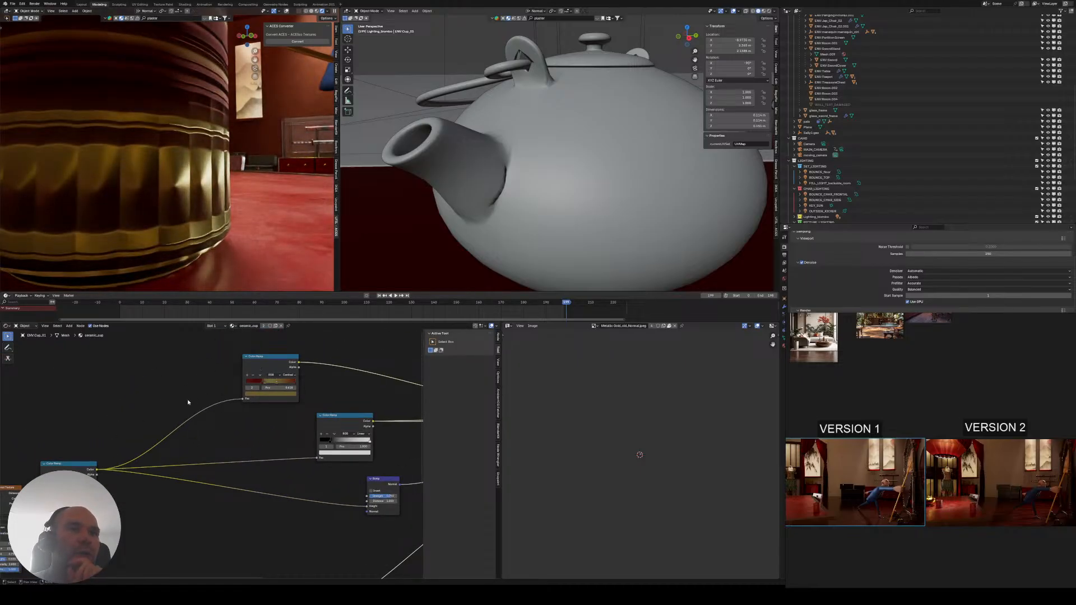
pyautogui.moveTo(63, 464); pyautogui.dragTo(152, 467)
pyautogui.moveTo(111, 469); pyautogui.dragTo(278, 426, button='middle')
pyautogui.scroll(3, 210, 428)
pyautogui.scroll(-3, 210, 426)
pyautogui.scroll(2, 122, 441)
pyautogui.scroll(1, 122, 440)
pyautogui.moveTo(121, 441); pyautogui.dragTo(165, 447, button='middle')
pyautogui.moveTo(173, 419); pyautogui.dragTo(213, 417)
pyautogui.click(253, 371)
pyautogui.press('x')
# - Rearrange the Texture Coordinate, Mapping, Gradient Texture and Voronoi Texture nodes into a tidy row
pyautogui.moveTo(46, 364); pyautogui.dragTo(160, 455)
pyautogui.press('g')
pyautogui.click(187, 492)
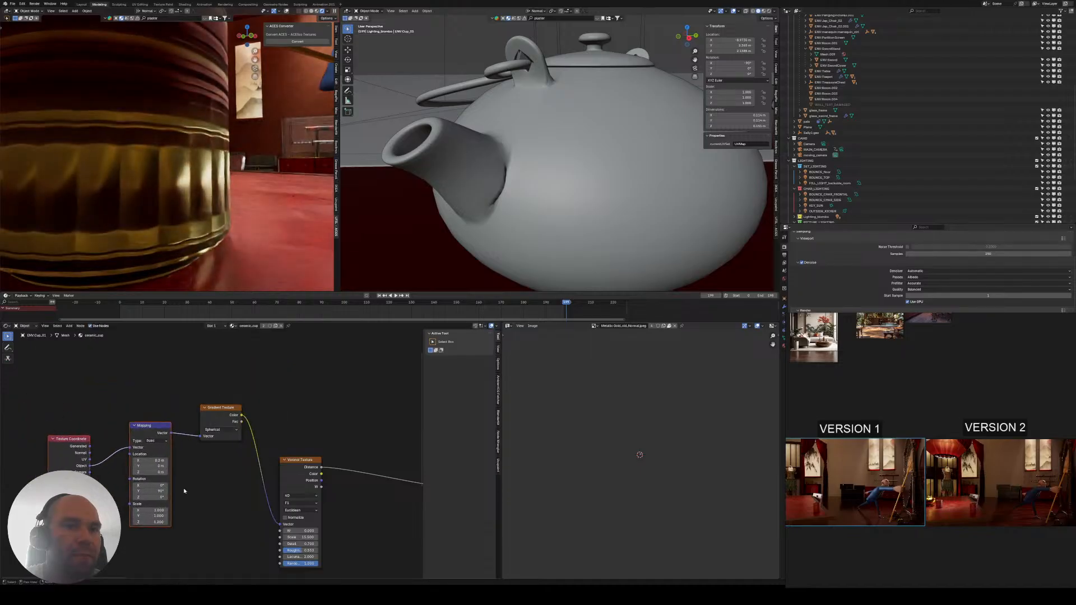
pyautogui.moveTo(212, 384); pyautogui.dragTo(236, 463)
pyautogui.press('g')
pyautogui.click(241, 512)
pyautogui.moveTo(241, 512); pyautogui.dragTo(187, 478, button='middle')
pyautogui.moveTo(210, 376); pyautogui.dragTo(249, 467)
pyautogui.press('g')
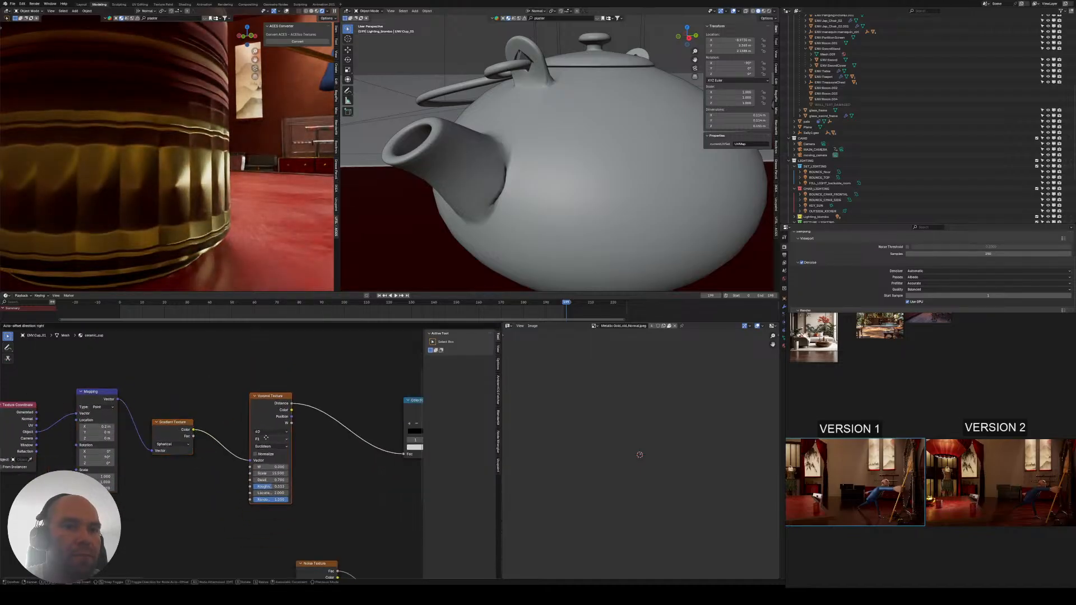
pyautogui.click(273, 435)
pyautogui.moveTo(273, 435); pyautogui.dragTo(201, 421, button='middle')
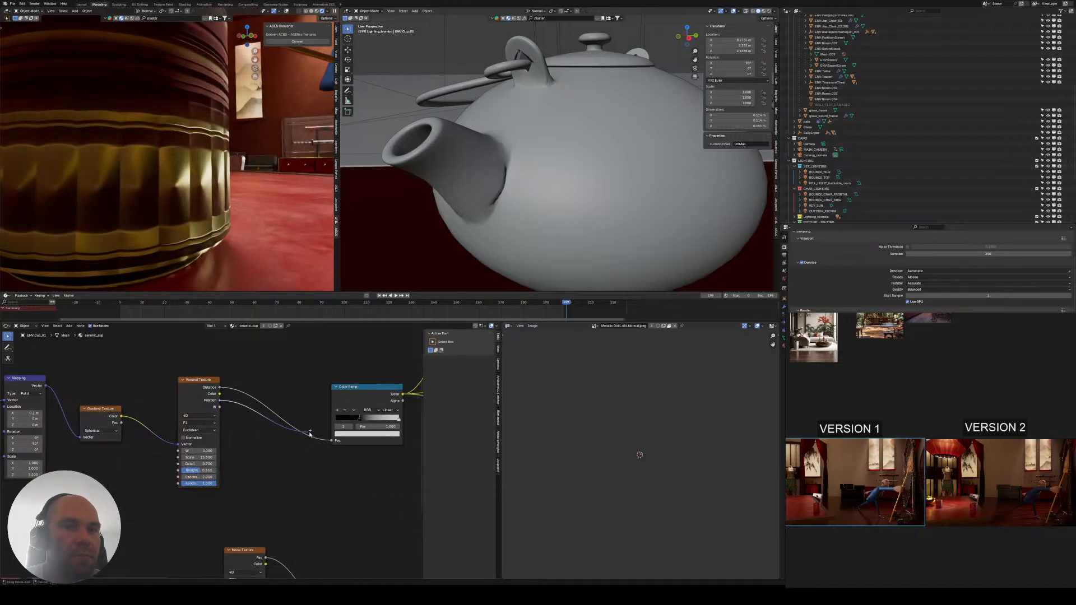
# - Test the Voronoi Texture's Position output as the Color Ramp's factor and restore the Distance connection
pyautogui.moveTo(332, 443); pyautogui.dragTo(331, 442)
pyautogui.scroll(-6, 202, 230)
pyautogui.moveTo(196, 229); pyautogui.dragTo(140, 225, button='middle')
pyautogui.moveTo(219, 388); pyautogui.dragTo(332, 440)
# - Duplicate the black-and-white Color Ramp, feed it the Voronoi Distance, and connect its Color to the red and gold Color Ramp's factor
pyautogui.moveTo(249, 422); pyautogui.dragTo(103, 440, button='middle')
pyautogui.moveTo(208, 444); pyautogui.dragTo(143, 436)
pyautogui.hotkey('shift', 'd')
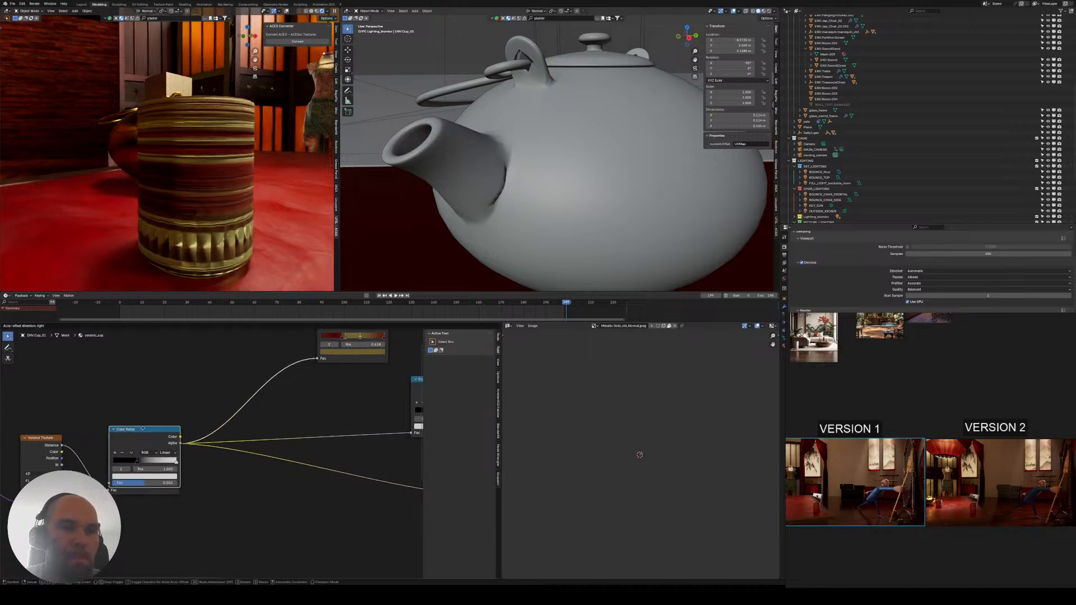
pyautogui.click(150, 346)
pyautogui.moveTo(73, 409); pyautogui.dragTo(29, 443, button='middle')
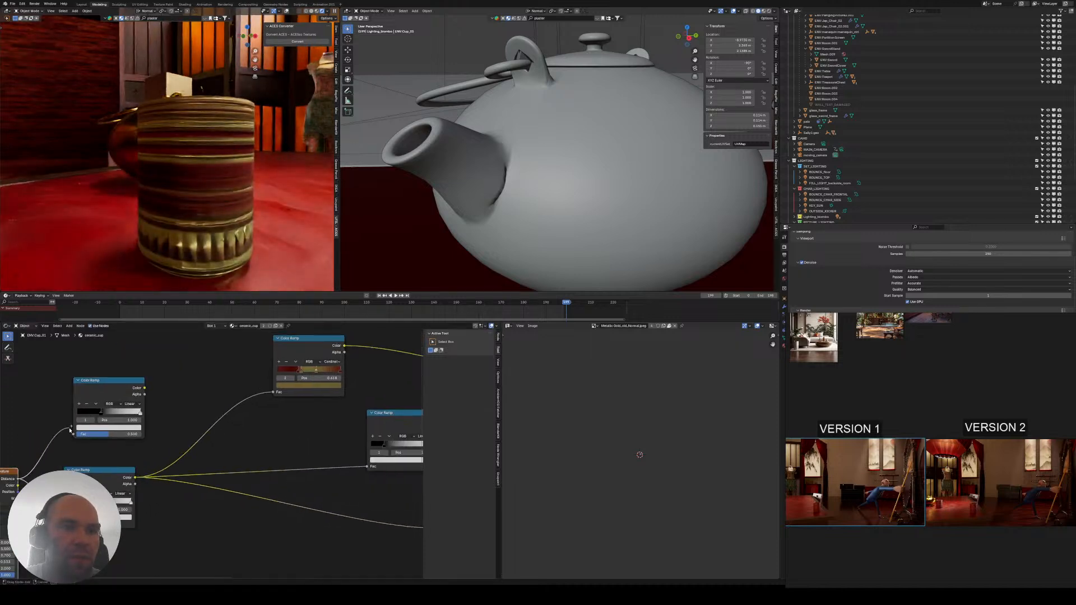
pyautogui.moveTo(70, 430); pyautogui.dragTo(73, 434)
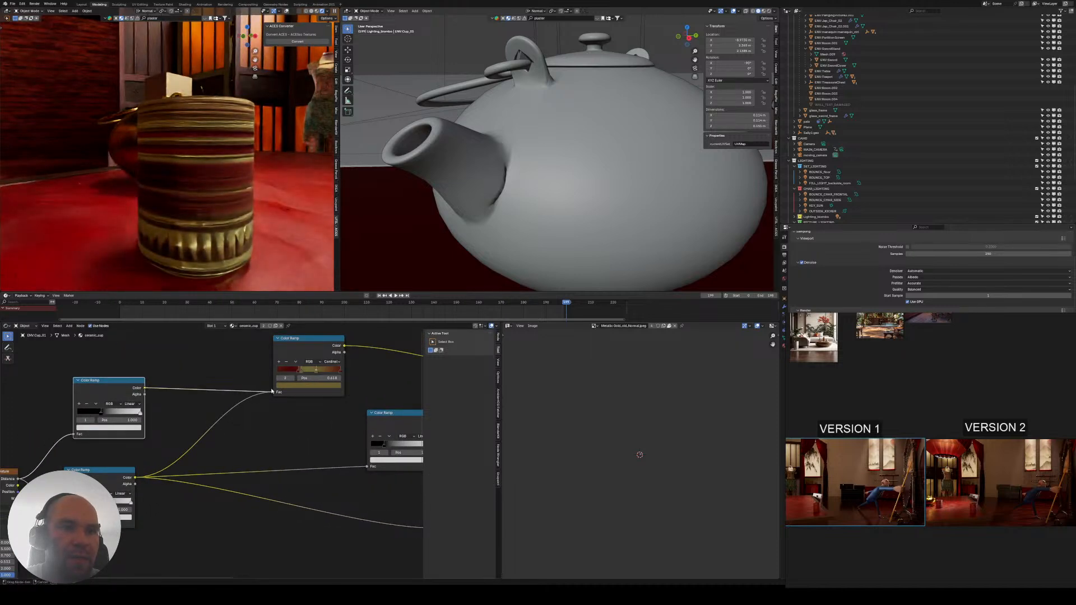
# - Shift the texture nodes ahead of the two Color Ramps to make room in the node layout
pyautogui.moveTo(12, 483); pyautogui.dragTo(200, 509, button='middle')
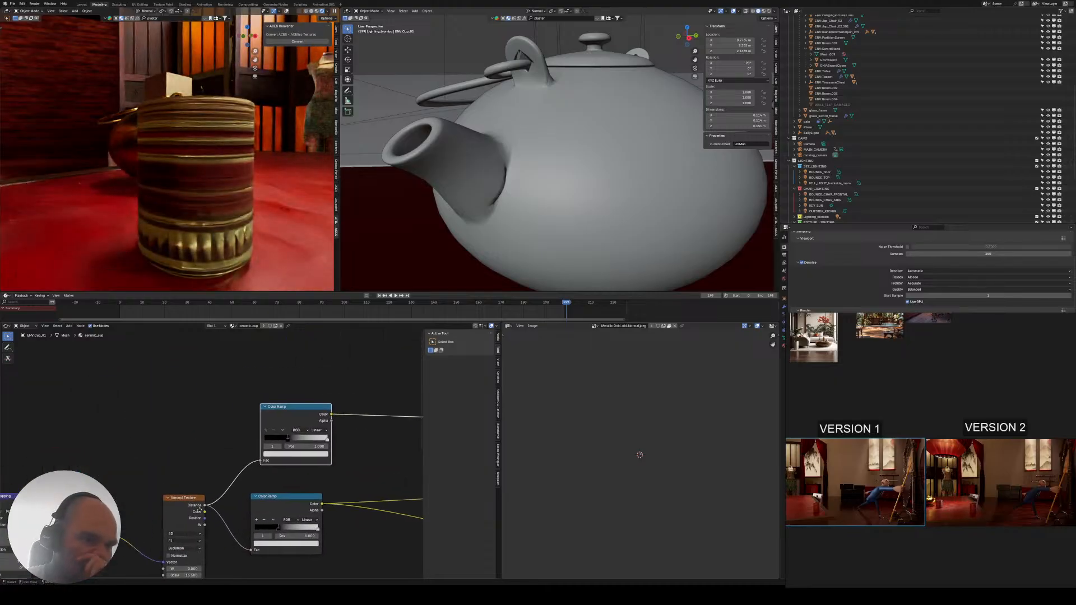
pyautogui.scroll(-3, 185, 498)
pyautogui.moveTo(153, 480); pyautogui.dragTo(156, 444, button='middle')
pyautogui.moveTo(60, 429); pyautogui.dragTo(125, 423, button='middle')
pyautogui.moveTo(62, 415)
pyautogui.mouseDown()
pyautogui.moveTo(130, 478)
pyautogui.moveTo(209, 487)
pyautogui.mouseUp()
pyautogui.press('g')
pyautogui.click(145, 488)
# - Move the black stop of the lower Color Ramp, fed by the Voronoi Texture, to 0.382
pyautogui.moveTo(277, 459); pyautogui.dragTo(123, 452, button='middle')
pyautogui.scroll(3, 216, 442)
pyautogui.scroll(4, 128, 449)
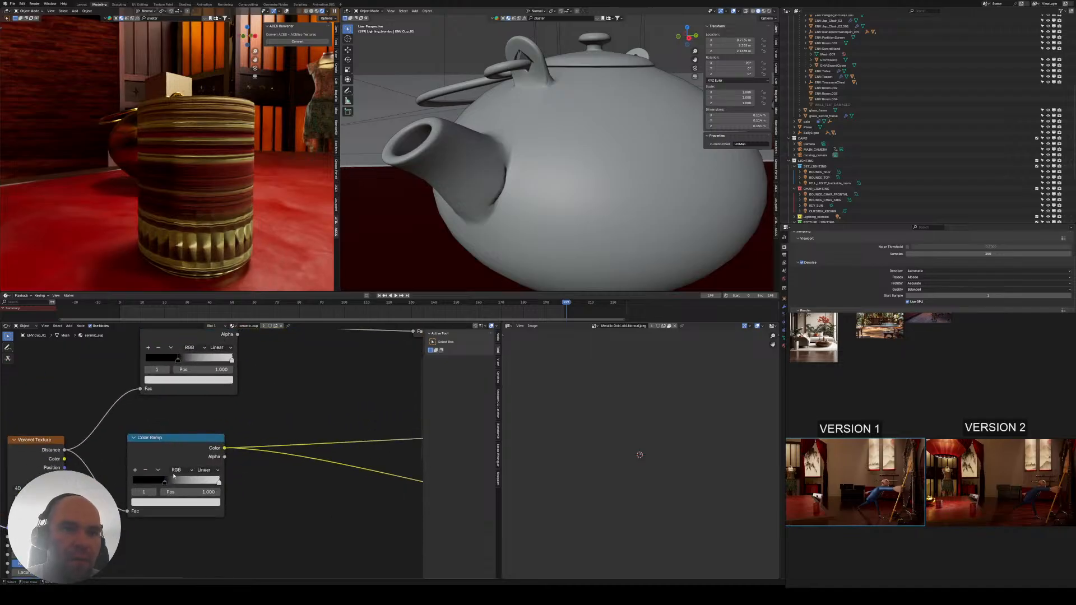
pyautogui.moveTo(189, 485); pyautogui.dragTo(166, 487)
pyautogui.moveTo(174, 470); pyautogui.dragTo(159, 390, button='middle')
pyautogui.scroll(5, 191, 229)
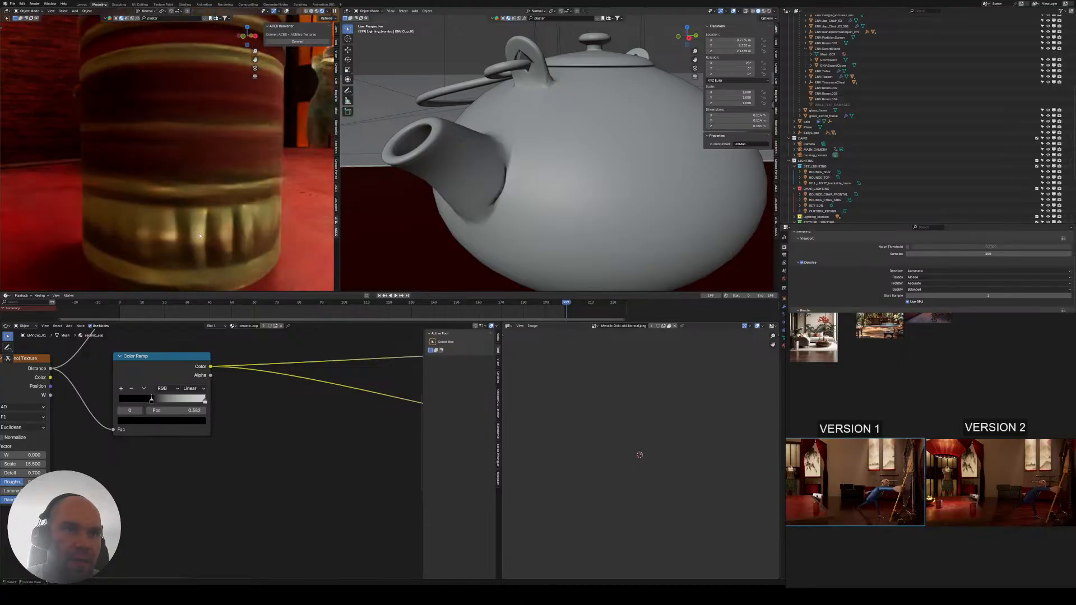
# - Move the lower Color Ramp's white stop to 0.755 and set the Voronoi Texture's Detail to 1.000 and Roughness to 0.200
pyautogui.moveTo(205, 400); pyautogui.dragTo(182, 406)
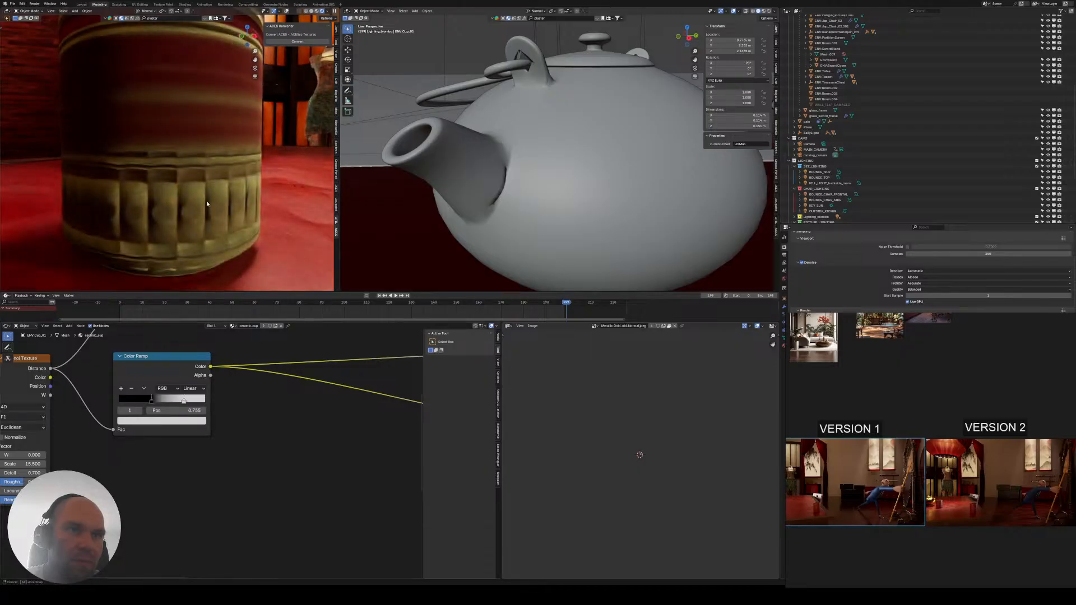
pyautogui.moveTo(207, 204); pyautogui.dragTo(195, 233, button='middle')
pyautogui.moveTo(43, 464); pyautogui.dragTo(64, 444, button='middle')
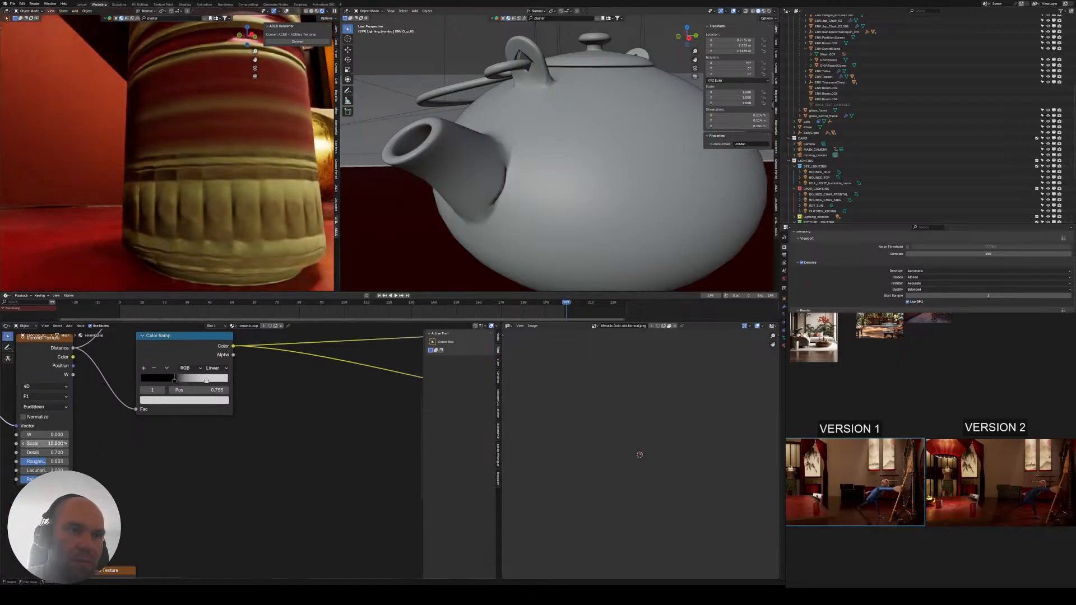
pyautogui.moveTo(56, 453)
pyautogui.mouseDown()
pyautogui.moveTo(67, 455)
pyautogui.moveTo(50, 461)
pyautogui.mouseUp()
pyautogui.moveTo(44, 462); pyautogui.dragTo(47, 462)
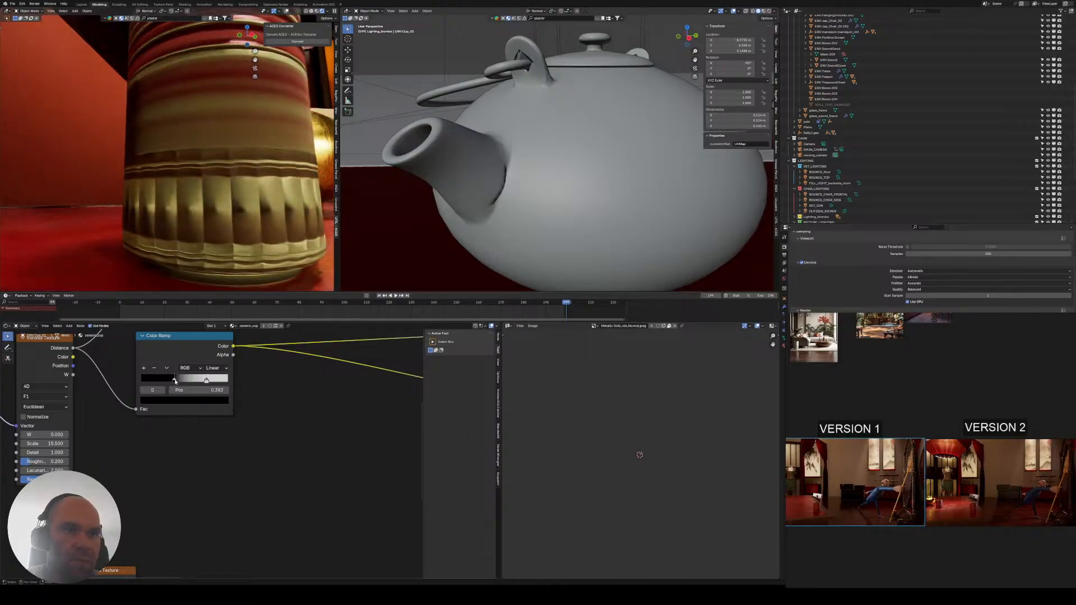
# - Undo the Voronoi Texture's Detail and Roughness changes and the move of the lower Color Ramp's white stop
pyautogui.scroll(-4, 194, 209)
pyautogui.moveTo(175, 202); pyautogui.dragTo(192, 221, button='middle')
pyautogui.hotkey('ctrl', 'z')
pyautogui.hotkey('ctrl', 'z')
pyautogui.hotkey('ctrl', 'z')
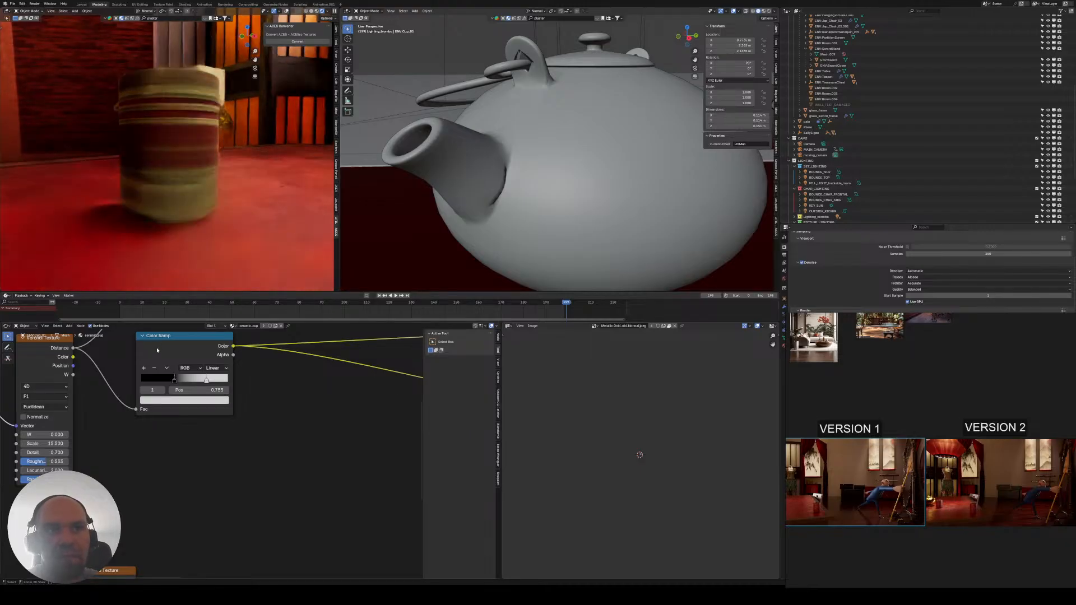
pyautogui.hotkey('ctrl', 'z')
# - Try moving the lower Color Ramp's white stop slightly toward its black stop
pyautogui.moveTo(157, 350); pyautogui.dragTo(141, 409, button='middle')
pyautogui.moveTo(211, 438); pyautogui.dragTo(197, 436)
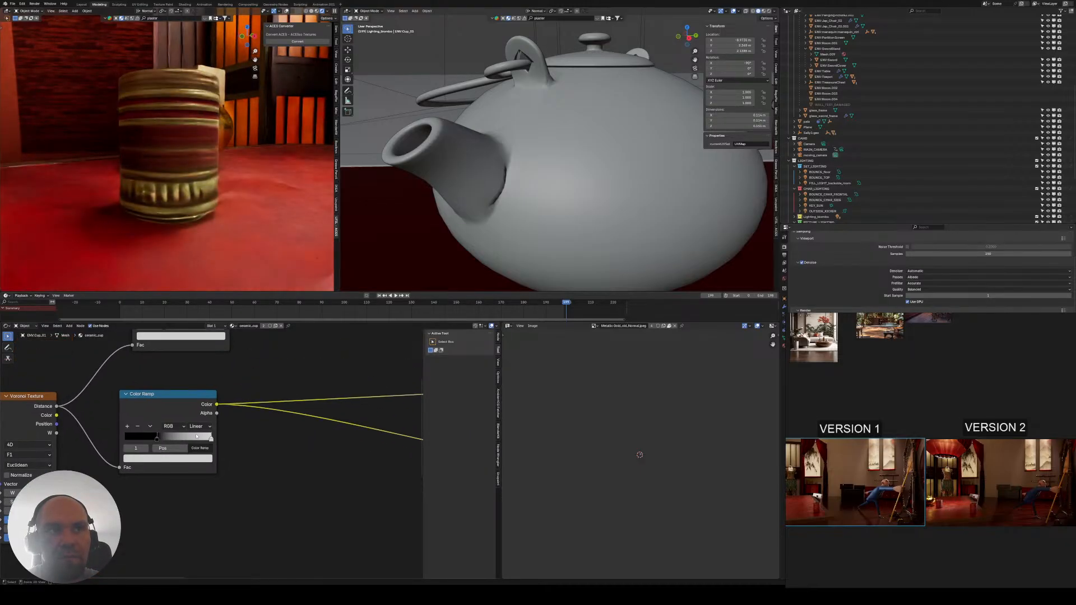
pyautogui.moveTo(166, 421); pyautogui.dragTo(203, 432, button='middle')
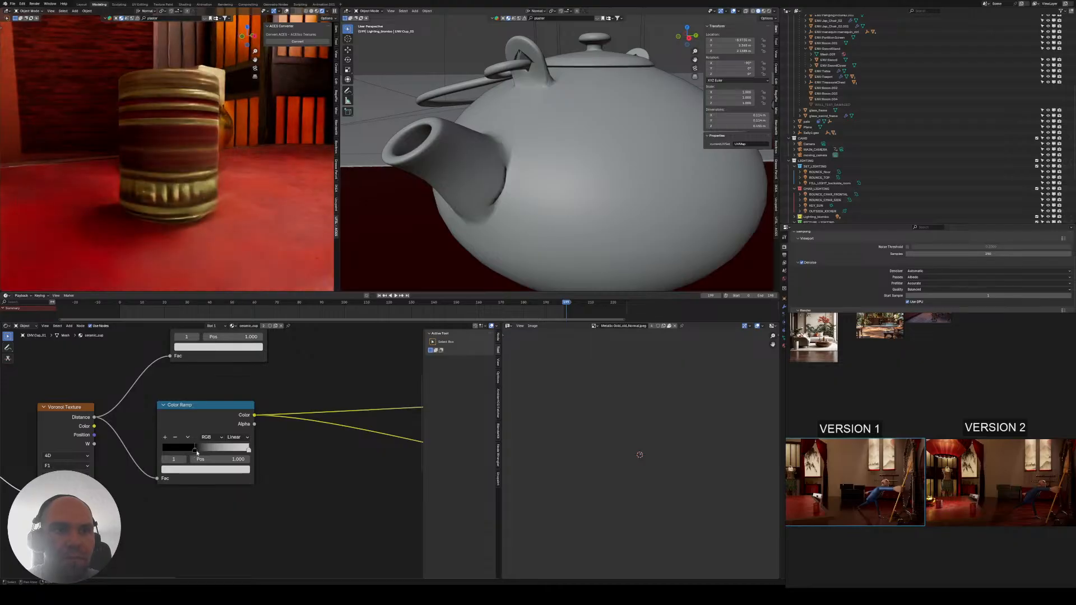
# - Move the lower Color Ramp's black stop to 0.573 to try a different band pattern on the cup
pyautogui.moveTo(195, 449)
pyautogui.mouseDown()
pyautogui.moveTo(219, 450)
pyautogui.moveTo(174, 459)
pyautogui.moveTo(212, 459)
pyautogui.mouseUp()
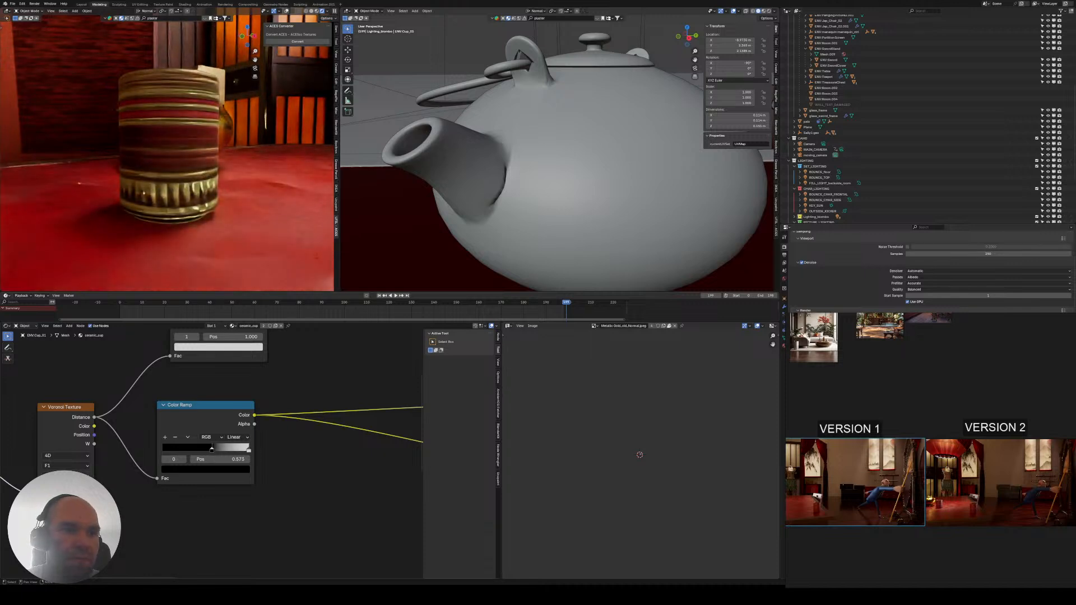
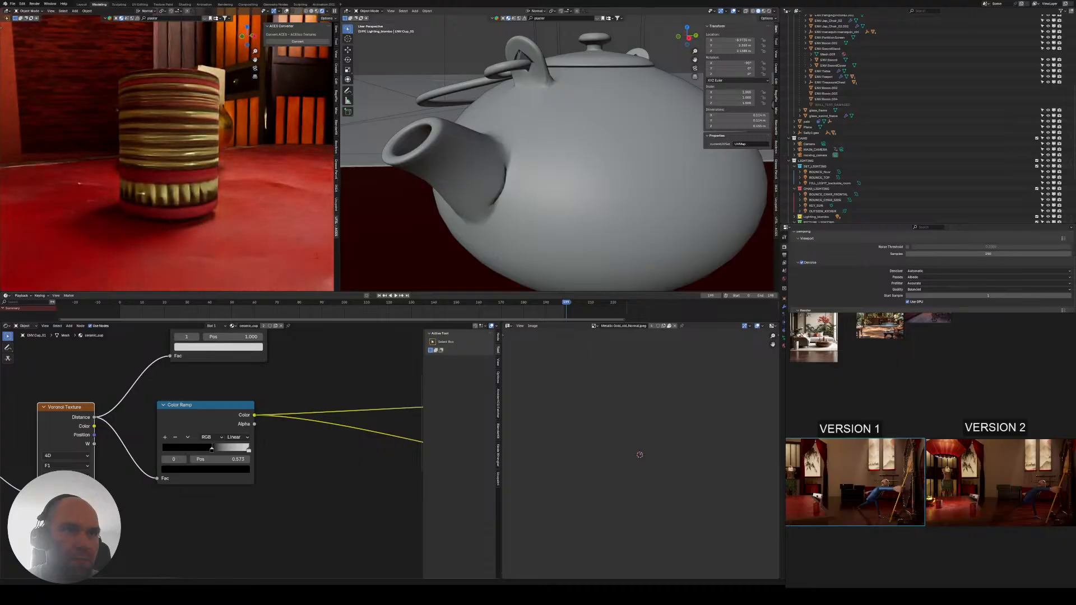
pyautogui.moveTo(171, 205)
pyautogui.mouseDown(button='middle')
pyautogui.moveTo(129, 198)
pyautogui.moveTo(173, 192)
pyautogui.moveTo(163, 210)
pyautogui.mouseUp(button='middle')
pyautogui.scroll(-5, 130, 198)
pyautogui.scroll(-3, 173, 192)
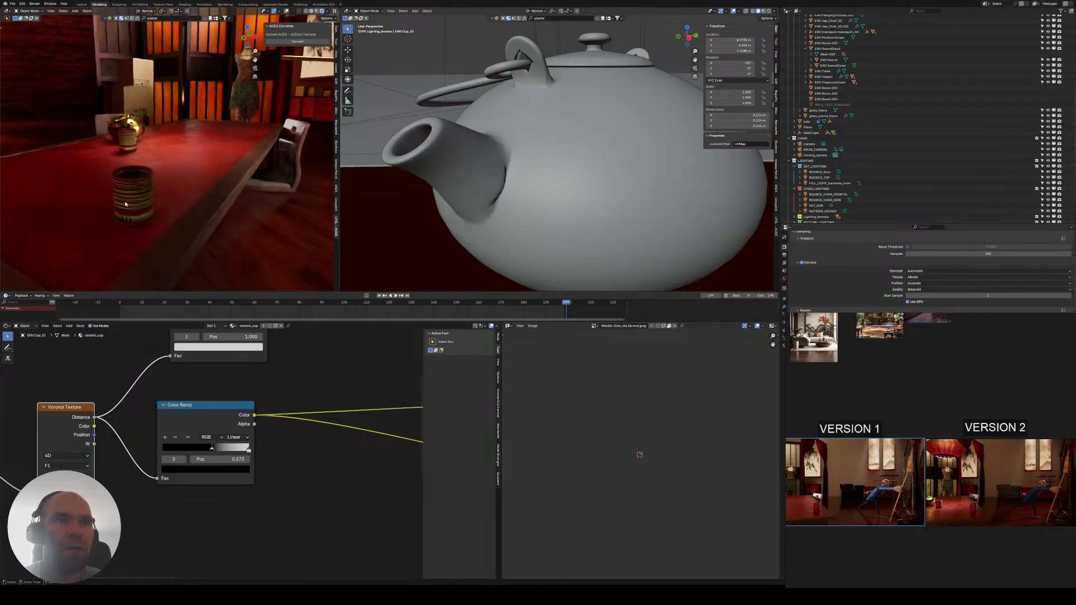
# - Undo the last move of the lower Color Ramp's black stop
pyautogui.hotkey('ctrl', 'z')
pyautogui.hotkey('ctrl', 'z')
pyautogui.hotkey('ctrl', 'z')
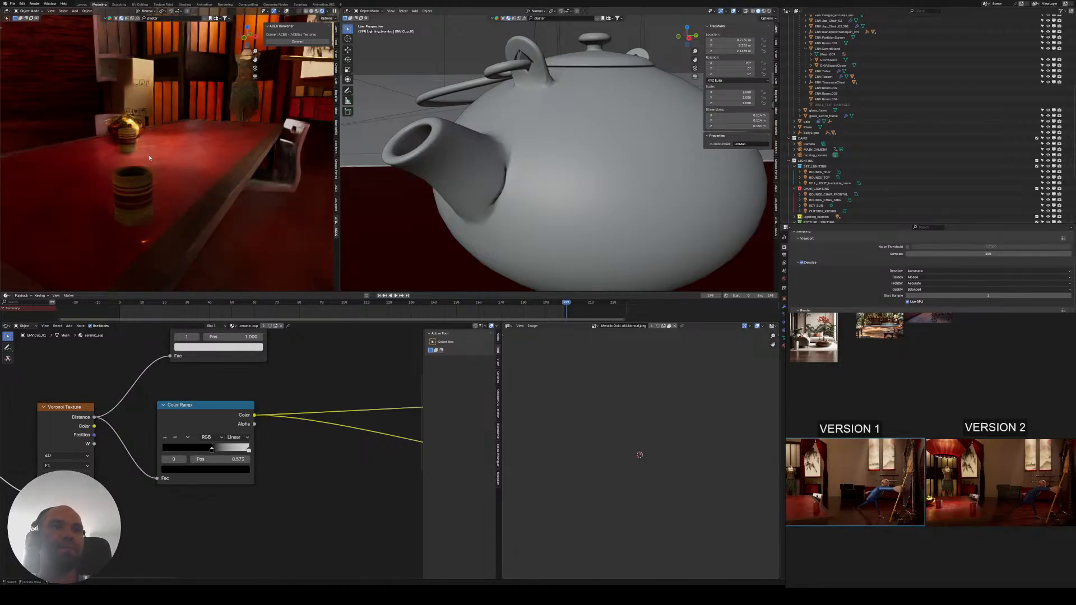
pyautogui.hotkey('ctrl', 'z')
# - Examine the cup's shading on the table from several angles and through the camera
pyautogui.scroll(-4, 167, 190)
pyautogui.moveTo(149, 158)
pyautogui.mouseDown(button='middle')
pyautogui.moveTo(167, 191)
pyautogui.moveTo(162, 175)
pyautogui.mouseUp(button='middle')
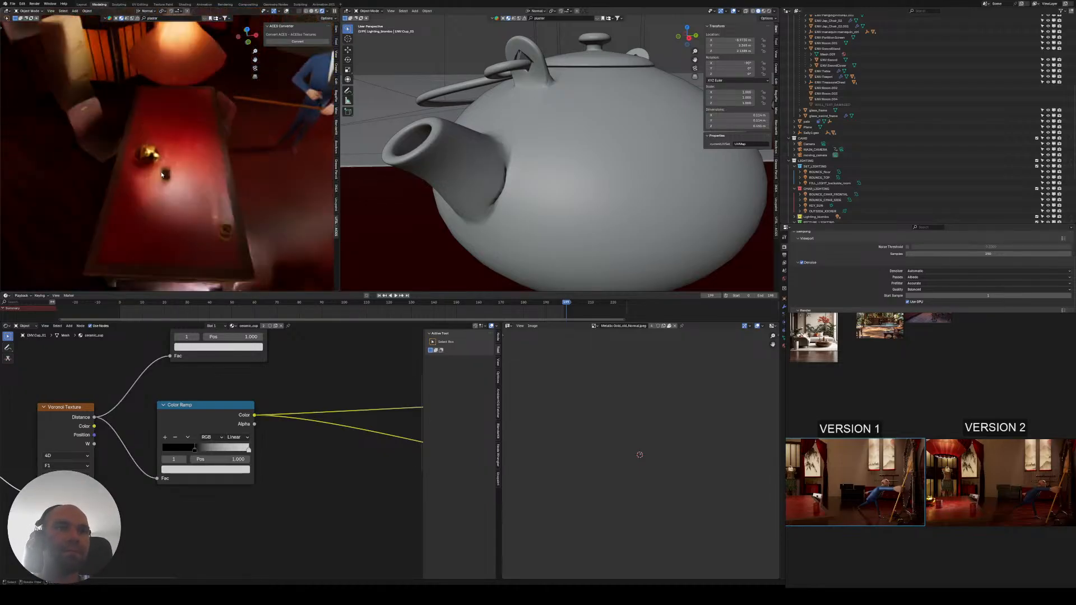
pyautogui.scroll(5, 162, 175)
pyautogui.click(157, 383)
pyautogui.moveTo(172, 210); pyautogui.dragTo(173, 151, button='middle')
pyautogui.scroll(3, 173, 151)
pyautogui.moveTo(139, 120); pyautogui.dragTo(112, 102, button='middle')
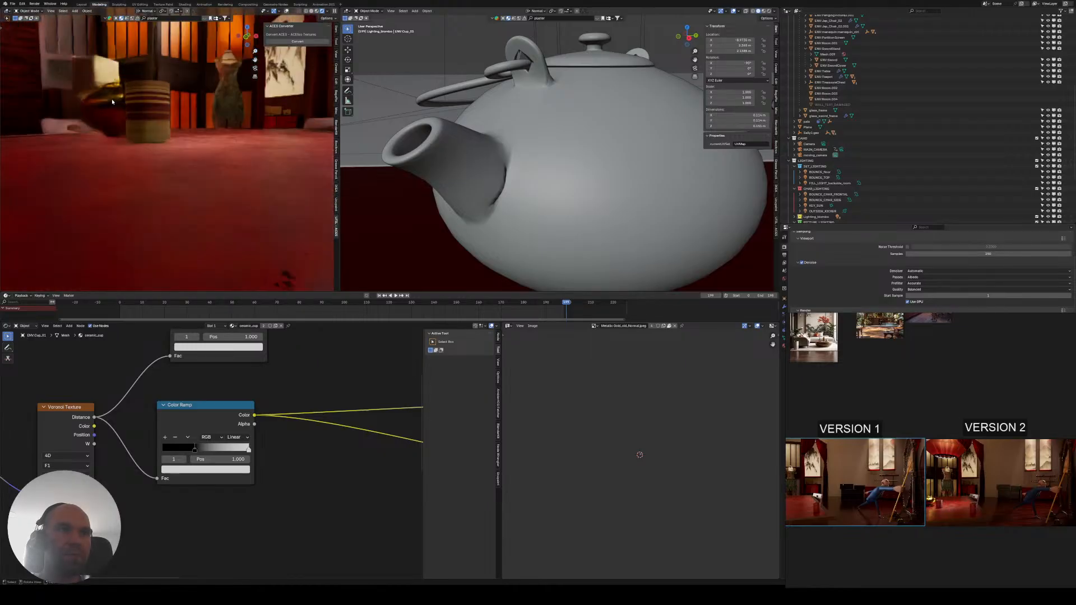
pyautogui.press('KP_0')
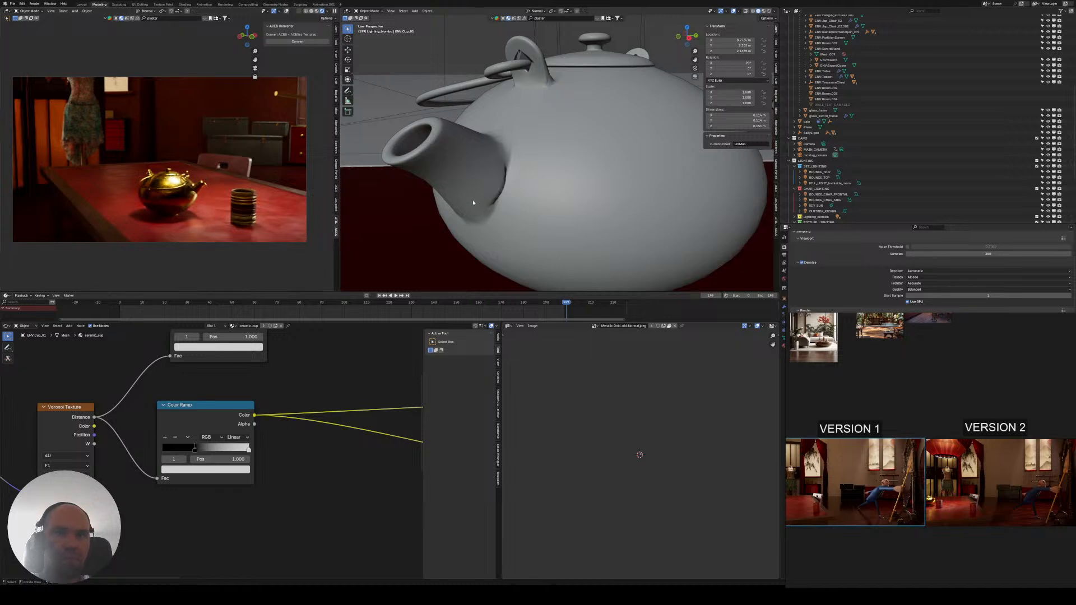
# - Inspect the selected cup's mesh and its modifiers in the solid view
pyautogui.scroll(-6, 474, 203)
pyautogui.moveTo(473, 202); pyautogui.dragTo(577, 227, button='middle')
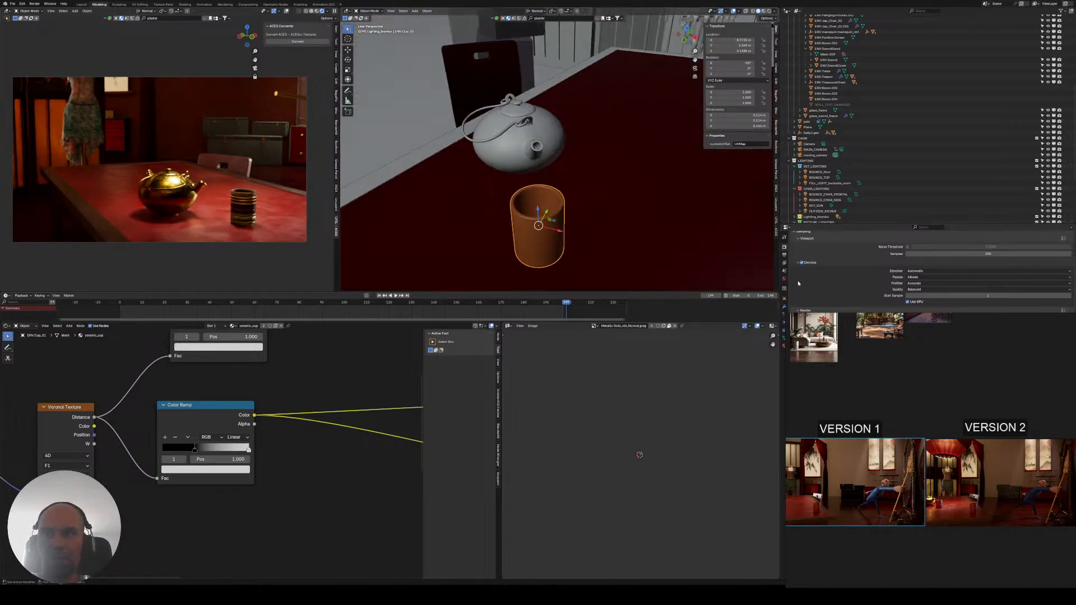
pyautogui.click(785, 307)
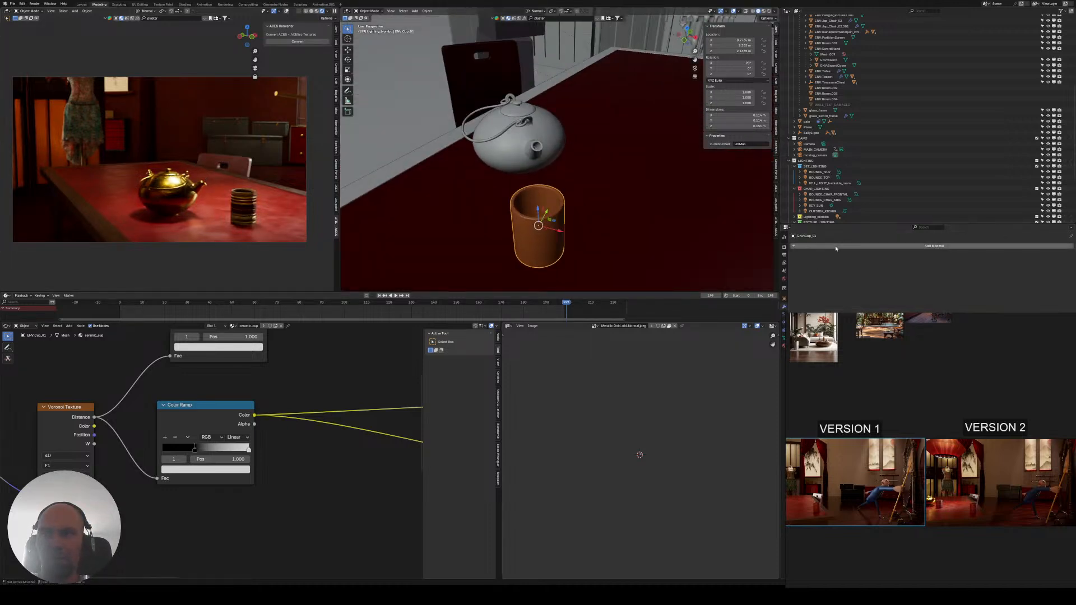
pyautogui.press('Tab')
pyautogui.scroll(5, 541, 241)
pyautogui.keyDown('shift'); pyautogui.moveTo(540, 240); pyautogui.dragTo(547, 152, button='middle'); pyautogui.keyUp('shift')
pyautogui.press('Tab')
pyautogui.scroll(-1, 547, 151)
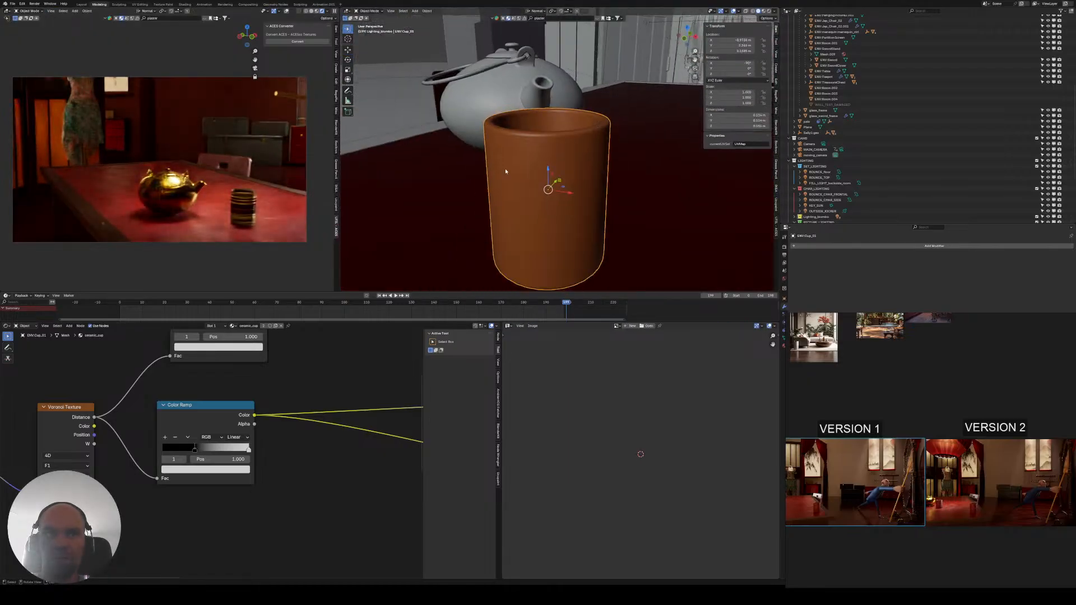
pyautogui.scroll(-3, 174, 180)
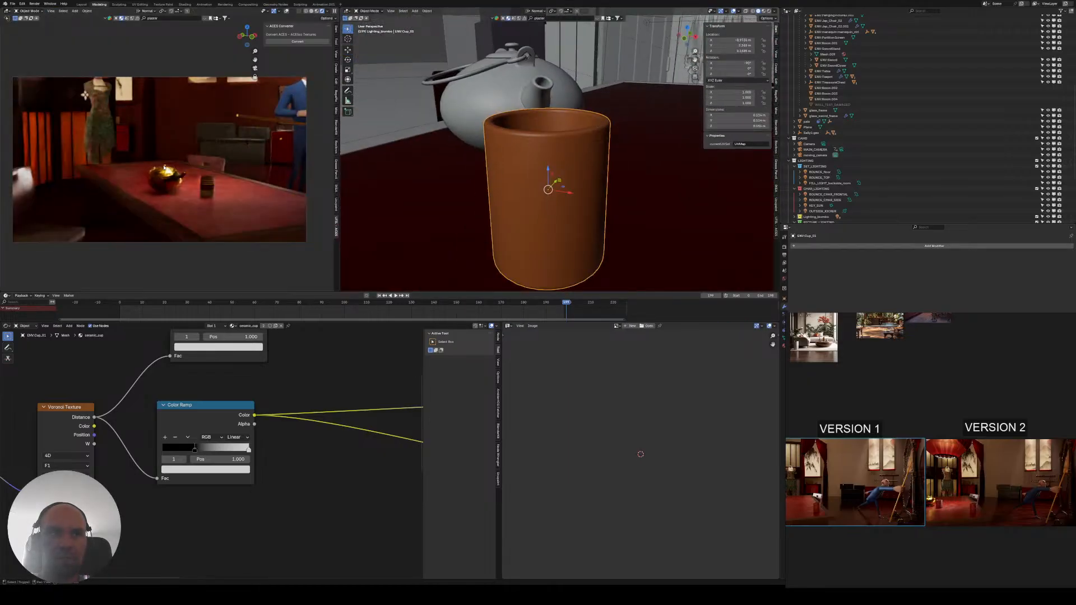
# - Select the BOUNCE_CHAR_SIDE area light beside the mannequin
pyautogui.keyDown('shift'); pyautogui.moveTo(174, 180); pyautogui.dragTo(218, 236, button='middle'); pyautogui.keyUp('shift')
pyautogui.click(127, 122)
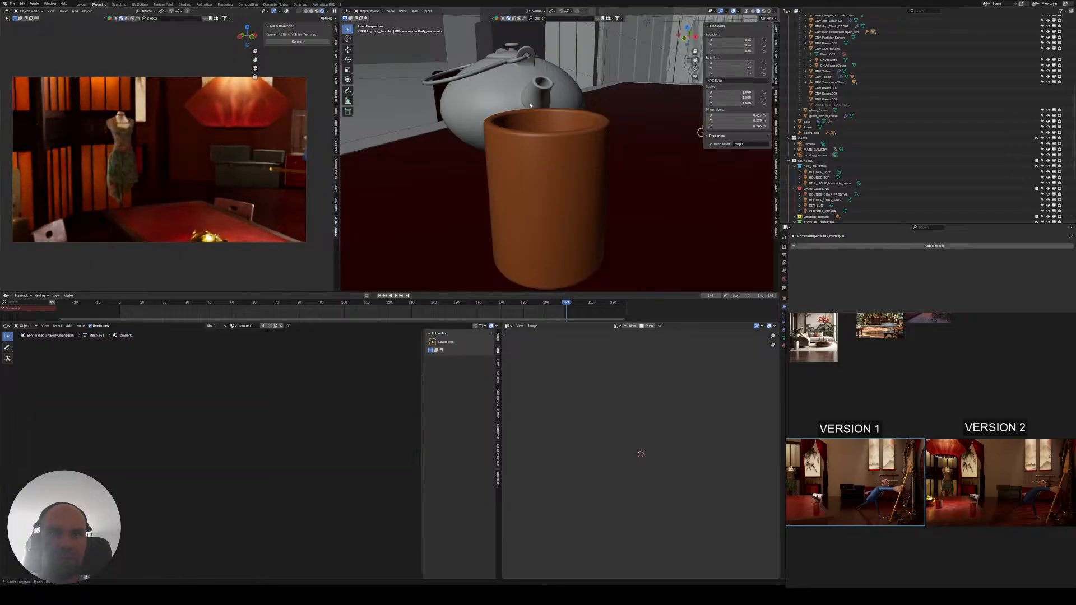
pyautogui.keyDown('shift'); pyautogui.moveTo(530, 105); pyautogui.dragTo(560, 225, button='middle'); pyautogui.keyUp('shift')
pyautogui.keyDown('shift'); pyautogui.moveTo(641, 120); pyautogui.dragTo(490, 236, button='middle'); pyautogui.keyUp('shift')
pyautogui.keyDown('shift'); pyautogui.moveTo(594, 106); pyautogui.dragTo(550, 172, button='middle'); pyautogui.keyUp('shift')
pyautogui.click(526, 165)
pyautogui.press('g')
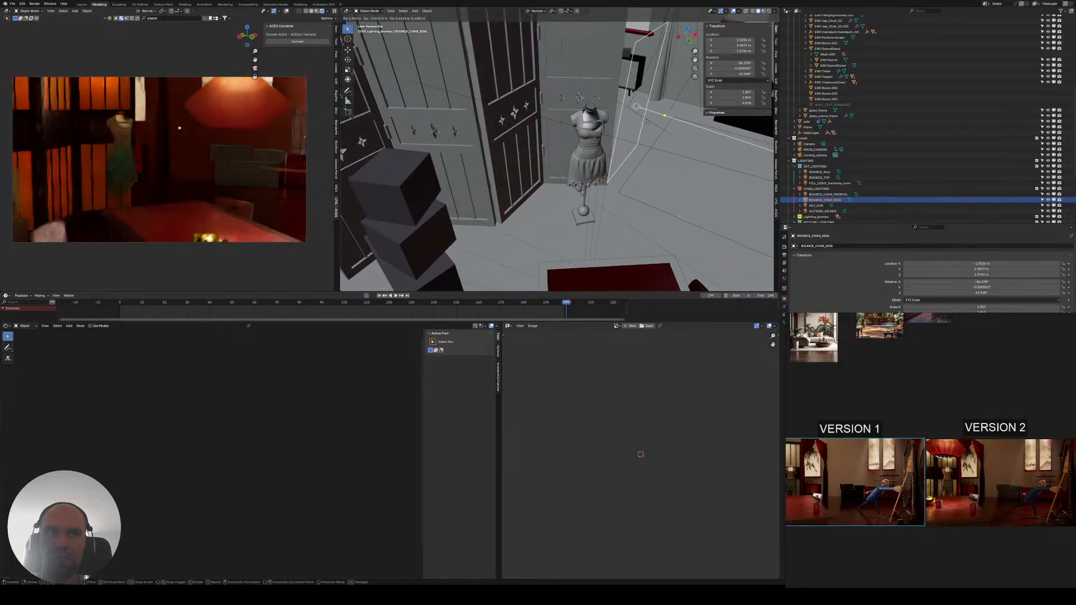
pyautogui.rightClick(355, 175)
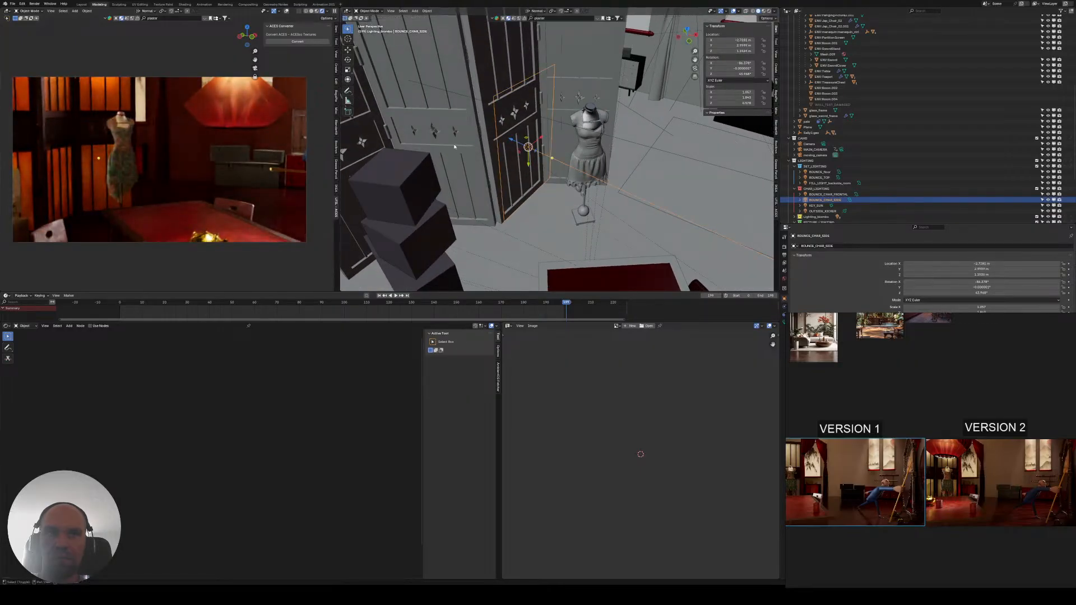
# - Scale the BOUNCE_CHAR_SIDE light along its local Y axis and lower it along that same axis
pyautogui.moveTo(454, 146); pyautogui.dragTo(556, 151, button='middle')
pyautogui.press('s')
pyautogui.press('y')
pyautogui.click(551, 198)
pyautogui.press('g')
pyautogui.press('z')
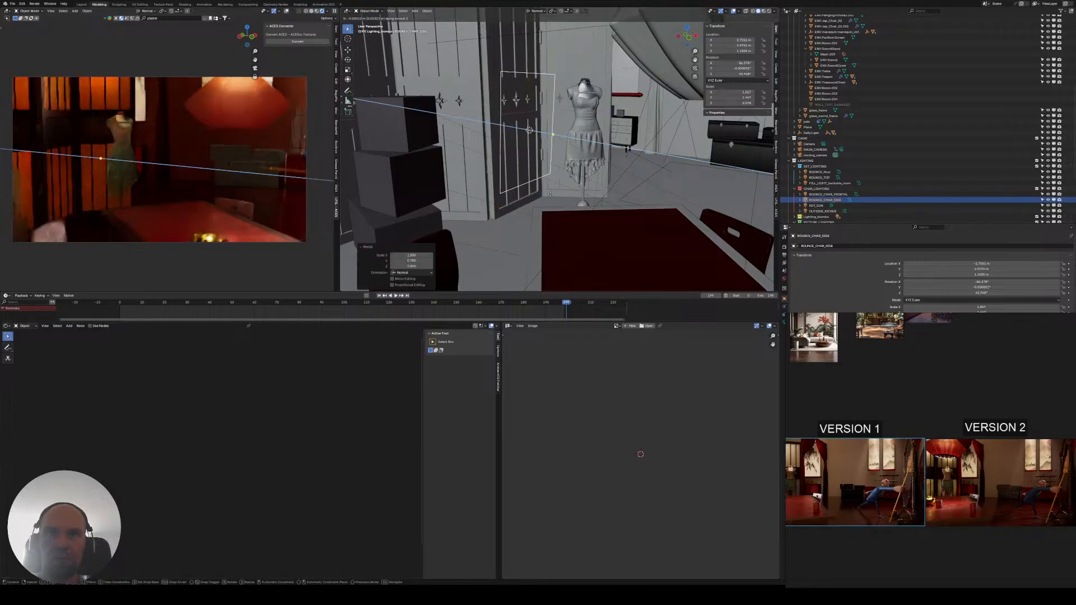
pyautogui.press('y')
pyautogui.click(551, 200)
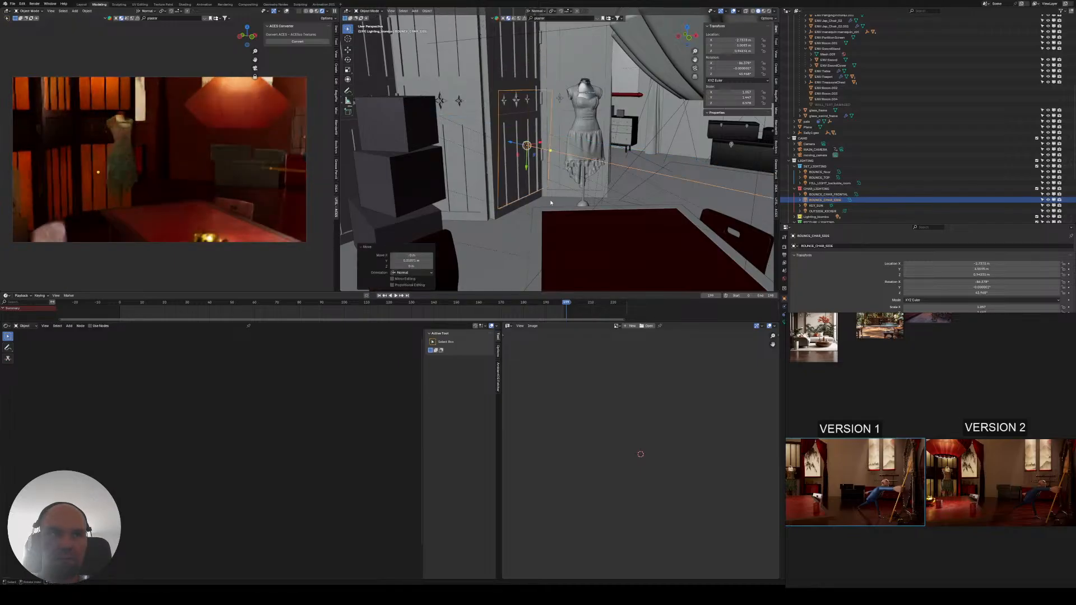
# - Rotate the BOUNCE_CHAR_SIDE light about its local Y axis and move it closer to the mannequin
pyautogui.moveTo(552, 160); pyautogui.dragTo(558, 241, button='middle')
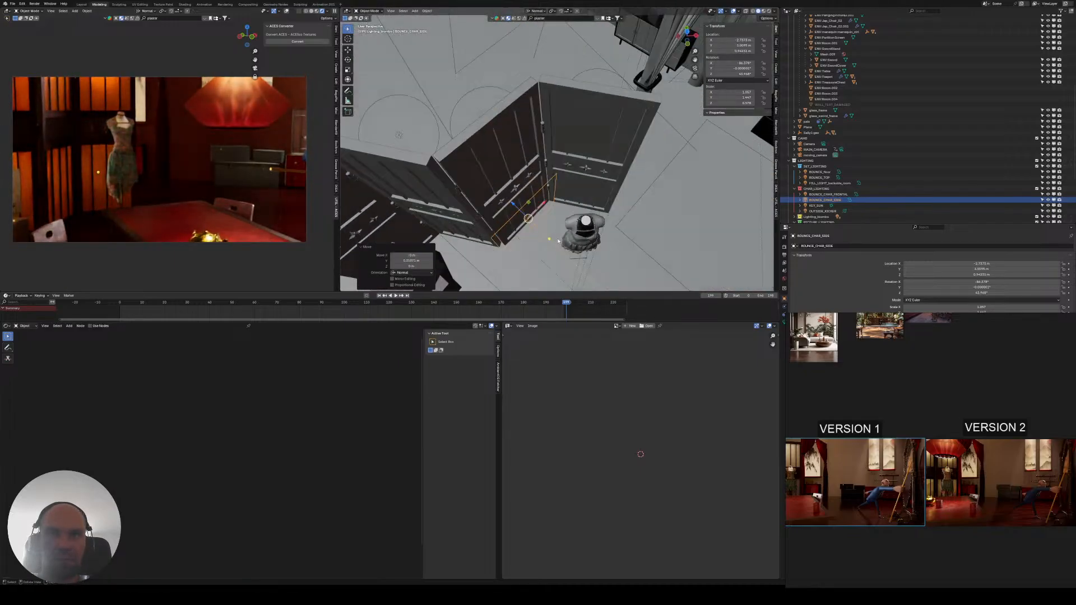
pyautogui.press('r')
pyautogui.press('z')
pyautogui.press('y')
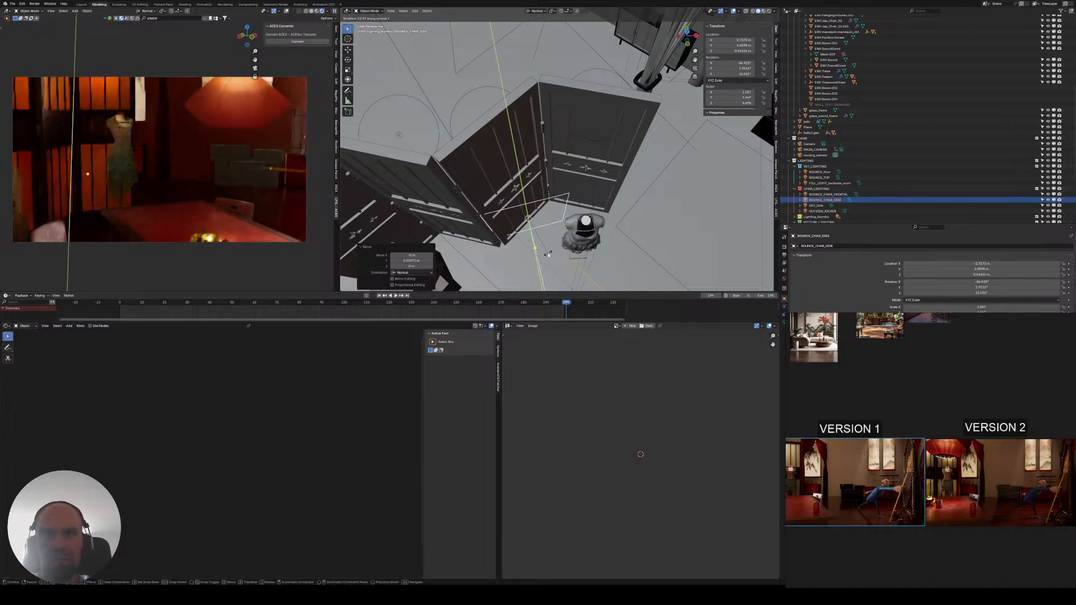
pyautogui.click(548, 254)
pyautogui.press('g')
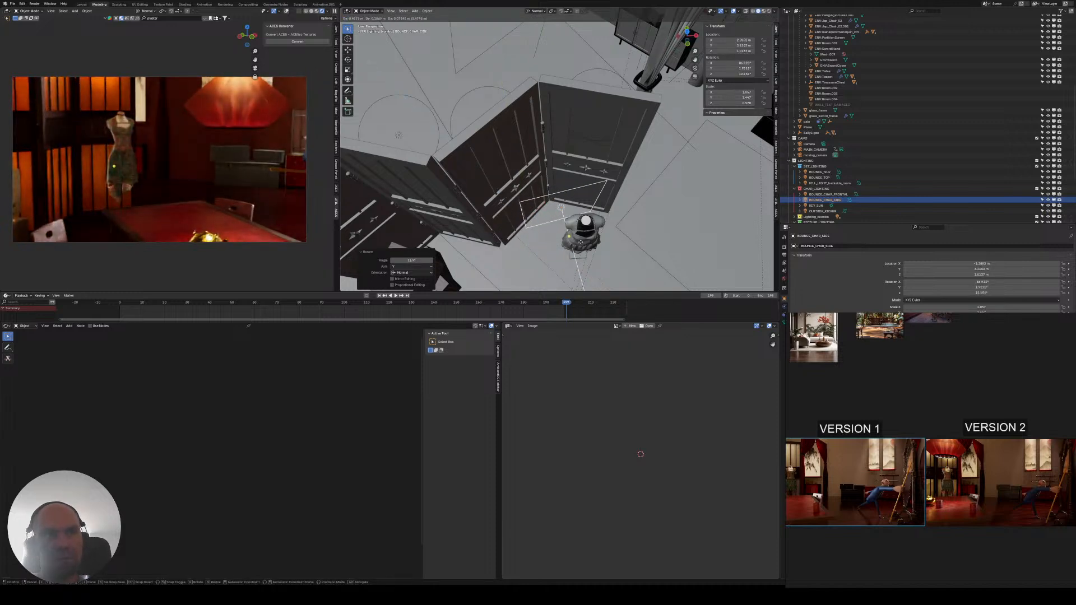
pyautogui.click(580, 242)
# - Set the BOUNCE_CHAR_SIDE light's power to 3 W
pyautogui.moveTo(581, 242); pyautogui.dragTo(746, 262, button='middle')
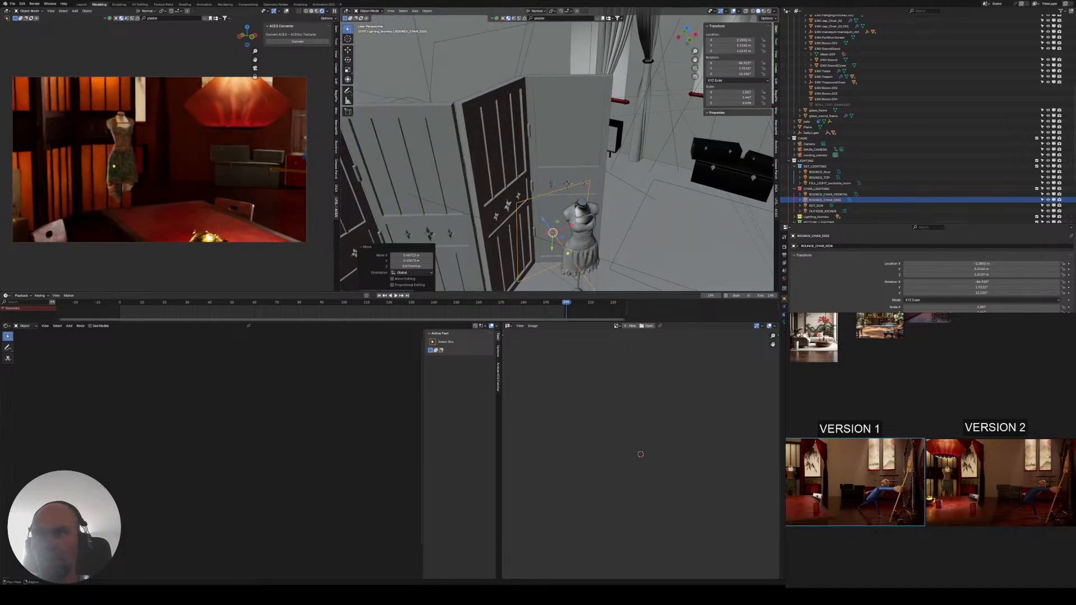
pyautogui.click(784, 322)
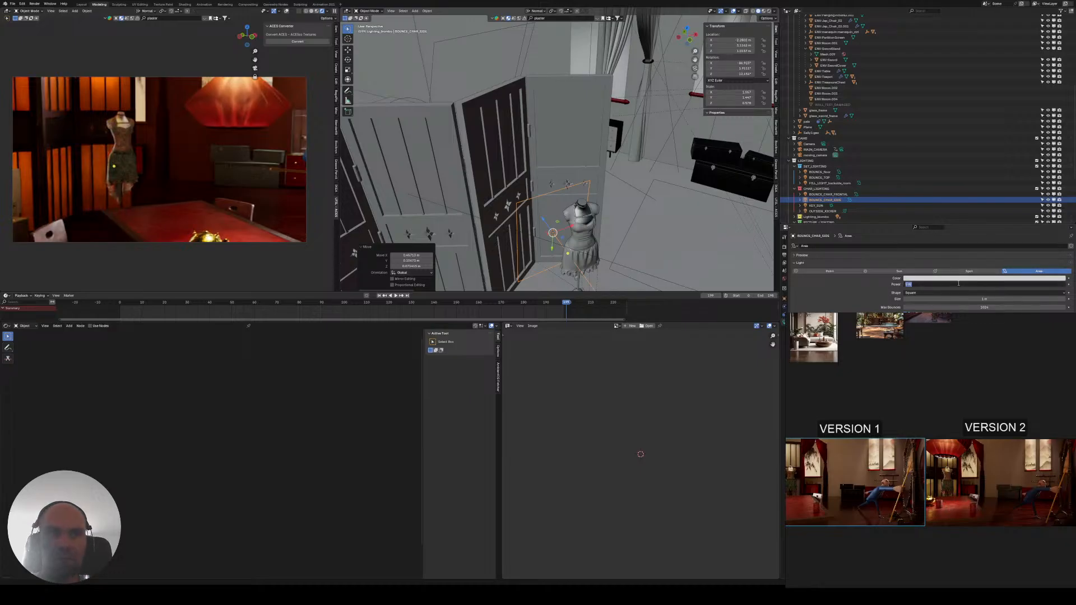
pyautogui.write('3')
pyautogui.press('Return')
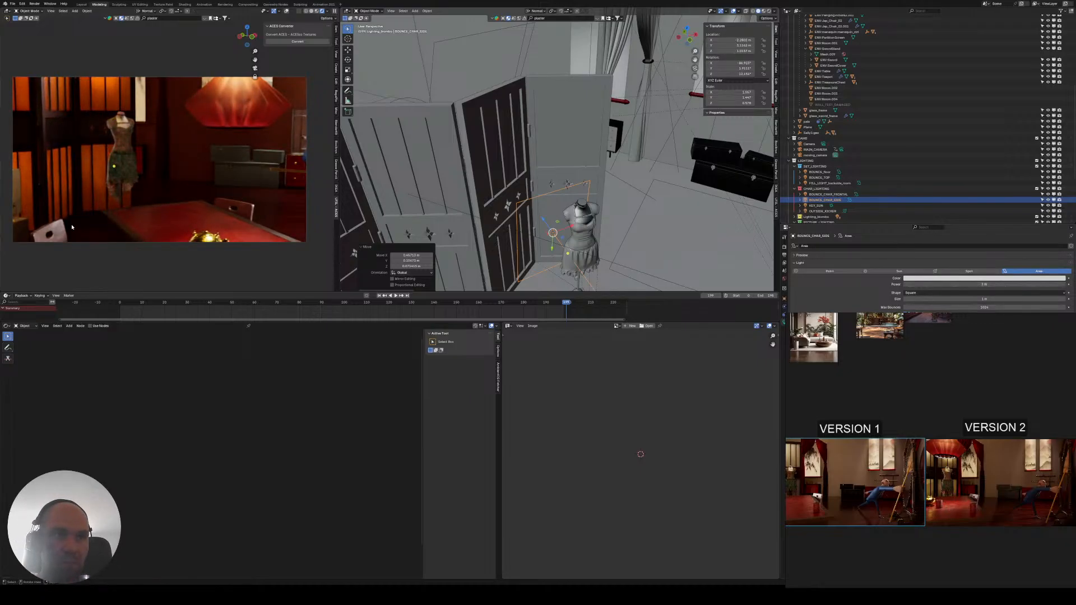
# - Examine the chair beside the table, the room's lighting and the hanging pictures on the back wall
pyautogui.click(47, 228)
pyautogui.scroll(-8, 610, 183)
pyautogui.keyDown('shift'); pyautogui.moveTo(610, 183); pyautogui.dragTo(593, 151, button='middle'); pyautogui.keyUp('shift')
pyautogui.scroll(5, 569, 161)
pyautogui.scroll(2, 569, 161)
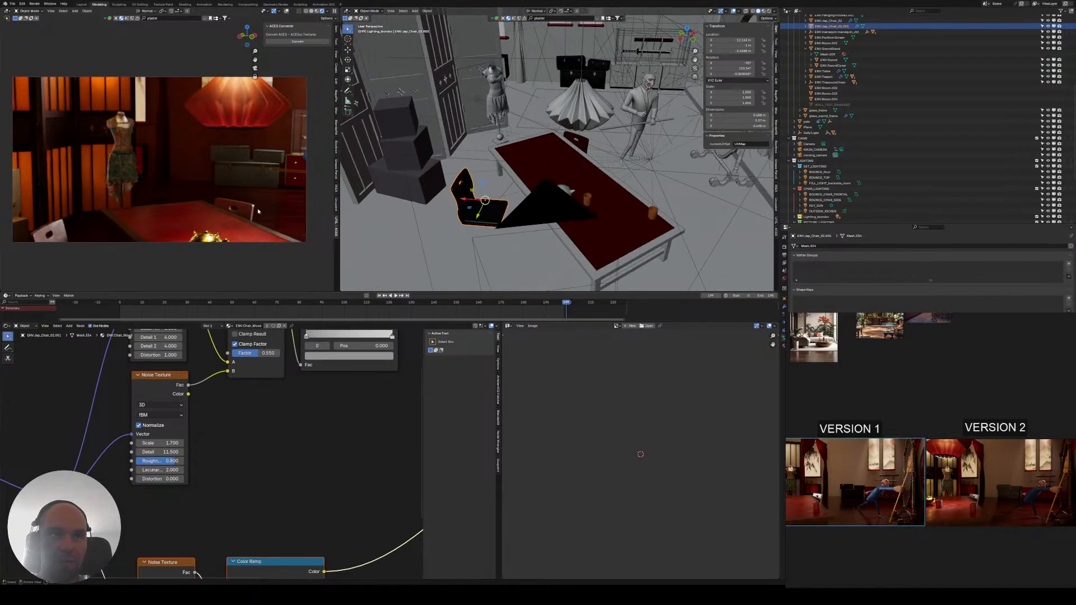
pyautogui.press('KP_0')
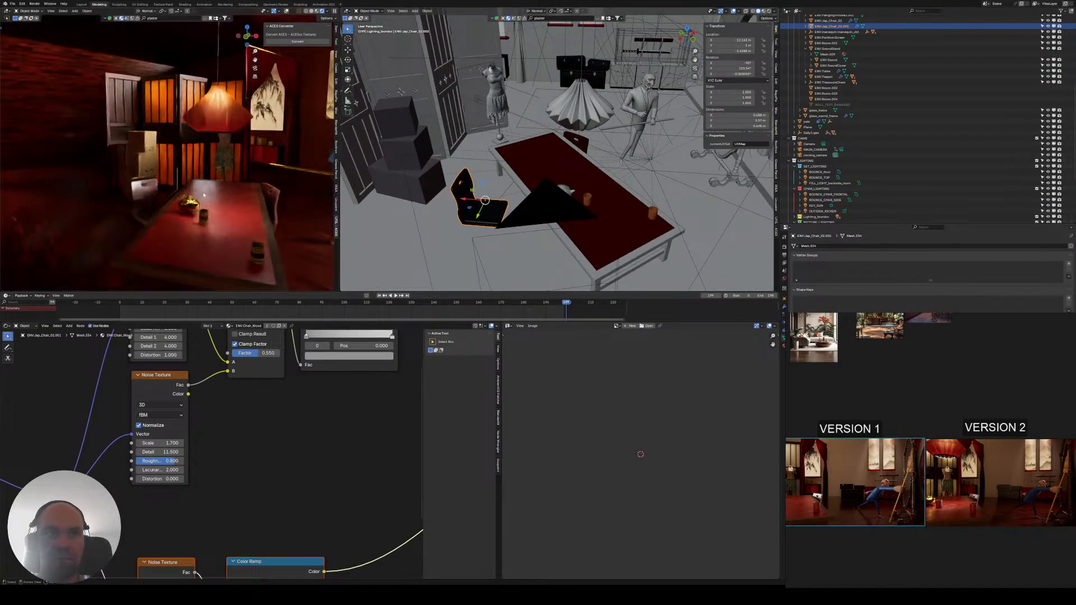
pyautogui.moveTo(181, 201); pyautogui.dragTo(242, 161, button='middle')
pyautogui.moveTo(173, 151)
pyautogui.mouseDown(button='middle')
pyautogui.moveTo(154, 146)
pyautogui.moveTo(193, 160)
pyautogui.mouseUp(button='middle')
pyautogui.scroll(3, 144, 98)
pyautogui.scroll(4, 144, 99)
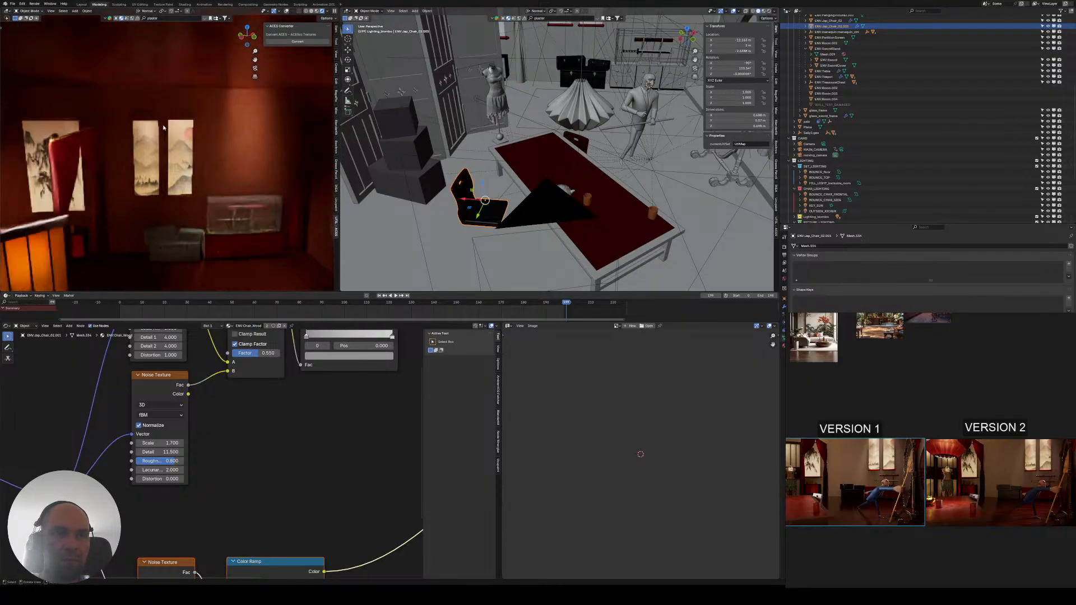
pyautogui.scroll(3, 856, 84)
# - Collapse the environment object hierarchy in the outliner and select Picture_light_01 and Picture_light_02 above the paired hanging pictures
pyautogui.scroll(5, 855, 83)
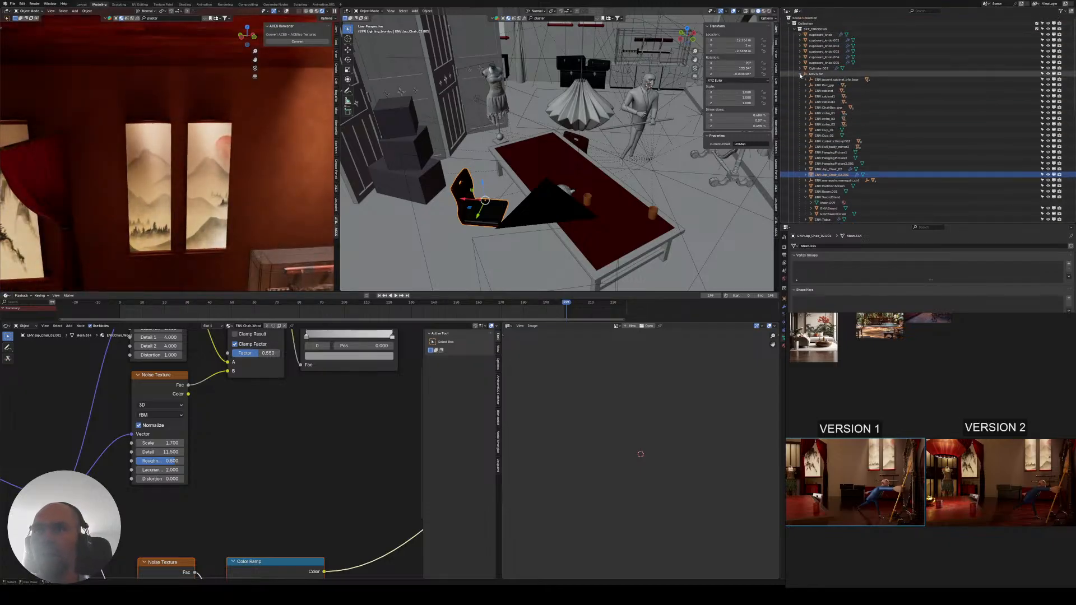
pyautogui.click(800, 74)
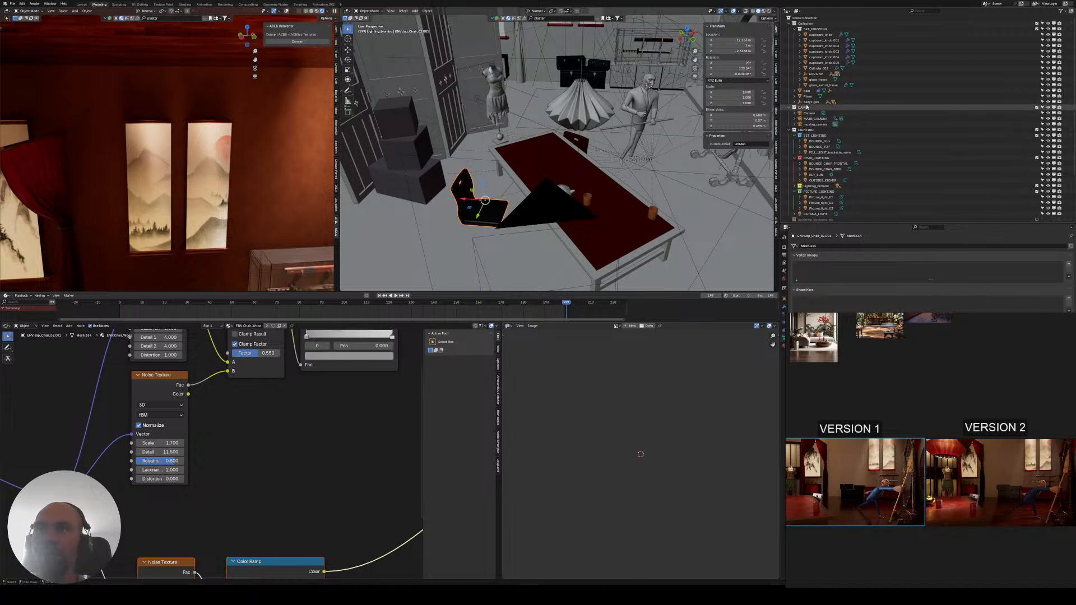
pyautogui.click(820, 203)
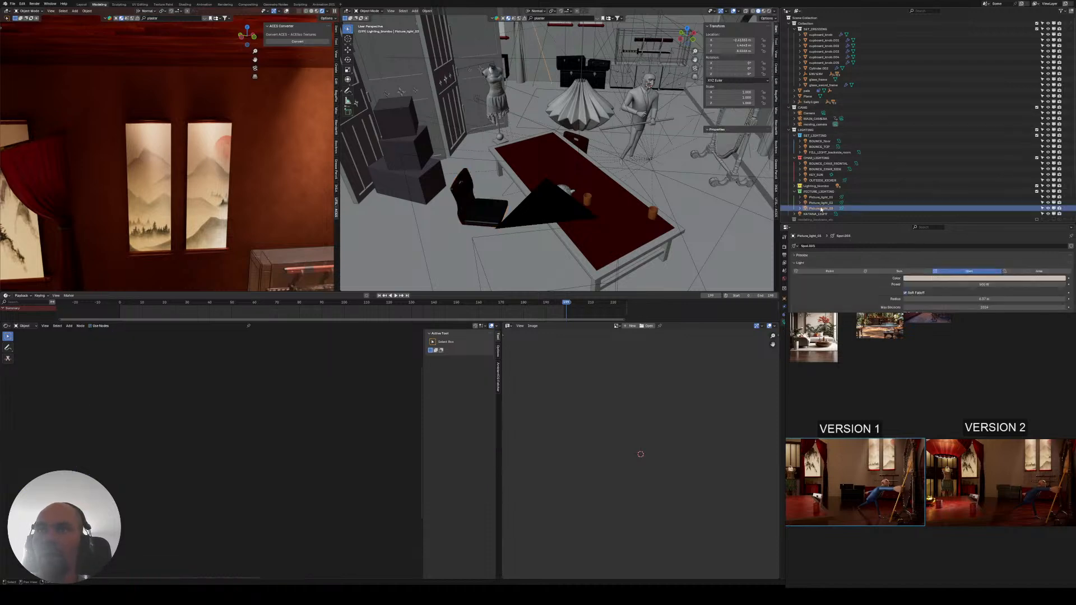
pyautogui.keyDown('shift'); pyautogui.moveTo(633, 106); pyautogui.dragTo(589, 157, button='middle'); pyautogui.keyUp('shift')
pyautogui.keyDown('shift'); pyautogui.click(532, 106); pyautogui.keyUp('shift')
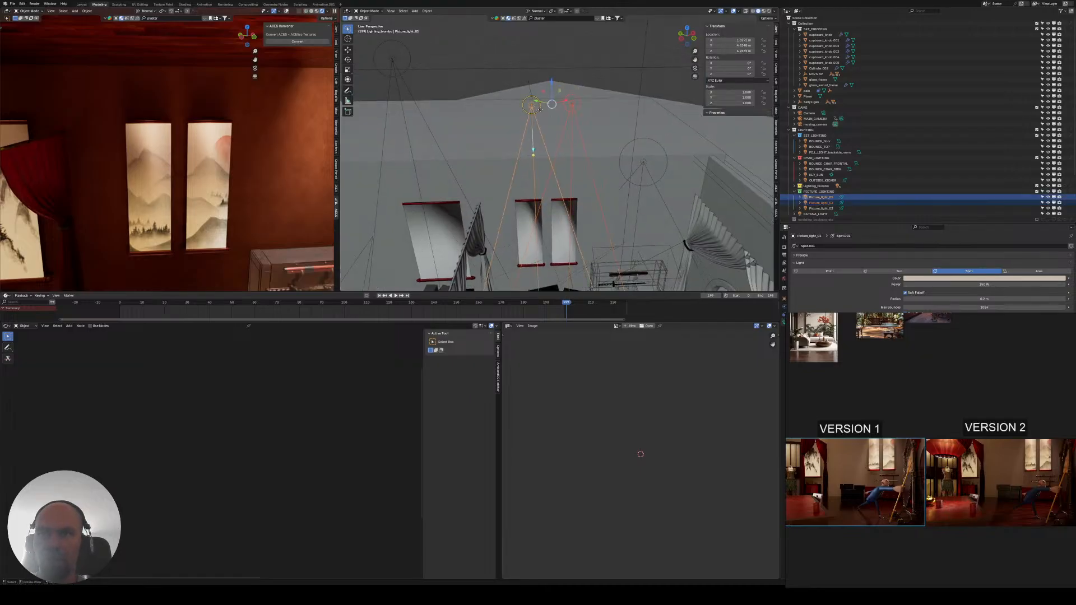
pyautogui.moveTo(540, 109); pyautogui.dragTo(535, 103, button='middle')
pyautogui.press('g')
pyautogui.press('z')
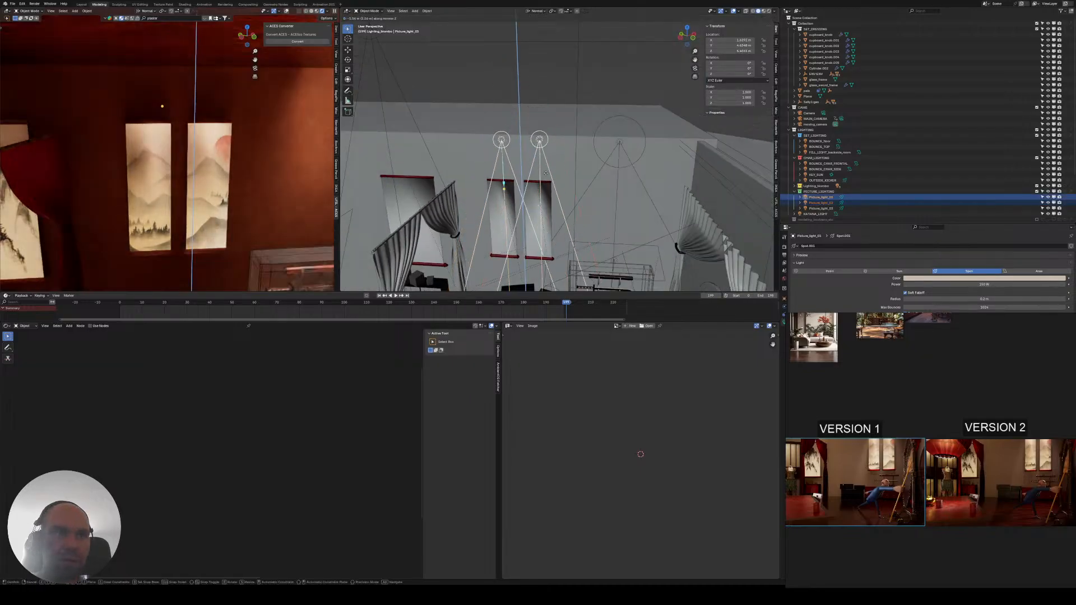
pyautogui.rightClick(545, 148)
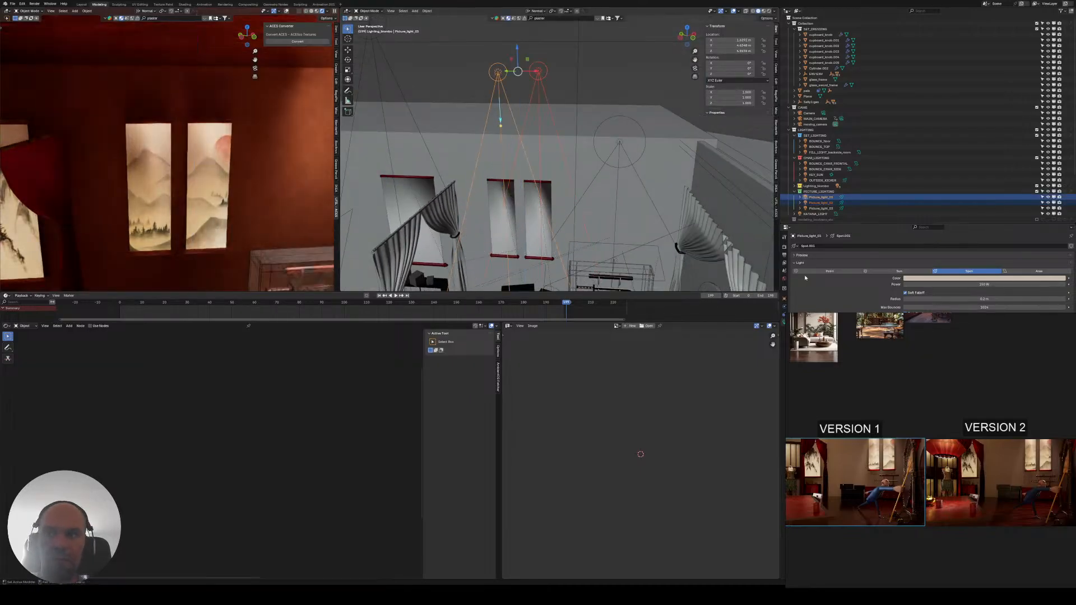
# - Select only Picture_light_01 and change its spot light power
pyautogui.click(785, 288)
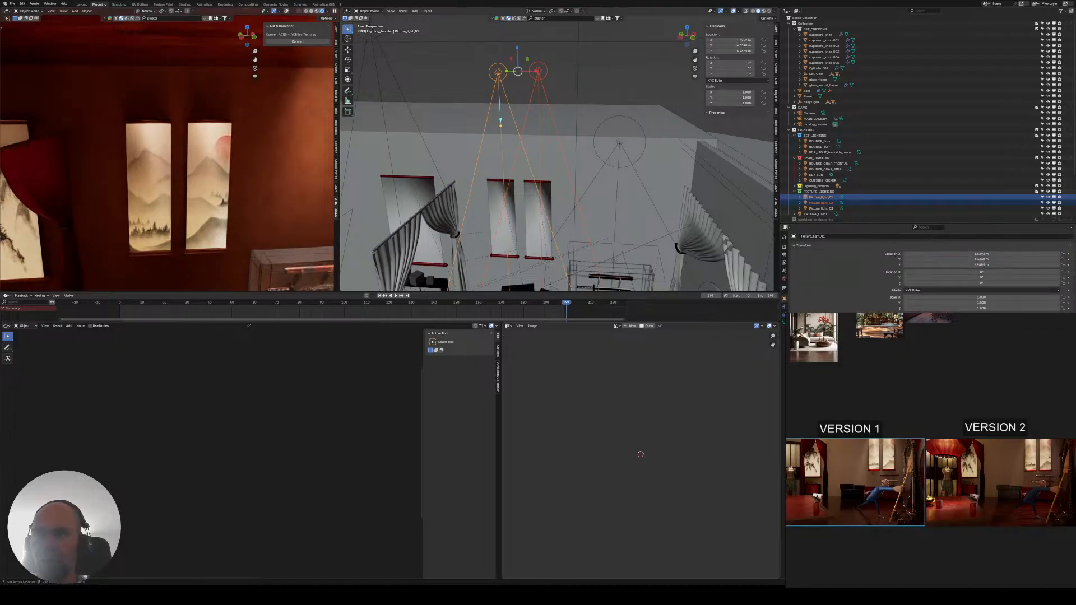
pyautogui.click(821, 198)
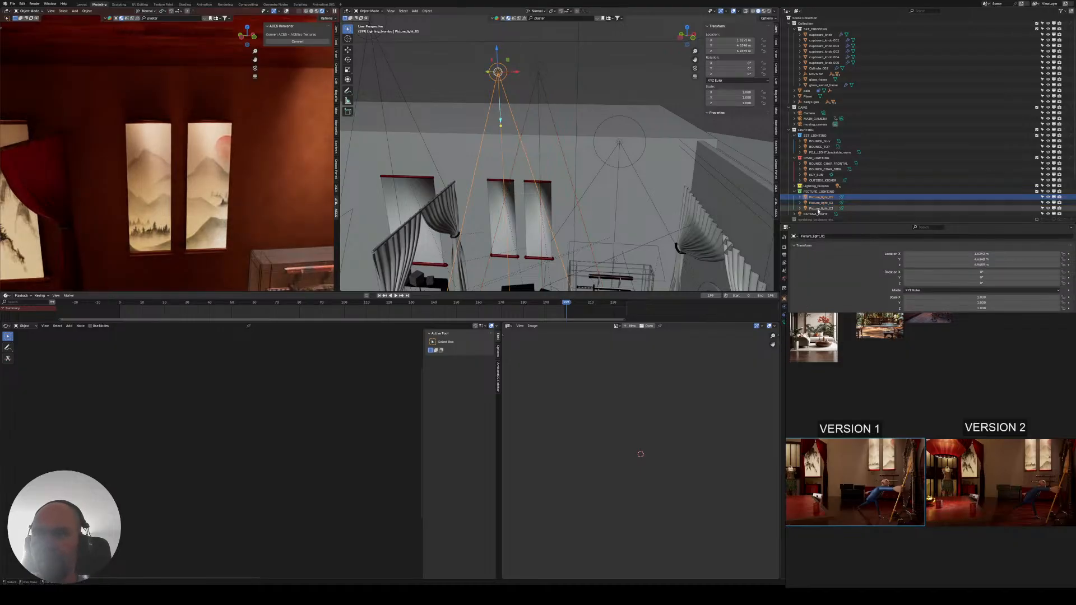
pyautogui.click(785, 307)
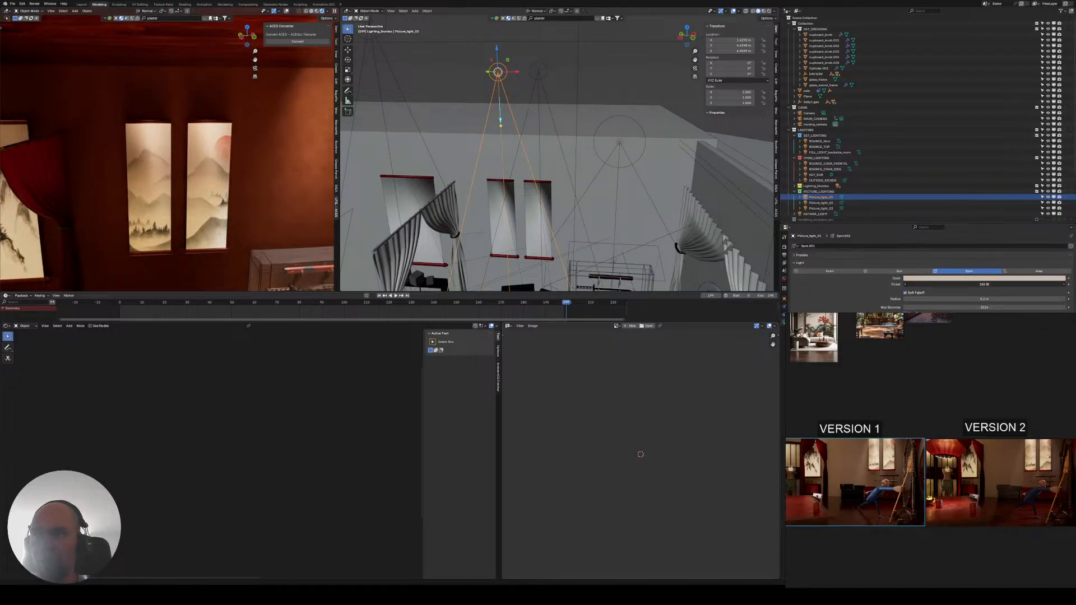
pyautogui.press('Return')
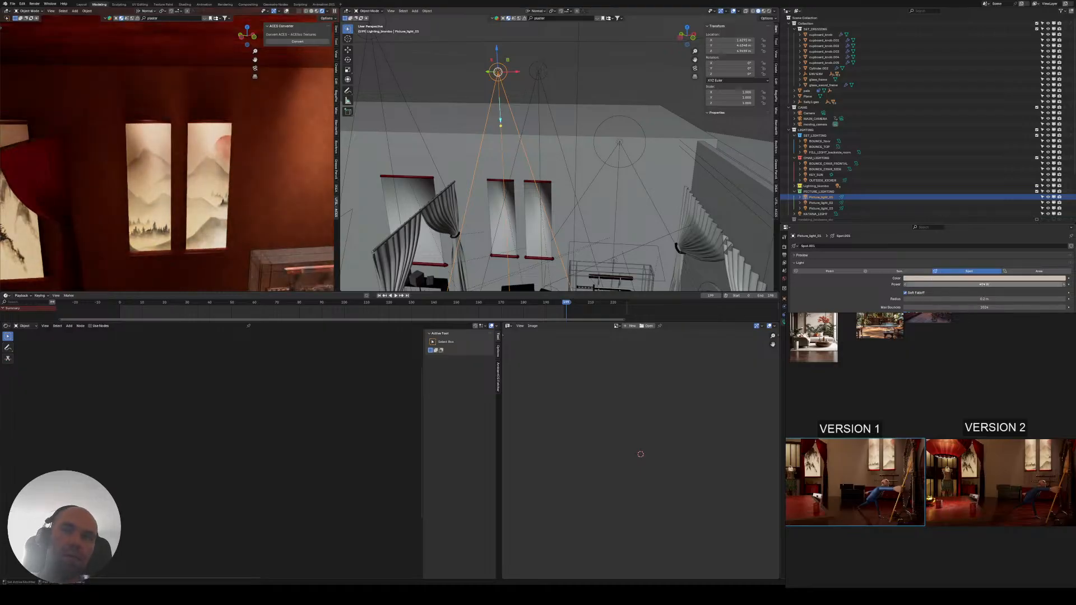
pyautogui.moveTo(396, 198); pyautogui.dragTo(427, 147, button='middle')
pyautogui.moveTo(497, 146); pyautogui.dragTo(501, 140, button='middle')
pyautogui.press('g')
pyautogui.press('z')
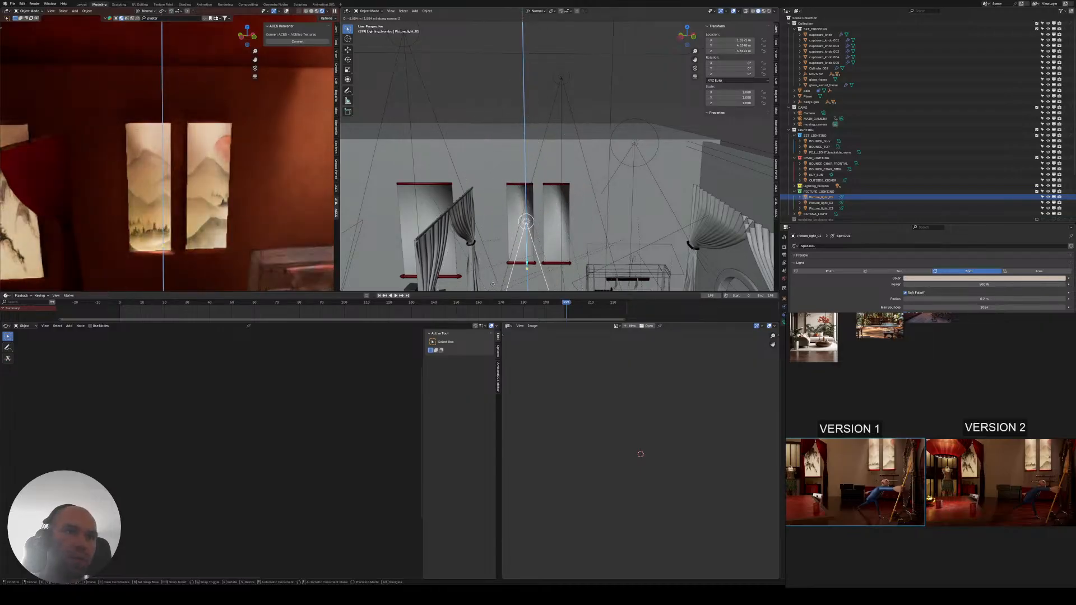
pyautogui.rightClick(503, 217)
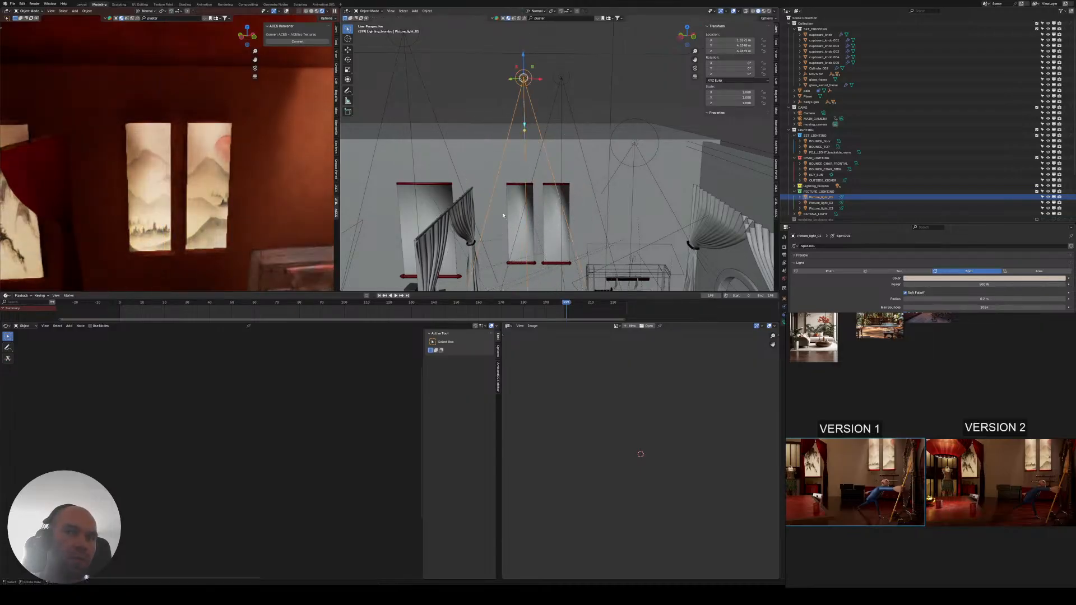
pyautogui.click(785, 302)
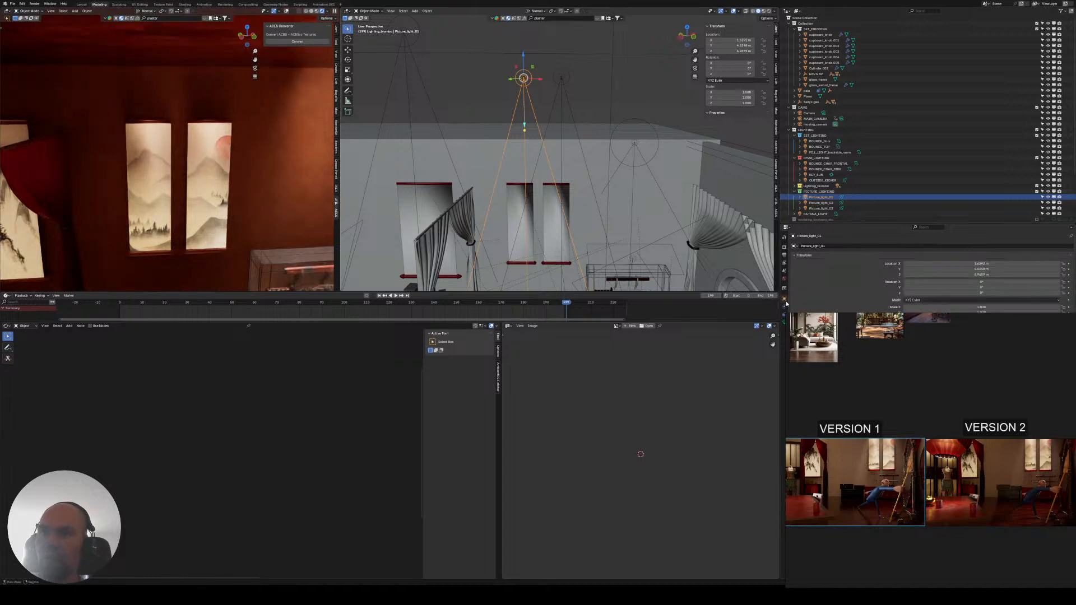
pyautogui.scroll(-1, 930, 275)
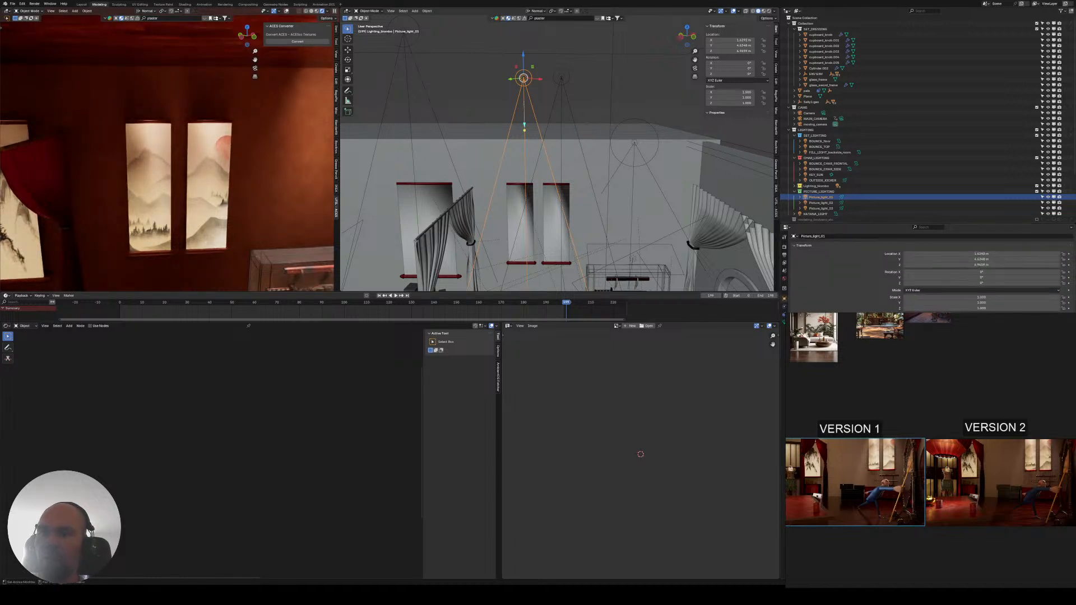
pyautogui.moveTo(183, 195); pyautogui.dragTo(204, 180, button='middle')
pyautogui.click(233, 101)
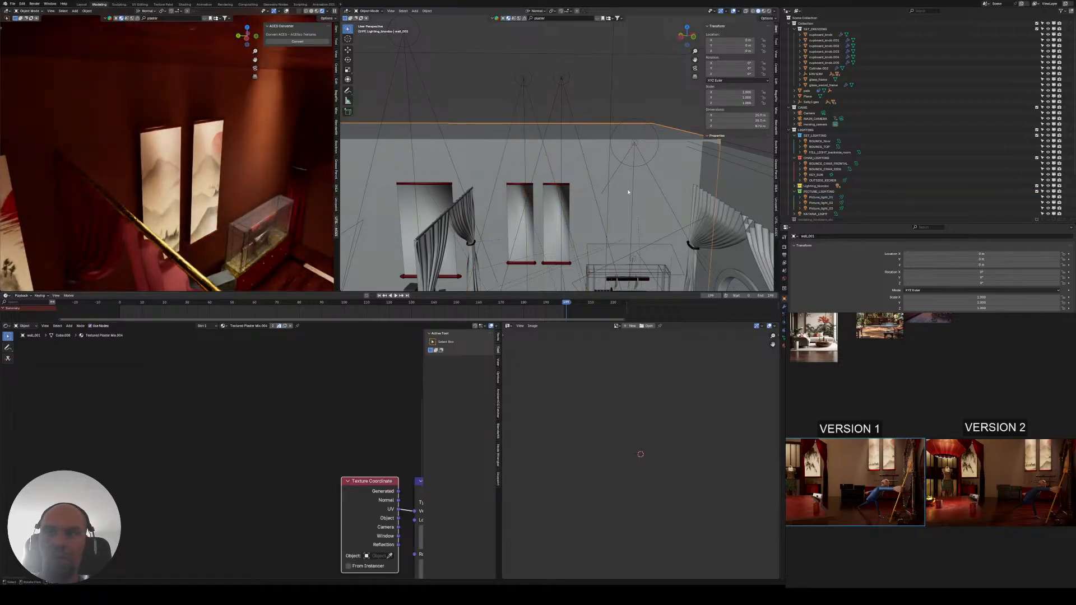
pyautogui.press('g')
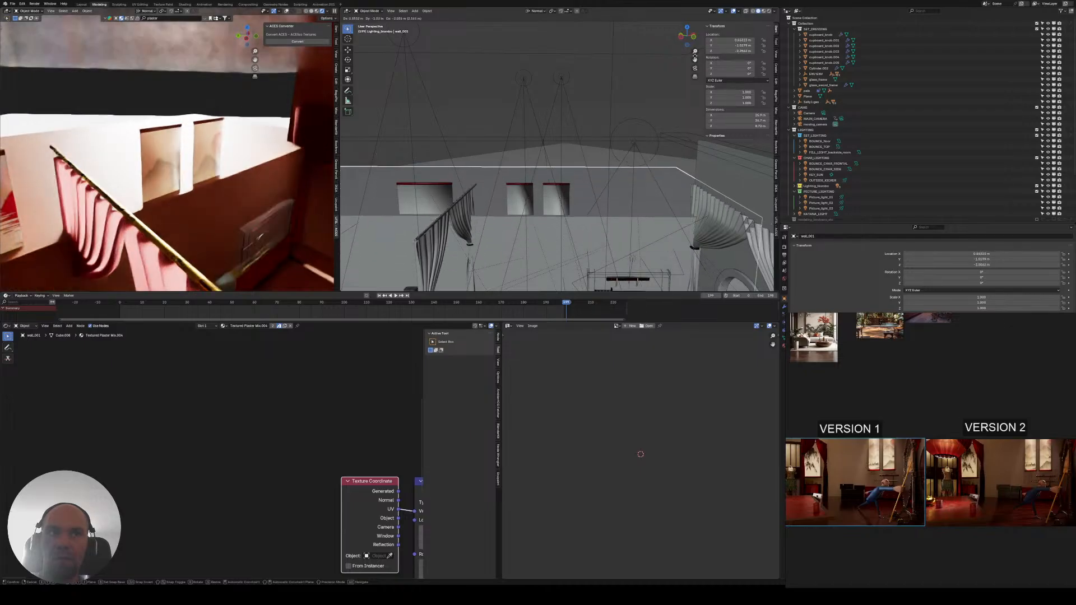
pyautogui.press('Escape')
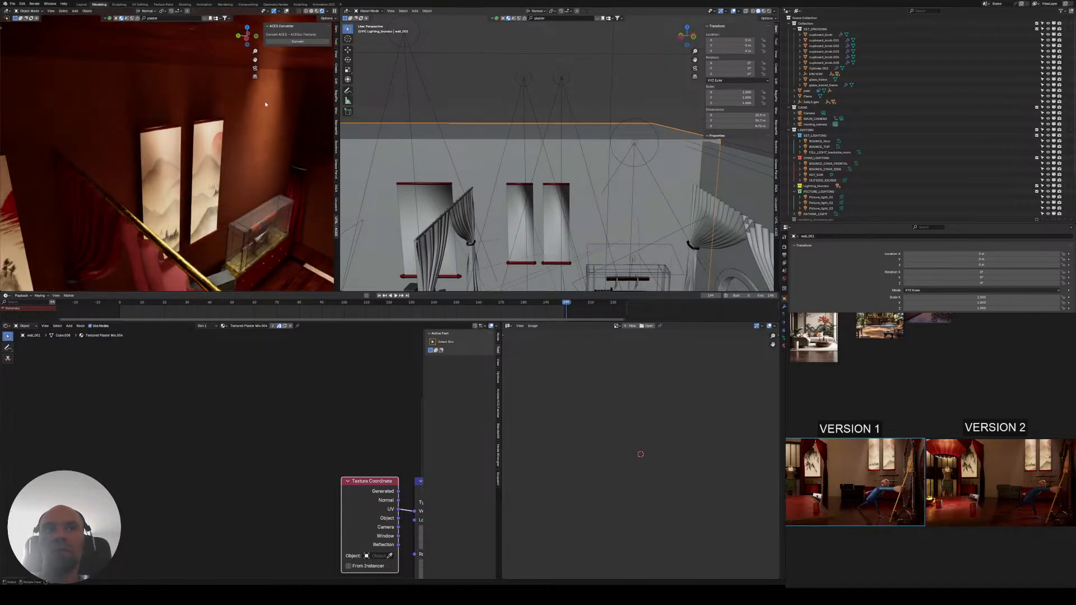
# - Examine the spot light above the katana display case and Picture_light_02 against their lit areas on the back wall
pyautogui.click(634, 154)
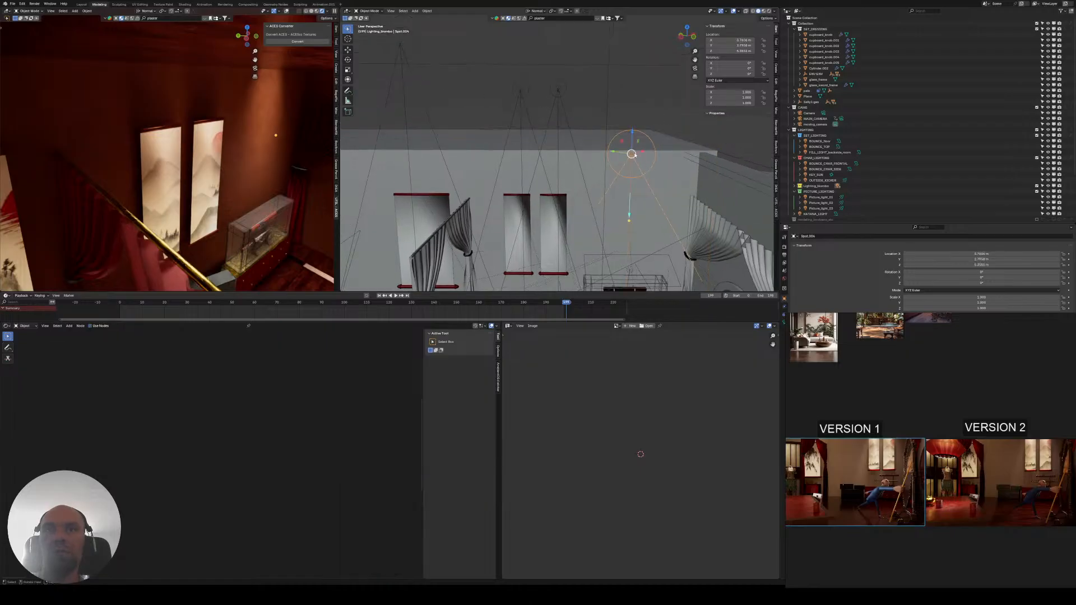
pyautogui.click(558, 89)
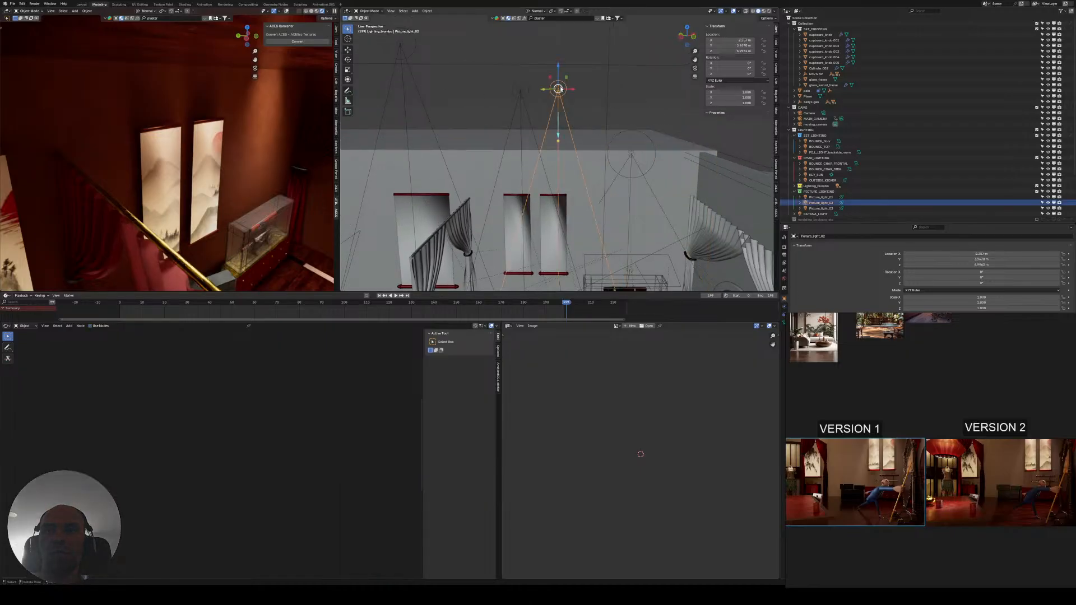
pyautogui.keyDown('shift'); pyautogui.moveTo(558, 90); pyautogui.dragTo(569, 115, button='middle'); pyautogui.keyUp('shift')
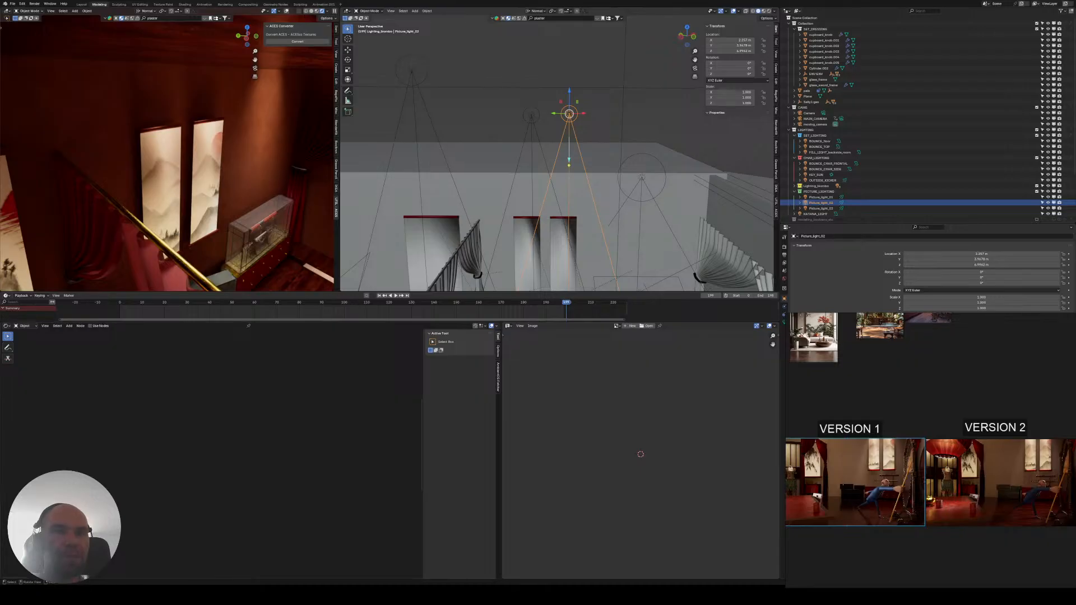
pyautogui.moveTo(202, 209); pyautogui.dragTo(243, 188, button='middle')
pyautogui.moveTo(484, 155); pyautogui.dragTo(539, 148, button='middle')
pyautogui.moveTo(203, 175); pyautogui.dragTo(215, 173, button='middle')
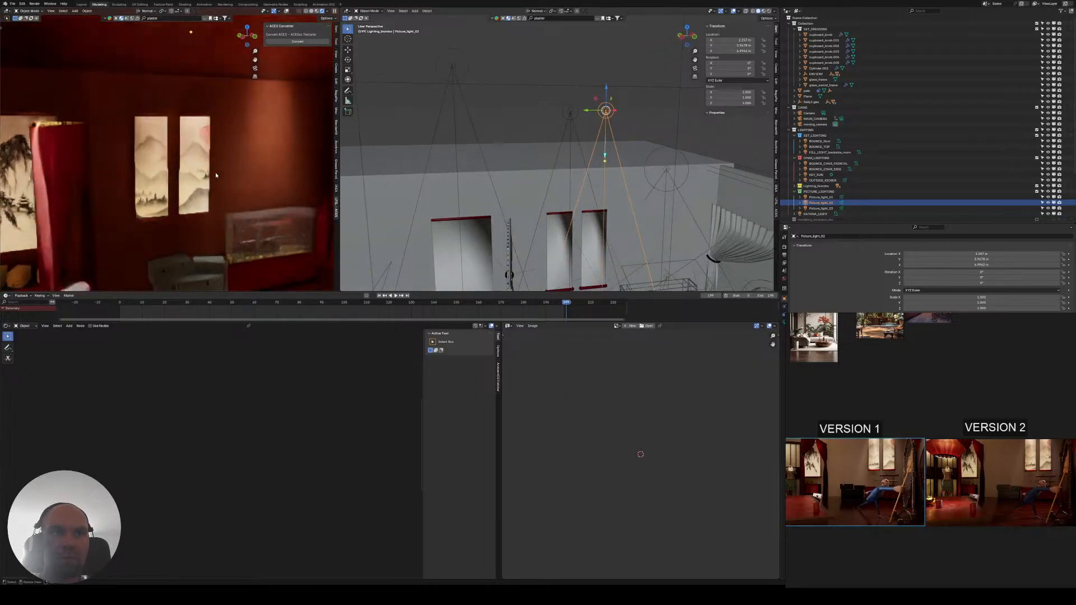
# - Collapse the SET_LIGHTING and CHAR_LIGHTING collections, locate KATANA_LIGHT in the scene, and select the spot light above the katana display case
pyautogui.click(794, 135)
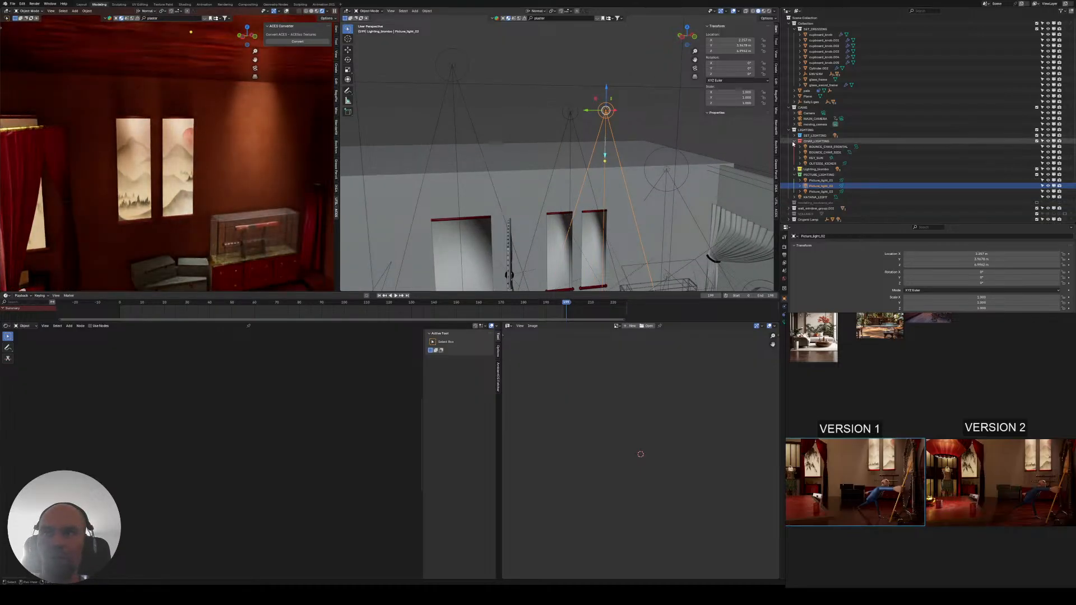
pyautogui.click(795, 141)
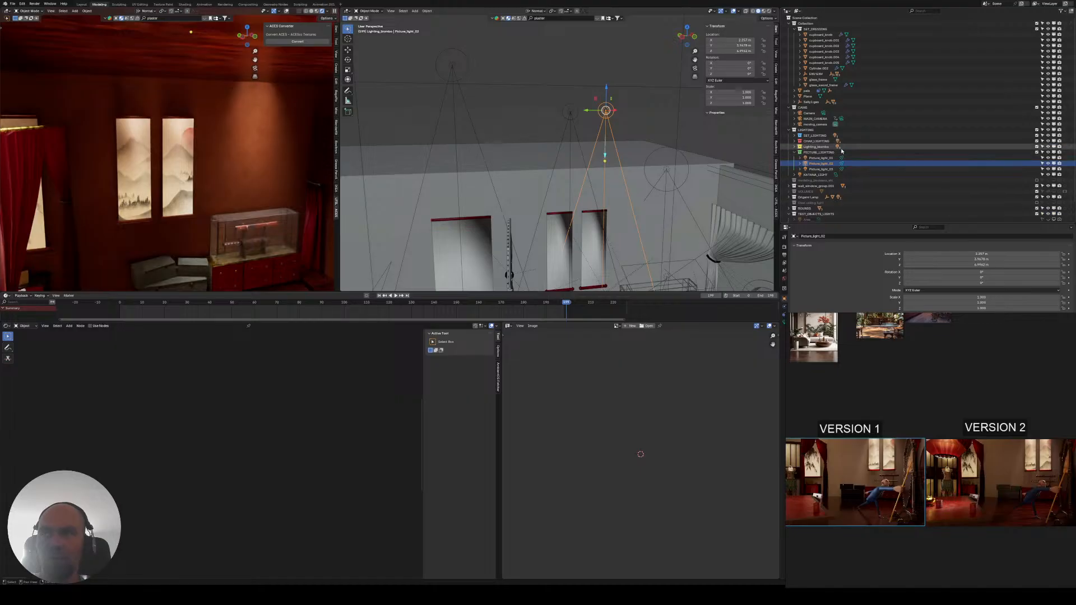
pyautogui.click(815, 175)
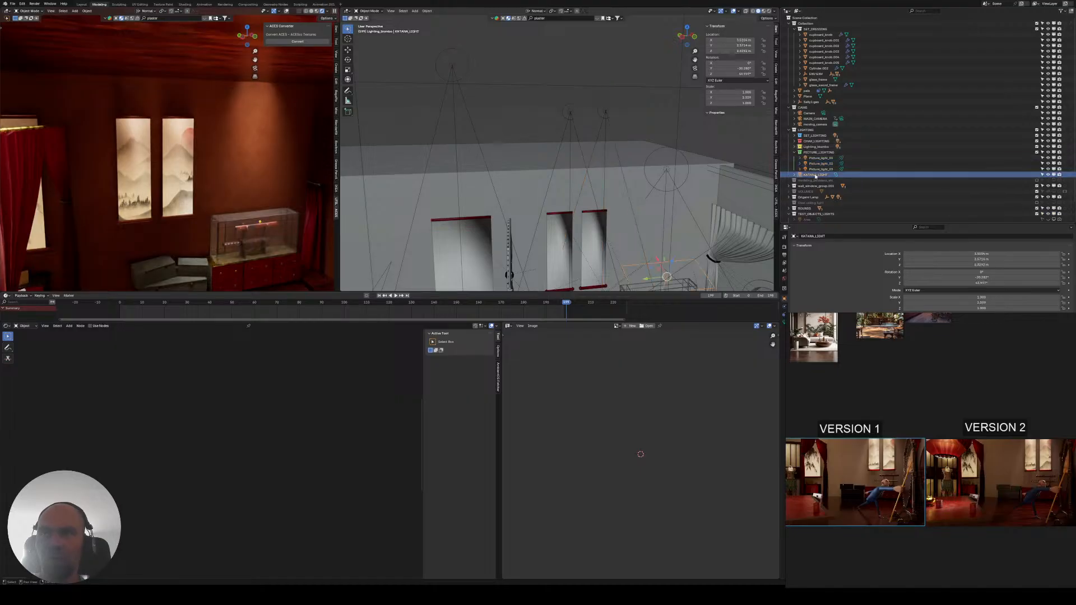
pyautogui.press('KP_Decimal')
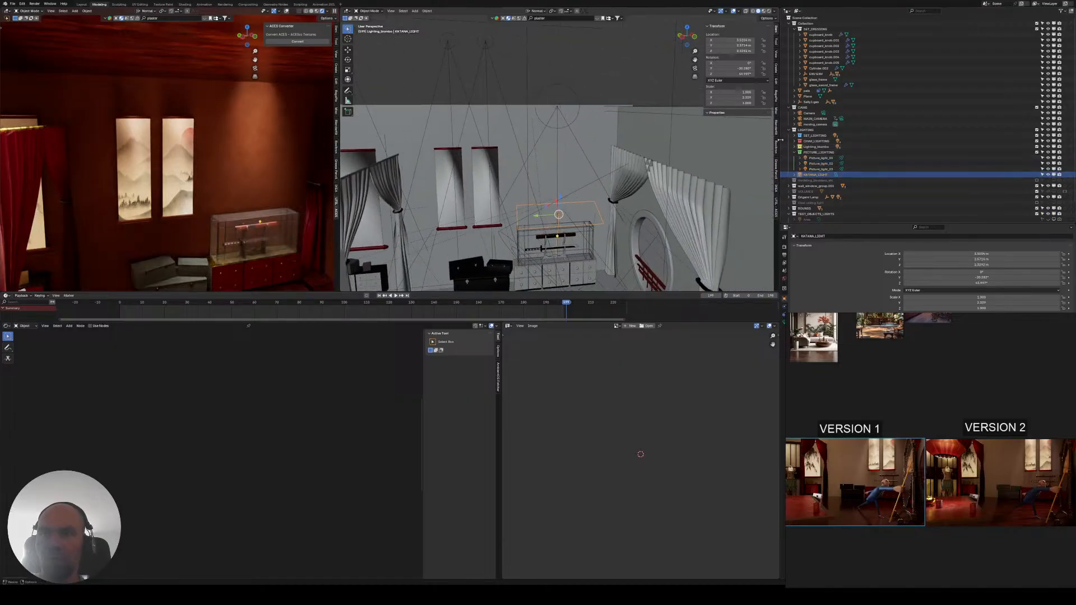
pyautogui.click(563, 103)
pyautogui.click(558, 106)
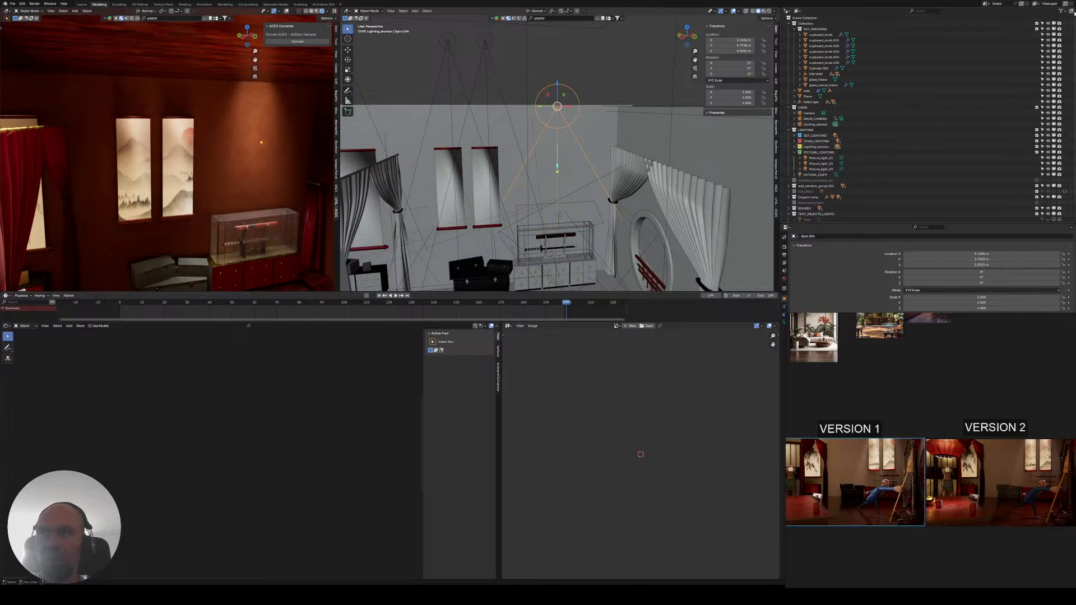
# - Create a collection named KATANA_BOX_LIGHTING inside LIGHTING and move KATANA_LIGHT into it
pyautogui.click(839, 129)
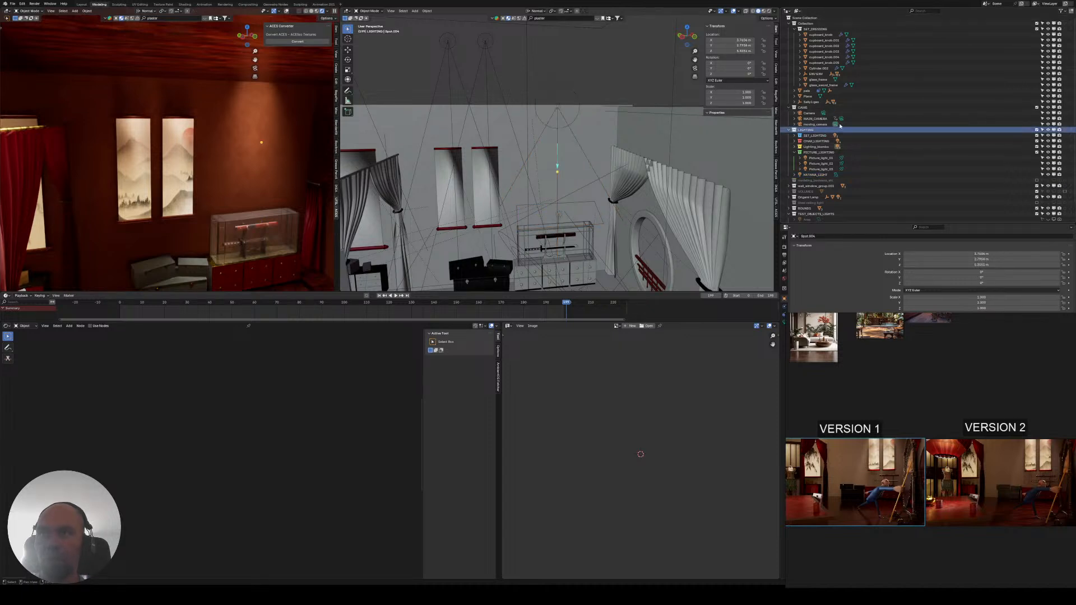
pyautogui.click(1070, 12)
pyautogui.doubleClick(817, 173)
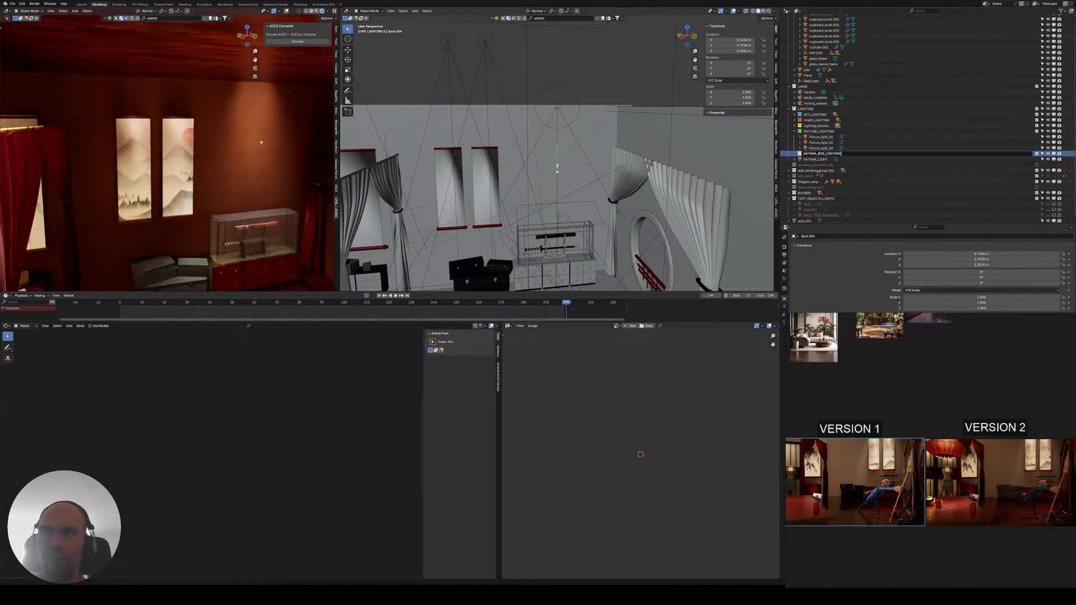
pyautogui.write('KATANA_BOX_LIGHTING')
pyautogui.press('Return')
pyautogui.moveTo(816, 160); pyautogui.dragTo(816, 156)
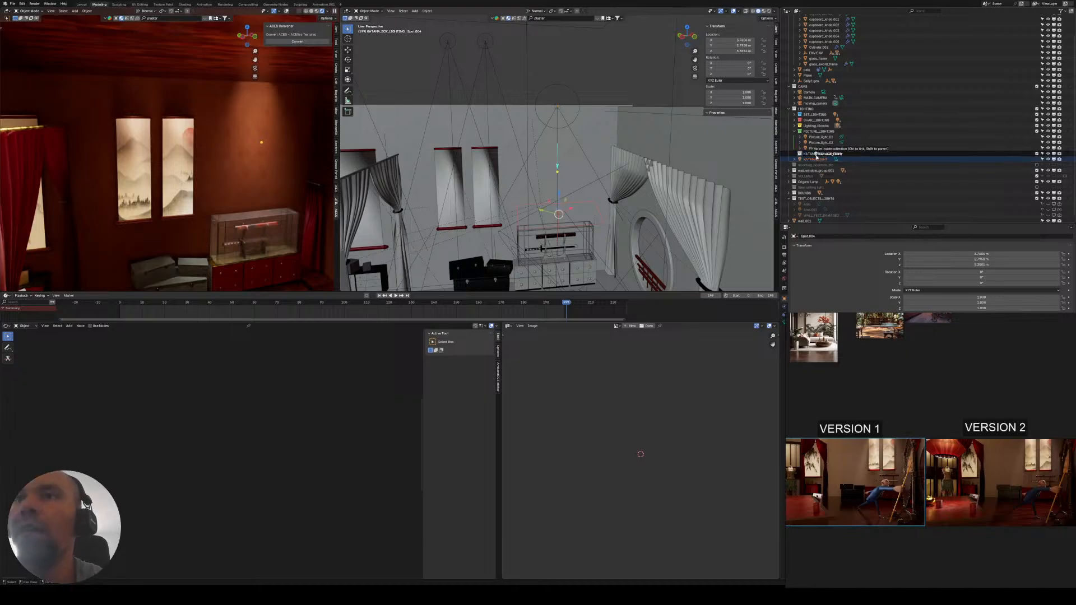
# - Rename the spot light above the katana display case to spot_katana_box_light and move it into the KATANA_BOX_LIGHTING collection
pyautogui.click(557, 106)
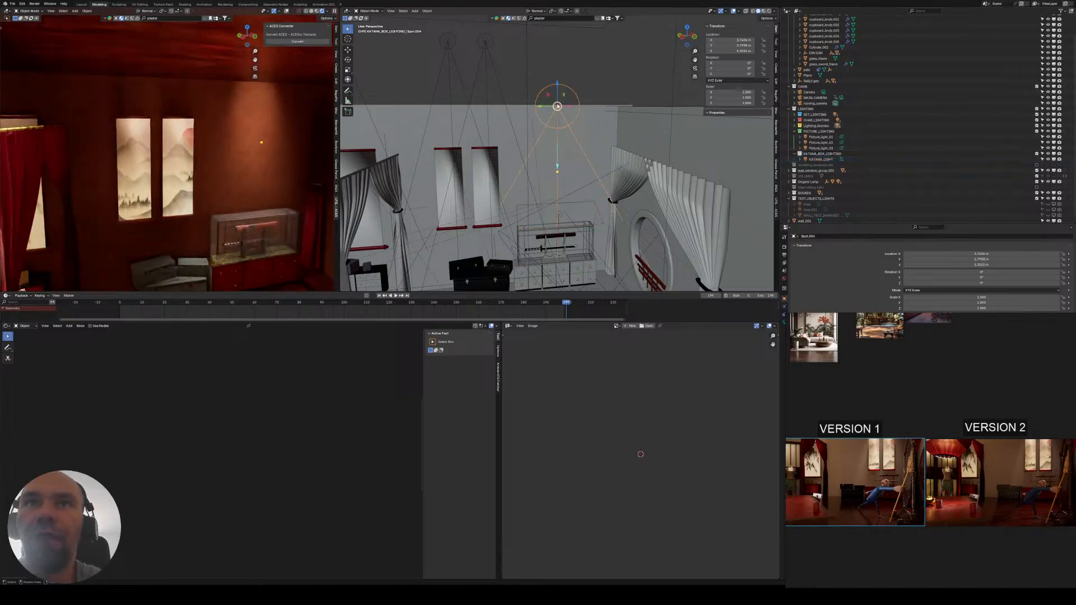
pyautogui.click(794, 126)
pyautogui.doubleClick(818, 171)
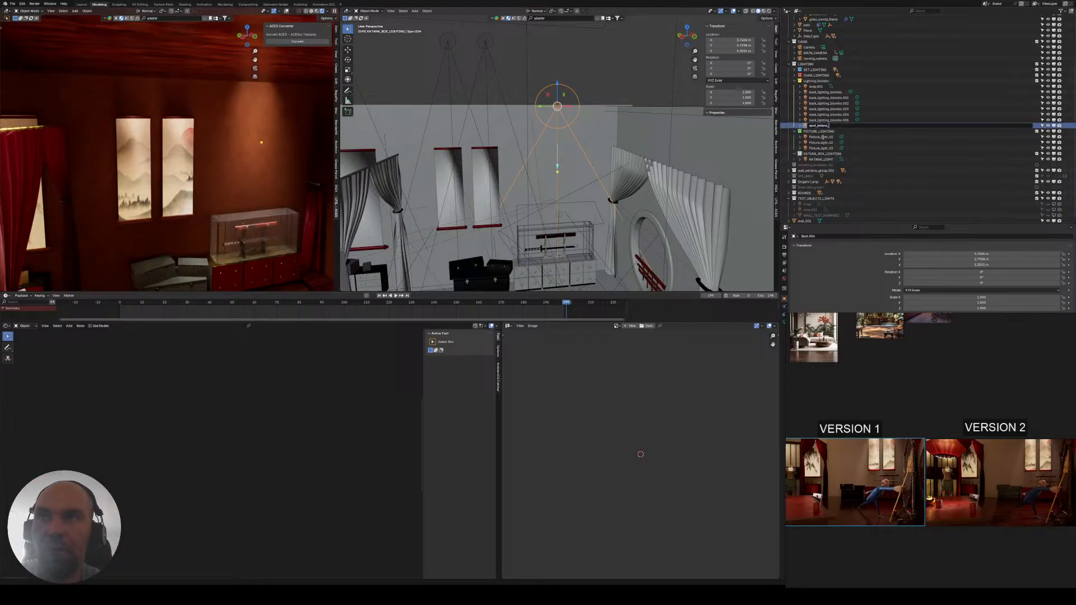
pyautogui.press('Return')
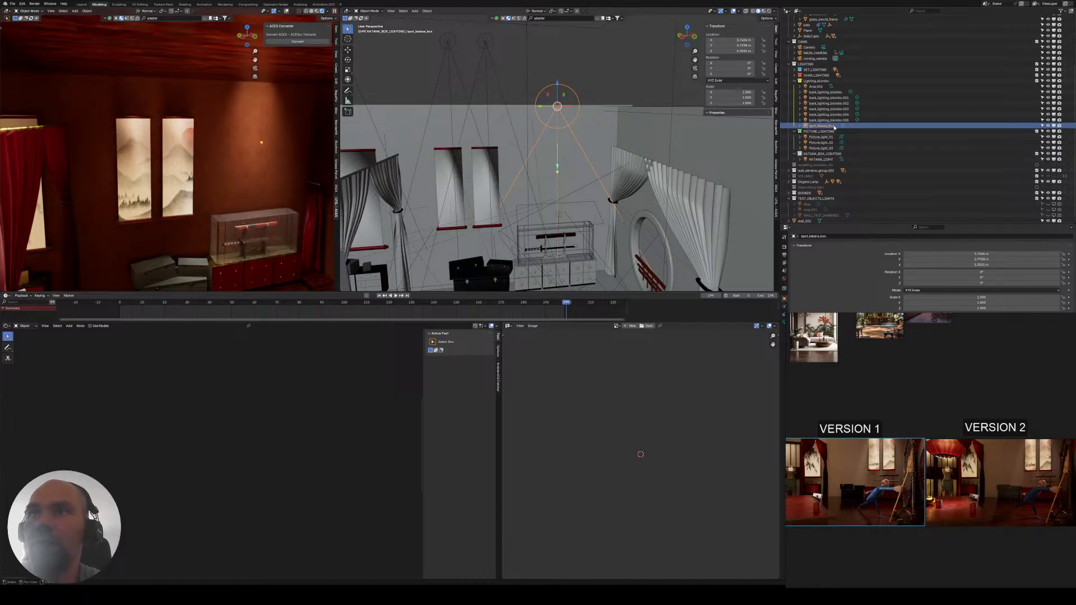
pyautogui.doubleClick(824, 126)
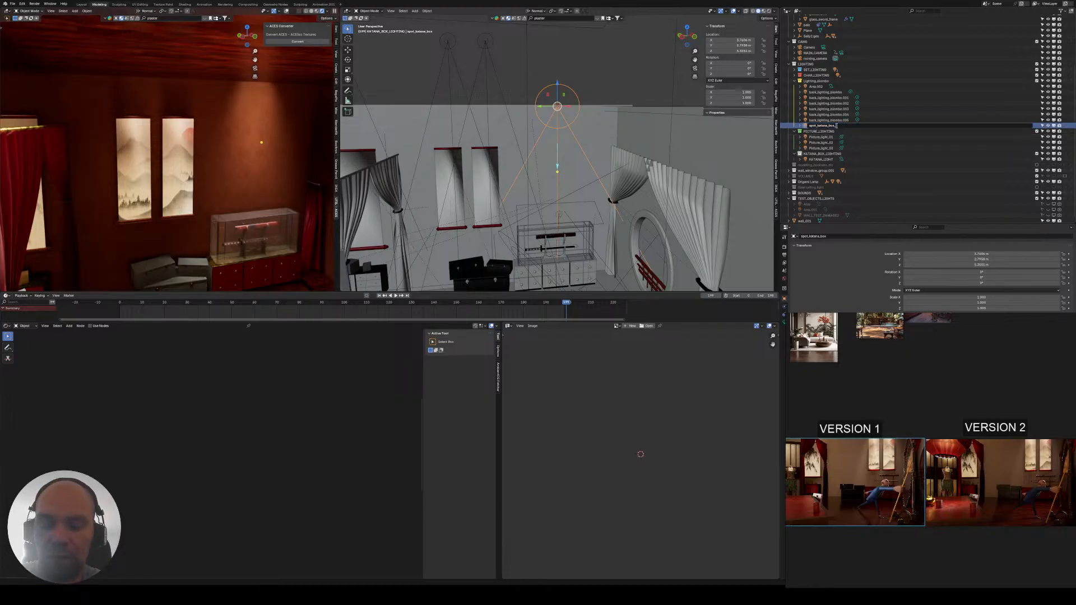
pyautogui.write('_light')
pyautogui.press('Return')
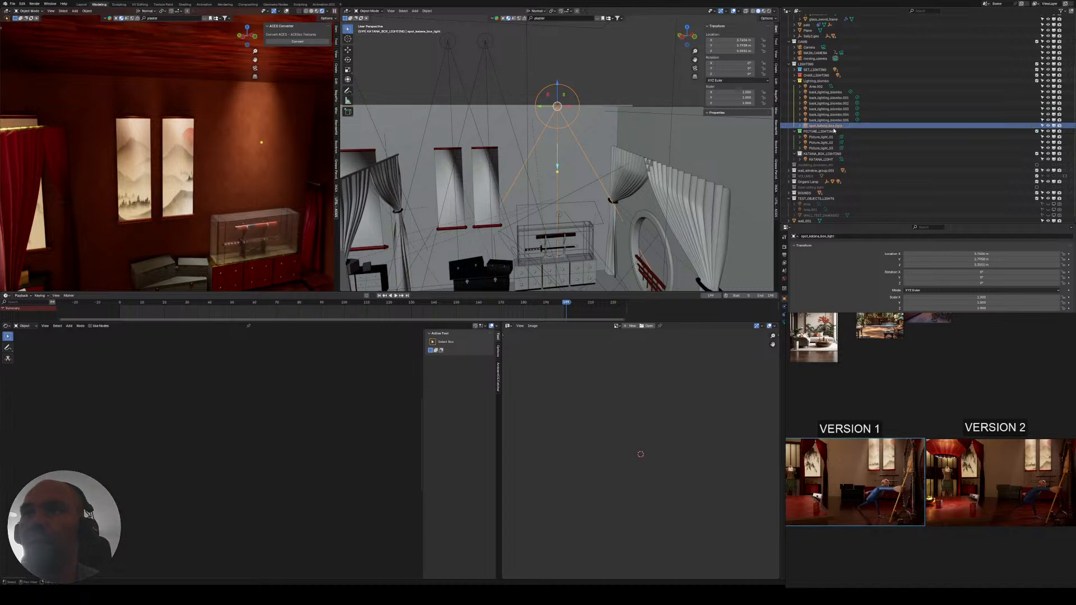
pyautogui.moveTo(824, 126); pyautogui.dragTo(815, 157)
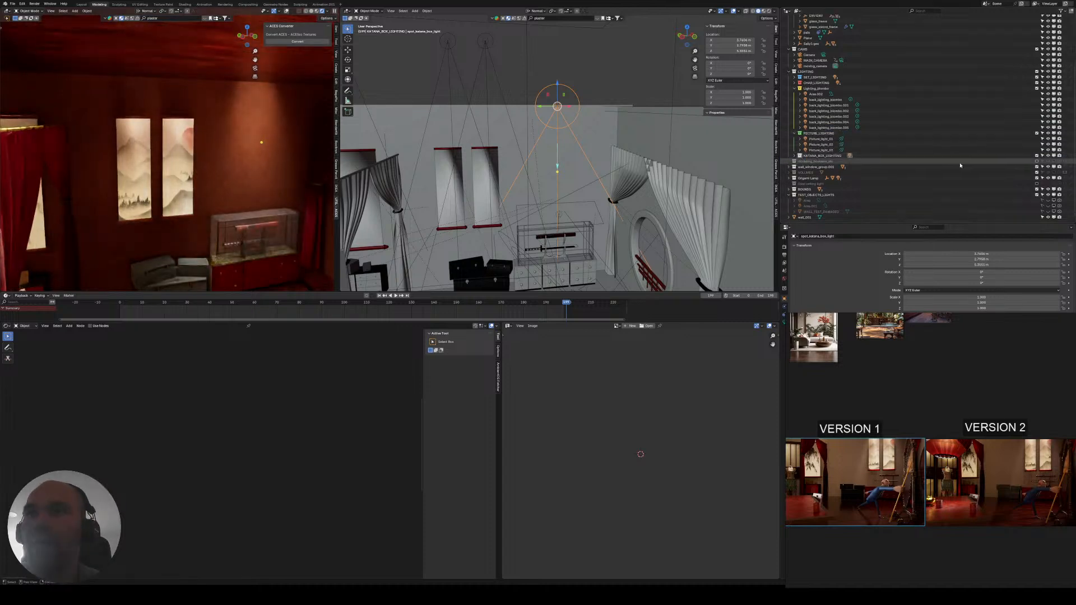
# - Collapse the Lighting_biombo, camera, SET_DRESSING and PICTURE_LIGHTING collections to tidy the outliner
pyautogui.click(794, 89)
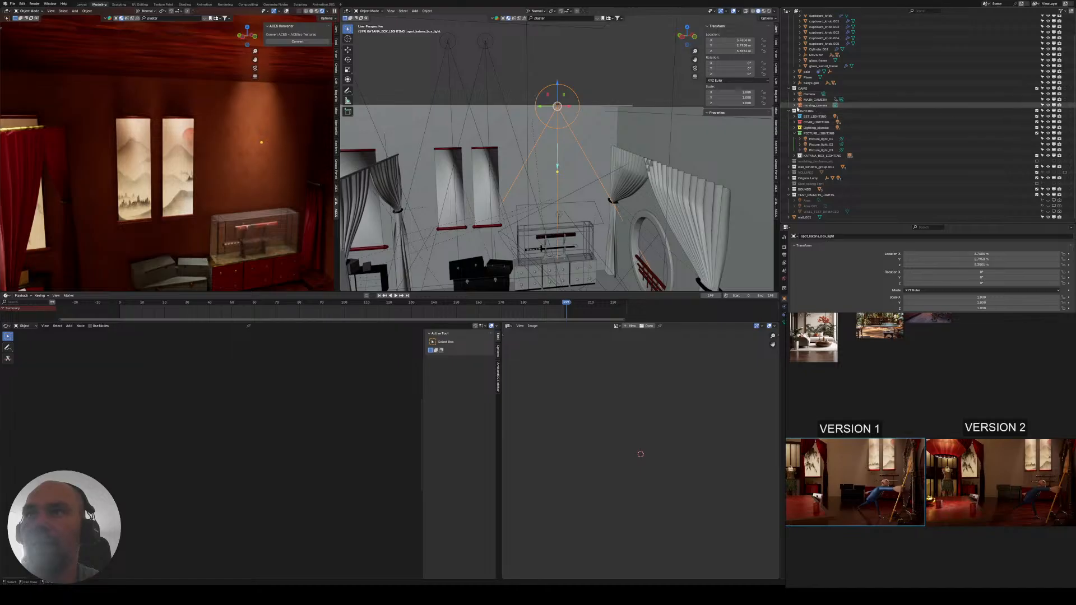
pyautogui.click(789, 89)
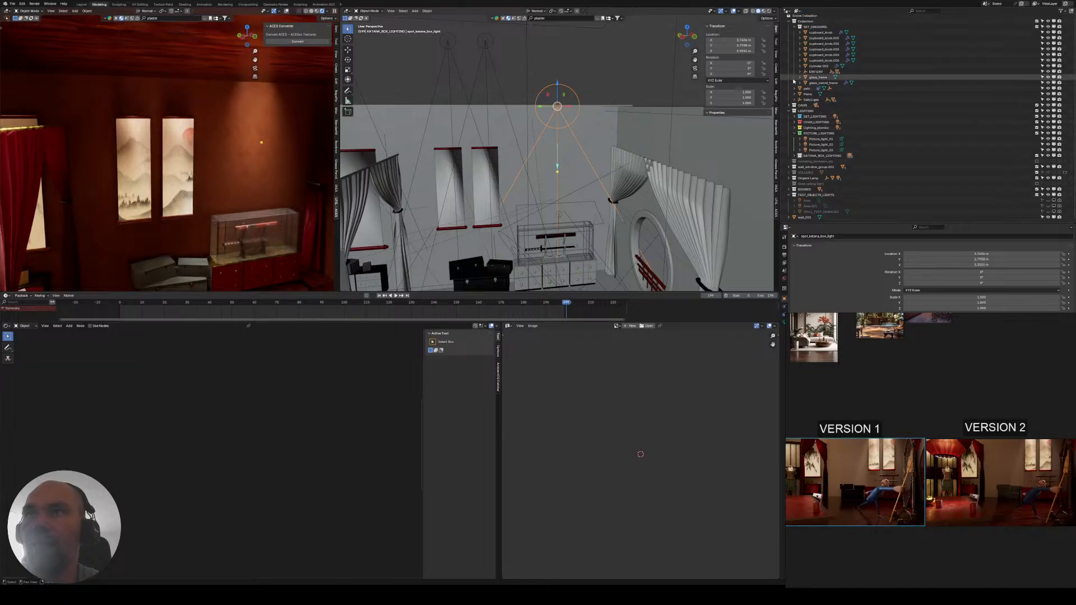
pyautogui.click(798, 30)
pyautogui.click(795, 29)
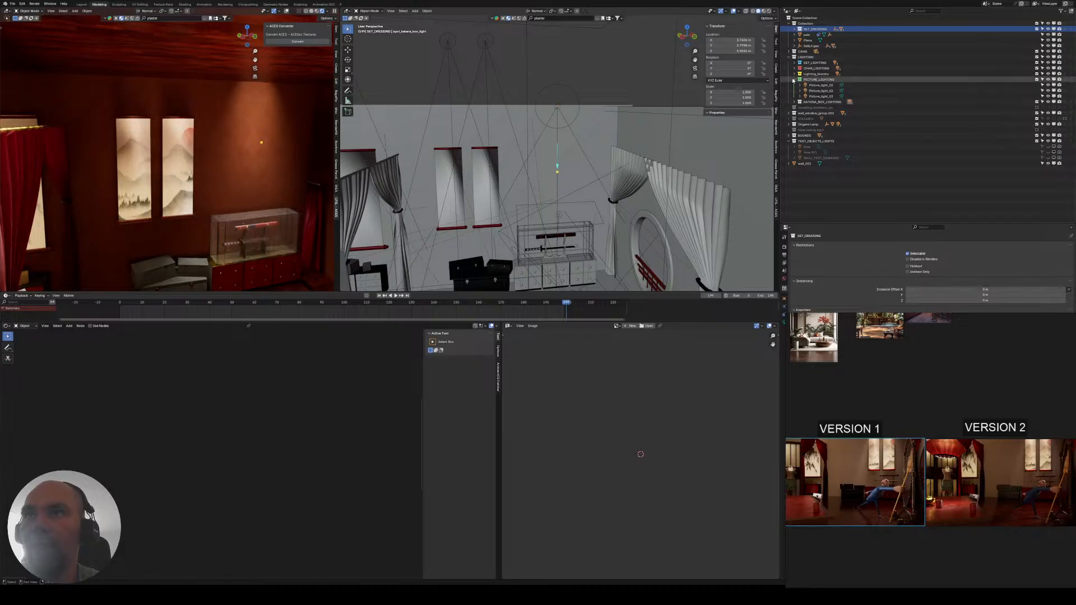
pyautogui.click(794, 80)
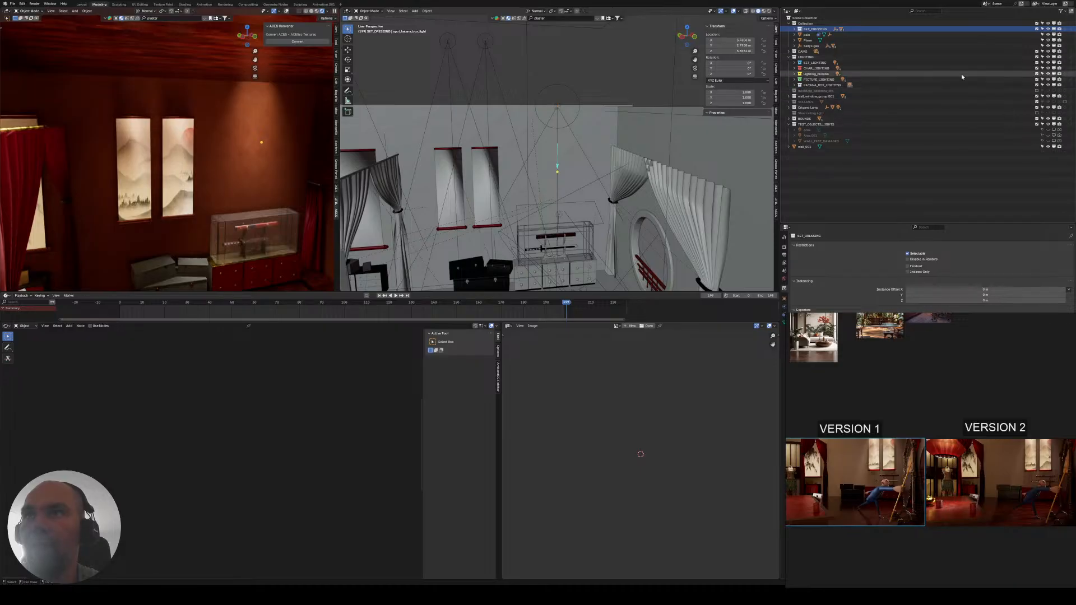
# - Disable the SET_LIGHTING, CHAR_LIGHTING, PICTURE_LIGHTING and KATANA_BOX_LIGHTING collections in the viewports
pyautogui.click(1054, 63)
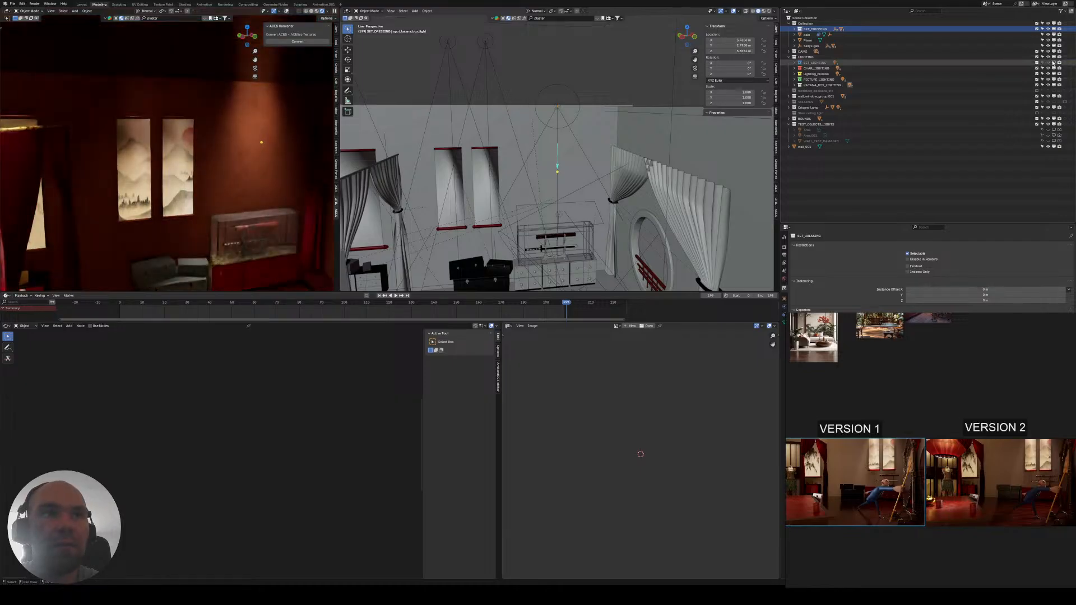
pyautogui.click(1054, 63)
pyautogui.click(1053, 63)
pyautogui.click(1053, 63)
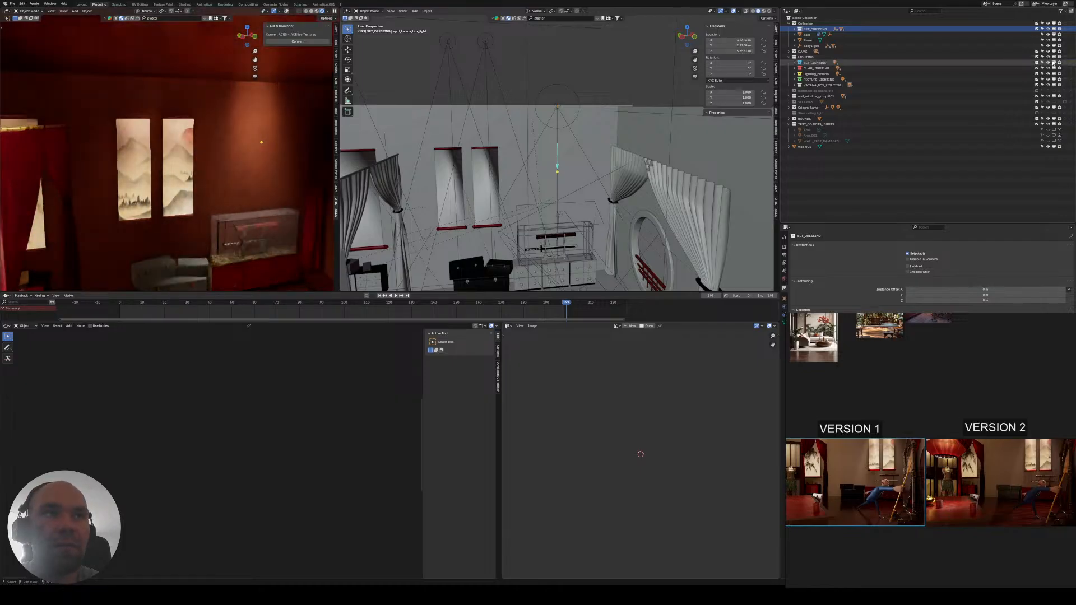
pyautogui.click(1053, 63)
pyautogui.click(1054, 69)
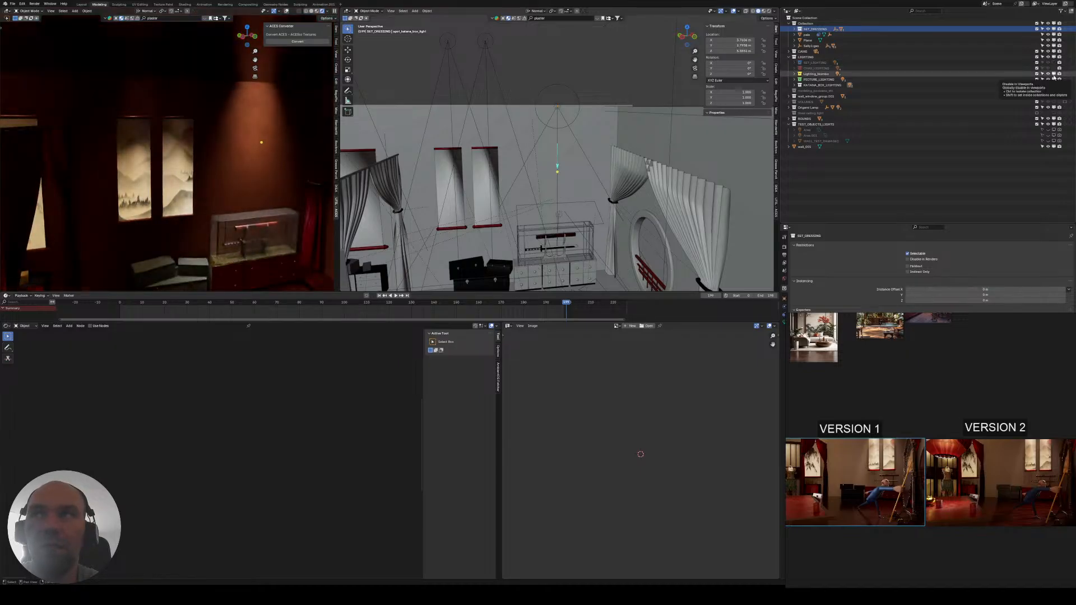
pyautogui.click(1054, 80)
pyautogui.click(1054, 85)
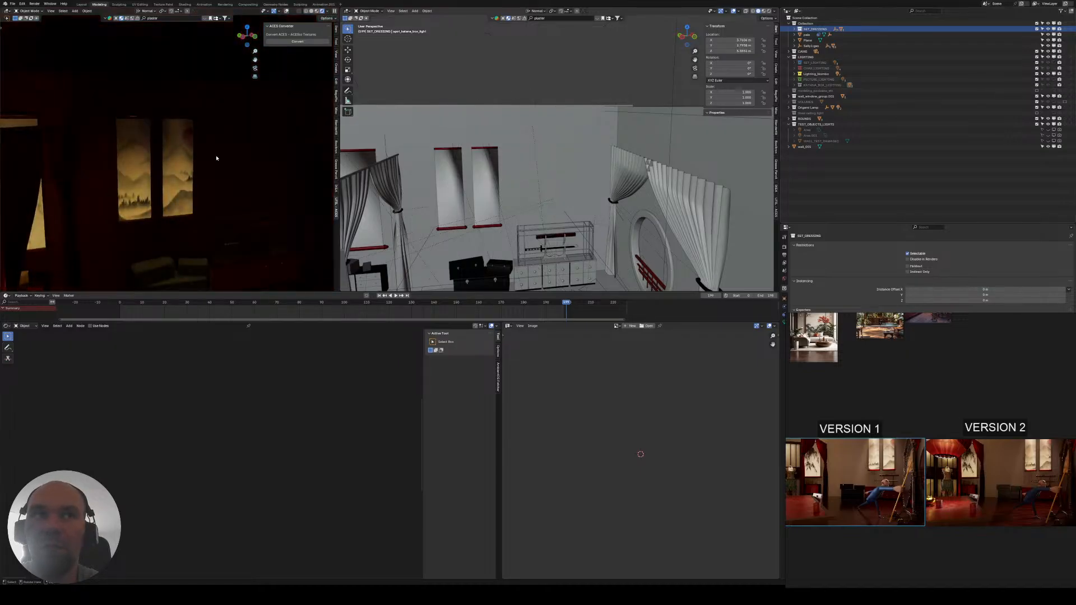
# - Check the hanging pictures under the remaining lights and disable the Lighting_biombo collection in the viewports
pyautogui.moveTo(216, 158); pyautogui.dragTo(178, 151, button='middle')
pyautogui.rightClick(178, 152)
pyautogui.scroll(1, 163, 101)
pyautogui.scroll(3, 174, 138)
pyautogui.scroll(1, 178, 132)
pyautogui.moveTo(557, 140)
pyautogui.mouseDown(button='middle')
pyautogui.moveTo(610, 176)
pyautogui.moveTo(568, 150)
pyautogui.mouseUp(button='middle')
pyautogui.scroll(-2, 610, 176)
pyautogui.click(819, 79)
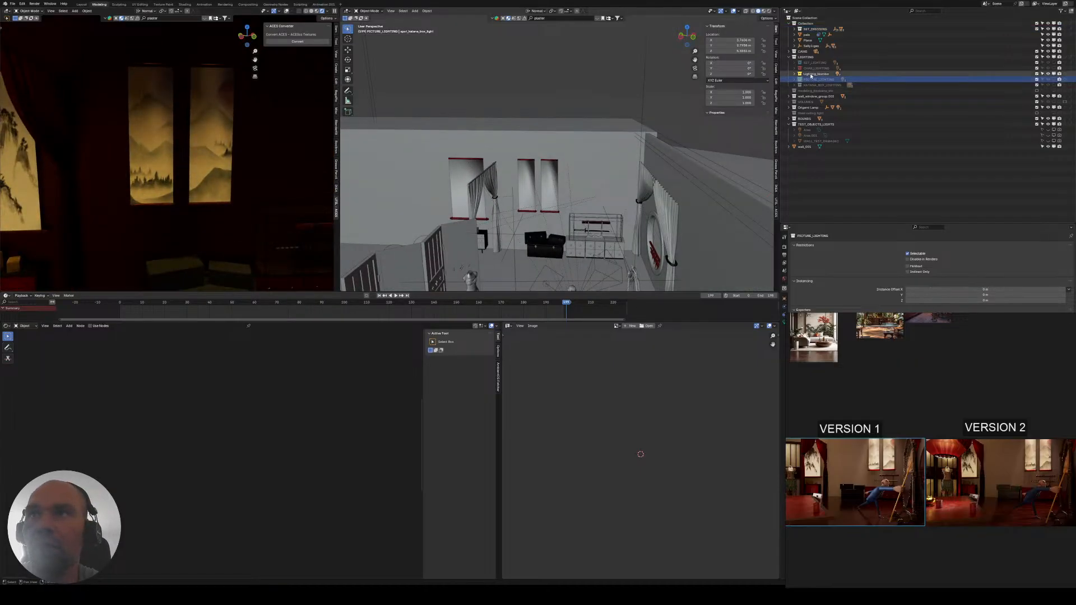
pyautogui.click(1054, 74)
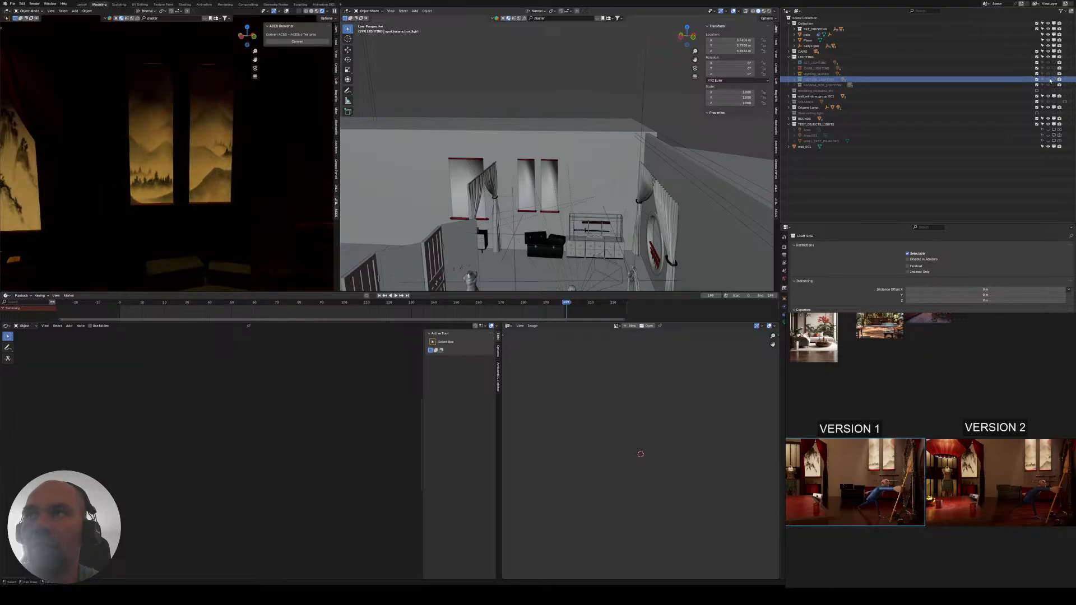
# - Enable the PICTURE_LIGHTING collection in the viewports and select the spot light above the paired hanging pictures
pyautogui.click(1054, 80)
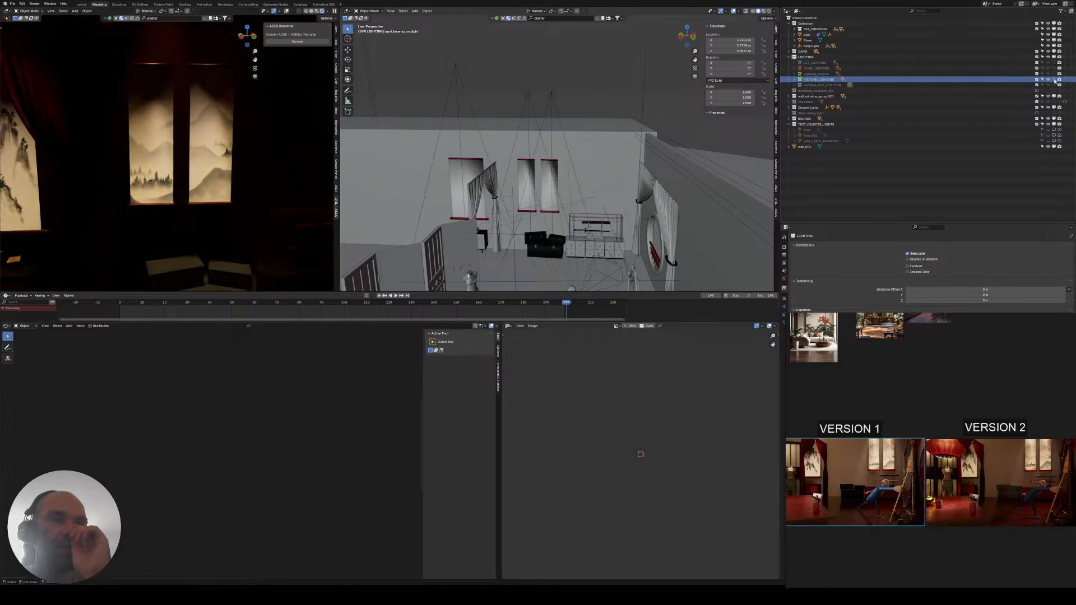
pyautogui.moveTo(534, 126); pyautogui.dragTo(580, 154, button='middle')
pyautogui.click(567, 154)
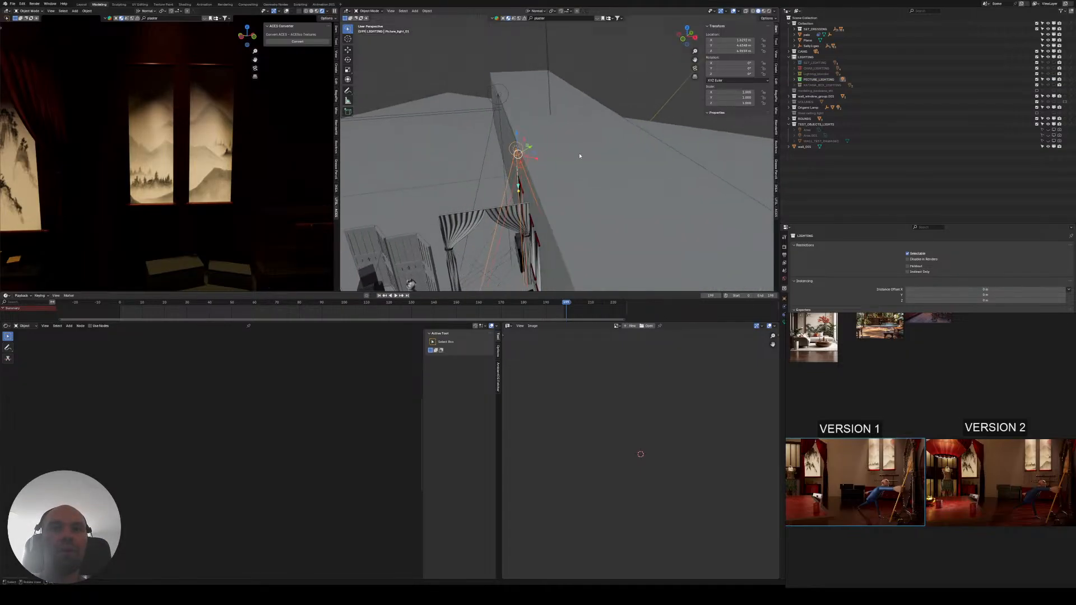
pyautogui.press('r')
pyautogui.press('y')
pyautogui.press('y')
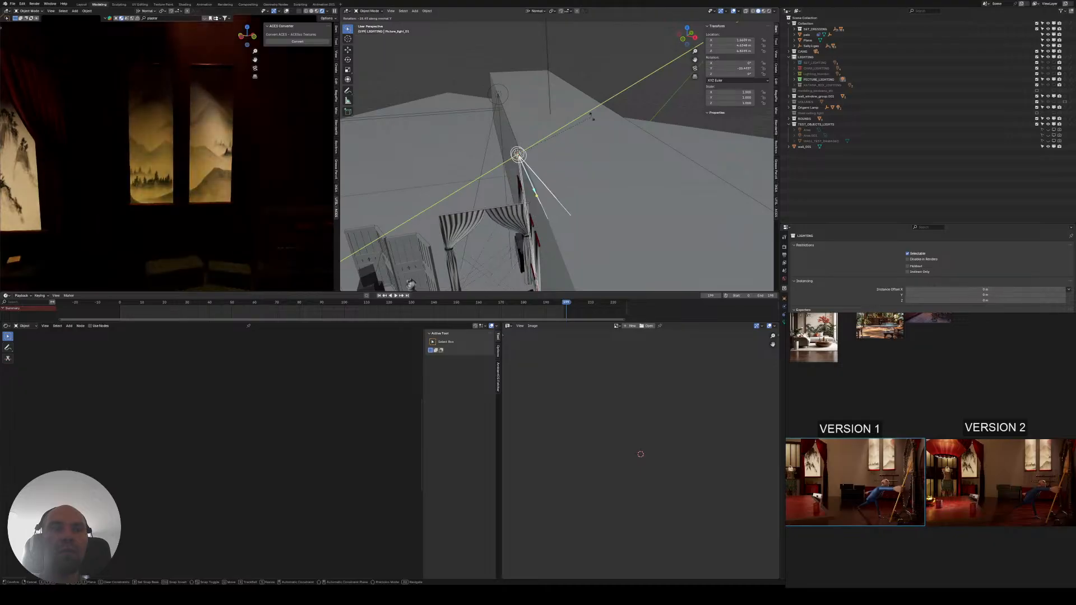
pyautogui.press('x')
pyautogui.press('x')
pyautogui.press('Escape')
# - Move the spot lights above the paired hanging pictures horizontally in front of the wall, keeping their height
pyautogui.moveTo(598, 113); pyautogui.dragTo(574, 186, button='middle')
pyautogui.press('g')
pyautogui.hotkey('shift', 'z')
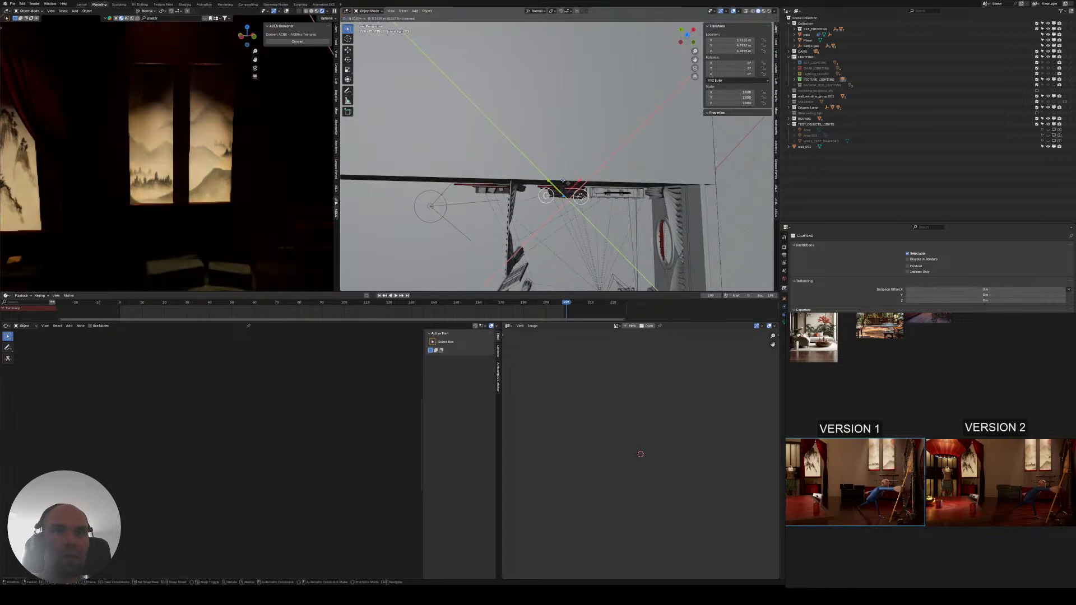
pyautogui.click(568, 202)
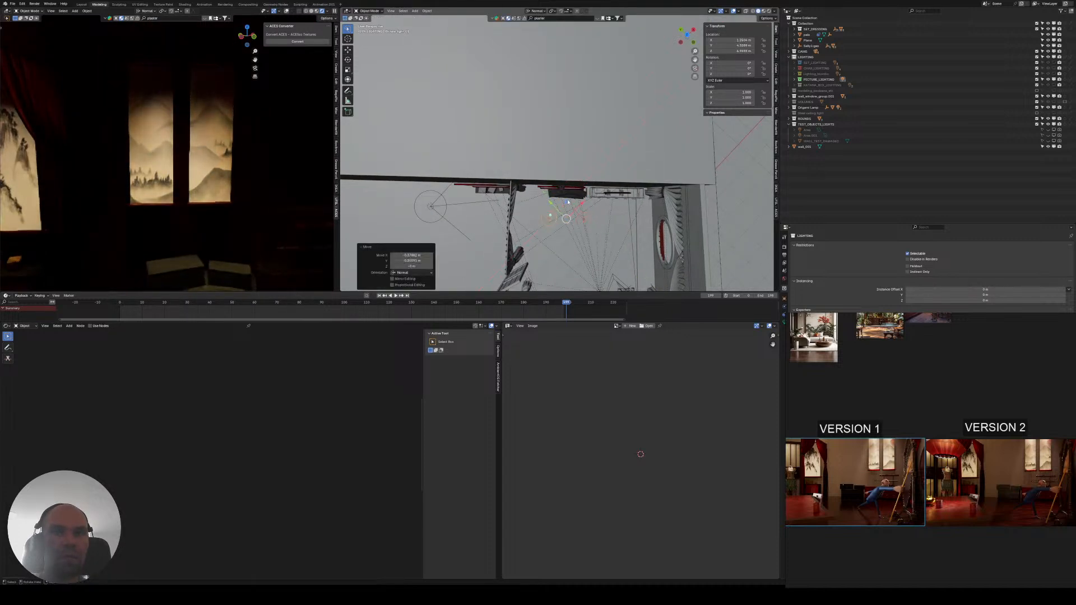
pyautogui.moveTo(569, 203); pyautogui.dragTo(764, 268, button='middle')
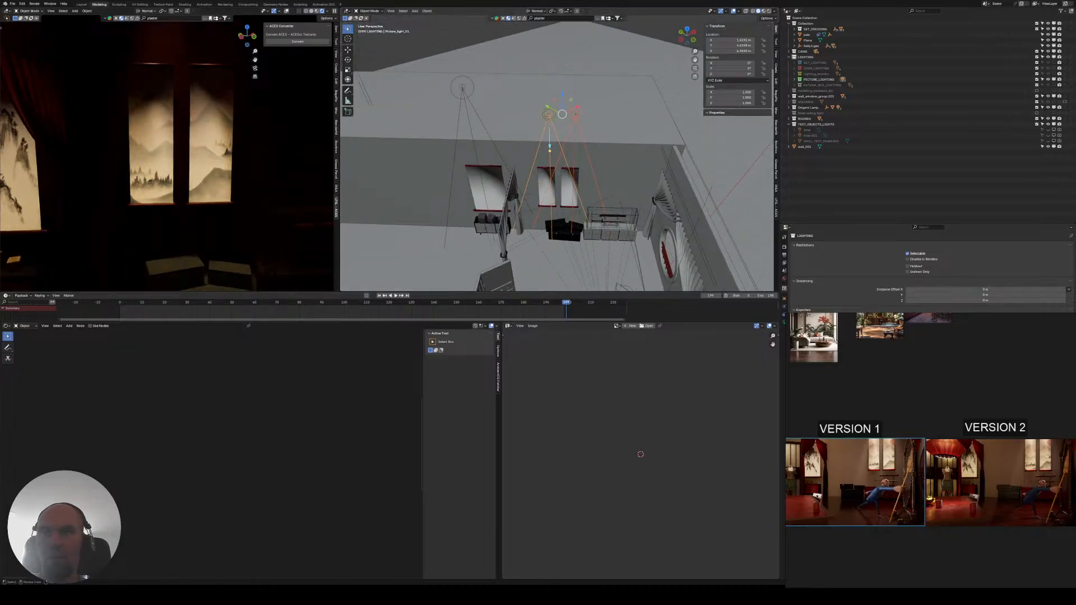
# - Increase the power of the picture spot light above the left of the paired hanging pictures
pyautogui.click(783, 322)
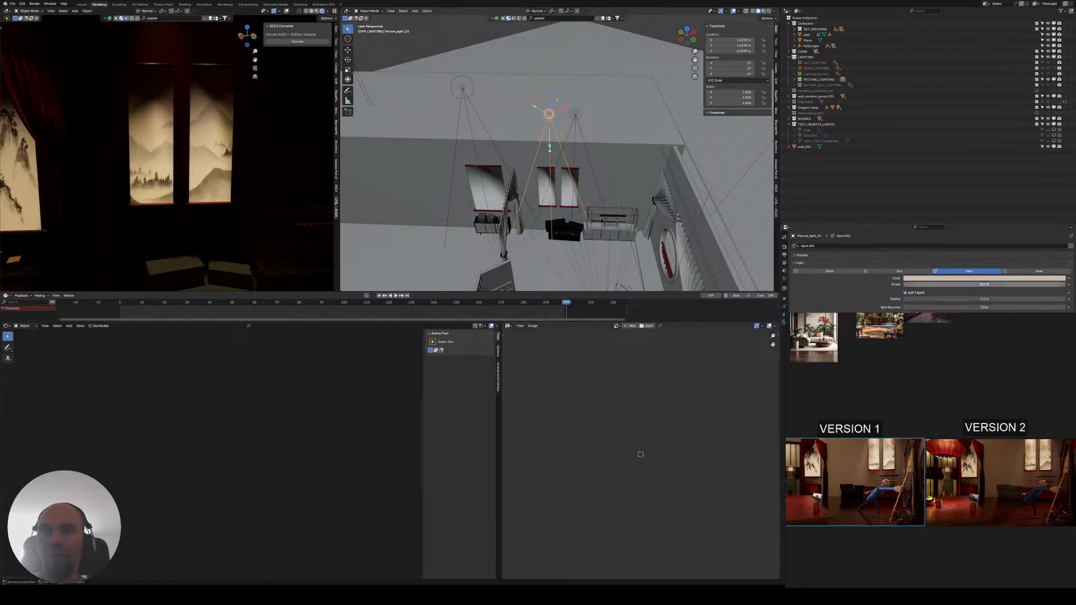
pyautogui.moveTo(984, 284); pyautogui.dragTo(1037, 284)
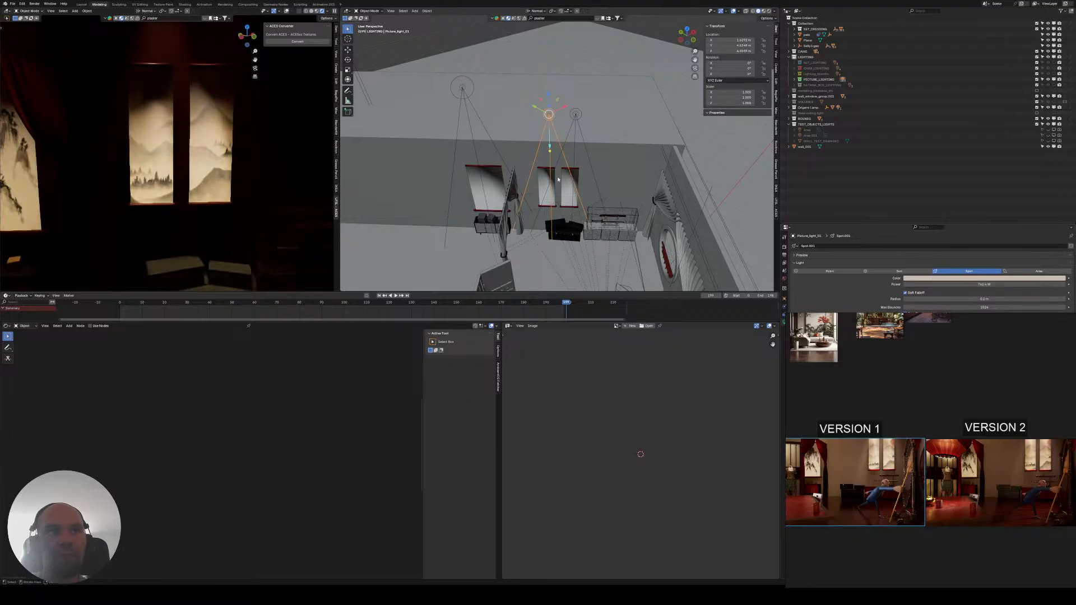
# - Try moving the left picture's spot light freely above the wall and narrowing its cone
pyautogui.keyDown('shift'); pyautogui.moveTo(531, 192); pyautogui.dragTo(592, 217, button='middle'); pyautogui.keyUp('shift')
pyautogui.press('g')
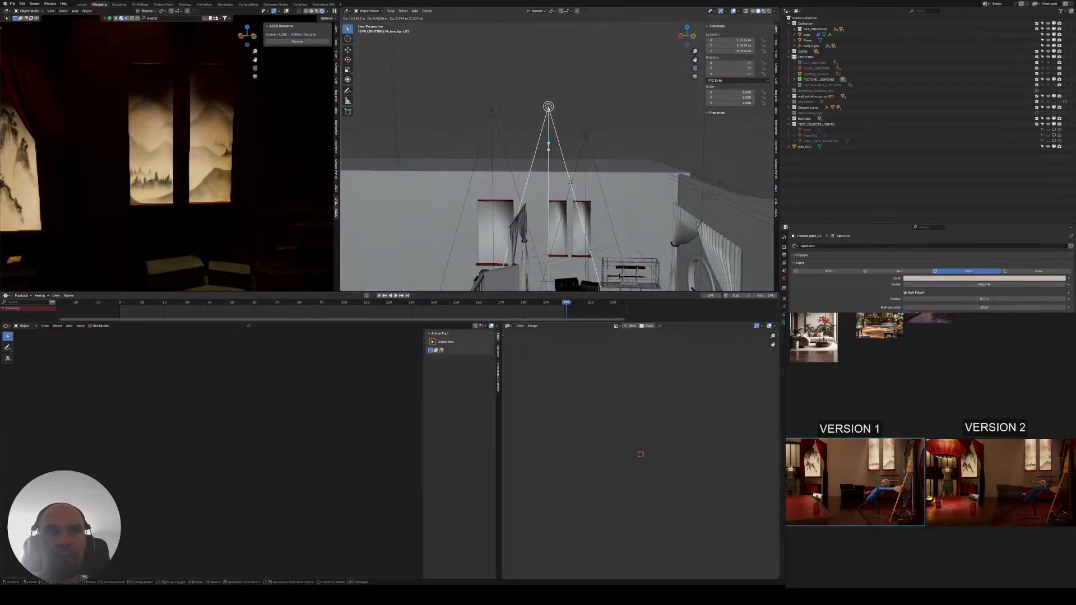
pyautogui.click(576, 186)
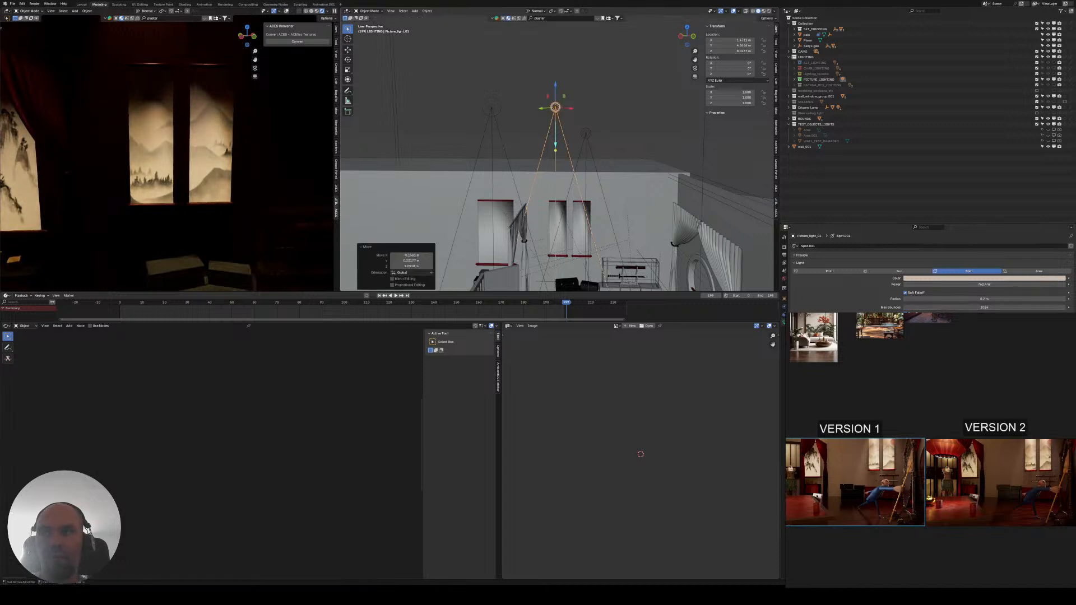
pyautogui.moveTo(555, 145); pyautogui.dragTo(555, 137)
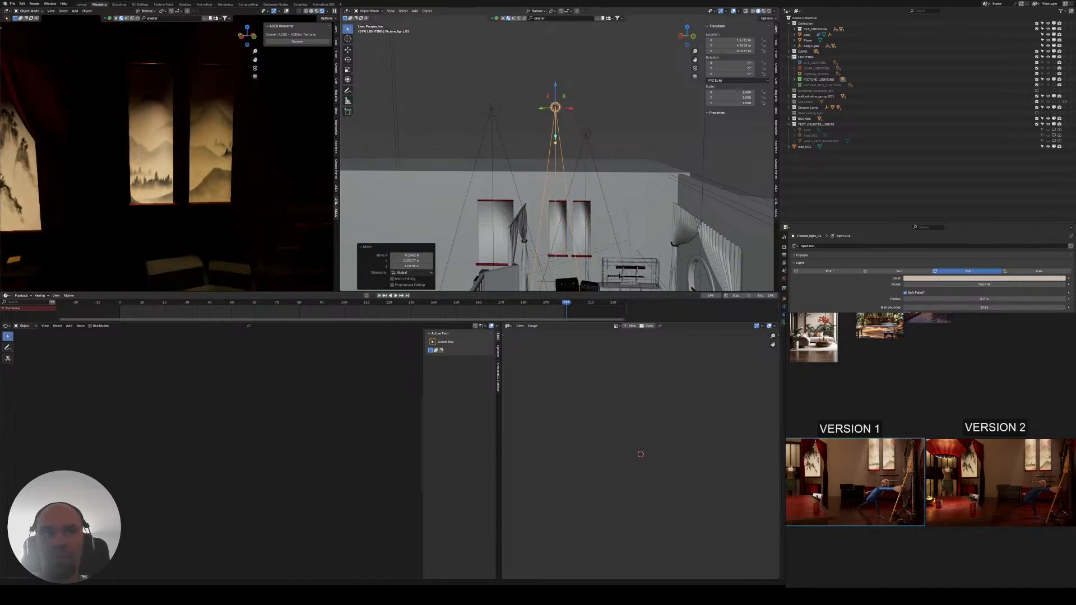
# - Try rotating the left picture's spot light about its local X and Y axes, and clear the rotation
pyautogui.moveTo(607, 183); pyautogui.dragTo(531, 5, button='middle')
pyautogui.click(536, 11)
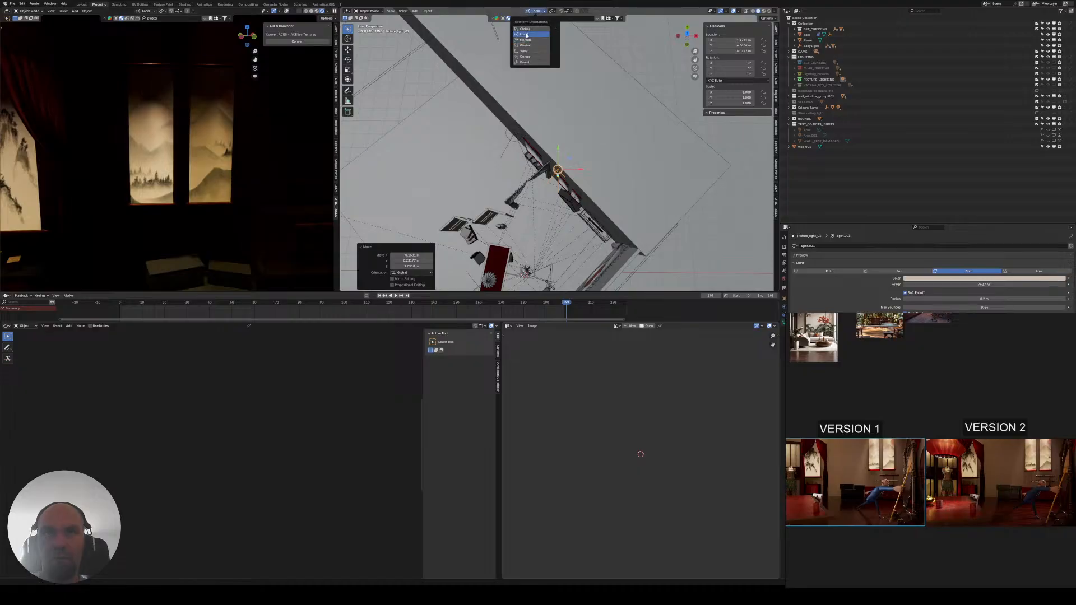
pyautogui.click(526, 35)
pyautogui.press('r')
pyautogui.press('x')
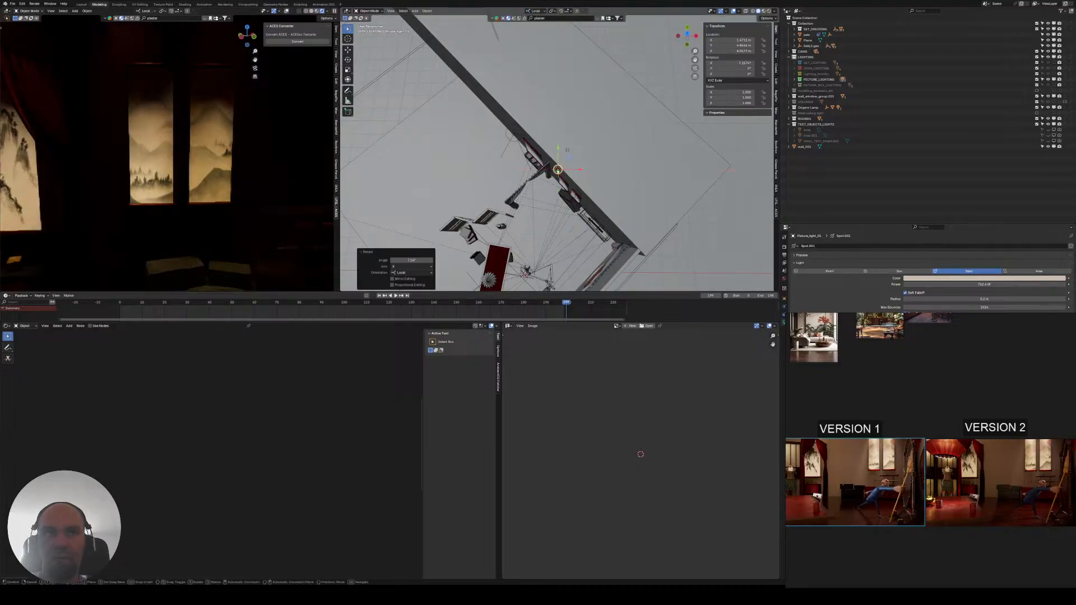
pyautogui.rightClick(568, 147)
pyautogui.press('r')
pyautogui.press('y')
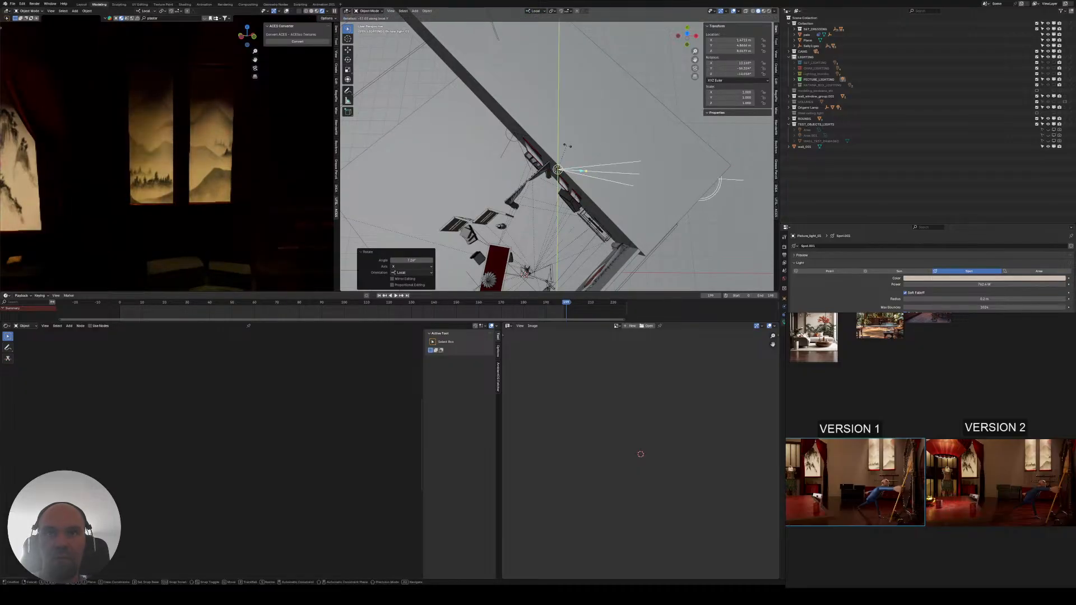
pyautogui.click(608, 149)
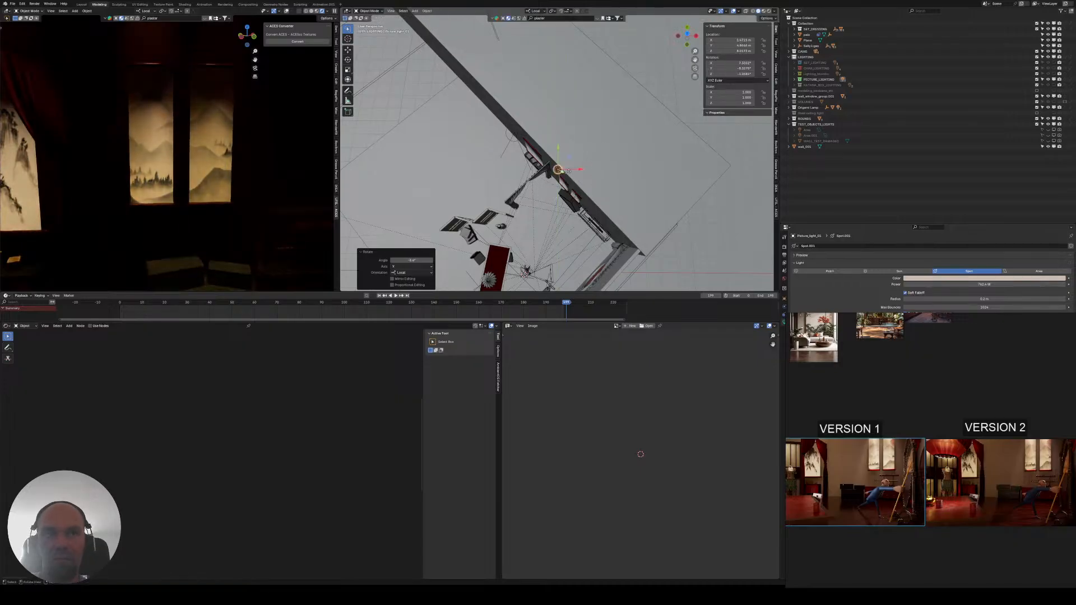
pyautogui.hotkey('alt', 'r')
pyautogui.moveTo(593, 178); pyautogui.dragTo(589, 126, button='middle')
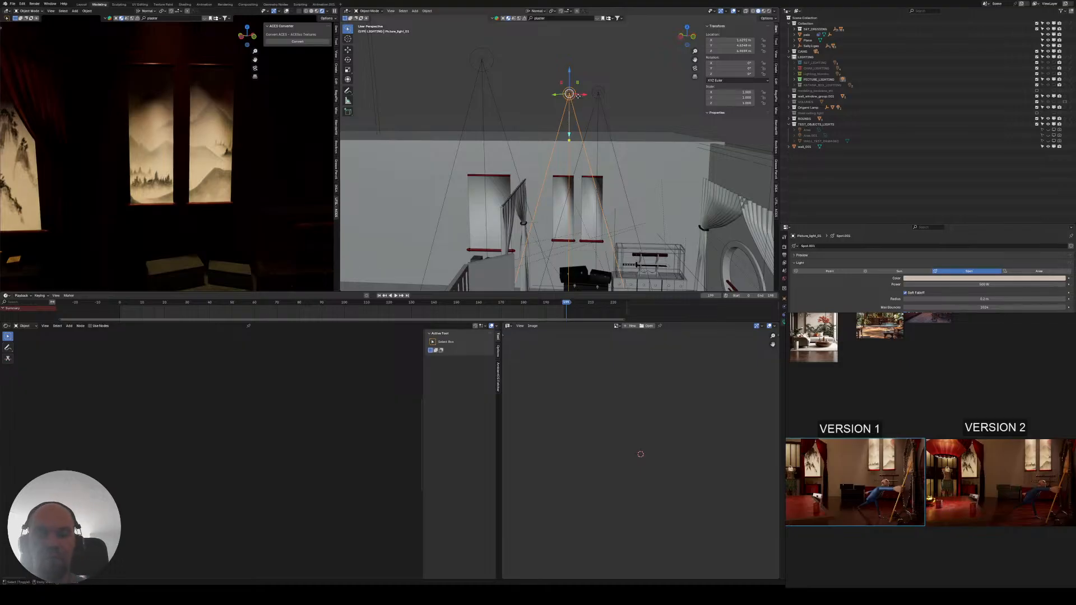
# - Restore the left picture light's power increase and shift that light slightly along the Y axis
pyautogui.hotkey('ctrl', 'shift', 'z')
pyautogui.keyDown('shift'); pyautogui.moveTo(569, 79); pyautogui.dragTo(595, 153, button='middle'); pyautogui.keyUp('shift')
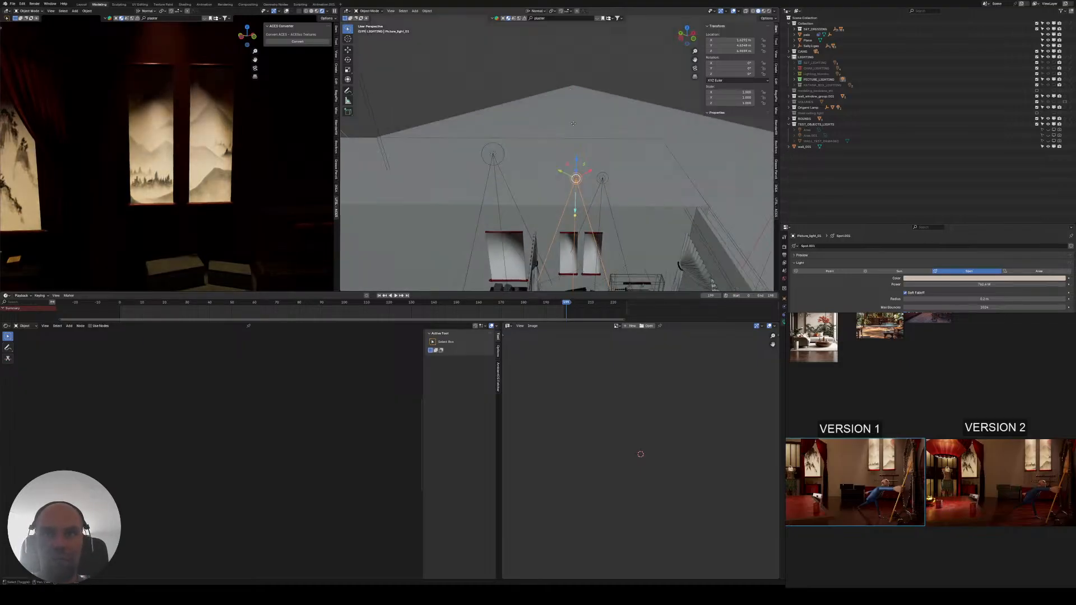
pyautogui.press('g')
pyautogui.press('y')
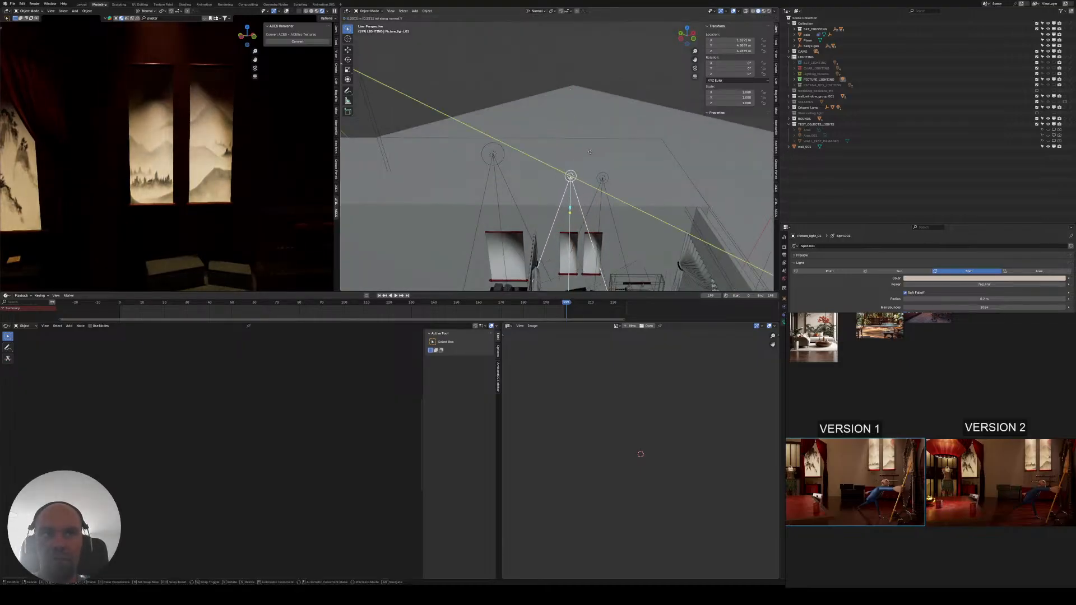
pyautogui.click(588, 152)
# - Set the power of the spot light above the right of the paired hanging pictures to 760 W
pyautogui.click(602, 179)
pyautogui.moveTo(601, 178); pyautogui.dragTo(582, 165, button='middle')
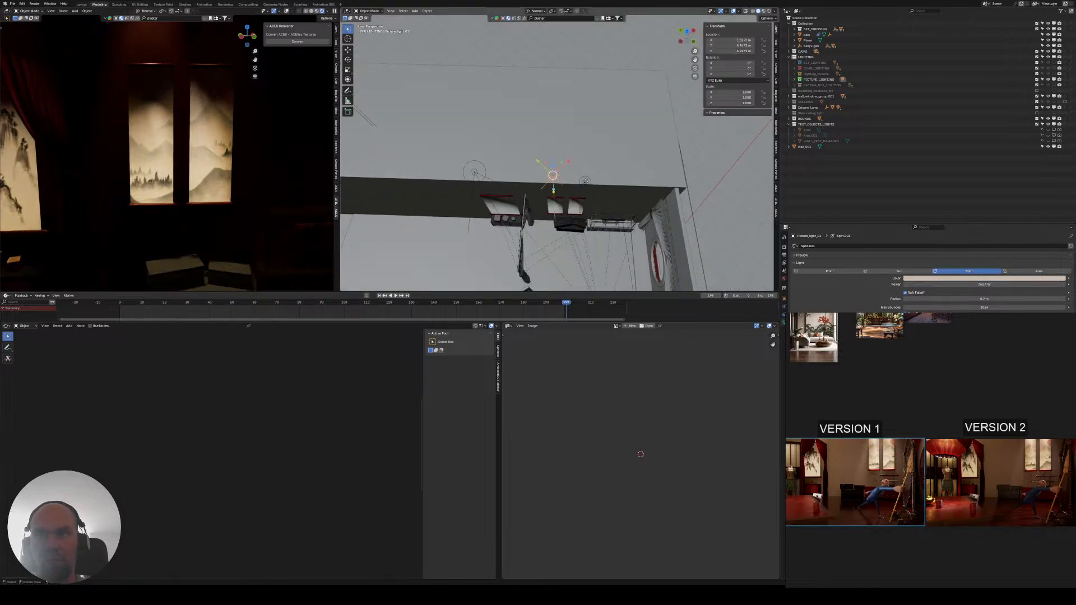
pyautogui.click(978, 284)
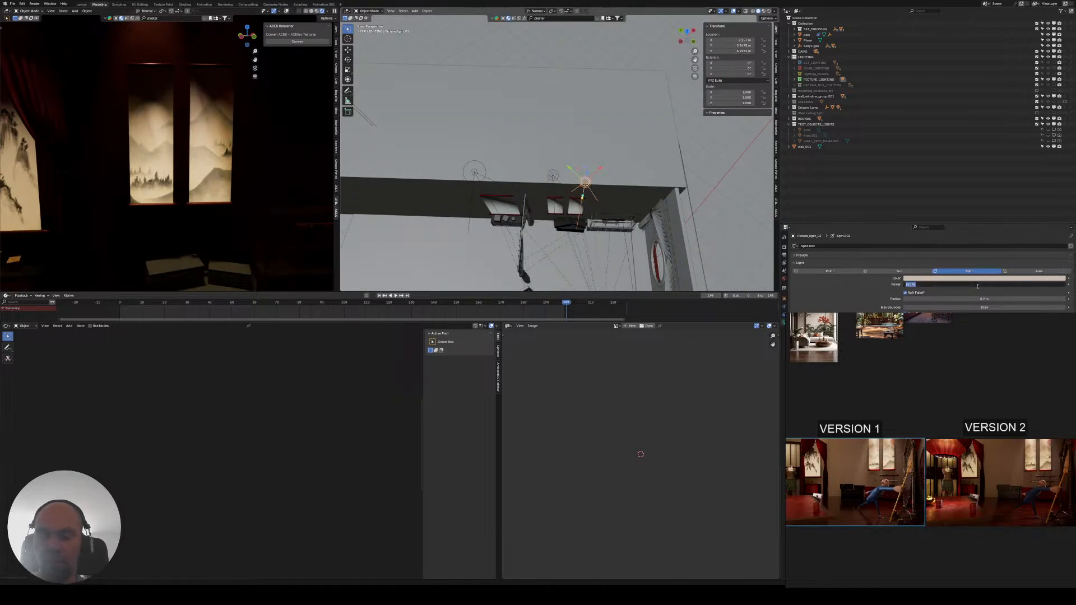
pyautogui.write('760')
pyautogui.press('Return')
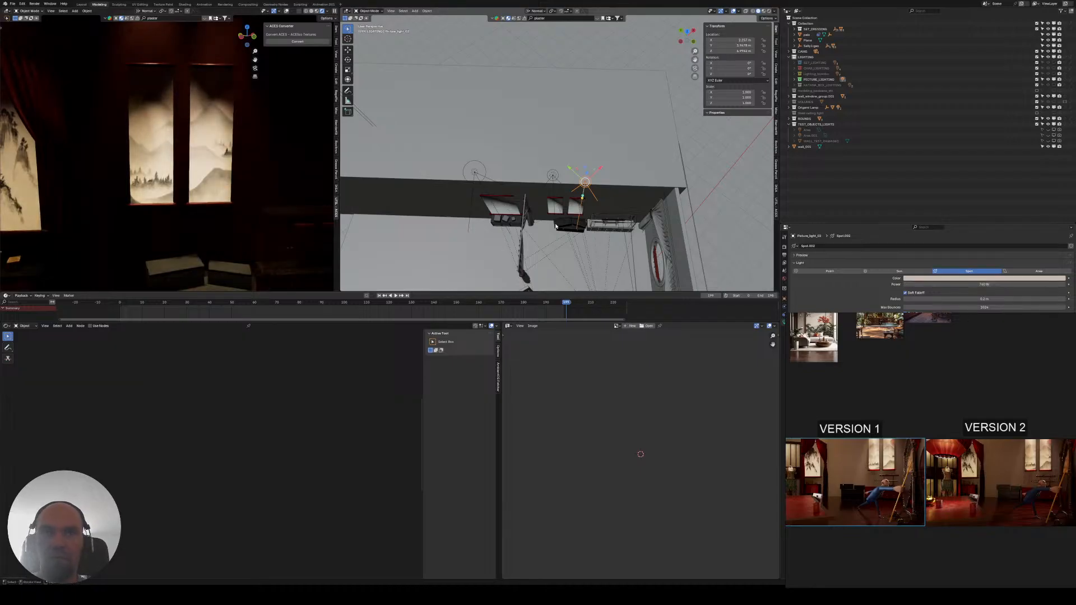
# - Reposition the right picture's spot light horizontally near the wall without changing its height
pyautogui.moveTo(617, 190); pyautogui.dragTo(540, 157, button='middle')
pyautogui.press('g')
pyautogui.hotkey('shift', 'z')
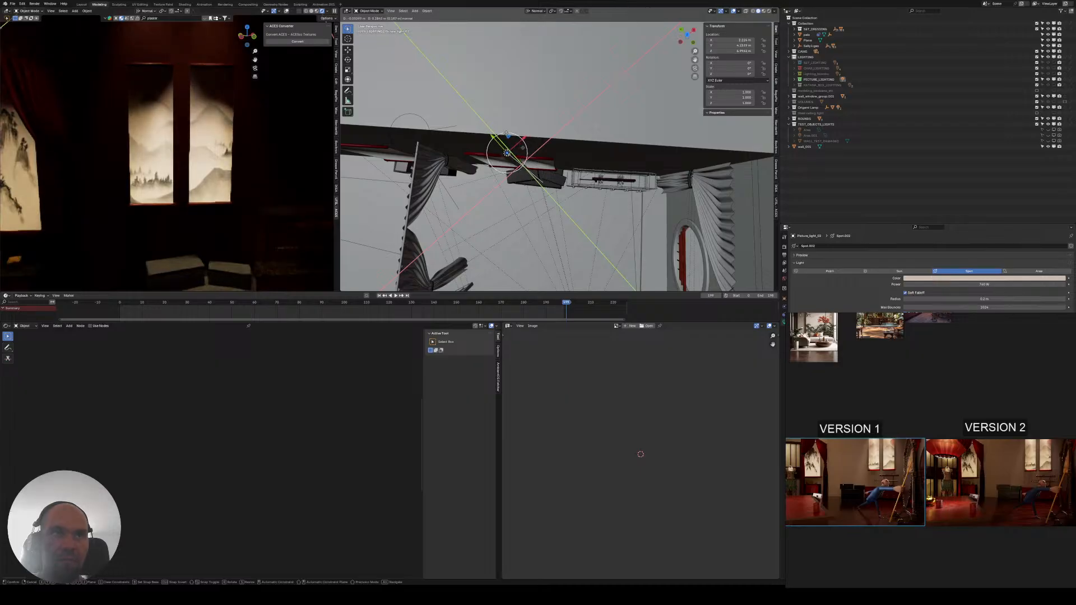
pyautogui.click(505, 133)
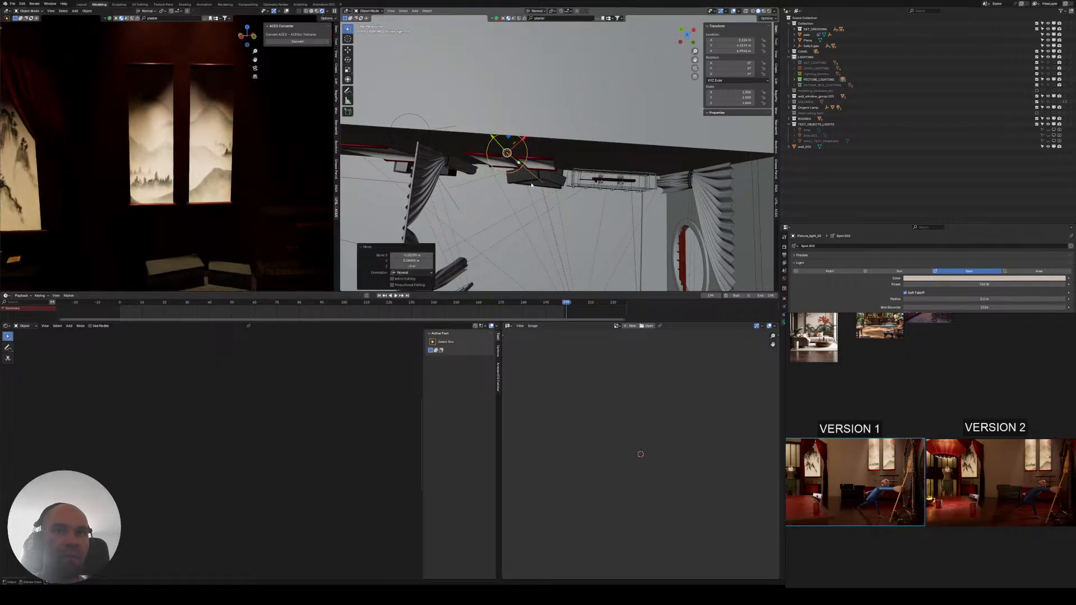
# - Enable the Lighting_biombo, CHAR_LIGHTING, SET_LIGHTING and KATANA_BOX_LIGHTING collections in the viewports
pyautogui.scroll(-4, 532, 185)
pyautogui.moveTo(1054, 74); pyautogui.dragTo(1054, 63)
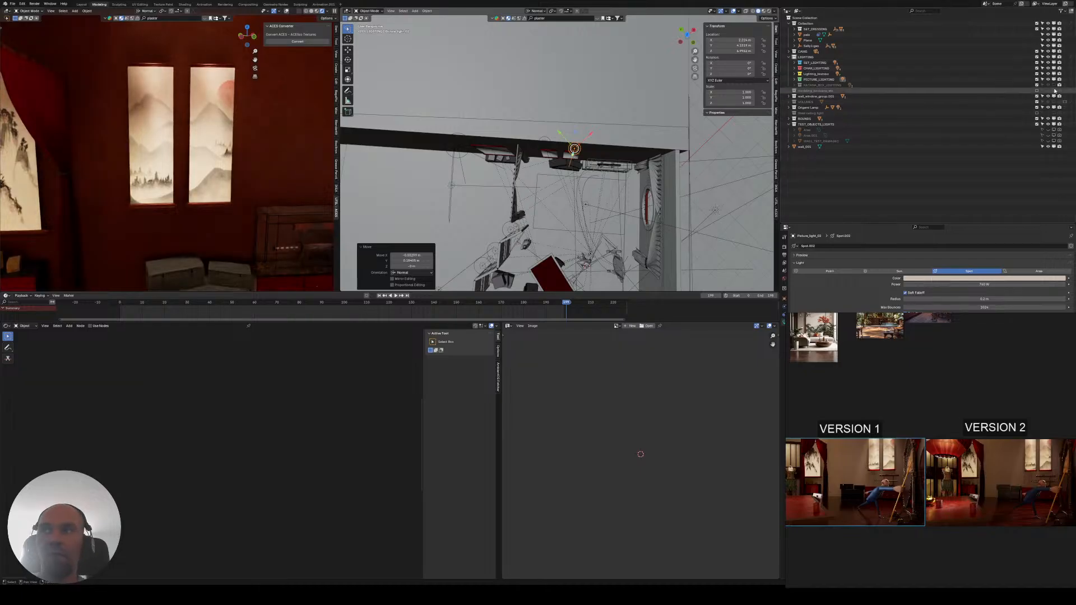
pyautogui.click(1054, 85)
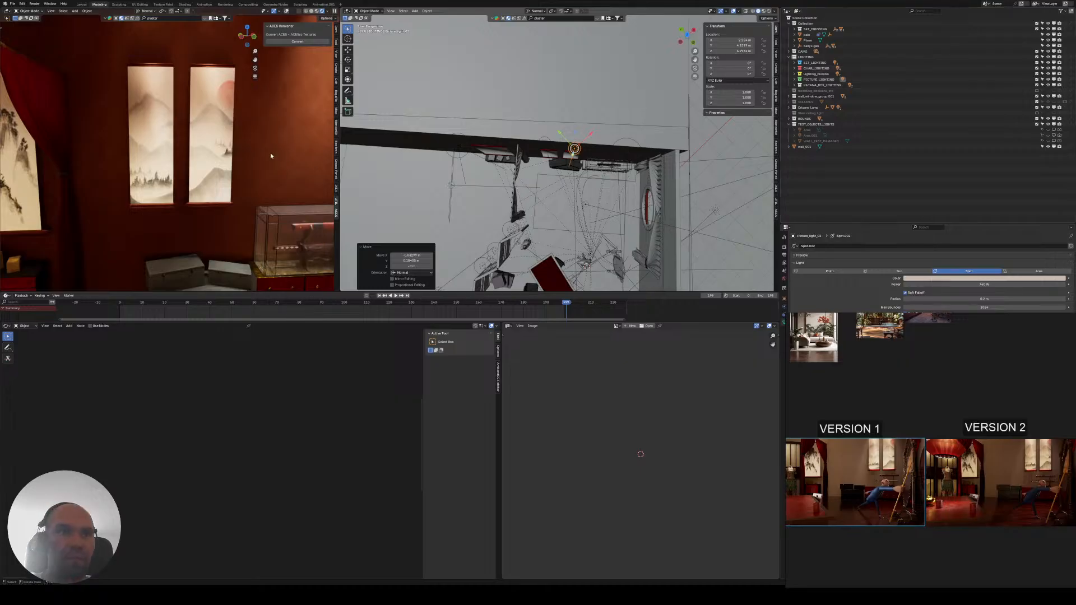
# - Inspect the fully lit room from a wider view and play the animation from the start through the active camera
pyautogui.scroll(-2, 271, 156)
pyautogui.keyDown('shift'); pyautogui.moveTo(225, 165); pyautogui.dragTo(198, 131, button='middle'); pyautogui.keyUp('shift')
pyautogui.scroll(-3, 198, 130)
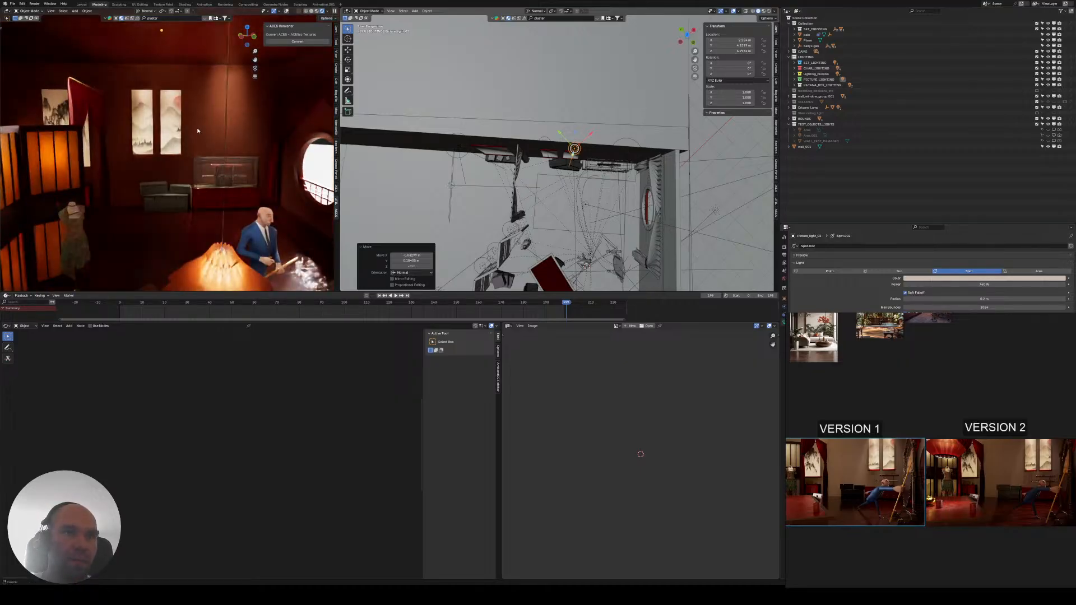
pyautogui.scroll(2, 198, 131)
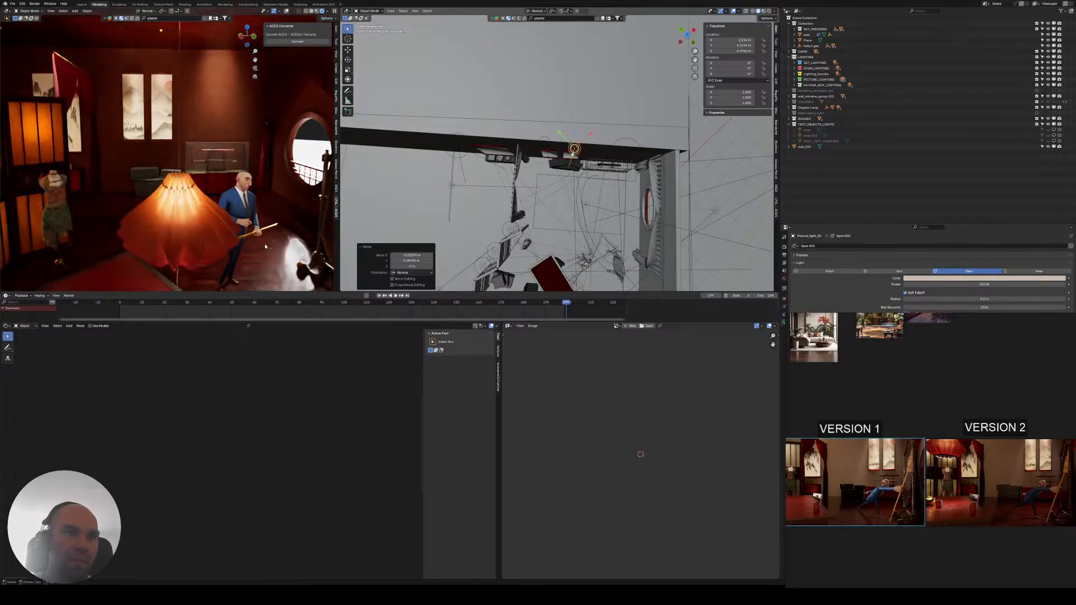
pyautogui.press('KP_0')
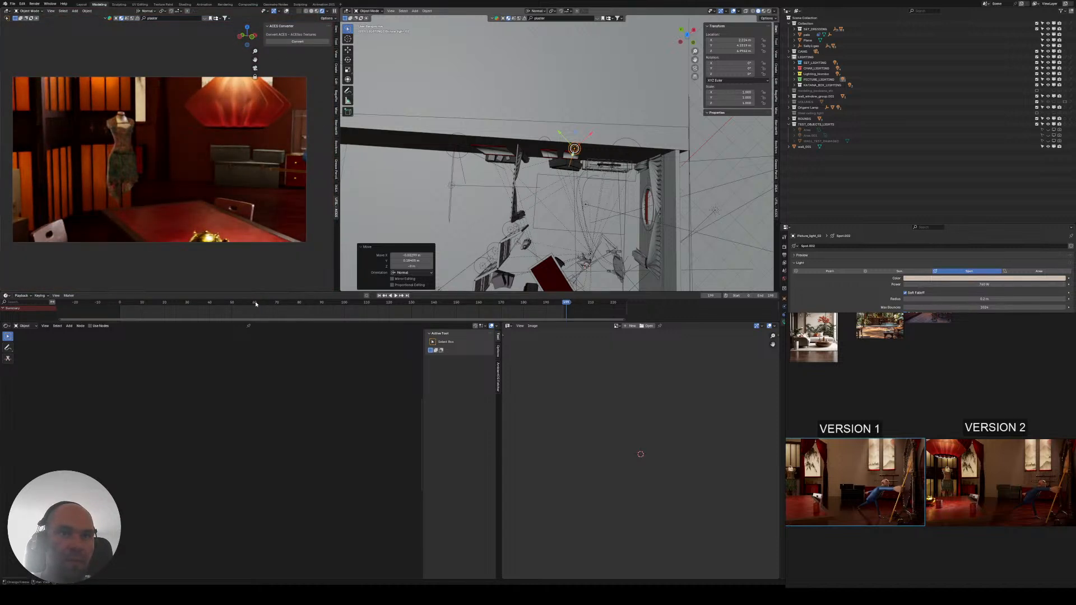
pyautogui.click(110, 304)
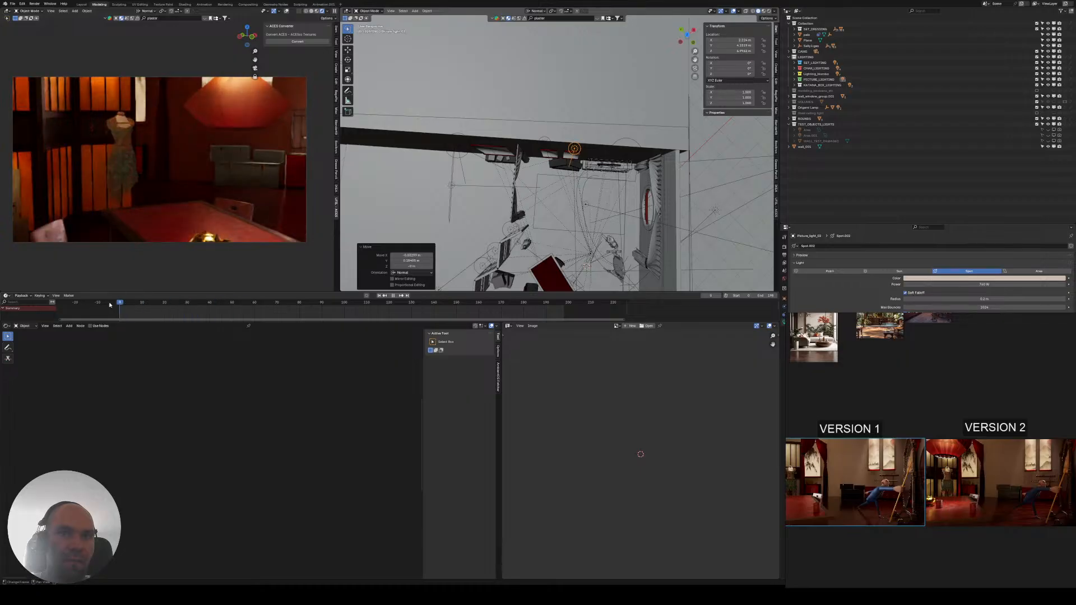
pyautogui.press('space')
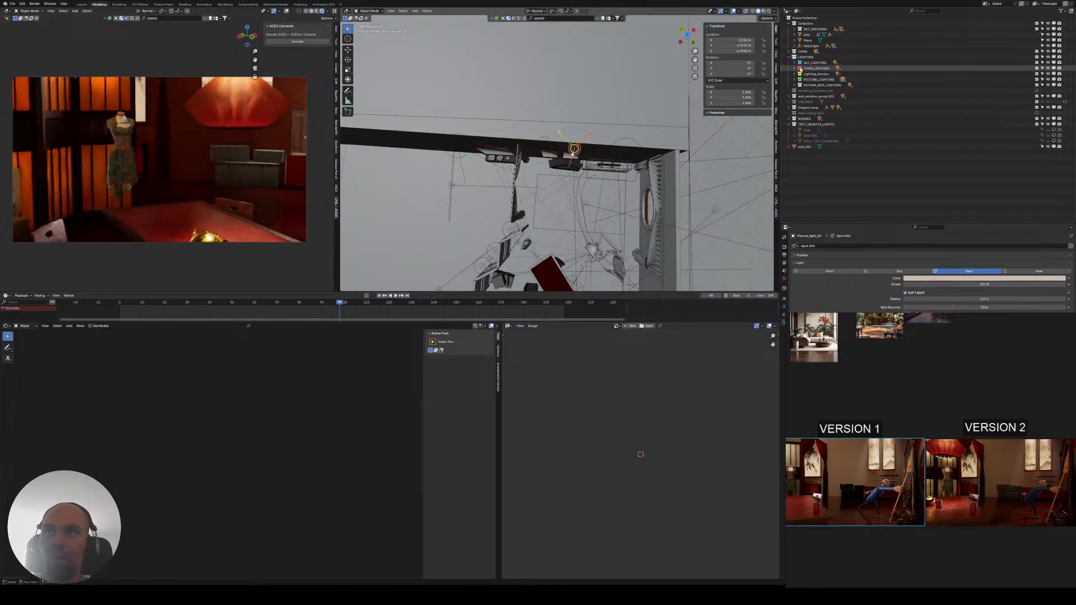
# - Collapse the LIGHTING collection, expand the camera collection and make MAIN_CAMERA the active scene camera
pyautogui.click(789, 57)
pyautogui.click(788, 51)
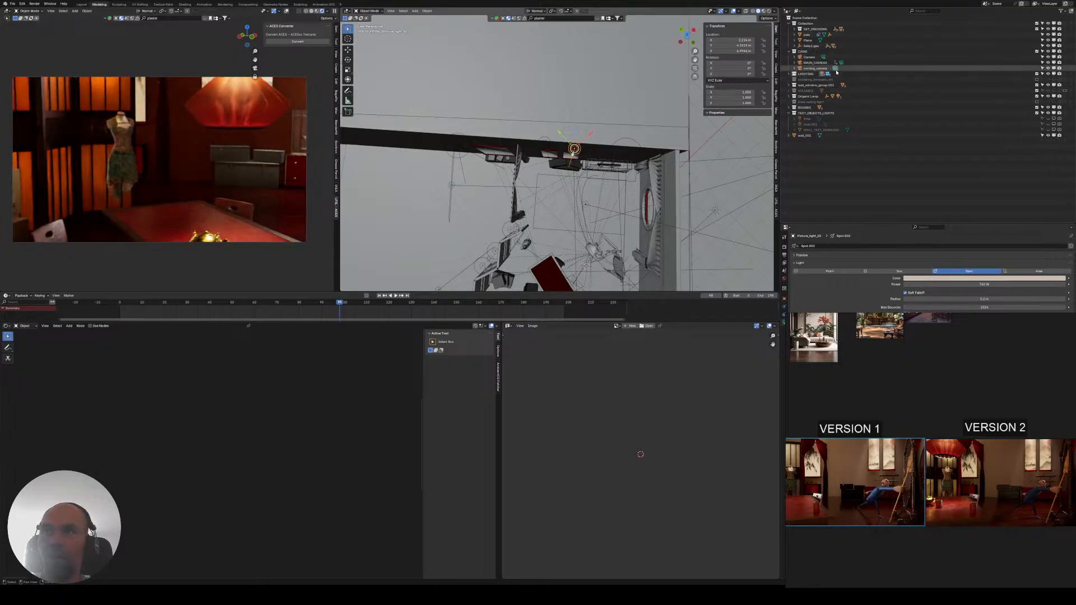
pyautogui.click(816, 63)
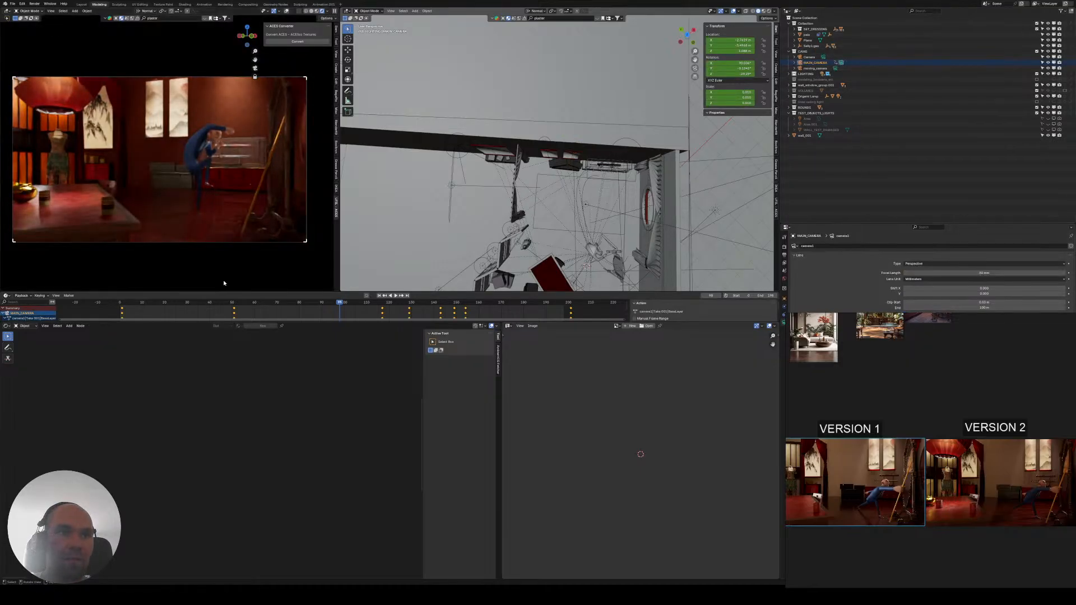
# - Scrub the animation to around frame 114 through MAIN_CAMERA to check the lighting behind the character
pyautogui.press('space')
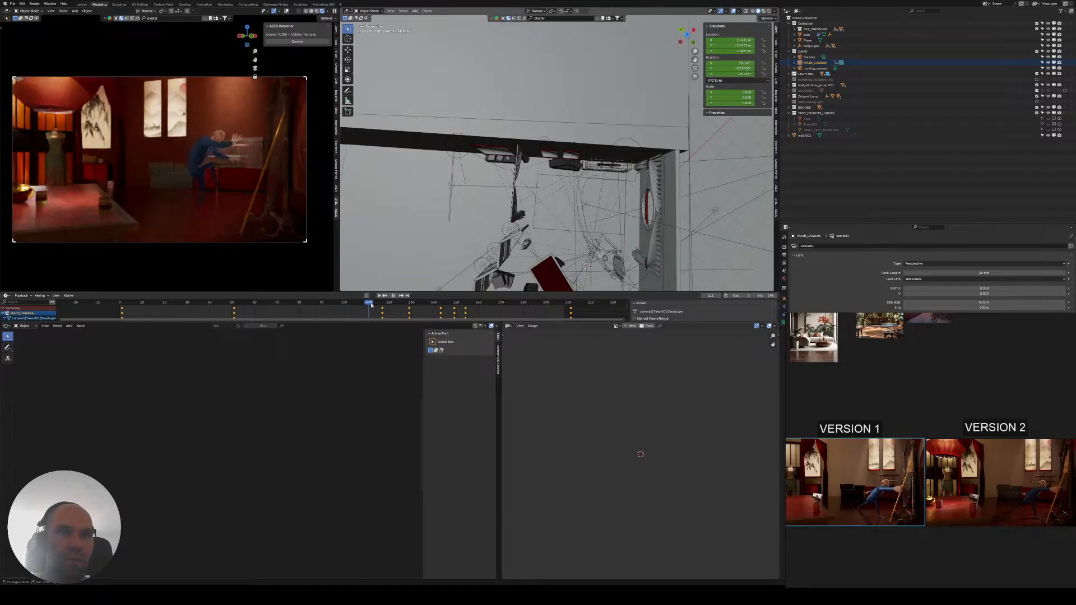
pyautogui.moveTo(375, 306); pyautogui.dragTo(378, 306)
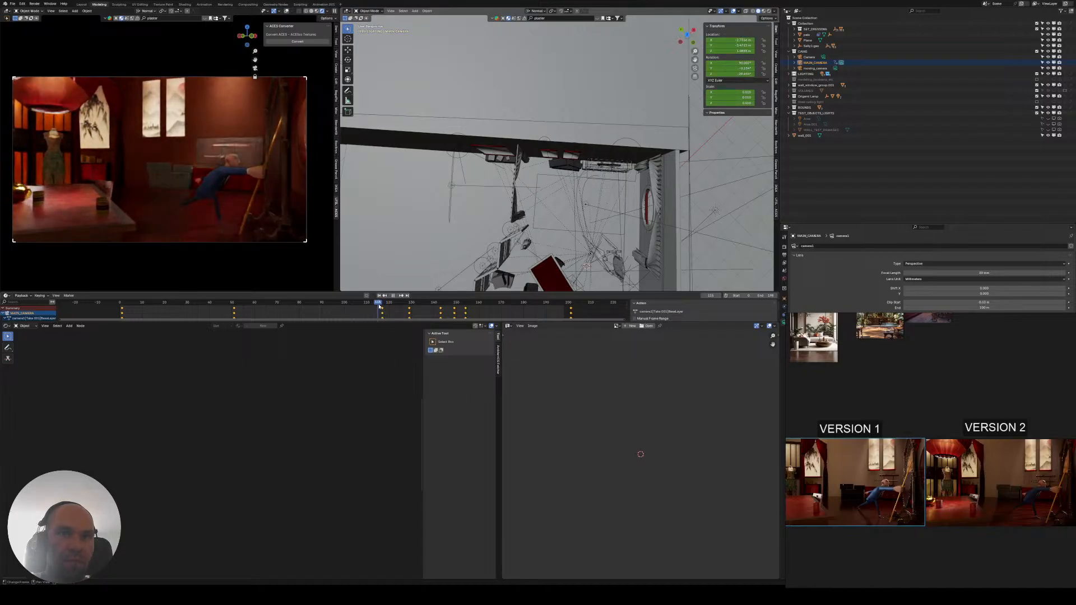
pyautogui.moveTo(379, 306); pyautogui.dragTo(375, 306)
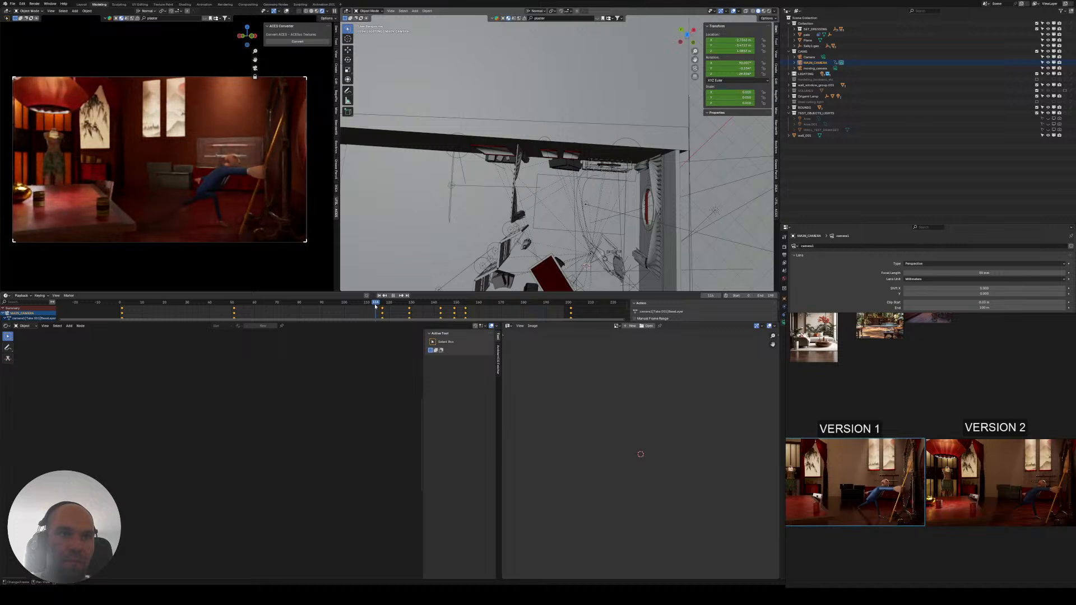
# - Scrub the animation slightly back, then switch to the Rendering workspace and enlarge the render result area downward
pyautogui.moveTo(376, 307); pyautogui.dragTo(373, 306)
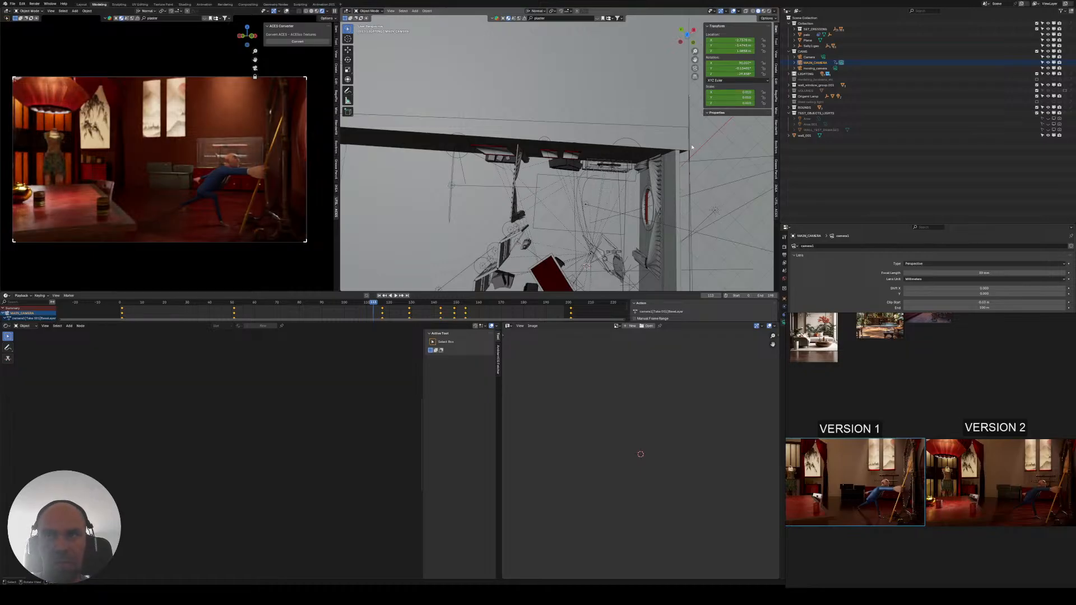
pyautogui.moveTo(573, 187); pyautogui.dragTo(542, 154, button='middle')
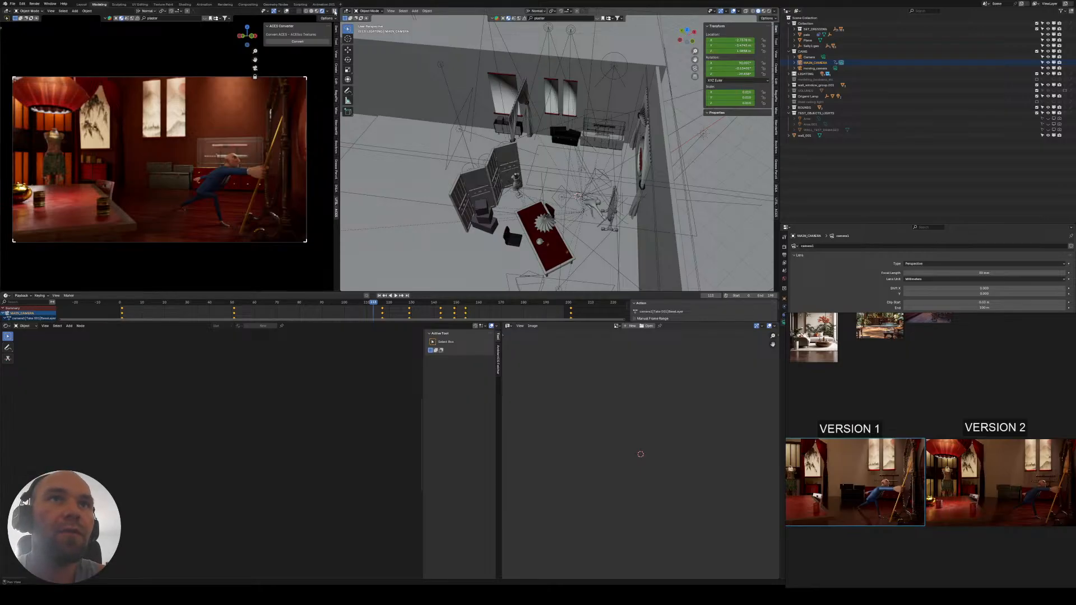
pyautogui.click(225, 5)
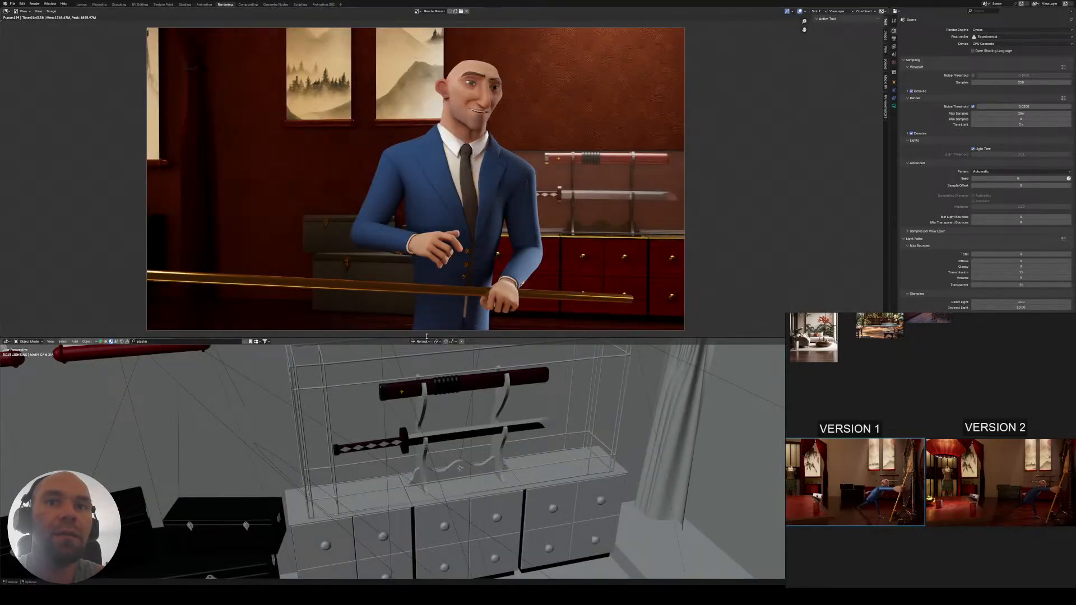
pyautogui.moveTo(430, 336); pyautogui.dragTo(307, 364)
# - Save the lighting project file and render the current frame as a still image
pyautogui.click(13, 3)
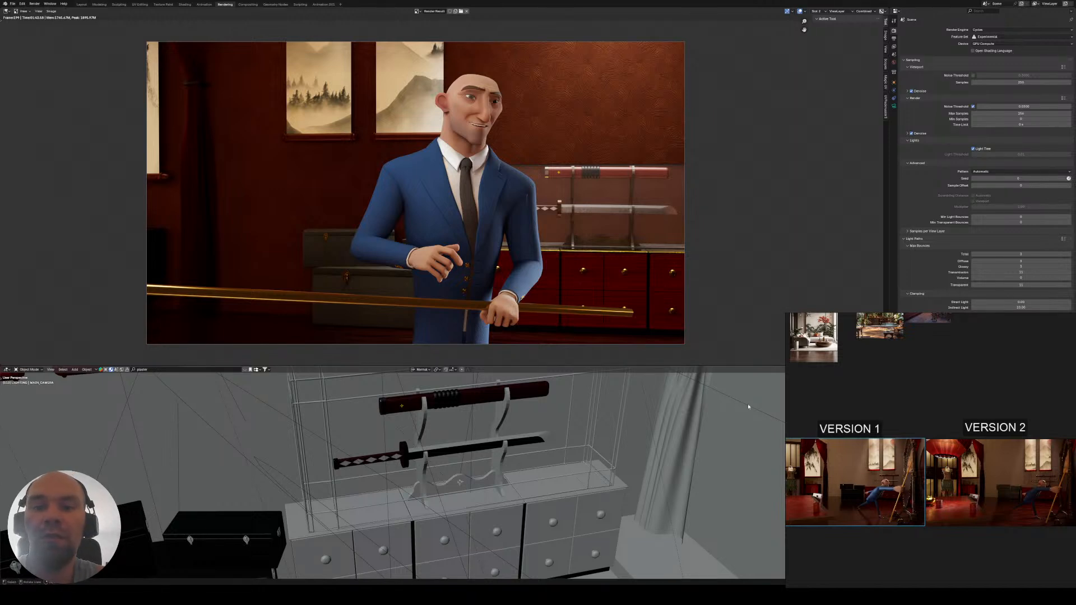
pyautogui.click(12, 4)
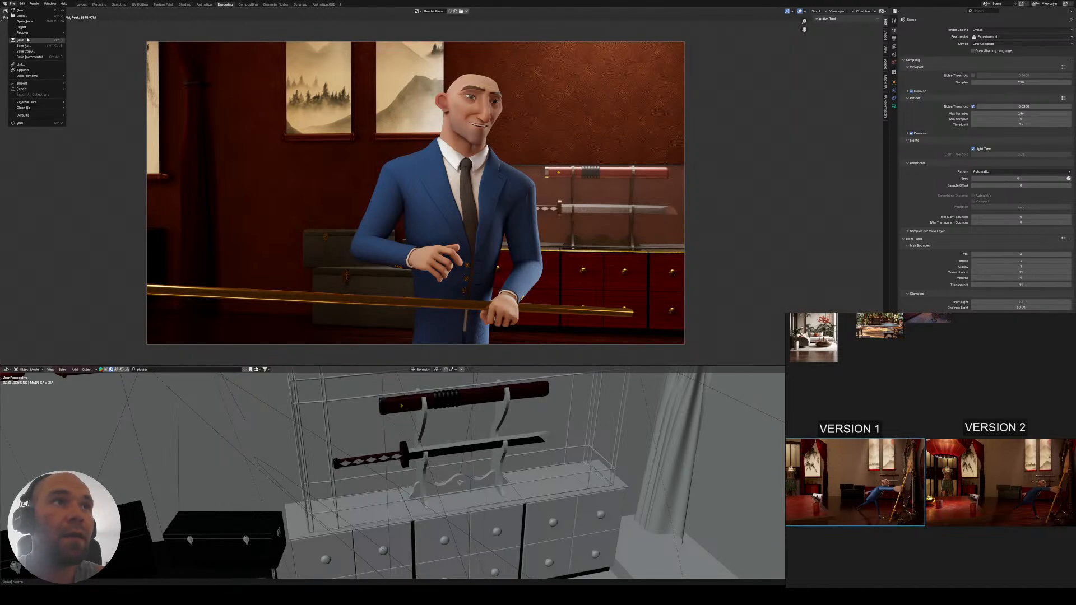
pyautogui.click(28, 40)
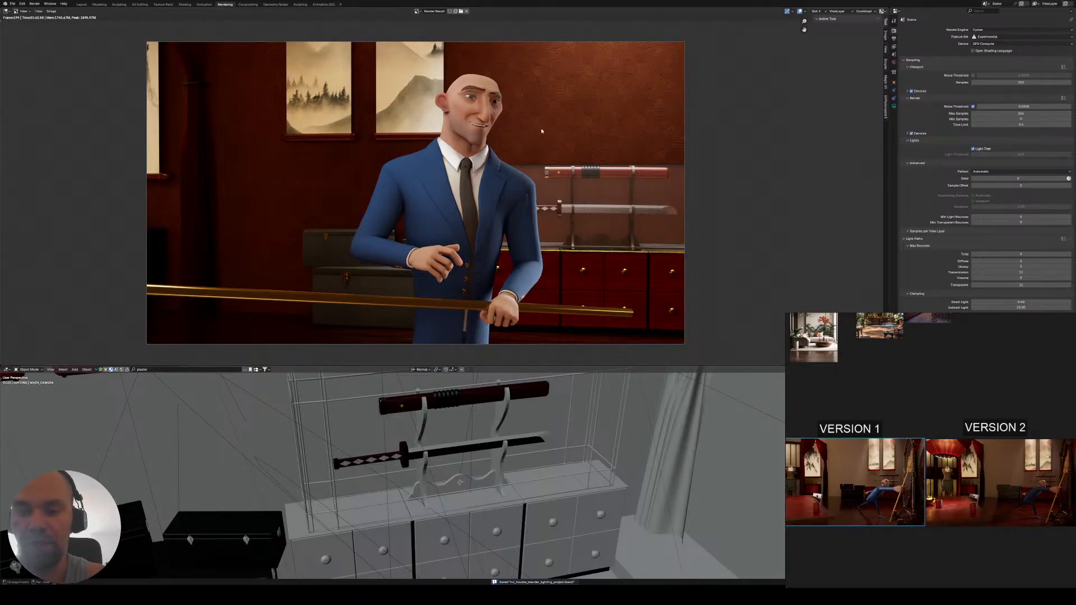
pyautogui.press('F12')
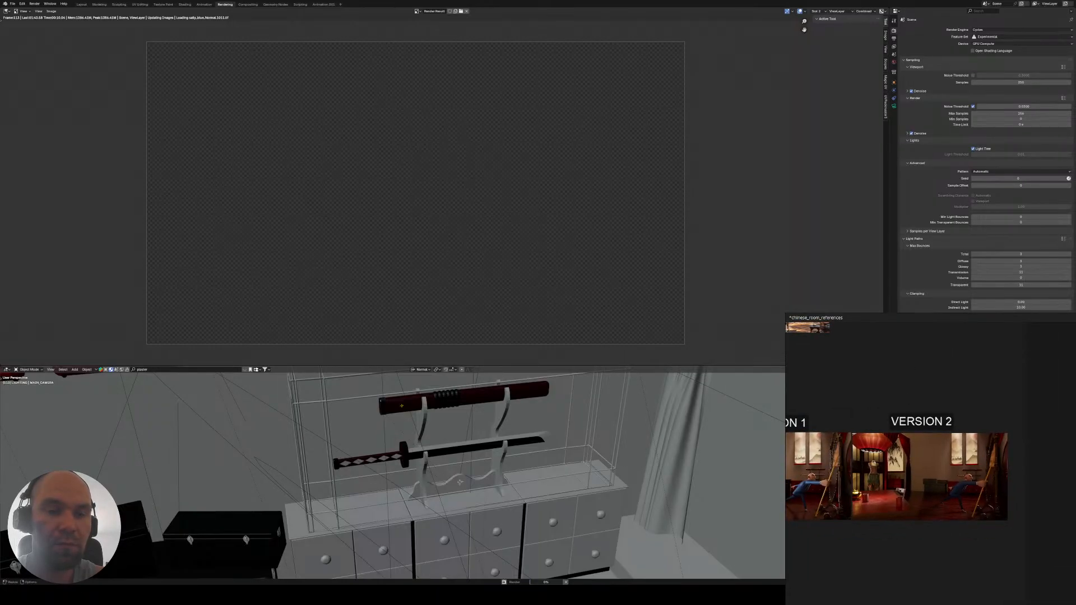
# - Switch to the reference board, duplicate the VERSION 2 label beside the existing one and change its text to VERSION 3
pyautogui.click(931, 442)
pyautogui.click(1037, 369)
pyautogui.moveTo(1037, 369); pyautogui.dragTo(973, 380, button='middle')
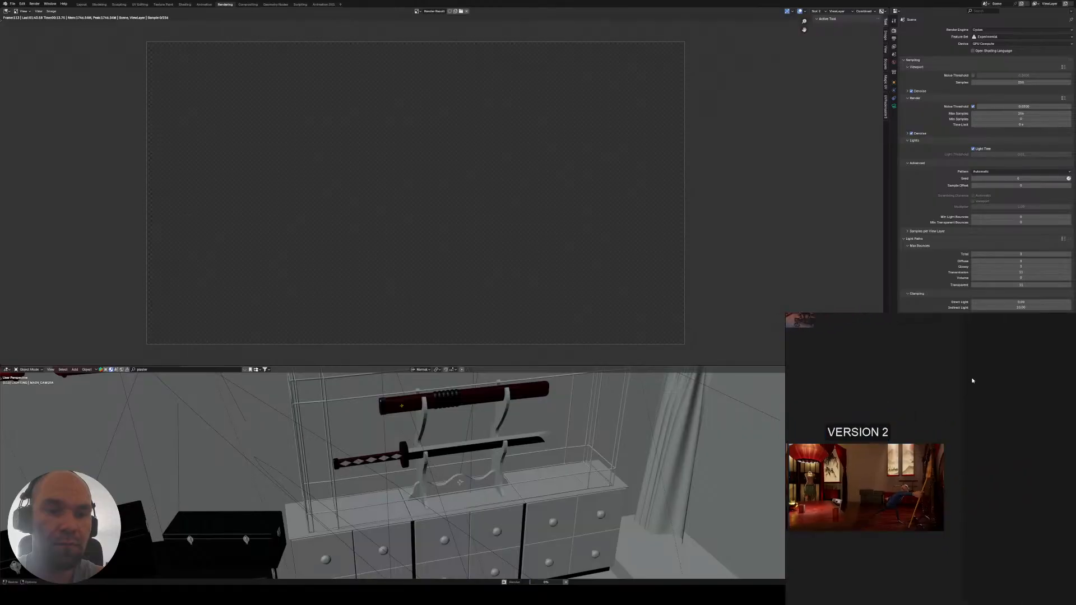
pyautogui.click(869, 437)
pyautogui.hotkey('ctrl', 'c')
pyautogui.click(977, 432)
pyautogui.hotkey('ctrl', 'v')
pyautogui.moveTo(976, 431); pyautogui.dragTo(1025, 432)
pyautogui.doubleClick(1042, 434)
pyautogui.press('Right')
pyautogui.press('BackSpace')
pyautogui.write('3')
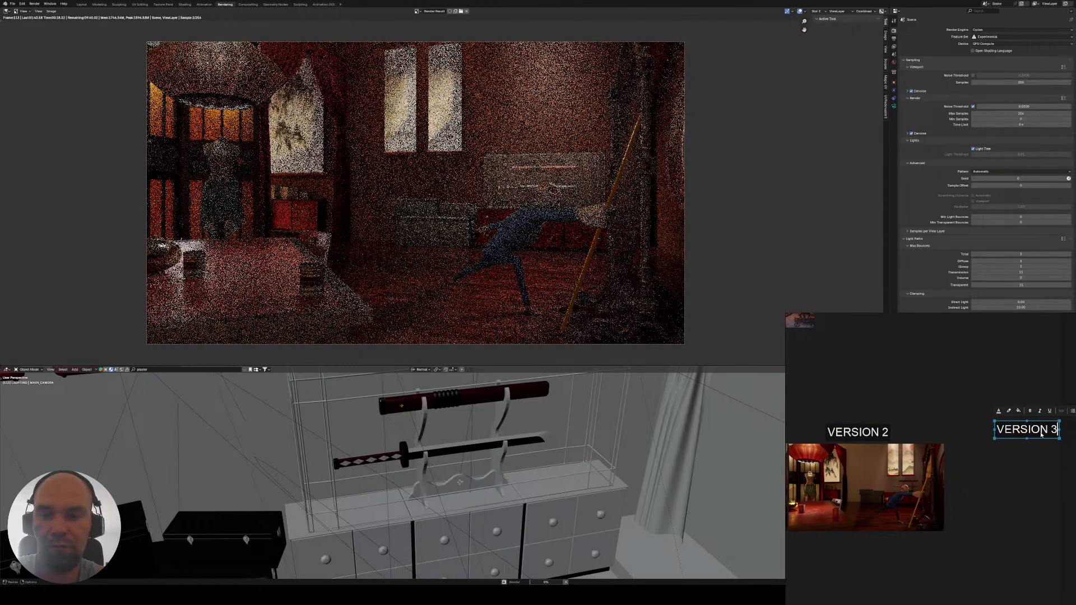
pyautogui.press('Escape')
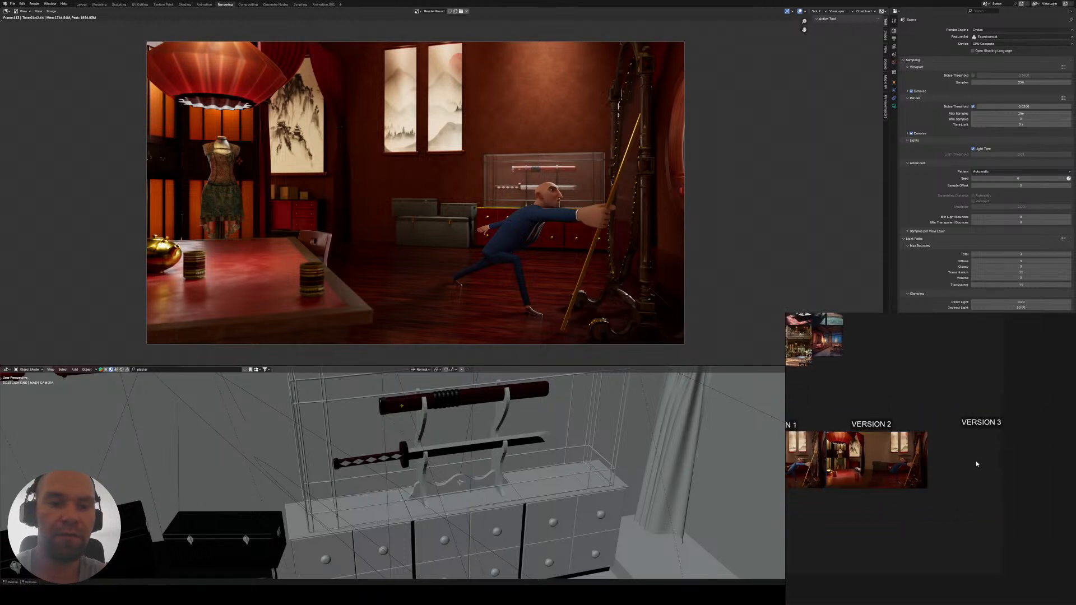
# - Paste the new render under the VERSION 3 label and enlarge it to match the height of the VERSION 2 image
pyautogui.hotkey('ctrl', 'v')
pyautogui.scroll(5, 974, 461)
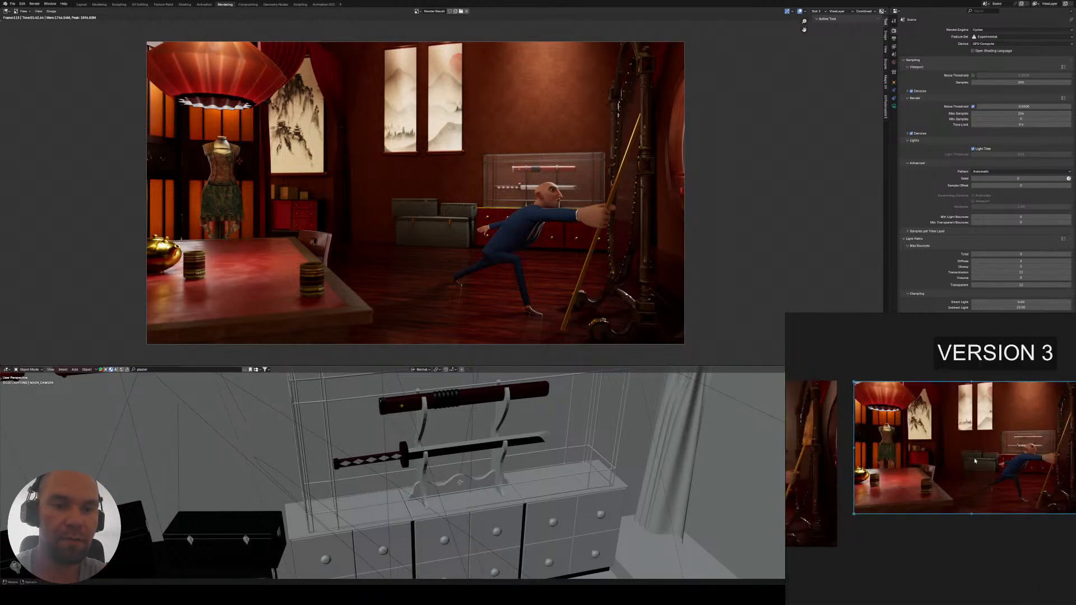
pyautogui.moveTo(1075, 514); pyautogui.dragTo(1075, 547)
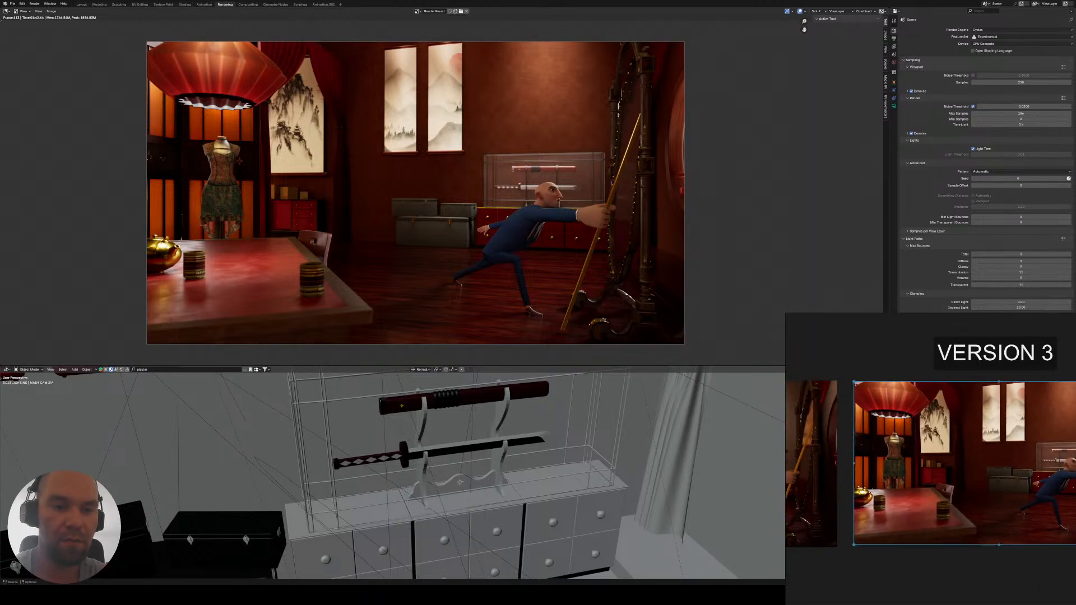
pyautogui.scroll(-4, 1037, 525)
pyautogui.moveTo(920, 515); pyautogui.dragTo(1004, 495, button='middle')
pyautogui.moveTo(929, 488)
pyautogui.mouseDown(button='middle')
pyautogui.moveTo(870, 483)
pyautogui.moveTo(933, 476)
pyautogui.mouseUp(button='middle')
pyautogui.scroll(-3, 871, 482)
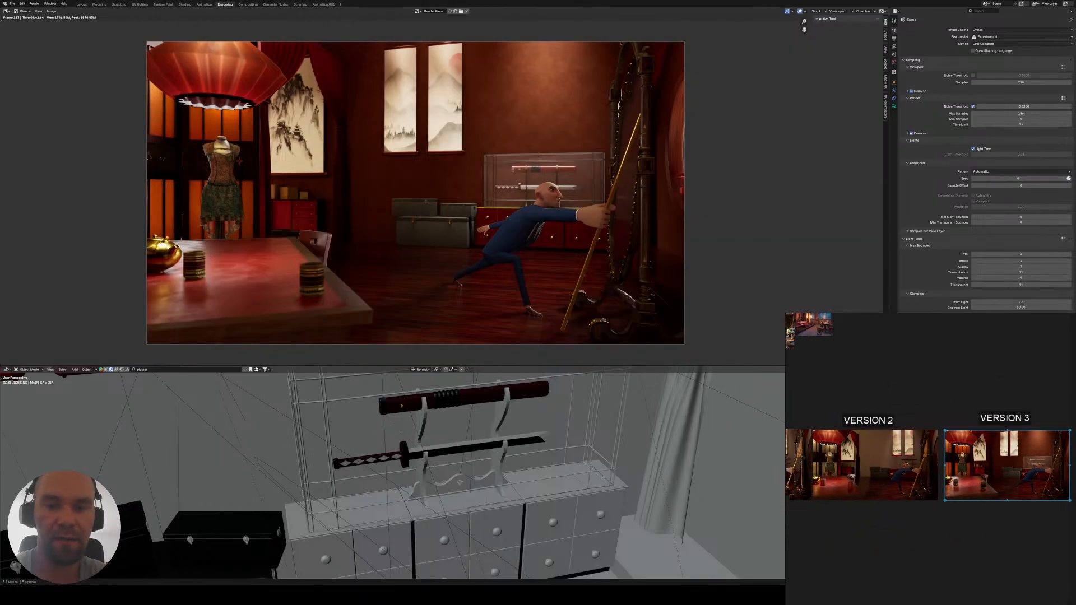
# - Compare the VERSION 2 and VERSION 3 renders up close, examining the lantern, table, mannequin and background lighting
pyautogui.scroll(3, 1017, 483)
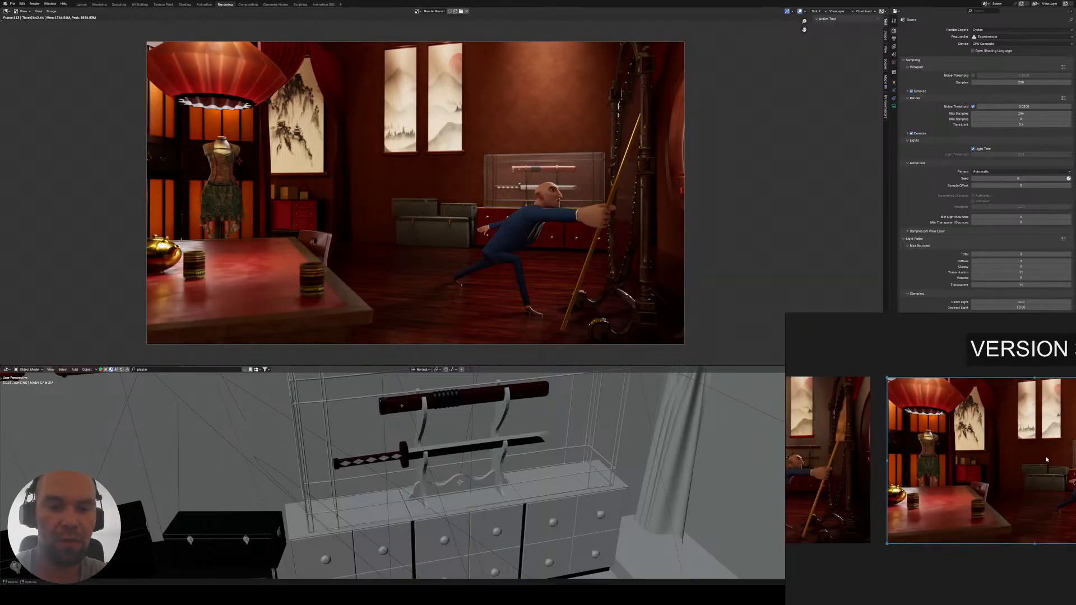
pyautogui.scroll(-2, 986, 376)
pyautogui.moveTo(903, 376); pyautogui.dragTo(1001, 377, button='middle')
pyautogui.scroll(-2, 1007, 376)
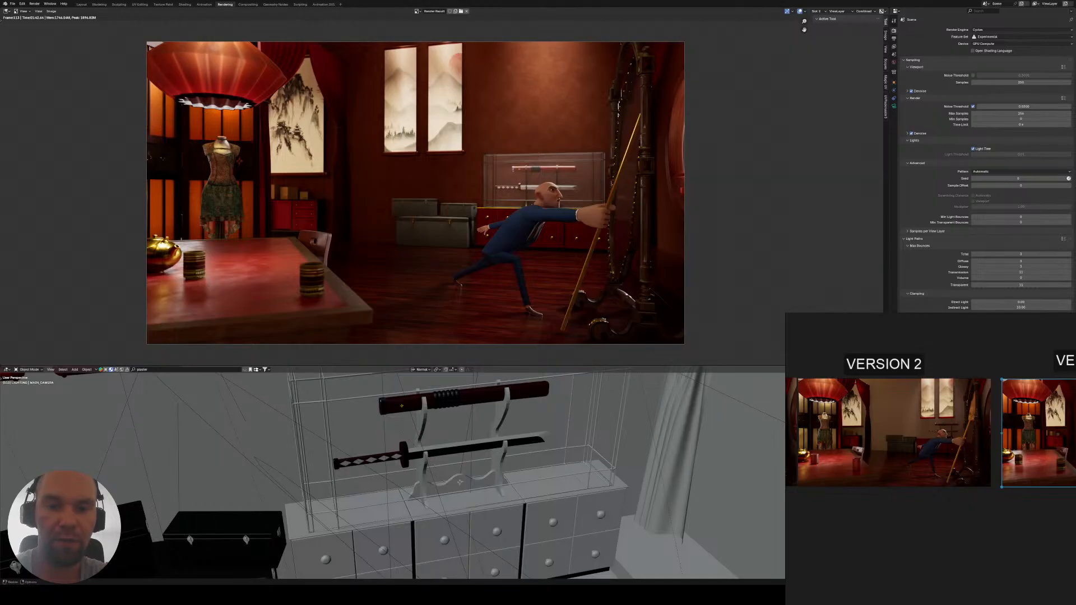
pyautogui.scroll(5, 976, 434)
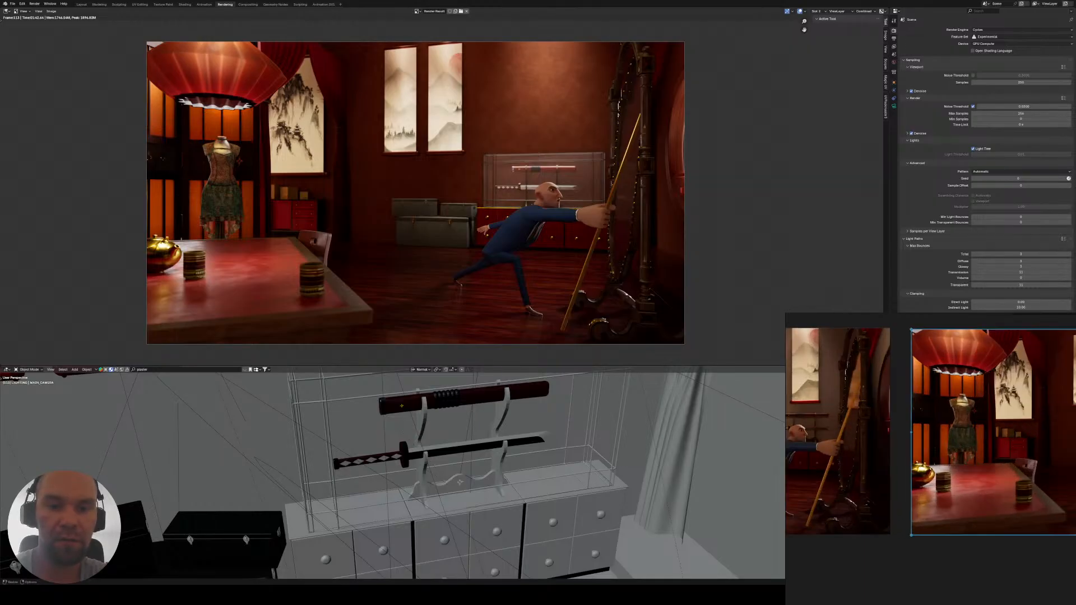
pyautogui.scroll(-3, 976, 434)
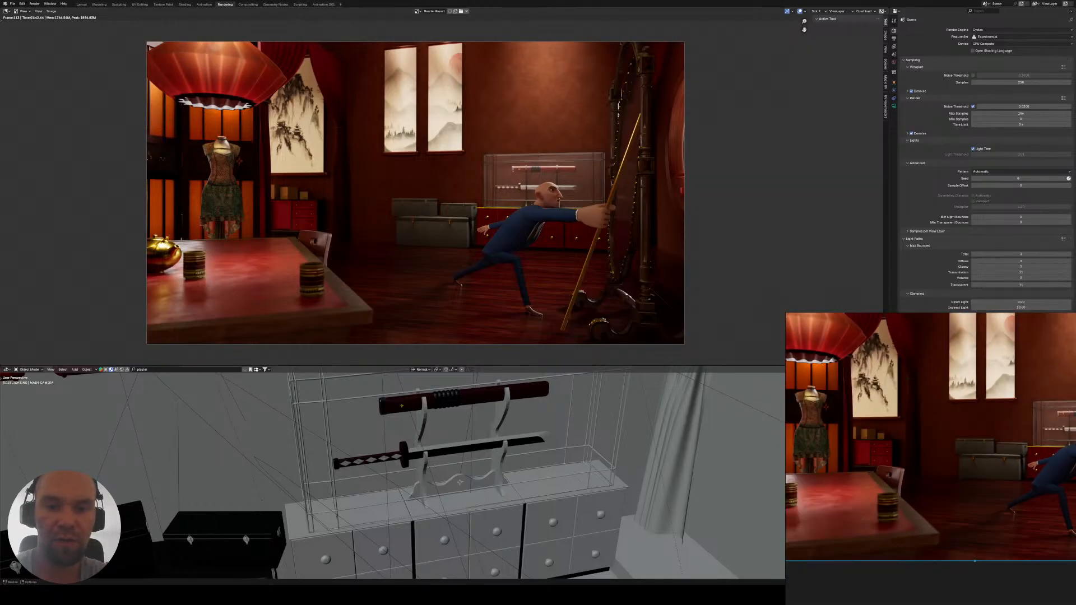
pyautogui.scroll(-3, 976, 434)
pyautogui.moveTo(1042, 434); pyautogui.dragTo(813, 434, button='middle')
pyautogui.scroll(4, 976, 434)
pyautogui.moveTo(897, 435); pyautogui.dragTo(986, 435, button='middle')
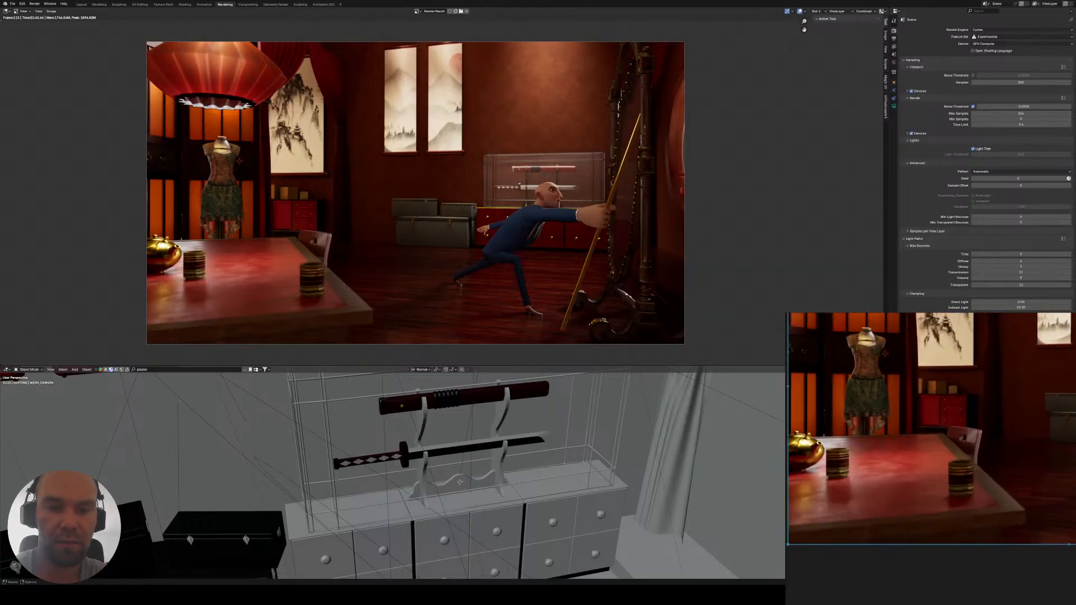
pyautogui.scroll(4, 976, 434)
pyautogui.scroll(-6, 980, 496)
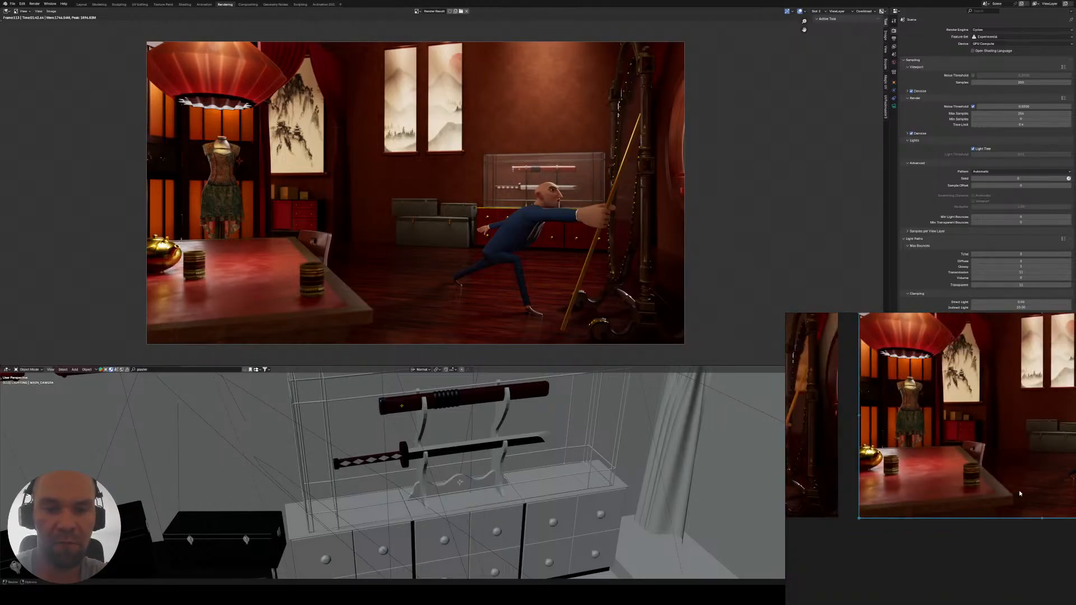
pyautogui.scroll(4, 963, 500)
pyautogui.scroll(-3, 963, 499)
pyautogui.moveTo(829, 482); pyautogui.dragTo(1000, 484, button='middle')
pyautogui.scroll(-3, 1000, 484)
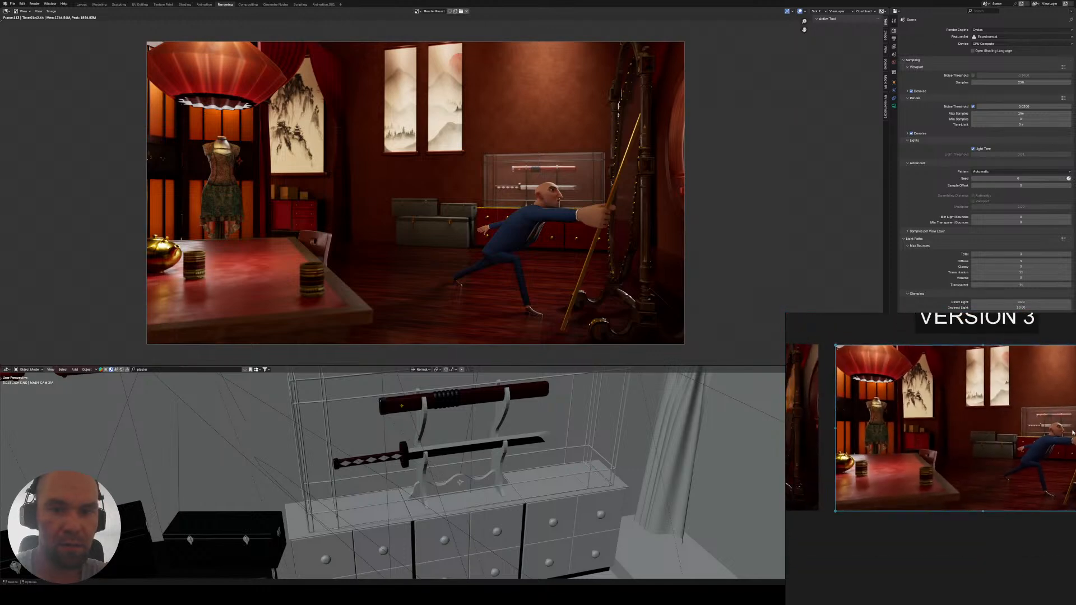